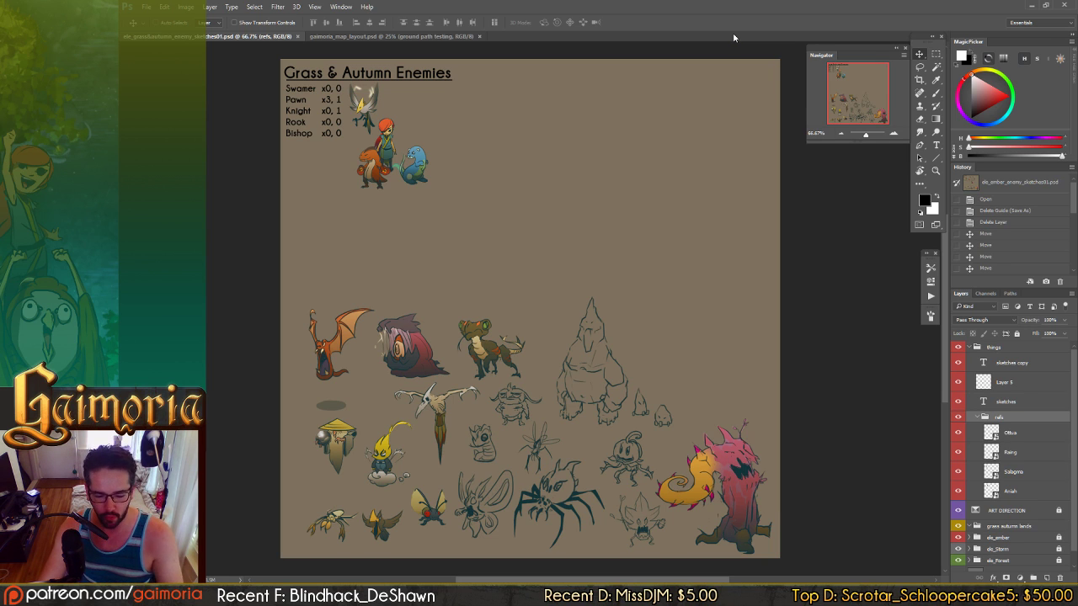
- Lock and collapse the things group, and add a new empty layer inside the grass autumn lands group
click(1005, 347)
click(1016, 334)
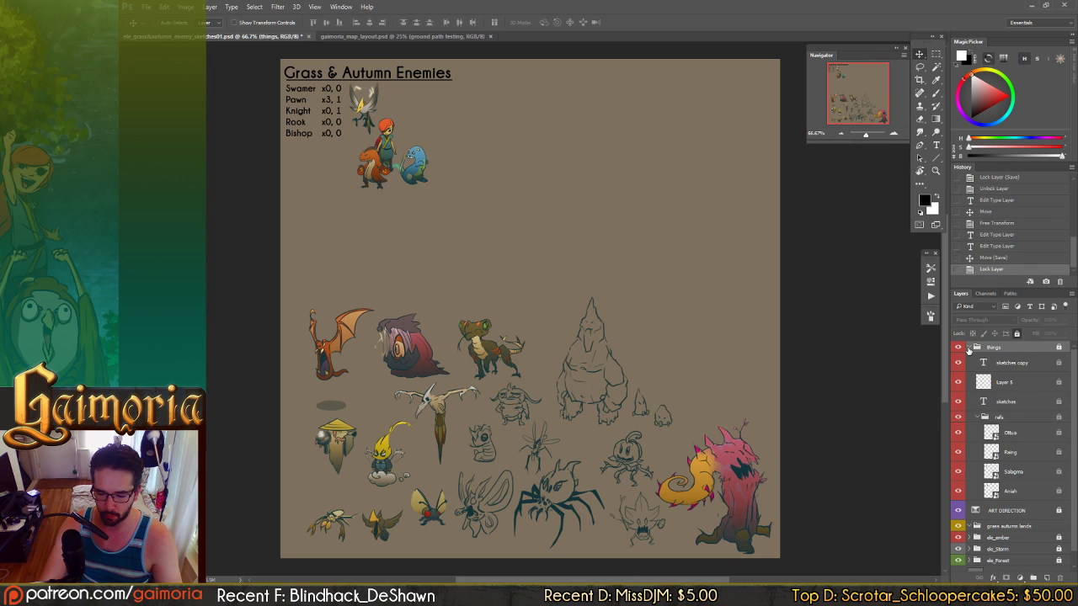
click(969, 347)
click(1015, 379)
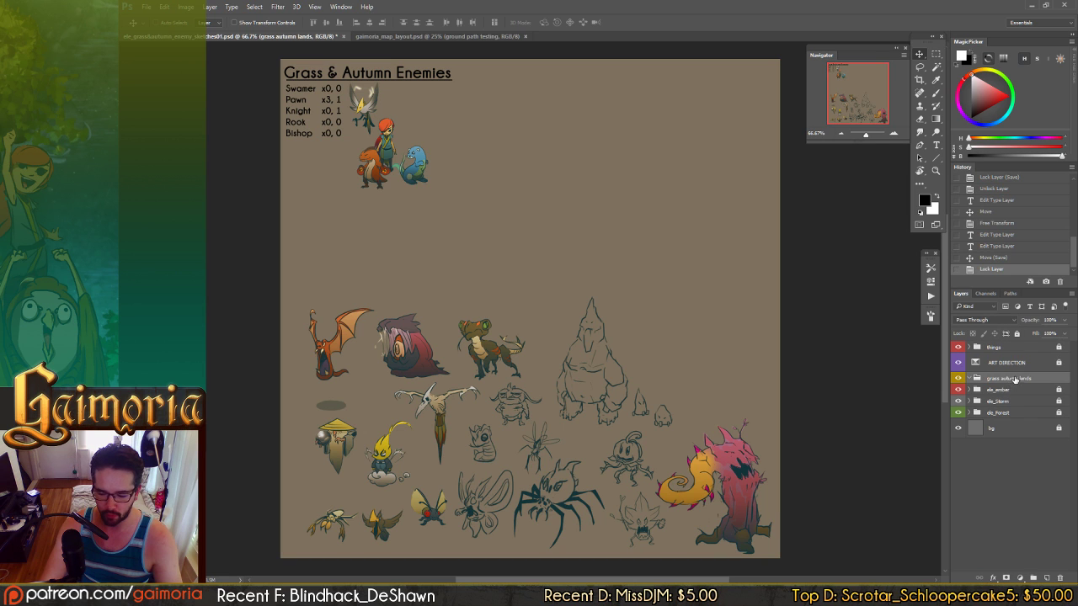
key(ctrl+shift+alt+n)
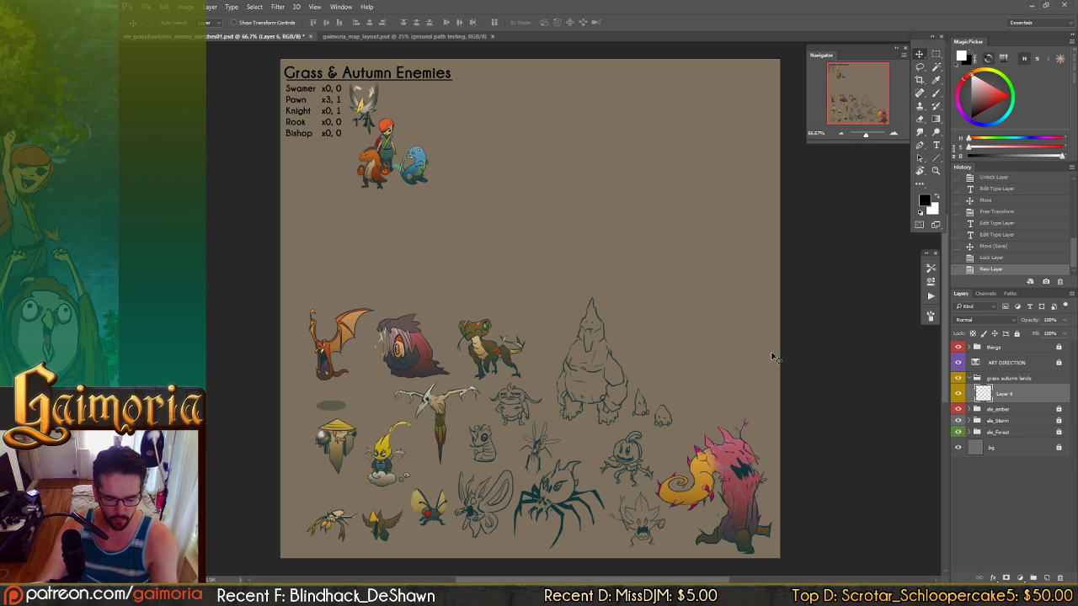
- Examine the enemy types planned for the grass, autumn and ember lands in the gaimoria_map_layout.psd document
click(337, 36)
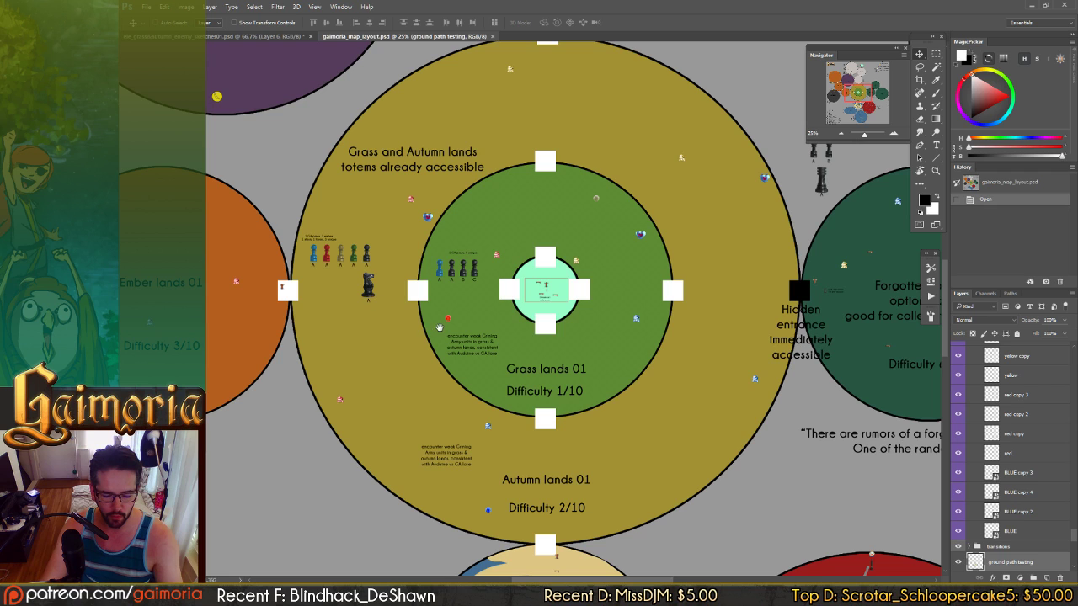
drag(440, 328, 444, 335)
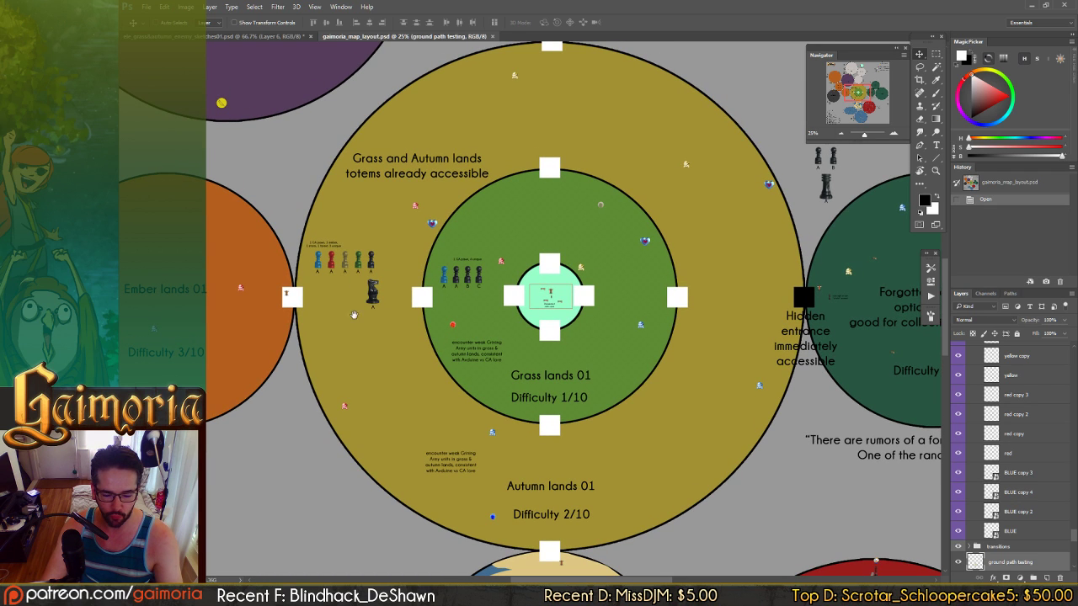
drag(355, 316, 509, 328)
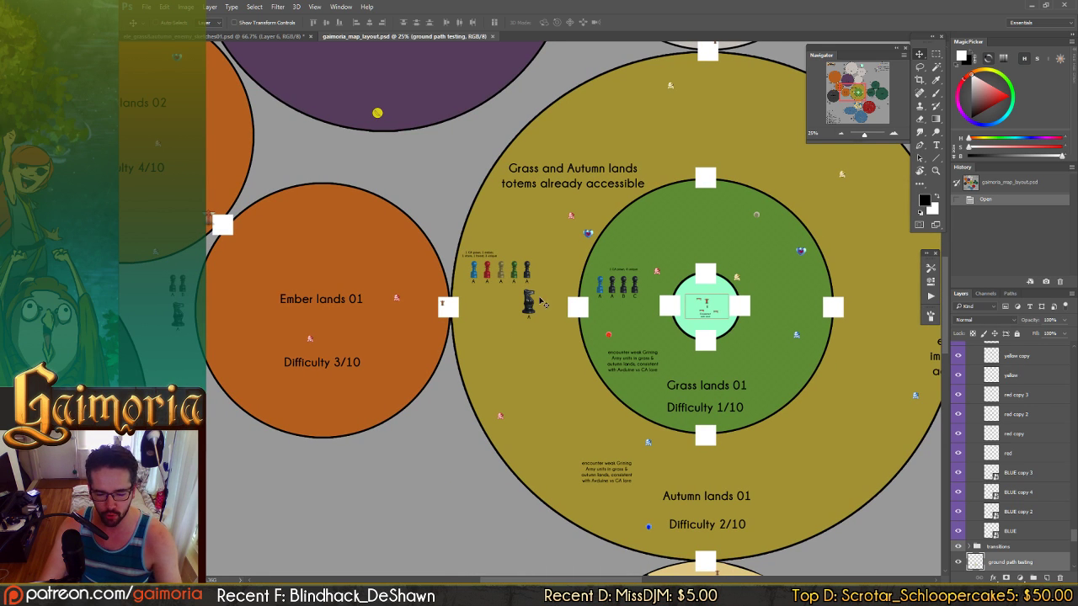
drag(696, 291, 741, 360)
drag(457, 159, 750, 361)
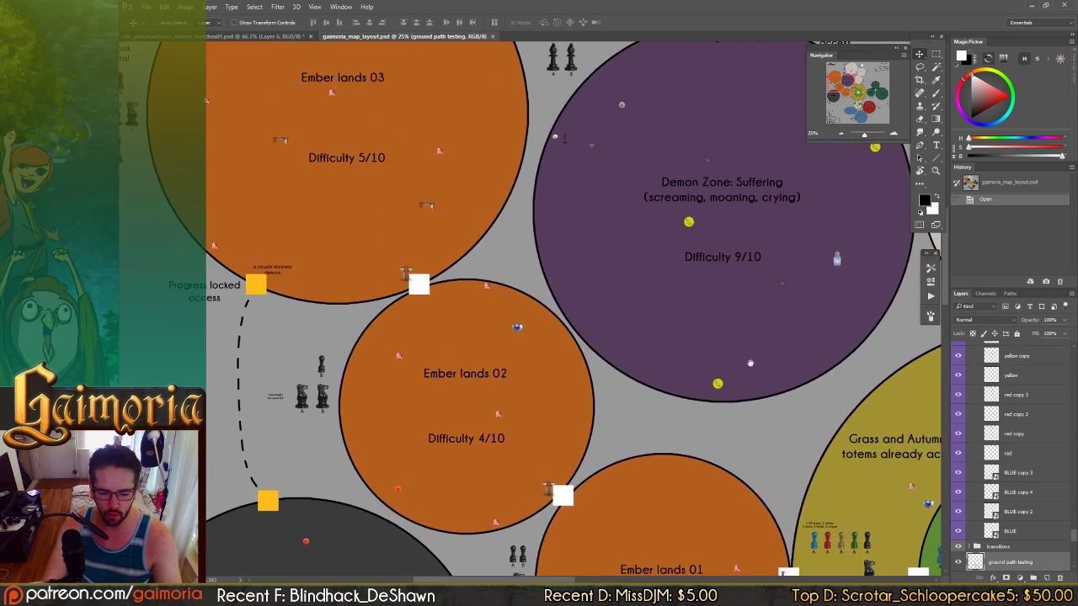
drag(457, 341, 779, 415)
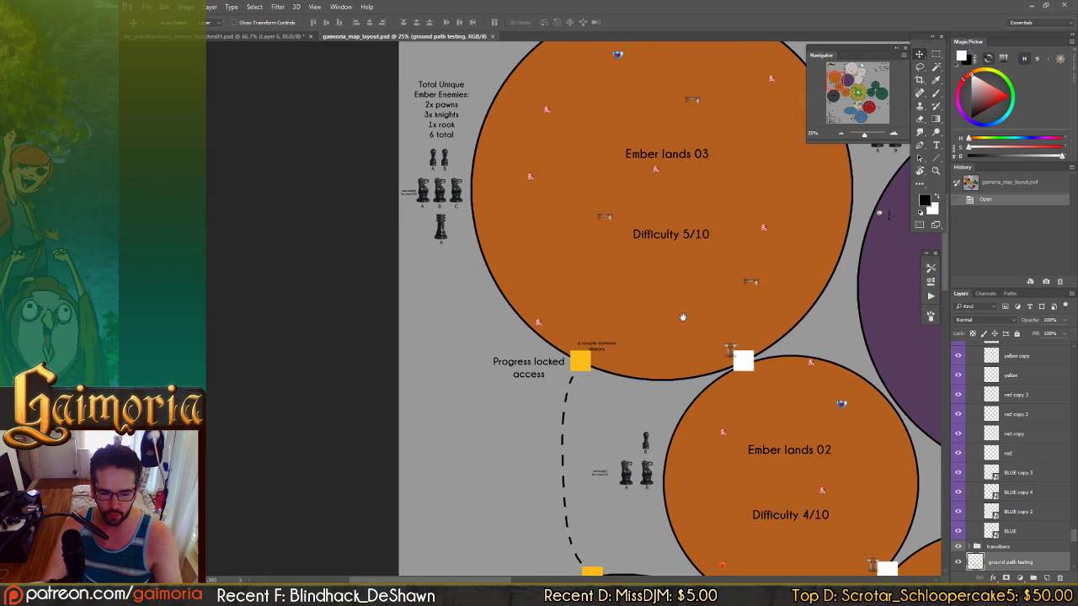
drag(683, 316, 418, 171)
drag(457, 210, 152, 100)
drag(650, 403, 387, 282)
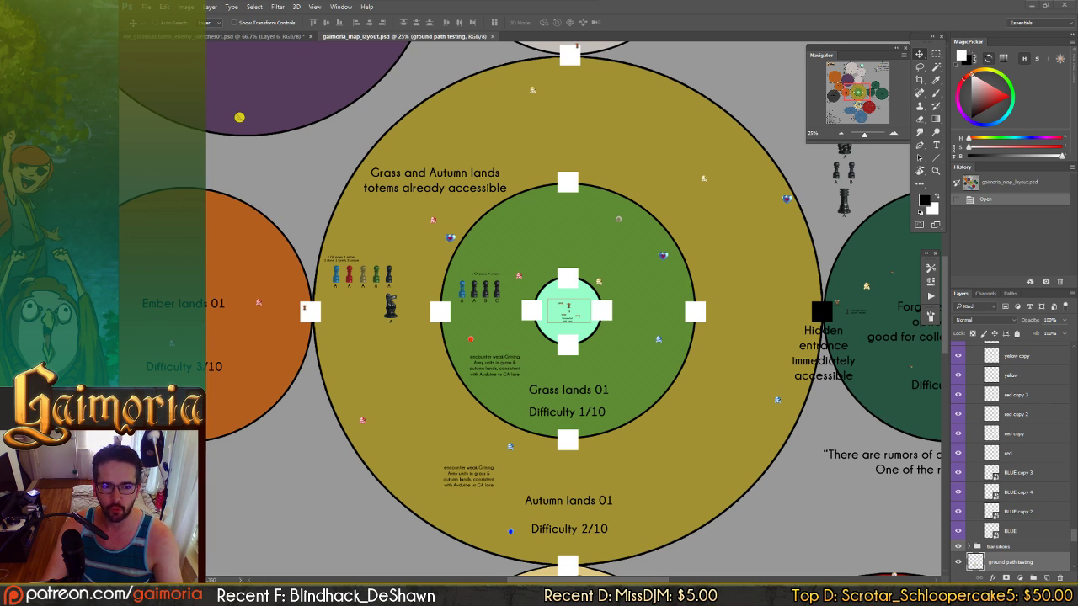
- Return to the Grass & Autumn Enemies sketch document and look over the existing creature designs
click(219, 37)
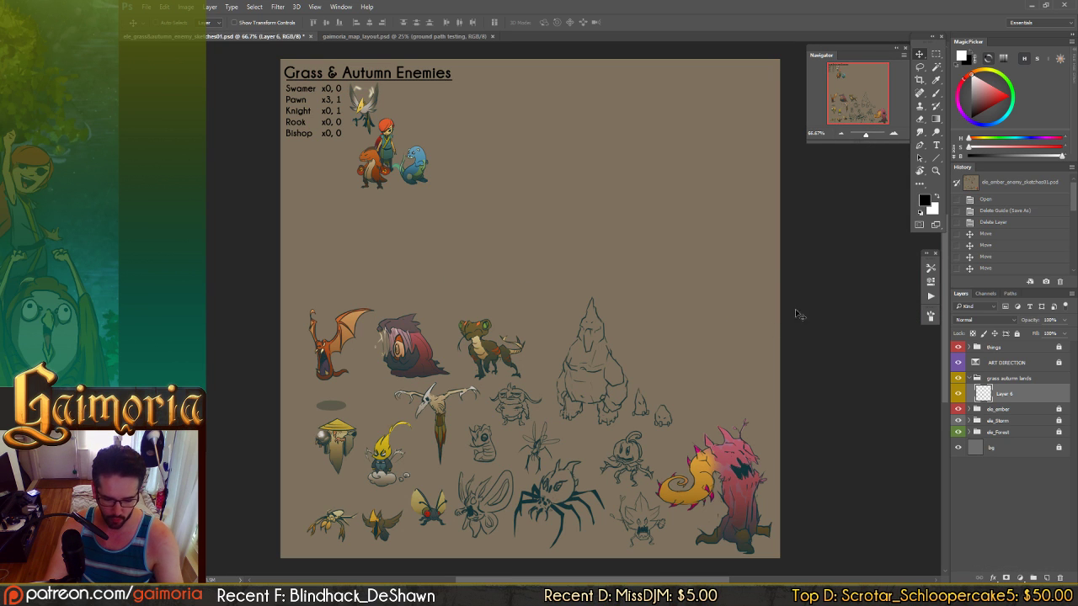
key(ctrl+plus)
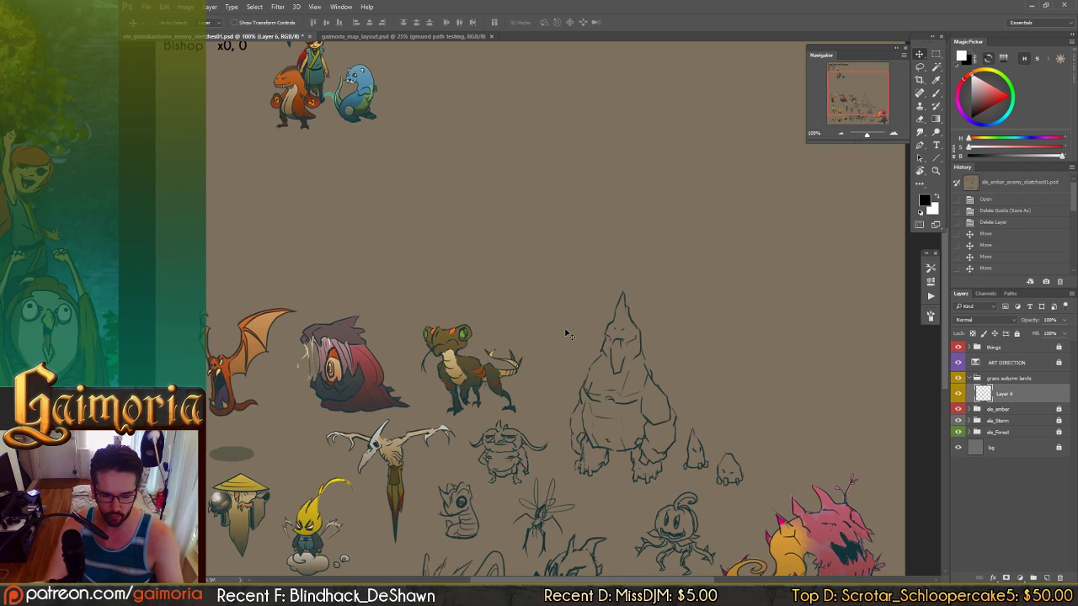
drag(428, 349, 494, 211)
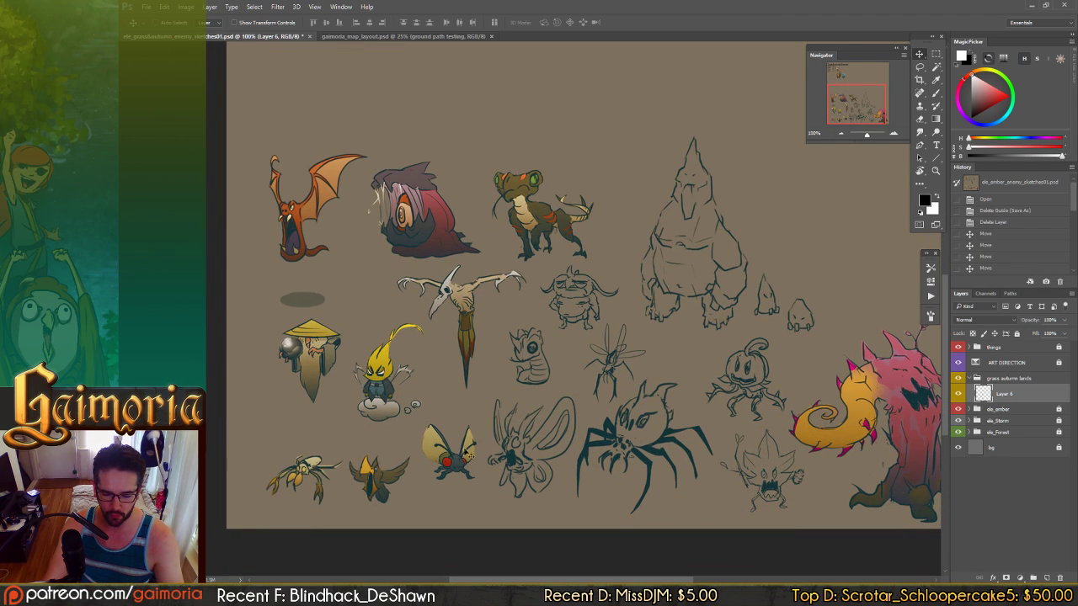
drag(612, 204, 573, 238)
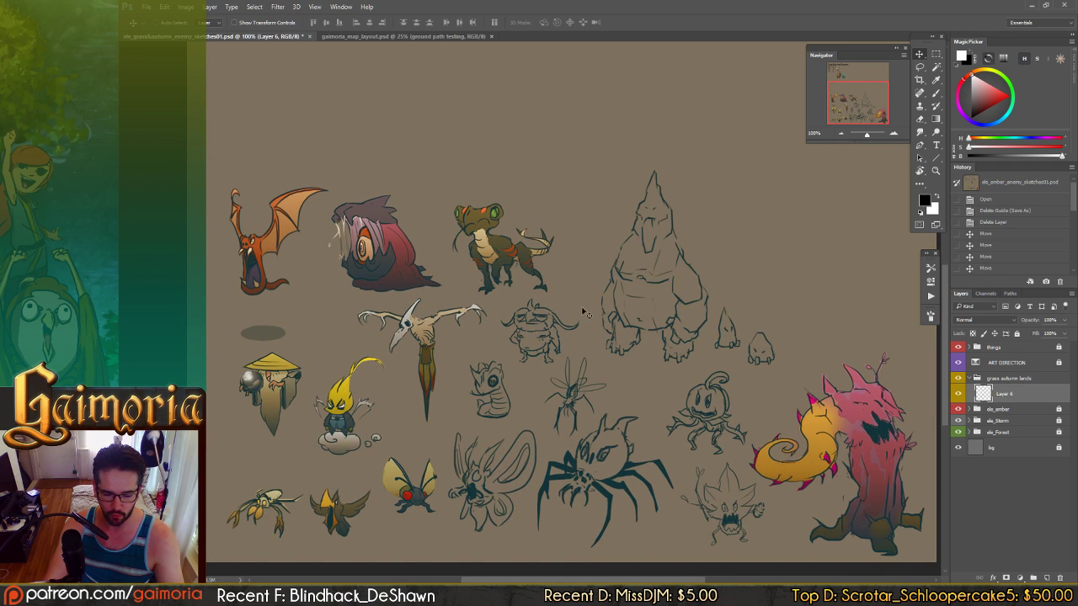
key(ctrl+minus)
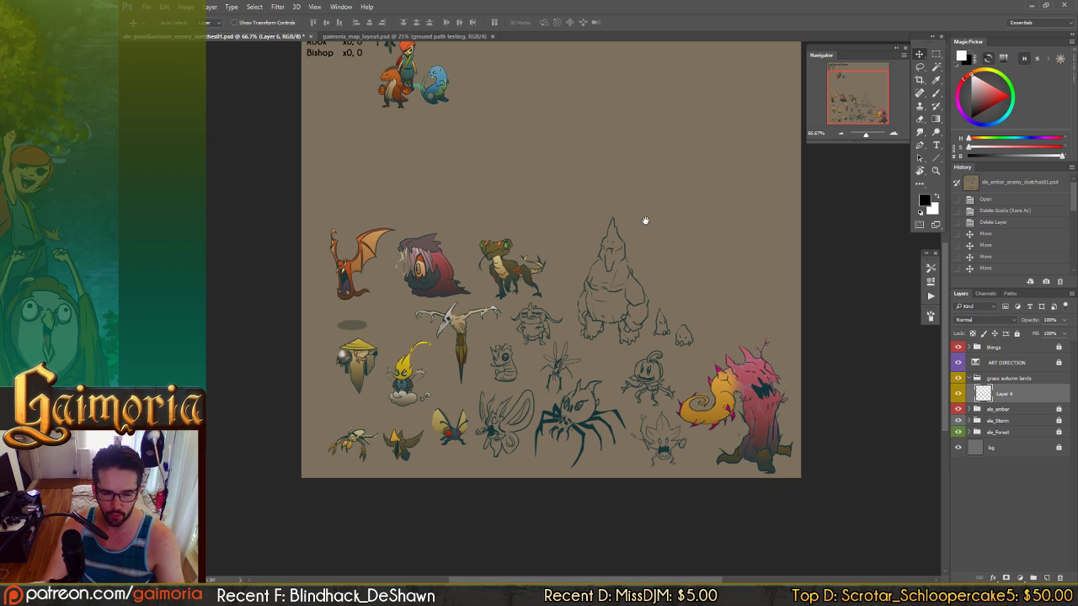
drag(645, 222, 645, 284)
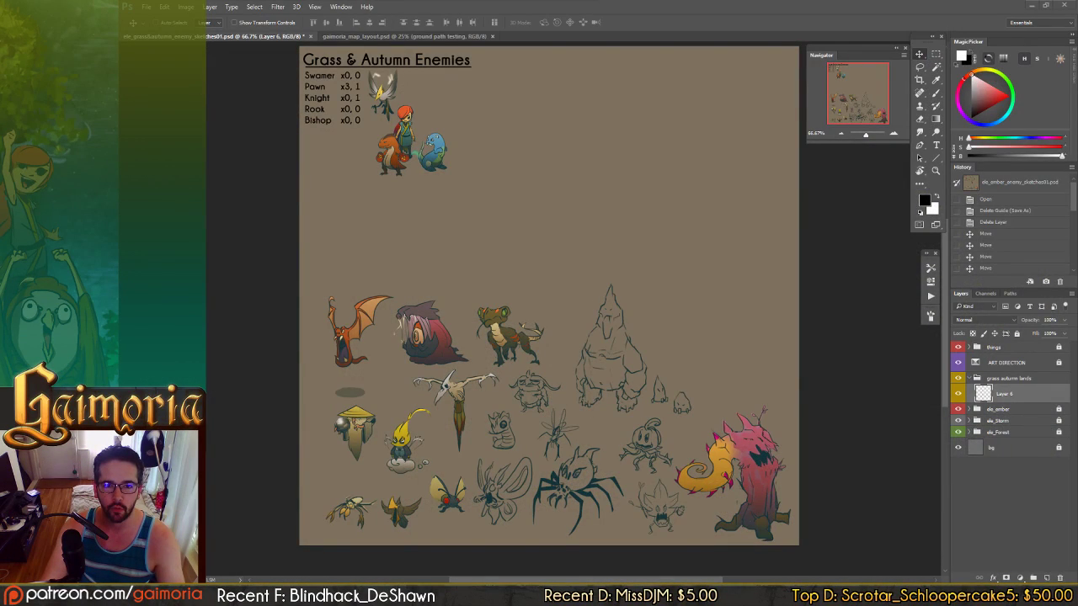
- Switch to the Gaimoria Twitter profile in Chrome, maximize the window, and copy the Twitch link and hashtags from the May 25 tweet
drag(497, 2, 622, 78)
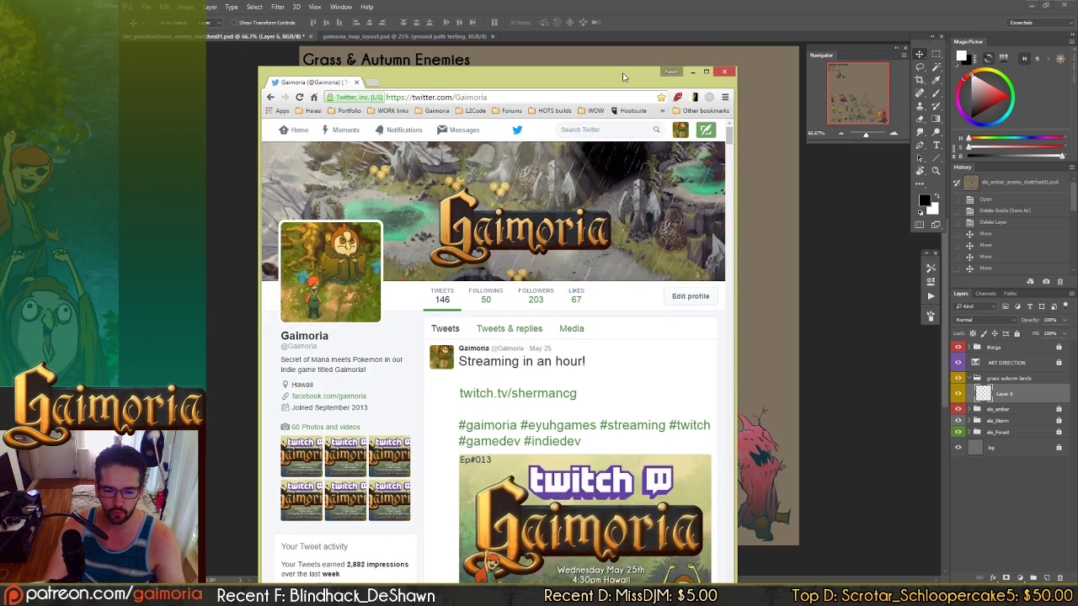
double_click(622, 72)
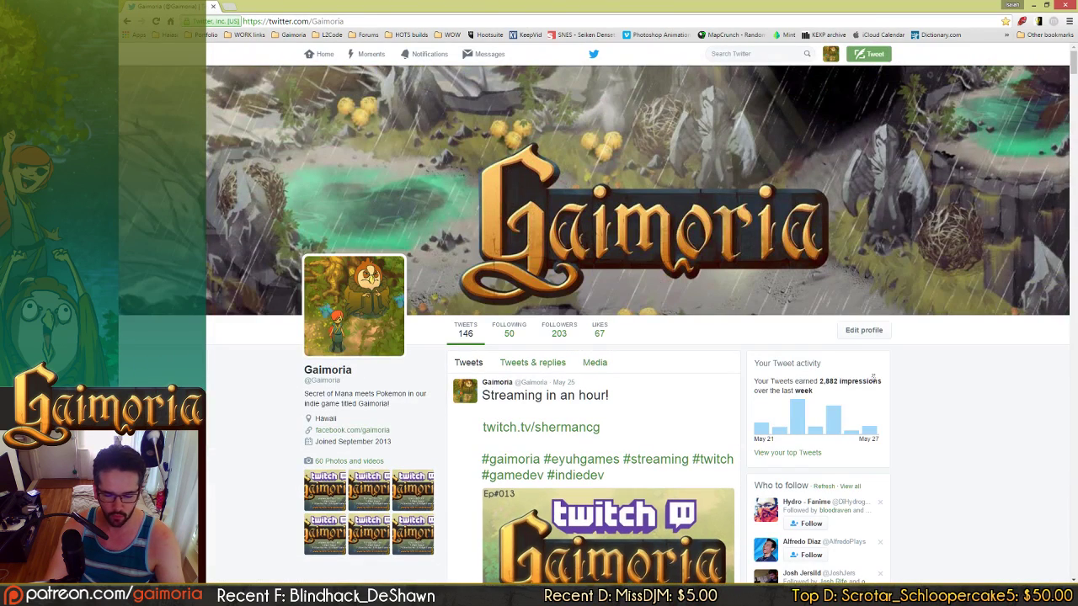
click(872, 57)
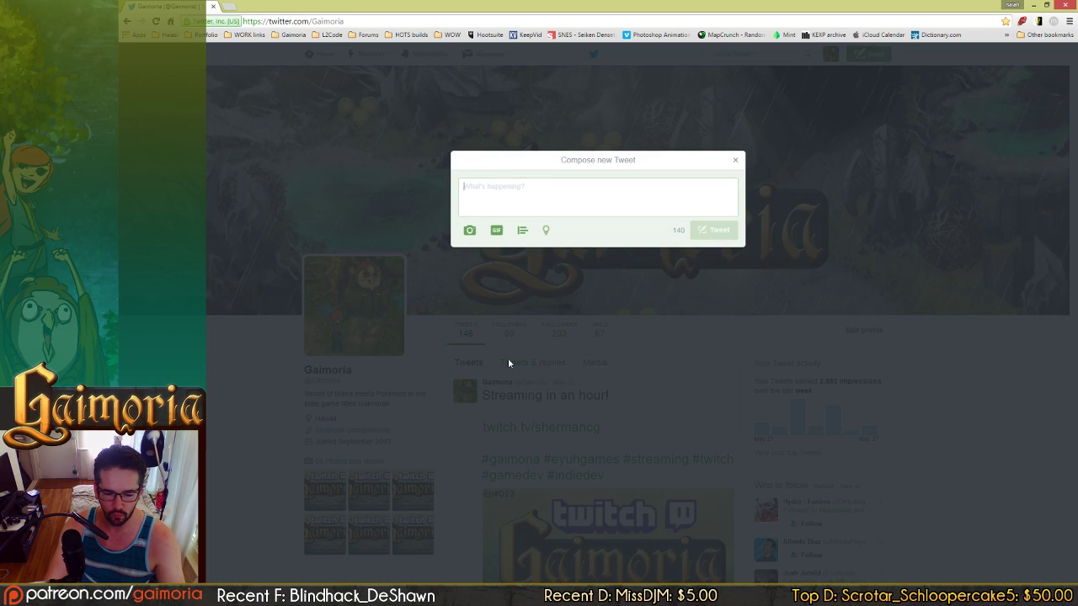
click(417, 445)
drag(622, 477, 485, 436)
key(ctrl+c)
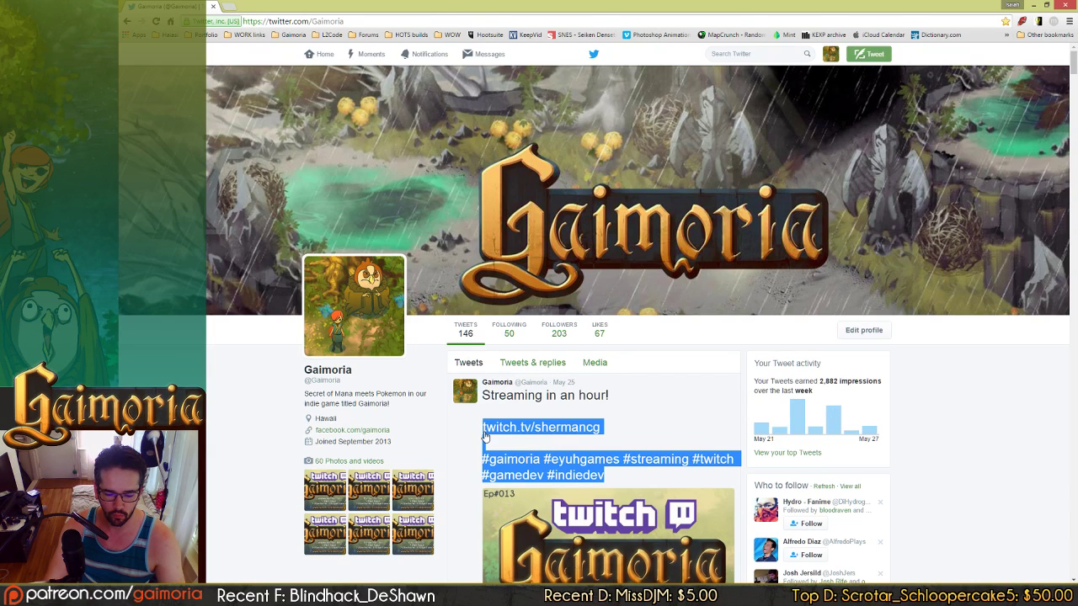
- Compose a new tweet reading "Streaming now!", followed by a blank line and the copied Twitch link and hashtags
click(872, 57)
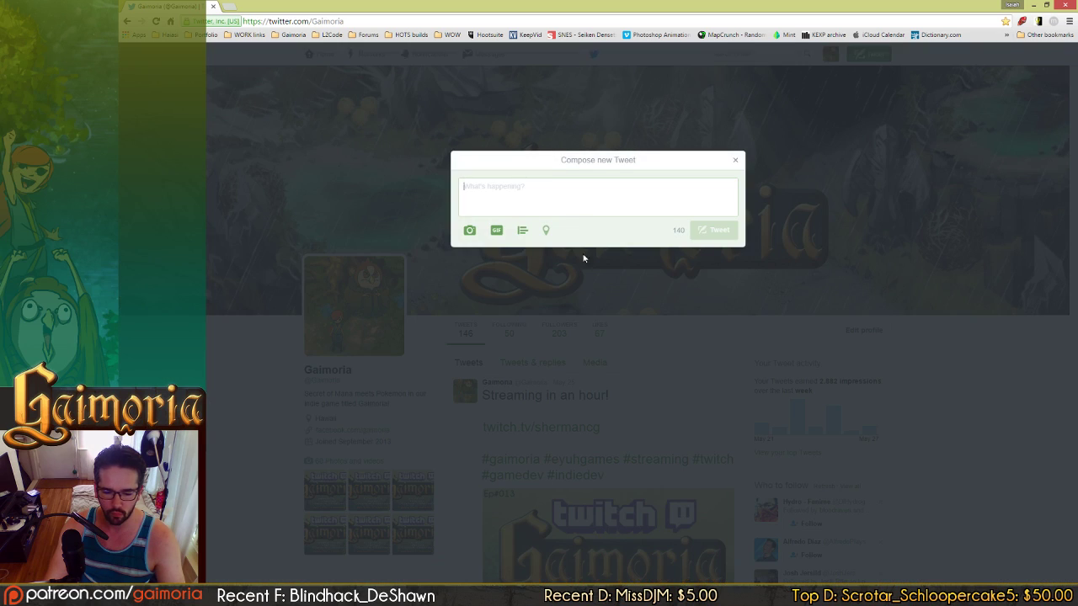
text(Streaming now)
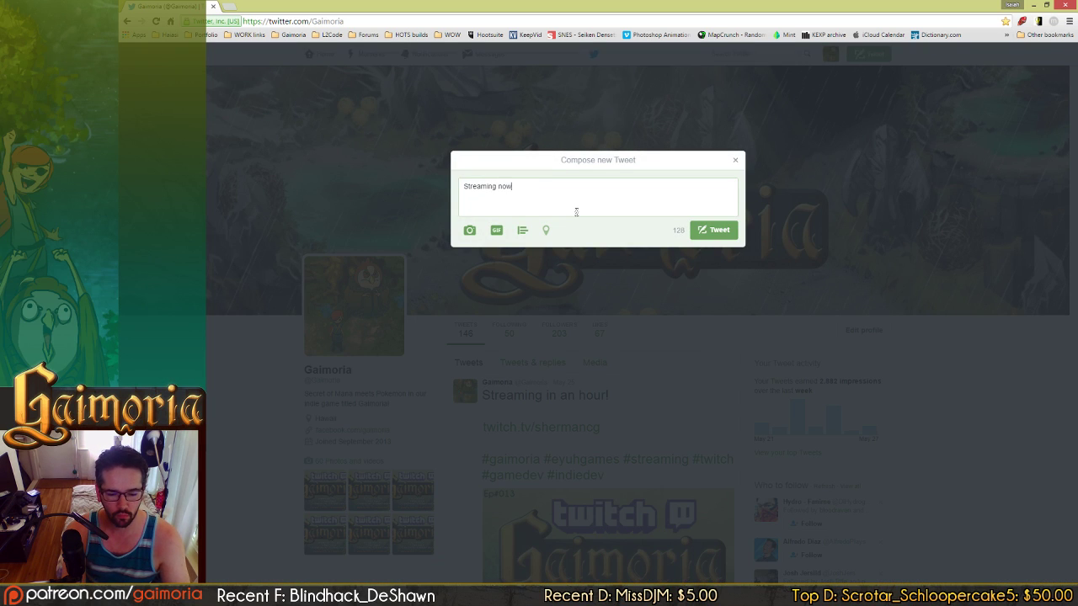
text(!)
key(Return)
key(Return)
key(ctrl+v)
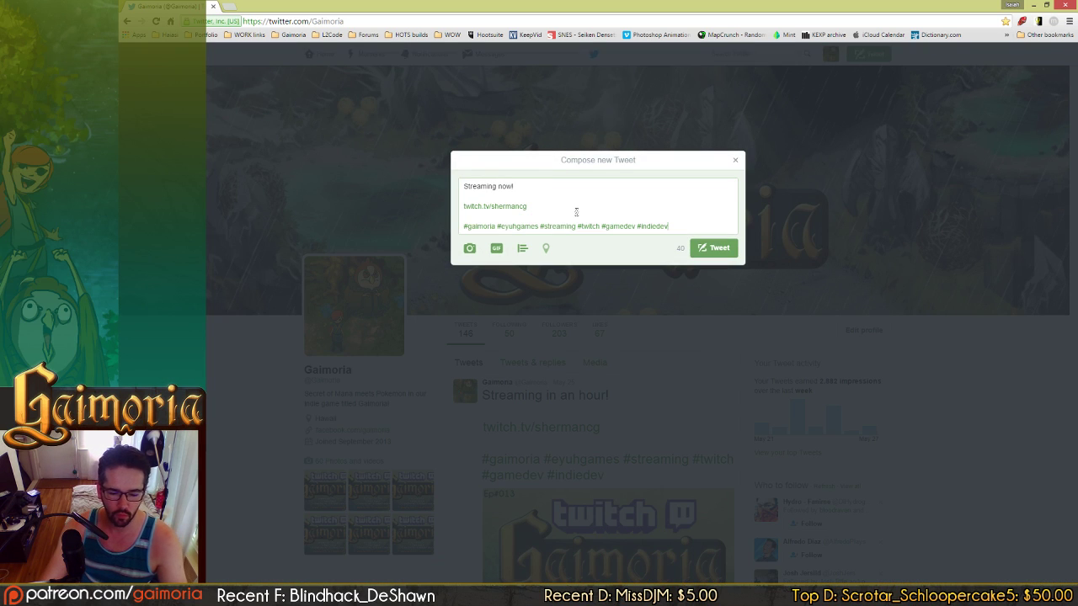
- Attach the image gaimoria_streaming5272016.jpg to the tweet and post it
click(470, 250)
click(722, 404)
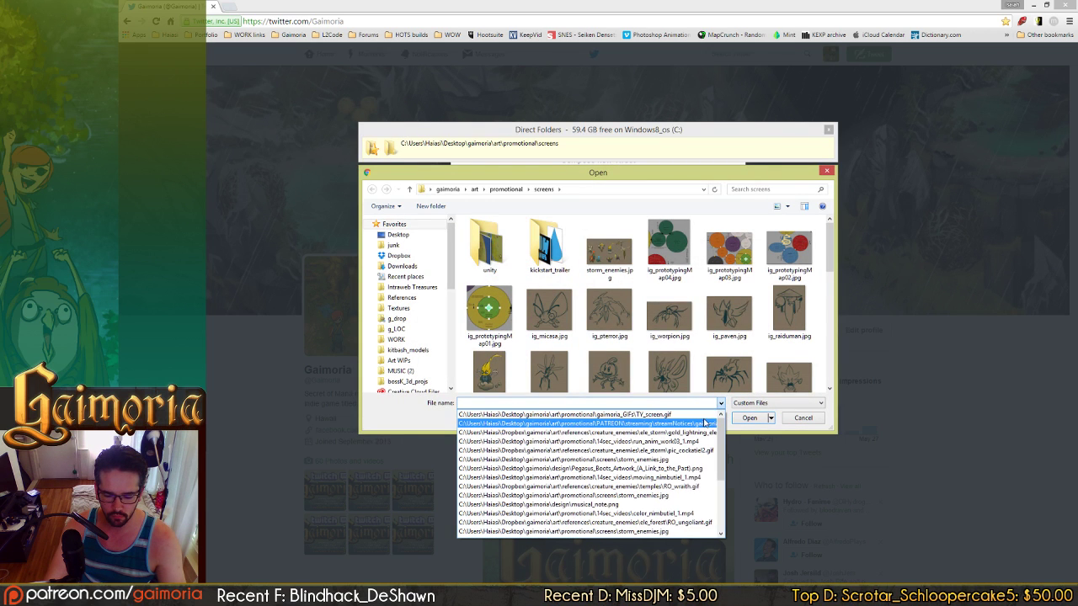
click(706, 428)
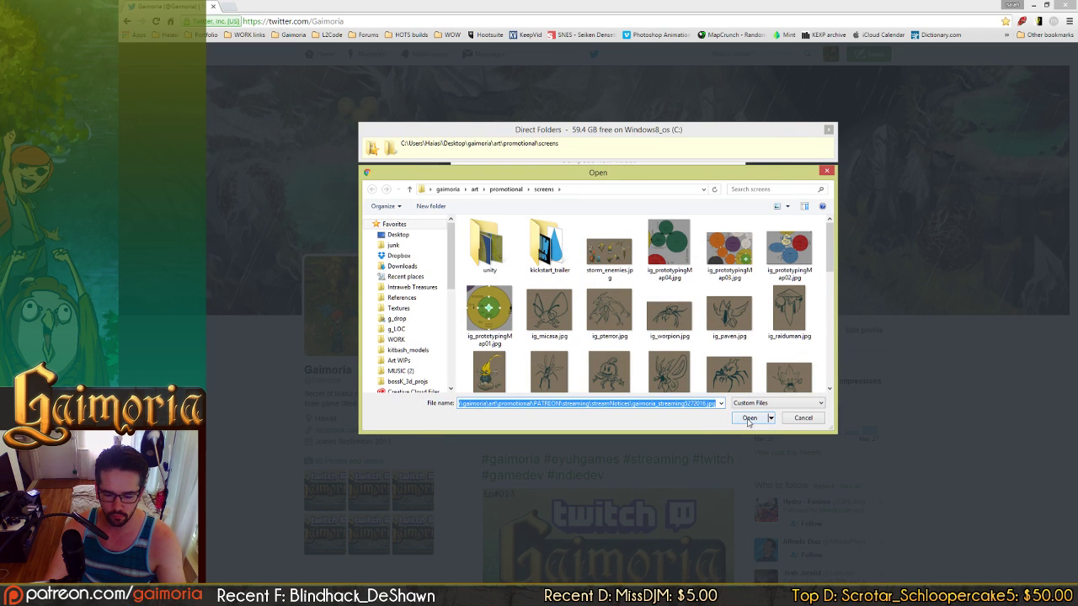
click(745, 418)
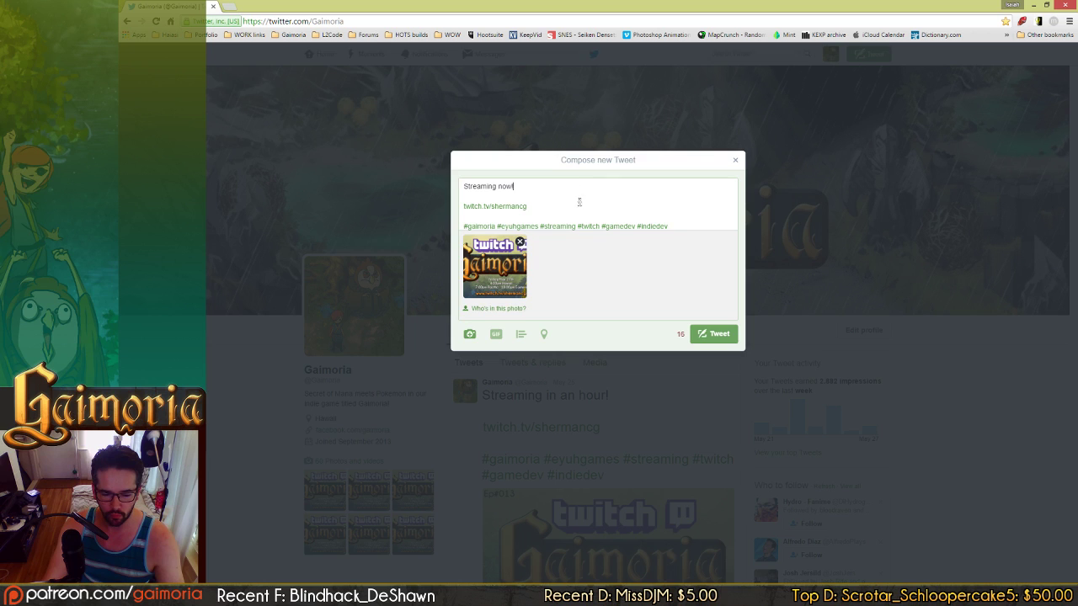
click(724, 335)
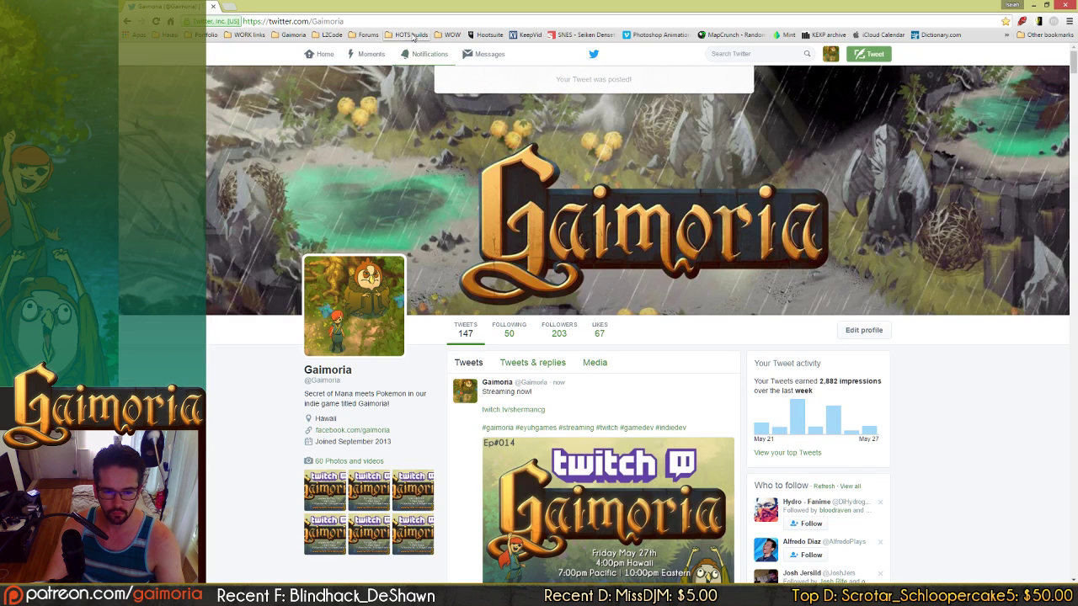
- Go to Facebook and open the Gaimoria page
click(410, 20)
text(face)
key(Return)
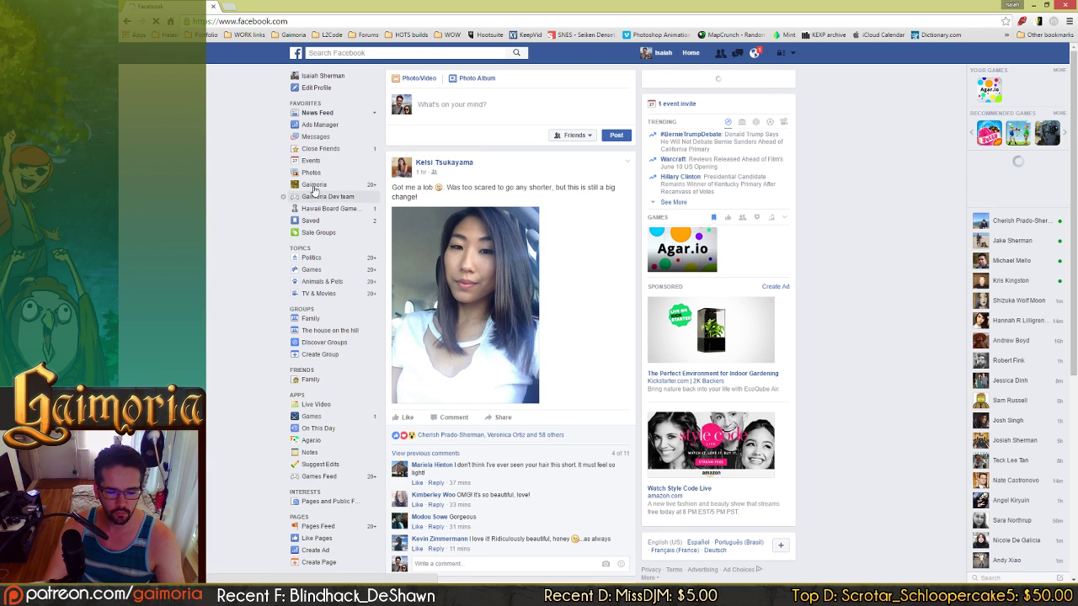
click(313, 184)
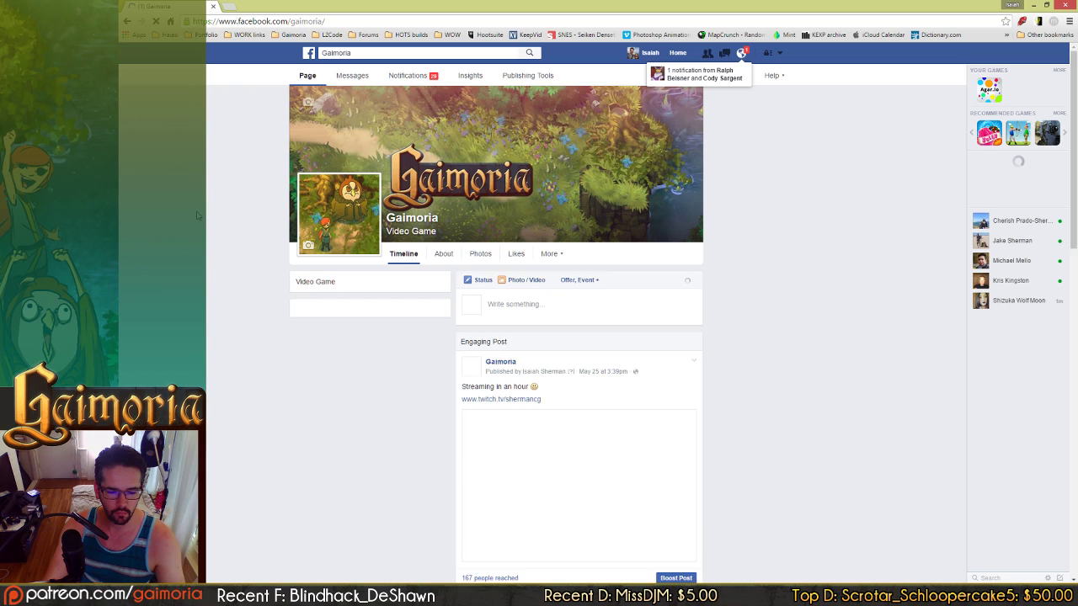
- Write a page post reading "Streaming now :D", followed by a blank line and the copied Twitch link and hashtags
scroll(544, 318, down, 1)
click(568, 268)
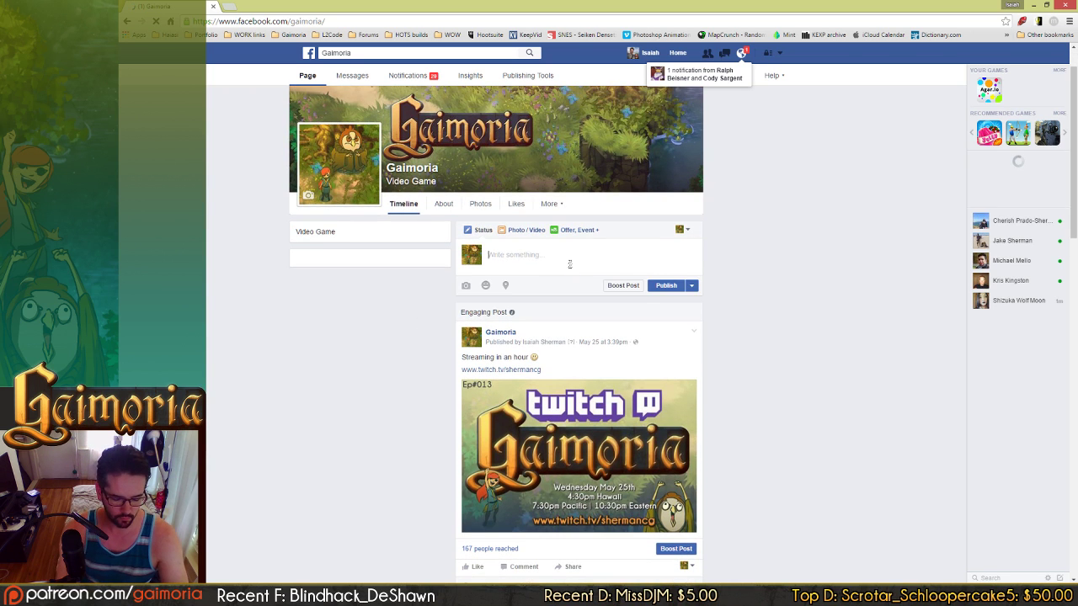
text(Streaming now :D)
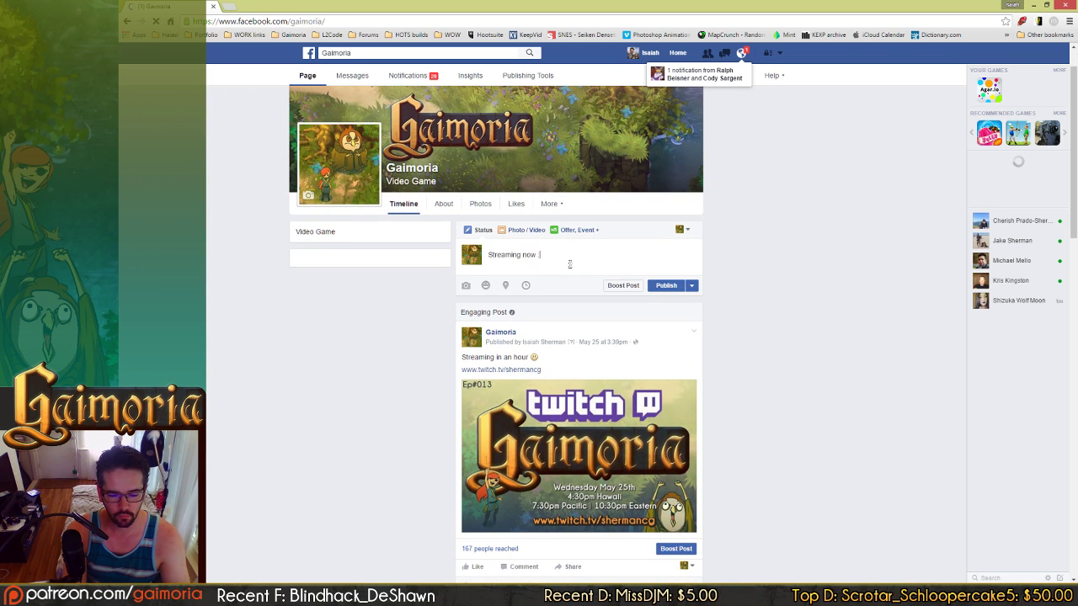
key(Return)
key(Return)
key(ctrl+v)
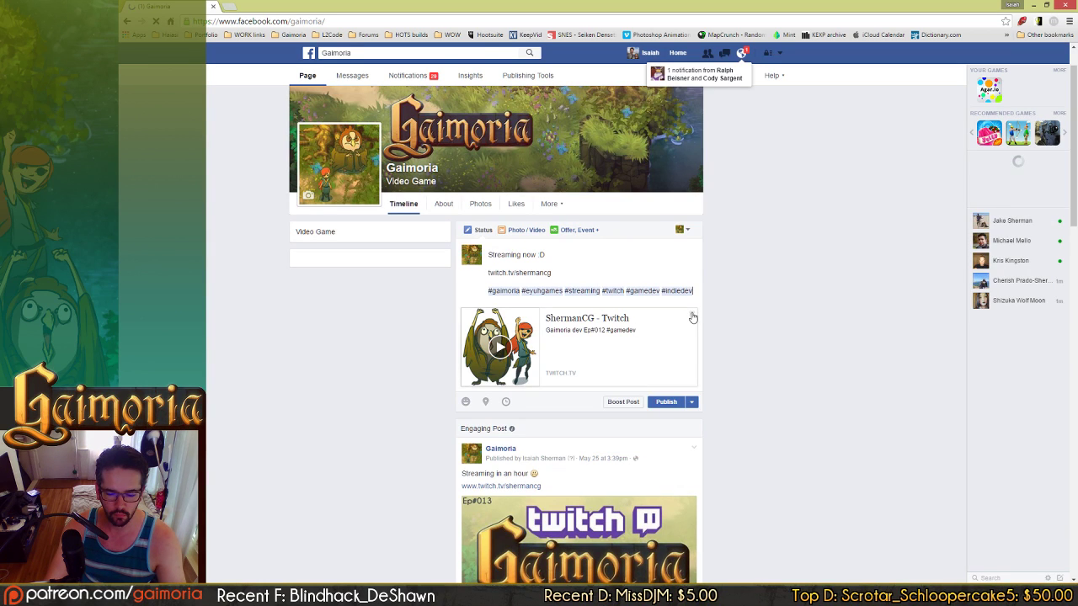
- Remove the link preview from the page post and attach the image gaimoria_streaming5272016.jpg
click(692, 317)
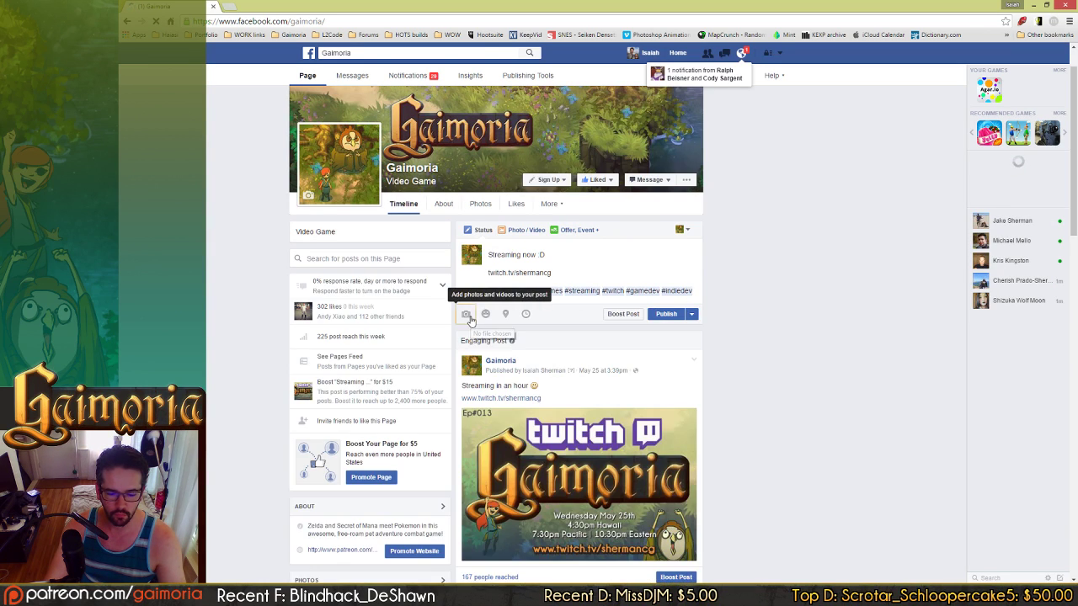
click(469, 317)
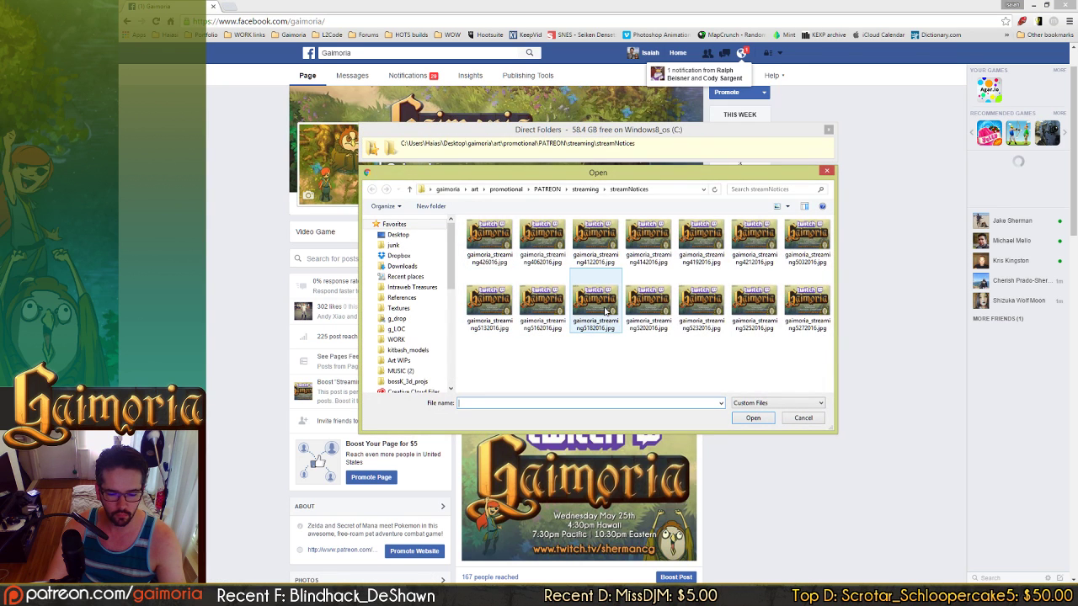
click(806, 301)
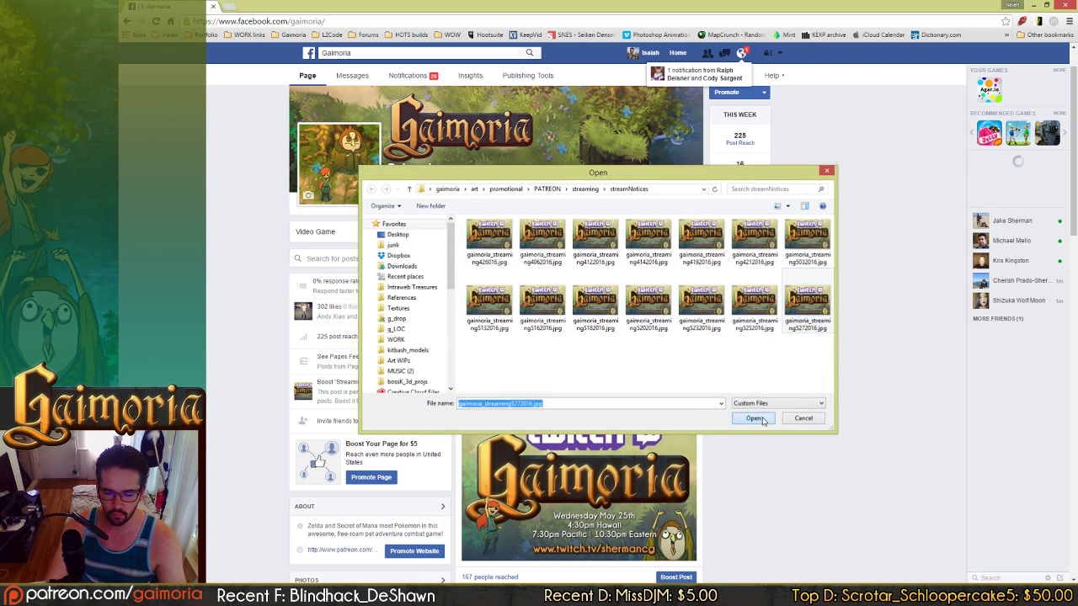
click(755, 418)
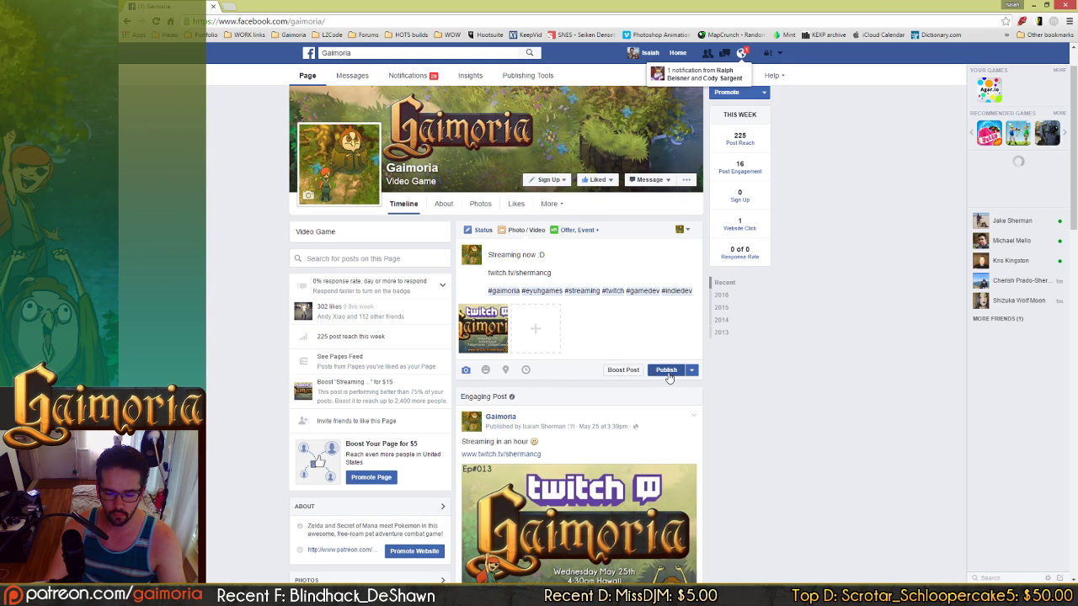
- Publish the Gaimoria page post and share it on your own Timeline
click(667, 370)
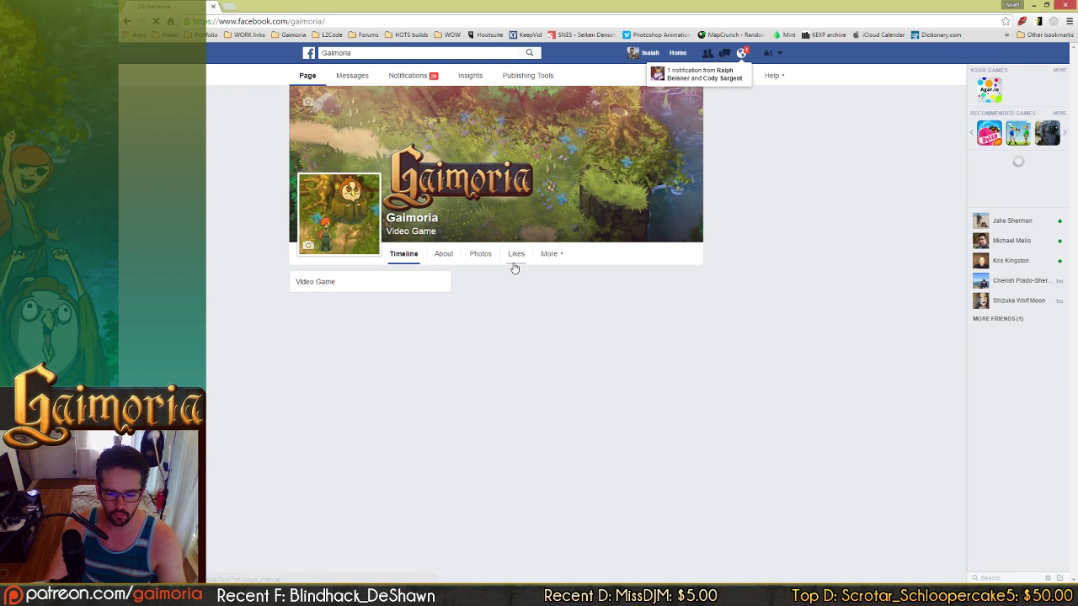
scroll(581, 455, down, 1)
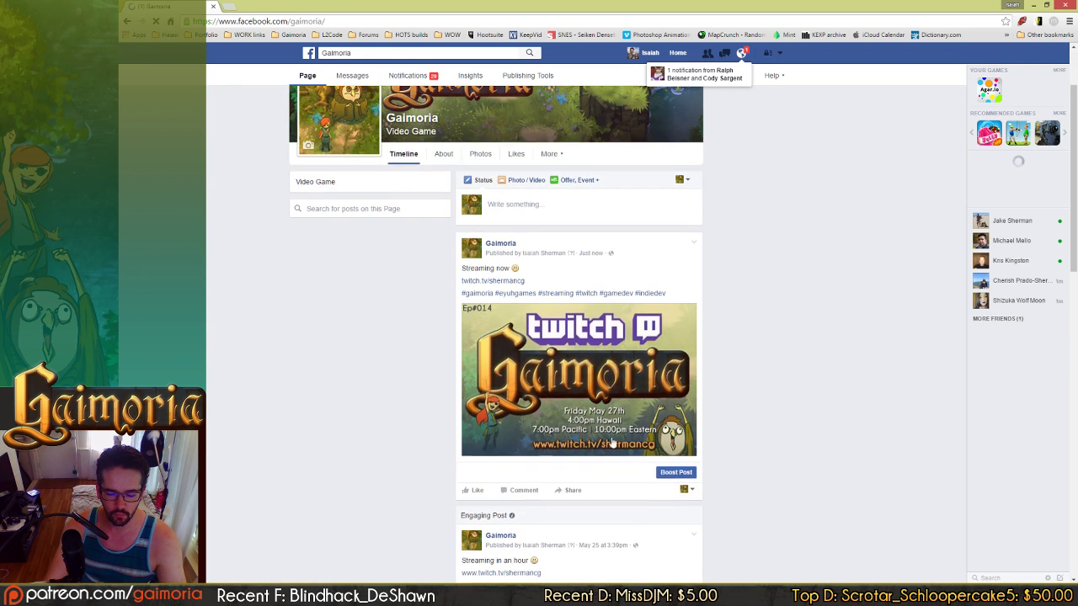
click(569, 490)
click(571, 511)
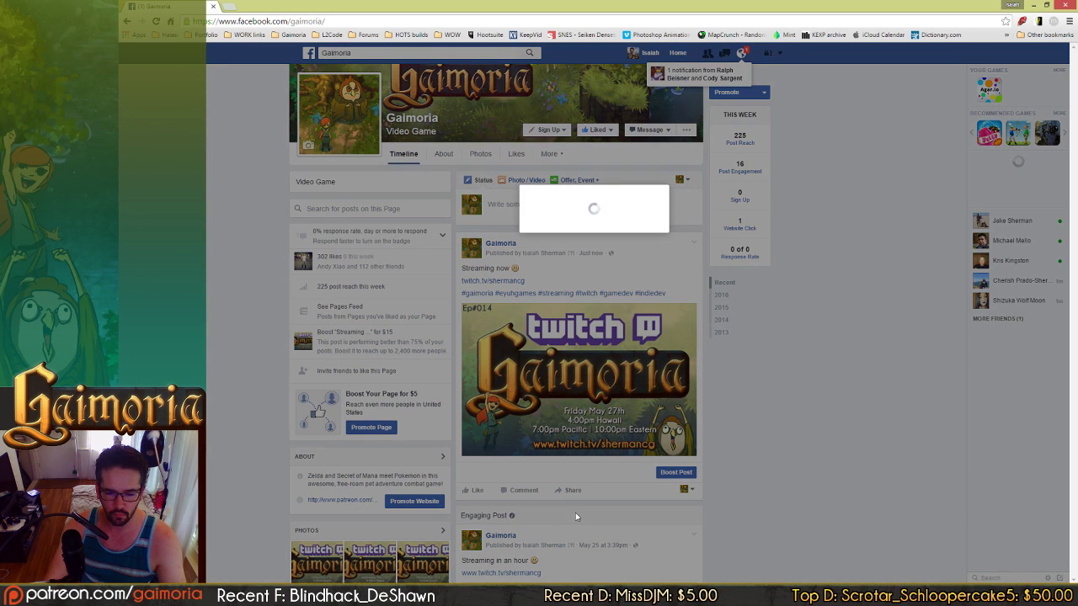
click(548, 167)
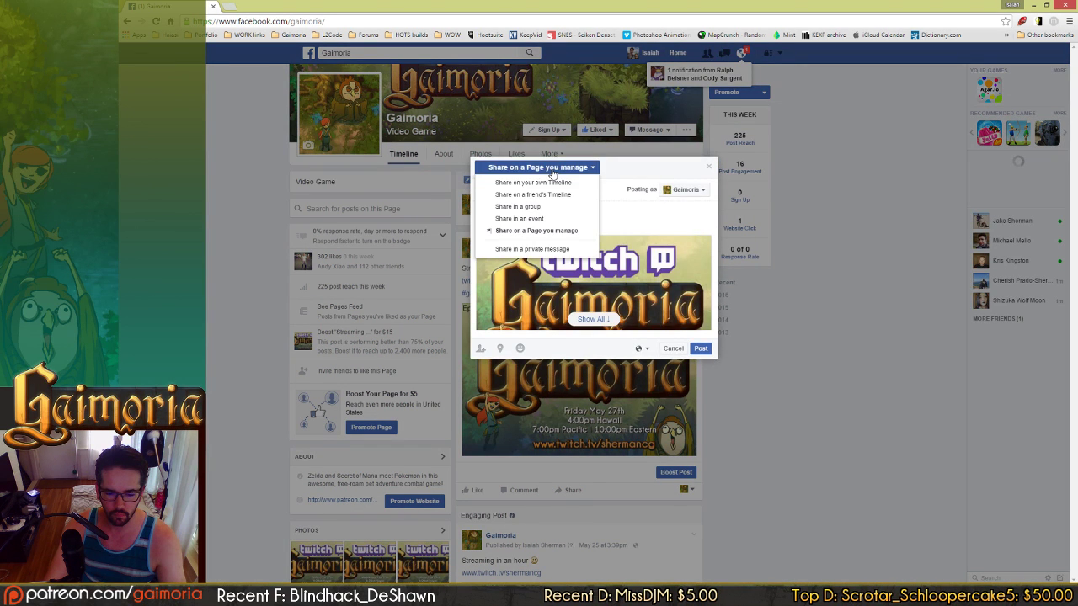
click(551, 180)
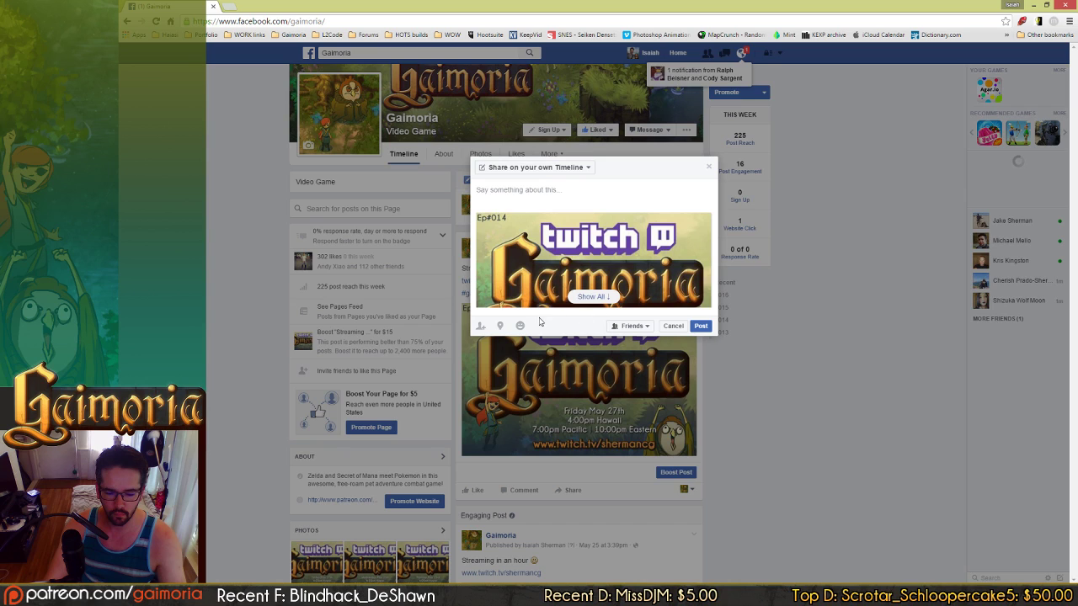
click(701, 326)
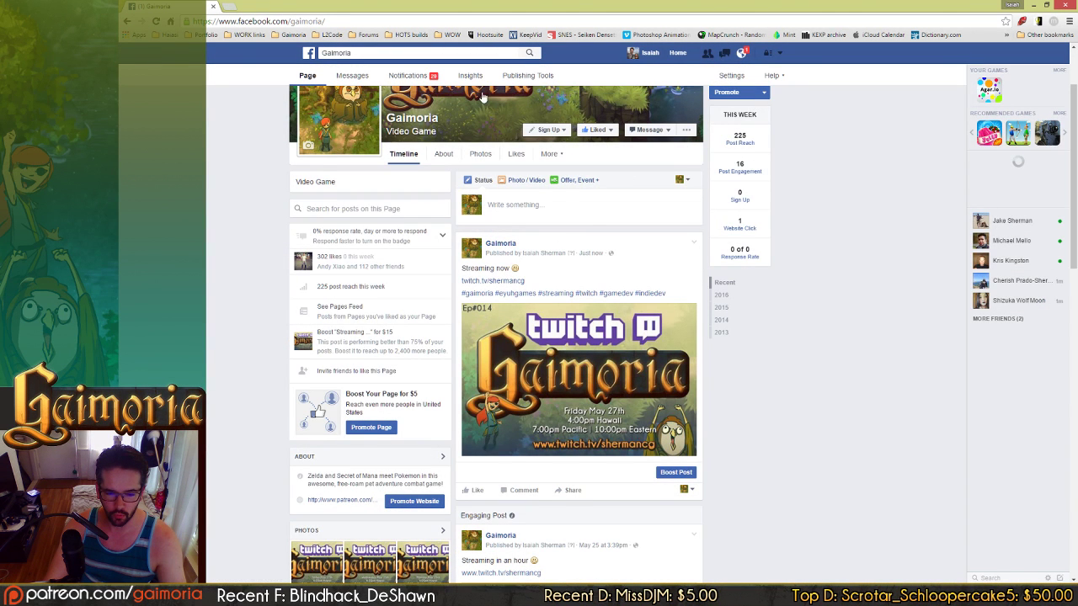
- Open the Twitch channel linked in the shared post on the home feed, close the Facebook tab and reload the channel page
click(309, 53)
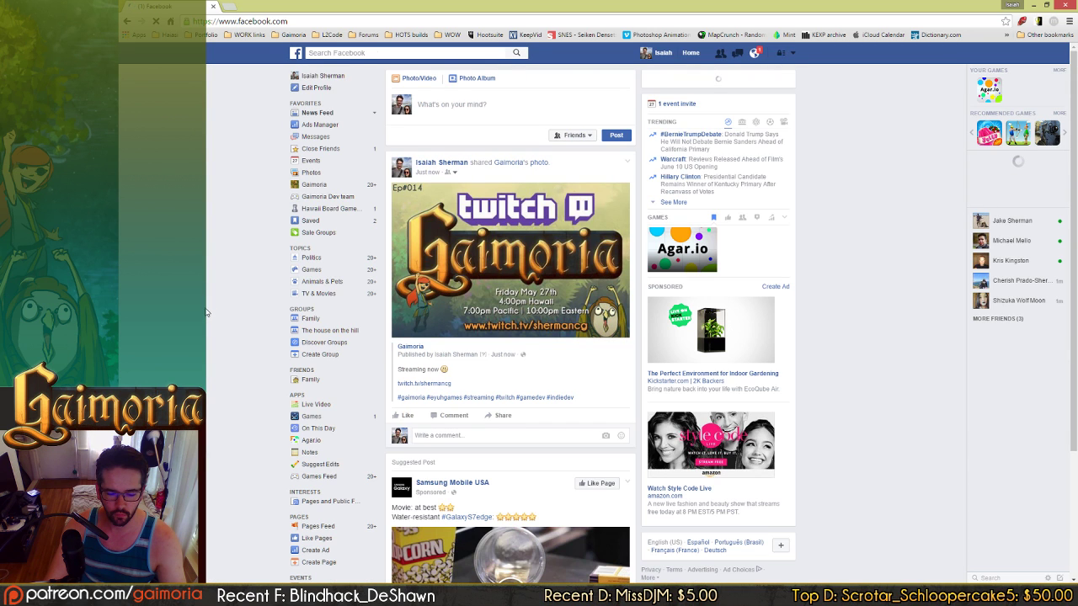
click(423, 383)
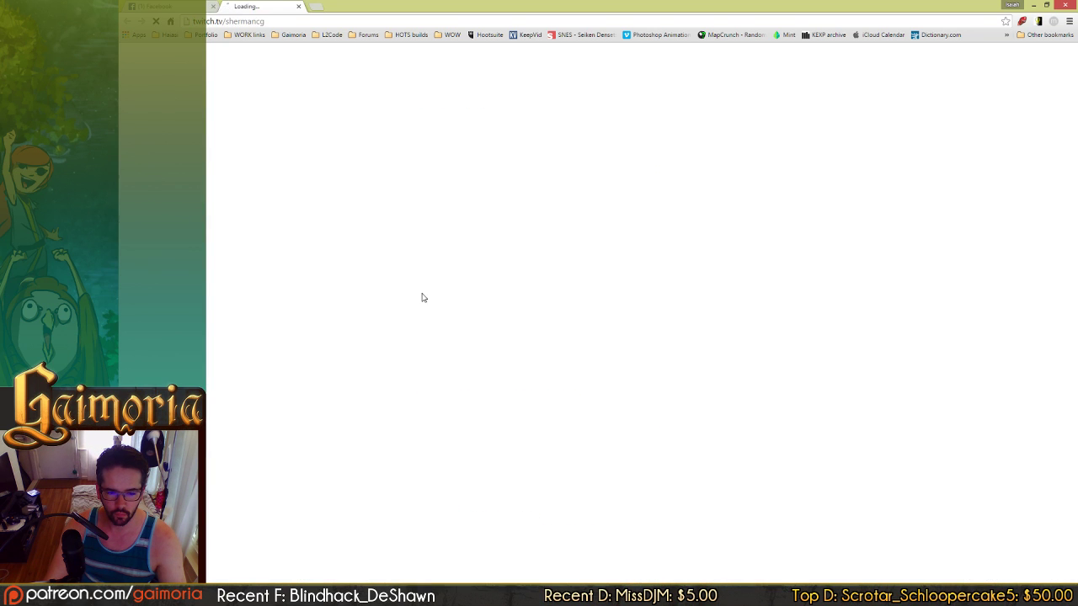
click(213, 6)
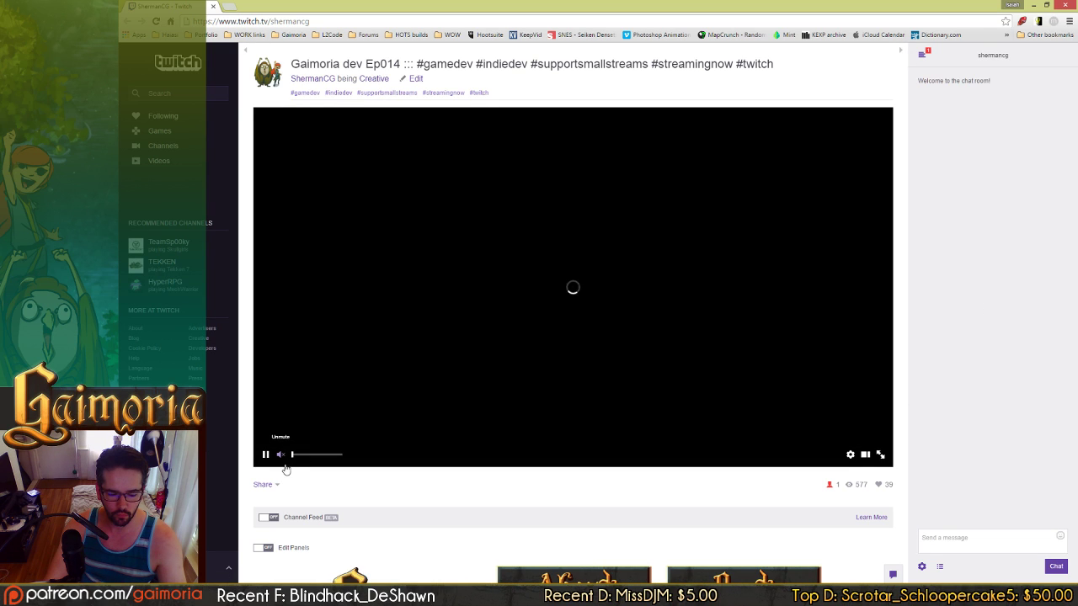
click(156, 21)
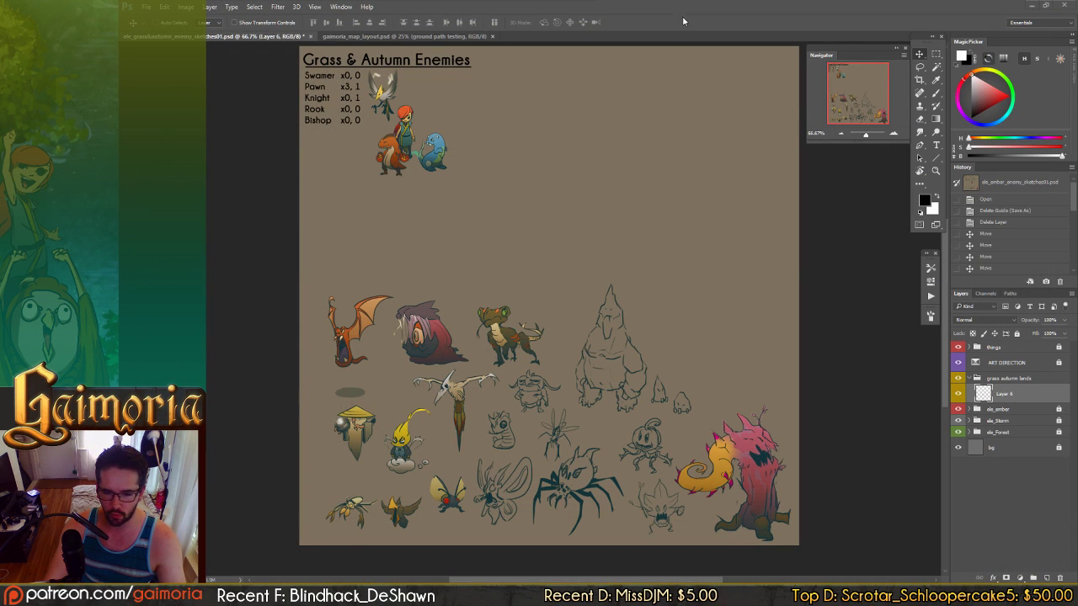
- Switch to the Photoshop sketch and fit the empty reference board window into the space beside the canvas, stretched to full workspace height
drag(579, 264, 676, 268)
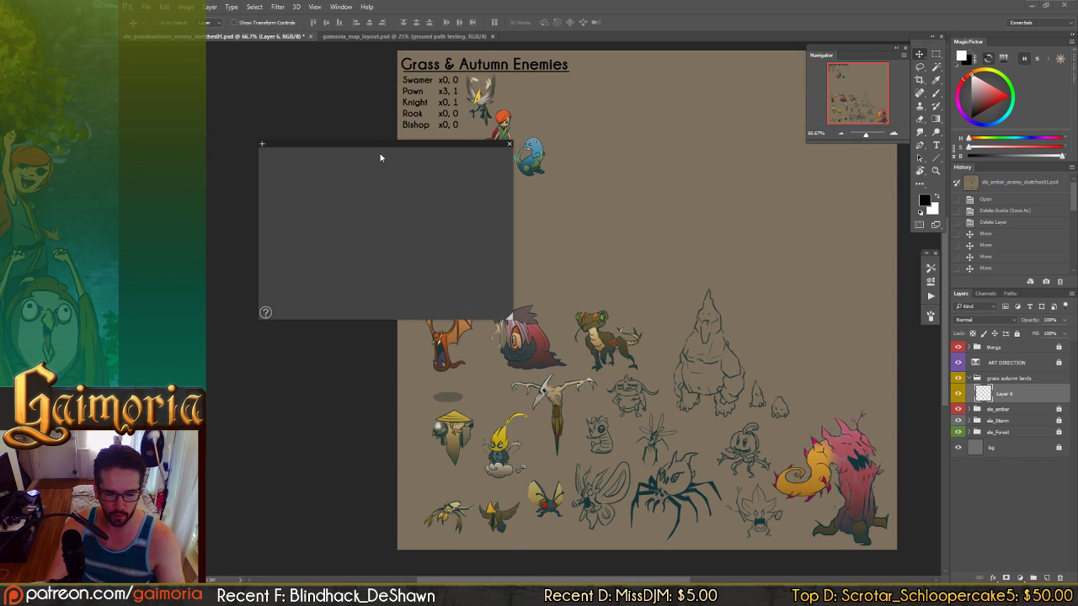
drag(374, 144, 236, 48)
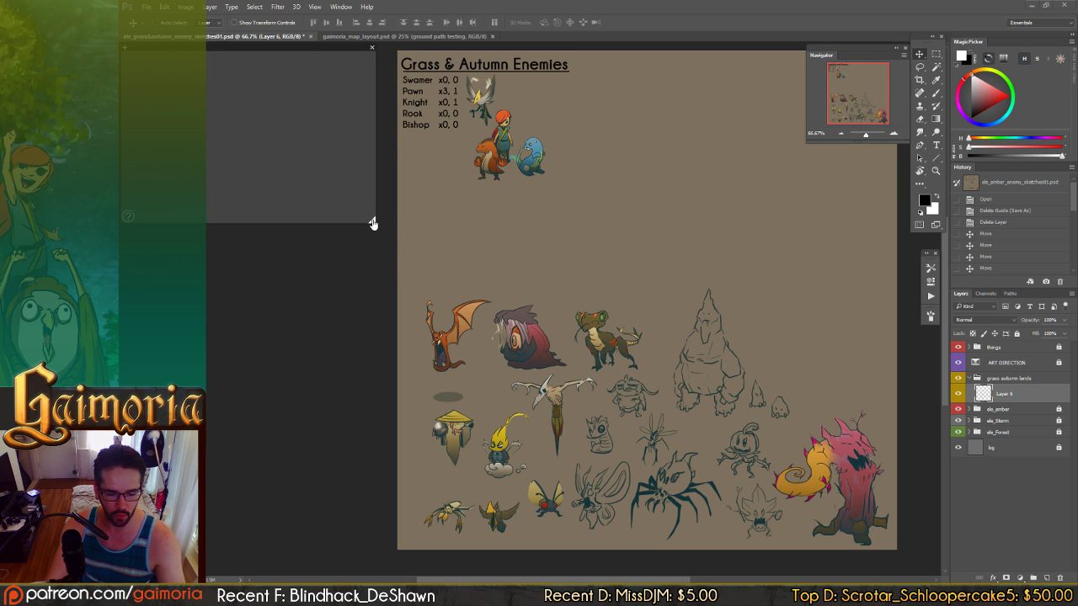
drag(373, 223, 392, 570)
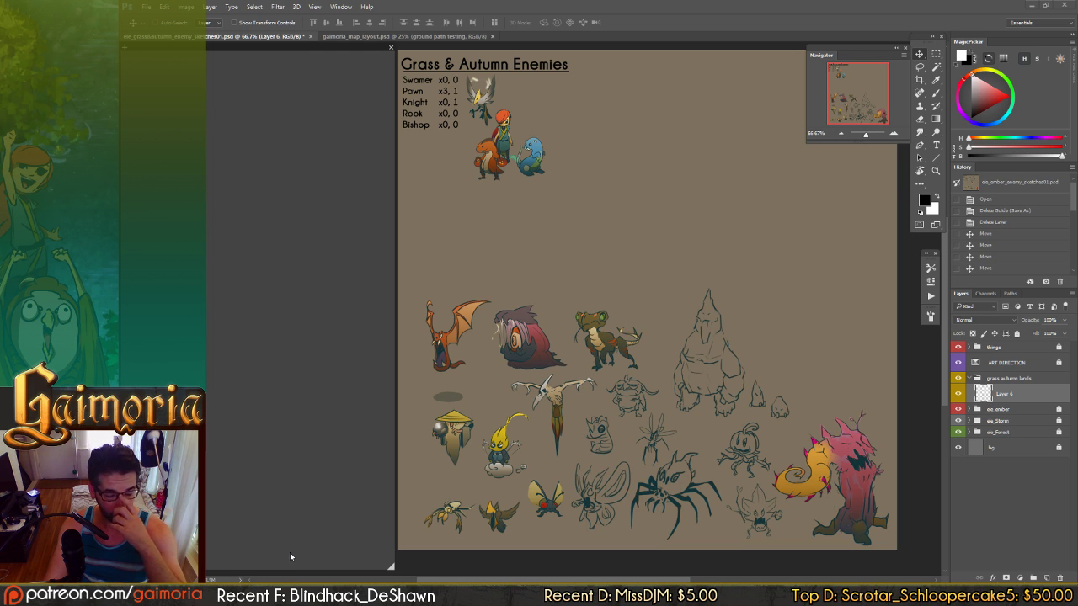
- Open a file explorer window and go to the grass_autumn folder under gaimoria, art, references, creature_enemies in Dropbox
key(super+e)
double_click(711, 206)
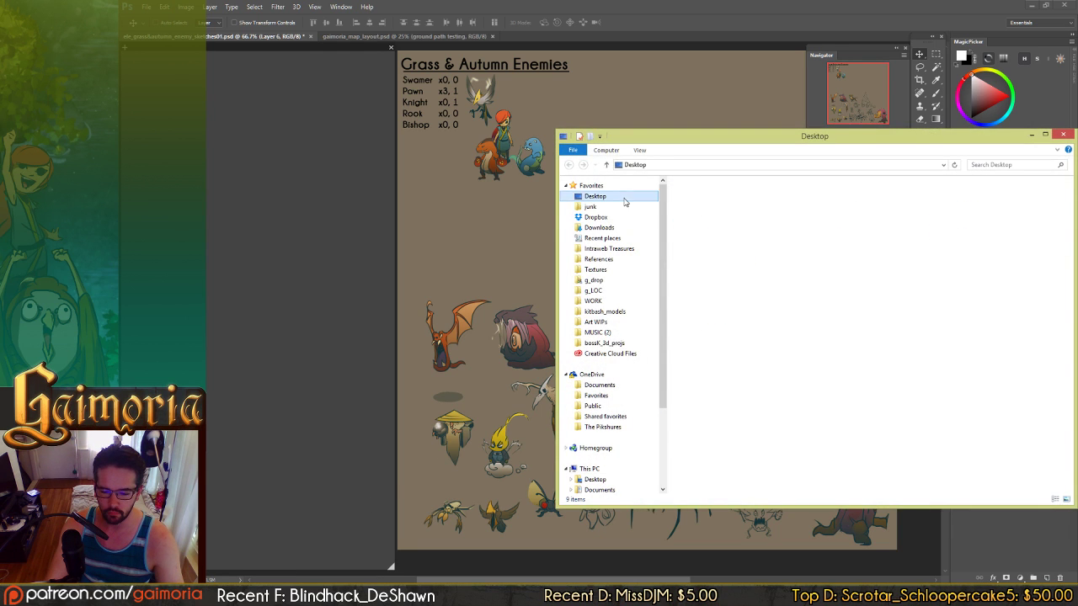
click(992, 229)
drag(844, 136, 752, 110)
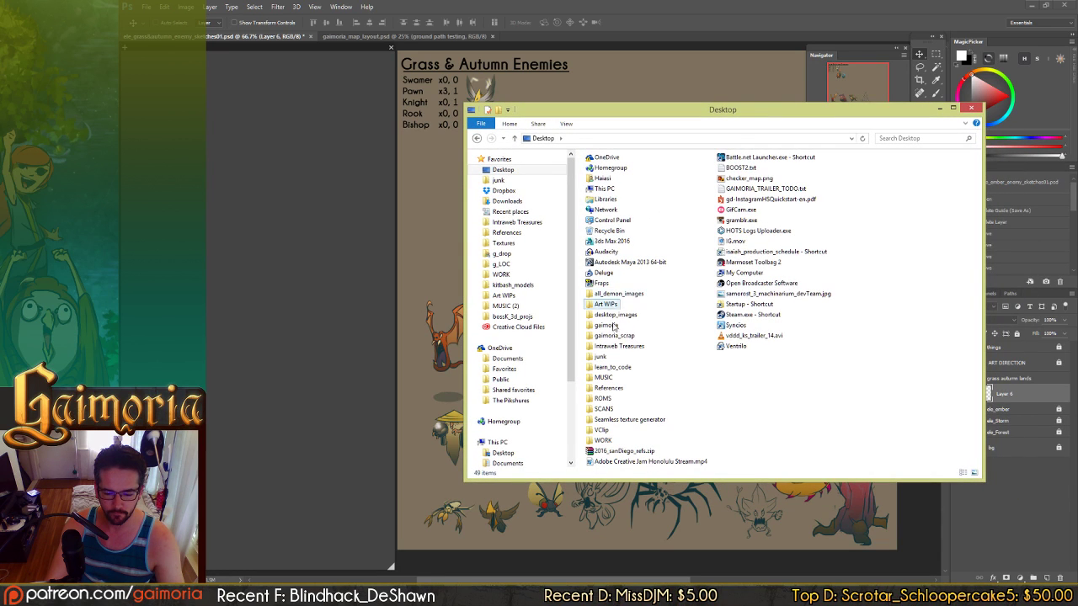
double_click(900, 393)
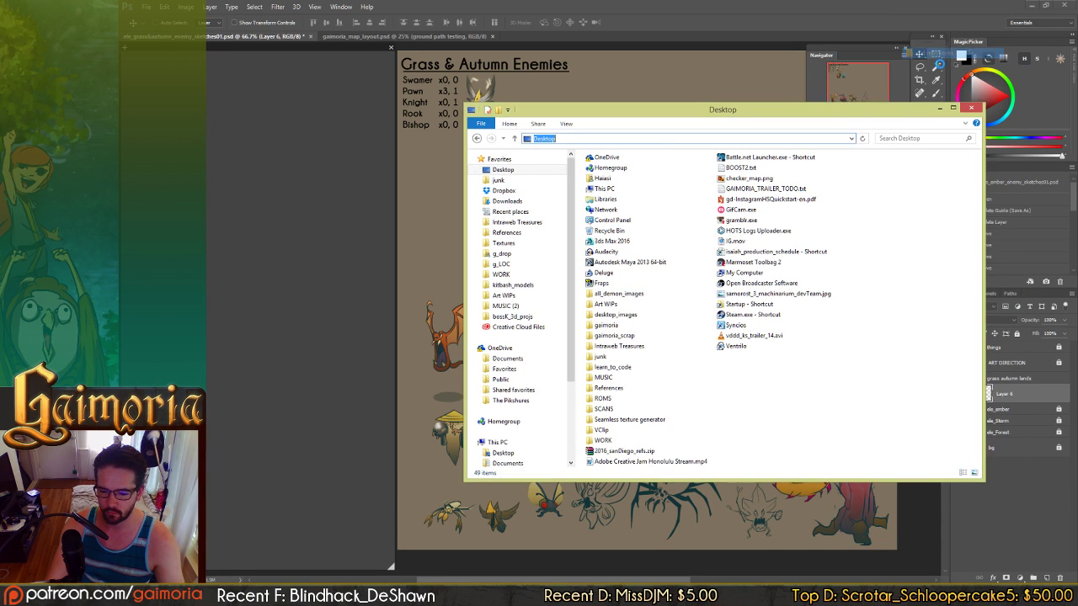
click(934, 53)
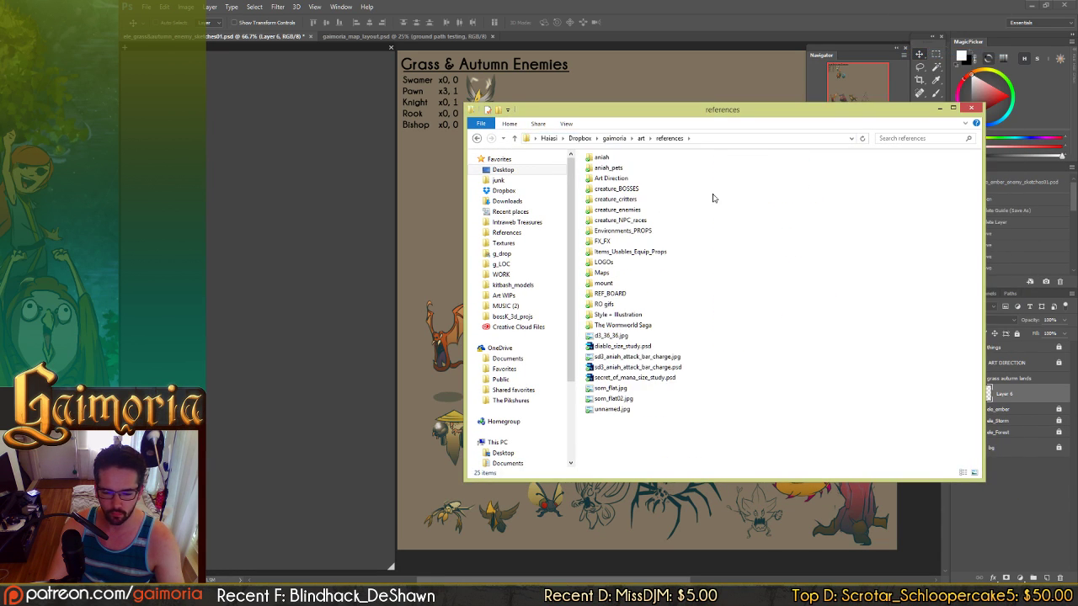
double_click(617, 210)
double_click(834, 181)
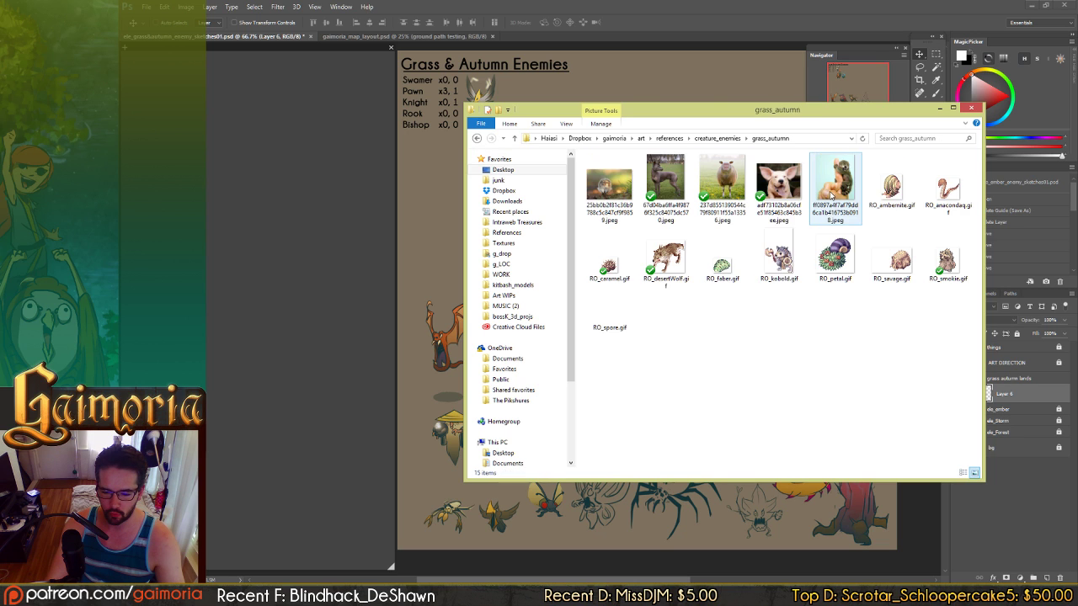
- Add RO_spore.gif to the reference board, fit its frame around the mushroom and place it in the board's upper-right corner
drag(610, 310, 264, 162)
drag(271, 331, 309, 368)
drag(265, 325, 294, 339)
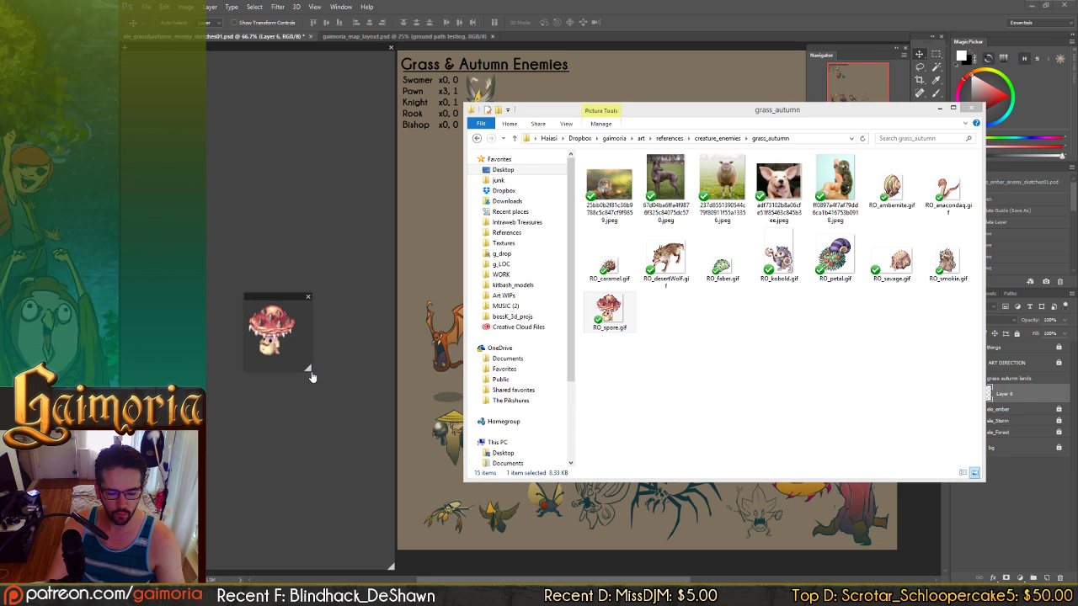
drag(311, 376, 296, 367)
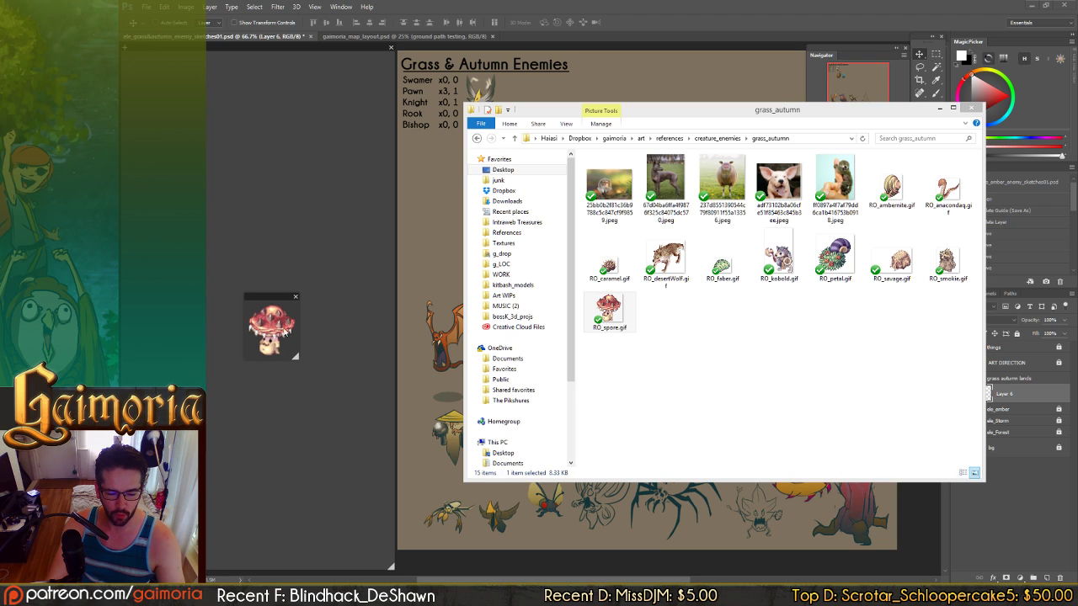
drag(280, 296, 372, 62)
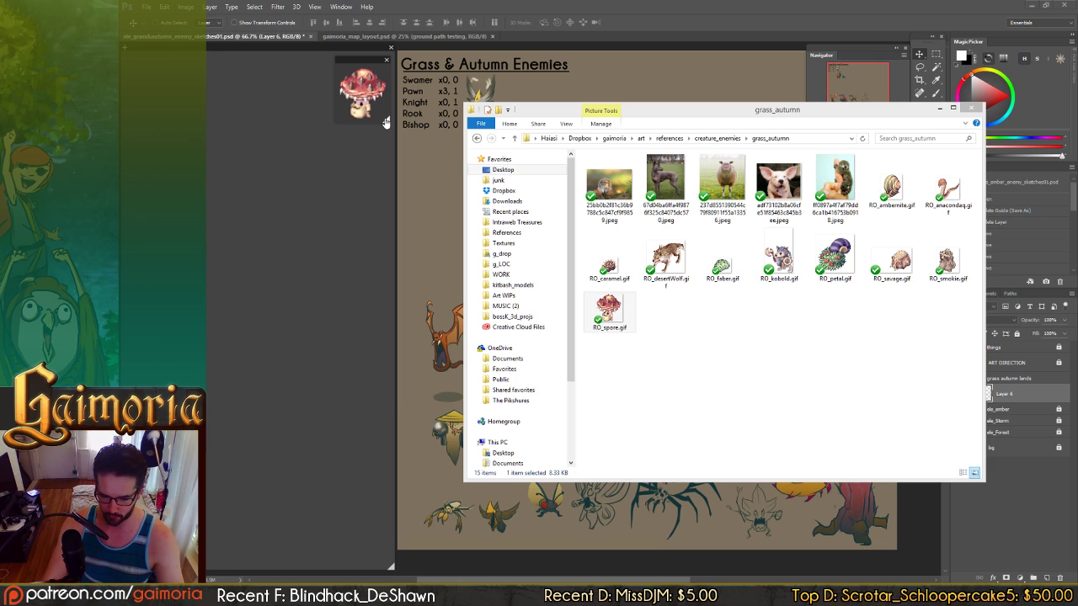
click(836, 359)
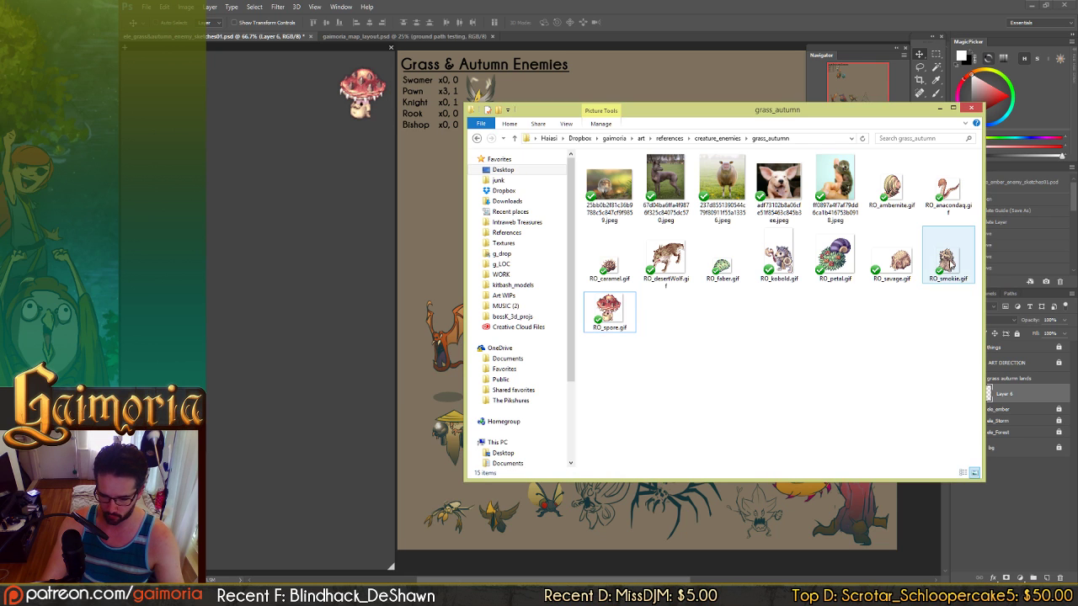
- Add RO_kobold.gif to the reference board, crop its frame to the creature and place it below the mushroom
drag(779, 254, 315, 400)
scroll(265, 336, up, 5)
drag(265, 338, 272, 310)
scroll(284, 322, down, 2)
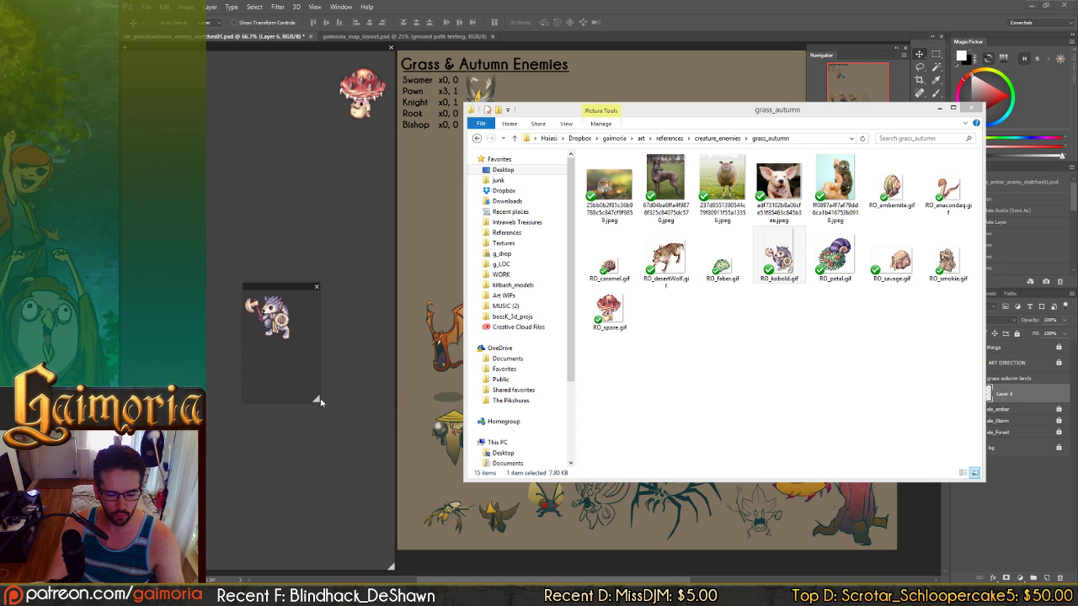
drag(317, 405, 294, 345)
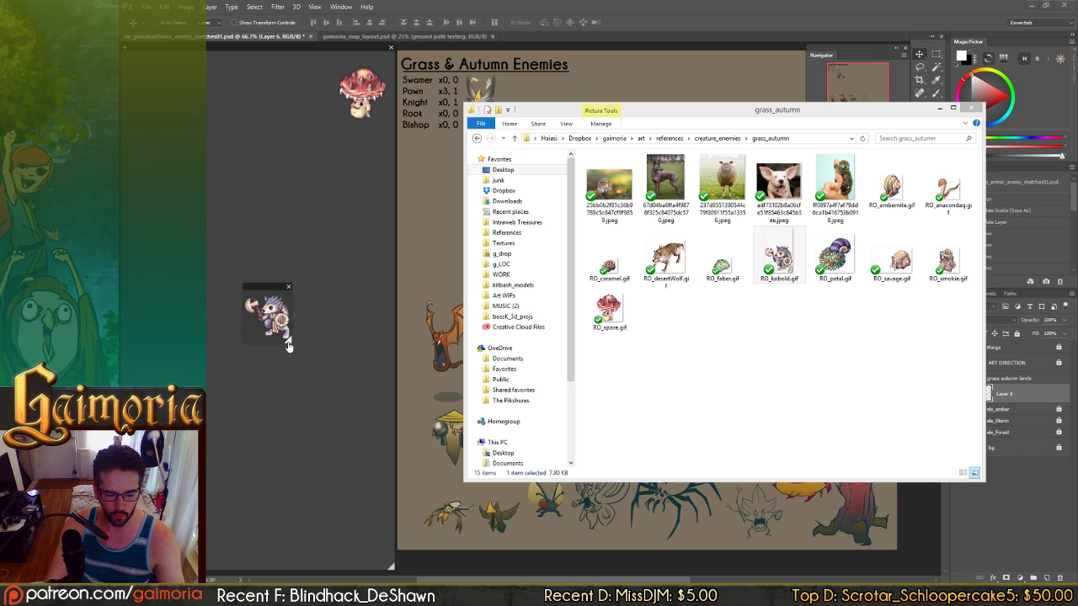
drag(272, 289, 364, 150)
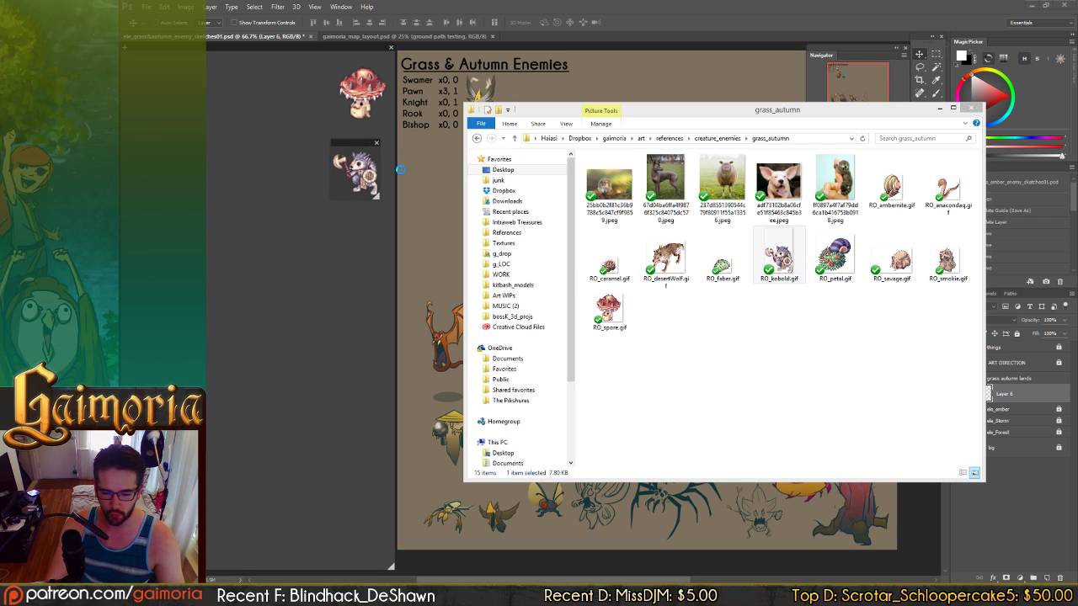
click(787, 354)
- Add the photo of the big-eared, pig-like dog to the reference board and place it in the board's upper-left corner
drag(776, 187, 203, 206)
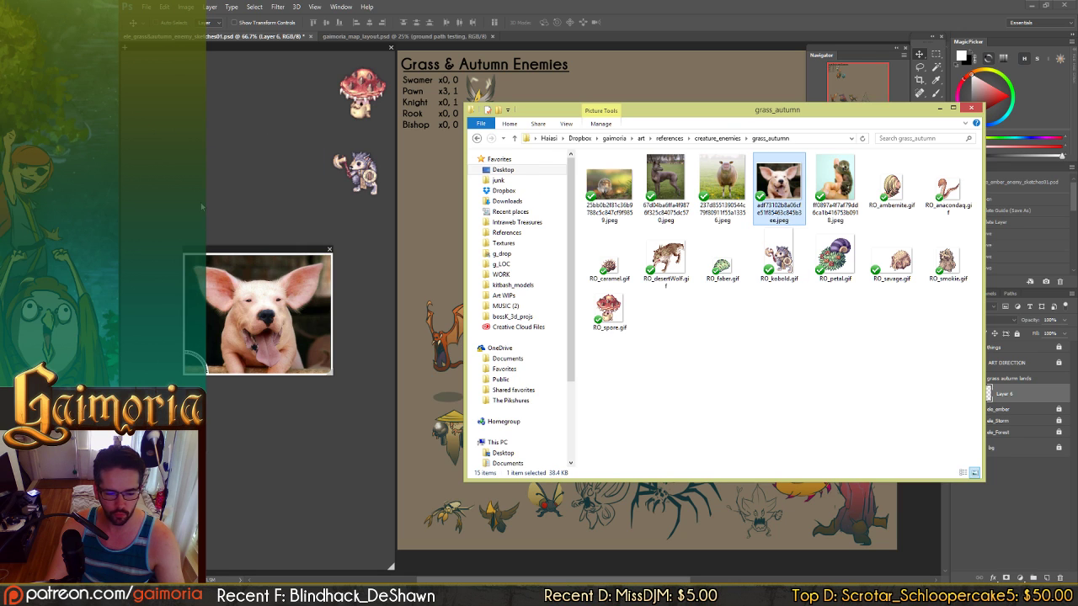
drag(268, 252, 208, 61)
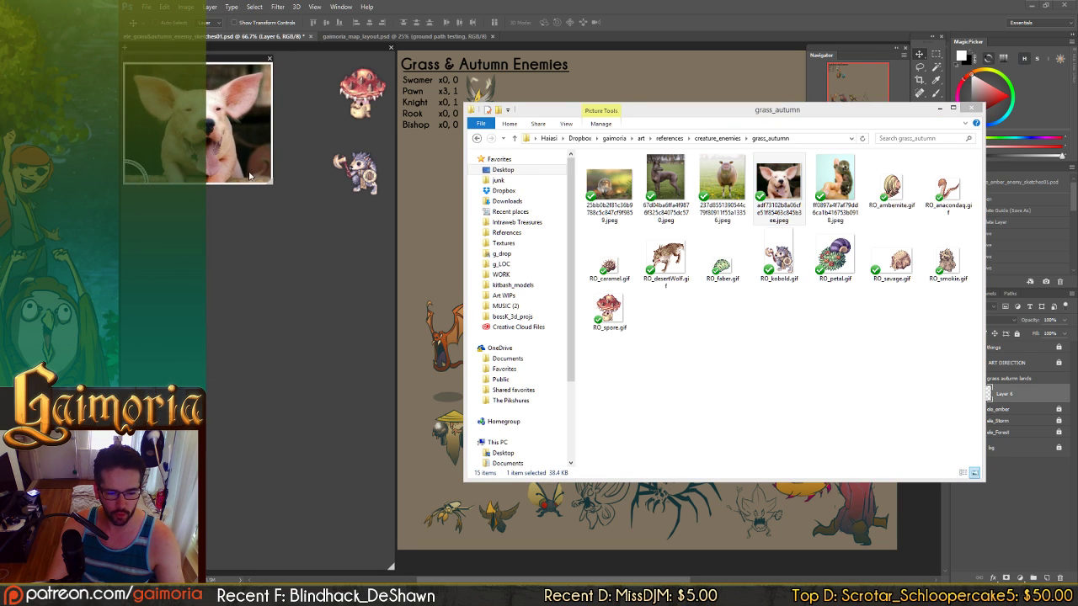
click(766, 356)
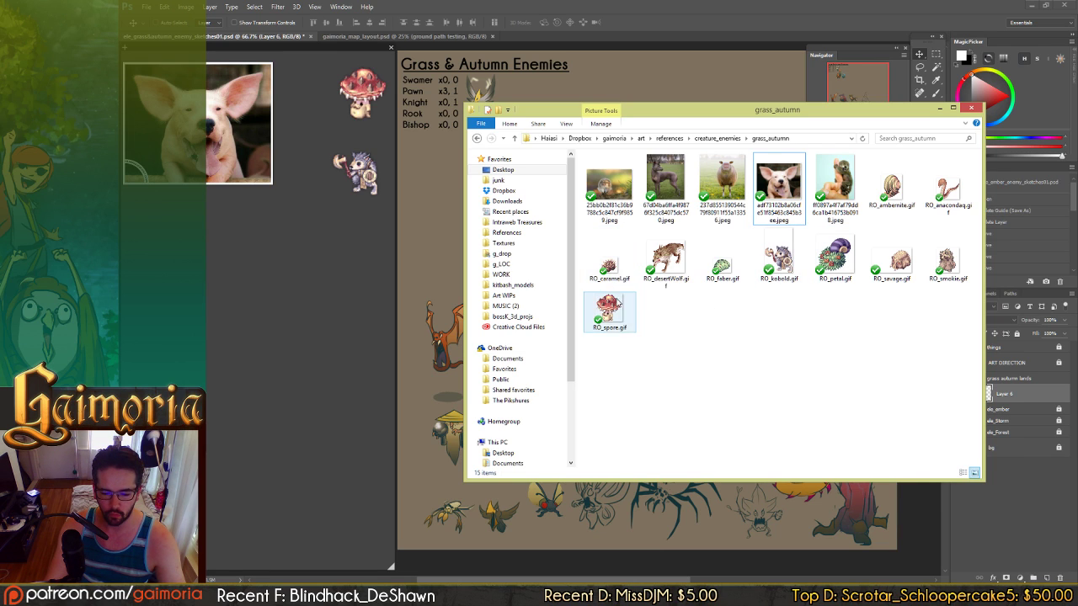
- Add RO_caramel.gif to the reference board, enlarge it slightly and place it between the animal photo and the mushroom
drag(615, 266, 216, 256)
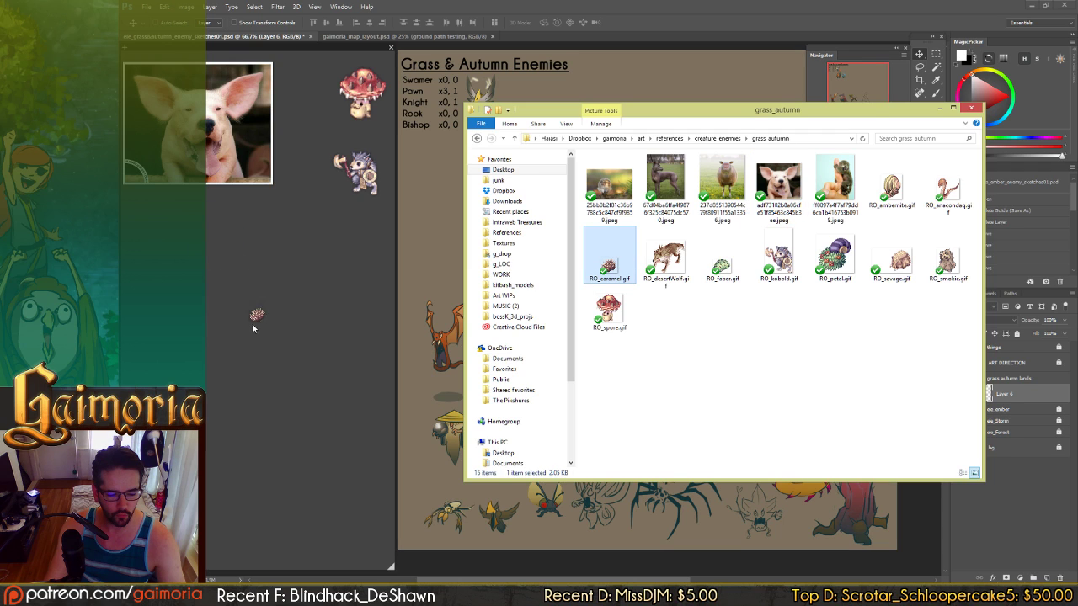
drag(253, 329, 256, 330)
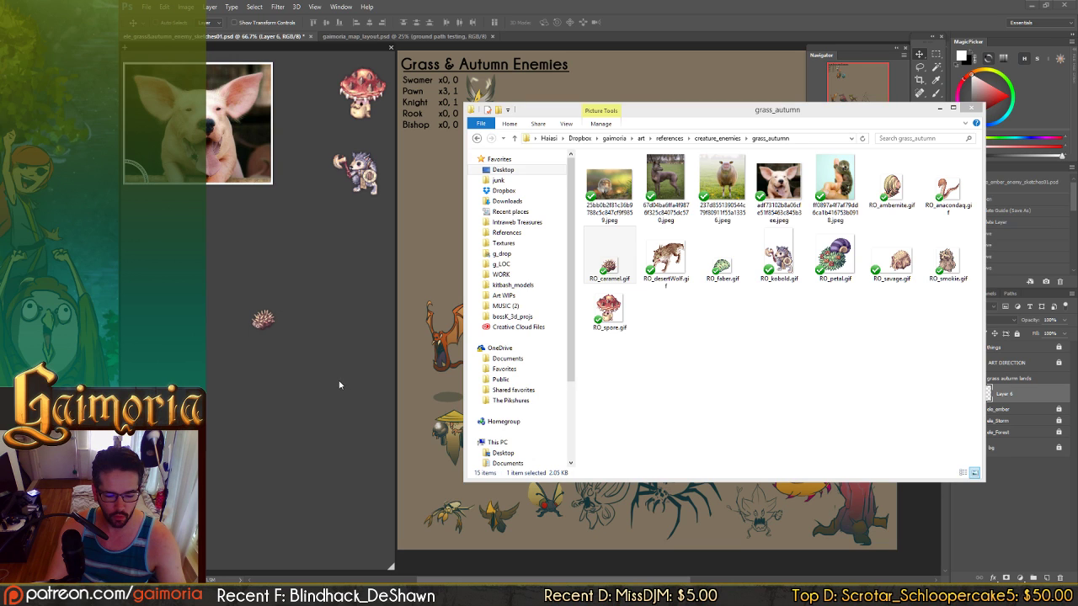
drag(335, 386, 311, 70)
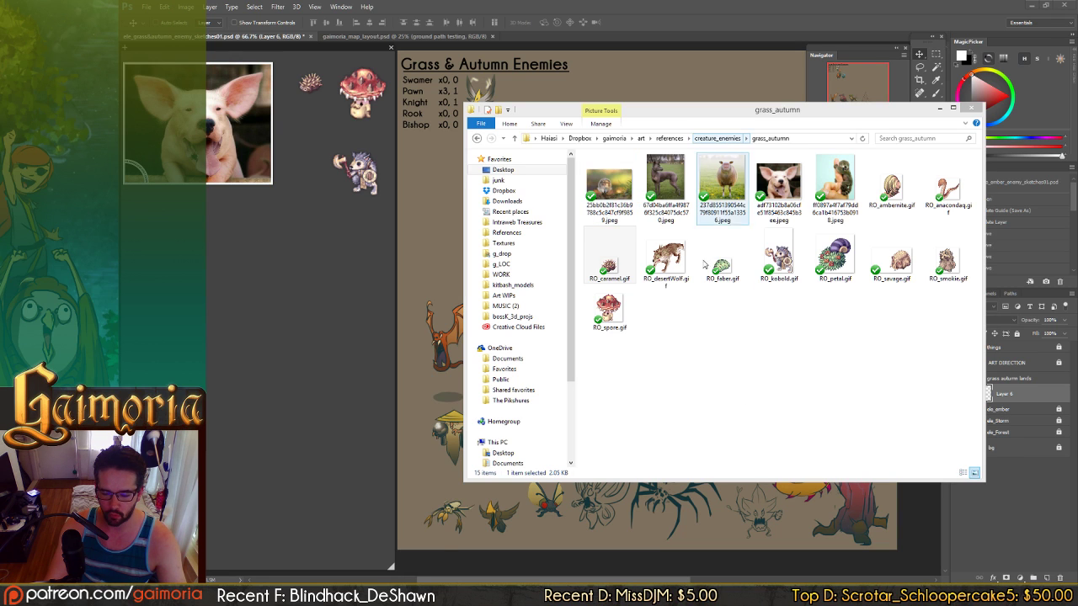
- Go to the local gaimoria working_assets folder and open its enemies subfolder neutral
double_click(721, 362)
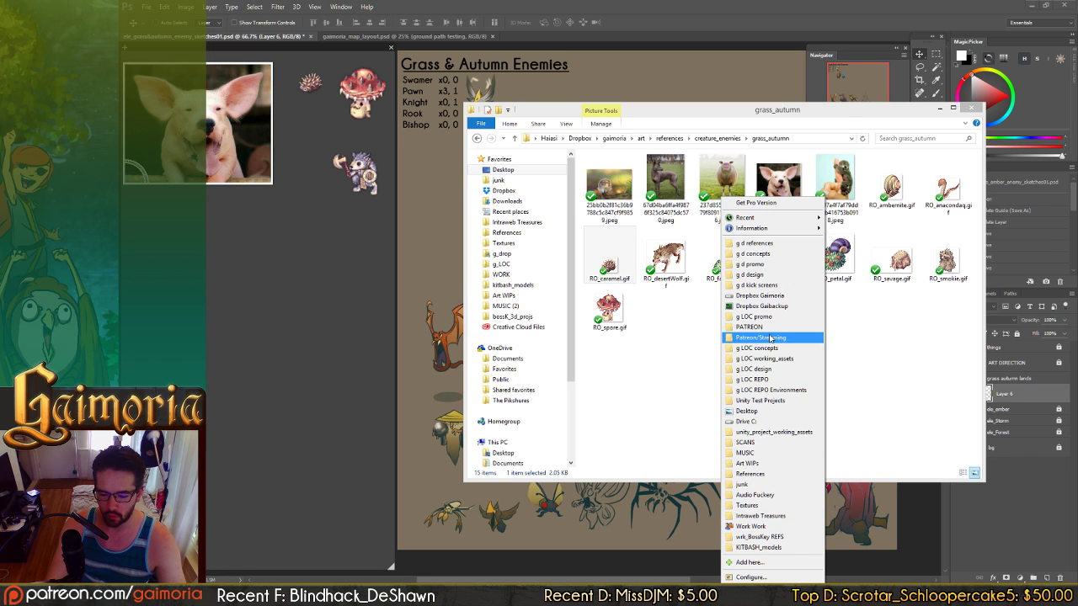
click(765, 358)
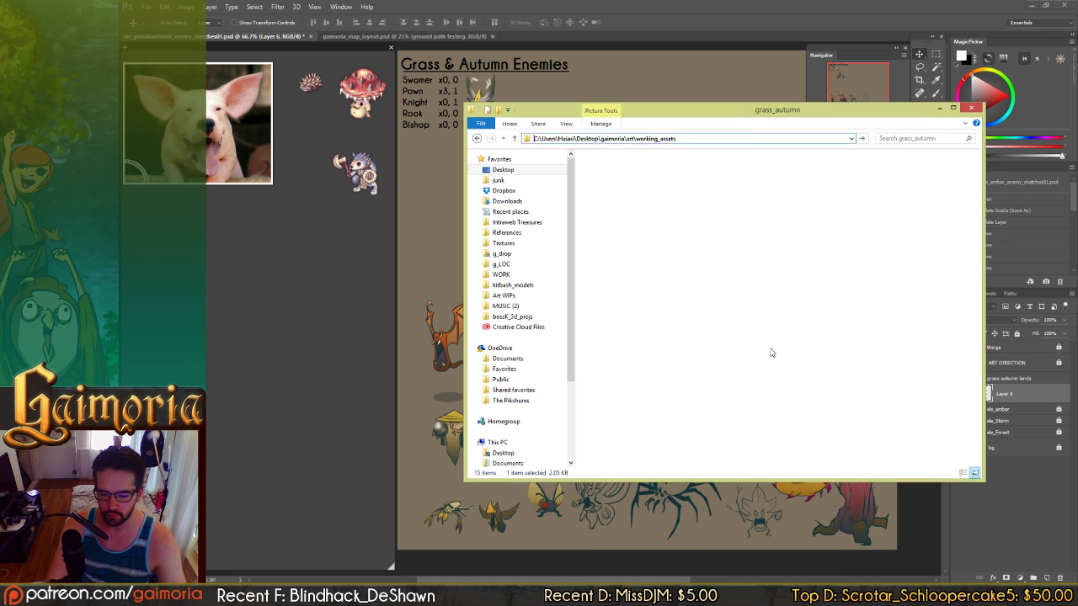
double_click(604, 202)
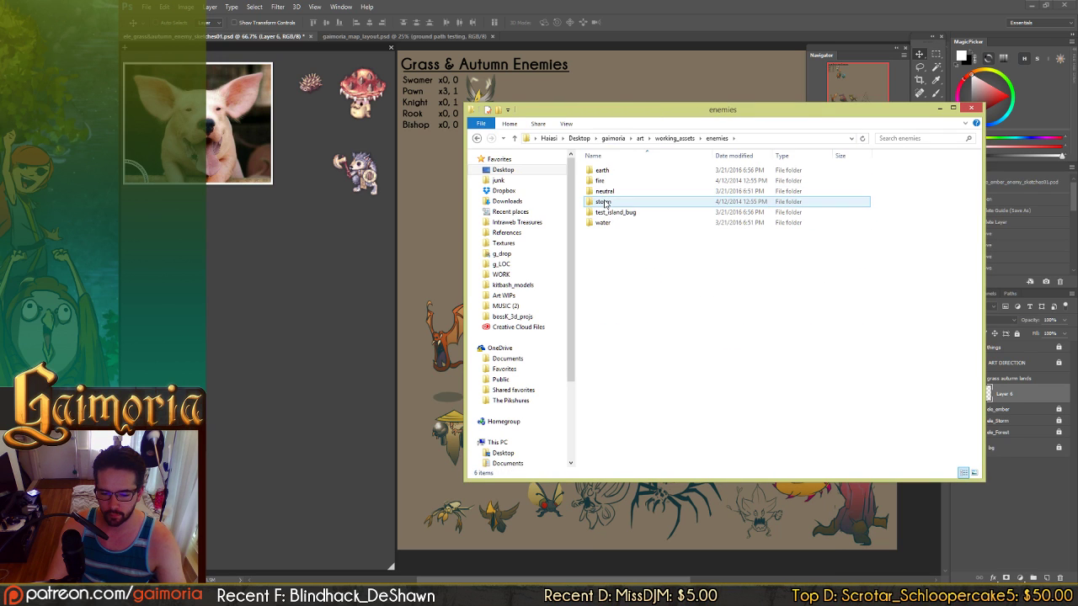
double_click(608, 192)
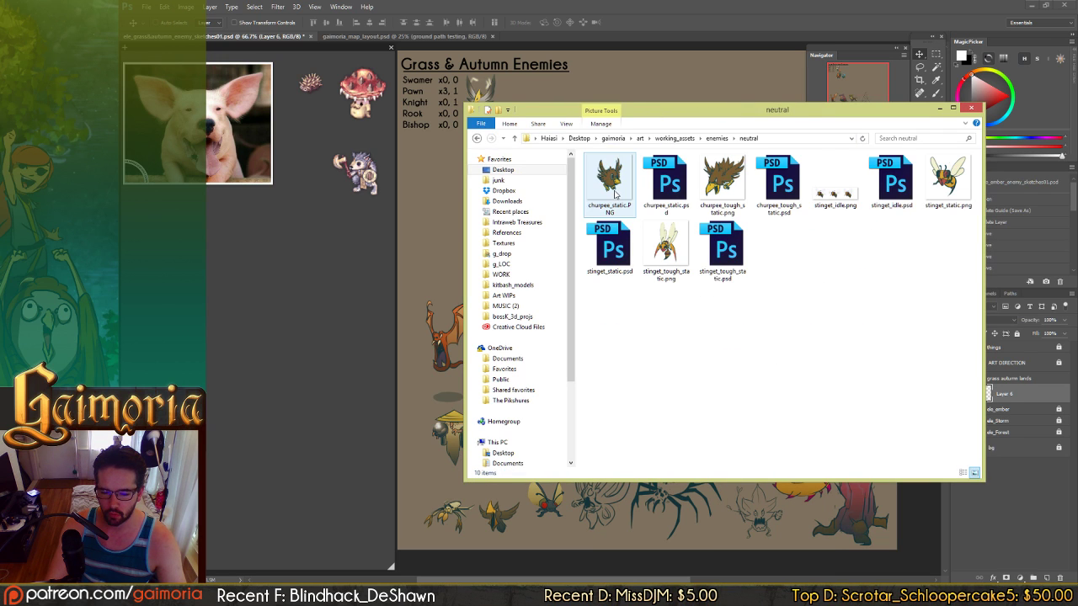
- Open churpee_static.PNG from the neutral folder, copy the whole image and paste it into the grass and autumn enemy sketch
drag(656, 119, 769, 126)
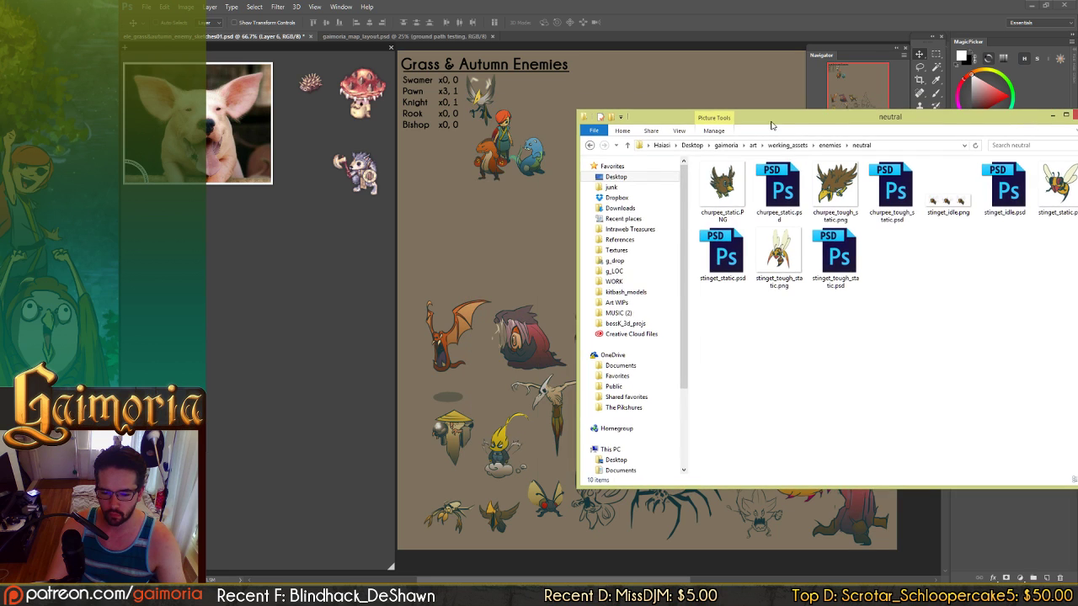
click(723, 190)
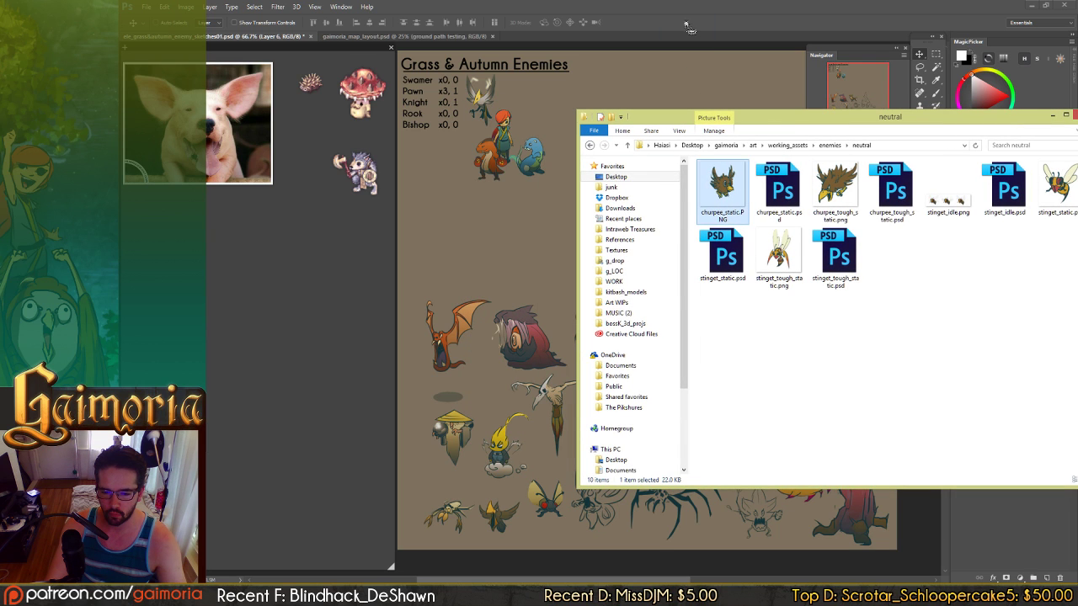
drag(686, 24, 684, 23)
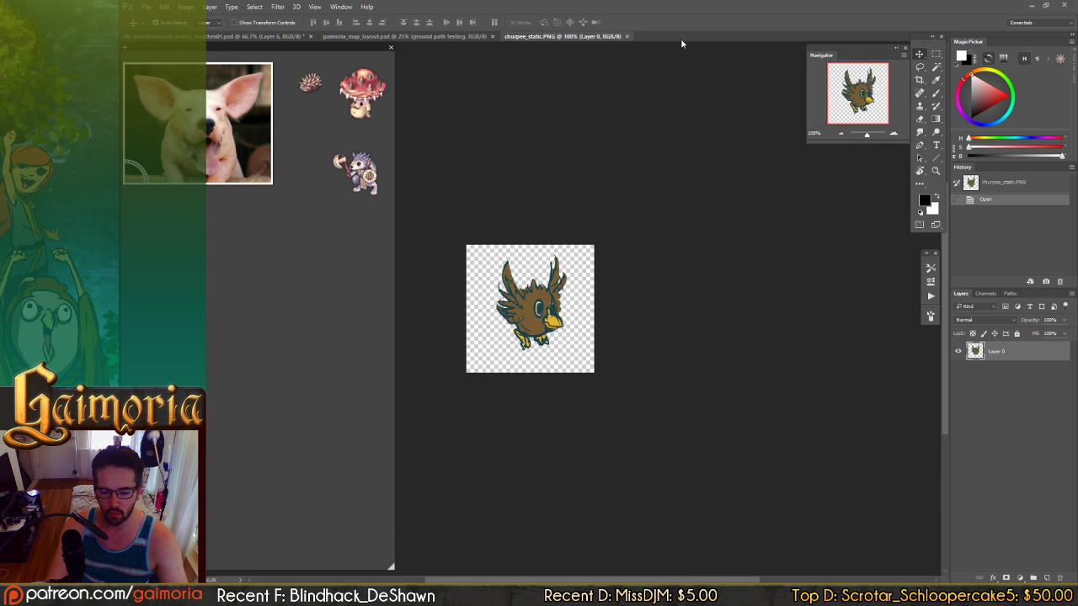
key(ctrl+a)
key(ctrl+c)
key(ctrl+w)
key(ctrl+v)
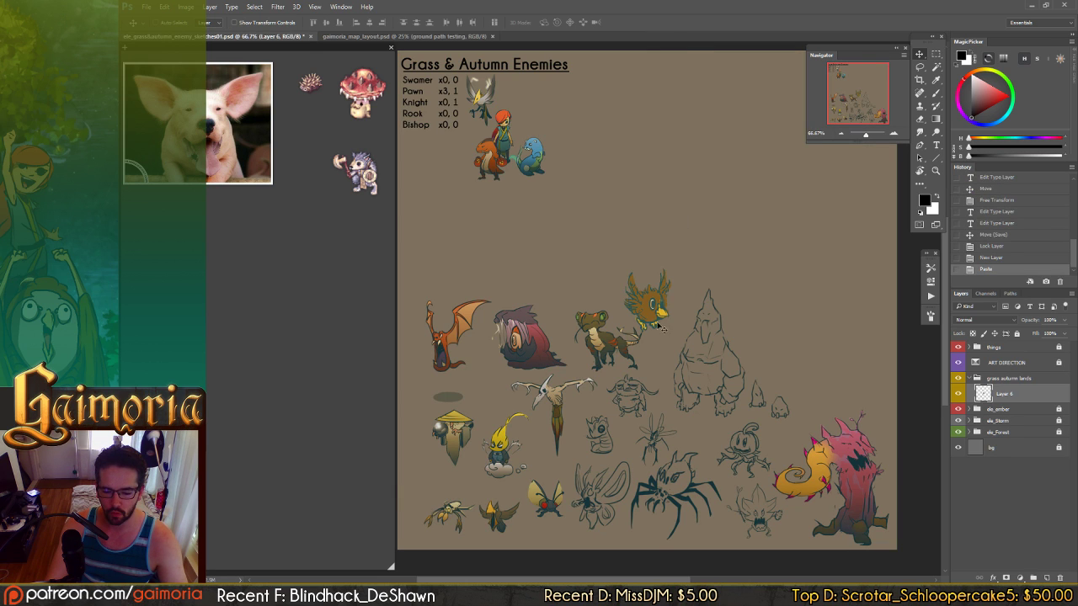
- Flip the churpee horizontally and place it in the empty upper area, beside the blue creature of the character group
drag(662, 329, 627, 307)
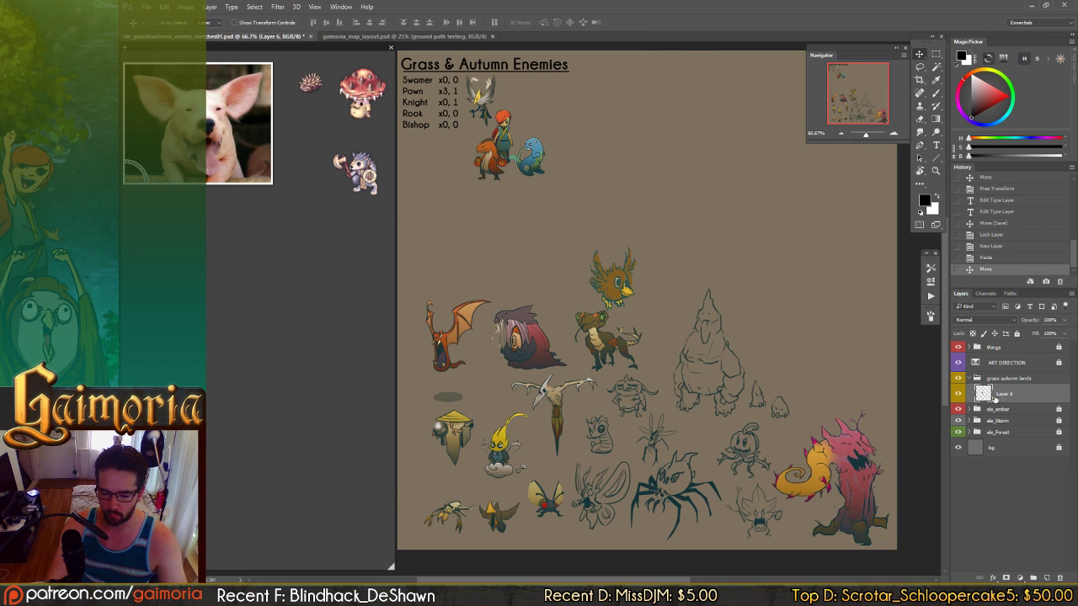
drag(722, 343, 740, 284)
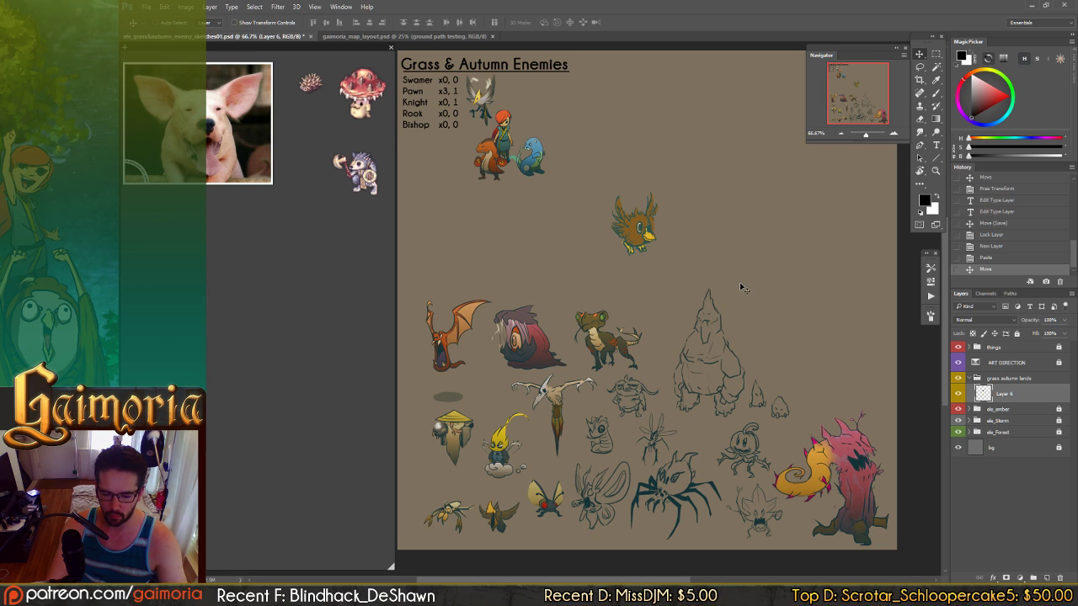
key(ctrl+shift+h)
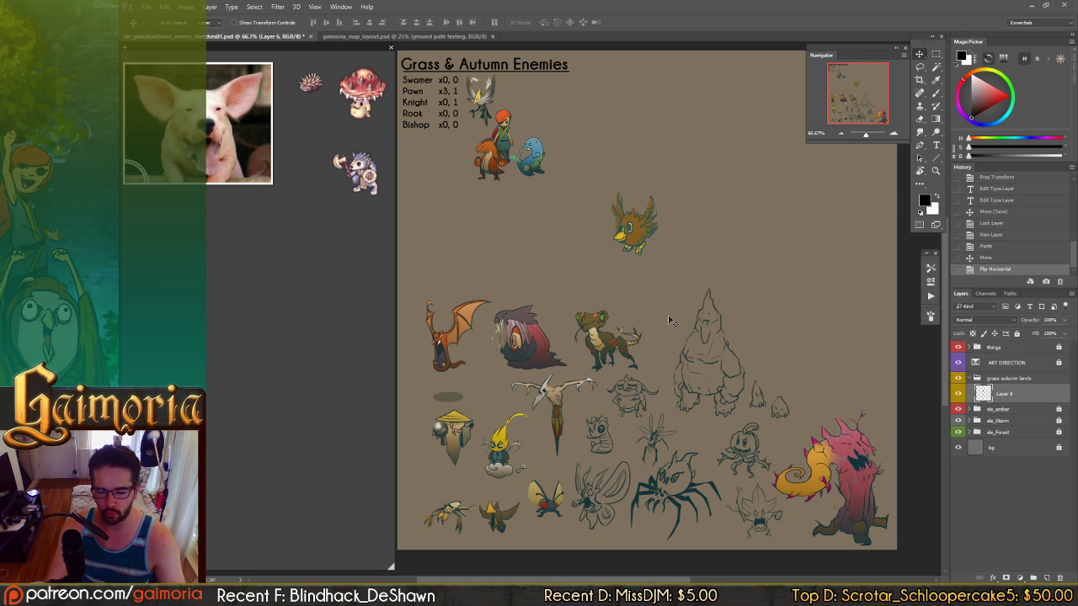
drag(669, 317, 658, 260)
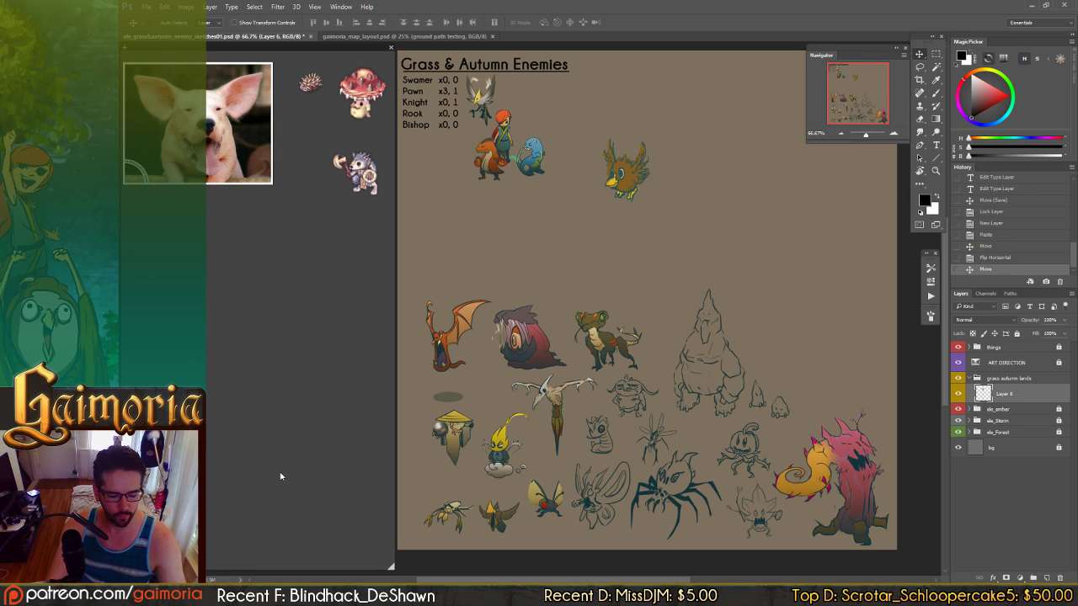
key(alt+Tab)
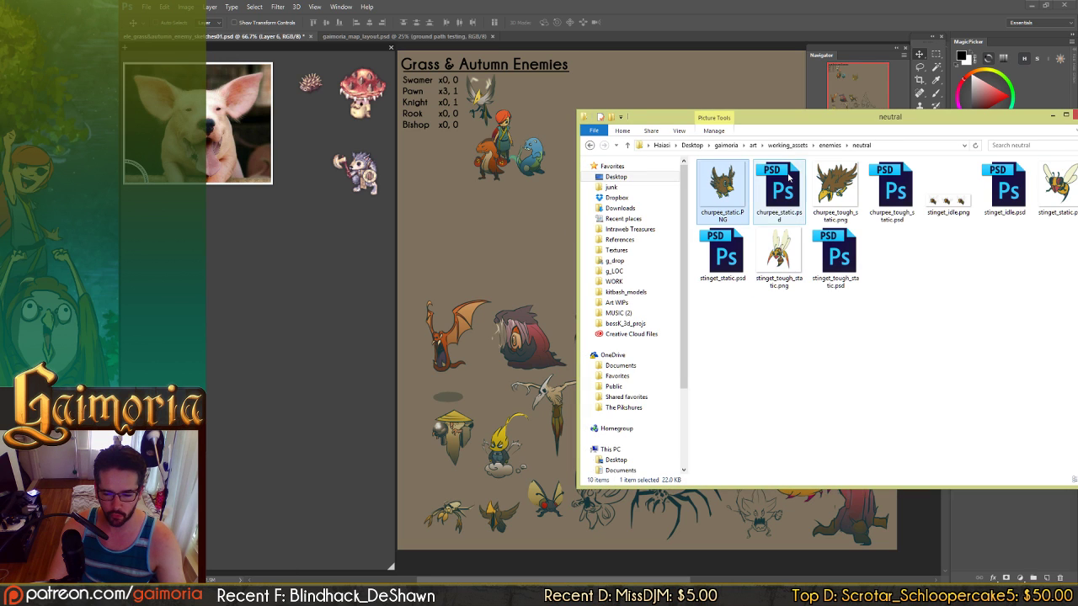
drag(1050, 181, 555, 232)
key(Return)
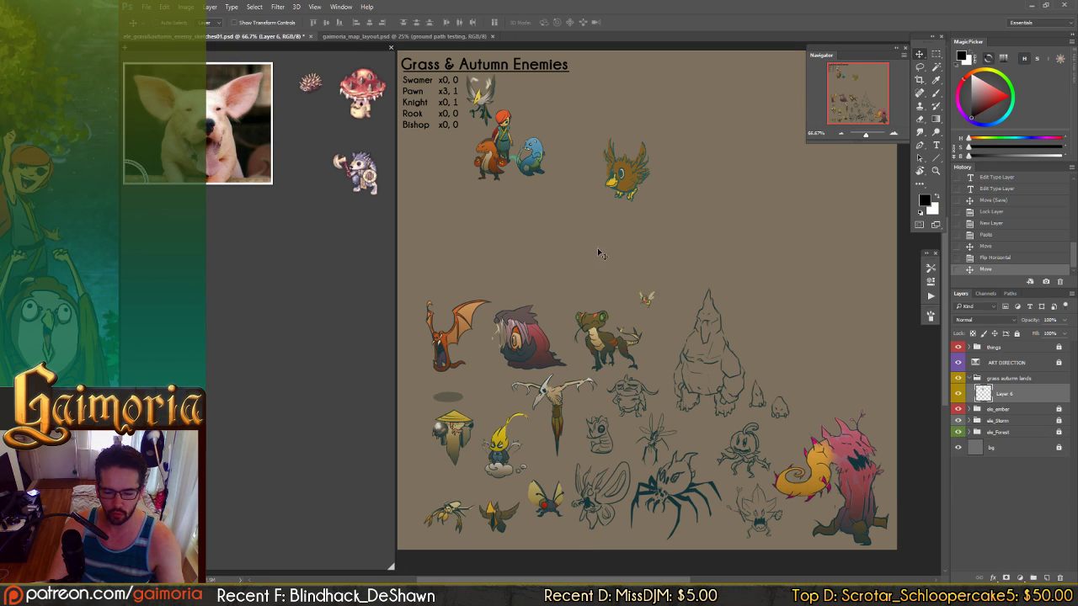
key(alt+Tab)
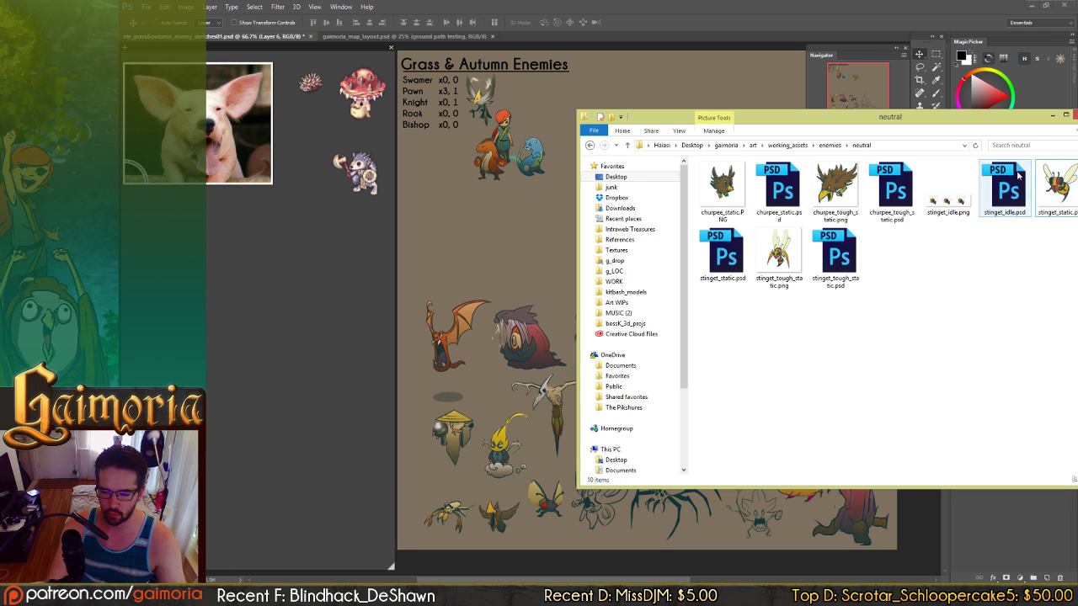
drag(1057, 187, 714, 34)
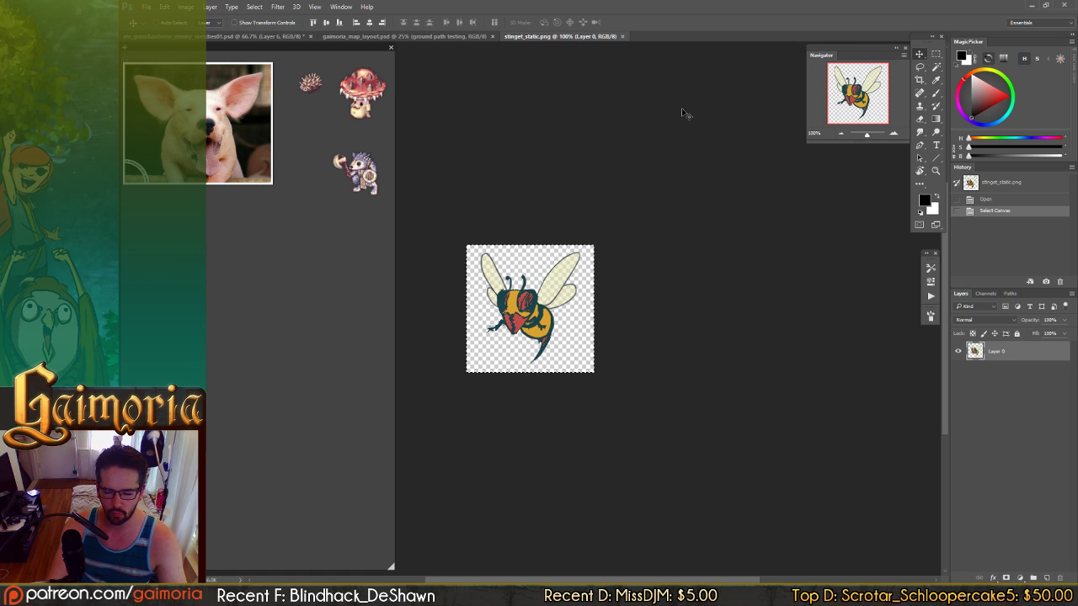
key(ctrl+w)
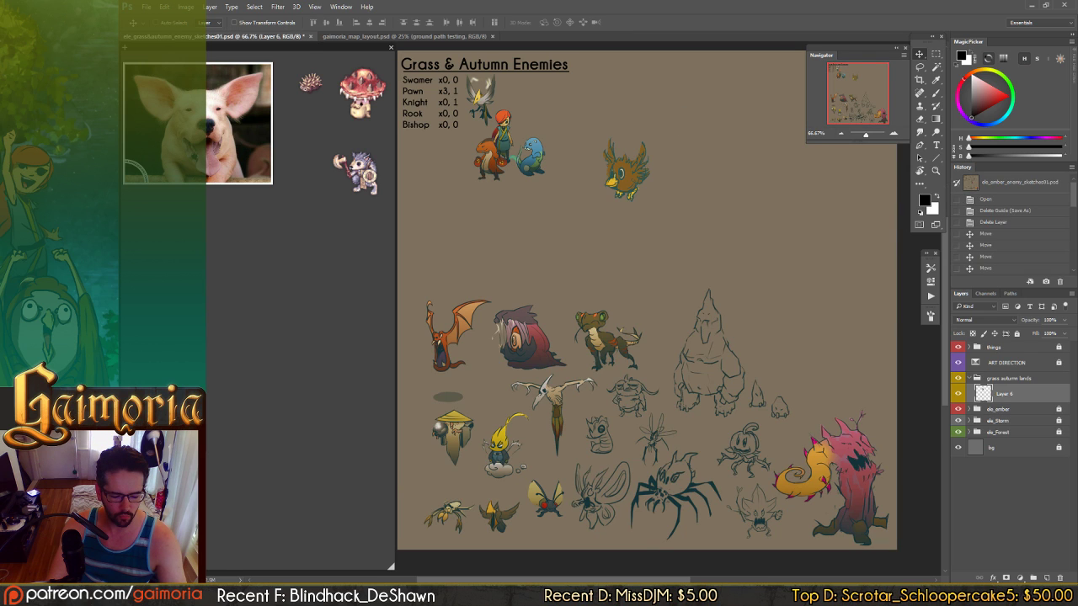
- Open stinget_idle.psd from the neutral folder and select the first bee frame with the Rectangular Marquee
key(alt+Tab)
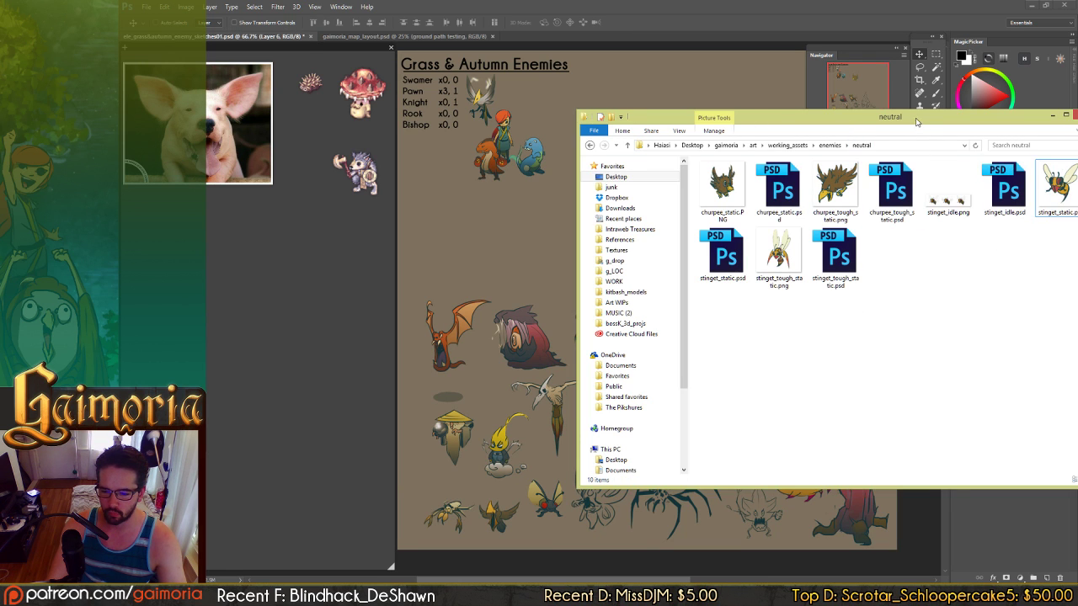
drag(916, 122, 829, 118)
double_click(917, 192)
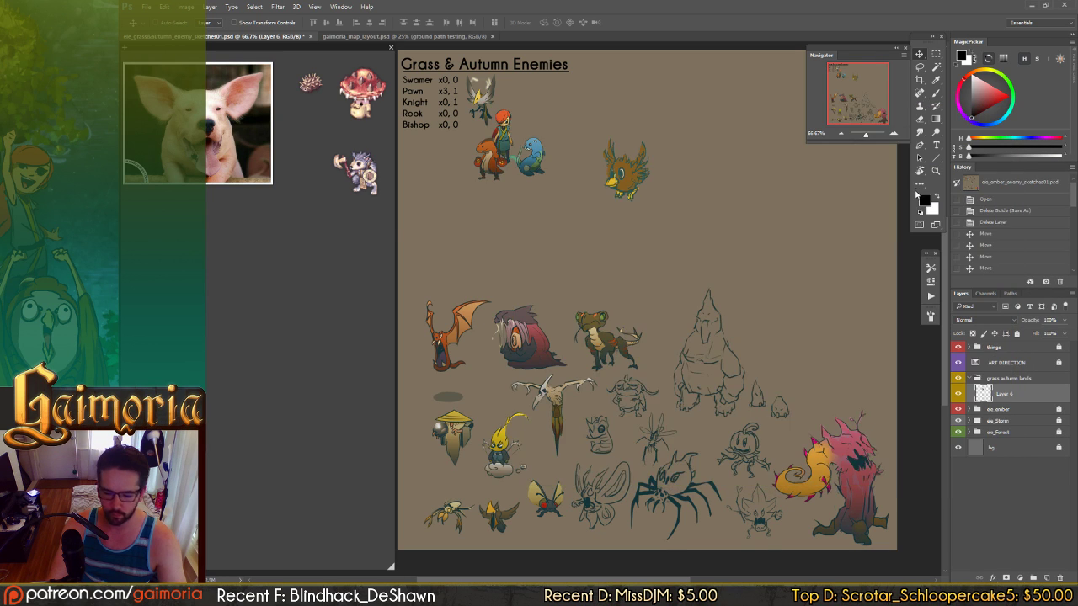
mouse_move(573, 295)
mouse_down()
mouse_move(671, 289)
mouse_move(584, 304)
mouse_up()
key(m)
drag(655, 213, 427, 477)
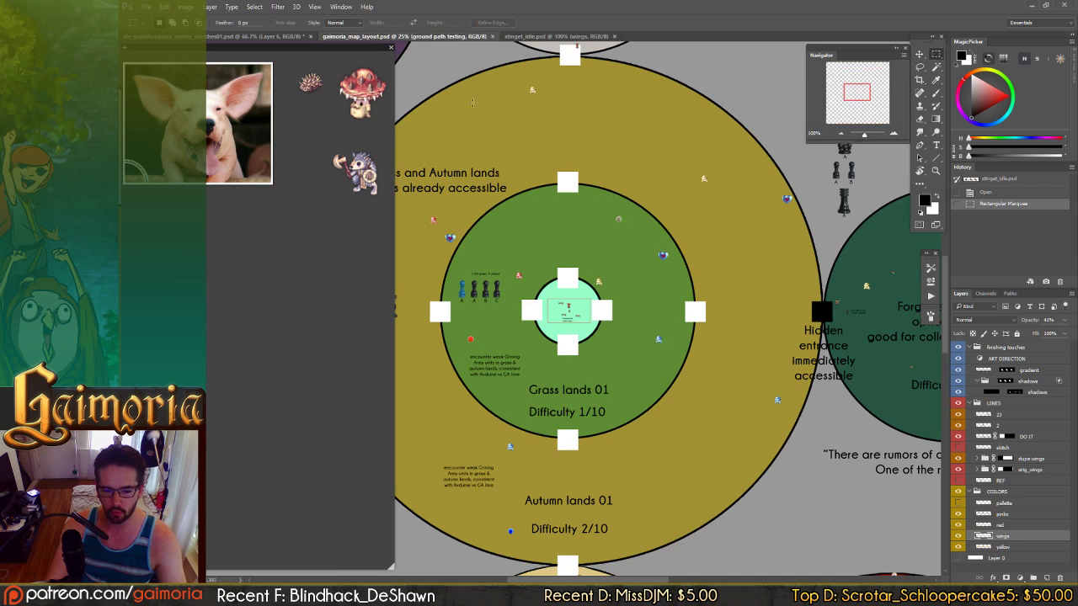
- Paste the copied bee frame into the enemy sketch and move it above the brown lizard-like creature
click(457, 37)
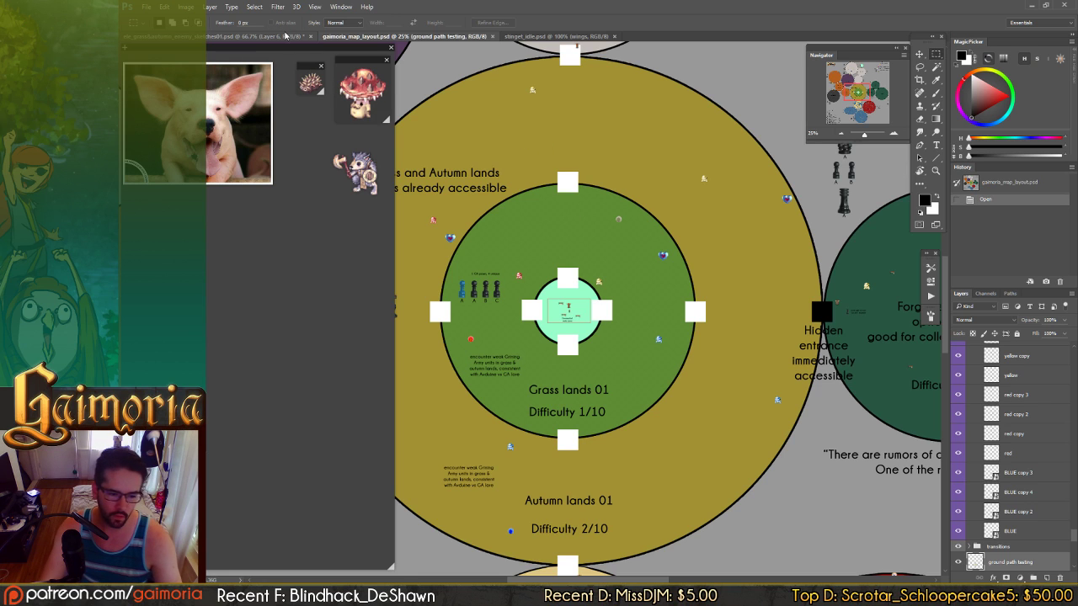
click(253, 37)
key(v)
key(ctrl+v)
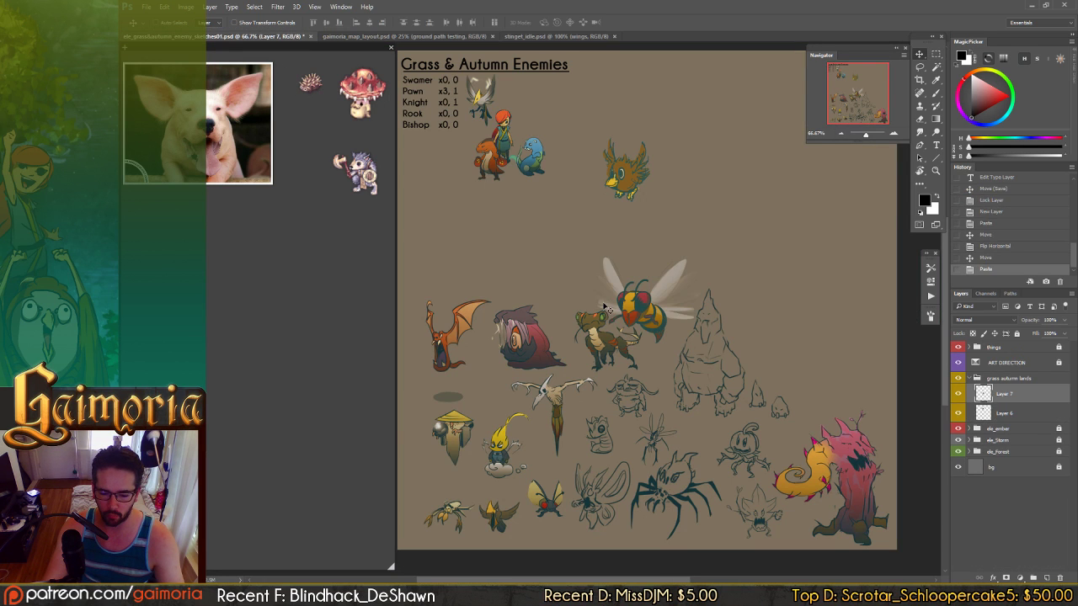
drag(620, 376, 616, 343)
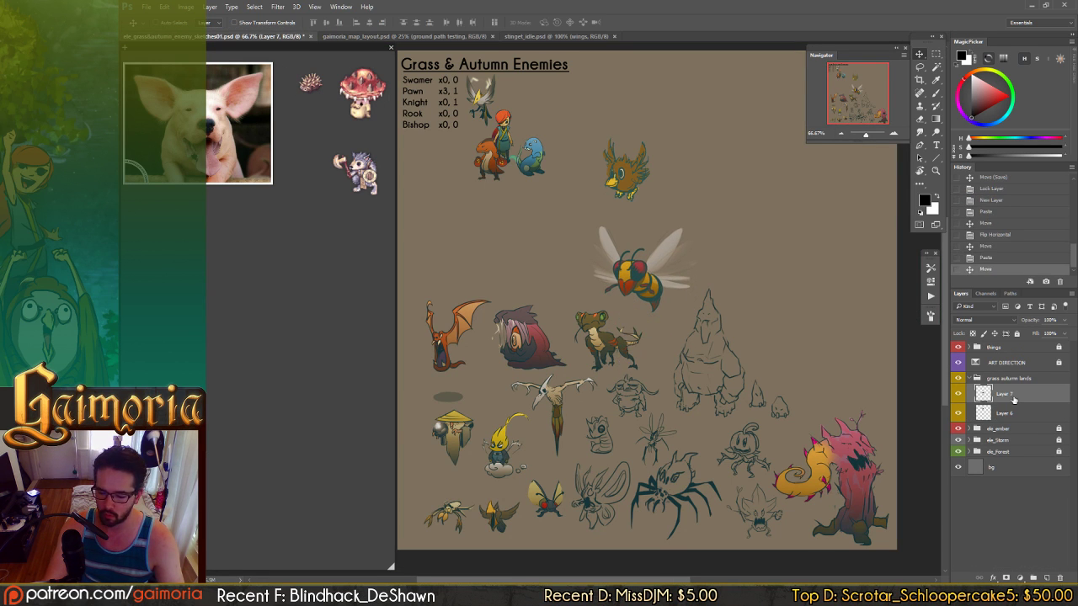
- Rename the pasted bee layer stinget, convert it to a smart object and move it up beside the churpee
text(stinget)
key(Return)
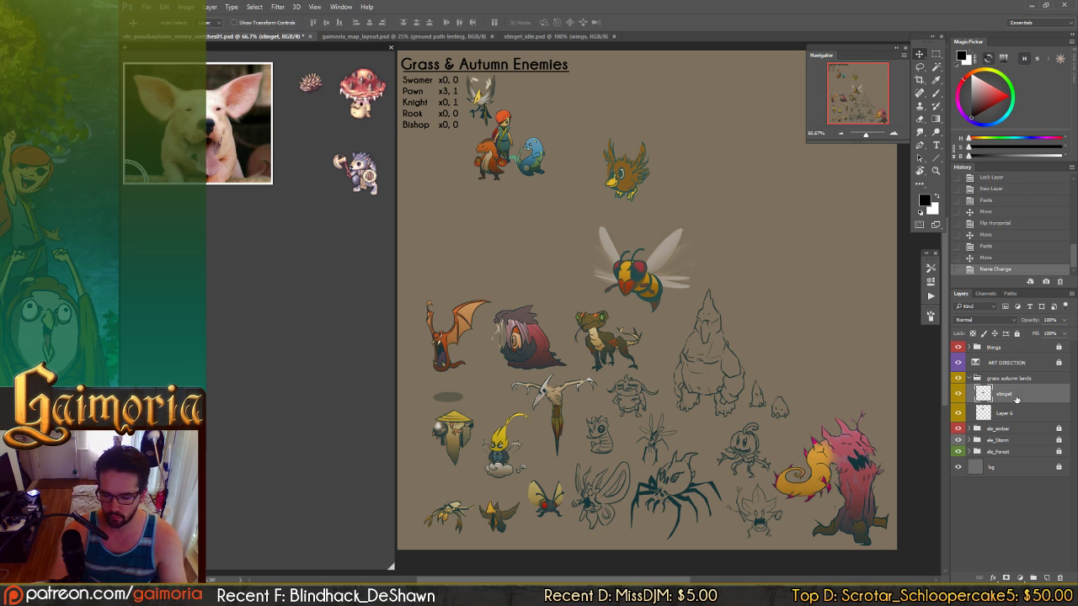
right_click(1032, 397)
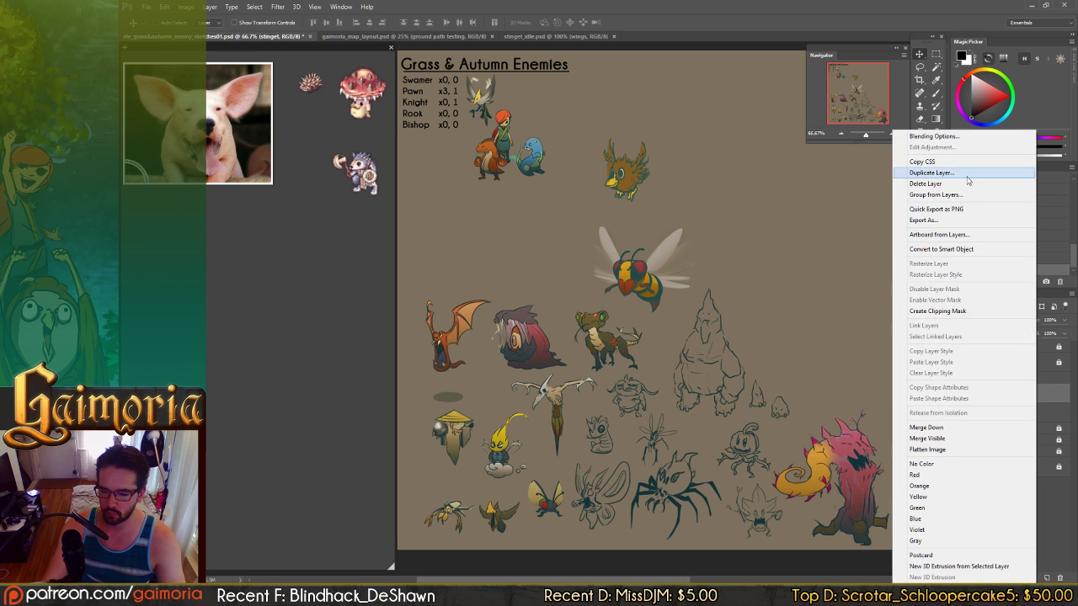
click(964, 253)
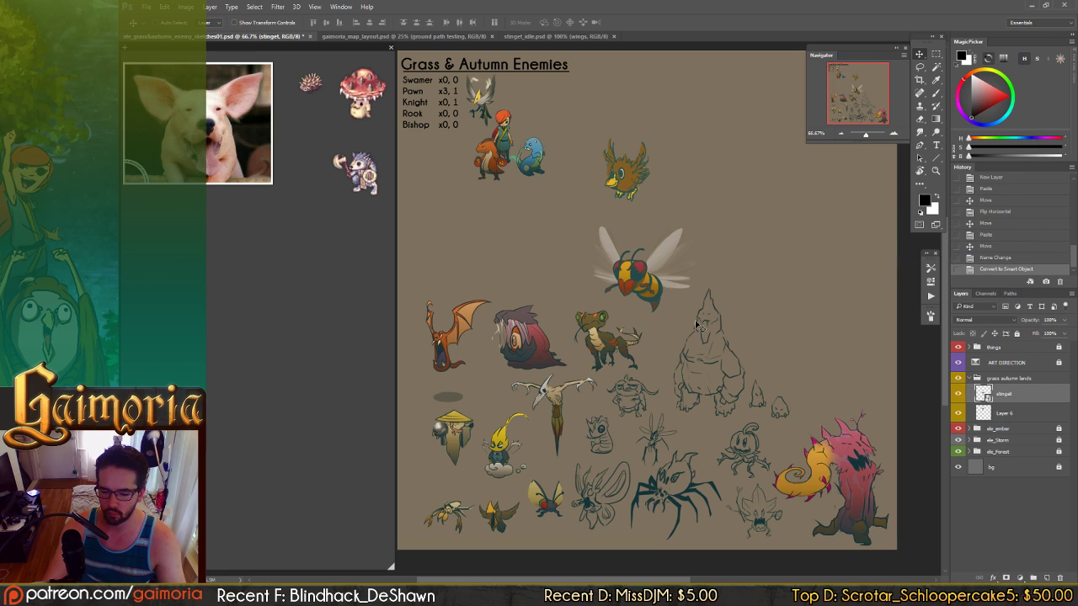
drag(694, 320, 630, 235)
key(ctrl+t)
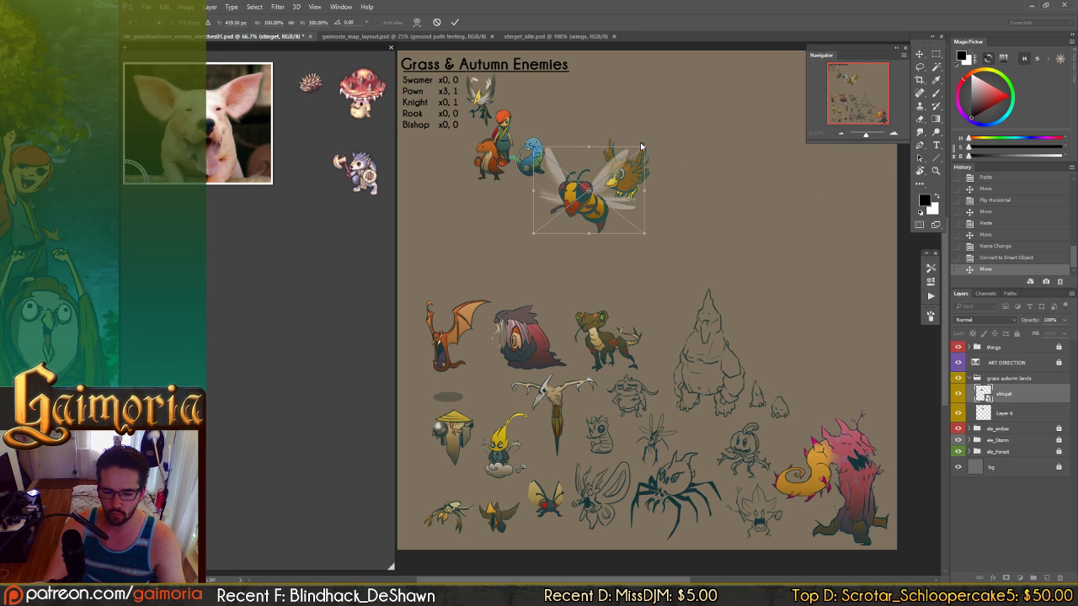
- Hide the ART DIRECTION layer in stinget_idle.psd, copy the first bee frame again and close the file without saving
click(558, 37)
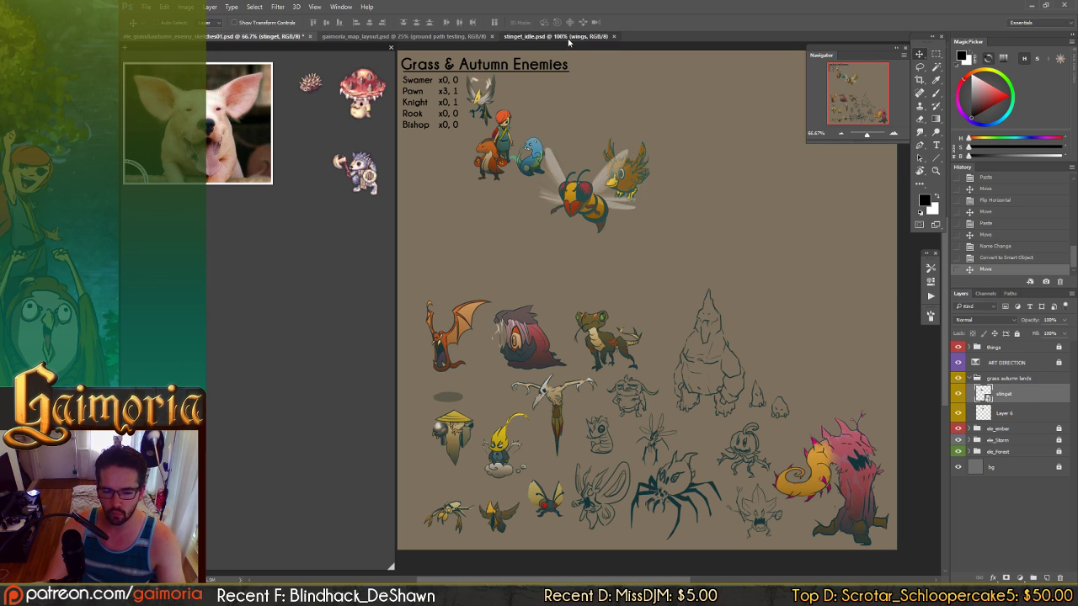
click(958, 359)
key(m)
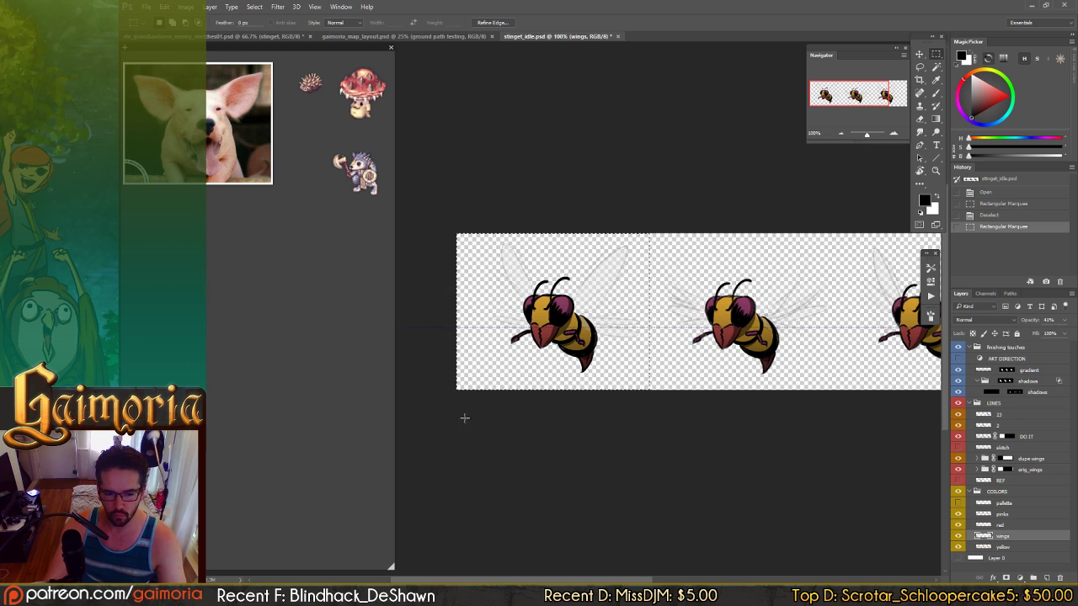
key(ctrl+w)
key(n)
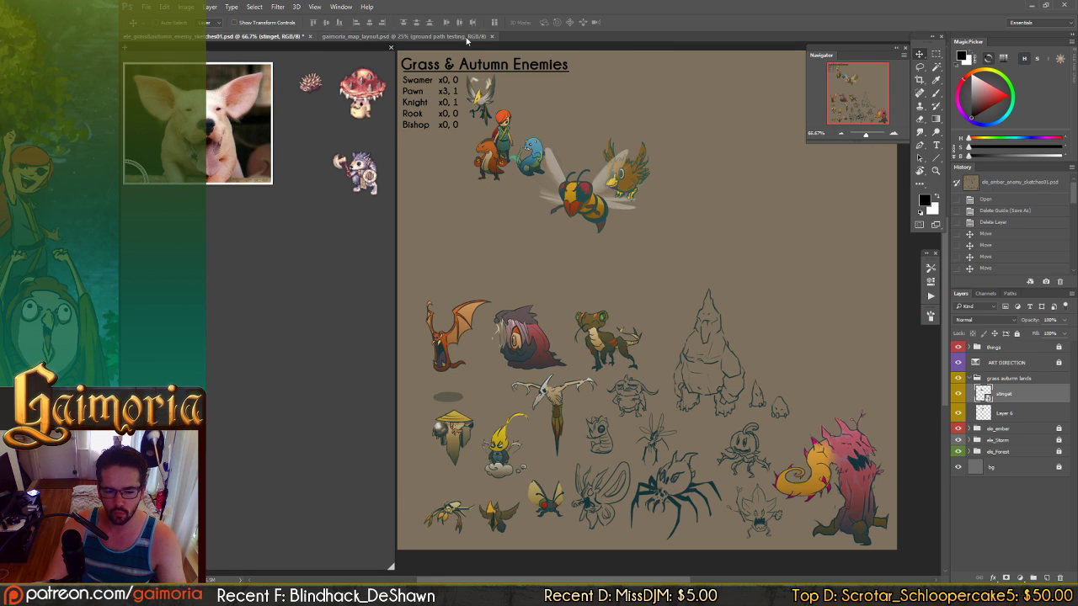
- Reorder the open documents so the enemy sketch comes after gaimoria_map_layout.psd, and return to the sketch
click(463, 36)
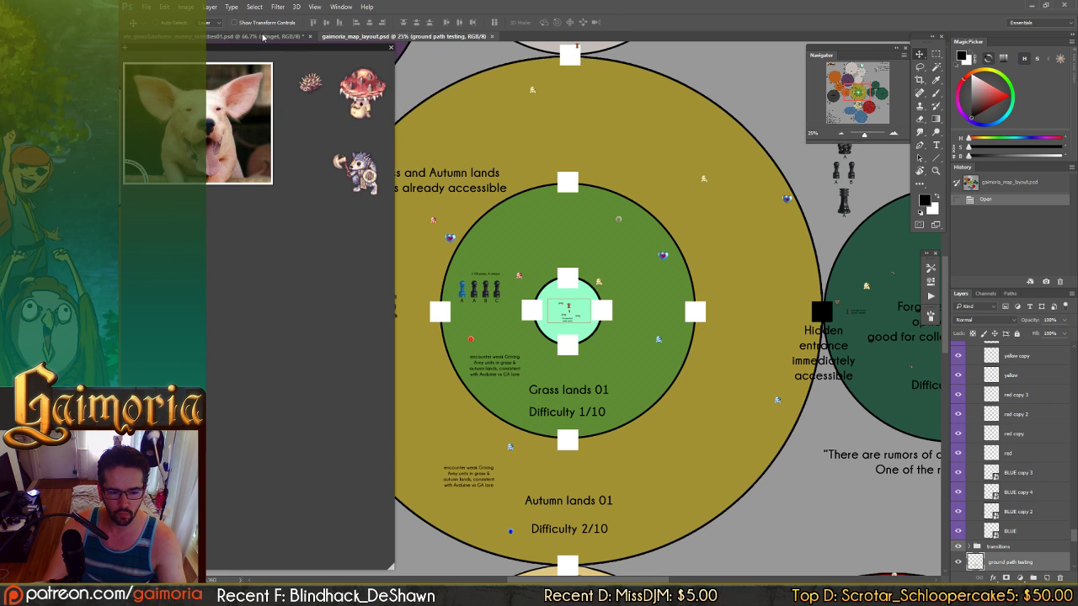
drag(262, 36, 530, 40)
click(402, 38)
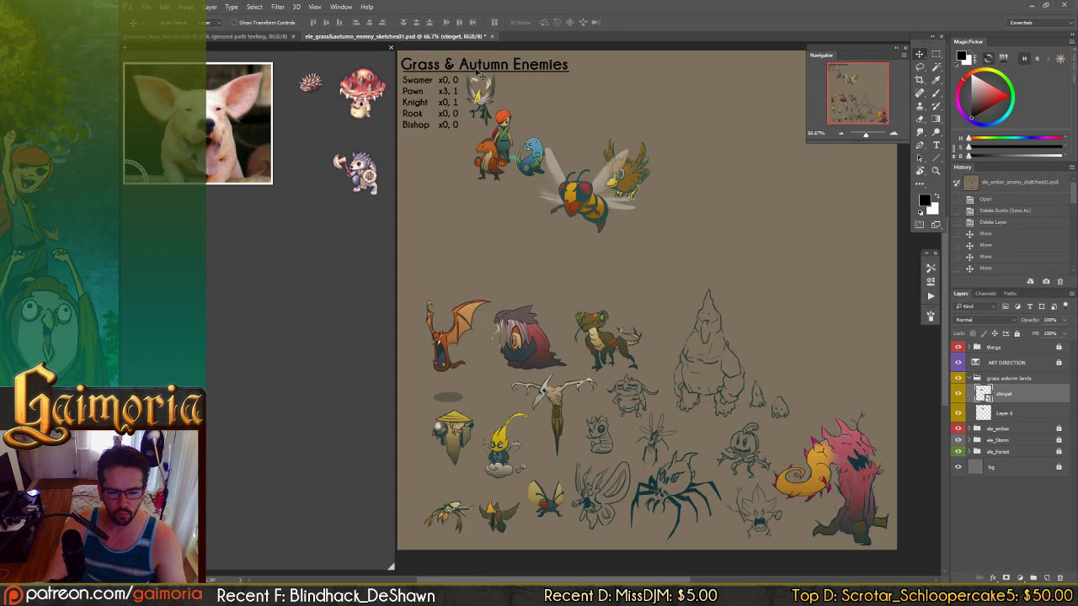
- Delete the old stinget layer, paste the newly copied bee frame and place it below and beside the churpee
key(Delete)
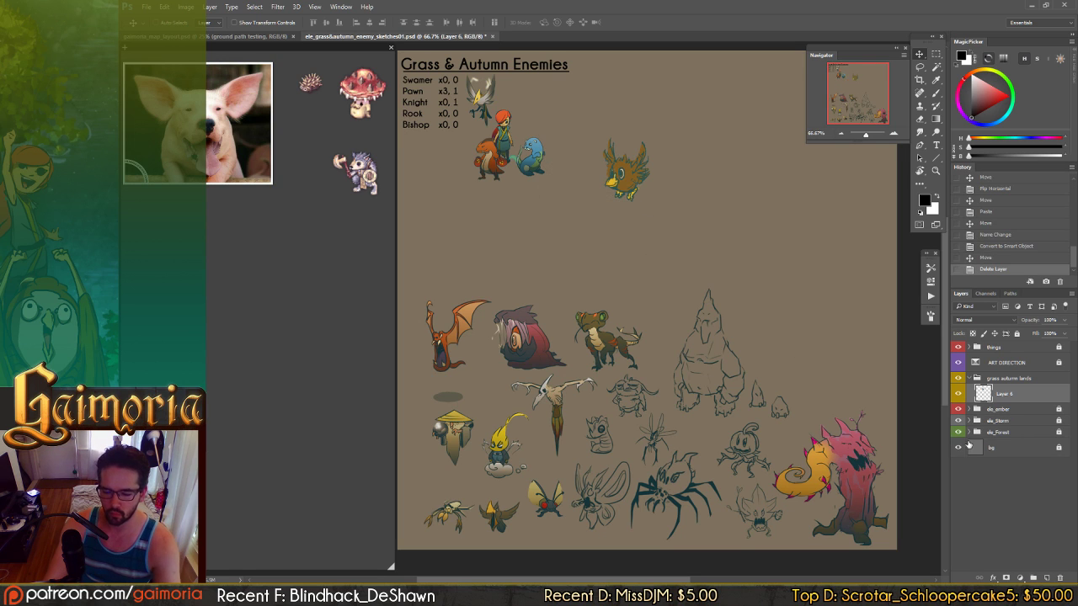
key(ctrl+v)
drag(734, 408, 665, 332)
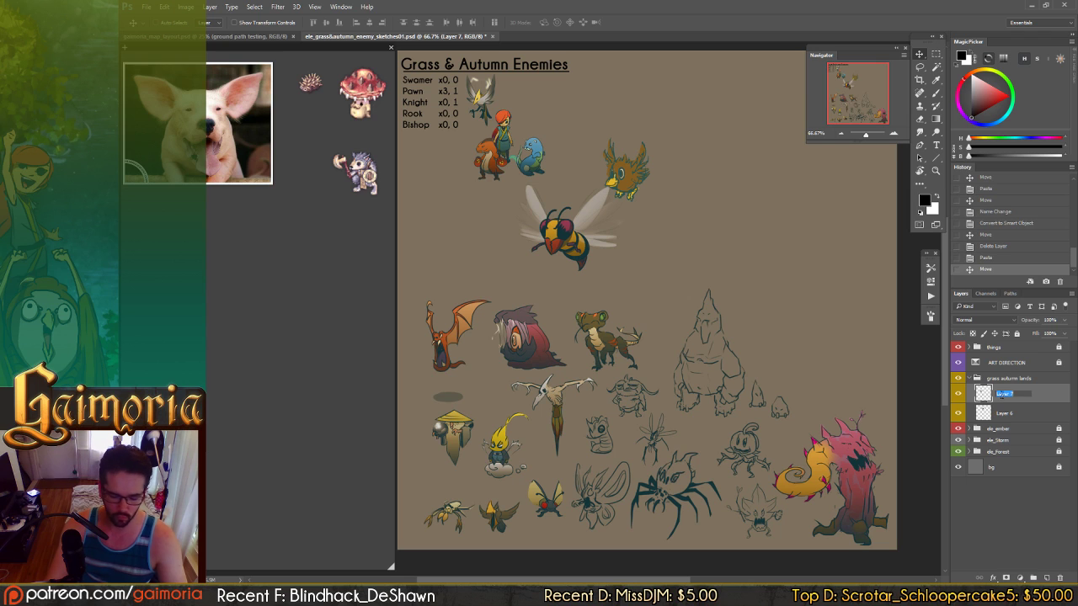
- Rename the new bee layer stinget and convert it to a smart object
text(stinget)
key(Return)
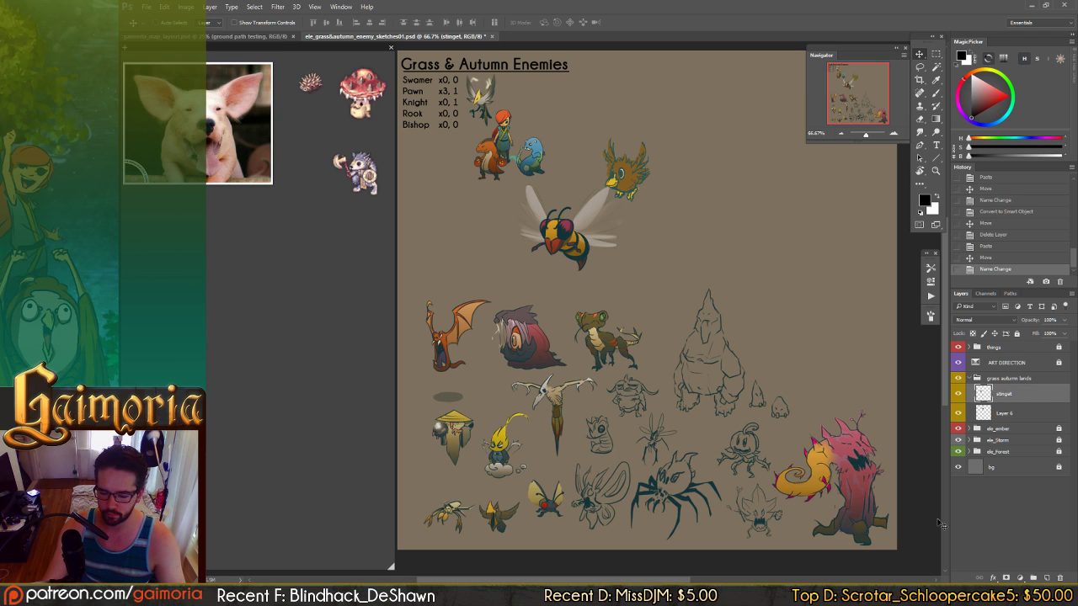
right_click(1007, 395)
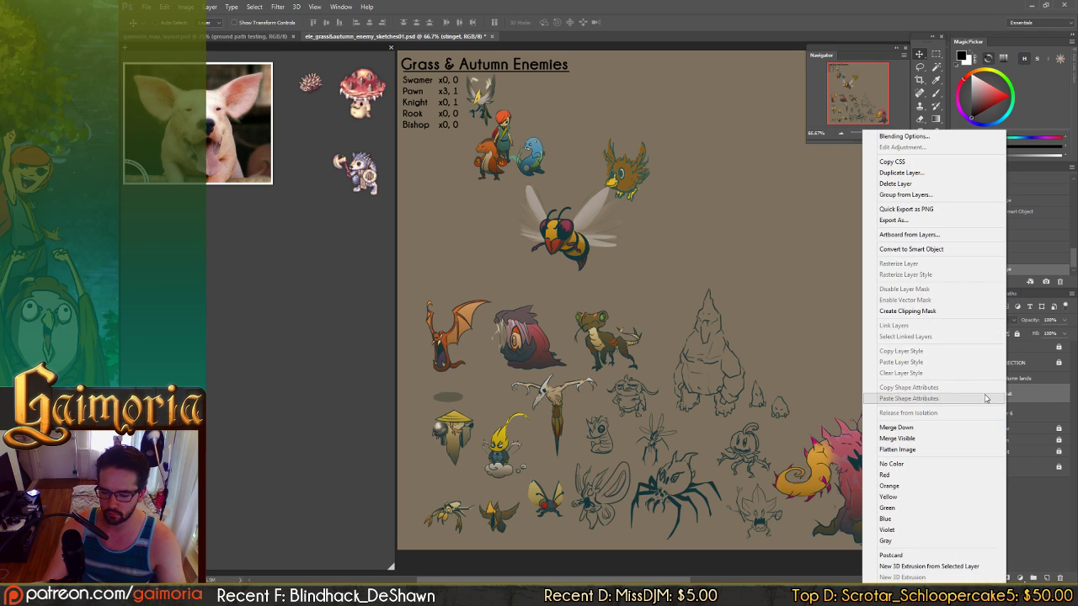
click(936, 250)
- Scale the stinget down to about 56% and place it between the blue creature and the churpee
key(ctrl+t)
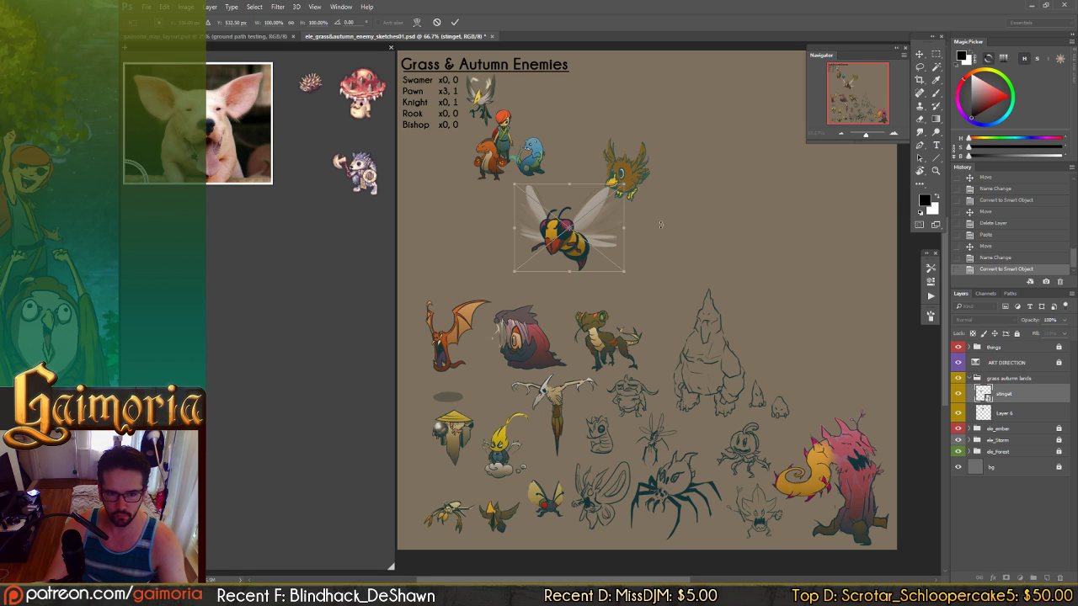
drag(624, 184, 593, 127)
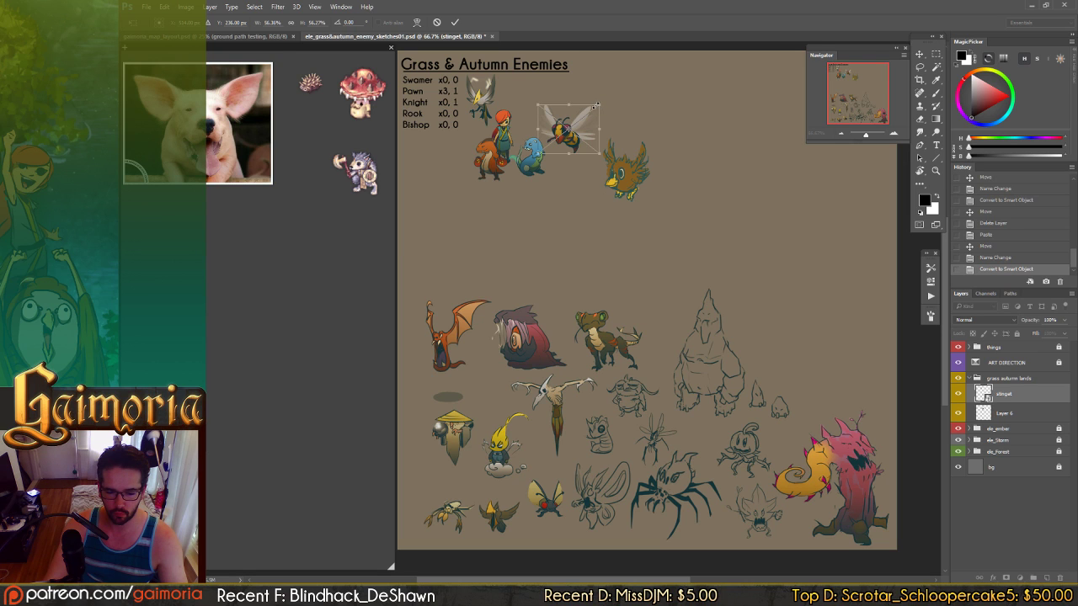
click(596, 106)
key(Return)
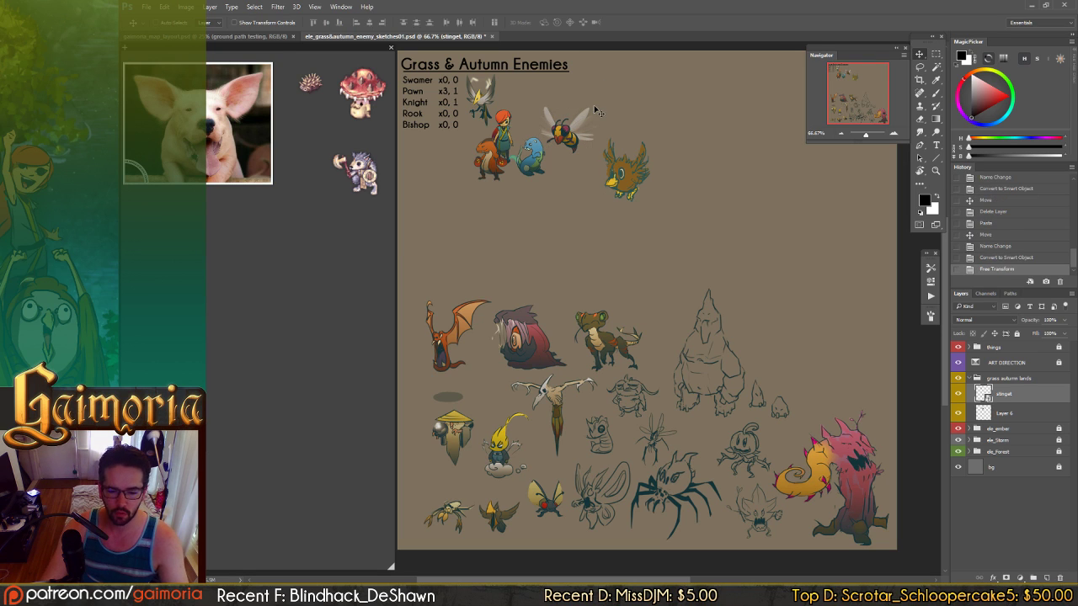
- Reposition the stinget to the right of the existing small creatures and move the churpee directly below it
drag(588, 257, 845, 337)
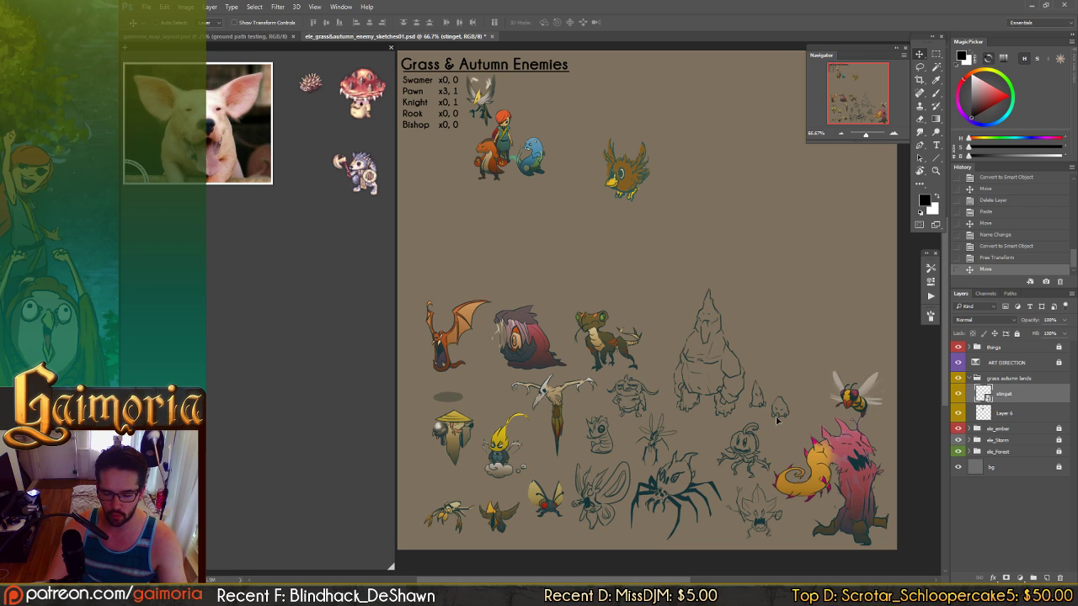
drag(777, 420, 602, 287)
drag(631, 201, 596, 213)
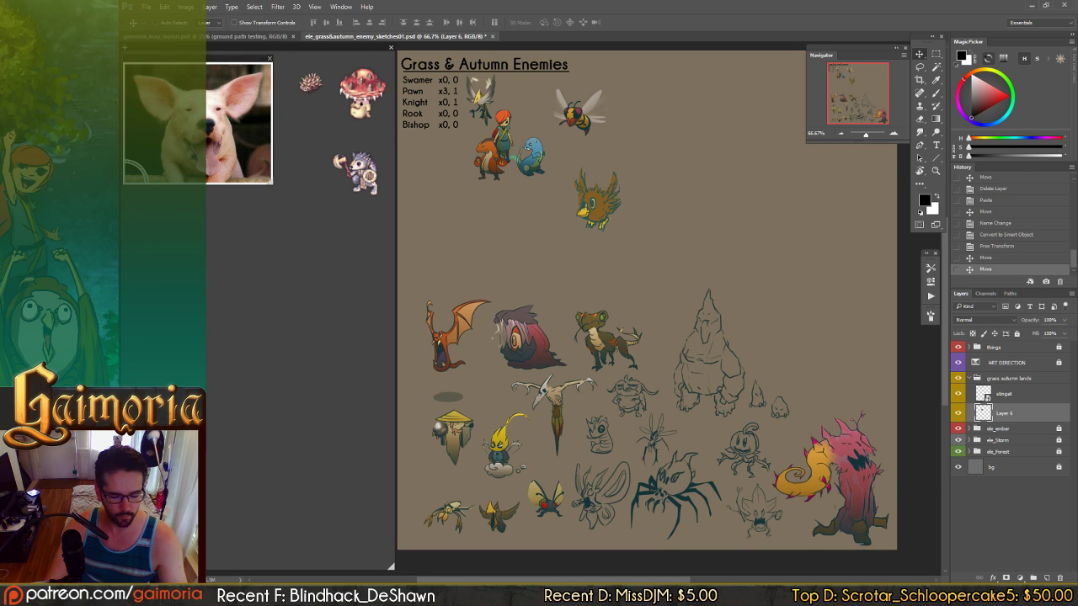
- Switch to the file browser and look through the storm and earth folders inside the enemies folder for existing creature art
click(249, 595)
click(732, 322)
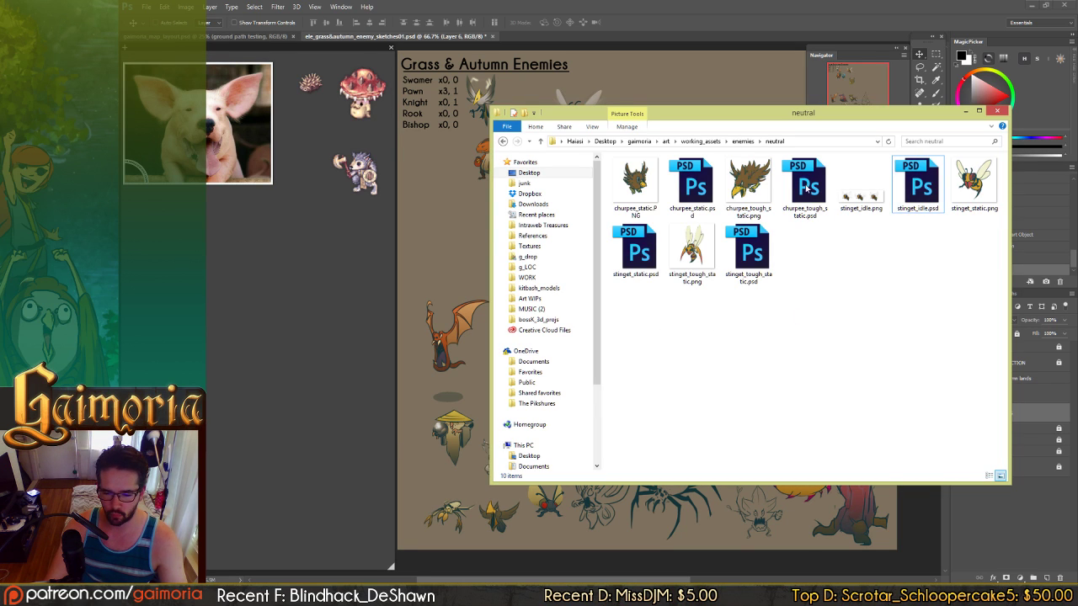
click(741, 141)
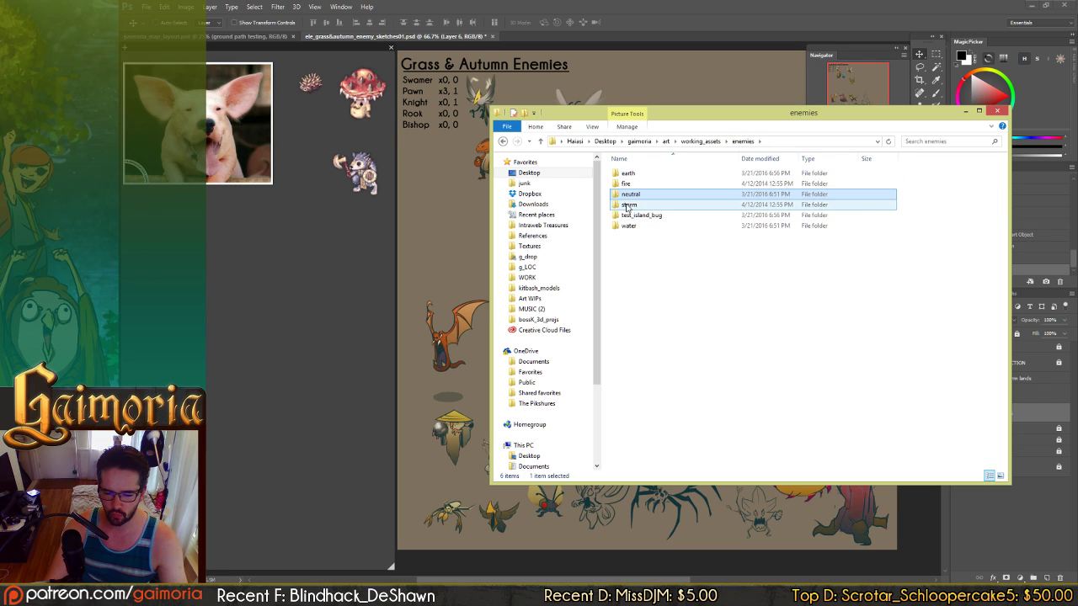
double_click(627, 205)
key(alt+Left)
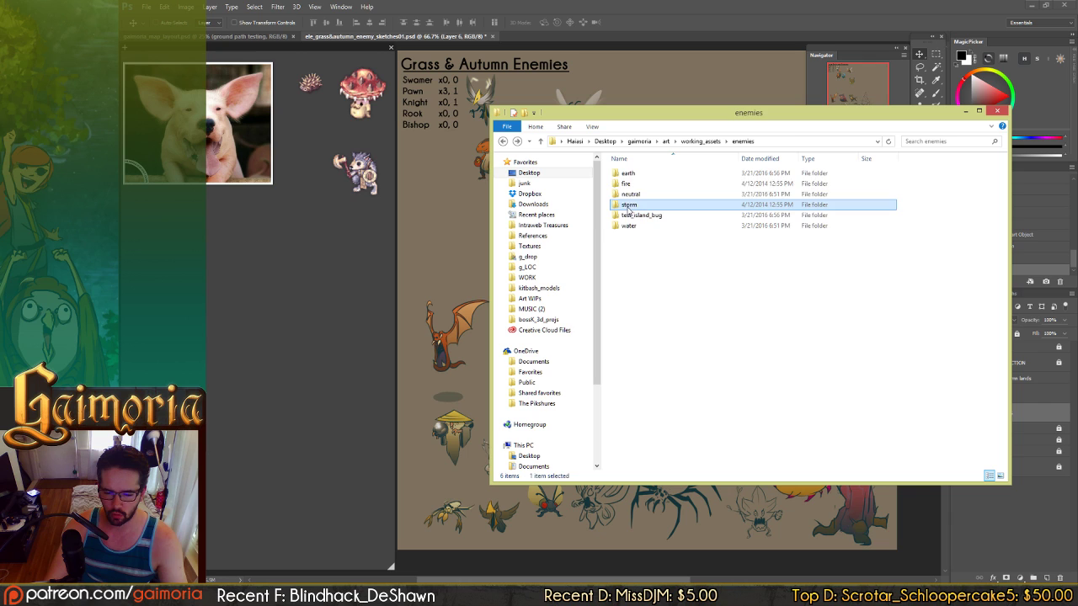
double_click(625, 173)
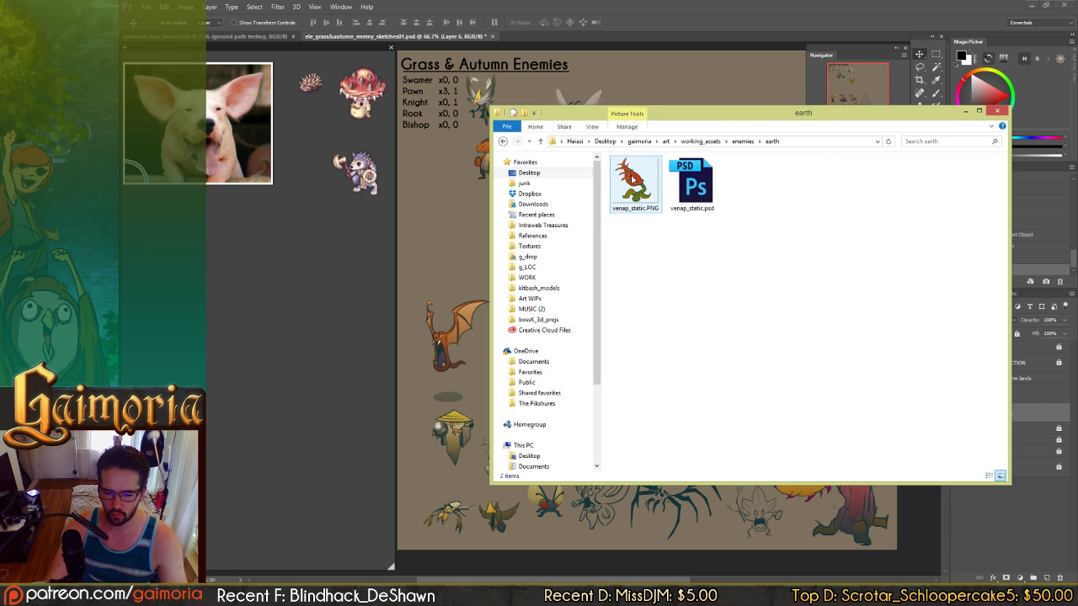
key(alt+Left)
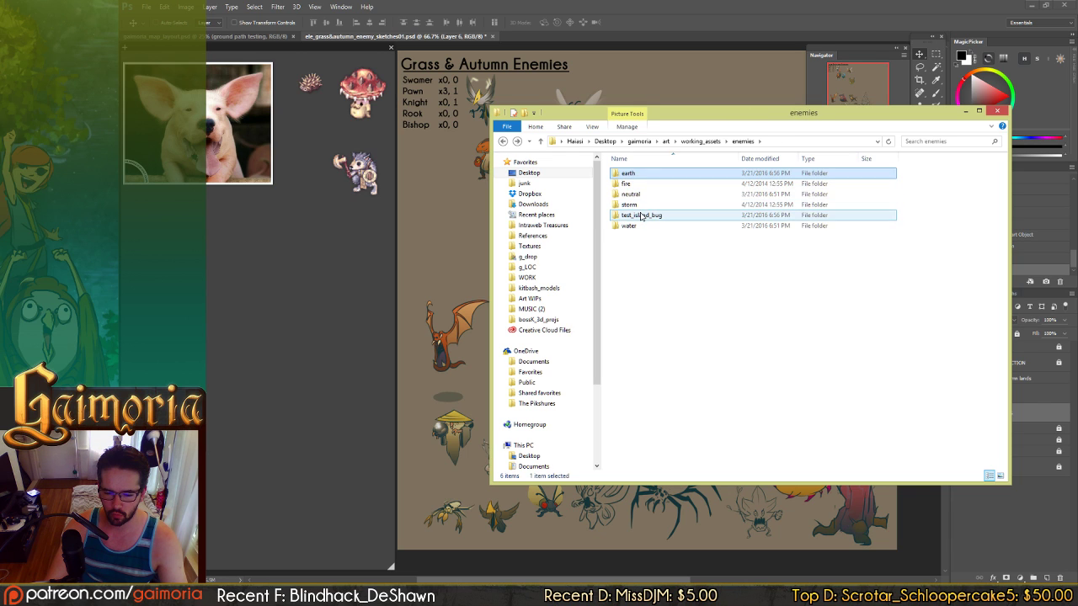
- Examine the test_island_bug folder and its test_island_bug_sprites subfolder for a usable bug image
double_click(641, 216)
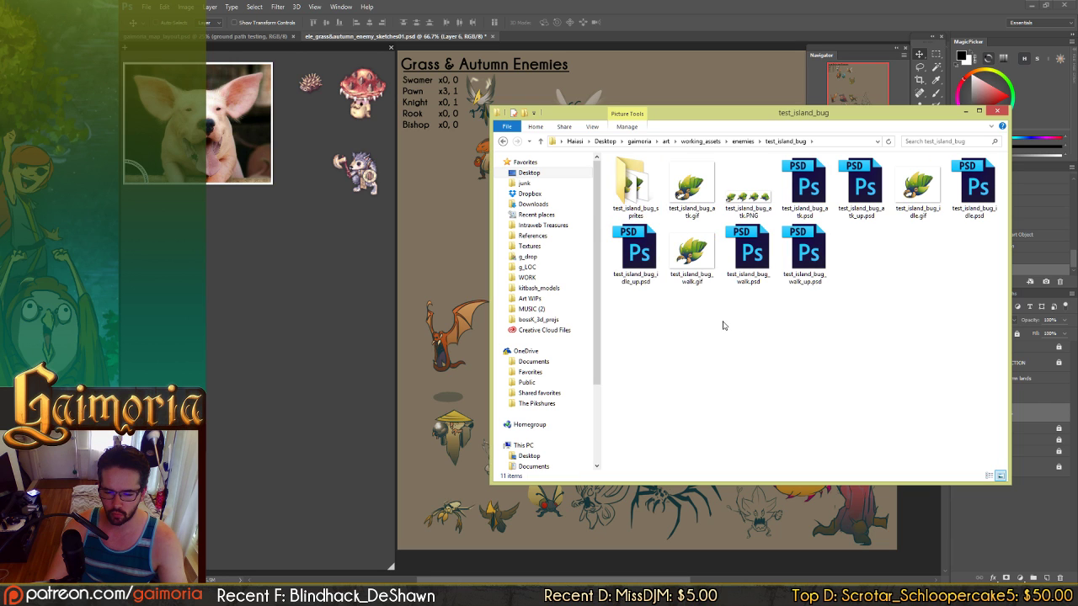
double_click(633, 189)
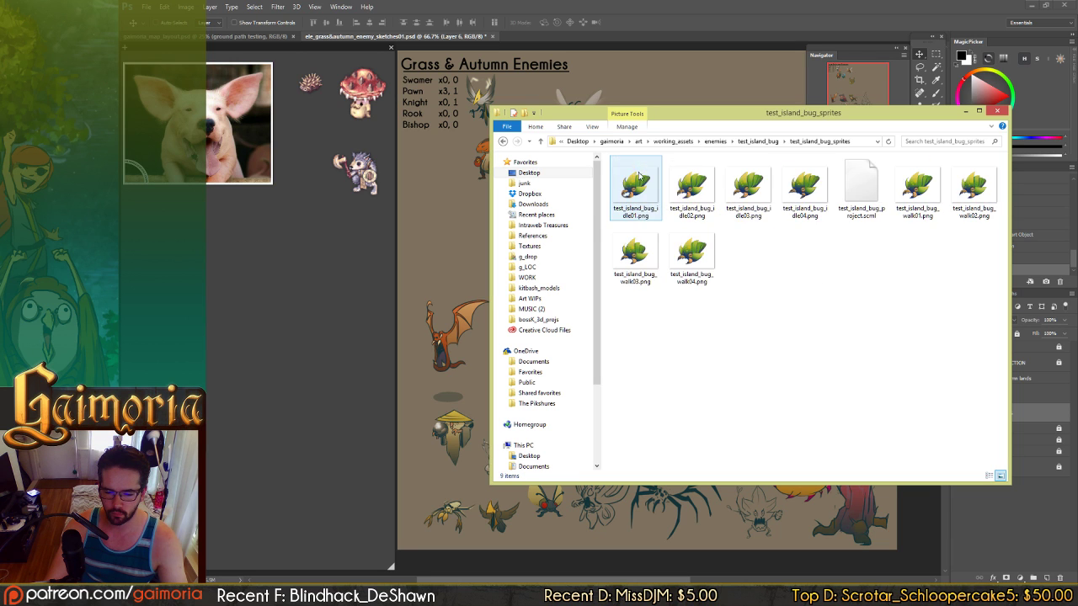
key(alt+Left)
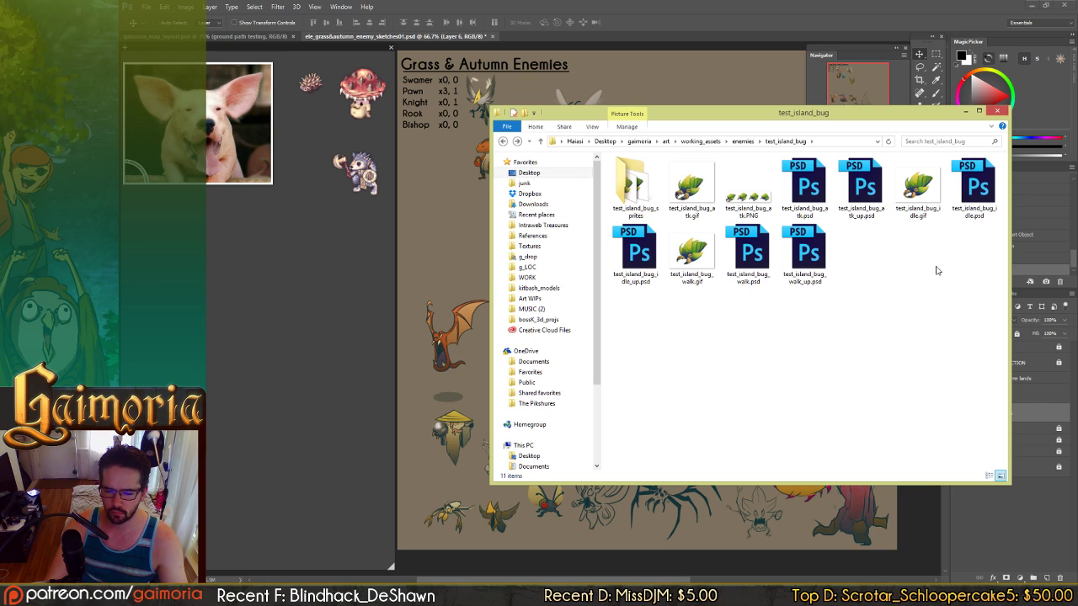
mouse_move(927, 196)
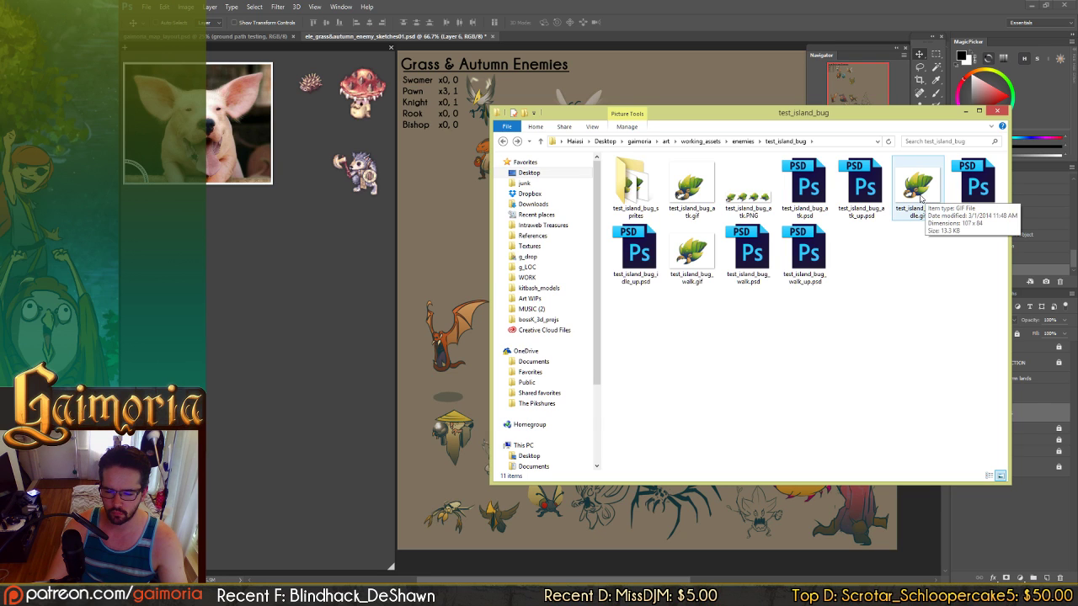
double_click(634, 185)
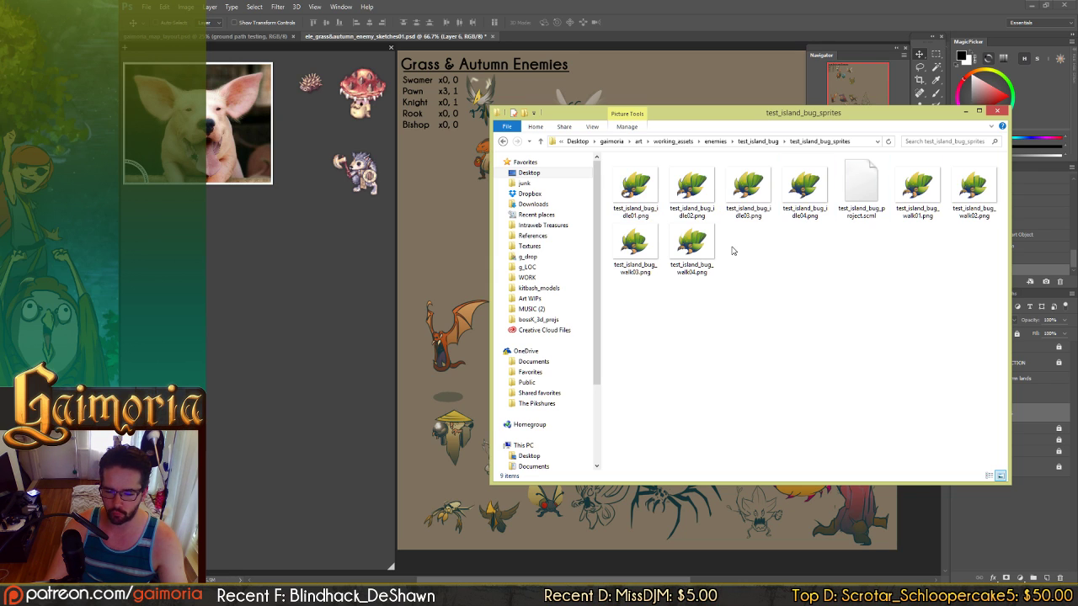
key(alt+Up)
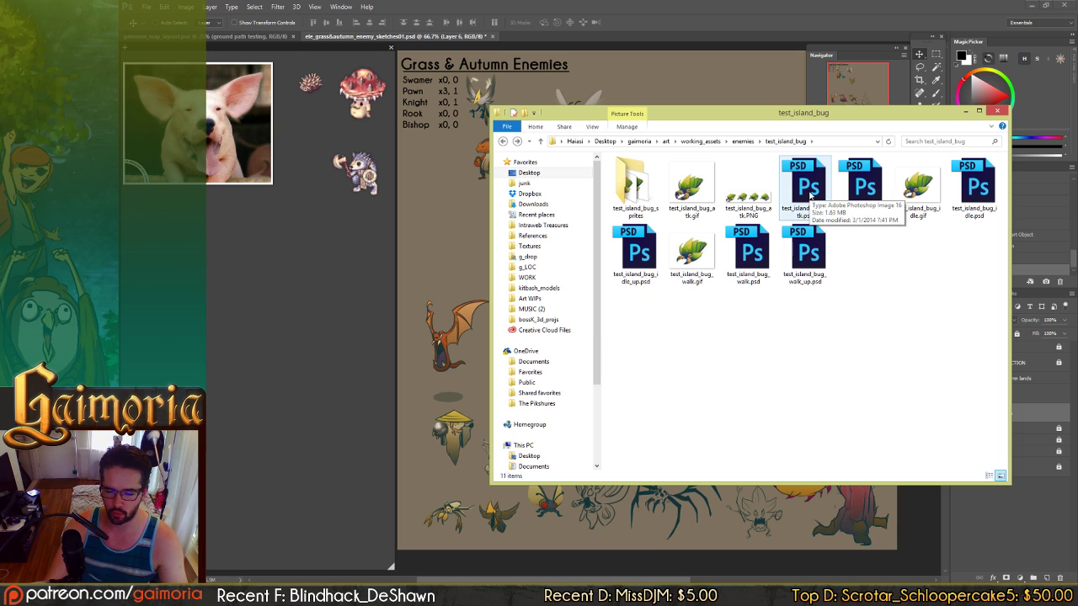
- Open test_island_bug_atk.PNG and make a rectangular selection around the second bug frame
double_click(745, 203)
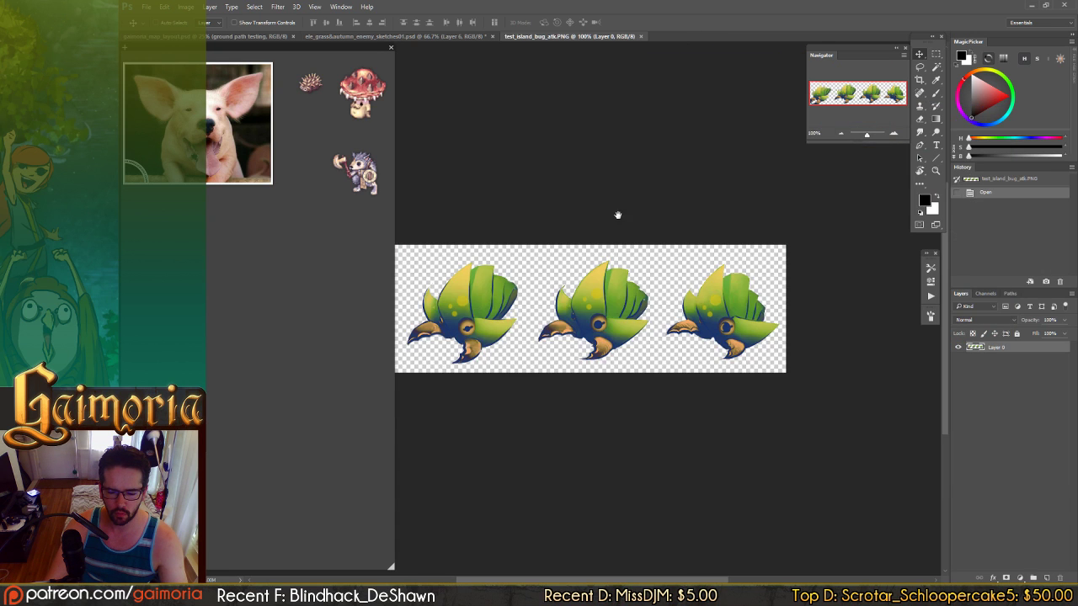
drag(617, 214, 743, 222)
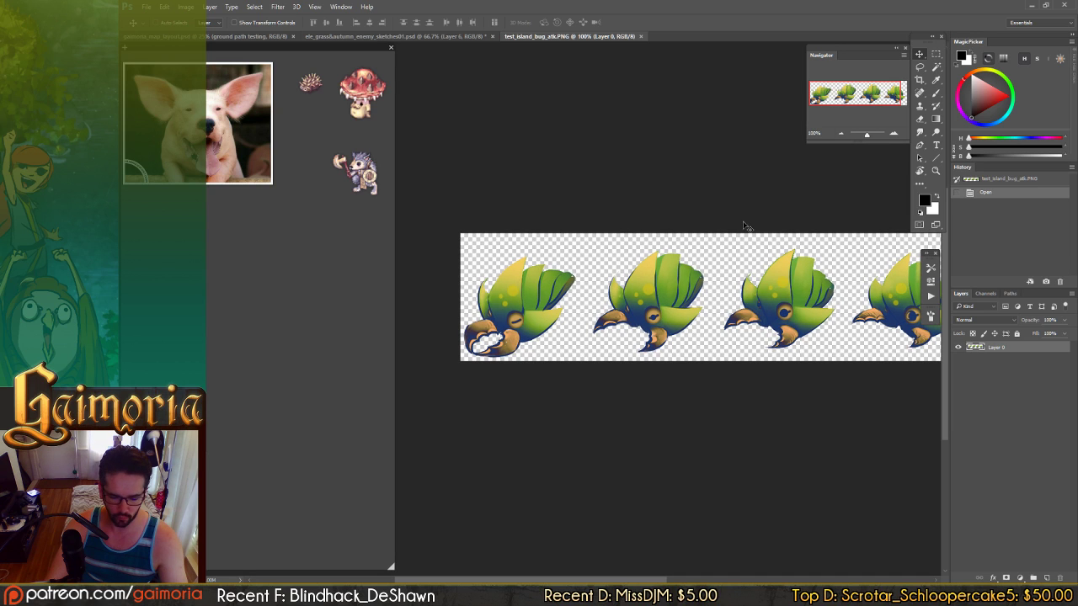
key(m)
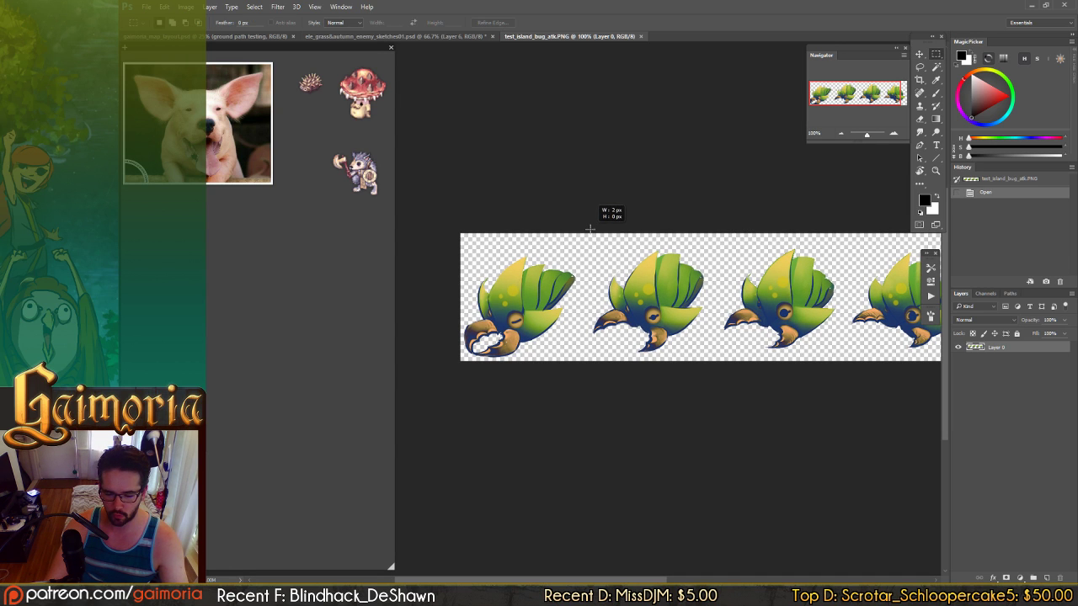
drag(590, 230, 736, 263)
drag(876, 279, 686, 267)
key(ctrl+d)
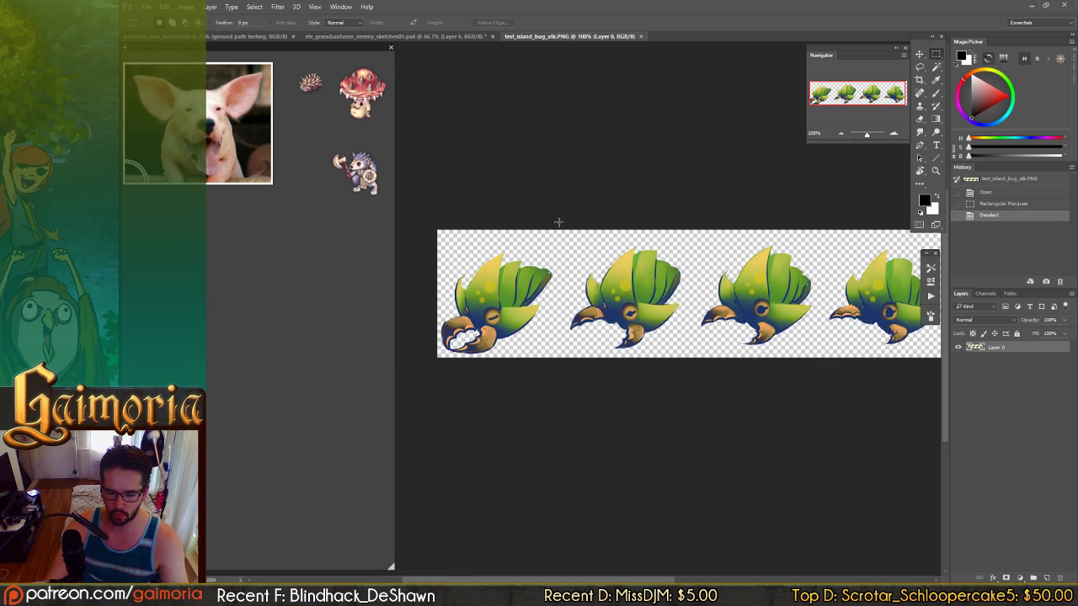
drag(558, 221, 692, 357)
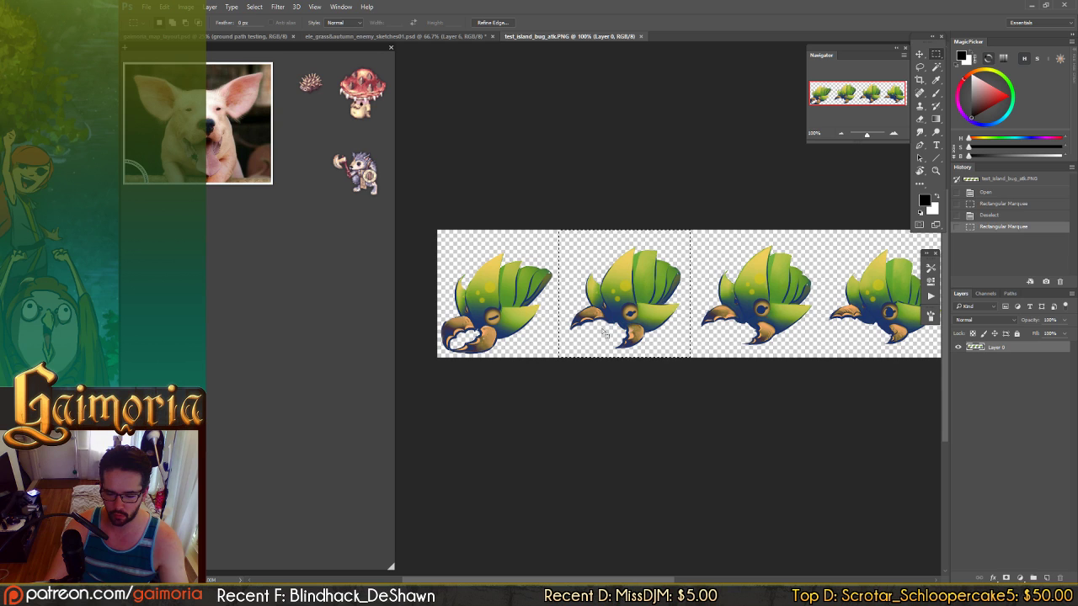
- Paste the selected bug frame into the Grass & Autumn Enemies sketch and place it above and right of the churpee
key(v)
click(451, 36)
key(ctrl+v)
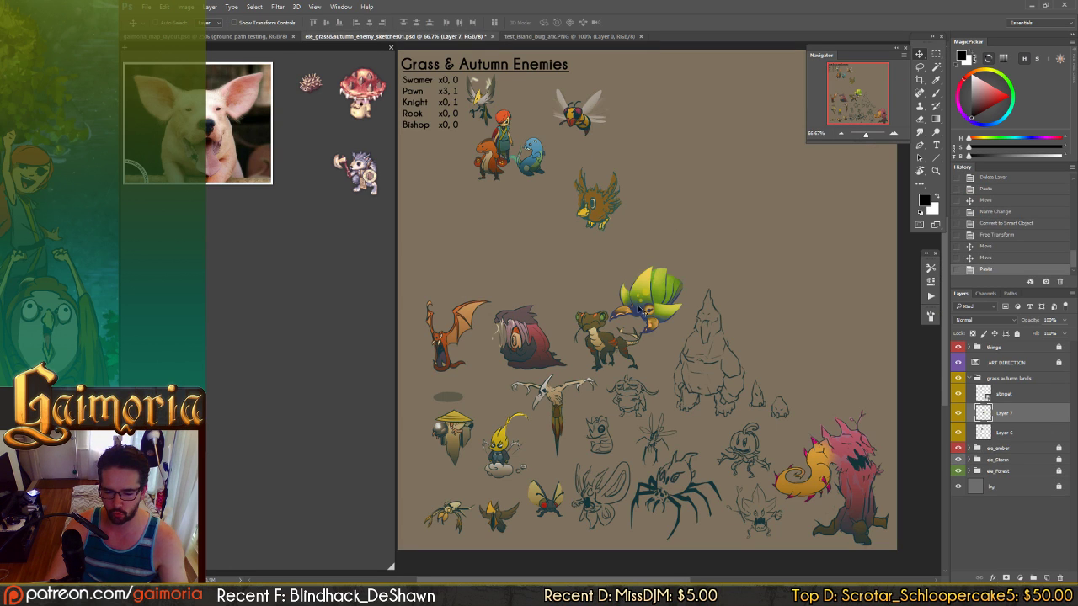
drag(639, 309, 664, 188)
mouse_move(668, 273)
mouse_down()
mouse_move(654, 225)
mouse_move(602, 436)
mouse_move(673, 269)
mouse_move(667, 250)
mouse_up()
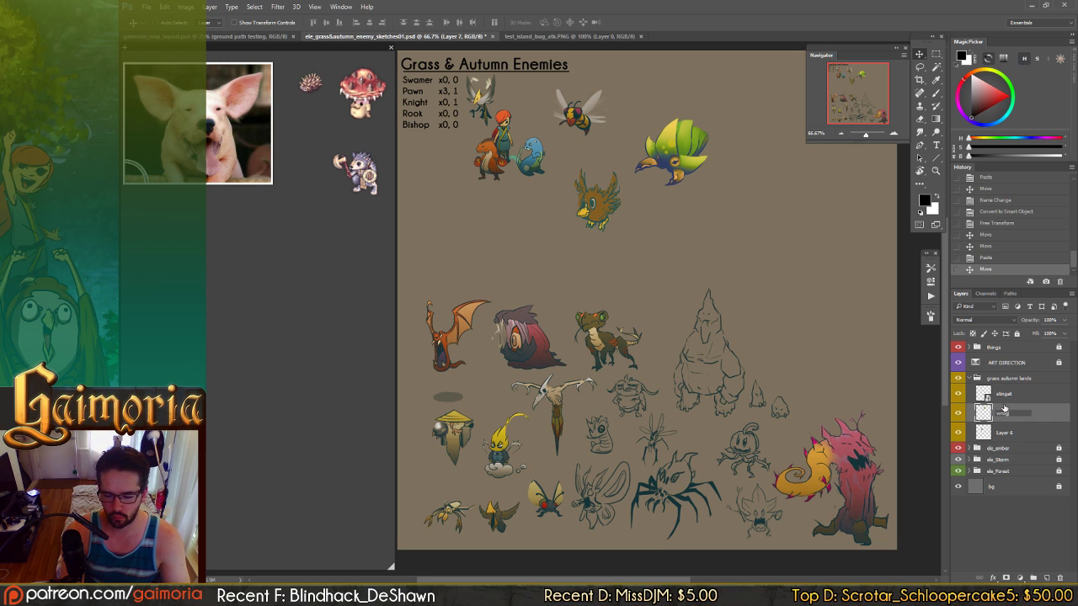
- Rename the pasted bug layer wroggler, shift it closer to the churpee and convert it to a smart object
text(gler)
key(Return)
mouse_move(705, 238)
mouse_down()
mouse_move(684, 229)
mouse_move(695, 241)
mouse_up()
drag(692, 187, 683, 183)
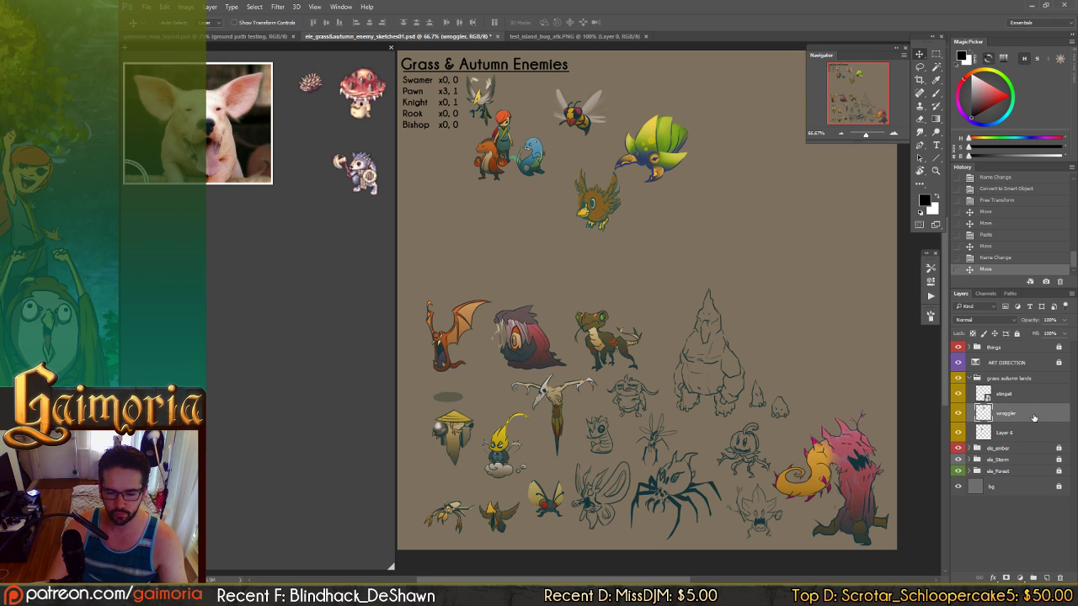
right_click(1034, 418)
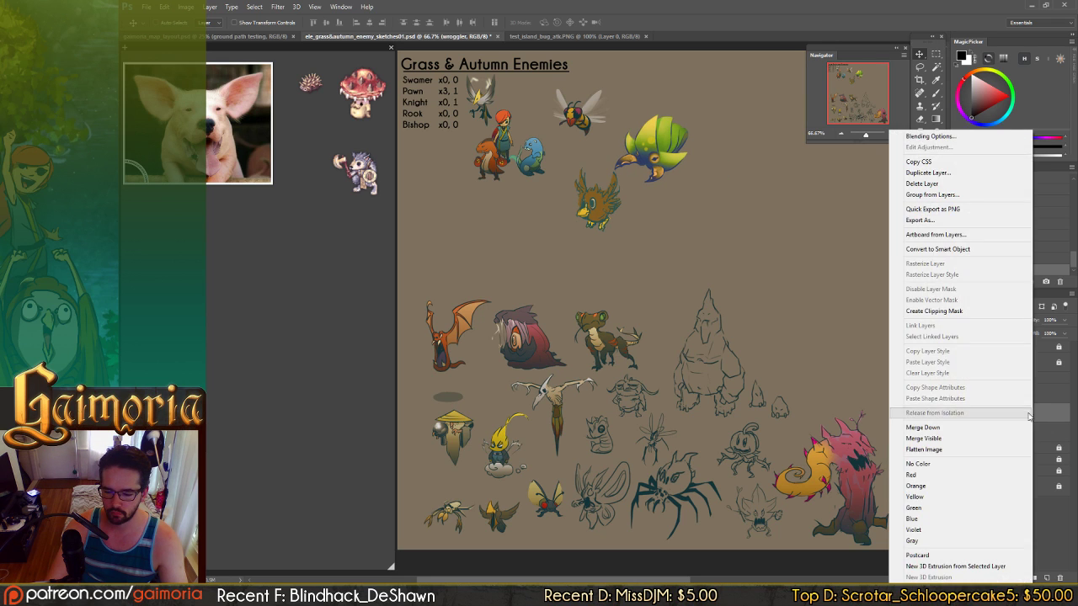
click(943, 249)
- Scale the wroggler down to the size of the small creatures and place it to the right of the churpee
key(ctrl+t)
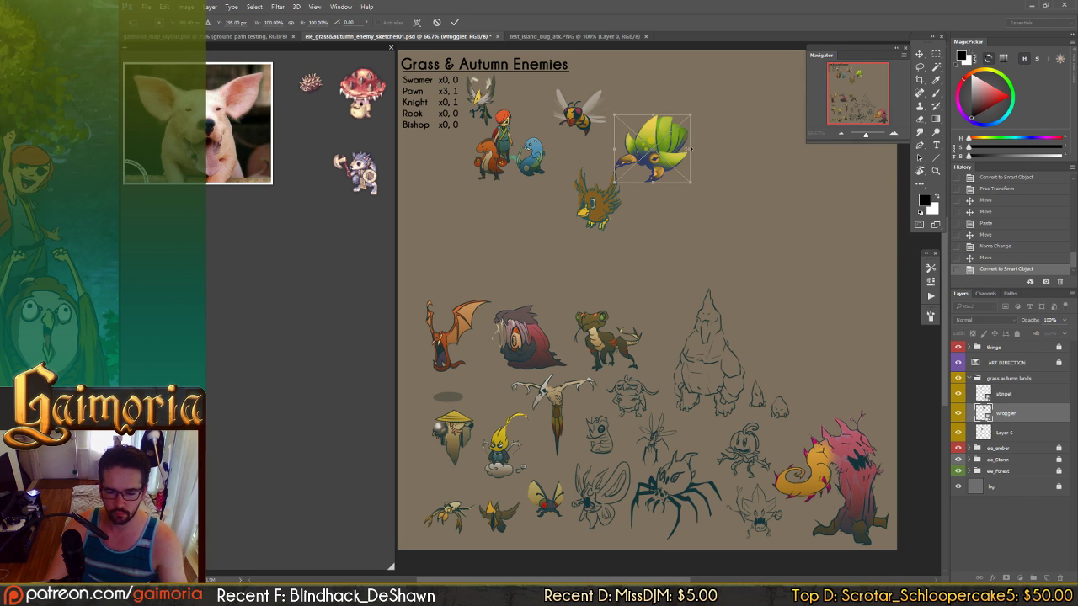
mouse_move(689, 112)
mouse_down()
mouse_move(581, 134)
mouse_move(589, 148)
mouse_move(586, 139)
mouse_move(571, 151)
mouse_move(615, 384)
mouse_move(653, 394)
mouse_up()
key(Return)
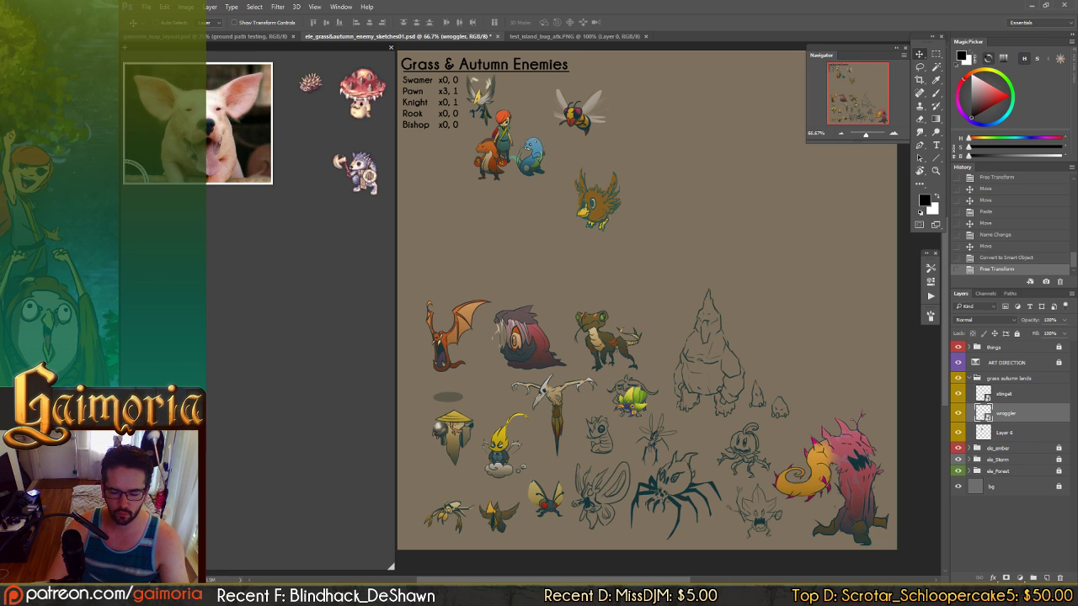
drag(637, 322, 674, 168)
- Close test_island_bug_atk.PNG and delete the wroggler layer from the enemy sketch
click(554, 36)
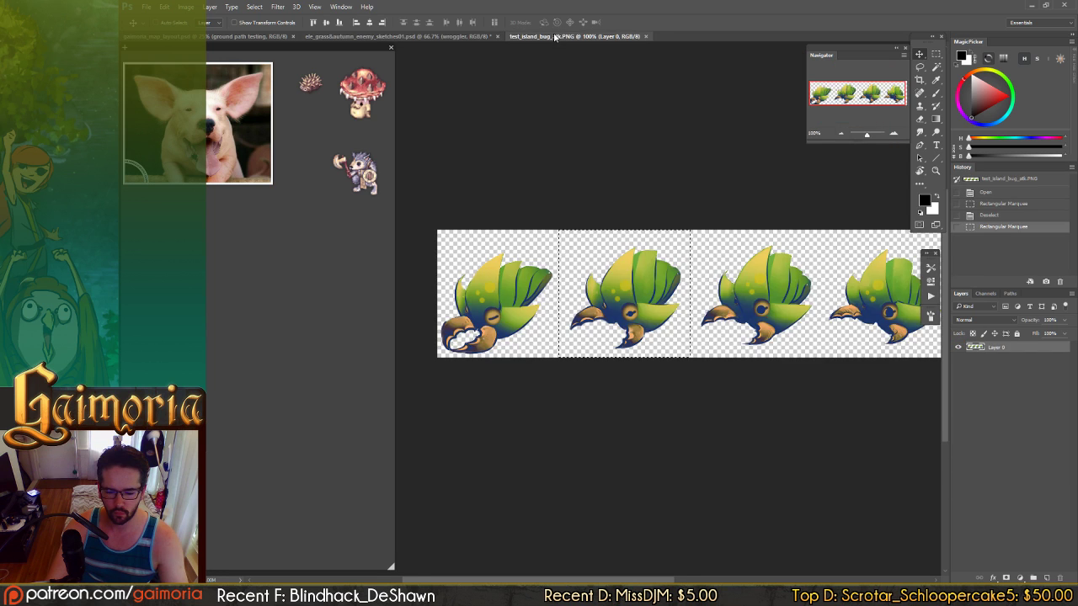
key(ctrl+w)
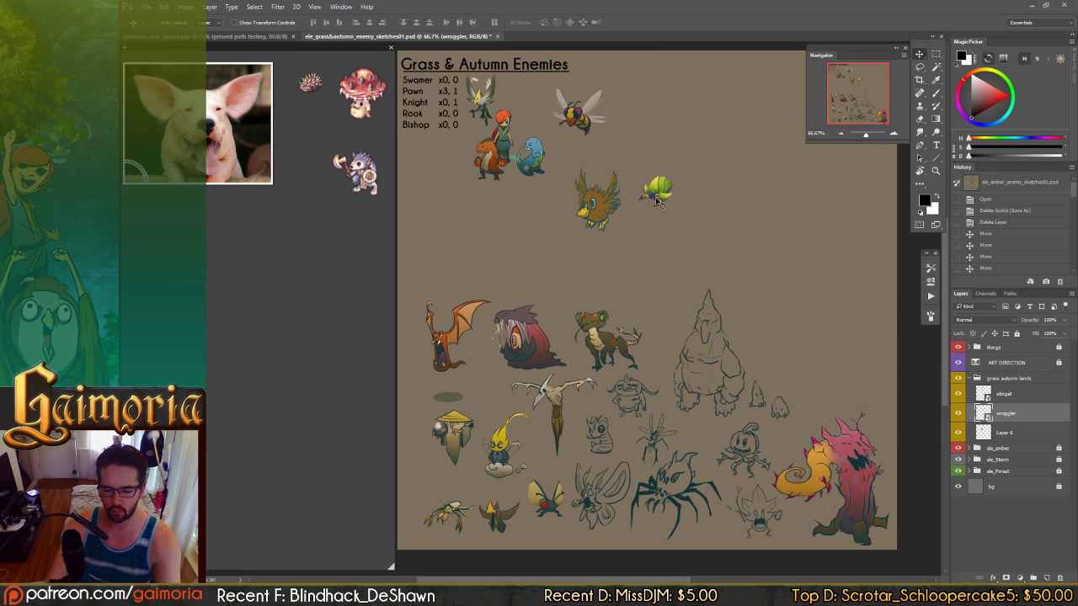
key(Delete)
- Play test_island_bug_walk.gif from the test_island_bug folder in the browser to check the walk animation, and close it
key(alt+Tab)
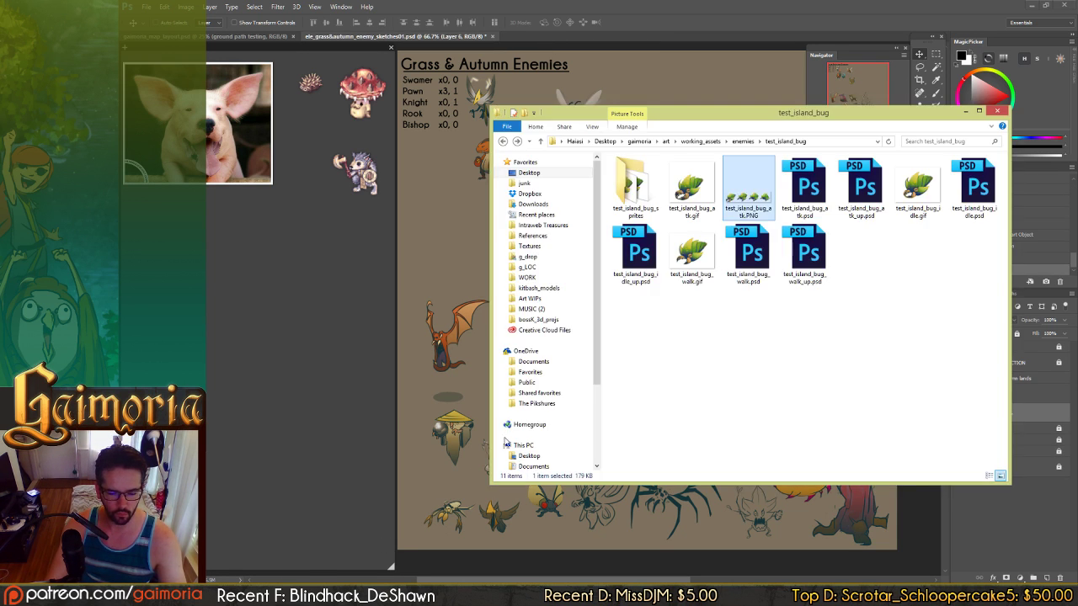
click(834, 334)
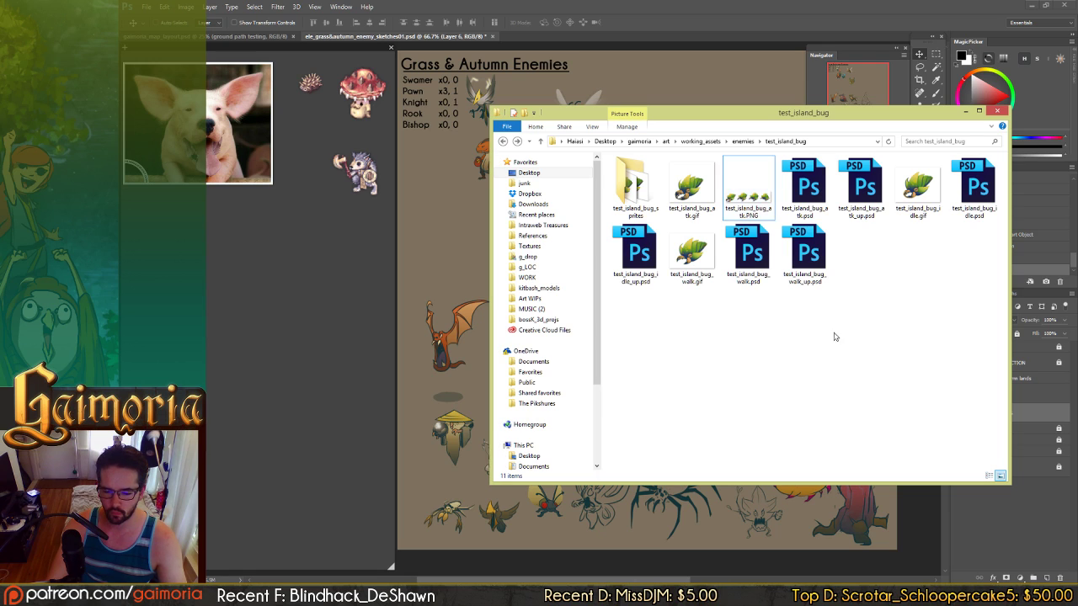
double_click(703, 251)
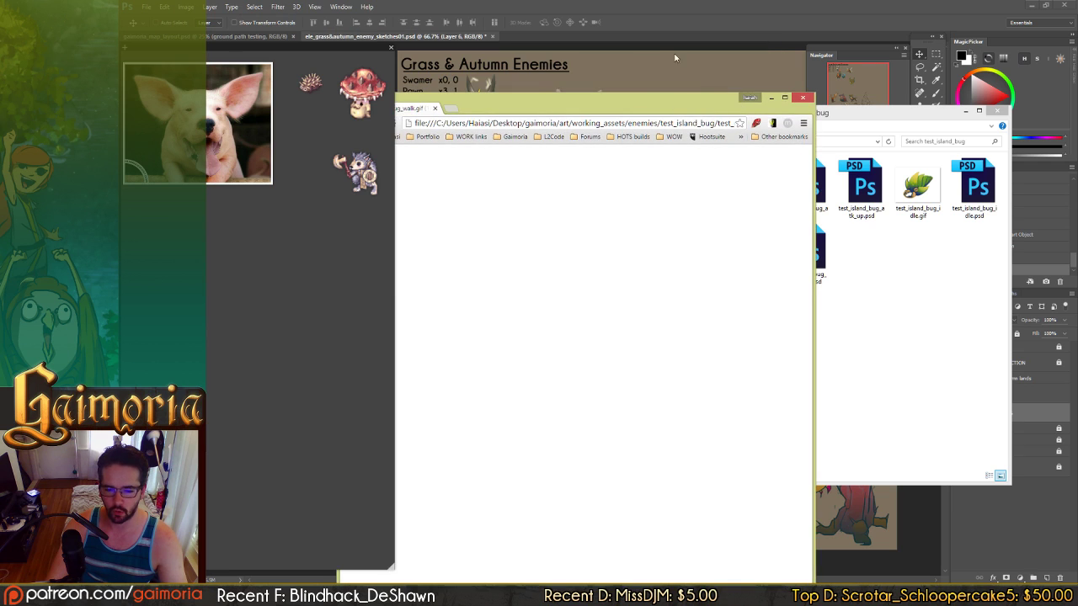
drag(604, 110, 1076, 104)
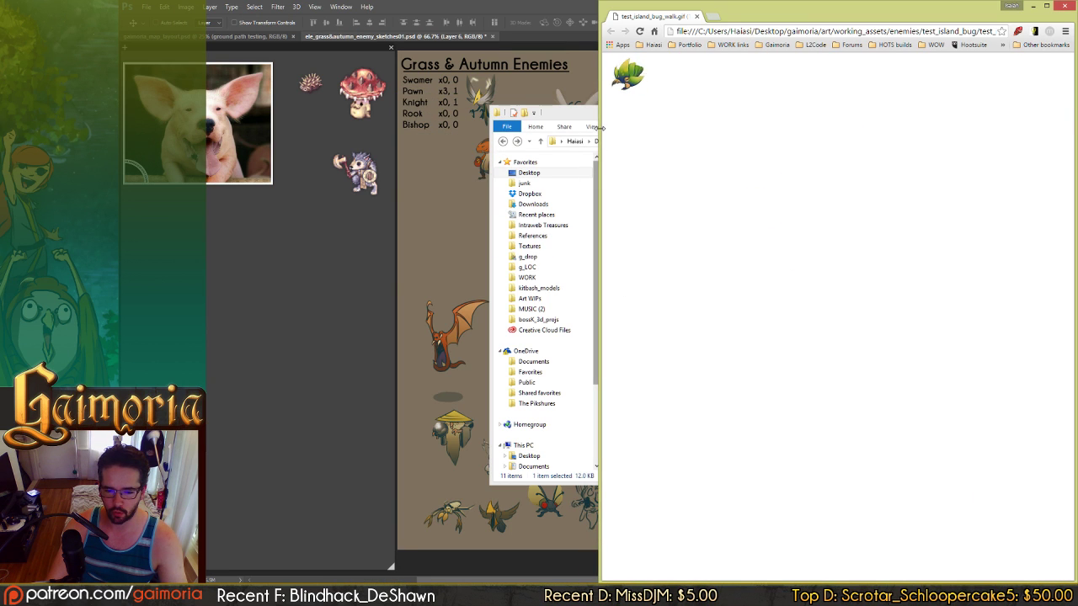
drag(598, 130, 563, 131)
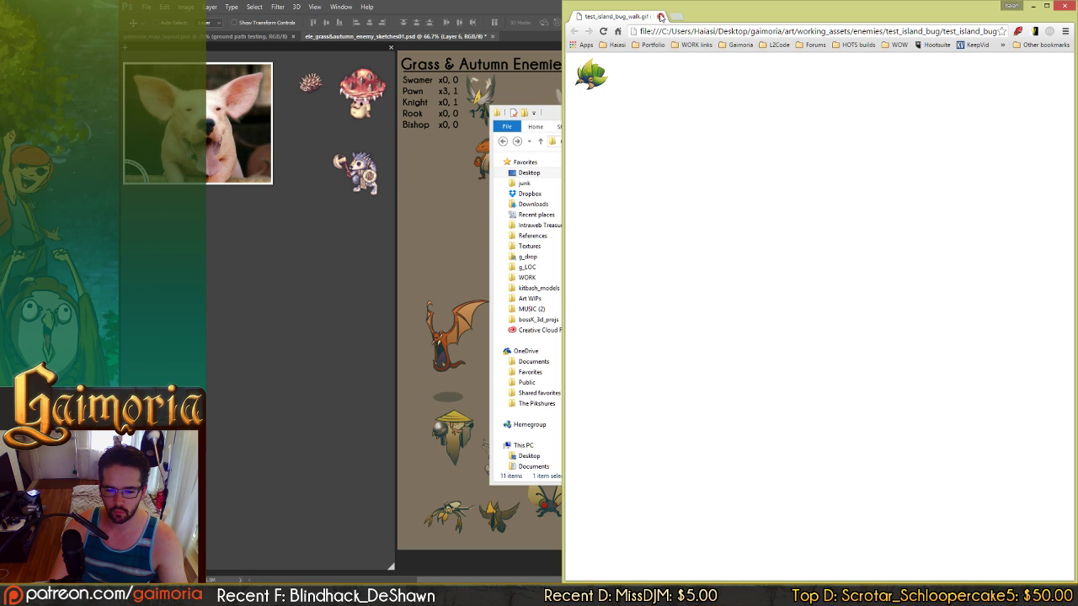
click(661, 17)
- Open test_island_bug_walk.psd and preview its numbered frame groups one at a time, leaving only group 01 visible
key(alt+Tab)
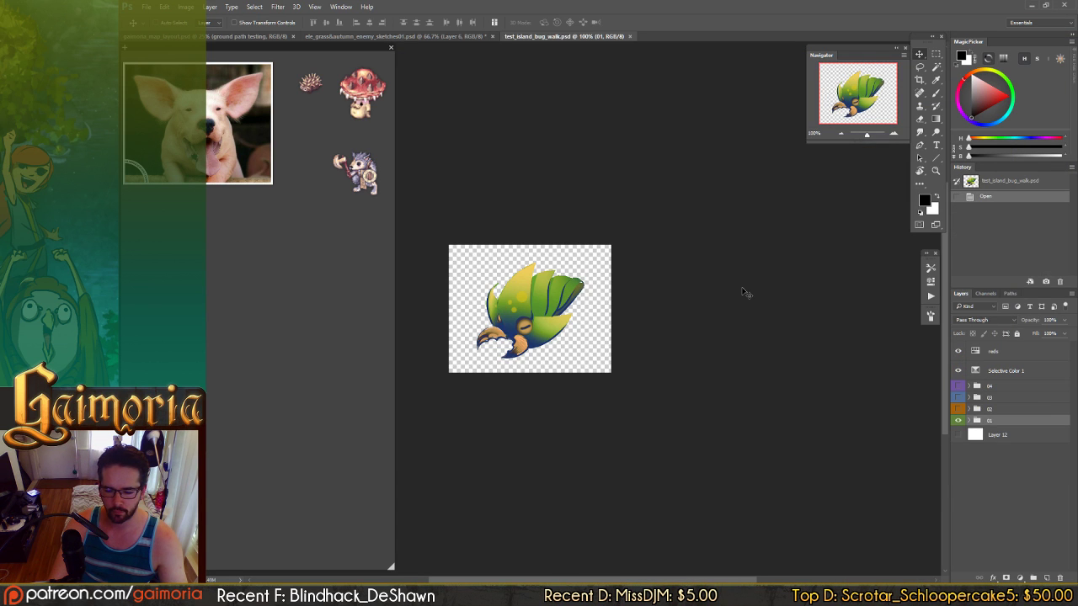
click(958, 420)
click(958, 409)
click(958, 409)
click(958, 398)
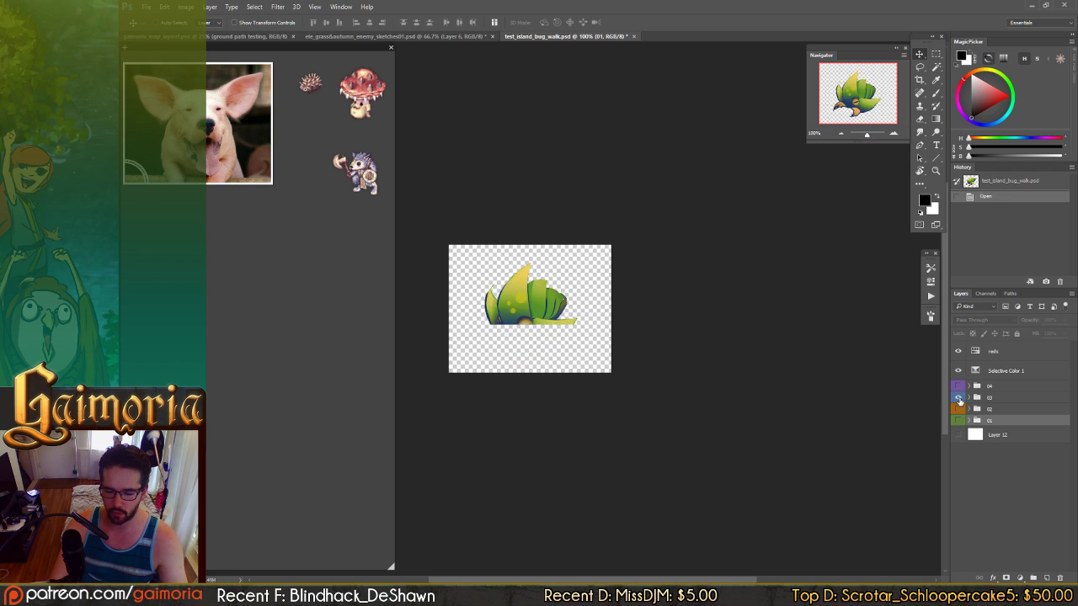
click(958, 397)
click(959, 385)
click(959, 385)
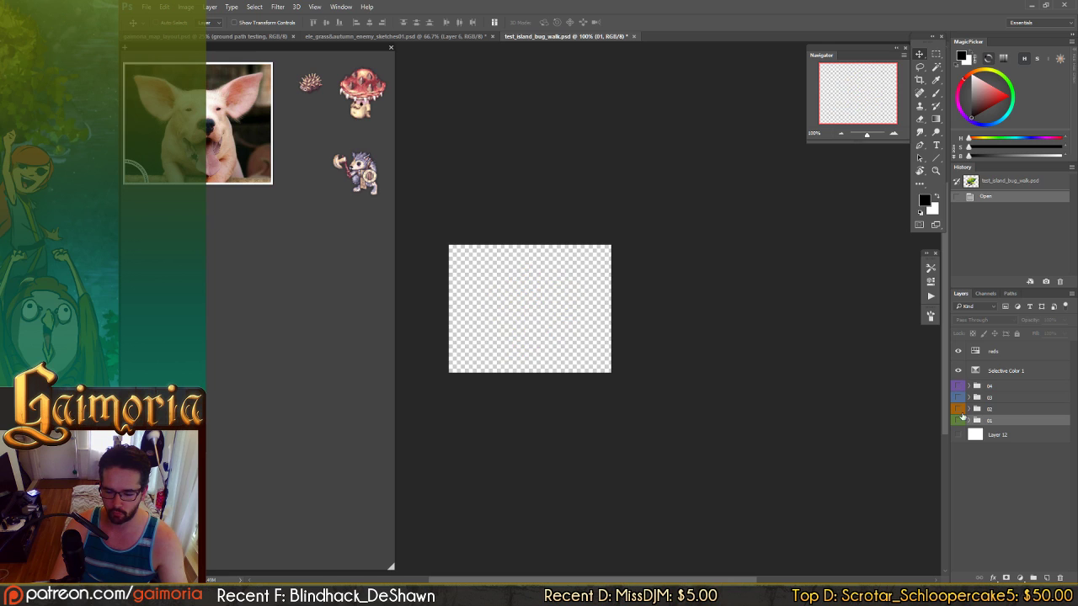
click(958, 420)
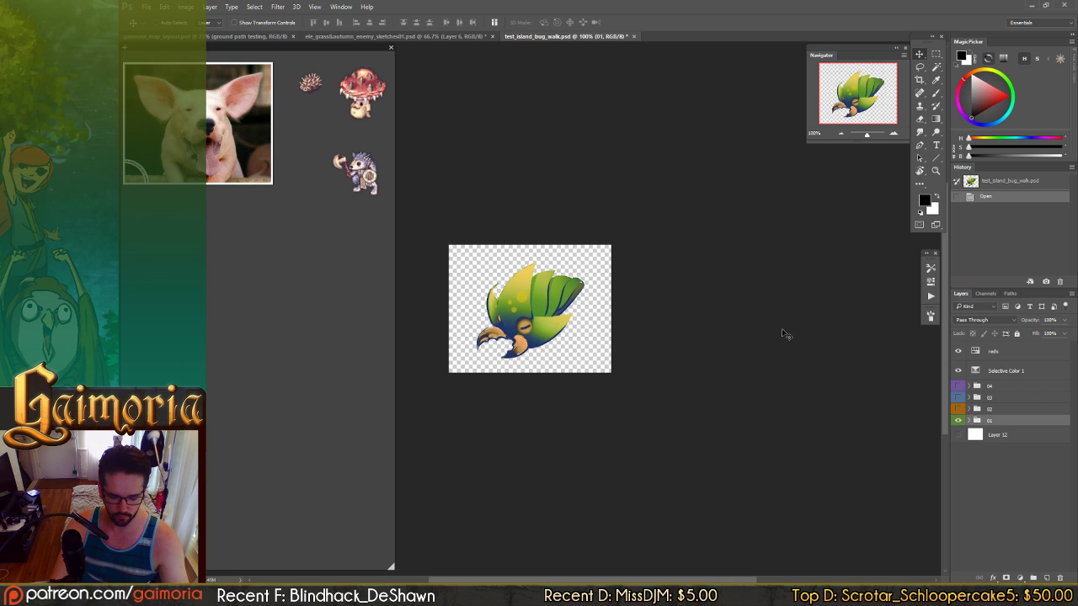
- Move Selective Color 1 above the reds layer, compare the bug with both adjustments hidden and only reds shown, and delete Selective Color 1
click(988, 353)
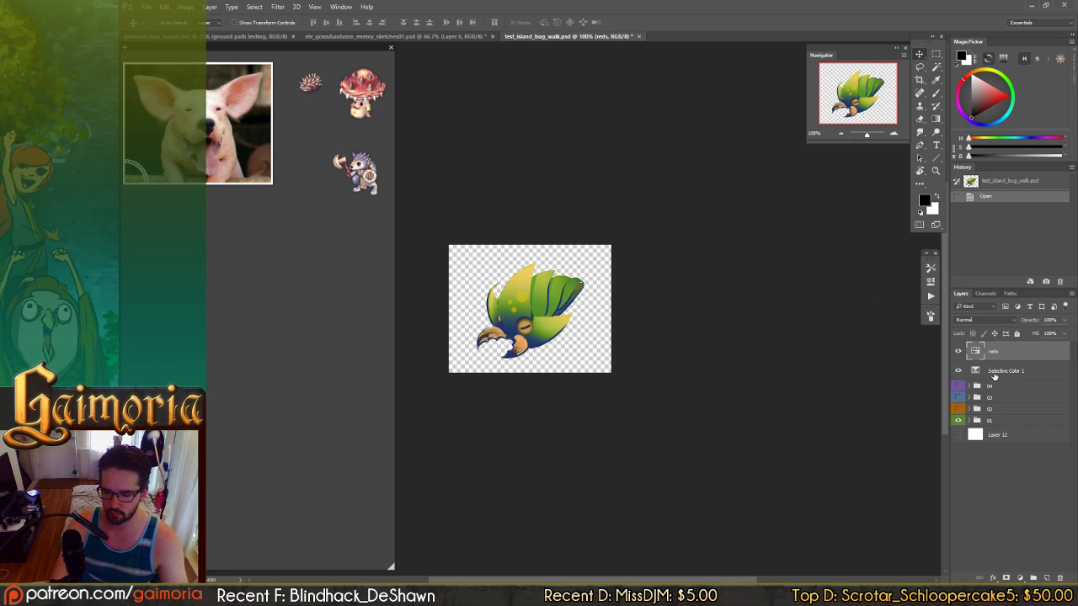
click(976, 372)
drag(977, 358, 982, 358)
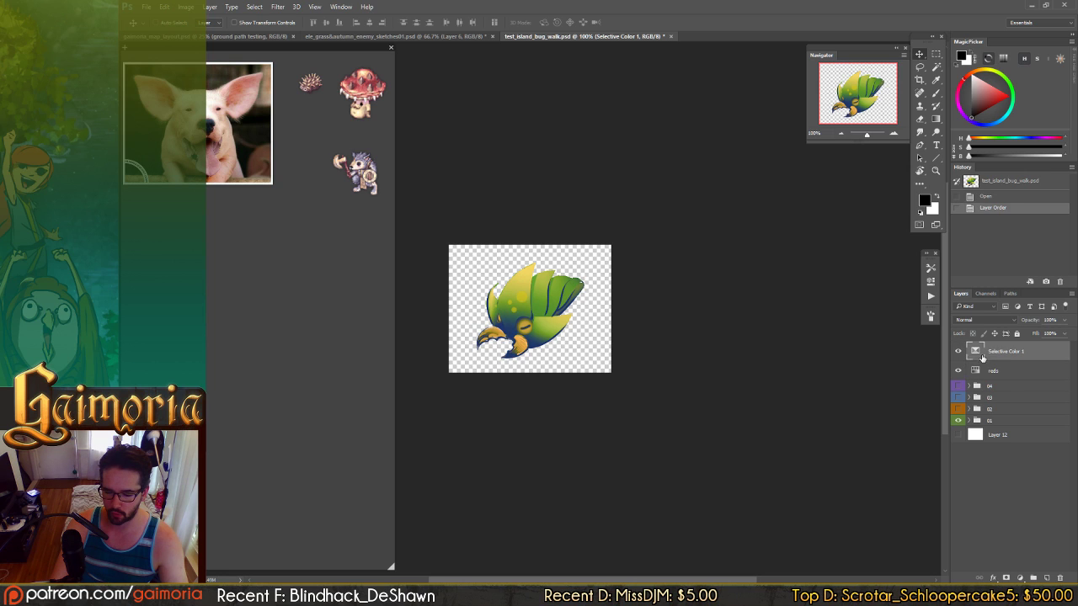
click(981, 370)
click(957, 351)
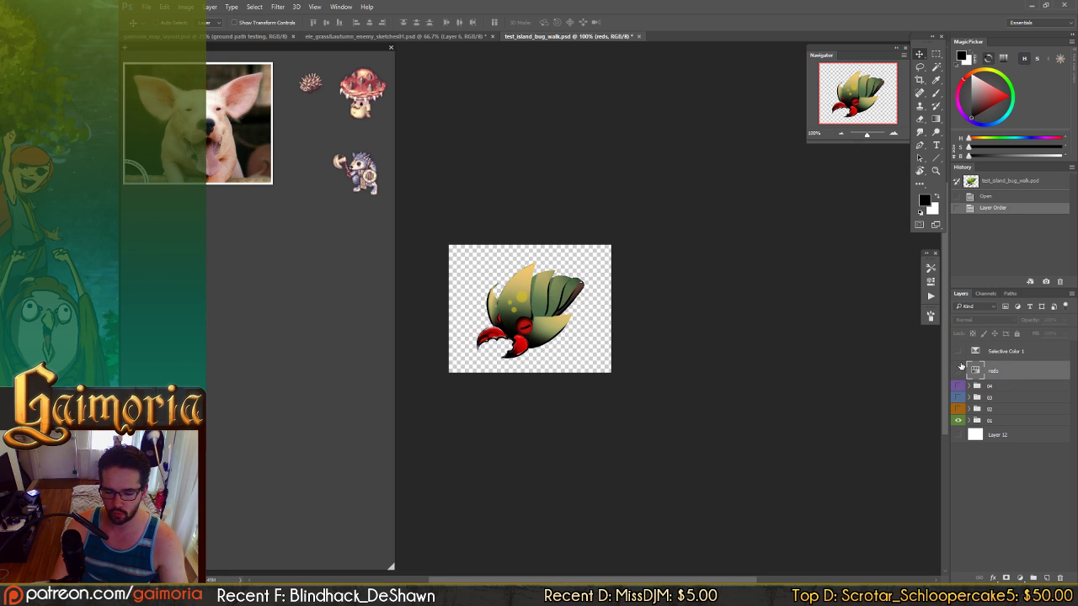
click(958, 371)
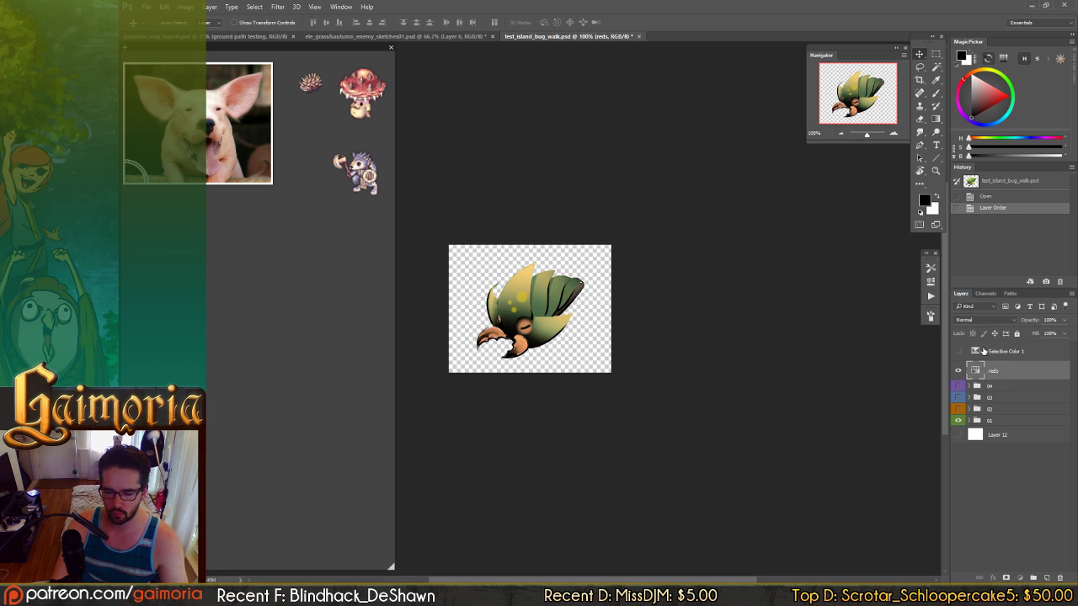
click(983, 351)
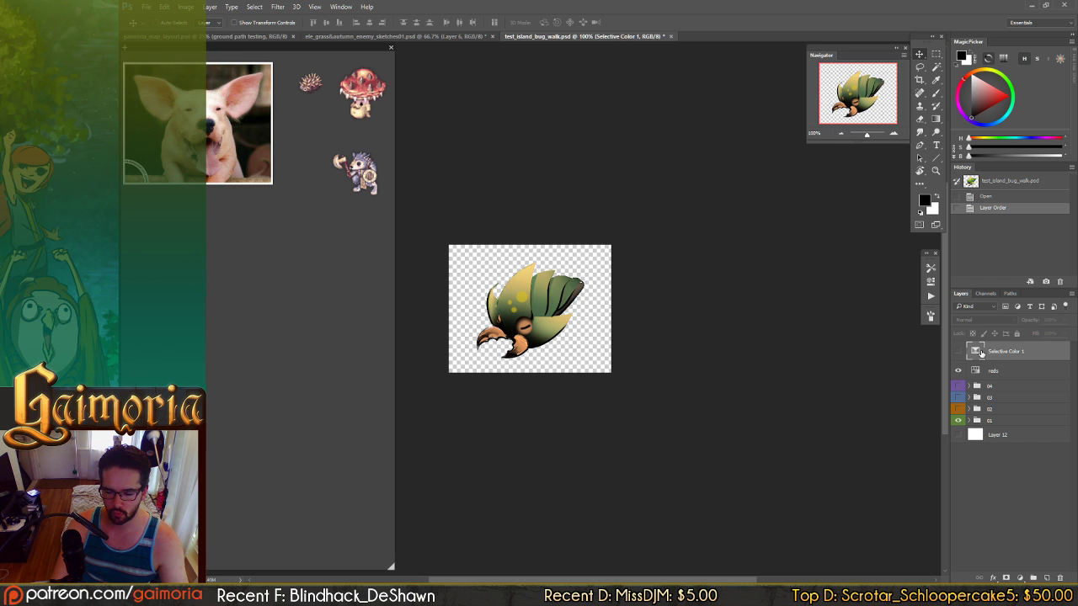
key(Delete)
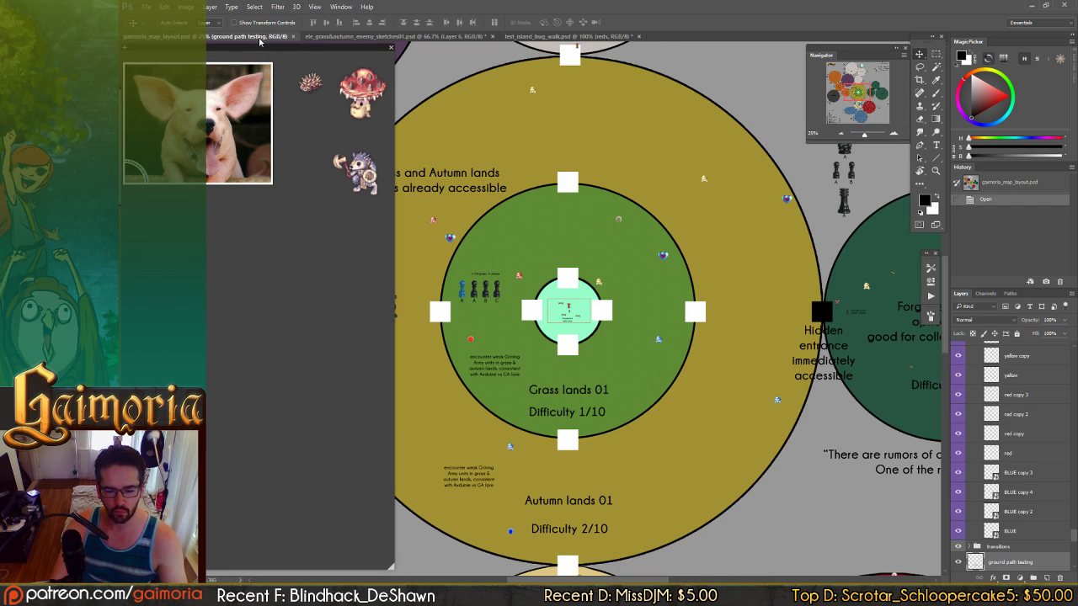
- Float and save the Grass & Autumn Enemies sketch, and copy its ART DIRECTION adjustment layer to the top of test_island_bug_walk.psd
click(248, 37)
click(471, 37)
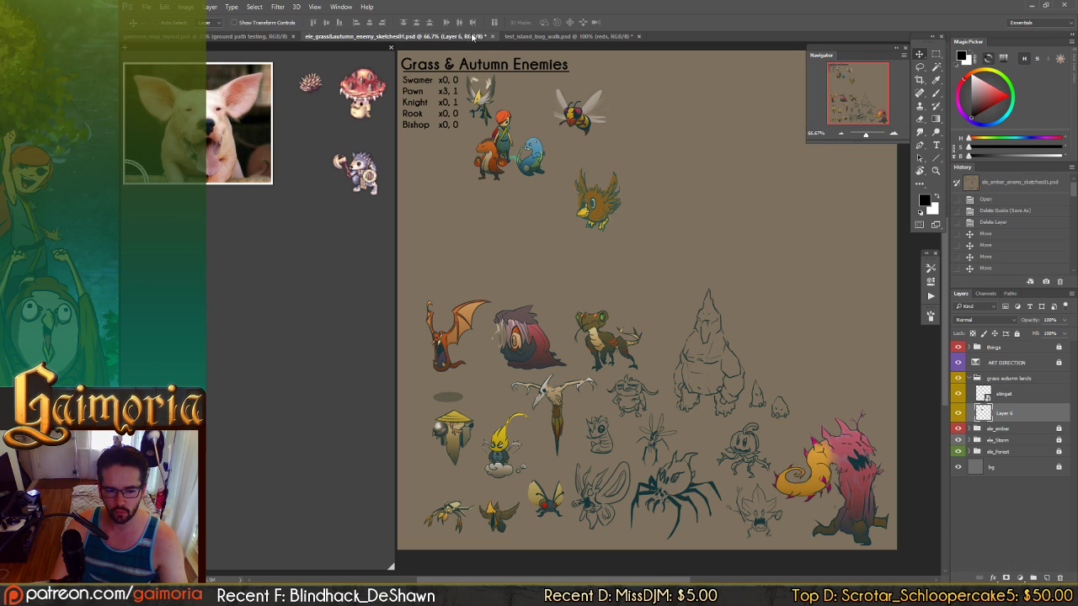
mouse_move(465, 35)
mouse_down()
mouse_move(744, 94)
mouse_move(485, 88)
mouse_up()
key(ctrl+s)
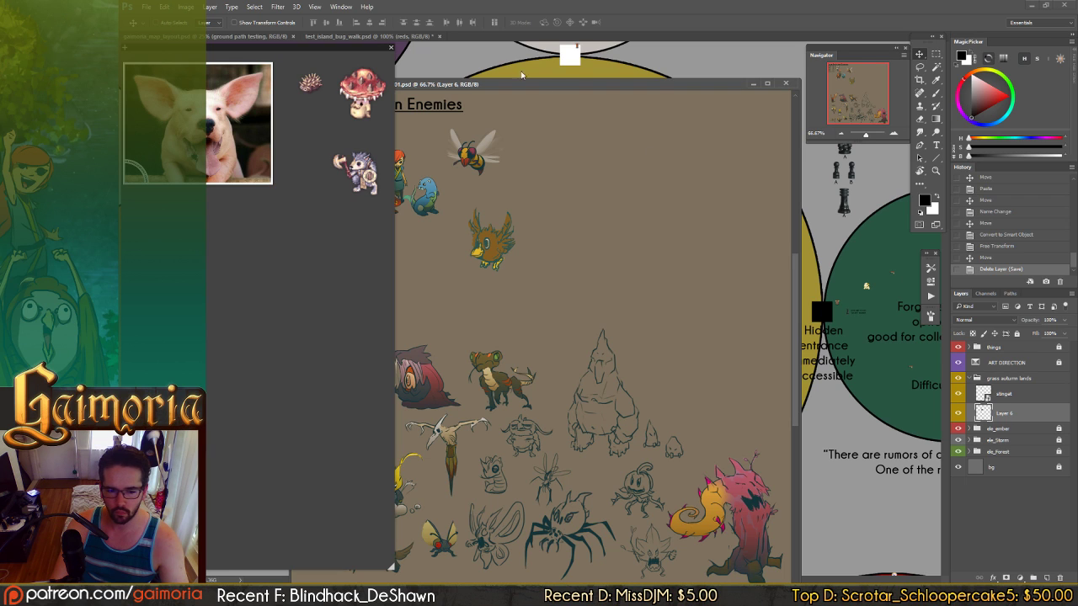
click(394, 38)
click(623, 178)
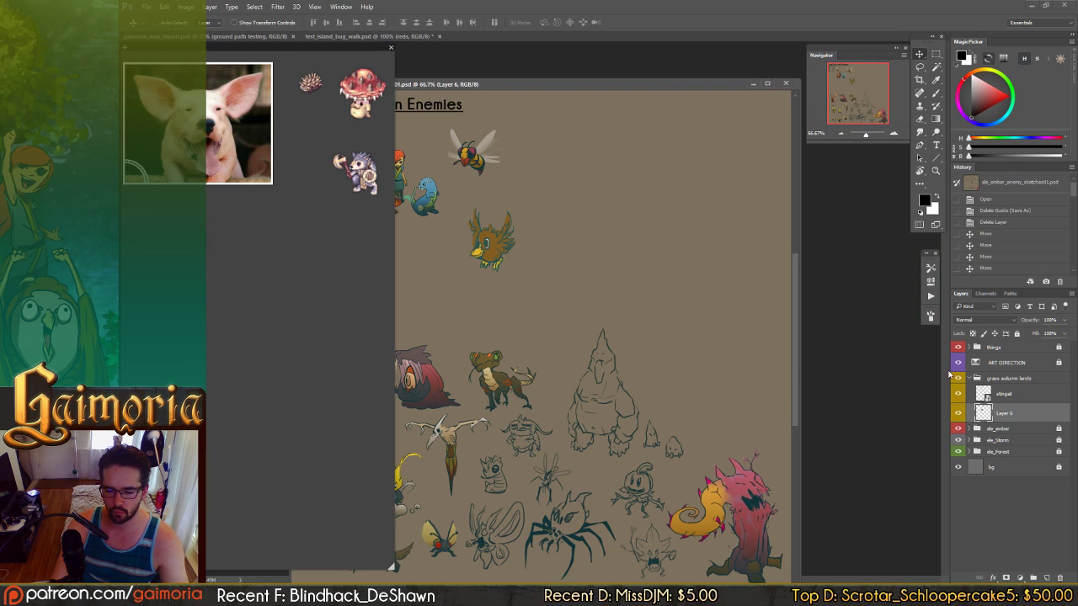
mouse_move(1007, 362)
mouse_down()
mouse_move(836, 324)
mouse_move(474, 87)
mouse_move(500, 44)
mouse_up()
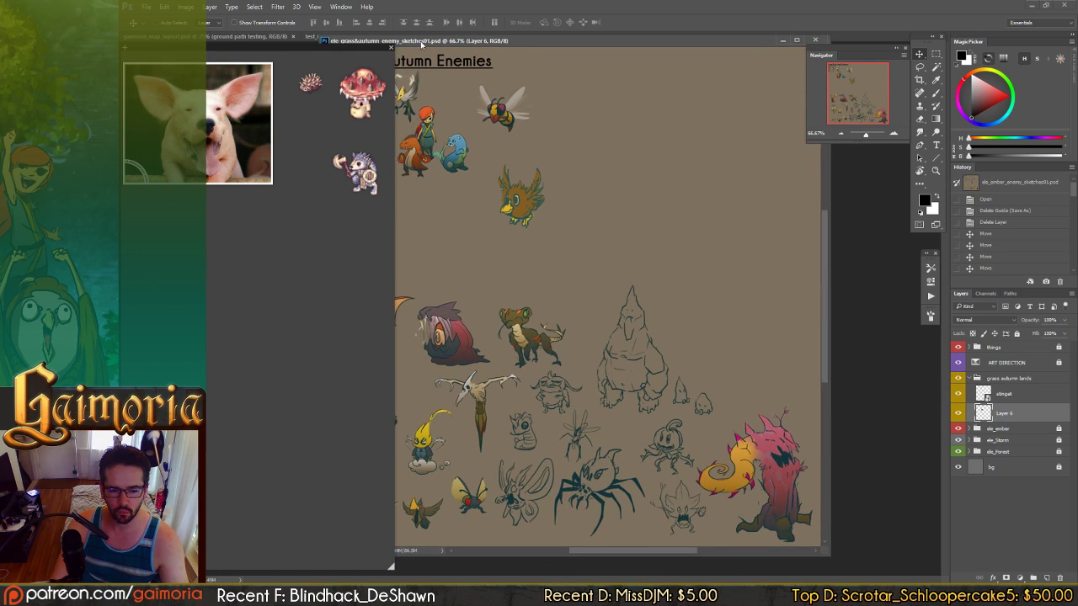
- Dock the enemy sketch back among the open documents ahead of test_island_bug_walk.psd, and return to the bug file
drag(421, 44, 405, 36)
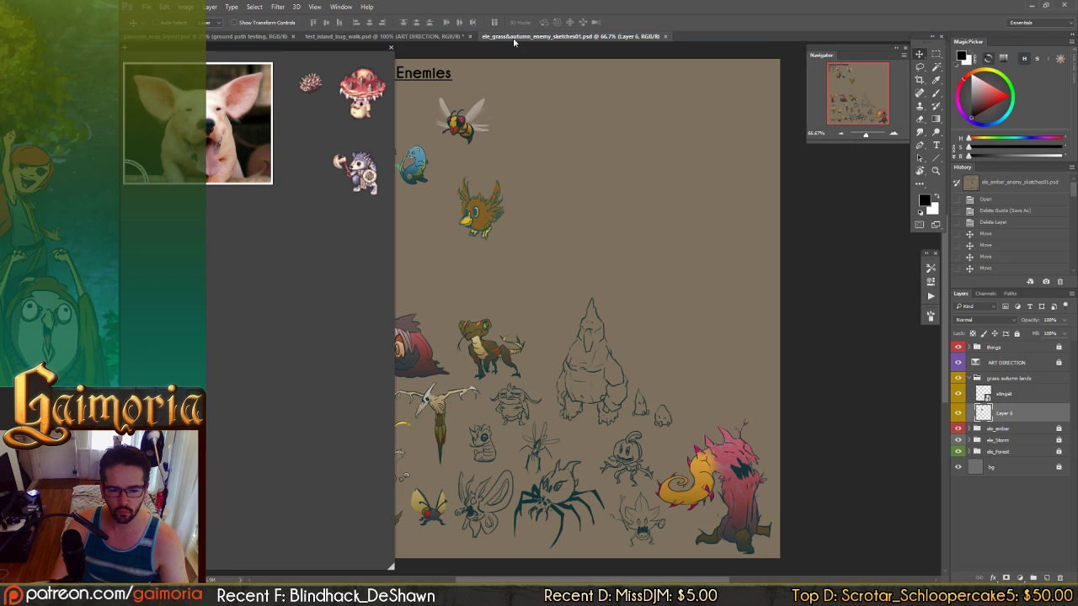
drag(514, 37, 362, 37)
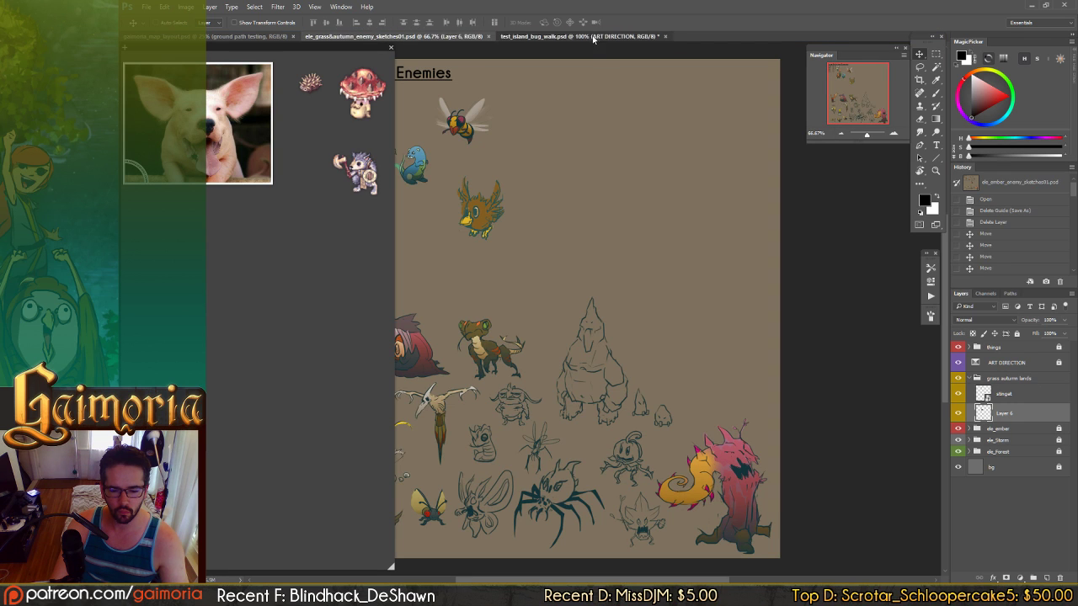
click(593, 37)
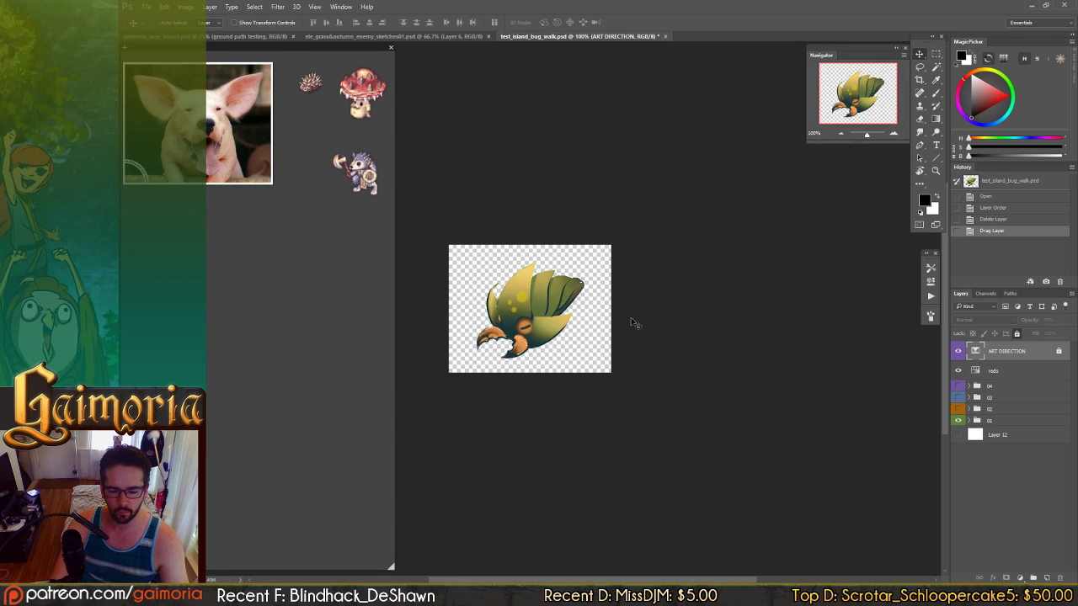
- Compare the bug's colours with and without ART DIRECTION, and against the file's originally opened state
click(959, 351)
click(959, 352)
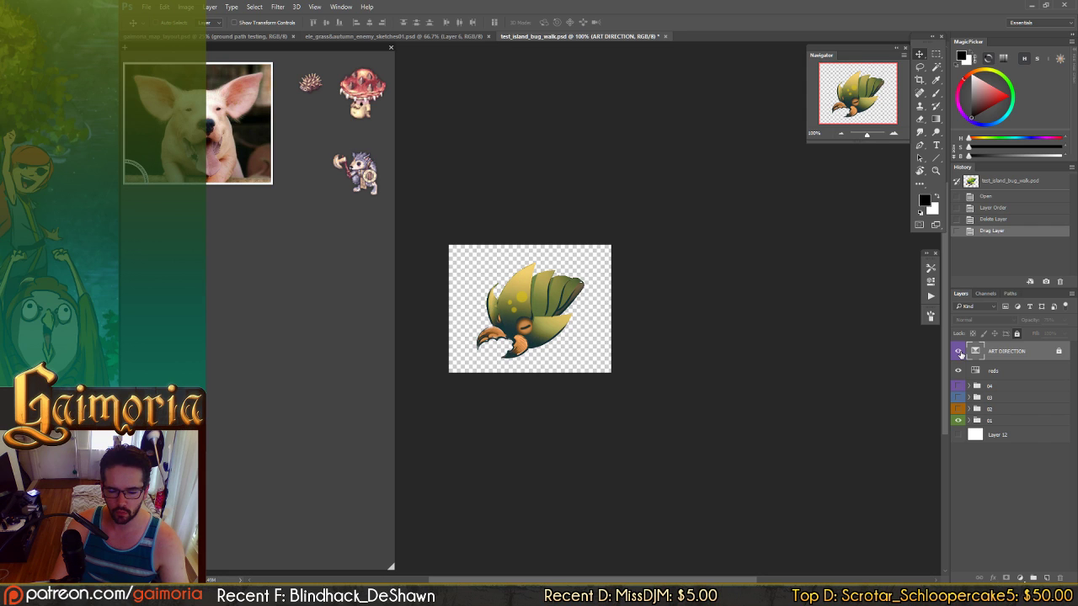
click(1002, 199)
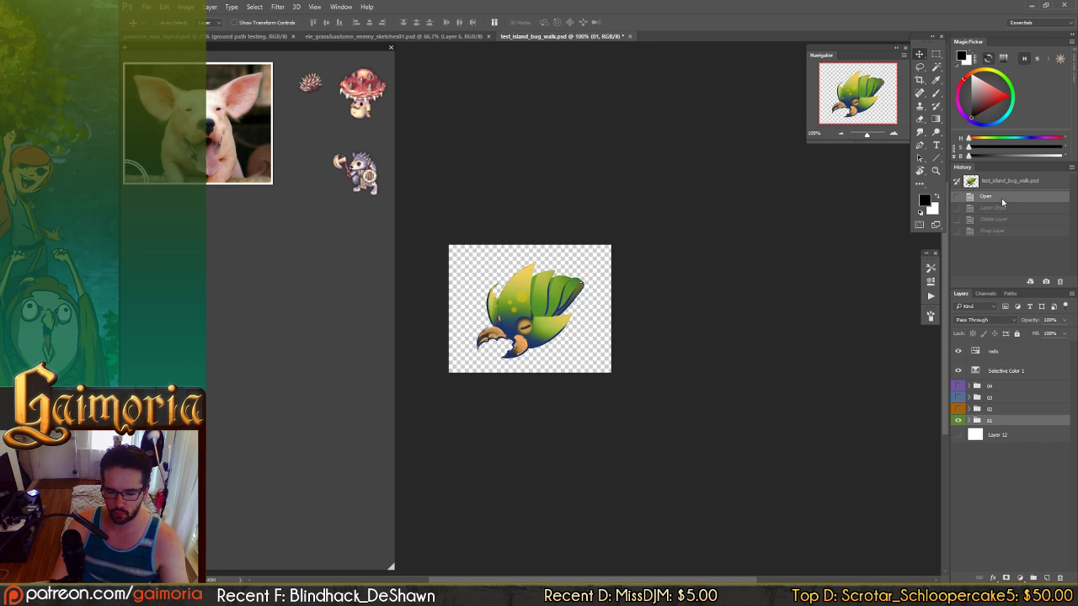
click(995, 232)
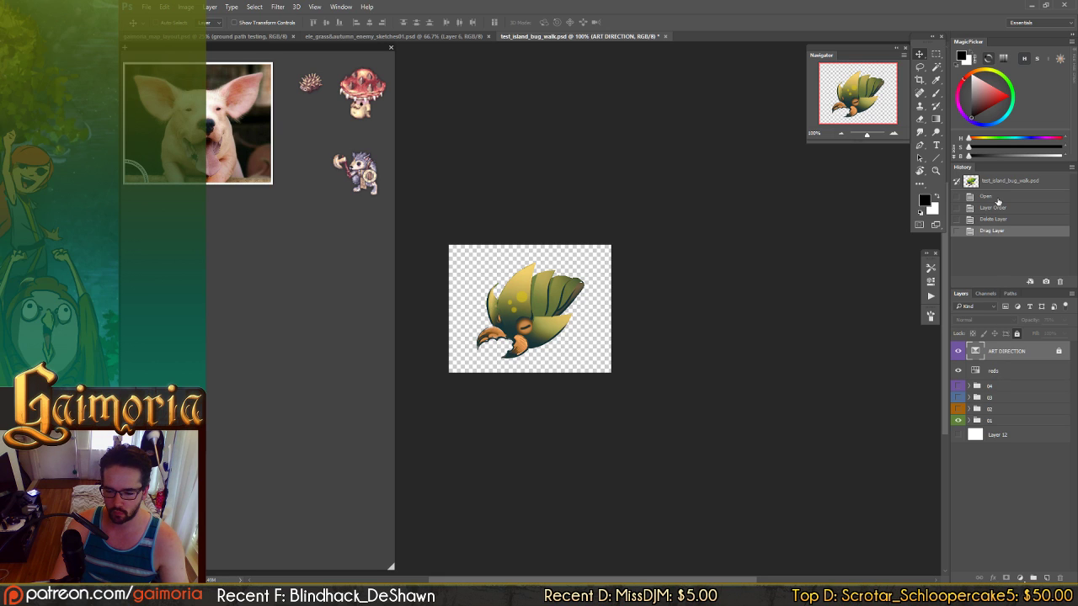
click(998, 199)
click(994, 231)
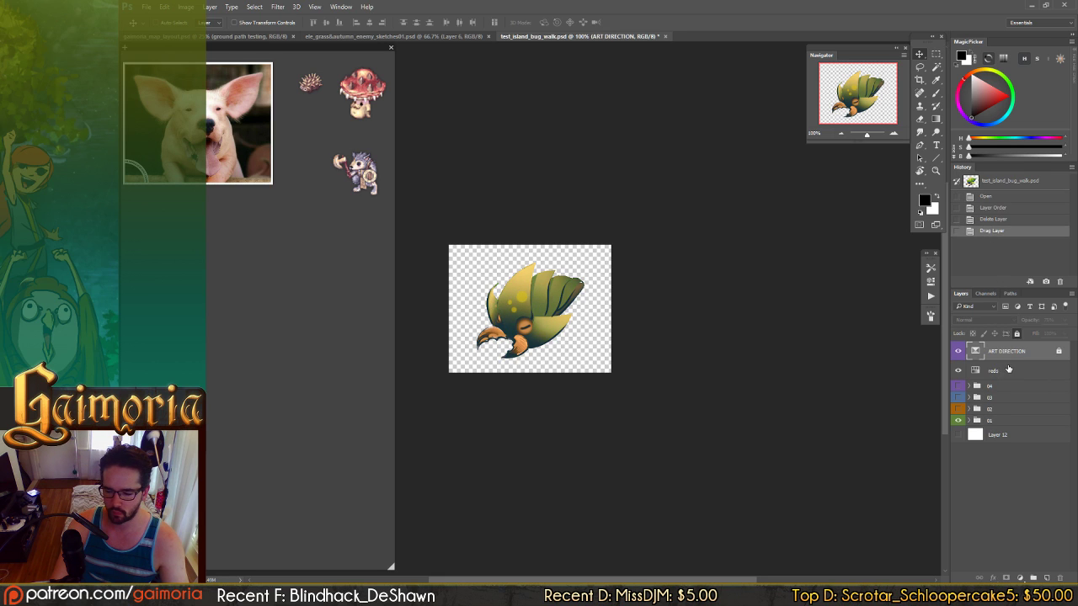
click(1007, 369)
click(1016, 352)
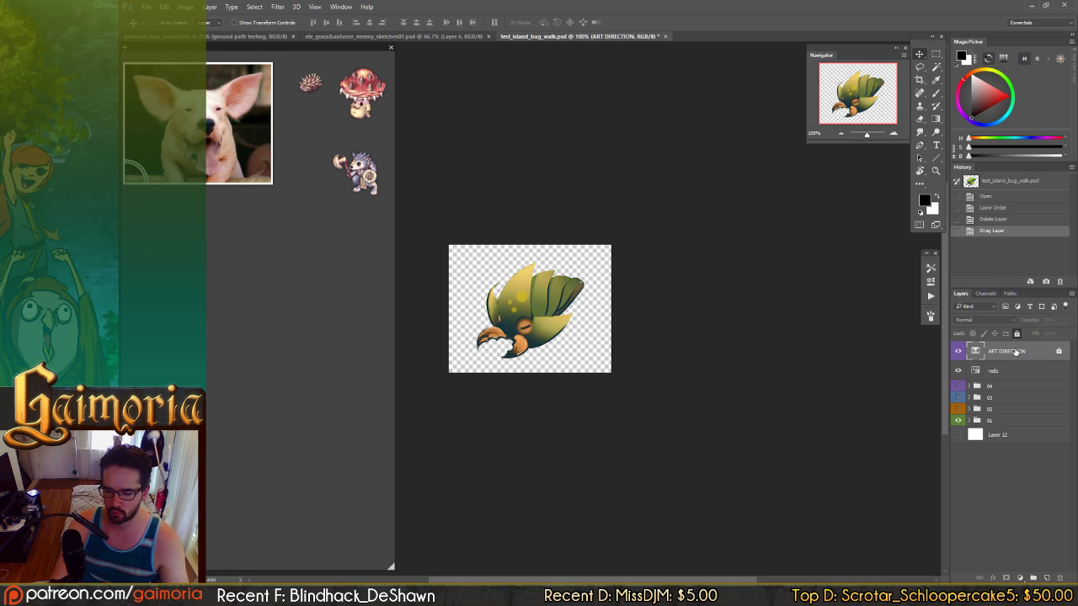
- Copy the whole bug image with ART DIRECTION hidden, and paste it into the enemy sketch in the empty area right of the orange bird
click(957, 352)
key(ctrl+a)
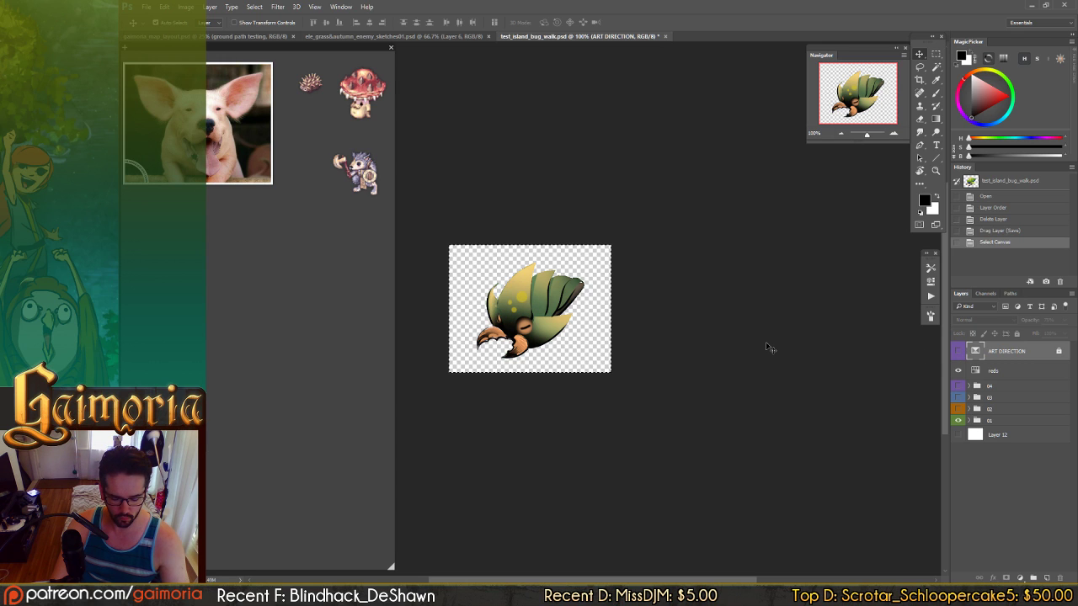
key(ctrl+d)
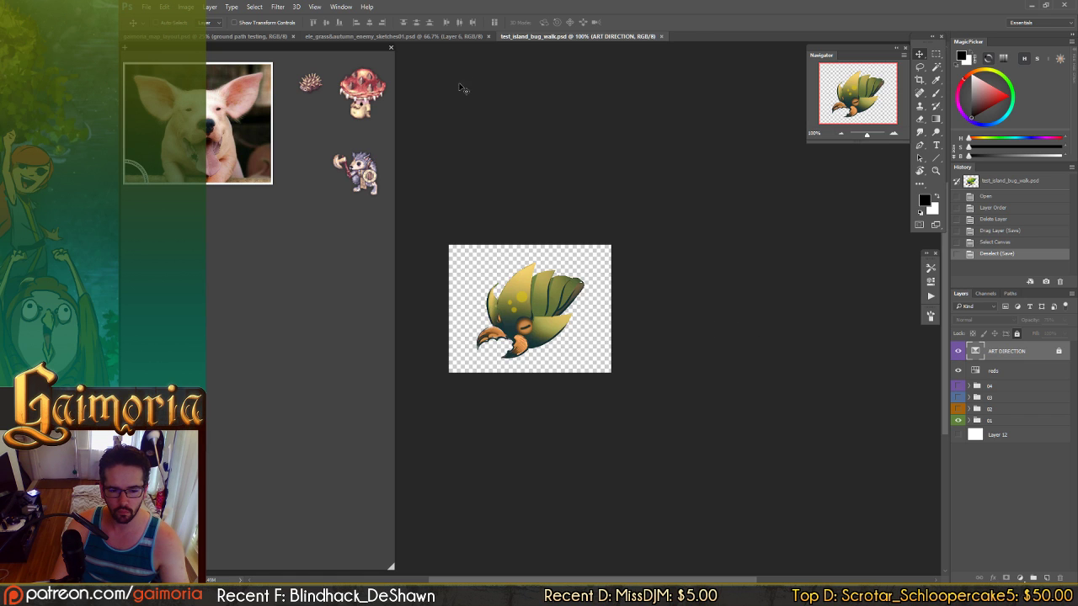
click(394, 36)
key(ctrl+v)
drag(562, 393, 547, 199)
drag(523, 221, 633, 239)
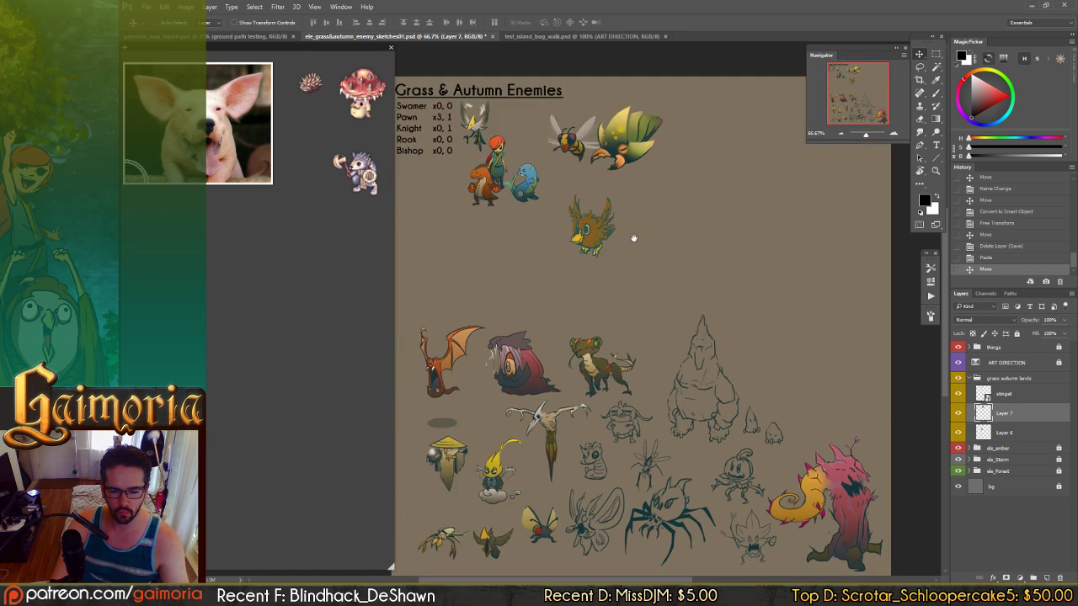
drag(655, 203, 858, 268)
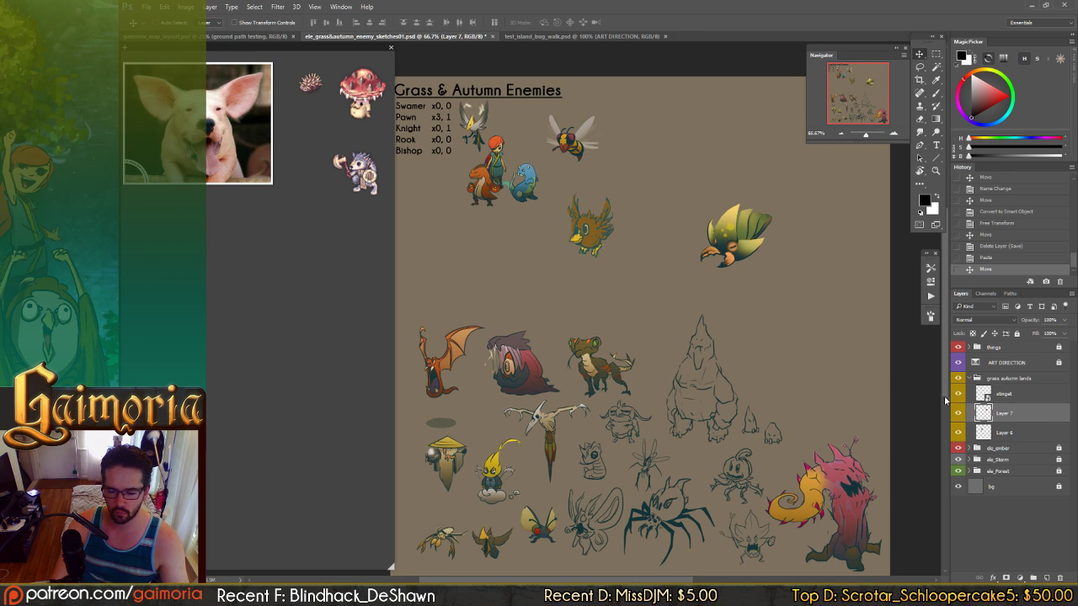
- Rename the pasted bug layer as wroggler and shift the bug slightly up and to the left
double_click(1006, 414)
text(wroggler)
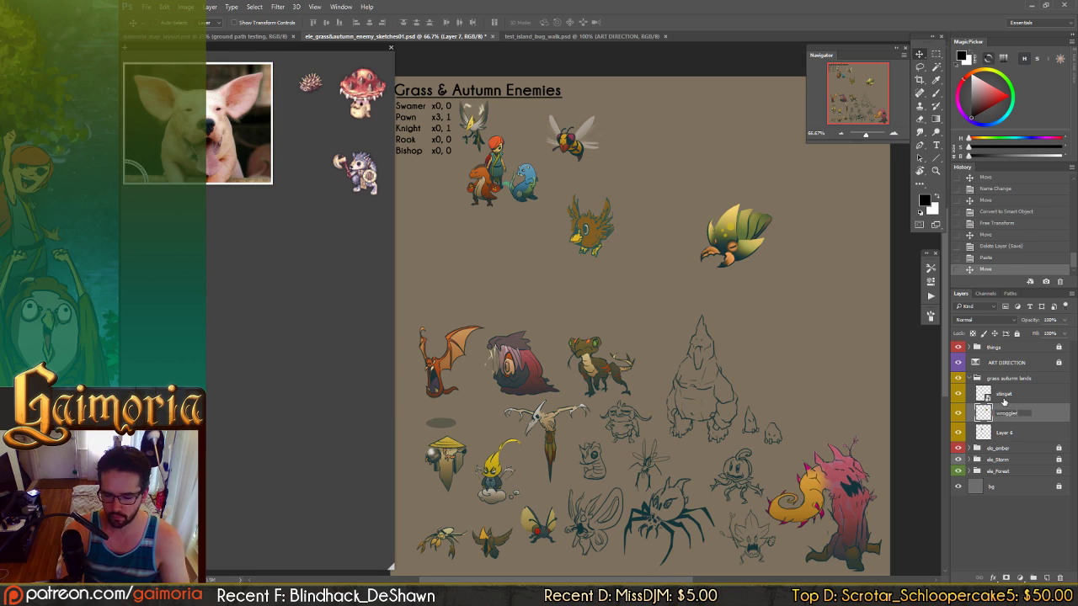
key(Return)
drag(743, 251, 724, 240)
- Try to scale the wroggler to about 49% beside the small blue creature, and undo it
key(ctrl+t)
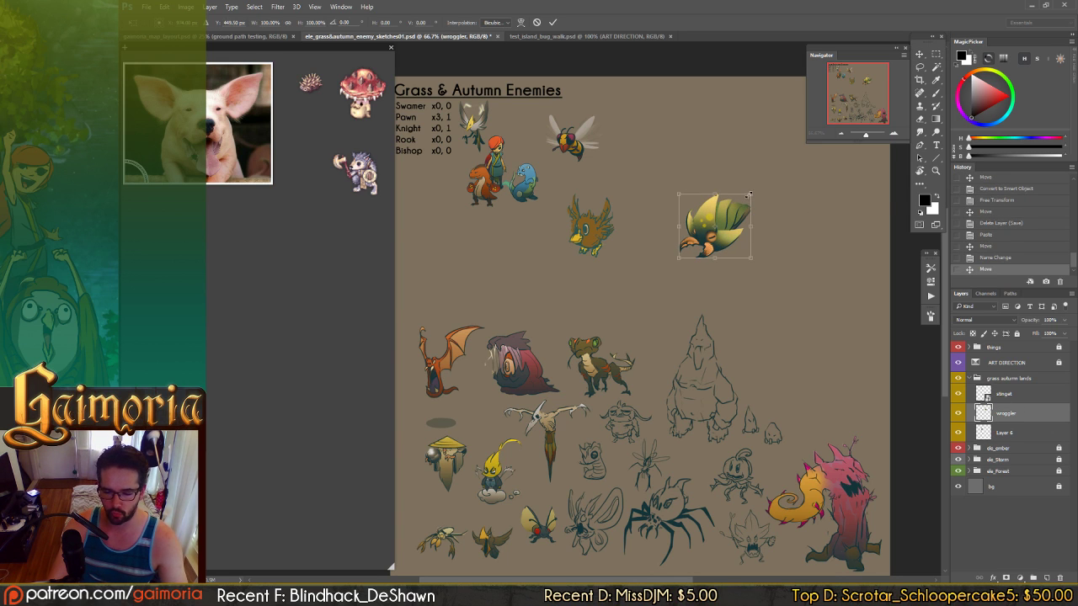
drag(749, 195, 576, 173)
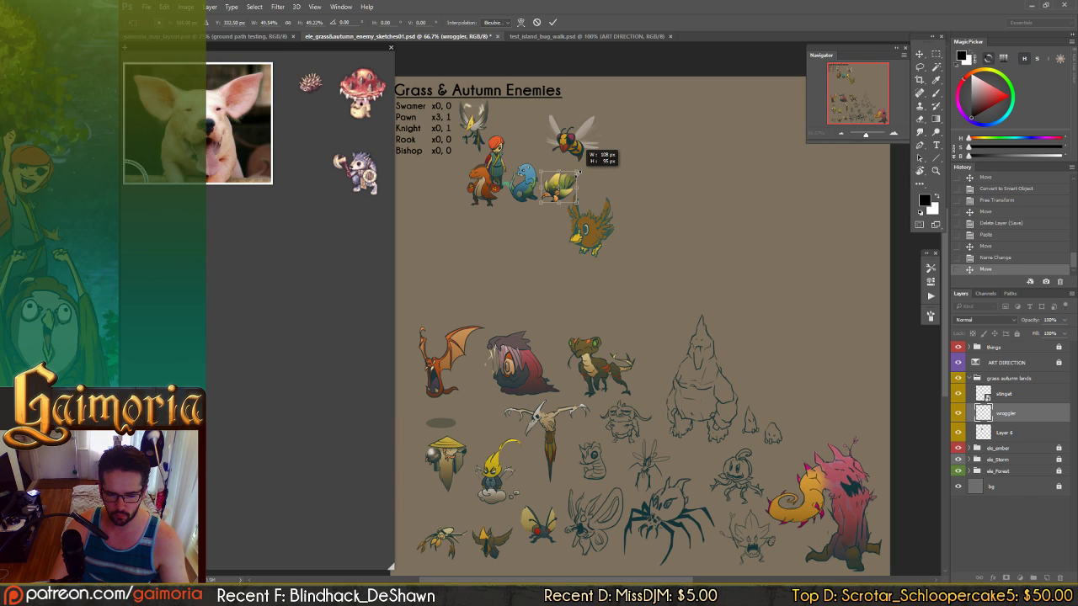
drag(577, 173, 577, 172)
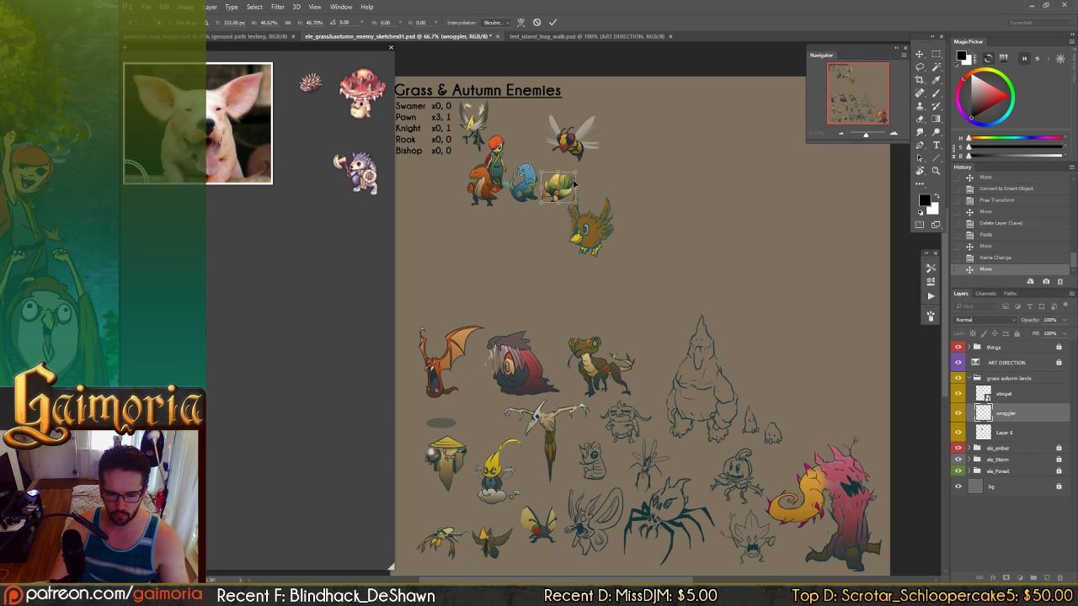
key(Return)
key(ctrl+z)
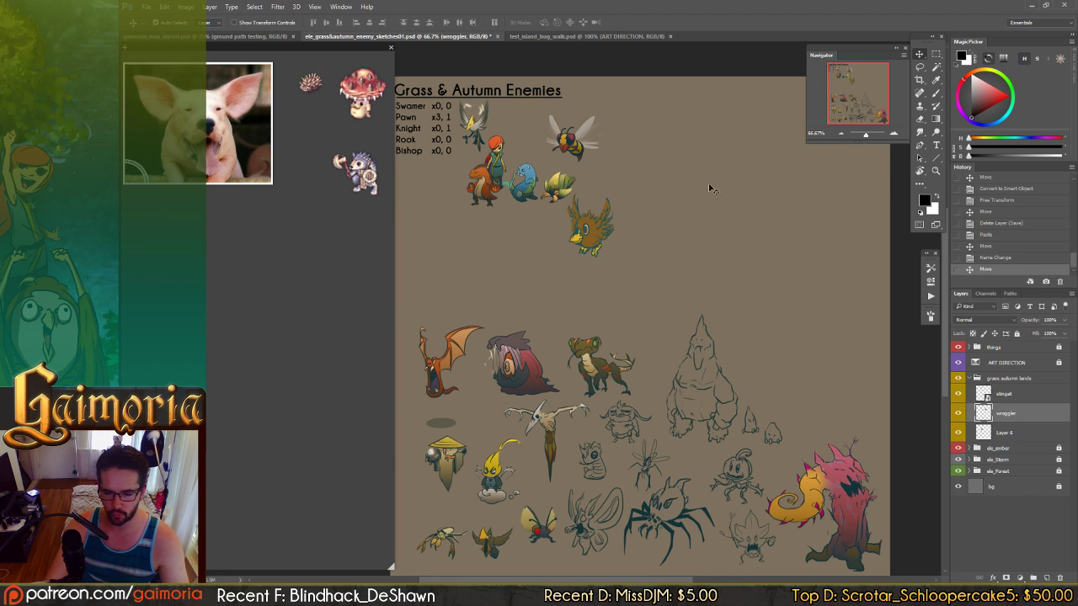
- Convert the wroggler layer to a smart object, scale it down to small-creature size and place it near the sketch's upper middle
right_click(1013, 416)
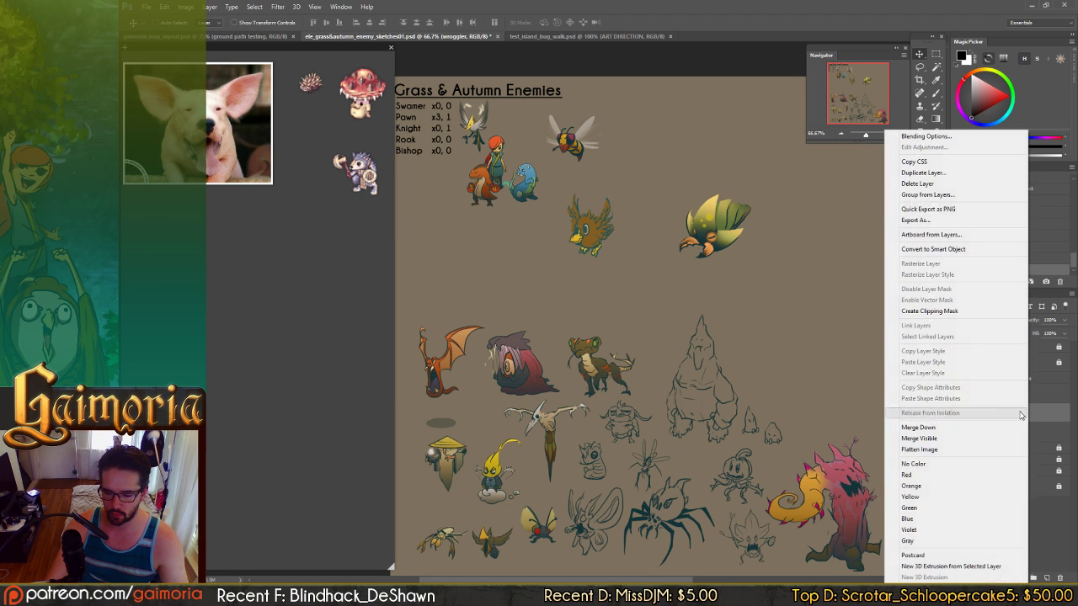
click(965, 248)
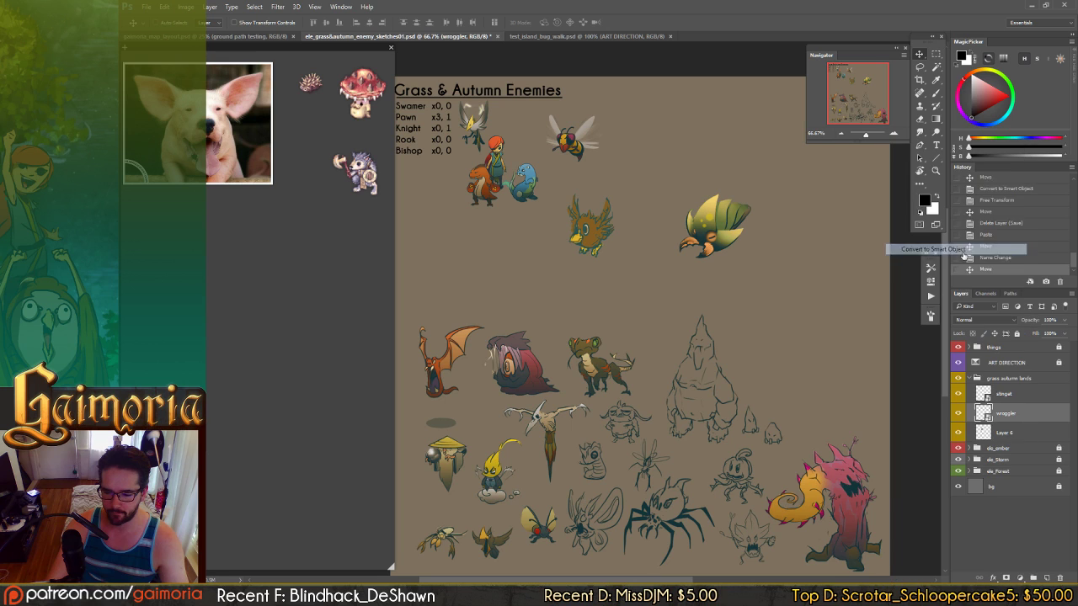
mouse_move(767, 229)
mouse_down()
mouse_move(603, 157)
mouse_move(573, 177)
mouse_move(650, 464)
mouse_move(626, 468)
mouse_move(607, 448)
mouse_move(614, 311)
mouse_move(586, 160)
mouse_up()
key(ctrl+t)
key(Return)
key(ctrl+t)
key(Return)
mouse_move(591, 339)
mouse_down()
mouse_move(587, 347)
mouse_move(642, 329)
mouse_move(736, 324)
mouse_move(694, 304)
mouse_up()
- Move the stinget just left of the wroggler, scale it to about 52%, and save the enemy sketch
ctrl+click(578, 147)
drag(597, 241, 652, 243)
key(ctrl+t)
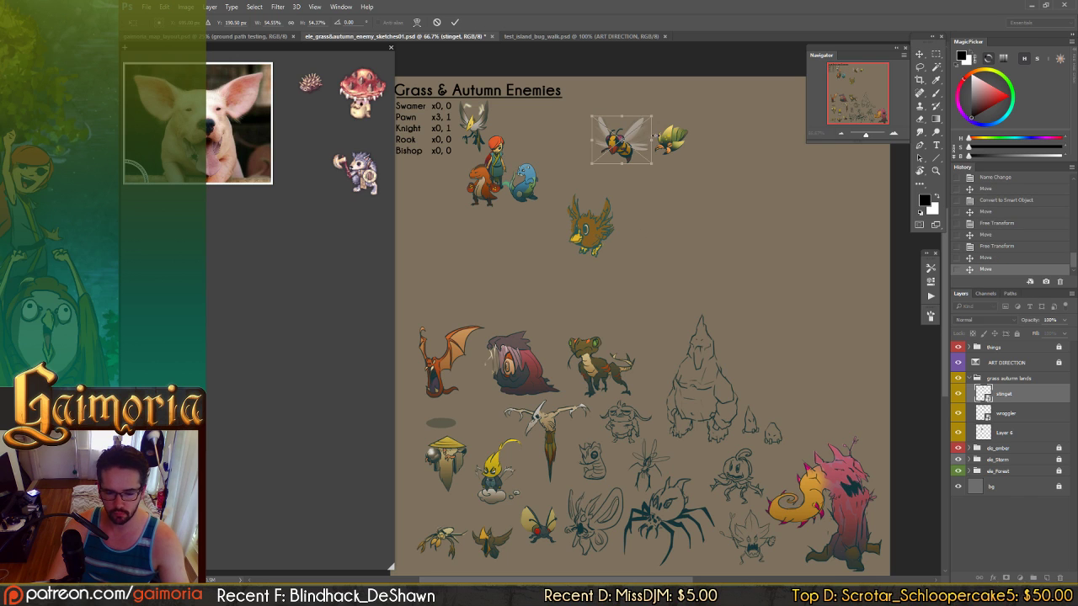
drag(656, 113, 649, 119)
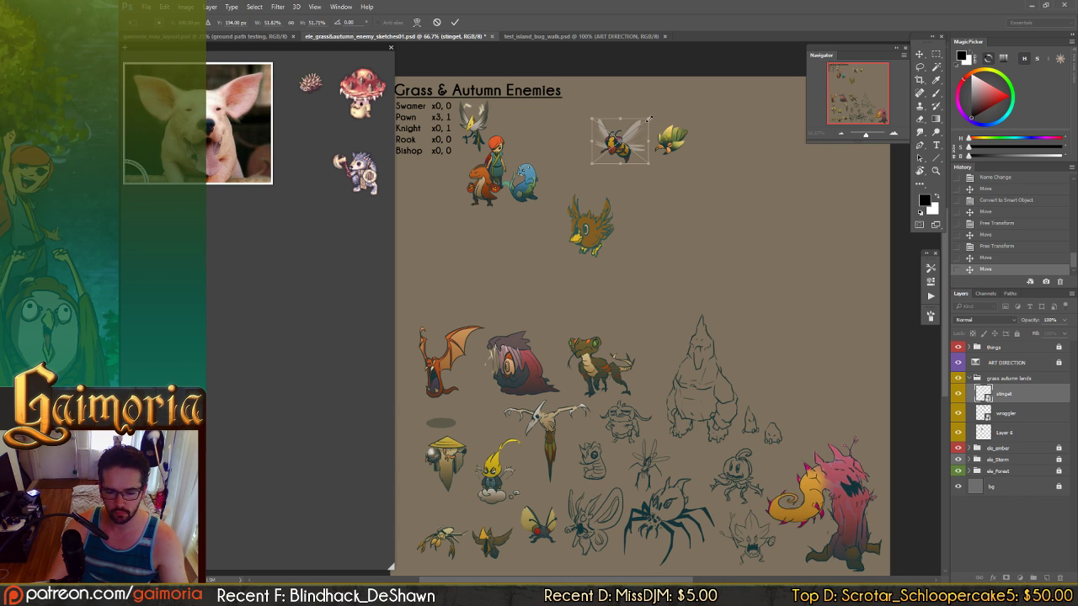
key(Return)
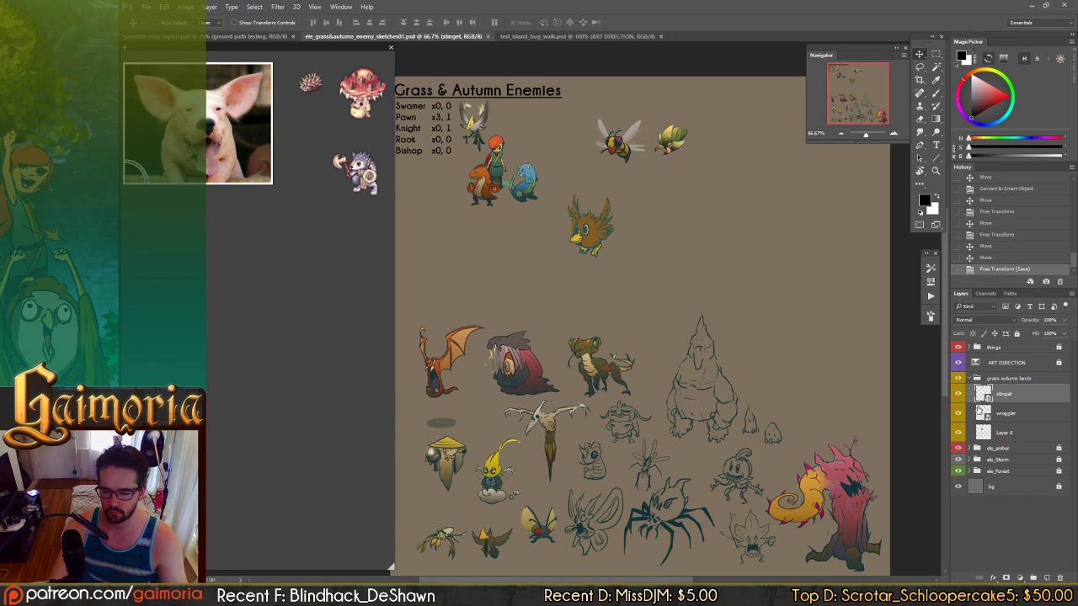
- Open the stinget smart object's contents and extend its canvas downward with Crop to add empty space below the wasp
double_click(983, 393)
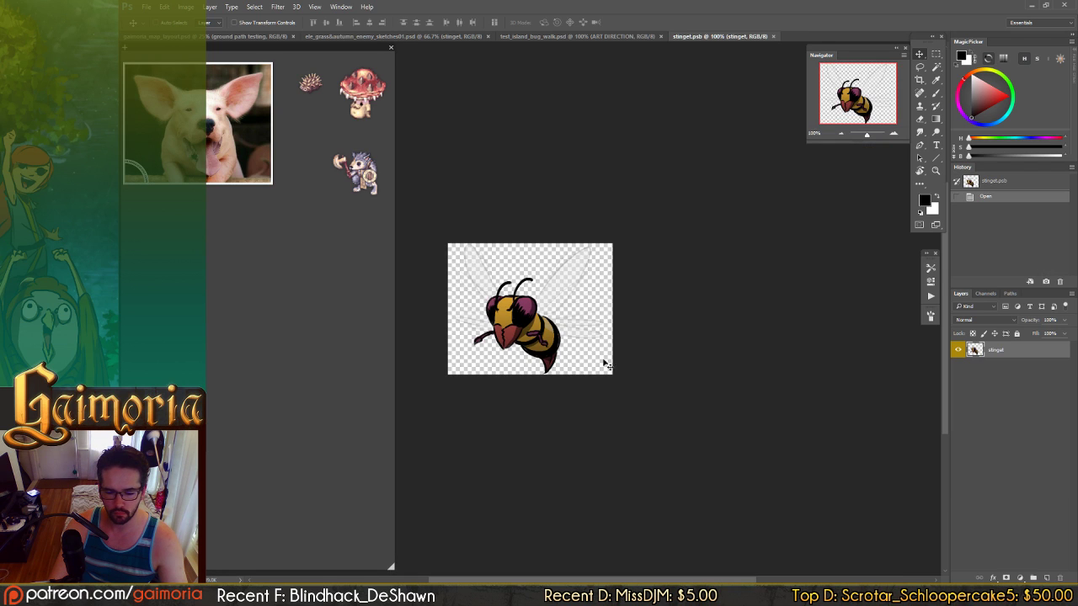
key(c)
drag(529, 335, 531, 414)
key(Return)
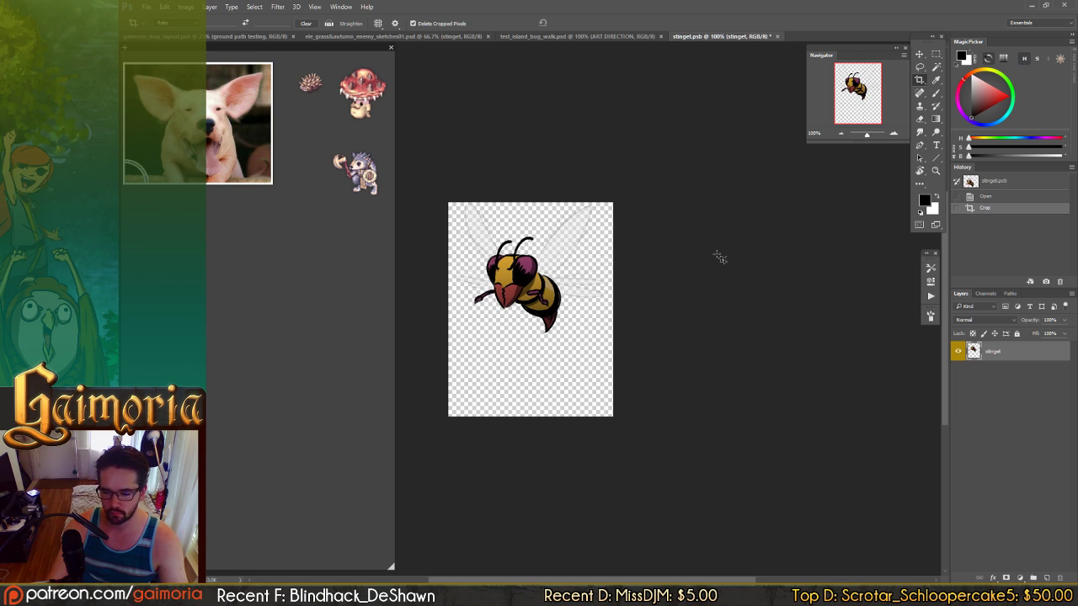
key(m)
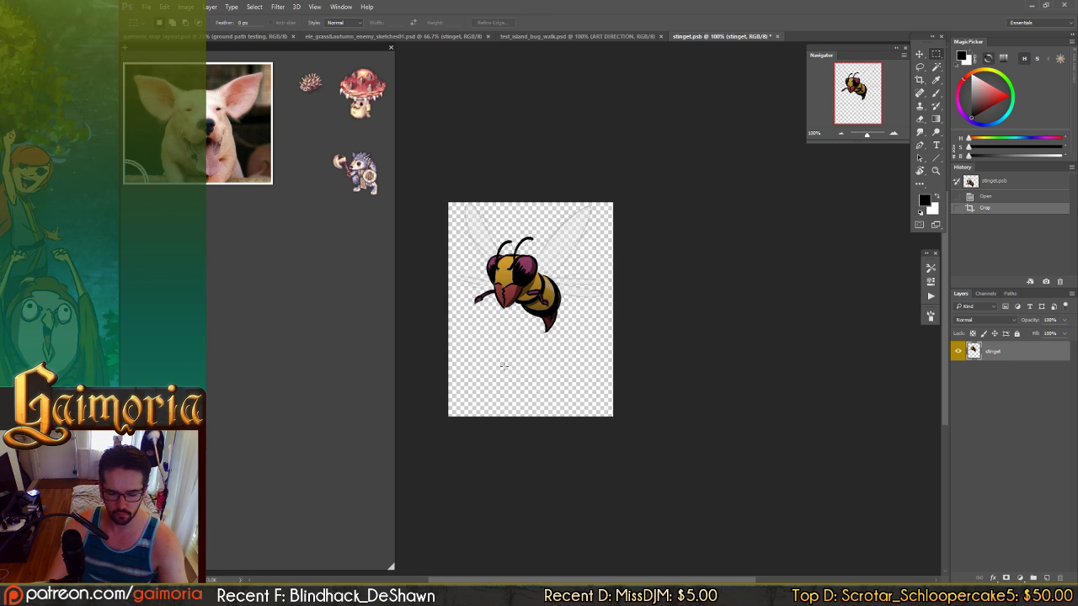
drag(495, 365, 561, 396)
click(554, 395)
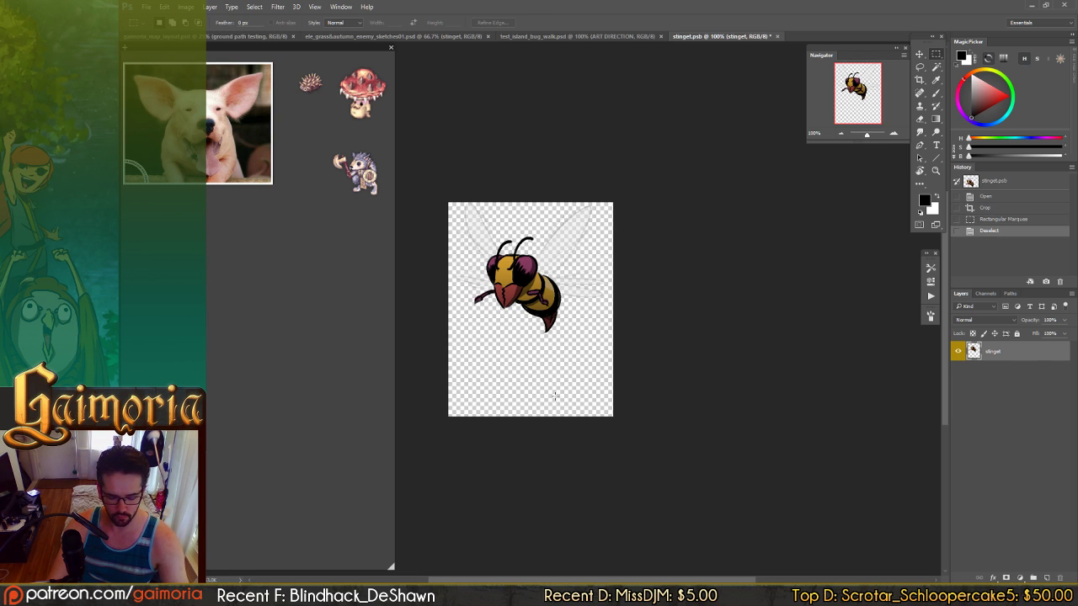
key(shift+m)
drag(493, 366, 571, 397)
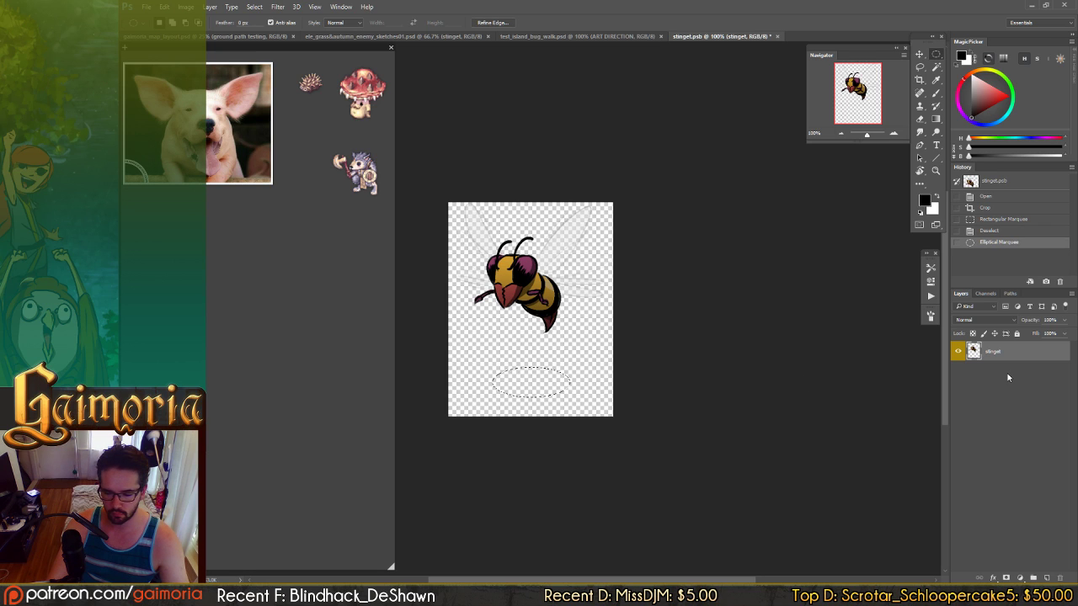
- Add two new layers beneath the stinget layer and fill the lowest one with white as a backdrop
ctrl+click(1047, 578)
ctrl+click(1046, 578)
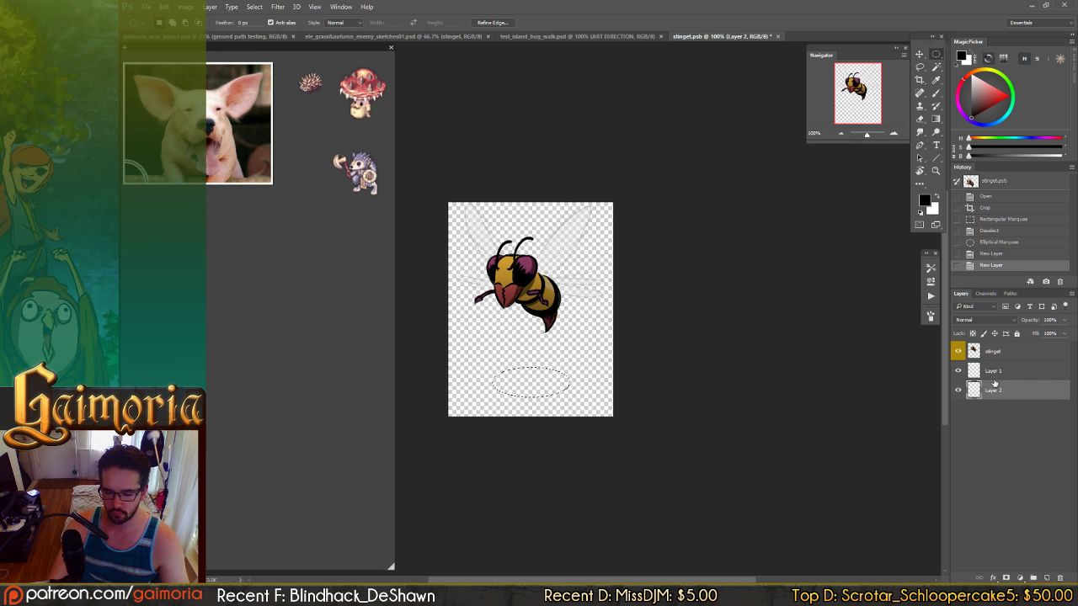
key(ctrl+d)
key(ctrl+BackSpace)
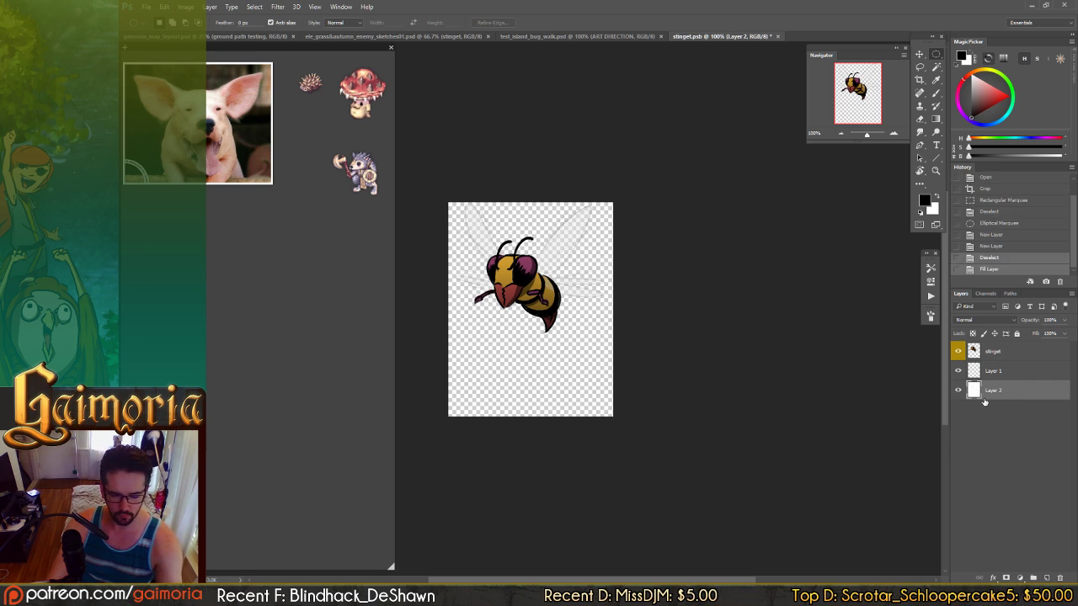
- Draw a wide, flat ellipse in the empty space below the wasp on Layer 1 and fill it with black
click(1010, 376)
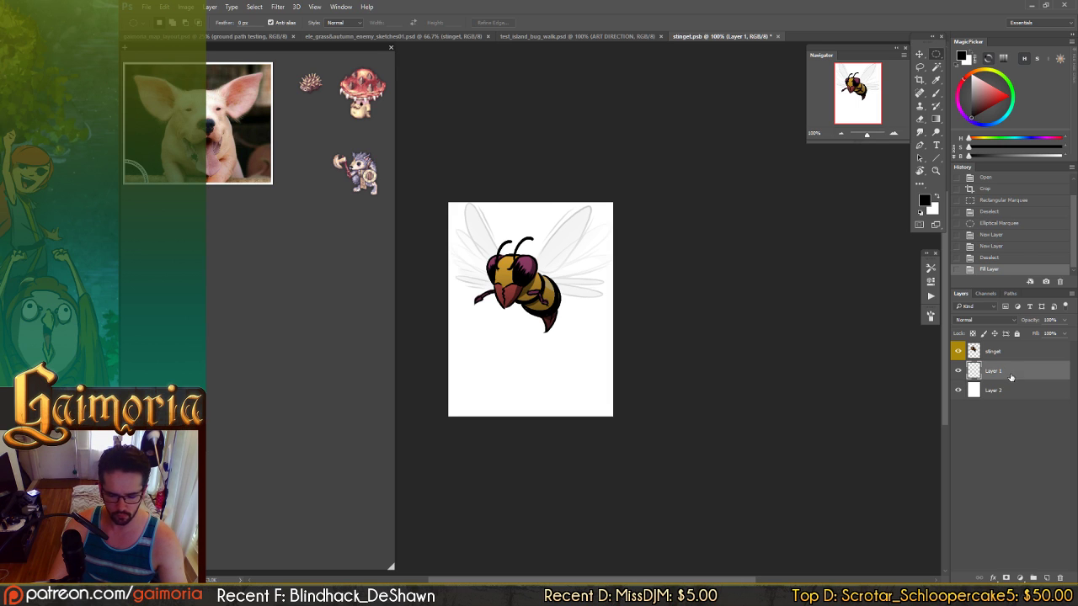
drag(492, 345, 572, 405)
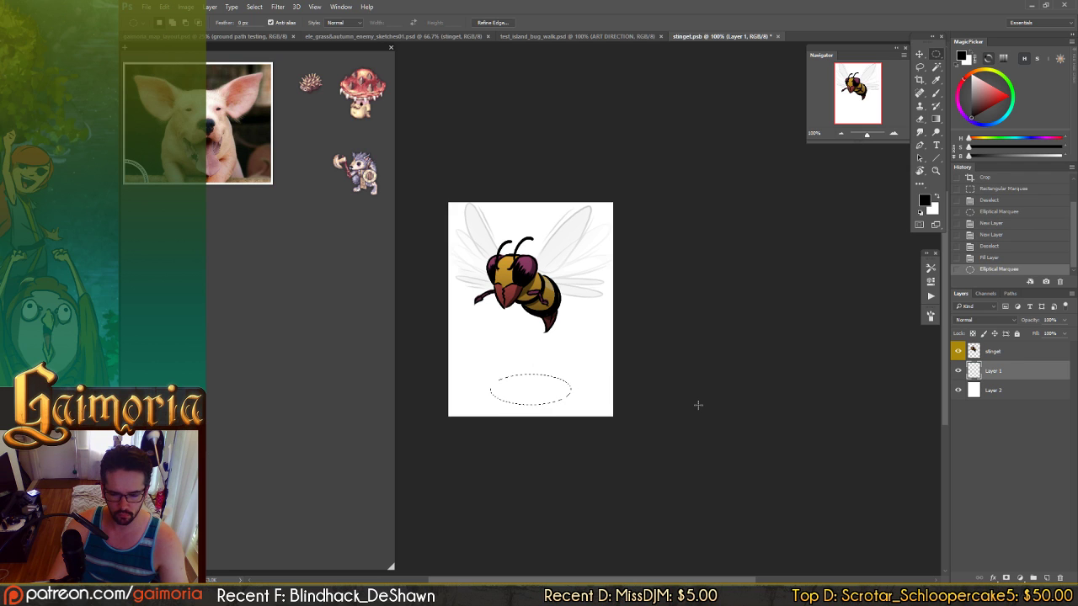
key(x)
key(ctrl+BackSpace)
key(v)
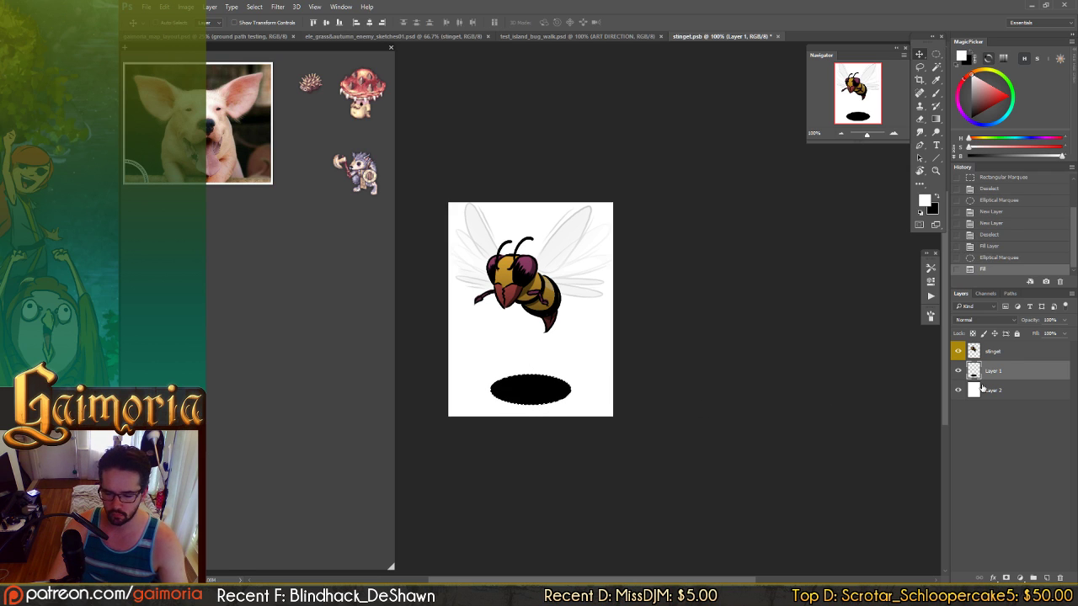
key(ctrl+d)
- Rename the black ellipse's layer "shad" and set its opacity to 30%
double_click(994, 371)
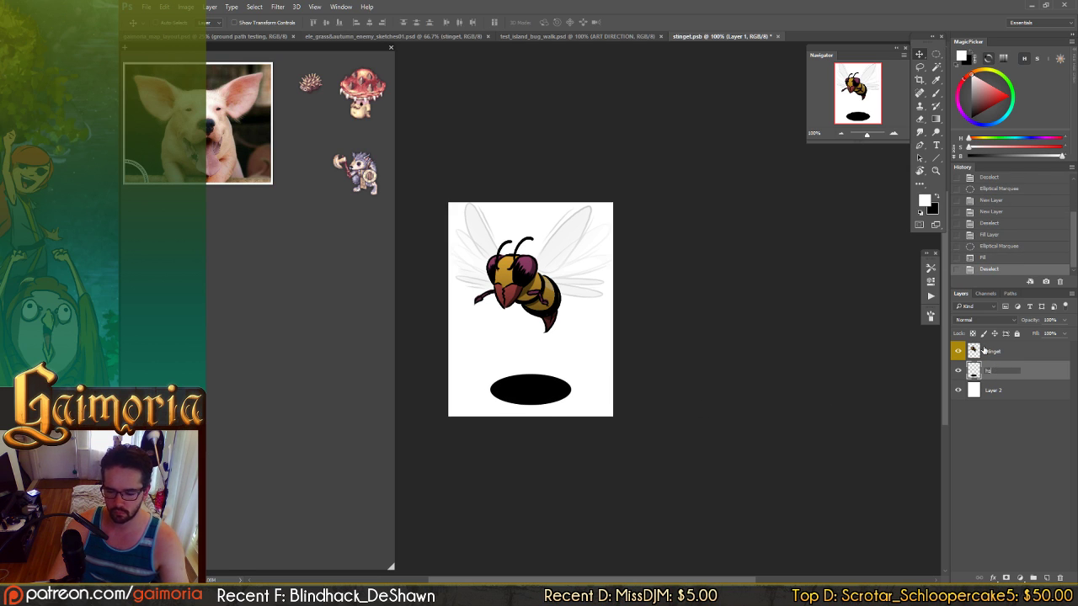
key(BackSpace)
key(BackSpace)
text(sha)
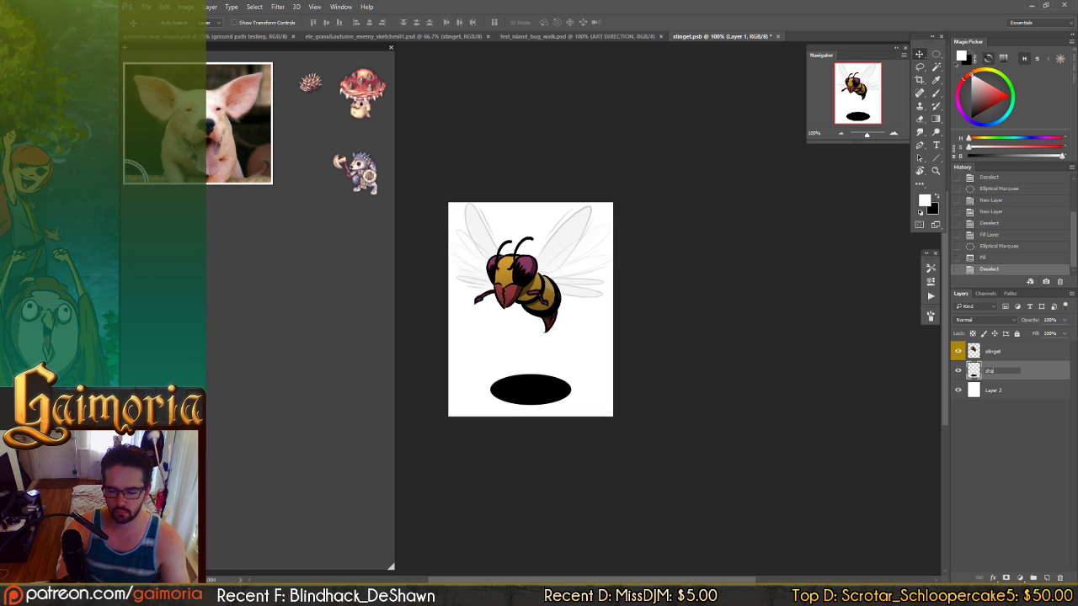
text(d)
key(Return)
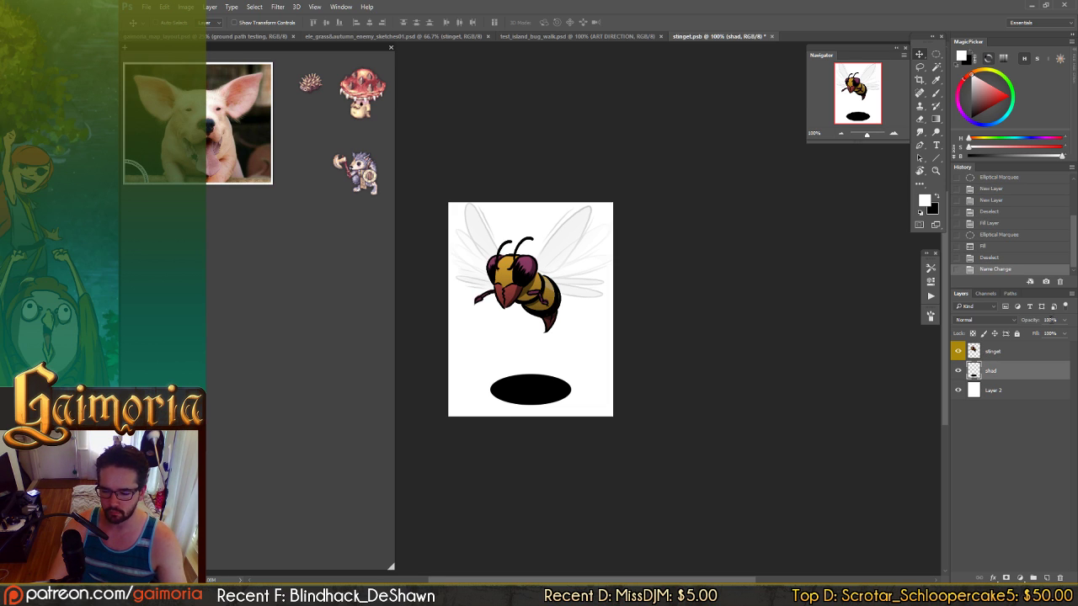
text(30)
key(Return)
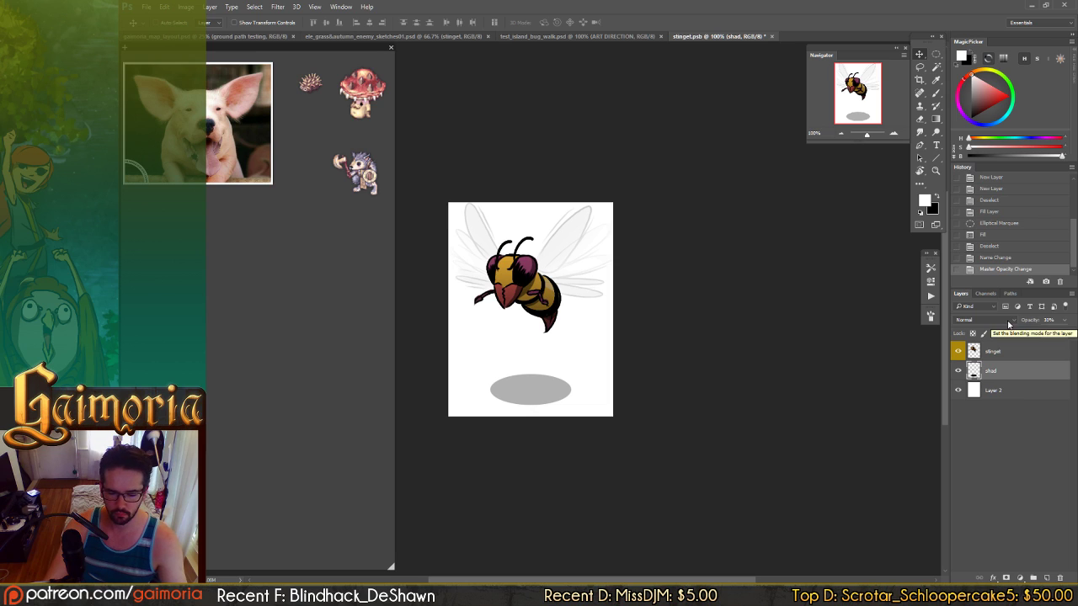
- Scale the shadow ellipse down slightly and position it beneath the wasp's body
drag(692, 356, 692, 359)
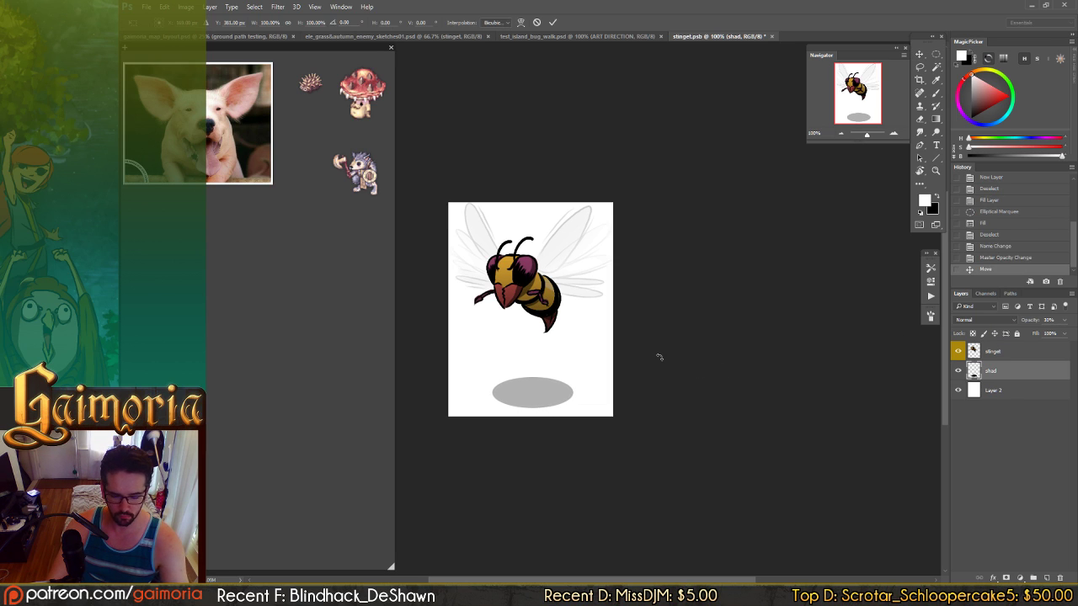
key(ctrl+t)
mouse_move(574, 377)
mouse_down()
mouse_move(562, 379)
mouse_move(580, 343)
mouse_move(585, 365)
mouse_up()
key(Return)
mouse_move(584, 354)
mouse_down()
mouse_move(584, 374)
mouse_move(590, 340)
mouse_move(581, 351)
mouse_up()
- Extend the canvas slightly at the top and both sides with Crop, and refill the backdrop layer with white
key(c)
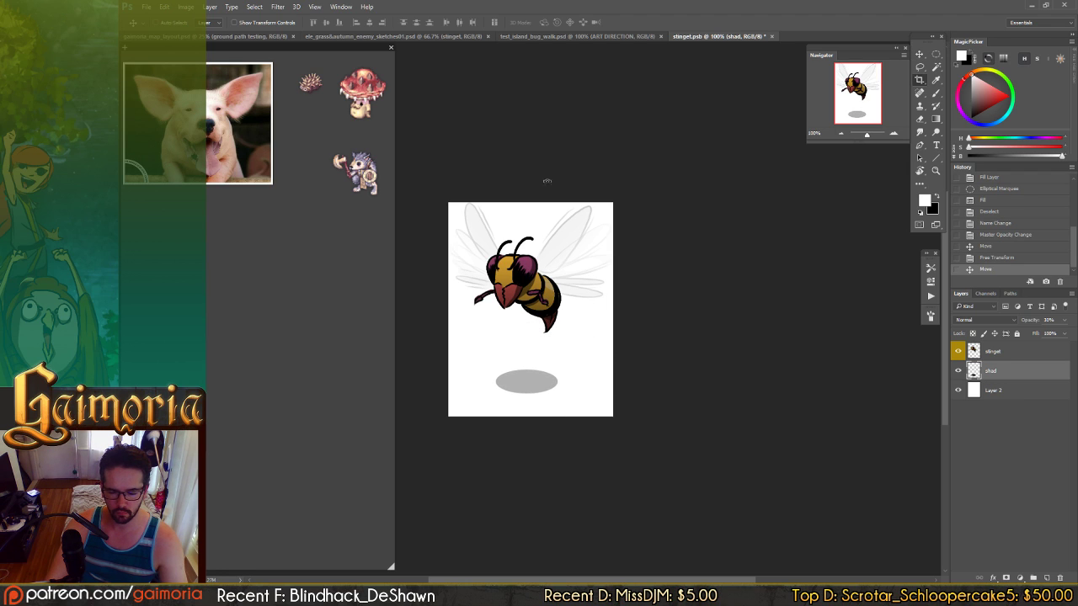
drag(531, 204, 531, 199)
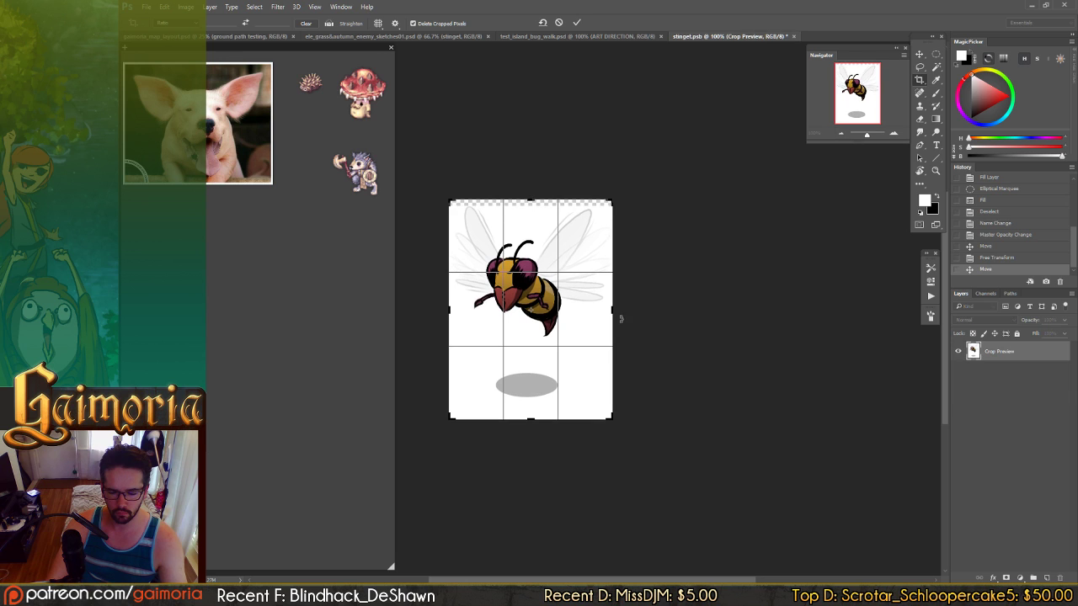
drag(616, 310, 619, 299)
key(Return)
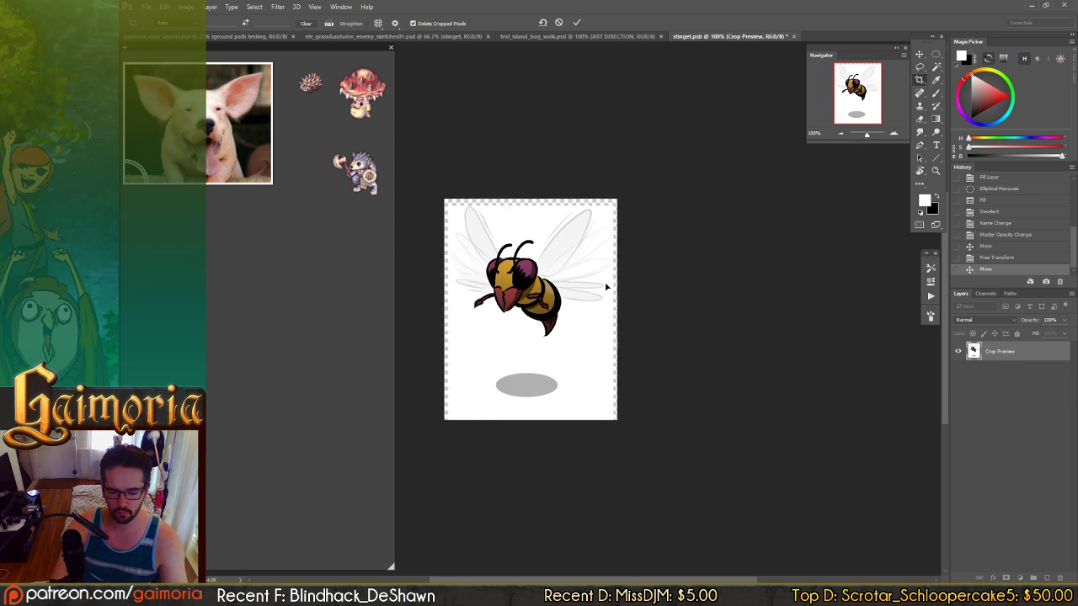
key(v)
key(d)
click(997, 390)
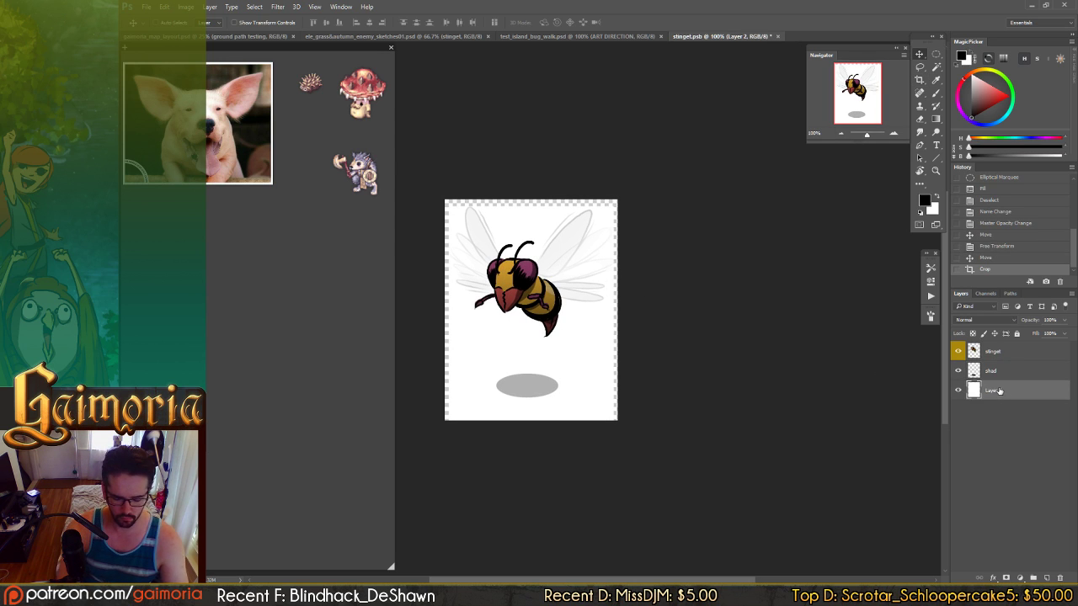
key(ctrl+BackSpace)
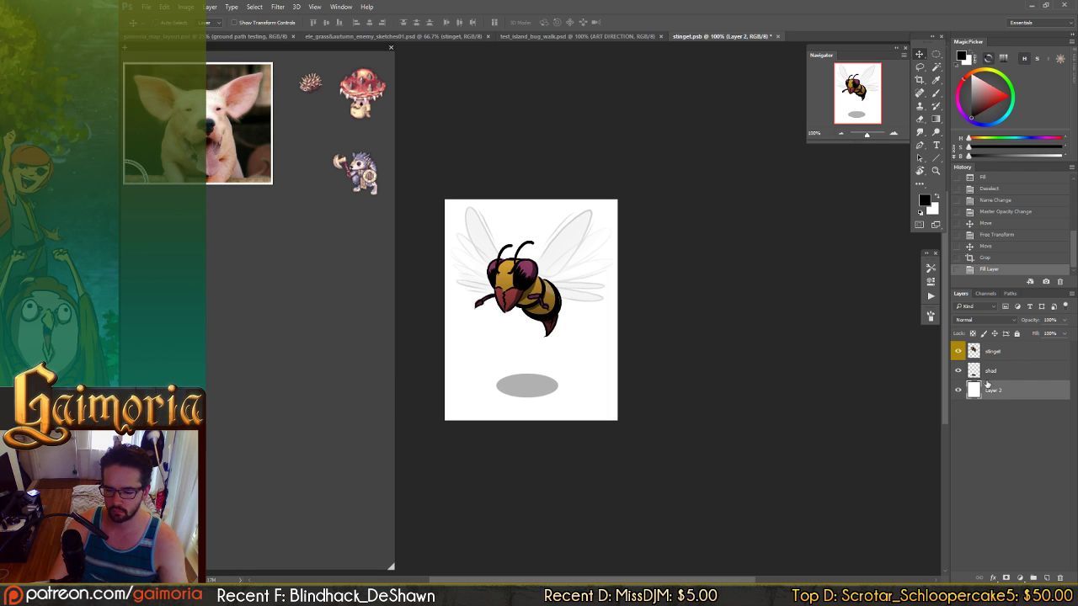
- Hide the white backdrop, save and close the stinget contents, and shift the stinget slightly down and left in the enemy sketch
click(958, 390)
key(ctrl+s)
key(ctrl+w)
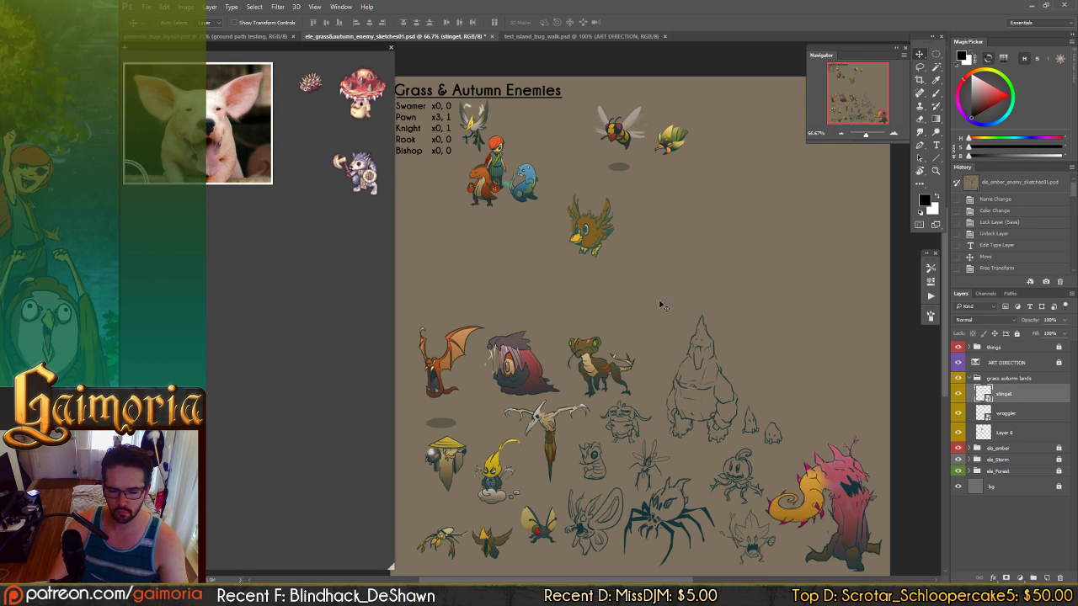
drag(626, 142, 612, 194)
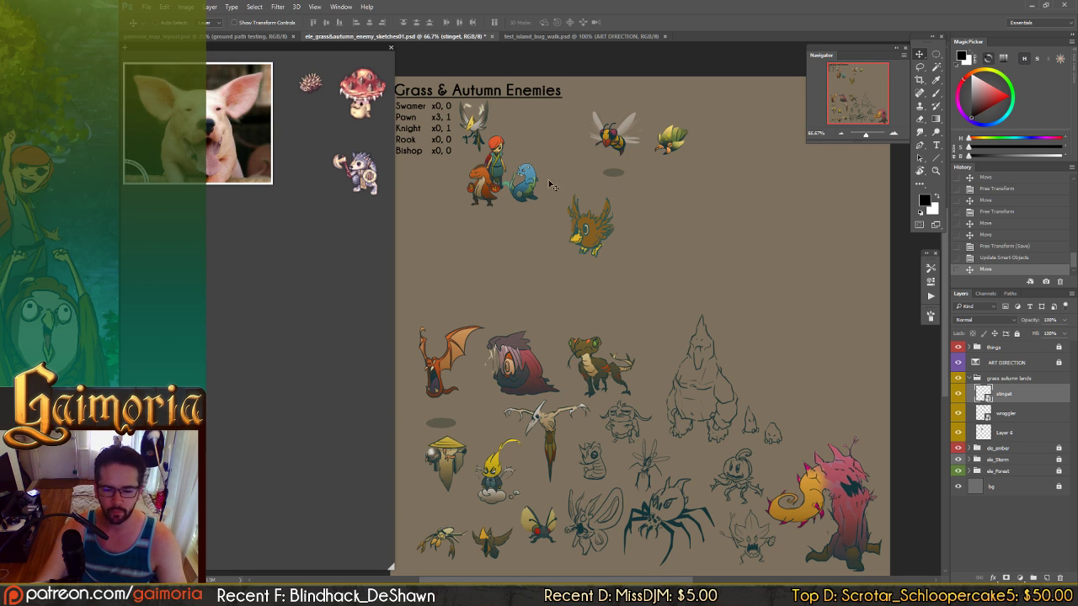
- Close the test_island_bug_walk file and examine the Grass and Autumn lands in the map layout document
click(553, 37)
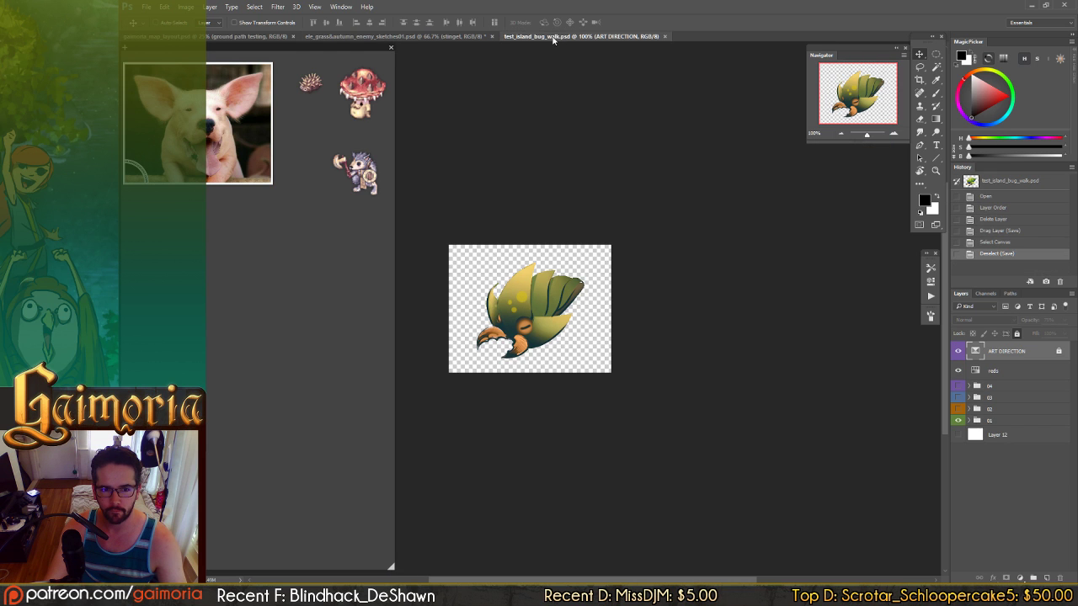
key(ctrl+w)
click(258, 37)
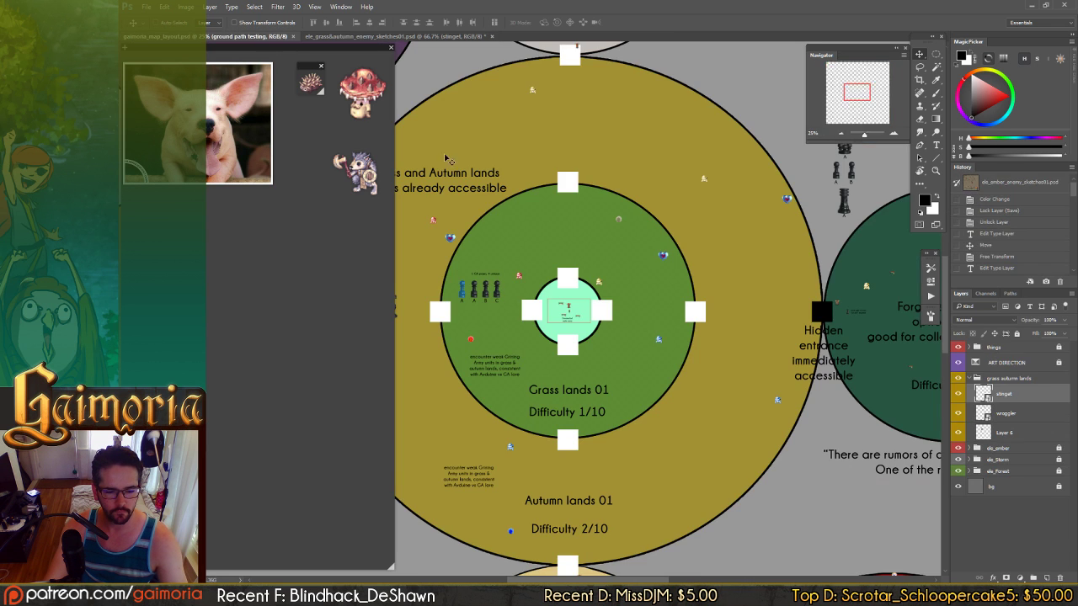
drag(674, 298, 1047, 376)
drag(844, 365, 555, 224)
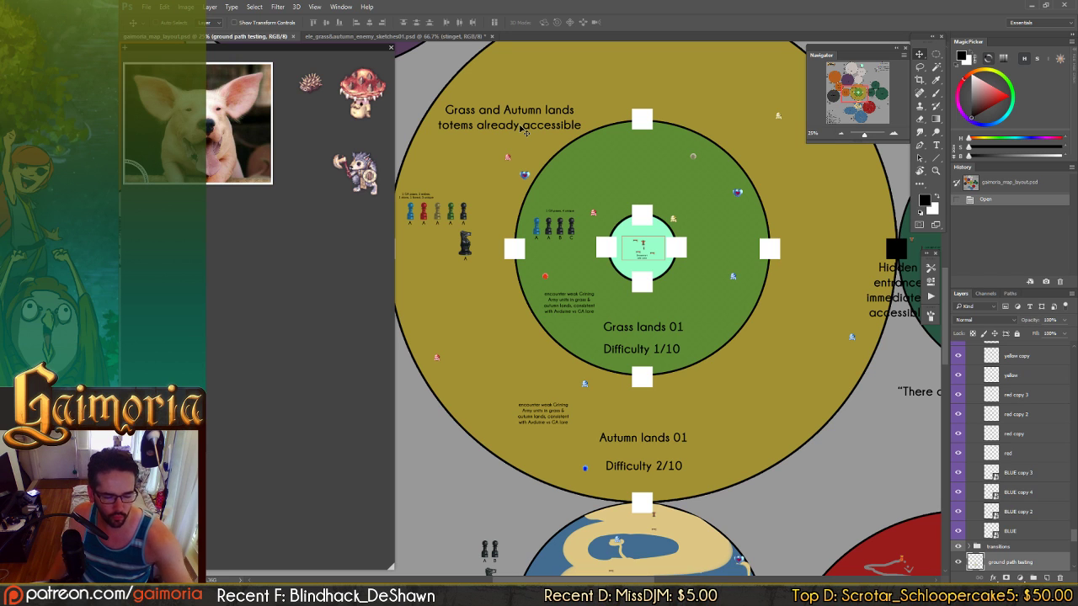
click(445, 37)
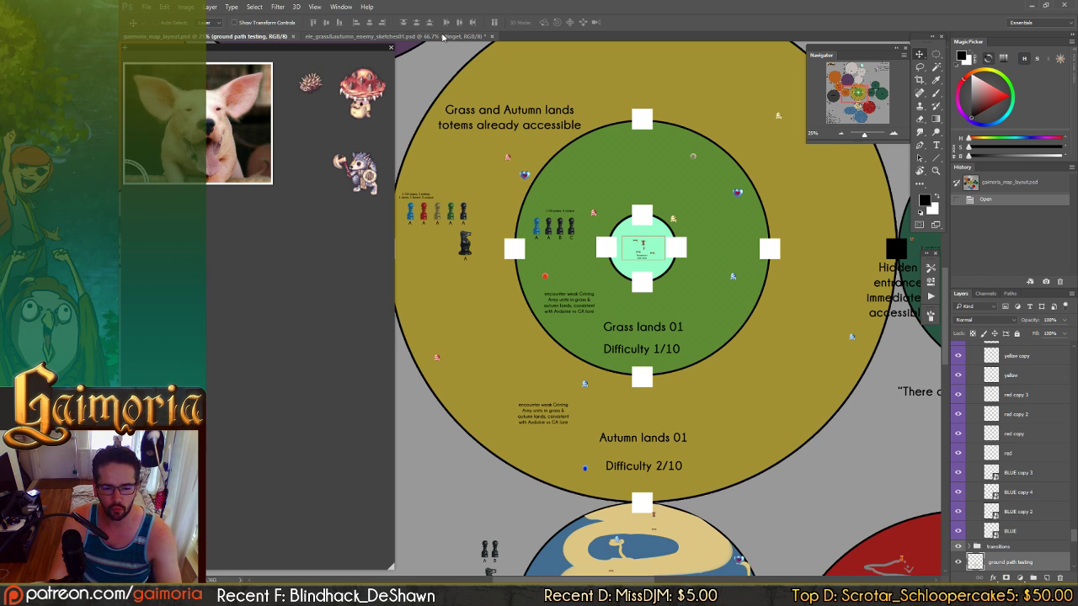
- In the enemy sketch, move the wroggler down to the right of the stinget's shadow and the brown bird slightly up and right
drag(672, 139, 661, 197)
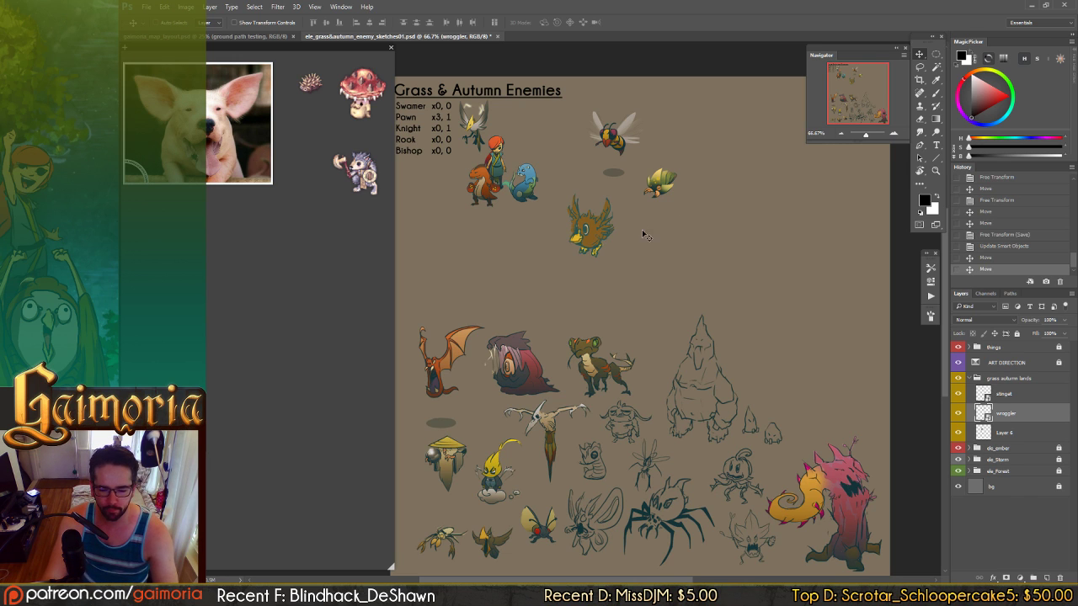
ctrl+click(594, 231)
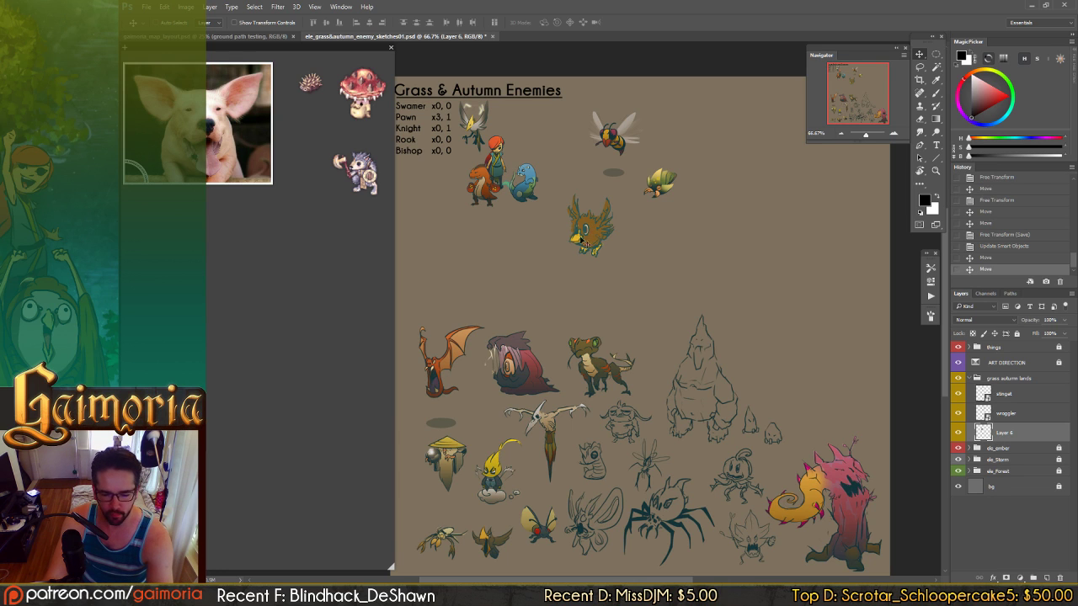
drag(593, 240, 607, 229)
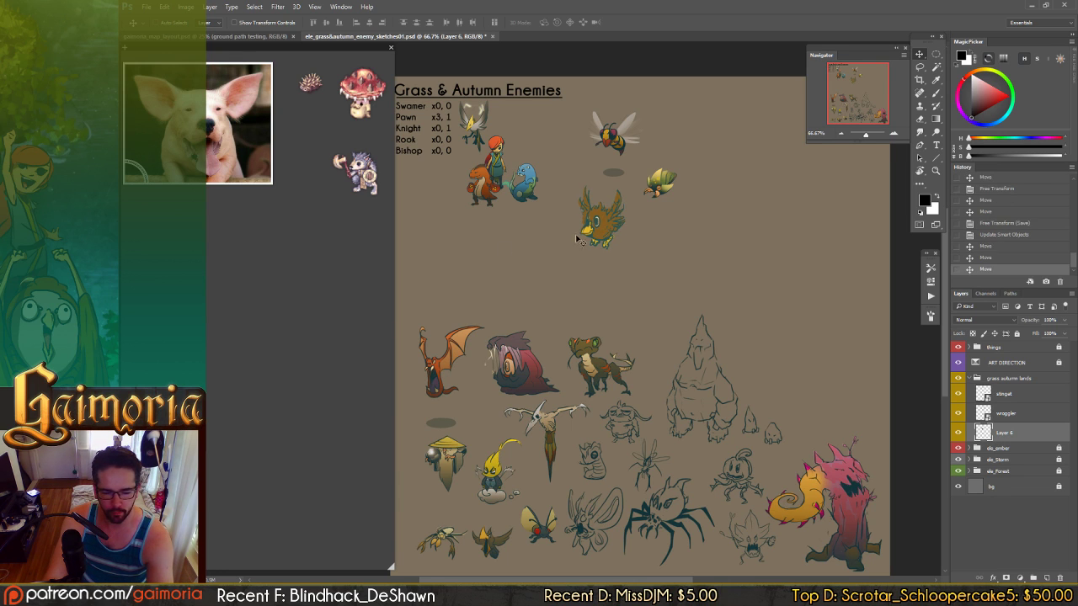
- Switch to File Explorer and open the grass_autumn folder inside the creature_enemies references
click(288, 590)
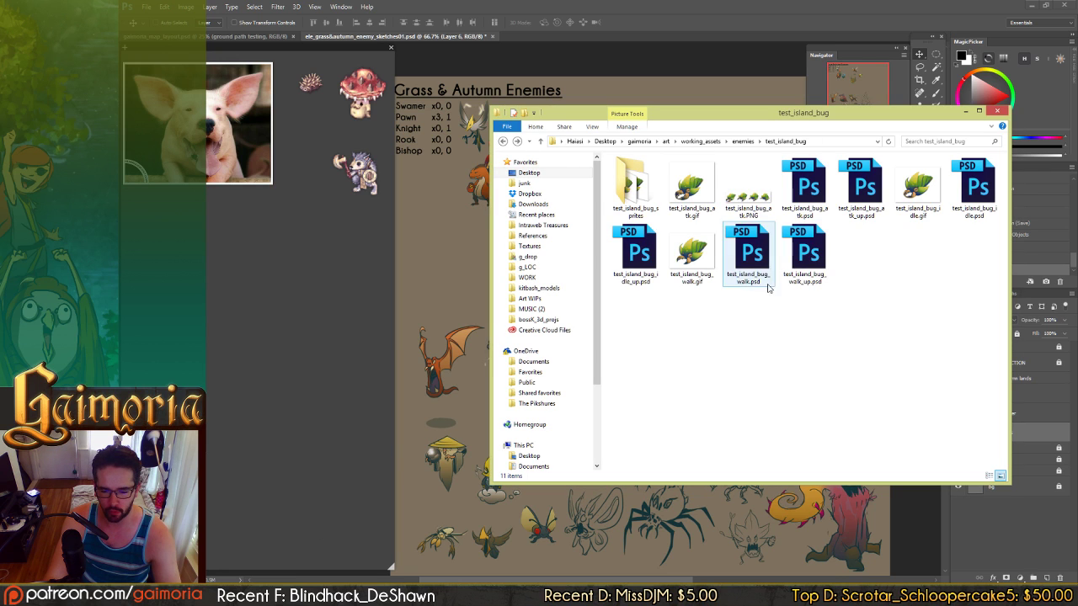
middle_click(753, 332)
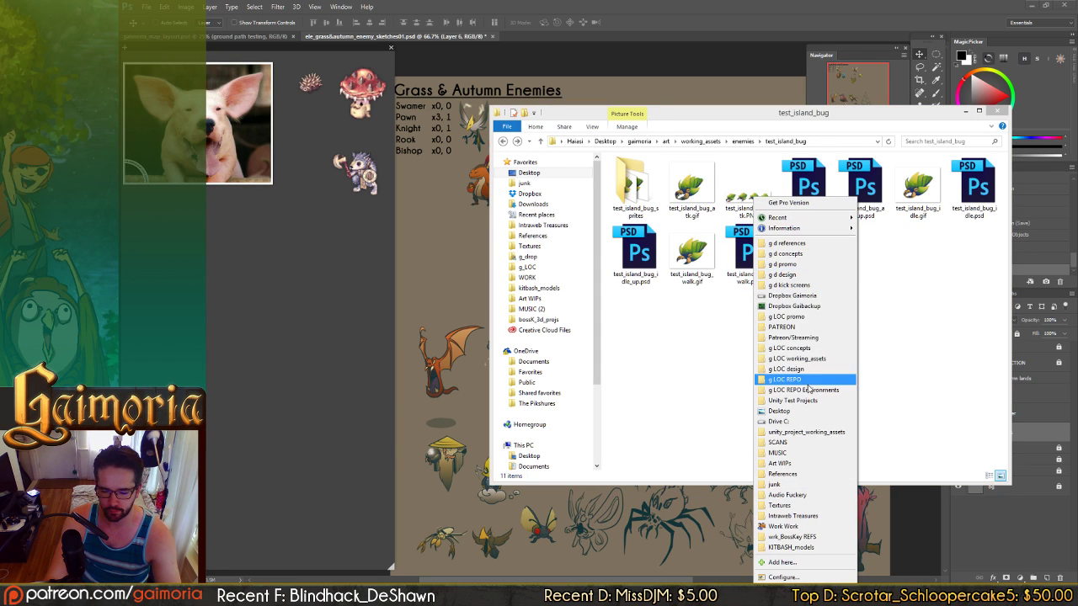
click(814, 243)
double_click(661, 216)
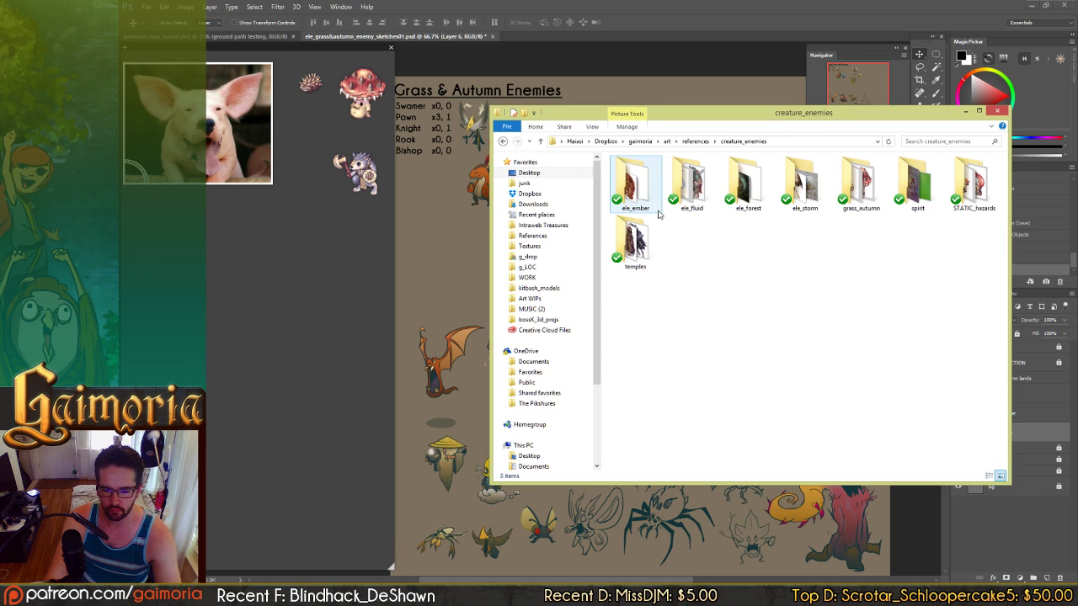
double_click(861, 181)
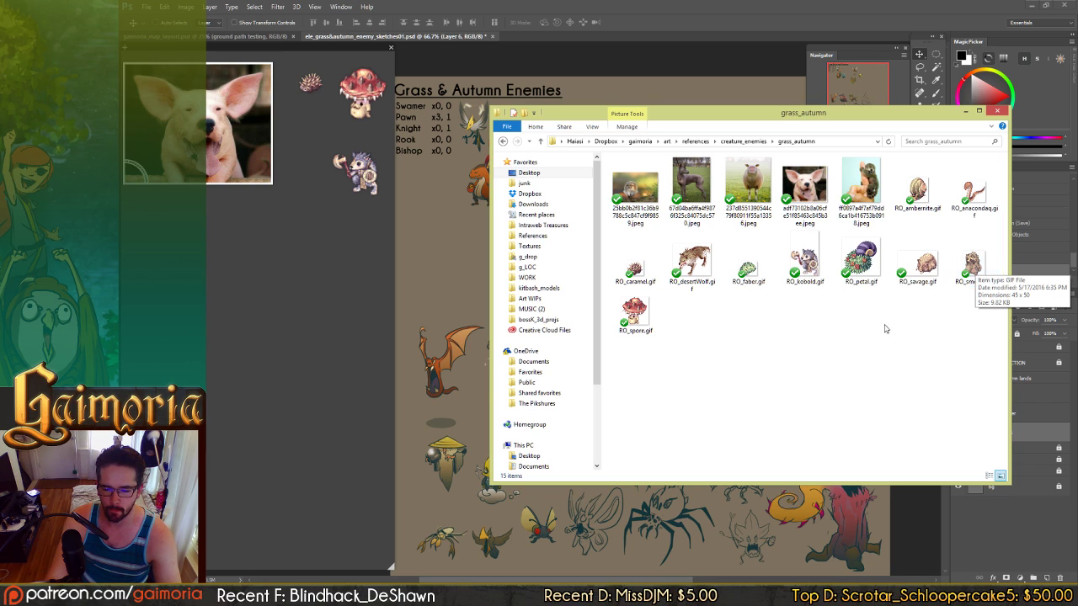
- Arrange the grass_autumn folder window over the lower right of the enemy sketch, keeping the pinned reference images in view
drag(679, 120, 815, 217)
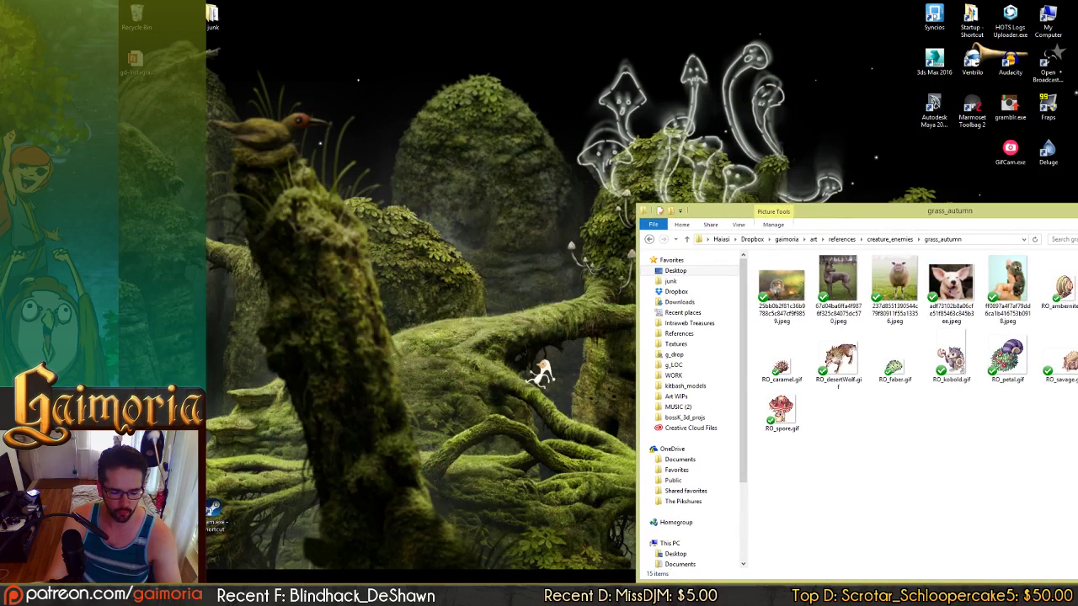
click(368, 595)
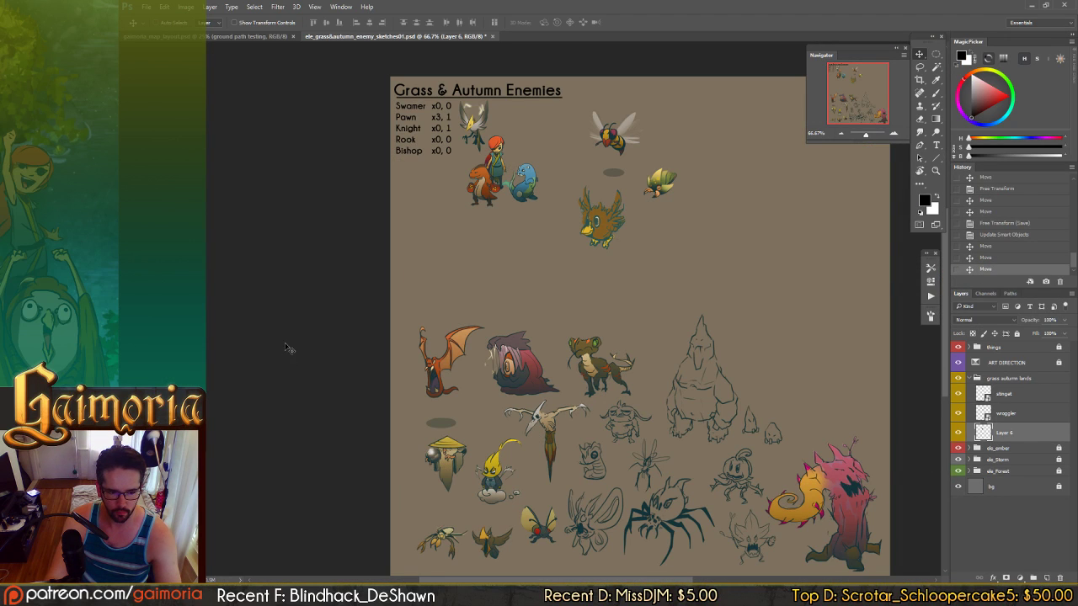
key(alt+Tab)
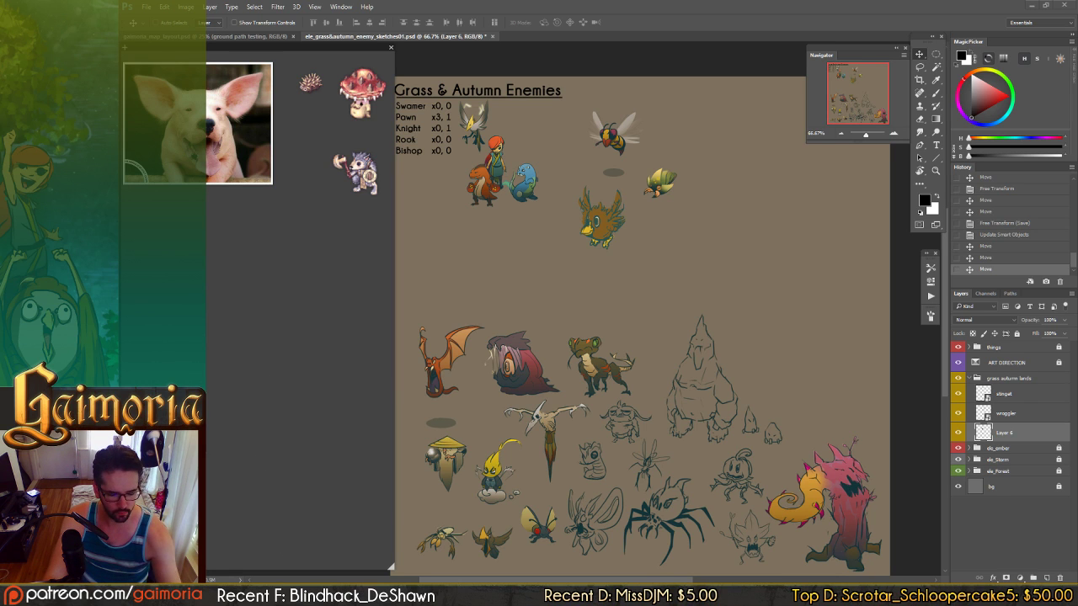
key(alt+Tab)
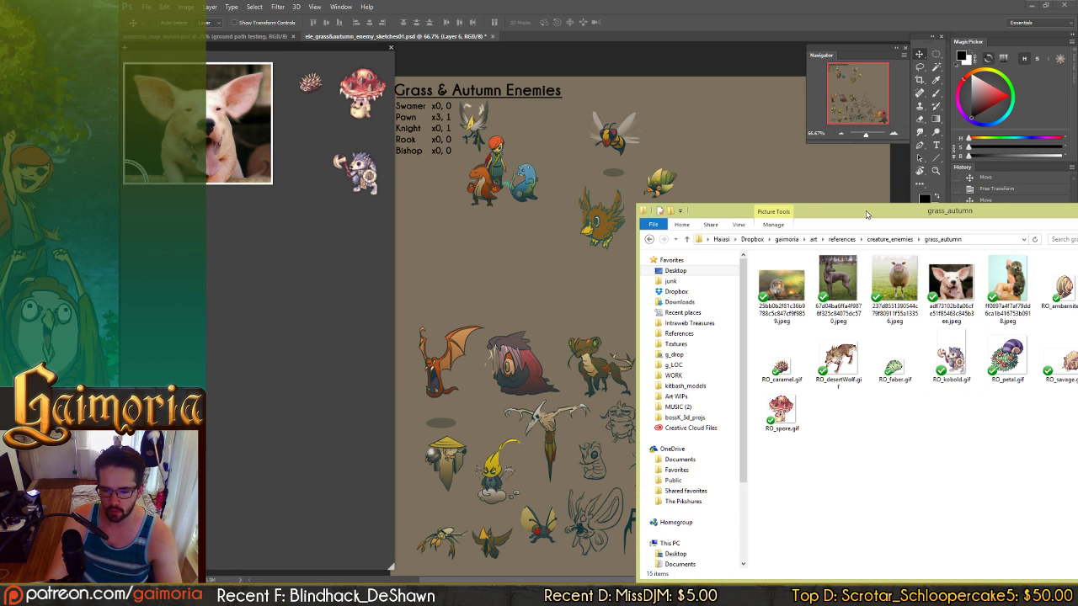
drag(867, 214, 815, 210)
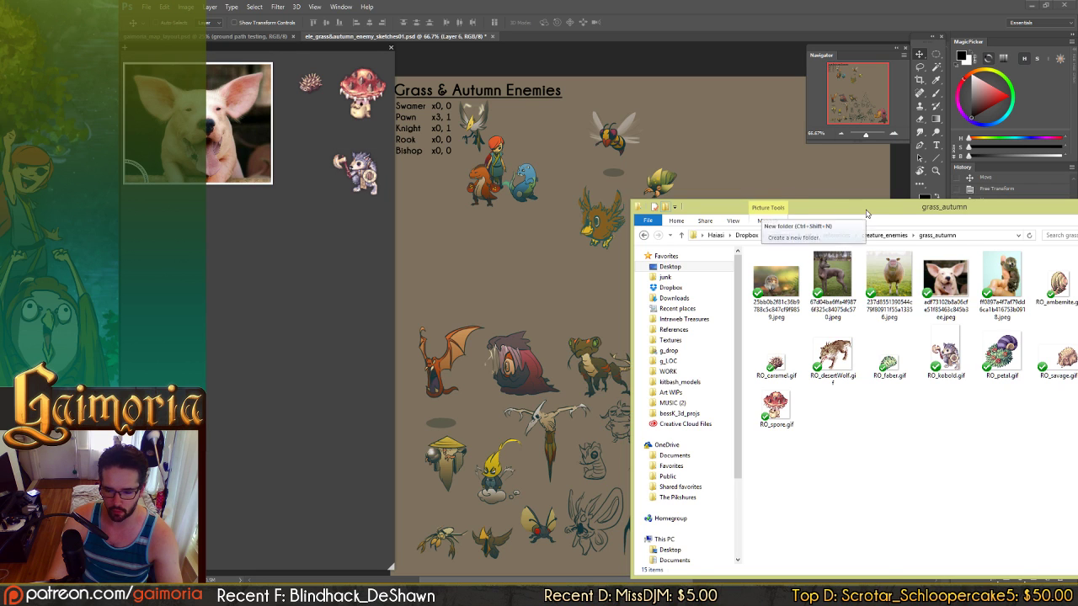
- Pin RO_smokie.gif from the grass_autumn folder among the references, fit its frame and place it between the spiny caramel and the kobold
drag(866, 213, 807, 209)
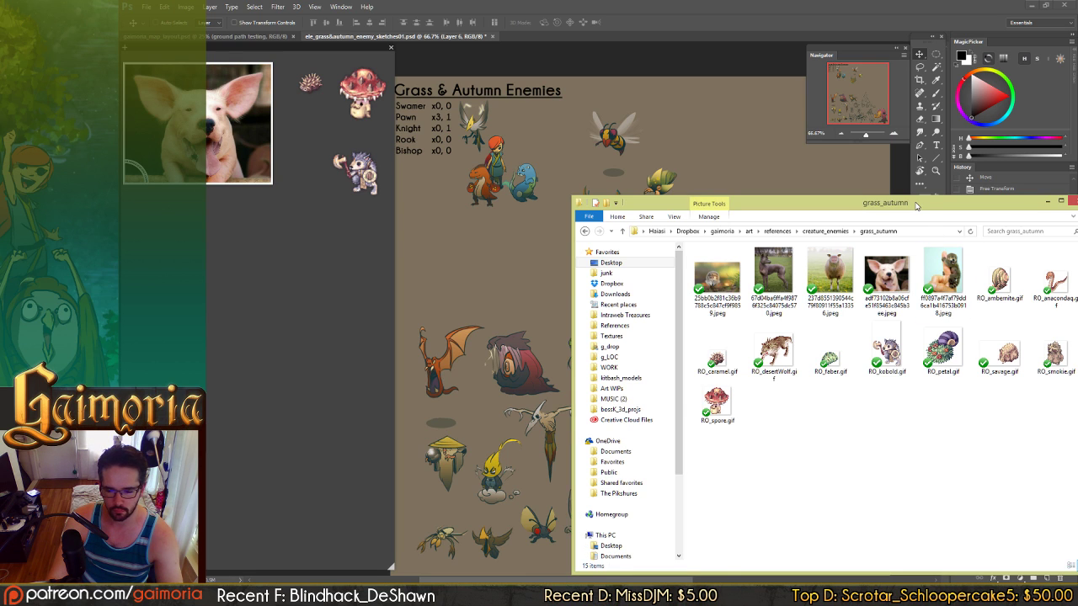
drag(916, 206, 905, 208)
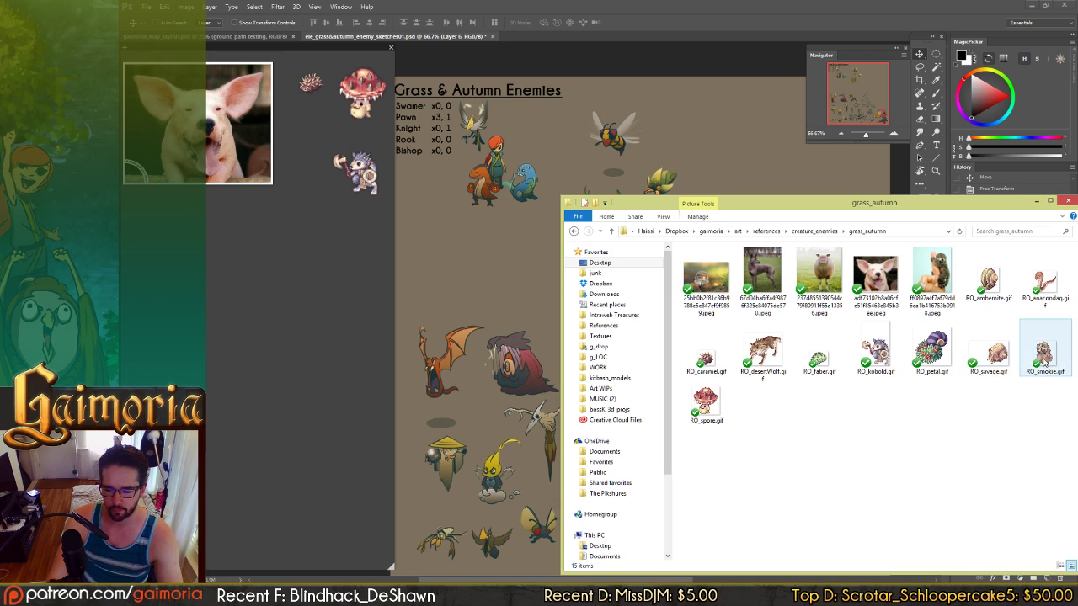
drag(1044, 354, 192, 321)
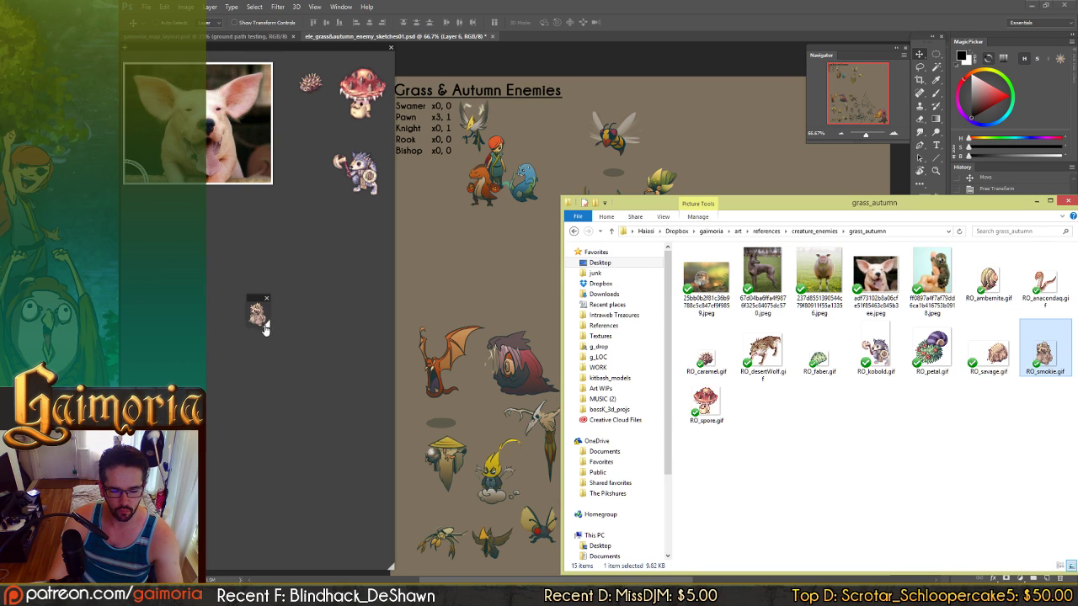
drag(267, 331, 331, 407)
drag(287, 360, 266, 352)
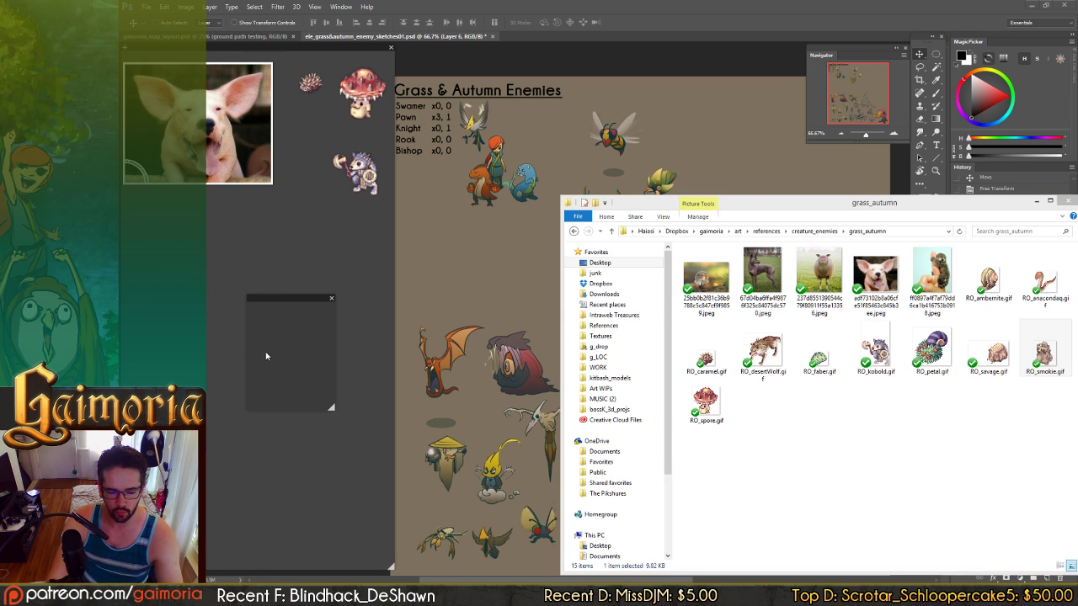
drag(314, 389, 256, 335)
click(207, 559)
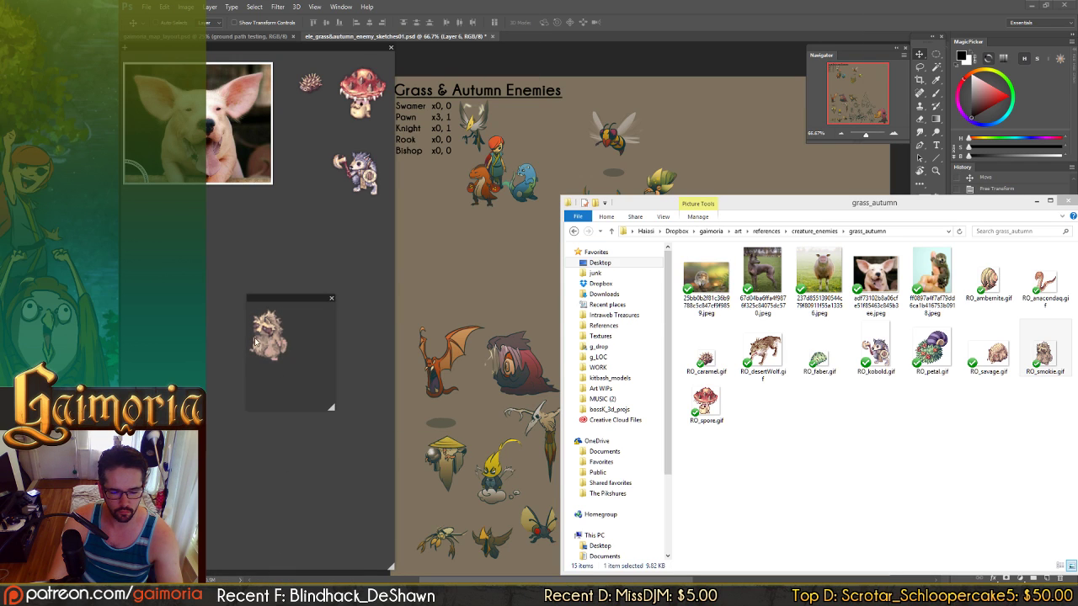
drag(331, 409, 290, 375)
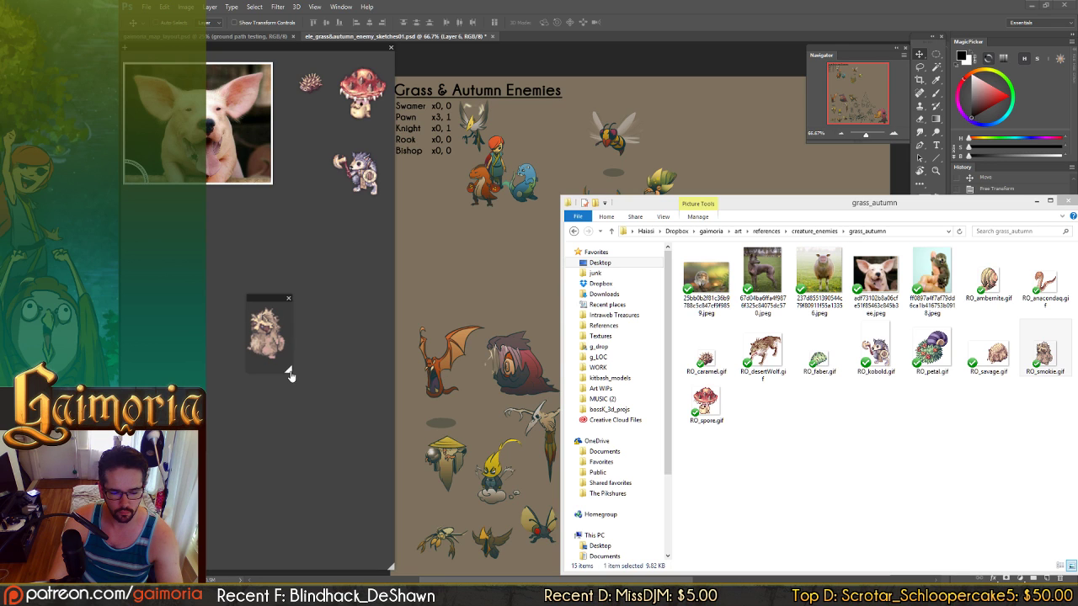
drag(270, 298, 303, 102)
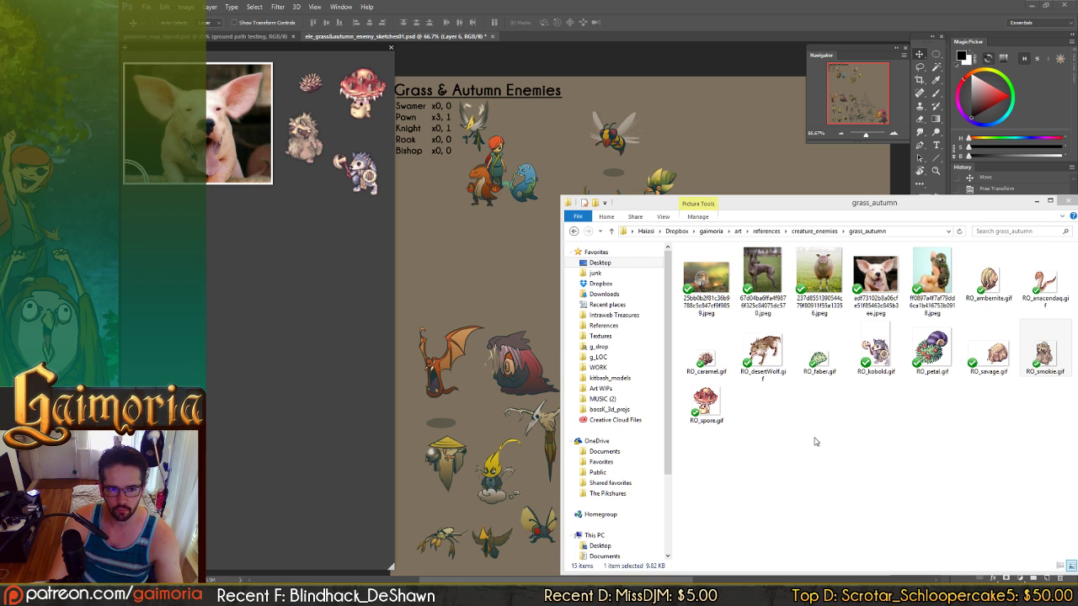
- Shift the grass_autumn folder window away from the layer list to compare it with the sketch, and close it
click(882, 449)
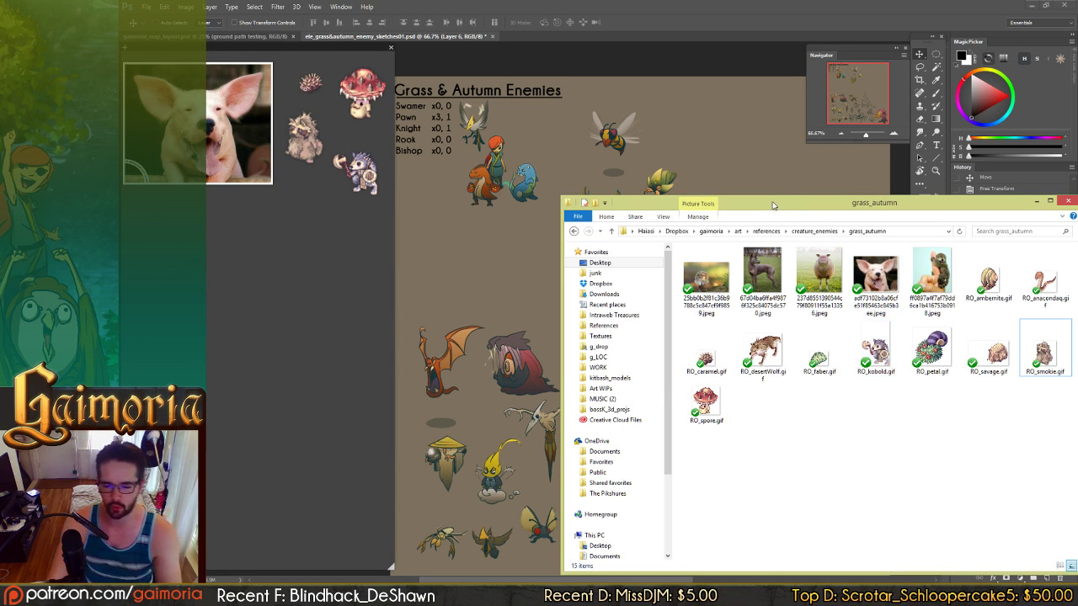
drag(772, 205, 799, 273)
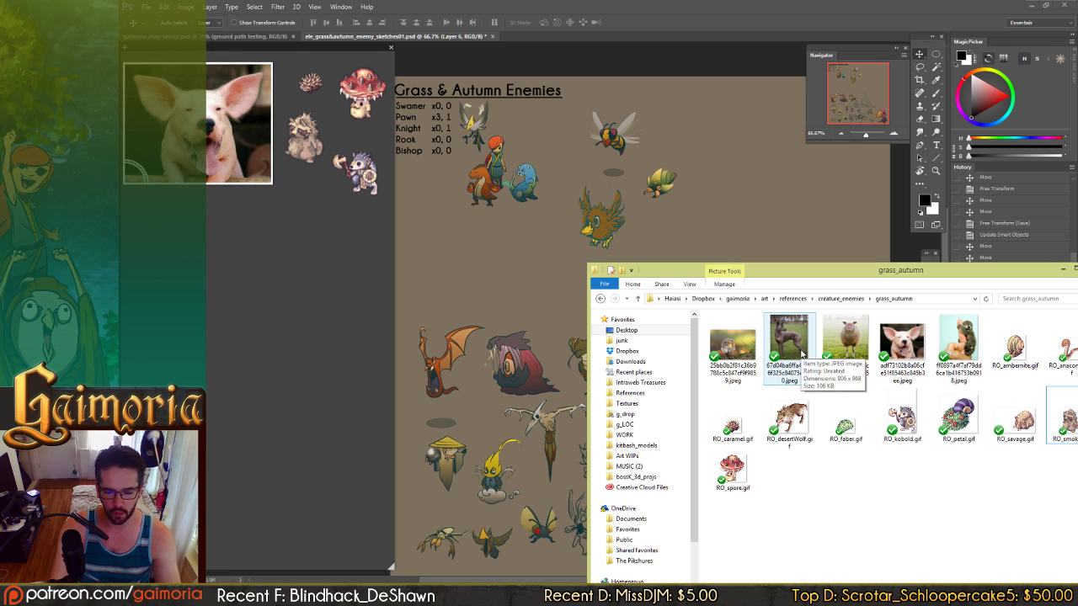
drag(799, 275, 775, 263)
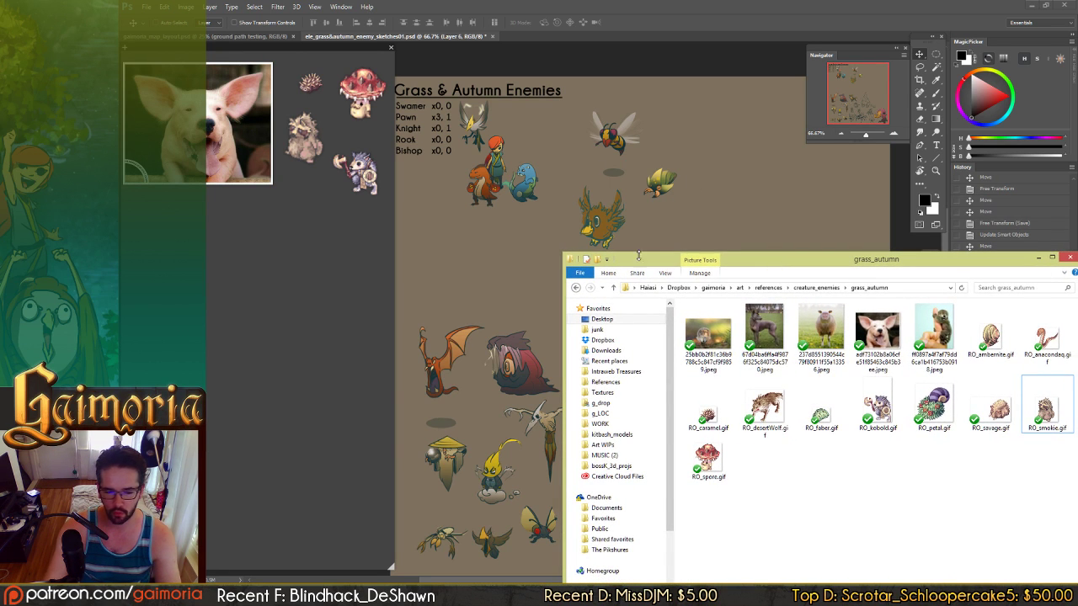
mouse_move(325, 142)
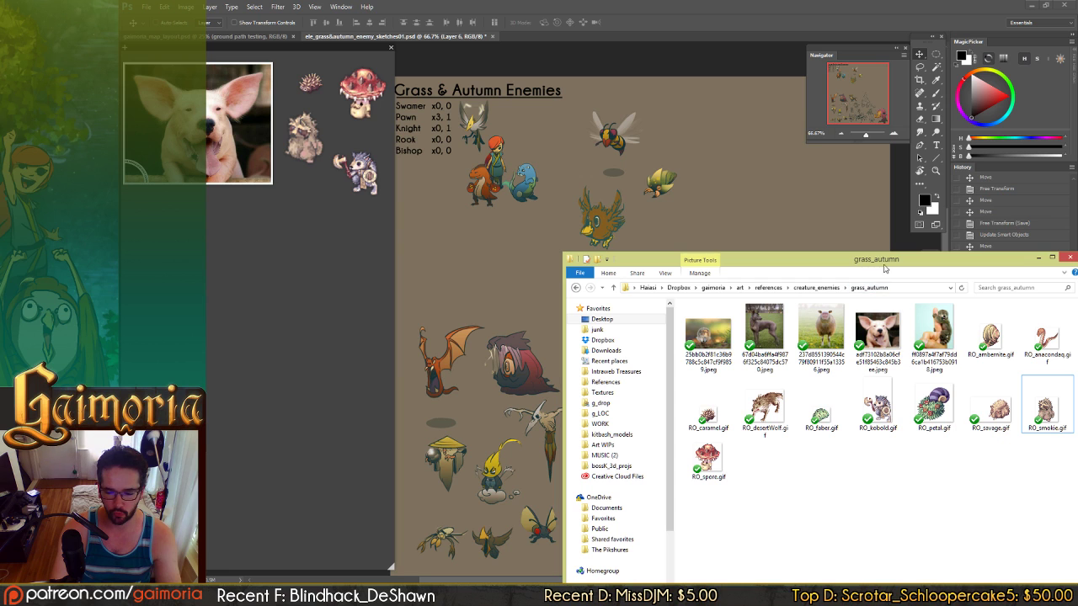
drag(1021, 263, 933, 265)
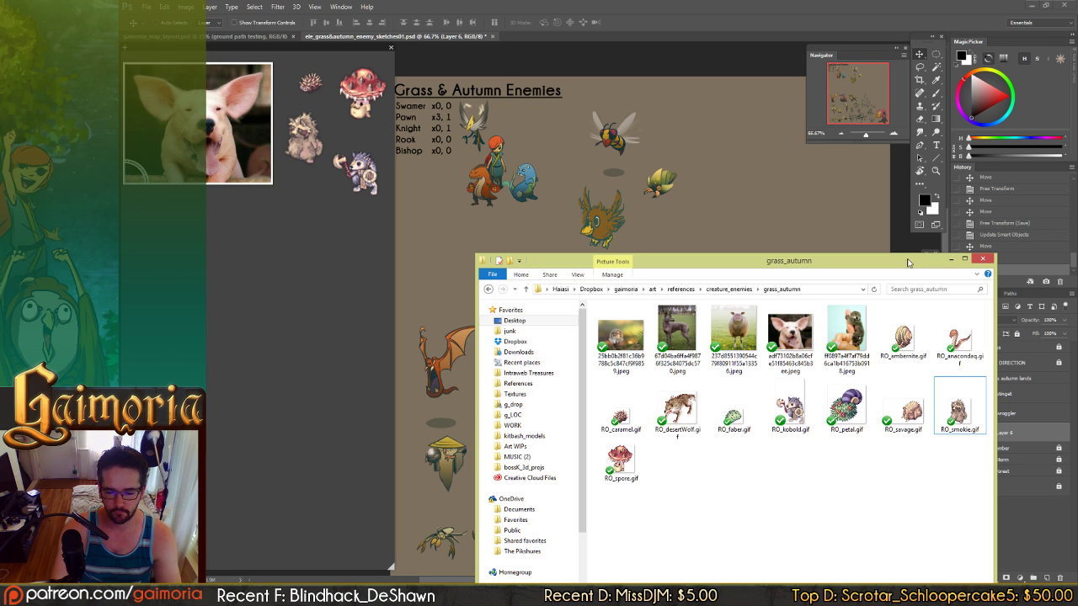
click(978, 260)
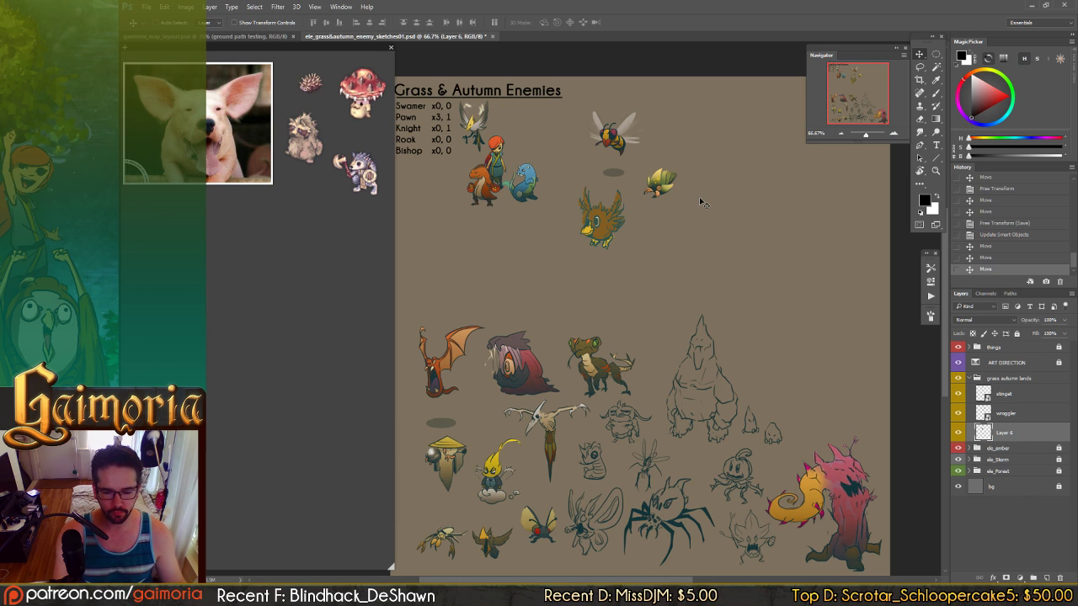
key(b)
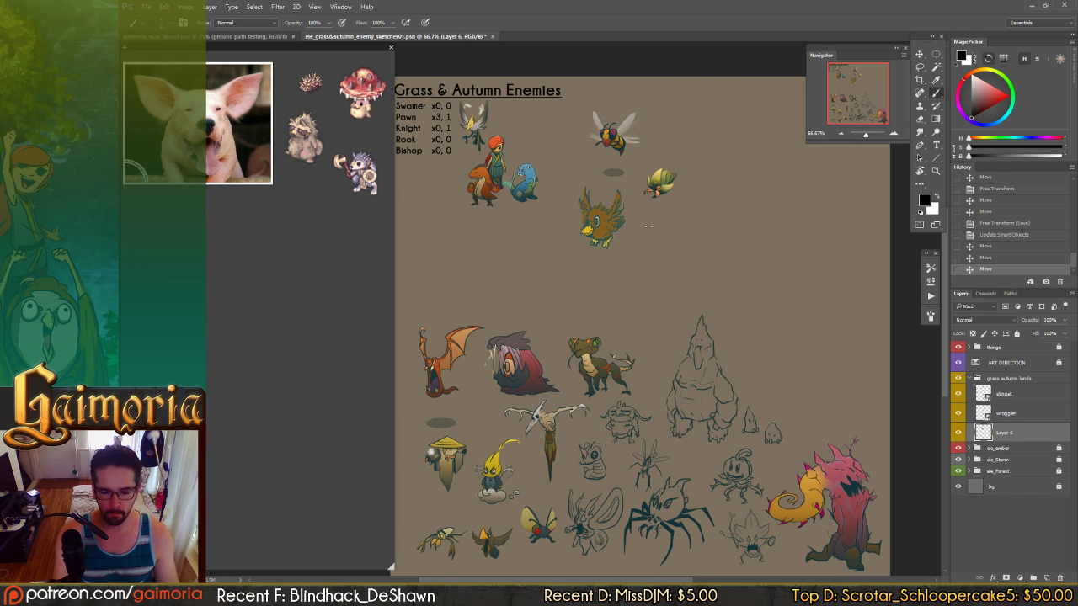
drag(682, 203, 645, 258)
key(ctrl+z)
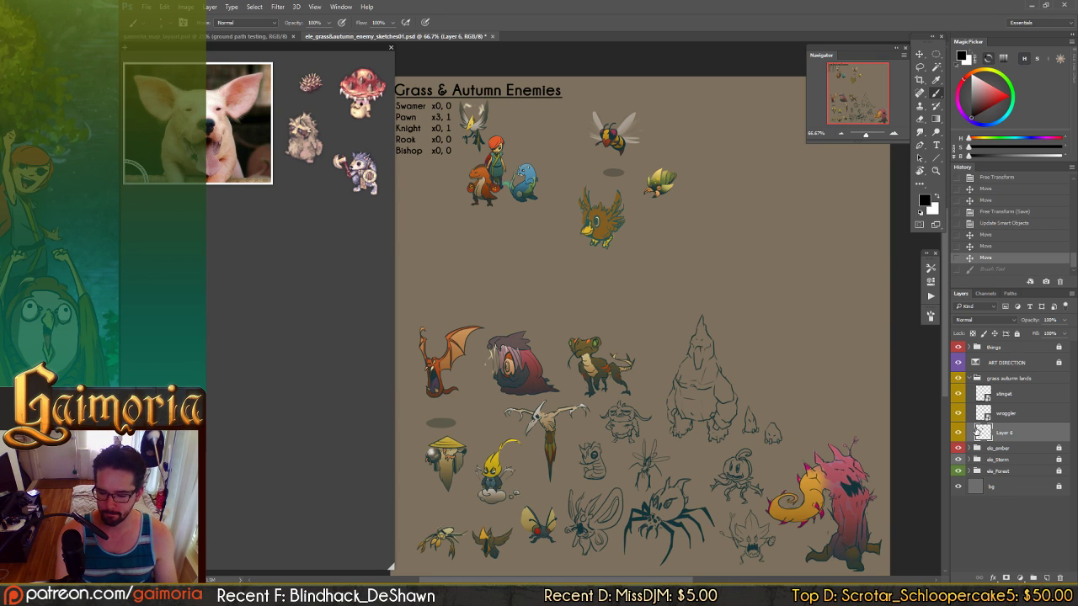
- Rename Layer 6 in the grass autumn lands group as "churpee sketch"
double_click(1005, 434)
text(c)
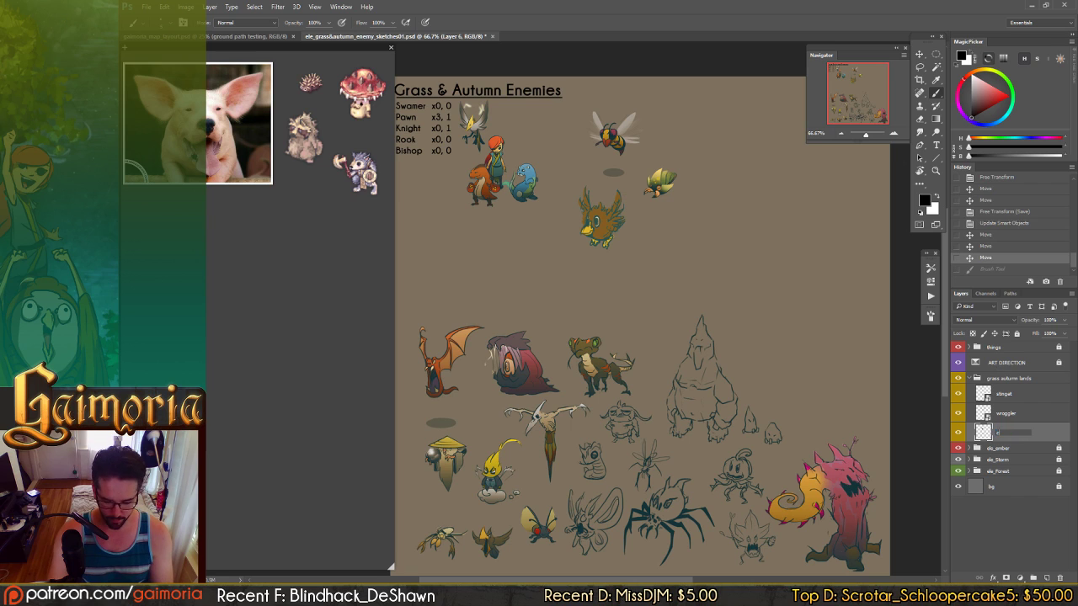
text(hu)
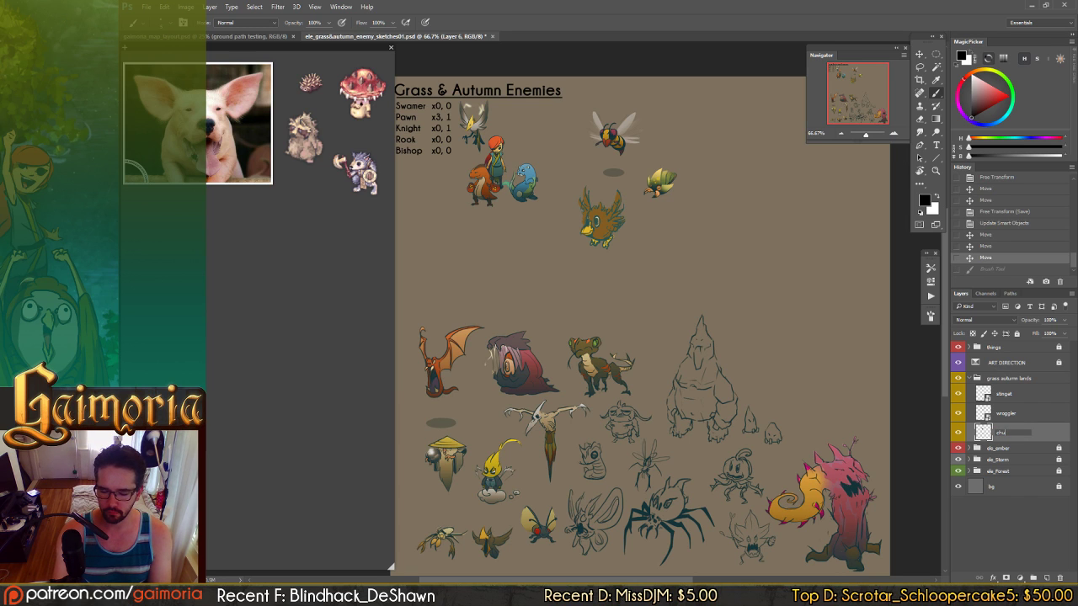
text(rpee sketch)
key(Return)
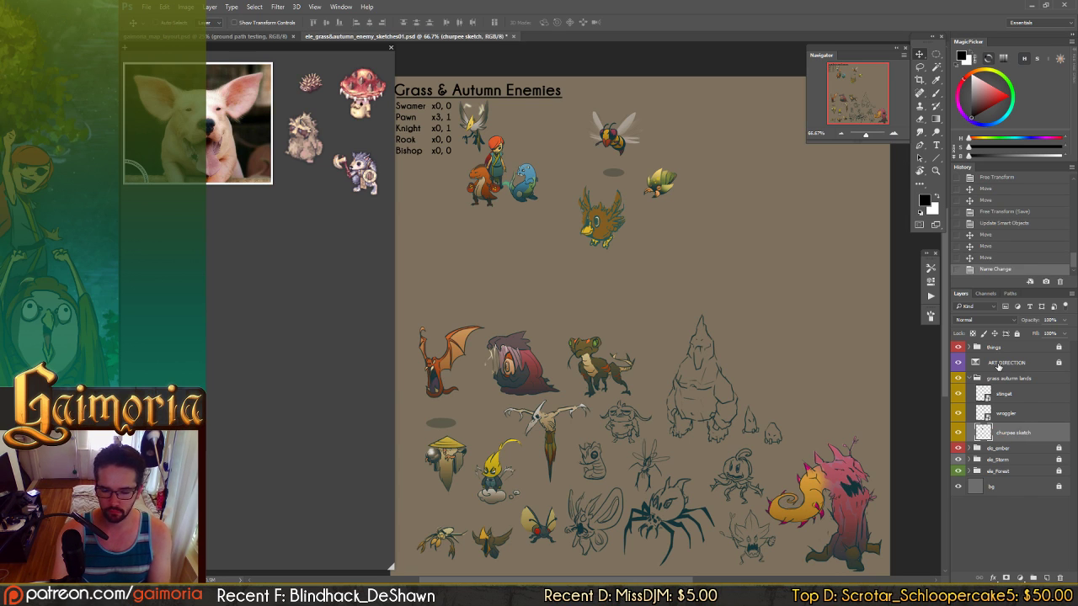
- Save the enemy sketch and move the brown bird down and left to free space beside it
key(ctrl+s)
mouse_move(645, 195)
mouse_down()
mouse_move(594, 209)
mouse_move(600, 226)
mouse_up()
key(b)
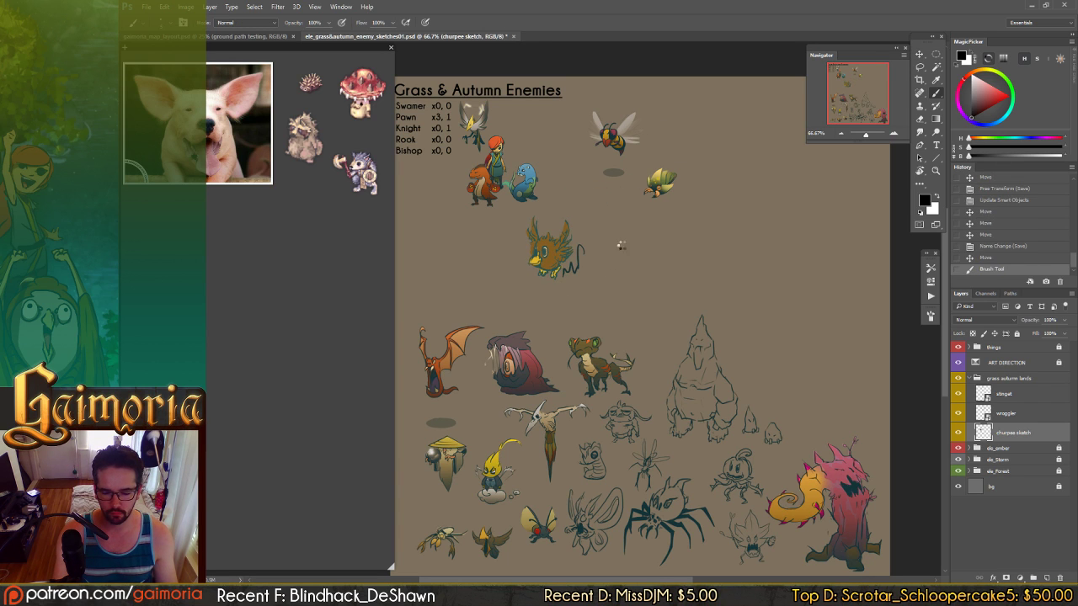
key(ctrl+shift+h)
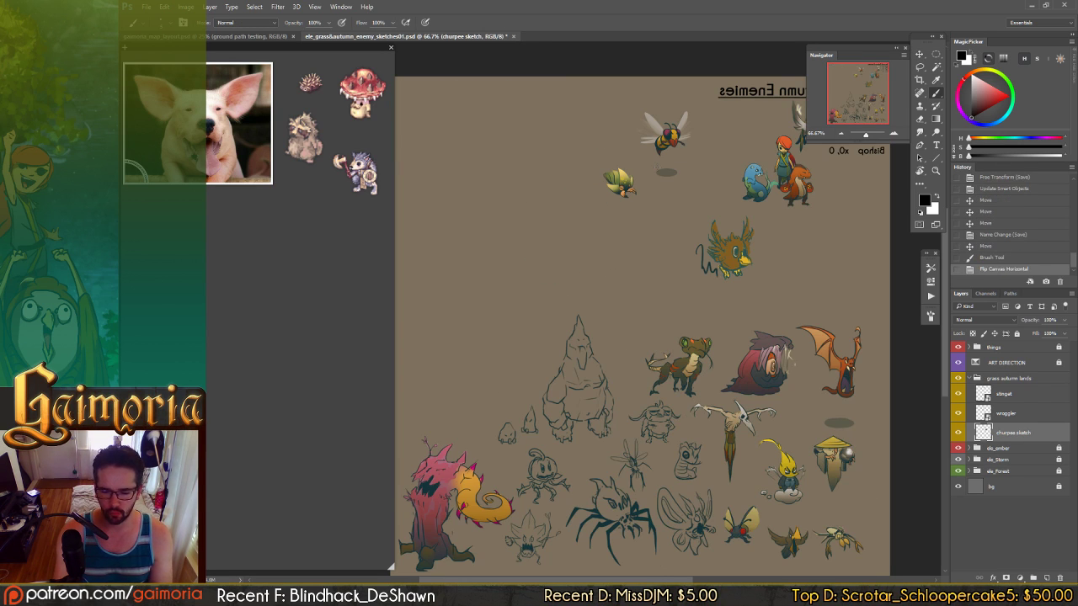
key(ctrl+z)
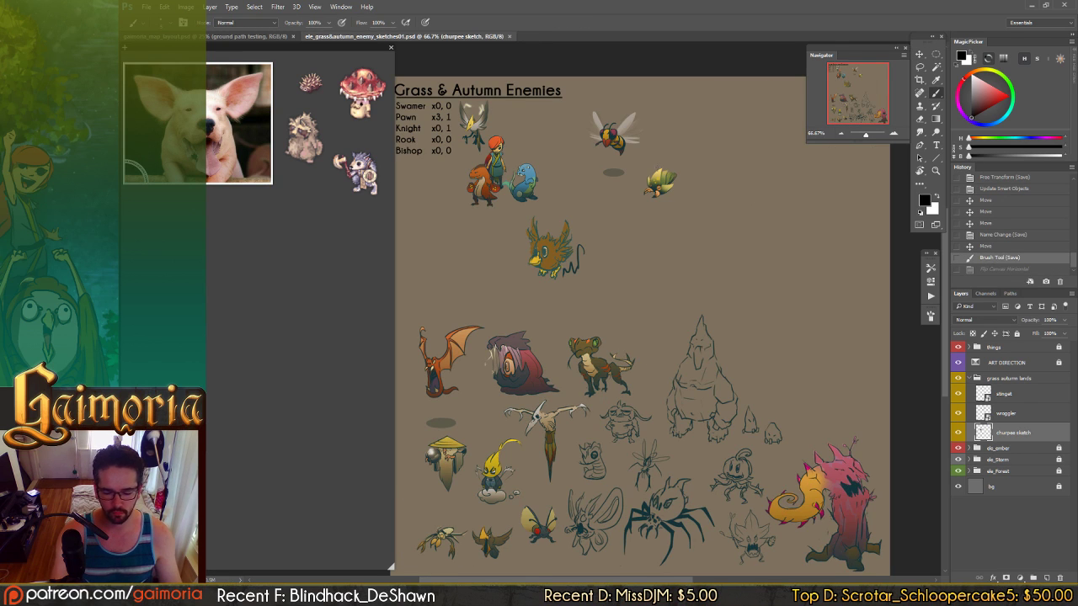
key(e)
key(])
key(])
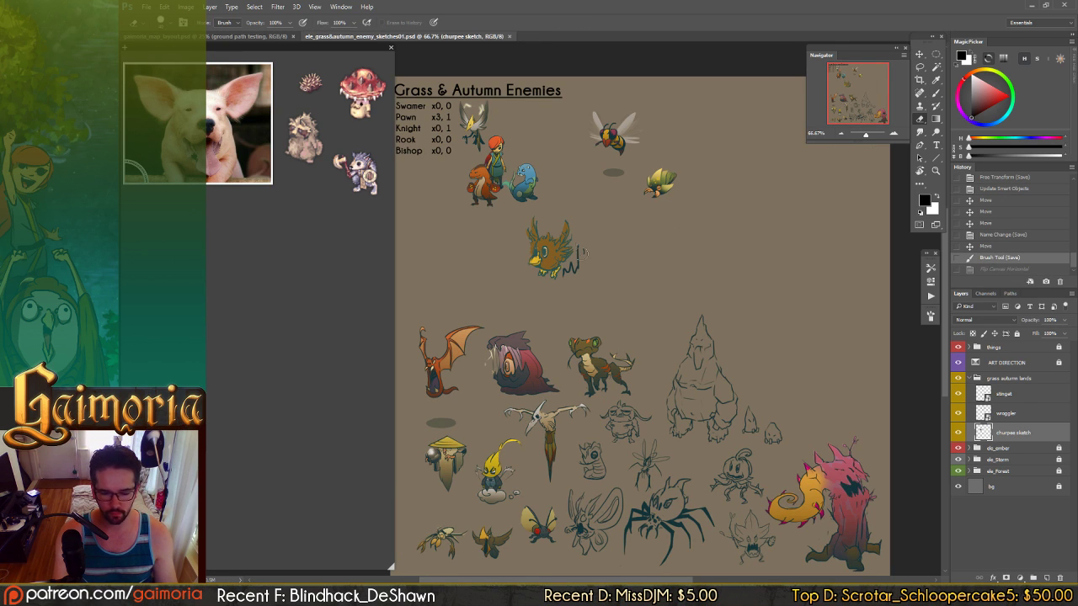
mouse_move(582, 251)
mouse_down()
mouse_move(573, 289)
mouse_move(568, 272)
mouse_up()
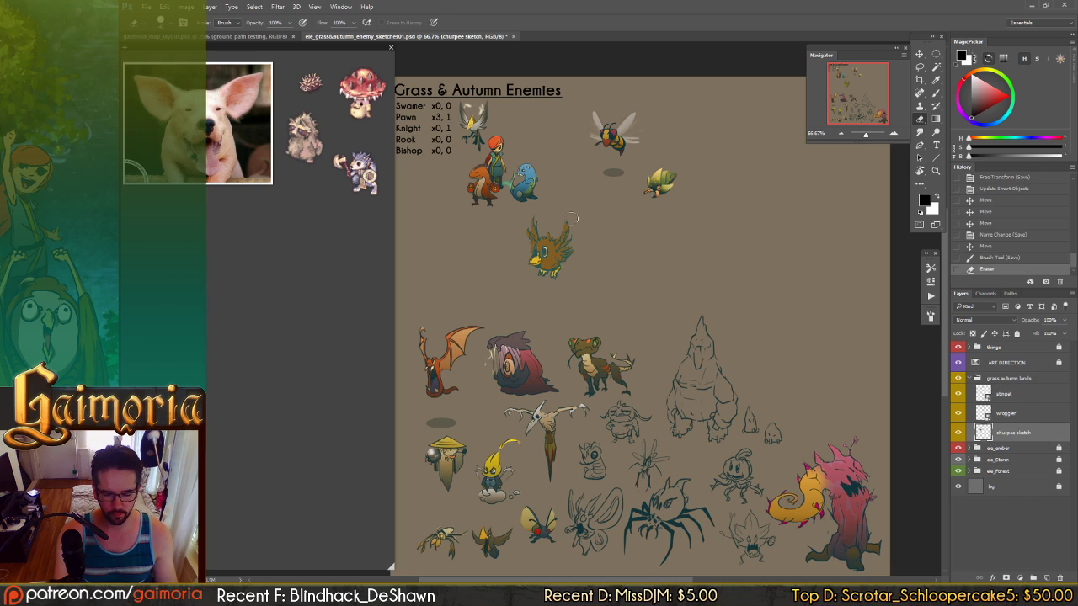
- Sketch a shallow arc for the top of a new creature's head to the right of the brown bird, redoing unsatisfactory strokes
key(b)
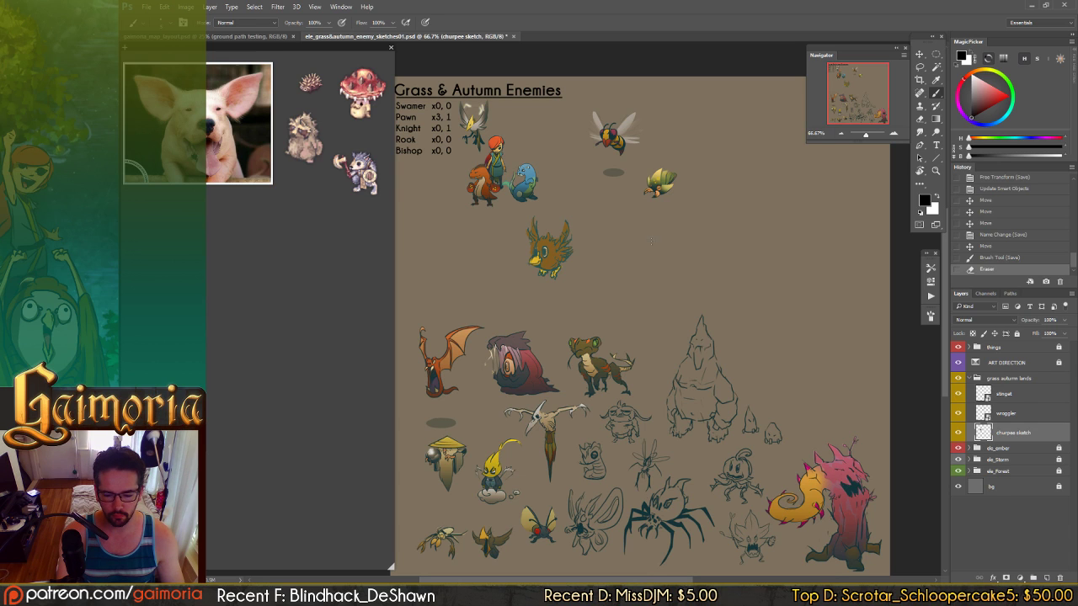
mouse_move(654, 245)
mouse_down()
mouse_move(633, 250)
mouse_move(658, 245)
mouse_up()
key(ctrl+z)
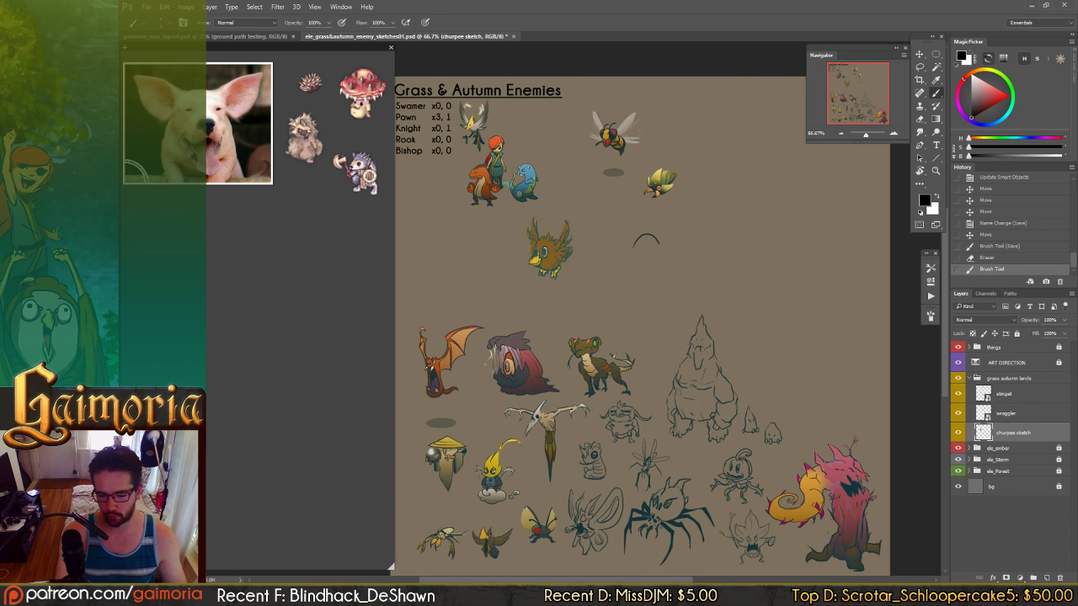
key(ctrl+z)
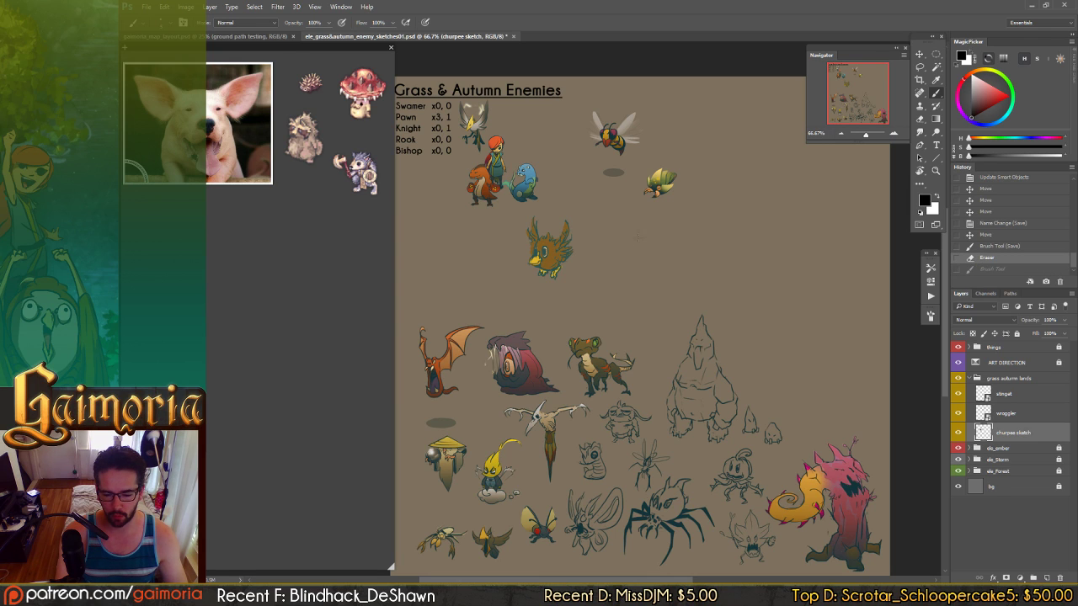
mouse_move(660, 246)
mouse_down()
mouse_move(631, 245)
mouse_move(658, 248)
mouse_move(631, 255)
mouse_up()
key(ctrl+z)
key(ctrl+z)
key(ctrl+z)
key(ctrl+z)
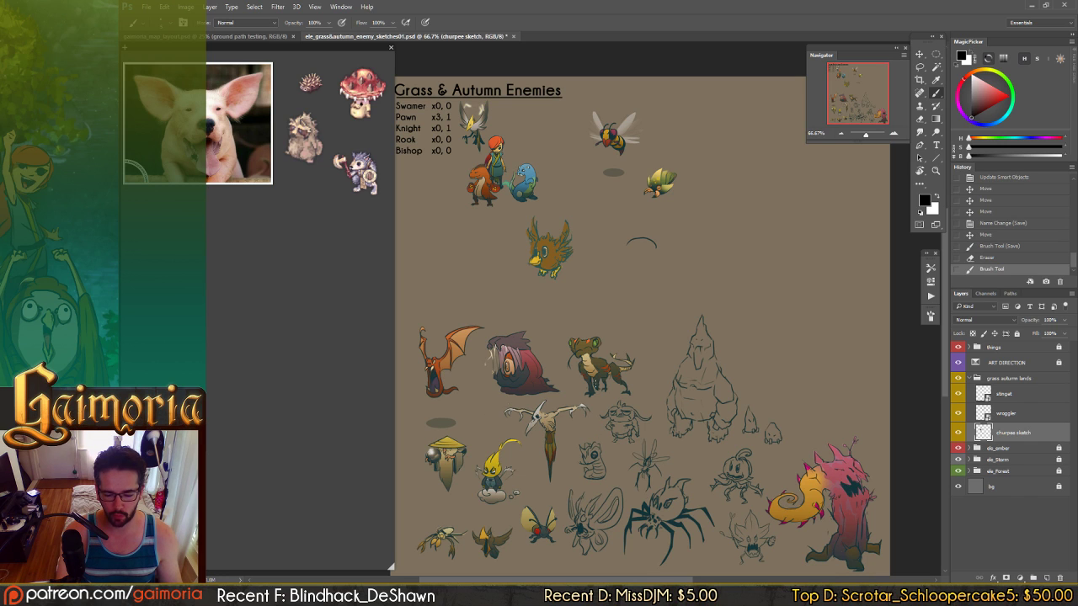
- Erase the left part of the head arc and draw two oval eyes with pupils below it
key(e)
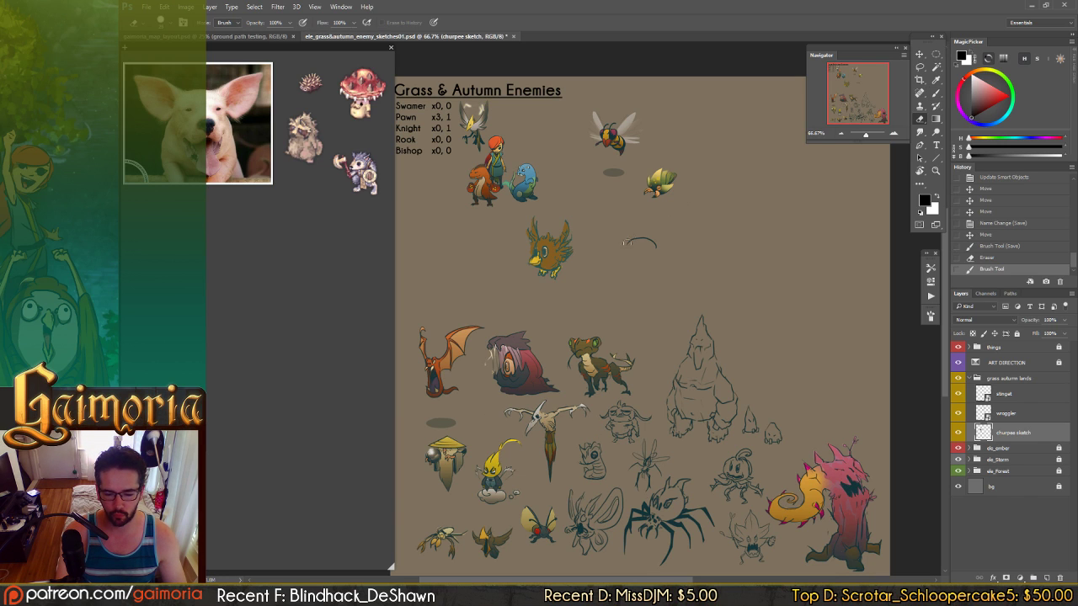
mouse_move(627, 241)
mouse_down()
mouse_move(650, 255)
mouse_move(635, 257)
mouse_up()
key(b)
key(ctrl+z)
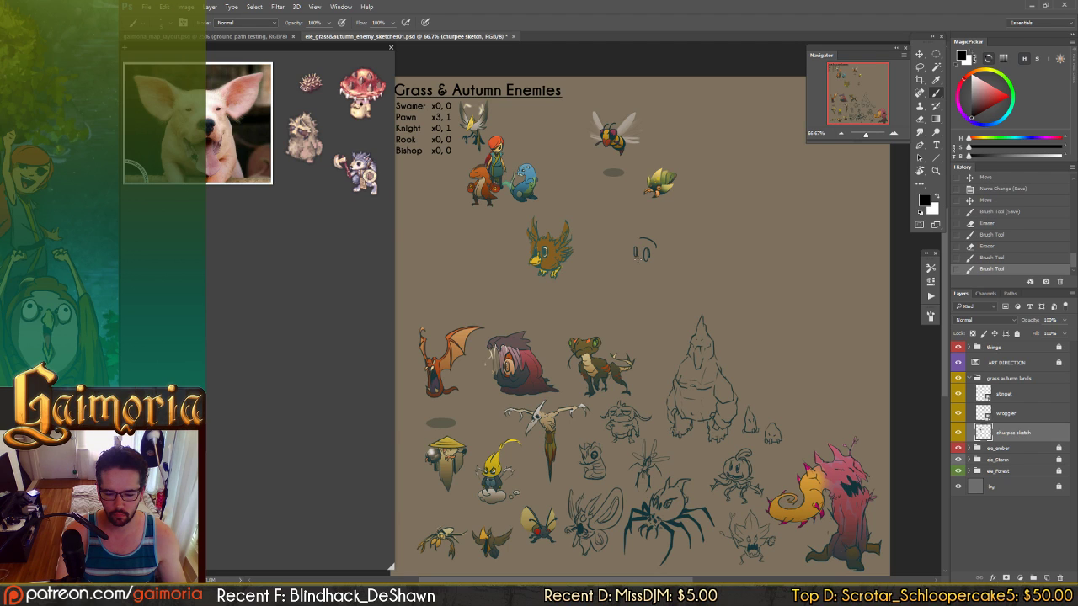
- Trim the head arc with the eraser and redraw the outline above the eyes with a pointed tuft
key(e)
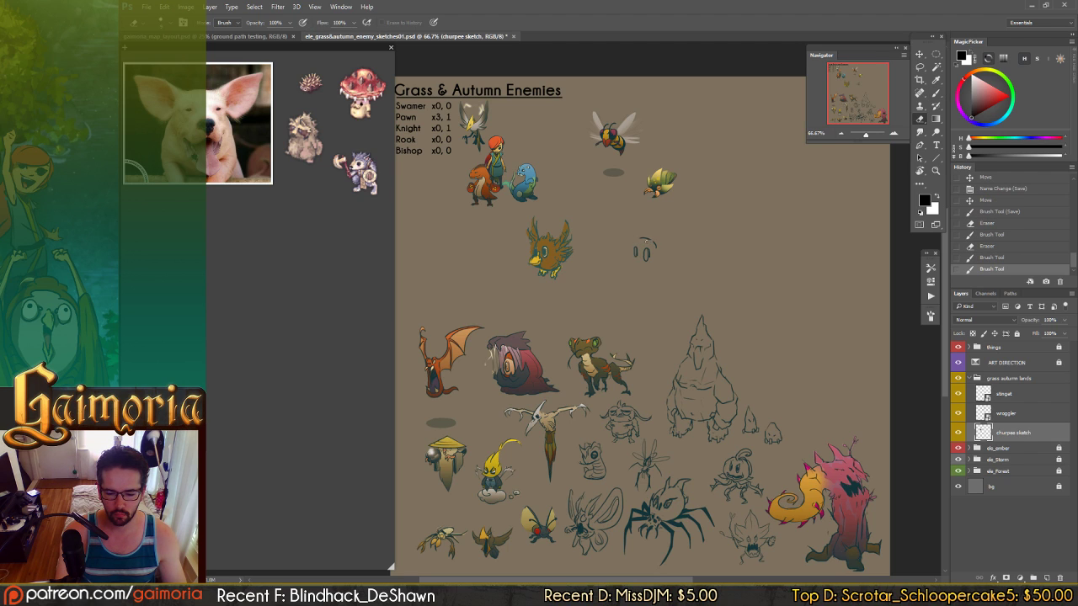
key(b)
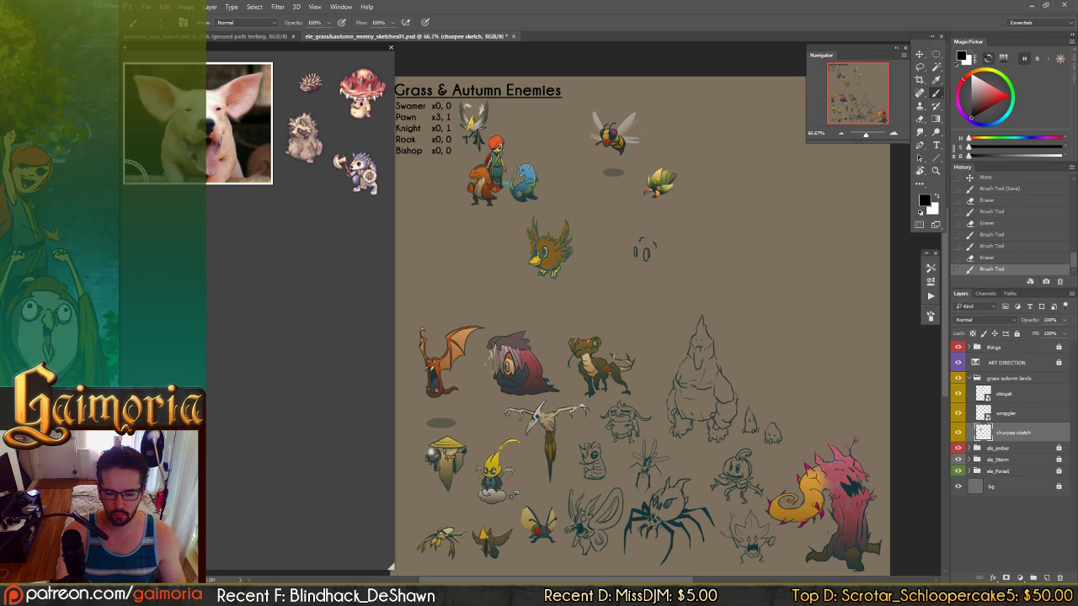
key(ctrl+z)
mouse_move(640, 242)
mouse_down()
mouse_move(647, 232)
mouse_move(655, 244)
mouse_up()
key(ctrl+z)
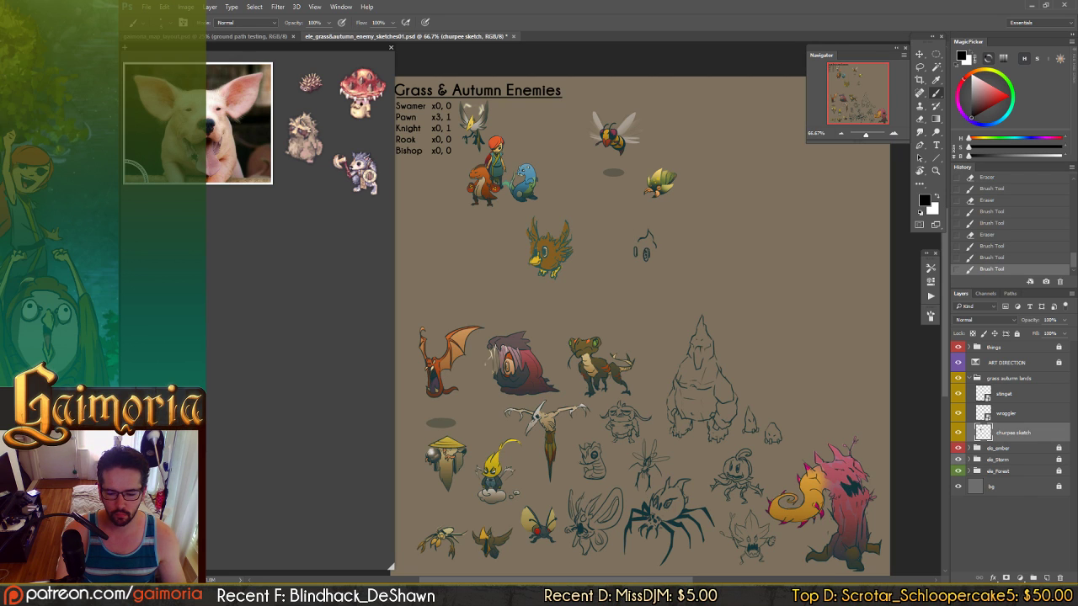
- Refine the new creature's eyes and add short snout strokes around them, undoing unsatisfactory strokes
drag(644, 251, 636, 256)
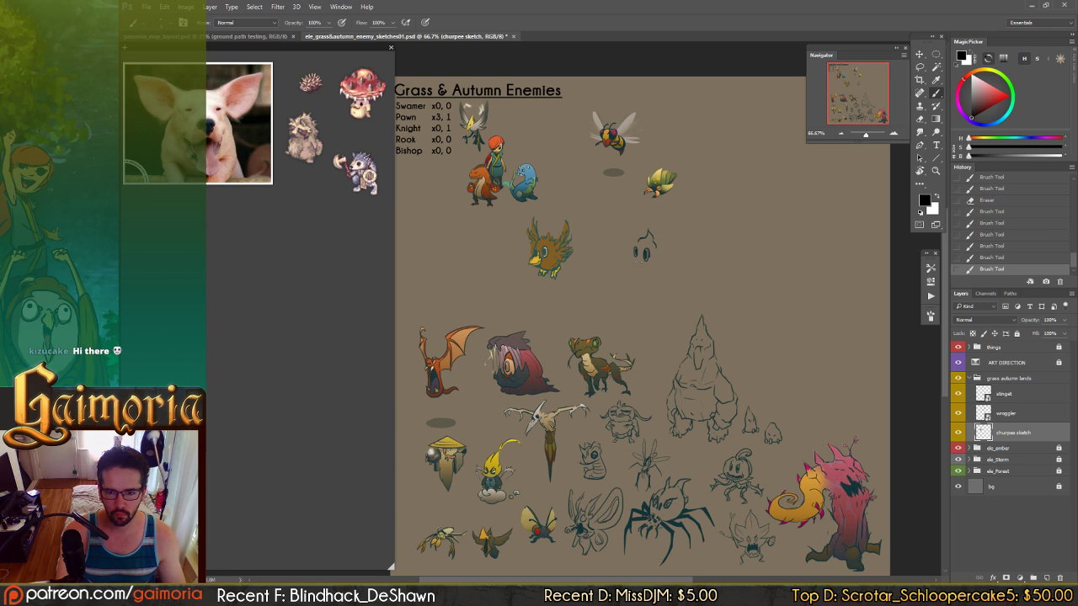
key(ctrl+z)
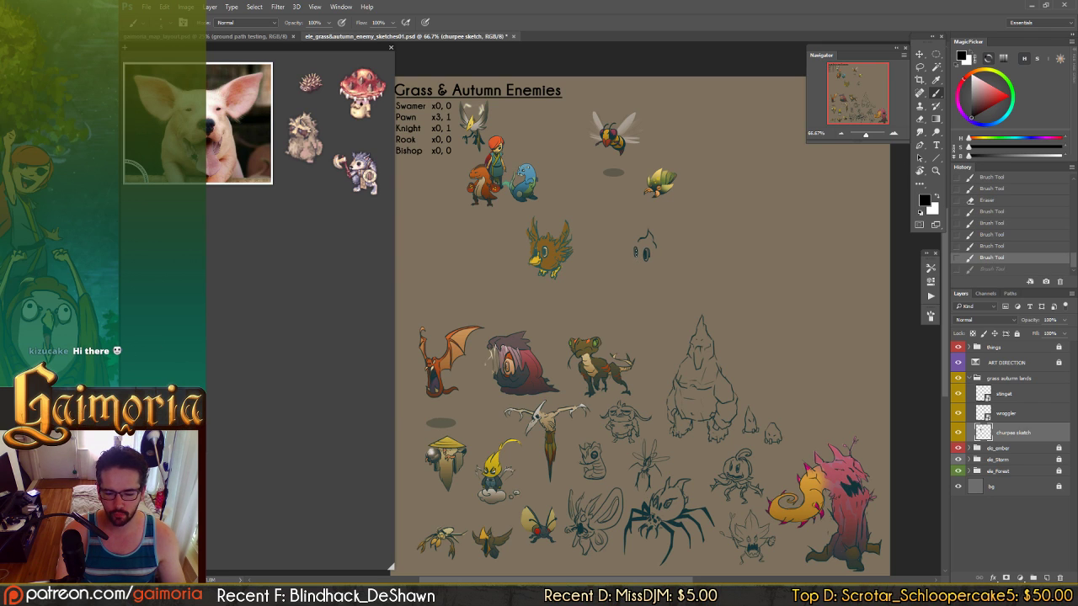
key(ctrl+z)
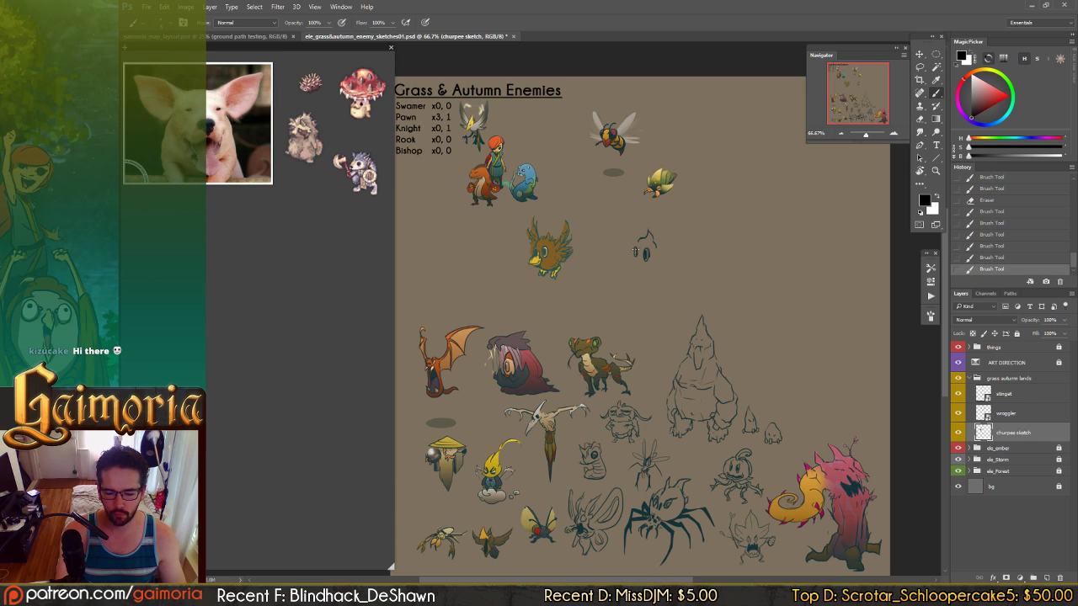
key(ctrl+z)
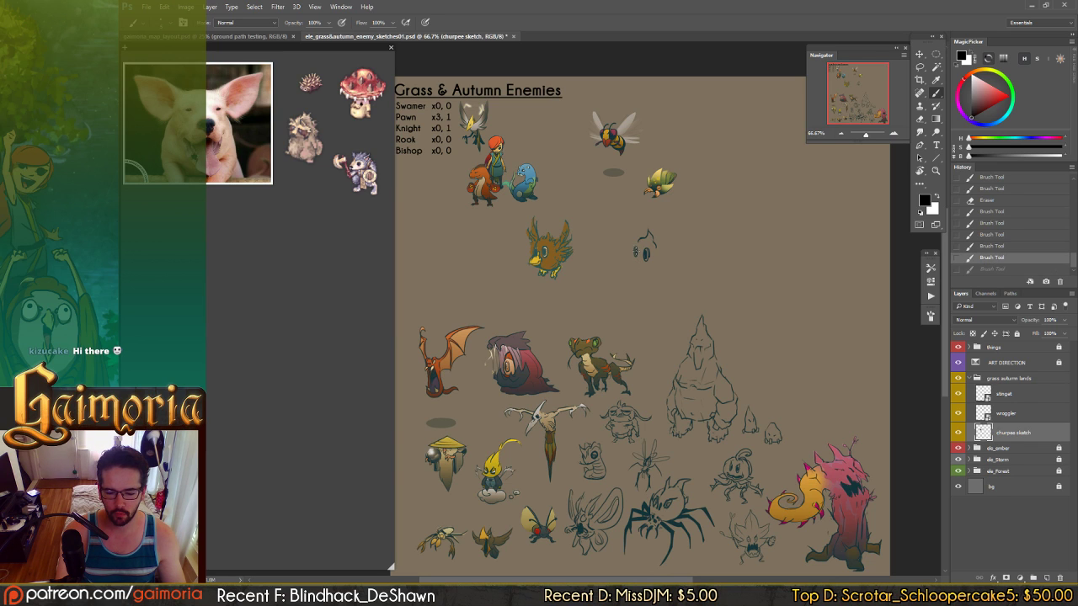
key(ctrl+z)
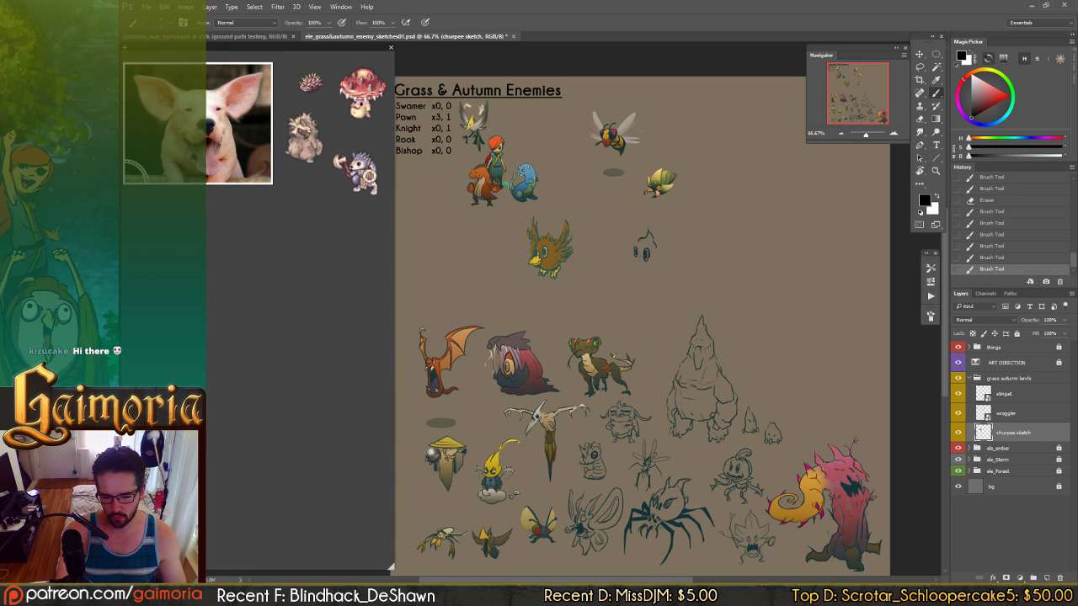
drag(642, 251, 642, 257)
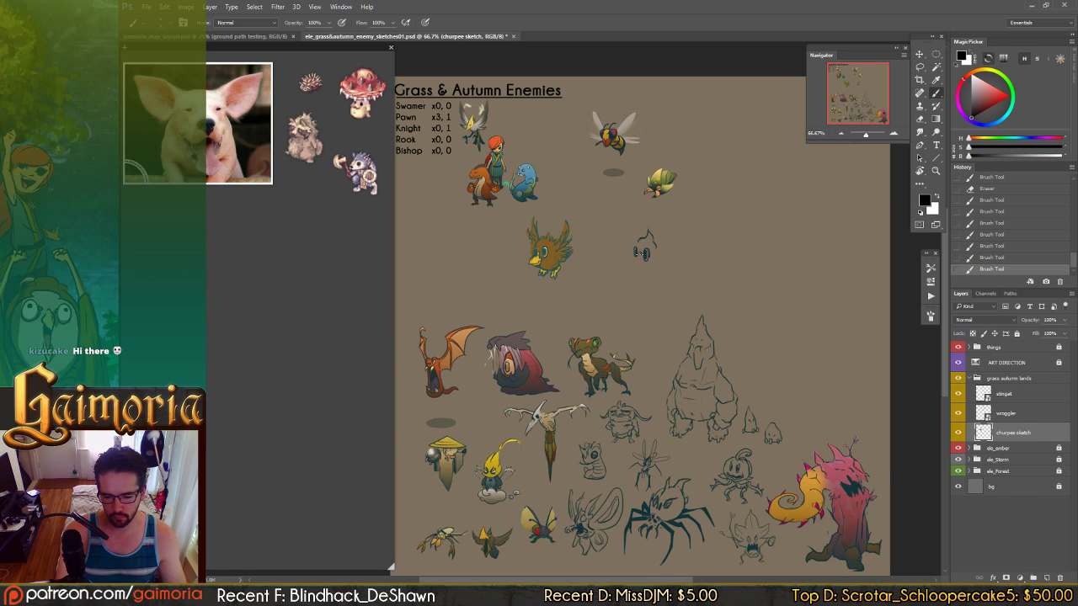
key(ctrl+z)
key(ctrl+z)
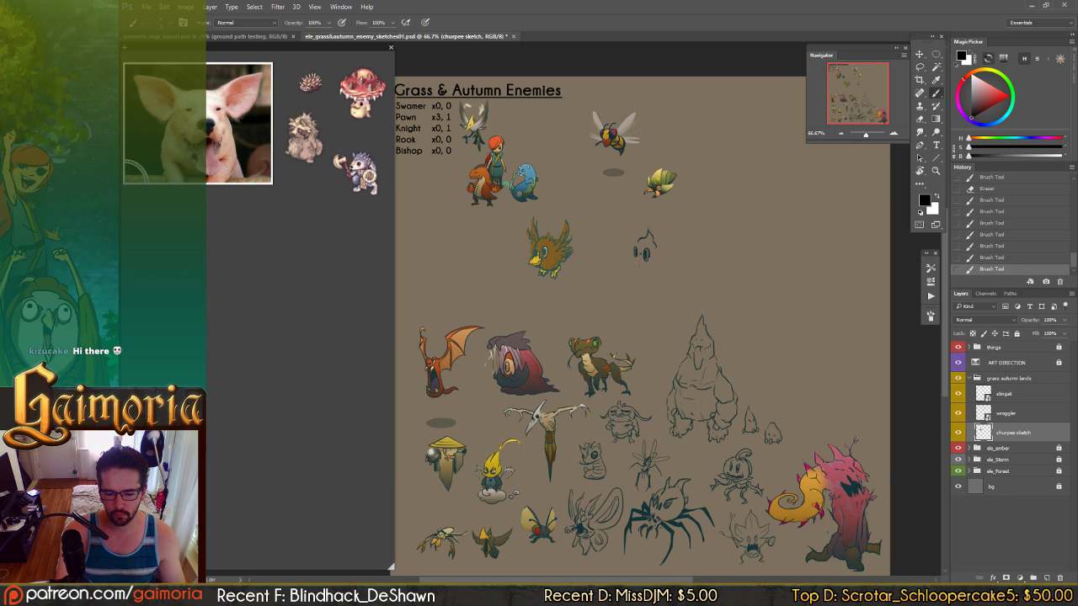
key(ctrl+z)
key(ctrl+z)
key(ctrl+z)
key(ctrl+z)
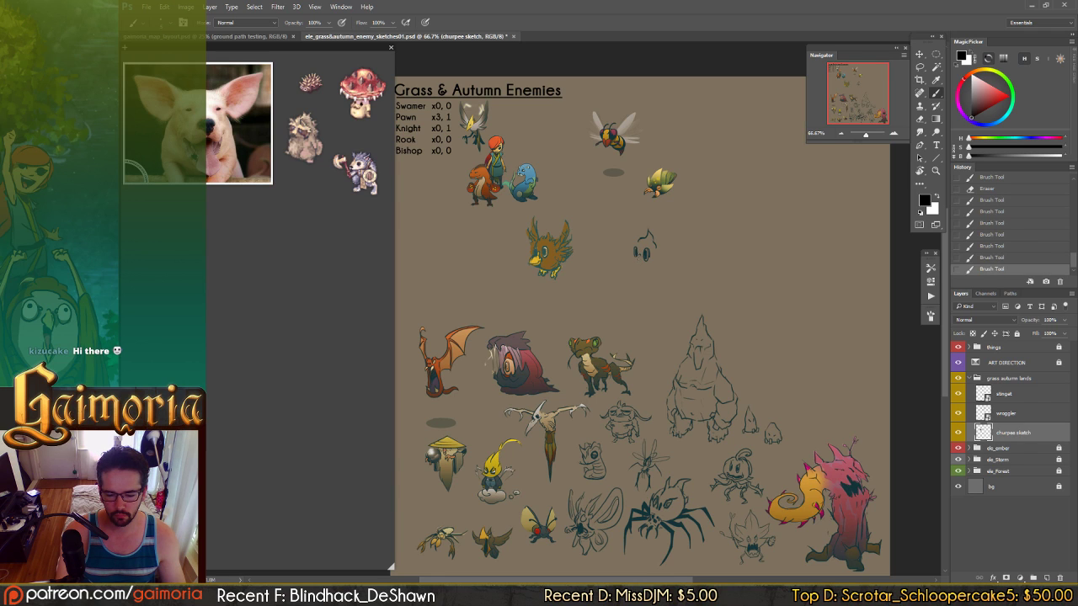
- Sketch a short muzzle line beneath the creature's left eye, redoing it several times
drag(642, 255, 641, 258)
key(ctrl+z)
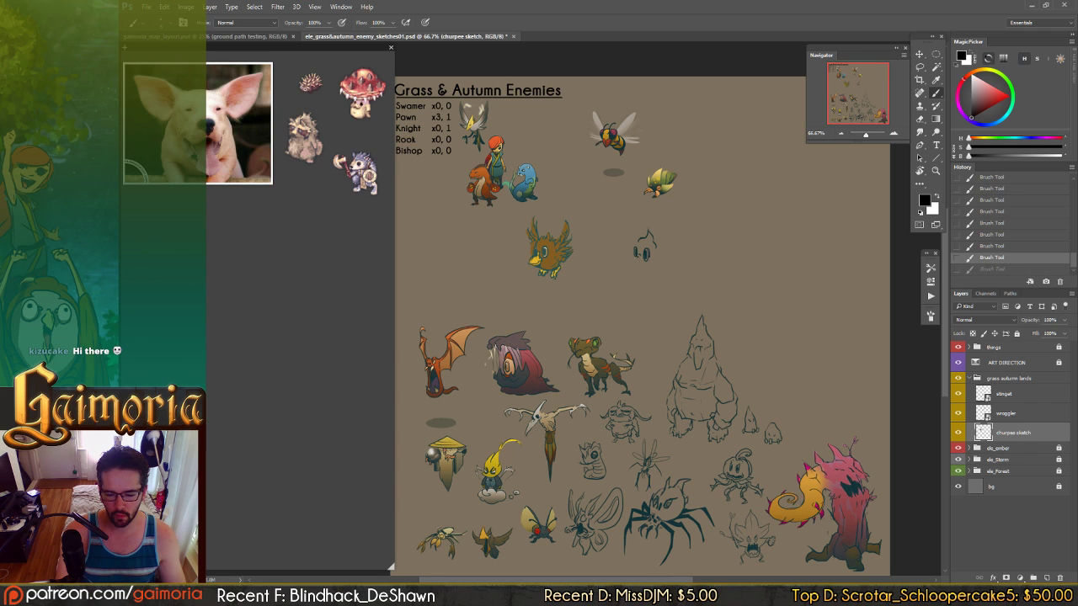
key(ctrl+z)
key(ctrl+z)
key(ctrl+z)
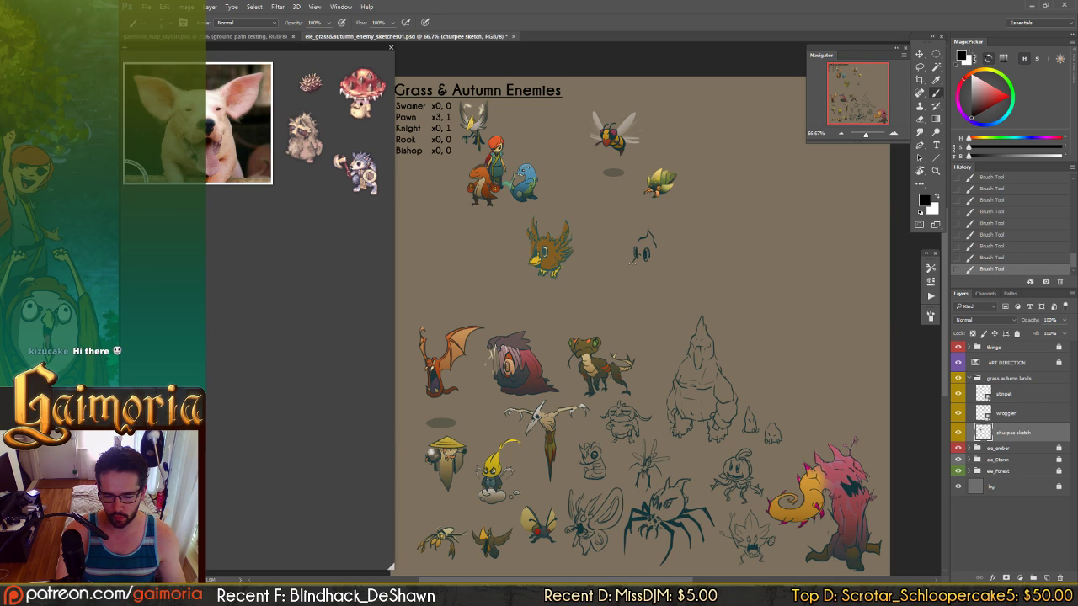
key(ctrl+z)
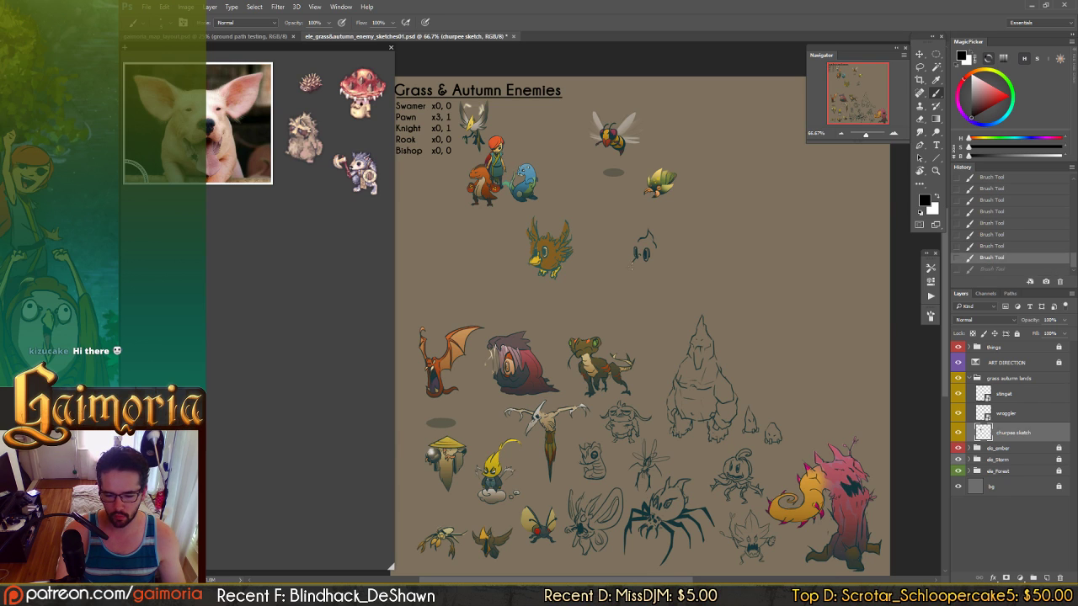
- Erase the stray mark beside the left eye and retry the face edge running down from it
key(e)
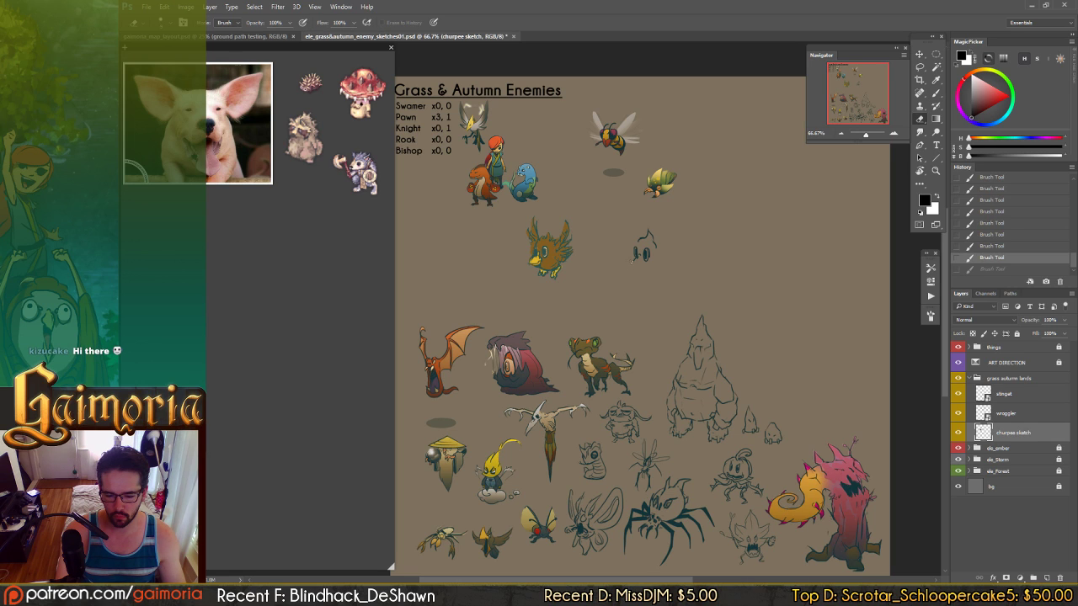
click(633, 260)
key(b)
click(637, 266)
key(ctrl+z)
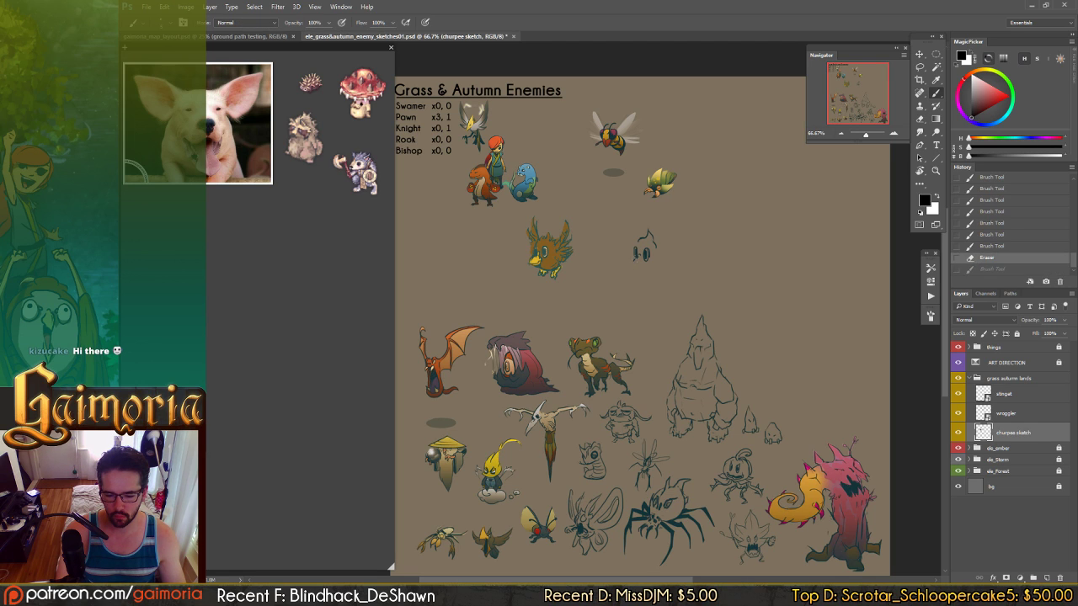
drag(635, 257, 634, 263)
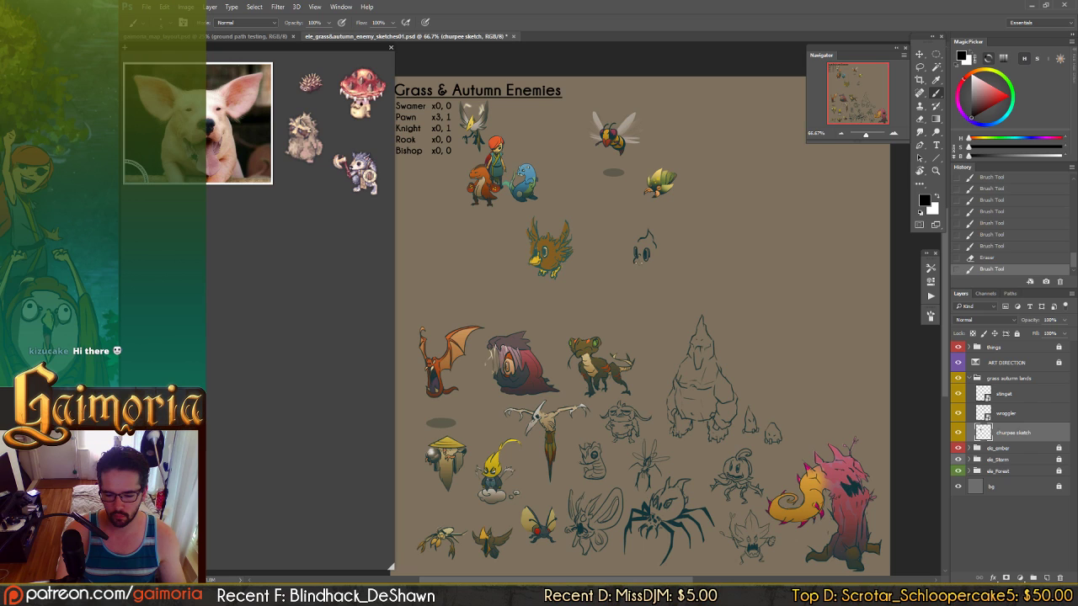
key(ctrl+z)
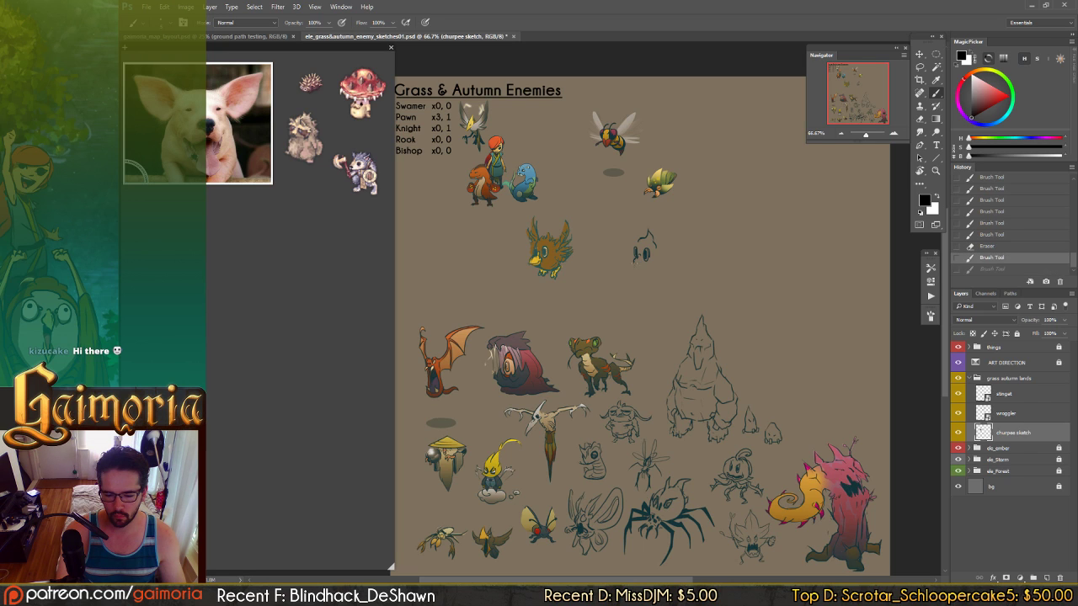
- Redraw the small curved muzzle below the left eye, undoing rejected strokes
key(ctrl+z)
key(ctrl+z)
key(ctrl+z)
key(ctrl+z)
key(ctrl+z)
key(ctrl+z)
key(ctrl+z)
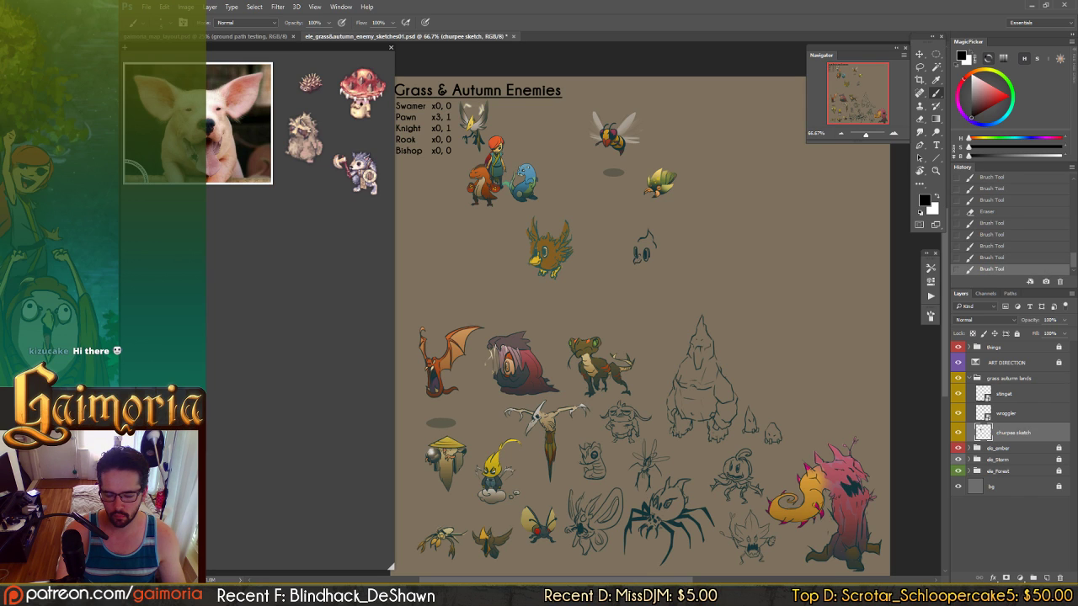
drag(636, 260, 640, 266)
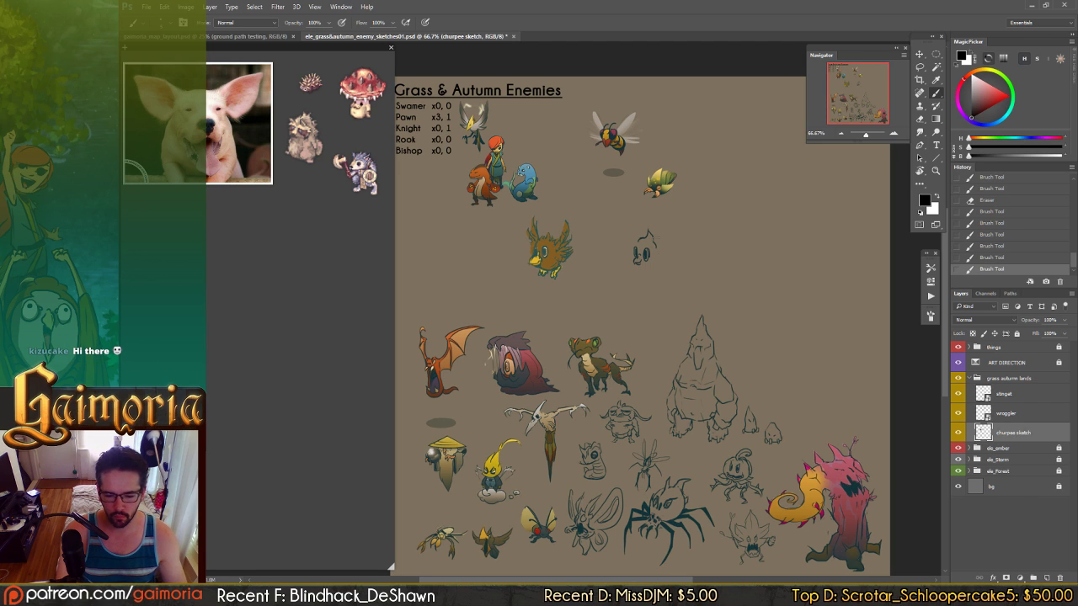
- Outline the forehead and both sides of the creature's head, cleaning up with the eraser and redoing uneven strokes
mouse_move(635, 259)
mouse_down()
mouse_move(623, 225)
mouse_move(633, 253)
mouse_up()
key(e)
key(b)
key(ctrl+z)
key(ctrl+z)
key(ctrl+z)
key(ctrl+z)
key(ctrl+z)
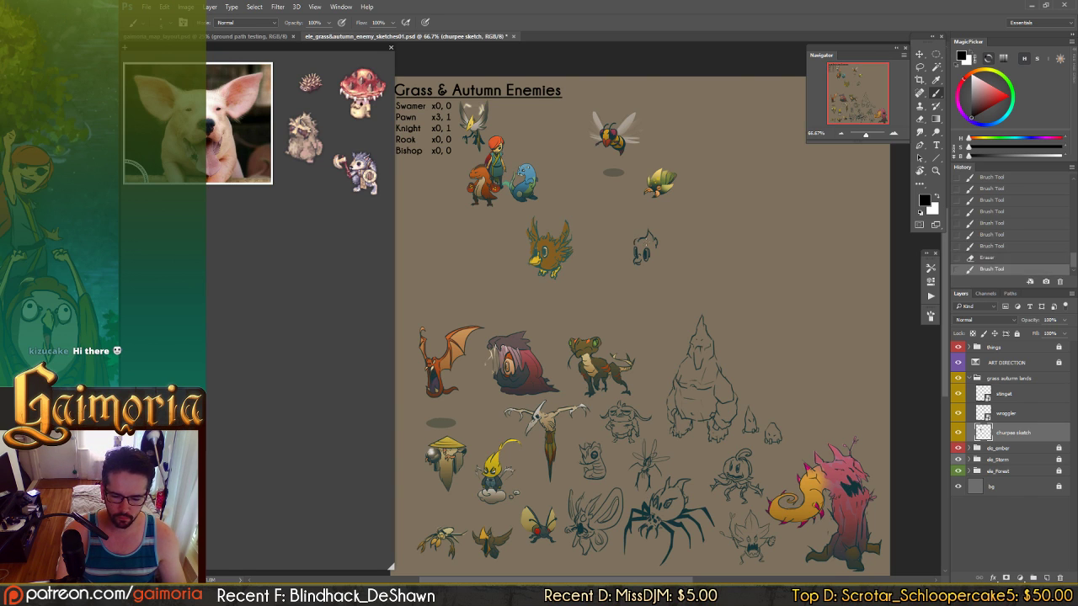
key(ctrl+z)
key(ctrl+z)
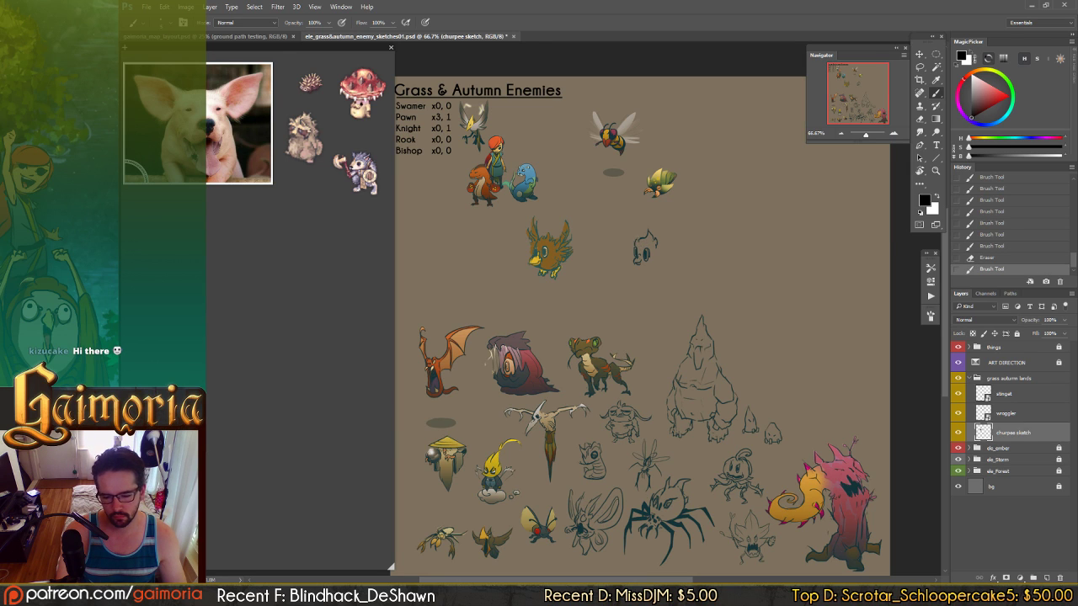
key(ctrl+z)
key(ctrl+z)
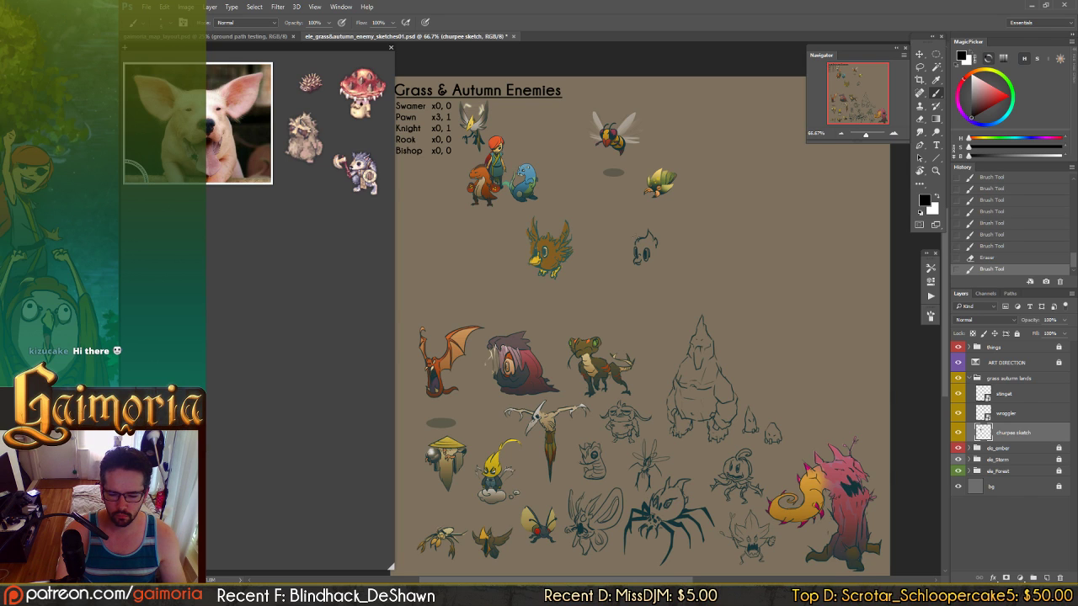
- Sketch a long pointed ear rising from the left side of the creature's head, redoing unsatisfactory strokes
mouse_move(638, 243)
mouse_down()
mouse_move(622, 217)
mouse_move(645, 258)
mouse_up()
key(ctrl+z)
key(ctrl+z)
key(ctrl+z)
key(ctrl+z)
key(ctrl+z)
key(ctrl+z)
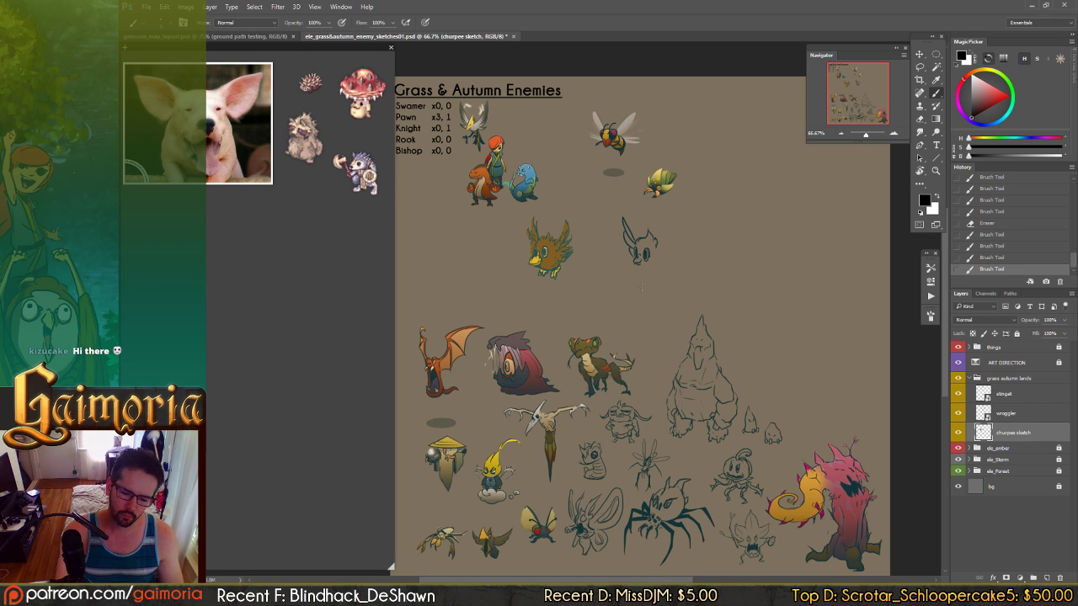
- Flip the canvas horizontally and sketch a second long ear on the opposite side of the head
key(ctrl+shift+h)
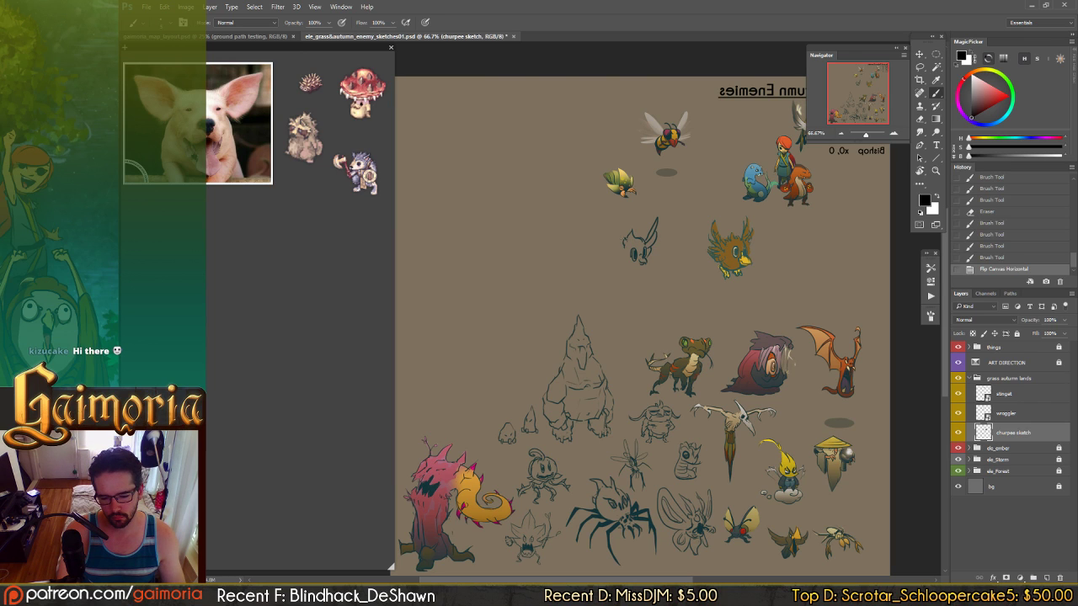
mouse_move(626, 239)
mouse_down()
mouse_move(604, 220)
mouse_move(627, 249)
mouse_up()
key(ctrl+z)
key(e)
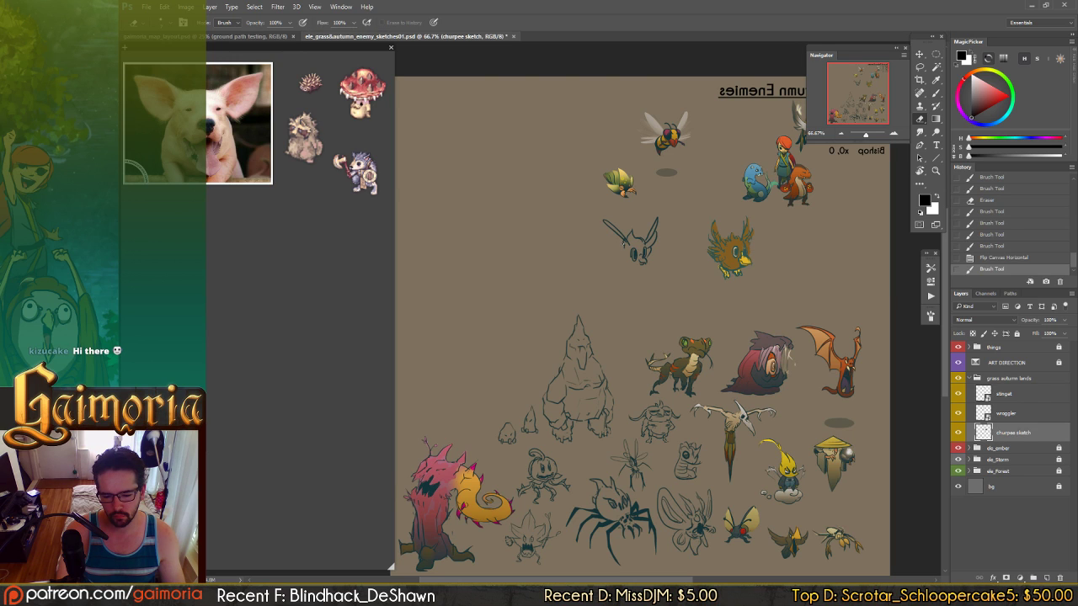
key(b)
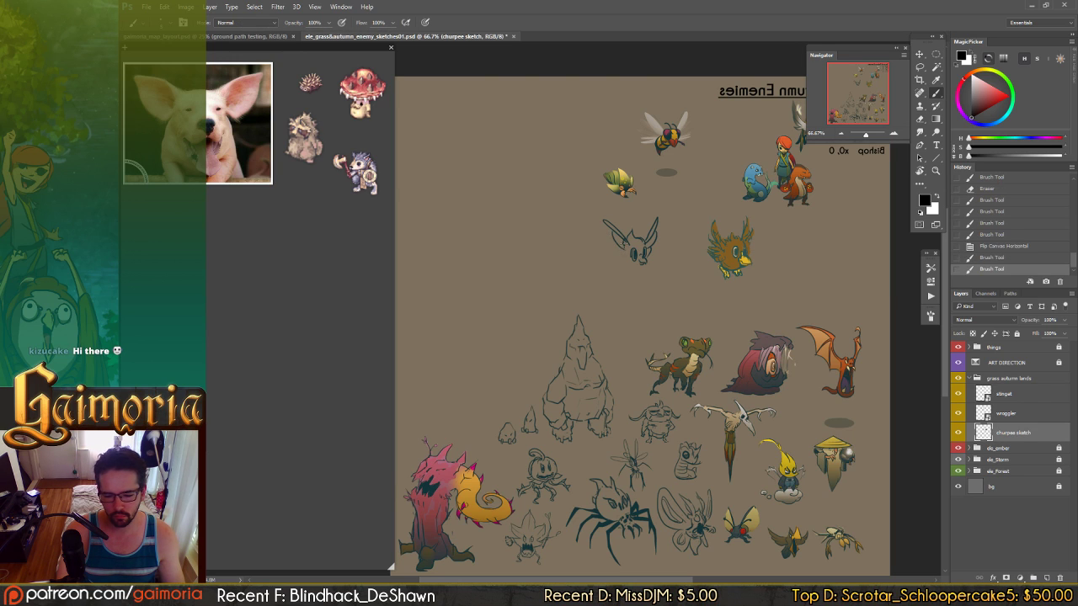
key(ctrl+z)
- Trim the base of the second ear with the eraser and redraw where it meets the head
key(e)
click(624, 242)
key(b)
click(617, 238)
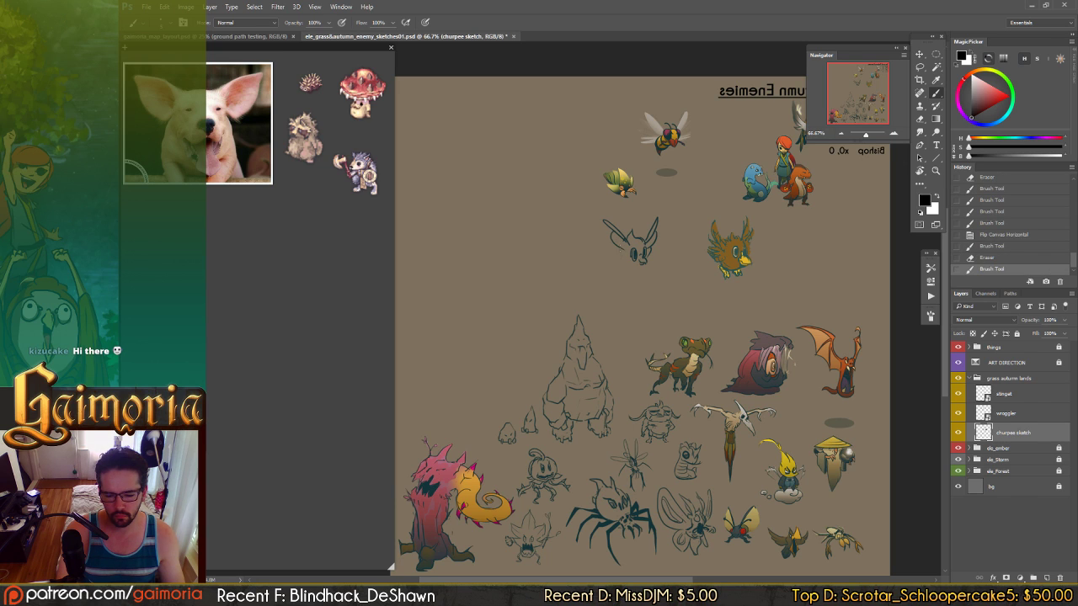
key(ctrl+z)
key(ctrl+z)
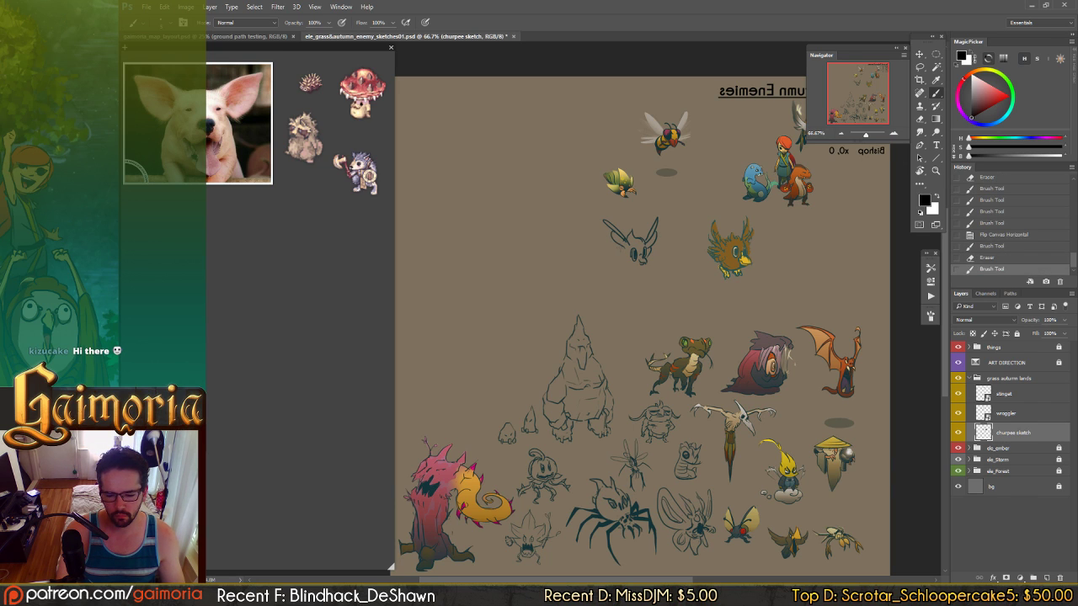
- Sketch the cheek outline below the second ear, undoing strokes that do not fit
drag(617, 244, 623, 259)
key(ctrl+z)
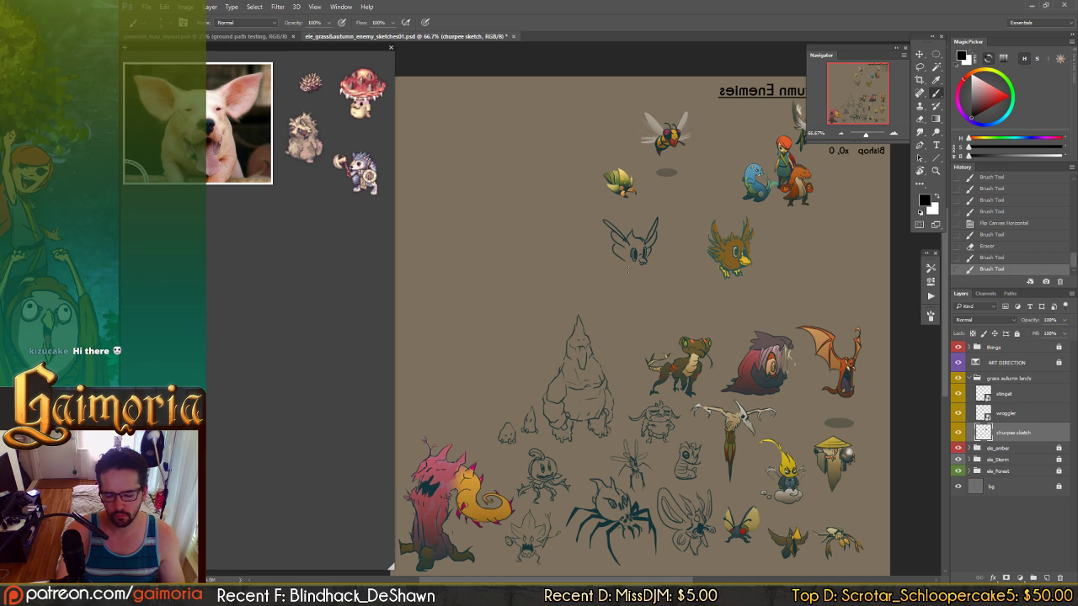
key(ctrl+z)
key(ctrl+z)
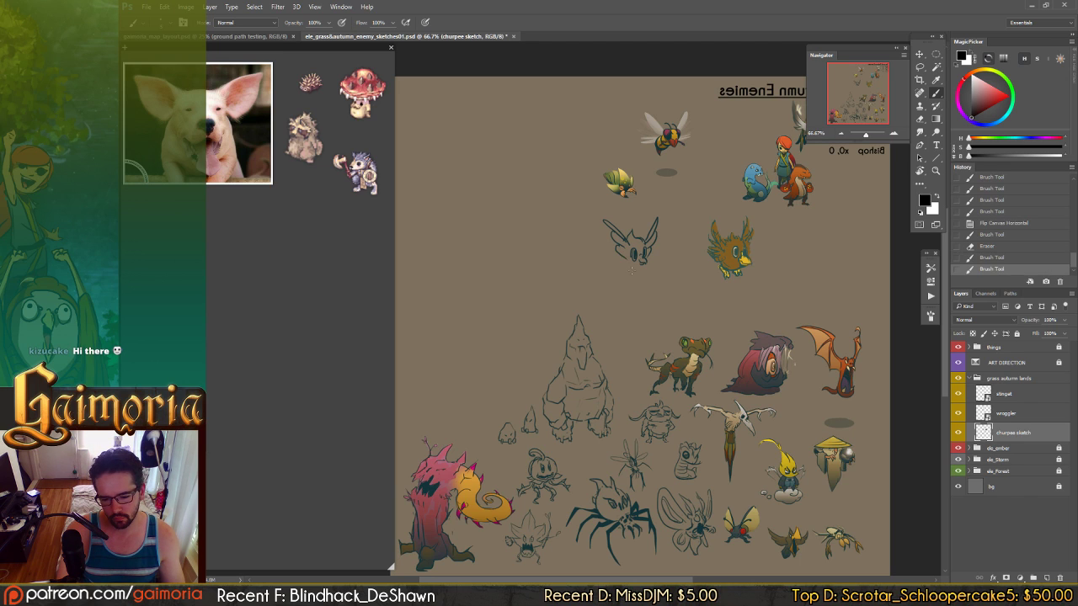
key(ctrl+z)
key(ctrl+z)
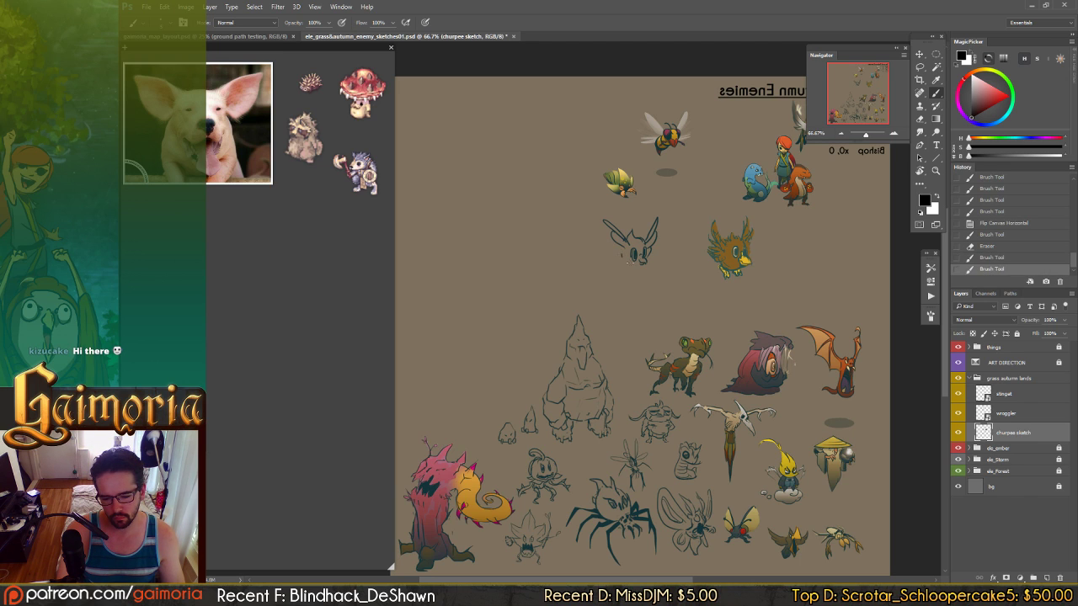
- Draw the curved lower edge of the creature's face beneath the eyes, redoing it several times
drag(628, 262, 638, 265)
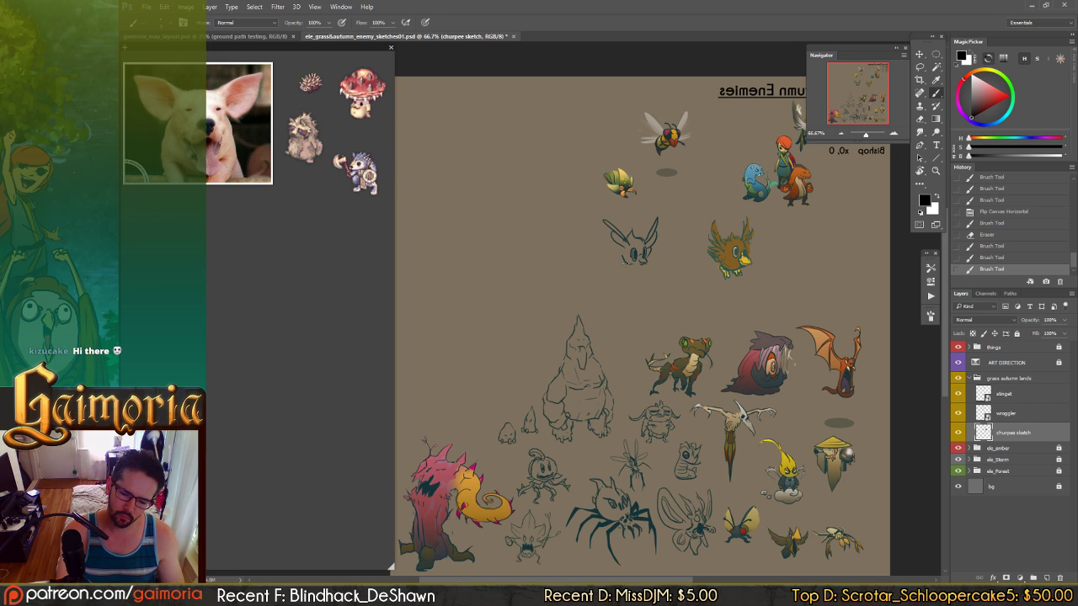
key(ctrl+z)
key(ctrl+z)
key(ctrl+z)
key(ctrl+z)
key(ctrl+z)
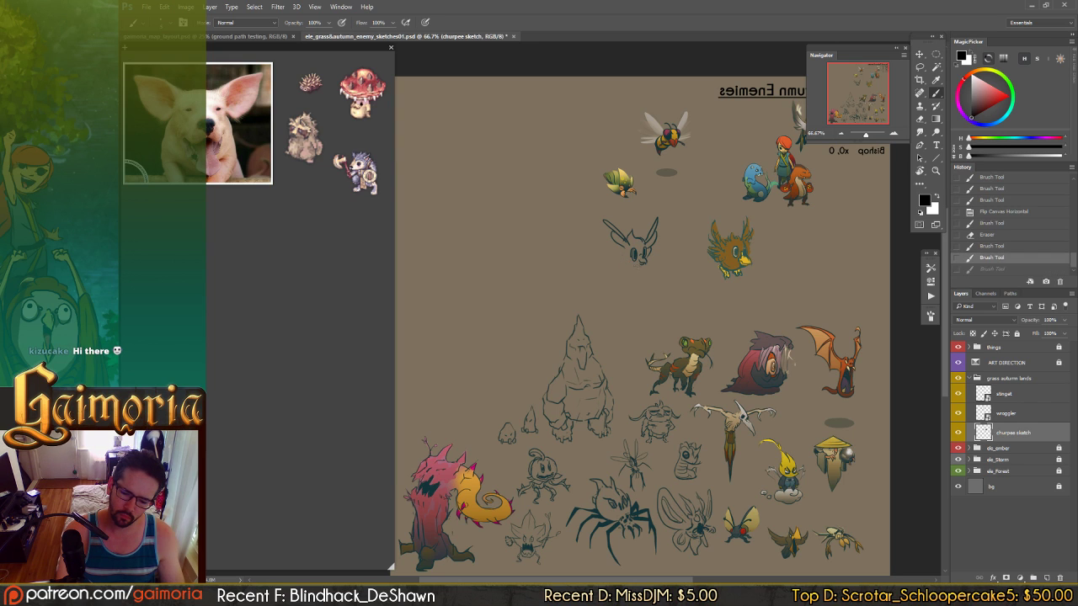
key(ctrl+z)
key(ctrl+z)
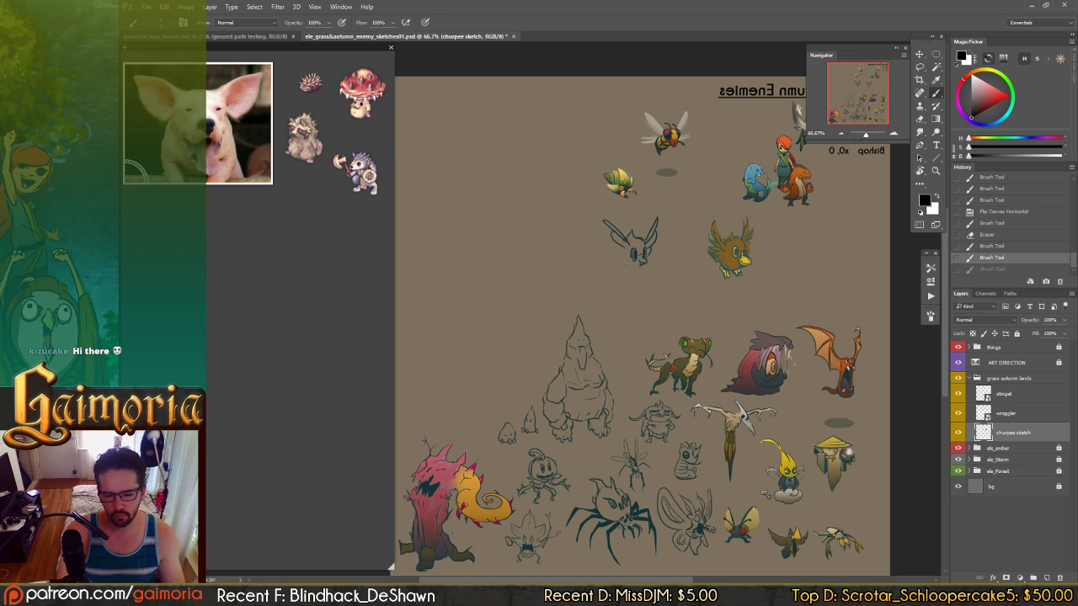
key(ctrl+z)
- Erase the second ear and the adjoining head outline, then return to the Brush tool
key(e)
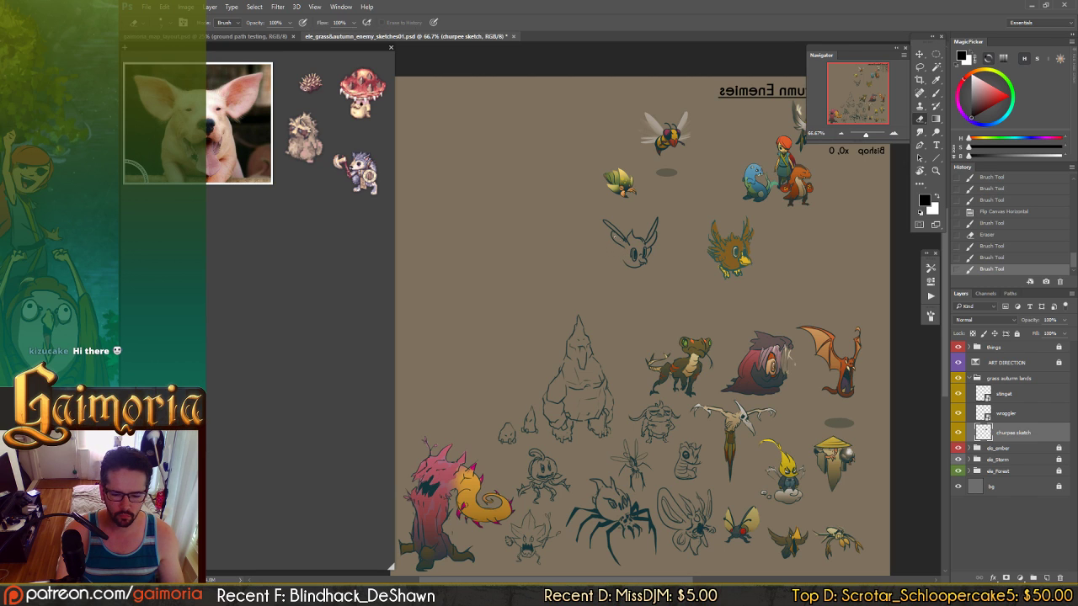
drag(606, 222, 620, 244)
key(b)
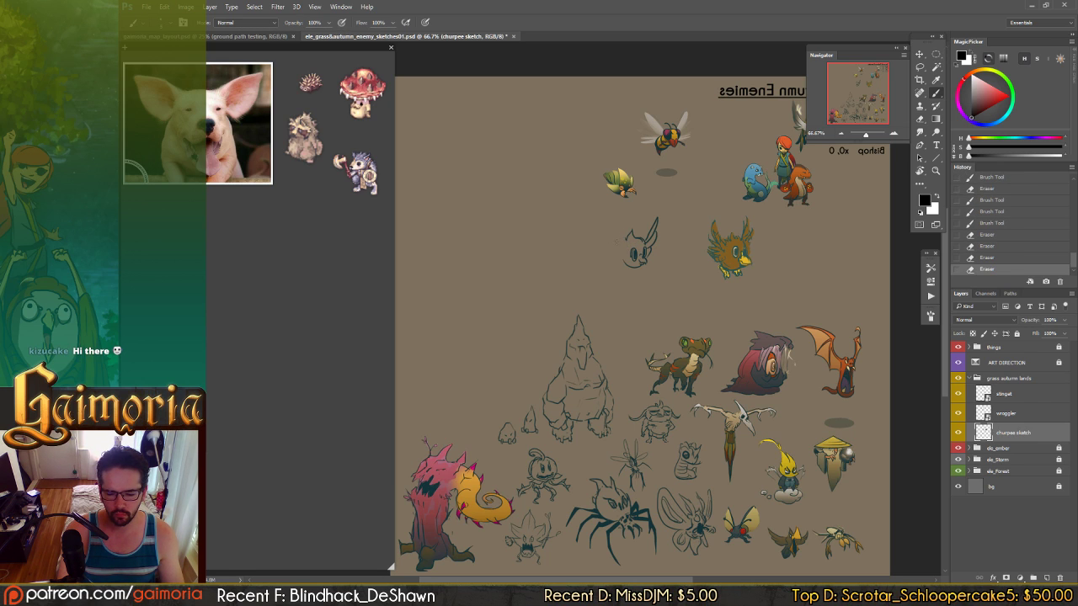
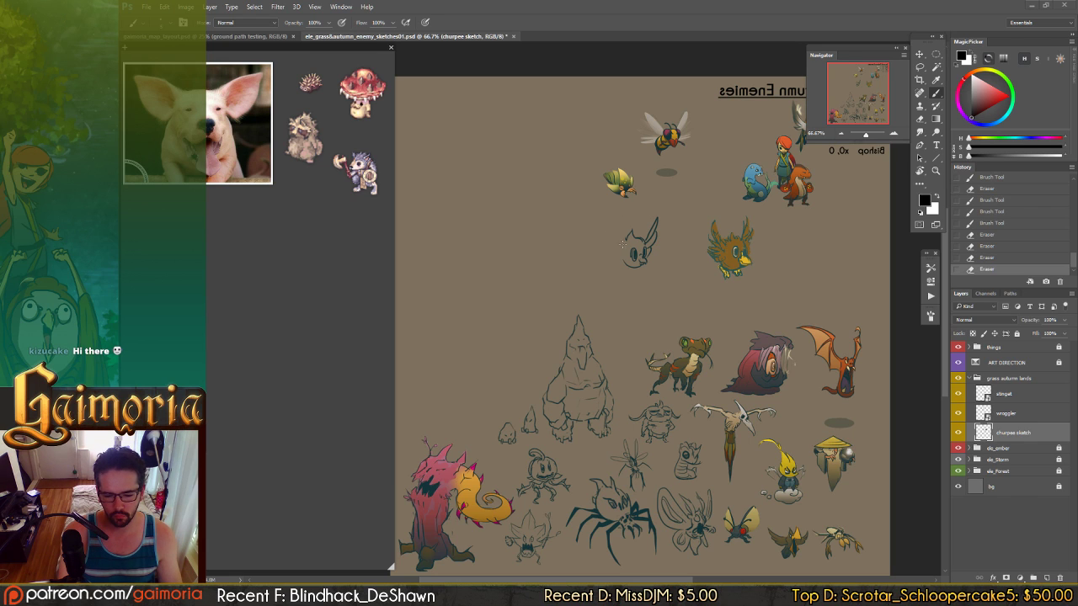
mouse_move(623, 244)
mouse_down()
mouse_move(595, 223)
mouse_move(619, 292)
mouse_up()
key(ctrl+z)
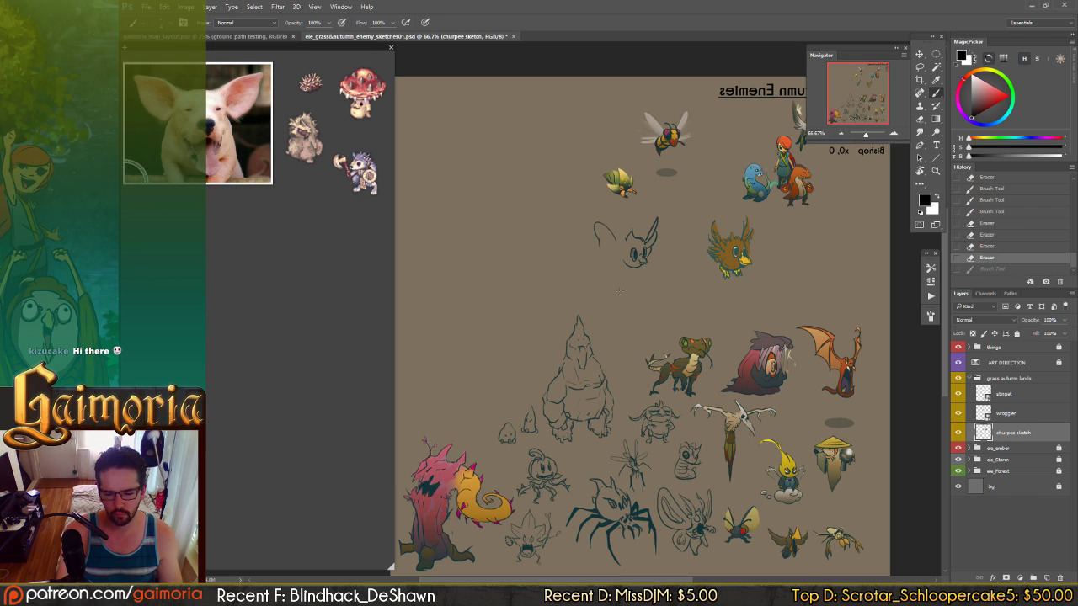
key(ctrl+z)
- Check the Shape Dynamics settings of the current brush
click(930, 316)
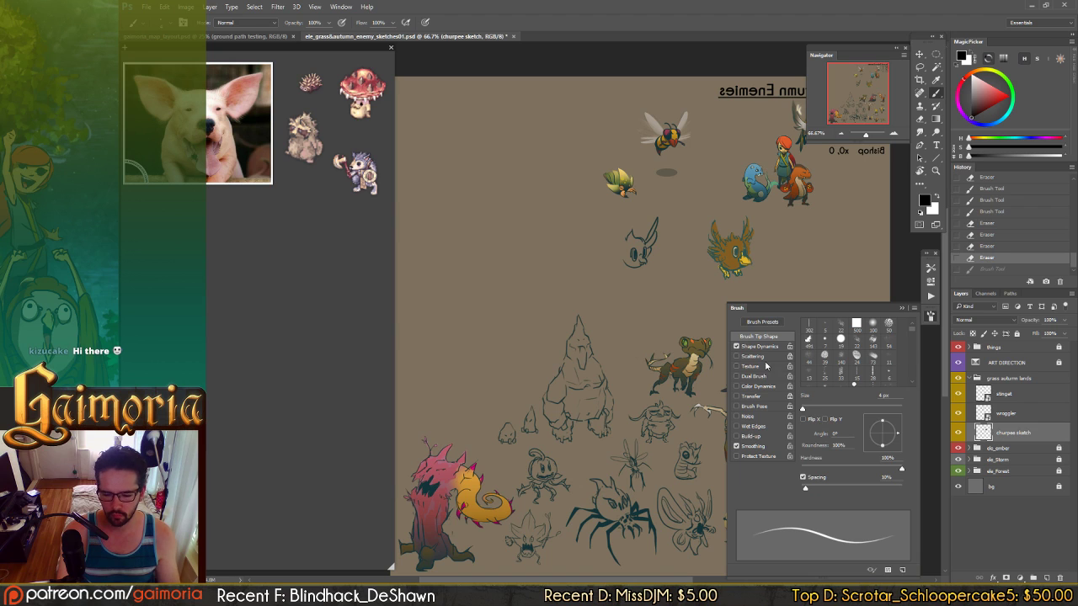
click(775, 346)
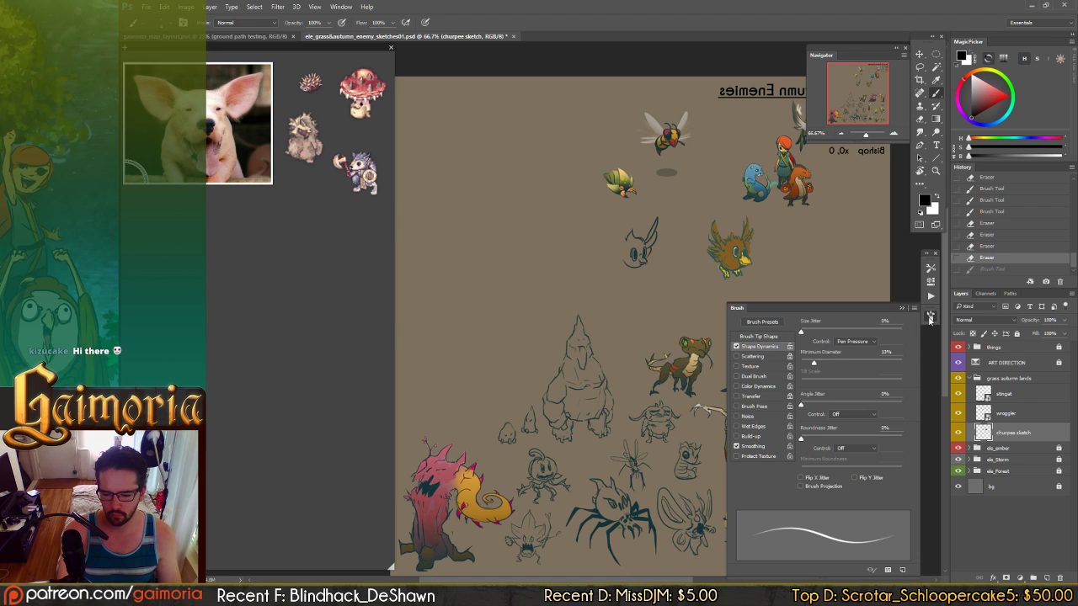
click(930, 319)
- Redraw the long outline of the creature's second ear, undoing strokes that do not fit
key(ctrl+z)
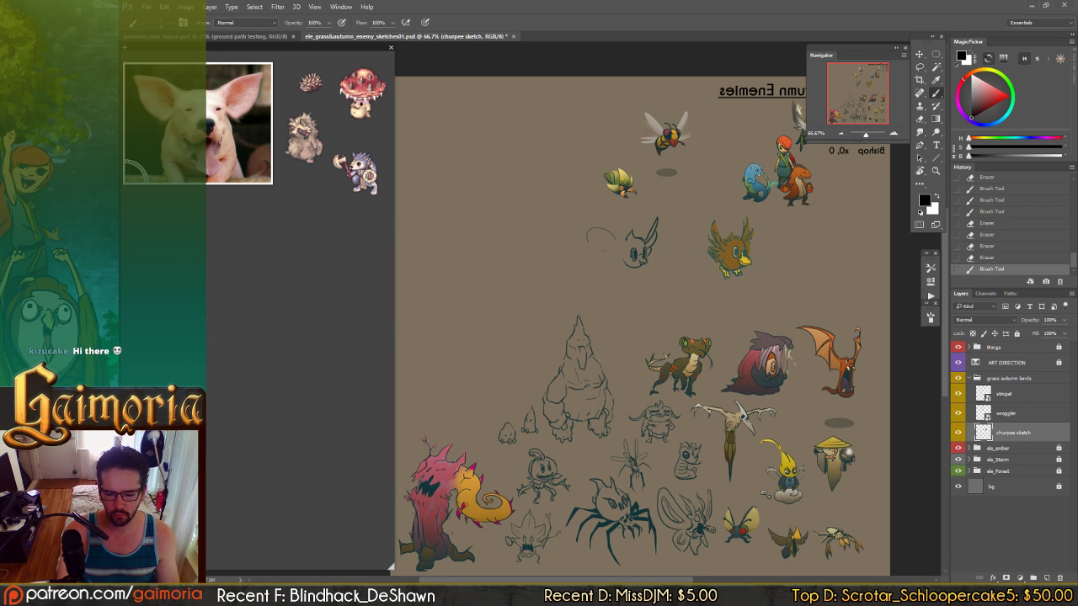
key(ctrl+z)
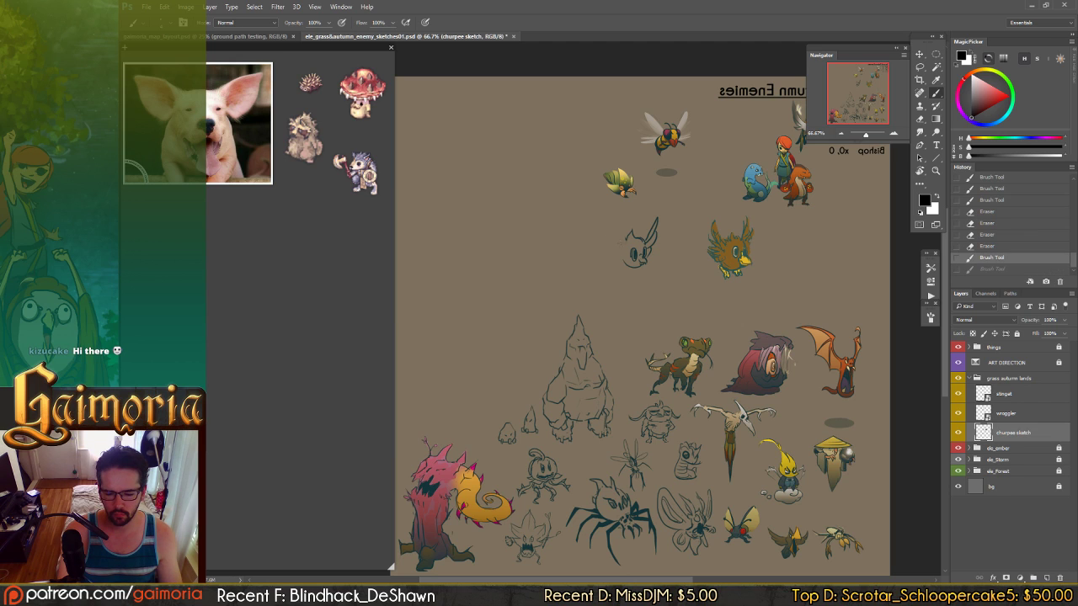
key(ctrl+z)
key(ctrl+z)
key(ctrl+z)
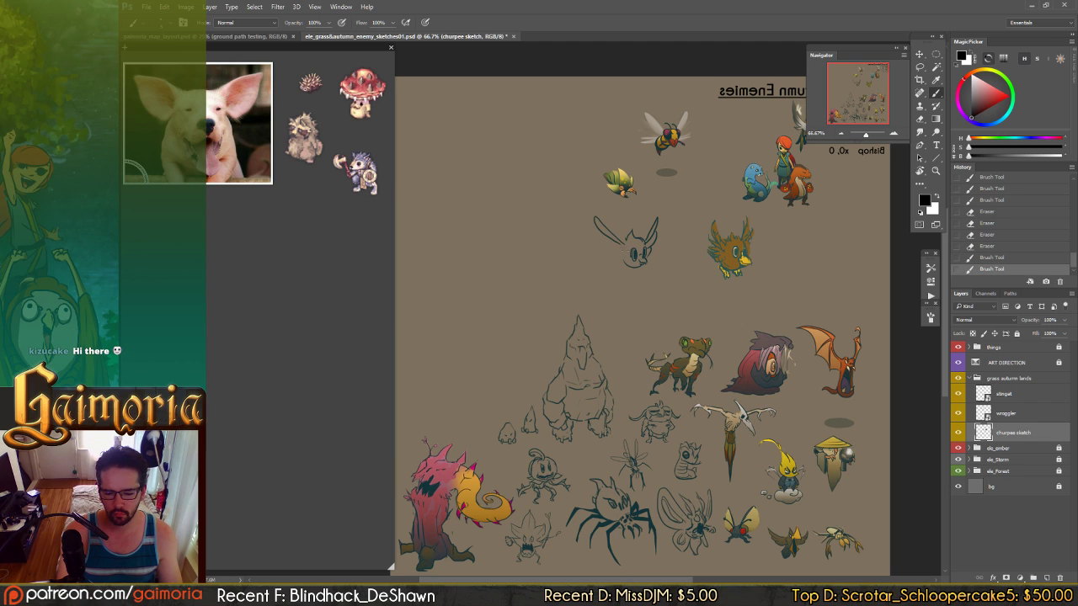
- Draw the second ear's lower edge and join it to the back of the rounded body
drag(604, 238, 623, 261)
key(ctrl+z)
key(ctrl+z)
key(ctrl+z)
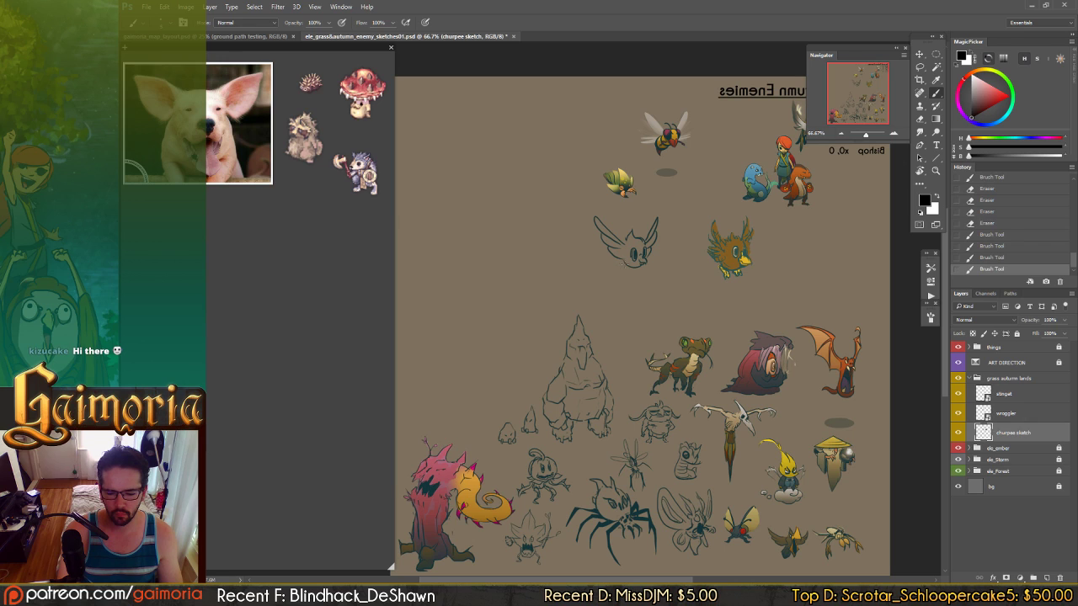
- Sketch the lower back edge of the body below the second ear, undoing strokes that do not fit
drag(621, 261, 624, 263)
key(ctrl+z)
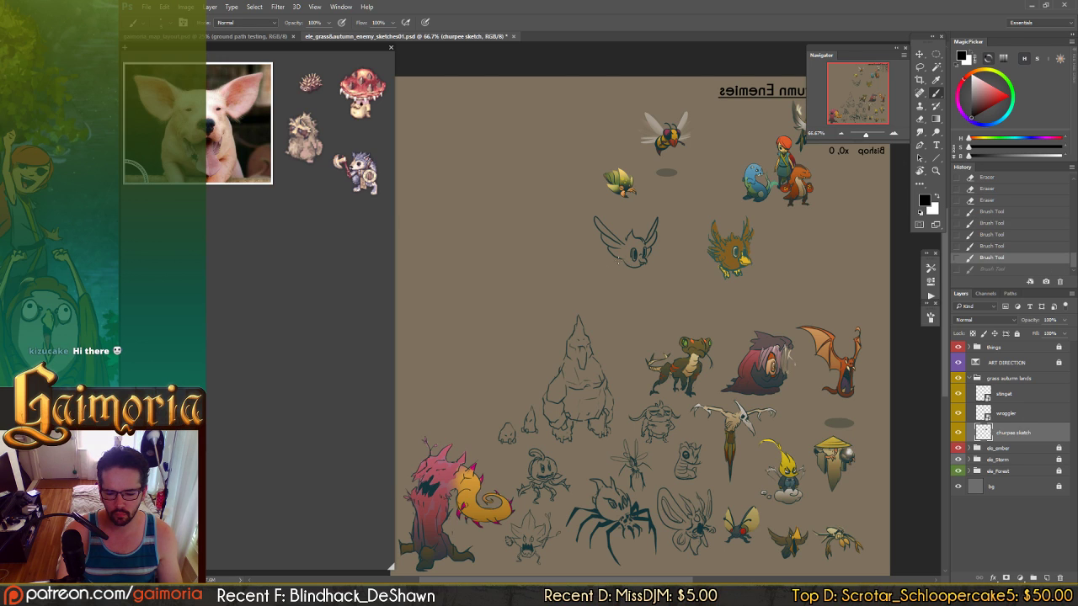
key(ctrl+z)
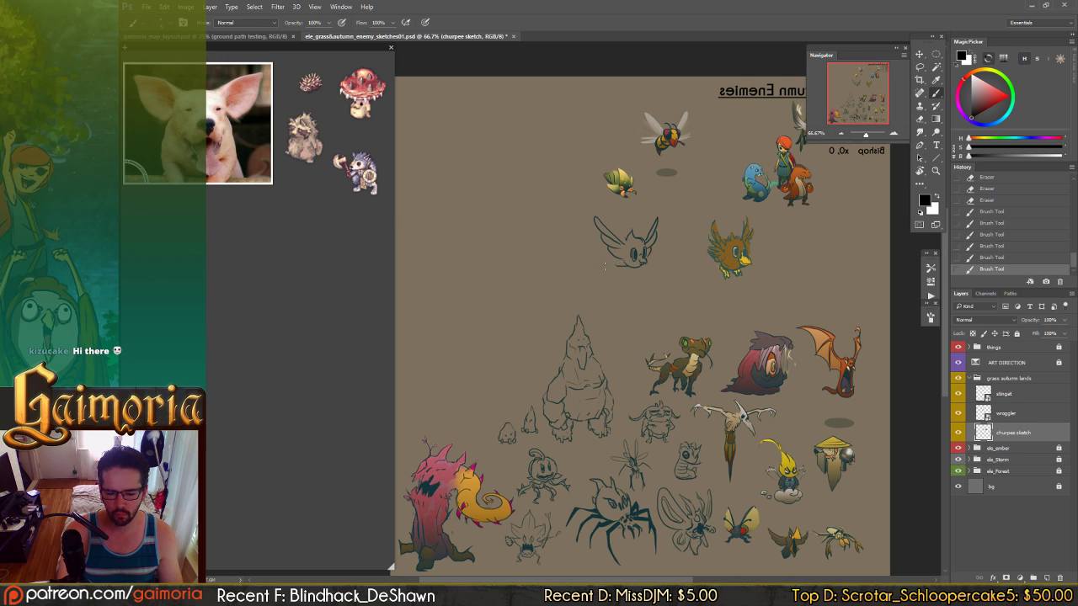
key(ctrl+z)
key(ctrl+z)
click(617, 265)
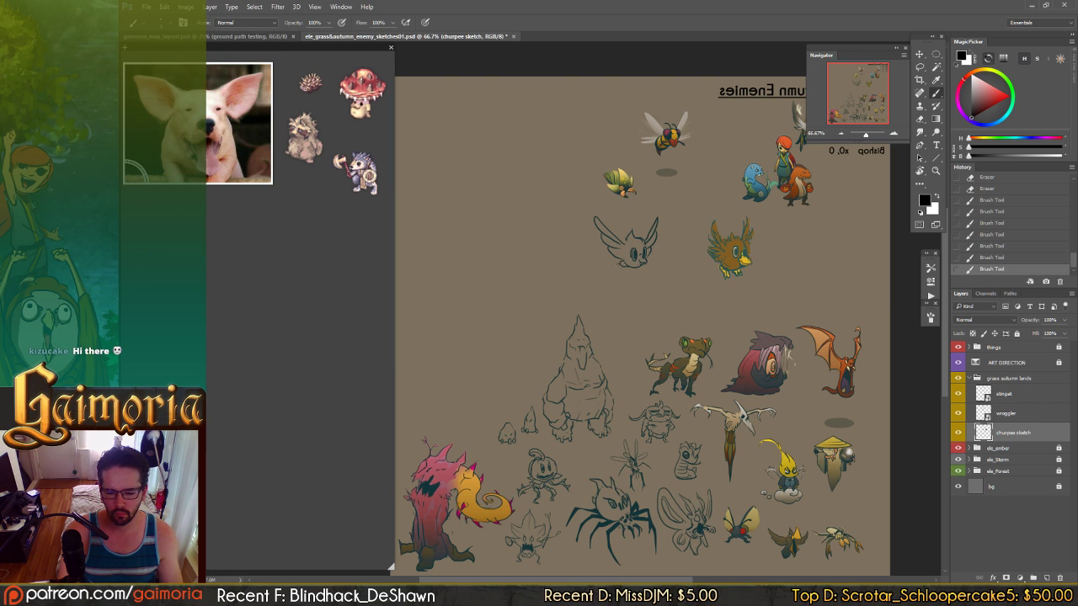
- Erase stray lines on the head and lower face edge, then touch up the lower edge with the brush
key(e)
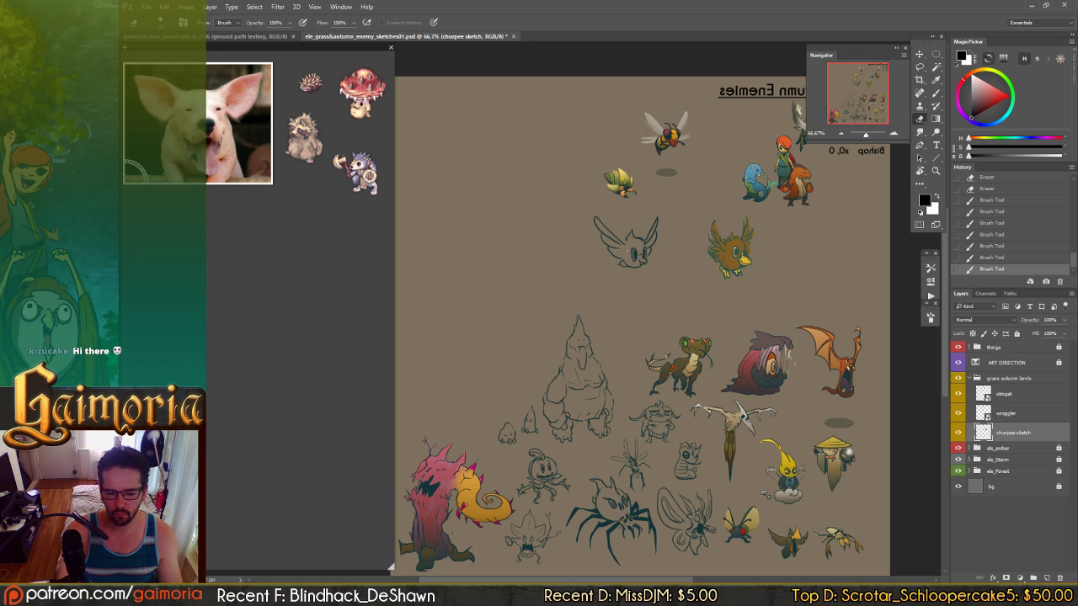
click(630, 234)
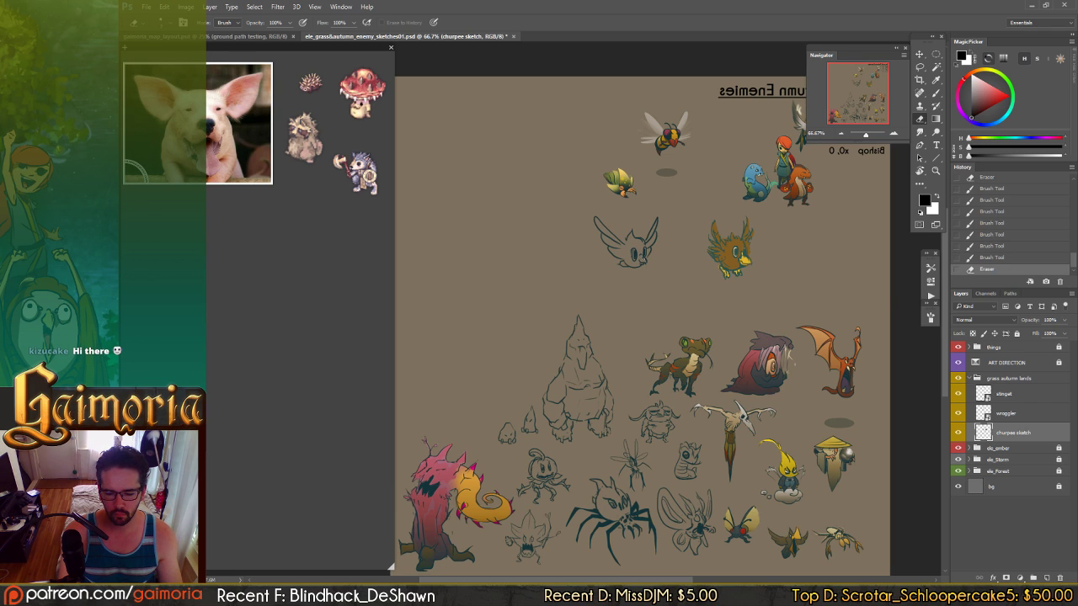
click(644, 265)
key(b)
click(644, 261)
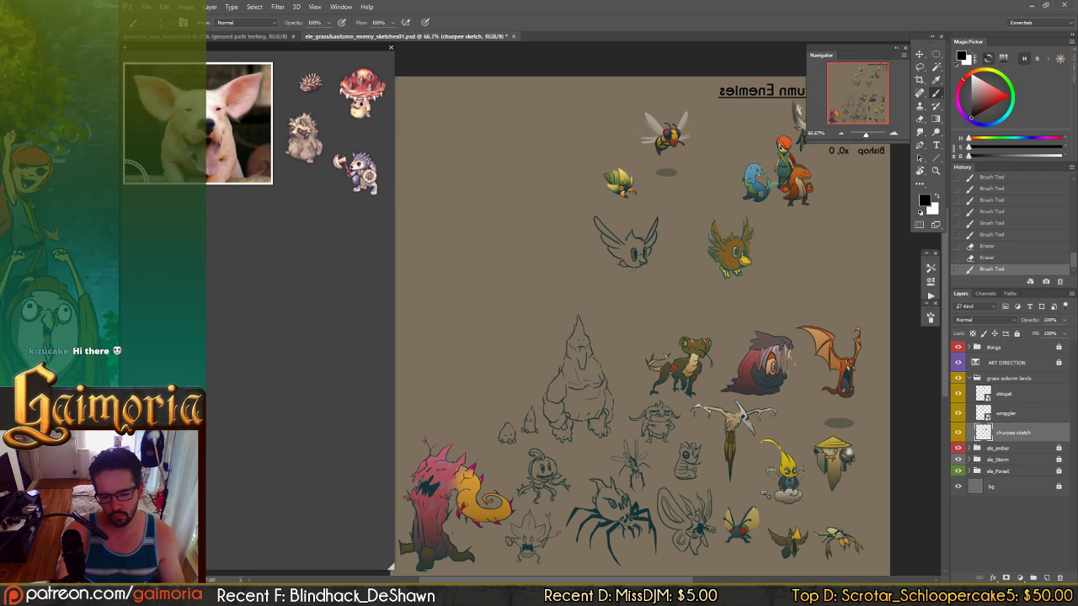
- Draw a small clawed foot beneath the creature's round body, redoing the first strokes
click(635, 269)
key(ctrl+z)
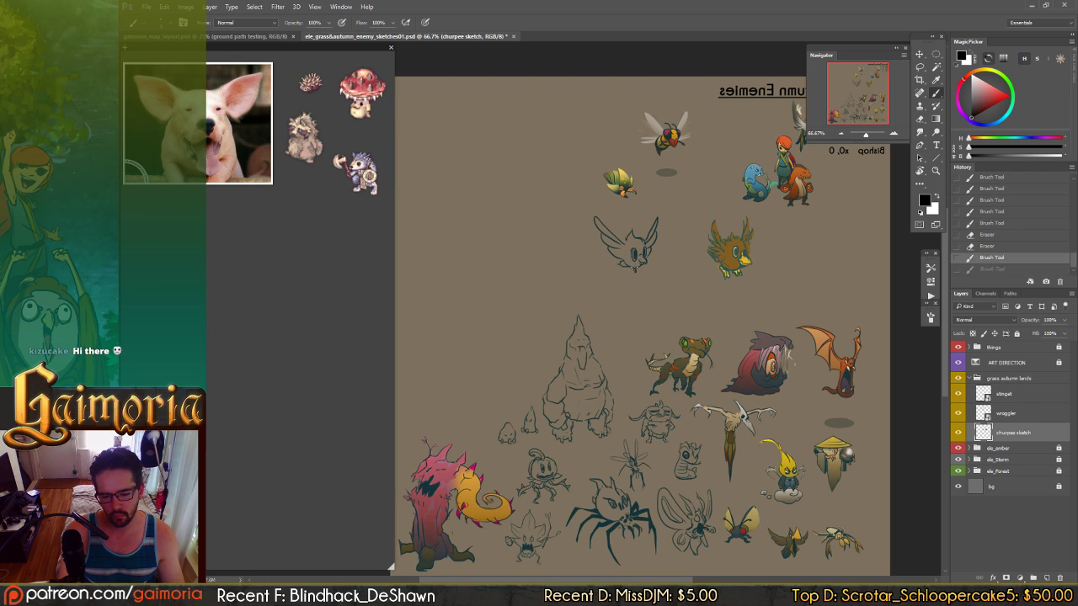
key(ctrl+z)
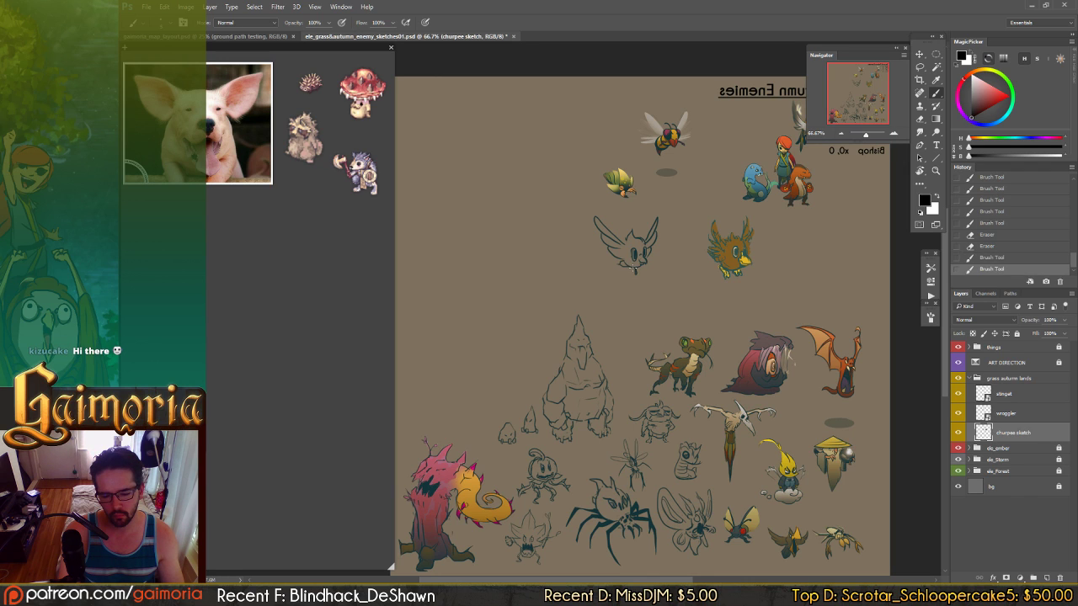
click(633, 268)
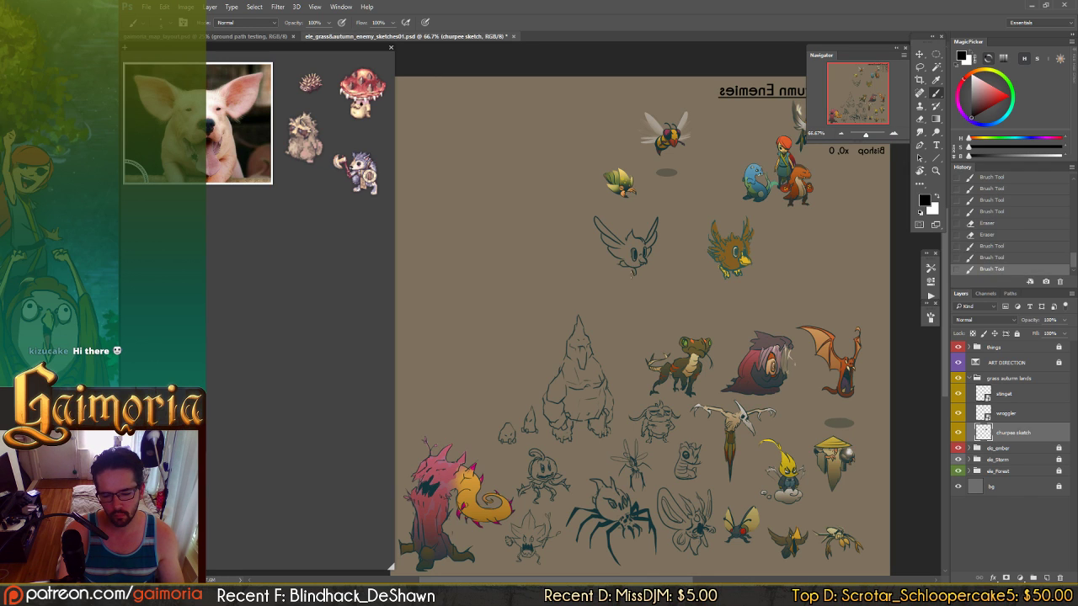
click(630, 270)
click(629, 270)
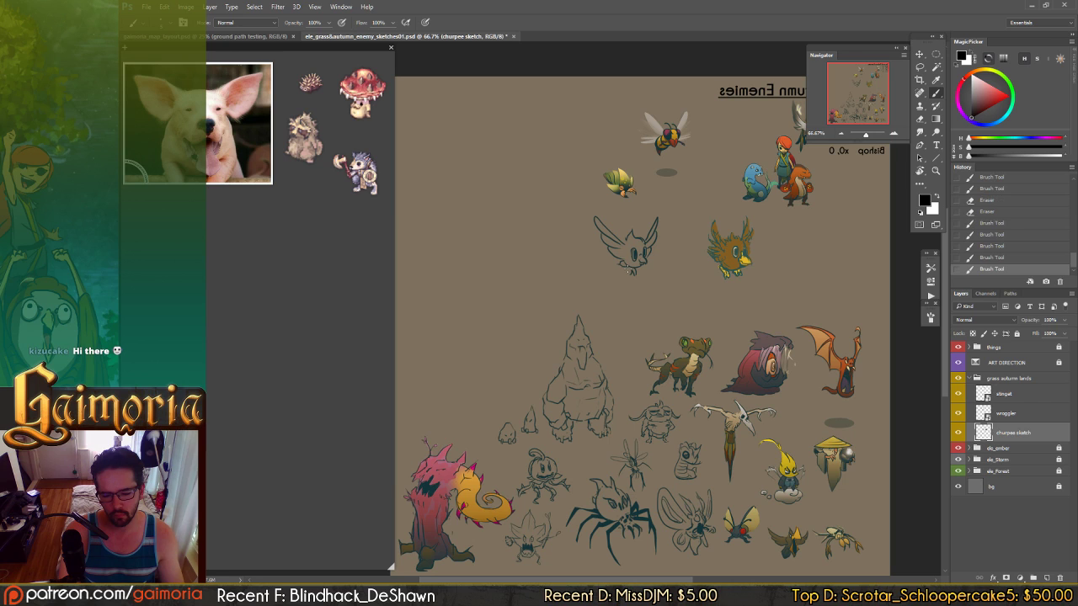
click(631, 269)
- Refine the first foot's toes by alternating eraser and brush, undoing strokes that do not fit
key(e)
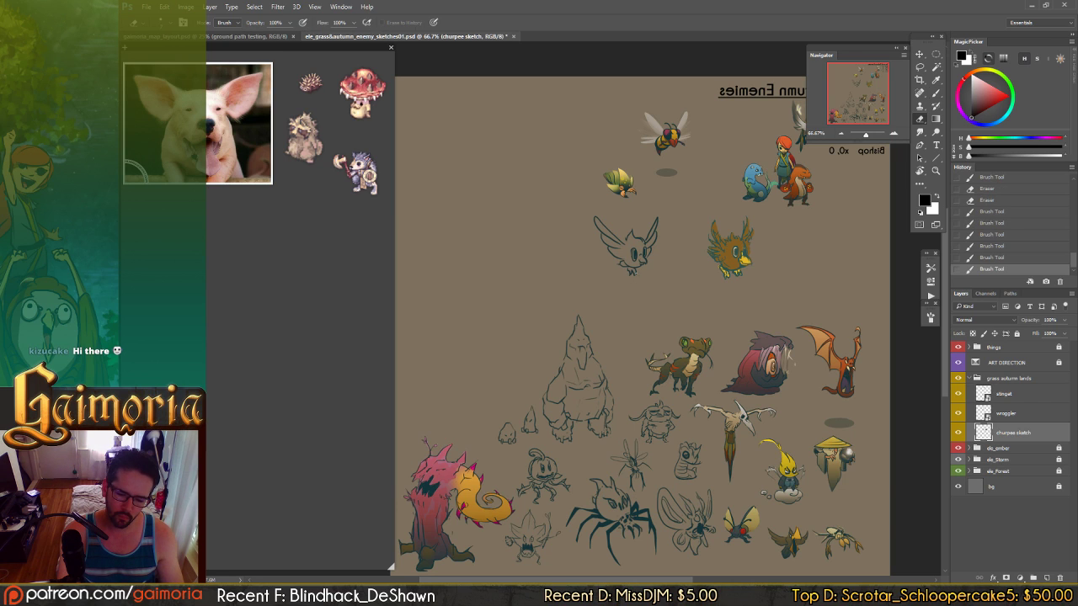
click(631, 270)
key(b)
key(e)
click(631, 270)
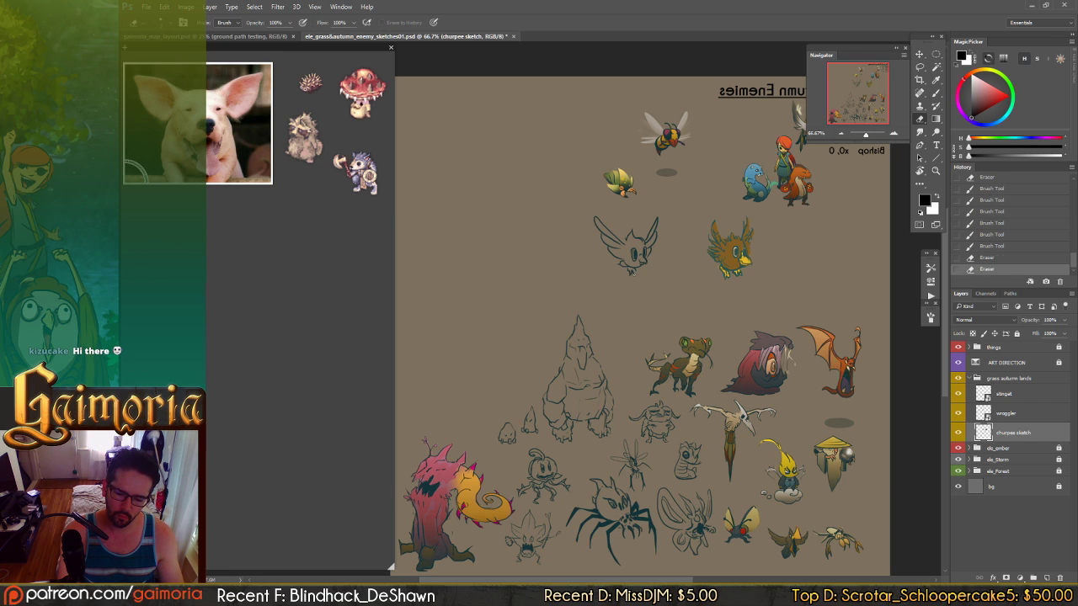
key(b)
click(632, 270)
key(ctrl+z)
key(ctrl+z)
key(ctrl+z)
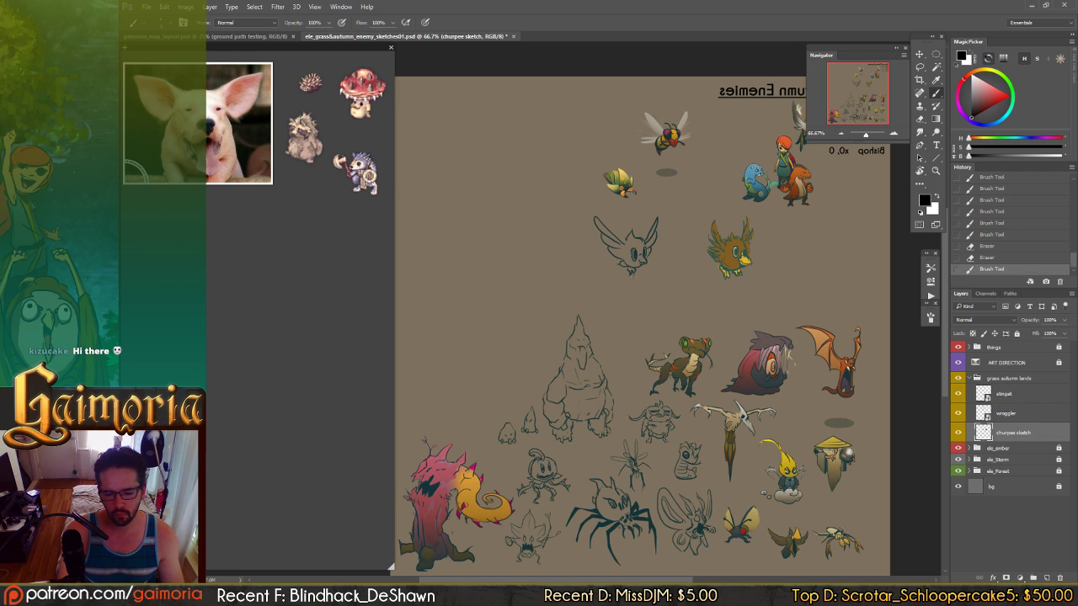
key(ctrl+z)
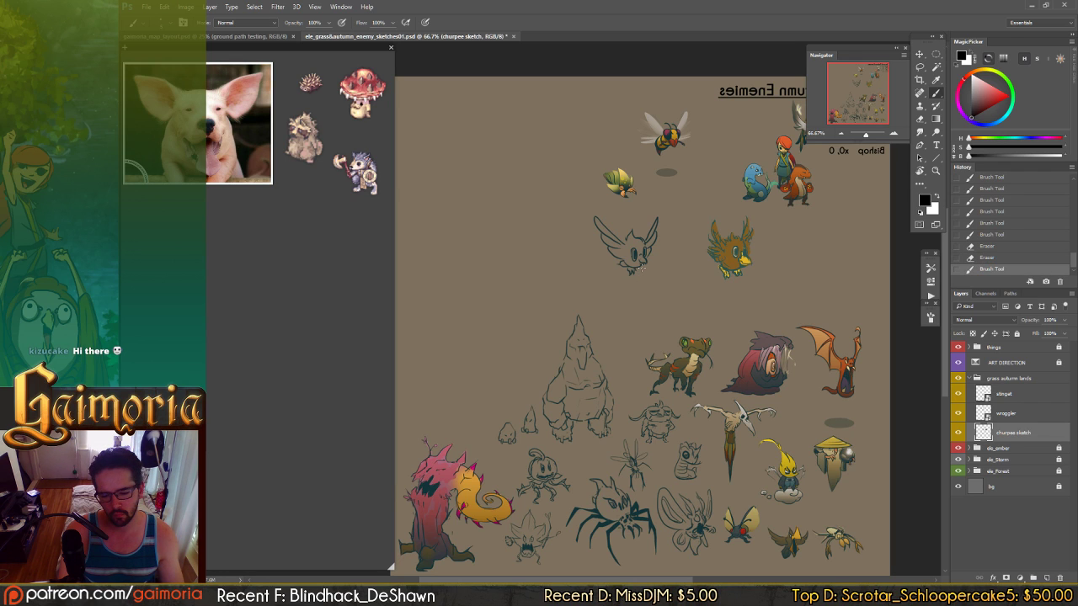
- Draw the second small foot under the front of the body
drag(642, 268, 637, 271)
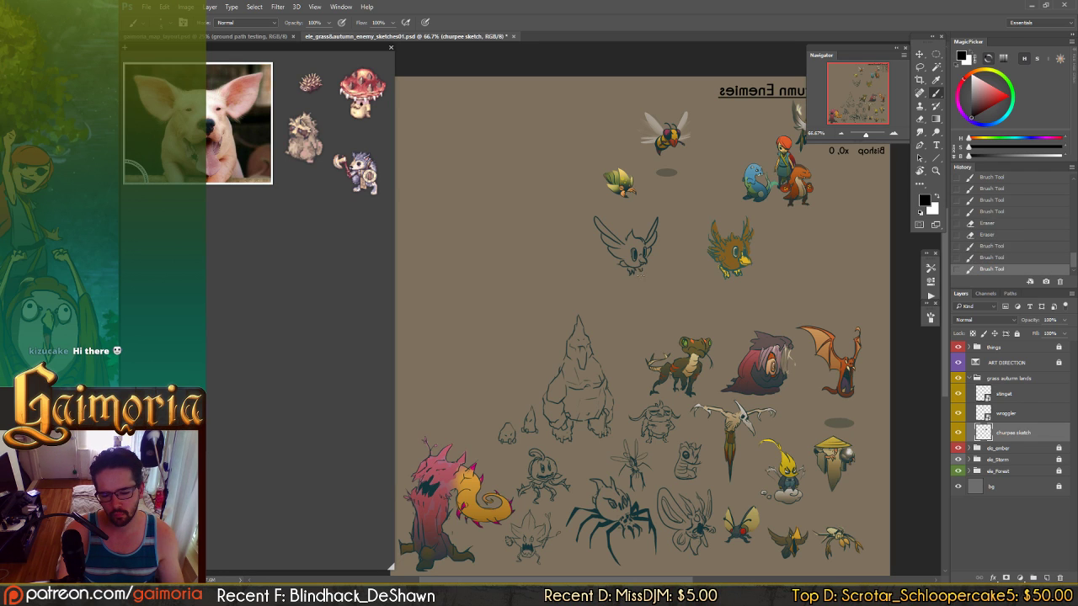
click(640, 268)
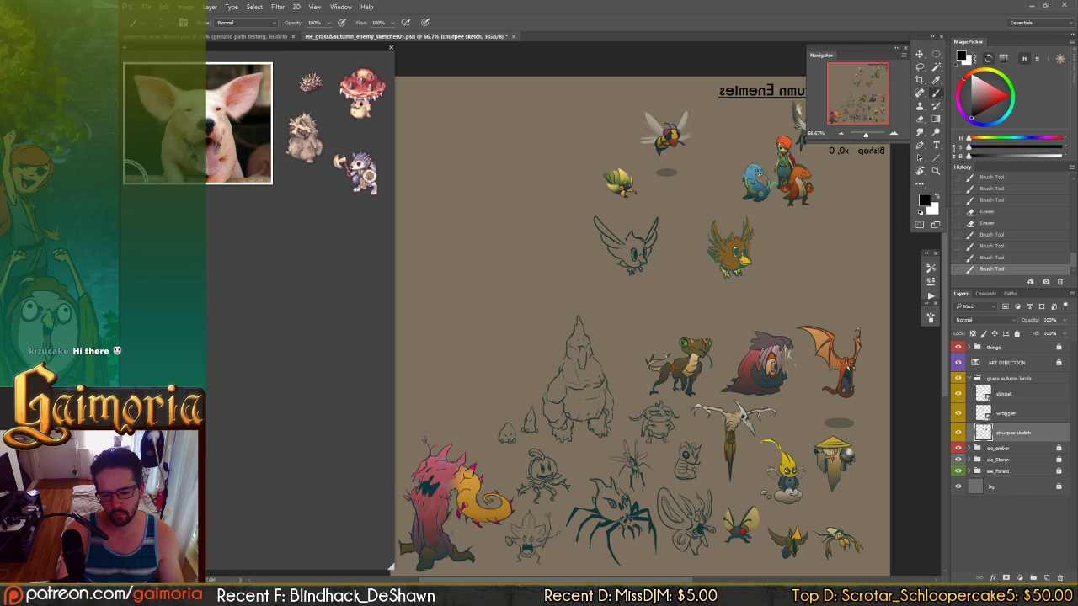
click(640, 267)
click(633, 271)
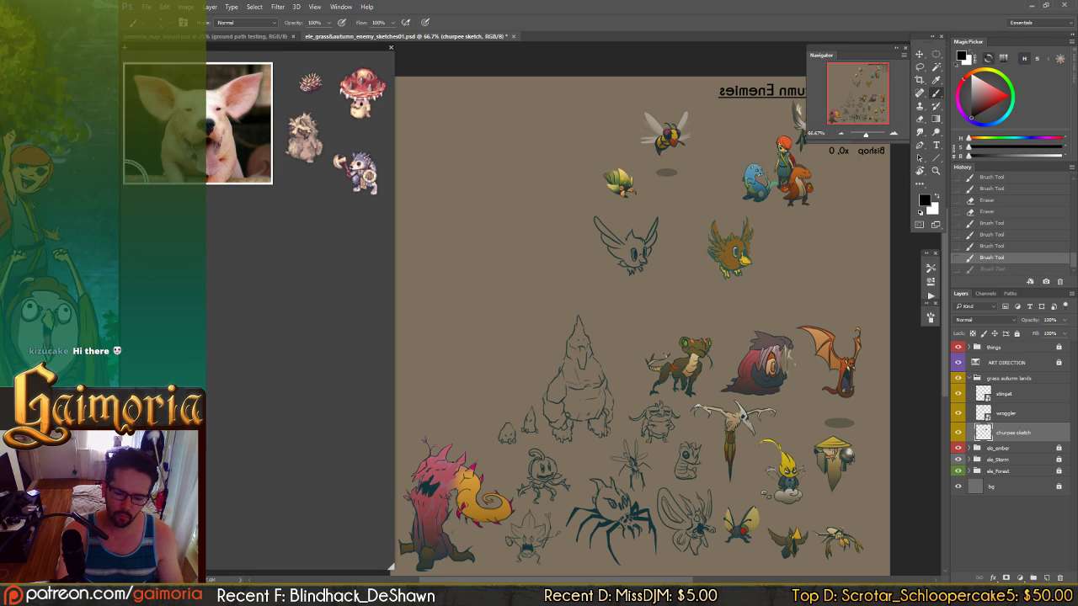
- Clean up the feet and the body's lower back edge with the eraser, then touch up that area with small brush strokes
key(e)
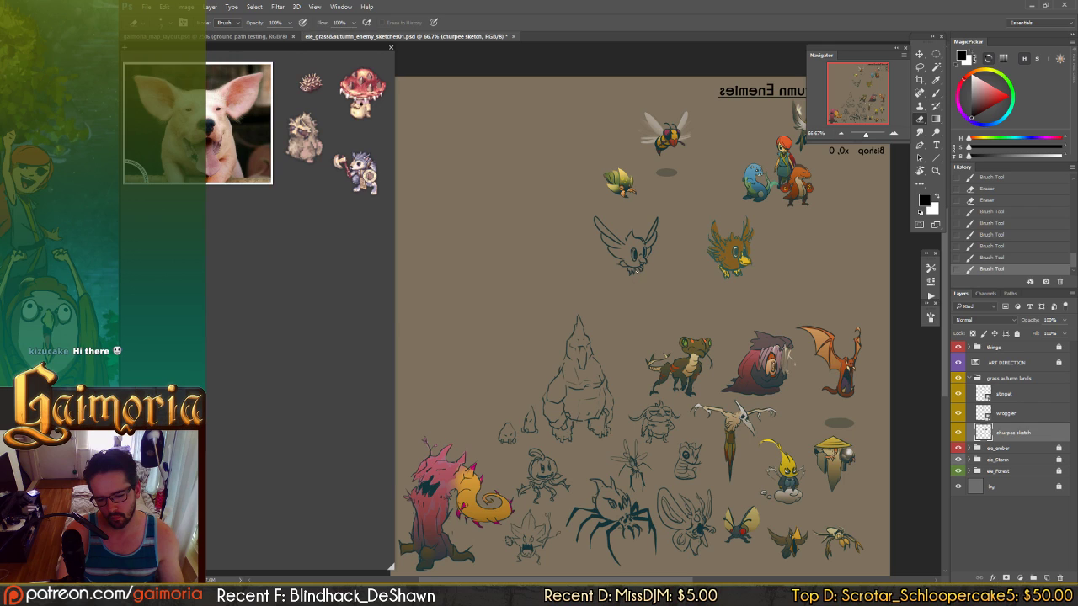
click(634, 269)
click(635, 270)
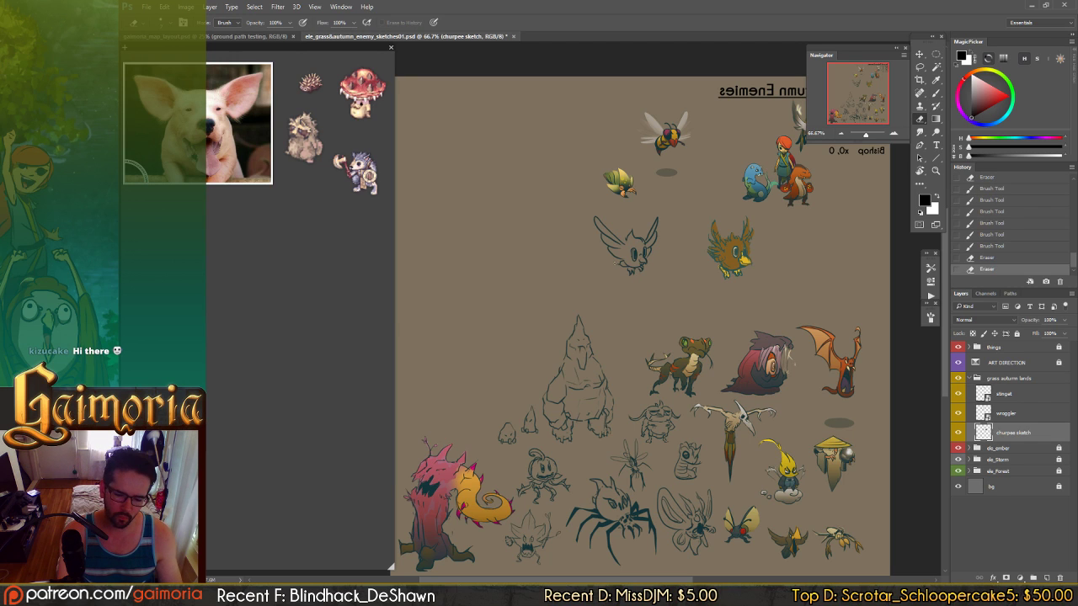
click(625, 265)
key(ctrl+z)
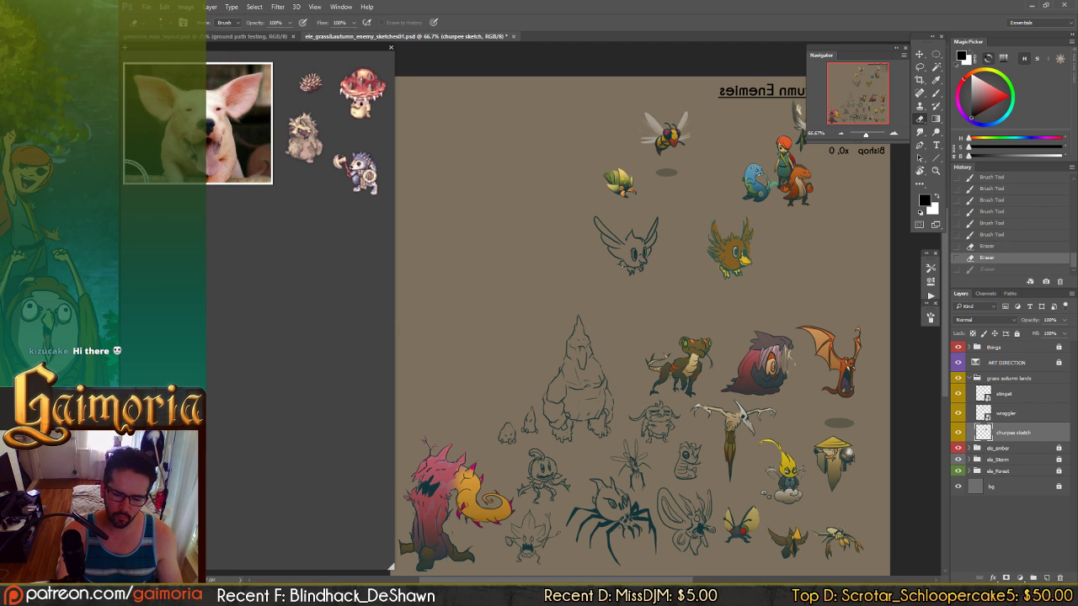
click(619, 263)
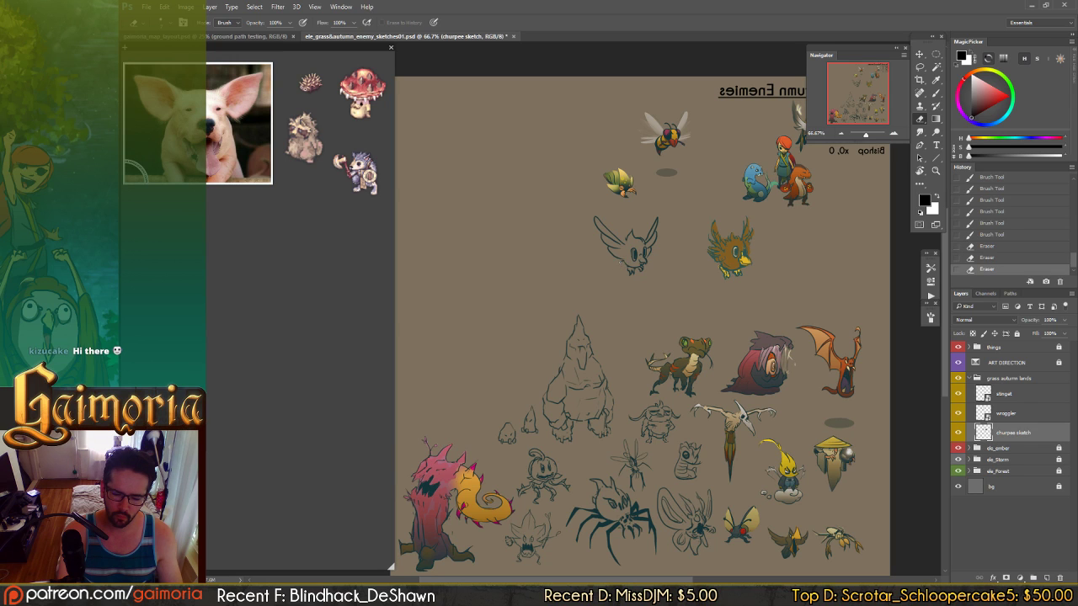
click(621, 262)
key(b)
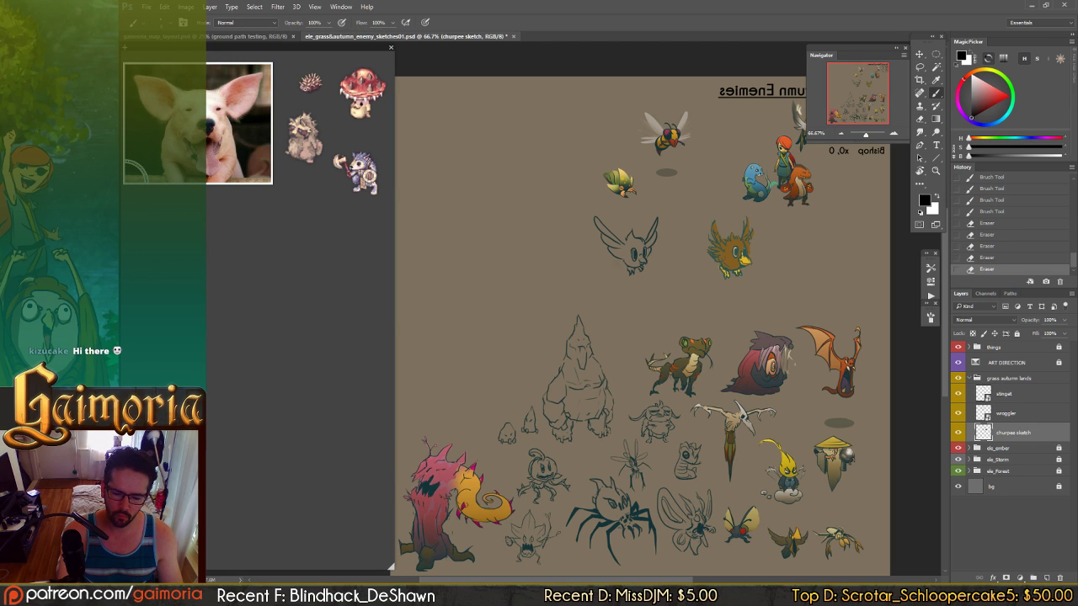
click(613, 269)
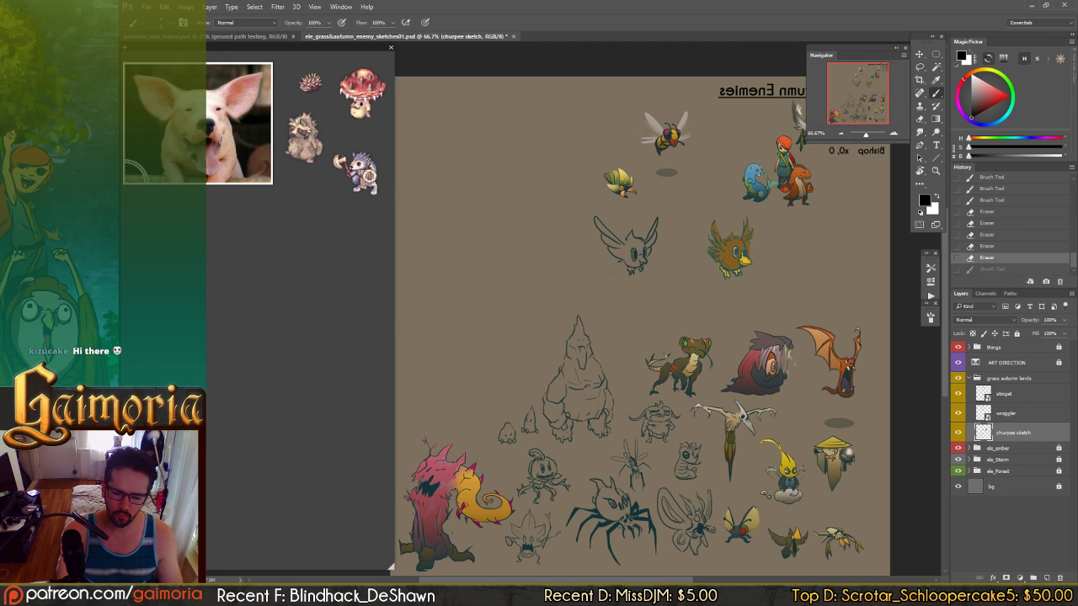
click(624, 268)
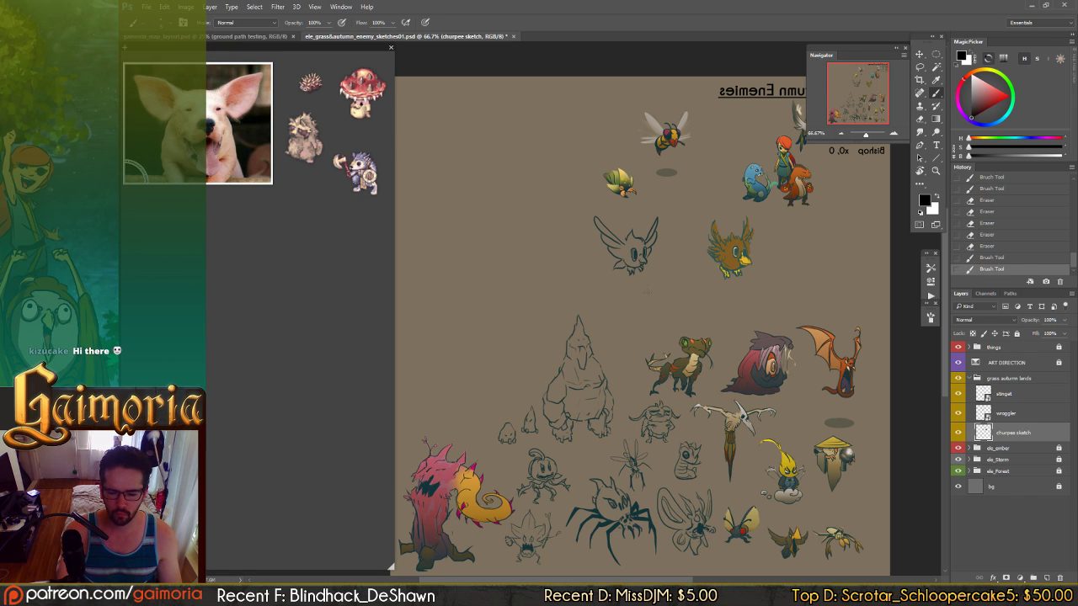
- Flip the canvas horizontally and touch up the front of the creature's face with the brush
key(ctrl+shift+h)
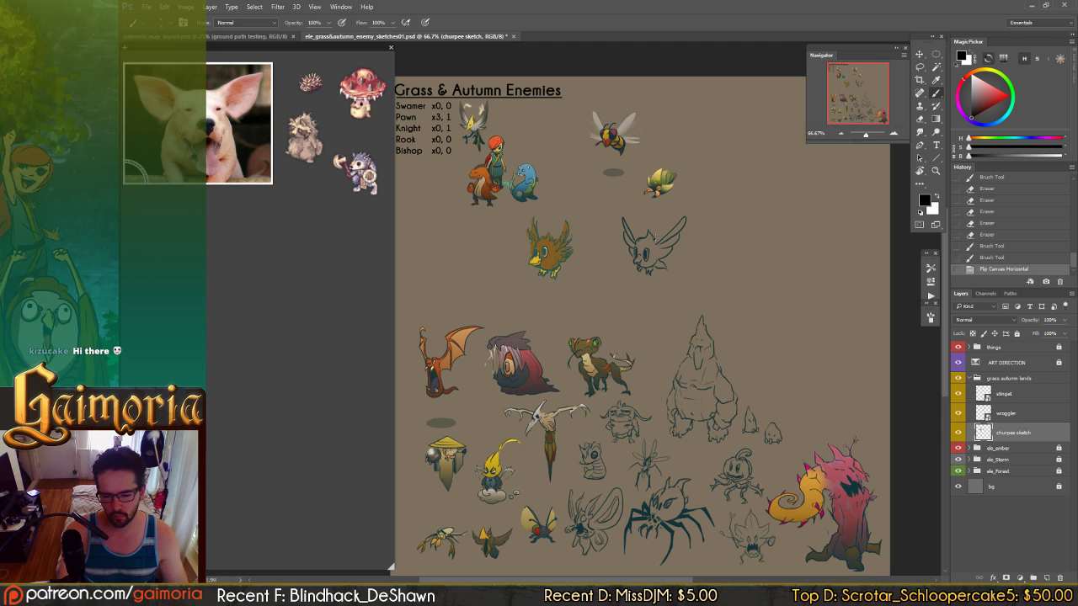
click(634, 256)
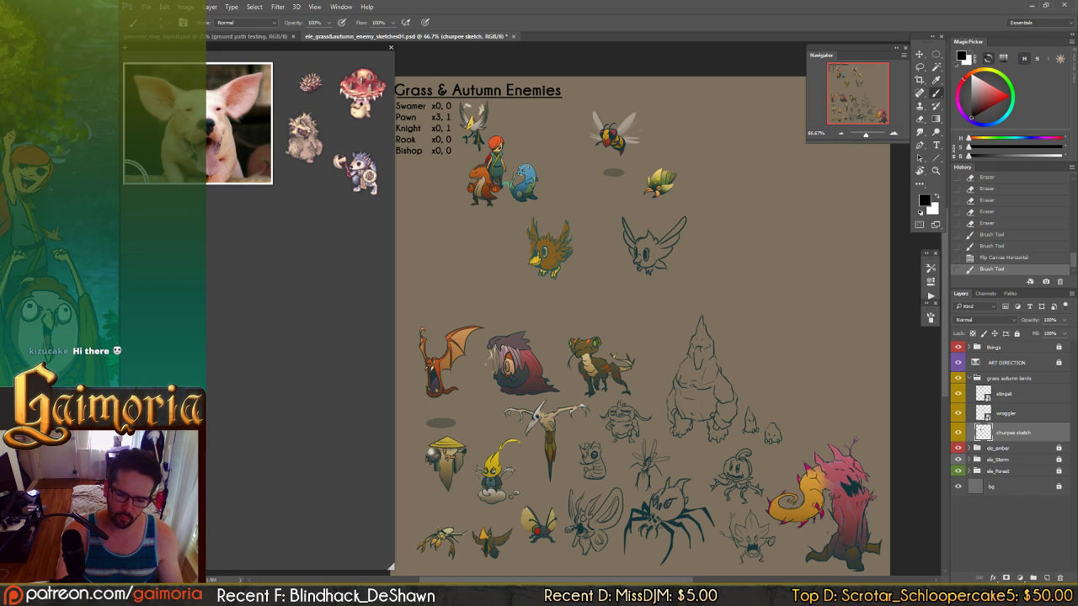
- Lasso the front ear and front edge of the face on the long-eared creature, warp them slightly, apply the warp and save
key(l)
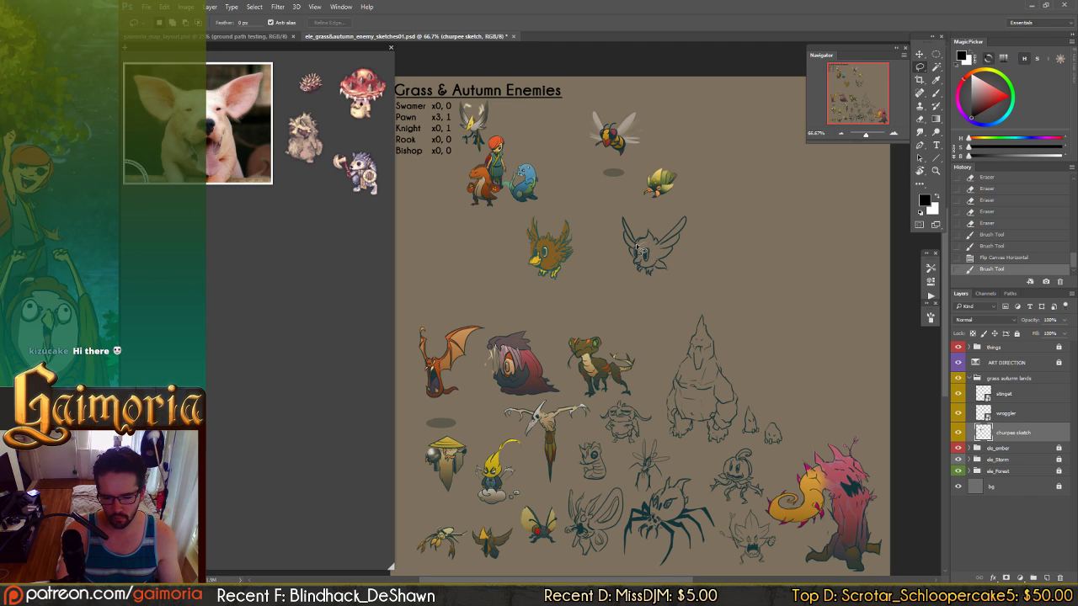
mouse_move(637, 245)
mouse_down()
mouse_move(617, 212)
mouse_move(632, 287)
mouse_move(630, 268)
mouse_up()
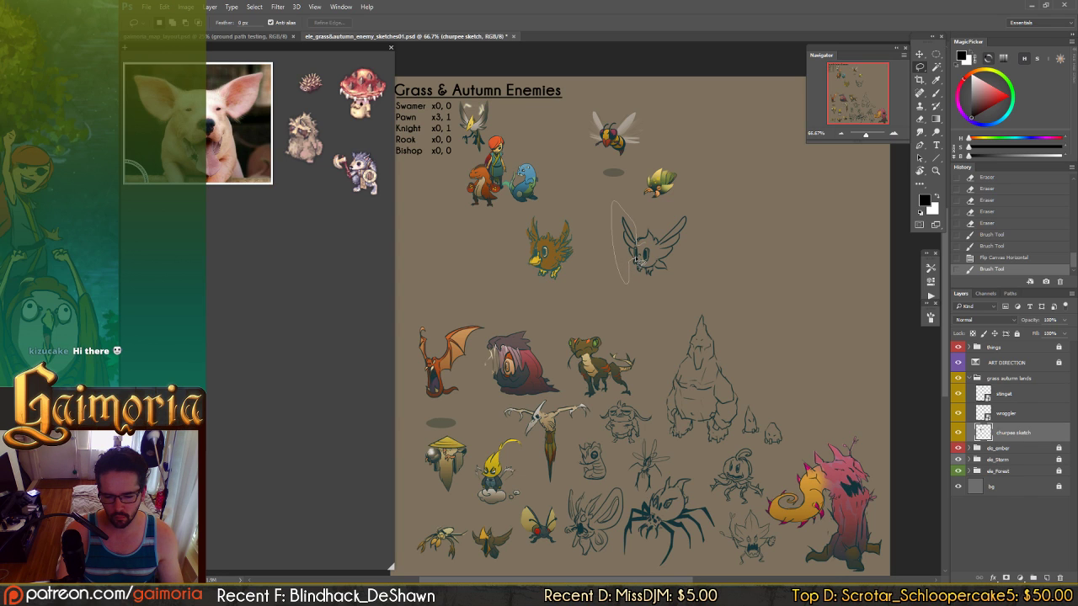
drag(636, 260, 639, 262)
key(ctrl+t)
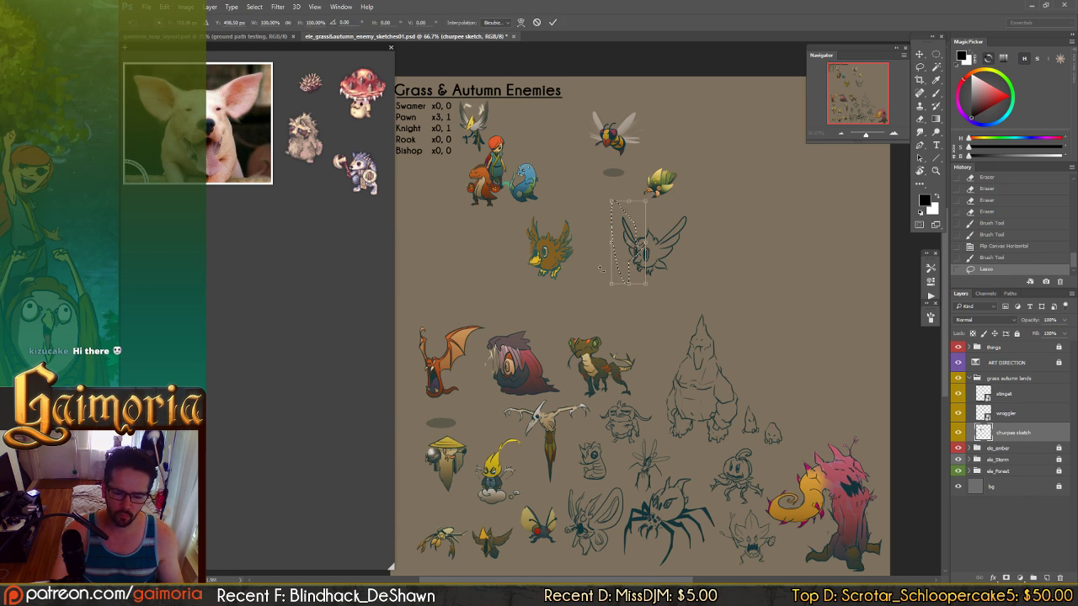
right_click(634, 260)
click(657, 339)
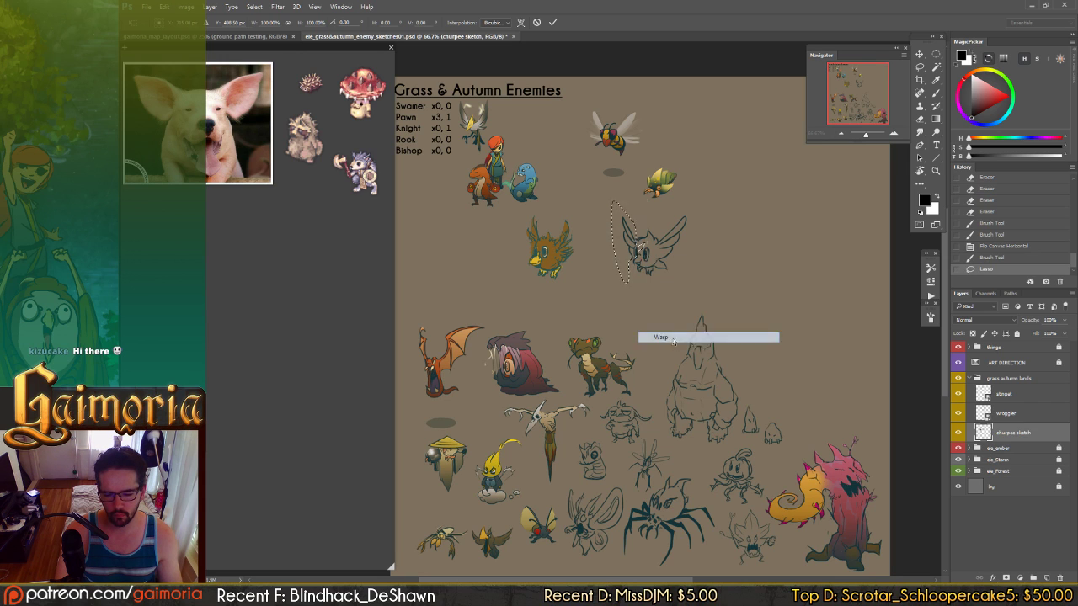
key(ctrl+h)
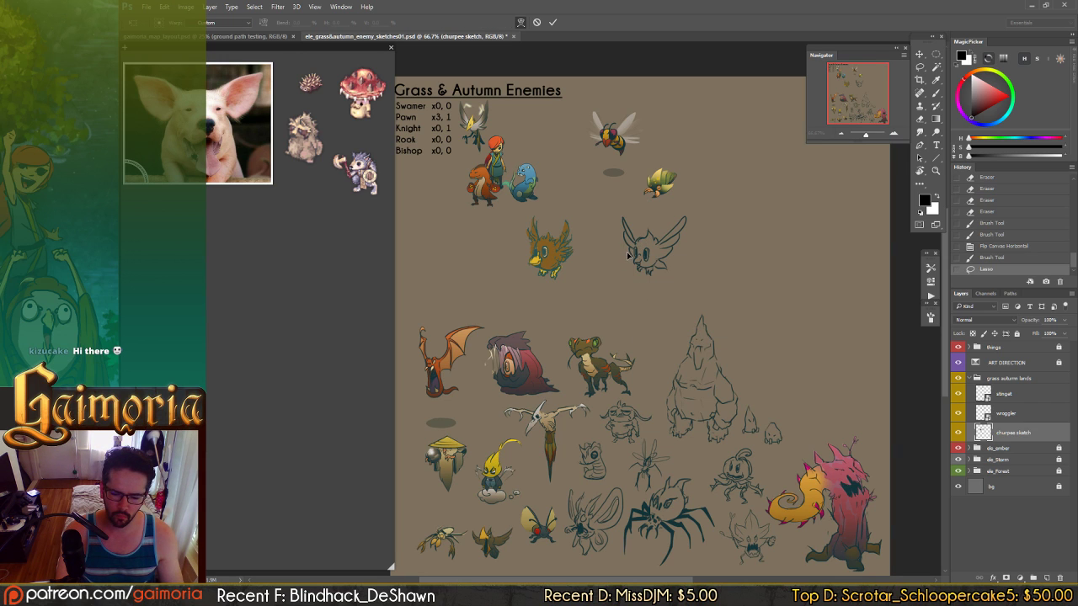
drag(626, 251, 636, 253)
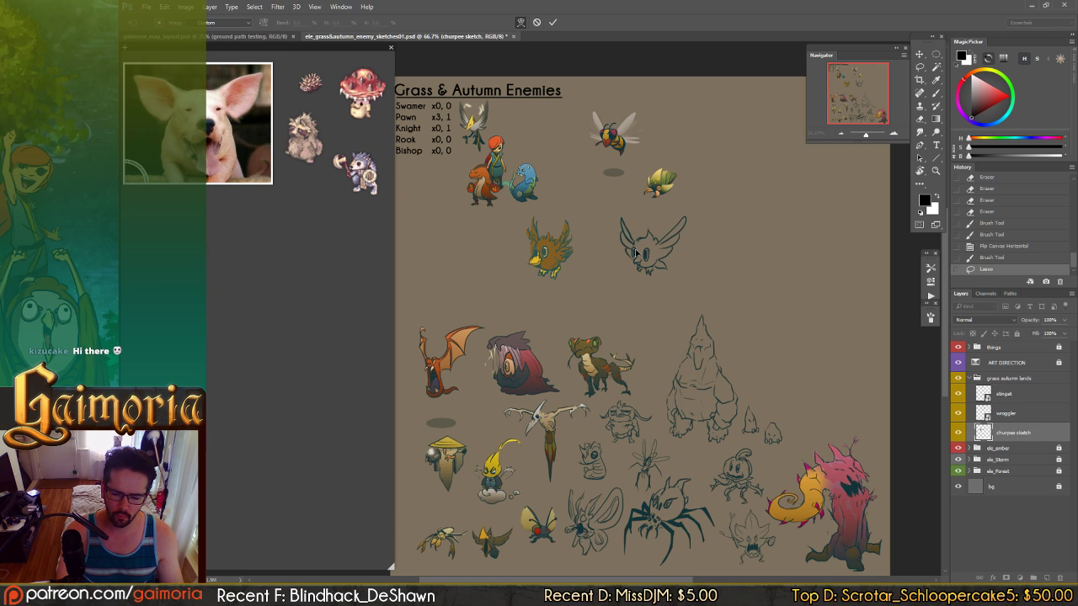
key(ctrl+h)
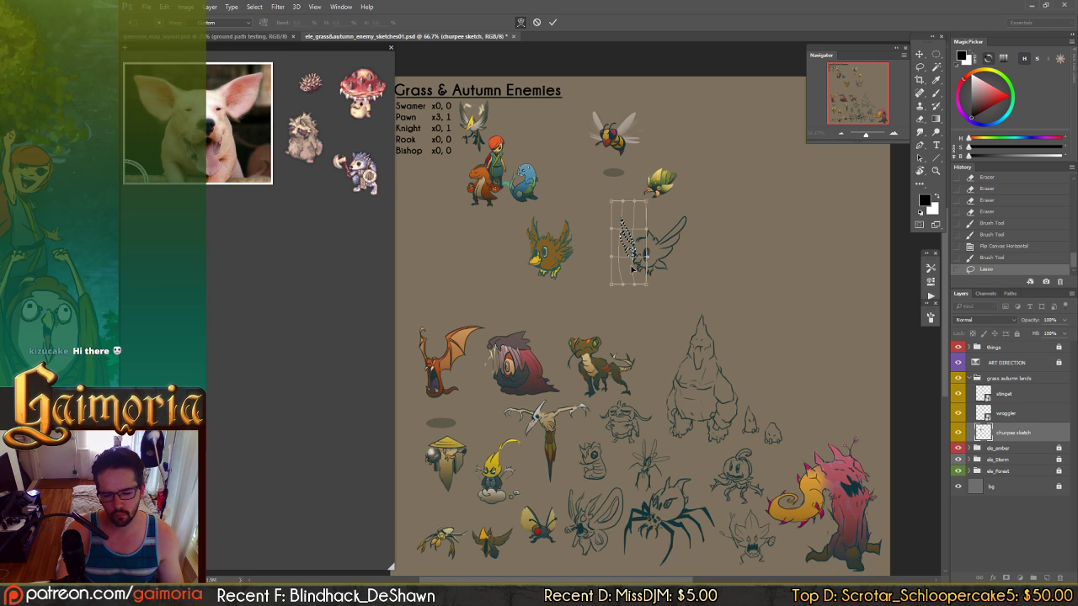
key(ctrl+h)
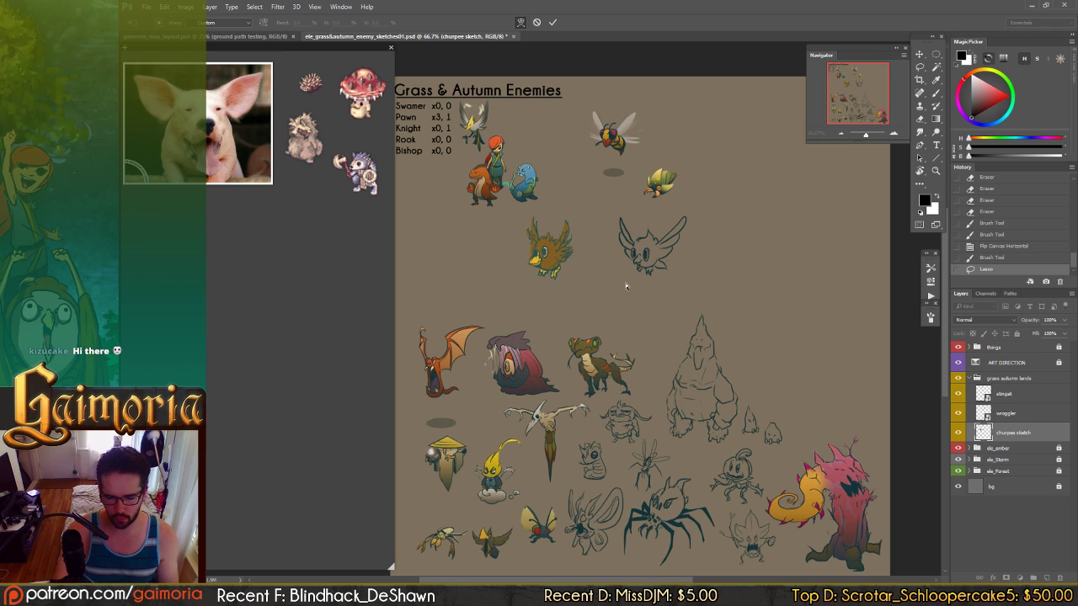
key(Return)
key(ctrl+s)
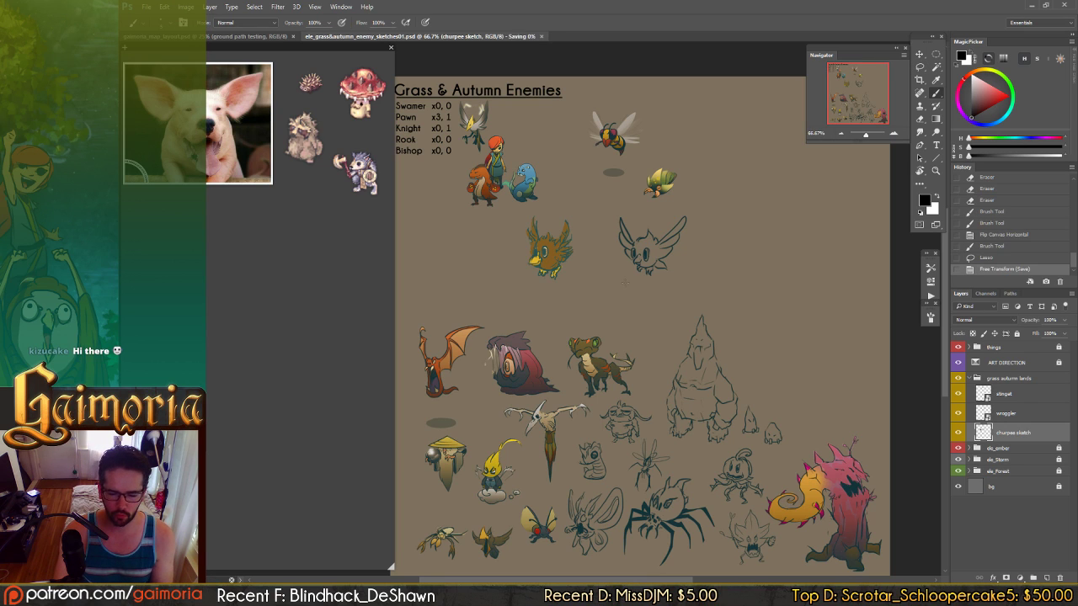
- Clean up the front of the creature's face with small eraser dabs, add a brush touch-up, deselect and save the document
key(e)
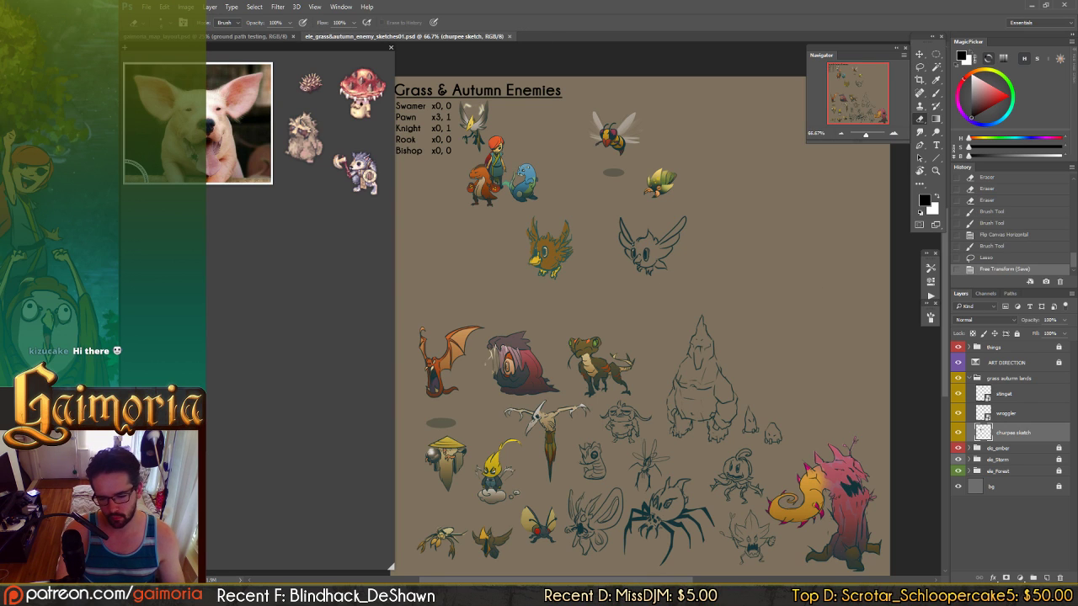
click(634, 251)
click(633, 251)
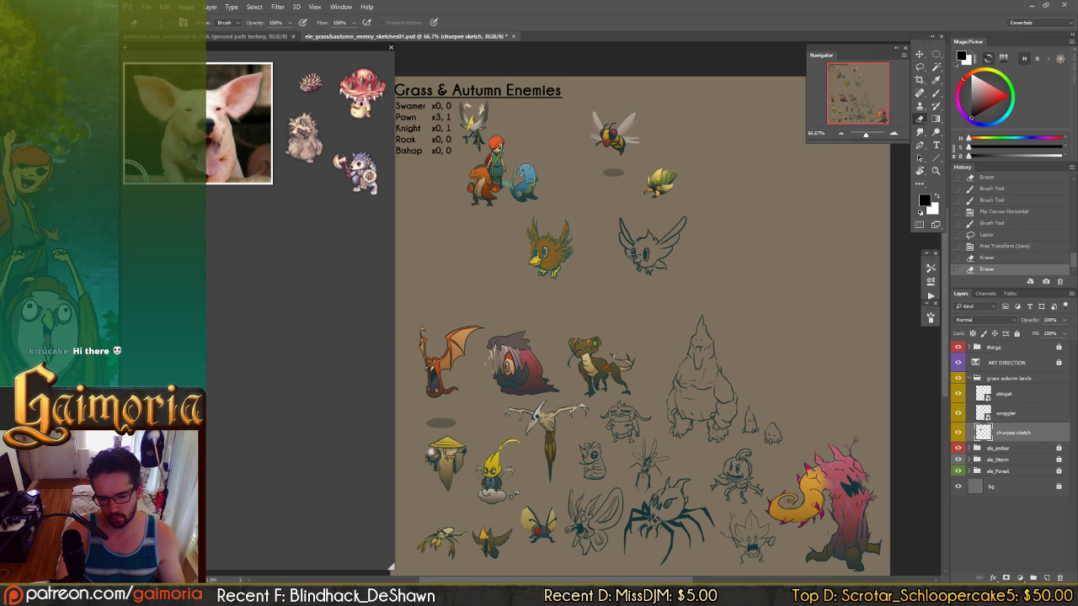
click(633, 251)
click(633, 251)
key(b)
click(633, 251)
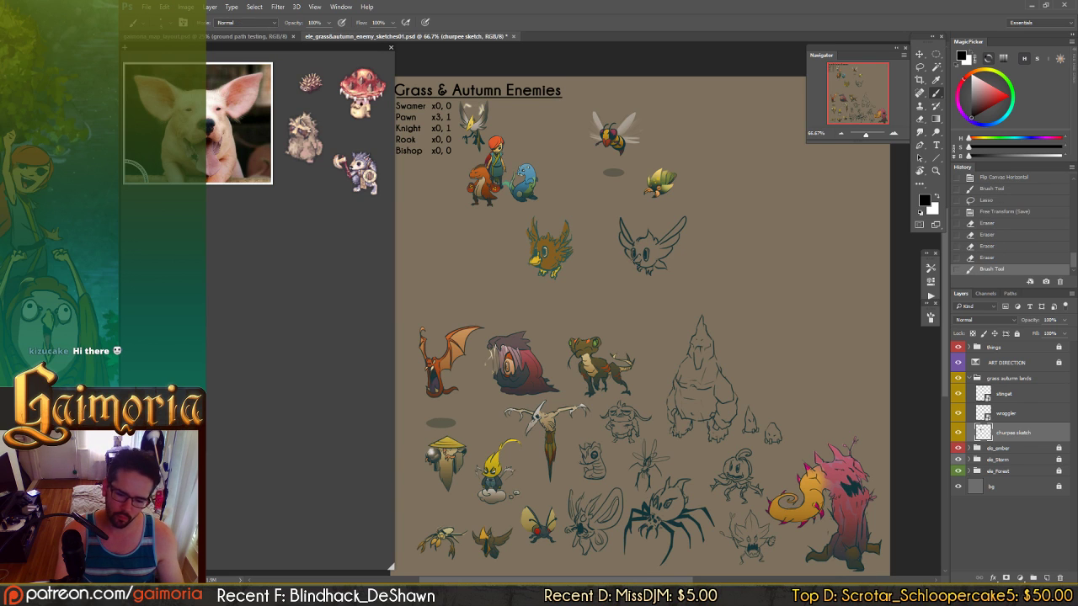
key(e)
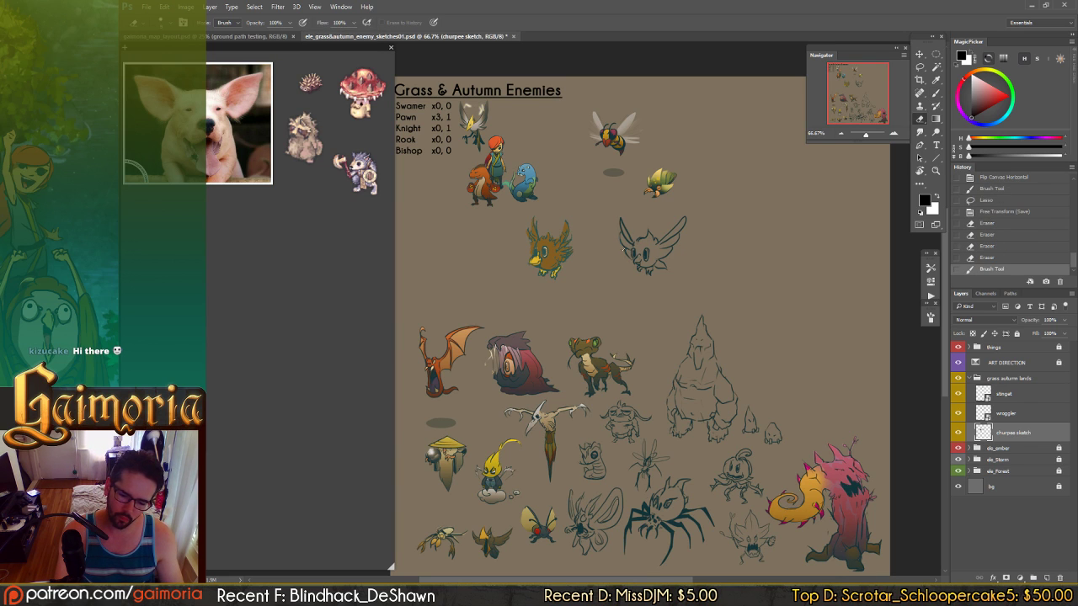
key(ctrl+s)
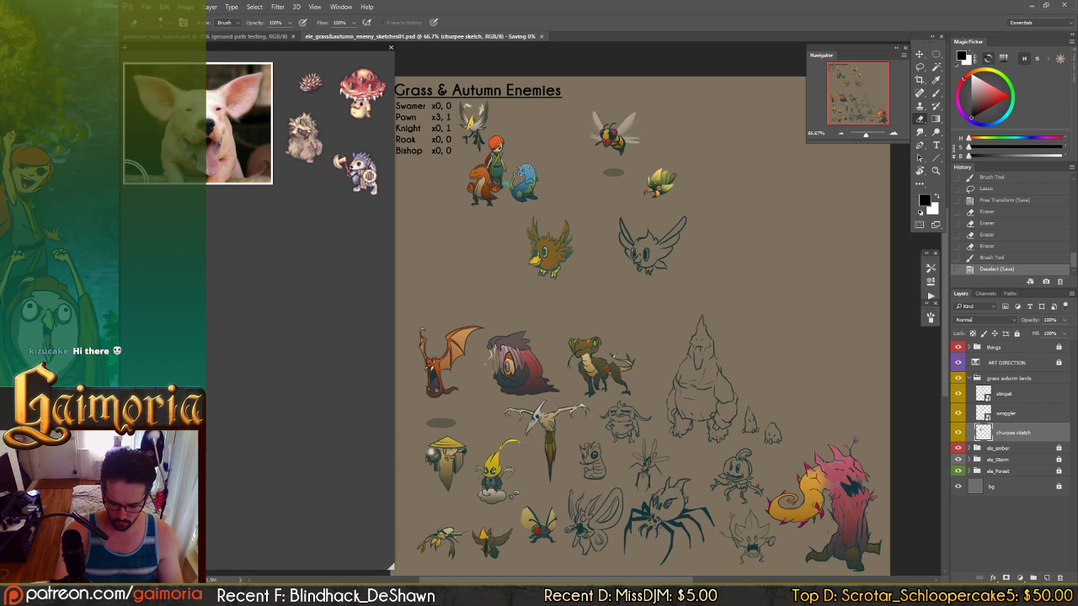
- Erase stray marks along the front of the face, repeatedly undoing and restoring the last erasure to compare
drag(633, 254, 622, 251)
key(ctrl+z)
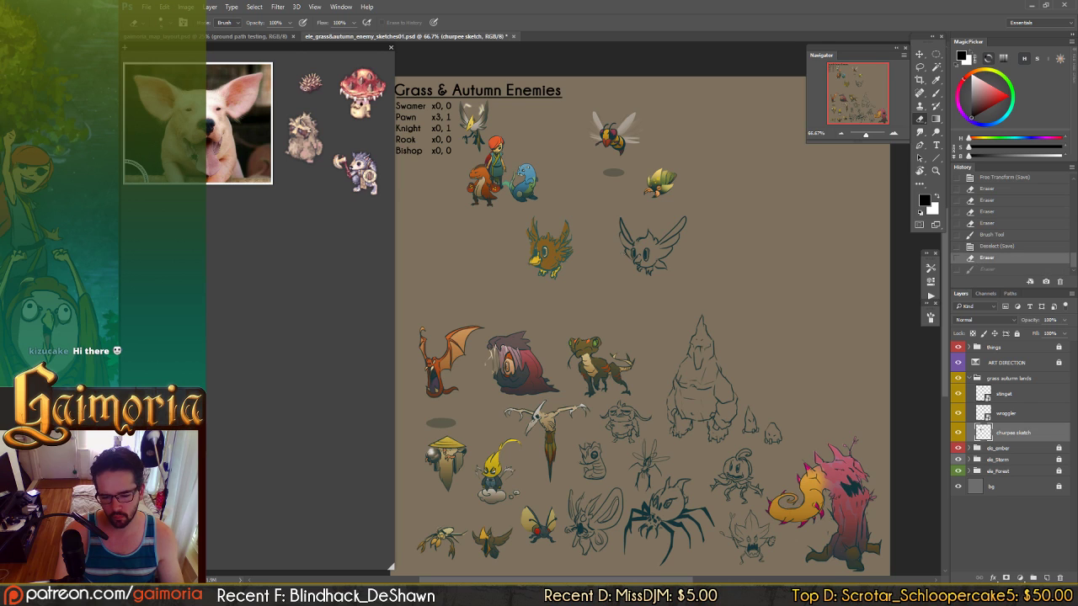
key(ctrl+z)
key(ctrl+z)
key(ctrl+z)
key(ctrl+z)
key(ctrl+z)
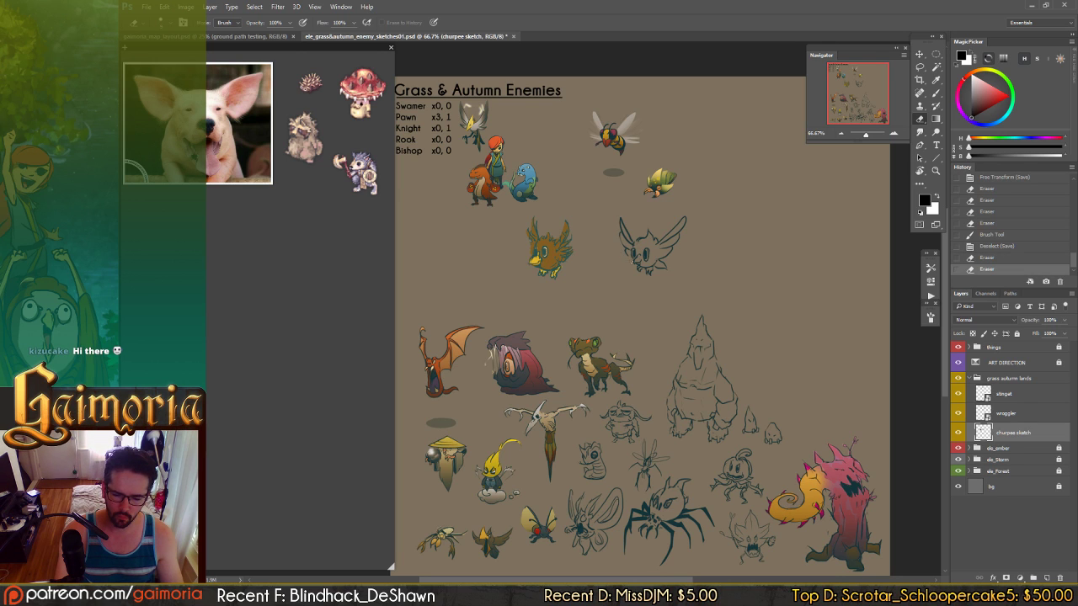
- Add a small brush stroke at the front of the face and compare the sketch with and without it
key(b)
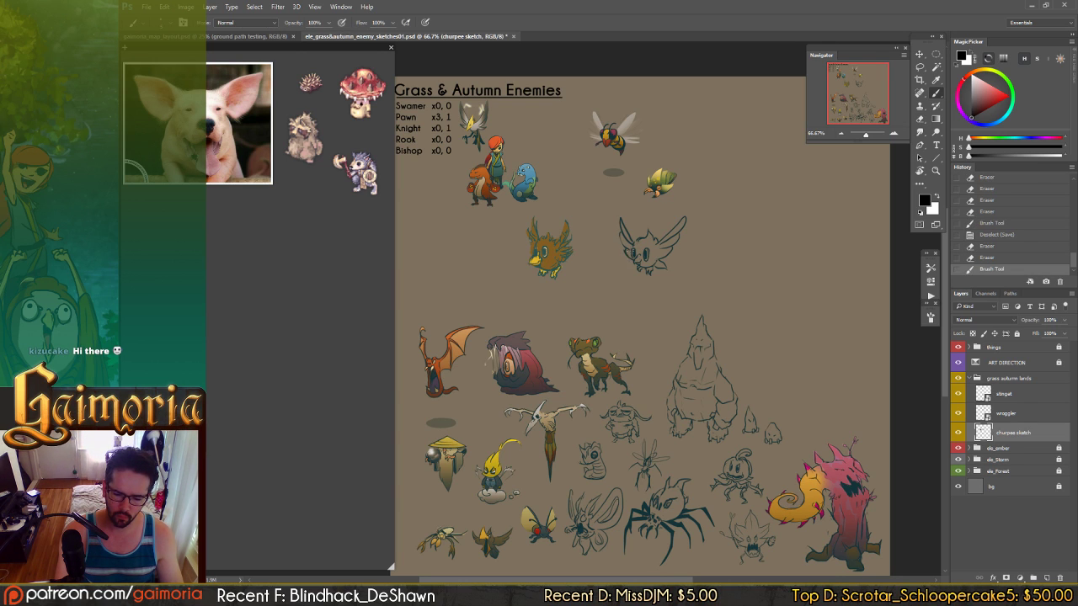
key(ctrl+z)
key(ctrl+z)
key(ctrl+z)
key(ctrl+z)
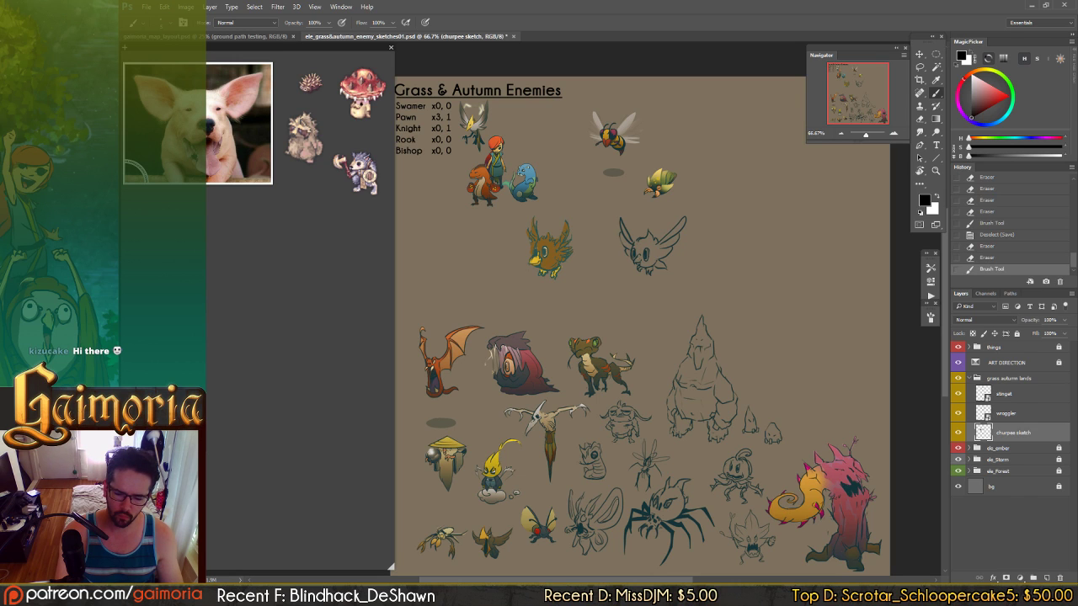
key(ctrl+z)
key(ctrl+z)
key(ctrl+z)
key(ctrl+z)
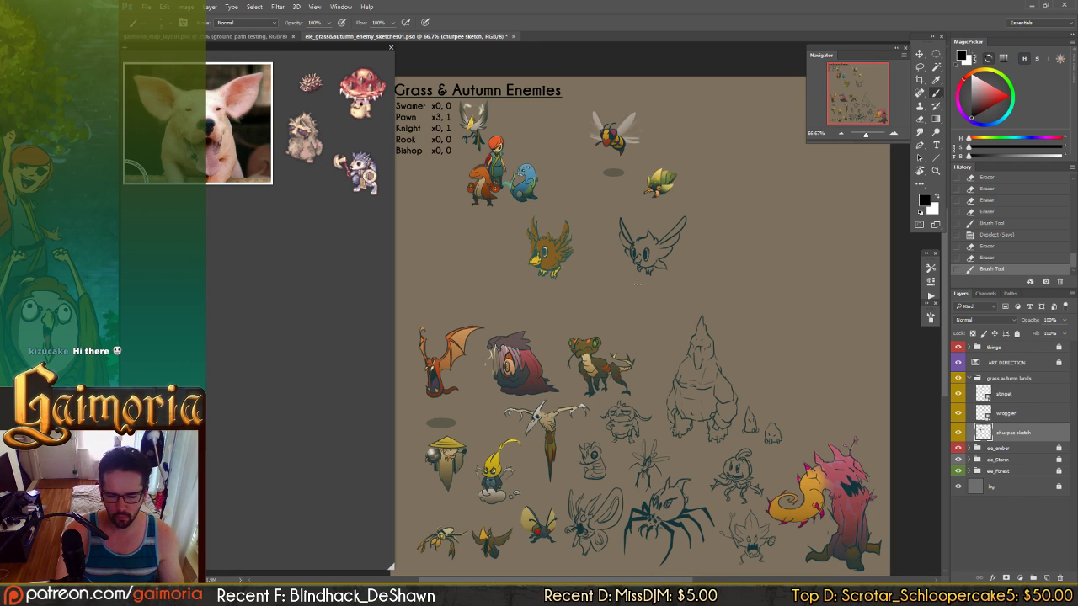
- Lasso the front part of the creature's face, nudge it slightly left and clear the selection
key(l)
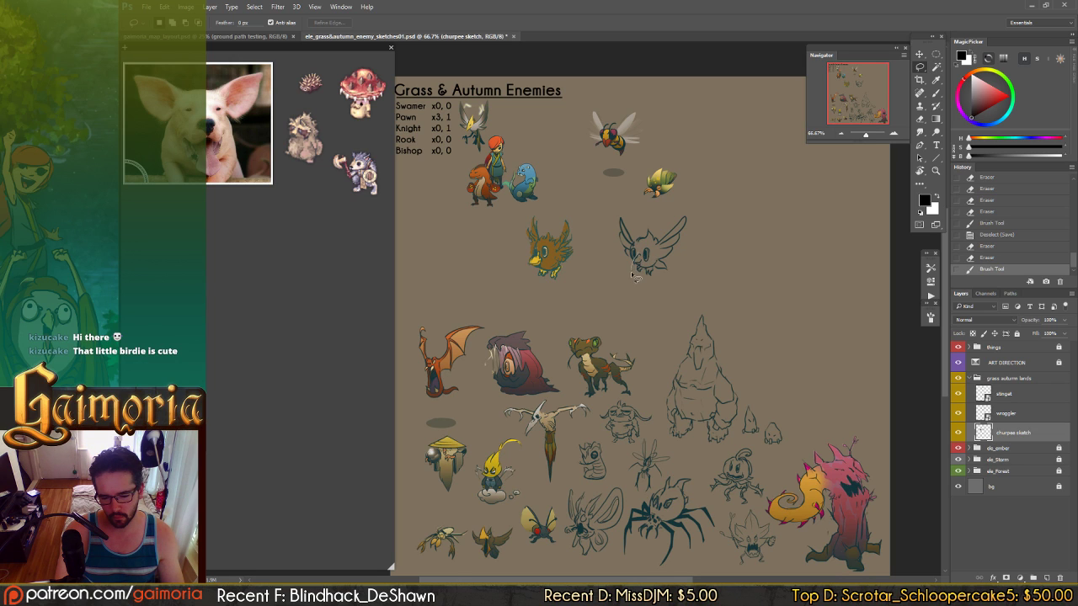
drag(644, 271, 641, 248)
key(v)
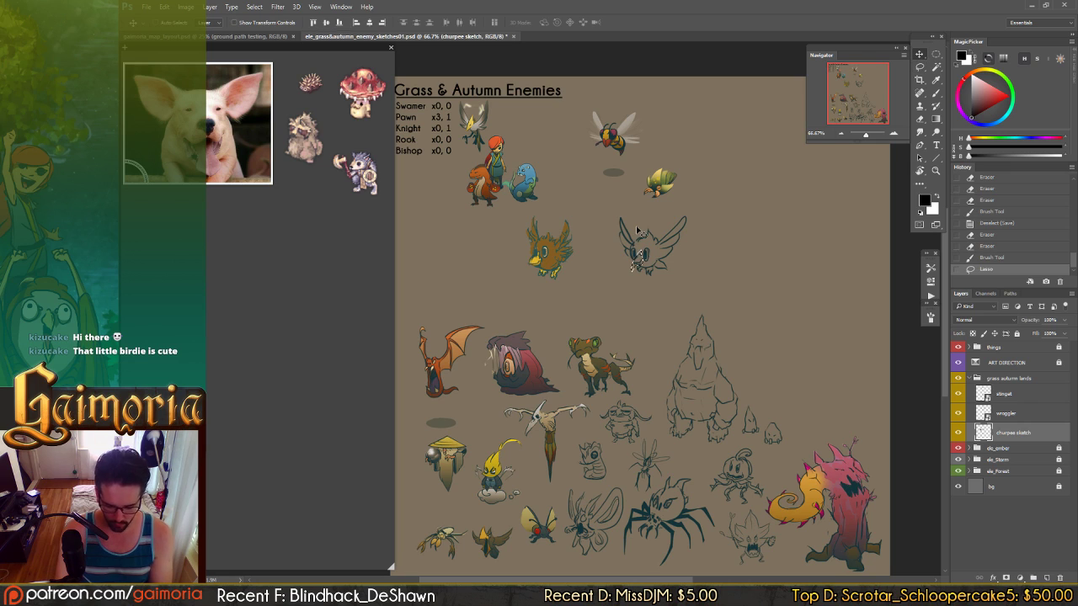
key(Left)
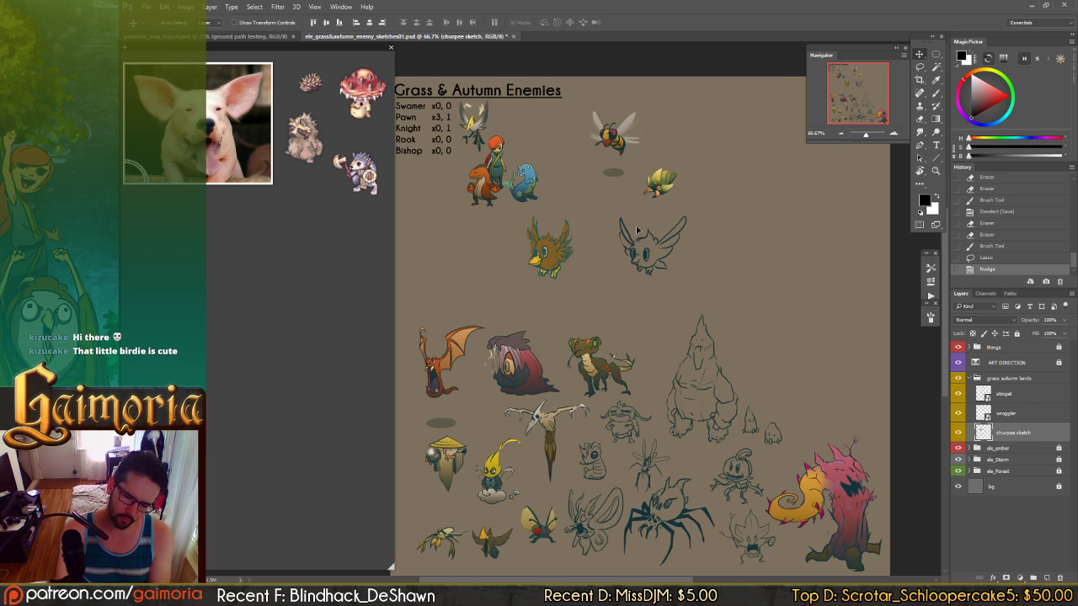
key(ctrl+d)
- Lasso the small foot under the body, nudge it slightly left, deselect it, save and return to the brush
key(l)
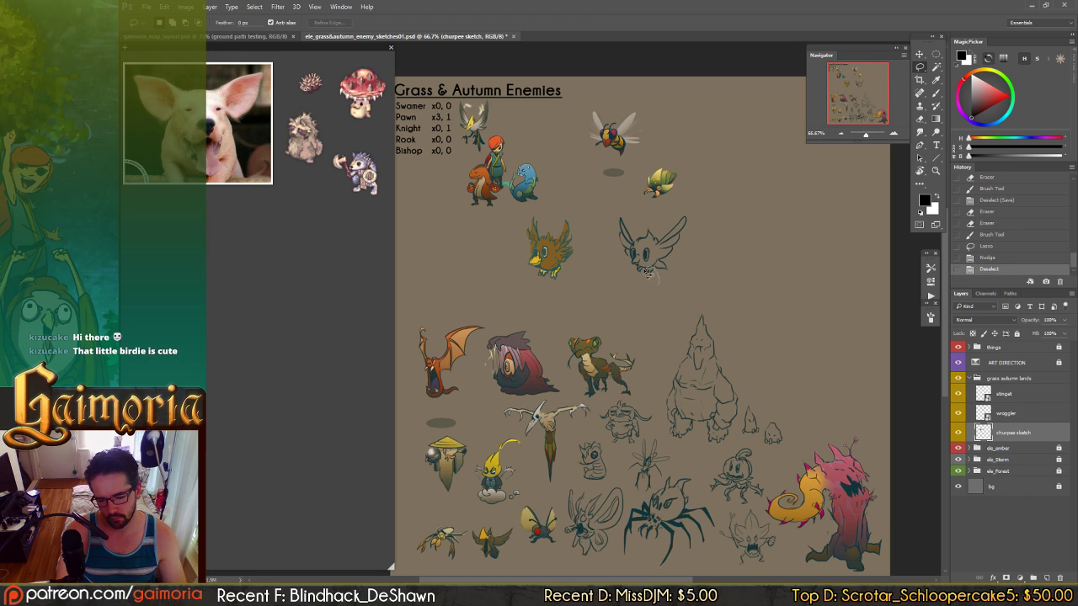
mouse_move(646, 272)
mouse_down()
mouse_move(636, 270)
mouse_move(642, 291)
mouse_move(655, 286)
mouse_up()
key(v)
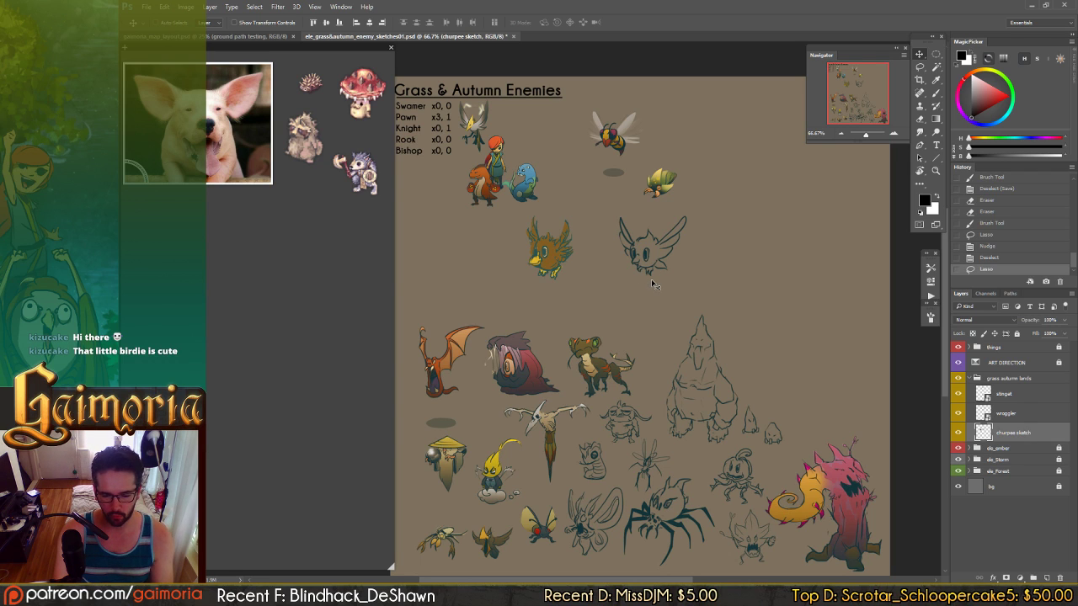
key(Left)
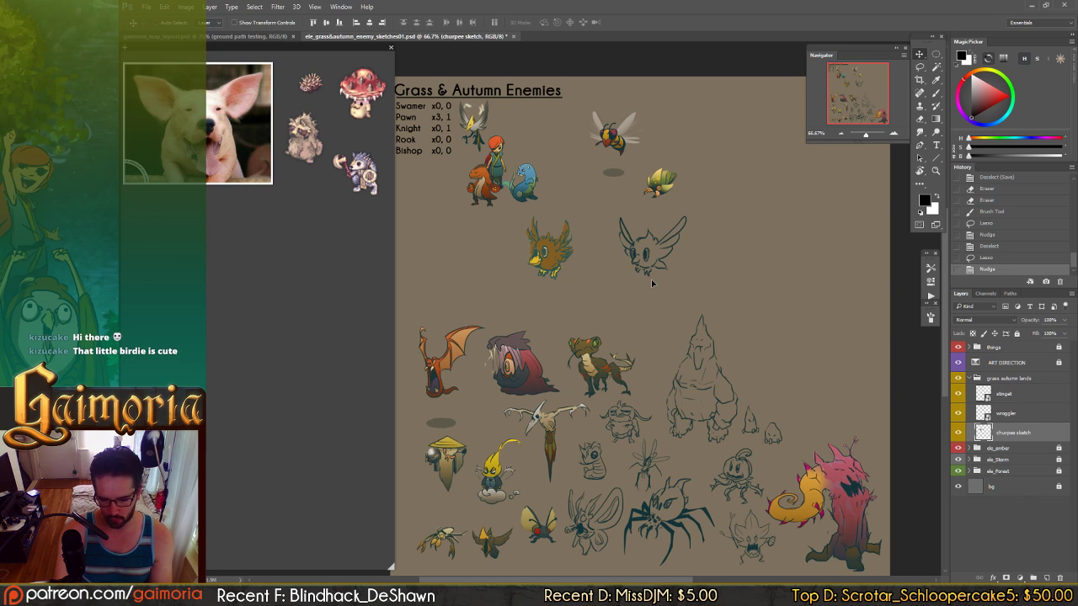
key(ctrl+d)
key(b)
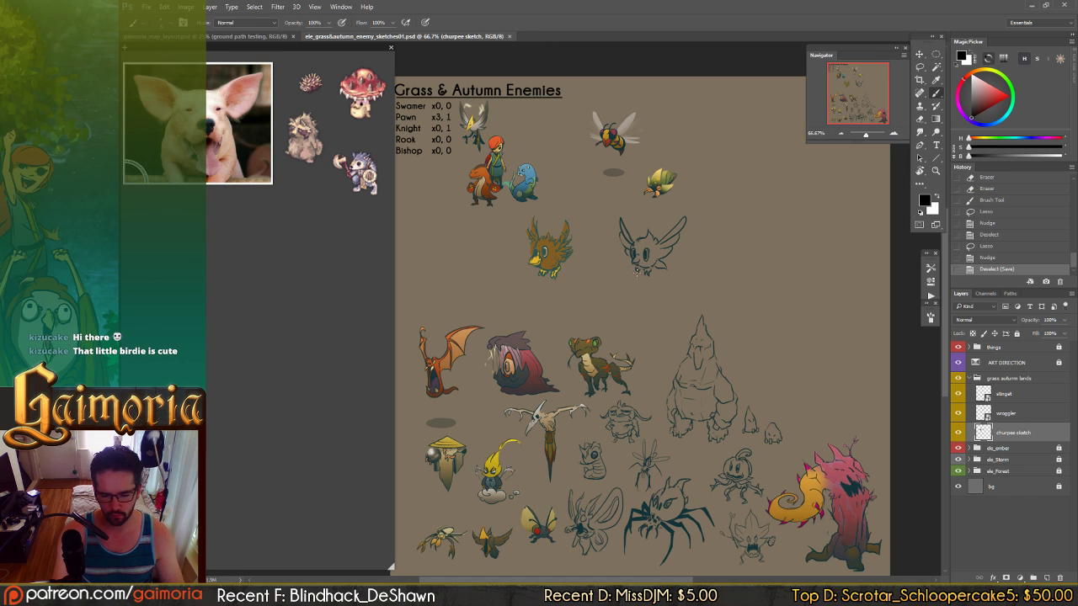
- Refine the feet of the uncoloured bird sketch with short brush strokes
drag(636, 268, 649, 270)
key(ctrl+z)
key(ctrl+z)
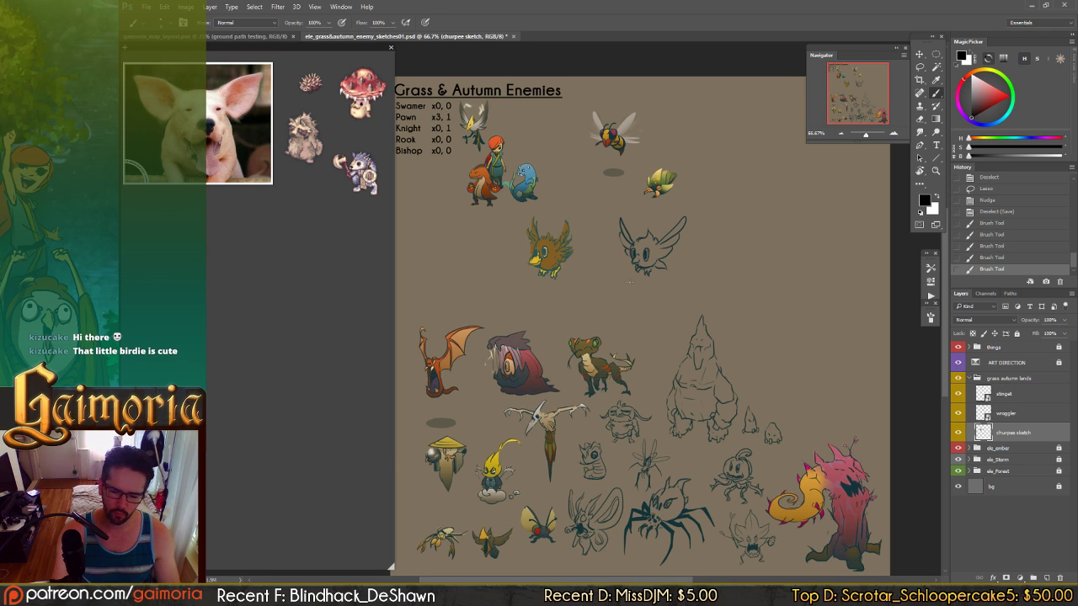
- Erase part of the left wing's outer line on the bird sketch, comparing the before and after versions
key(e)
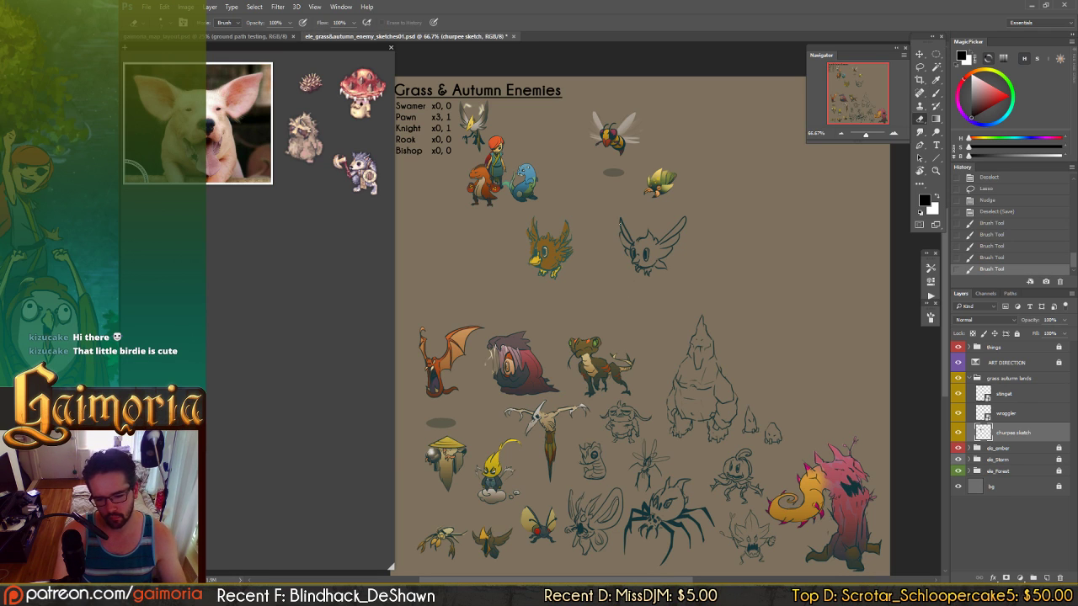
drag(621, 224, 625, 237)
key(ctrl+z)
key(ctrl+z)
key(ctrl+z)
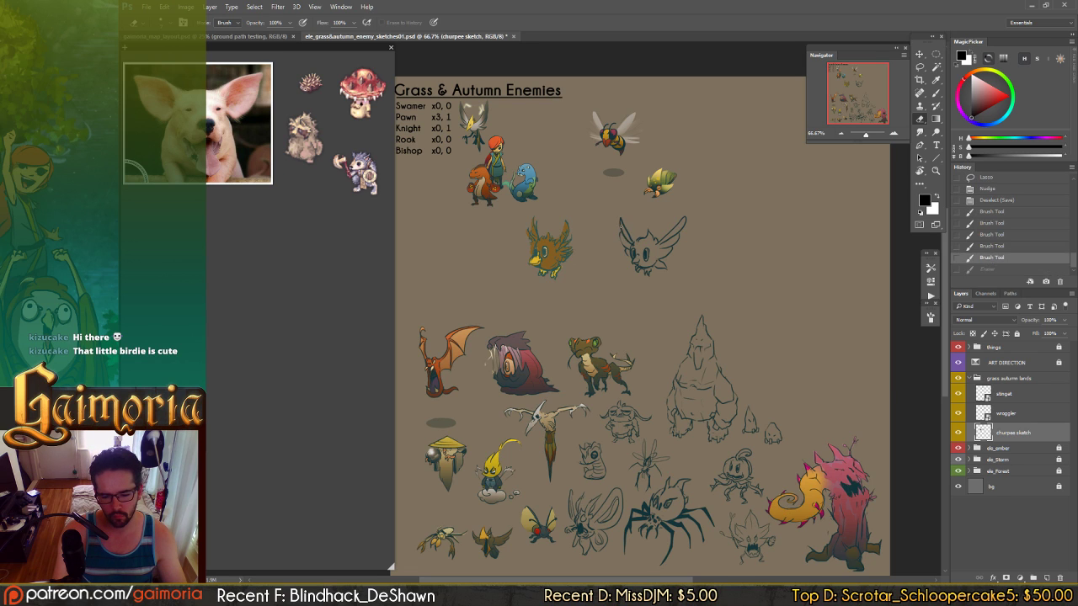
key(ctrl+z)
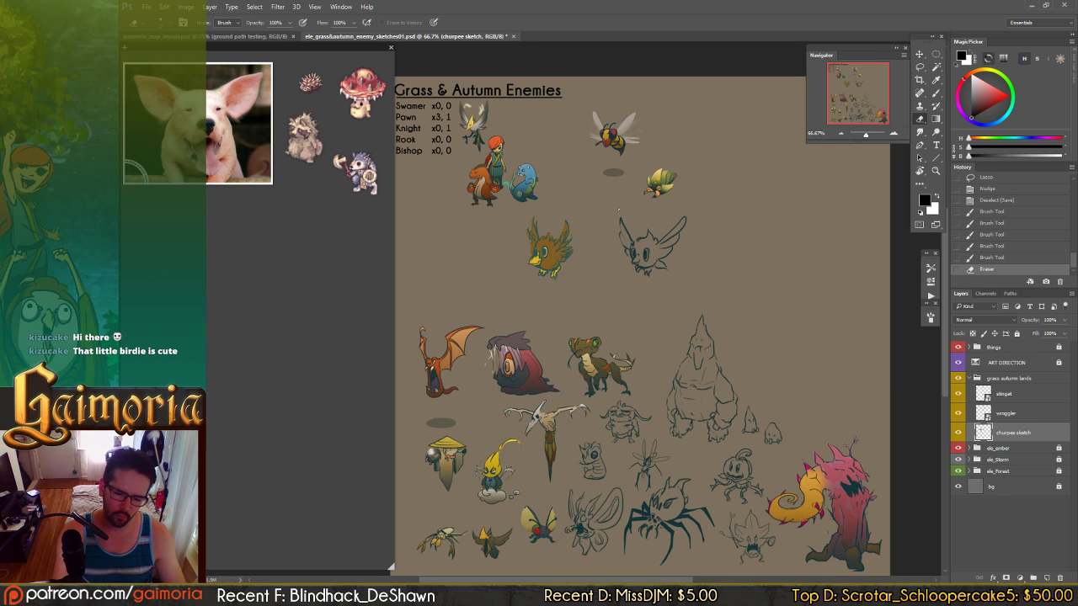
key(b)
drag(621, 224, 626, 237)
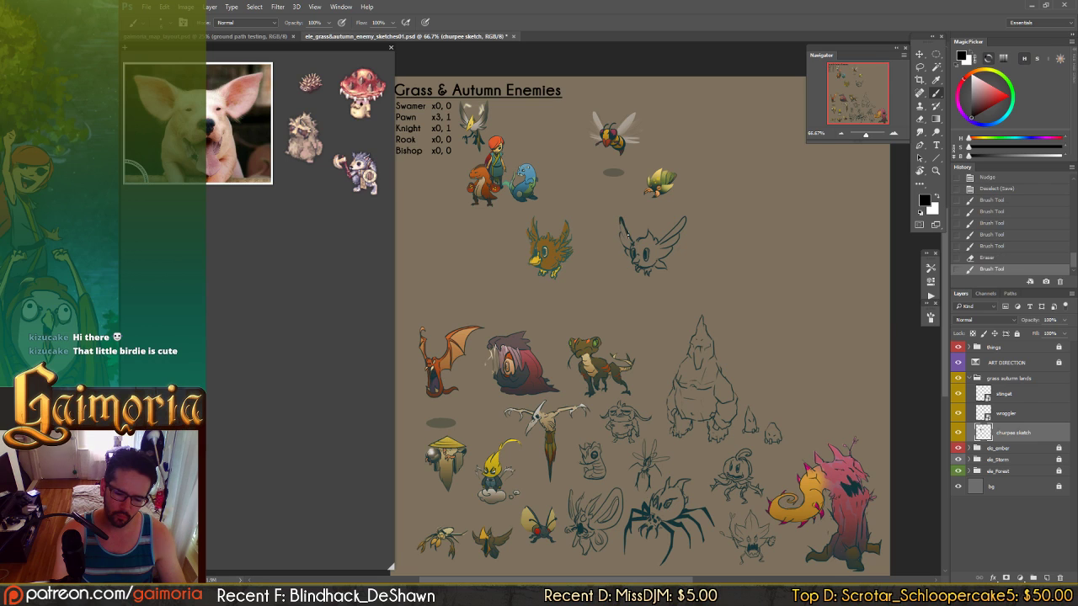
key(ctrl+z)
- Erase the tip of the bird sketch's left wing and redraw its outline, comparing the before and after versions
key(e)
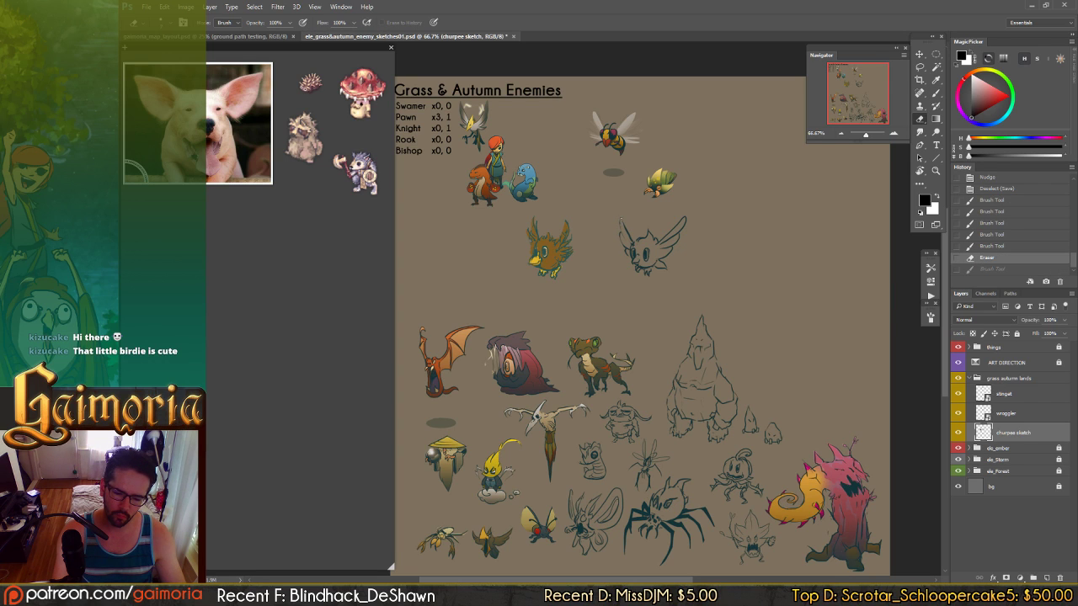
mouse_move(623, 228)
mouse_down()
mouse_move(626, 238)
mouse_move(617, 218)
mouse_up()
key(b)
key(ctrl+z)
key(ctrl+z)
key(ctrl+z)
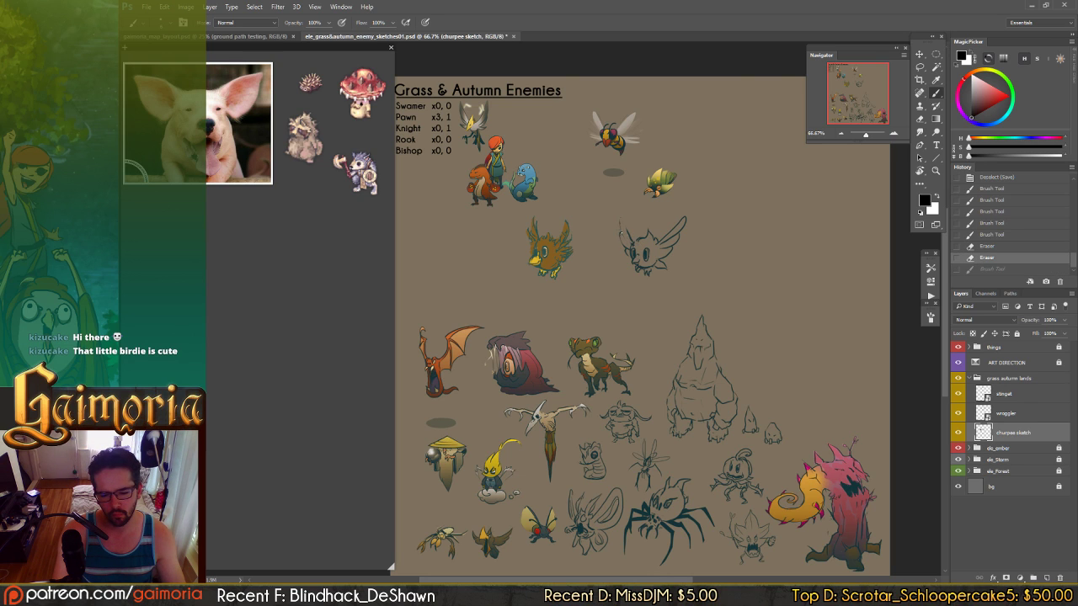
key(ctrl+z)
key(ctrl+z)
key(ctrl+z)
key(ctrl+z)
key(ctrl+z)
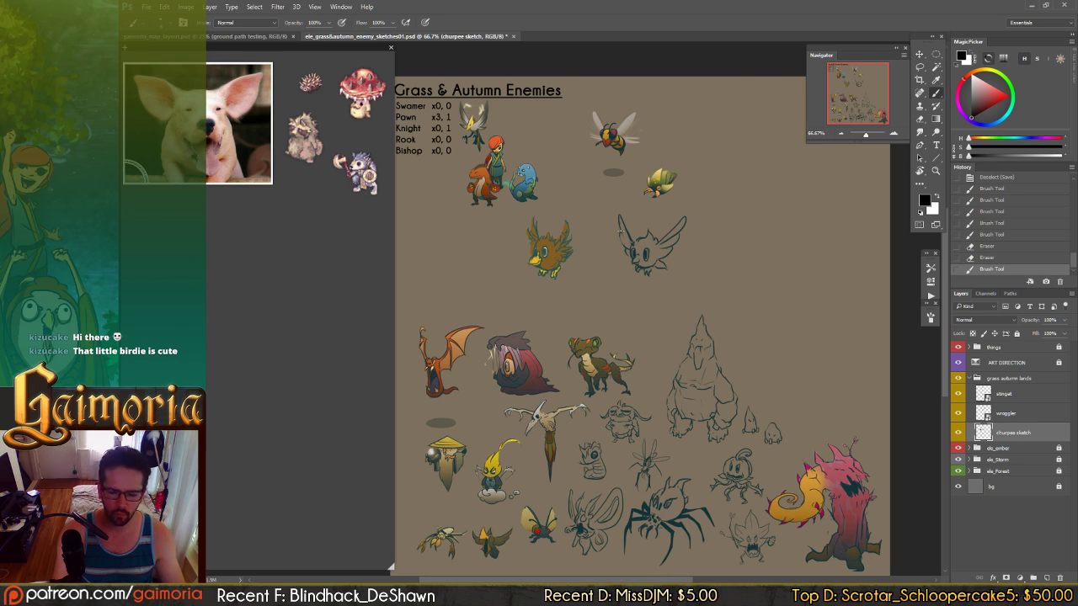
key(ctrl+z)
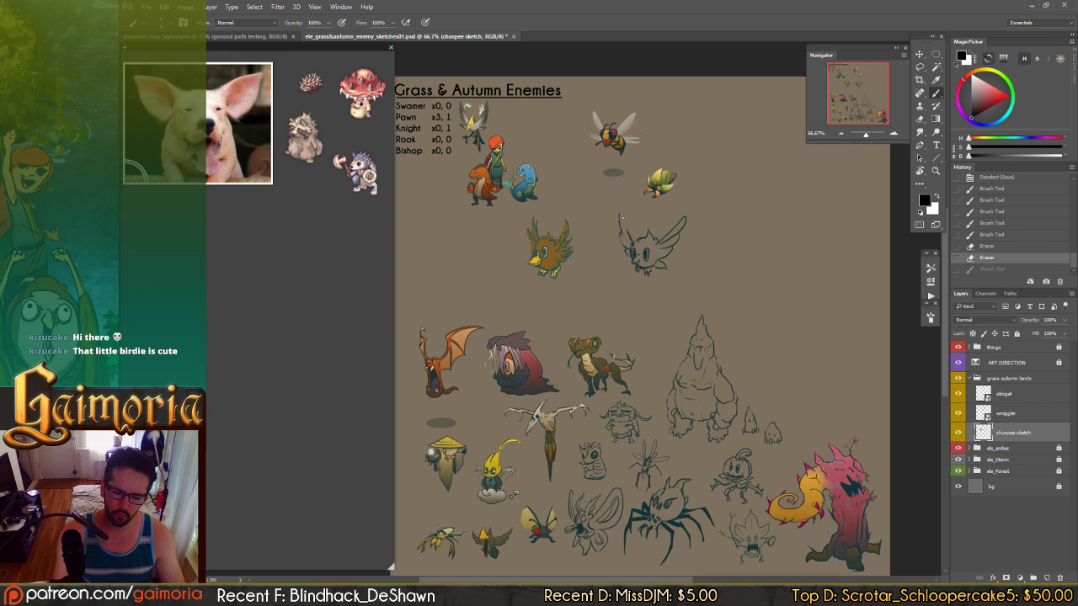
key(ctrl+z)
- Lasso the bird sketch's left wing, then nudge it and narrow it with Free Transform
key(l)
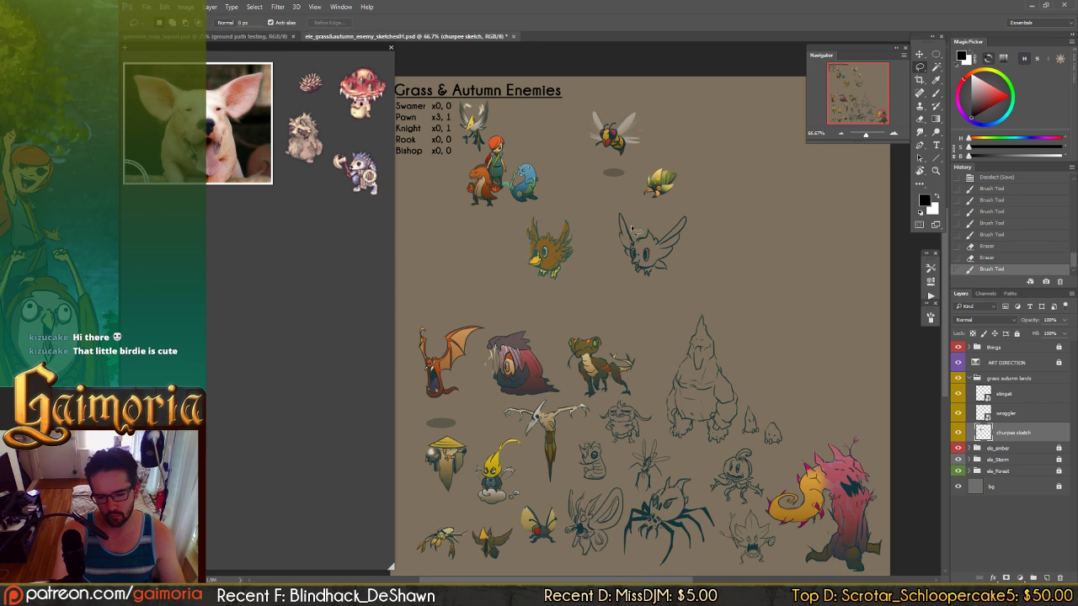
mouse_move(625, 205)
mouse_down()
mouse_move(608, 231)
mouse_move(630, 268)
mouse_move(636, 239)
mouse_up()
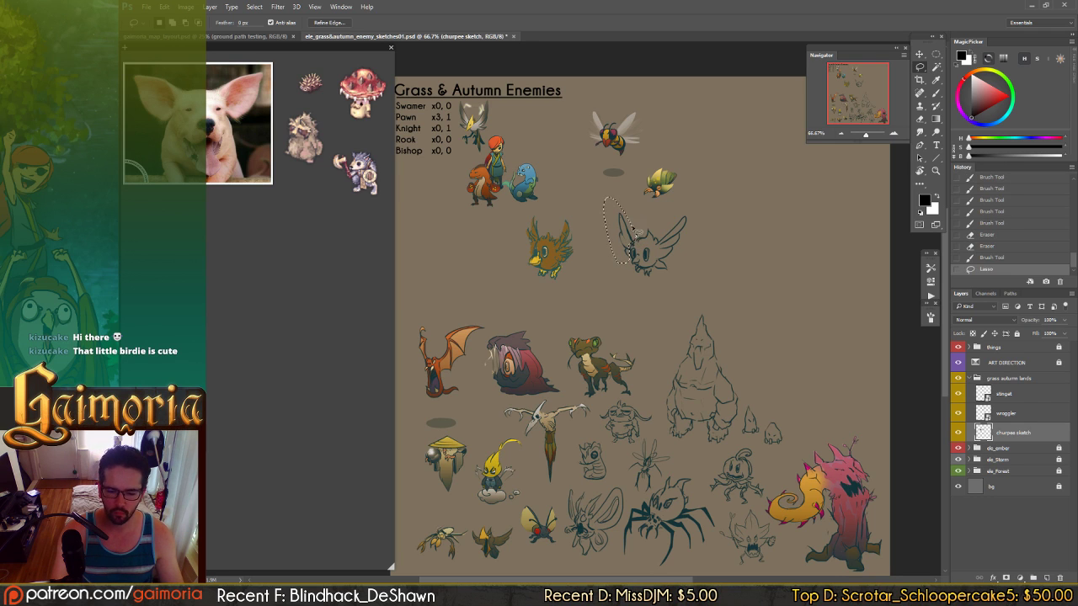
key(v)
key(Left)
key(ctrl+t)
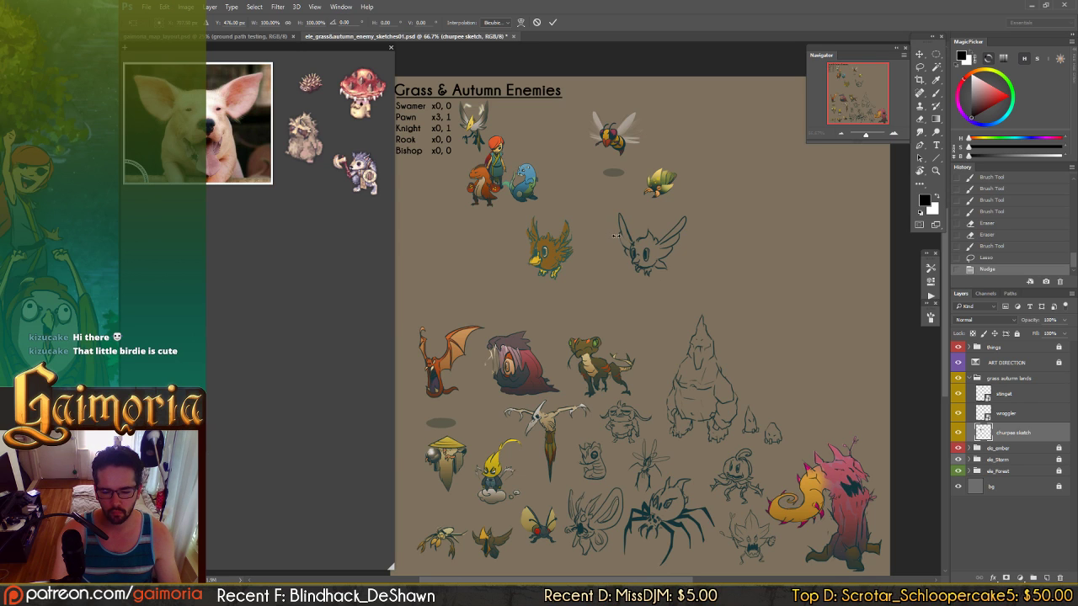
drag(615, 237, 617, 239)
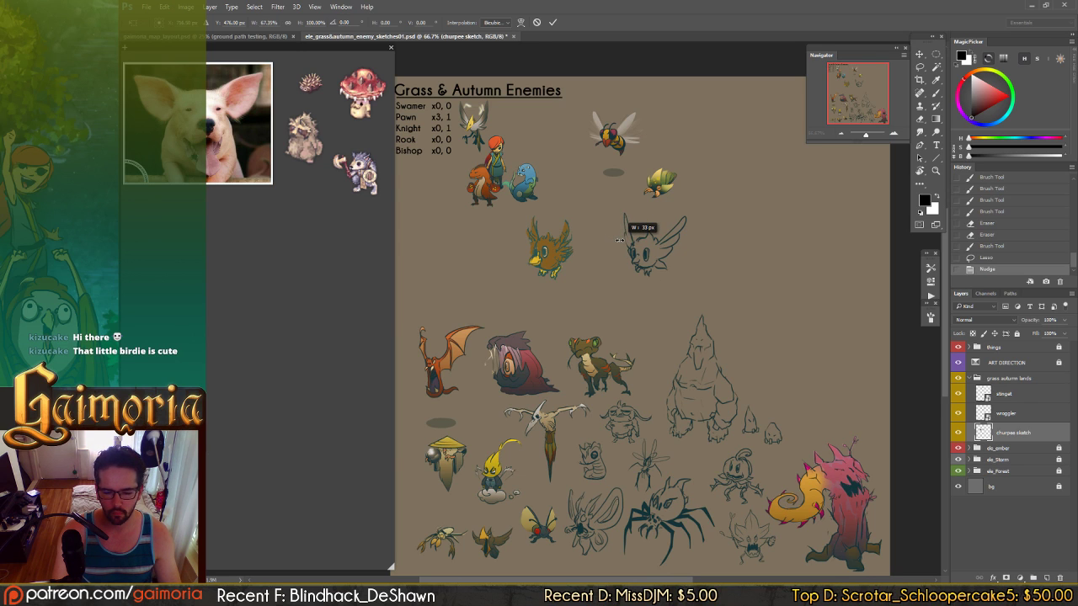
mouse_move(619, 240)
mouse_down()
mouse_move(628, 211)
mouse_move(613, 225)
mouse_up()
key(Return)
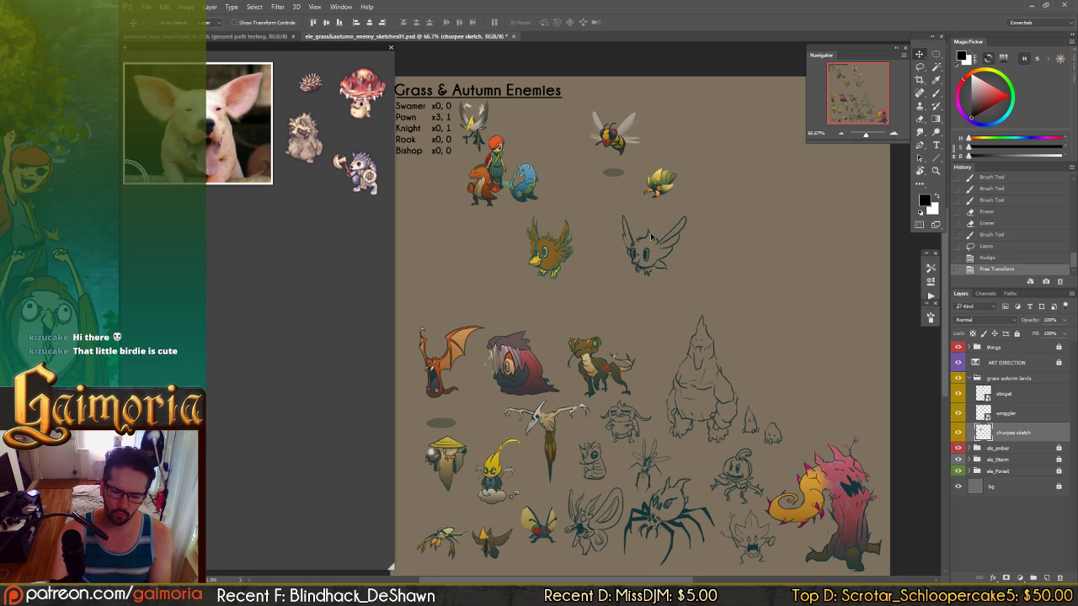
key(ctrl+d)
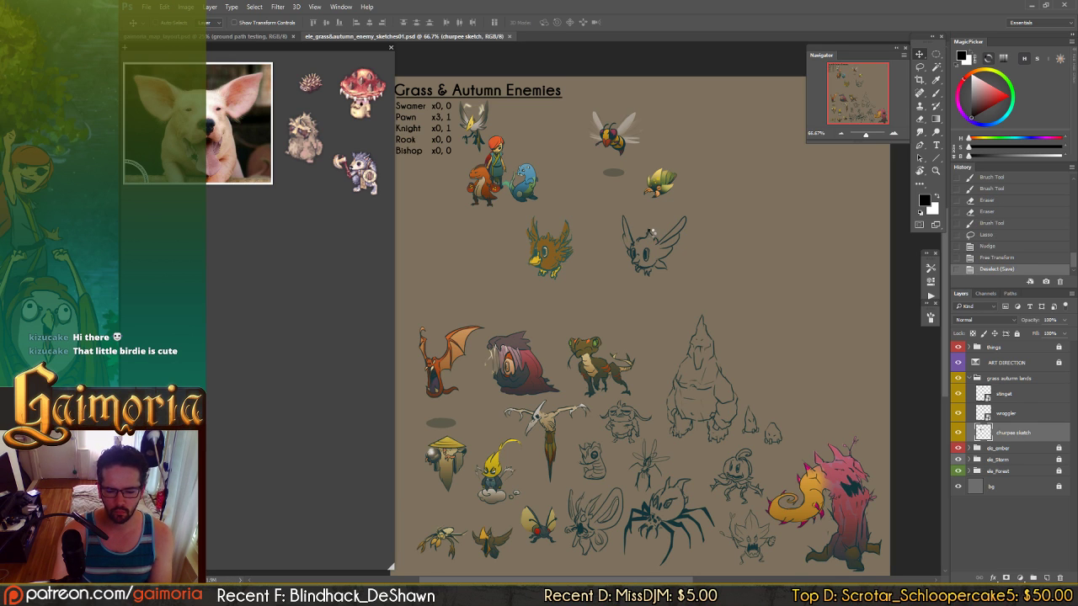
- Flip the whole canvas horizontally and shift the bird layer slightly to the left
key(ctrl+shift+h)
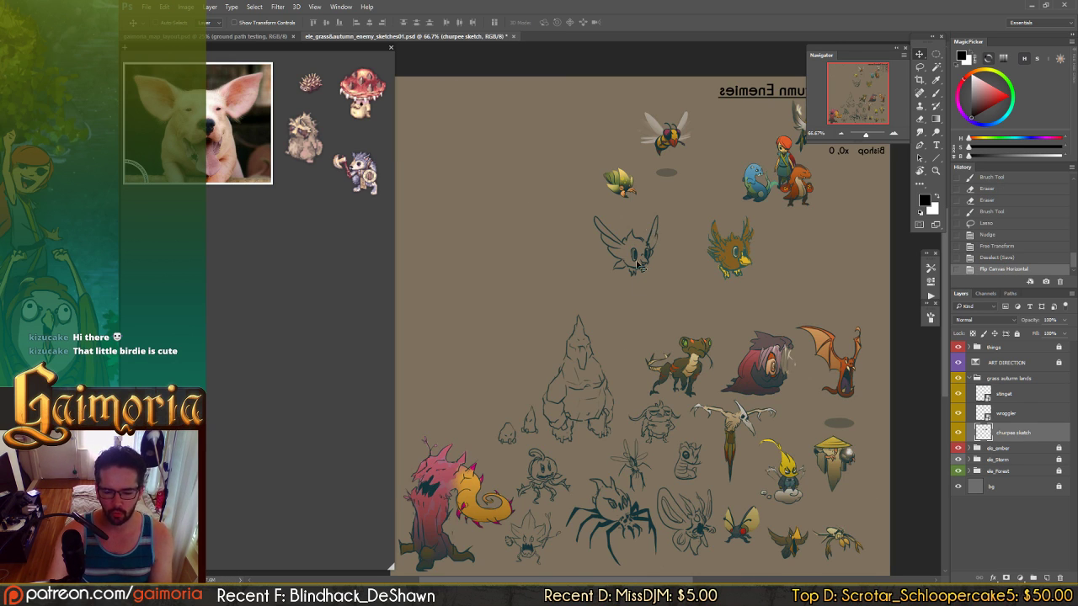
mouse_move(644, 326)
mouse_down()
mouse_move(658, 247)
mouse_move(614, 315)
mouse_move(545, 304)
mouse_move(618, 323)
mouse_up()
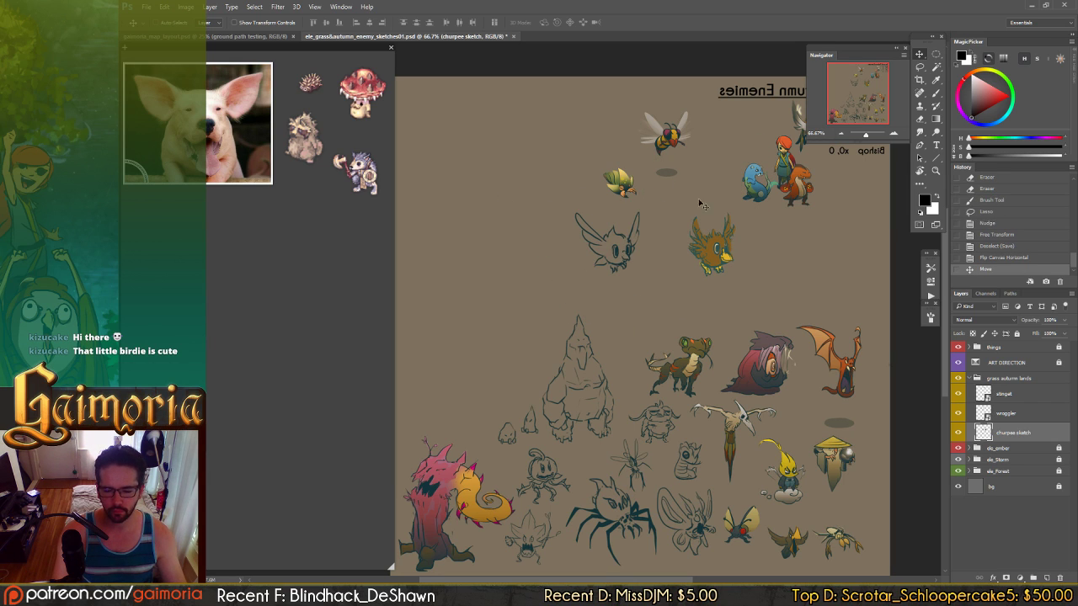
- Lasso the coloured orange bird beside the line sketch and delete it from the layer
key(l)
key(Delete)
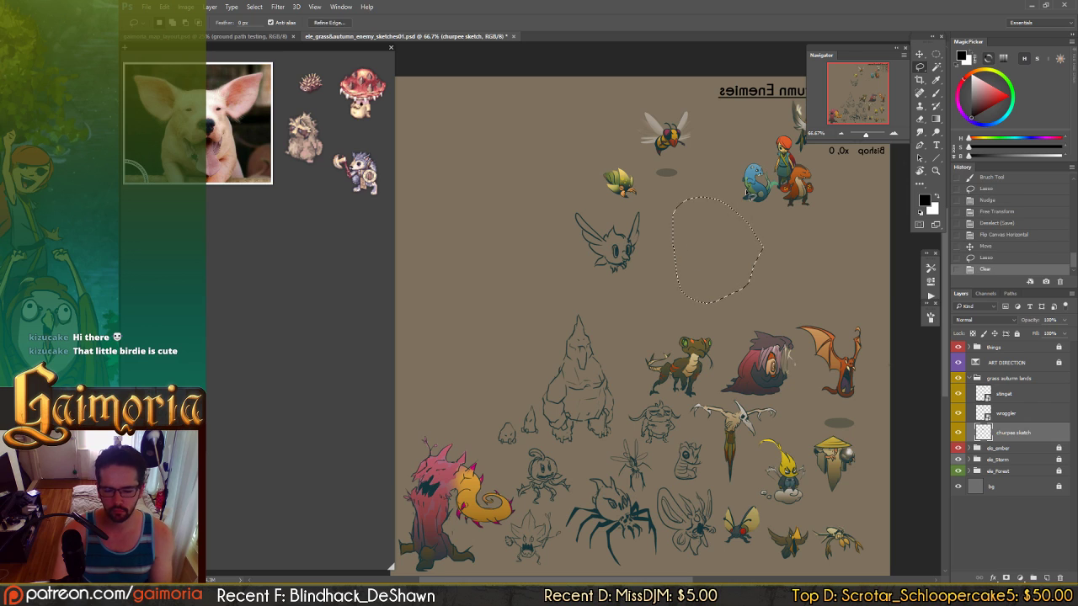
key(ctrl+d)
key(v)
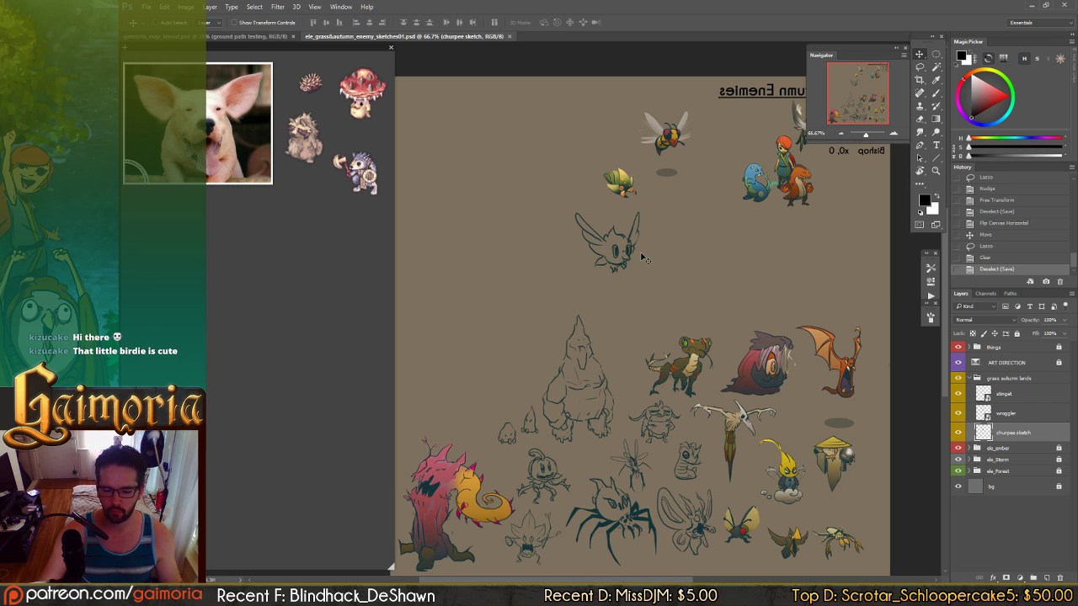
- Rename the bird sketch layer "churpee" and convert it to a smart object
double_click(1013, 433)
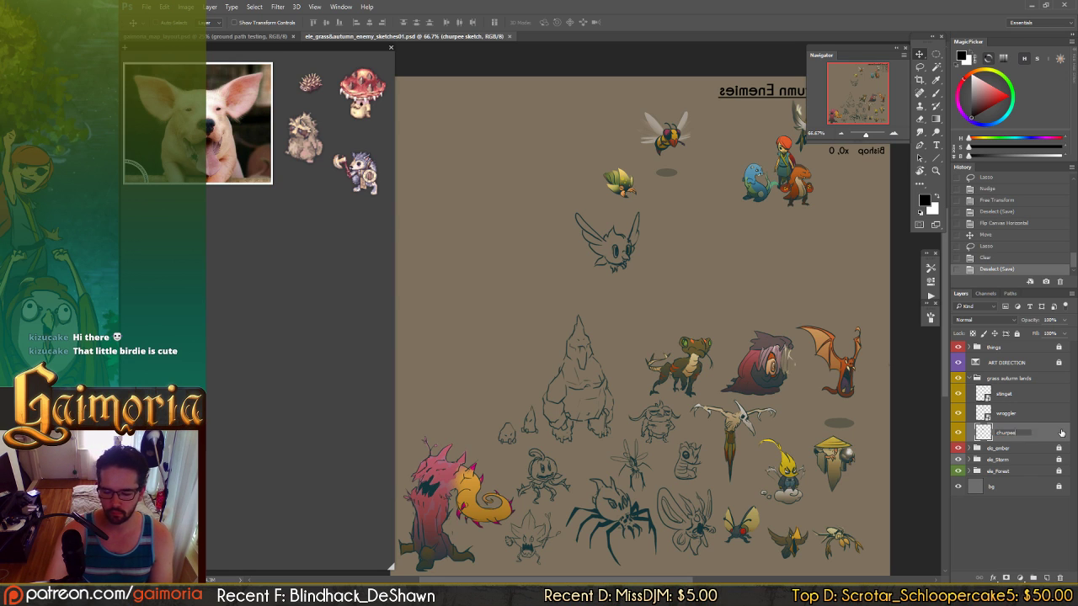
key(BackSpace)
key(Return)
right_click(981, 435)
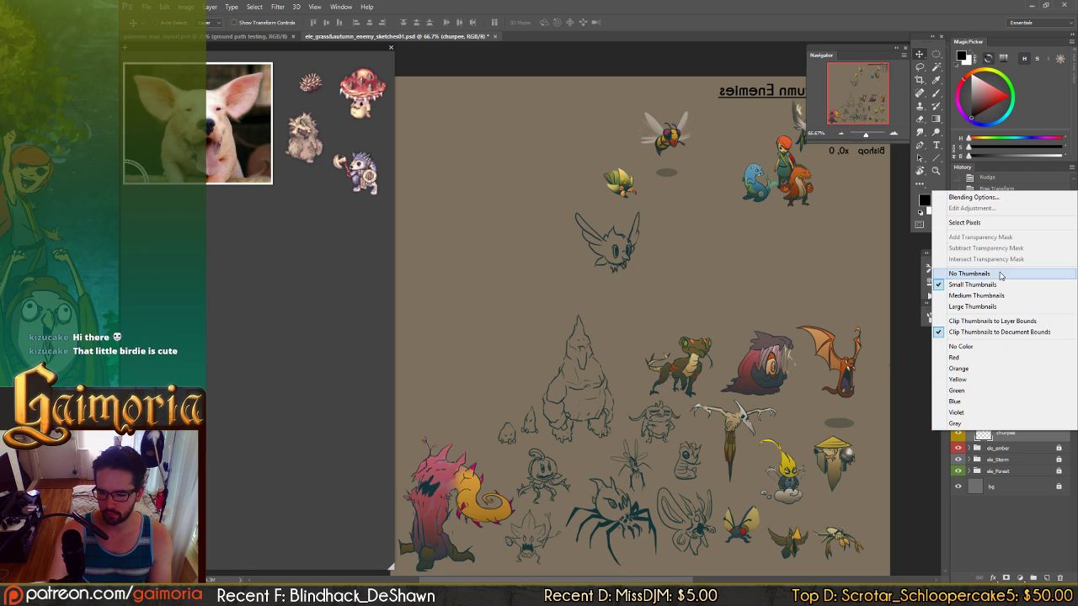
click(1026, 432)
right_click(1026, 432)
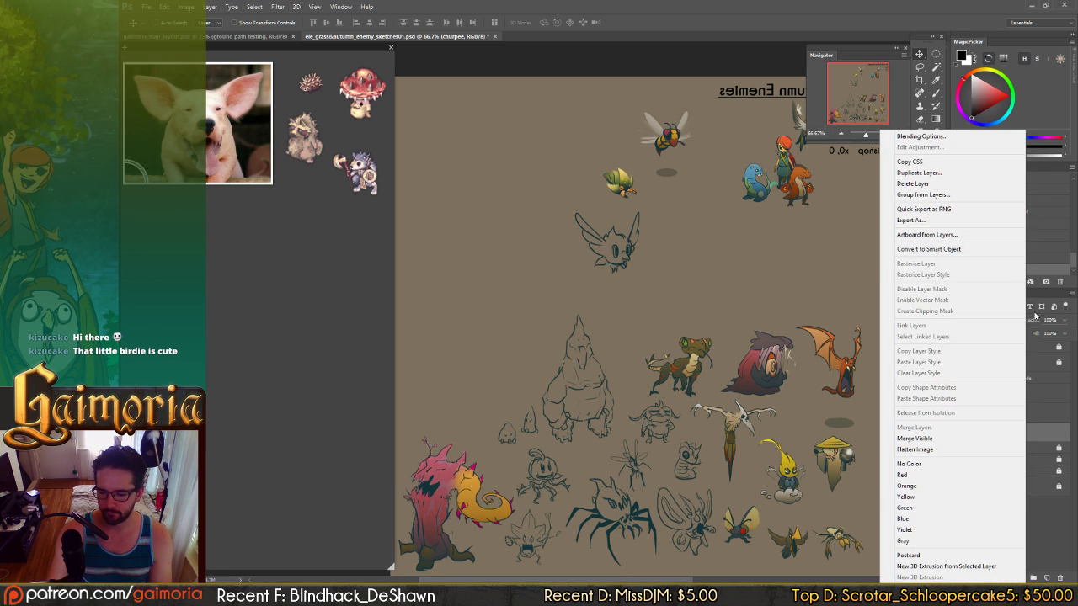
click(949, 251)
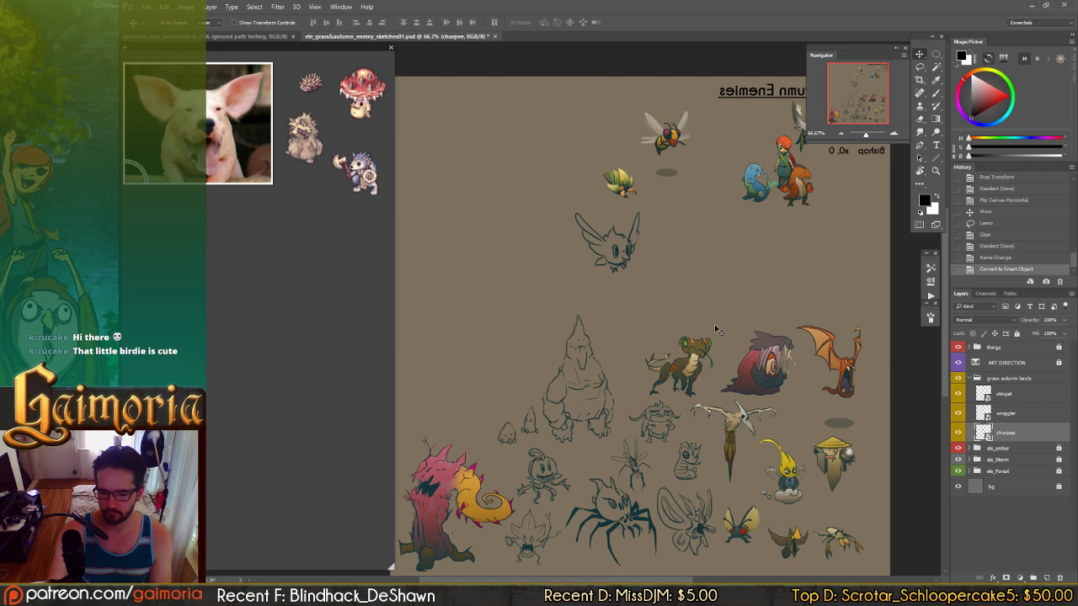
- Move the churpee sketch around among the other creatures to compare its size with theirs
mouse_move(716, 330)
mouse_down()
mouse_move(795, 282)
mouse_move(804, 223)
mouse_move(804, 250)
mouse_up()
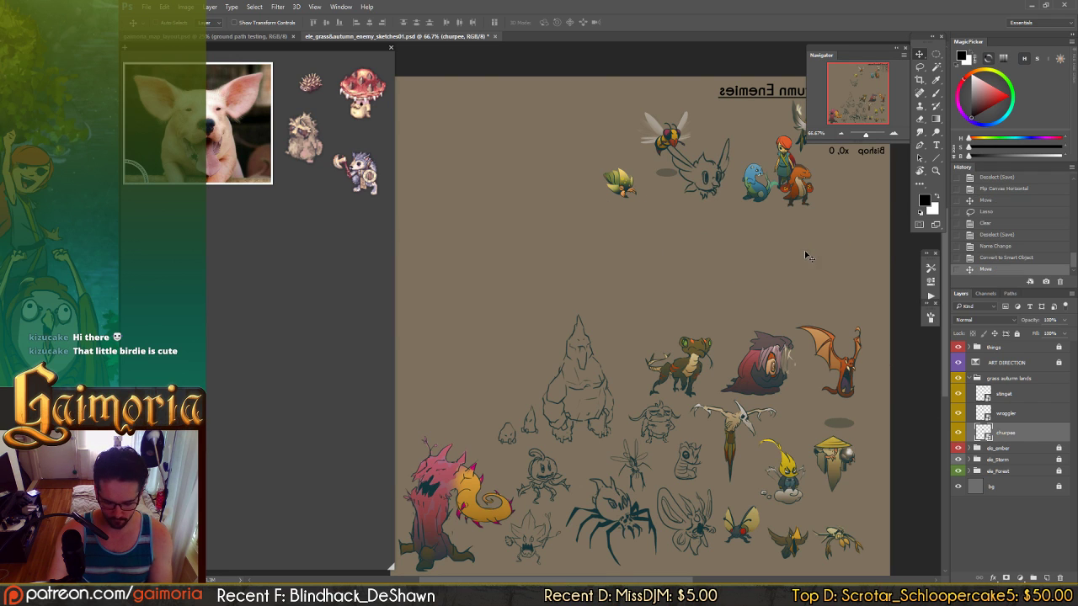
drag(755, 345, 711, 530)
drag(702, 339, 699, 393)
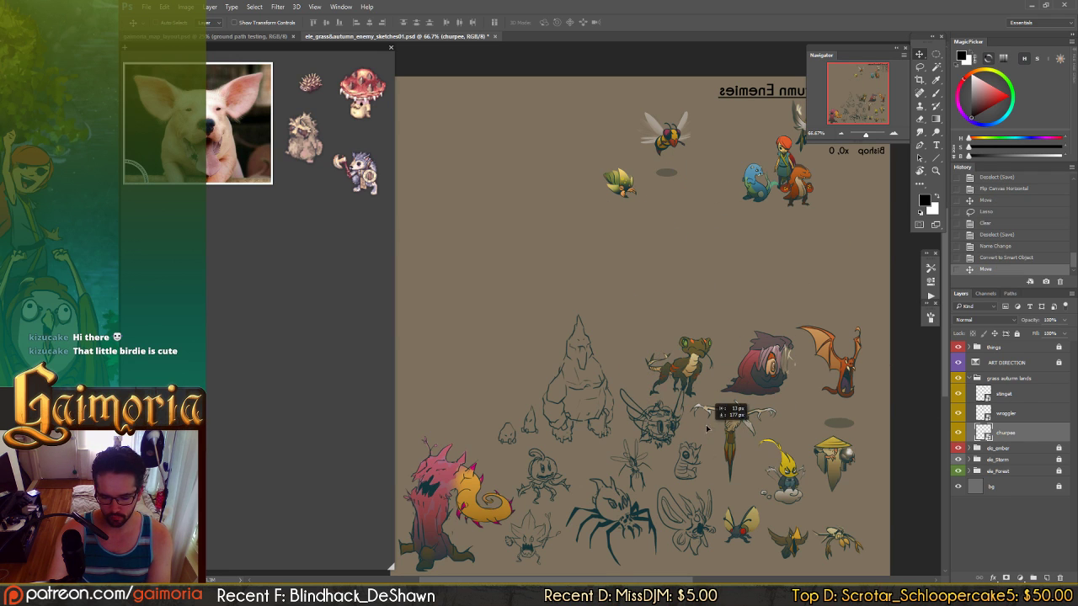
key(ctrl+t)
key(Return)
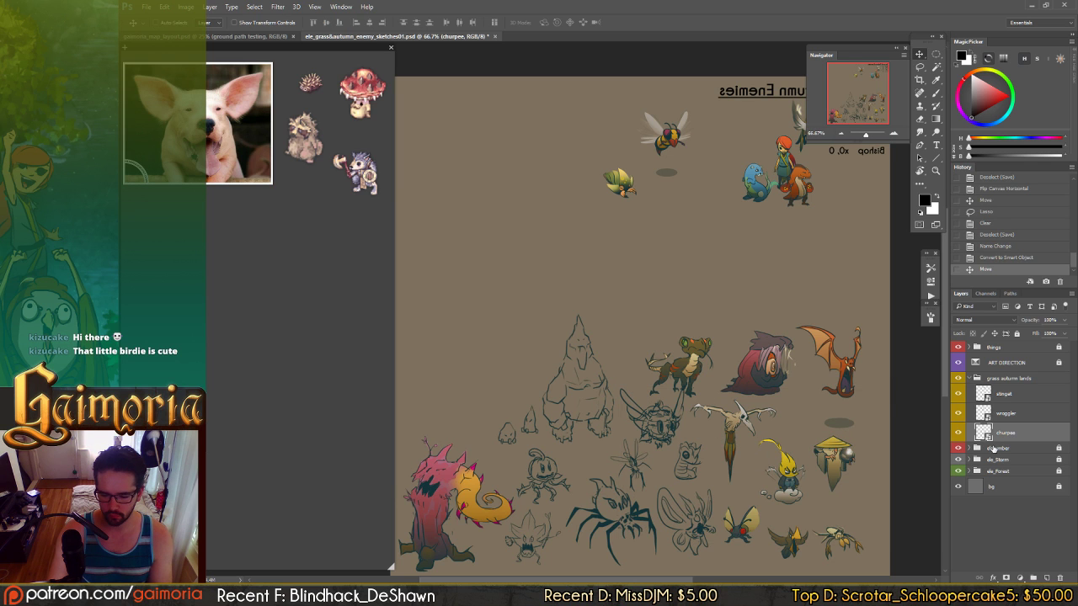
- Open the churpee smart object, crop its canvas closely around the bird, and save and close it
double_click(982, 432)
drag(637, 361, 722, 392)
key(c)
drag(633, 322, 465, 149)
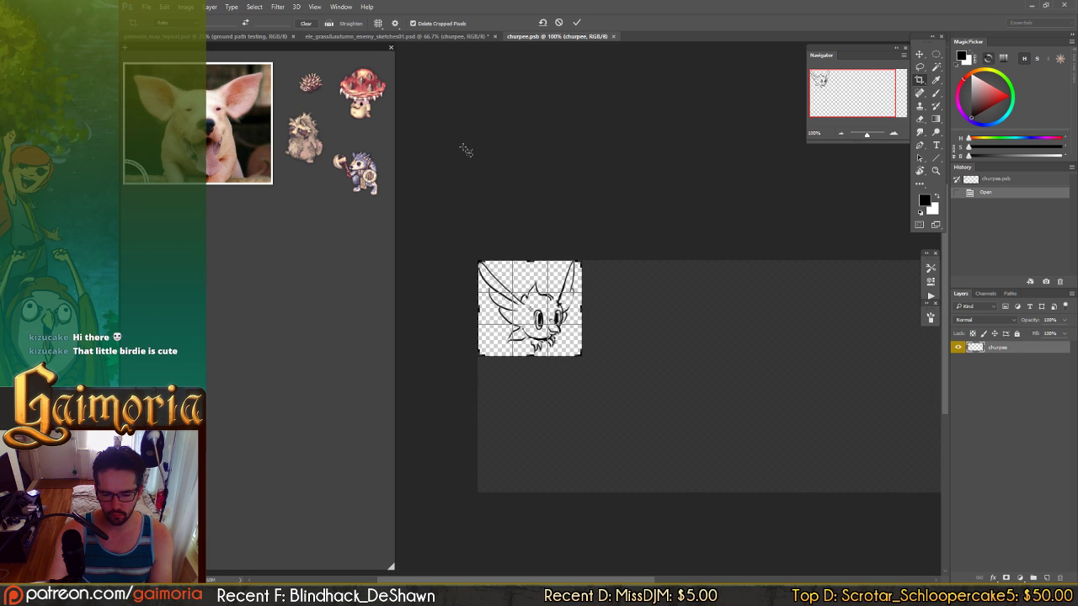
drag(485, 257, 475, 259)
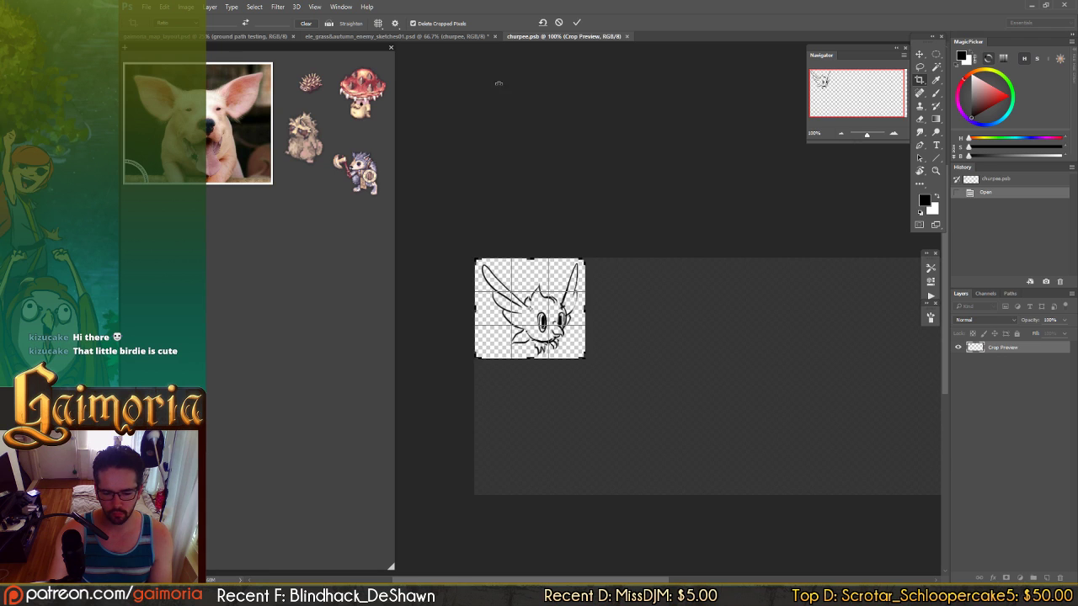
key(Return)
key(v)
key(ctrl+s)
key(ctrl+w)
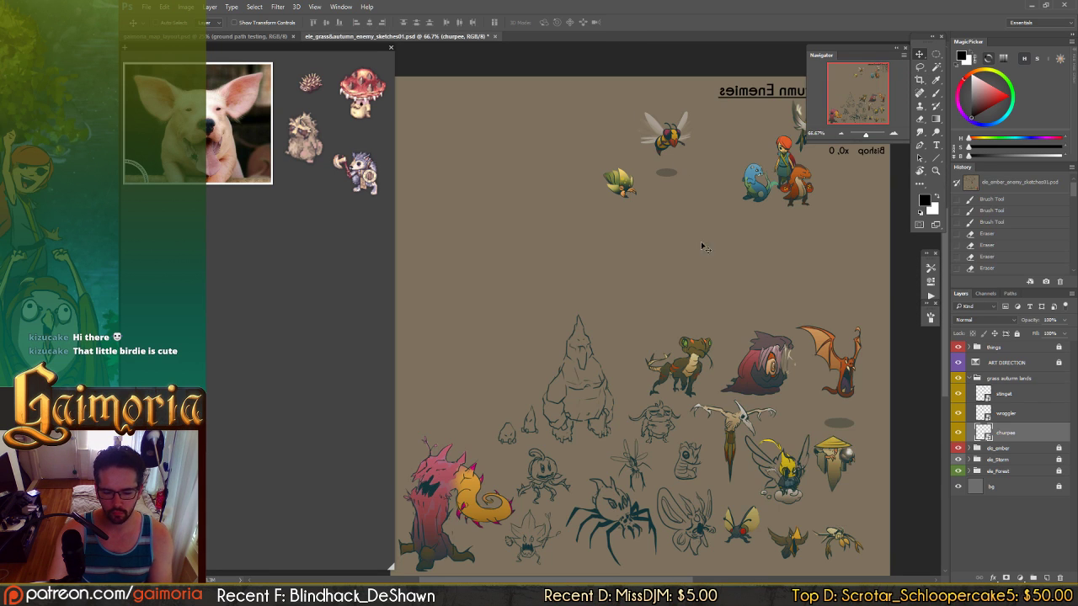
- Move the churpee sketch up beside the red-haired character's group and scale it down to about 74%
mouse_move(708, 376)
mouse_down()
mouse_move(707, 349)
mouse_move(524, 181)
mouse_up()
mouse_move(657, 349)
mouse_down()
mouse_move(662, 337)
mouse_move(667, 345)
mouse_up()
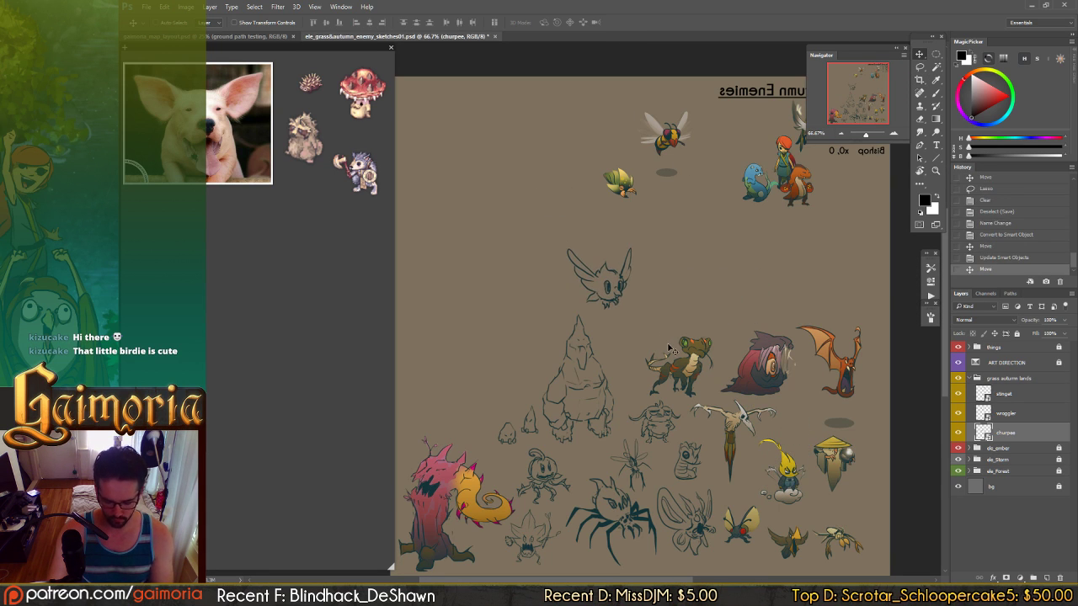
key(ctrl+t)
mouse_move(623, 278)
mouse_down()
mouse_move(678, 425)
mouse_move(673, 407)
mouse_move(706, 452)
mouse_up()
mouse_move(718, 416)
mouse_down()
mouse_move(699, 461)
mouse_move(723, 480)
mouse_move(810, 421)
mouse_move(759, 508)
mouse_move(812, 505)
mouse_move(586, 483)
mouse_move(647, 496)
mouse_move(681, 493)
mouse_move(504, 445)
mouse_move(516, 448)
mouse_move(679, 219)
mouse_up()
key(Return)
mouse_move(665, 373)
mouse_down()
mouse_move(665, 327)
mouse_move(722, 271)
mouse_move(699, 271)
mouse_up()
key(ctrl+t)
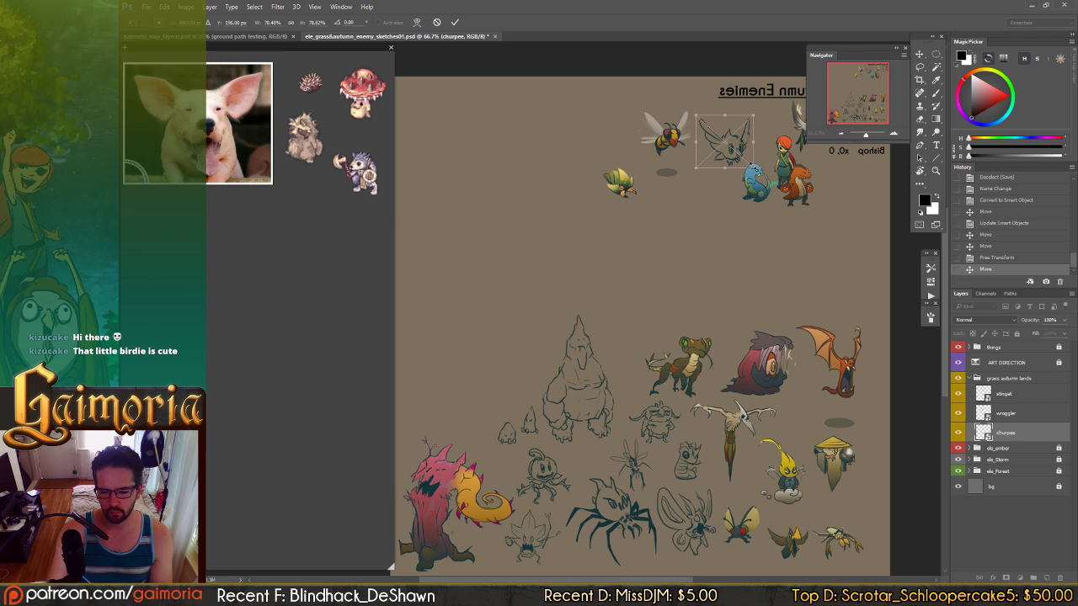
drag(749, 165, 747, 163)
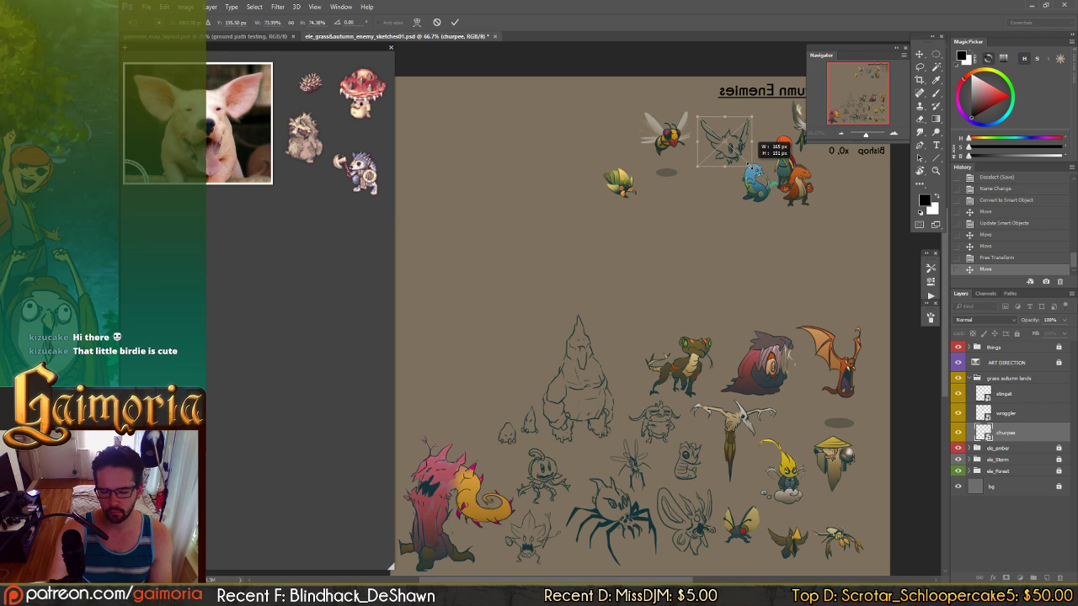
key(Return)
- Flip the canvas back horizontally and place the churpee sketch to the right of the bee, saving the document
mouse_move(780, 228)
mouse_down()
mouse_move(763, 249)
mouse_move(779, 257)
mouse_move(697, 273)
mouse_up()
mouse_move(694, 270)
mouse_down()
mouse_move(672, 277)
mouse_move(720, 302)
mouse_up()
key(ctrl+shift+h)
scroll(666, 299, right, 5)
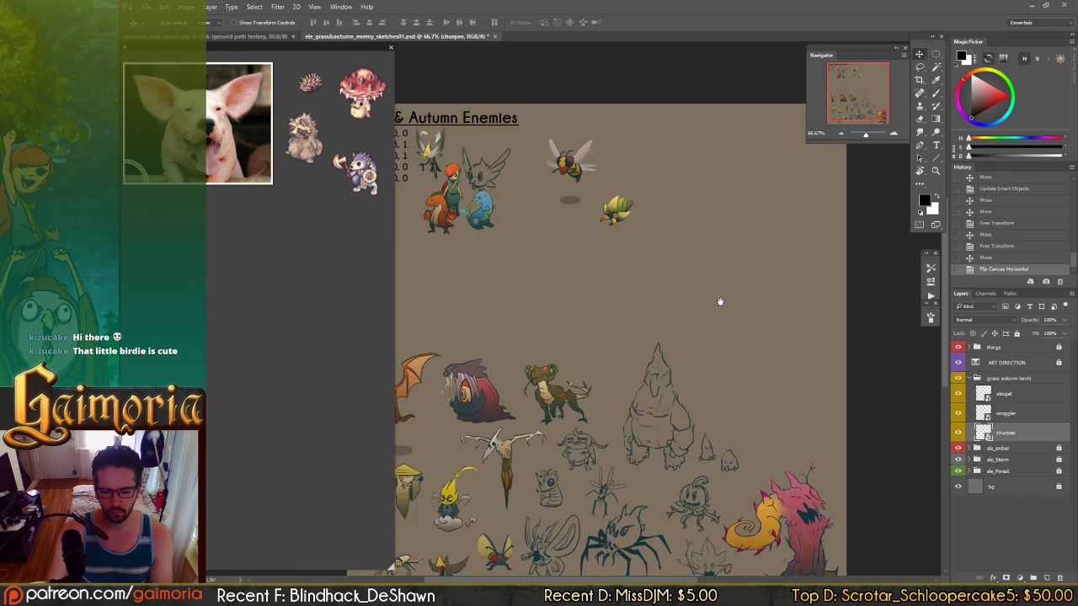
mouse_move(623, 308)
mouse_down()
mouse_move(639, 293)
mouse_move(570, 283)
mouse_move(665, 326)
mouse_move(722, 279)
mouse_move(714, 313)
mouse_up()
key(ctrl+s)
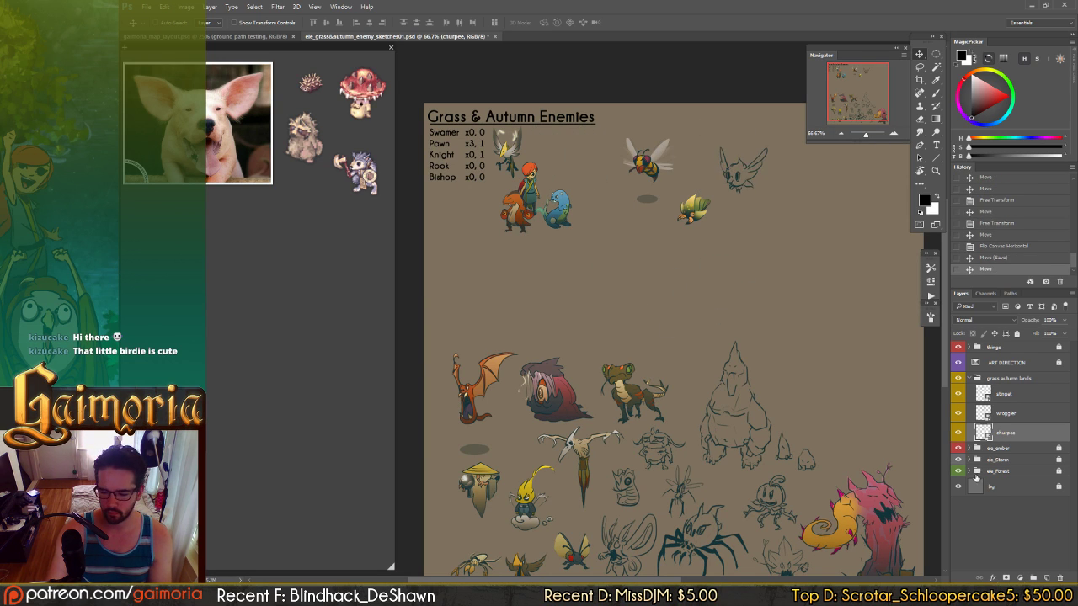
- Open the churpee smart object and extend its canvas downward to make room below the bird
double_click(983, 433)
key(c)
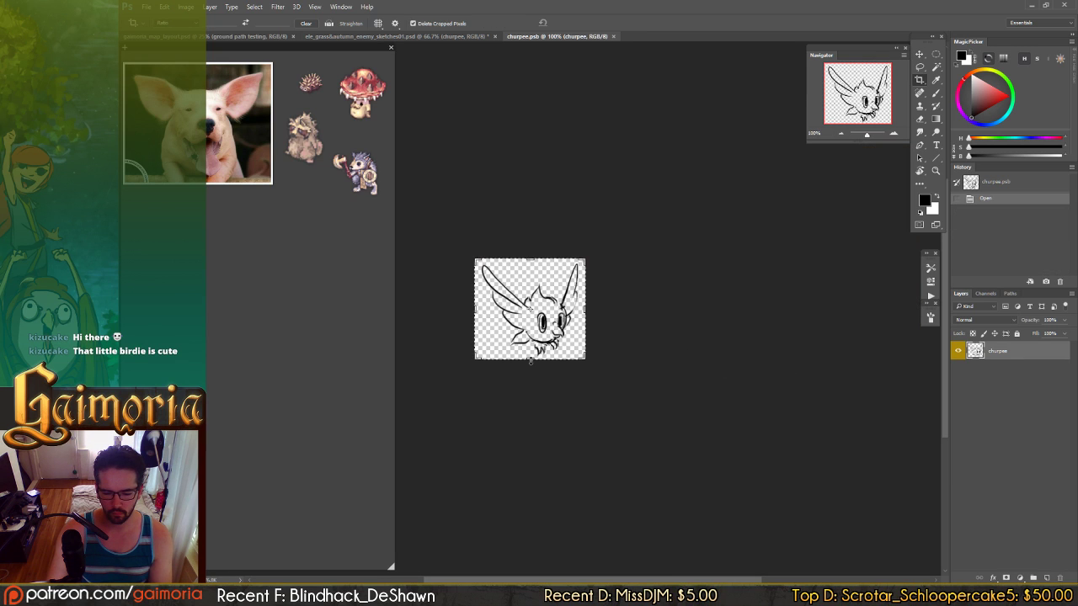
mouse_move(532, 360)
mouse_down()
mouse_move(539, 387)
mouse_move(503, 398)
mouse_up()
key(Return)
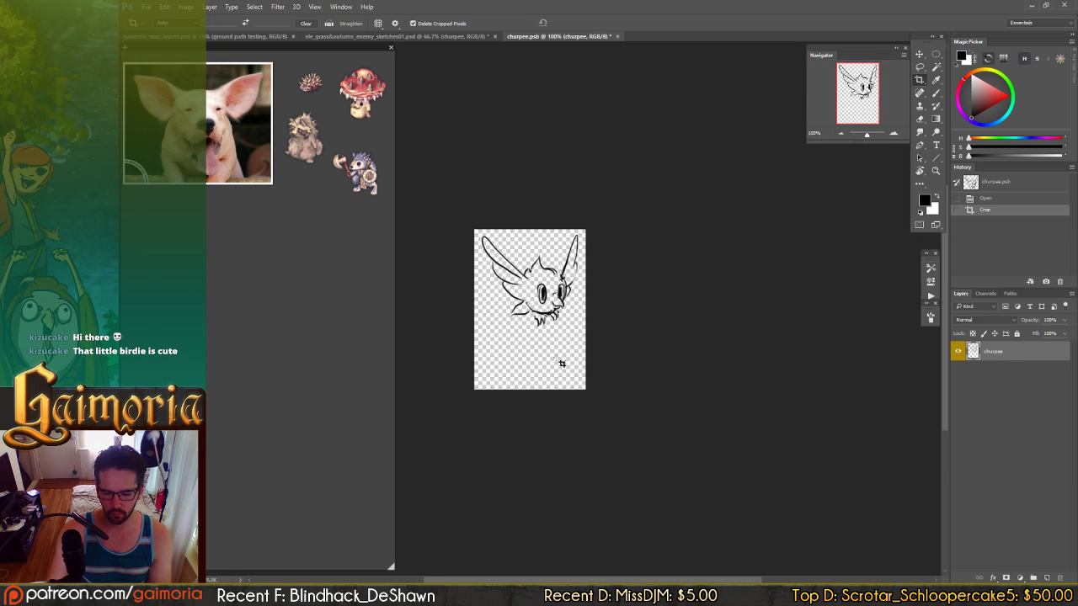
- Add a new layer beneath the bird drawing and name it "shad"
key(m)
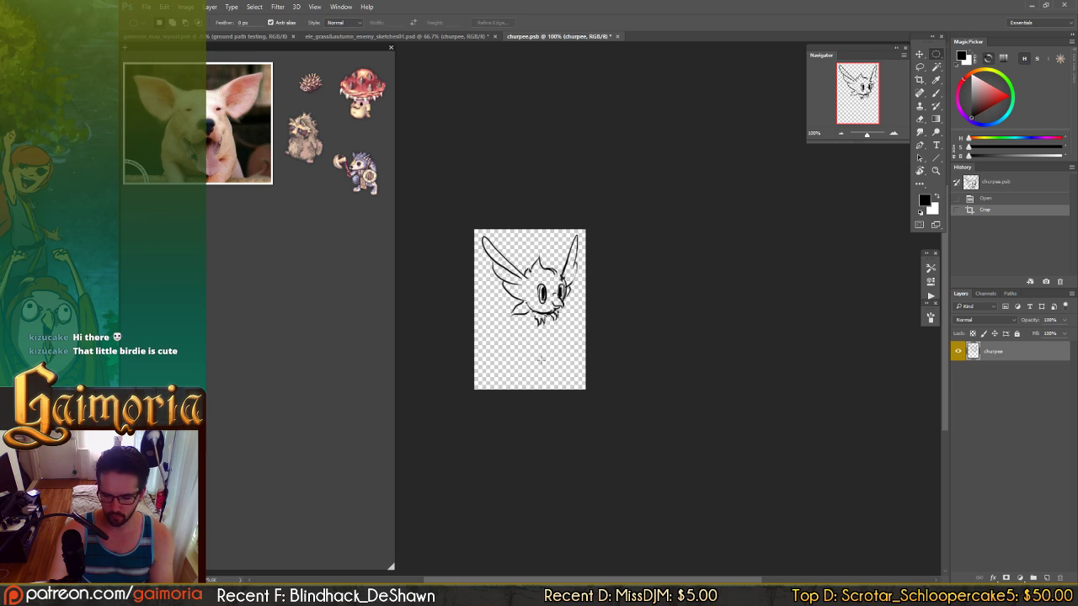
ctrl+click(1046, 578)
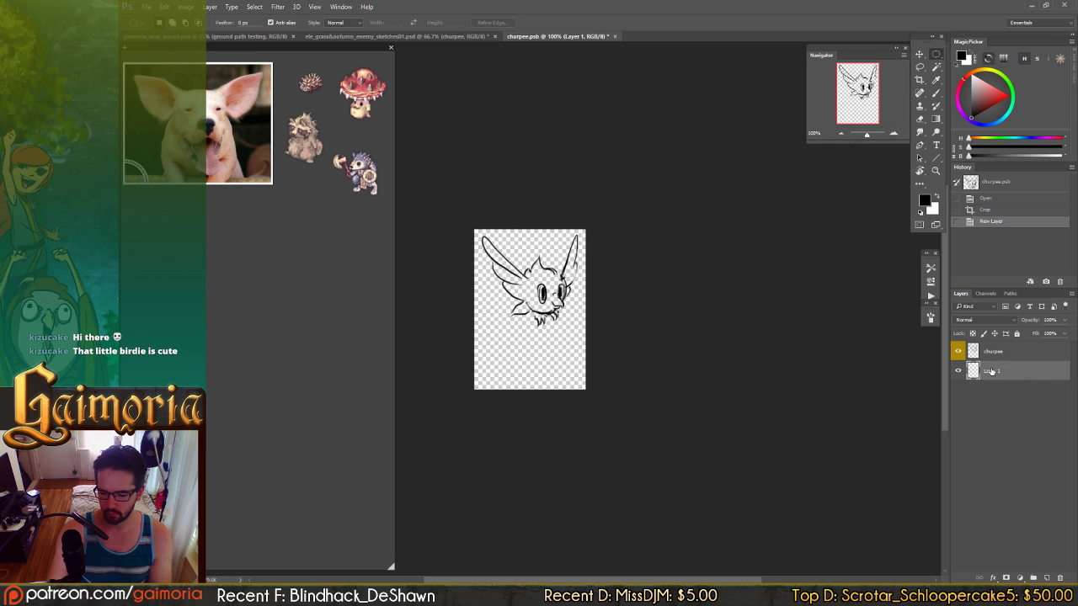
double_click(992, 370)
text(shad)
key(Return)
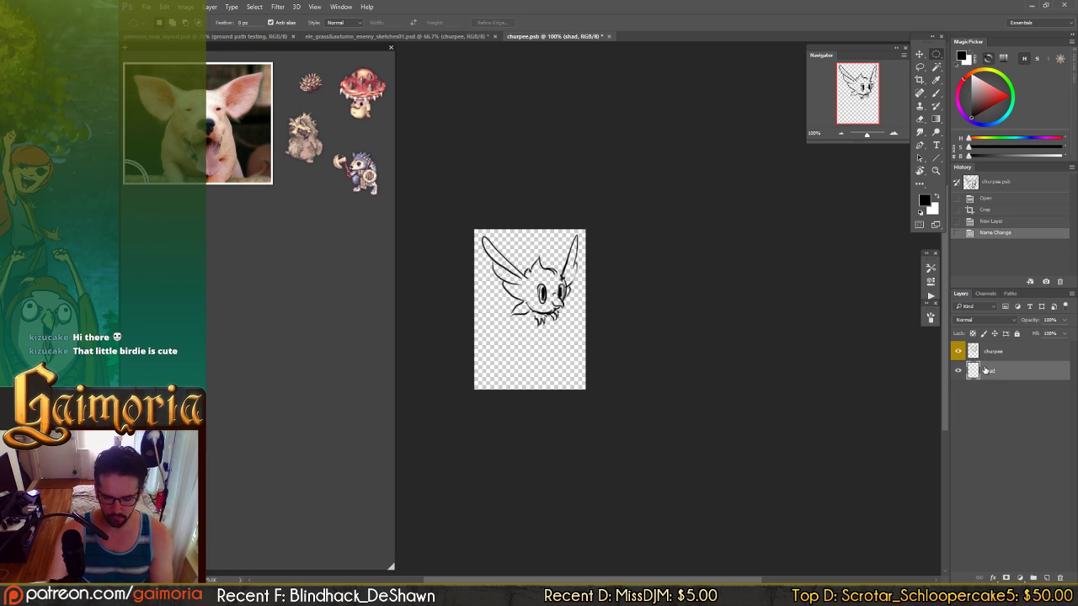
- Draw a flat black-filled ellipse below the bird as a shadow at 30% opacity, and save and close the smart object
mouse_move(519, 354)
mouse_down()
mouse_move(565, 372)
mouse_move(560, 383)
mouse_move(561, 367)
mouse_move(562, 380)
mouse_up()
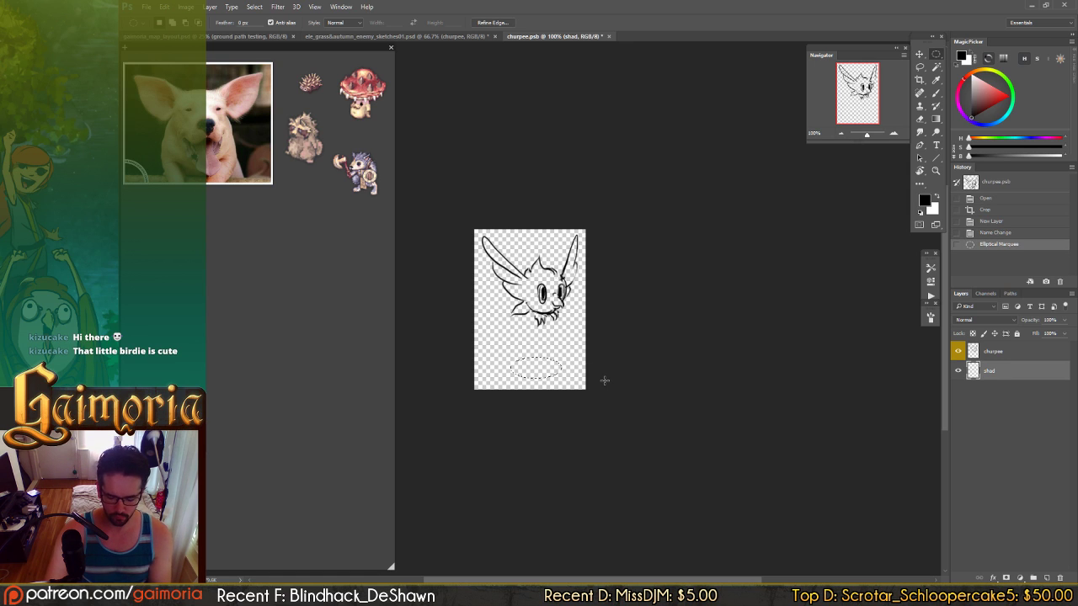
key(alt+BackSpace)
key(x)
key(ctrl+d)
key(v)
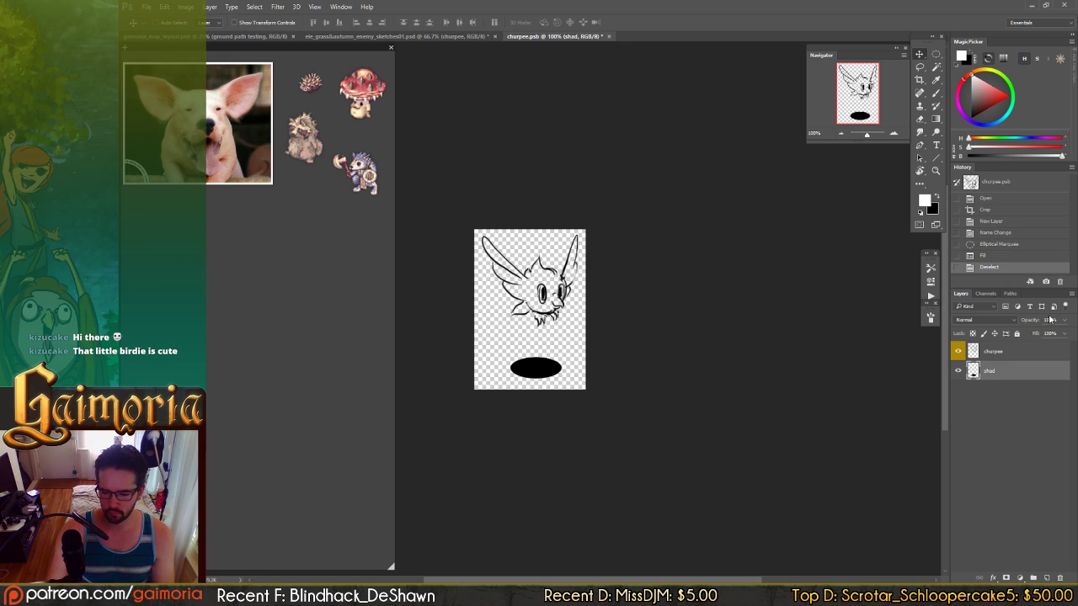
text(30)
key(Return)
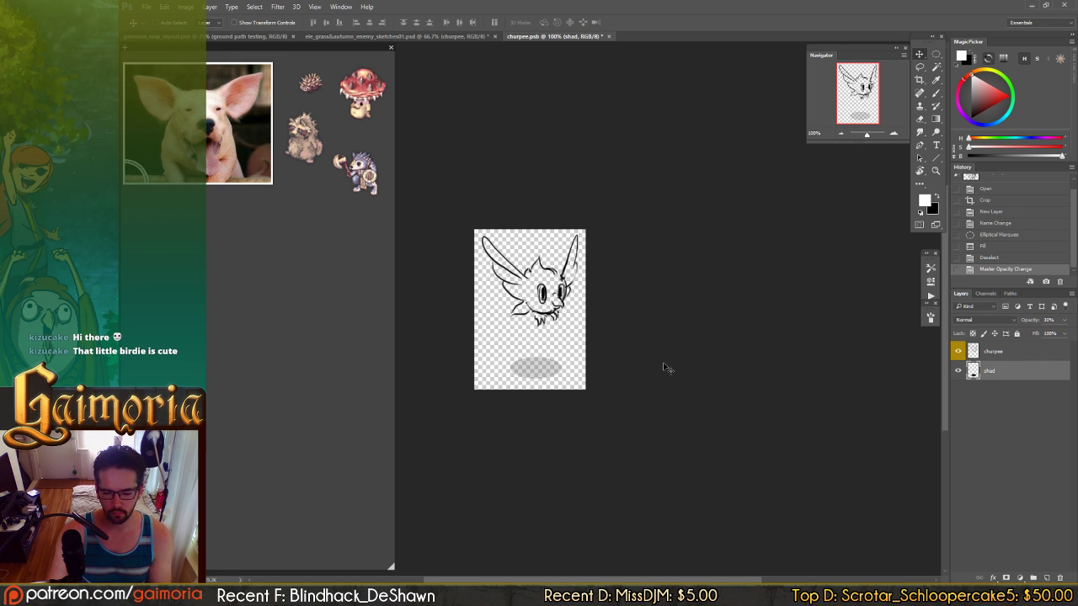
key(ctrl+s)
key(ctrl+w)
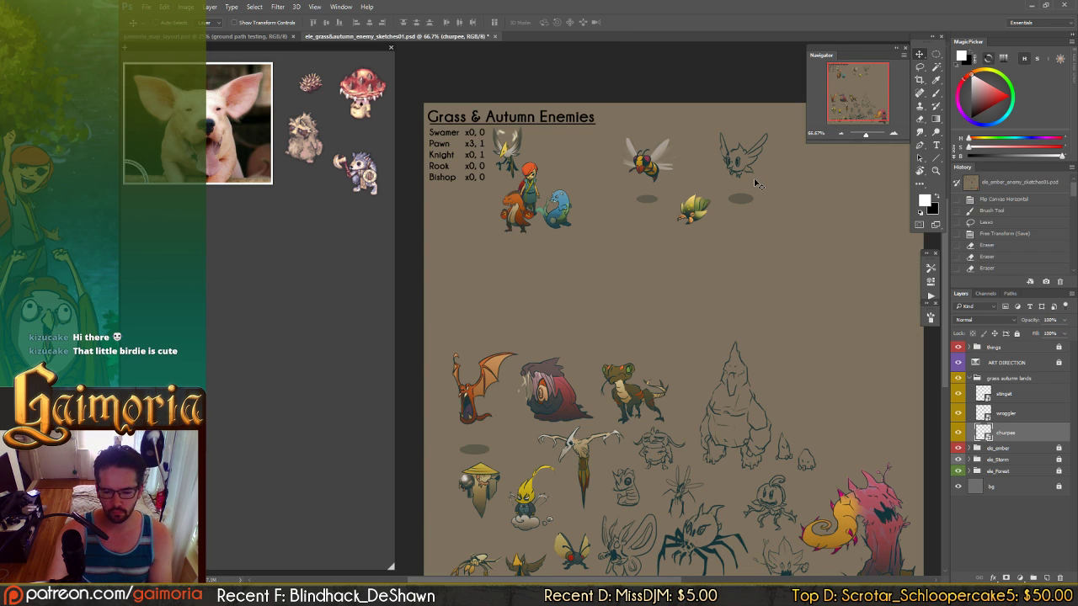
- Move the churpee beside the bee for comparison, and reopen its smart object to slightly resize the ground shadow with Free Transform
mouse_move(733, 228)
mouse_down()
mouse_move(626, 211)
mouse_move(616, 215)
mouse_move(614, 257)
mouse_move(603, 253)
mouse_up()
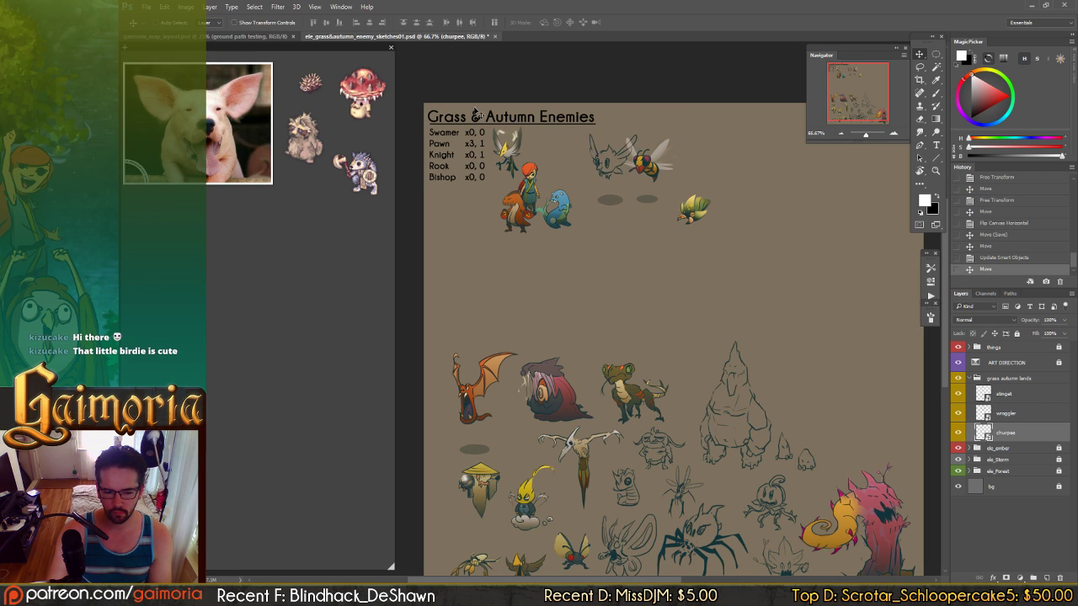
double_click(983, 432)
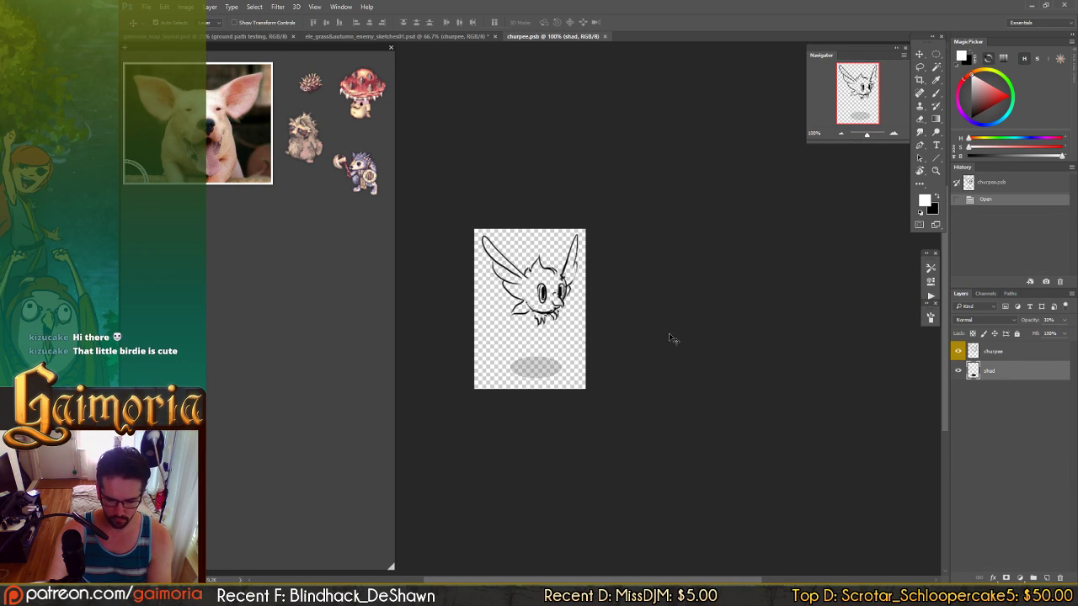
key(ctrl+t)
drag(536, 355, 536, 359)
key(Return)
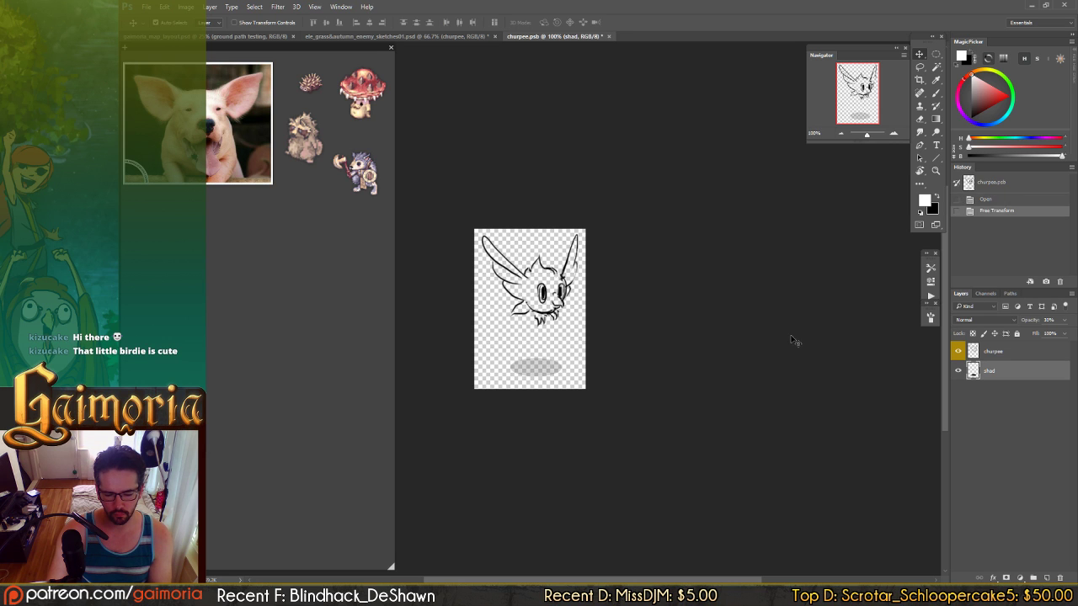
key(ctrl+w)
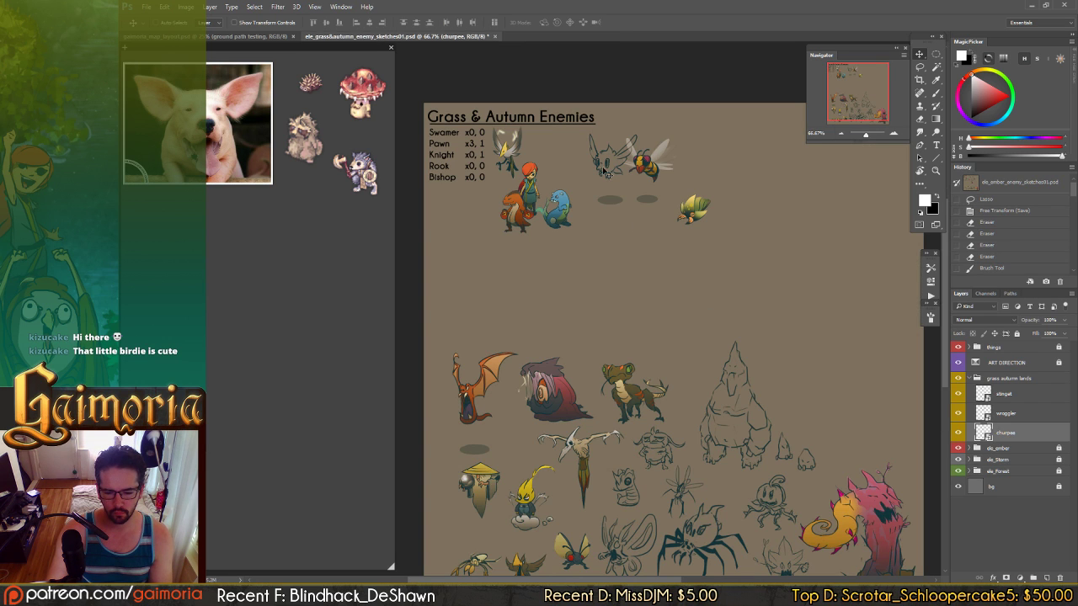
- Reposition the churpee to the upper right of the bee, above the leaf-winged bug
drag(603, 170, 637, 248)
click(599, 222)
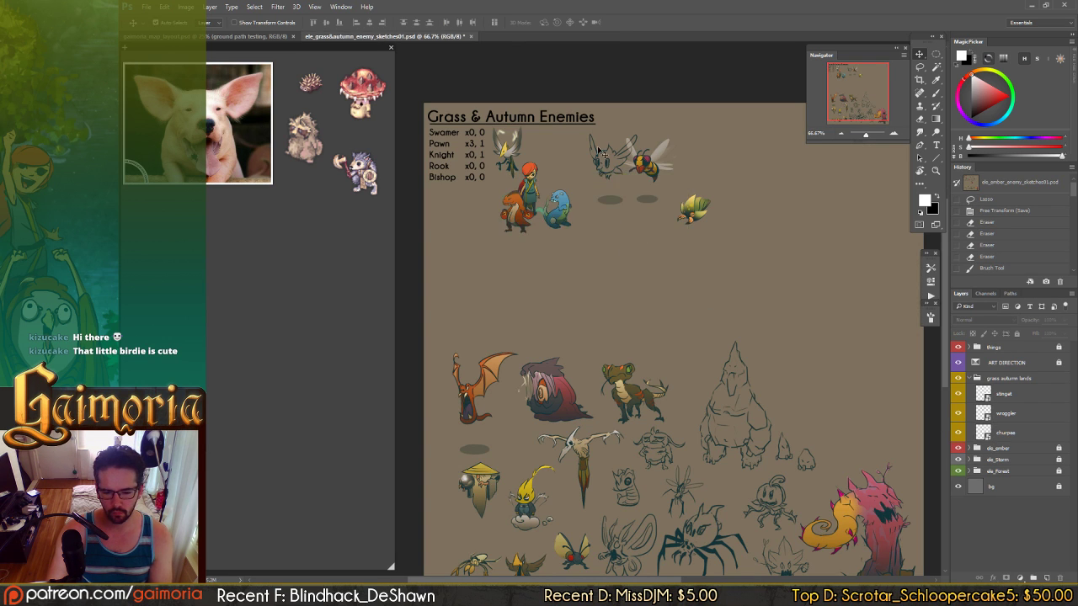
mouse_move(600, 171)
mouse_down()
mouse_move(619, 321)
mouse_move(632, 281)
mouse_move(622, 294)
mouse_up()
drag(618, 317, 623, 180)
mouse_move(652, 188)
mouse_down()
mouse_move(637, 227)
mouse_move(467, 466)
mouse_move(544, 420)
mouse_move(590, 323)
mouse_move(599, 395)
mouse_move(623, 376)
mouse_move(706, 364)
mouse_up()
mouse_move(710, 352)
mouse_down()
mouse_move(621, 455)
mouse_move(643, 264)
mouse_move(621, 253)
mouse_up()
drag(608, 248, 622, 261)
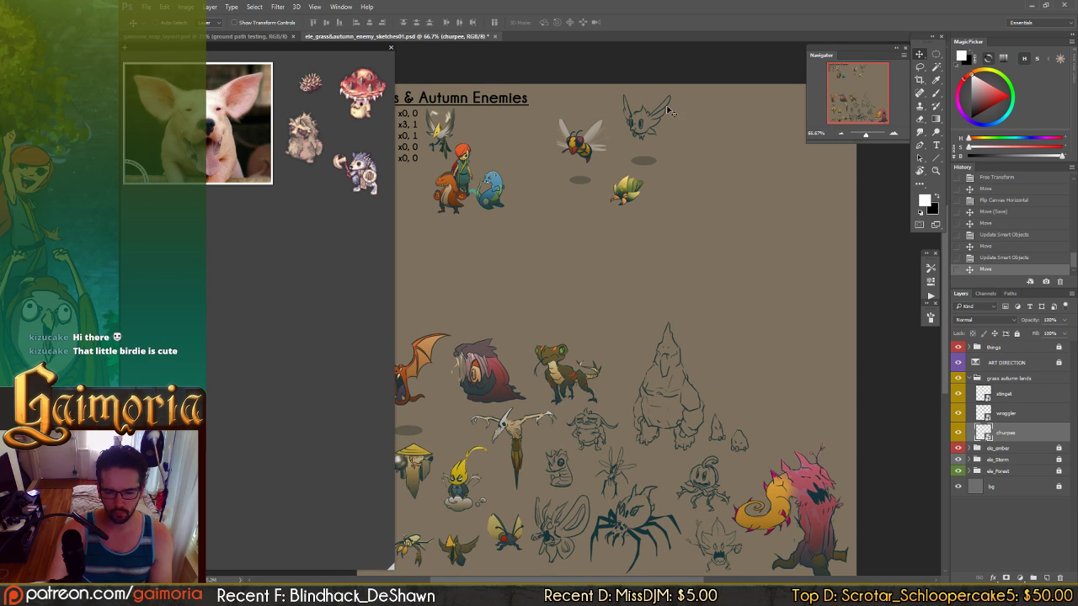
drag(634, 200, 641, 199)
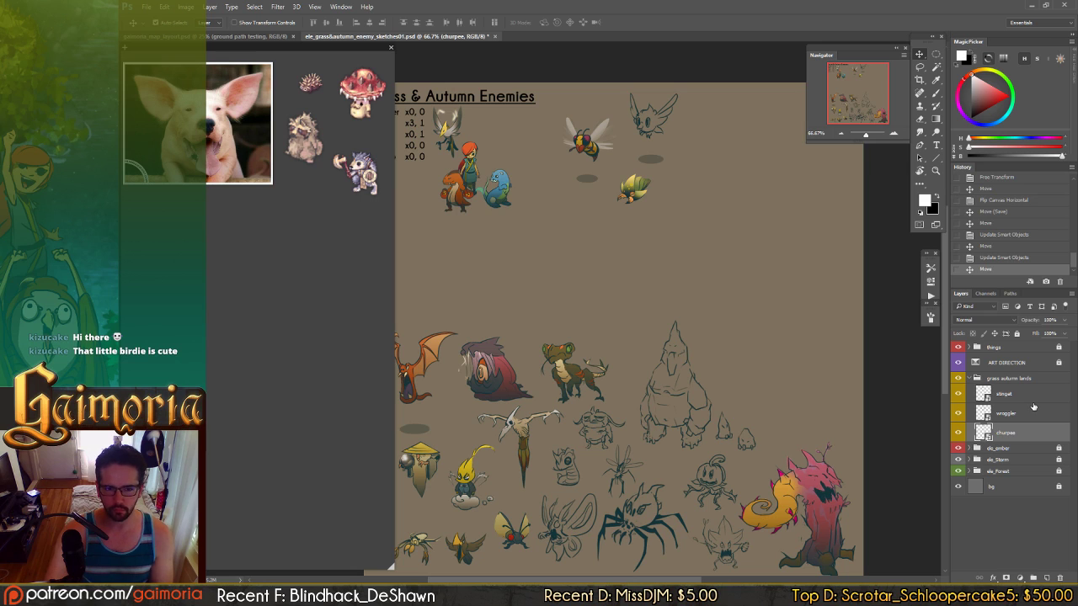
- Create a new layer named "sketch" in the grass autumn lands group and place it below the churpee layer
key(ctrl+shift+n)
text(sketch)
key(Return)
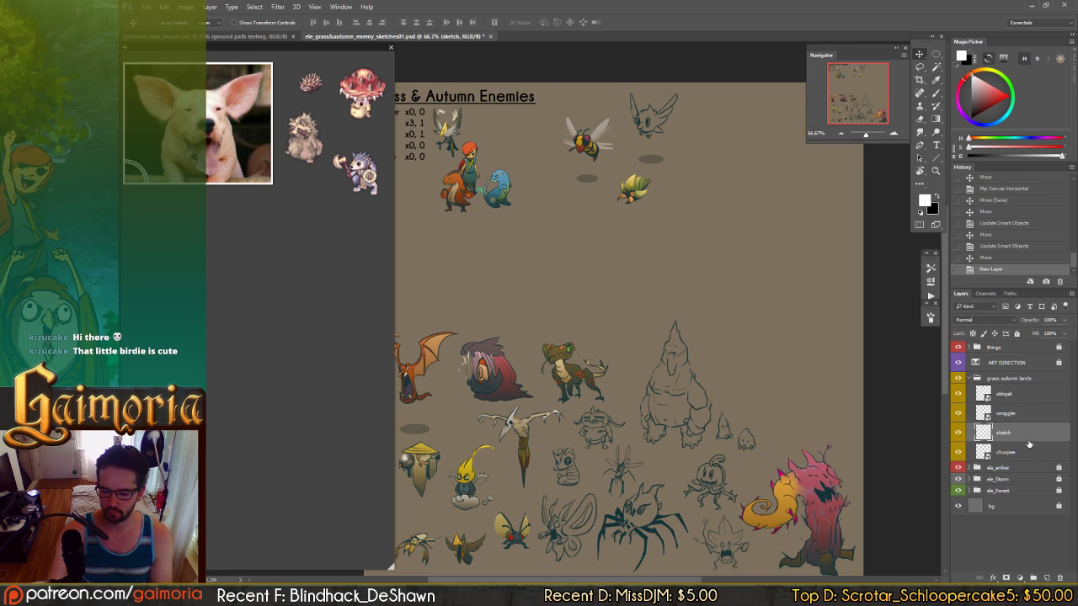
drag(1028, 444, 1025, 457)
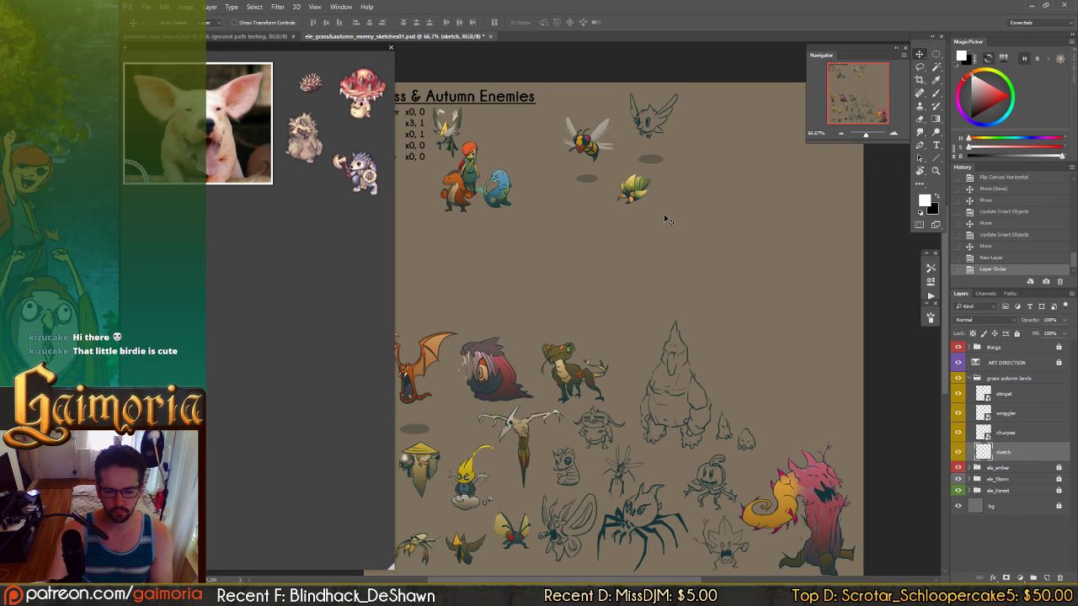
- Try brush strokes in the empty area below the leaf-winged bug, switch the brush colour to black, and save the document
key(b)
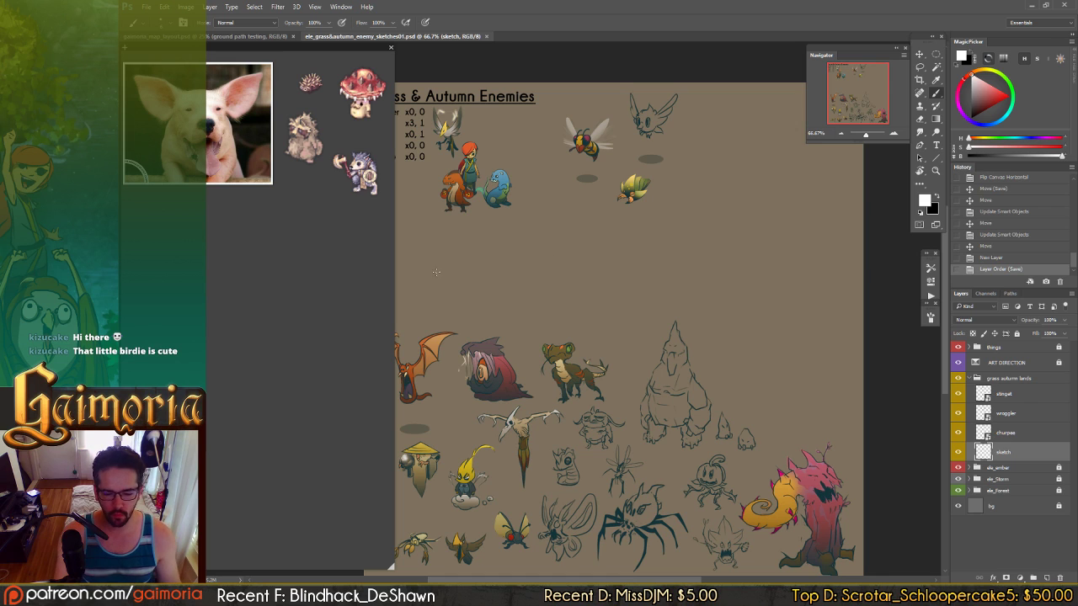
click(669, 221)
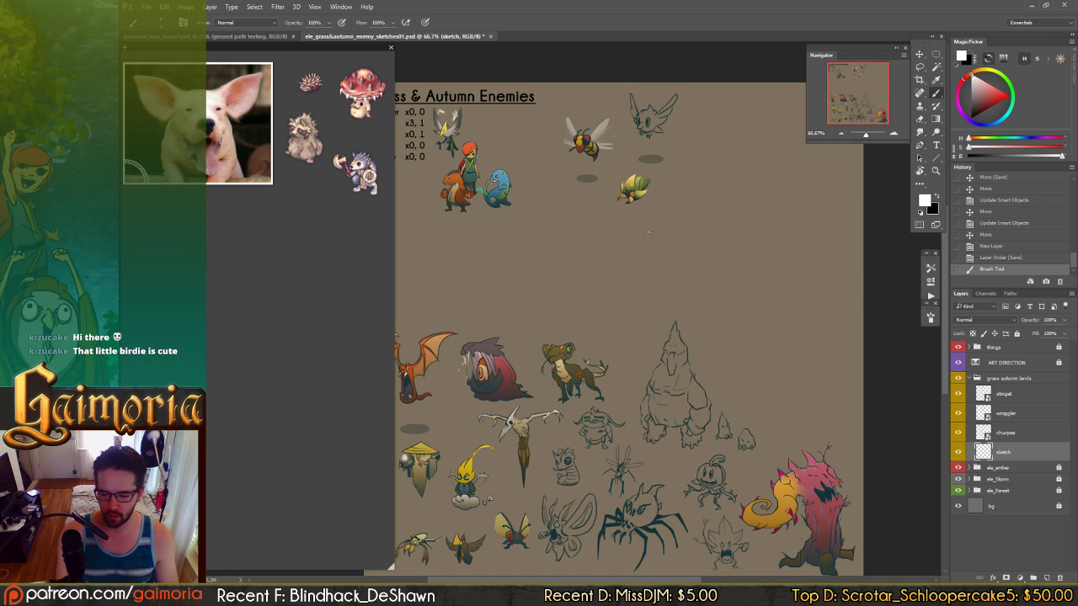
mouse_move(657, 233)
mouse_down()
mouse_move(660, 245)
mouse_move(632, 252)
mouse_up()
key(ctrl+z)
key(x)
key(ctrl+z)
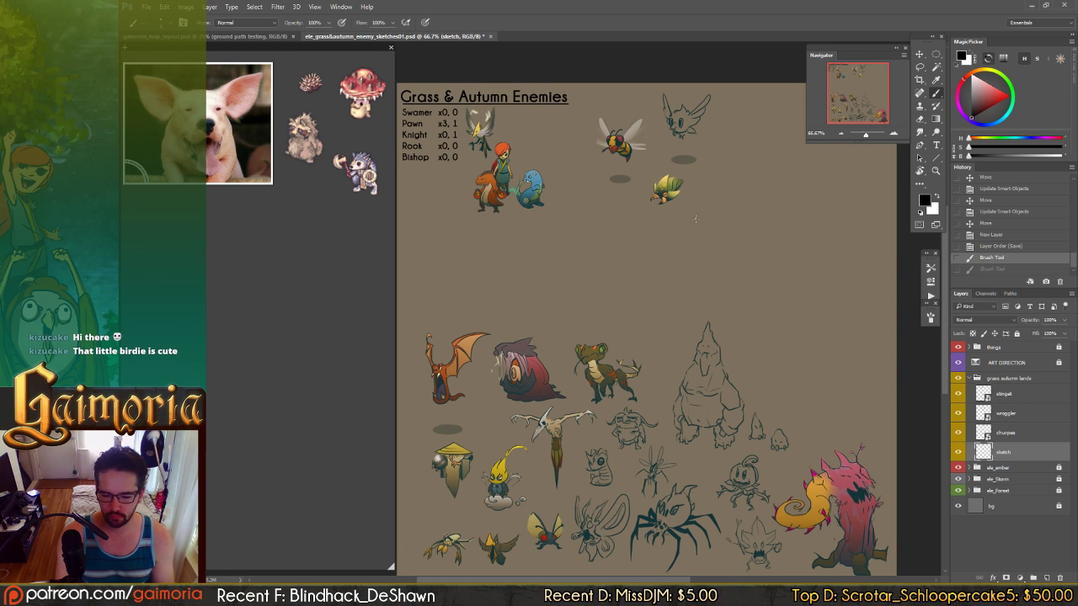
key(ctrl+s)
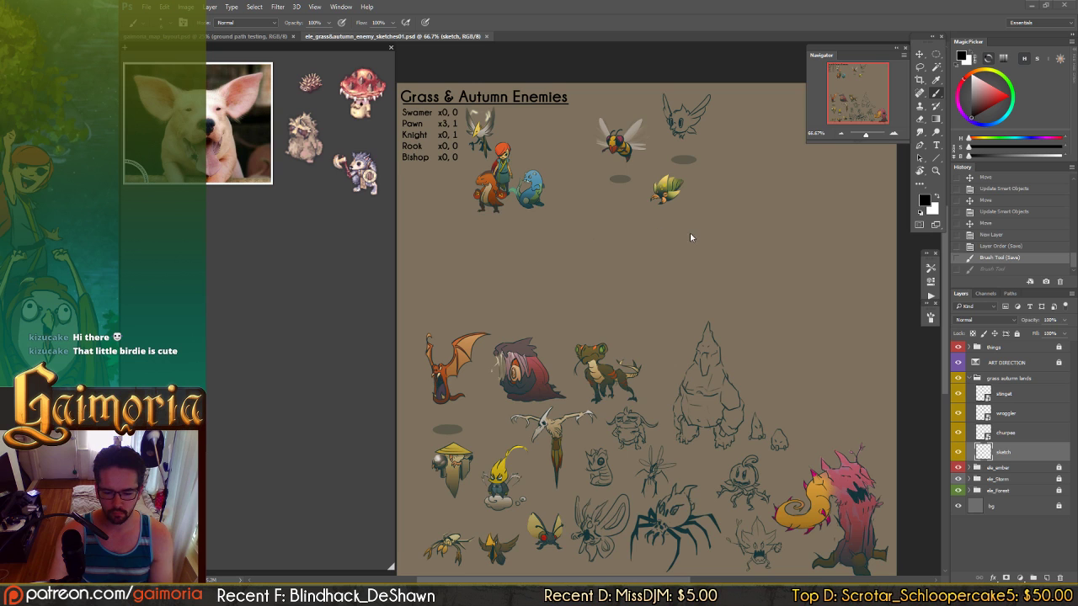
- Switch to File Explorer and open the grass_autumn folder inside the project's references\creature_enemies folder
key(super+e)
middle_click(868, 418)
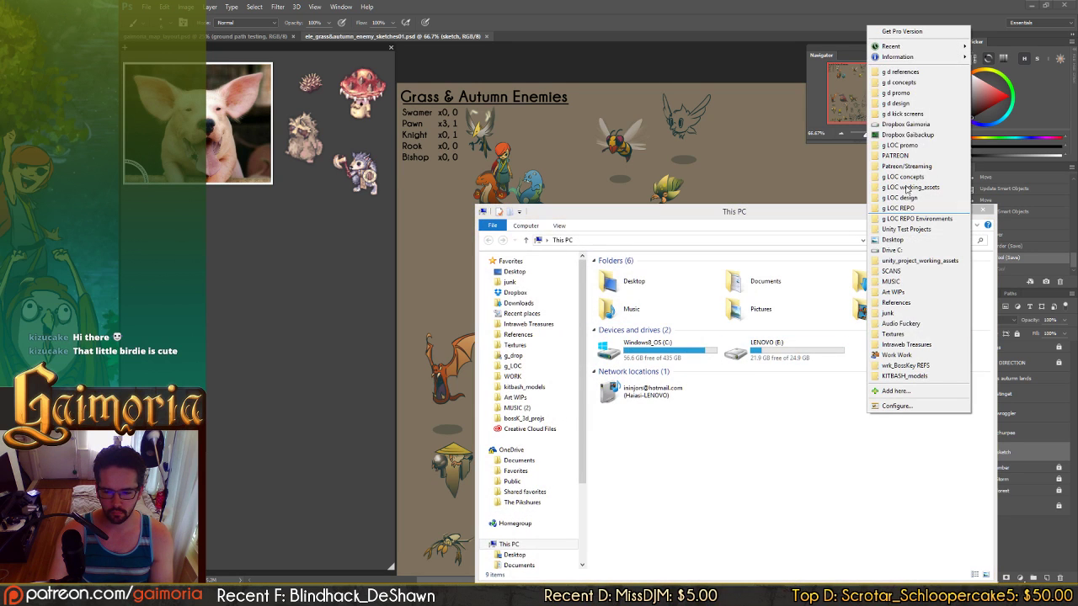
click(919, 71)
click(518, 335)
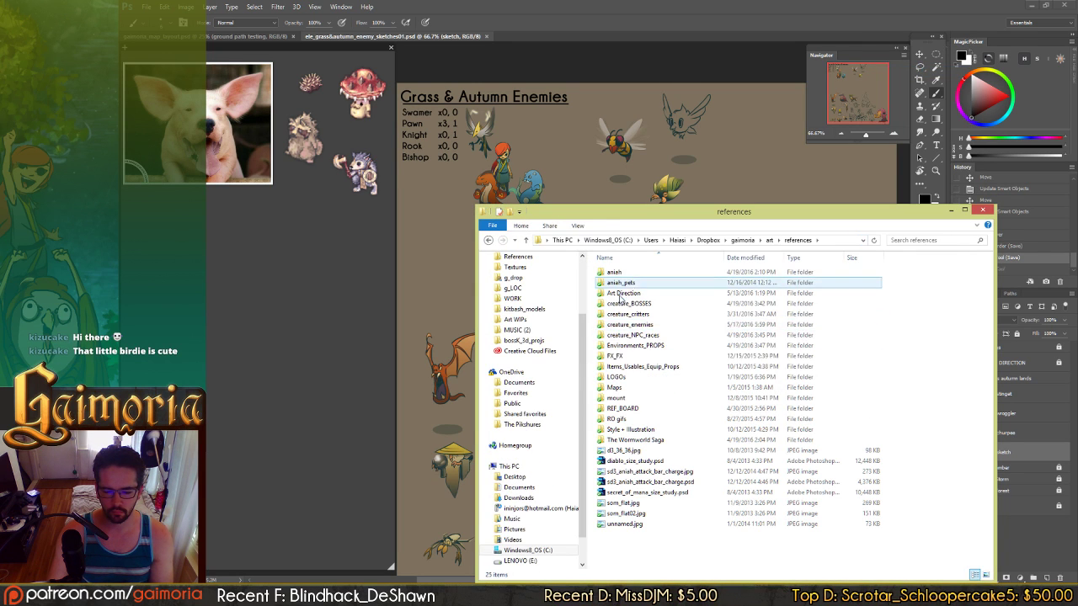
double_click(642, 325)
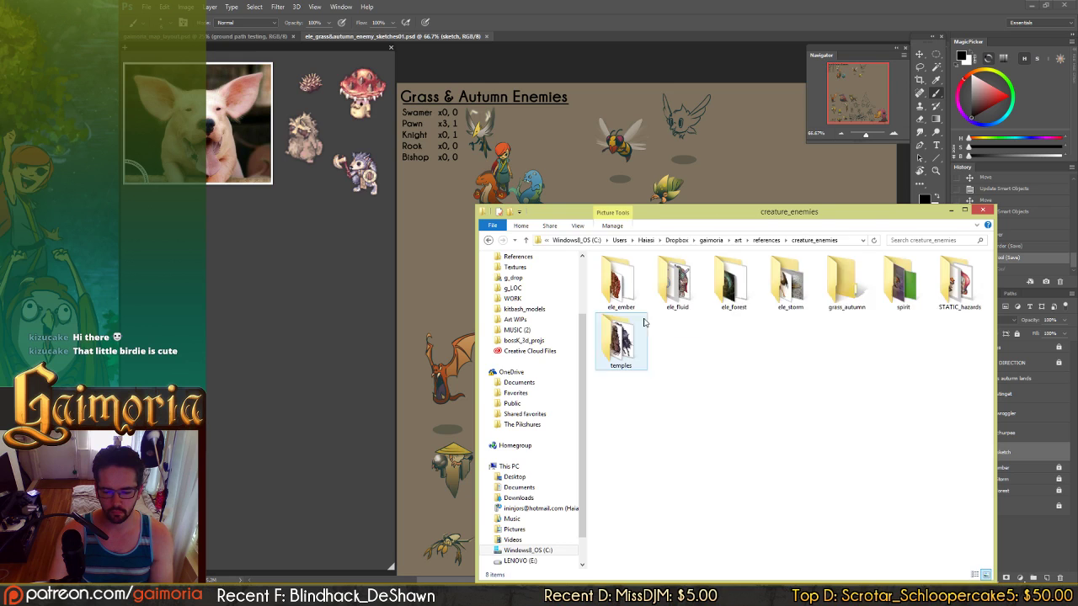
double_click(847, 285)
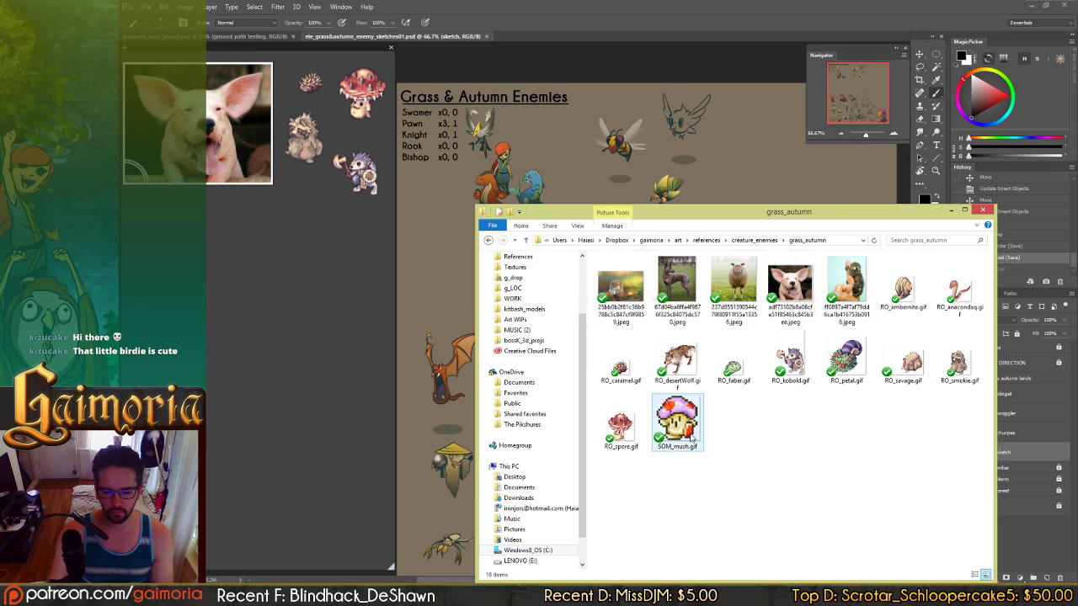
- Add SOM_mush.gif to the reference board, fit its frame closely around the mushroom, and place it below the pig photo
drag(687, 439, 295, 390)
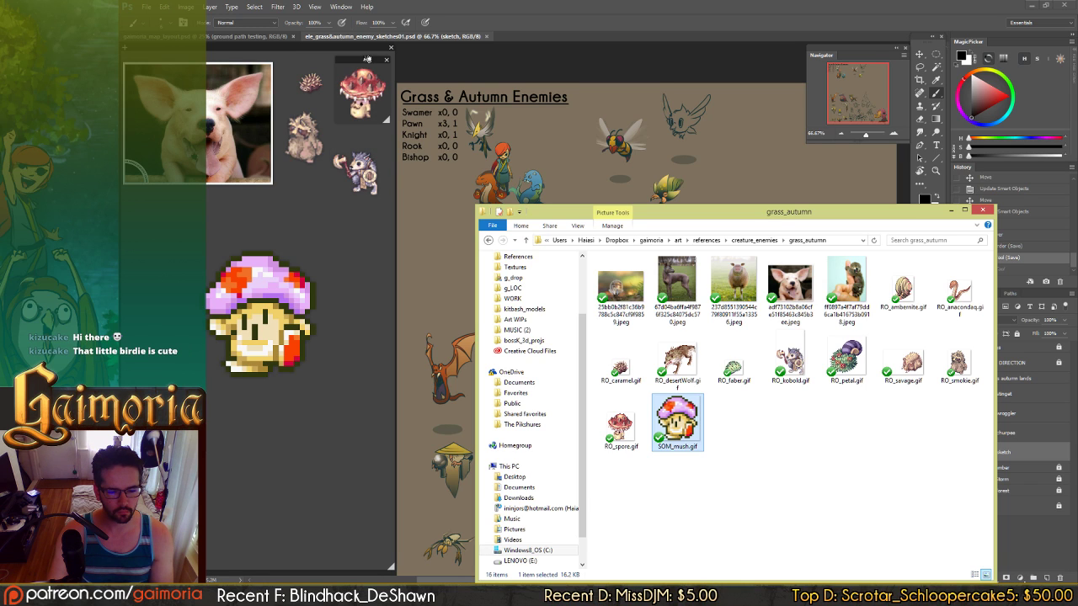
scroll(266, 310, down, 5)
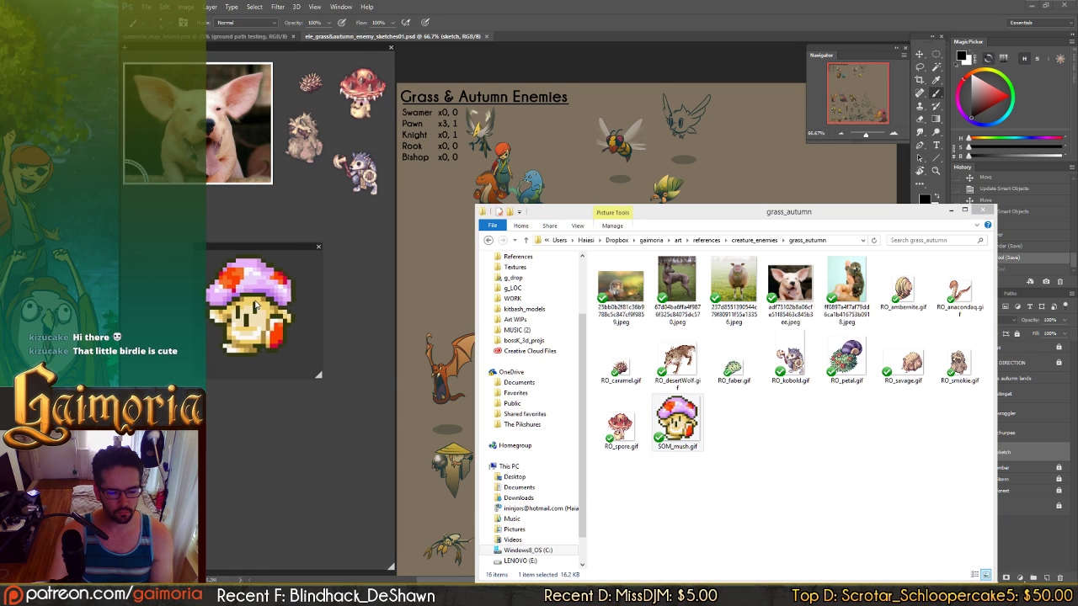
scroll(237, 287, up, 2)
scroll(239, 289, down, 1)
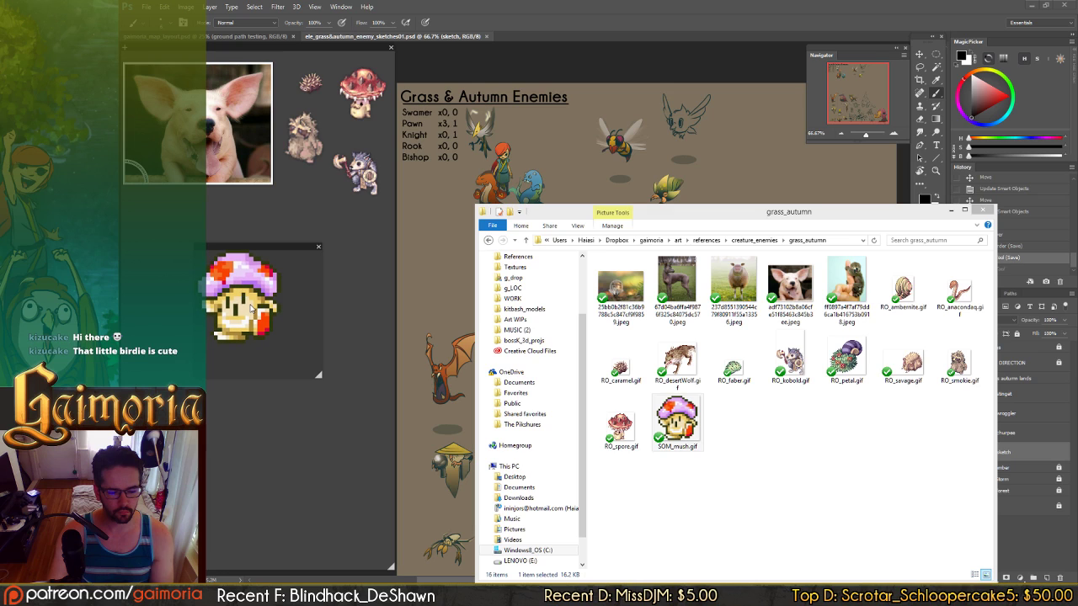
drag(318, 376, 283, 349)
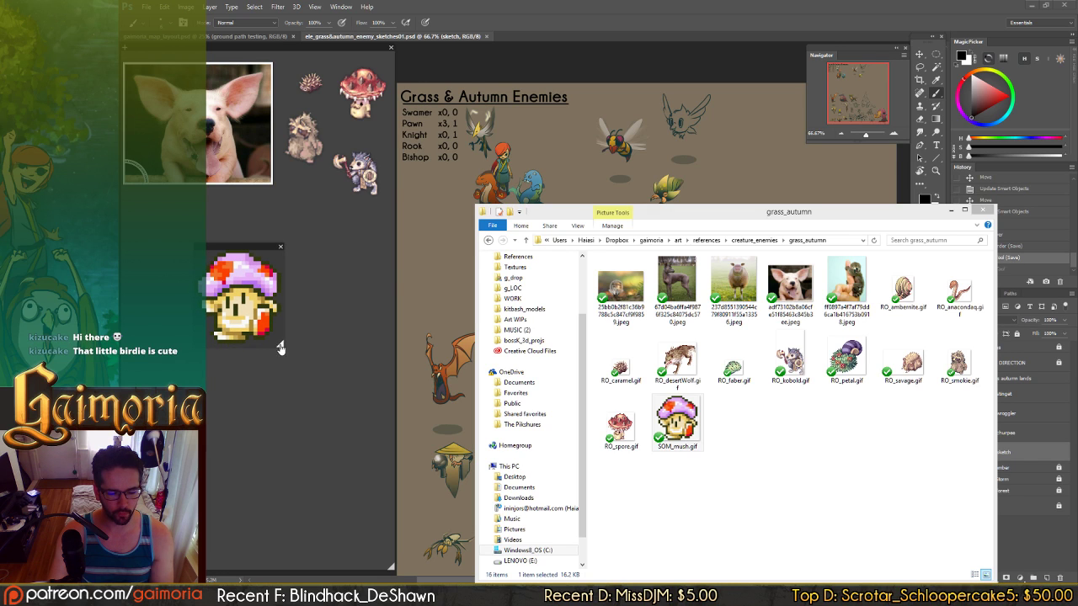
drag(256, 245, 188, 196)
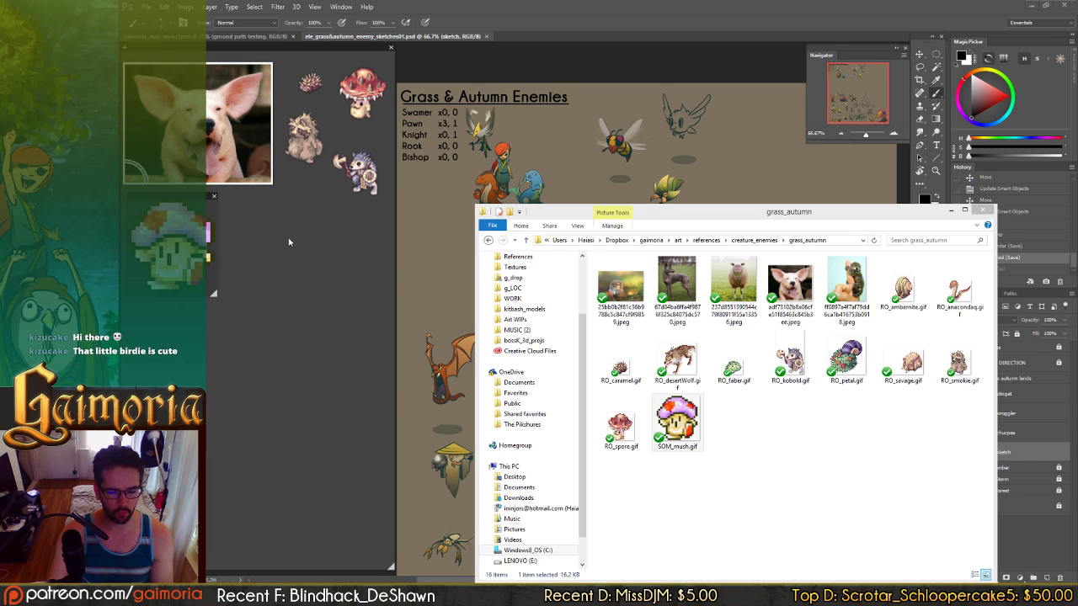
- Move the red spotted mushroom reference next to the pixel mushroom and close the File Explorer window
drag(371, 59, 252, 192)
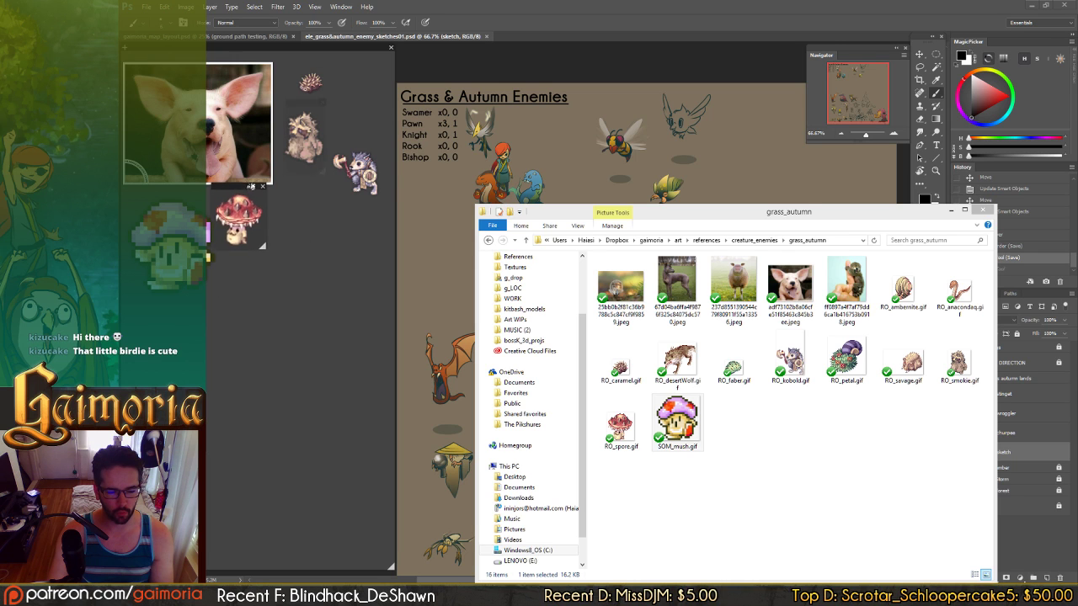
click(865, 447)
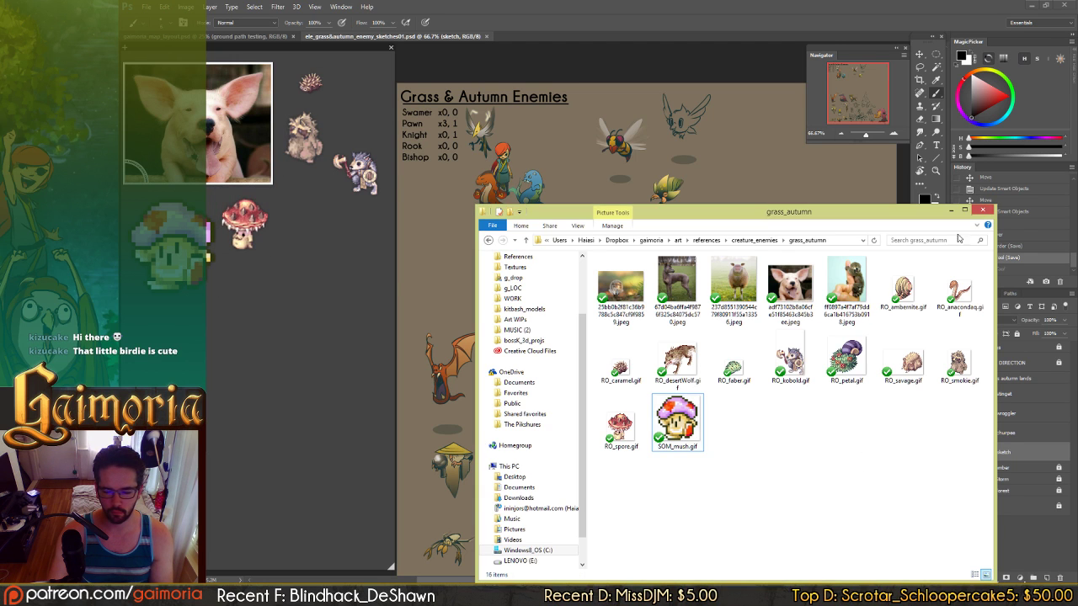
click(979, 211)
click(982, 210)
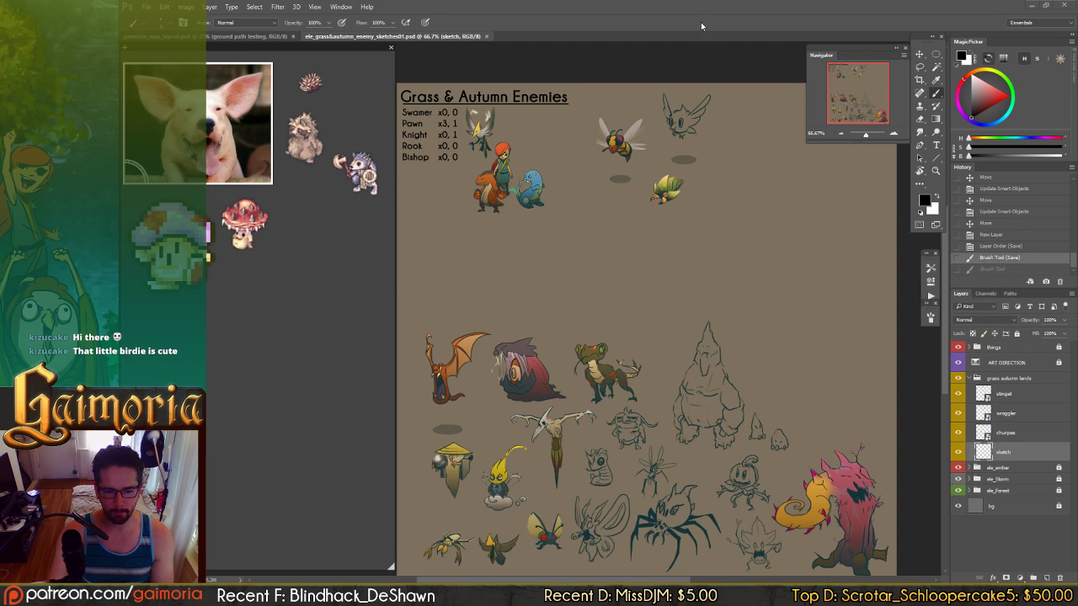
- Redo the last undone brush stroke on the sketch layer
key(ctrl+z)
drag(702, 167, 647, 179)
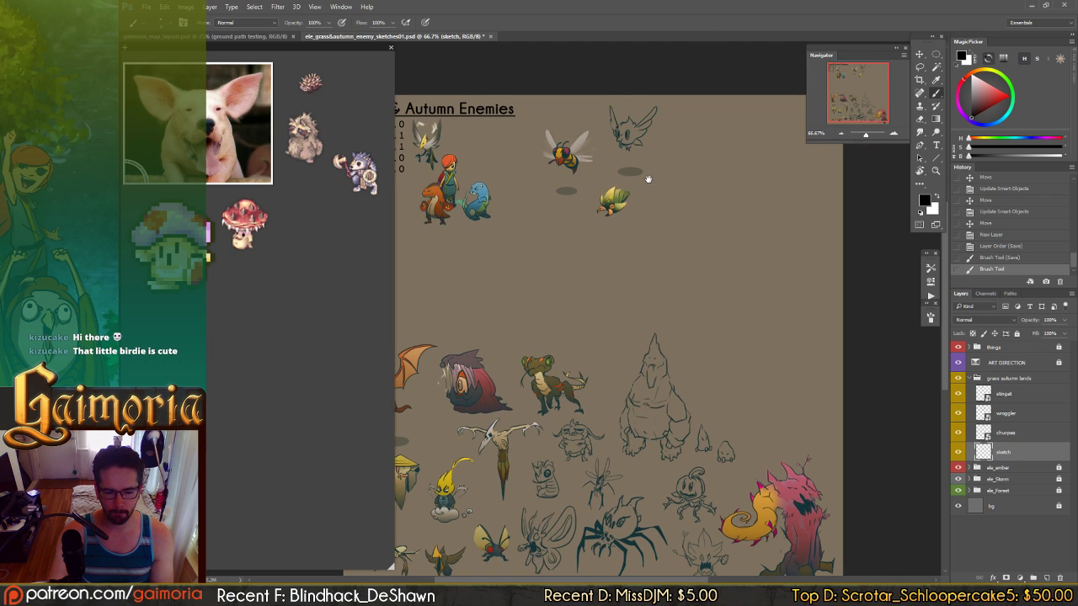
- Examine the mushroom and hedgehog references and the existing creatures across the Grass & Autumn Enemies sheet
mouse_move(244, 216)
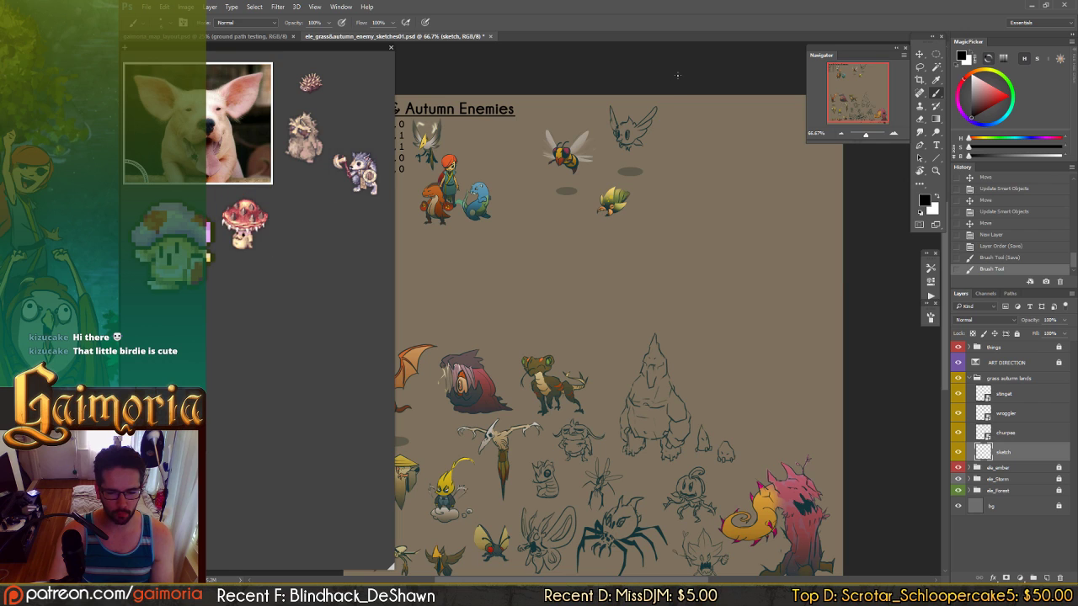
key(v)
mouse_move(309, 83)
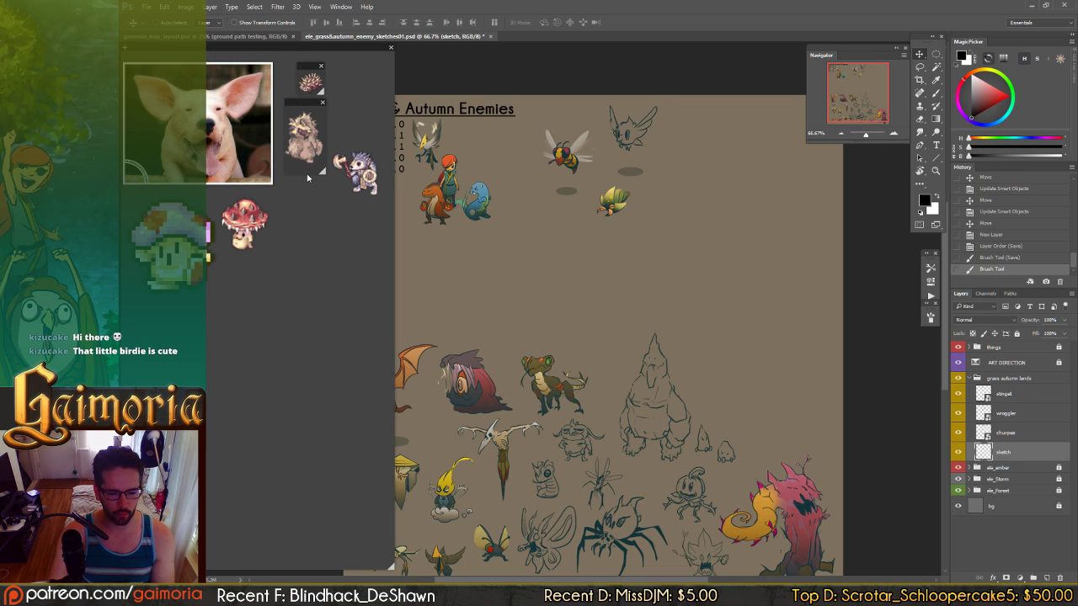
drag(564, 260, 627, 270)
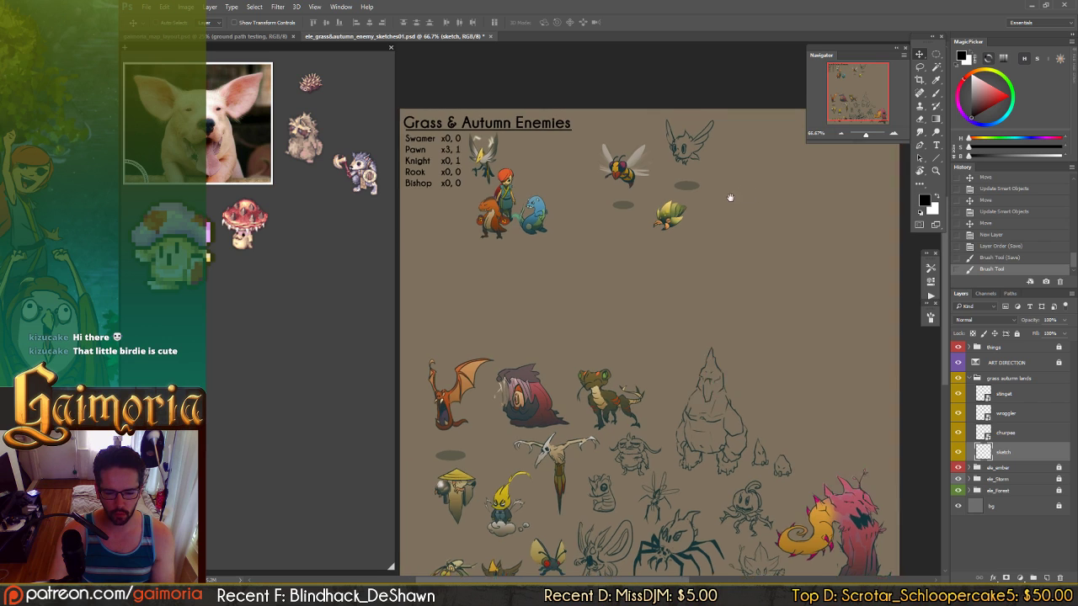
drag(745, 192, 641, 204)
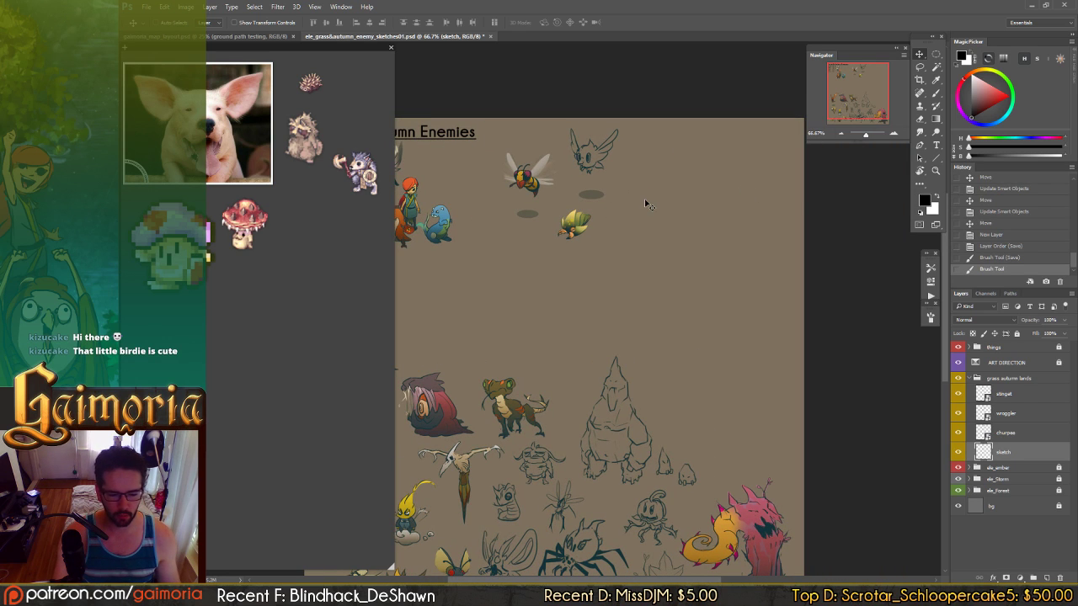
key(b)
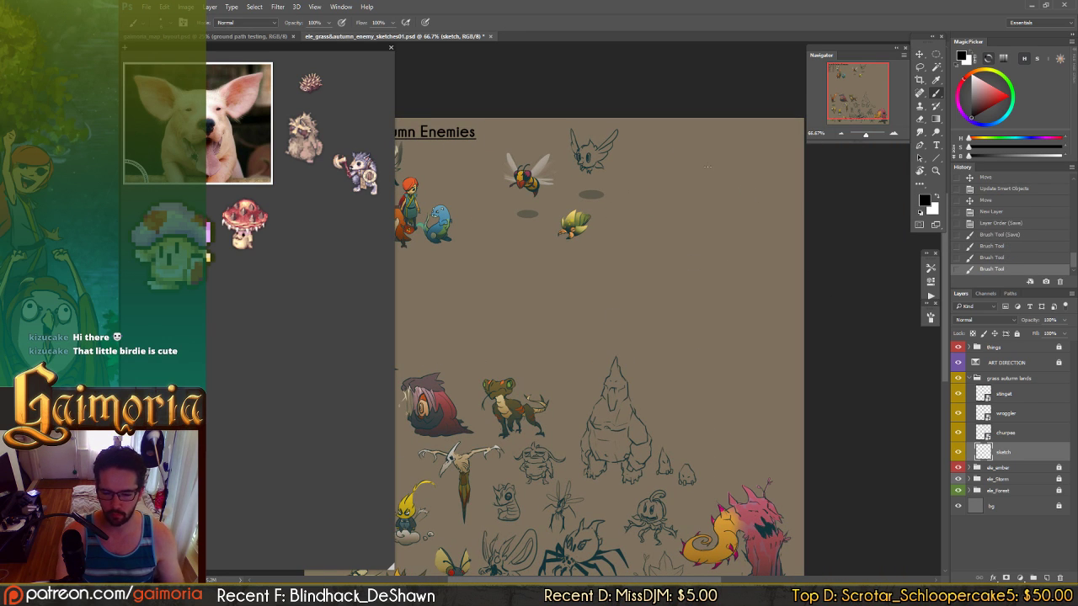
mouse_move(595, 287)
mouse_down()
mouse_move(614, 236)
mouse_move(651, 197)
mouse_up()
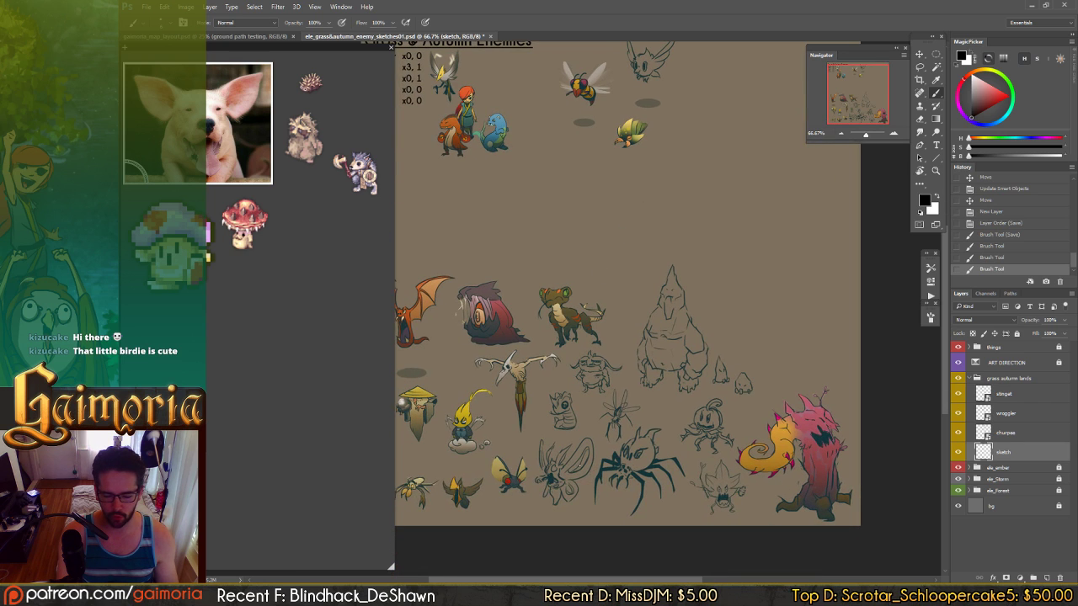
drag(627, 383, 655, 377)
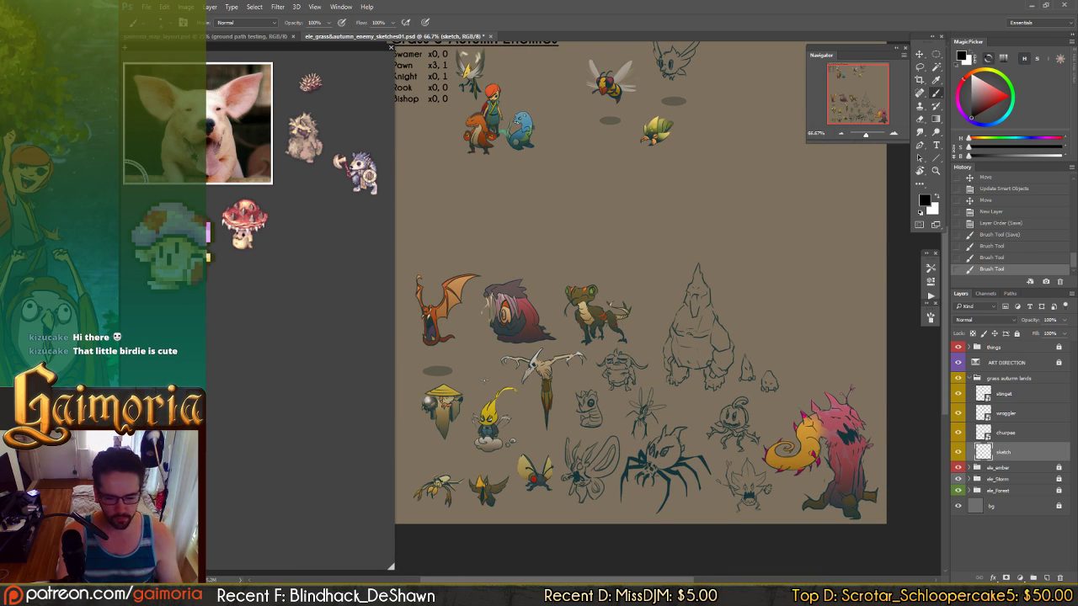
scroll(666, 238, up, 3)
scroll(665, 236, right, 3)
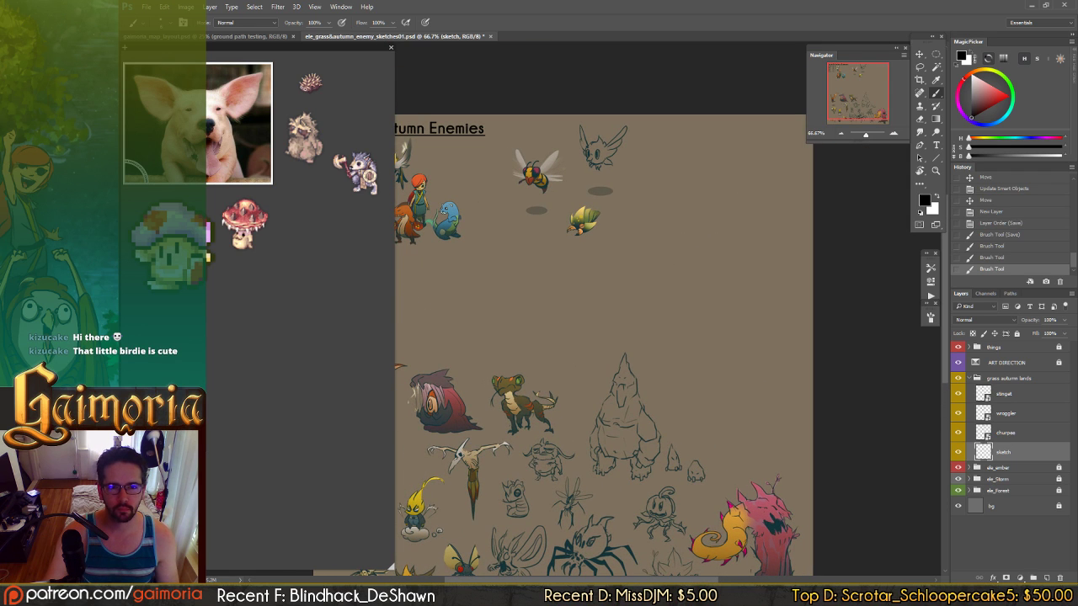
click(722, 198)
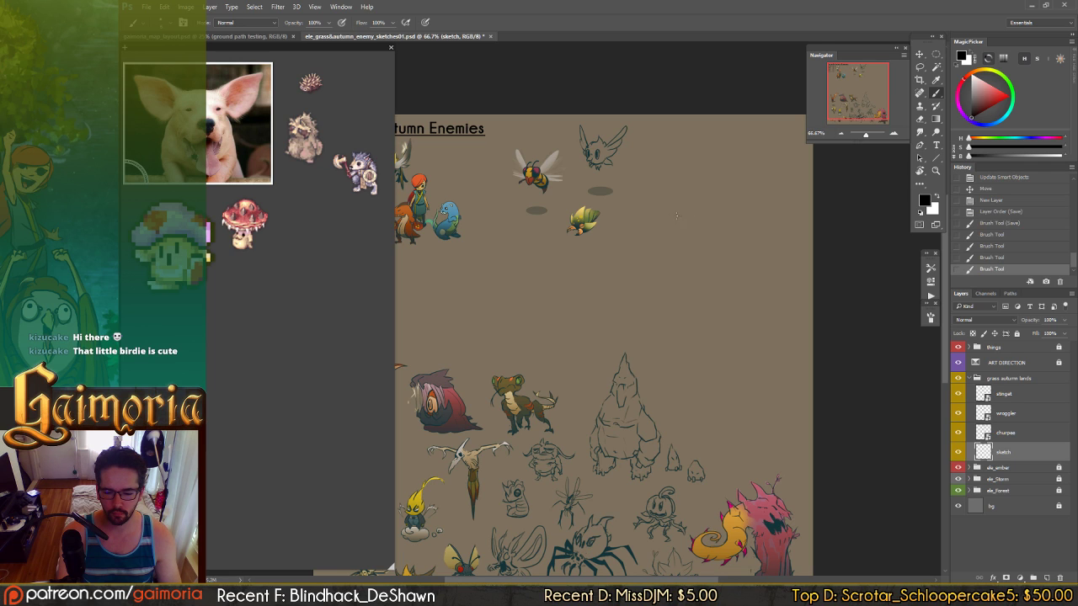
click(709, 213)
key(ctrl+z)
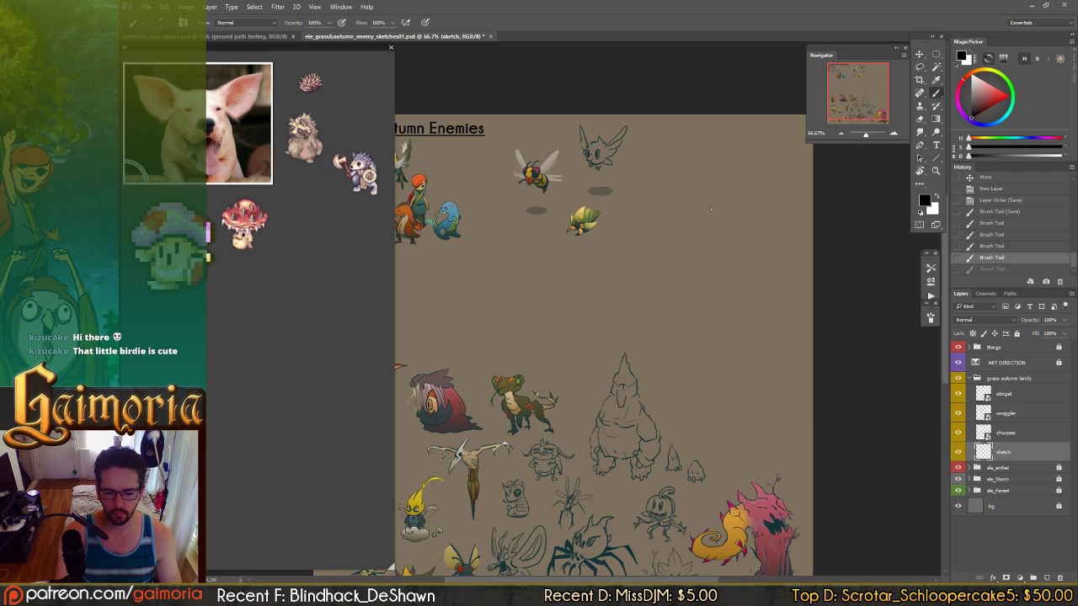
drag(710, 212, 686, 211)
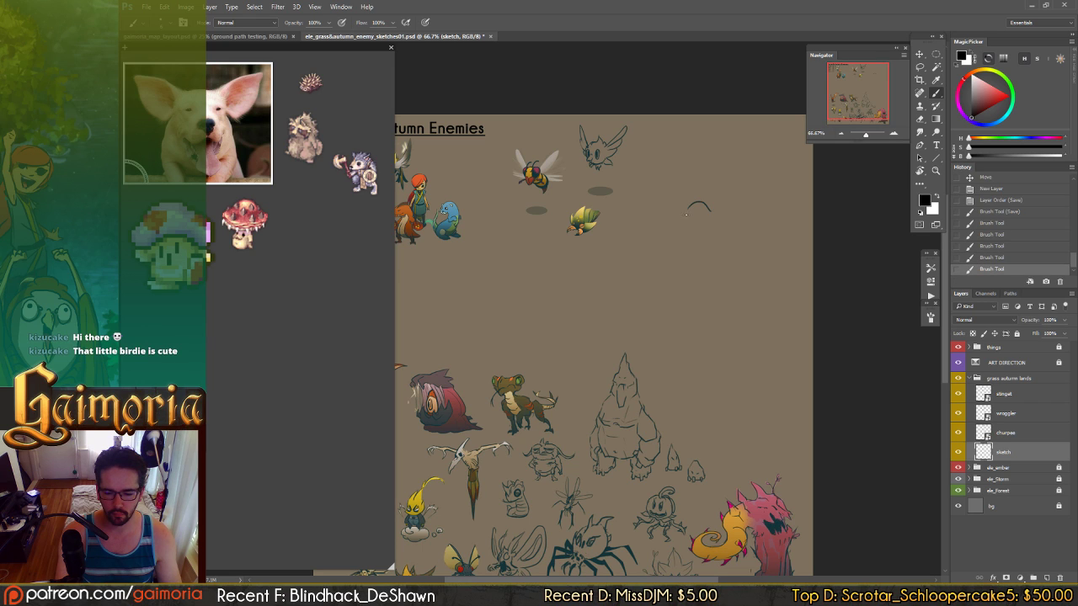
key(ctrl+z)
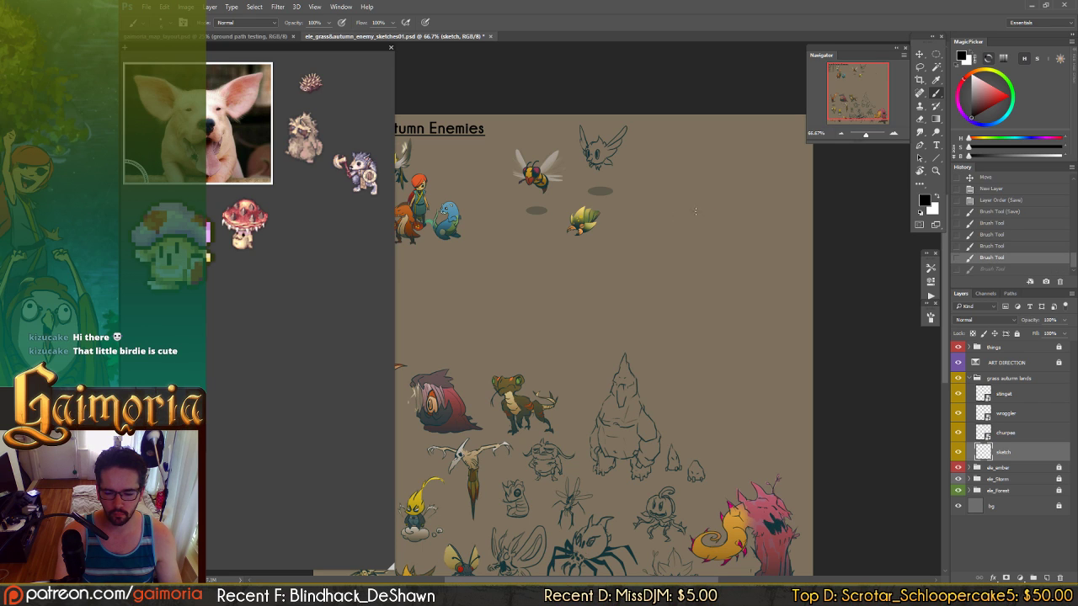
- Sketch the outline of a small leaning, rounded creature body on the sketch layer, in the empty area beside the yellow leafy bird
mouse_move(678, 213)
mouse_down()
mouse_move(703, 203)
mouse_move(674, 217)
mouse_move(683, 204)
mouse_move(685, 228)
mouse_move(704, 217)
mouse_move(676, 220)
mouse_up()
key(ctrl+z)
key(ctrl+z)
key(ctrl+z)
key(e)
key(ctrl+z)
click(683, 204)
key(b)
key(ctrl+z)
key(ctrl+z)
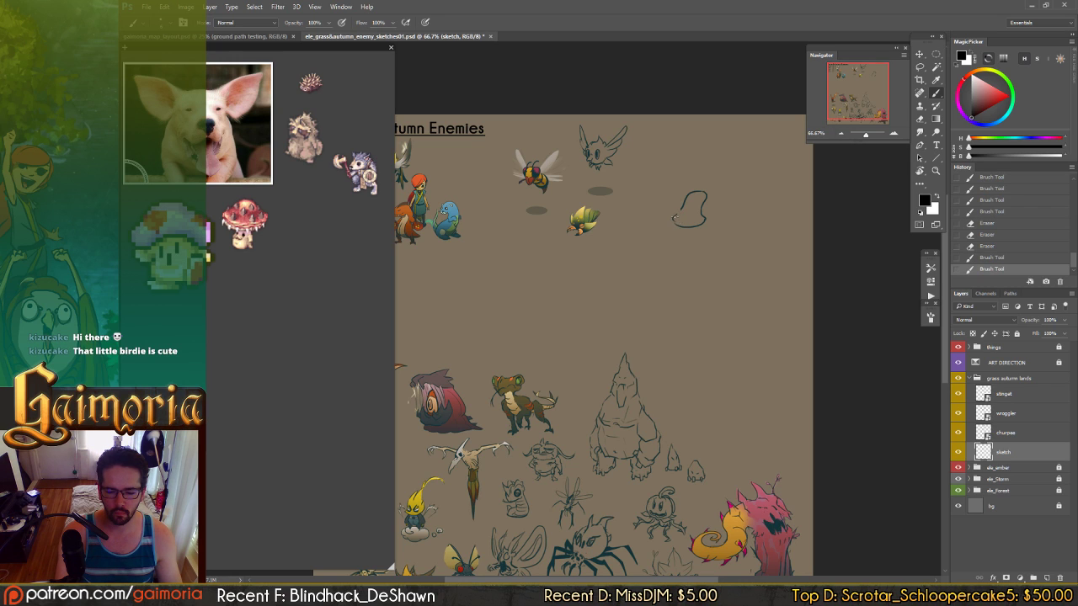
- Redraw the left contour of the small body and add a curved face line inside it, undoing the extra eye stroke
mouse_move(675, 217)
mouse_down()
mouse_move(678, 226)
mouse_move(681, 203)
mouse_up()
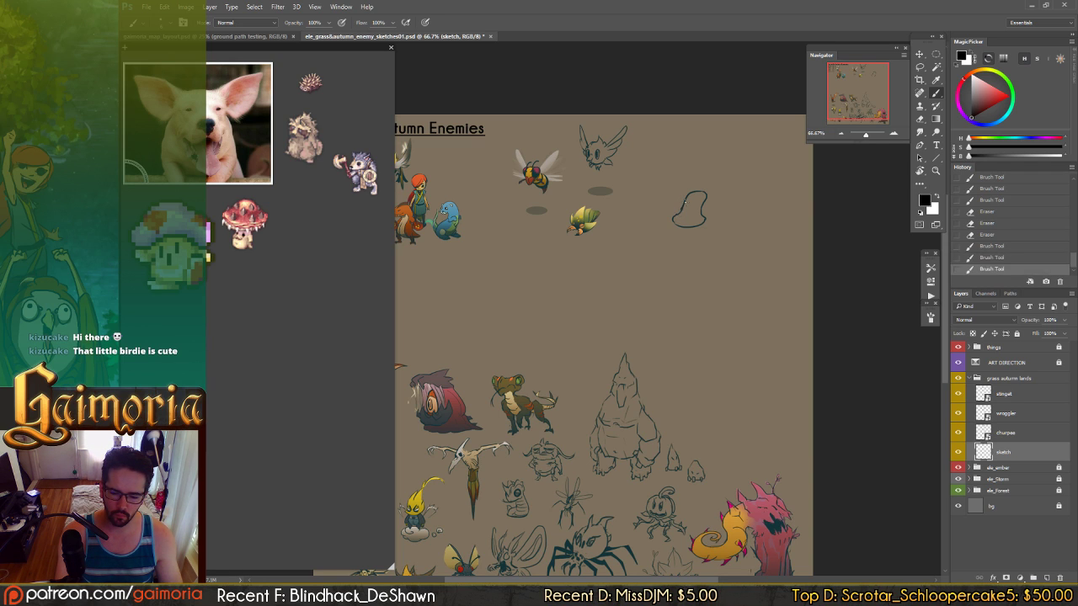
drag(675, 217, 687, 196)
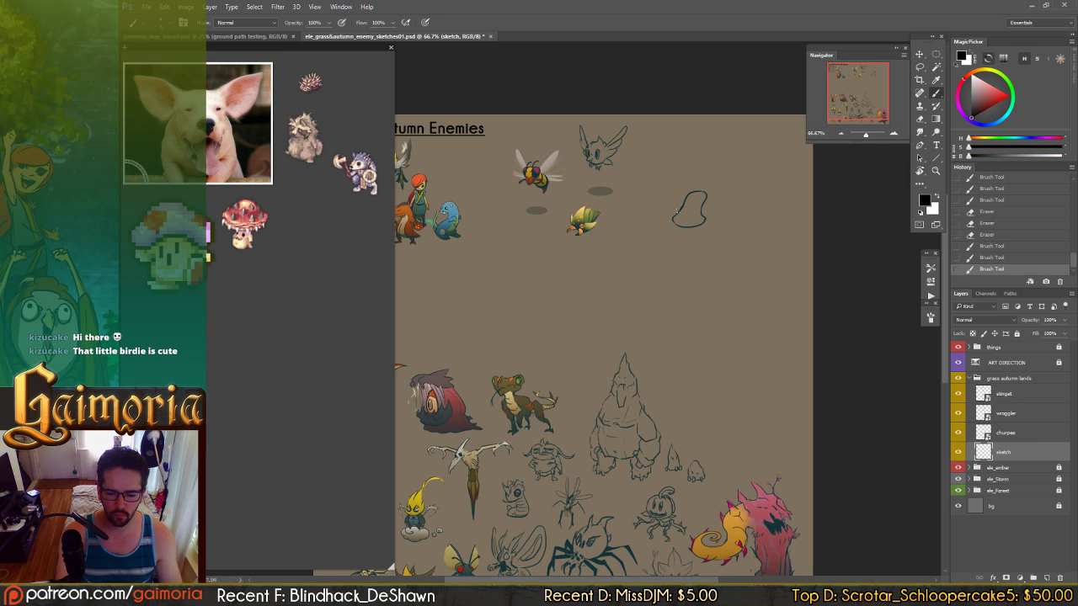
mouse_move(676, 211)
mouse_down()
mouse_move(692, 195)
mouse_move(687, 220)
mouse_move(693, 212)
mouse_up()
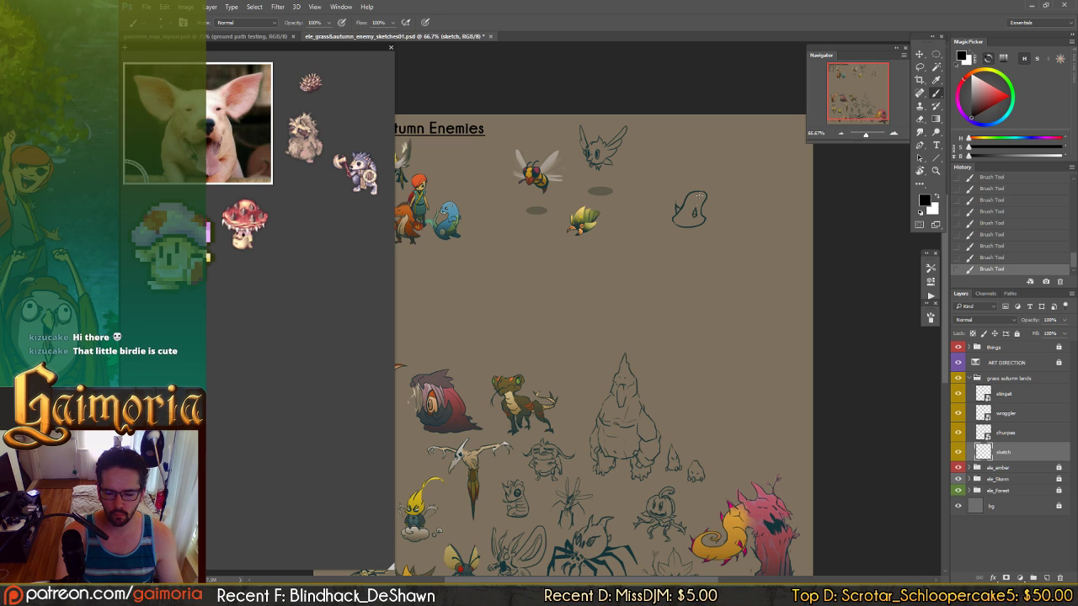
key(ctrl+z)
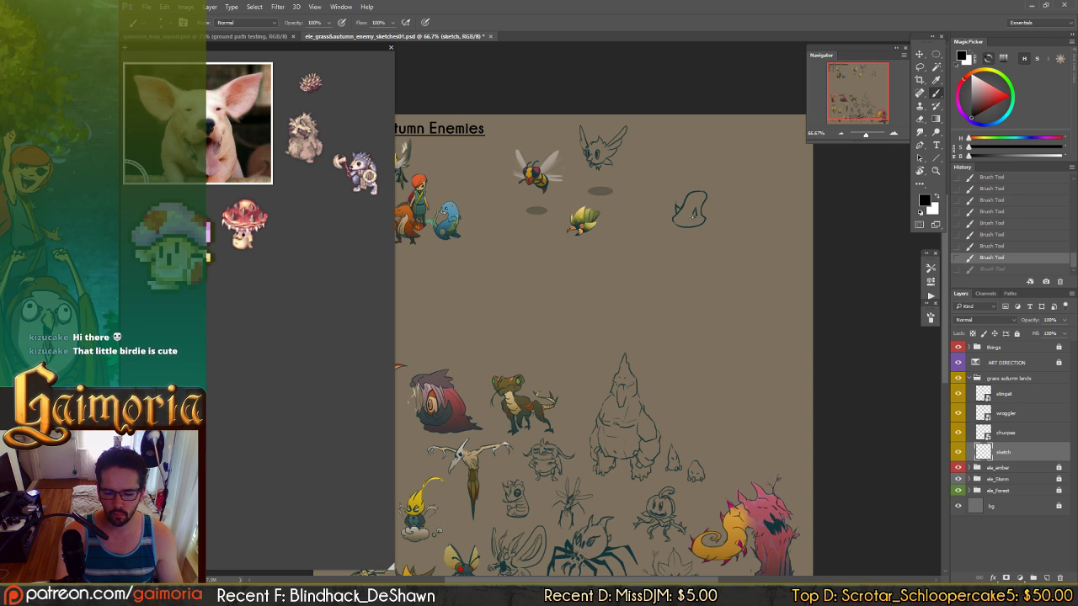
- Try small pointed spikes on the top and right edge of the creature's head
drag(698, 189, 699, 186)
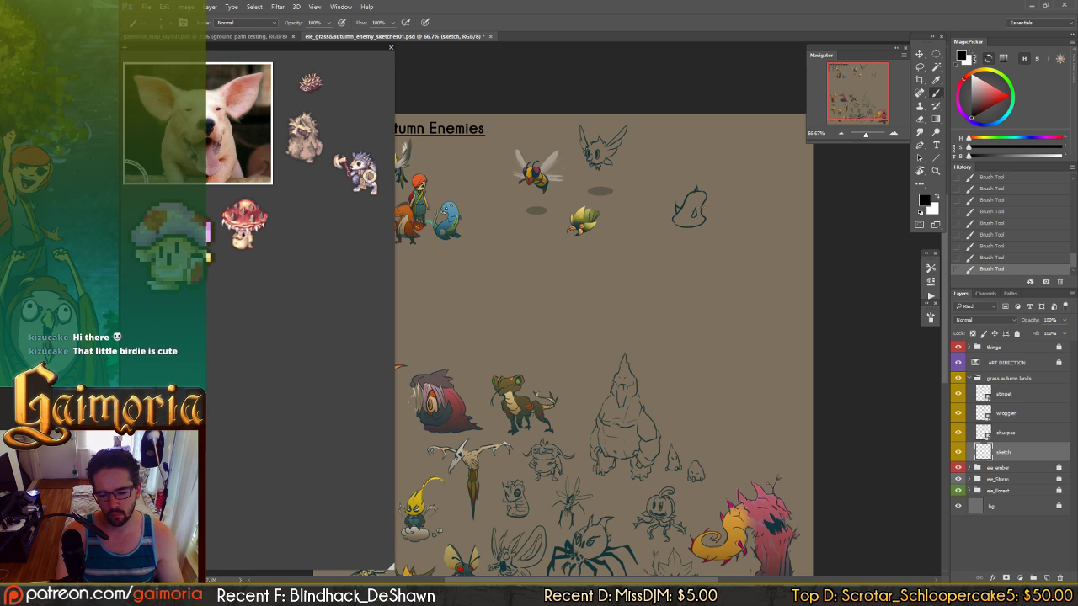
key(ctrl+z)
drag(703, 206, 706, 204)
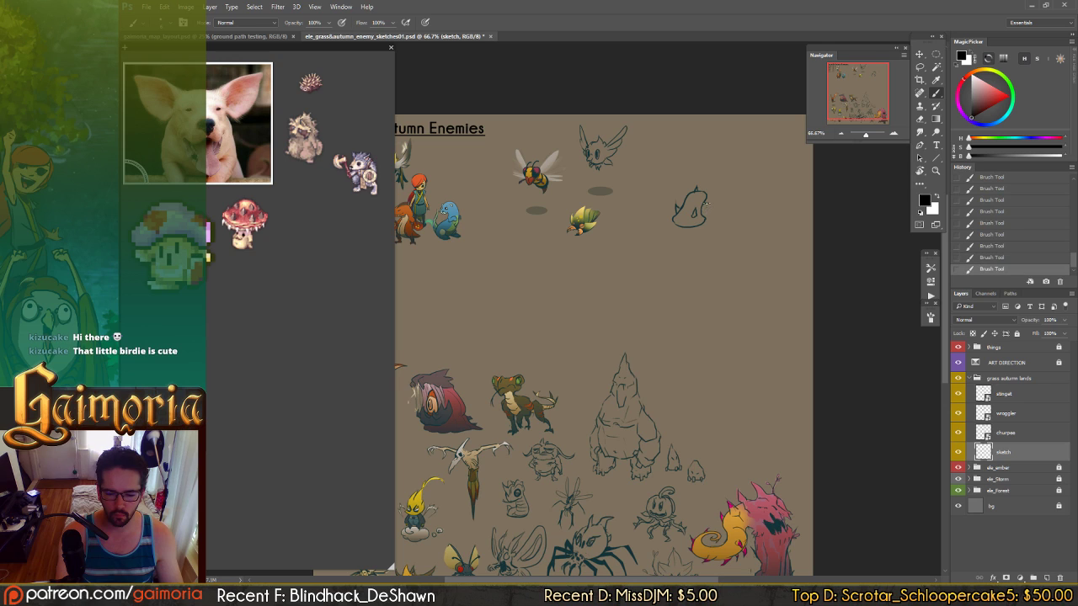
key(ctrl+z)
key(ctrl+z)
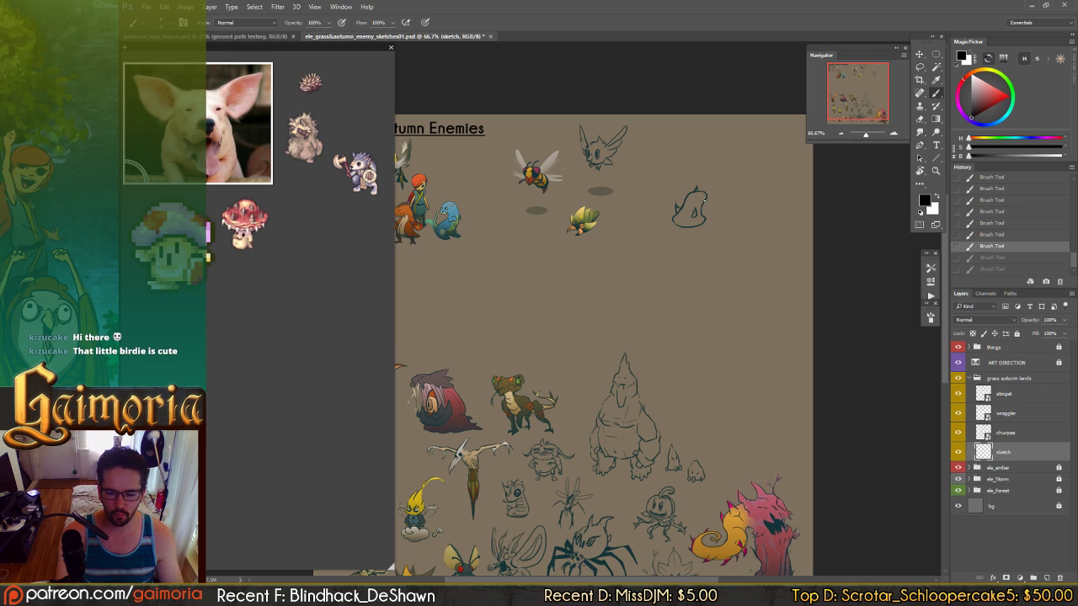
key(ctrl+shift+z)
key(ctrl+shift+z)
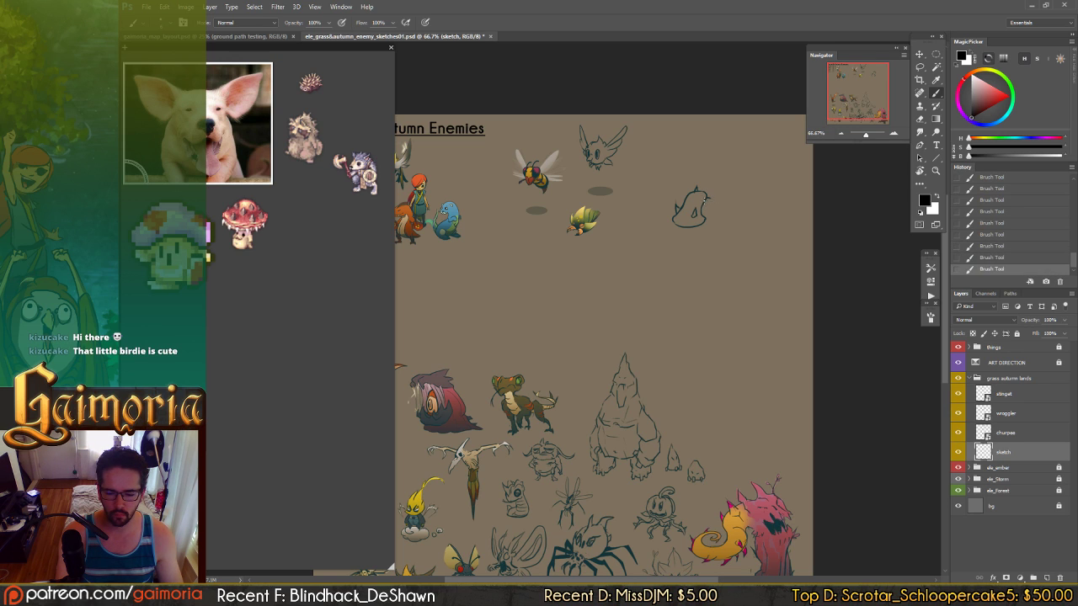
key(ctrl+z)
drag(703, 197, 705, 203)
key(ctrl+z)
key(ctrl+shift+z)
key(ctrl+z)
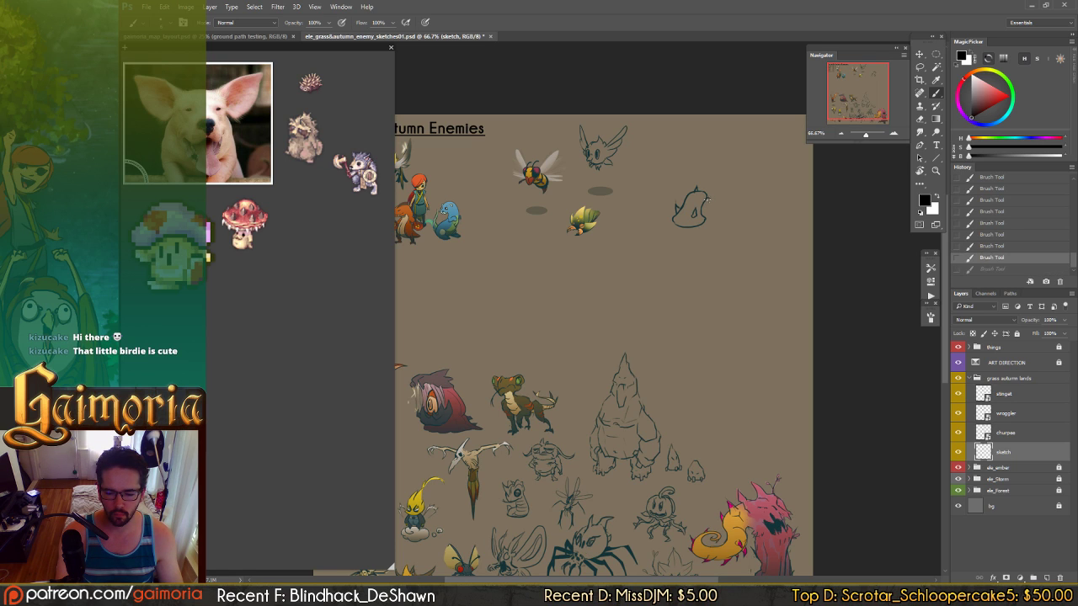
- Try a small pointed protrusion on the lower left edge of the creature's body
key(e)
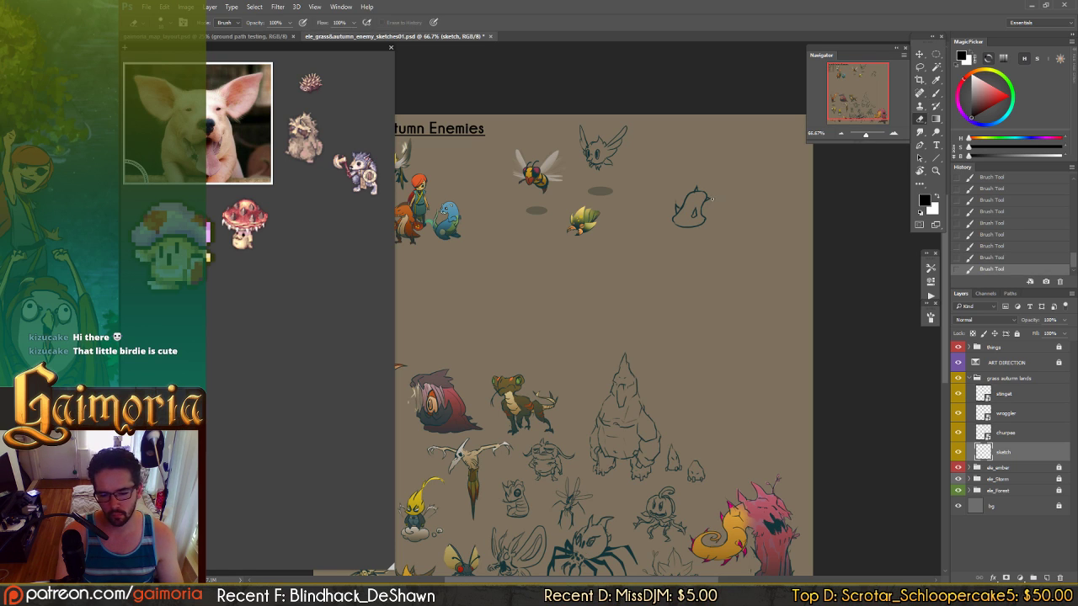
click(688, 227)
key(b)
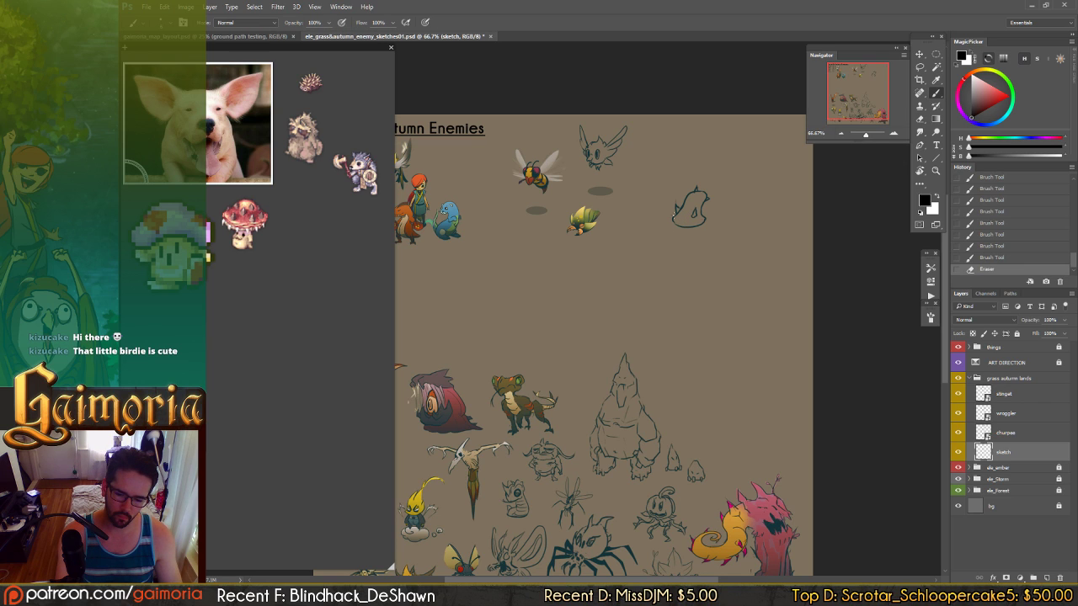
drag(673, 216, 674, 211)
key(ctrl+z)
key(ctrl+z)
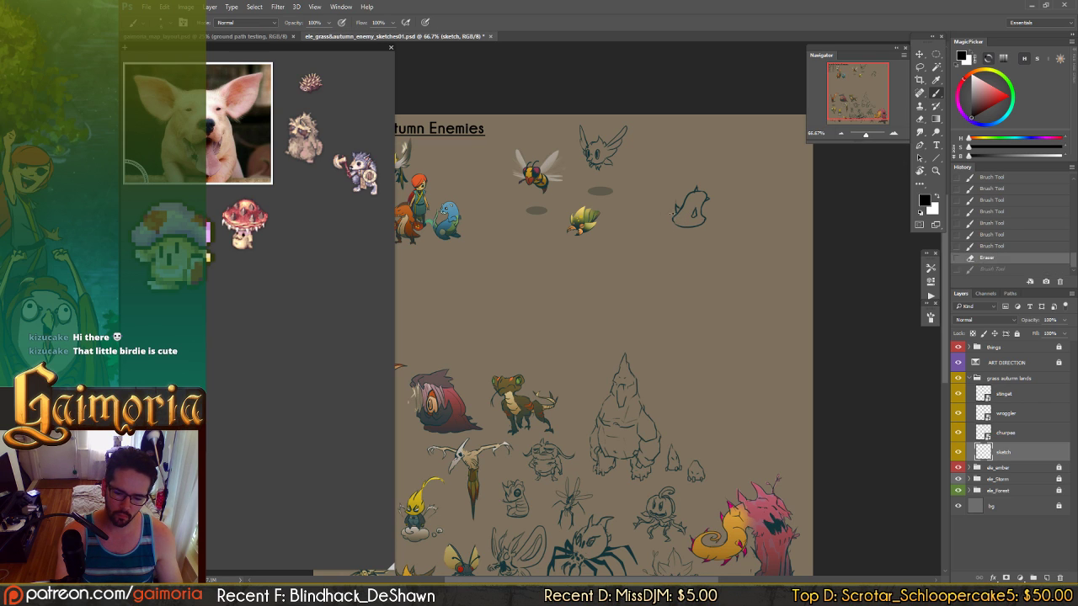
key(ctrl+z)
click(672, 216)
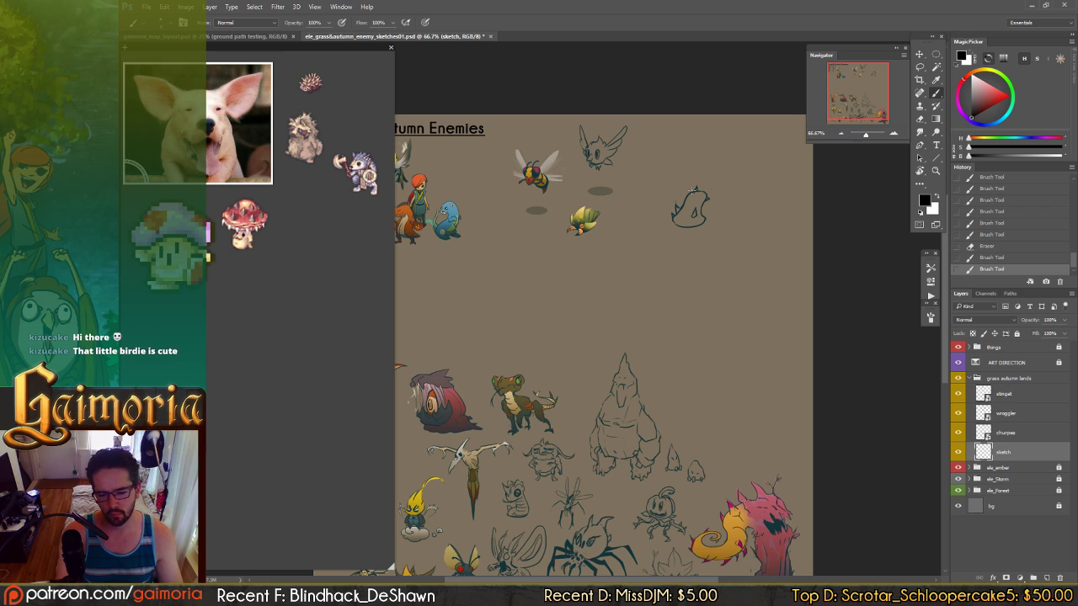
- Erase the protrusion from the body's lower left edge, touch up the contour and undo the last stroke
key(e)
click(673, 202)
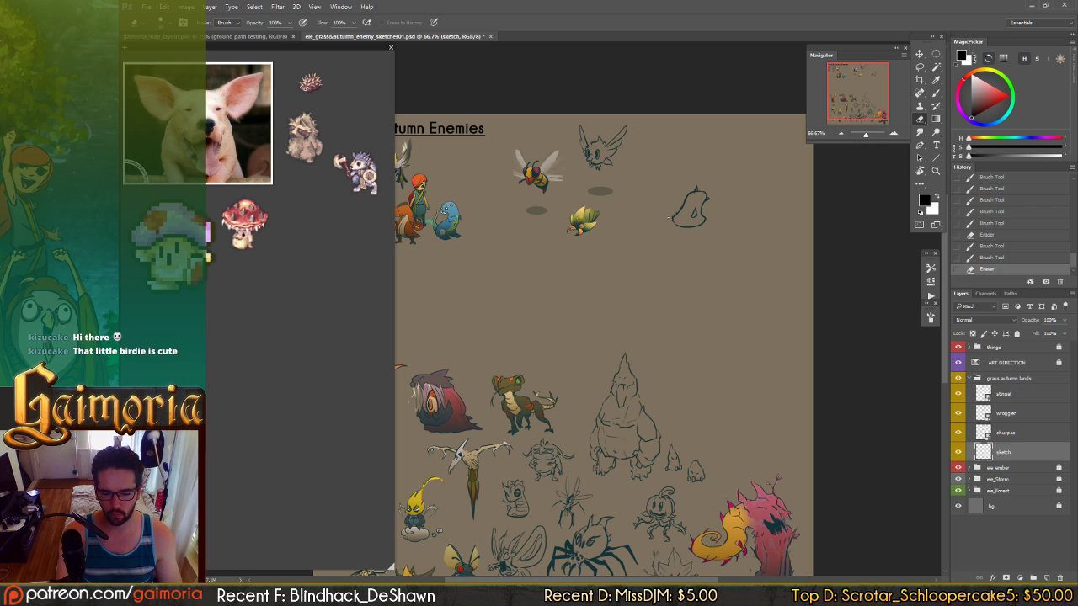
click(673, 216)
key(b)
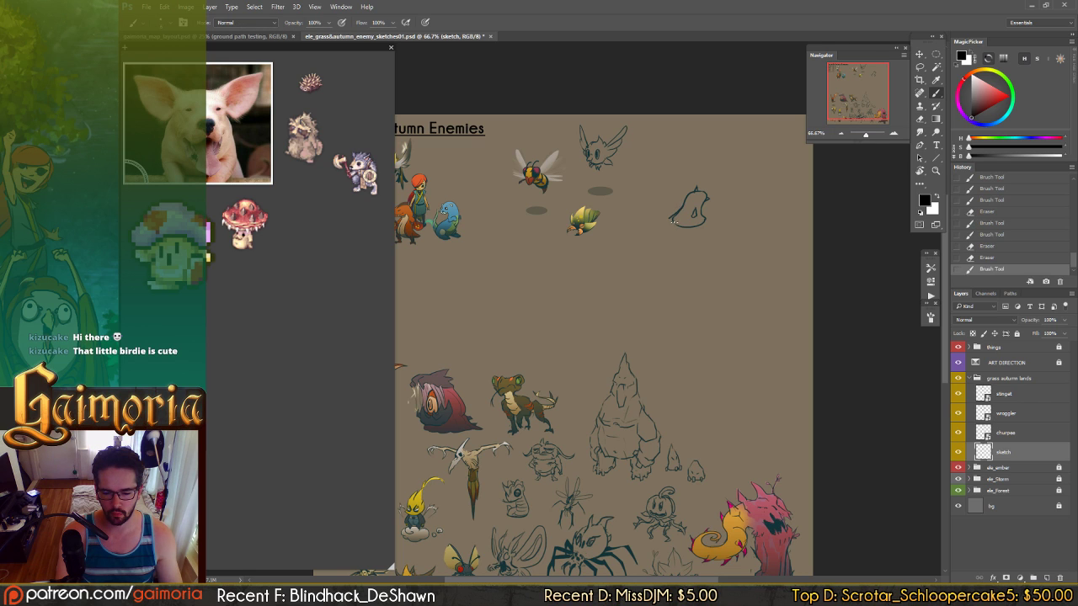
click(679, 210)
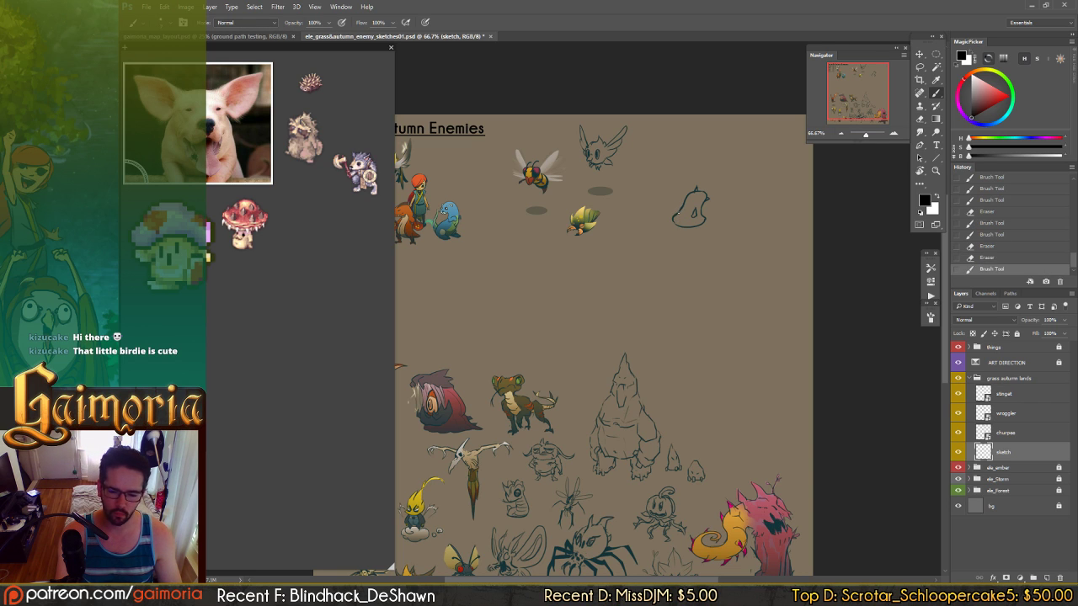
key(ctrl+z)
key(ctrl+z)
key(ctrl+z)
key(ctrl+z)
key(ctrl+z)
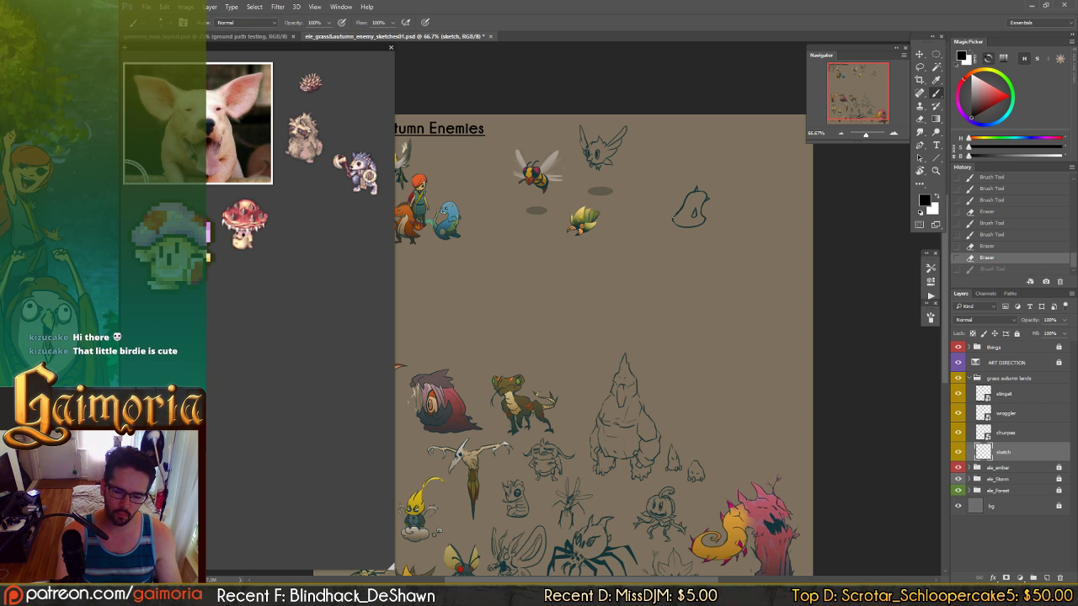
- Erase the upper right part and inner lines of the body, and redraw its outline as an upright bell shape
key(e)
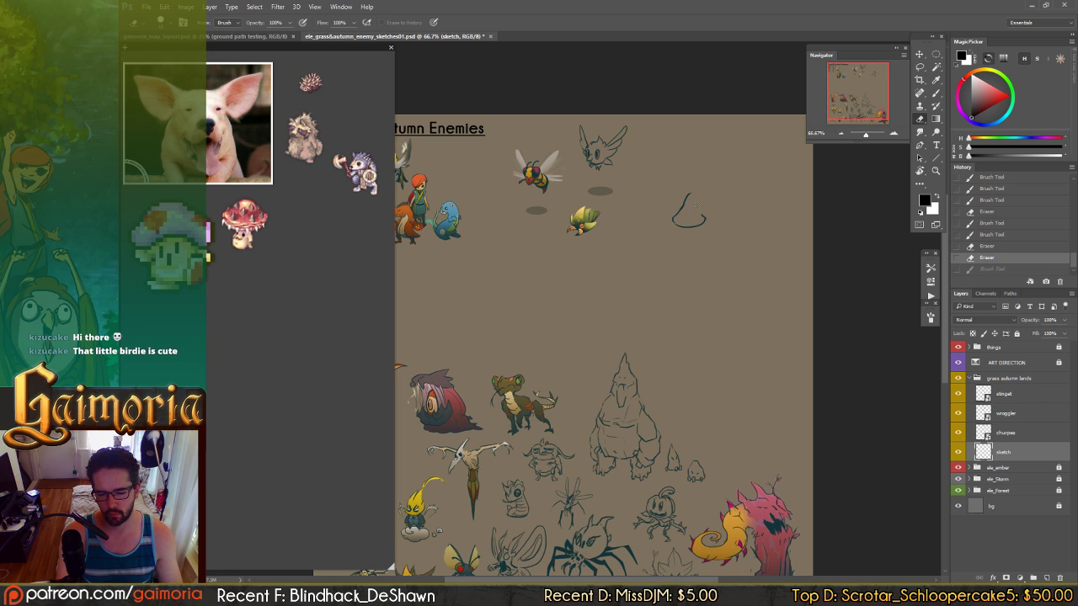
key(b)
mouse_move(696, 206)
mouse_down()
mouse_move(689, 196)
mouse_move(705, 220)
mouse_up()
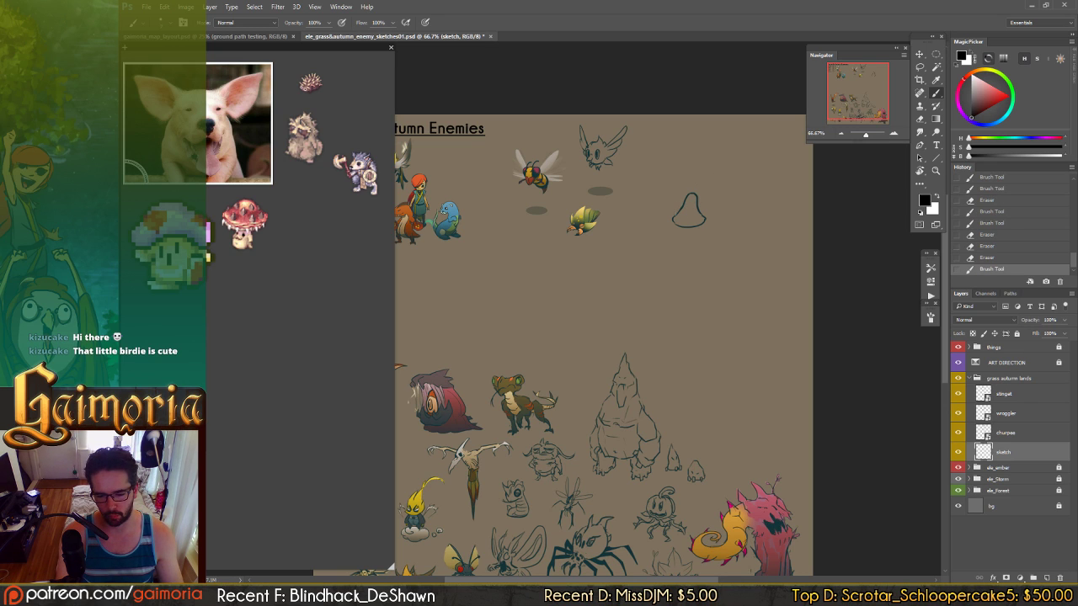
- Draw a curved lobe line inside the left side of the creature's bell-shaped outline
drag(677, 199, 681, 212)
key(ctrl+z)
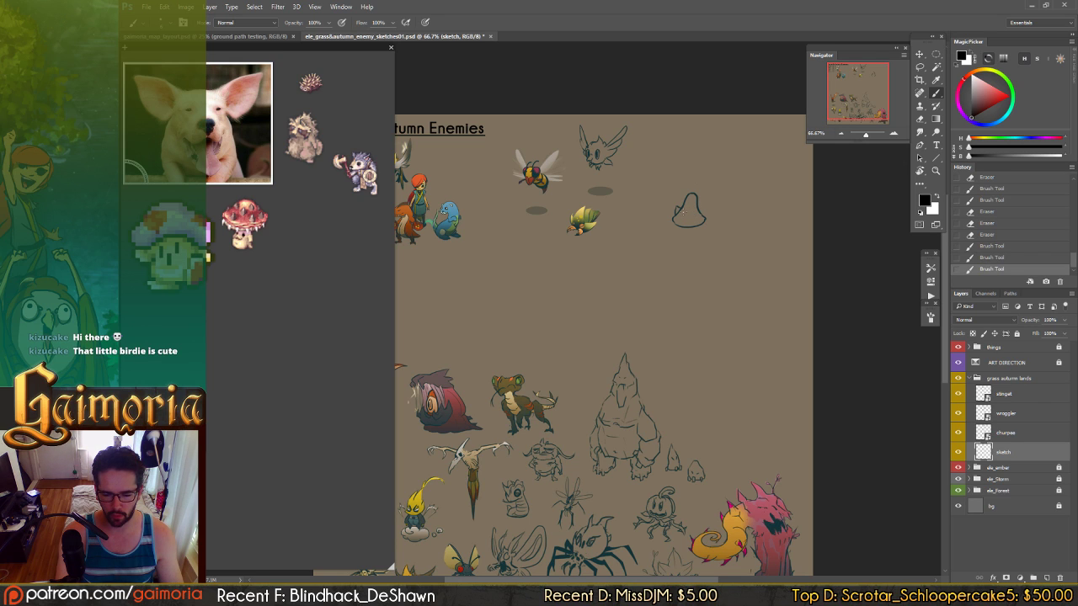
click(682, 203)
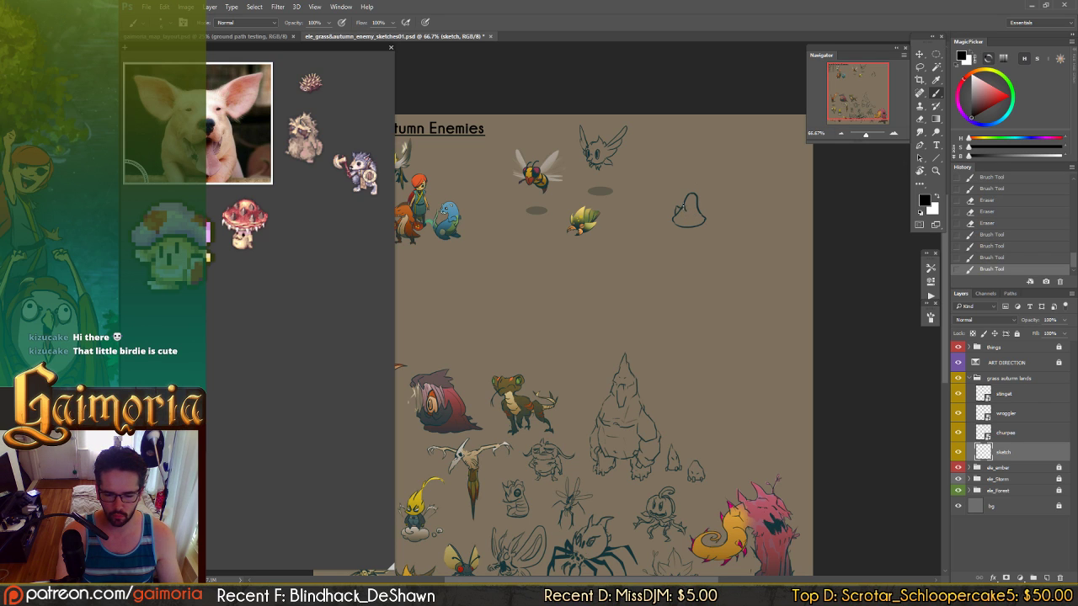
click(682, 222)
click(687, 216)
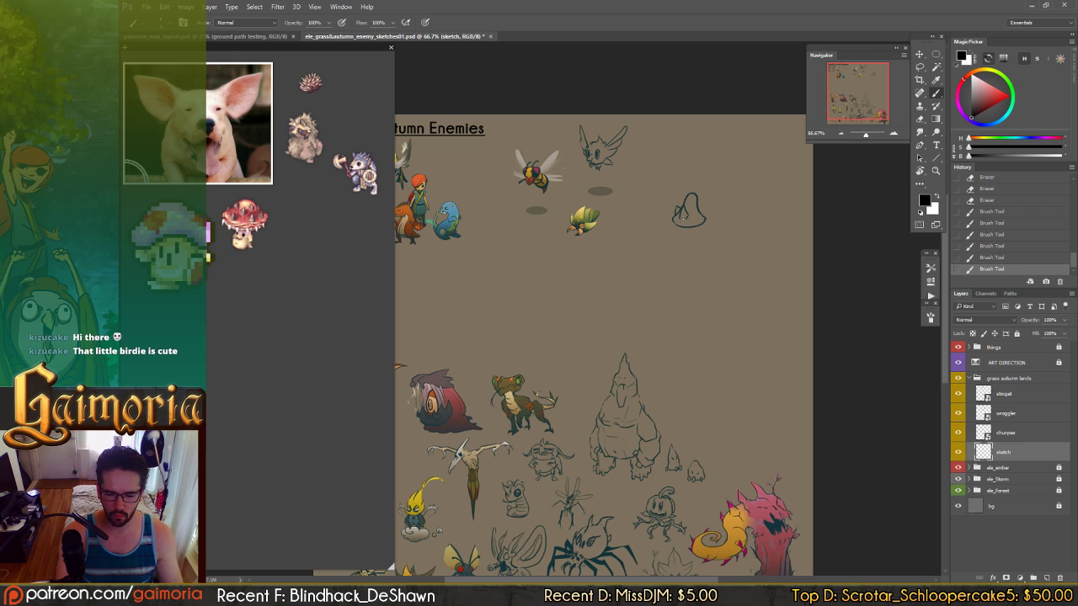
click(682, 217)
click(681, 221)
click(685, 215)
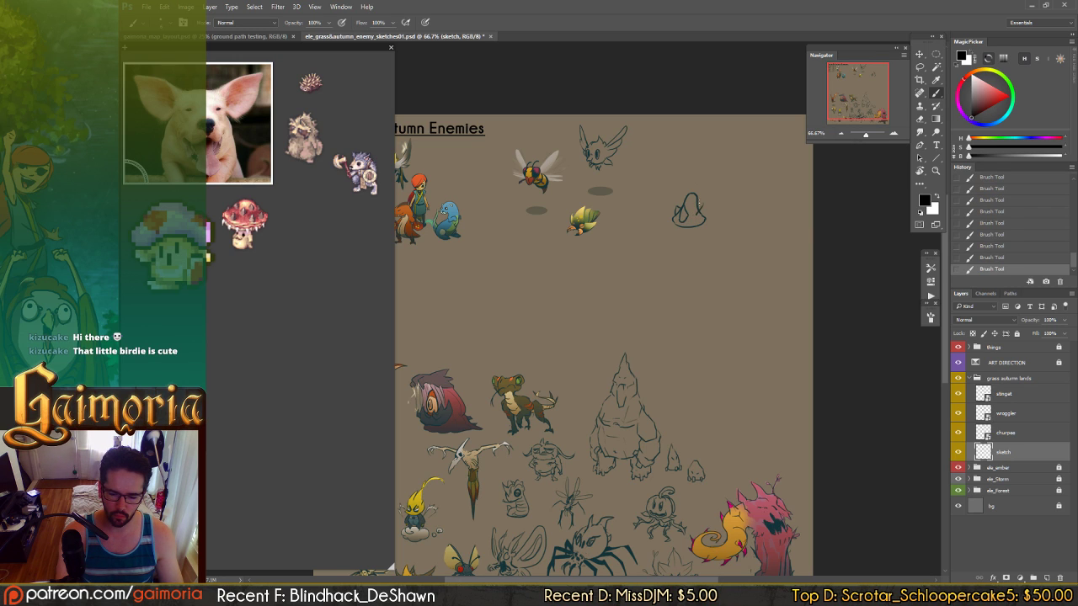
- Erase part of the bell's lower right contour and draw a matching curved lobe on that side
key(ctrl+z)
key(e)
click(695, 216)
key(b)
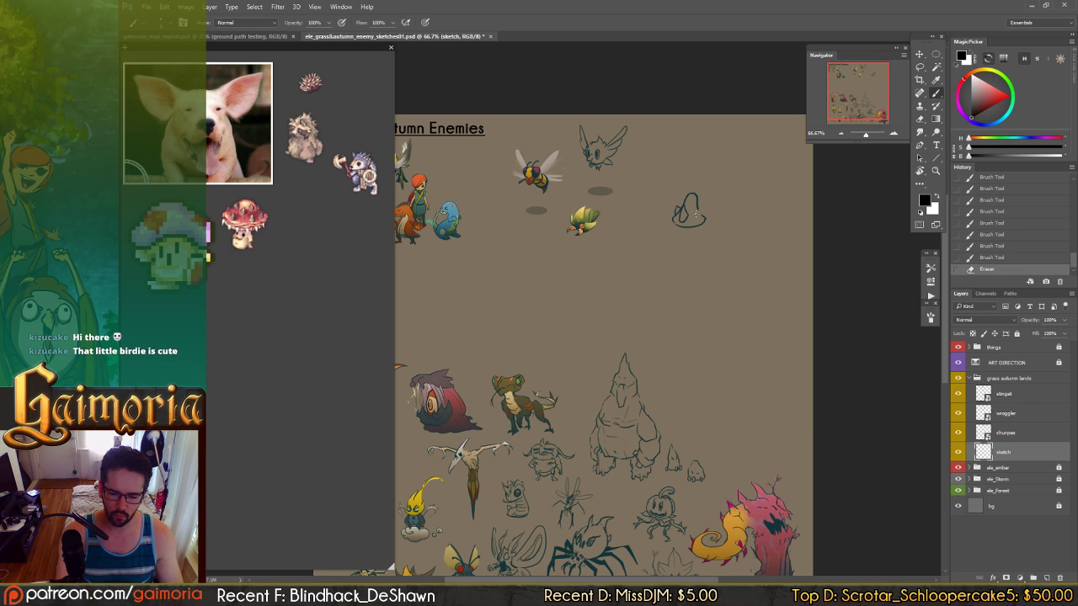
mouse_move(696, 201)
mouse_down()
mouse_move(702, 215)
mouse_move(690, 205)
mouse_up()
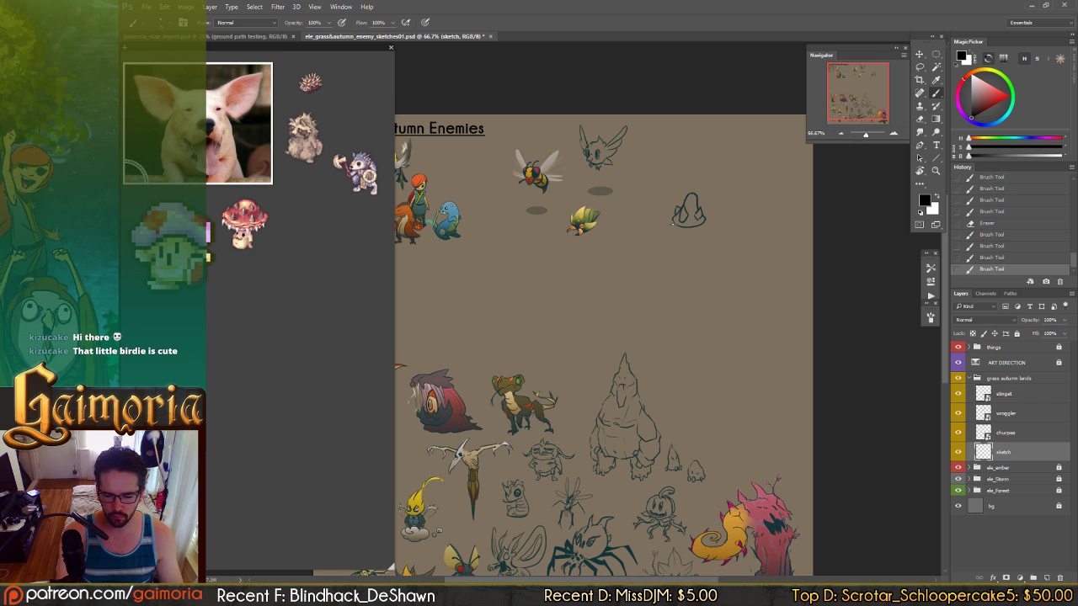
- Try several curved rim strokes along the base of the bell-shaped cap, undoing them in between
drag(707, 224, 705, 223)
key(ctrl+z)
key(ctrl+z)
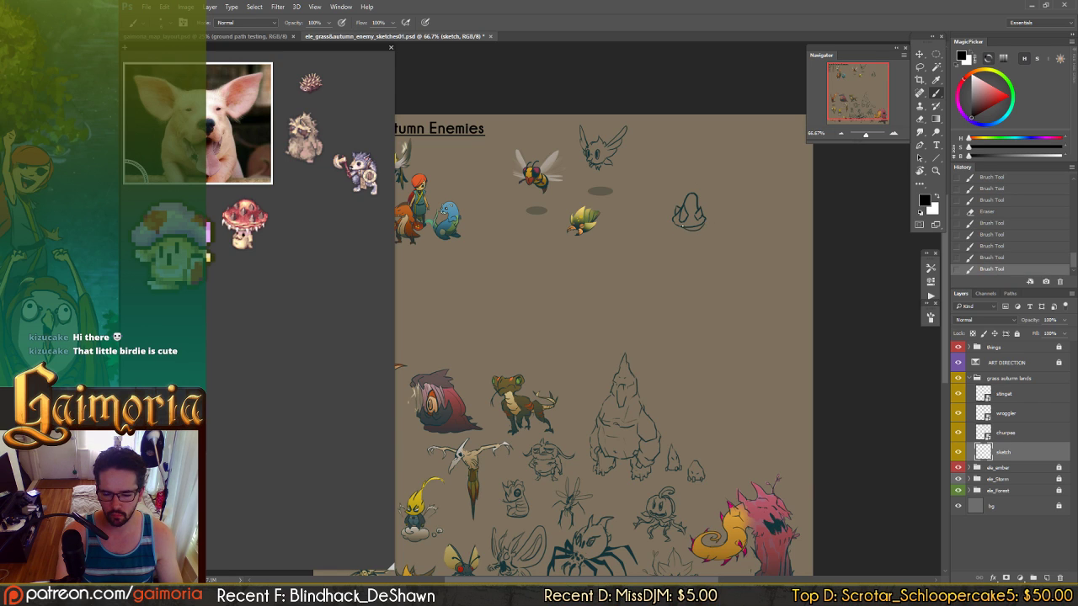
key(ctrl+z)
key(ctrl+z)
key(ctrl+z)
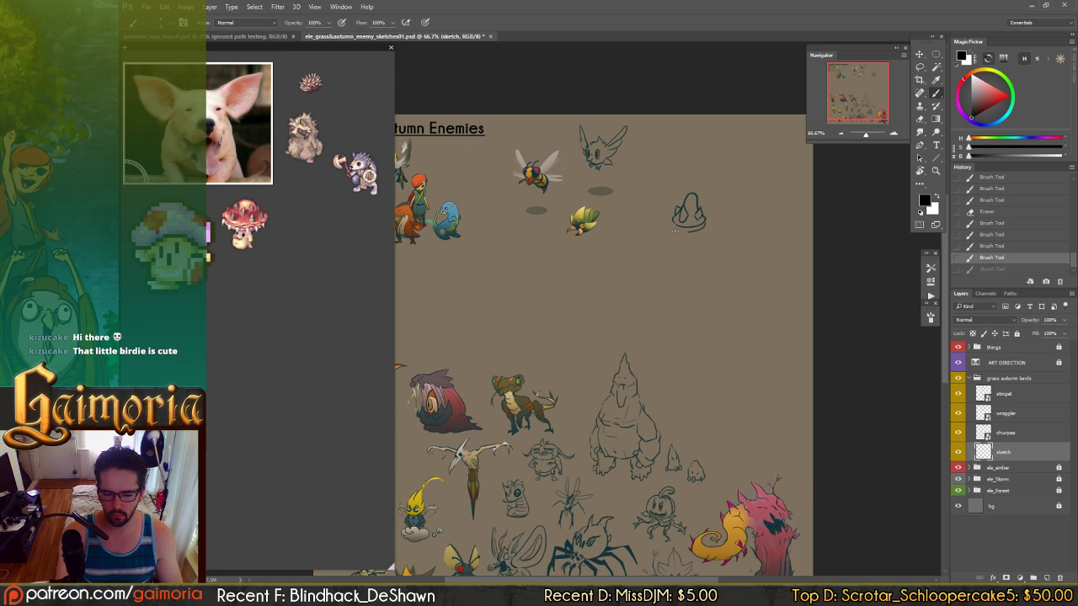
key(ctrl+z)
key(ctrl+z)
key(ctrl+z)
key(ctrl+z)
key(ctrl+z)
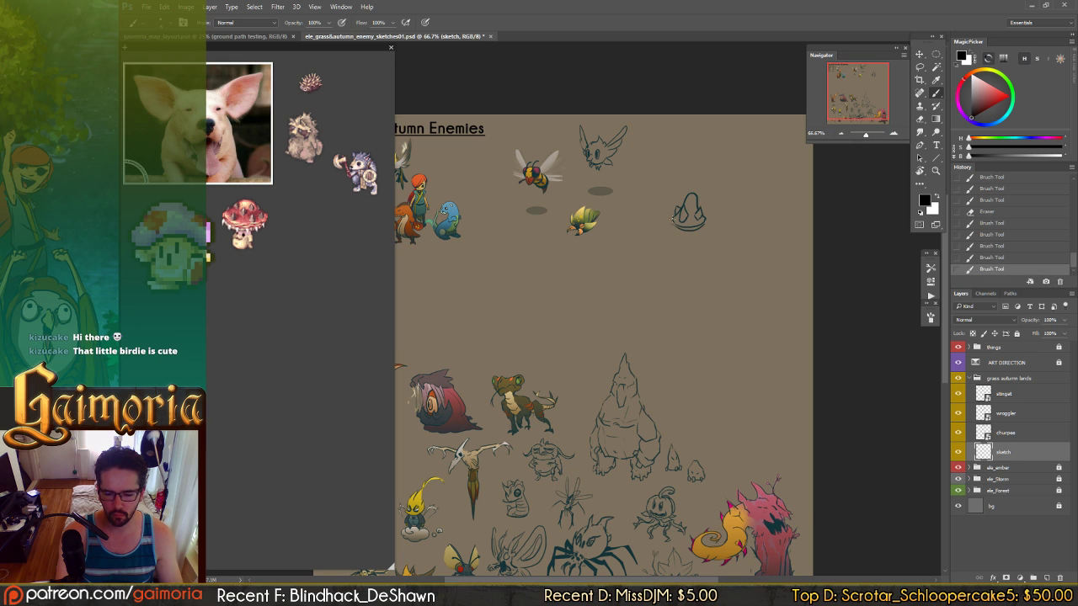
key(ctrl+z)
key(ctrl+z)
key(ctrl+z)
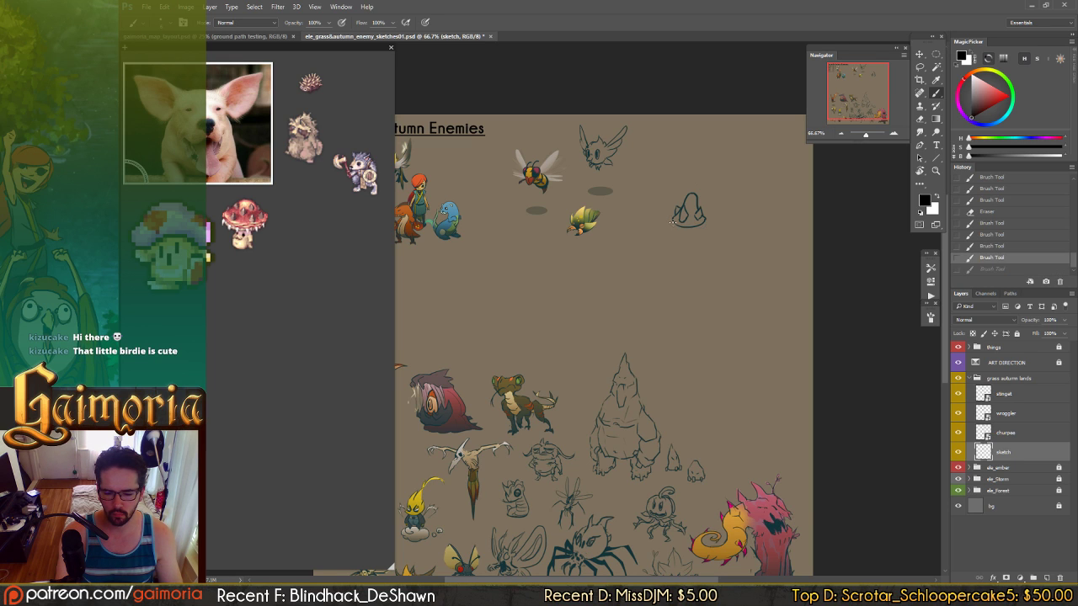
key(ctrl+z)
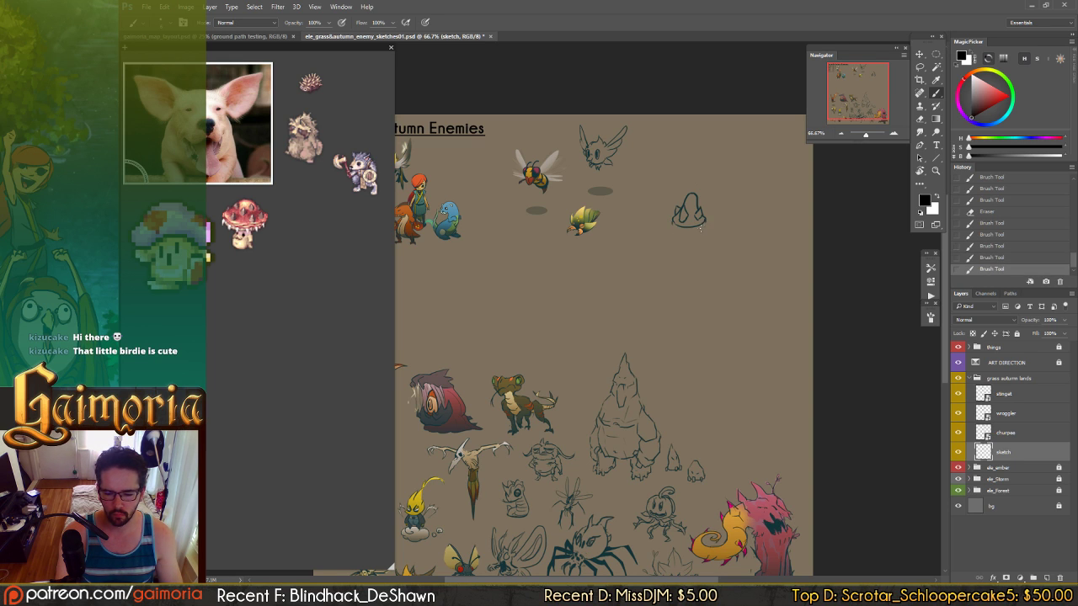
- Draw a curved rim line along the underside of the bell-shaped cap
mouse_move(701, 228)
mouse_down()
mouse_move(706, 219)
mouse_move(672, 223)
mouse_move(700, 225)
mouse_up()
key(ctrl+z)
key(ctrl+z)
key(ctrl+z)
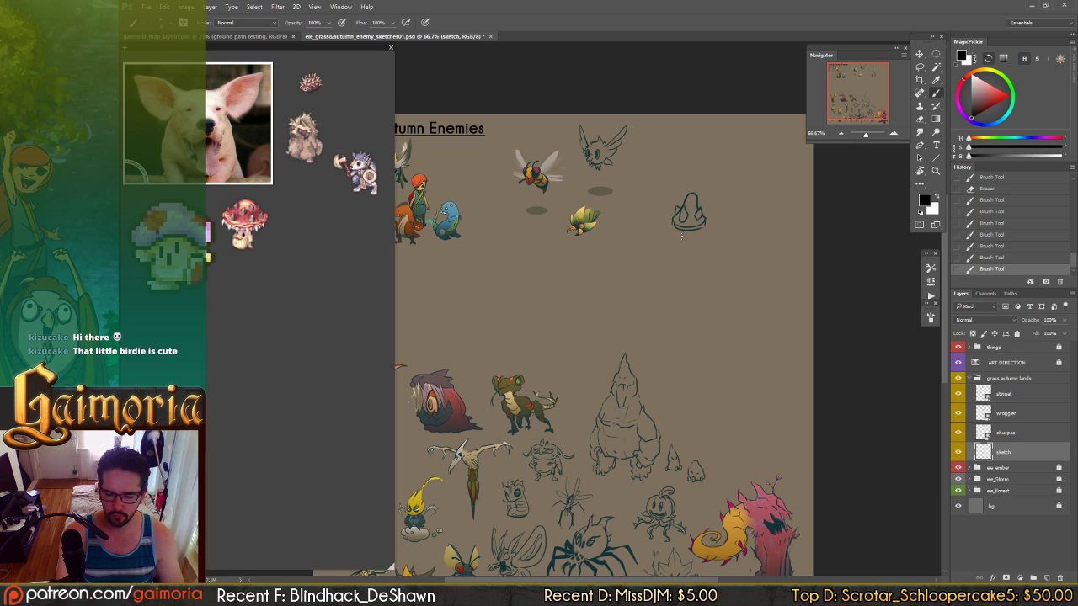
- Sketch a small rounded body beneath the mushroom cap, undoing and retrying its strokes
click(682, 236)
key(ctrl+z)
drag(693, 231, 698, 239)
key(ctrl+z)
key(ctrl+z)
key(ctrl+z)
key(ctrl+z)
key(ctrl+z)
key(ctrl+z)
key(ctrl+z)
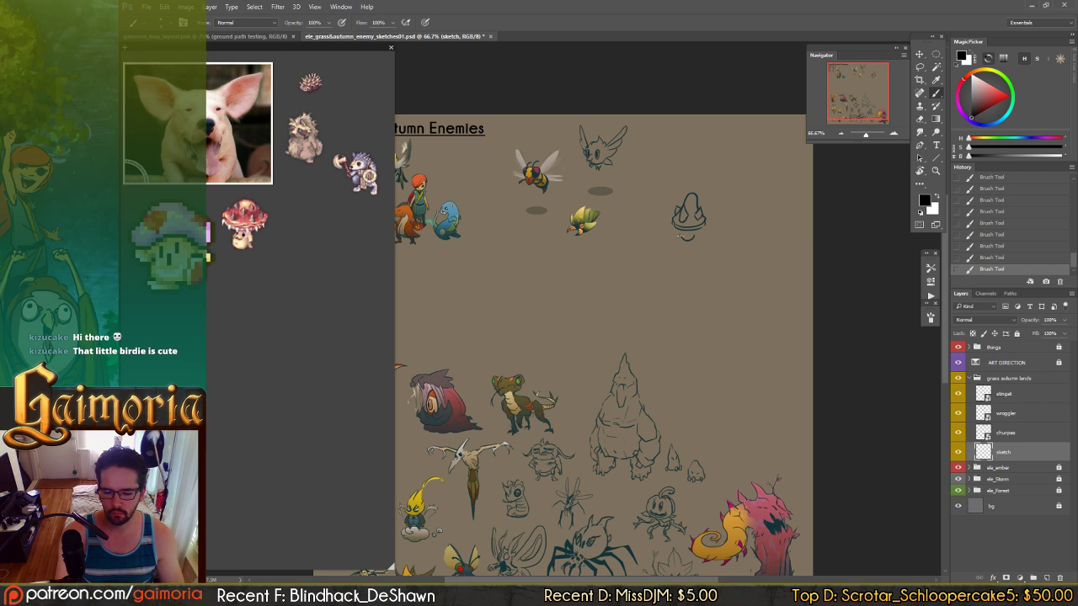
key(ctrl+z)
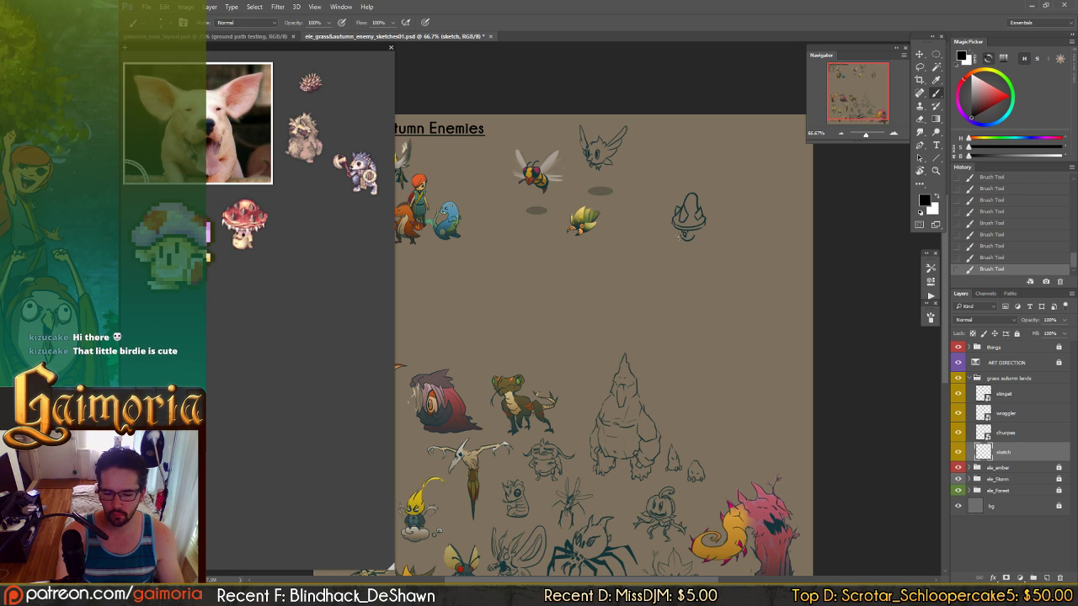
key(ctrl+z)
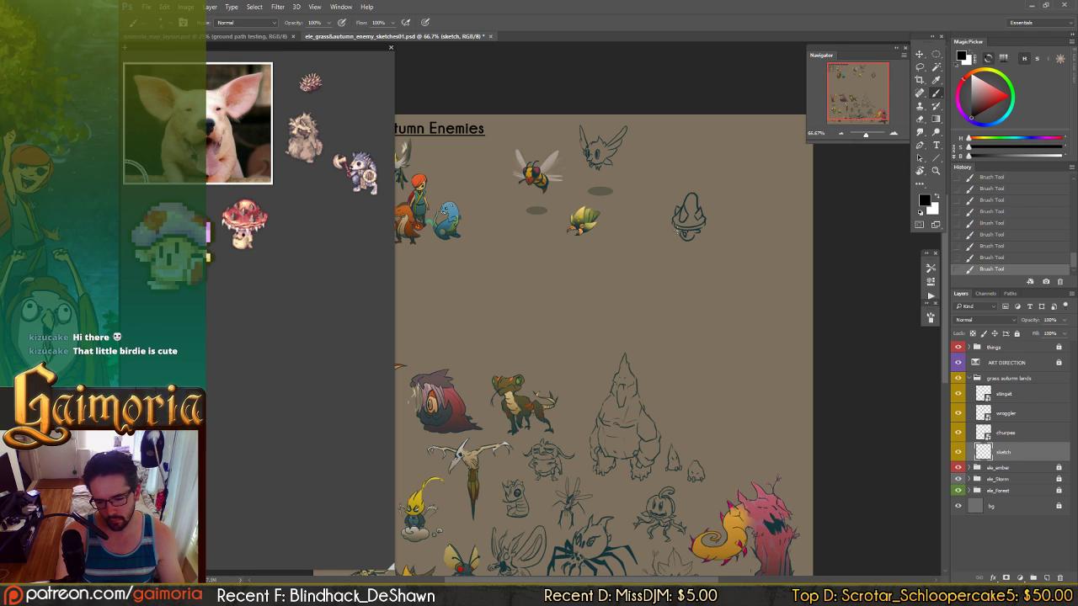
- Refine the small body's lower contour and add tiny feet, undoing and retrying the strokes
drag(679, 236, 695, 236)
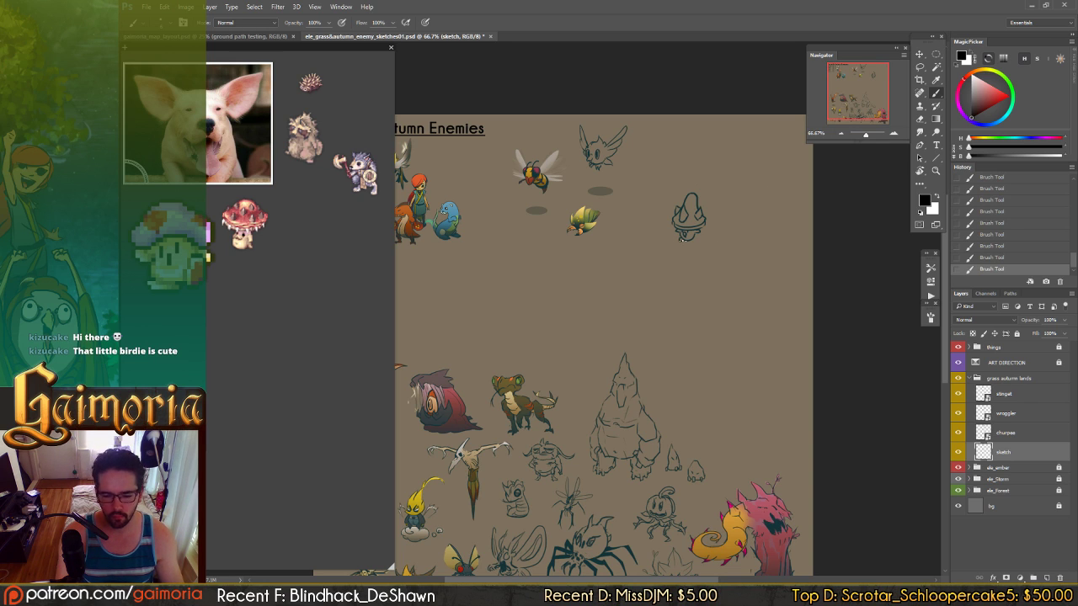
key(ctrl+z)
drag(683, 239, 680, 240)
key(ctrl+z)
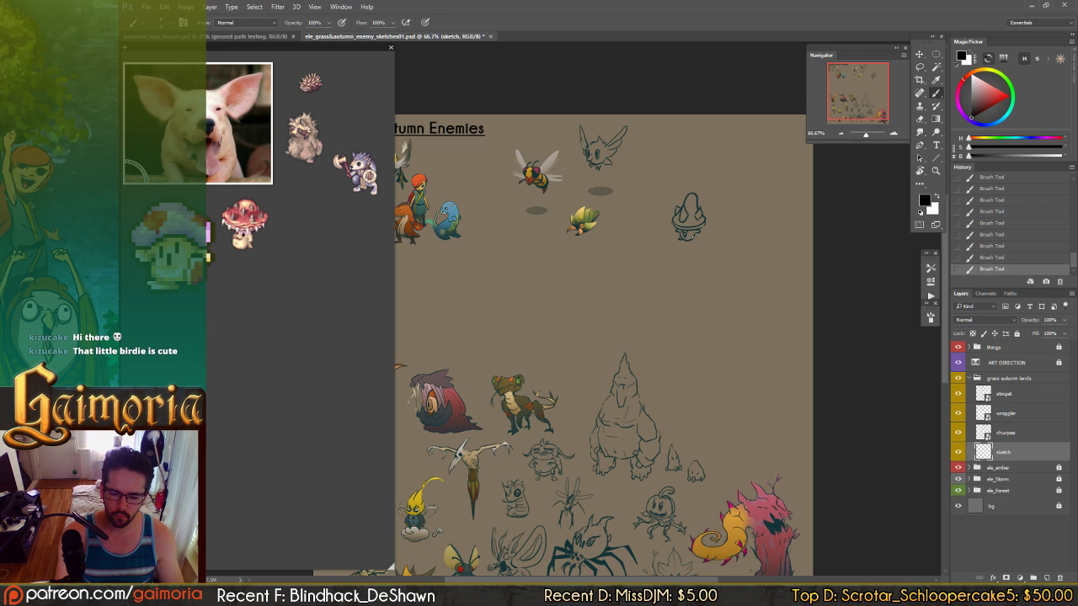
key(ctrl+z)
key(ctrl+z)
key(ctrl+z)
key(ctrl+z)
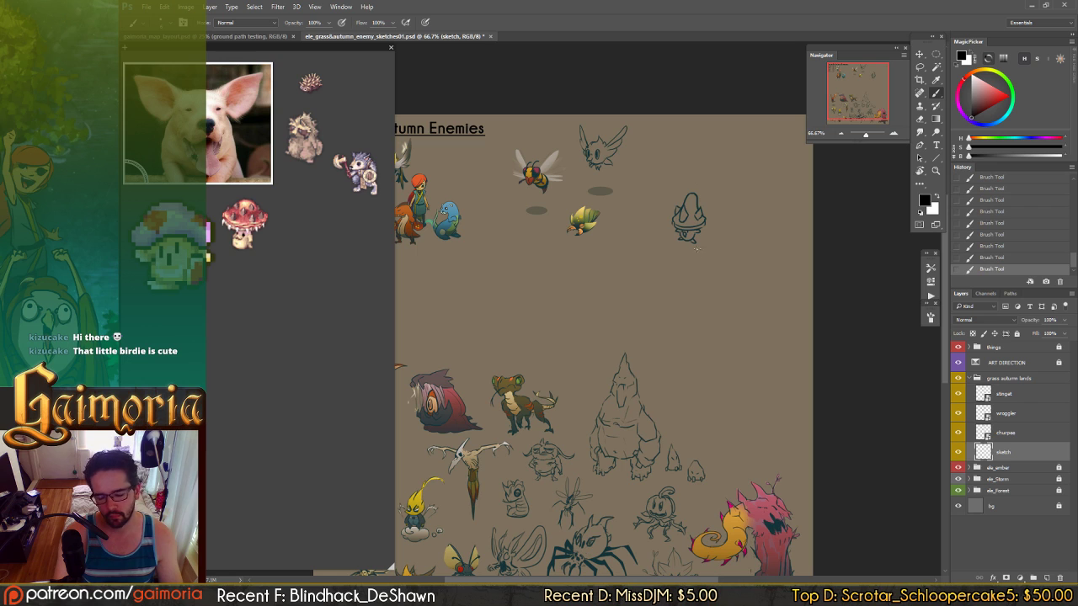
- Skew the creature sketch horizontally by about 4.79 degrees with Free Transform
key(ctrl+t)
drag(688, 191, 683, 187)
key(Return)
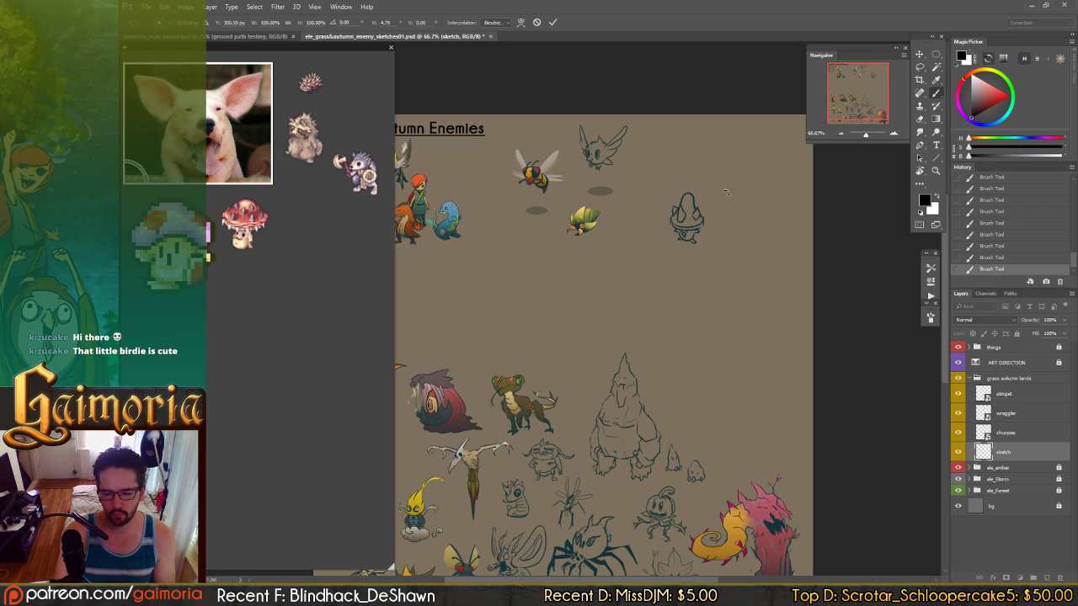
- Erase the unwanted lines in the small body beneath the mushroom cap
key(e)
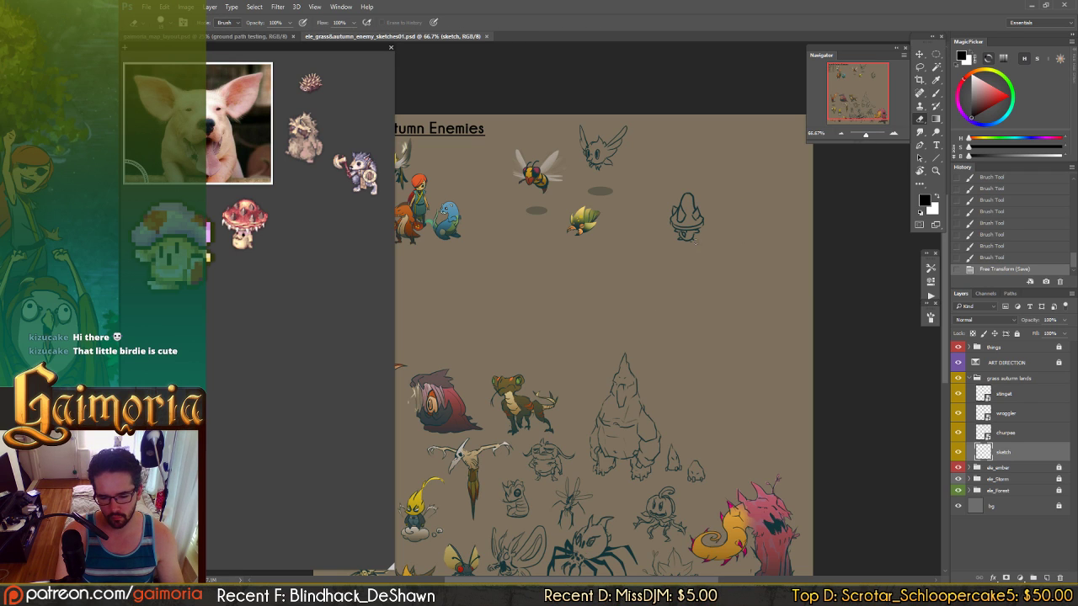
click(684, 238)
click(684, 239)
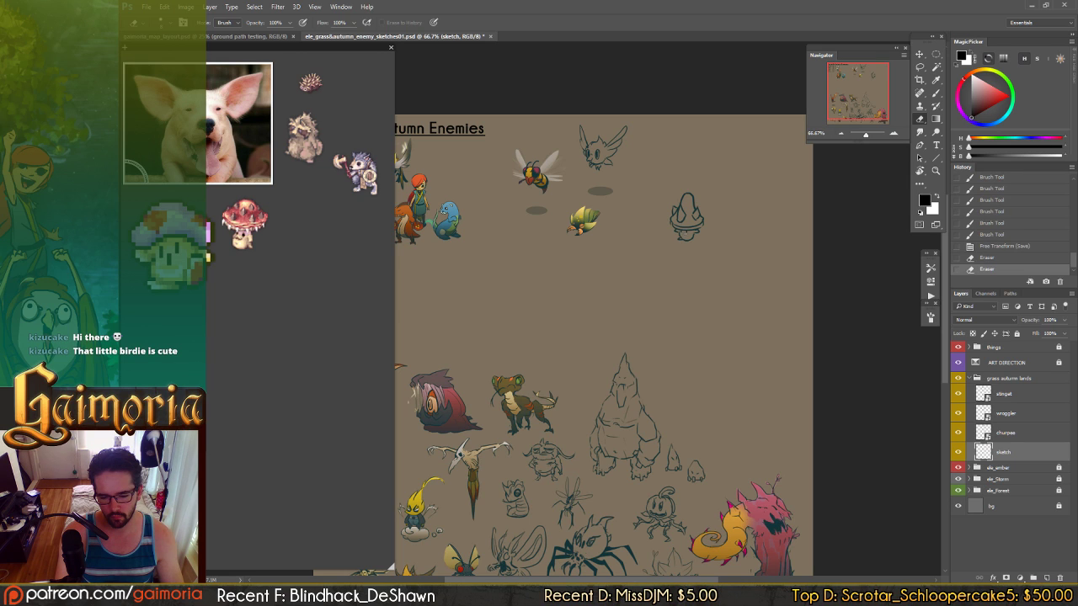
click(685, 236)
- Draw a curved line across the small body beneath the cap, toggling the stroke to compare versions
key(b)
drag(678, 234, 693, 235)
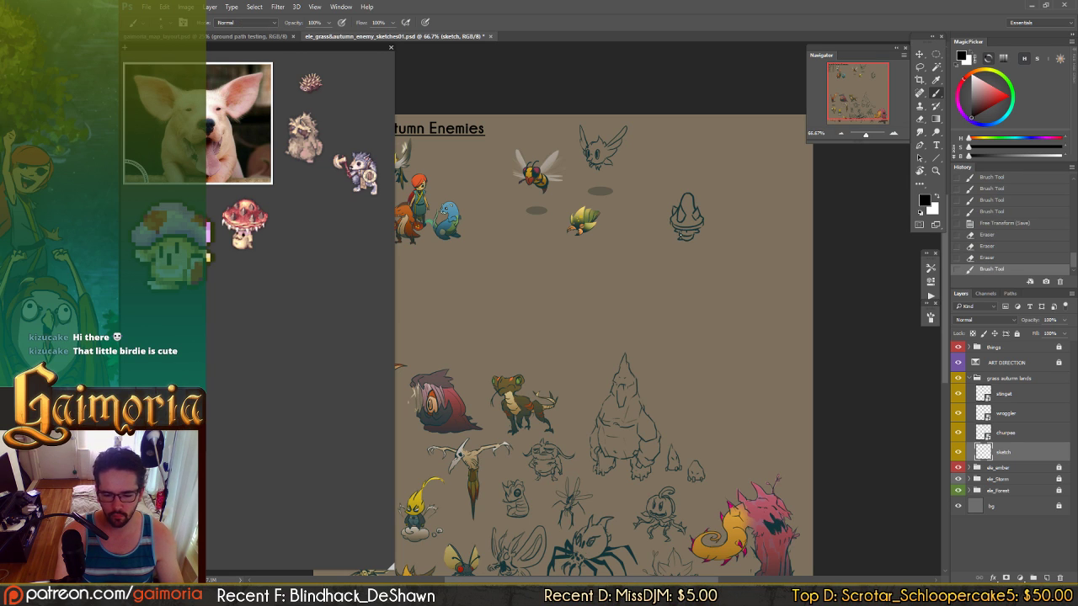
key(ctrl+z)
key(ctrl+z)
key(ctrl+z)
key(ctrl+z)
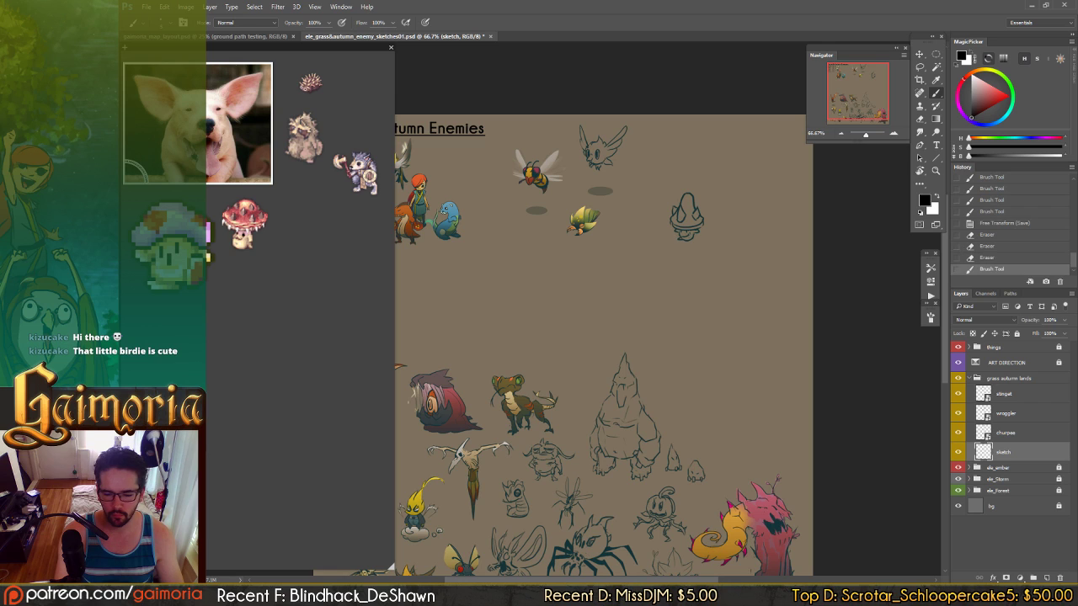
key(ctrl+z)
key(ctrl+z)
key(ctrl+z)
key(ctrl+z)
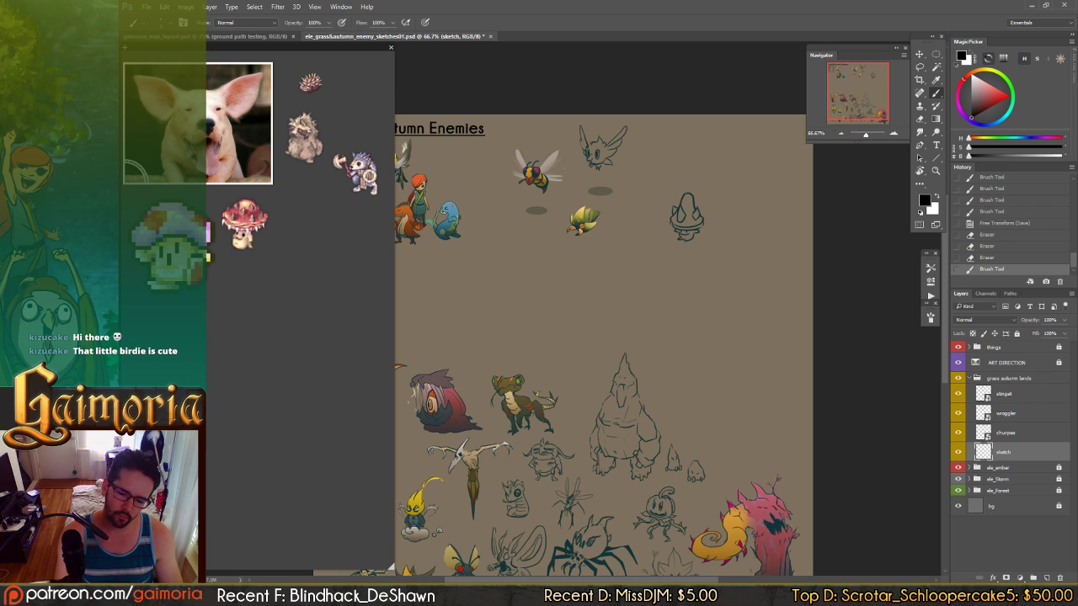
- Touch up the small body's left contour and erase stray parts of its outline
drag(678, 237, 682, 245)
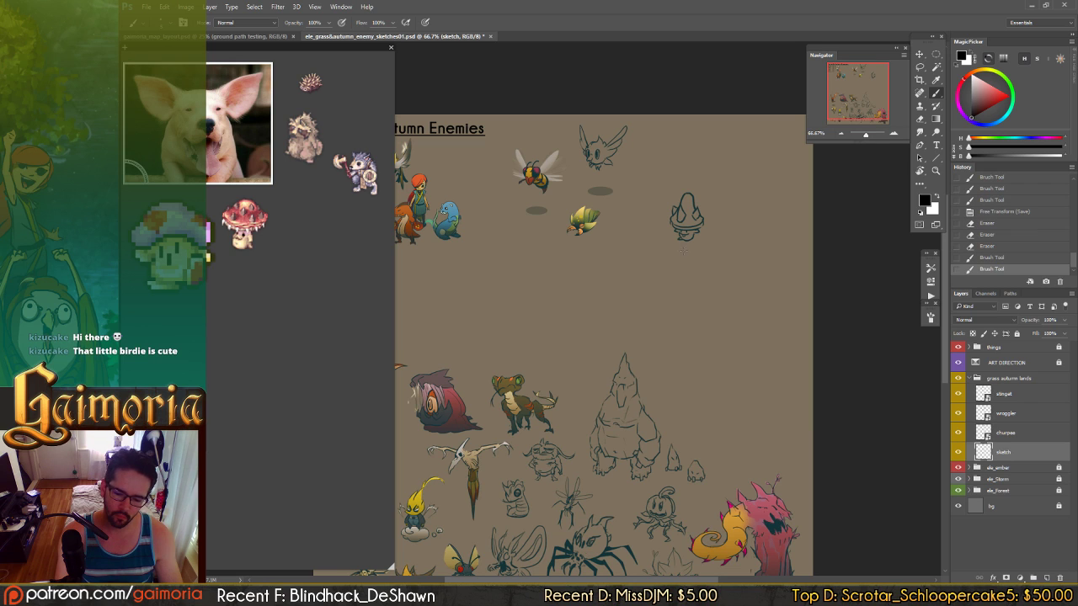
key(e)
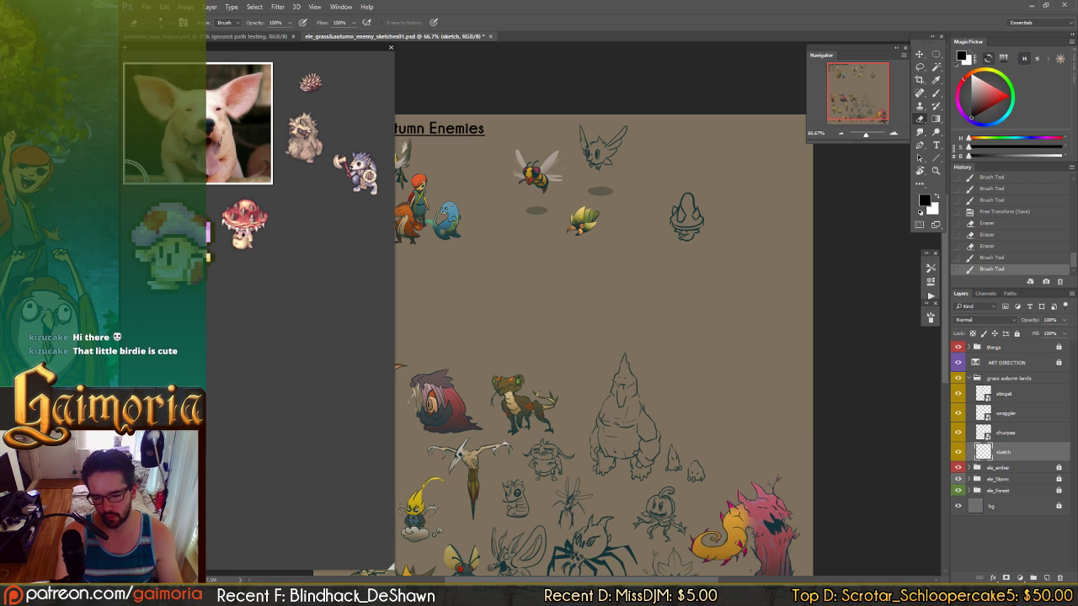
click(680, 239)
key(ctrl+z)
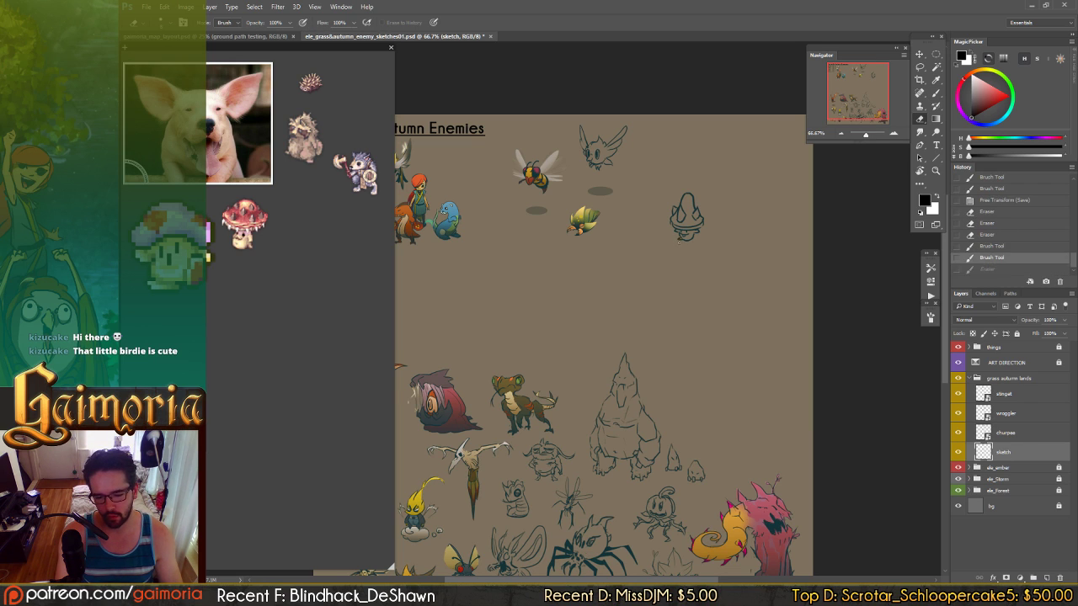
click(687, 229)
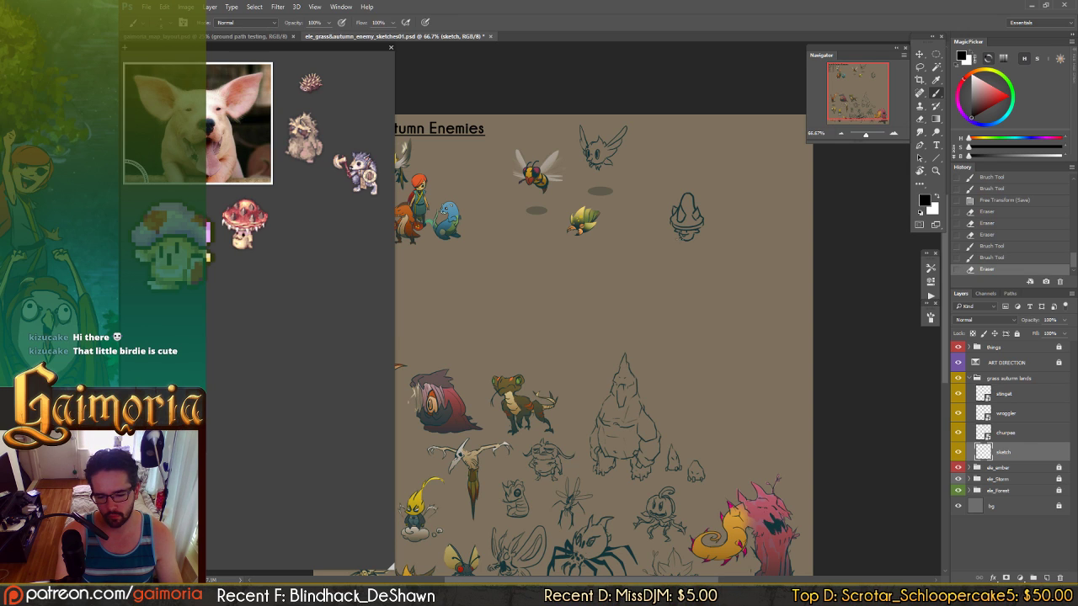
click(687, 229)
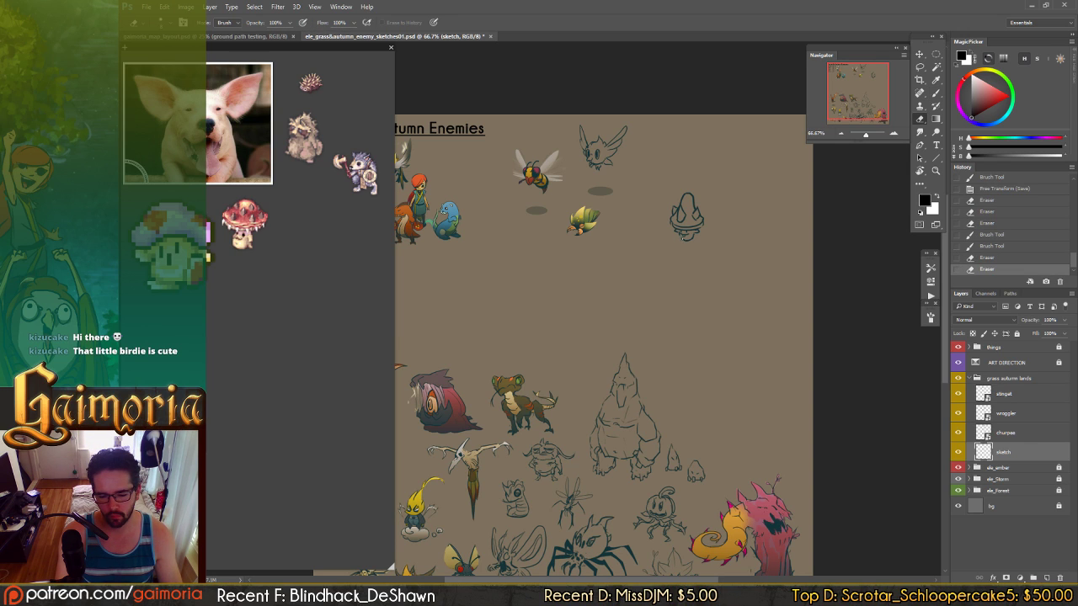
- Try out several brush strokes for the lower outline of the small body beneath the cap and undo them
key(b)
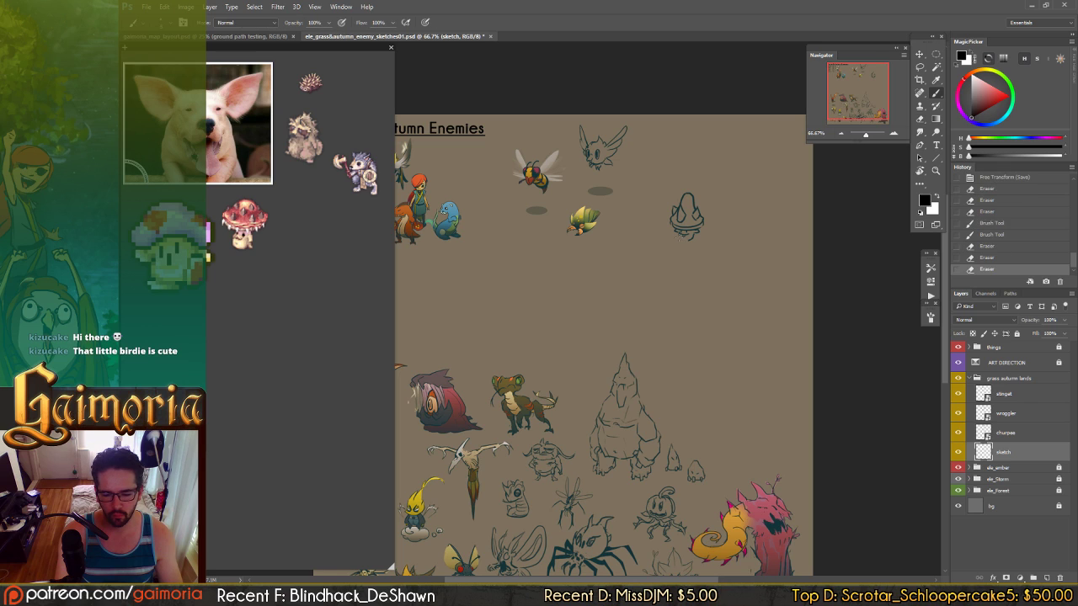
click(682, 236)
key(ctrl+z)
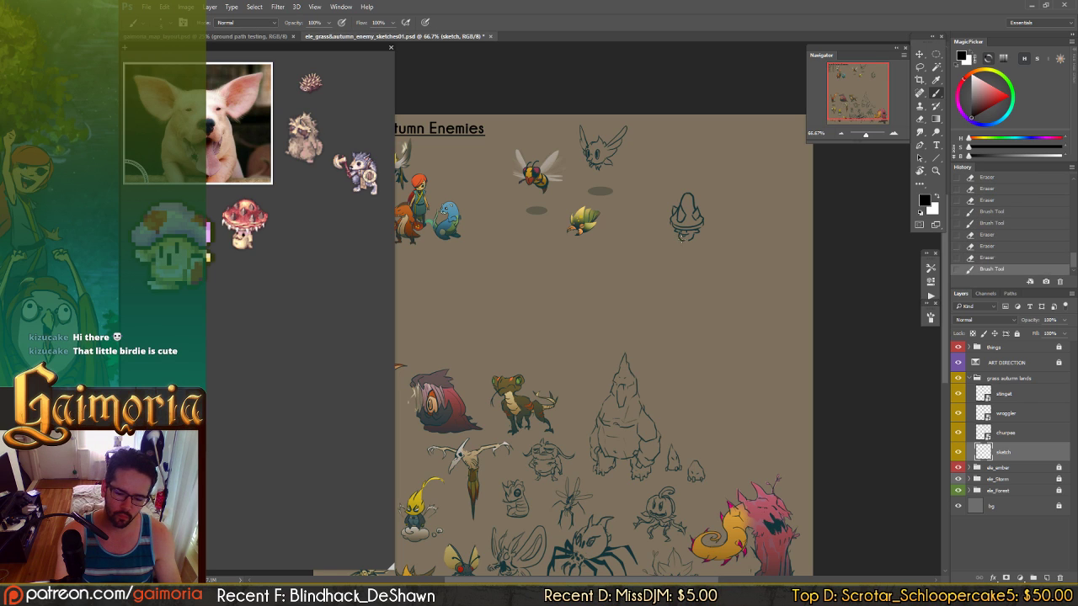
drag(679, 239, 692, 238)
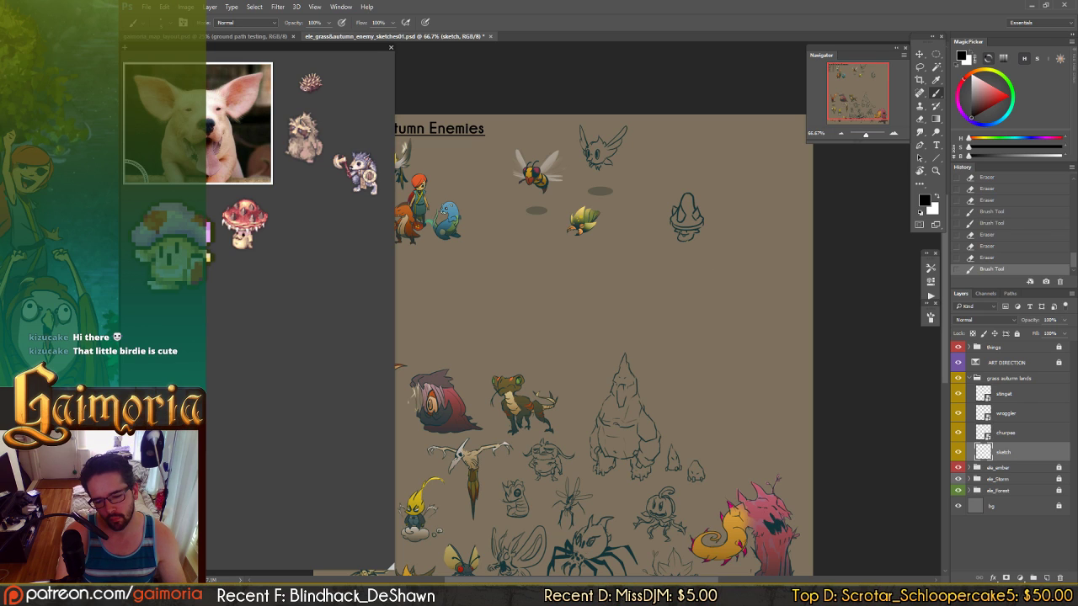
key(ctrl+z)
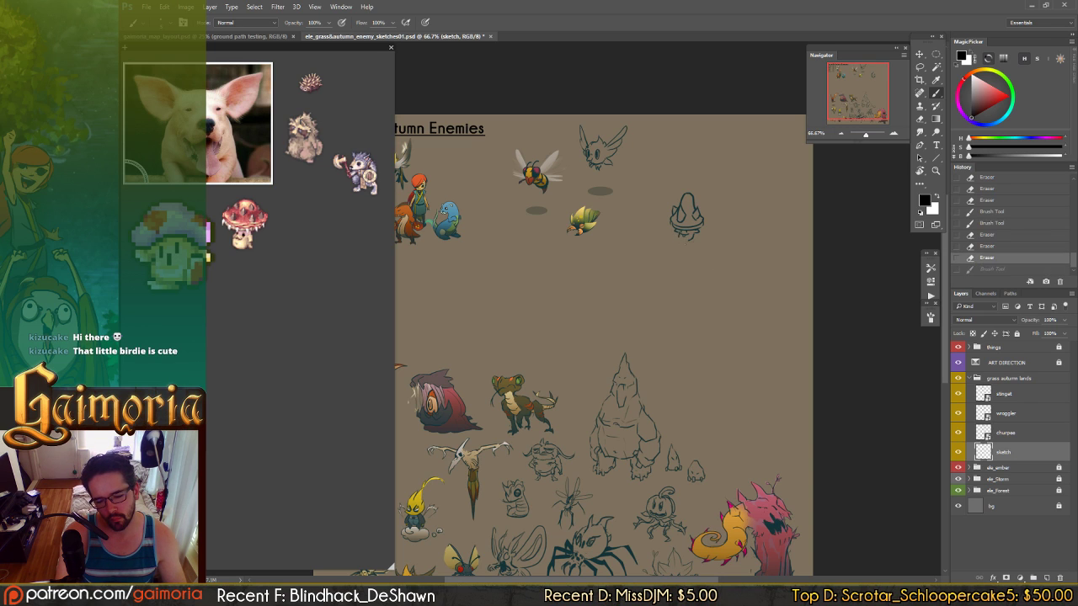
key(ctrl+z)
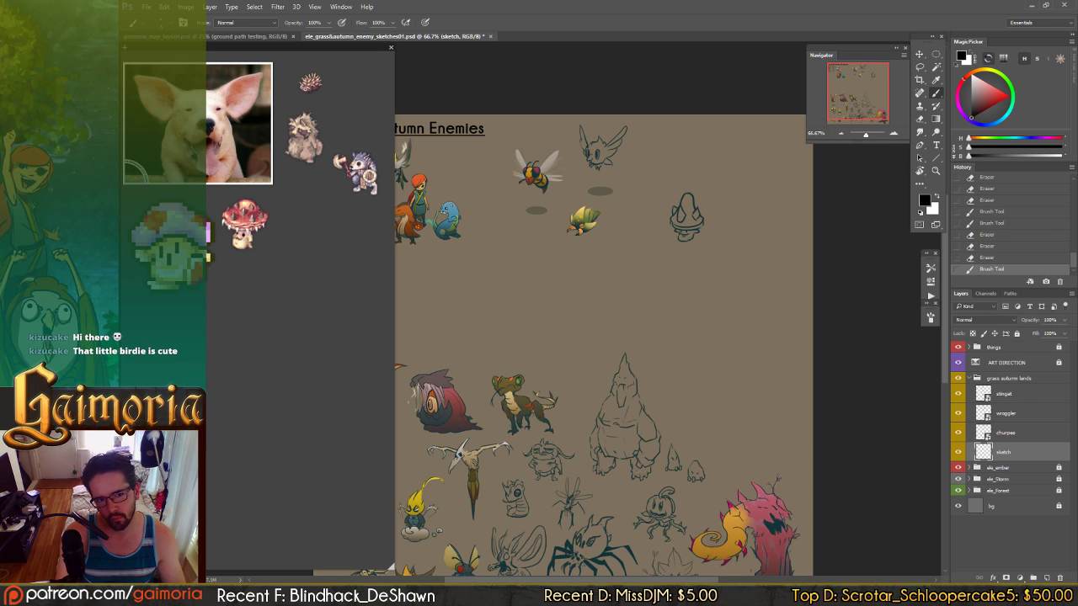
key(ctrl+z)
key(ctrl+z)
key(ctrl+z)
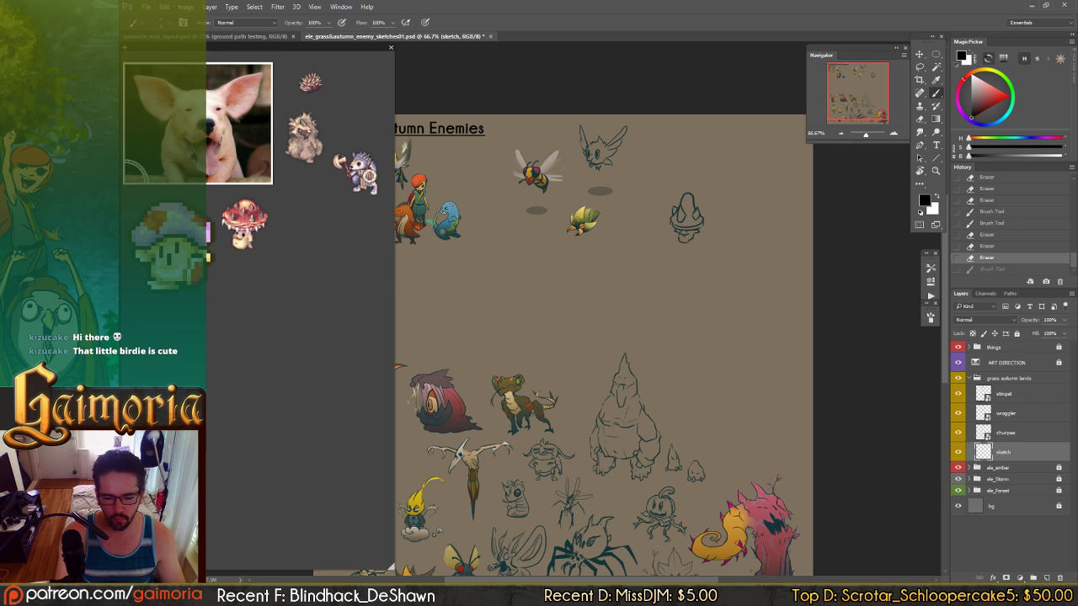
key(ctrl+z)
key(ctrl+z)
key(ctrl+z)
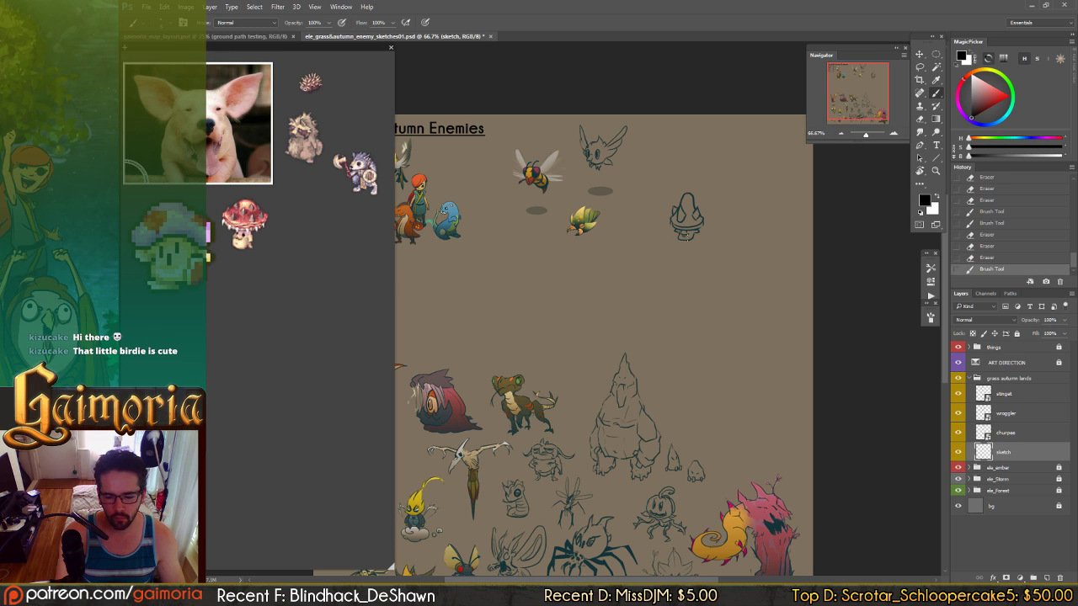
key(ctrl+z)
key(ctrl+z)
key(ctrl+z)
key(ctrl+z)
key(ctrl+z)
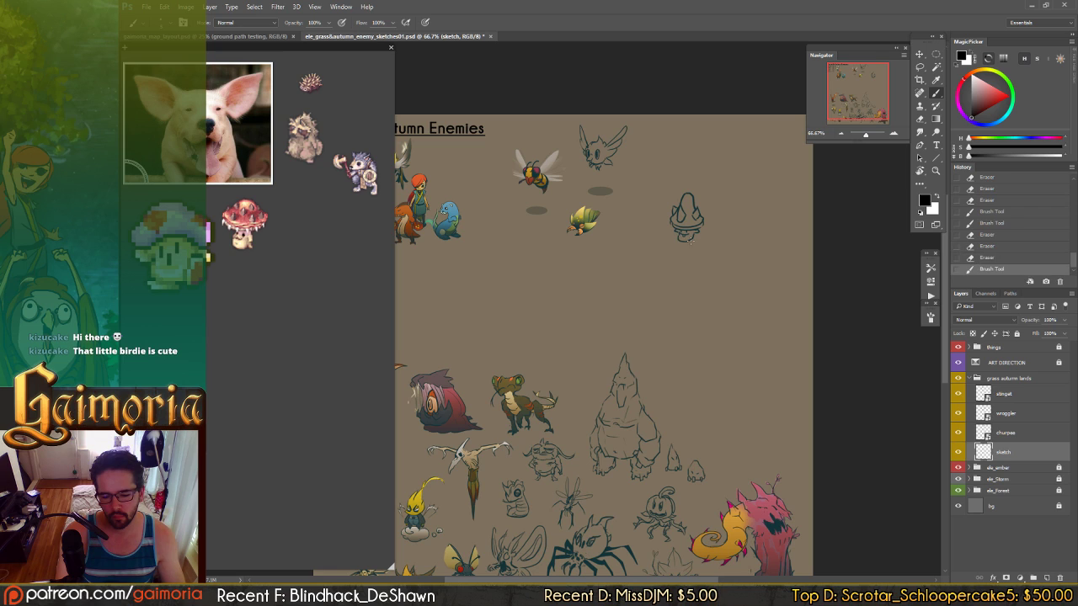
key(ctrl+z)
key(ctrl+z)
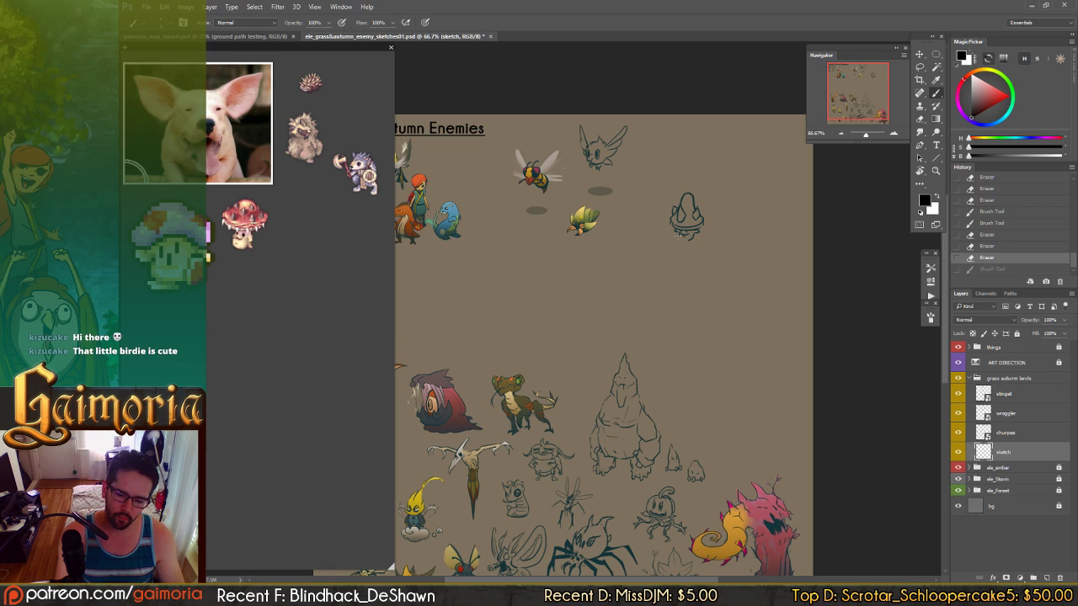
key(ctrl+z)
key(ctrl+z)
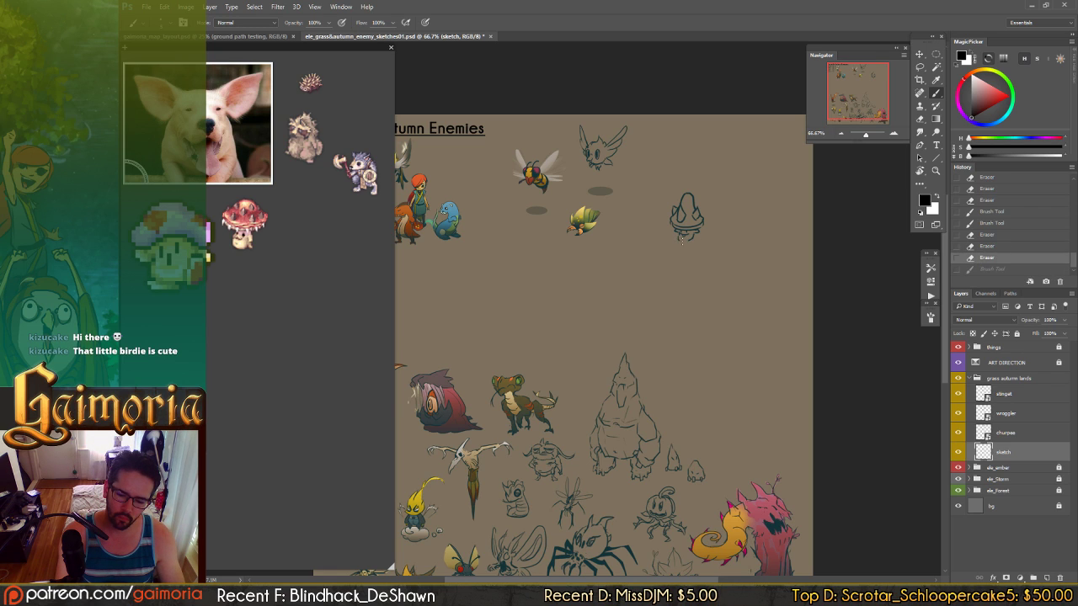
key(ctrl+z)
mouse_move(680, 232)
mouse_down()
mouse_move(692, 235)
mouse_move(685, 240)
mouse_up()
key(ctrl+alt+z)
key(ctrl+alt+z)
key(ctrl+z)
key(ctrl+z)
key(ctrl+z)
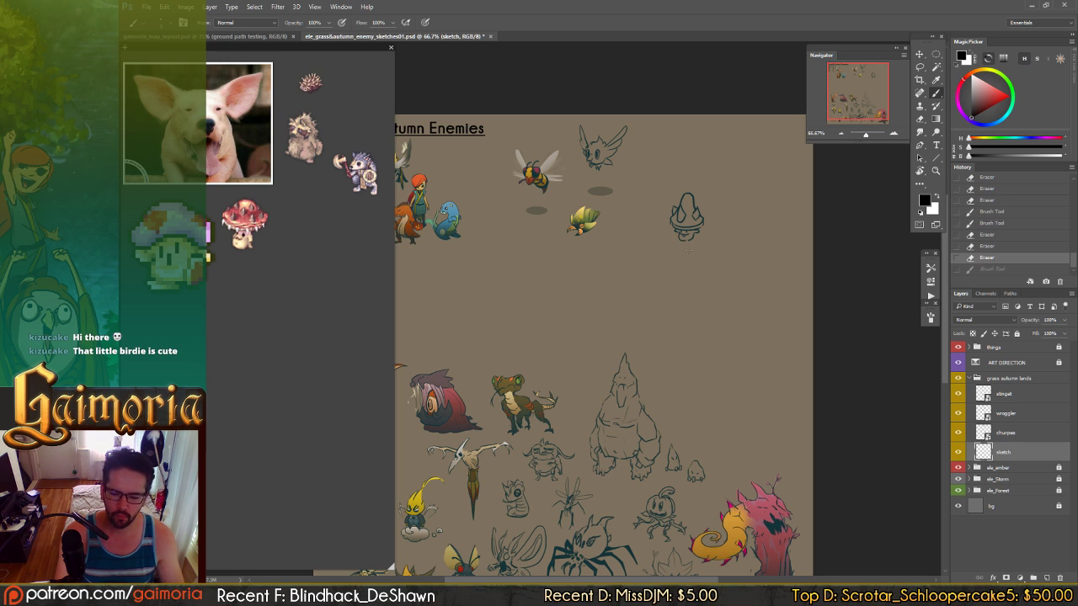
- Flip the canvas horizontally and draw the bottom contour of the small body beneath the mushroom cap
key(ctrl+shift+h)
drag(584, 262, 811, 246)
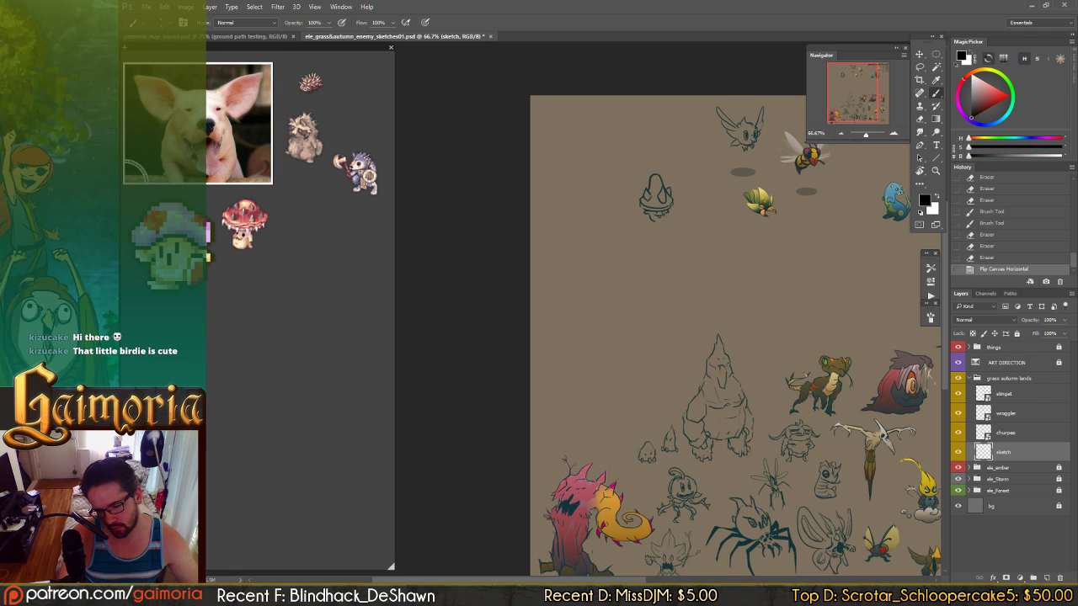
click(653, 220)
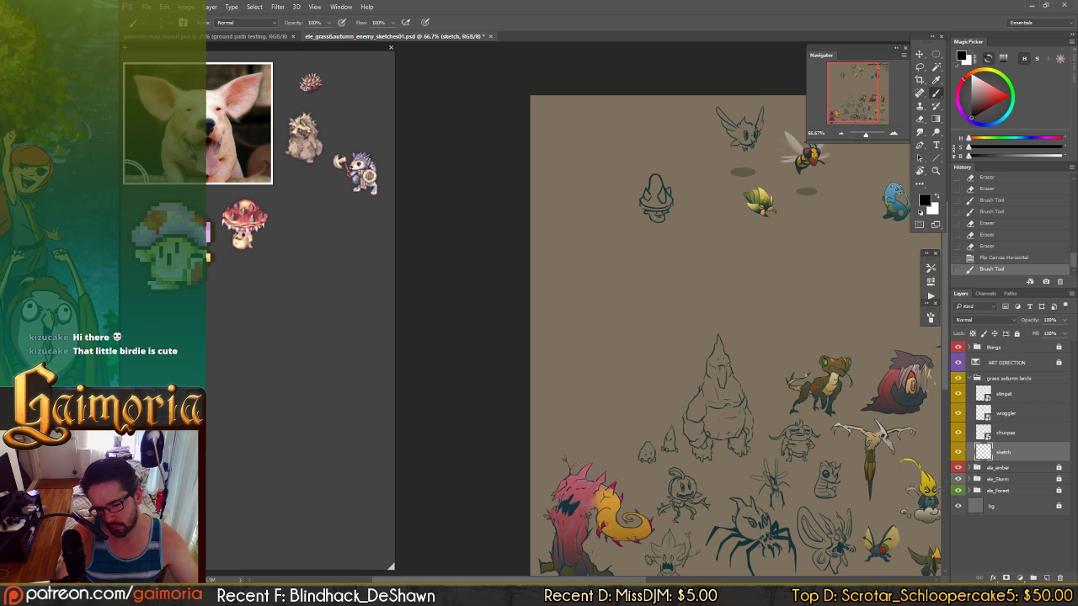
click(661, 221)
click(661, 222)
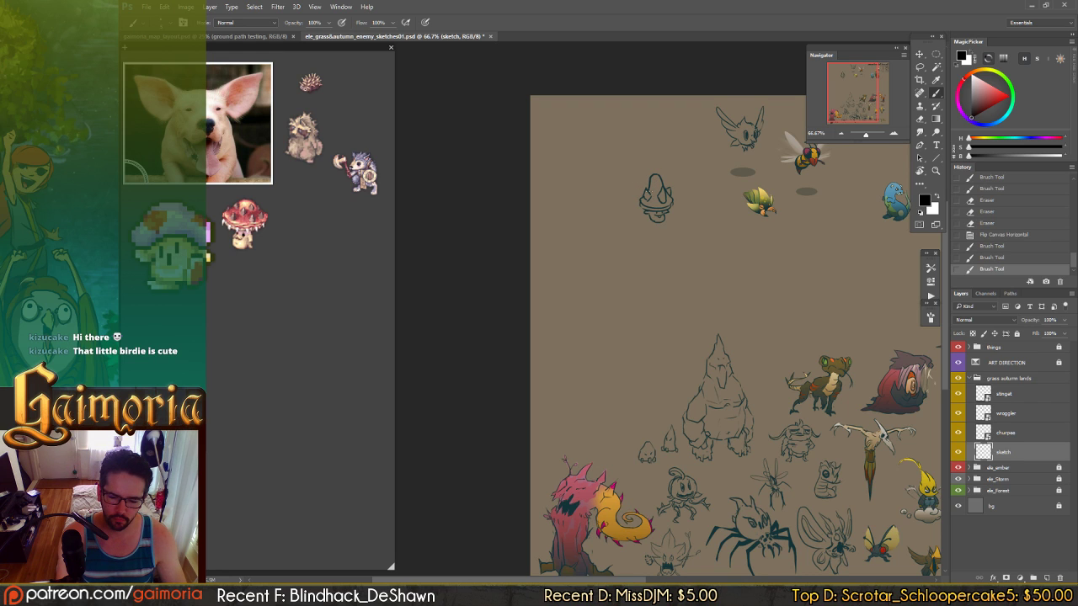
- Add short brush strokes along the mushroom cap's brim, toggling them to compare versions
drag(642, 202, 645, 212)
key(ctrl+z)
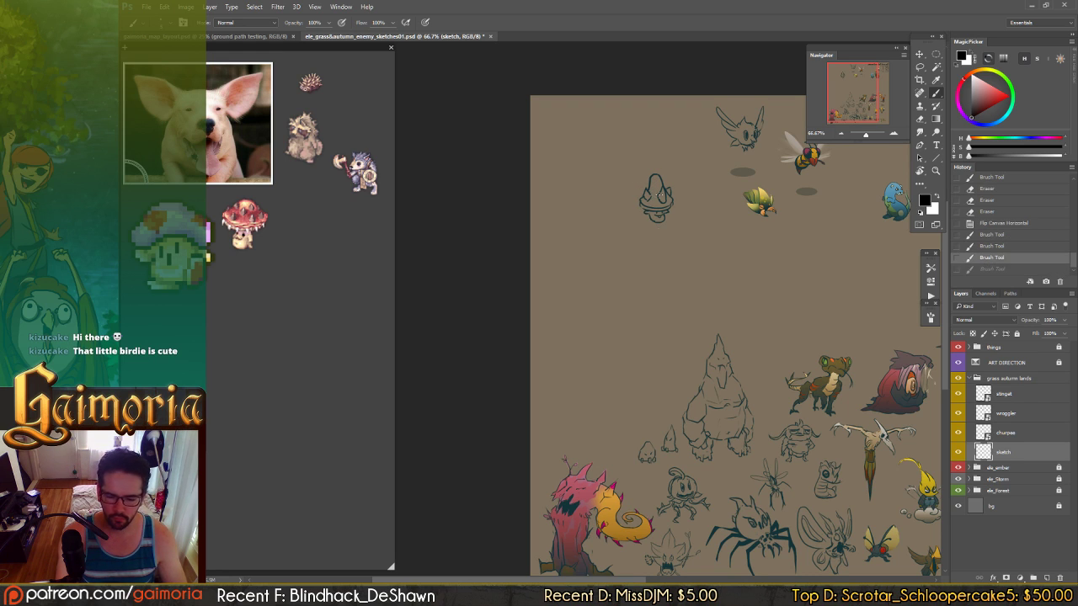
key(ctrl+z)
key(ctrl+z)
key(ctrl+z)
key(ctrl+z)
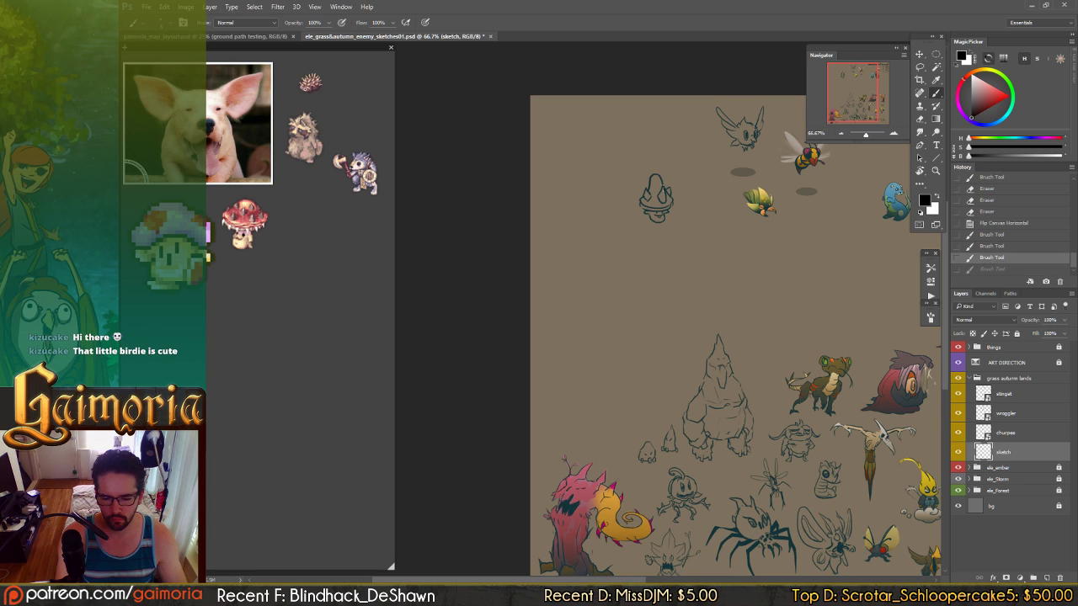
key(ctrl+z)
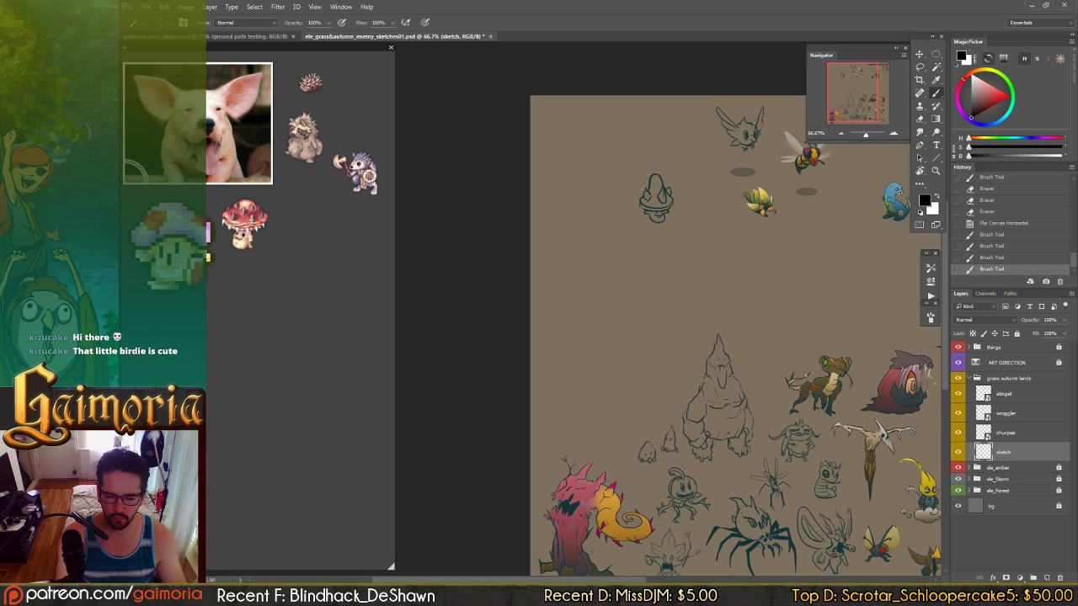
drag(655, 203, 660, 202)
key(ctrl+z)
key(ctrl+z)
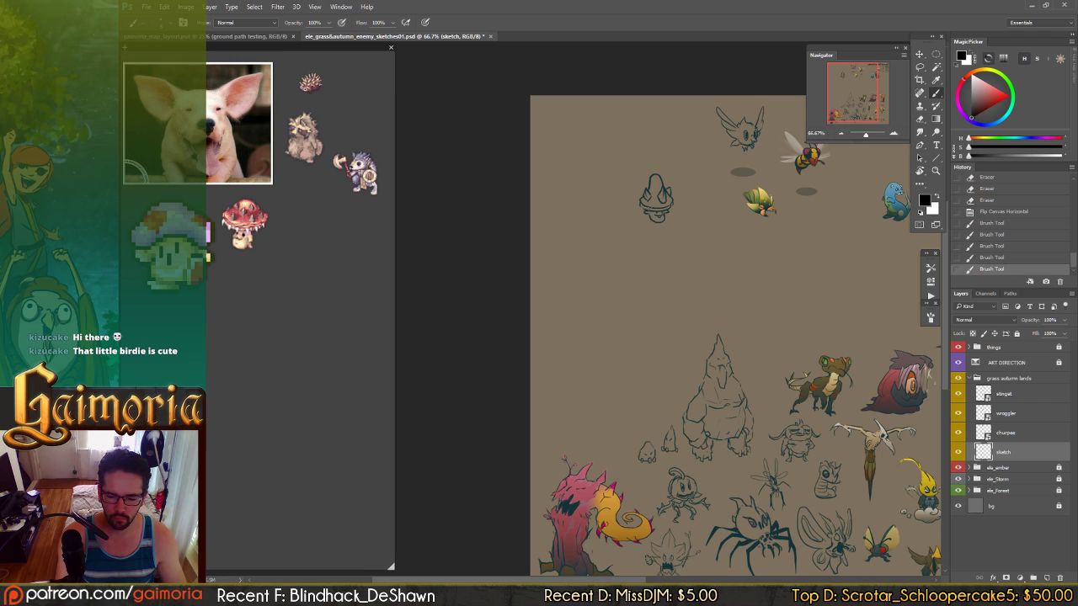
- Erase a small part of the cap's right edge and redraw it with the brush
key(e)
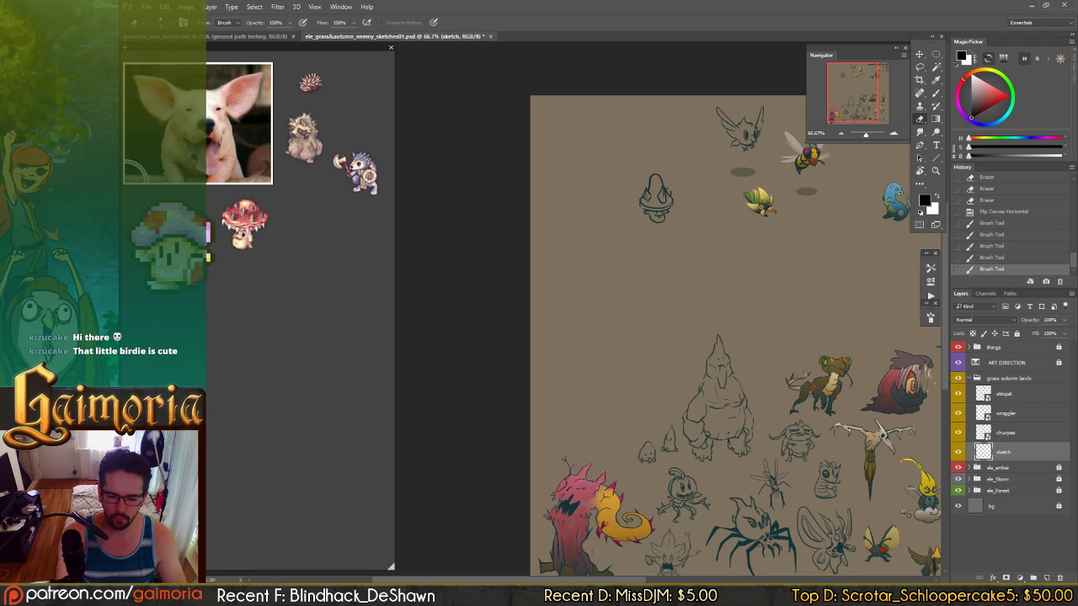
drag(667, 189, 670, 194)
key(b)
key(ctrl+z)
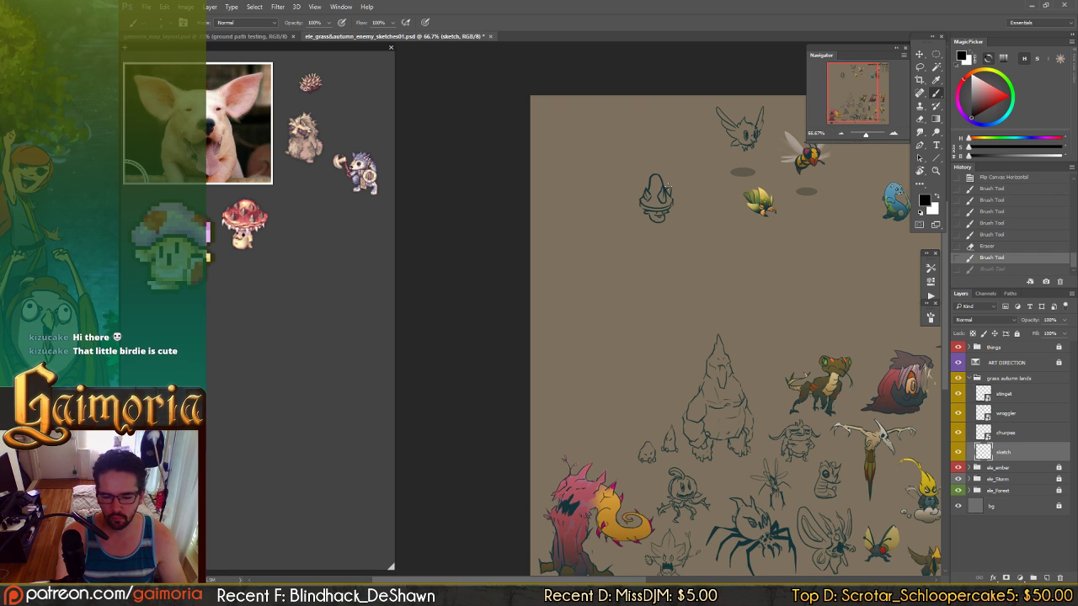
key(ctrl+z)
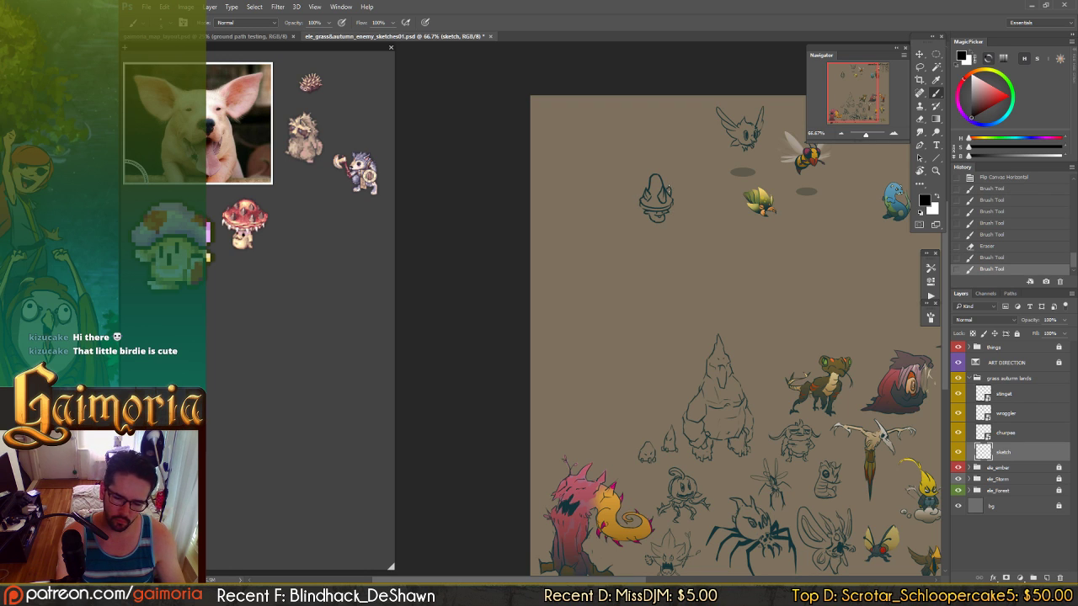
- Sketch two small feet under the body and move the creature to the empty space below the bee and the leaf bug
mouse_move(657, 220)
mouse_down()
mouse_move(646, 225)
mouse_move(666, 225)
mouse_up()
key(ctrl+z)
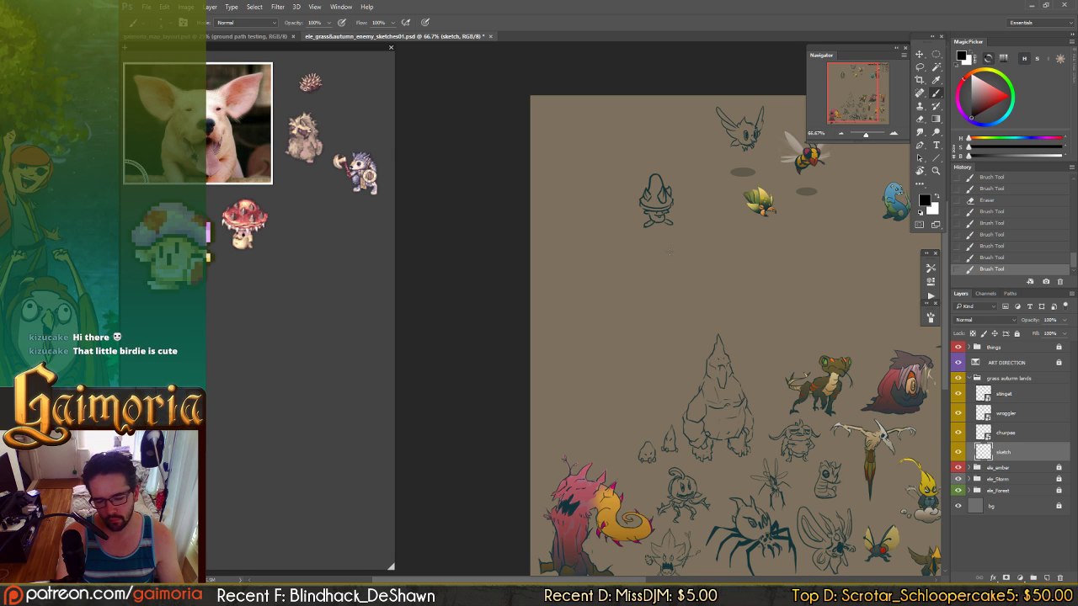
key(v)
drag(632, 210, 762, 212)
mouse_move(757, 214)
mouse_down()
mouse_move(574, 201)
mouse_move(670, 200)
mouse_move(664, 270)
mouse_up()
- Thin and clean up the mushroom cap's outer contour and inner lines with the Eraser
key(e)
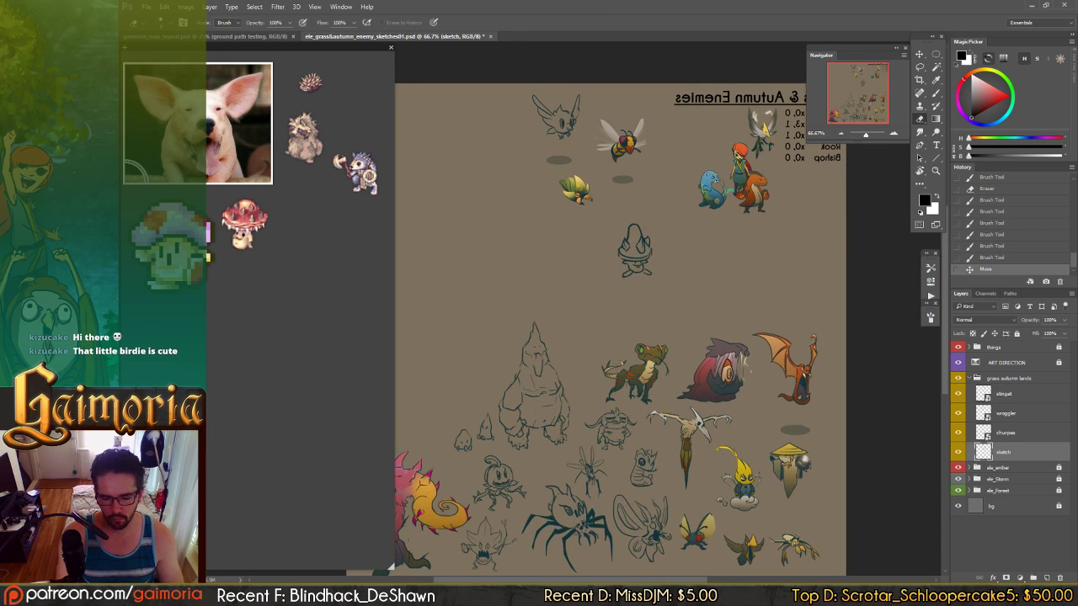
click(635, 231)
click(634, 229)
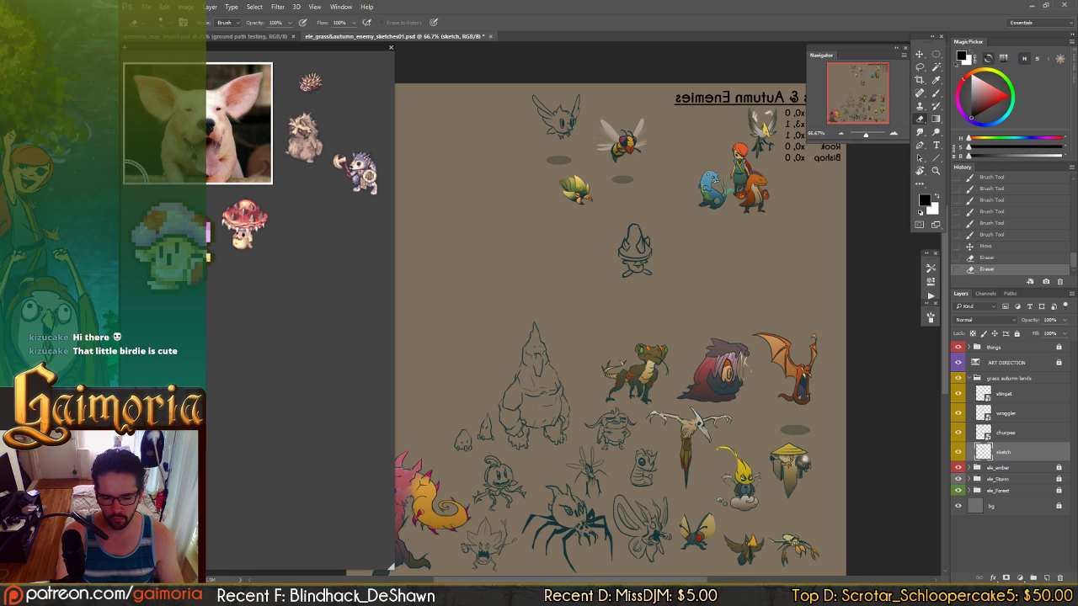
click(634, 244)
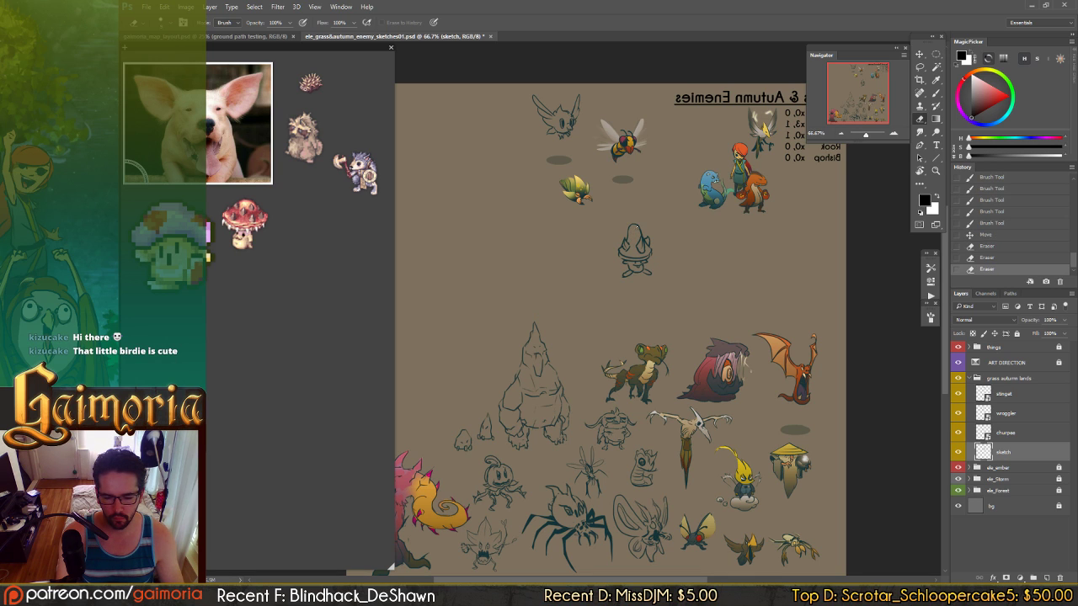
click(634, 244)
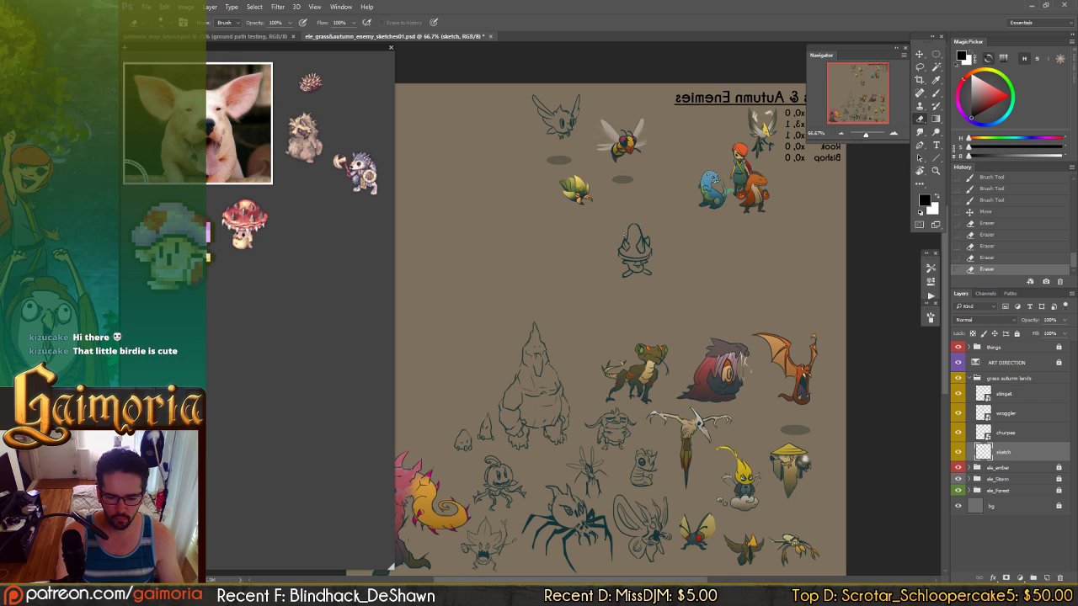
drag(623, 235, 620, 250)
click(640, 226)
click(640, 227)
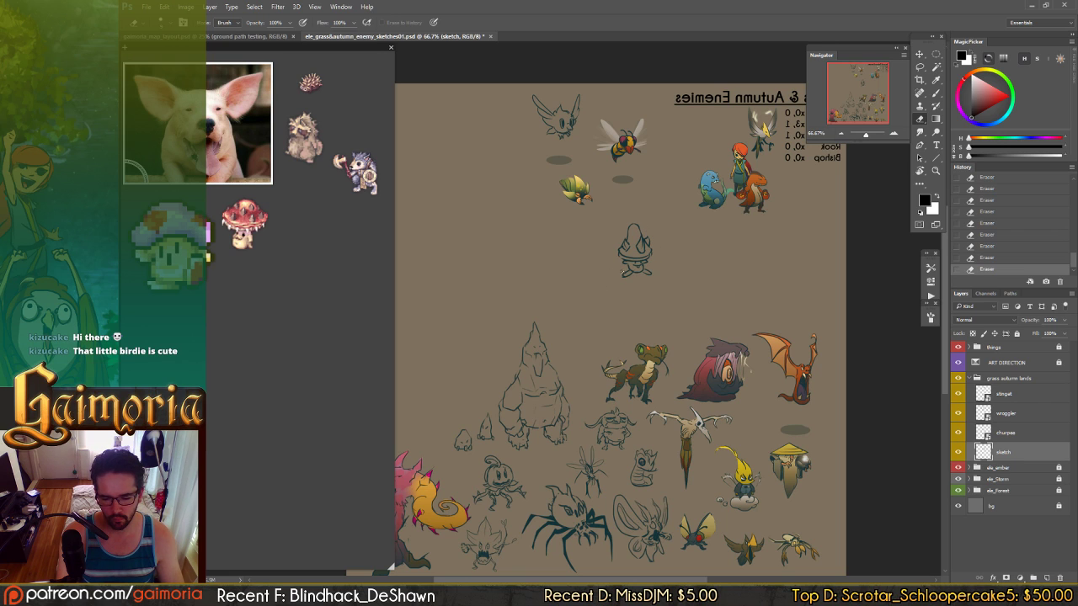
- Try small brush marks on the creature's feet and undo them
key(b)
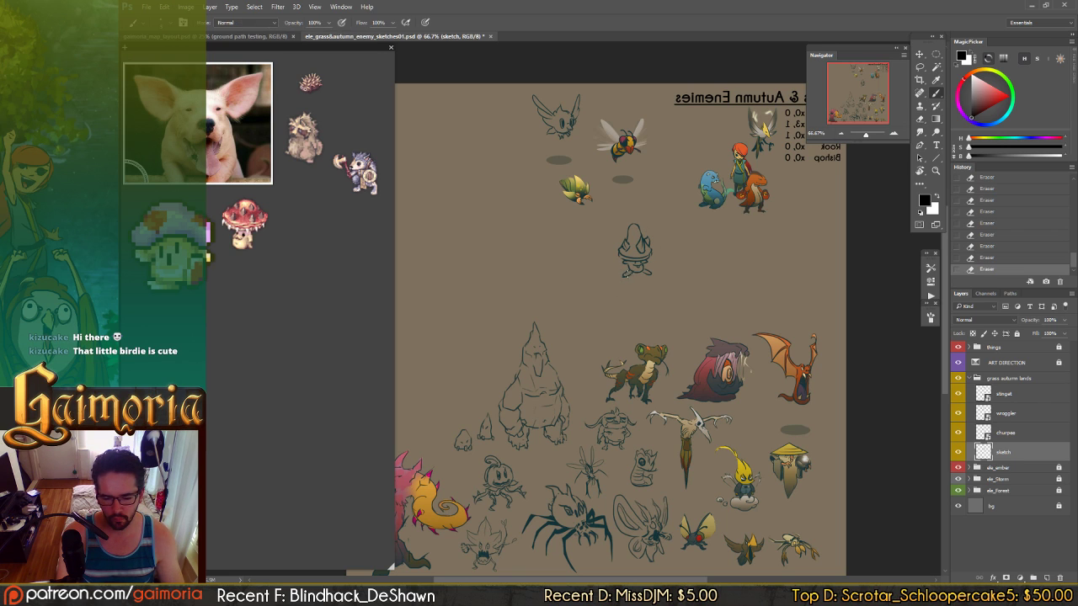
click(627, 273)
click(644, 277)
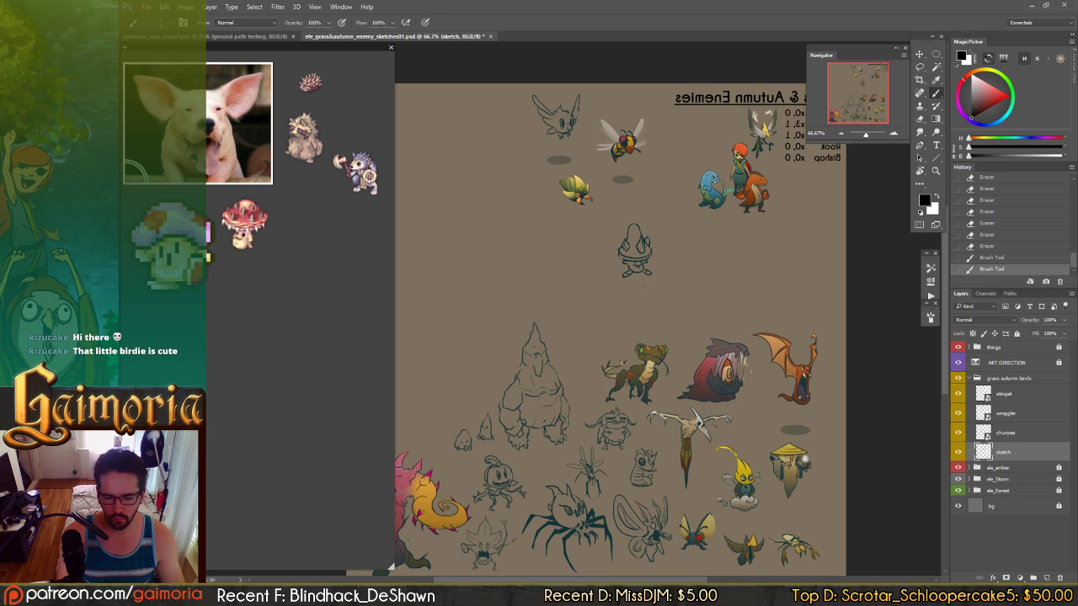
key(ctrl+z)
click(644, 278)
key(ctrl+alt+z)
key(ctrl+alt+z)
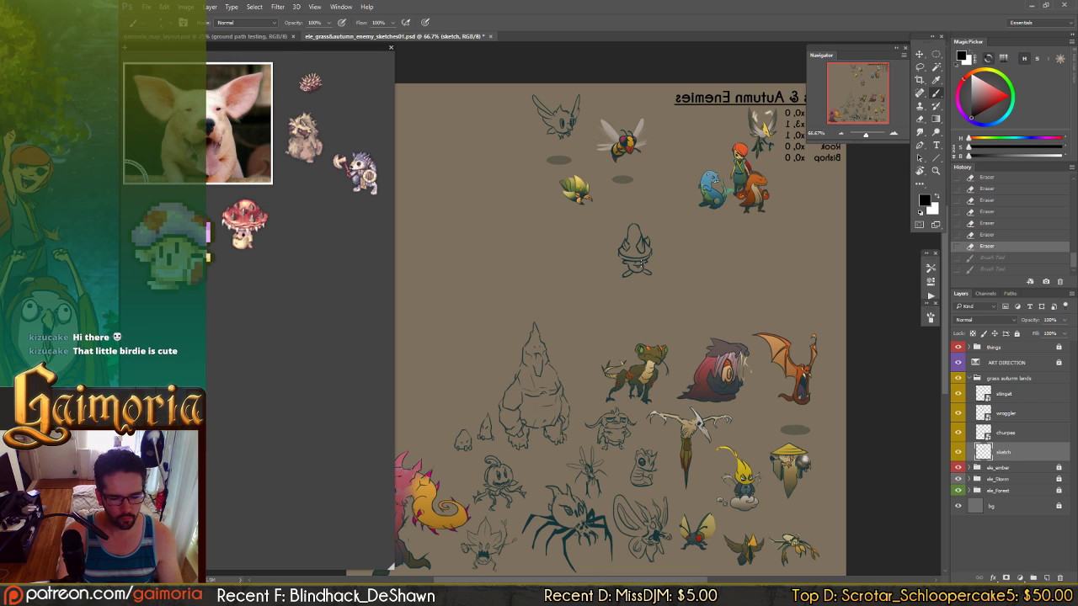
- Touch up the creature's lower body and feet with short brush strokes, toggling the last one to compare
click(638, 267)
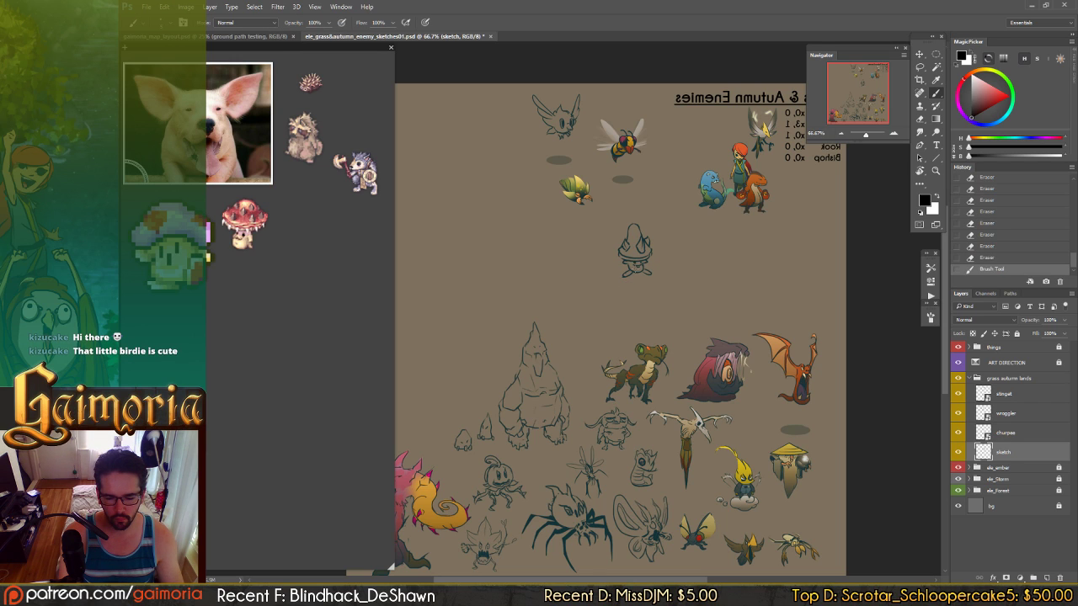
click(636, 278)
click(630, 281)
key(ctrl+z)
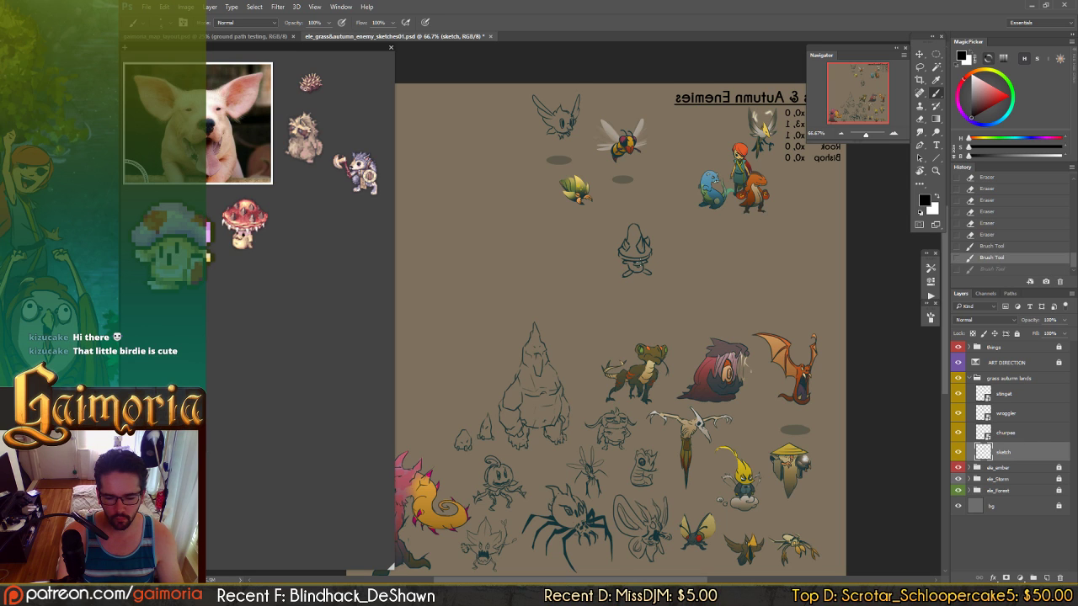
key(ctrl+z)
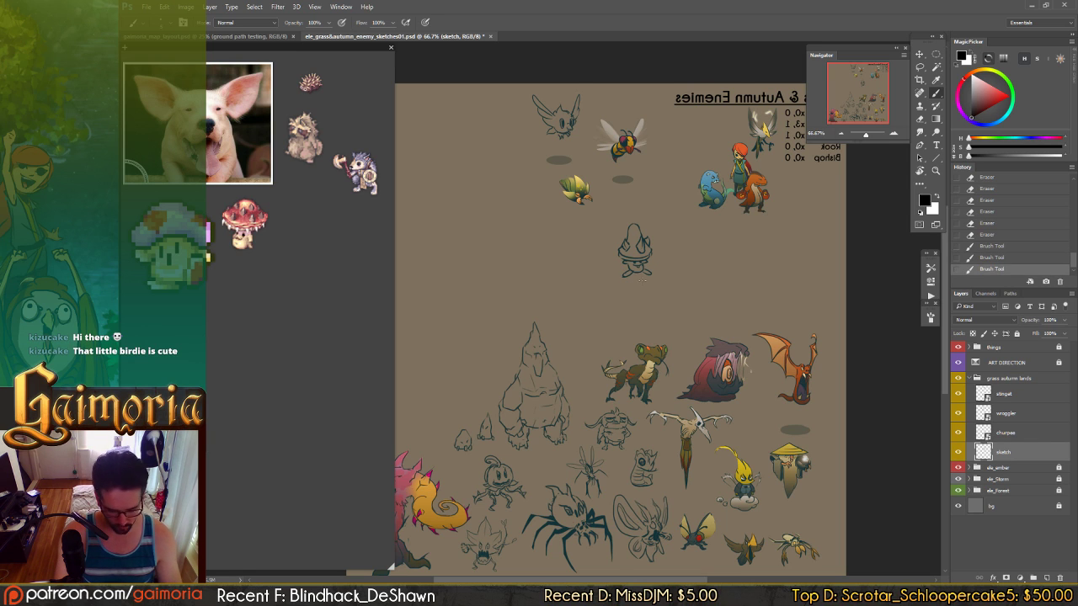
- Move the mushroom creature sketch slightly up and to the right on the sheet
key(v)
mouse_move(635, 290)
mouse_down()
mouse_move(665, 245)
mouse_move(664, 265)
mouse_move(676, 245)
mouse_move(652, 263)
mouse_move(592, 239)
mouse_move(628, 232)
mouse_move(518, 253)
mouse_up()
mouse_move(601, 250)
mouse_down()
mouse_move(592, 236)
mouse_move(703, 243)
mouse_move(717, 373)
mouse_move(672, 393)
mouse_move(649, 374)
mouse_move(680, 403)
mouse_move(713, 272)
mouse_move(699, 189)
mouse_move(678, 378)
mouse_move(687, 391)
mouse_move(693, 189)
mouse_up()
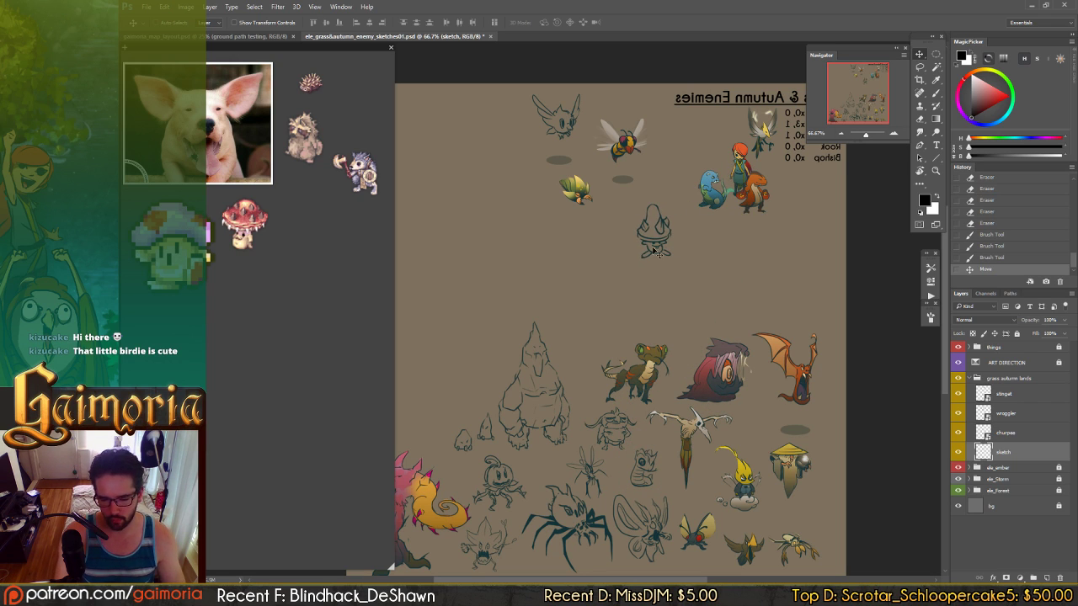
- Erase and lighten excess lines around the creature's small body beneath the cap brim
key(e)
drag(637, 243, 657, 250)
key(ctrl+z)
click(650, 247)
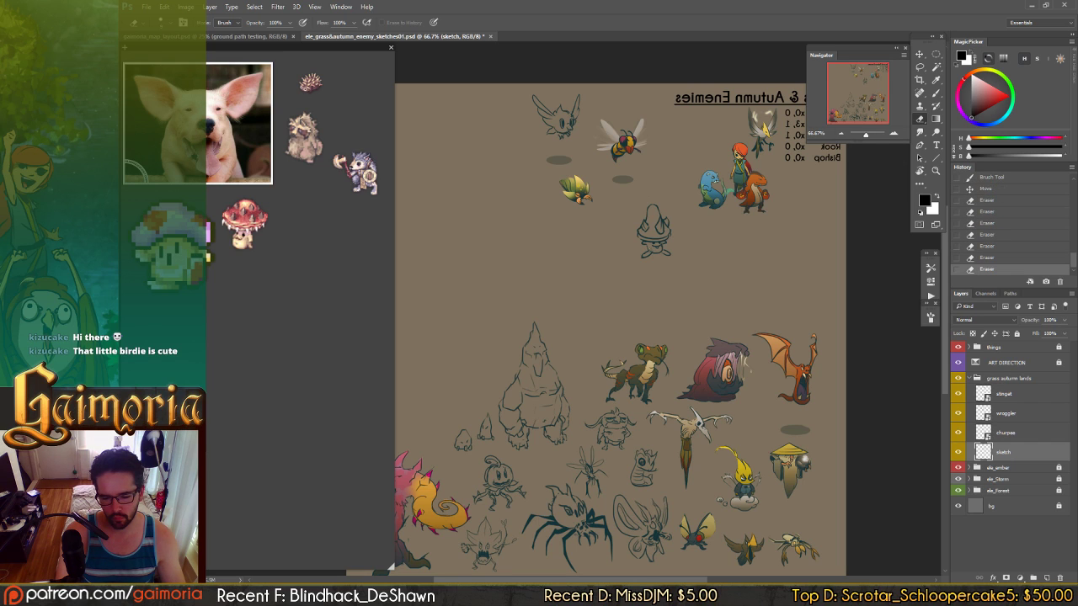
- Erase the inner marking lines from the mushroom creature's cap and touch up around its small body
click(648, 249)
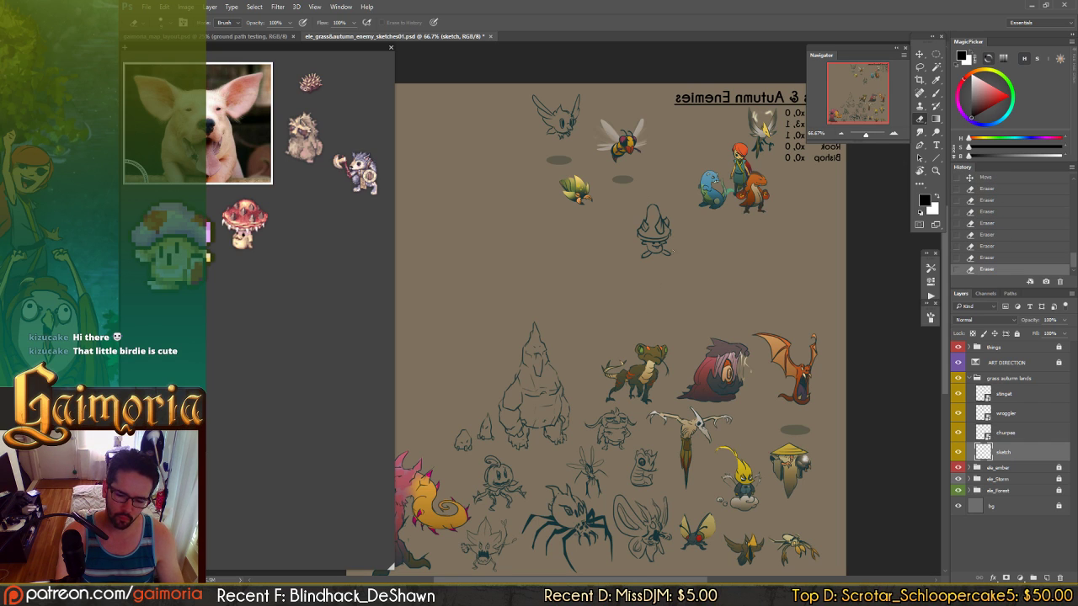
click(648, 240)
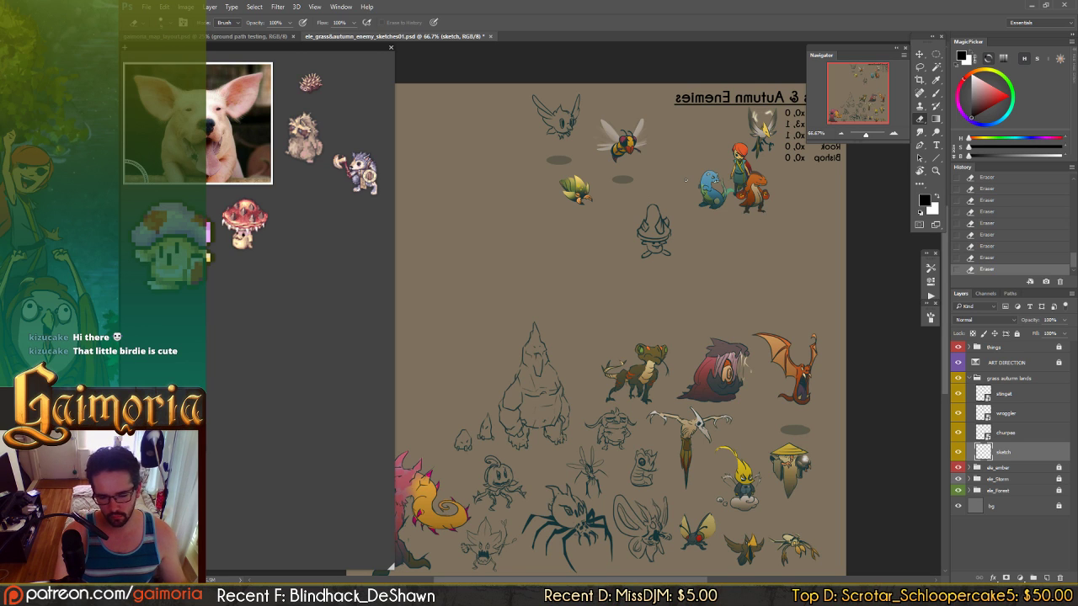
key(b)
key(e)
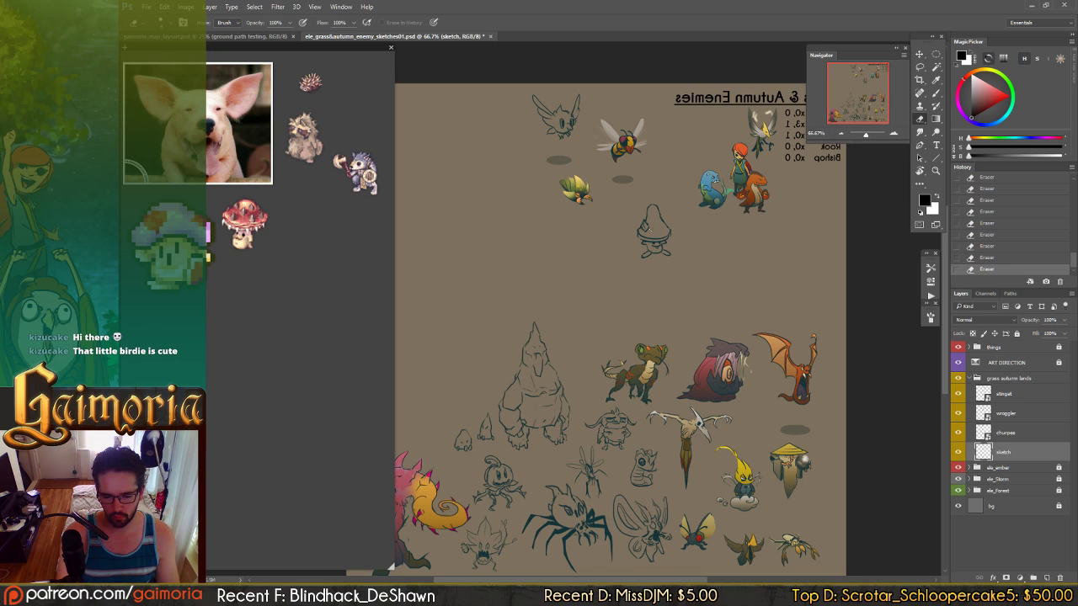
drag(648, 228, 644, 221)
key(ctrl+z)
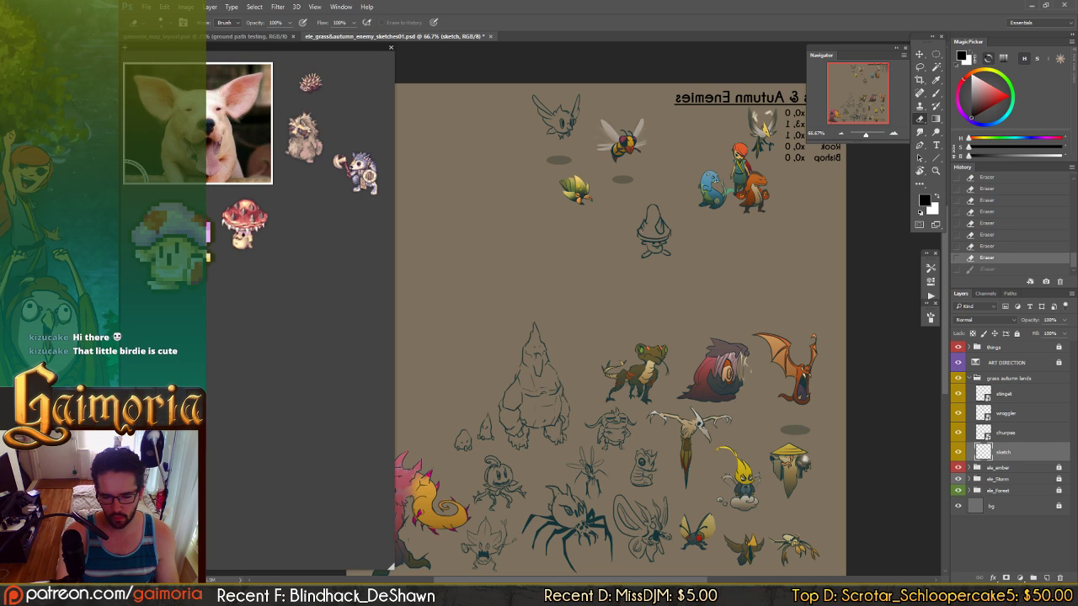
drag(660, 233, 653, 228)
key(ctrl+z)
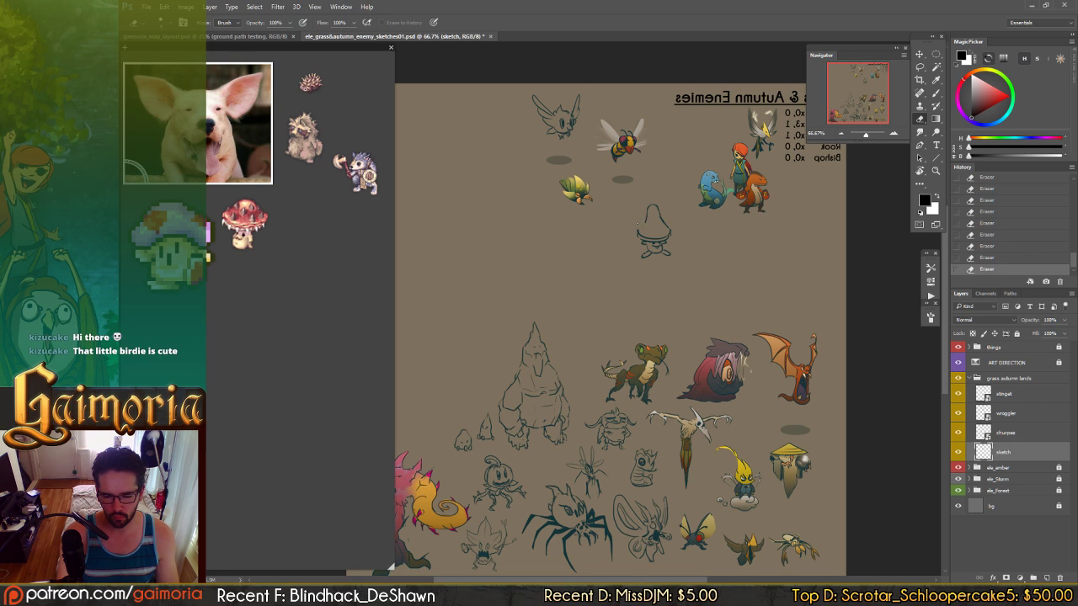
- Brush a new contour stroke down the left side of the mushroom cap, toggling it to compare
key(b)
drag(648, 210, 638, 229)
key(ctrl+z)
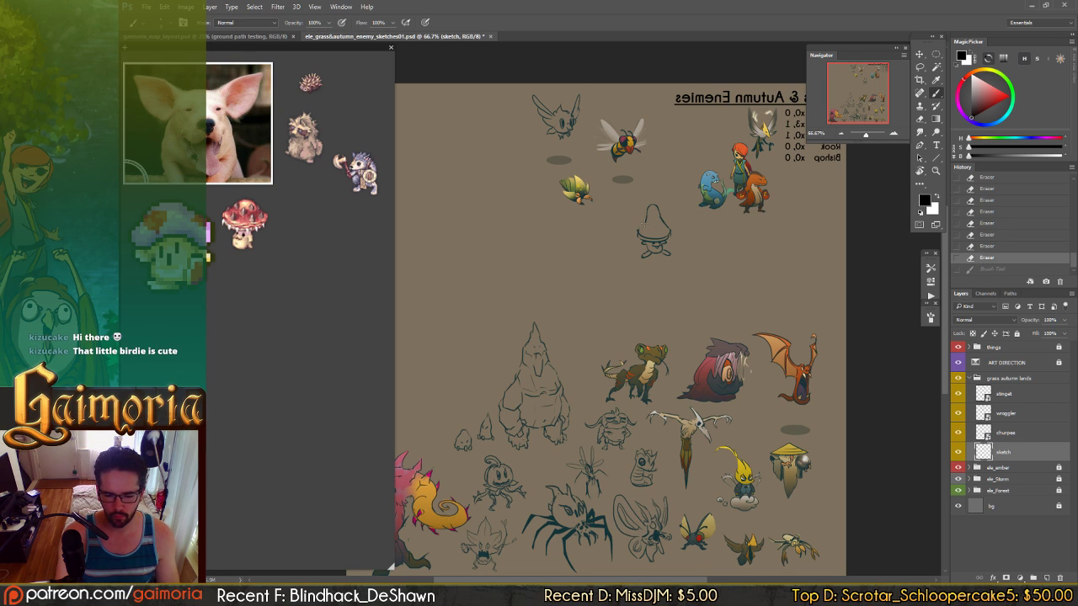
key(ctrl+z)
key(ctrl+z)
key(ctrl+z)
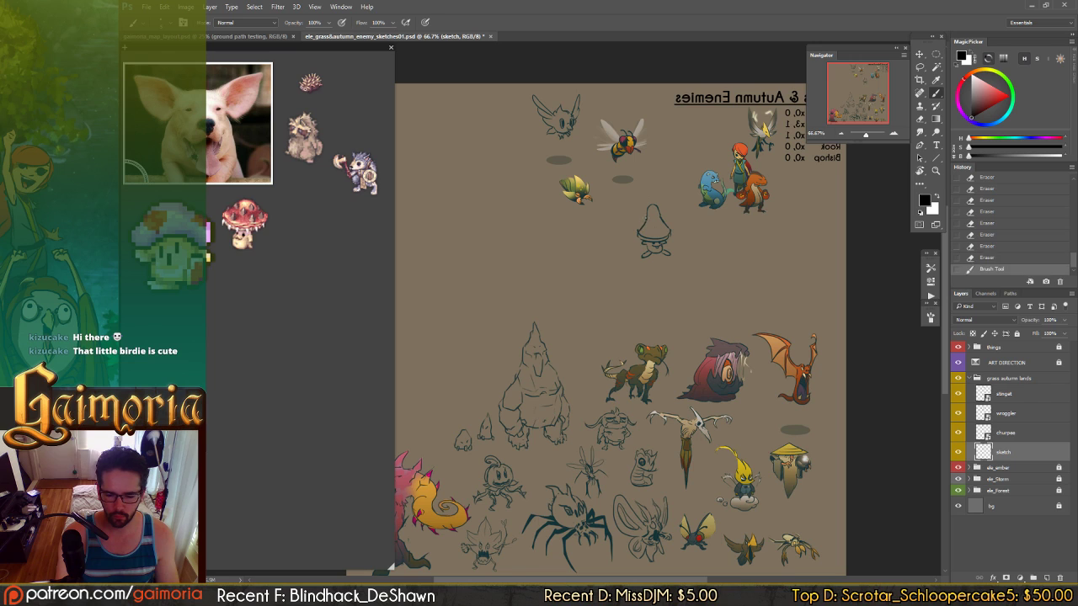
key(ctrl+z)
key(ctrl+z)
key(ctrl+z)
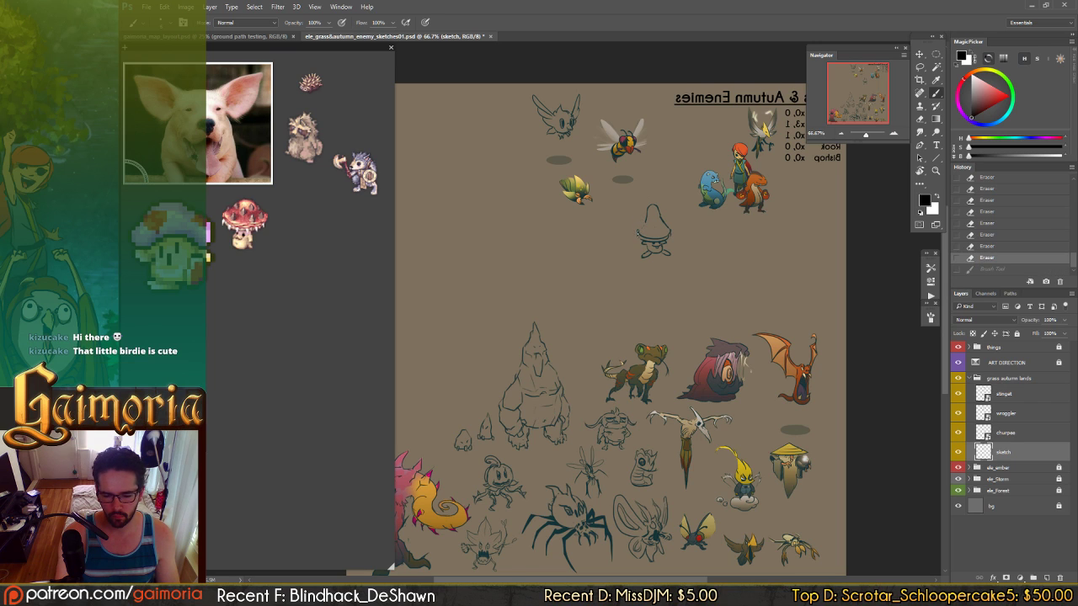
key(ctrl+z)
- Erase excess lines inside the cap and along the left part of its brim
key(e)
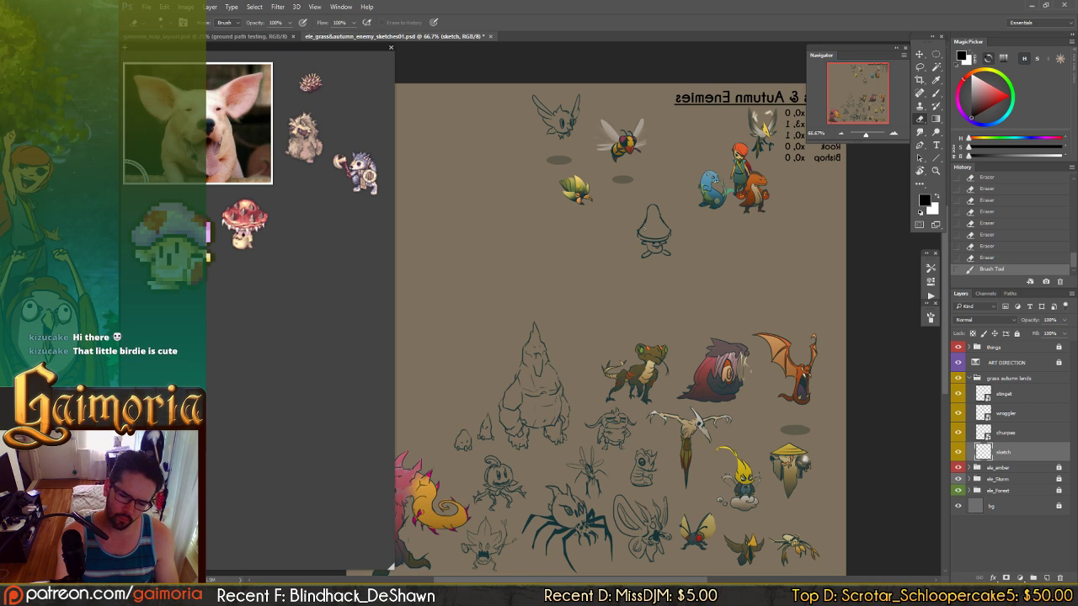
click(650, 220)
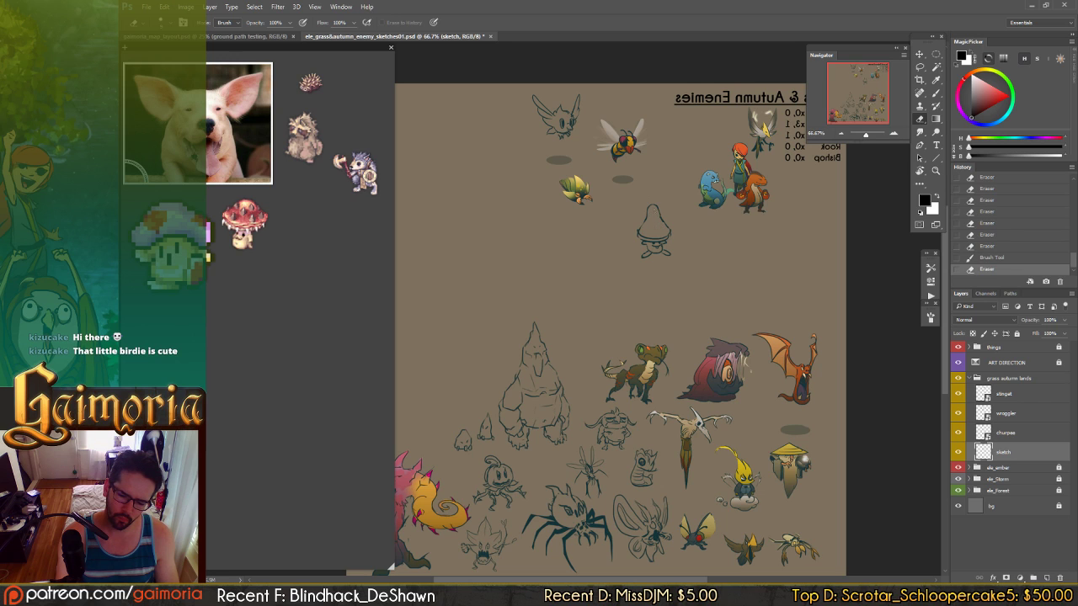
click(645, 234)
click(645, 234)
click(645, 235)
click(645, 236)
click(645, 236)
key(b)
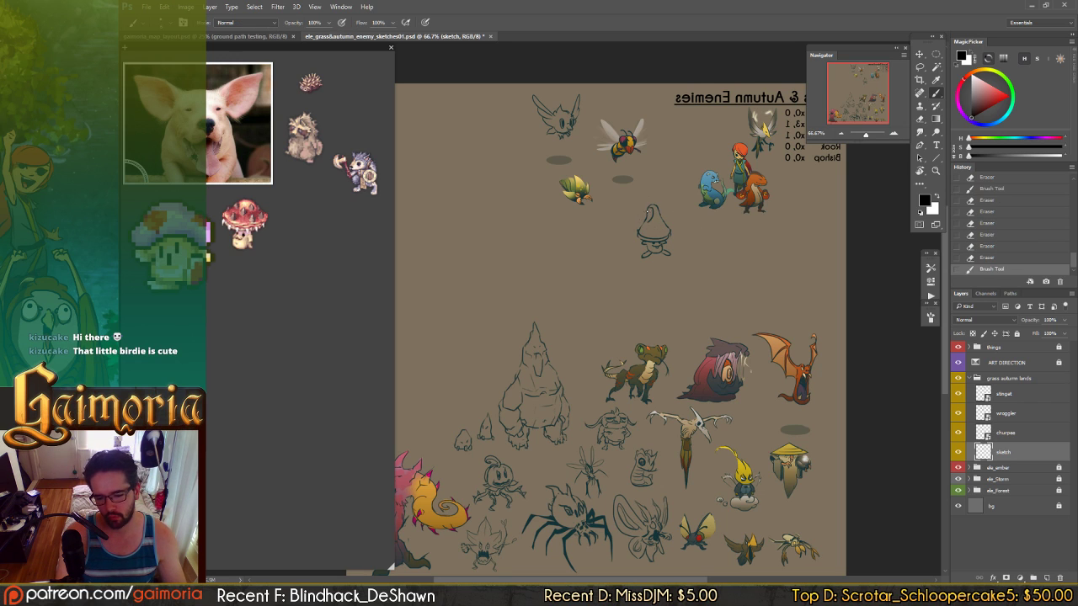
- Redraw the cap's left side and brush a curved marking on it, toggling strokes to compare
mouse_move(647, 208)
mouse_down()
mouse_move(668, 239)
mouse_move(641, 233)
mouse_up()
key(ctrl+z)
key(ctrl+z)
key(ctrl+z)
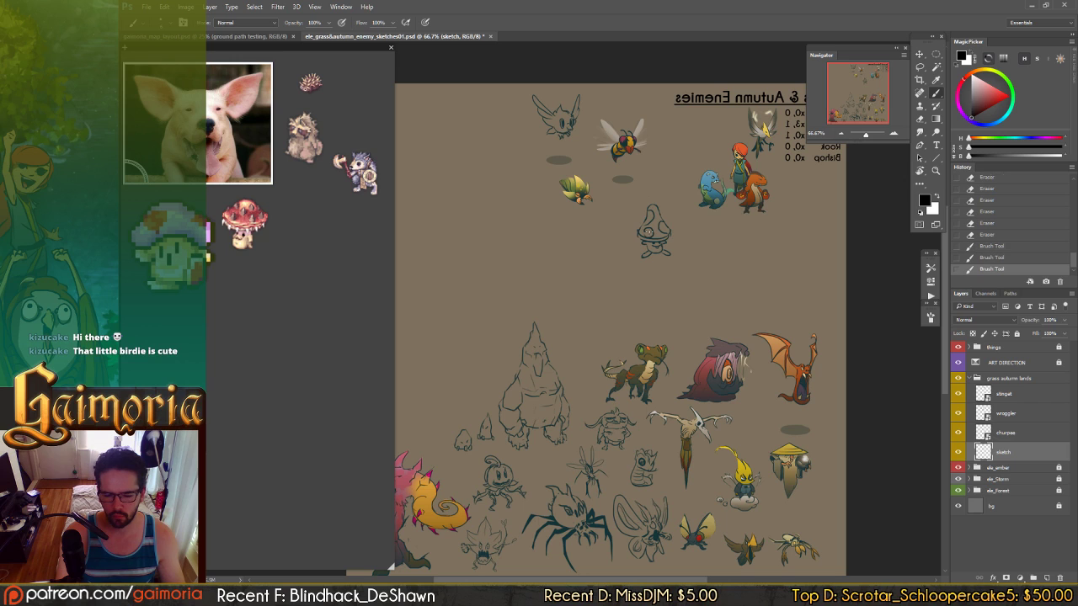
key(ctrl+z)
key(ctrl+z)
key(ctrl+z)
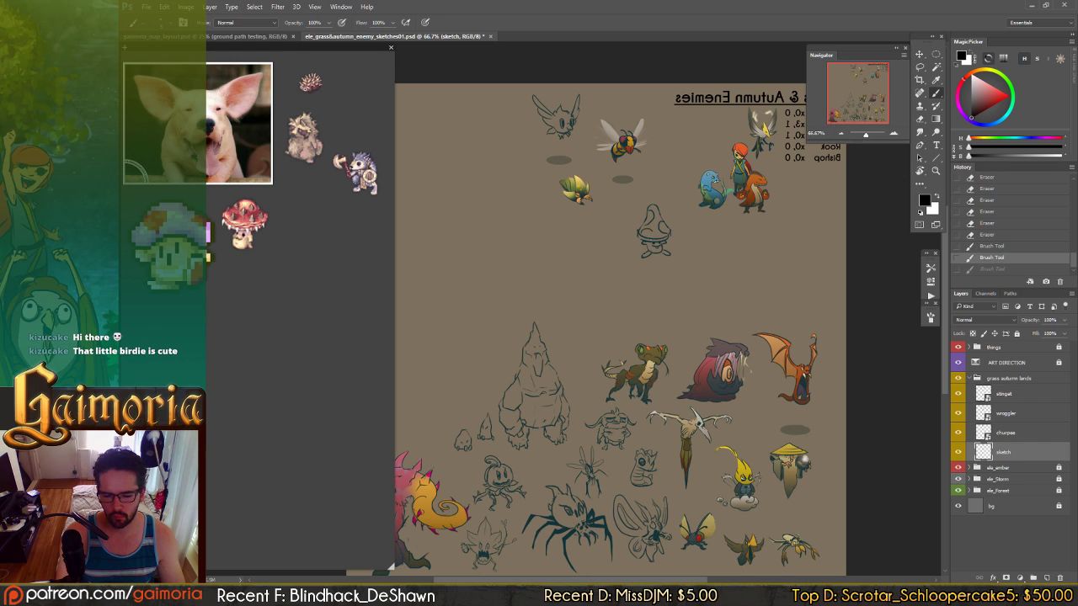
key(ctrl+z)
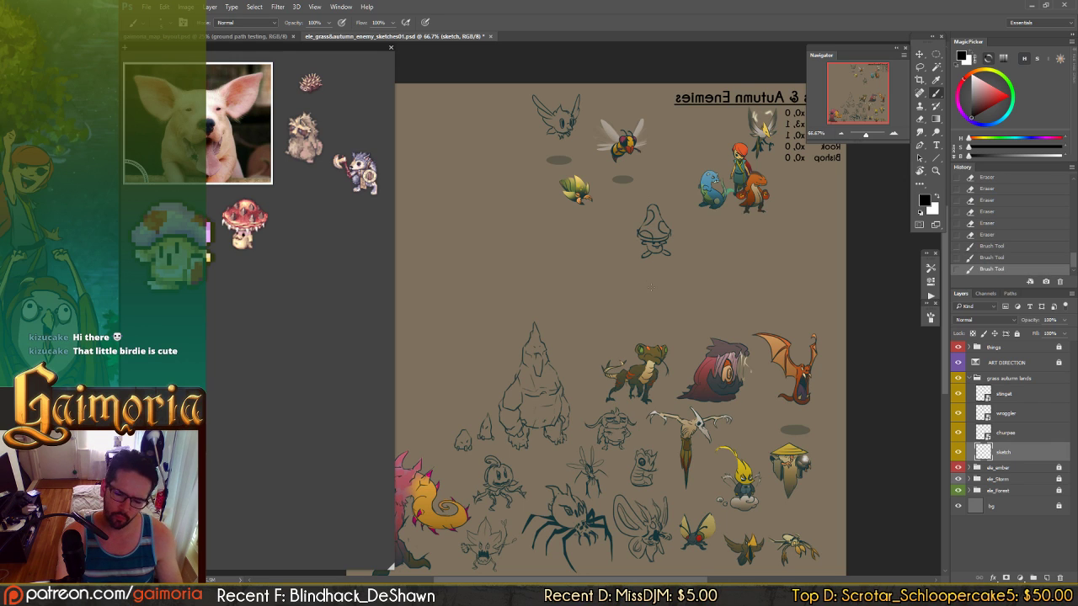
- Try different brush strokes for the spot marking on the cap, undoing them to compare
key(ctrl+z)
key(ctrl+z)
key(ctrl+z)
key(ctrl+z)
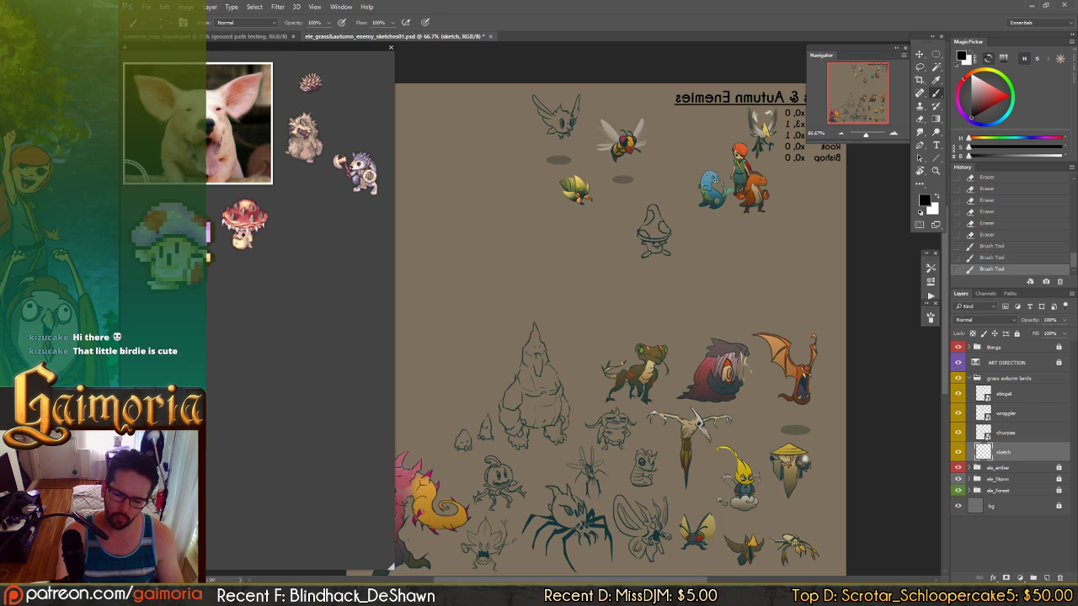
key(ctrl+z)
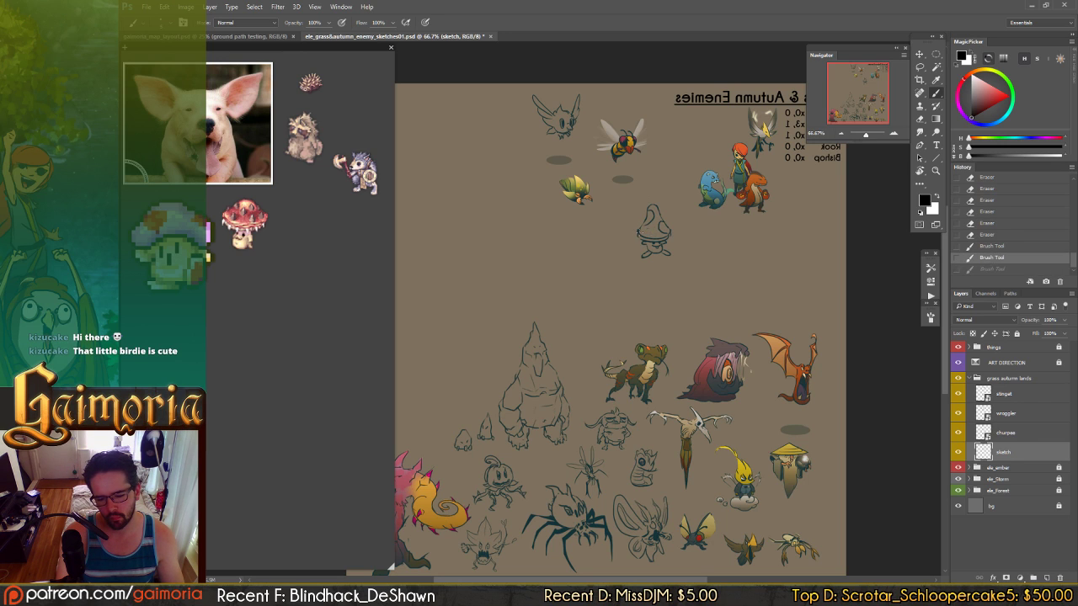
key(ctrl+z)
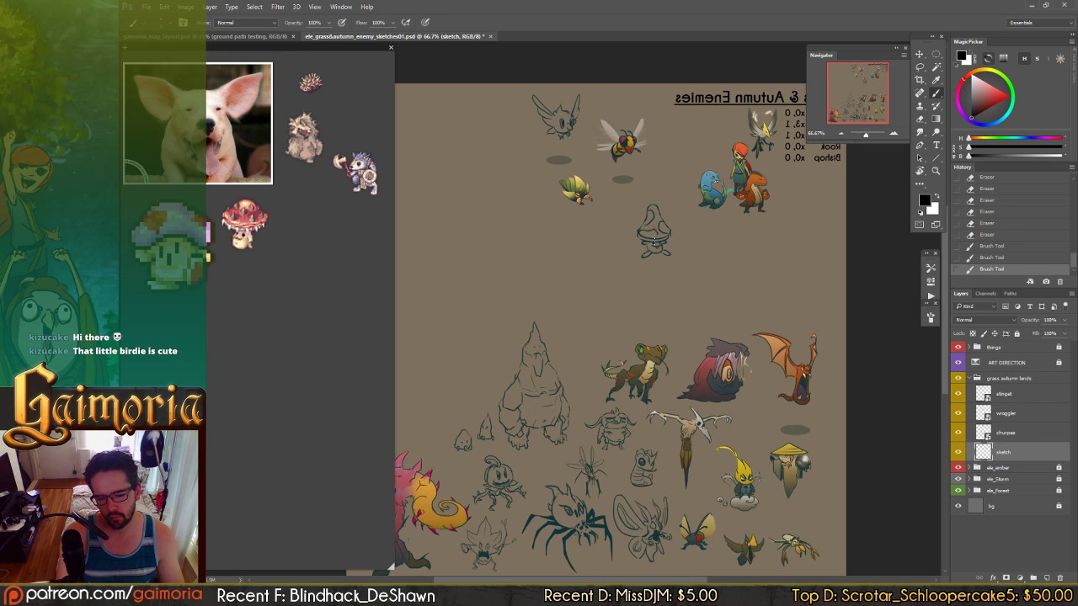
key(ctrl+z)
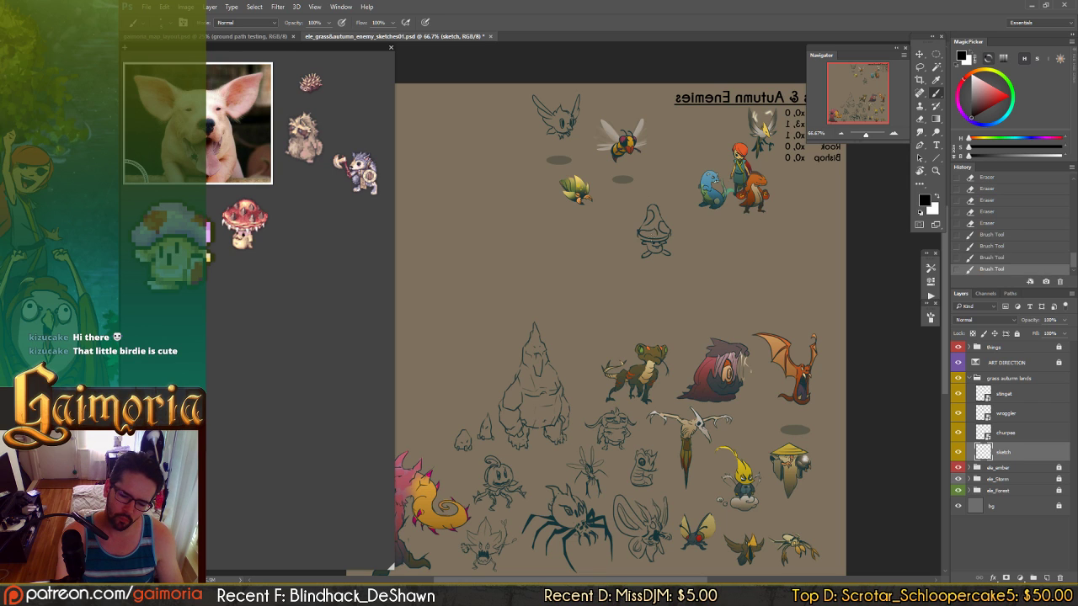
- Try a marking across the lower cap with the brush and eraser, then step back through the last strokes
key(ctrl+alt+z)
drag(640, 228, 652, 228)
key(ctrl+z)
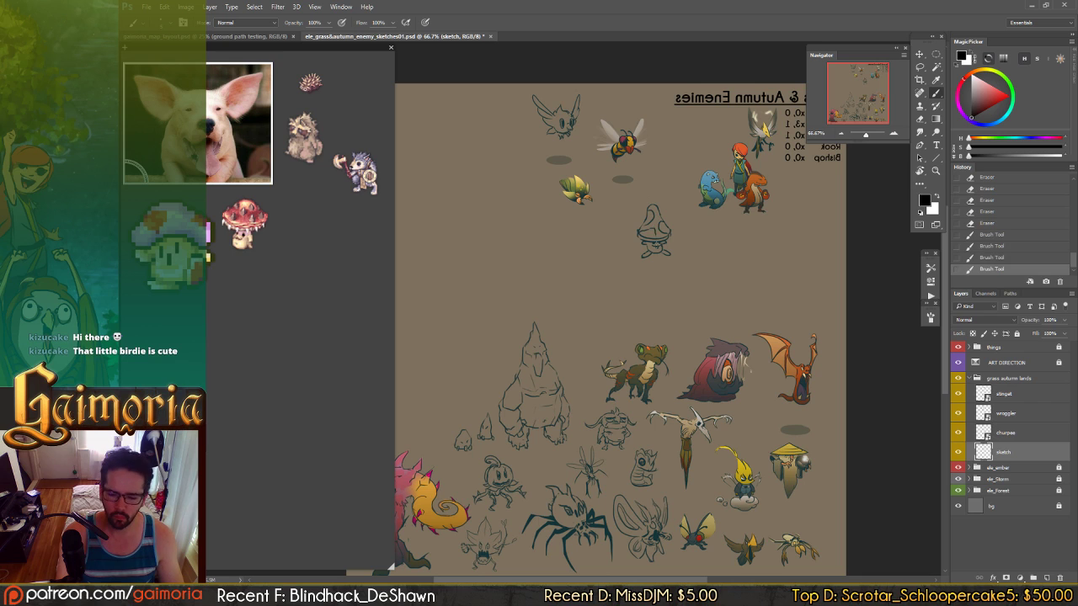
key(ctrl+z)
key(ctrl+z)
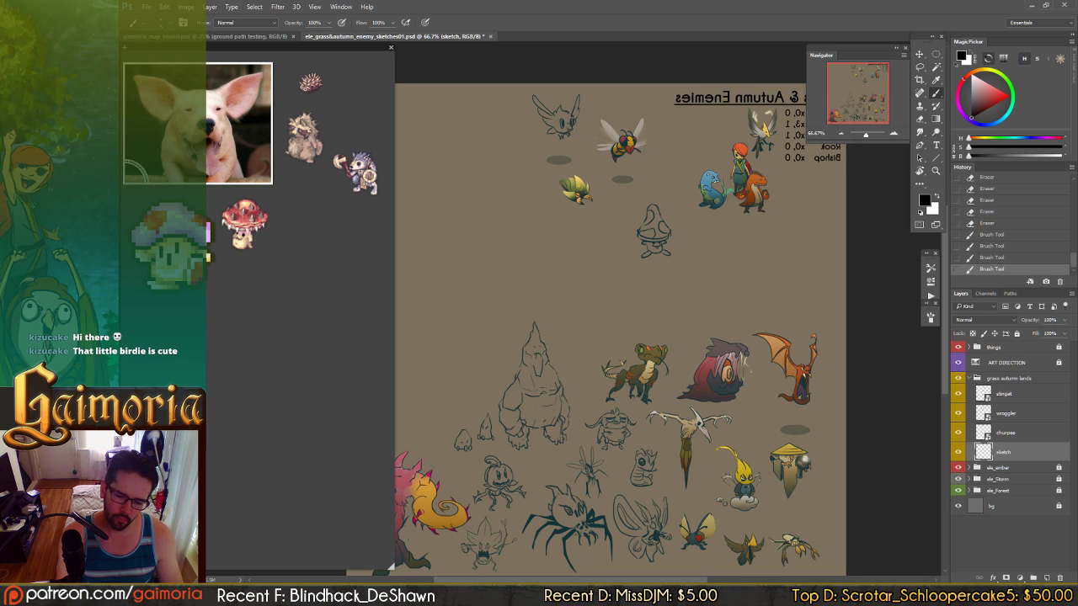
key(e)
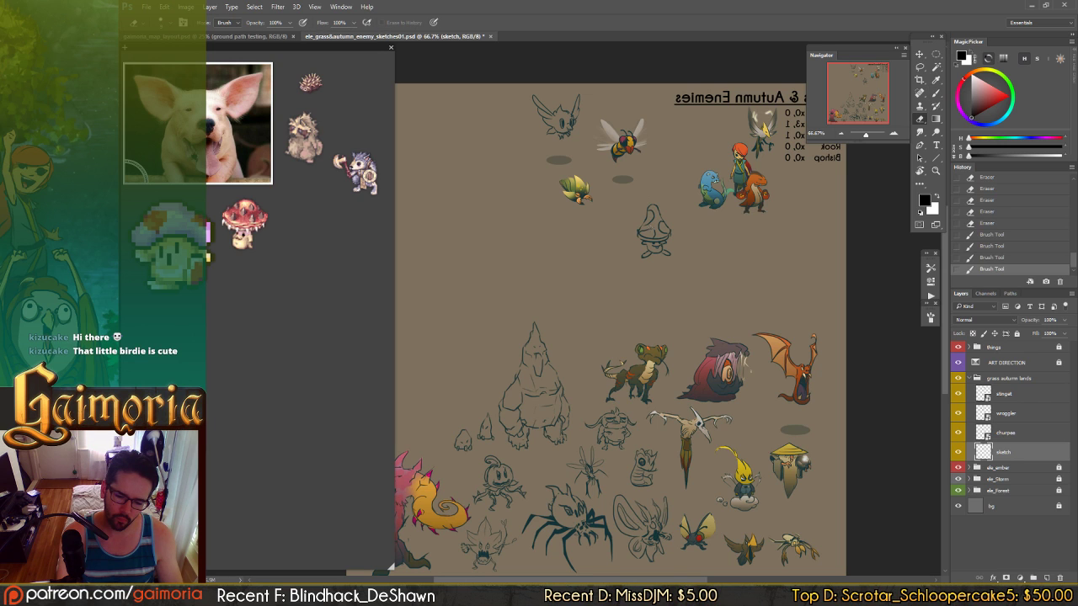
key(ctrl+alt+z)
key(ctrl+alt+z)
key(ctrl+alt+z)
key(ctrl+alt+z)
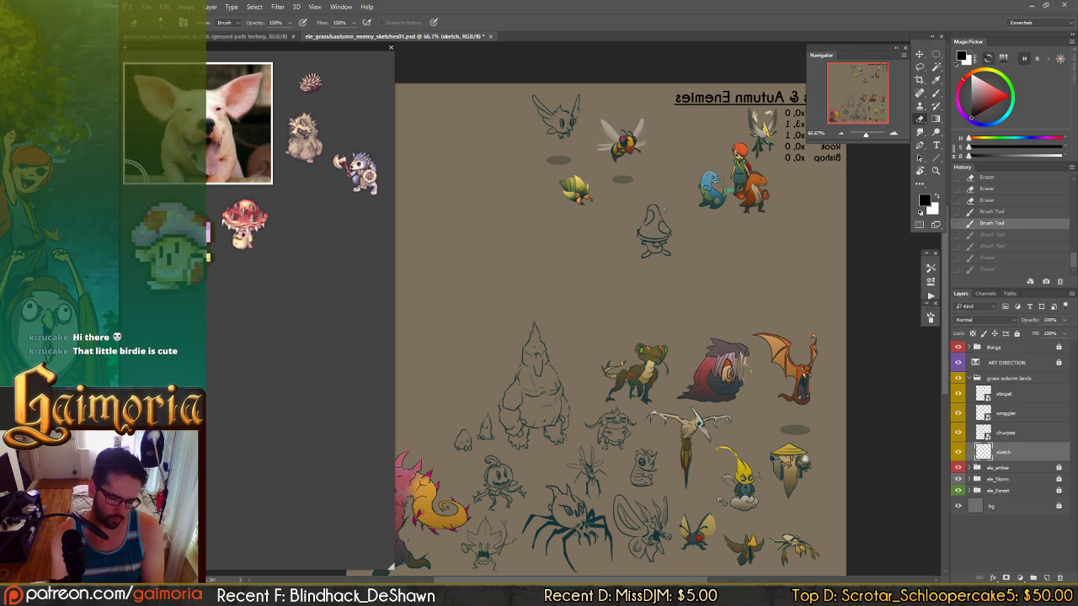
- Erase the outer edge of the cap's left side with short eraser dabs
key(b)
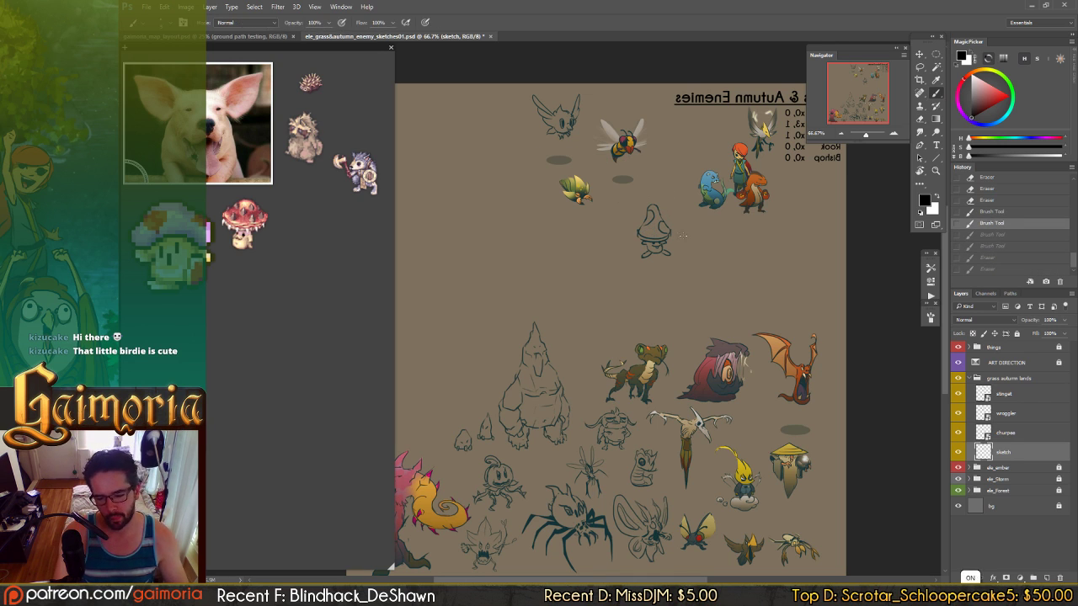
key(e)
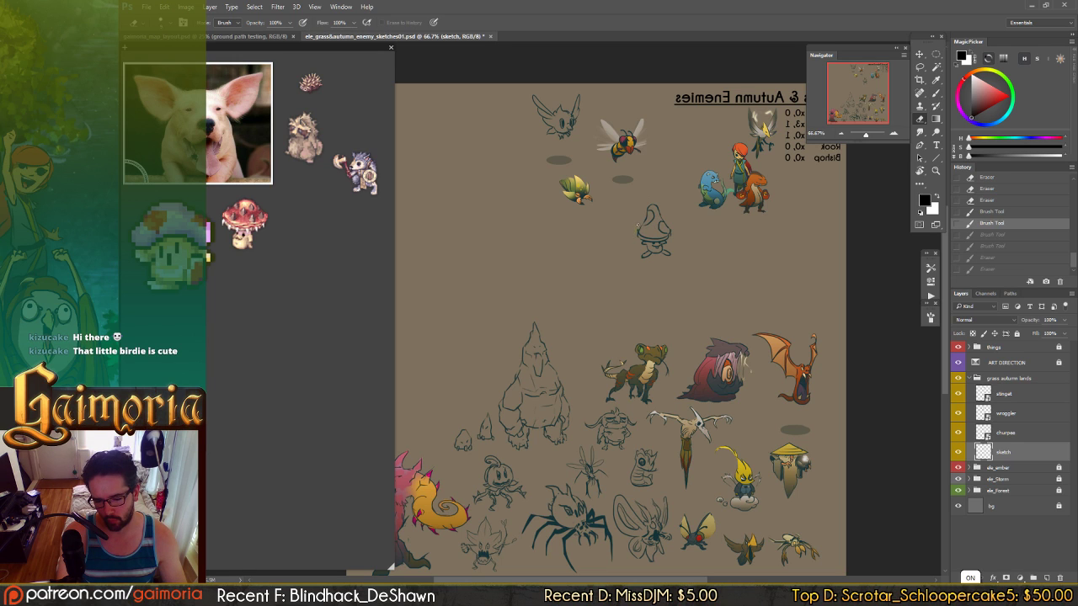
click(637, 226)
click(638, 225)
click(638, 226)
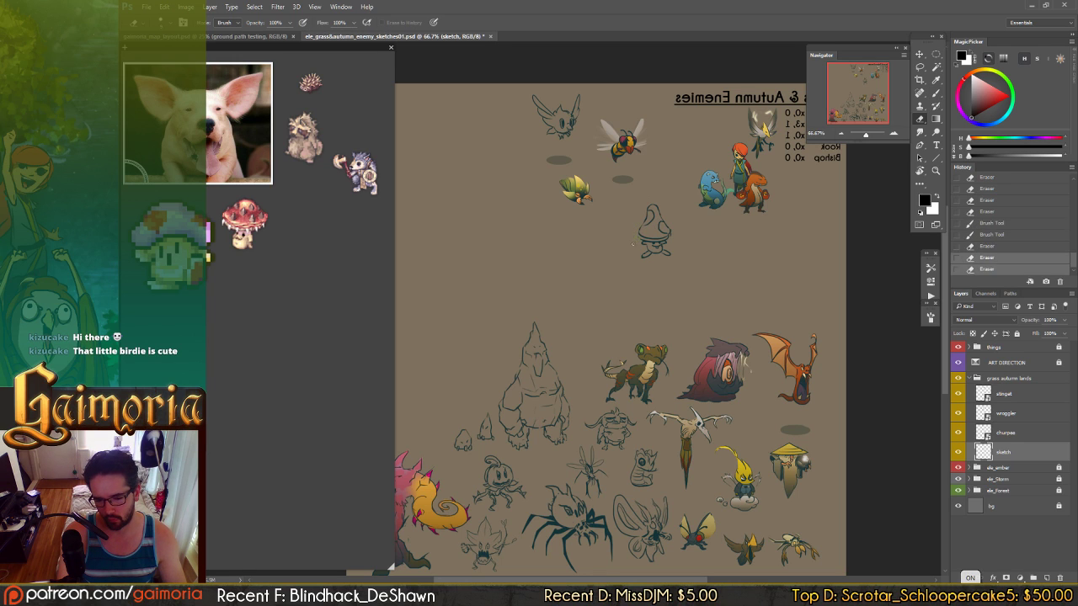
click(637, 226)
key(b)
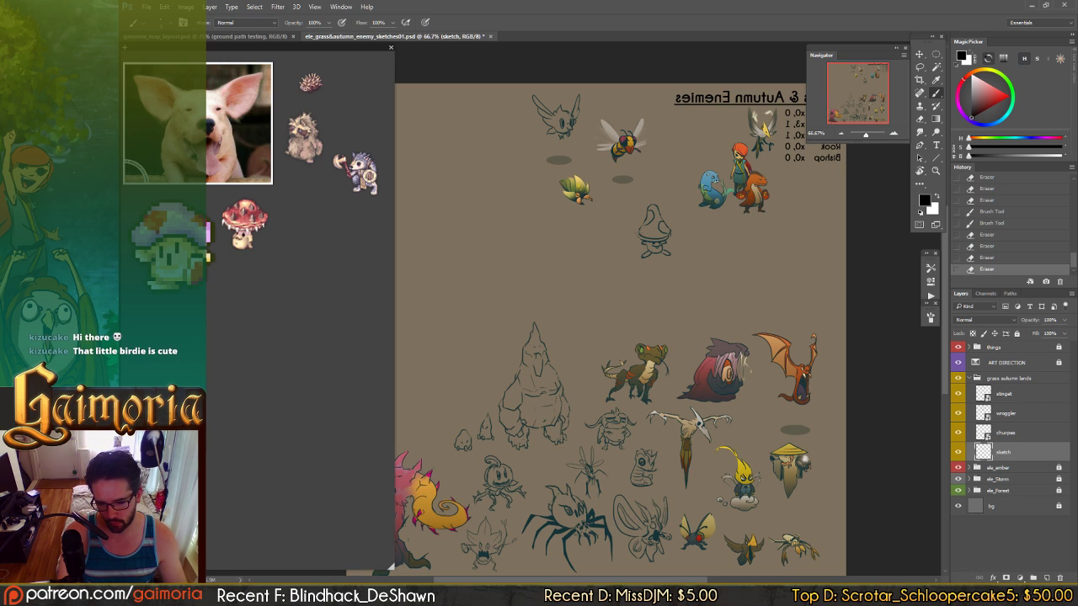
- Brush the cap's spot marking and lower left edge, toggling each stroke to compare
key(ctrl+z)
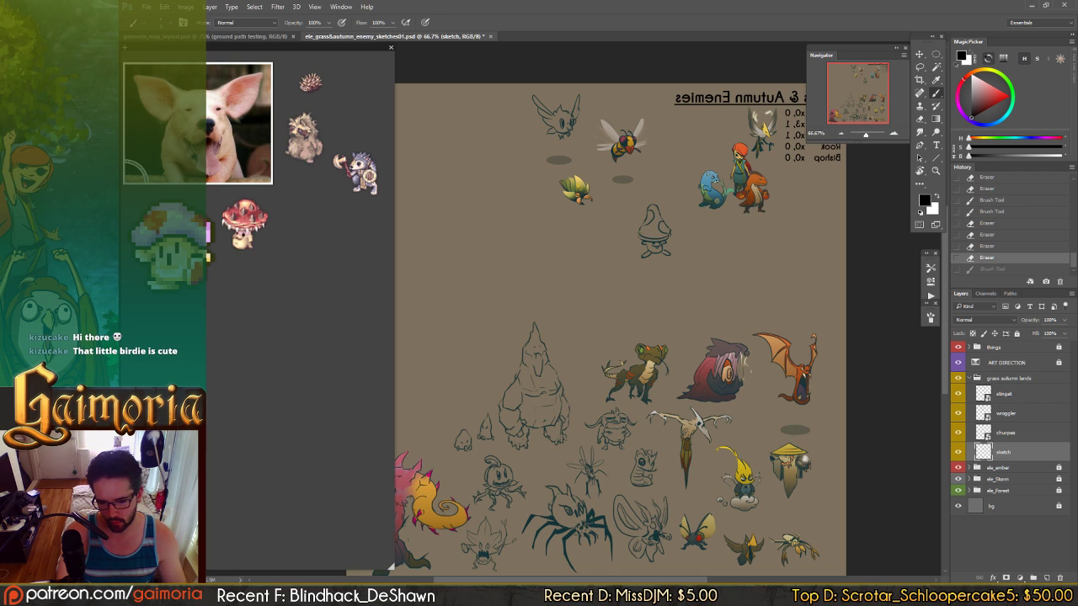
key(ctrl+z)
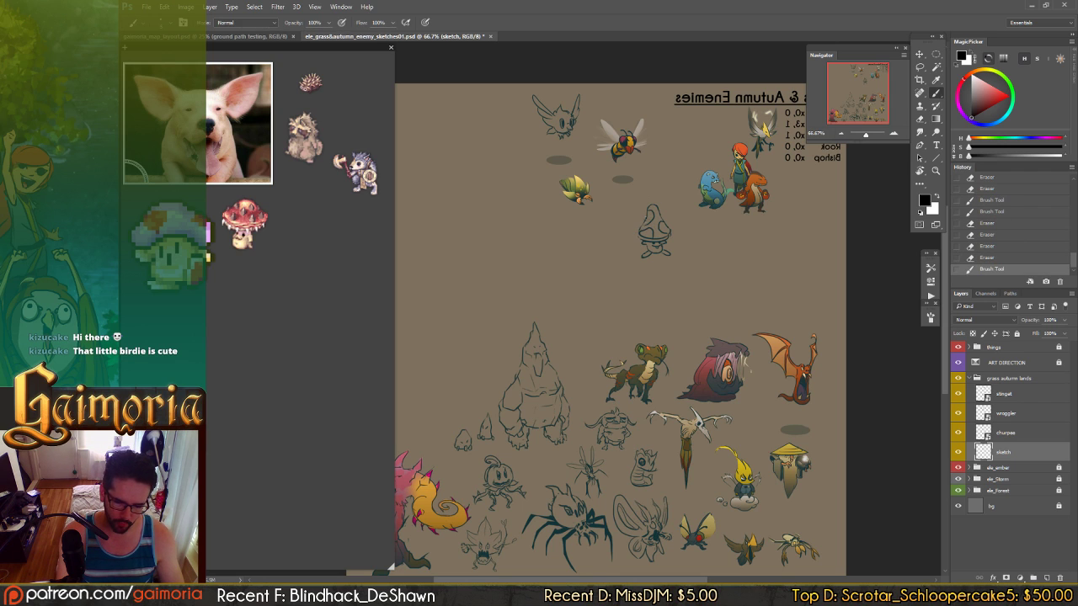
drag(642, 222, 639, 229)
key(ctrl+z)
key(ctrl+z)
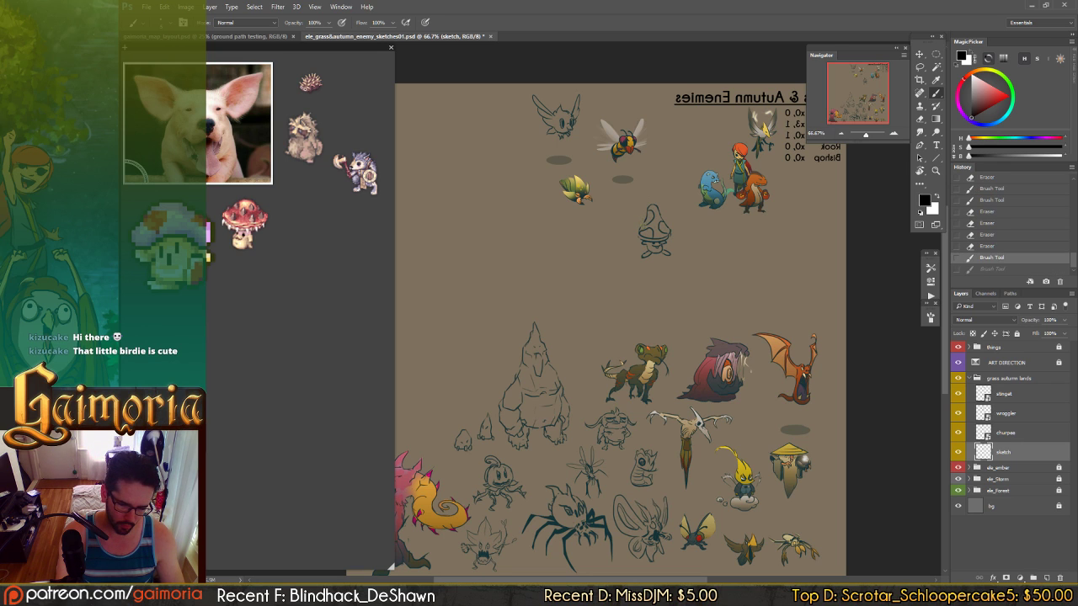
key(ctrl+z)
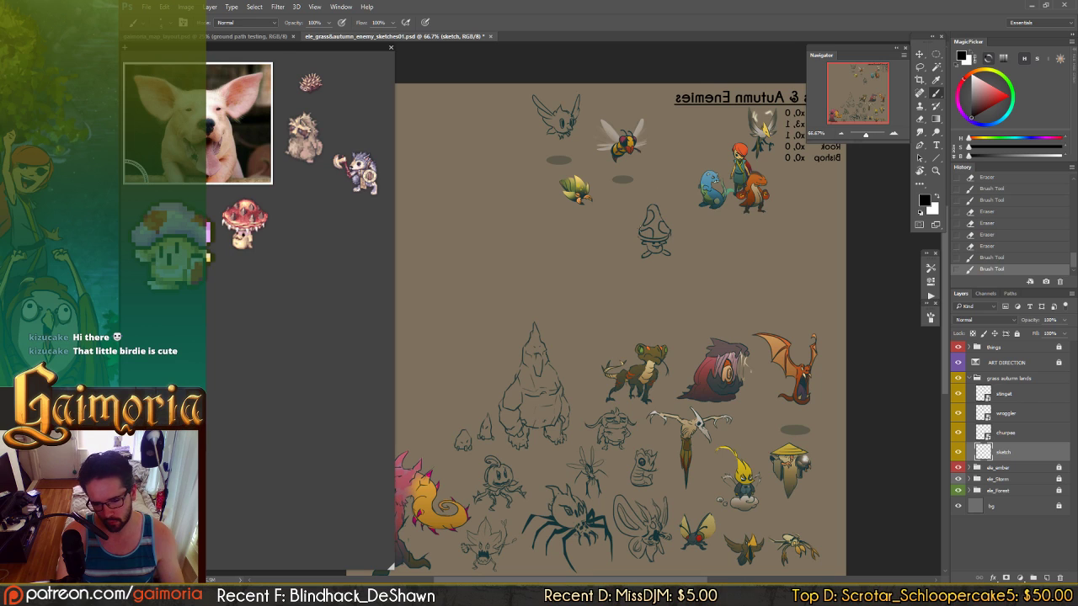
- Redraw the cap's left contour down to the brim, toggling the stroke to compare
drag(643, 220, 637, 235)
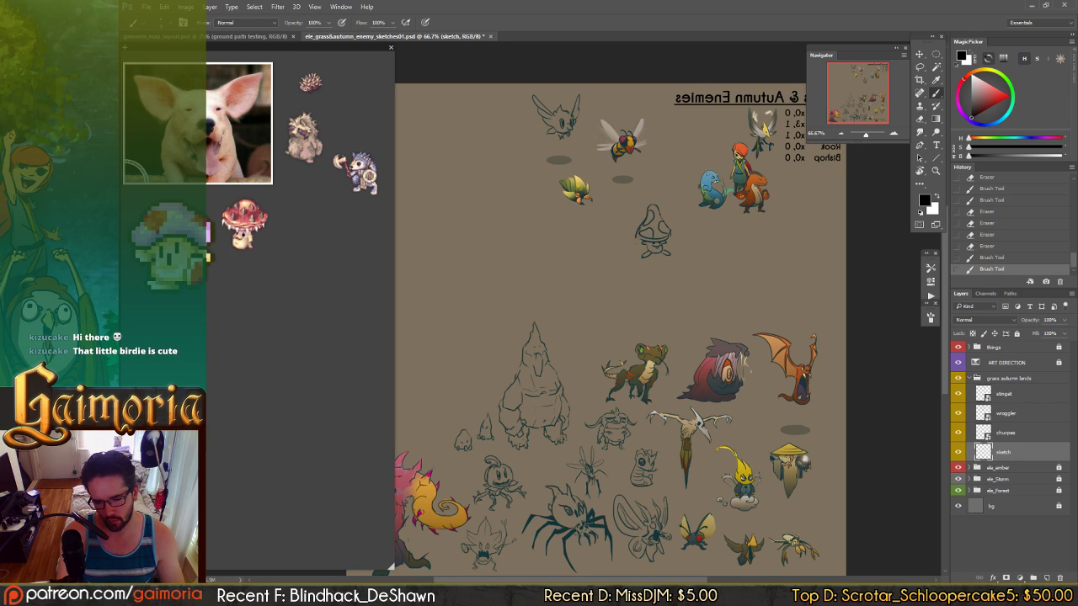
key(ctrl+z)
key(ctrl+z)
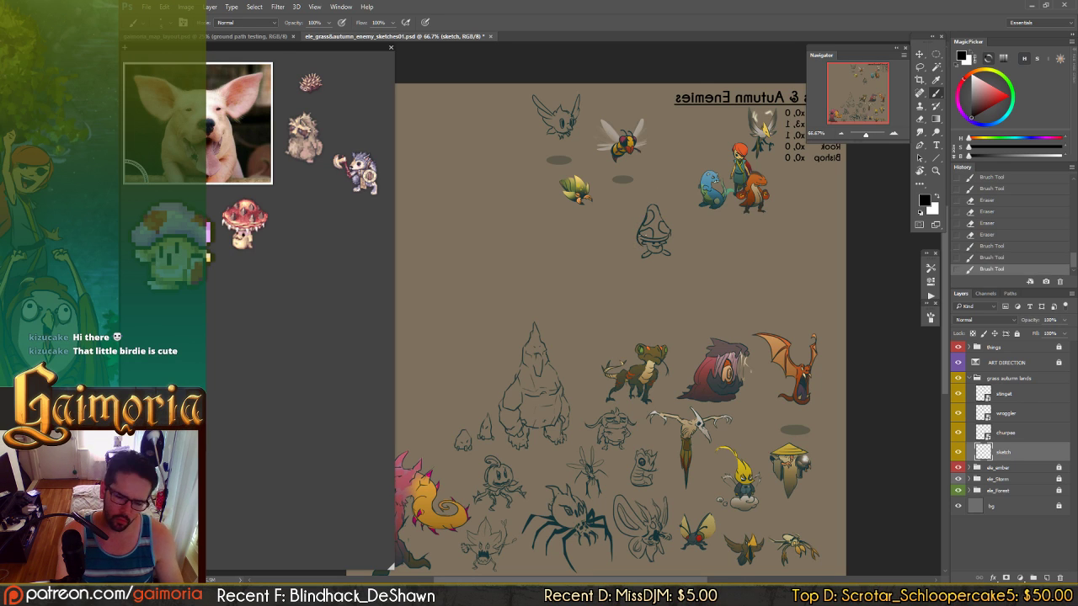
key(ctrl+z)
key(ctrl+z)
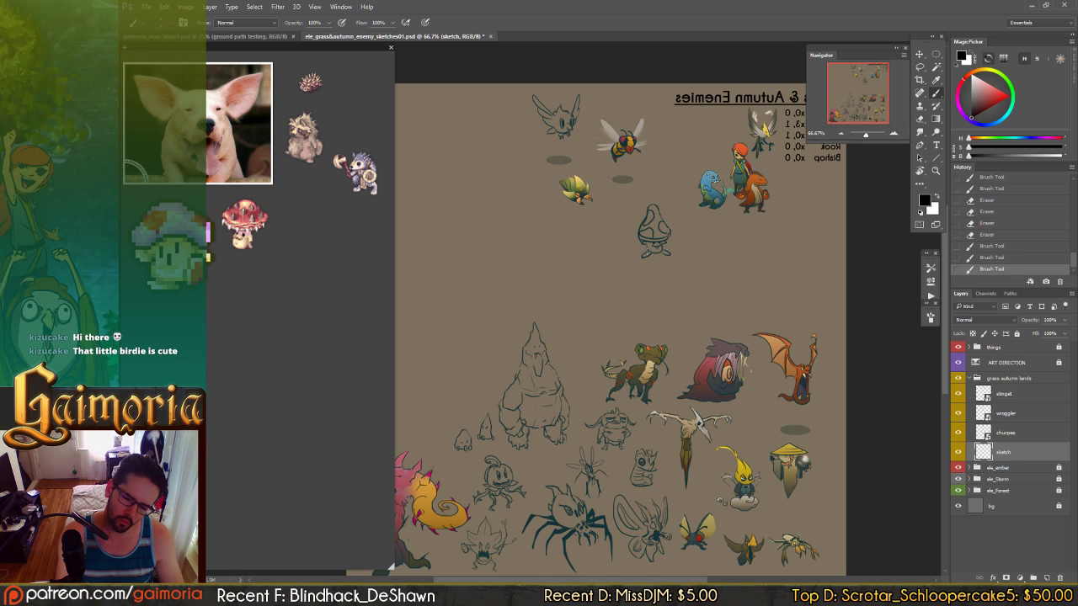
- Try another brush stroke on the mushroom cap and undo it to compare
key(ctrl+z)
key(ctrl+z)
key(ctrl+z)
key(ctrl+z)
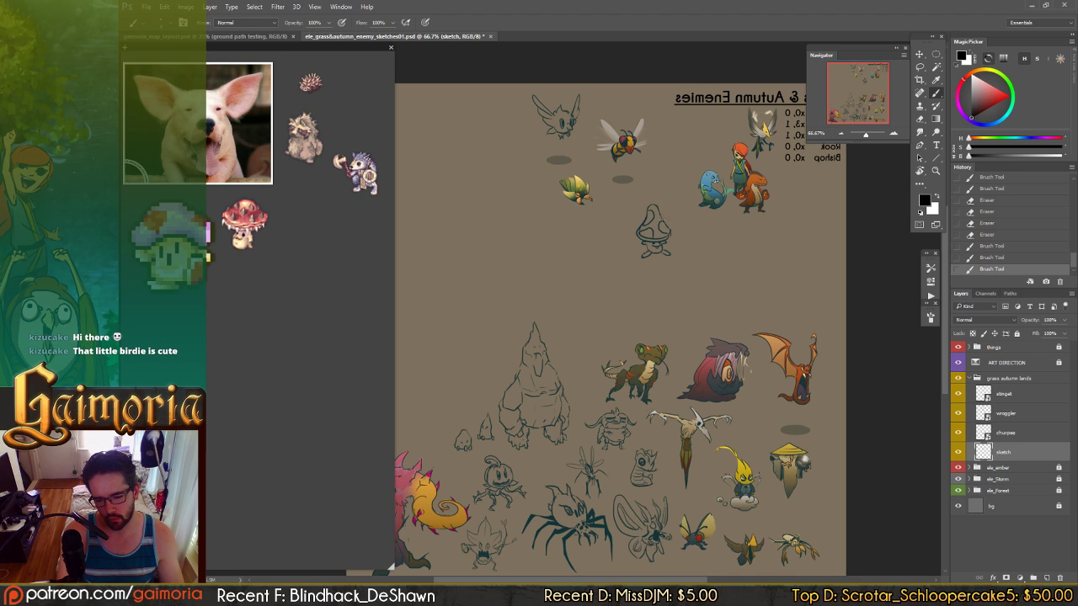
key(ctrl+z)
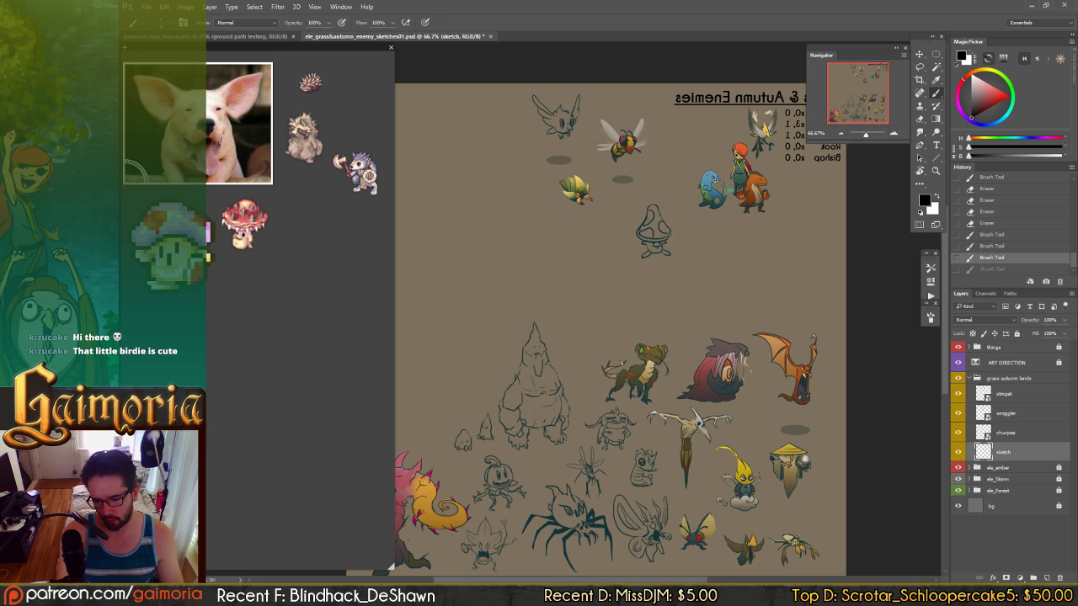
- Toggle the last brush stroke on the mushroom cap to compare, leaving it restored
key(ctrl+z)
key(ctrl+z)
key(ctrl+z)
key(ctrl+z)
key(ctrl+z)
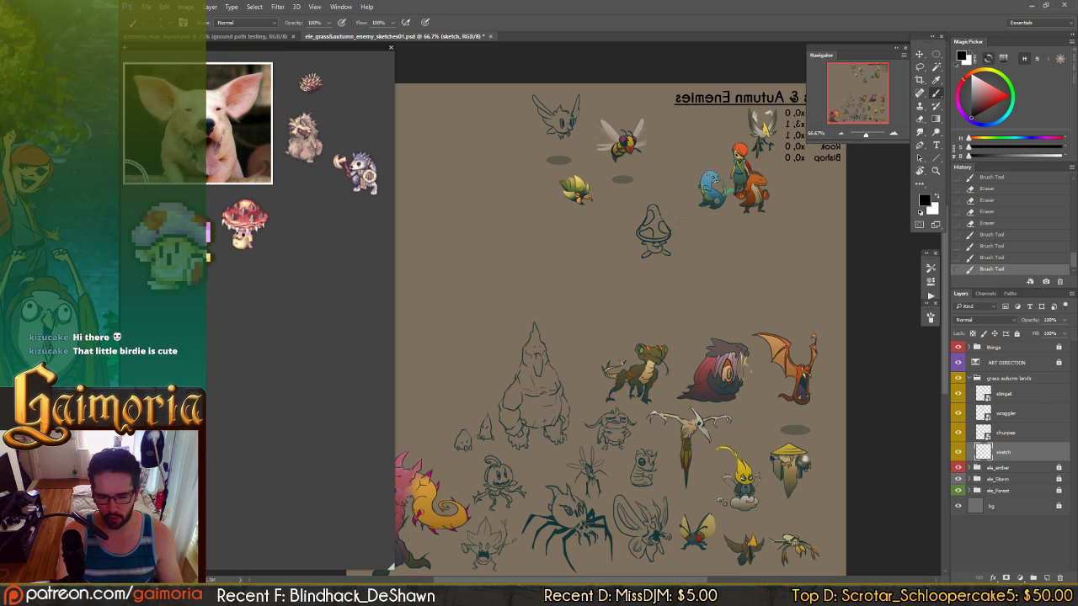
- Erase along the outer edge of the cap's right side down to the brim with short eraser strokes
key(e)
drag(667, 217, 671, 237)
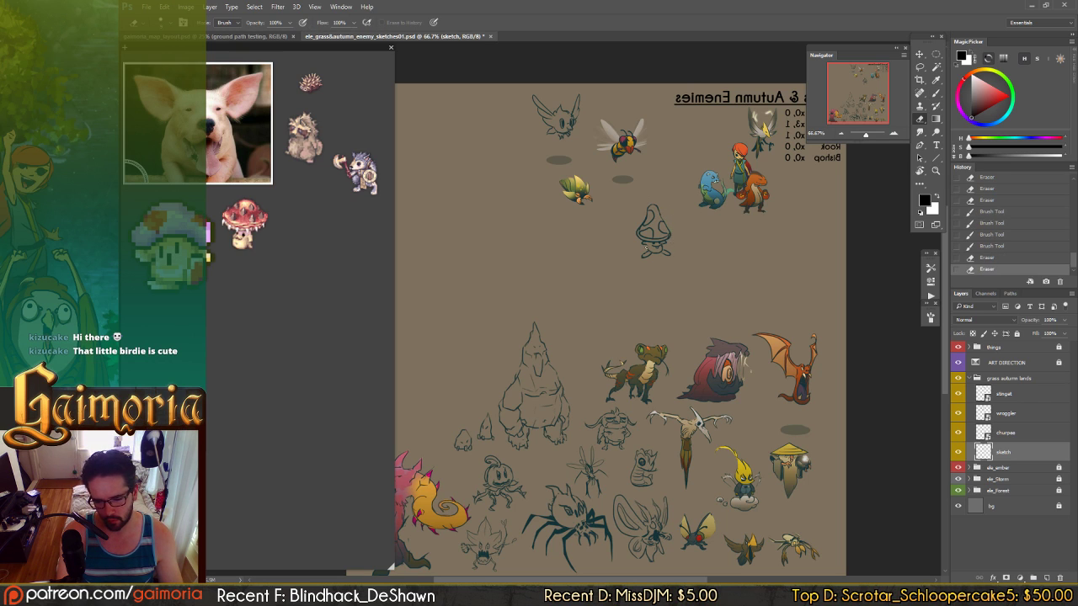
click(665, 238)
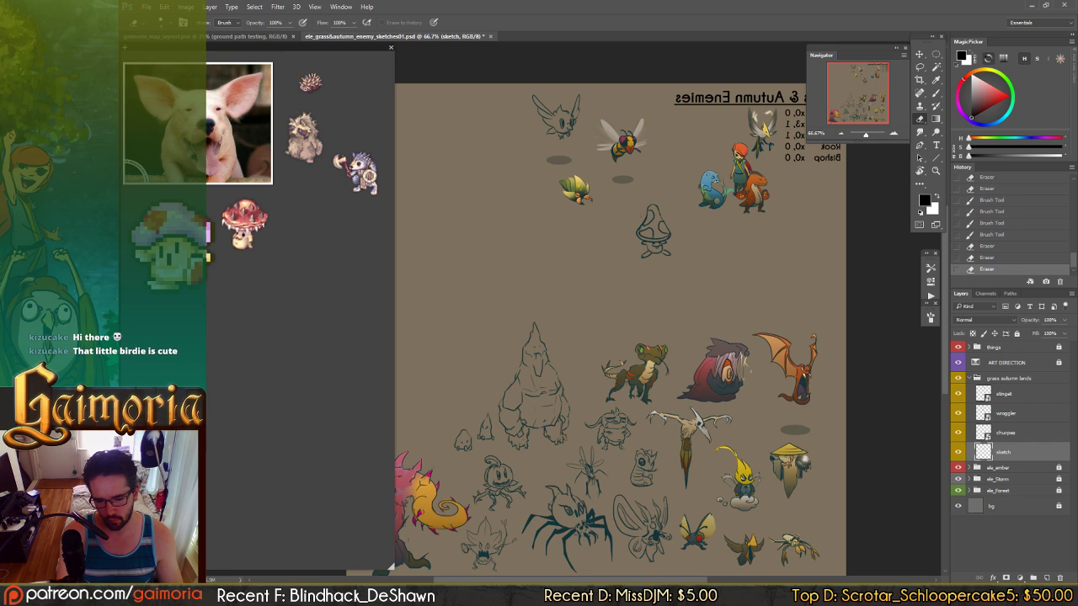
click(665, 238)
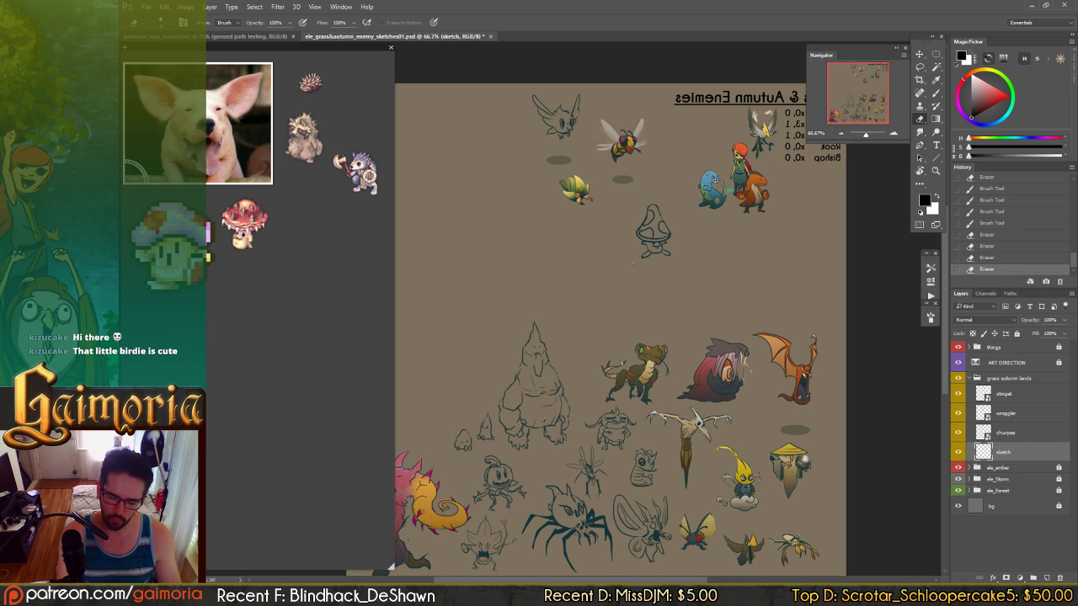
- Flip the canvas horizontally so the sheet's title reads the right way round
key(b)
key(ctrl+shift+h)
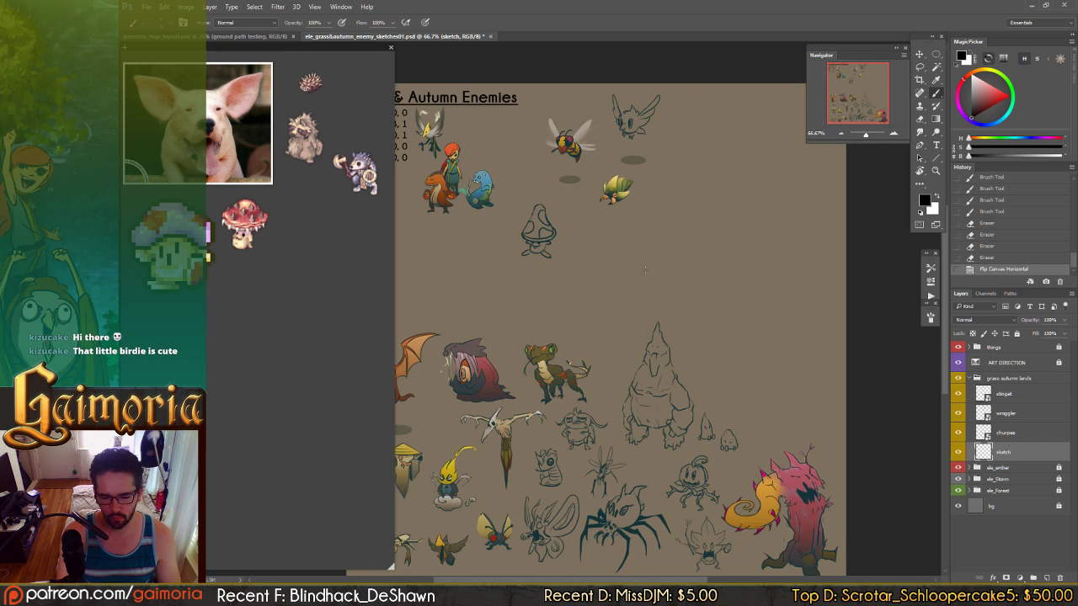
drag(649, 243, 721, 237)
- Clean up the mushroom's left foot with the Eraser and redraw its line with the Brush, toggling the stroke to compare
key(e)
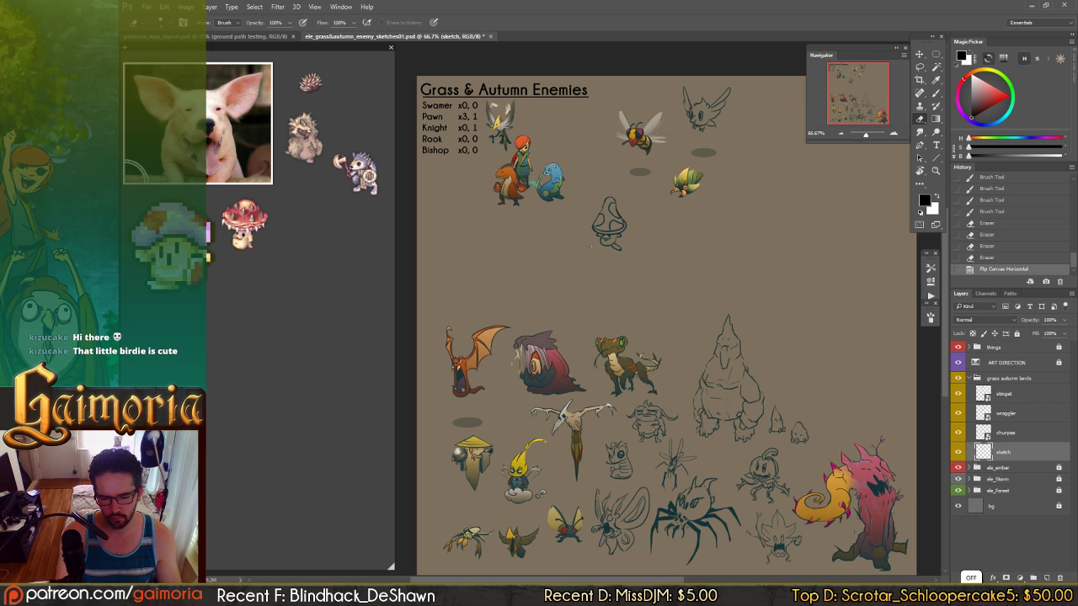
click(591, 246)
key(b)
drag(597, 241, 601, 247)
key(ctrl+z)
key(ctrl+z)
key(ctrl+z)
key(ctrl+z)
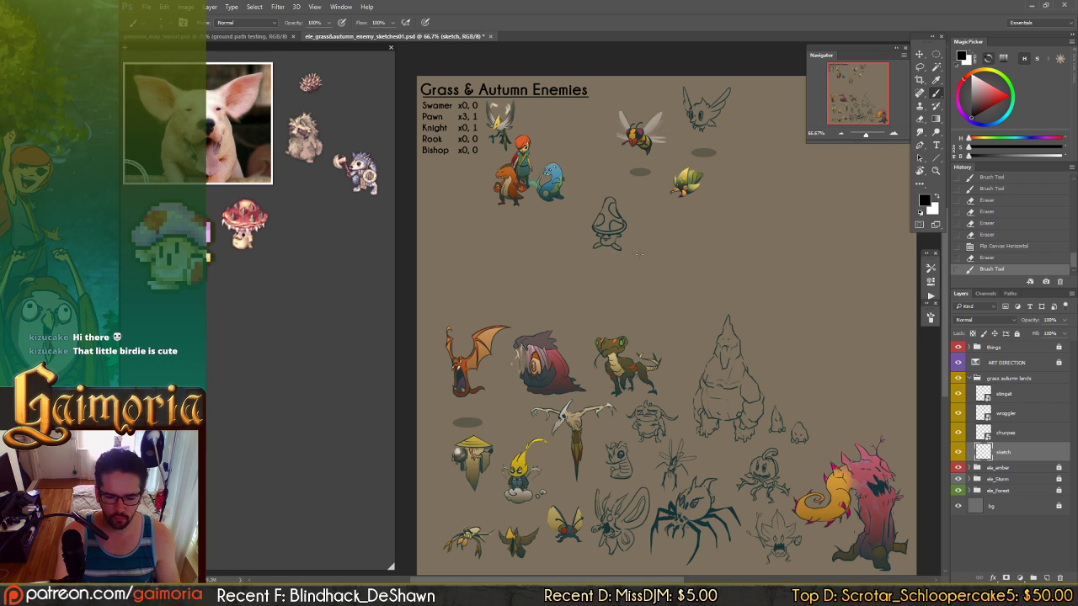
- Lasso the mushroom's right foot and skew it horizontally by 12 degrees with Free Transform, clearing the selection
key(l)
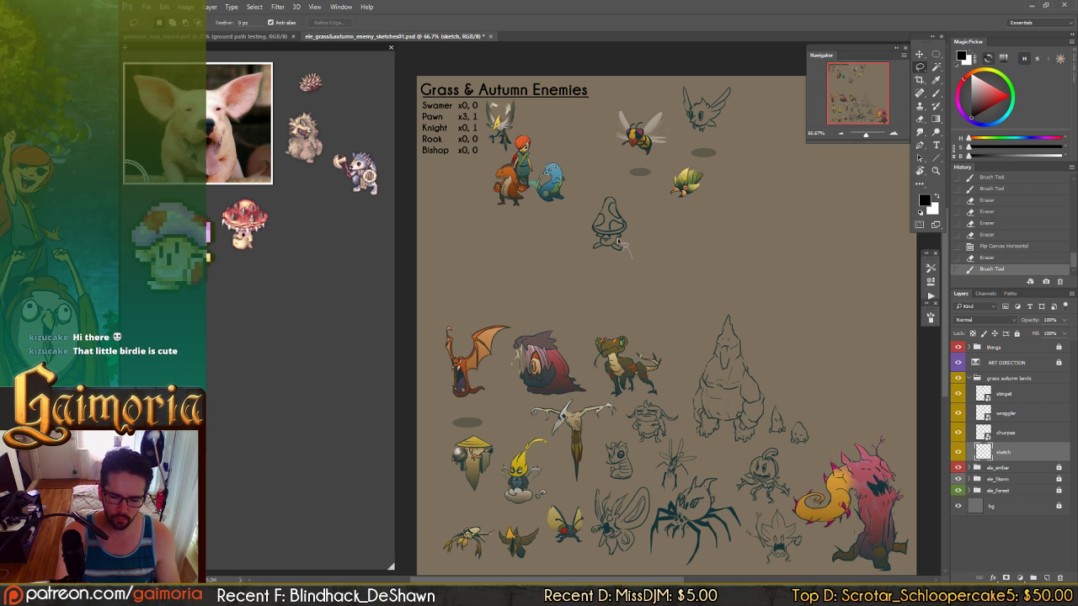
mouse_move(609, 247)
mouse_down()
mouse_move(600, 238)
mouse_move(587, 254)
mouse_move(623, 261)
mouse_up()
key(ctrl+t)
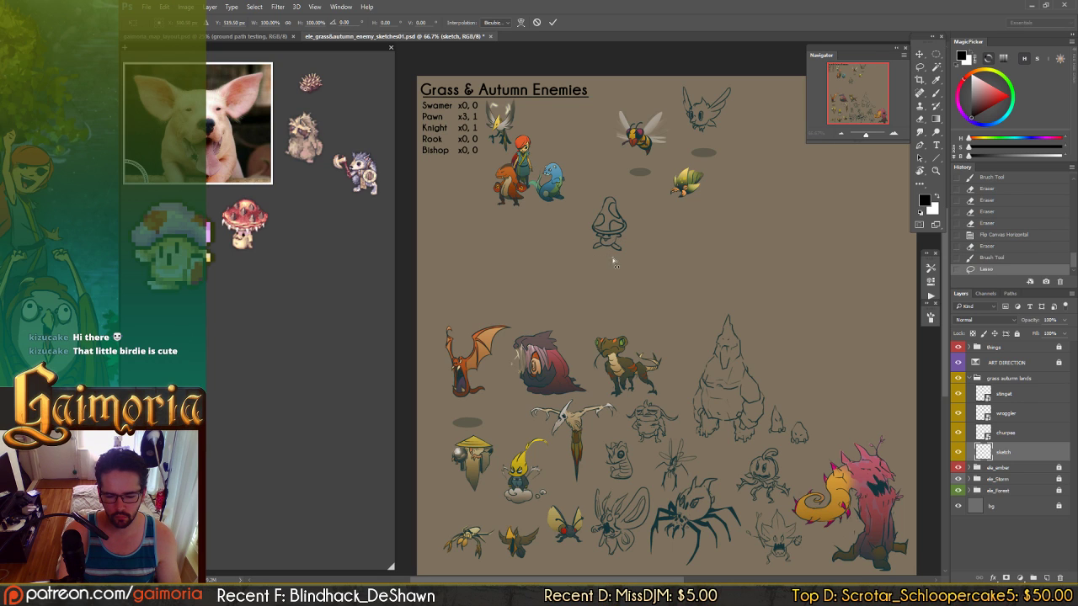
drag(610, 258, 618, 263)
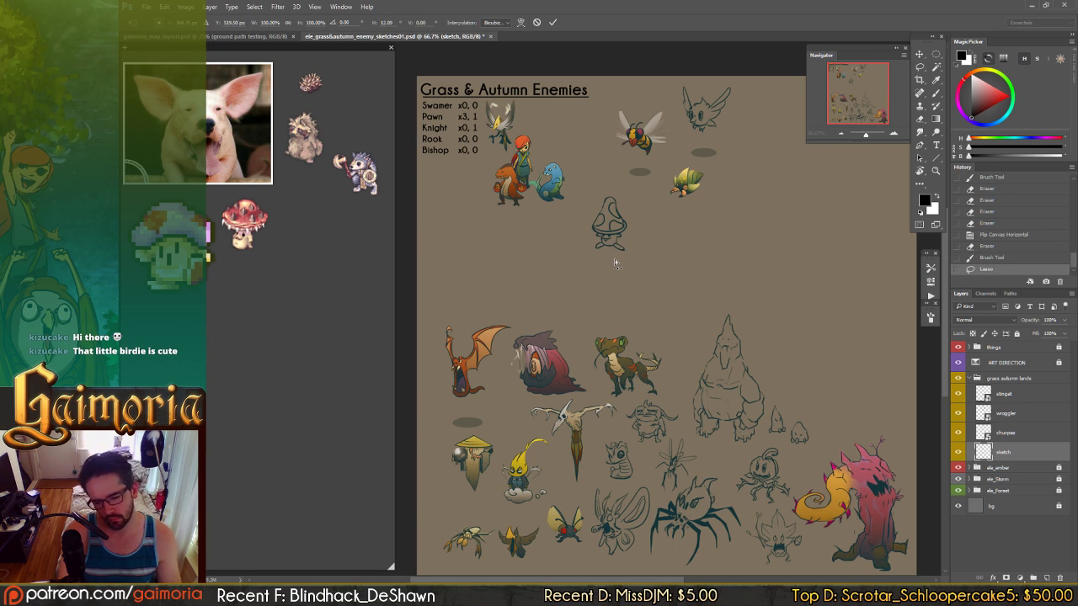
key(Return)
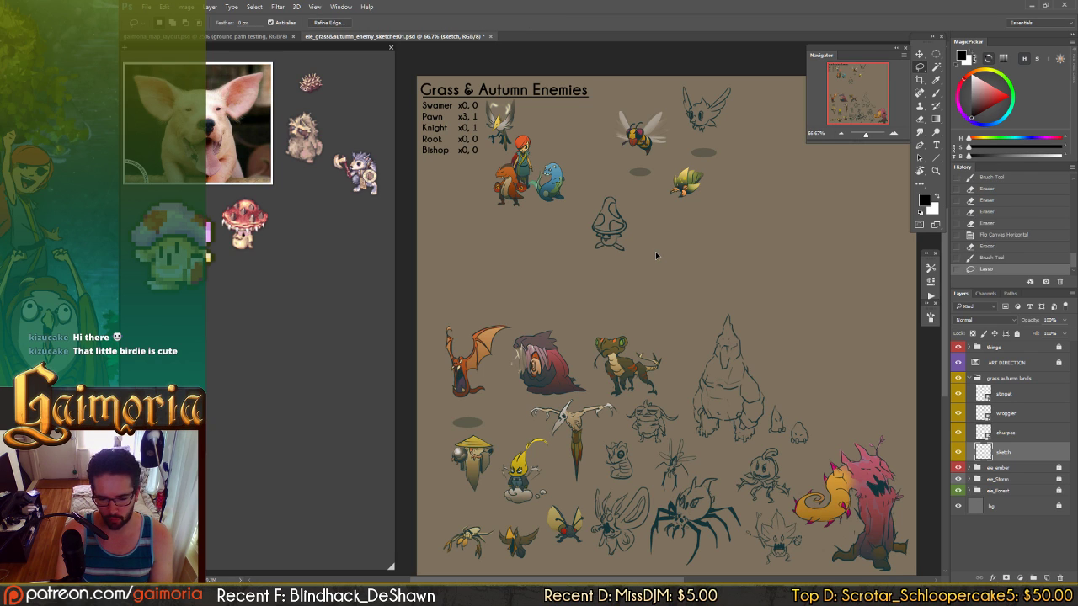
key(ctrl+d)
- Save the document and move the mushroom sketch to the open spot below the bee, between the blue and yellow-green creatures
key(v)
key(ctrl+s)
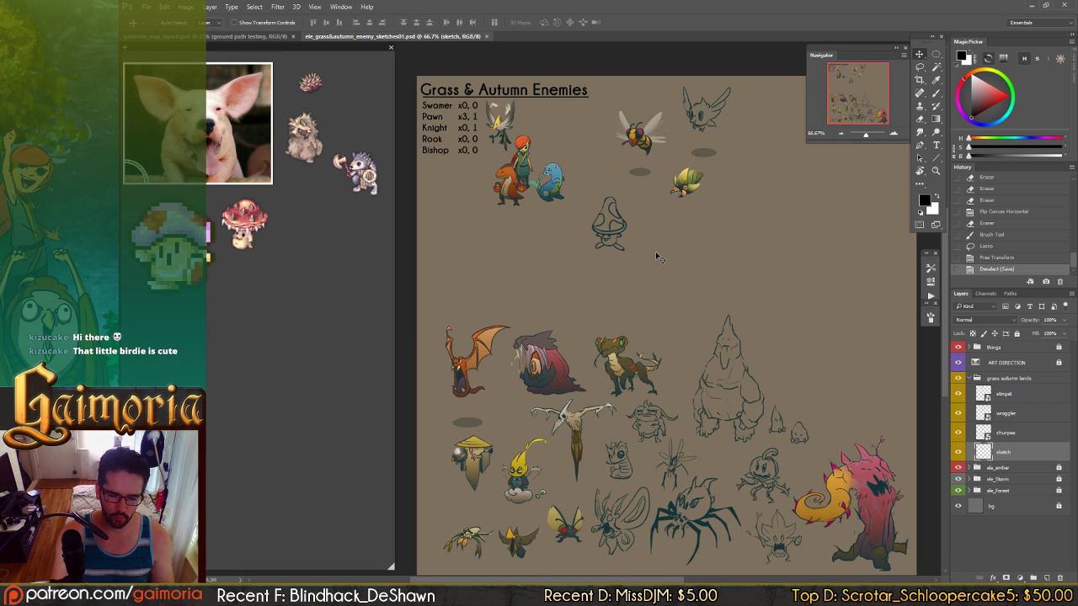
mouse_move(575, 188)
mouse_down()
mouse_move(559, 179)
mouse_move(557, 143)
mouse_up()
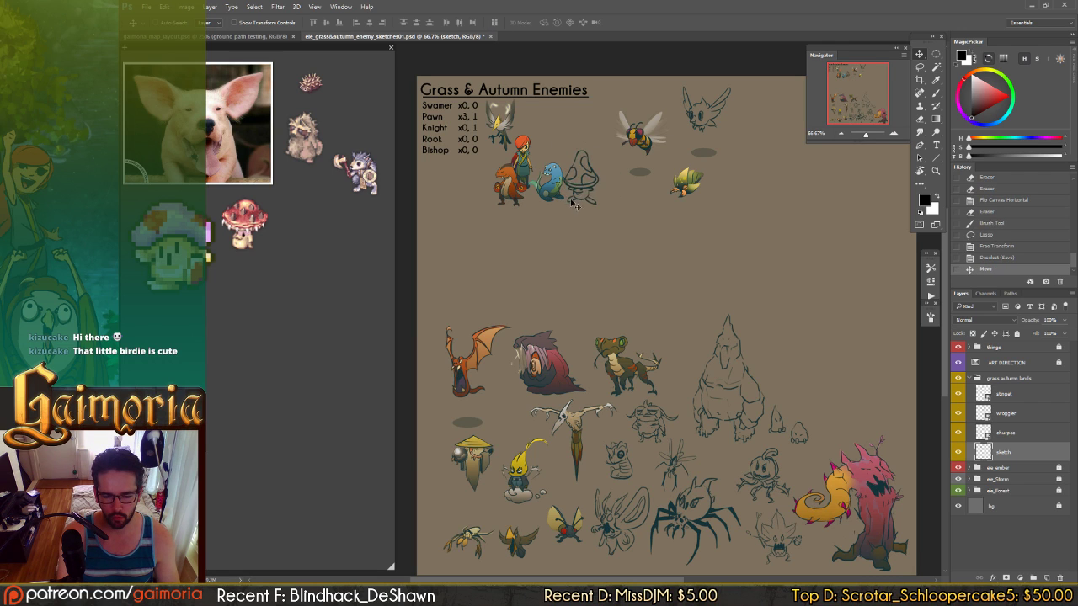
mouse_move(581, 210)
mouse_down()
mouse_move(623, 221)
mouse_move(595, 239)
mouse_move(615, 256)
mouse_move(602, 225)
mouse_move(628, 227)
mouse_up()
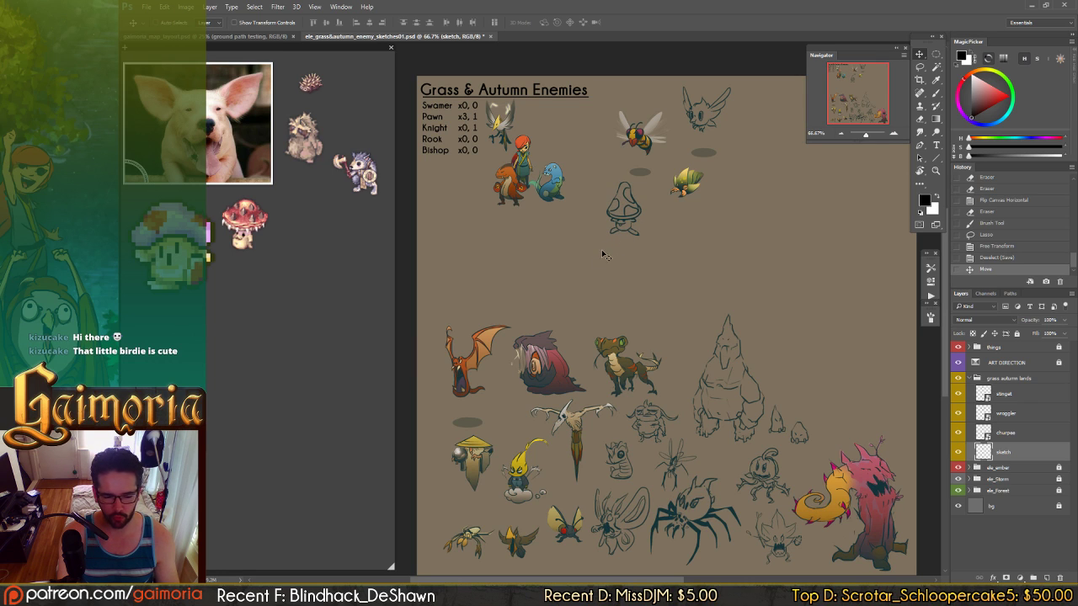
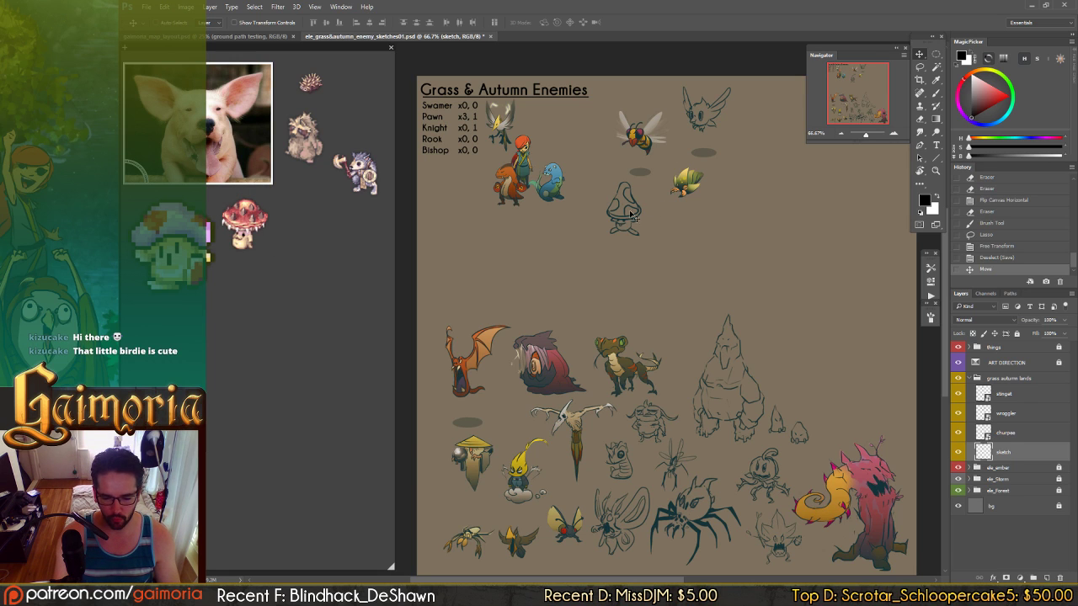
- Try a brush stroke at the left end of the cap's brim, toggling it to compare
key(b)
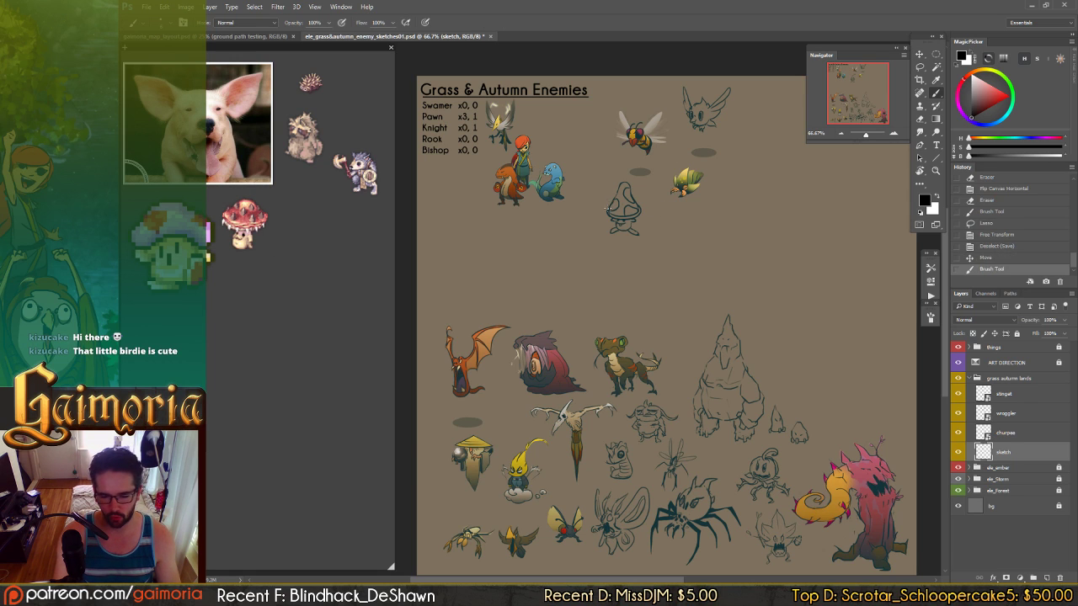
key(ctrl+z)
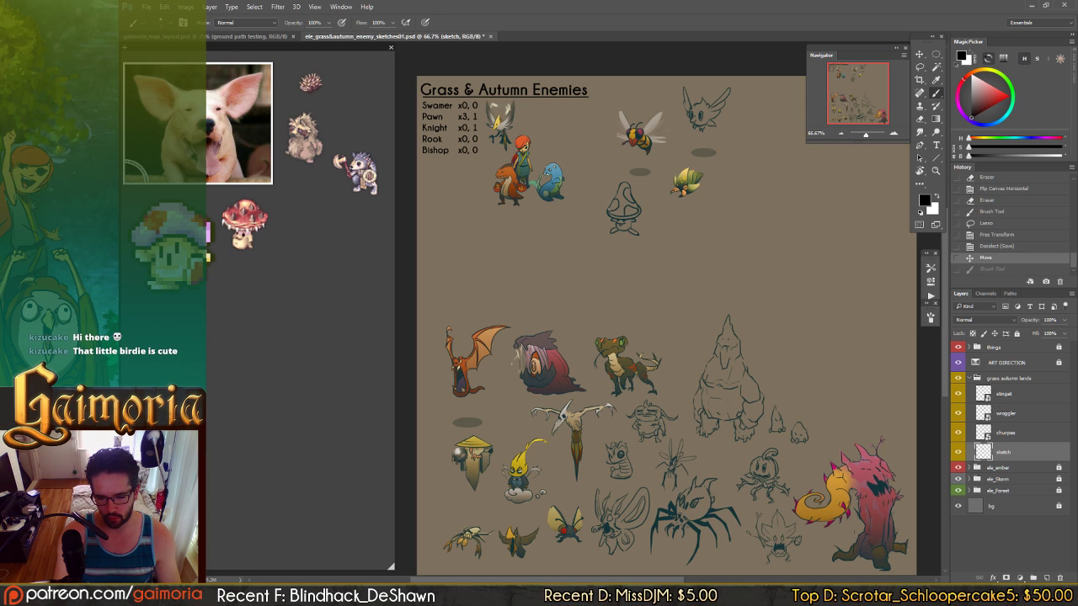
key(ctrl+z)
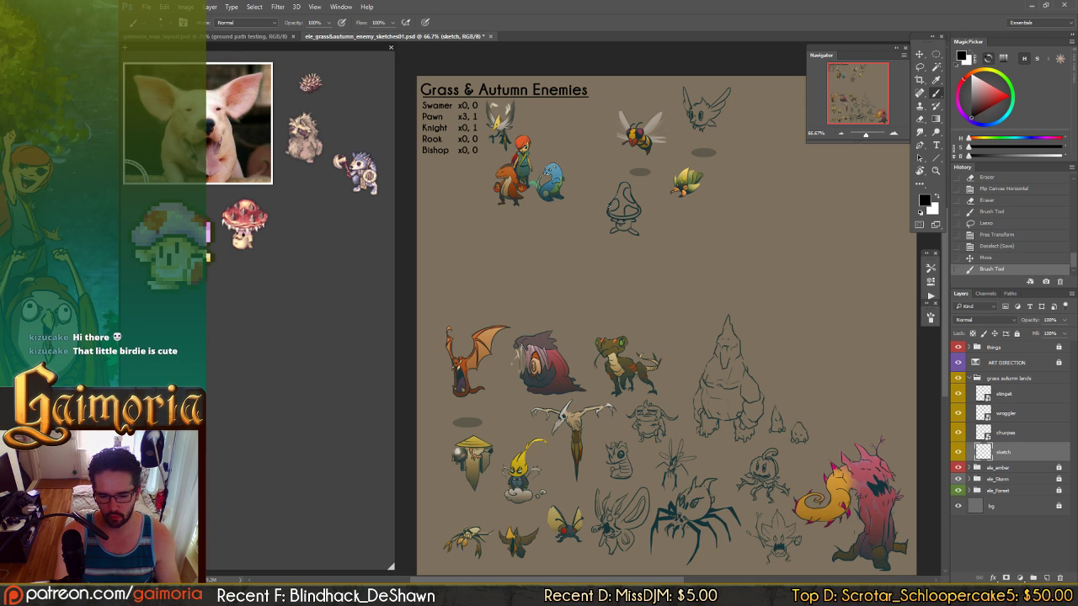
key(ctrl+z)
key(ctrl+z)
key(ctrl+z)
key(ctrl+z)
key(ctrl+z)
key(ctrl+z)
key(ctrl+z)
- Trim the left end of the cap's brim with short eraser dabs
key(e)
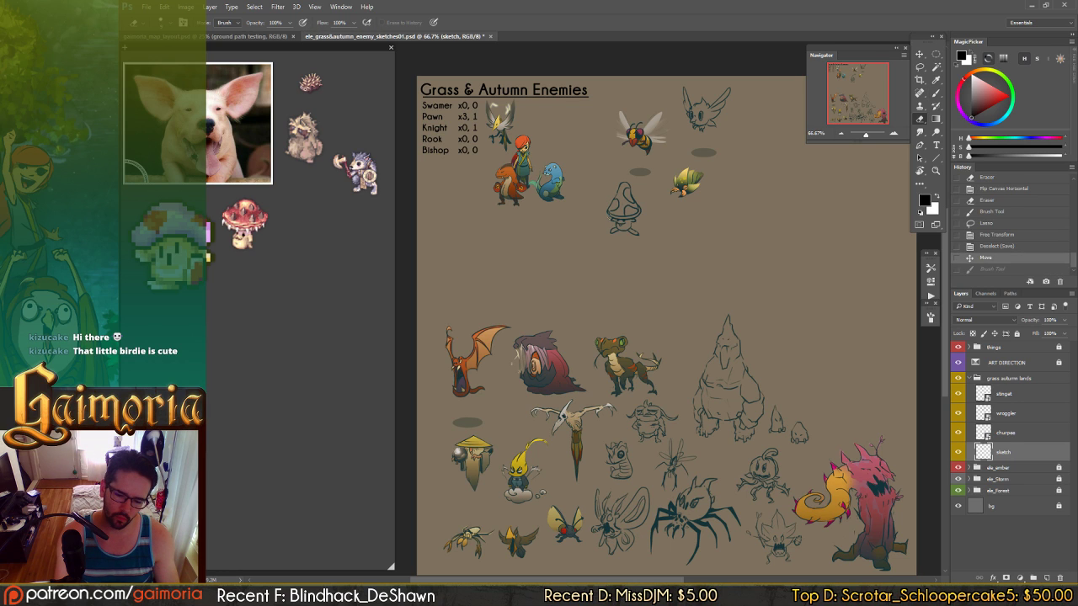
click(614, 217)
click(615, 218)
key(ctrl+z)
click(608, 213)
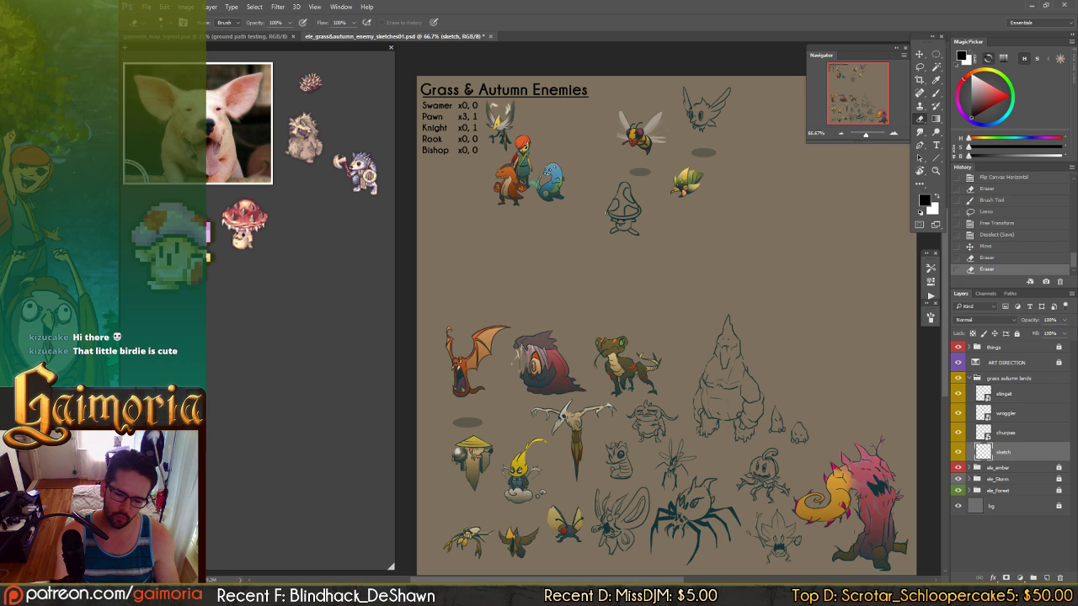
click(605, 210)
click(608, 211)
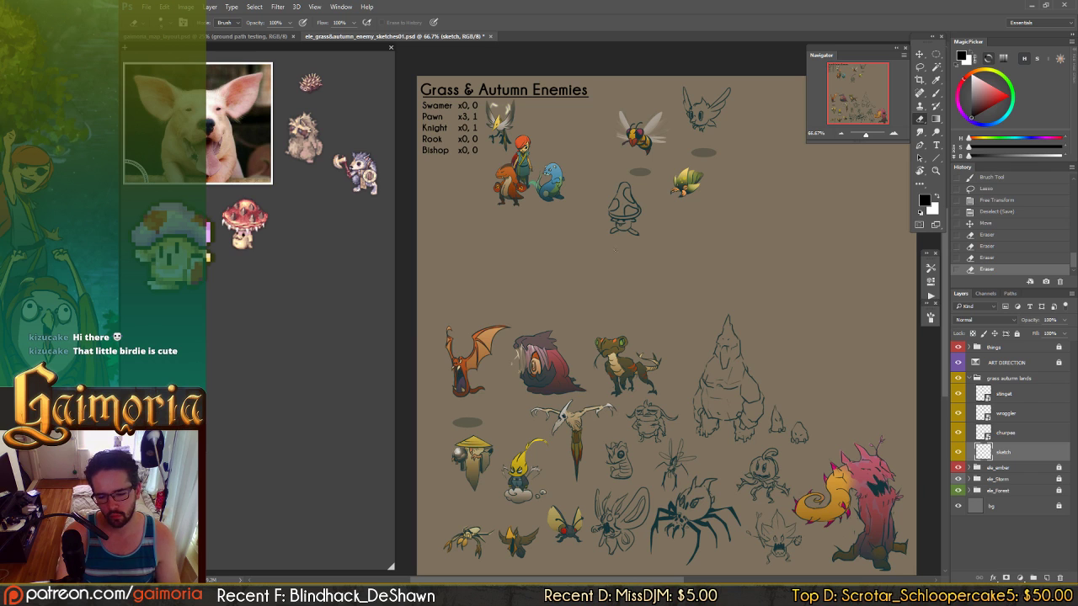
- Move the mushroom sketch to the right of the yellow-green creature and erase along the cap's right edge
key(v)
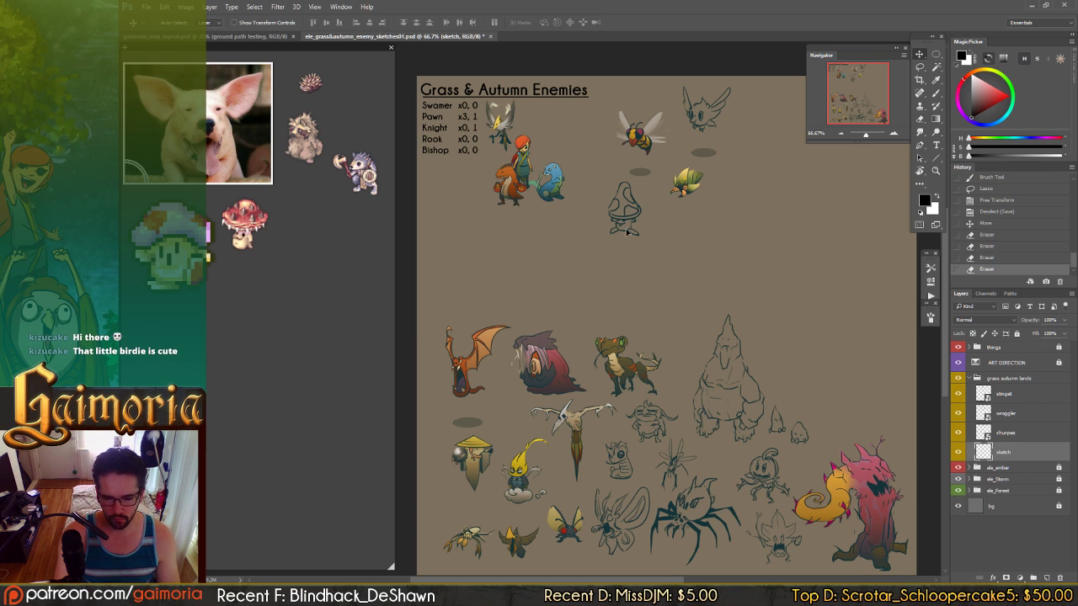
mouse_move(626, 228)
mouse_down()
mouse_move(757, 197)
mouse_move(649, 239)
mouse_move(635, 230)
mouse_move(646, 239)
mouse_up()
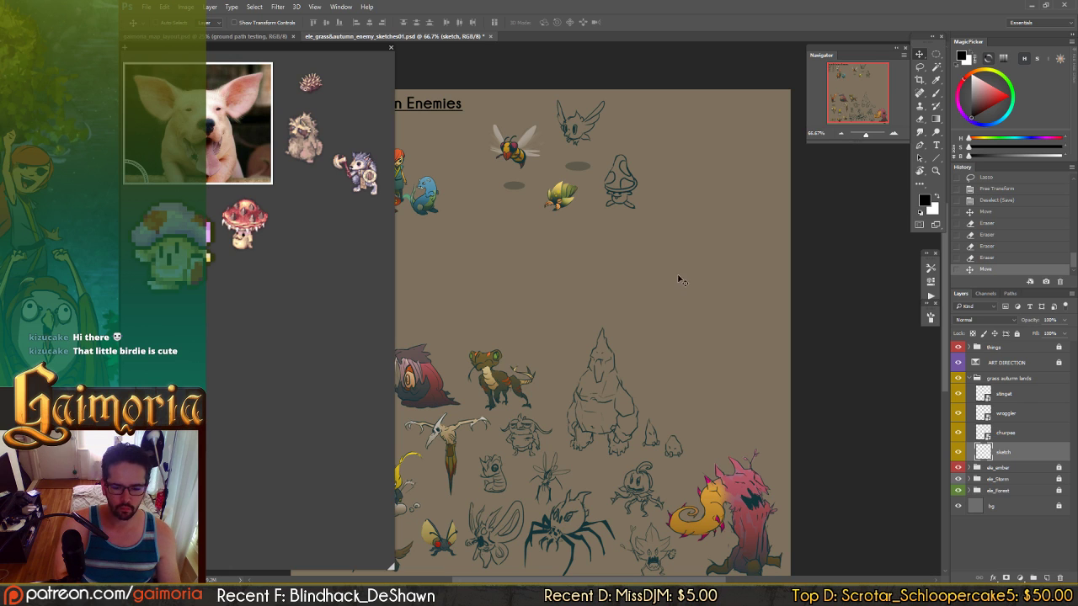
key(e)
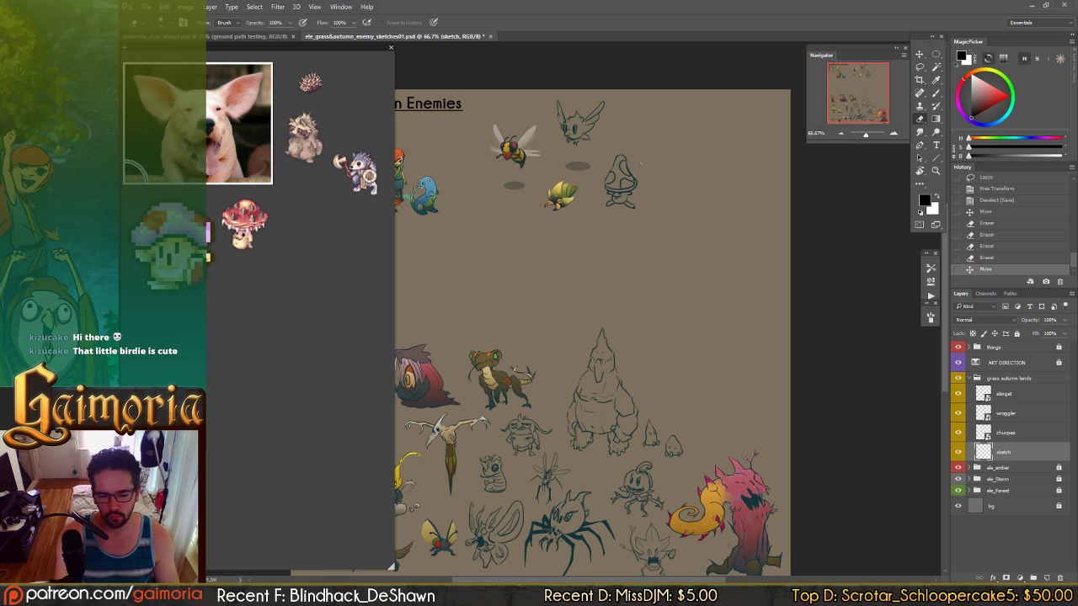
drag(627, 164, 635, 189)
key(ctrl+z)
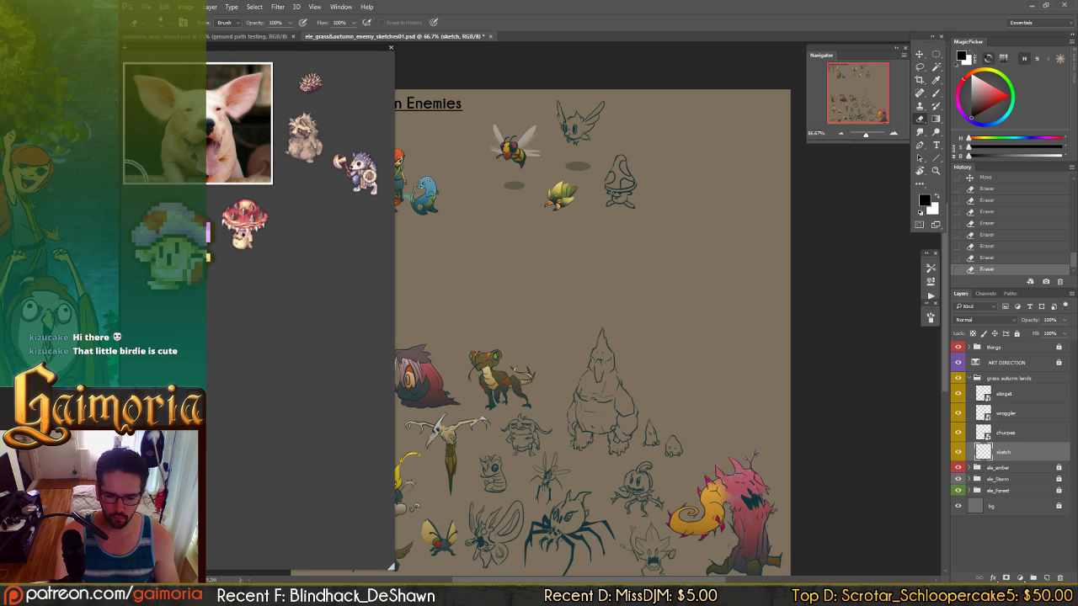
- Lasso the mushroom's body and feet, trimming the selection along the underside of the cap's brim
key(l)
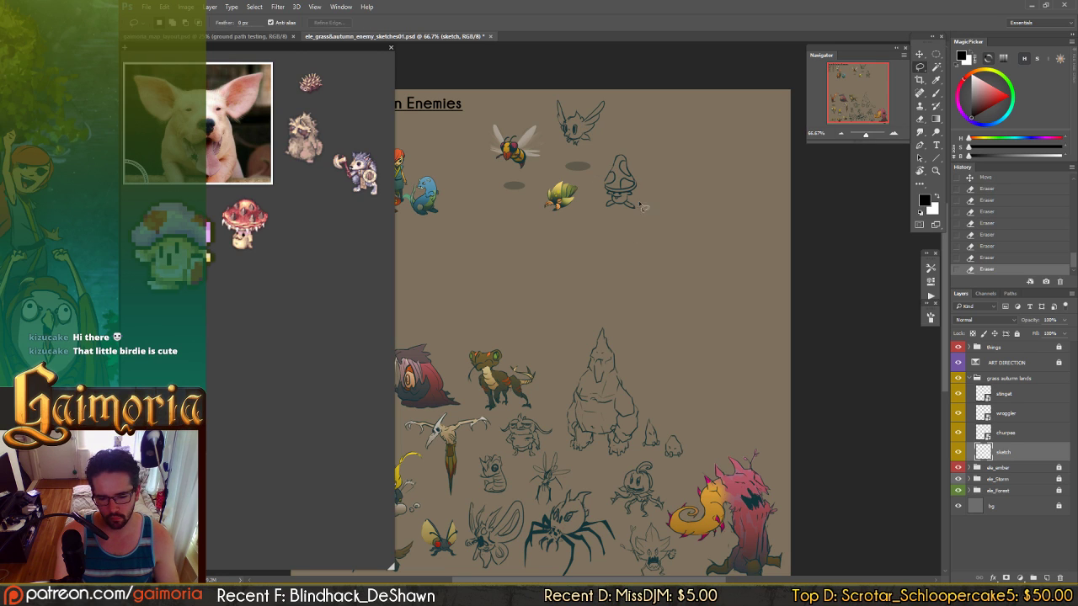
mouse_move(607, 222)
mouse_down()
mouse_move(642, 202)
mouse_move(606, 199)
mouse_move(601, 219)
mouse_up()
key(ctrl+plus)
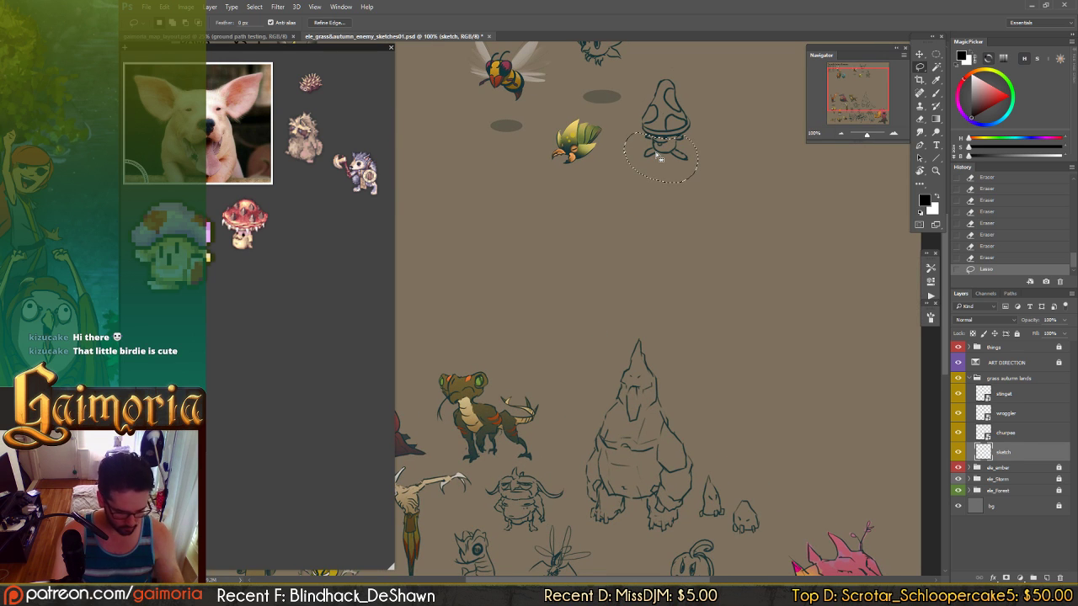
key(space)
drag(731, 204, 707, 239)
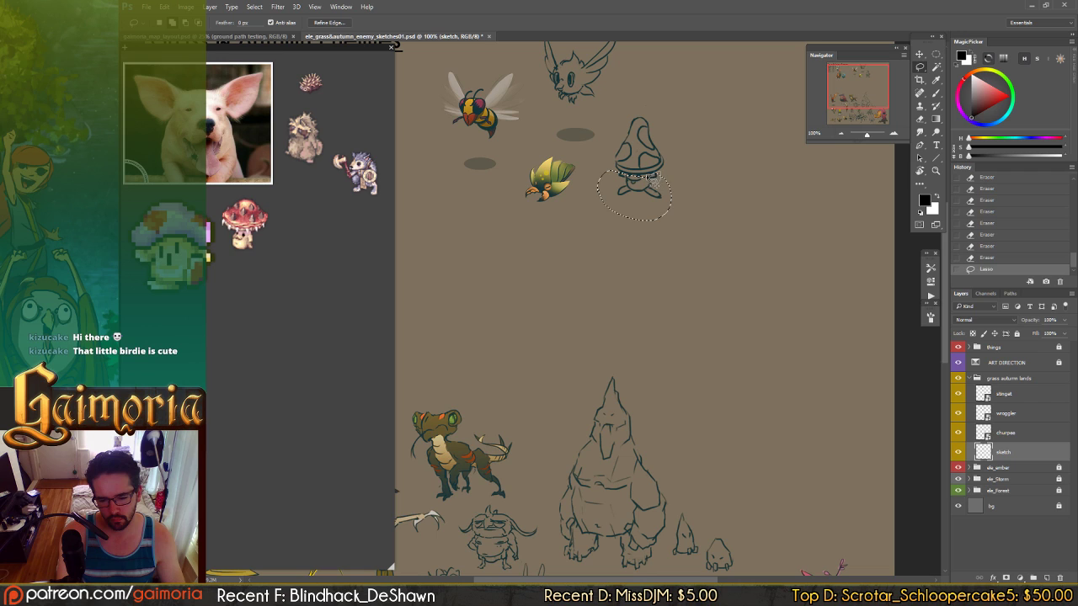
mouse_move(647, 177)
mouse_down()
mouse_move(640, 186)
mouse_move(647, 175)
mouse_up()
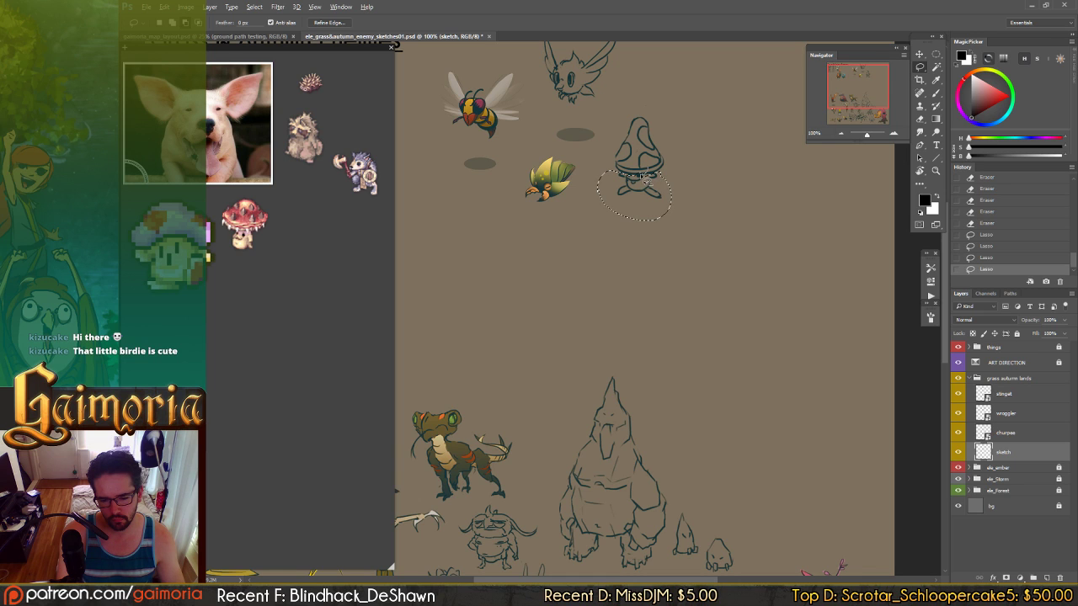
mouse_move(643, 175)
mouse_down()
mouse_move(652, 175)
mouse_move(630, 180)
mouse_up()
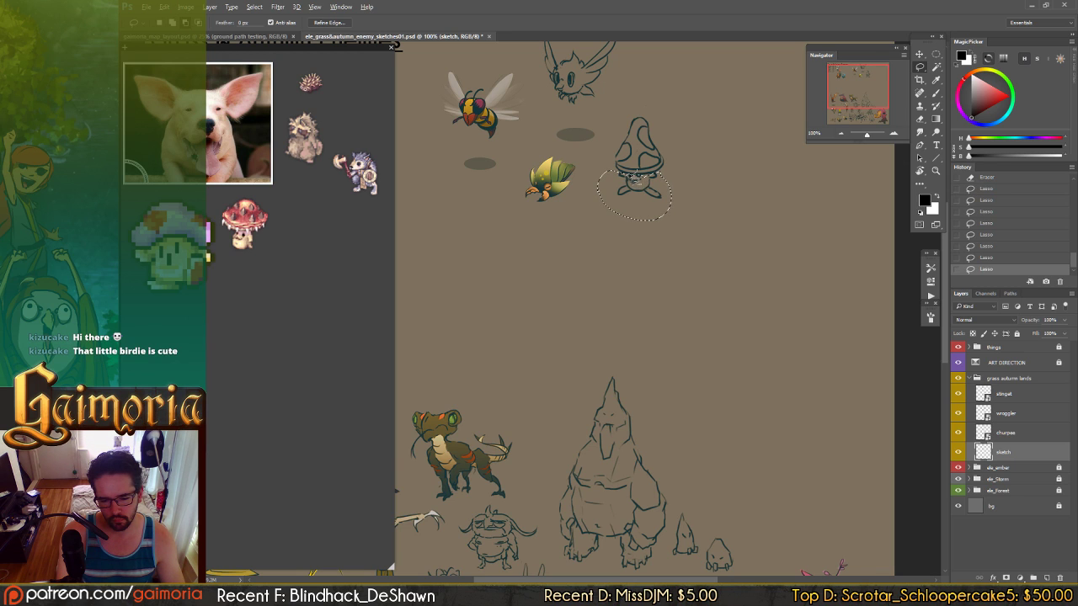
mouse_move(633, 173)
mouse_down()
mouse_move(665, 162)
mouse_move(633, 189)
mouse_up()
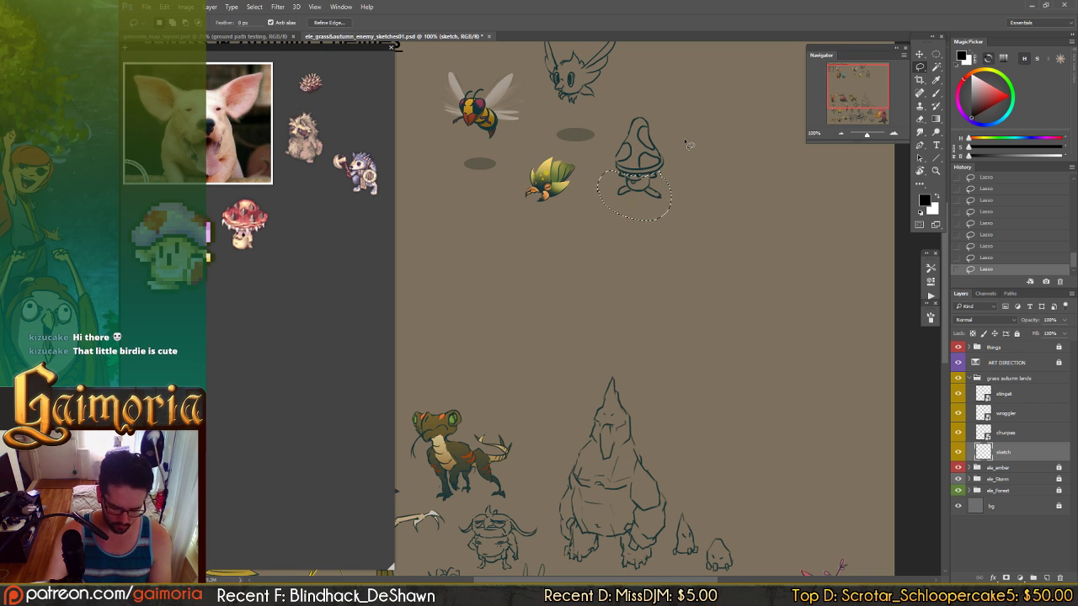
- Try to nudge the selected body and feet slightly to the right
key(ctrl+d)
key(v)
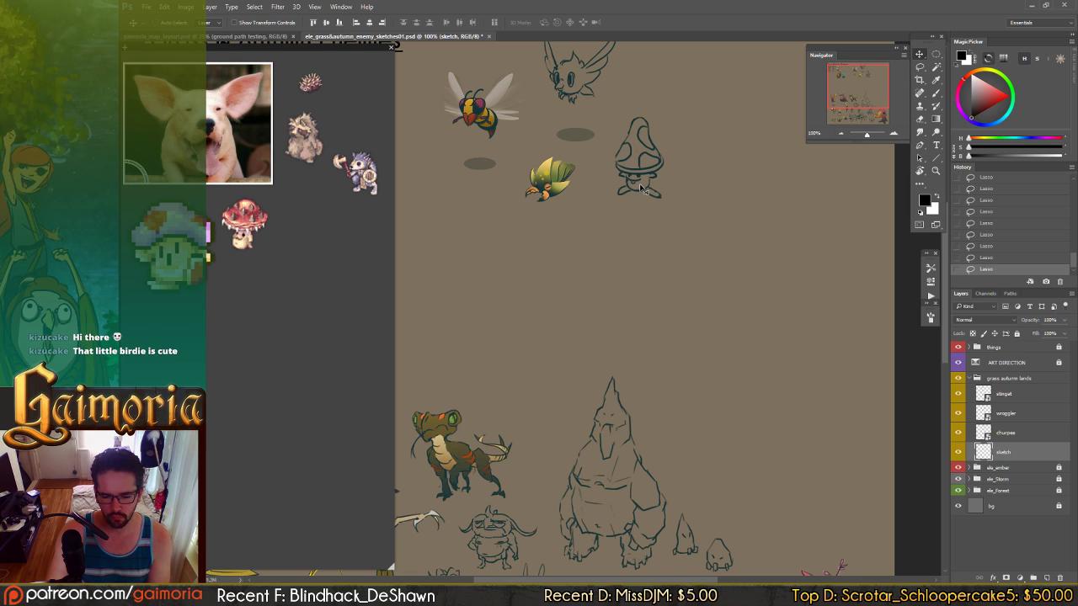
key(Right)
key(Right)
key(Right)
- Shift the mushroom's selected body and feet slightly to the left beneath the cap
key(ctrl+plus)
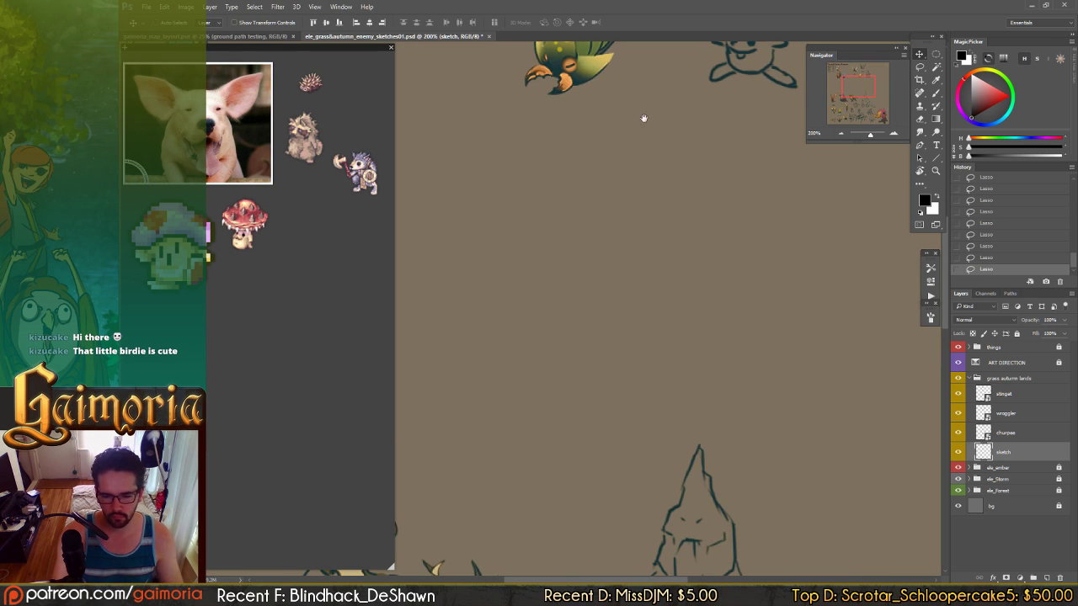
drag(642, 115, 534, 219)
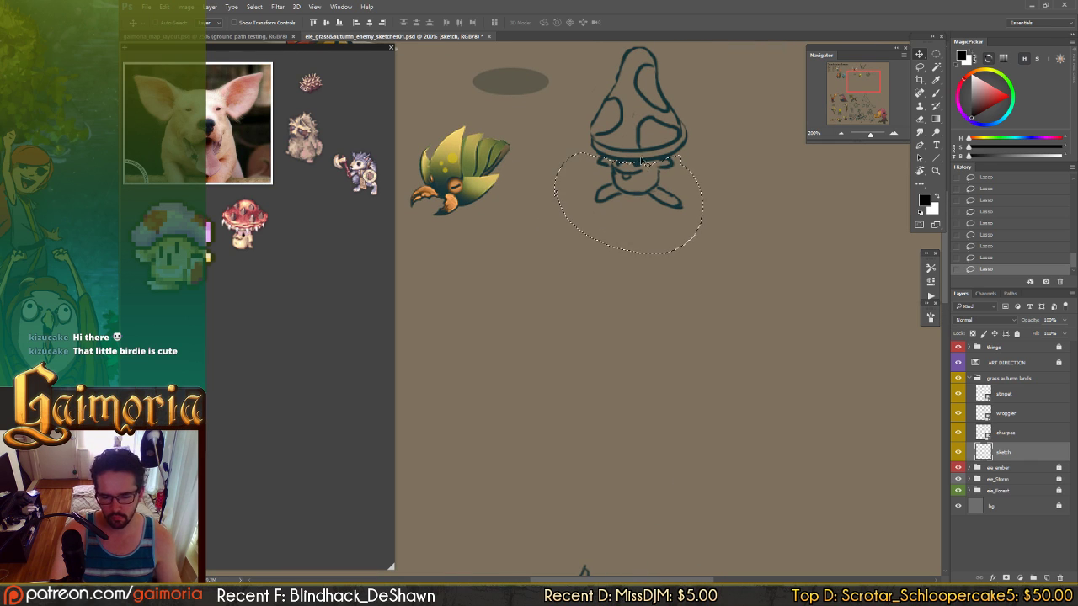
key(l)
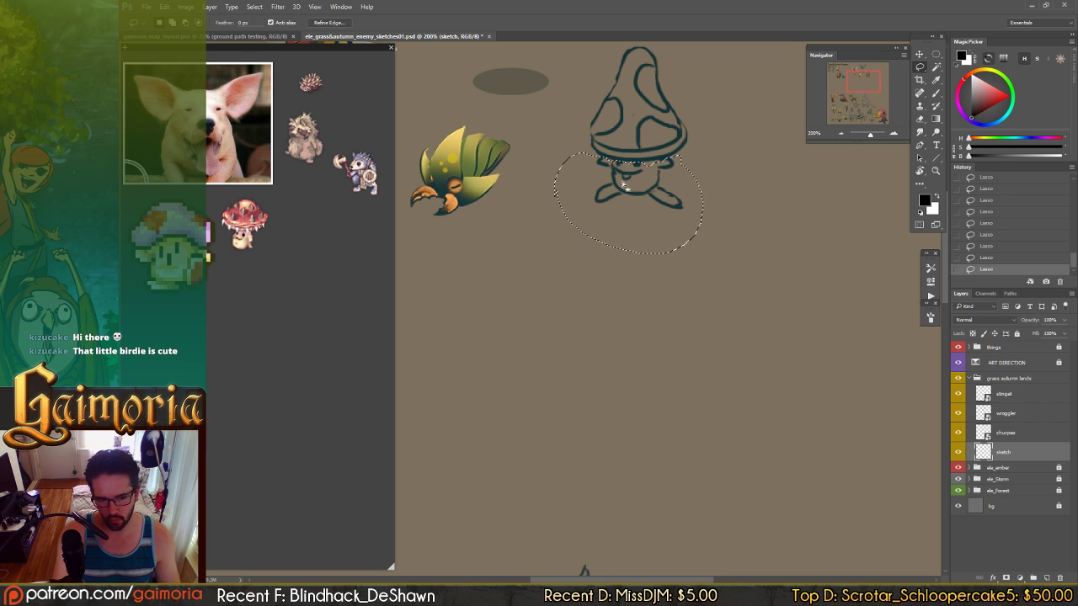
key(ctrl+minus)
key(v)
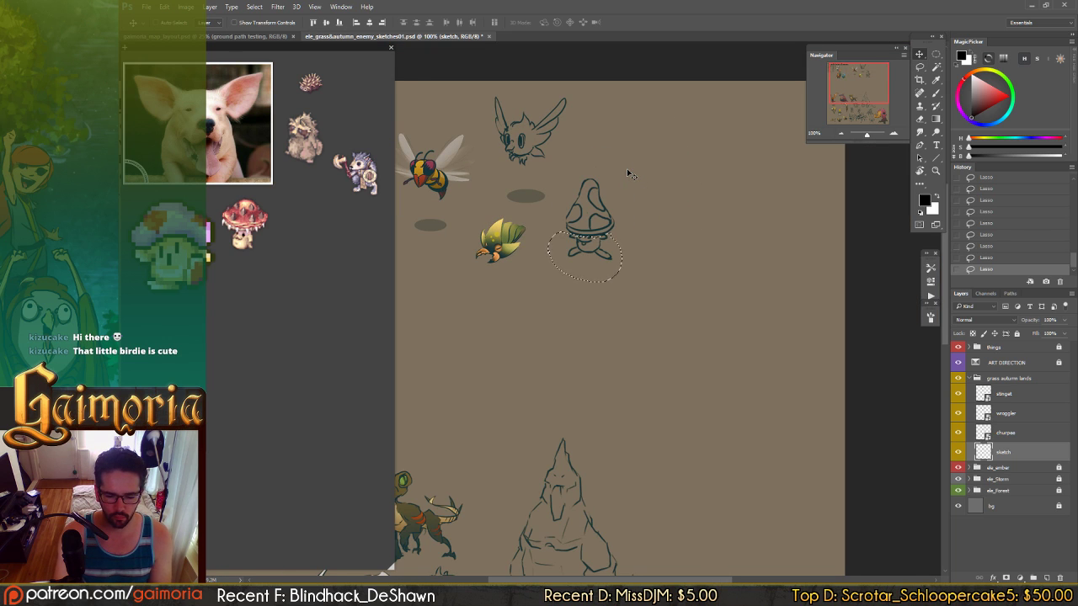
mouse_move(569, 262)
mouse_down()
mouse_move(573, 276)
mouse_move(606, 276)
mouse_move(609, 266)
mouse_up()
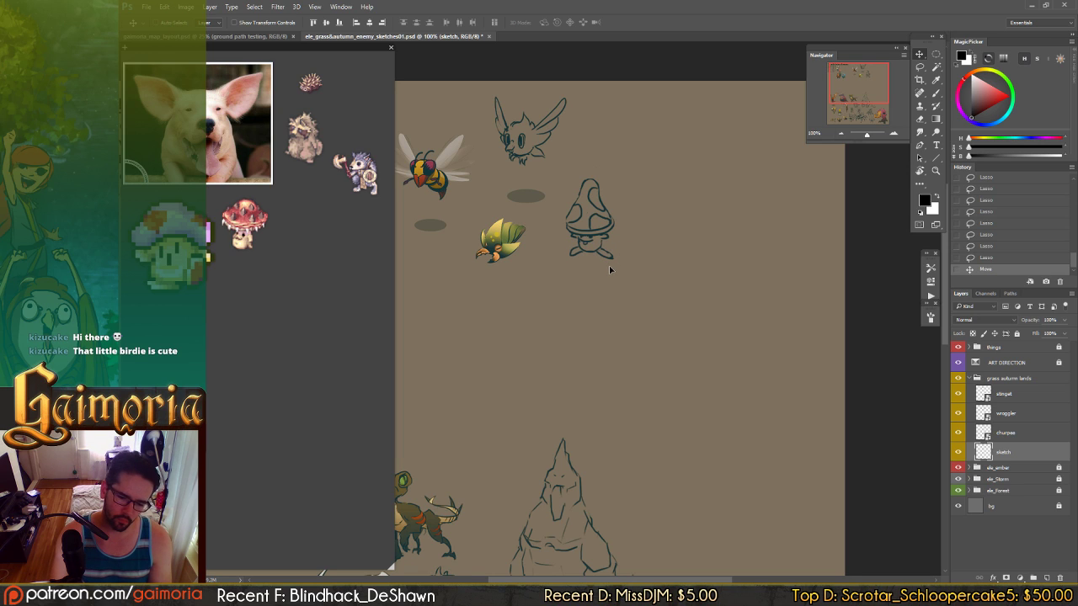
key(Left)
key(Left)
key(Left)
key(Left)
key(Left)
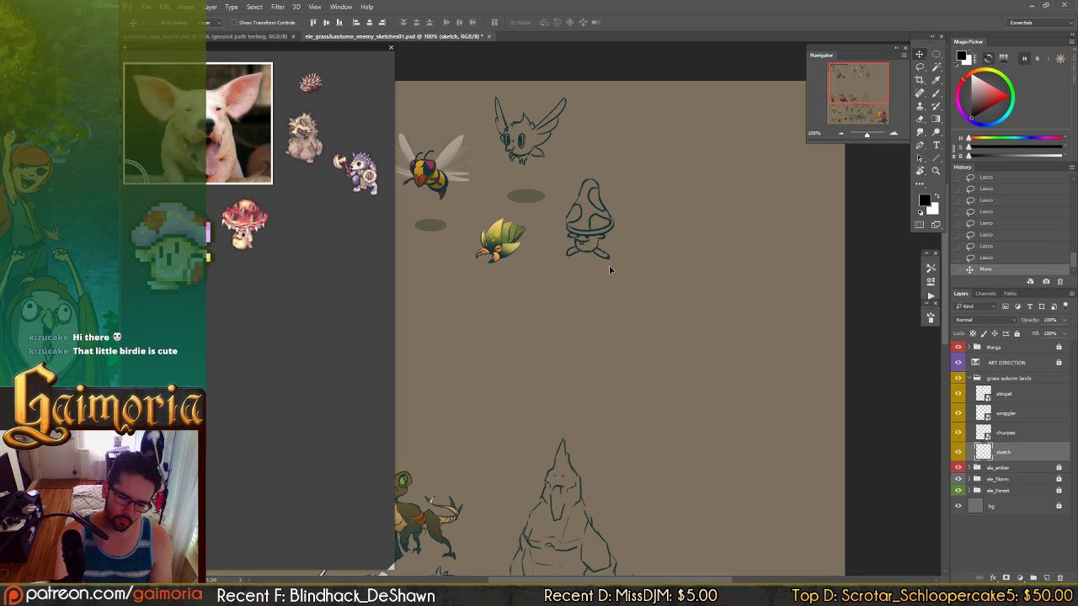
- Nudge the mushroom's body and feet slightly to the right under the cap, deselect them and save the document
key(Right)
key(Right)
key(Right)
key(Right)
key(Right)
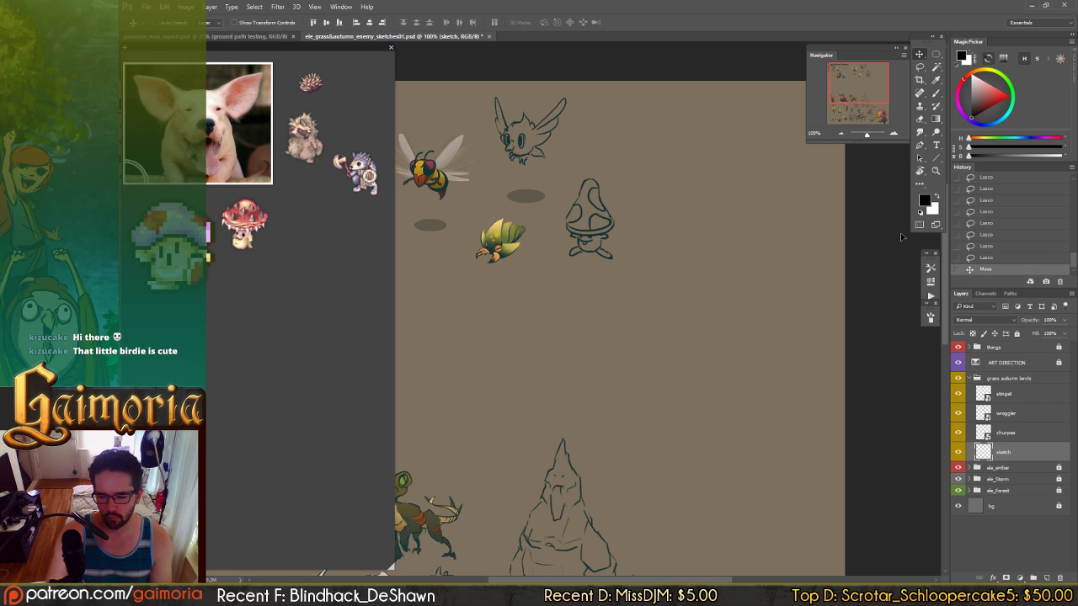
click(1013, 270)
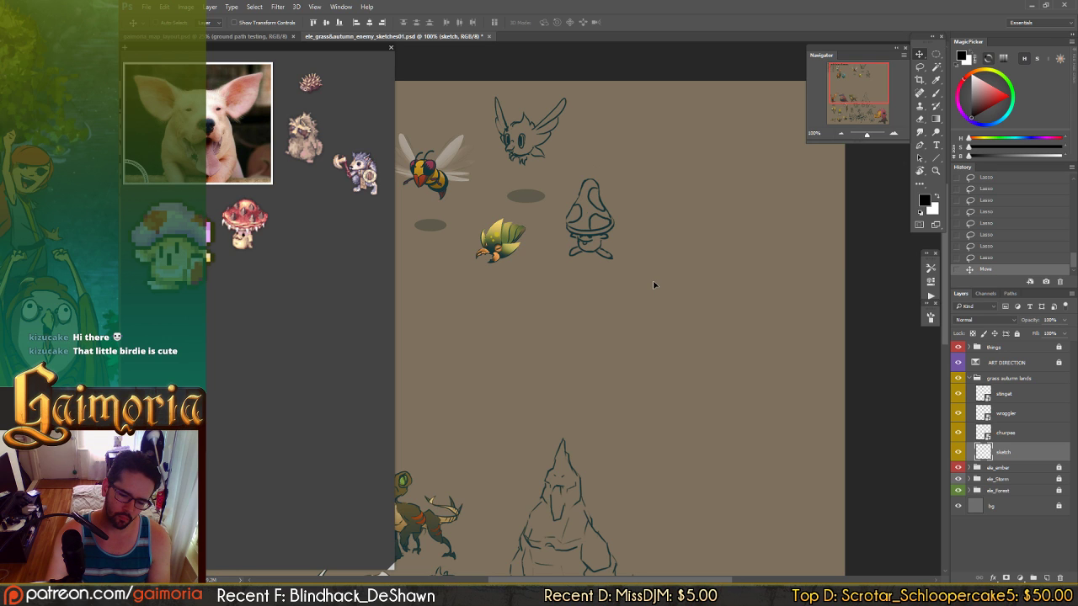
key(ctrl+d)
key(ctrl+s)
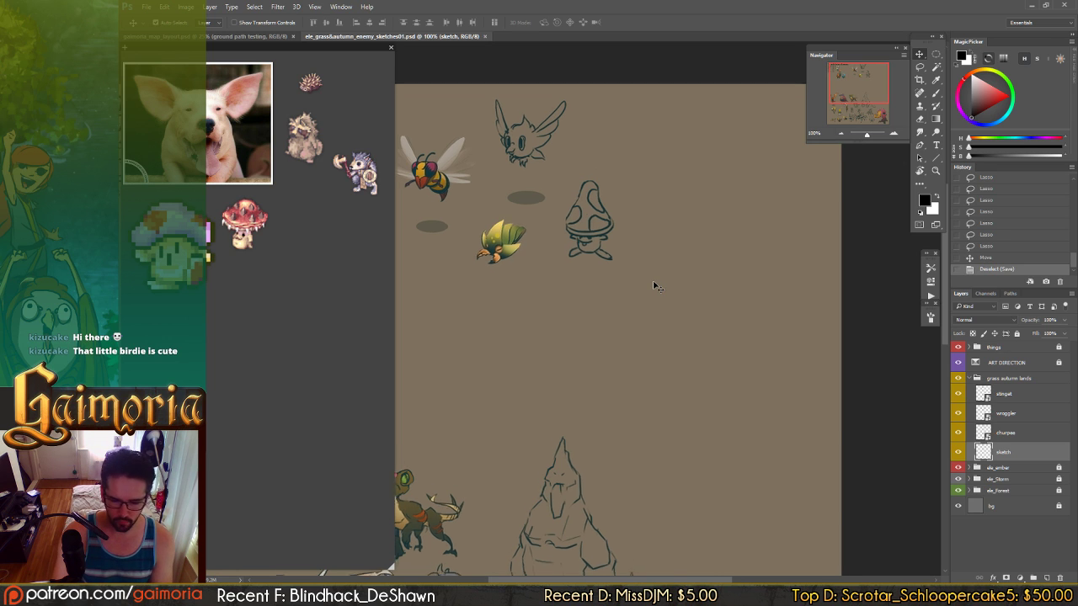
- Move the whole mushroom sketch slightly up and to the right, beside the yellow-green creature, and save the document
key(ctrl+minus)
drag(563, 163, 673, 146)
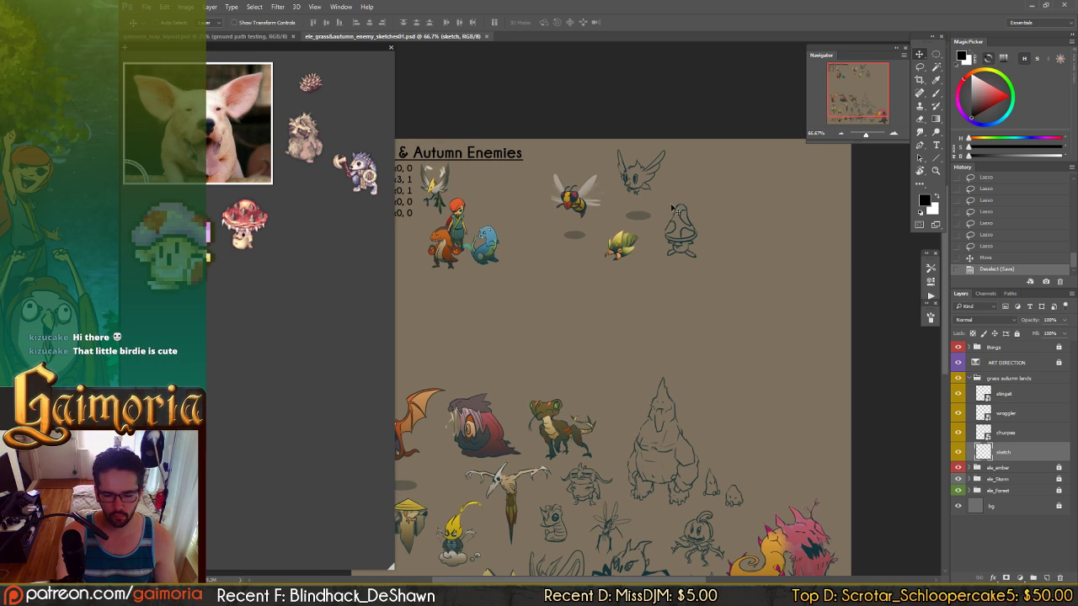
drag(646, 205, 527, 227)
mouse_move(528, 226)
mouse_down()
mouse_move(519, 211)
mouse_move(551, 228)
mouse_move(685, 205)
mouse_move(638, 250)
mouse_move(659, 203)
mouse_up()
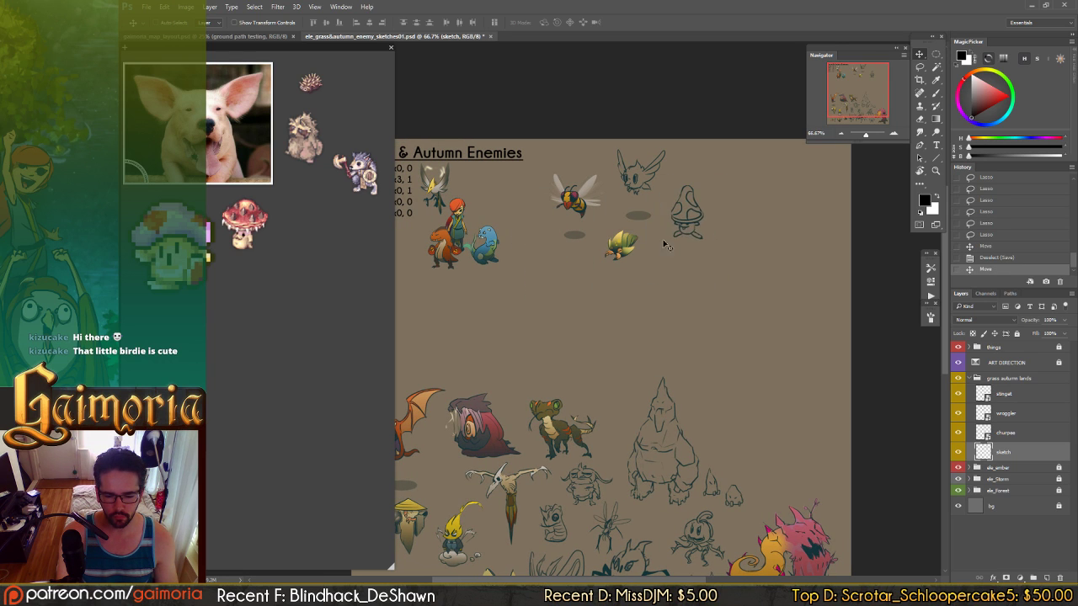
mouse_move(669, 246)
mouse_down()
mouse_move(658, 236)
mouse_move(651, 278)
mouse_move(663, 271)
mouse_up()
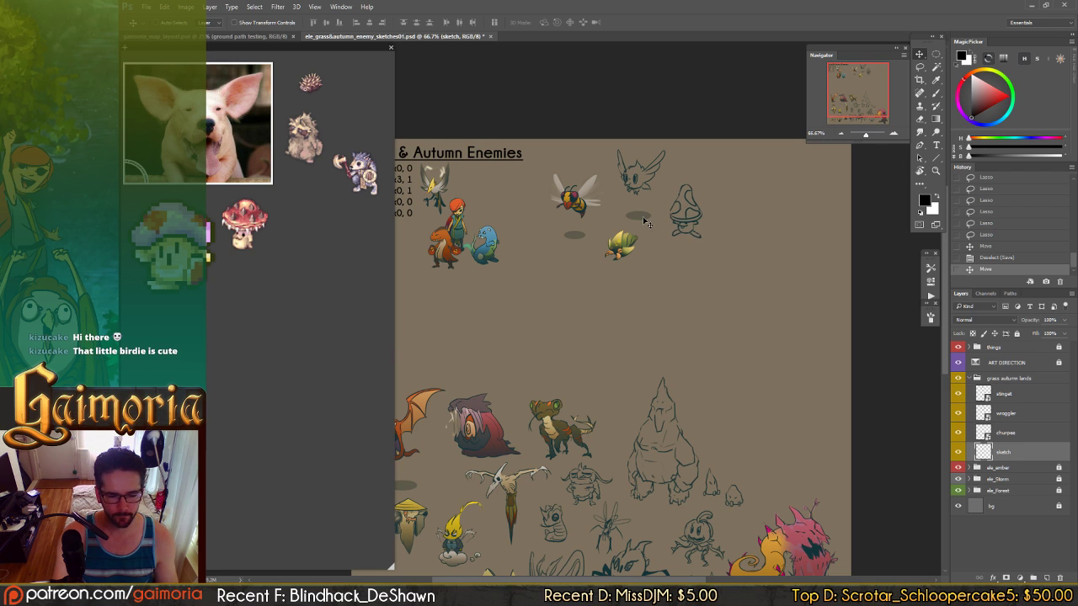
key(b)
key(ctrl+s)
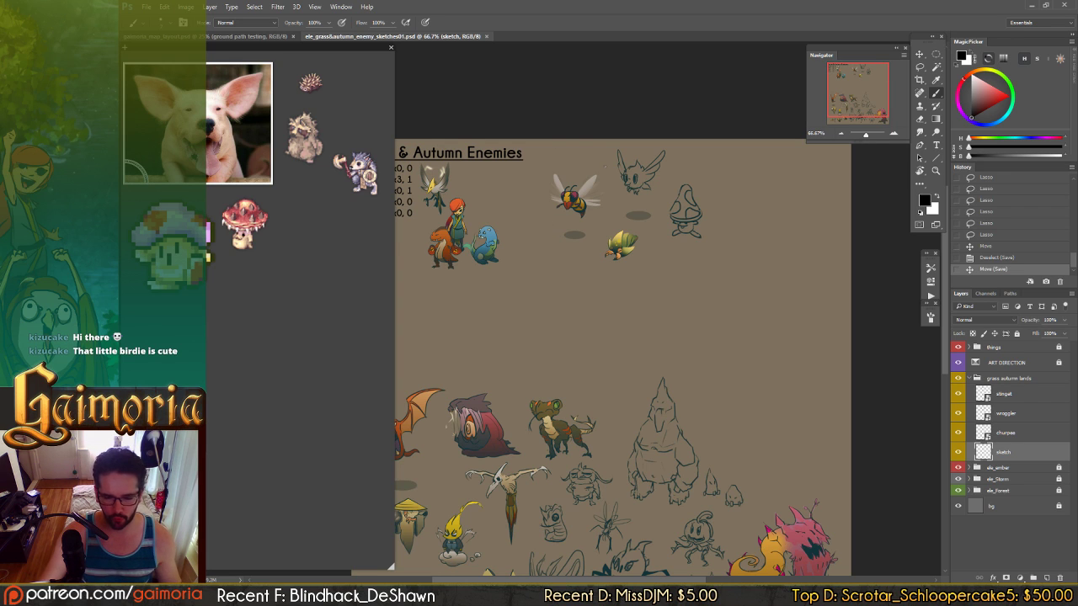
- Rename the mushroom's sketch layer to boomshroom and save the document
double_click(1004, 452)
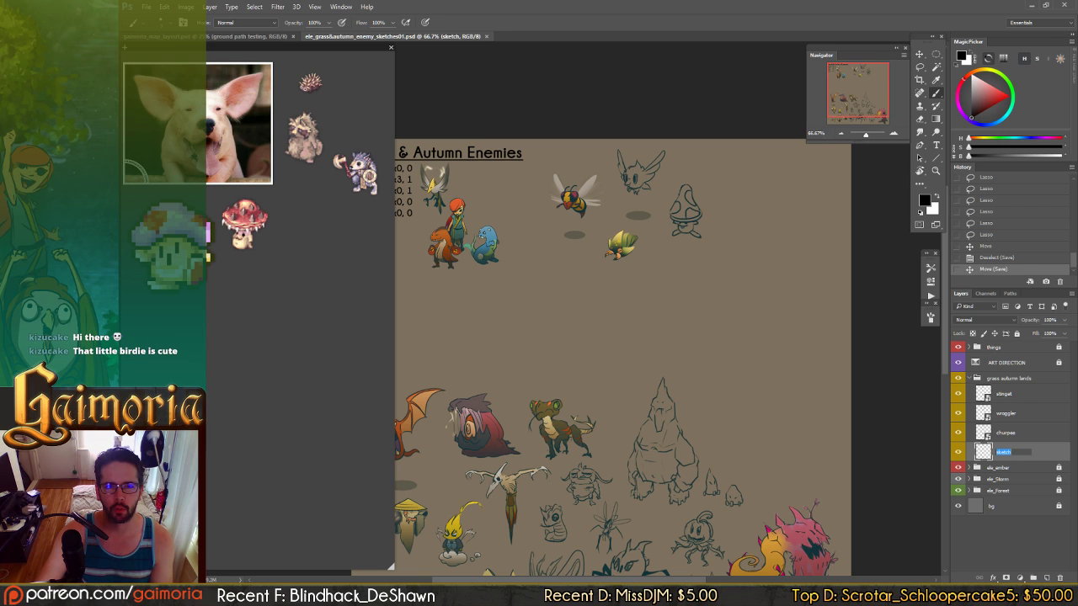
key(Return)
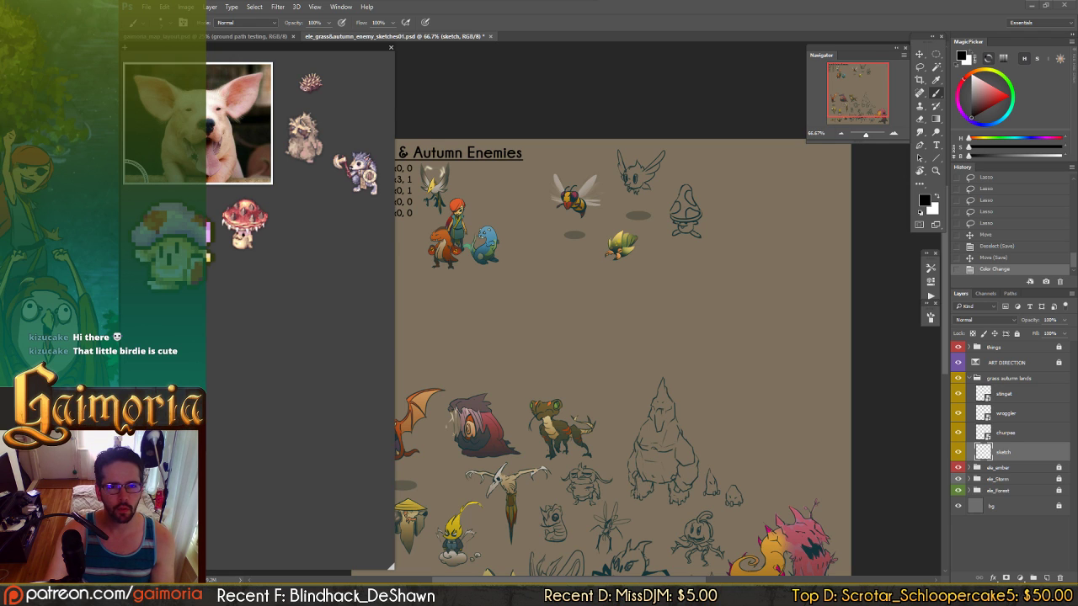
double_click(1002, 453)
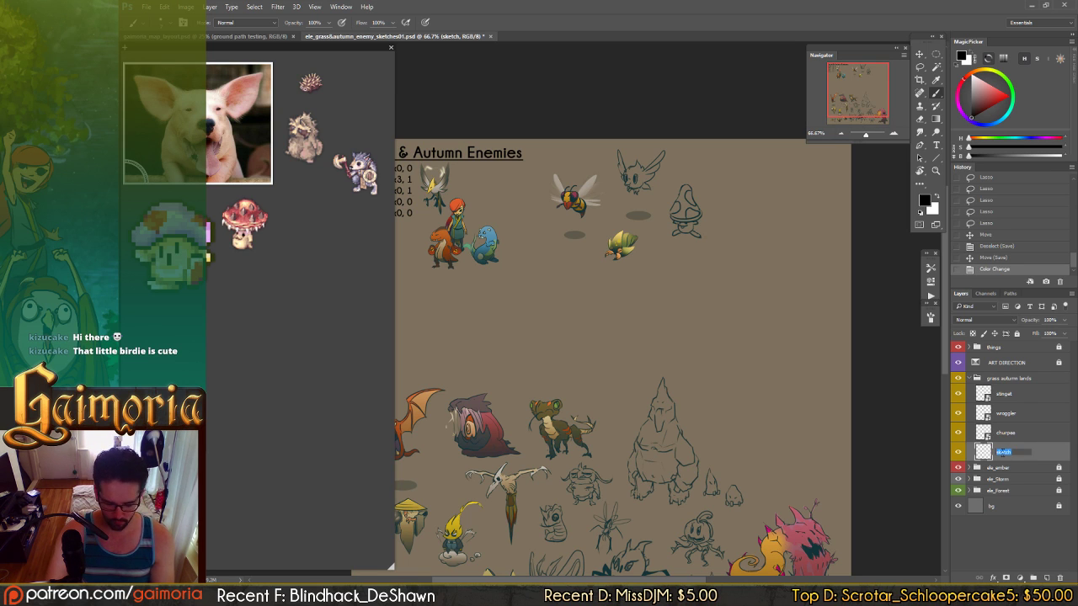
text(boomshroom)
key(Return)
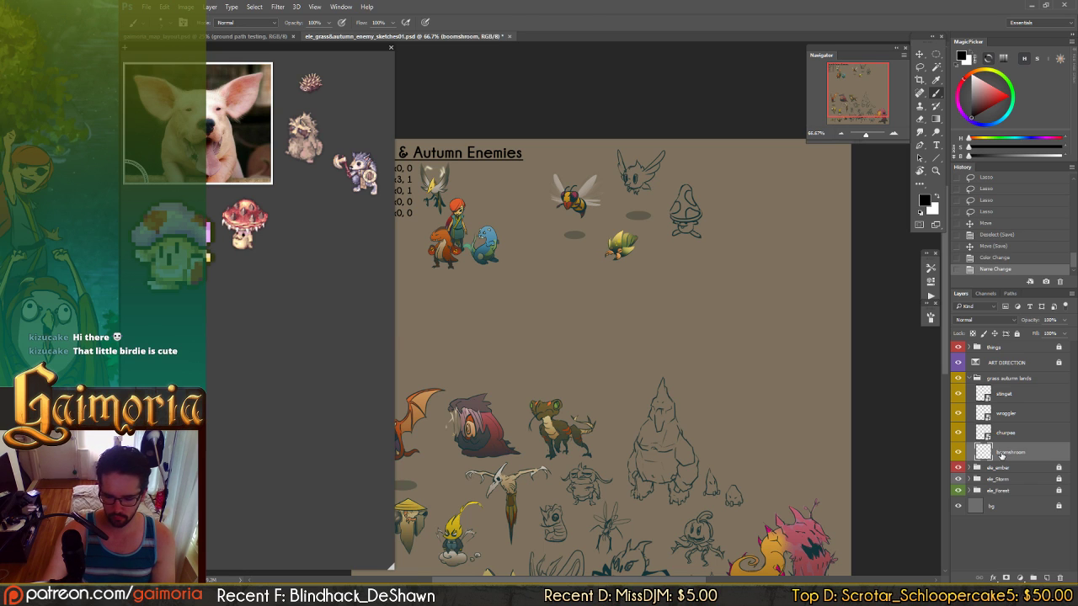
key(ctrl+s)
- Convert the boomshroom layer to a smart object and shift the mushroom slightly up and to the left
right_click(1039, 452)
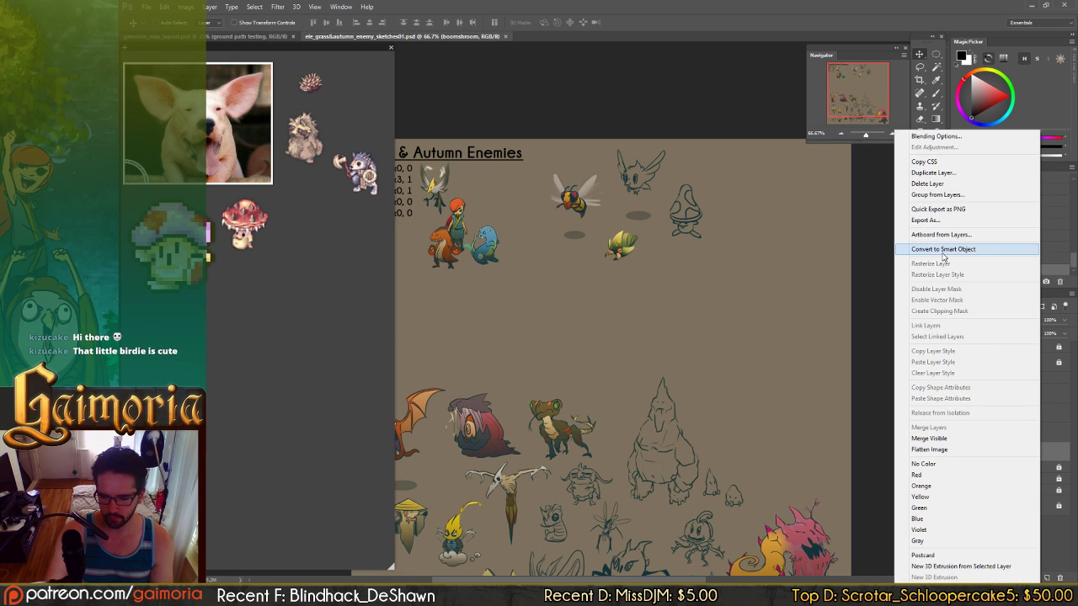
click(943, 249)
mouse_move(757, 276)
mouse_down()
mouse_move(719, 275)
mouse_move(746, 268)
mouse_up()
- Create a new layer named sketch and place it directly below the boomshroom layer
key(ctrl+shift+n)
text(sketch)
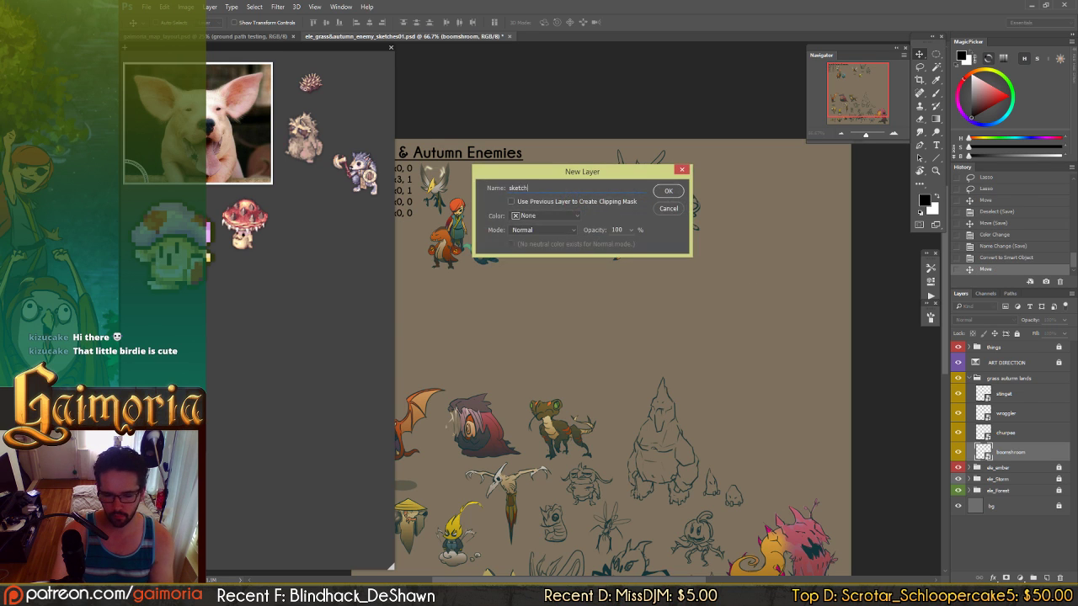
key(Return)
drag(1011, 470, 1019, 446)
click(1012, 469)
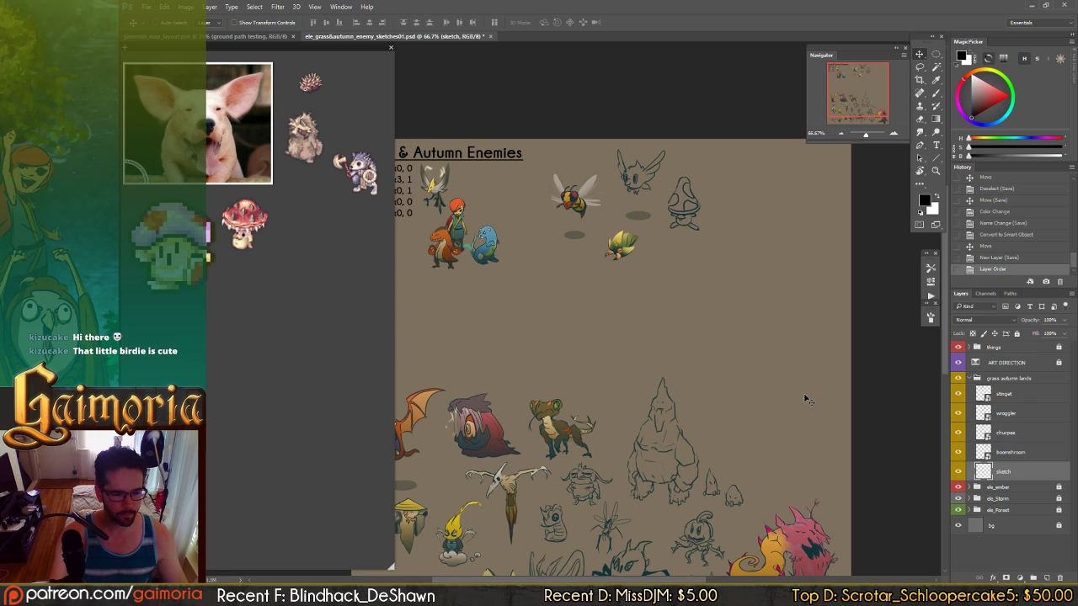
- Ready the Brush for drawing on the new sketch layer and save the document
key(b)
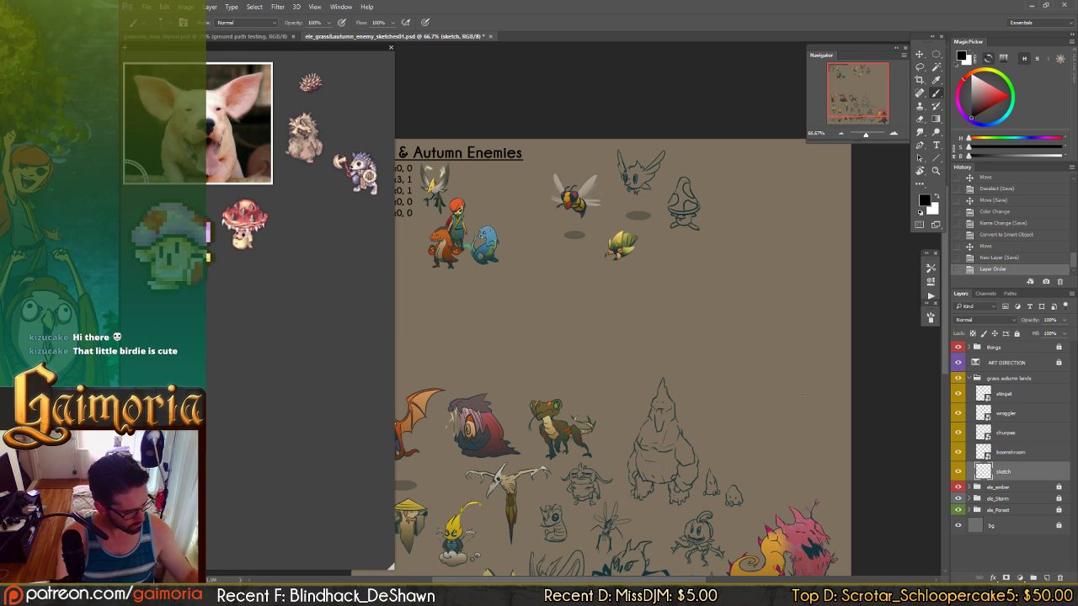
click(879, 277)
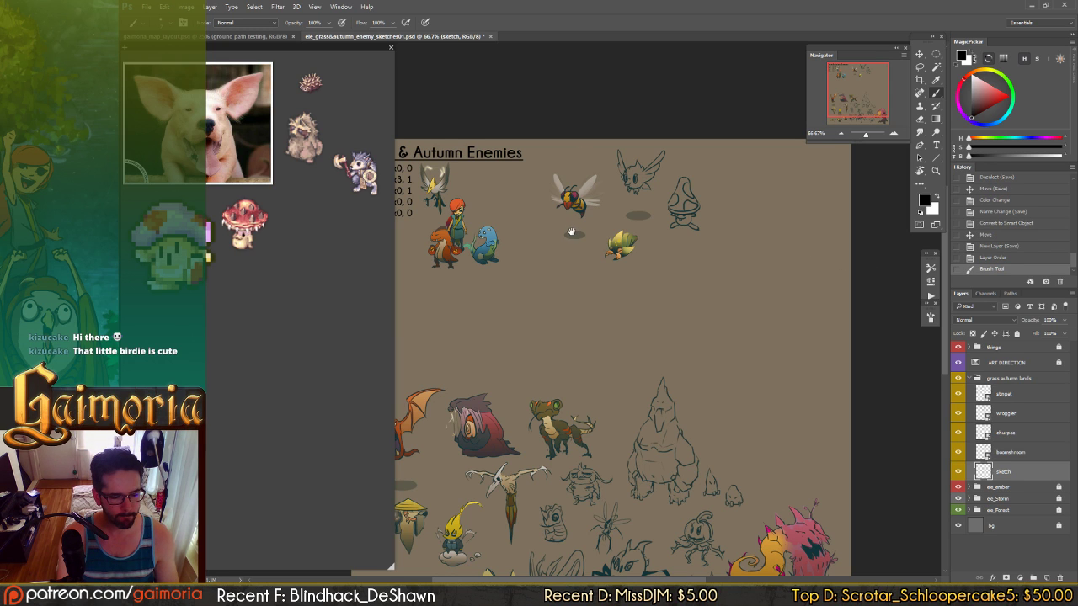
drag(571, 231, 596, 253)
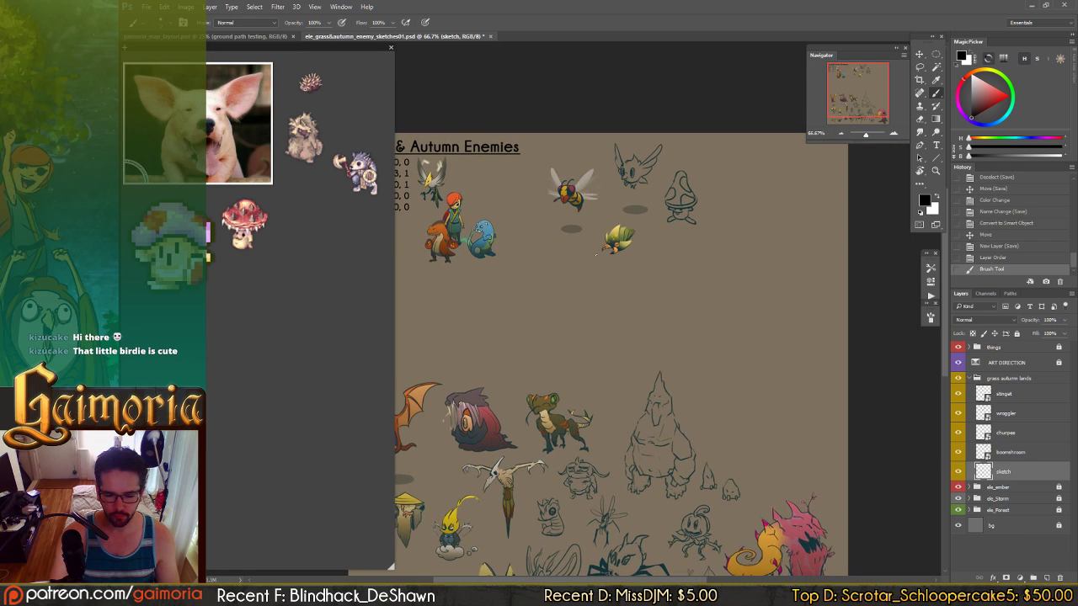
key(ctrl+s)
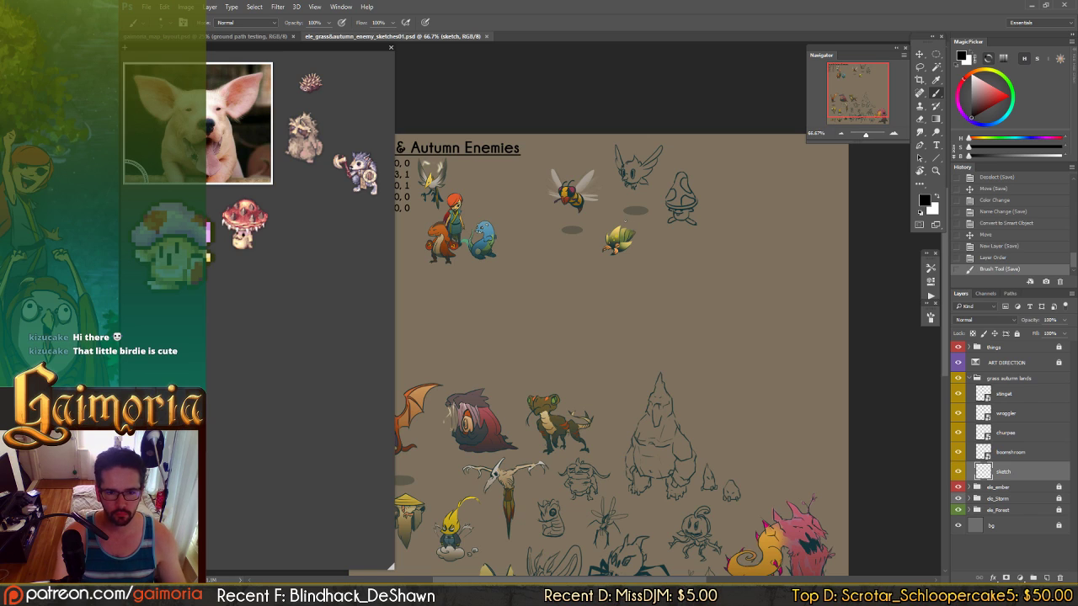
mouse_move(675, 262)
mouse_down()
mouse_move(645, 276)
mouse_move(672, 271)
mouse_up()
key(ctrl+z)
key(ctrl+z)
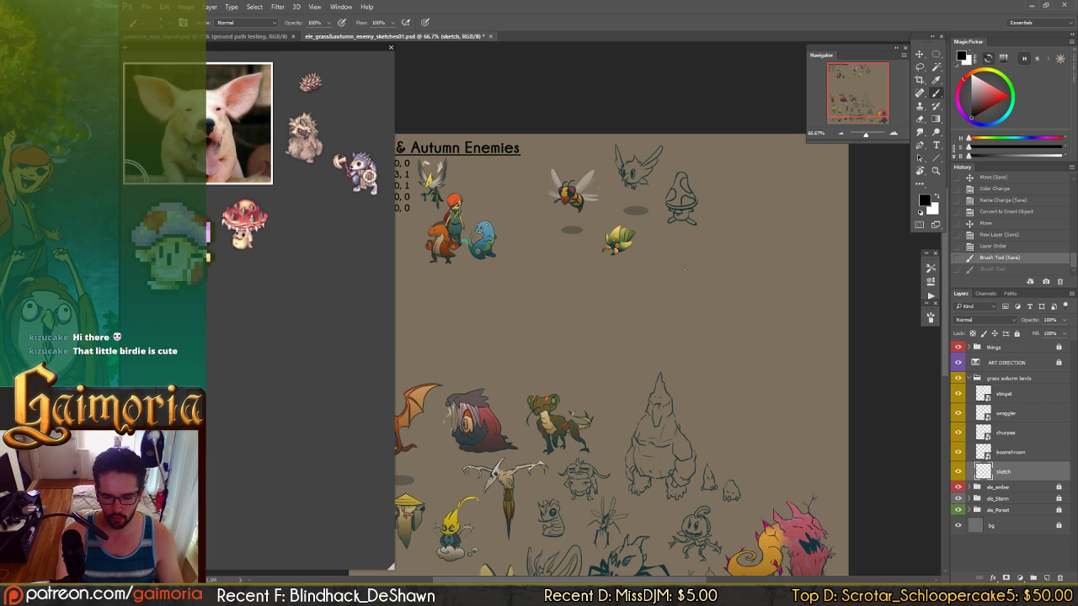
- Sketch the pointed ears and the top of the head of a new creature below the mushroom, redoing strokes as needed
mouse_move(682, 274)
mouse_down()
mouse_move(668, 275)
mouse_move(697, 275)
mouse_move(678, 264)
mouse_move(682, 287)
mouse_move(720, 265)
mouse_move(709, 287)
mouse_up()
key(ctrl+z)
key(ctrl+z)
key(ctrl+z)
key(ctrl+z)
key(ctrl+z)
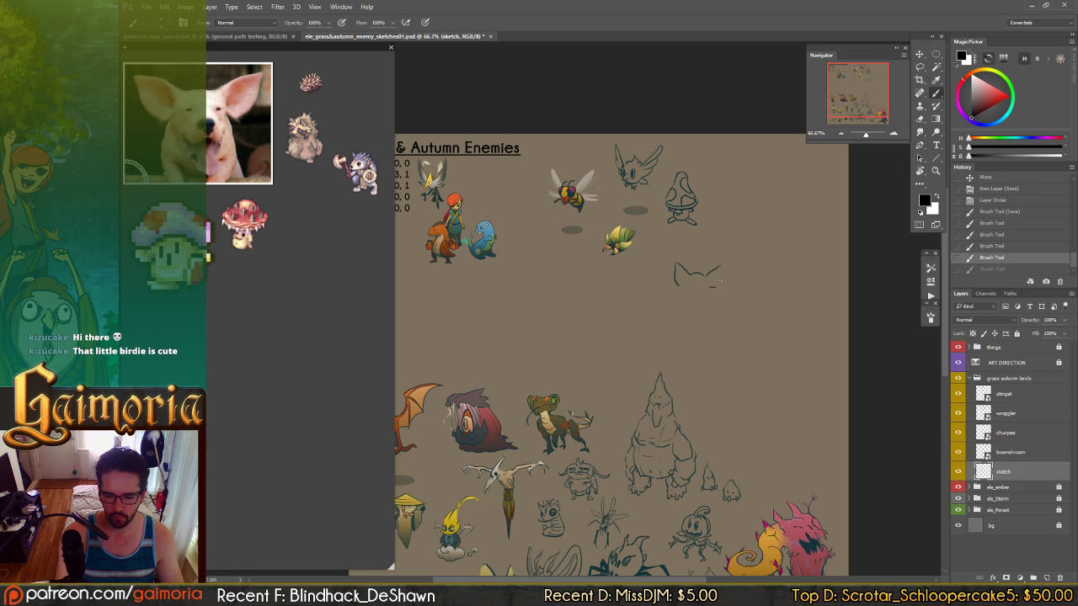
key(ctrl+z)
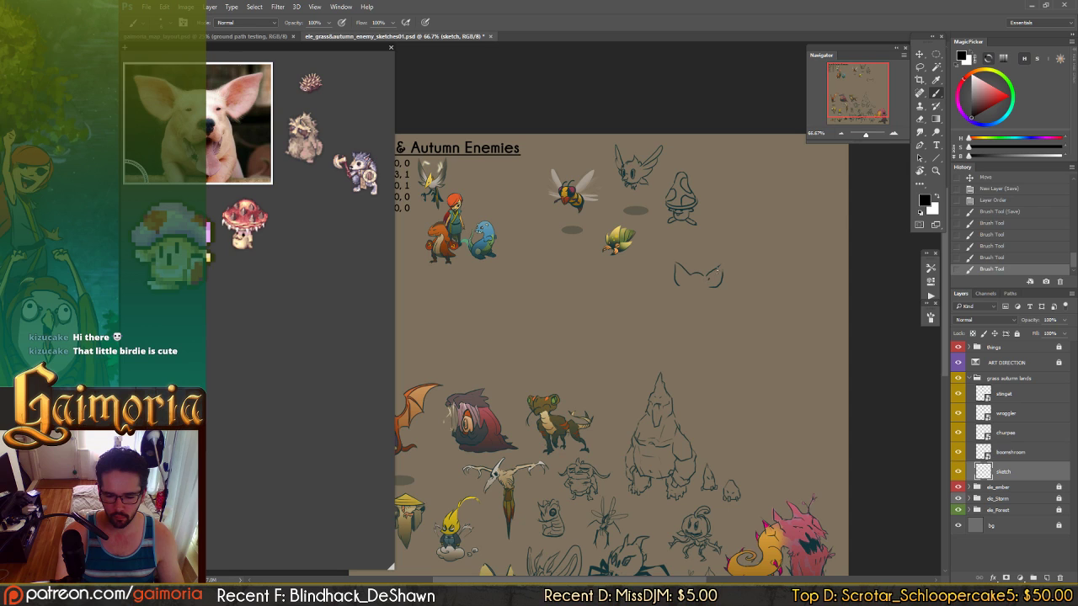
- Refine the new creature's ears and left side of the head by erasing and redrawing the left ear's outer edge
drag(717, 270, 709, 278)
click(687, 282)
key(ctrl+z)
drag(675, 274, 681, 285)
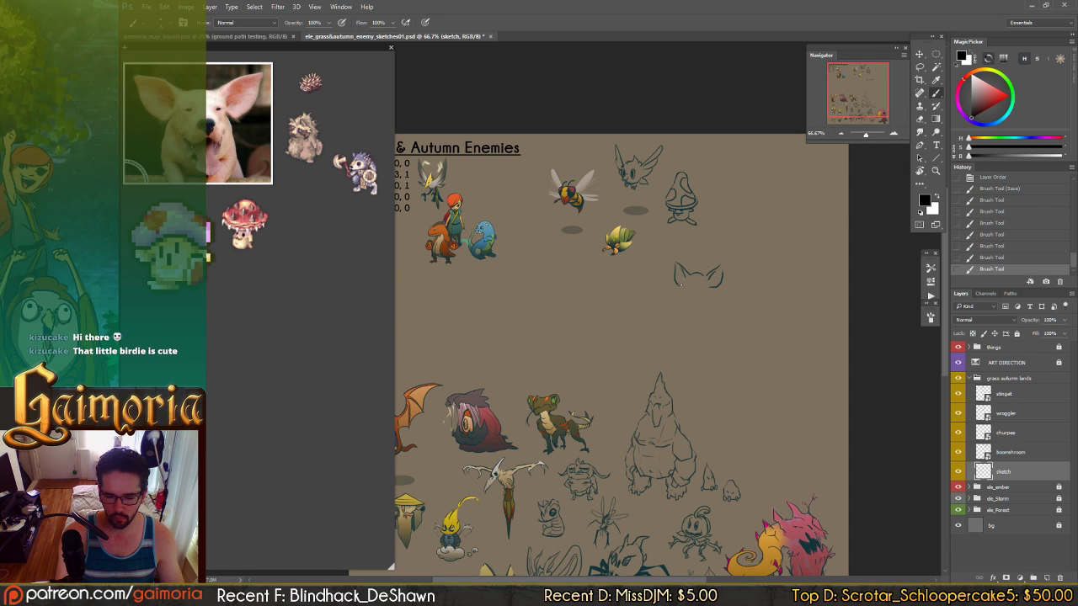
key(e)
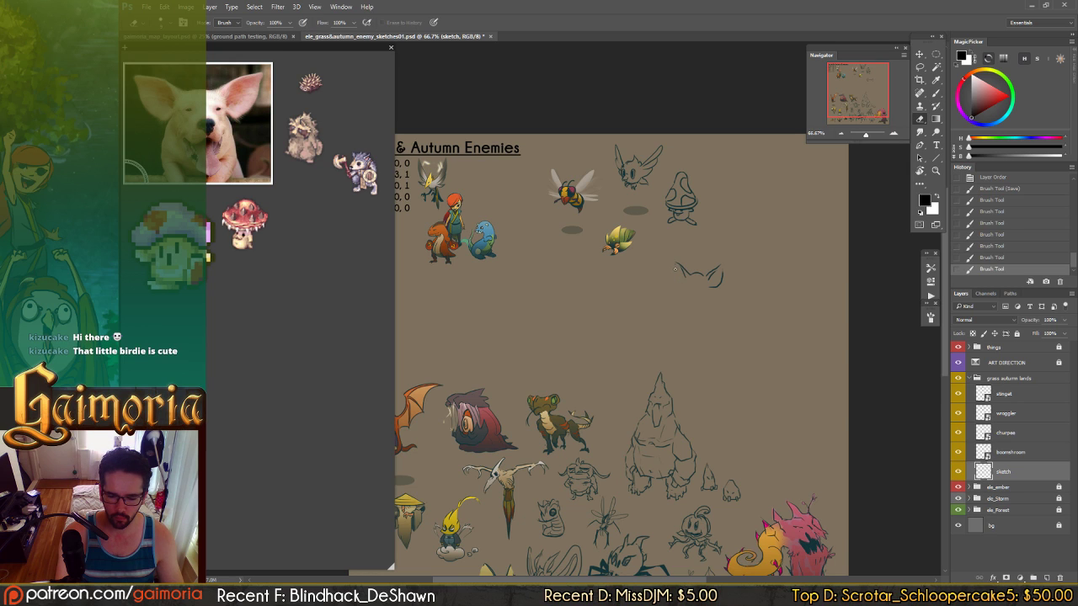
click(675, 269)
key(b)
drag(677, 274, 685, 289)
key(ctrl+z)
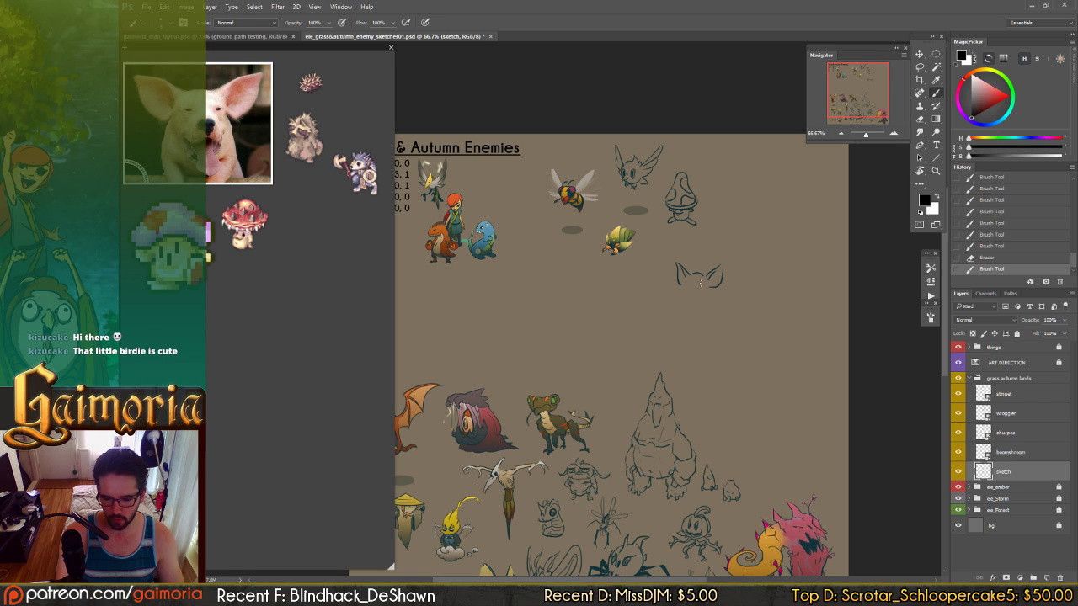
- Add the new creature's small facial features and a dark snout between the ears with short brush dabs
click(700, 281)
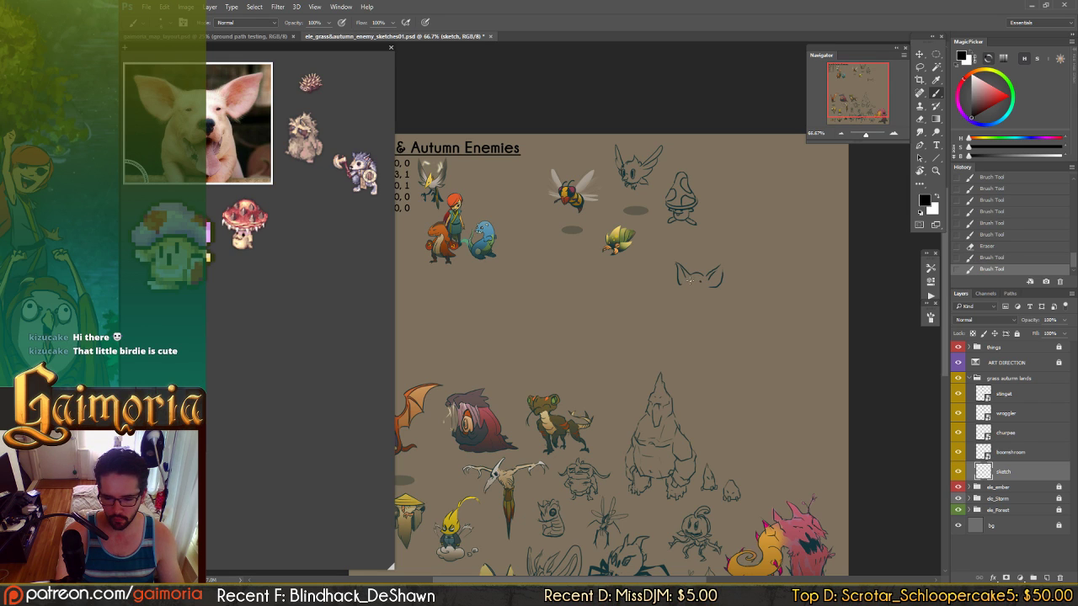
click(690, 290)
click(696, 284)
click(690, 284)
click(691, 283)
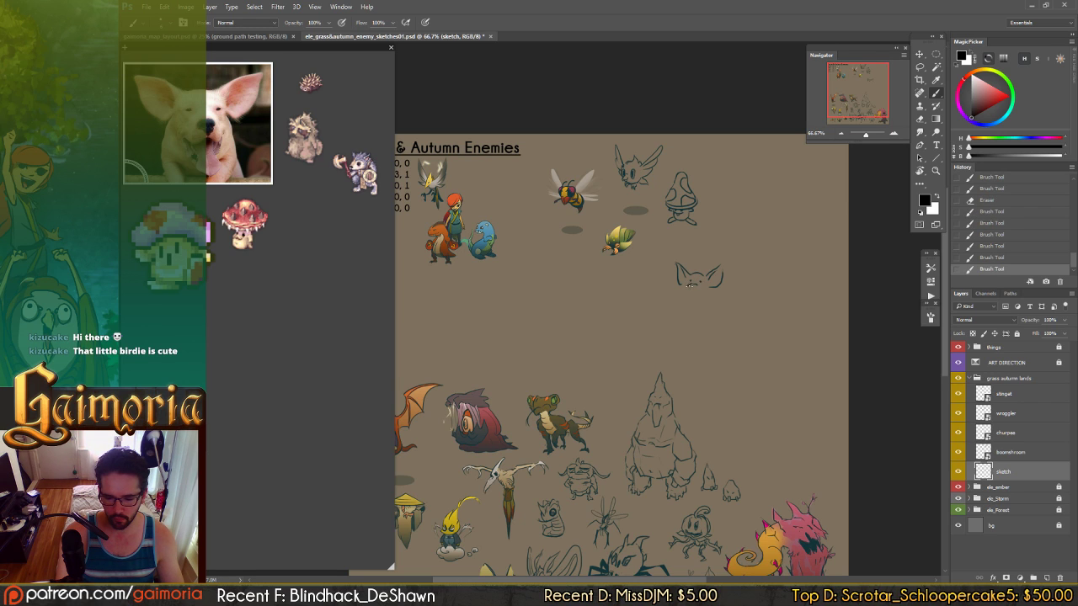
click(690, 285)
click(690, 287)
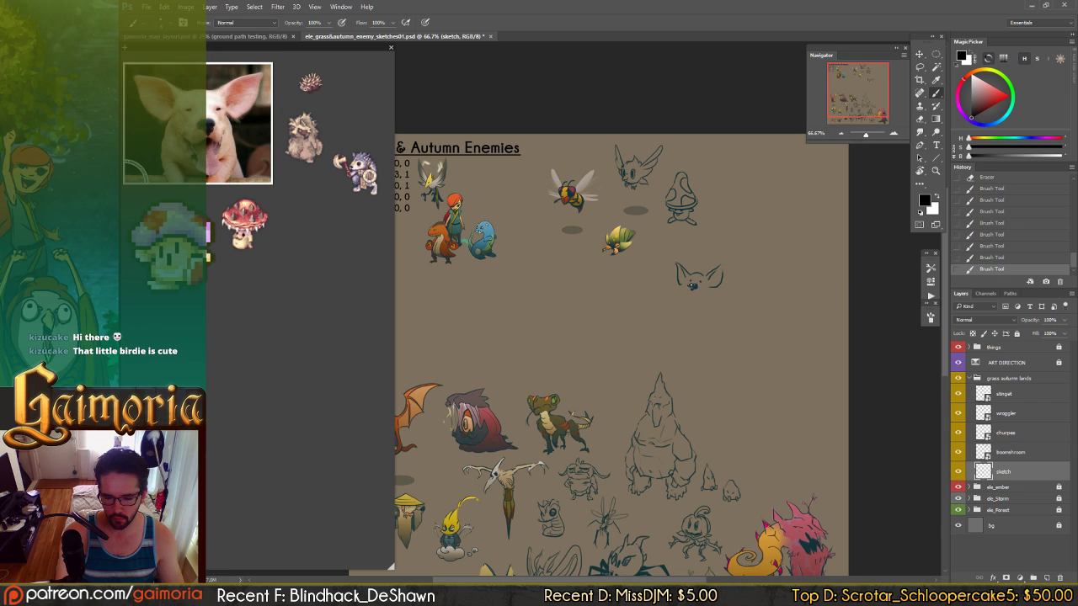
click(691, 288)
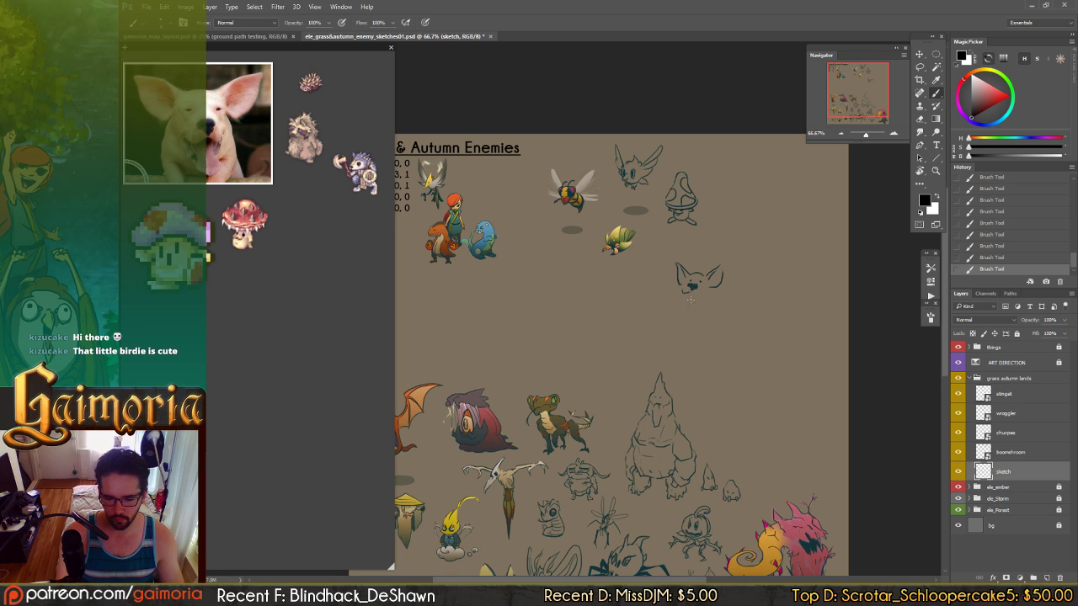
- Draw the creature's mouth and hanging tongue below the dark snout, undoing and redrawing strokes as needed
key(ctrl+z)
key(ctrl+z)
key(ctrl+z)
key(ctrl+z)
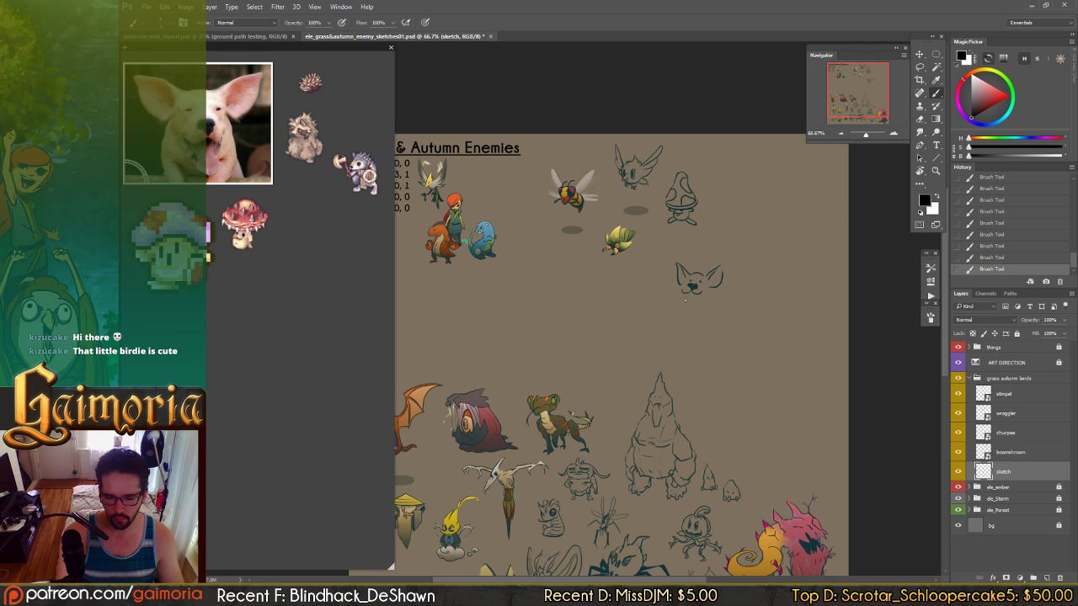
click(691, 287)
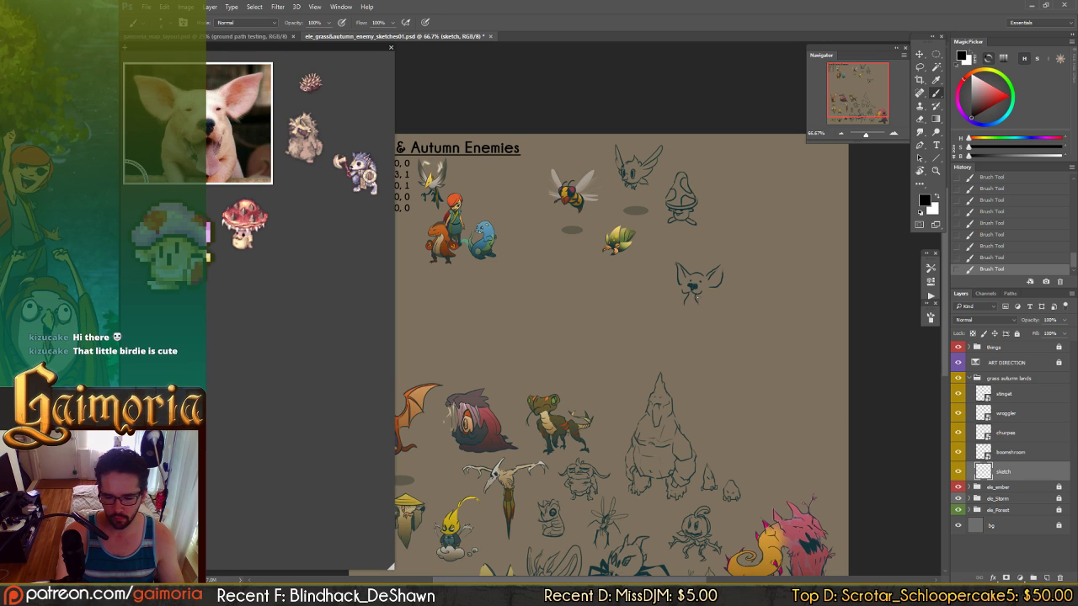
click(693, 291)
click(694, 289)
click(687, 295)
click(683, 297)
key(ctrl+z)
drag(685, 296, 687, 308)
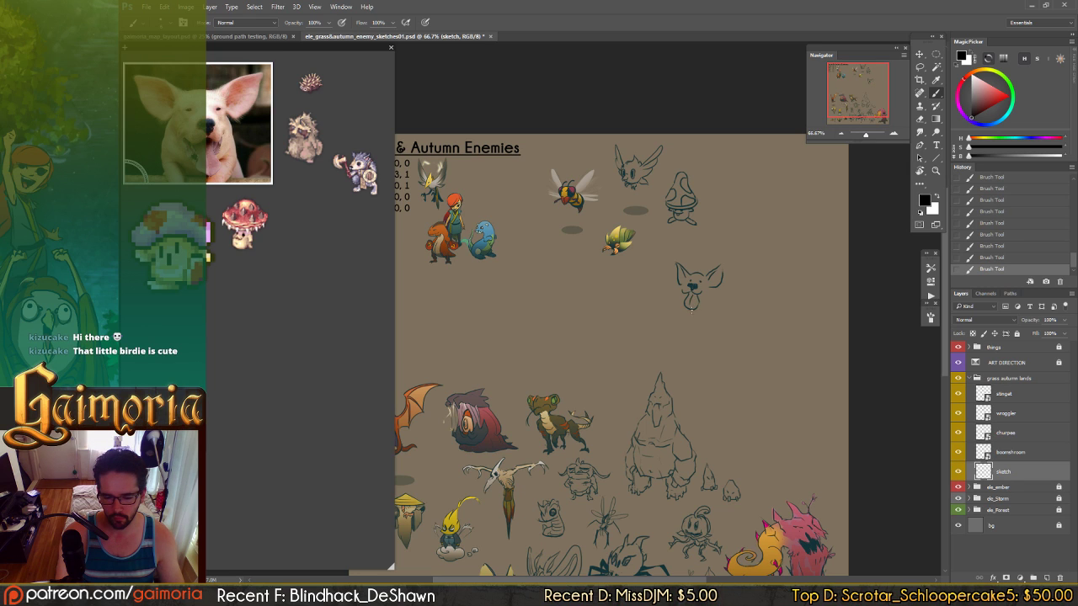
click(689, 305)
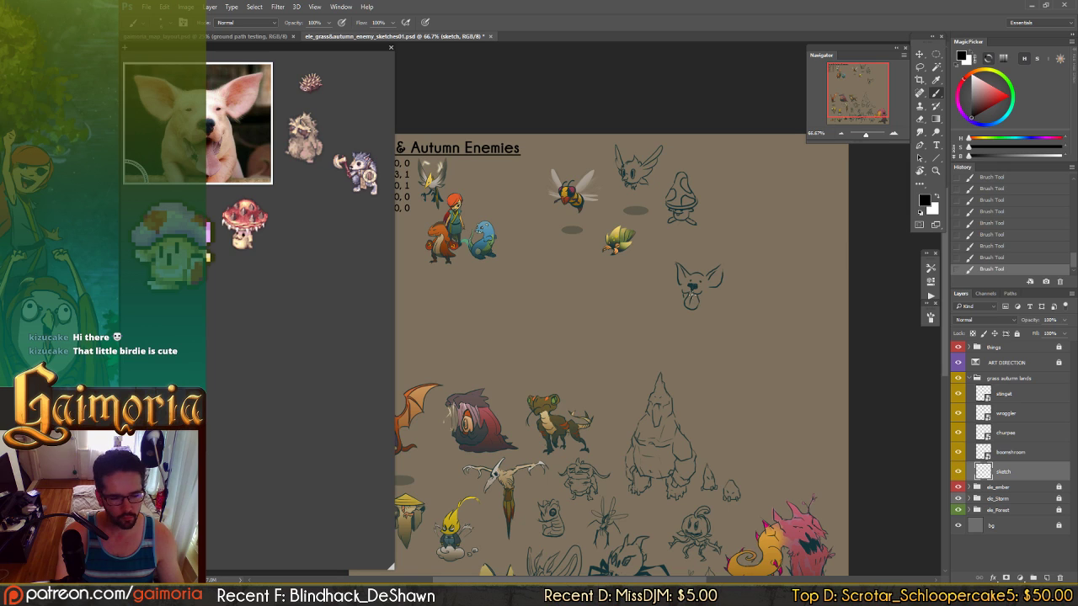
- Refine the outline and centre of the hanging tongue, undoing unwanted strokes
key(ctrl+z)
key(ctrl+z)
key(ctrl+z)
key(ctrl+z)
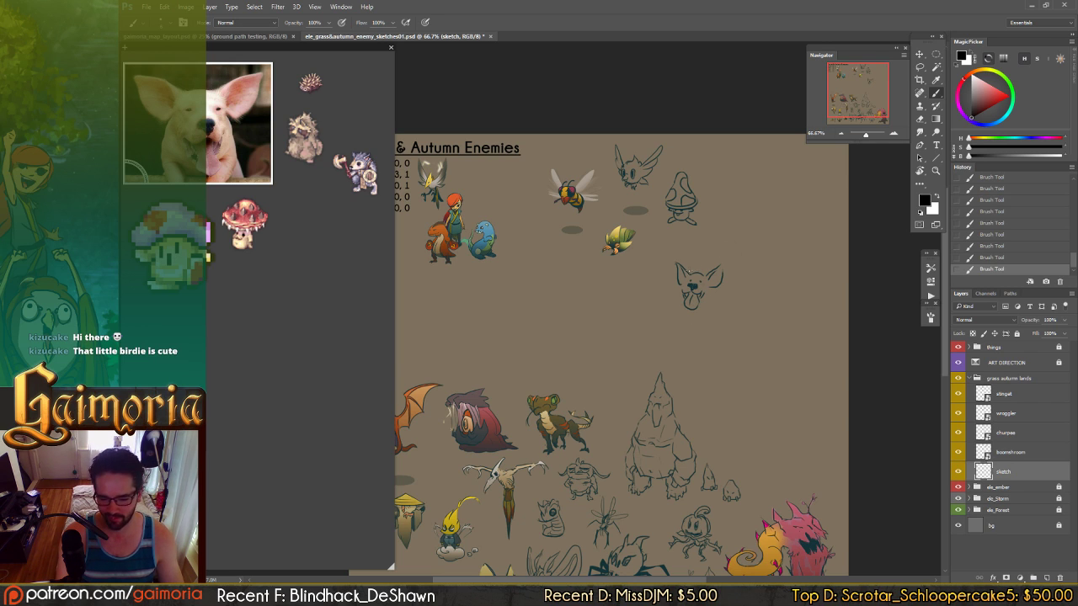
key(ctrl+z)
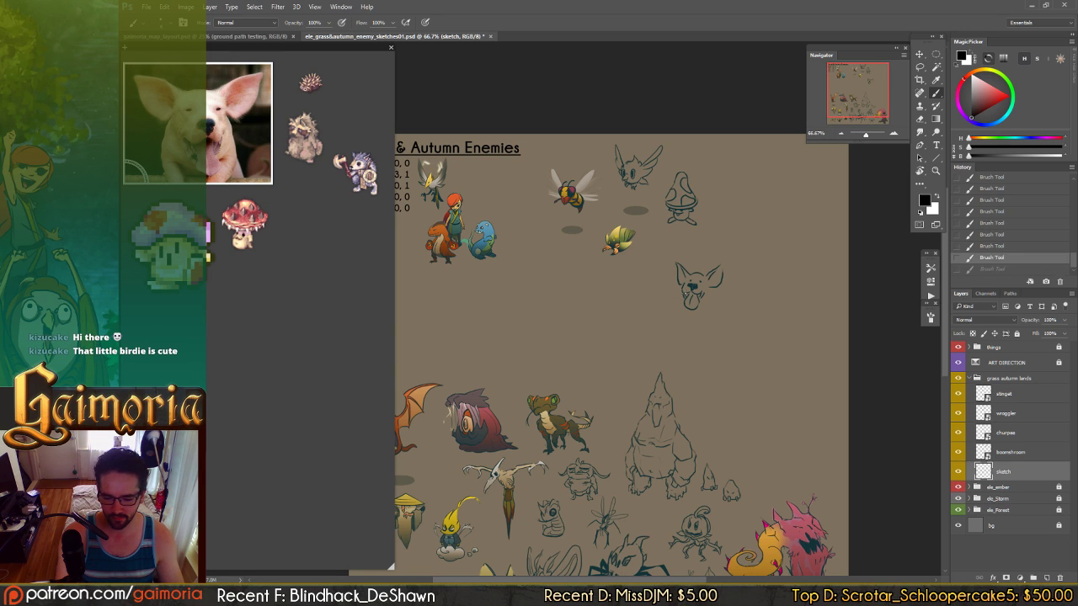
key(ctrl+z)
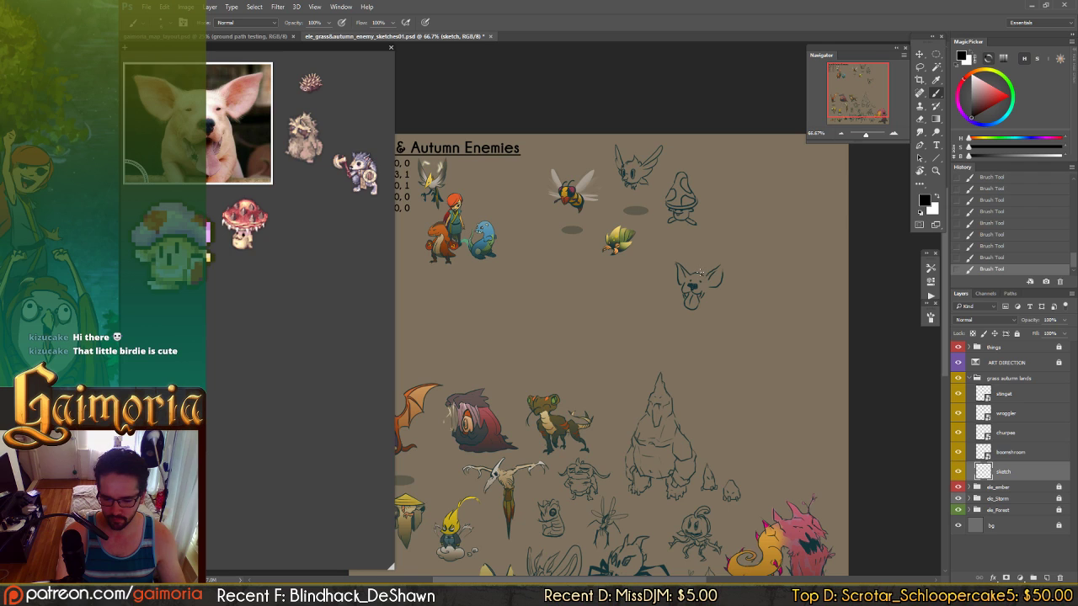
- Sketch a small curly strand rising behind the creature's head, between the ears, retrying the stroke until it fits
key(ctrl+z)
drag(696, 272, 708, 277)
key(ctrl+z)
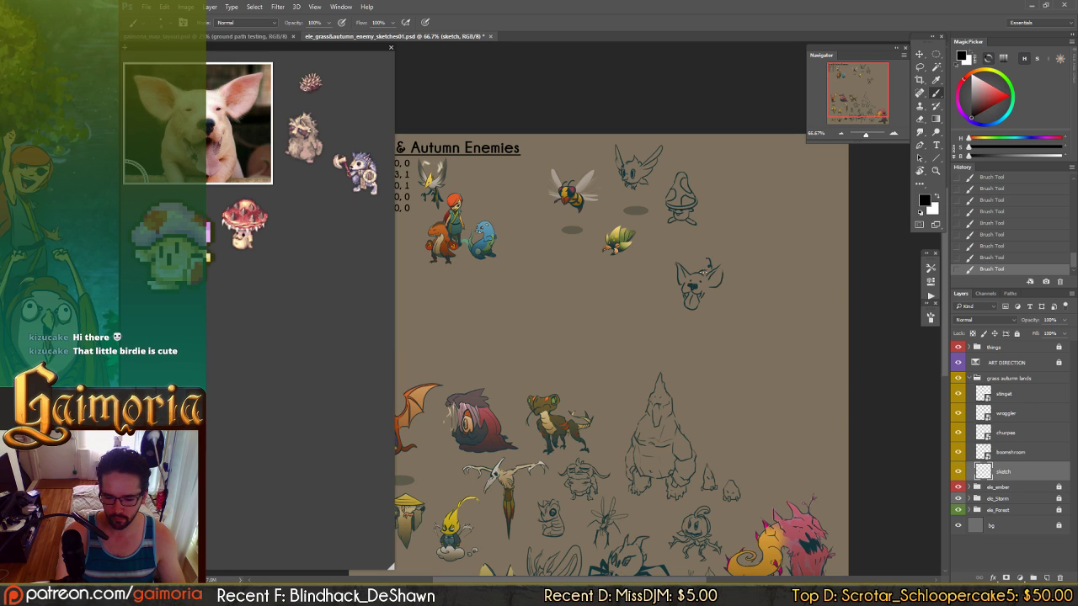
key(ctrl+z)
key(ctrl+z)
key(ctrl+z)
key(ctrl+z)
key(ctrl+z)
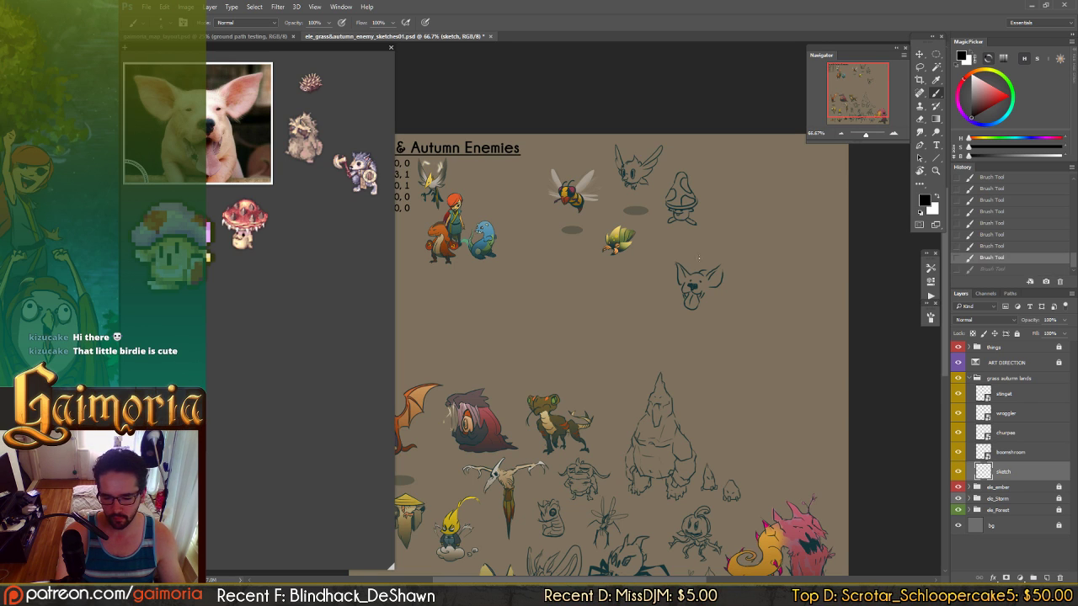
key(ctrl+z)
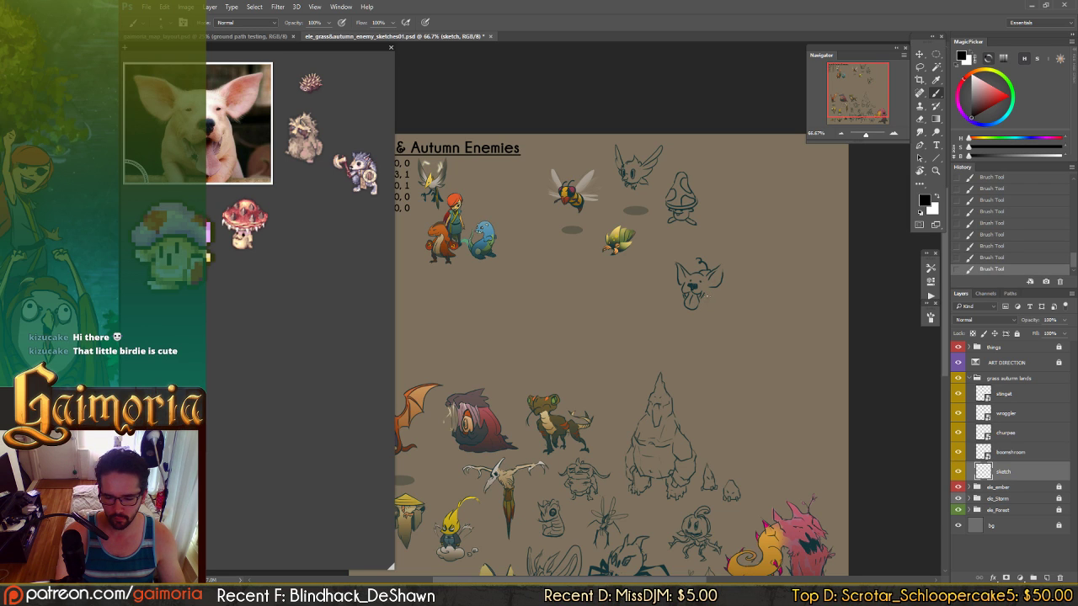
- Sketch the creature's body line beside the head with repeated attempts, and flip the canvas horizontally
drag(716, 288, 705, 296)
key(ctrl+z)
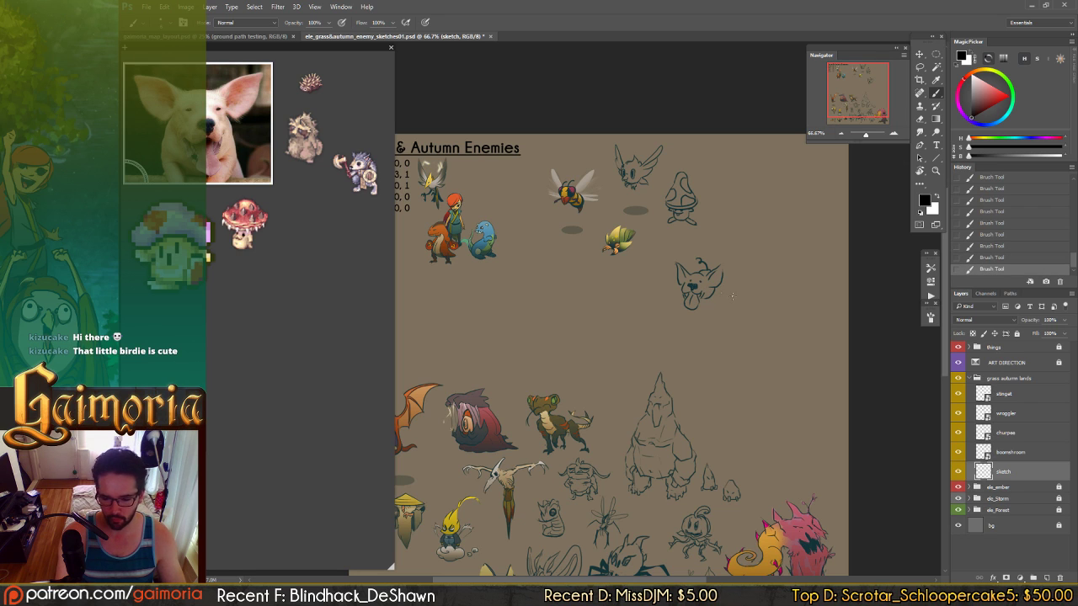
key(ctrl+z)
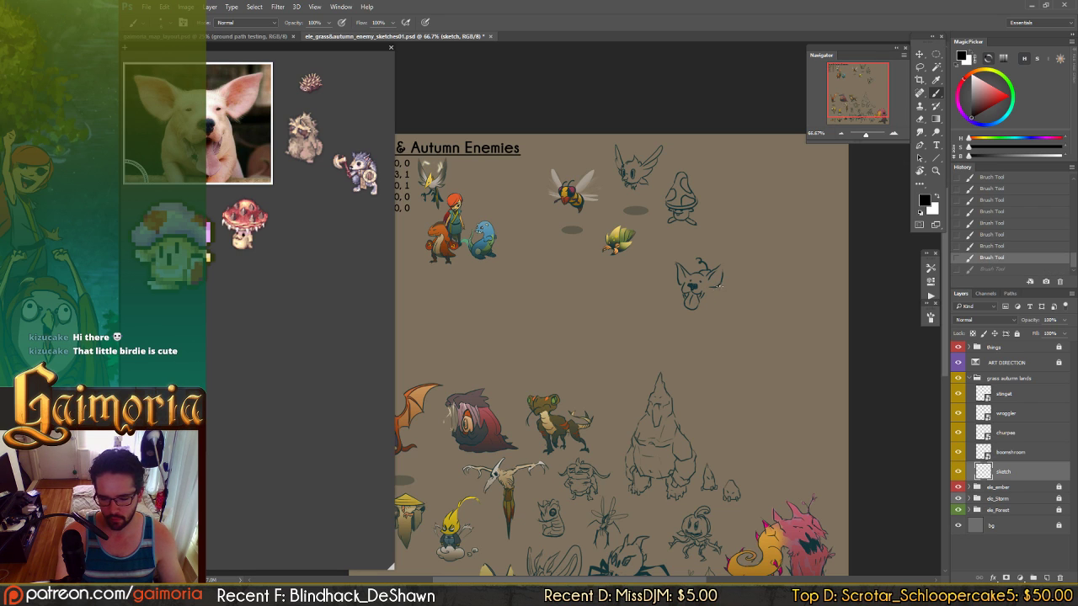
mouse_move(721, 285)
mouse_down()
mouse_move(704, 298)
mouse_move(727, 266)
mouse_move(785, 256)
mouse_up()
key(ctrl+z)
key(ctrl+z)
key(ctrl+shift+h)
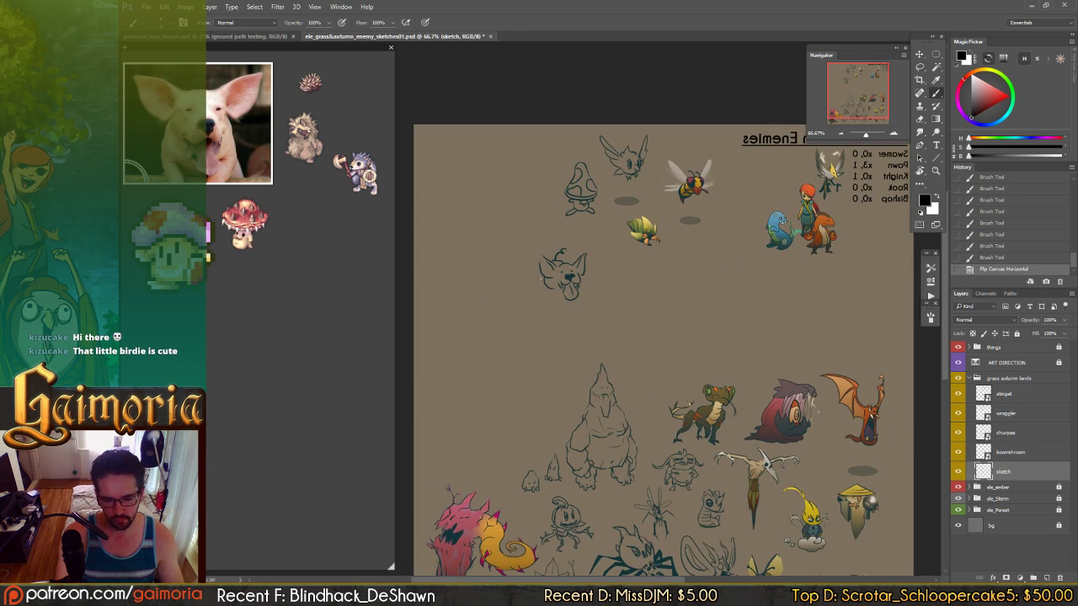
- Draw the creature's small lower body and feet beside the tongue, cleaning up the lines with the Eraser
drag(540, 283, 542, 292)
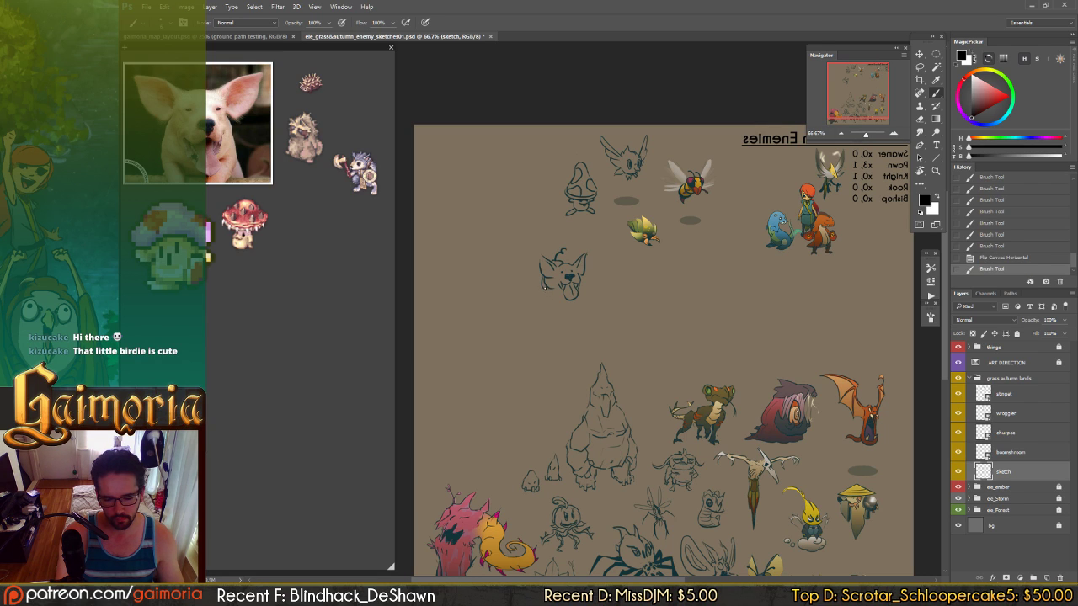
mouse_move(545, 287)
mouse_down()
mouse_move(555, 305)
mouse_move(564, 294)
mouse_up()
key(ctrl+z)
key(e)
key(b)
key(ctrl+z)
key(e)
key(b)
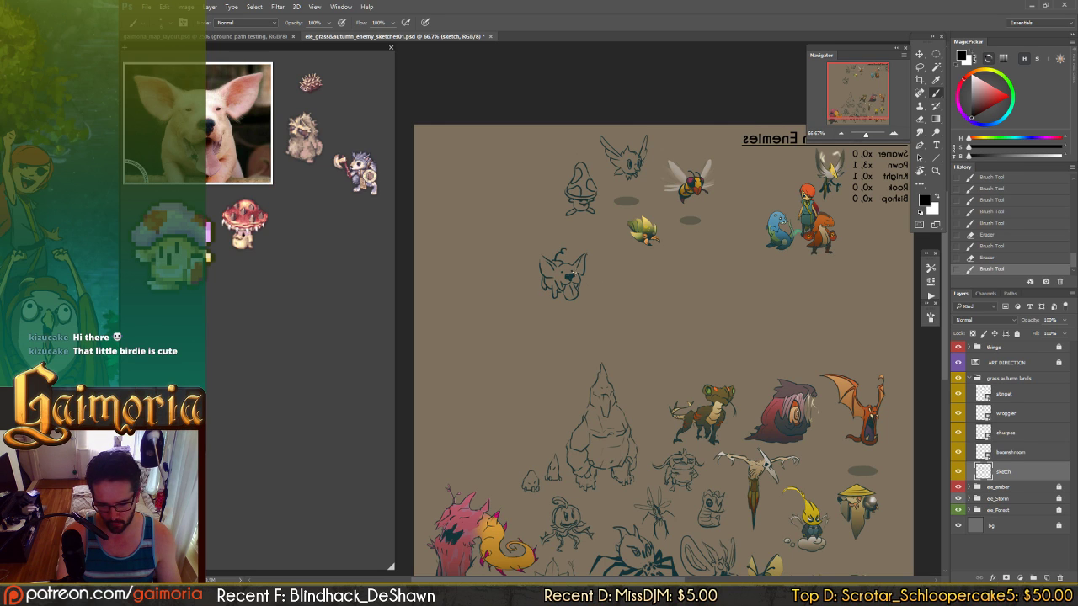
- Rework the creature's eyes and the marks around its snout with short brush strokes, undoing unwanted ones
drag(567, 277, 572, 281)
key(ctrl+z)
key(ctrl+z)
key(ctrl+z)
key(ctrl+z)
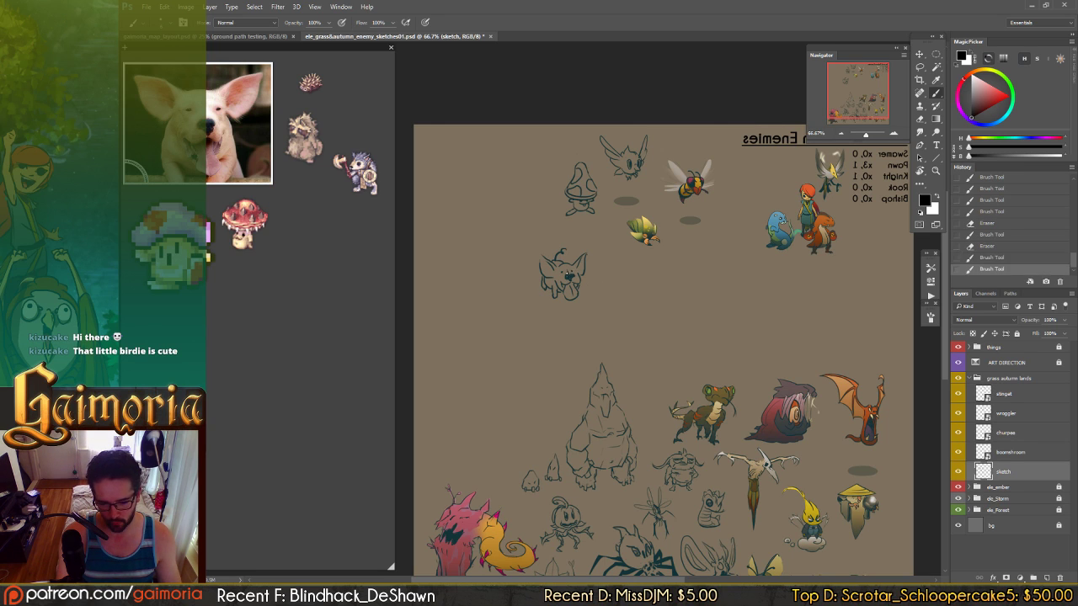
key(ctrl+z)
key(ctrl+z)
key(ctrl+z)
key(ctrl+z)
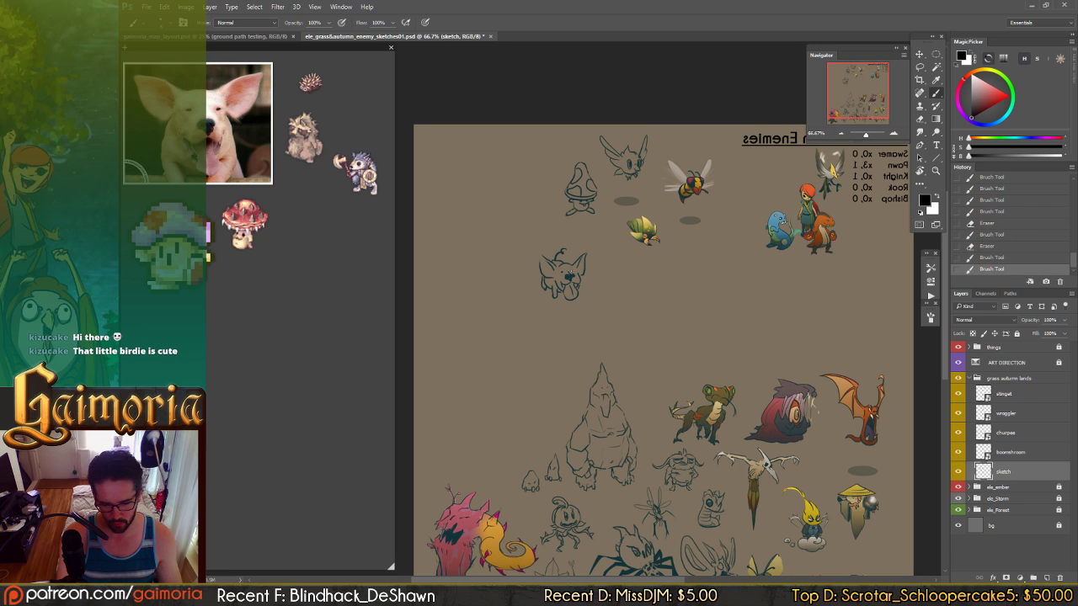
drag(574, 271, 577, 277)
drag(576, 274, 577, 280)
key(ctrl+z)
key(ctrl+z)
key(ctrl+z)
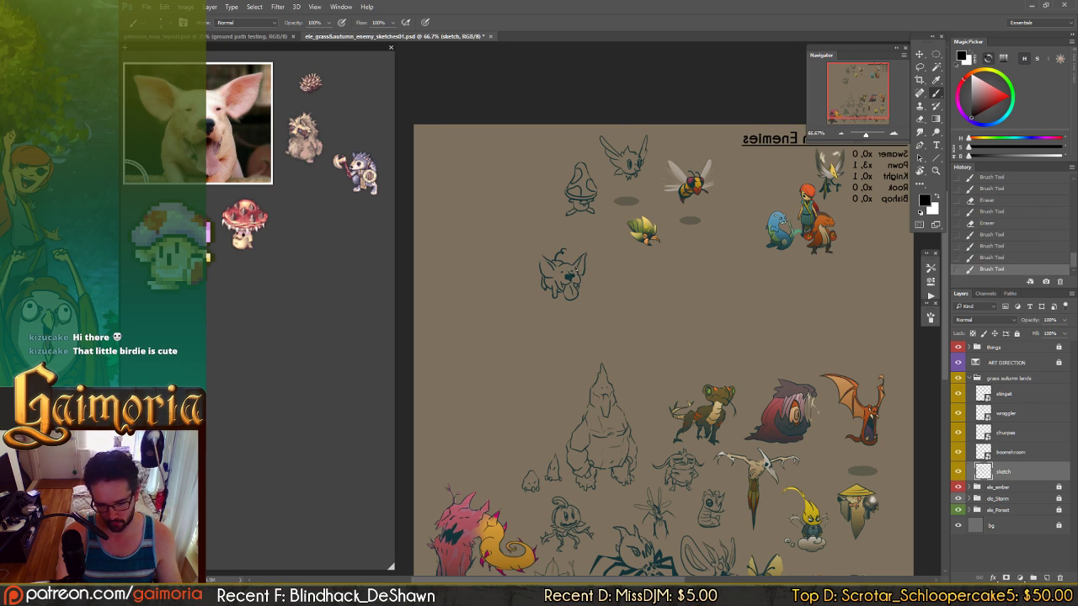
- Redraw the mouth corner and cheek line next to the tongue with short strokes
click(579, 286)
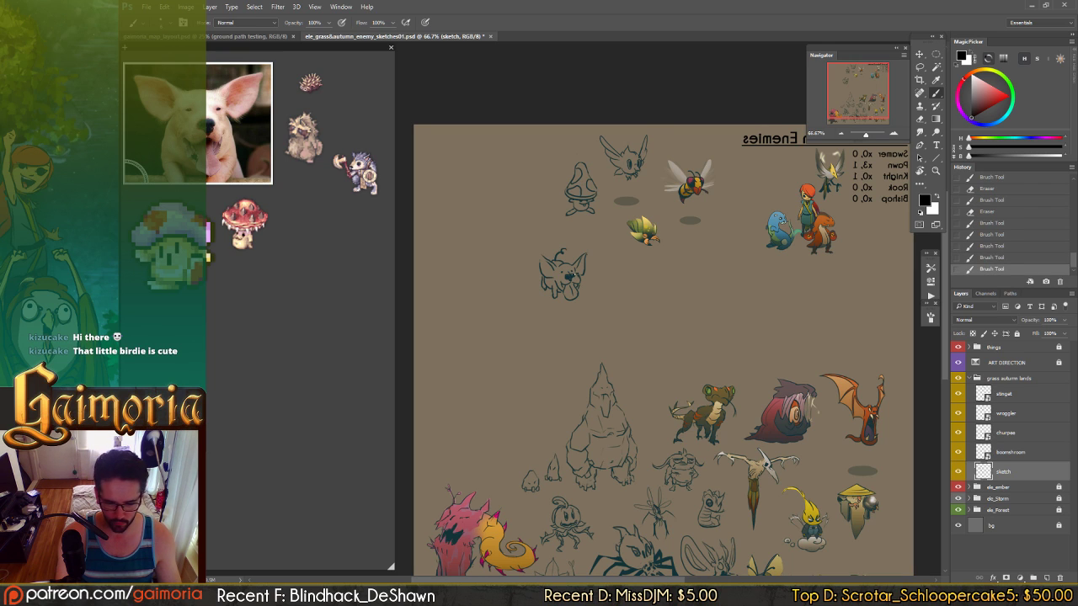
key(ctrl+z)
key(ctrl+z)
key(ctrl+z)
key(ctrl+z)
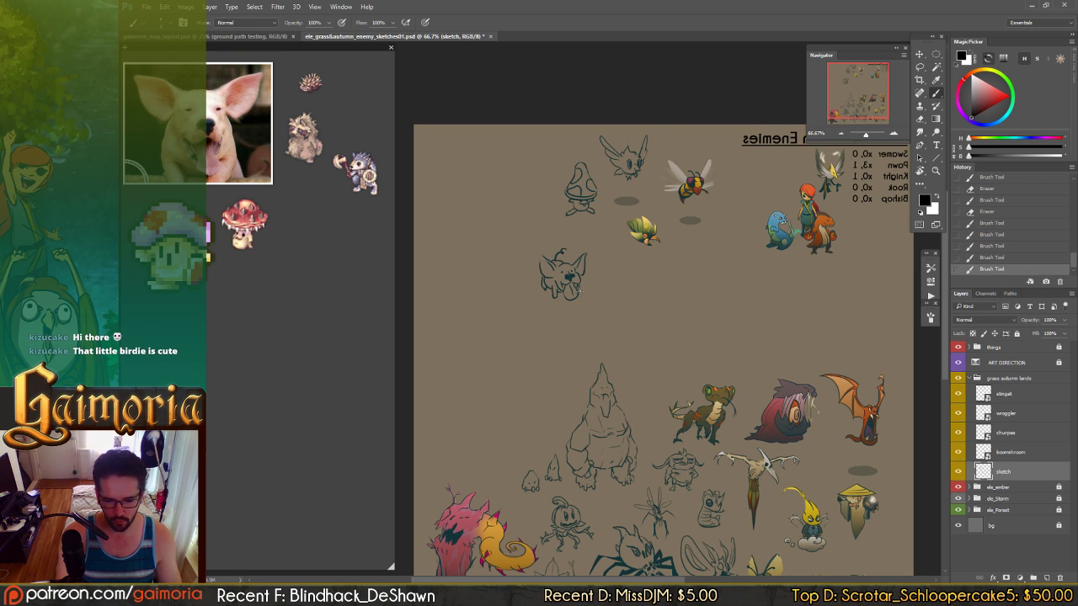
key(ctrl+z)
click(575, 287)
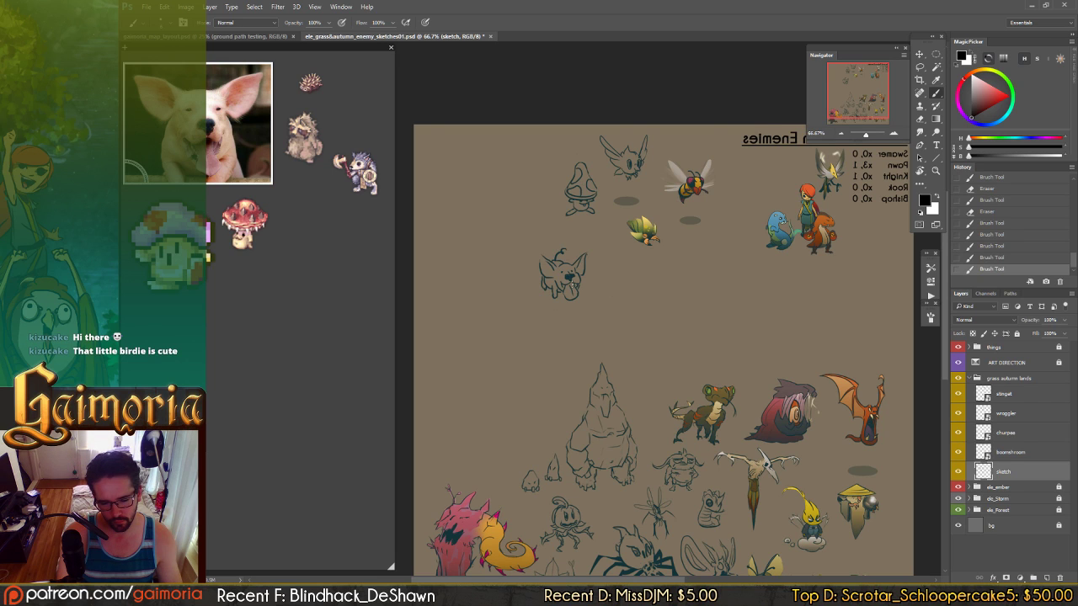
click(580, 283)
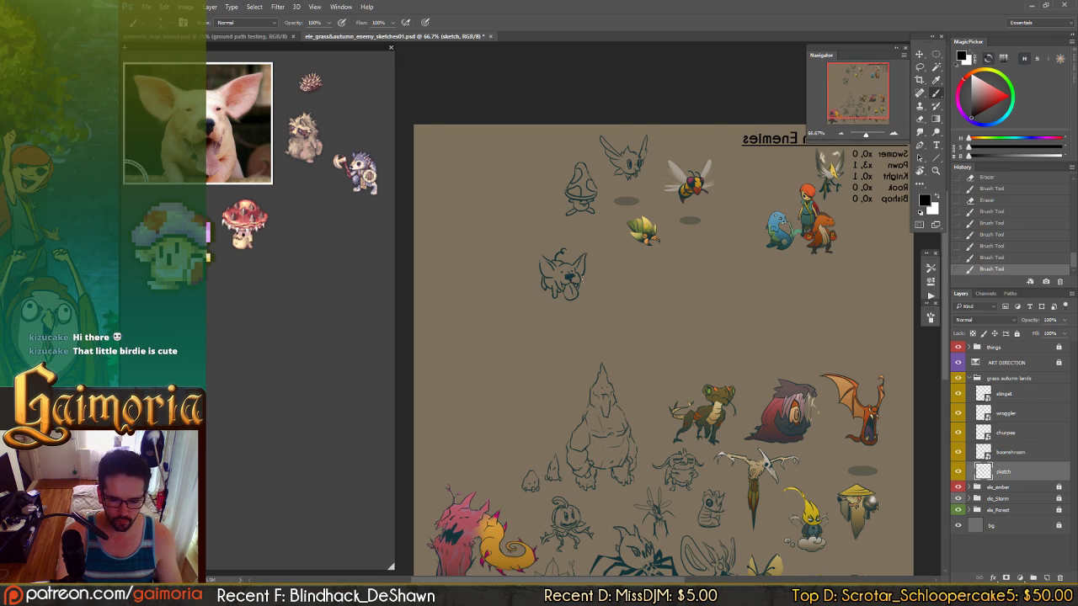
drag(574, 281, 584, 287)
key(ctrl+z)
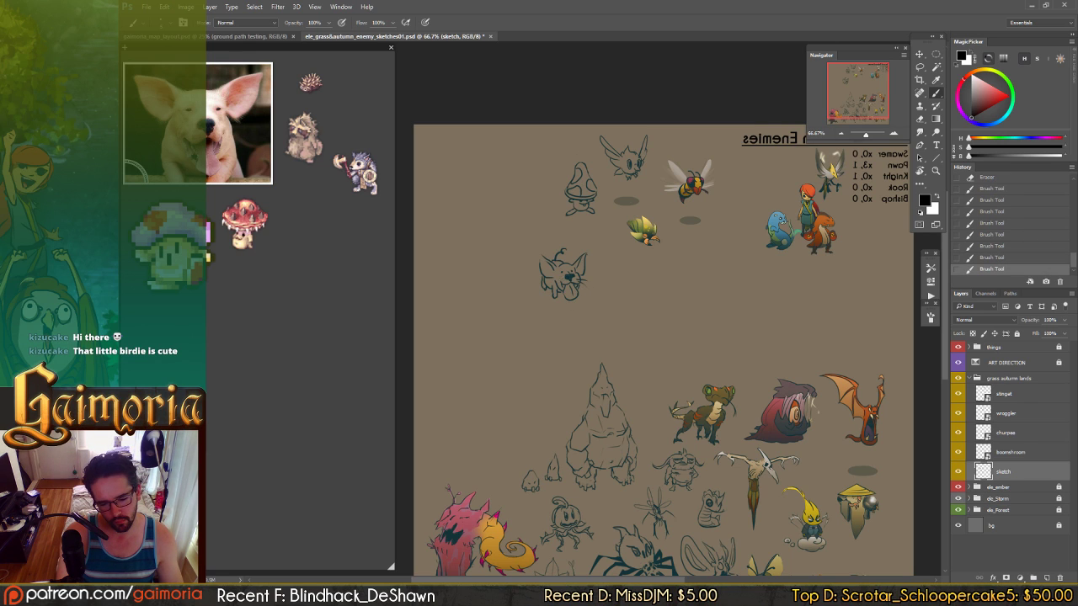
- Add small detail strokes to the creature's cheek and ear, comparing versions by undoing and redoing
click(564, 282)
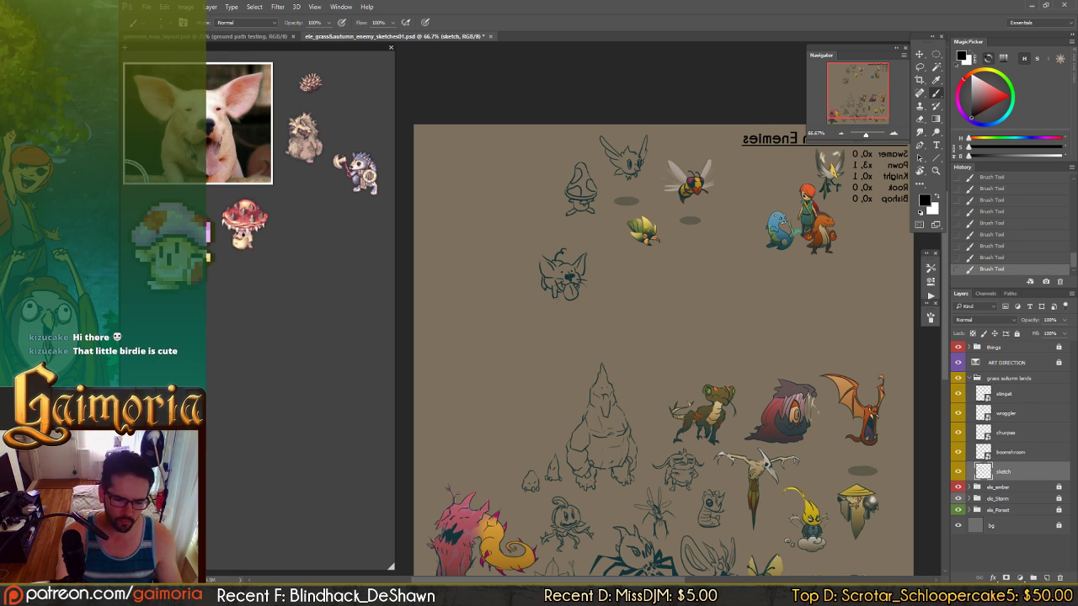
key(ctrl+alt+z)
key(ctrl+alt+z)
key(ctrl+shift+z)
key(ctrl+shift+z)
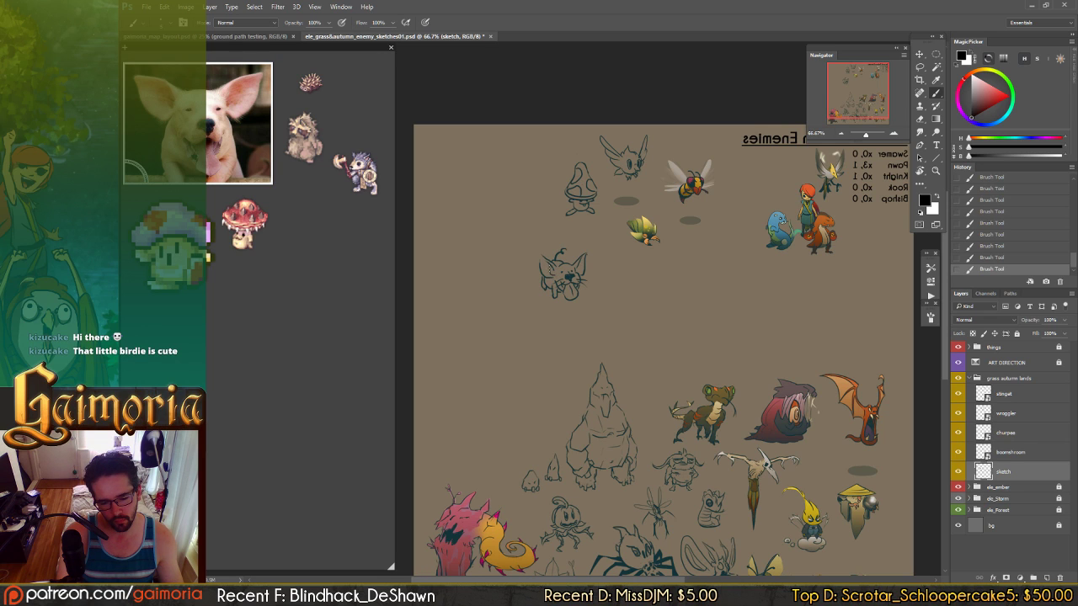
drag(549, 266, 553, 273)
key(ctrl+z)
key(ctrl+z)
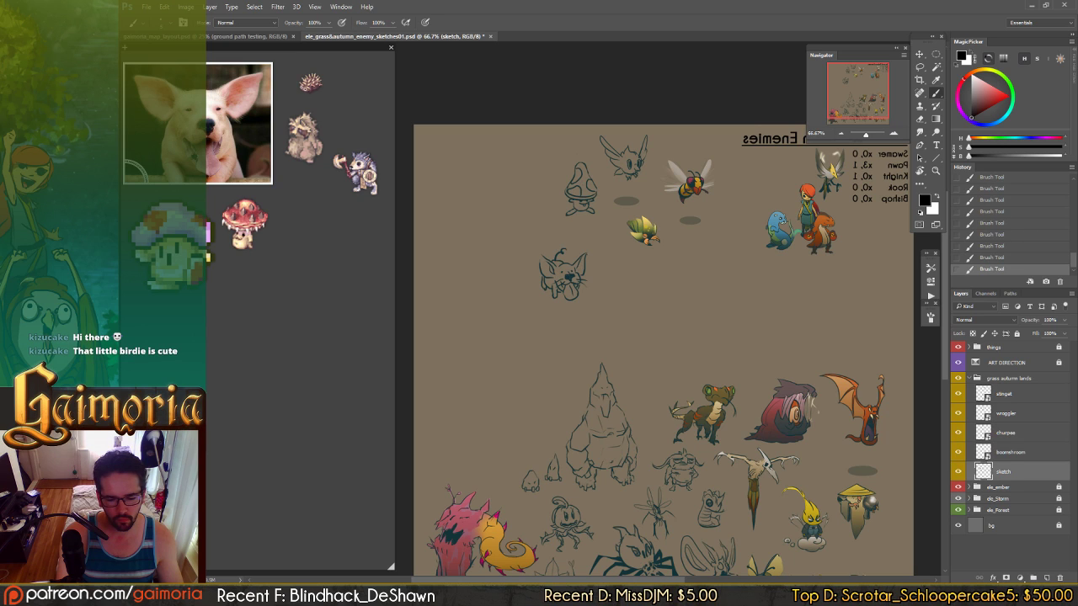
- Try further fine strokes on the creature's head and step back through the last two
key(ctrl+shift+z)
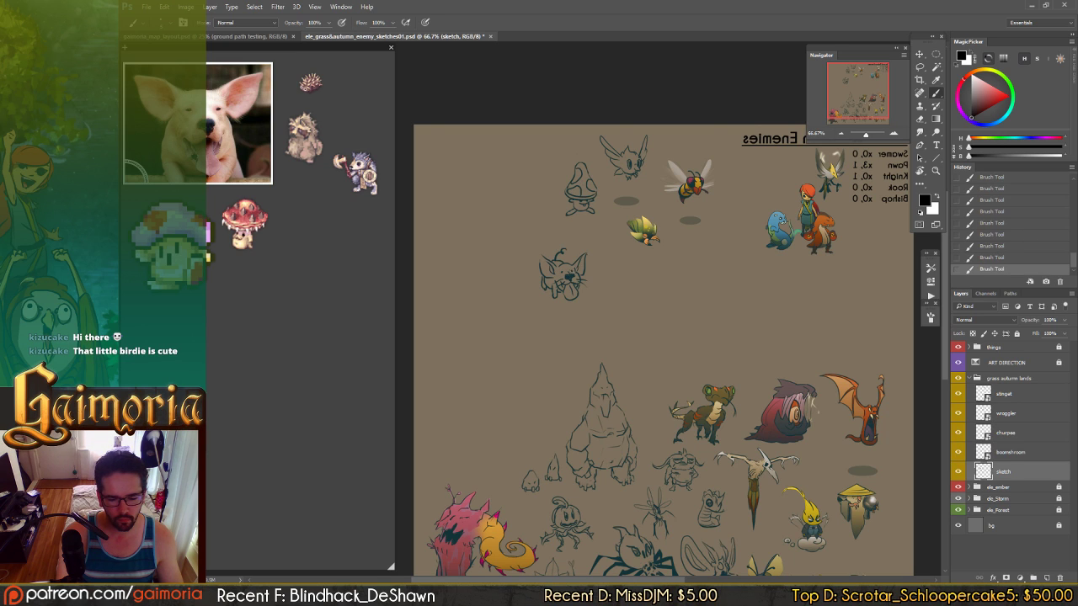
key(ctrl+z)
key(ctrl+z)
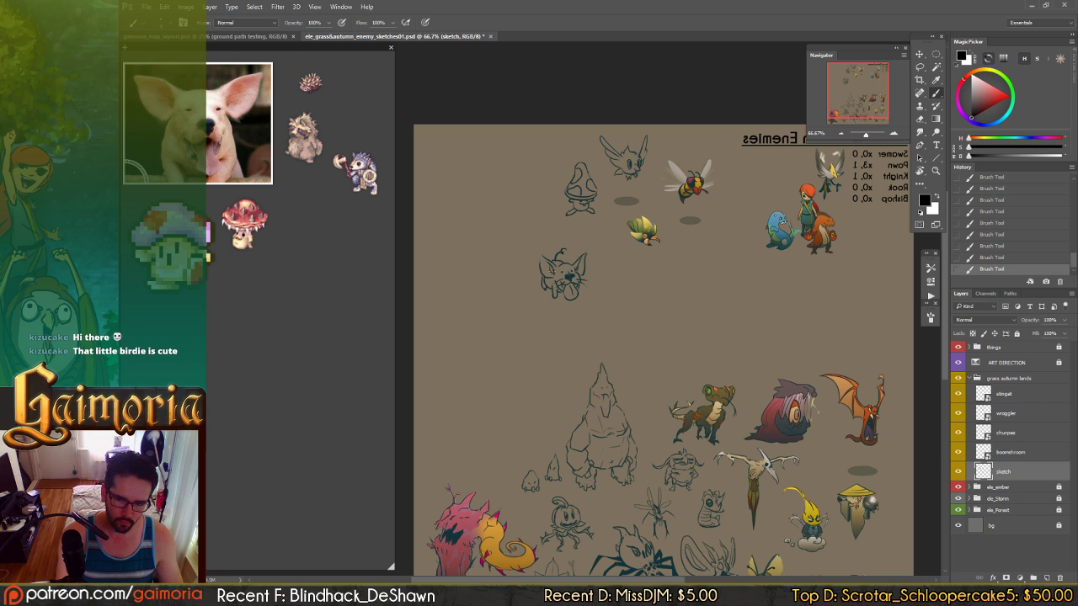
key(ctrl+z)
key(ctrl+z)
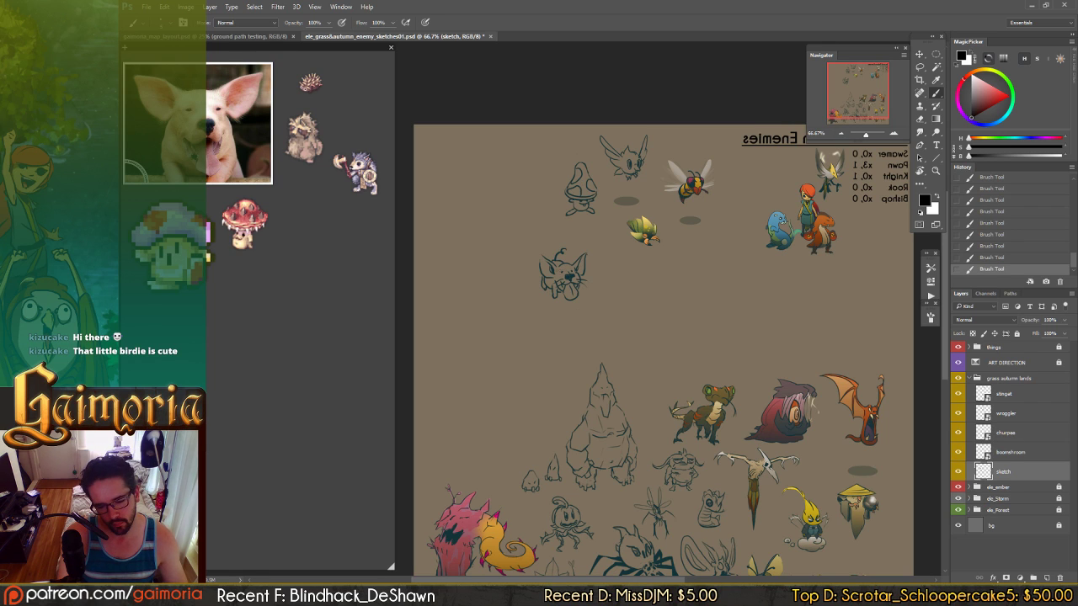
key(ctrl+z)
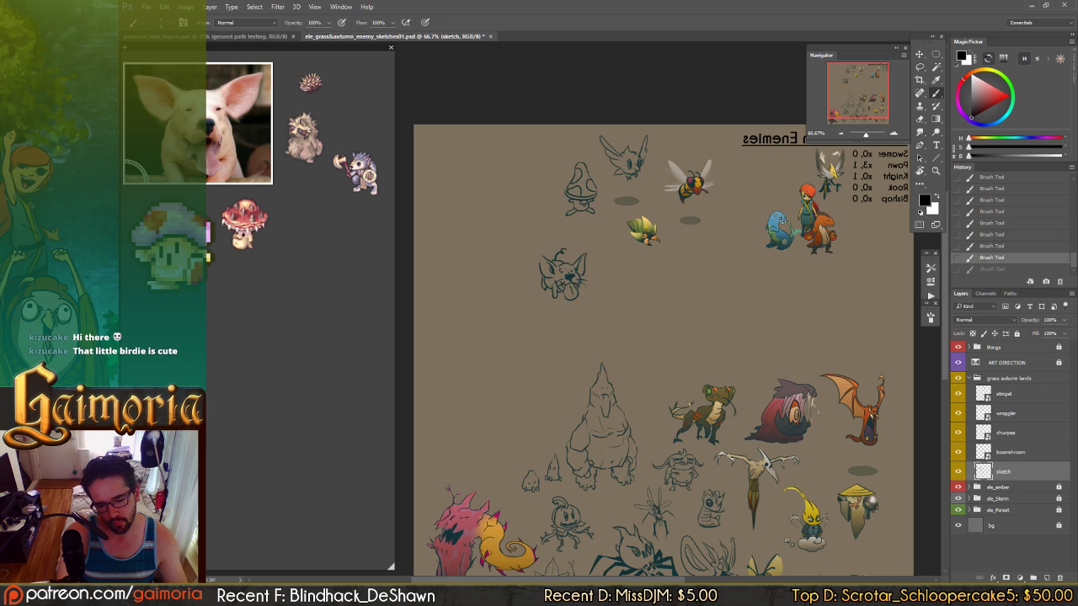
key(ctrl+z)
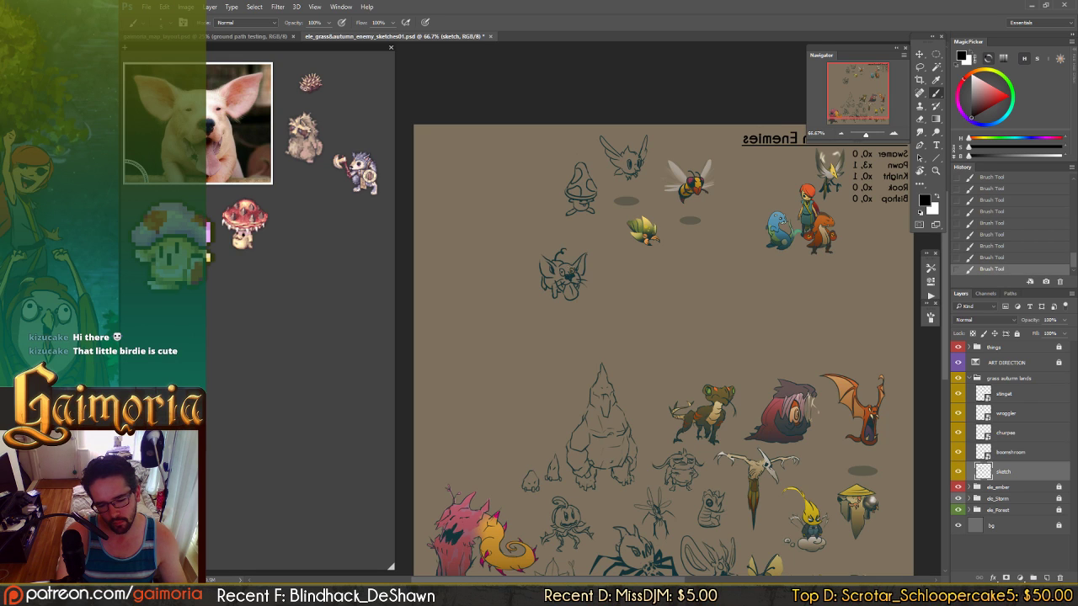
key(ctrl+alt+z)
key(ctrl+alt+z)
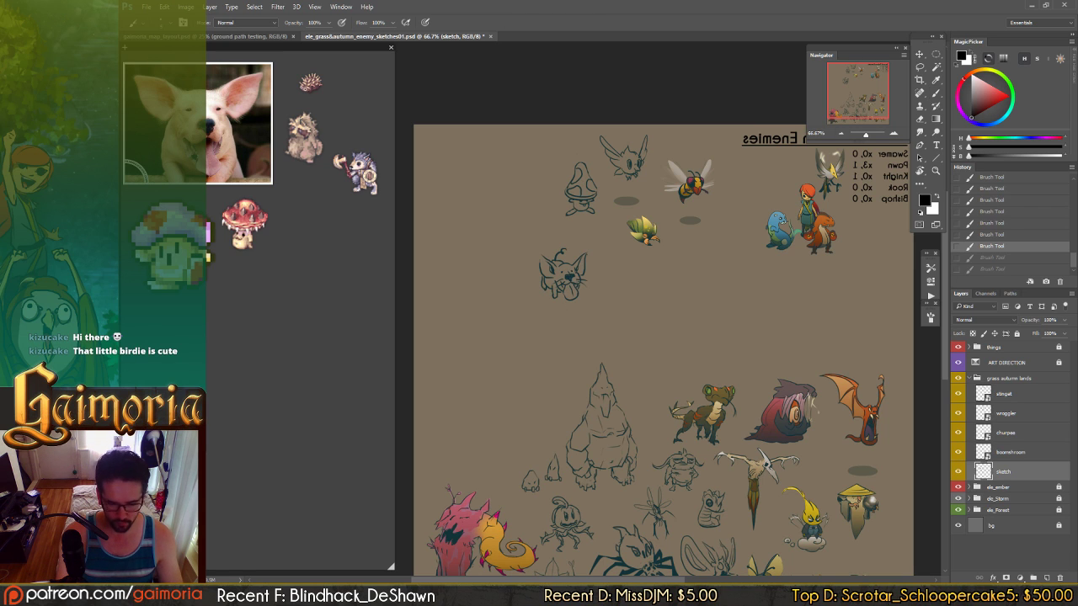
- Move the creature sketch up closer beneath the mushroom
key(v)
mouse_move(568, 304)
mouse_down()
mouse_move(613, 241)
mouse_move(673, 246)
mouse_move(680, 269)
mouse_move(660, 287)
mouse_move(506, 267)
mouse_move(602, 338)
mouse_move(618, 286)
mouse_up()
key(b)
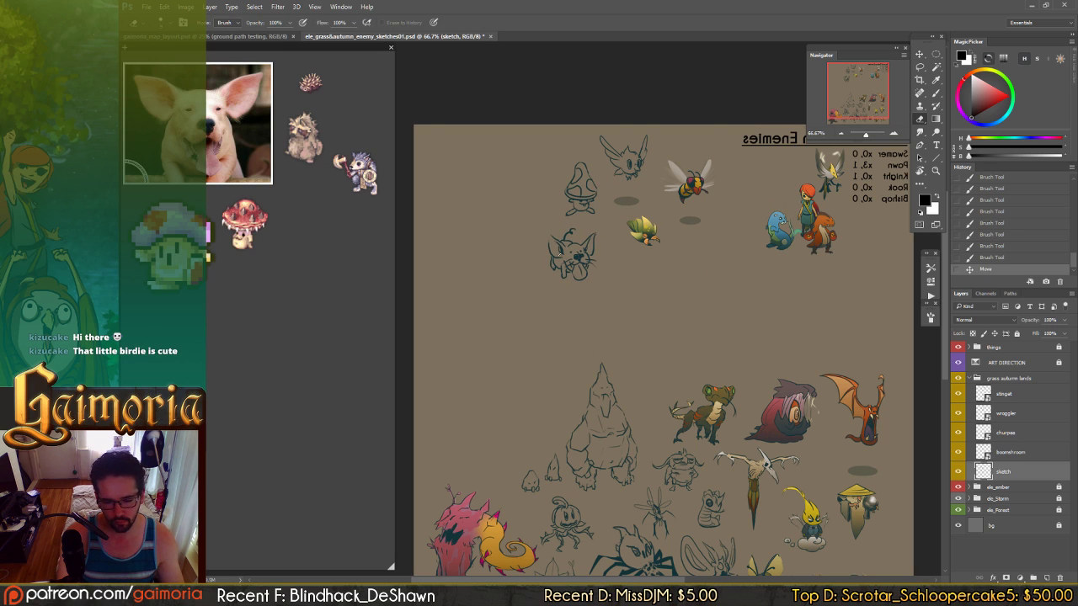
- Erase stray lines around the creature's outer ear and save the document
click(547, 239)
click(549, 251)
click(552, 252)
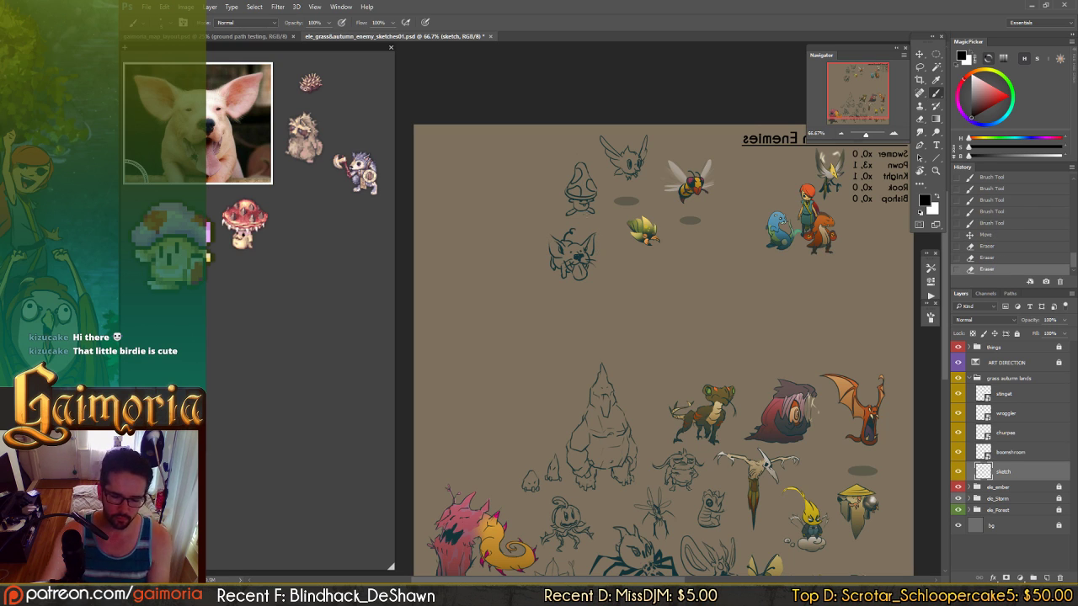
key(v)
key(ctrl+s)
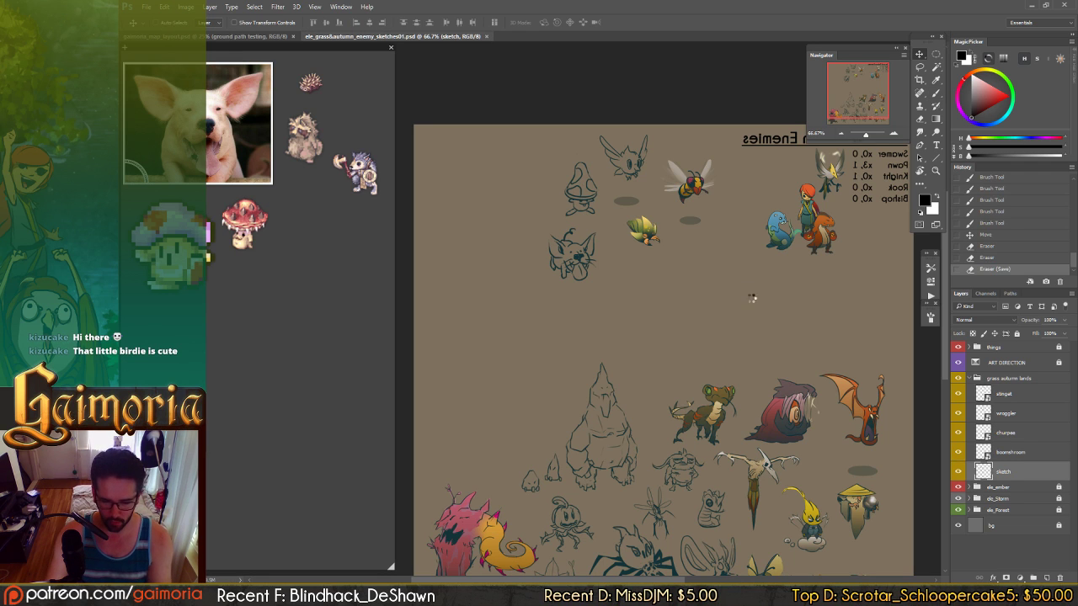
- Flip the canvas horizontally and move the creature sketch just below the coloured heroine and her pets
key(ctrl+shift+h)
drag(752, 287, 636, 268)
drag(674, 303, 638, 309)
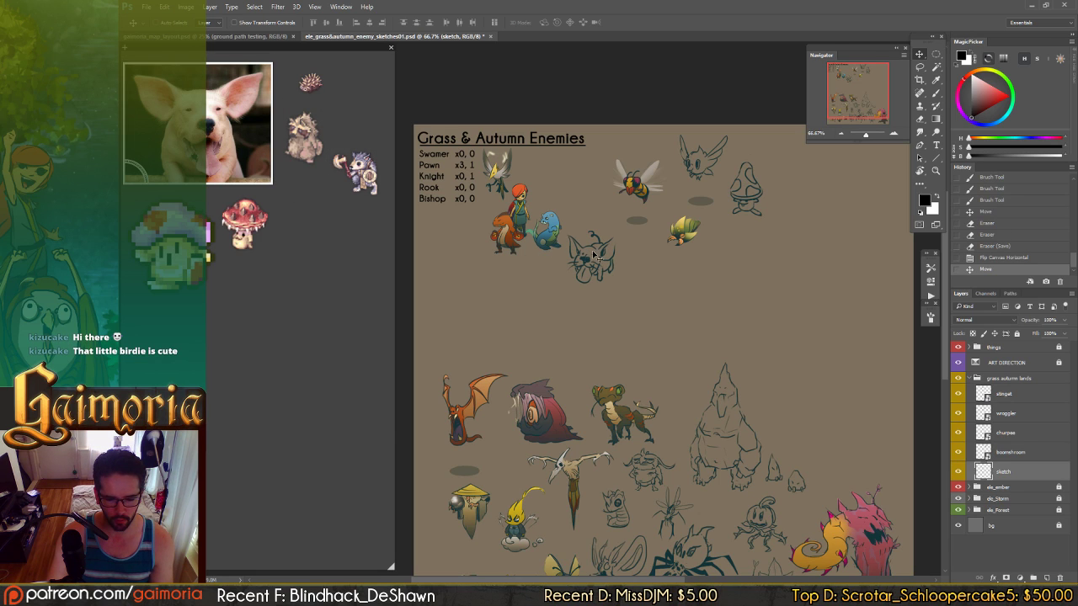
drag(645, 278, 651, 279)
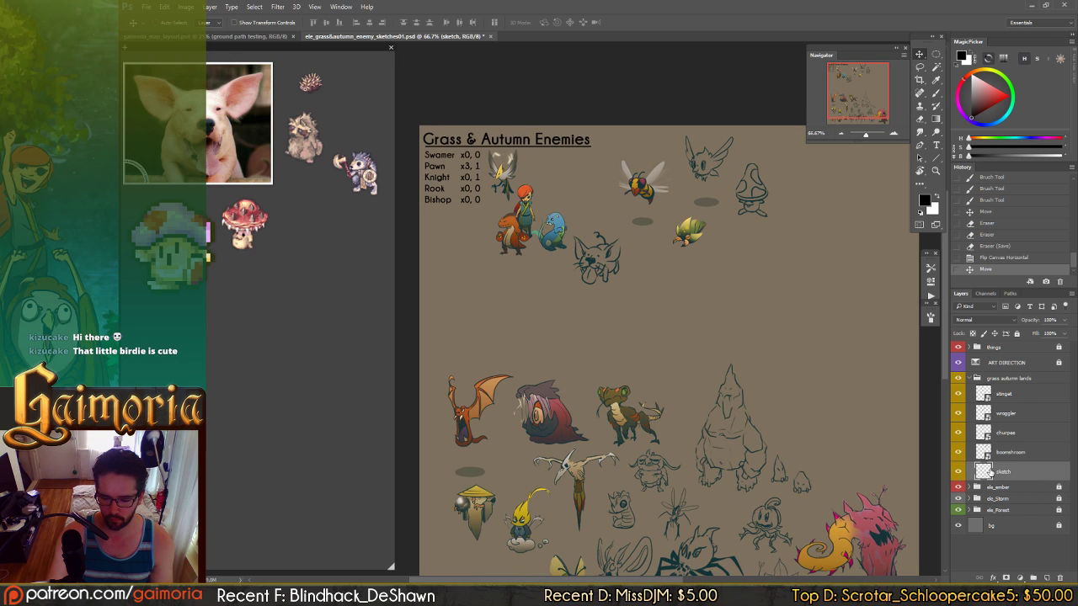
- Rename the creature's sketch layer to pigbull, save the document and convert the layer to a smart object
text(pigbull)
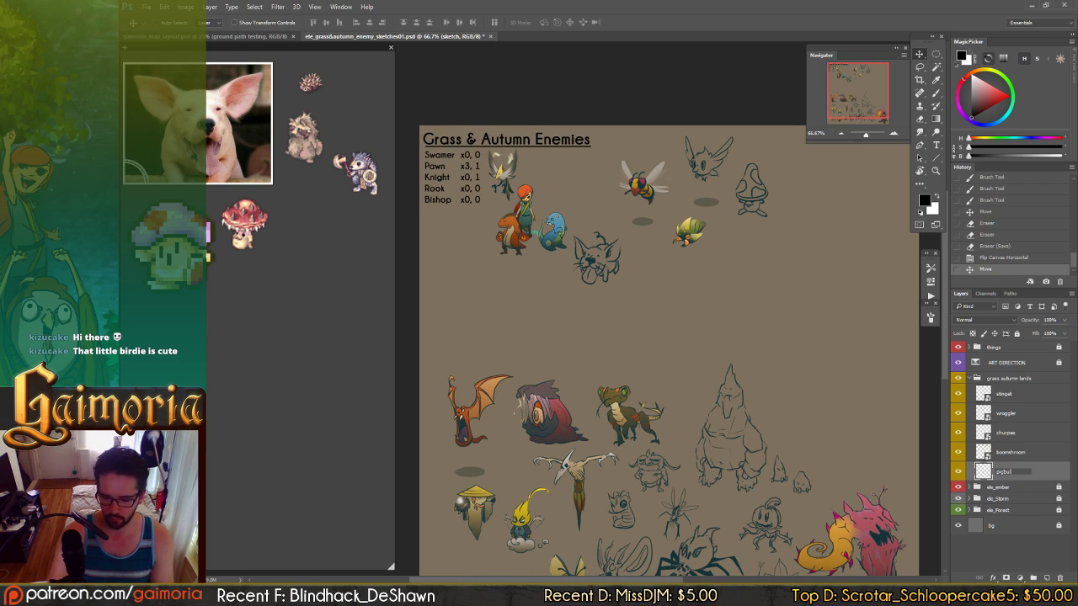
key(Return)
key(ctrl+s)
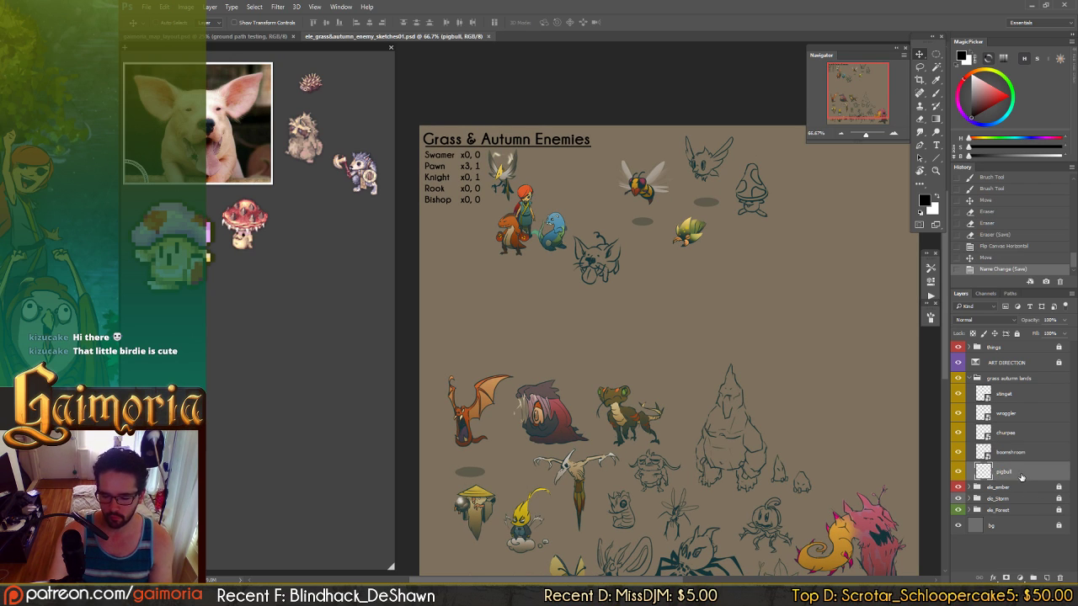
right_click(1021, 477)
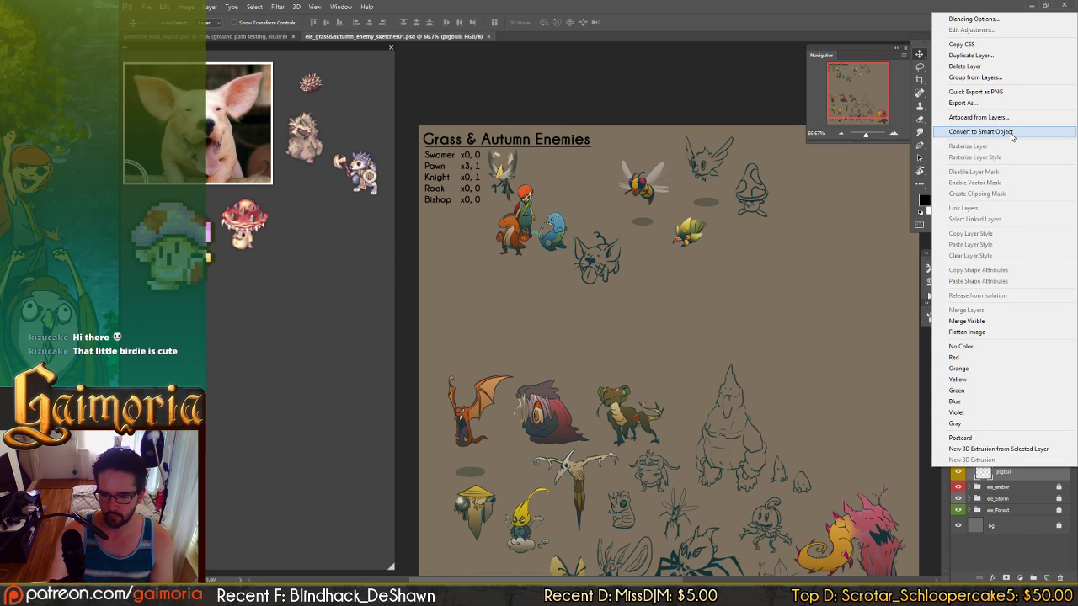
click(1012, 134)
- Scale the pigbull sketch down proportionally, place it beside the mushroom sketch in the sheet's upper row and save
mouse_move(729, 346)
mouse_down()
mouse_move(728, 287)
mouse_move(724, 451)
mouse_move(787, 554)
mouse_up()
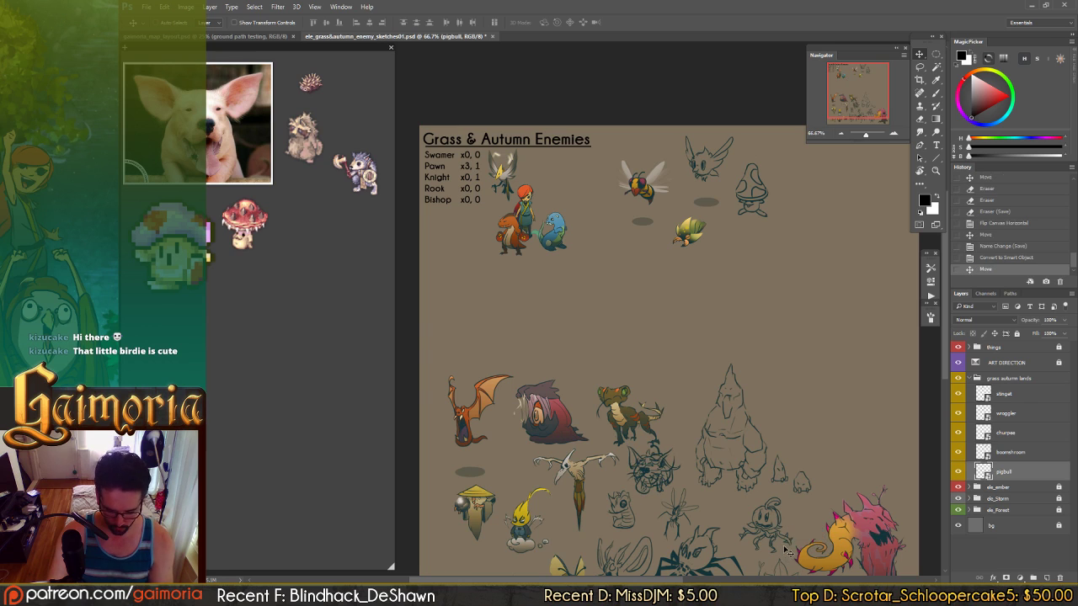
key(ctrl+t)
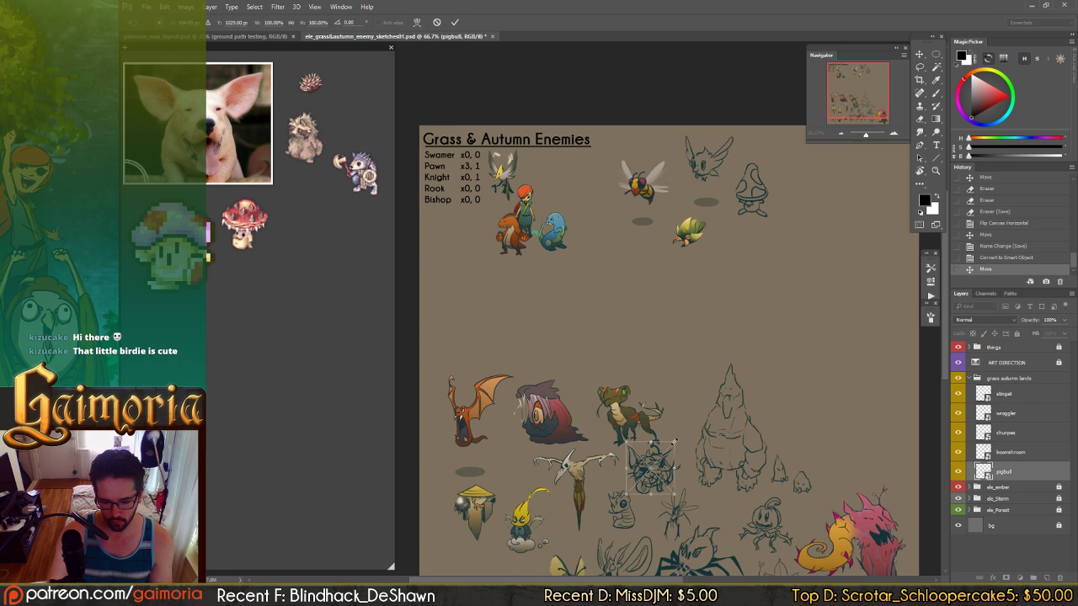
mouse_move(675, 440)
mouse_down()
mouse_move(696, 251)
mouse_move(762, 214)
mouse_move(715, 240)
mouse_up()
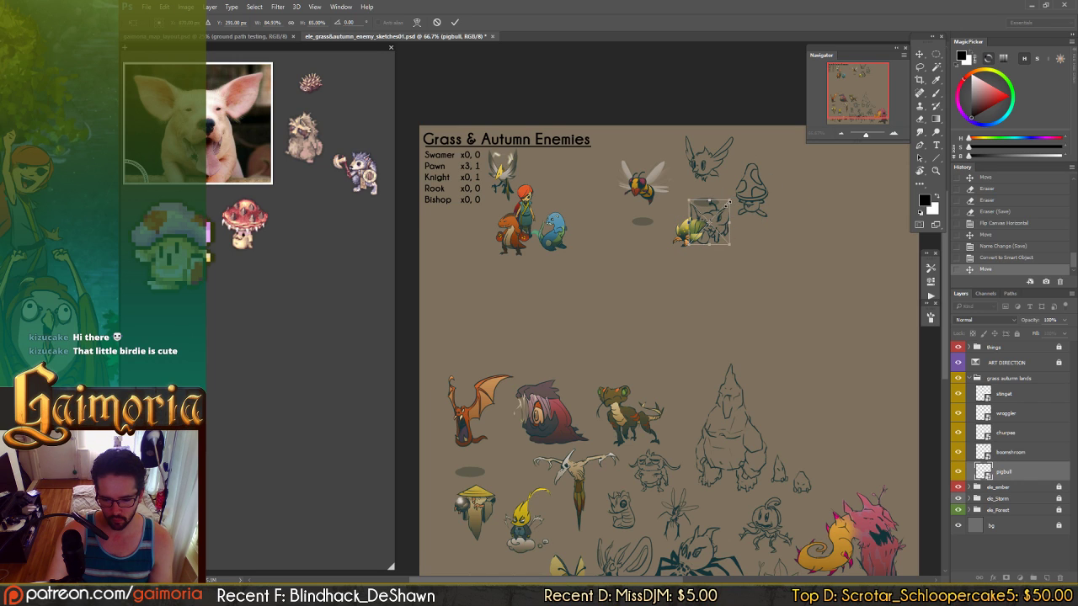
drag(727, 201, 723, 205)
key(Return)
mouse_move(723, 269)
mouse_down()
mouse_move(633, 299)
mouse_move(591, 297)
mouse_move(614, 296)
mouse_move(596, 259)
mouse_move(807, 300)
mouse_move(867, 253)
mouse_move(839, 246)
mouse_up()
key(ctrl+s)
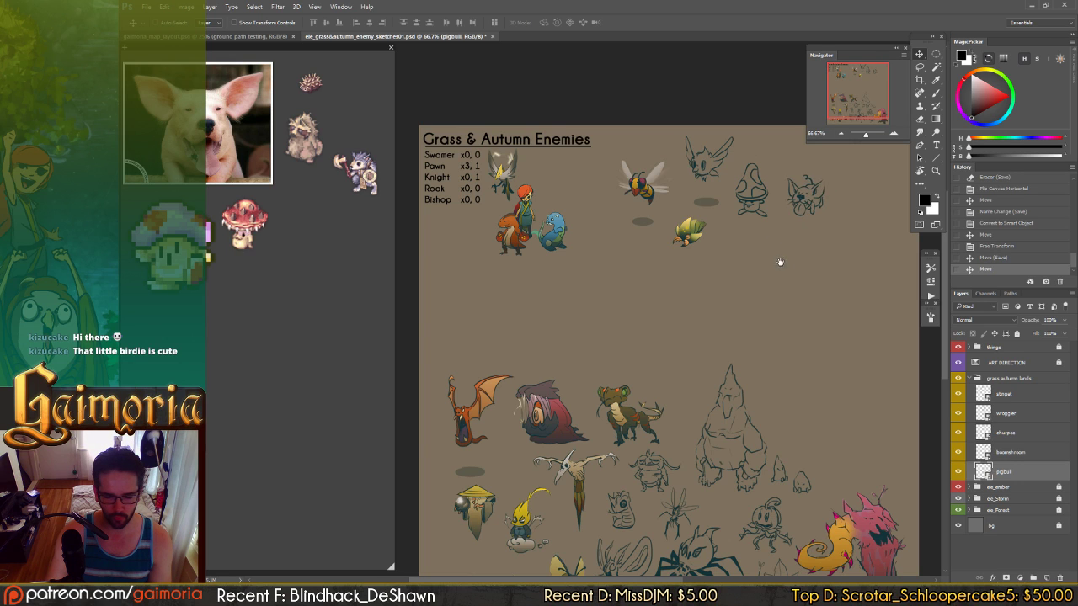
drag(778, 259, 663, 268)
drag(692, 225, 688, 228)
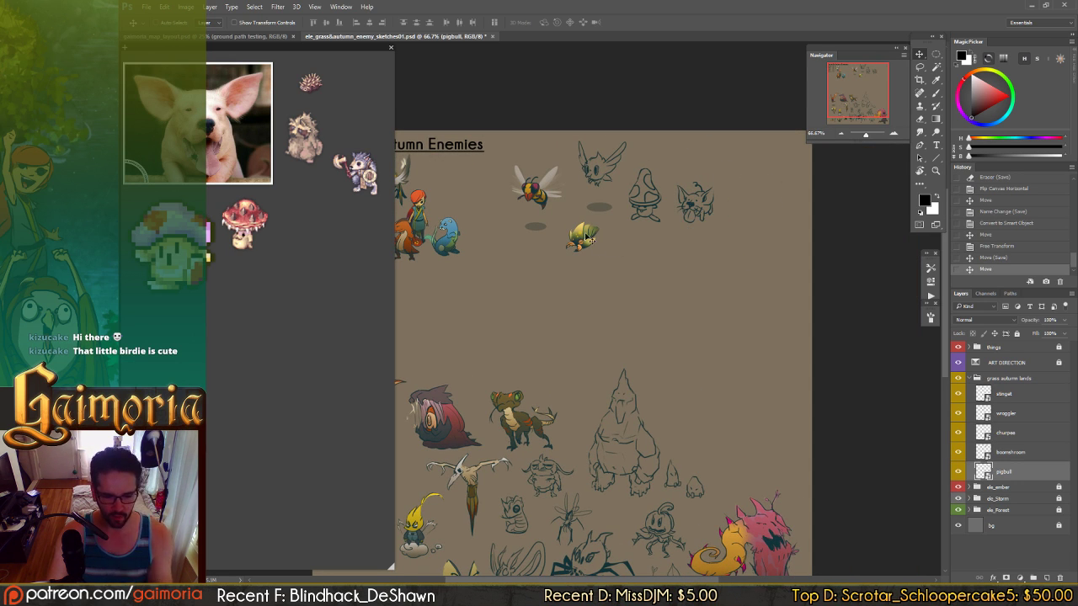
drag(611, 238, 636, 232)
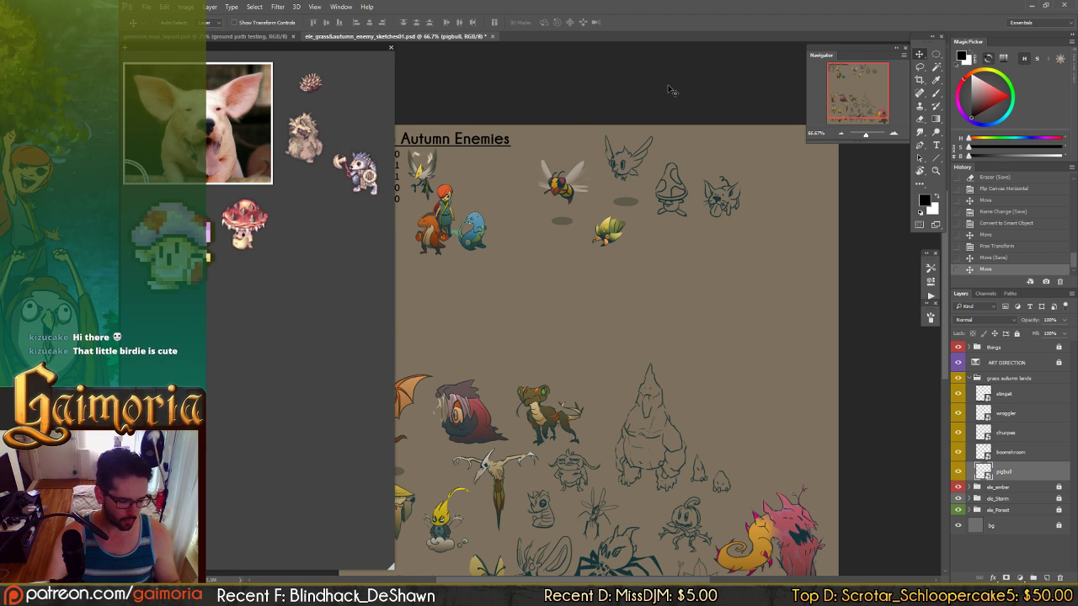
- Create a new layer named sketch above the pigbull layer for brush drawing
key(b)
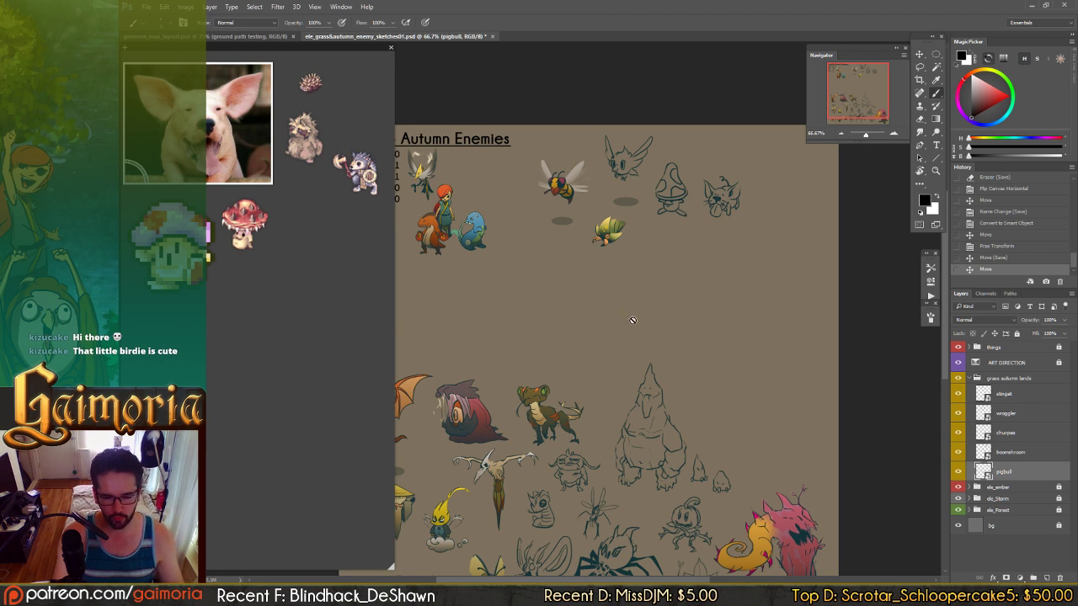
key(ctrl+shift+n)
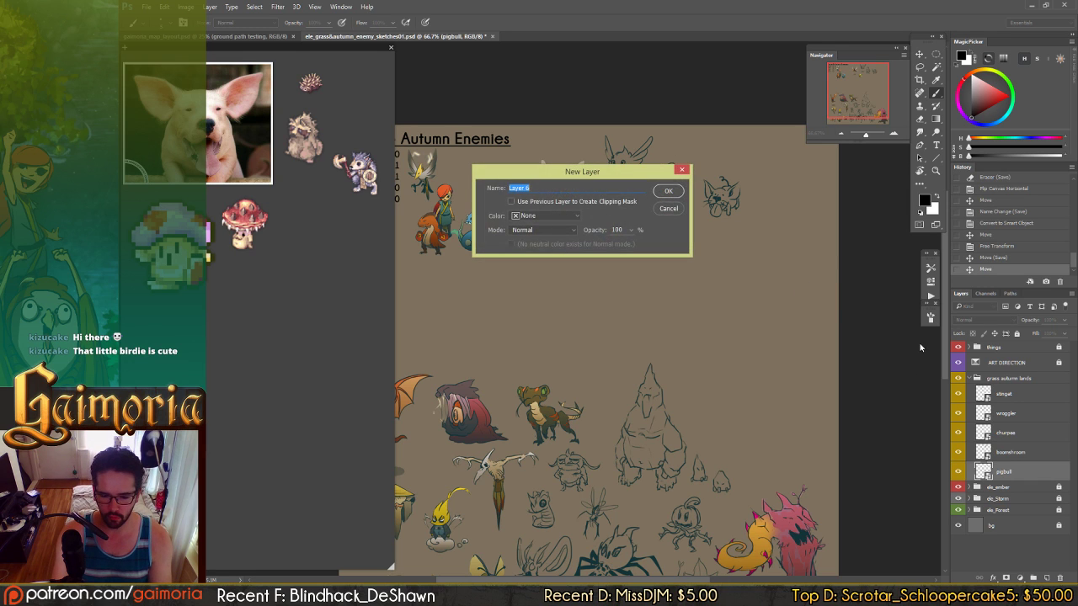
text(sketch)
key(Return)
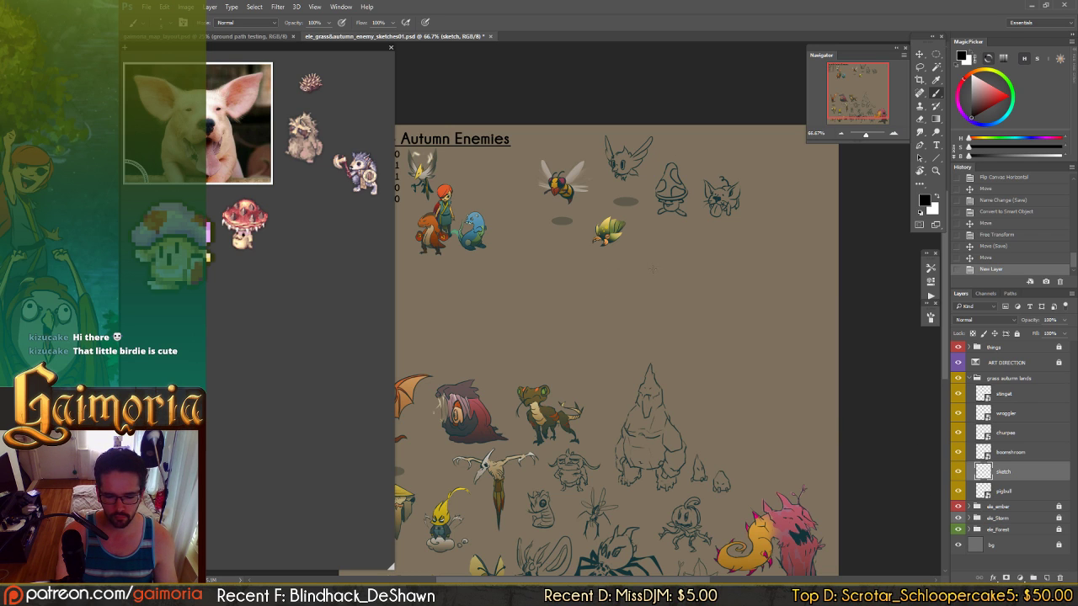
- Try a brush stroke in the empty area below the upper row, undo it and save the document
mouse_move(641, 283)
mouse_down()
mouse_move(645, 291)
mouse_move(679, 262)
mouse_move(667, 249)
mouse_move(637, 274)
mouse_move(668, 295)
mouse_up()
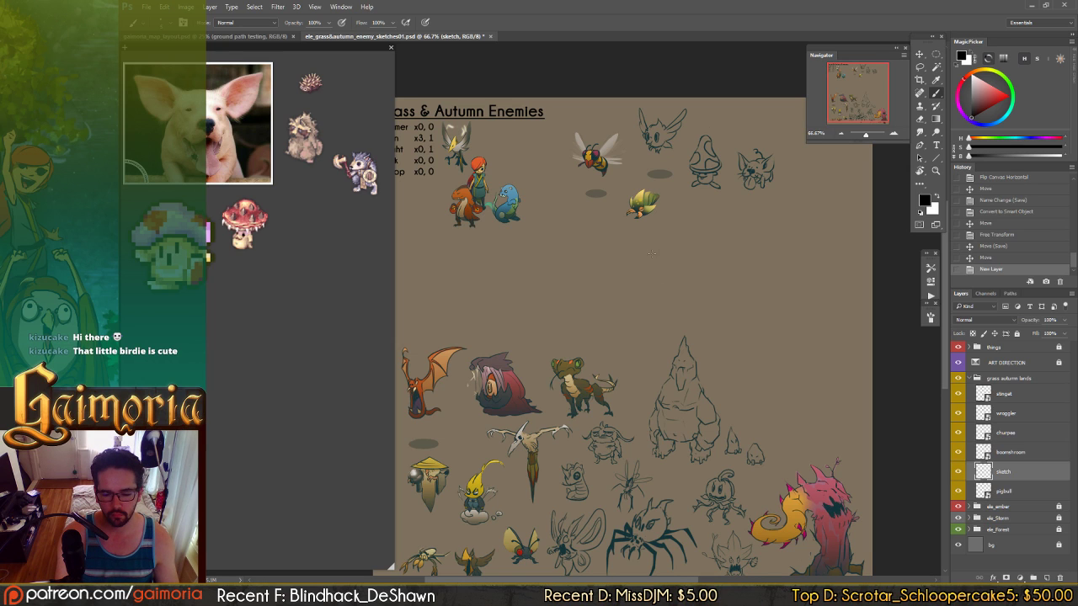
key(ctrl+z)
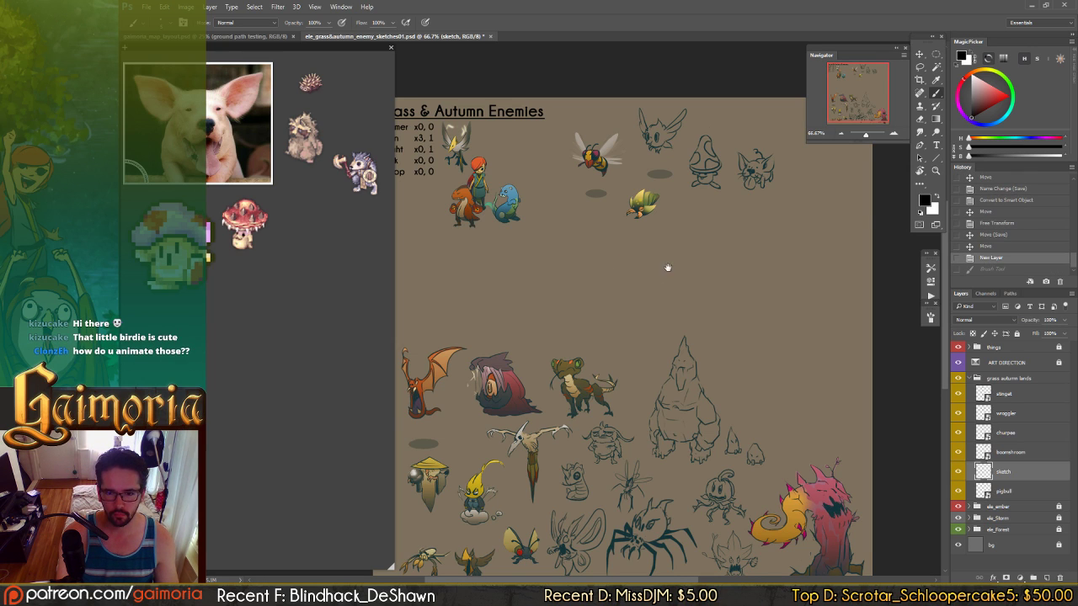
mouse_move(667, 268)
mouse_down()
mouse_move(652, 240)
mouse_move(679, 219)
mouse_move(687, 235)
mouse_up()
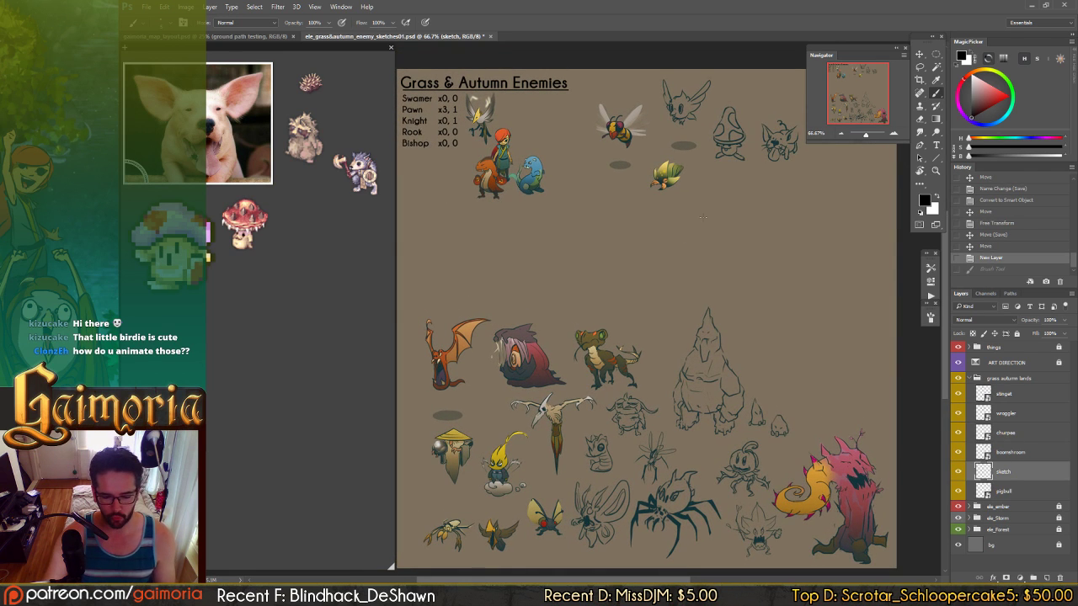
key(v)
key(ctrl+s)
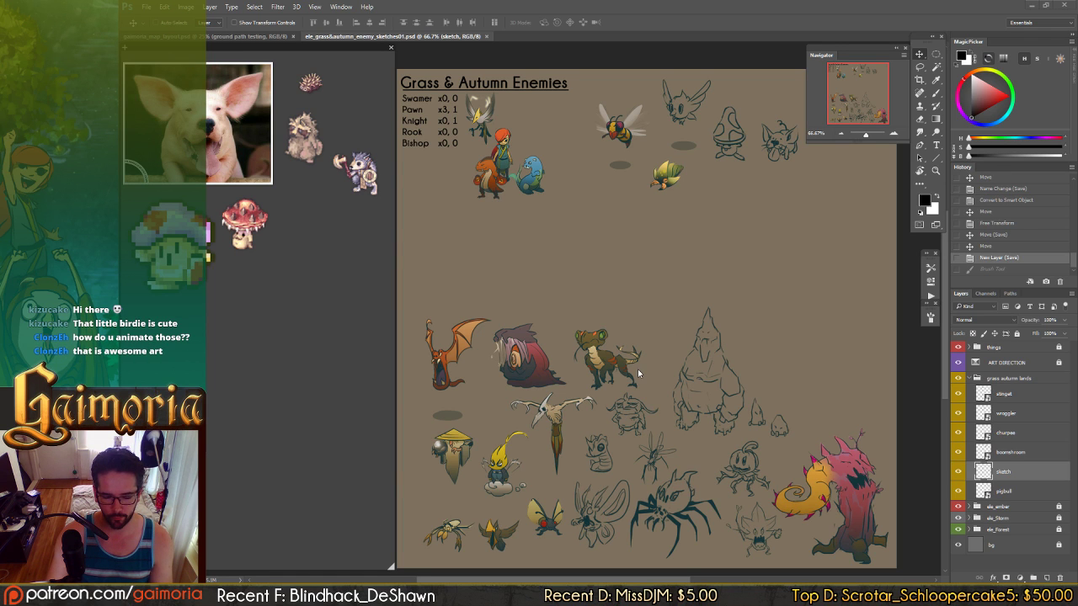
- Switch to File Explorer, go to the aniah folder in working_assets and look inside its attack subfolder
key(super+e)
right_click(787, 430)
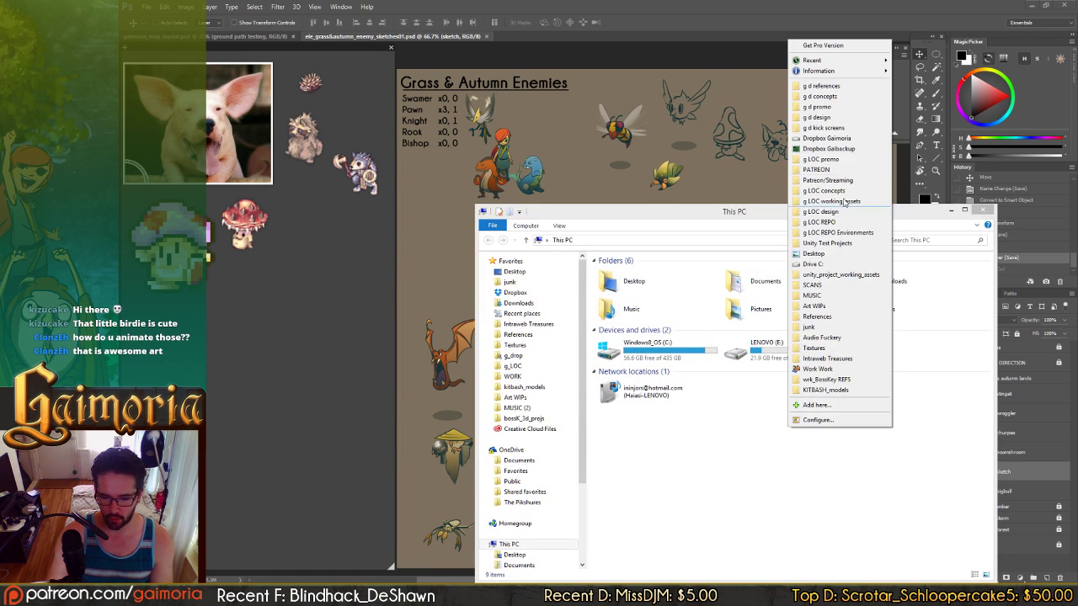
click(824, 203)
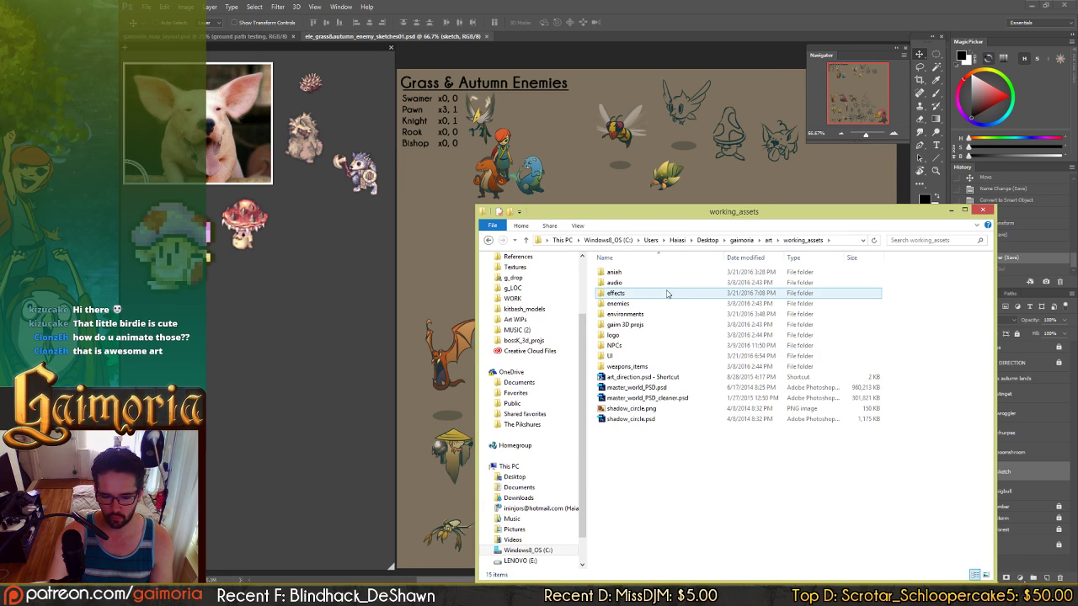
double_click(609, 272)
click(632, 288)
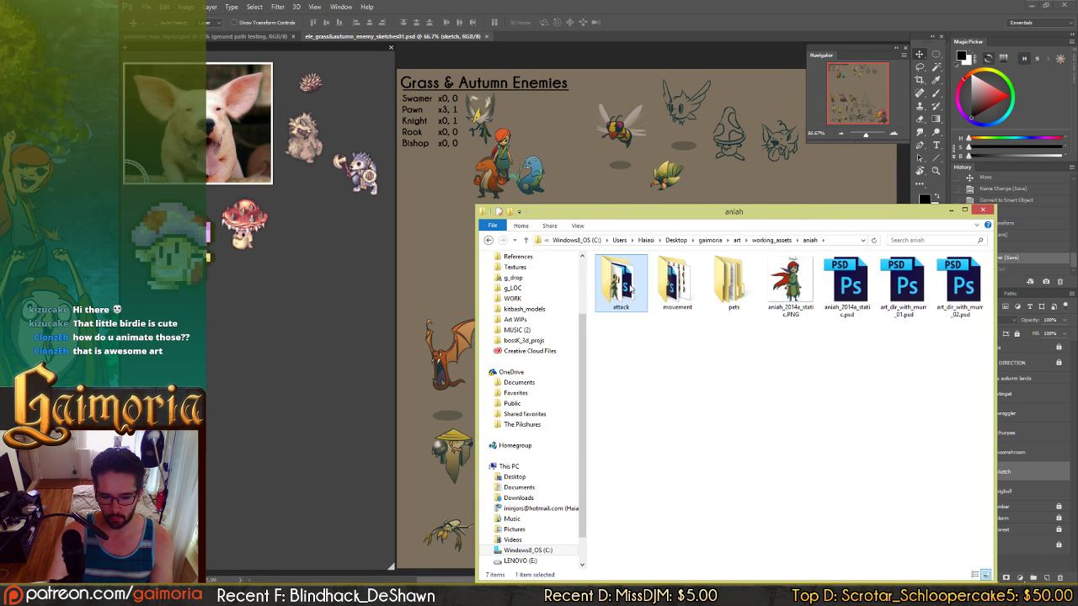
double_click(629, 290)
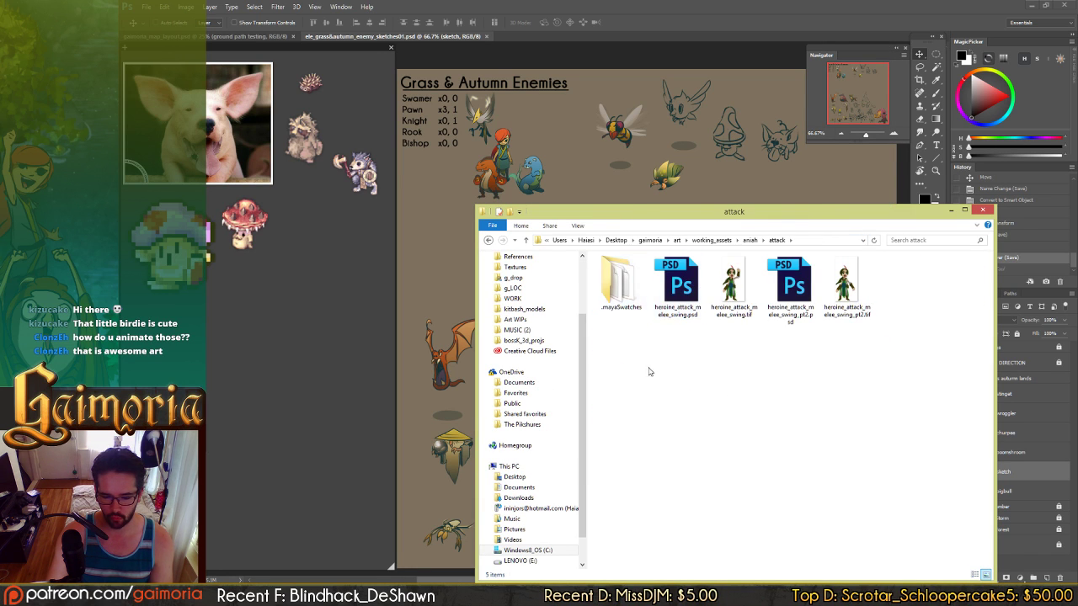
- Open aniah_summoning.psd from aniah's movement folder and look along its row of animation frames
key(BackSpace)
double_click(688, 317)
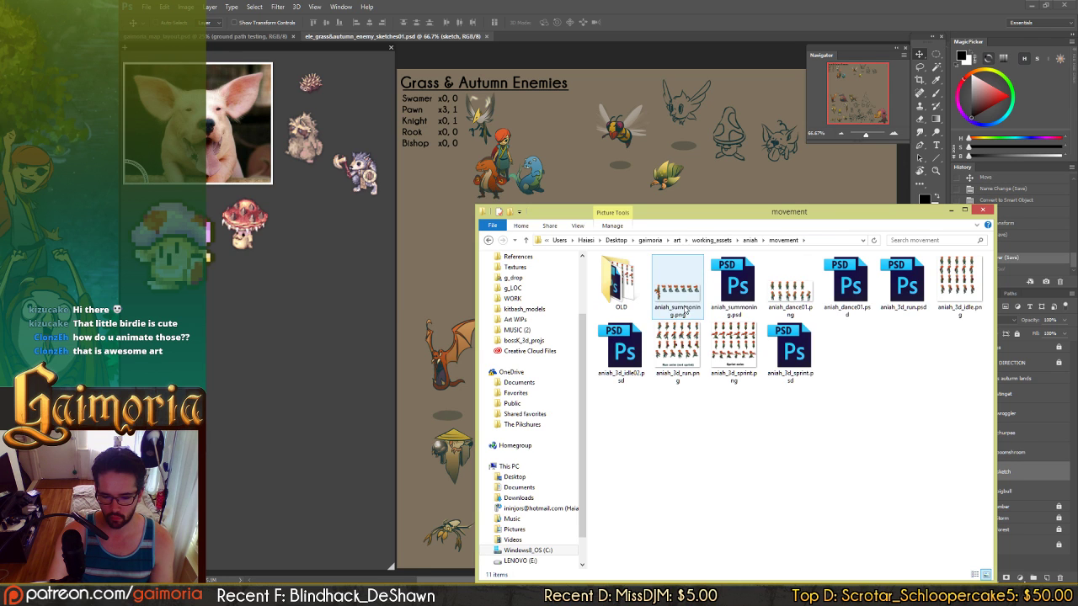
double_click(734, 287)
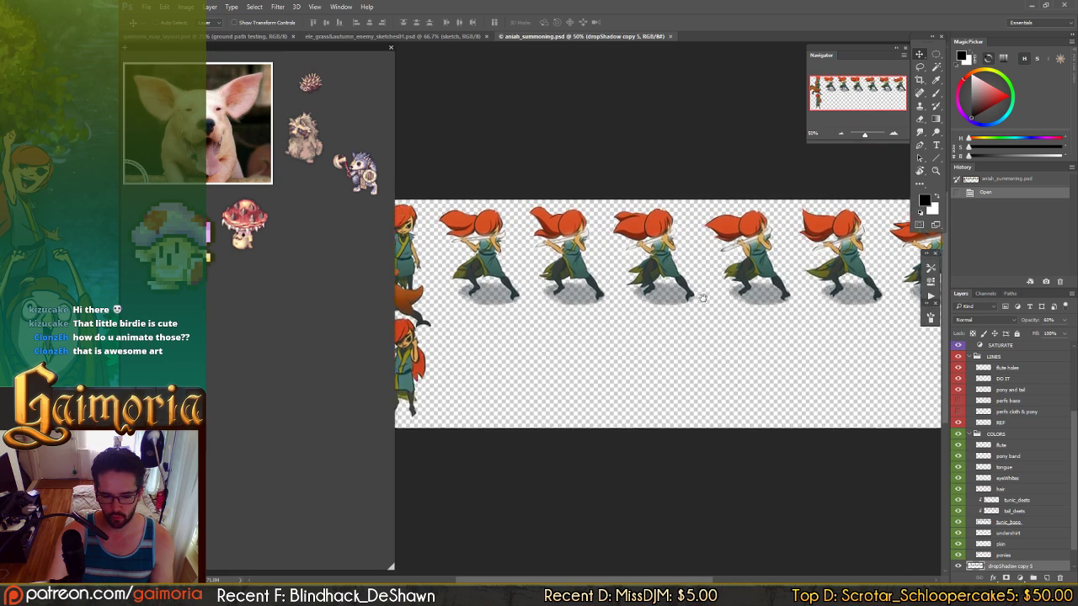
drag(553, 261, 493, 260)
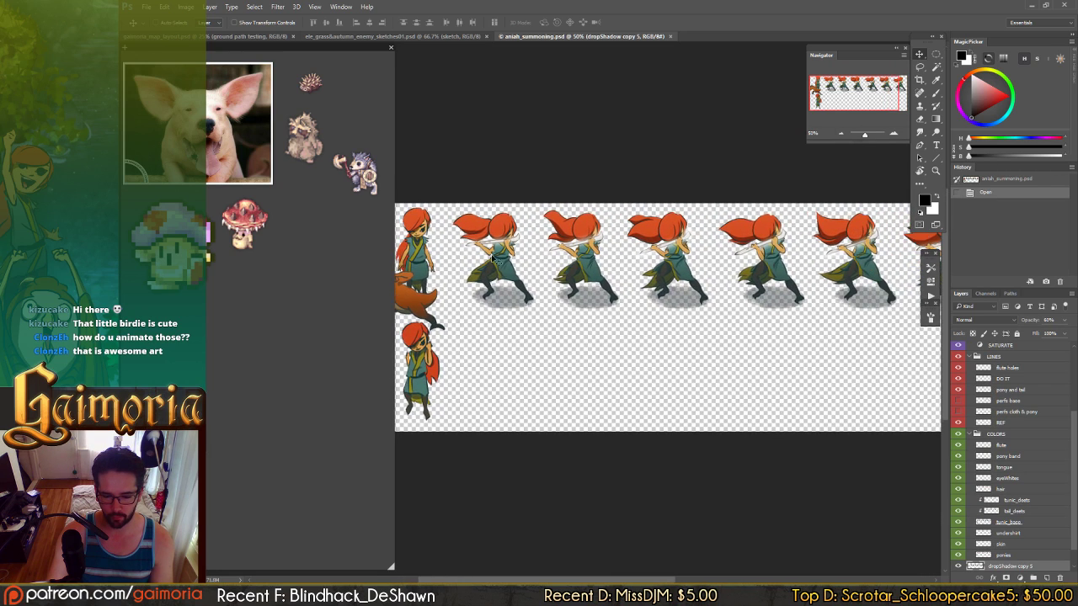
drag(878, 262, 820, 259)
scroll(818, 259, left, 5)
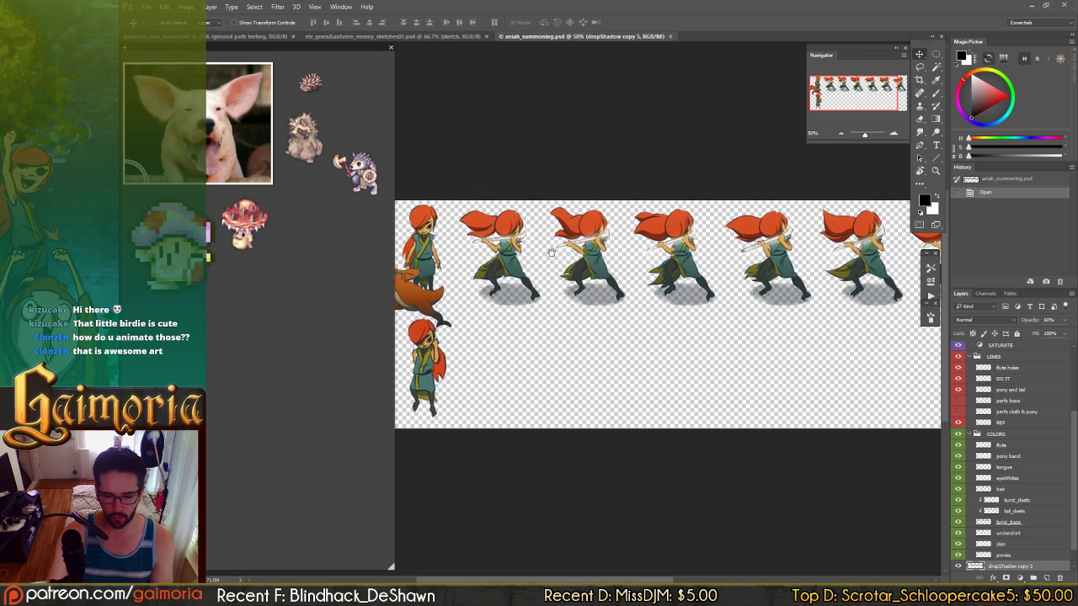
scroll(783, 261, right, 5)
scroll(776, 258, left, 5)
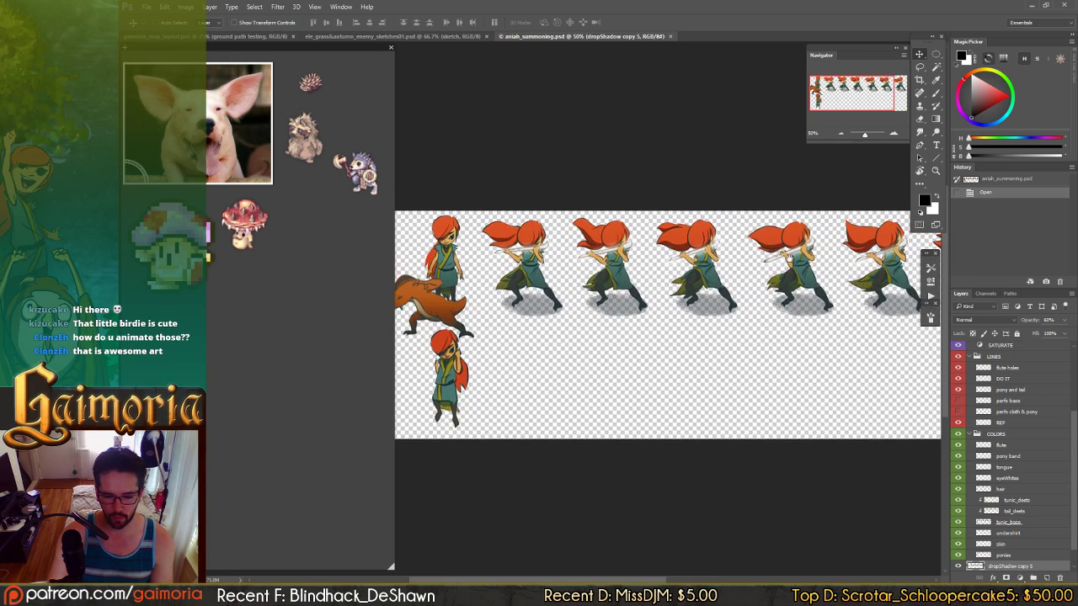
- Return to the Grass & Autumn Enemies document and look over the creatures on the sheet
click(433, 36)
drag(634, 345, 653, 326)
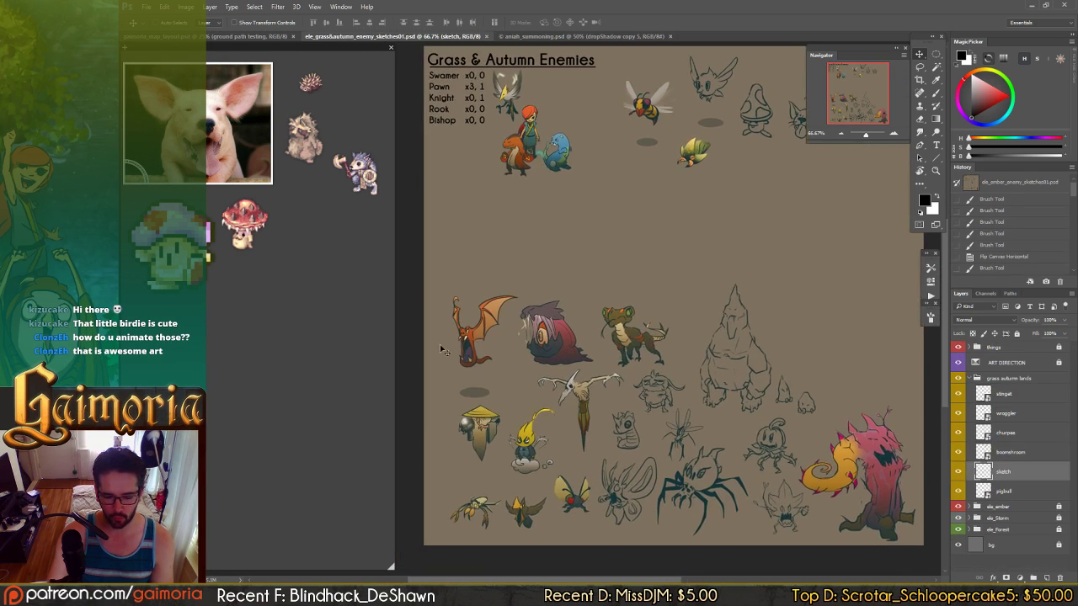
scroll(697, 202, up, 2)
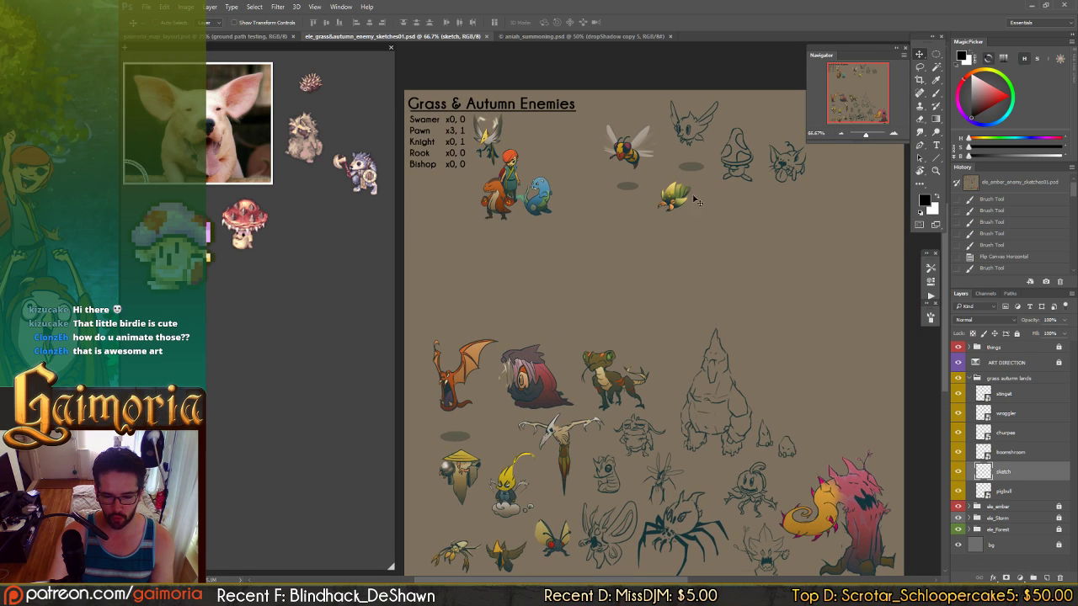
drag(632, 269, 618, 197)
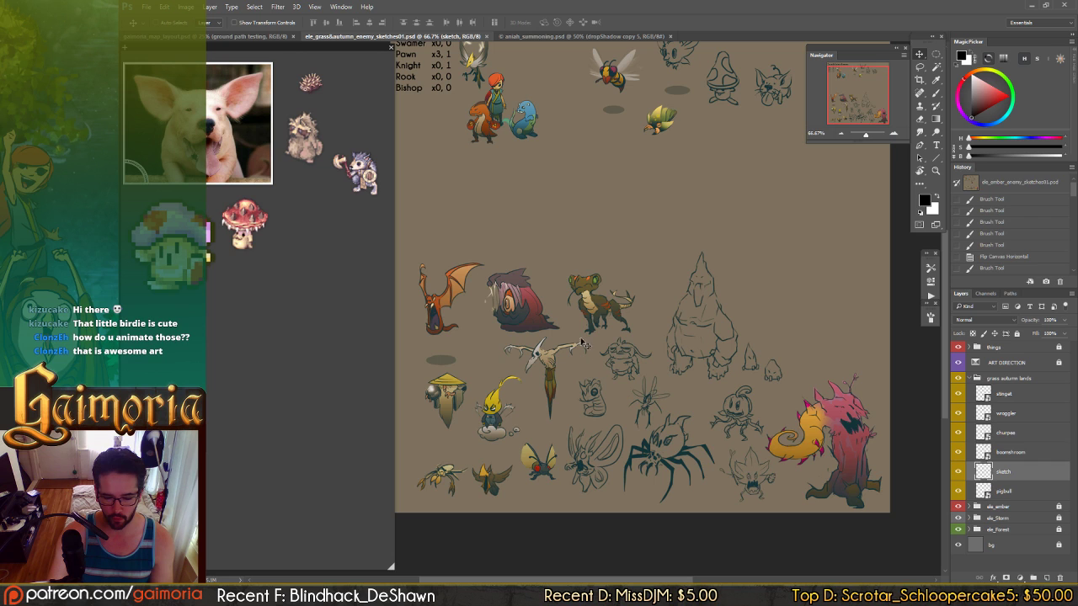
scroll(594, 264, up, 2)
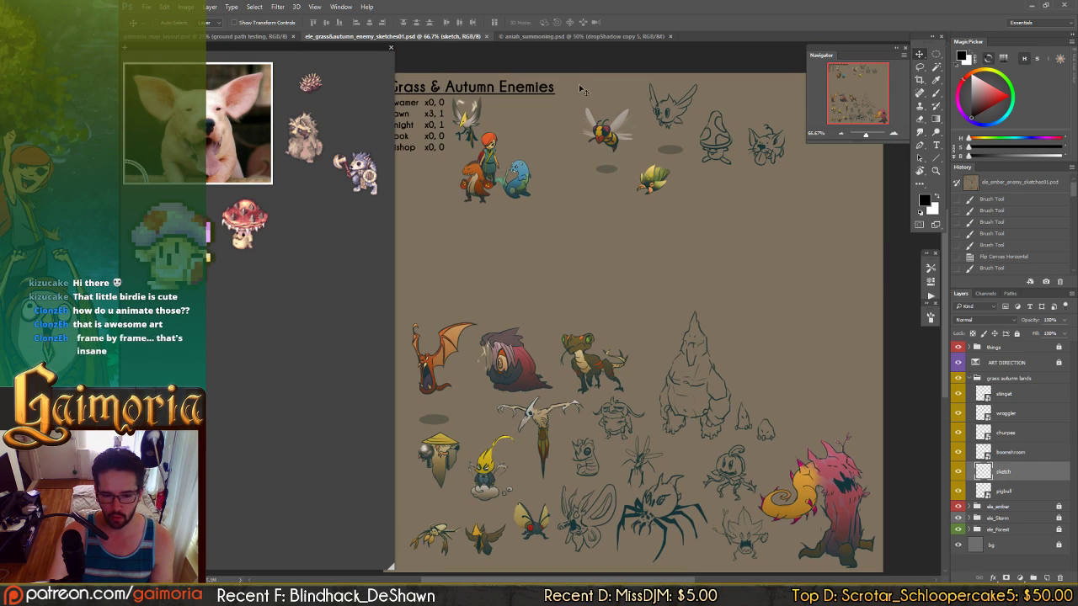
- Go back to aniah_summoning.psd and compare the heroine's standing poses with the summoning frames
click(593, 37)
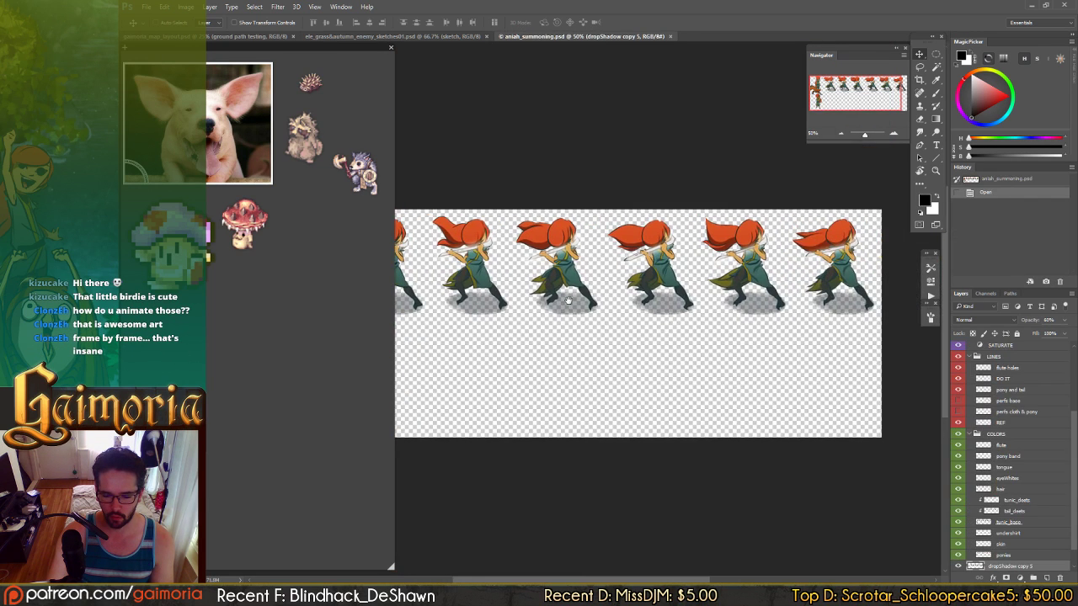
mouse_move(660, 295)
mouse_down()
mouse_move(541, 294)
mouse_move(653, 276)
mouse_up()
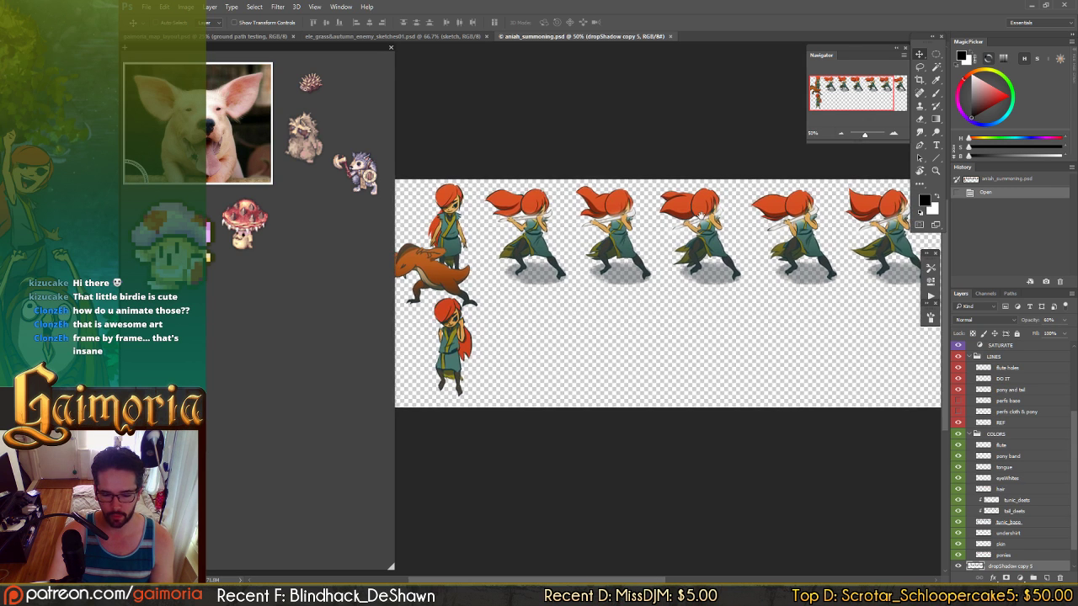
drag(779, 206, 696, 221)
drag(598, 230, 715, 215)
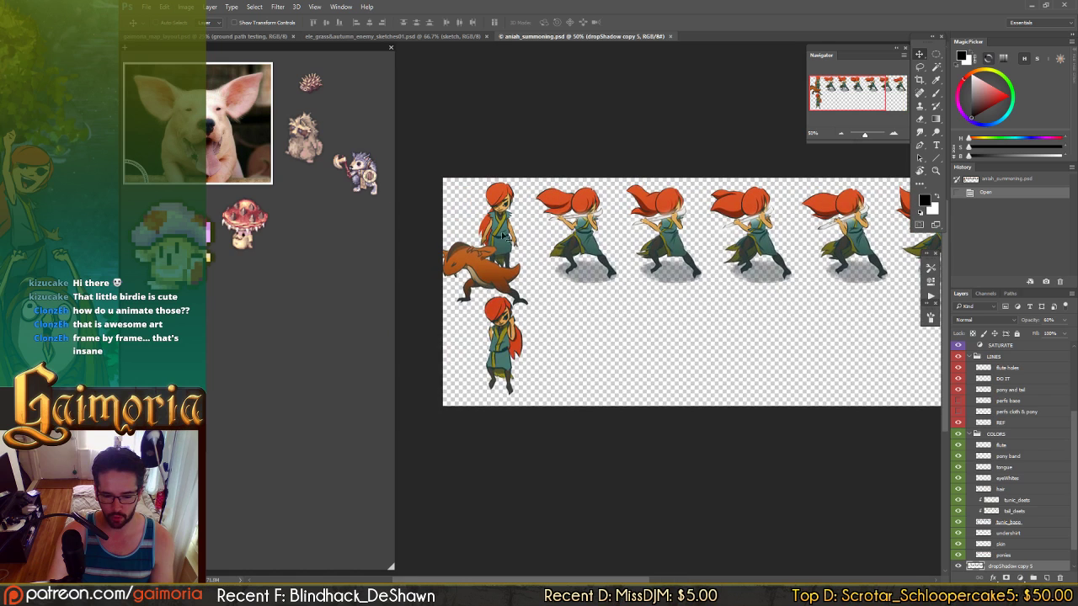
scroll(488, 257, right, 3)
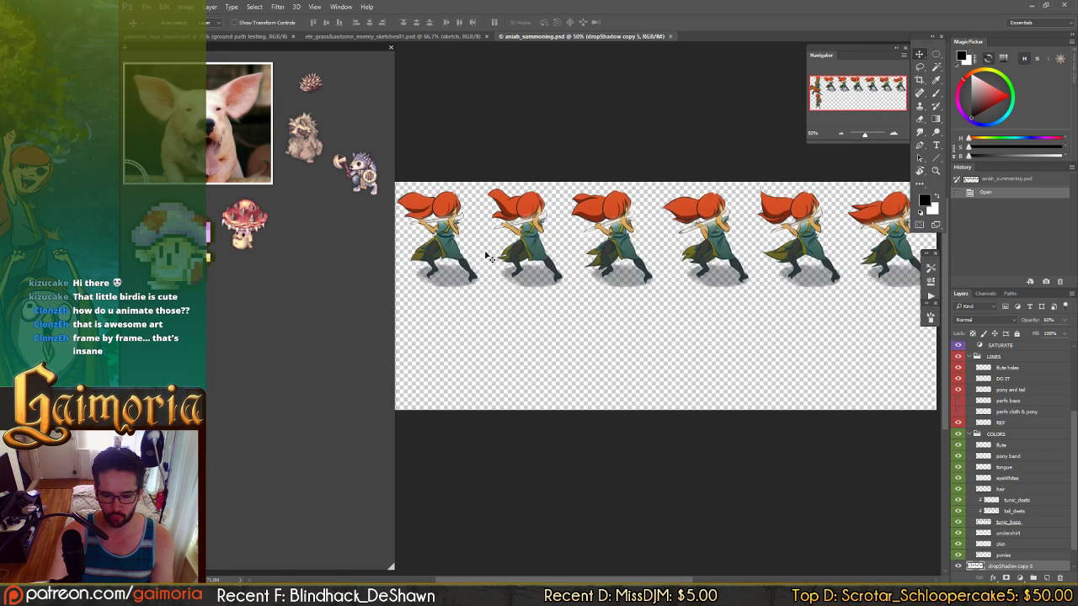
scroll(506, 248, left, 2)
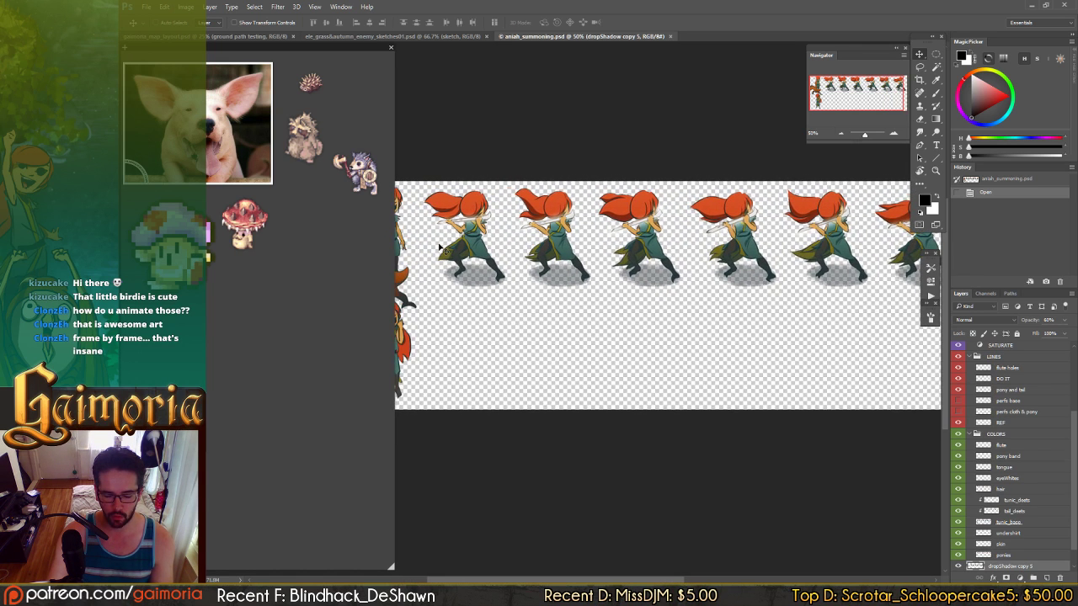
- Look over the summoning frames in aniah_summoning.psd and the creatures in the Grass & Autumn Enemies sketch document
scroll(815, 246, left, 2)
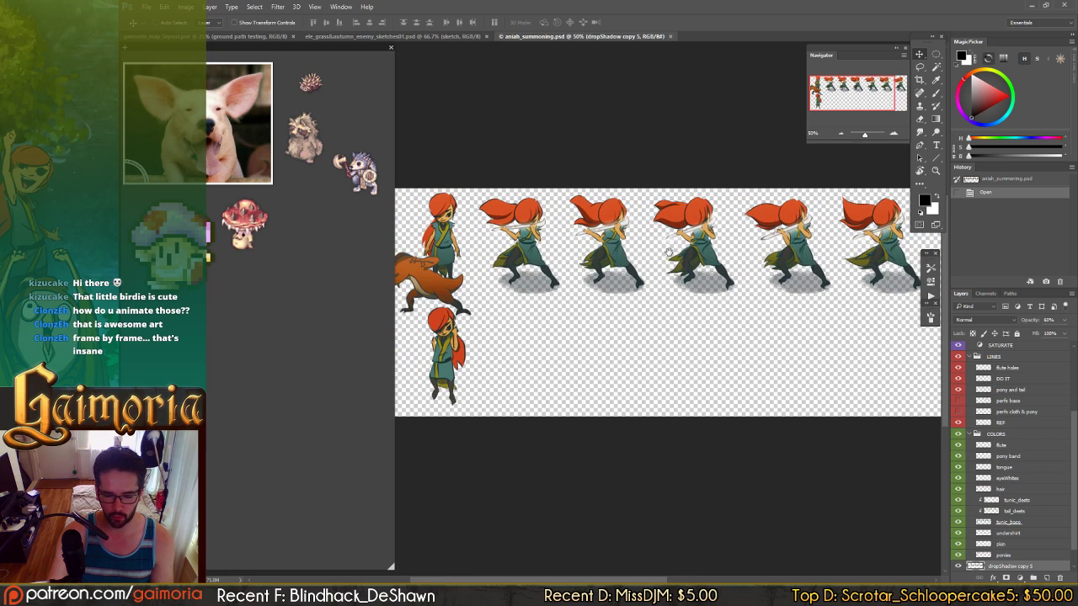
drag(792, 251, 631, 244)
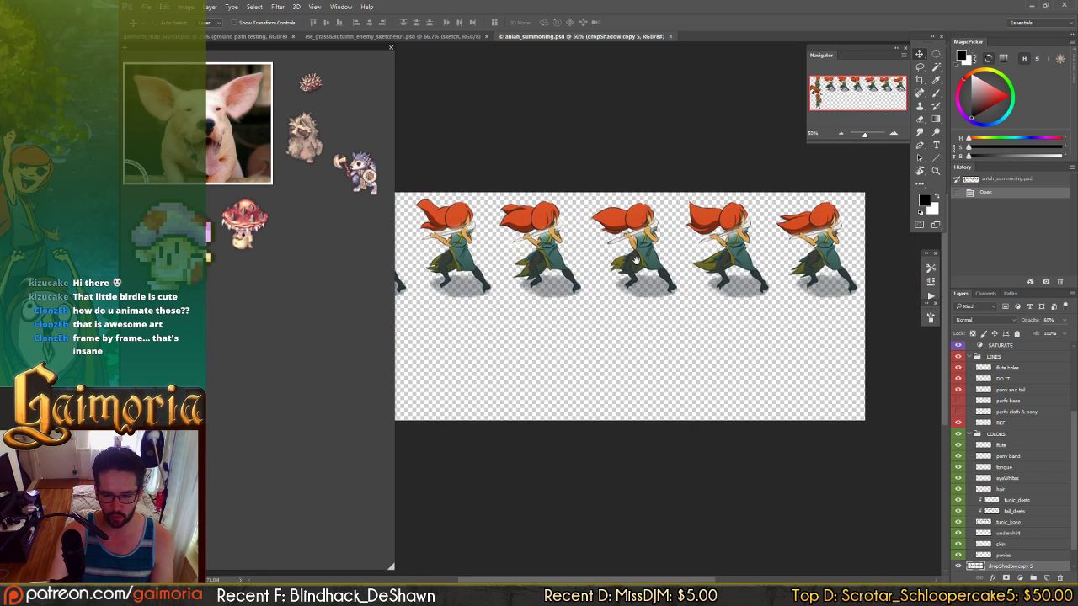
click(463, 36)
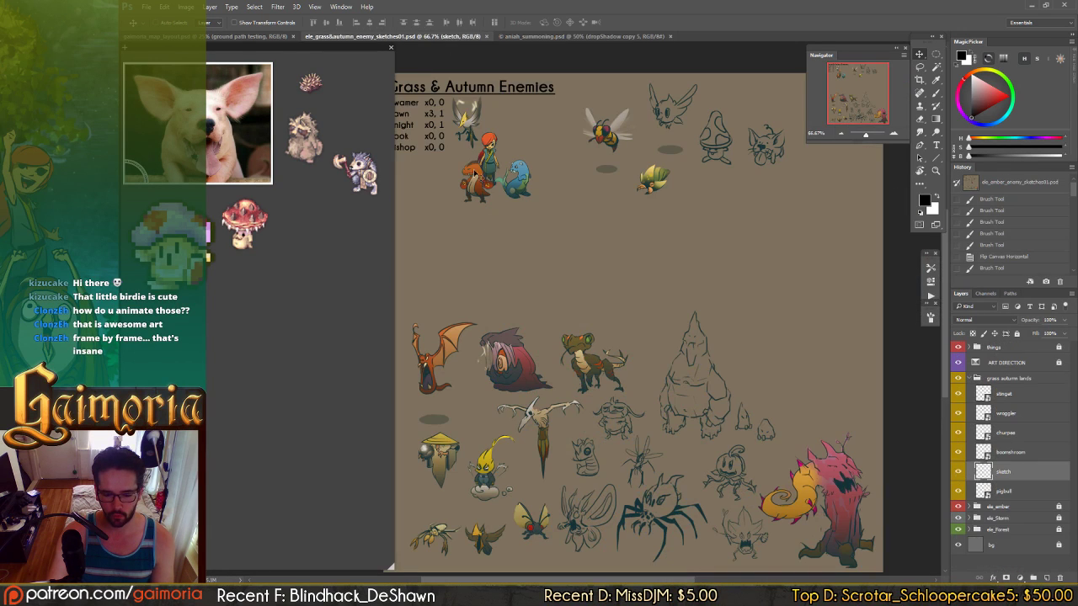
drag(556, 352, 562, 336)
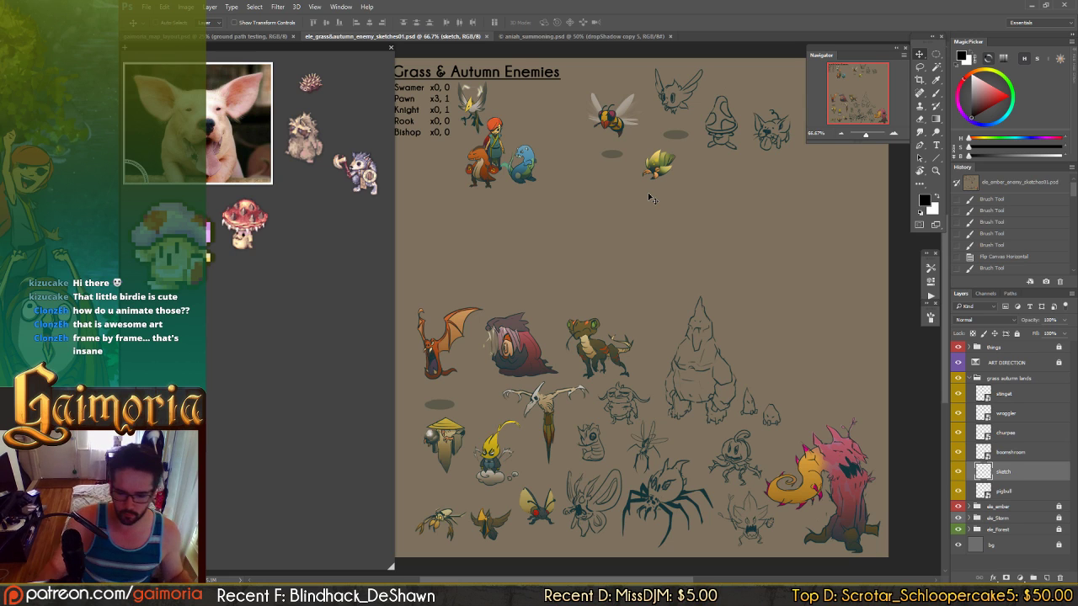
mouse_move(237, 594)
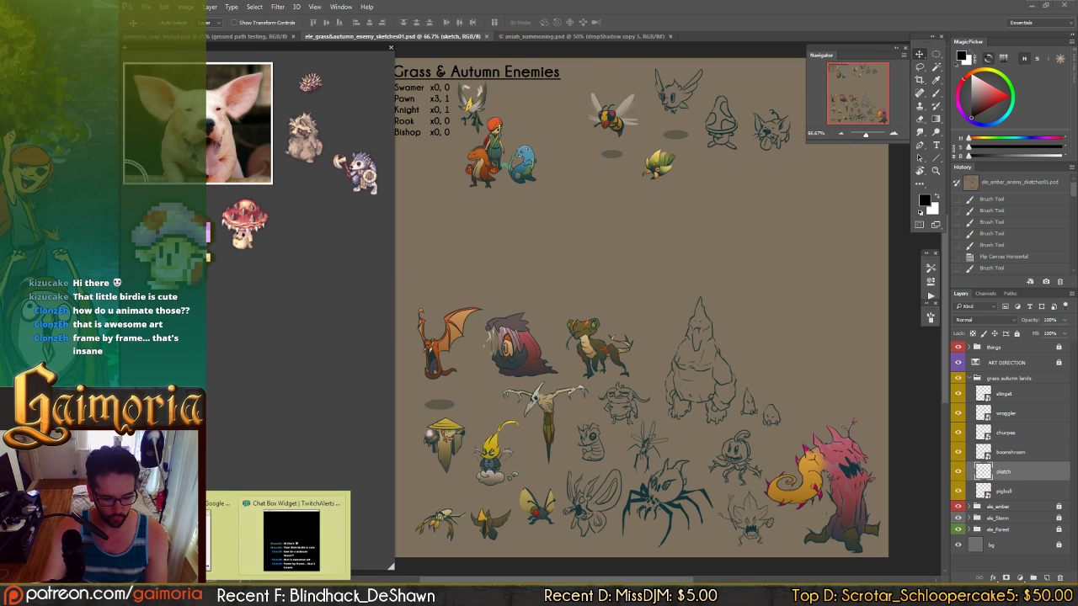
click(276, 593)
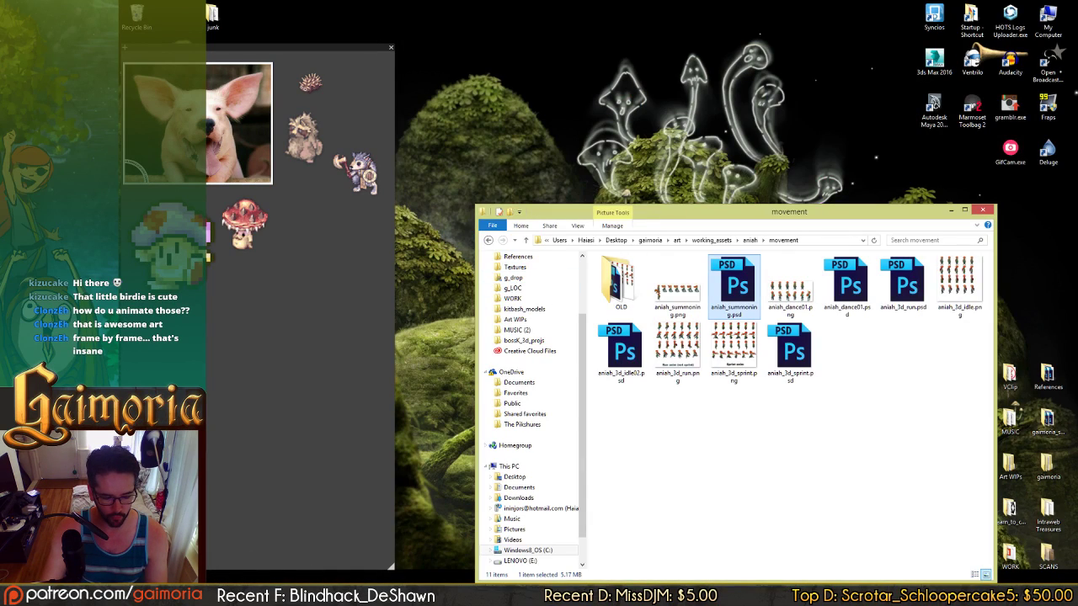
click(276, 594)
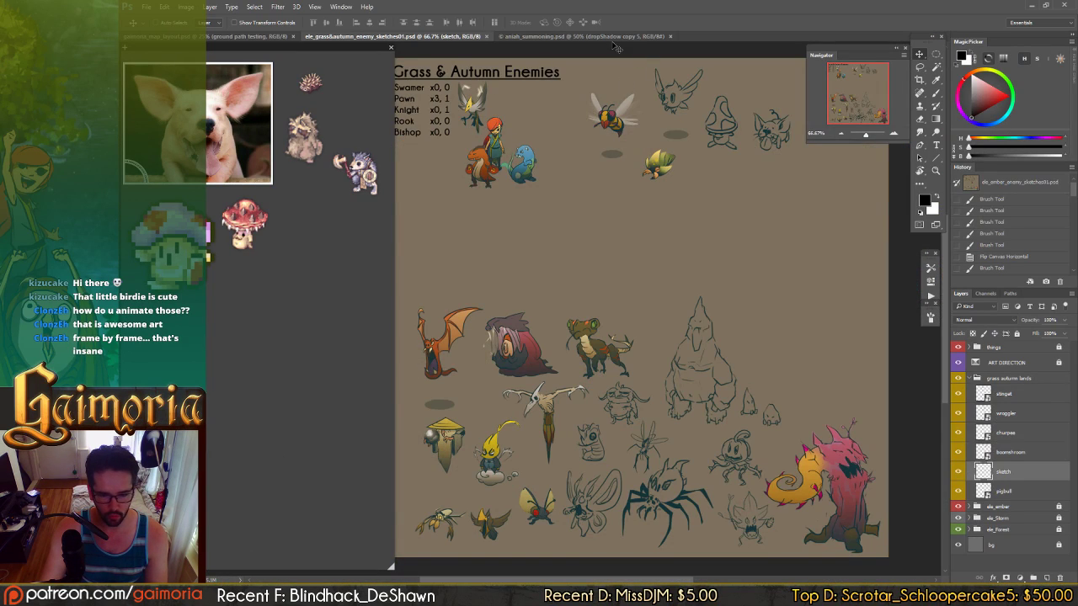
click(615, 38)
drag(642, 335, 616, 338)
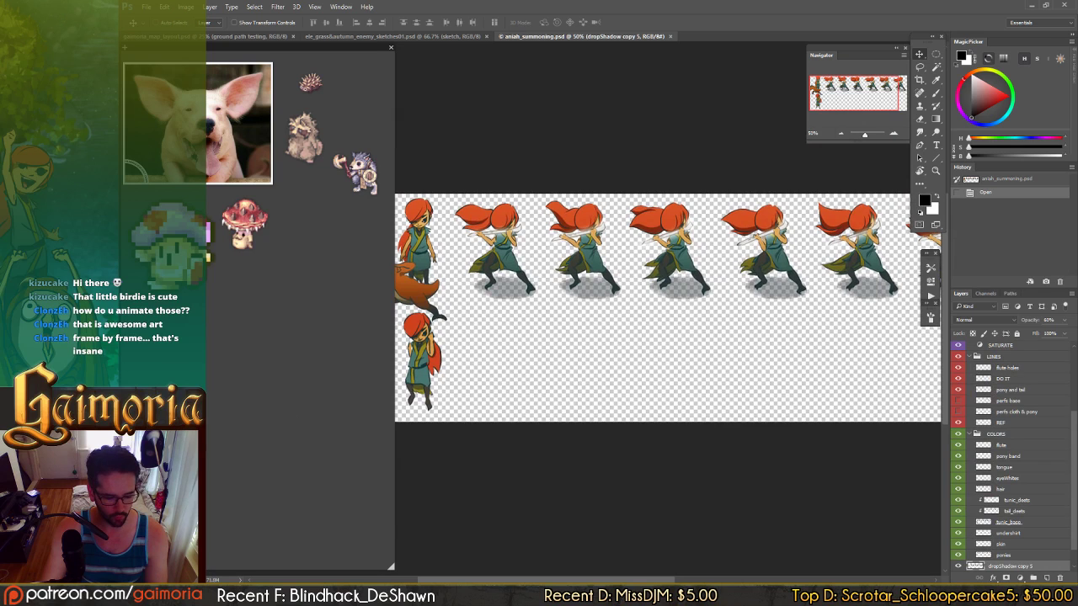
- Go to the PATREON folder in File Explorer and look through its files for animation GIFs
mouse_move(193, 593)
click(156, 594)
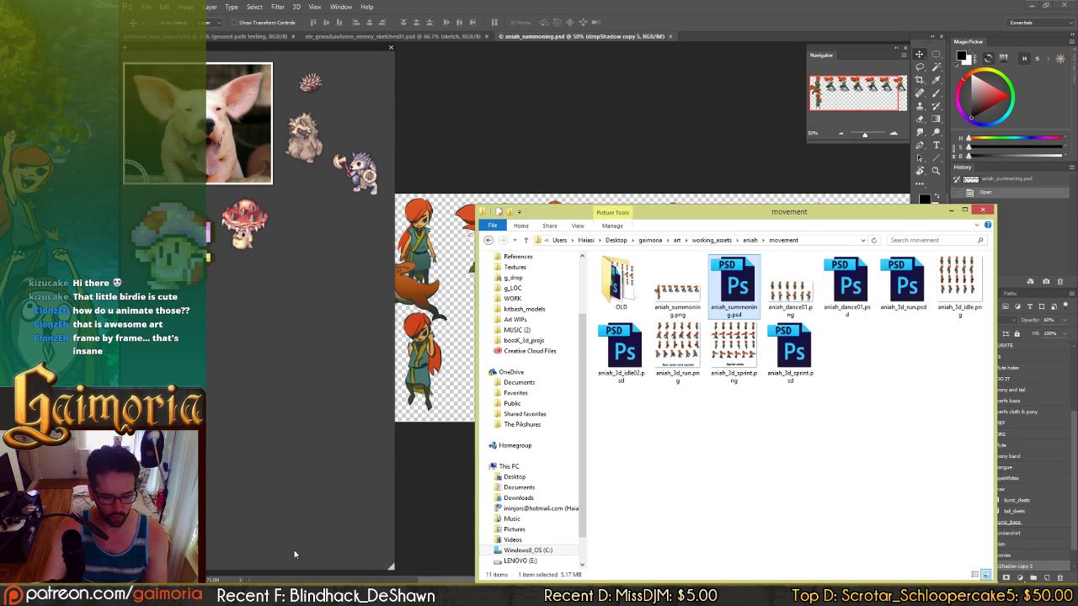
double_click(796, 425)
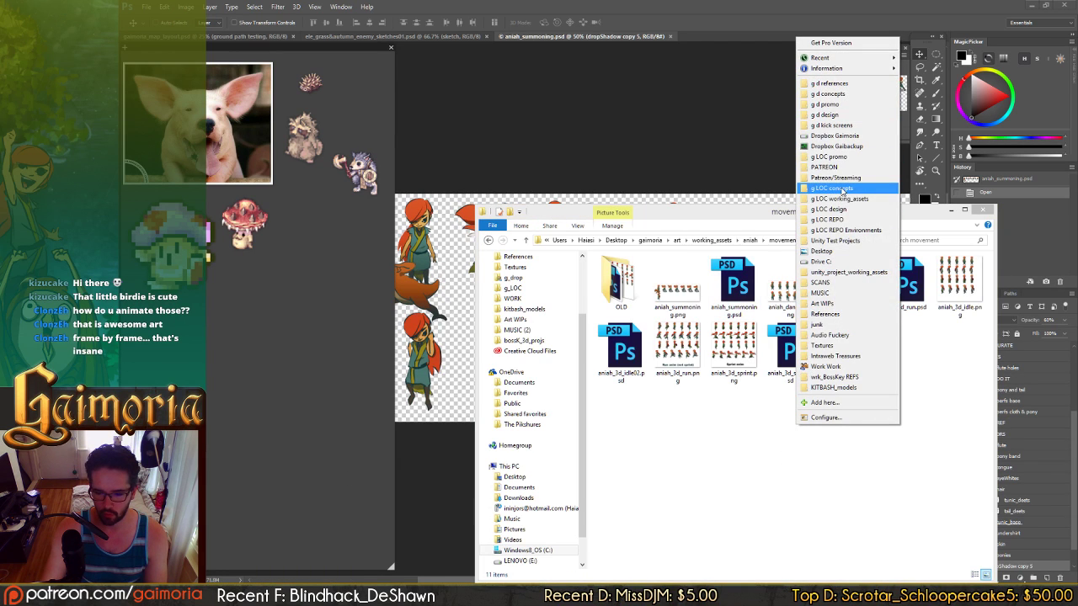
click(848, 166)
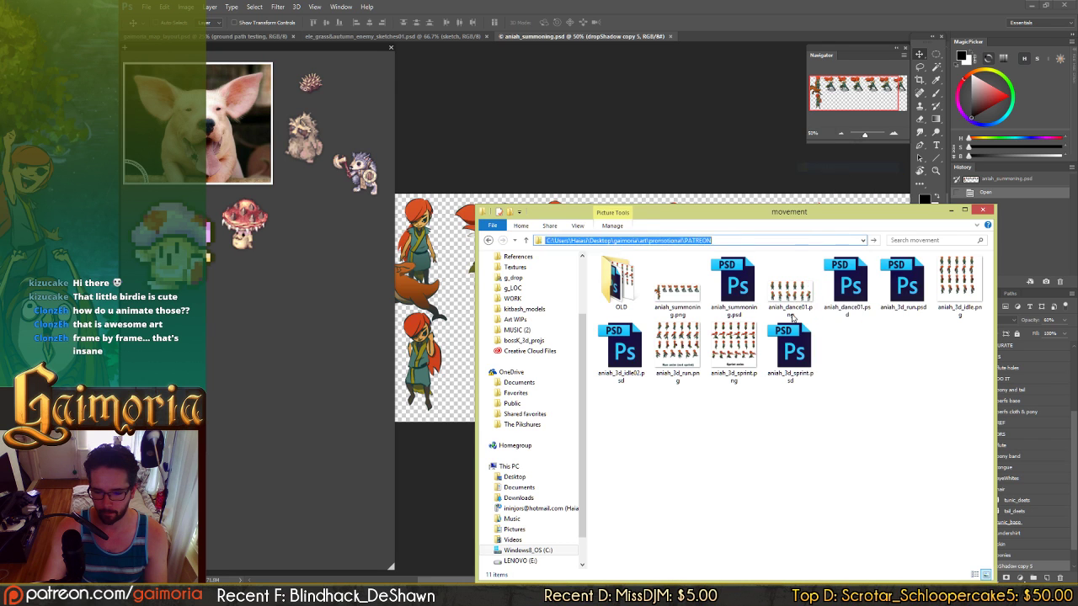
scroll(800, 425, down, 5)
scroll(805, 421, up, 10)
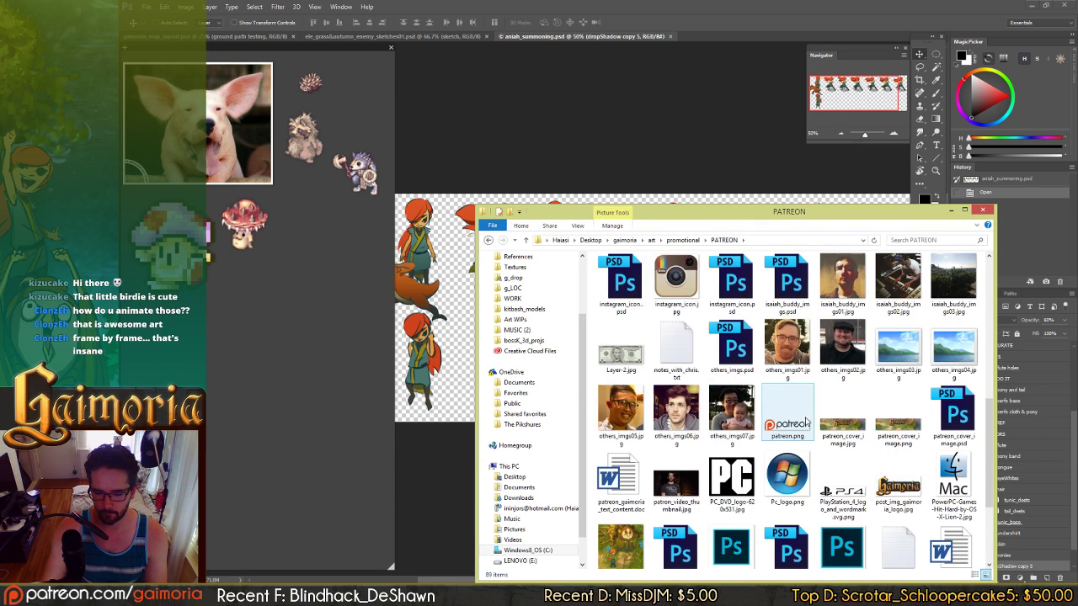
scroll(806, 421, down, 6)
scroll(806, 421, down, 5)
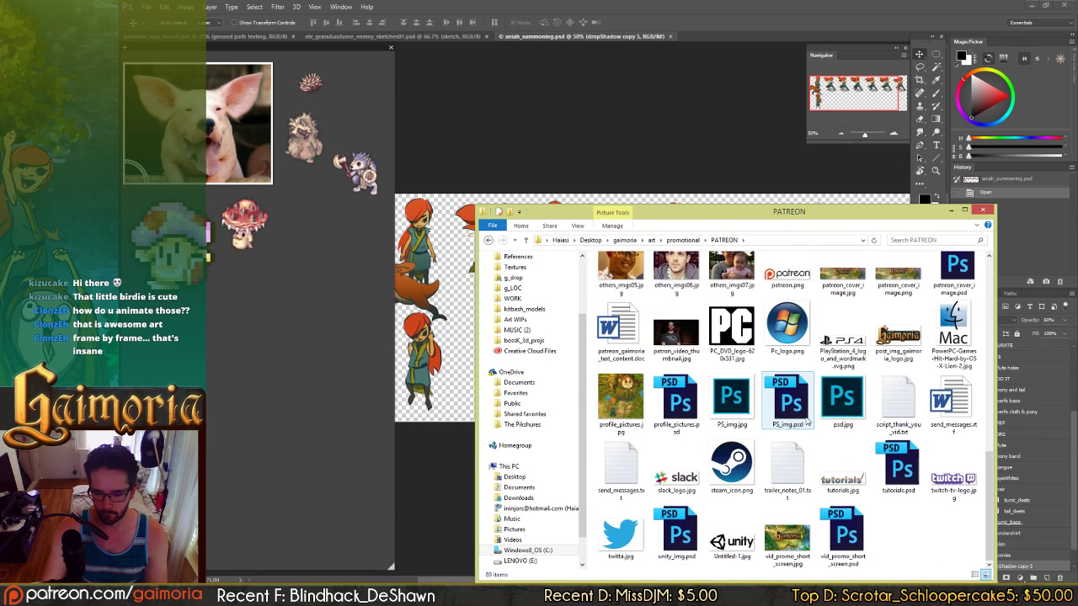
scroll(800, 379, up, 10)
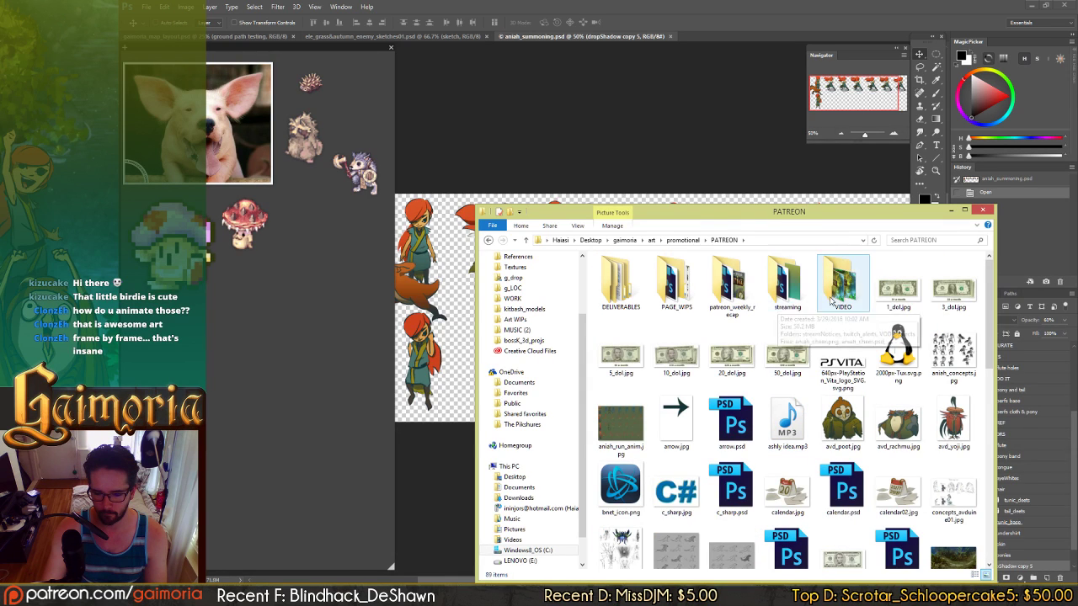
- Go up to the promotional folder and open aniah_summon_01.gif from the gaimoria_GIFs folder
click(683, 240)
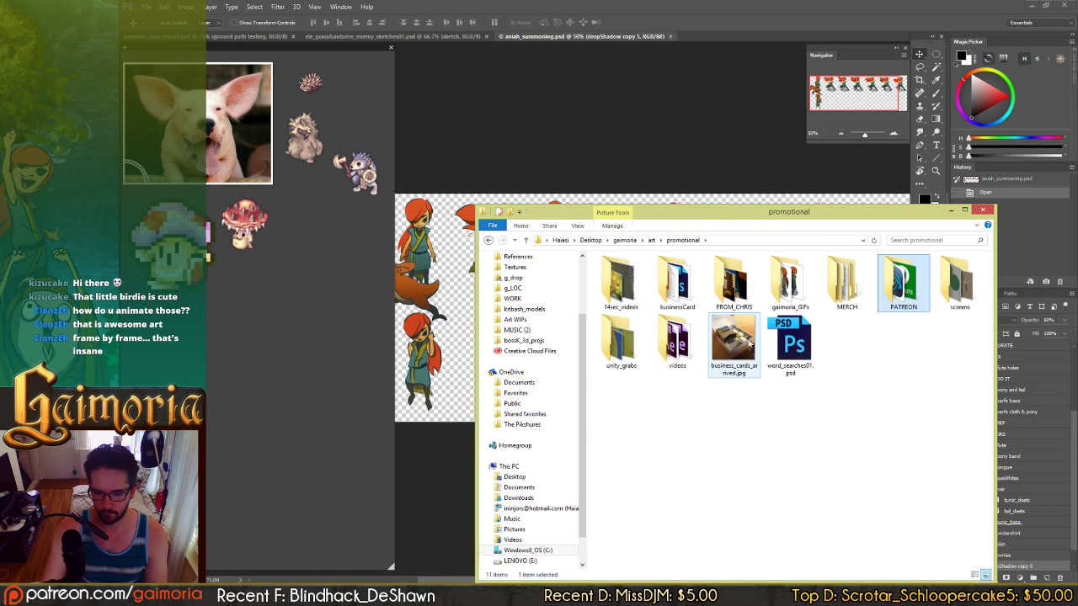
double_click(790, 283)
scroll(768, 387, down, 2)
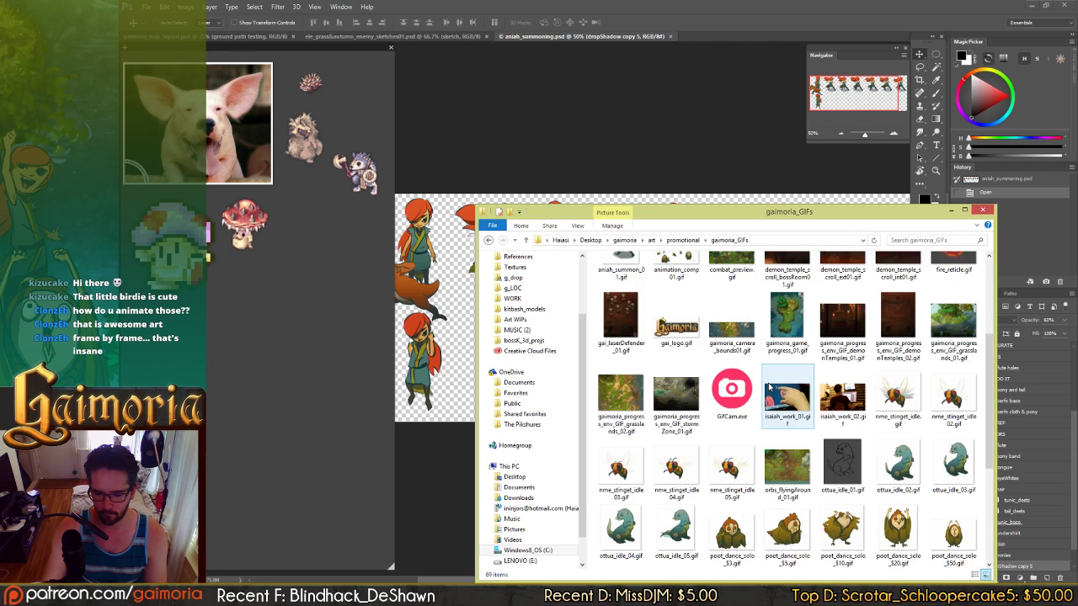
scroll(768, 386, up, 2)
click(621, 419)
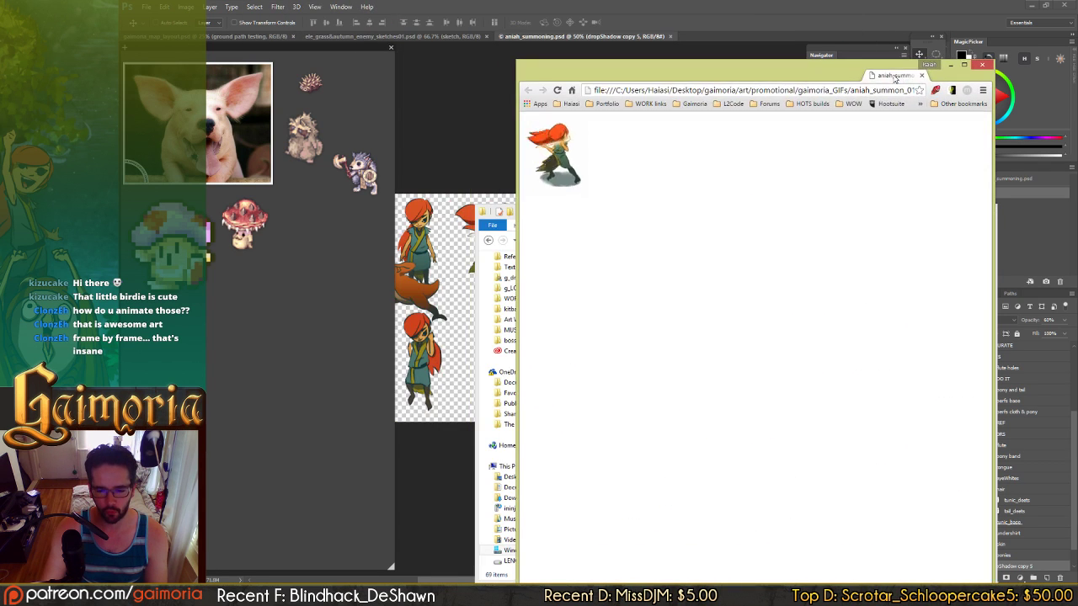
- Shrink the browser window around the GIF, minimize the folder window and place the GIF beside the summoning frames
drag(735, 73, 796, 84)
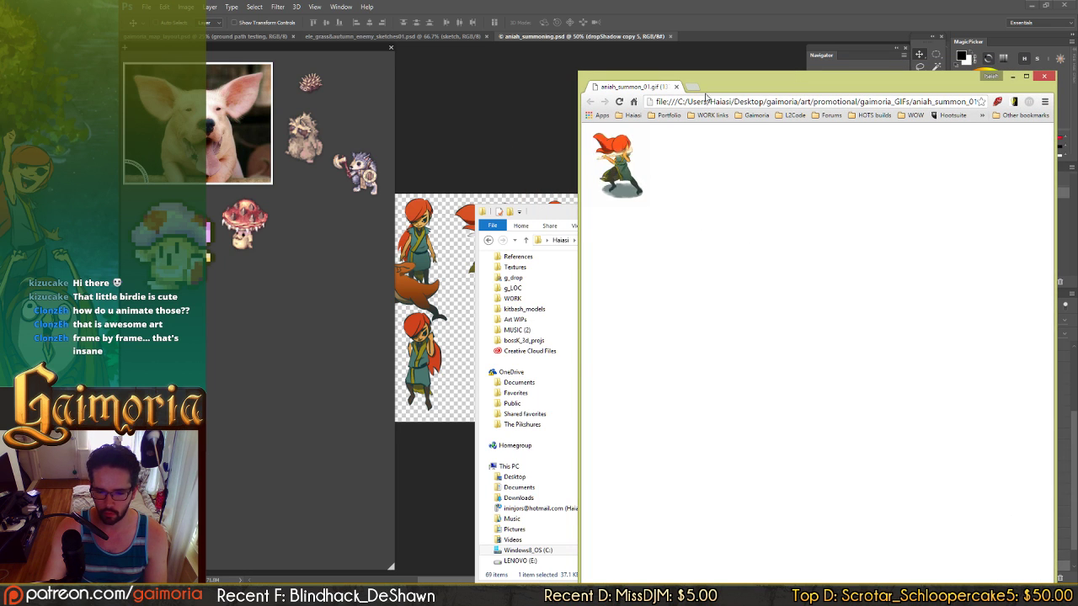
drag(578, 69, 900, 439)
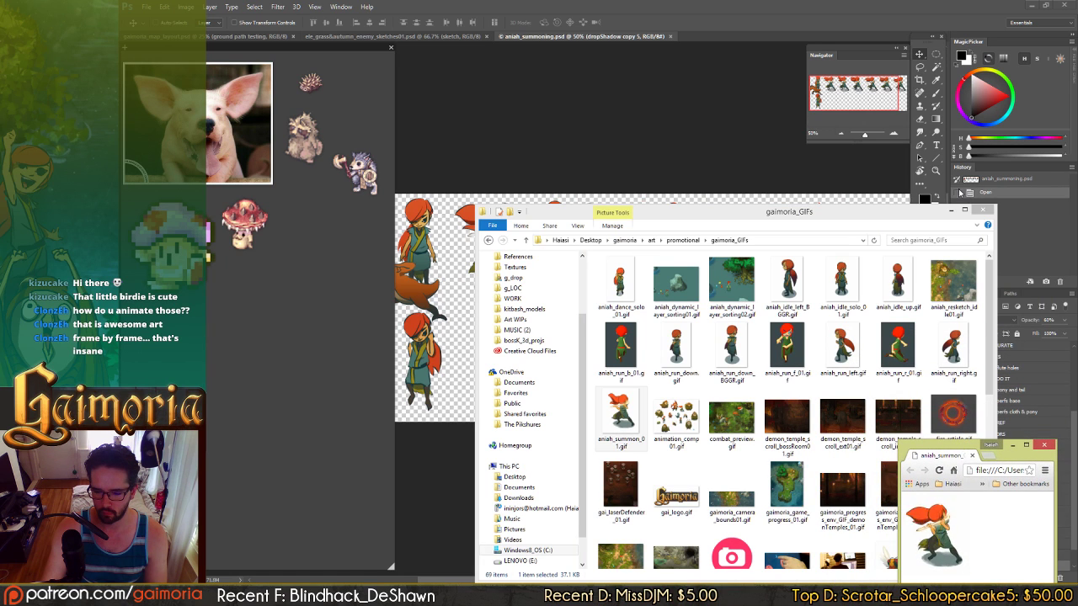
click(952, 210)
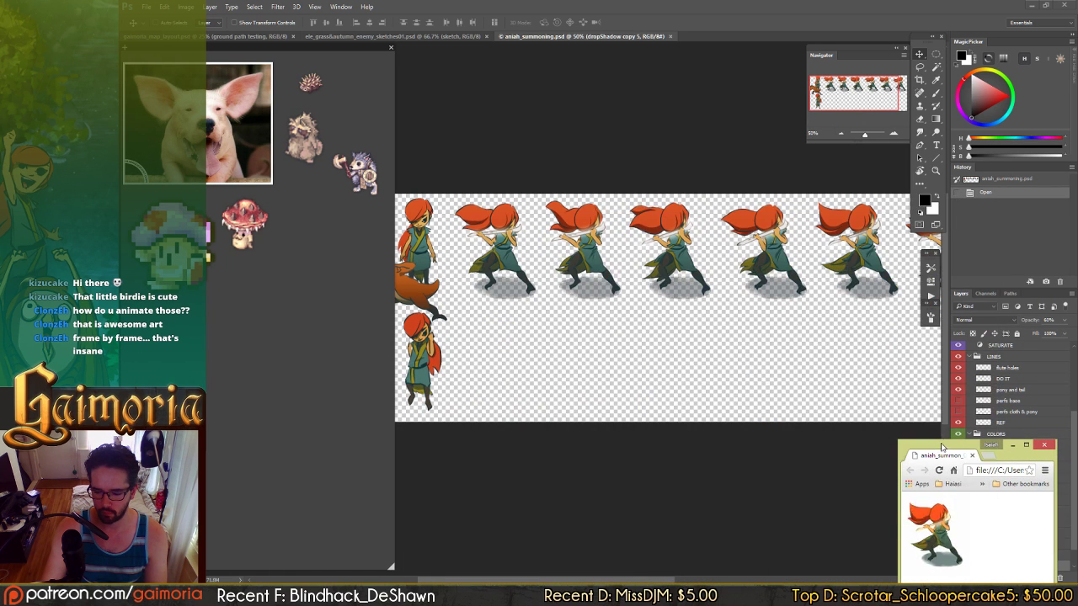
drag(939, 459, 872, 163)
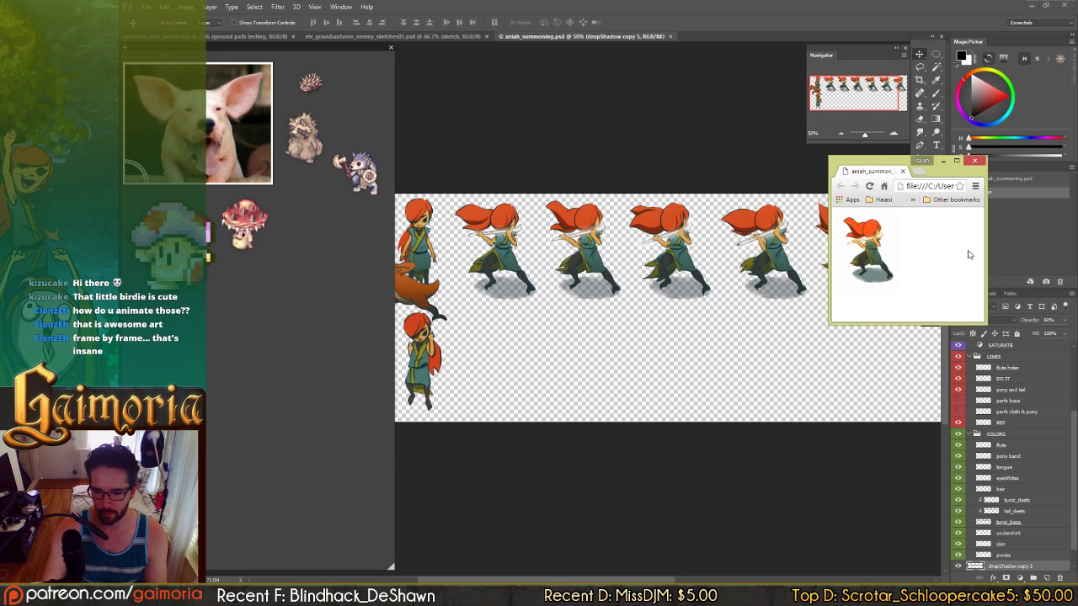
- Close the GIF preview and aniah_summoning.psd, returning to the Grass & Autumn Enemies sketches
click(980, 162)
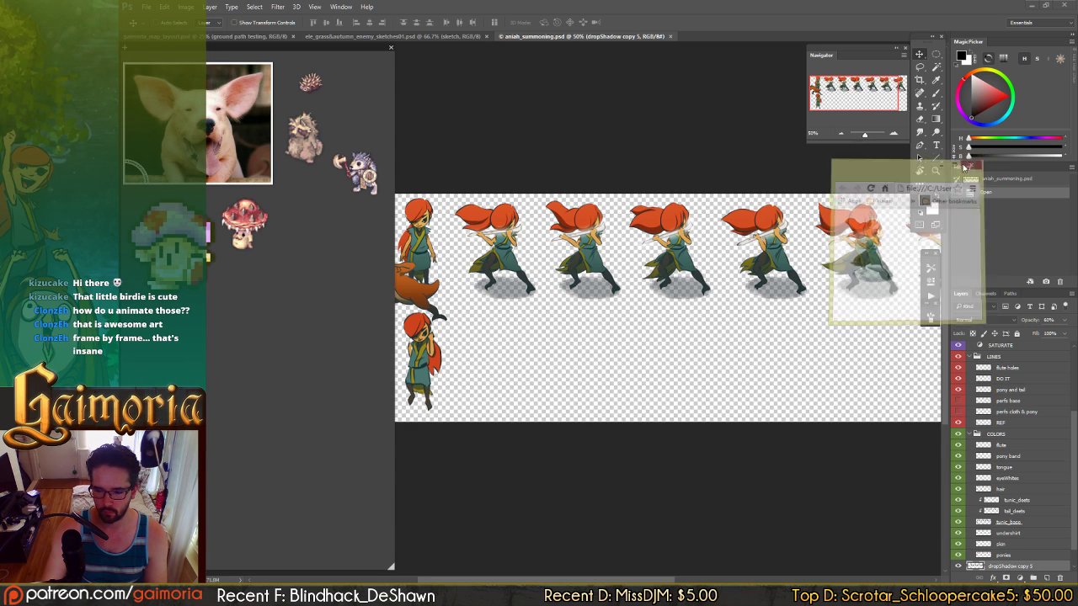
key(ctrl+w)
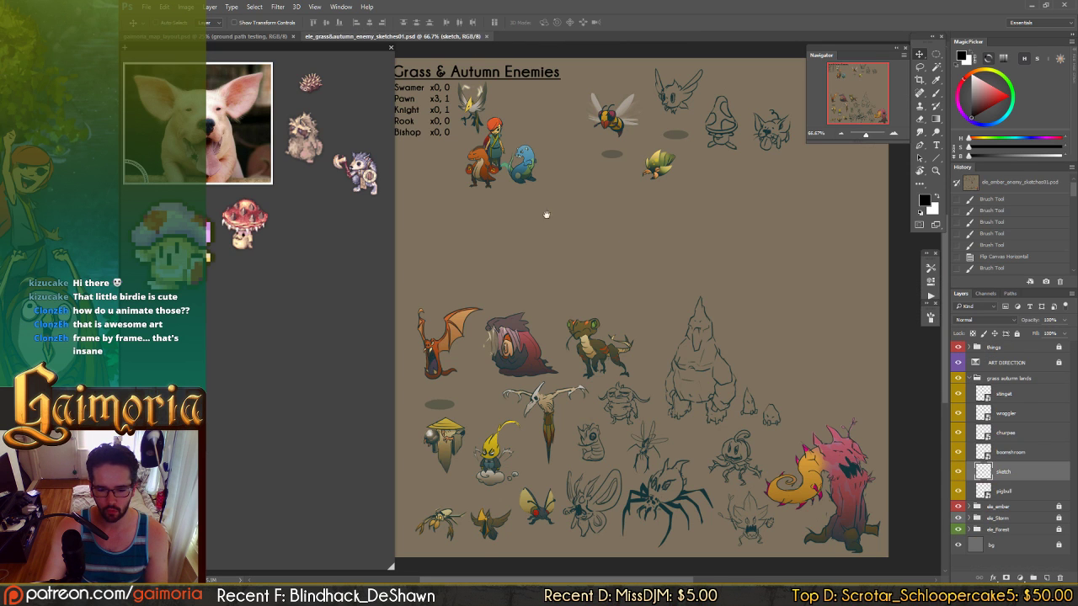
mouse_move(633, 245)
mouse_down()
mouse_move(611, 250)
mouse_move(656, 237)
mouse_up()
mouse_move(649, 149)
mouse_down()
mouse_move(641, 172)
mouse_move(628, 154)
mouse_up()
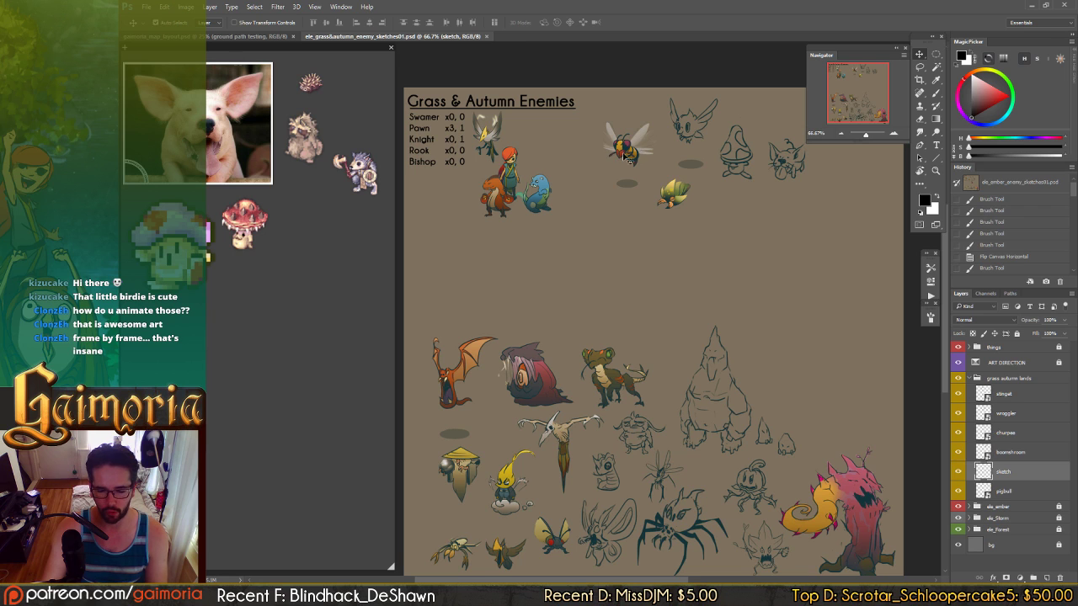
- Open poot_dance_solo_$10.gif from the gaimoria_GIFs folder, view the animation in the browser and close it
click(328, 594)
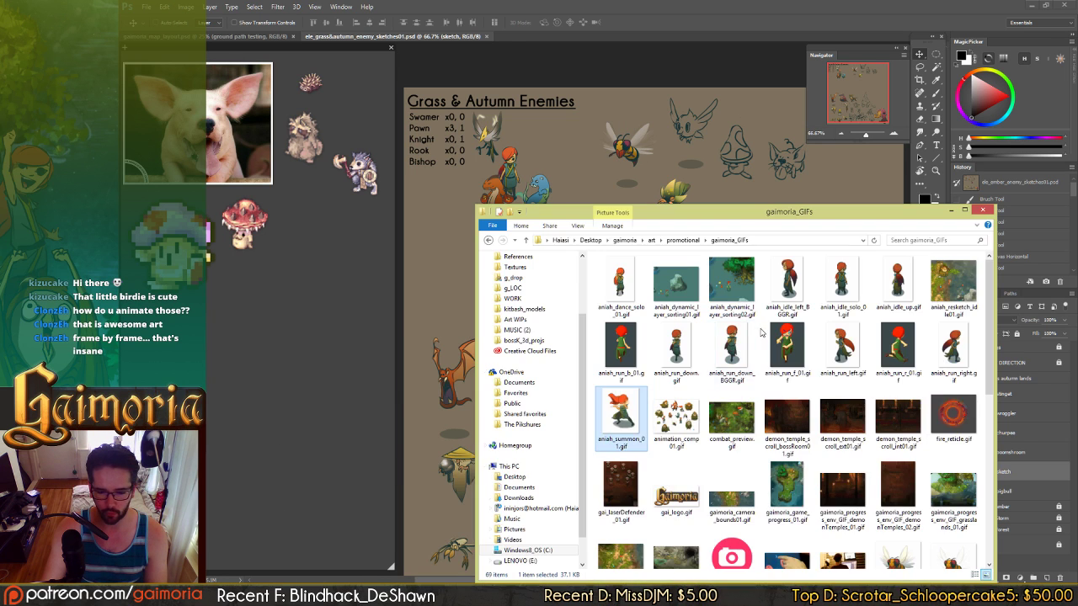
click(791, 421)
scroll(794, 430, down, 5)
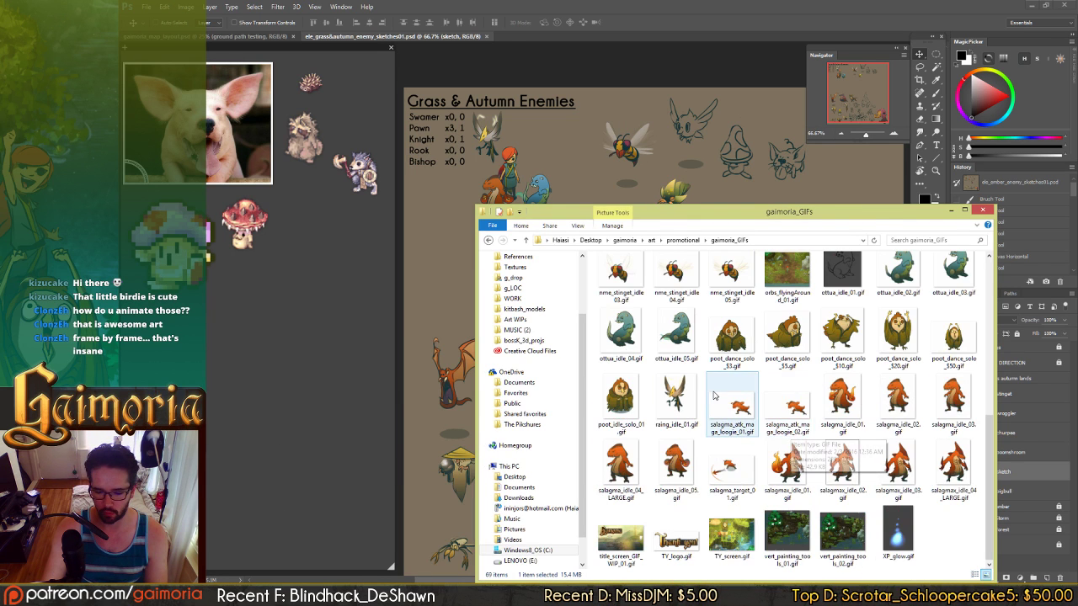
scroll(848, 409, up, 2)
scroll(848, 409, down, 2)
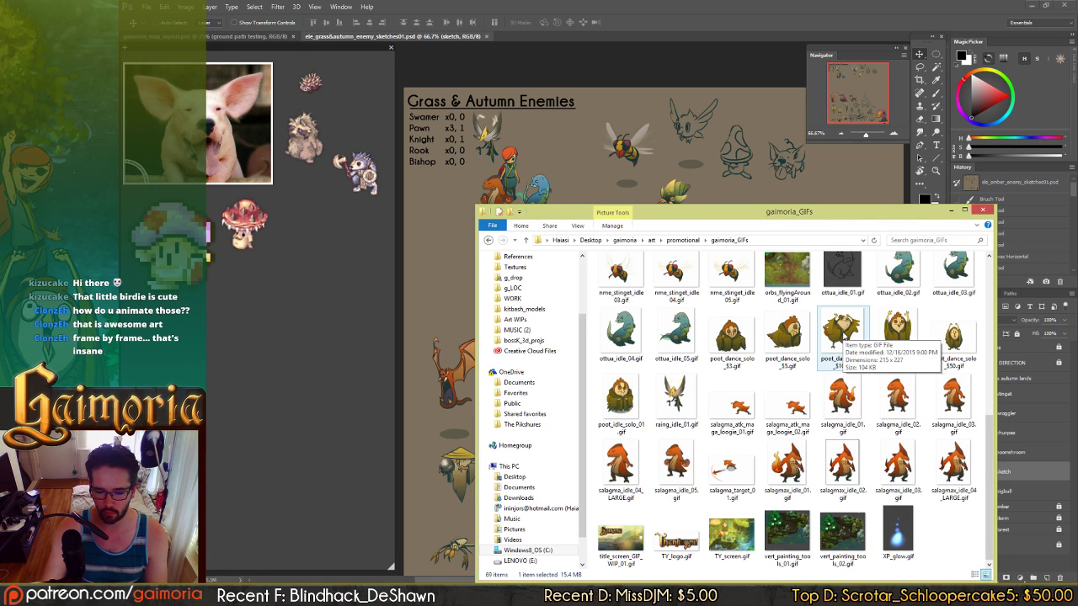
click(845, 335)
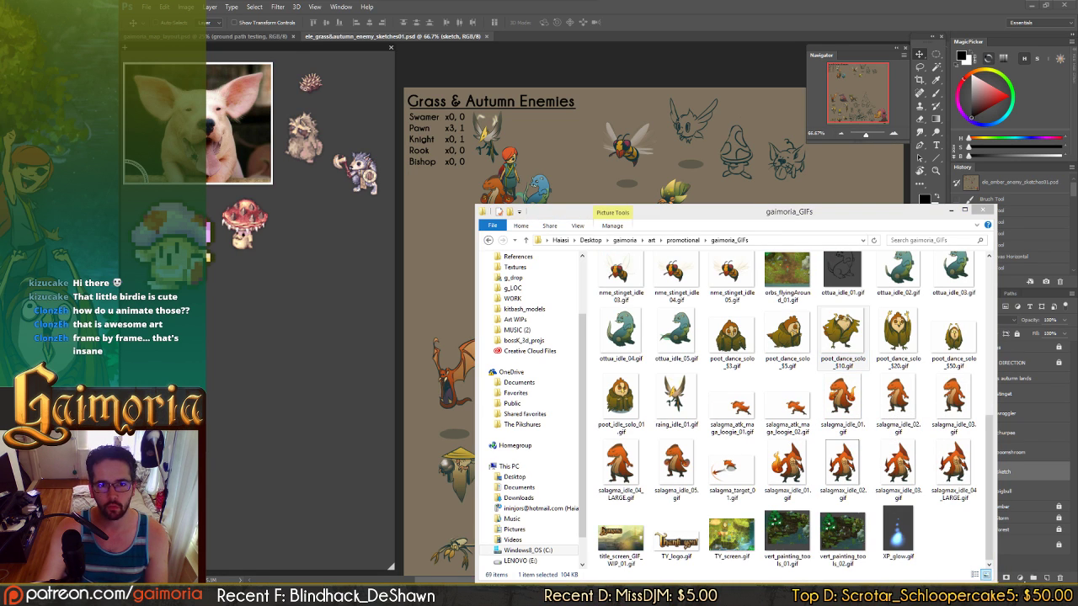
drag(477, 2, 938, 117)
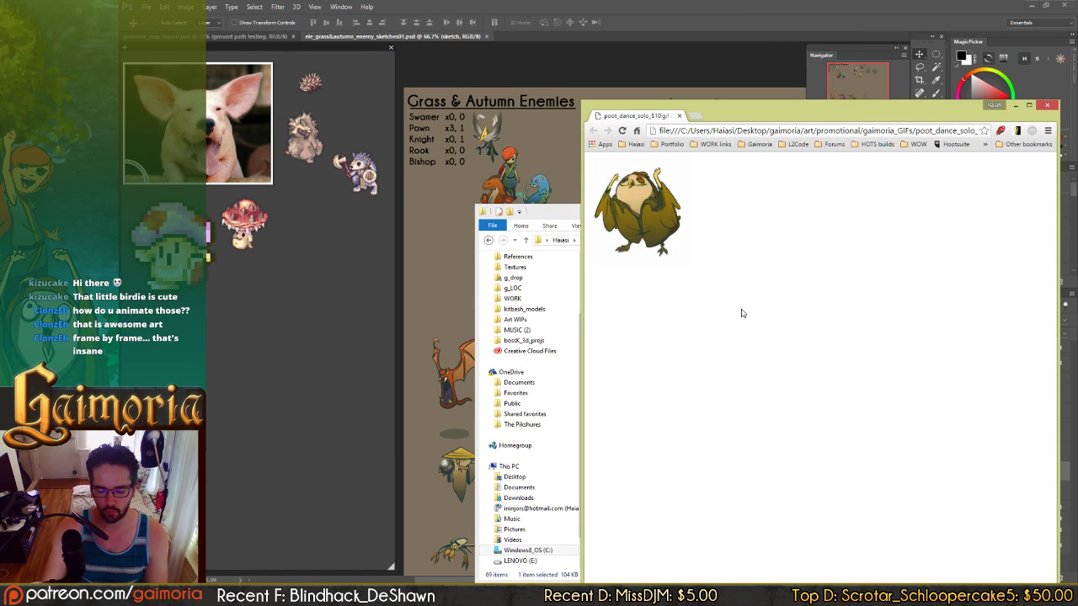
click(1047, 104)
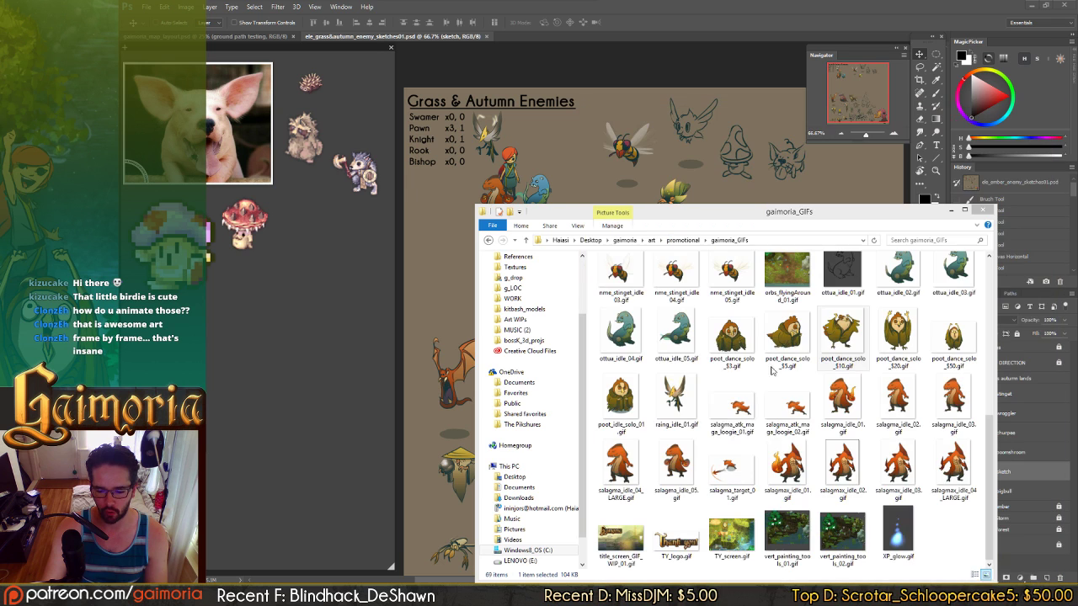
- Preview ottua_idle_05.gif and close it, and open the stinget animations nme_stinget_idle_03.gif, nme_stinget_idle.gif and nme_stinget_idle_05.gif
click(670, 337)
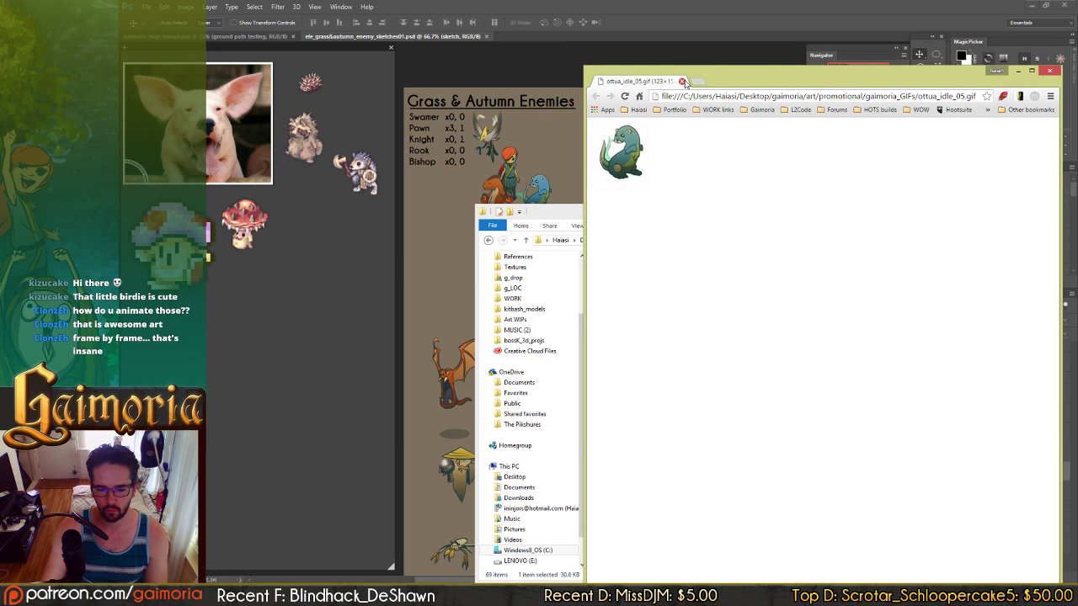
click(683, 82)
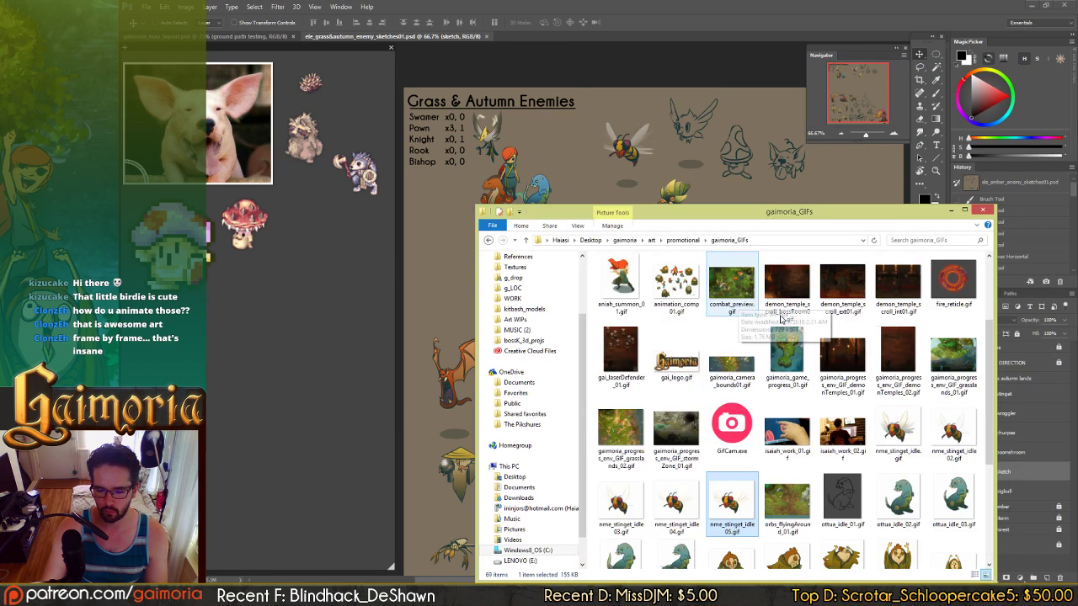
click(624, 509)
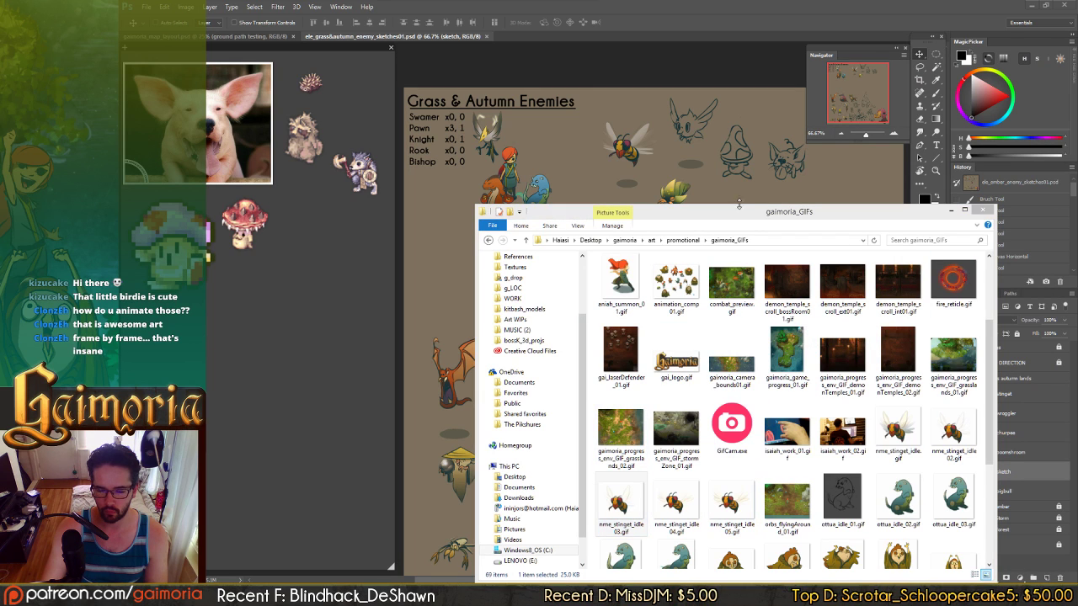
click(899, 426)
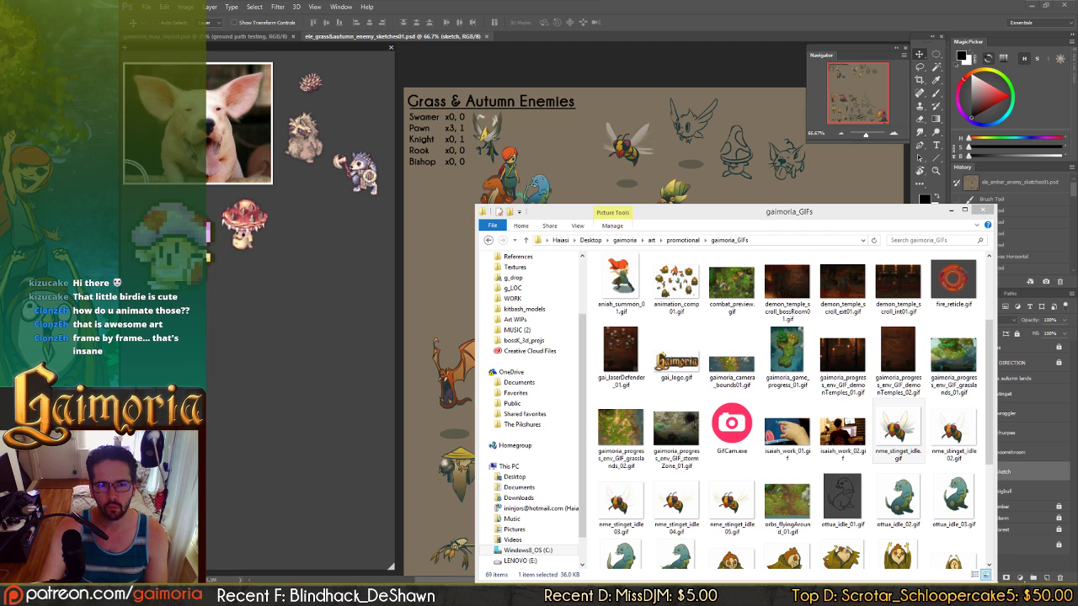
click(731, 506)
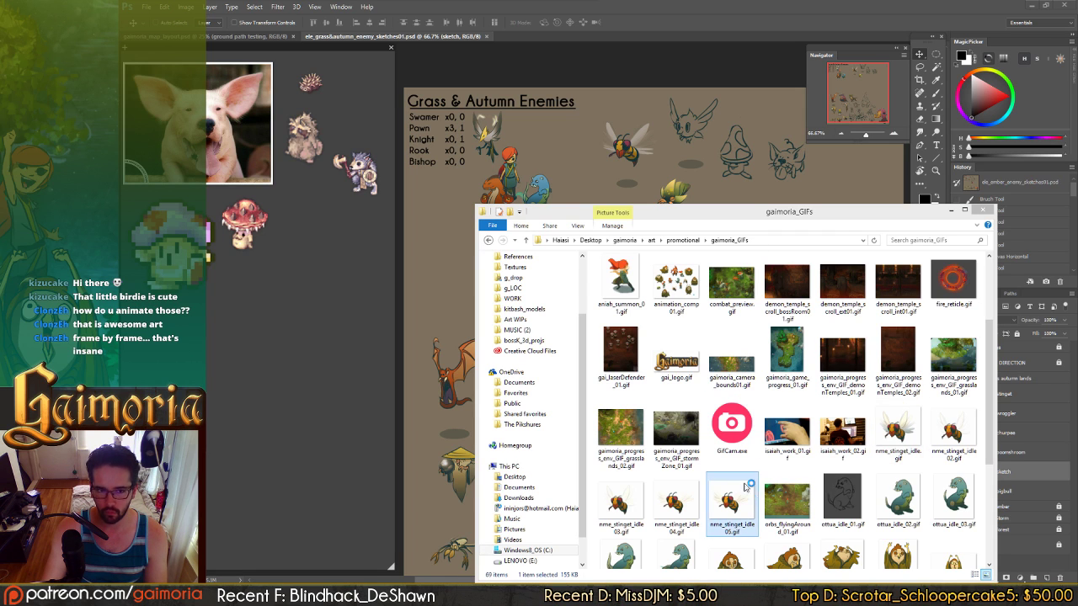
- View the nme_stinget_idle05.gif animation in the browser, close it and return to the Grass & Autumn Enemies sketches
key(Return)
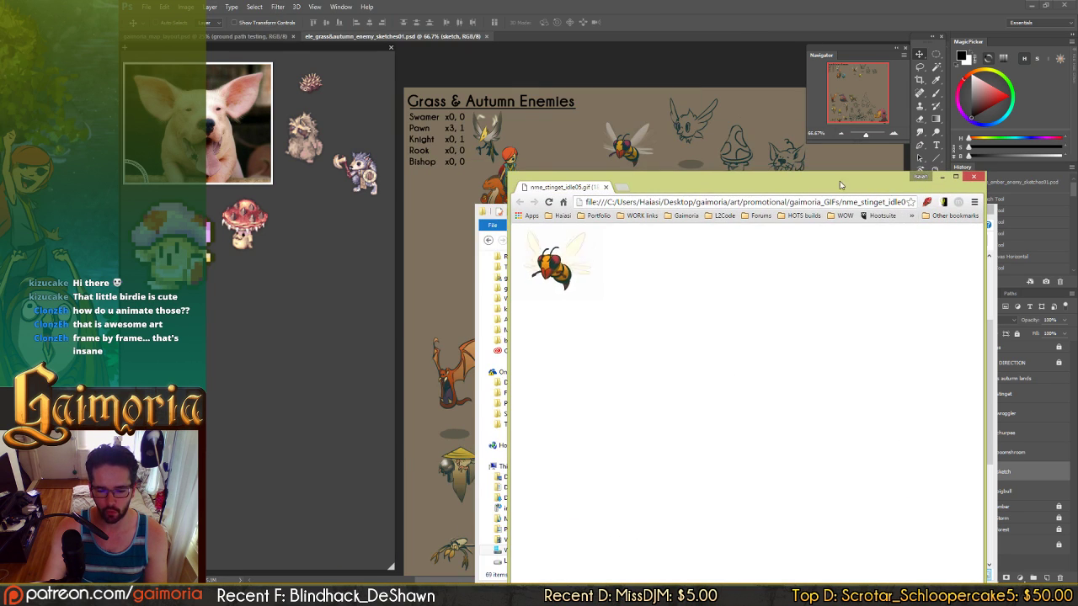
drag(676, 182, 802, 147)
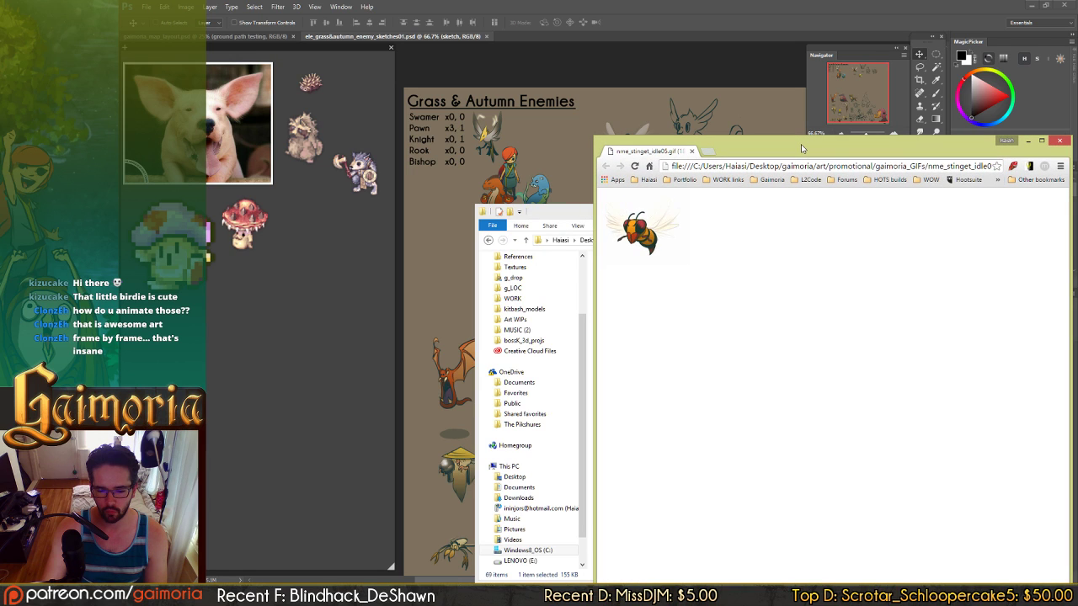
click(693, 150)
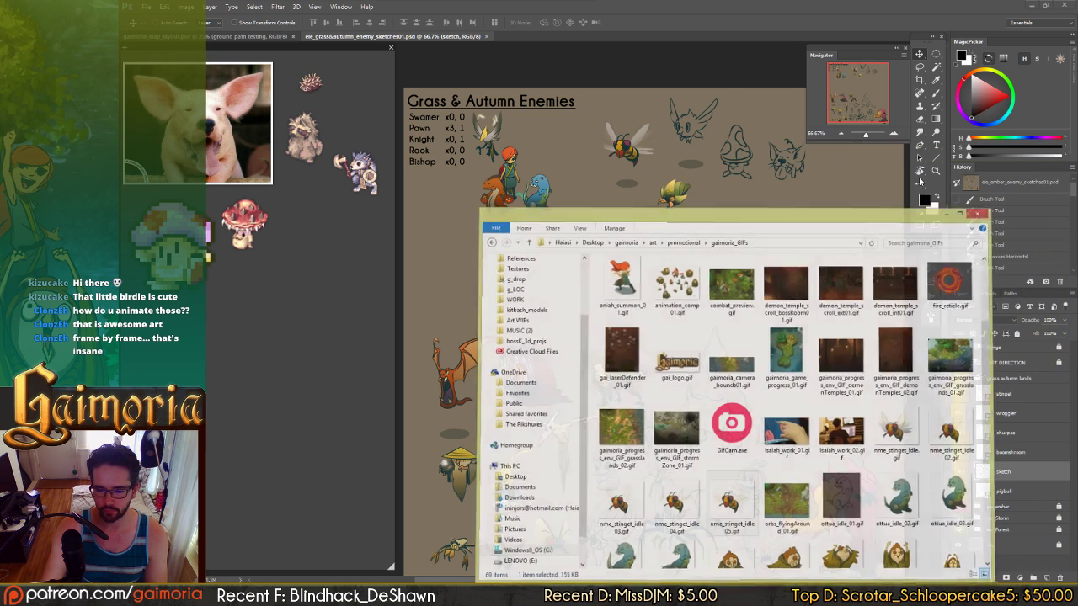
click(708, 81)
drag(727, 87, 680, 95)
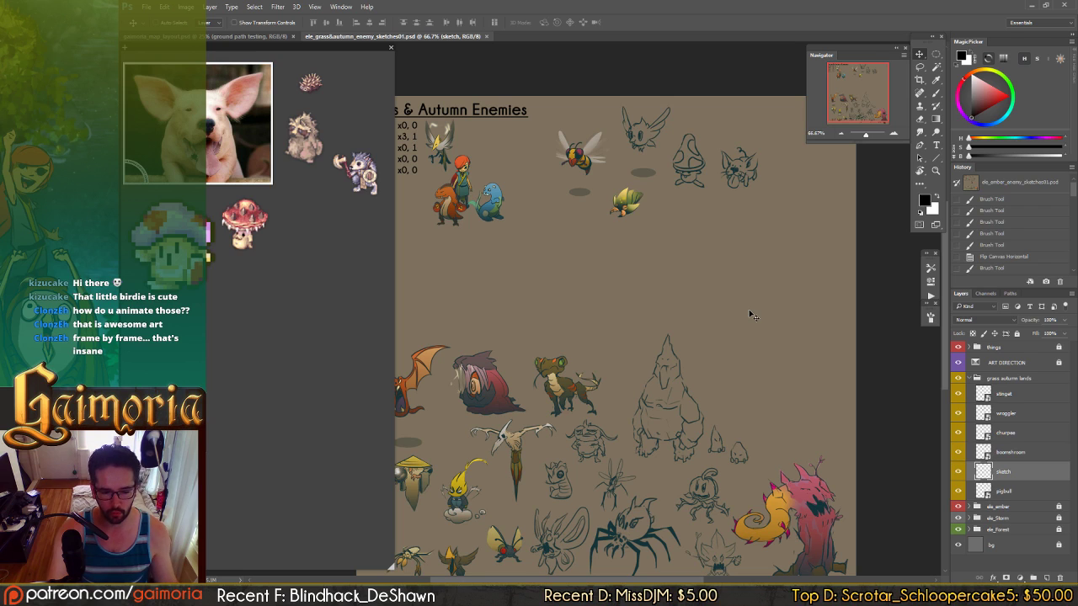
- Brush the first short lines of a new creature's face in the empty area below the mushroom and pig sketches
key(b)
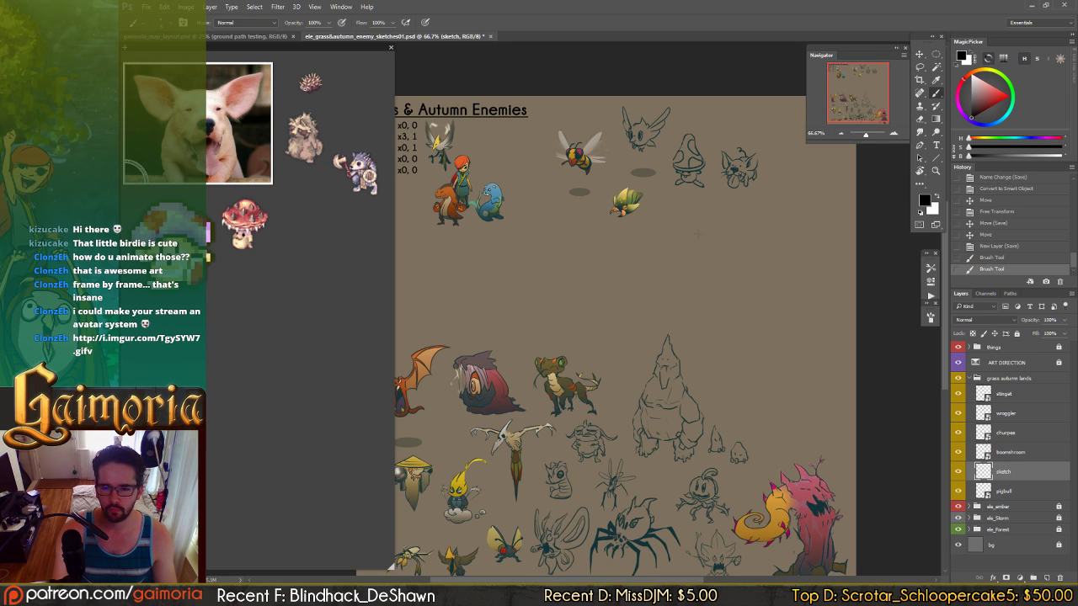
click(718, 235)
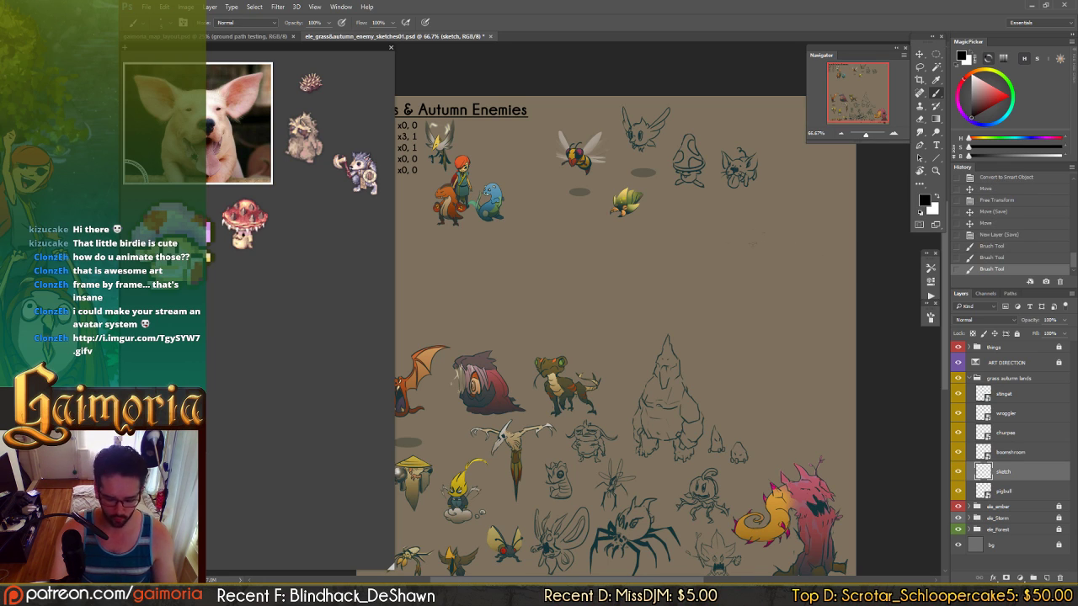
key(ctrl+z)
click(684, 280)
click(684, 280)
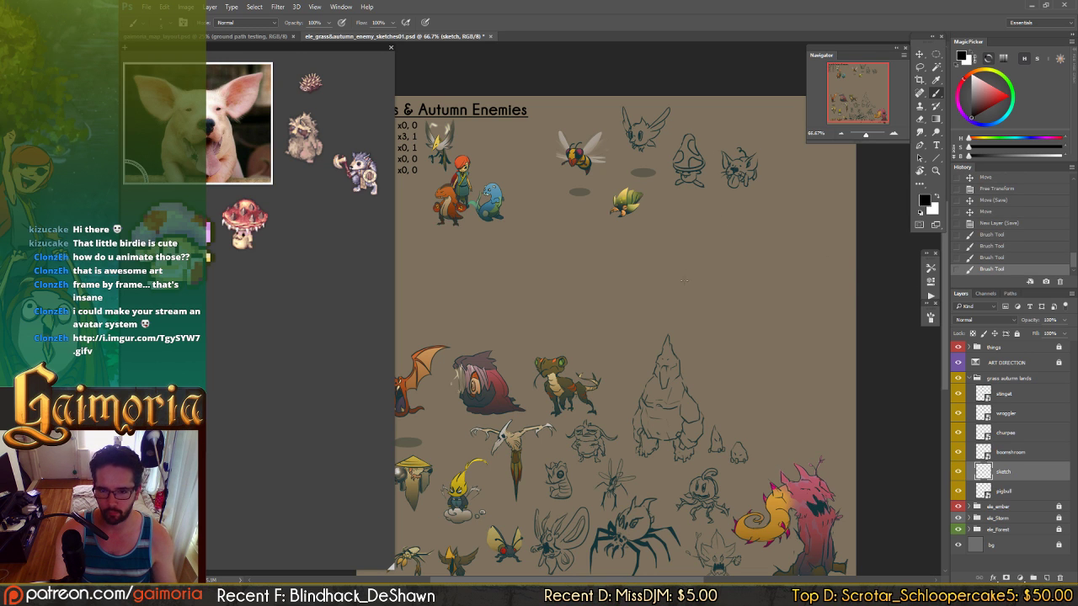
drag(679, 268, 677, 218)
drag(671, 257, 639, 275)
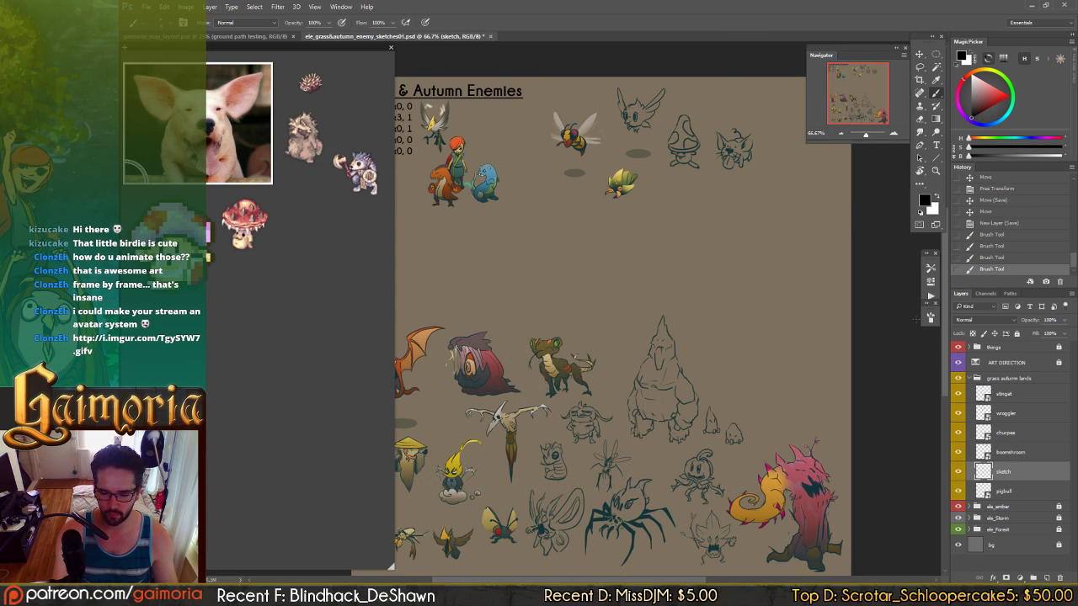
click(731, 253)
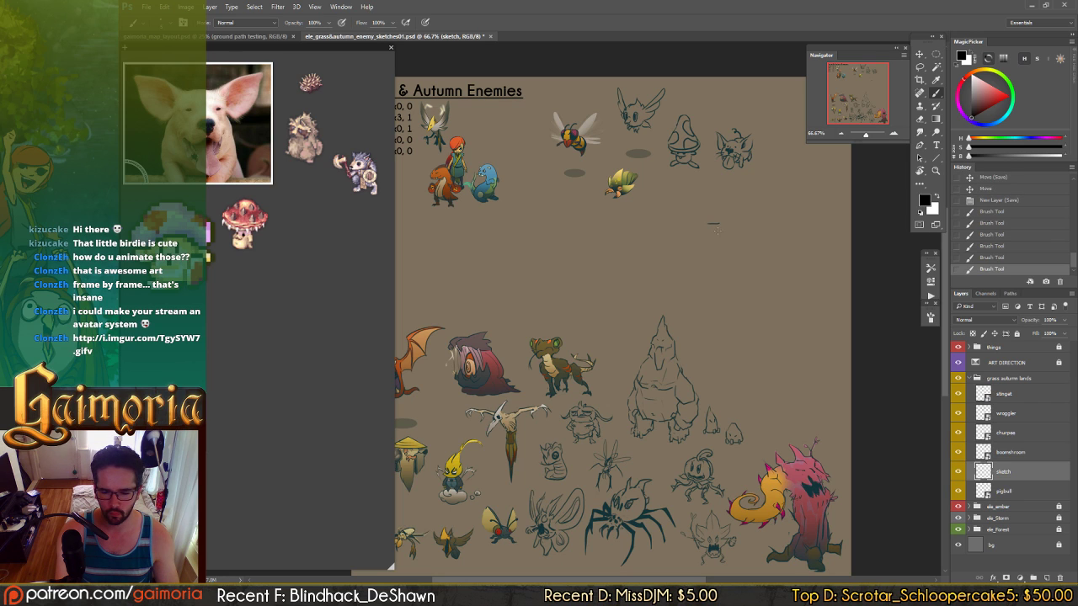
drag(726, 224, 720, 232)
key(ctrl+z)
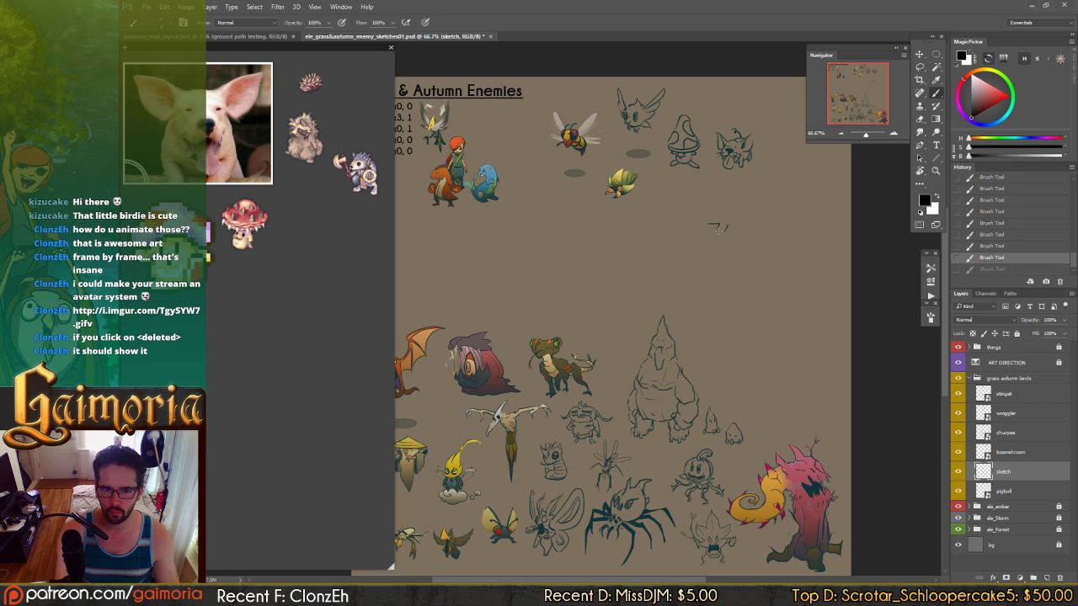
drag(719, 225, 726, 226)
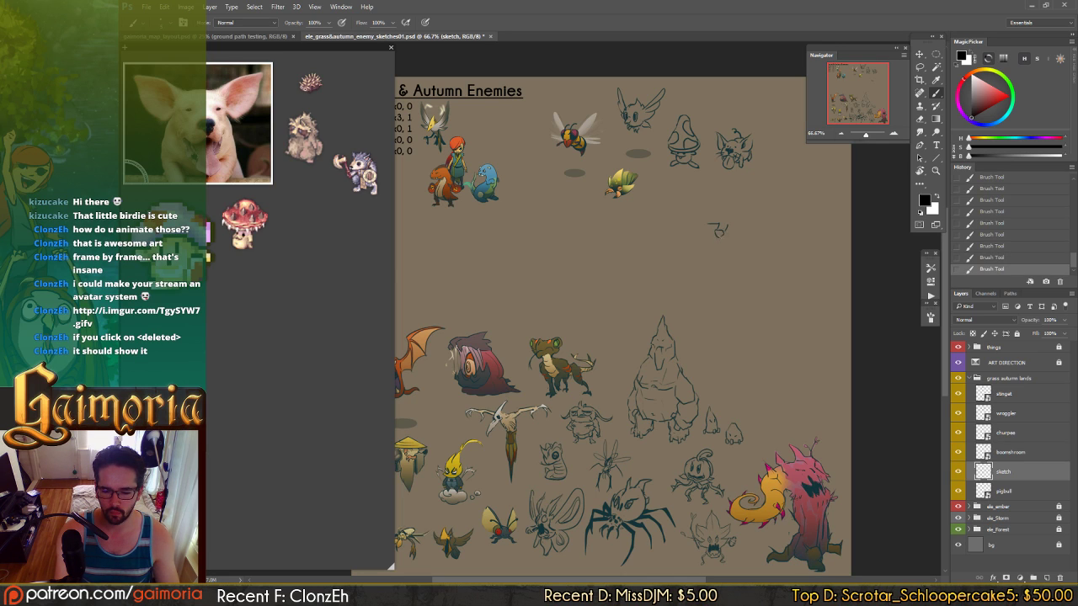
- Clean up the short lines of the new face with the Eraser
key(e)
drag(718, 234, 722, 232)
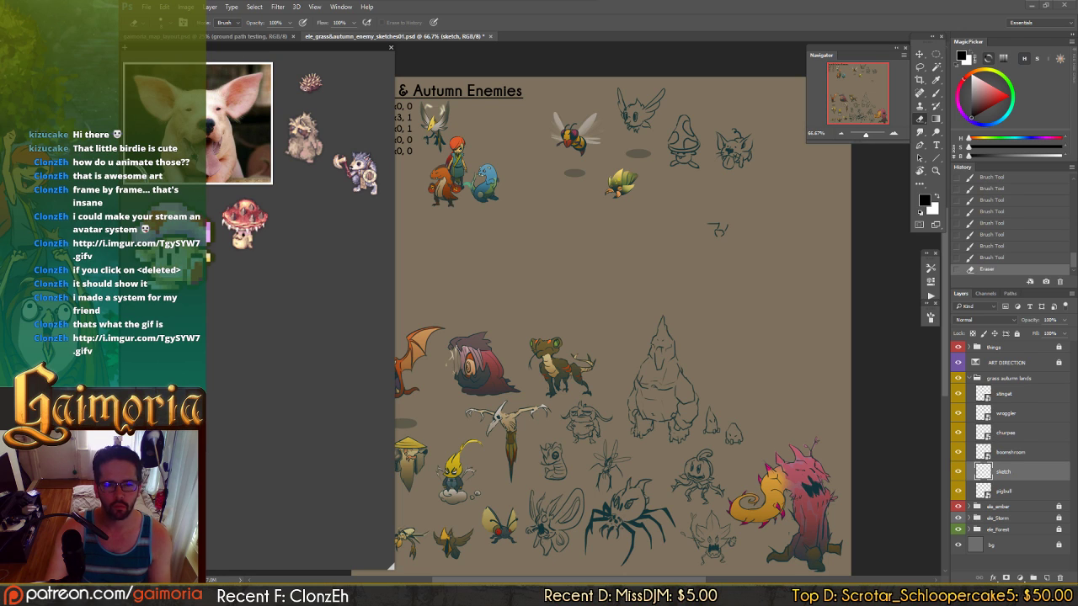
click(754, 221)
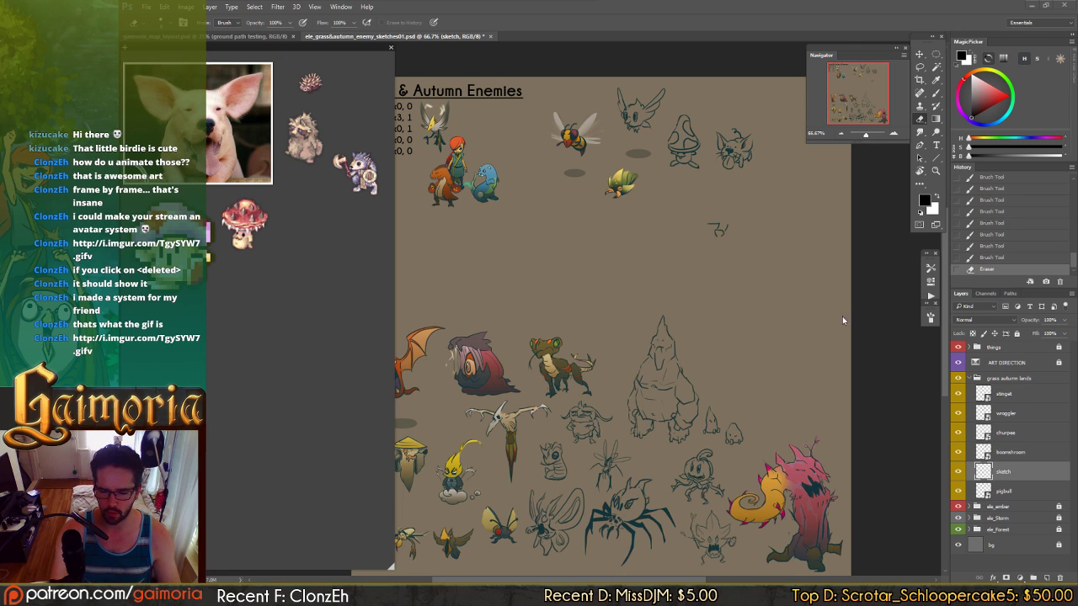
key(b)
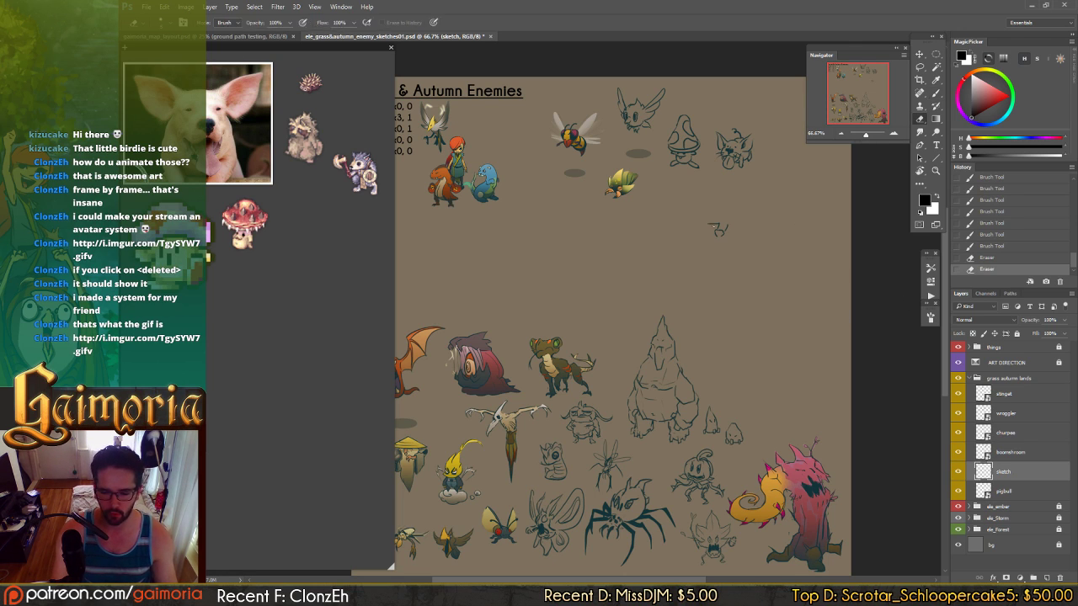
key(e)
key(b)
- Redraw the new creature's face lines as a pair of small eye outlines with the Brush tool
drag(709, 223, 736, 229)
key(ctrl+z)
key(ctrl+z)
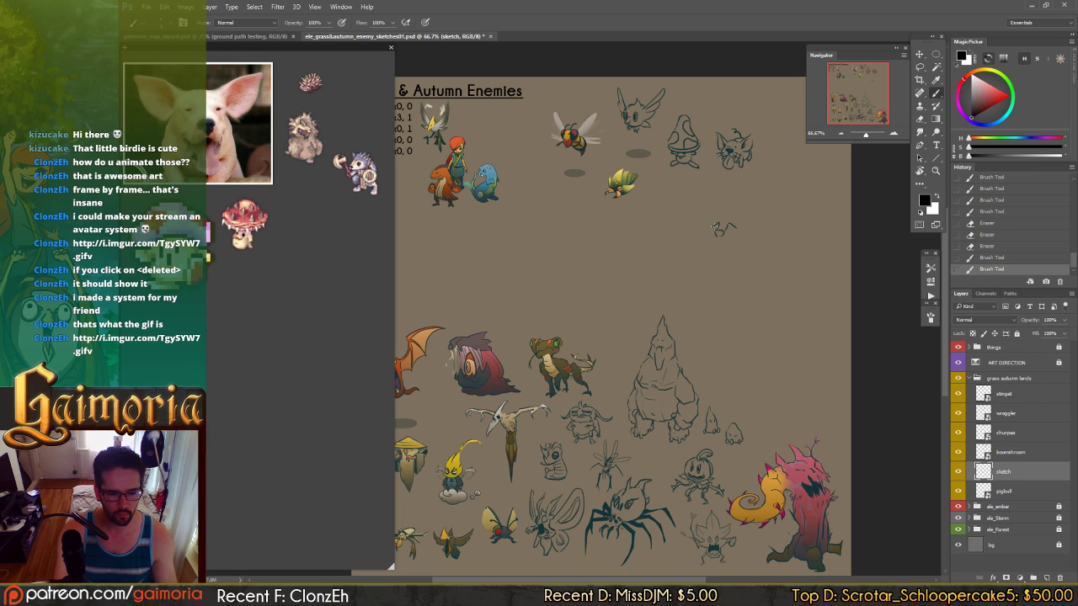
mouse_move(729, 231)
mouse_down()
mouse_move(736, 238)
mouse_move(717, 234)
mouse_move(729, 230)
mouse_up()
key(ctrl+z)
key(ctrl+z)
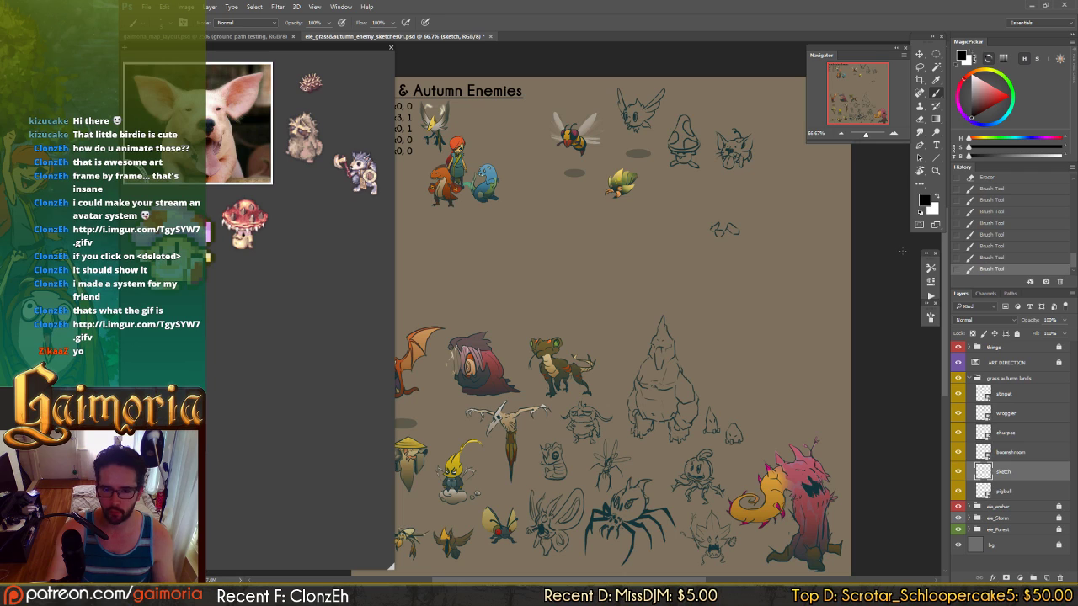
- Darken the pupils inside the two eye outlines, undoing unwanted strokes
drag(712, 226, 723, 232)
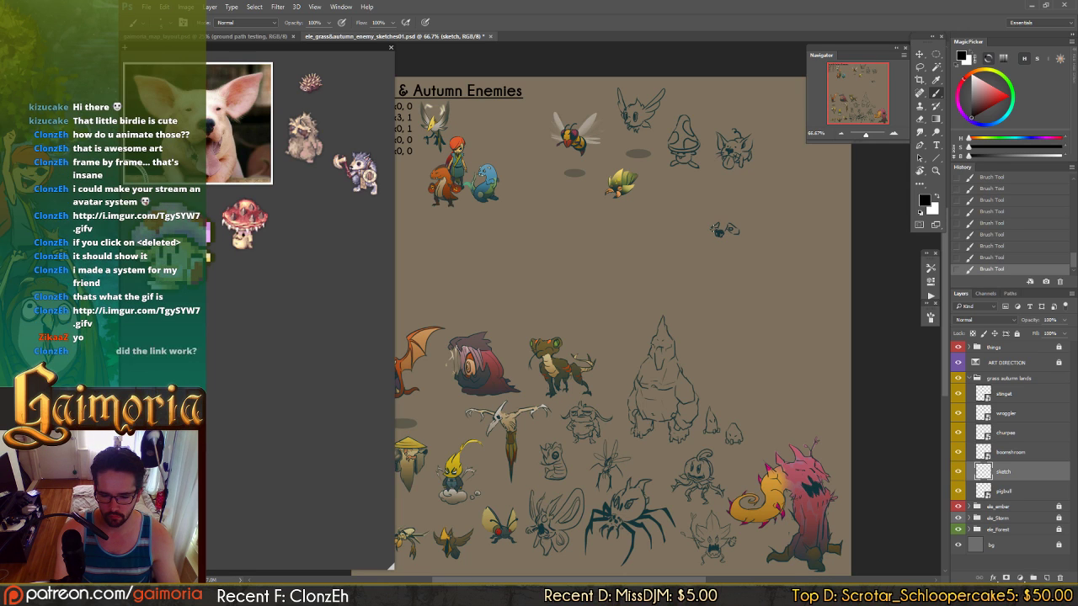
key(ctrl+z)
click(719, 229)
drag(717, 227, 740, 240)
key(ctrl+z)
- Flip the canvas horizontally and erase the stray brush dot beside the mirrored eye sketch
key(ctrl+shift+h)
drag(630, 231, 776, 227)
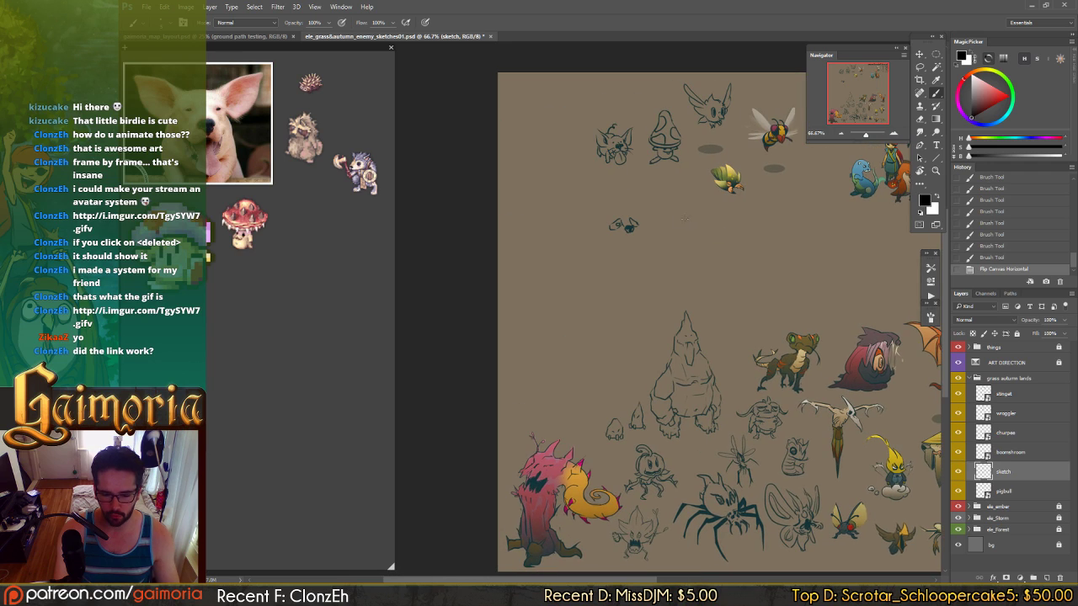
click(692, 232)
key(e)
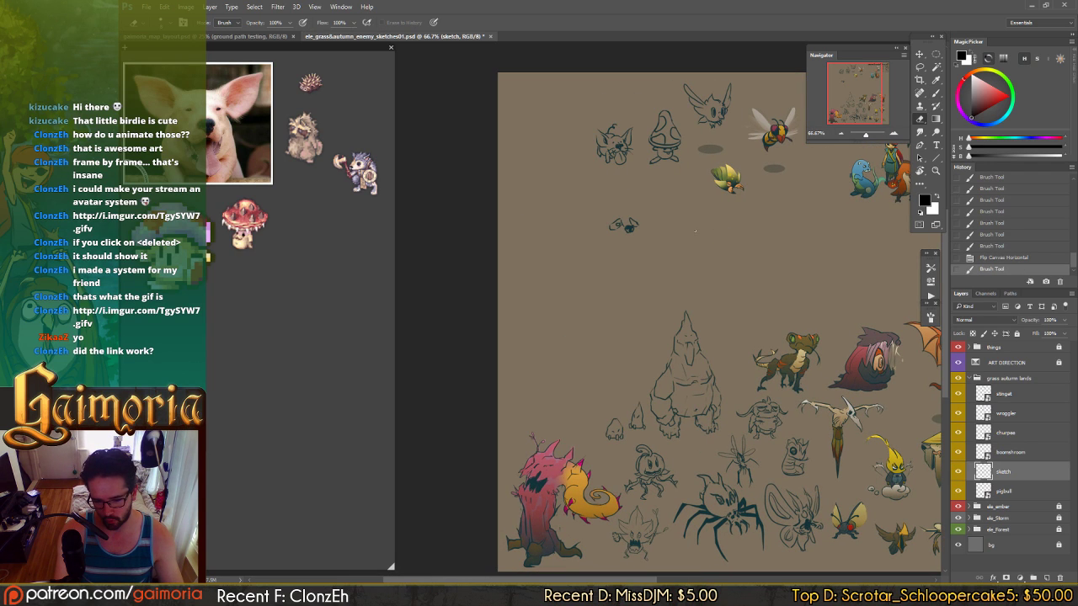
click(694, 230)
key(b)
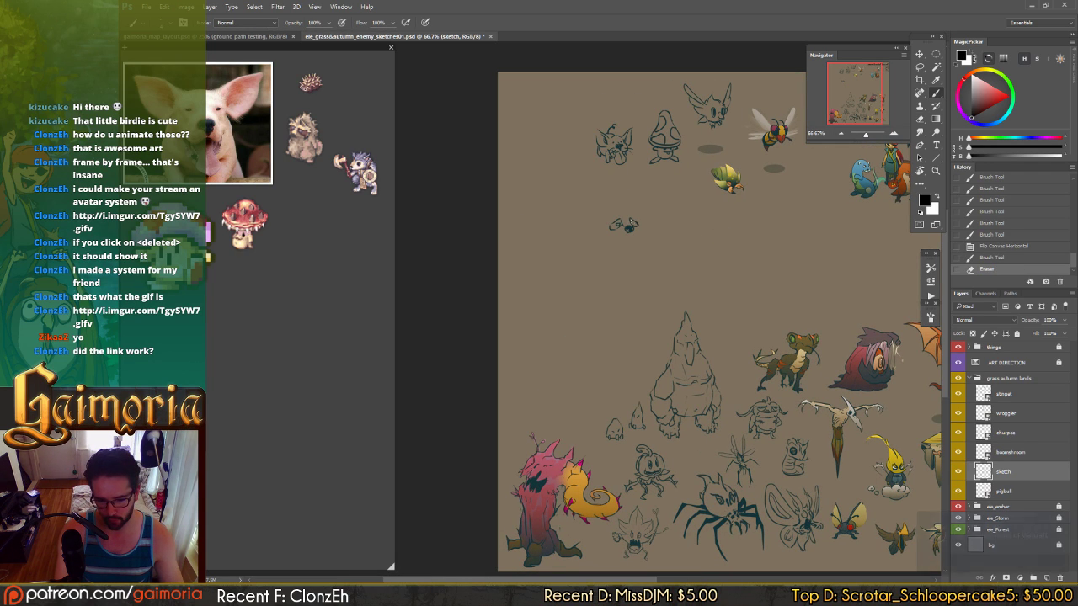
- Refine the dark strokes of the mirrored sketch's larger eye, comparing versions with undo and redo
drag(625, 225, 630, 224)
key(ctrl+z)
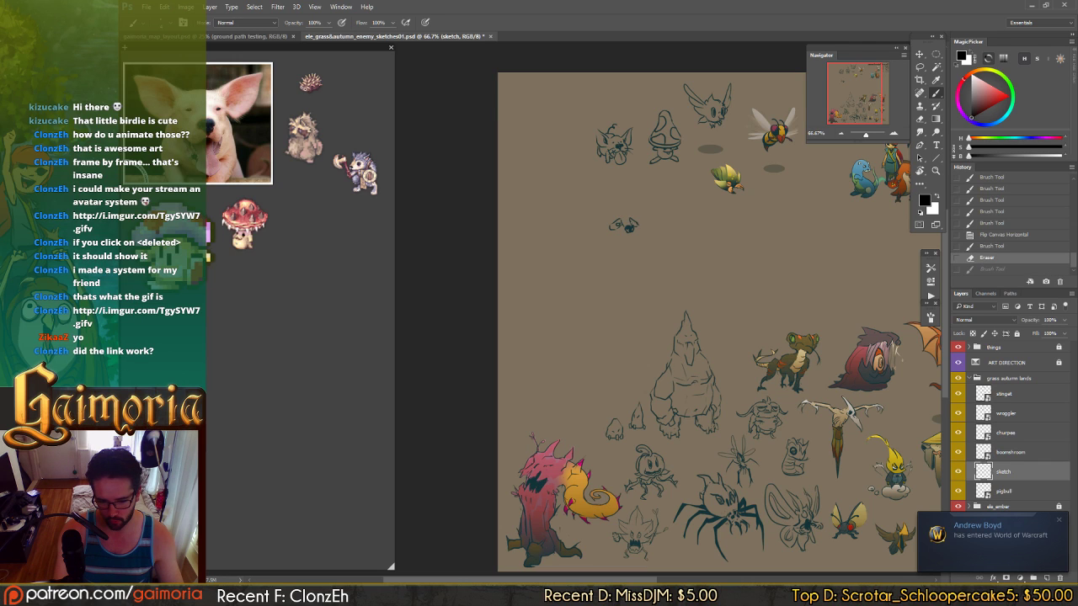
key(ctrl+z)
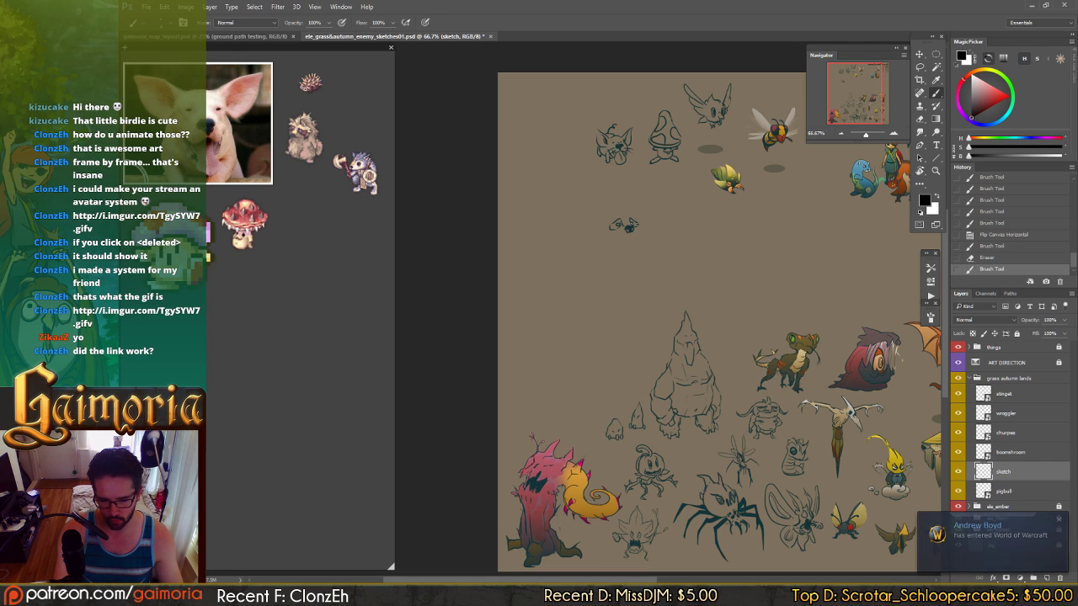
key(ctrl+z)
key(ctrl+z)
key(ctrl+z)
key(ctrl+z)
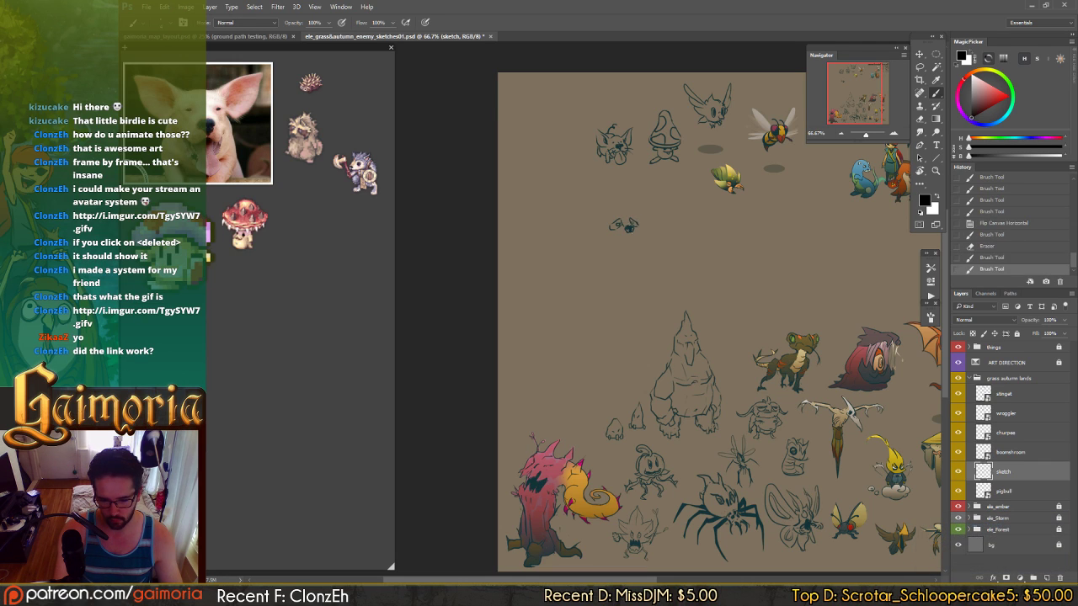
key(ctrl+z)
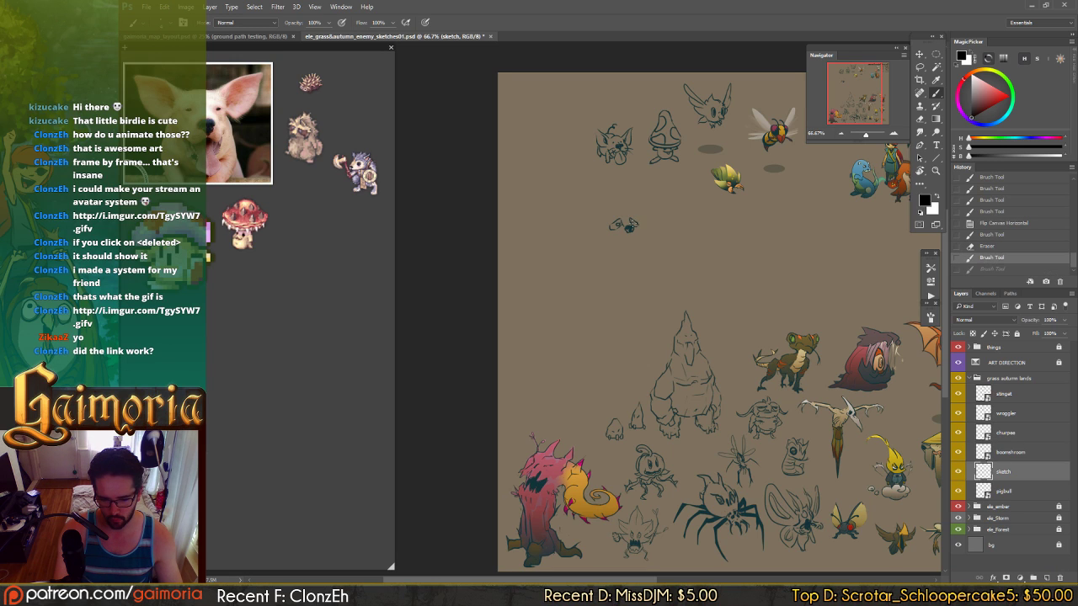
key(ctrl+z)
key(ctrl+z)
key(ctrl+z)
click(628, 226)
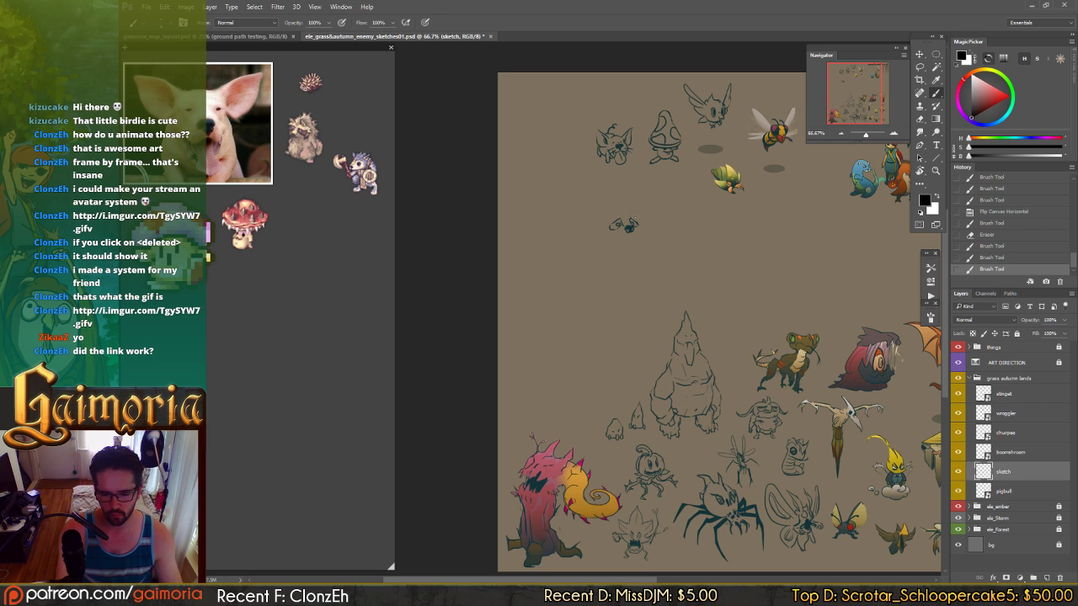
- Sketch short pointed lines above both eyes of the new creature, undoing and restoring strokes to compare them
drag(627, 212, 626, 207)
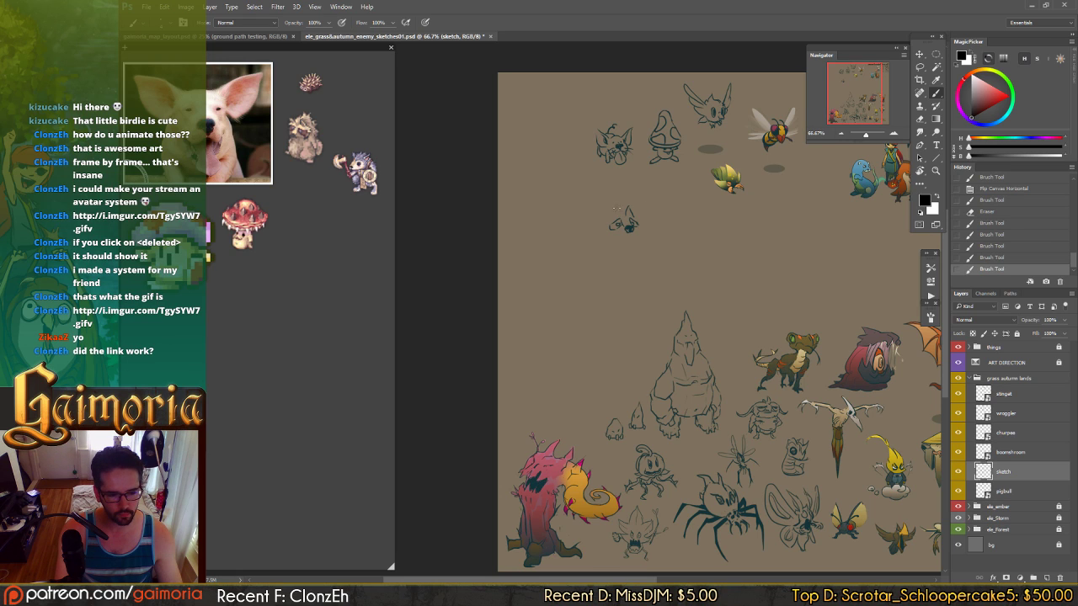
drag(619, 213, 615, 208)
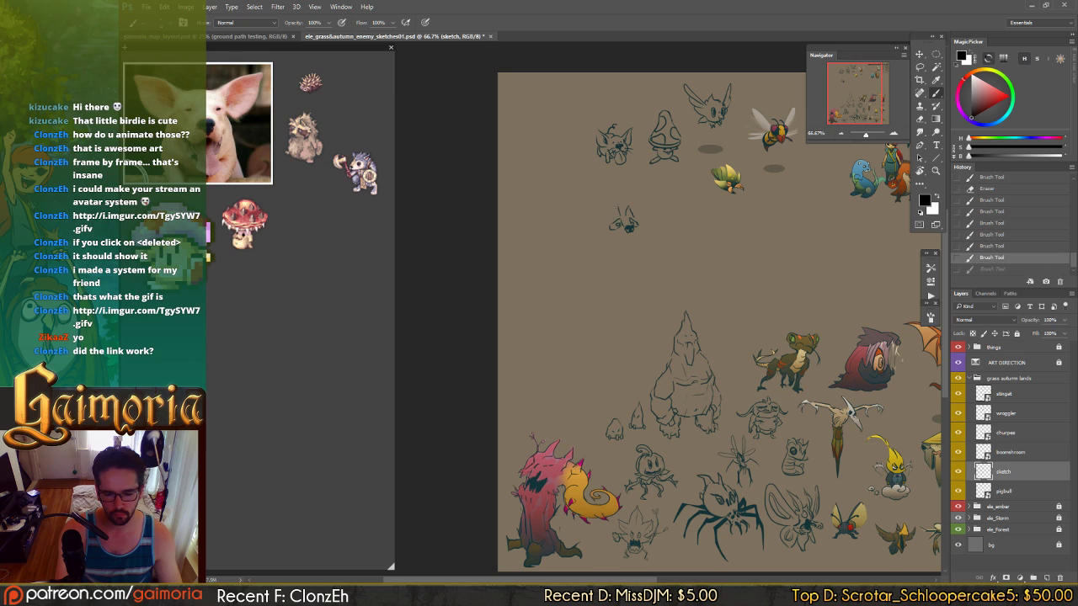
key(ctrl+z)
key(ctrl+z)
key(ctrl+z)
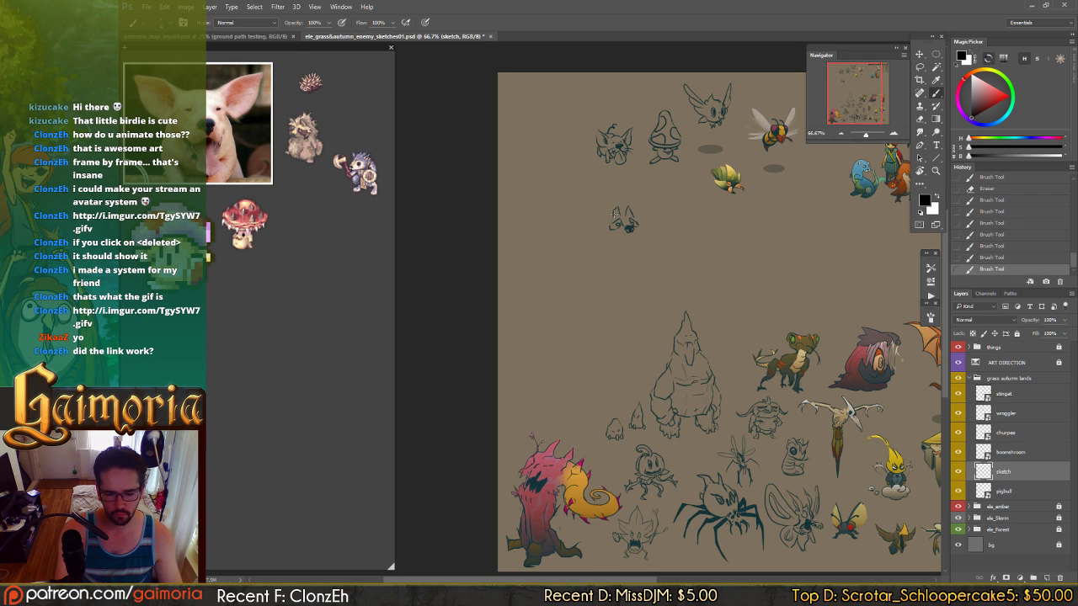
- Erase part of the pointed line above the larger eye and compare replacement strokes with undo and redo
key(e)
mouse_move(633, 212)
mouse_down()
mouse_move(625, 209)
mouse_move(632, 220)
mouse_up()
key(b)
key(ctrl+z)
key(ctrl+z)
key(ctrl+z)
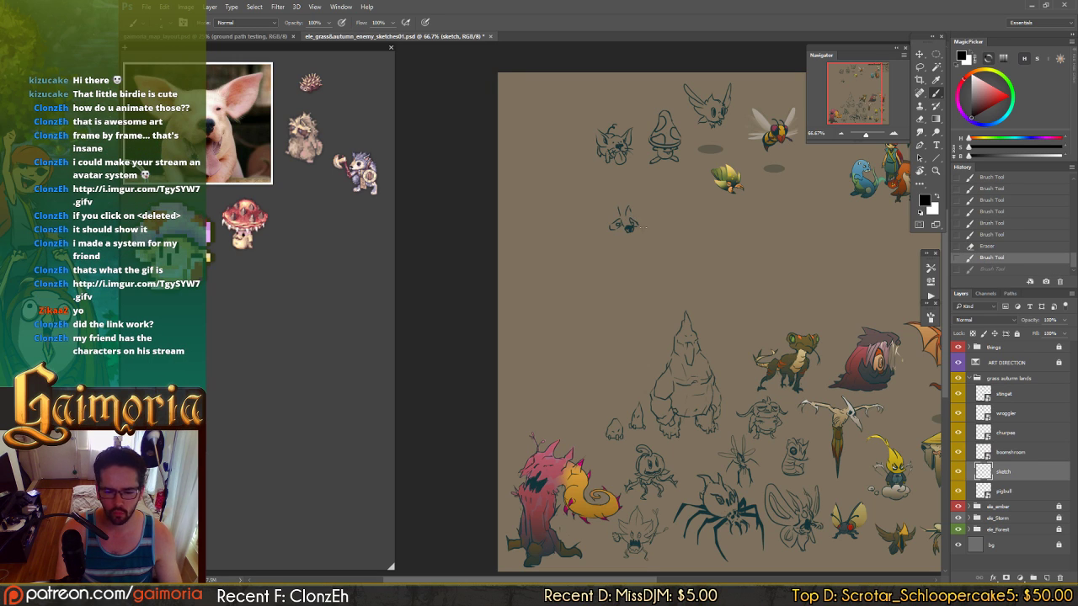
key(ctrl+z)
key(ctrl+z)
key(ctrl+z)
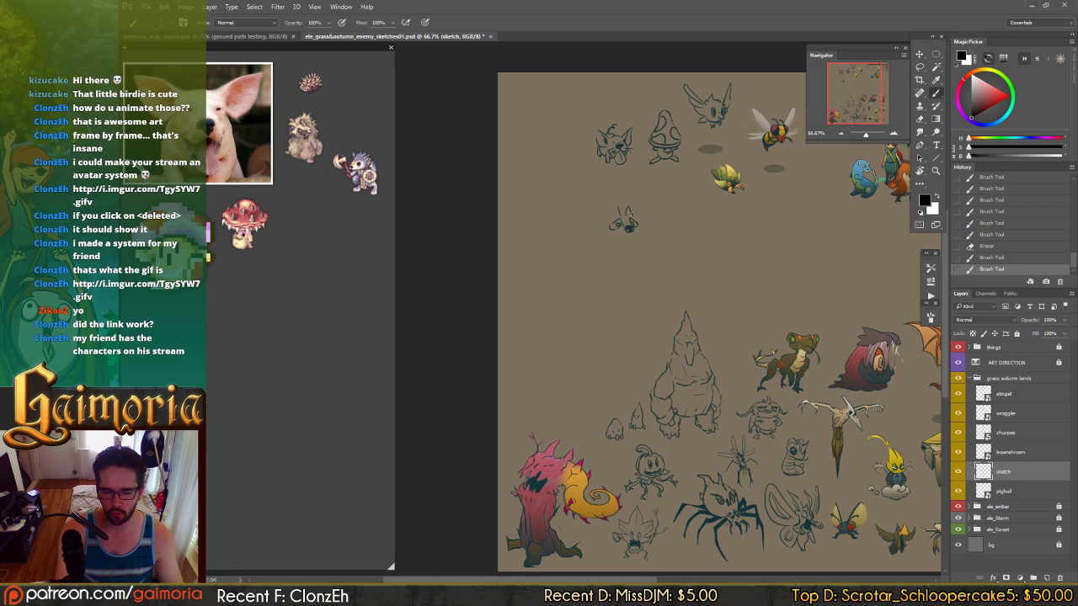
key(ctrl+z)
key(ctrl+z)
key(ctrl+z)
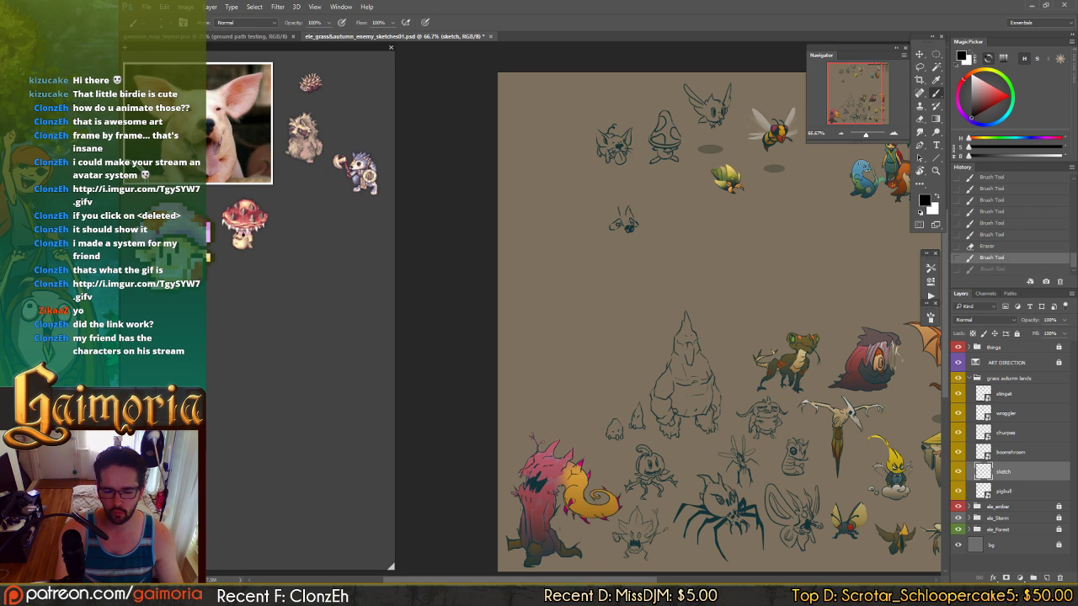
key(ctrl+z)
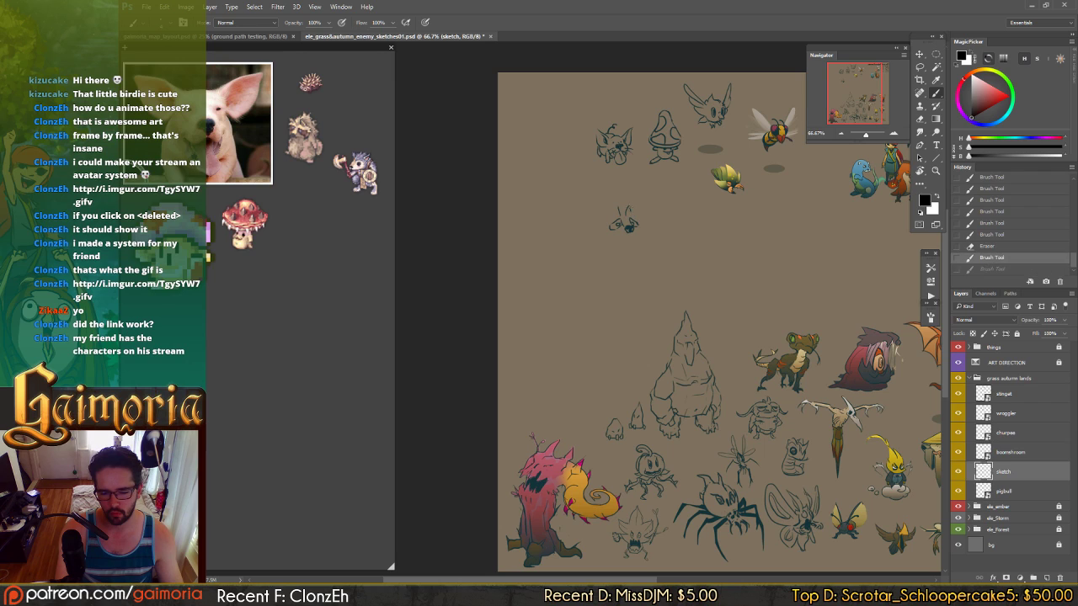
- Redraw the pointed line above the larger eye, undoing the rejected attempts
drag(625, 211, 629, 208)
key(ctrl+z)
drag(629, 209, 632, 217)
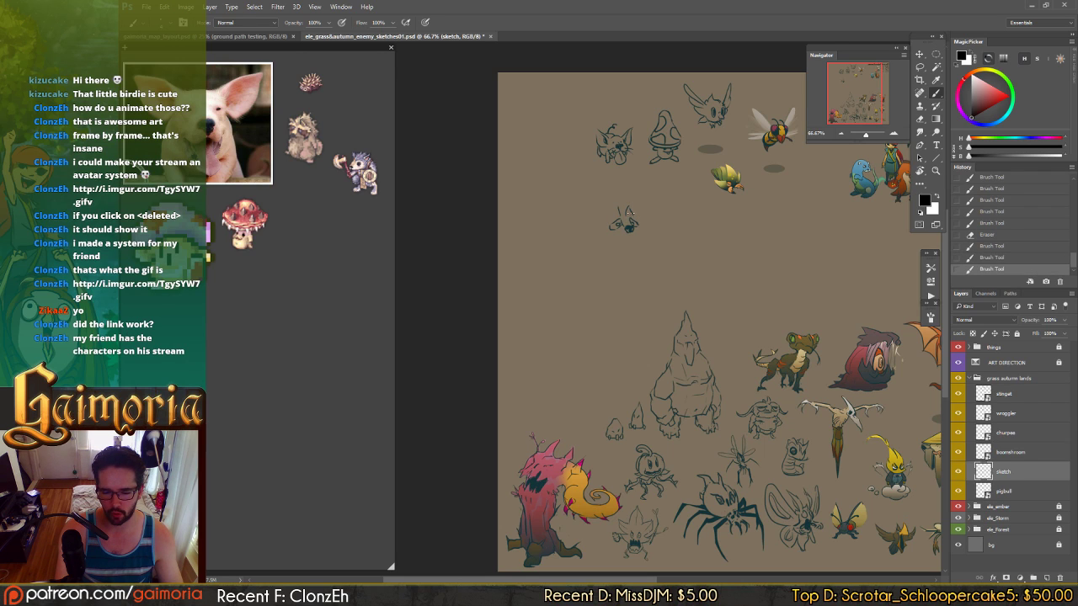
key(ctrl+z)
key(ctrl+z)
key(ctrl+z)
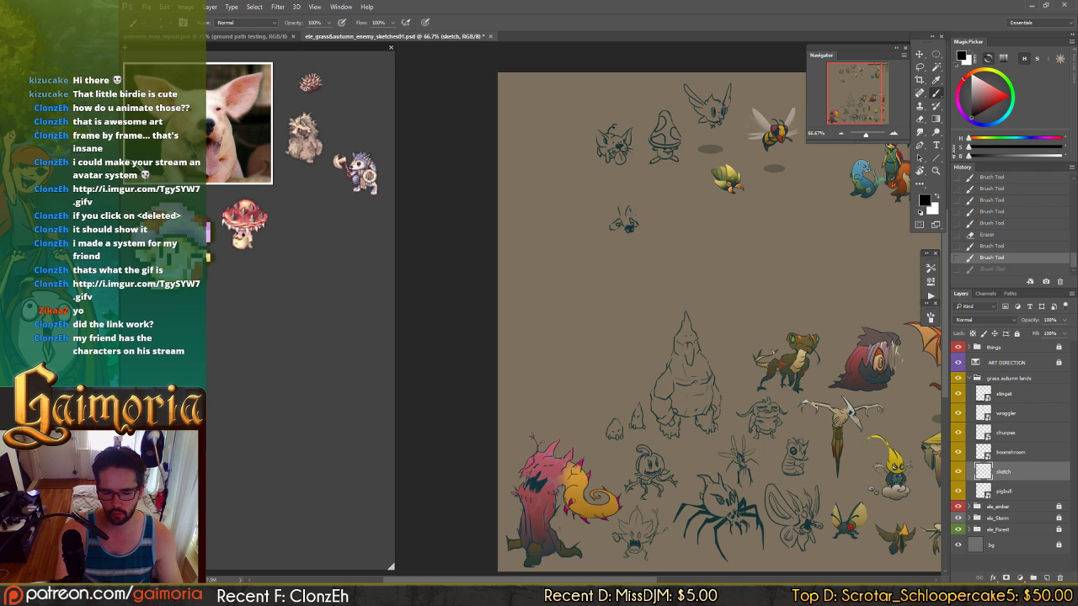
key(ctrl+z)
key(ctrl+z)
key(ctrl+z)
drag(625, 210, 630, 217)
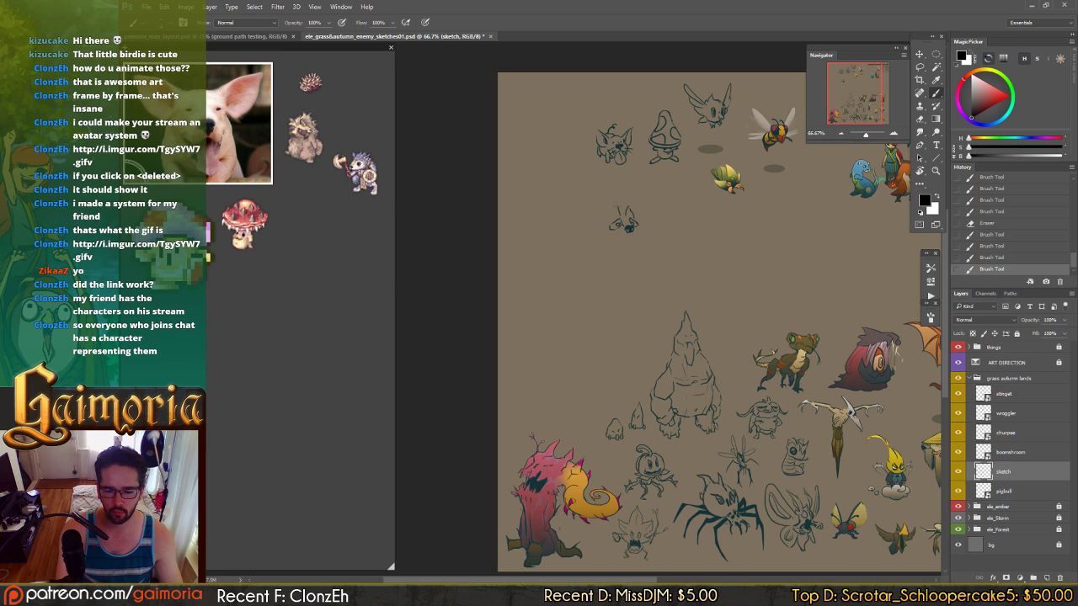
- Erase a small part of the new creature's inner ear line and redraw it, undoing attempts to compare strokes
key(ctrl+shift+z)
key(ctrl+shift+z)
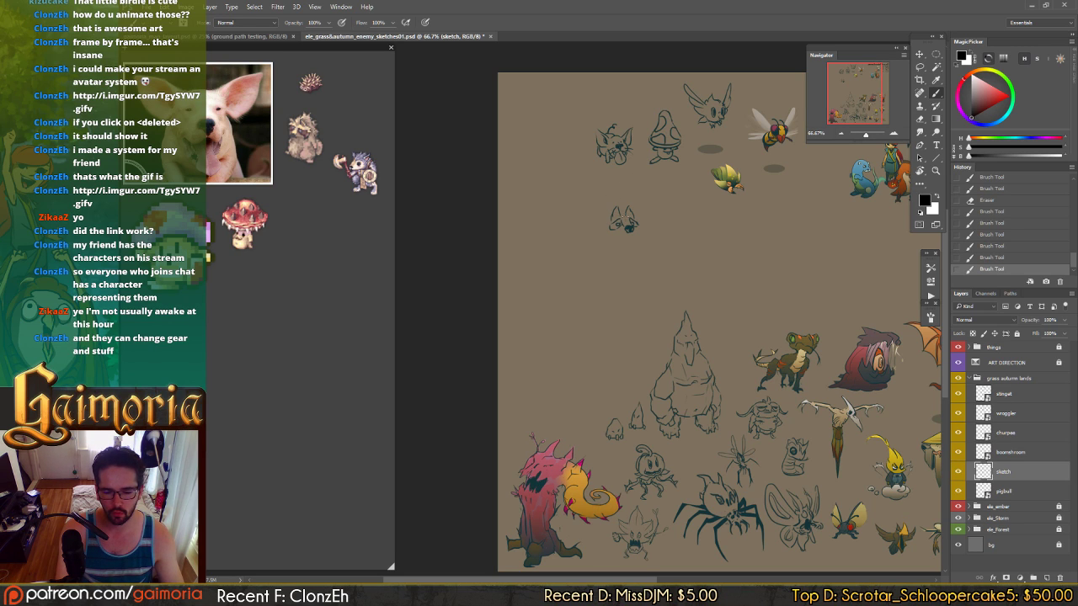
key(e)
click(623, 221)
key(b)
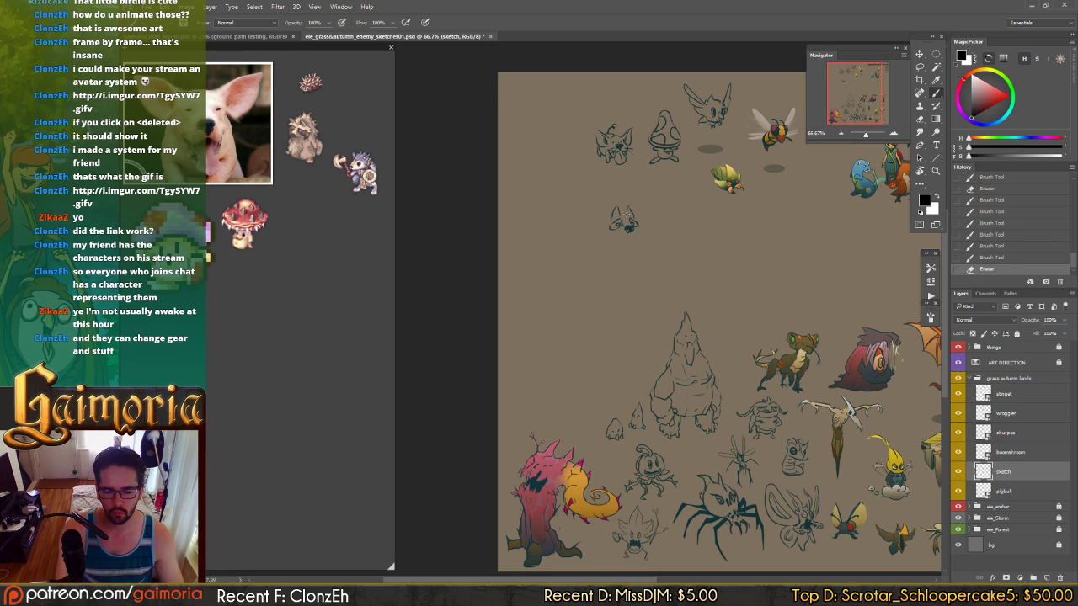
click(624, 218)
key(ctrl+z)
key(ctrl+z)
key(ctrl+z)
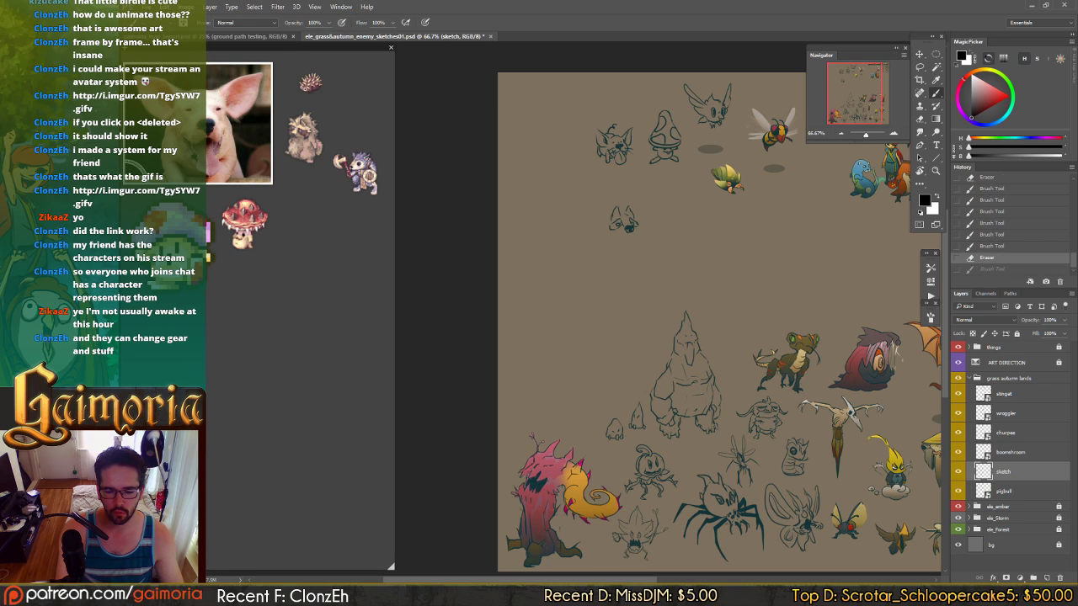
key(ctrl+z)
key(ctrl+z)
key(ctrl+z)
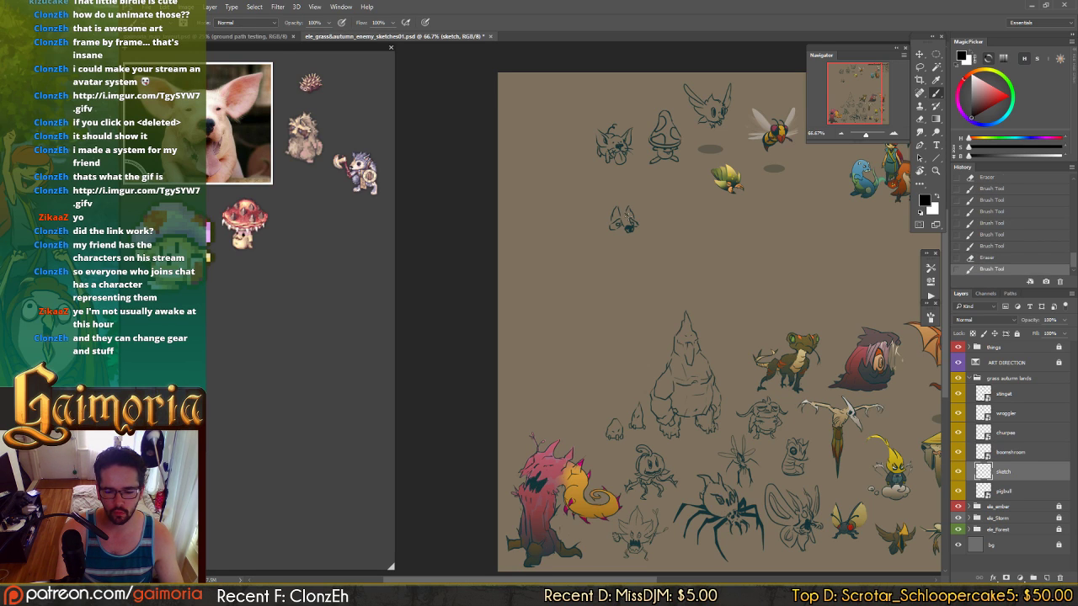
key(ctrl+z)
key(ctrl+z)
- Sketch the top of the head as a short line joining the two pointed ears
click(622, 217)
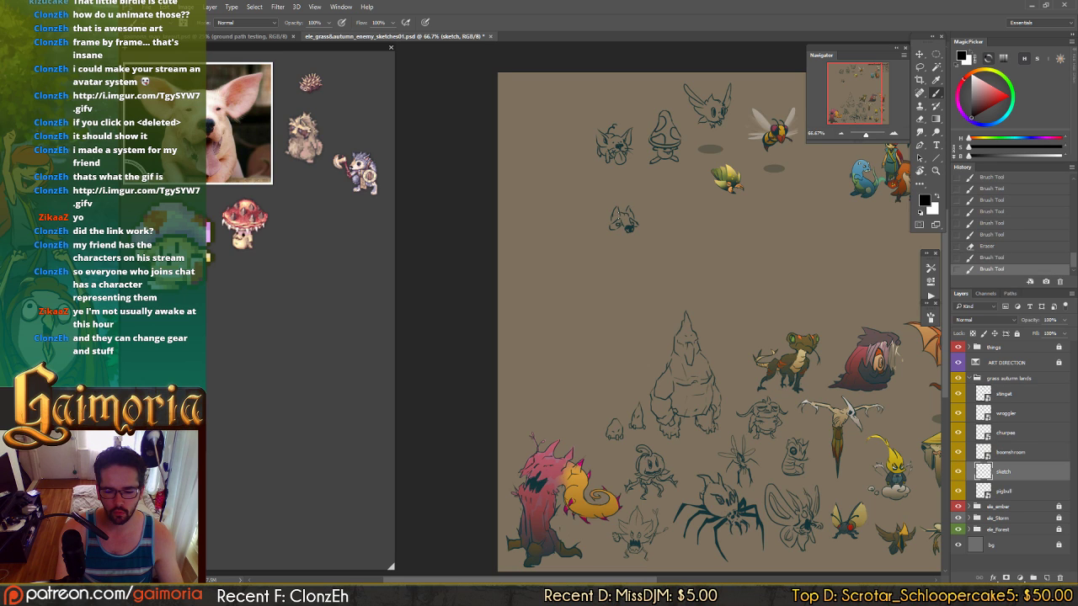
key(ctrl+z)
key(ctrl+z)
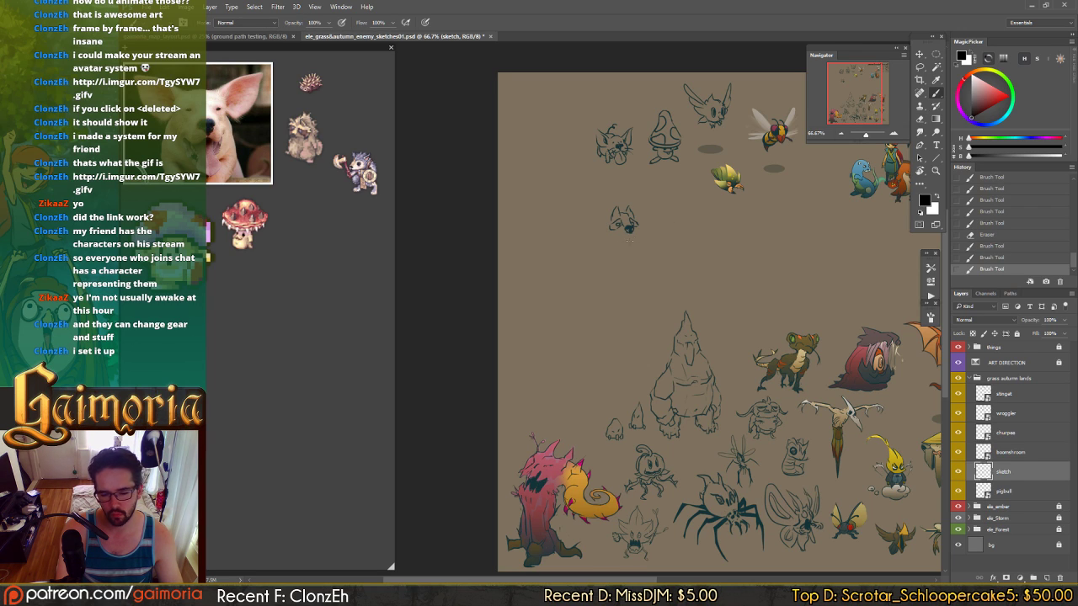
- Redraw the short stroke beneath the face's dark feature and save the enemy sketch file
key(ctrl+z)
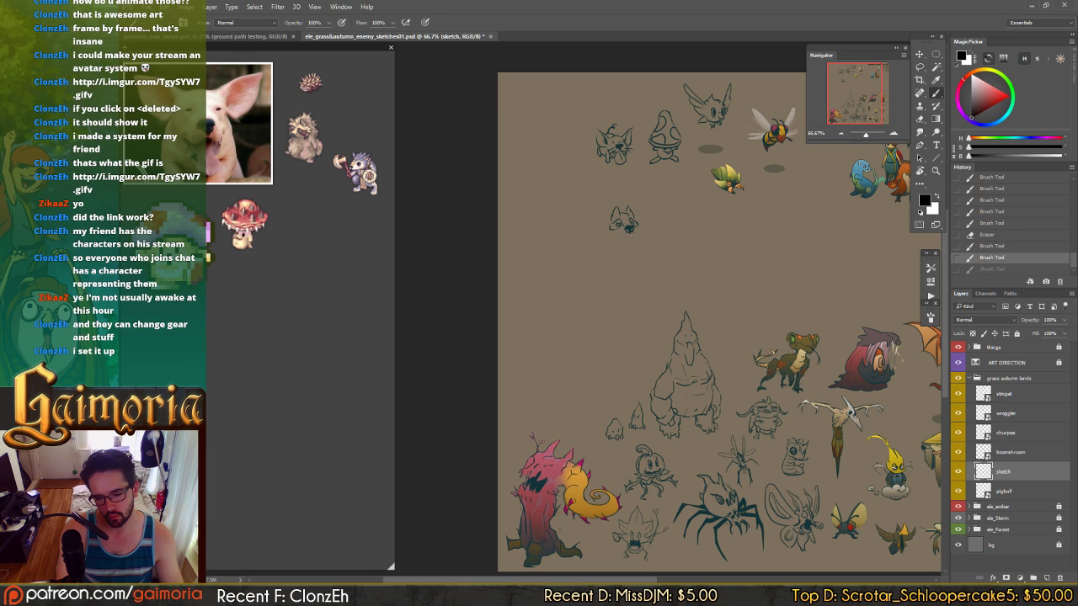
drag(626, 230, 630, 233)
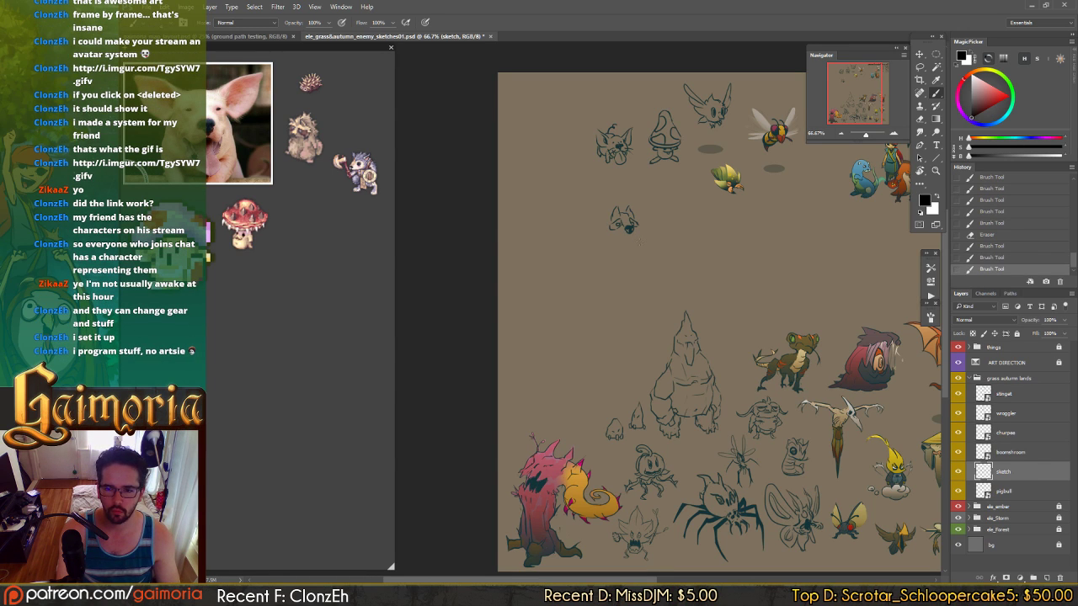
key(ctrl+s)
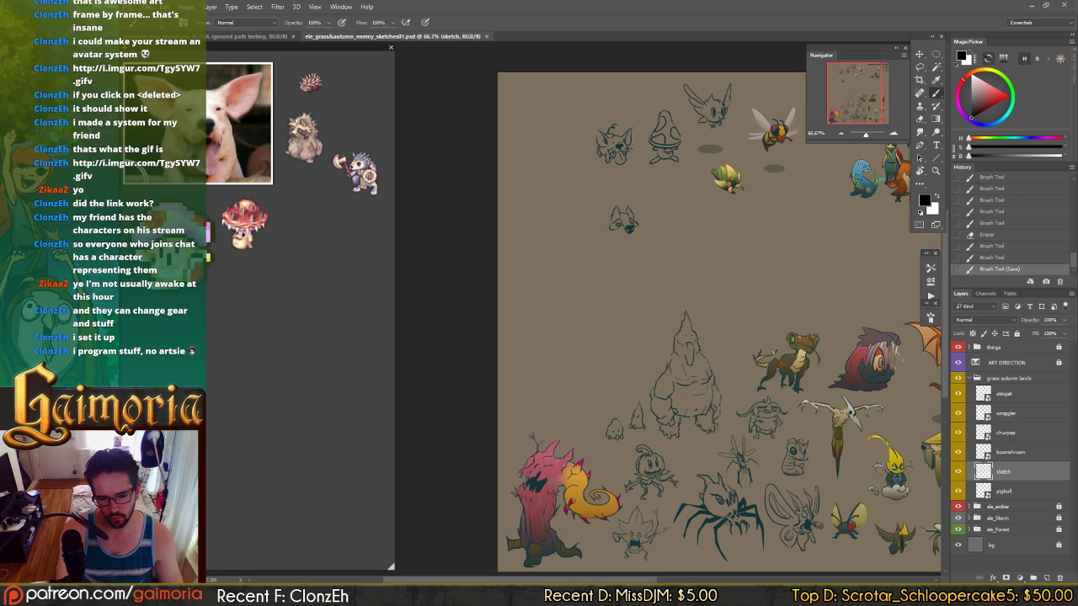
- Sketch the upper edge of the head's left cheek outward to a point, undoing rejected strokes
drag(616, 224, 620, 226)
key(ctrl+z)
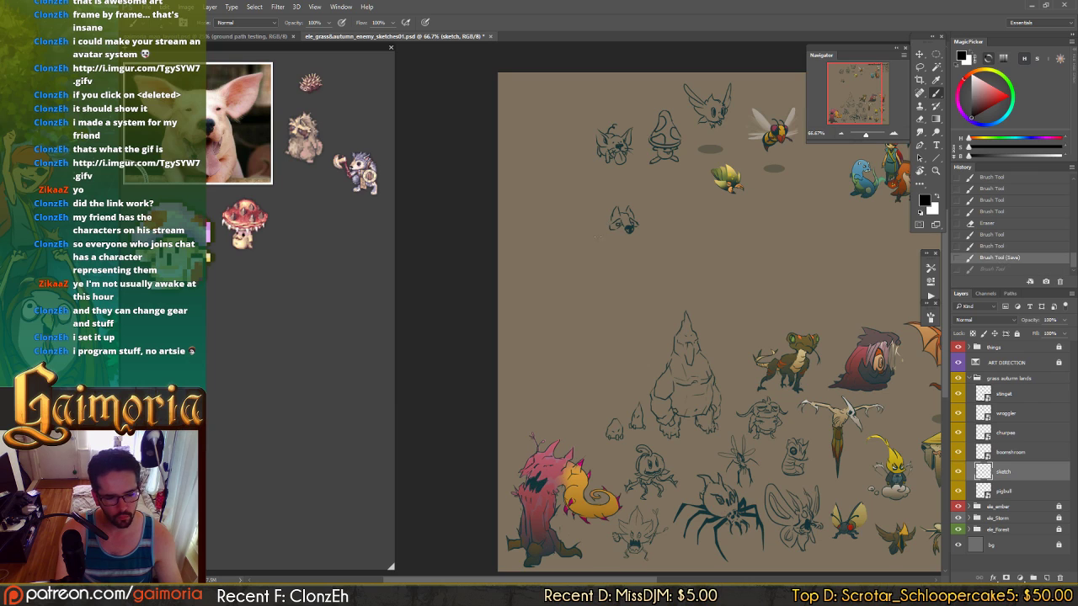
key(ctrl+z)
key(ctrl+z)
key(ctrl+z)
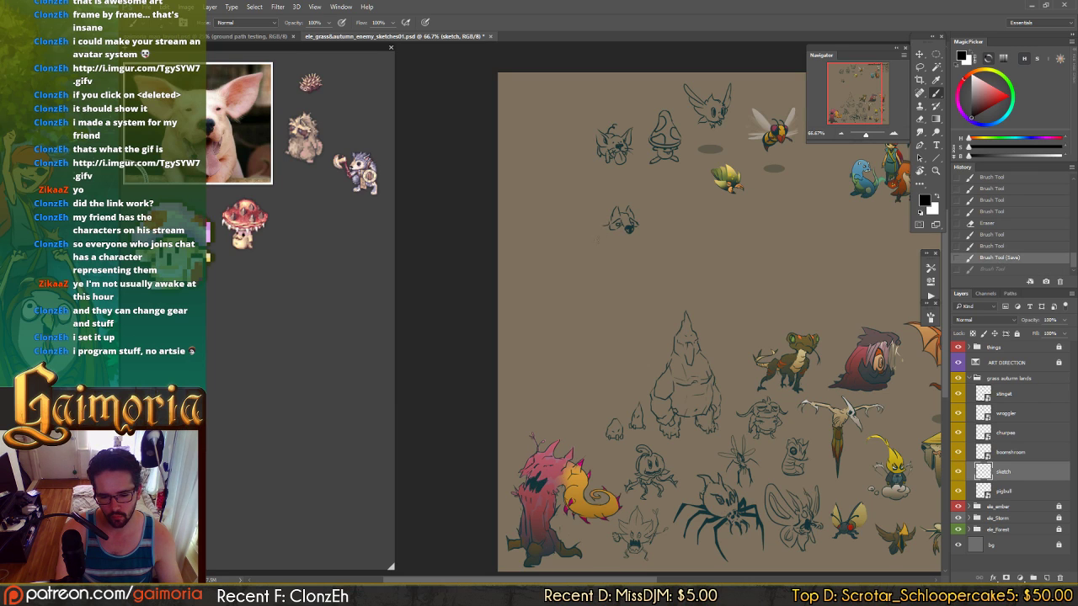
key(ctrl+z)
key(ctrl+z)
key(ctrl+z)
key(ctrl+z)
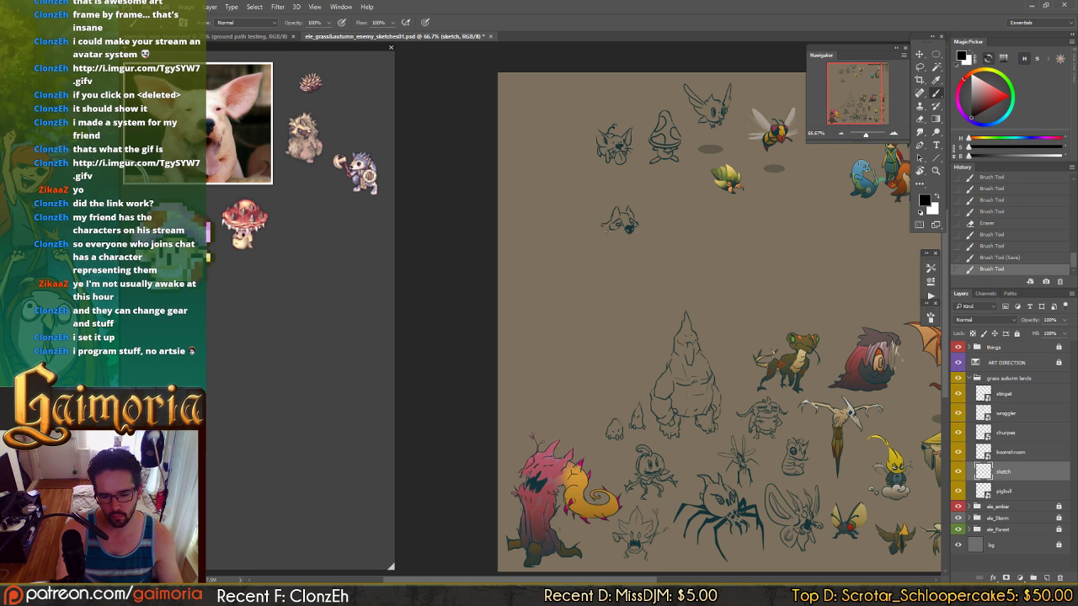
- Sketch the lower edge of the left cheek tuft, comparing versions with undo and redo
drag(608, 229, 608, 231)
key(ctrl+z)
key(ctrl+z)
drag(603, 226, 605, 229)
key(ctrl+z)
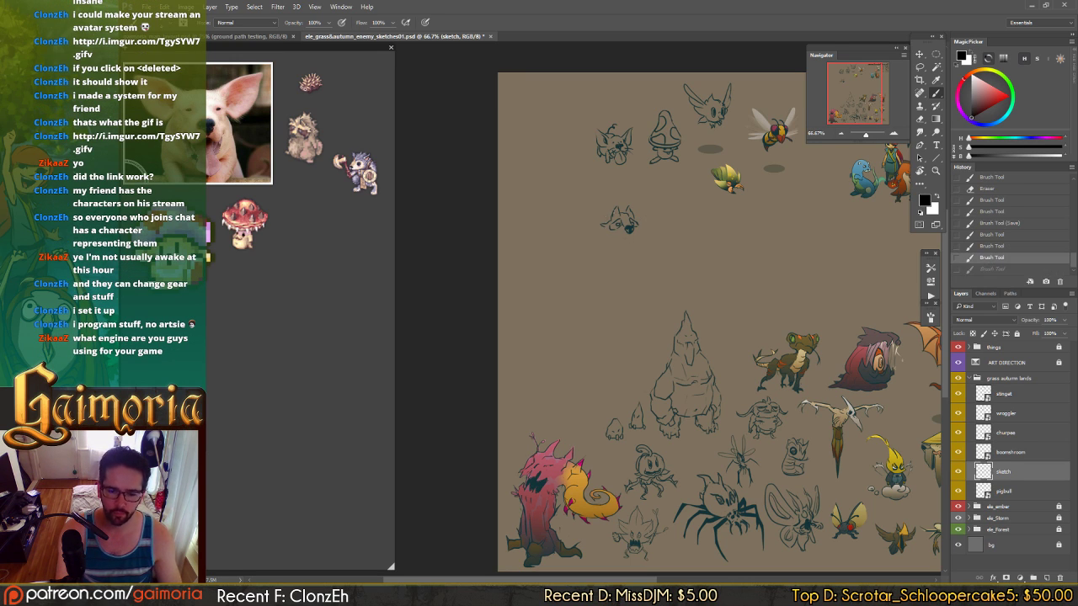
key(ctrl+shift+z)
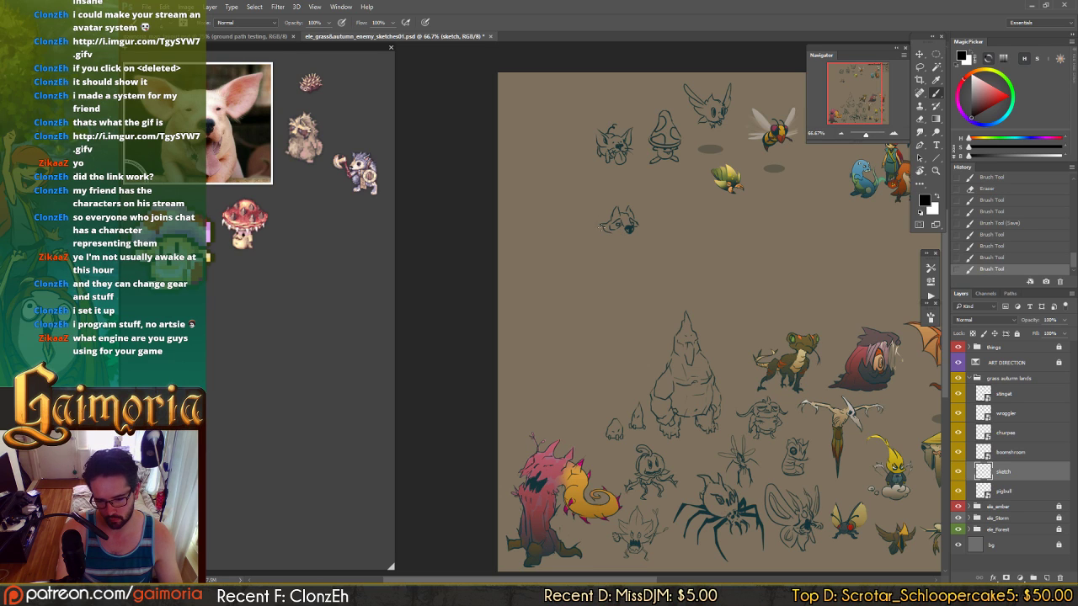
key(ctrl+z)
key(ctrl+shift+z)
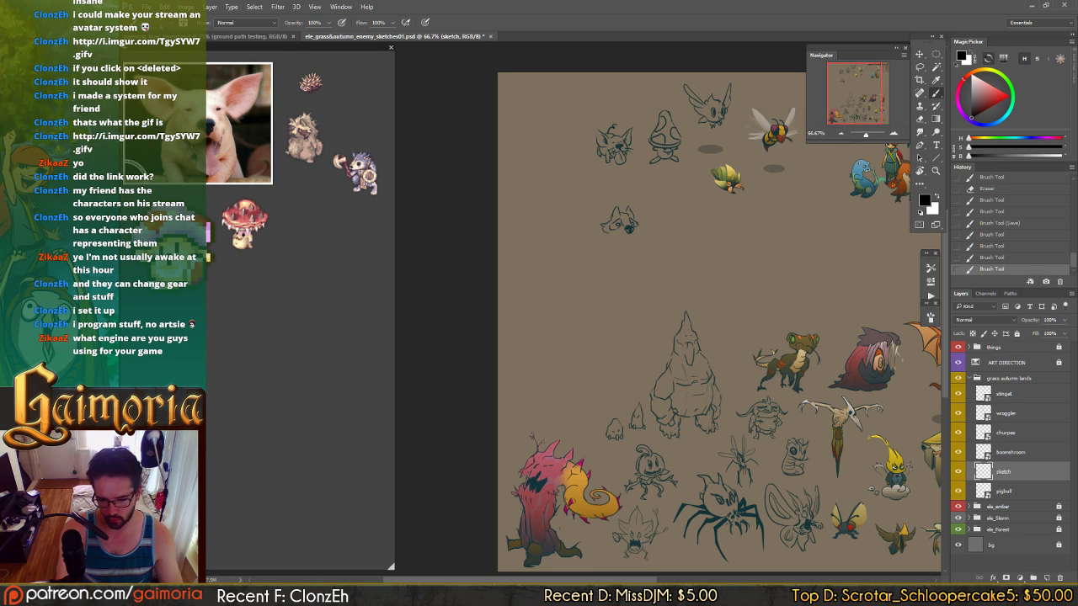
key(ctrl+z)
- Erase stray marks at the left cheek tip and redraw its pointed edge, comparing with undo
key(e)
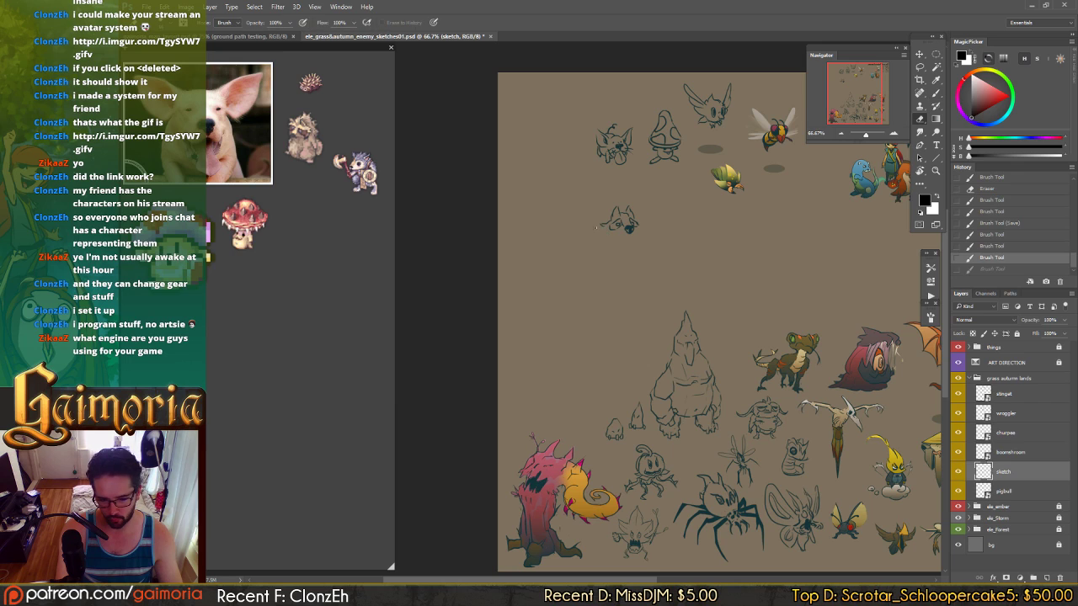
click(604, 228)
key(b)
click(603, 229)
key(ctrl+z)
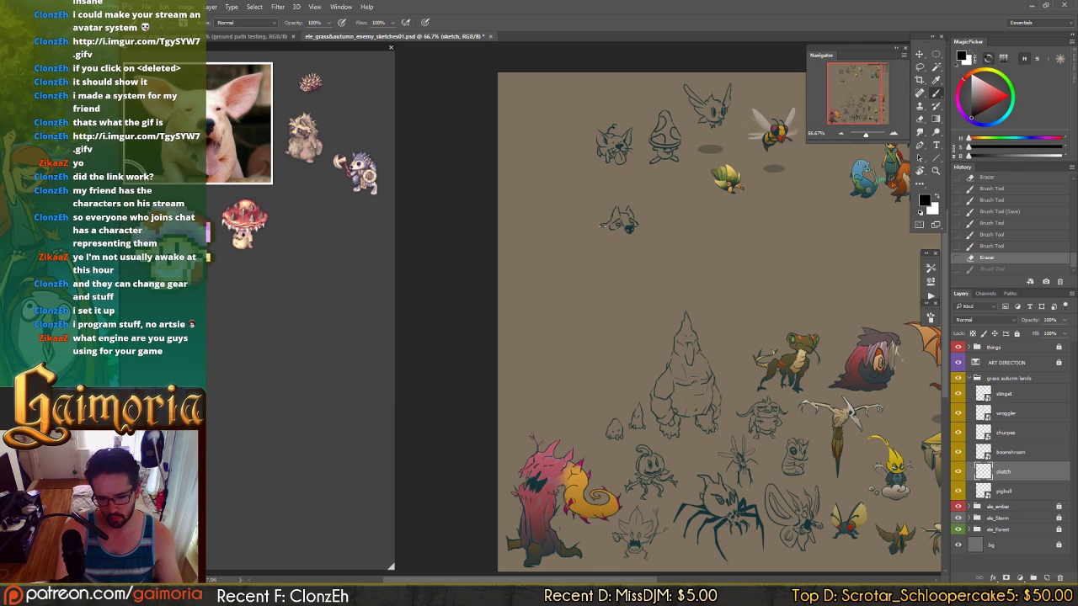
key(ctrl+z)
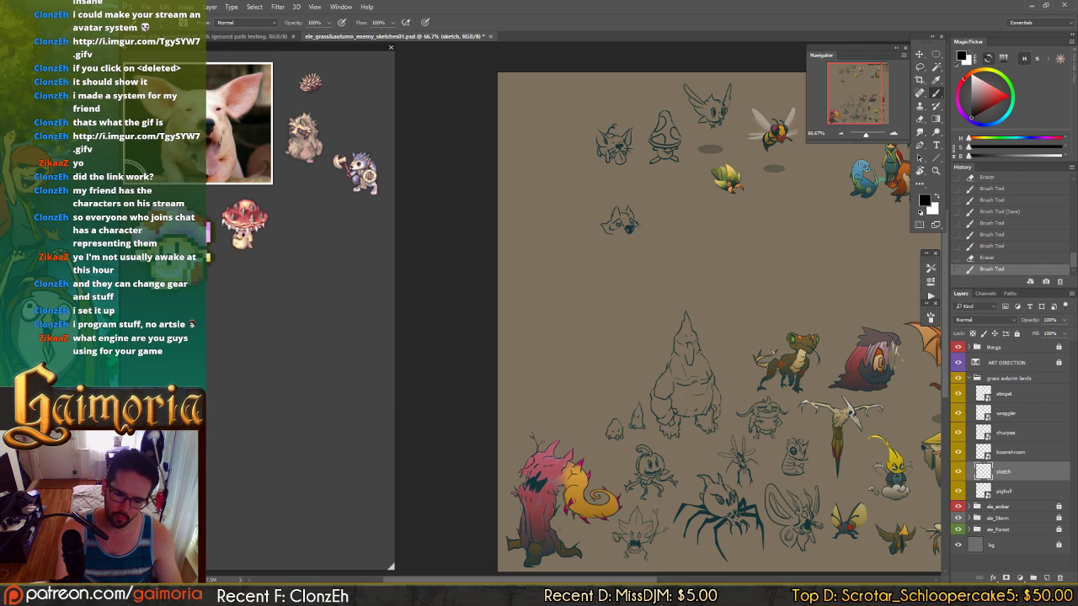
- Sketch the muzzle and lower jaw lines to close the bottom of the creature's head
mouse_move(630, 227)
mouse_down()
mouse_move(638, 230)
mouse_move(613, 238)
mouse_up()
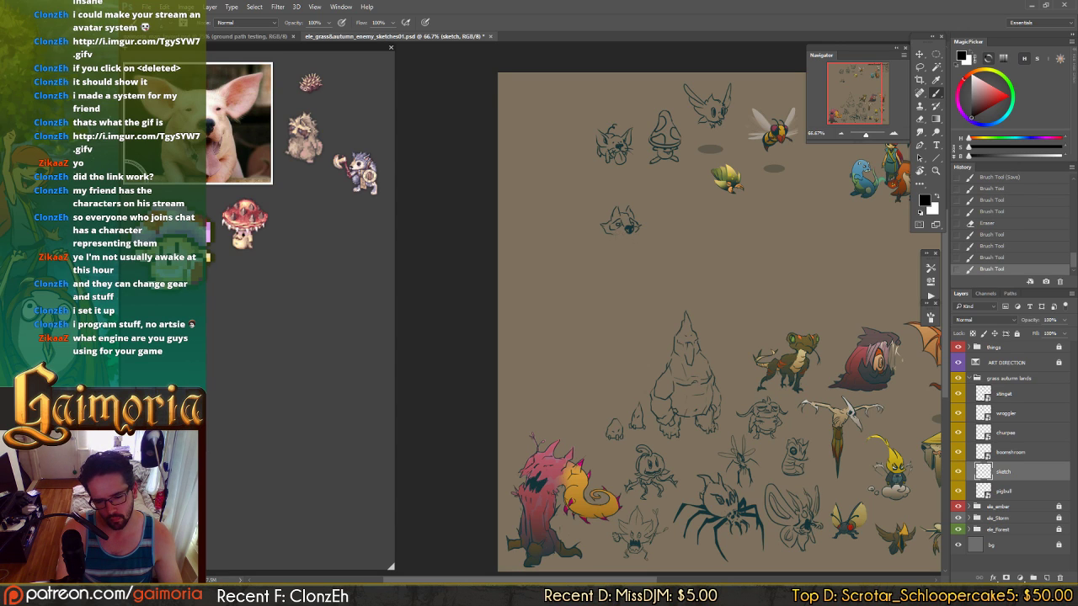
drag(625, 225, 632, 228)
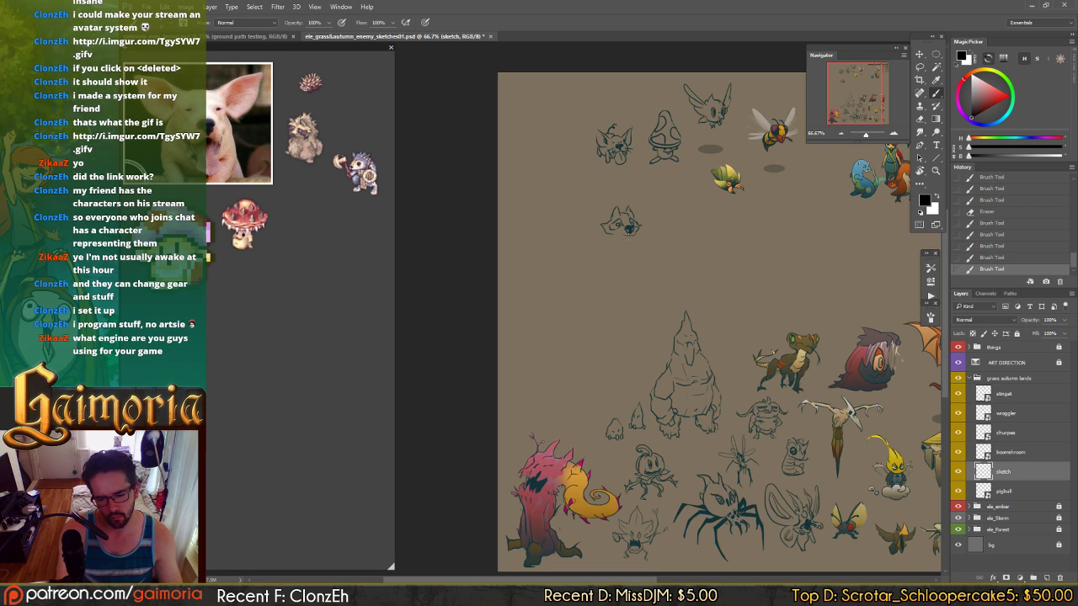
drag(624, 226, 603, 235)
key(ctrl+z)
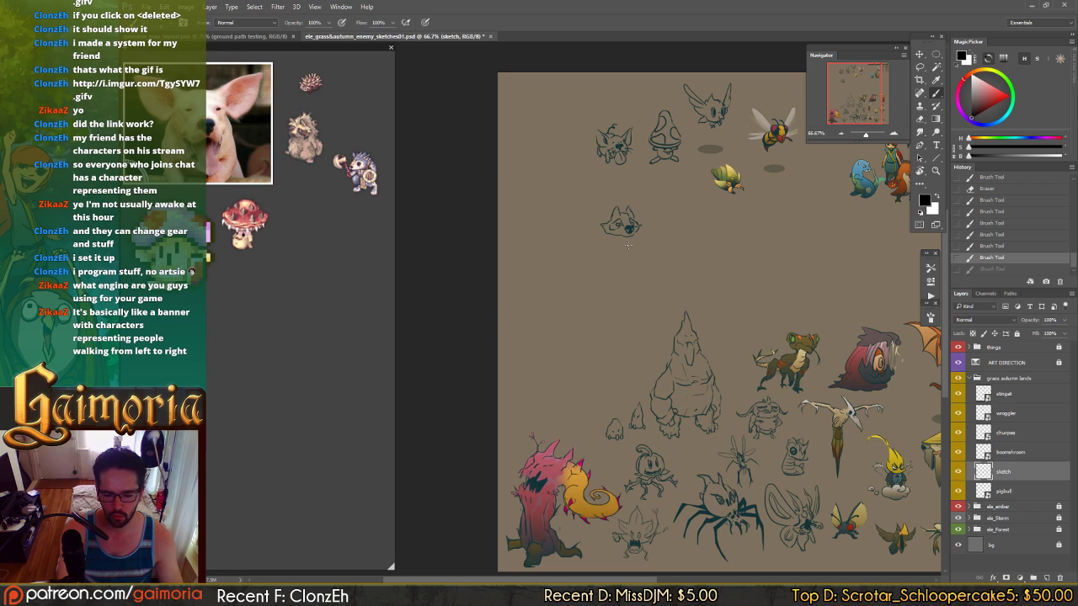
- Sketch a wide rounded body outline beneath the head, undoing rejected strokes
mouse_move(632, 237)
mouse_down()
mouse_move(639, 266)
mouse_move(635, 255)
mouse_move(643, 257)
mouse_move(607, 252)
mouse_move(644, 258)
mouse_up()
key(ctrl+z)
key(ctrl+z)
key(ctrl+z)
key(ctrl+z)
key(ctrl+z)
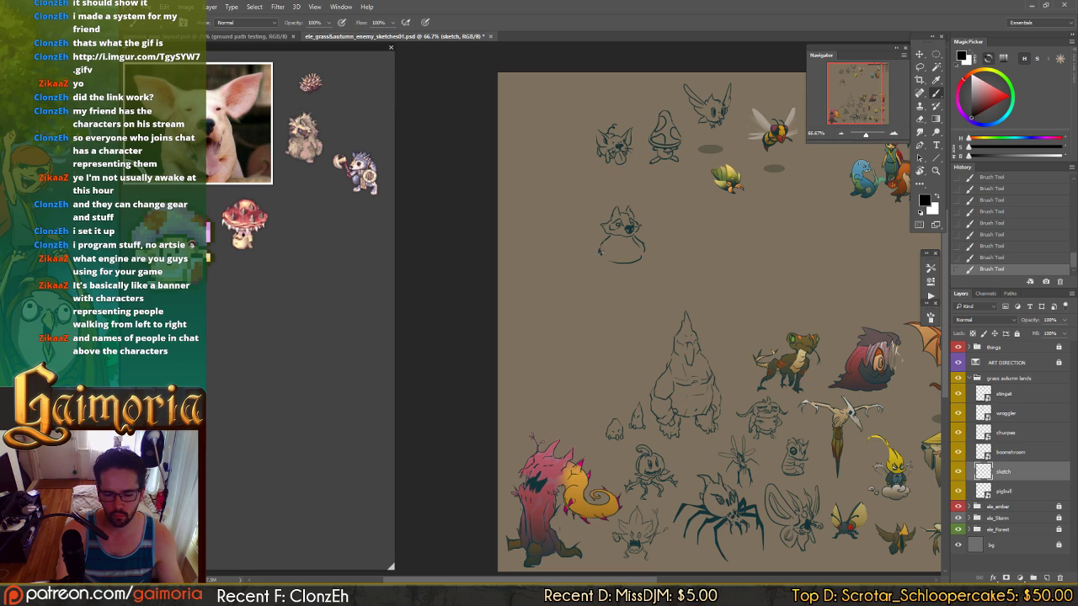
- Sketch the creature's short arms along both sides of the rounded body, undoing and redrawing rejected strokes
drag(616, 241, 601, 254)
key(ctrl+z)
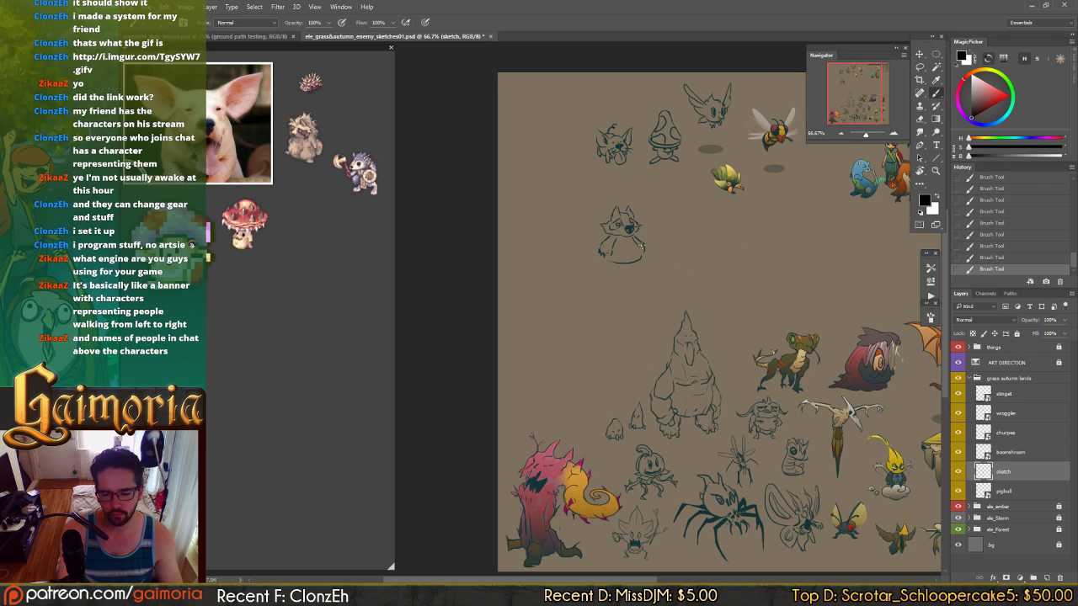
key(ctrl+z)
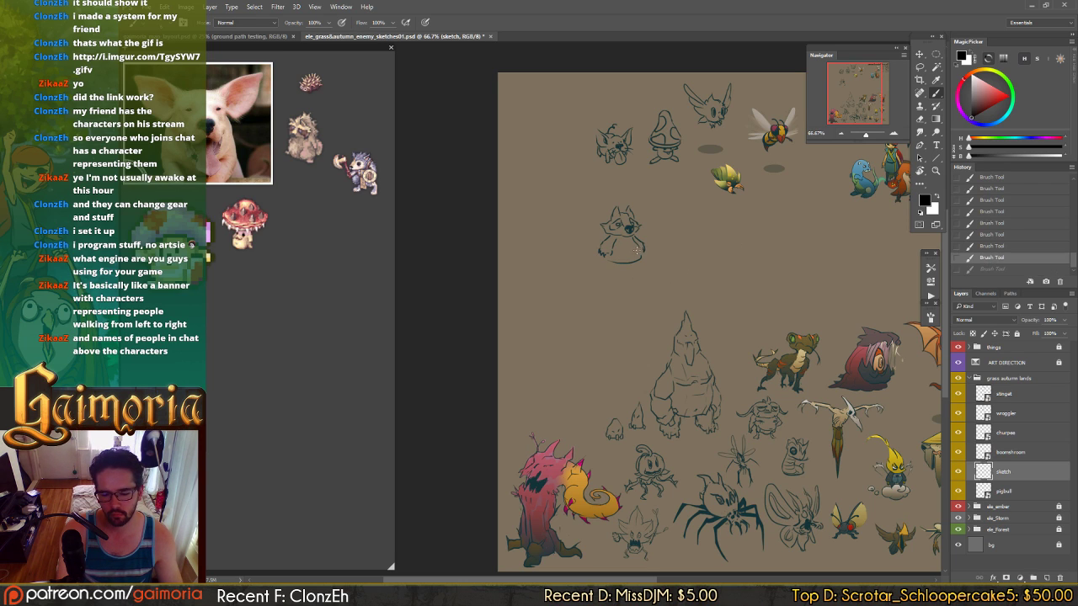
drag(638, 243, 641, 248)
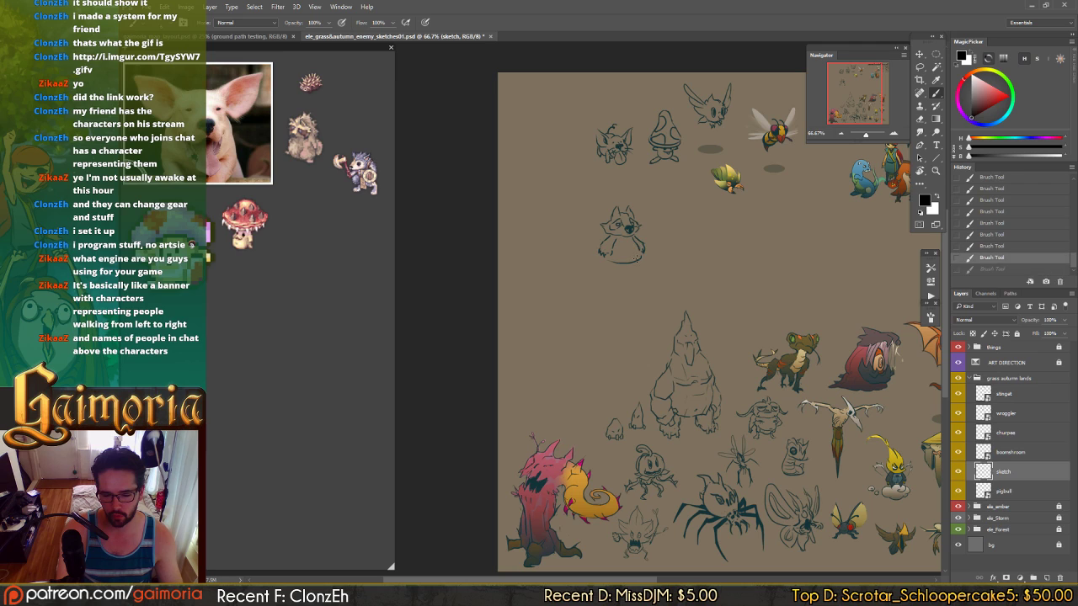
key(ctrl+z)
drag(638, 245, 640, 250)
key(ctrl+z)
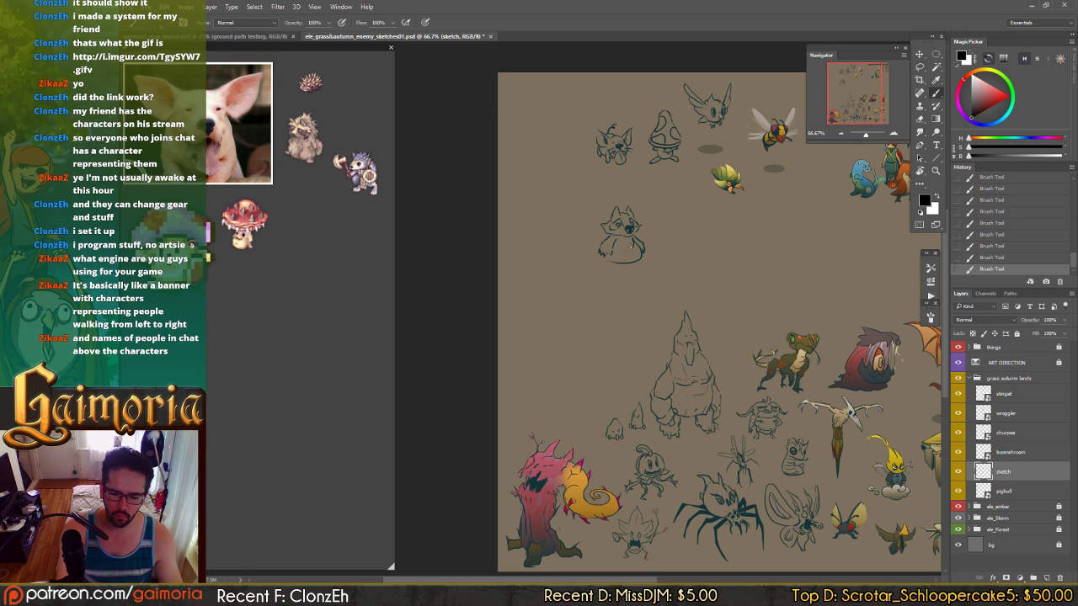
- Add short fur strokes across the creature's chest between the arms, undoing the rejected ones
drag(633, 248, 634, 250)
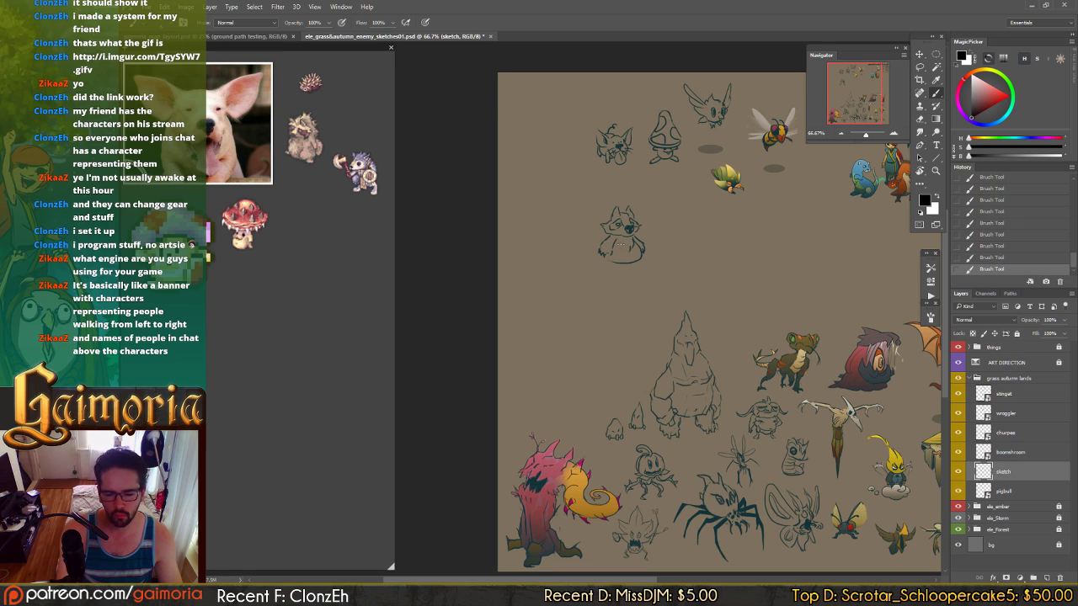
key(ctrl+z)
key(ctrl+z)
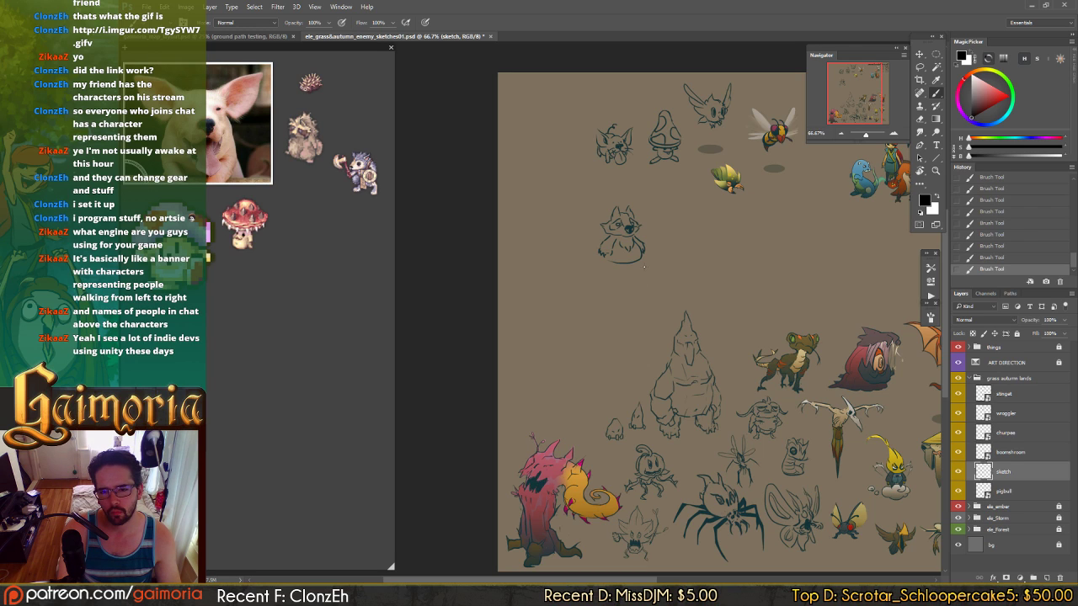
key(ctrl+z)
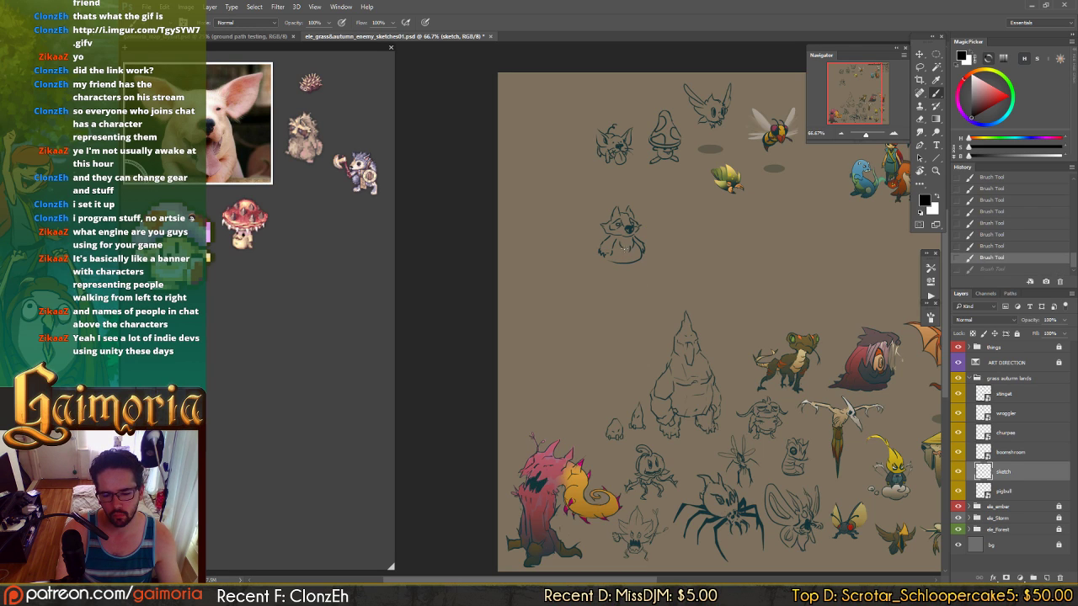
- Refine the lower body outline with brush strokes and erase the excess lines
mouse_move(624, 251)
mouse_down()
mouse_move(634, 262)
mouse_move(608, 260)
mouse_up()
key(e)
key(b)
key(e)
key(b)
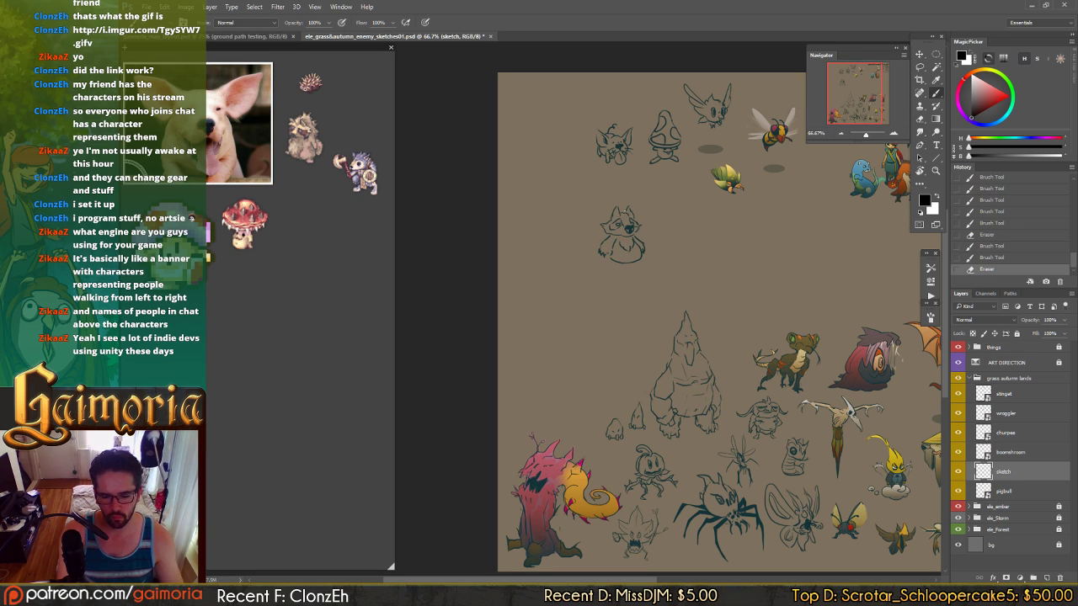
- Redraw the right side of the creature's head from the ear to the cheek, comparing strokes with undo
drag(632, 216, 641, 227)
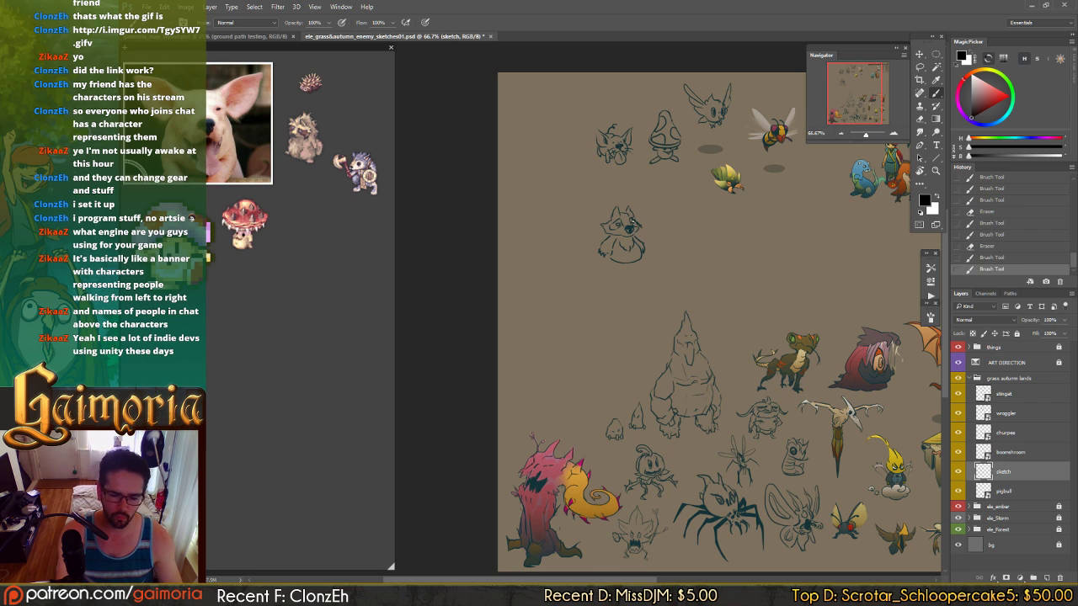
key(ctrl+z)
key(ctrl+z)
key(ctrl+z)
key(ctrl+z)
key(ctrl+z)
key(ctrl+z)
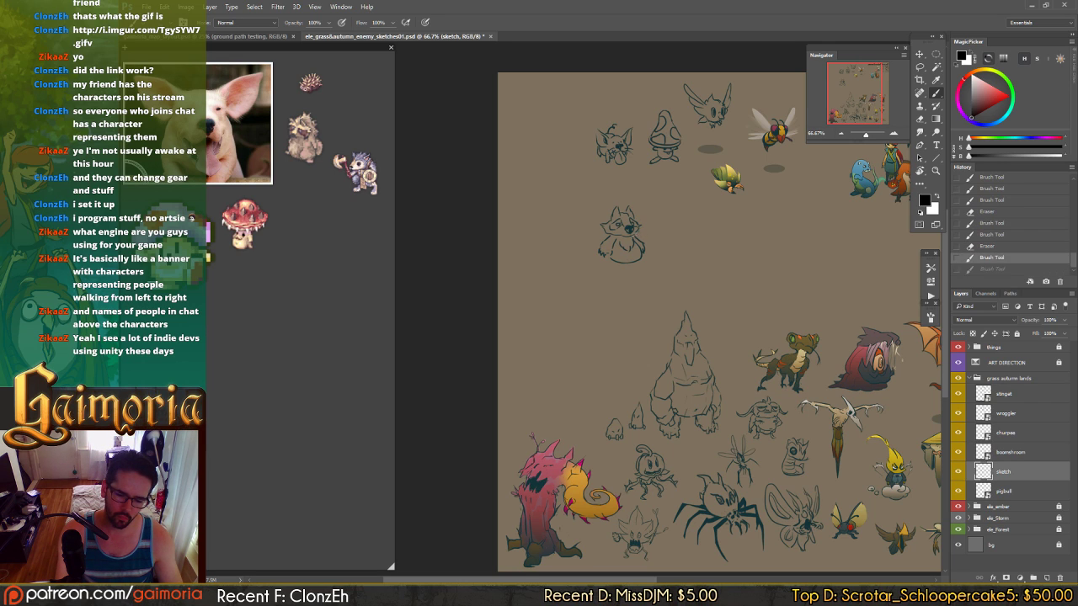
- Redraw the jaw and neck lines between the creature's head and body, undoing strokes to compare them
drag(622, 234, 637, 236)
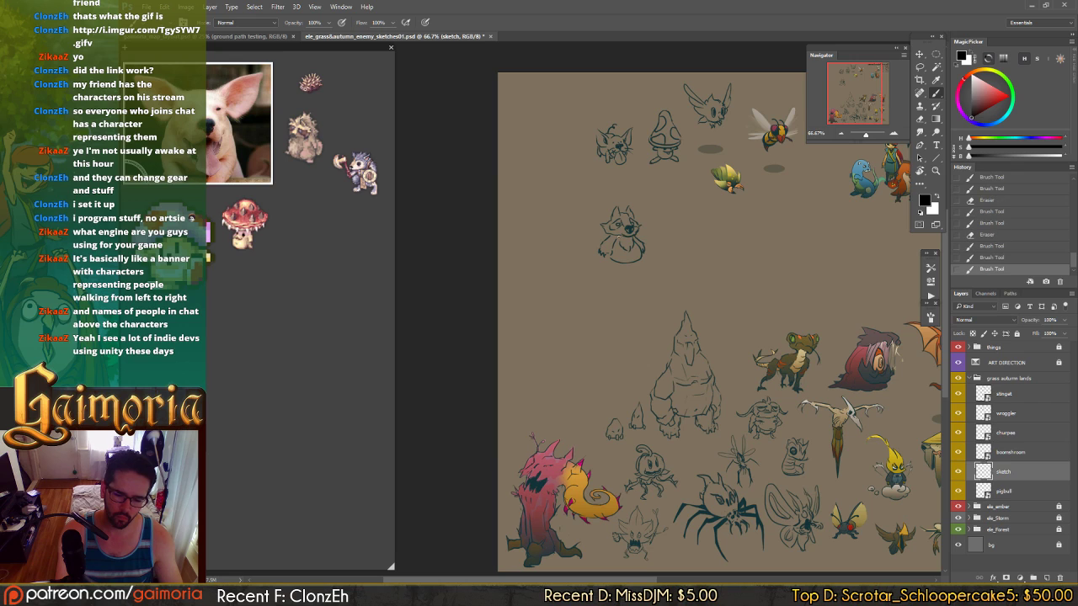
key(ctrl+z)
key(ctrl+z)
key(ctrl+z)
key(ctrl+z)
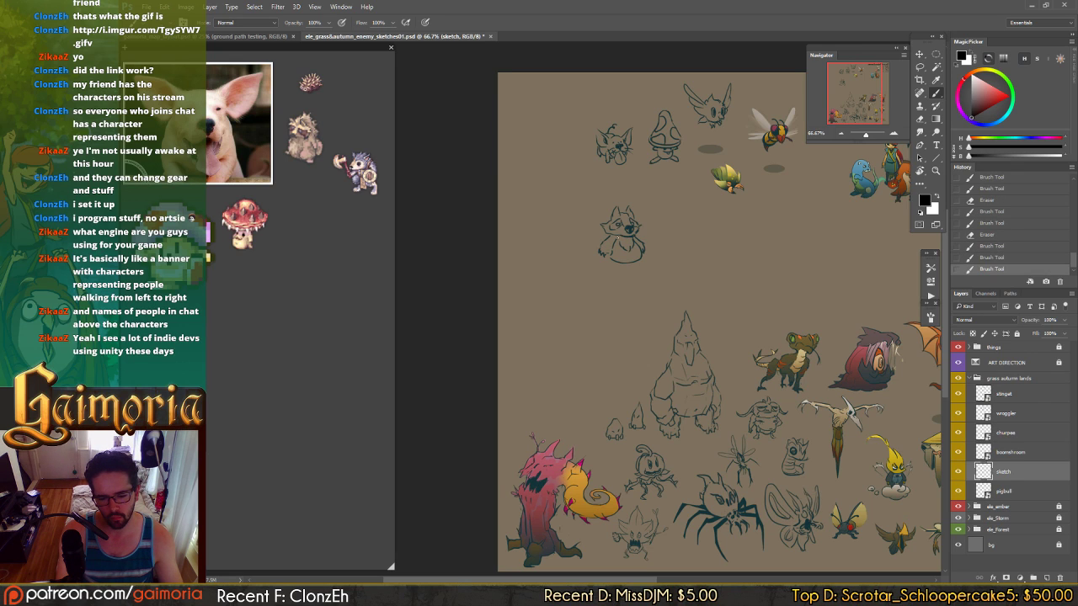
drag(609, 237, 621, 238)
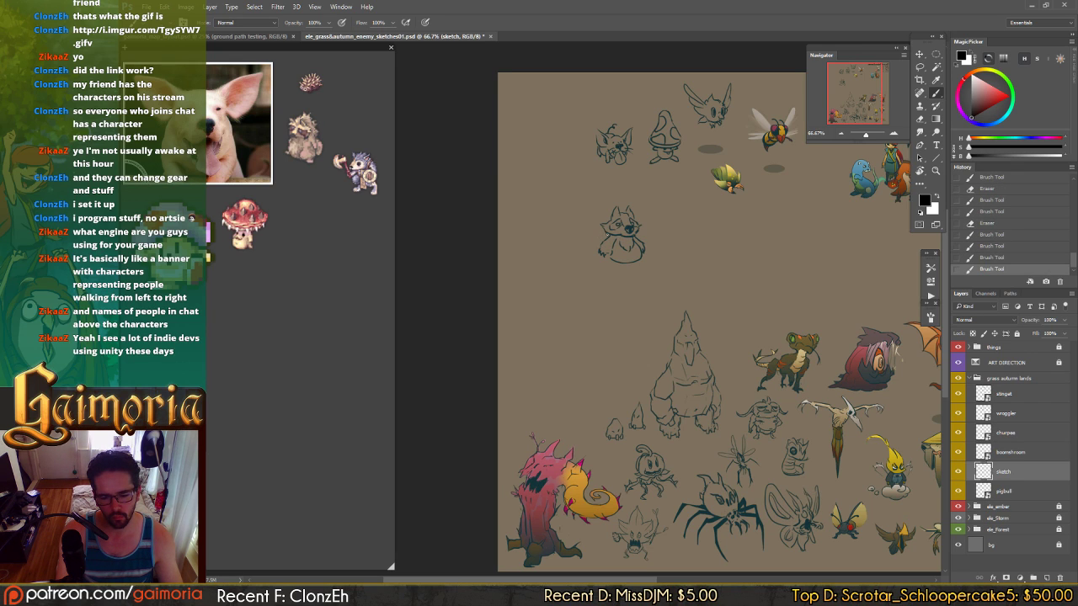
- Compare the creature's latest line work with and without the last brush stroke using undo and redo
key(ctrl+z)
key(ctrl+z)
key(ctrl+z)
key(ctrl+z)
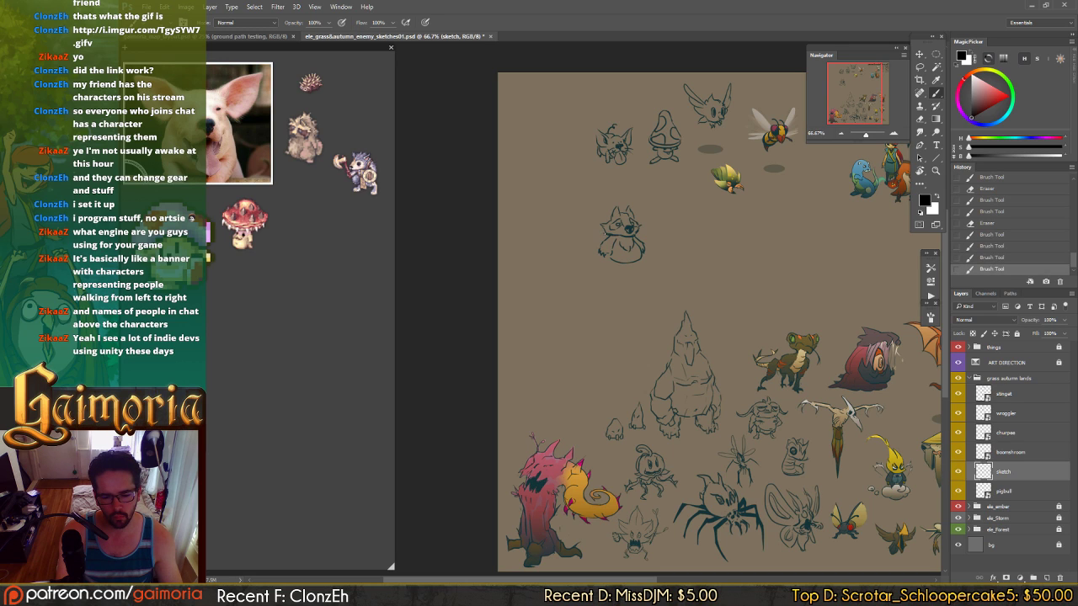
key(ctrl+z)
key(ctrl+z)
key(ctrl+z)
key(ctrl+z)
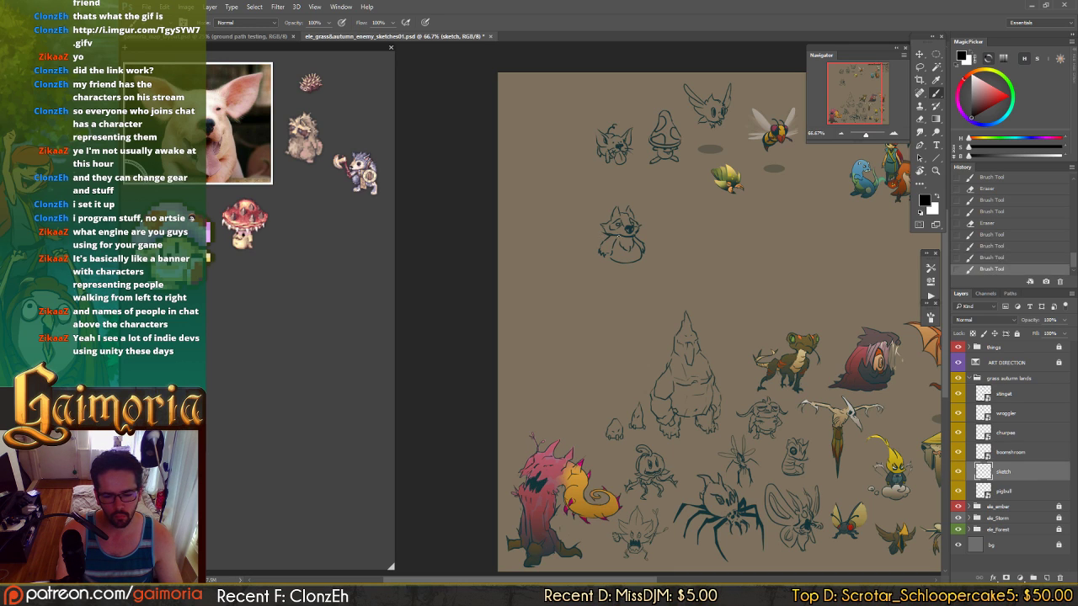
key(ctrl+z)
key(ctrl+z)
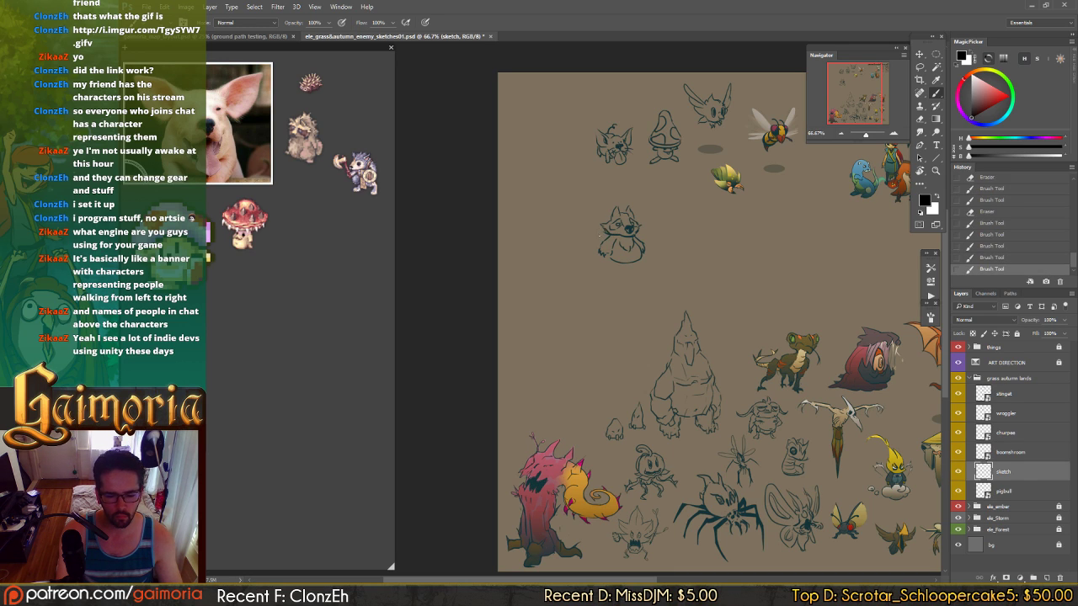
key(ctrl+z)
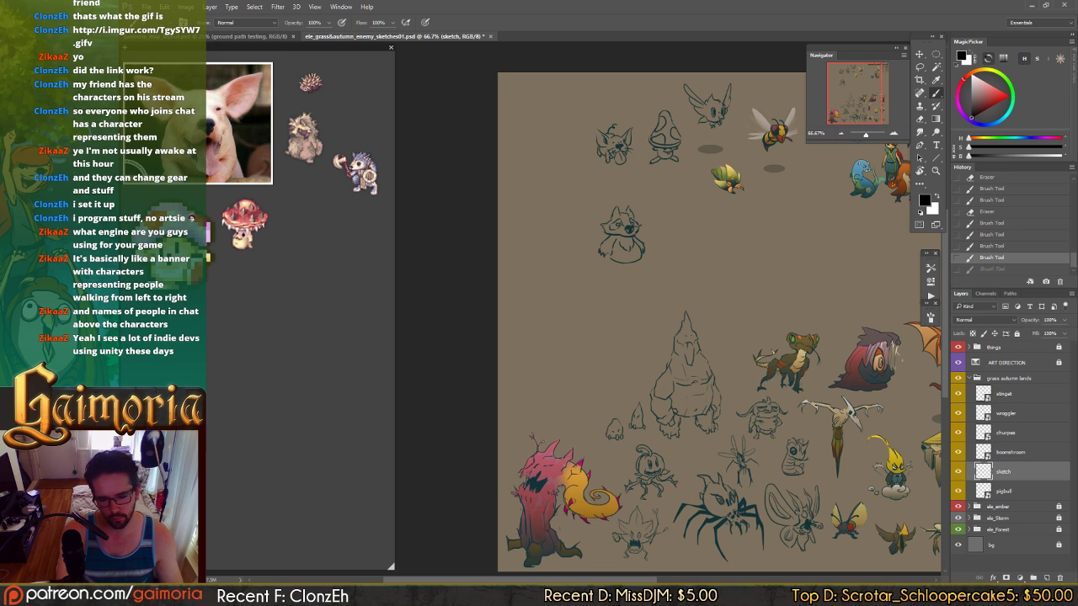
key(ctrl+shift+z)
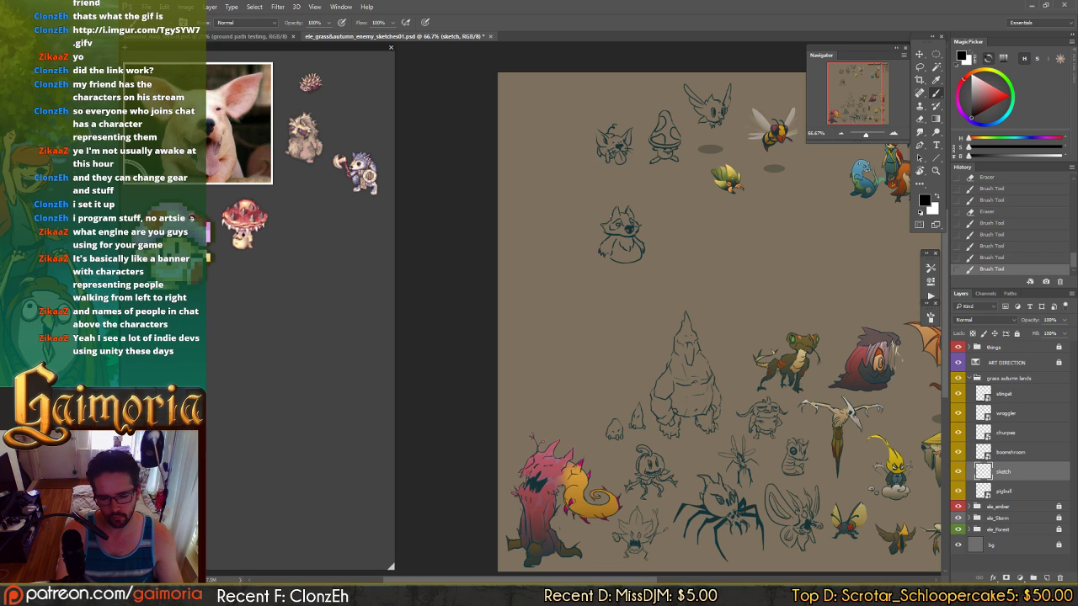
- Add a short brush stroke to the side of the creature's head and flip the canvas horizontally
drag(611, 216, 617, 209)
key(ctrl+shift+h)
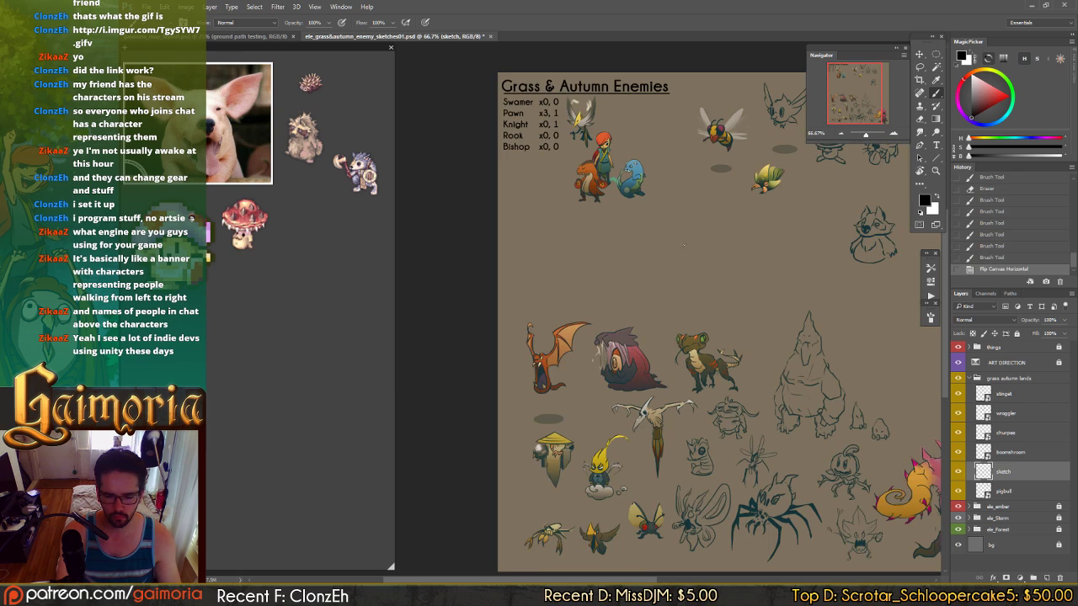
scroll(683, 244, right, 3)
- Lasso the creature's lower body, warp its bottom edge slightly upward with Free Transform, and save the document
key(l)
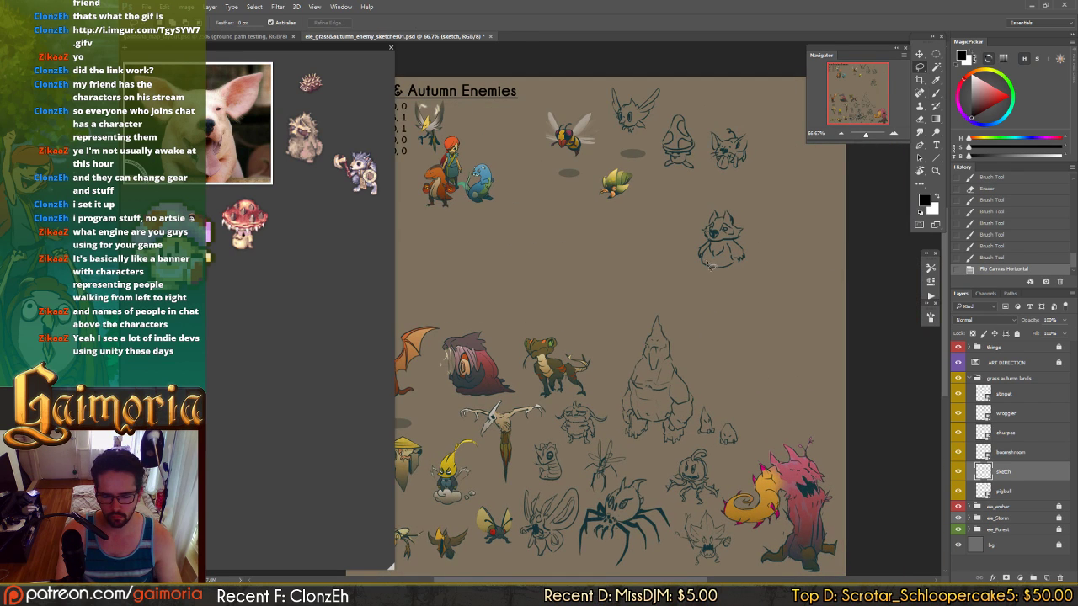
mouse_move(710, 266)
mouse_down()
mouse_move(699, 262)
mouse_move(715, 284)
mouse_move(734, 275)
mouse_move(718, 254)
mouse_up()
key(ctrl+t)
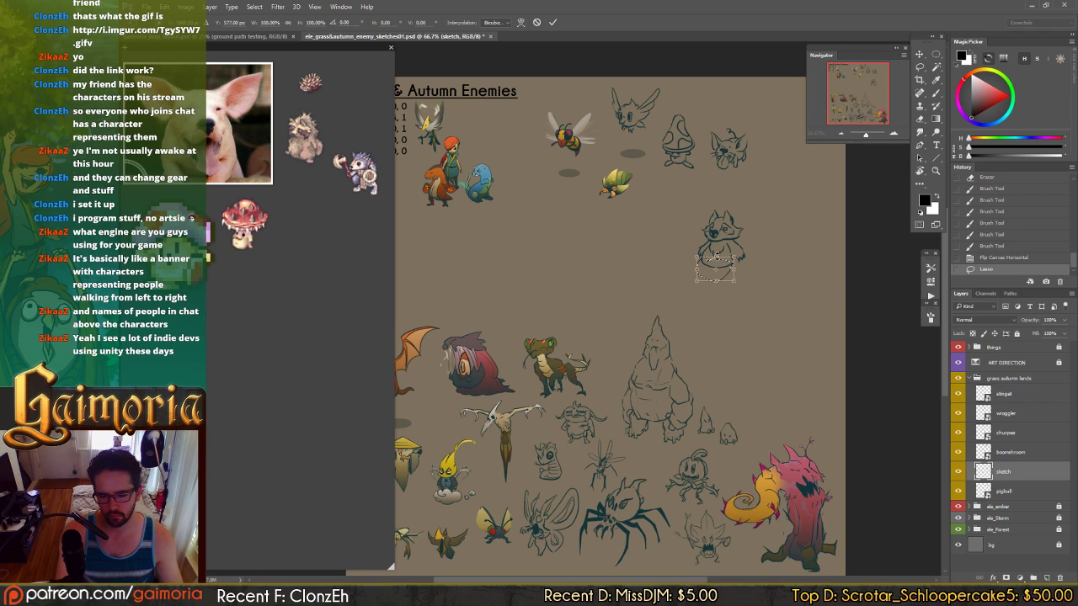
right_click(731, 269)
click(758, 344)
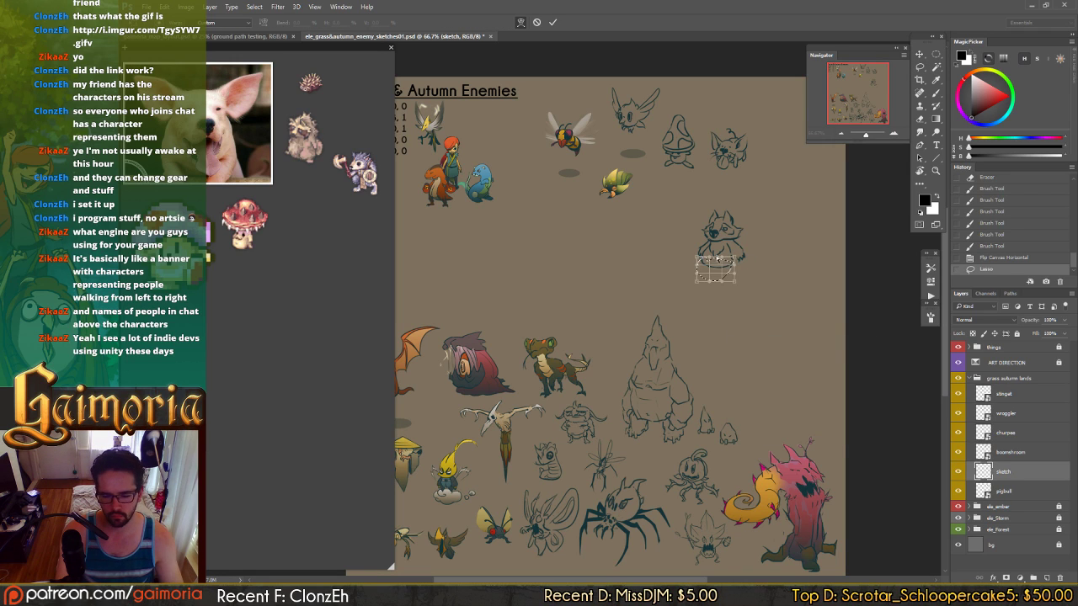
drag(716, 279, 717, 273)
key(Return)
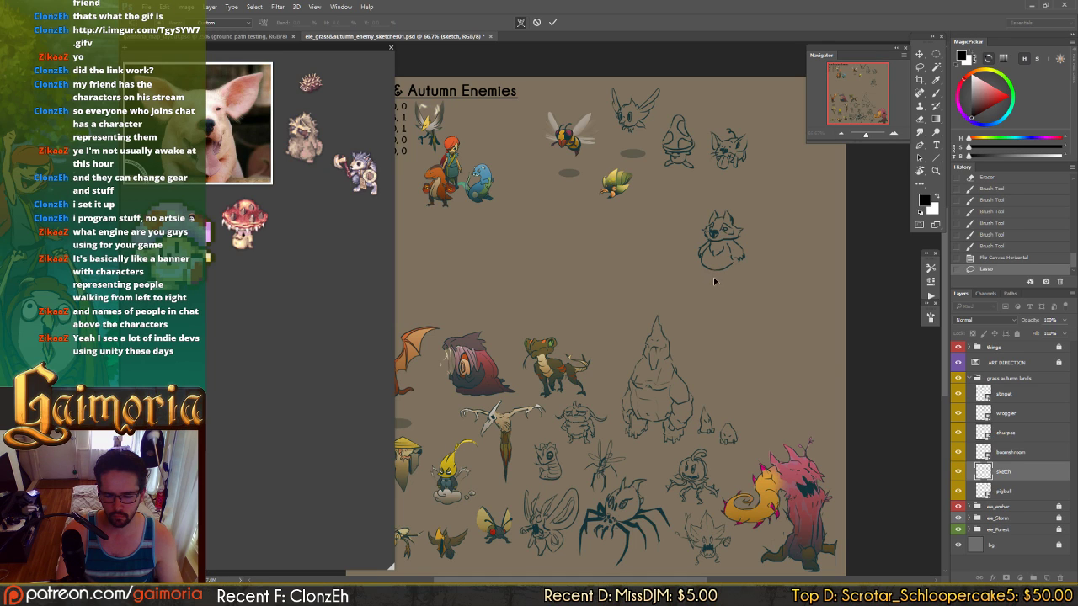
drag(718, 277, 728, 261)
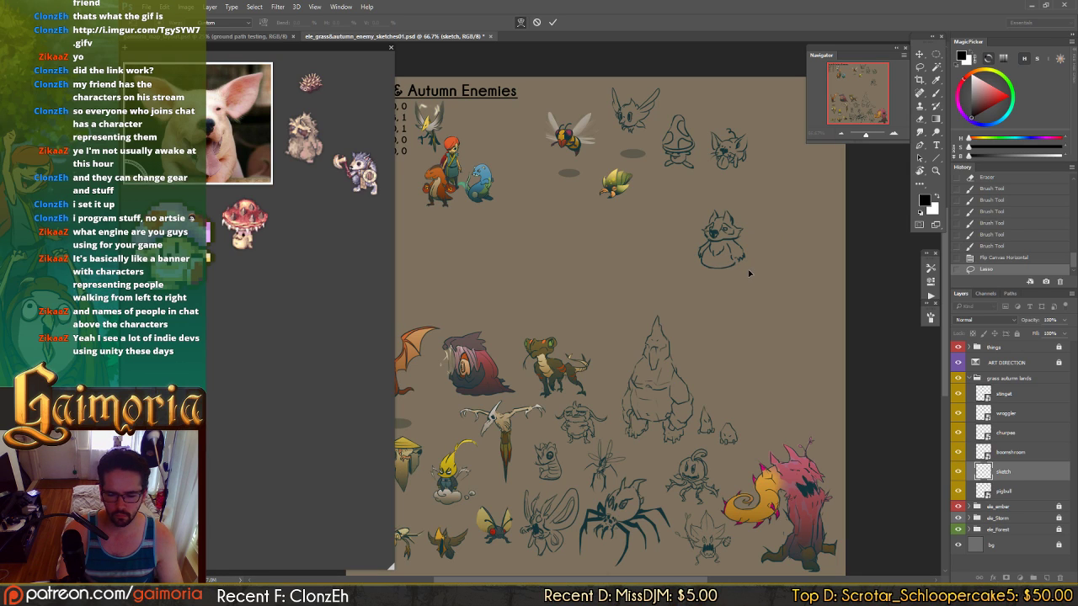
key(Escape)
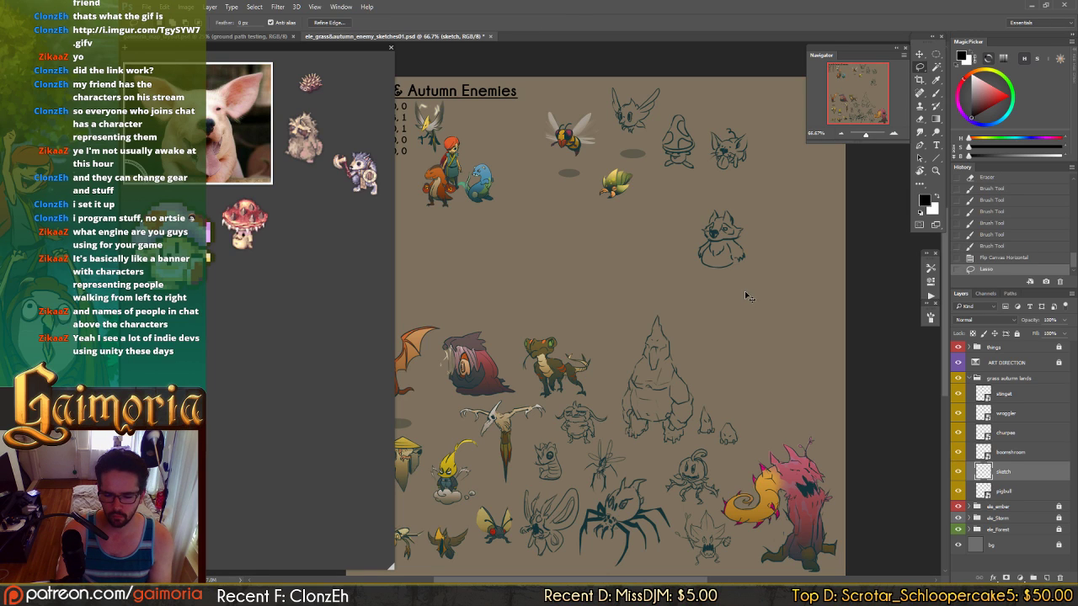
key(ctrl+s)
- Touch up the bottom outline of the creature's body with brush strokes and clear the selection
key(b)
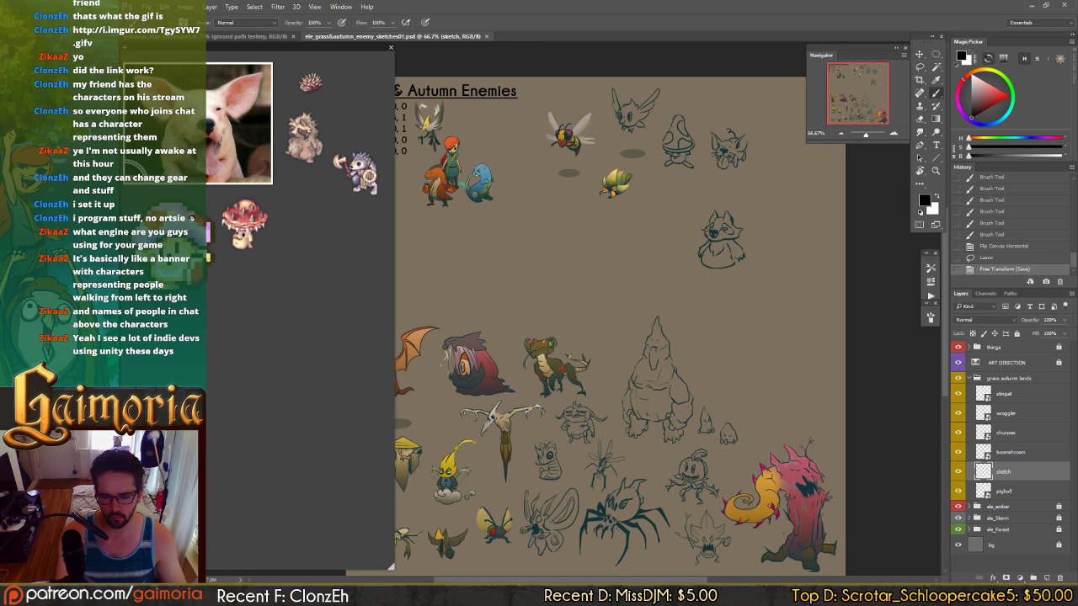
click(709, 276)
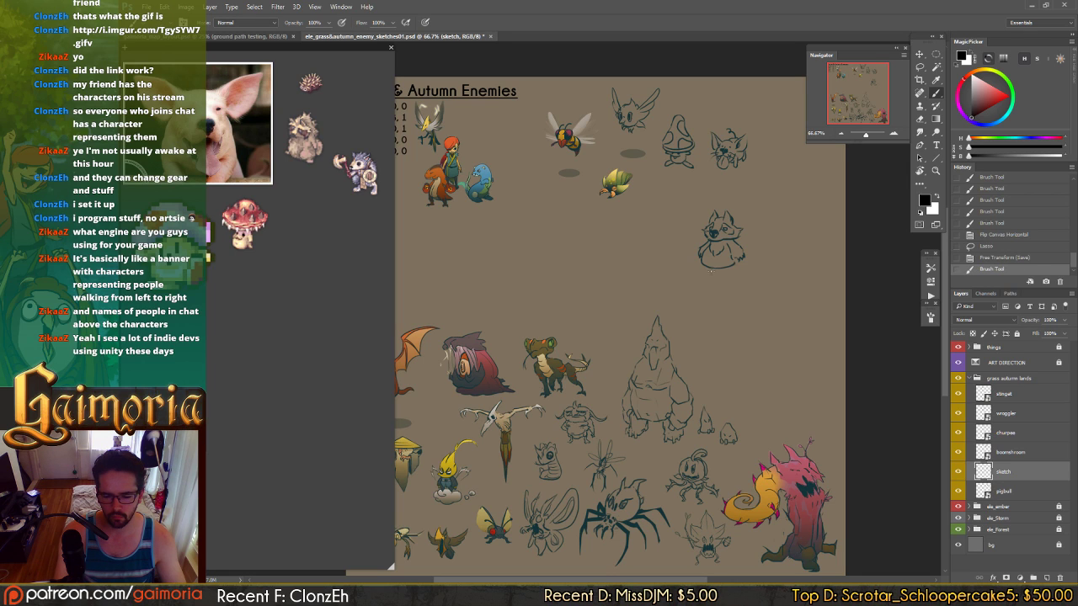
click(710, 271)
key(ctrl+d)
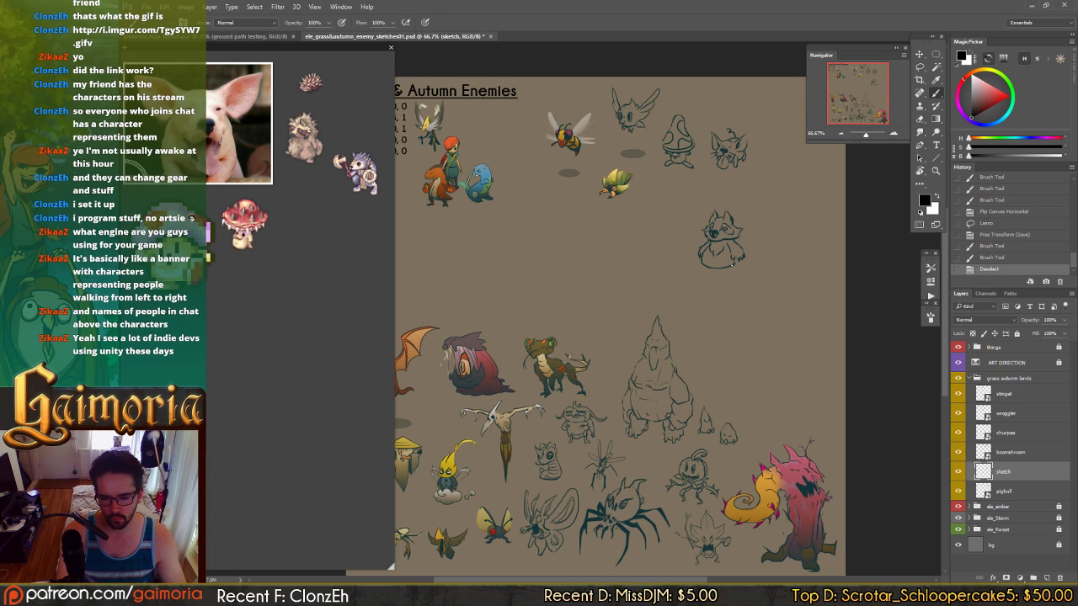
click(731, 264)
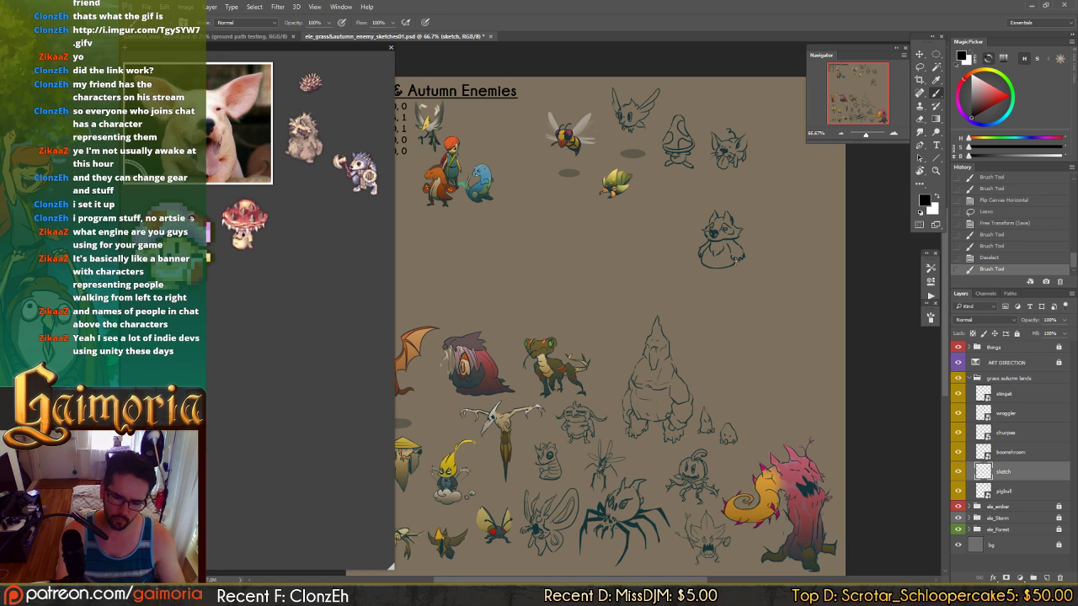
drag(738, 260, 733, 265)
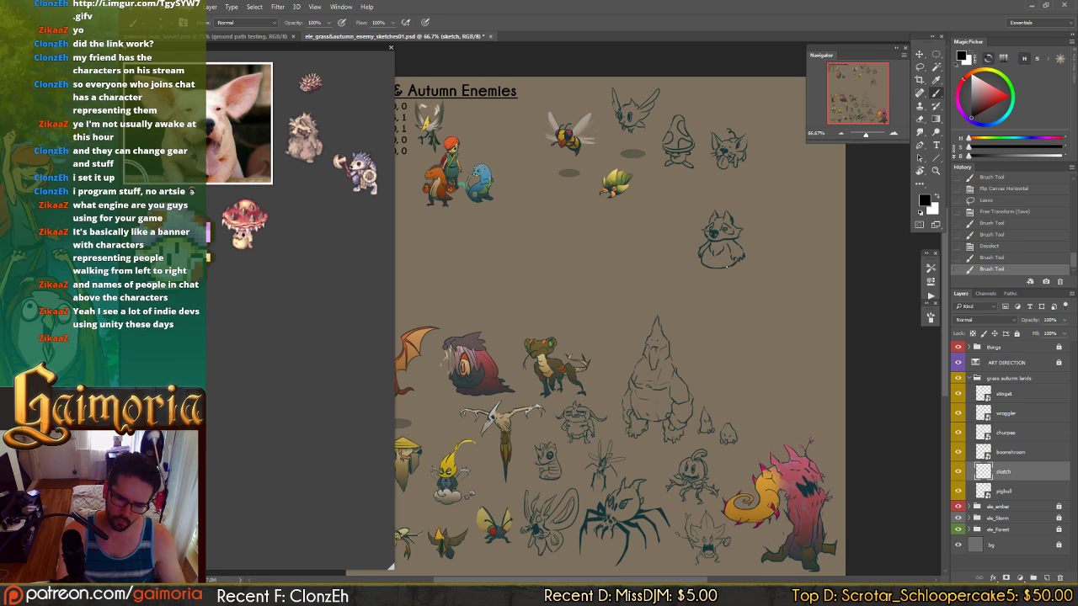
- Redraw the fur stroke below the creature's chin and touch up the line at its muzzle
click(713, 249)
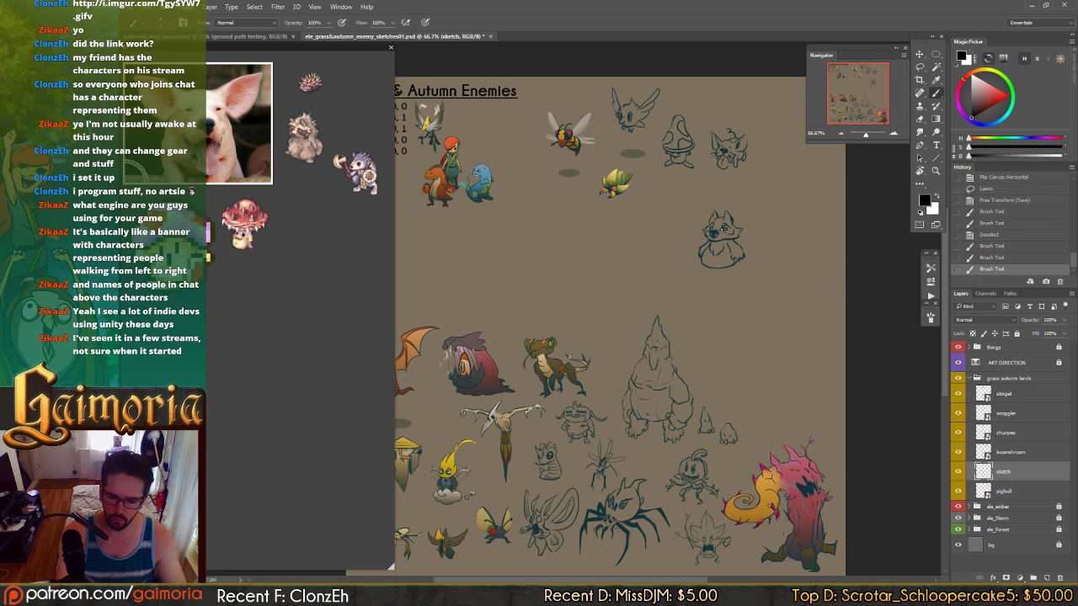
key(ctrl+z)
drag(714, 249, 724, 244)
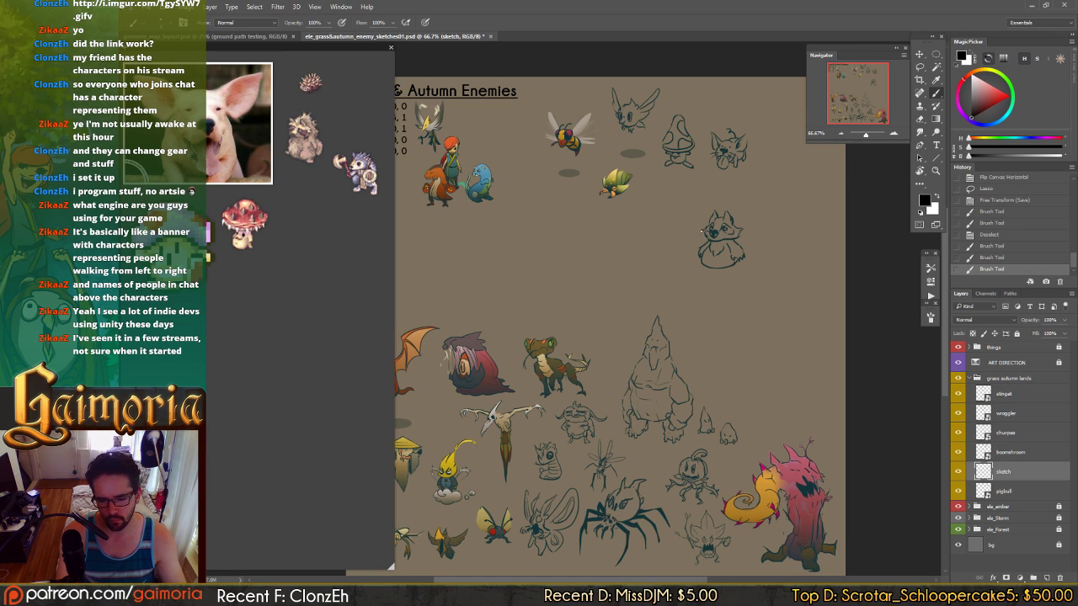
click(707, 237)
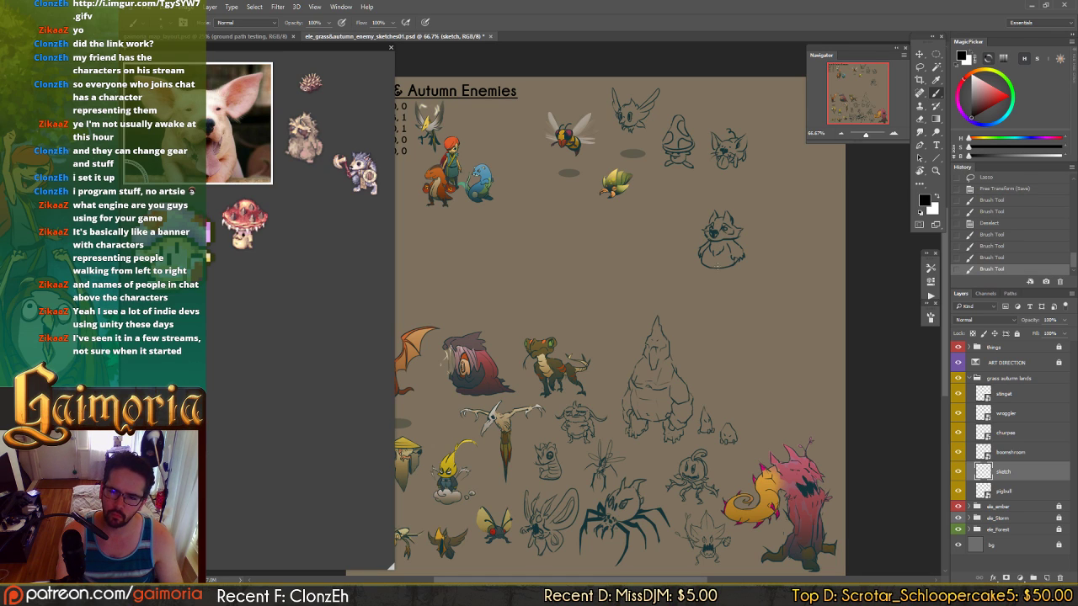
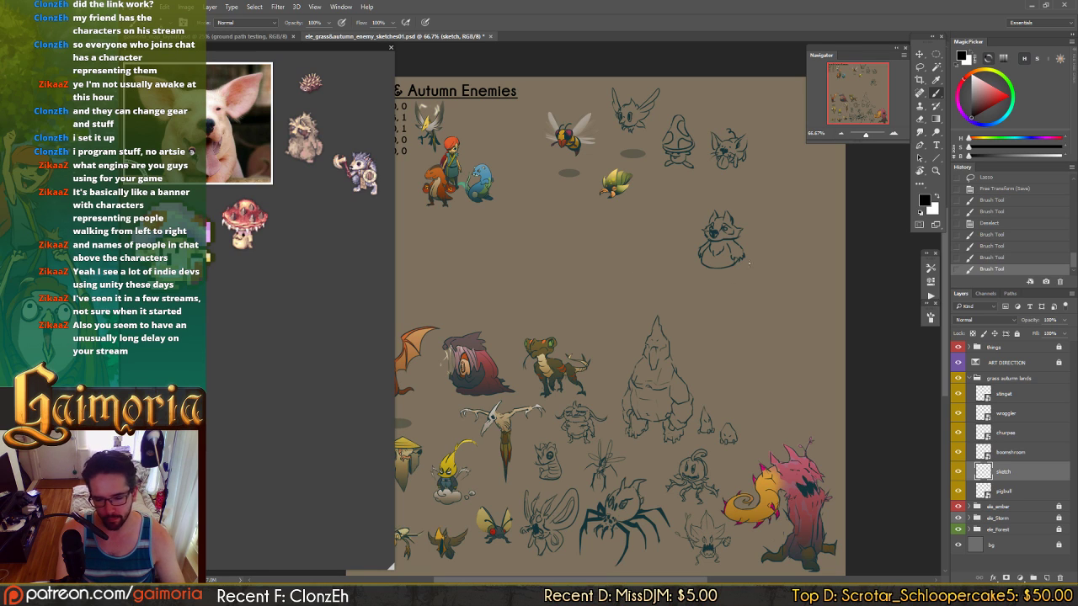
- Sketch short legs beneath the creature's round body, undoing the rejected strokes
click(711, 273)
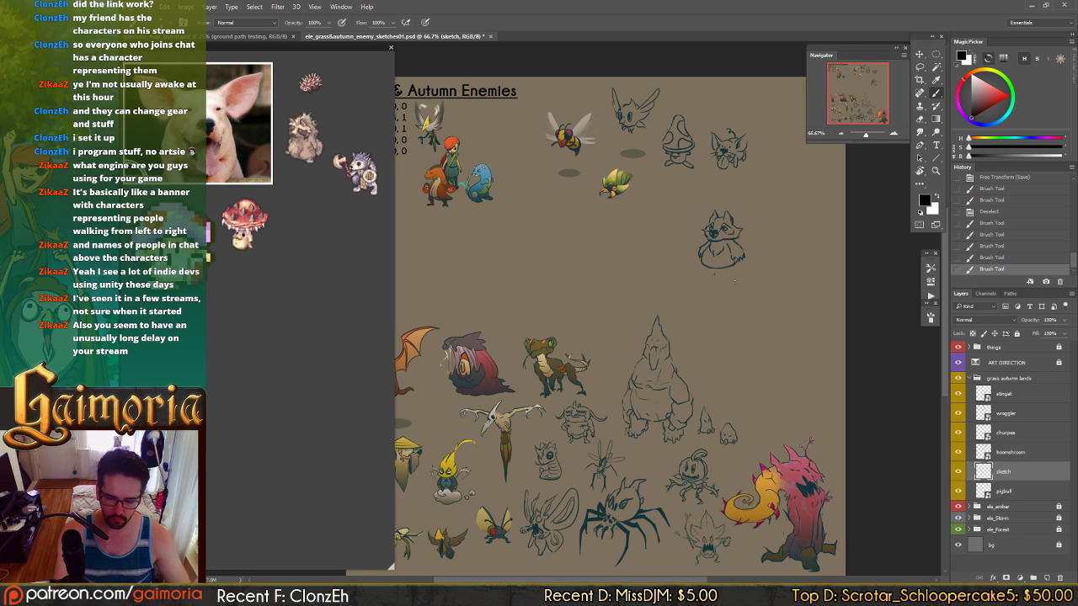
key(ctrl+z)
drag(714, 270, 726, 268)
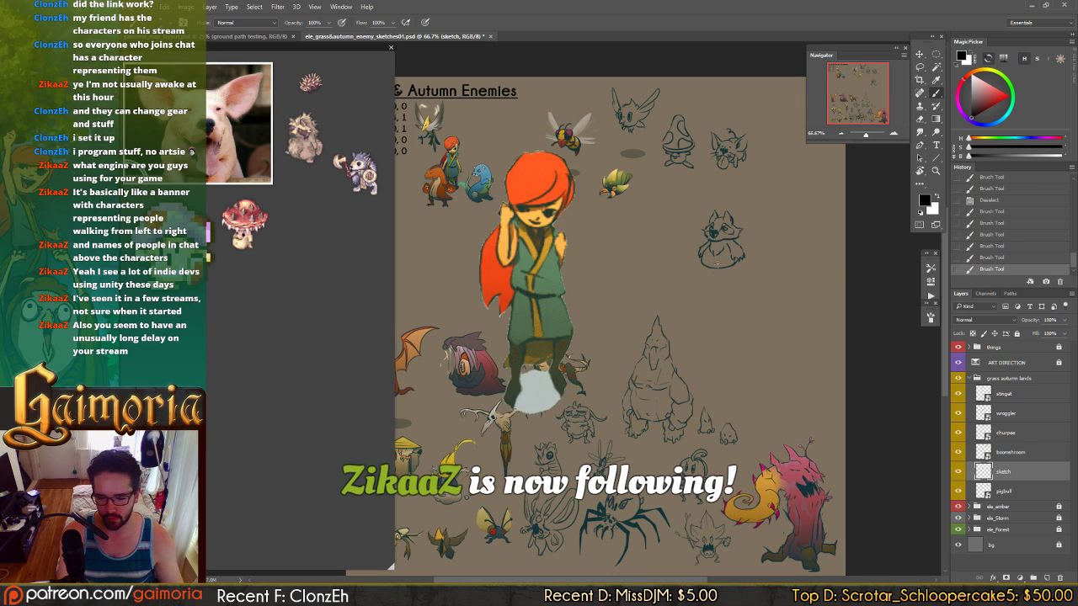
drag(701, 262, 708, 270)
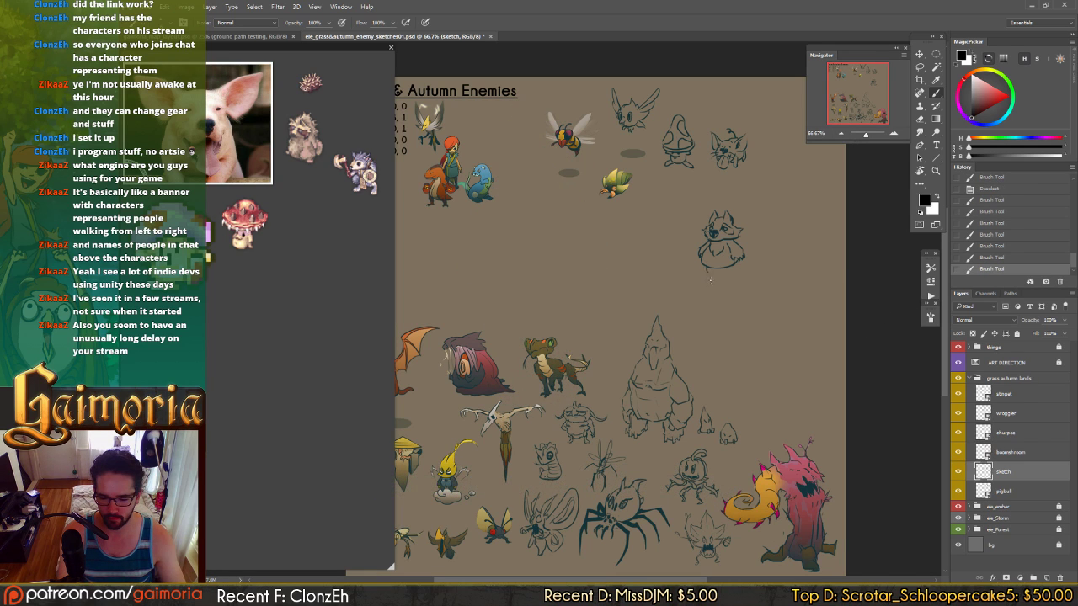
key(ctrl+z)
click(707, 274)
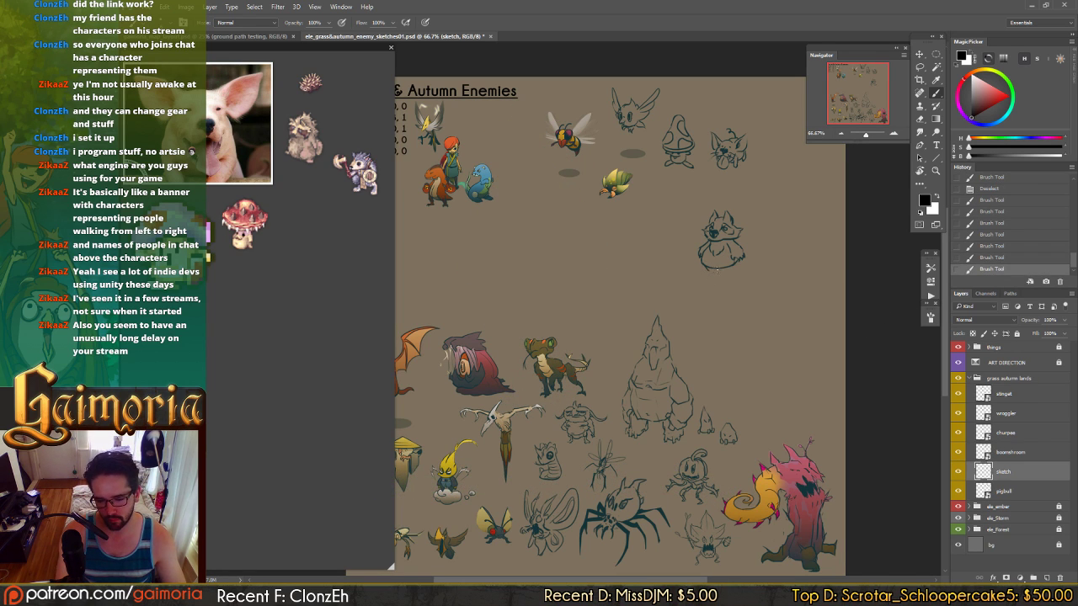
click(715, 271)
click(712, 273)
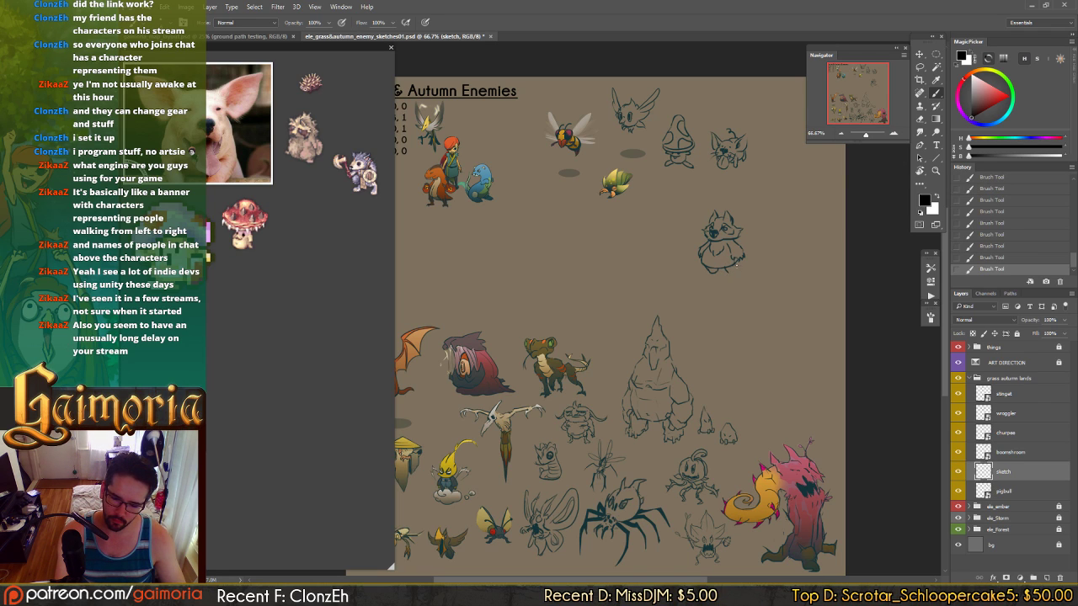
key(ctrl+z)
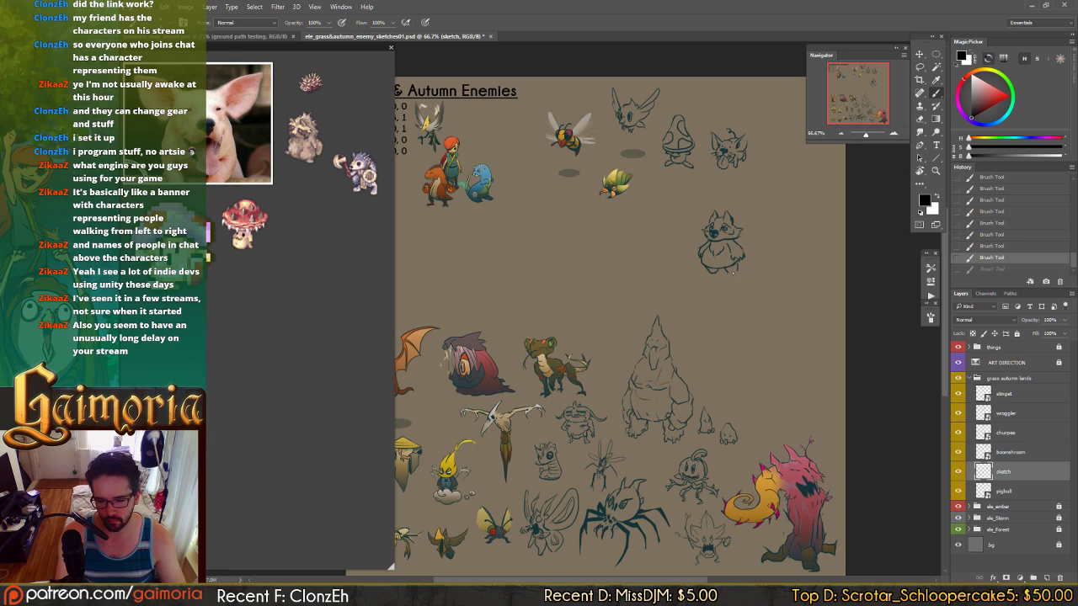
- Draw small clawed feet on the creature's legs and refine the hip line, undoing the rejected strokes
mouse_move(724, 272)
mouse_down()
mouse_move(733, 272)
mouse_move(713, 276)
mouse_up()
key(ctrl+z)
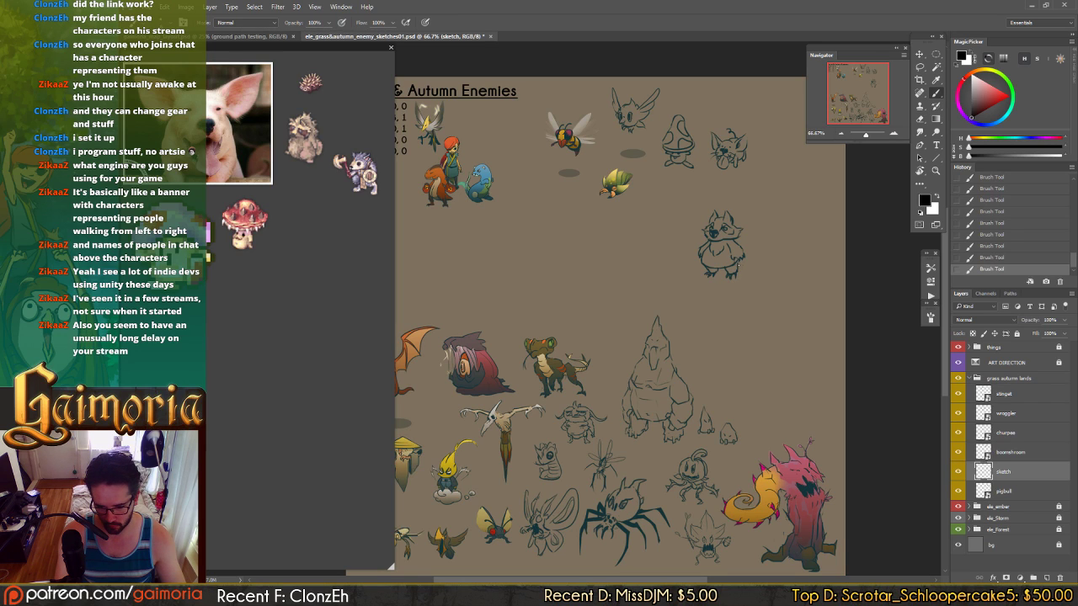
key(ctrl+z)
drag(734, 263, 741, 269)
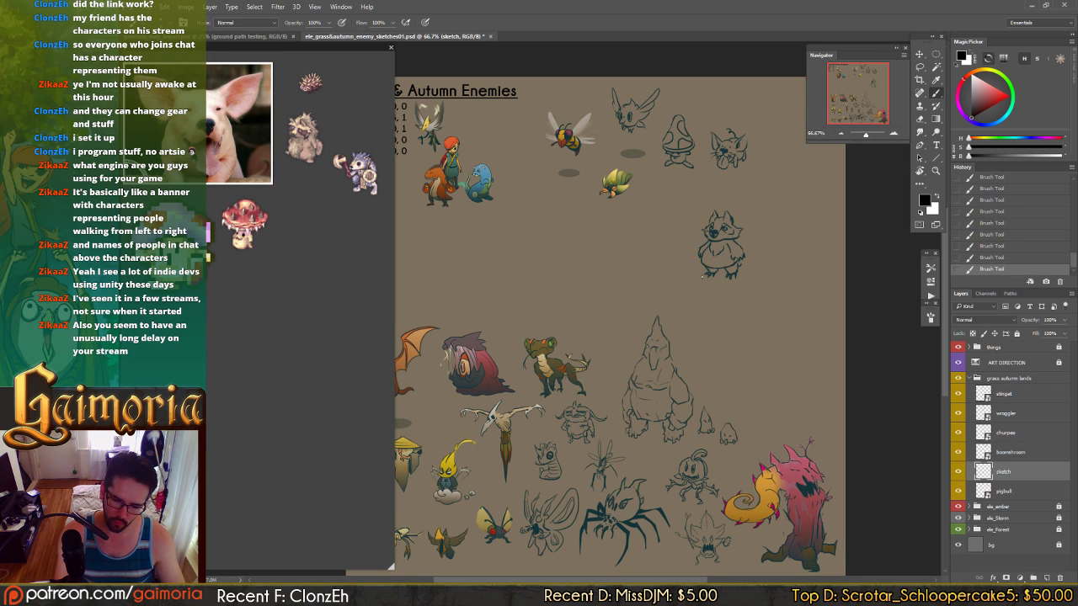
- Erase the excess outline along the left side of the creature's body from the hip up to the shoulder
key(e)
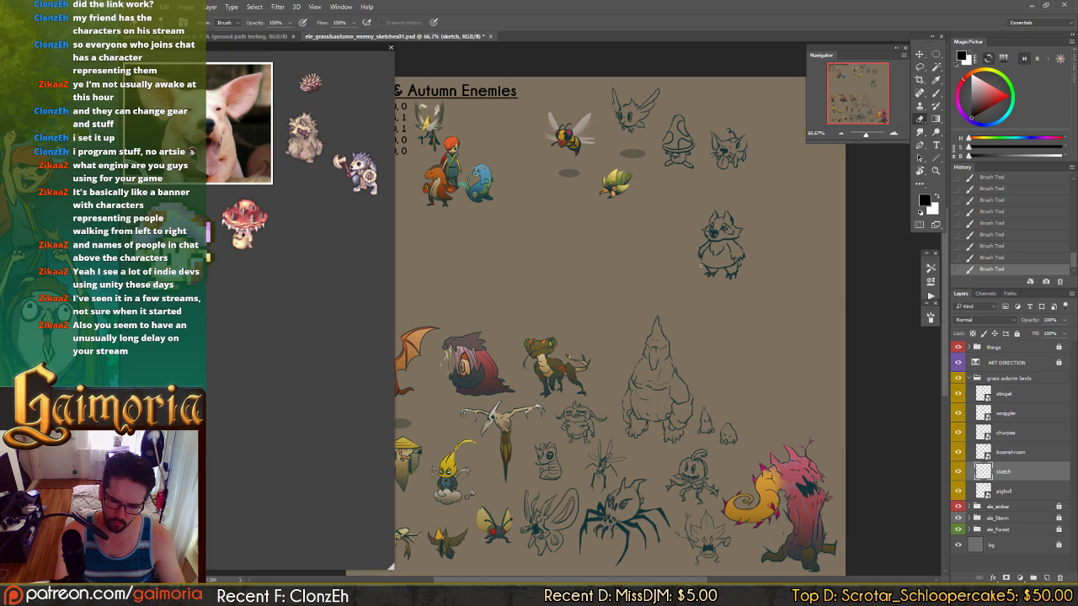
click(701, 264)
click(701, 261)
click(701, 258)
click(703, 254)
click(703, 251)
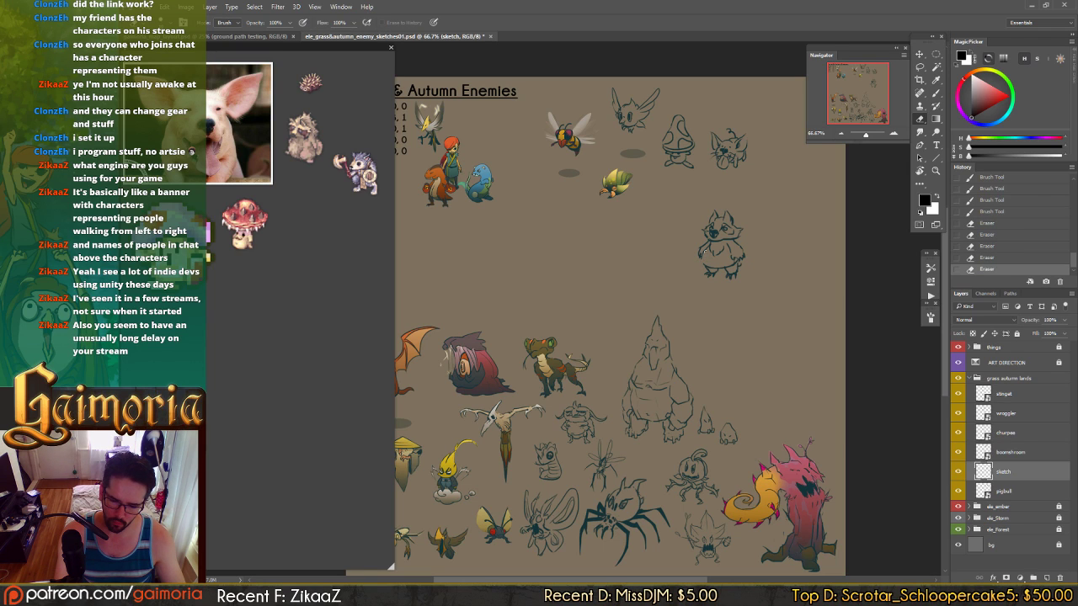
click(703, 249)
click(704, 248)
click(704, 246)
click(705, 245)
- Try a new brush stroke for the creature's left shoulder, comparing the outline with and without it using undo
key(b)
click(706, 250)
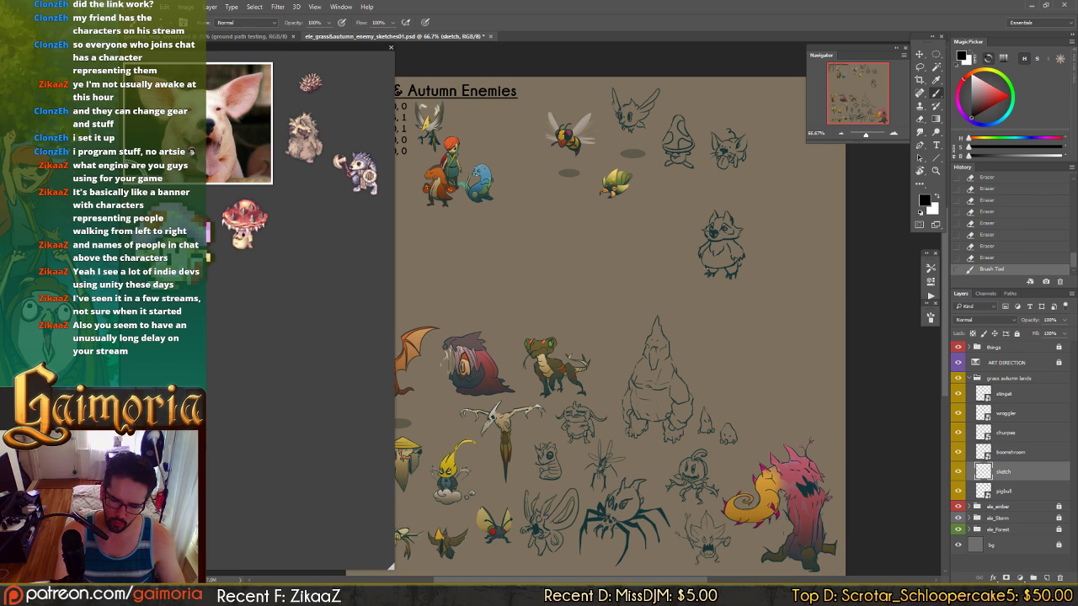
key(ctrl+z)
drag(706, 247, 702, 253)
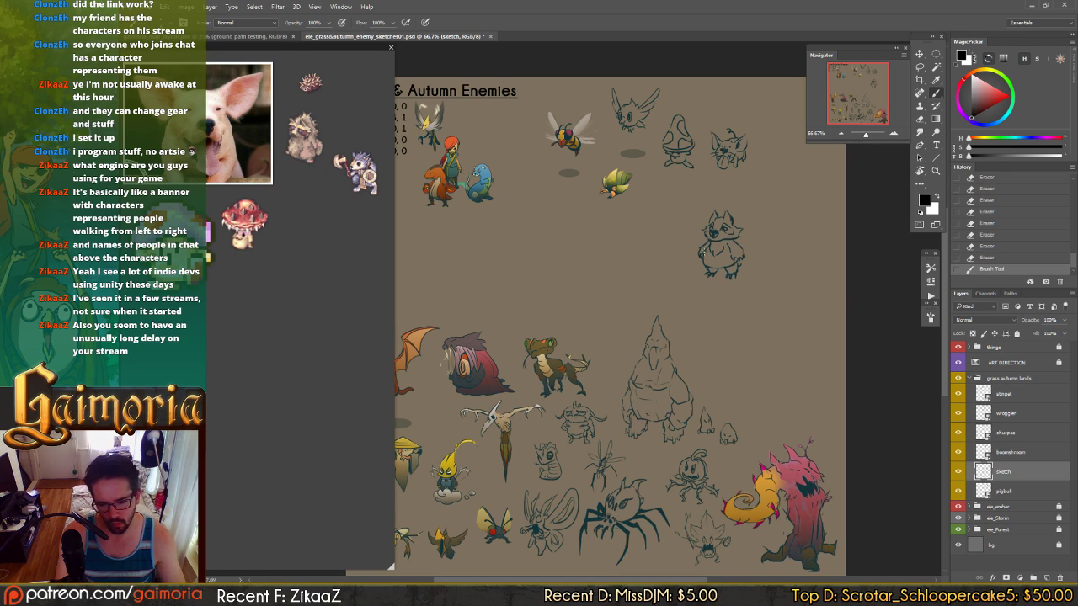
key(ctrl+z)
key(ctrl+z)
key(ctrl+z)
key(ctrl+z)
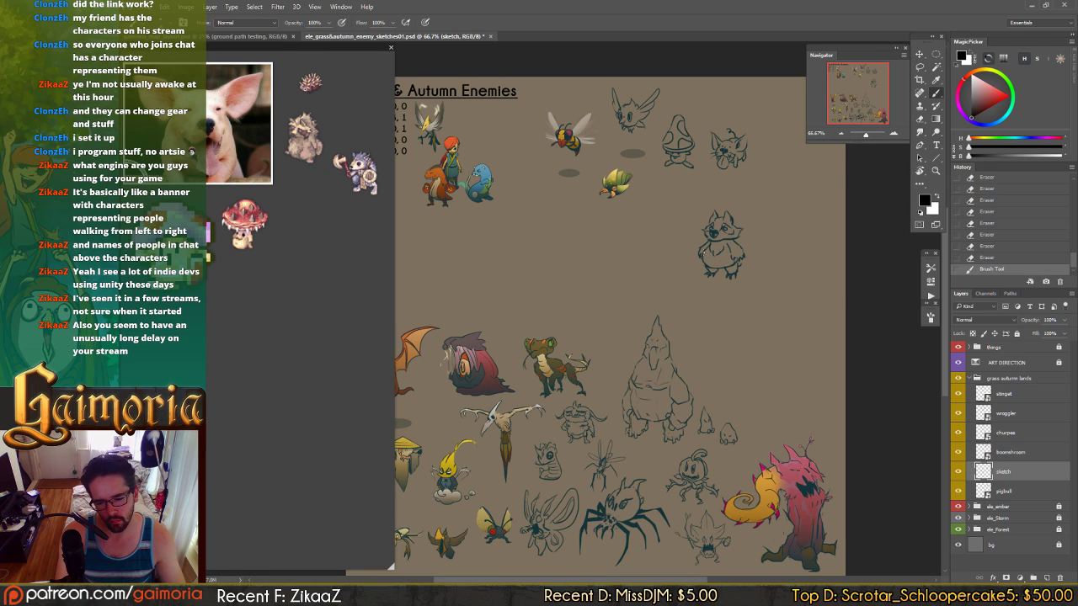
key(ctrl+z)
key(ctrl+z)
key(ctrl+z)
key(ctrl+z)
key(ctrl+z)
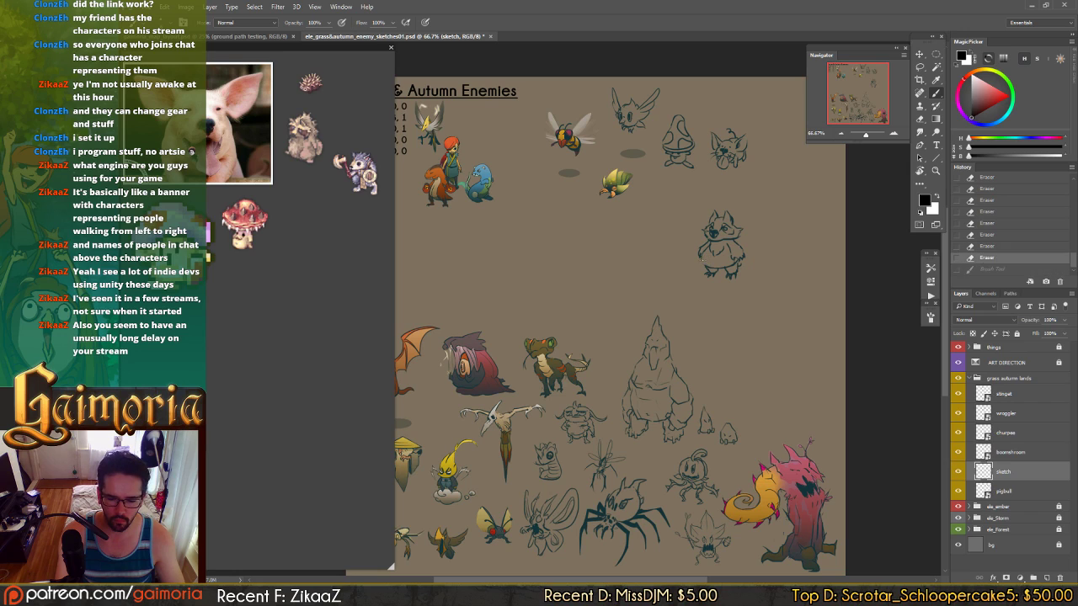
- Try a brush stroke across the creature's lower body, comparing the sketch with and without it using undo
key(ctrl+z)
key(ctrl+z)
key(ctrl+z)
key(ctrl+z)
key(ctrl+z)
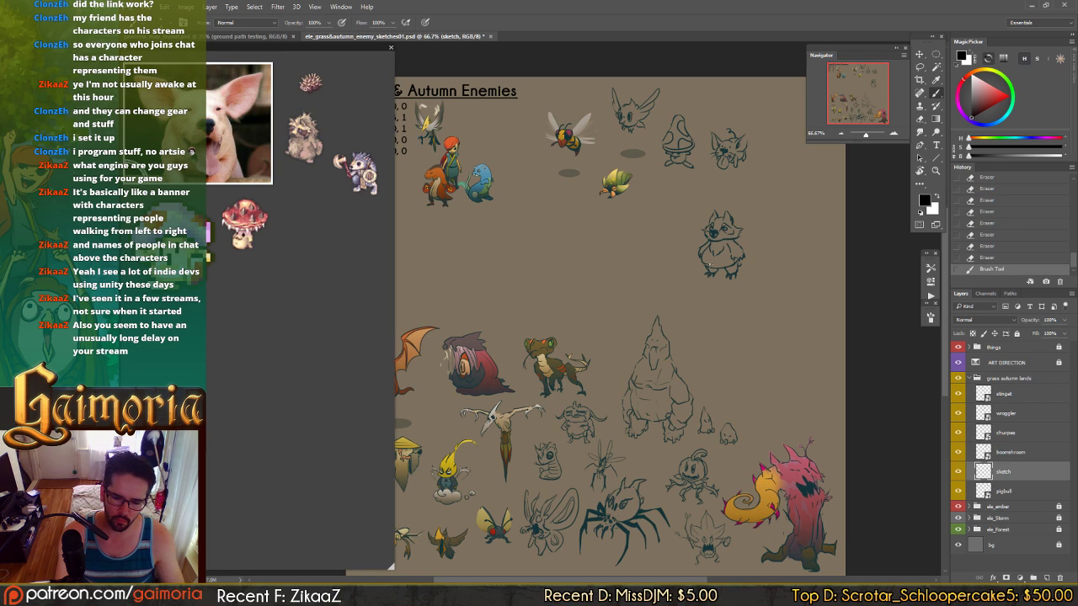
key(ctrl+z)
key(ctrl+z)
key(ctrl+z)
key(ctrl+z)
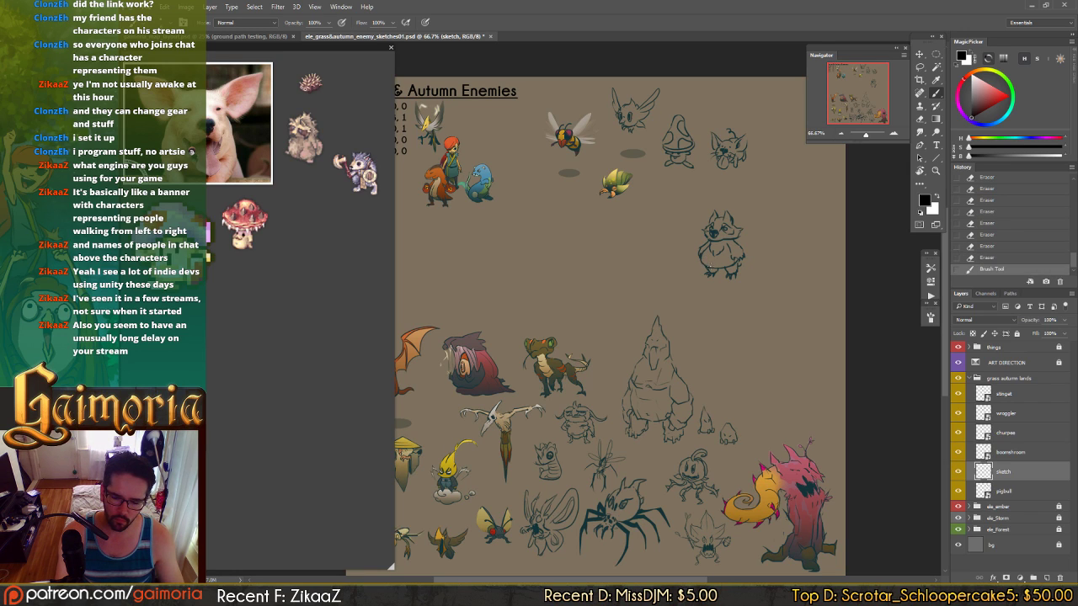
key(ctrl+z)
key(ctrl+z)
key(ctrl+z)
key(ctrl+z)
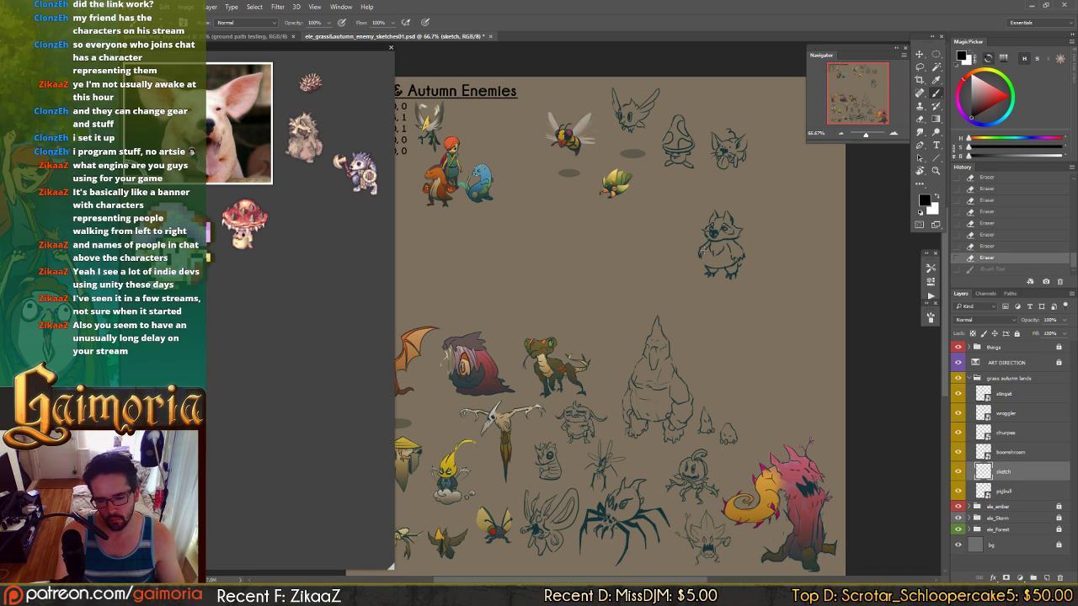
key(ctrl+z)
- Toggle Lazy Nezumi stroke smoothing while reworking the creature's chest with short brush strokes near its arm and belly
key(F8)
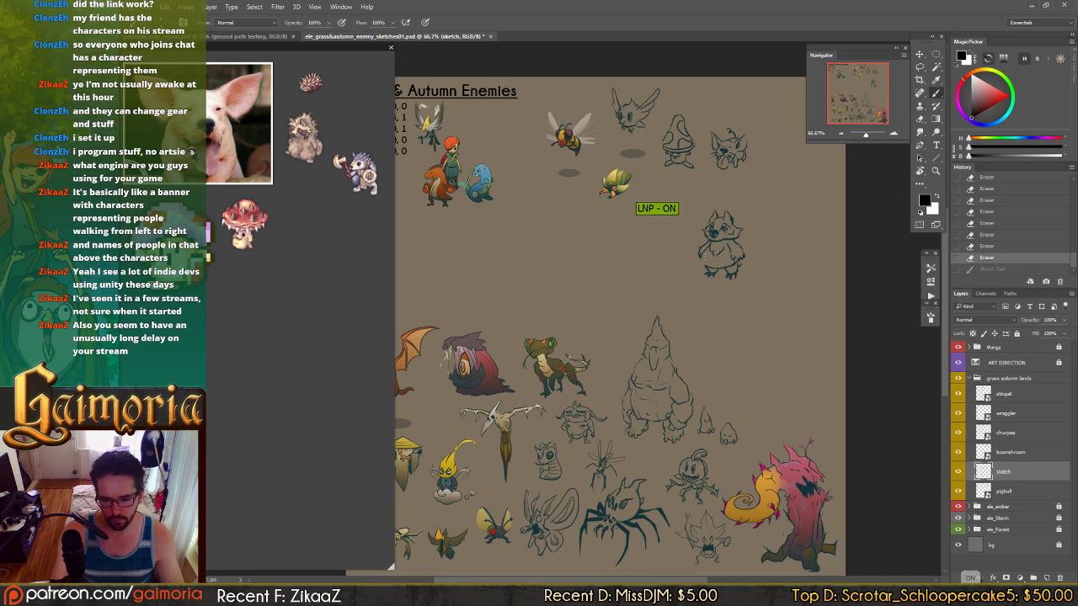
key(ctrl+z)
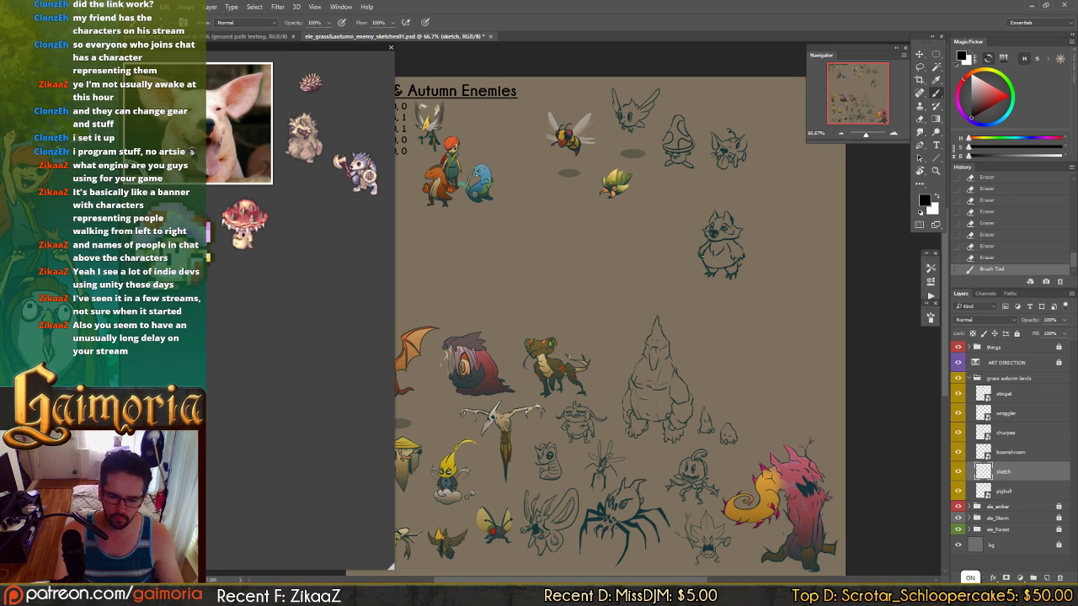
key(ctrl+z)
key(ctrl+z)
click(700, 252)
click(714, 256)
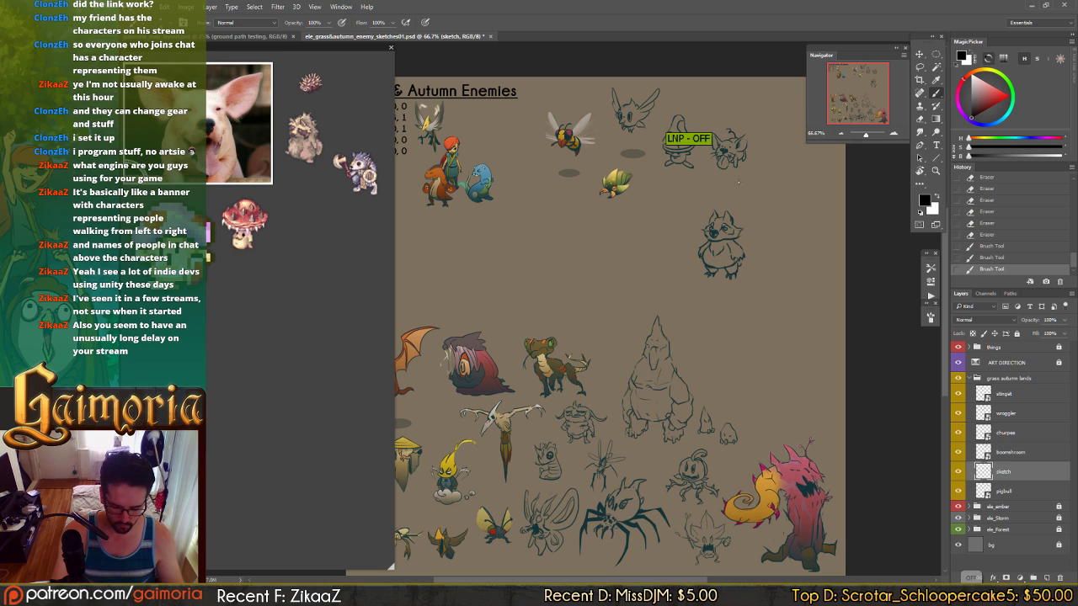
- Erase stray lines down the middle of the creature's belly, undoing the rejected eraser strokes
key(e)
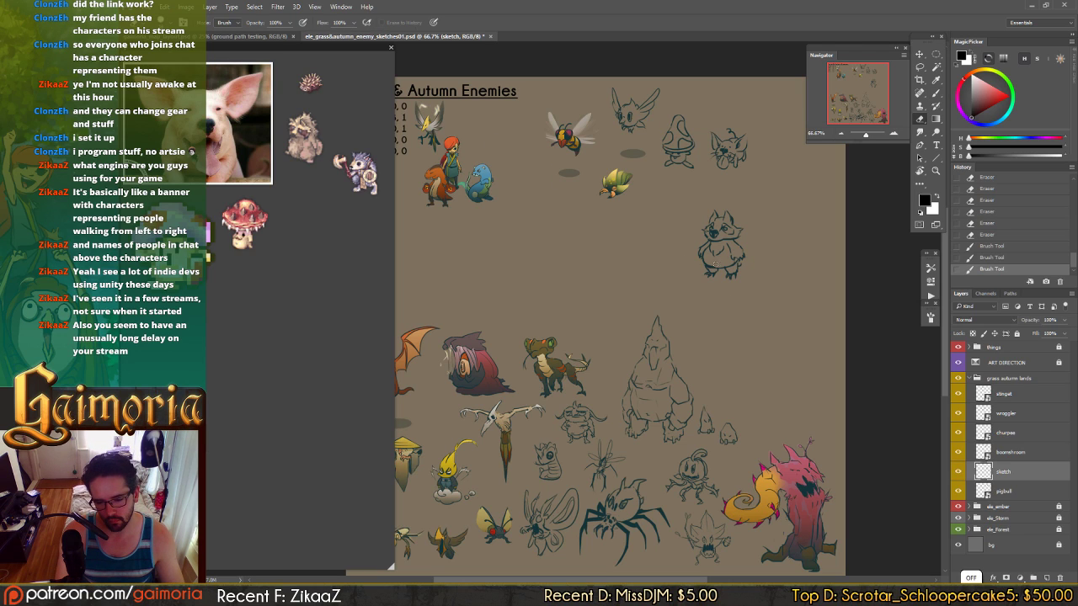
click(718, 259)
key(ctrl+z)
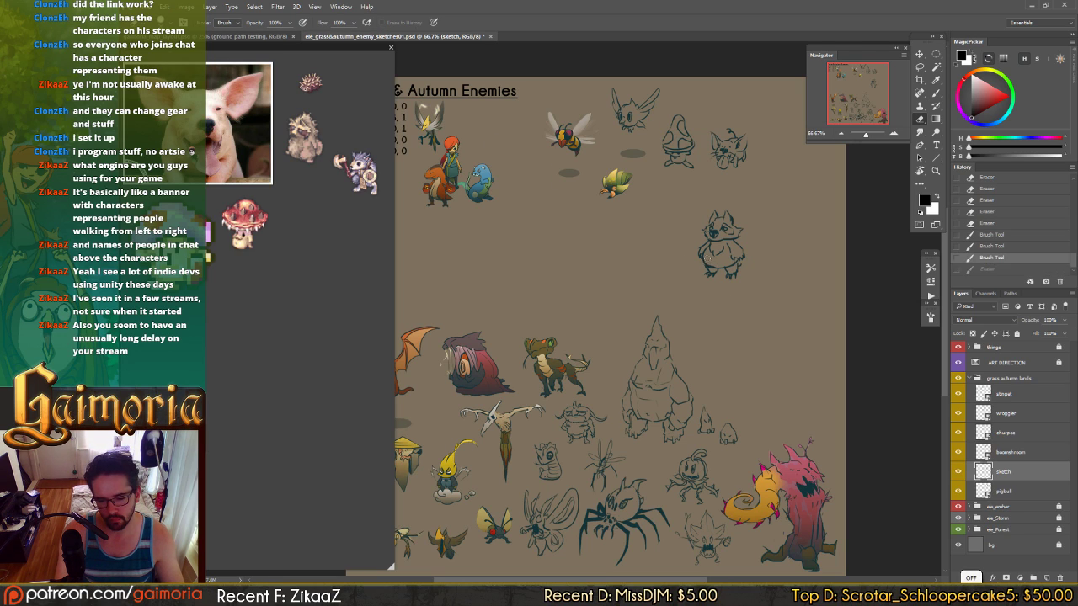
click(718, 262)
click(717, 264)
key(ctrl+z)
click(715, 267)
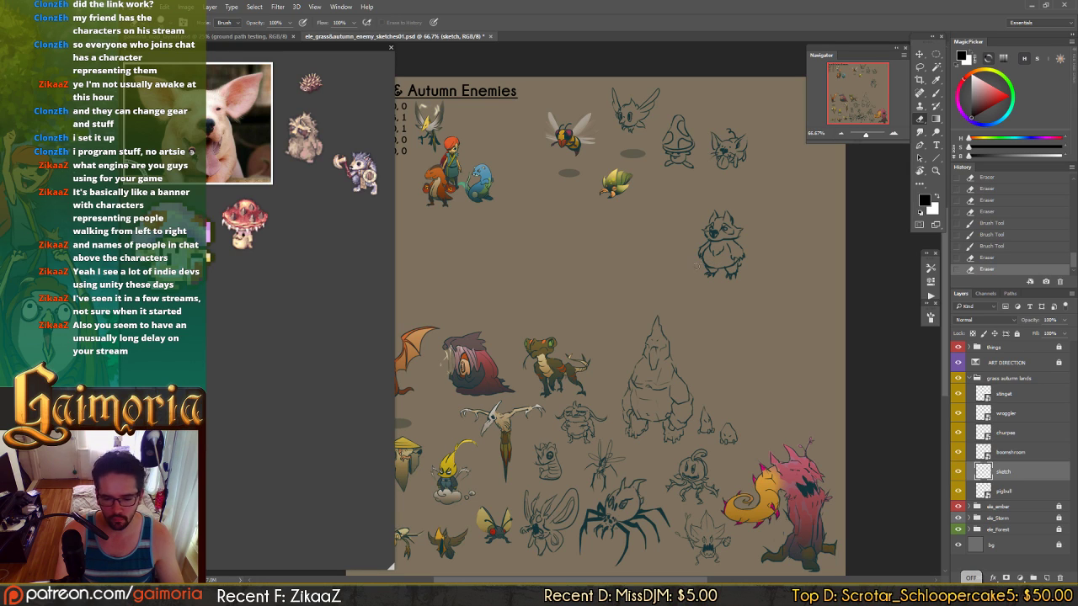
- Touch up the creature's left hip with short brush strokes and try a long thin tail, undoing the tail
key(b)
click(706, 270)
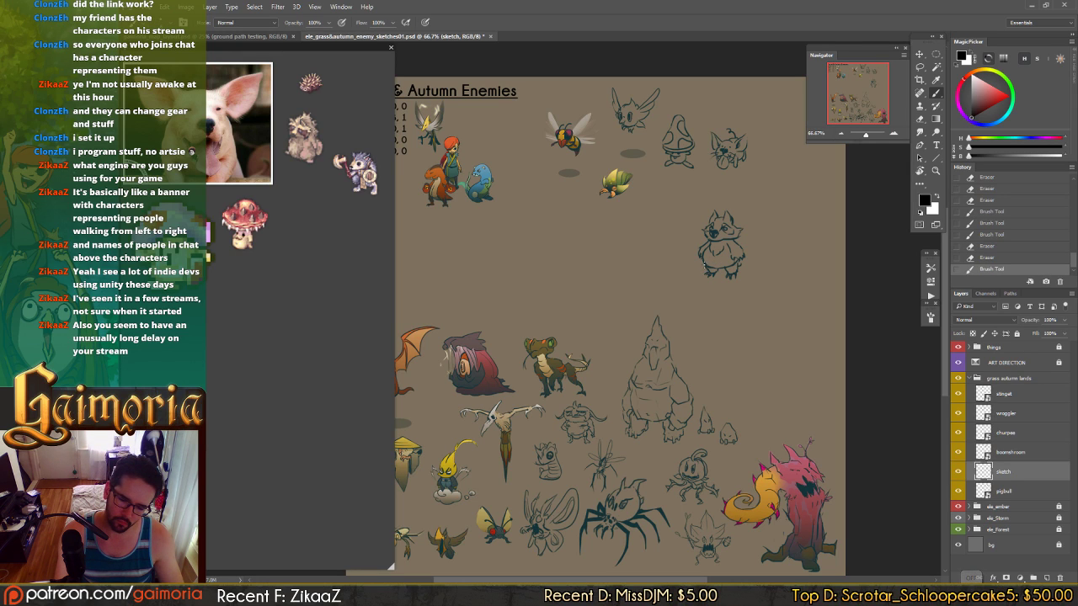
click(704, 267)
drag(704, 269, 679, 278)
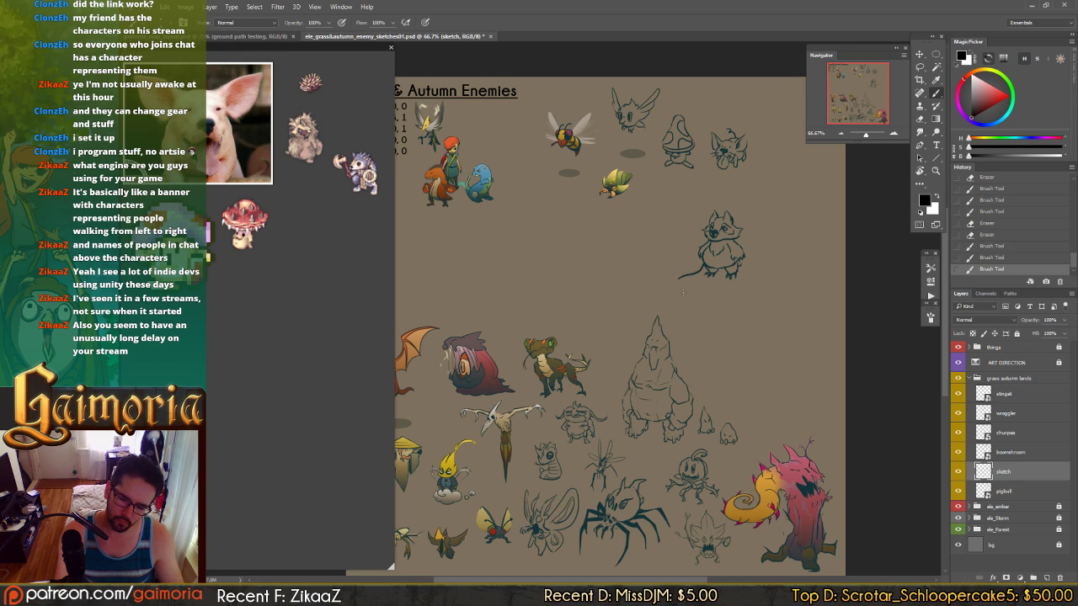
key(ctrl+z)
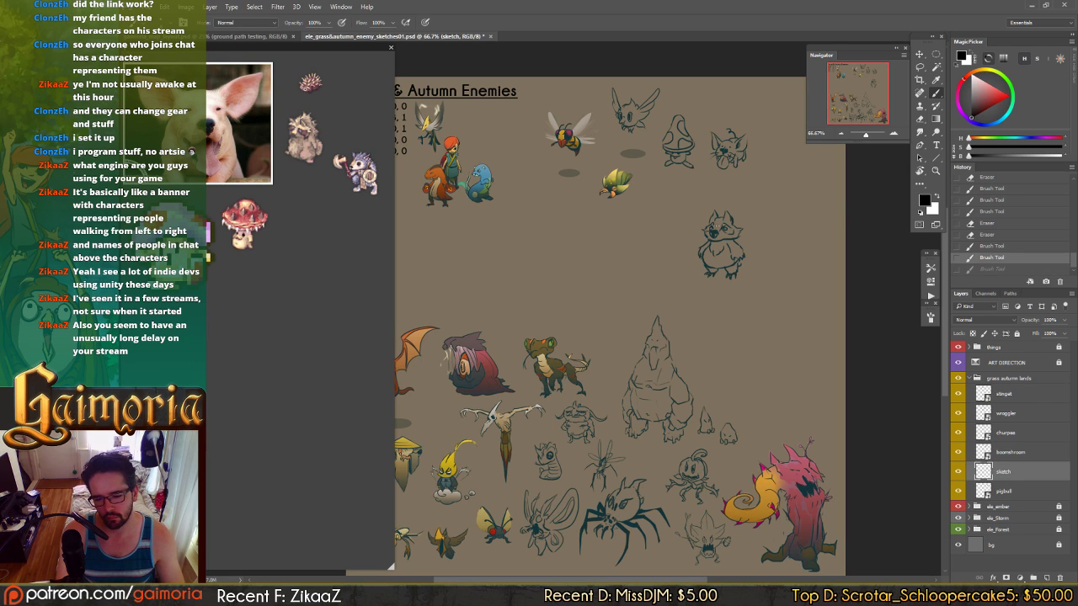
- Add short fur strokes to the creature's forehead and brow, undoing the rejected marks on its head and belly
click(721, 223)
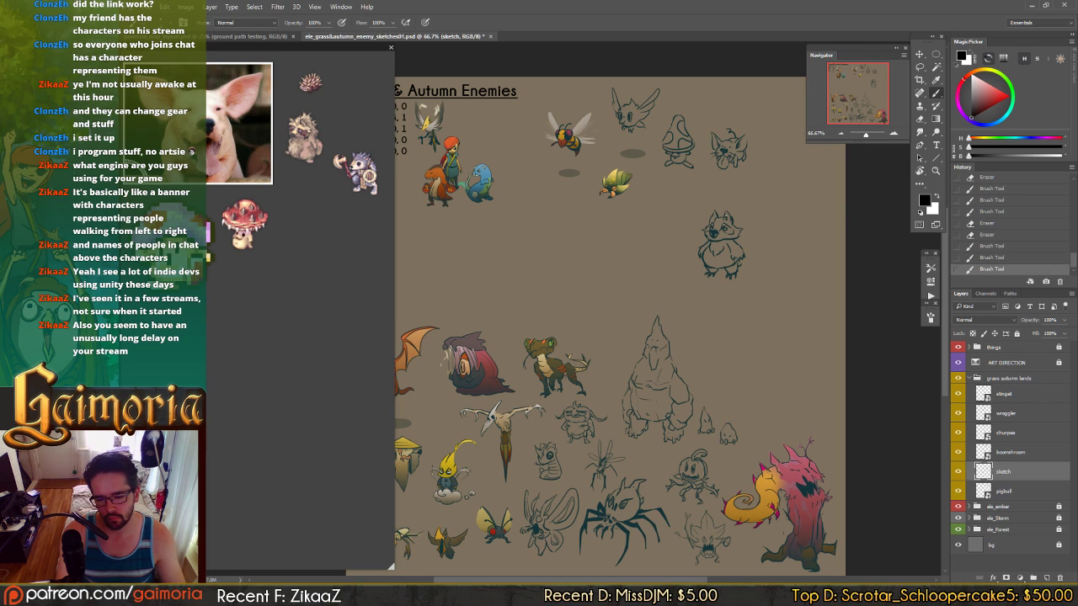
click(722, 225)
key(ctrl+z)
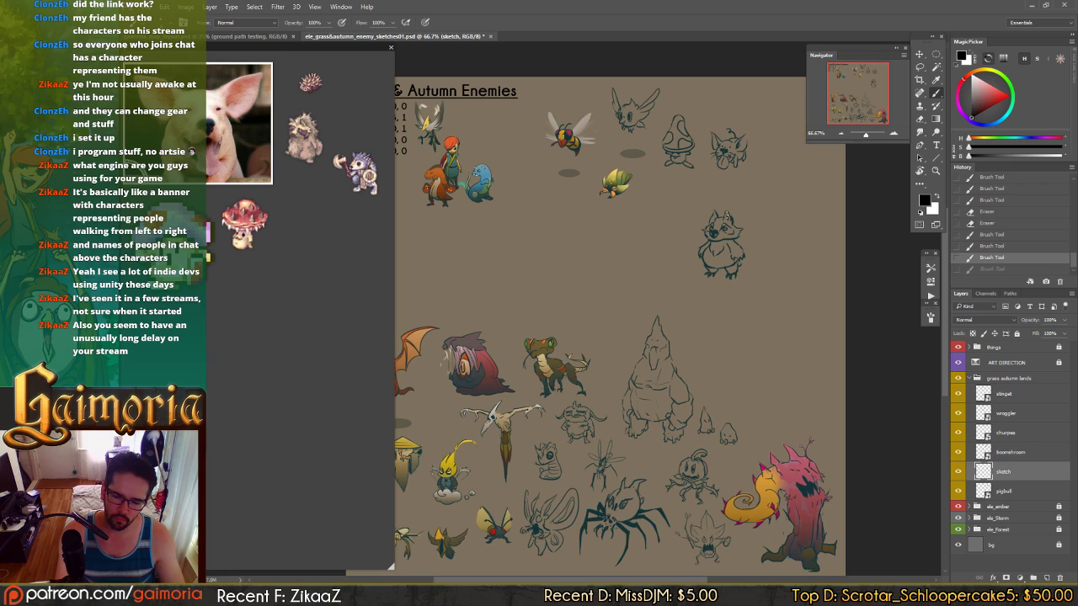
drag(726, 215, 713, 221)
key(ctrl+z)
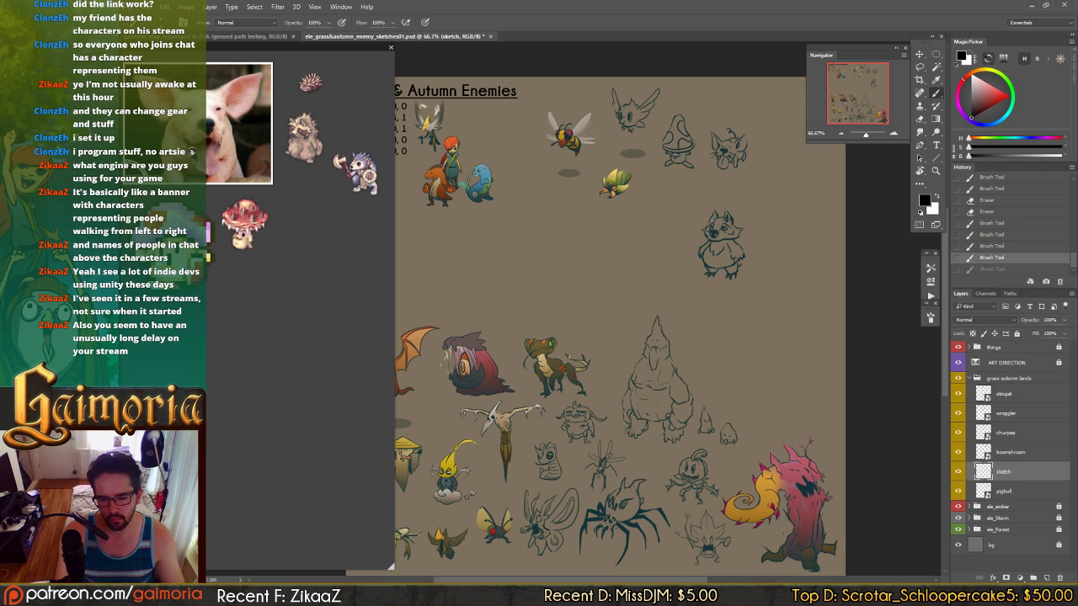
click(713, 221)
click(713, 221)
click(718, 270)
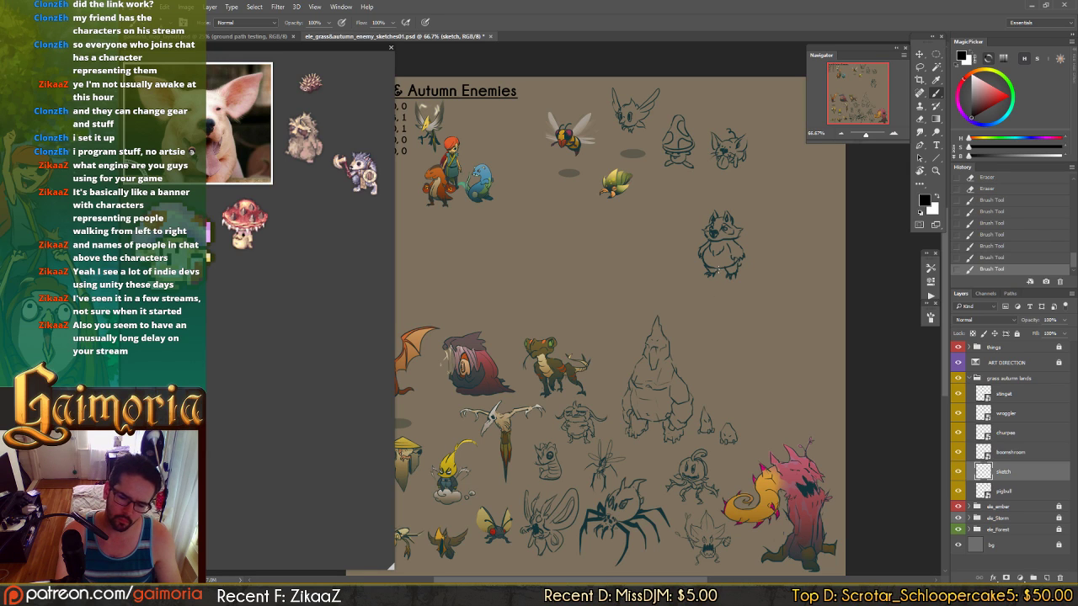
key(ctrl+z)
key(ctrl+z)
key(ctrl+z)
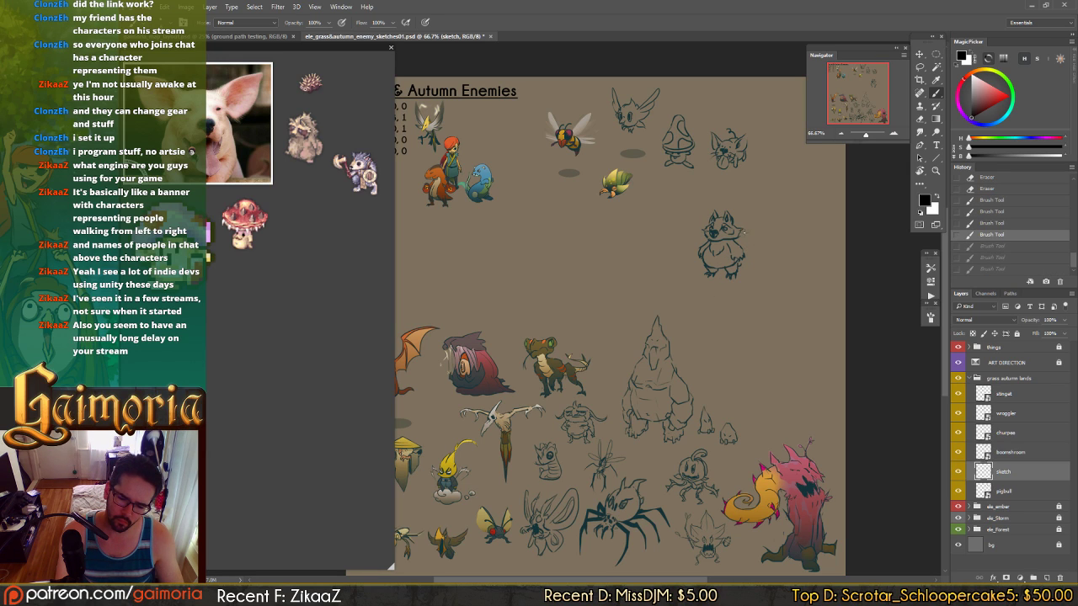
click(711, 220)
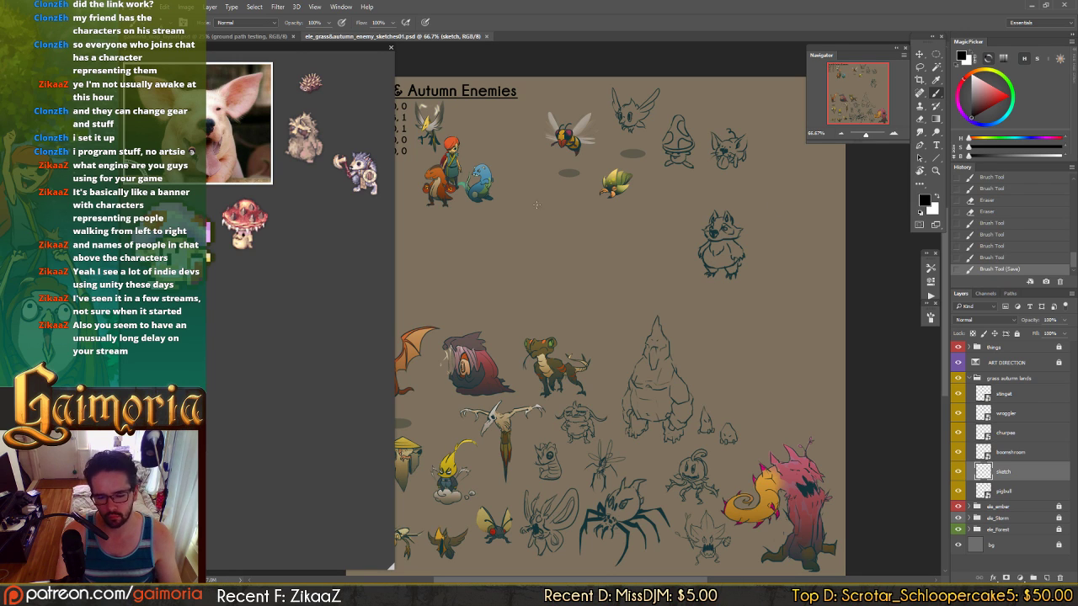
- Move the creature sketch slightly down and to the left on the sheet
key(v)
mouse_move(607, 269)
mouse_down()
mouse_move(476, 243)
mouse_move(572, 247)
mouse_move(553, 246)
mouse_move(682, 325)
mouse_move(743, 335)
mouse_up()
key(b)
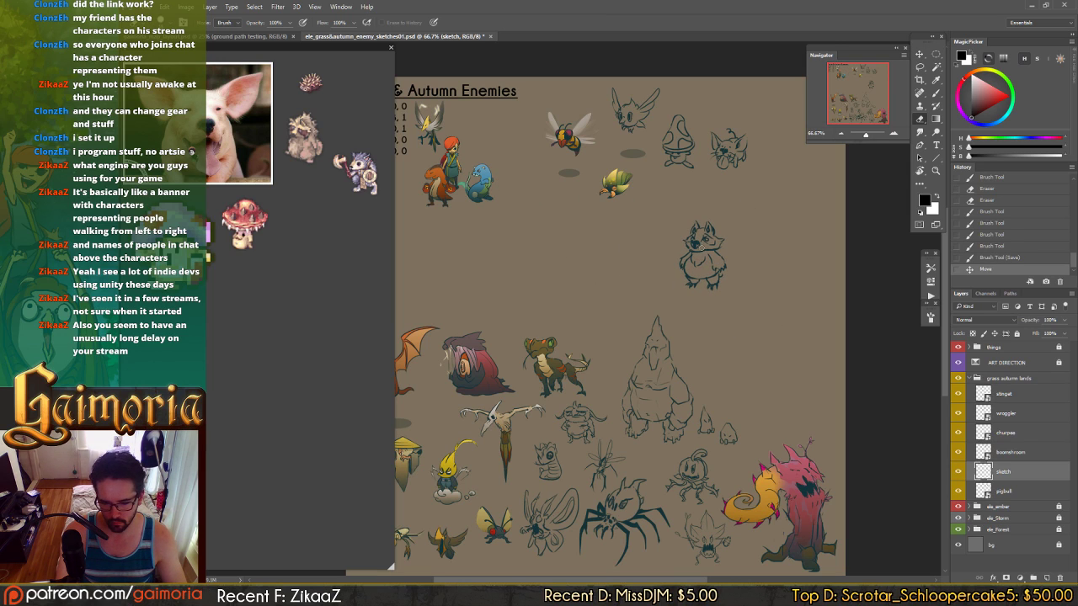
- Clean up the lines around the creature's neck and chest with a smaller eraser, undoing the rejected stroke
key([)
click(715, 247)
key(ctrl+z)
drag(717, 247, 697, 259)
click(693, 246)
- Redraw the fur line at the left side of the creature's chest, undoing the rejected strokes
key(b)
key(ctrl+z)
key(ctrl+z)
key(ctrl+z)
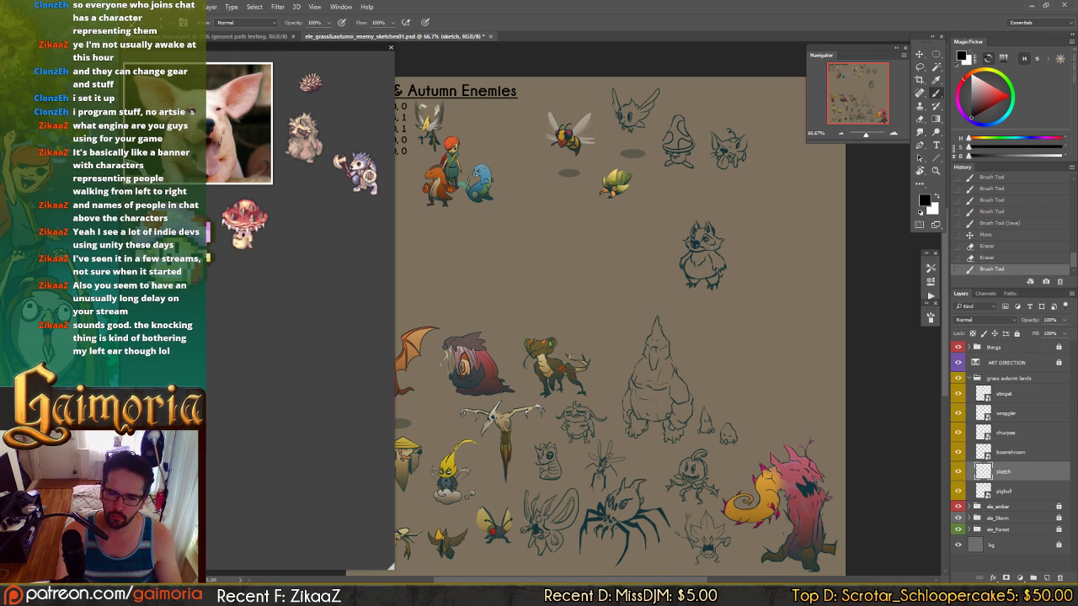
key(ctrl+z)
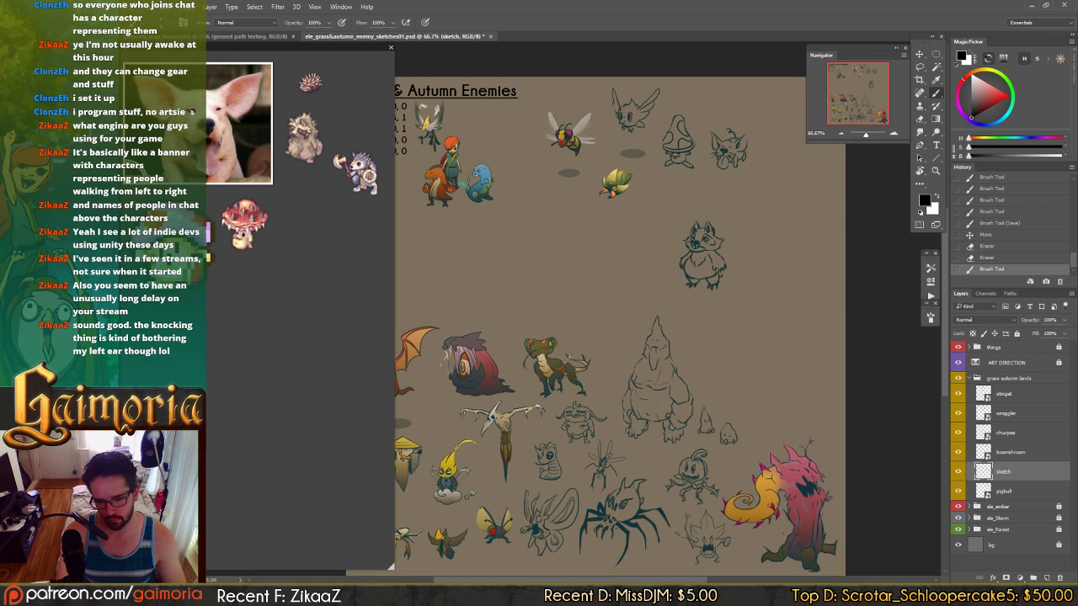
drag(687, 252, 684, 260)
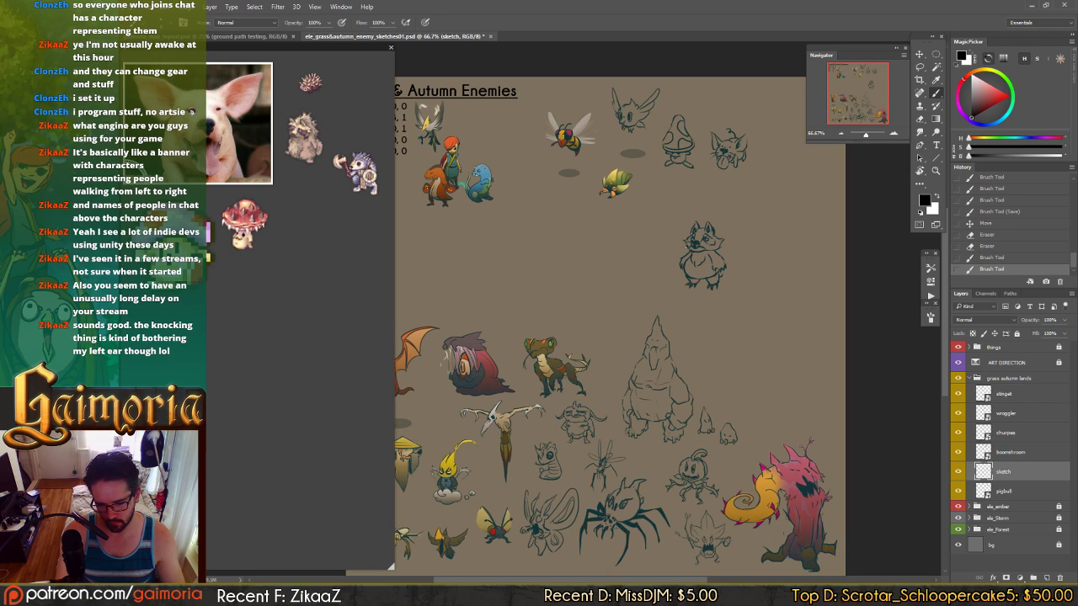
- Erase the overlapping lines at the creature's left shoulder and redraw the outline down that side of the body
key(e)
click(685, 250)
click(685, 247)
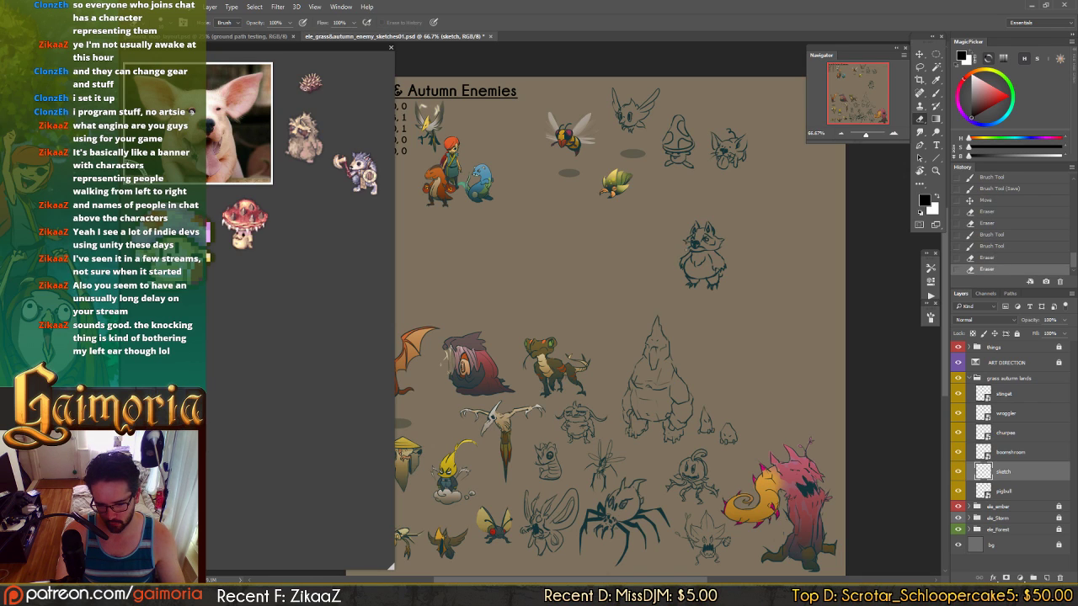
key(b)
key(b)
drag(684, 245, 683, 272)
key(e)
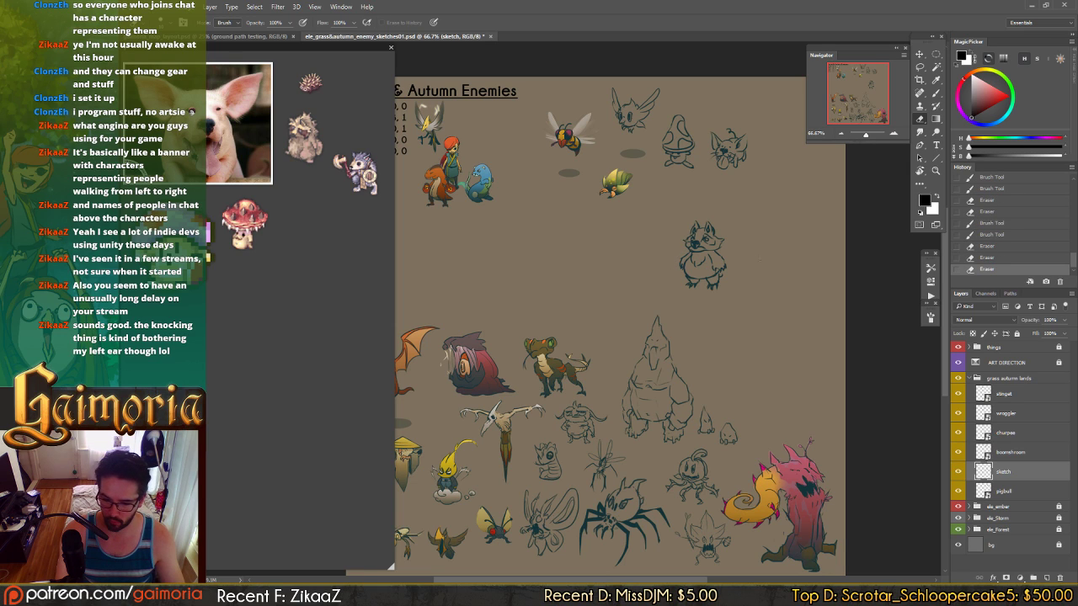
- Erase the small overlap below the creature's muzzle and redraw the chest fur there
key(b)
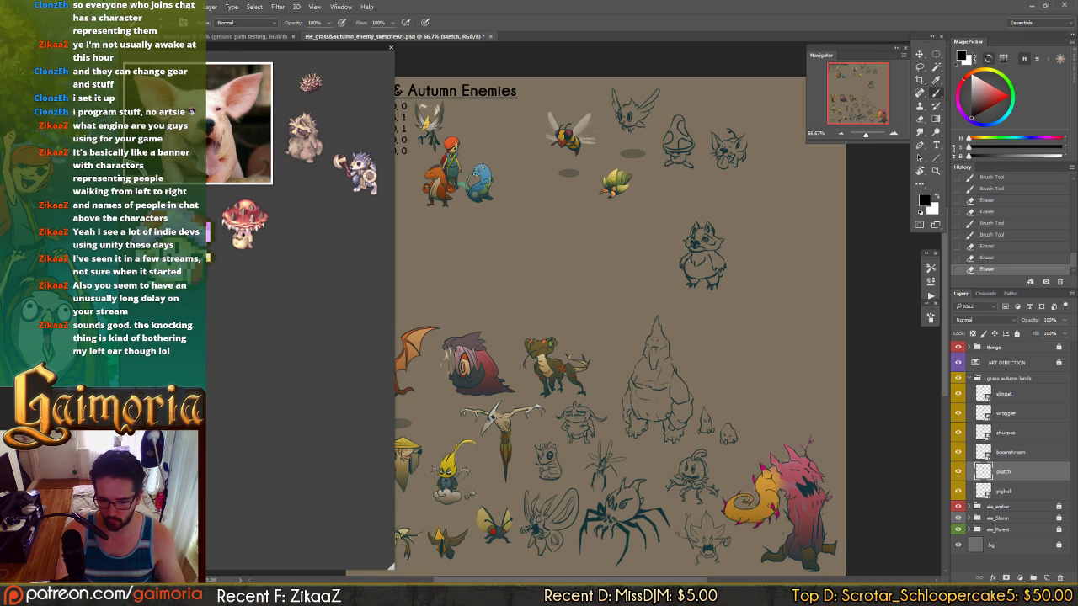
key(e)
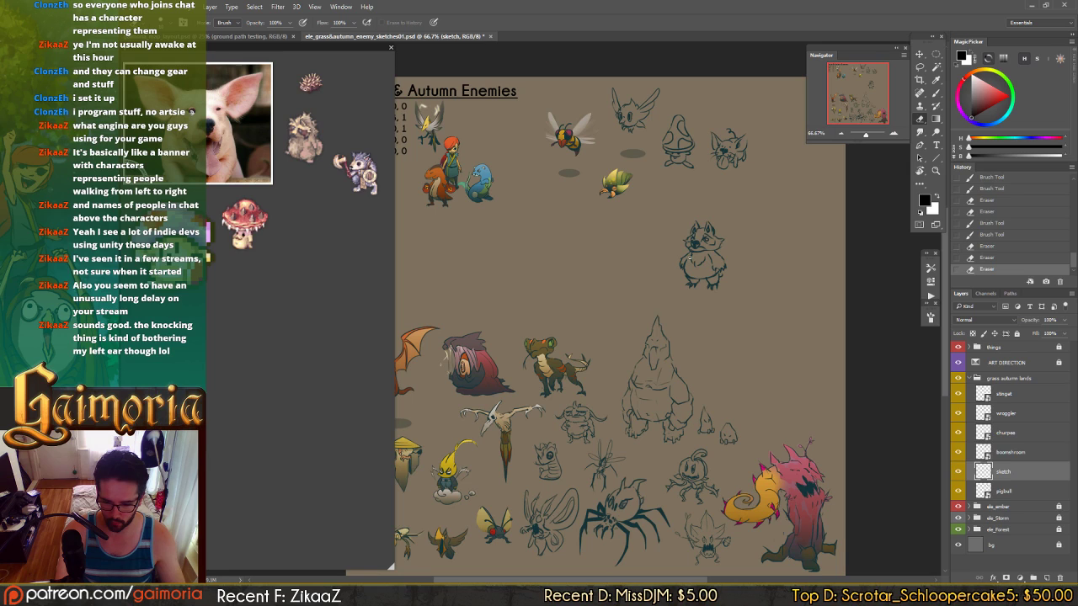
click(690, 253)
key(b)
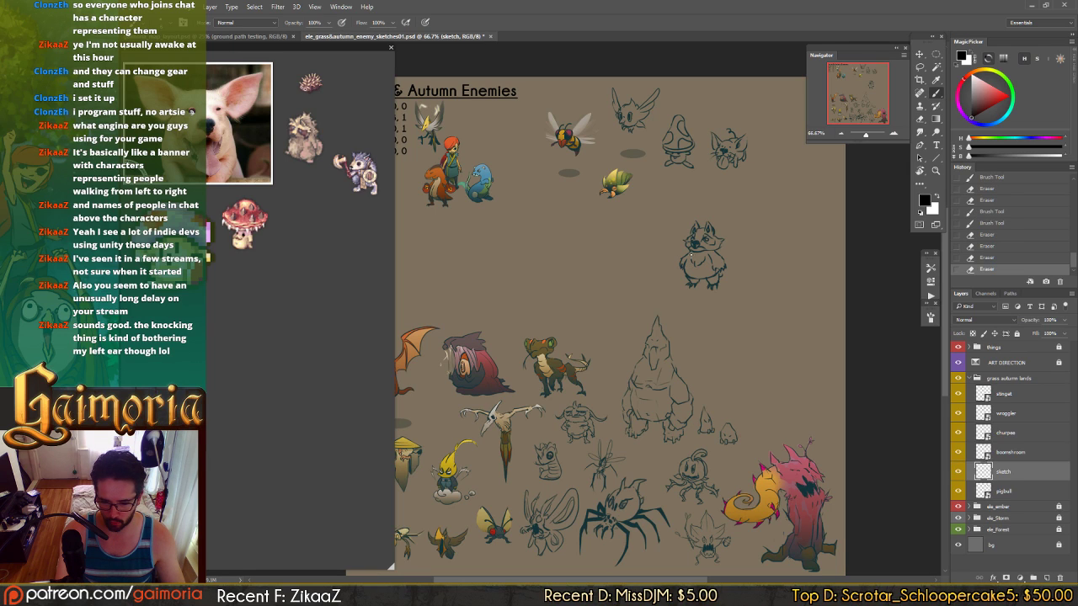
drag(687, 252, 689, 256)
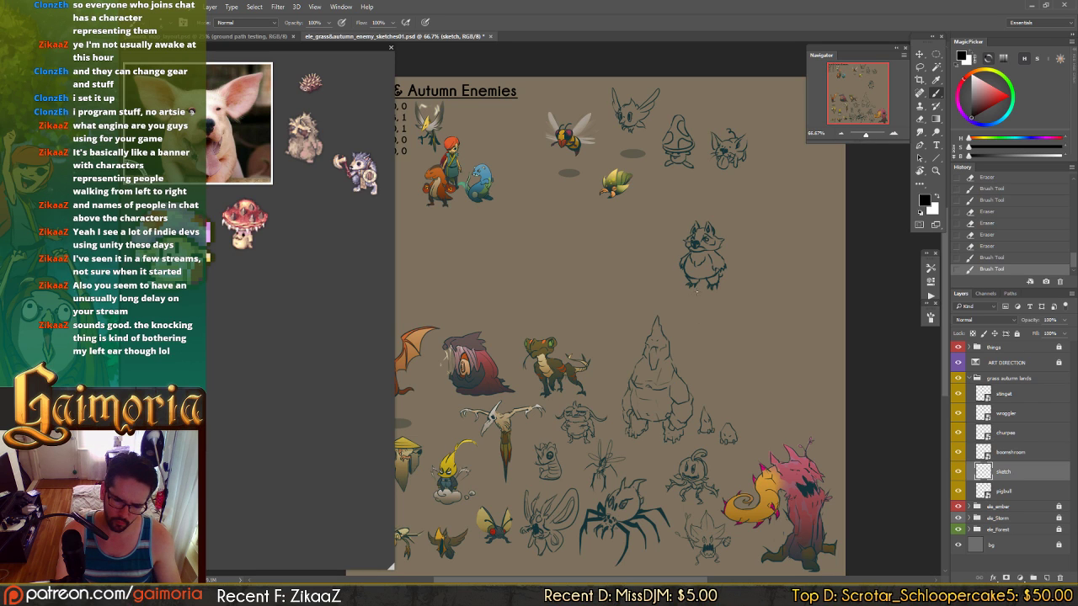
- Draw a small mark on the creature's lower belly, comparing versions and undoing the rejected ones
drag(695, 274, 697, 271)
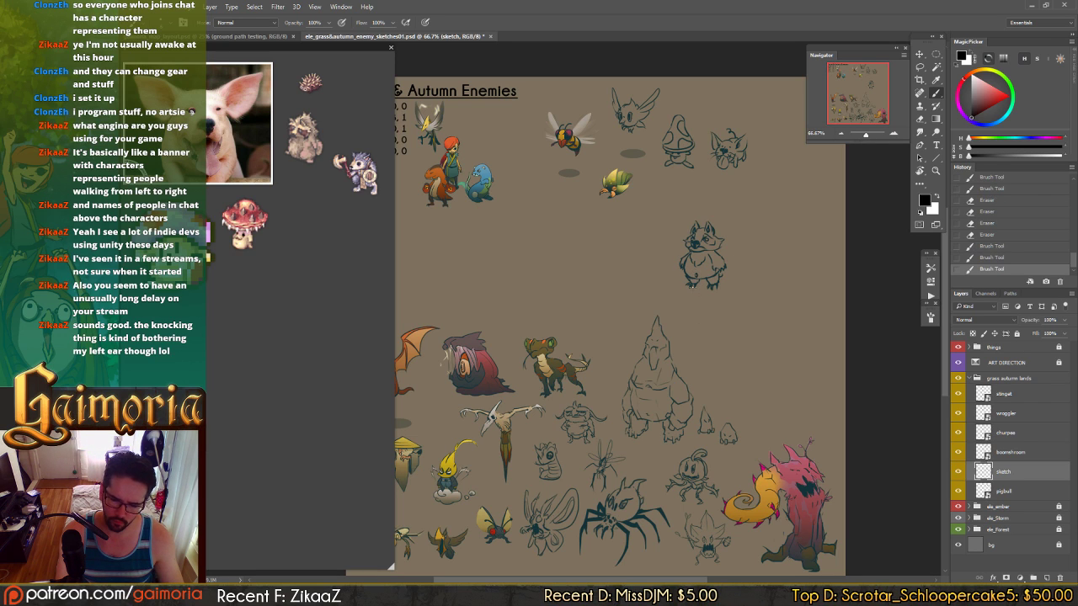
key(ctrl+z)
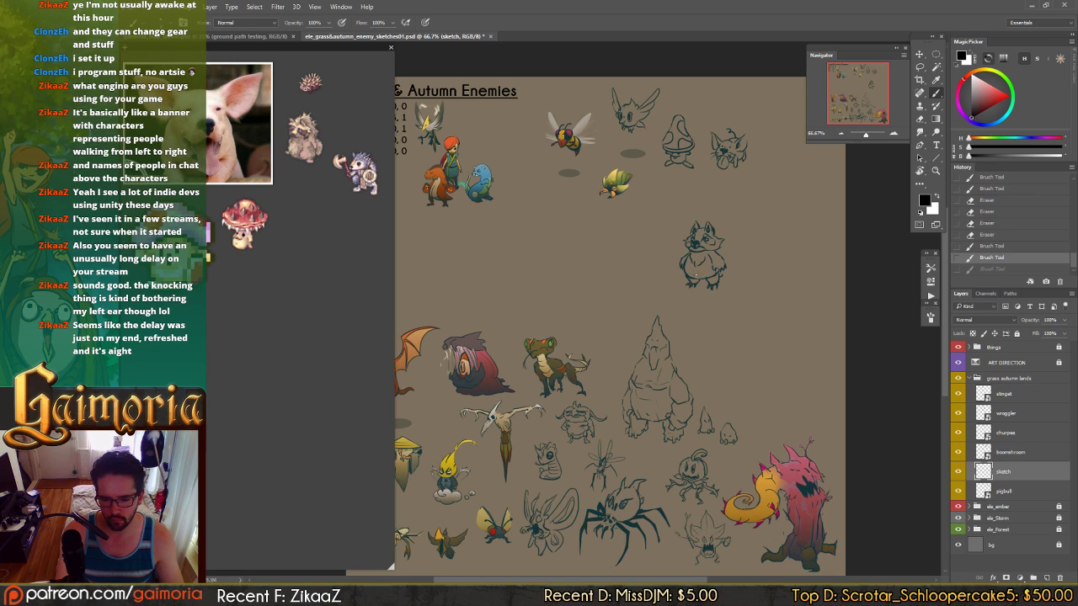
key(ctrl+z)
key(ctrl+z)
key(ctrl+z)
key(ctrl+z)
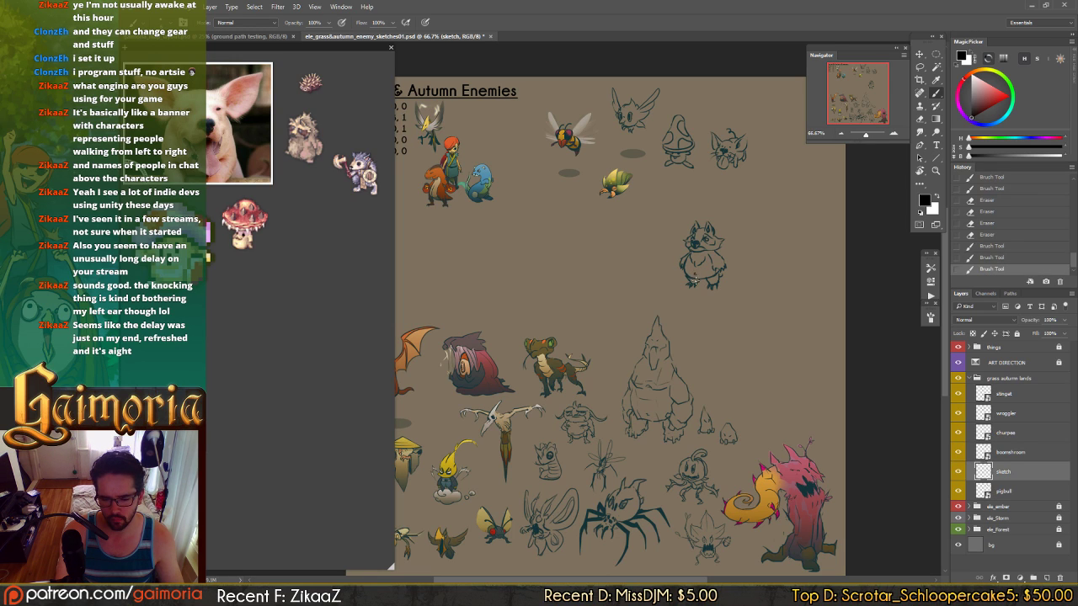
key(ctrl+z)
key(ctrl+z)
key(ctrl+z)
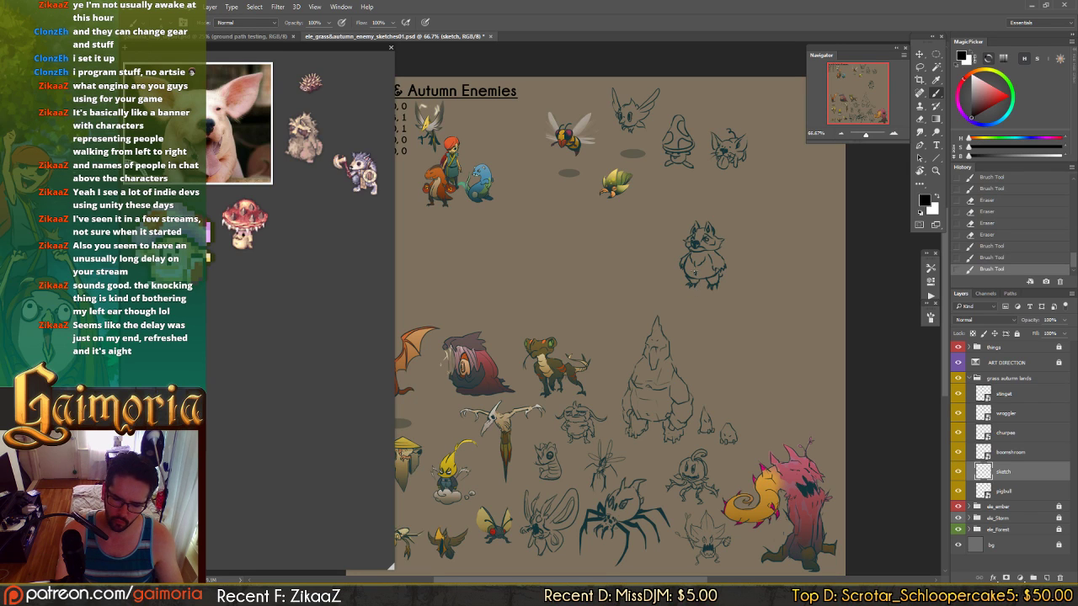
- Touch up the creature's right foot with a short brush stroke and save the document
drag(706, 283, 709, 288)
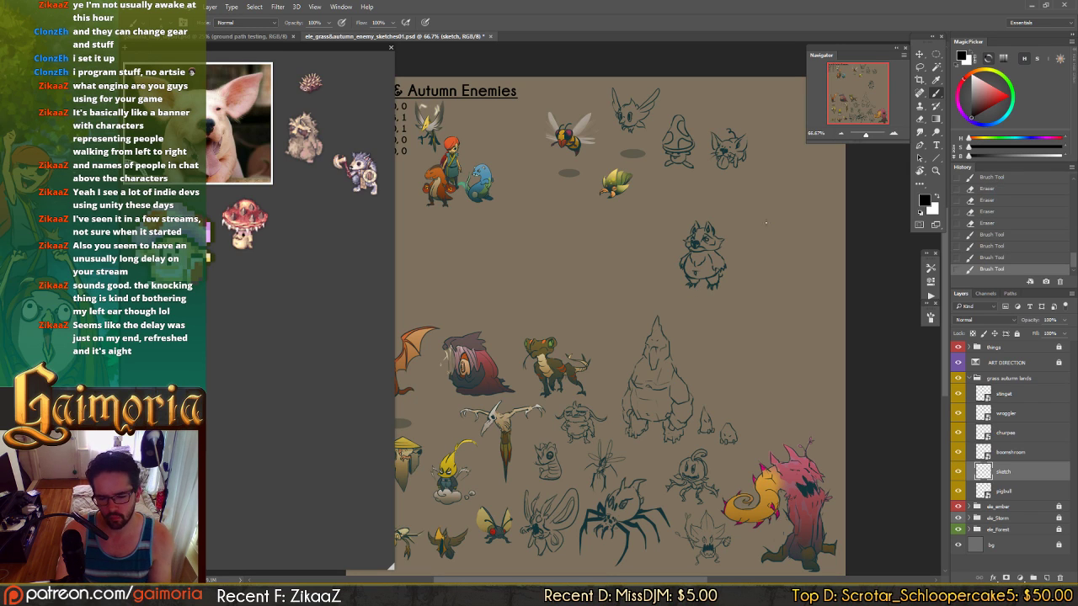
key(ctrl+s)
key(v)
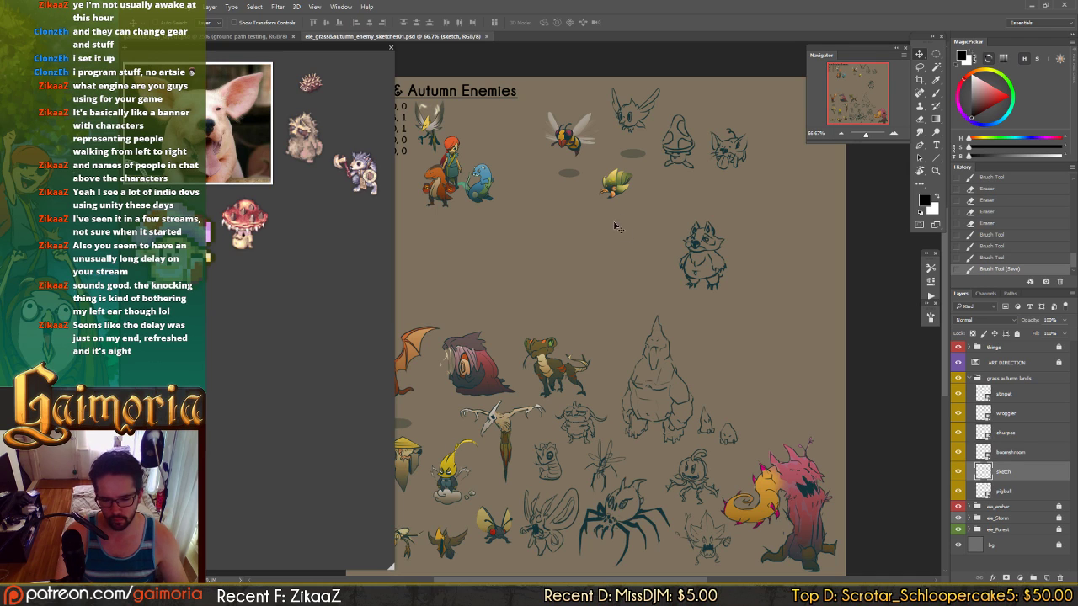
- Add a short brush stroke to the fur at the lower right edge of the creature's body, comparing versions, and save the document
key(b)
click(721, 272)
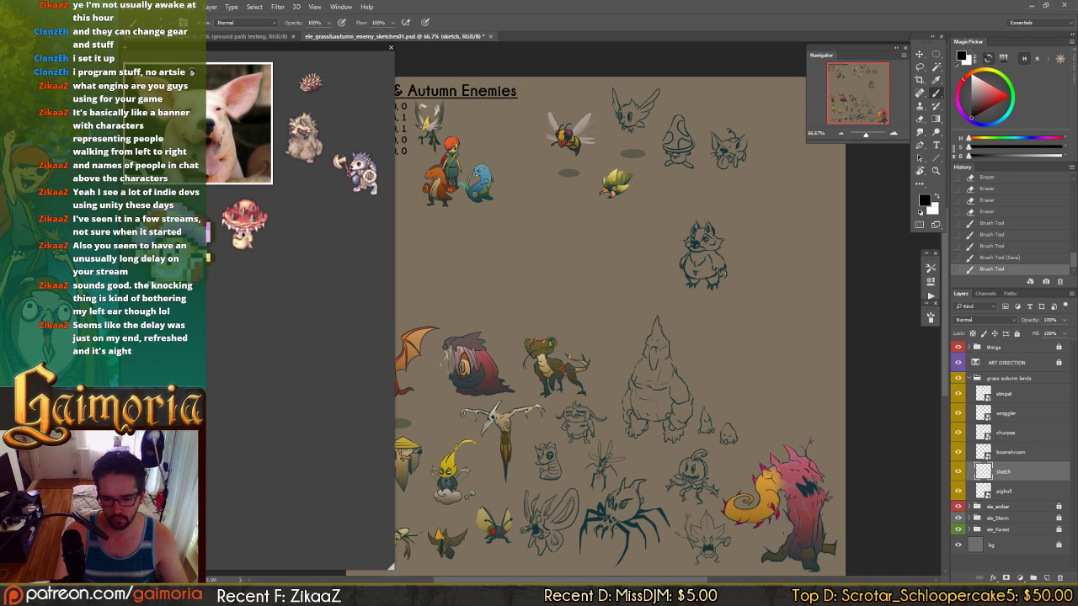
click(721, 272)
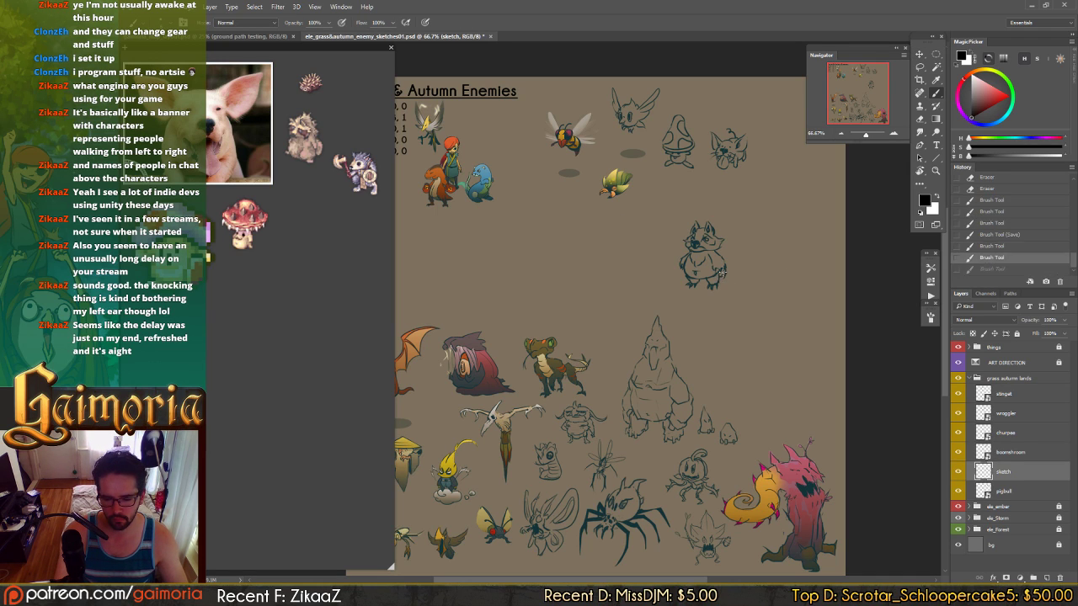
key(ctrl+z)
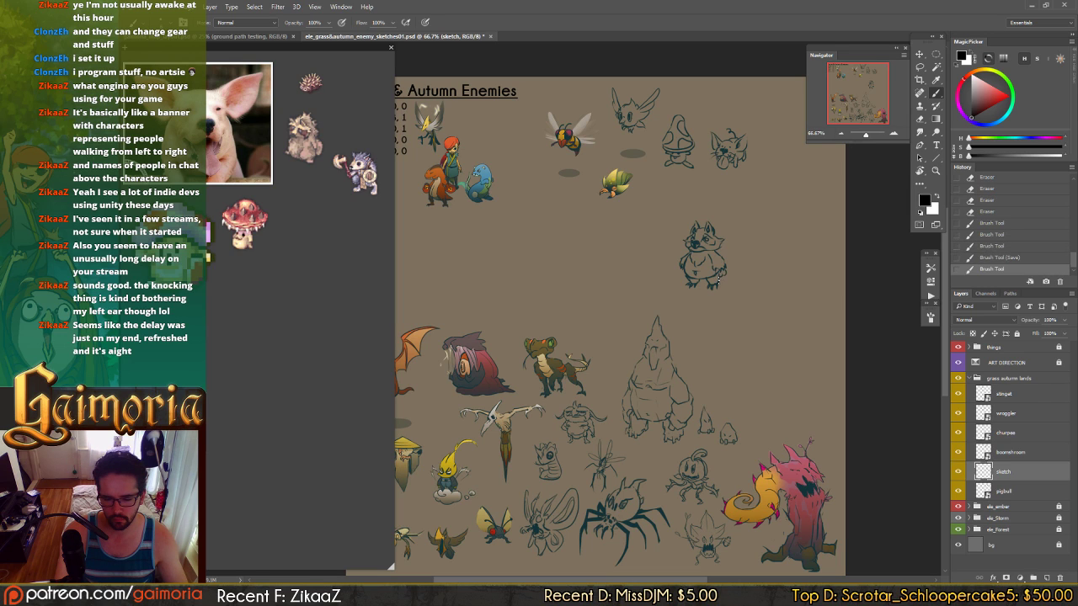
key(ctrl+z)
key(ctrl+z)
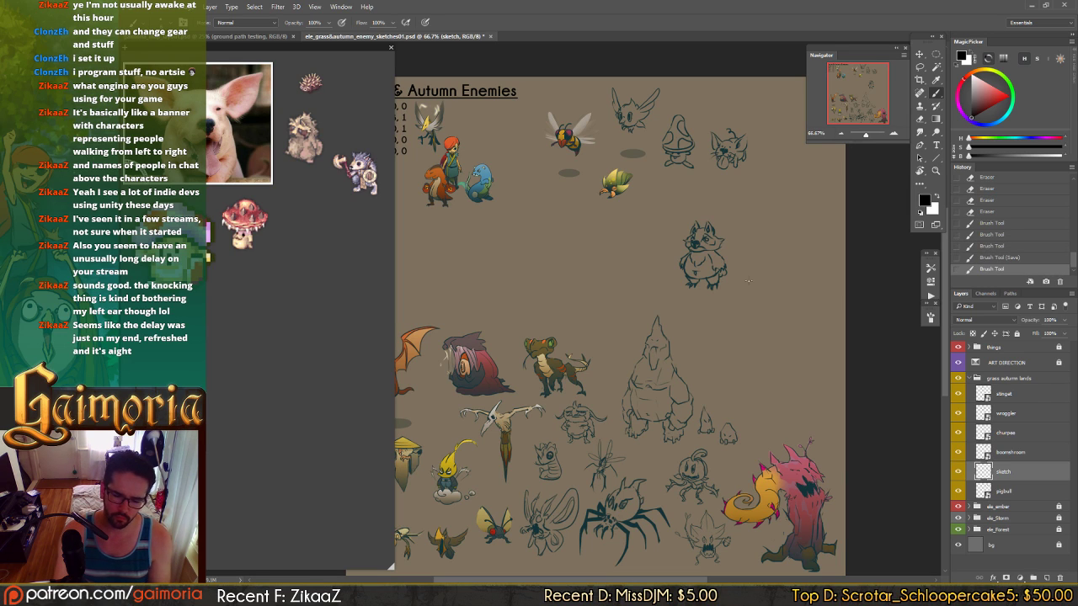
key(v)
key(ctrl+s)
- Try the creature beside the other sketches at the top of the sheet and beside the red-haired character's group to compare sizes
mouse_move(712, 335)
mouse_down()
mouse_move(724, 260)
mouse_move(762, 210)
mouse_move(784, 218)
mouse_up()
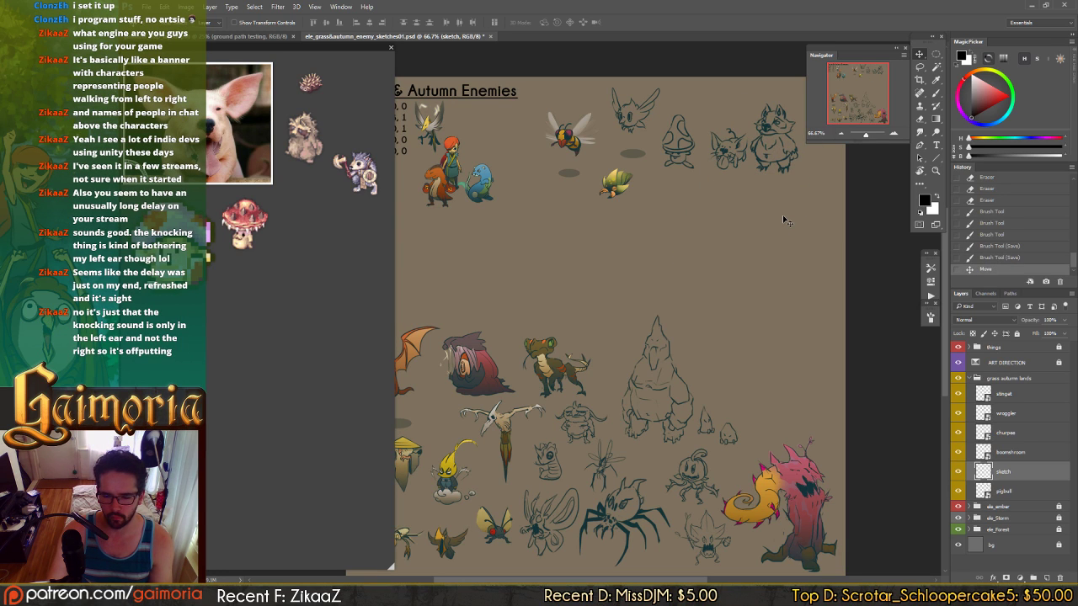
mouse_move(783, 216)
mouse_down()
mouse_move(665, 206)
mouse_move(715, 211)
mouse_move(594, 224)
mouse_move(536, 244)
mouse_up()
mouse_move(497, 281)
mouse_down()
mouse_move(637, 240)
mouse_move(593, 241)
mouse_up()
drag(730, 304, 710, 352)
drag(685, 261, 681, 268)
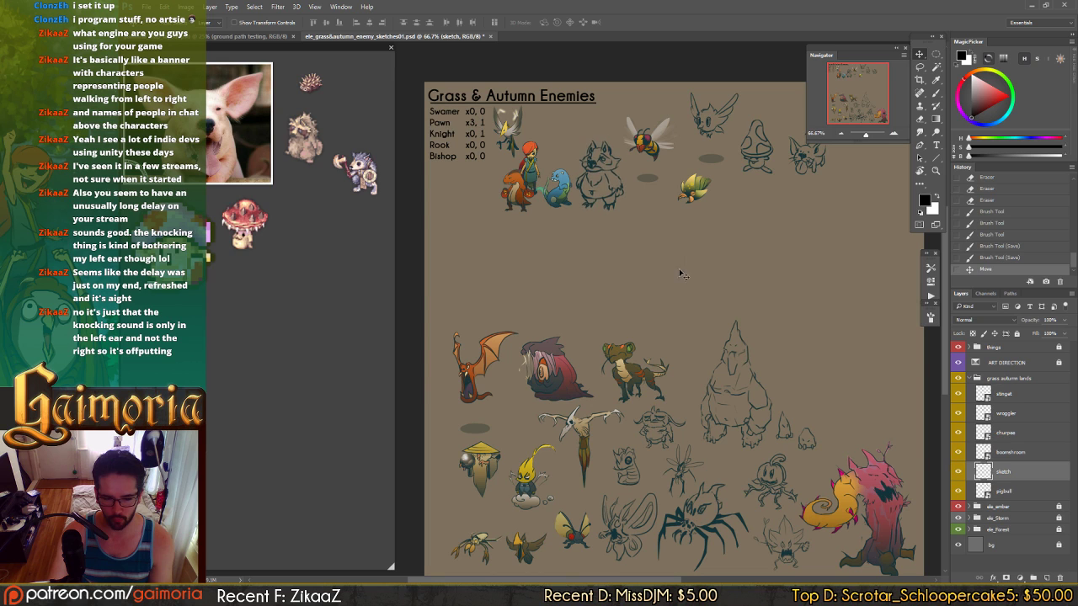
- Switch to the map layout document and examine the Grass lands 01 and Autumn lands 01 zones with their enemy pieces
click(248, 36)
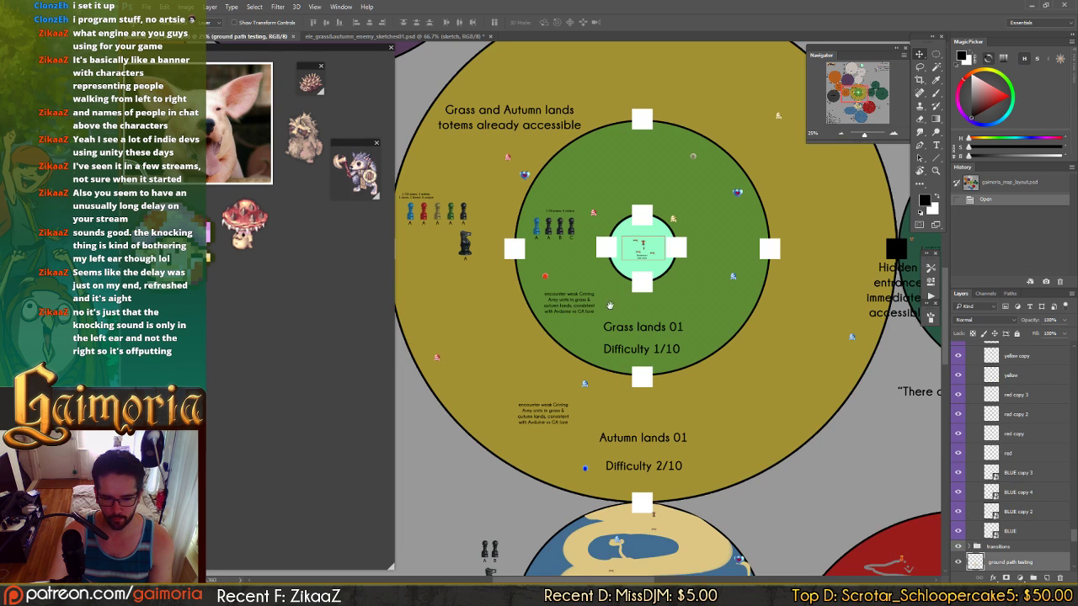
key(ctrl+minus)
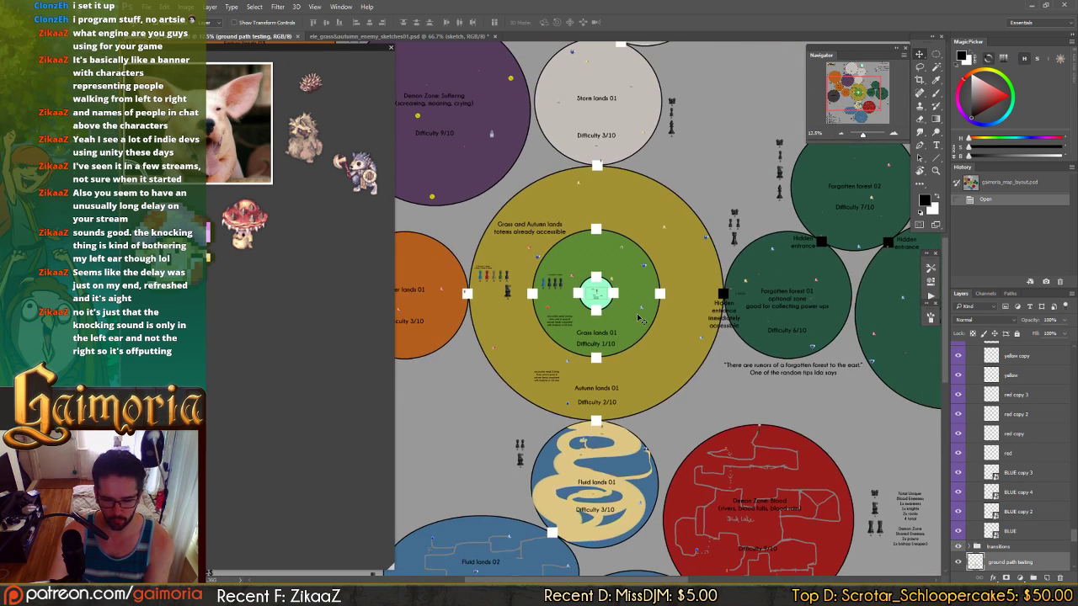
mouse_move(613, 297)
mouse_down()
mouse_move(628, 289)
mouse_move(649, 70)
mouse_move(748, 337)
mouse_move(595, 285)
mouse_move(605, 289)
mouse_up()
scroll(605, 289, up, 2)
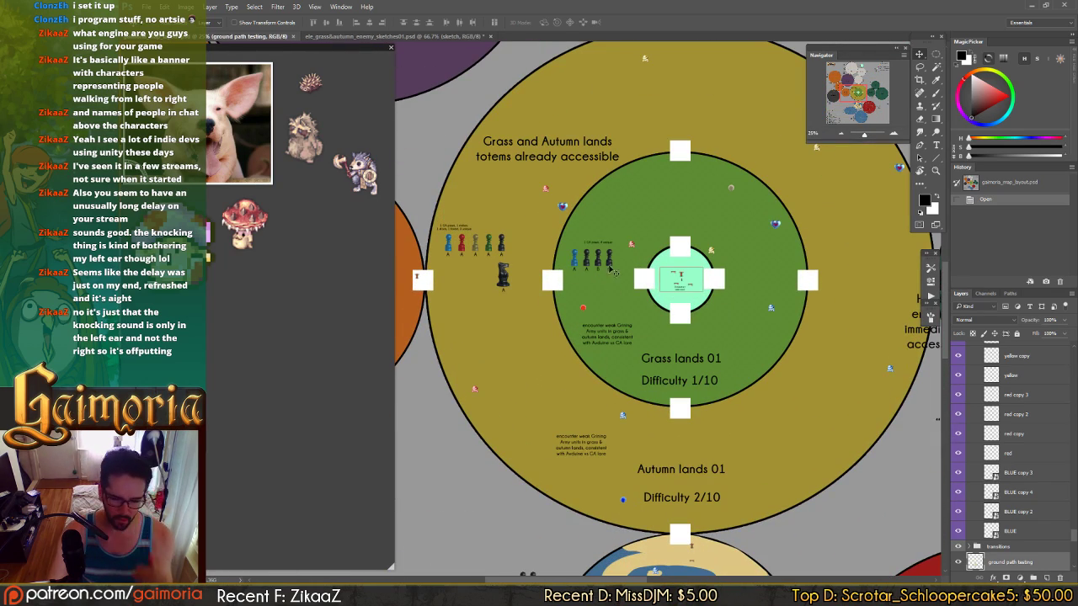
- Return to the enemy sketch sheet, move the creature into the empty area below the mushroom sketch, and save the document
click(431, 36)
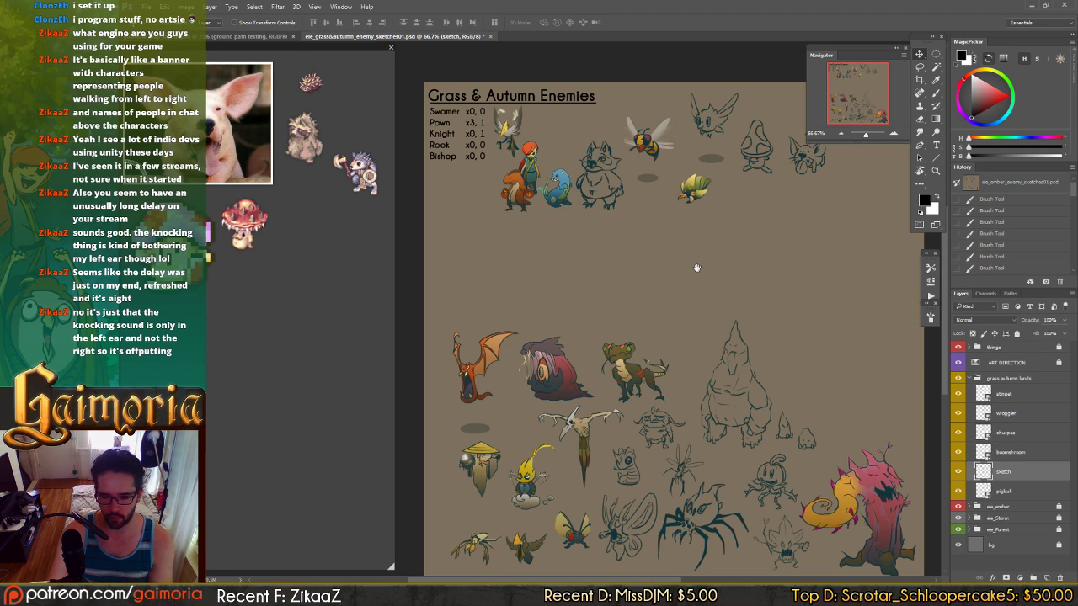
drag(696, 239, 690, 242)
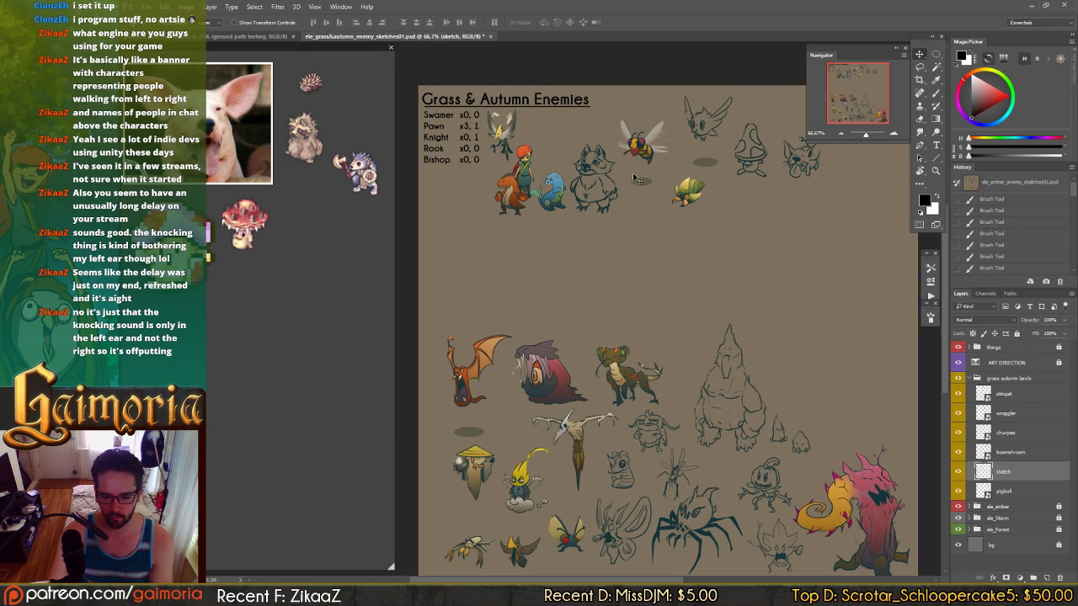
mouse_move(576, 206)
mouse_down()
mouse_move(665, 218)
mouse_move(749, 250)
mouse_move(726, 246)
mouse_move(729, 257)
mouse_up()
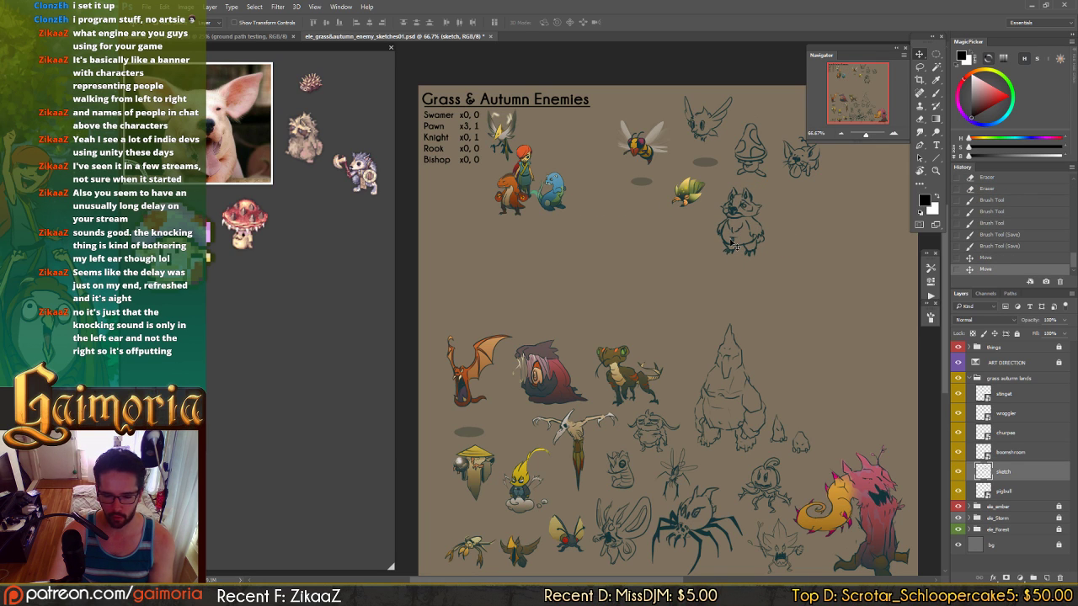
key(ctrl+s)
- Erase parts of the heavy lines along the creature's left side and lower belly, comparing versions
key(ctrl+plus)
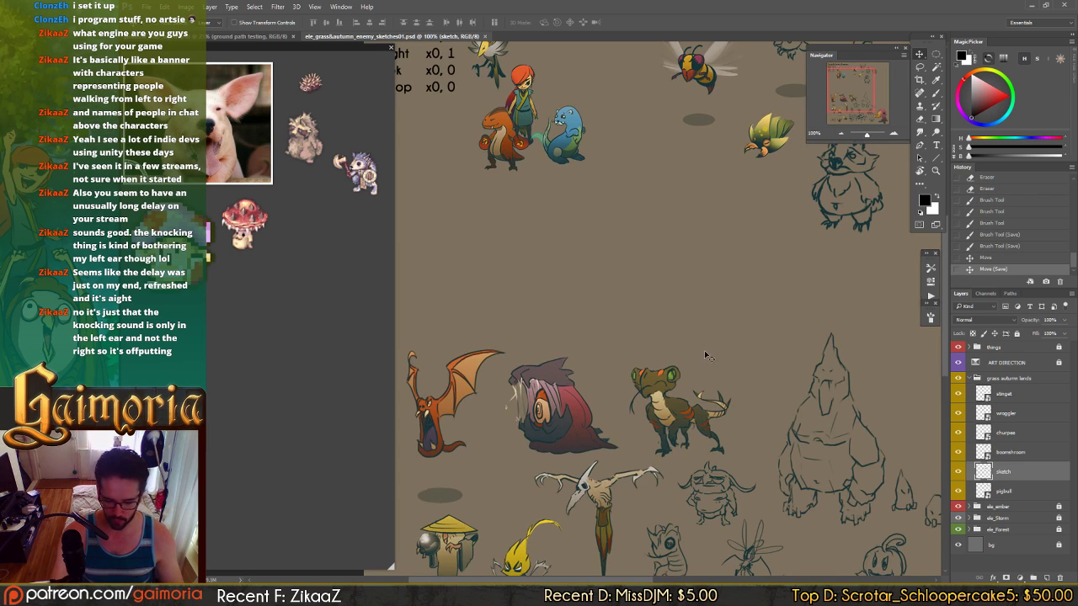
drag(767, 219, 580, 257)
key(b)
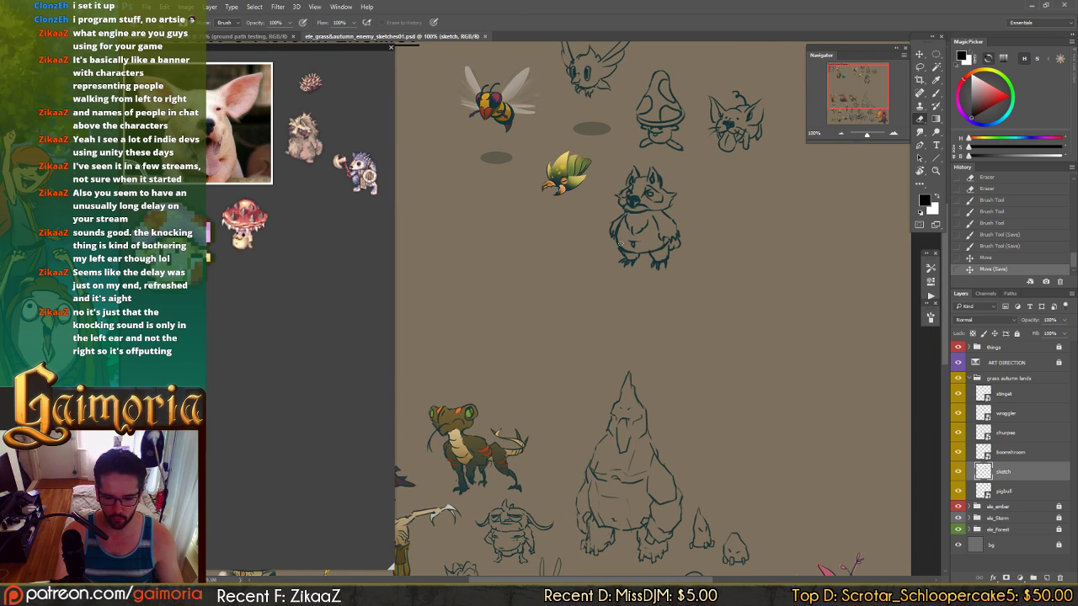
drag(620, 221, 623, 234)
key(ctrl+z)
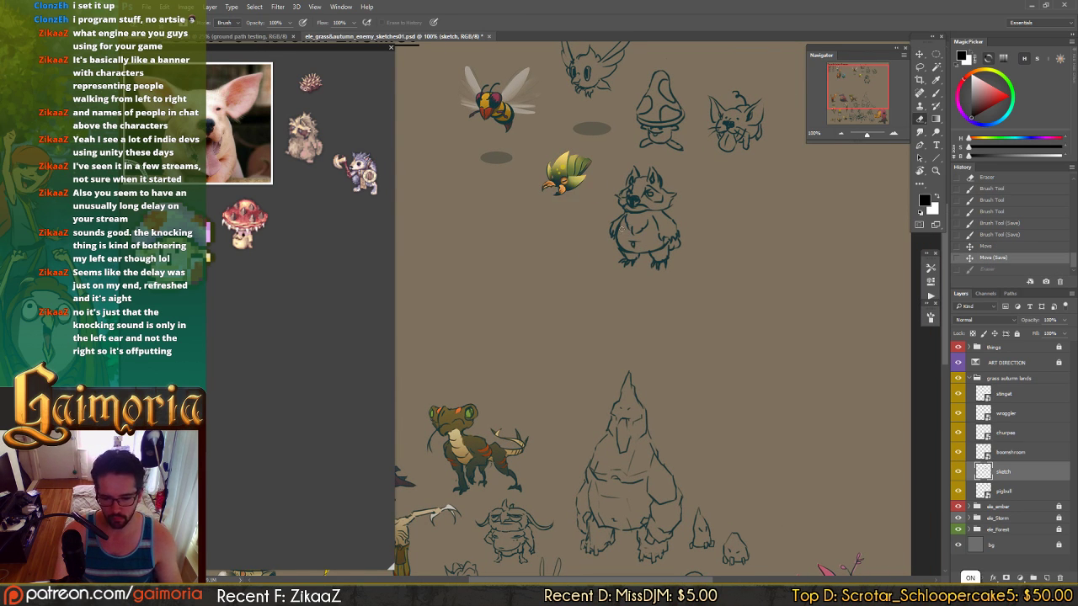
mouse_move(620, 240)
mouse_down()
mouse_move(633, 253)
mouse_move(660, 248)
mouse_move(621, 246)
mouse_move(659, 245)
mouse_up()
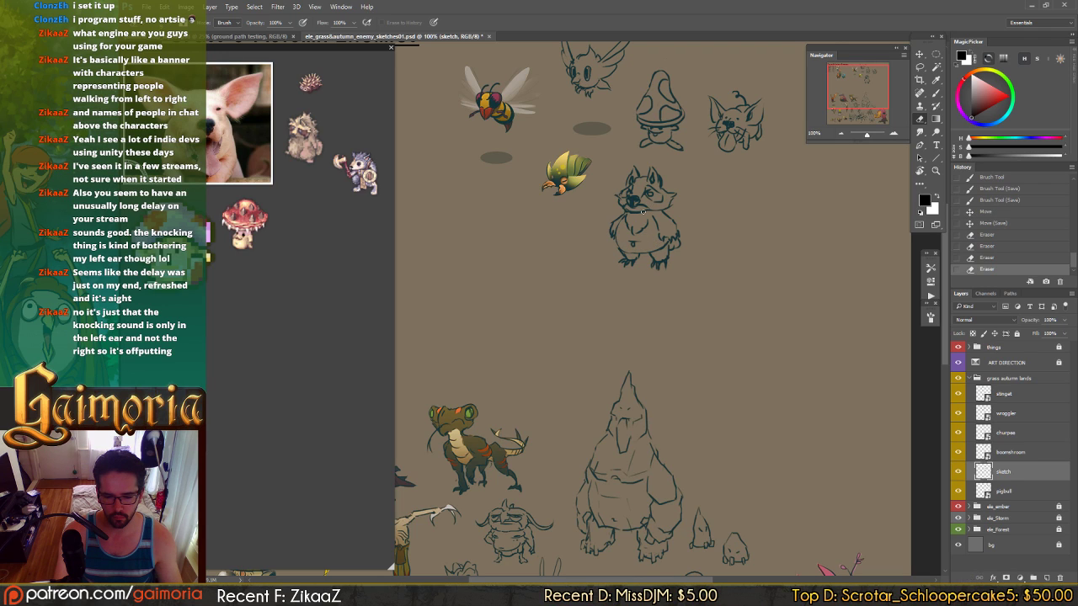
key(ctrl+z)
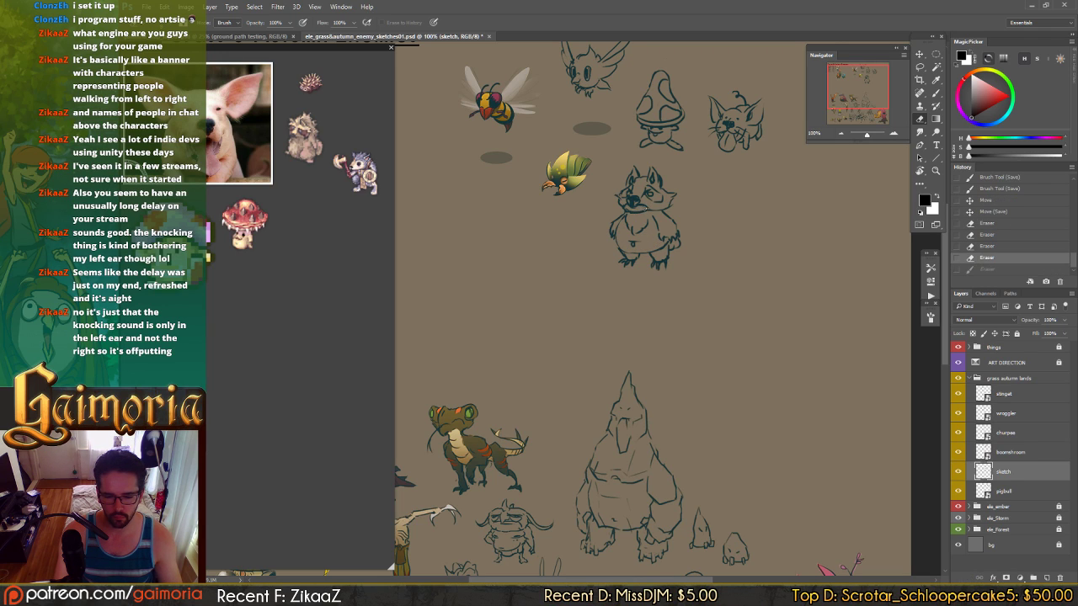
key(ctrl+shift+z)
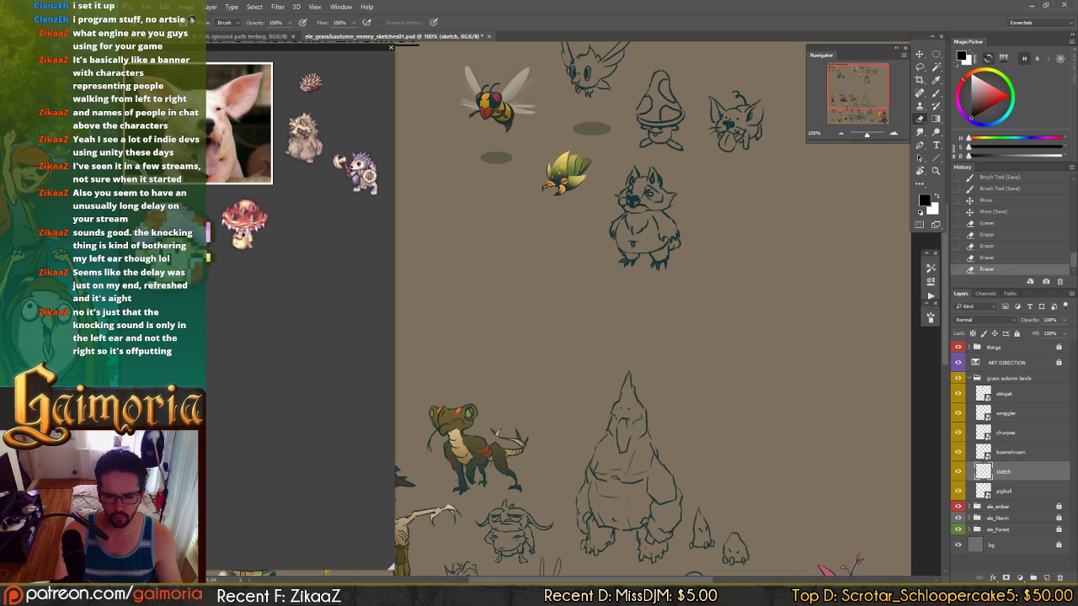
- Clean up the lines around the creature's muzzle and inner eye with small eraser touches, comparing the result
click(627, 198)
click(645, 193)
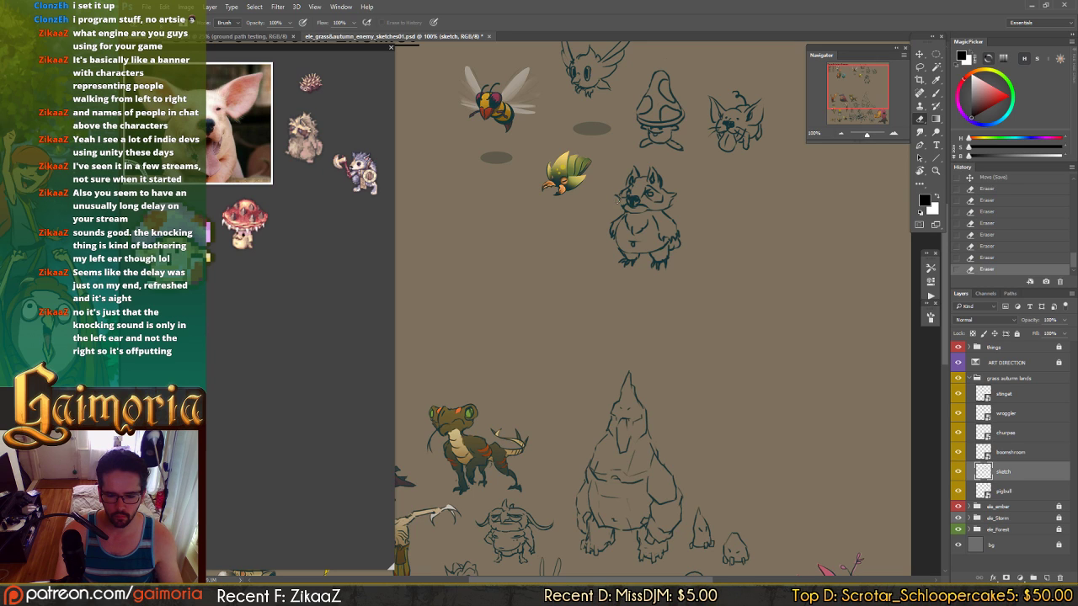
key(ctrl+z)
key(ctrl+shift+z)
- Thin the outline on the left side of the creature's body with the Eraser, undoing the rejected touch
click(600, 227)
key(ctrl+z)
click(611, 234)
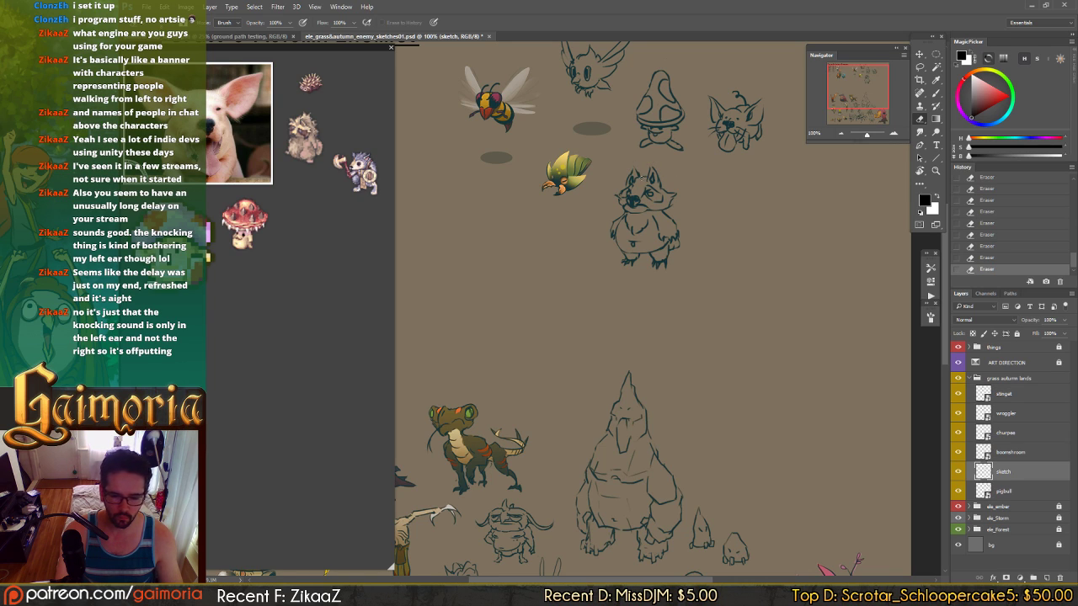
key(ctrl+z)
key(ctrl+shift+z)
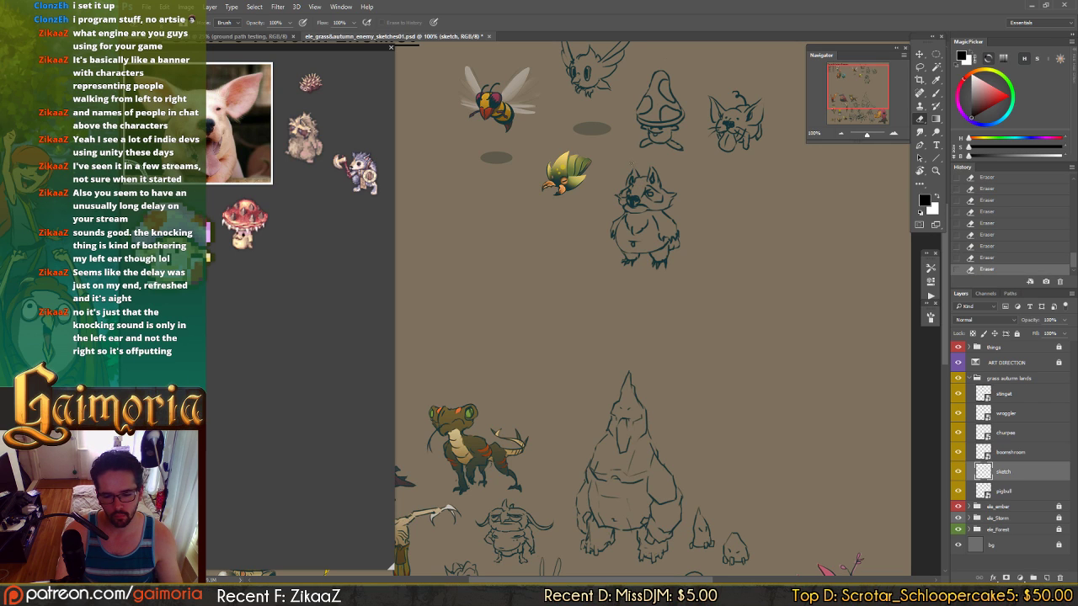
- Rework the outline of the creature's left ear with short brush and eraser strokes, undoing the rejected versions
key(ctrl+z)
key(ctrl+z)
key(ctrl+z)
key(ctrl+shift+z)
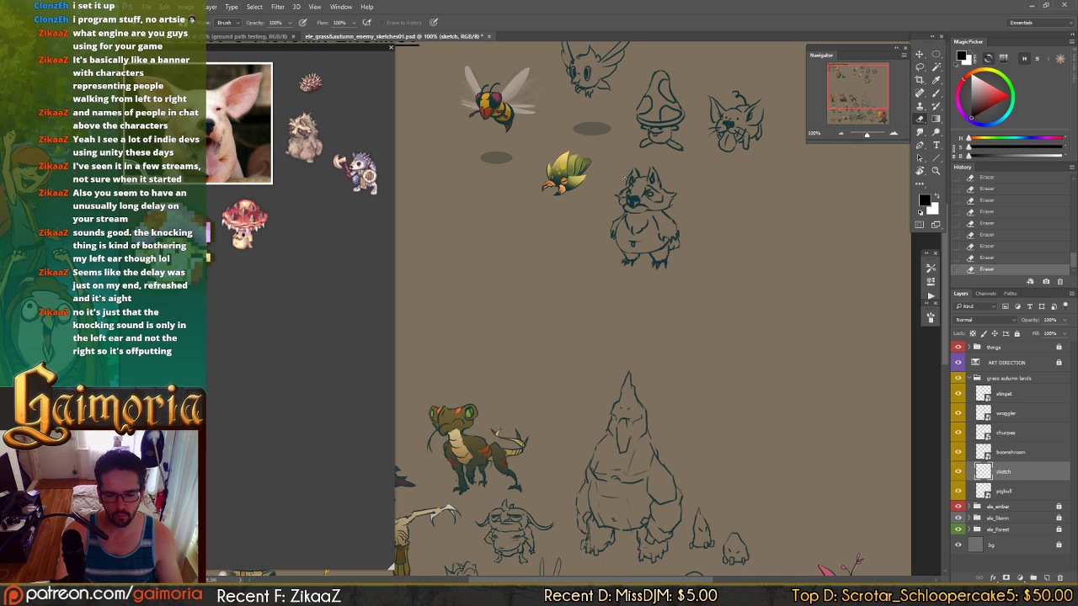
key(ctrl+z)
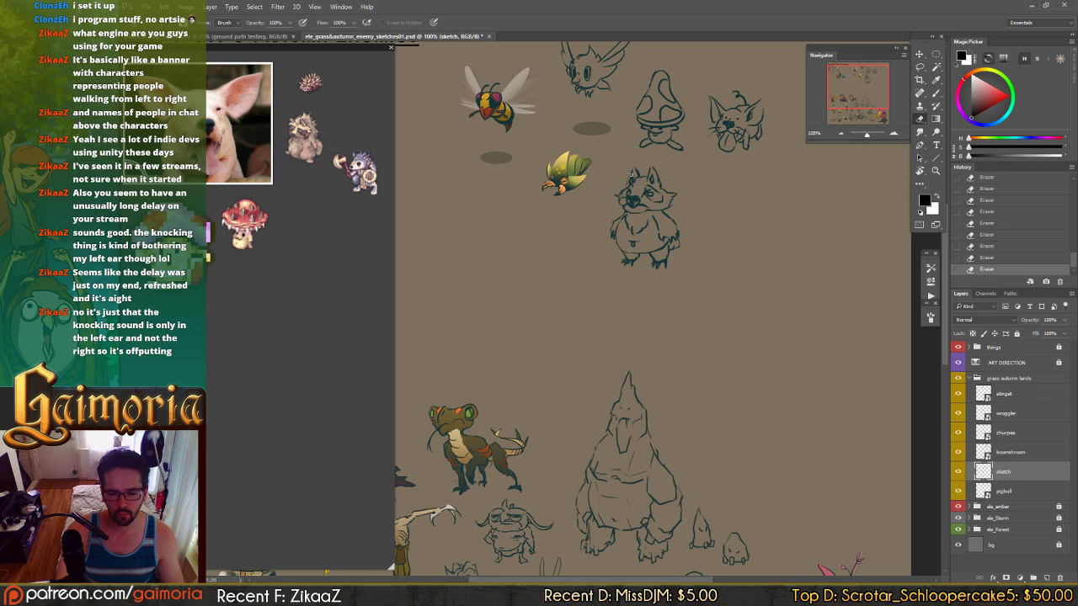
key(ctrl+z)
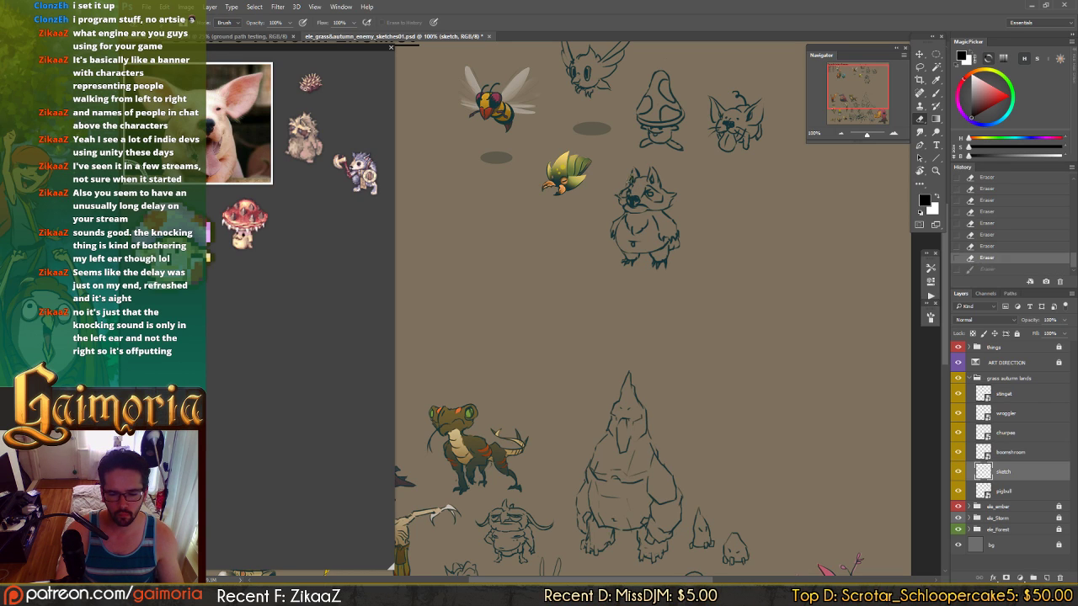
key(ctrl+z)
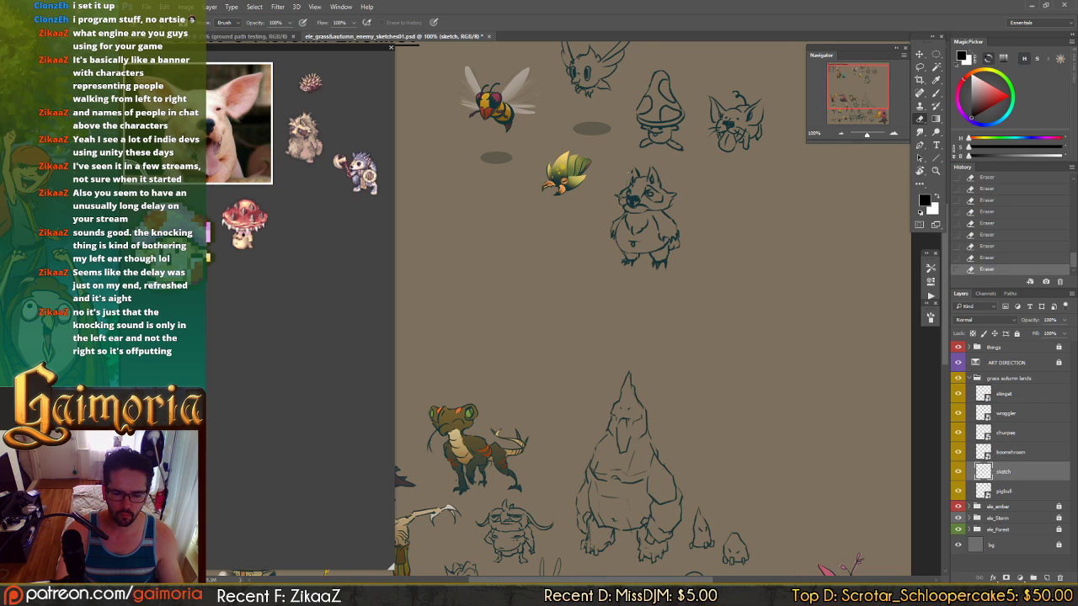
key(b)
click(630, 183)
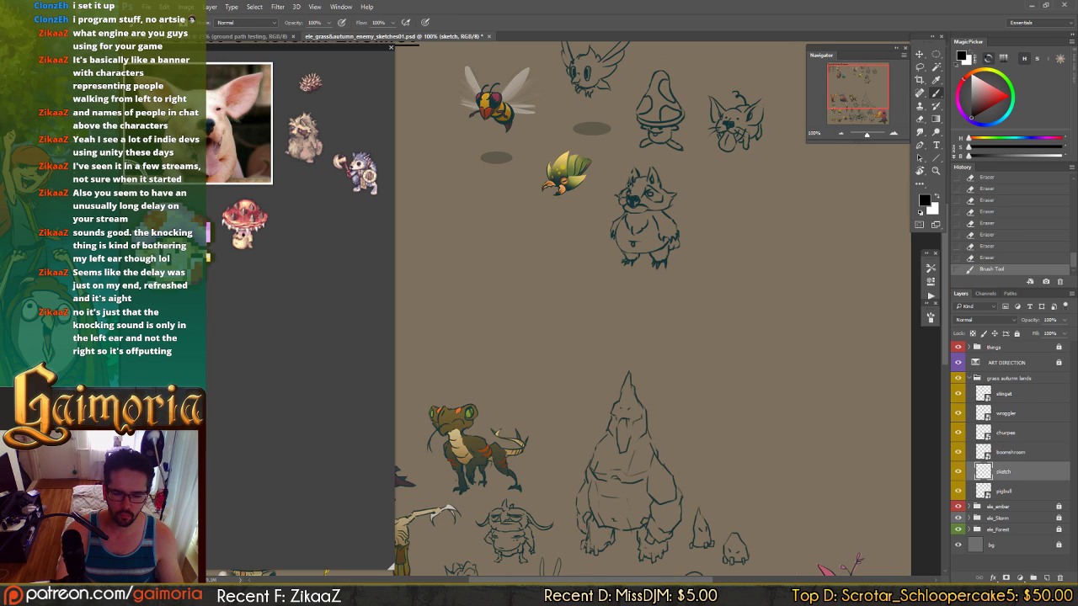
key(e)
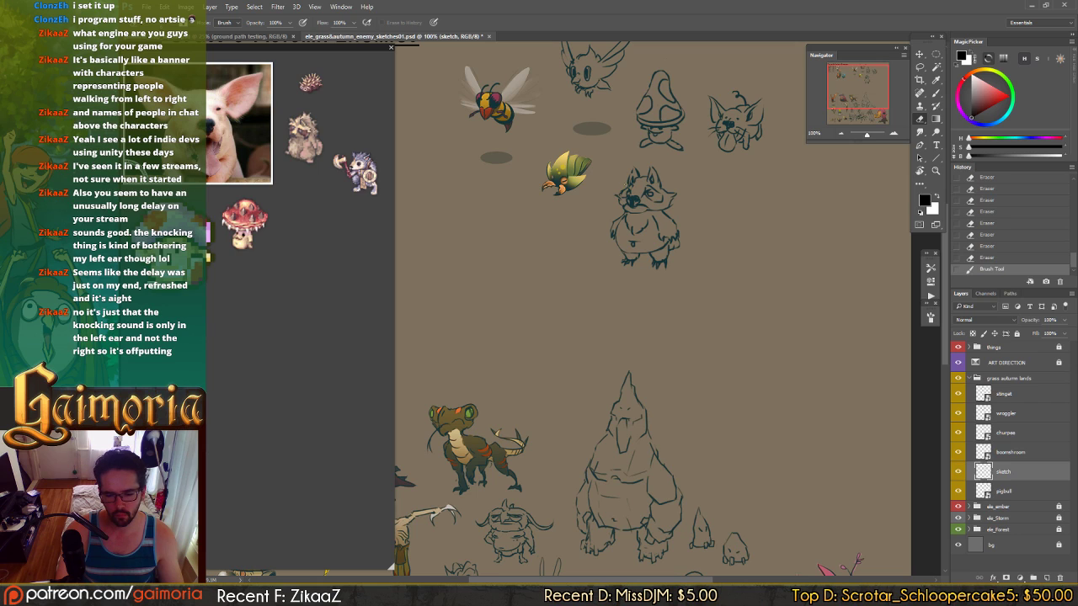
click(630, 173)
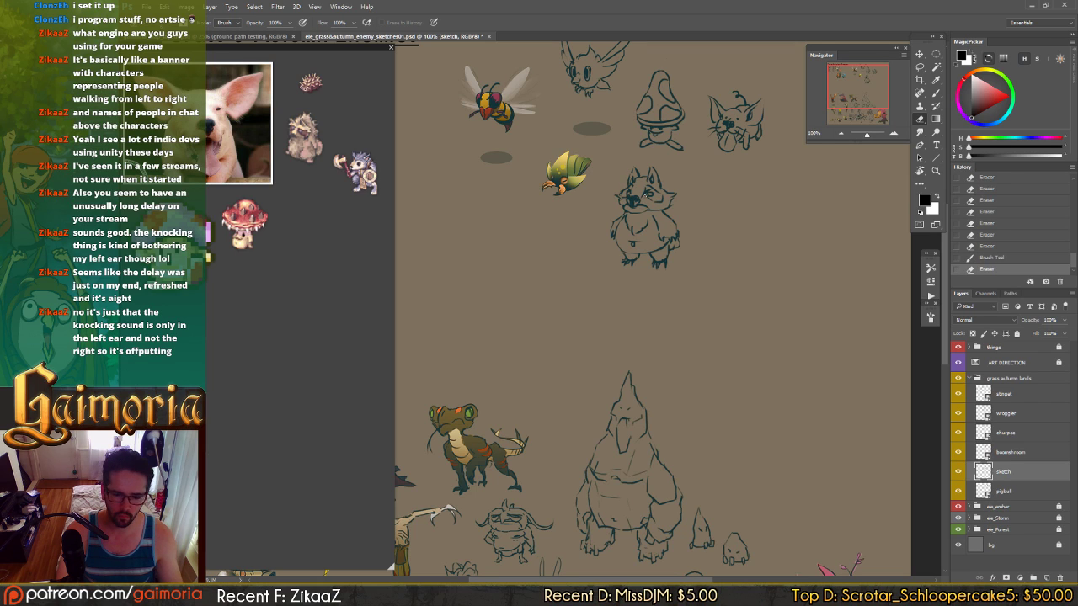
- Refine the creature's muzzle and brow with small eraser and brush touches, undoing the rejected erasure, and save the document
click(635, 199)
click(635, 198)
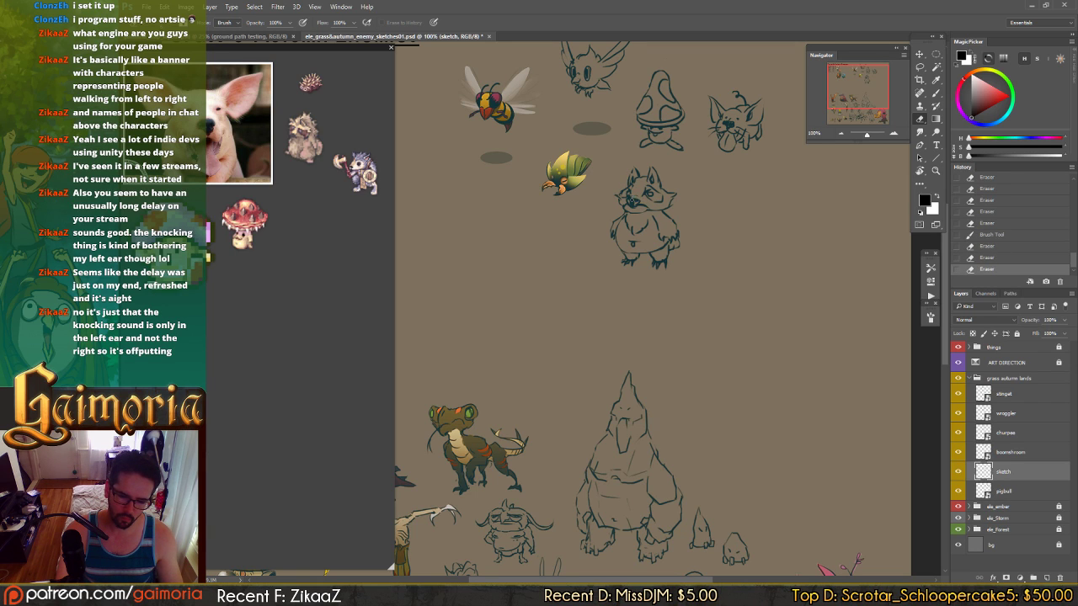
key(ctrl+z)
click(644, 194)
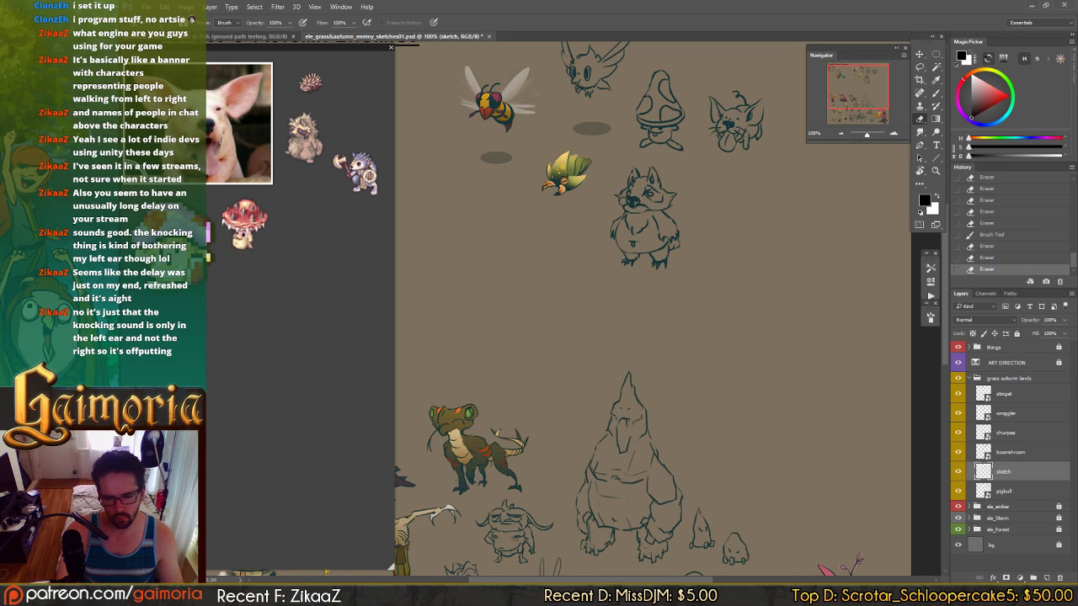
key(b)
click(630, 197)
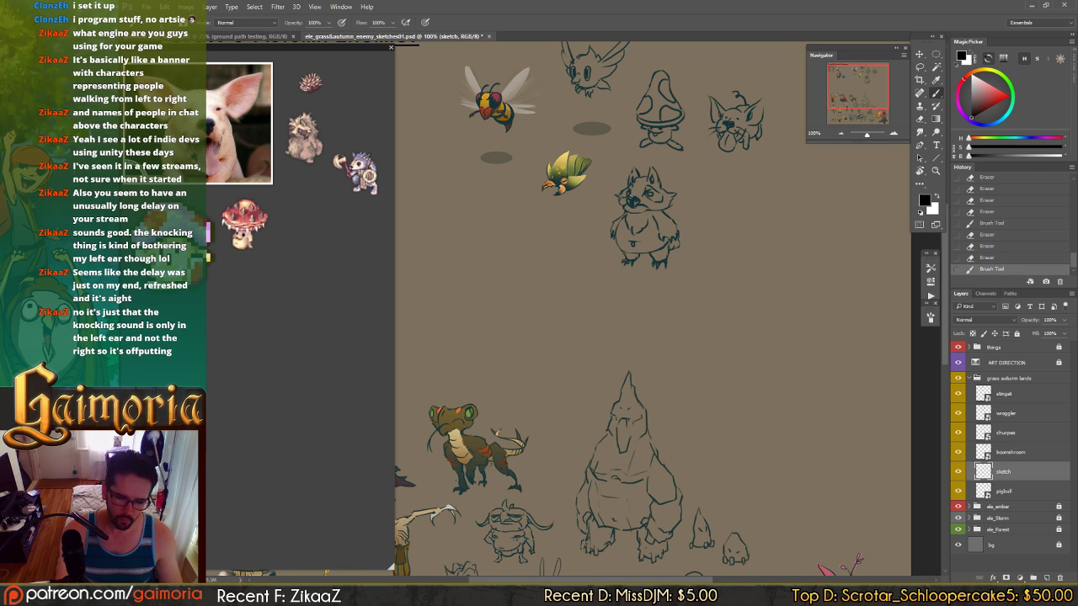
key(ctrl+z)
key(ctrl+shift+z)
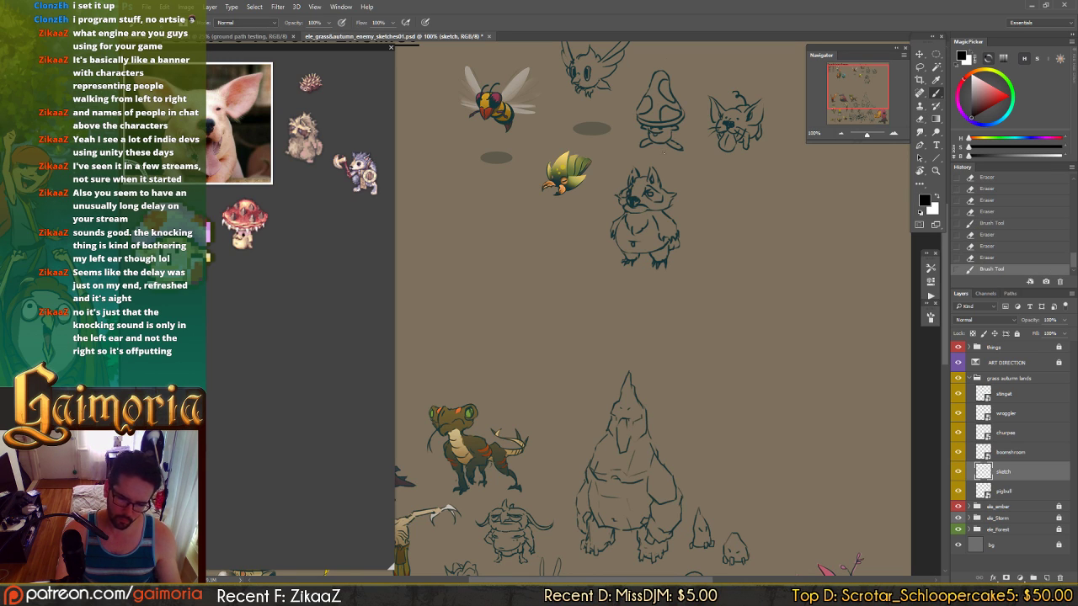
key(ctrl+s)
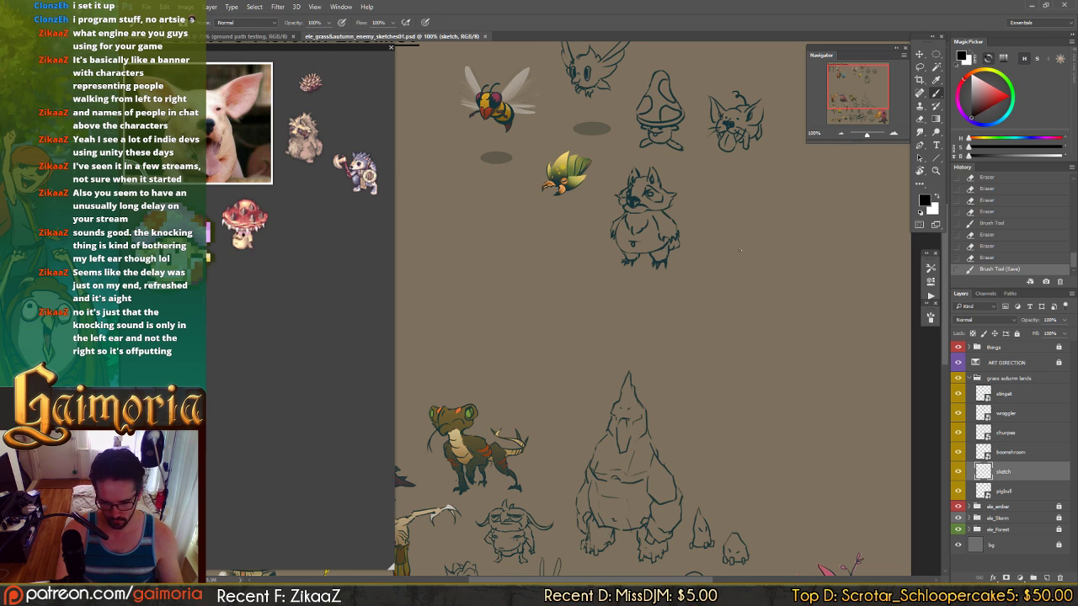
- Erase small bits of the fur lines at the creature's right shoulder and upper chest
key(e)
click(660, 211)
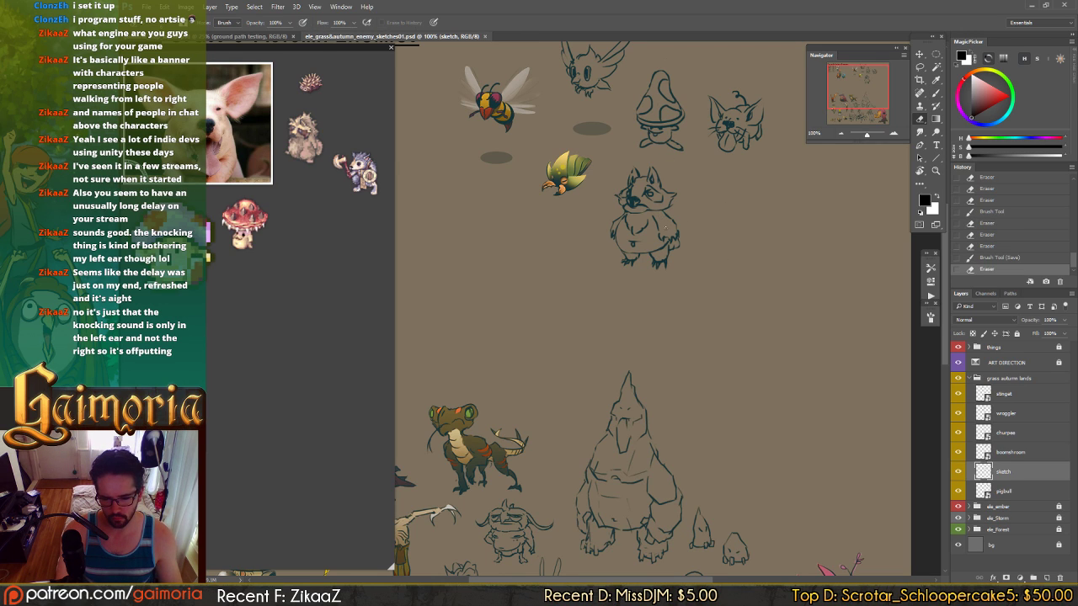
click(653, 217)
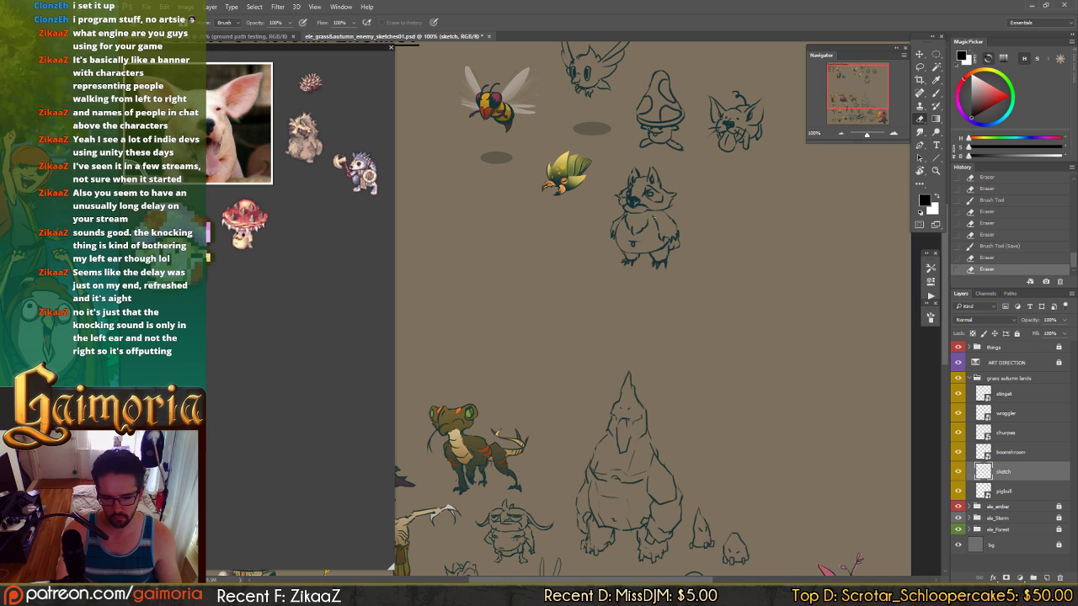
- Erase small bits of the fur lines on the creature's chest and along the left side of its belly
click(654, 217)
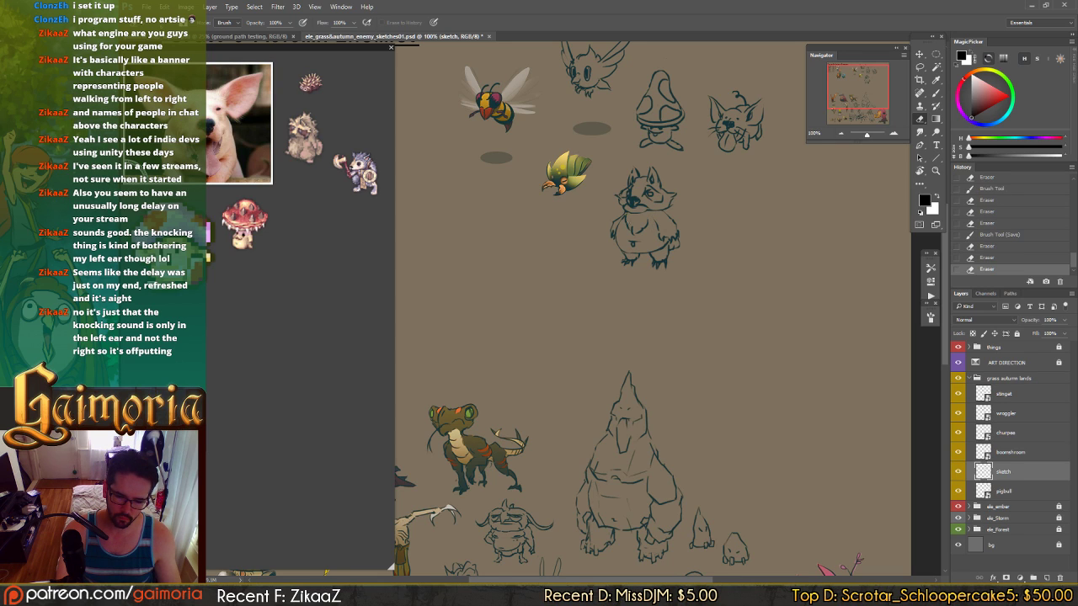
click(631, 218)
click(631, 230)
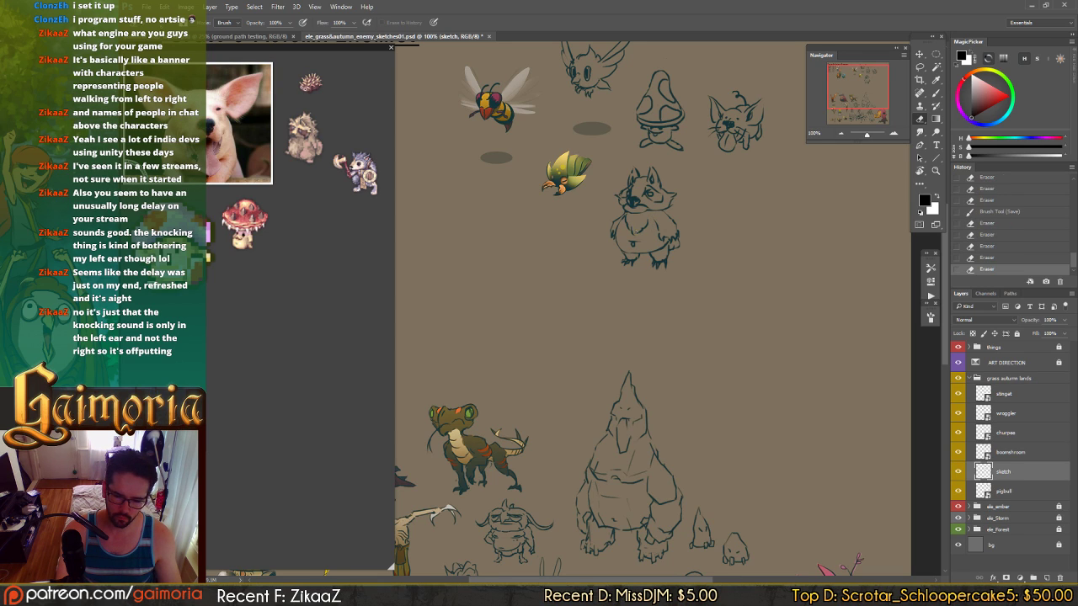
click(634, 227)
click(628, 226)
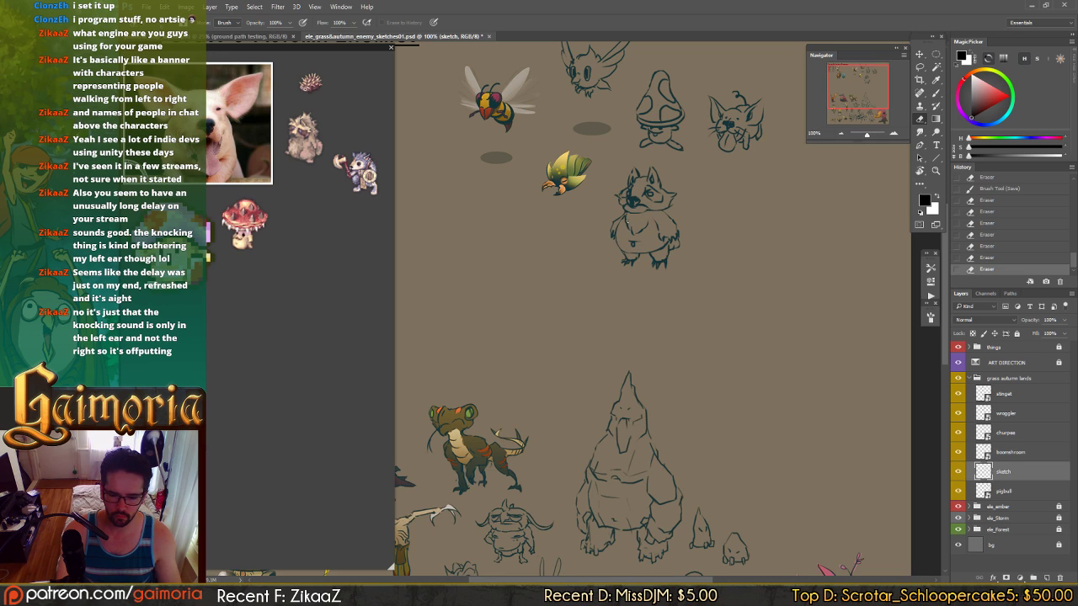
click(630, 225)
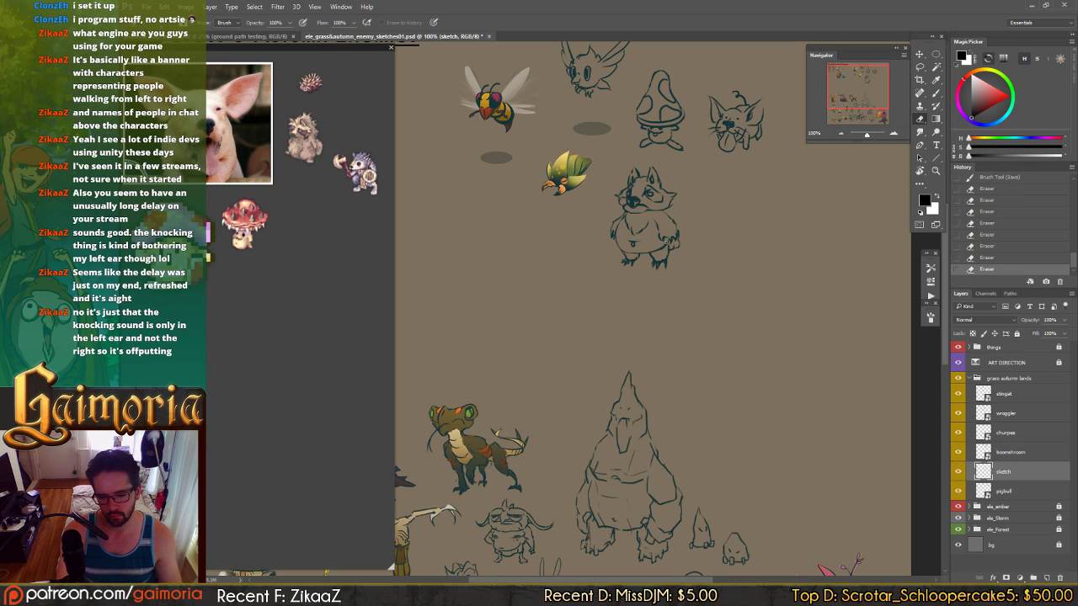
click(618, 240)
- Redraw the creature's lower-left belly line with short brush strokes, undoing the rejected versions
key(b)
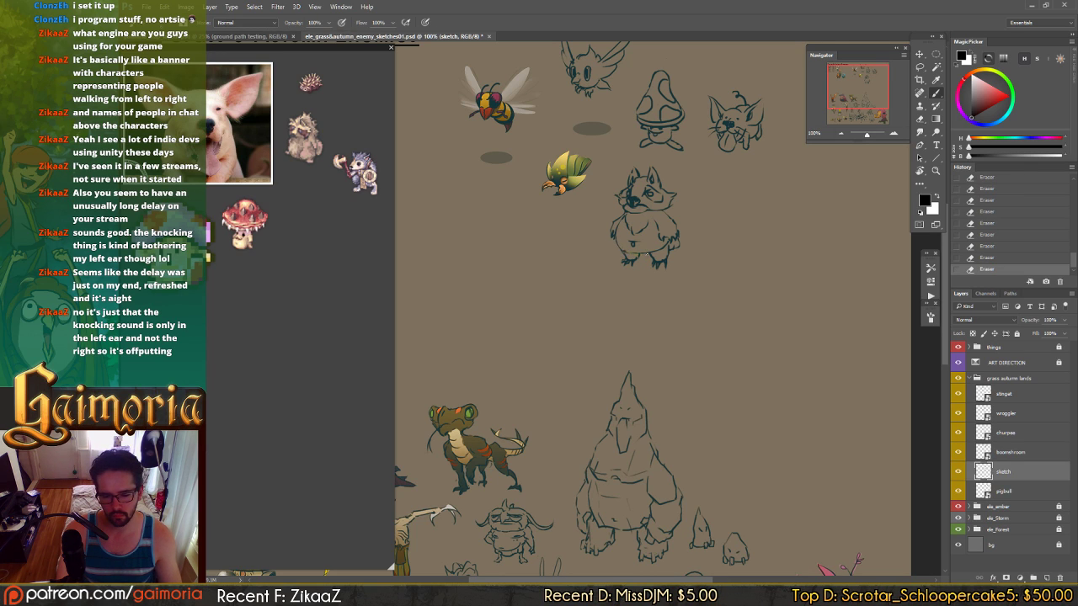
drag(624, 255, 665, 249)
key(ctrl+z)
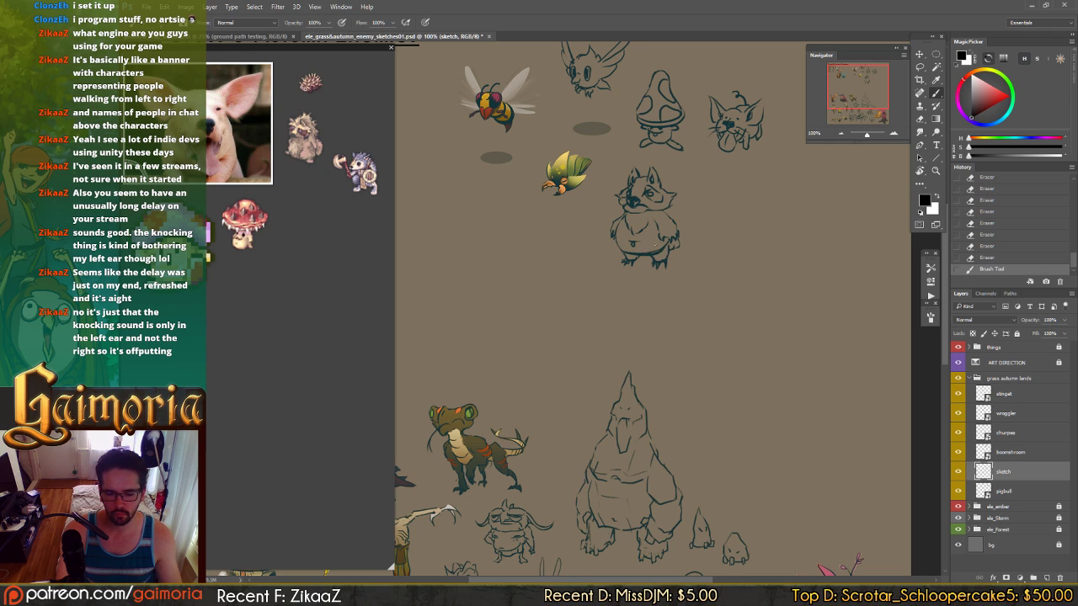
key(ctrl+z)
key(ctrl+z)
key(ctrl+z)
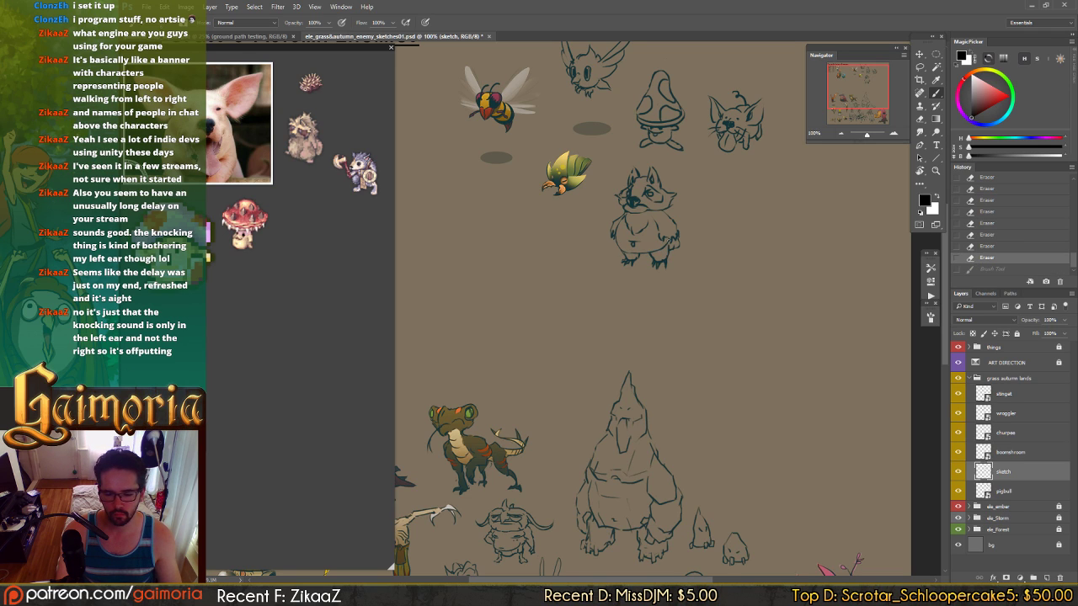
key(ctrl+z)
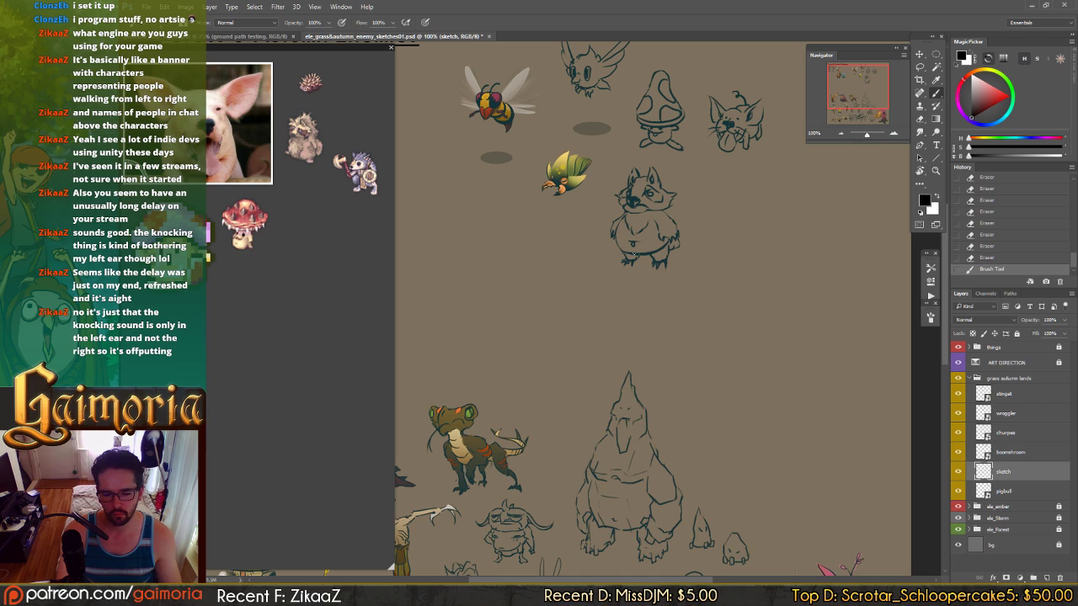
drag(620, 245, 632, 253)
key(ctrl+z)
key(ctrl+z)
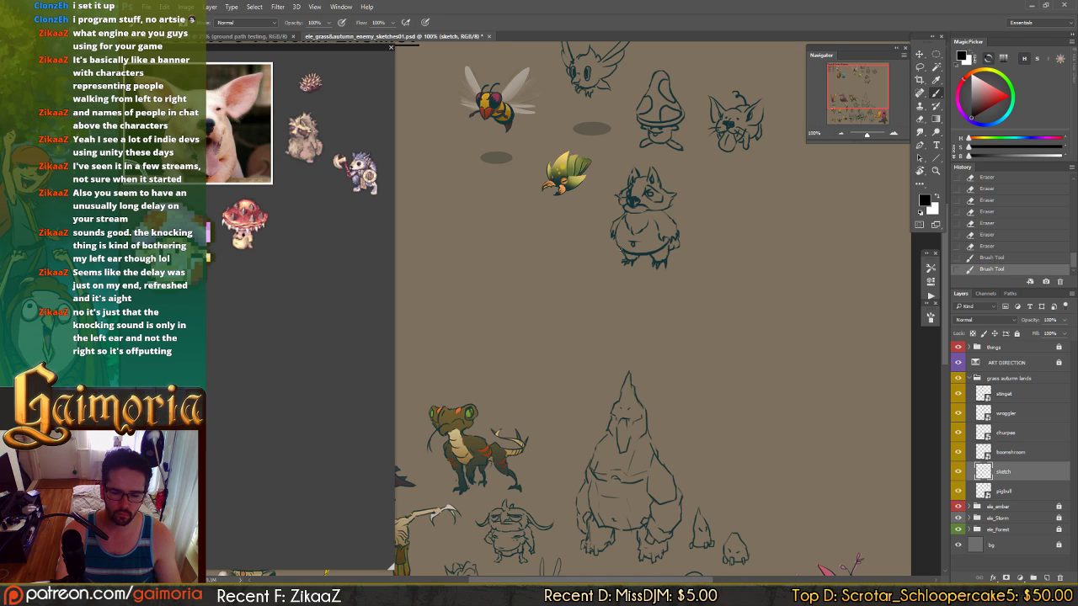
key(ctrl+z)
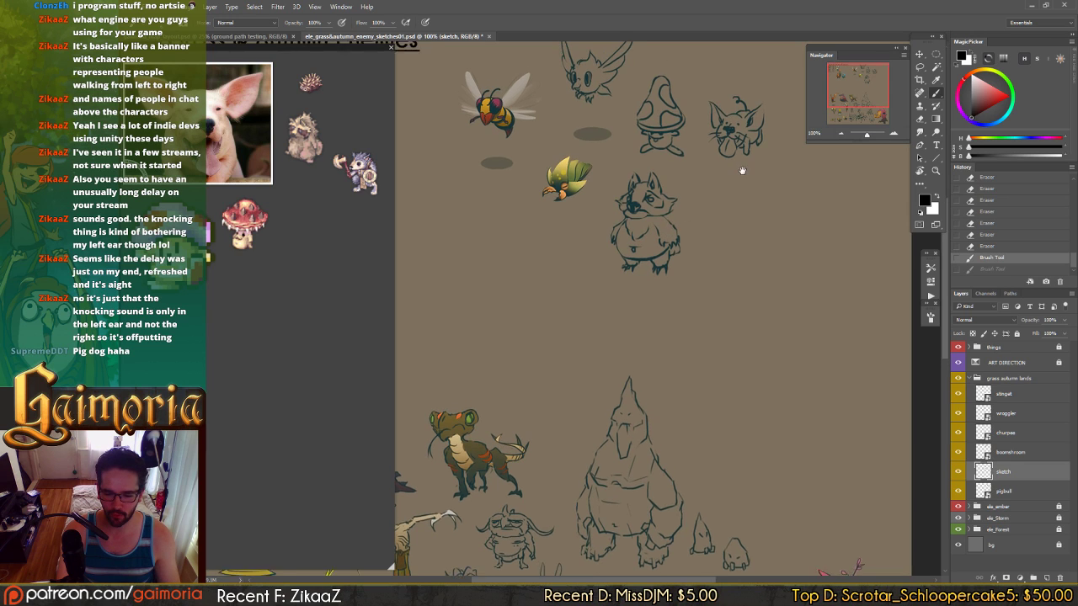
- Add a short brush stroke to the creature's lower-right side, compare it by toggling undo, keep it and save the document
drag(762, 128, 731, 178)
drag(670, 251, 678, 240)
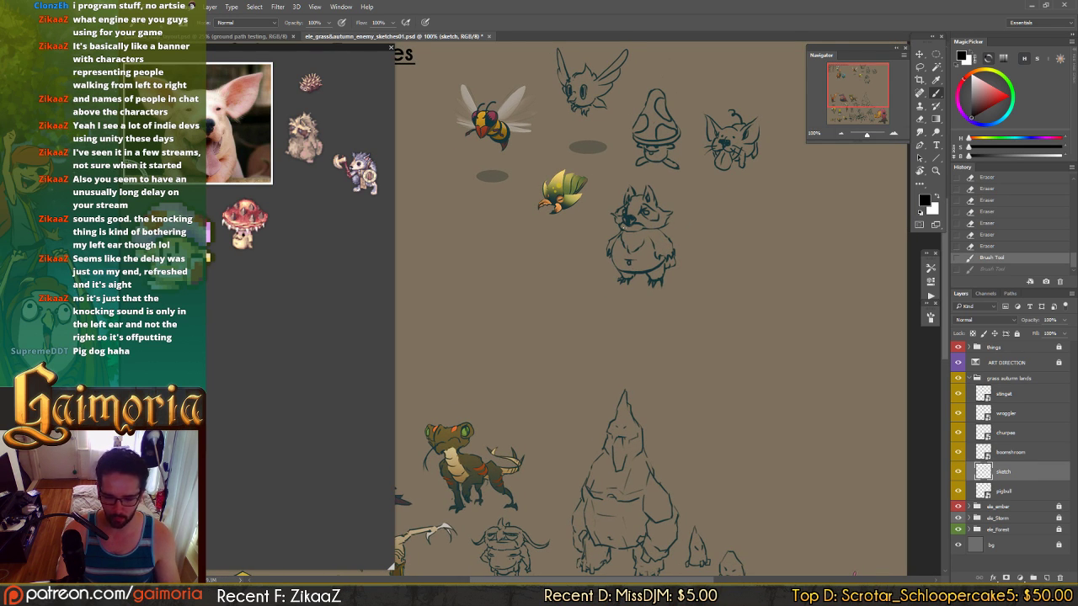
key(ctrl+z)
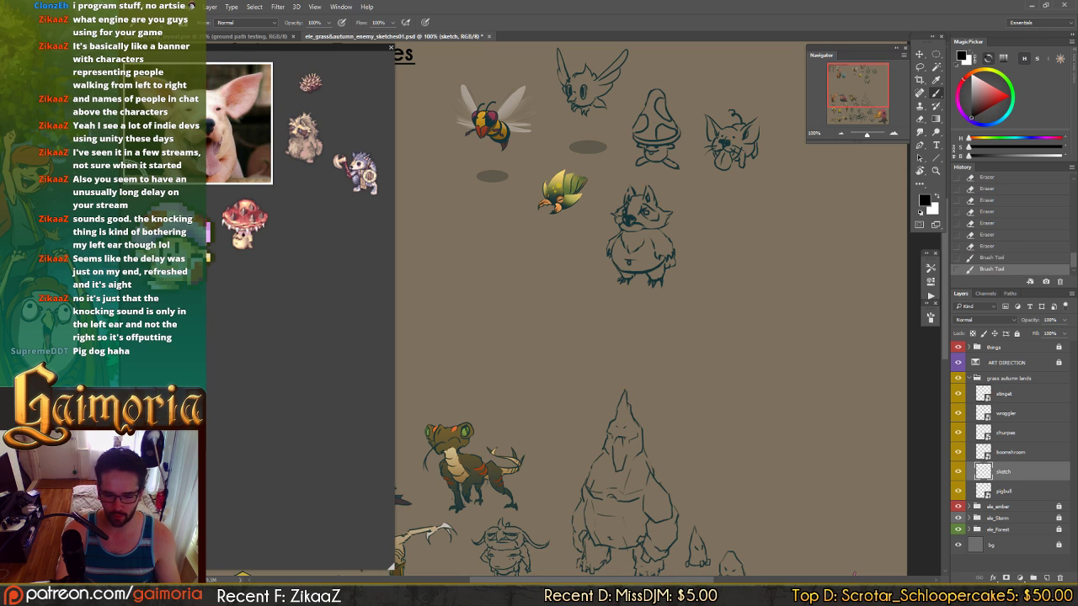
key(ctrl+z)
key(ctrl+z)
key(ctrl+z)
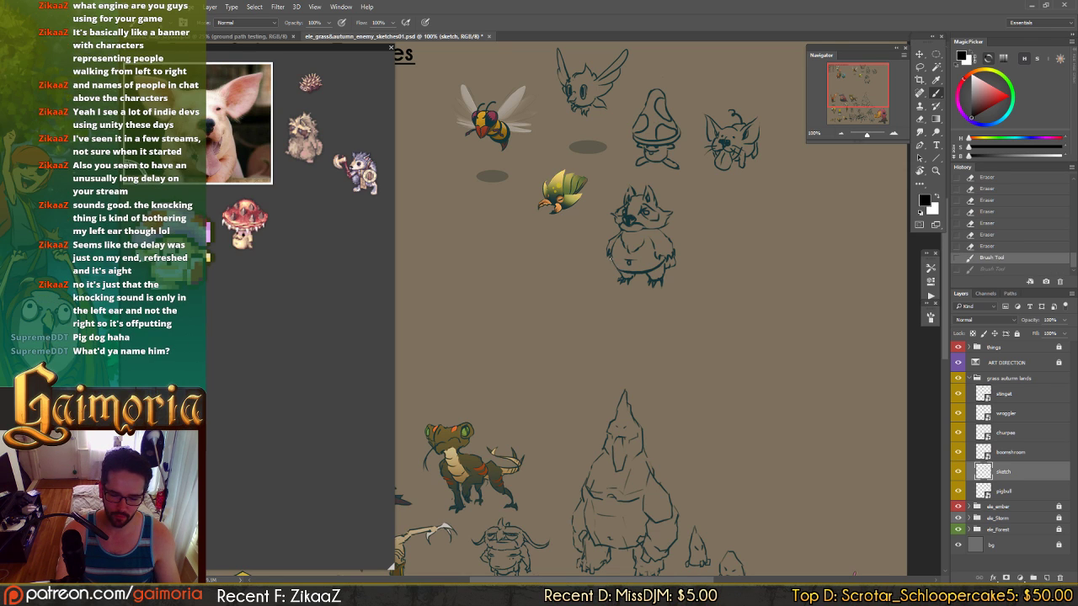
key(ctrl+z)
key(ctrl+z)
key(ctrl+z)
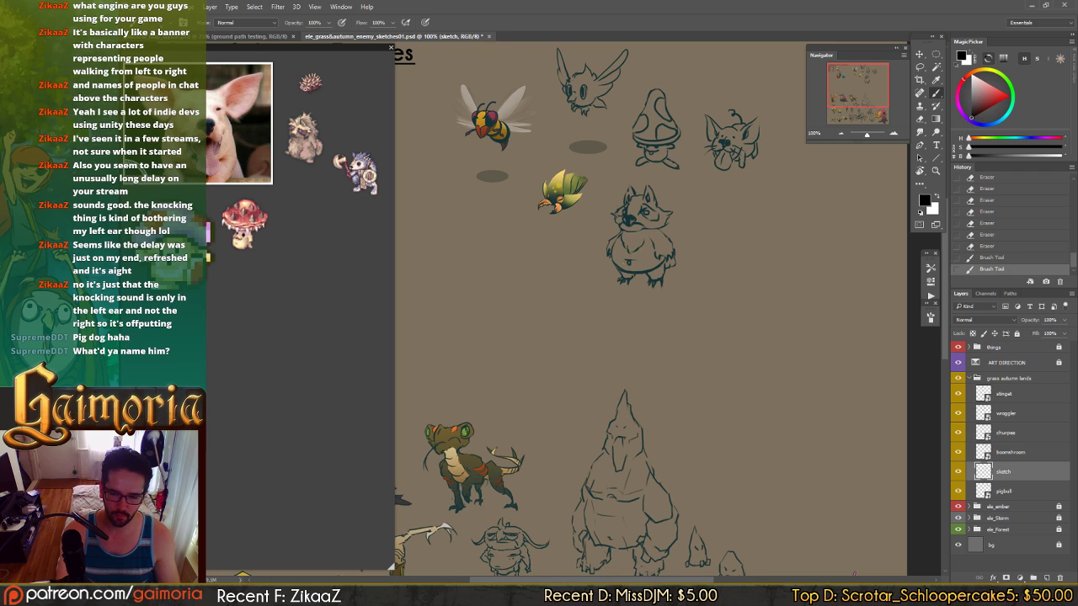
key(ctrl+z)
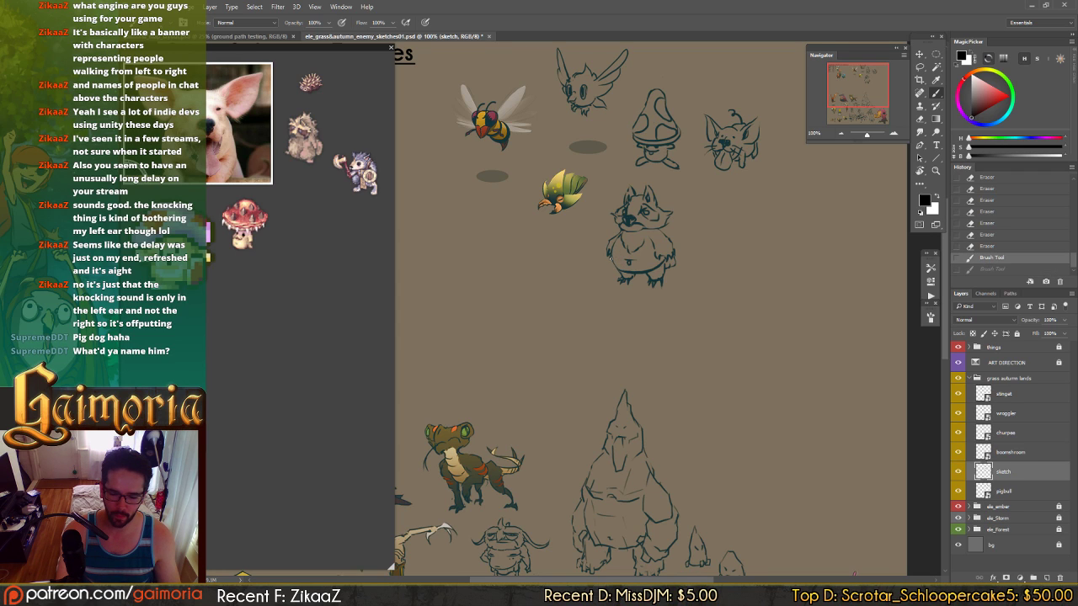
key(ctrl+z)
key(ctrl+z)
key(ctrl+z)
key(ctrl+z)
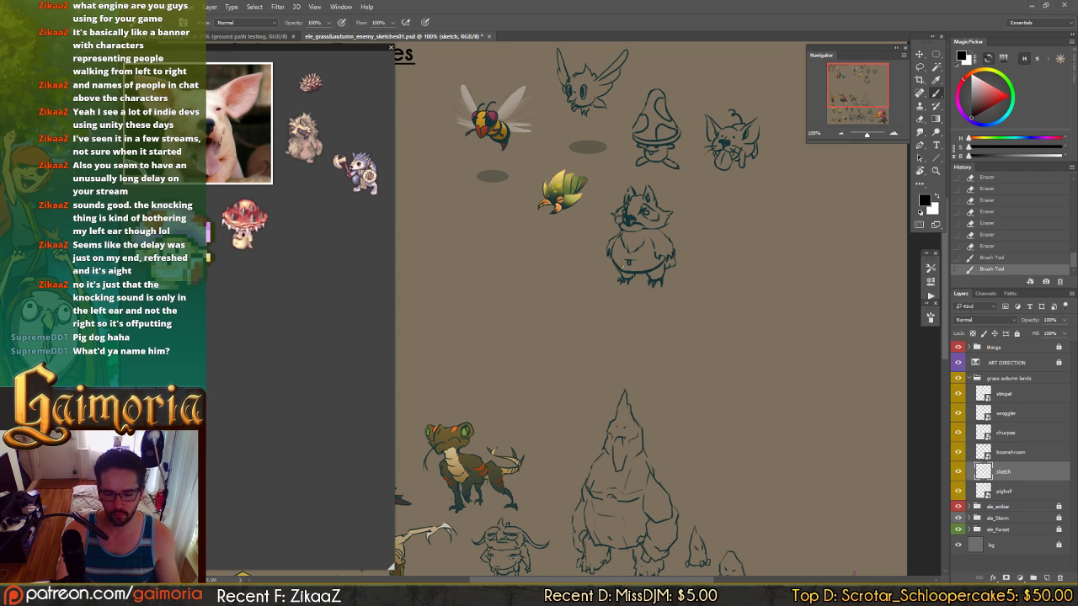
key(ctrl+z)
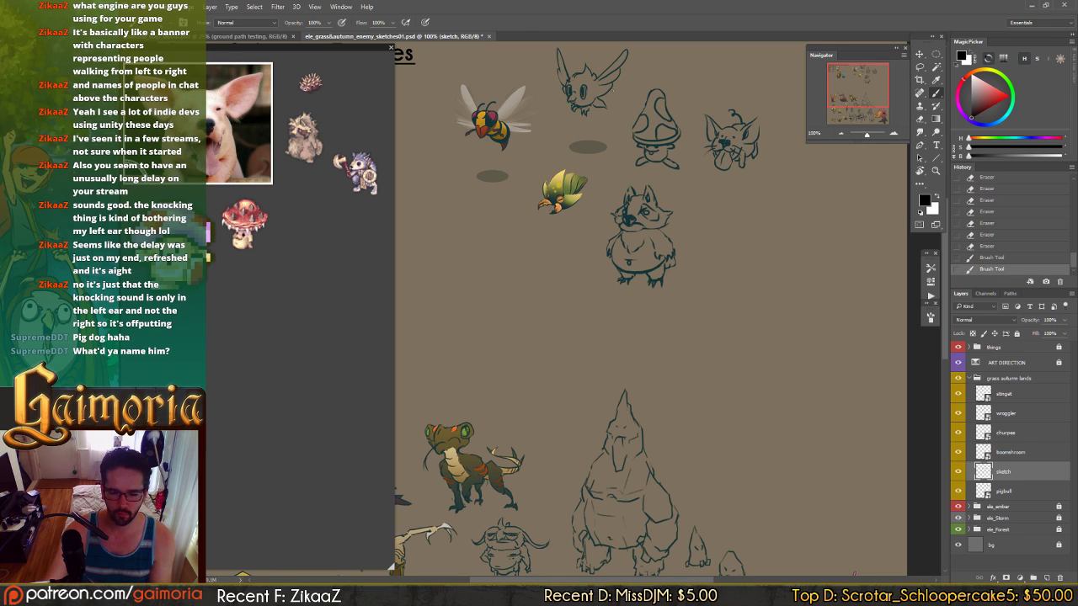
key(ctrl+s)
- Reposition the creature sketch slightly to the right on the sheet, beneath the mushroom enemy
drag(679, 272, 582, 262)
drag(467, 253, 663, 266)
mouse_move(695, 276)
mouse_down()
mouse_move(581, 223)
mouse_move(604, 228)
mouse_move(599, 236)
mouse_move(813, 237)
mouse_up()
drag(712, 241, 445, 261)
mouse_move(633, 286)
mouse_down()
mouse_move(692, 235)
mouse_move(729, 240)
mouse_move(493, 231)
mouse_up()
drag(560, 236, 718, 239)
mouse_move(654, 222)
mouse_down()
mouse_move(530, 254)
mouse_move(509, 296)
mouse_up()
mouse_move(522, 295)
mouse_down()
mouse_move(651, 269)
mouse_move(908, 340)
mouse_move(769, 316)
mouse_move(780, 309)
mouse_up()
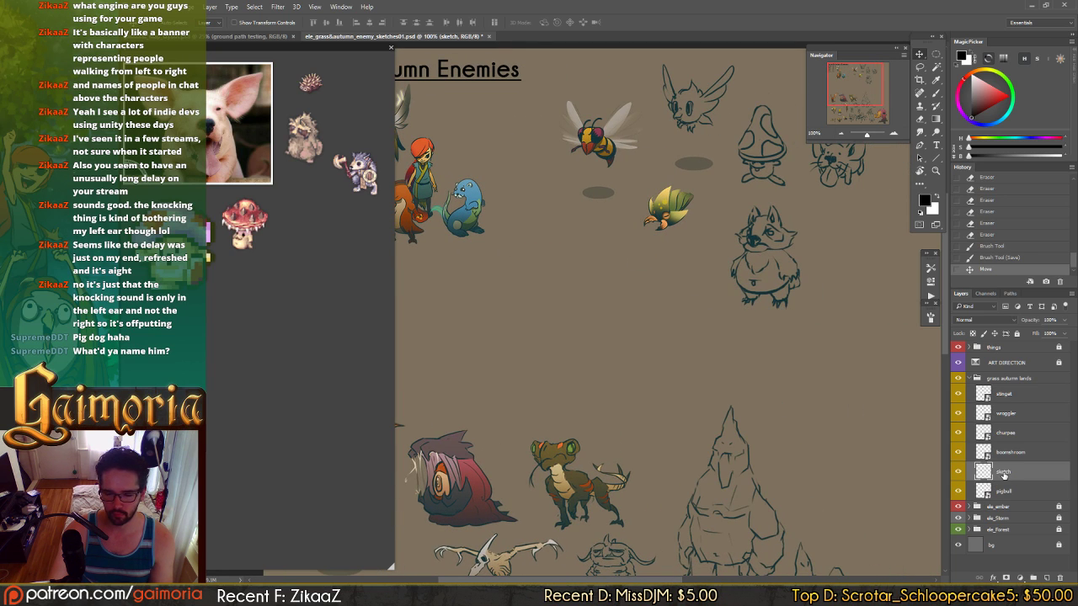
- Rename the sketch layer Badcoon and nudge the creature slightly back to the left on the sheet
double_click(1003, 474)
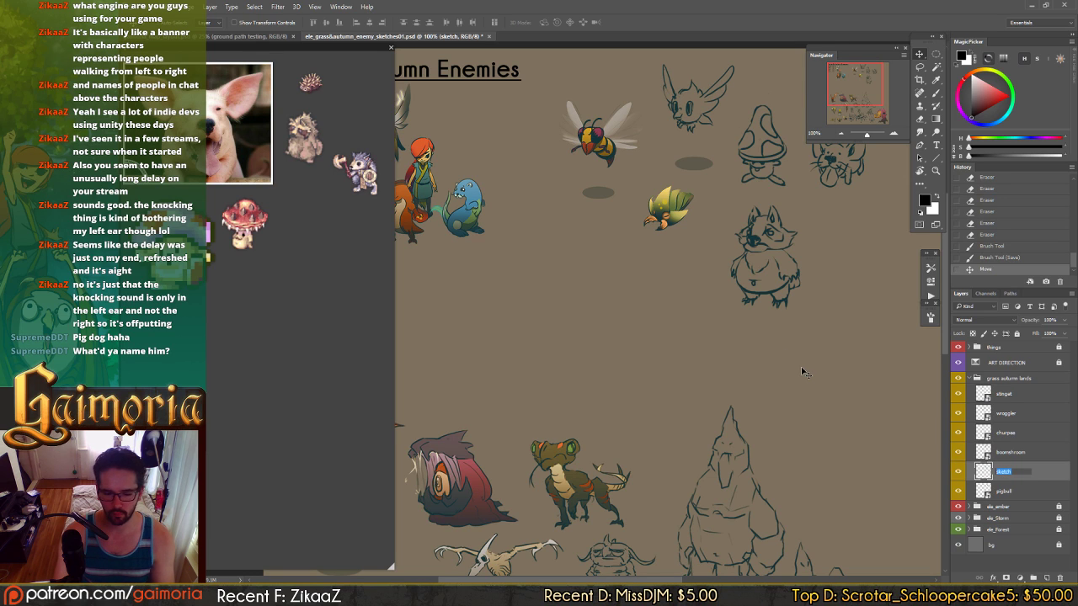
text(Badcoon)
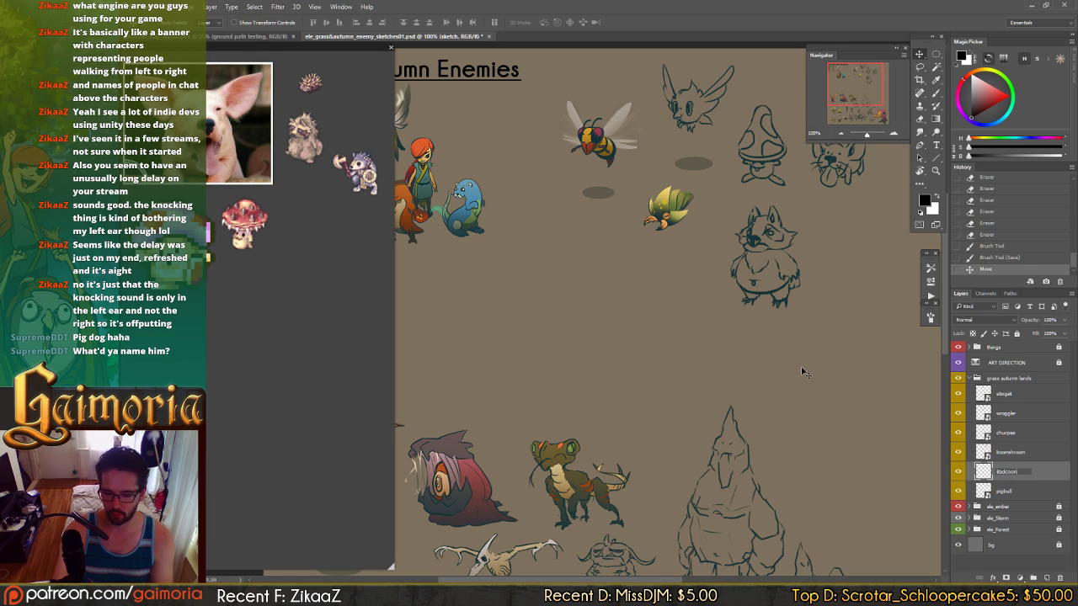
key(Return)
mouse_move(783, 271)
mouse_down()
mouse_move(576, 265)
mouse_move(740, 275)
mouse_move(690, 292)
mouse_up()
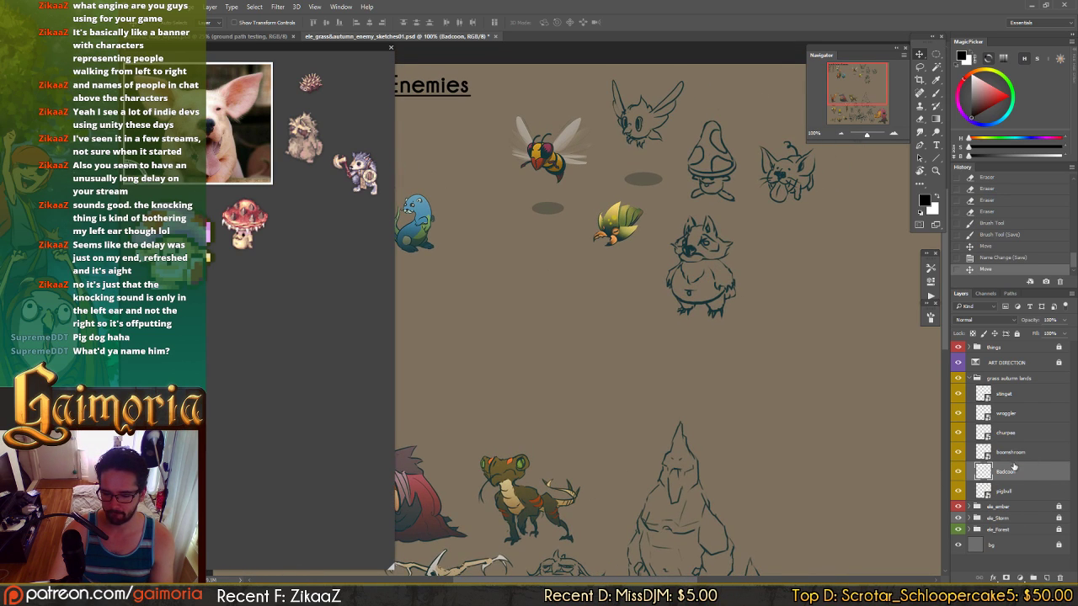
- Convert the Badcoon layer to a Smart Object and open its contents for editing
right_click(1028, 477)
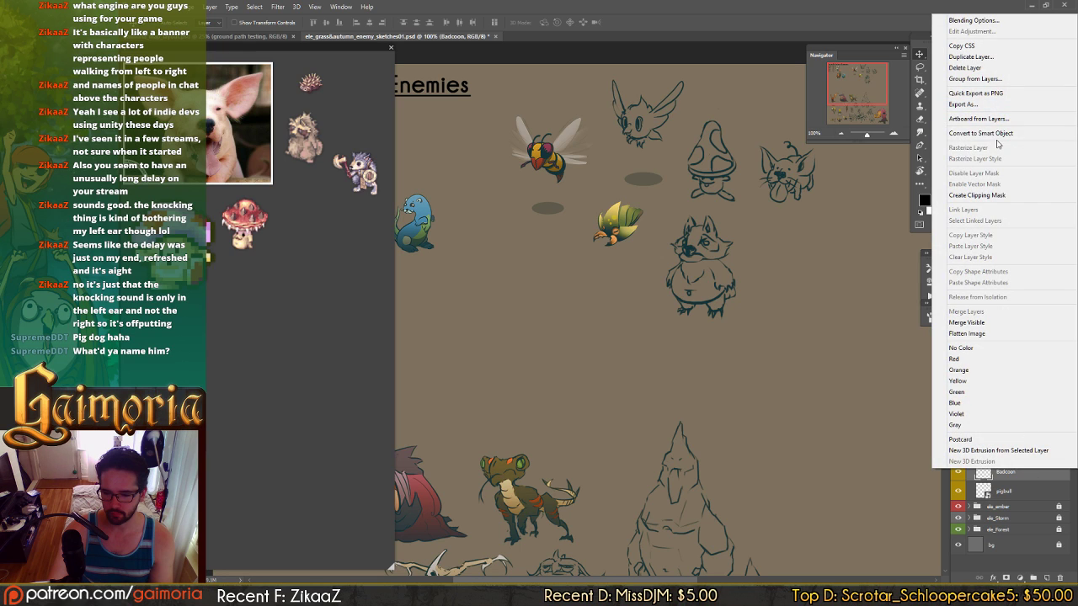
click(996, 134)
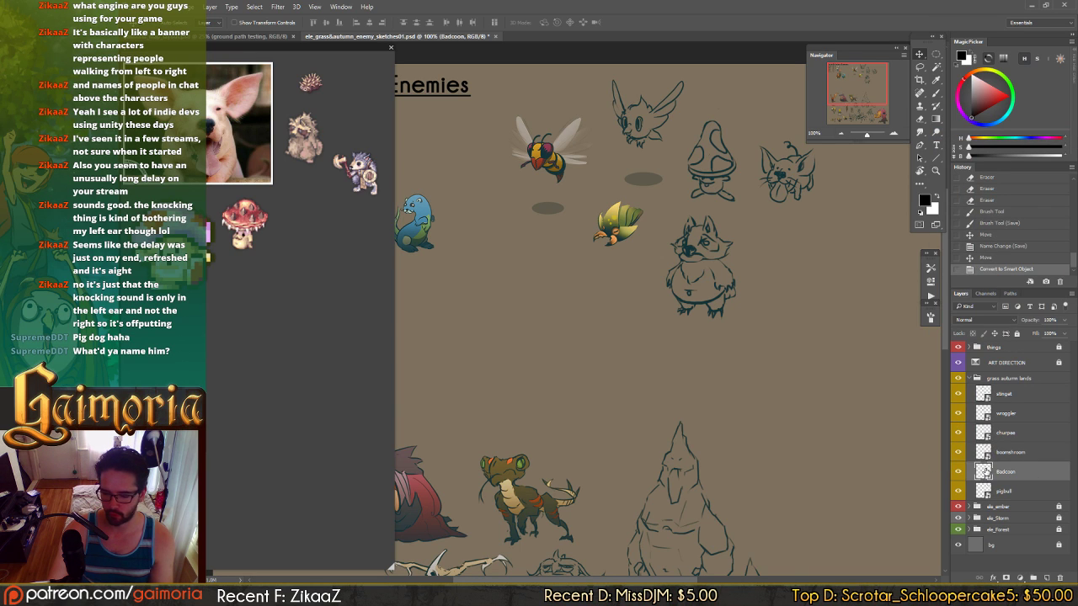
double_click(984, 472)
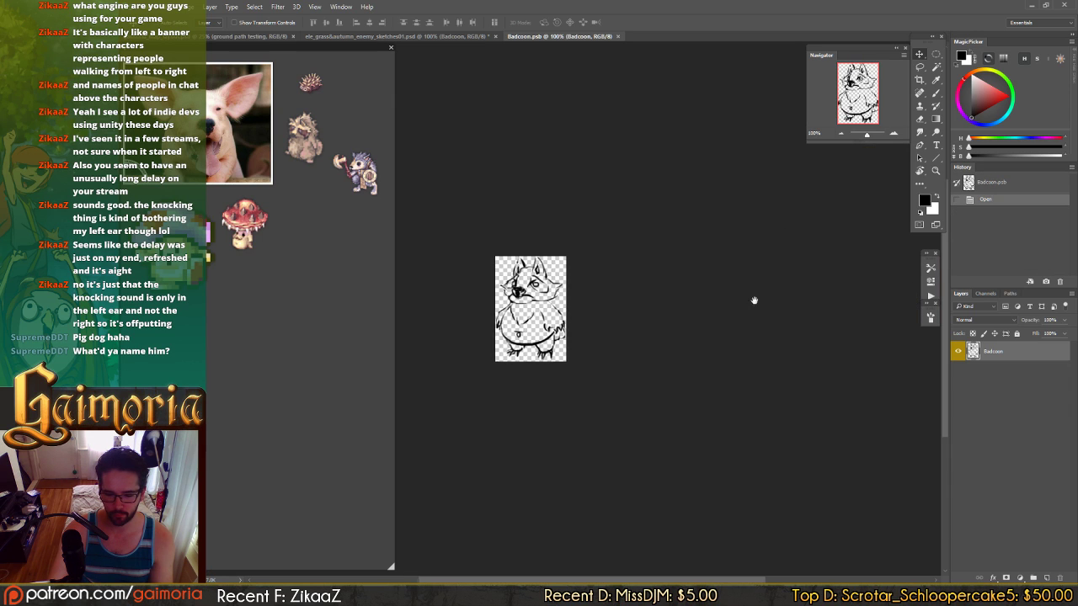
- Expand the Badcoon canvas outward with the Crop tool to leave a margin around the creature
drag(754, 301, 767, 296)
key(c)
drag(650, 245, 655, 240)
key(Return)
key(v)
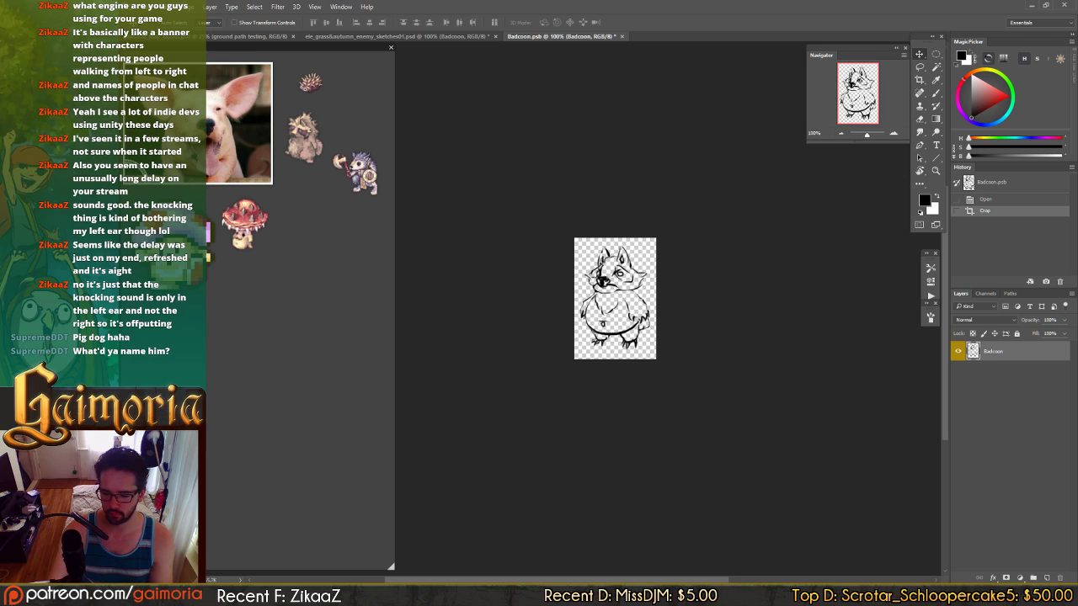
- Add two layers beneath the linework, fill the lowest with white and darken it to gray with Lightness -54
click(1045, 580)
click(1045, 579)
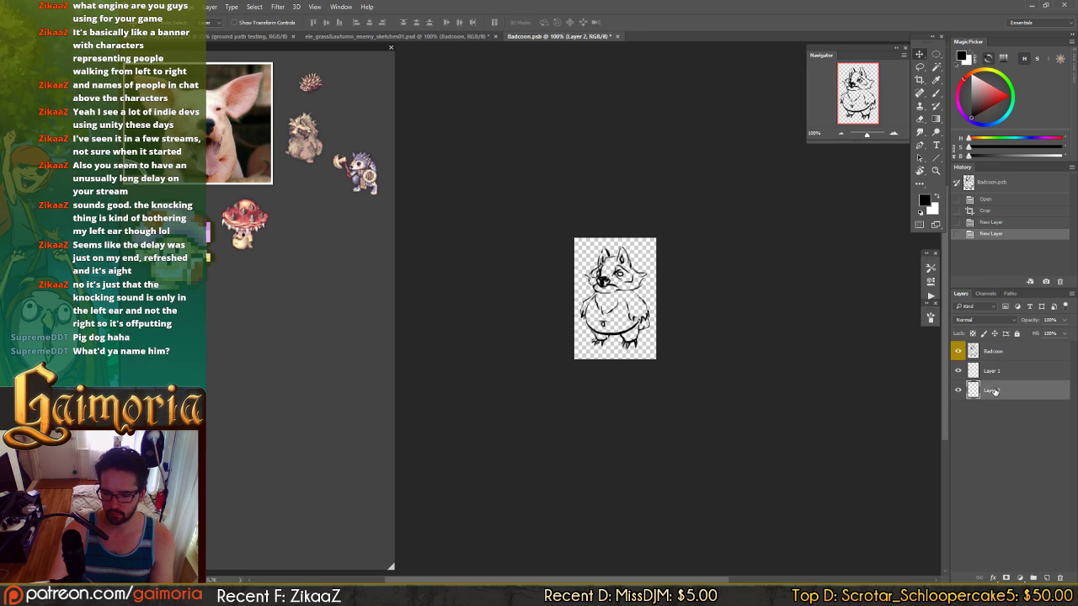
key(ctrl+BackSpace)
key(ctrl+u)
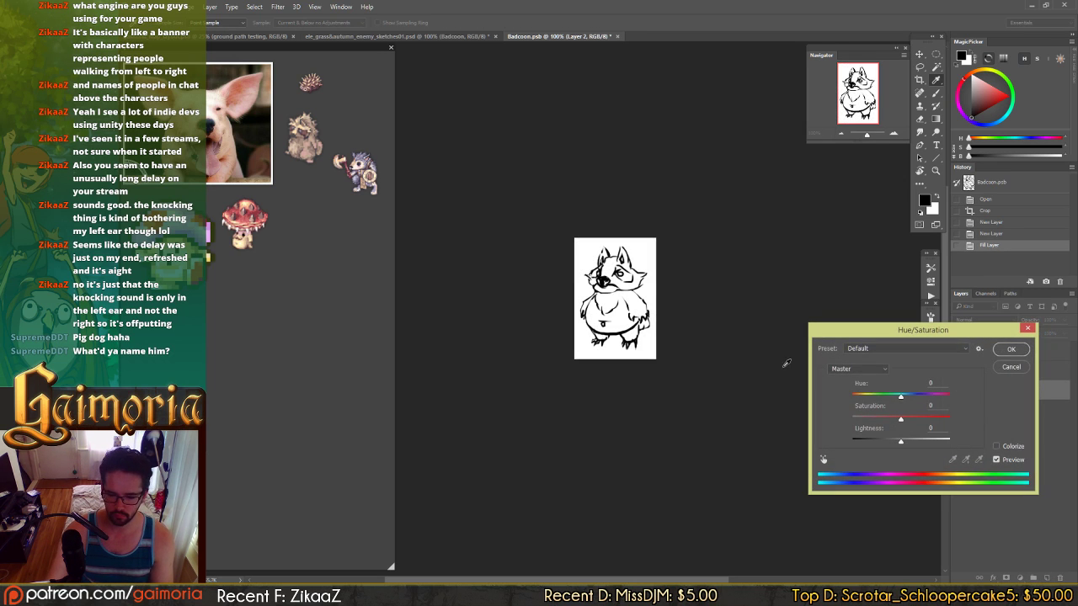
click(875, 440)
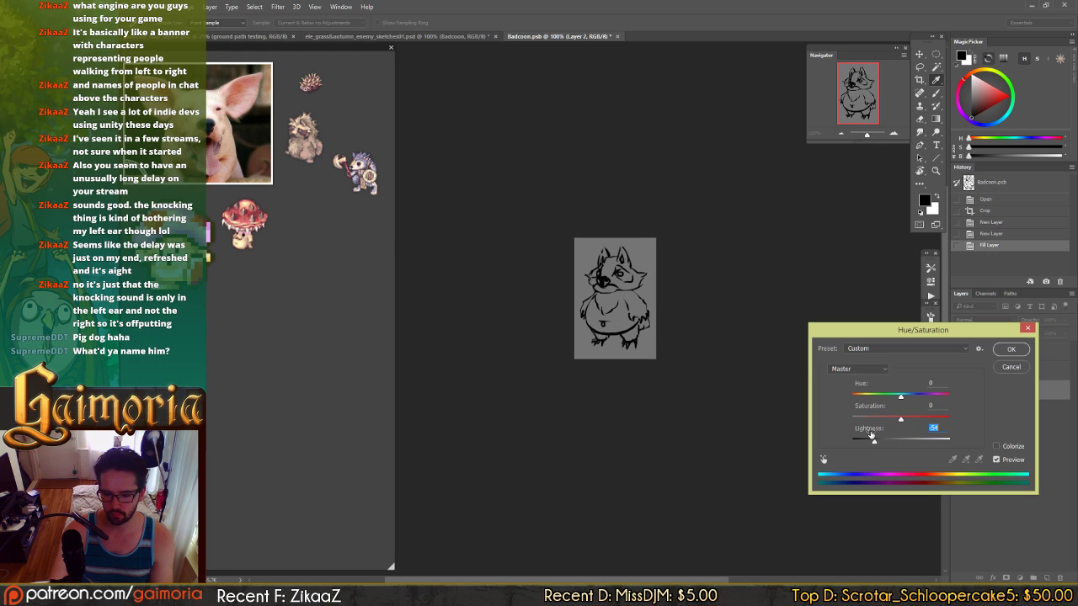
click(1011, 348)
- Lock the Badcoon linework and gray background layers, and place Layer 1 in a group named clrs
ctrl+click(1022, 357)
click(1017, 334)
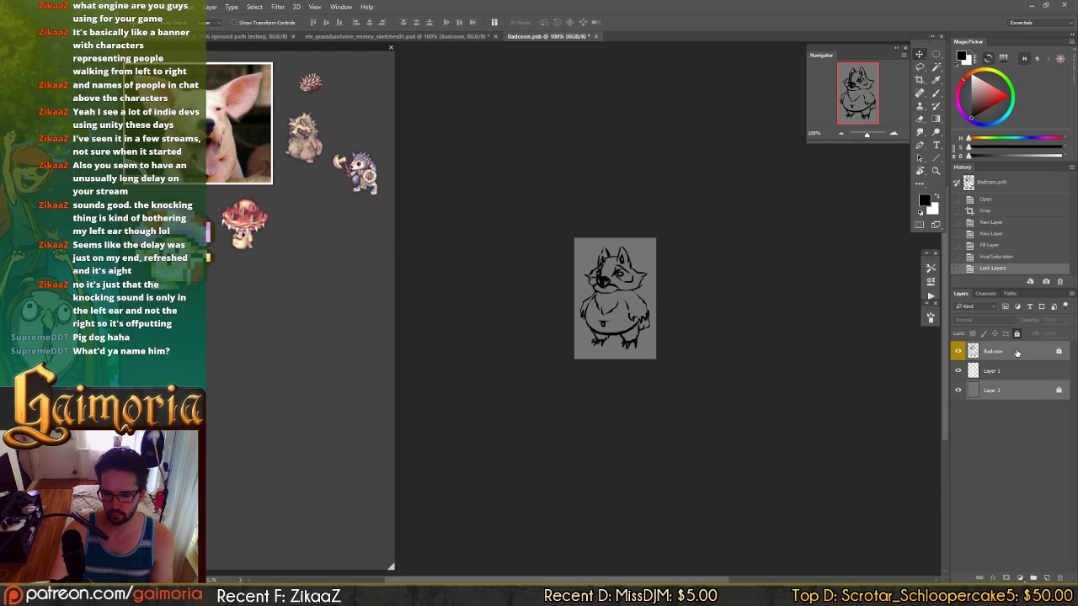
click(1001, 371)
key(ctrl+g)
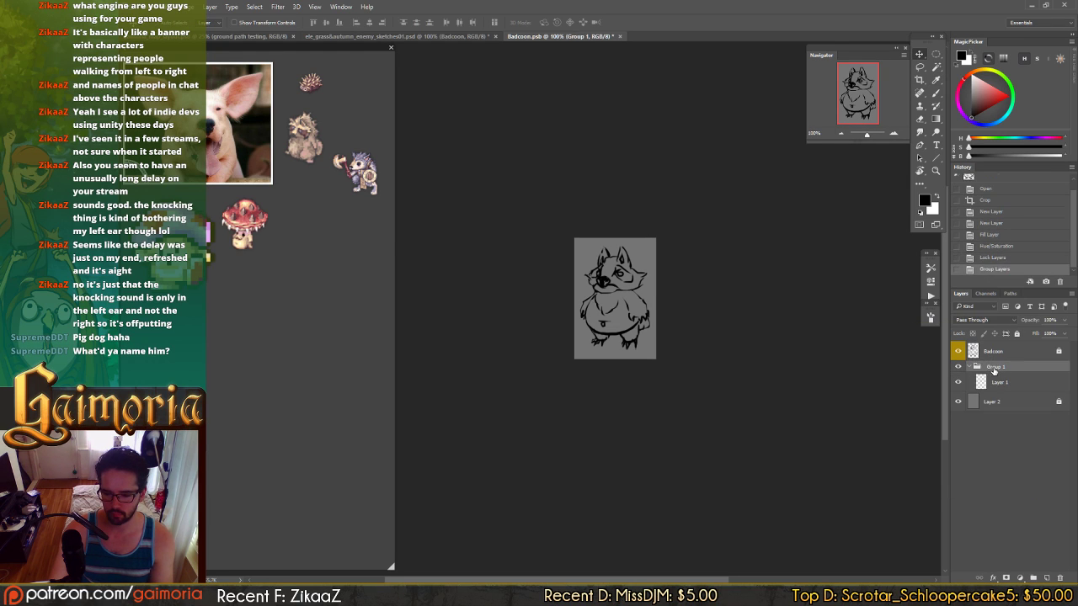
double_click(995, 367)
text(clrs)
key(Return)
- Give the clrs group a red colour label
key(b)
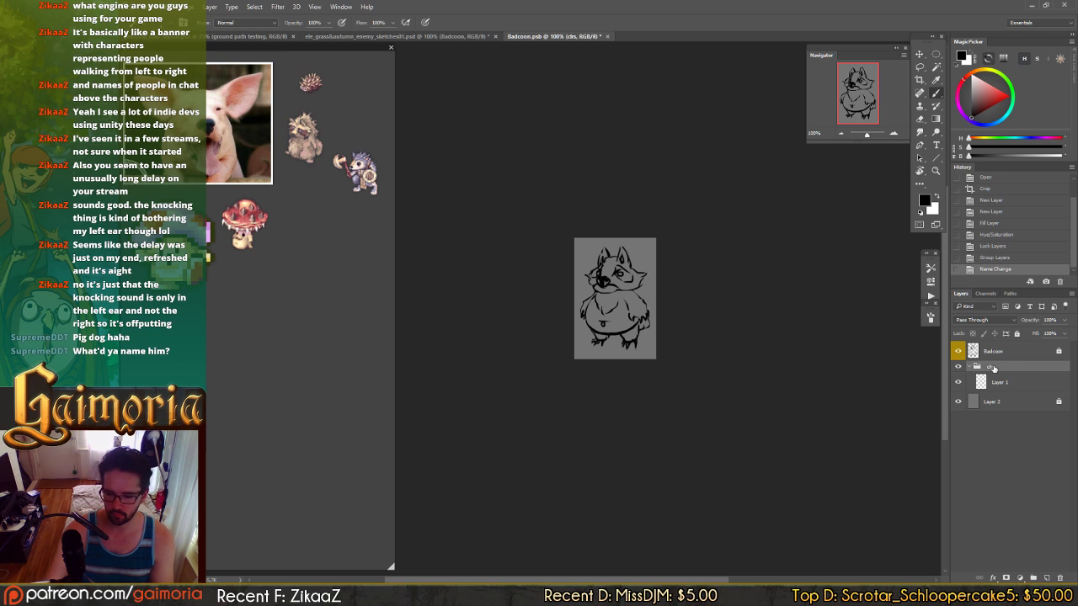
right_click(960, 367)
click(964, 408)
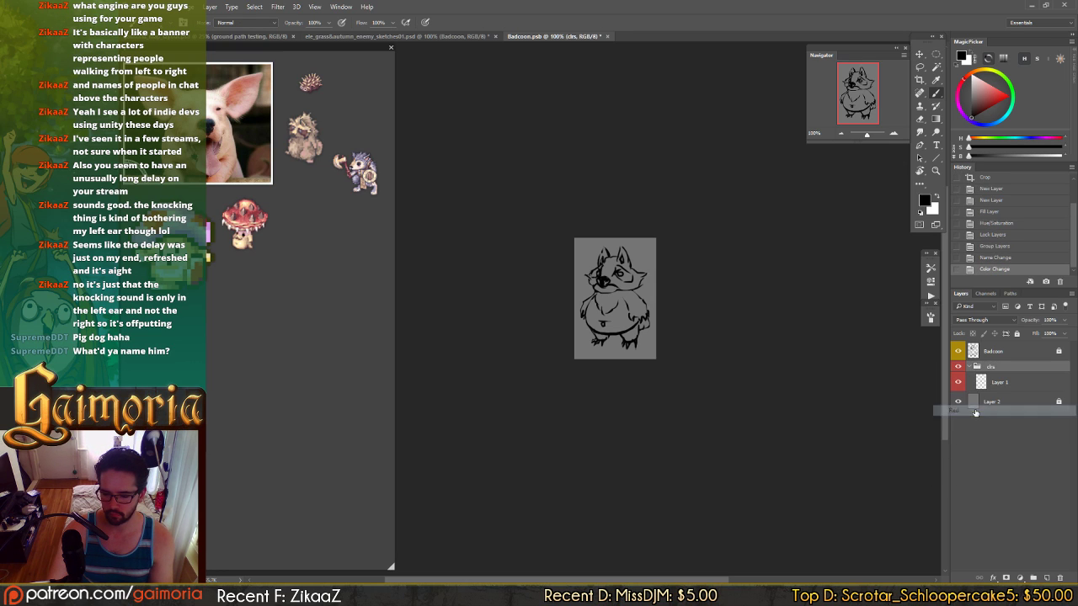
- Make Layer 1 in the clrs group active, save the Badcoon contents and choose a medium brown foreground colour
click(996, 384)
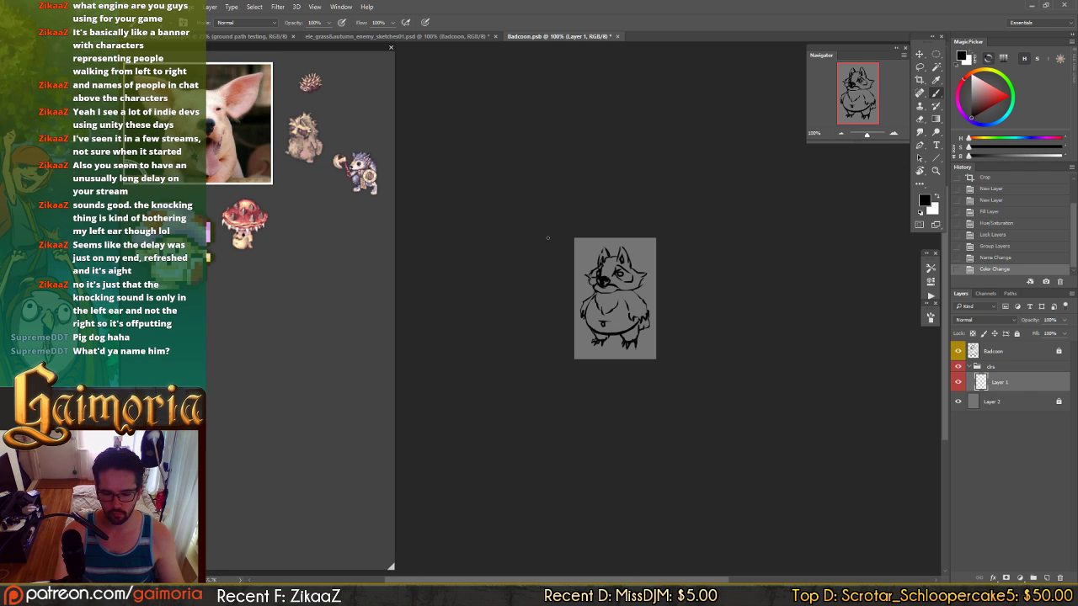
mouse_move(620, 293)
mouse_down()
mouse_move(606, 313)
mouse_move(622, 295)
mouse_up()
key(ctrl+z)
key(ctrl+s)
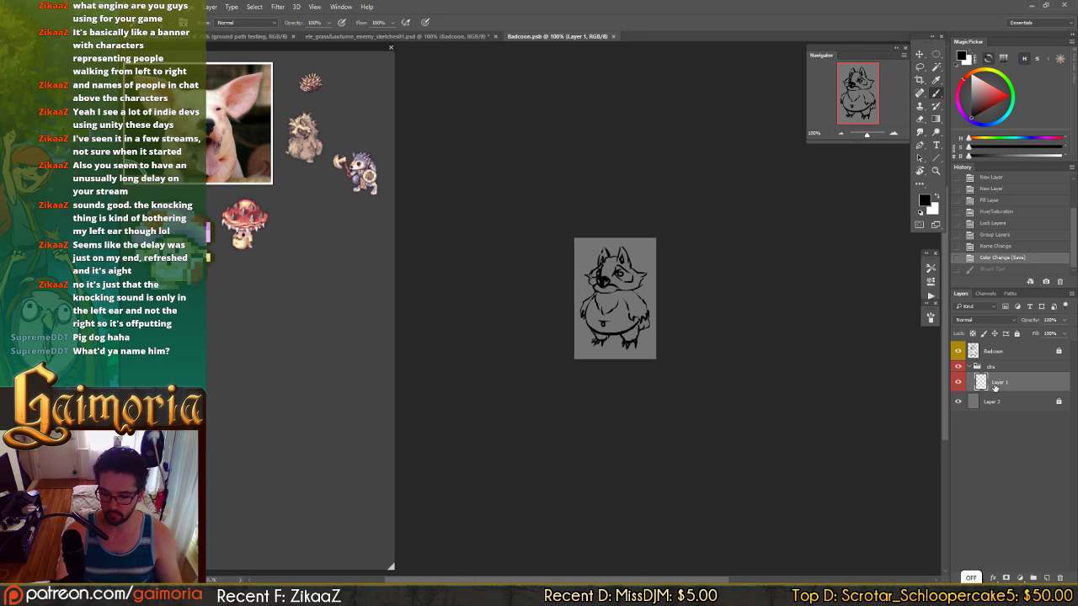
click(984, 102)
click(975, 76)
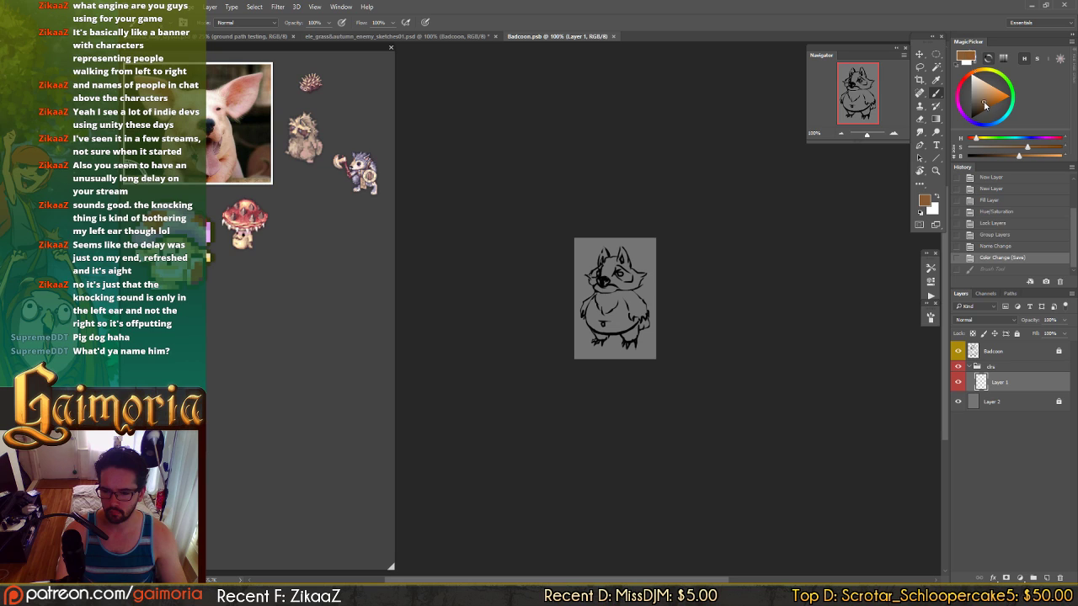
- Pick a slightly darker brown, paint the Badcoon's base fur across its body and head on Layer 1, and erase spill above the ear
click(983, 107)
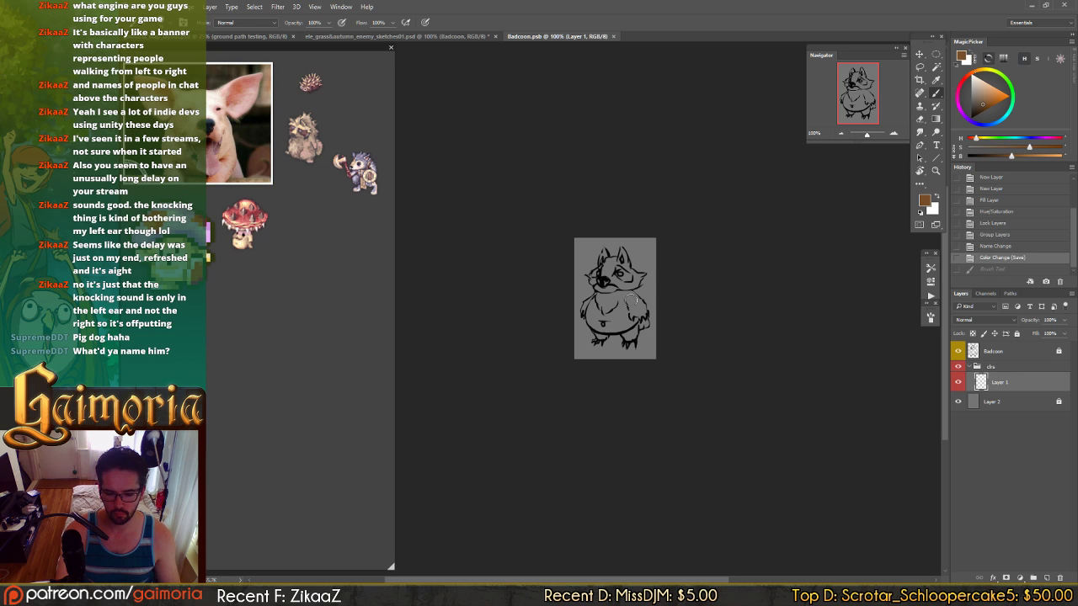
mouse_move(627, 291)
mouse_down()
mouse_move(629, 336)
mouse_move(635, 317)
mouse_move(645, 320)
mouse_move(629, 333)
mouse_move(611, 315)
mouse_move(620, 322)
mouse_move(637, 311)
mouse_move(608, 319)
mouse_move(622, 325)
mouse_move(607, 329)
mouse_move(602, 319)
mouse_move(599, 339)
mouse_move(592, 323)
mouse_move(610, 311)
mouse_move(612, 292)
mouse_move(589, 320)
mouse_move(598, 299)
mouse_move(594, 316)
mouse_move(583, 314)
mouse_move(595, 300)
mouse_move(583, 304)
mouse_move(622, 268)
mouse_up()
key(e)
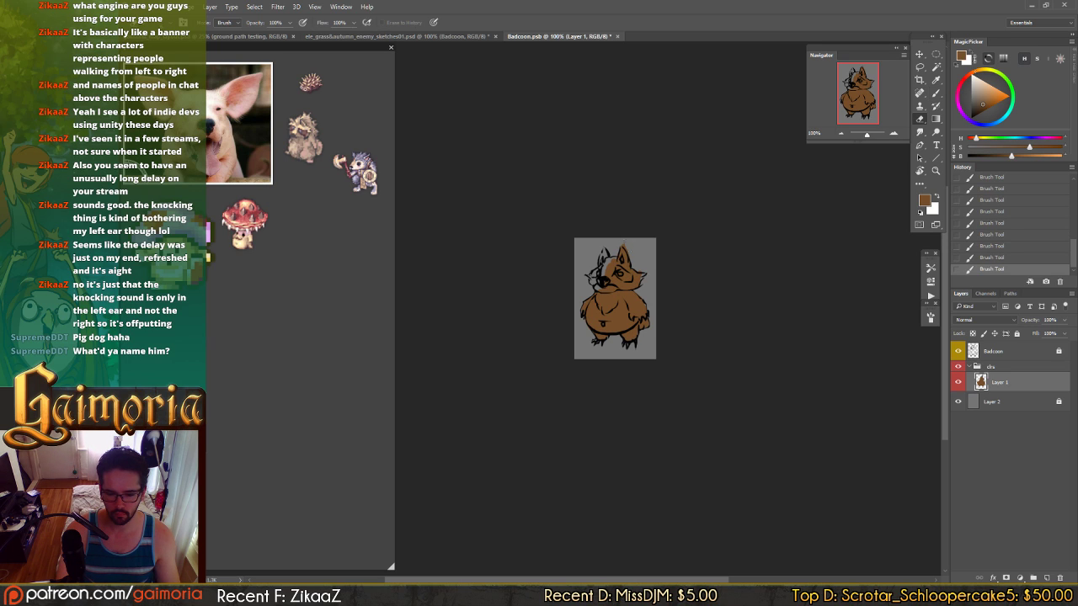
click(624, 246)
click(624, 247)
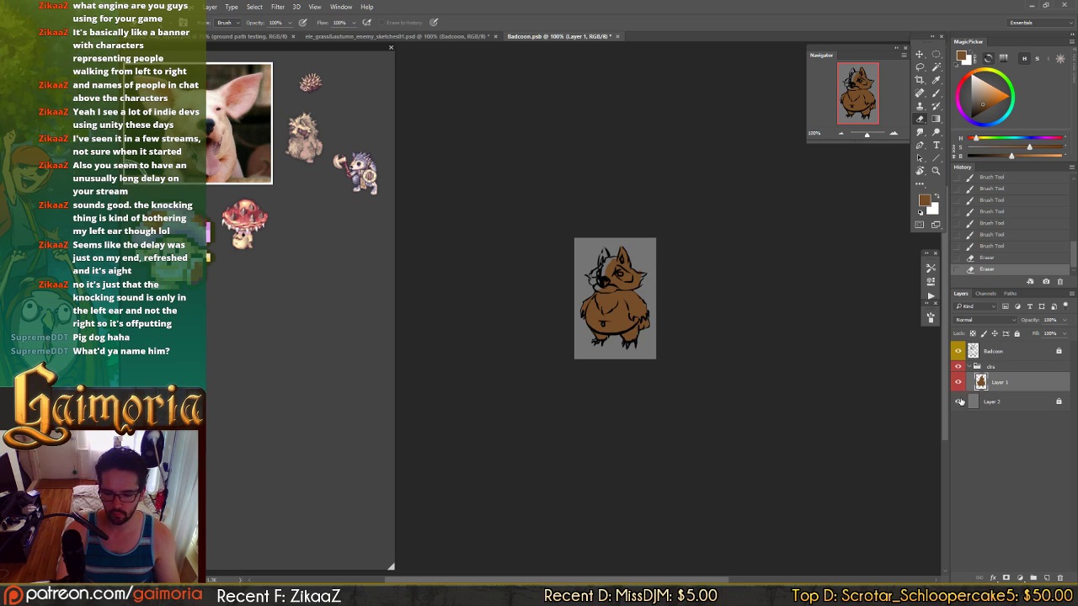
- Hide the gray background layer, fill brown gaps on the Badcoon's legs and arm, and erase the spill beside the arm
click(960, 401)
key(b)
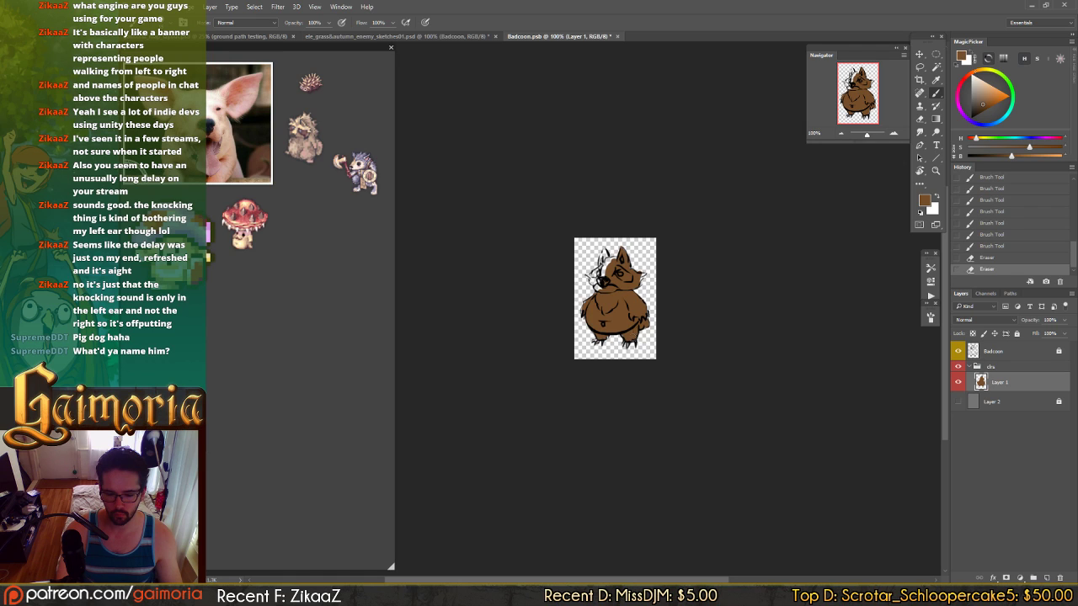
click(624, 333)
click(603, 336)
click(608, 336)
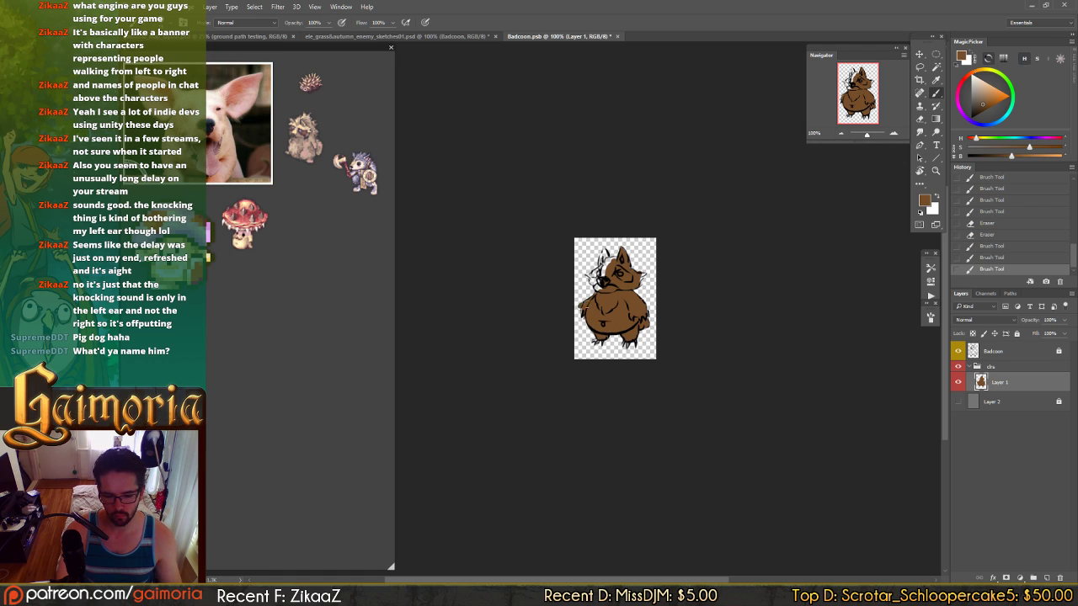
drag(587, 308, 580, 315)
key(e)
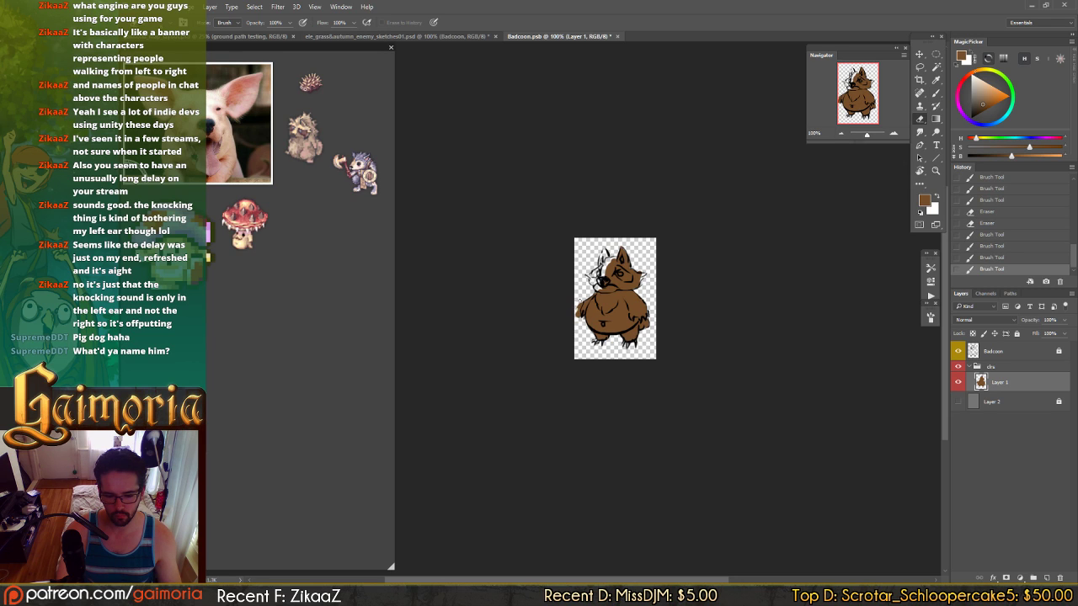
click(576, 311)
key(b)
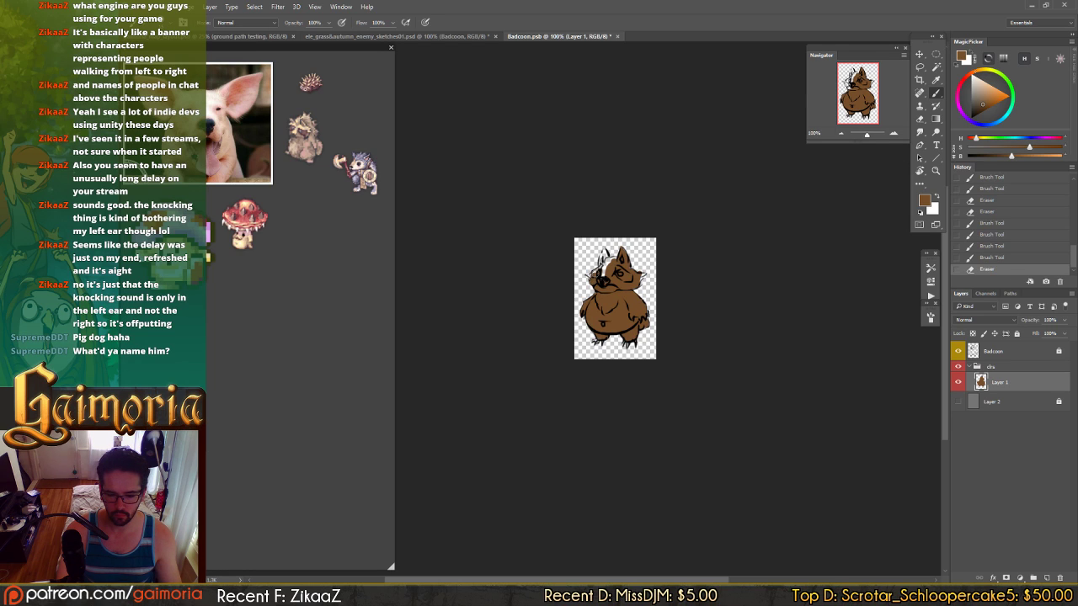
- Extend the brown base over the Badcoon's muzzle, cheeks and unpainted ear, erasing paint outside the cheek outlines
mouse_move(593, 274)
mouse_down()
mouse_move(585, 276)
mouse_move(604, 266)
mouse_move(590, 279)
mouse_up()
key(e)
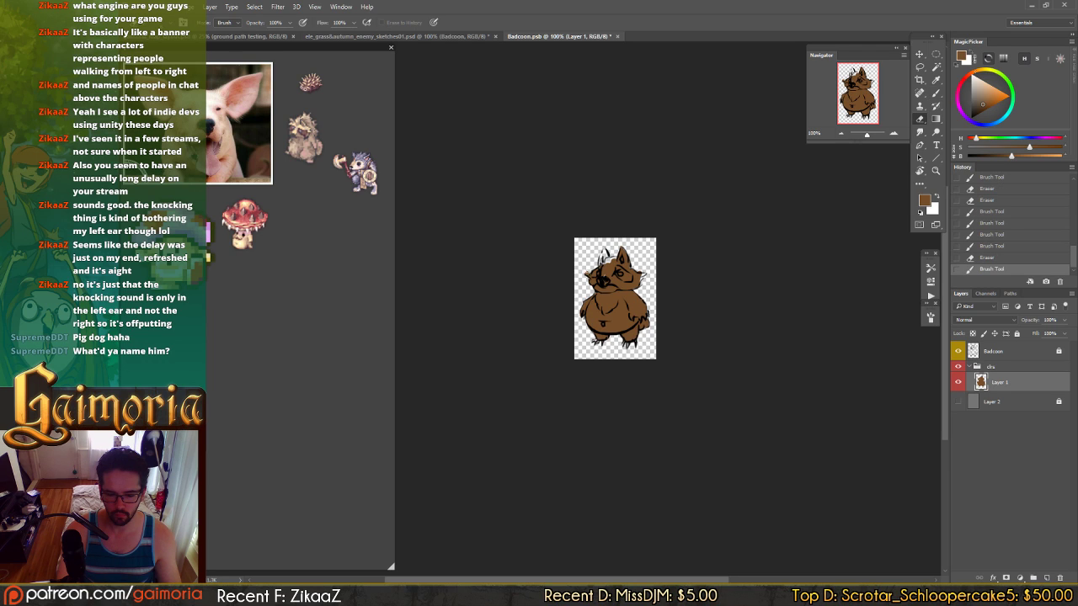
click(589, 278)
click(590, 278)
key(b)
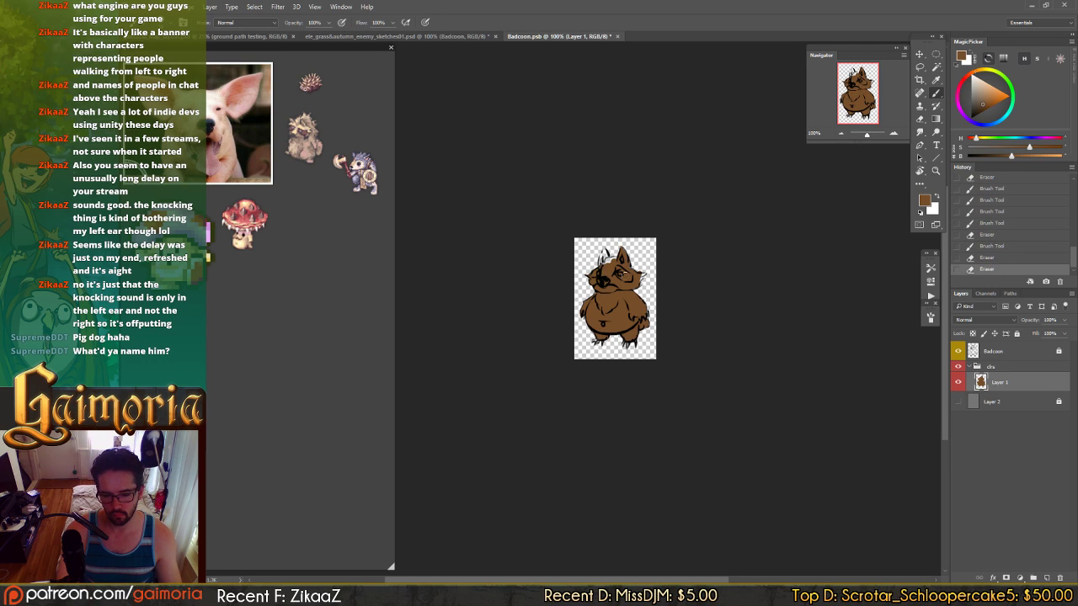
mouse_move(647, 278)
mouse_down()
mouse_move(638, 266)
mouse_move(626, 284)
mouse_move(603, 252)
mouse_move(599, 263)
mouse_up()
key(e)
click(640, 278)
key(b)
key(e)
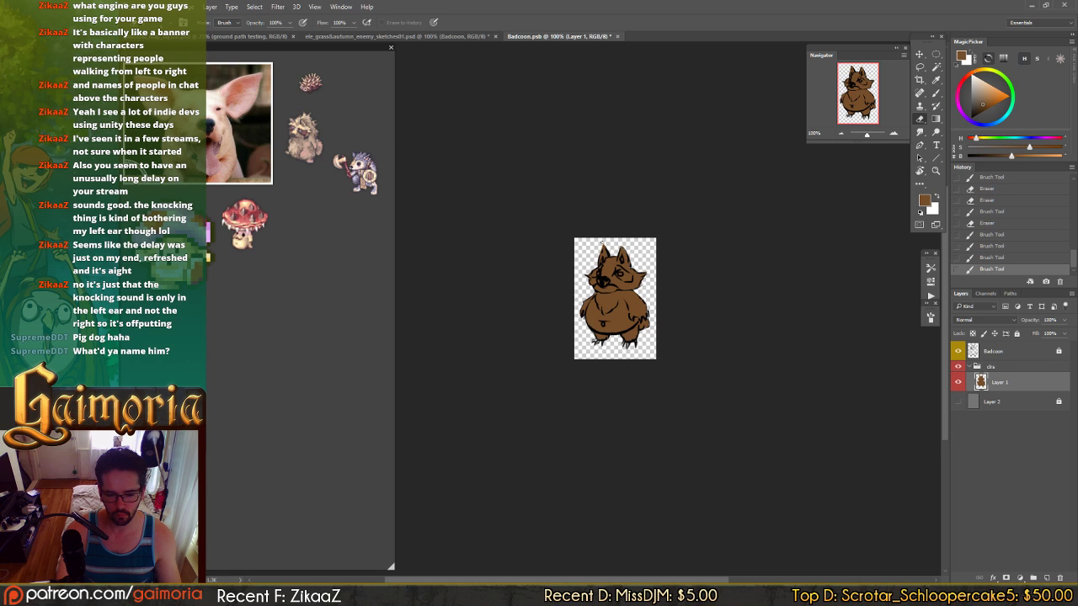
- Clean up the brown base around both ear tips and touch up the remaining gaps on the ear and lower face
click(602, 242)
key(b)
click(623, 252)
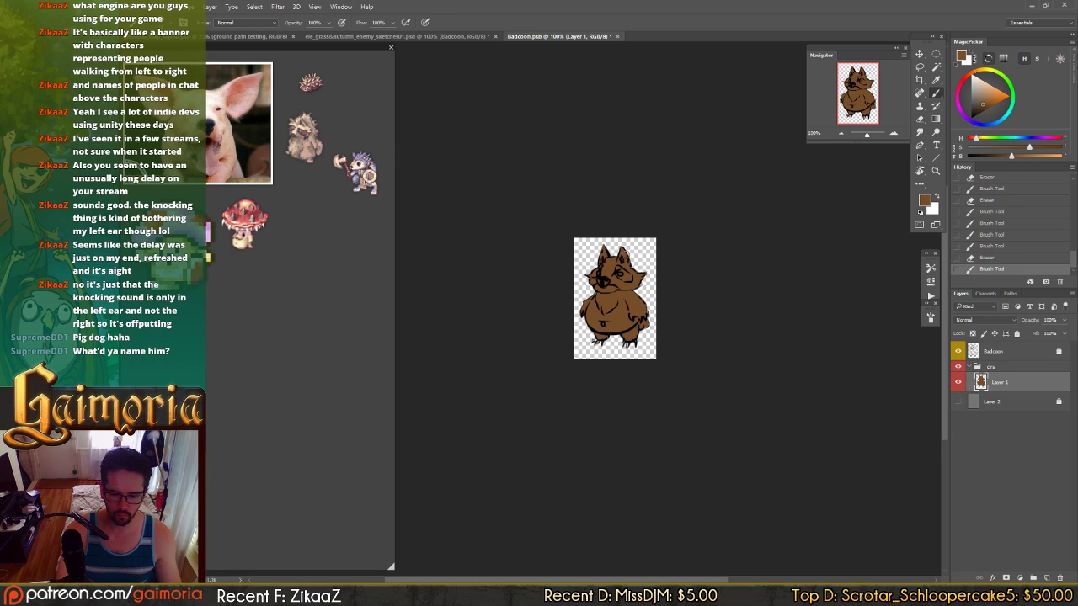
drag(625, 251, 630, 270)
click(623, 248)
key(e)
click(623, 247)
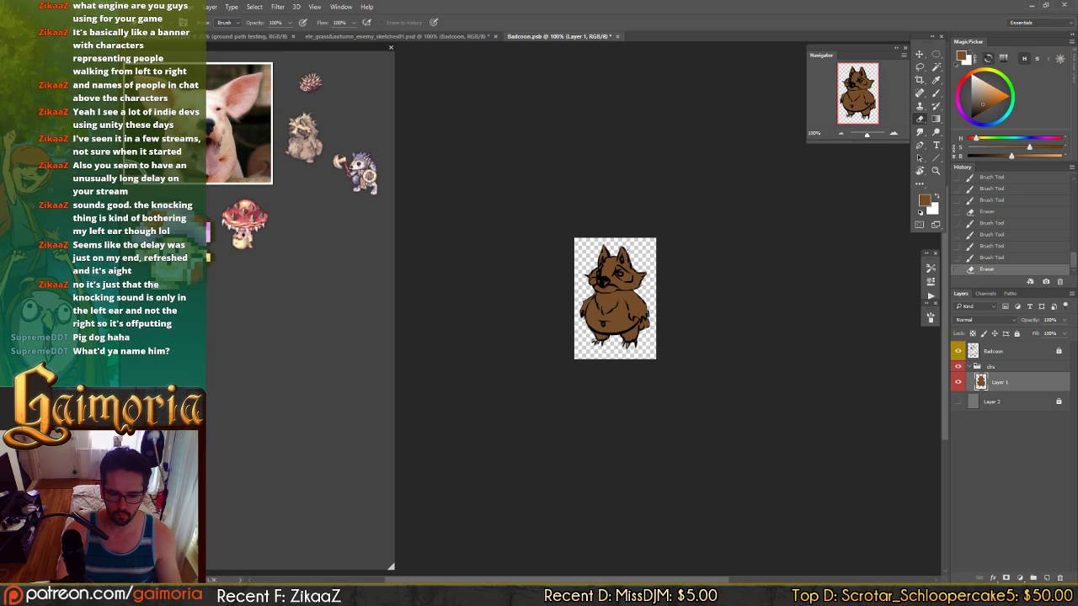
click(623, 248)
click(623, 248)
key(b)
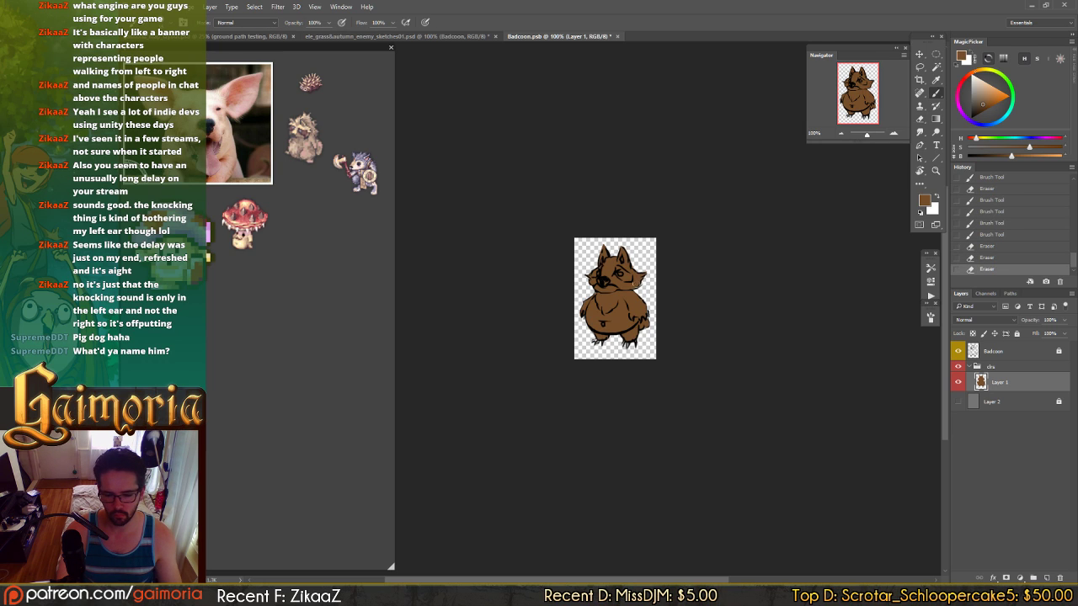
click(623, 281)
click(636, 282)
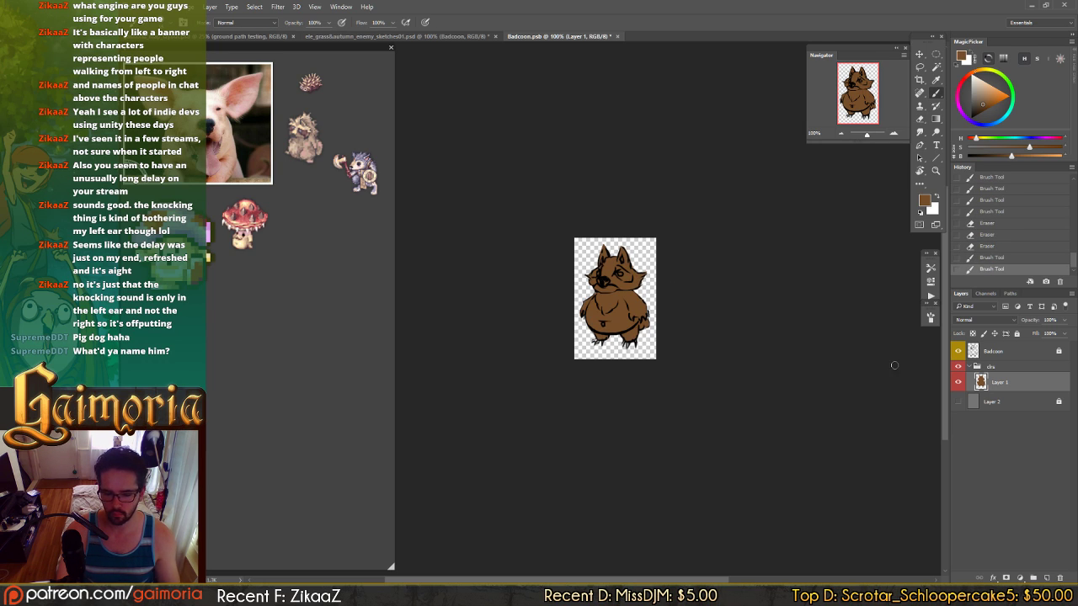
- Add a layer clipped to Layer 1 in the clrs group and name it second_fur
click(1047, 577)
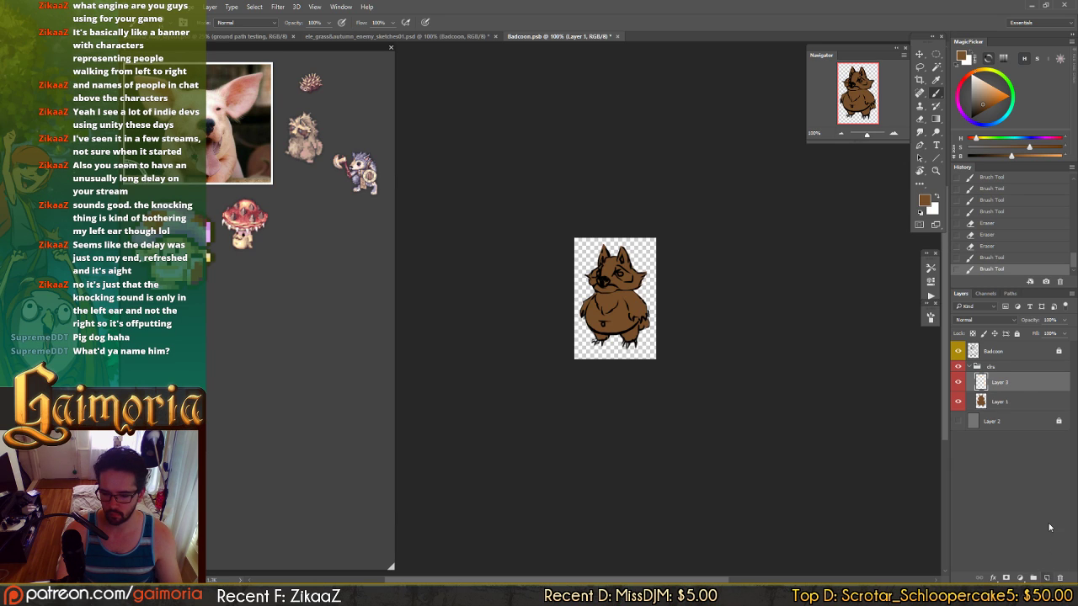
alt+click(1006, 392)
double_click(1005, 384)
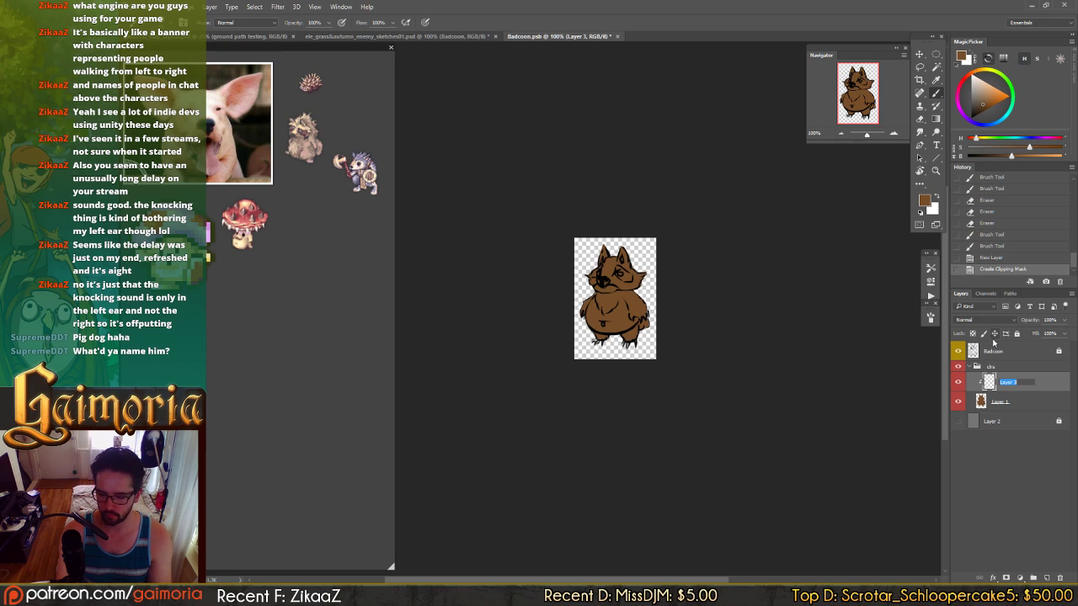
text(secondary)
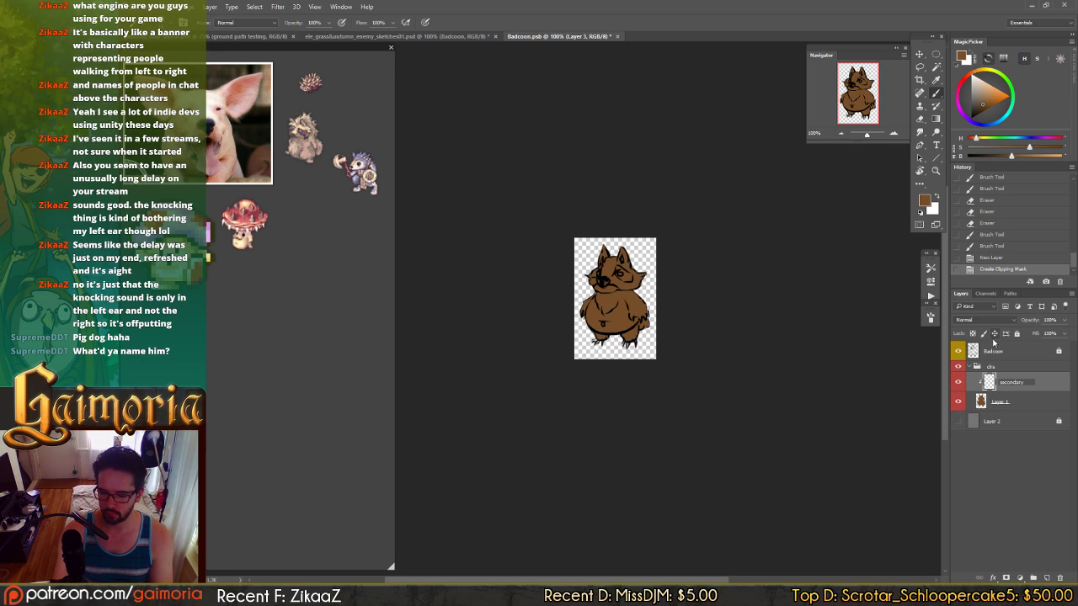
key(BackSpace)
key(BackSpace)
key(BackSpace)
text(_fur)
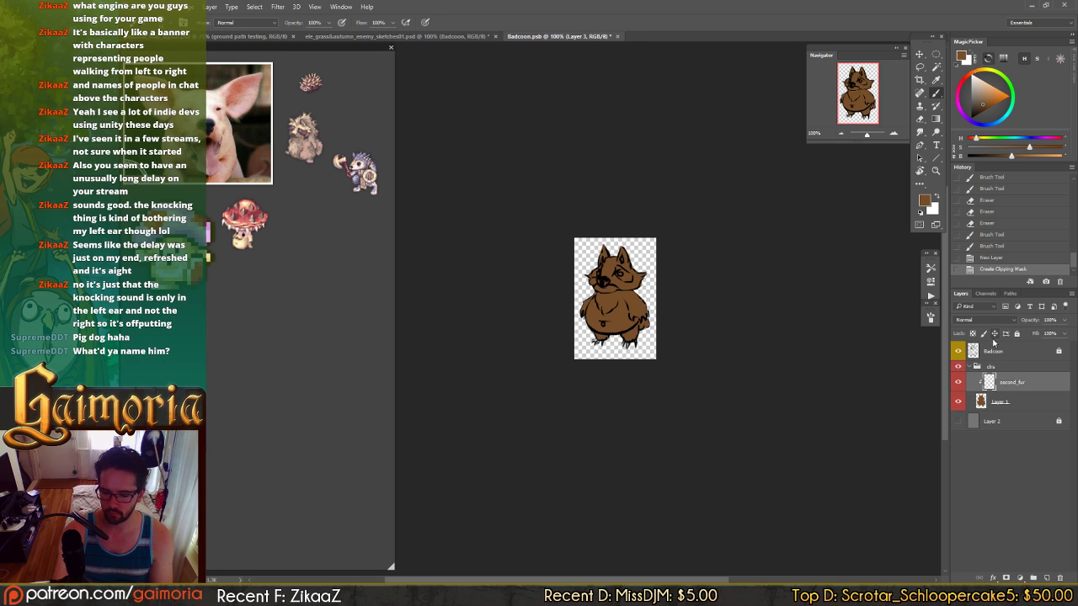
key(Return)
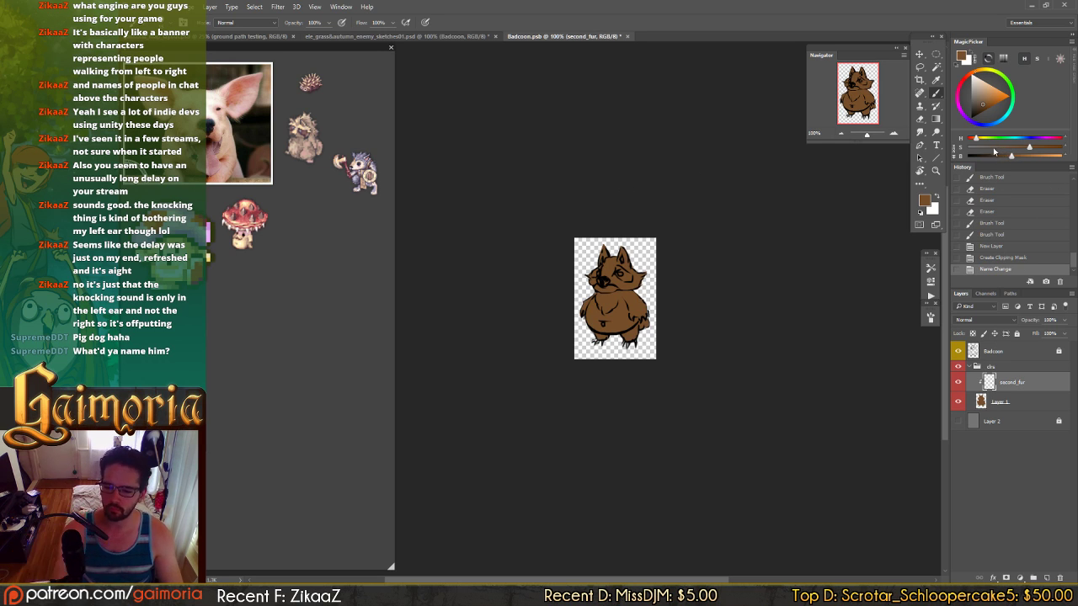
- Desaturate the foreground to gray-brown and paint the chest ruff, eye patches and tail markings on second_fur, erasing excess near the chin
click(990, 148)
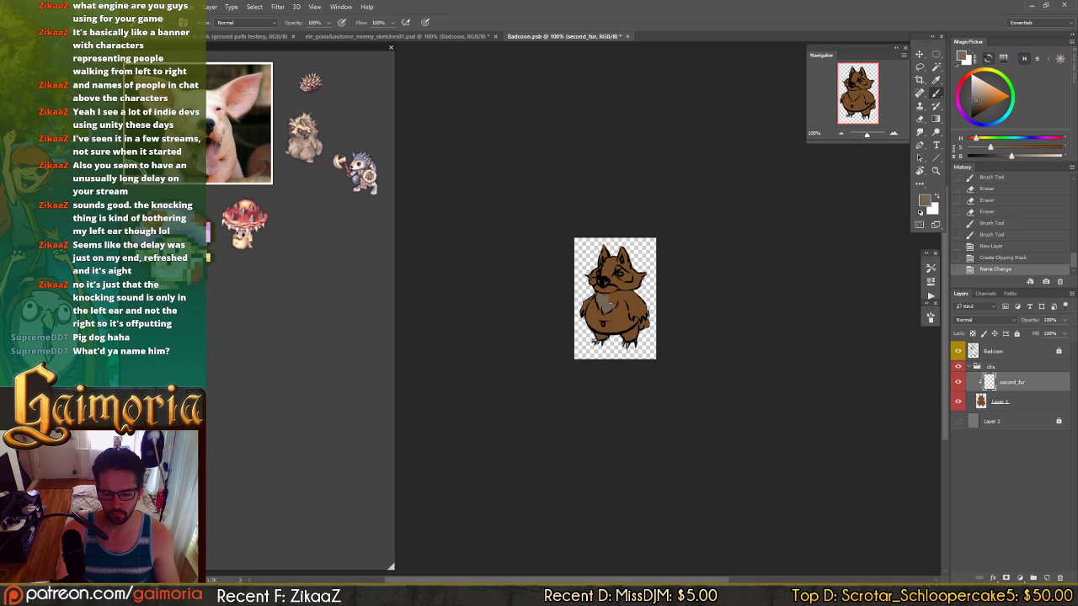
drag(608, 306, 623, 275)
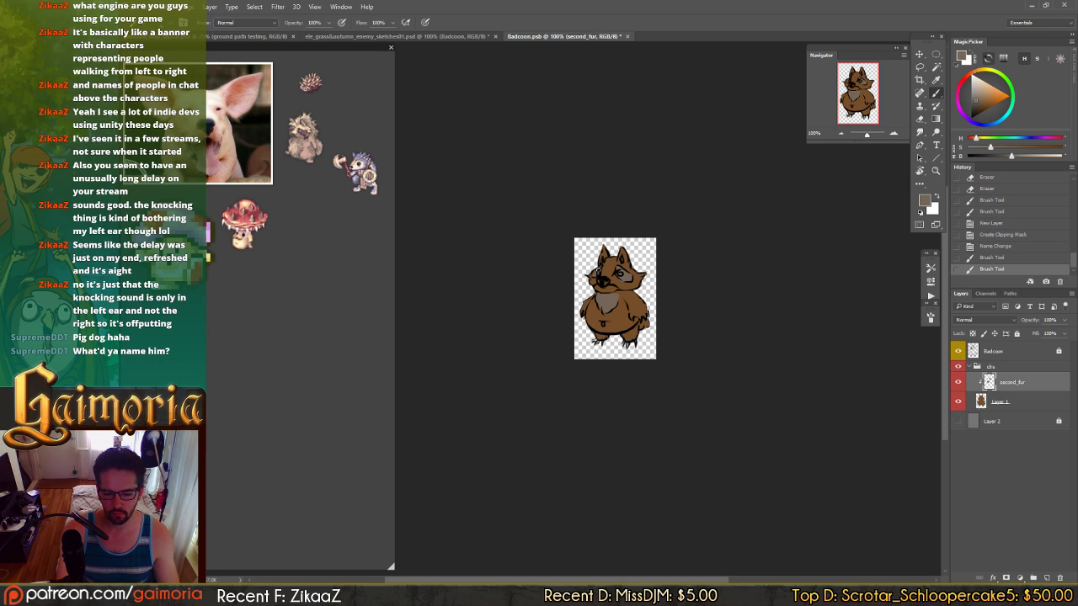
drag(597, 269, 599, 272)
key(e)
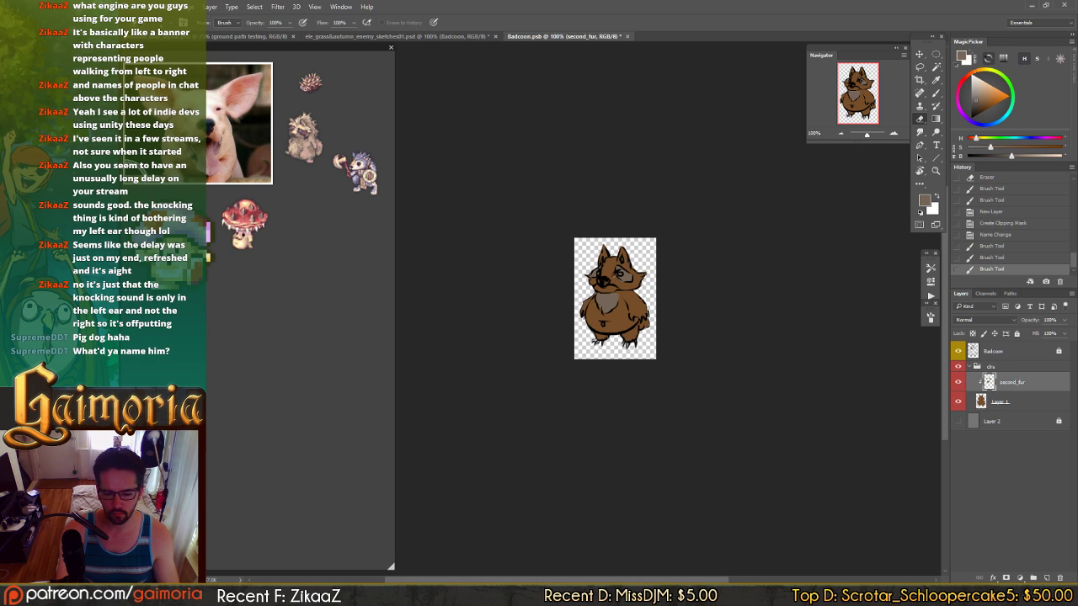
click(616, 284)
key(b)
key(b)
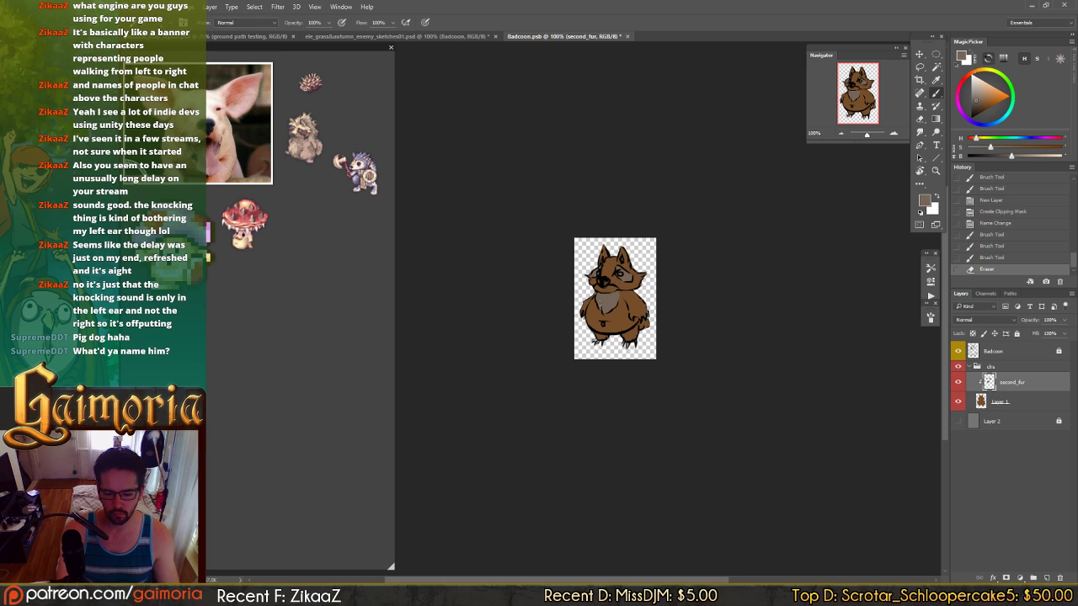
click(617, 290)
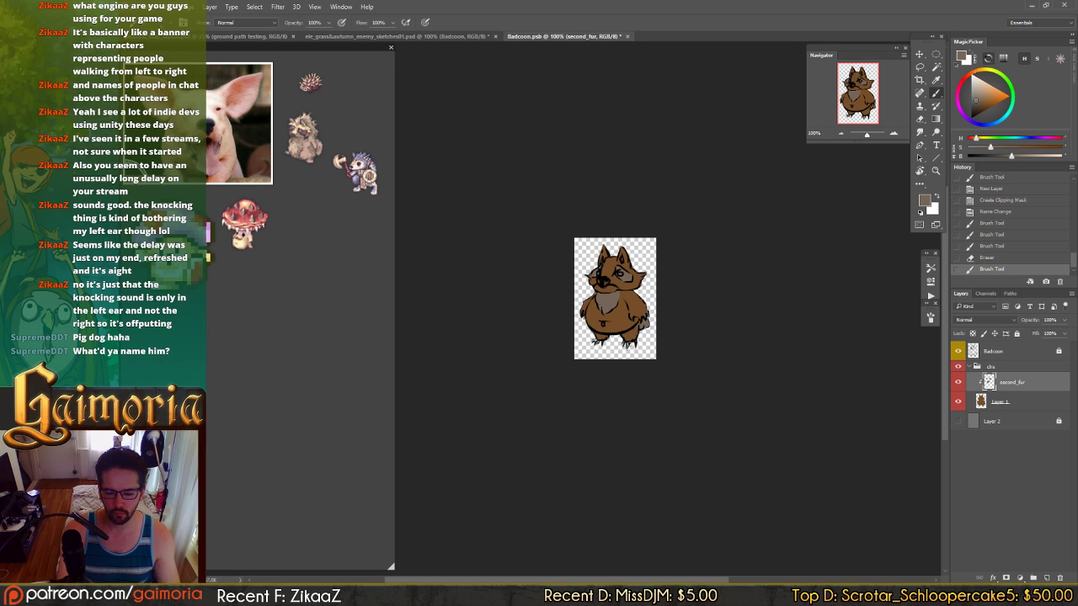
- Try to paint both of the Badcoon's feet gray-brown on second_fur, and undo those strokes
click(594, 335)
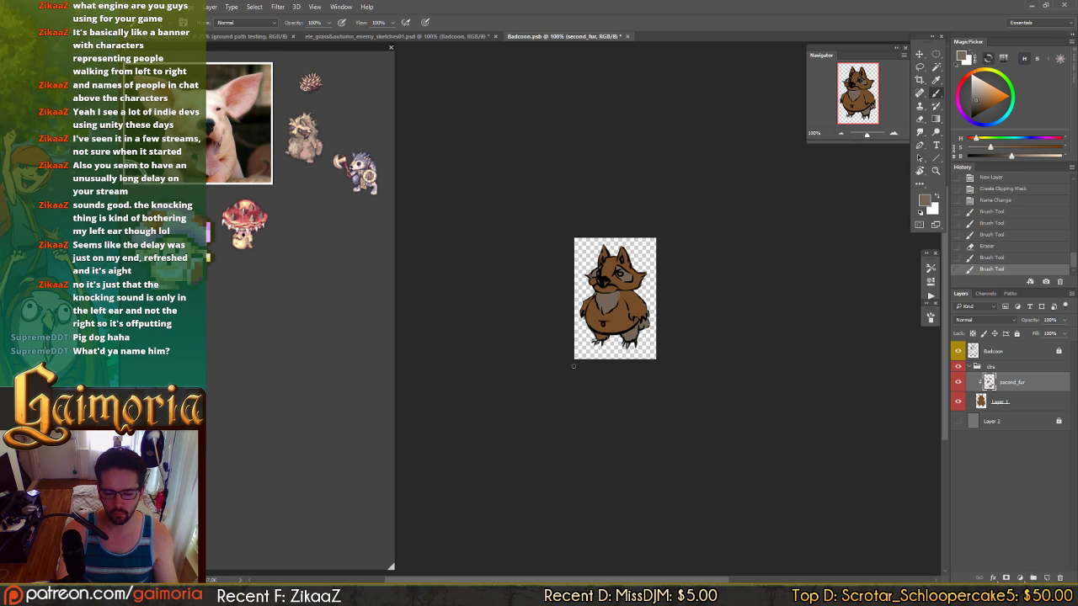
click(613, 335)
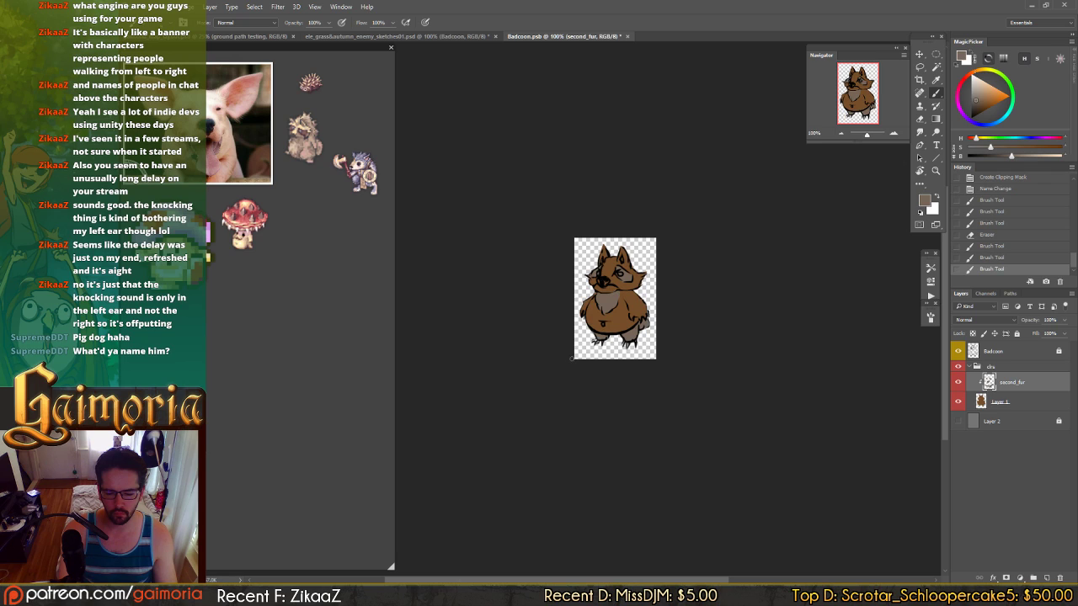
key(ctrl+alt+z)
key(ctrl+alt+z)
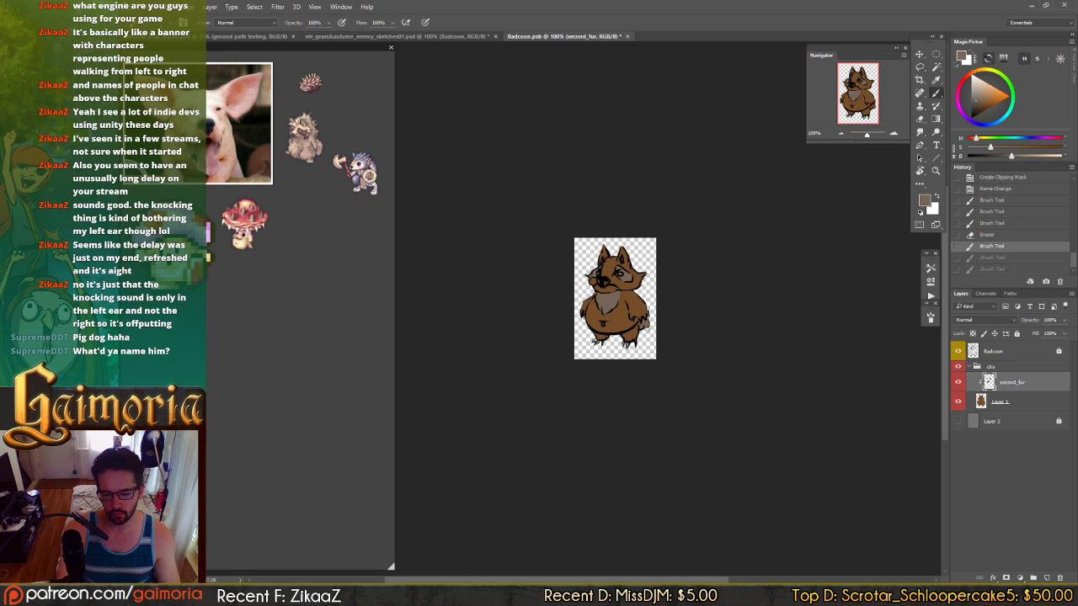
- Paint gray-brown markings near the Badcoon's foot and widen the chest ruff beneath the cheek, erasing the excess
drag(633, 337, 640, 340)
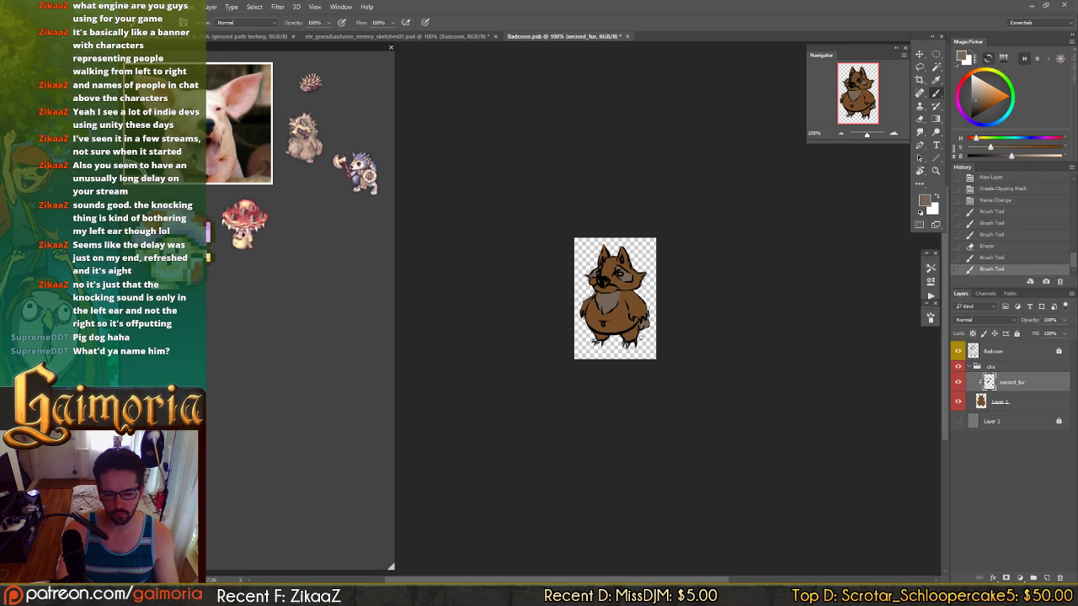
drag(630, 292, 618, 295)
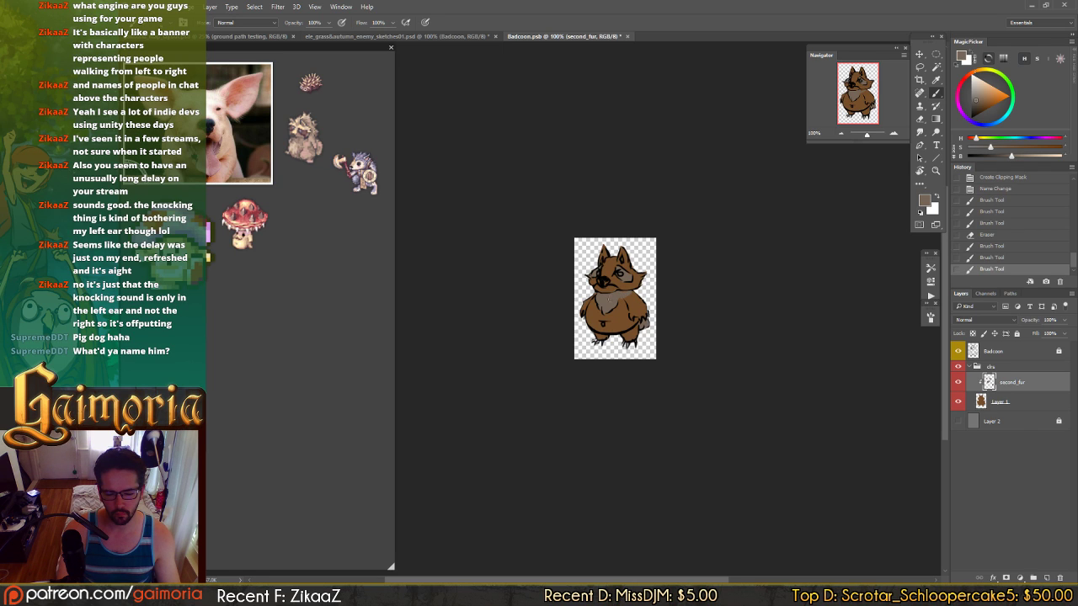
mouse_move(632, 294)
mouse_down()
mouse_move(591, 297)
mouse_move(632, 297)
mouse_up()
key(e)
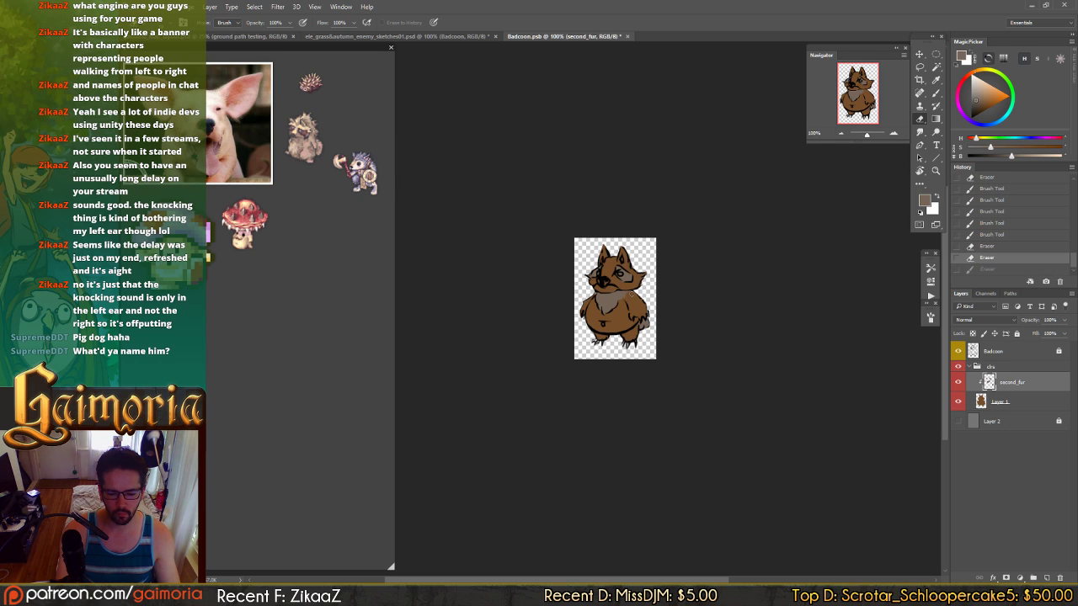
key(b)
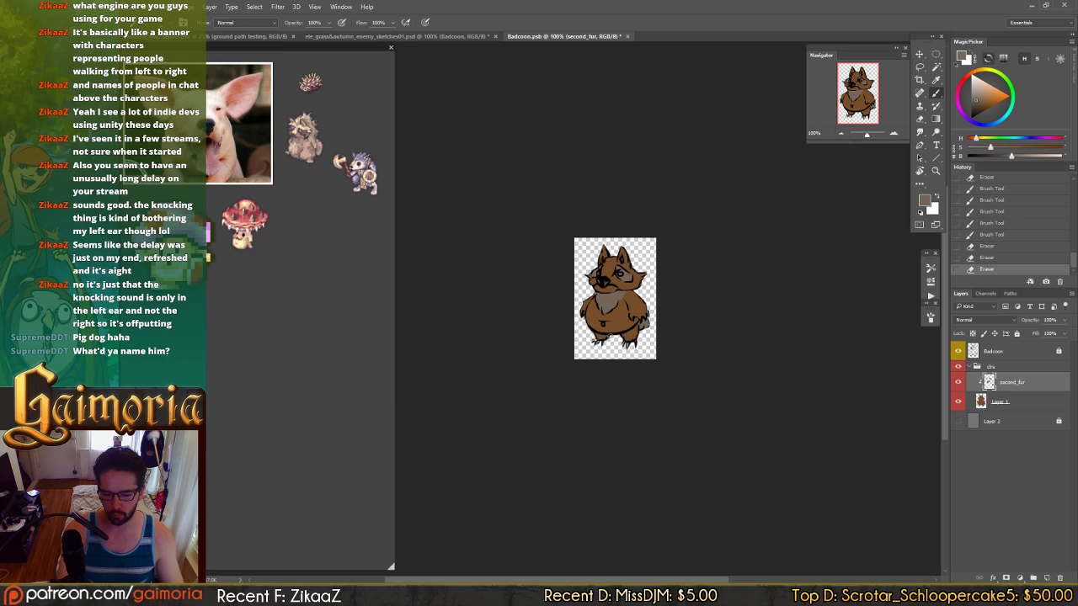
- Add a layer named eyes above second_fur in the clrs group and clip it to Layer 1
drag(685, 280, 676, 287)
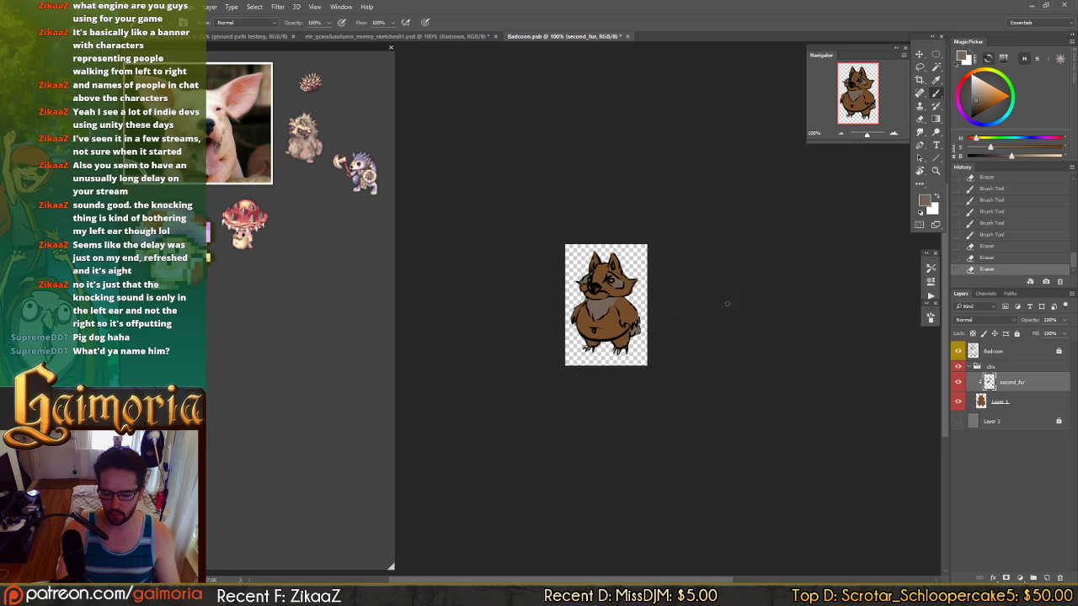
click(1047, 578)
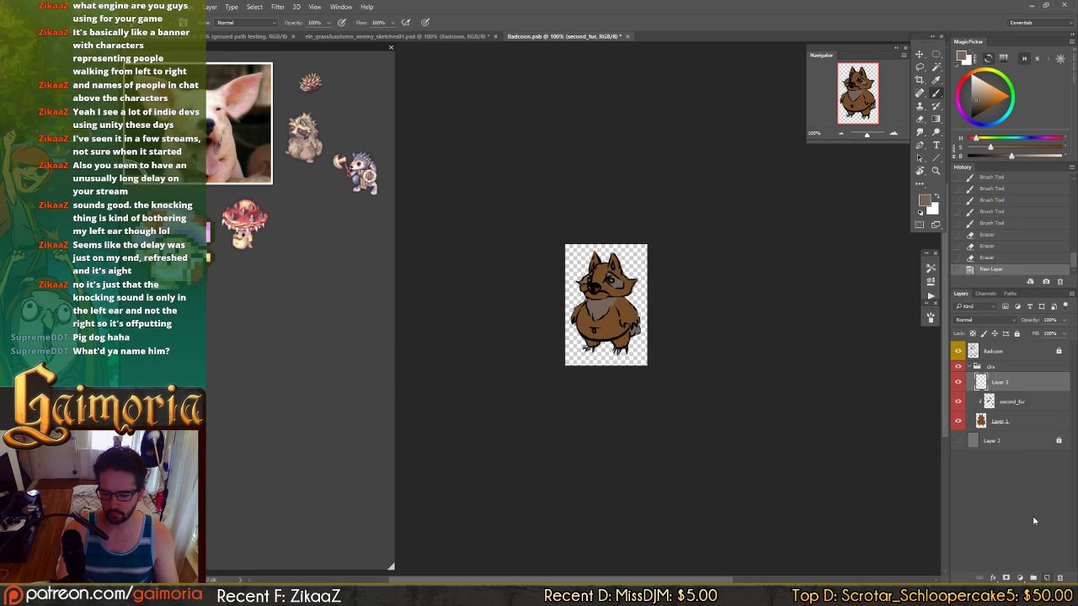
double_click(1000, 383)
key(Return)
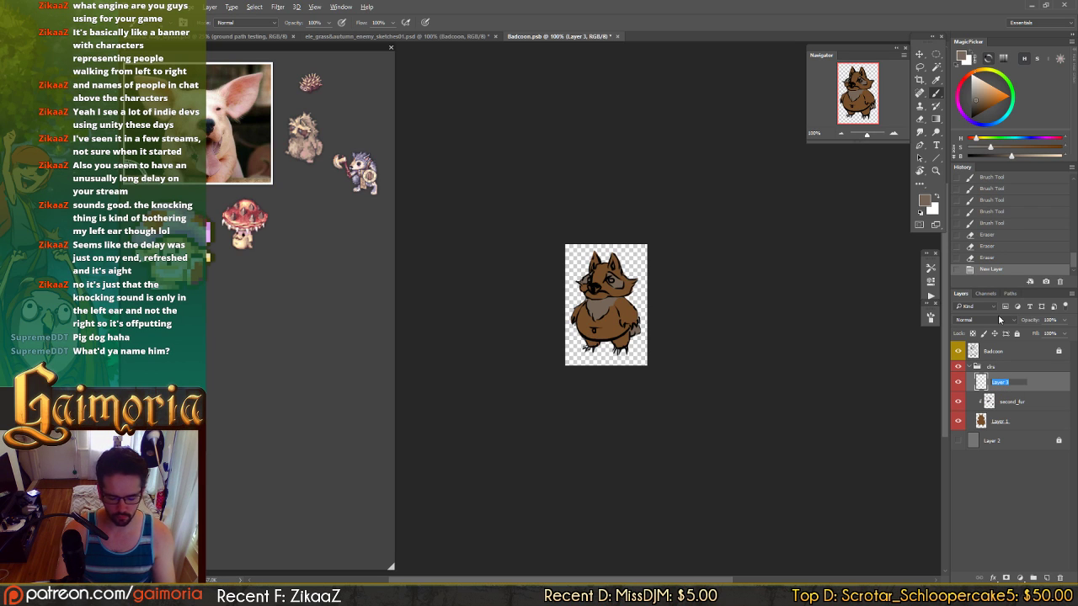
key(alt+e)
key(s)
key(Return)
key(Return)
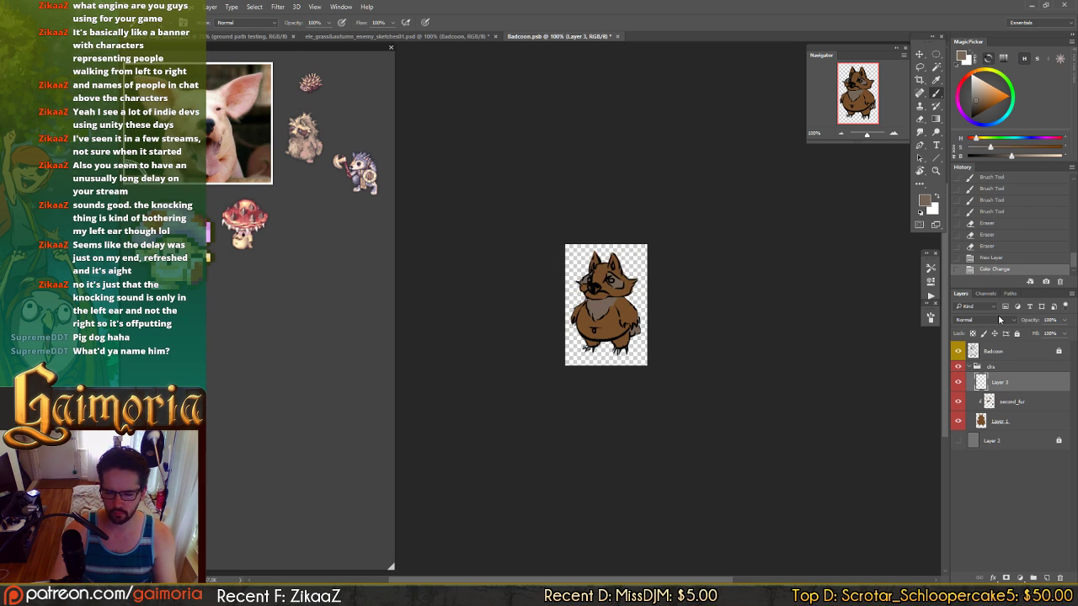
text(eyes)
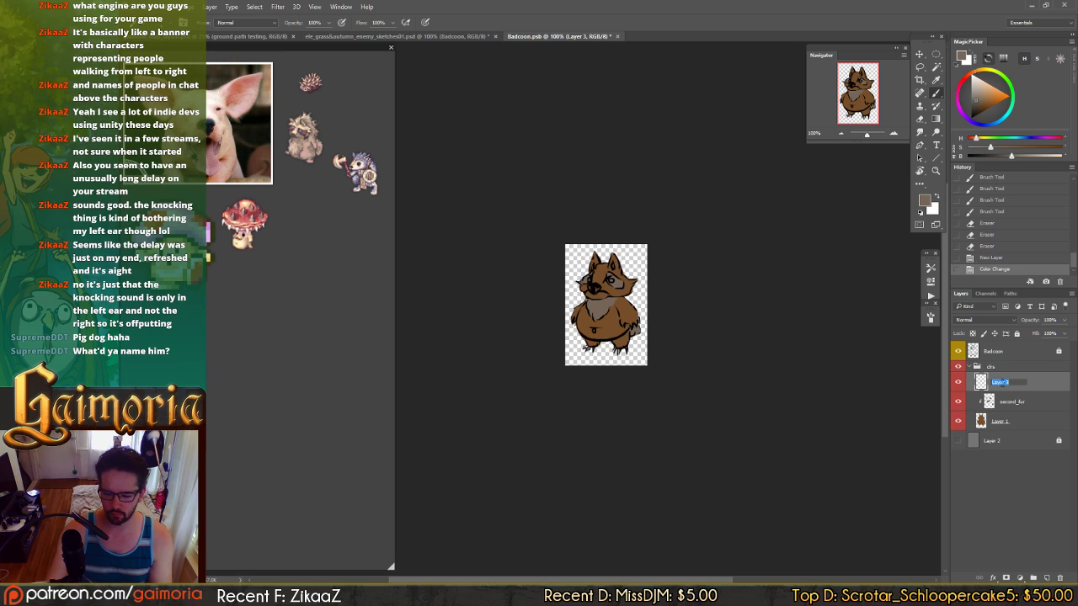
key(Return)
key(v)
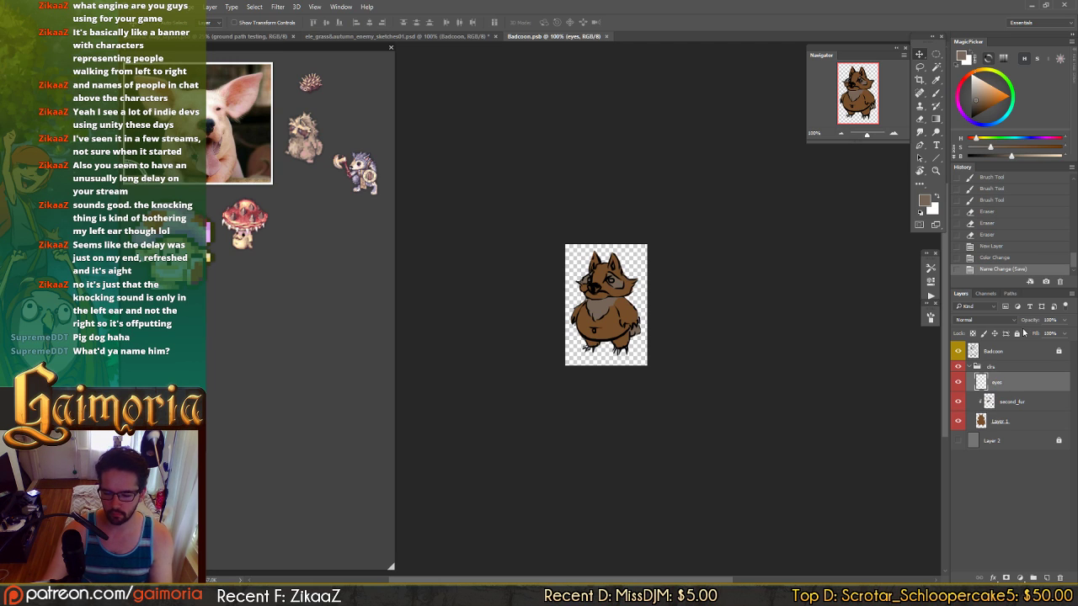
alt+click(1008, 387)
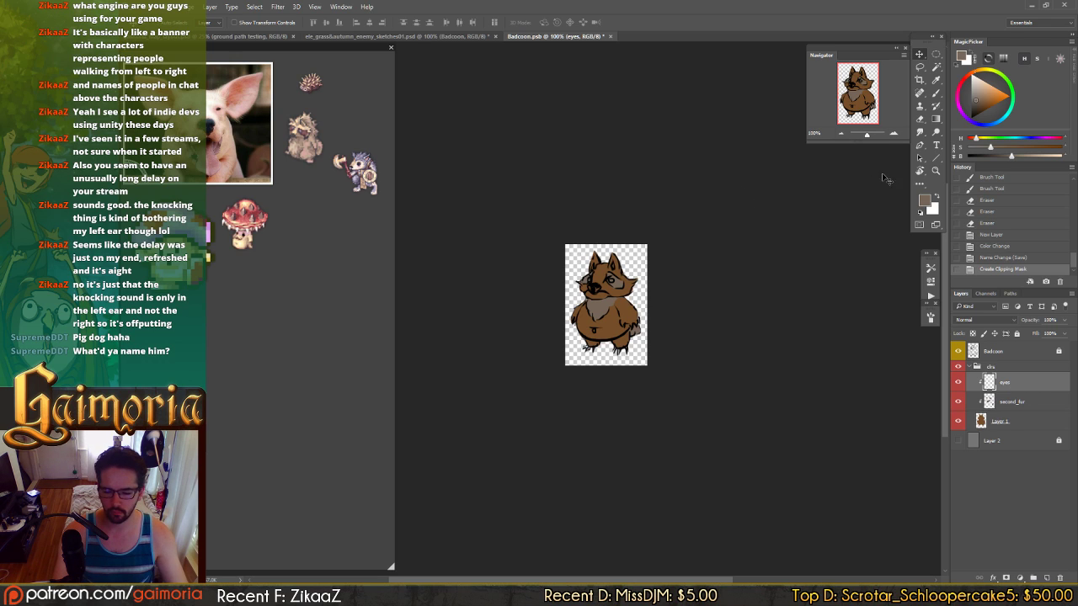
- Paint the Badcoon's eye white on the eyes layer
key(x)
key(b)
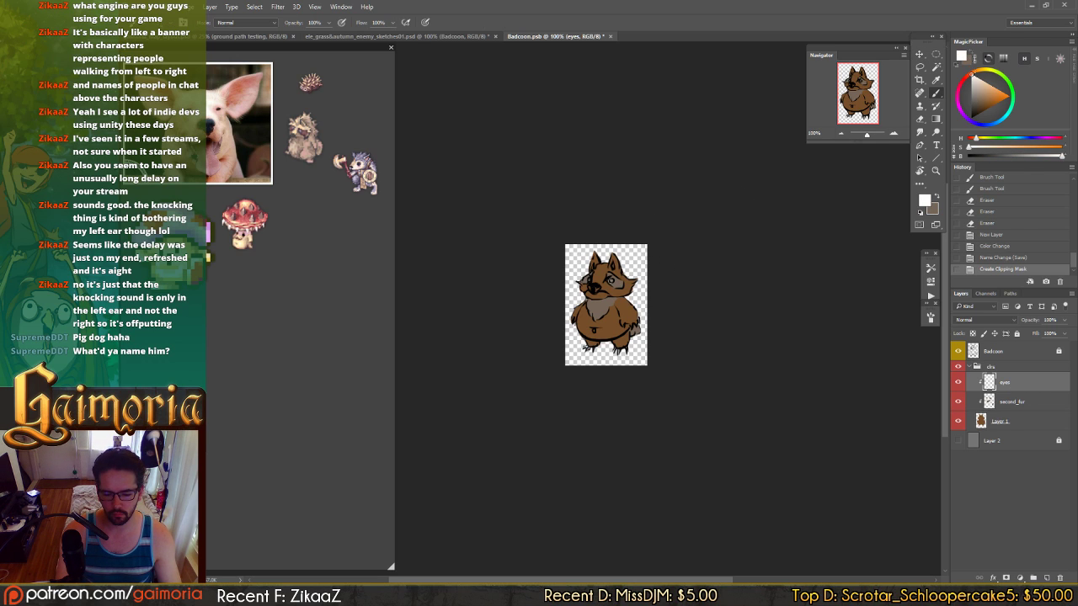
click(613, 280)
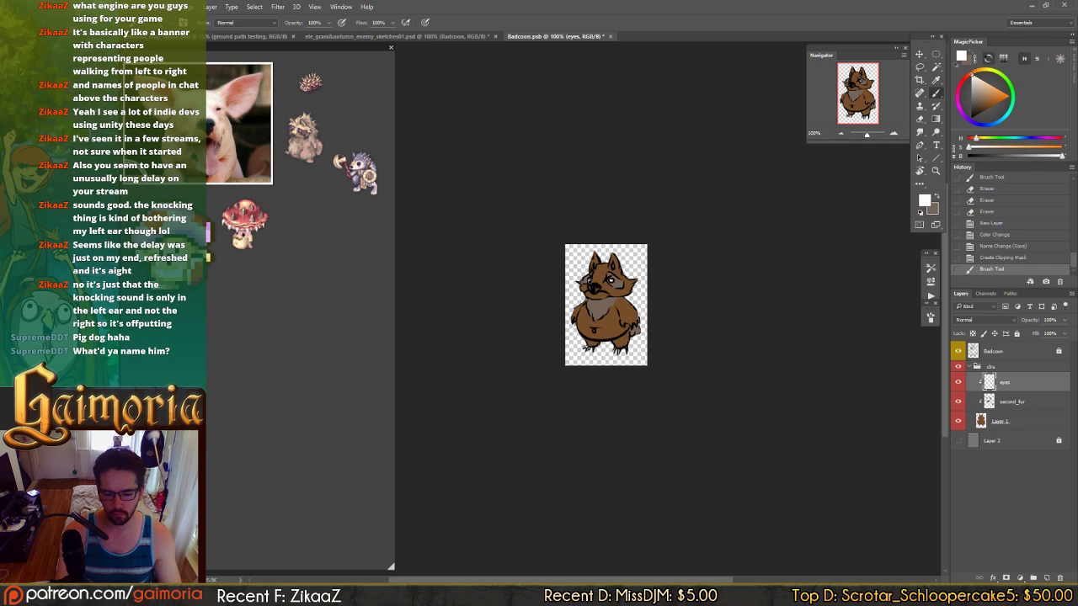
click(608, 285)
- Colorize the painted eyes with Hue/Saturation, shifting the hue from red toward yellow and reducing the lightness
key(i)
key(ctrl+u)
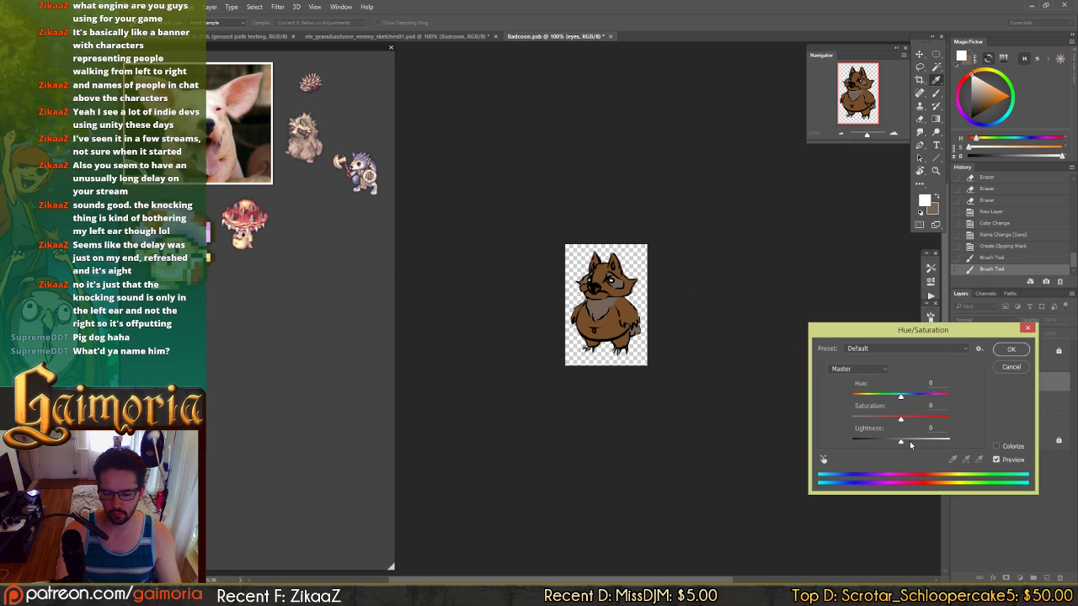
click(996, 446)
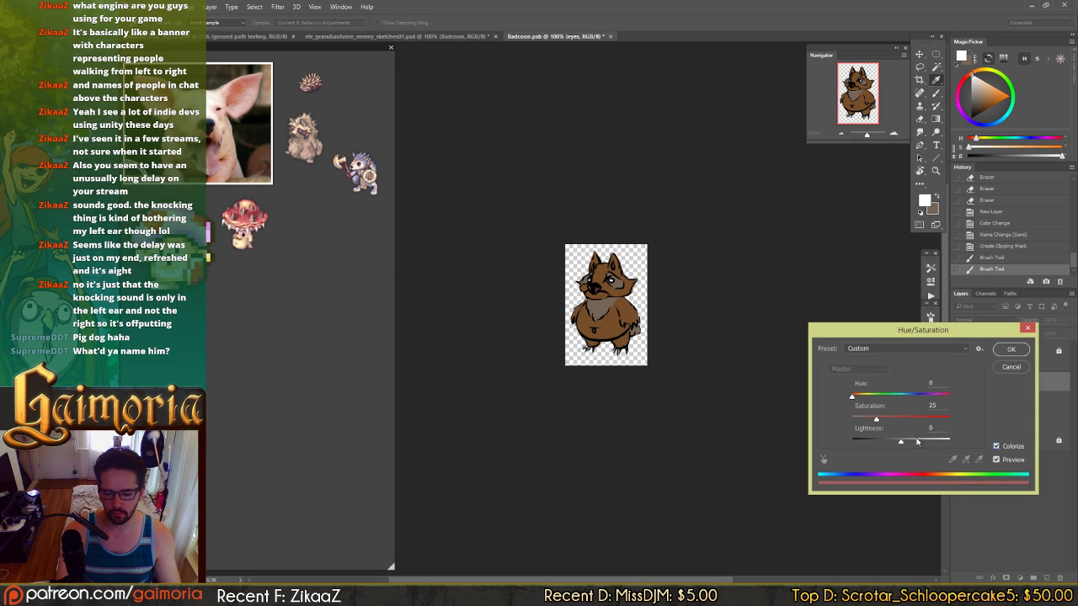
mouse_move(900, 440)
mouse_down()
mouse_move(882, 441)
mouse_move(908, 419)
mouse_move(958, 413)
mouse_move(890, 414)
mouse_move(915, 411)
mouse_move(886, 417)
mouse_move(887, 441)
mouse_up()
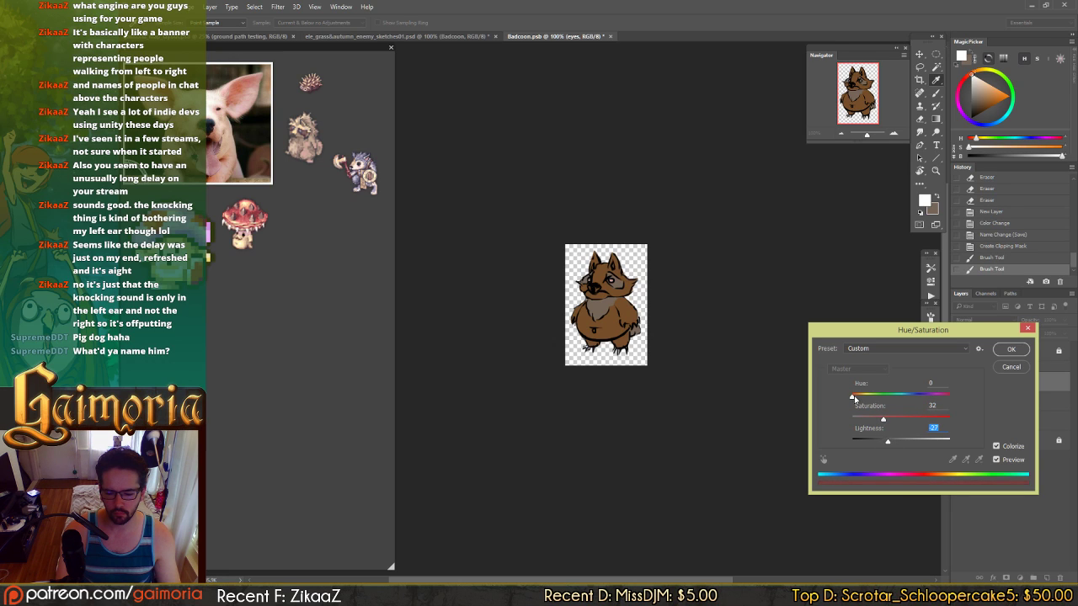
mouse_move(853, 396)
mouse_down()
mouse_move(931, 394)
mouse_move(867, 396)
mouse_up()
drag(888, 441, 874, 423)
key(Return)
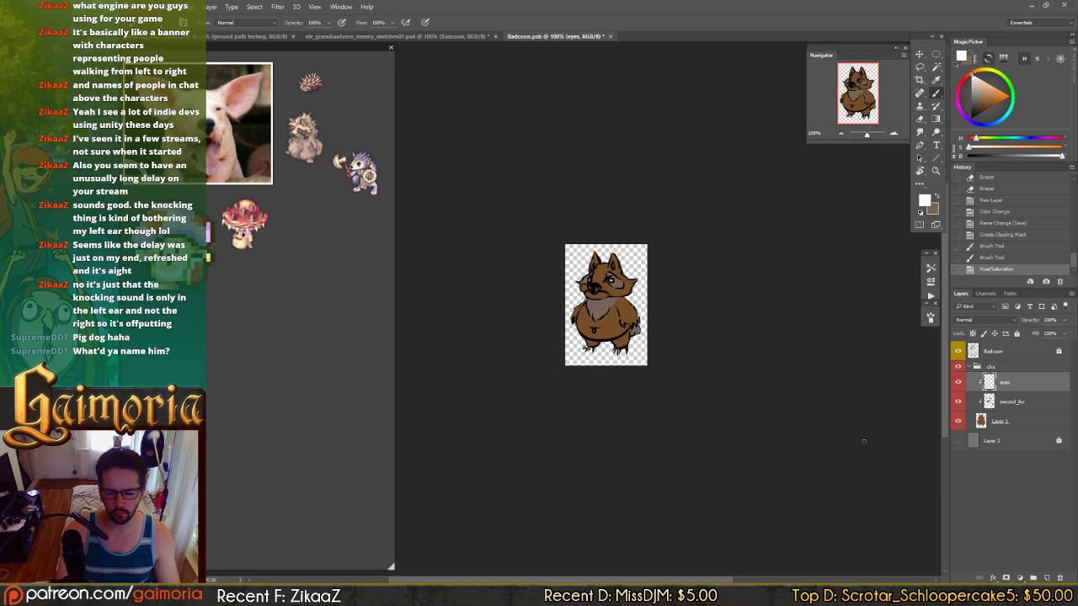
- Recolour the base fur on Layer 1 to olive green using Hue/Saturation with hue +33, saturation +6 and lightness -14
key(alt+bracketleft)
key(alt+bracketleft)
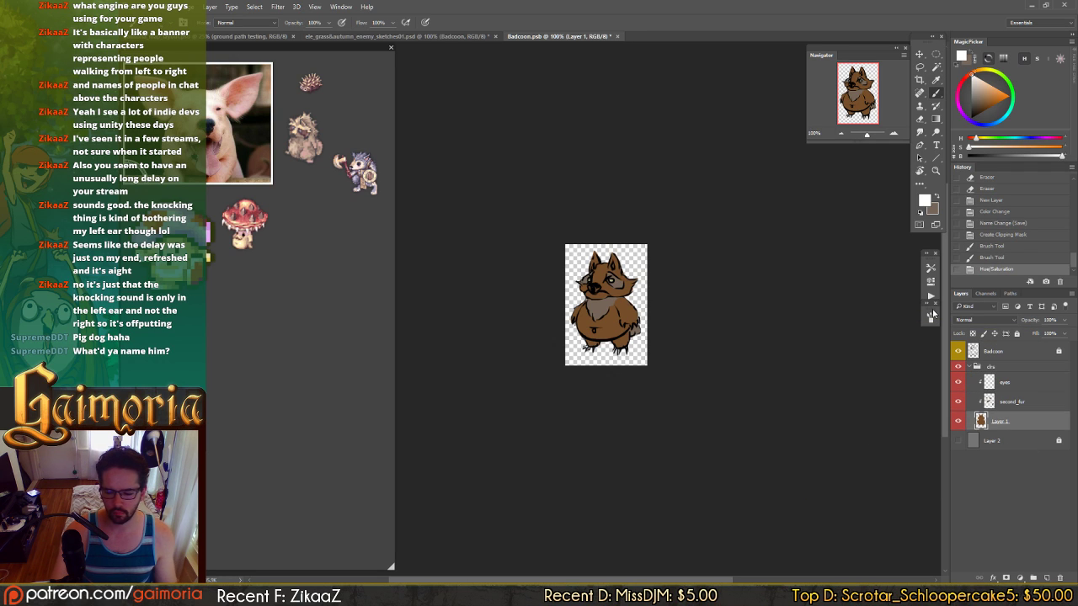
key(ctrl+u)
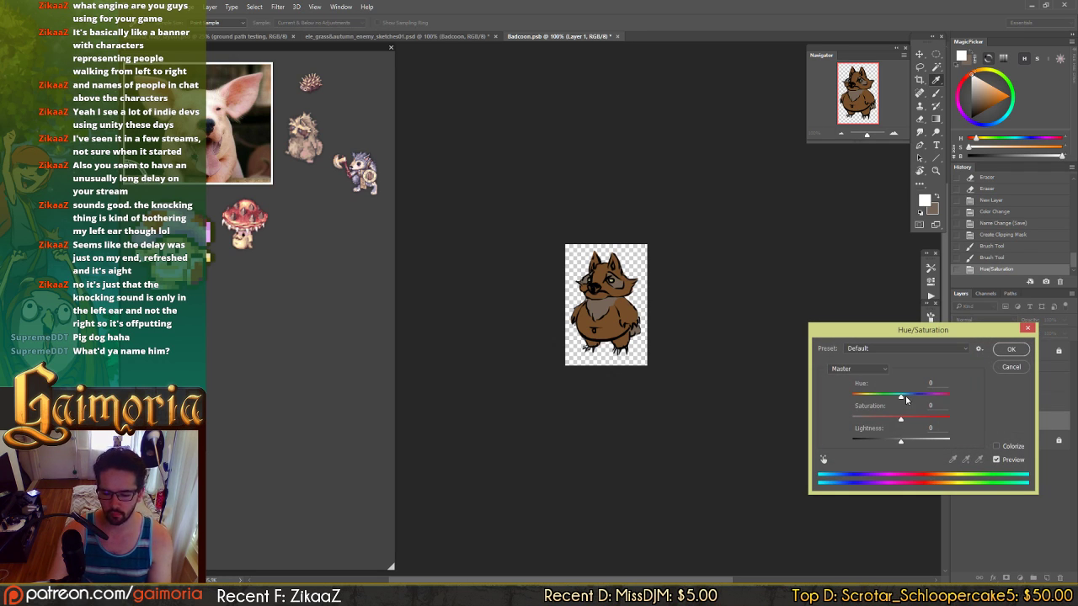
drag(899, 399, 894, 445)
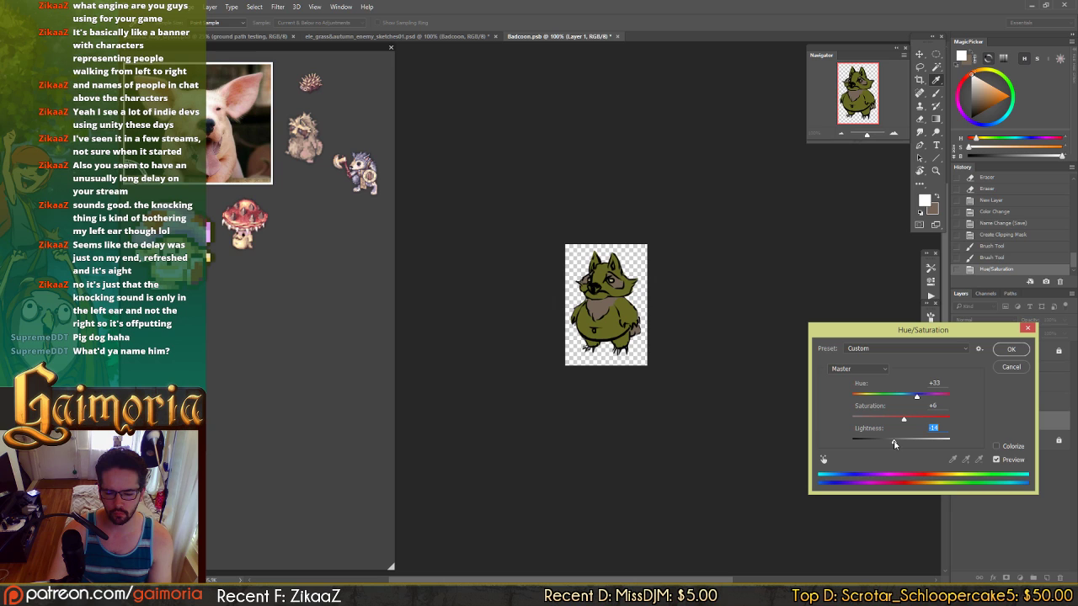
click(1011, 349)
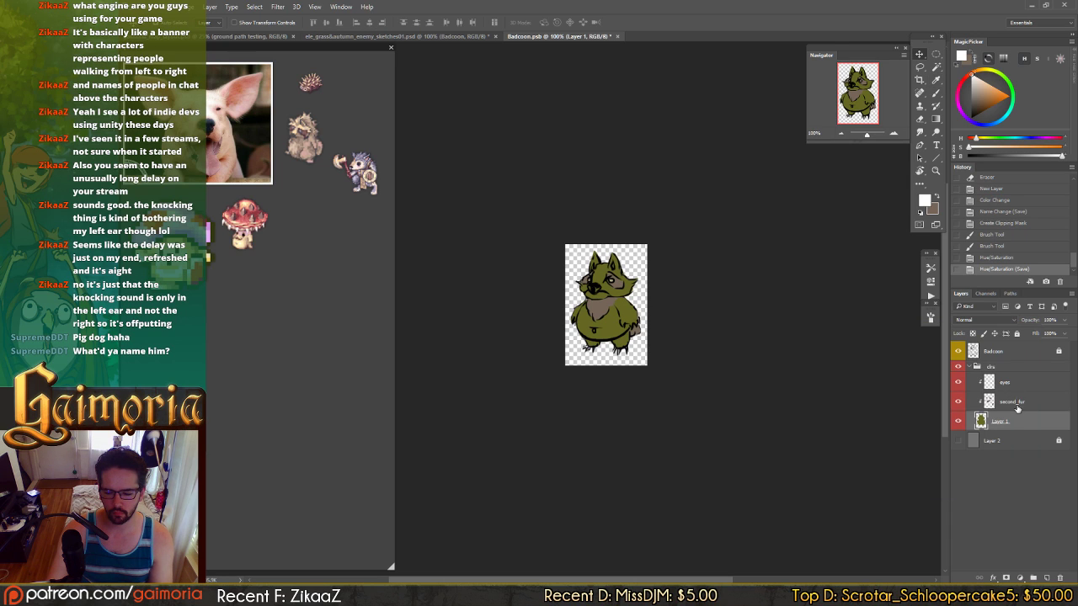
- Recolour the second_fur markings to dark brown using Hue/Saturation with hue +7, saturation +67 and strongly reduced lightness
click(1016, 401)
key(ctrl+u)
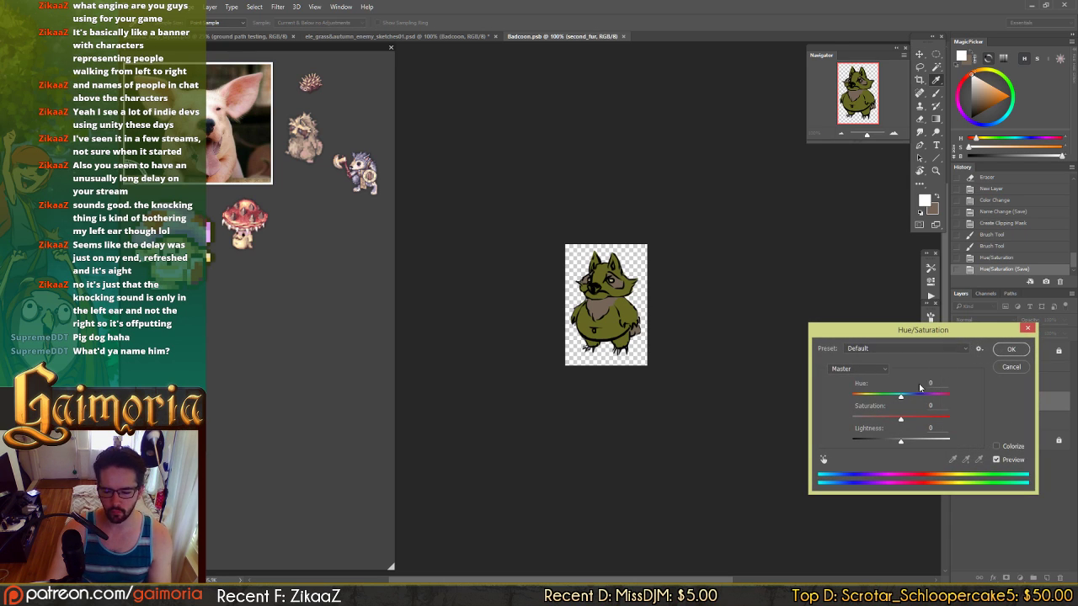
drag(901, 418, 898, 441)
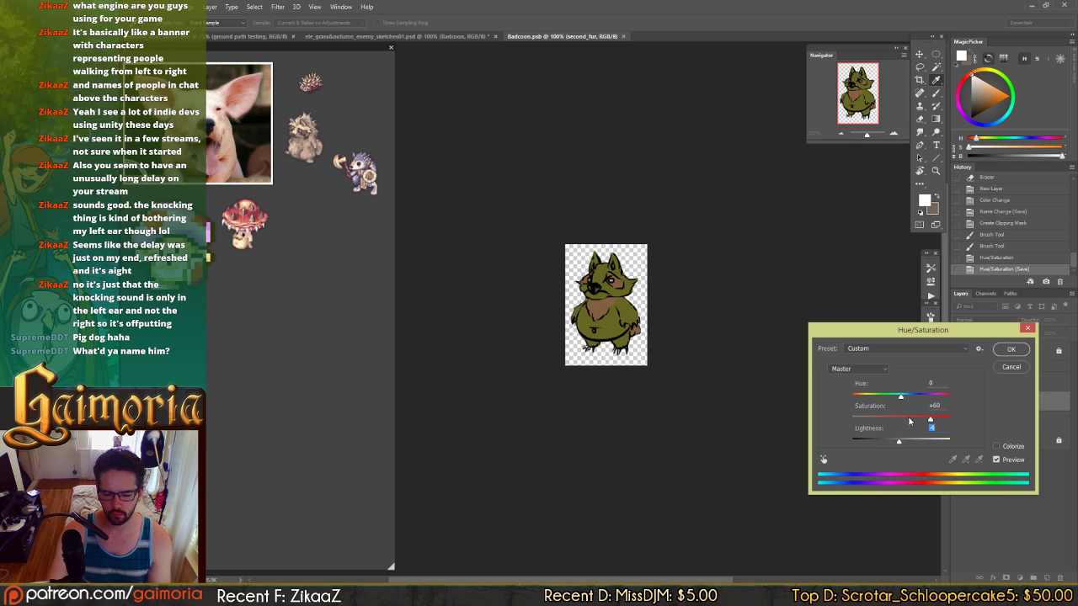
mouse_move(902, 401)
mouse_down()
mouse_move(887, 398)
mouse_move(918, 400)
mouse_move(892, 401)
mouse_up()
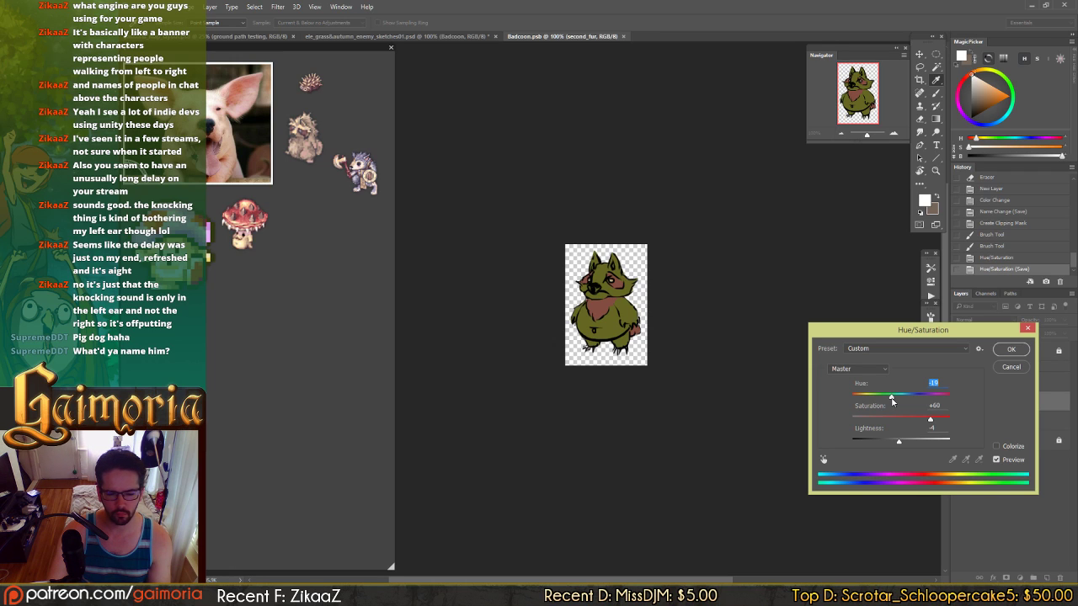
drag(892, 442, 941, 419)
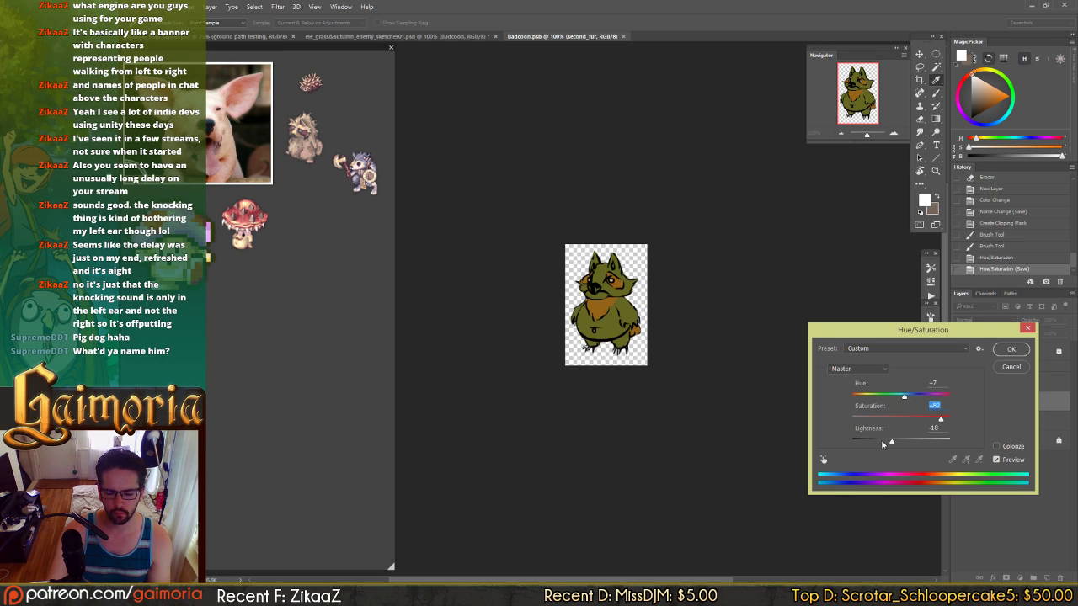
drag(882, 444, 888, 443)
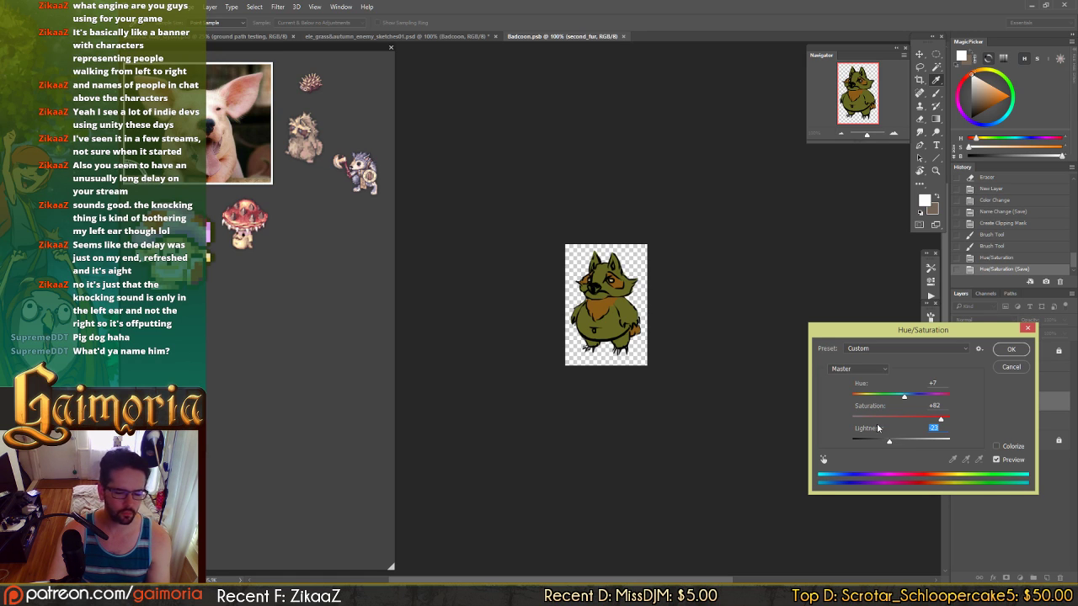
drag(886, 442, 933, 417)
click(908, 420)
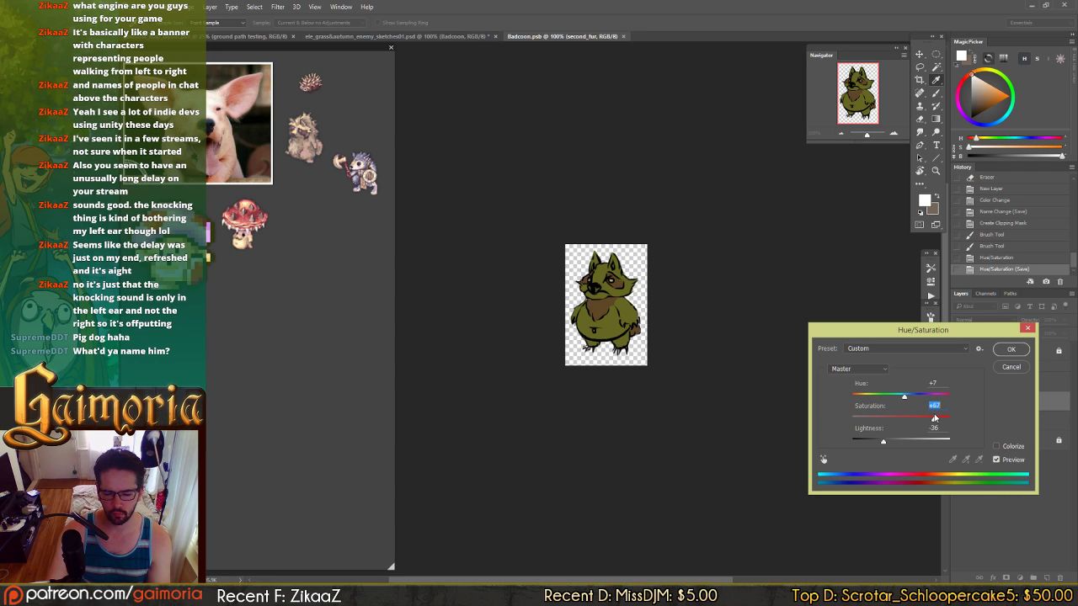
click(883, 442)
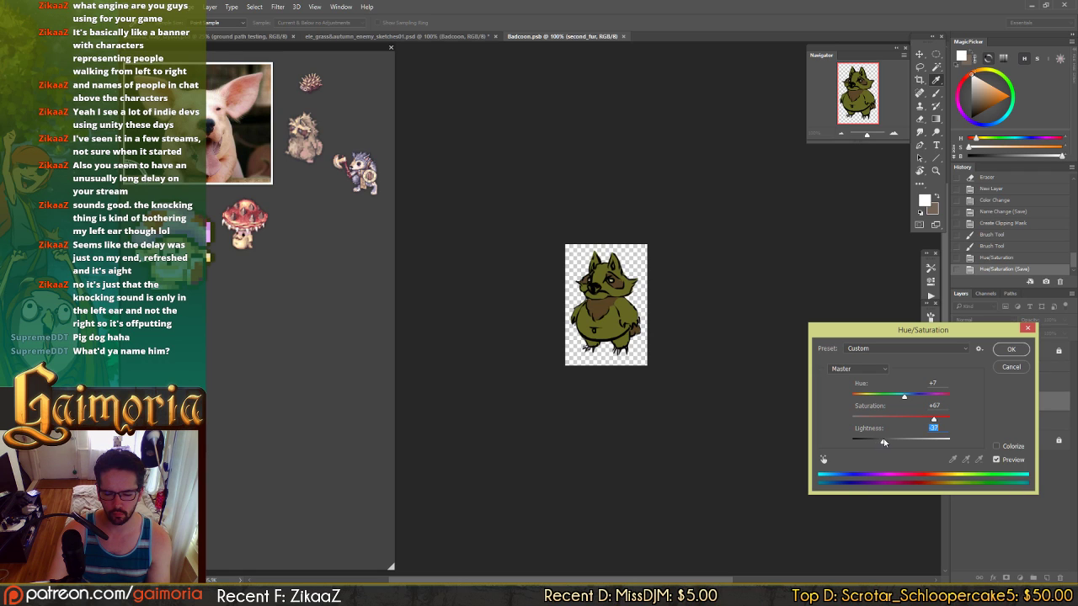
drag(883, 442, 880, 443)
key(Return)
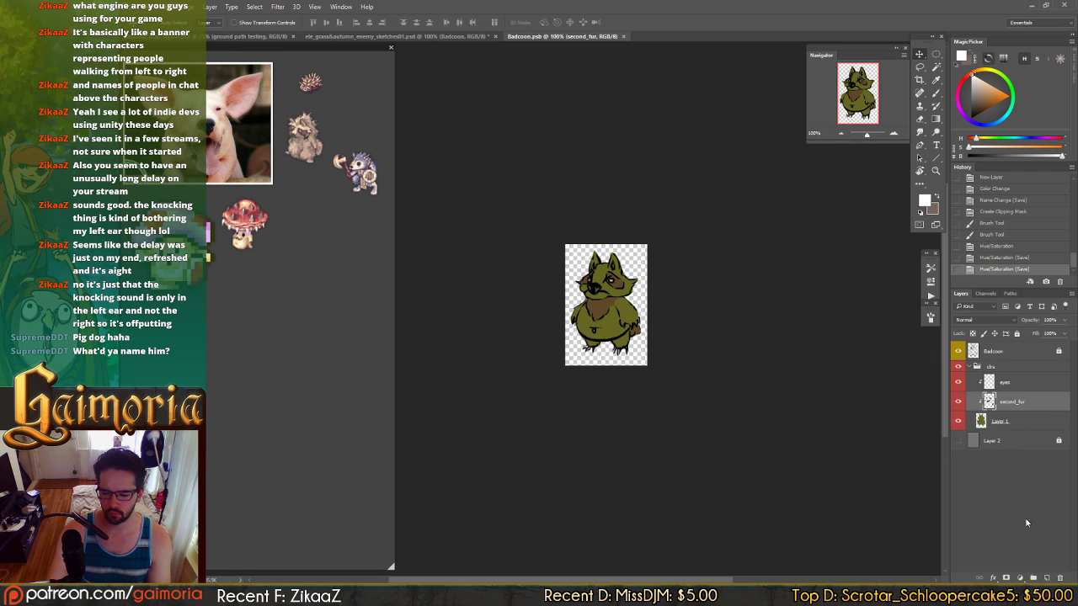
- Add a clipped layer named light_fur between second_fur and eyes
click(1046, 577)
double_click(1004, 402)
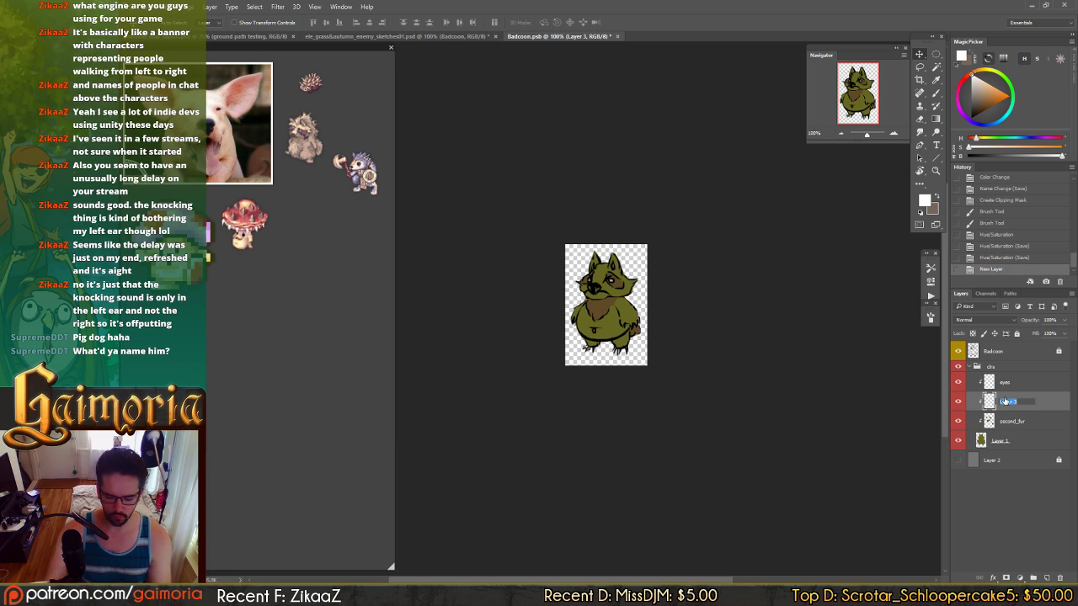
text(light_fur)
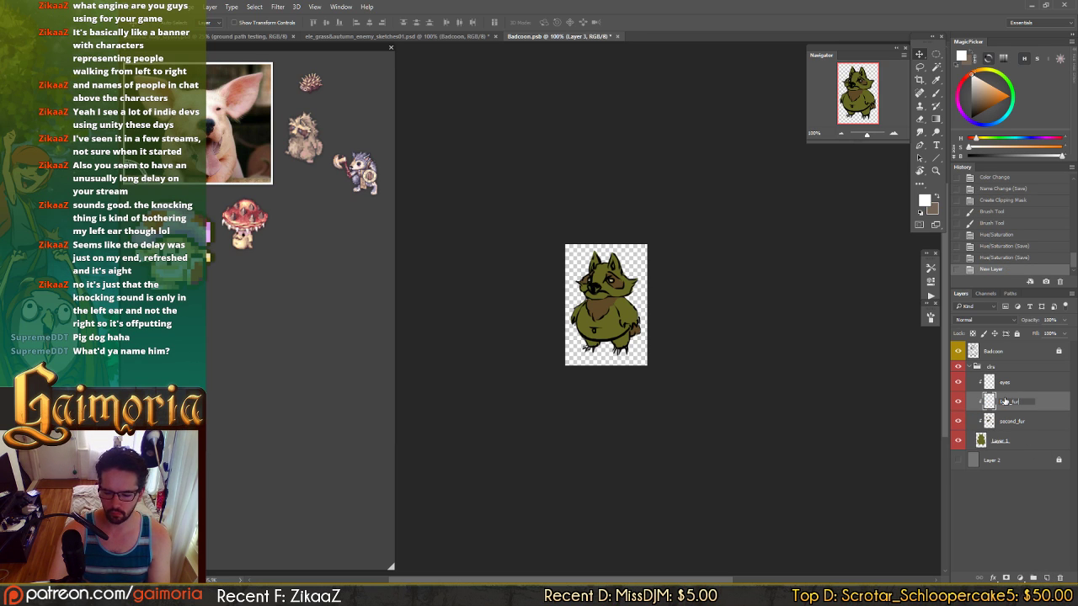
key(Return)
- Choose a light tan and paint the Badcoon's snout stripe, brow and cheek fur on light_fur, erasing excess at the cheek edge
key(b)
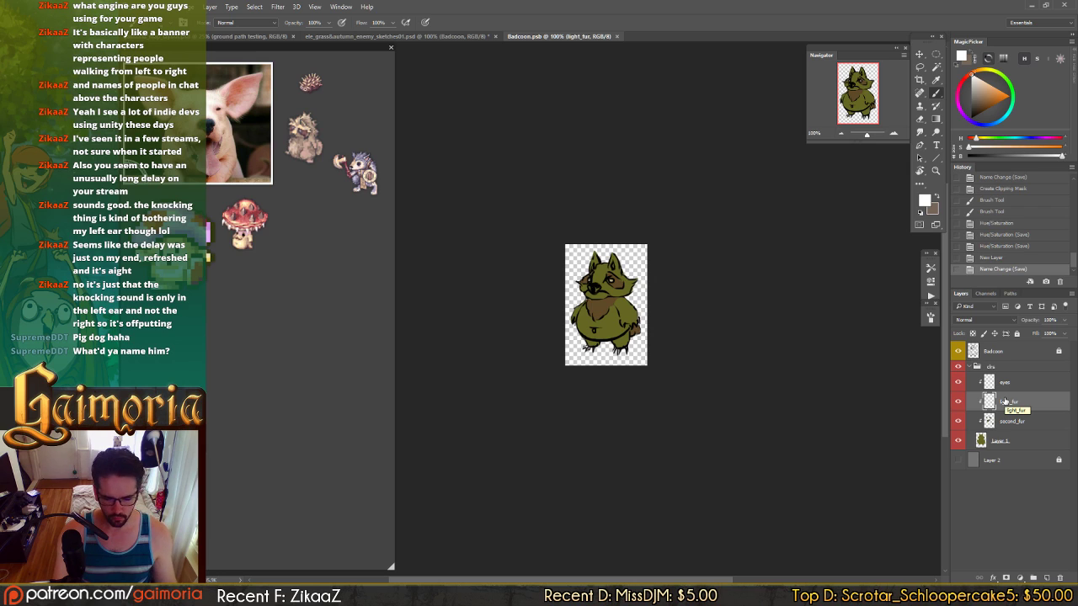
click(981, 90)
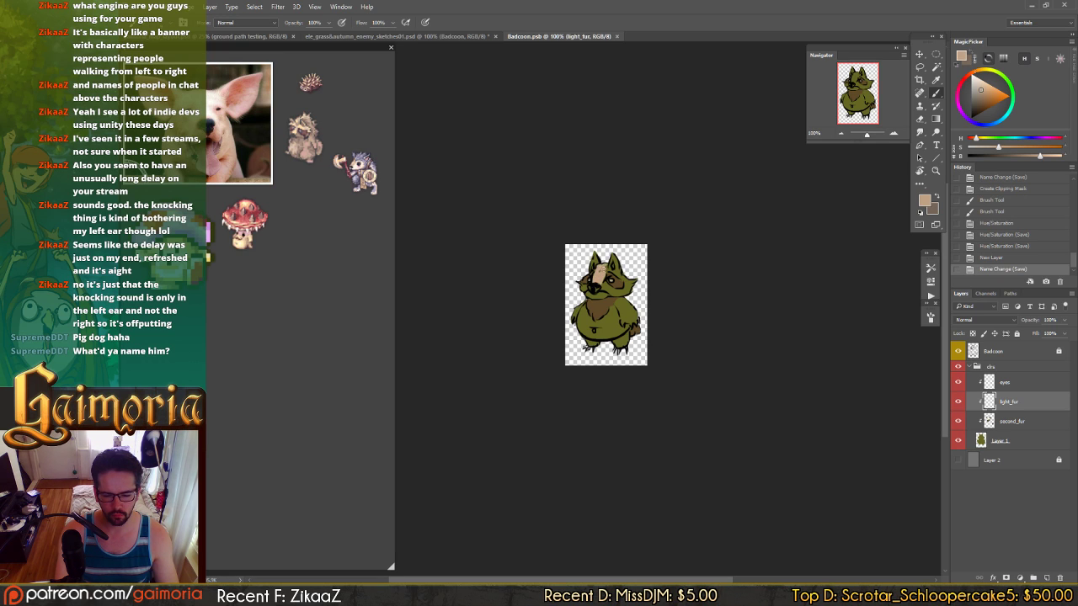
drag(600, 275, 618, 276)
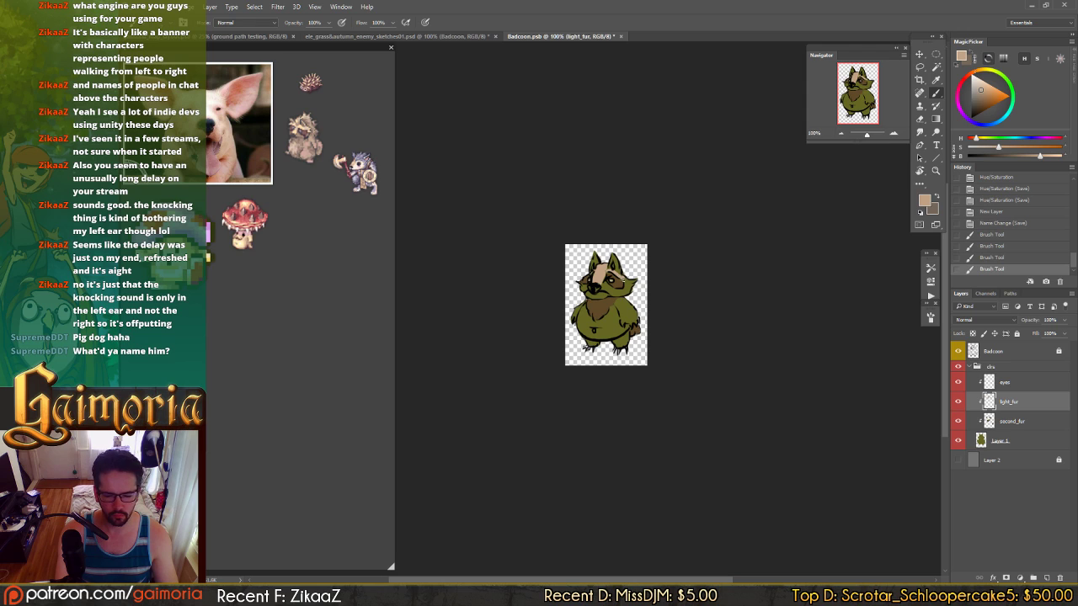
click(615, 274)
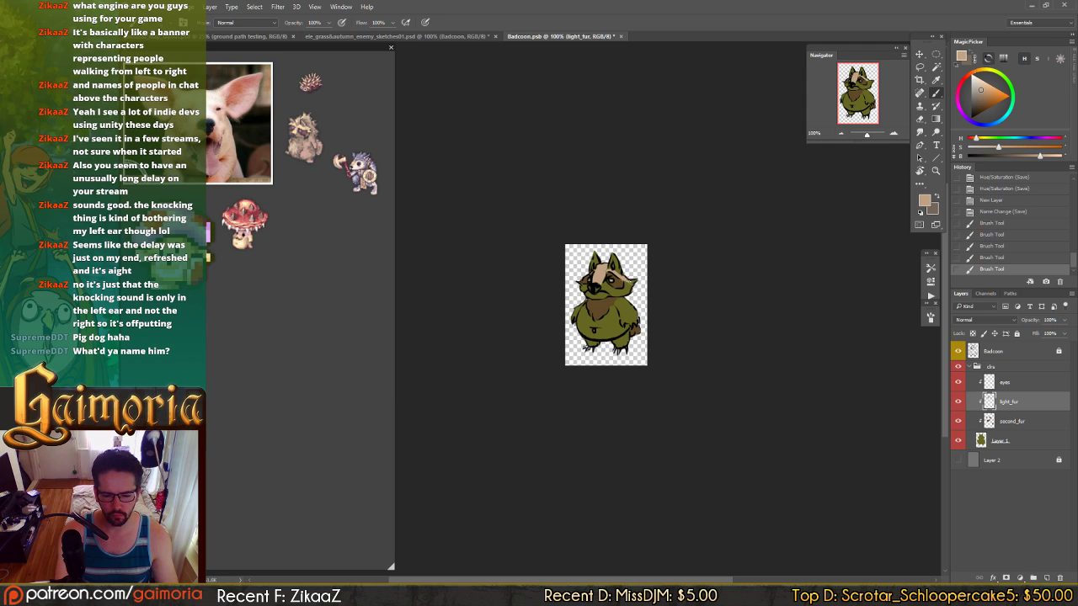
drag(632, 279, 605, 278)
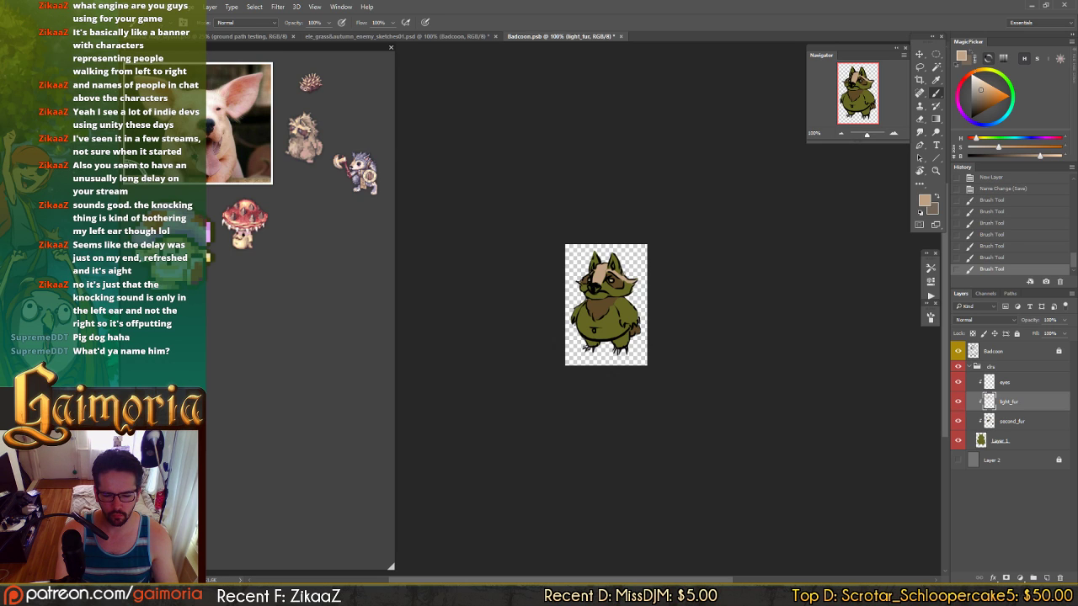
key(e)
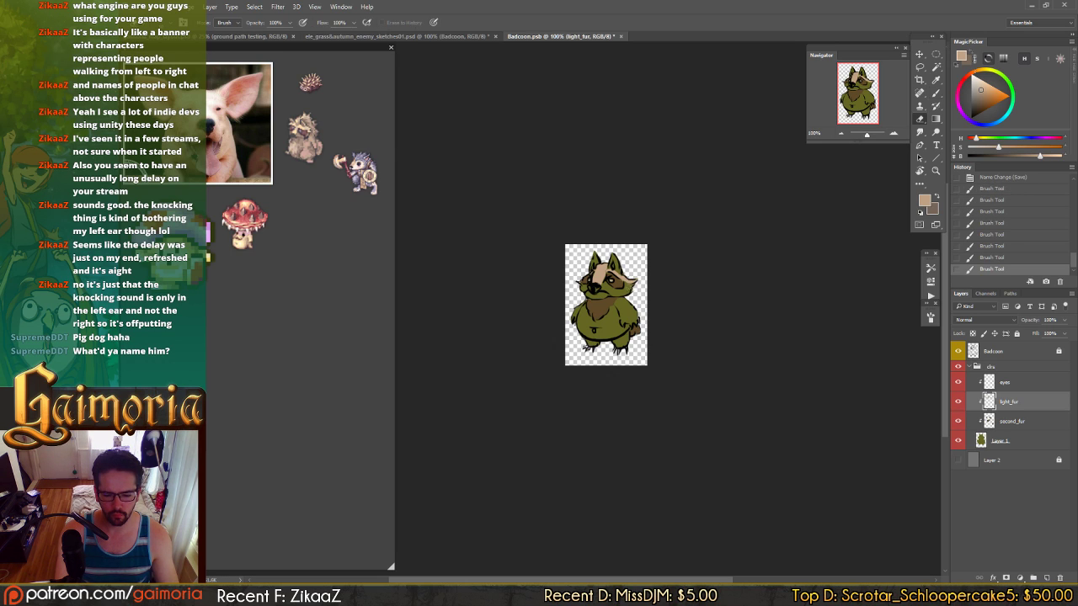
drag(635, 273, 642, 281)
key(b)
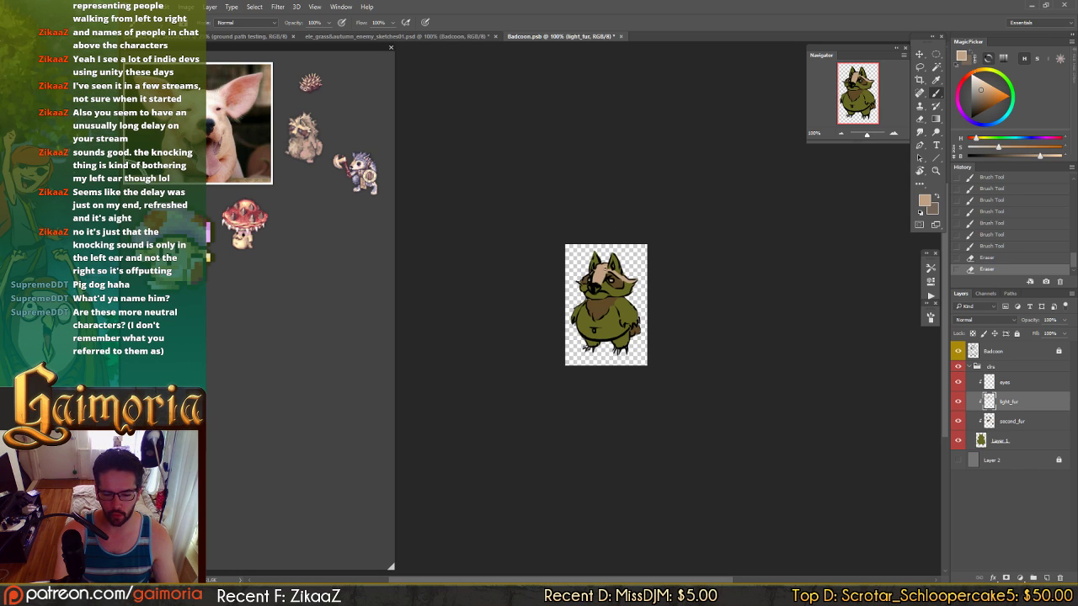
click(605, 303)
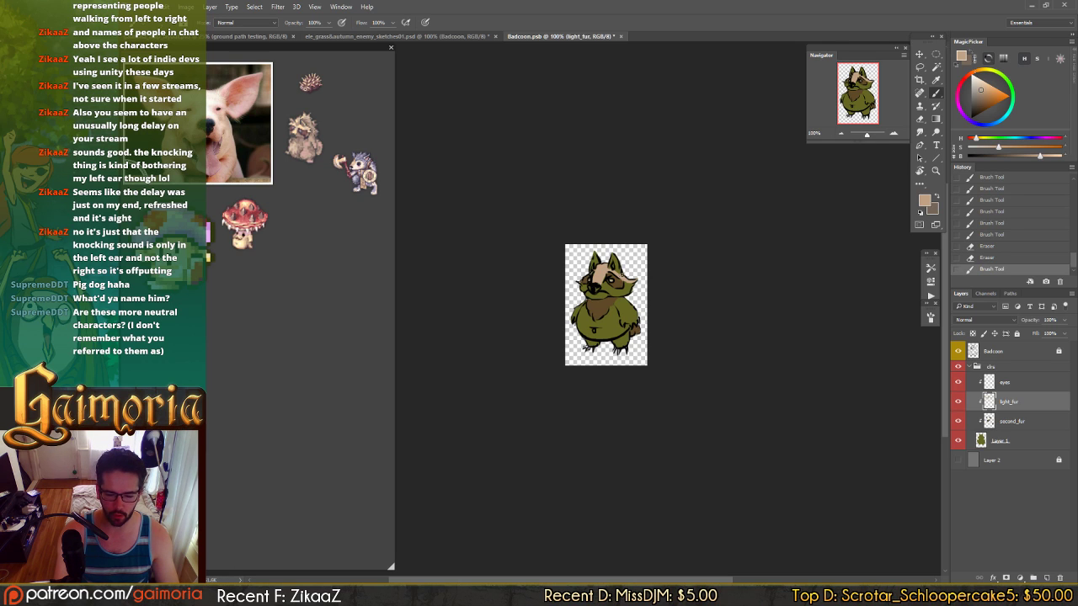
- Refine the light tan brow and cheek fur around the Badcoon's eye on light_fur, painting and erasing its edges
click(606, 283)
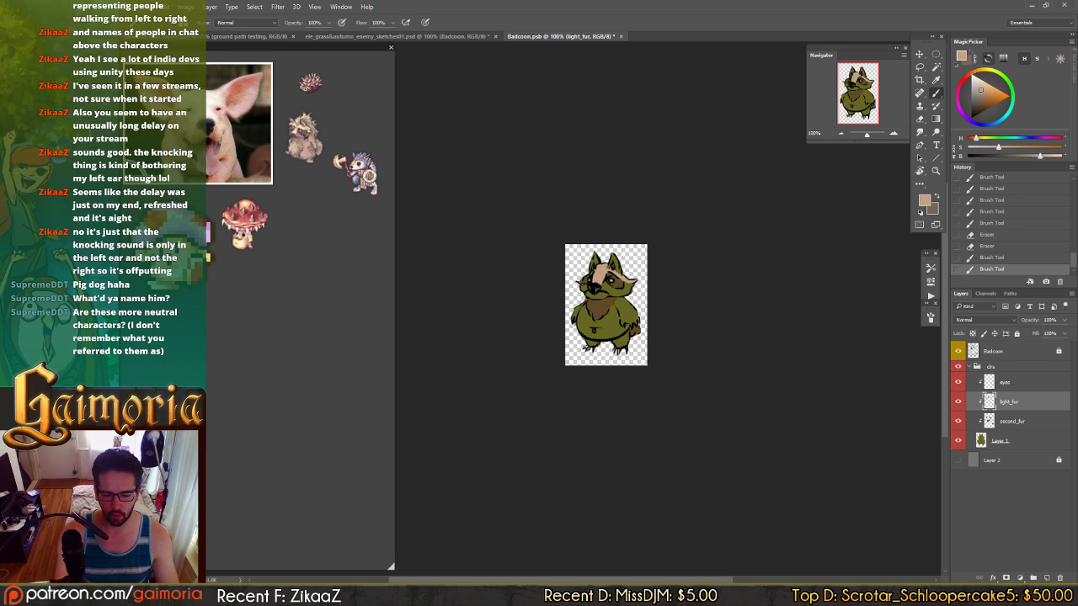
click(608, 281)
click(611, 279)
click(618, 278)
key(e)
click(615, 279)
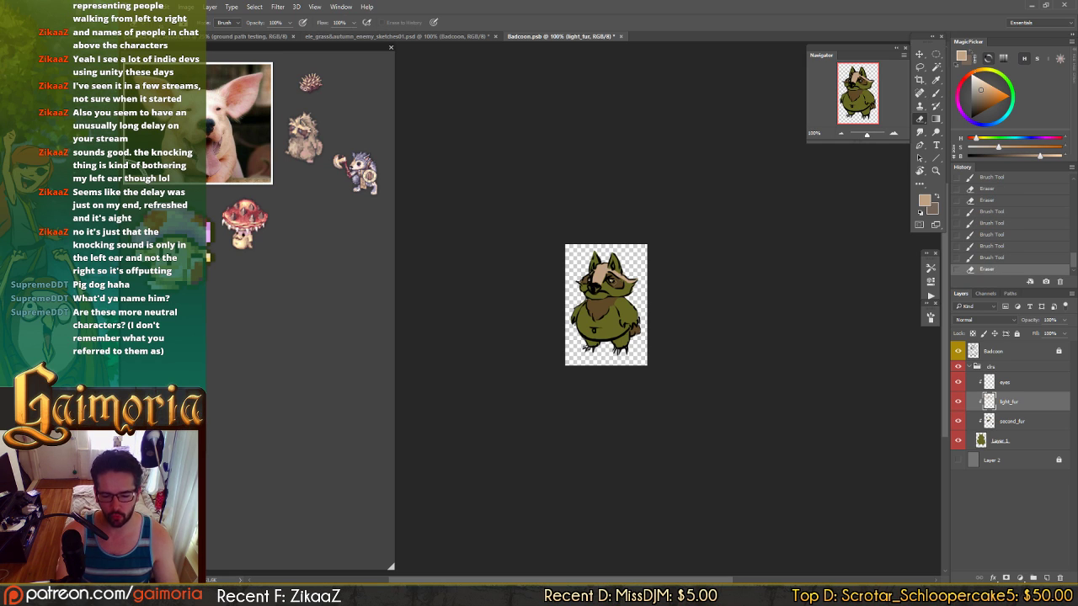
key(ctrl+z)
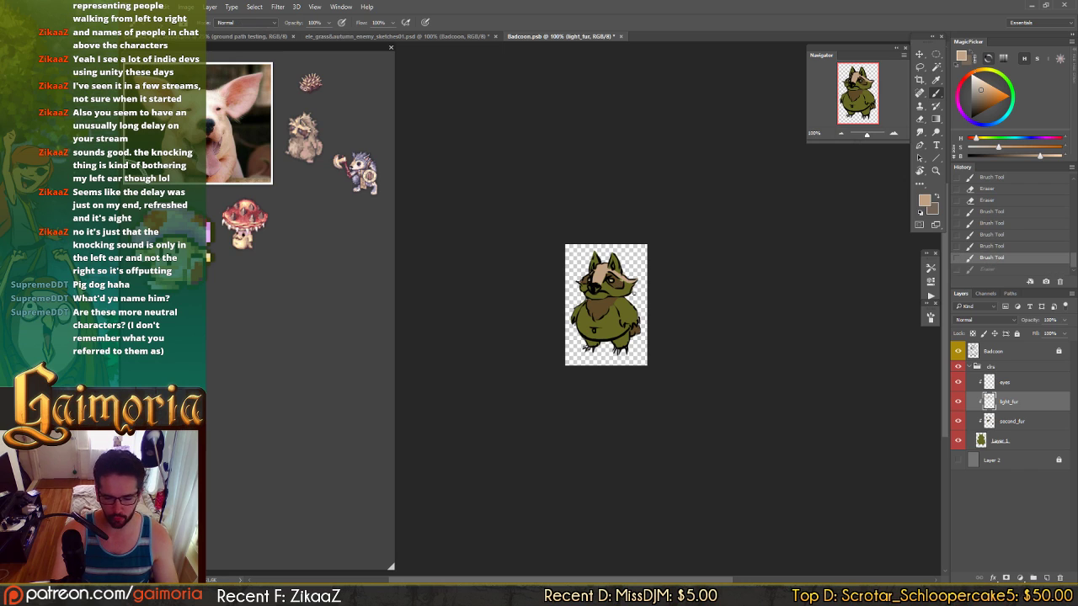
click(616, 281)
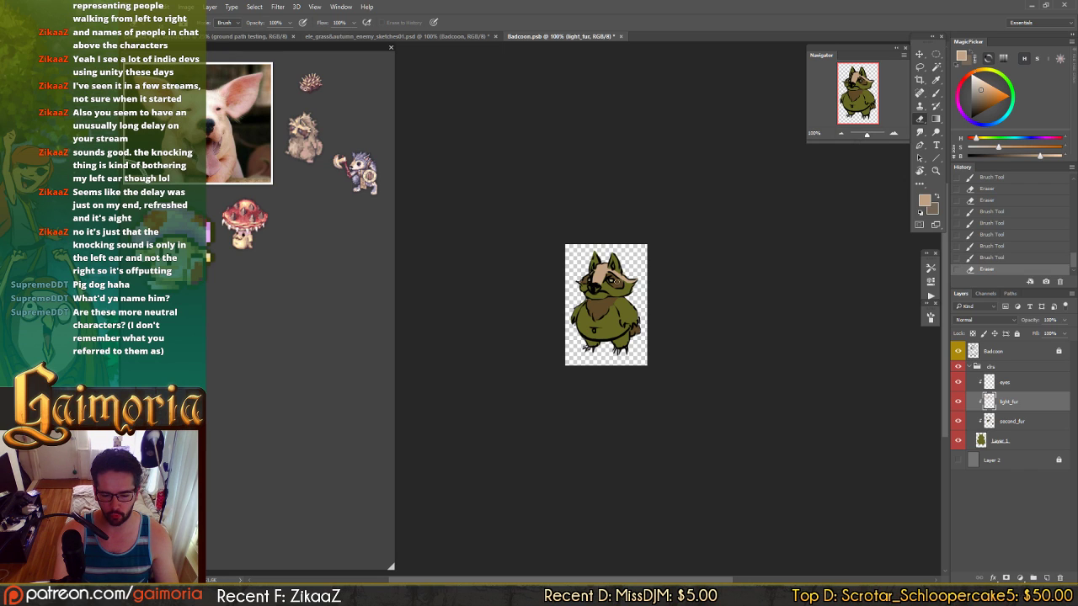
click(606, 283)
key(b)
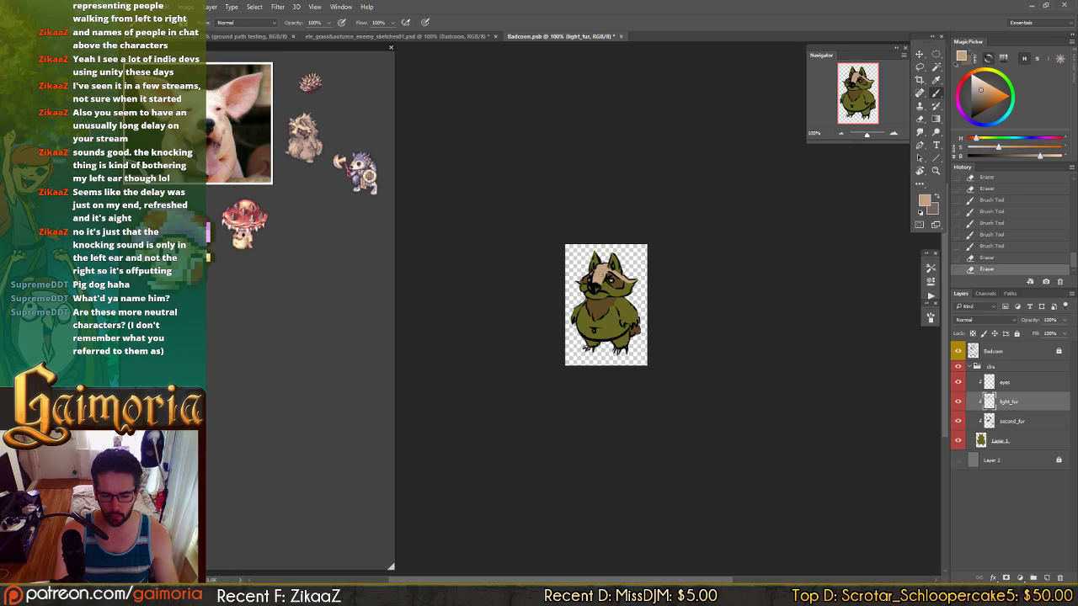
click(599, 276)
click(612, 276)
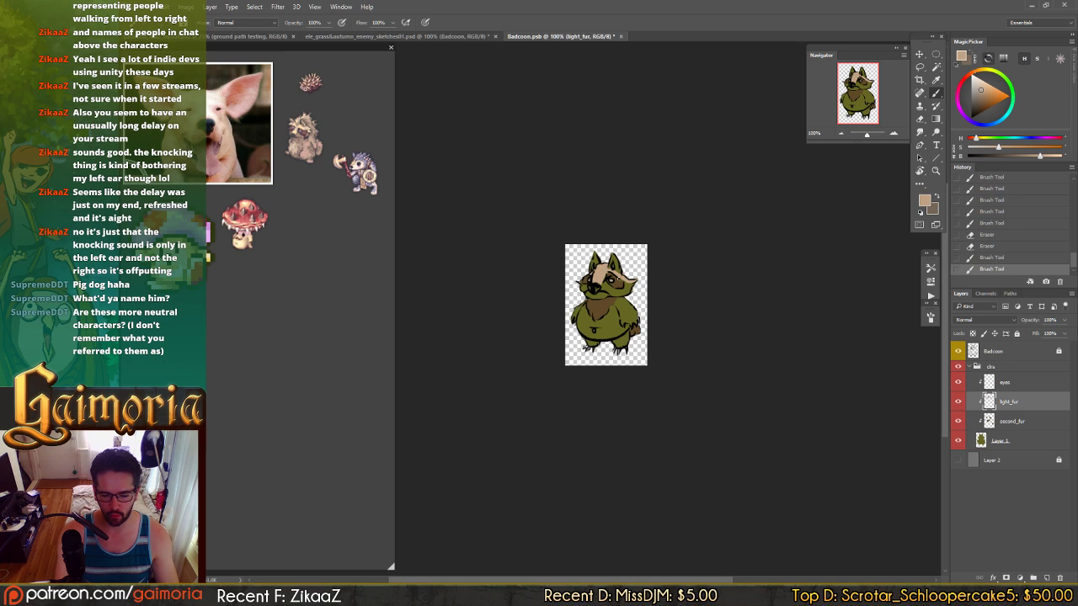
click(637, 281)
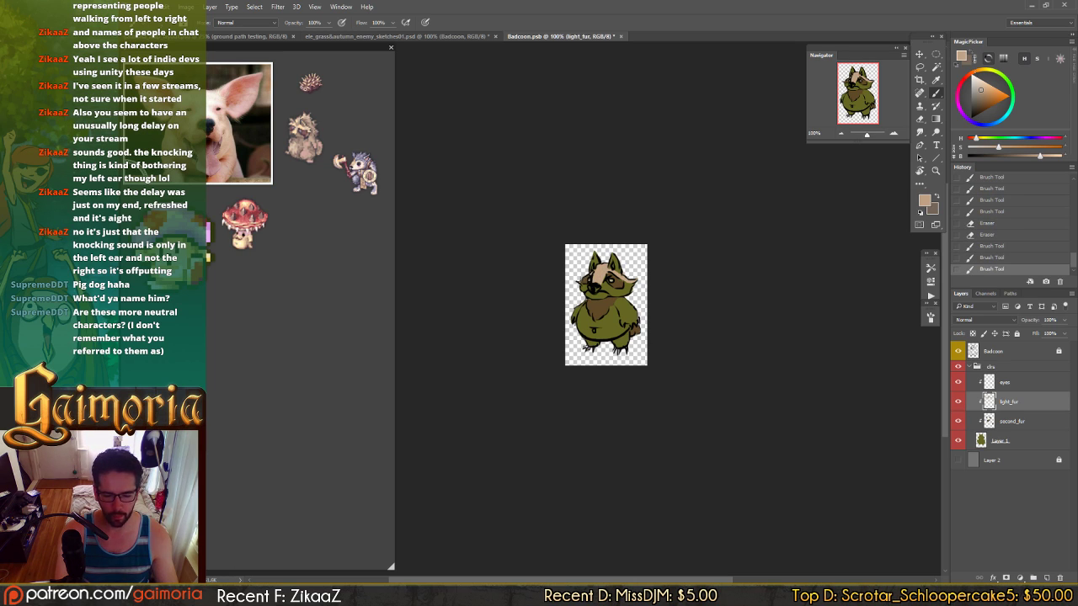
- Mute and lighten the light_fur markings using Hue/Saturation with saturation -18 and lightness +6, fine-tuning the hue
key(v)
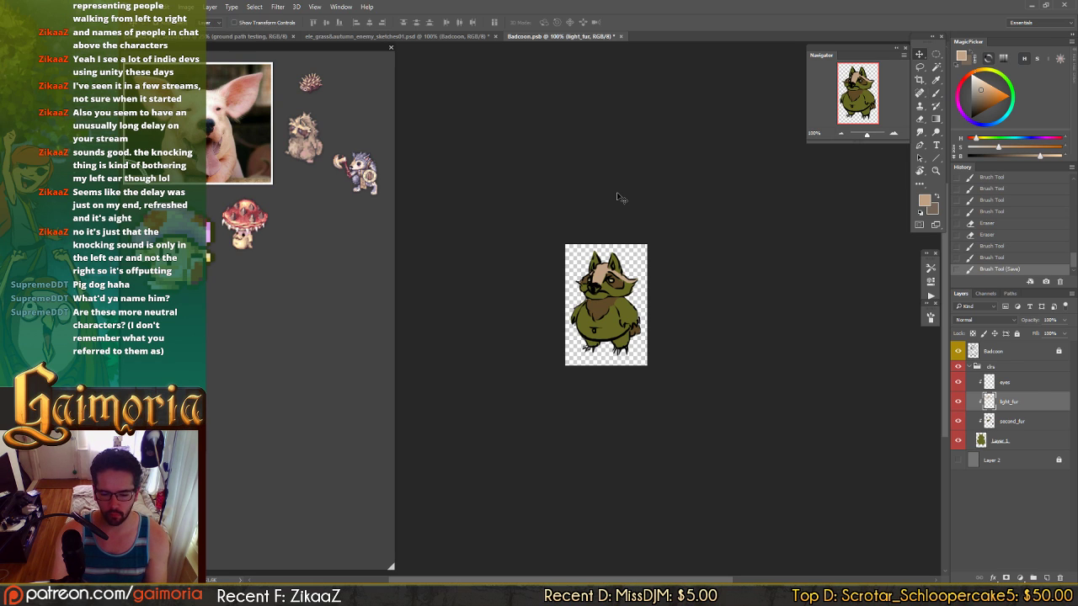
key(ctrl+u)
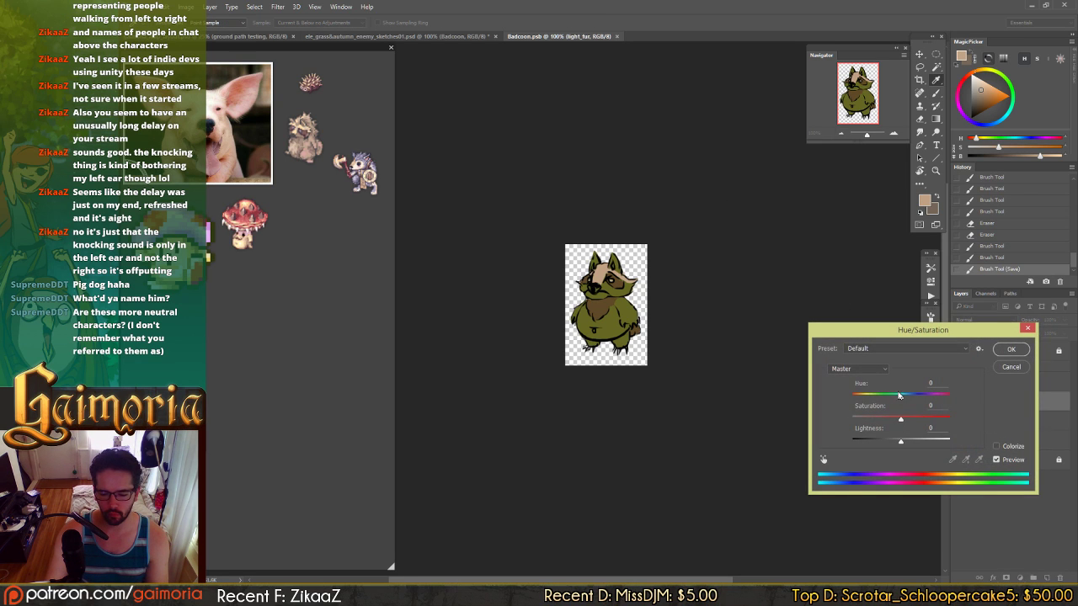
drag(899, 420, 901, 441)
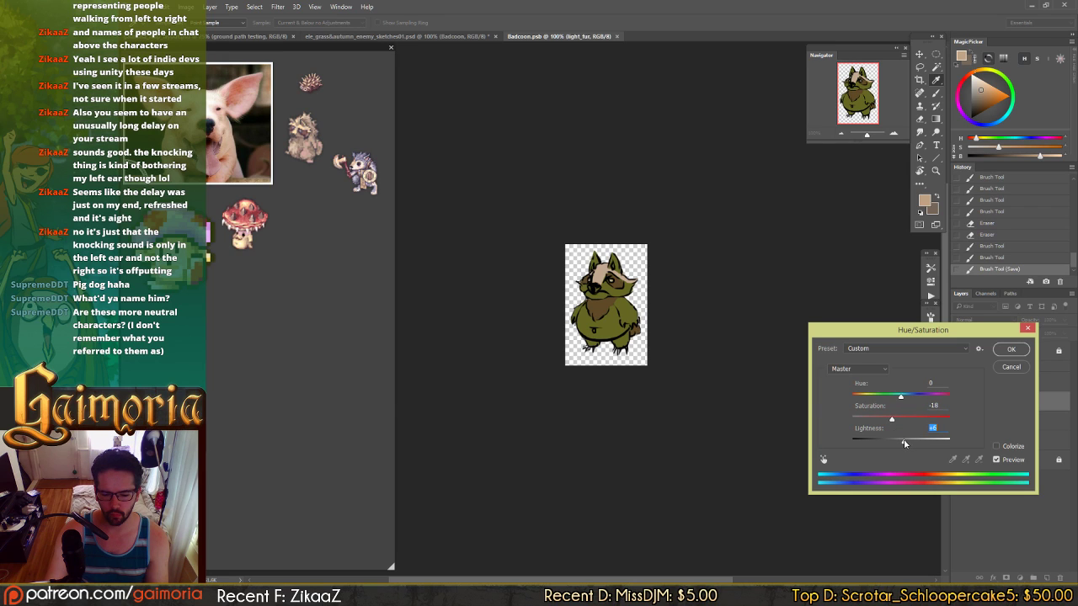
mouse_move(903, 398)
mouse_down()
mouse_move(919, 399)
mouse_move(904, 399)
mouse_up()
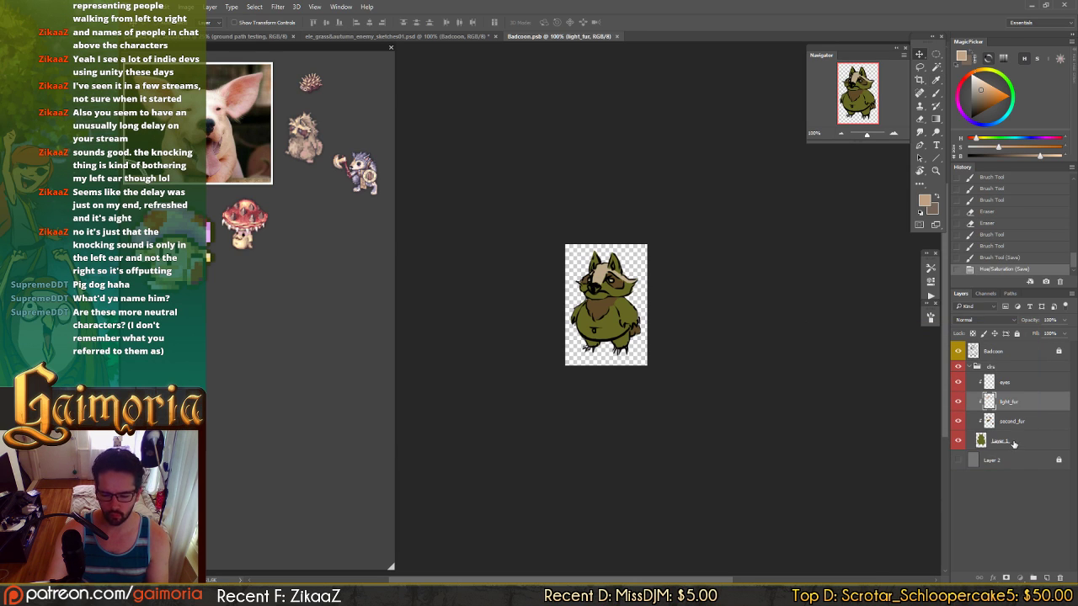
- Recolour the base fur on Layer 1 to reddish brown using Hue/Saturation with hue about -50 and lightness +10, fine-tuning the saturation
click(1012, 445)
key(ctrl+u)
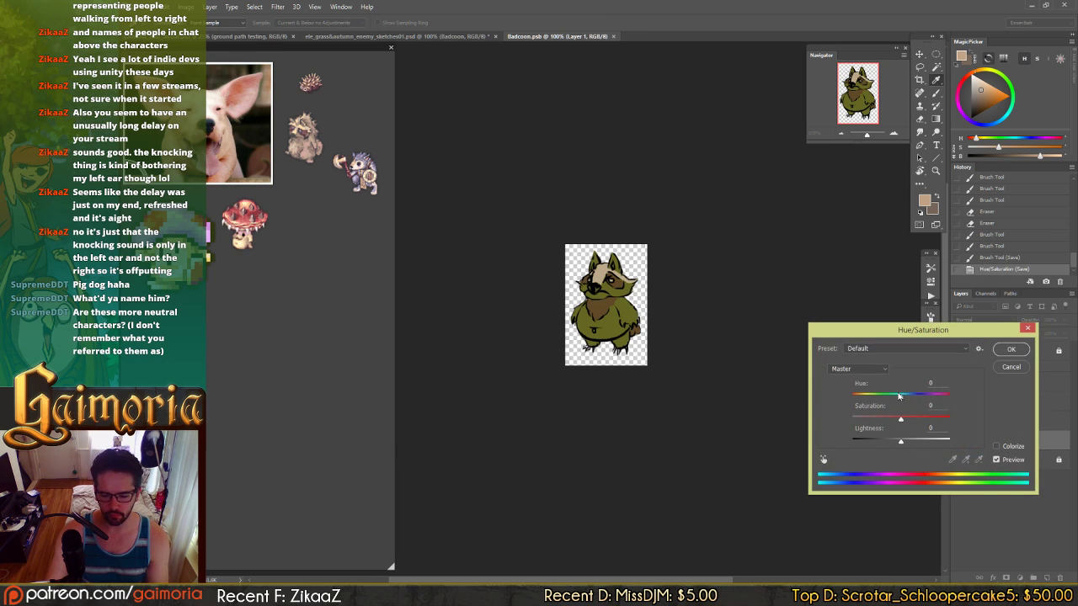
drag(900, 394, 877, 406)
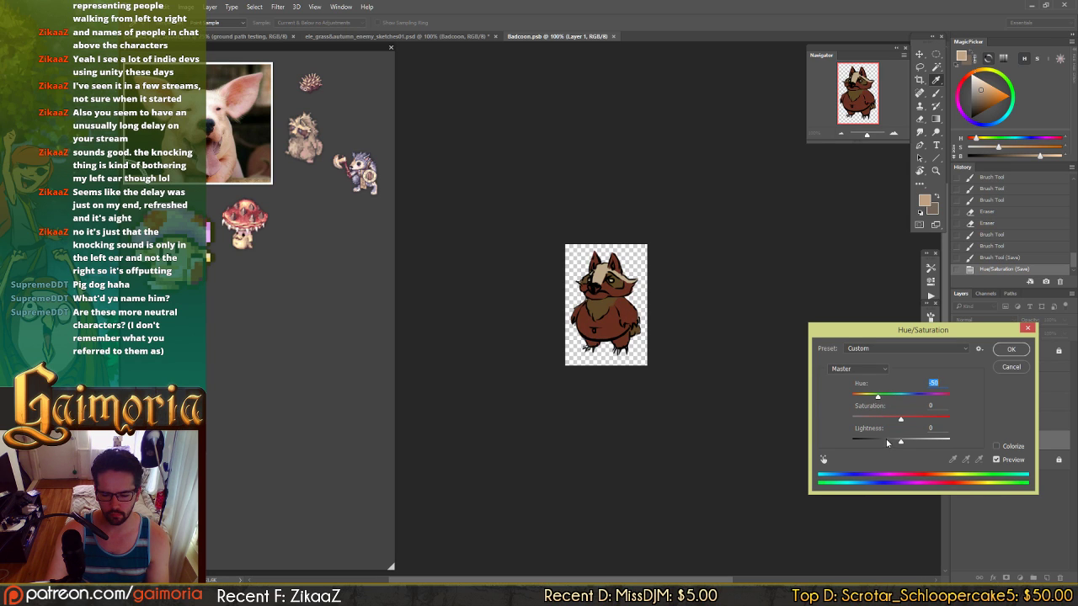
click(890, 441)
mouse_move(891, 443)
mouse_down()
mouse_move(920, 443)
mouse_move(896, 419)
mouse_move(908, 444)
mouse_up()
click(910, 418)
click(899, 441)
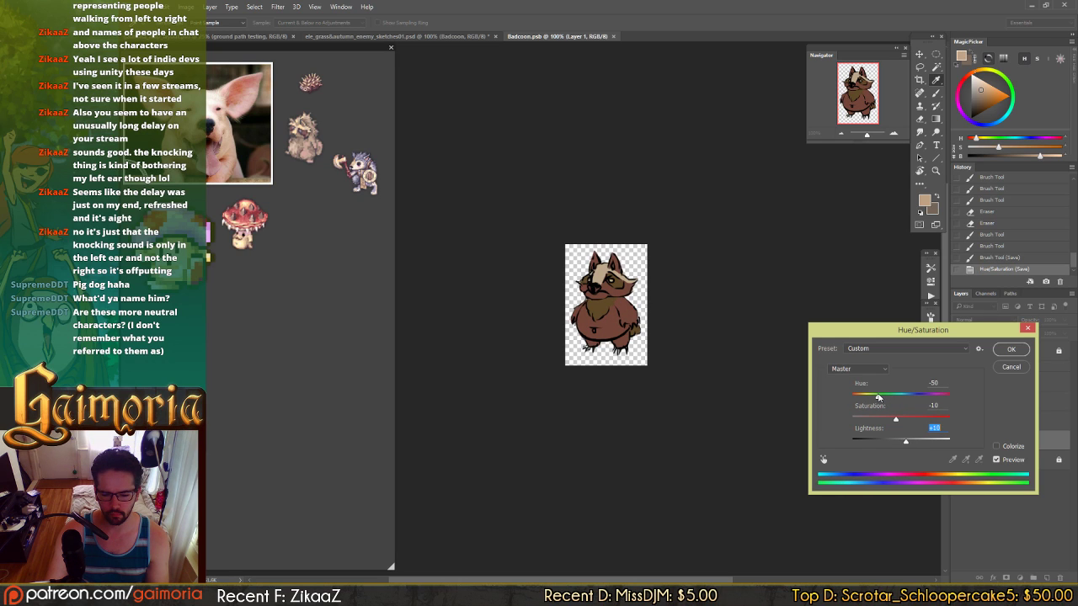
drag(878, 396, 900, 419)
key(Return)
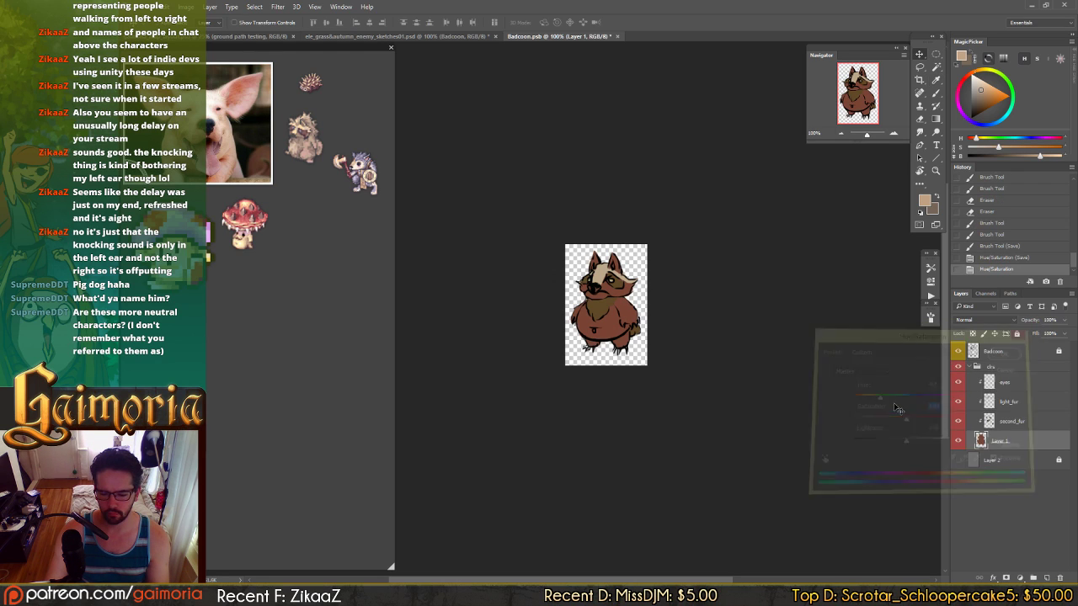
- Turn the second_fur markings dark grey using Hue/Saturation with saturation -74 and lightness -12
click(1020, 429)
key(ctrl+u)
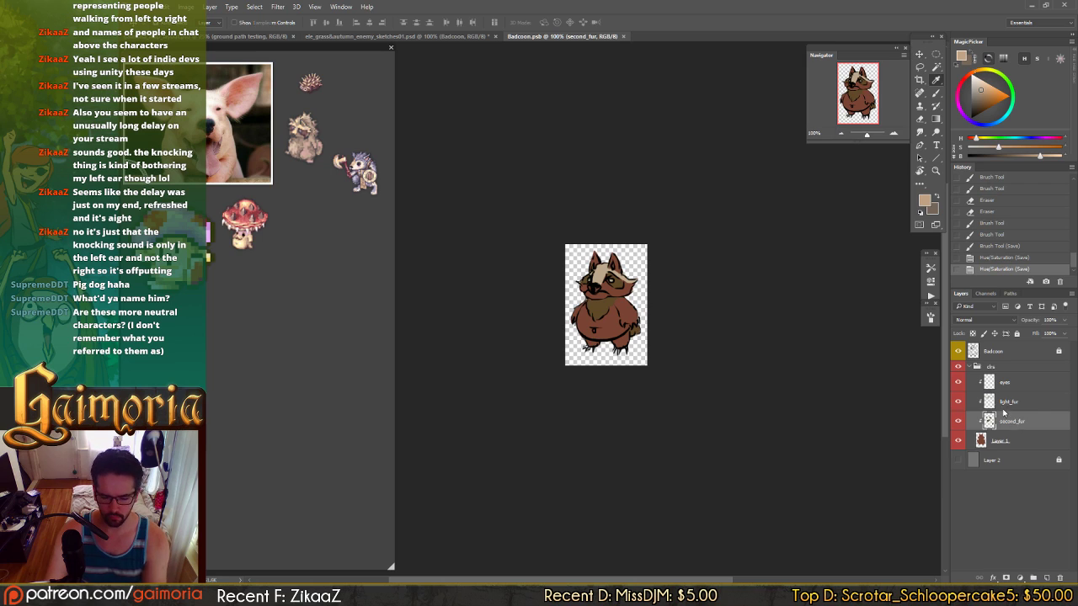
drag(924, 421, 895, 444)
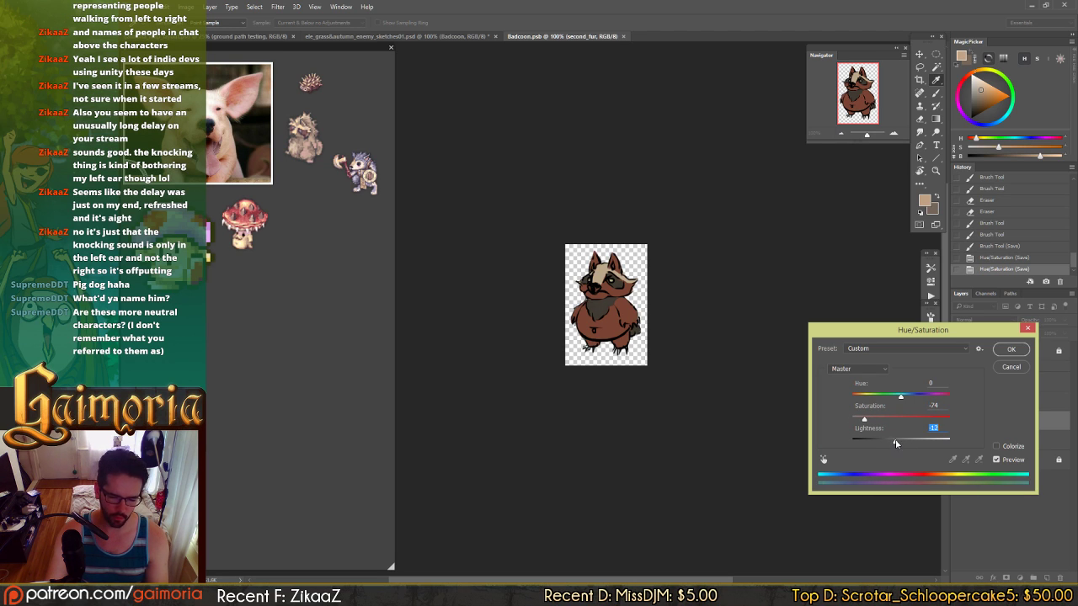
click(1009, 350)
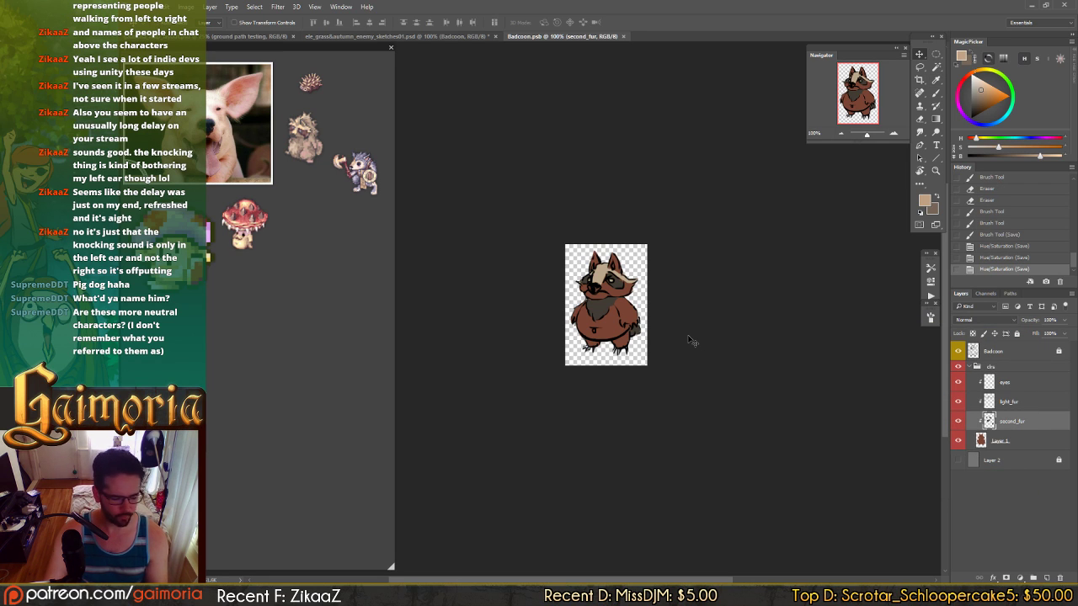
- Sample the reddish-brown body colour, paint it under the claws of one foot on Layer 1, and erase the excess beside them
key(b)
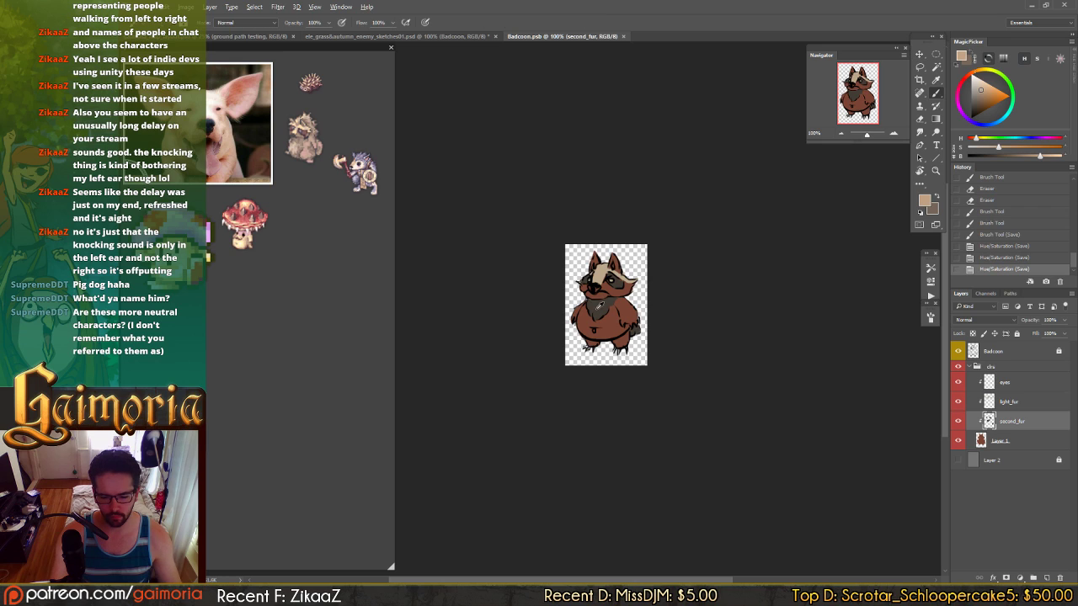
alt+click(602, 305)
click(997, 441)
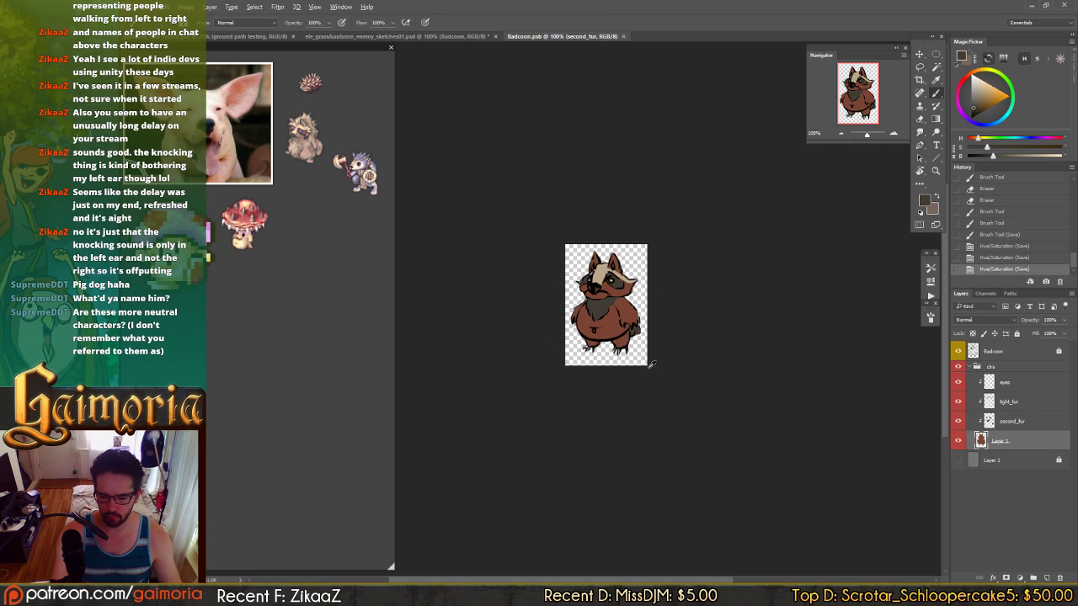
alt+click(618, 312)
alt+click(611, 337)
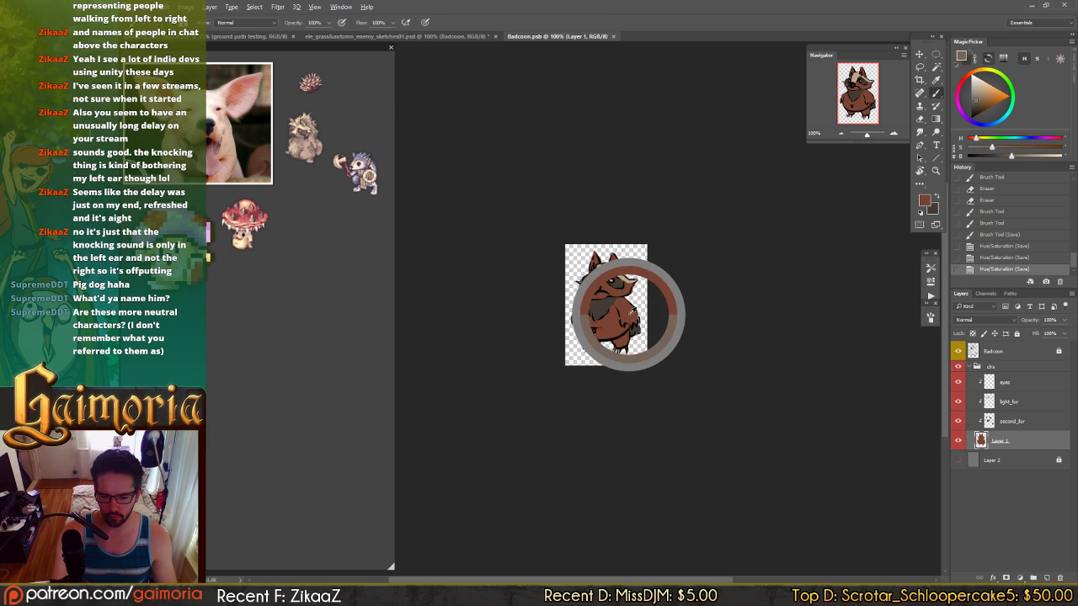
click(589, 349)
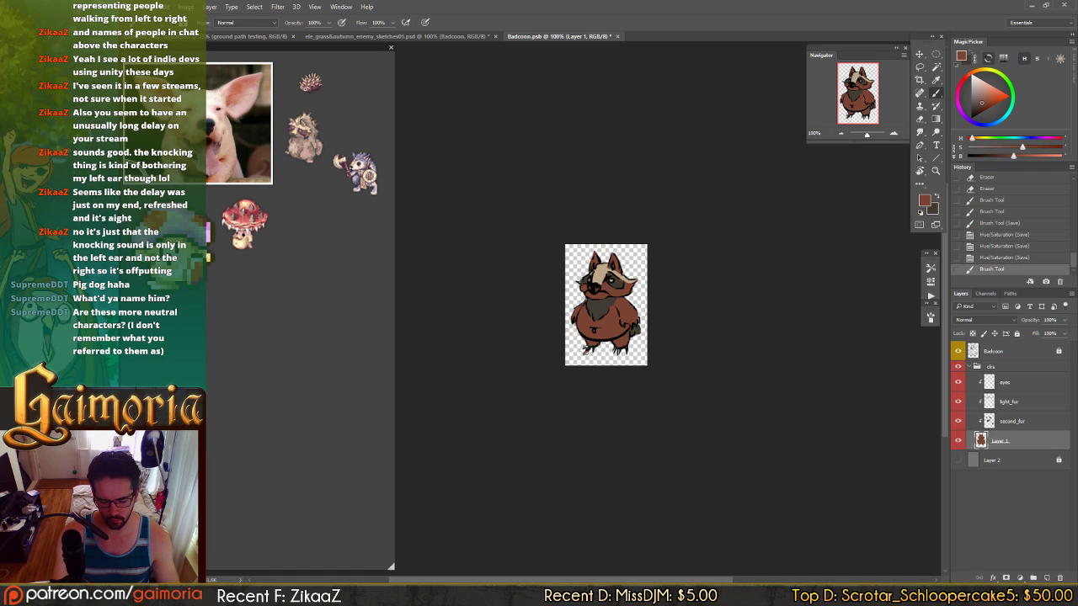
key(e)
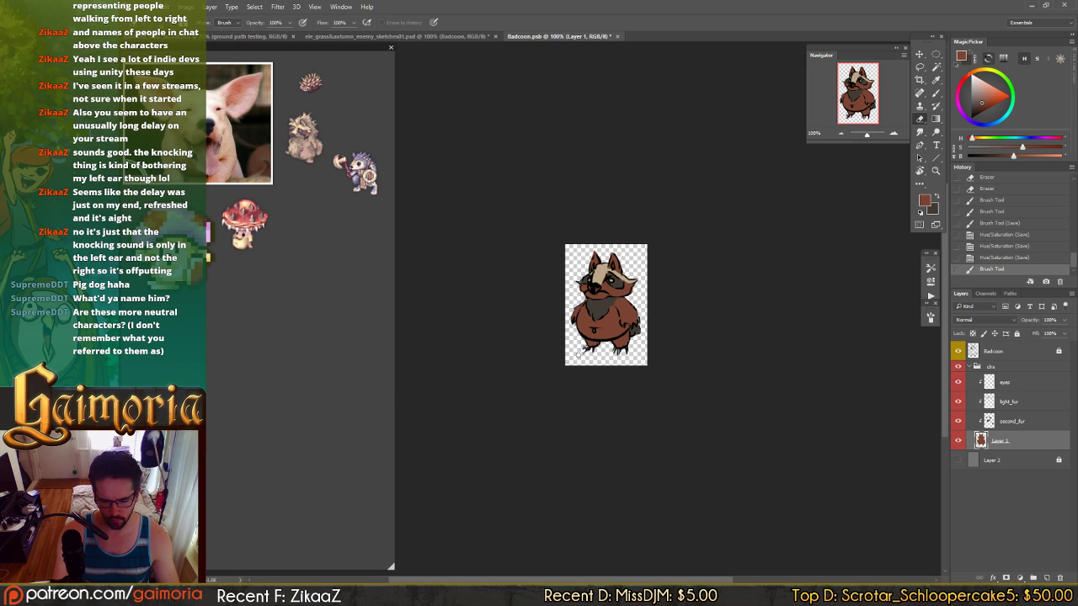
click(579, 356)
click(579, 360)
key(b)
click(593, 348)
click(594, 352)
drag(593, 348, 594, 359)
drag(589, 340, 578, 362)
key(ctrl+z)
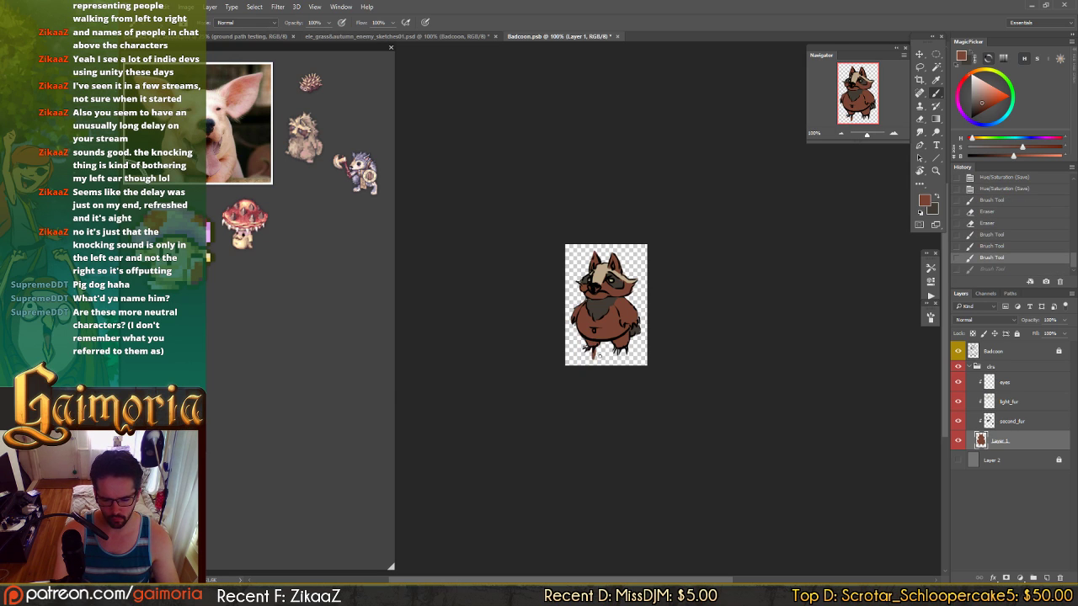
key(ctrl+alt+z)
key(ctrl+alt+z)
key(ctrl+alt+z)
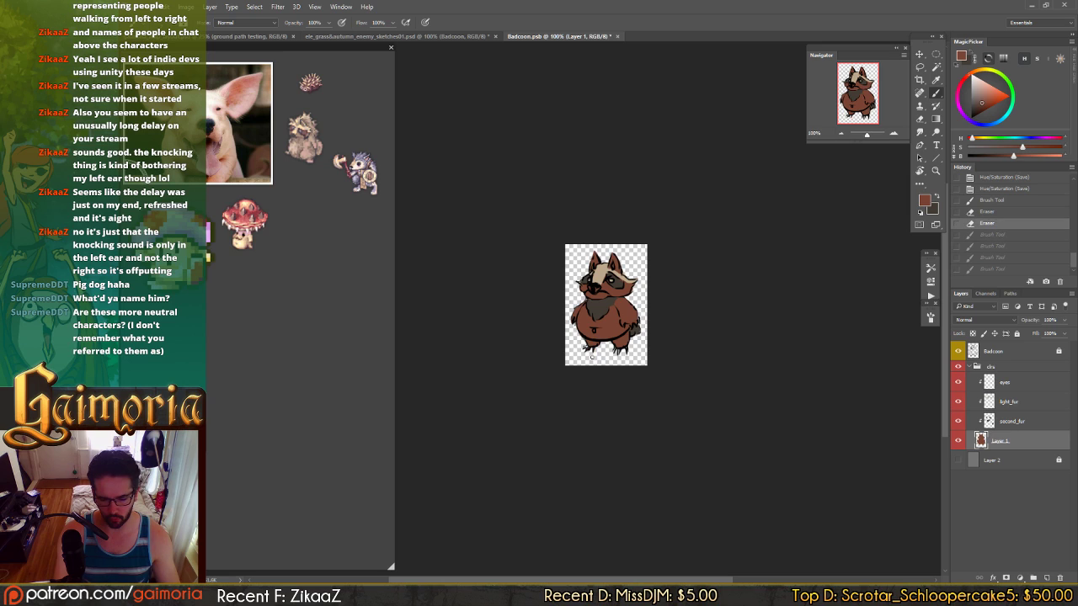
- Touch up the reddish-brown base under the claws of both feet on Layer 1, erasing colour that spills past the linework
key(e)
mouse_move(593, 355)
mouse_down()
mouse_move(583, 347)
mouse_move(628, 359)
mouse_up()
key(b)
key(e)
key(b)
key(e)
drag(627, 352, 628, 359)
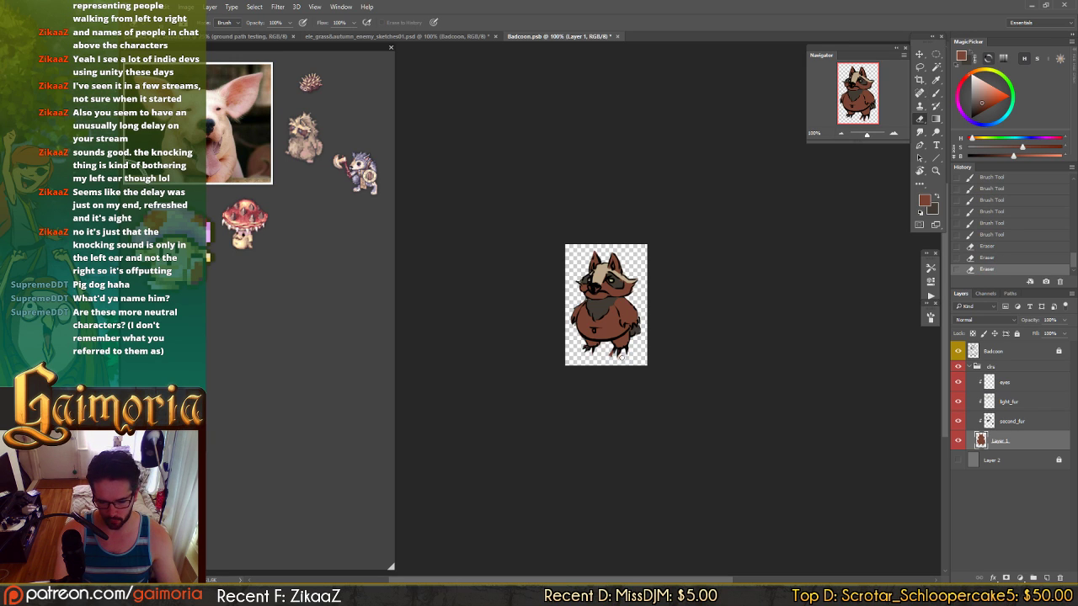
- Erase stray brown around the raccoon's feet and touch up the base fur beneath its chin on Layer 1
drag(601, 364, 604, 367)
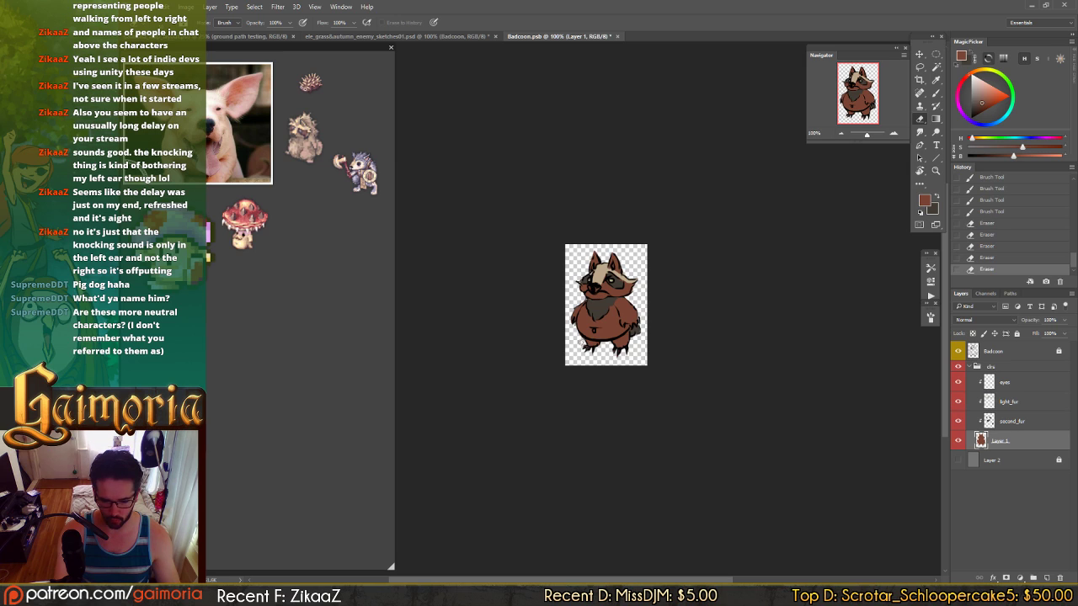
key(b)
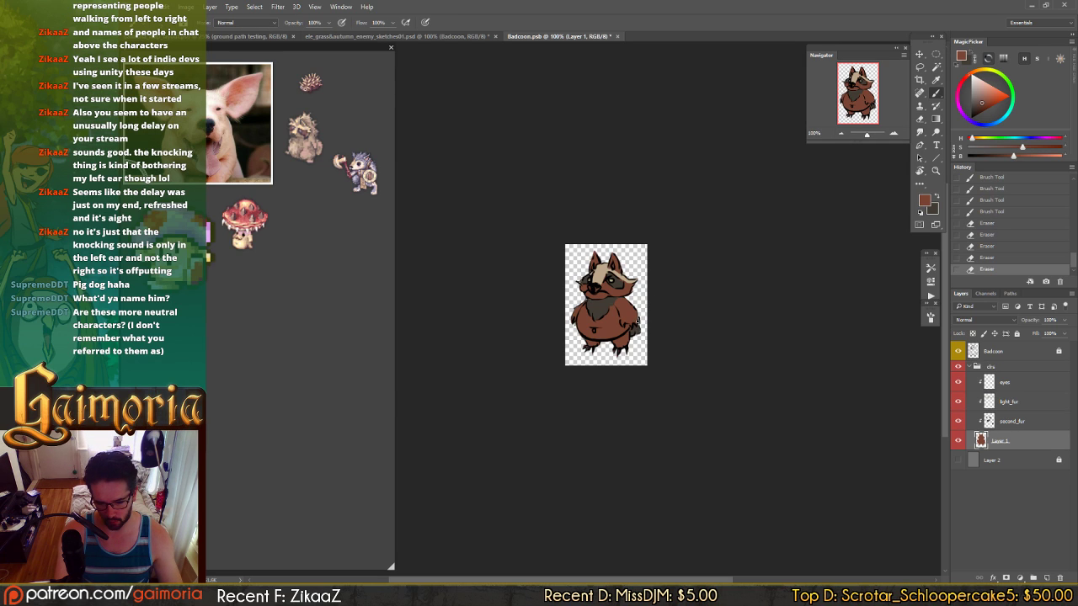
click(592, 304)
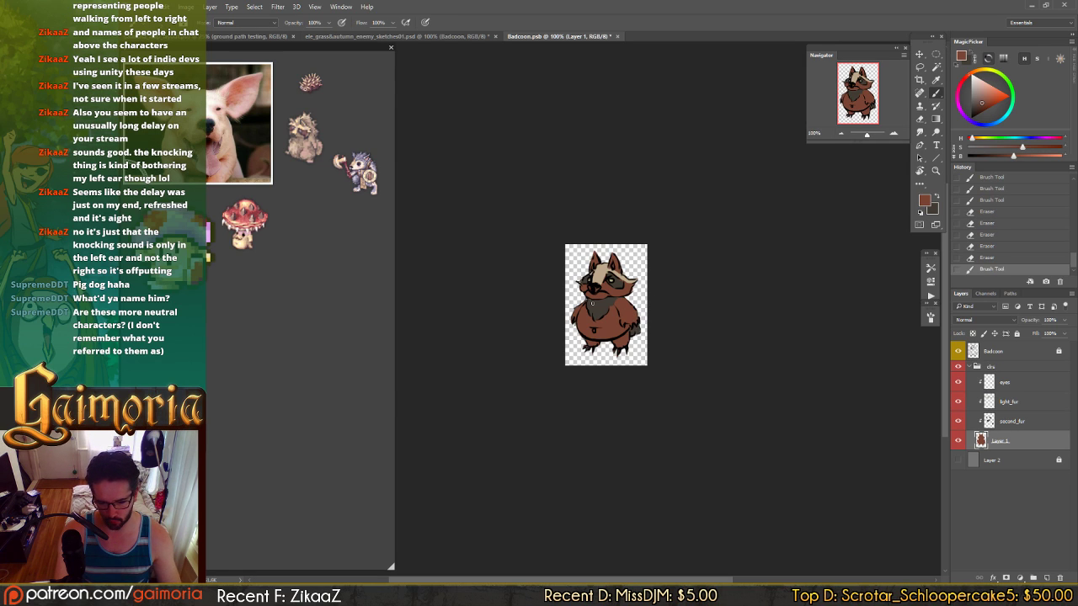
- Refine the dark chest fur below the head on the second_fur layer, painting in dark grey and erasing the excess near the shoulder
key(x)
key(alt+])
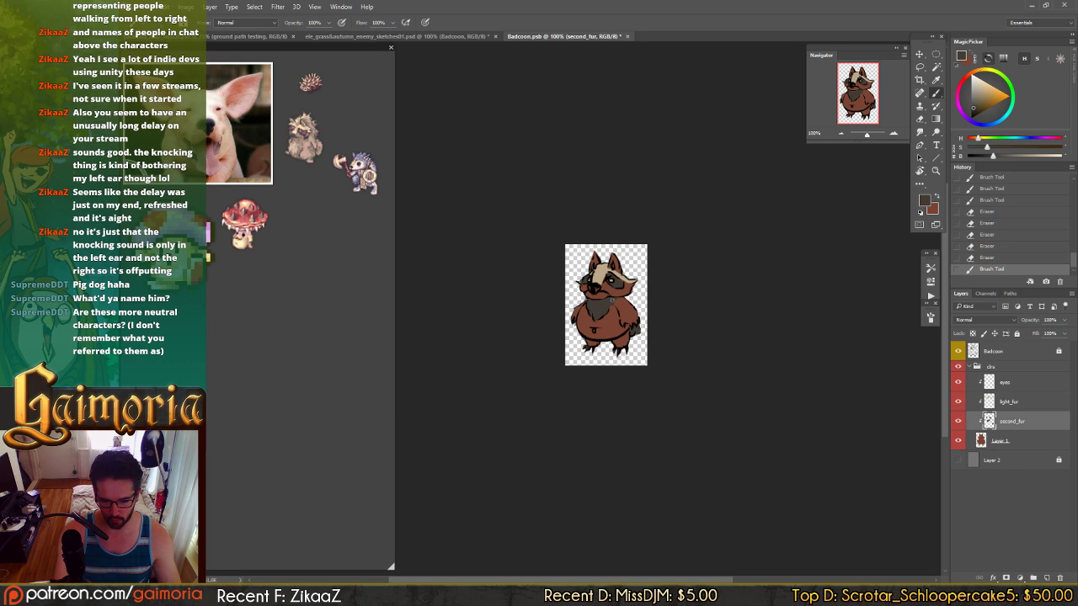
drag(612, 300, 601, 302)
click(621, 303)
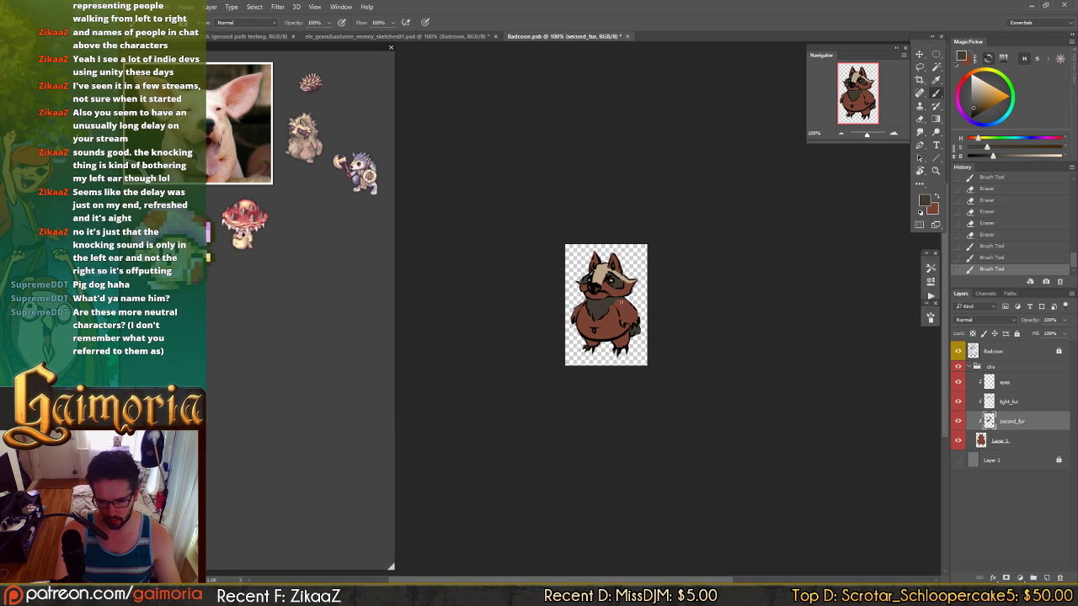
key(e)
click(621, 304)
drag(620, 300, 619, 308)
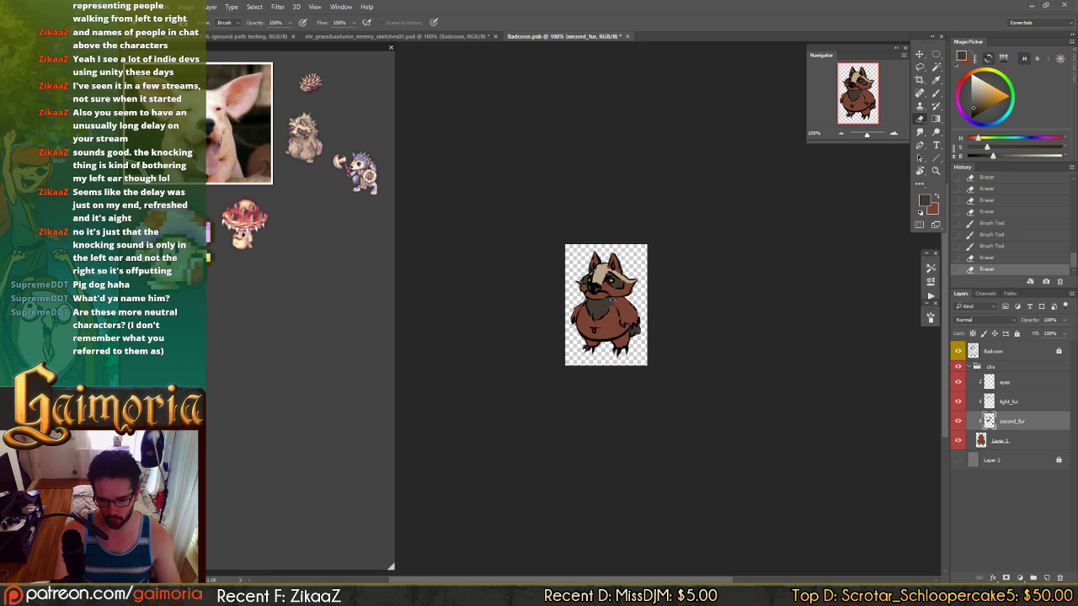
key(b)
click(607, 292)
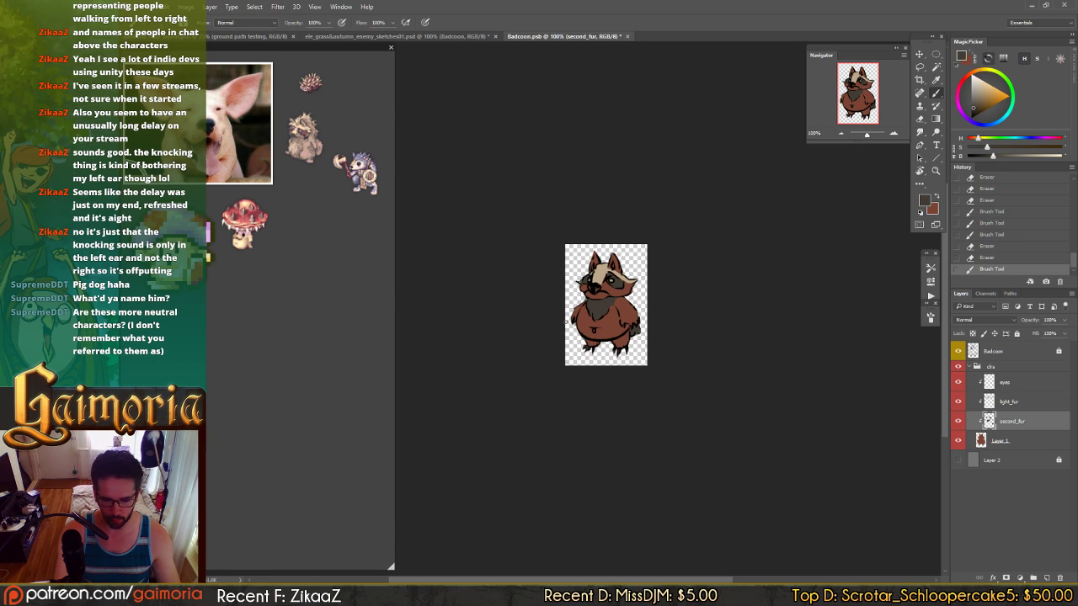
click(581, 334)
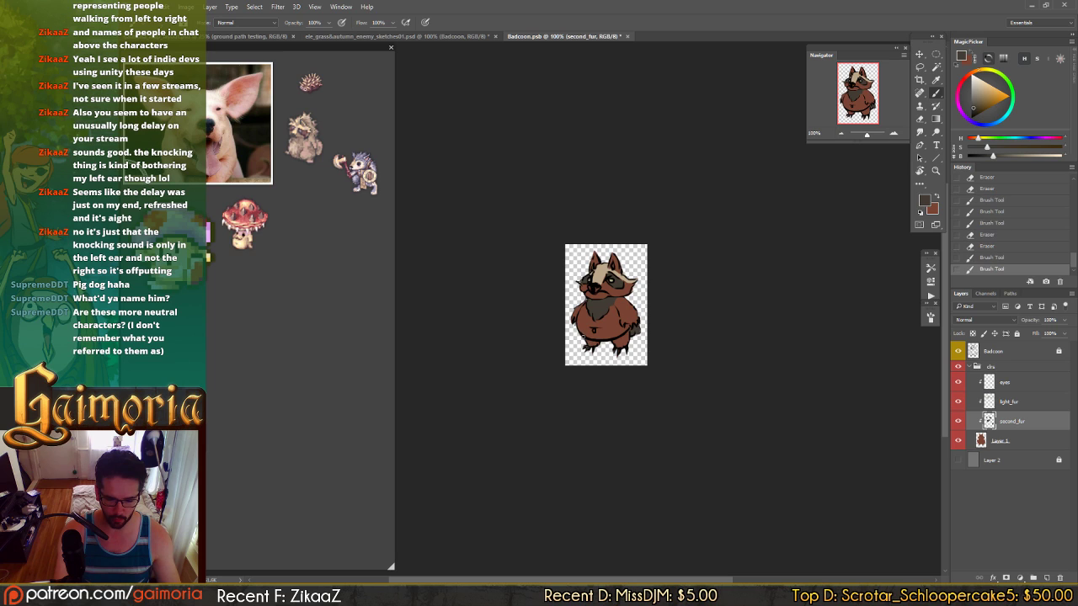
click(587, 341)
click(590, 347)
key(ctrl+alt+z)
key(ctrl+alt+z)
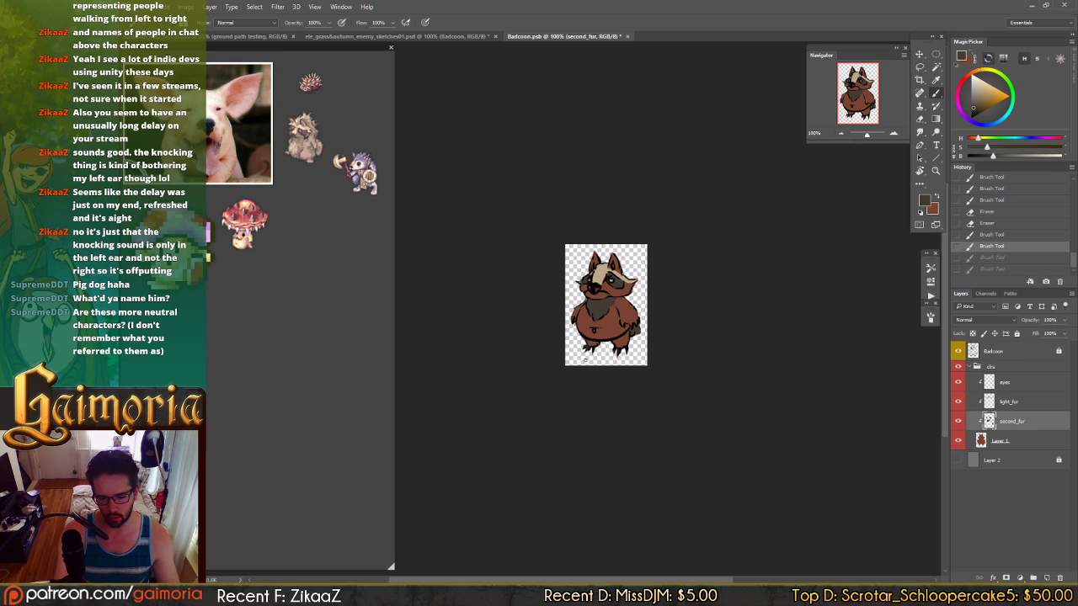
key(ctrl+alt+z)
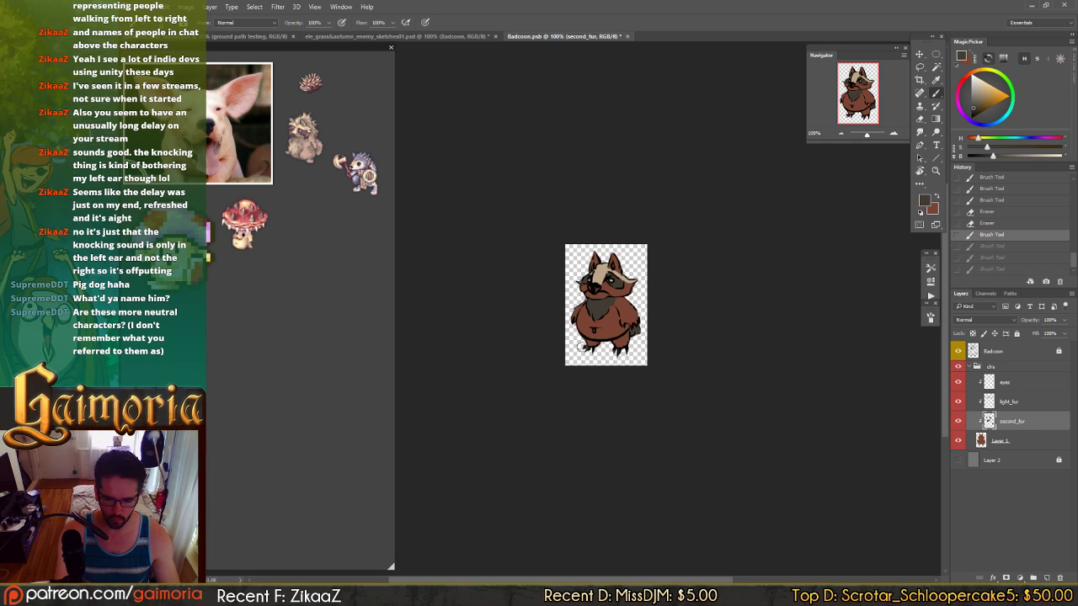
- Paint dark fur on the raccoon's feet and the paw on the snout side, erasing the excess on that arm
click(594, 355)
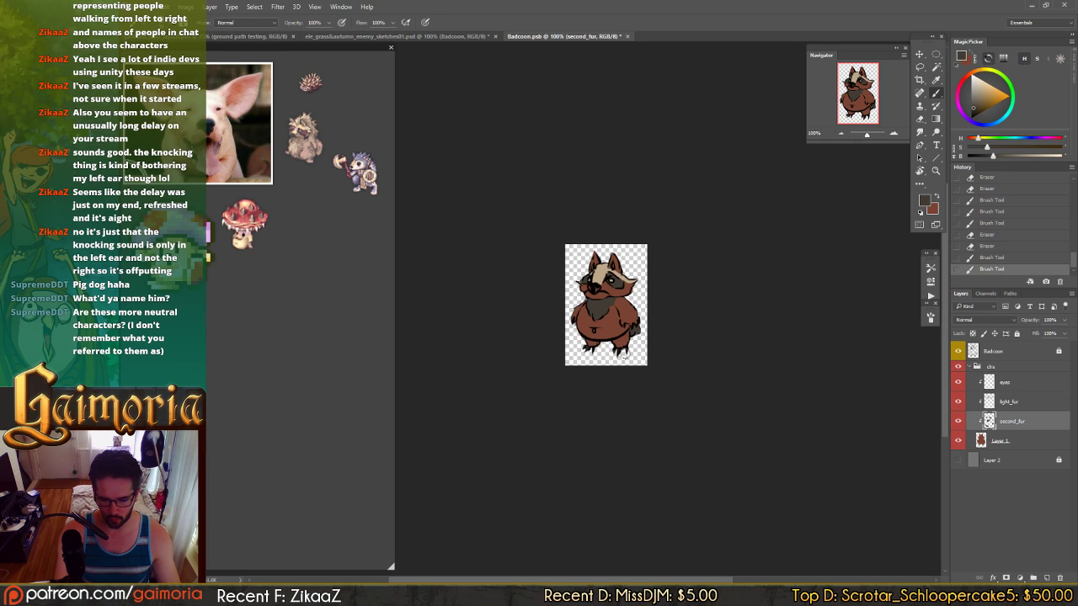
click(578, 329)
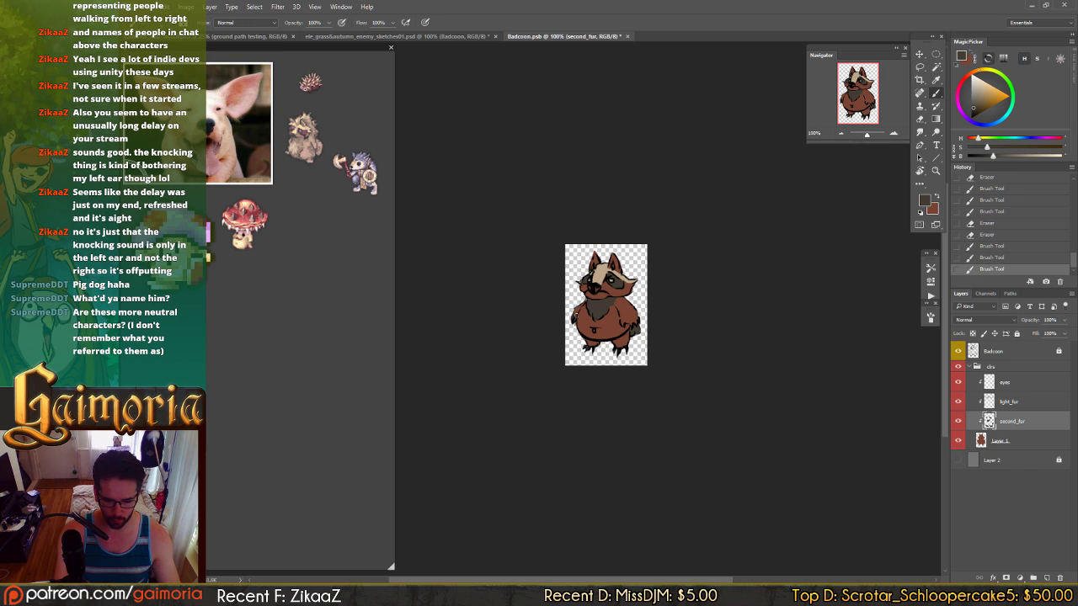
click(576, 315)
key(e)
click(577, 312)
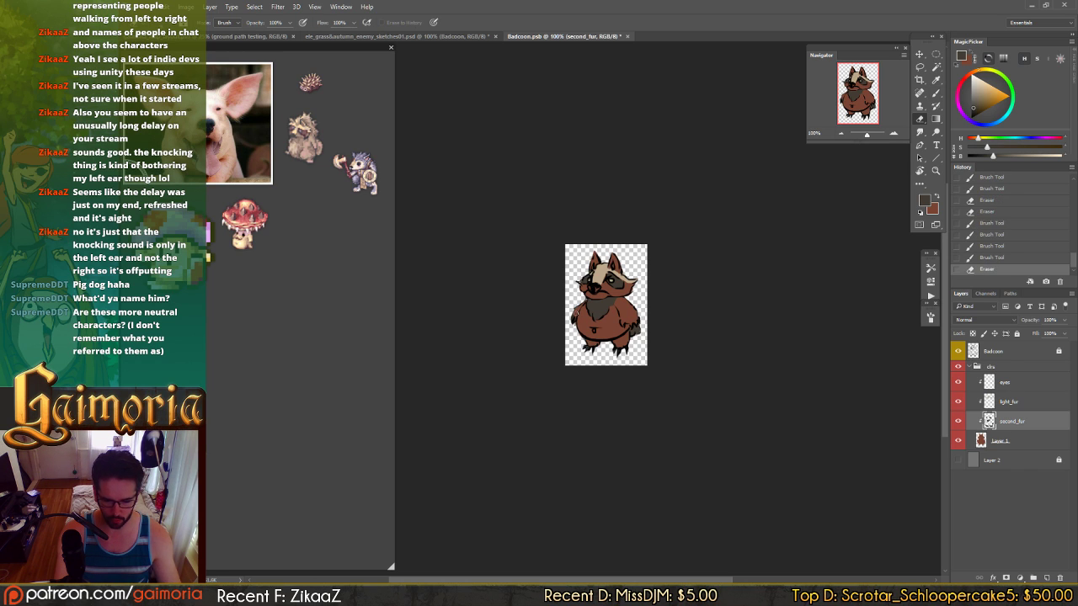
- Paint dark fur on the raccoon's tail-side paw and its tail on the second_fur layer
key(b)
click(627, 326)
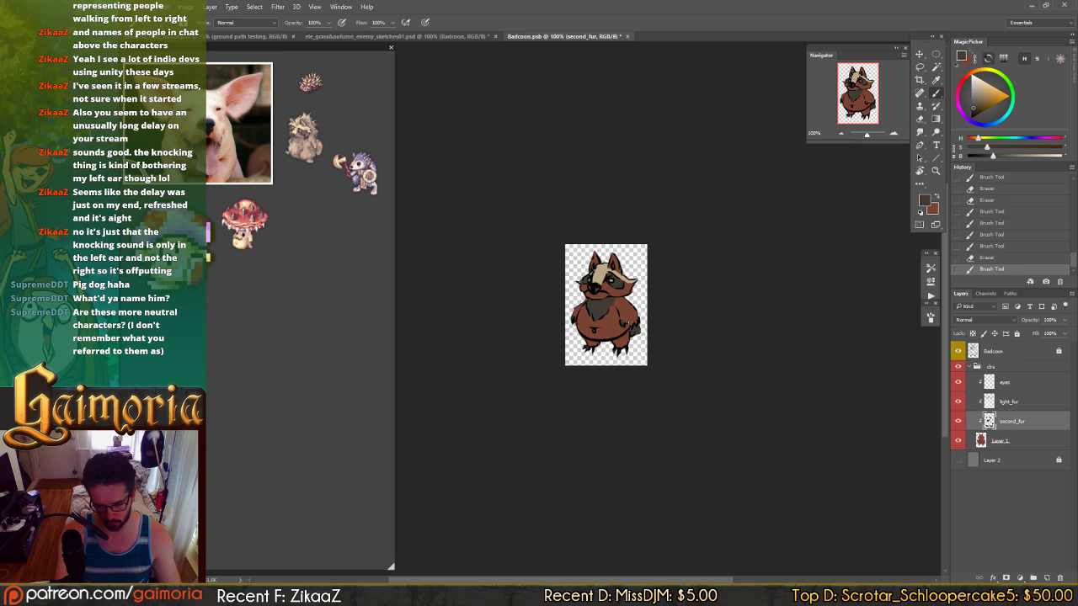
click(634, 323)
click(636, 321)
click(638, 321)
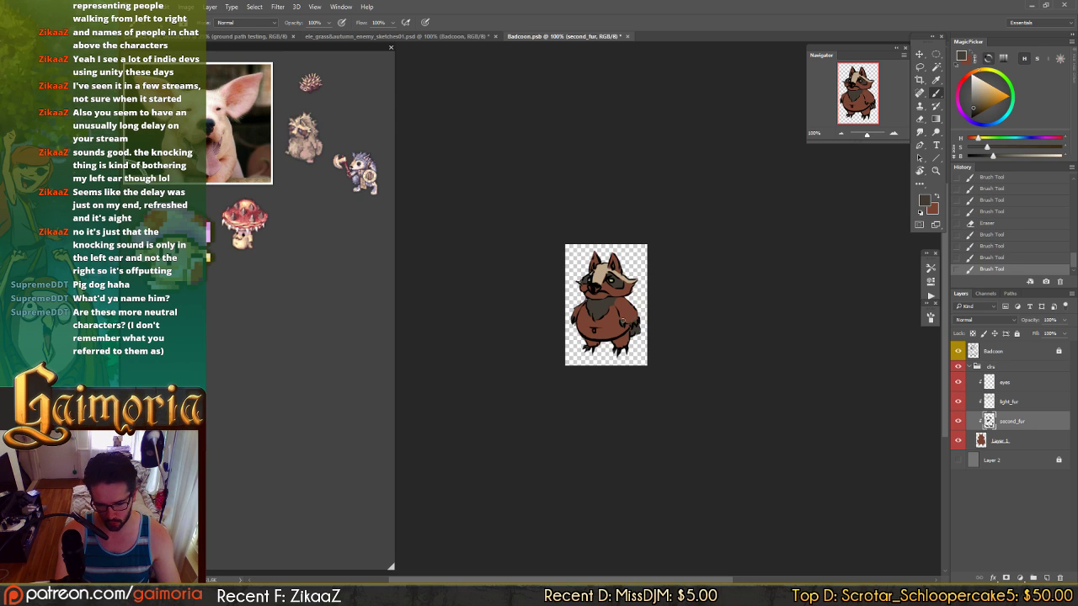
- Erase dark fur around the base of the snout-side ear and touch up the nose with dark grey
key(e)
click(594, 258)
click(596, 260)
click(597, 262)
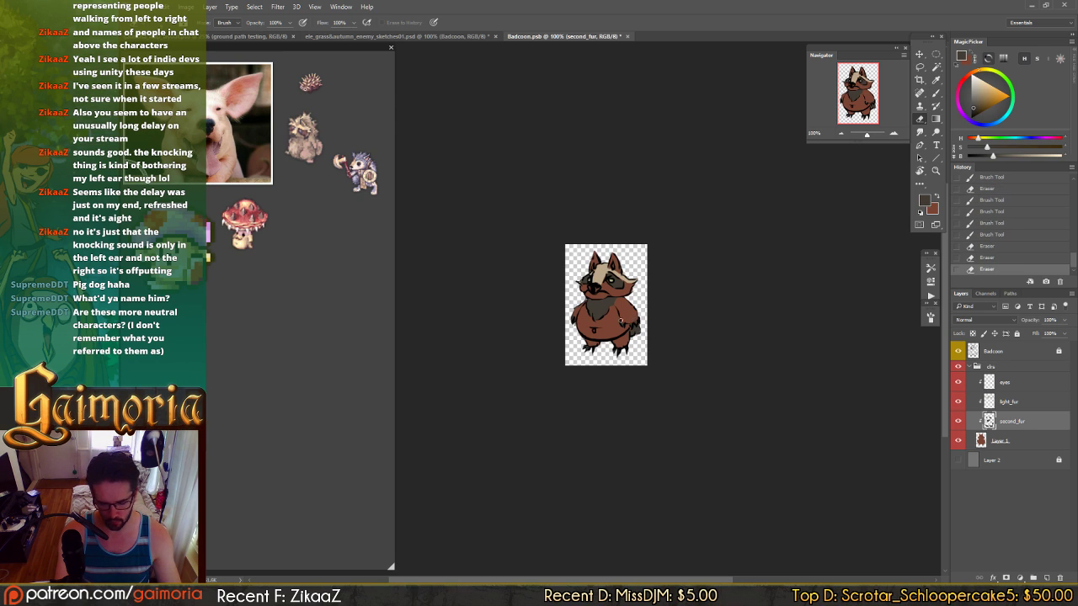
key(b)
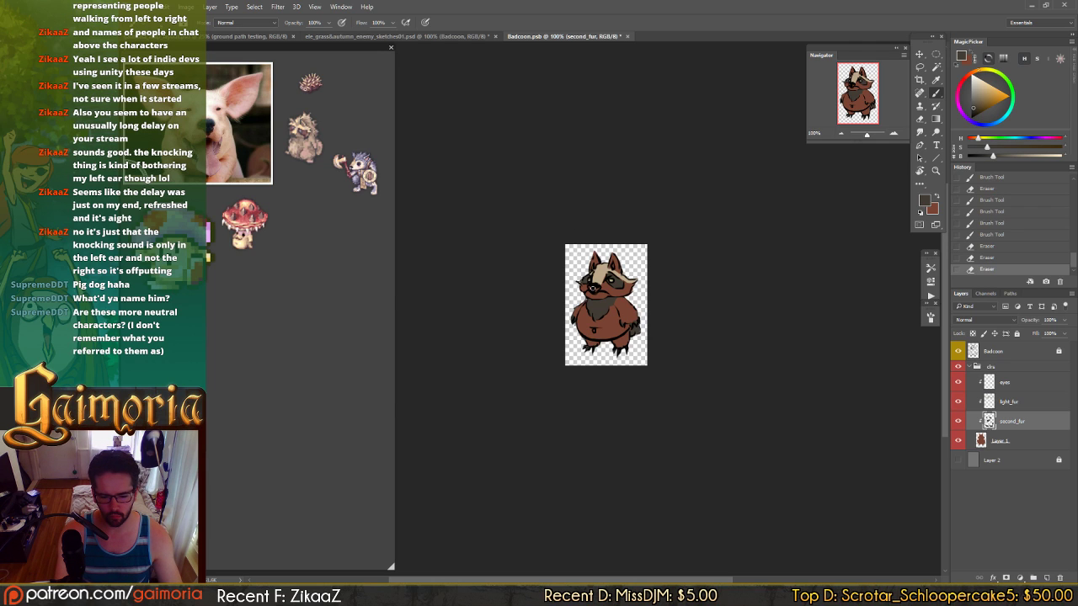
click(594, 287)
- Save the raccoon artwork and move the Badcoon beside the blue creature in the grass and autumn enemy sketches document
key(v)
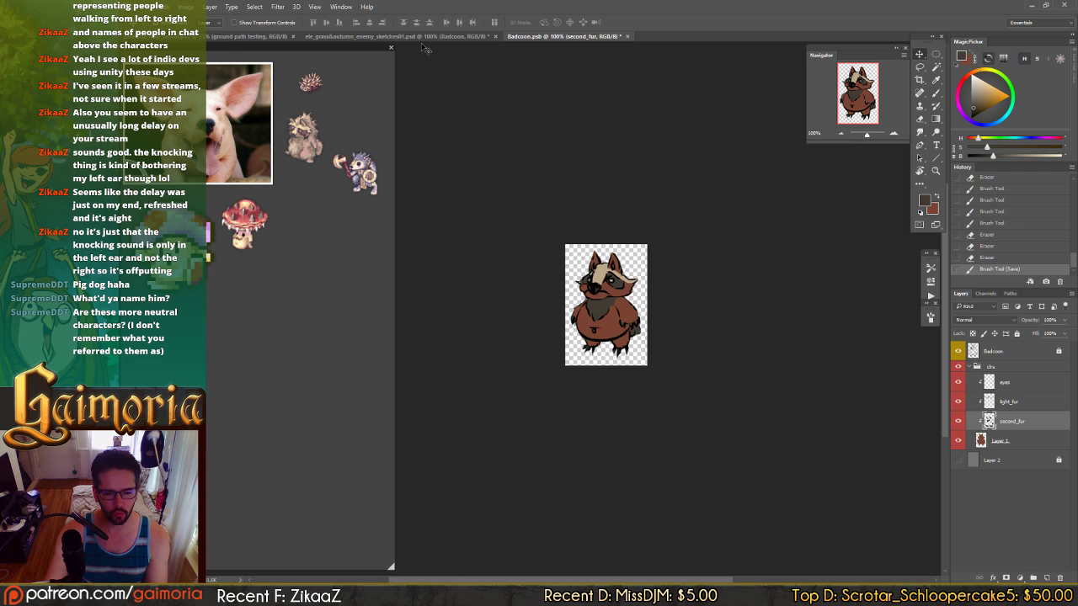
click(426, 37)
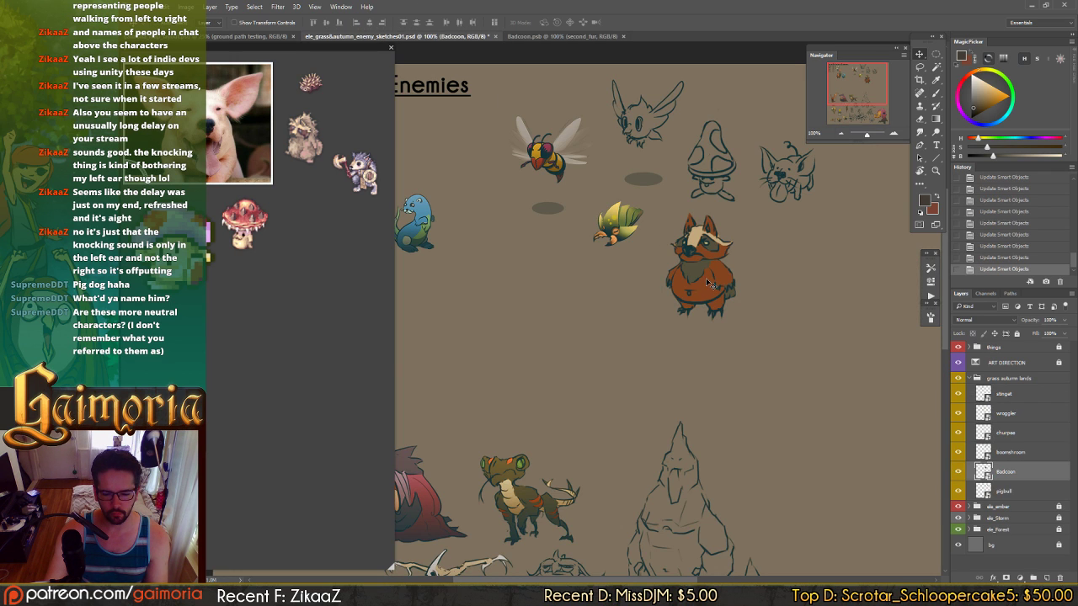
drag(710, 285, 619, 242)
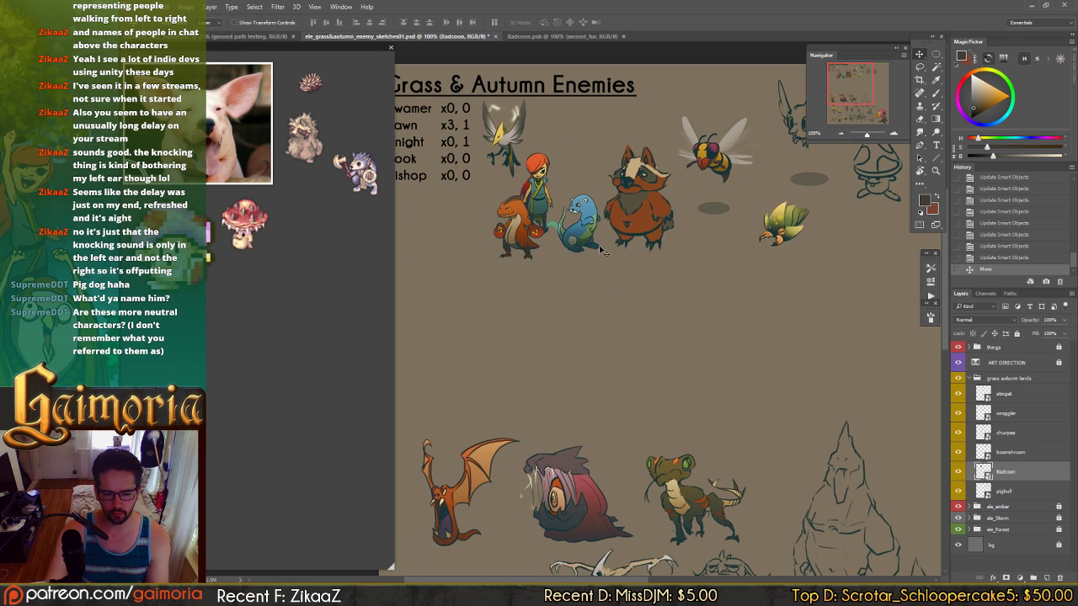
- Return to Badcoon.psb, then show and unlock the grey background on Layer 2
click(547, 36)
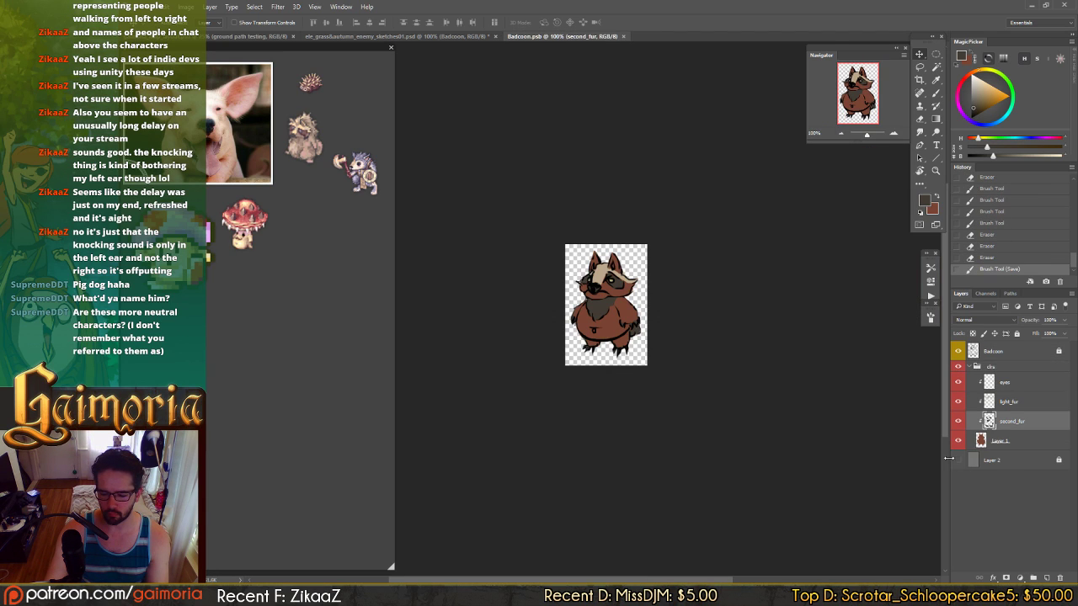
click(957, 460)
click(1007, 442)
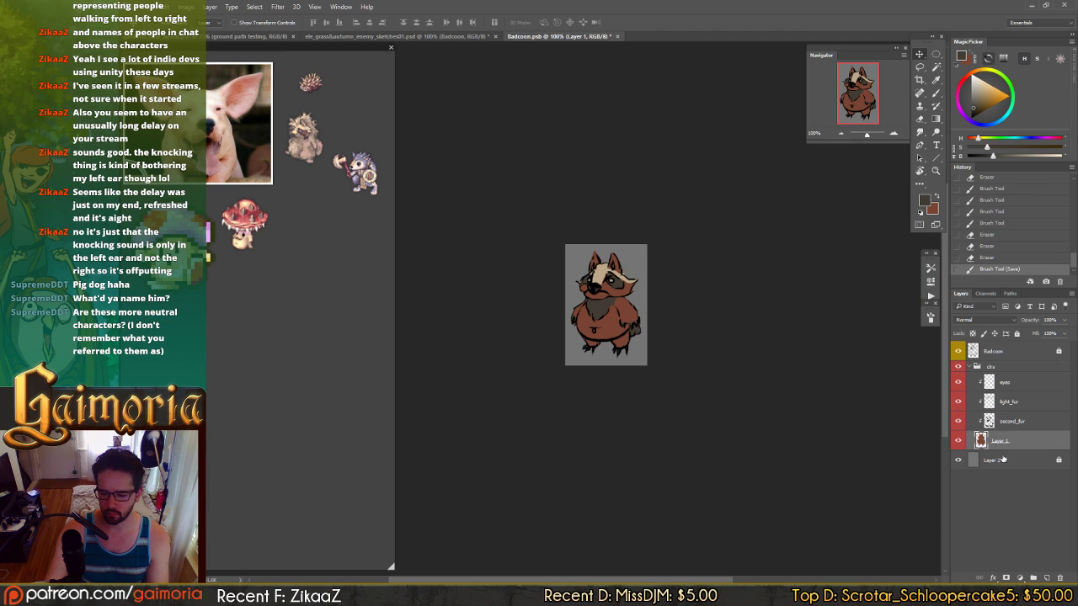
click(1002, 460)
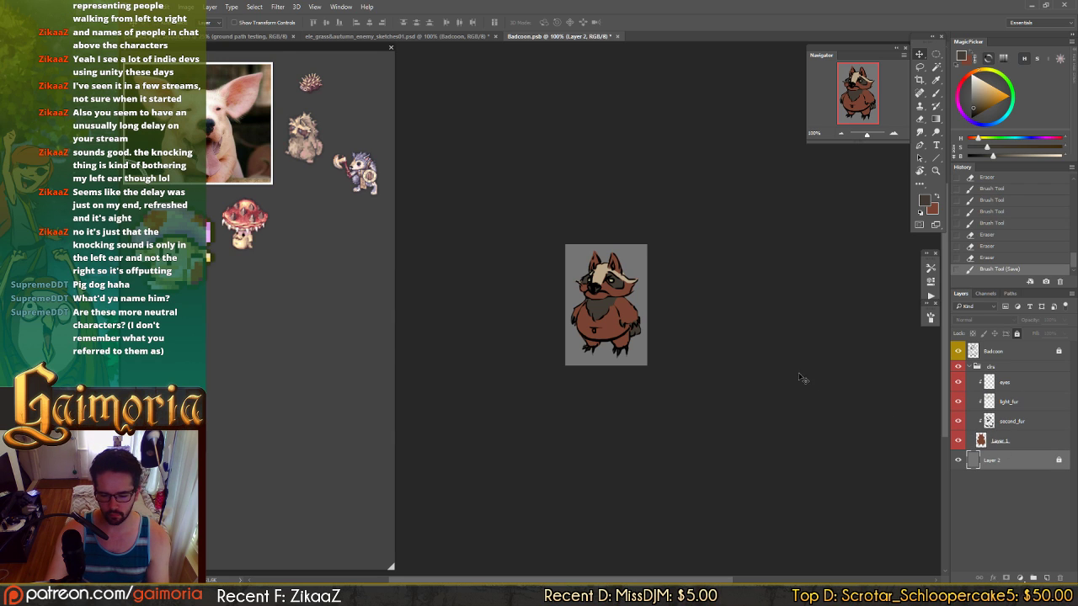
click(1016, 334)
- Darken the grey background with a Hue/Saturation adjustment, setting Lightness to -19
key(ctrl+u)
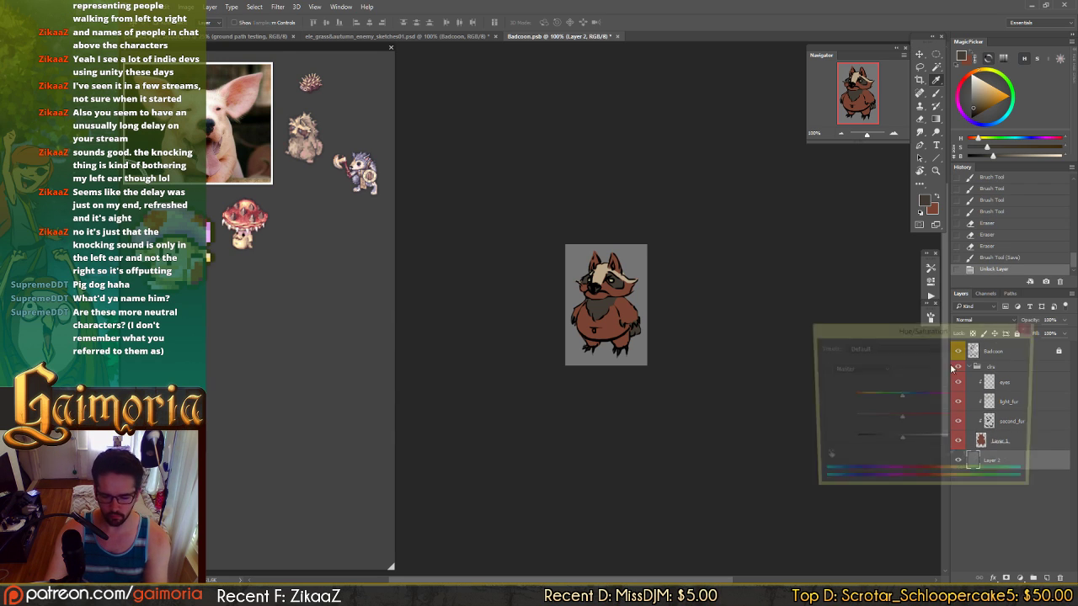
drag(900, 440, 894, 442)
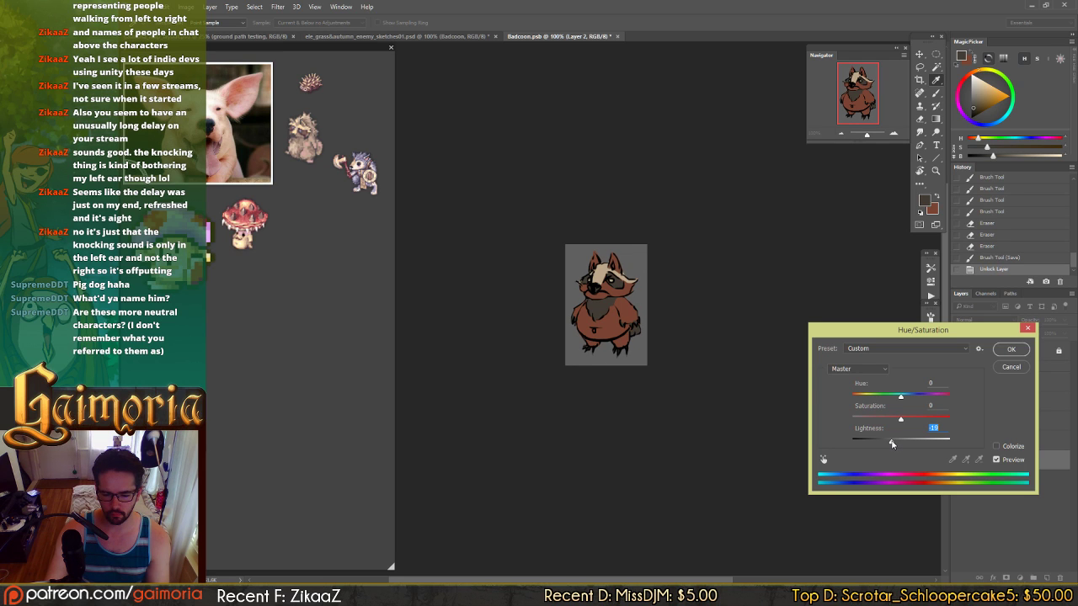
click(1011, 349)
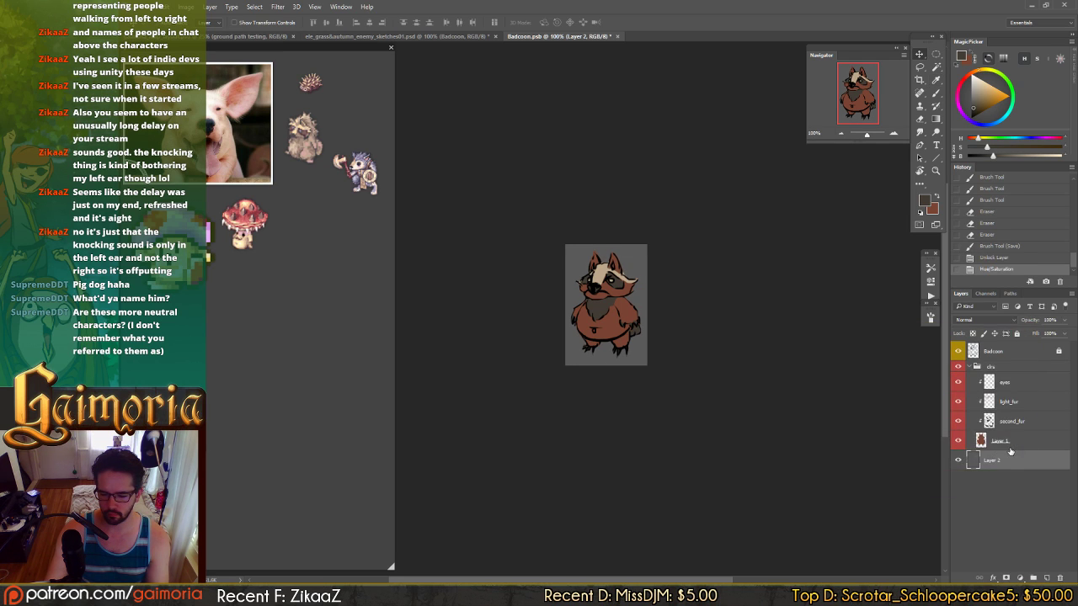
- Erase the brown base colour spilling past the line art around the muzzle, ears and cheek on Layer 1
click(1010, 443)
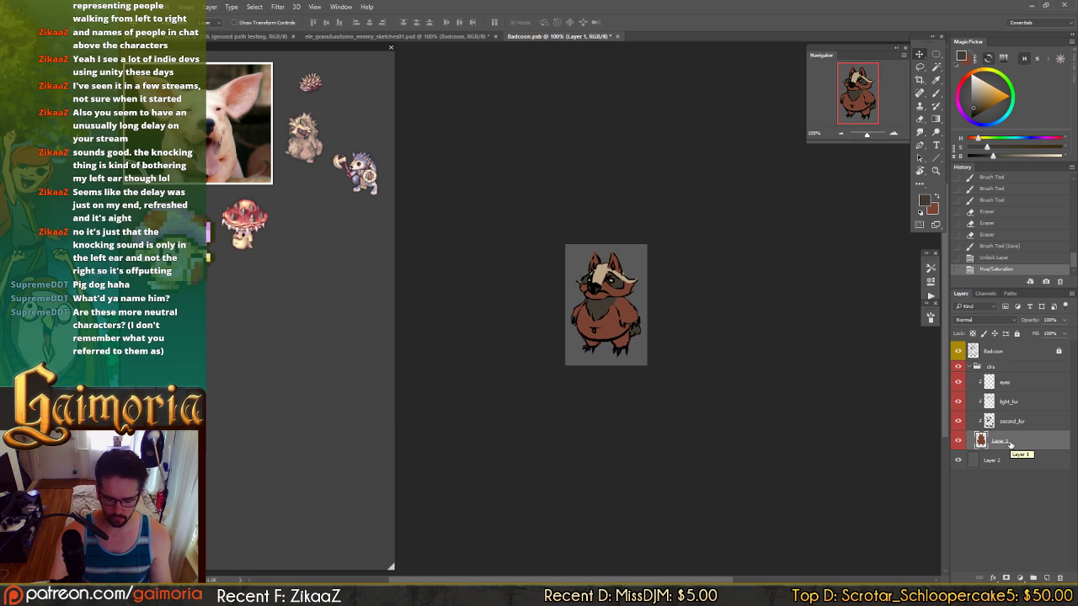
key(e)
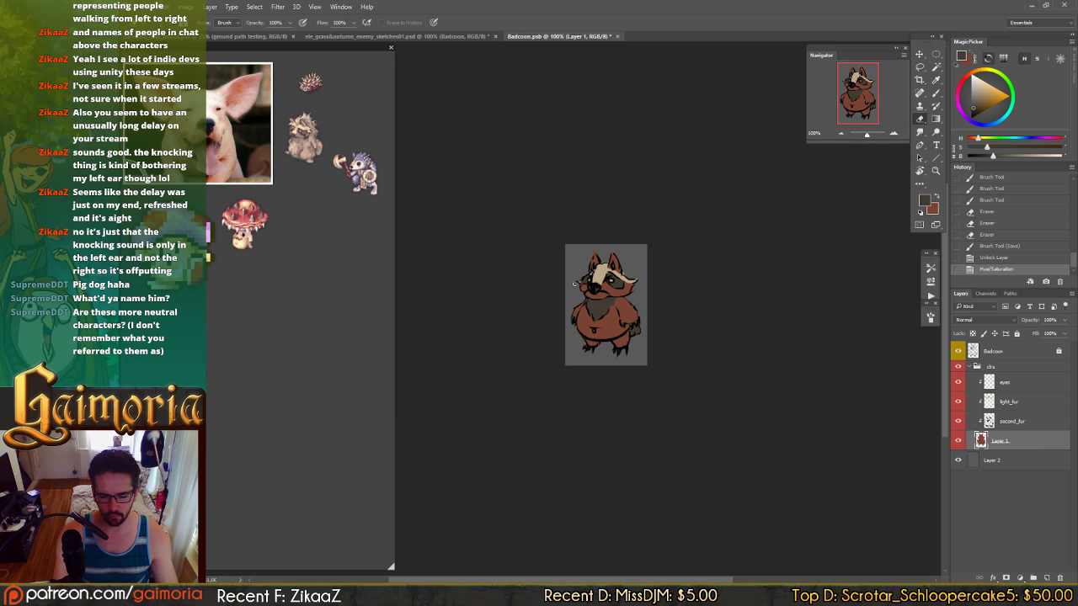
click(576, 284)
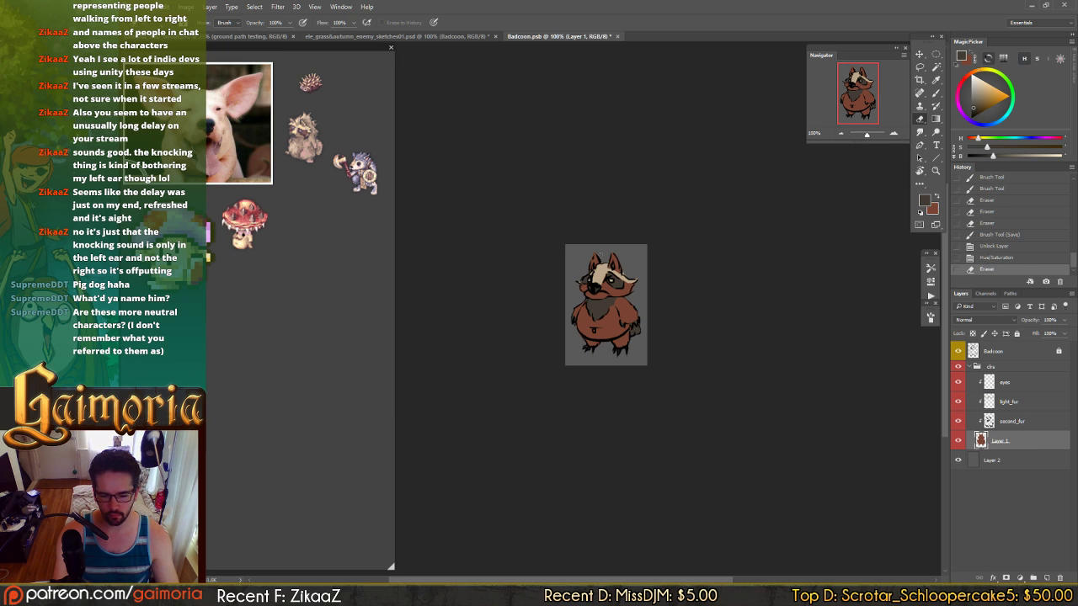
click(592, 250)
click(608, 258)
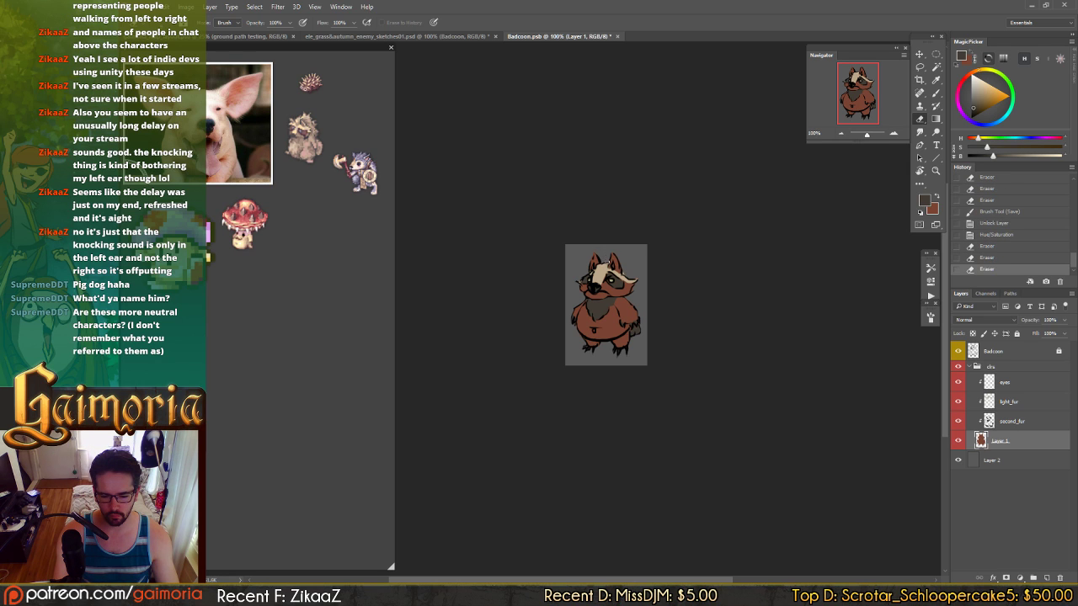
click(619, 268)
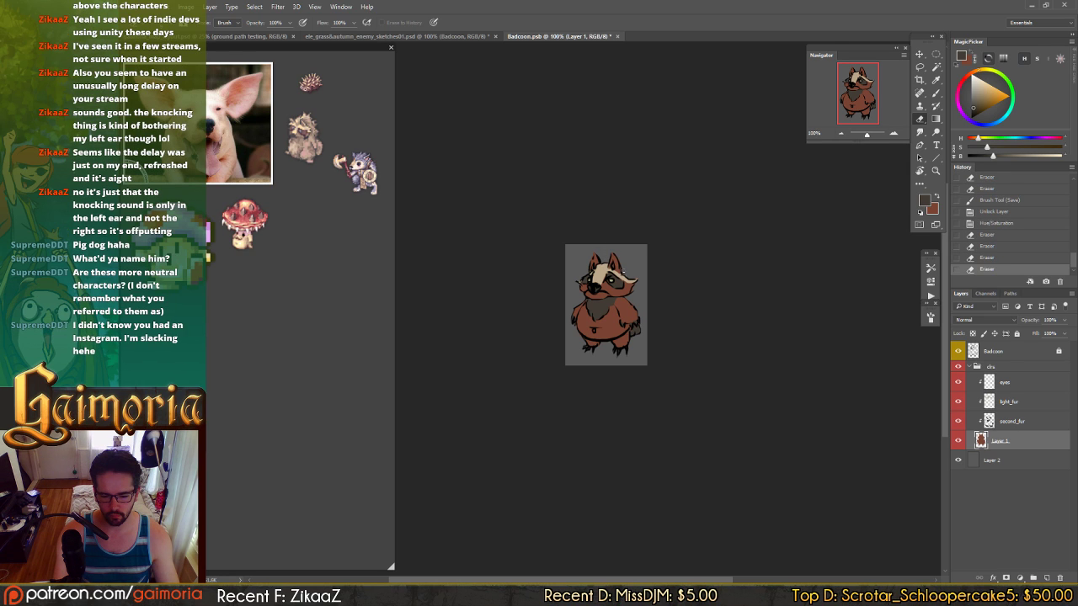
click(635, 277)
click(621, 283)
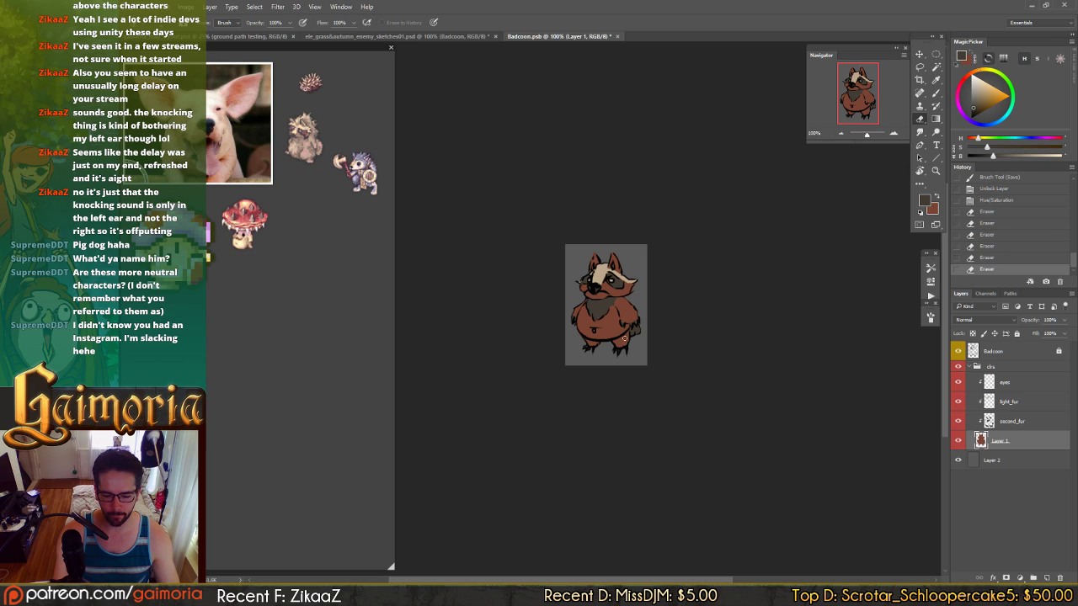
- Sample the dark fur colour and paint it onto the raccoon's tail on the second_fur layer
key(b)
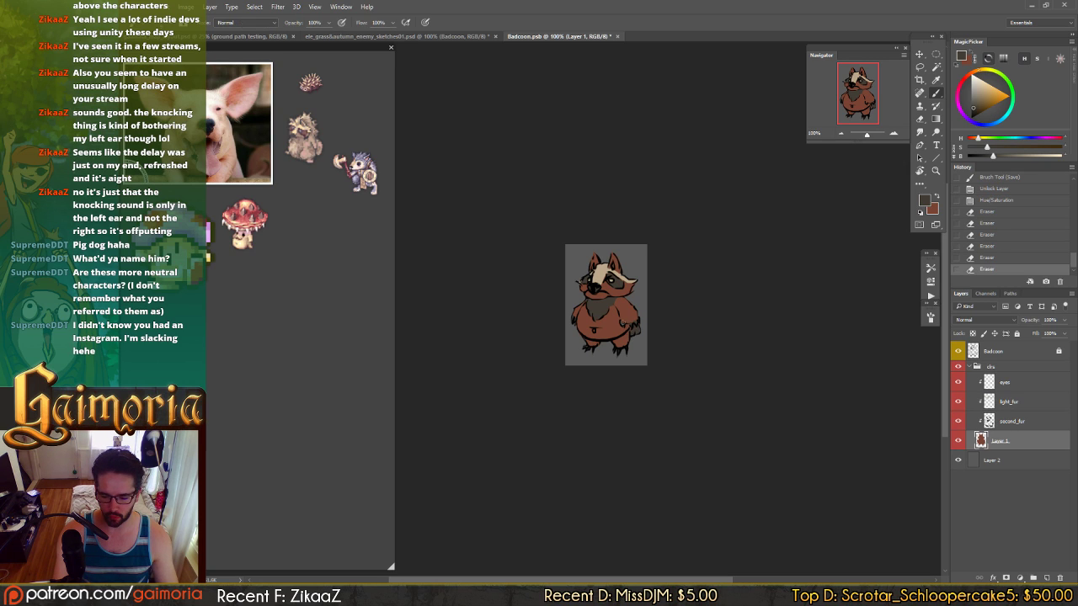
key(alt+bracketright)
alt+click(637, 330)
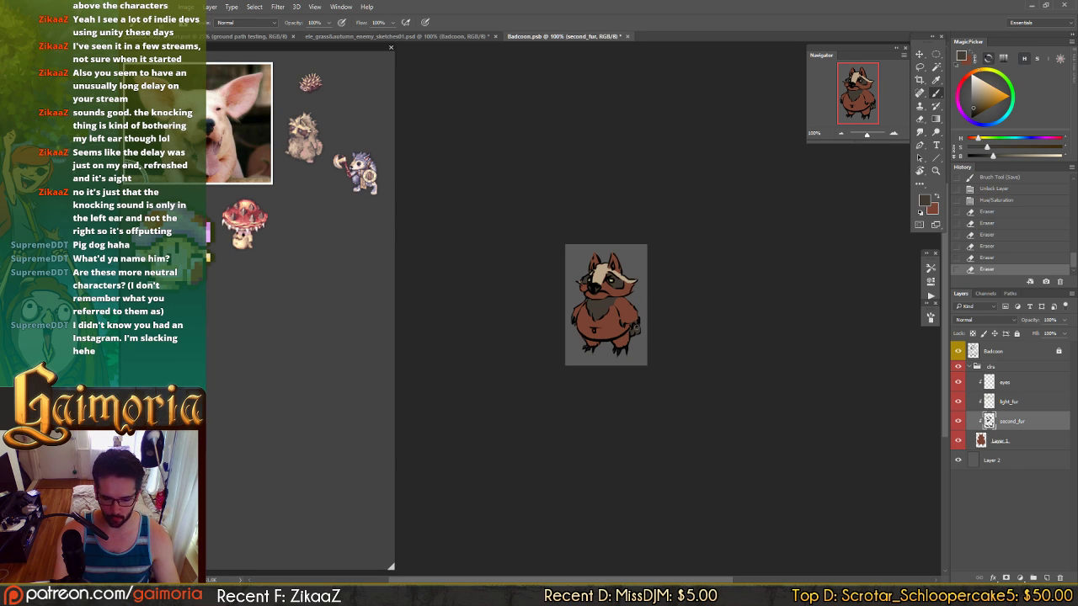
click(631, 330)
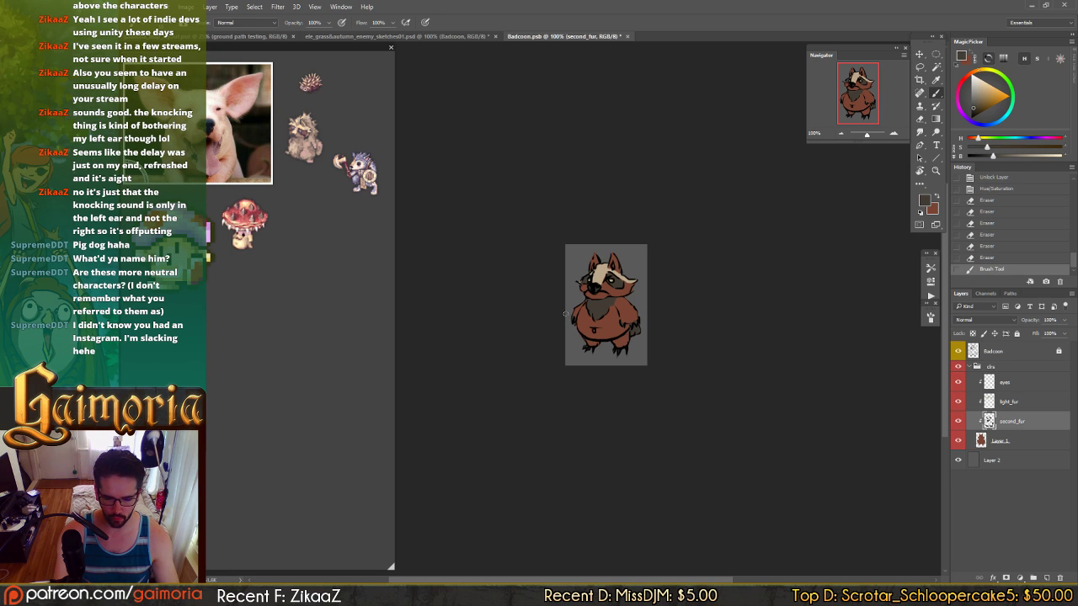
- Erase the base colour spilling past the line art beside the arm on Layer 1, and hide the grey background on Layer 2
key(alt+bracketleft)
key(e)
click(570, 326)
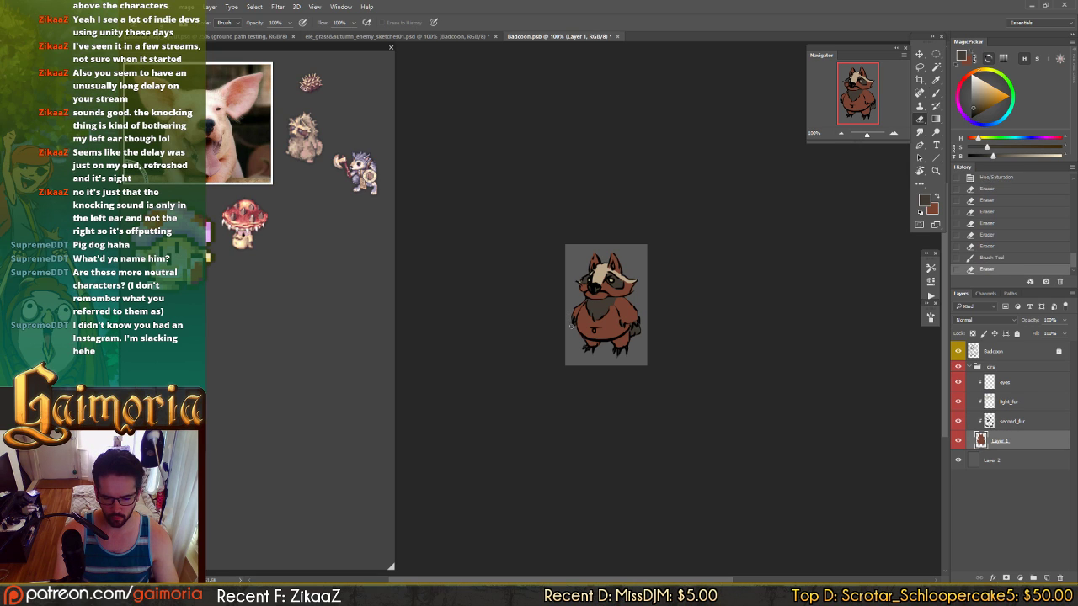
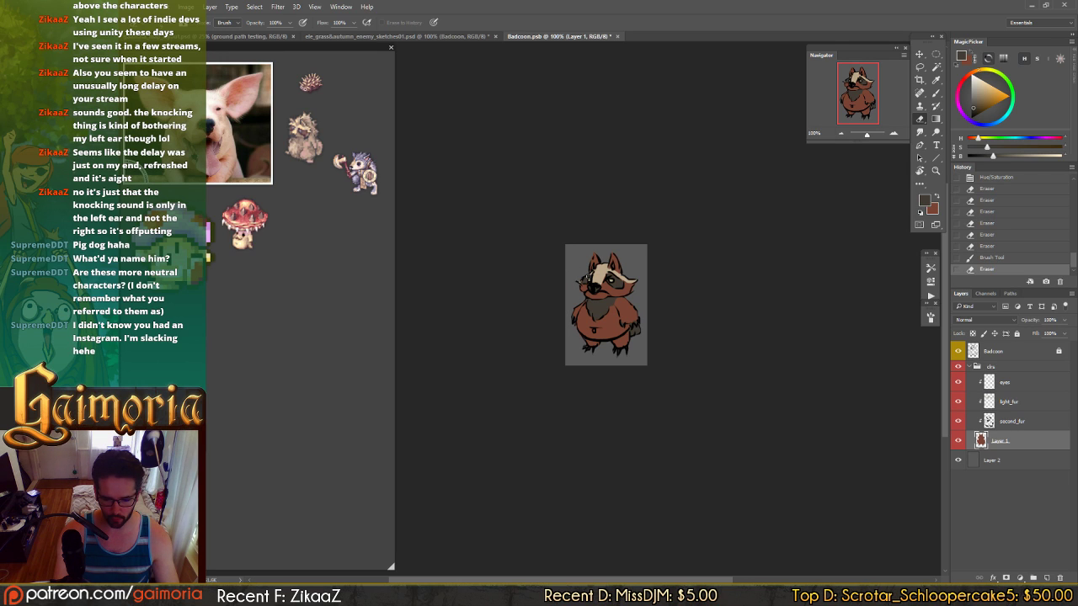
key(b)
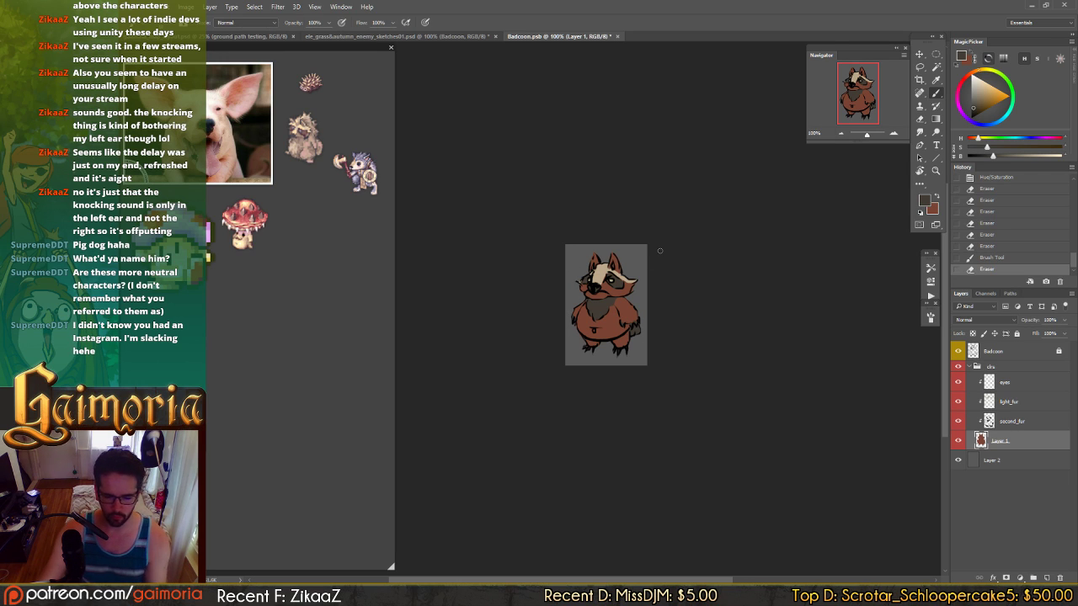
key(v)
click(957, 459)
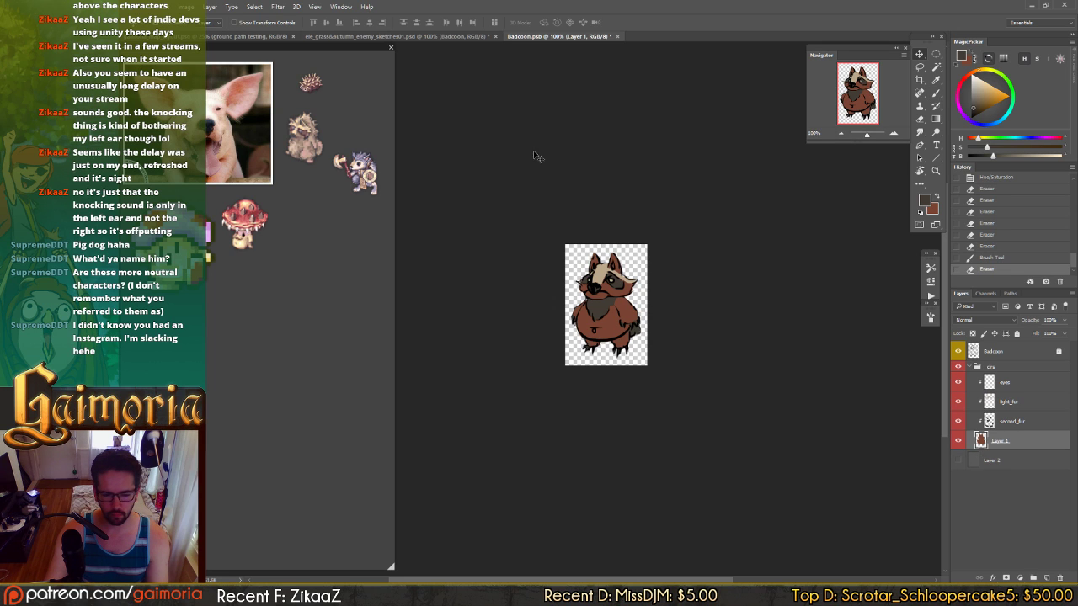
- Switch to the grass and autumn enemy sketch sheet and move the raccoon into the empty area below the small characters
click(452, 37)
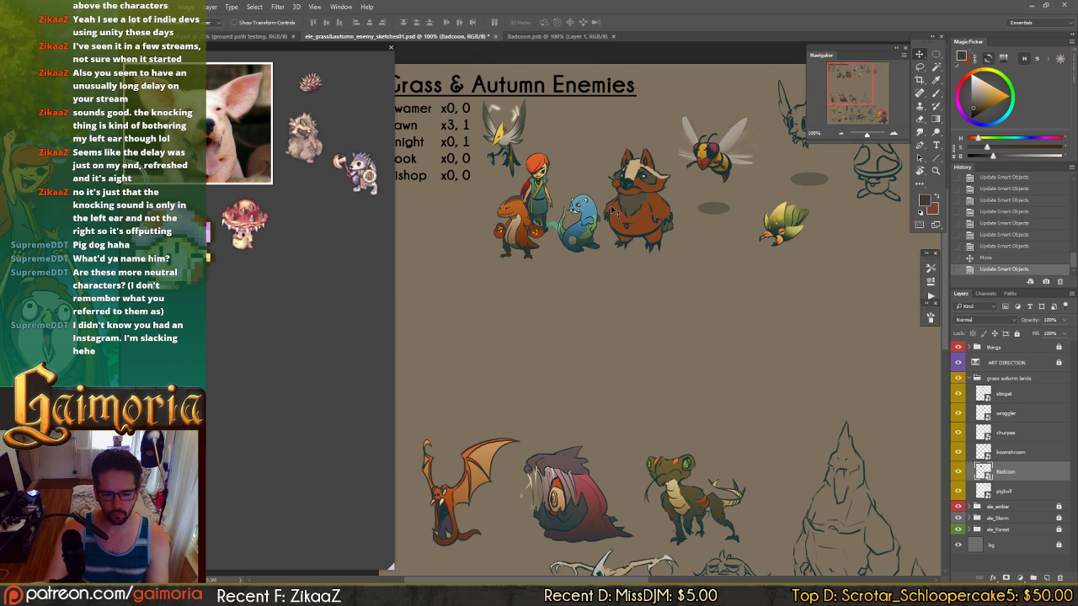
drag(644, 217, 647, 242)
key(ctrl+minus)
drag(626, 280, 612, 228)
- Return to Badcoon.psb and desaturate the brown base fur on Layer 1 with a Hue/Saturation adjustment, setting Saturation to -14
click(560, 36)
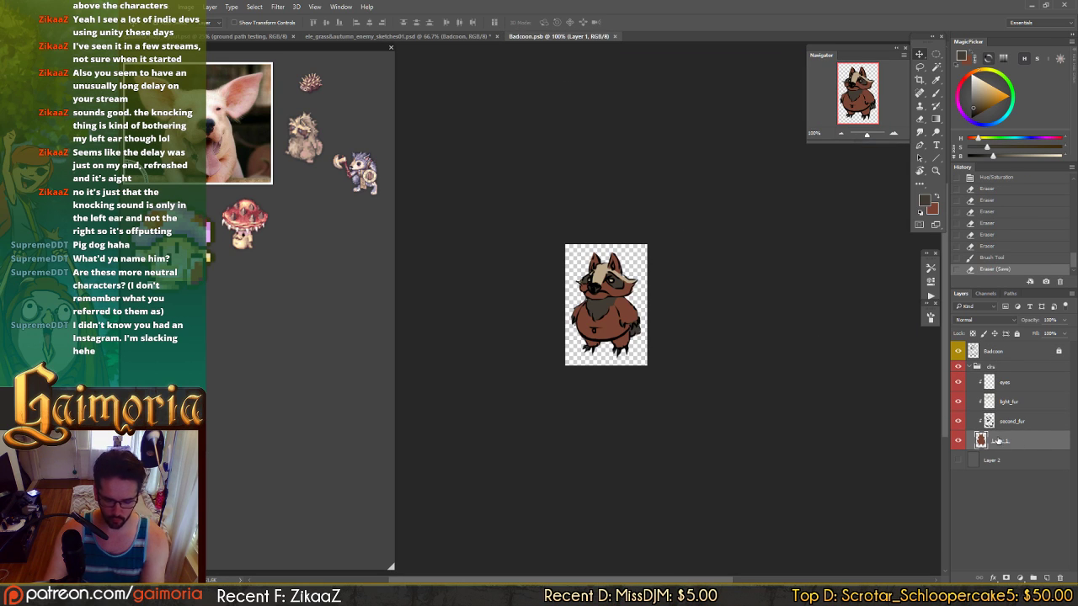
key(ctrl+u)
drag(900, 419, 894, 421)
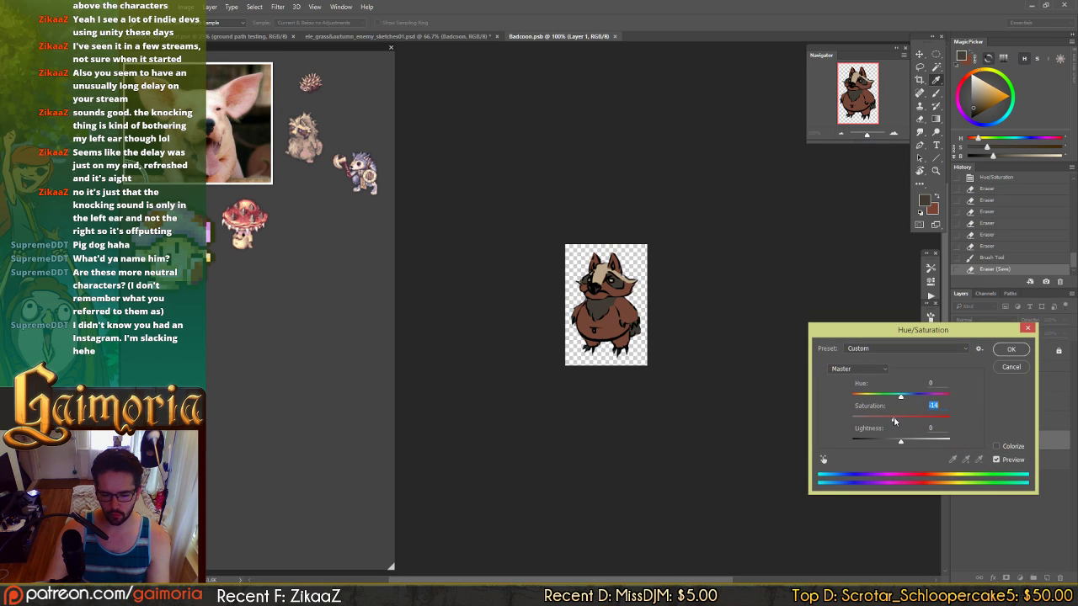
key(Return)
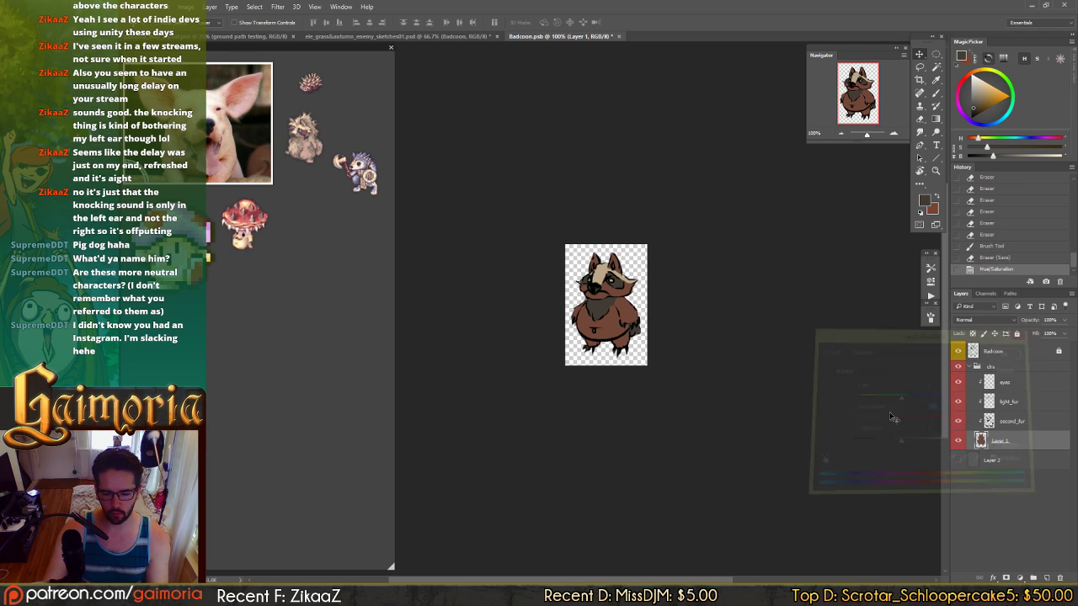
- Return to the enemy sketch sheet, compare the raccoon before and after the last smart object update, and save the sheet
click(455, 36)
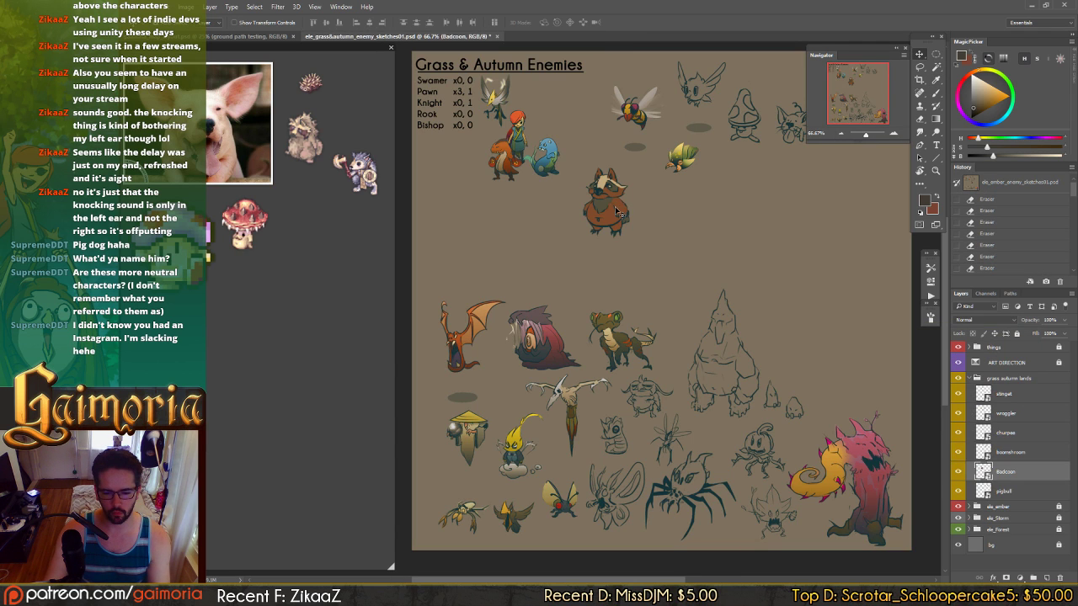
scroll(978, 266, down, 3)
drag(1074, 211, 1074, 271)
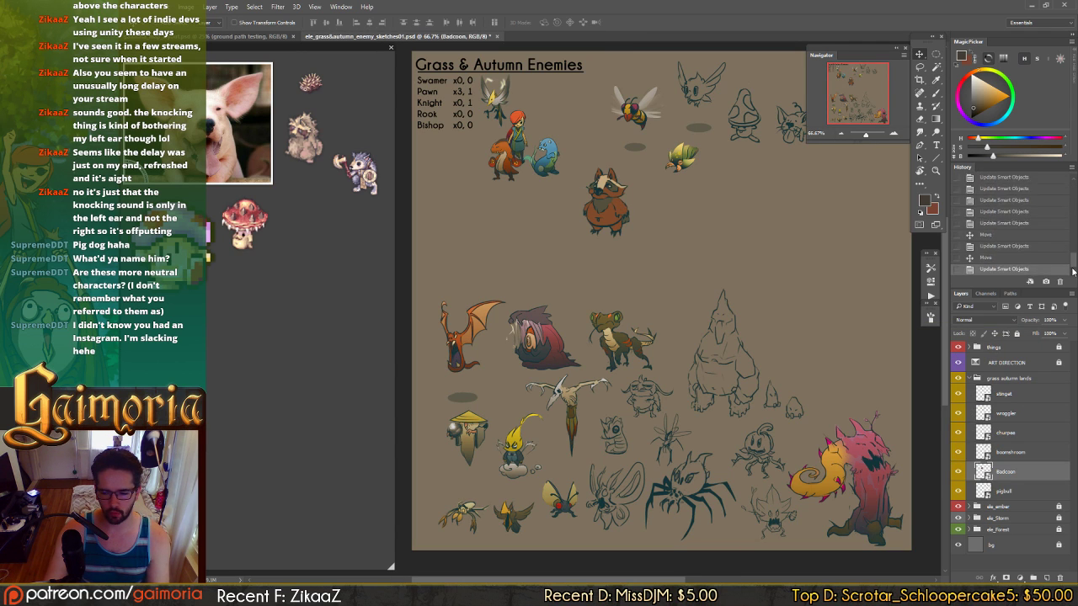
click(1008, 258)
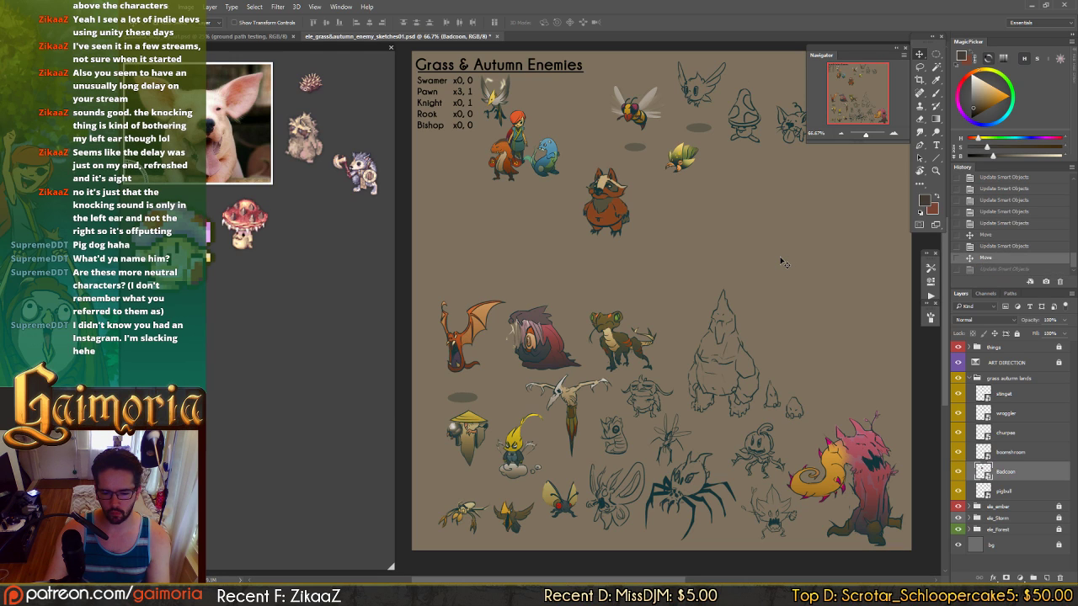
key(ctrl+z)
key(ctrl+z)
key(ctrl+z)
key(ctrl+s)
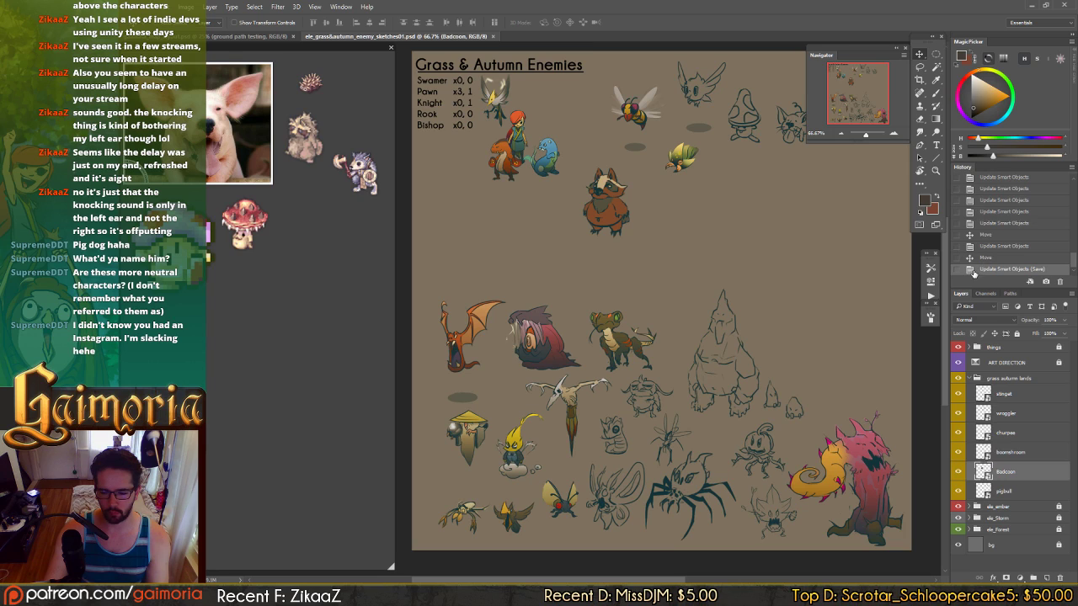
- Reopen the Badcoon smart object and load the combined outline of Layer 1 and the Badcoon line art as a selection
double_click(983, 472)
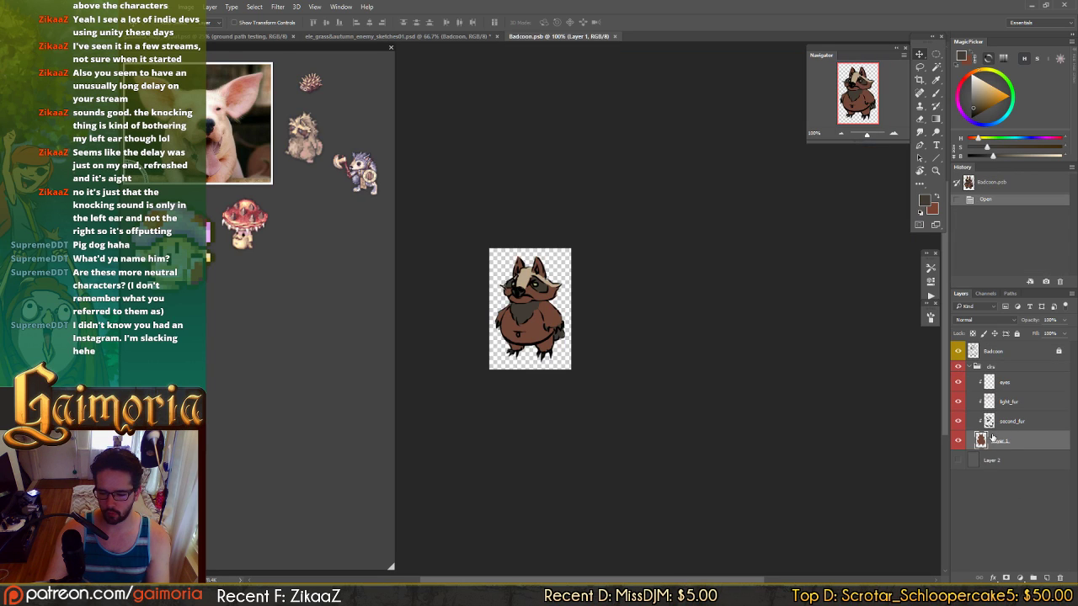
ctrl+click(985, 436)
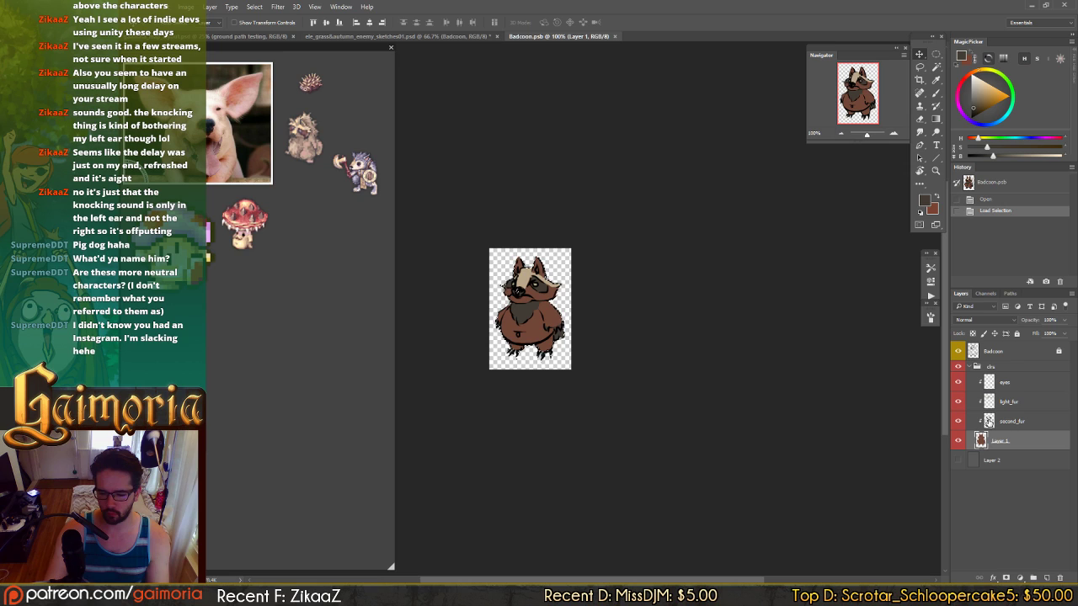
ctrl+click(977, 356)
click(976, 356)
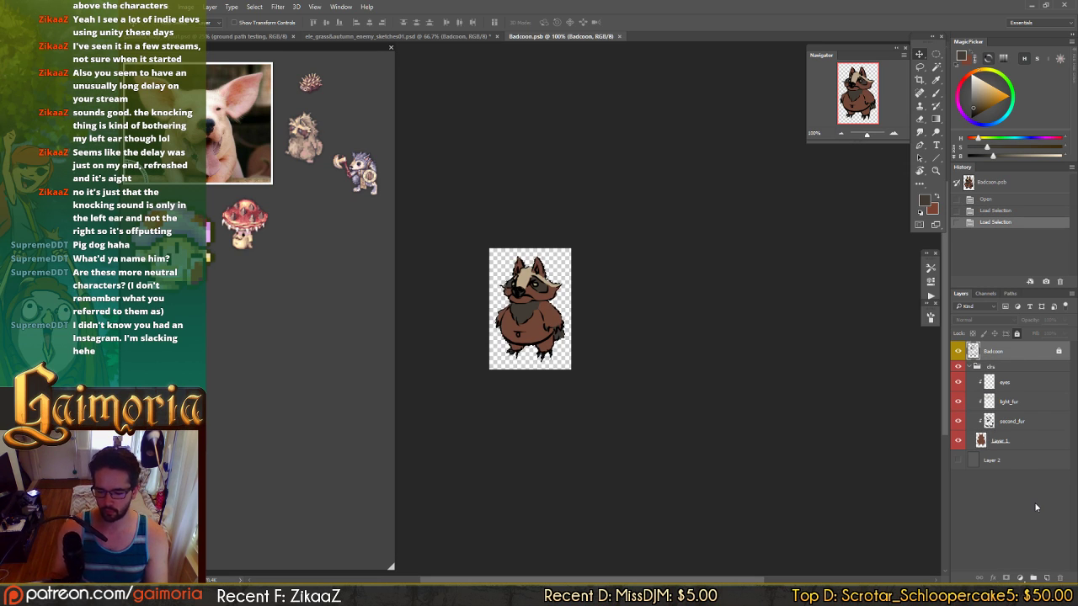
- Create a layer above the line art masked to the raccoon silhouette, reset to default colours, and duplicate the masked layer
click(1047, 578)
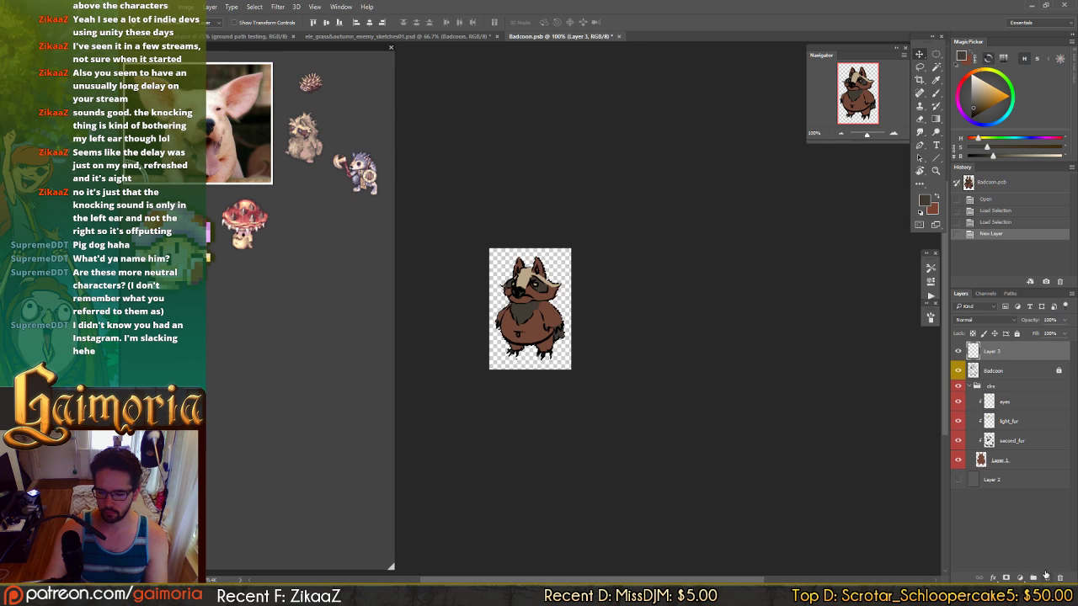
key(g)
key(d)
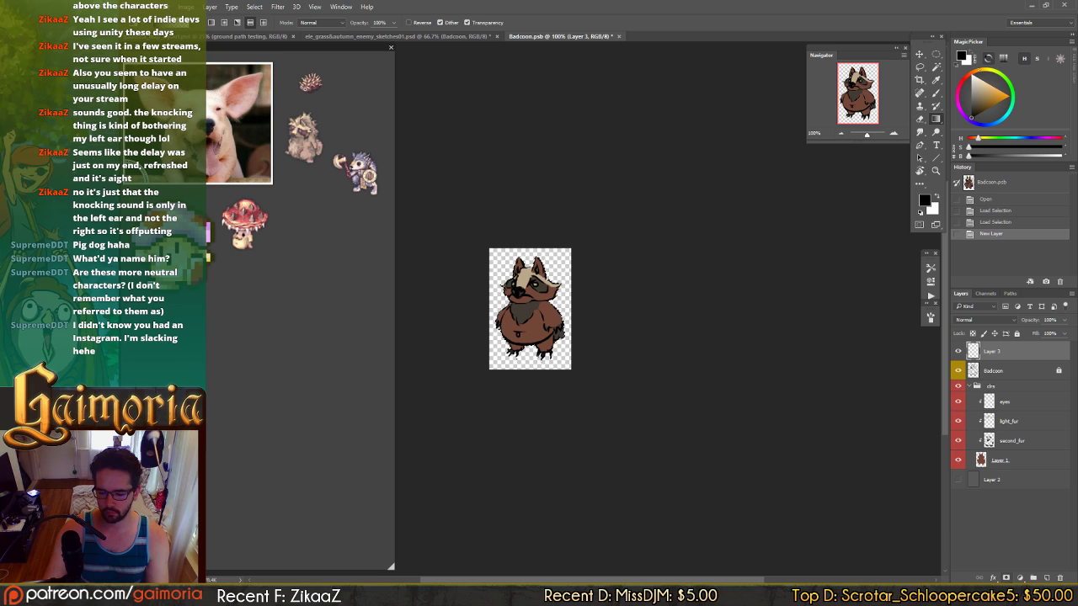
click(1007, 578)
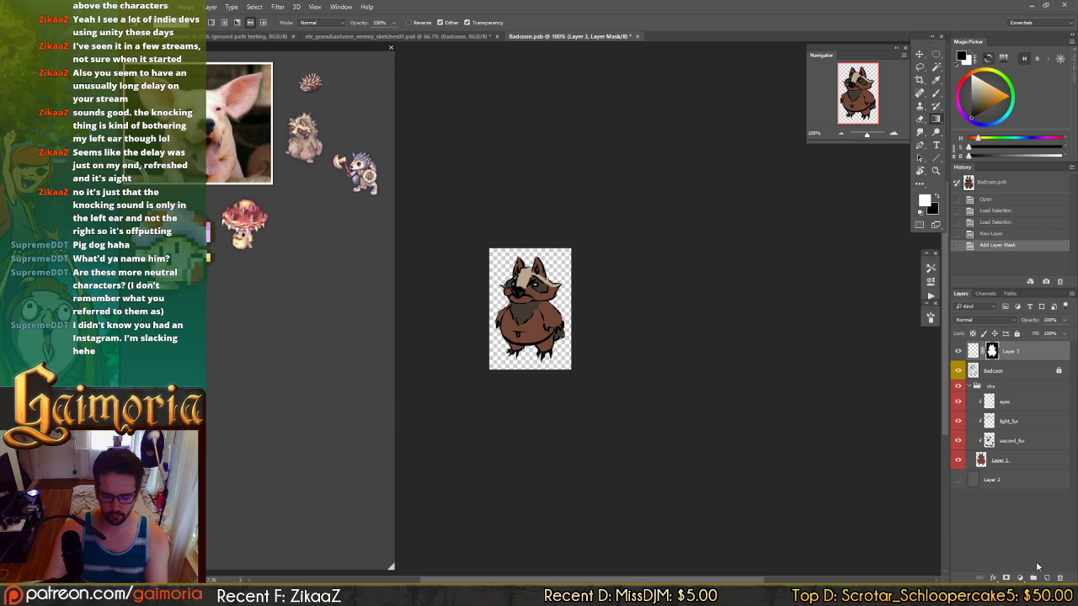
key(ctrl+j)
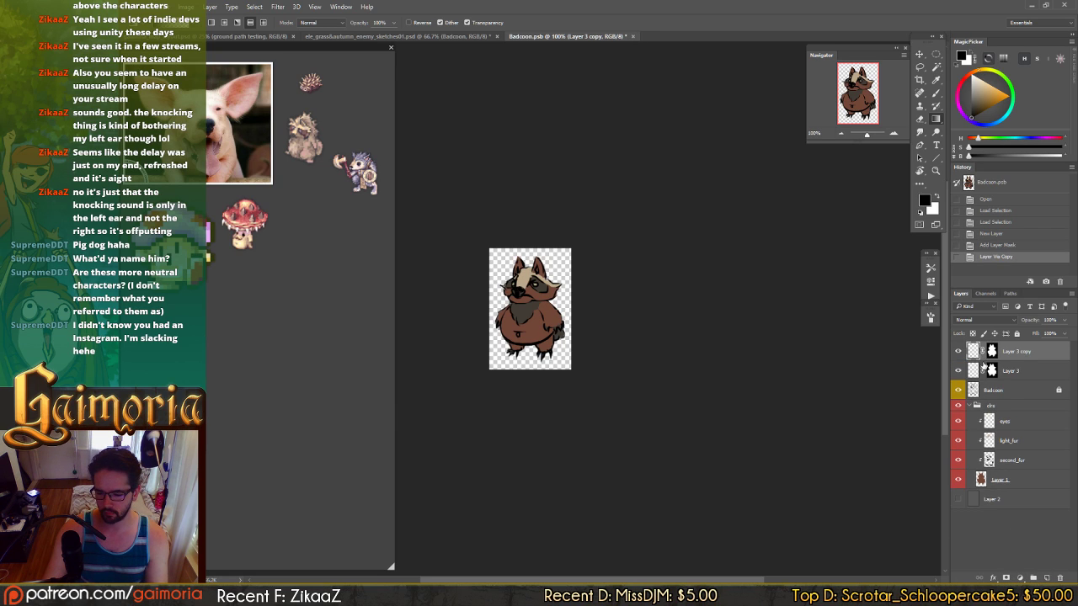
- Unlink the masks on both new layers and draw a black gradient fading upward from the feet on Layer 3
click(982, 351)
click(982, 371)
click(973, 373)
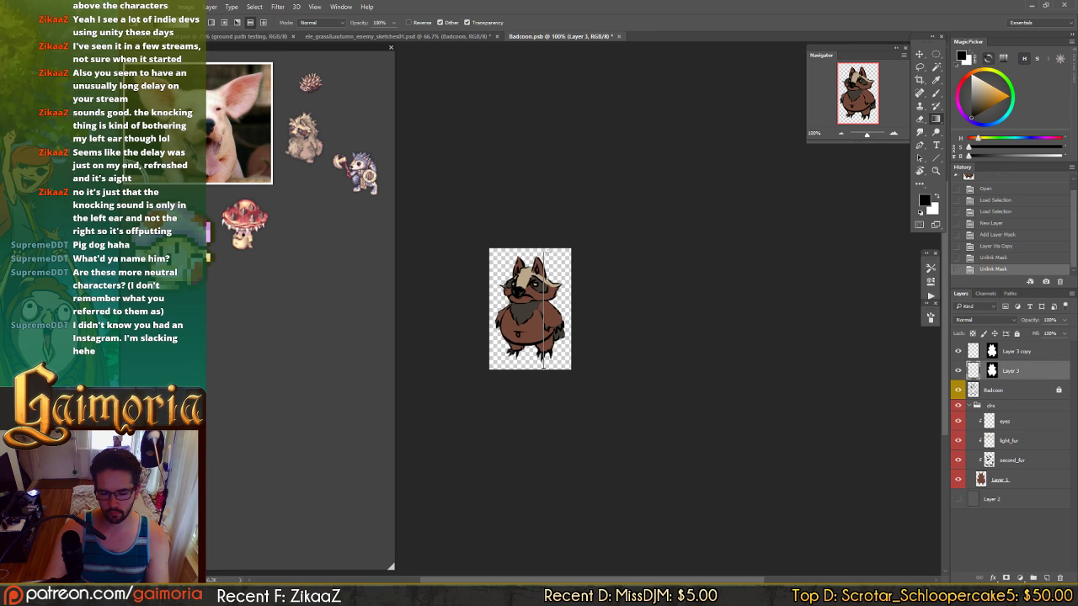
drag(544, 364, 544, 364)
key(v)
- Draw a white gradient fading downward from the head on Layer 3 copy and set its blend mode to Overlay
click(973, 352)
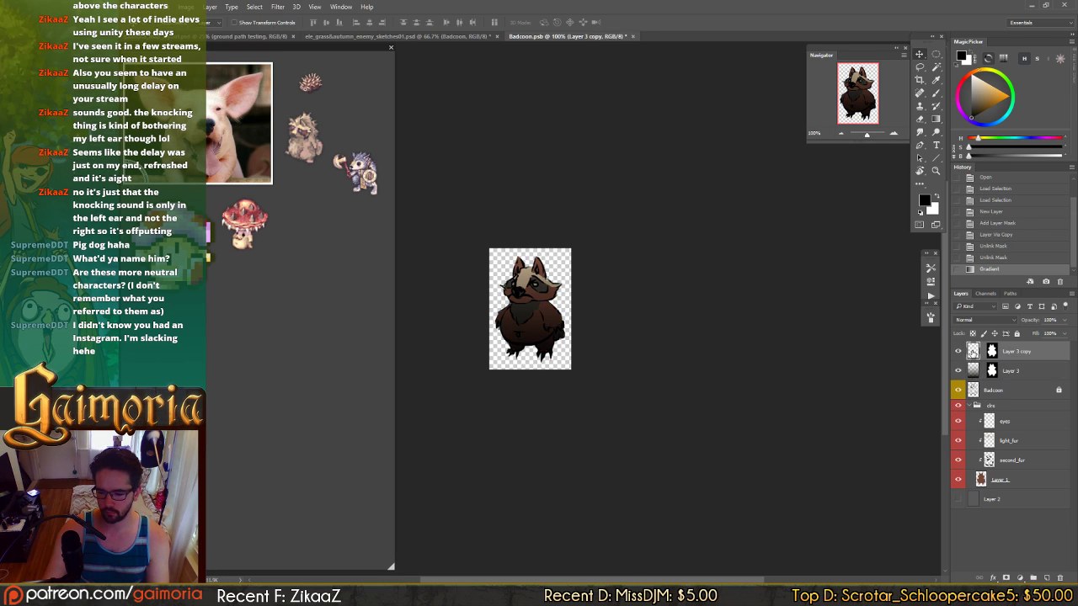
key(x)
key(g)
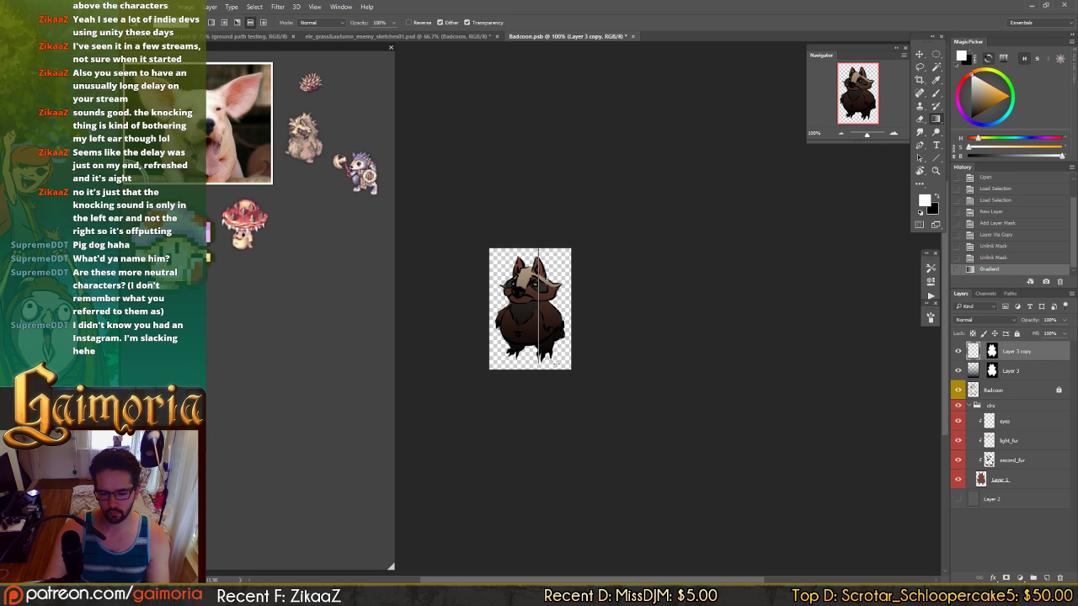
drag(538, 364, 538, 363)
click(985, 319)
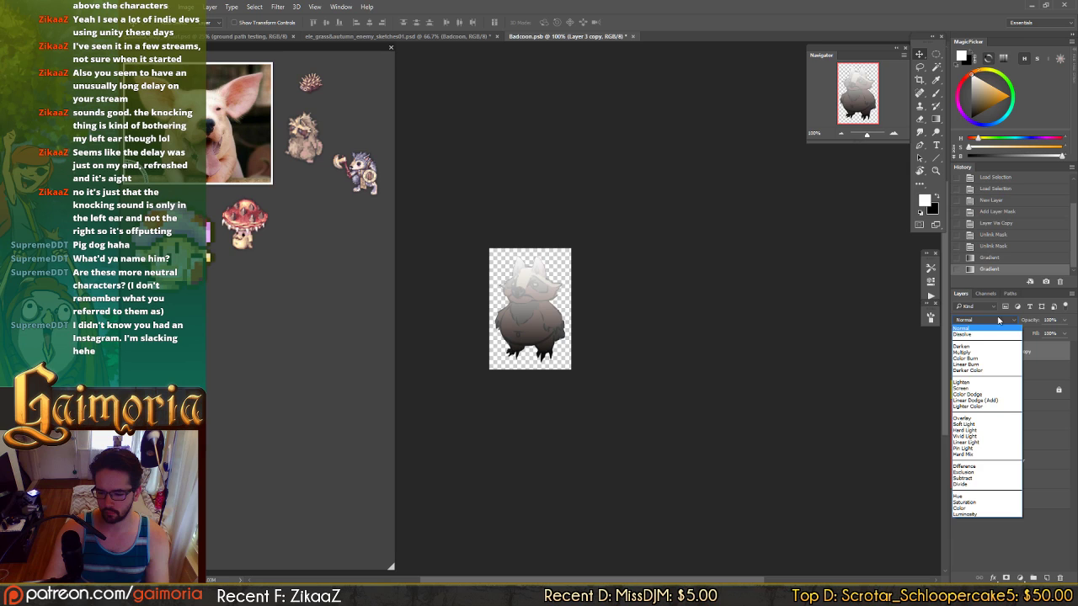
click(985, 419)
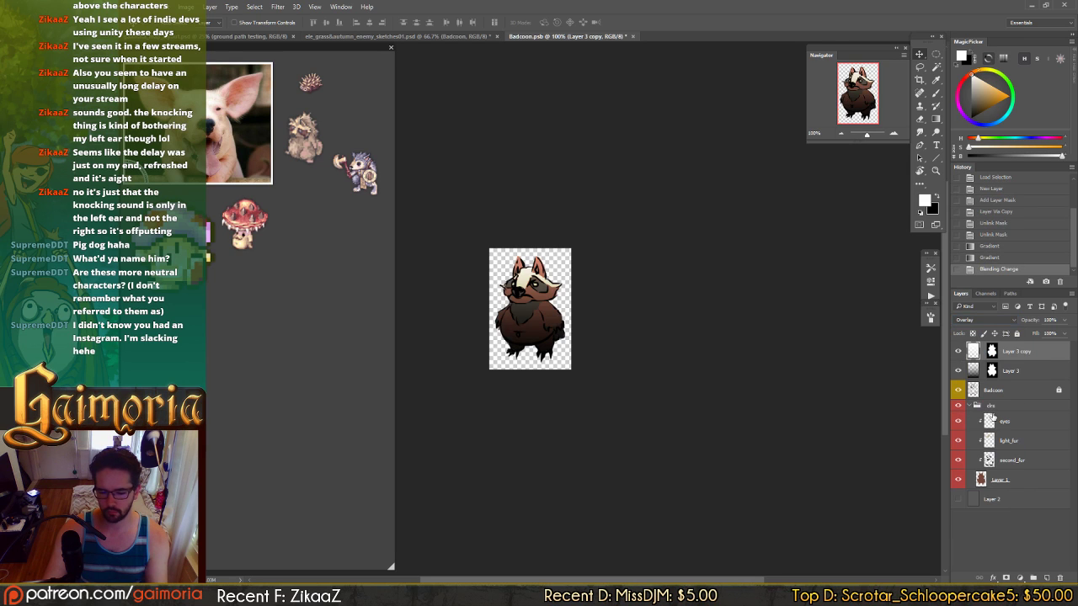
- Free-transform the black gradient on Layer 3, extending its lower edge below the canvas and lowering its upper edge to the face
click(958, 370)
click(1010, 371)
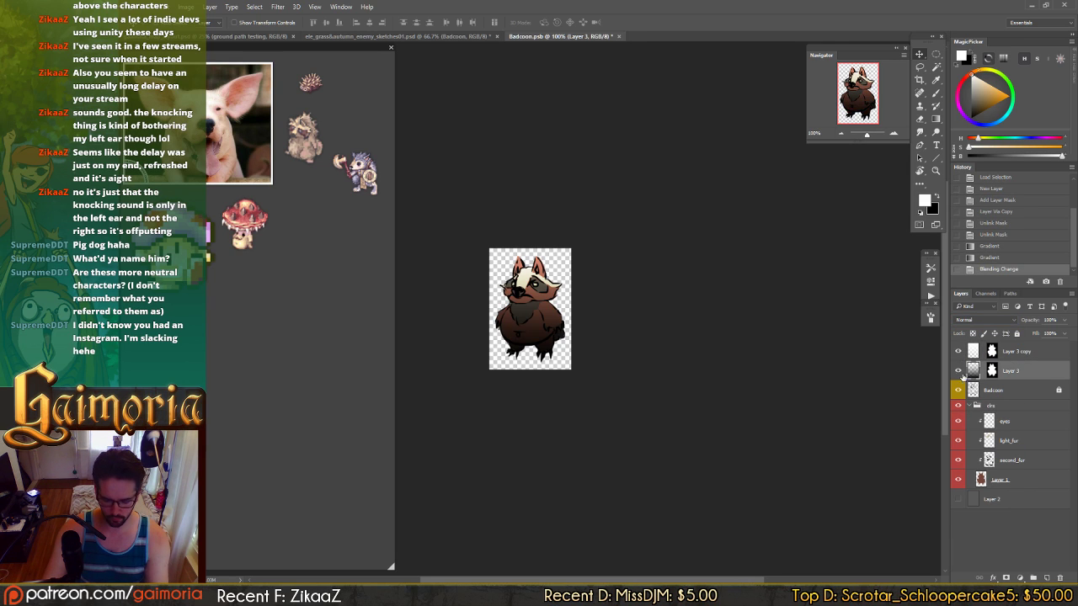
key(ctrl+t)
mouse_move(531, 367)
mouse_down()
mouse_move(532, 433)
mouse_move(532, 387)
mouse_up()
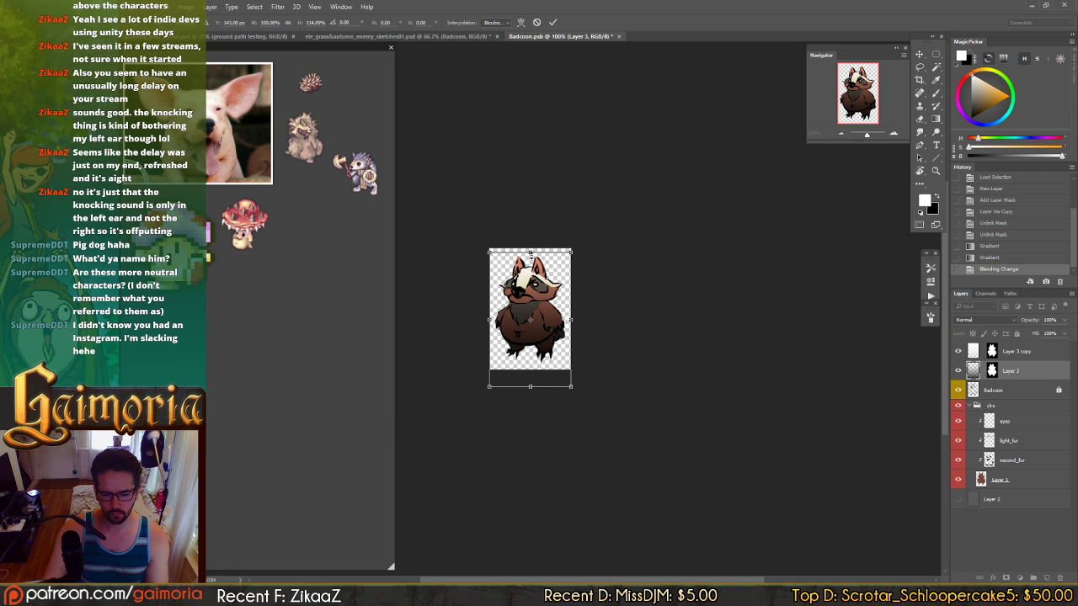
drag(531, 251, 533, 297)
key(Return)
- Free-transform the white gradient on Layer 3 copy, raising its lower edge to the belly and its upper edge above the canvas
click(974, 350)
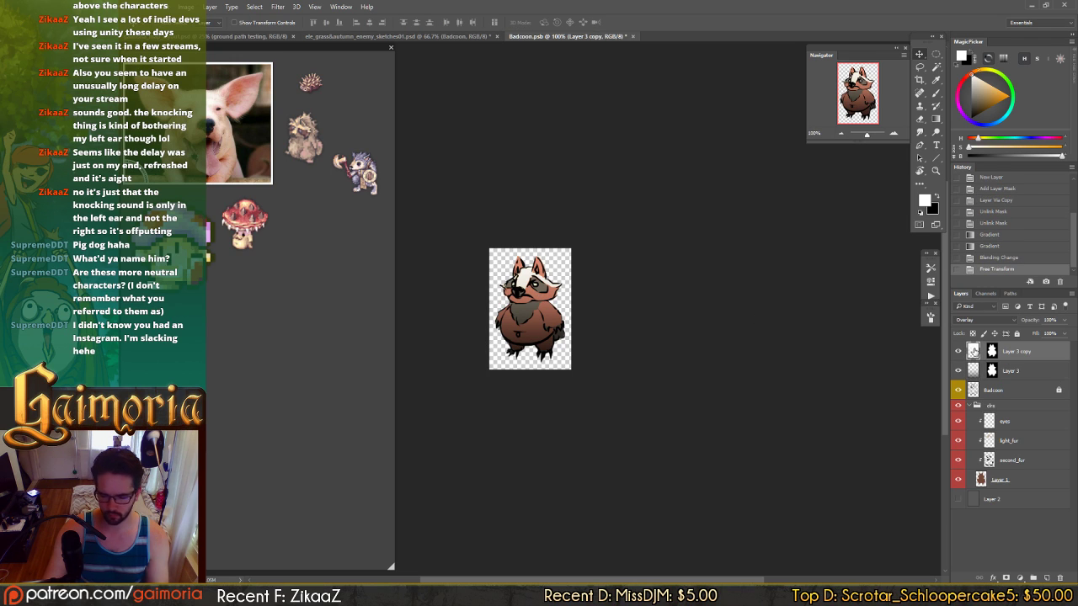
key(ctrl+t)
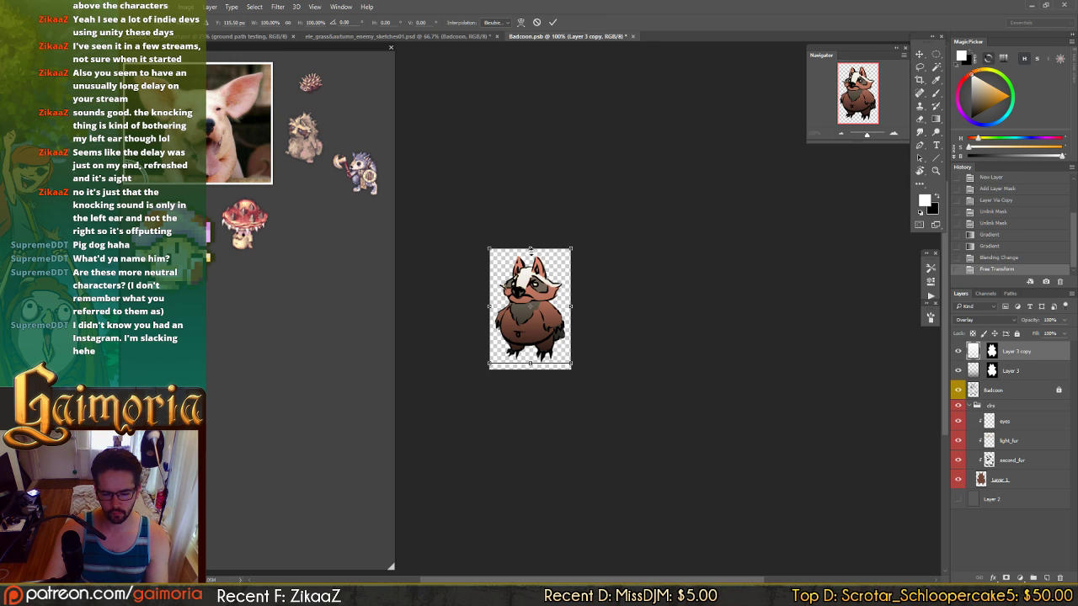
drag(530, 363, 530, 340)
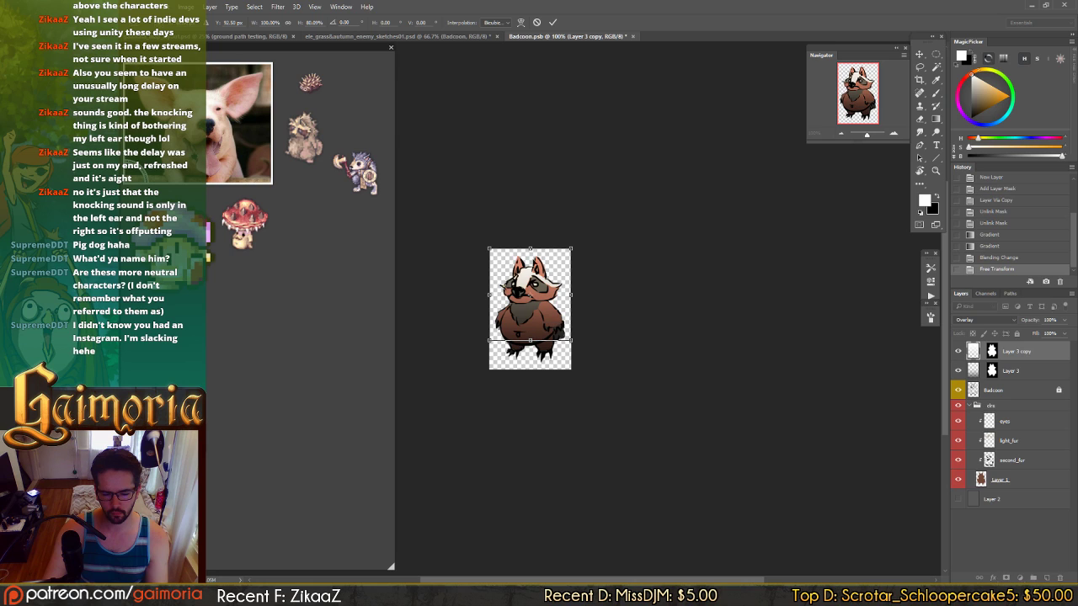
drag(530, 245, 544, 194)
key(Return)
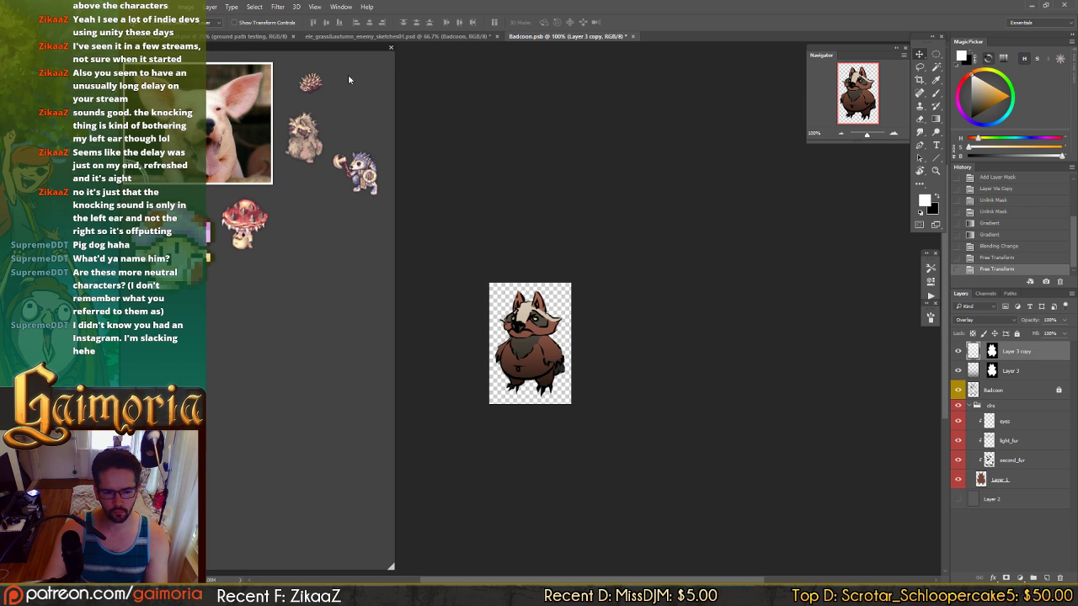
- Switch to the enemy sketch sheet and shift the shaded raccoon slightly within the empty area
click(435, 39)
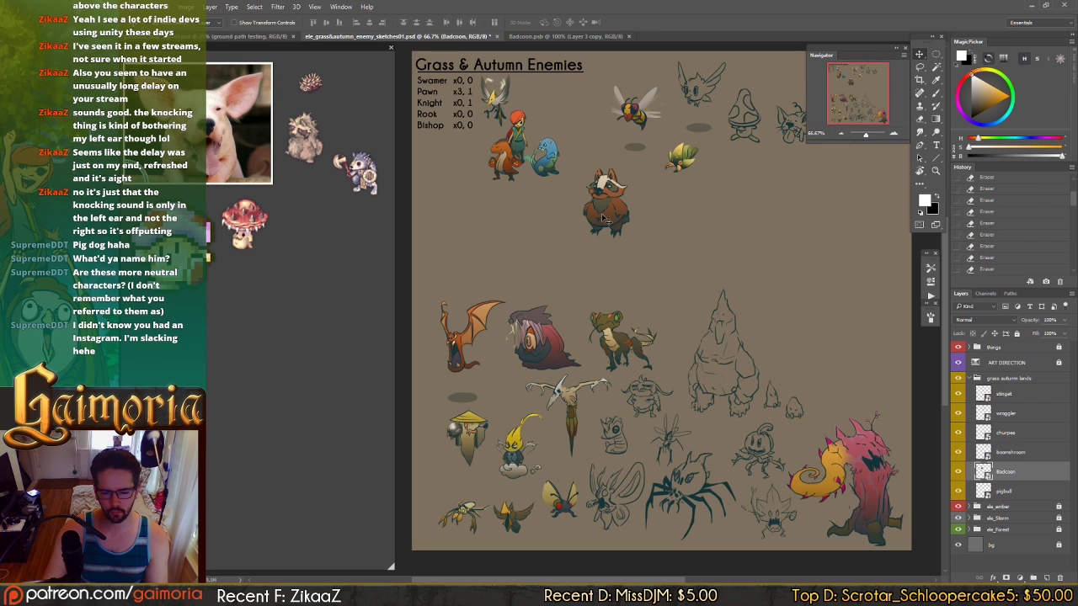
mouse_move(607, 220)
mouse_down()
mouse_move(562, 168)
mouse_move(522, 266)
mouse_move(510, 360)
mouse_move(686, 375)
mouse_move(602, 226)
mouse_move(627, 162)
mouse_move(621, 250)
mouse_up()
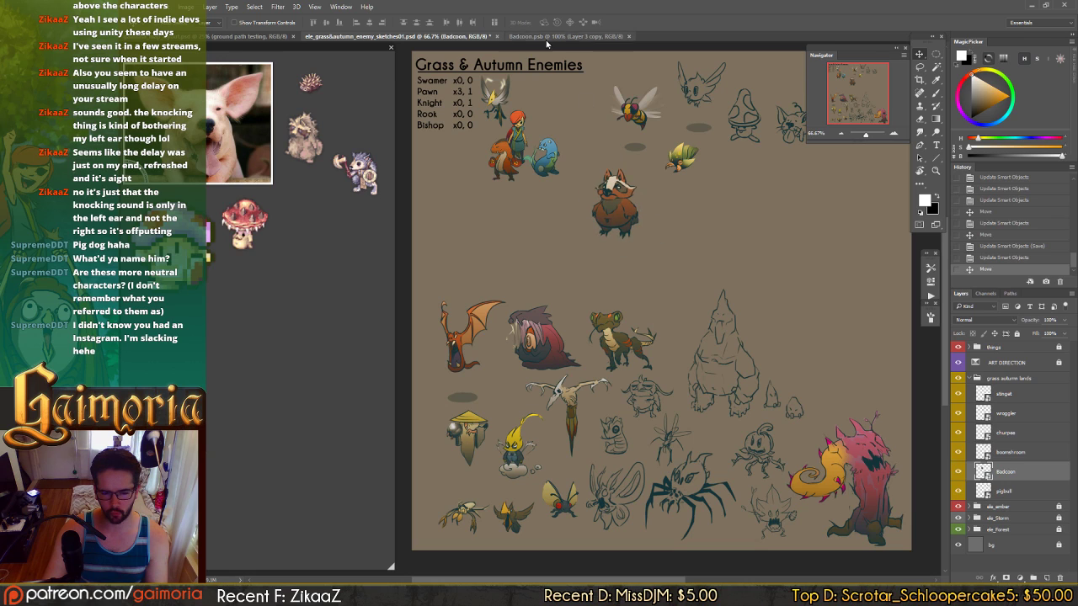
- In the Badcoon document, recolour the light_fur layer with Hue/Saturation: hue +33, saturation +41 and lightness -41
click(549, 37)
click(1010, 441)
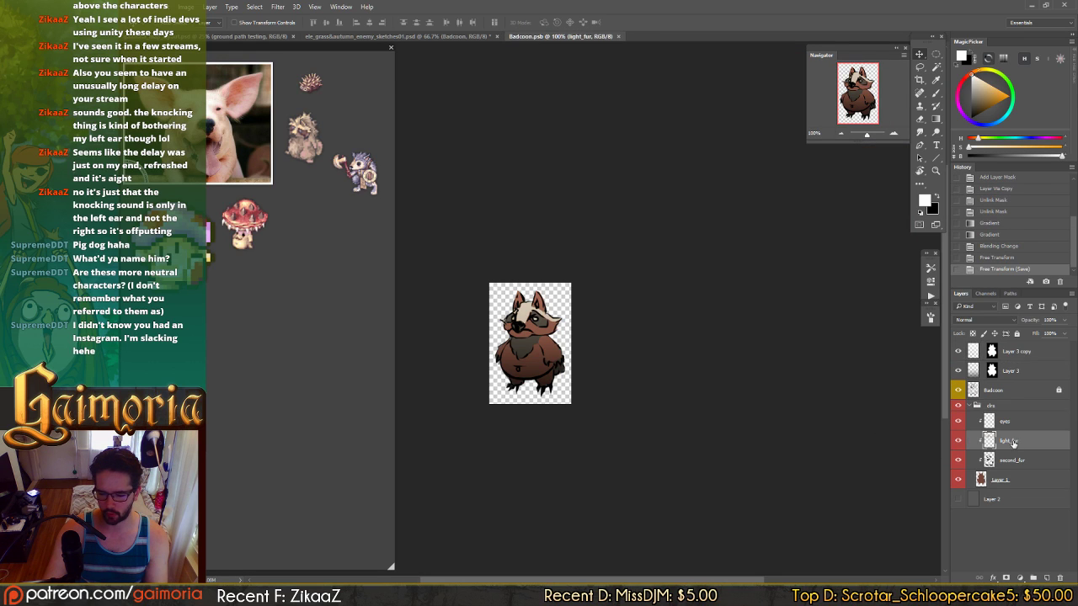
key(ctrl+u)
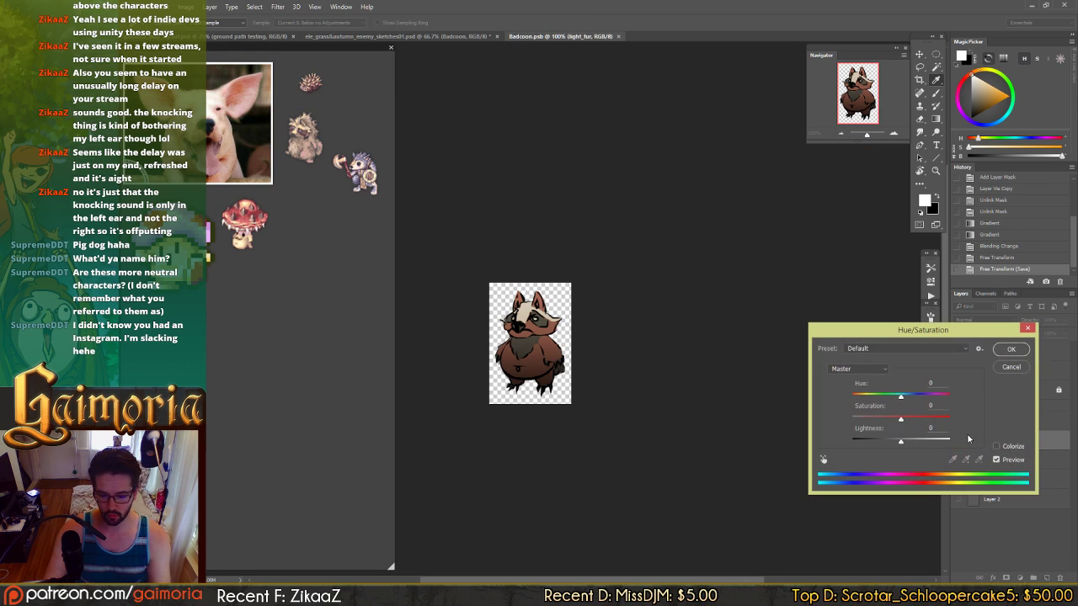
click(894, 441)
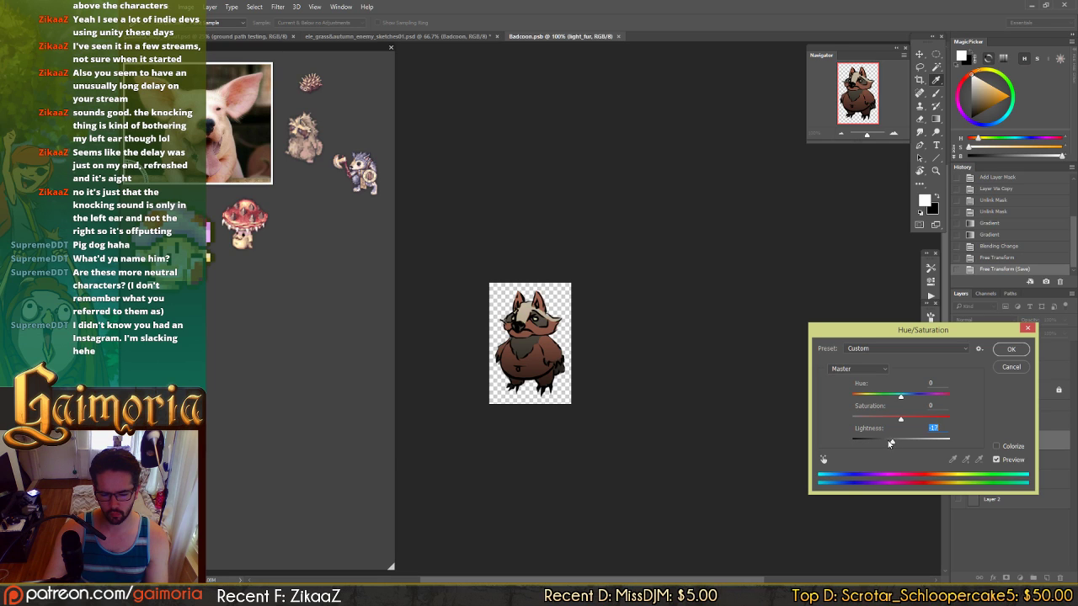
mouse_move(890, 444)
mouse_down()
mouse_move(923, 422)
mouse_move(895, 402)
mouse_move(953, 408)
mouse_move(913, 410)
mouse_move(930, 422)
mouse_move(884, 444)
mouse_up()
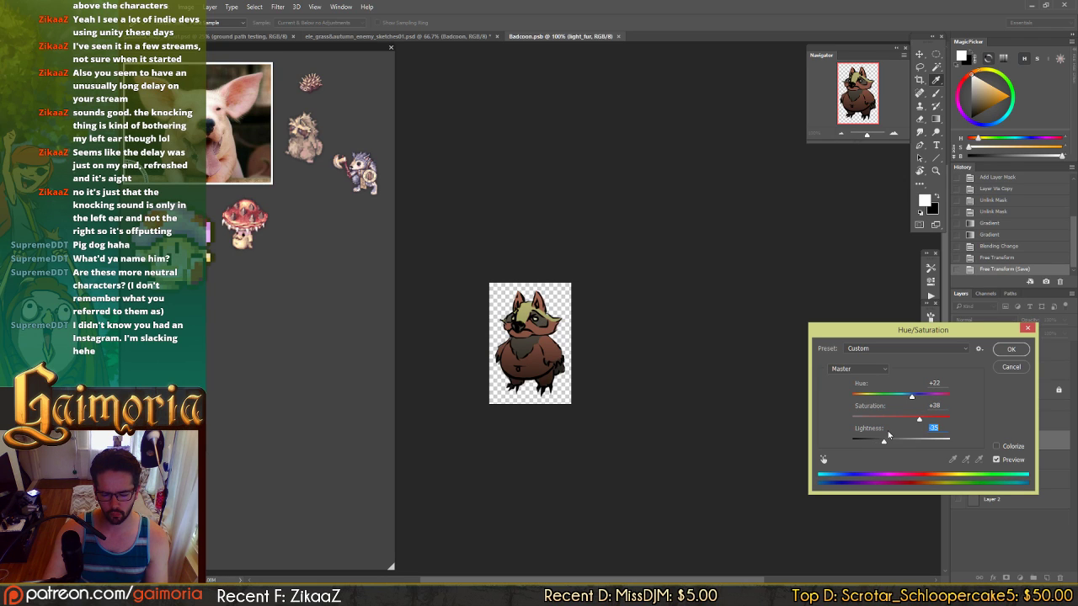
drag(915, 398, 886, 442)
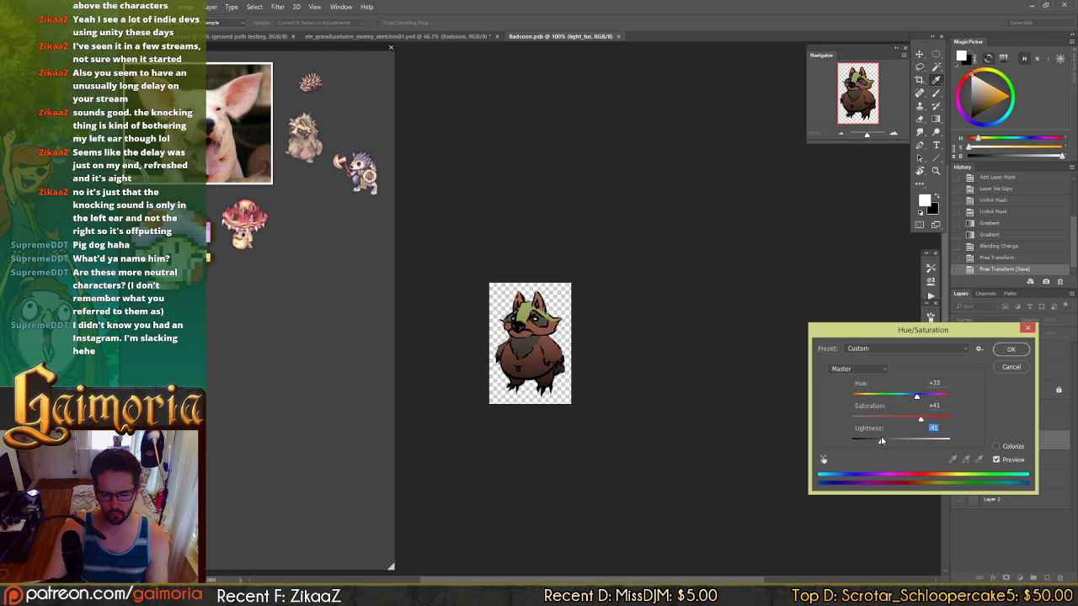
key(Return)
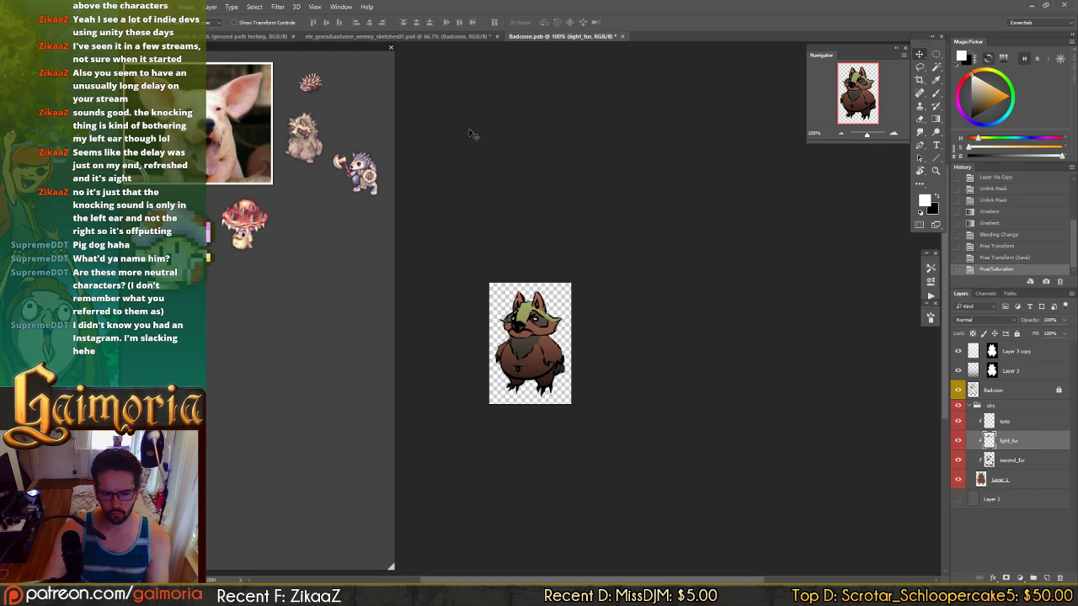
- On the enemy sketch sheet, compare the raccoon before and after the recolour through its history states, and place it beneath the yellow leafy creature
click(417, 35)
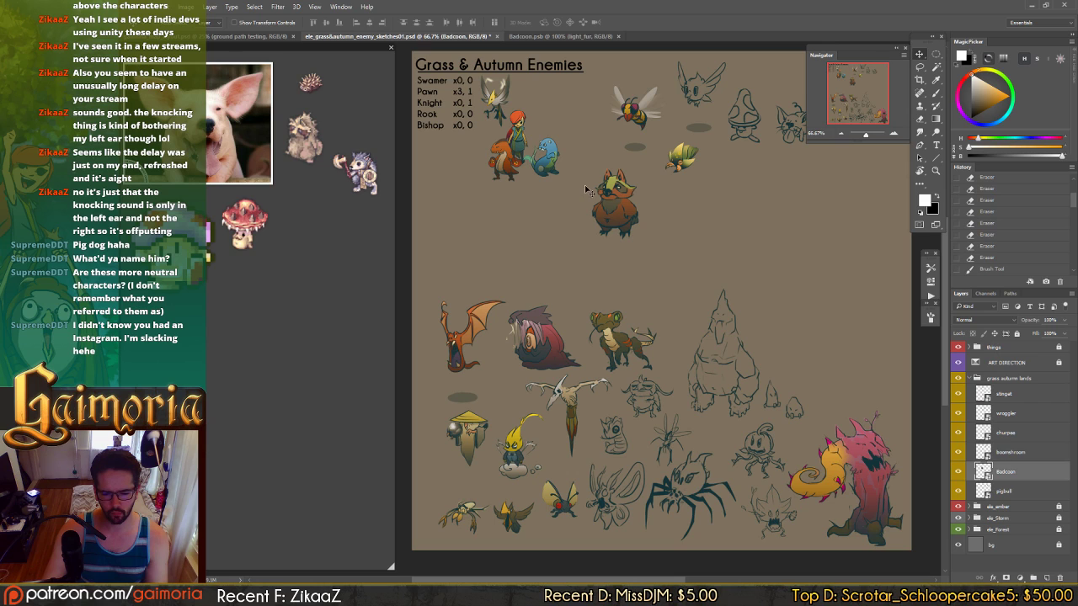
drag(624, 239, 600, 180)
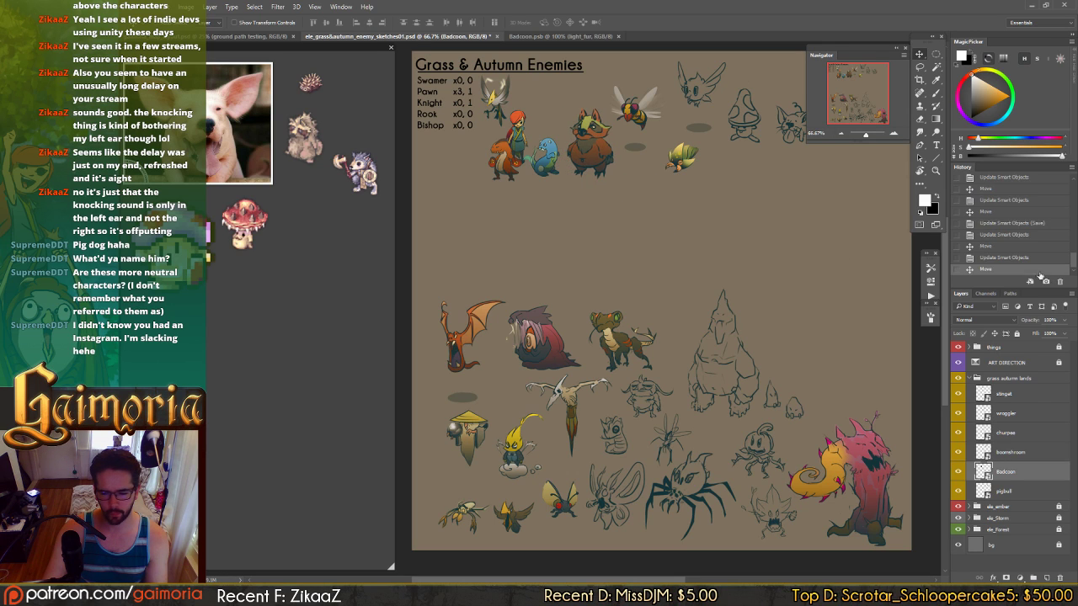
click(1012, 257)
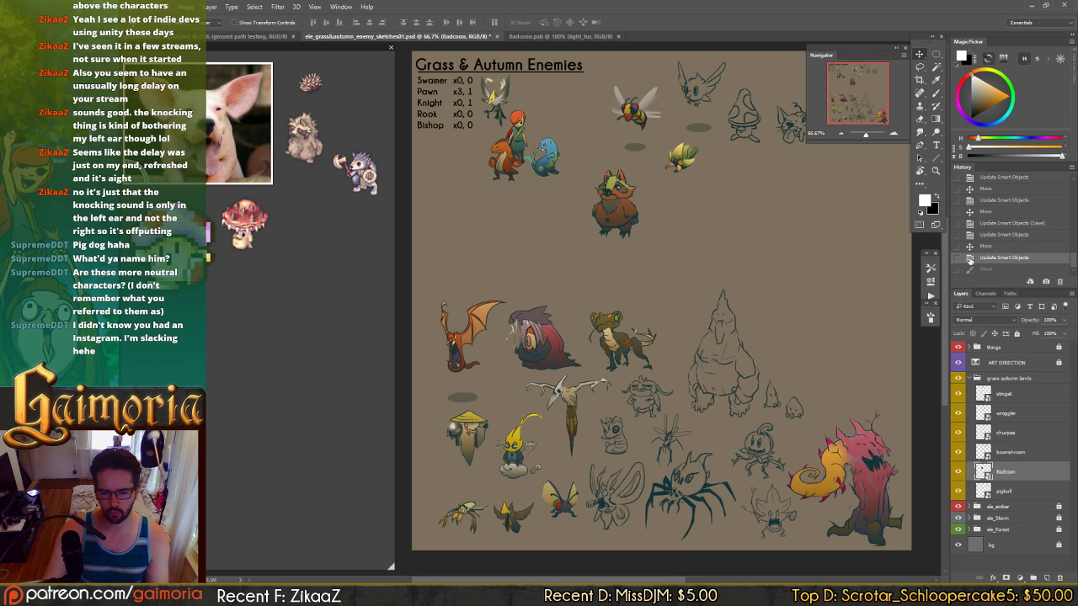
click(1010, 249)
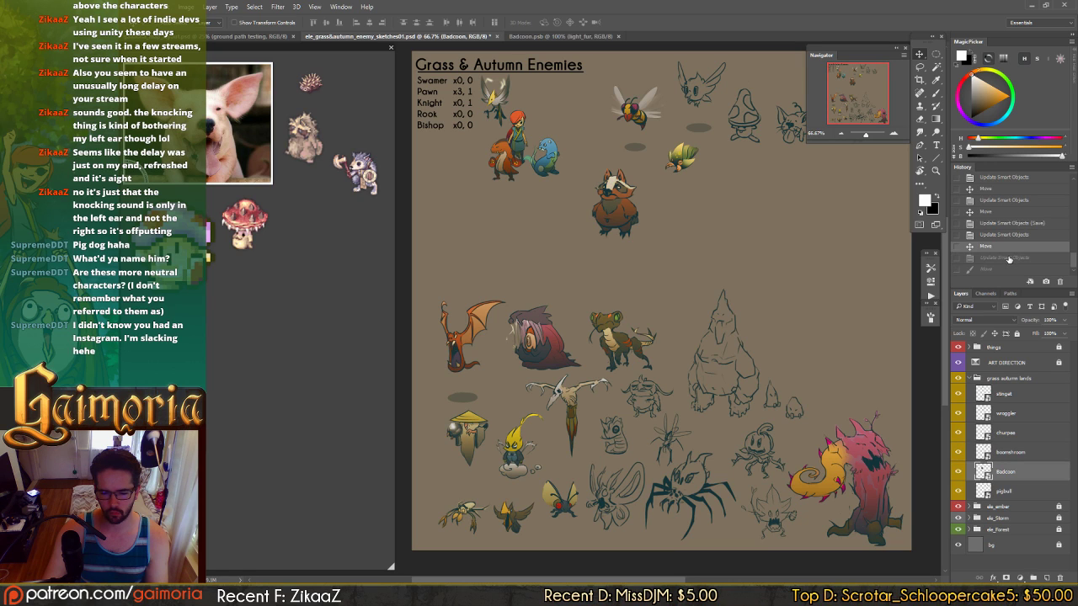
click(1008, 256)
click(1010, 269)
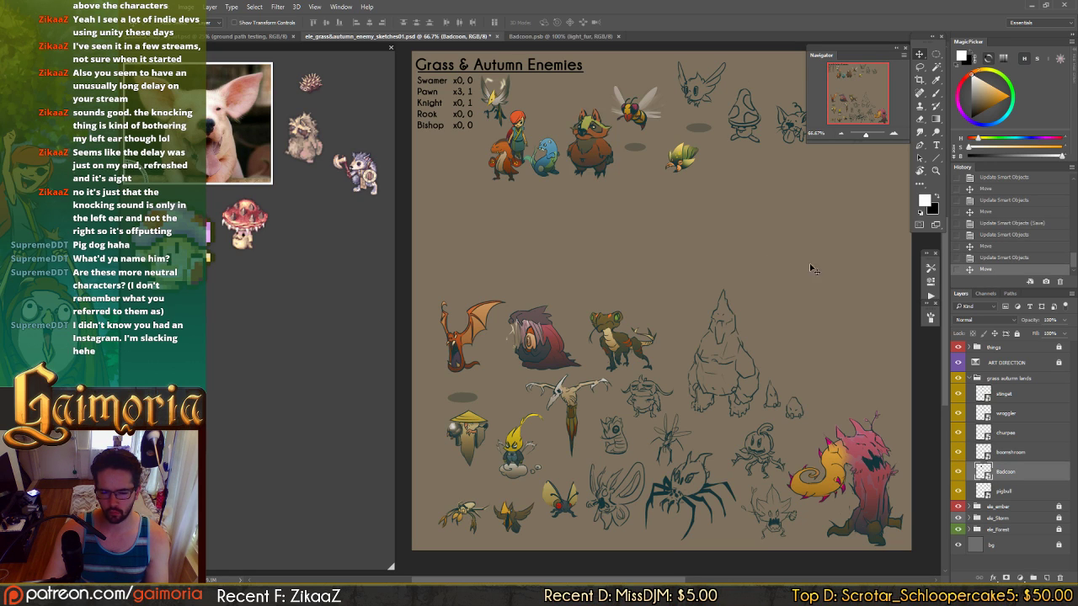
drag(708, 198, 821, 239)
- In the Badcoon document, free-transform the white gradient on Layer 3 copy, lowering its upper edge slightly above the canvas
click(551, 37)
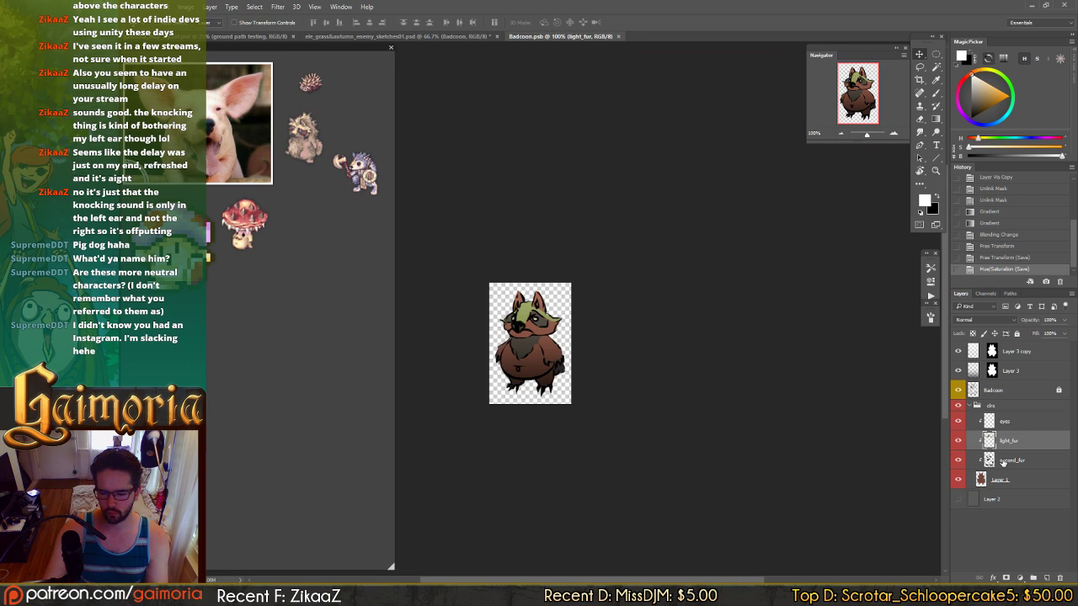
click(966, 354)
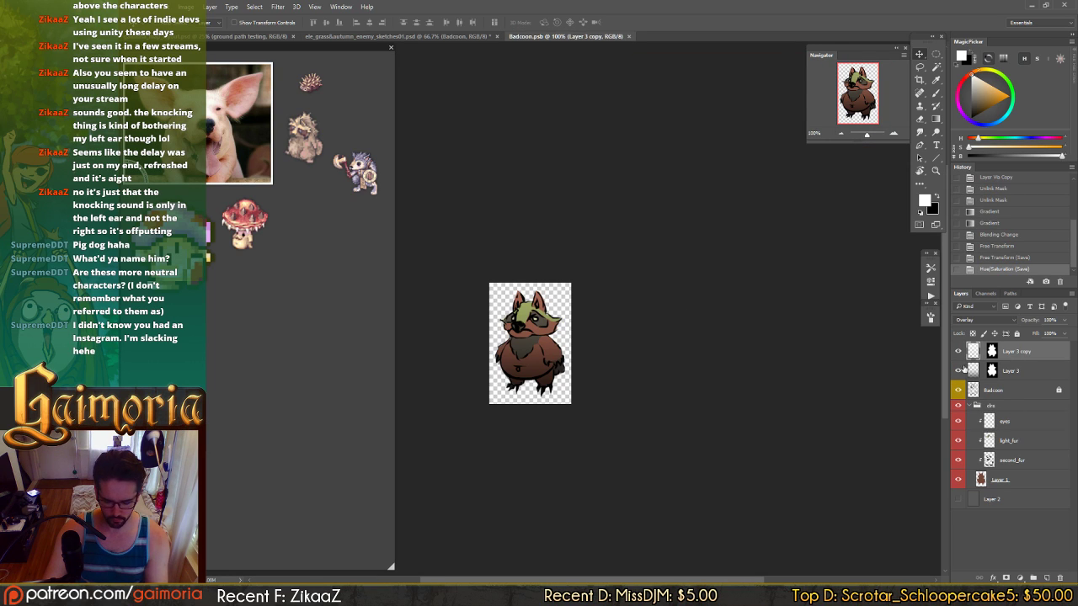
key(ctrl+t)
mouse_move(530, 196)
mouse_down()
mouse_move(529, 233)
mouse_move(530, 217)
mouse_up()
key(Return)
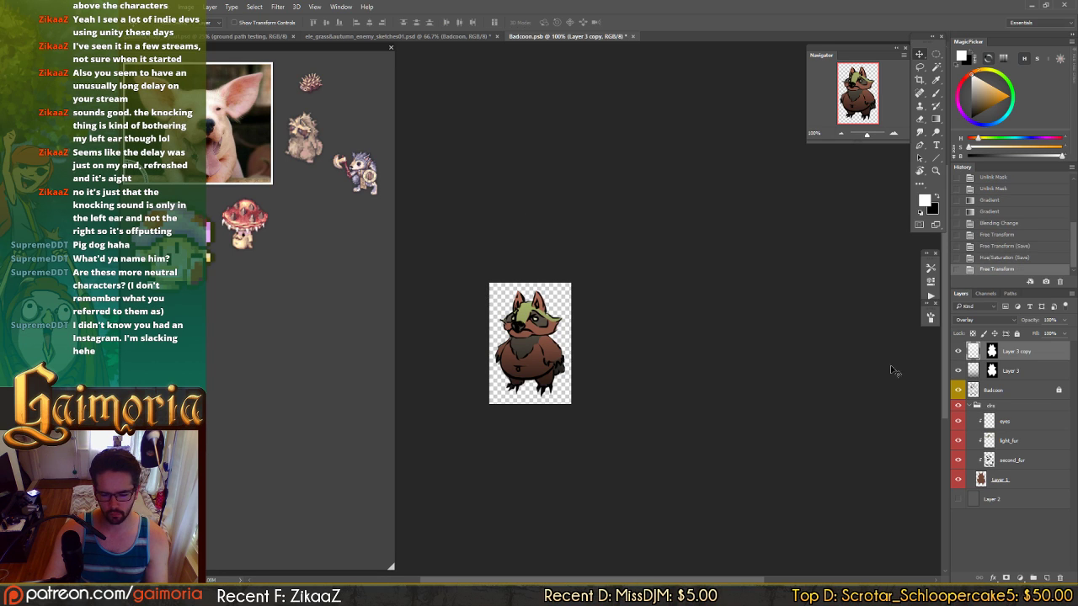
- Free-transform the black gradient on Layer 3 so its lower edge sits closer to the canvas bottom, and save and close the Badcoon document
click(974, 370)
key(ctrl+t)
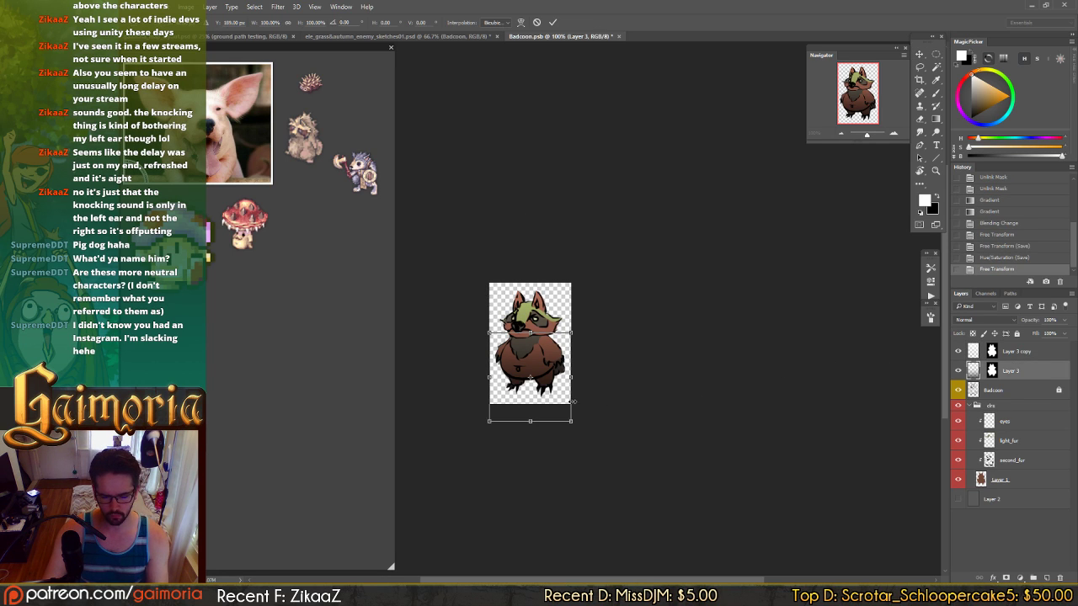
drag(529, 420, 530, 405)
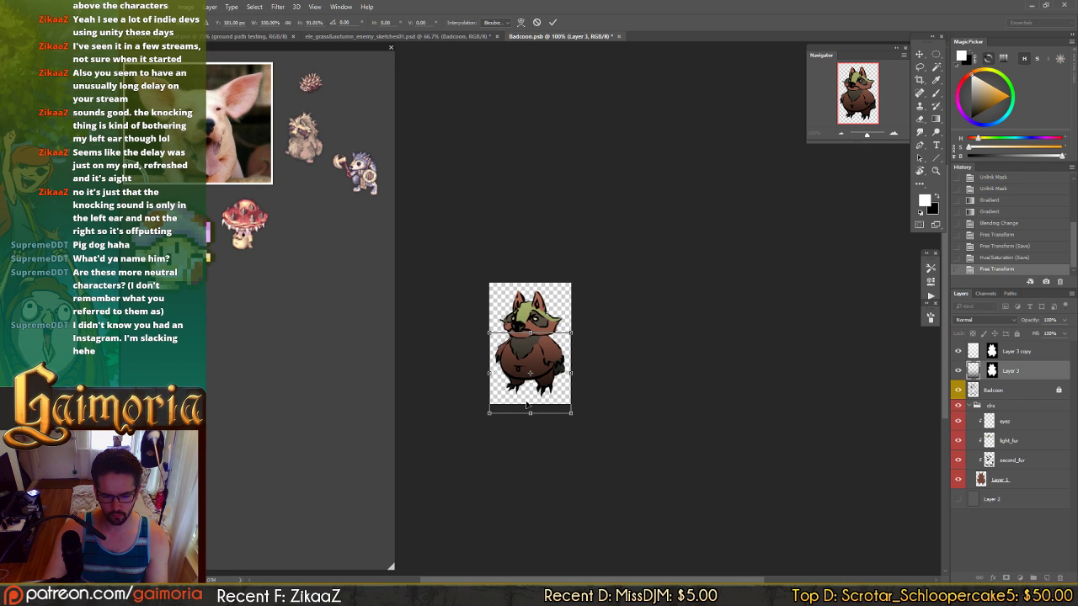
key(Return)
key(ctrl+s)
key(ctrl+w)
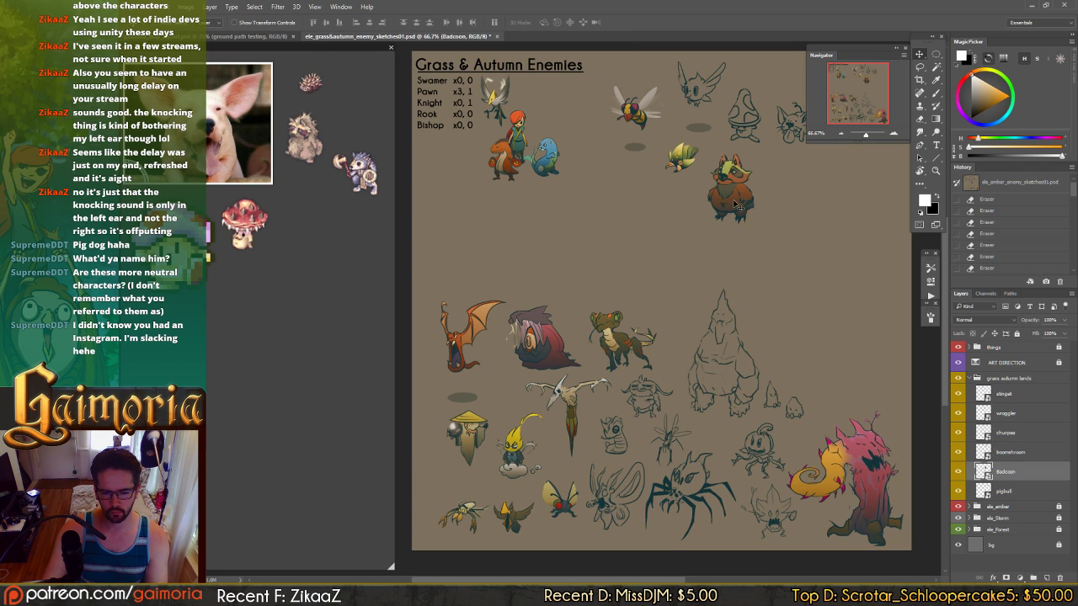
- Move the raccoon around the enemy sketch sheet and leave it in the empty area beneath the flying bee
drag(846, 422, 751, 373)
drag(706, 336, 457, 255)
drag(411, 301, 750, 183)
key(ctrl+y)
key(ctrl+y)
drag(762, 260, 748, 341)
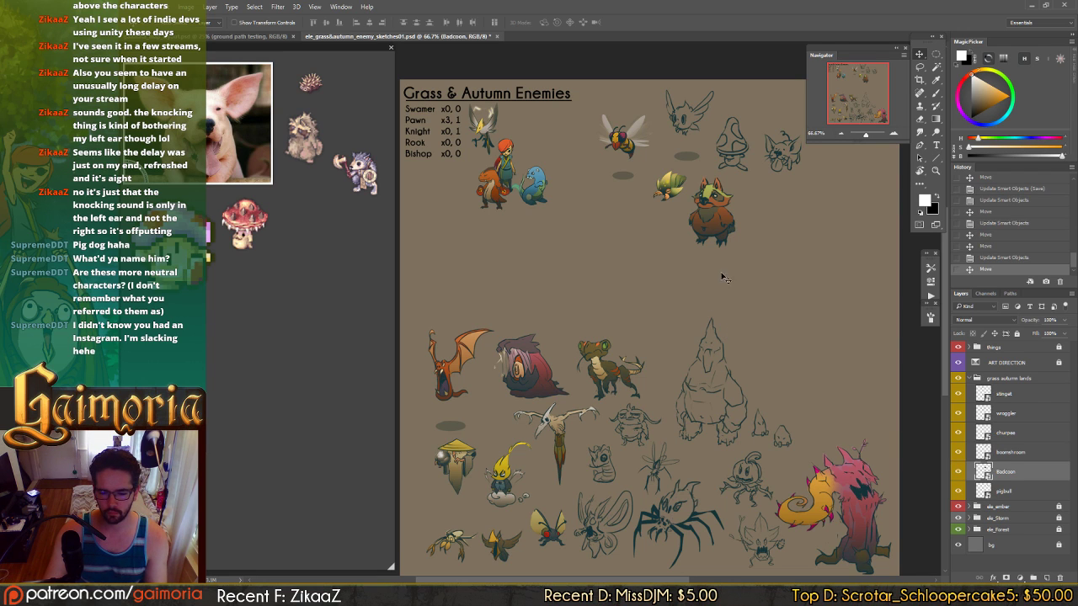
drag(722, 278, 618, 283)
scroll(680, 166, up, 1)
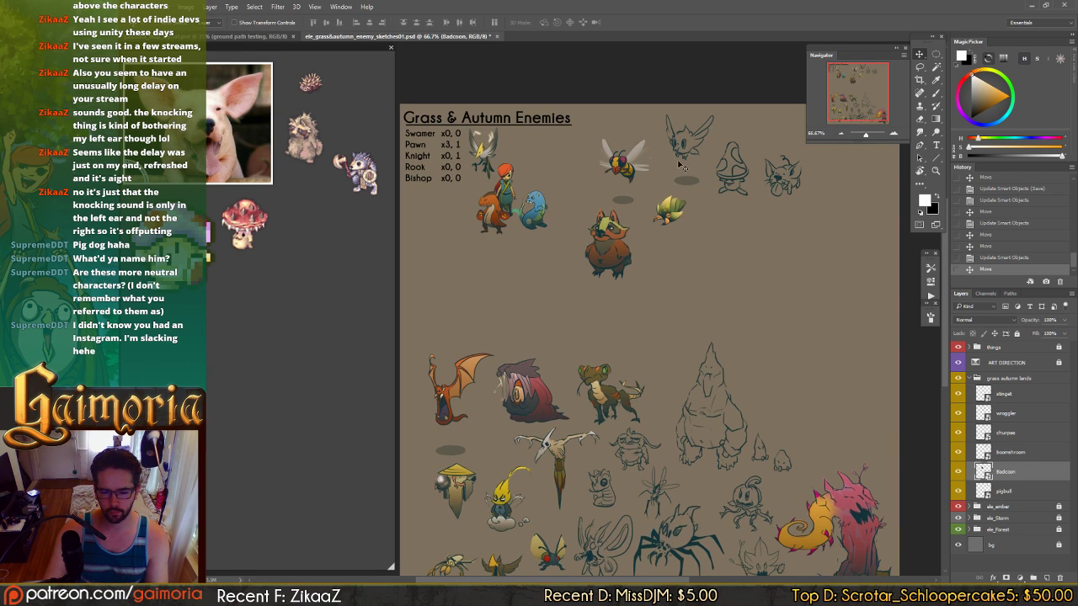
- Open the churpee smart object from the sketch sheet and lock its churpee and shad layers
click(681, 149)
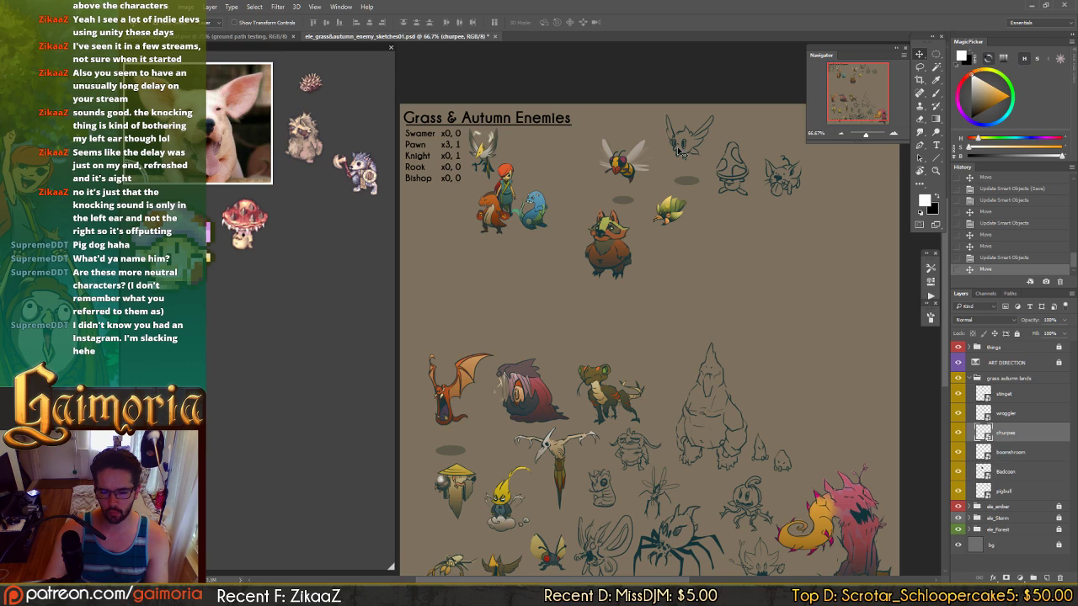
double_click(982, 433)
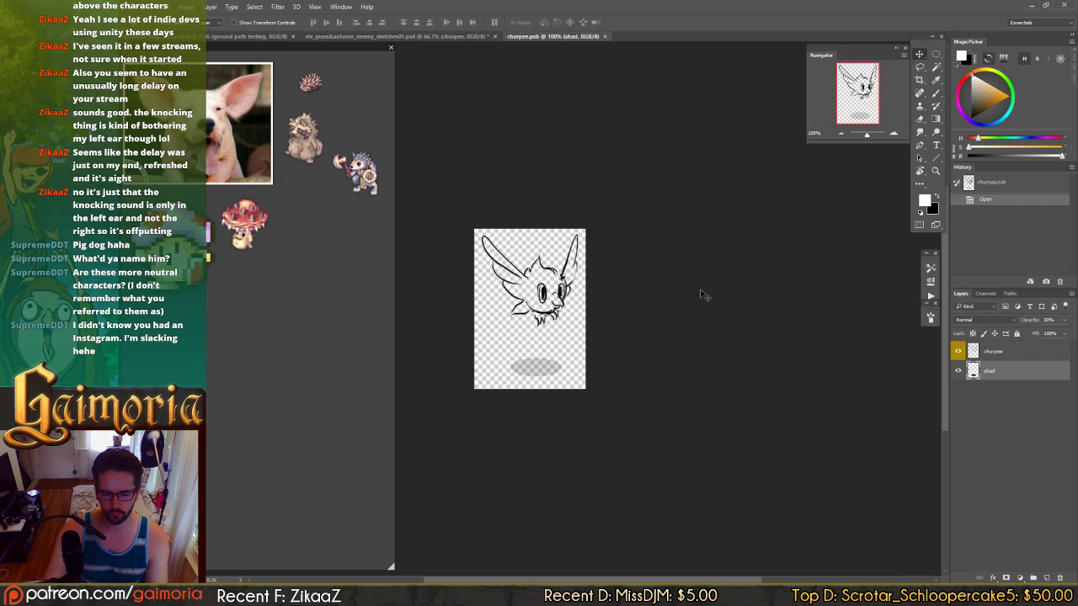
shift+click(1020, 354)
click(1017, 334)
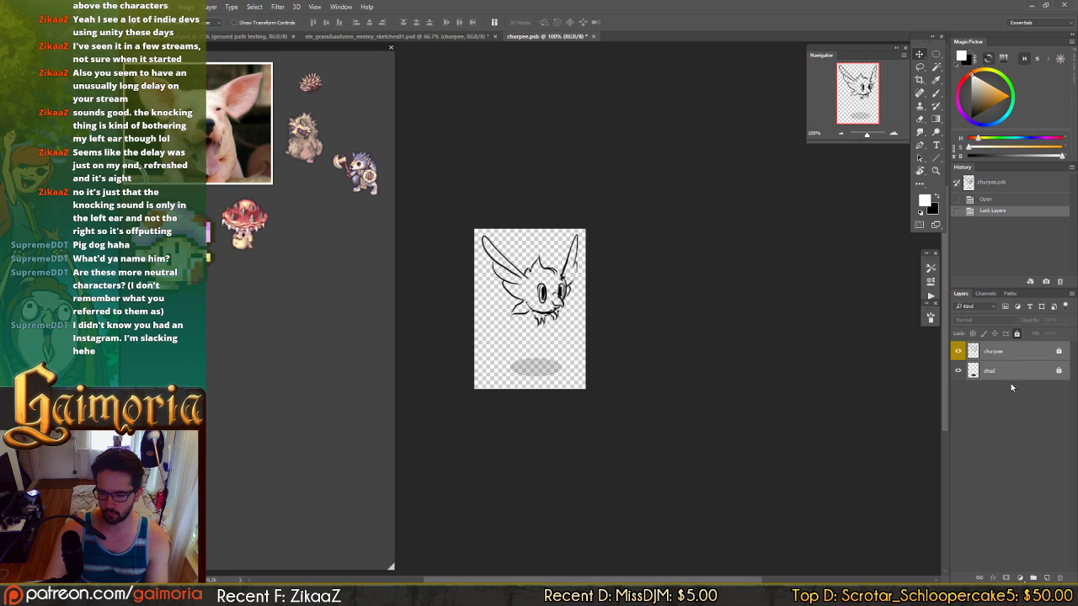
- Add a new layer beneath shad, fill it with black and raise its lightness to +31 for a grey backdrop
click(1046, 578)
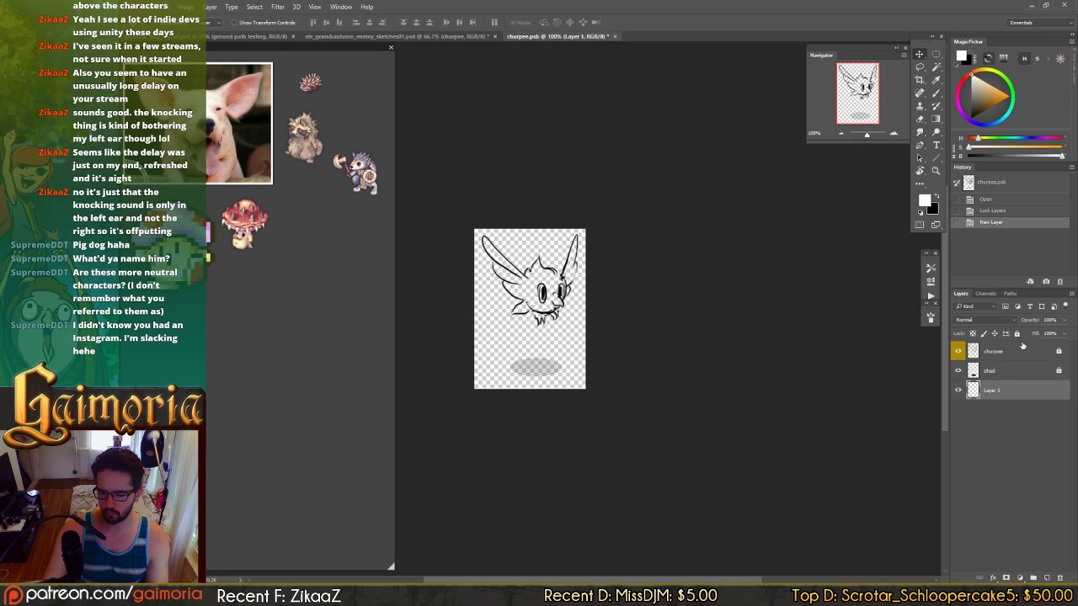
click(1017, 335)
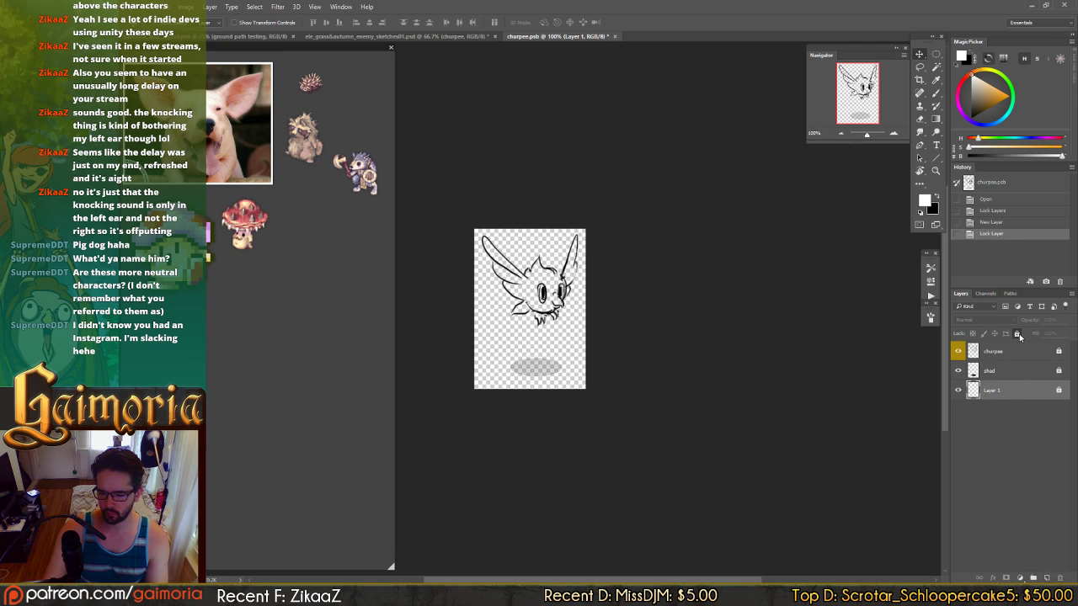
click(1017, 334)
key(ctrl+BackSpace)
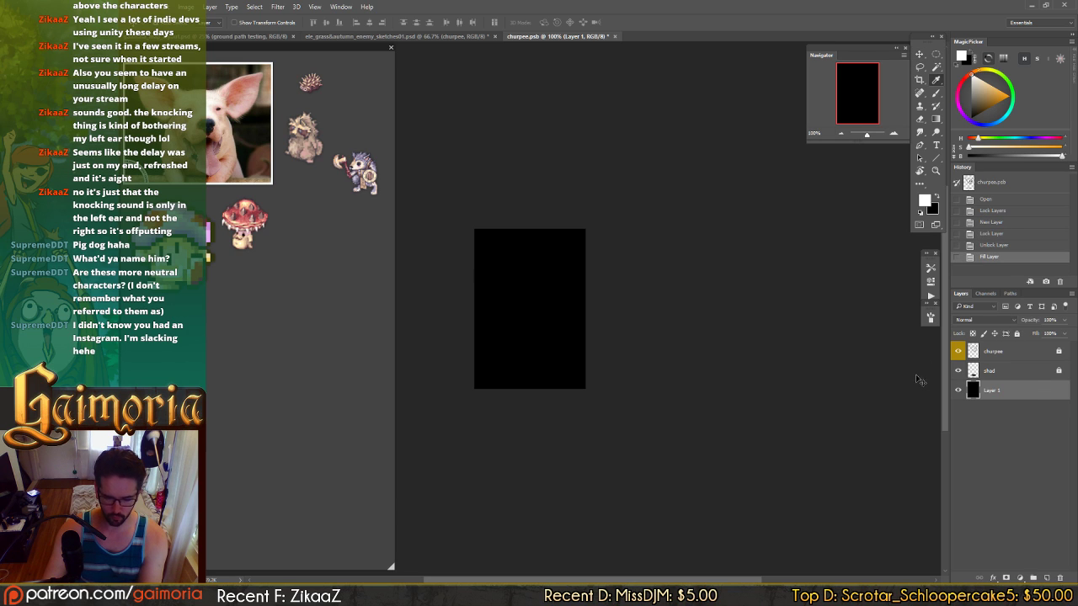
key(ctrl+u)
drag(900, 440, 916, 442)
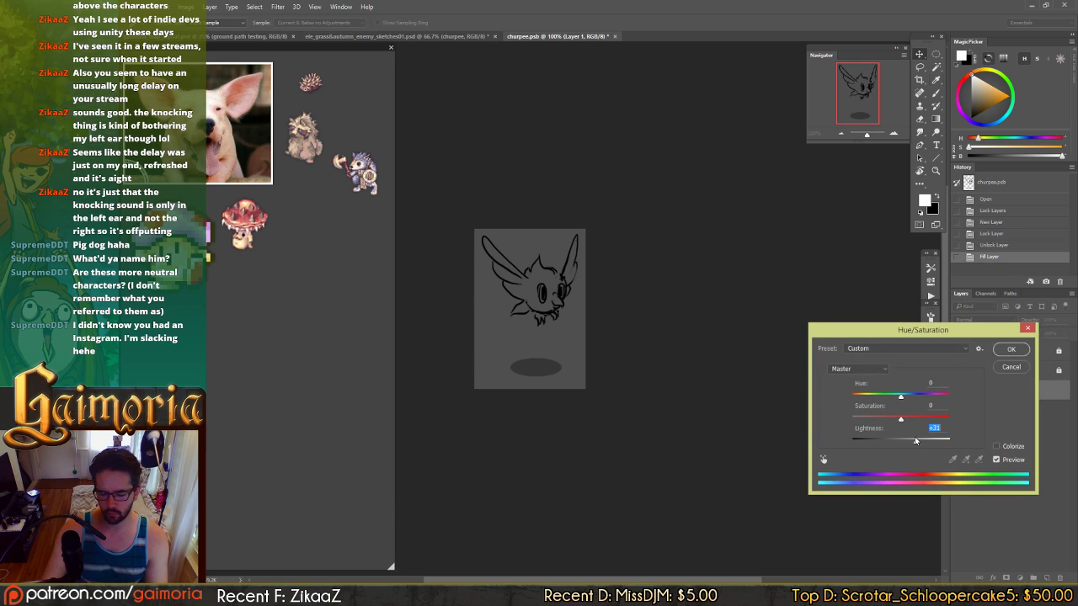
key(Return)
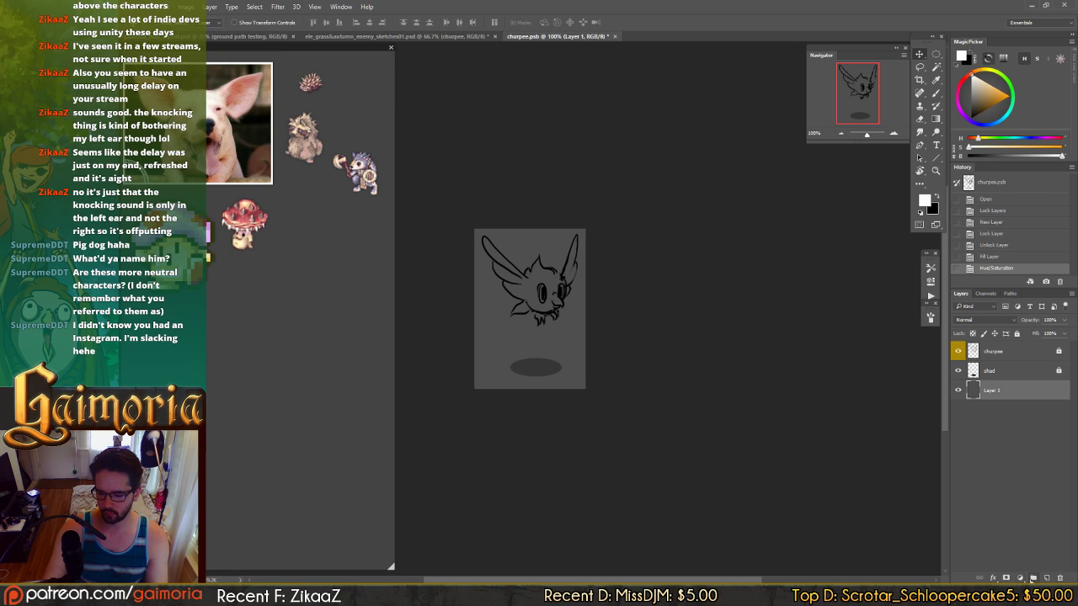
- Create a layer group above the grey backdrop, name it clrs and give it a red colour label
click(1033, 578)
double_click(995, 387)
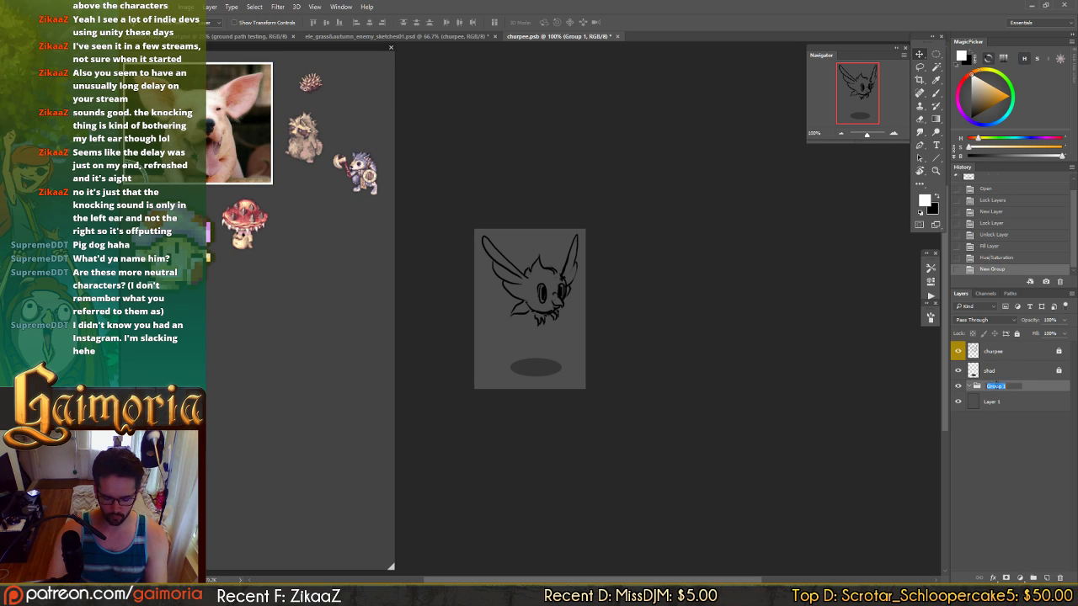
text(clrs)
key(Return)
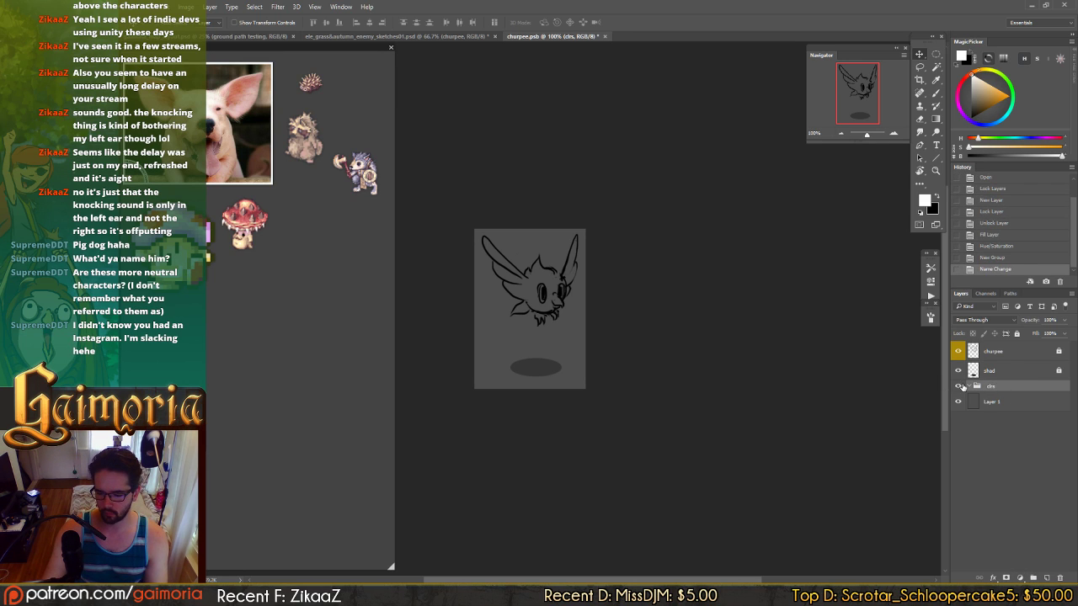
right_click(963, 386)
click(970, 428)
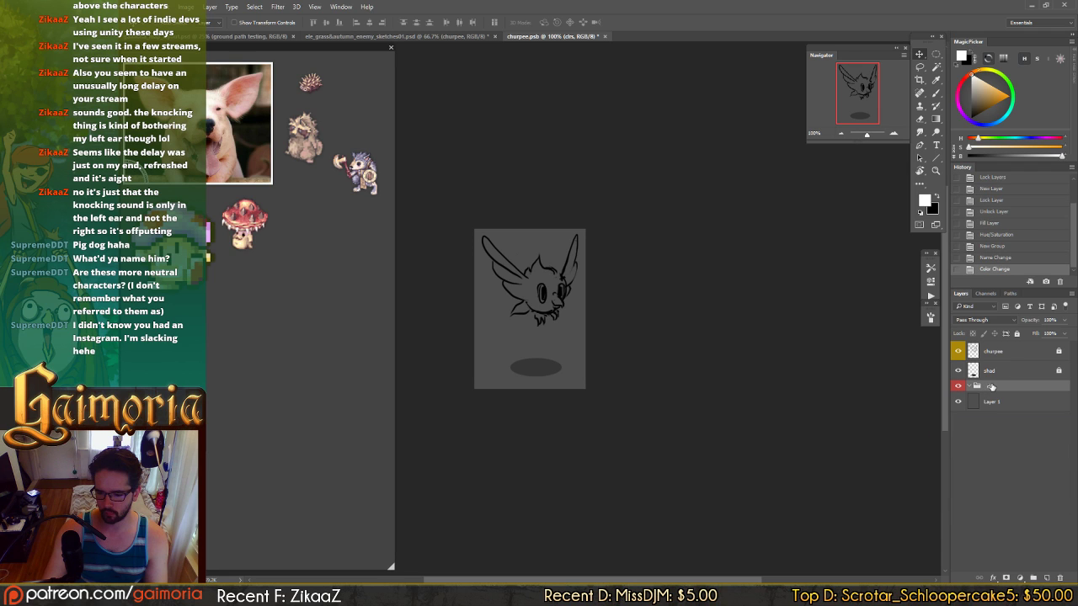
- Add a new empty layer inside the clrs group and save the churpee document
key(ctrl+shift+n)
key(Return)
key(b)
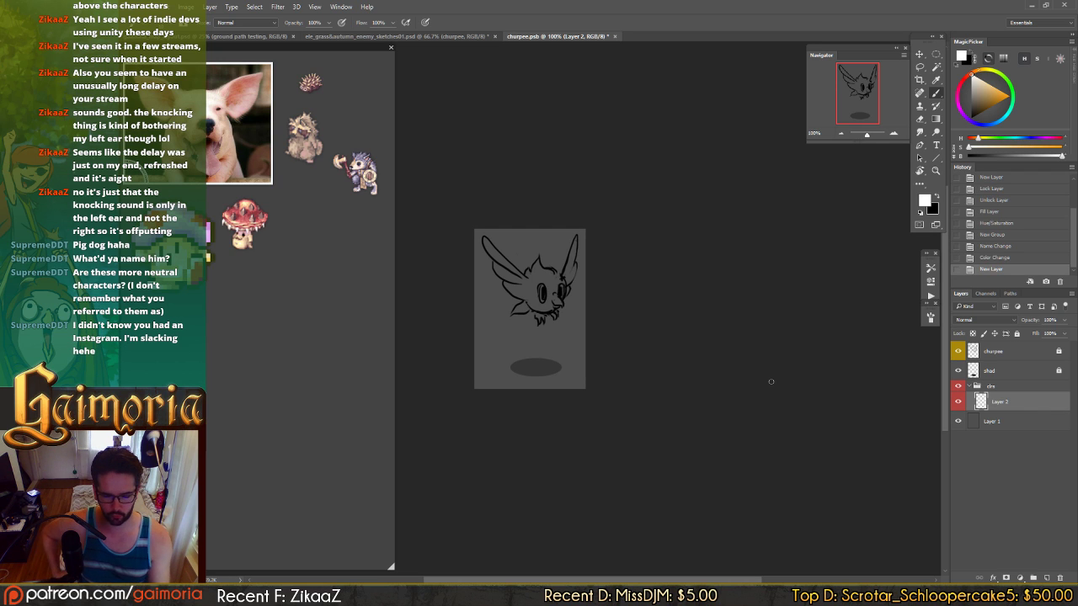
key(ctrl+s)
key(v)
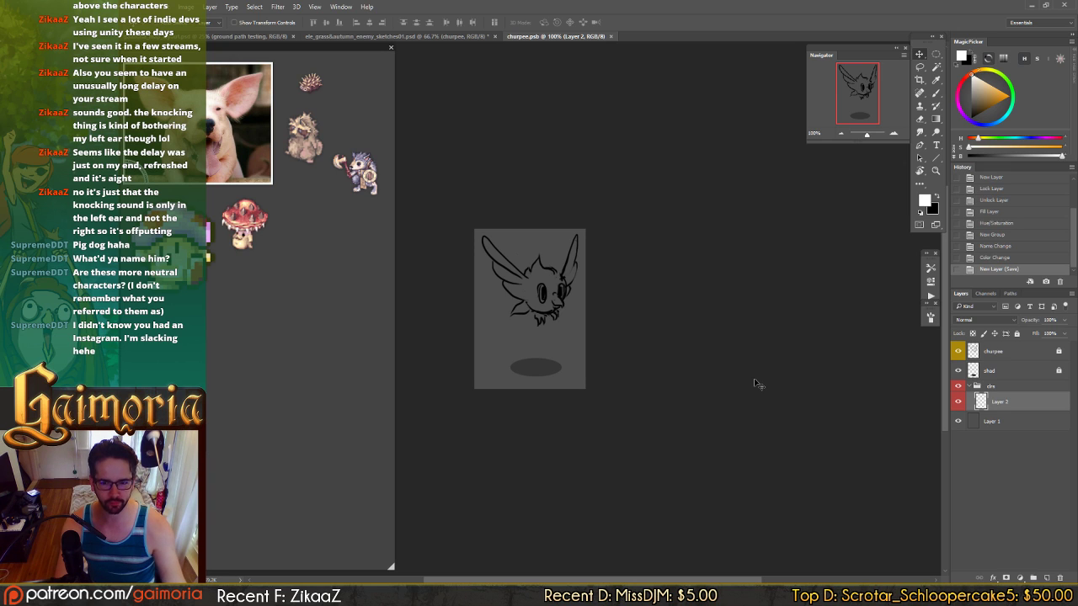
- Choose an ochre brown, enlarge the brush and paint the churpee's pointed head crest on Layer 2
key(b)
drag(619, 231, 655, 209)
drag(993, 104, 986, 103)
key(bracketright)
key(bracketright)
key(bracketright)
key(bracketright)
key(bracketright)
key(bracketright)
drag(578, 266, 575, 259)
drag(574, 259, 578, 229)
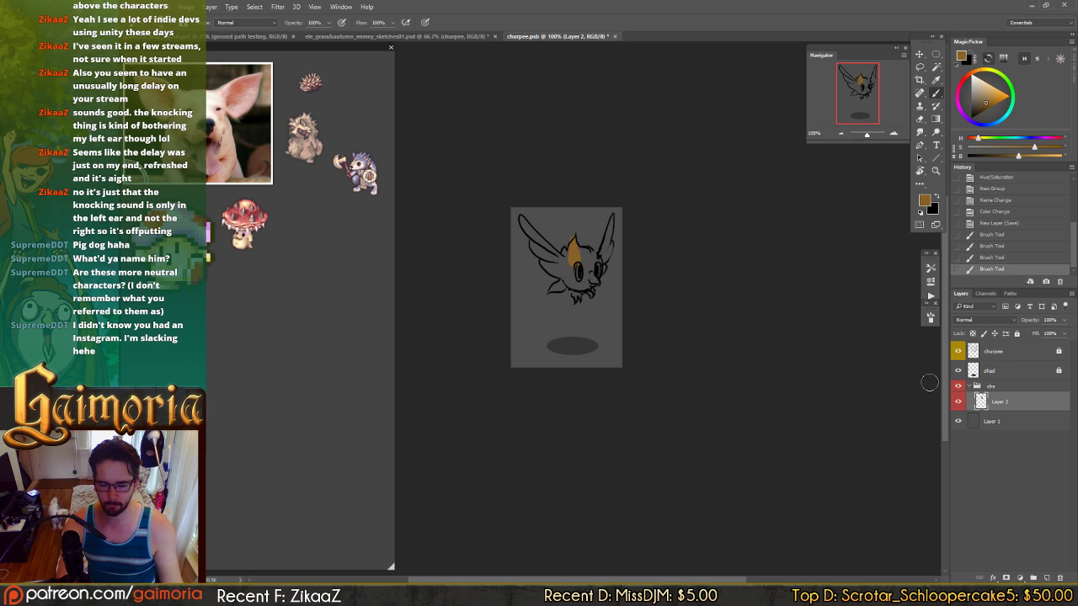
- Check the brush's Shape Dynamics settings, including the minimum diameter, and close them again
click(930, 320)
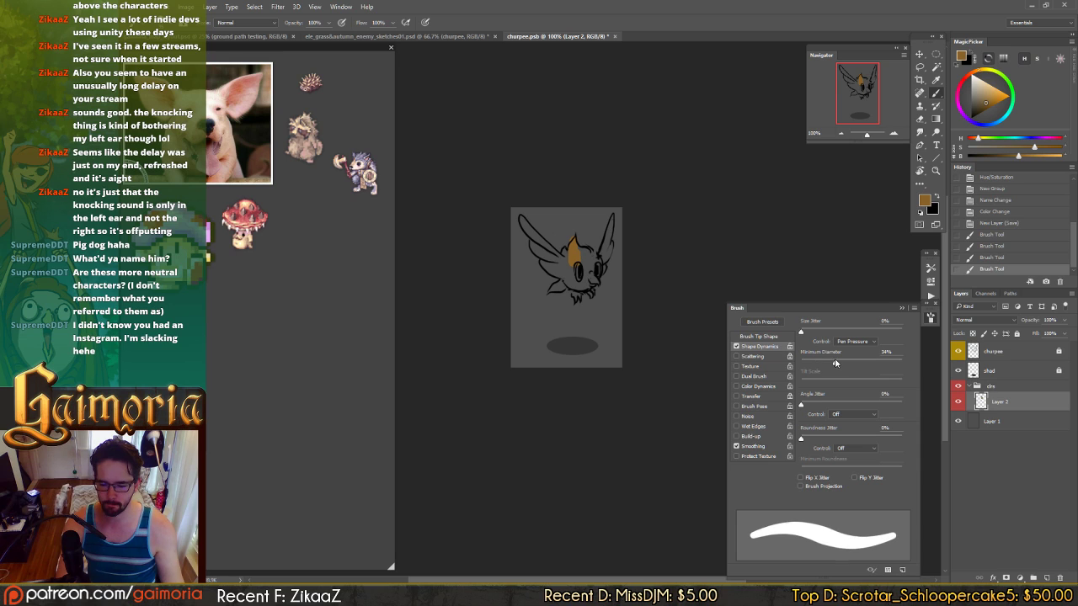
click(930, 317)
click(881, 324)
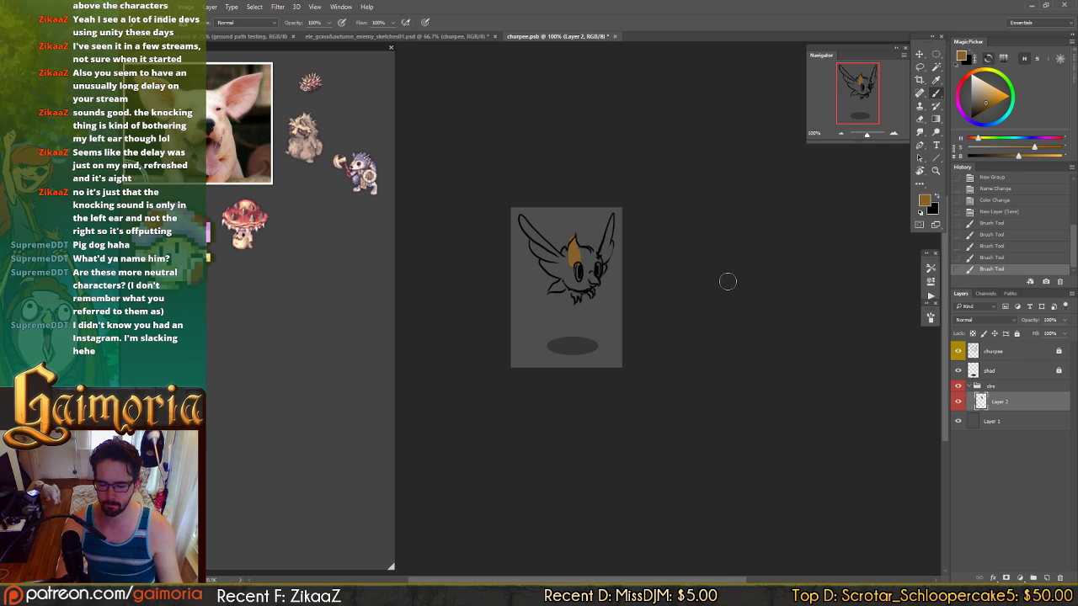
- Paint the churpee's head and face ochre brown on Layer 2, erasing colour that spills over the outline
key(e)
drag(569, 236, 594, 265)
key(b)
drag(593, 276, 584, 278)
mouse_move(583, 278)
mouse_down()
mouse_move(554, 231)
mouse_move(561, 250)
mouse_up()
key(e)
key(b)
- Hide the grey Layer 1 backdrop and fill the remaining gaps in the brown head, trimming the edge near the beak
click(957, 421)
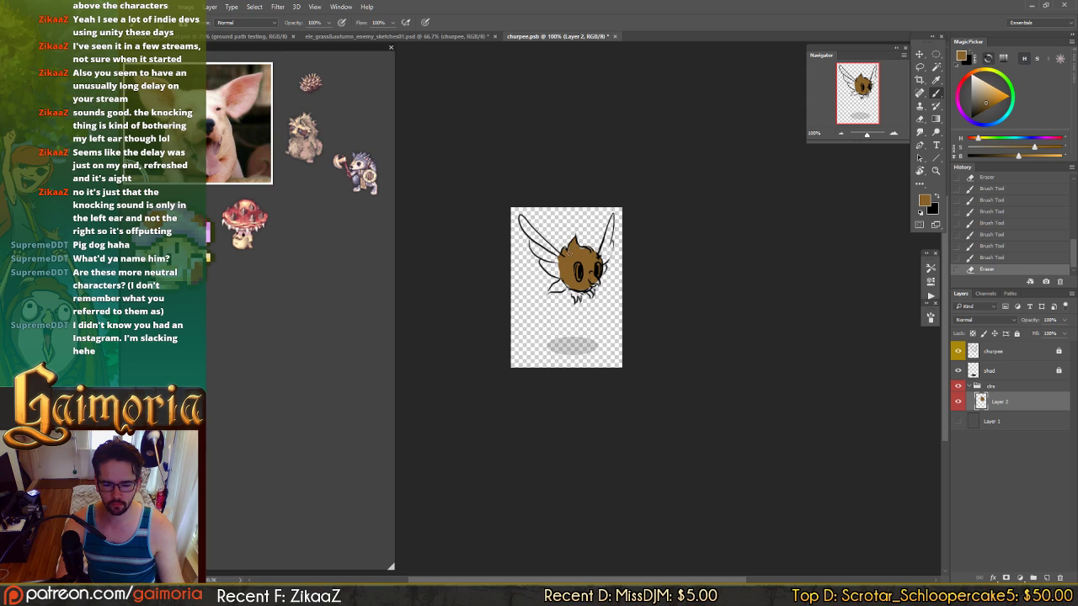
drag(576, 244, 596, 287)
key(e)
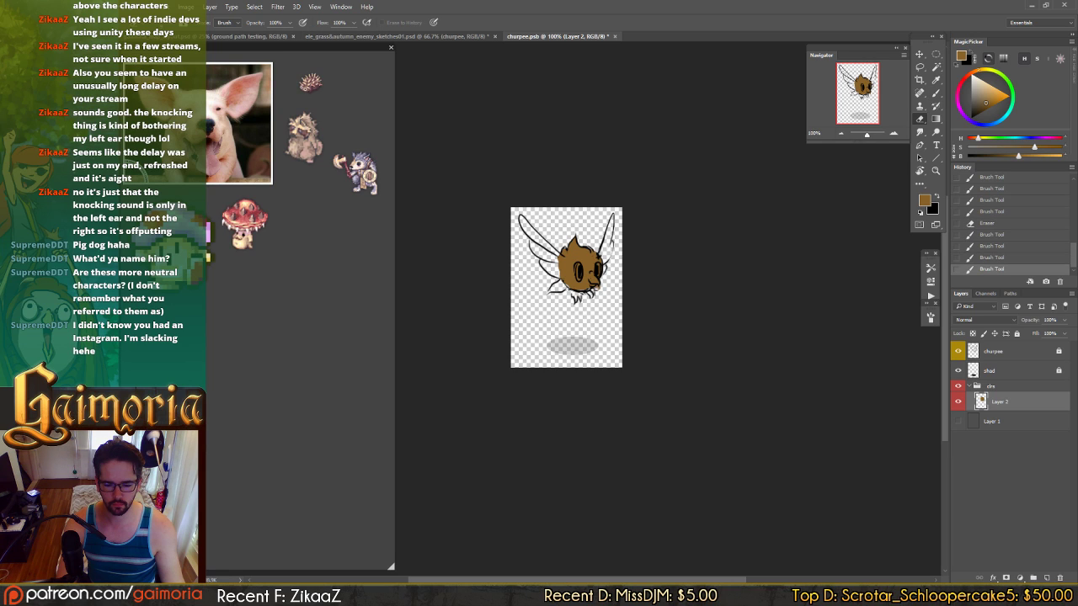
click(603, 289)
key(b)
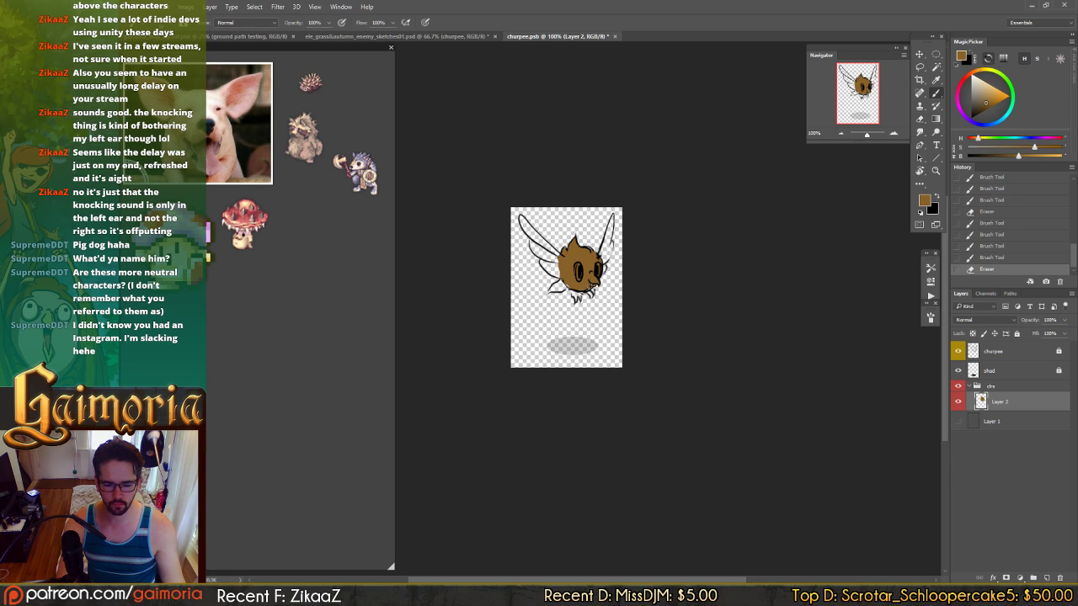
- Paint the churpee's lower body edge and feet brown, erasing the overspill around the claws
mouse_move(564, 283)
mouse_down()
mouse_move(585, 300)
mouse_move(574, 307)
mouse_move(571, 296)
mouse_move(597, 298)
mouse_move(571, 290)
mouse_up()
key(e)
key(b)
key(e)
key(b)
key(e)
key(b)
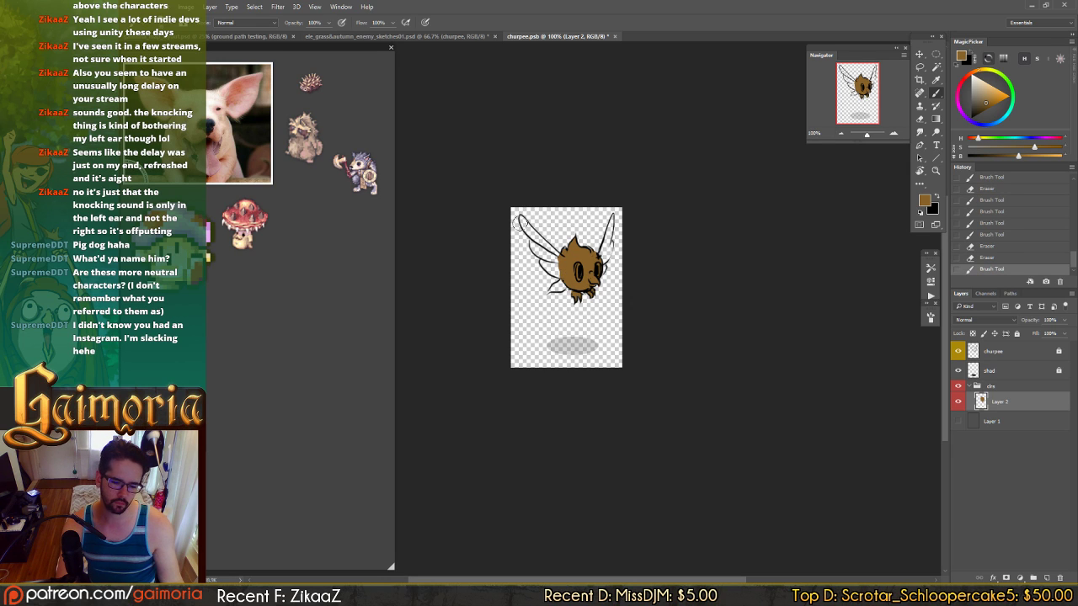
- Fill both of the churpee's wings with the same brown on Layer 2
drag(519, 217, 556, 270)
drag(522, 217, 556, 257)
drag(524, 220, 563, 274)
mouse_move(604, 242)
mouse_down()
mouse_move(611, 216)
mouse_move(596, 267)
mouse_up()
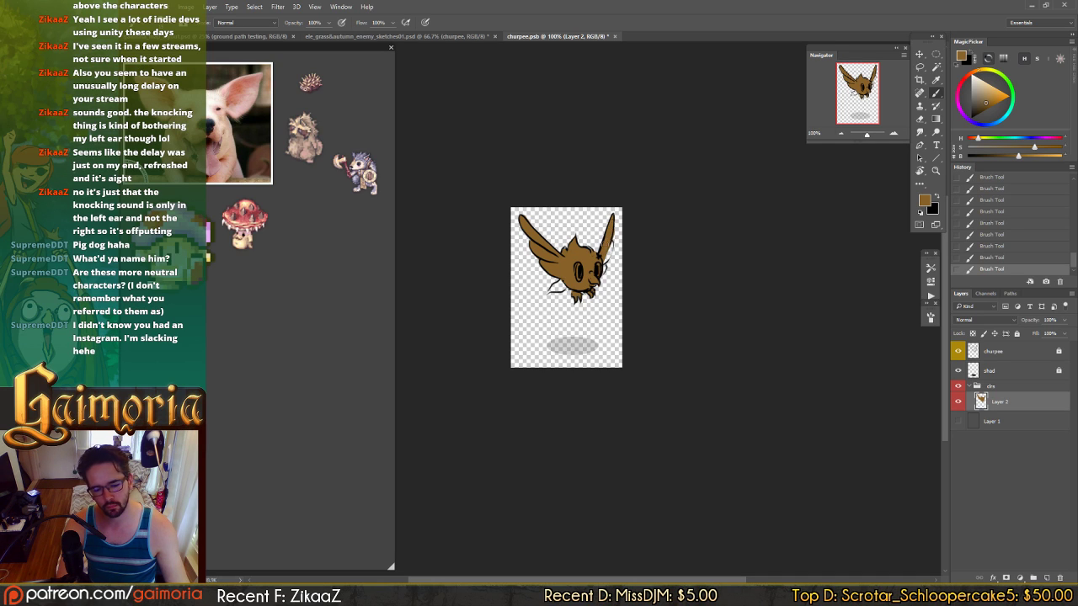
- Erase the colour spill beside the far wing and fill the gaps where that wing meets the head
key(e)
mouse_move(614, 244)
mouse_down()
mouse_move(618, 216)
mouse_move(604, 259)
mouse_up()
key(b)
click(601, 262)
click(599, 265)
click(604, 266)
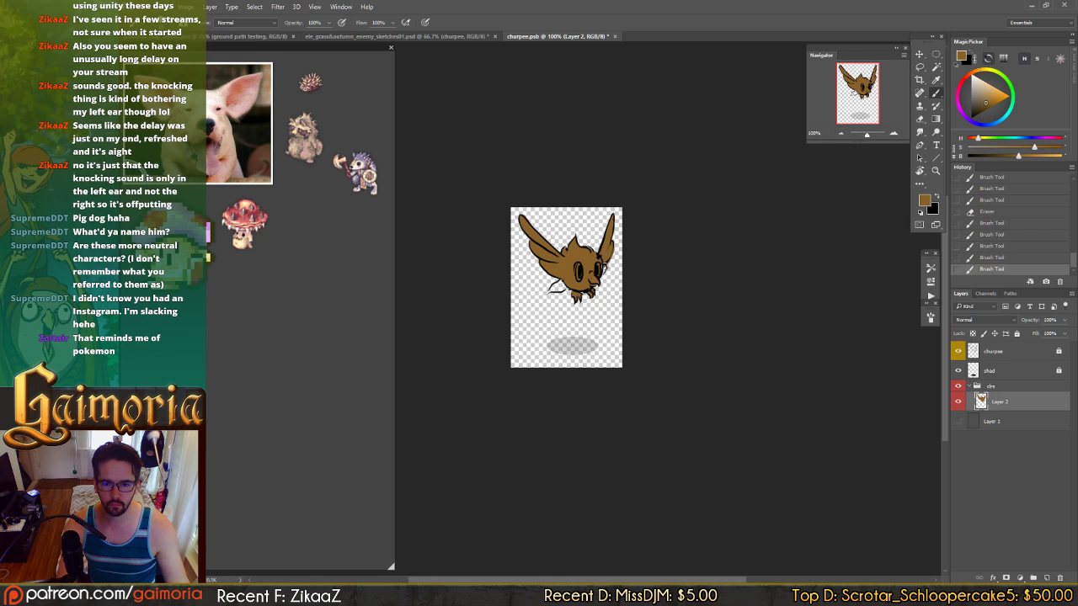
- Clean up the brown overspill along the outer edge of the far wing with the Eraser
key(e)
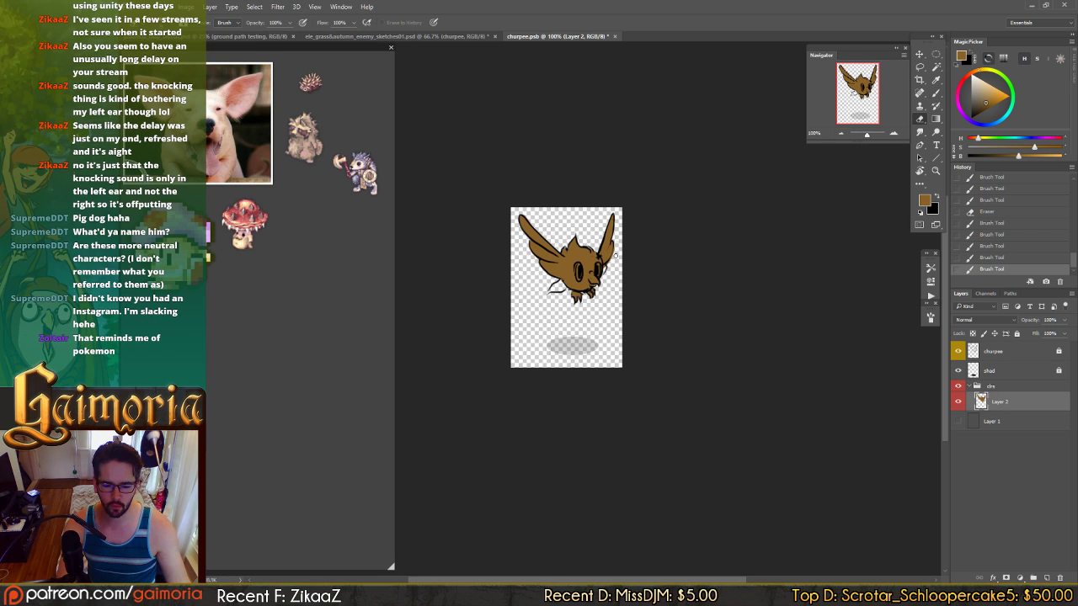
click(615, 252)
click(615, 249)
click(615, 245)
click(615, 243)
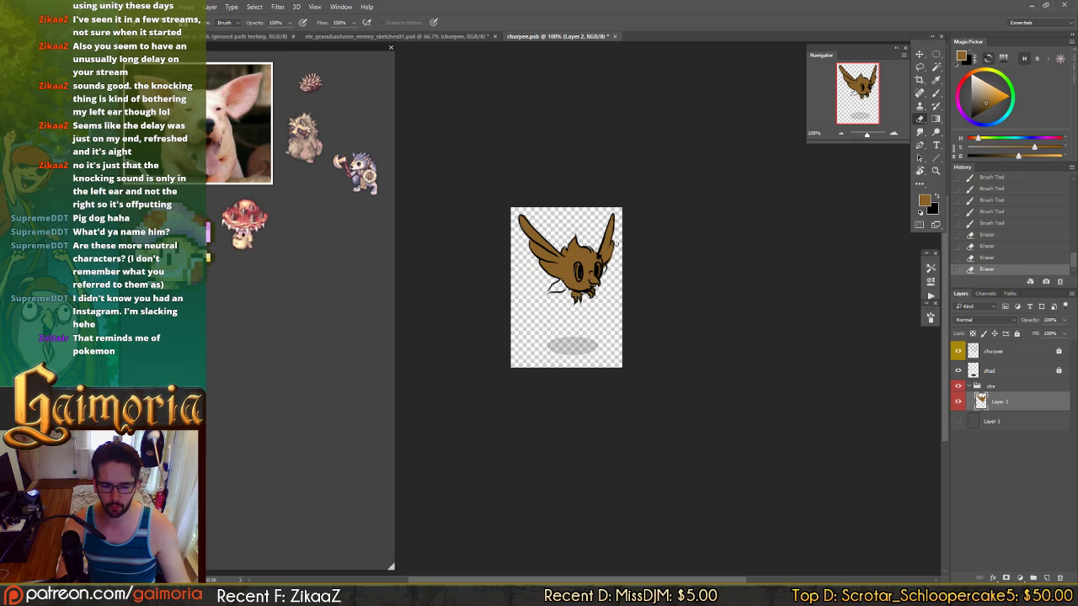
click(611, 266)
click(614, 258)
click(604, 271)
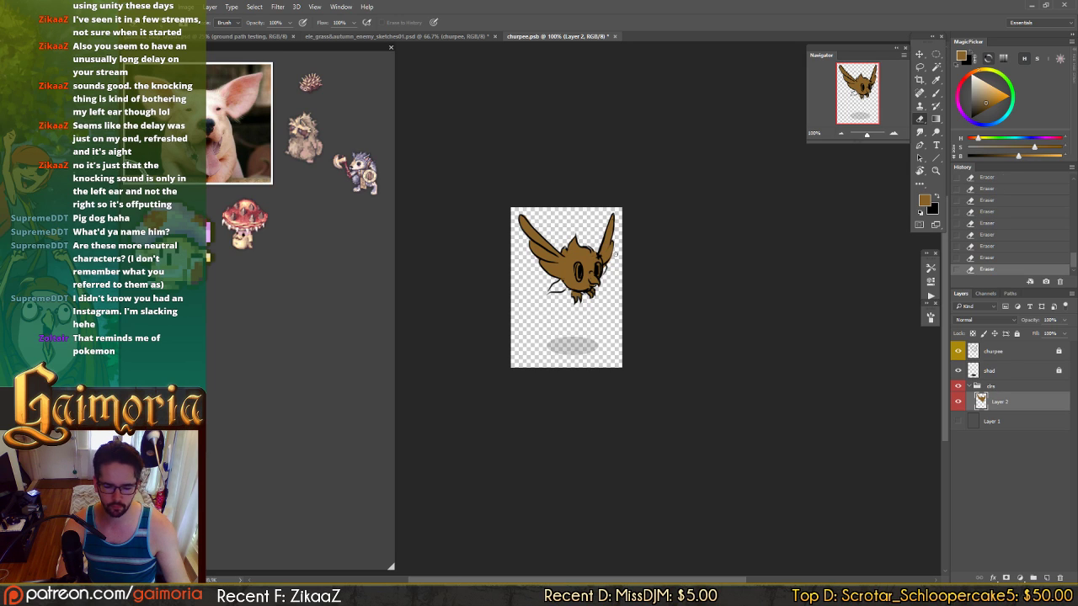
- Touch up the brown near the beak and paint the churpee's tail feathers out to the tip
key(b)
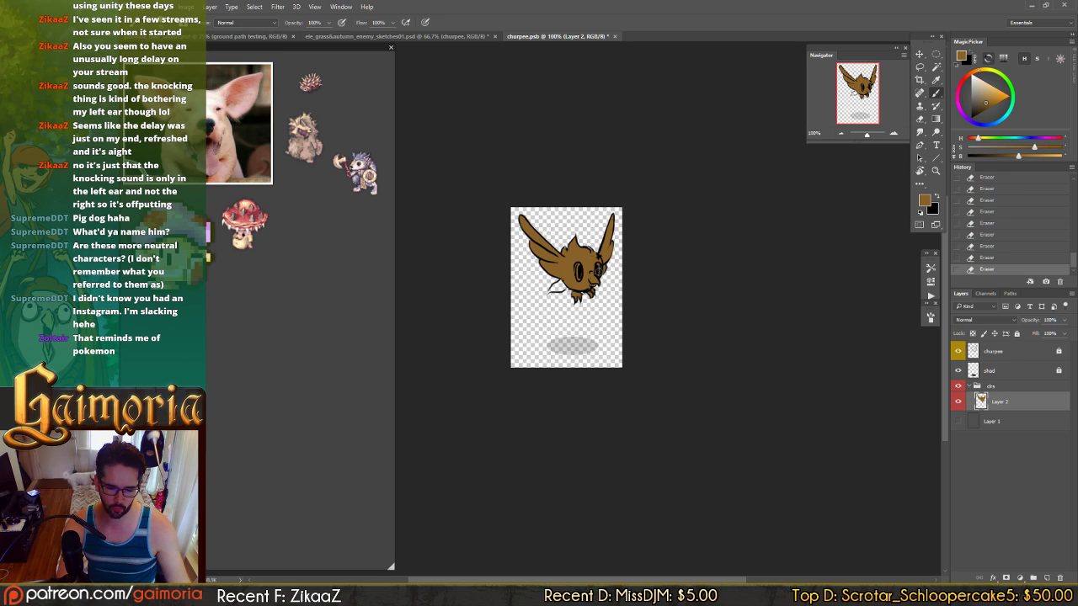
click(598, 279)
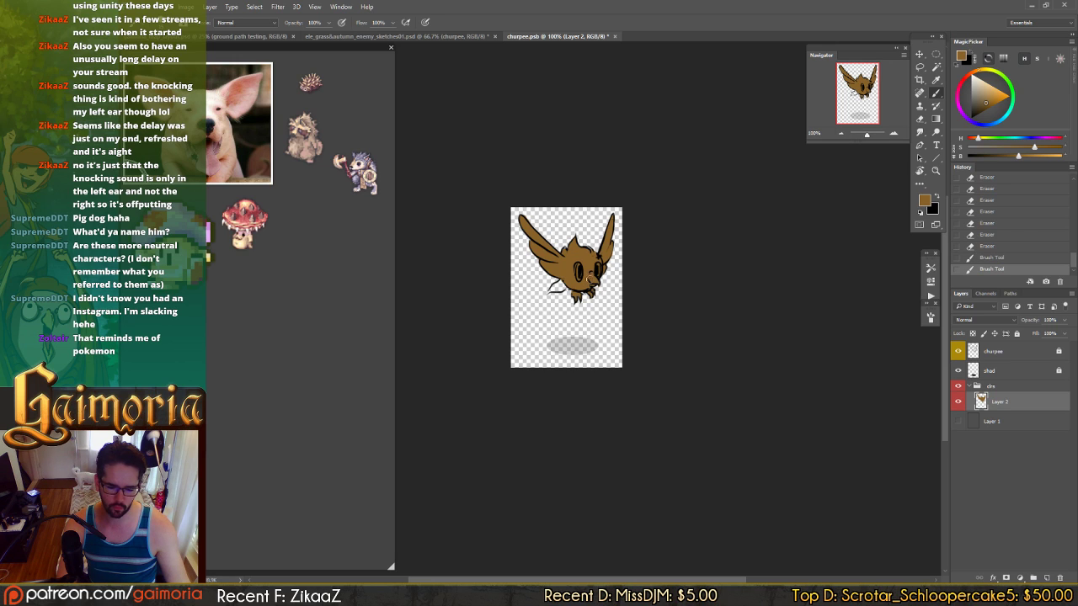
click(559, 283)
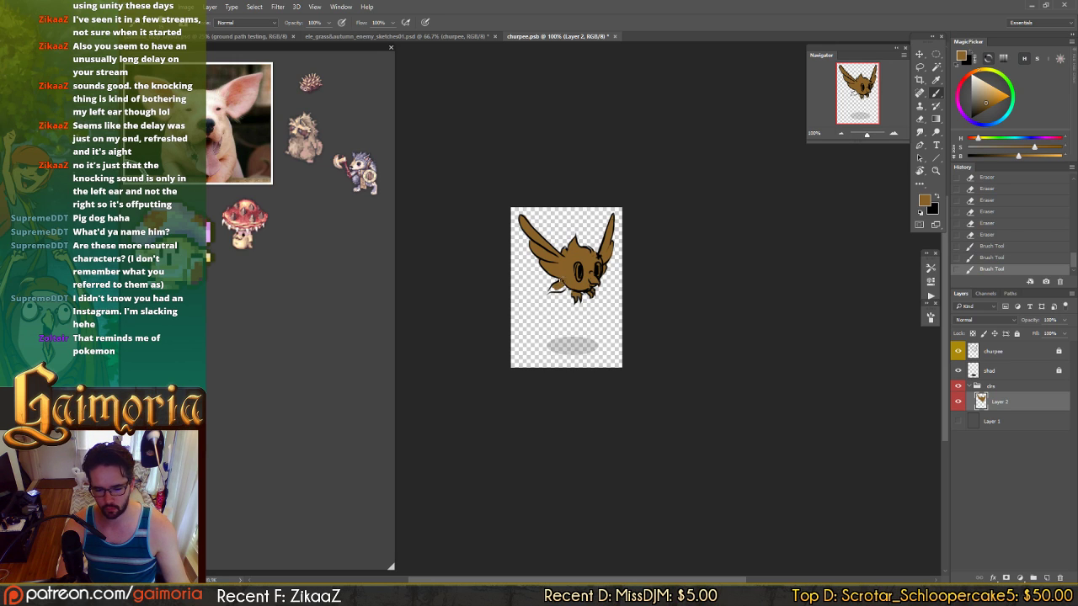
click(547, 298)
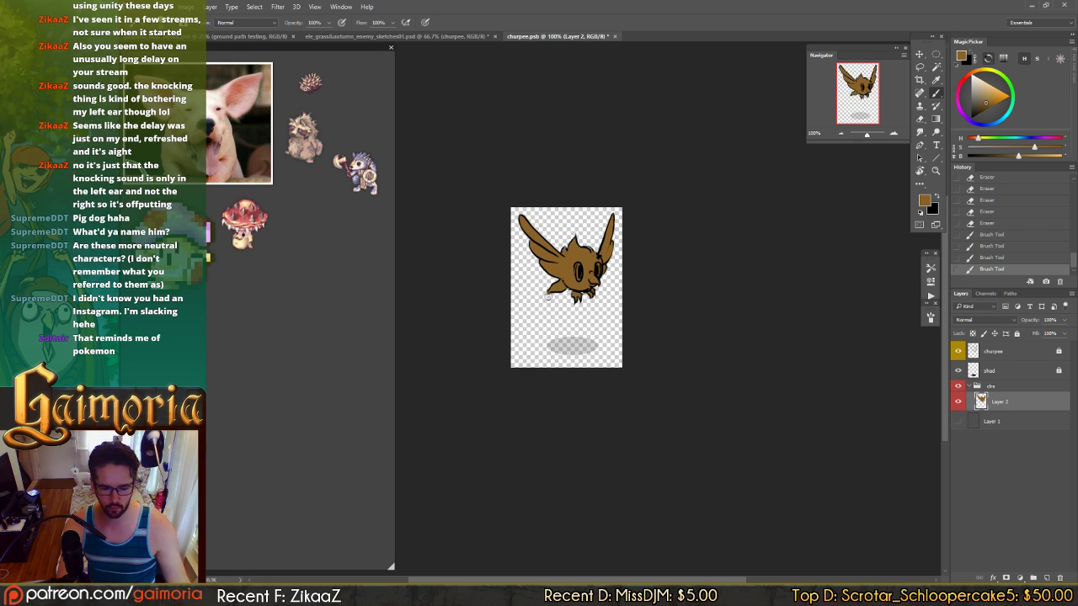
key(e)
key(b)
click(544, 295)
- Erase the excess brown around the tip of the churpee's tail
key(e)
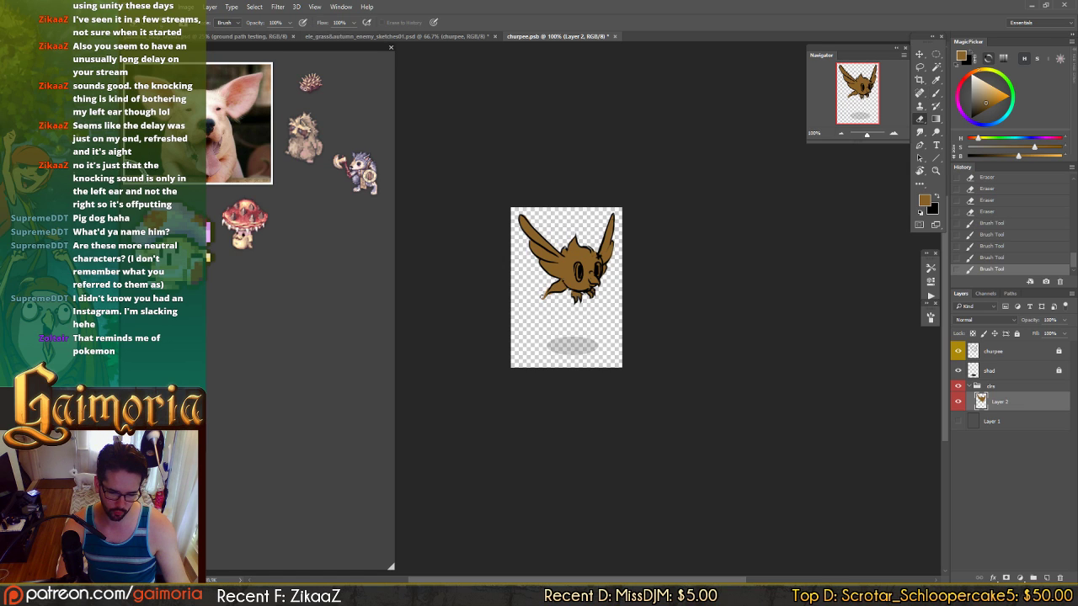
click(544, 290)
click(546, 296)
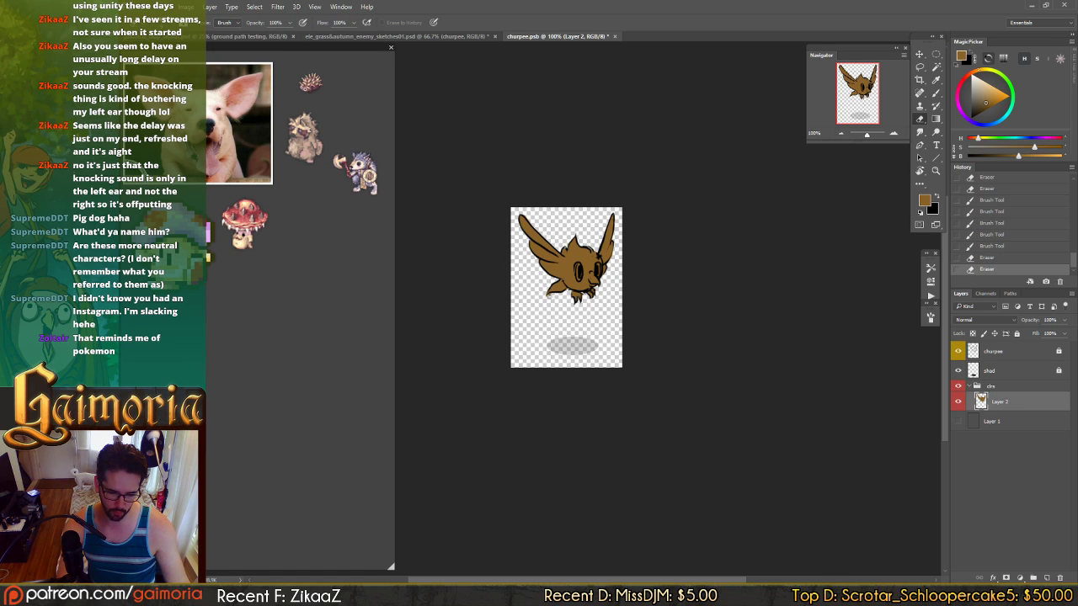
click(547, 295)
click(549, 300)
- Fill the last uncoloured gaps in the churpee's head, face and feet with brown and tidy the edges
key(b)
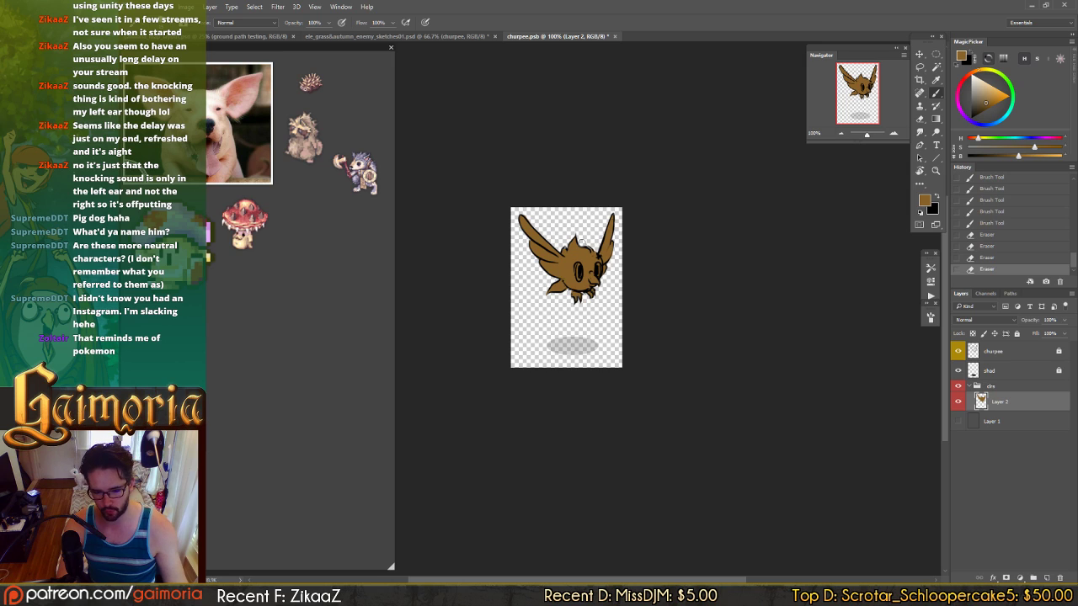
click(588, 250)
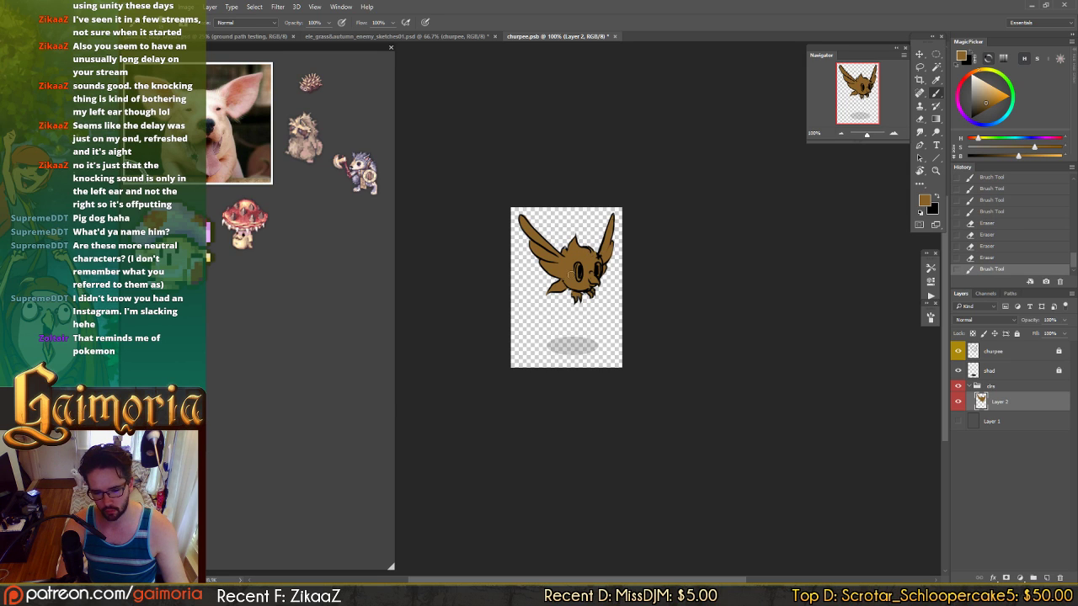
click(573, 274)
drag(585, 295, 592, 288)
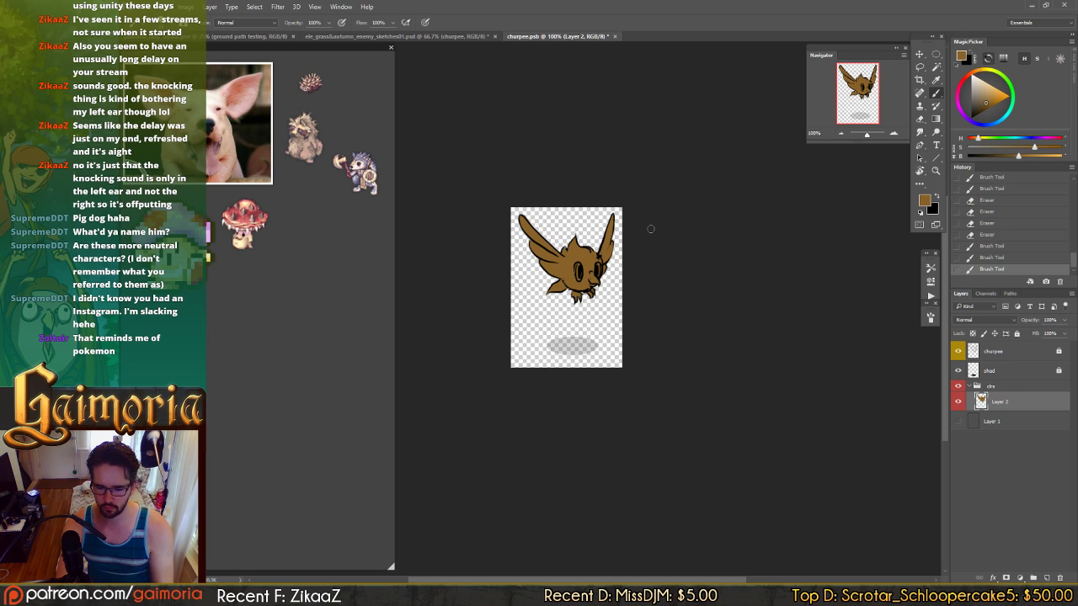
mouse_move(564, 254)
mouse_down()
mouse_move(566, 228)
mouse_move(571, 261)
mouse_up()
key(e)
key(b)
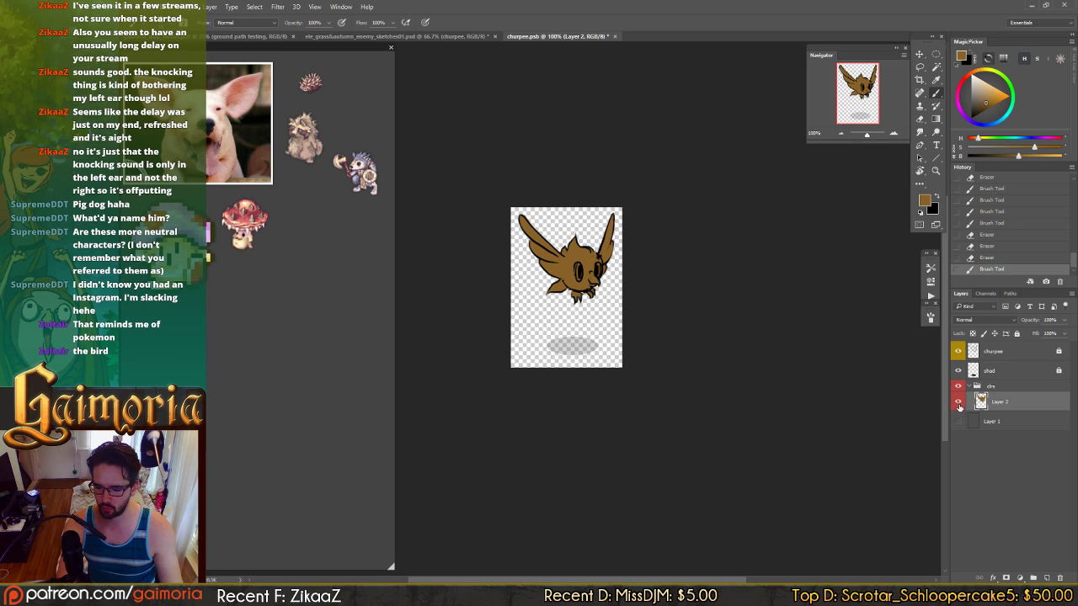
- Select the churpee line-art layer and unlock it for editing
click(981, 369)
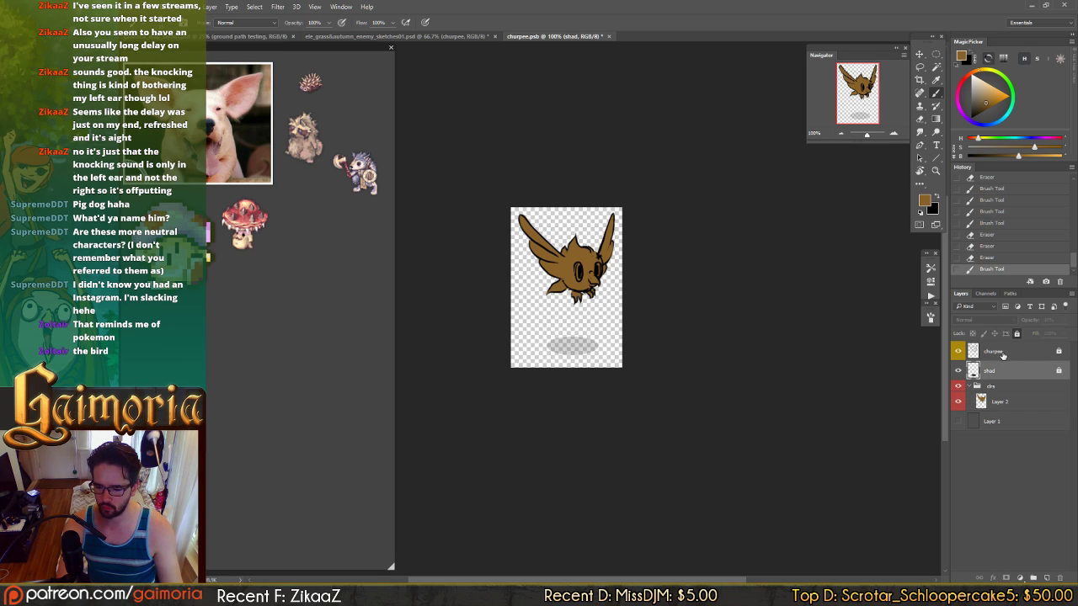
click(1004, 357)
click(1016, 333)
key(e)
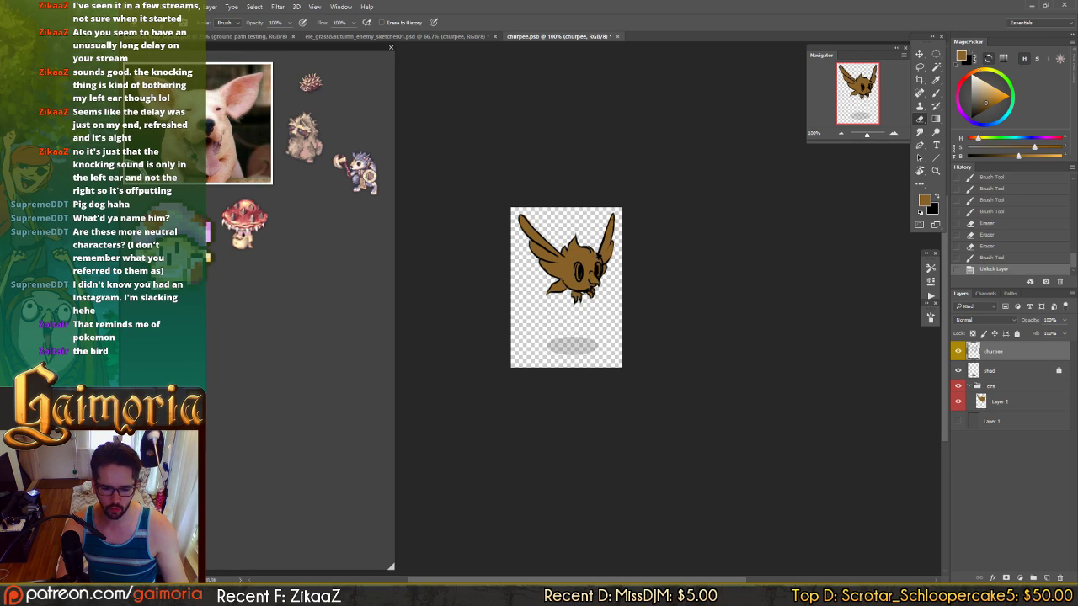
- Outline the churpee's far eye with the Lasso and refine the selection so it excludes the beak and head outline
key(l)
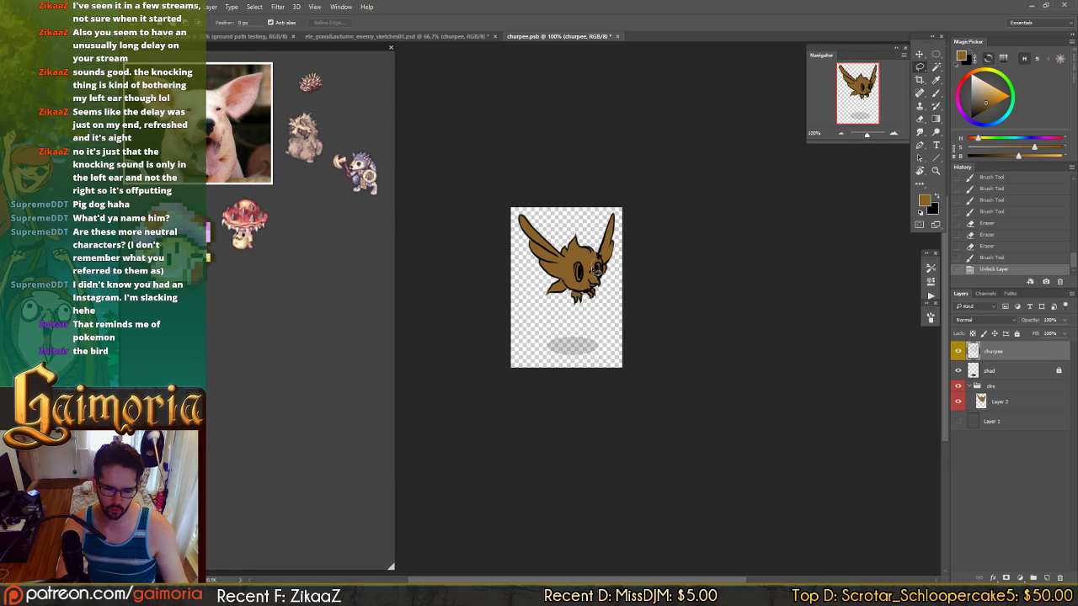
mouse_move(602, 285)
mouse_down()
mouse_move(605, 266)
mouse_move(604, 277)
mouse_up()
key(ctrl+plus)
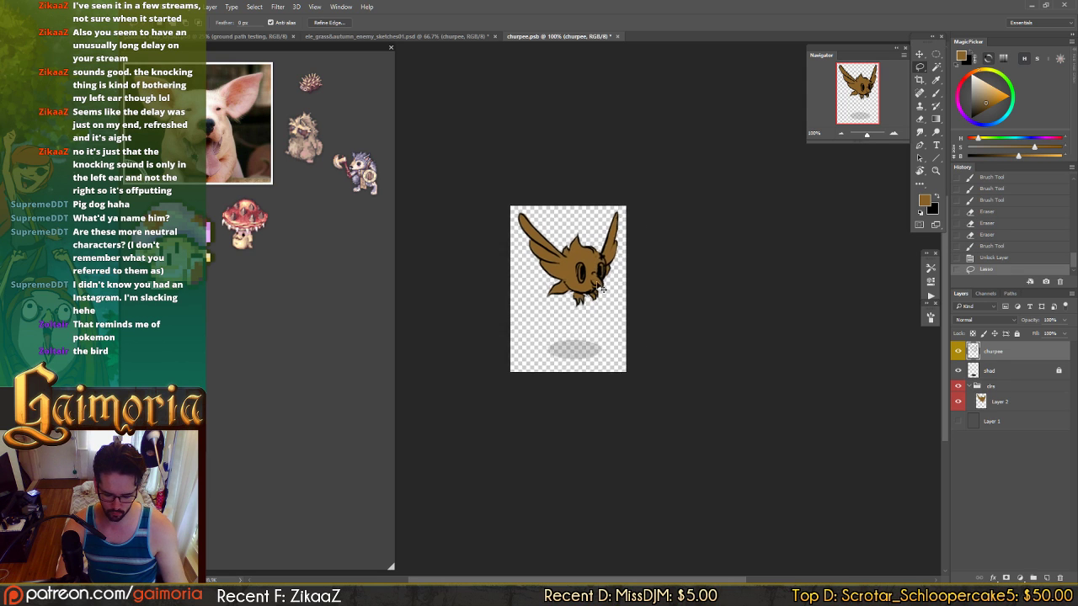
drag(691, 251, 592, 243)
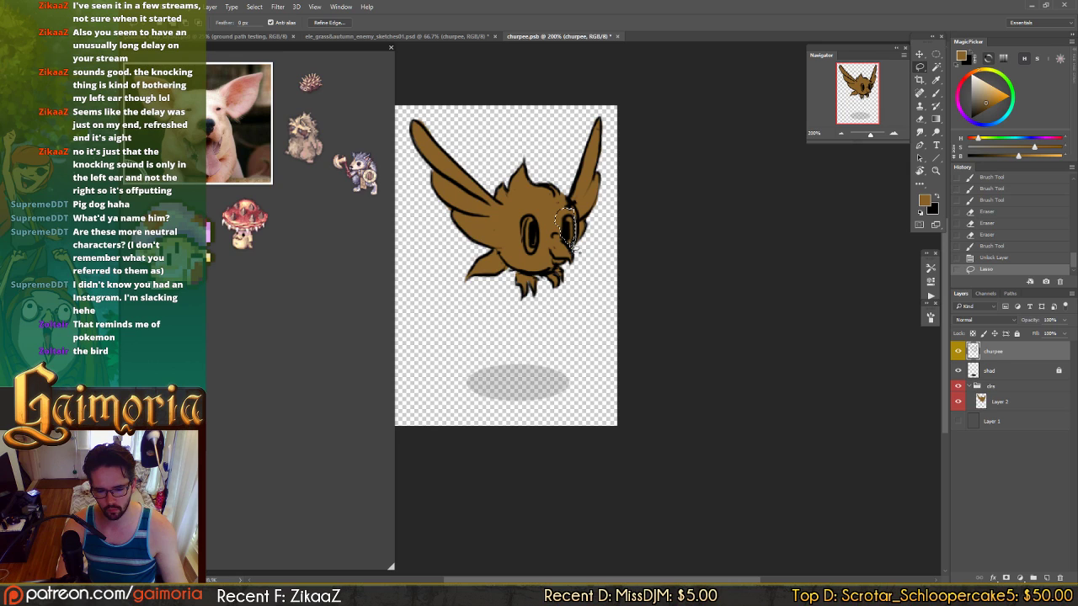
mouse_move(574, 247)
mouse_down()
mouse_move(579, 221)
mouse_move(573, 244)
mouse_move(575, 223)
mouse_move(582, 244)
mouse_move(572, 249)
mouse_move(573, 218)
mouse_move(581, 246)
mouse_up()
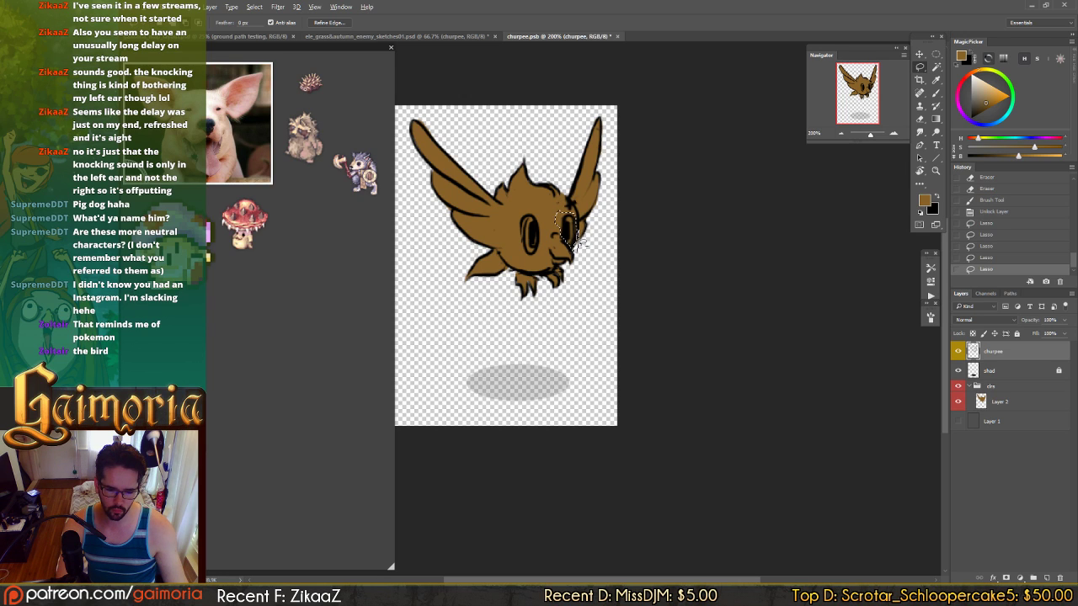
drag(576, 221, 584, 244)
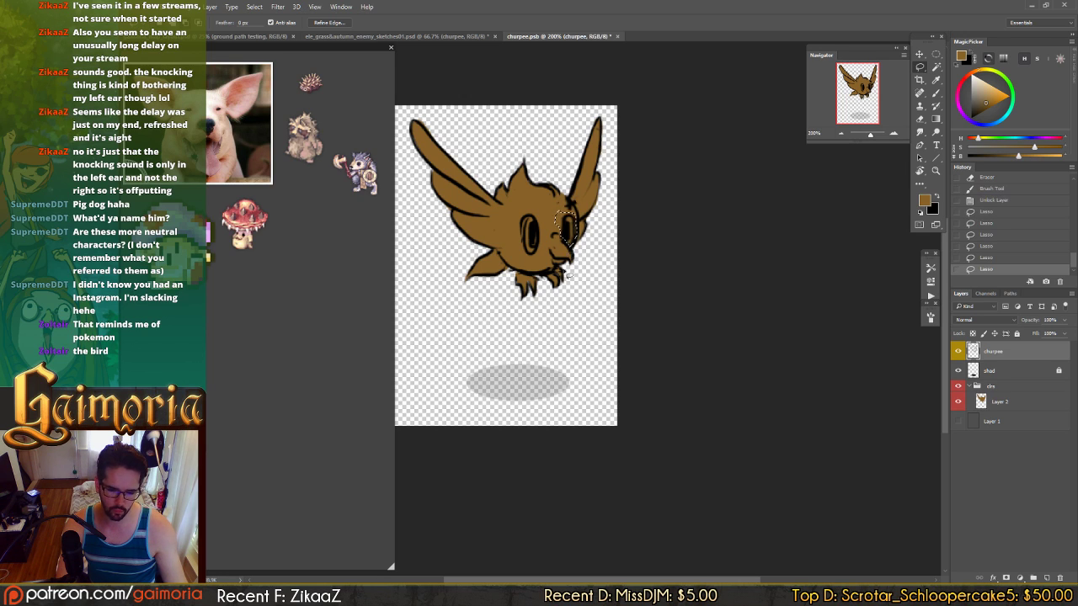
- Narrow and reposition the selected far eye with Free Transform, apply it and deselect
key(ctrl+t)
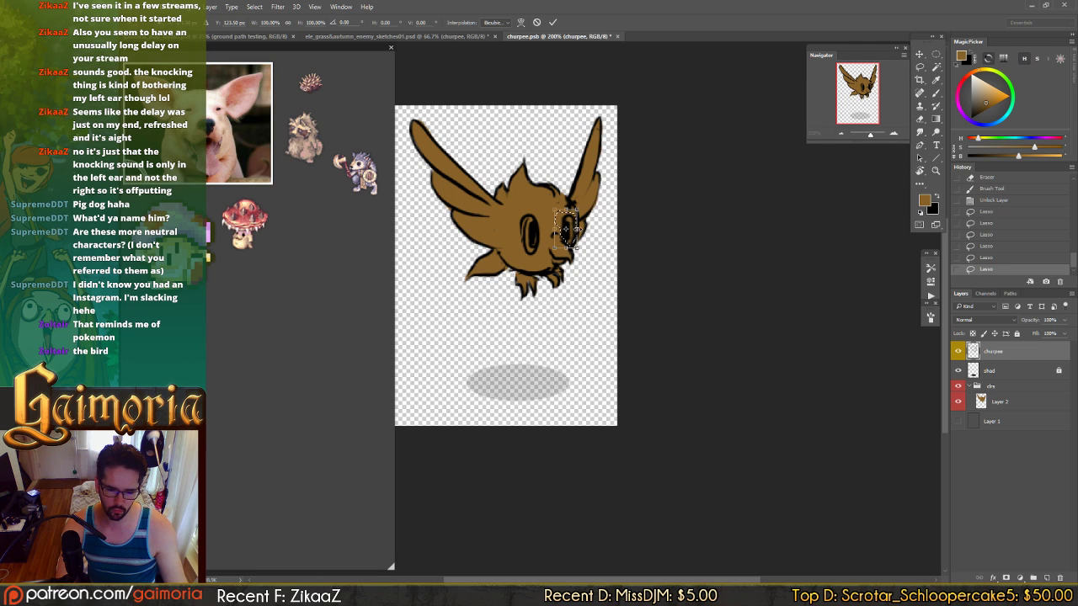
drag(566, 227, 566, 229)
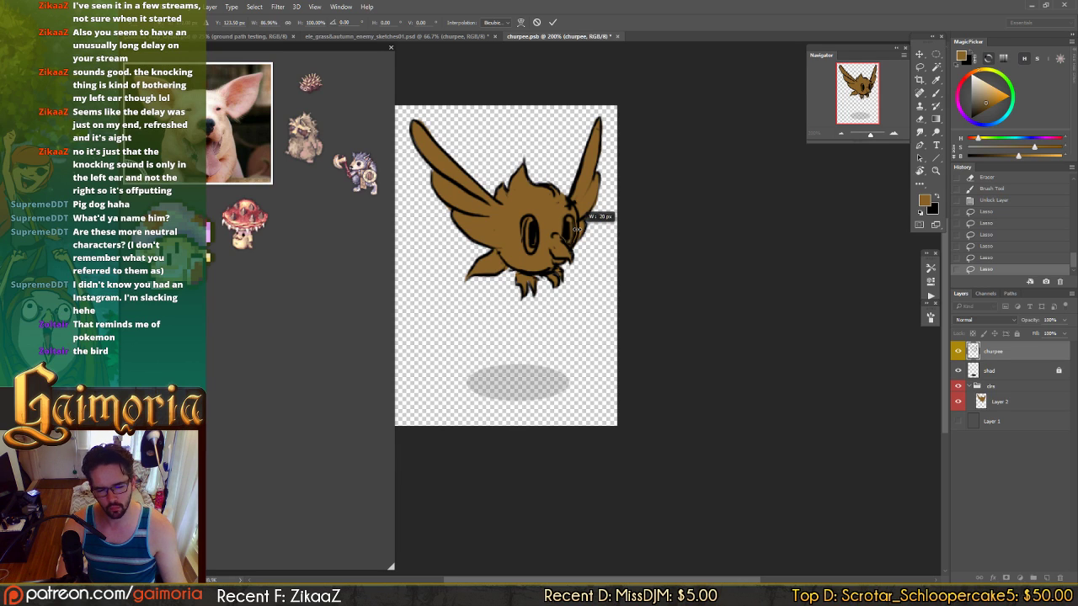
mouse_move(599, 218)
mouse_down()
mouse_move(576, 242)
mouse_move(572, 227)
mouse_up()
key(Return)
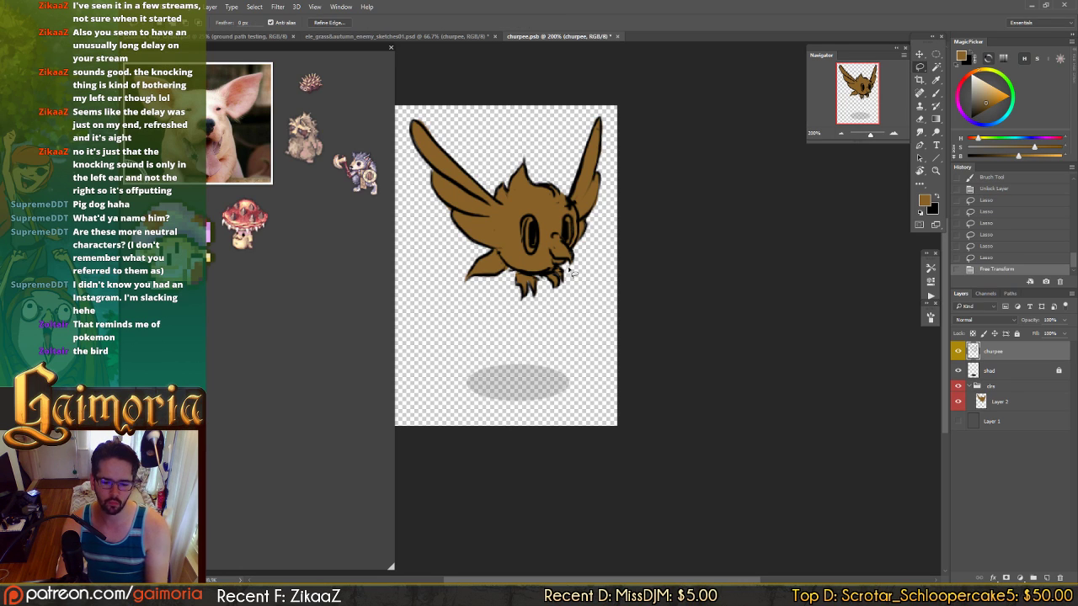
key(ctrl+d)
- Erase stray line art around the far eye and redraw the head outline above it in black
key(e)
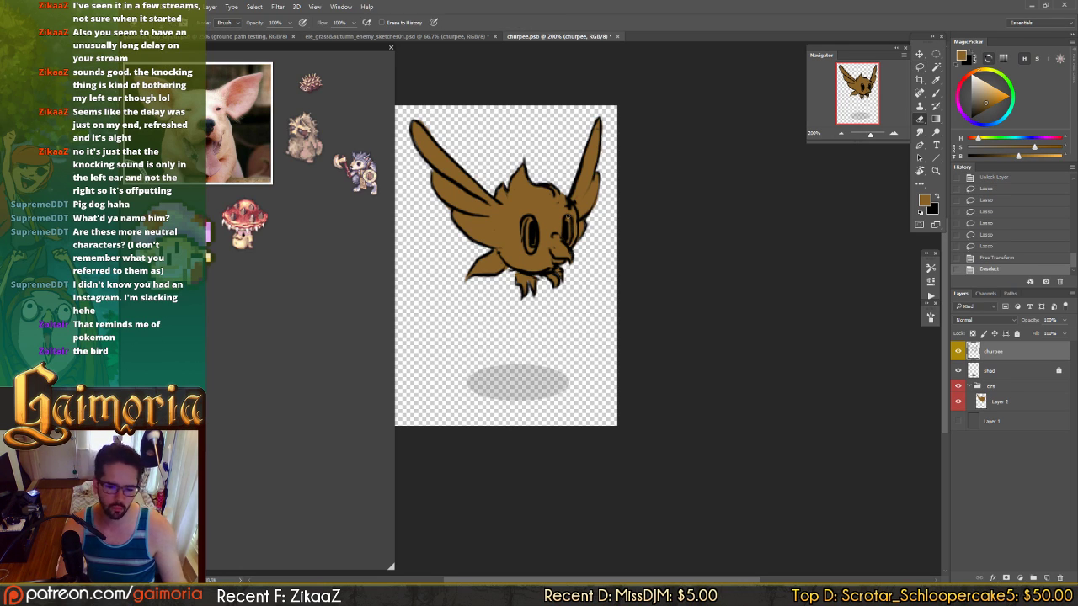
drag(565, 197, 571, 233)
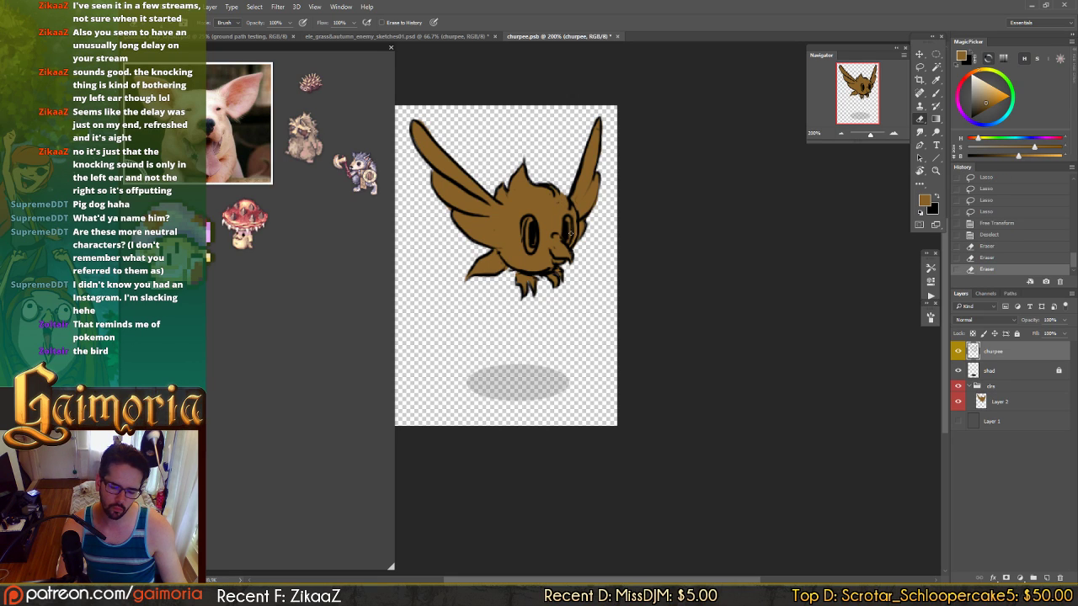
key(b)
key(x)
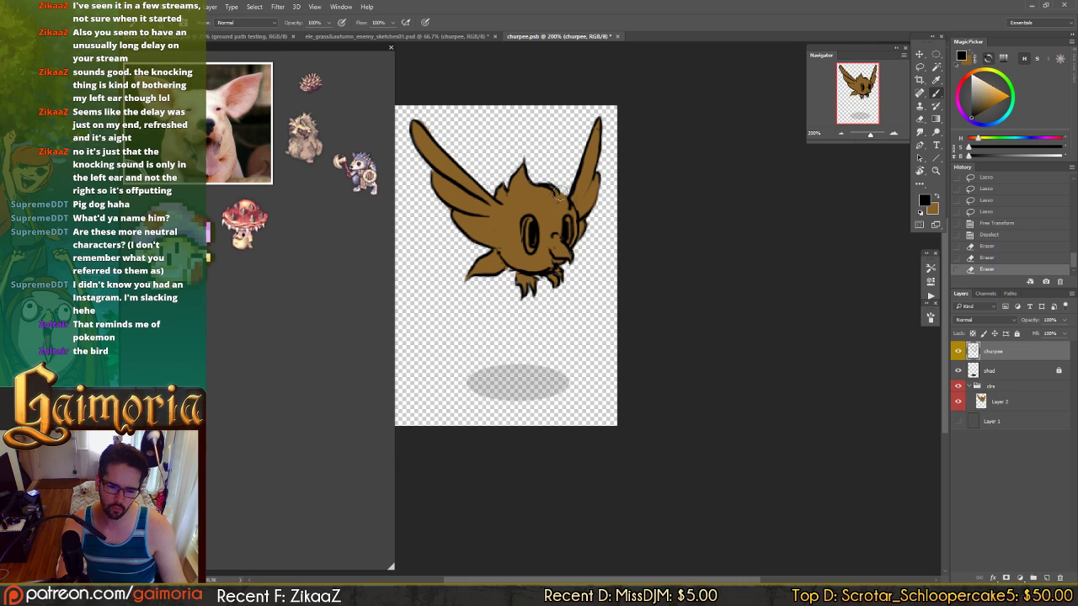
drag(552, 184, 569, 201)
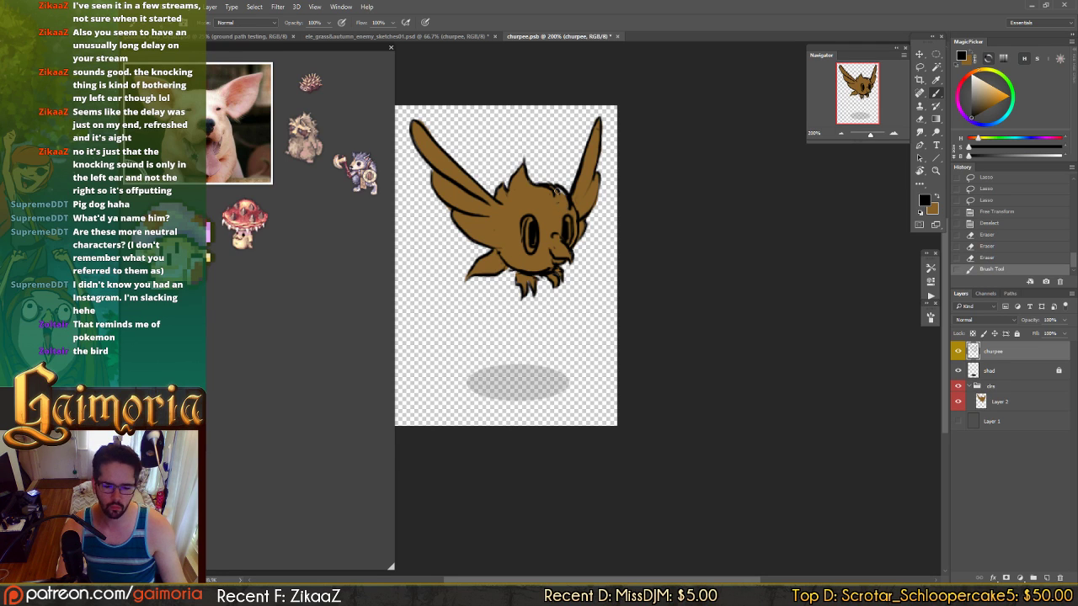
- Return to Layer 2 and paint brown beneath the redrawn head outline above the far eye
key(alt+[)
key(alt+[)
key(alt+[)
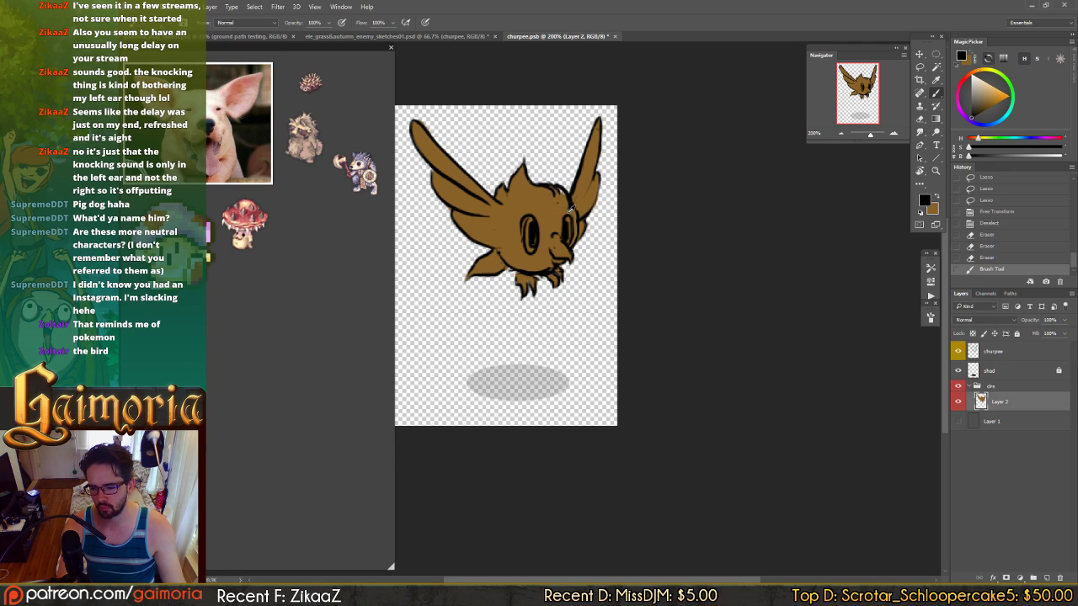
key(x)
drag(551, 184, 562, 196)
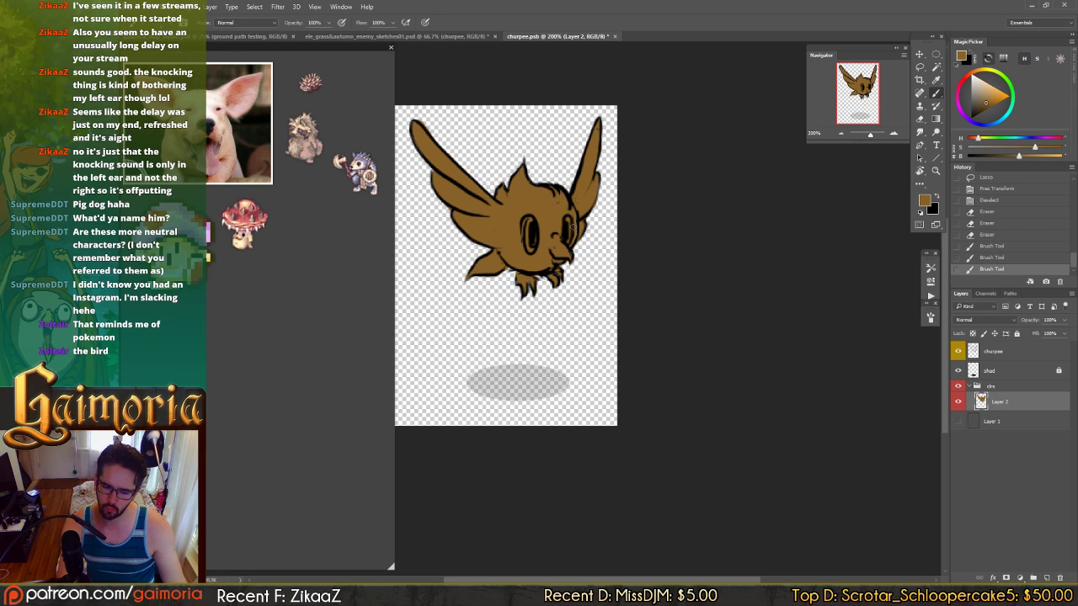
- Show the grey Layer 1 backdrop and erase stray brown around the churpee's tail on Layer 2
key(alt+bracketright)
key(alt+bracketright)
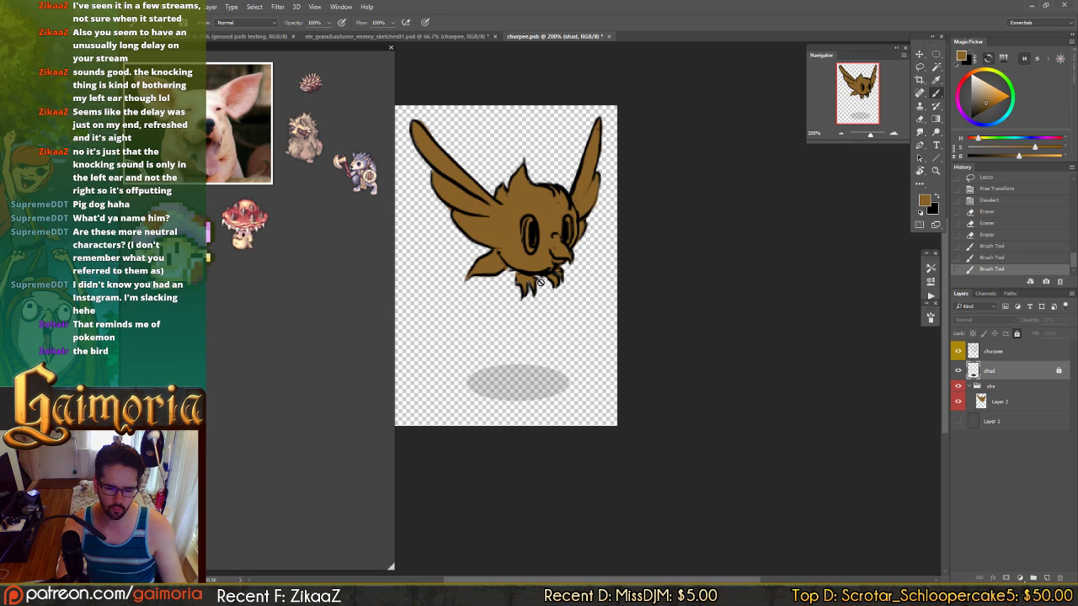
click(958, 421)
key(alt+bracketleft)
key(alt+bracketleft)
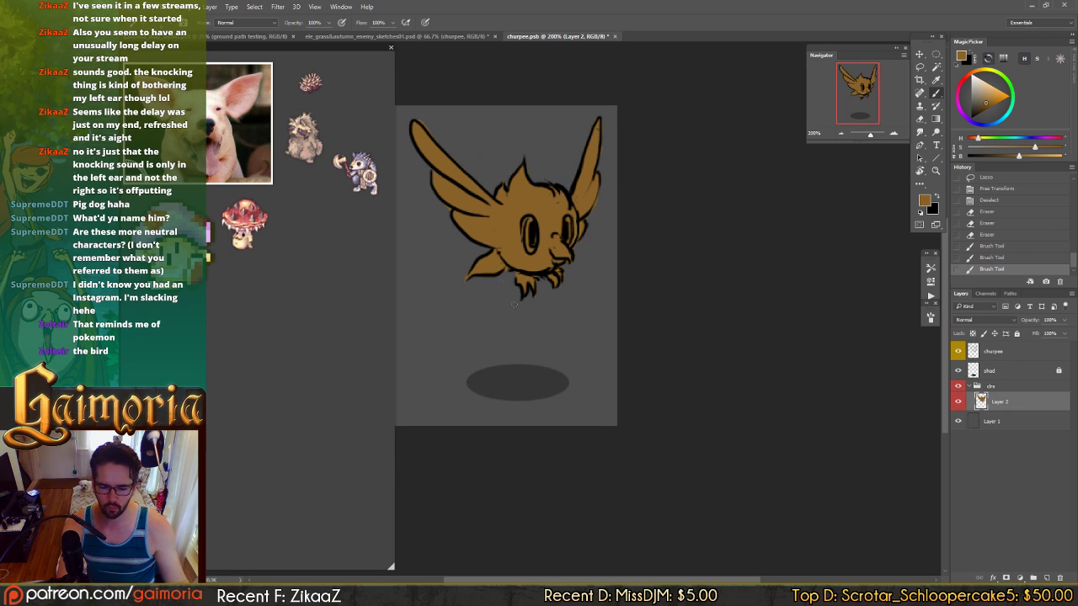
key(e)
drag(460, 272, 466, 267)
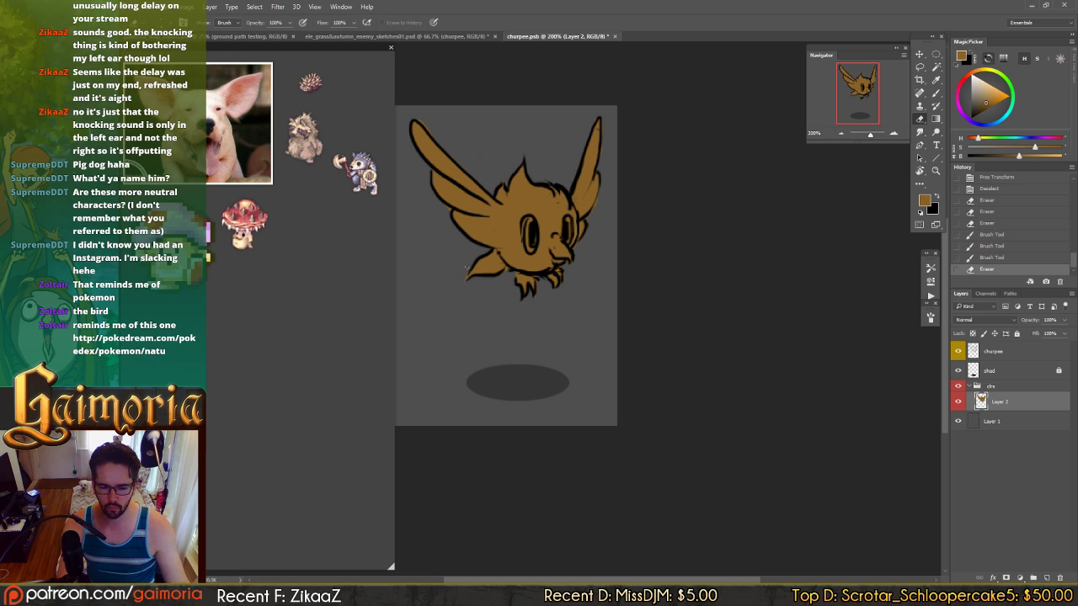
click(462, 302)
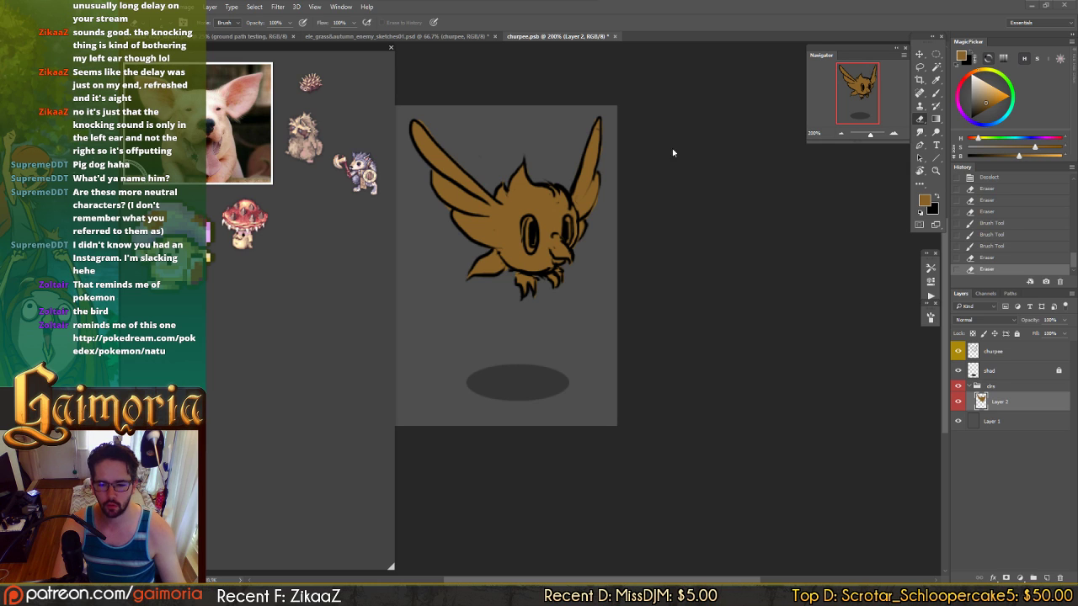
- Erase brown spill outside the outlines of both wings and beside the beak and foot, and save the file
drag(566, 255, 599, 256)
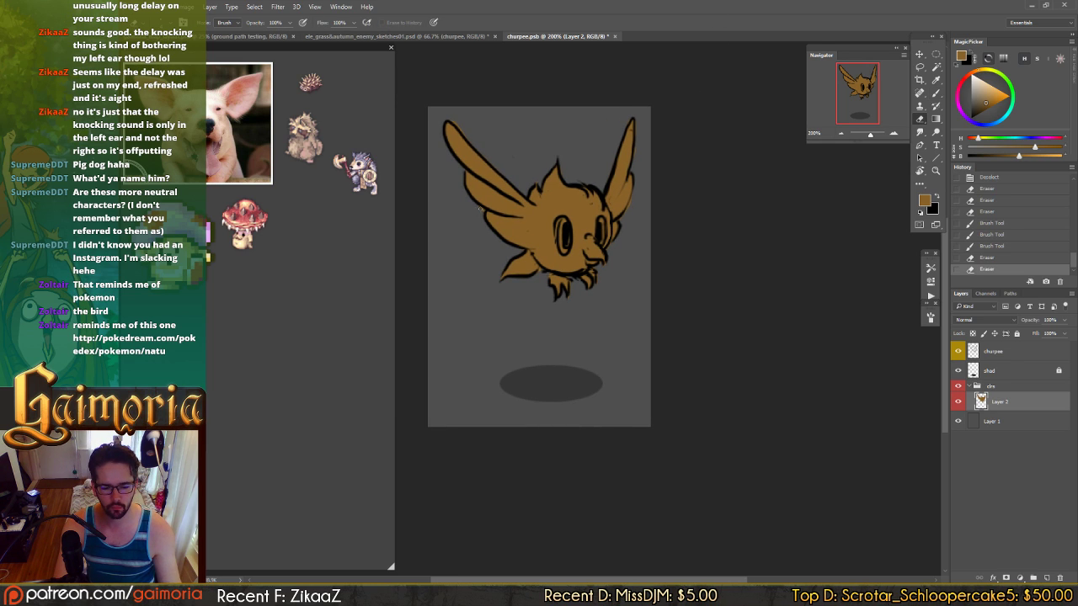
click(483, 210)
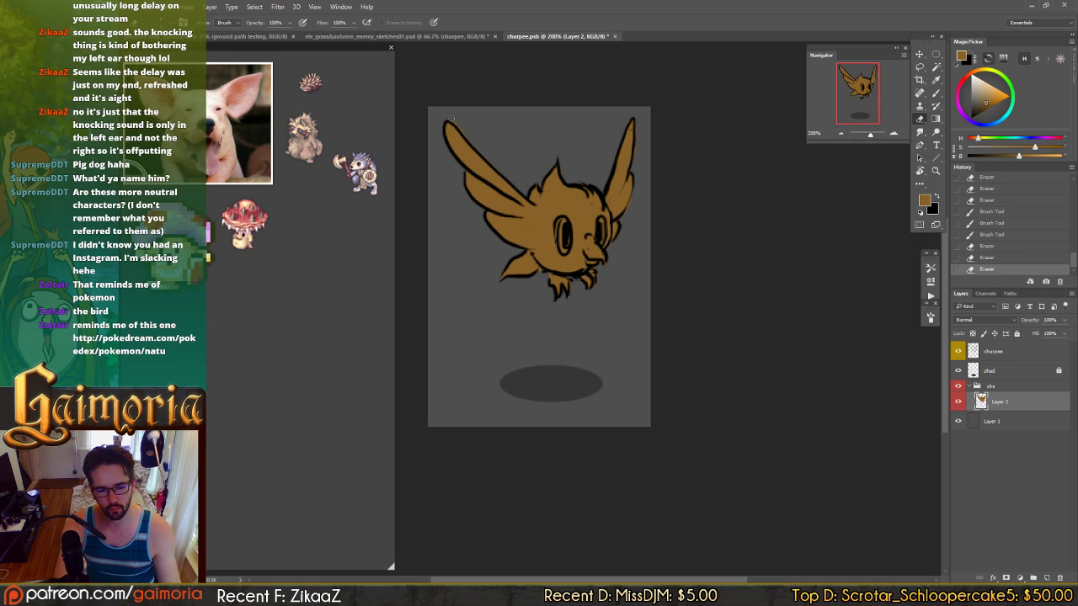
drag(450, 119, 465, 136)
drag(634, 133, 634, 121)
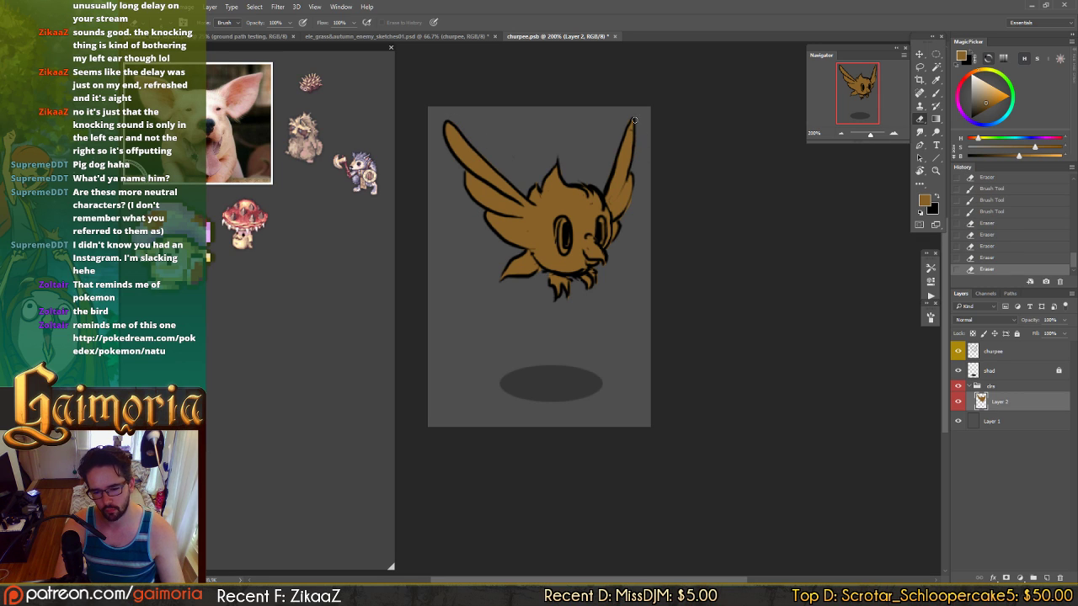
drag(635, 187, 633, 201)
click(633, 202)
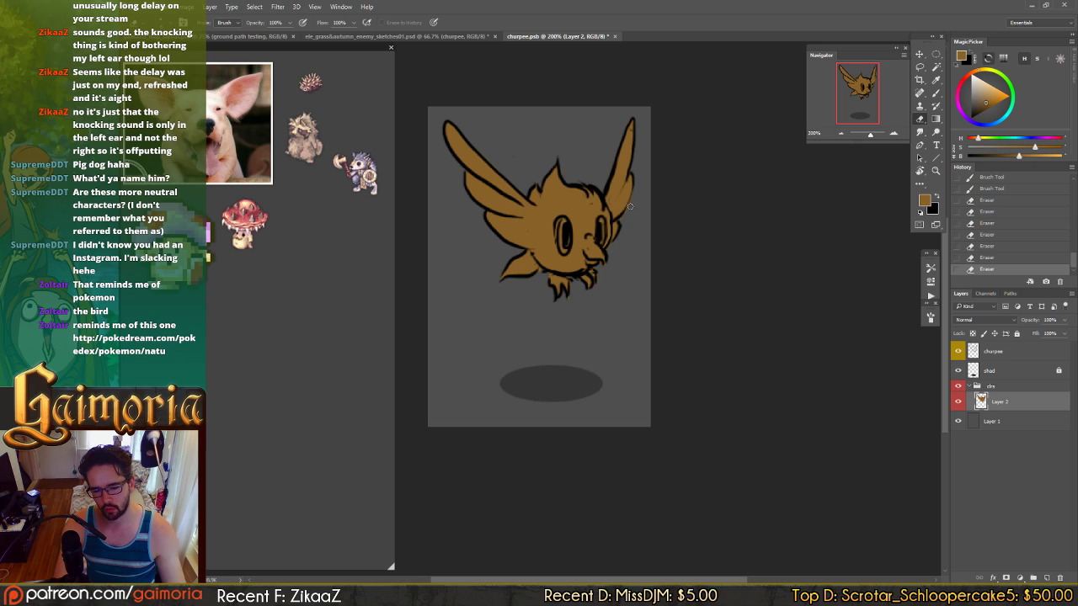
click(620, 219)
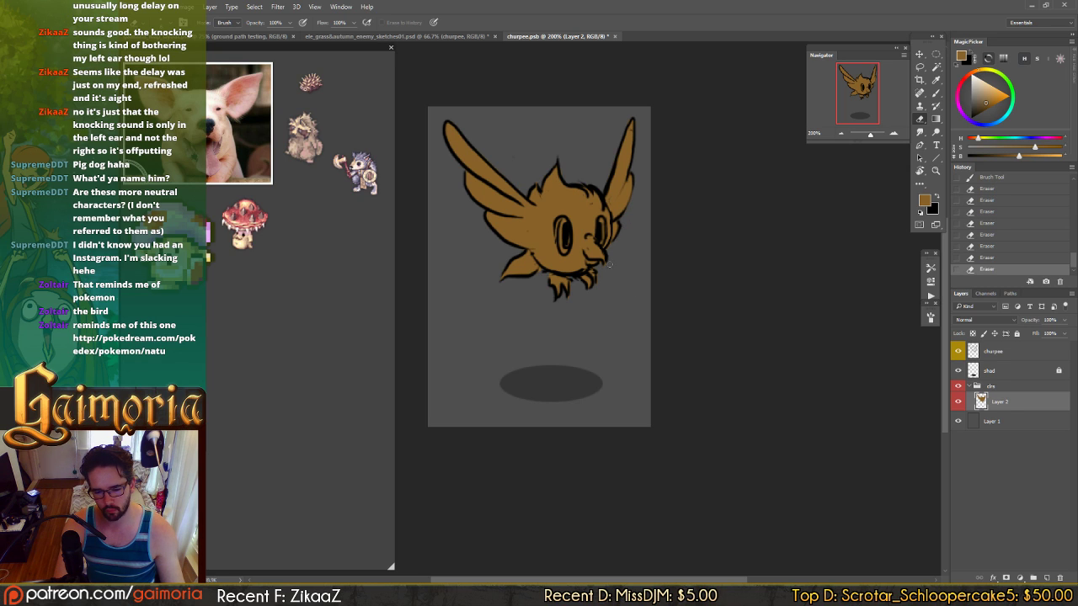
drag(609, 266, 605, 269)
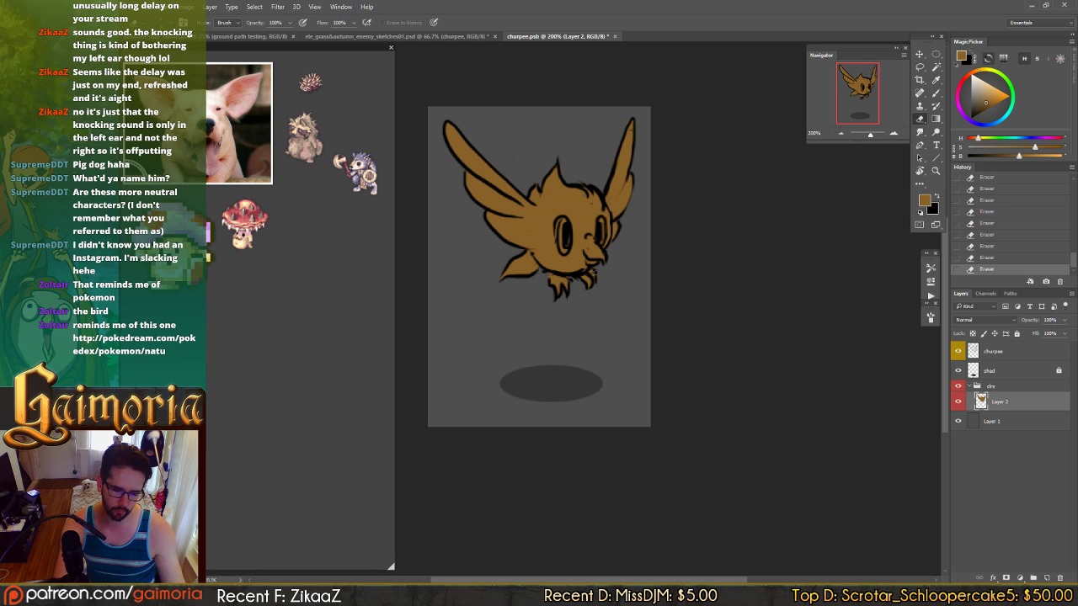
key(b)
key(ctrl+s)
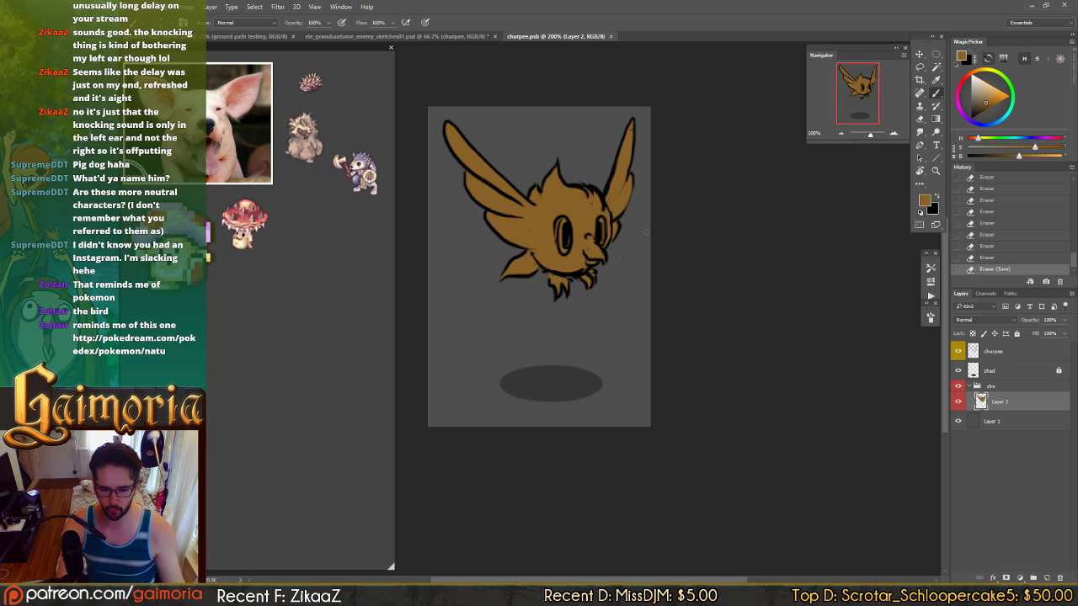
- Erase brown spill between the near wing and head, around the crest, and between the crest and far wing
key(ctrl+minus)
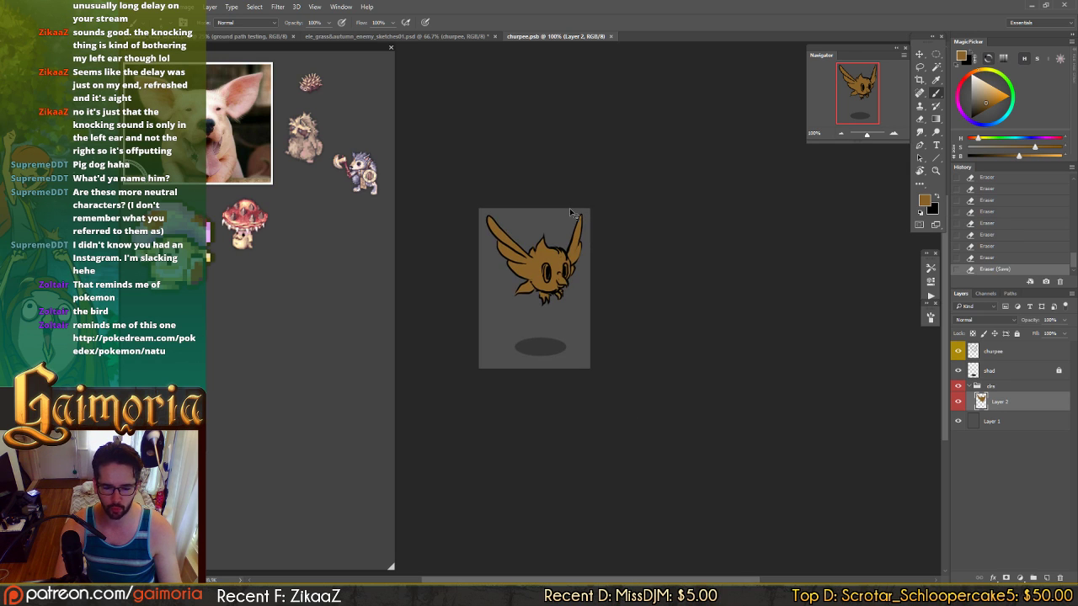
key(ctrl+plus)
key(e)
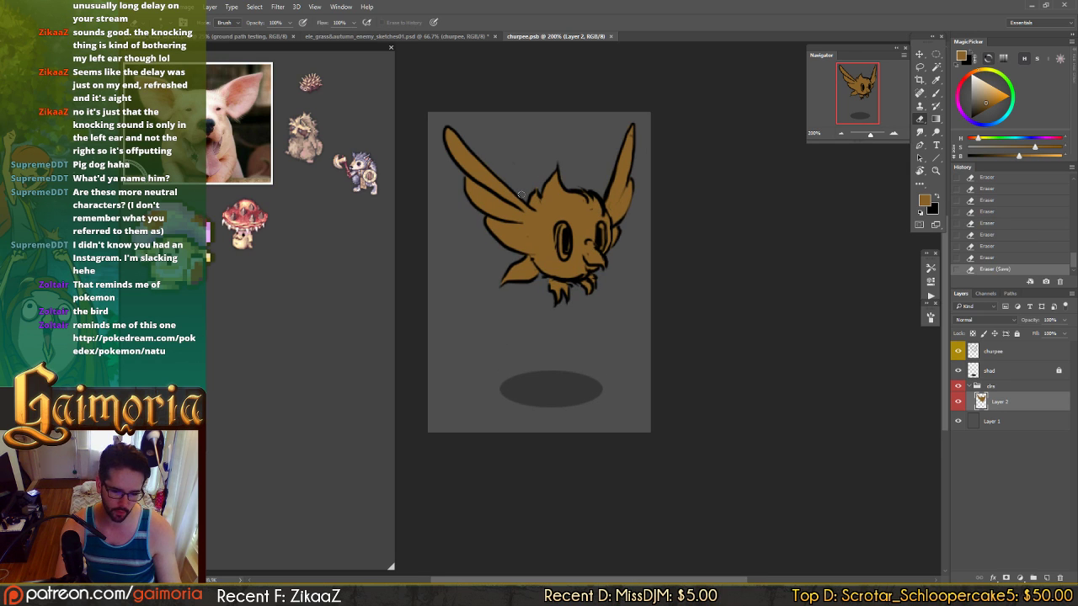
click(520, 192)
click(530, 191)
click(538, 185)
click(533, 187)
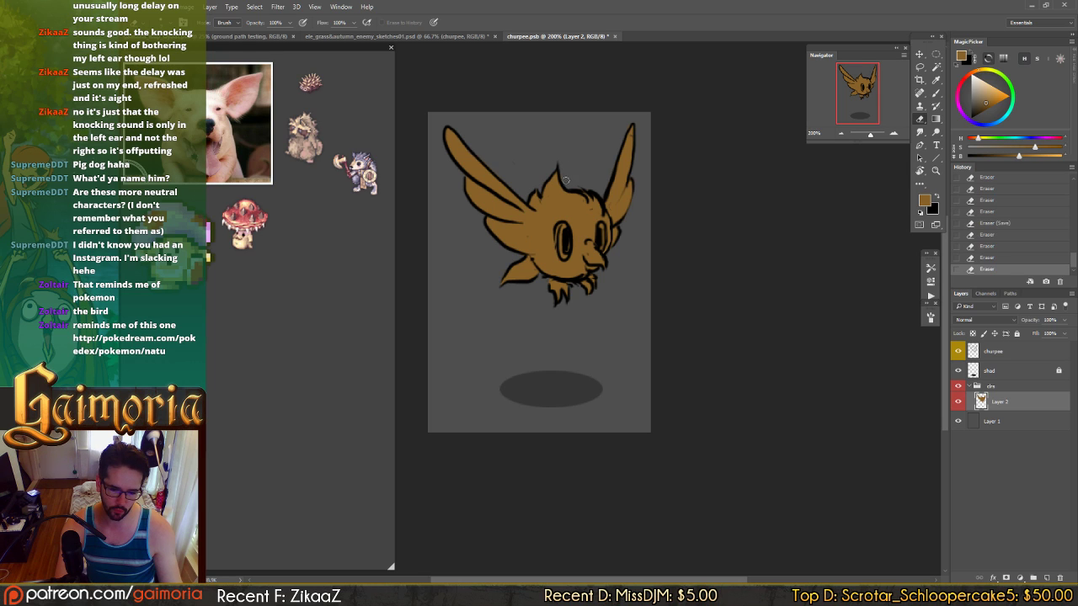
click(566, 182)
click(561, 150)
key(b)
key(e)
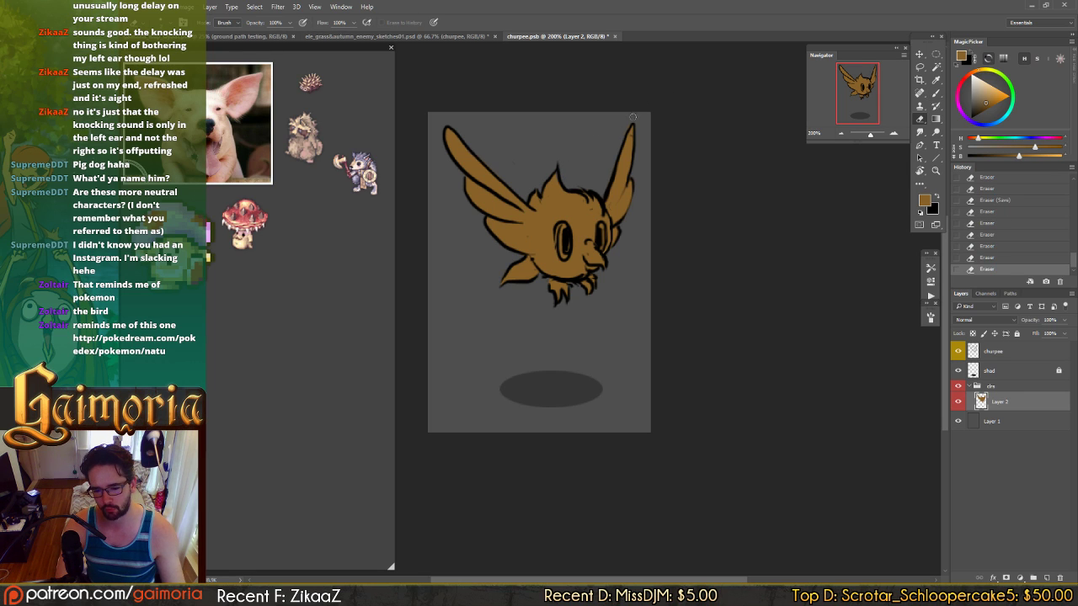
click(617, 140)
click(600, 165)
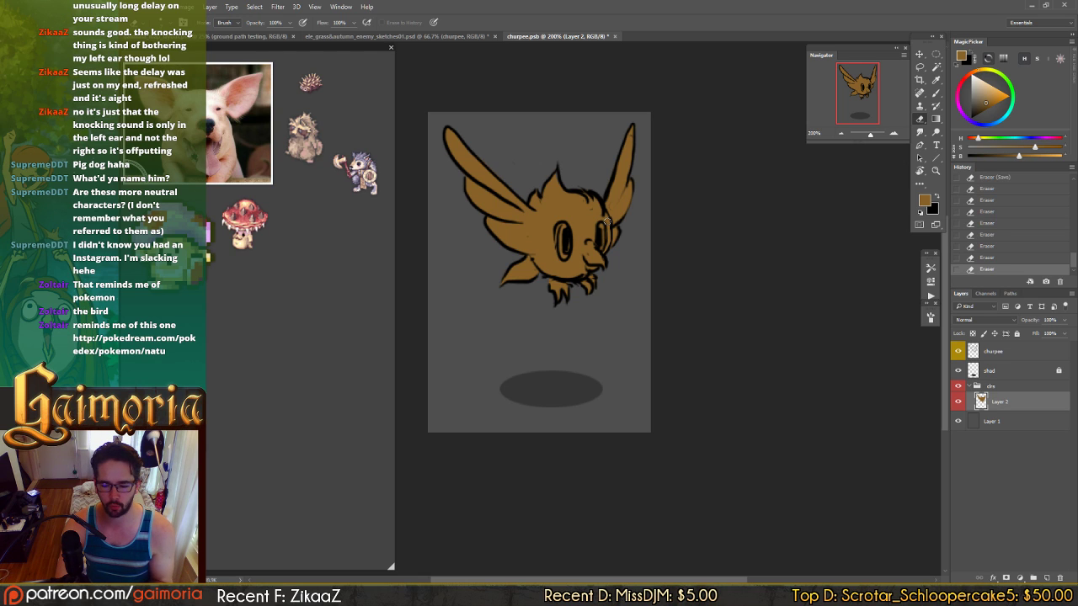
- Switch to the churpee line-art layer and erase the upper inner feather line of the near wing
key(b)
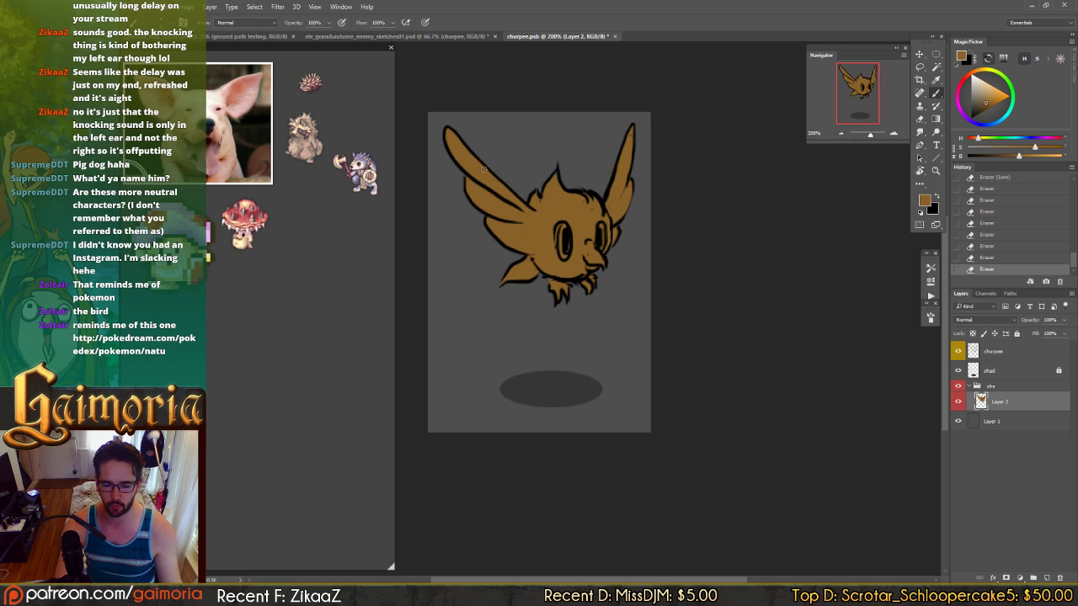
key(alt+])
key(alt+bracketright)
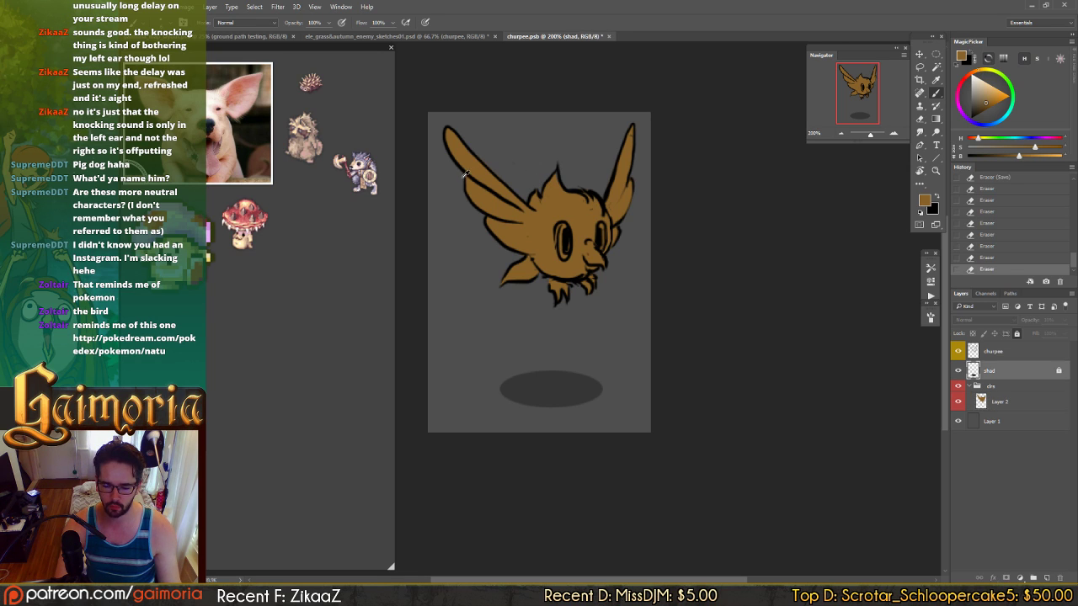
key(alt+bracketright)
key(e)
drag(467, 173, 516, 207)
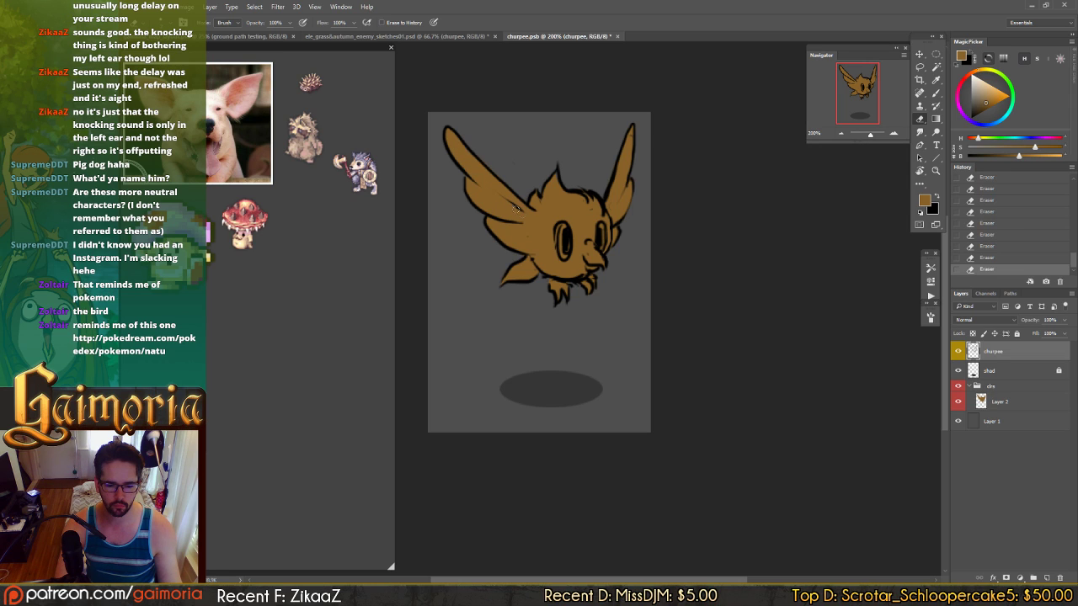
key(ctrl+z)
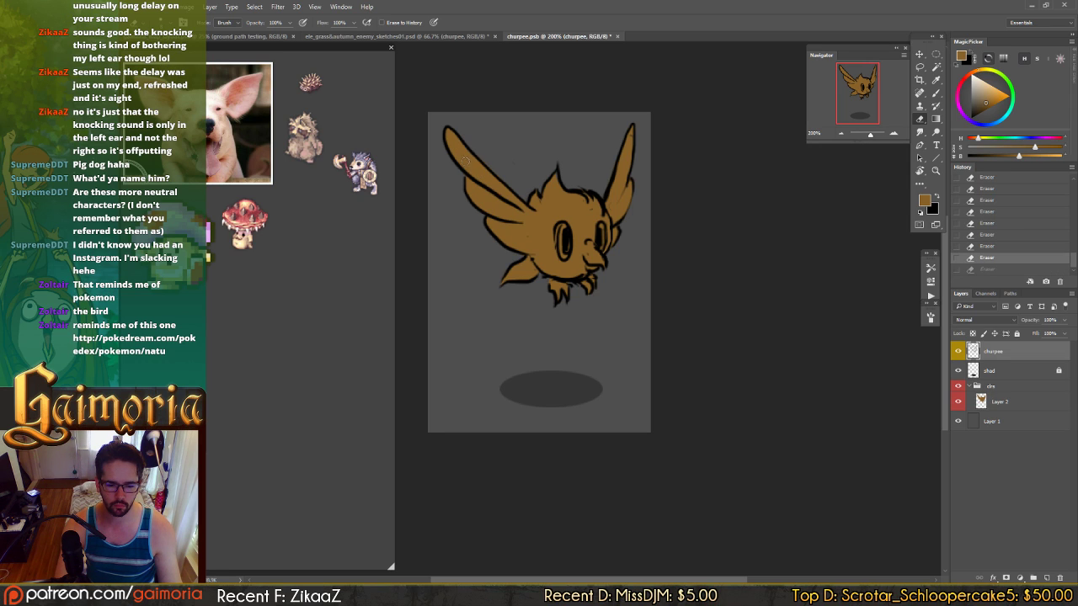
key(ctrl+shift+z)
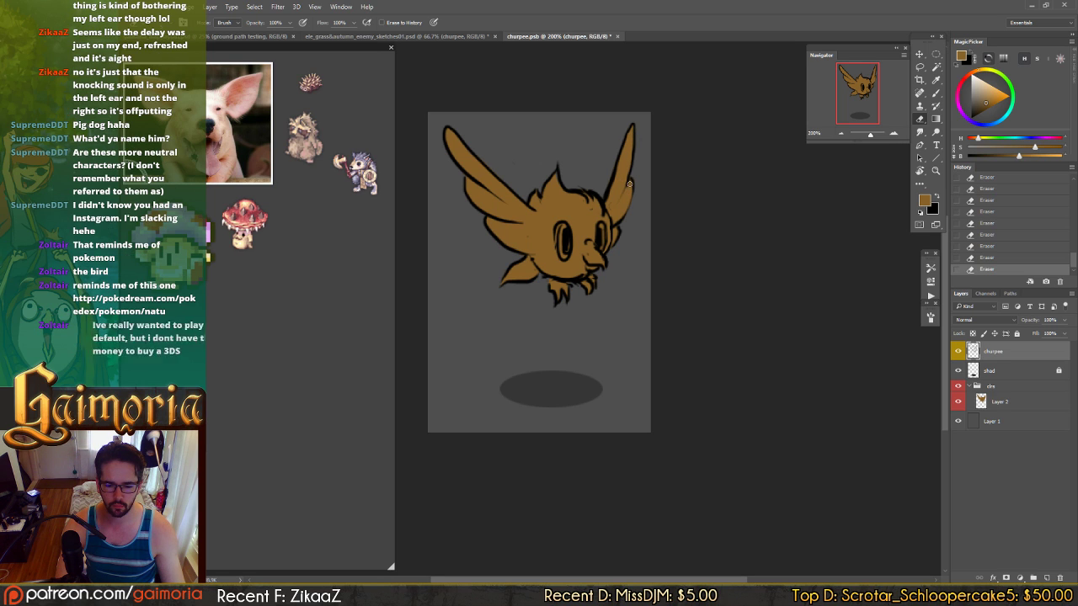
- Undo the last erasure and paint brown over the inner line of the far wing on the churpee layer
key(ctrl+z)
key(b)
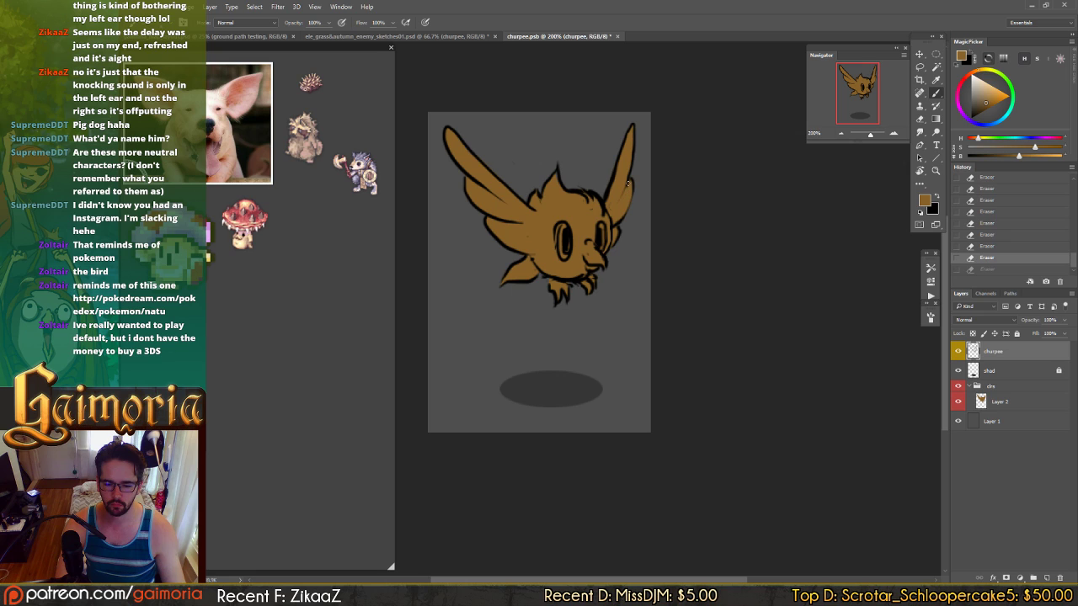
click(628, 183)
click(625, 186)
- Trim the remaining inner feather lines of the near wing with the Eraser, undoing unwanted strokes
key(e)
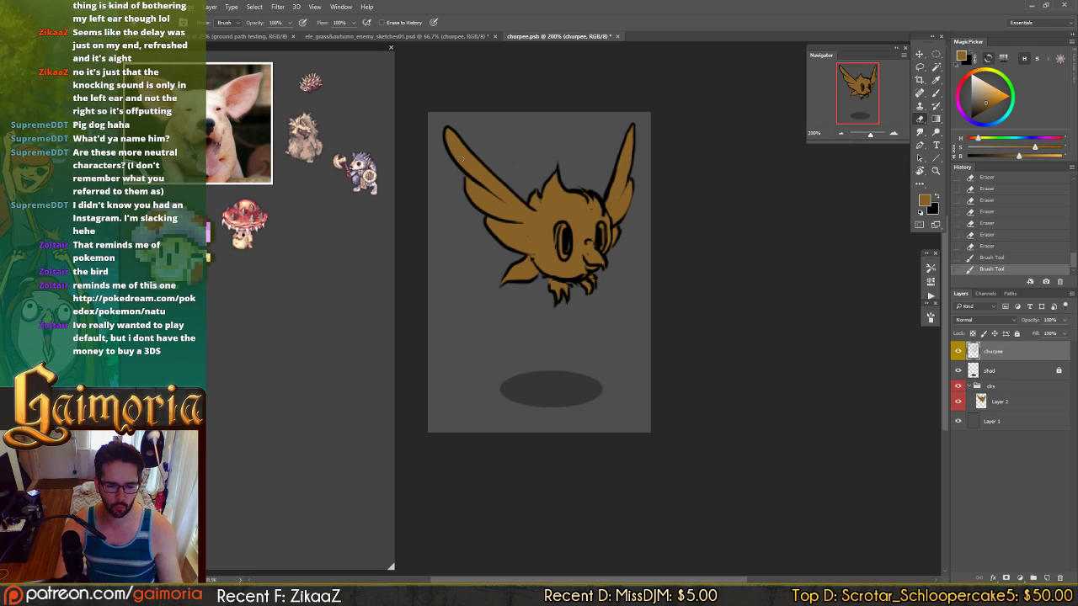
click(480, 183)
key(ctrl+z)
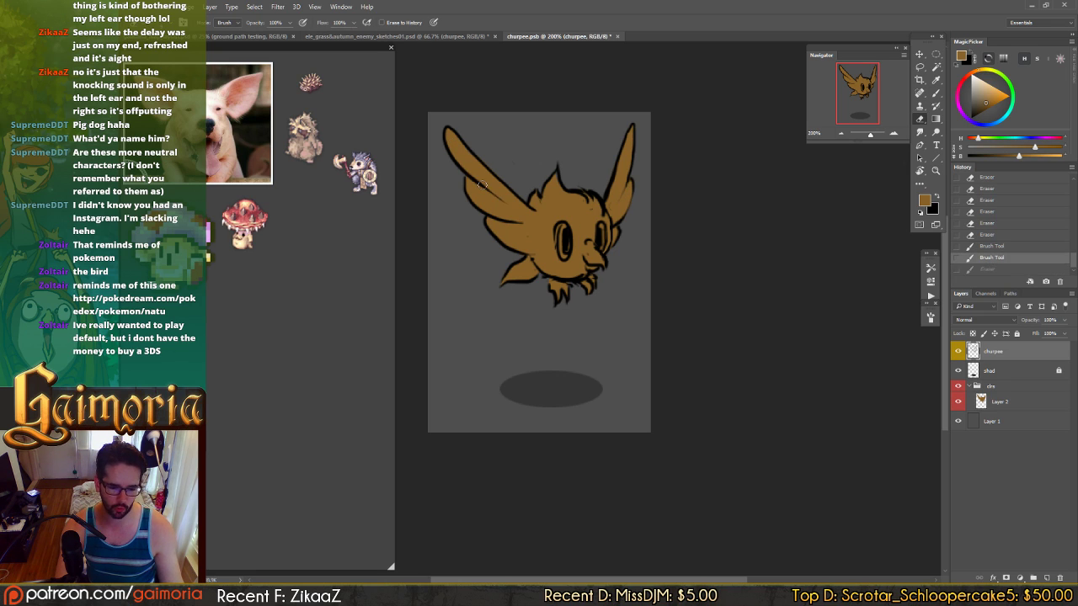
drag(524, 221, 478, 185)
key(ctrl+z)
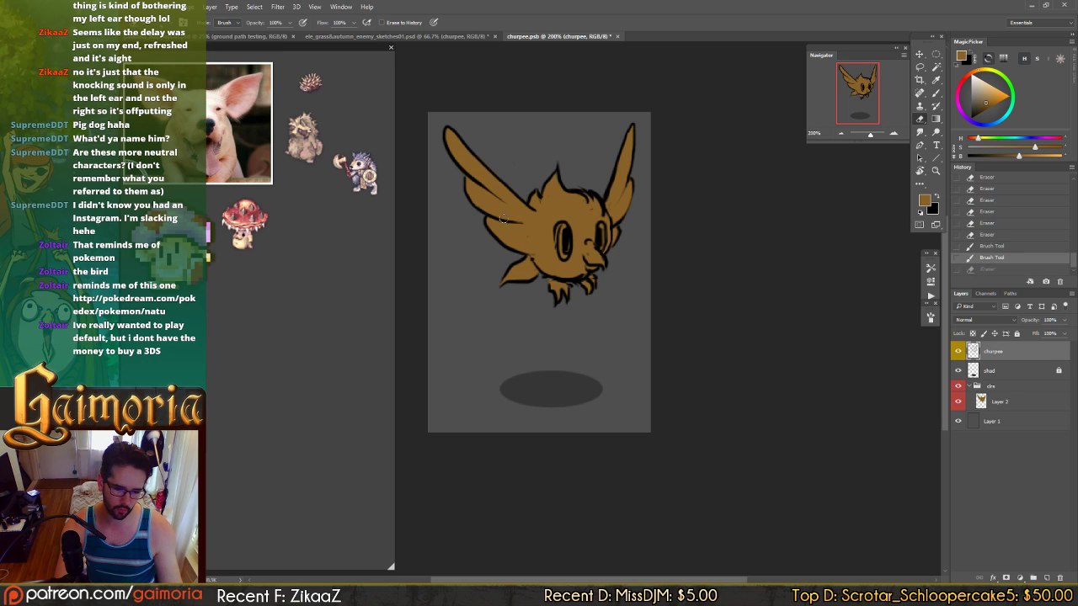
drag(520, 221, 480, 207)
key(ctrl+z)
click(516, 221)
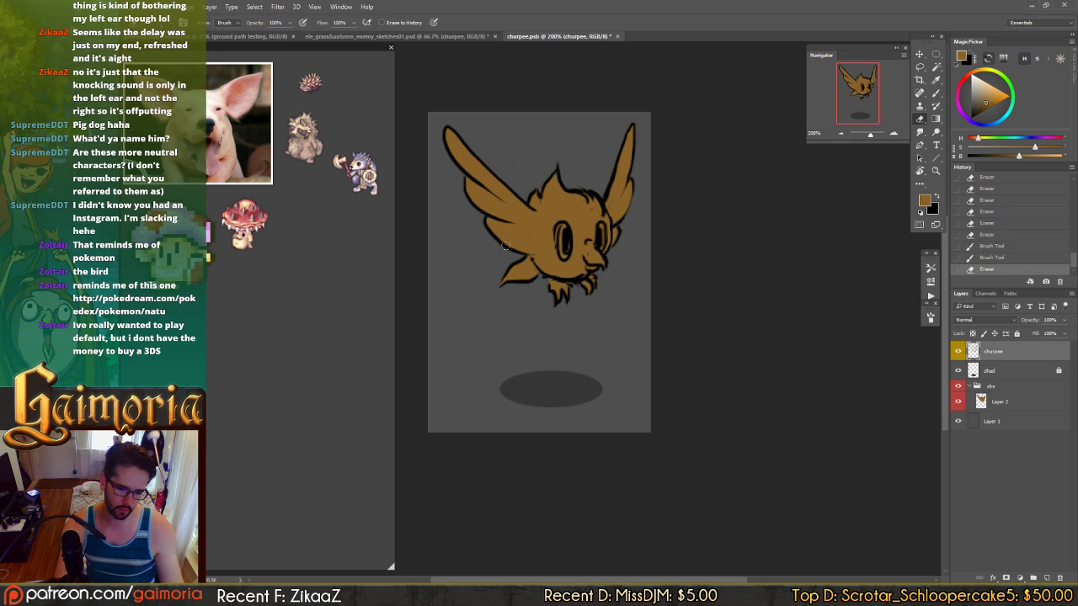
click(505, 241)
key(ctrl+z)
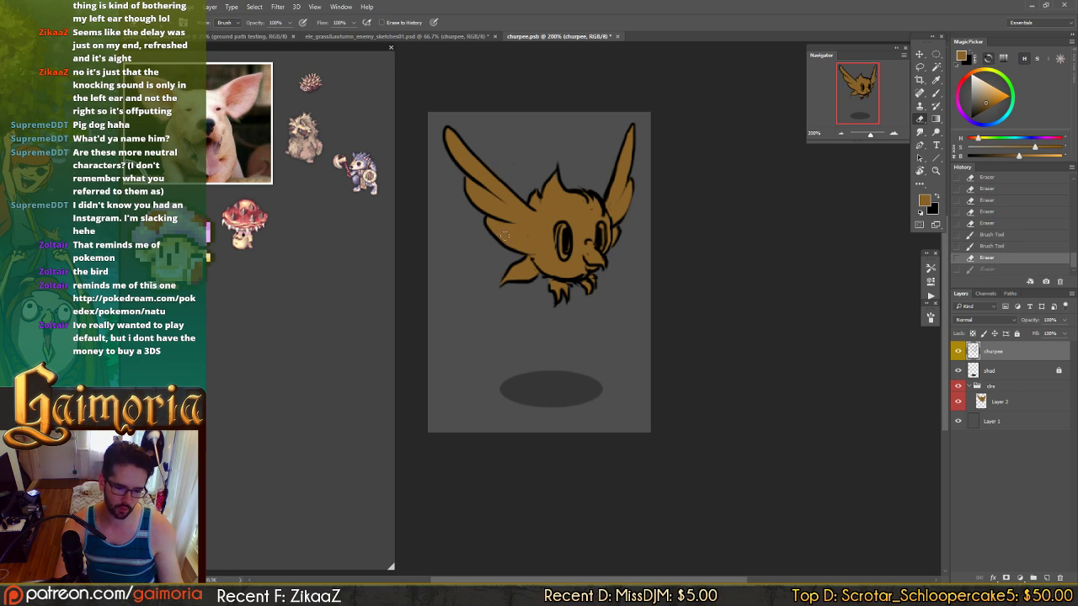
key(ctrl+z)
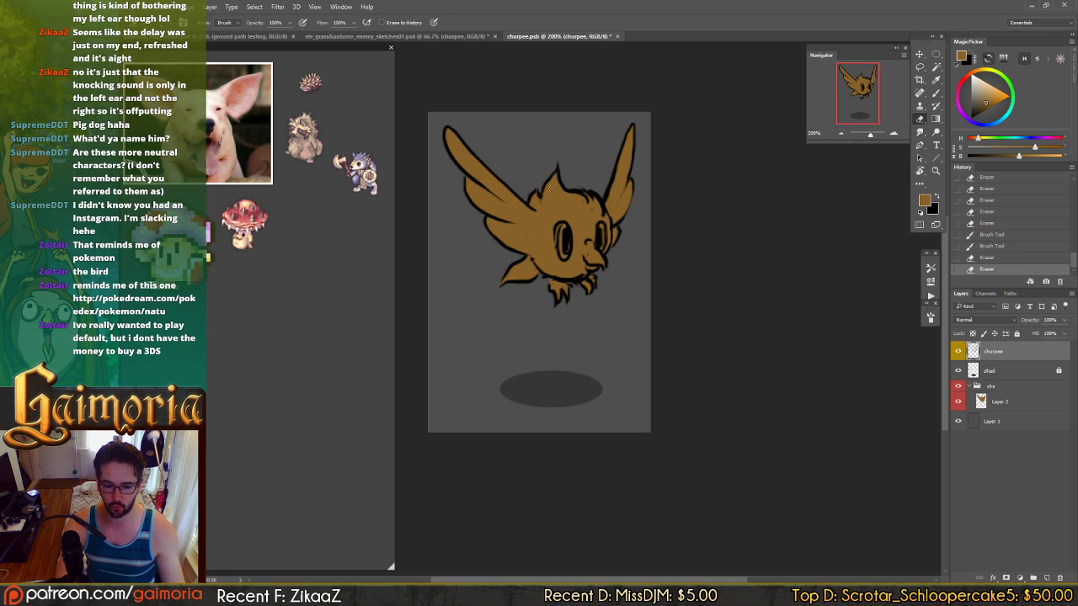
- Return to Layer 2, sample the brown and touch up the fill beneath the head crest, and save the file
key(b)
ctrl+click(554, 179)
alt+click(555, 197)
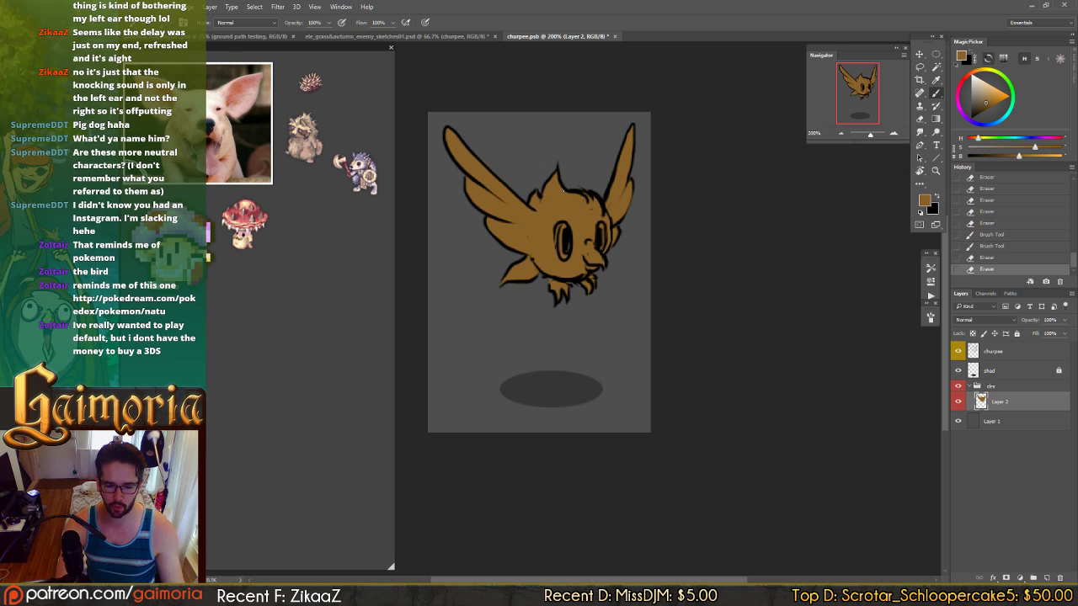
drag(562, 190, 551, 184)
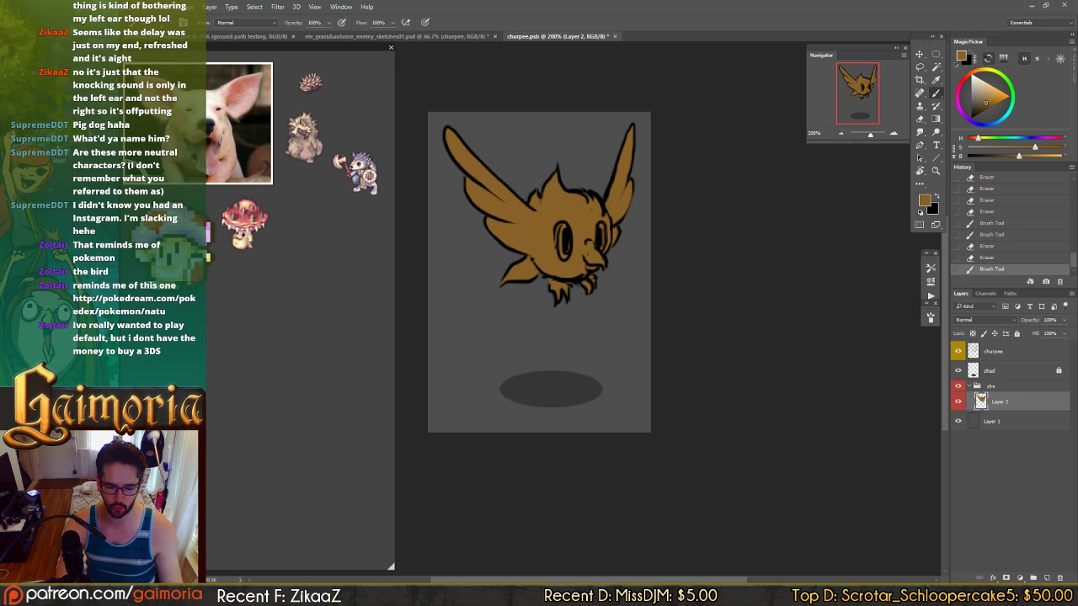
key(ctrl+s)
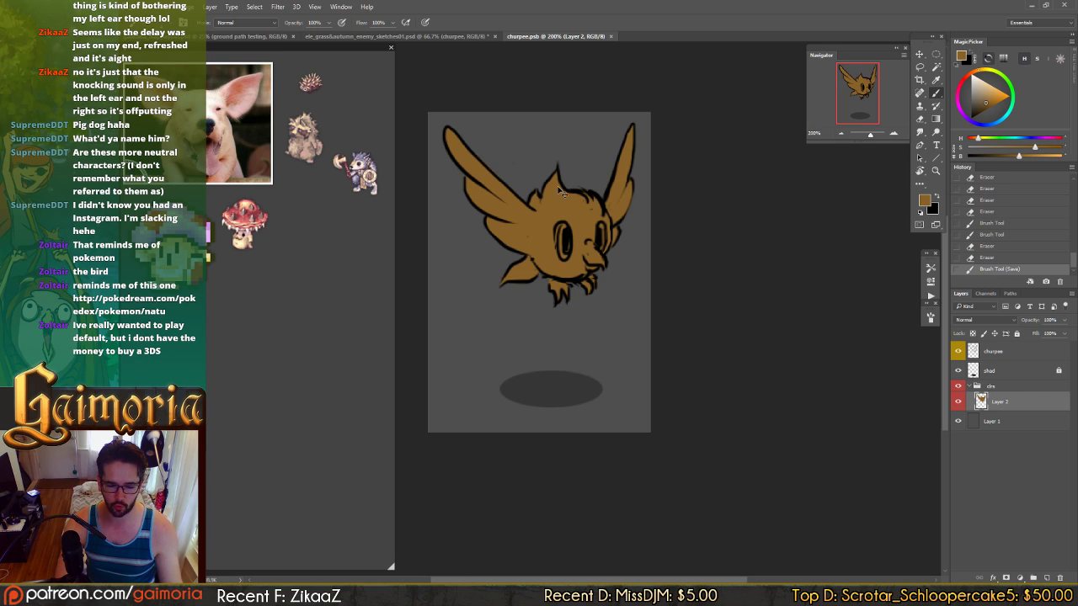
- Add a new layer above Layer 2, clip it to Layer 2 and name it eyes
key(ctrl+minus)
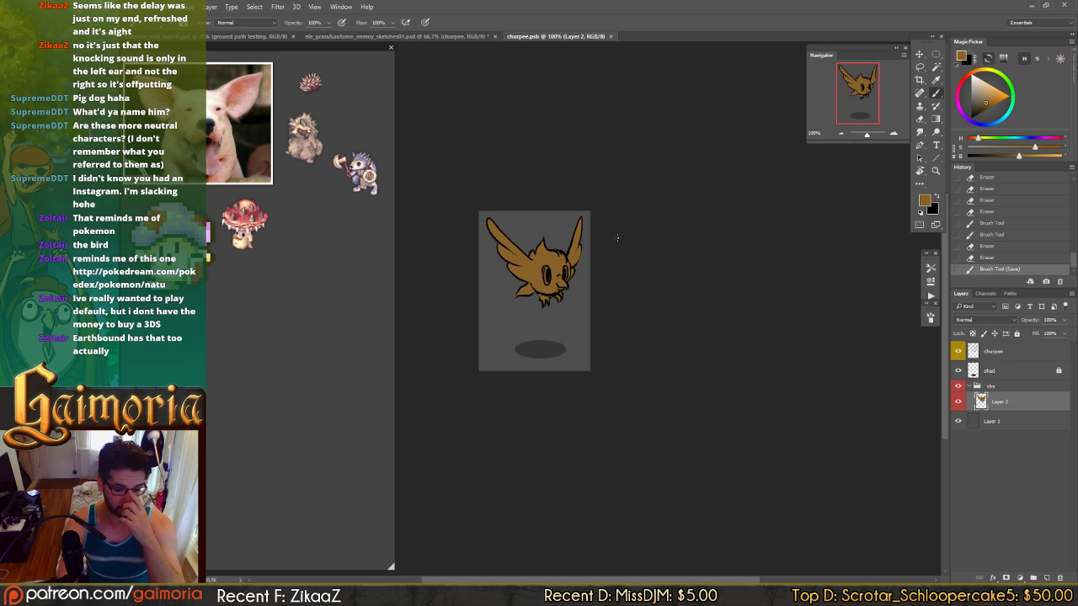
drag(570, 286, 616, 273)
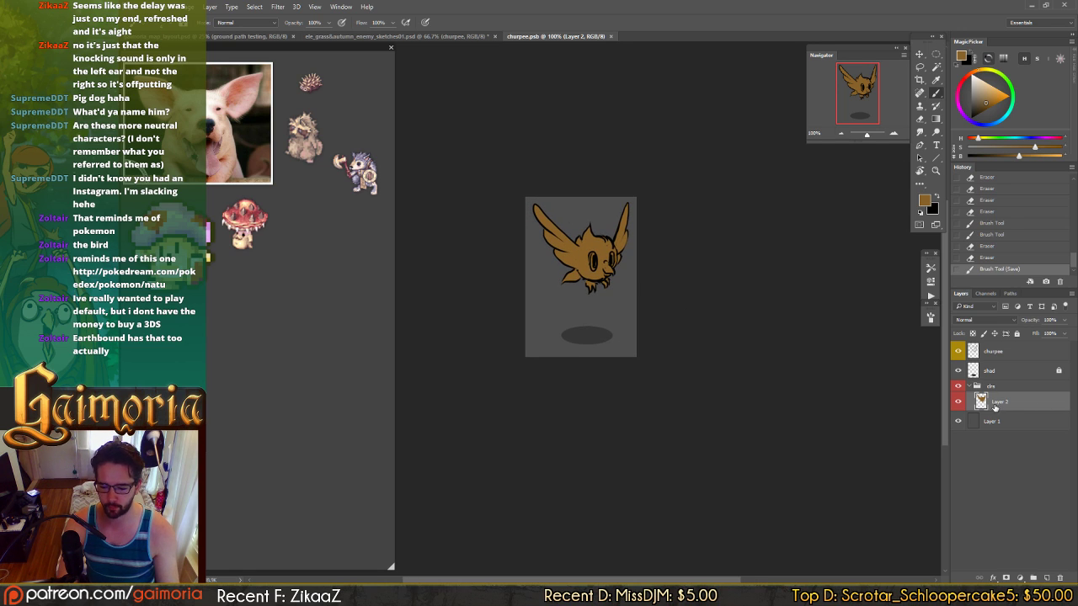
click(1046, 578)
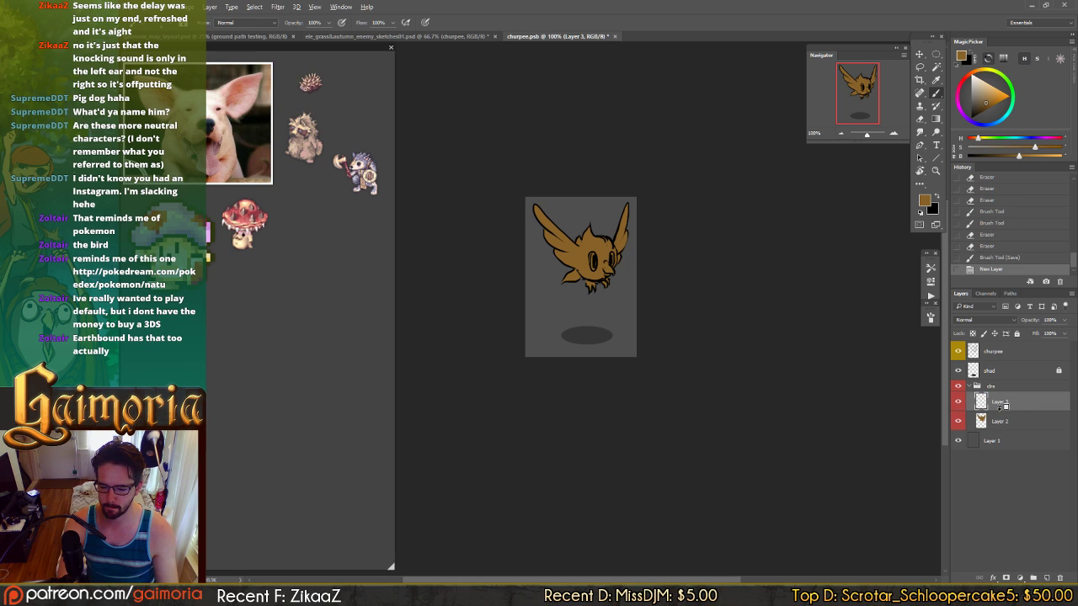
alt+click(1004, 410)
double_click(1007, 402)
text(eyes)
key(Return)
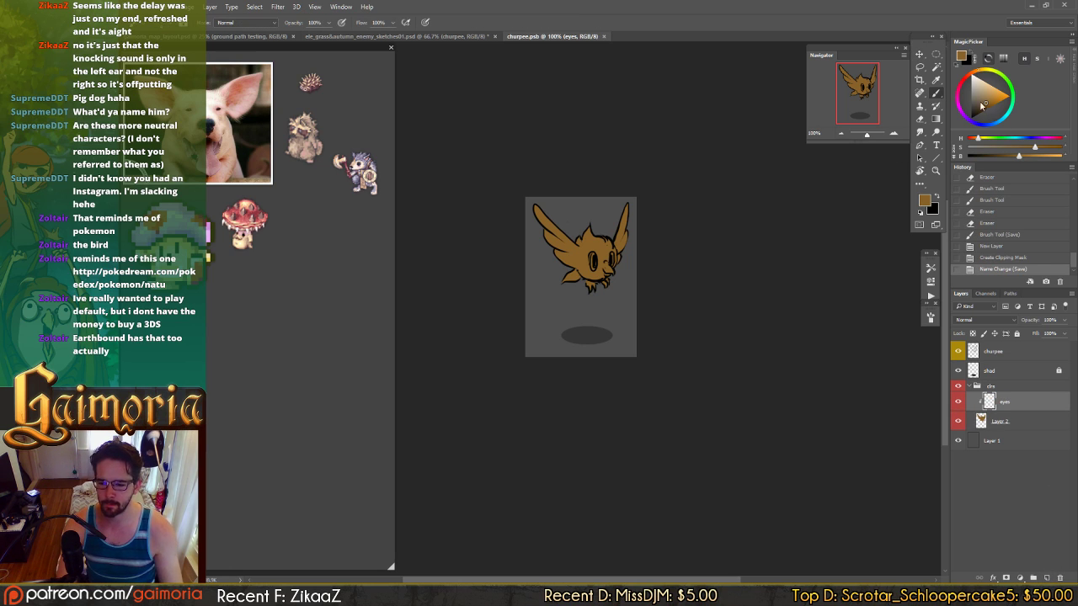
- Paint the churpee's eyes pale grey-beige on the eyes layer, cleaning up stray paint with the Eraser
click(975, 93)
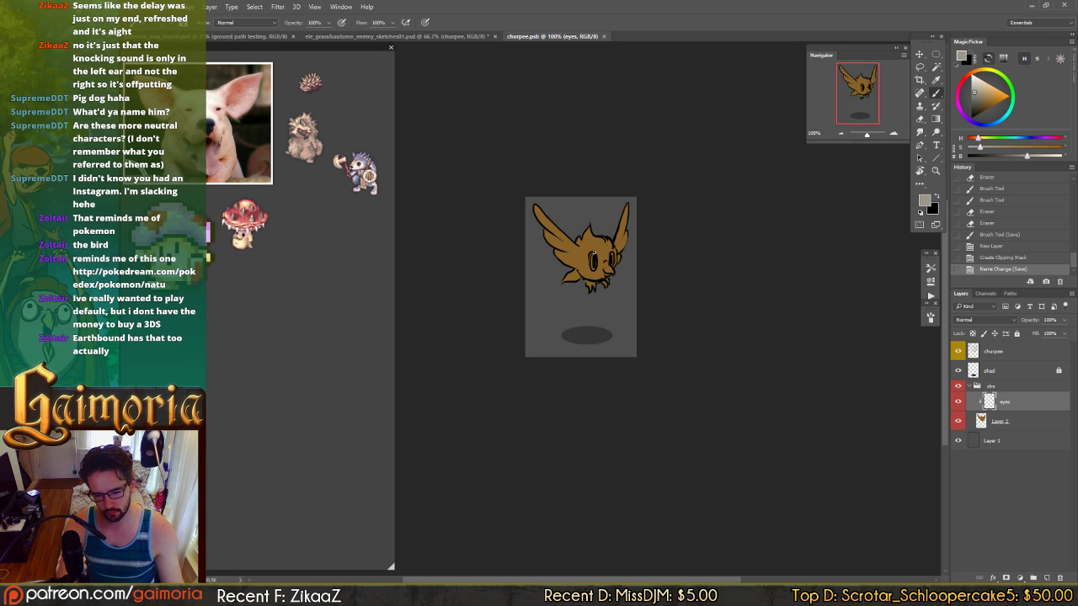
click(594, 253)
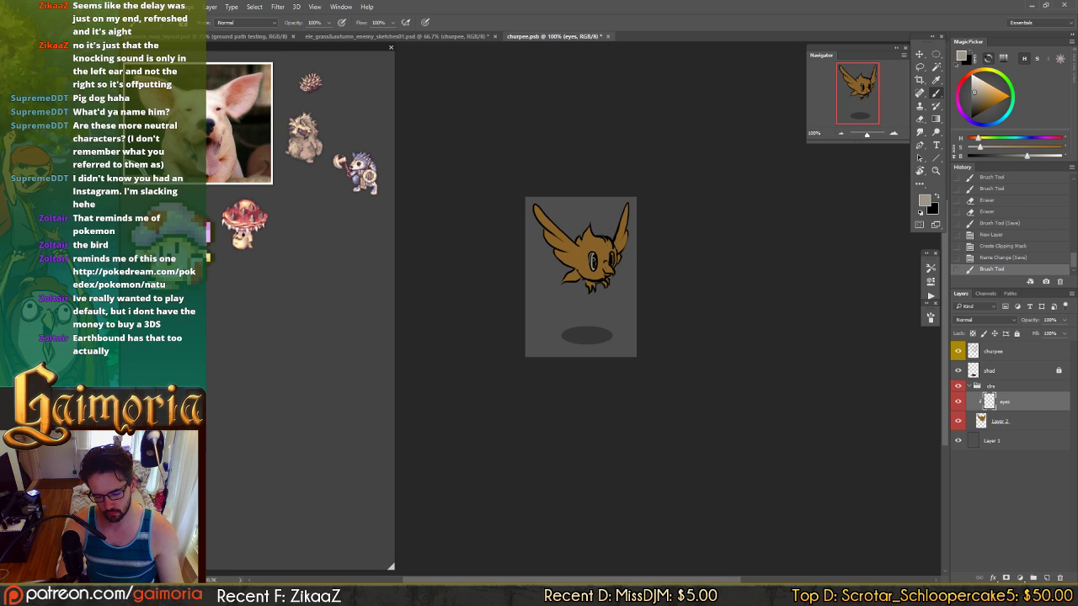
key(e)
click(608, 261)
key(b)
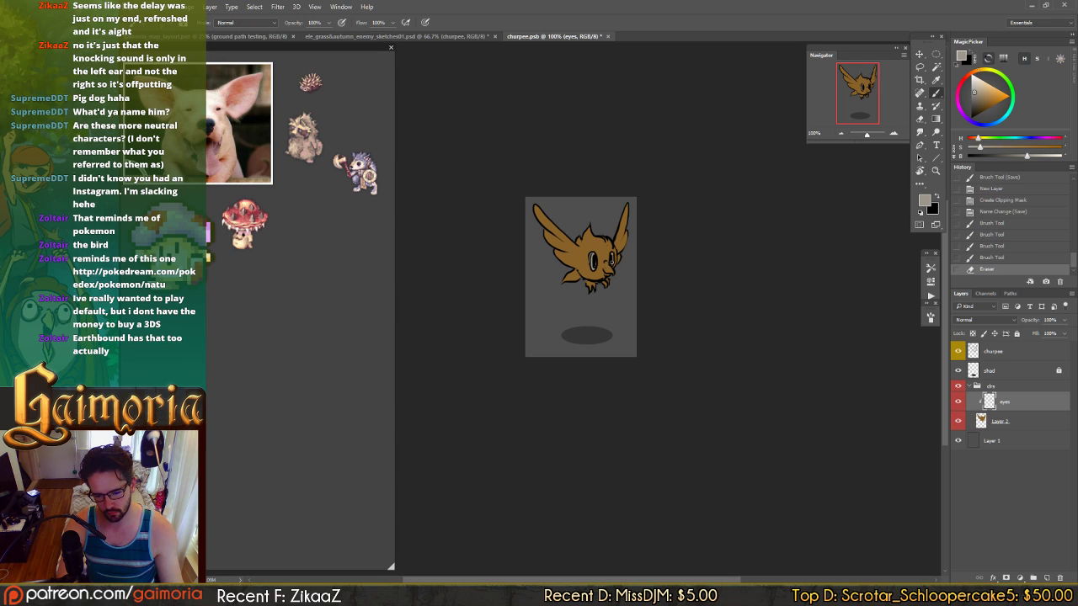
click(608, 260)
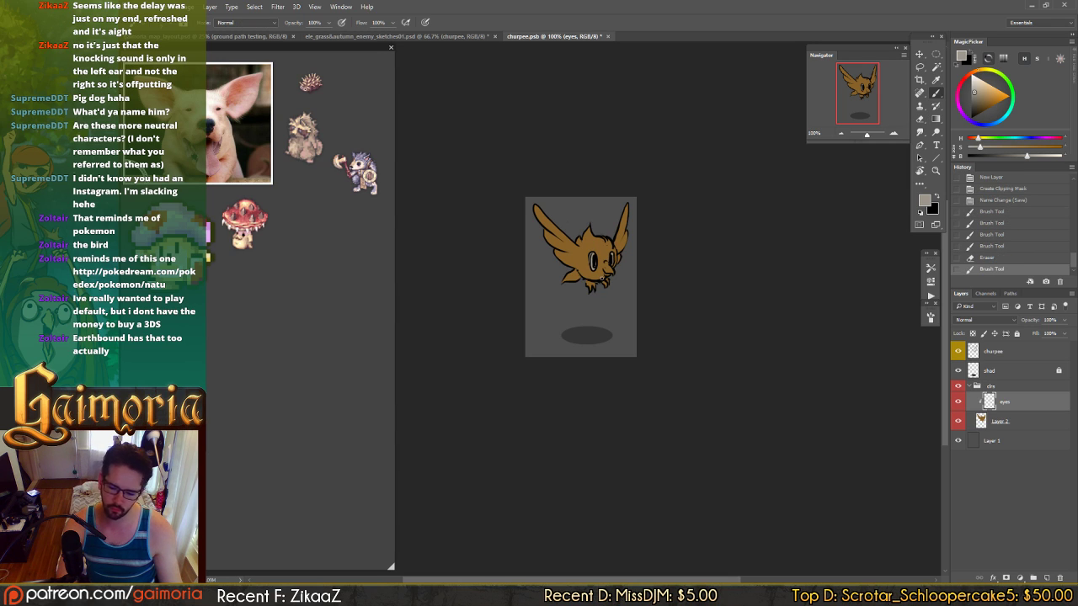
- Add a new layer named beaks above the eyes layer and clip it to Layer 2
key(ctrl+shift+n)
text(b)
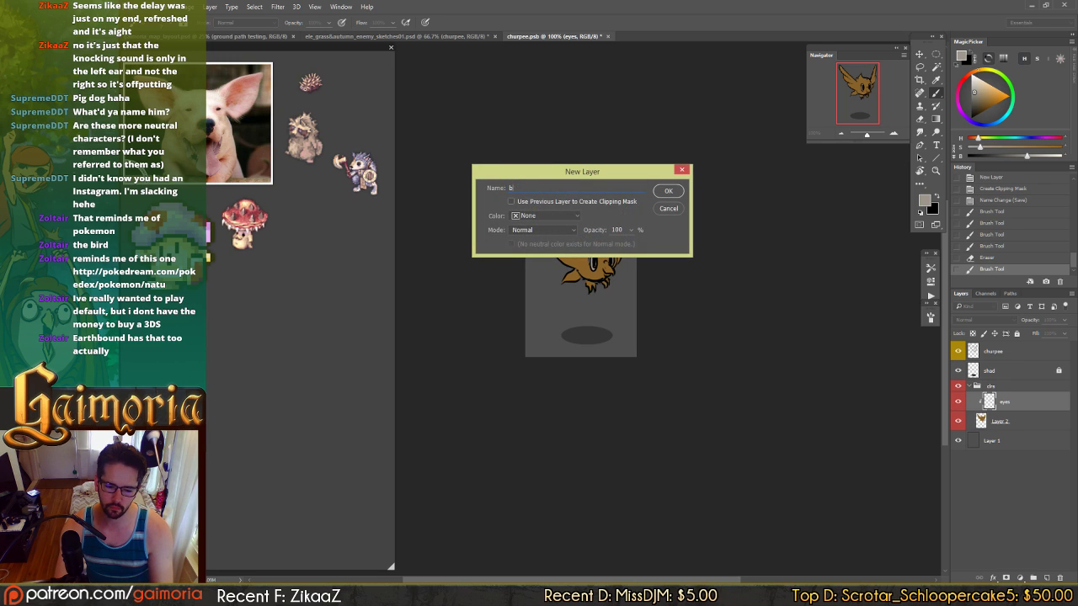
text(eaks)
key(Return)
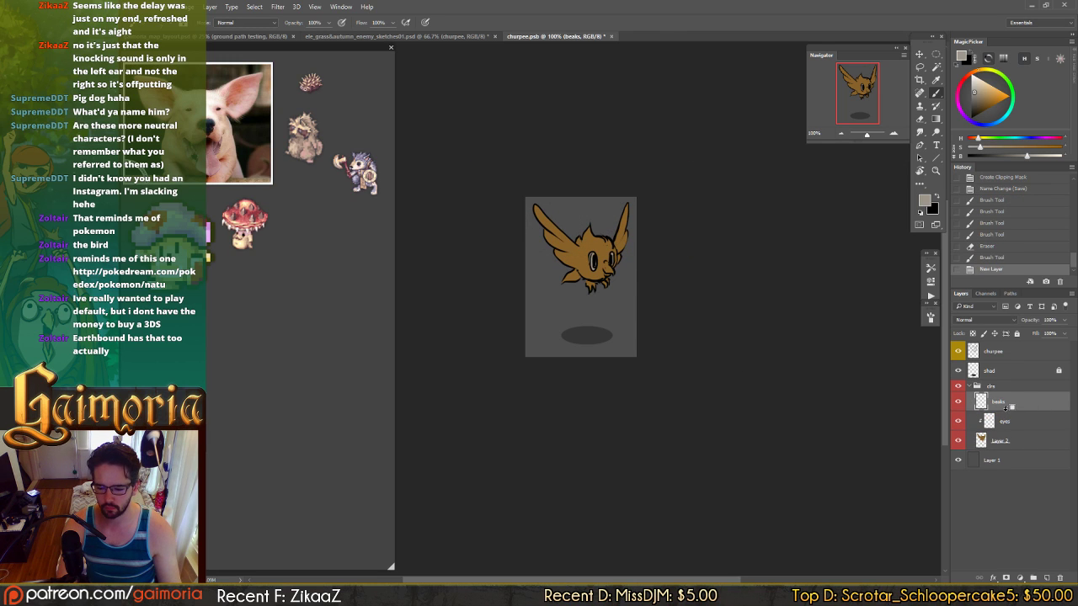
alt+click(1005, 408)
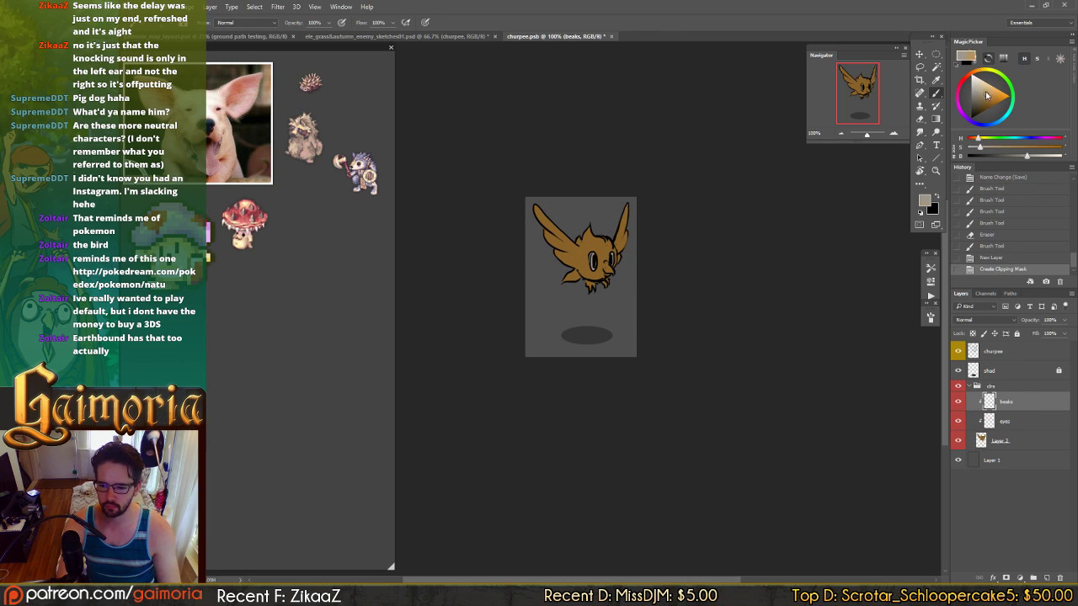
- Choose a pale yellow and paint the beak and claws on the beaks layer
click(985, 91)
click(987, 75)
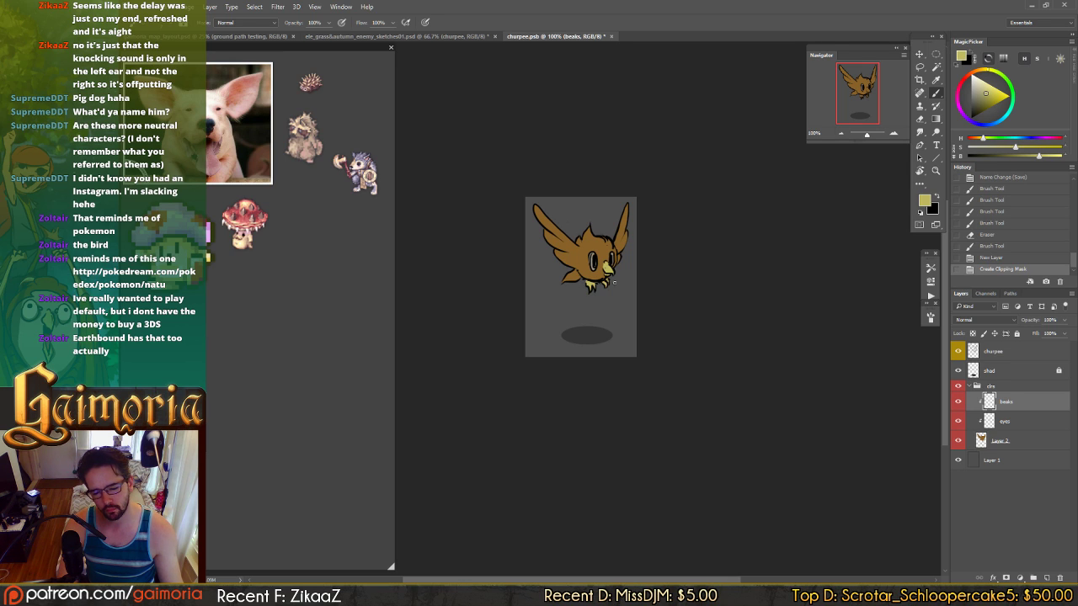
click(614, 284)
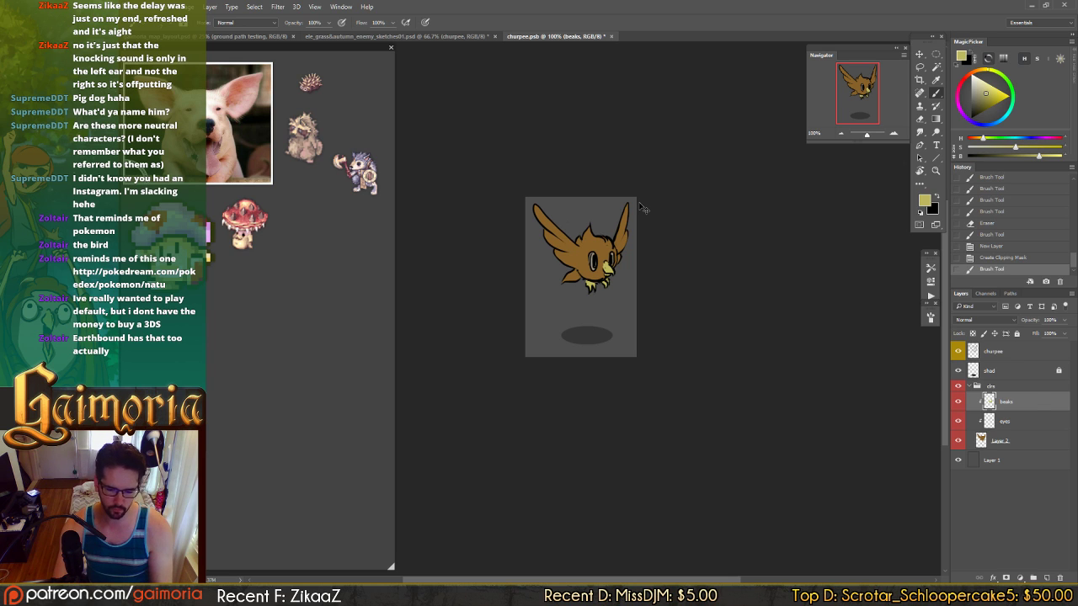
- Shift the beaks layer to orange with Hue/Saturation at hue -16, saturation +46 and lightness -18
key(ctrl+u)
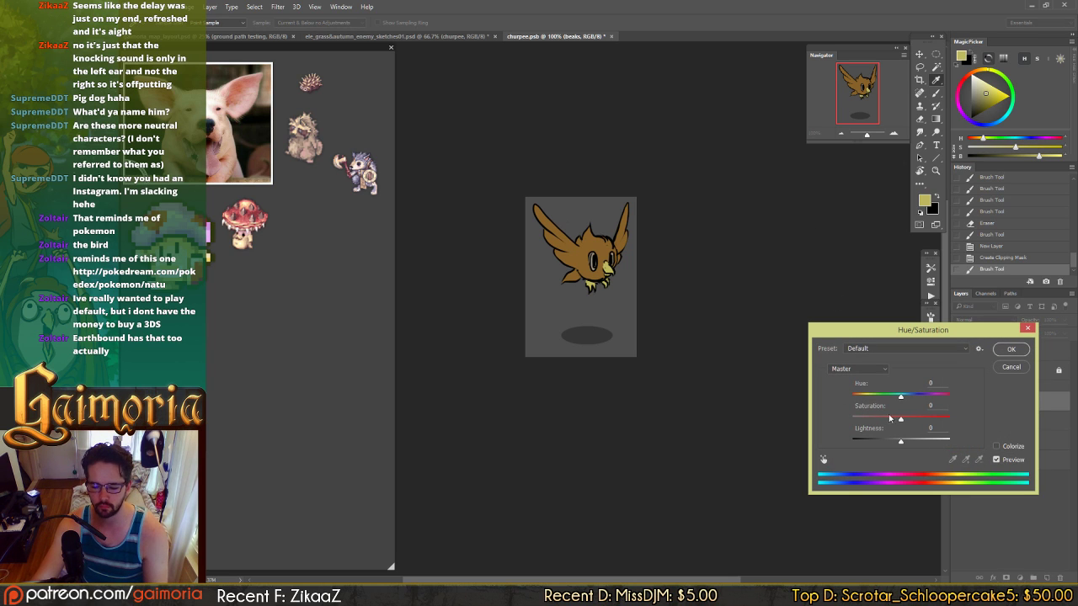
click(906, 419)
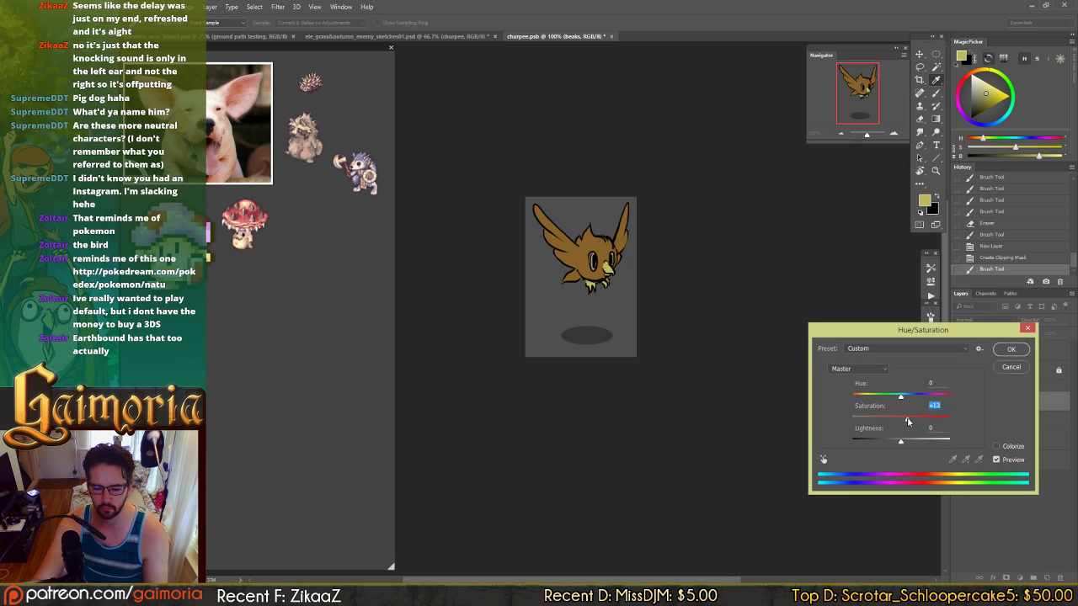
drag(900, 441, 890, 441)
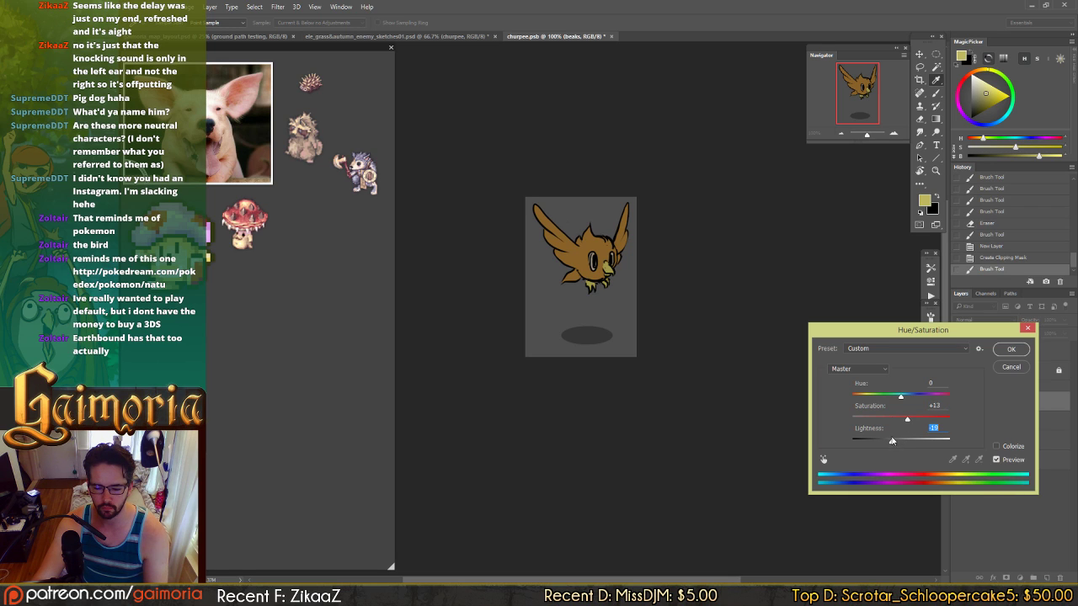
drag(896, 398, 895, 445)
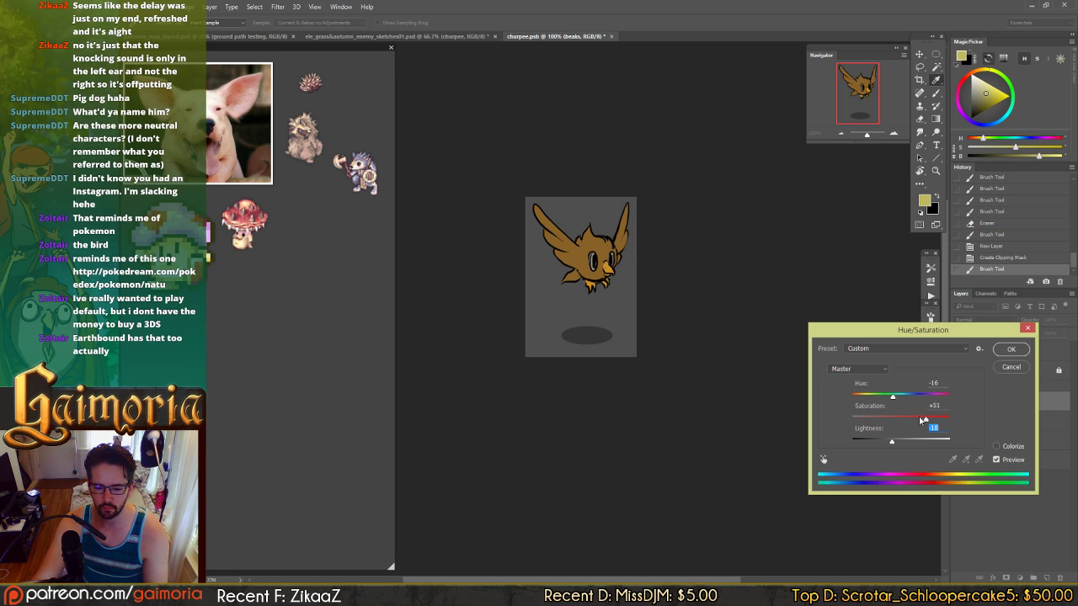
drag(921, 421, 923, 421)
key(Return)
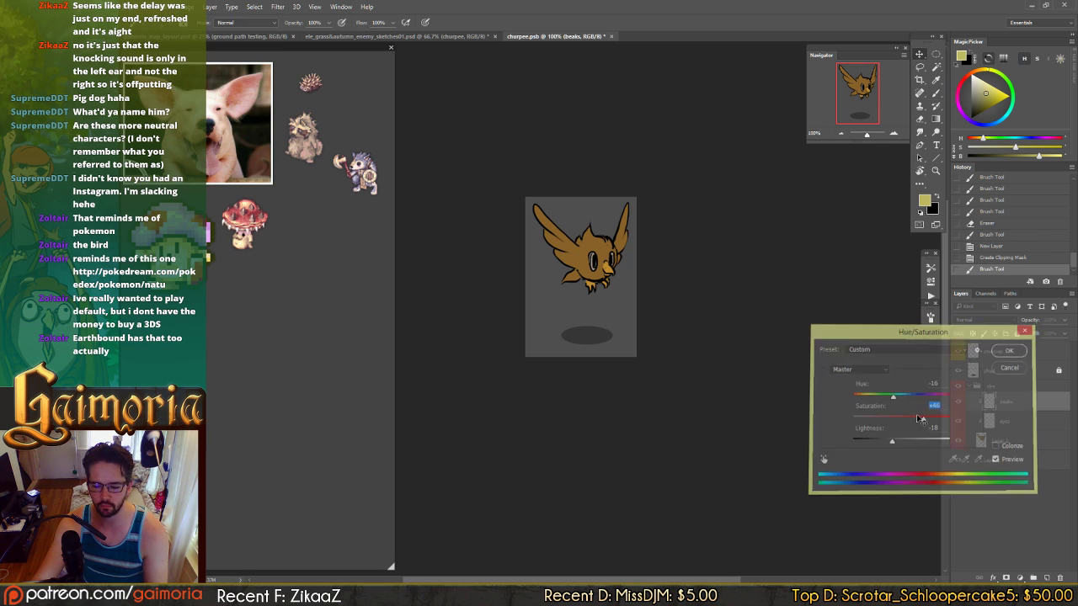
- Recolour the body fill on Layer 2 from brown to yellow-green with Hue/Saturation
click(1015, 445)
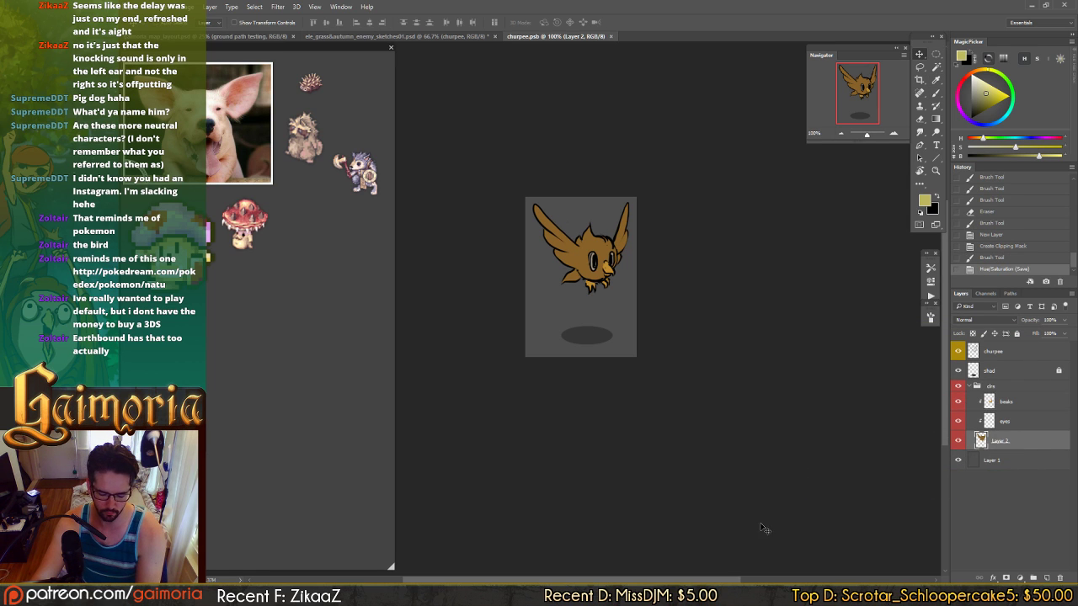
key(ctrl+u)
drag(900, 396, 909, 419)
click(1010, 349)
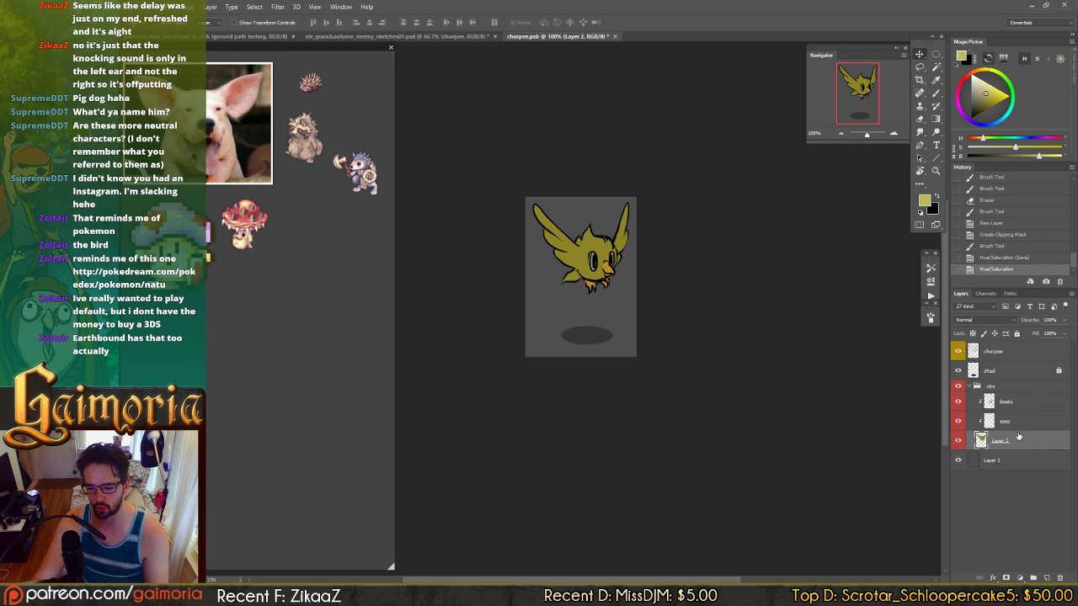
- Turn the beaks layer a muted red-orange with Hue/Saturation at hue -31, saturation -33 and lightness -13
click(1022, 406)
key(ctrl+u)
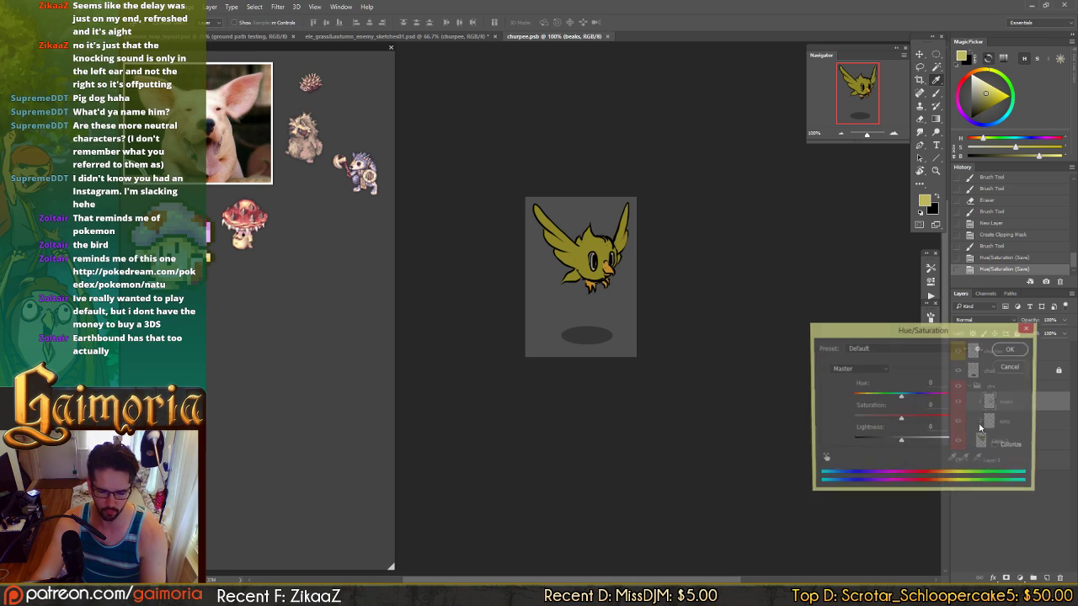
mouse_move(899, 442)
mouse_down()
mouse_move(858, 443)
mouse_move(879, 444)
mouse_move(874, 421)
mouse_move(873, 442)
mouse_move(876, 420)
mouse_move(914, 401)
mouse_move(955, 405)
mouse_move(867, 409)
mouse_move(882, 409)
mouse_move(883, 444)
mouse_up()
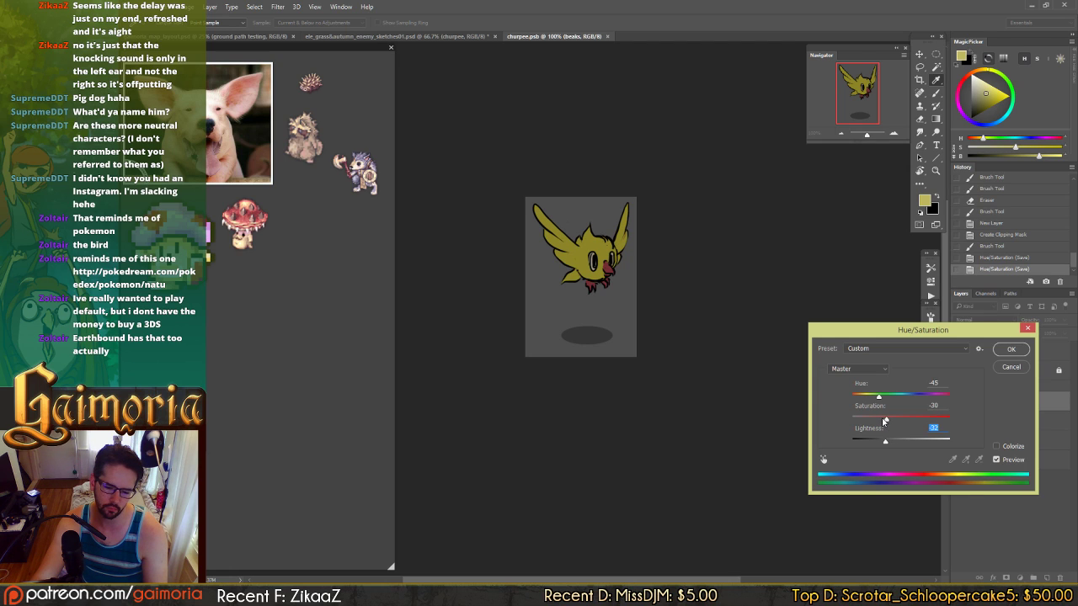
drag(883, 421, 890, 441)
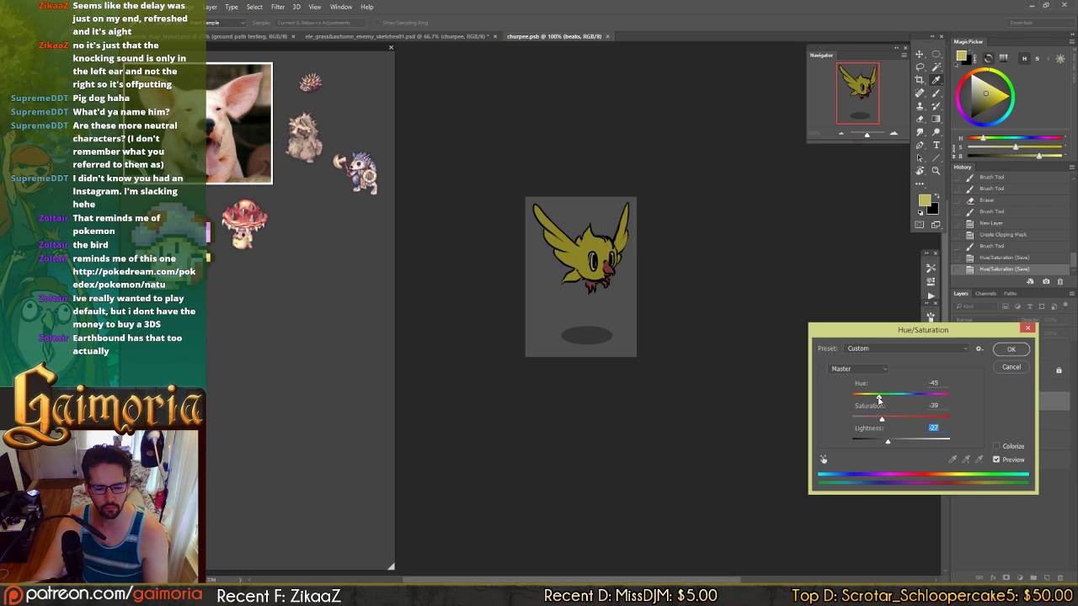
drag(878, 399, 878, 407)
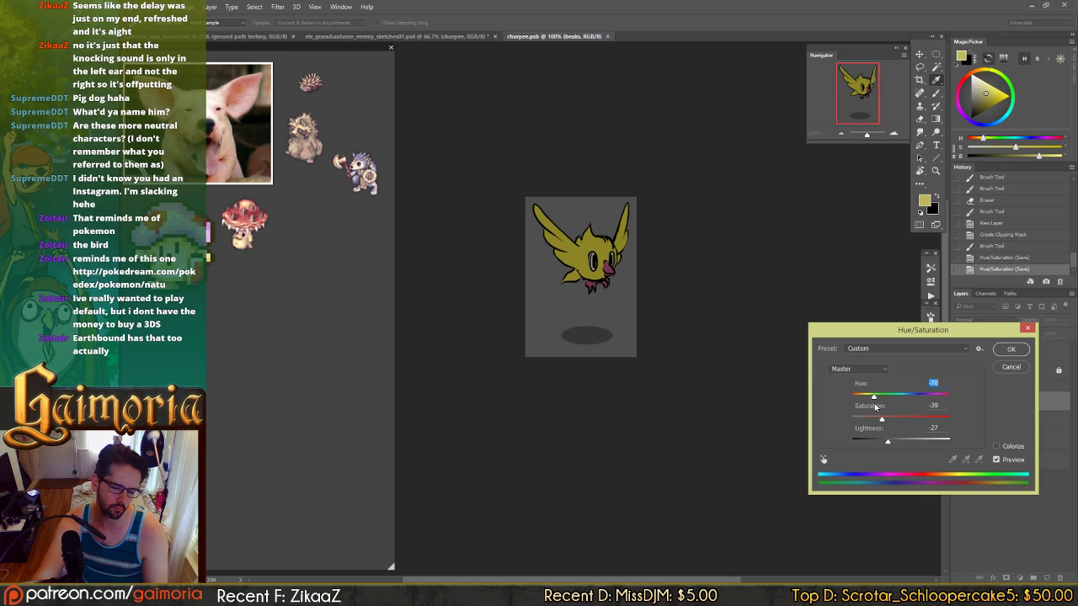
drag(877, 406, 889, 442)
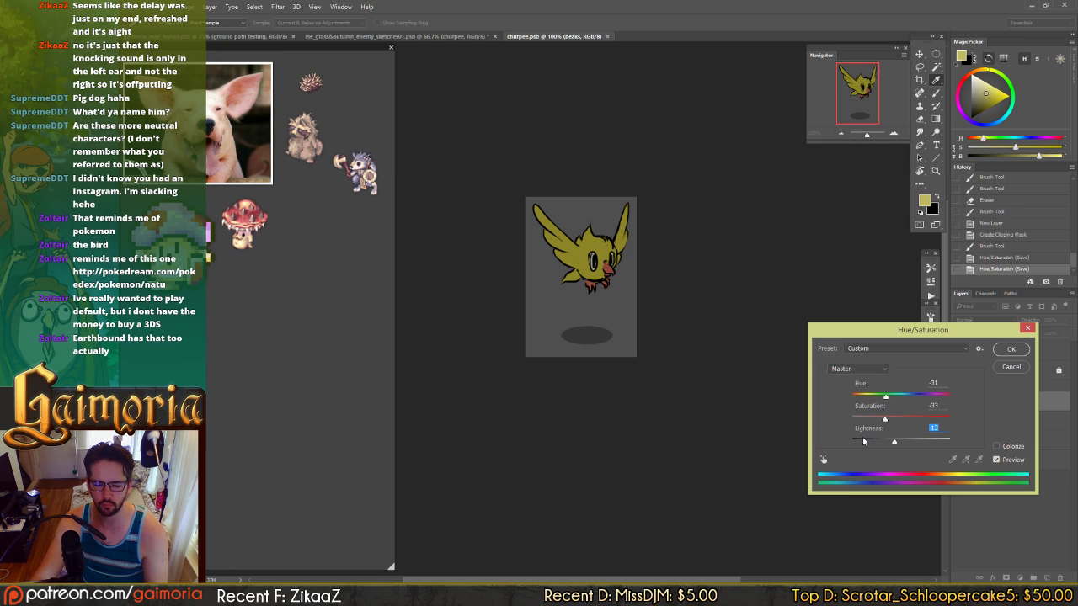
key(Return)
- Warm and brighten the eyes layer with Hue/Saturation at saturation +72 and lightness +16, and save the file
click(1008, 443)
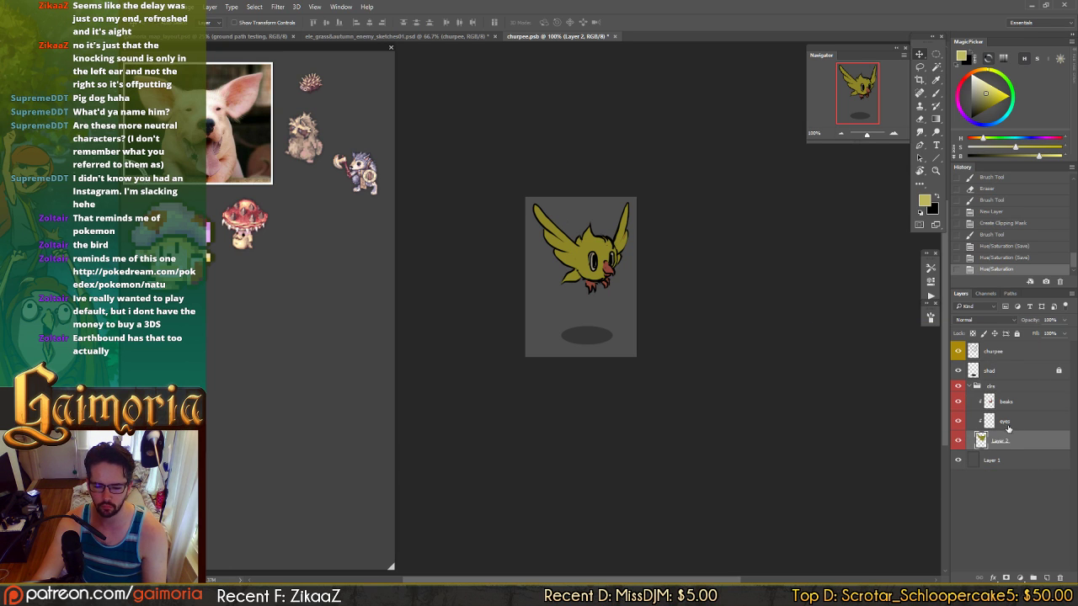
click(1009, 425)
key(ctrl+u)
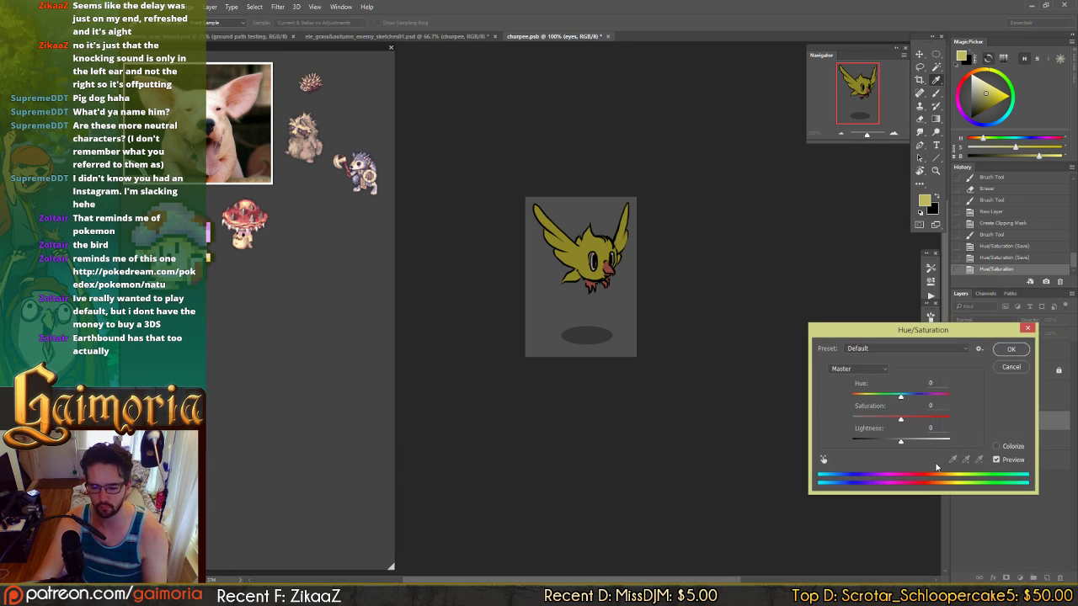
mouse_move(900, 442)
mouse_down()
mouse_move(818, 447)
mouse_move(924, 440)
mouse_move(894, 453)
mouse_move(900, 439)
mouse_move(990, 439)
mouse_move(951, 446)
mouse_move(950, 426)
mouse_move(935, 421)
mouse_move(909, 444)
mouse_up()
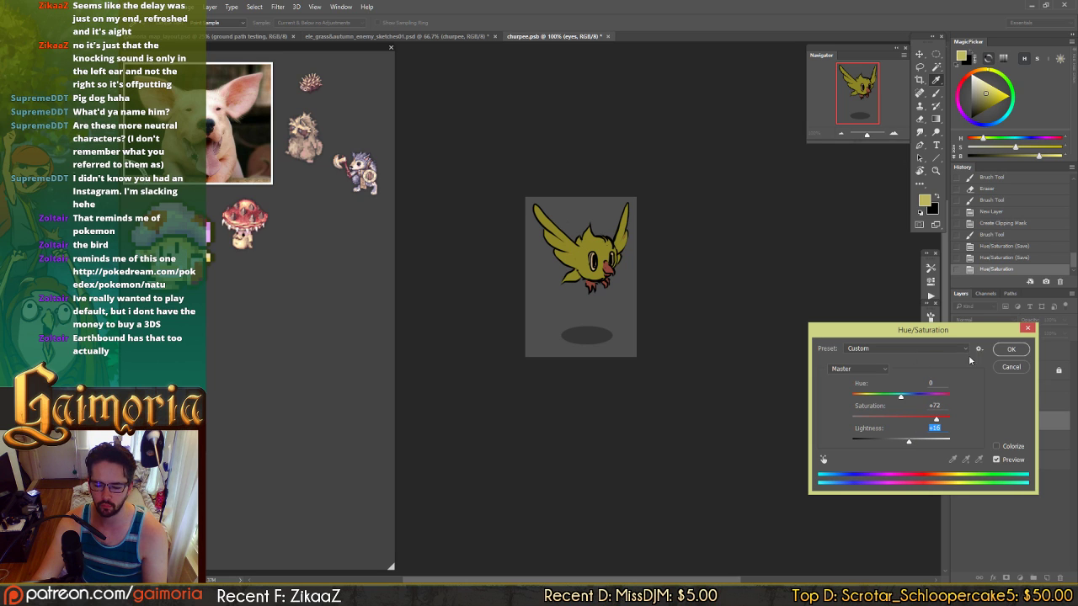
click(1011, 349)
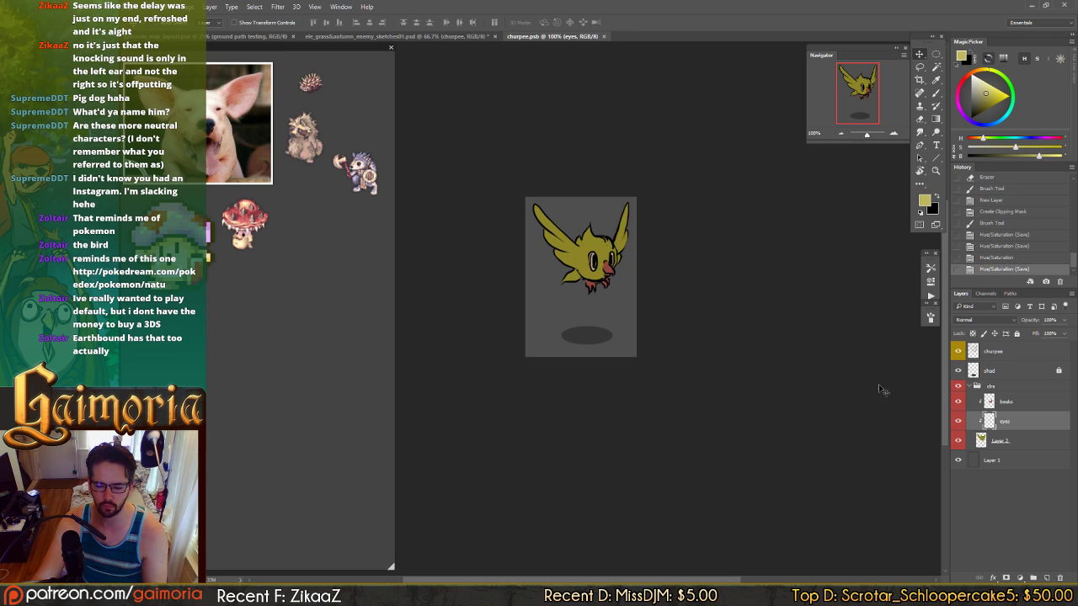
- Hide the grey background Layer 1 and adjust the body fill on Layer 2 with Hue/Saturation
click(1058, 446)
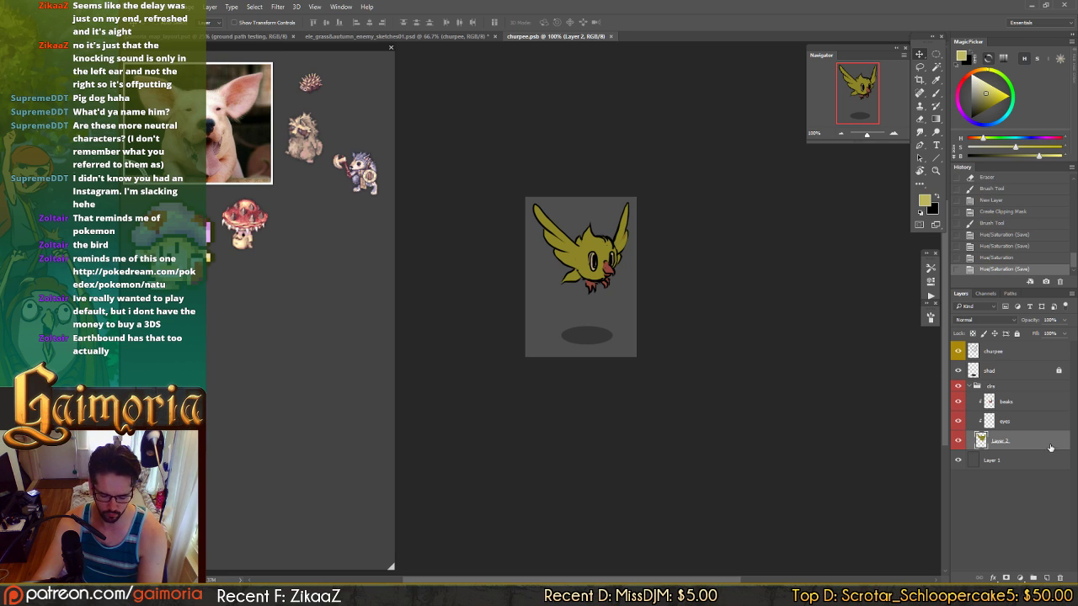
click(957, 460)
key(ctrl+u)
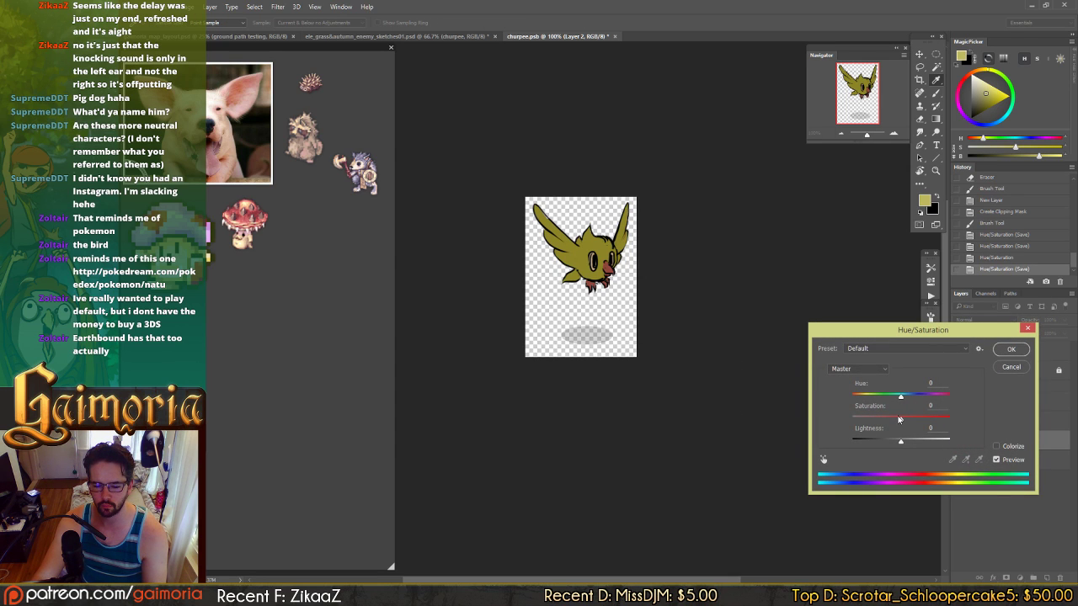
click(1011, 349)
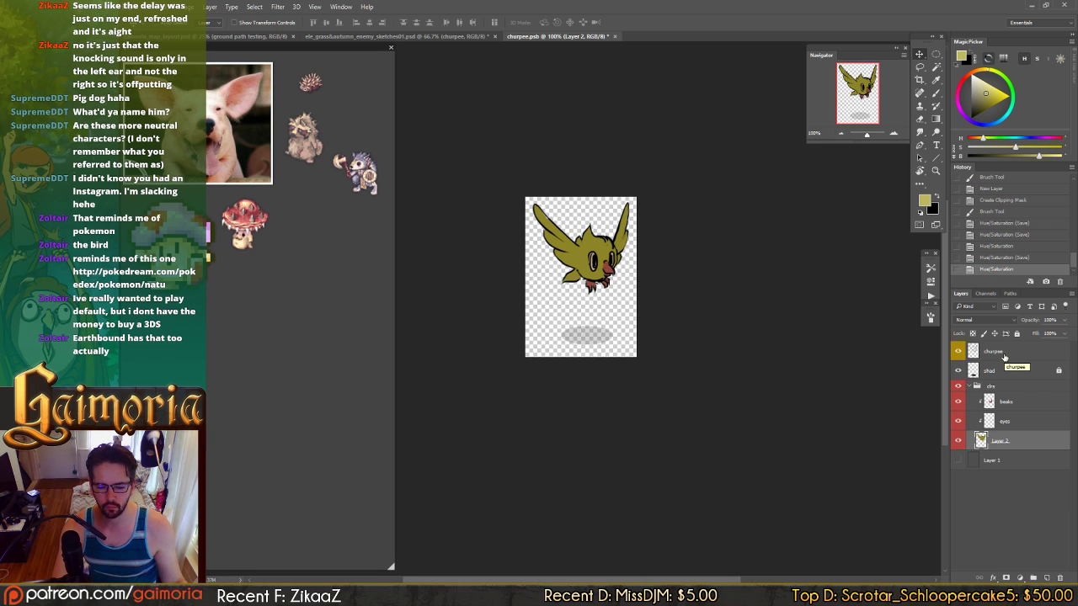
- Sample the beige eye colour on the eyes layer and paint the head crest and forehead with it
key(b)
click(1002, 401)
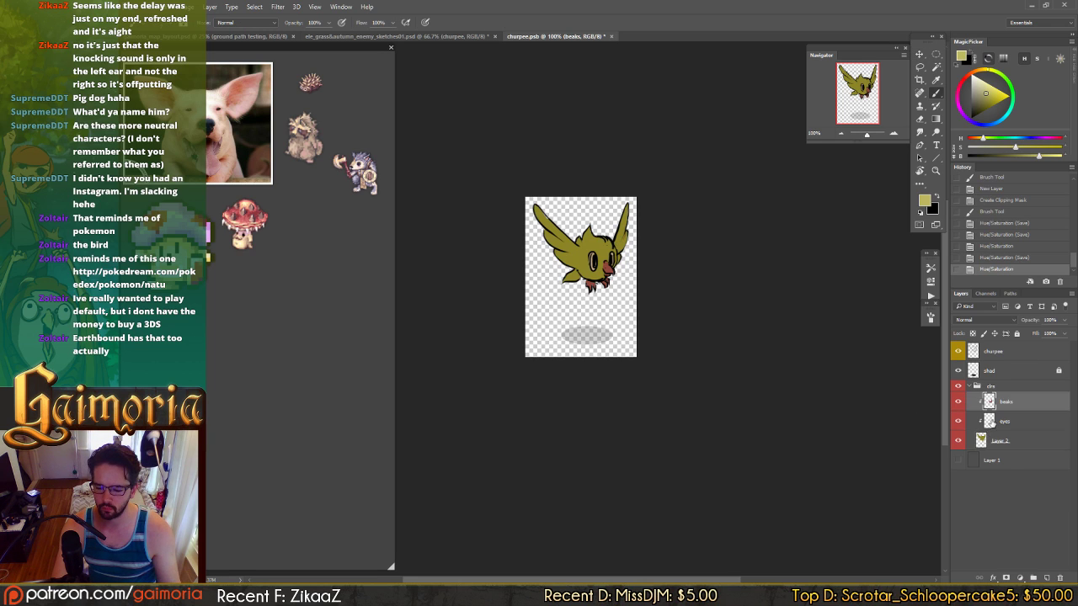
click(1004, 421)
alt+click(591, 259)
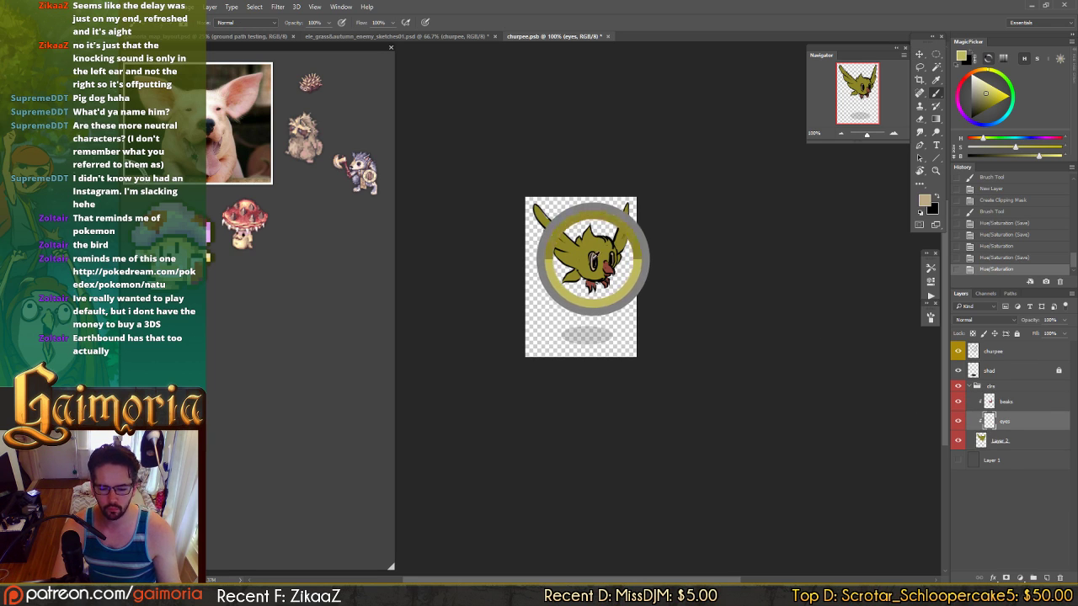
mouse_move(593, 260)
mouse_down()
mouse_move(600, 241)
mouse_move(589, 232)
mouse_move(605, 250)
mouse_move(596, 243)
mouse_up()
click(602, 240)
click(599, 240)
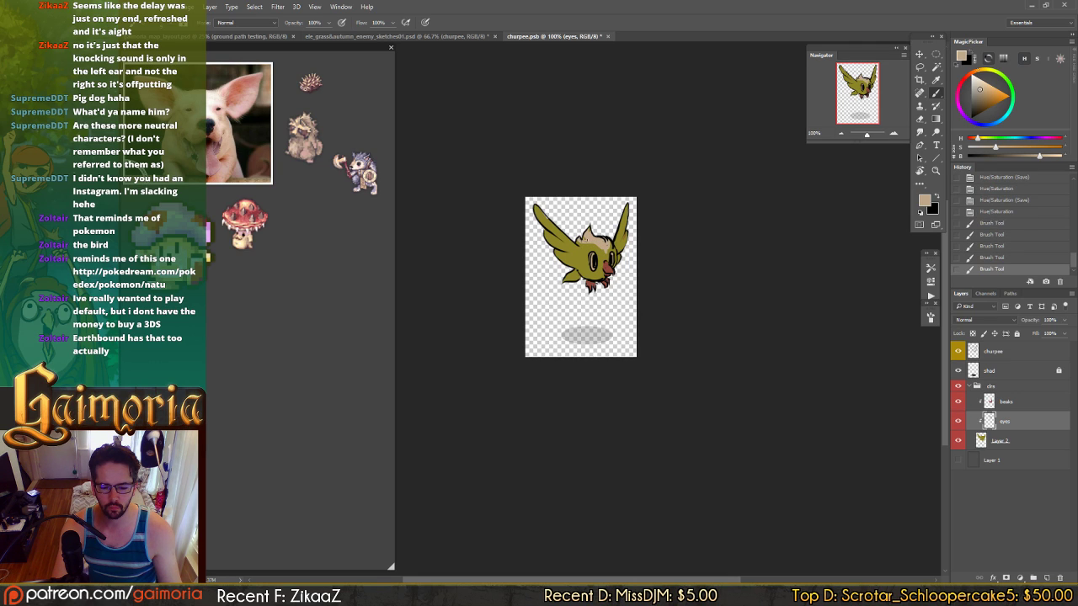
click(589, 234)
click(600, 245)
- Trim the lower edge of the beige forehead patch with the Eraser
key(e)
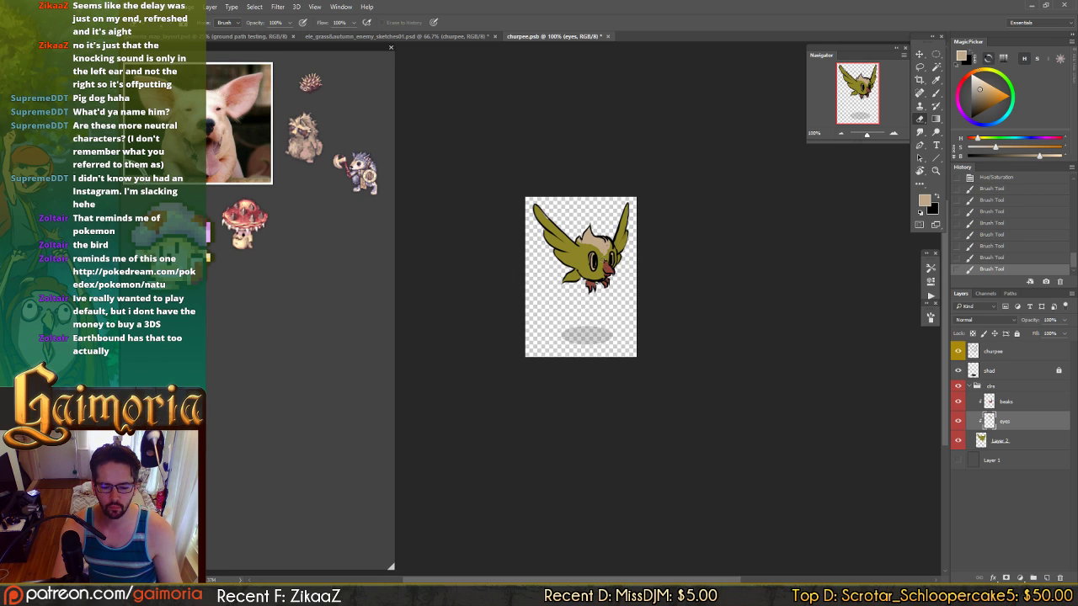
click(598, 251)
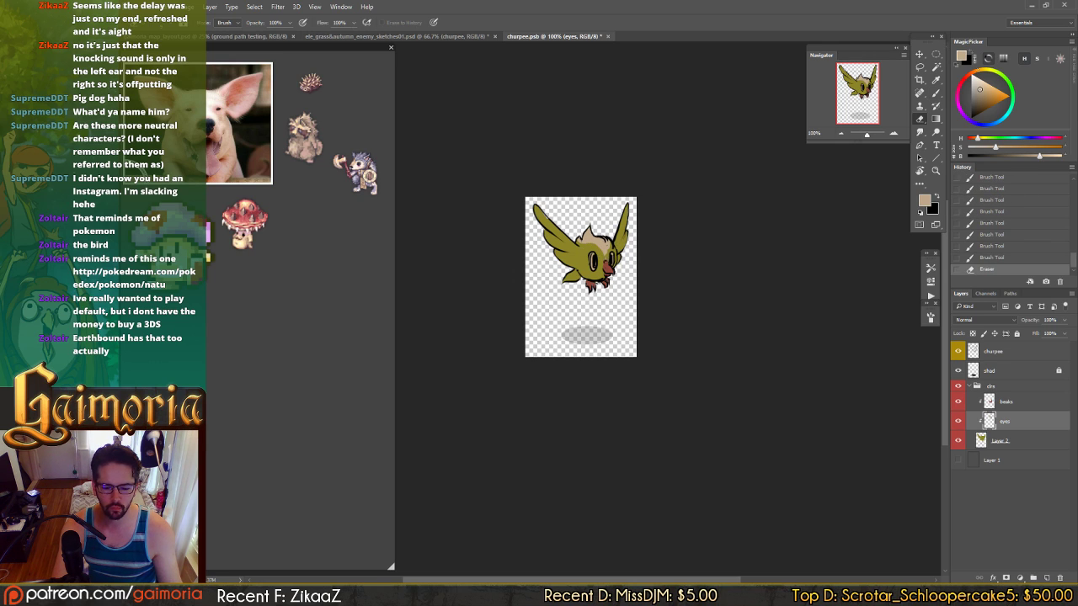
click(607, 238)
- Paint beige along the lower edge of the forehead patch, between the eyes, on the eyes layer
key(b)
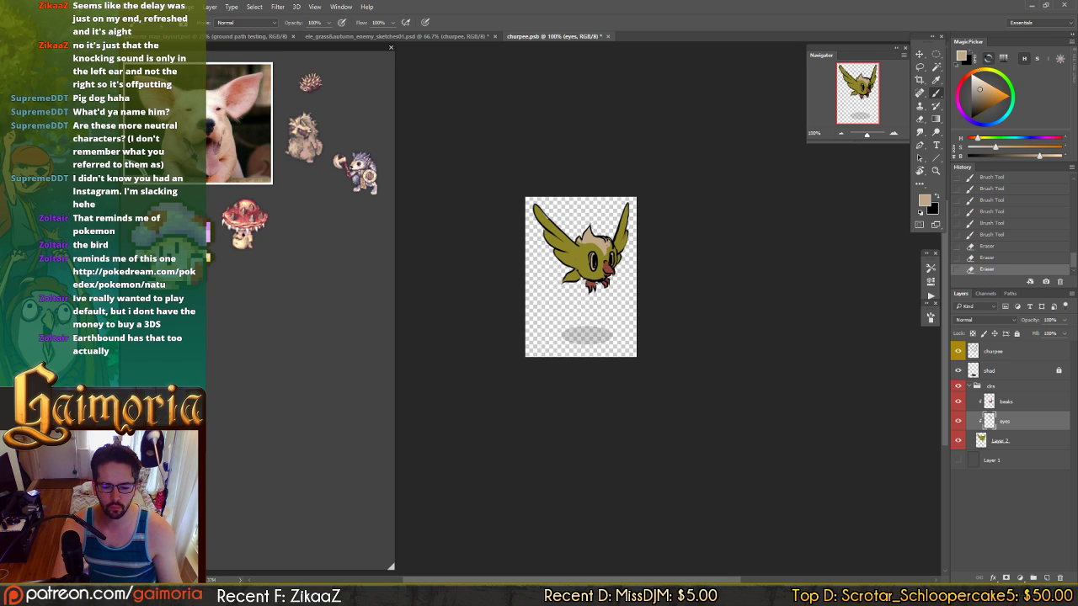
click(604, 248)
click(604, 251)
click(604, 251)
click(604, 255)
click(605, 255)
click(604, 255)
click(605, 254)
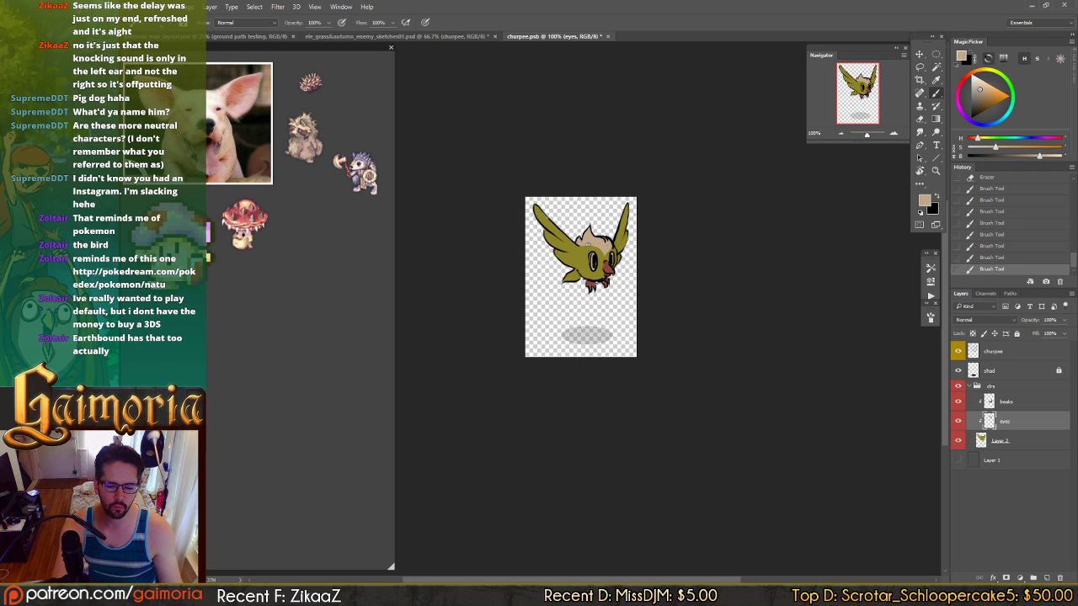
click(605, 255)
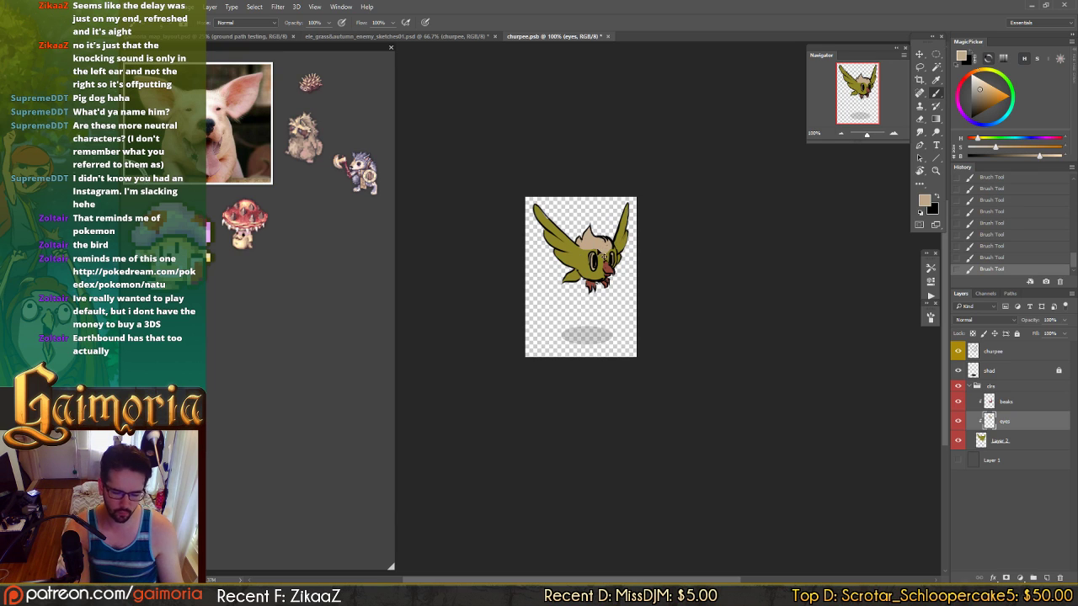
- Clean up the beige forehead edge above the large eye with the Eraser and add a small brush stroke between the eyes
key(ctrl+shift+l)
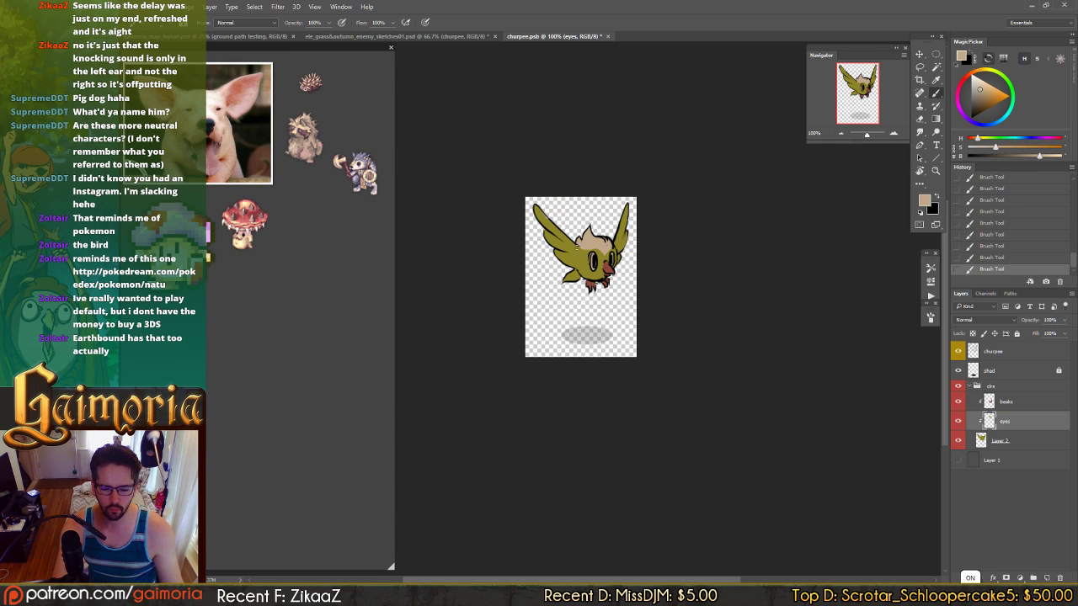
key(e)
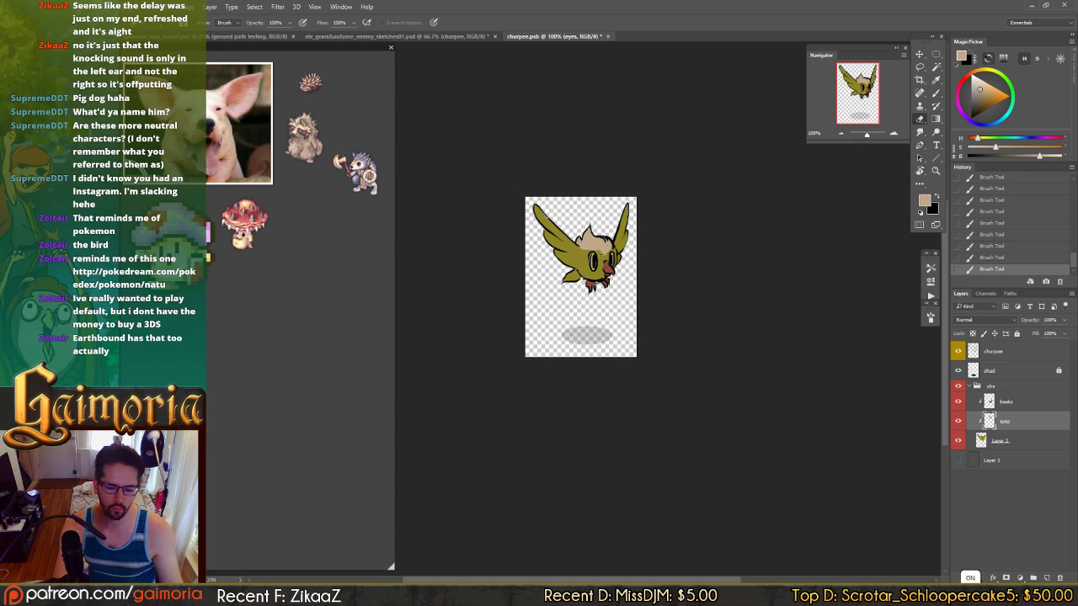
click(603, 258)
click(598, 253)
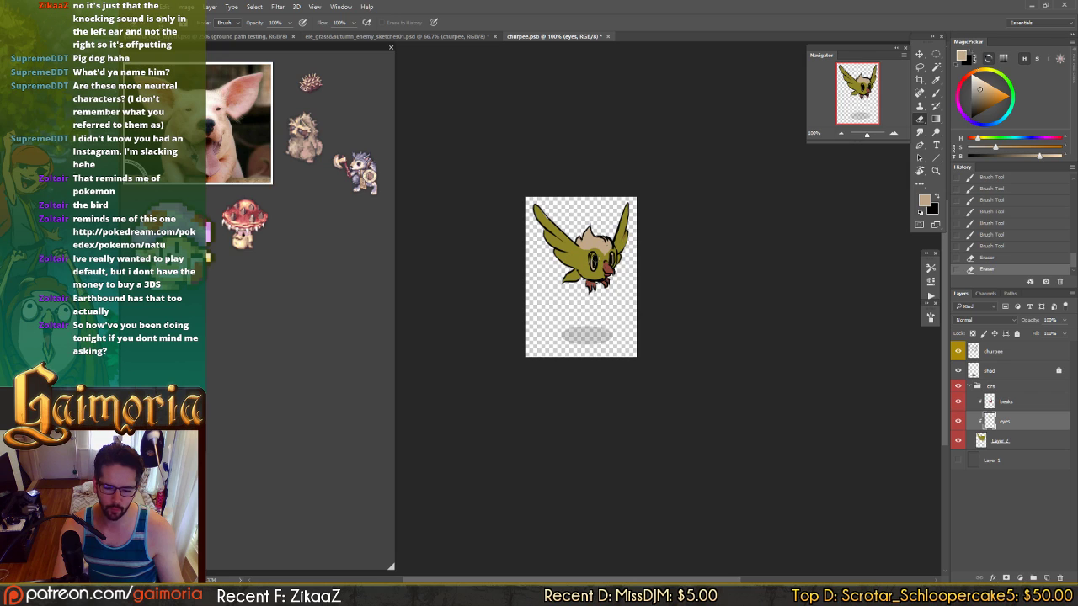
key(b)
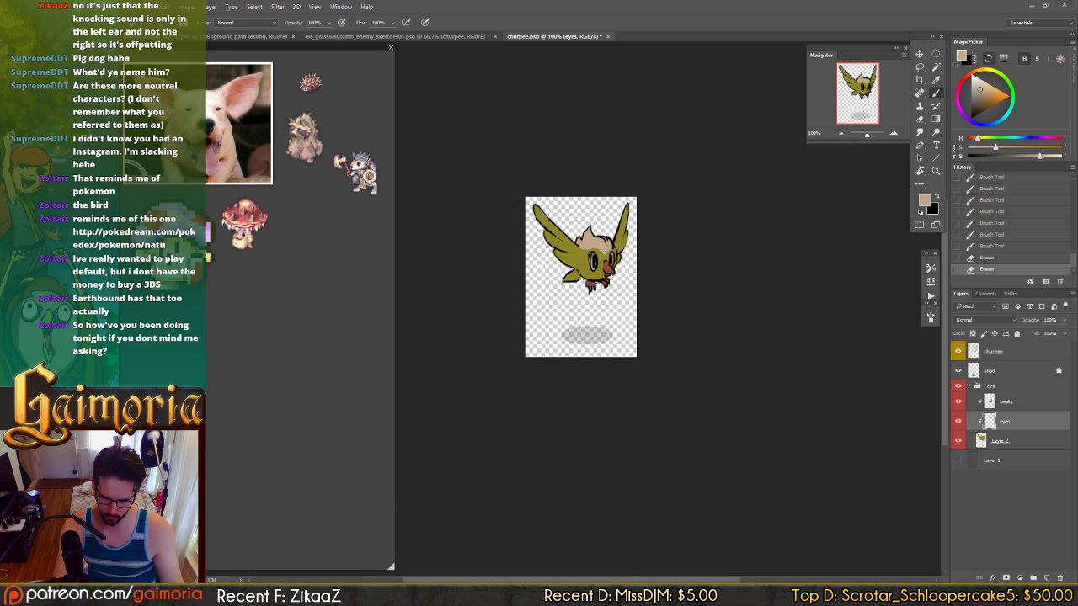
click(605, 265)
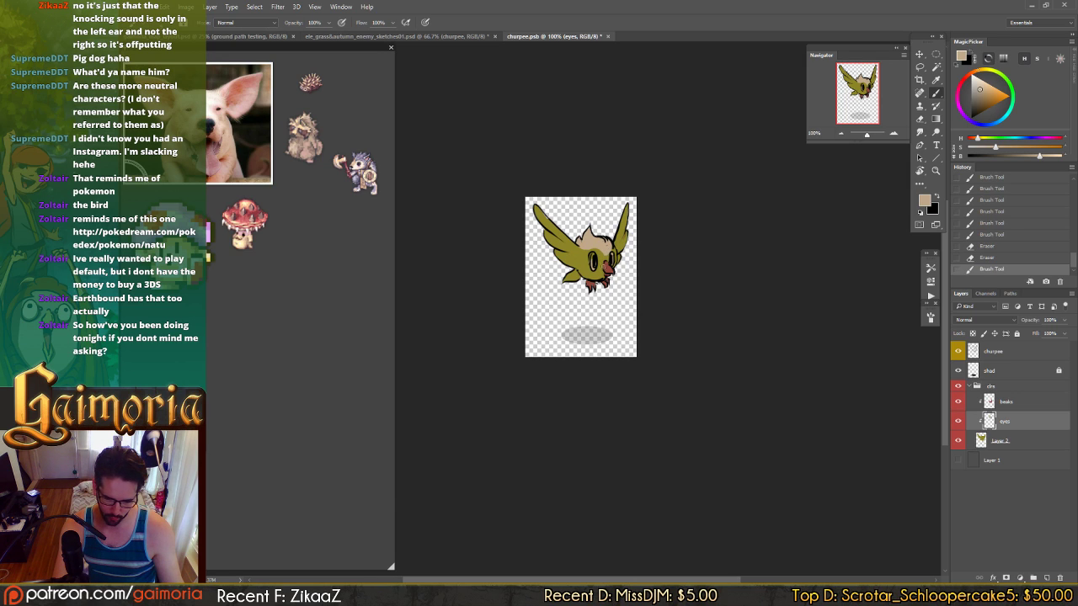
- Erase small bits of beige where the forehead patch dips between the eyes
key(e)
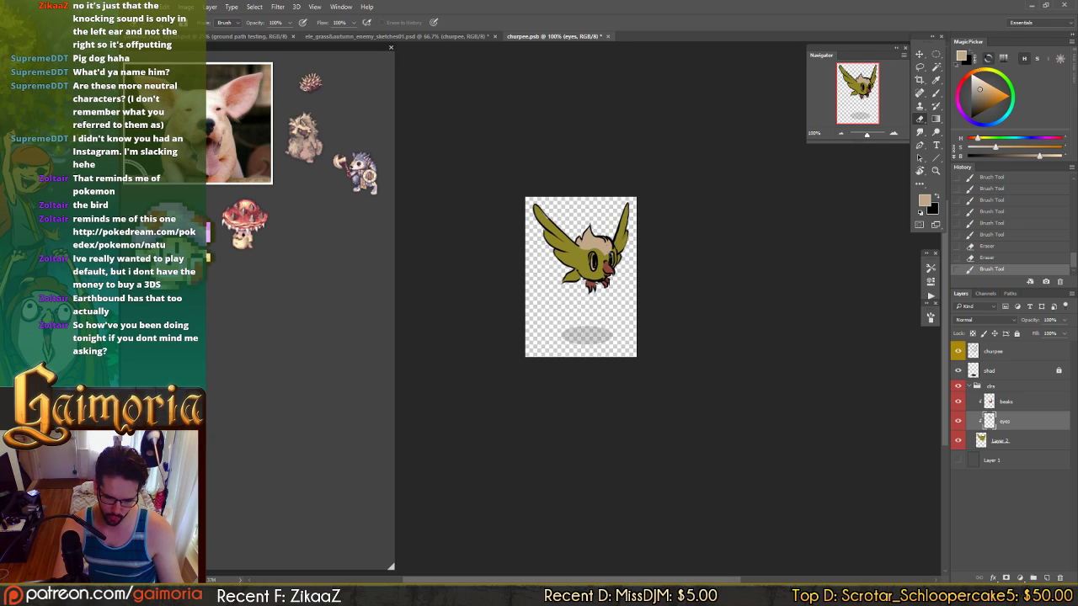
click(606, 256)
click(606, 256)
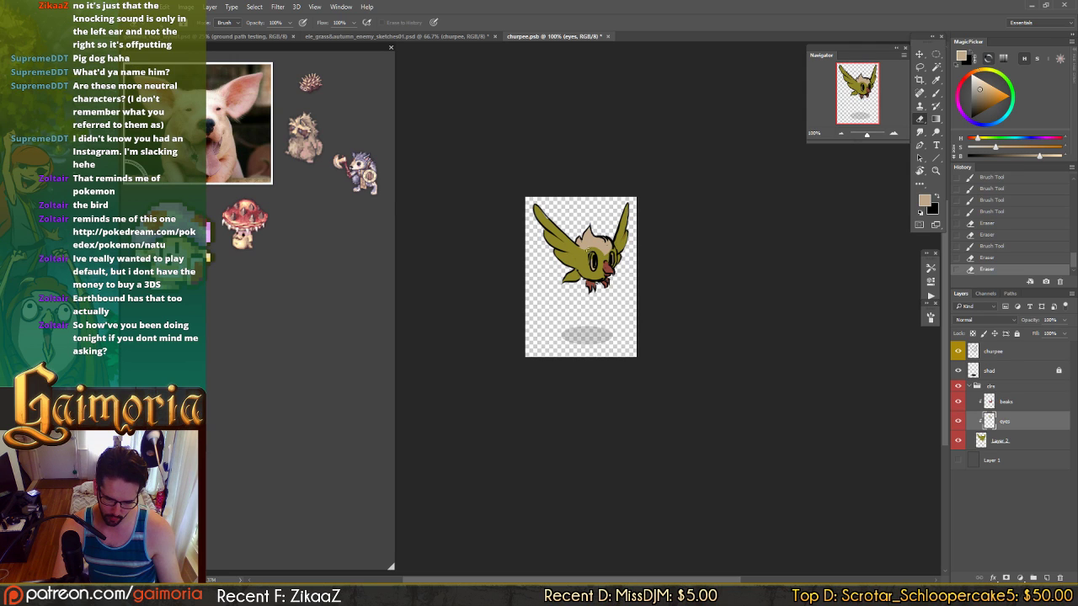
click(606, 257)
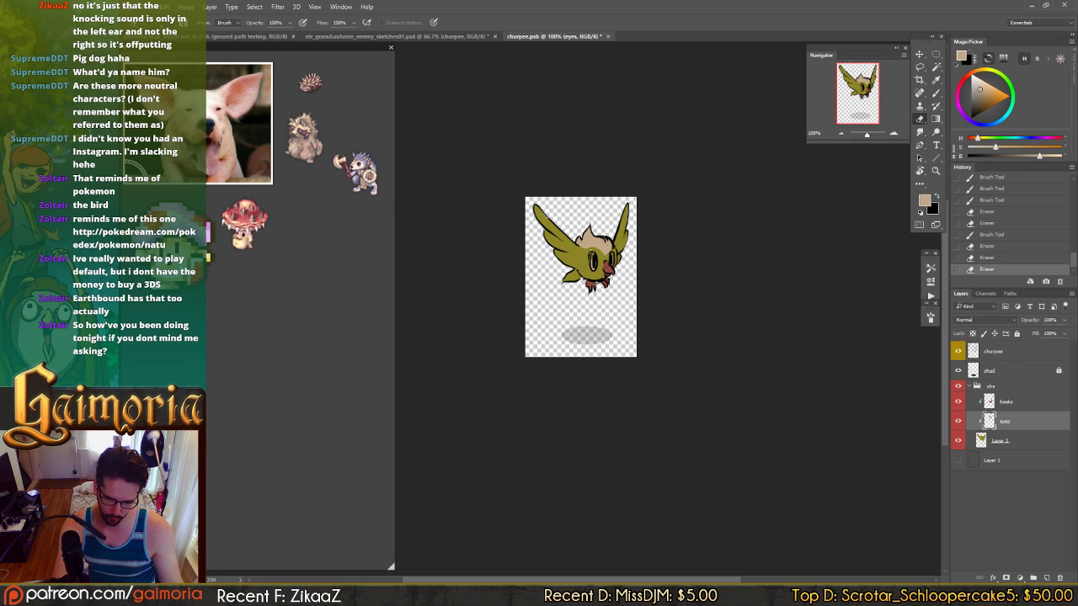
click(606, 257)
click(607, 257)
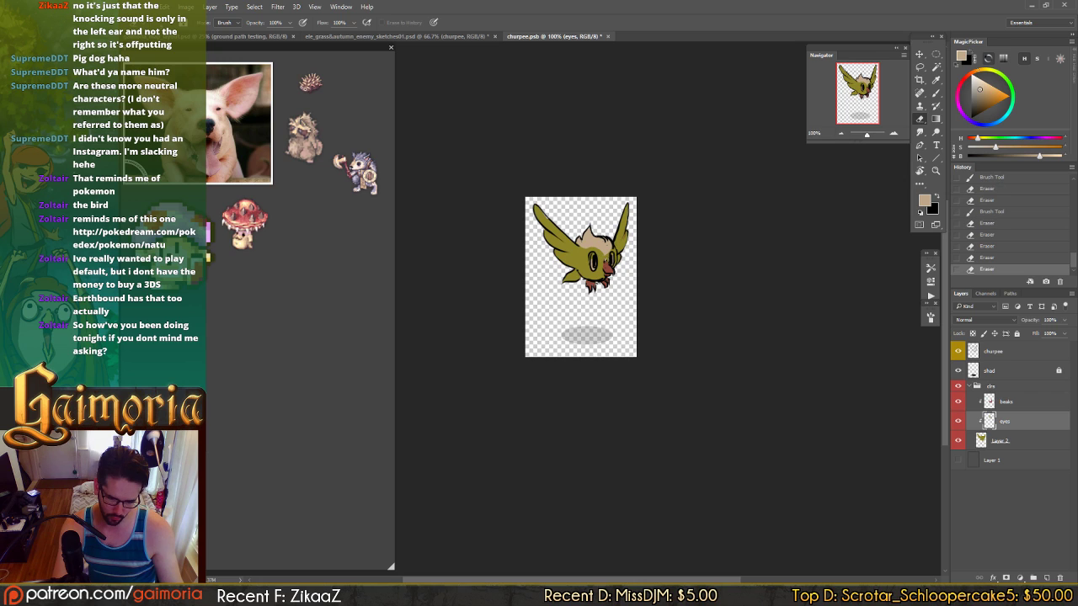
click(606, 257)
- Refine the tip of the beige forehead patch between the eyes with alternating Brush and Eraser touches
key(b)
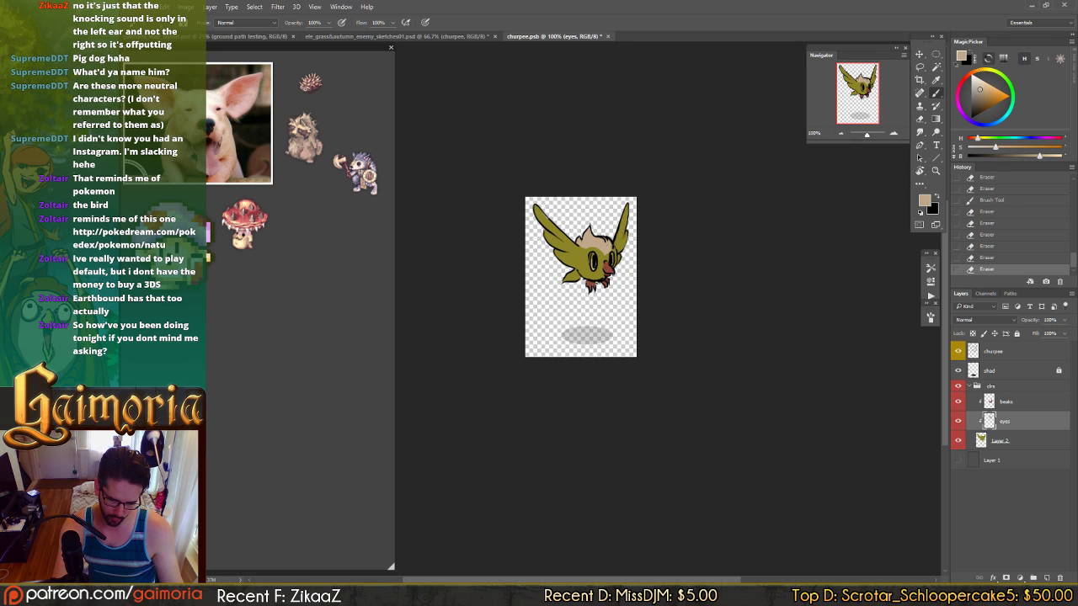
click(607, 257)
key(e)
click(606, 257)
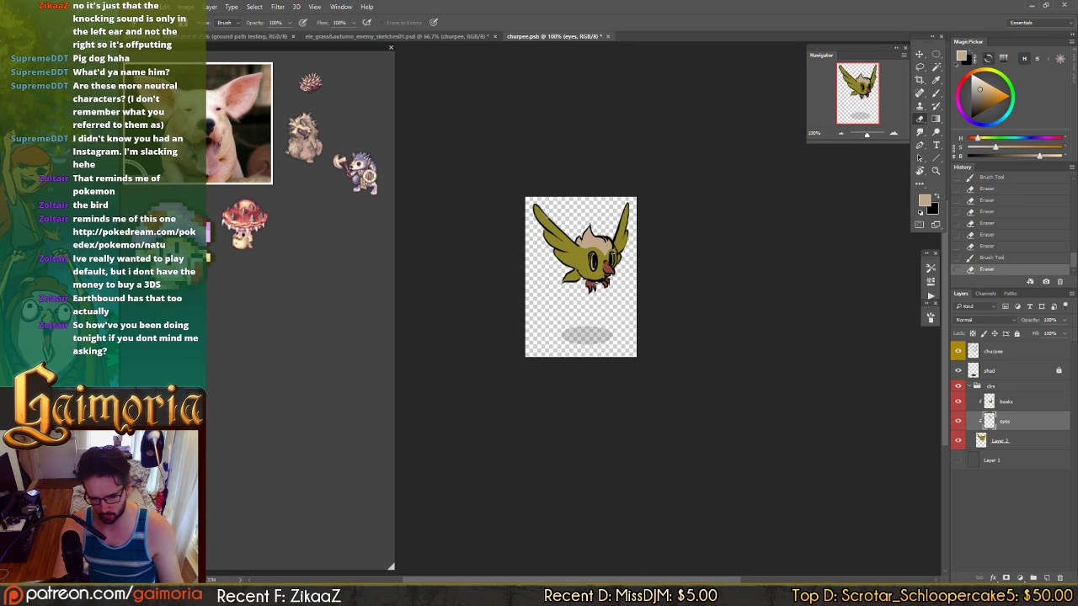
click(606, 256)
key(b)
click(606, 256)
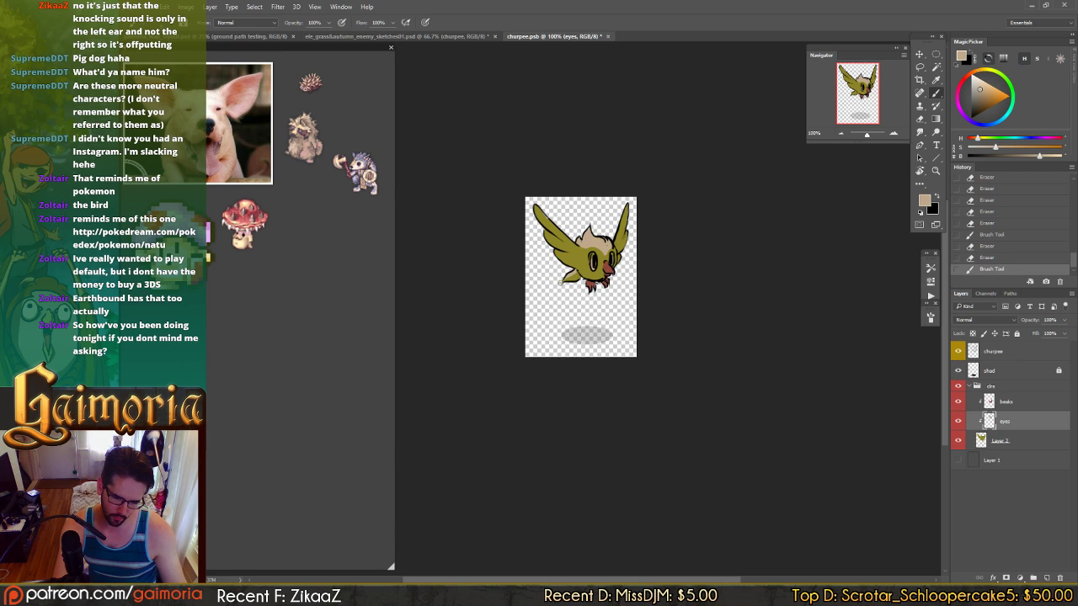
- Paint the underside of the tail feathers beige and erase the excess on the body beside them
click(561, 285)
key(ctrl+z)
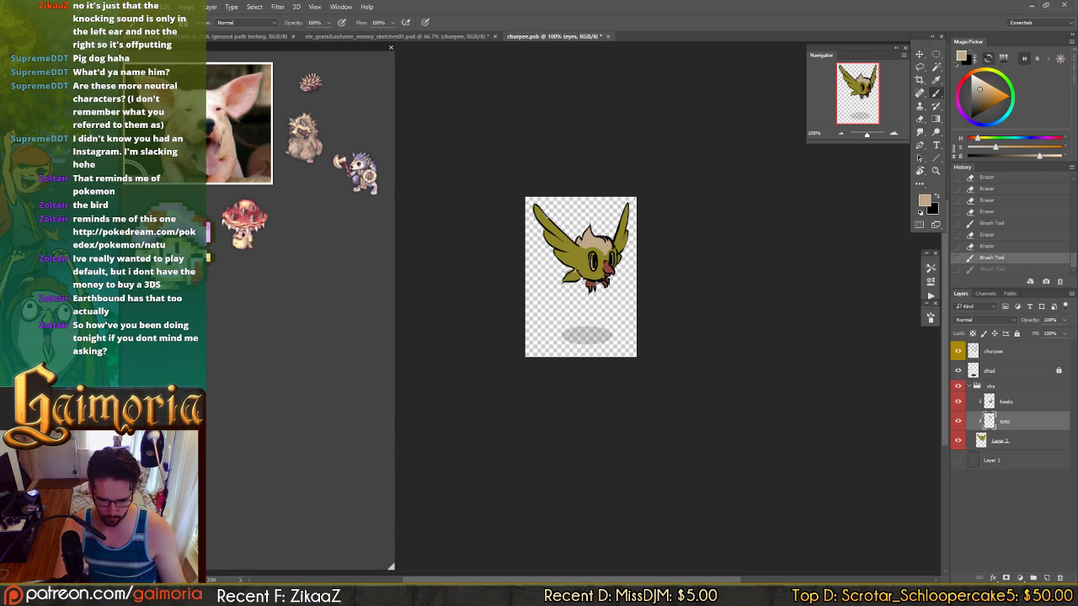
click(563, 286)
key(ctrl+z)
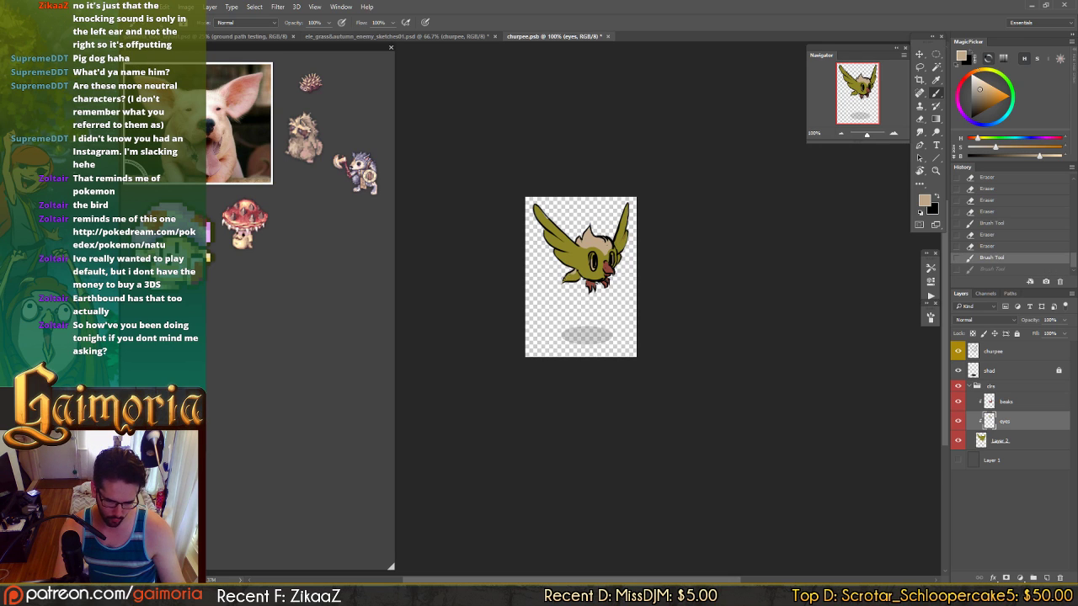
key(ctrl+z)
click(569, 276)
click(565, 279)
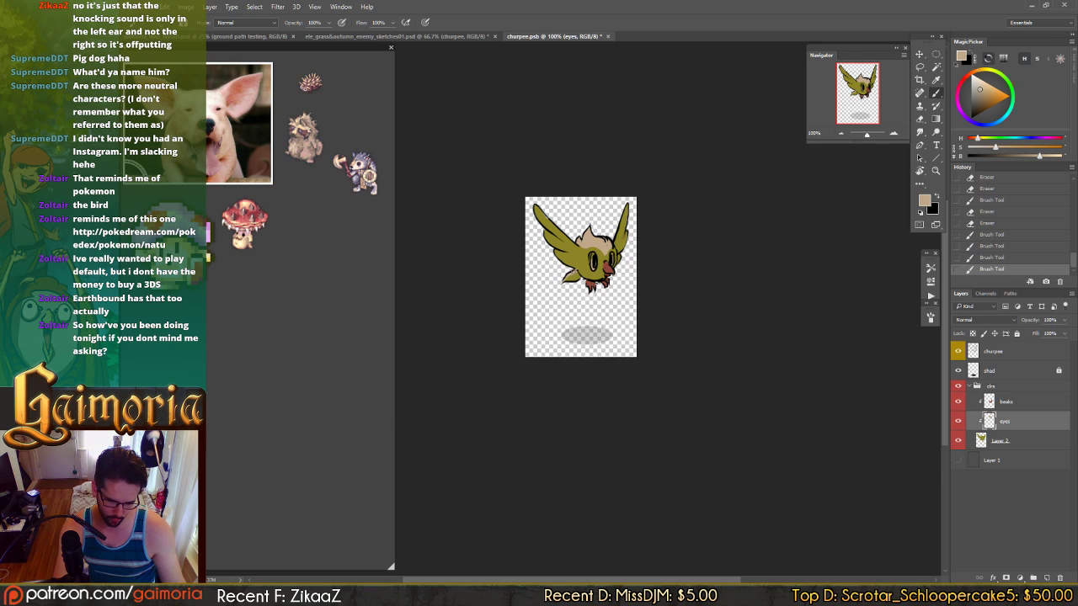
click(577, 271)
key(e)
key(F1)
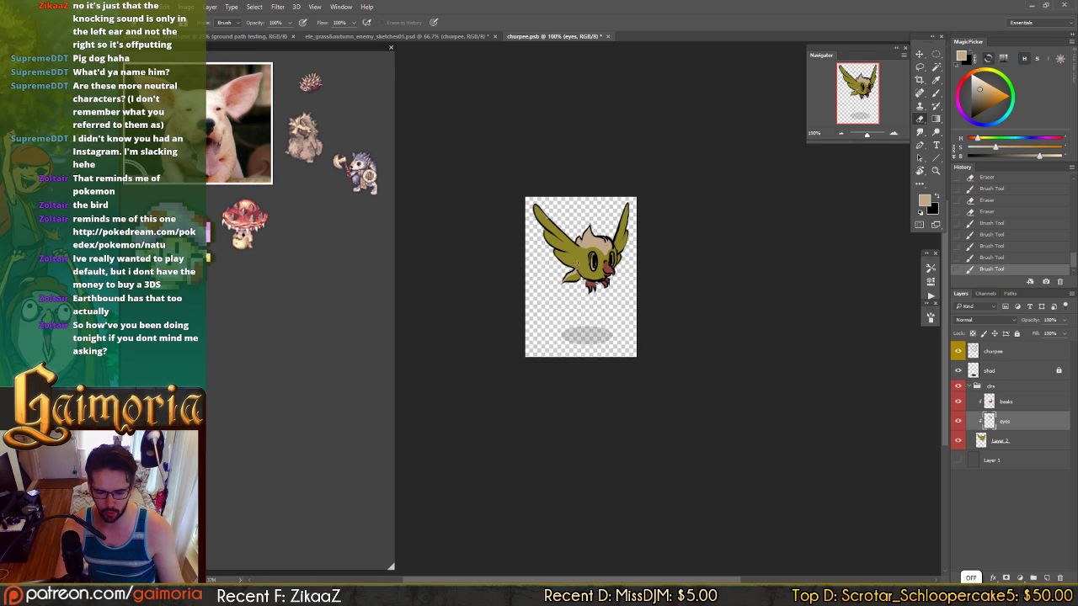
click(577, 264)
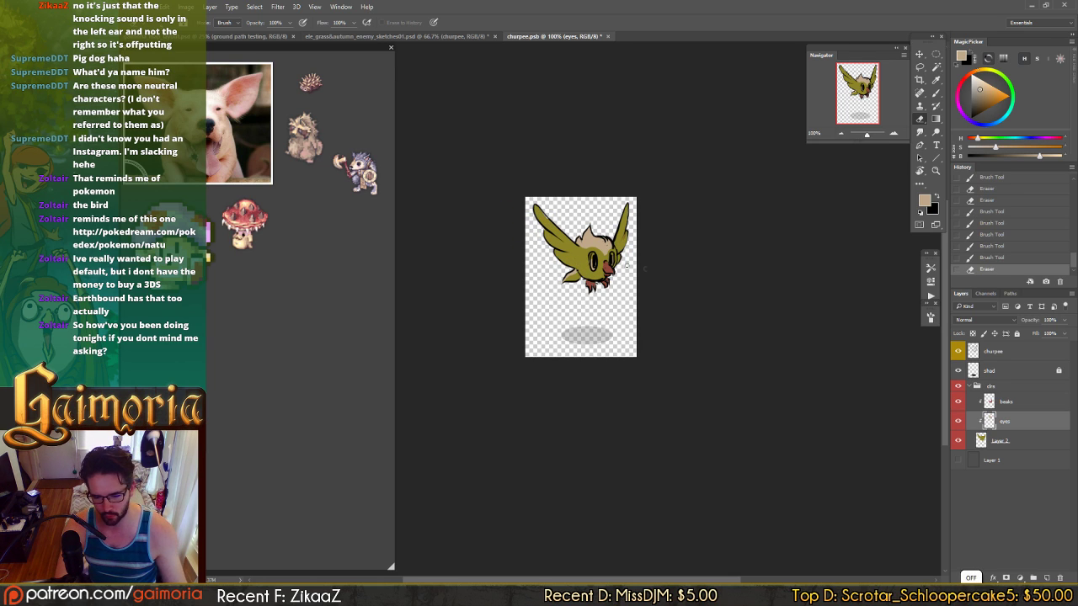
- Brush beige touches onto the face beside the far eye, above the beak
key(b)
drag(612, 254, 612, 265)
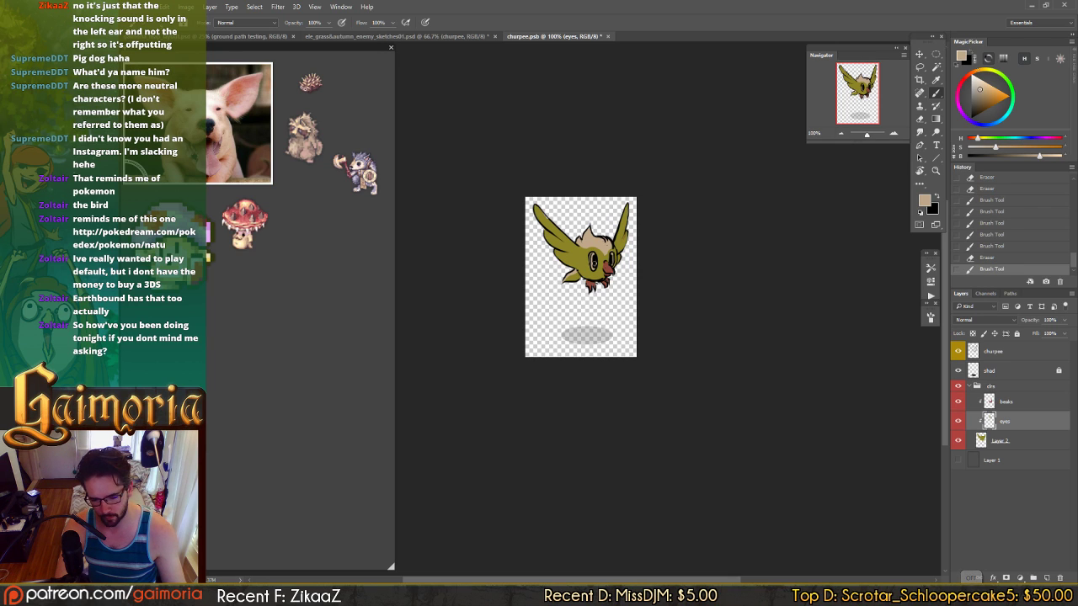
click(613, 259)
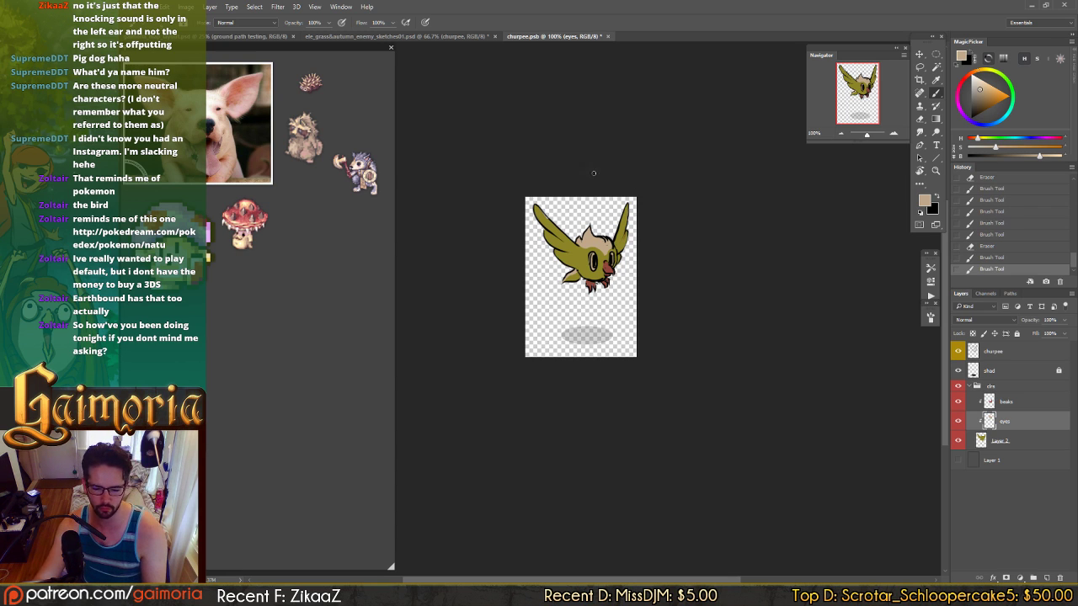
- Lasso the beige crest, forehead and tail markings without the eyes and cut them from the eyes layer
key(l)
mouse_move(593, 212)
mouse_down()
mouse_move(542, 313)
mouse_move(588, 288)
mouse_move(612, 225)
mouse_up()
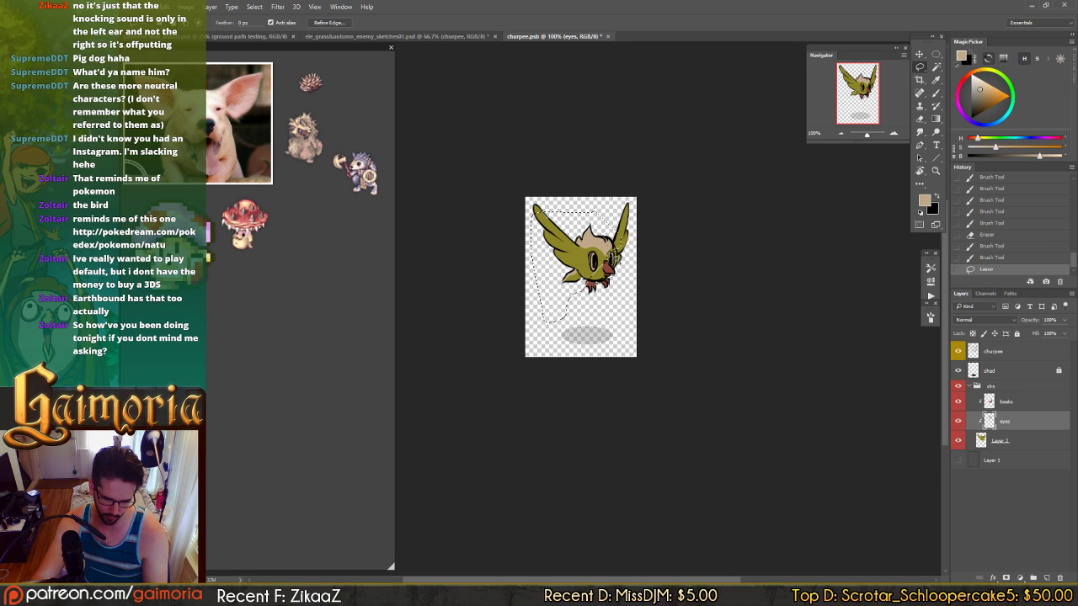
mouse_move(605, 251)
mouse_down()
mouse_move(593, 272)
mouse_move(618, 266)
mouse_move(610, 288)
mouse_up()
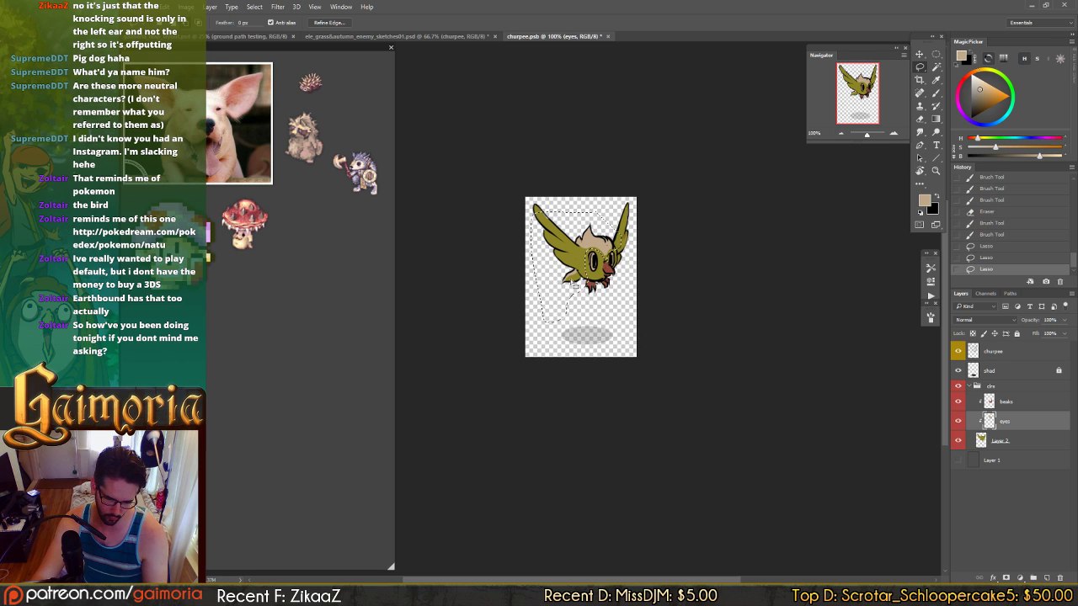
key(ctrl+x)
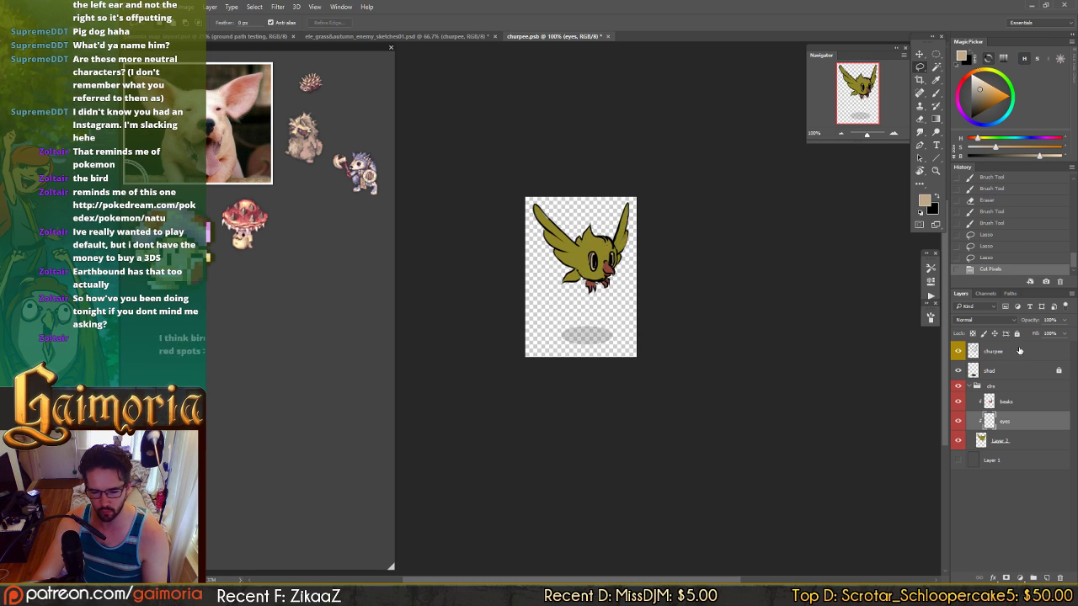
- Paste the cut beige markings in place on a new layer above the beaks layer and clip it to the body
click(1027, 401)
key(ctrl+shift+v)
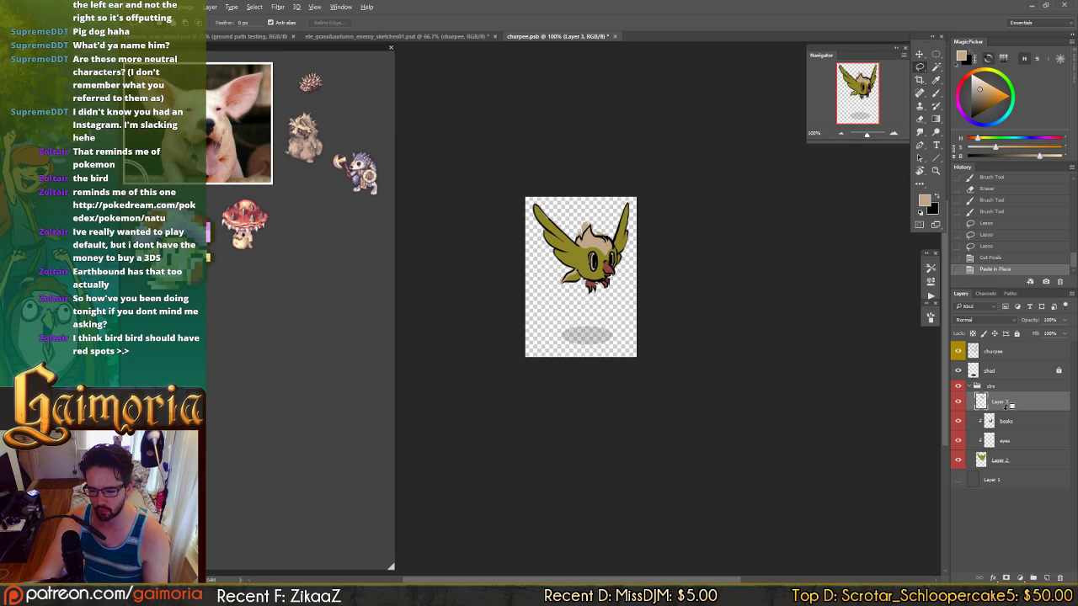
key(ctrl+alt+g)
key(v)
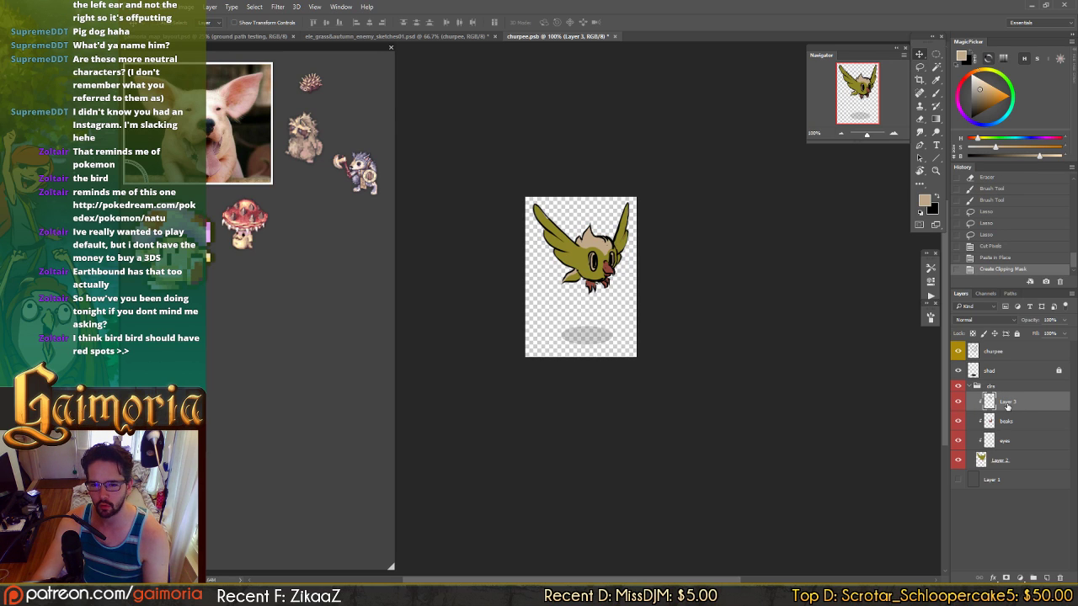
- Save the churpee file and check the updated bird on the ele_grass&autumn_enemy_sketches01.psd sheet, returning to churpee.psb
key(ctrl+s)
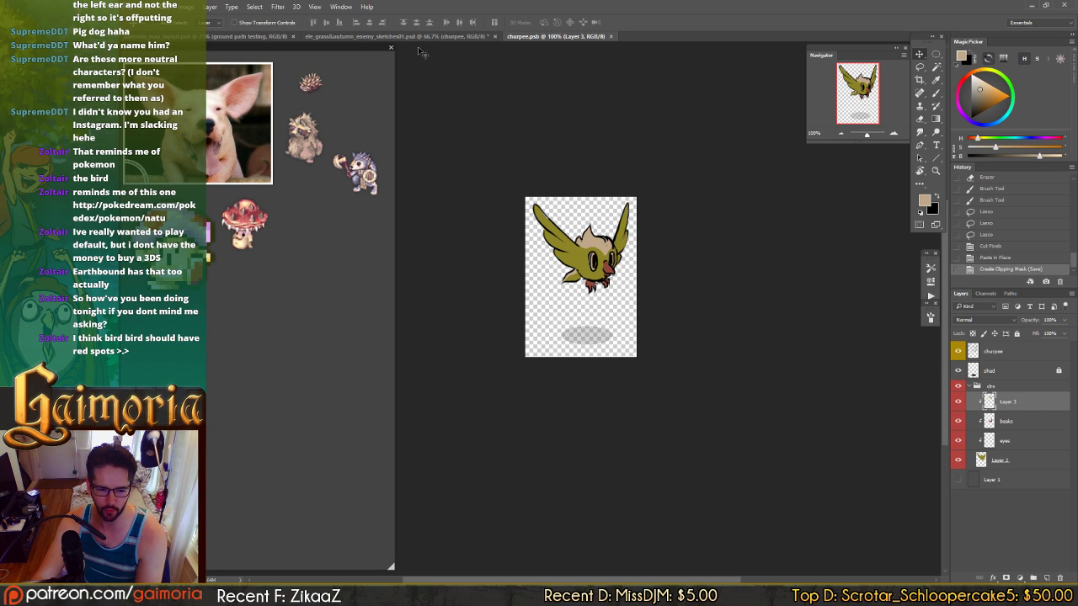
click(449, 38)
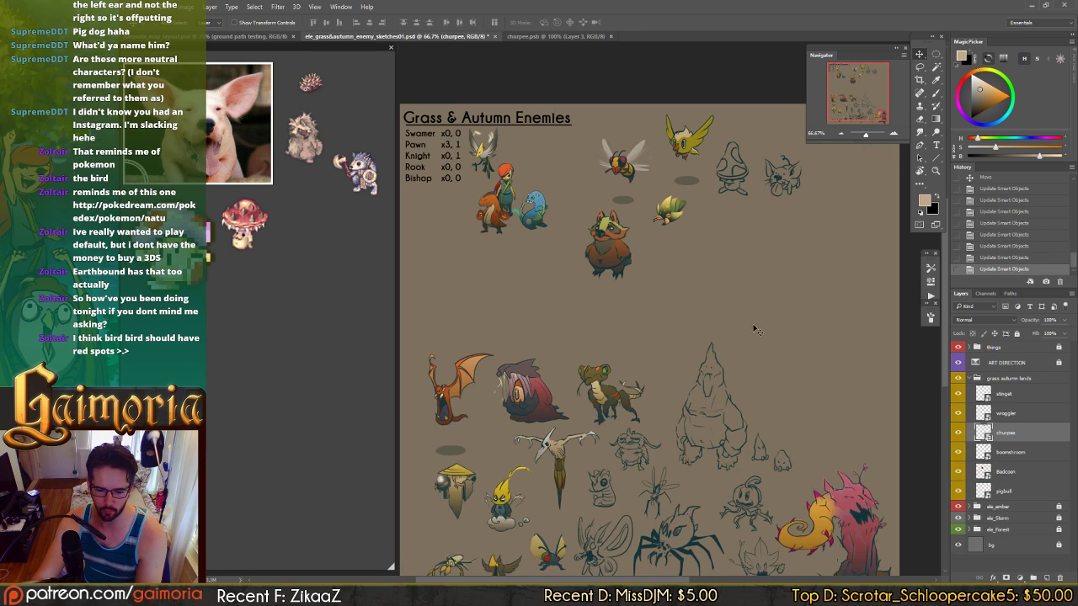
click(525, 37)
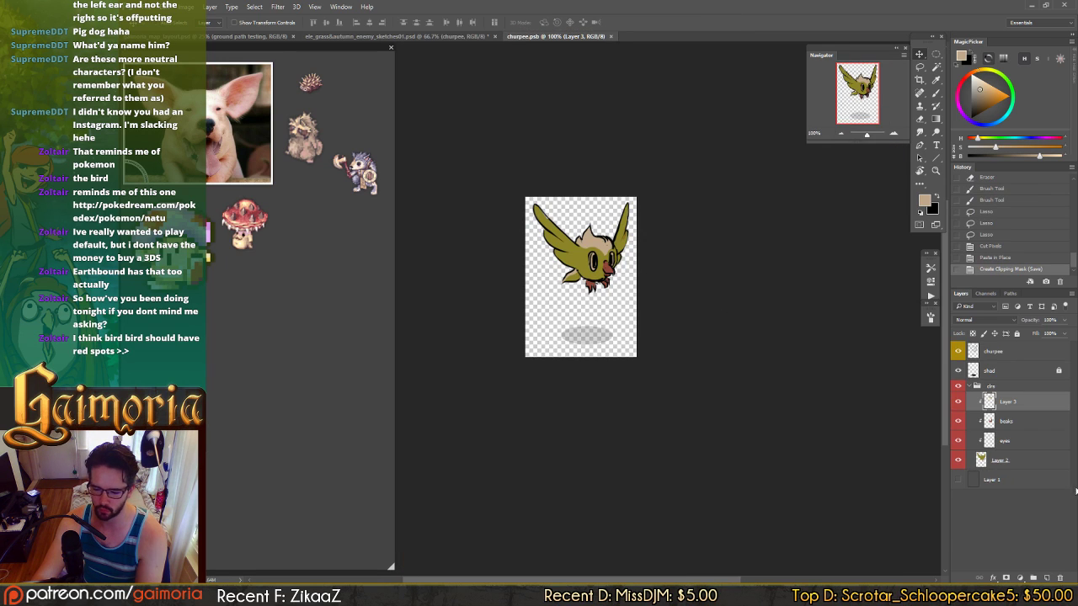
- Show the grey backdrop and adjust the beige markings with Hue/Saturation: Hue +3, Saturation +34, Lightness -11
click(959, 480)
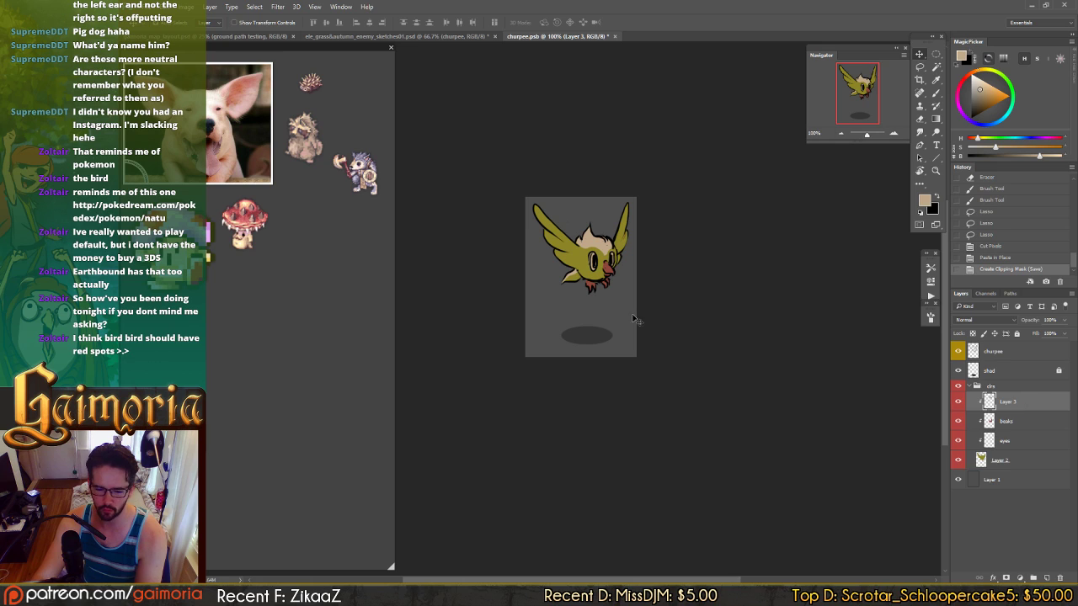
key(ctrl+u)
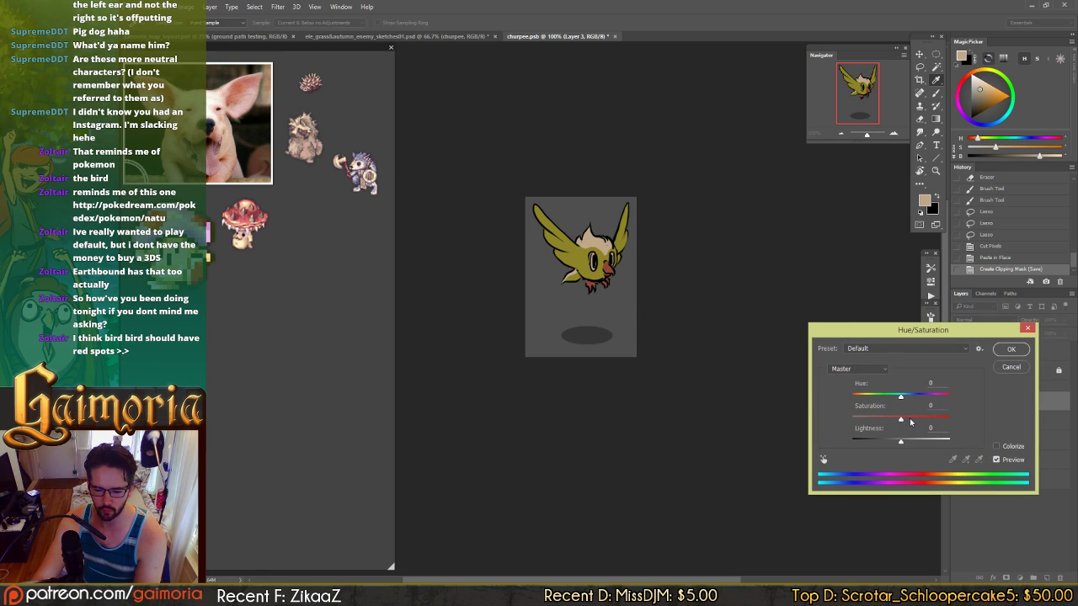
drag(910, 420, 885, 397)
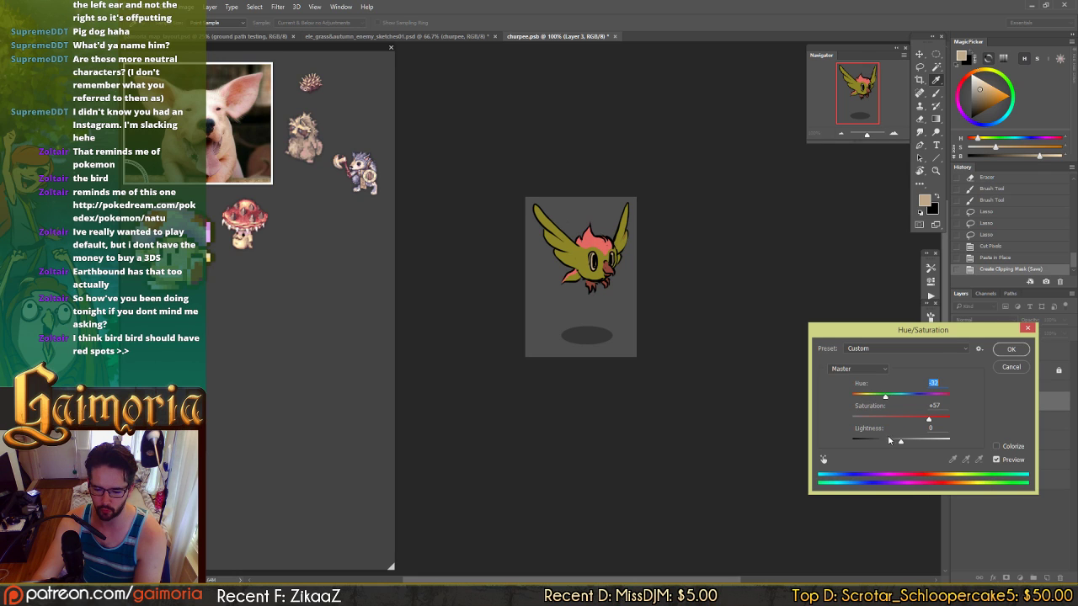
mouse_move(889, 440)
mouse_down()
mouse_move(943, 423)
mouse_move(885, 445)
mouse_up()
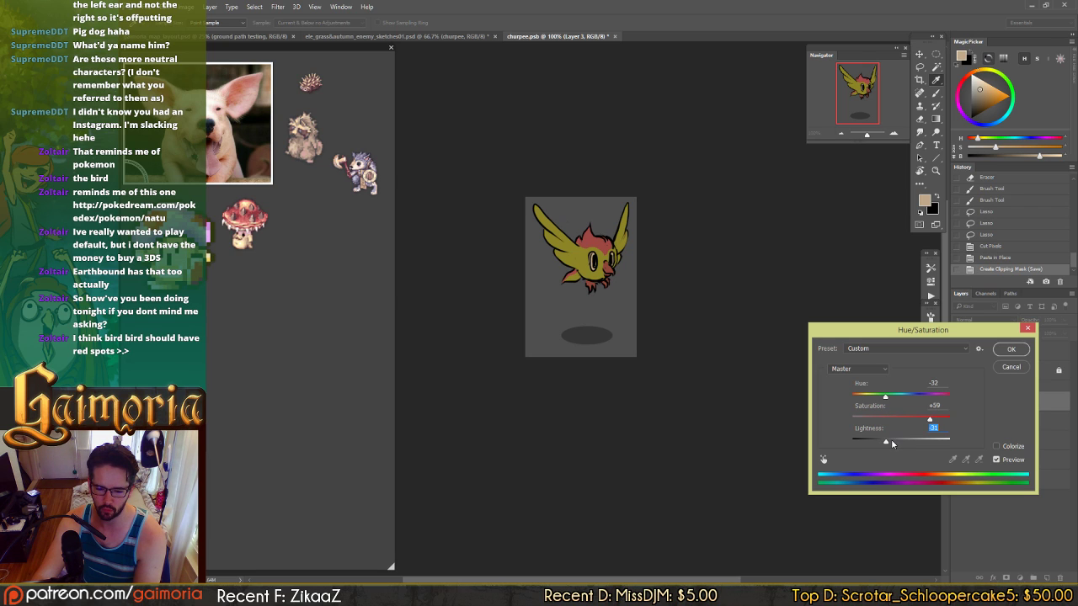
drag(893, 444, 892, 397)
click(908, 419)
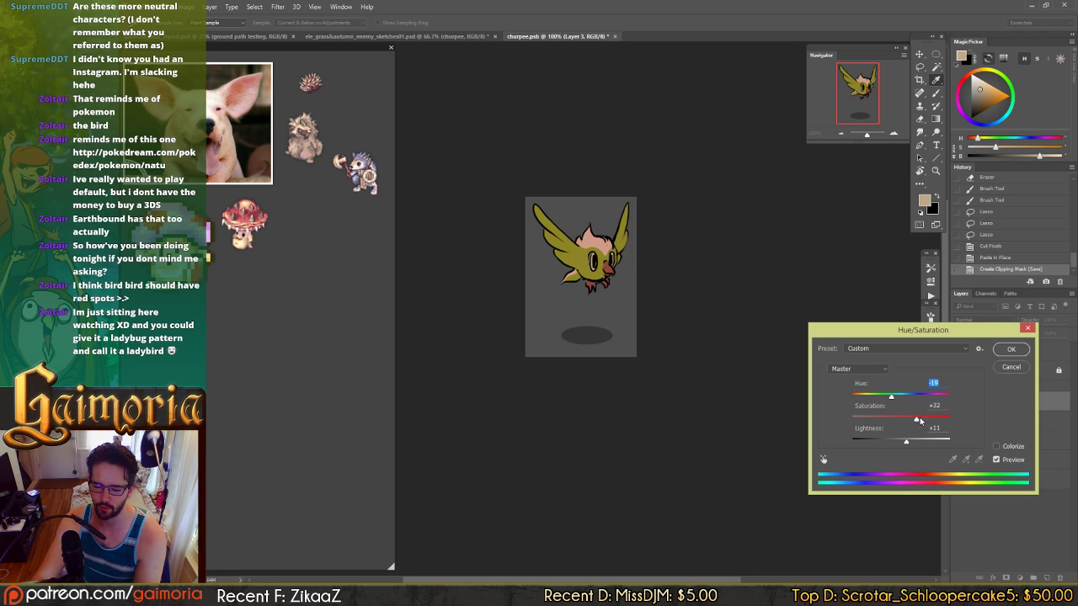
drag(917, 421, 895, 443)
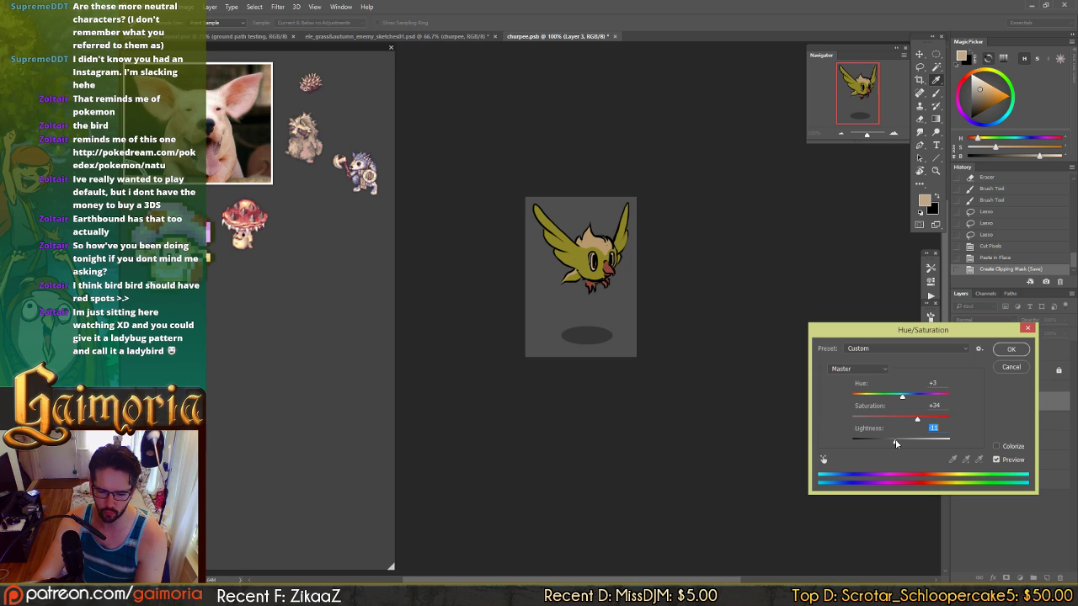
key(Return)
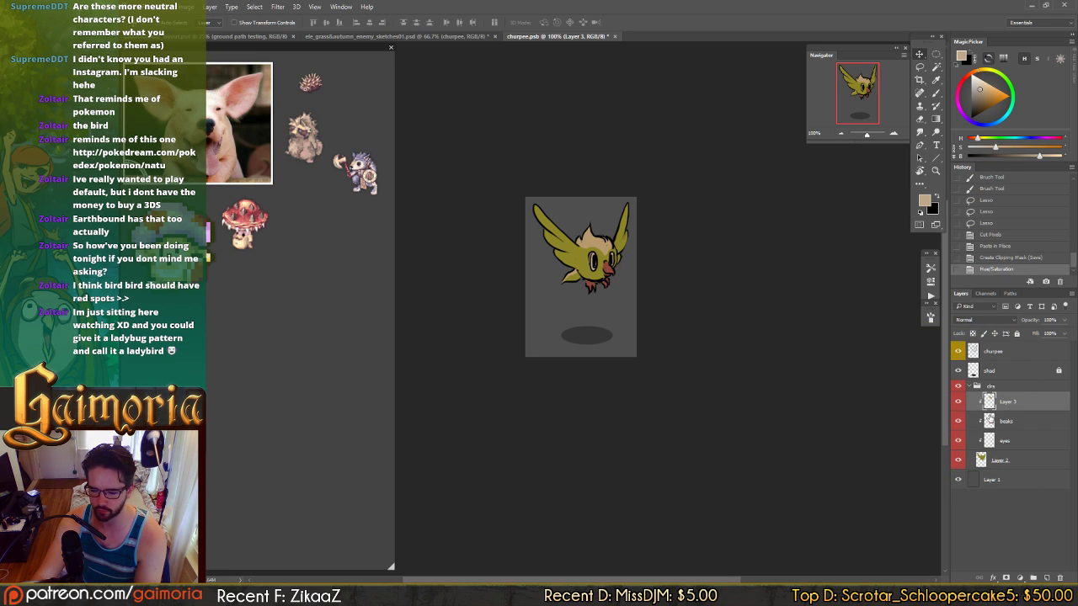
- Shift the bird's body colour on Layer 2 with Hue/Saturation: Hue -8, Saturation +8, Lightness +2
click(1020, 422)
click(1012, 461)
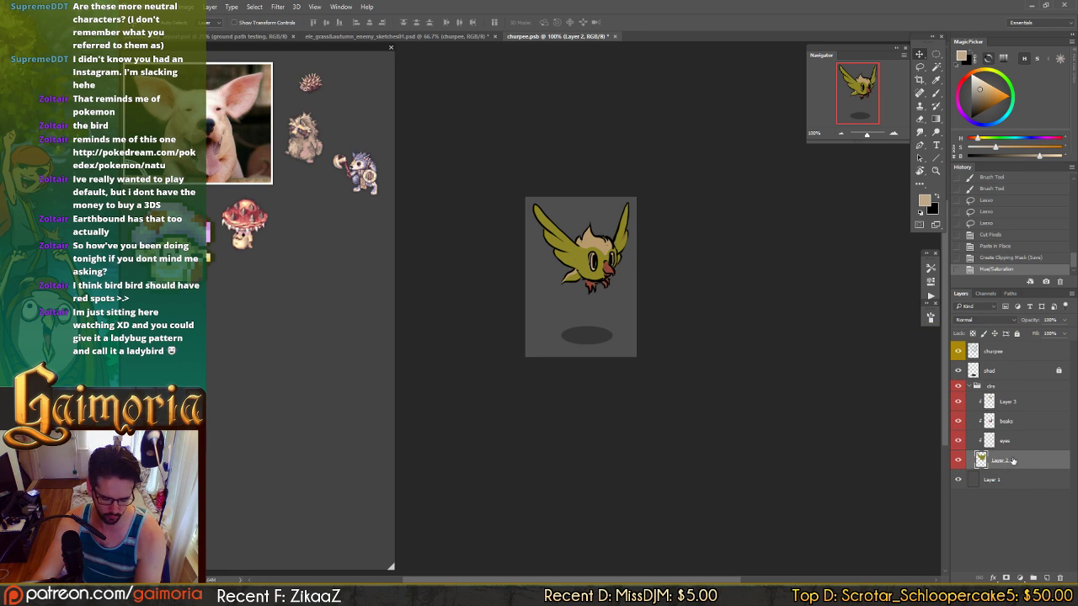
key(ctrl+u)
click(909, 422)
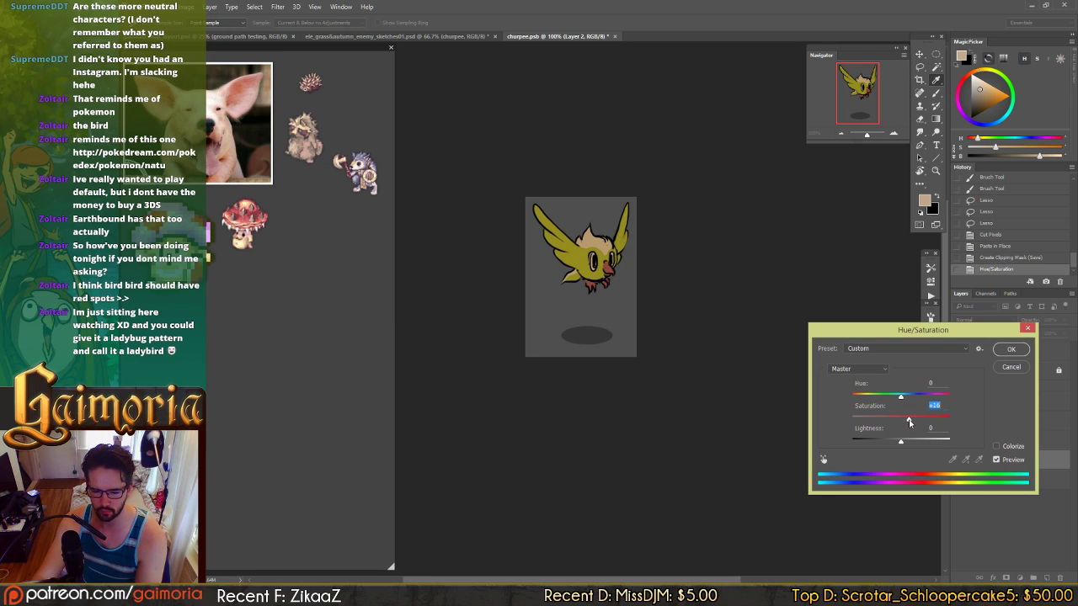
drag(906, 422, 898, 401)
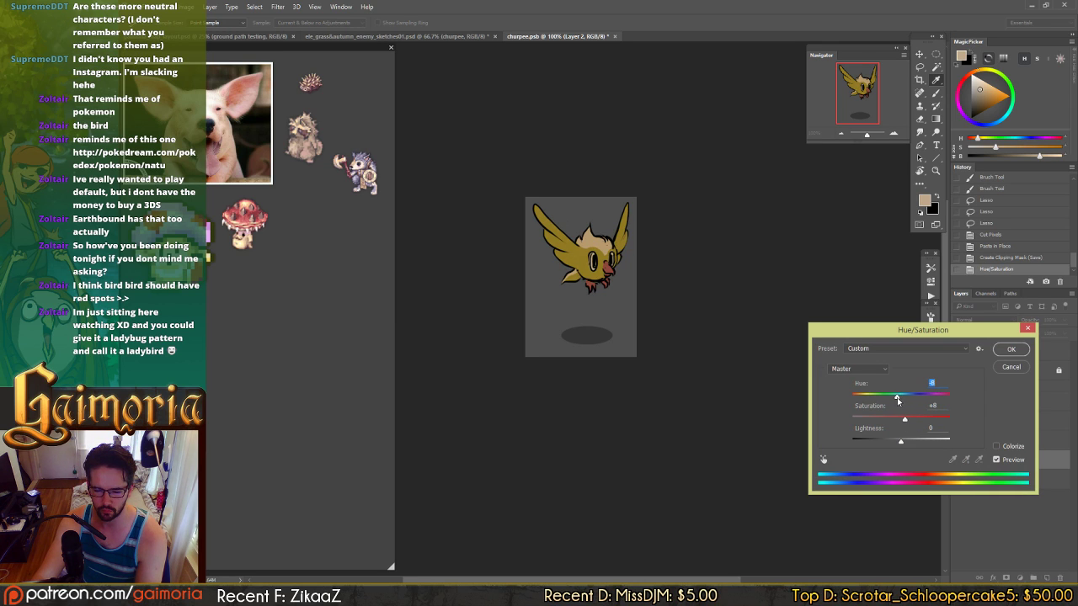
mouse_move(899, 446)
mouse_down()
mouse_move(913, 447)
mouse_move(902, 448)
mouse_up()
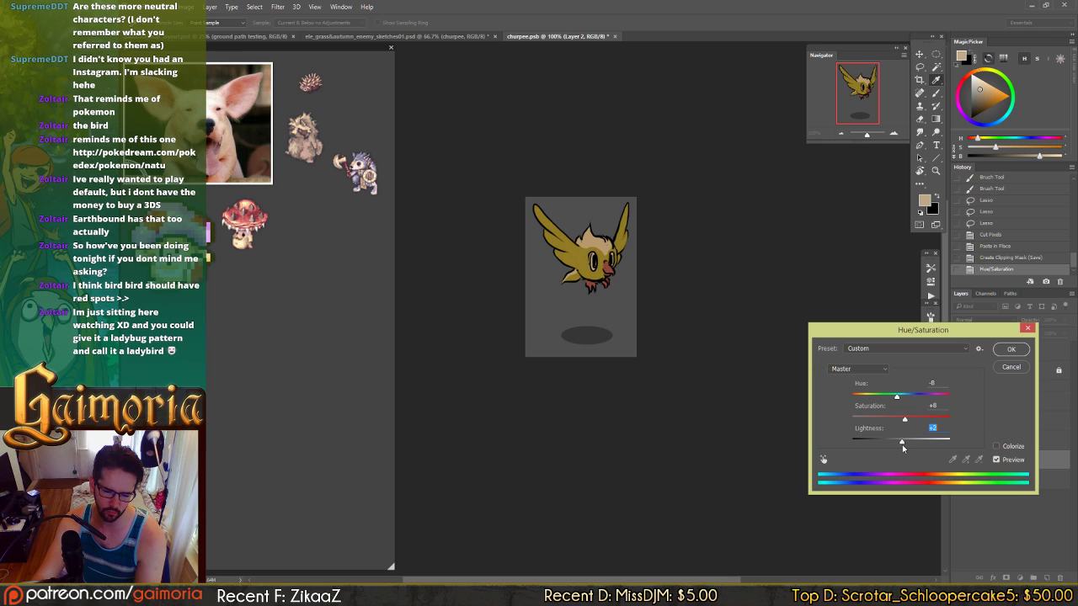
key(Return)
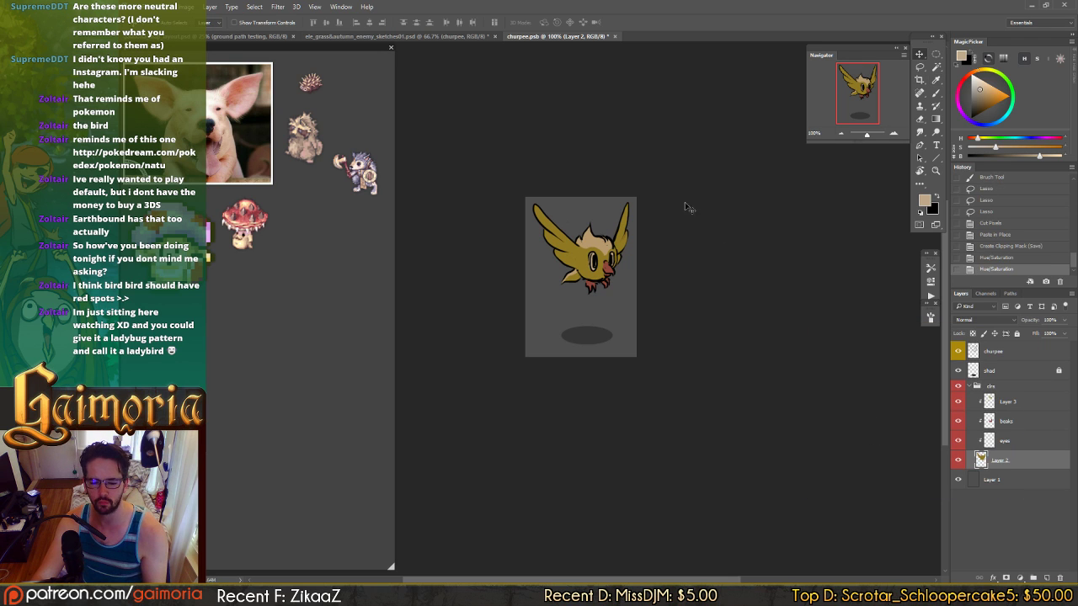
- Save churpee with its grey backdrop hidden and, on the enemy sheet, move the bird around other enemies, leaving it below the raccoon creature
click(957, 479)
click(405, 36)
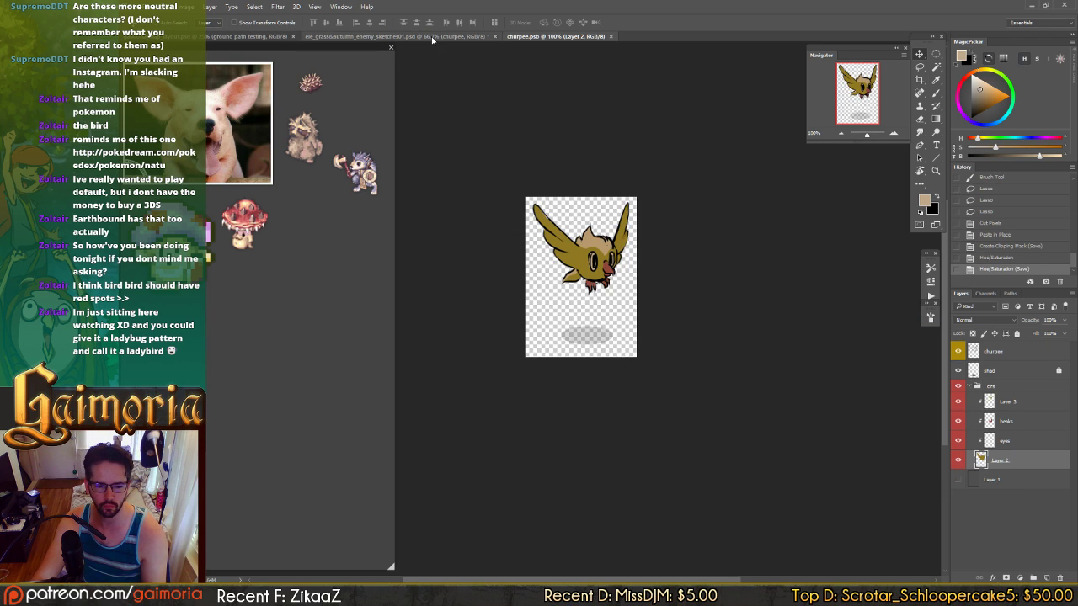
mouse_move(698, 202)
mouse_down()
mouse_move(596, 294)
mouse_move(589, 240)
mouse_move(603, 257)
mouse_move(698, 236)
mouse_move(712, 253)
mouse_move(686, 339)
mouse_move(549, 538)
mouse_up()
key(ctrl+z)
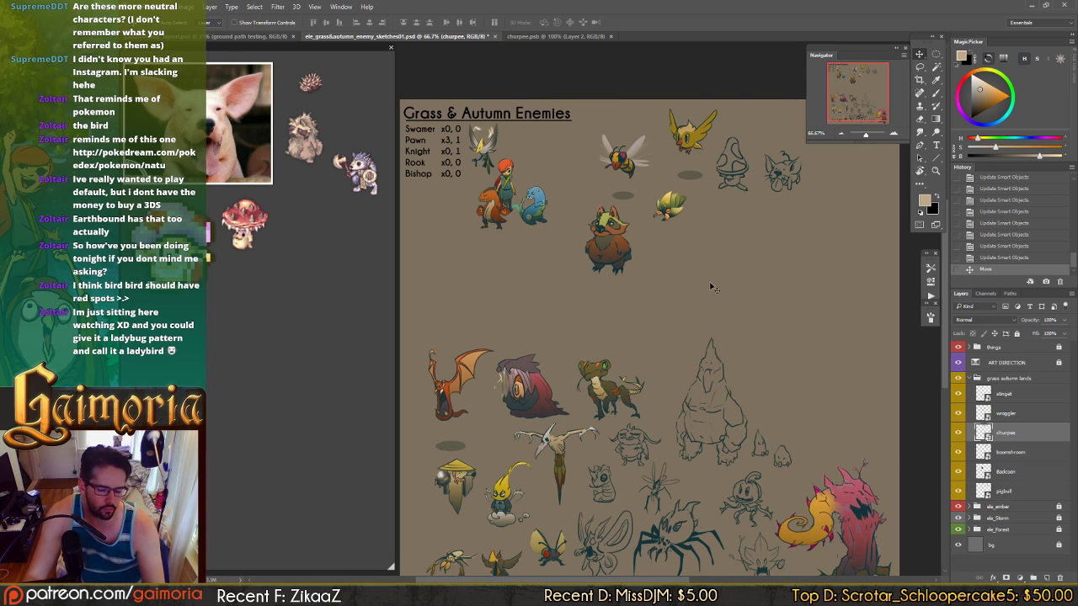
drag(717, 160, 698, 316)
mouse_move(698, 317)
mouse_down()
mouse_move(707, 158)
mouse_move(561, 323)
mouse_move(505, 319)
mouse_move(578, 354)
mouse_move(517, 308)
mouse_move(527, 276)
mouse_move(557, 276)
mouse_move(577, 338)
mouse_move(479, 347)
mouse_move(461, 337)
mouse_move(472, 269)
mouse_move(497, 254)
mouse_move(575, 252)
mouse_move(566, 310)
mouse_move(586, 332)
mouse_move(575, 322)
mouse_move(604, 329)
mouse_move(495, 357)
mouse_move(549, 352)
mouse_move(601, 327)
mouse_move(484, 340)
mouse_move(566, 334)
mouse_move(592, 318)
mouse_up()
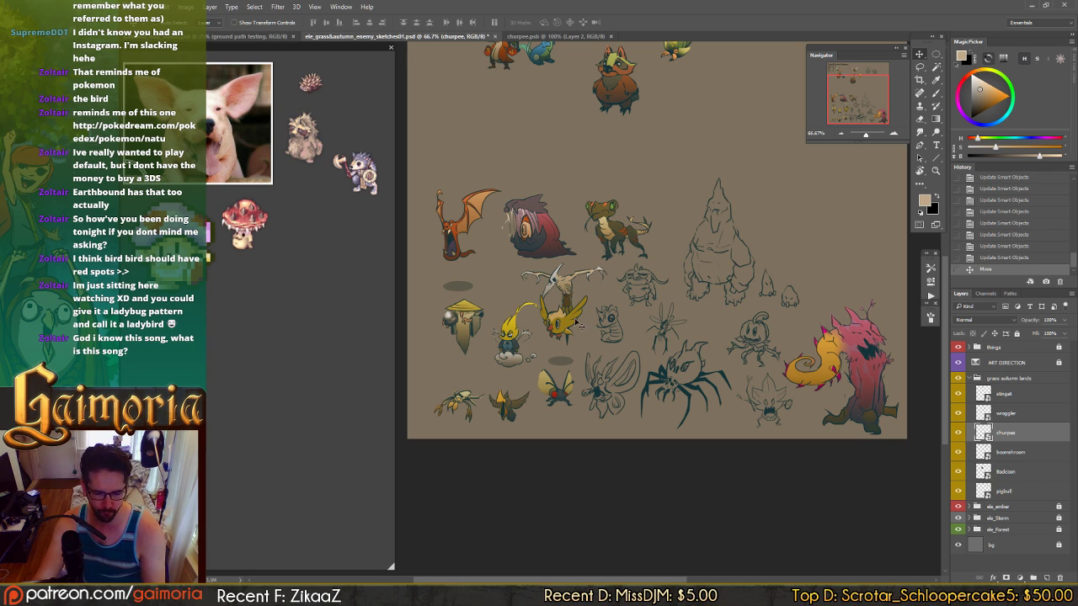
drag(591, 351, 619, 177)
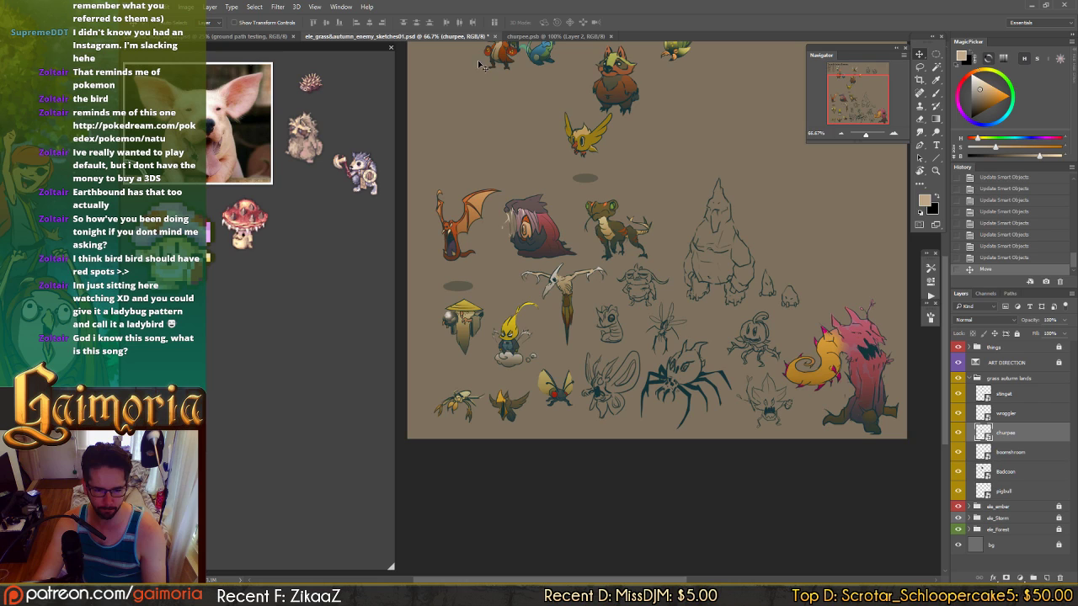
- Raise the saturation of churpee's body layer by 39, save the file and return to the enemy sheet
click(552, 36)
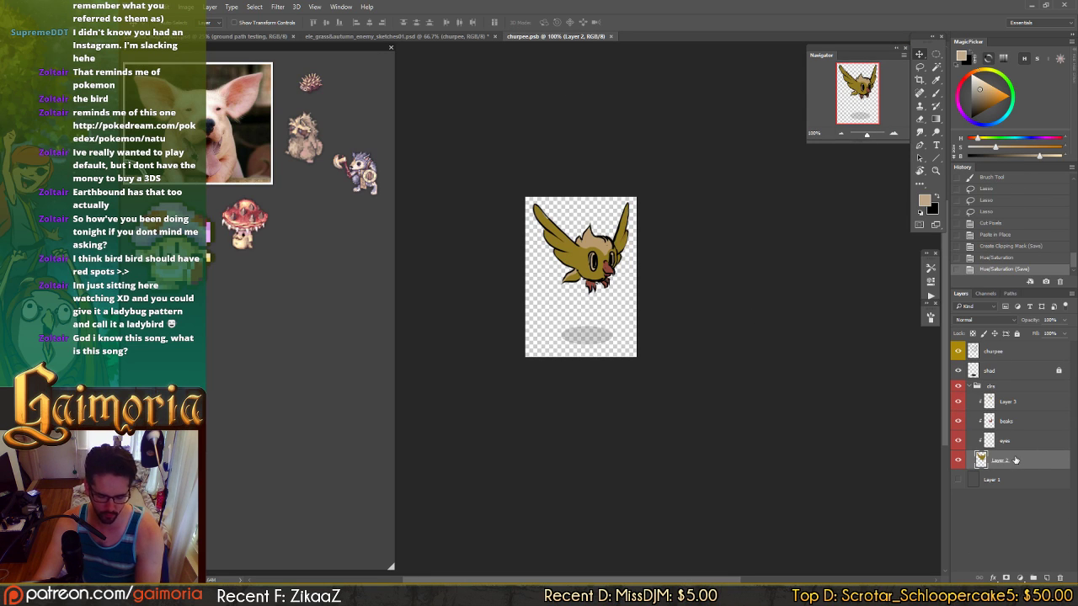
key(ctrl+u)
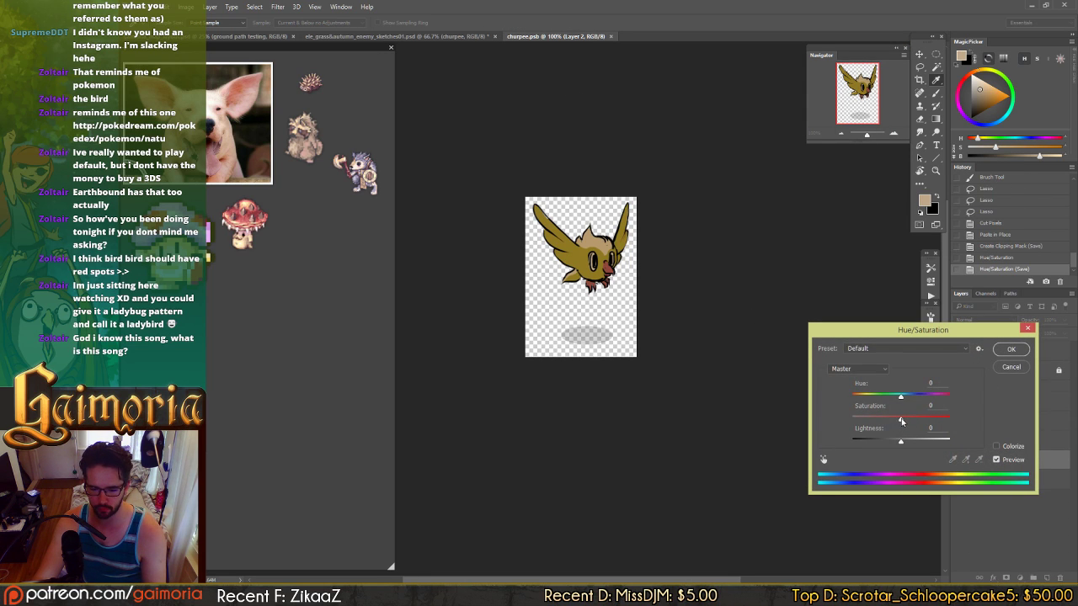
drag(902, 421, 910, 421)
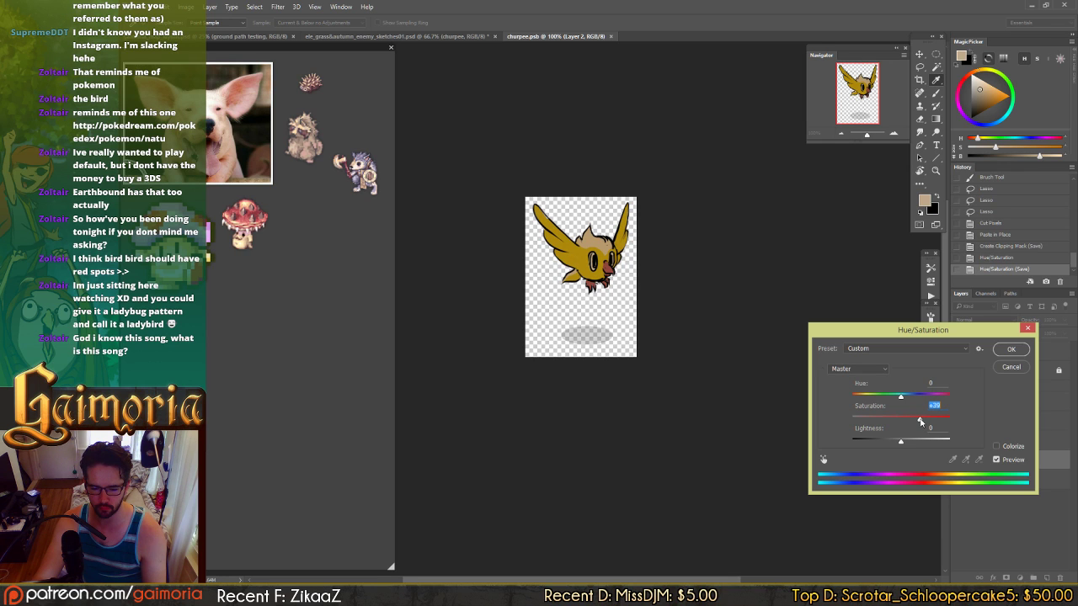
click(1011, 349)
key(ctrl+s)
click(464, 36)
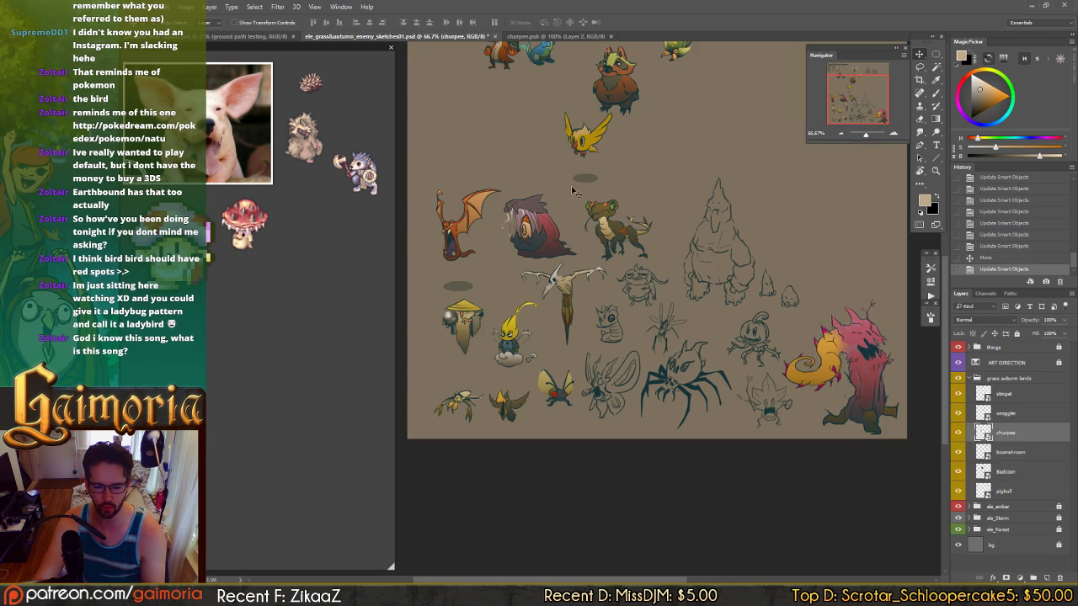
- Discard a trial move of the bird and compare it before and after the last smart object update in the history
mouse_move(598, 319)
mouse_down()
mouse_move(854, 325)
mouse_move(830, 286)
mouse_up()
click(991, 252)
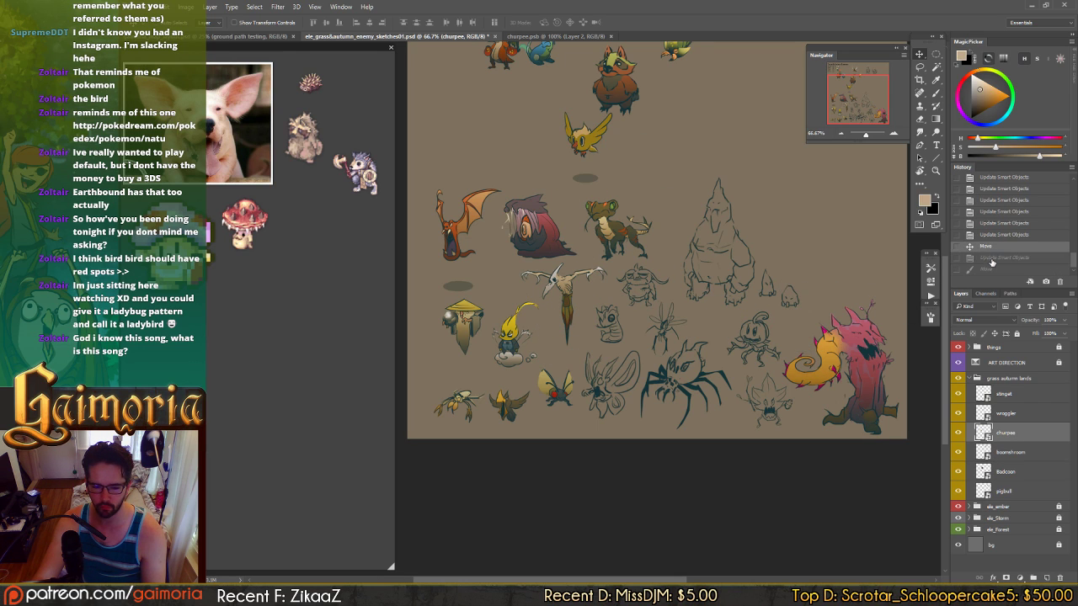
click(992, 257)
click(994, 250)
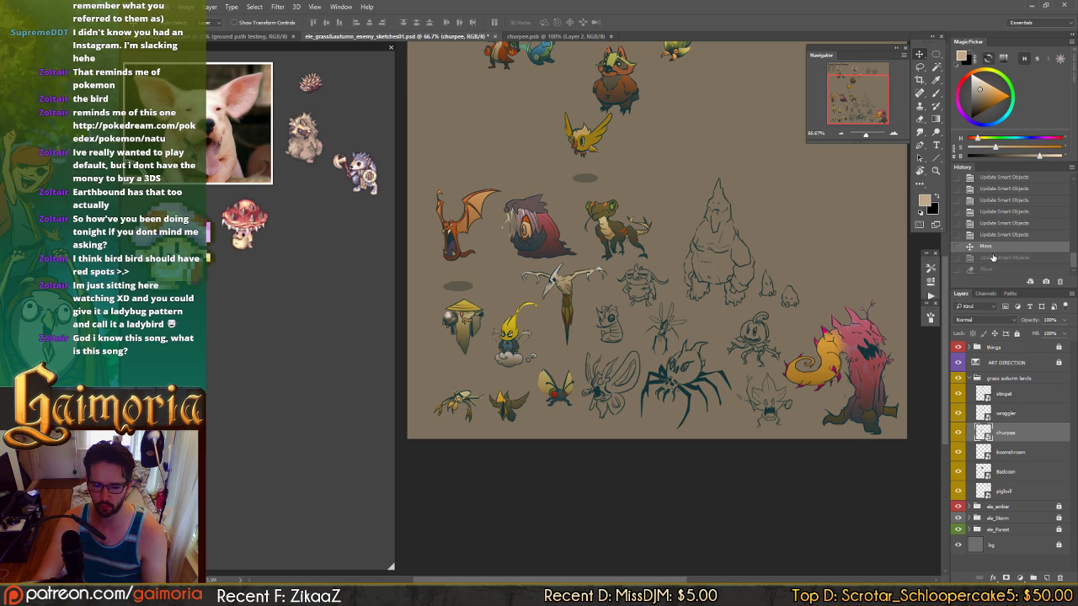
click(993, 257)
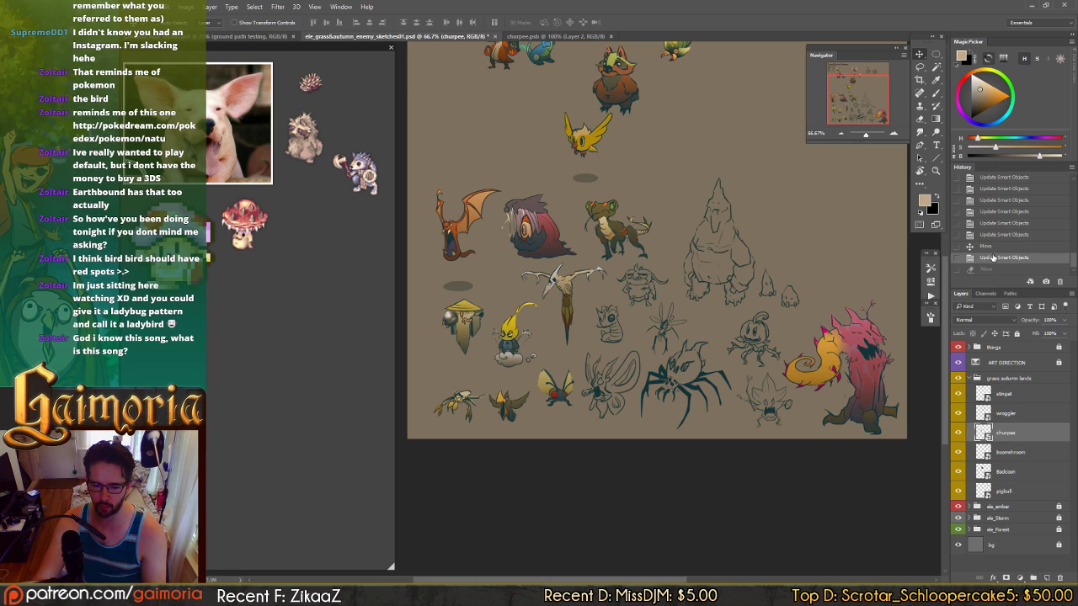
- Lighten churpee's beige markings on Layer 3 with Hue/Saturation at Lightness +8 and save the file
click(548, 37)
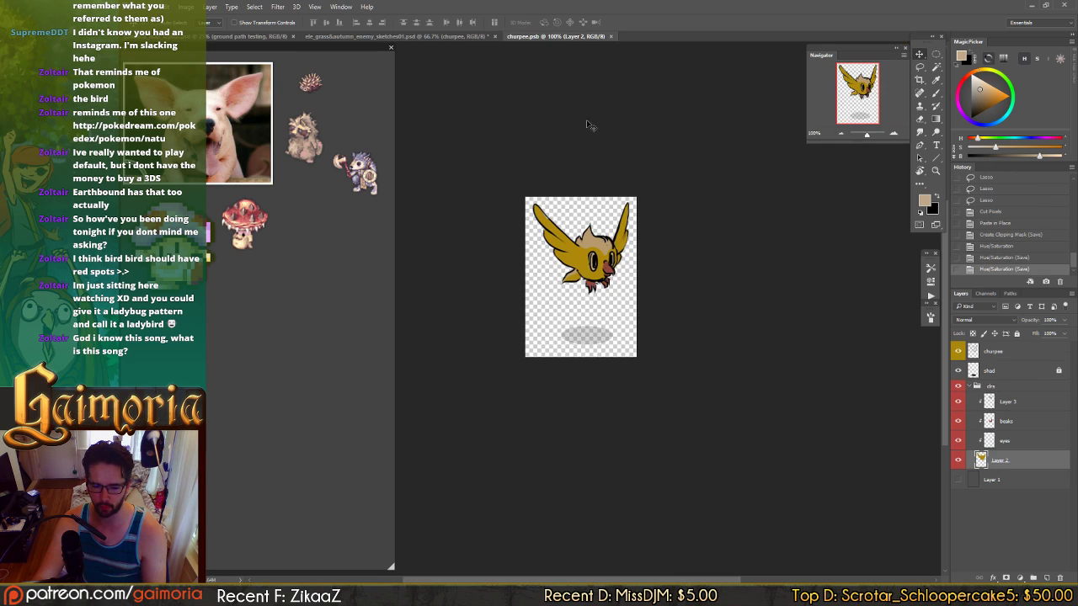
click(1001, 441)
click(1005, 422)
click(1011, 405)
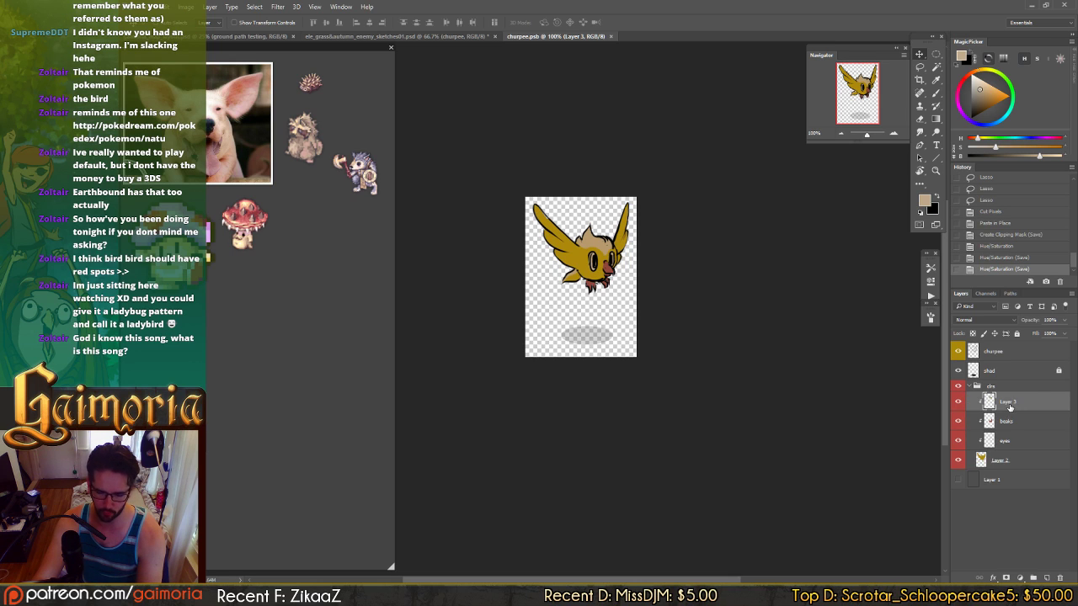
key(ctrl+u)
drag(904, 443, 905, 444)
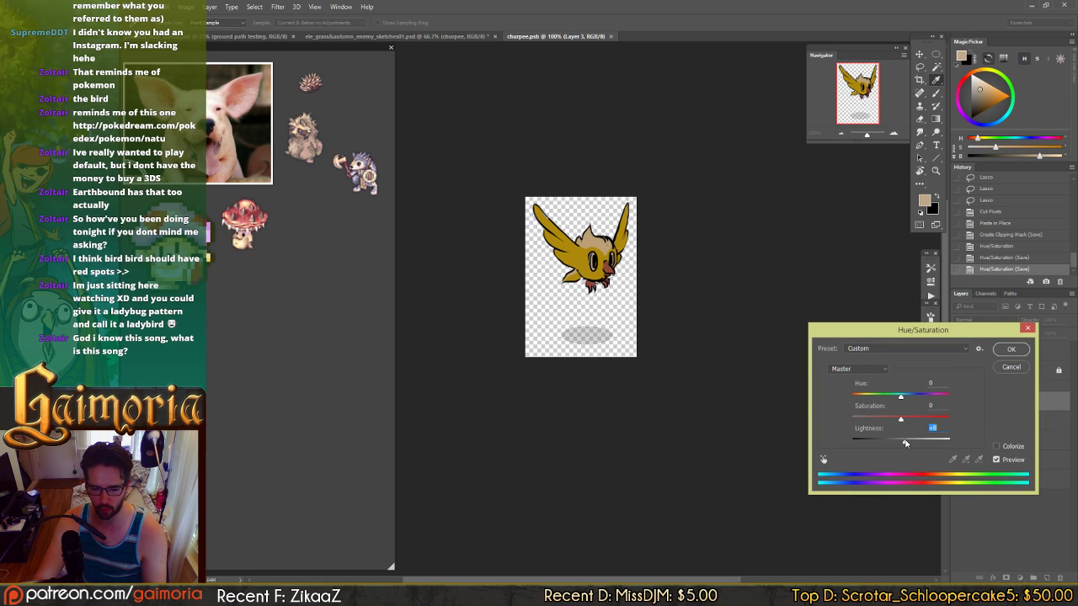
click(1010, 349)
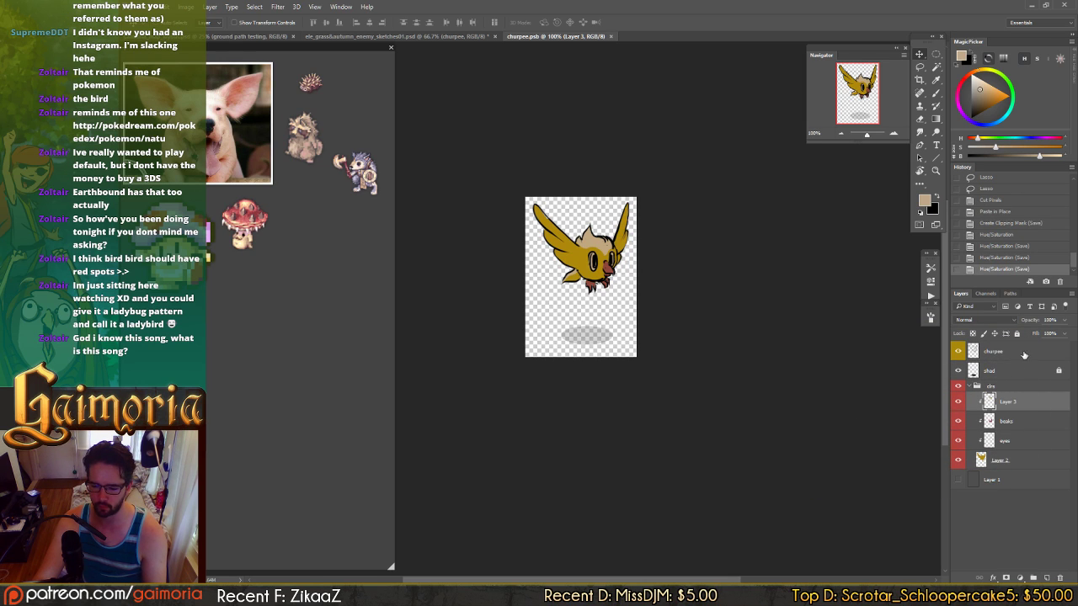
- Load the churpee line art and body layers as one combined selection and add two new layers above the line art
click(1029, 350)
ctrl+click(974, 352)
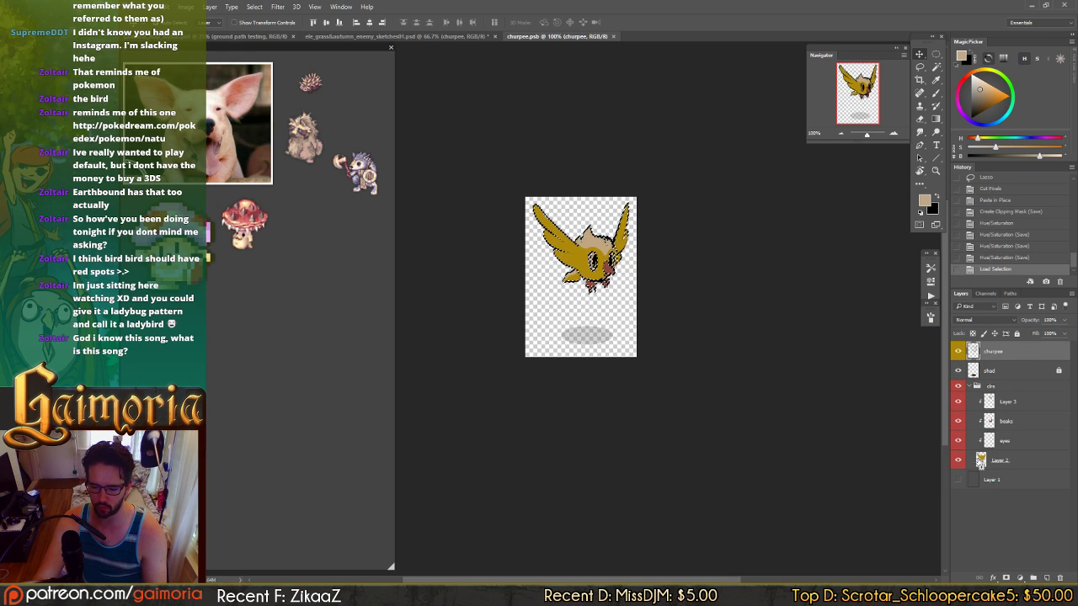
ctrl+click(981, 460)
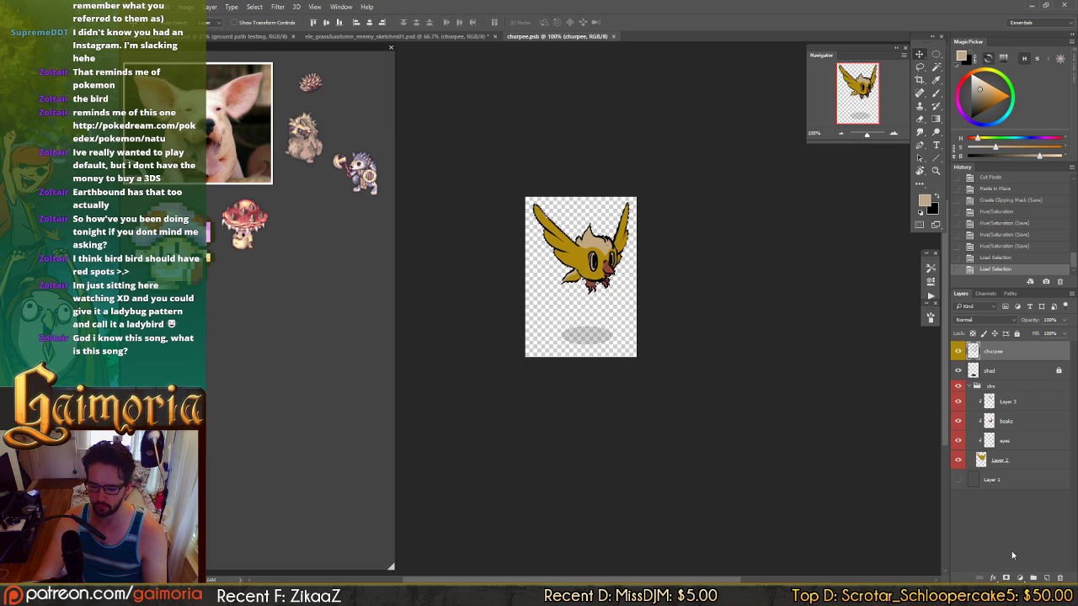
click(1048, 578)
click(1048, 577)
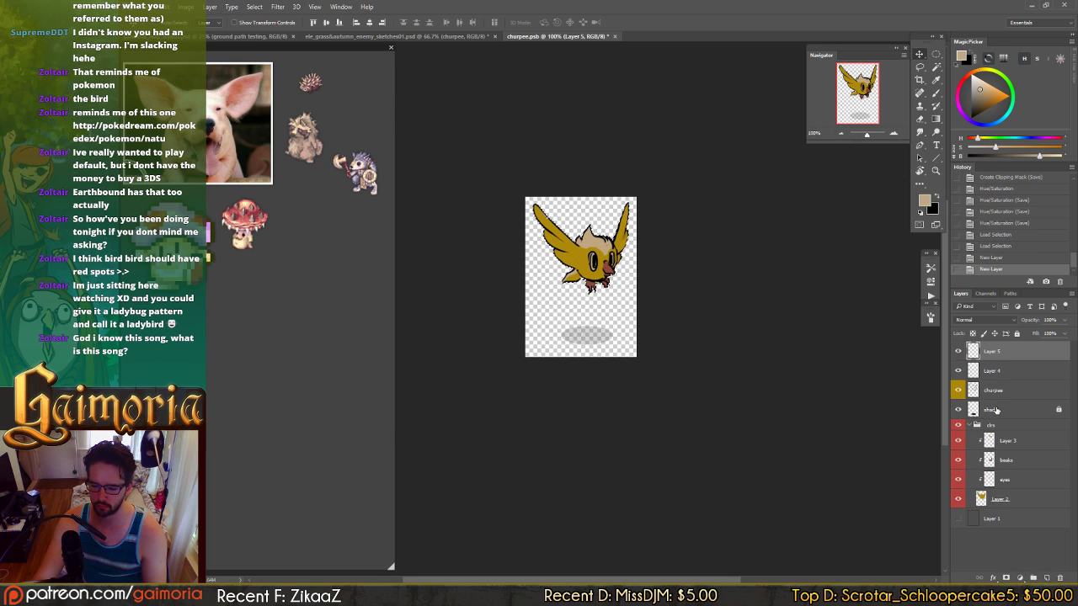
- Mask Layer 4 with the bird selection, unlink its mask and copy that mask to Layer 5
click(1002, 371)
click(1006, 577)
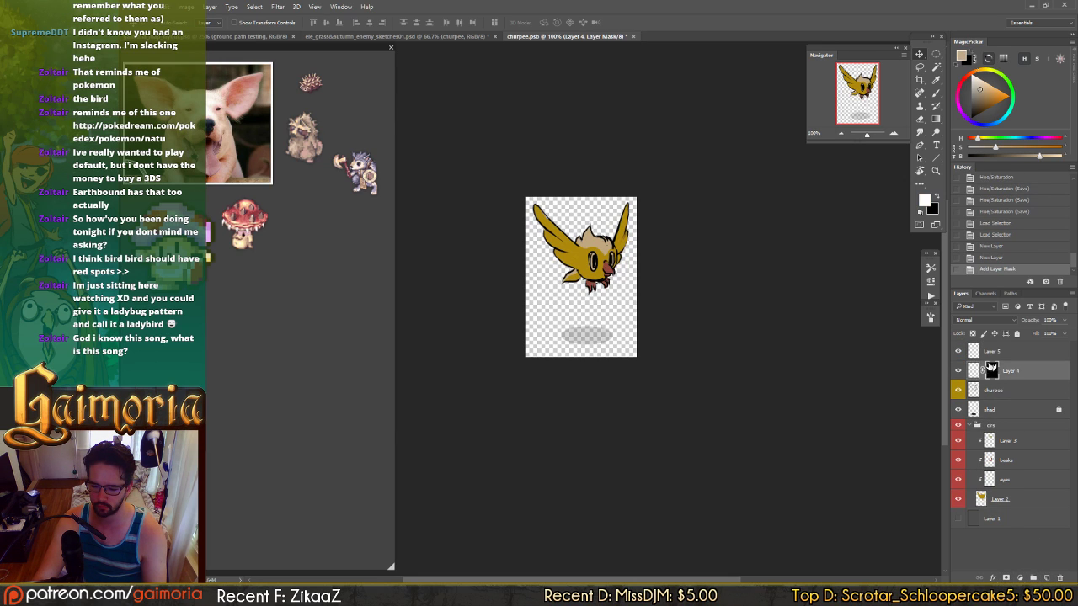
click(984, 371)
drag(992, 371, 994, 355)
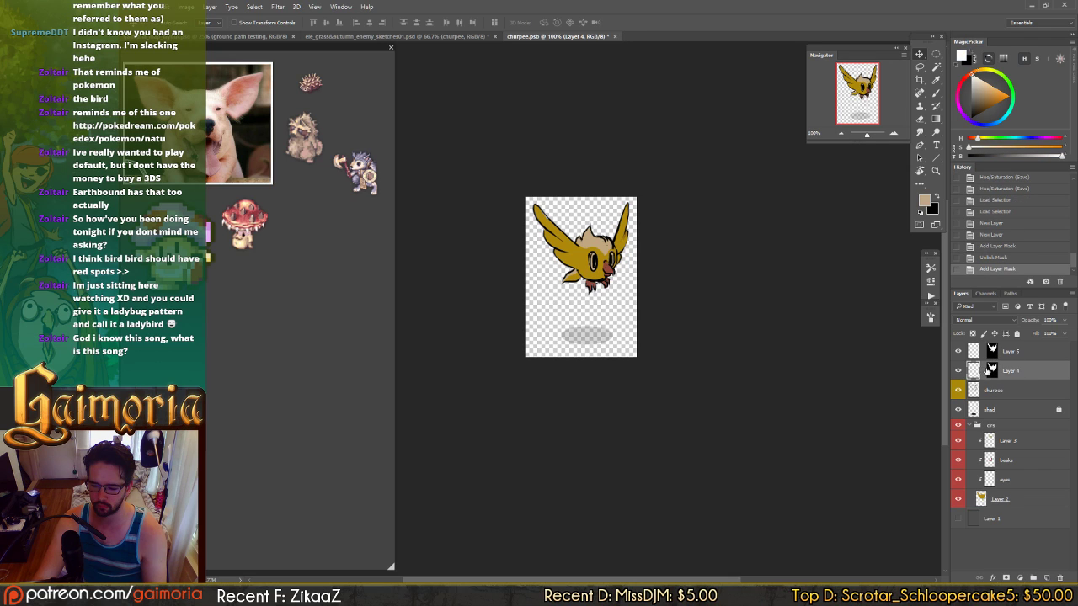
- Draw a black-to-transparent gradient on Layer 4 to darken the lower part of the bird, and select Layer 5
key(d)
key(g)
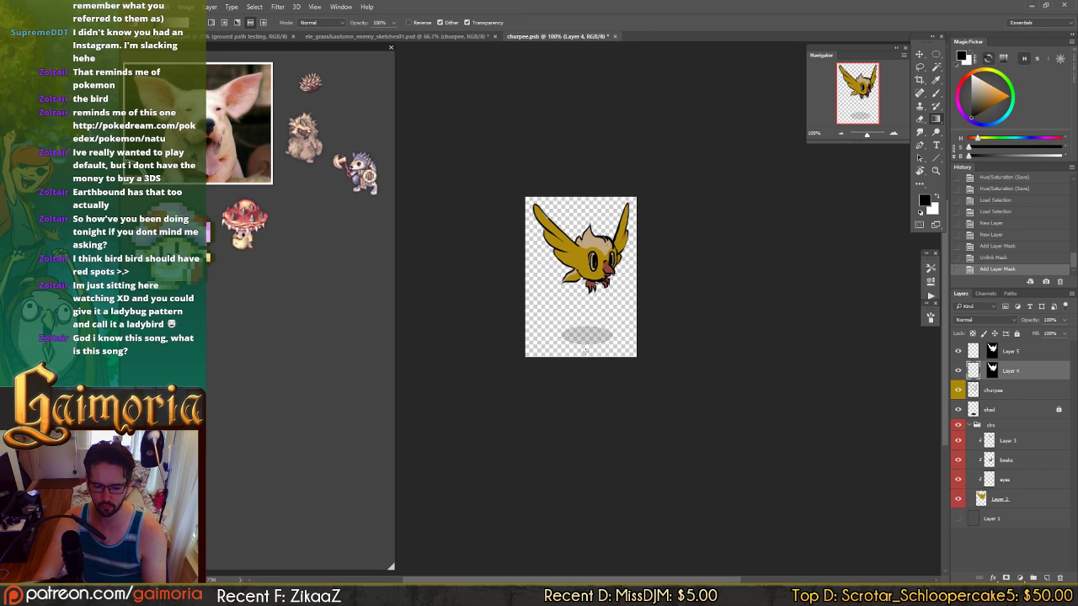
drag(595, 213, 598, 205)
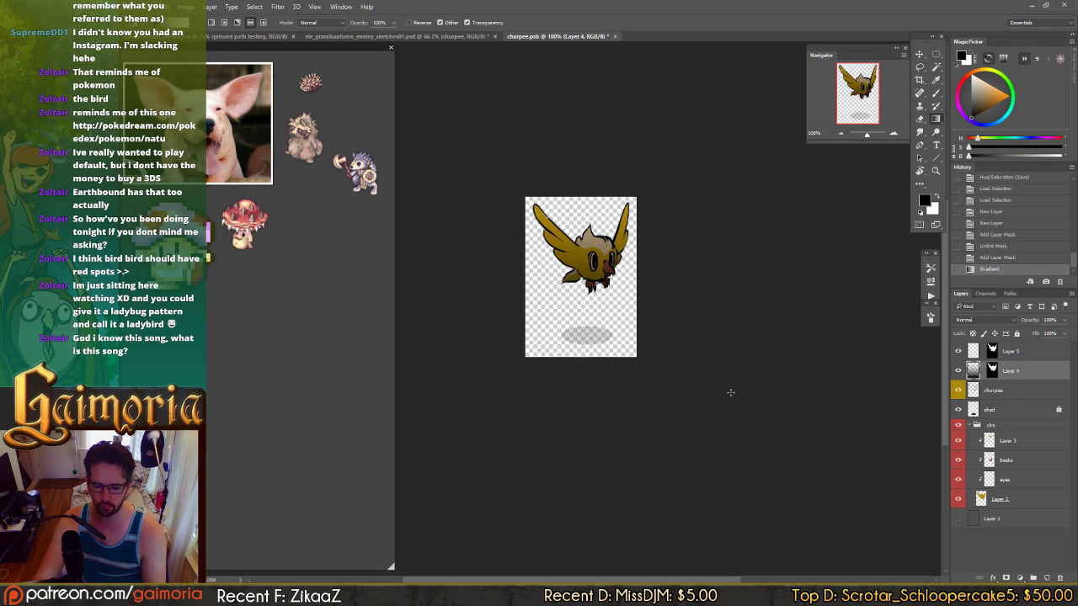
key(v)
click(973, 352)
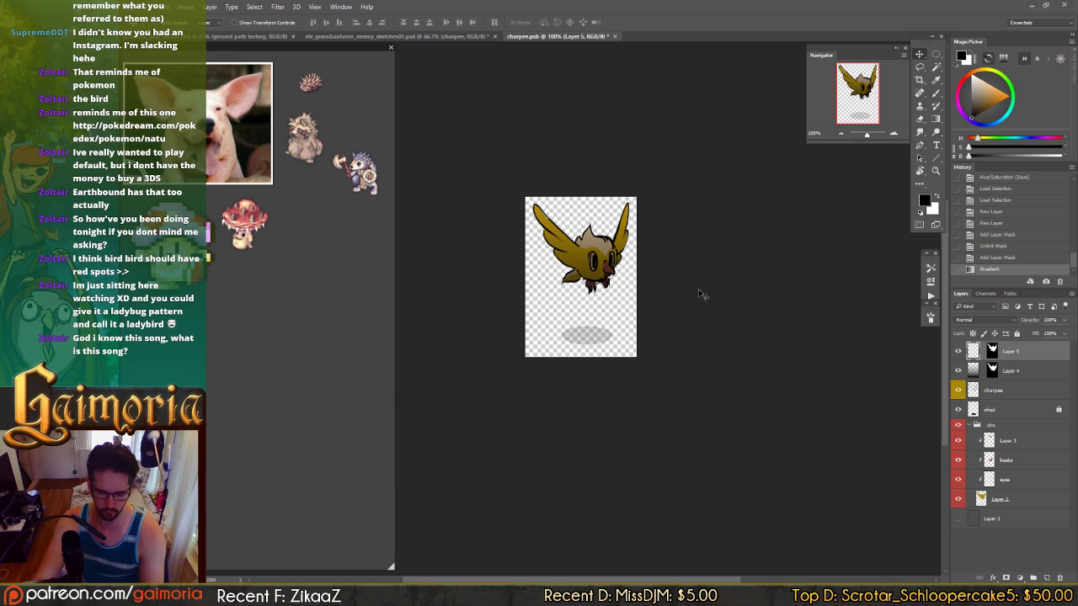
- Draw a white-to-transparent gradient from above over the bird on Layer 5, set its blend mode to Overlay, and save the file
key(x)
key(g)
drag(584, 197, 588, 297)
key(v)
click(994, 323)
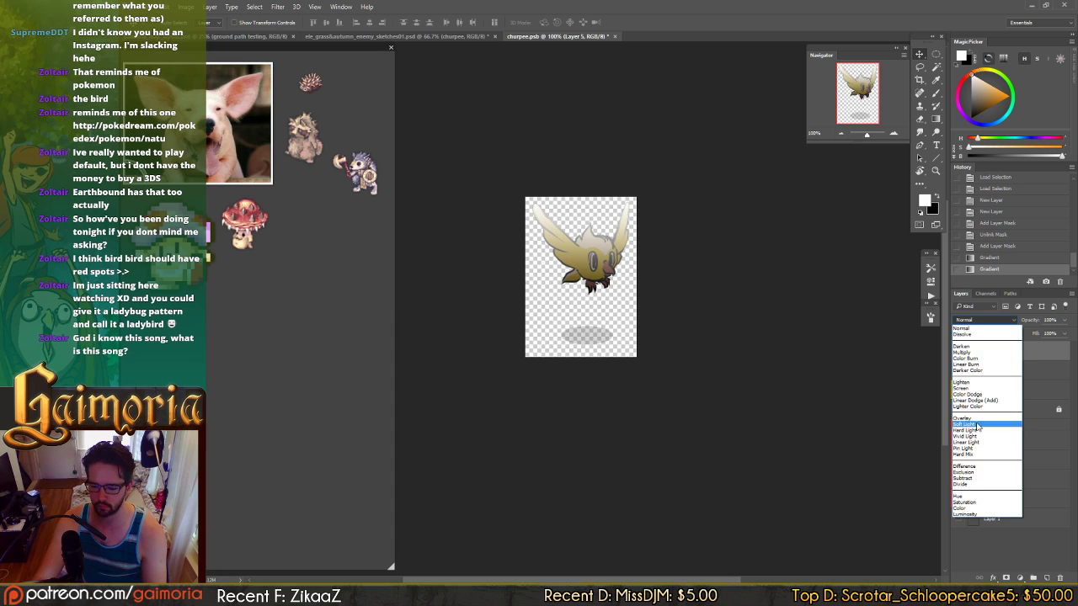
click(977, 431)
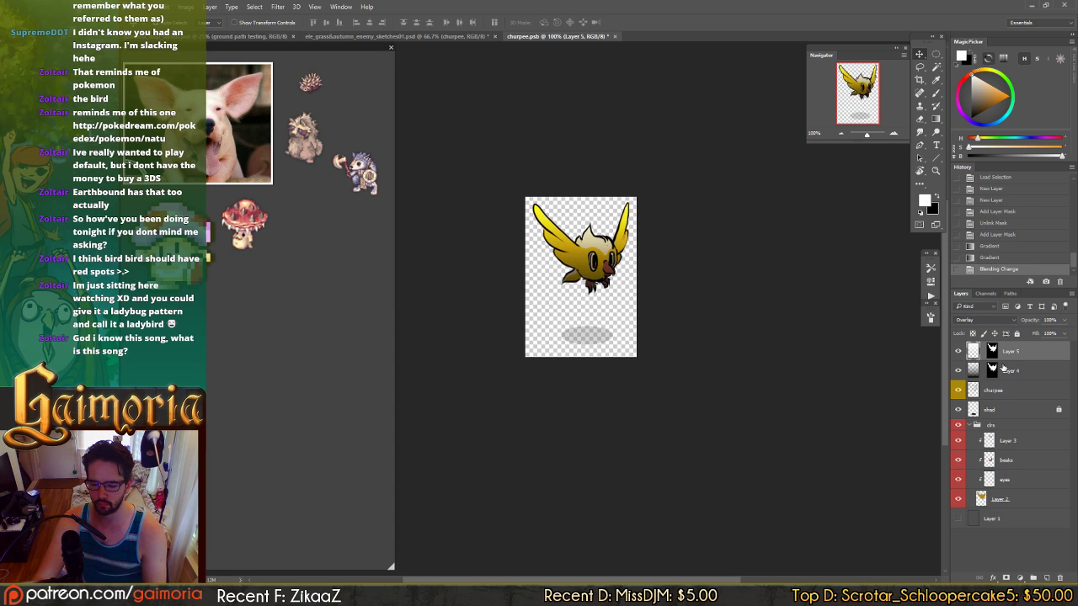
key(ctrl+s)
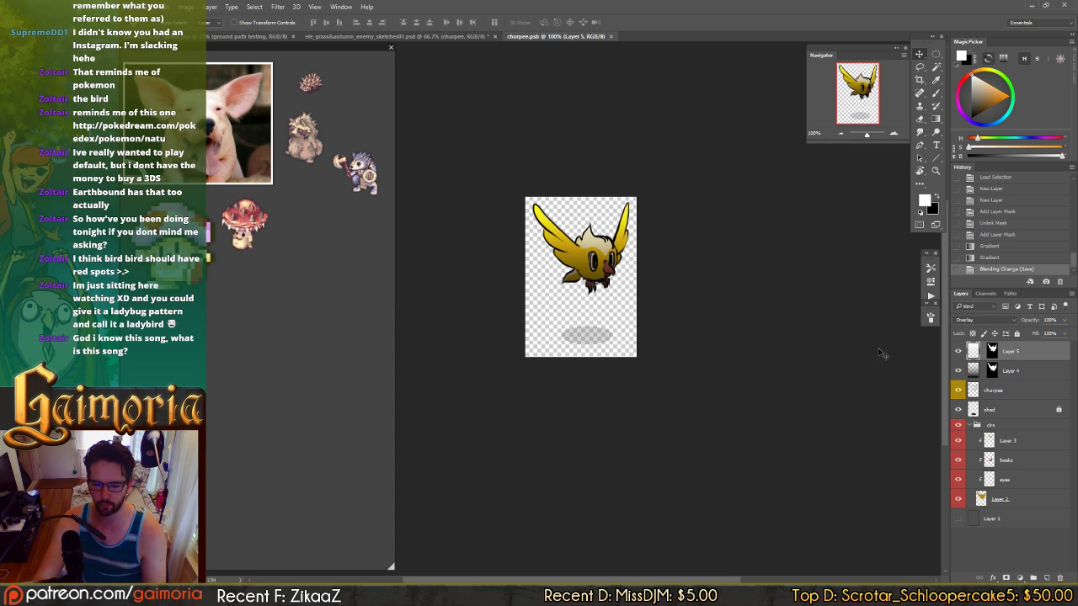
- Compress Layer 4's dark gradient vertically with Free Transform so its upper edge starts lower on the bird
click(975, 374)
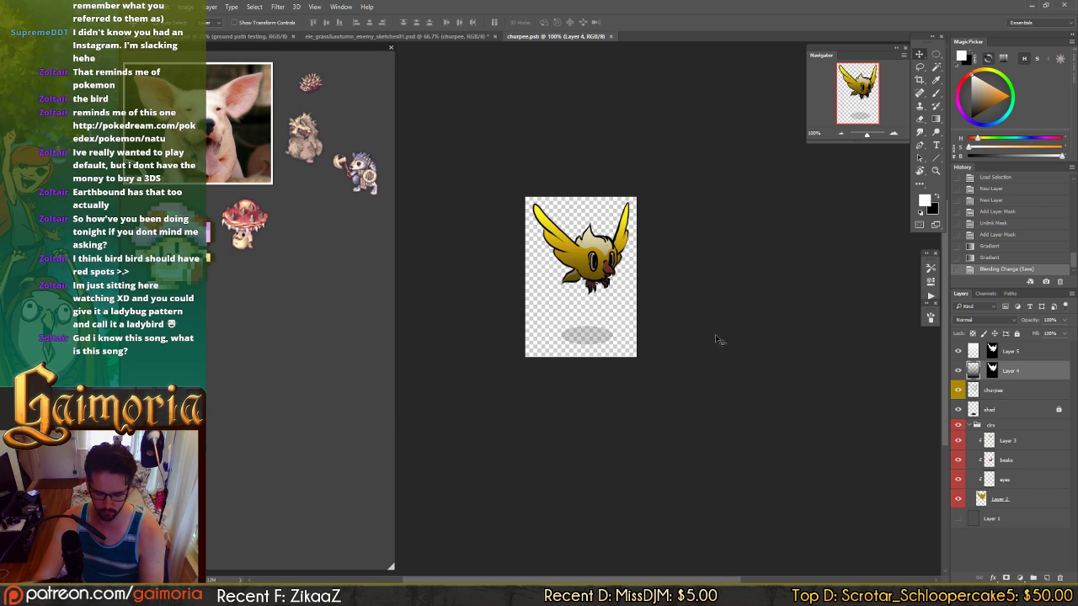
key(ctrl+t)
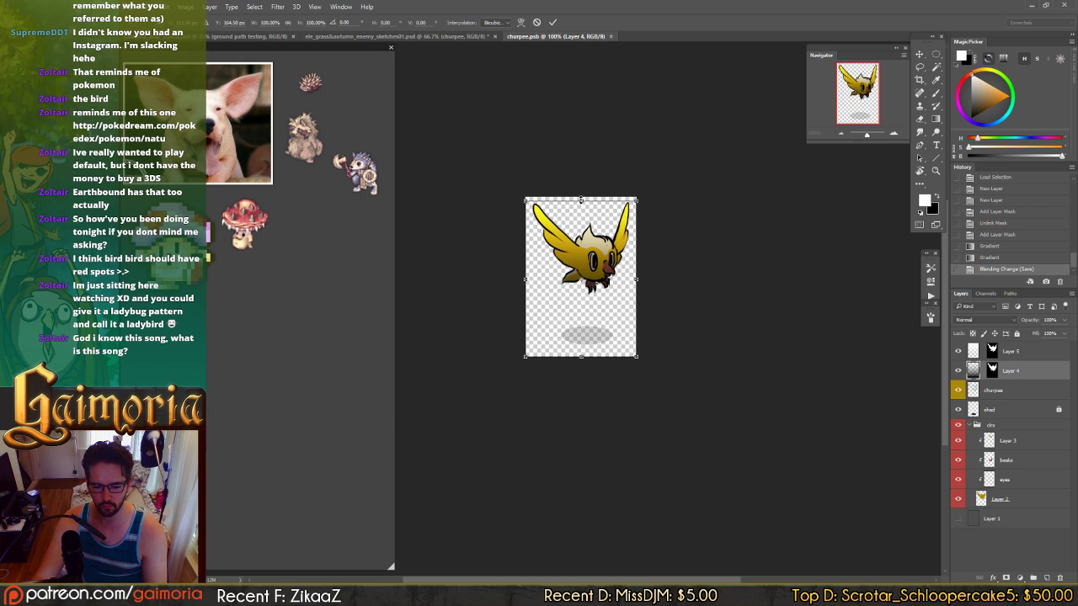
drag(580, 199, 580, 242)
mouse_move(581, 356)
mouse_down()
mouse_move(583, 320)
mouse_move(582, 354)
mouse_up()
key(Return)
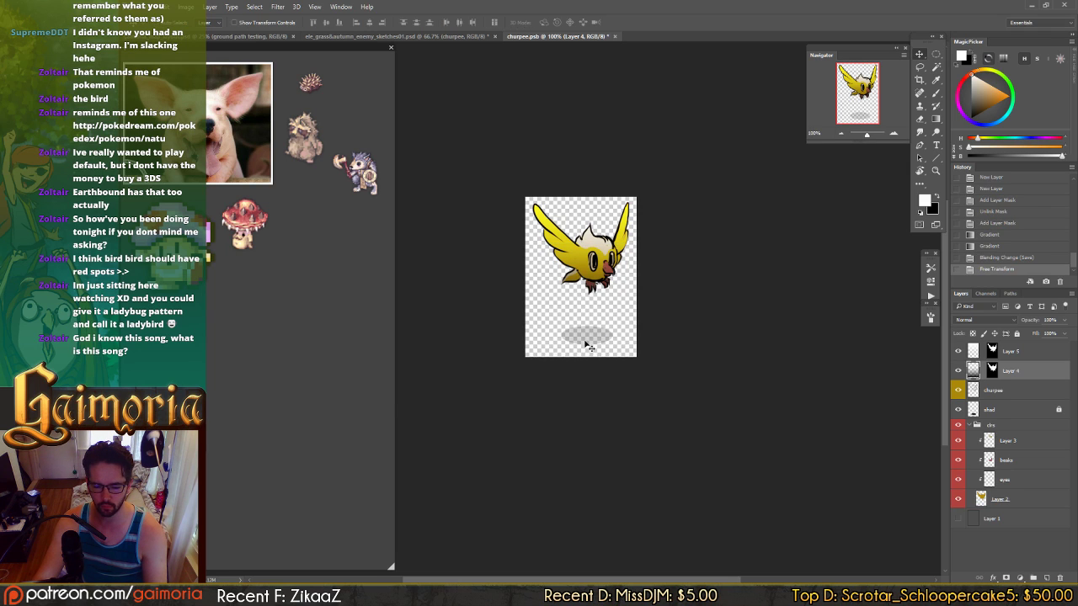
- Stretch Layer 5's white gradient upward past the canvas with Free Transform to soften the highlight on the bird
click(974, 354)
key(ctrl+t)
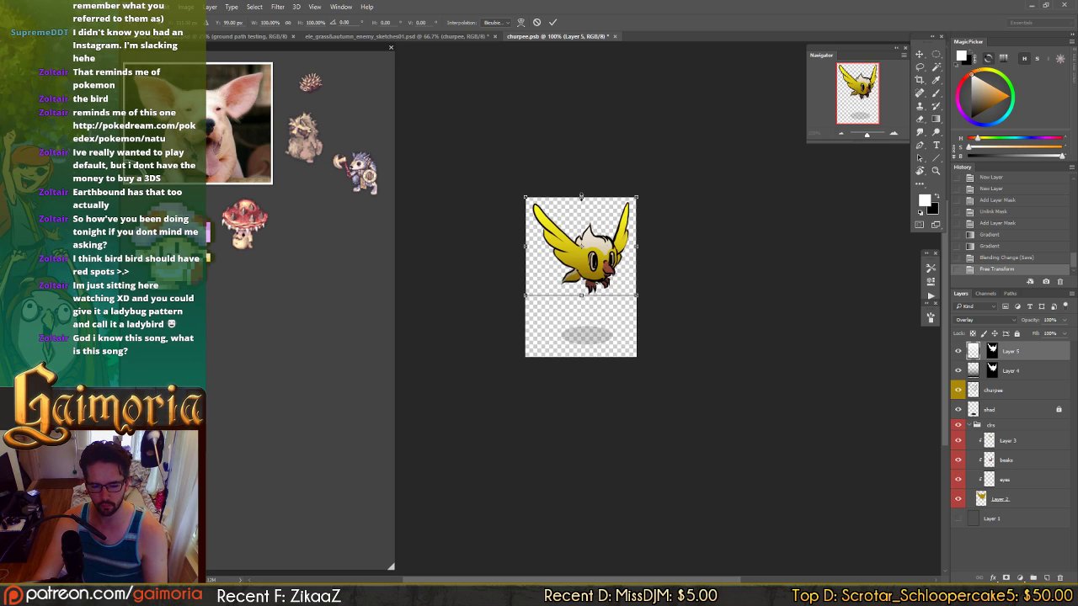
drag(581, 197, 581, 84)
drag(575, 296, 600, 305)
key(Return)
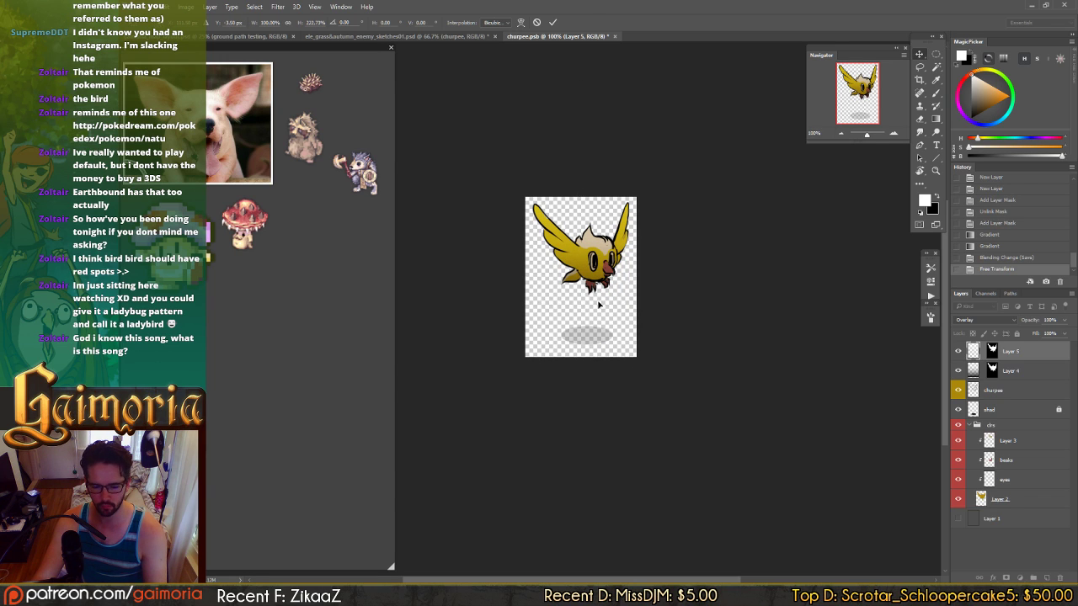
- Move churpee beside the brown owl-like creature on the enemy sketch sheet and return to churpee.psb
click(413, 36)
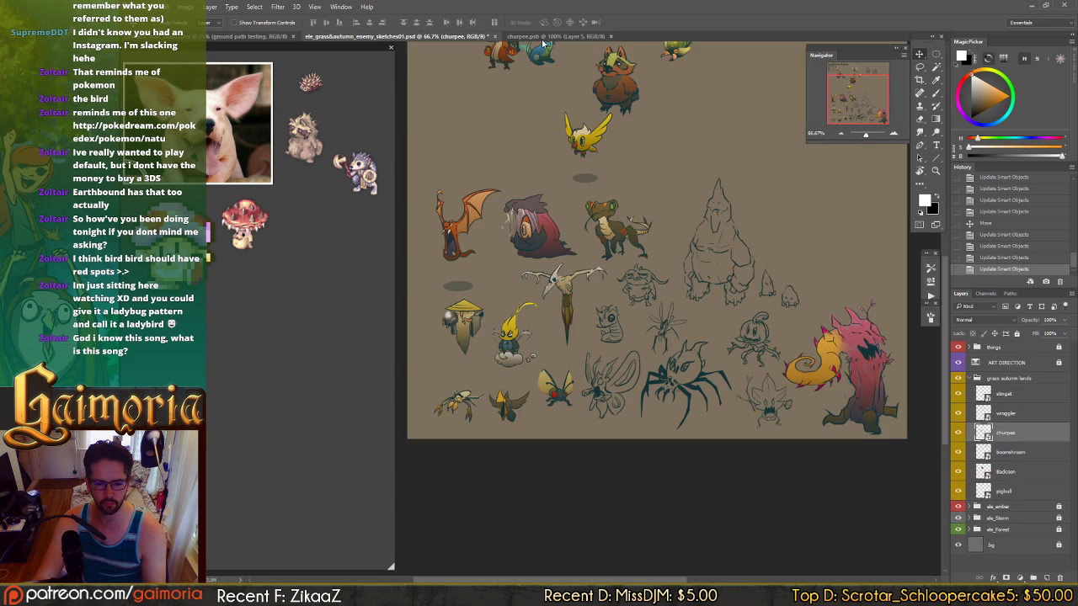
mouse_move(593, 145)
mouse_down()
mouse_move(572, 251)
mouse_move(501, 323)
mouse_move(546, 346)
mouse_move(737, 335)
mouse_move(551, 337)
mouse_move(467, 320)
mouse_move(787, 341)
mouse_move(741, 324)
mouse_move(607, 49)
mouse_move(599, 145)
mouse_move(661, 282)
mouse_move(581, 293)
mouse_move(594, 314)
mouse_move(632, 299)
mouse_move(750, 303)
mouse_move(714, 331)
mouse_up()
click(559, 36)
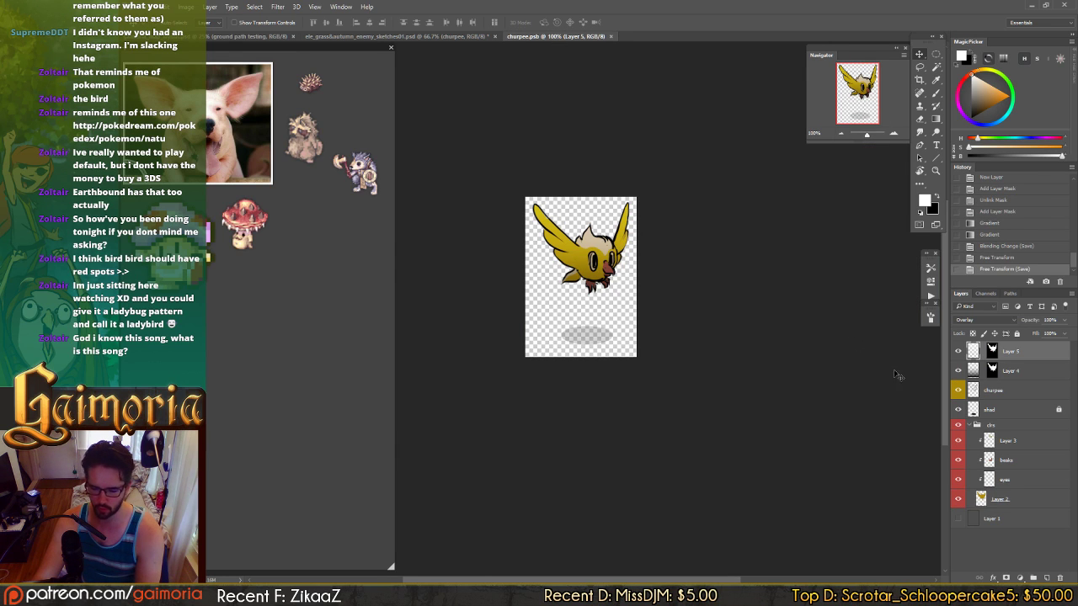
- Darken the body colour on Layer 2 slightly with Hue/Saturation, using Saturation -1 and a small Lightness reduction
click(1011, 499)
key(ctrl+u)
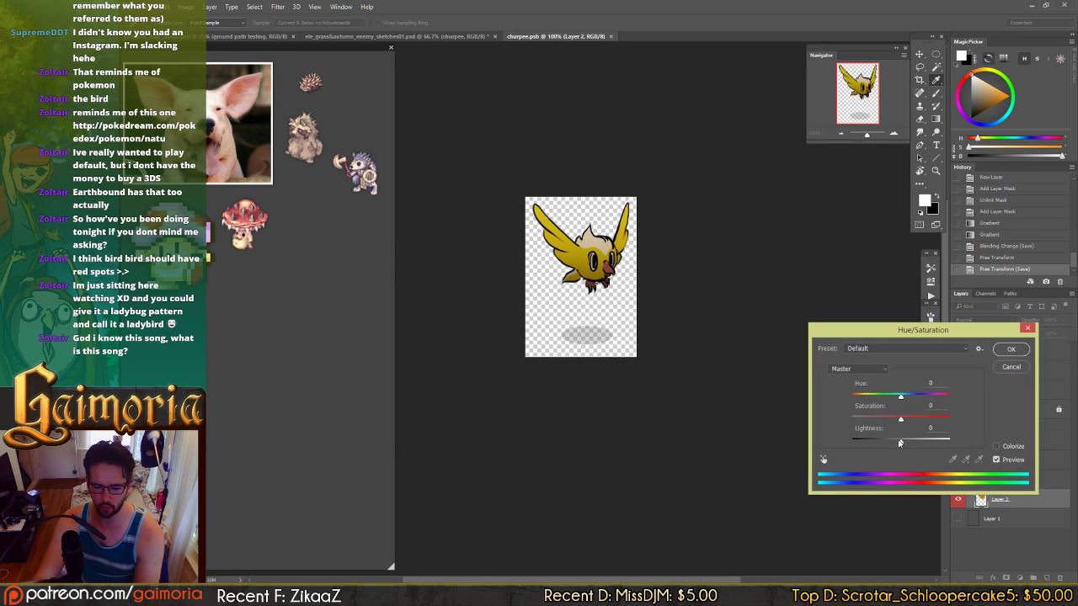
drag(900, 443, 896, 443)
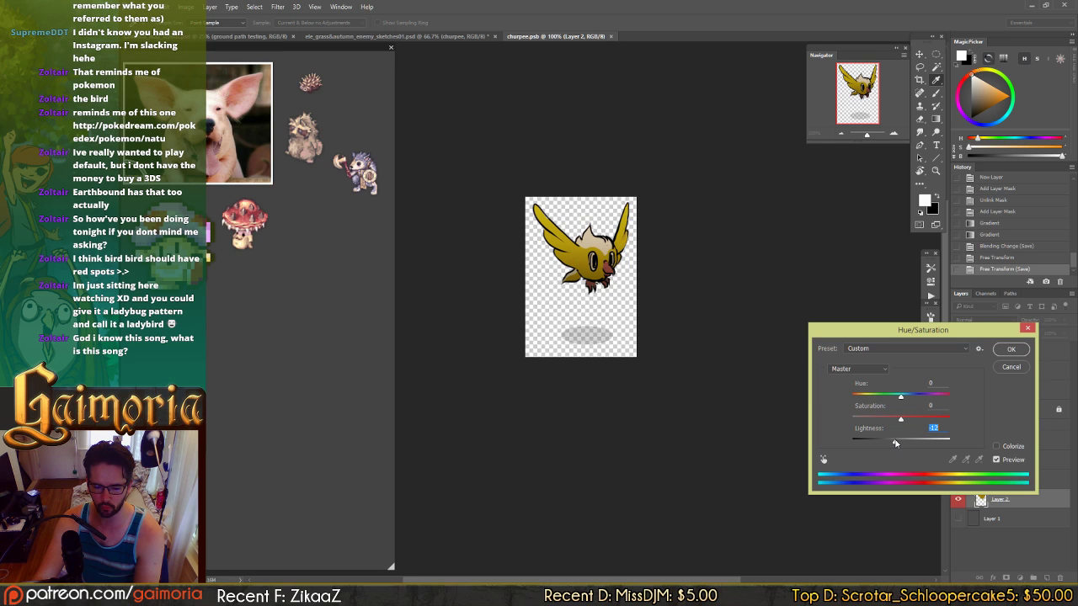
drag(898, 420, 898, 421)
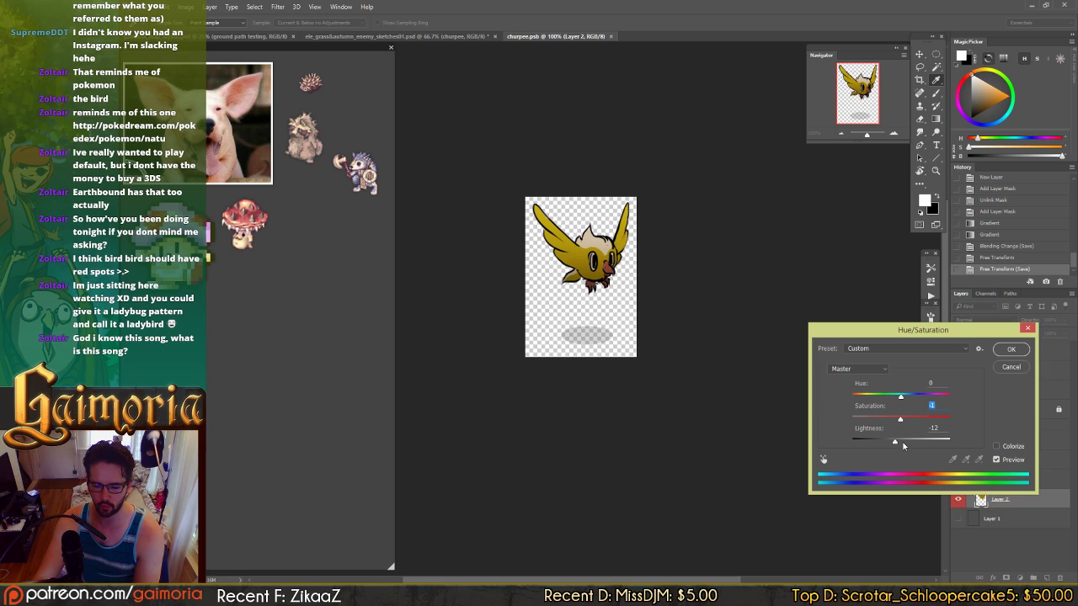
click(896, 442)
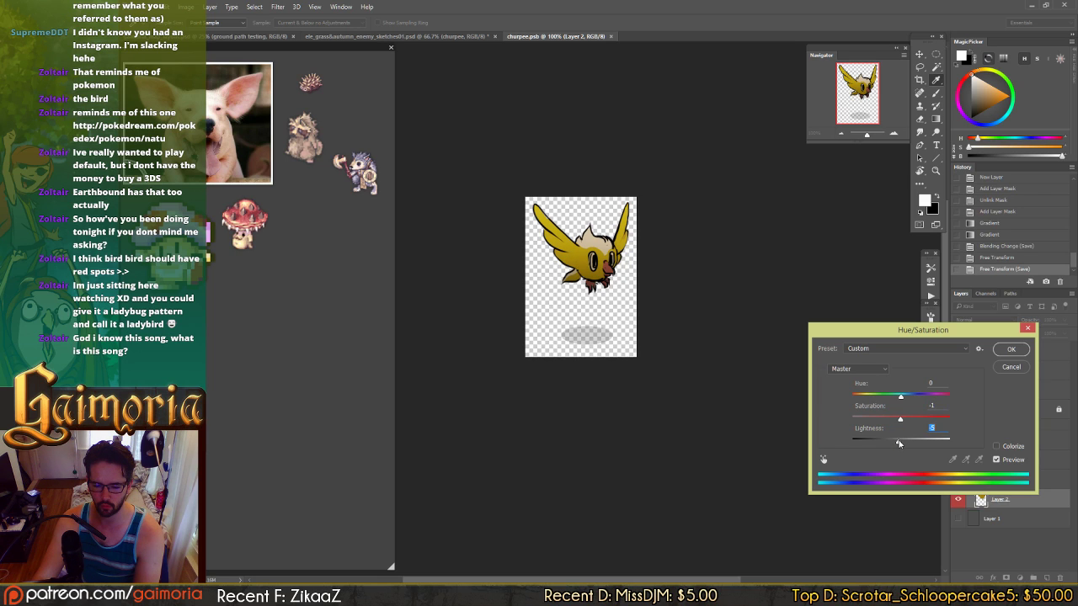
key(Return)
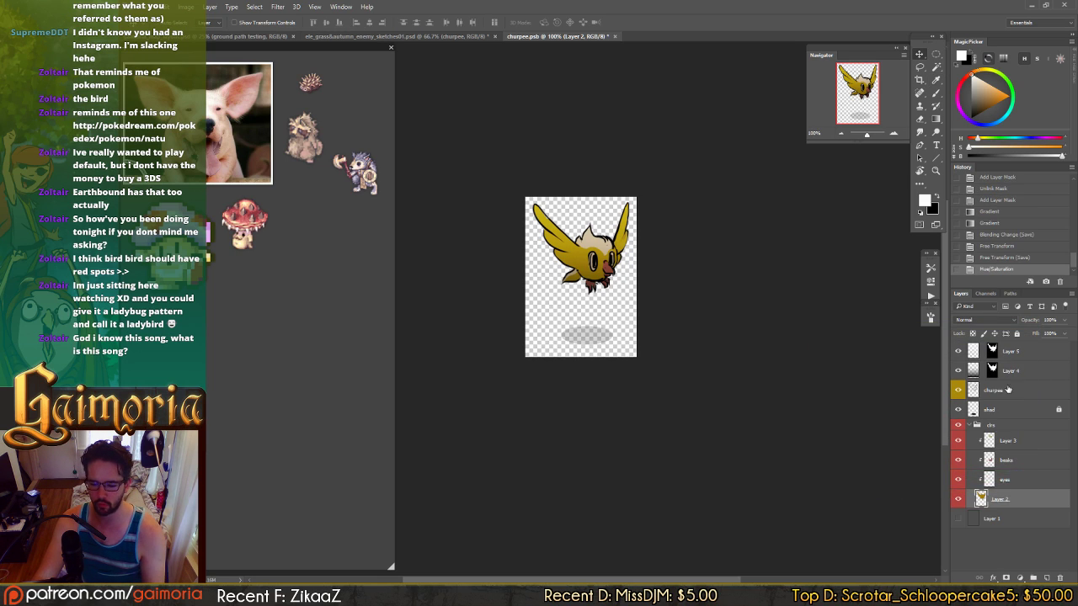
- Shift Layer 4's dark gradient slightly downward on the bird and save the file
mouse_move(689, 272)
mouse_down()
mouse_move(689, 317)
mouse_move(690, 293)
mouse_up()
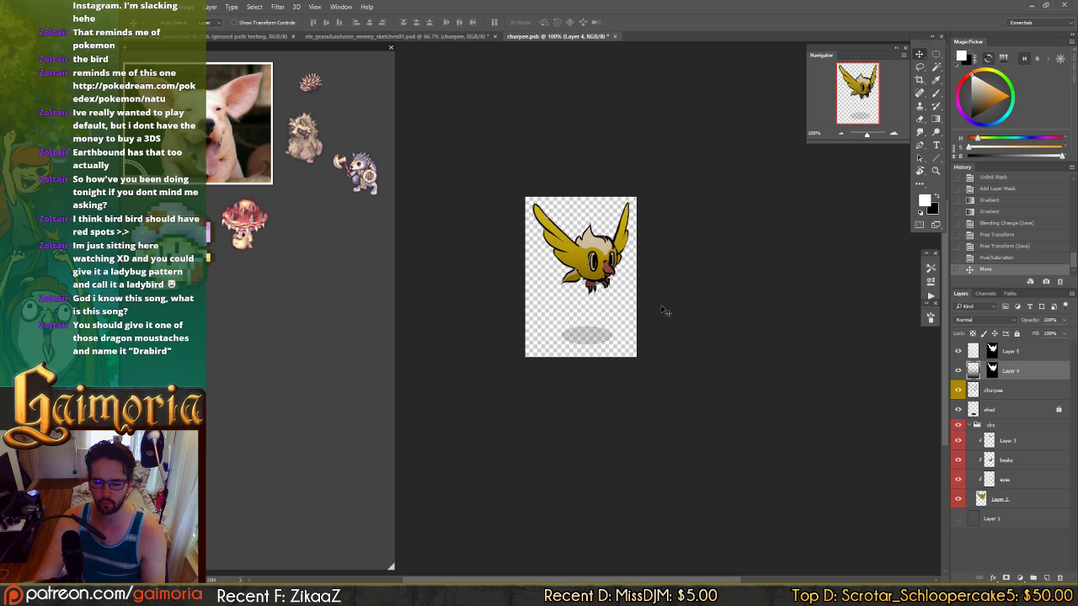
key(ctrl+s)
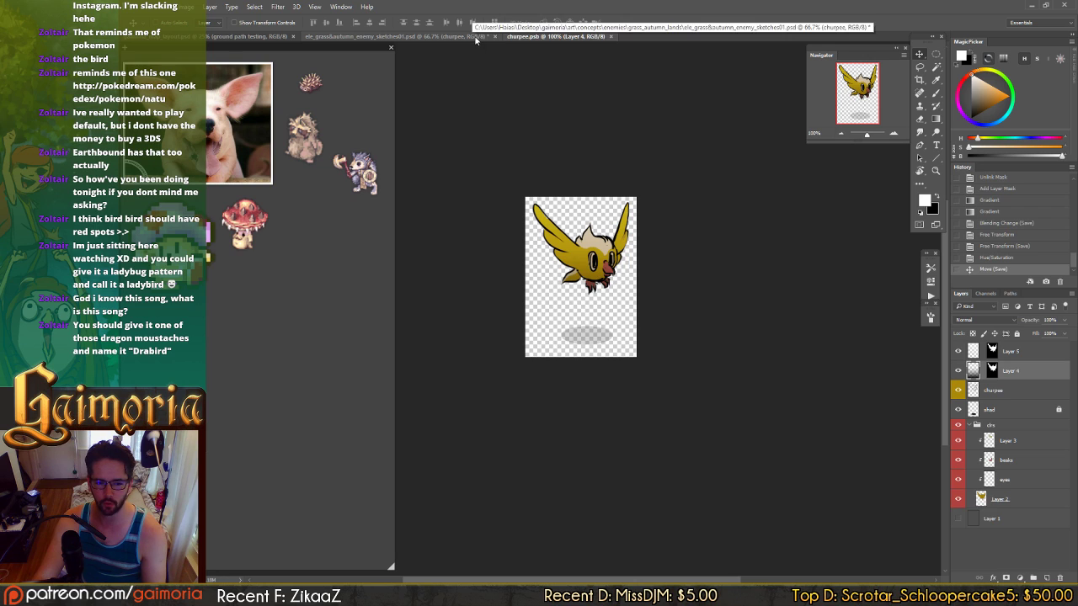
- Reposition churpee beside the brown owl-like creature on the enemy sketch sheet, keeping it below the small leafy creature
click(480, 36)
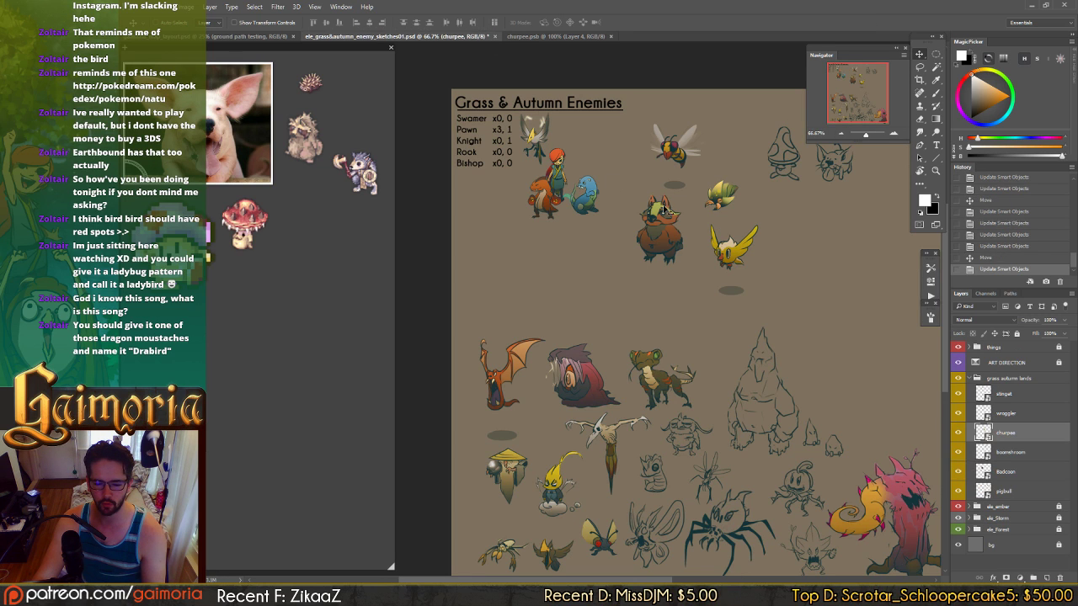
drag(741, 261, 744, 236)
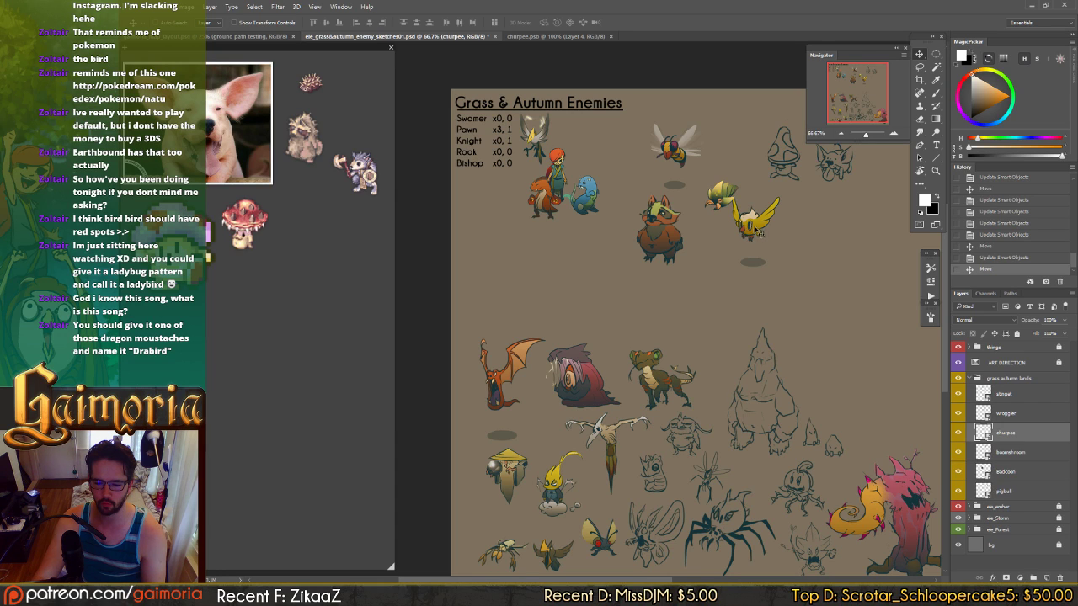
drag(756, 229, 741, 253)
- In churpee.psb, add a new layer named mustache directly above the churpee line art and save the file
click(547, 36)
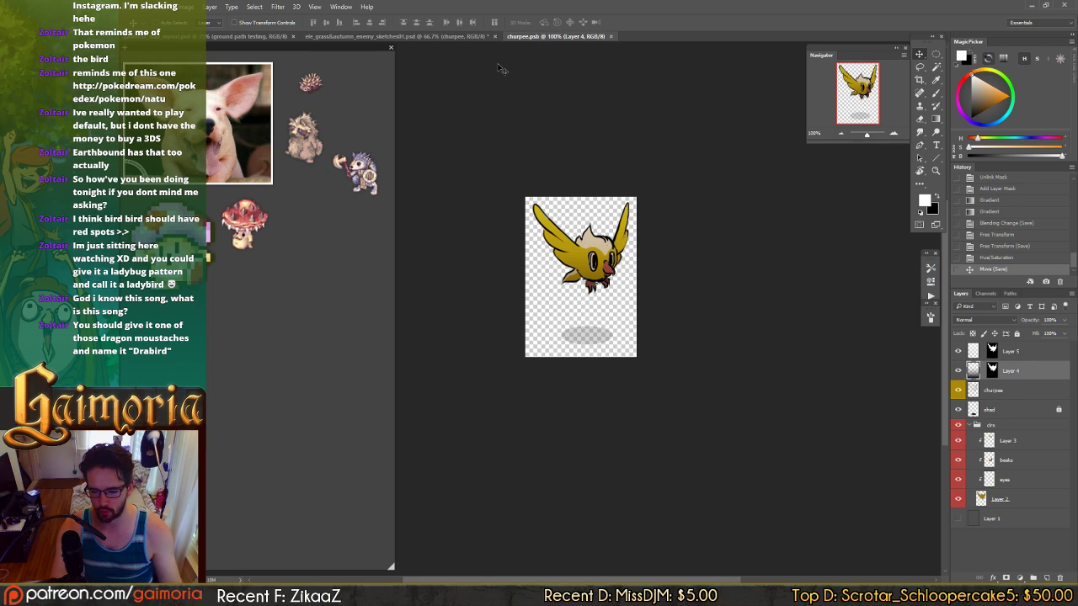
click(1026, 392)
key(b)
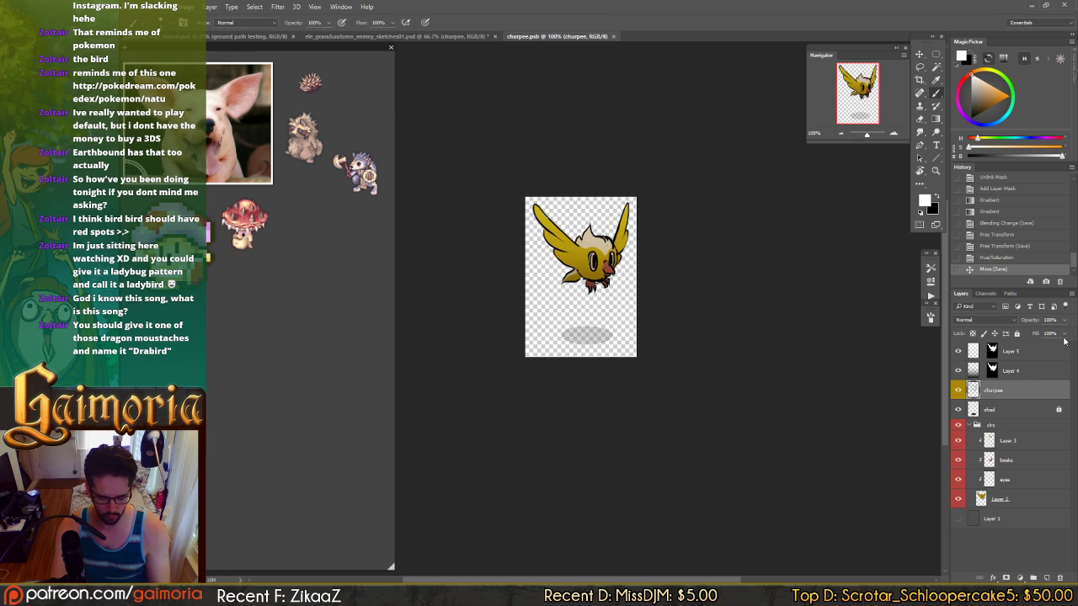
key(ctrl+shift+n)
text(mustache)
key(Return)
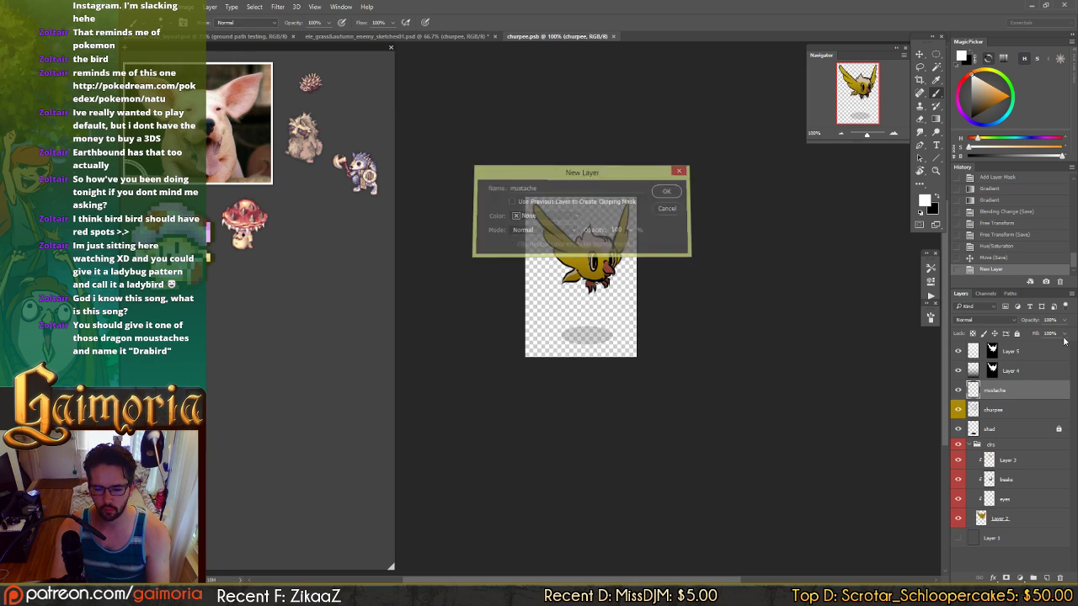
key(ctrl+s)
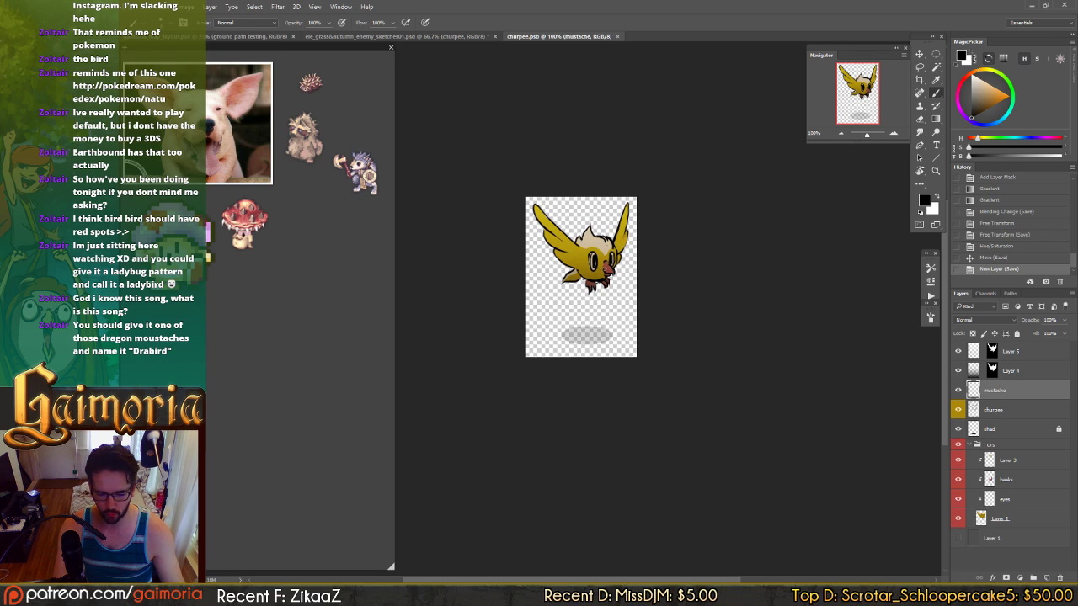
- Brush a black curled mustache half to the left of the beak, comparing attempts with undo, and trim it with the Eraser
drag(592, 270, 601, 274)
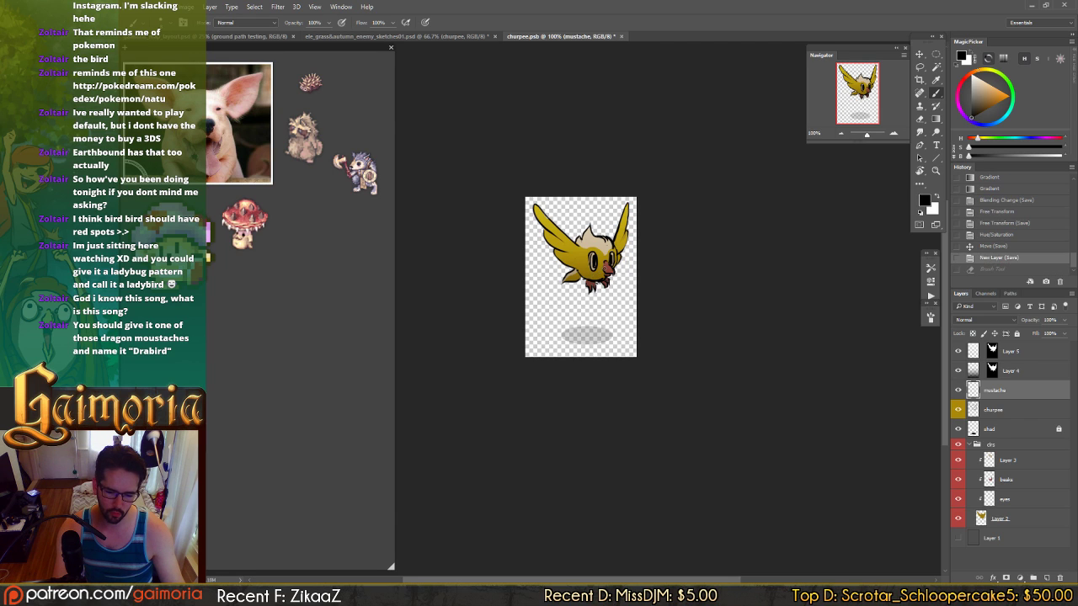
key(ctrl+z)
key(ctrl+z)
key(ctrl+z)
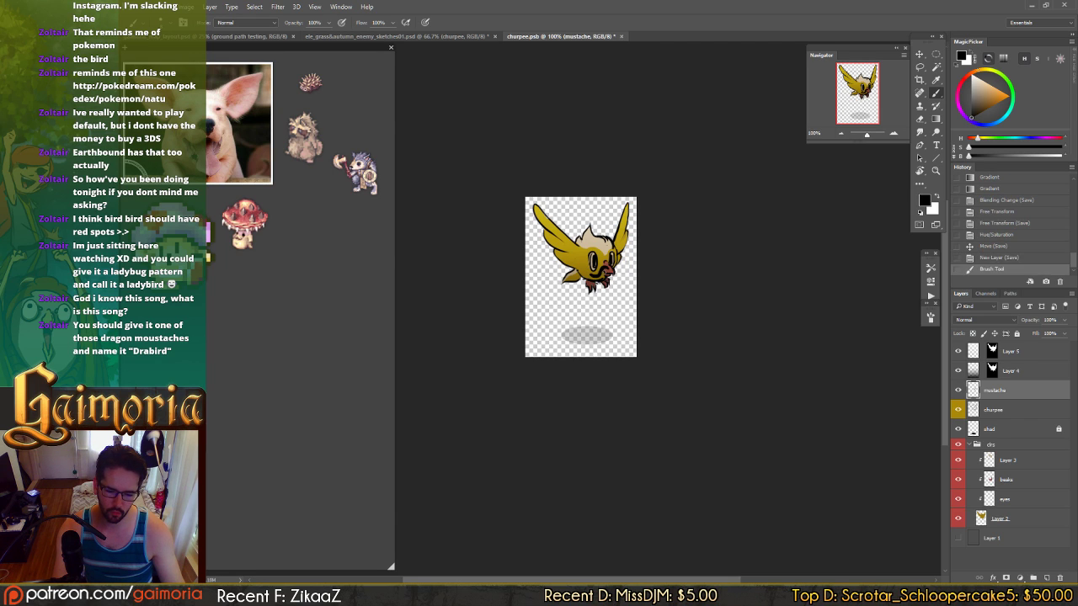
key(ctrl+z)
key(ctrl+z)
key(ctrl+z)
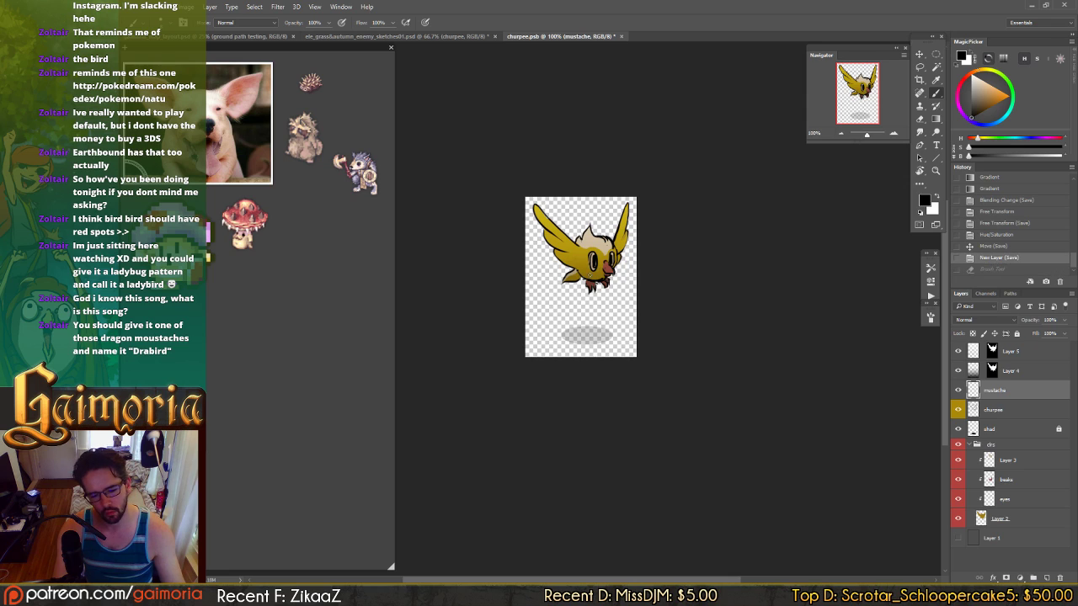
key(ctrl+z)
key(ctrl+z)
key(ctrl+z)
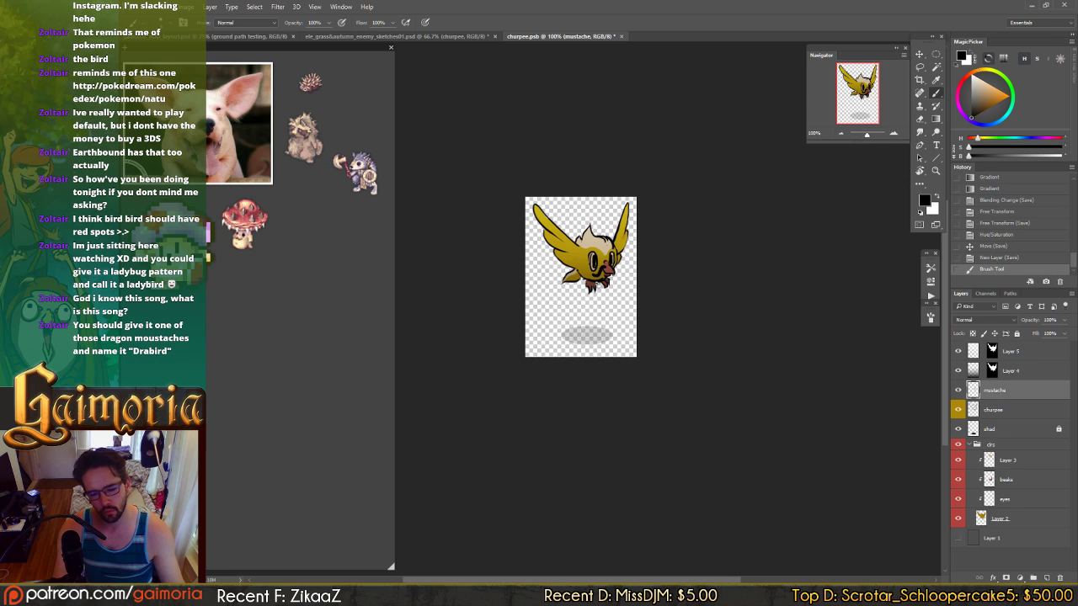
key(e)
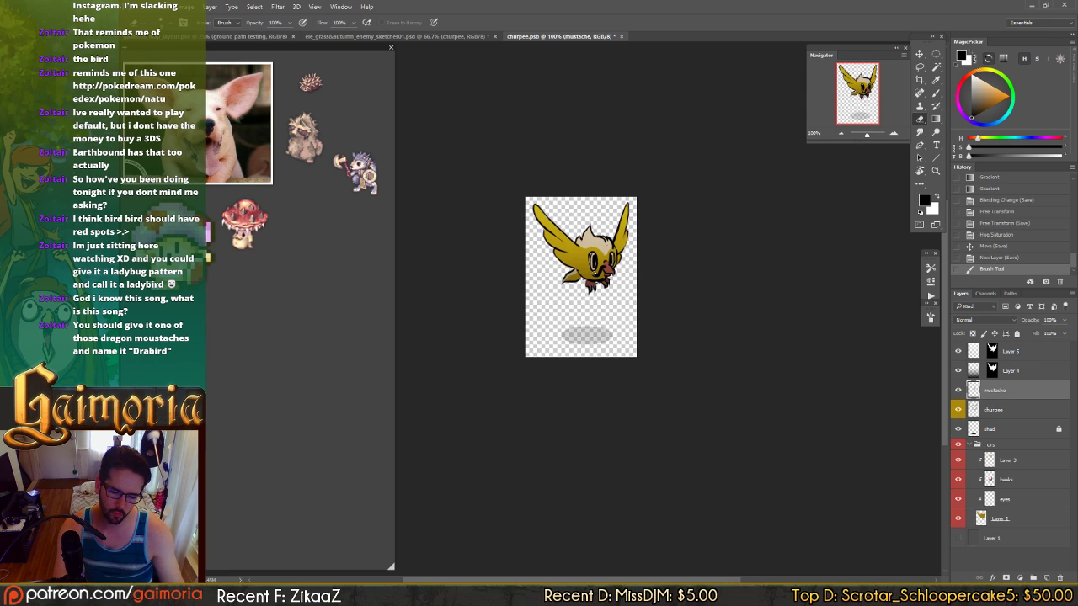
click(599, 283)
- Brush the second curled mustache half to the right of the beak, undoing and redrawing the stroke until it fits
key(ctrl+plus)
mouse_move(692, 233)
space+mouse_down()
mouse_move(635, 251)
mouse_move(657, 262)
space+mouse_up()
key(b)
key(ctrl+z)
key(ctrl+z)
key(ctrl+z)
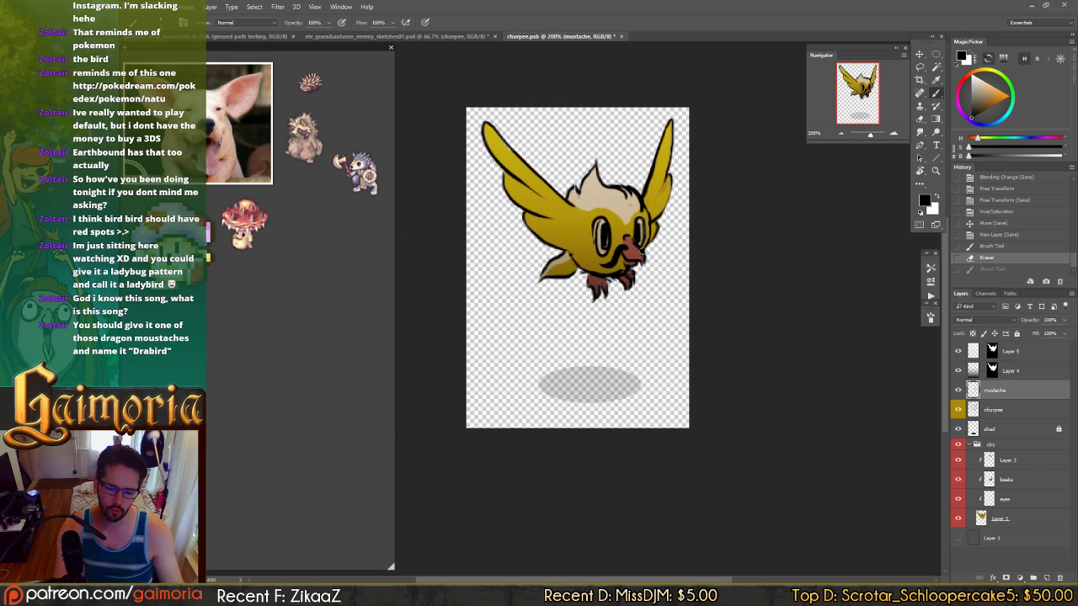
key(ctrl+z)
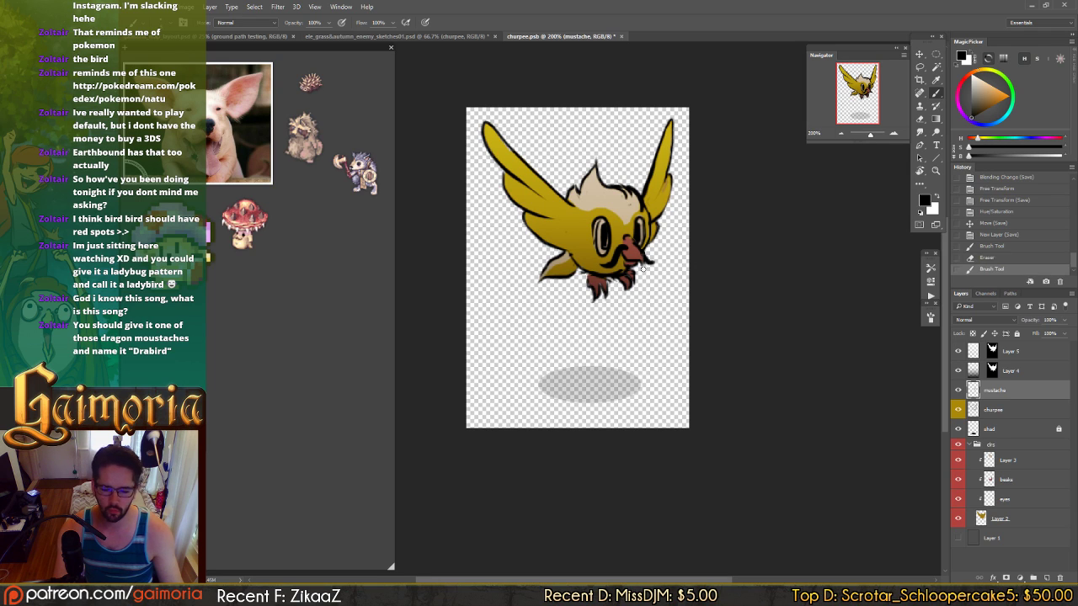
key(ctrl+z)
key(ctrl+z)
key(ctrl+z)
key(ctrl+z)
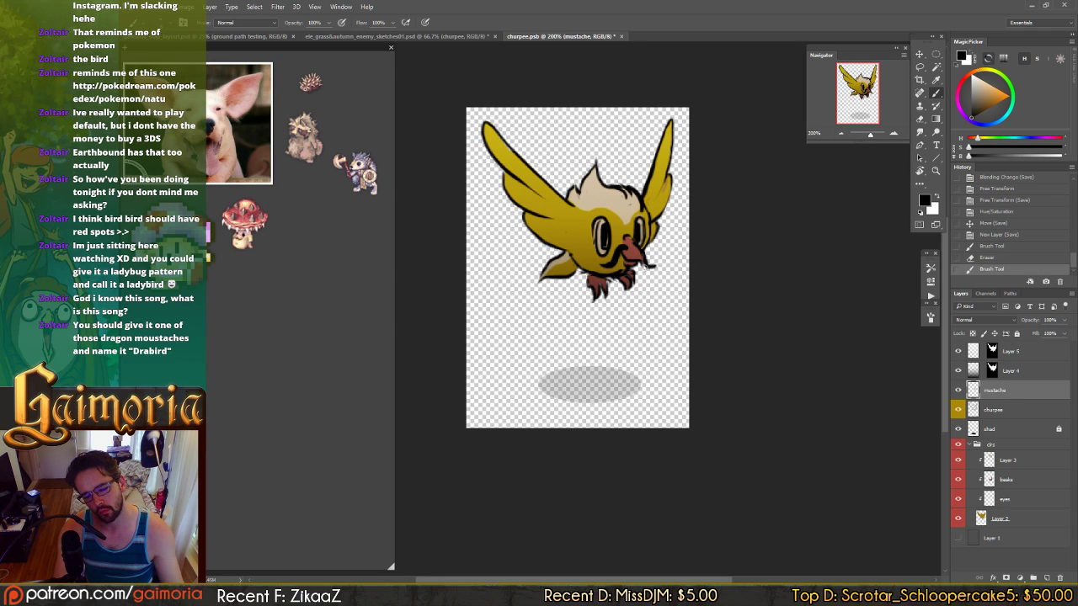
key(ctrl+z)
key(ctrl+z)
key(ctrl+z)
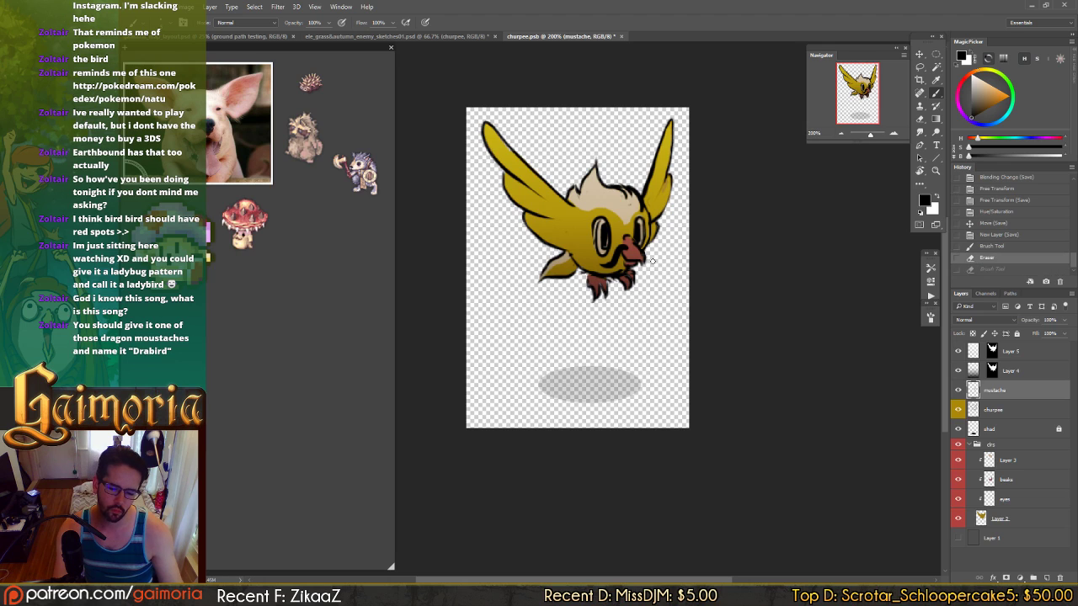
key(ctrl+z)
- Flip the canvas horizontally and erase the inside of the larger mustache half, leaving a black outline
key(ctrl+shift+h)
drag(623, 264, 697, 251)
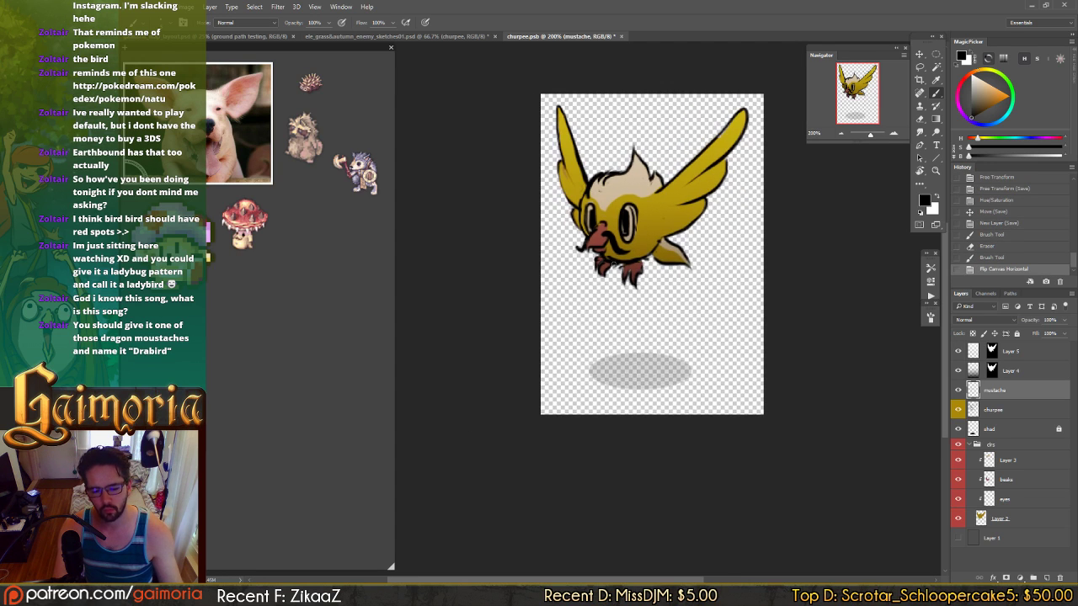
key(e)
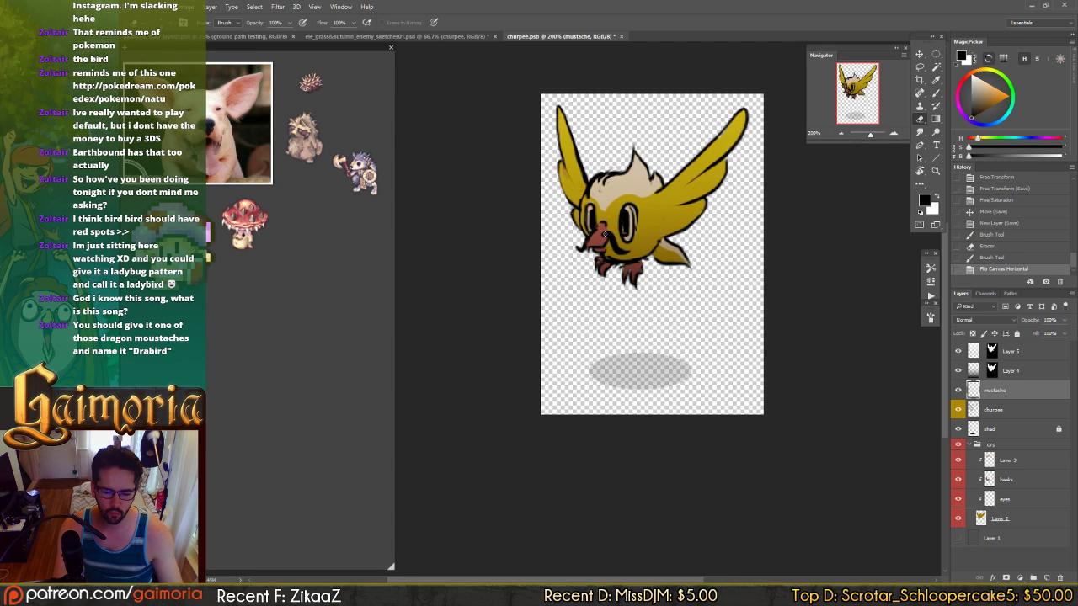
drag(616, 249, 605, 233)
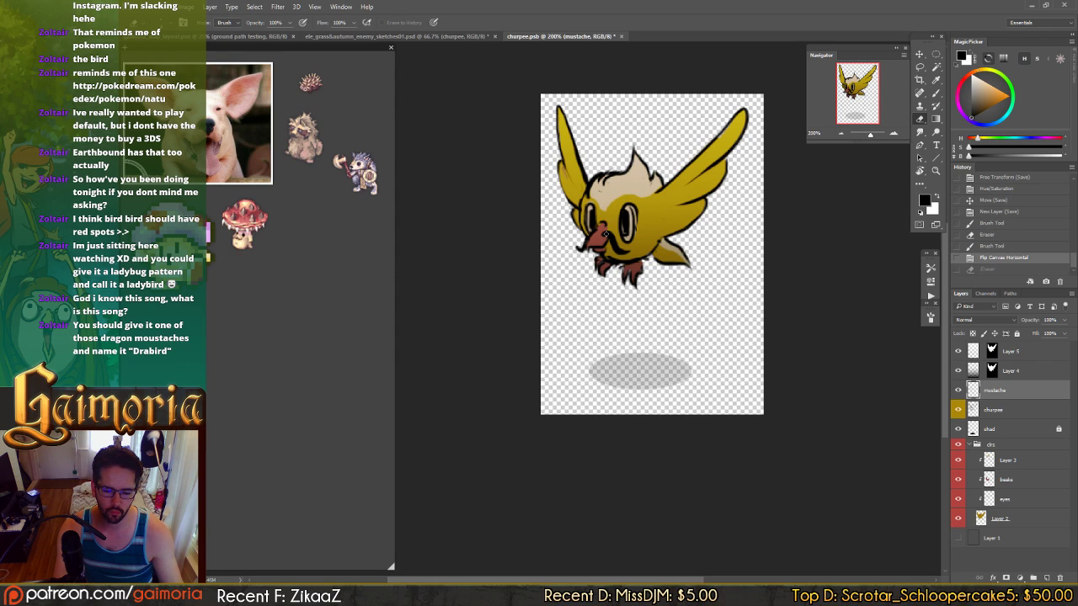
key(ctrl+z)
click(611, 239)
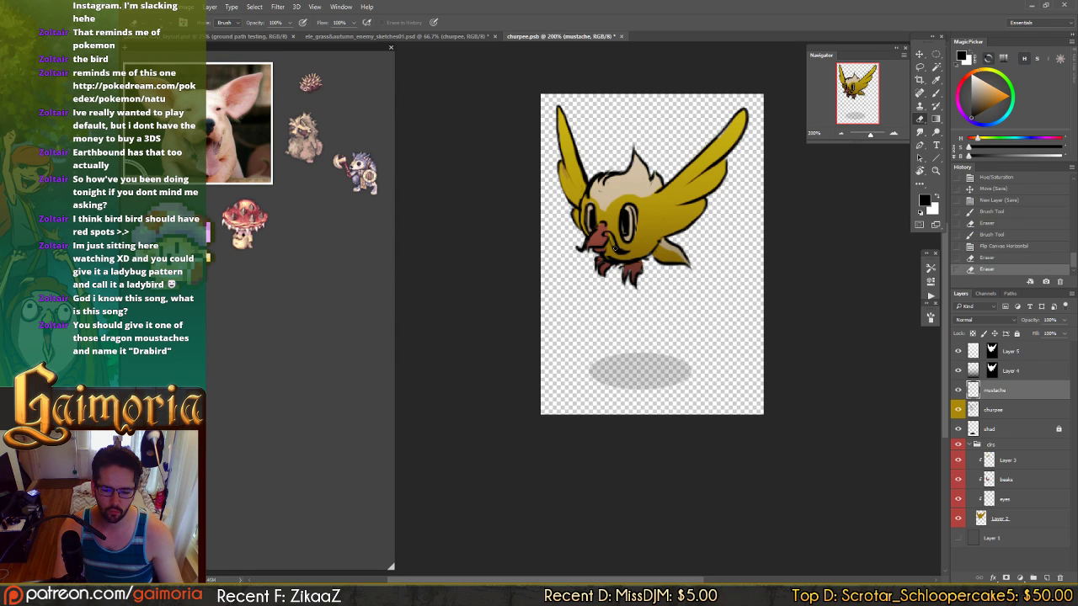
key(ctrl+z)
drag(611, 235, 615, 249)
click(615, 246)
click(615, 244)
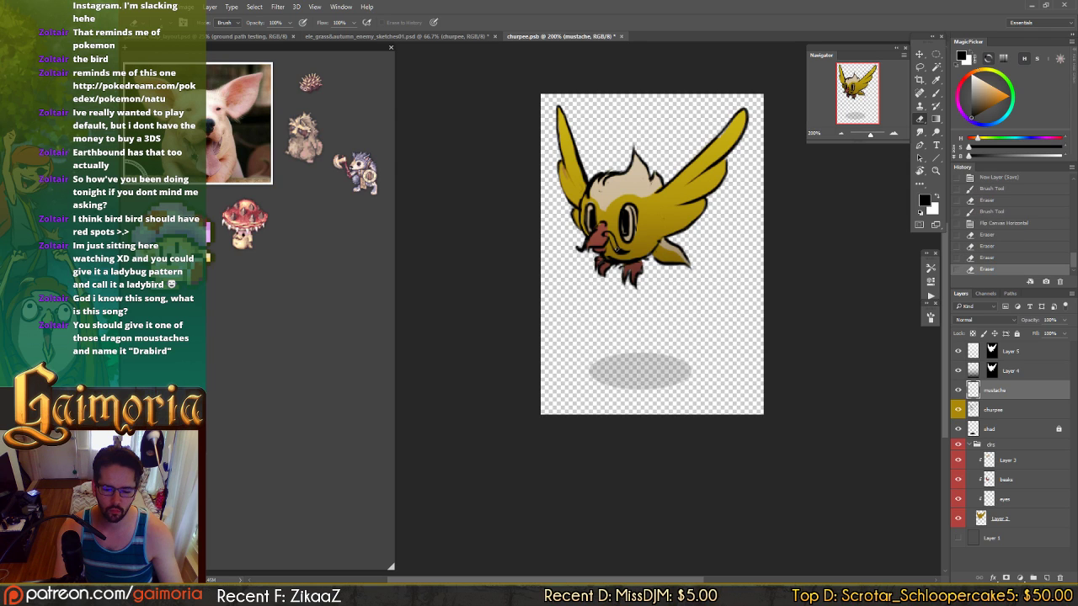
click(623, 250)
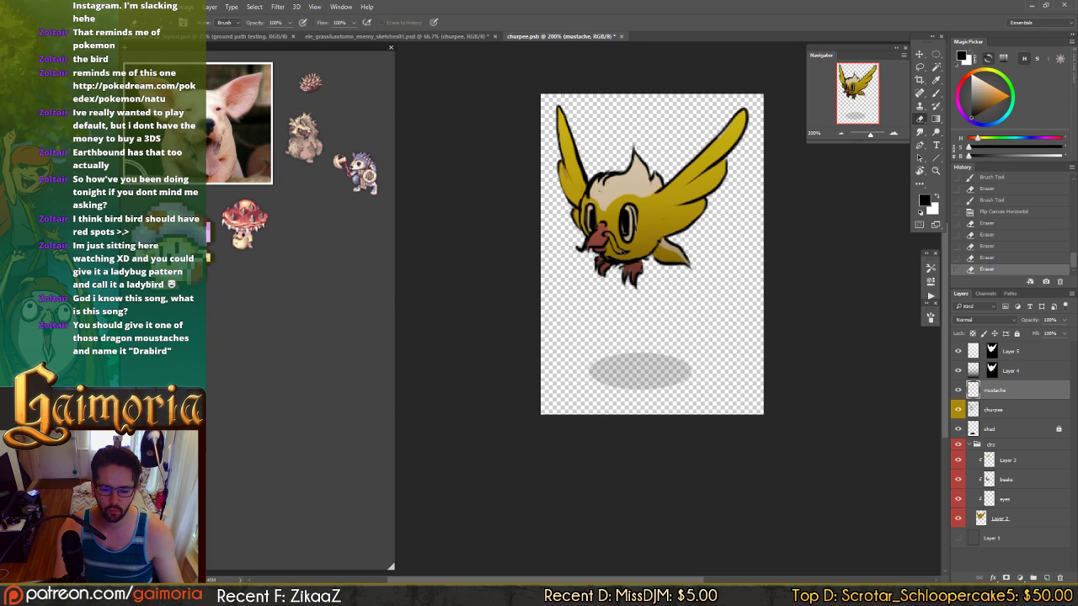
click(618, 251)
- Brush a thin black line to refine the larger mustache half's outline, undoing and redrawing the stroke until it fits
key(b)
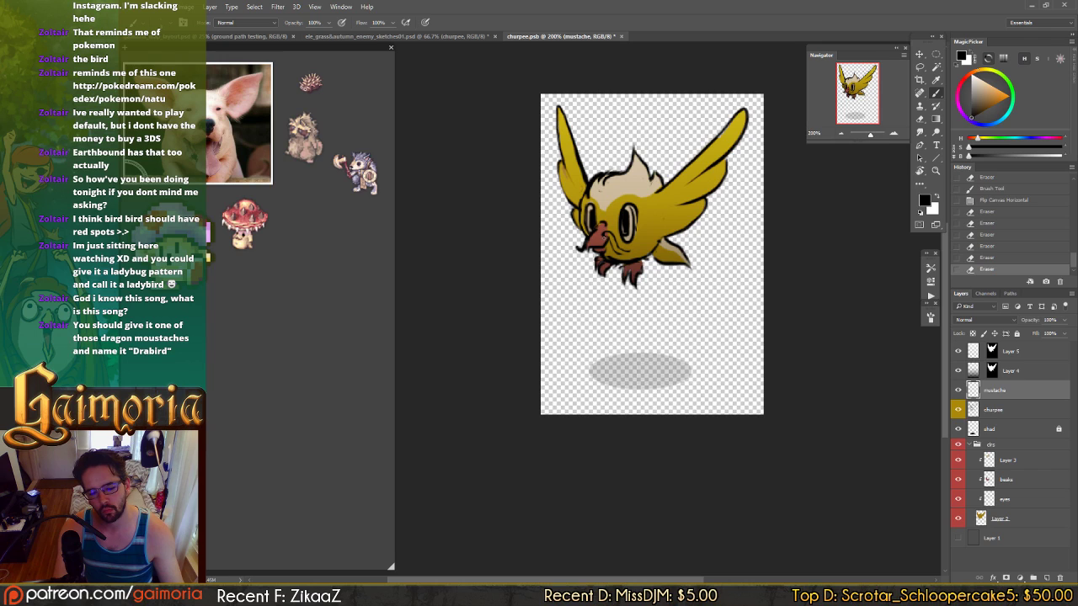
click(622, 252)
key(ctrl+z)
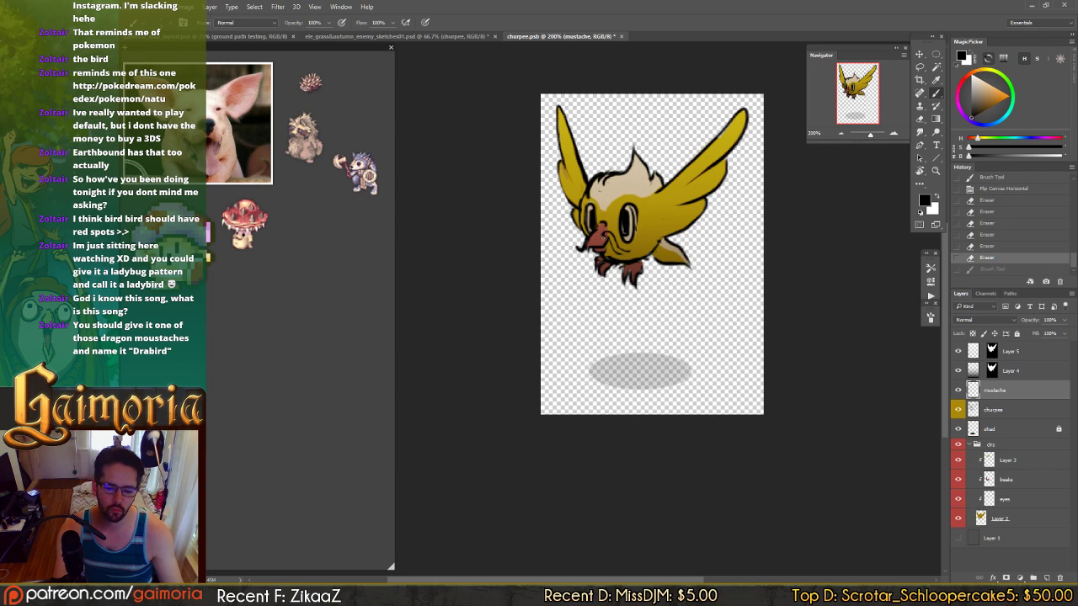
click(620, 254)
key(ctrl+z)
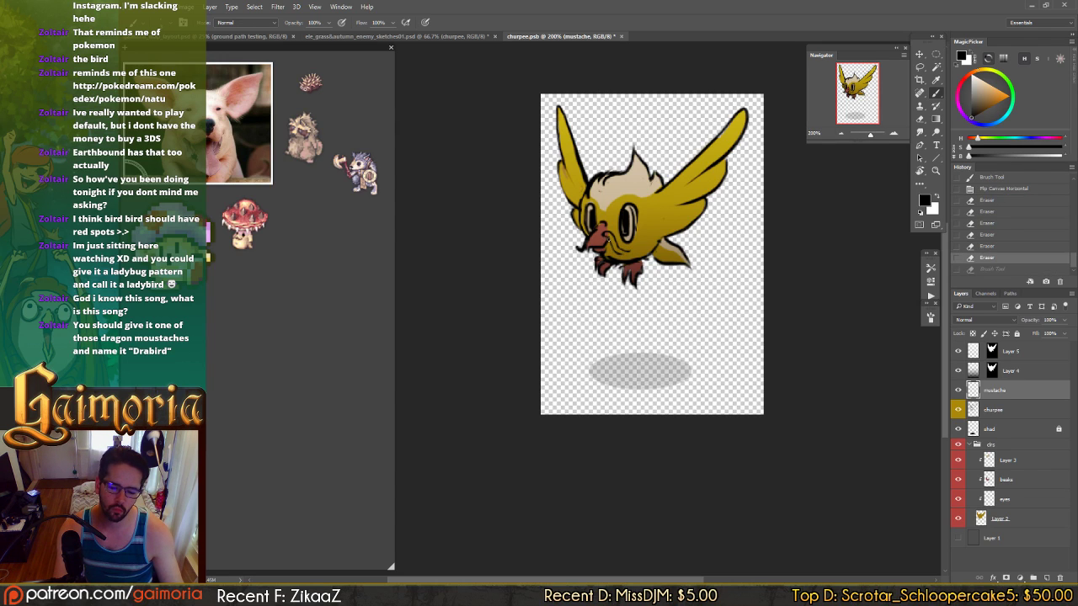
key(ctrl+z)
key(ctrl+z)
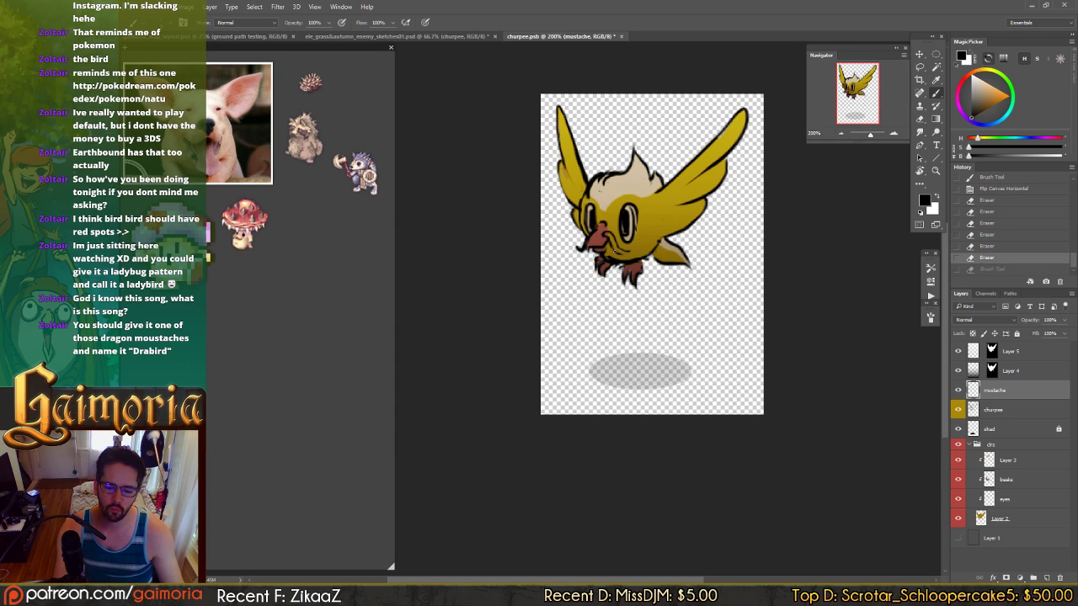
key(ctrl+z)
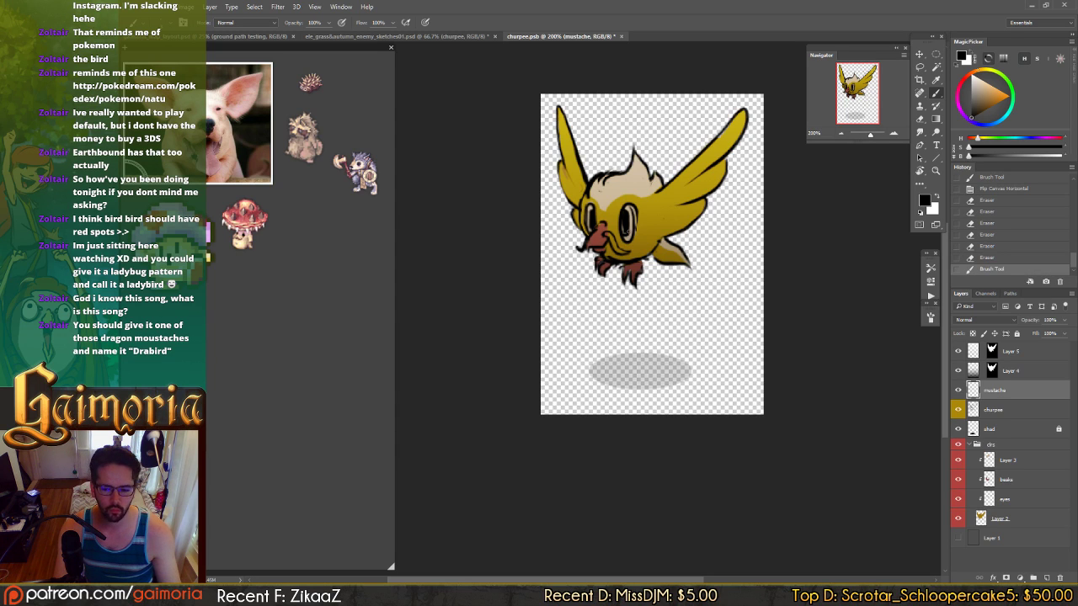
- Hollow out the smaller mustache half on the beak's far side with the Eraser and redraw its curled tip in black
key(e)
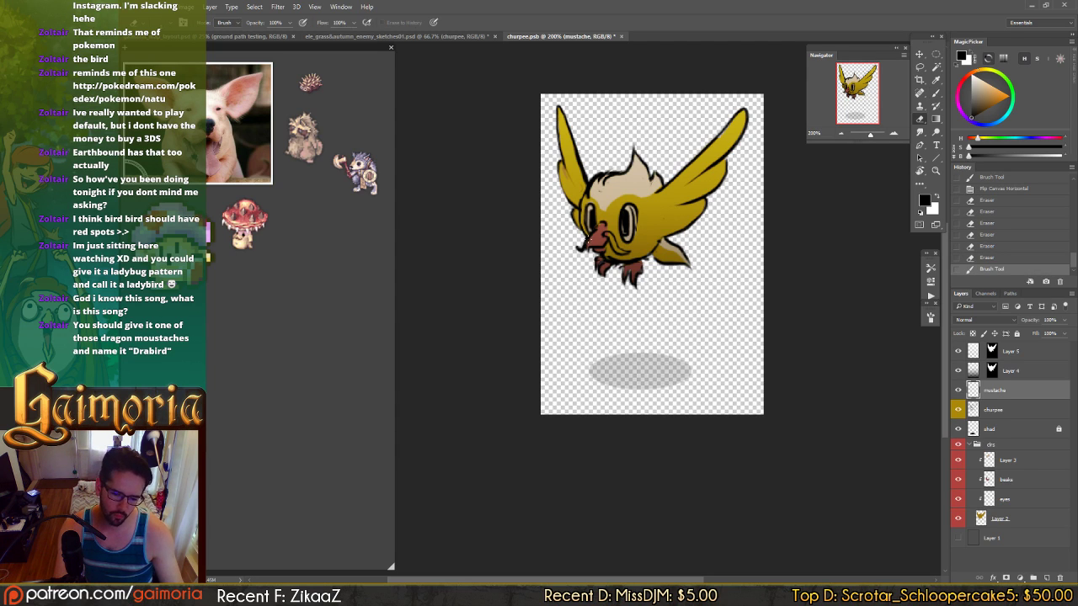
click(587, 241)
click(588, 240)
click(588, 242)
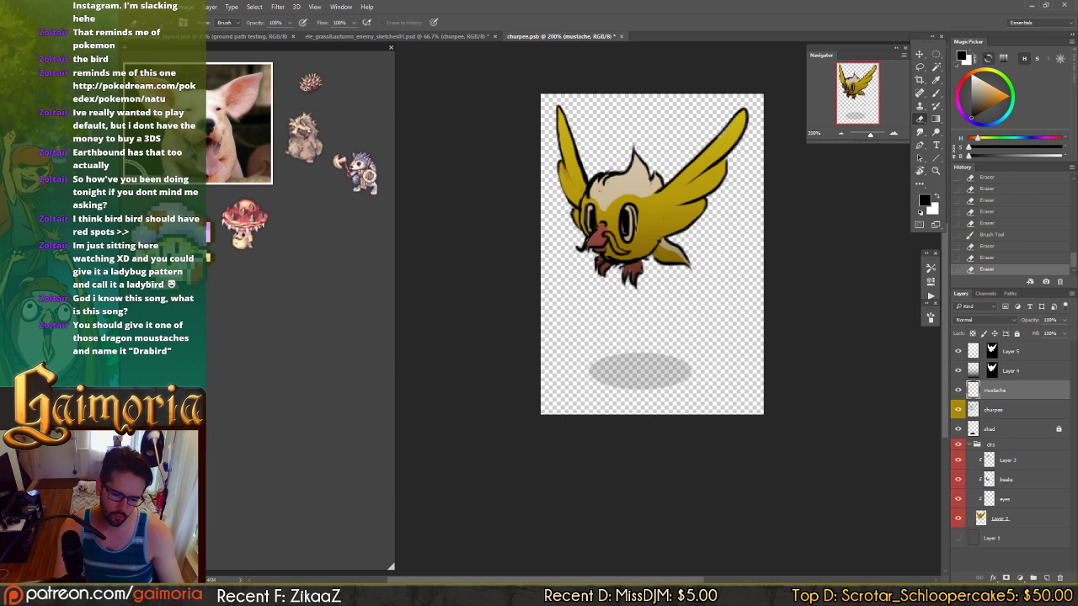
click(588, 242)
click(587, 242)
click(579, 245)
key(b)
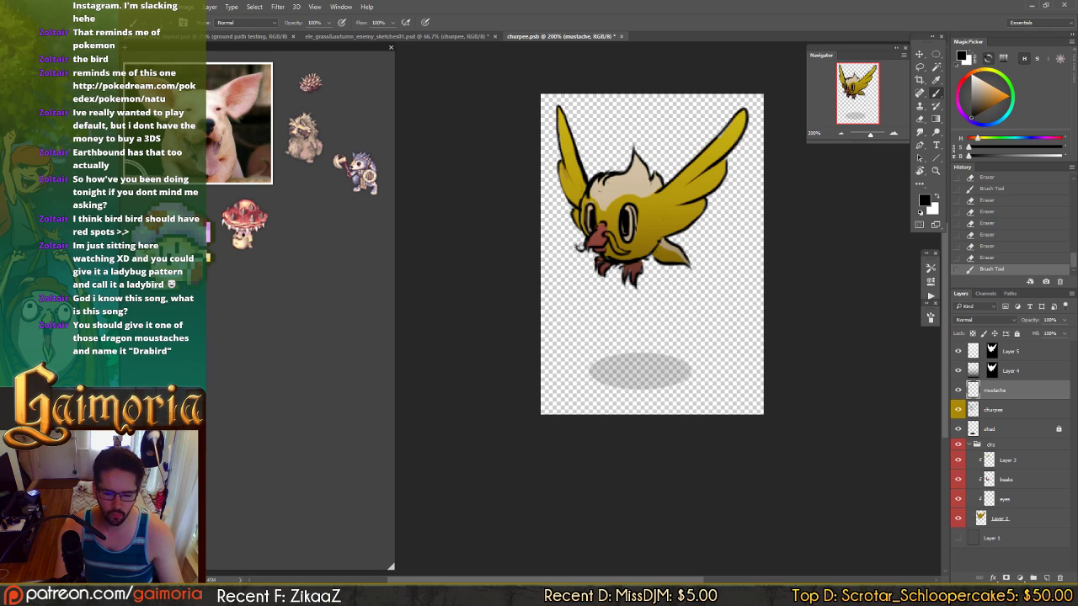
key(ctrl+z)
drag(576, 246, 586, 240)
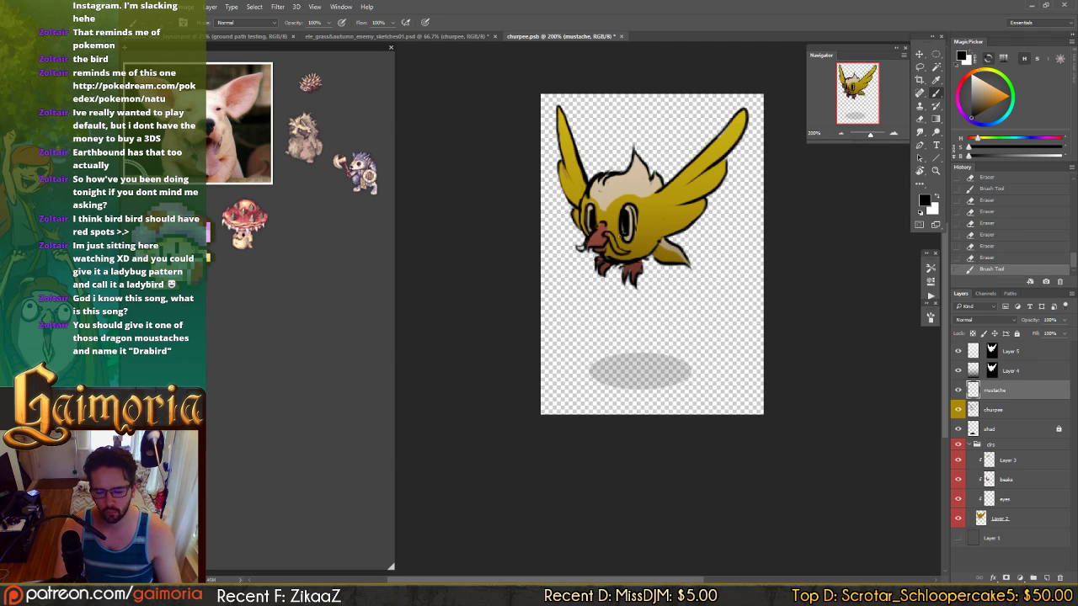
- On Layer 3 in the clrs group, fill the larger mustache half with the beige sampled from the head crest
key(alt+bracketleft)
key(alt+bracketleft)
key(alt+bracketleft)
key(alt+bracketleft)
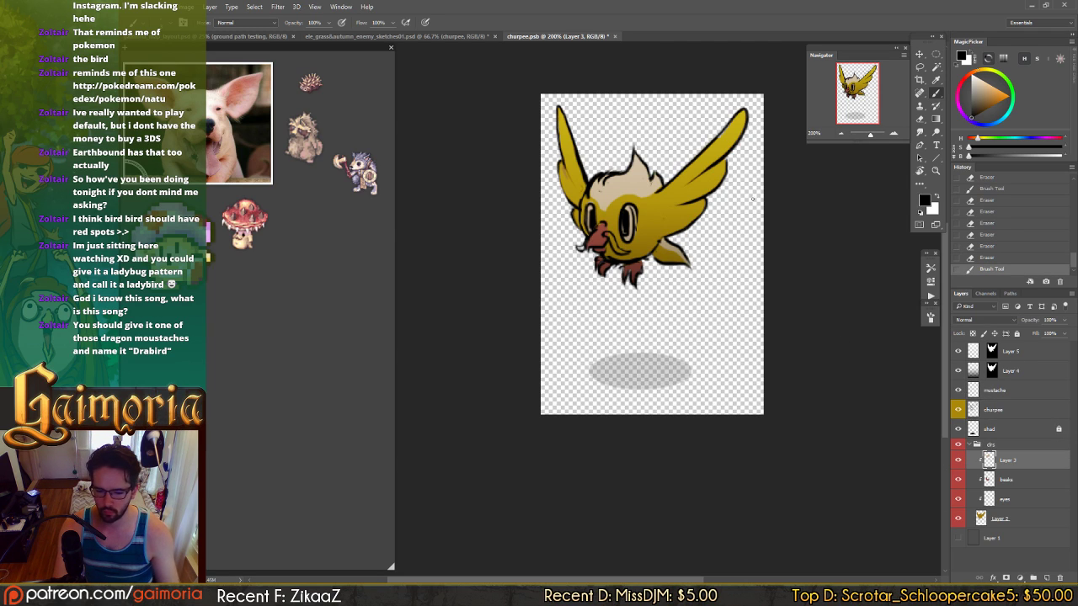
alt+click(609, 197)
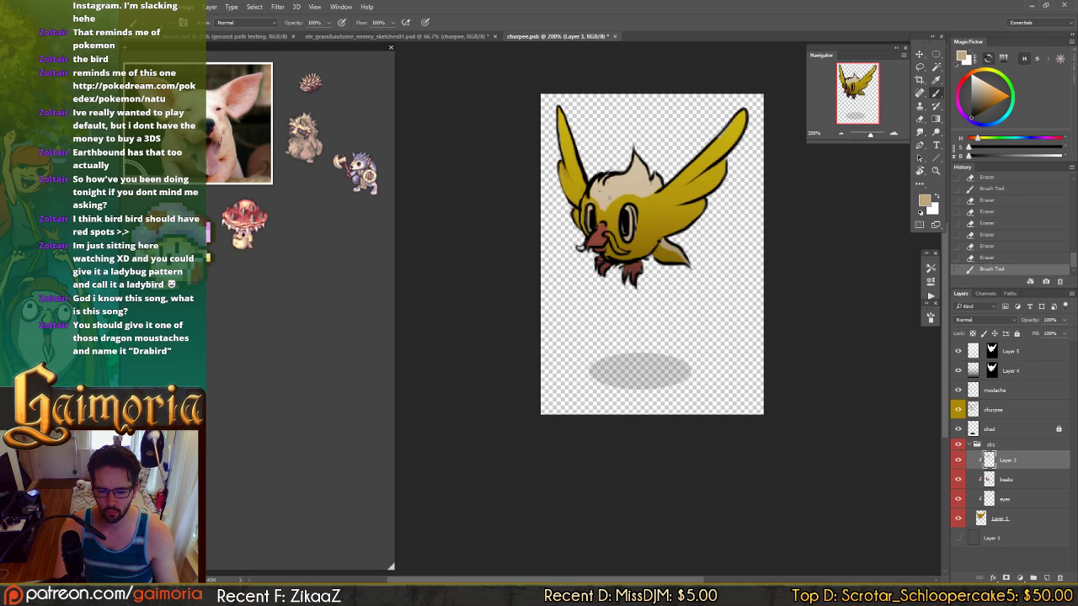
click(610, 238)
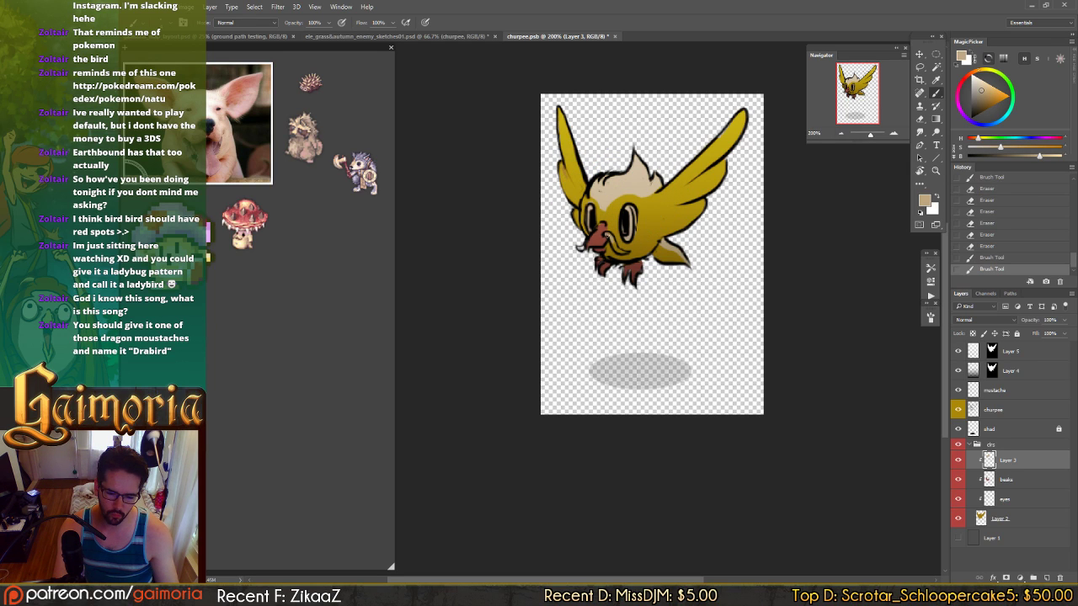
click(609, 238)
click(609, 238)
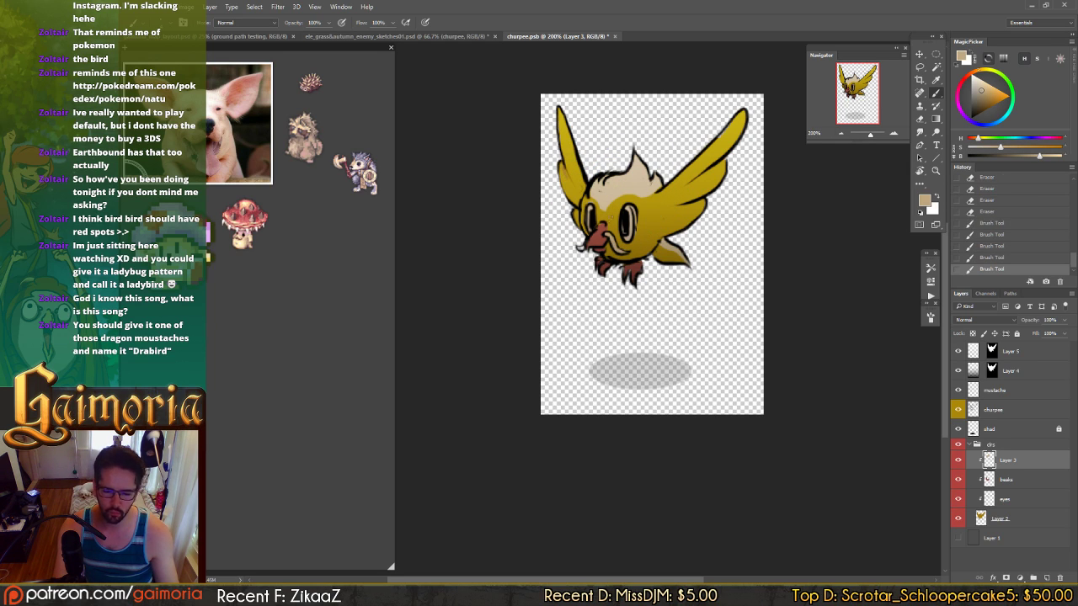
- Extend Layer 2's yellow base colour under the smaller mustache tip and show the grey Layer 1 backdrop
click(1004, 500)
click(1000, 519)
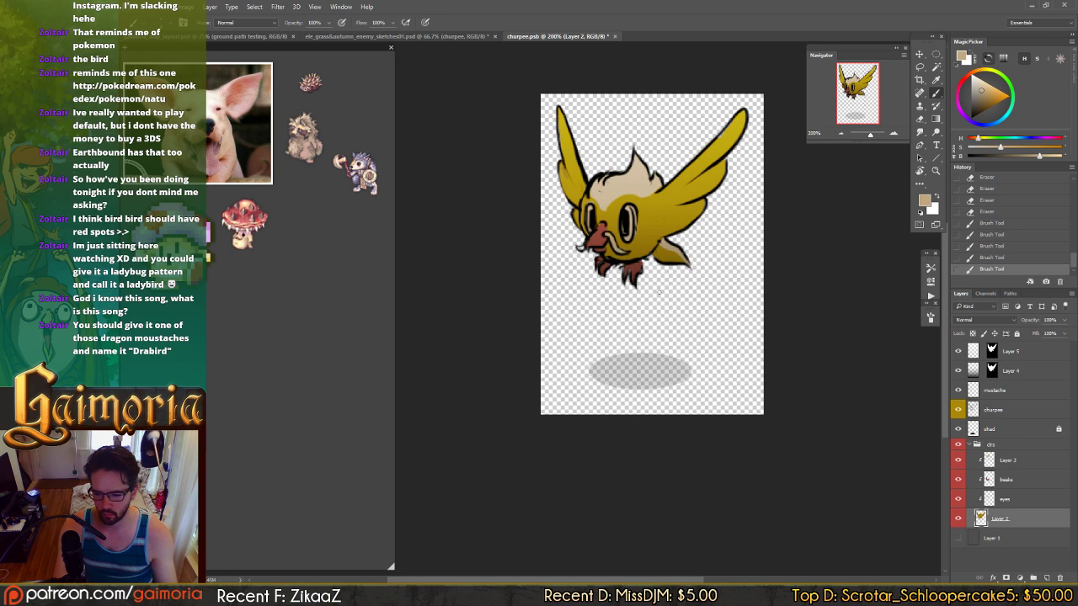
alt+click(664, 221)
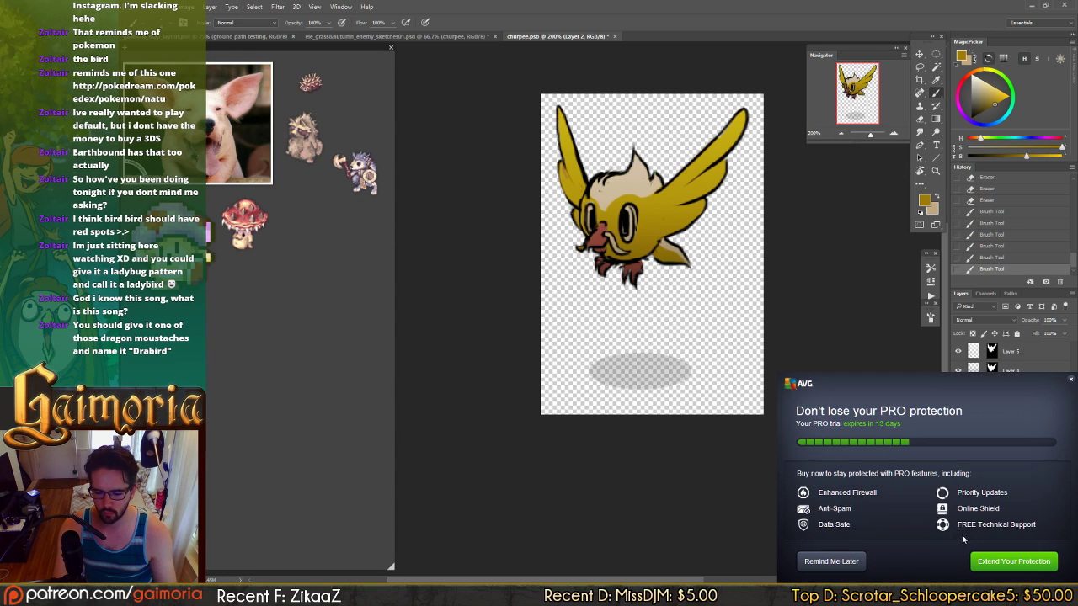
click(1070, 380)
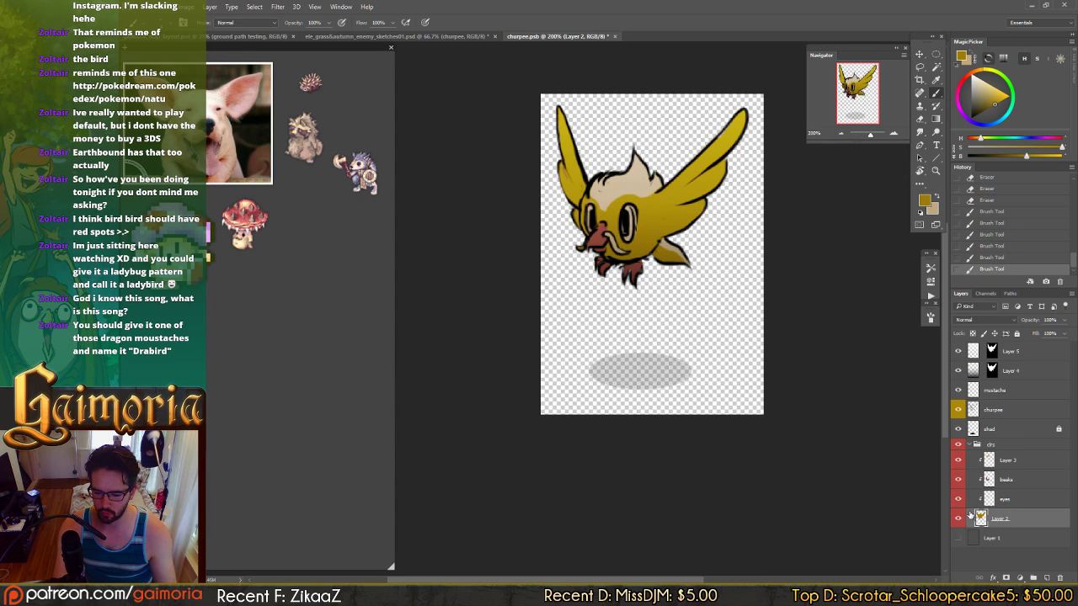
click(959, 537)
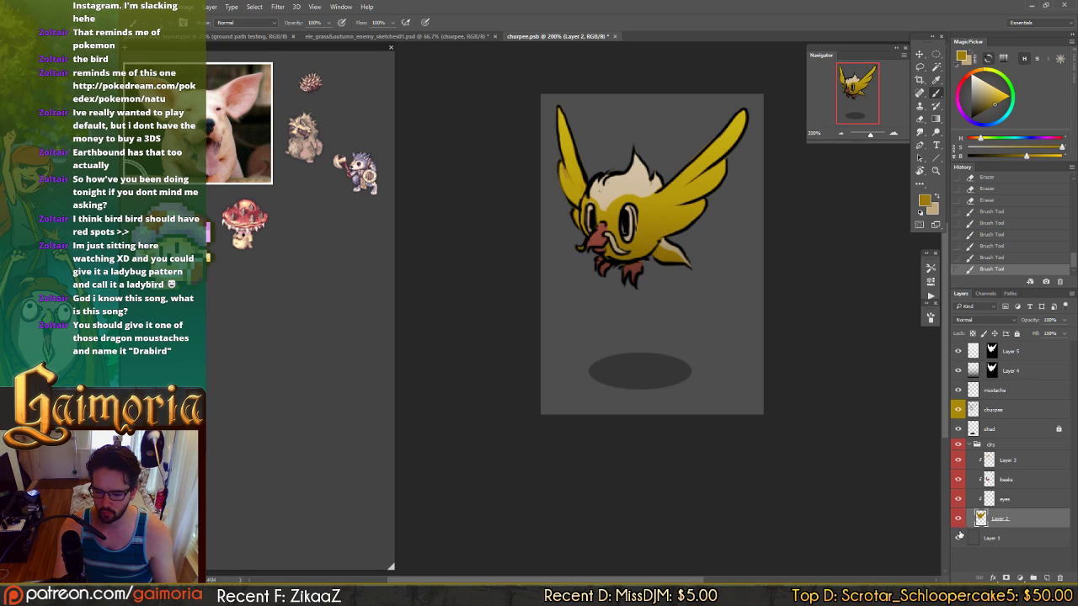
- Paint the smaller mustache tip beige on Layer 3
click(989, 462)
key(x)
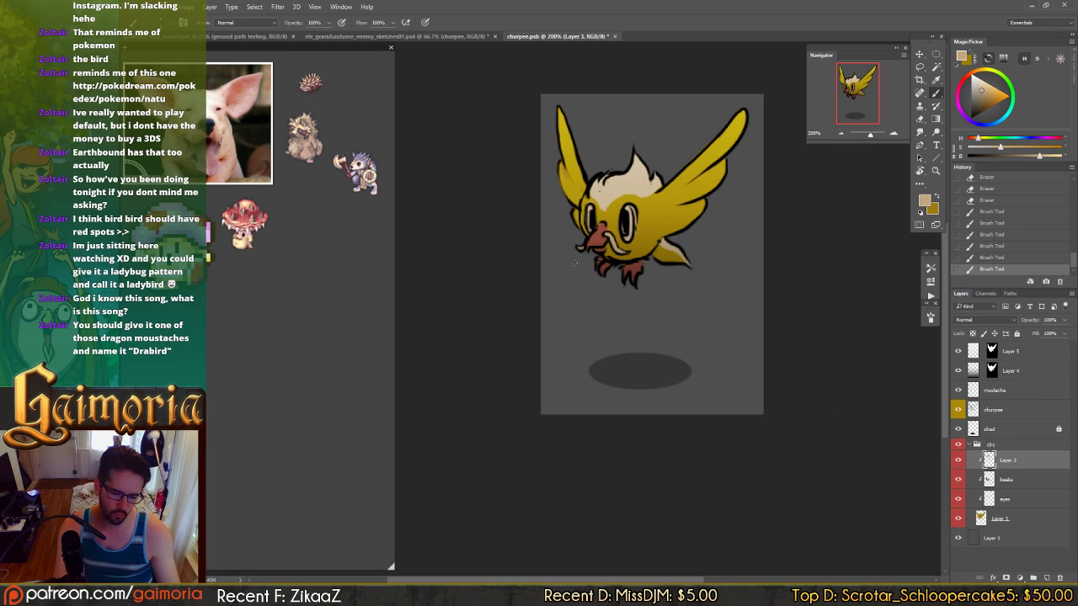
click(574, 262)
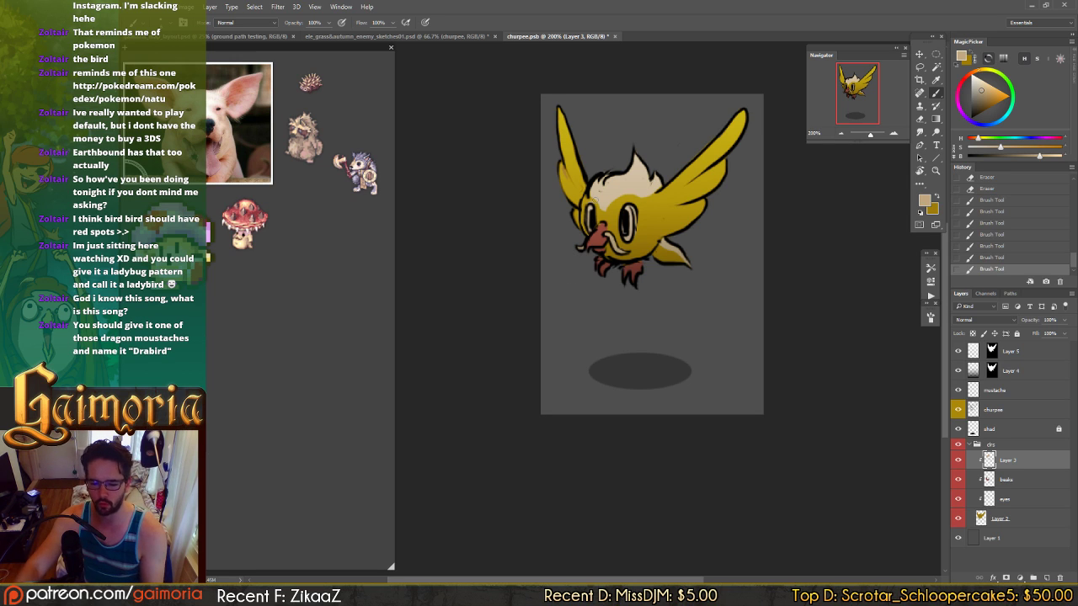
- Try merging the mustache layer into churpee and flipping the canvas to review the bird at small sizes, and undo both changes
key(v)
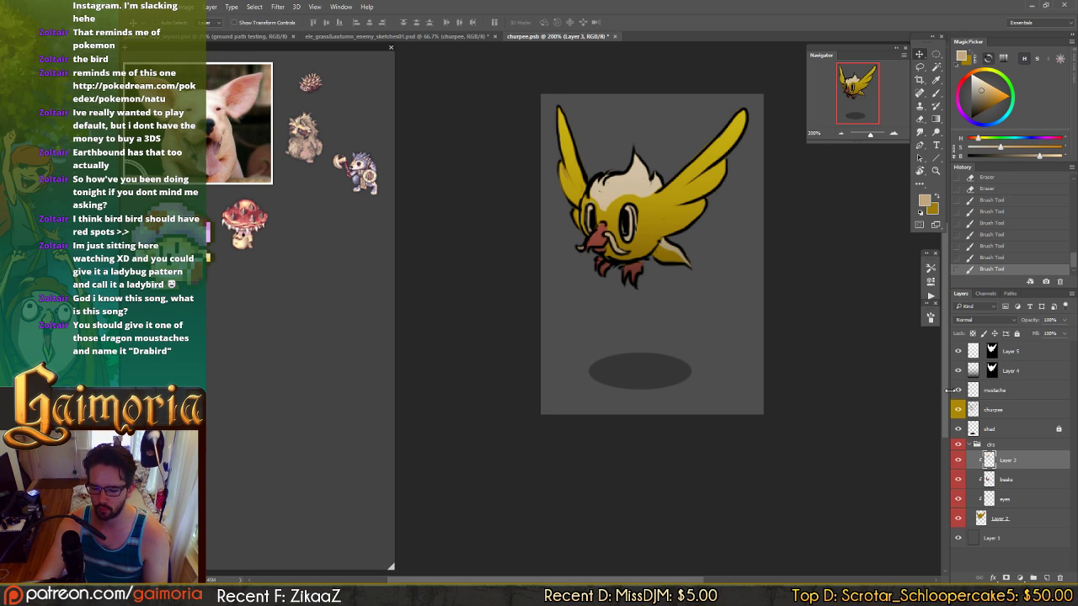
click(991, 390)
key(ctrl+e)
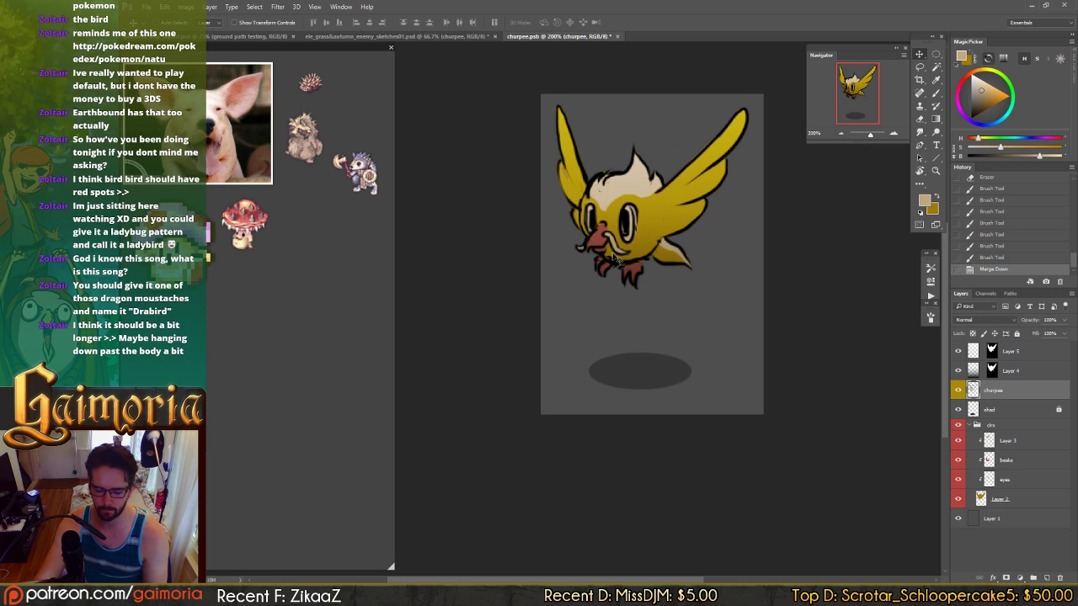
key(ctrl+shift+h)
scroll(631, 257, down, 3)
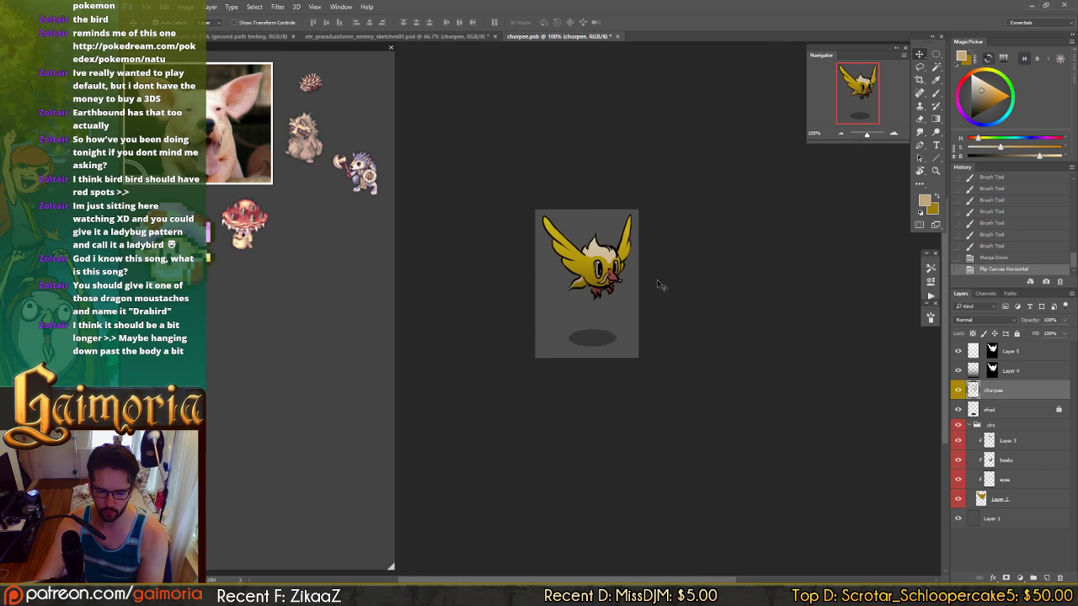
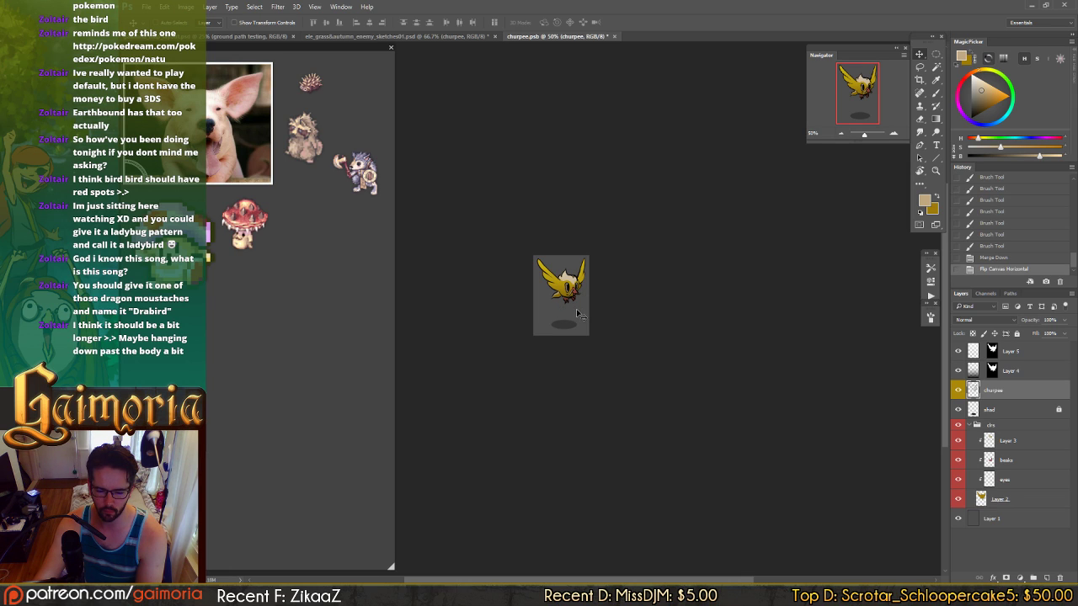
key(ctrl+minus)
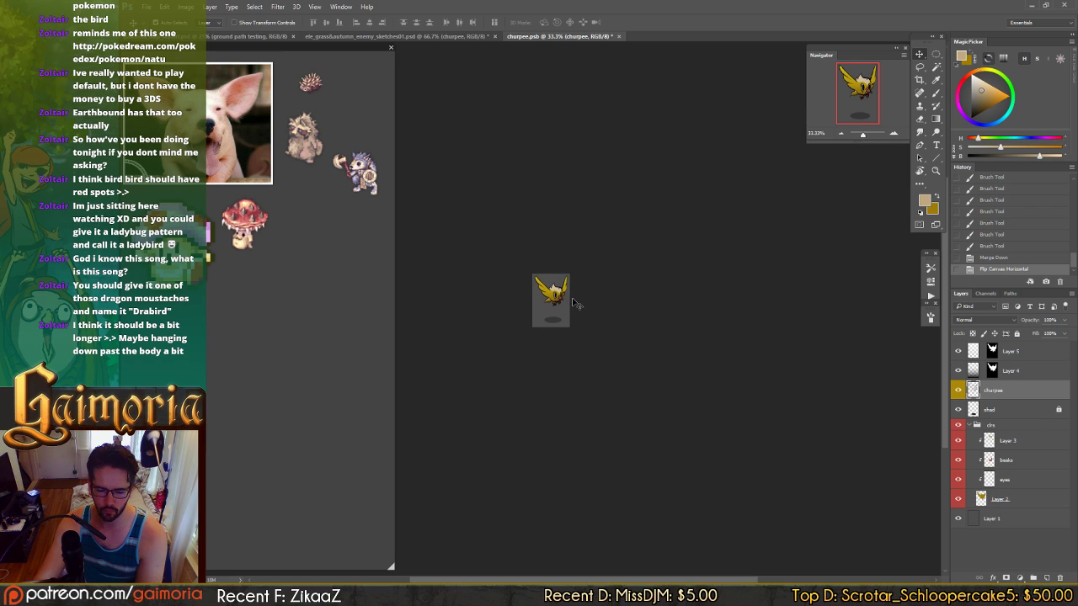
key(ctrl+plus)
key(ctrl+plus)
key(ctrl+plus)
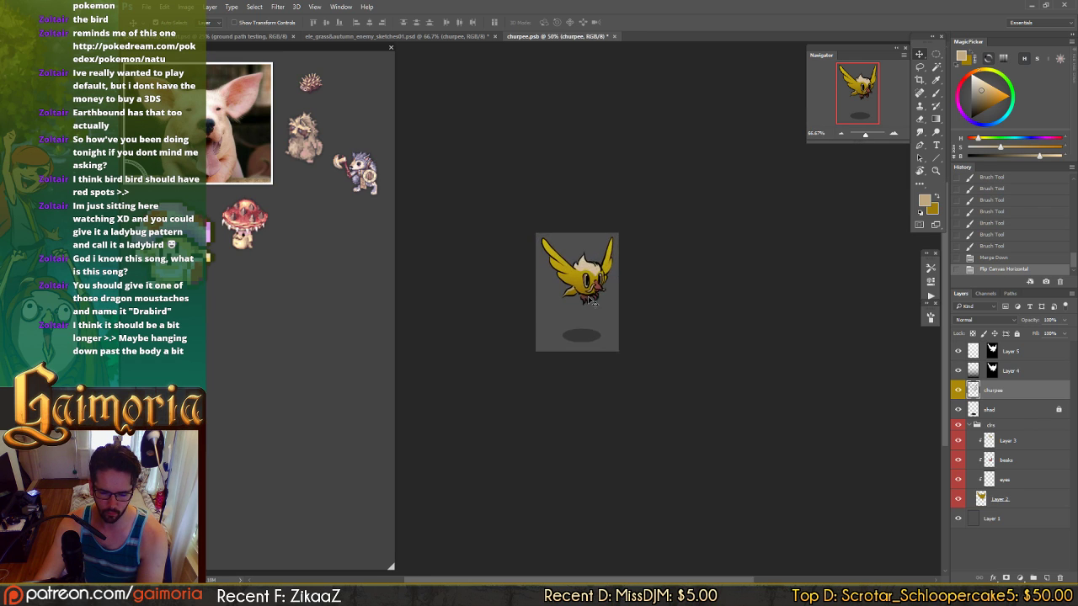
drag(630, 294, 589, 295)
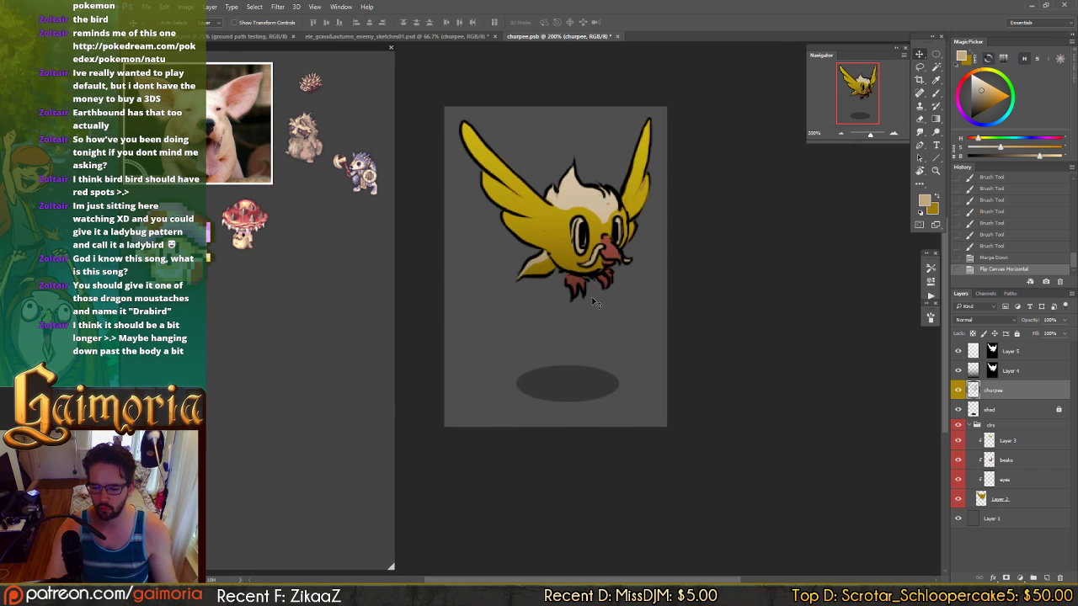
key(ctrl+alt+z)
key(ctrl+alt+z)
- Make the mustache layer active again with the Eraser ready for reworking the mustache
drag(582, 276, 656, 273)
key(e)
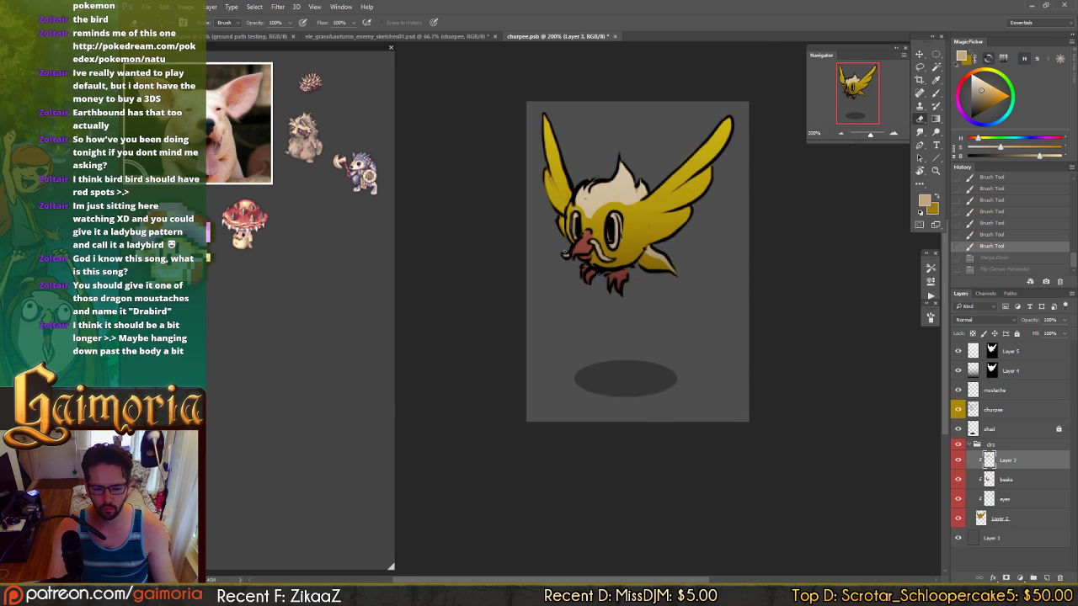
key(alt+bracketright)
key(alt+bracketright)
key(alt+bracketright)
key(alt+bracketright)
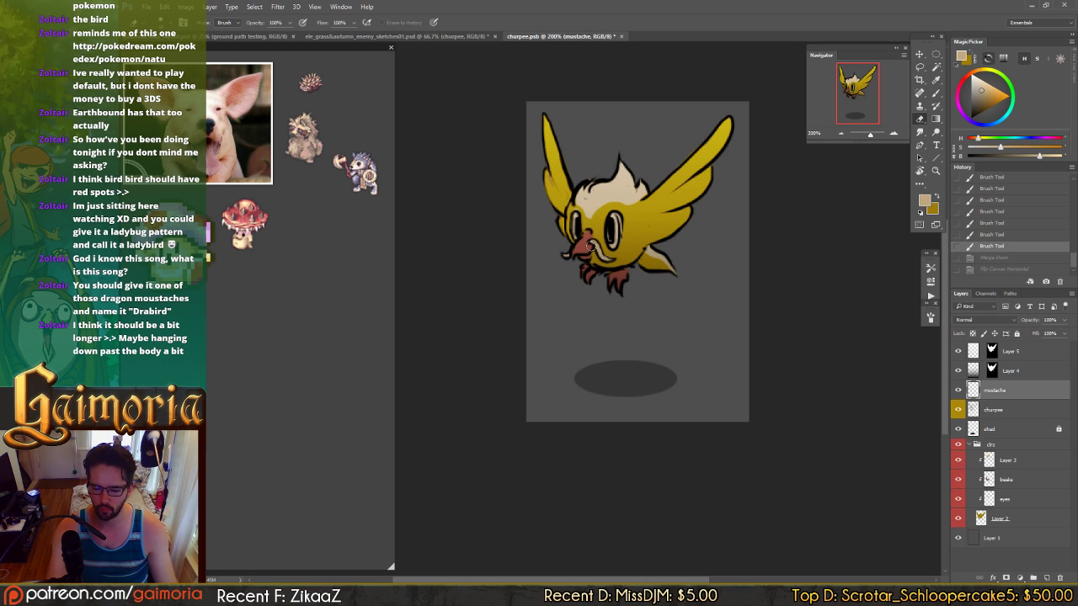
- Erase the short beige moustache around the bird's beak on the mustache layer and set the brush to default black
mouse_move(590, 245)
mouse_down()
mouse_move(615, 263)
mouse_move(562, 256)
mouse_move(578, 248)
mouse_move(544, 261)
mouse_up()
key(b)
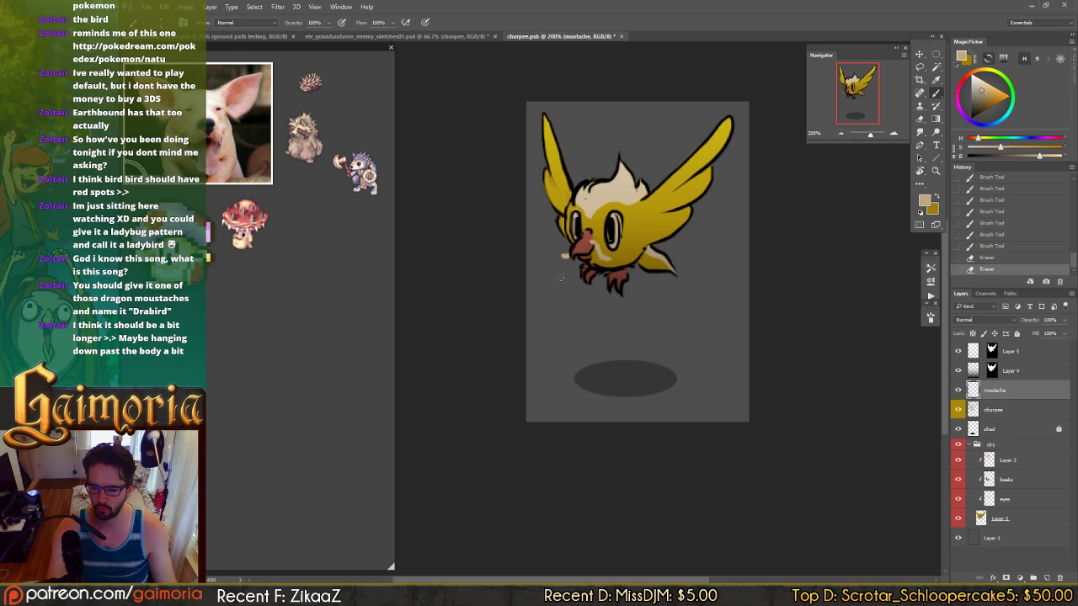
key(d)
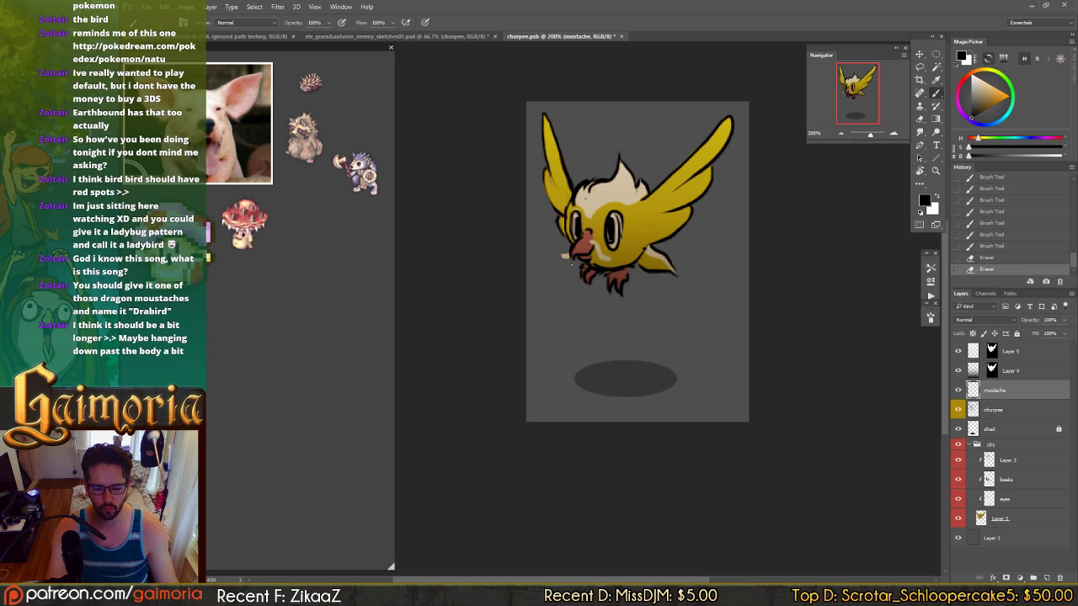
mouse_move(575, 255)
mouse_down()
mouse_move(570, 292)
mouse_move(562, 258)
mouse_move(557, 290)
mouse_move(566, 298)
mouse_move(574, 267)
mouse_move(564, 293)
mouse_move(561, 282)
mouse_move(619, 301)
mouse_up()
key(ctrl+z)
key(ctrl+z)
key(ctrl+z)
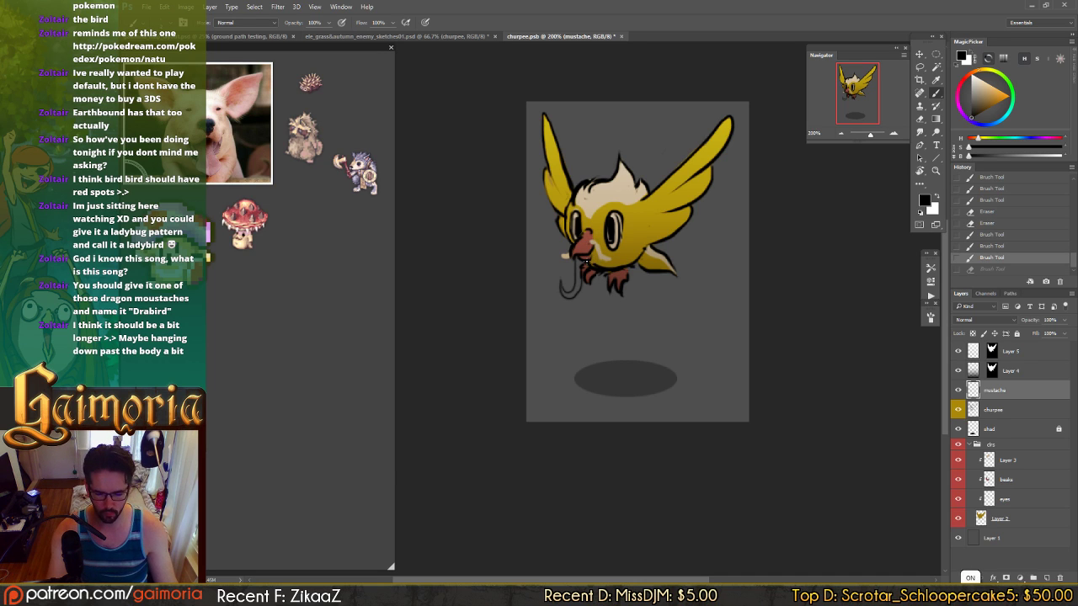
key(e)
mouse_move(569, 286)
mouse_down()
mouse_move(571, 259)
mouse_move(579, 305)
mouse_up()
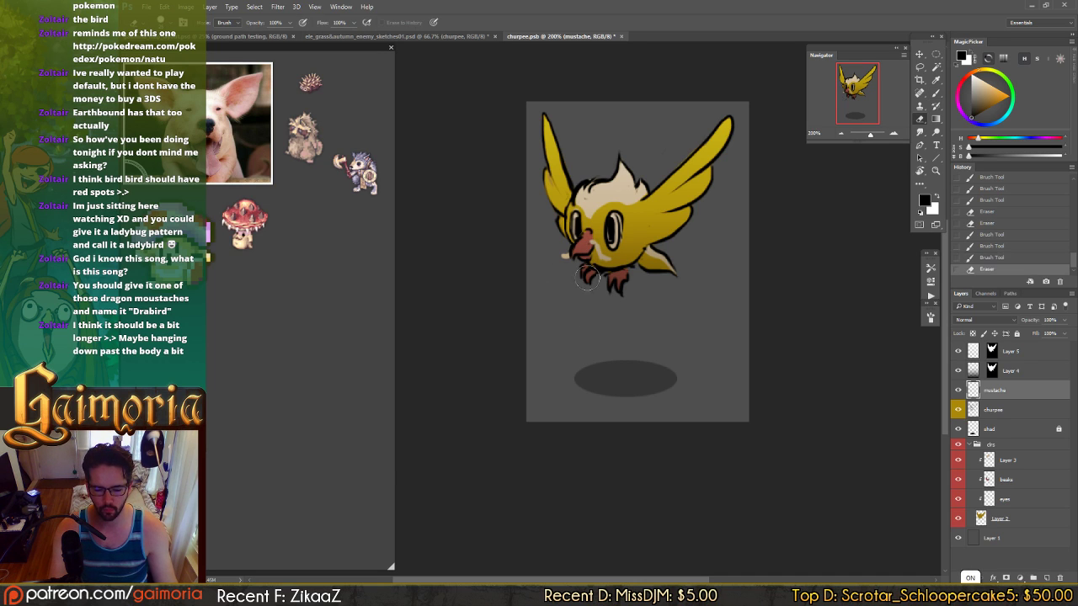
- Draw a long black moustache strand from the beak's right side, hanging past the feet and curling outward at the tip
key(b)
drag(592, 243, 603, 318)
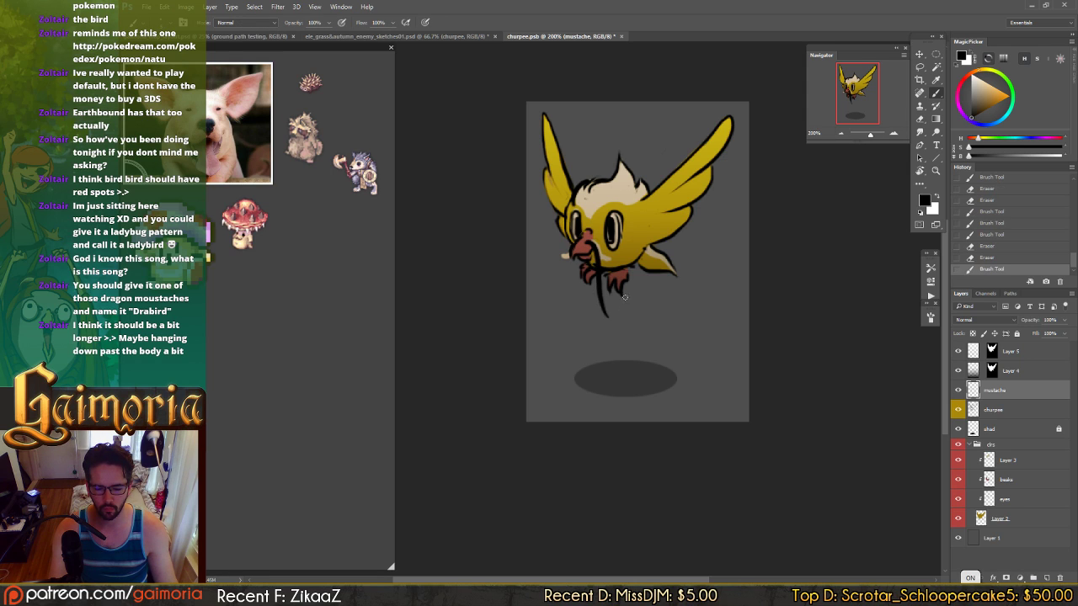
key(ctrl+z)
drag(590, 244, 621, 308)
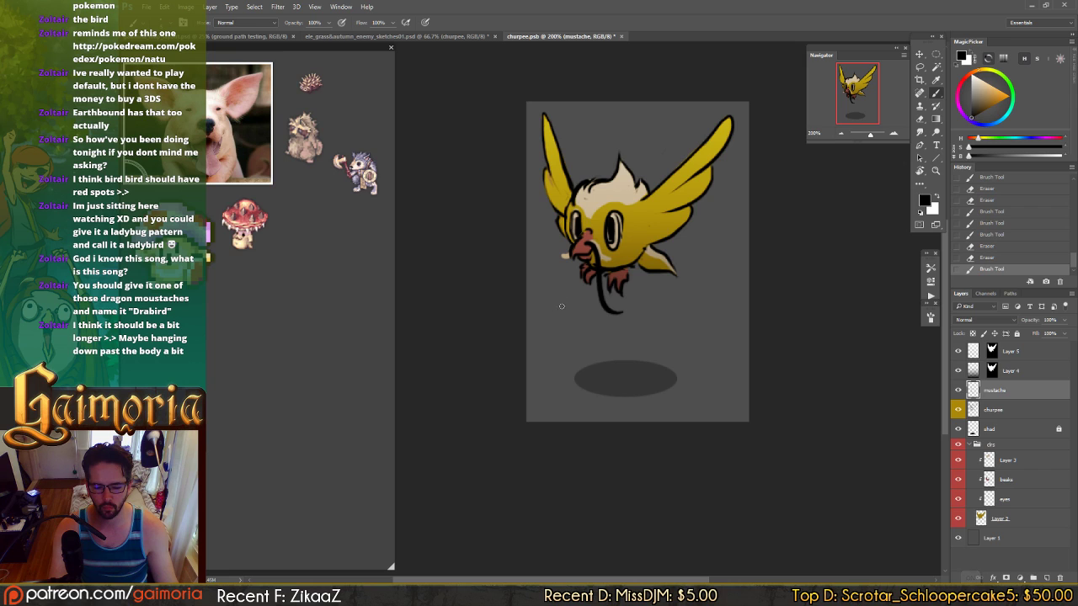
- Draw a matching black moustache strand on the beak's left side with an outward-curling tip, and thicken its upper end
drag(565, 308, 576, 257)
key(ctrl+z)
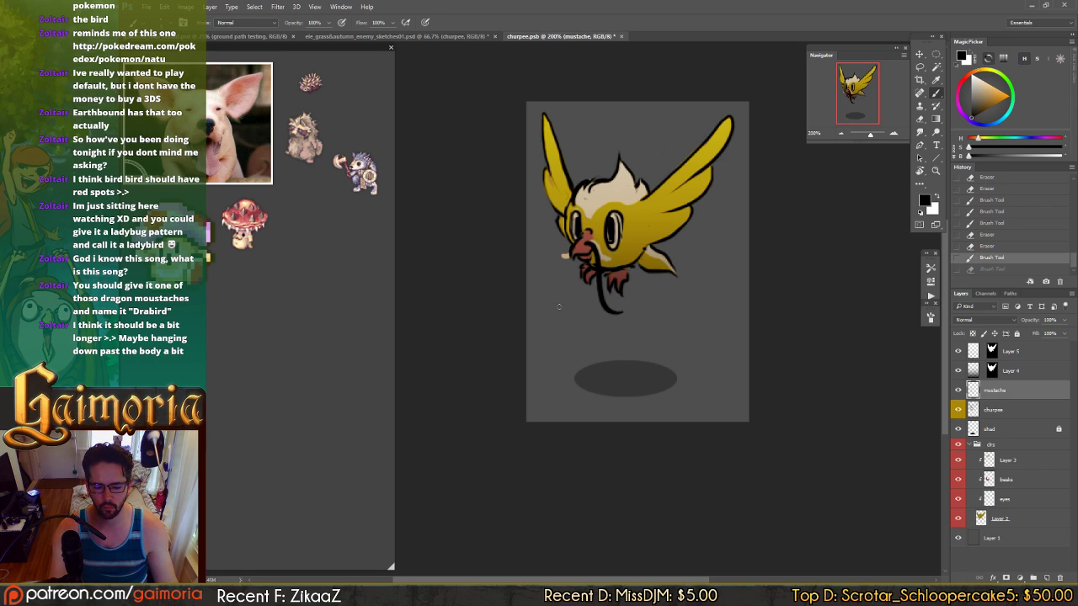
drag(563, 308, 579, 247)
key(ctrl+z)
mouse_move(562, 308)
mouse_down()
mouse_move(573, 255)
mouse_move(570, 305)
mouse_move(579, 247)
mouse_up()
key(ctrl+z)
key(ctrl+z)
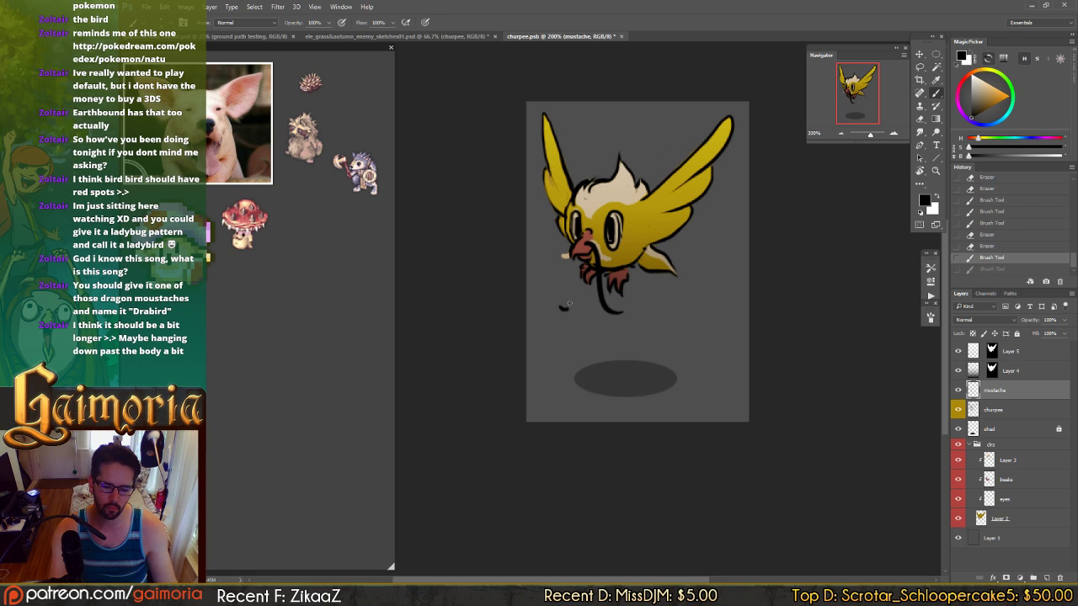
drag(569, 305, 578, 247)
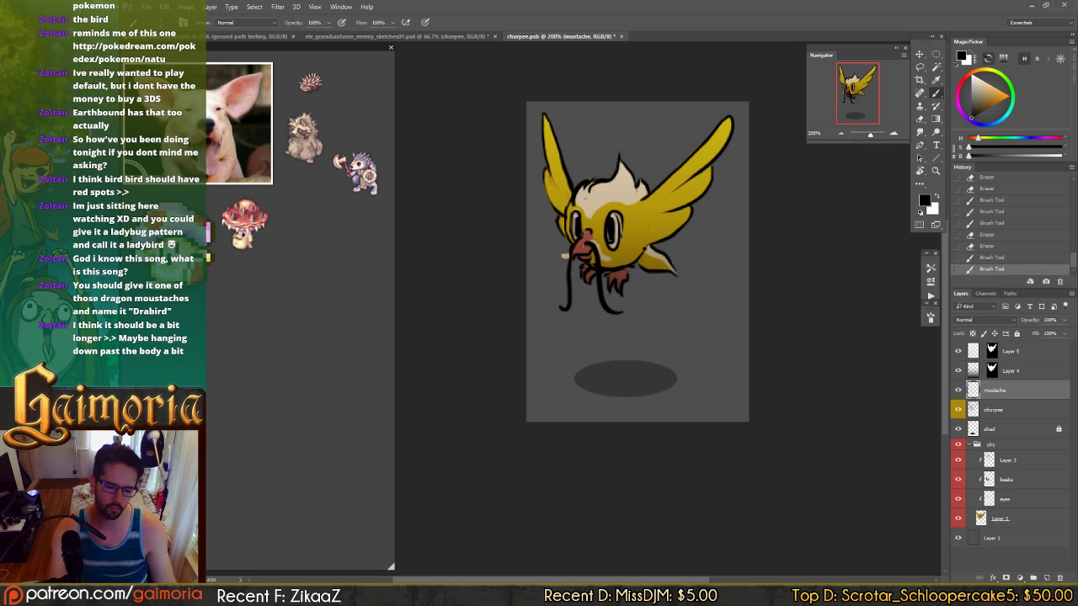
click(569, 261)
key(ctrl+z)
drag(568, 263, 577, 250)
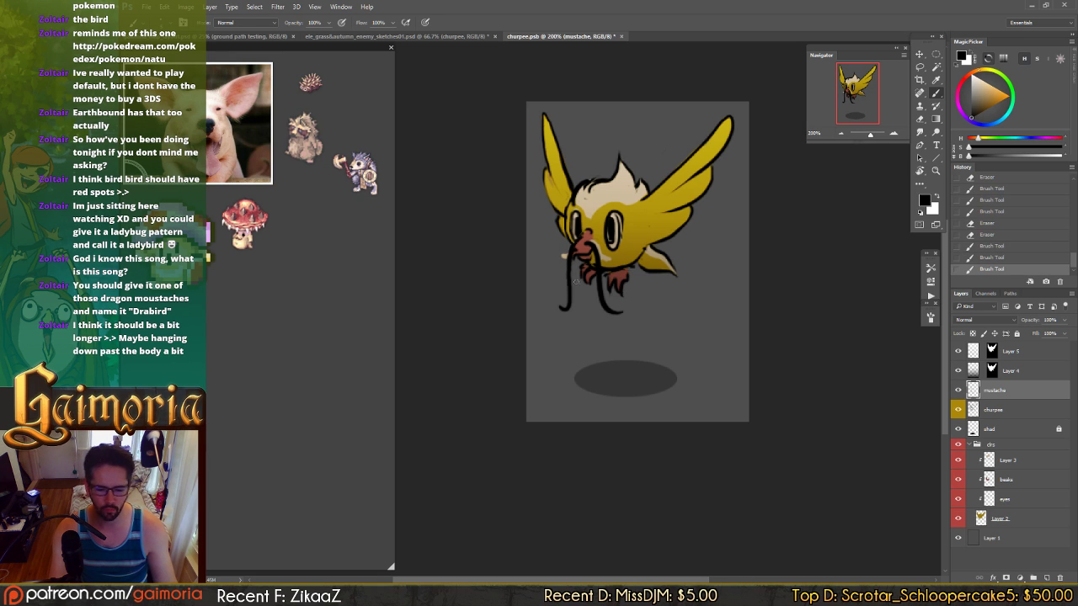
- Trim the left moustache strand with the Eraser near the beak and at its curled tip
key(e)
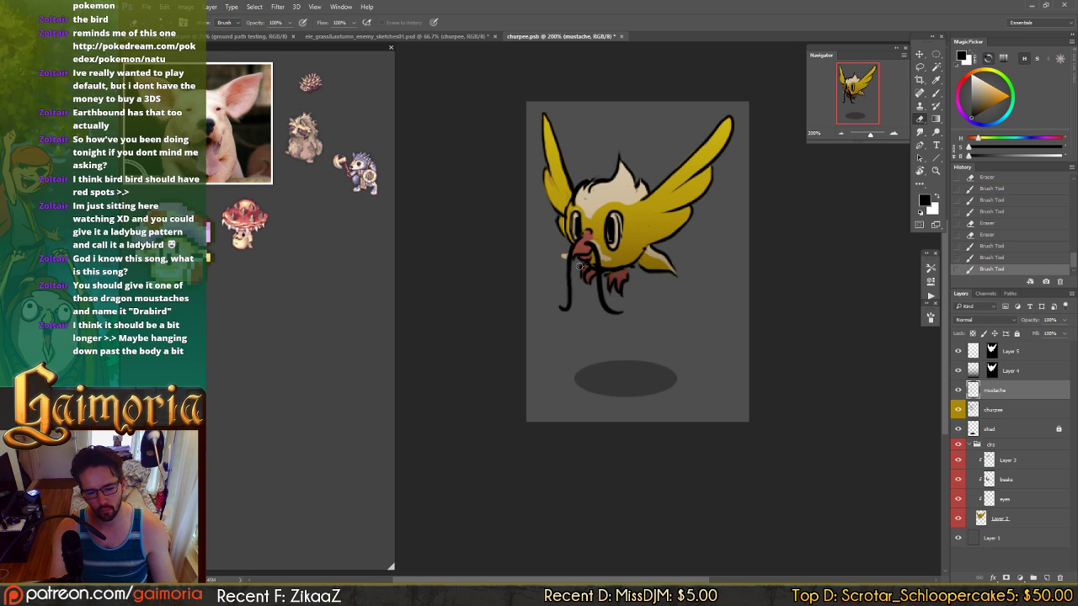
click(579, 266)
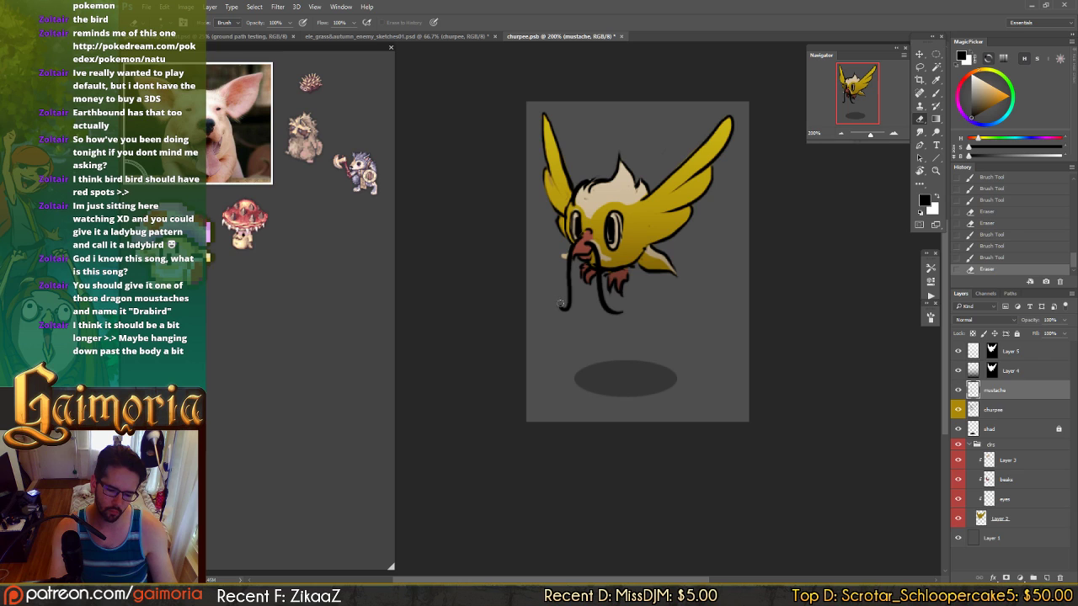
click(561, 303)
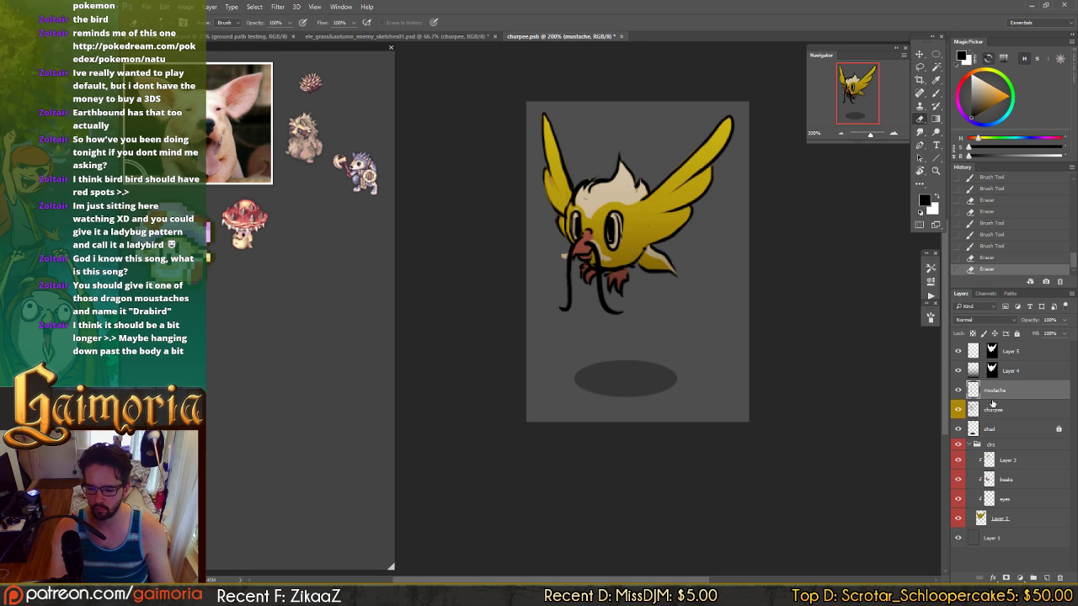
- Move the mustache layer into the clrs group and erase the leftover beige moustache paint on Layer 3
drag(974, 390, 989, 445)
click(994, 459)
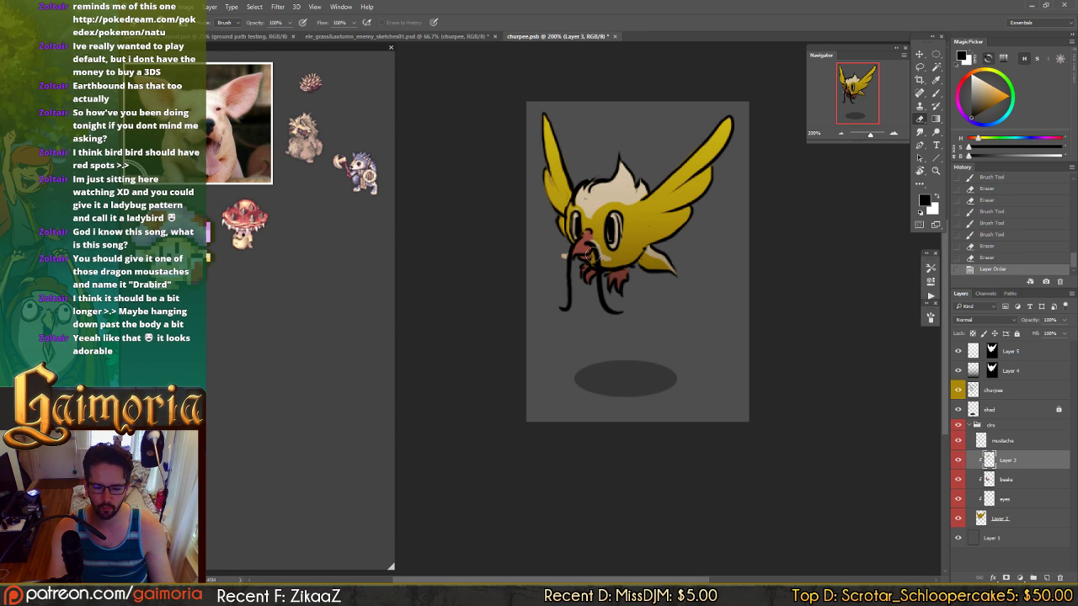
mouse_move(590, 253)
mouse_down()
mouse_move(598, 246)
mouse_move(603, 257)
mouse_move(561, 268)
mouse_move(563, 257)
mouse_up()
- Return to the mustache layer and lock its transparent pixels
key(alt+bracketleft)
key(alt+bracketleft)
key(alt+bracketleft)
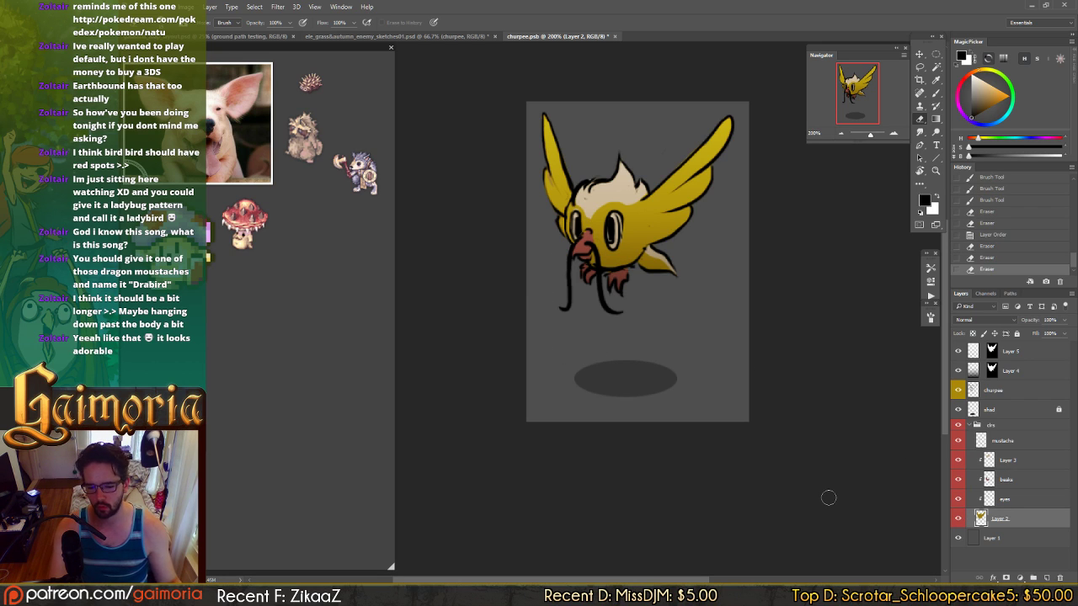
key(alt+bracketright)
key(alt+bracketright)
key(alt+bracketright)
key(alt+bracketright)
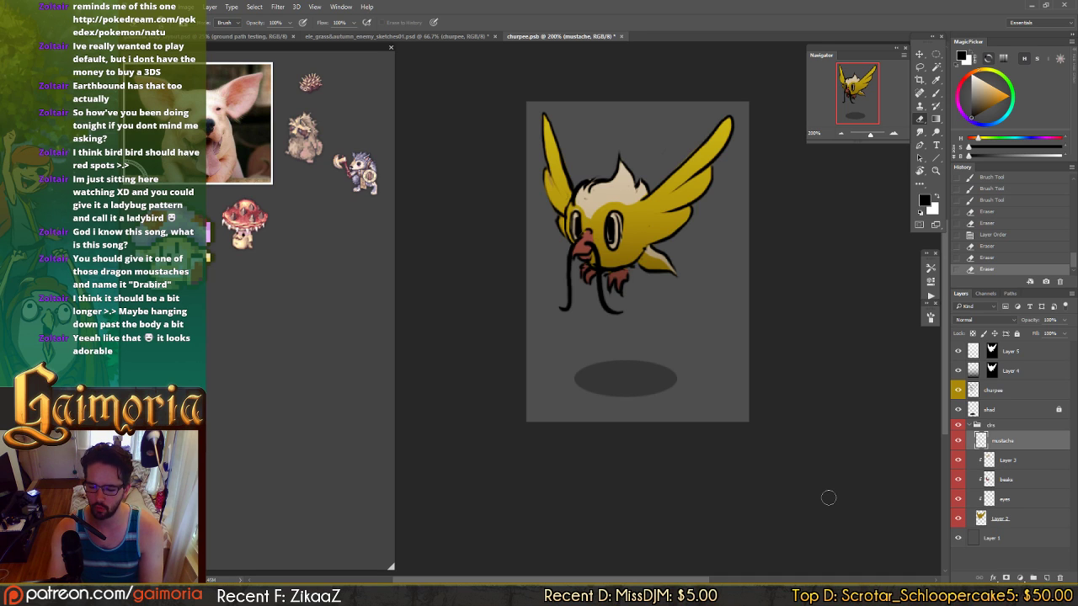
key(v)
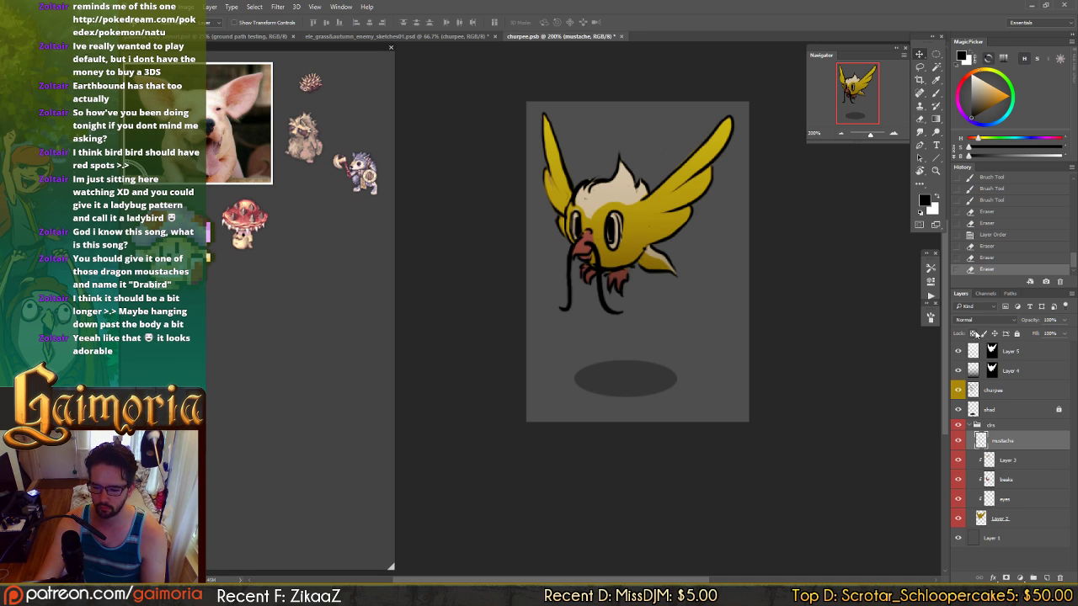
click(975, 333)
- Fill the moustache strands on the mustache layer with the beige sampled from the bird's head crest, and save the file
click(990, 459)
key(b)
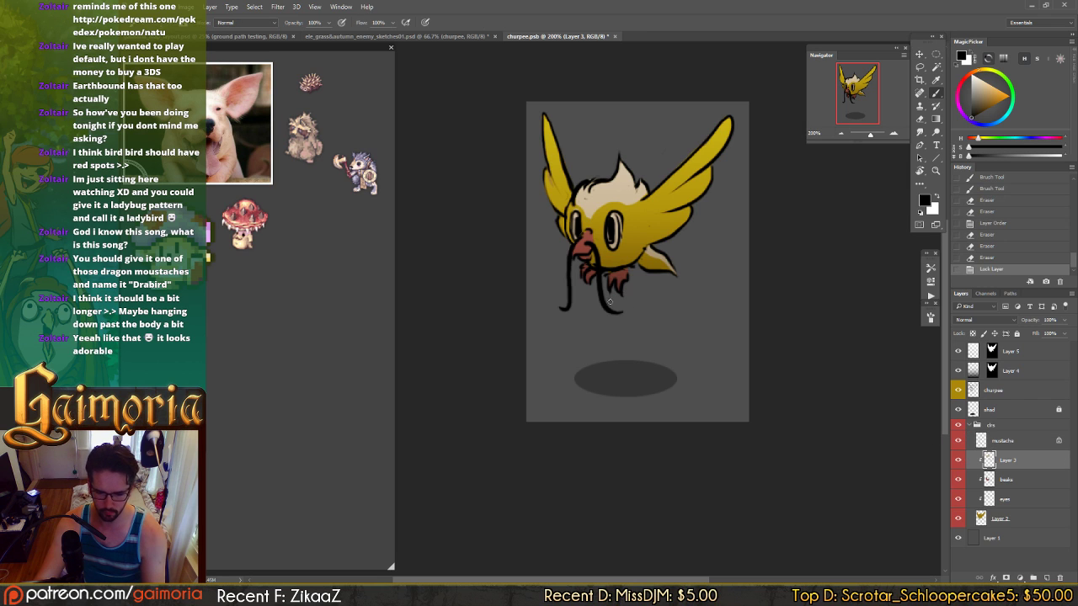
alt+click(627, 187)
key(x)
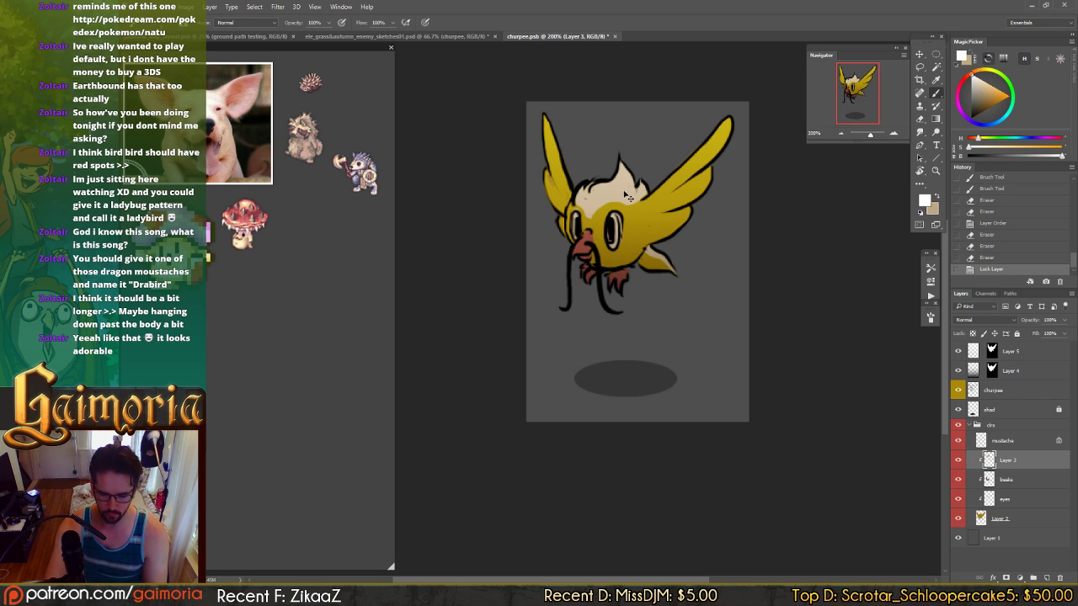
key(ctrl+BackSpace)
key(ctrl+z)
click(981, 441)
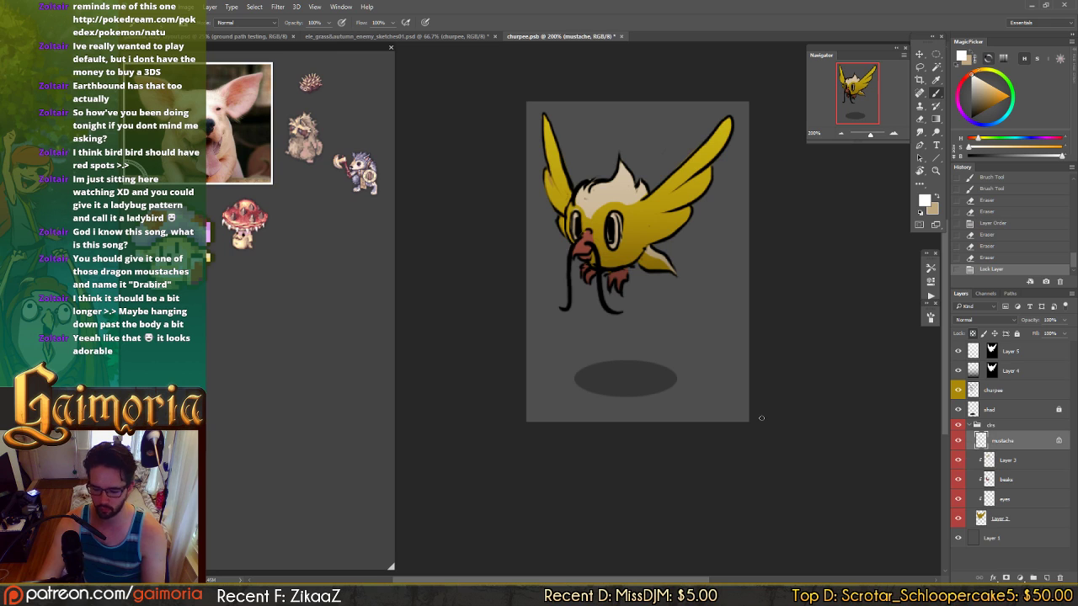
key(ctrl+BackSpace)
key(v)
key(ctrl+s)
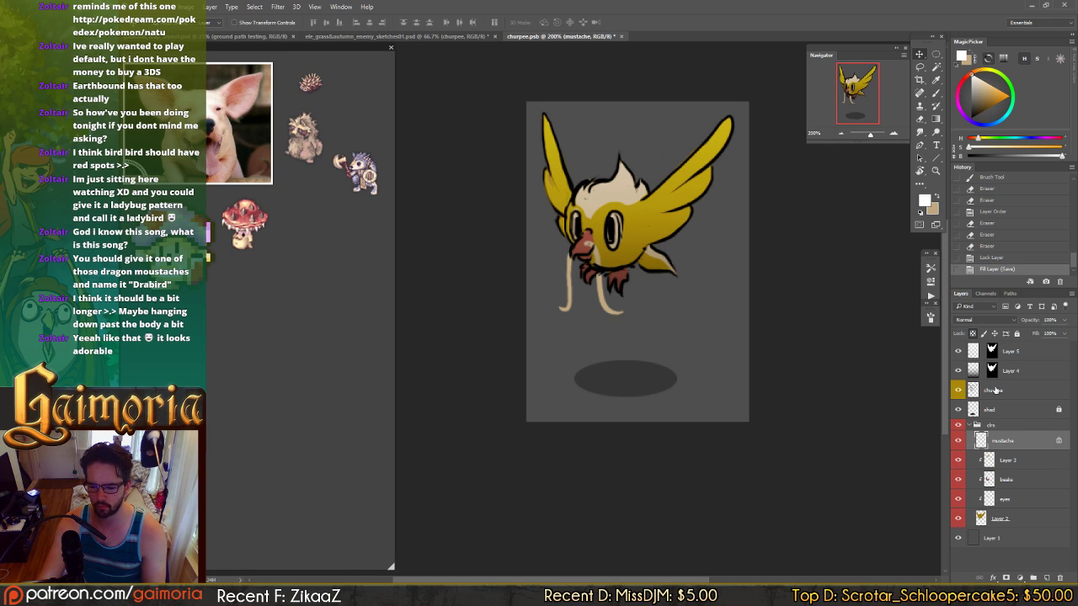
- Move the mustache layer out of the group to just above the churpee layer and unlock its transparent pixels
click(1017, 391)
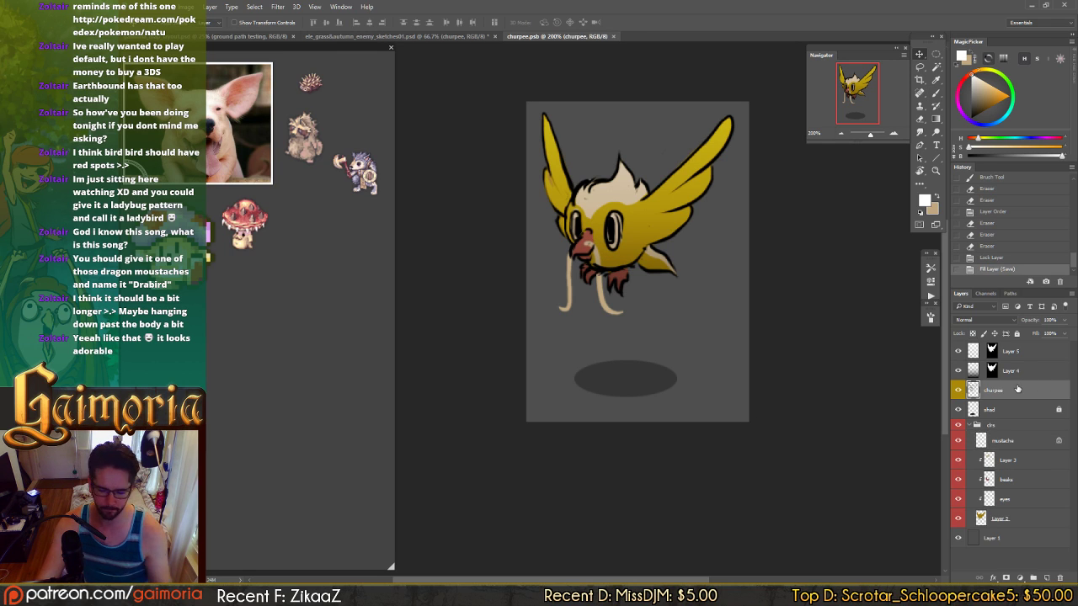
key(e)
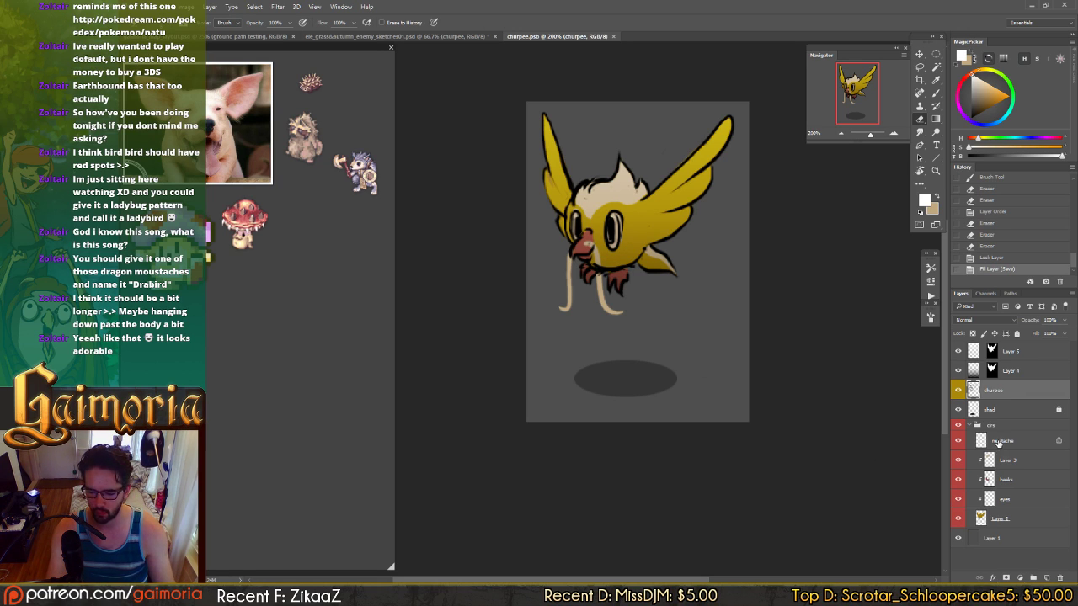
drag(1000, 442, 995, 384)
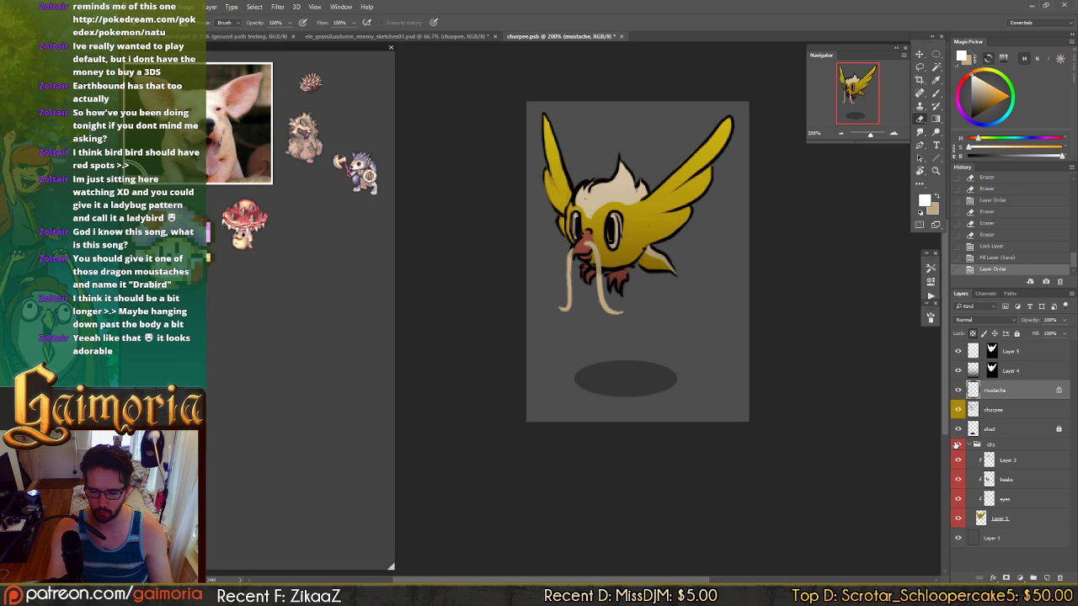
click(574, 244)
click(576, 261)
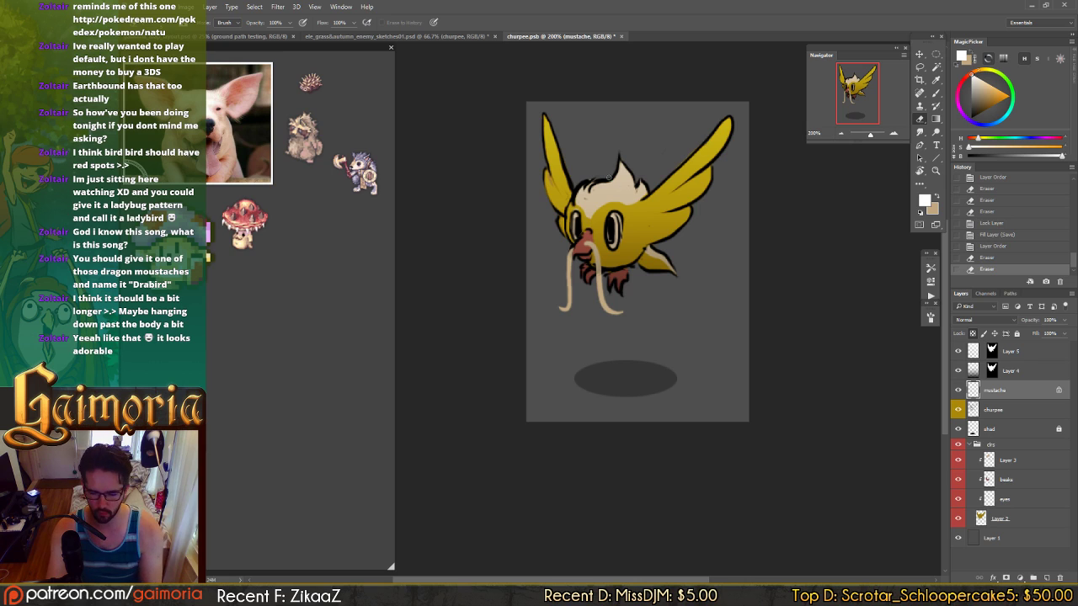
click(974, 335)
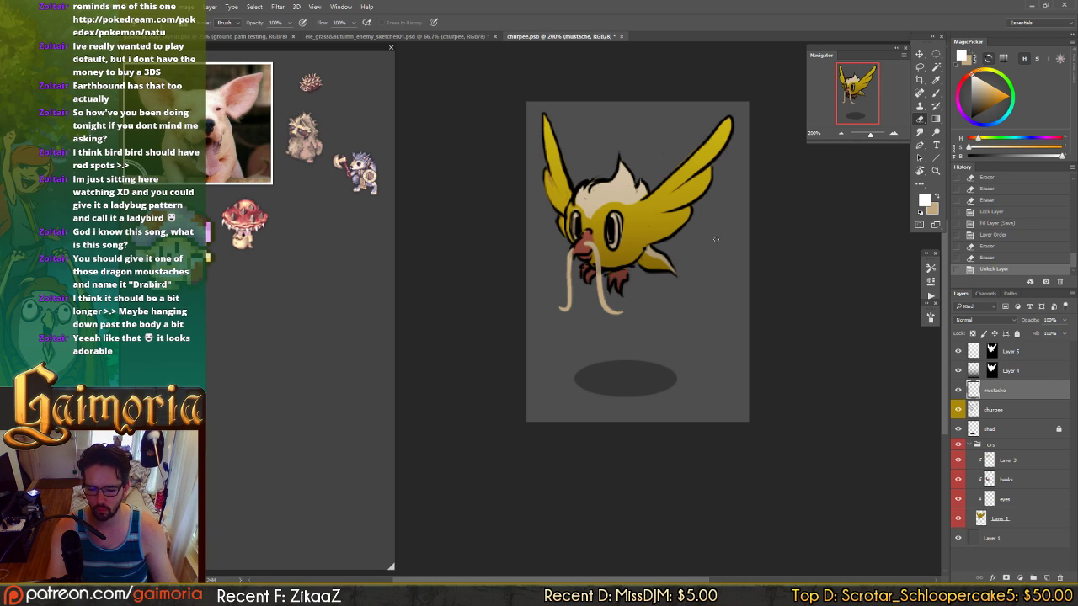
- Thin and clean up the upper end of the left moustache strand beside the beak with the Eraser
click(575, 263)
click(576, 258)
click(577, 254)
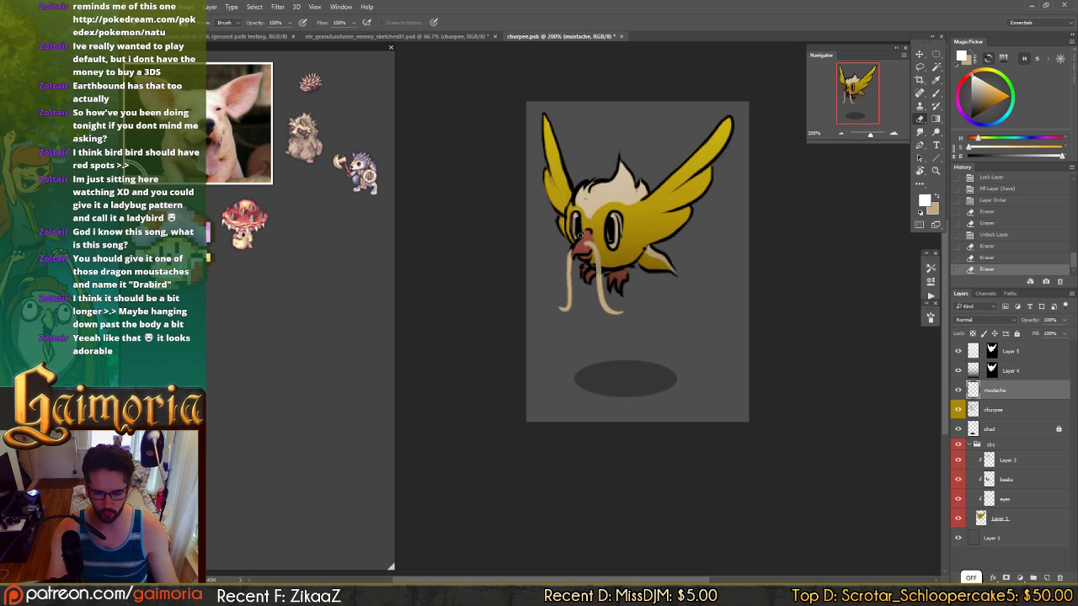
click(574, 251)
click(573, 252)
click(574, 252)
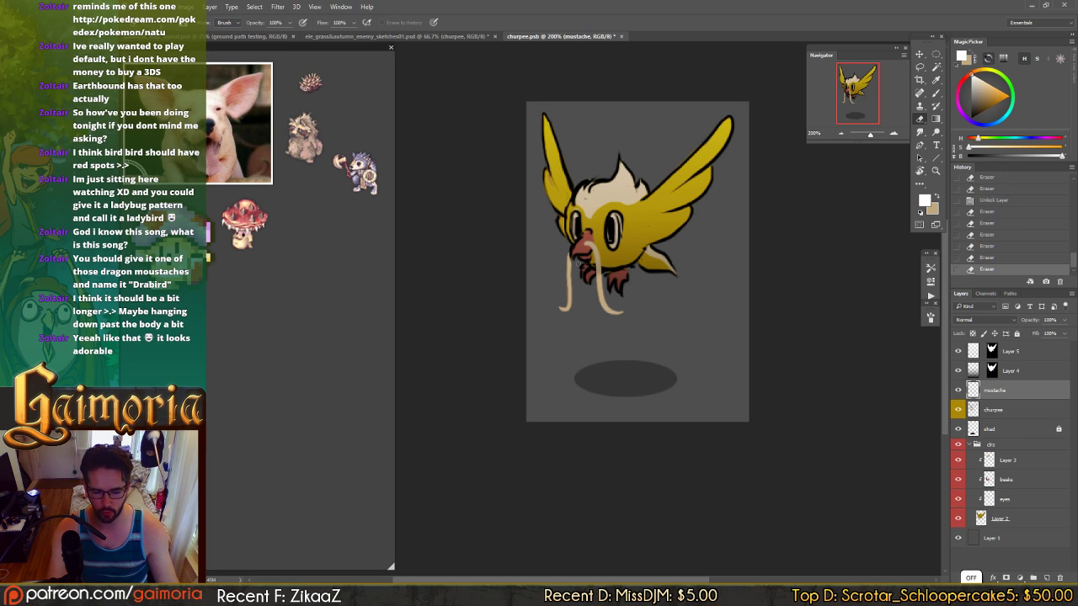
key(ctrl+alt+z)
key(ctrl+alt+z)
key(ctrl+alt+z)
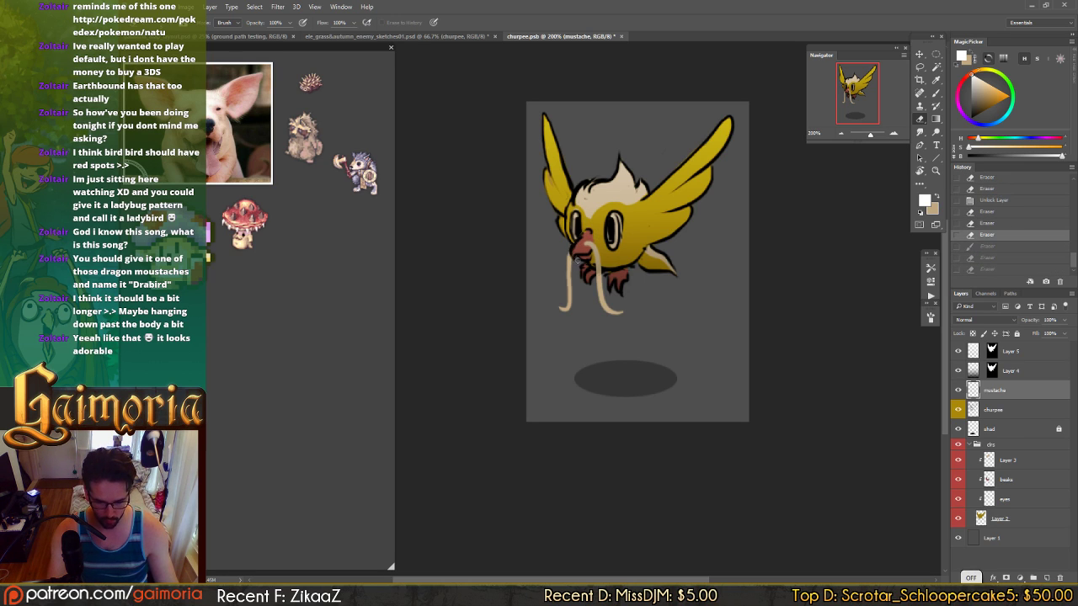
click(574, 255)
click(575, 256)
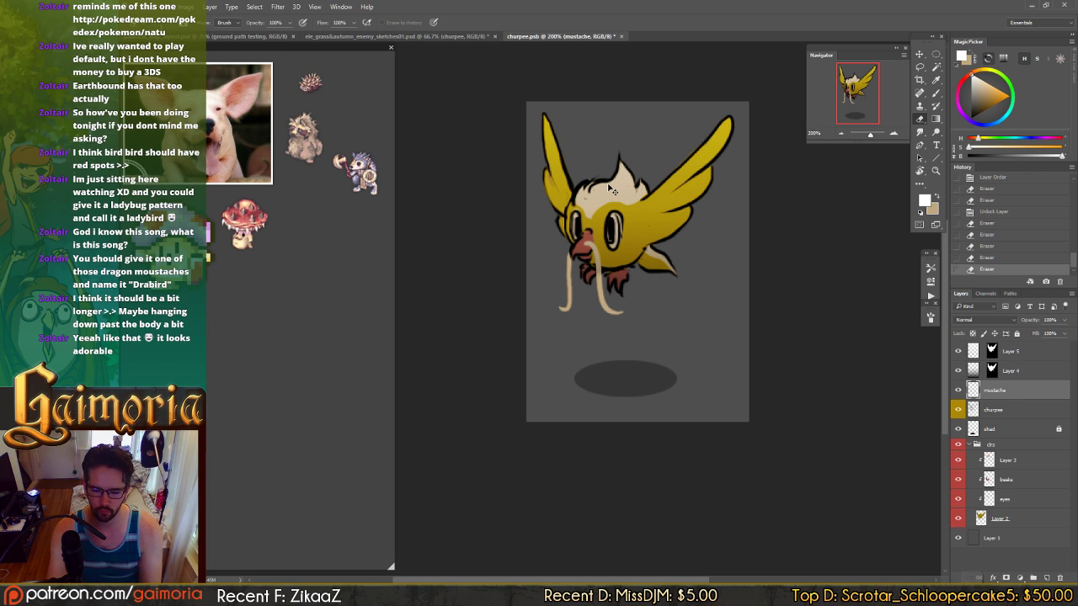
key(ctrl+j)
key(ctrl+j)
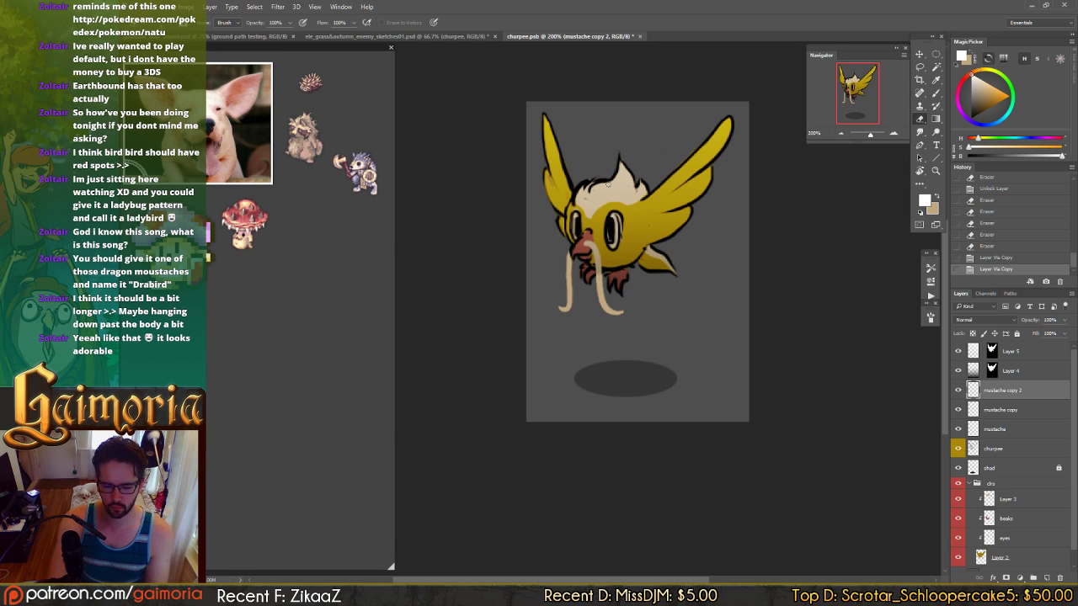
key(ctrl+alt+z)
key(ctrl+alt+z)
- Hide the shading layers Layer 4 and Layer 5, and save the file
key(v)
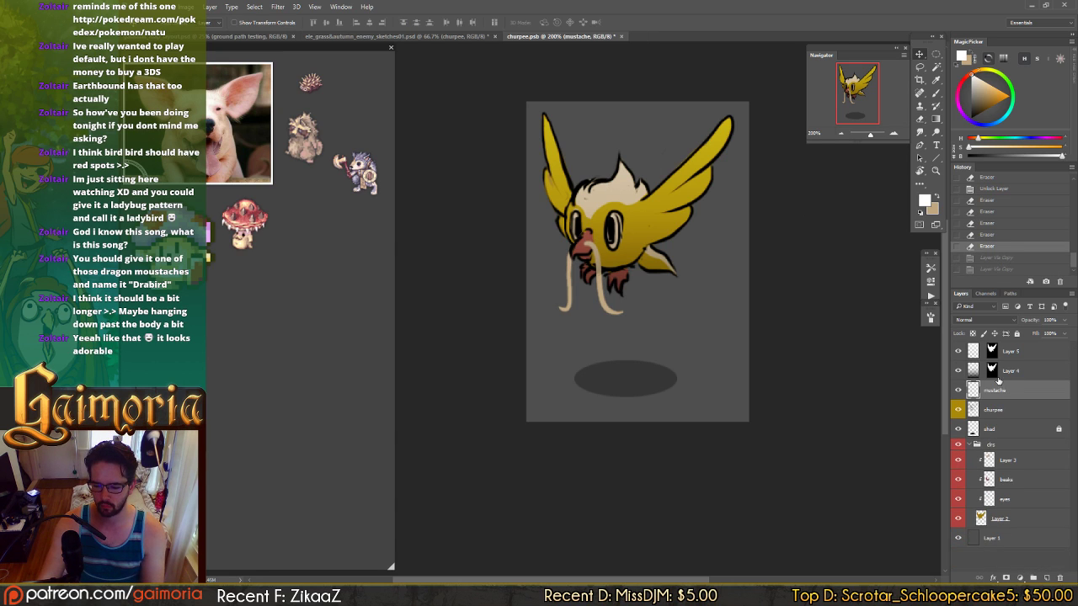
drag(957, 370, 957, 352)
key(ctrl+s)
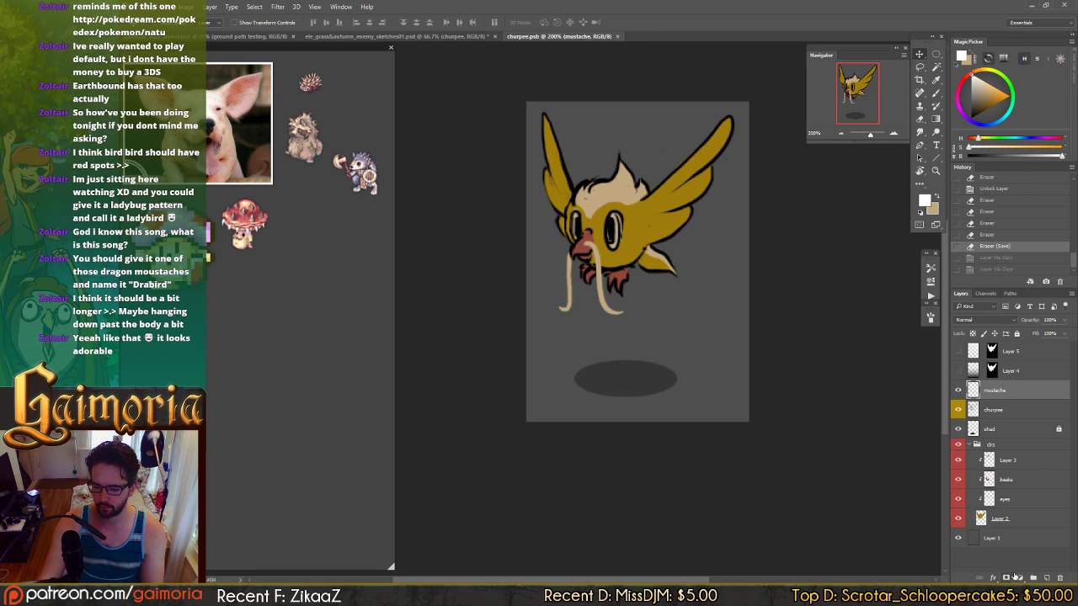
- Add a new layer above the mustache layer and set the brush to default black
click(1046, 578)
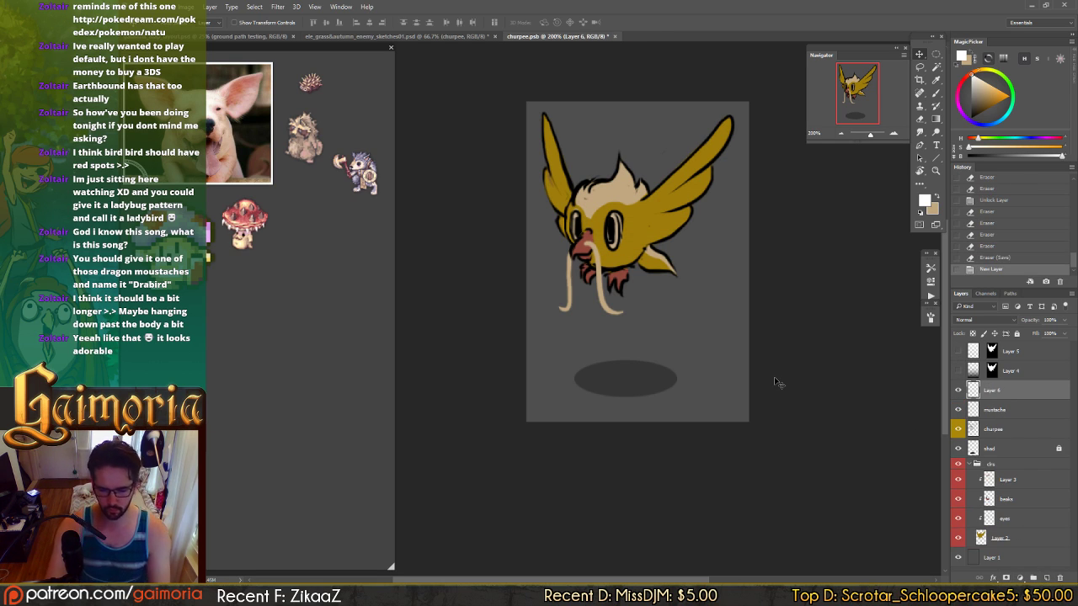
key(b)
key(d)
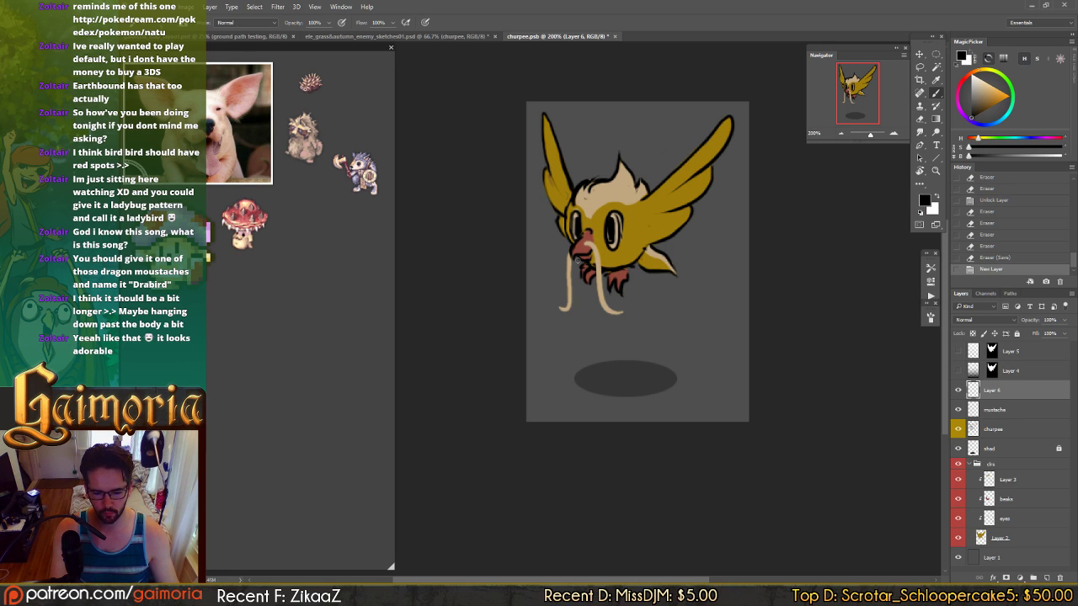
- Flip the canvas horizontally and outline the near moustache strand in black on the new layer with the Brush
drag(571, 261, 562, 328)
key(ctrl+z)
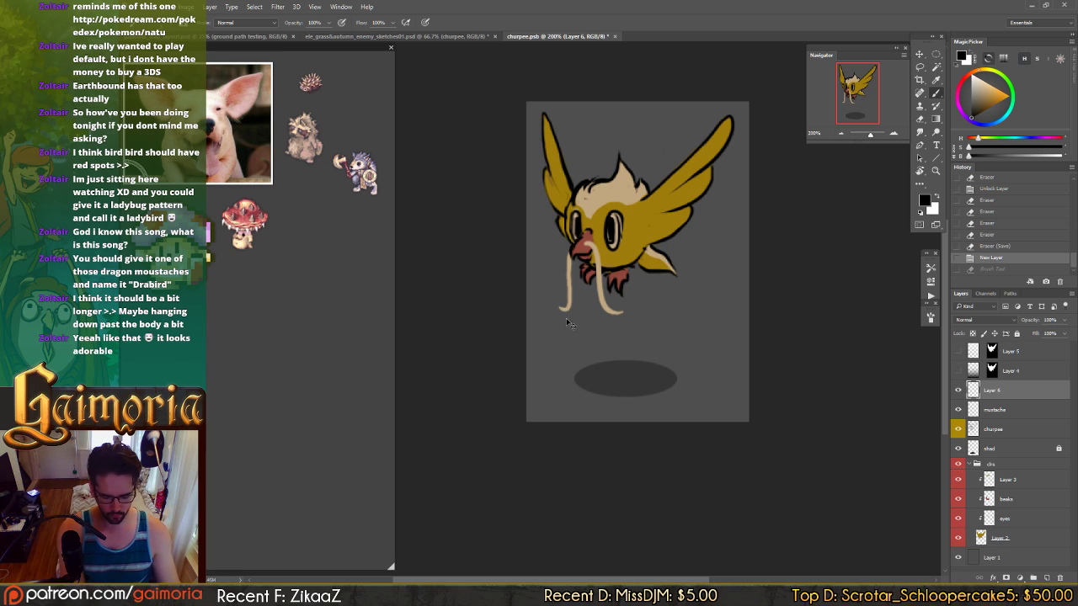
key(ctrl+shift+h)
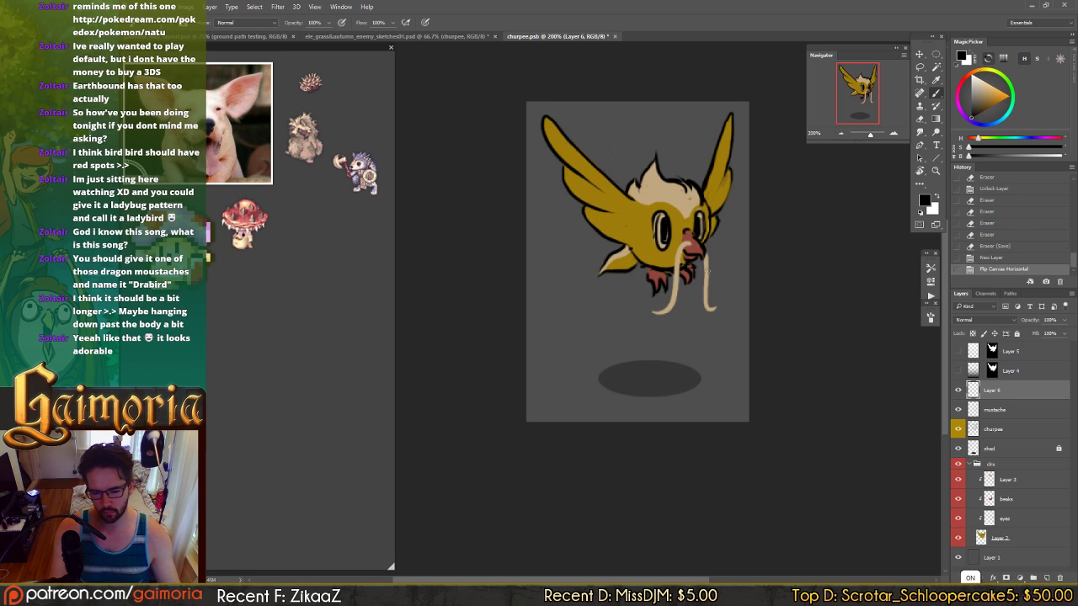
mouse_move(684, 251)
mouse_down()
mouse_move(653, 316)
mouse_move(665, 316)
mouse_move(669, 287)
mouse_up()
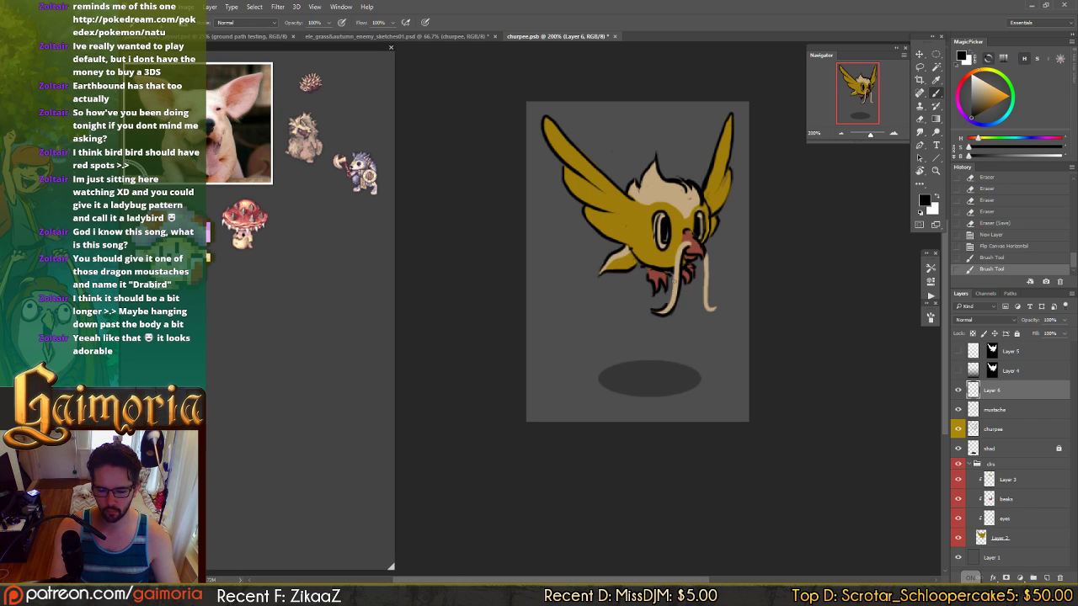
key(ctrl+z)
mouse_move(679, 245)
mouse_down()
mouse_move(667, 300)
mouse_move(648, 308)
mouse_move(669, 299)
mouse_move(690, 234)
mouse_move(676, 286)
mouse_up()
key(ctrl+z)
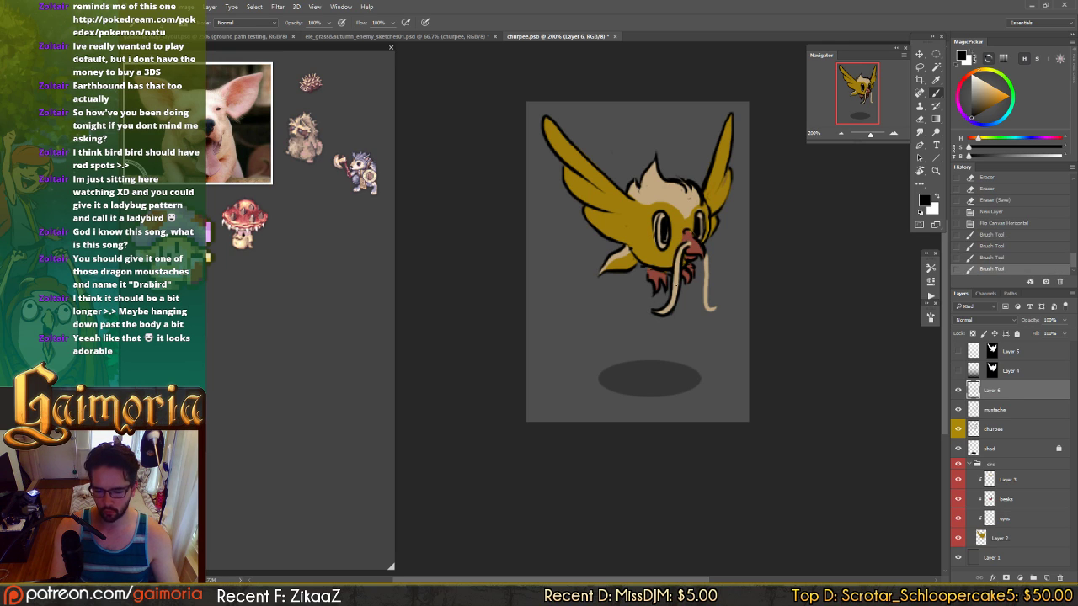
key(ctrl+z)
key(ctrl+shift+z)
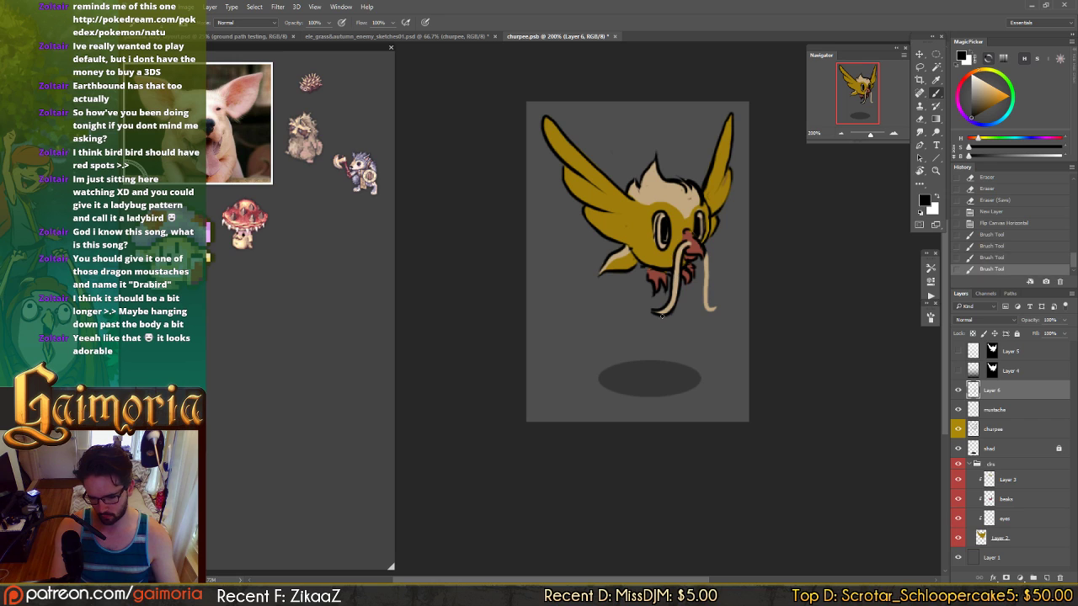
- Erase excess outline at the near strand's curled tip and touch up its line where it meets the beak
key(e)
drag(658, 308, 654, 318)
key(ctrl+z)
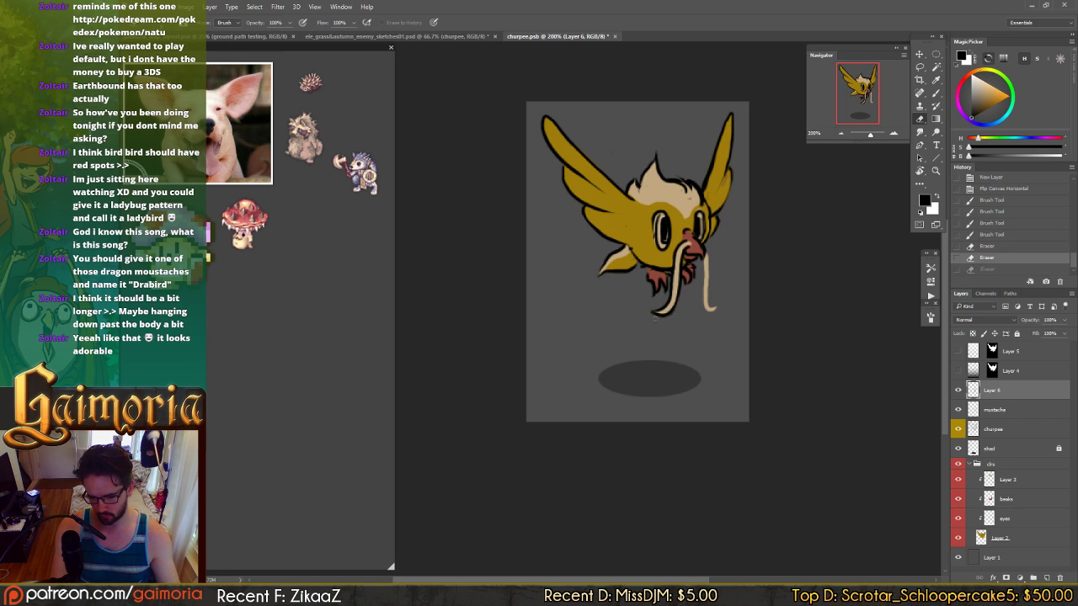
click(694, 252)
key(b)
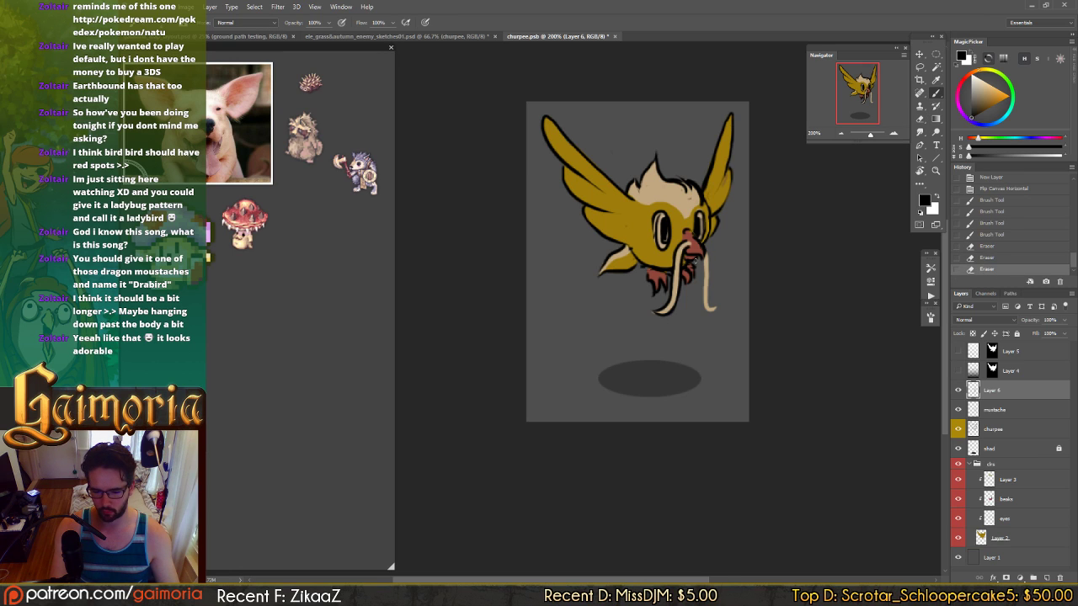
click(689, 244)
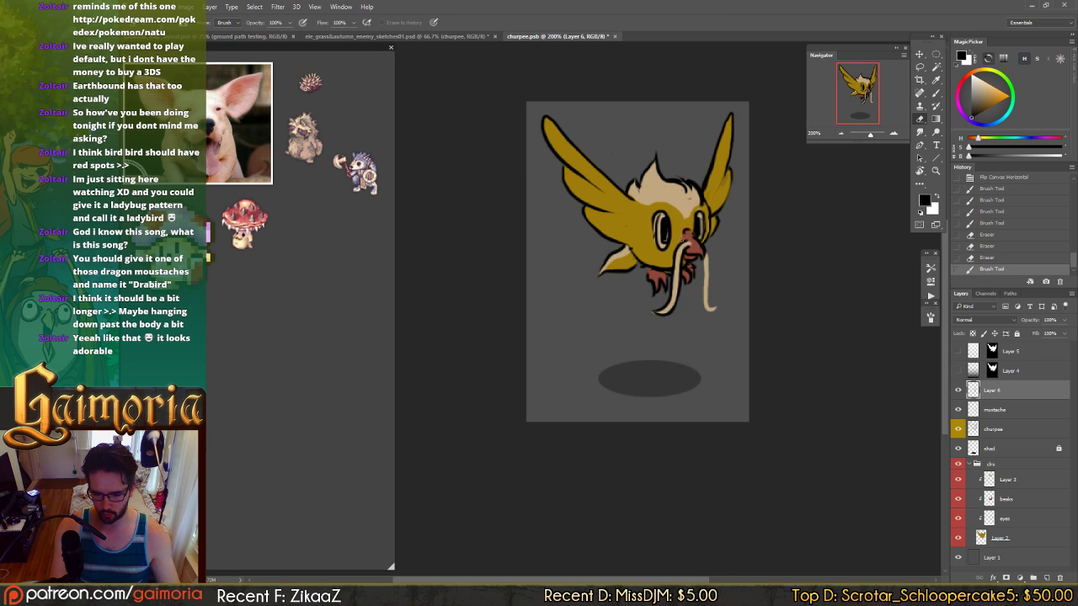
click(686, 239)
key(b)
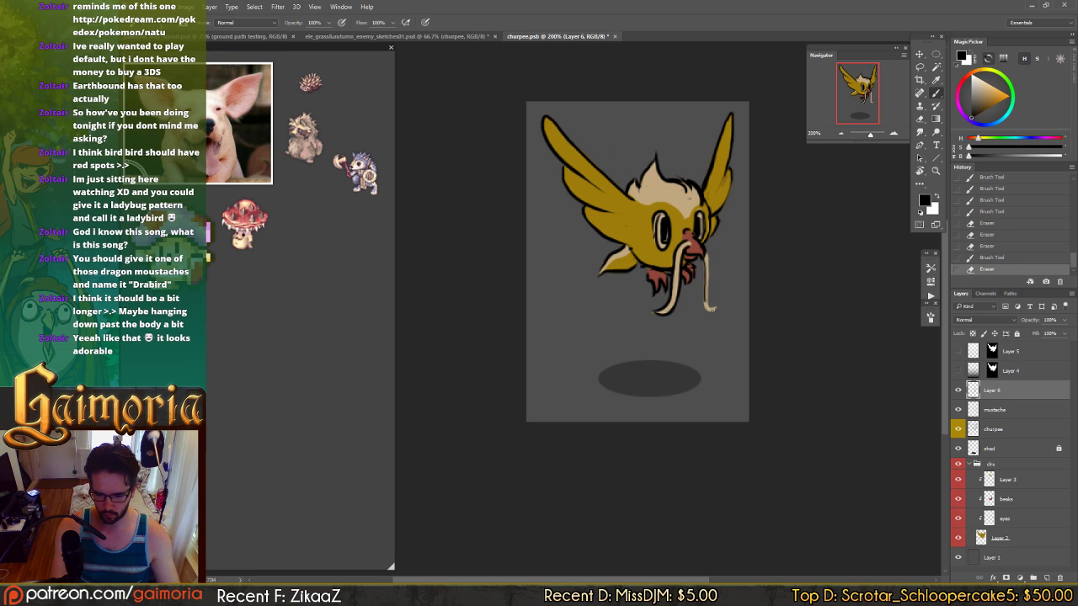
drag(712, 309, 715, 310)
key(ctrl+z)
mouse_move(703, 257)
mouse_down()
mouse_move(707, 312)
mouse_move(718, 305)
mouse_move(702, 257)
mouse_move(705, 305)
mouse_move(704, 257)
mouse_up()
key(ctrl+z)
key(ctrl+z)
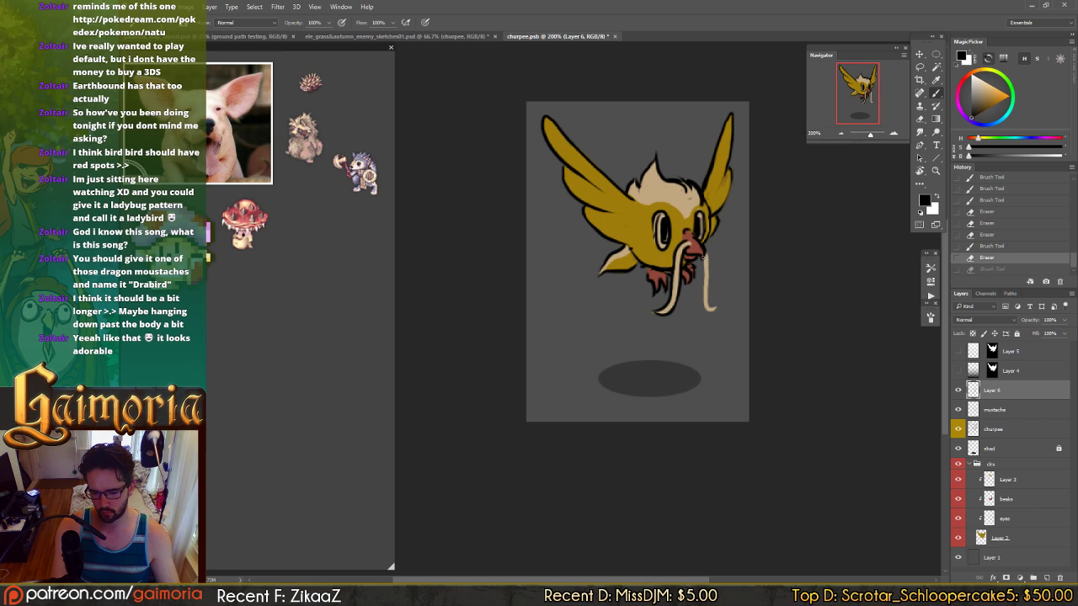
- Outline the far moustache strand in black up to the beak and touch up the lines at the moustache's root
drag(717, 310, 704, 251)
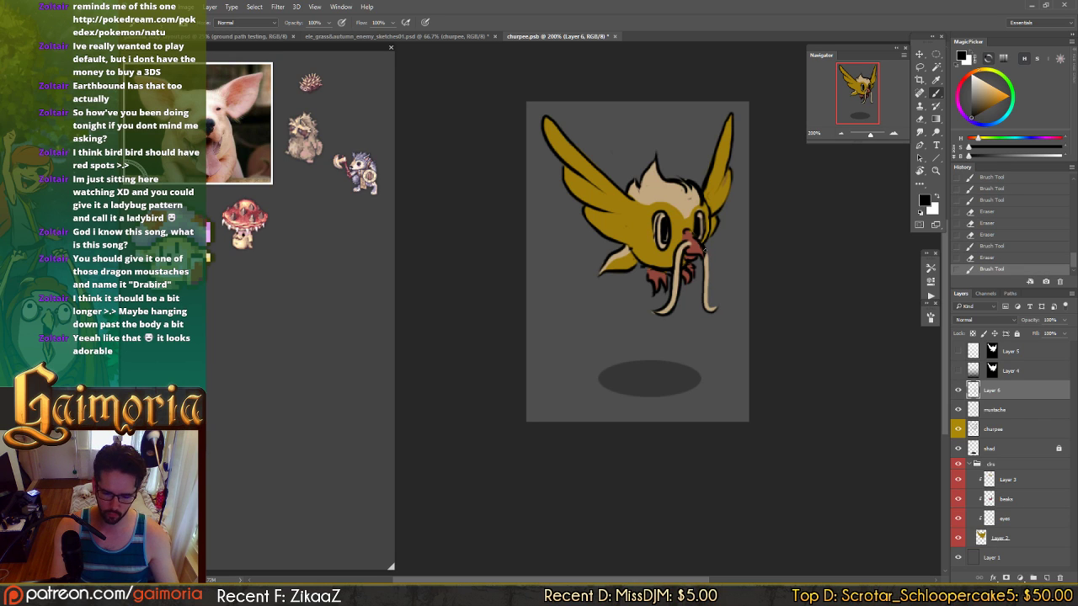
click(715, 308)
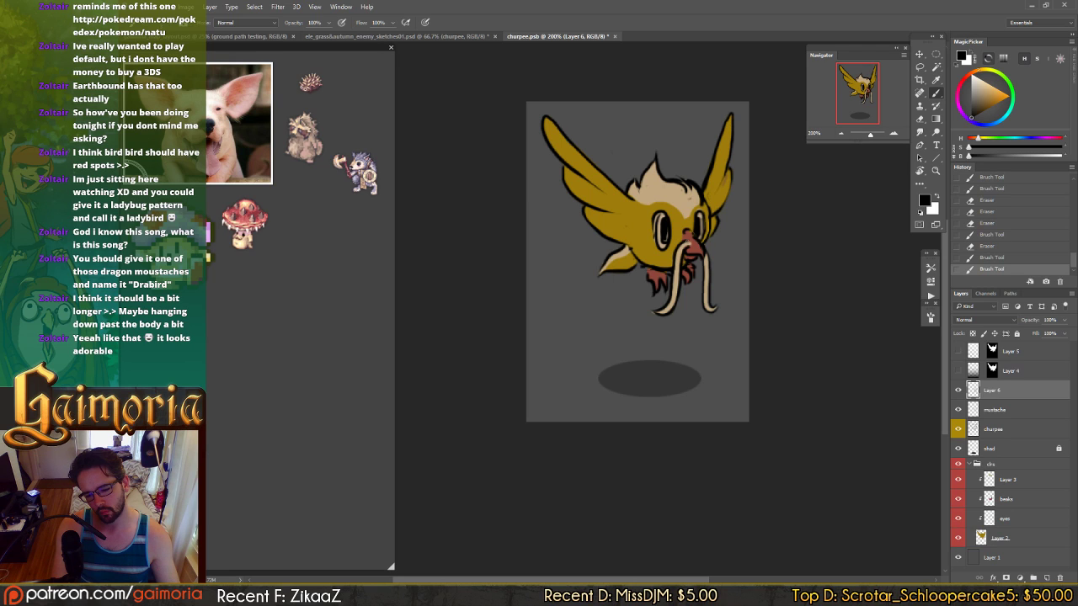
mouse_move(686, 243)
mouse_down()
mouse_move(683, 258)
mouse_move(684, 241)
mouse_up()
click(687, 240)
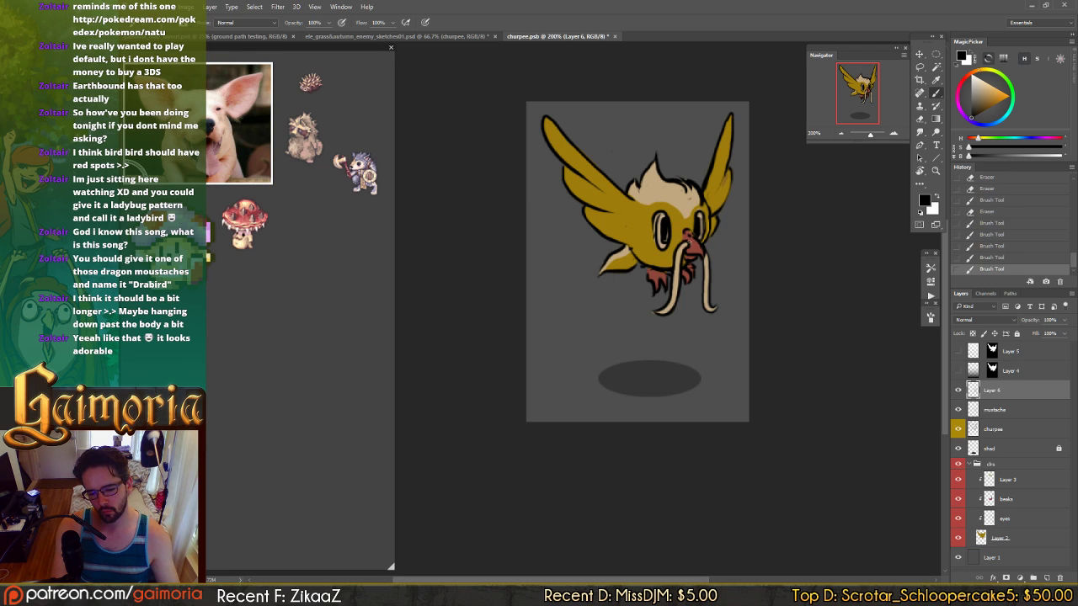
click(690, 245)
- Rename the moustache outline layer as mustache_LINES
key(ctrl+minus)
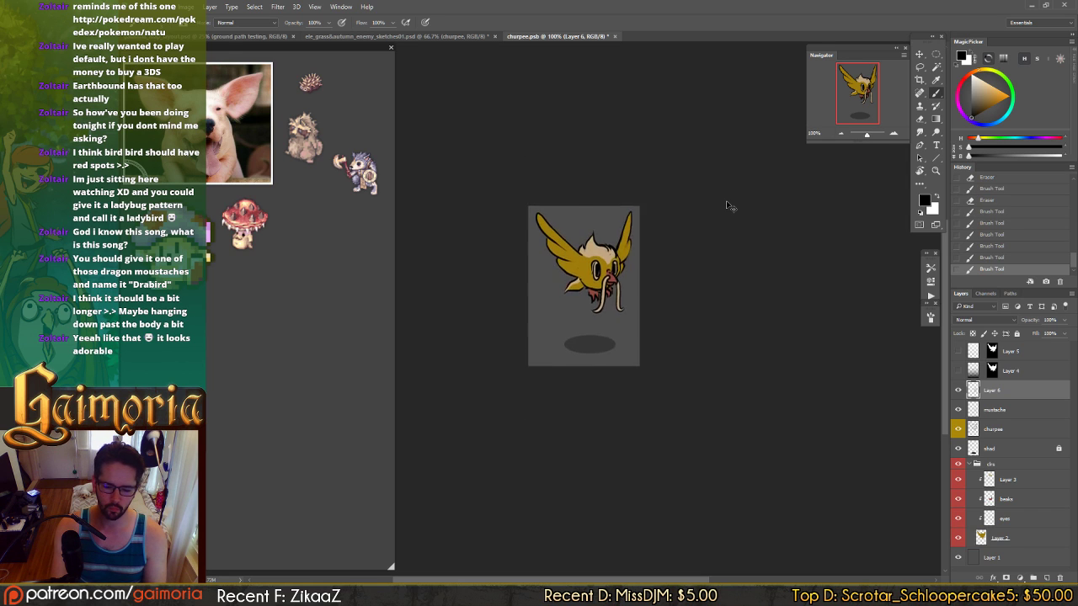
key(ctrl+plus)
key(v)
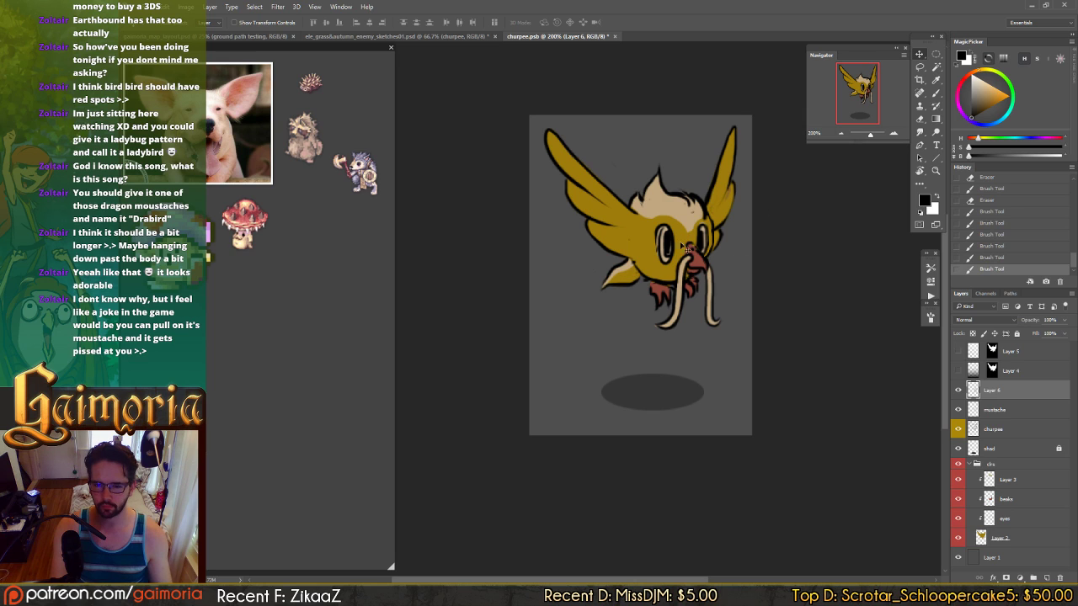
drag(699, 220, 656, 196)
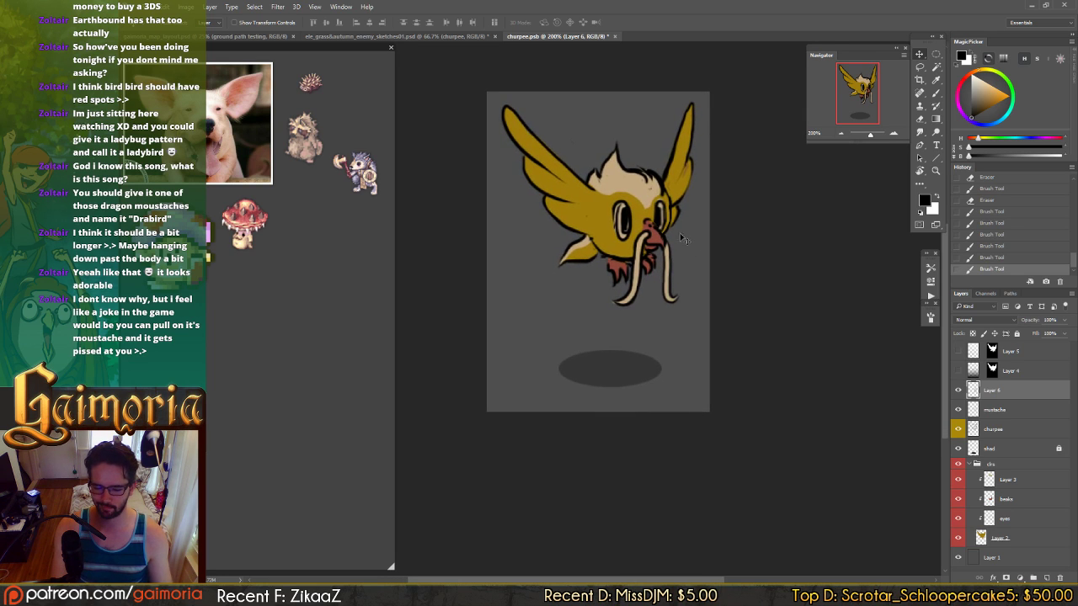
double_click(992, 391)
text(mustache)
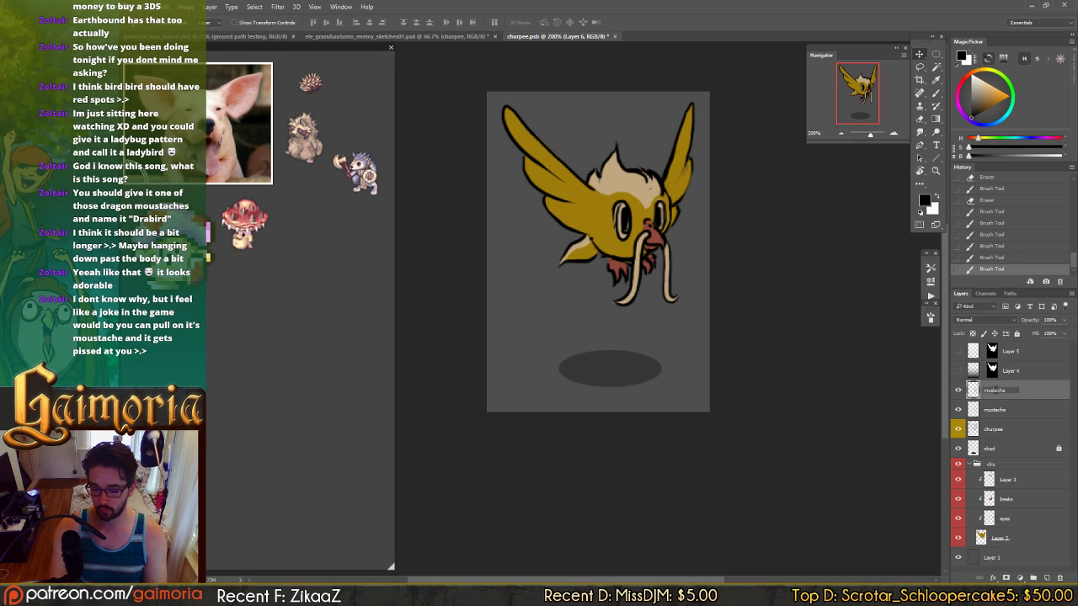
text(_LINES)
key(Return)
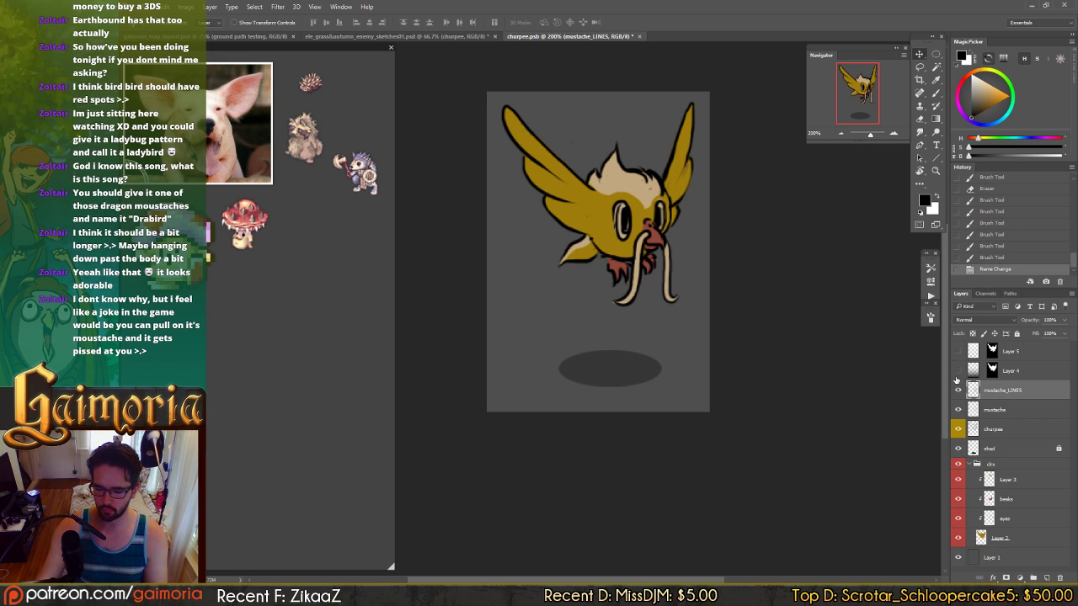
- Label the mustache_LINES layer yellow and the mustache layer red, and save the file
right_click(957, 394)
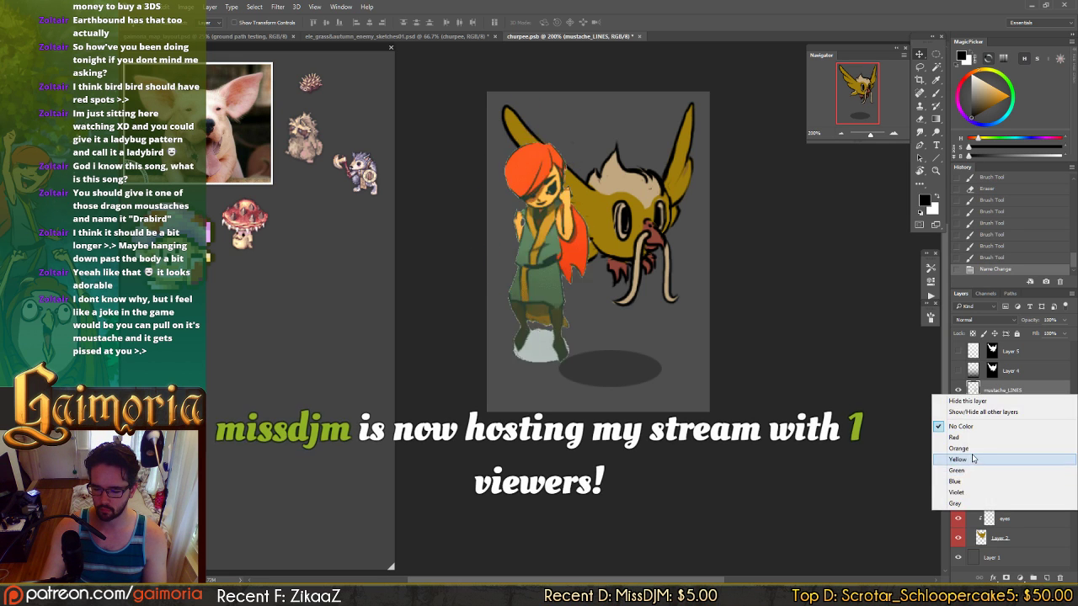
click(969, 455)
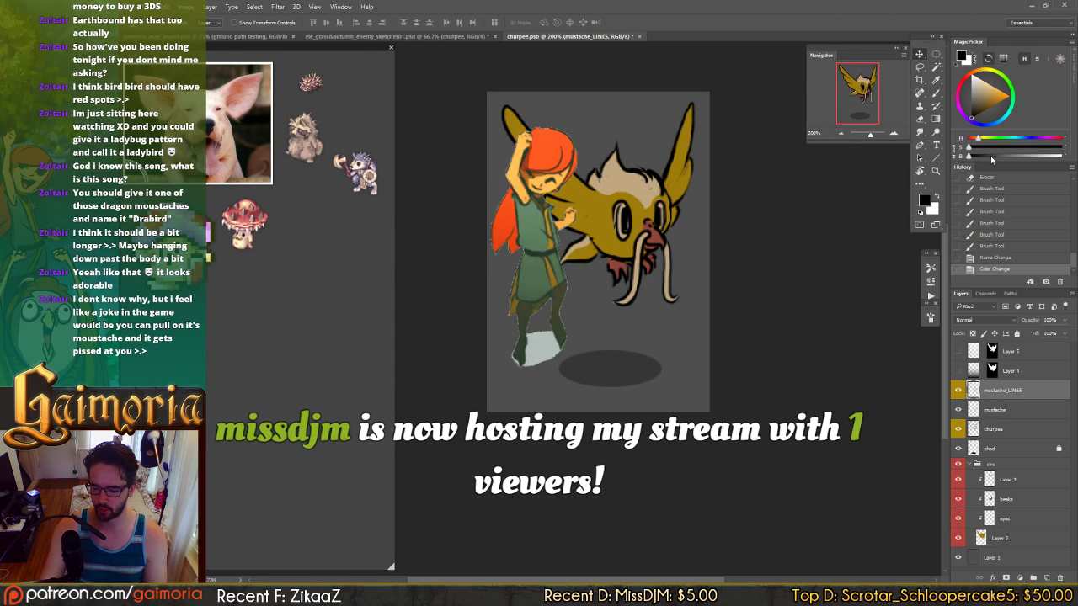
click(972, 410)
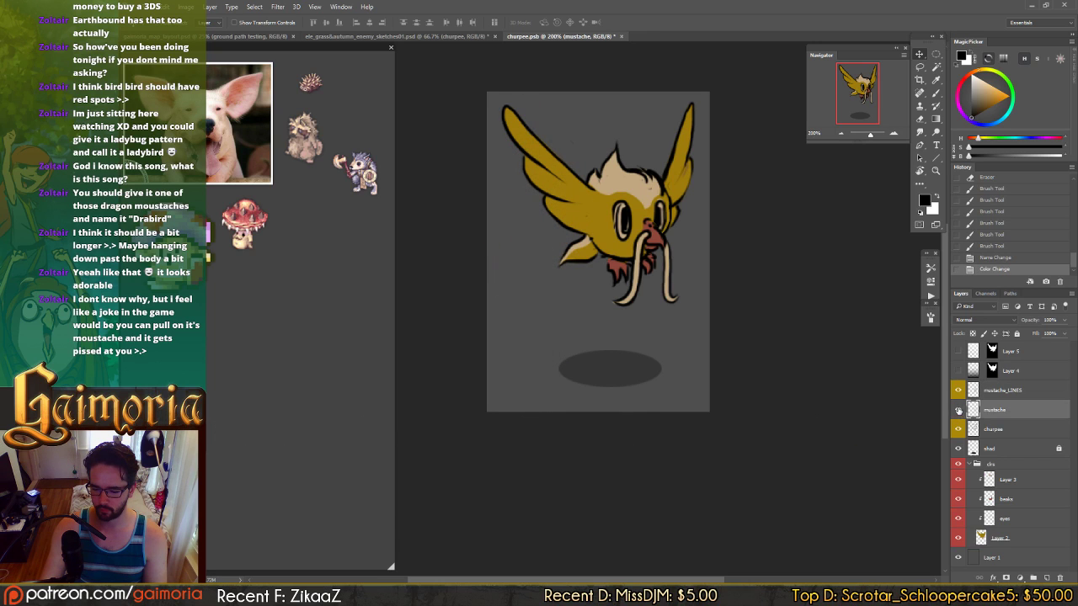
right_click(958, 409)
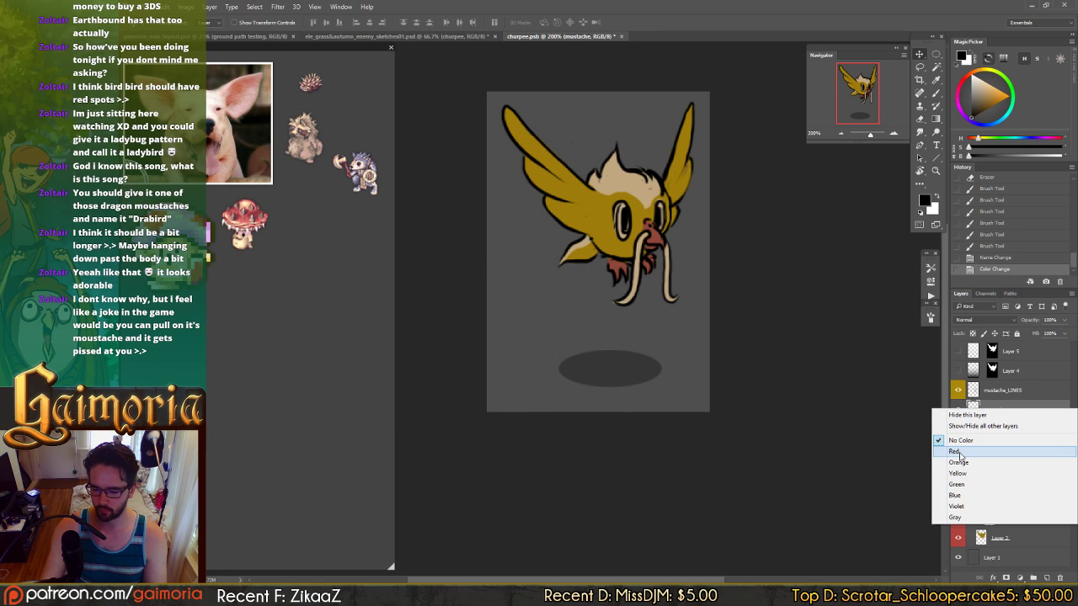
click(955, 451)
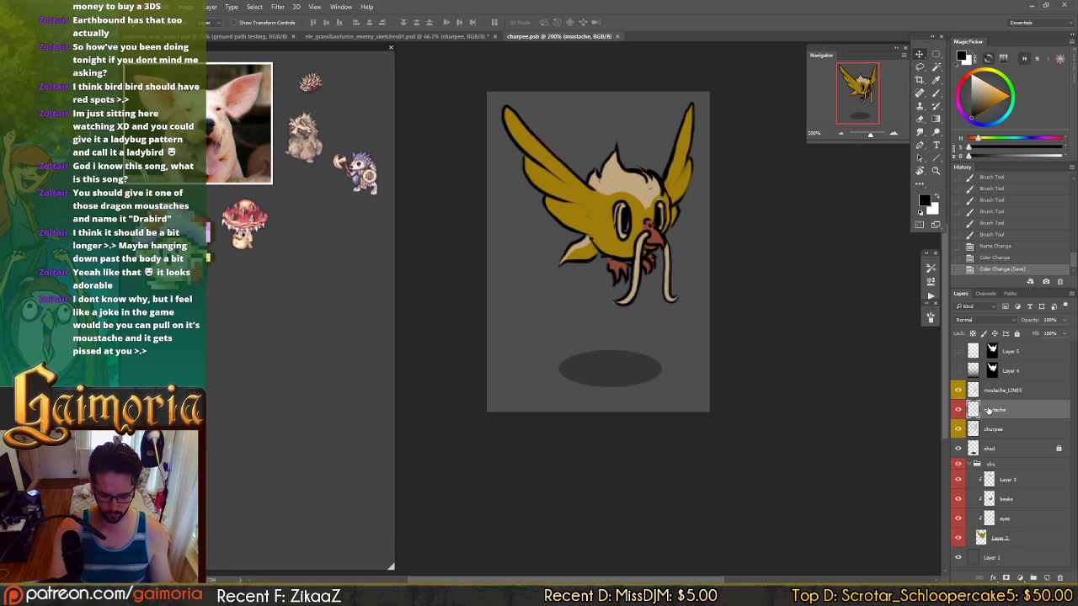
- Erase the stray beige at the near strand's curled tip on the mustache layer and switch LNP off
key(e)
click(614, 304)
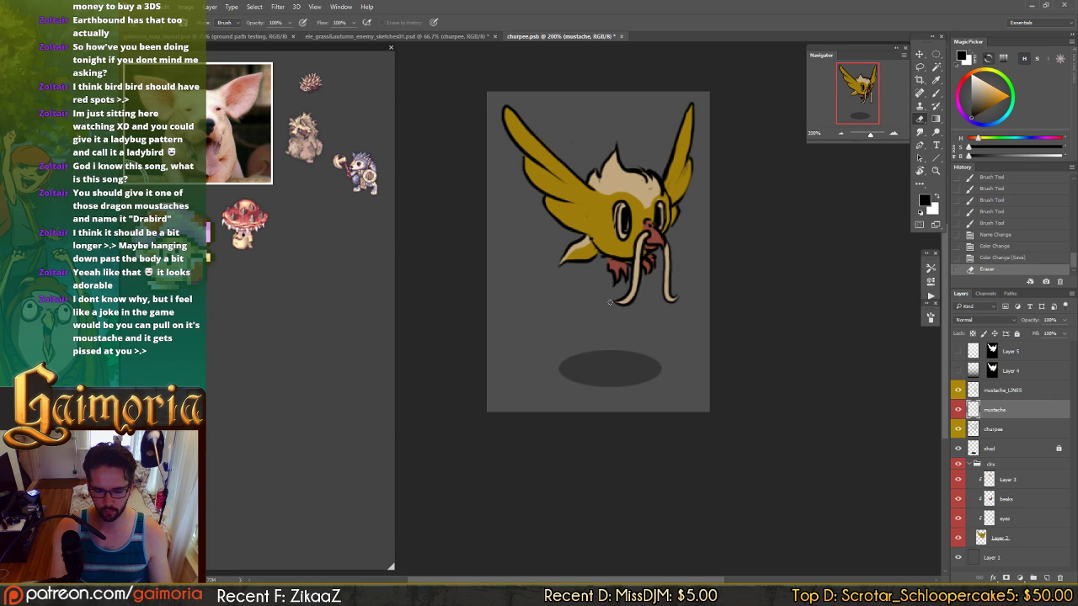
click(614, 304)
key(l)
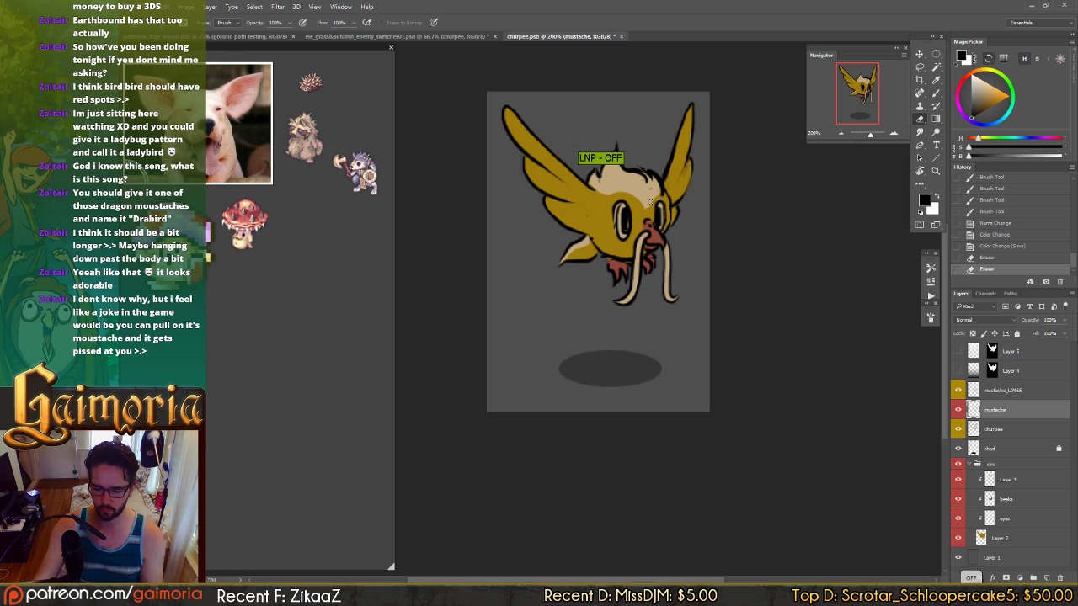
- Hide the grey background layer, Layer 1, so the sprite sits on transparency
key(v)
scroll(1025, 580, down, 2)
scroll(811, 440, up, 3)
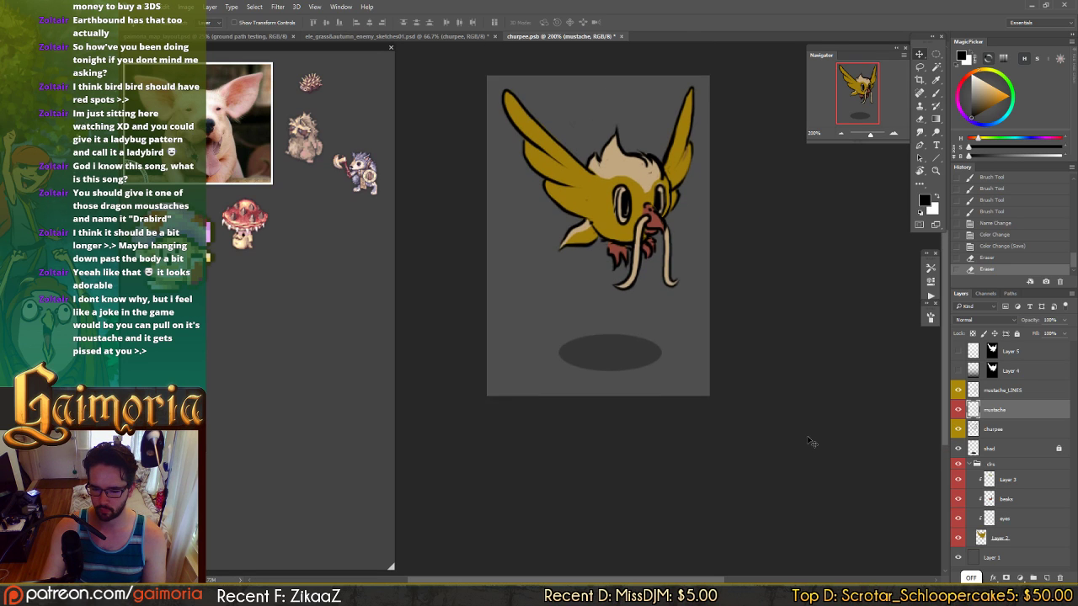
click(958, 558)
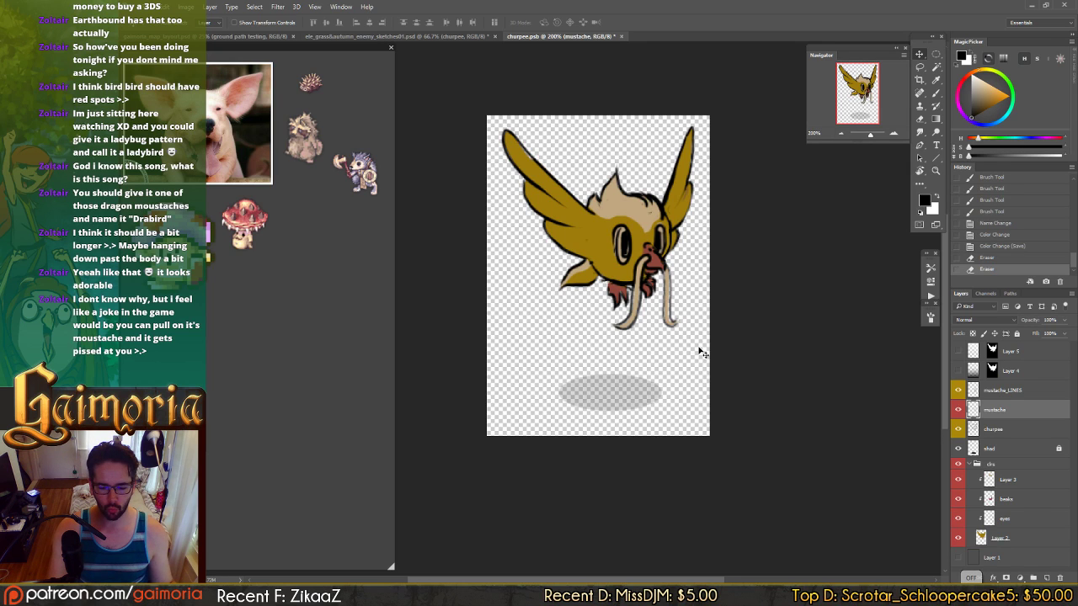
- Sample the beige from the head crest and paint over the gaps inside the far moustache strand on the mustache layer
key(b)
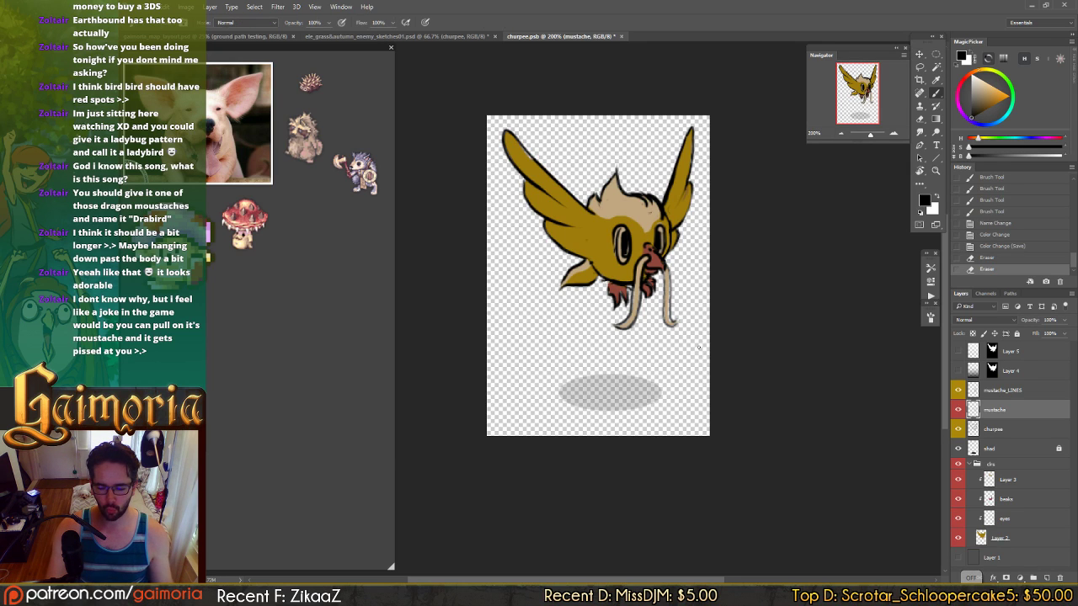
click(1001, 391)
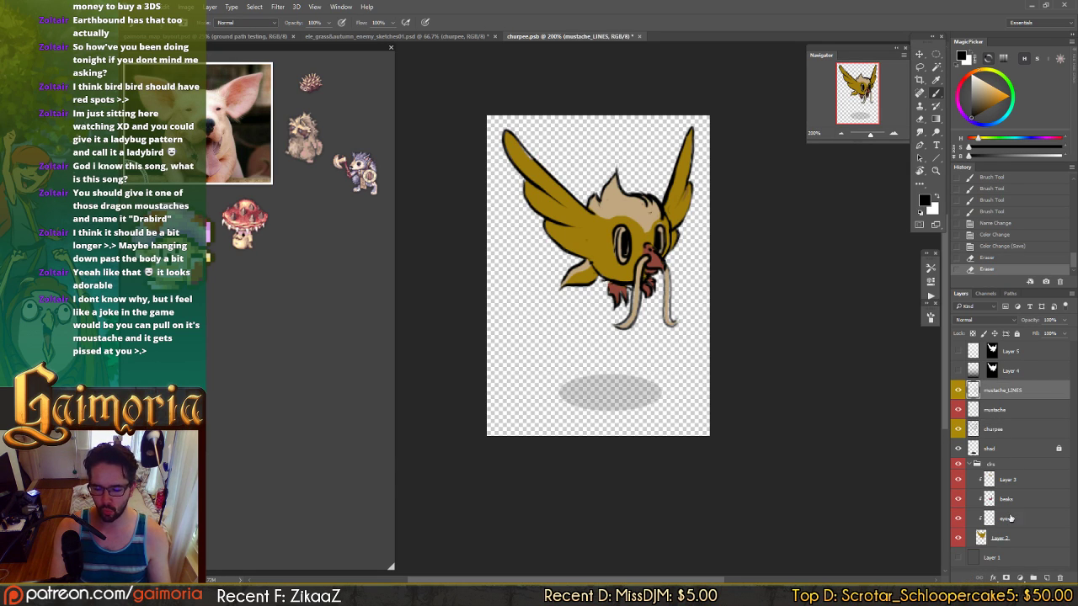
click(1002, 410)
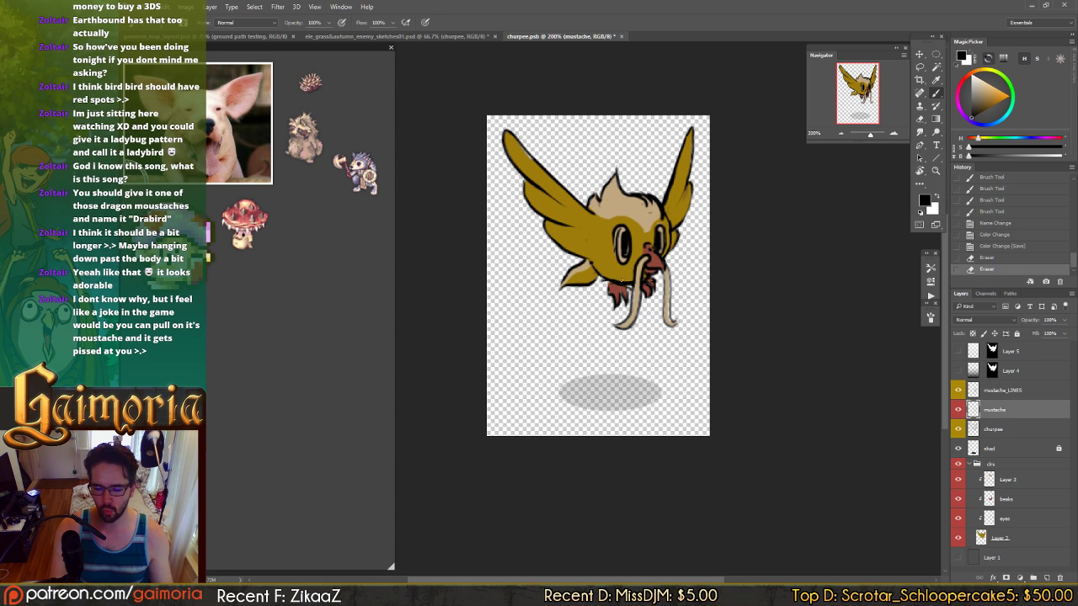
drag(657, 263, 634, 203)
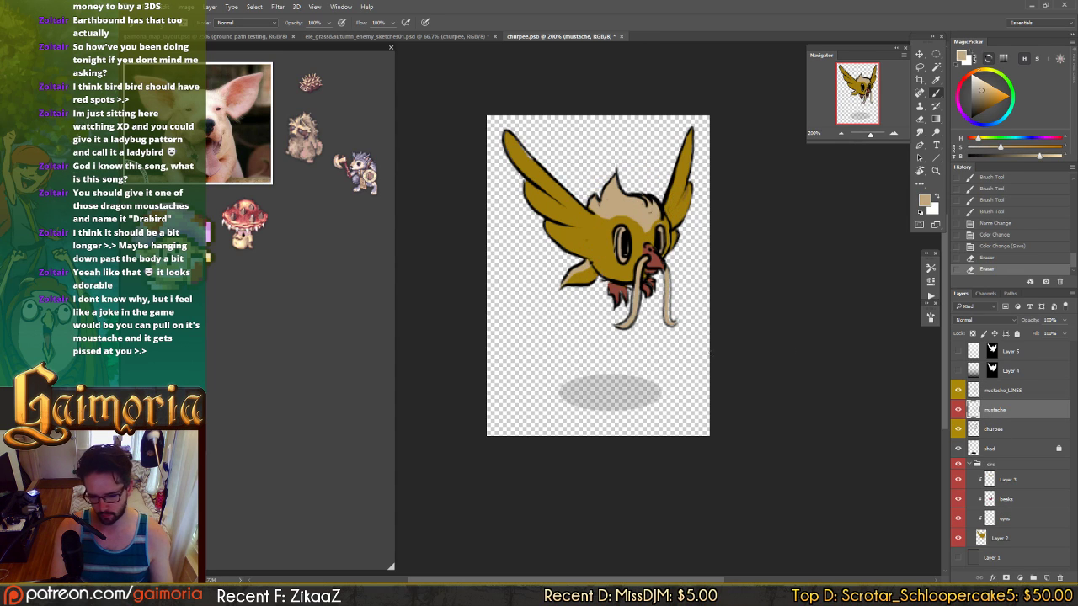
click(667, 285)
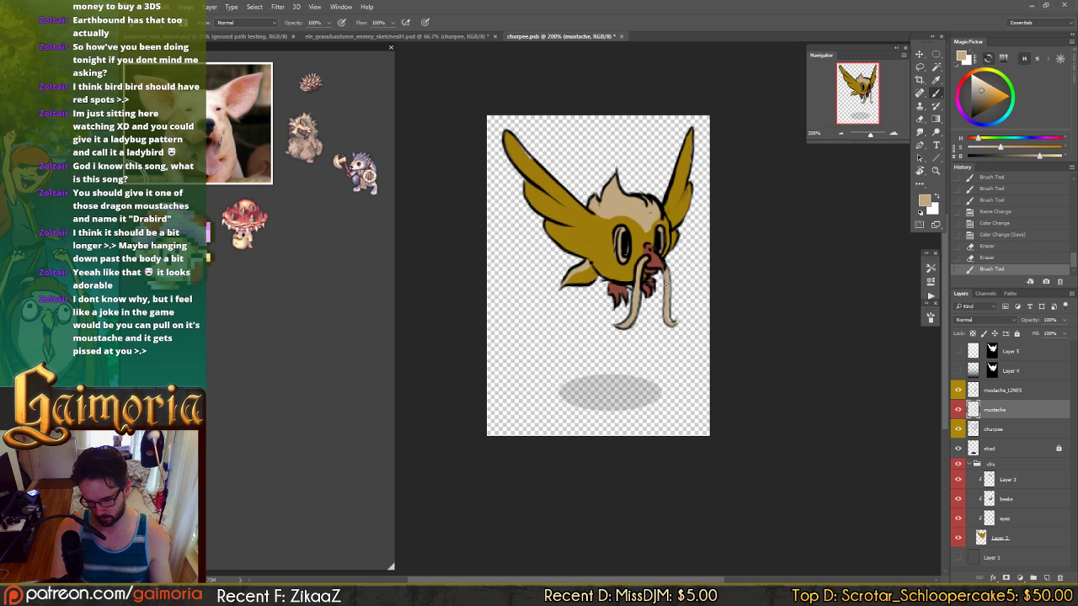
drag(670, 281, 670, 308)
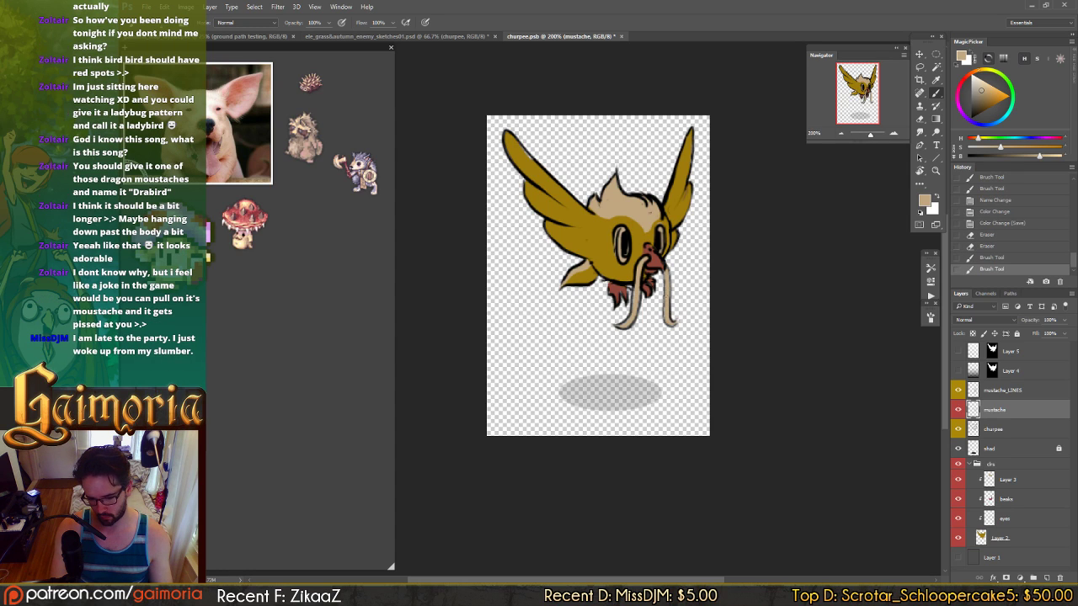
click(670, 309)
click(664, 267)
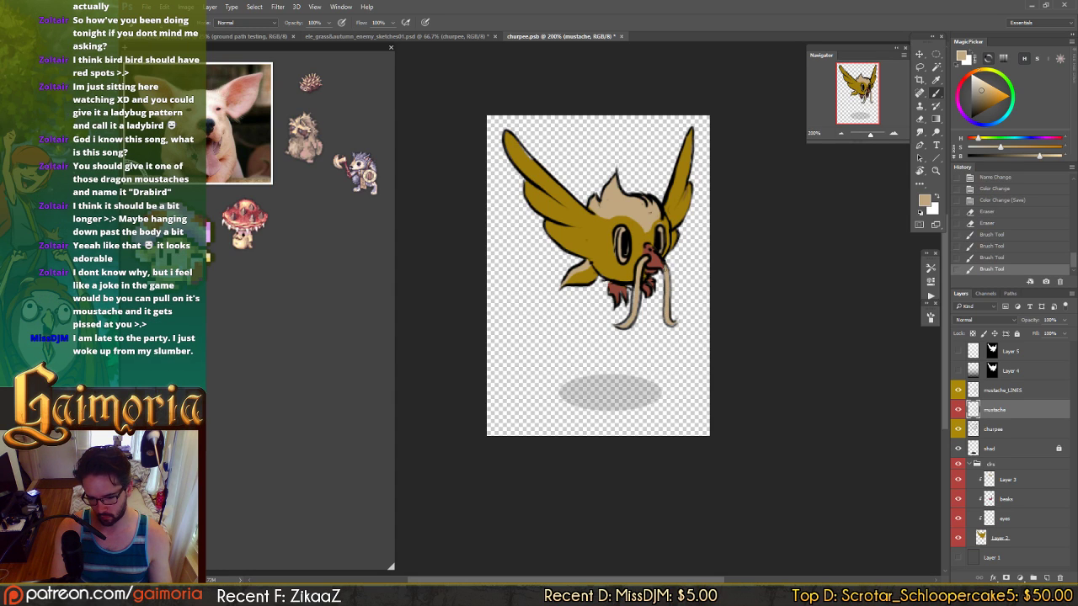
click(665, 267)
- Erase the beige spilling past the outline along the upper part of the far moustache strand
key(e)
click(663, 266)
drag(663, 266, 658, 285)
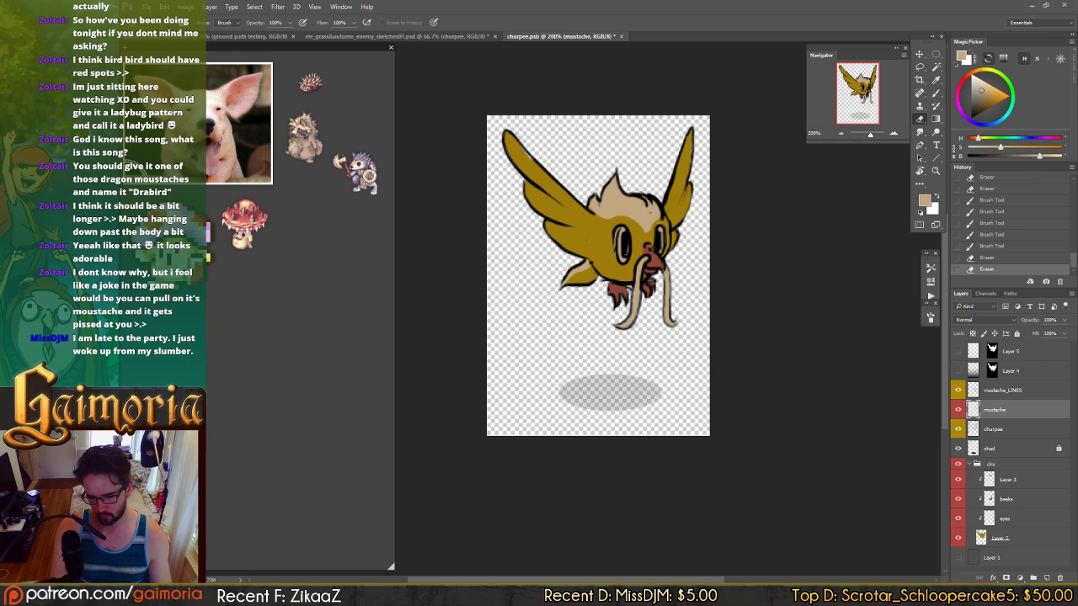
- Paint beige over small gaps in the upper parts of both moustache strands, and erase the excess beside the far strand
key(b)
click(639, 280)
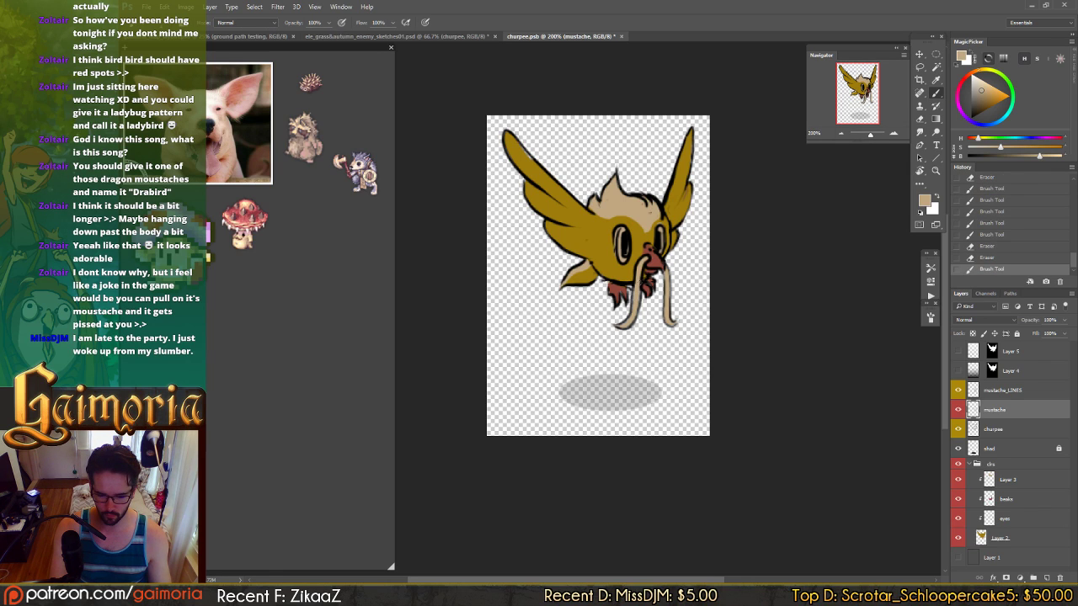
click(639, 280)
click(638, 280)
click(639, 279)
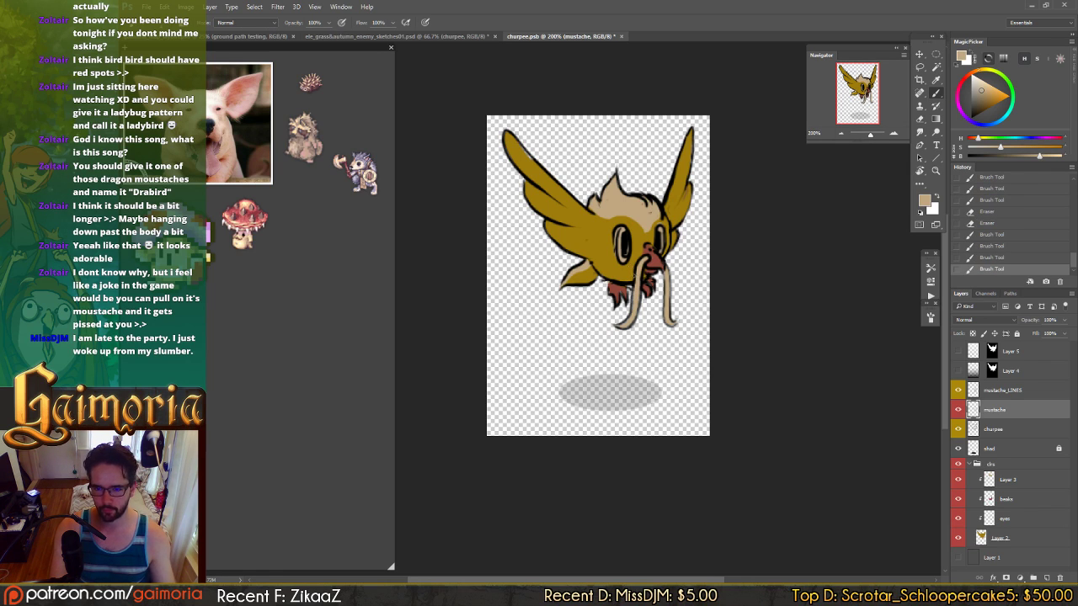
click(667, 274)
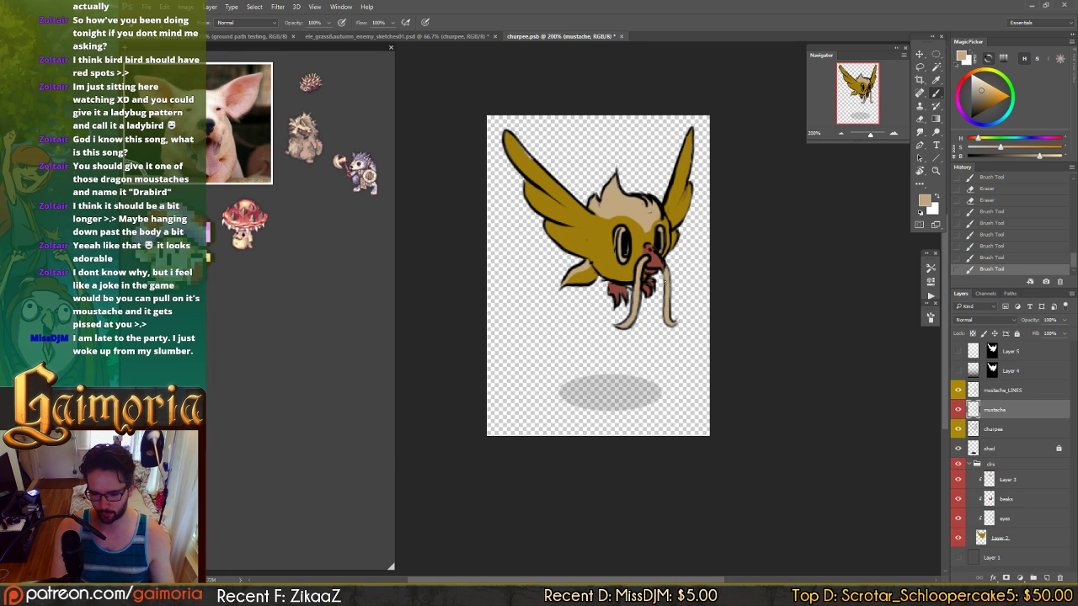
key(e)
drag(661, 264, 664, 280)
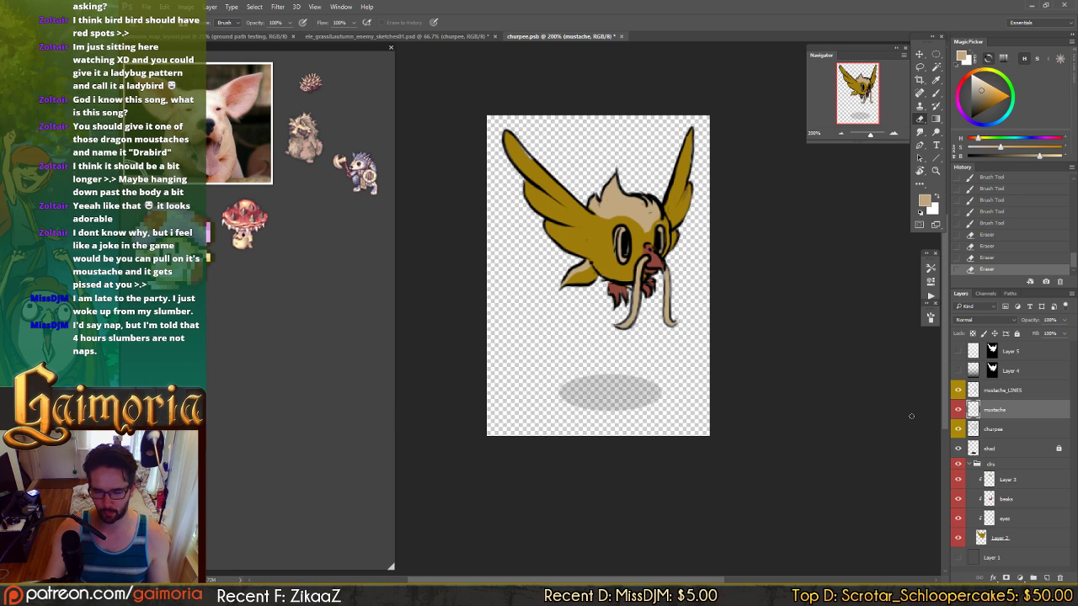
- Strengthen the moustache outlines by duplicating the mustache_LINES layer and merging the copy down, and save churpee.psb
key(v)
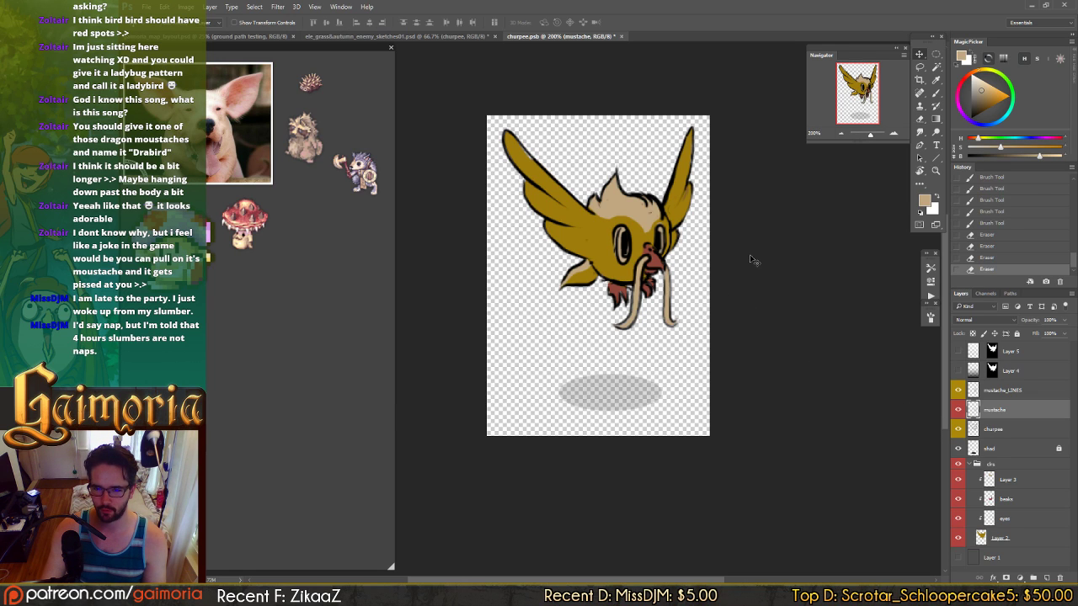
drag(760, 260, 761, 257)
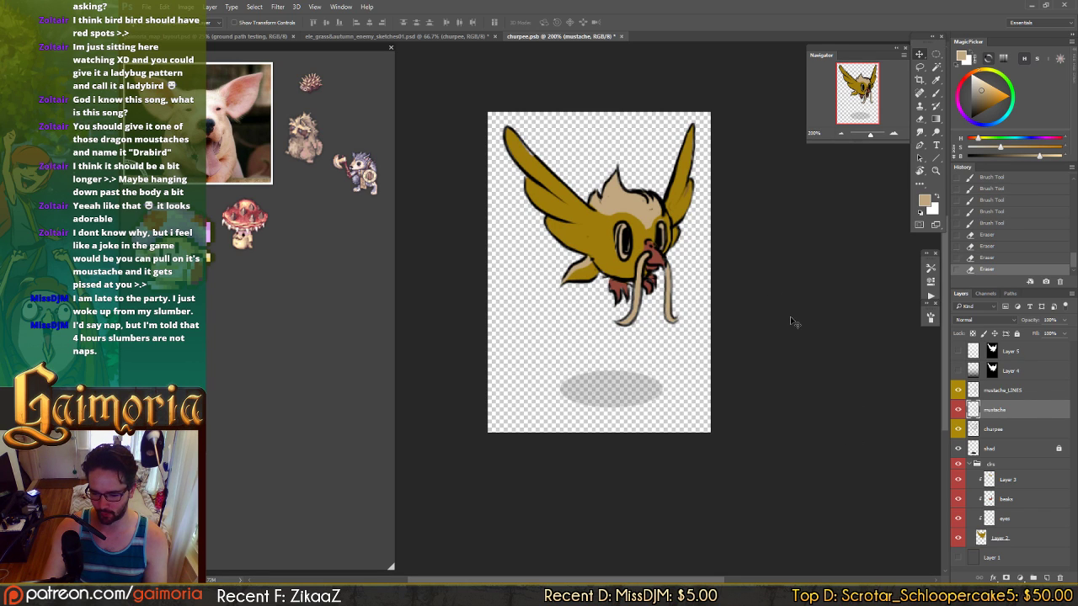
click(1000, 436)
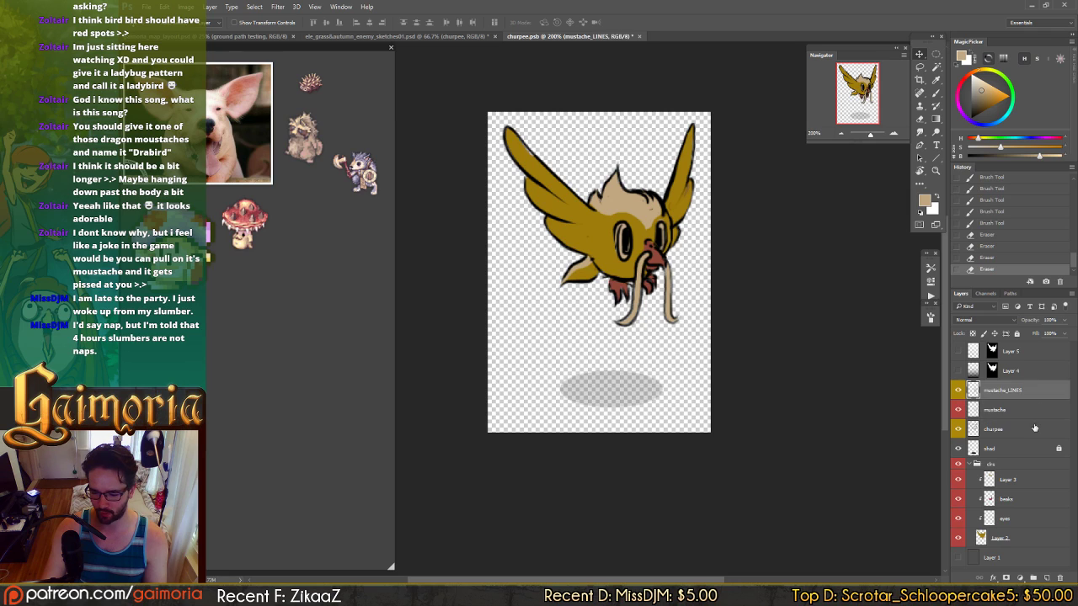
click(1041, 391)
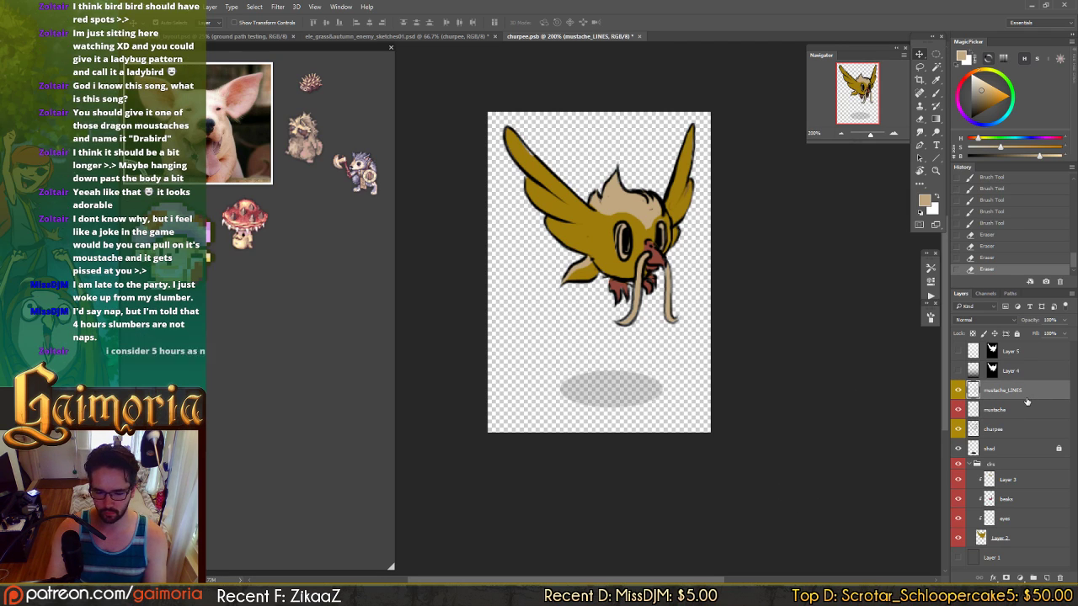
key(ctrl+j)
key(ctrl+e)
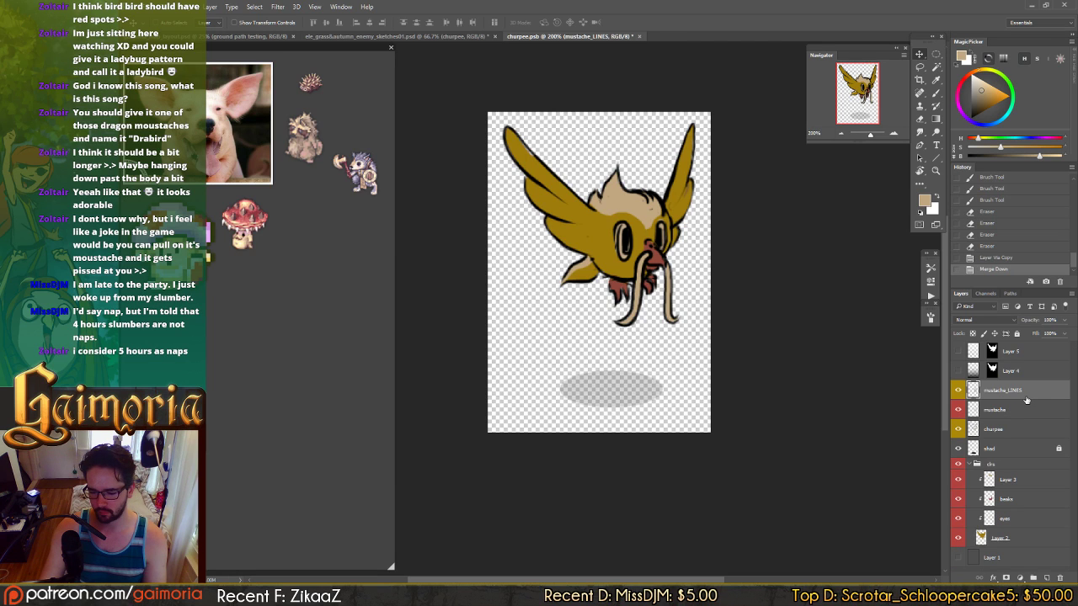
key(ctrl+s)
- In ele_grass&autumn_enemy_sketches01.psd, move the churpee bird closer to the raccoon creature, and close churpee.psb
click(387, 36)
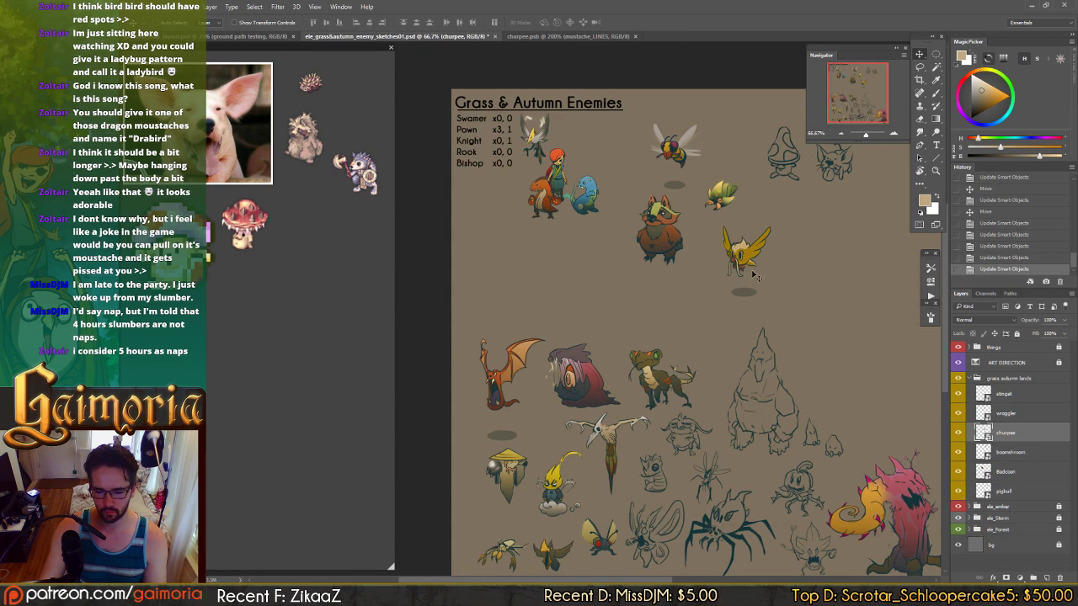
mouse_move(755, 277)
mouse_down()
mouse_move(653, 221)
mouse_move(615, 230)
mouse_move(608, 301)
mouse_move(605, 189)
mouse_move(620, 180)
mouse_move(646, 224)
mouse_move(766, 253)
mouse_move(698, 240)
mouse_move(617, 176)
mouse_move(657, 222)
mouse_move(729, 255)
mouse_move(730, 272)
mouse_move(778, 280)
mouse_move(722, 284)
mouse_move(766, 296)
mouse_move(738, 289)
mouse_up()
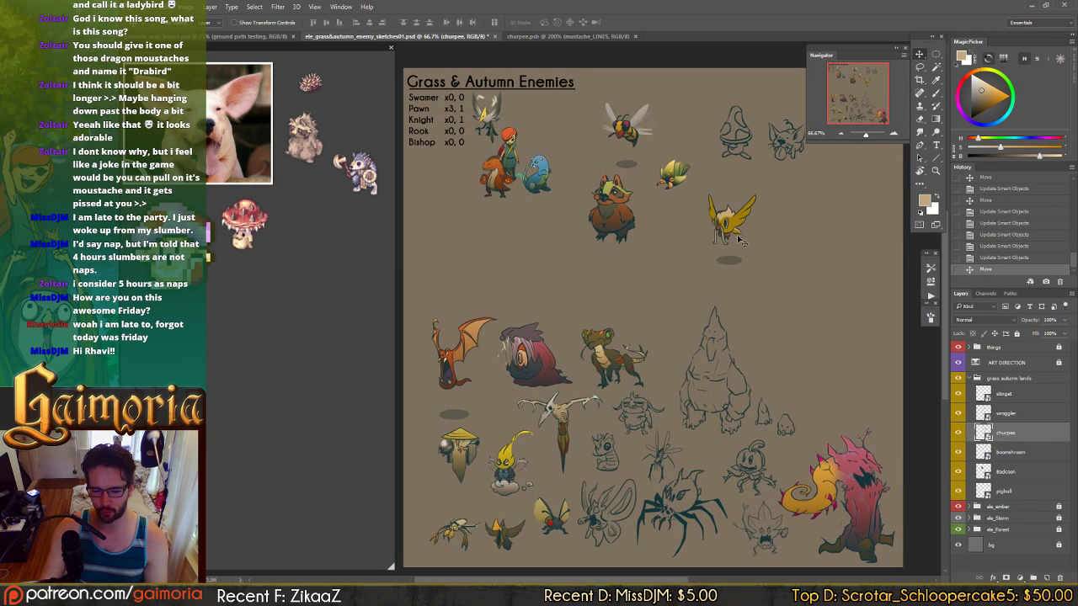
drag(740, 241, 707, 244)
drag(781, 153, 704, 244)
key(ctrl+plus)
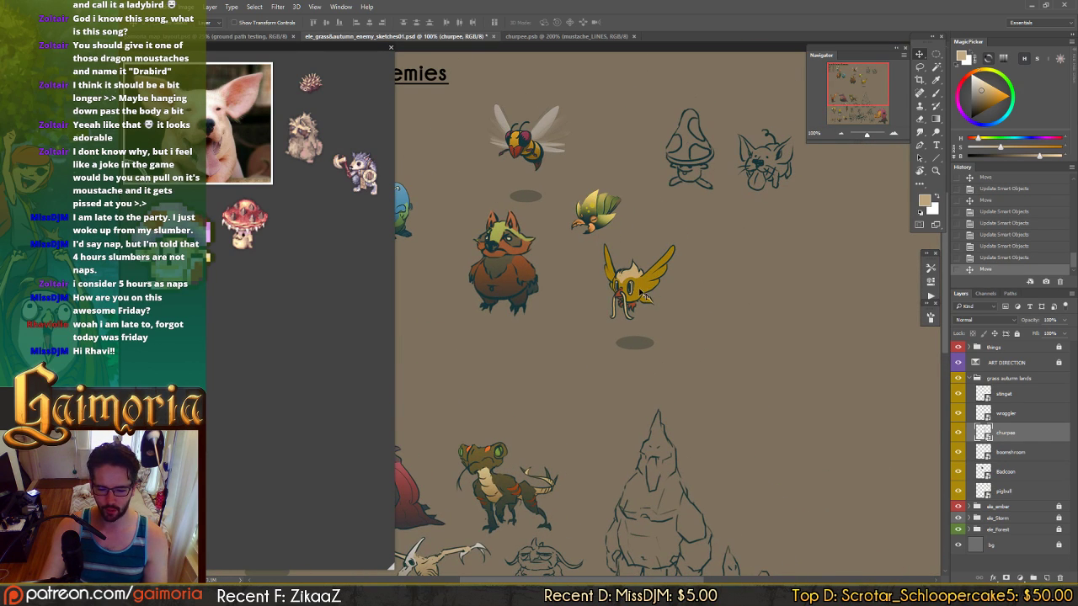
drag(642, 293, 616, 293)
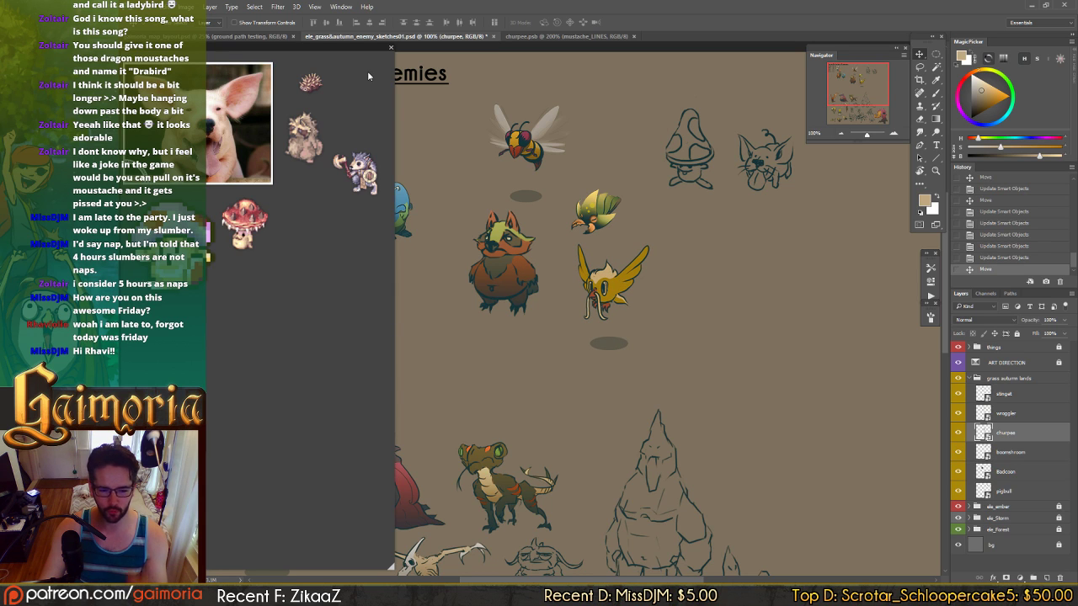
click(519, 38)
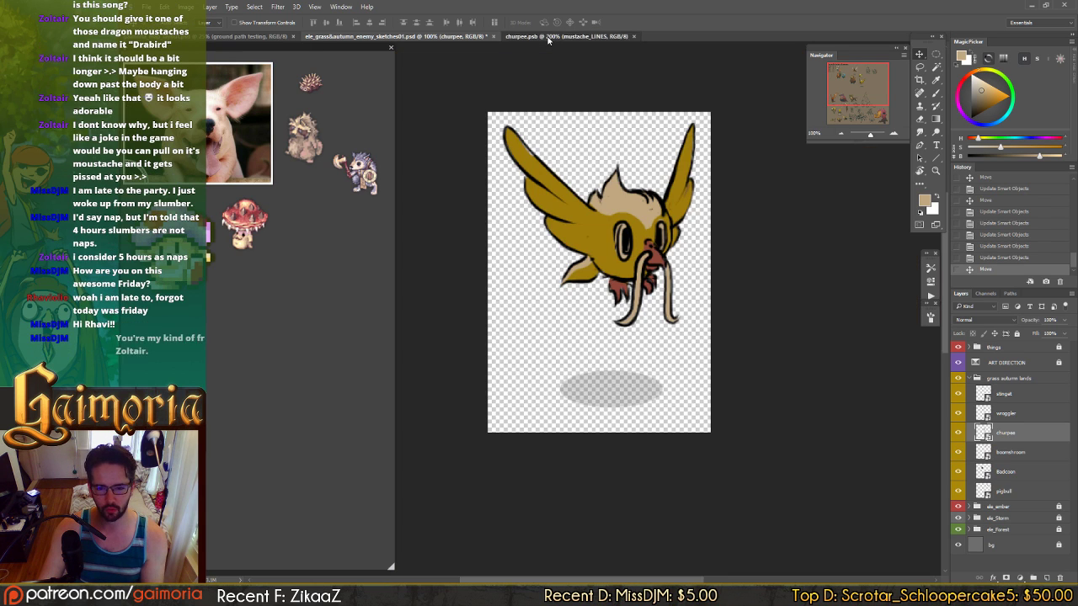
key(ctrl+w)
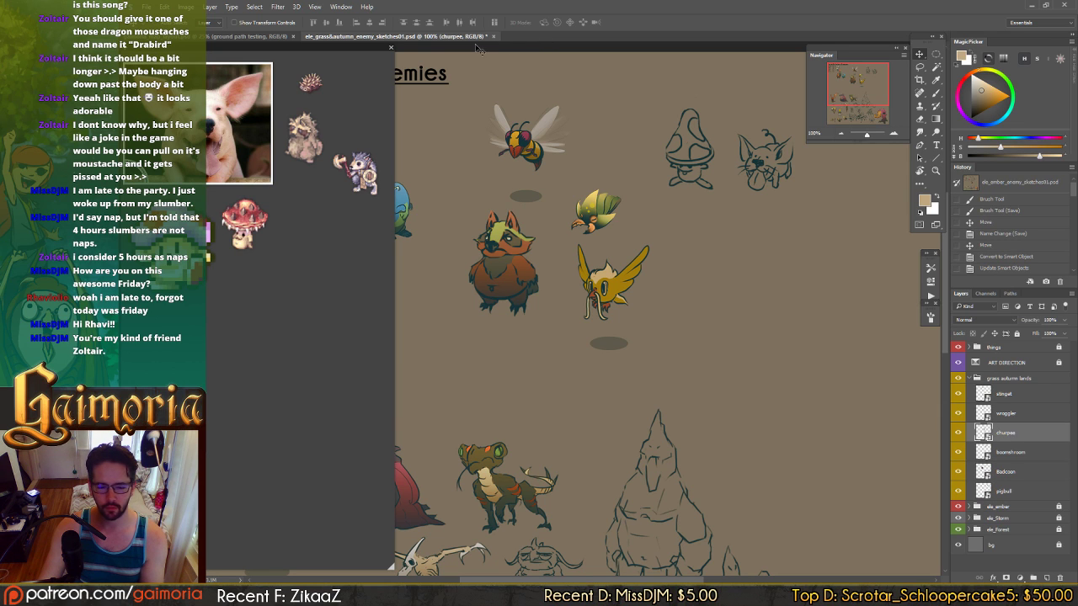
- Examine the Fluid lands, Autumn lands and Grass lands areas with their chess-piece markers in gaimoria_map_layout.psd
click(268, 36)
mouse_move(662, 219)
mouse_down()
mouse_move(758, 263)
mouse_move(656, 231)
mouse_up()
drag(676, 344, 692, 68)
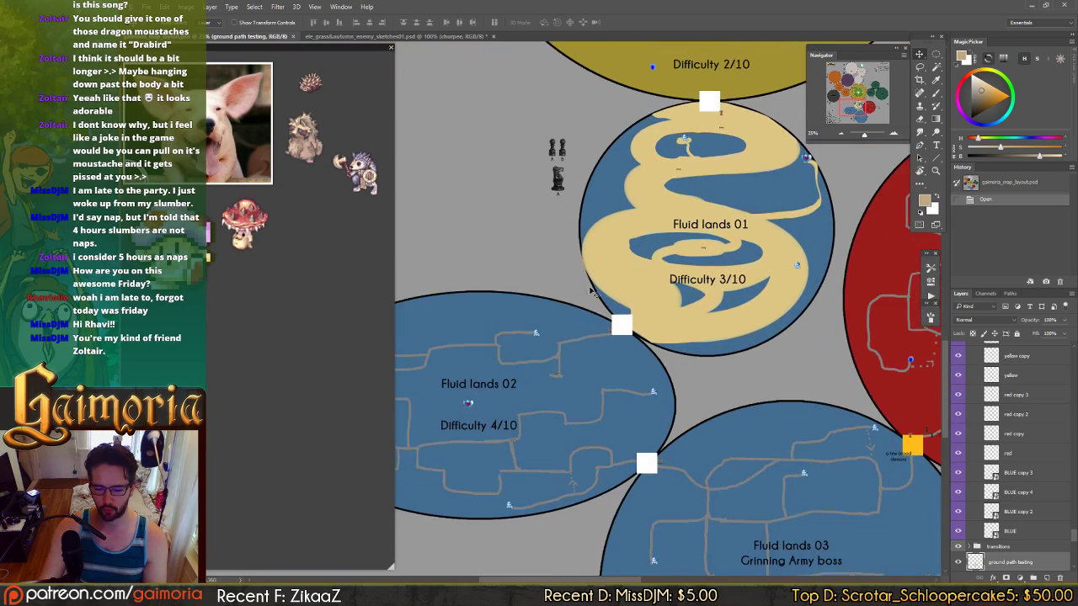
drag(647, 193, 622, 450)
drag(810, 222, 714, 273)
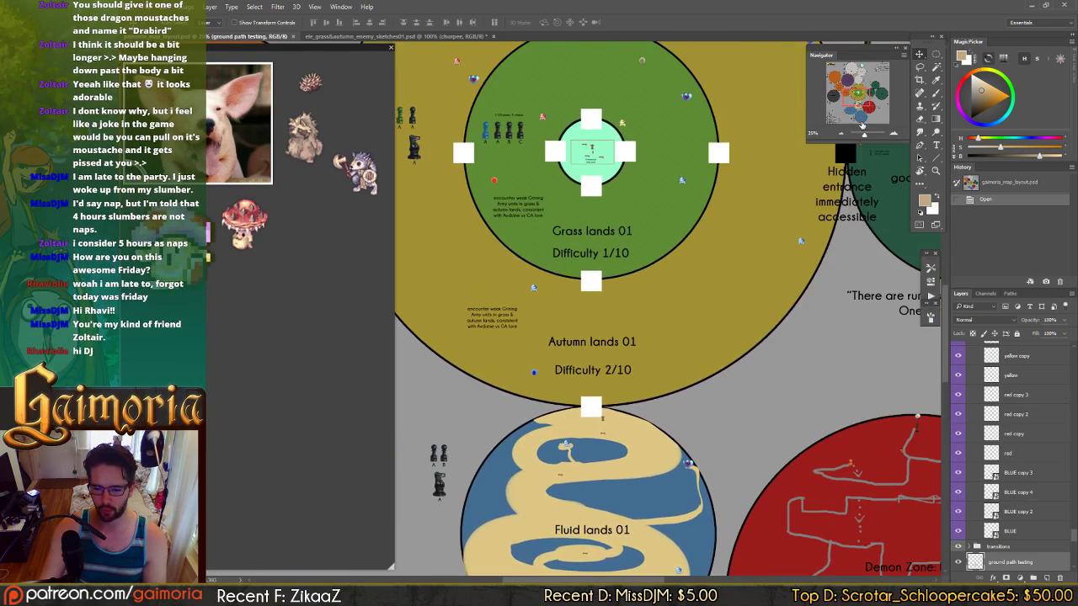
mouse_move(860, 99)
mouse_down()
mouse_move(878, 92)
mouse_move(872, 104)
mouse_move(842, 94)
mouse_move(854, 106)
mouse_move(854, 89)
mouse_up()
drag(582, 313, 582, 273)
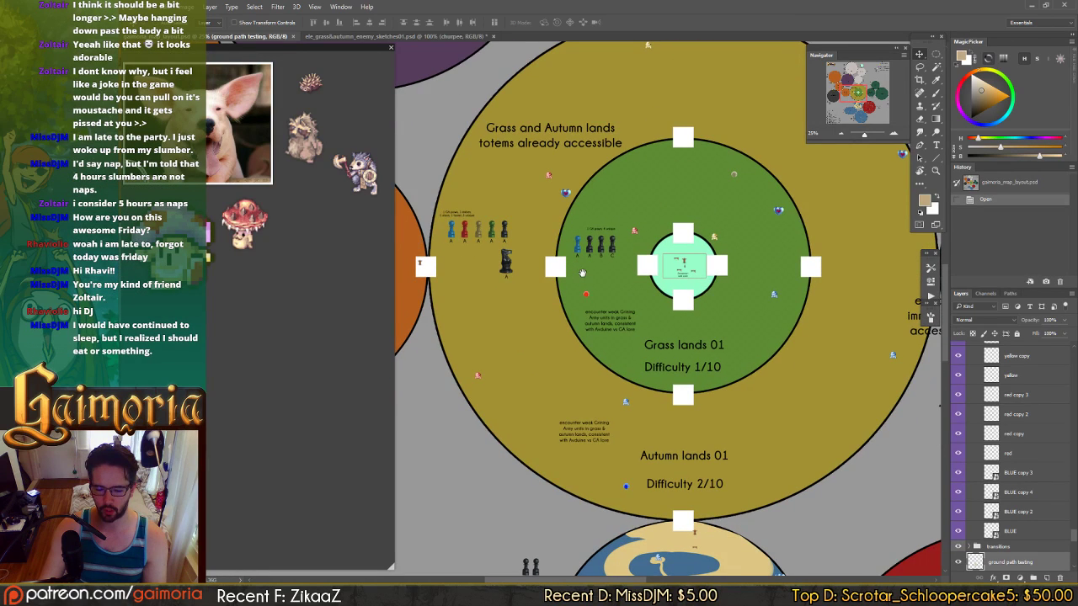
- Return to the Grass & Autumn Enemies sheet and save ele_grass&autumn_enemy_sketches01.psd
click(458, 38)
mouse_move(624, 318)
mouse_down()
mouse_move(561, 283)
mouse_move(620, 314)
mouse_up()
drag(567, 309, 707, 338)
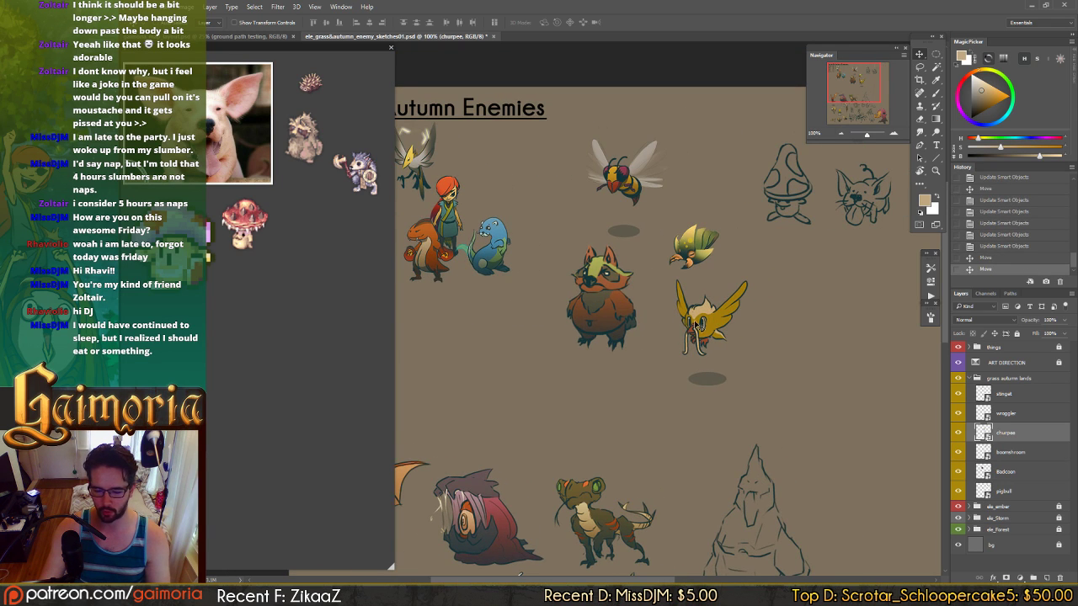
key(ctrl+s)
drag(816, 237, 787, 243)
click(829, 212)
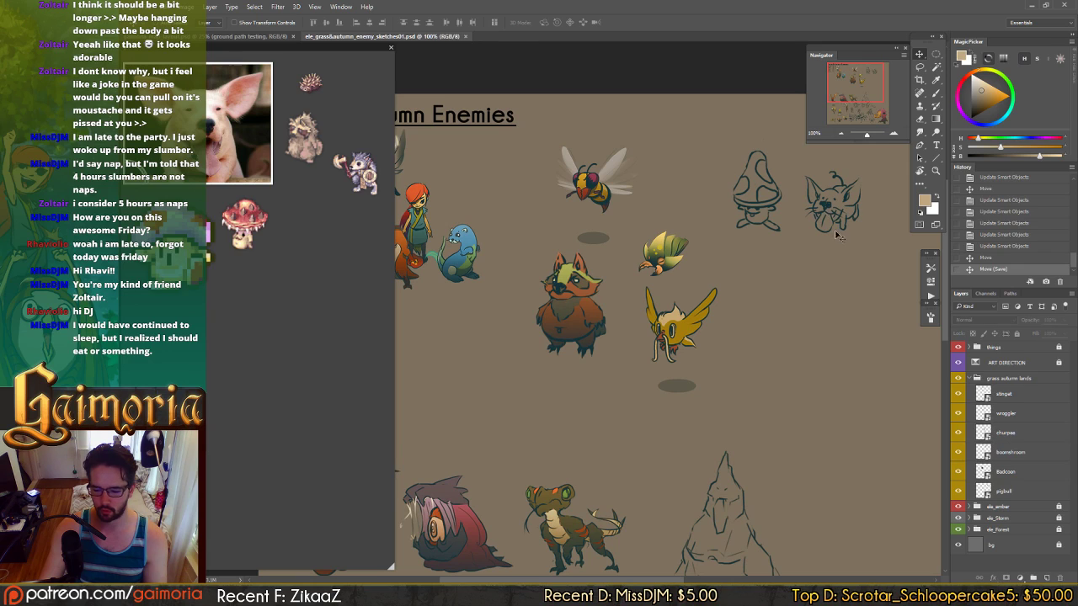
- Open the pigbull smart object and expand its canvas evenly around the sketch to about 188 by 206 px with Crop
double_click(984, 490)
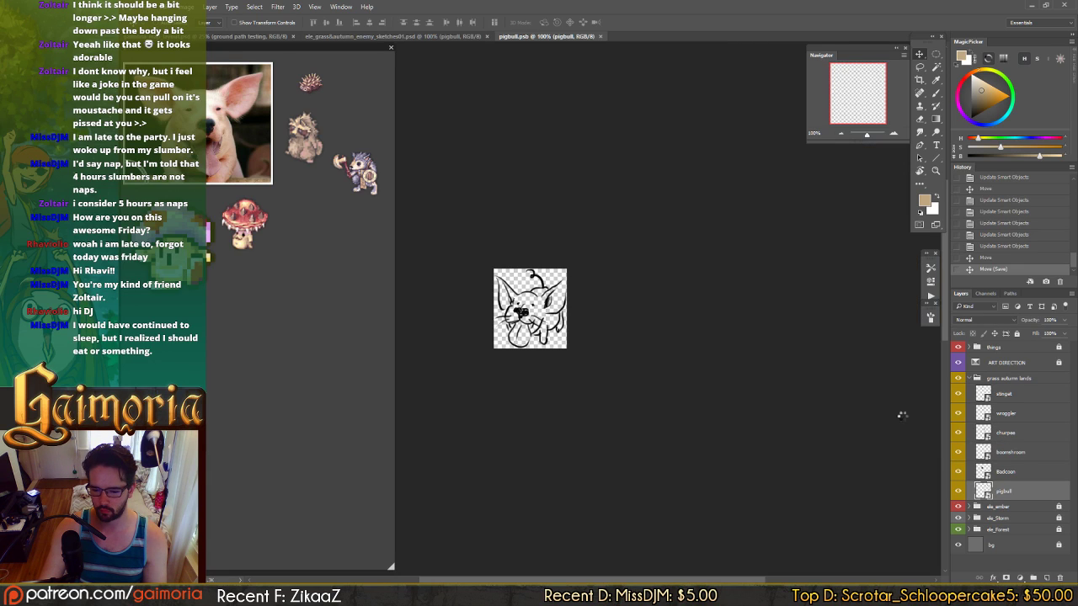
key(c)
drag(566, 269, 578, 258)
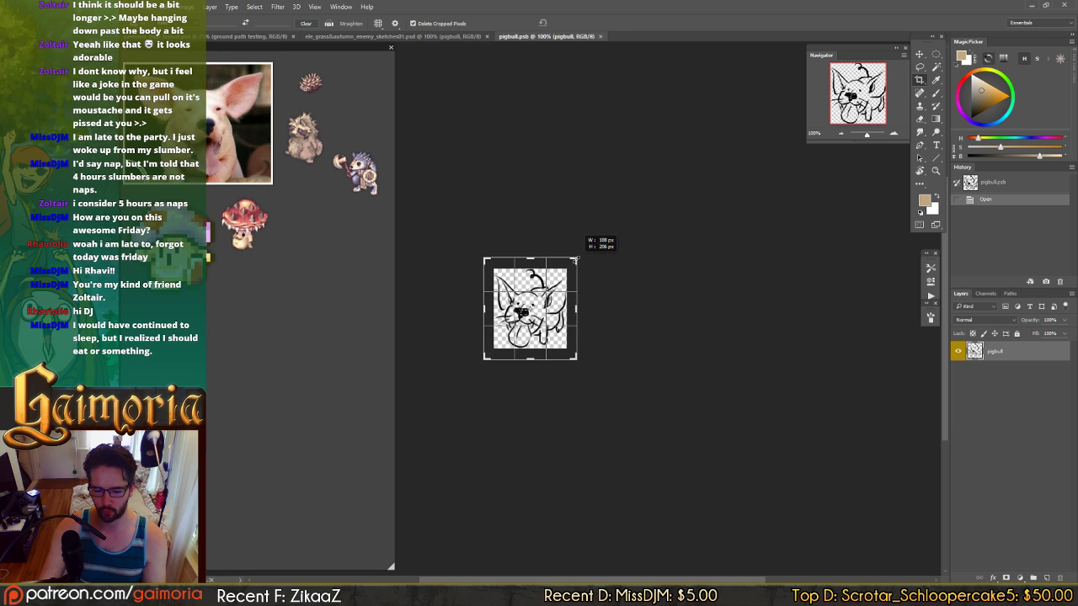
key(Return)
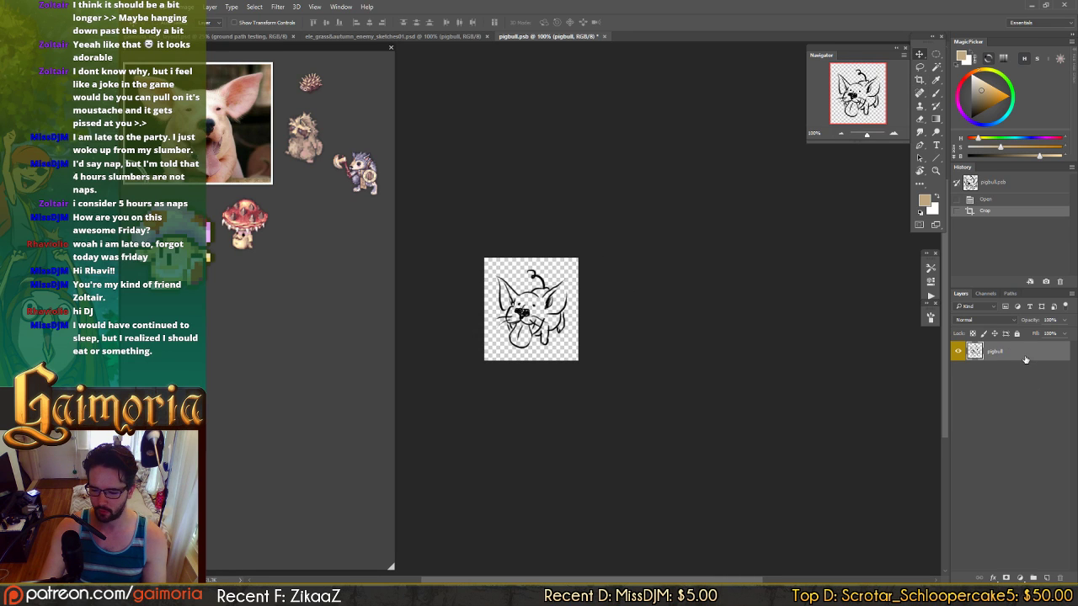
- Add a new layer beneath the pigbull sketch, fill it with white and darken it to mid grey with Hue/Saturation
ctrl+click(1047, 578)
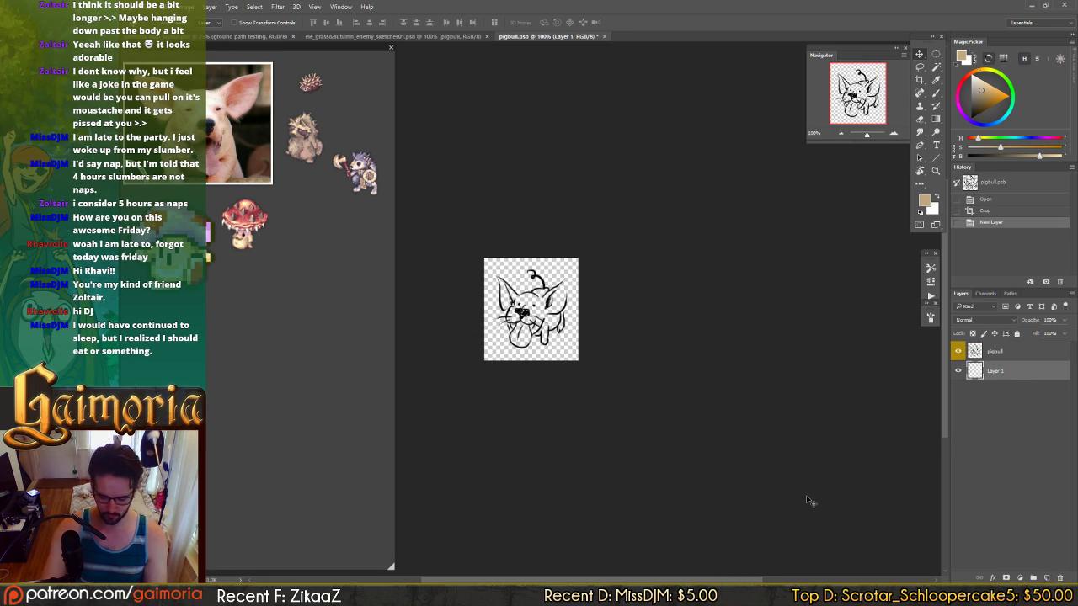
key(ctrl+BackSpace)
key(ctrl+u)
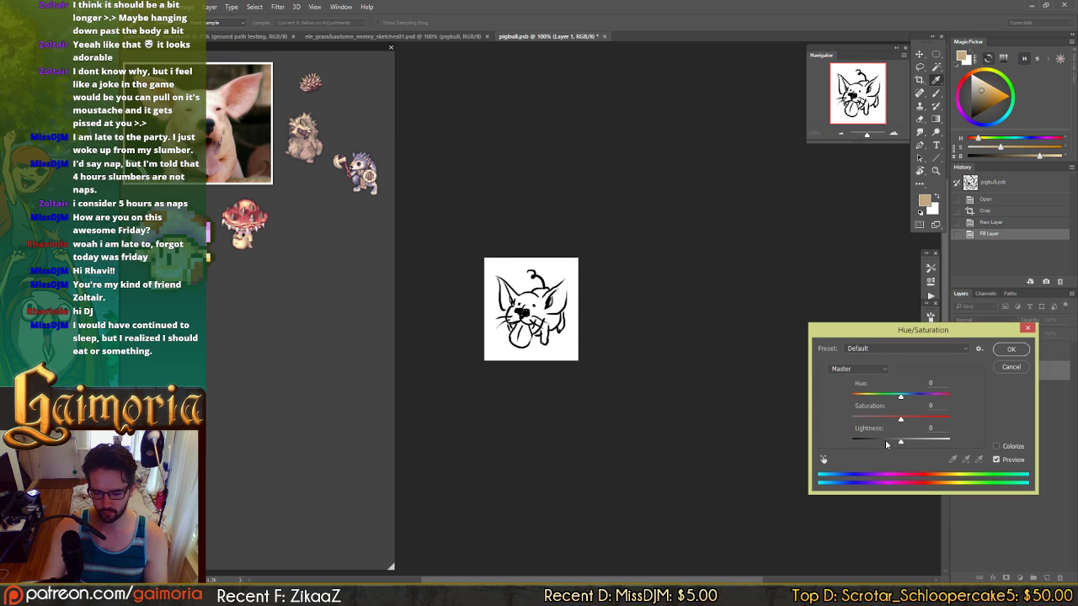
drag(888, 444, 881, 444)
key(Return)
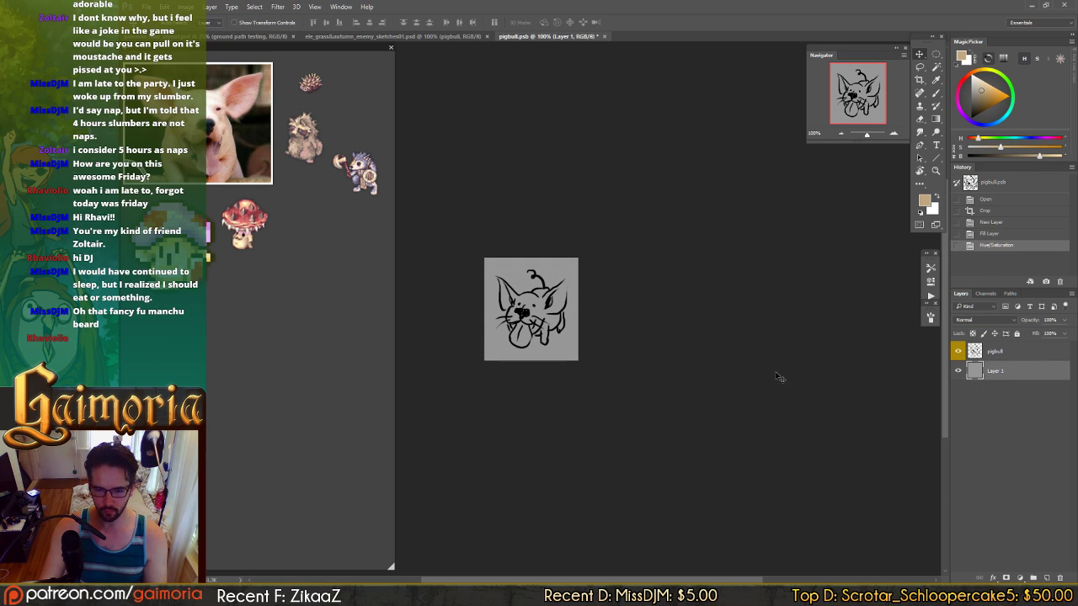
click(1017, 358)
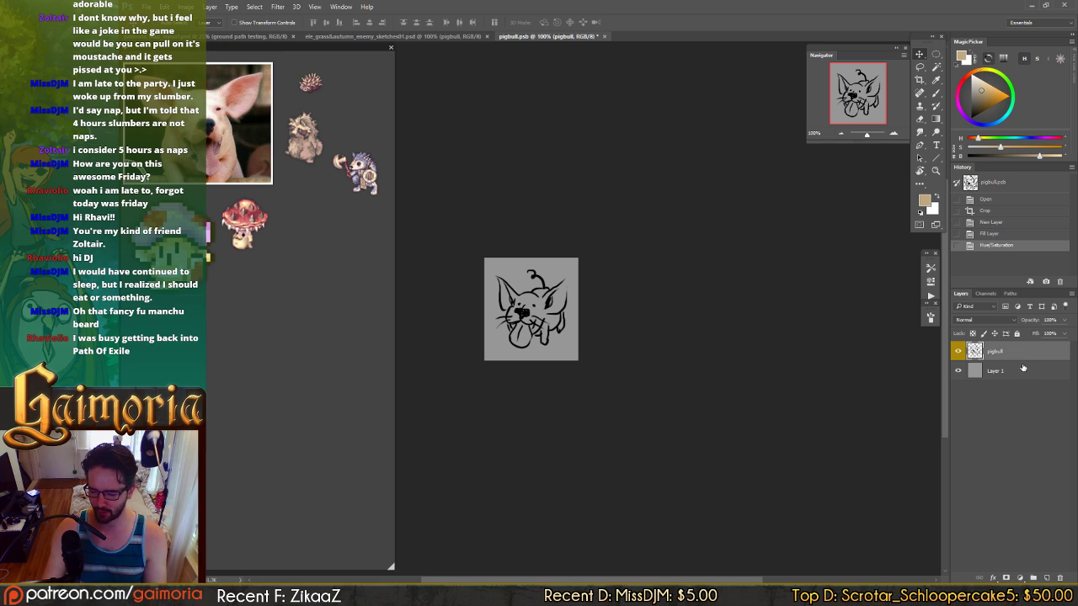
click(1023, 369)
click(1026, 352)
drag(732, 345, 784, 351)
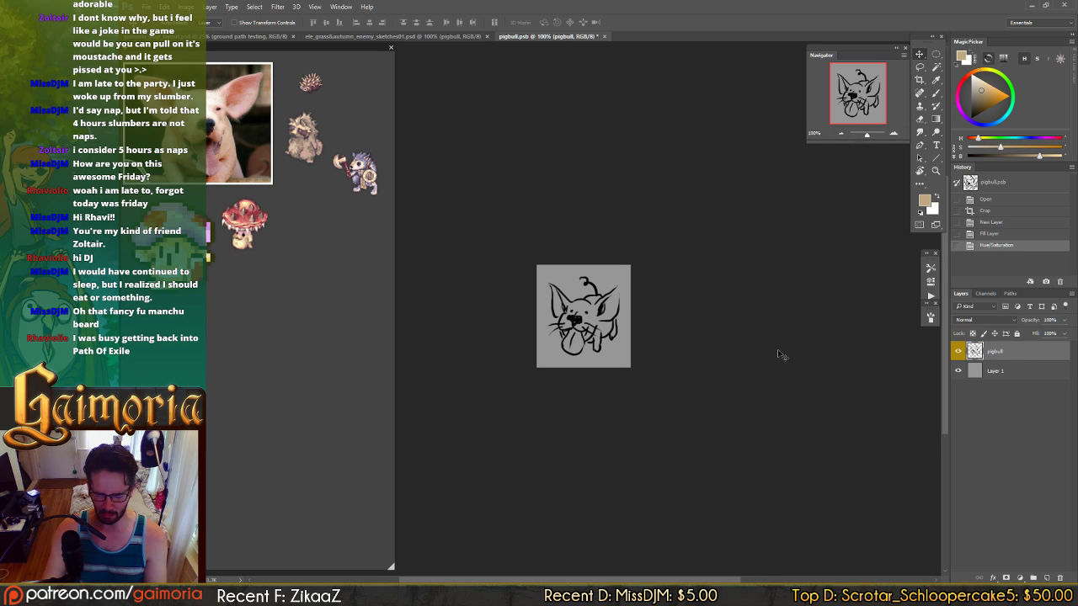
click(1042, 371)
click(1027, 354)
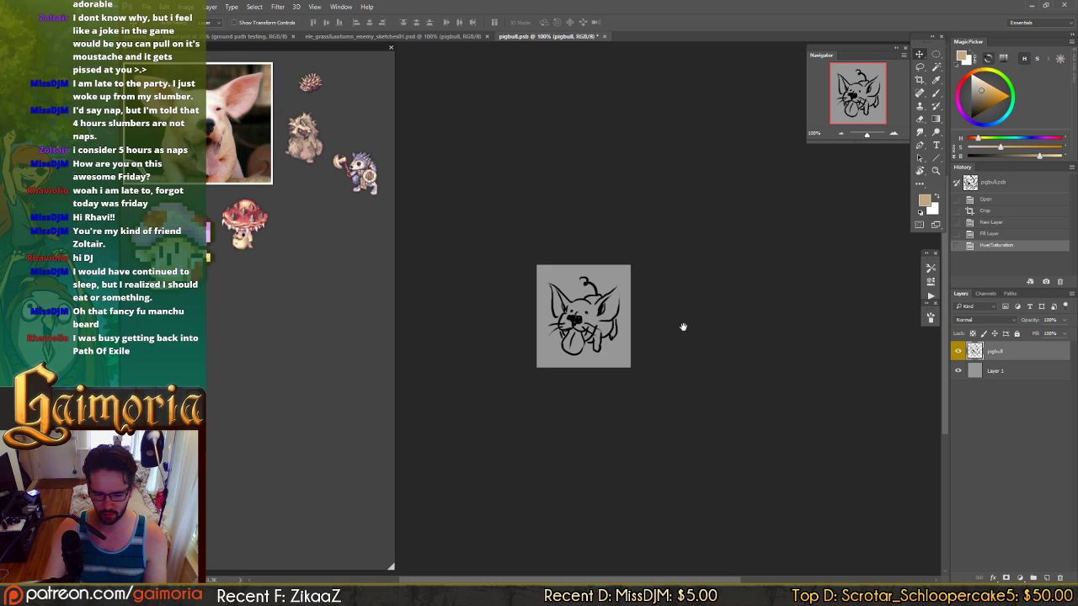
drag(684, 327, 687, 328)
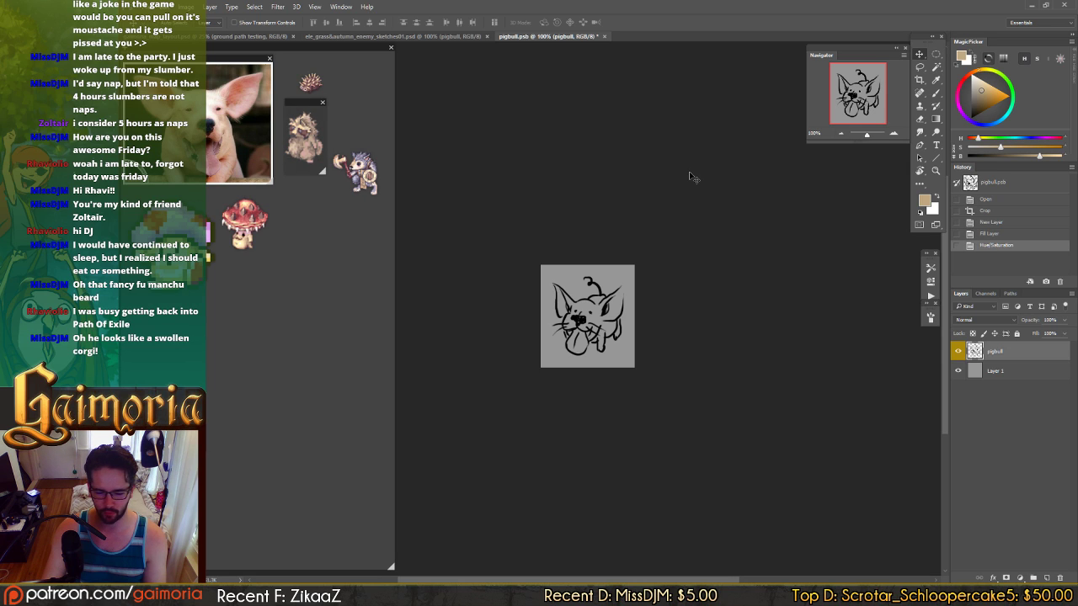
- Lock both the pigbull line layer and the grey background layer, Layer 1
click(1023, 371)
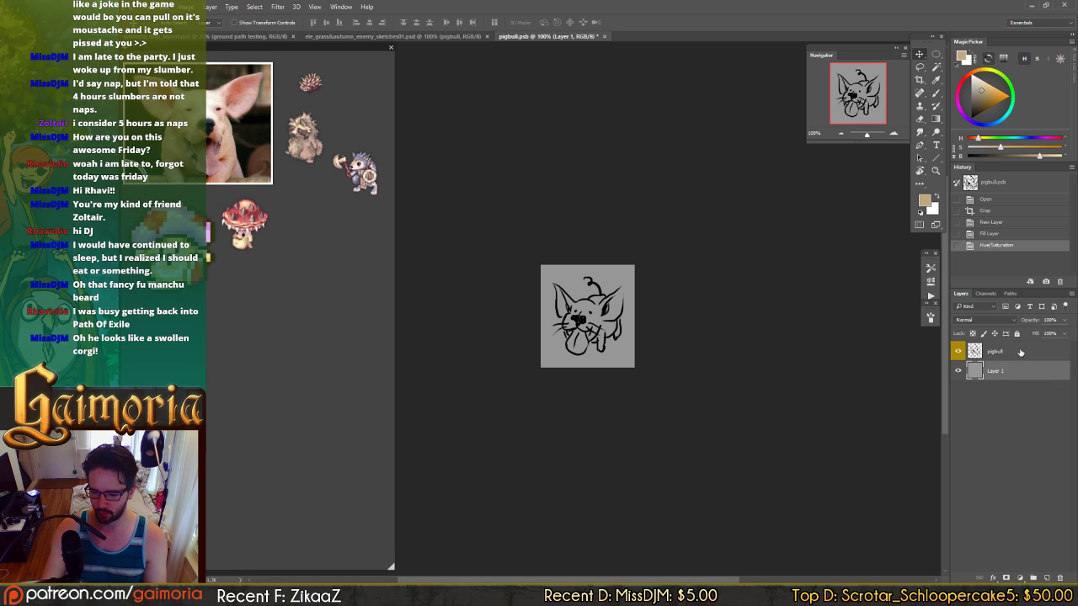
click(1021, 351)
click(1016, 333)
click(1019, 371)
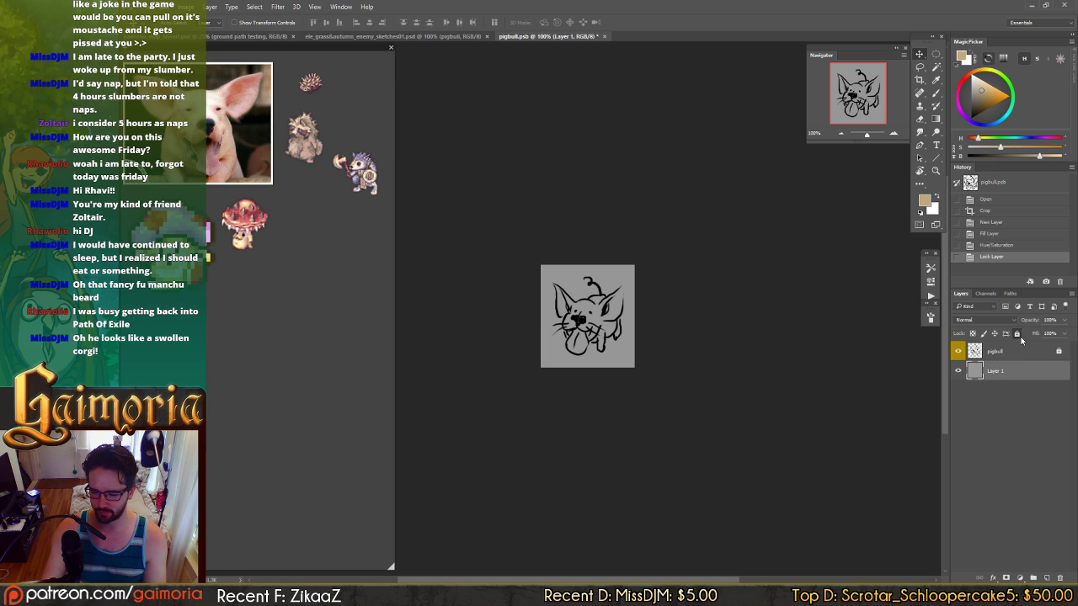
click(1016, 334)
- Create a layer group named clrs between the pigbull line layer and the grey background, and label it red
click(1033, 577)
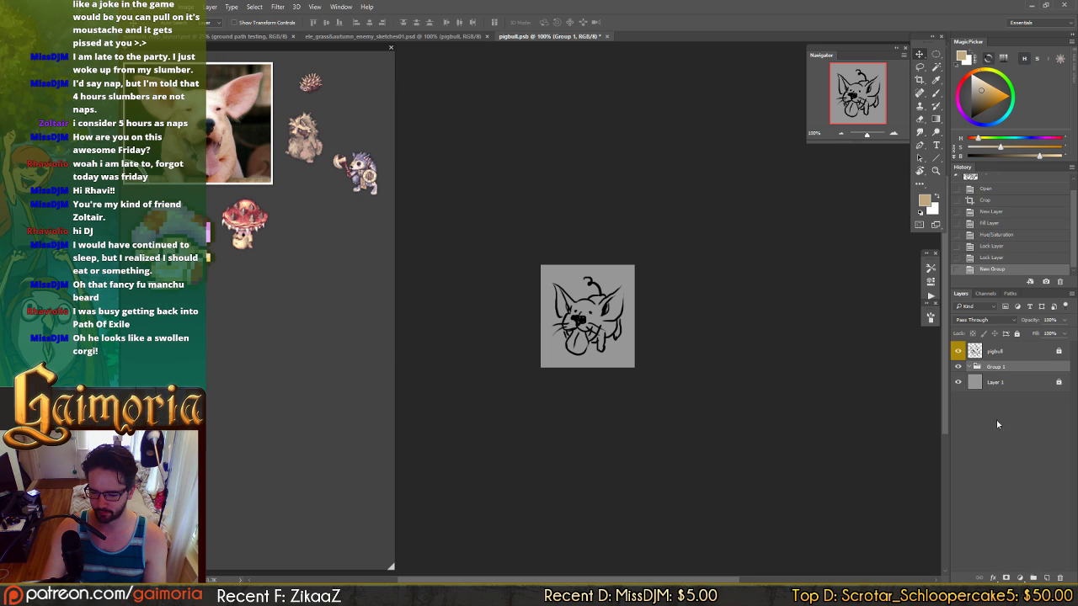
double_click(996, 367)
text(clrs)
key(Return)
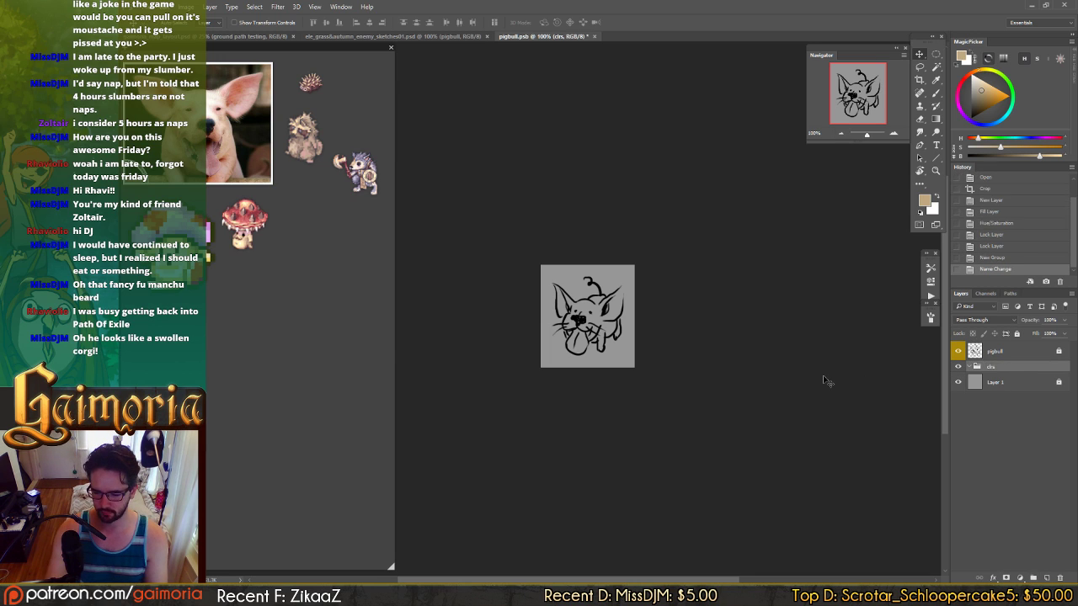
right_click(971, 368)
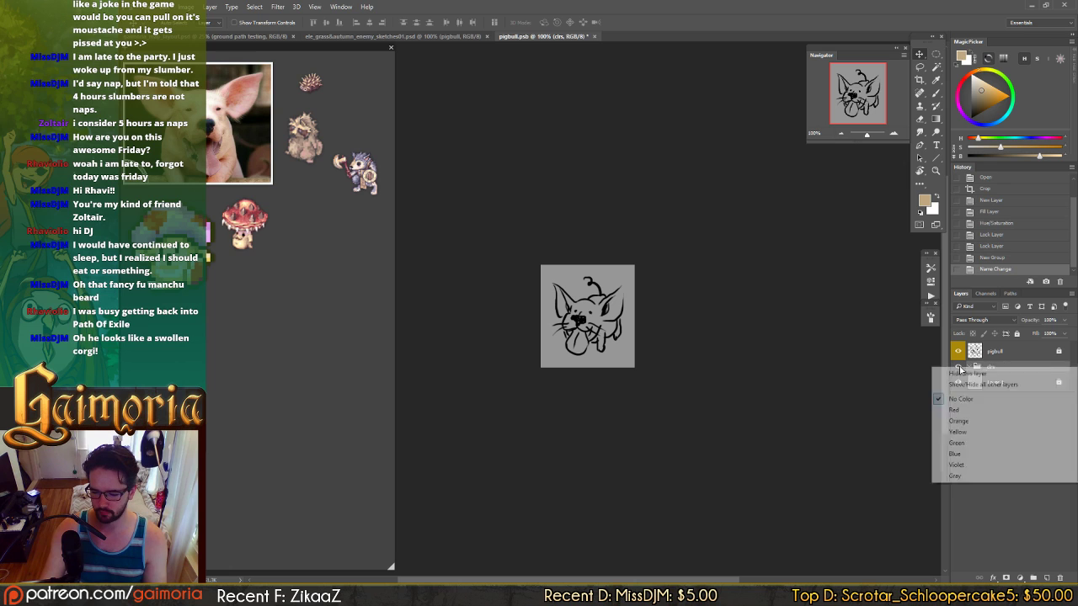
click(975, 413)
- Add a new layer inside the clrs group, block in the pigbull's body in tan and erase the paint outside the lines
key(ctrl+shift+n)
key(Return)
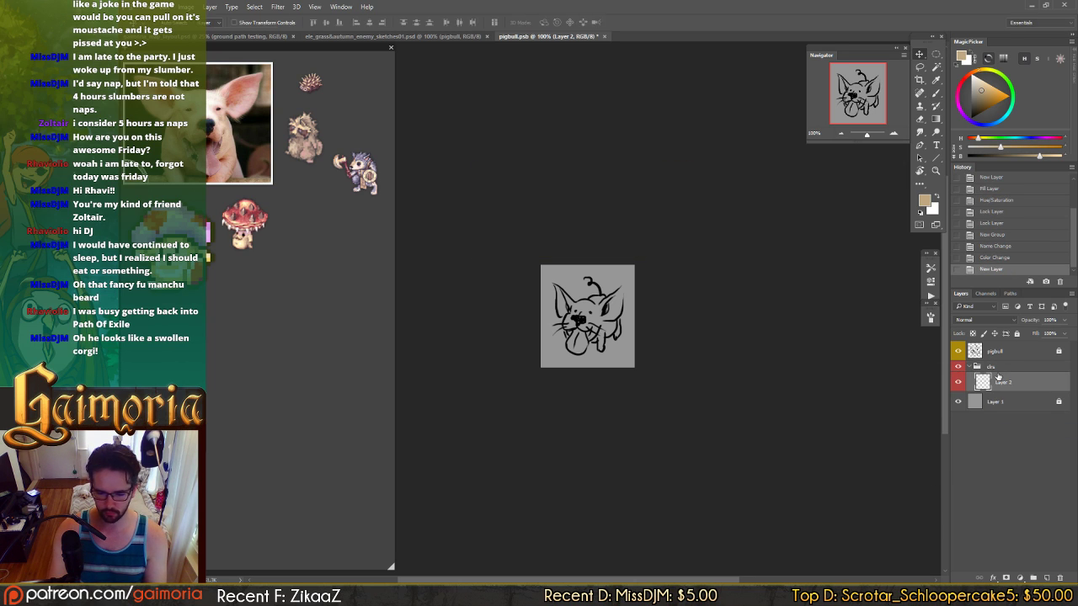
key(b)
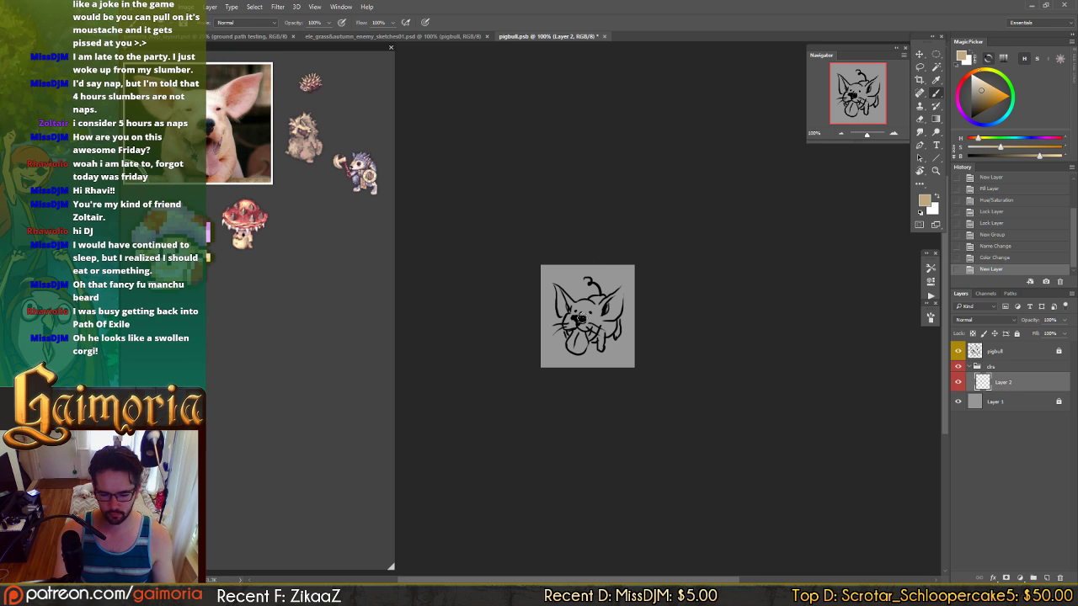
mouse_move(584, 318)
mouse_down()
mouse_move(624, 291)
mouse_move(605, 326)
mouse_move(627, 286)
mouse_move(625, 296)
mouse_up()
key(e)
drag(625, 292, 620, 305)
drag(623, 300, 572, 348)
- Extend the tan base over the pigbull's face, left ear and legs, and erase the overspill at the ear's edge
key(b)
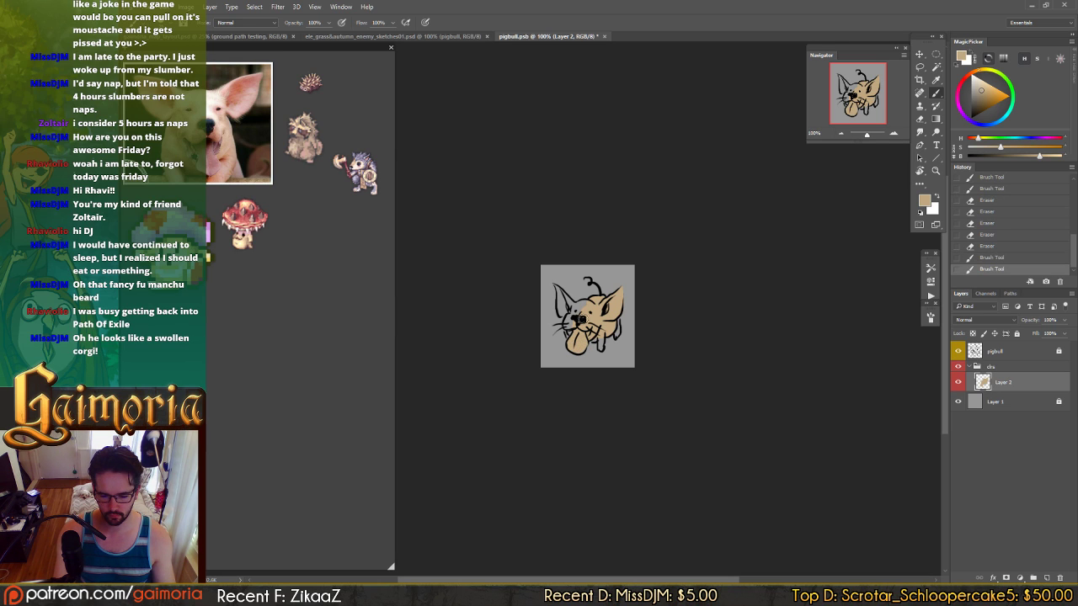
drag(586, 306, 577, 323)
mouse_move(575, 320)
mouse_down()
mouse_move(564, 326)
mouse_move(571, 305)
mouse_move(552, 286)
mouse_move(571, 305)
mouse_up()
key(e)
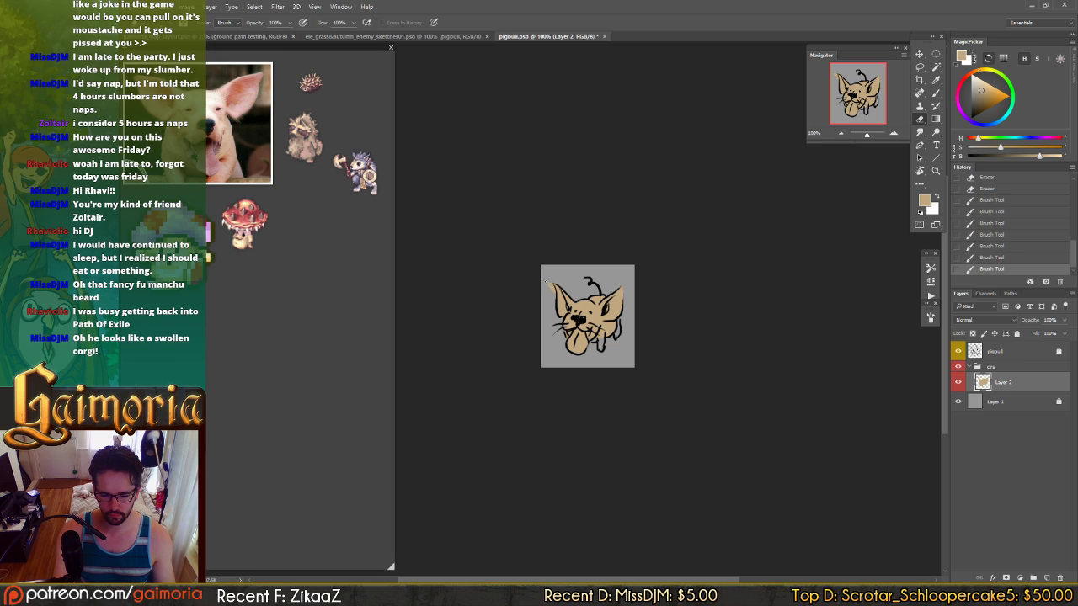
click(552, 295)
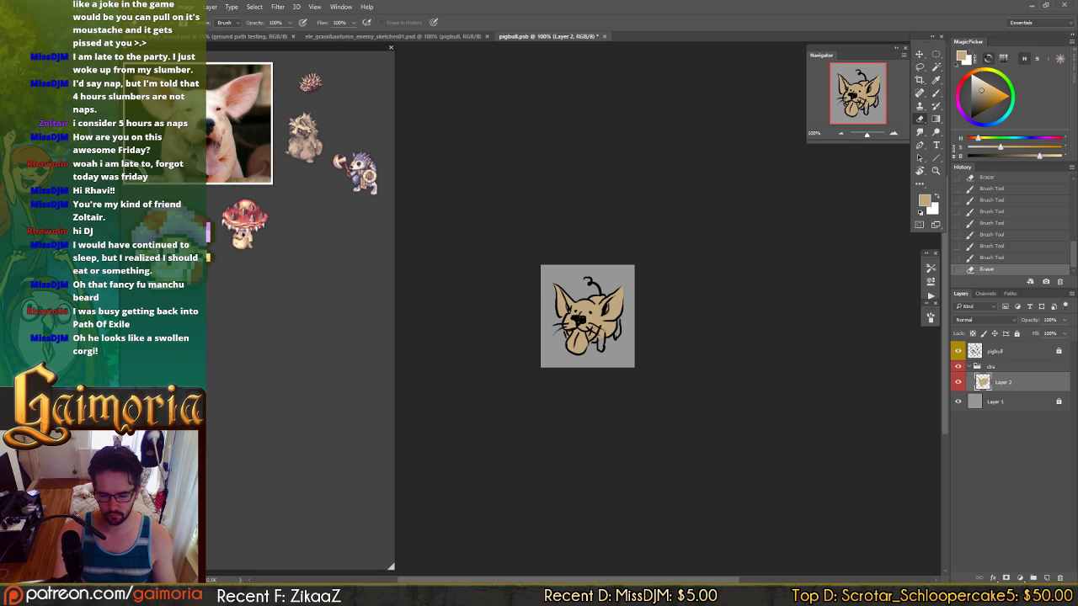
key(b)
drag(590, 334, 602, 342)
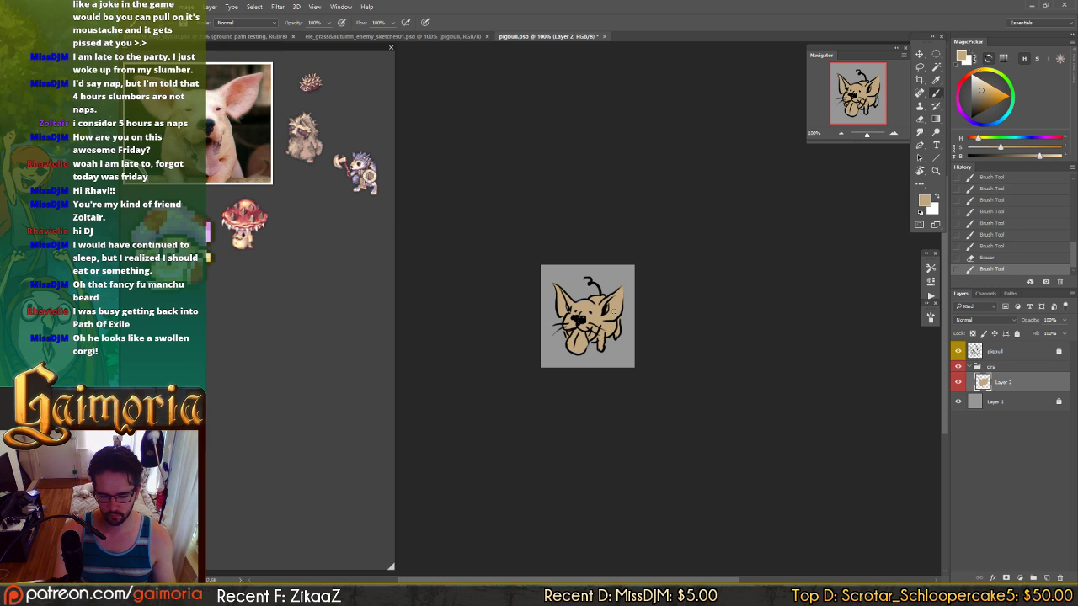
click(613, 310)
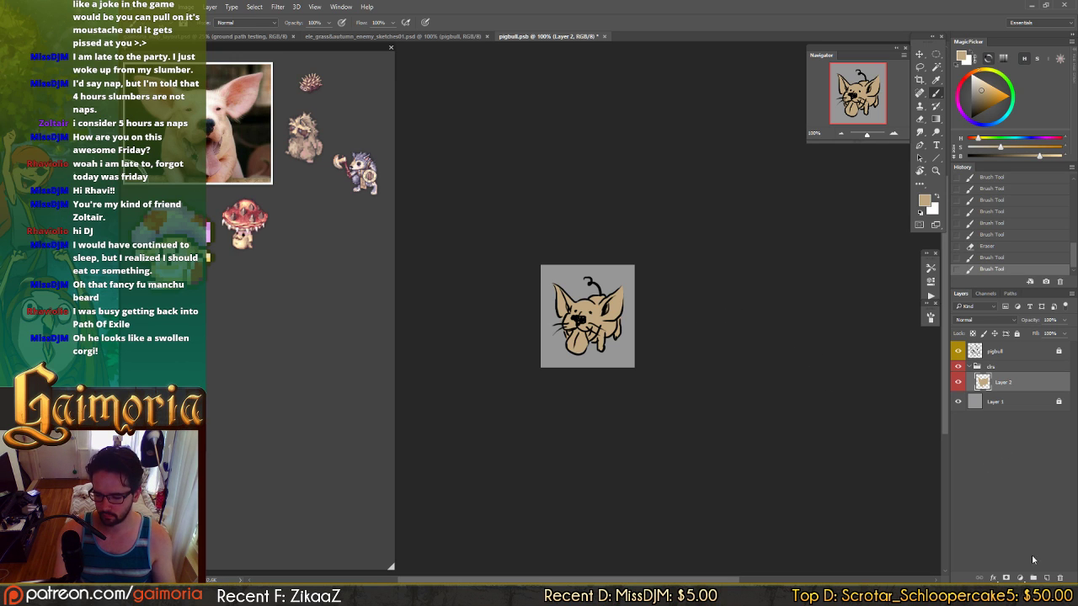
- Hide the grey background layer and touch up the remaining gaps in the tan base around the ears and tongue
click(958, 402)
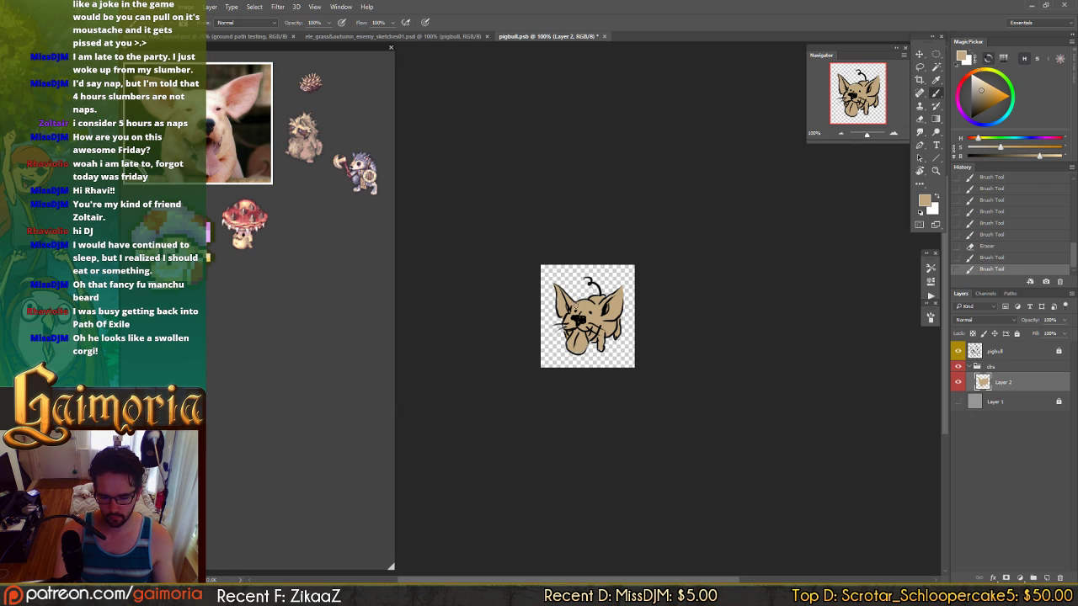
click(563, 308)
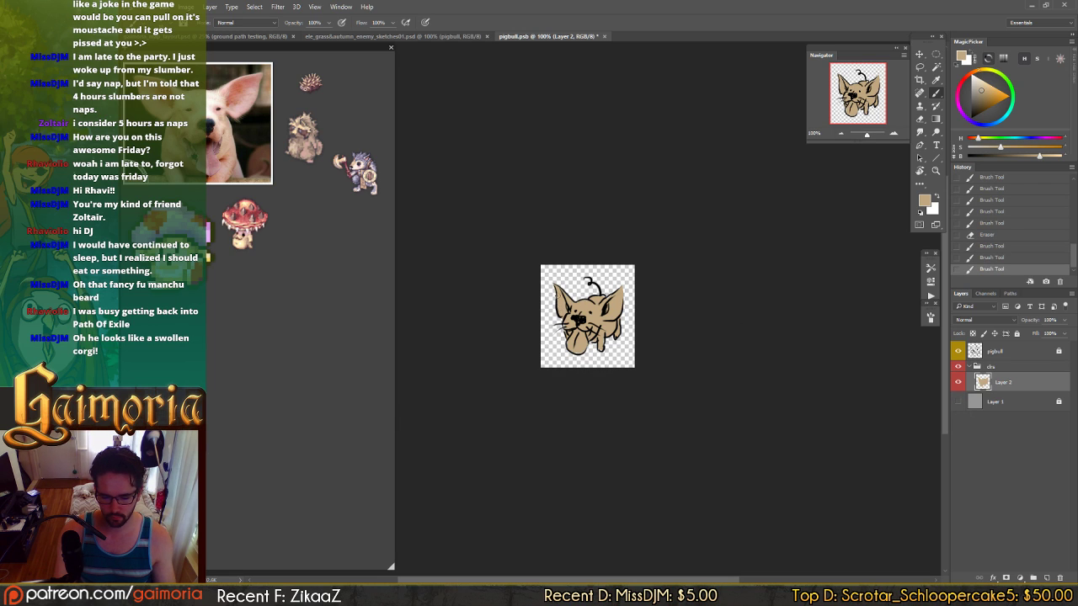
click(558, 299)
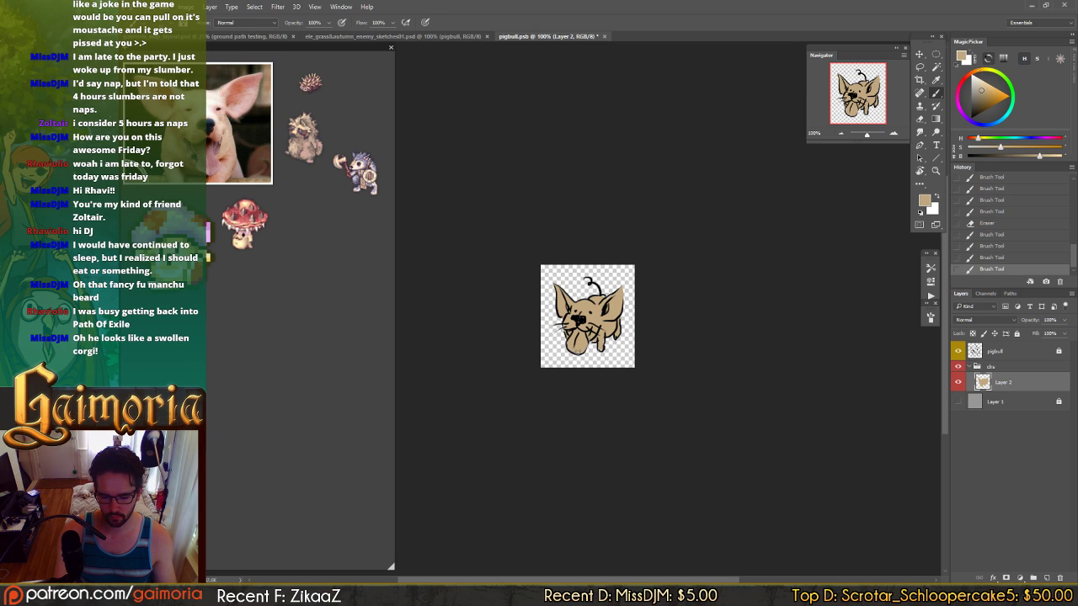
click(584, 346)
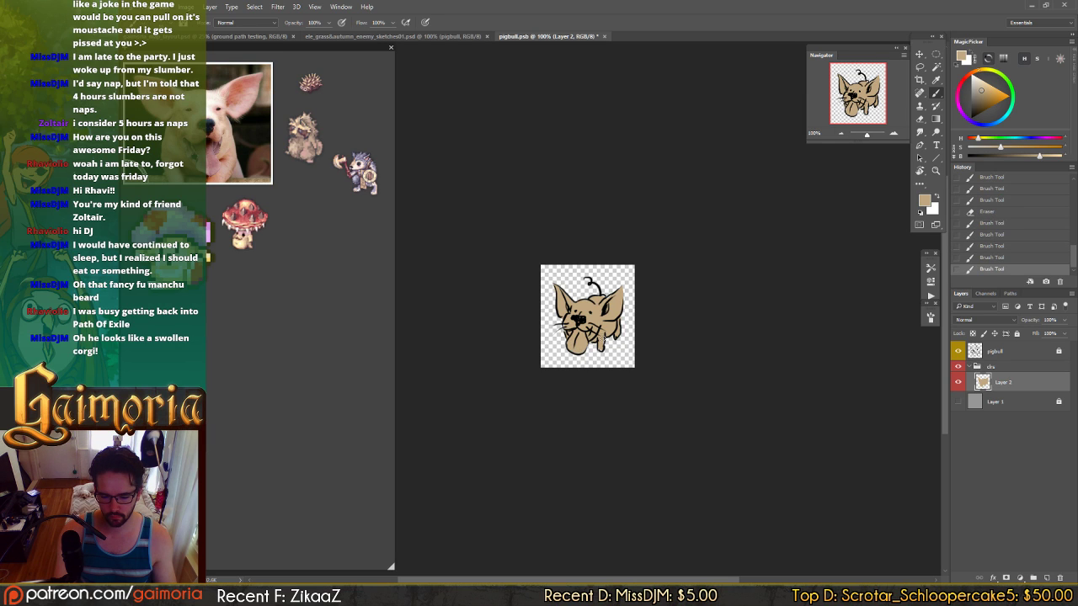
click(617, 304)
click(619, 300)
click(617, 301)
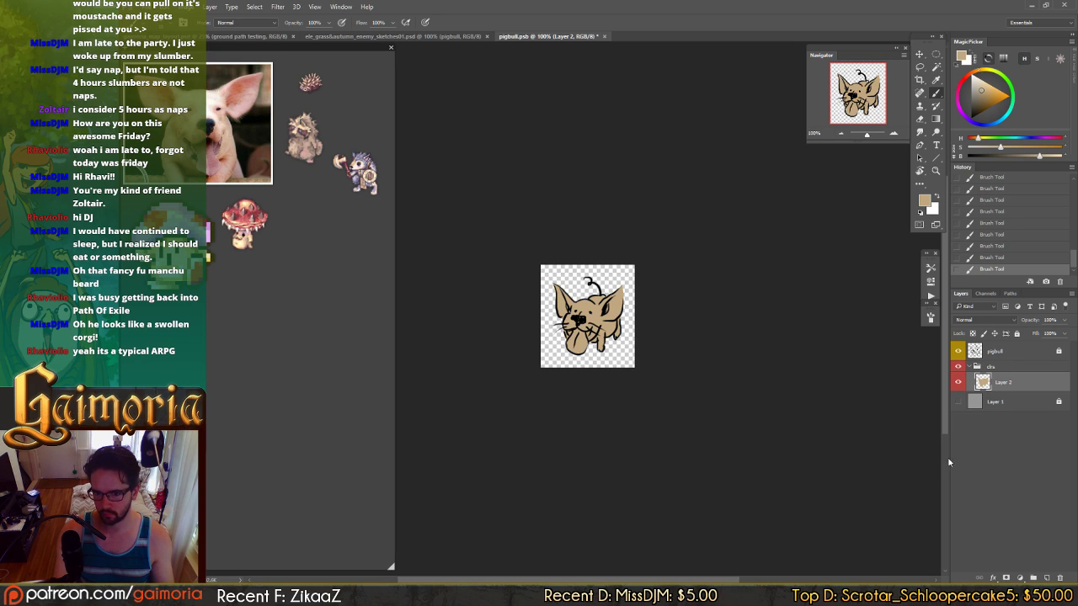
- Add a layer named pinkEars clipped to the tan base layer, and save pigbull.psb
click(1047, 577)
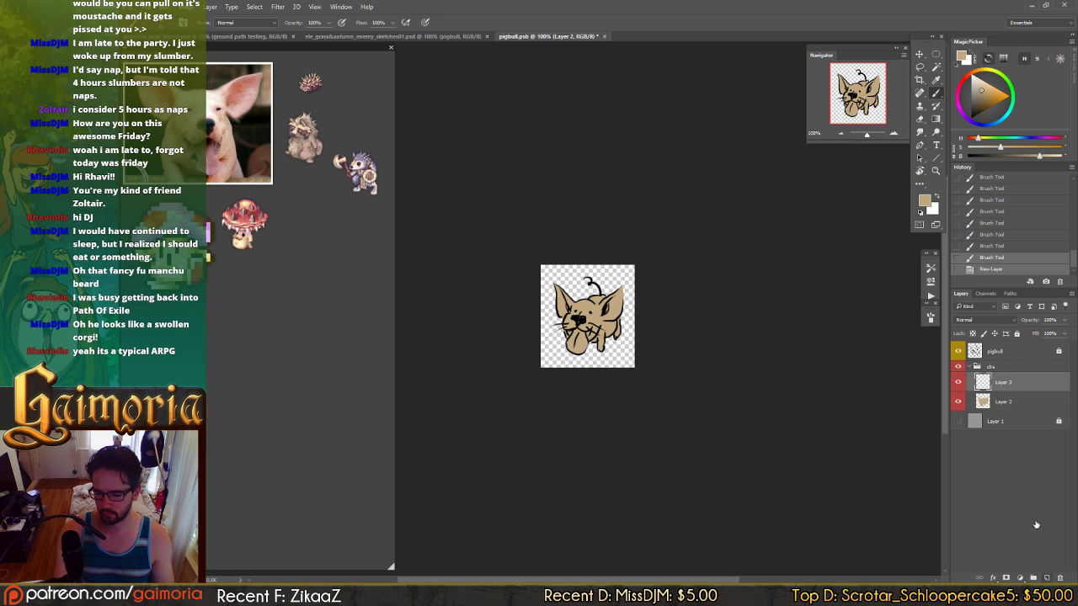
alt+click(1010, 391)
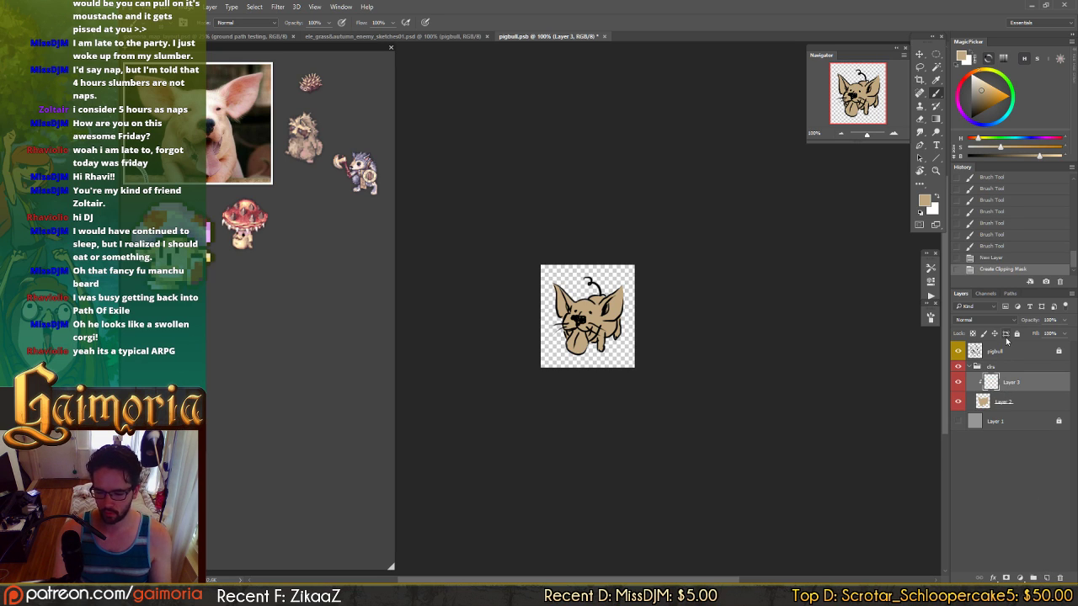
key(ctrl+s)
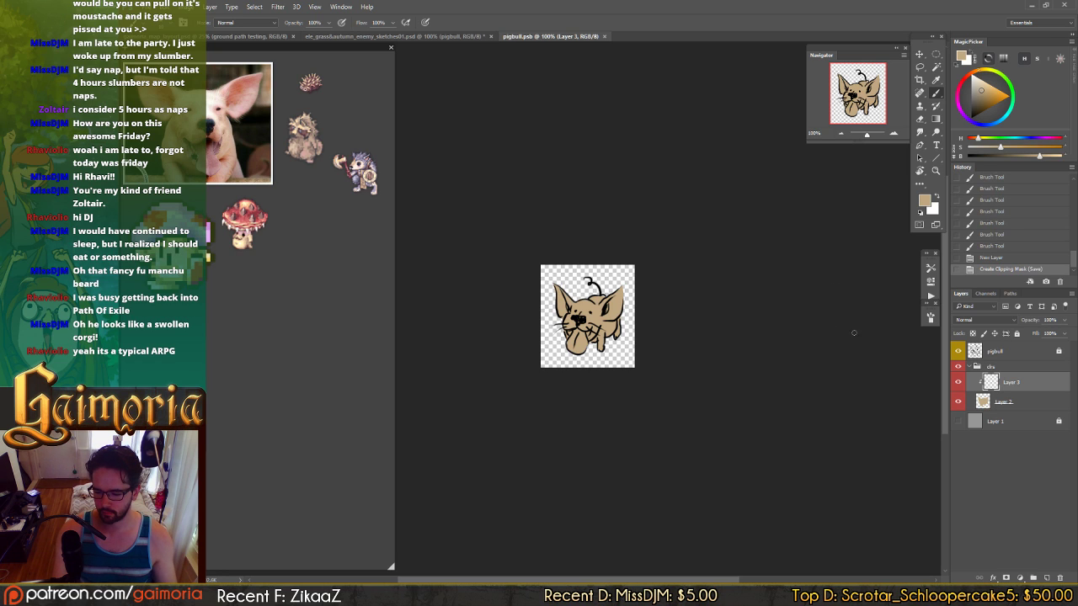
double_click(1011, 382)
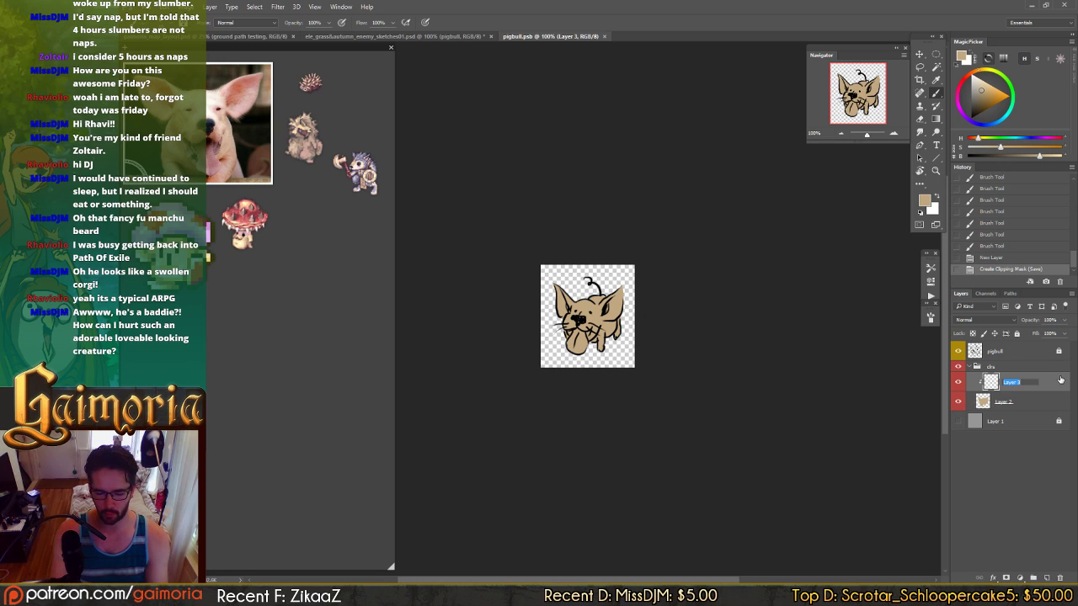
text(pi)
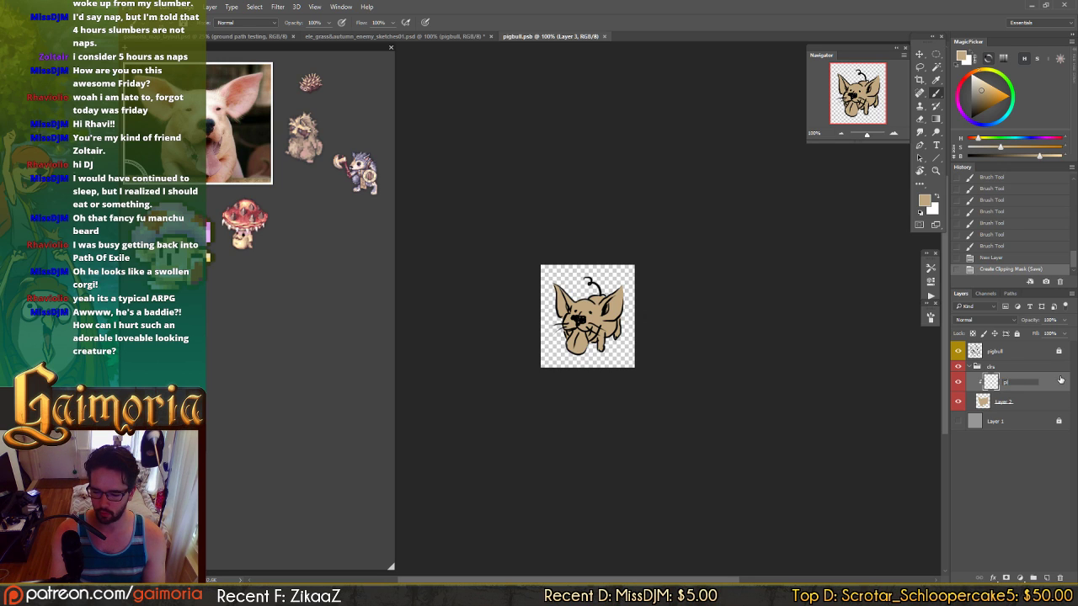
text(nkEars)
key(Return)
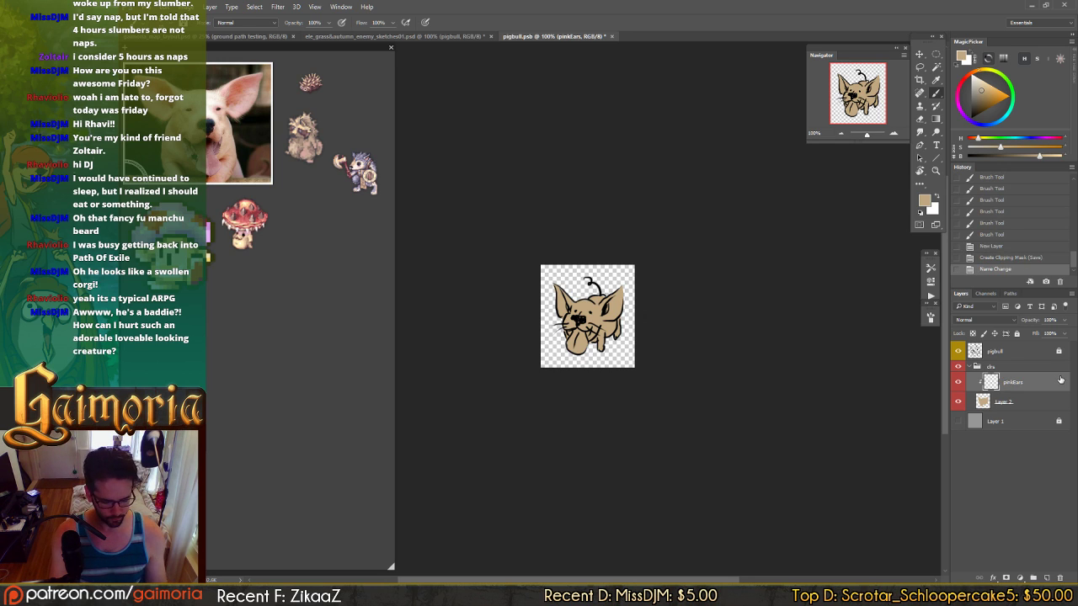
- Choose a soft pink and paint the insides of both pigbull ears on the pinkEars layer
click(958, 100)
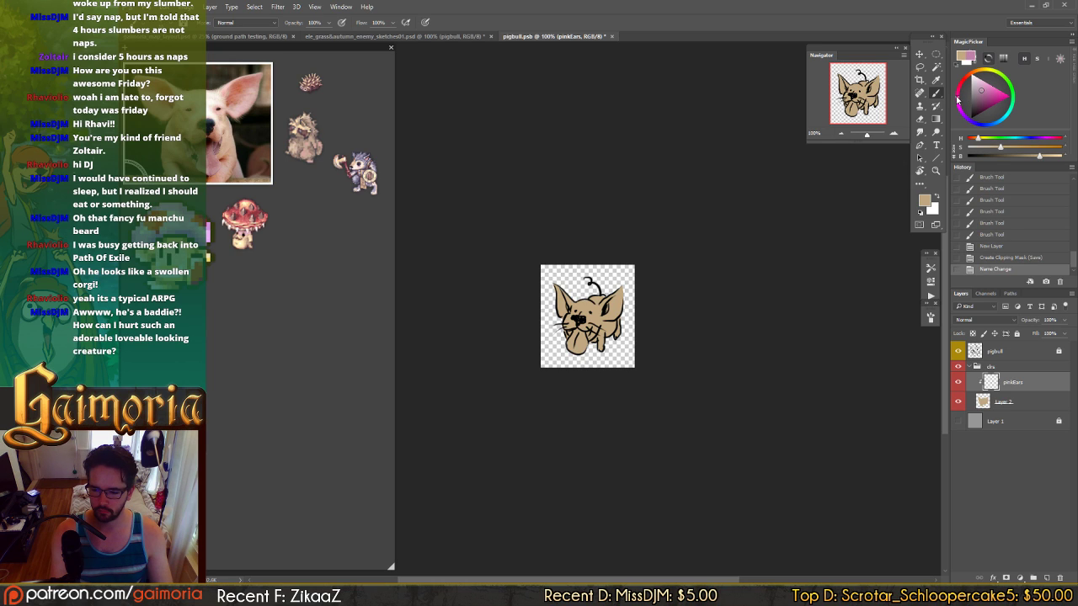
drag(982, 87, 980, 87)
mouse_move(627, 302)
mouse_down()
mouse_move(608, 315)
mouse_move(617, 313)
mouse_move(609, 304)
mouse_move(566, 305)
mouse_move(559, 317)
mouse_up()
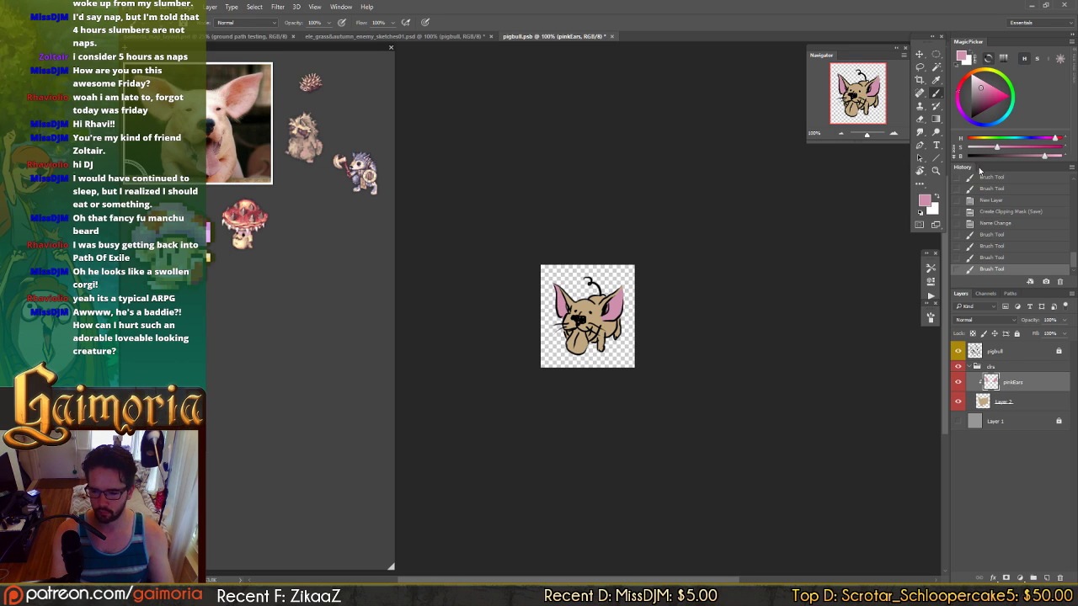
- Add a layer named tongue above pinkEars and clip it to the tan base
key(ctrl+shift+n)
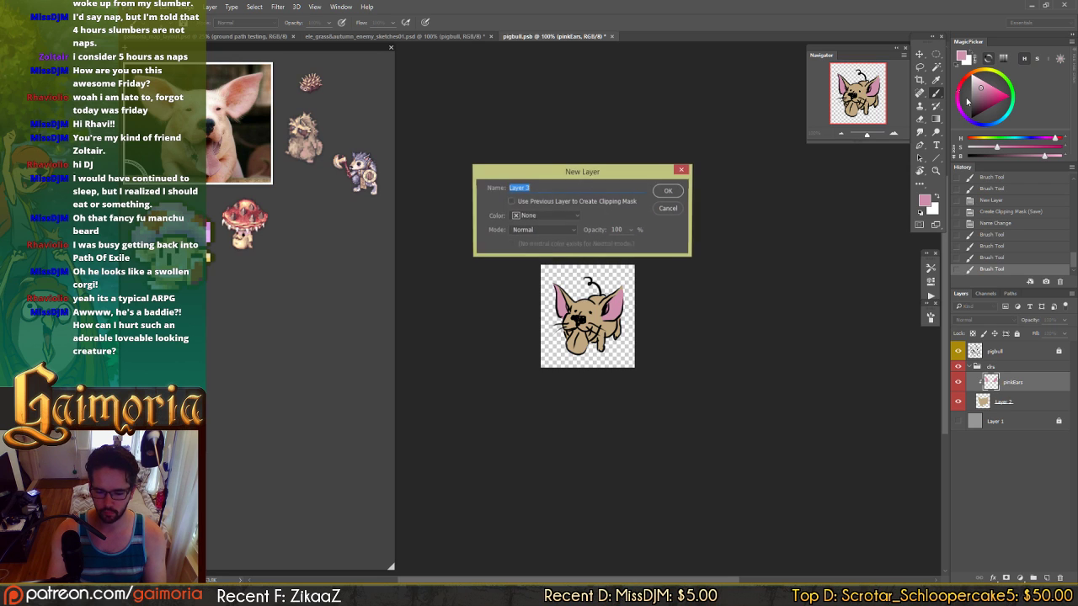
text(tongue)
key(Return)
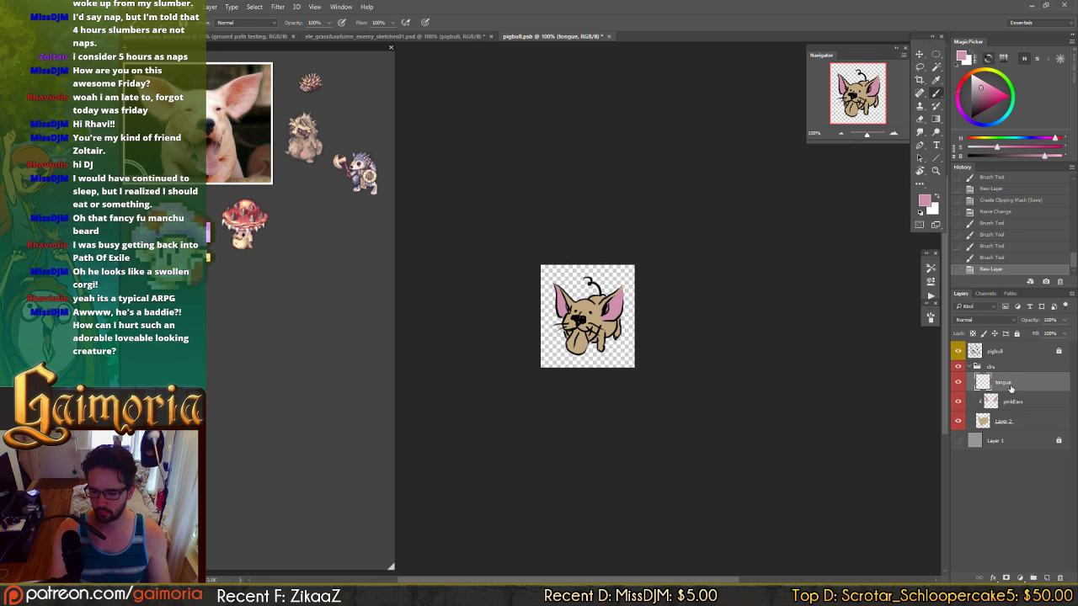
key(ctrl+alt+g)
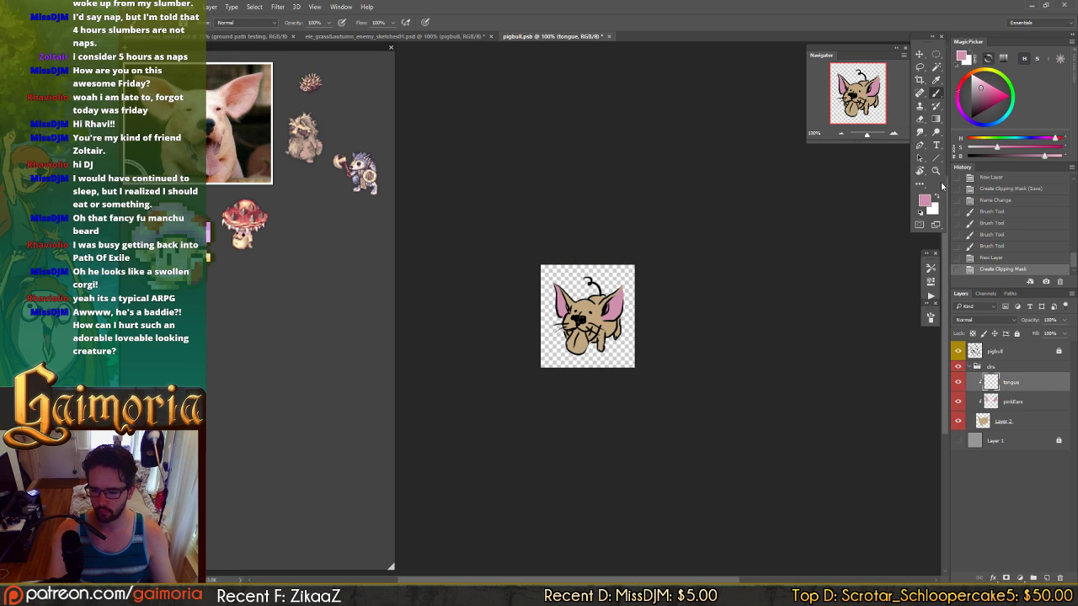
- Choose a muted red and paint the pigbull's tongue on the tongue layer
click(987, 103)
mouse_move(987, 103)
mouse_down()
mouse_move(962, 99)
mouse_move(962, 85)
mouse_move(979, 96)
mouse_up()
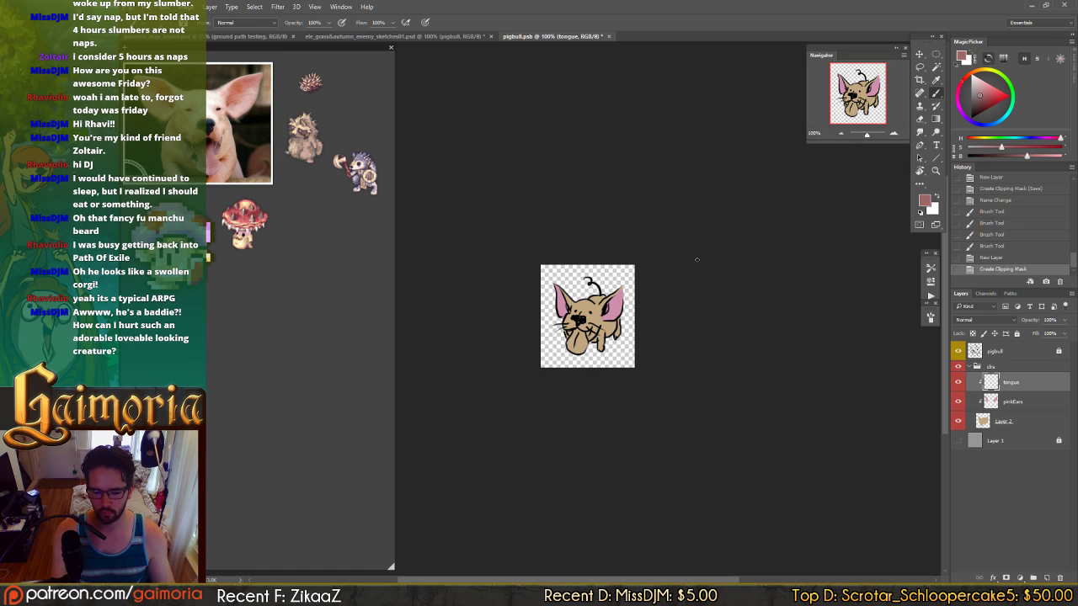
mouse_move(577, 332)
mouse_down()
mouse_move(567, 351)
mouse_move(581, 335)
mouse_move(585, 356)
mouse_move(575, 357)
mouse_up()
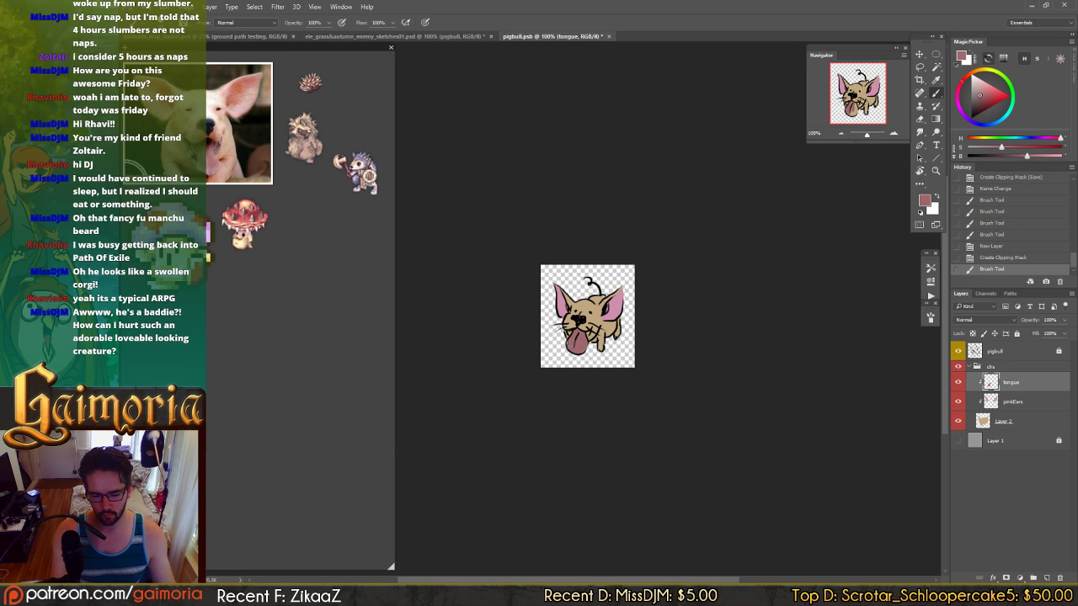
click(580, 341)
click(573, 347)
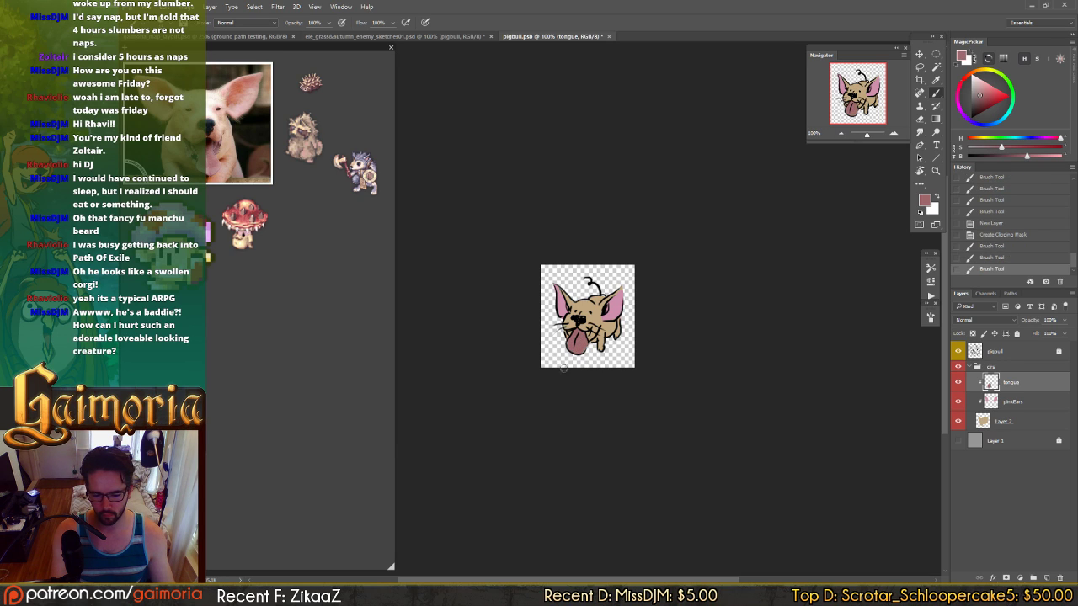
- Return to the tan base layer, sample the body's tan and fill the small gaps at the tongue's edge
key(alt+bracketleft)
key(alt+bracketleft)
alt+click(594, 310)
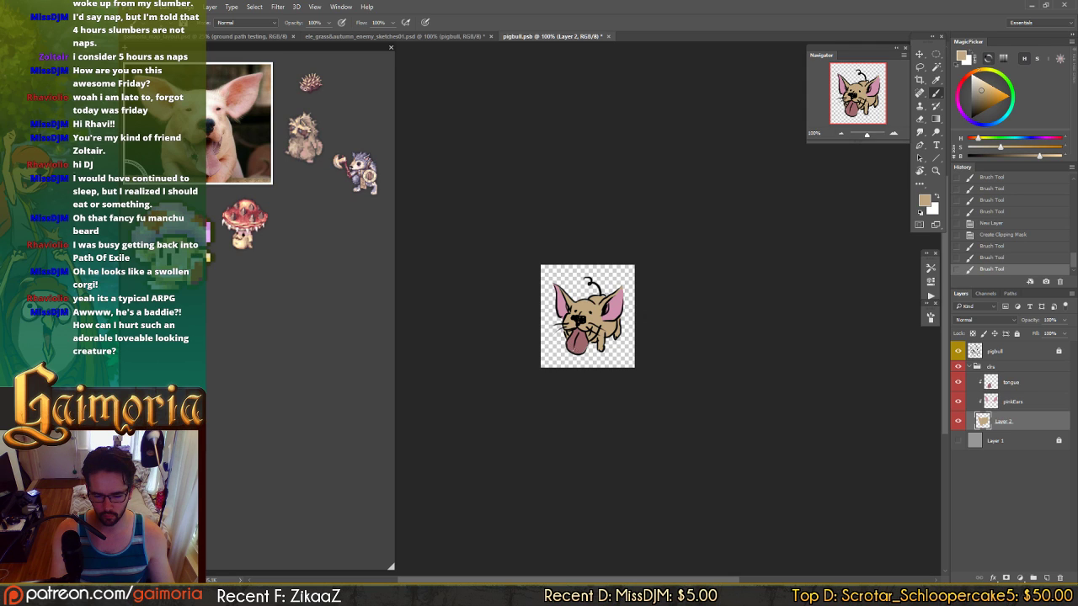
click(579, 337)
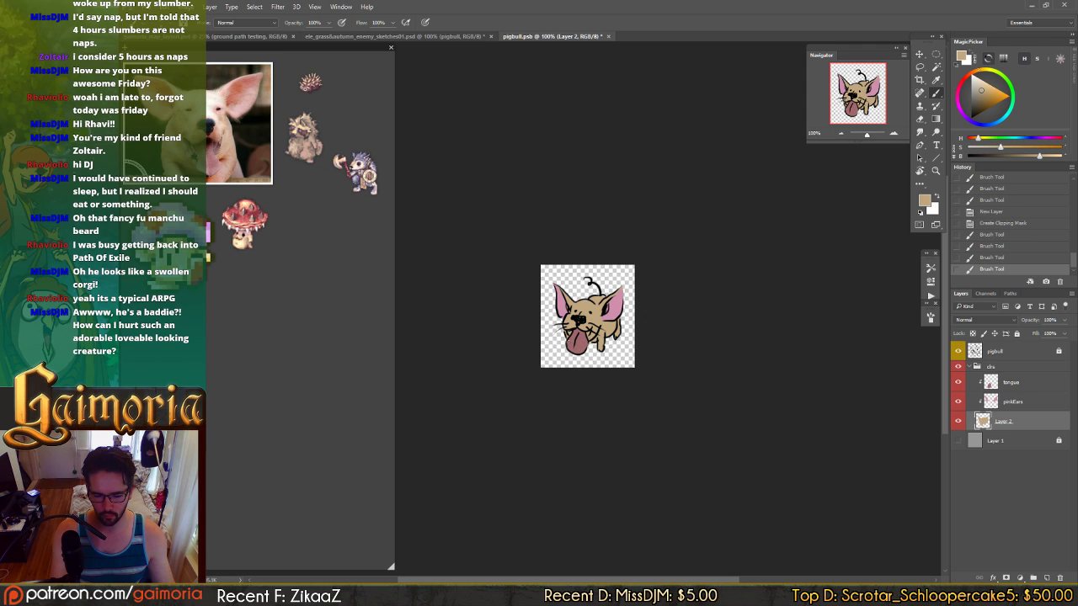
click(579, 337)
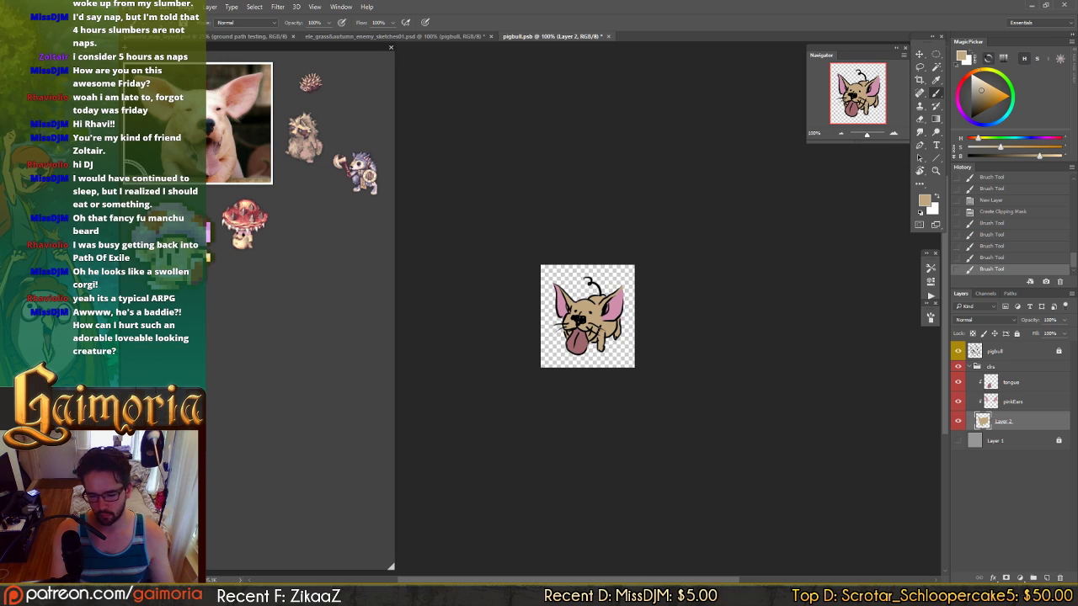
- Go back to the tongue layer, sample the tongue's red and touch up its lower edge
key(alt+])
key(alt+])
alt+click(579, 338)
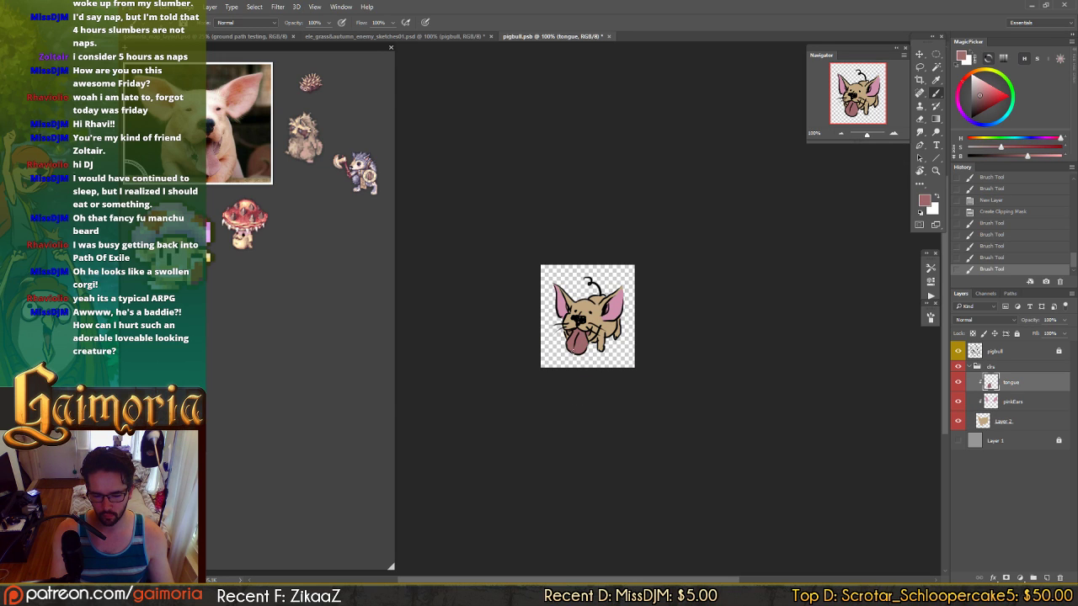
click(573, 351)
key(ctrl+minus)
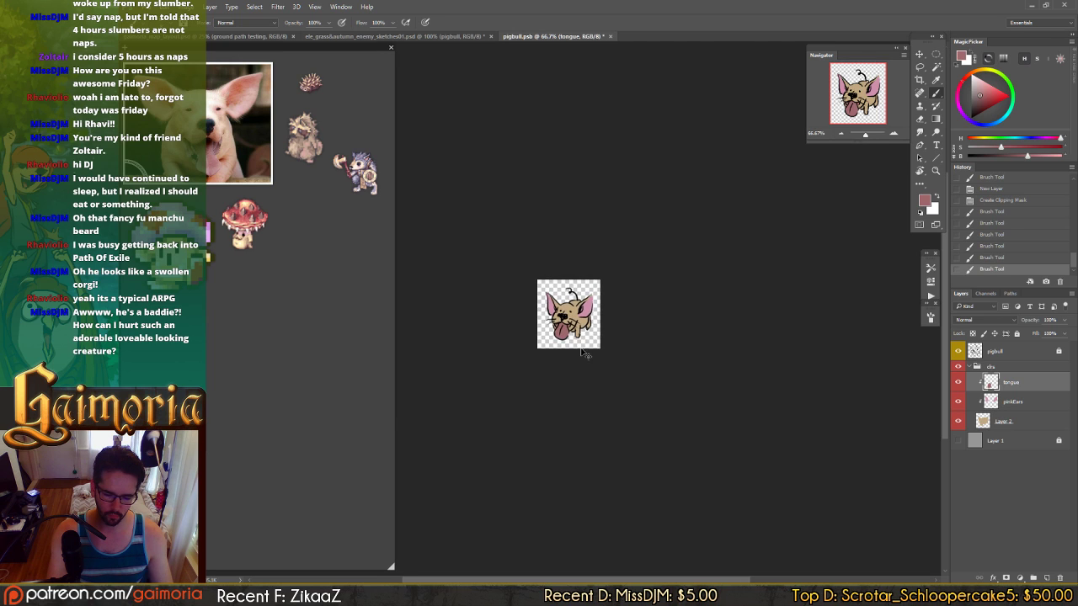
key(ctrl+minus)
key(ctrl+plus)
key(ctrl+plus)
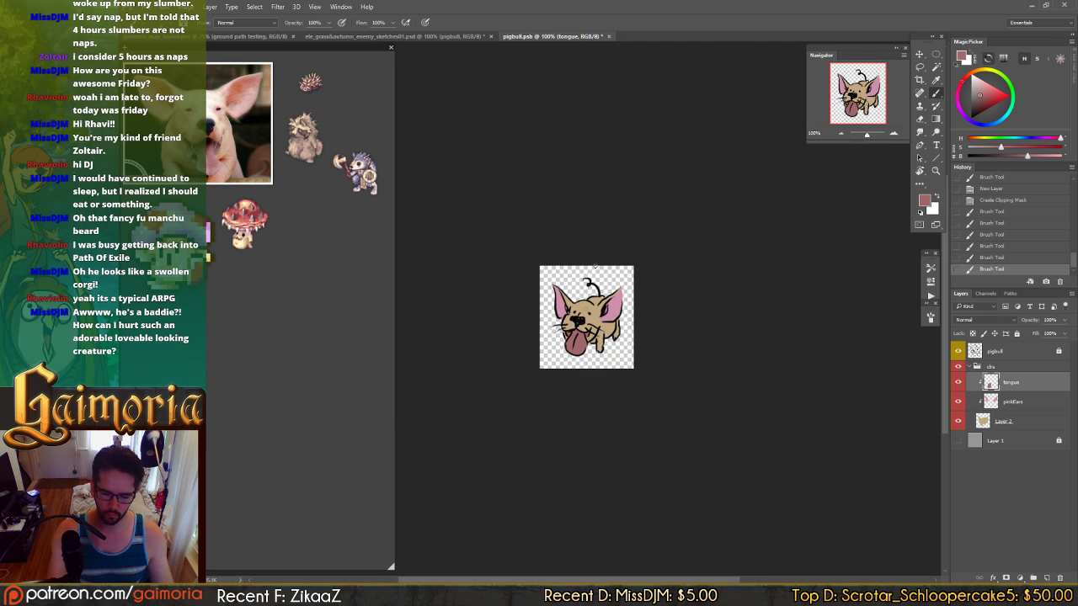
- On the tan base layer, shift the hue to -11, raise saturation to +21 and fine-tune the lightness with Hue/Saturation
key(ctrl+minus)
key(alt+bracketleft)
key(alt+bracketleft)
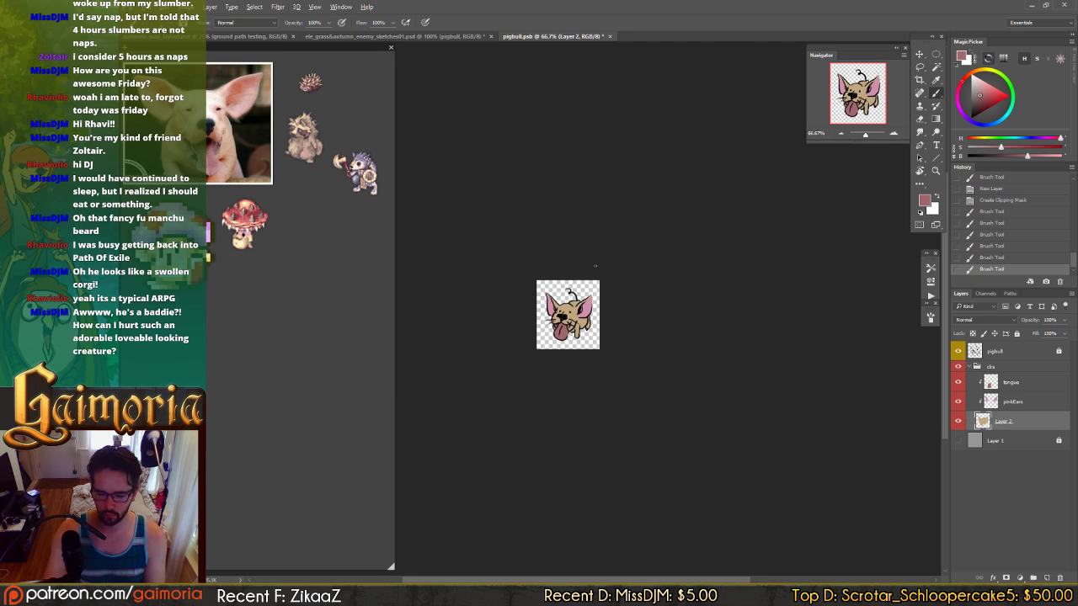
key(ctrl+u)
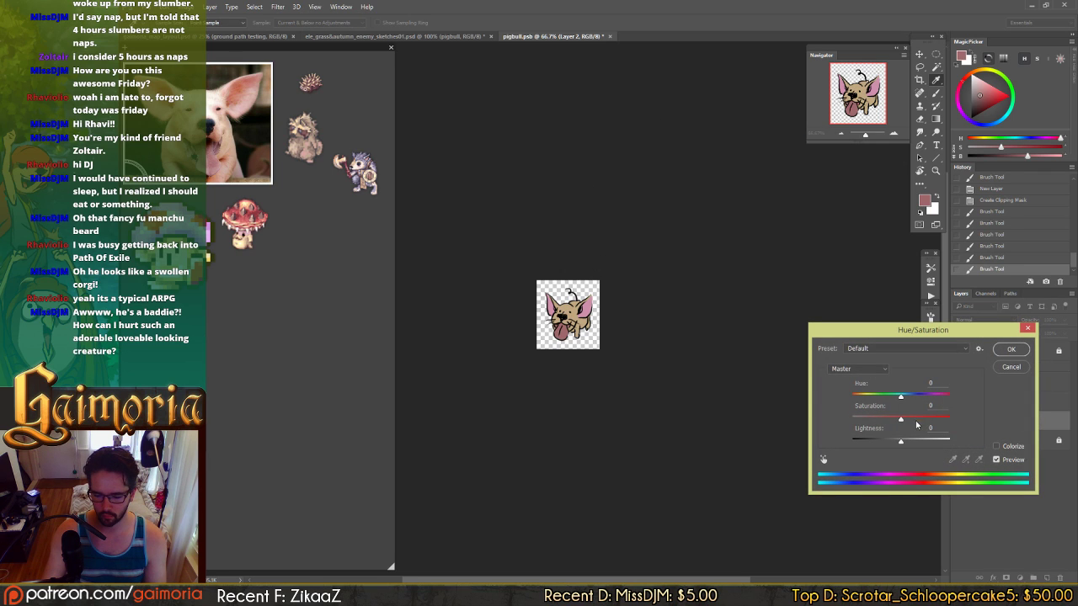
mouse_move(900, 419)
mouse_down()
mouse_move(911, 418)
mouse_move(897, 400)
mouse_up()
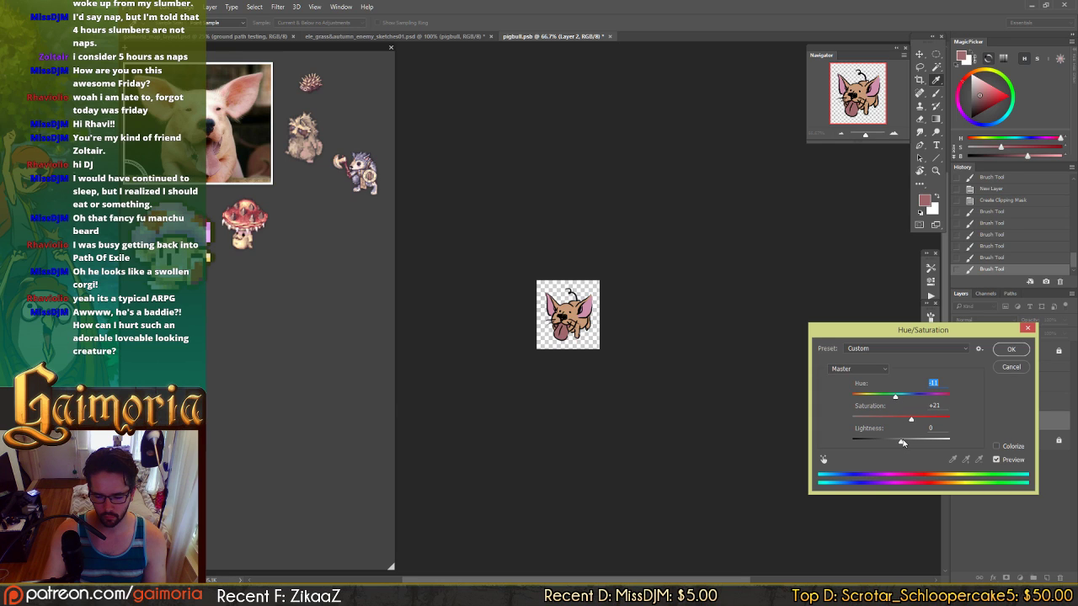
drag(898, 442, 899, 444)
key(Return)
- Recolour the pinkEars layer with Hue/Saturation at hue +27, saturation +29 and lightness -12
click(1016, 404)
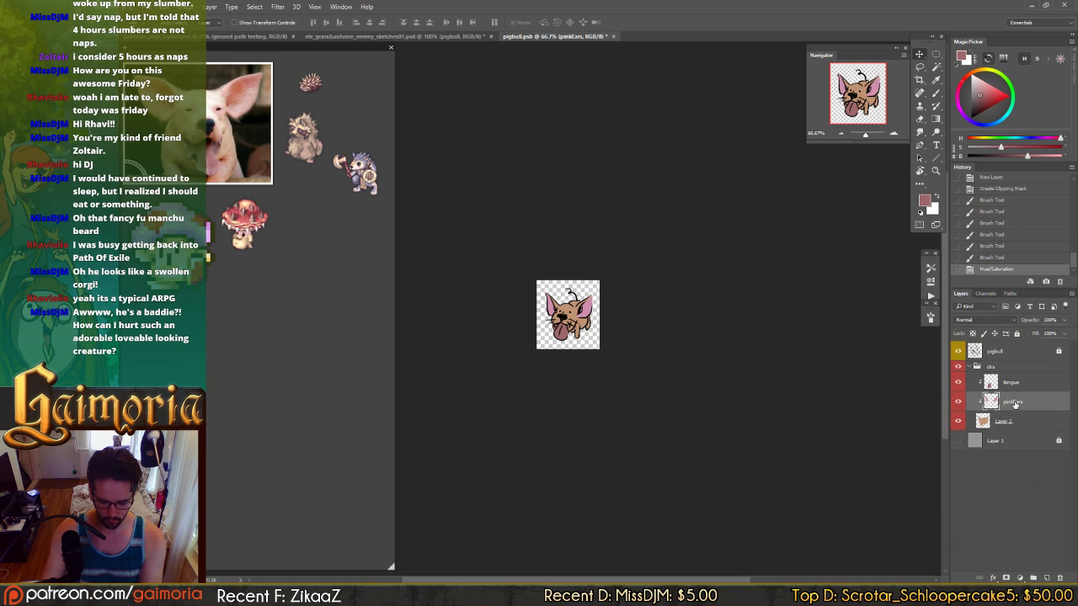
key(ctrl+u)
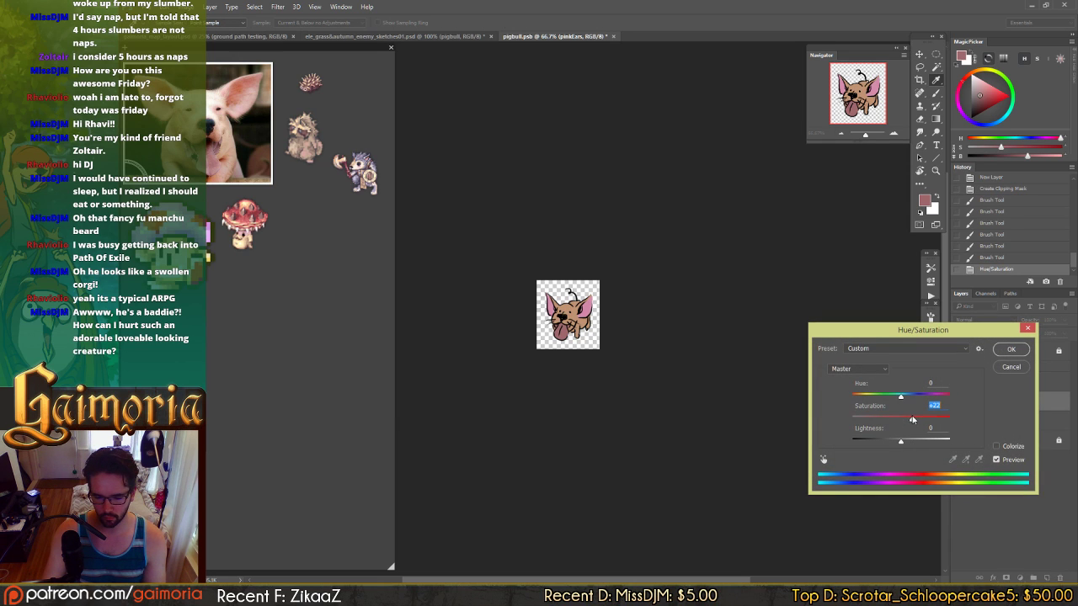
click(894, 442)
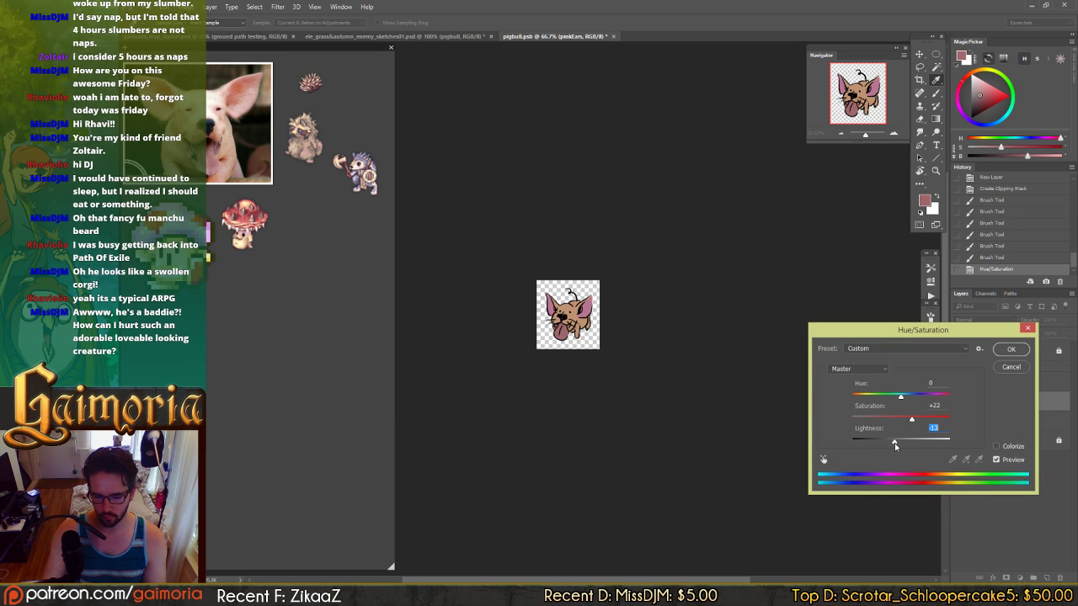
mouse_move(898, 401)
mouse_down()
mouse_move(879, 405)
mouse_move(888, 405)
mouse_up()
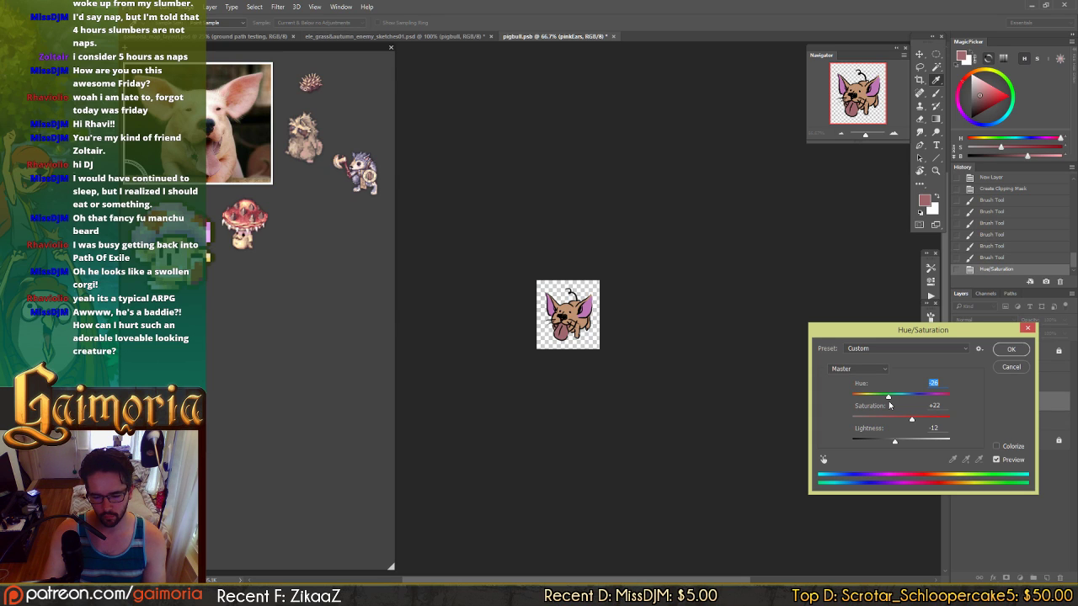
drag(890, 406, 916, 421)
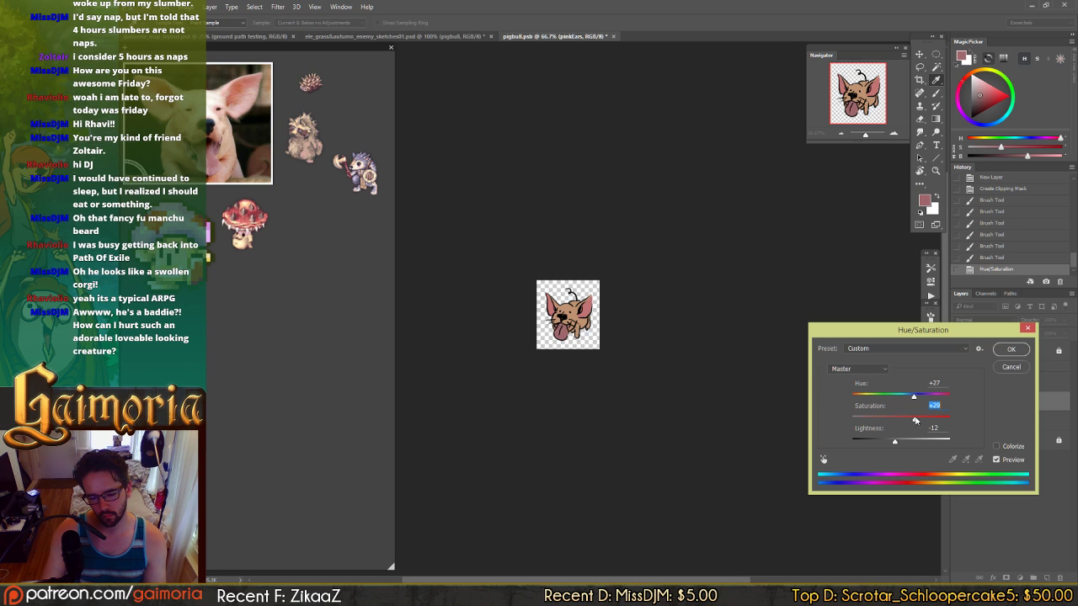
click(1013, 350)
- Recolour the tongue layer with Hue/Saturation at hue -27, saturation +30 and lightness -10
click(1000, 383)
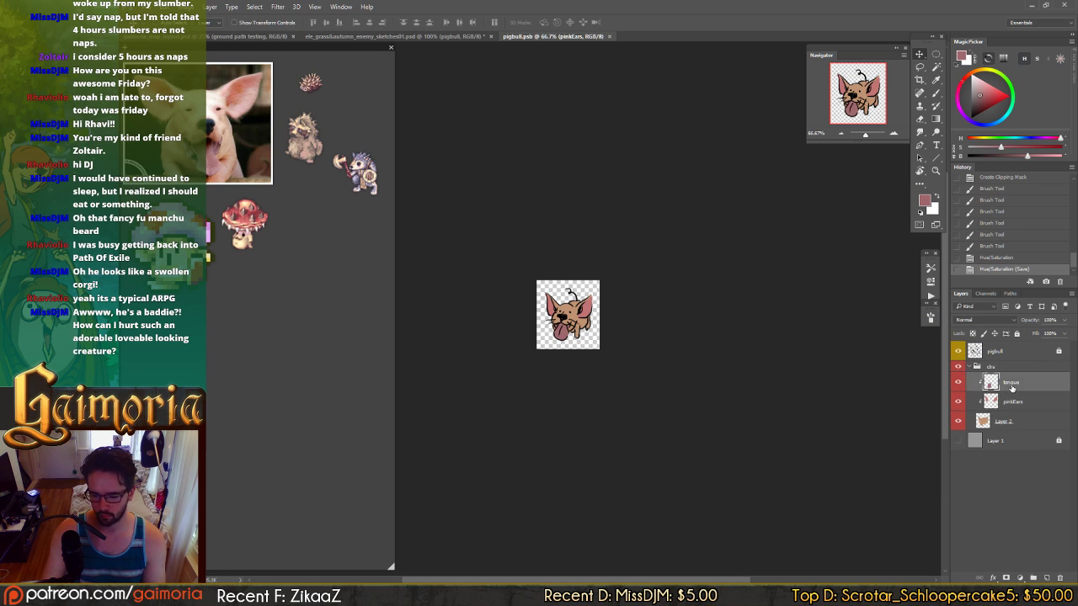
key(ctrl+u)
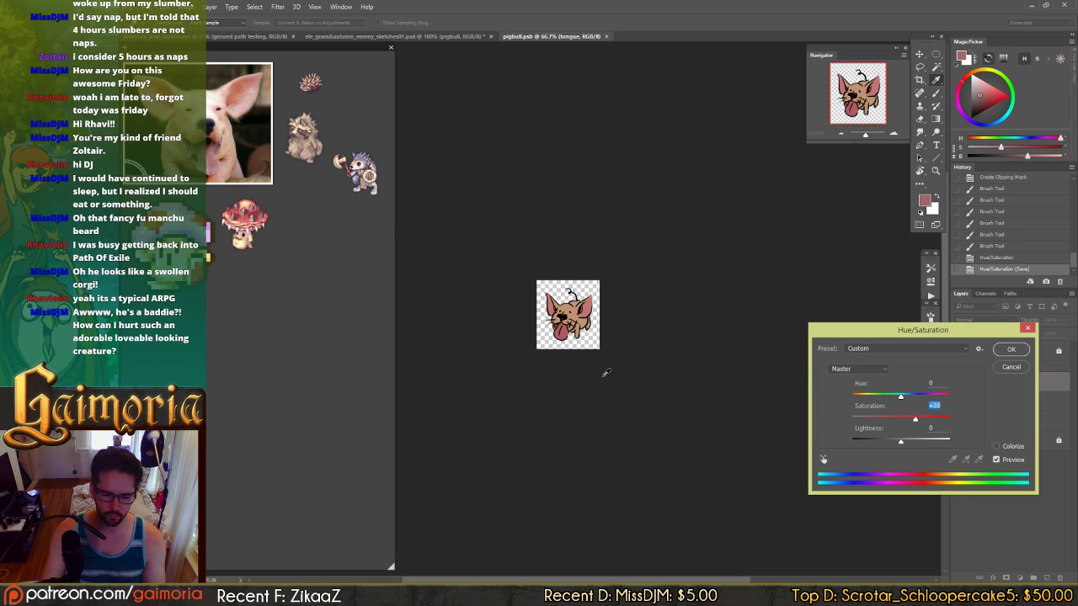
drag(902, 443, 895, 443)
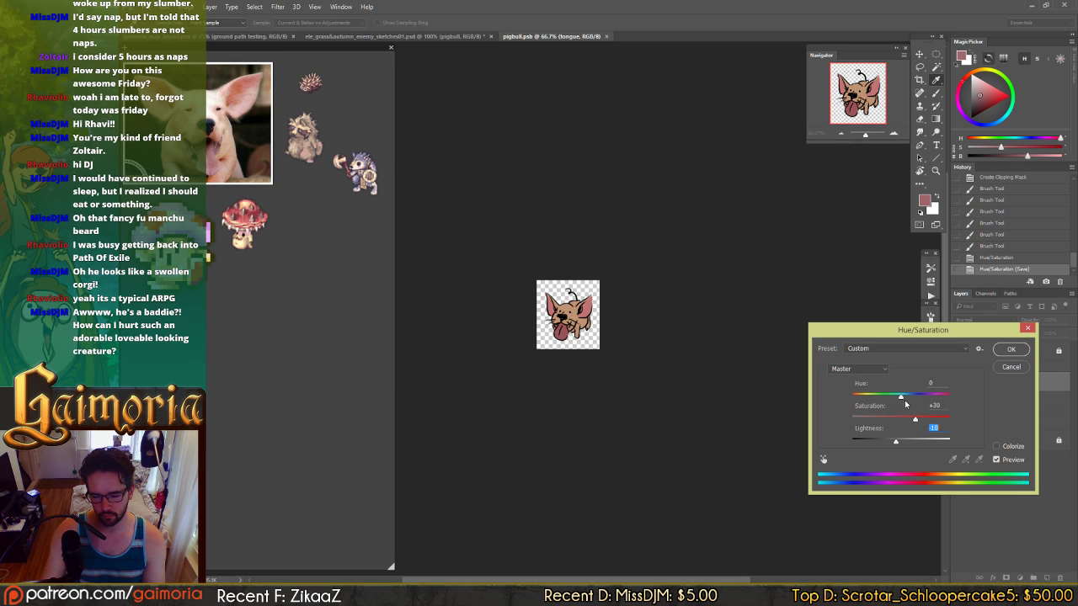
drag(901, 398, 888, 402)
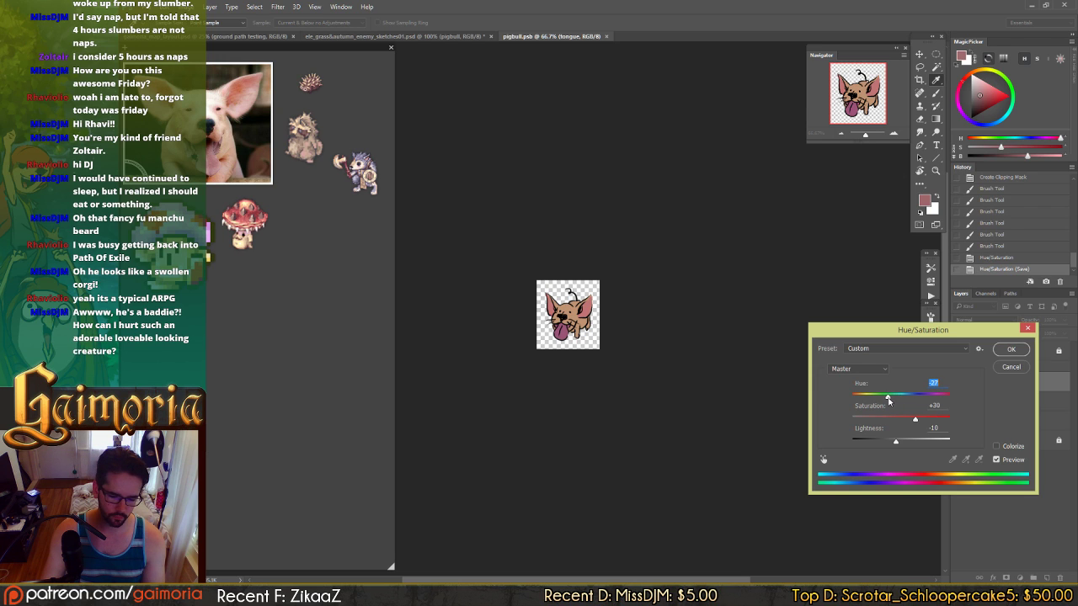
key(Return)
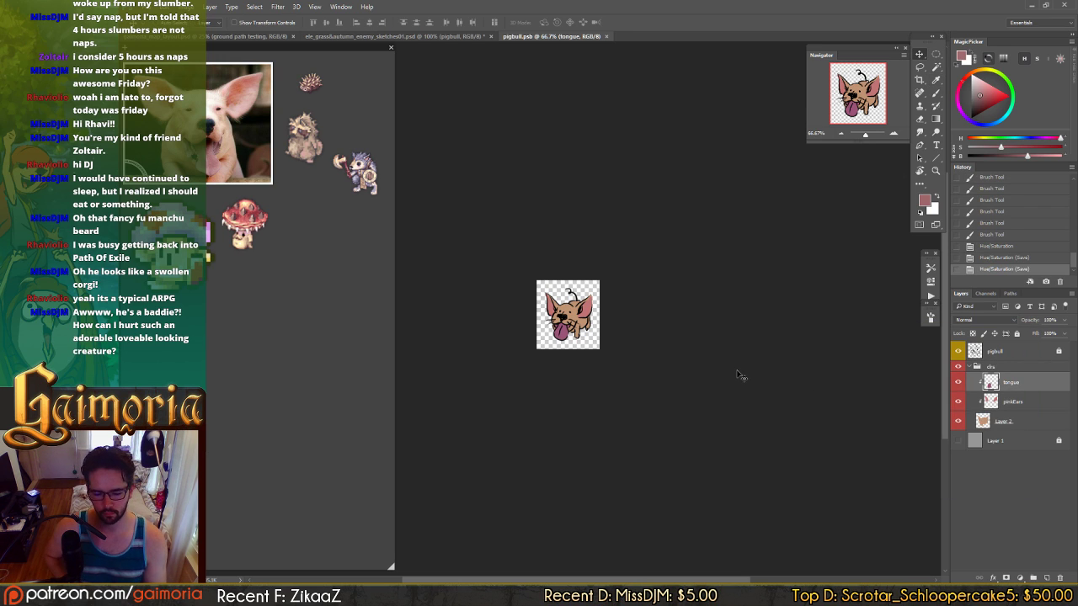
- Add two layers above pigbull, both masked to the combined line art and tan base shape, unlinking the top layer's mask before copying it
click(960, 351)
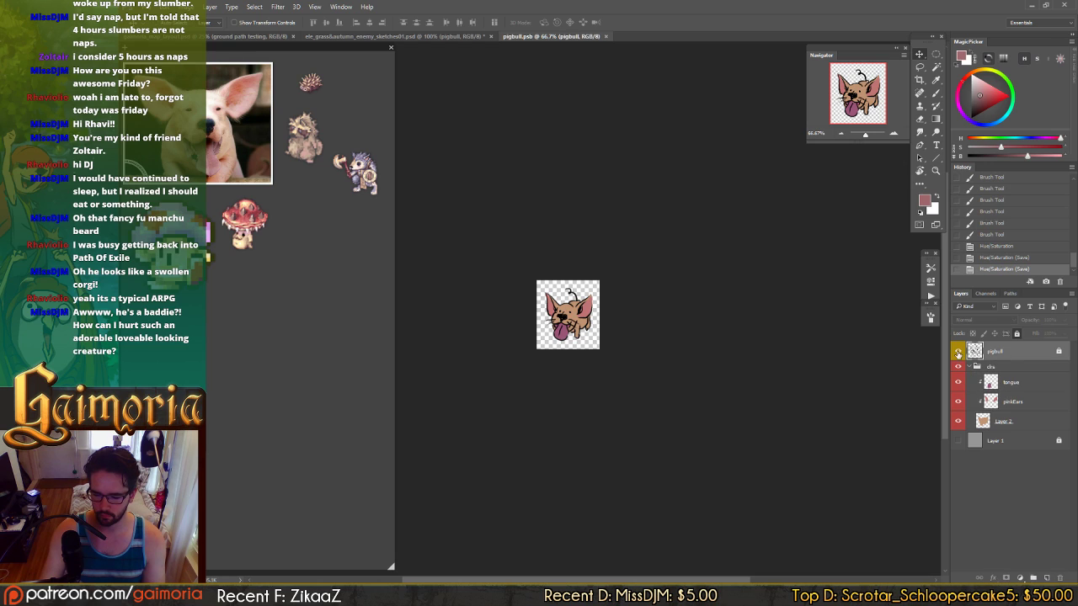
ctrl+click(973, 354)
ctrl+shift+click(985, 422)
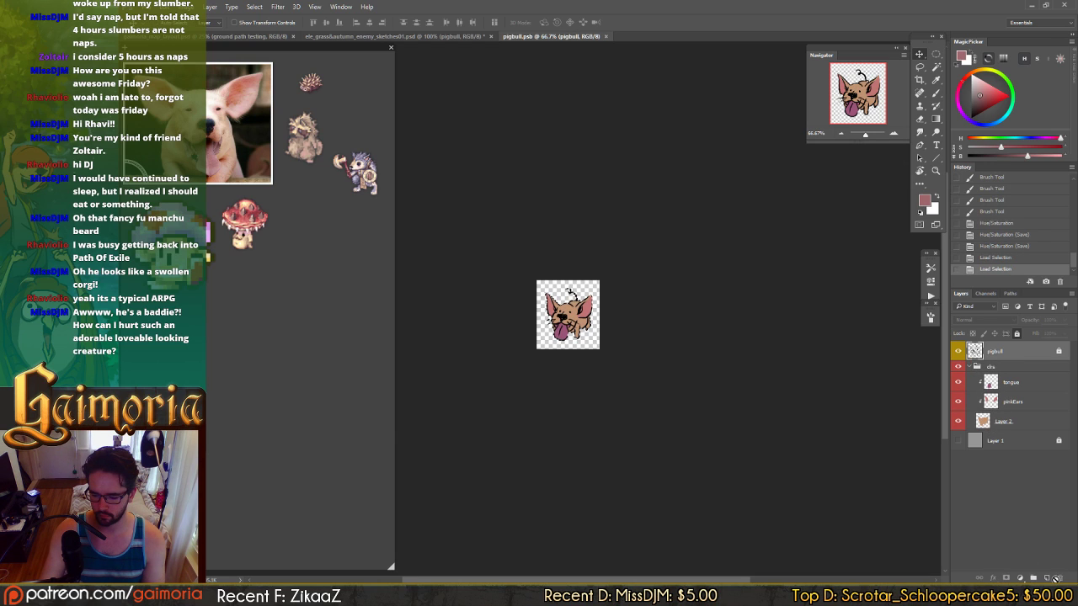
click(1048, 578)
click(1048, 577)
click(1007, 578)
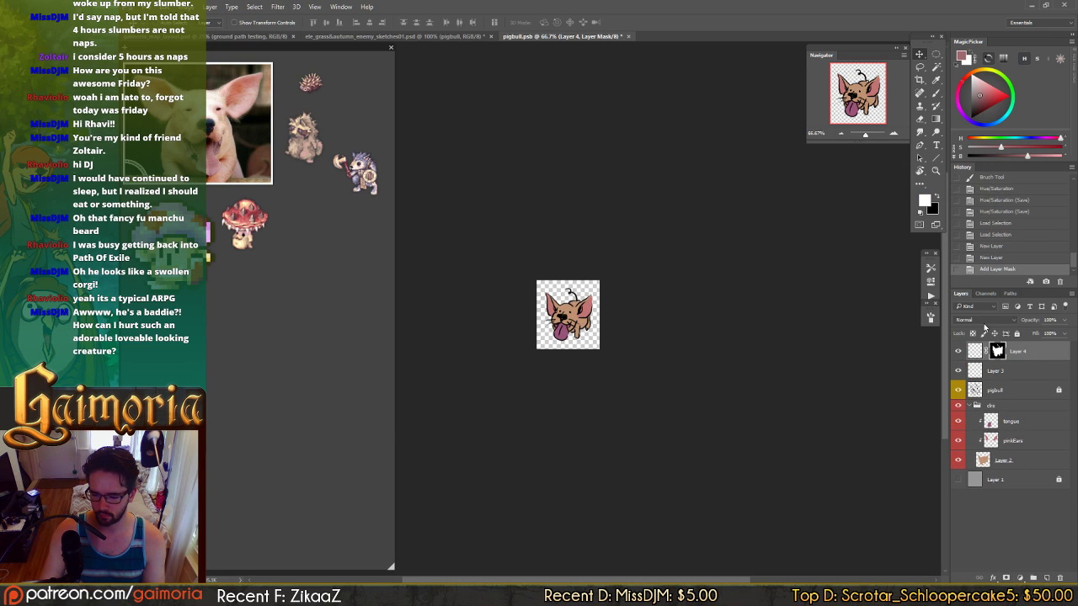
click(984, 352)
drag(997, 351, 996, 371)
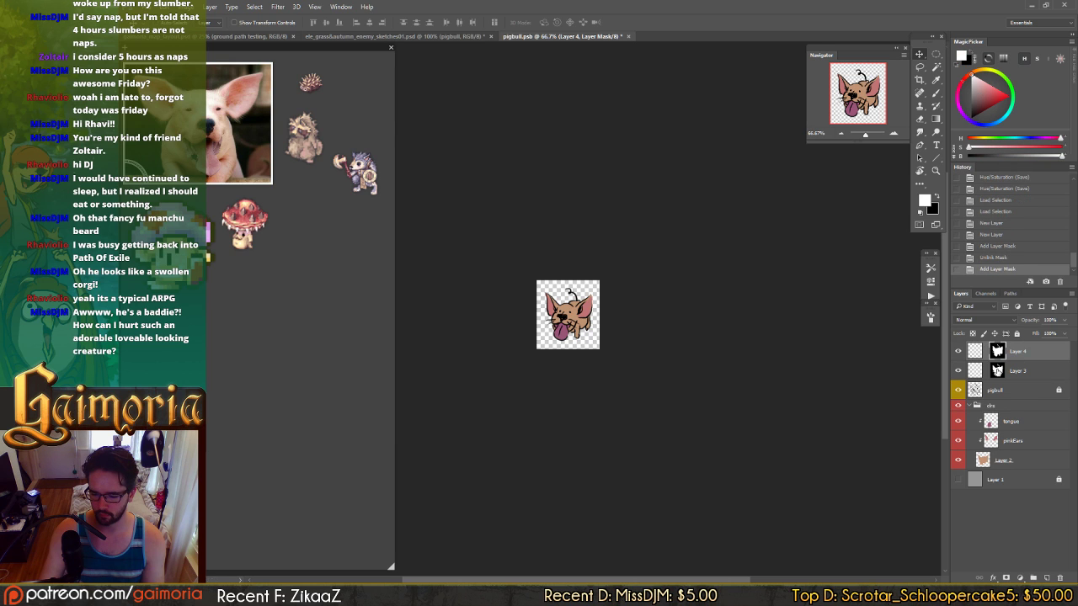
- Switch to the Grass & Autumn enemy sheet, pick the churpee and open its smart object for editing
click(424, 36)
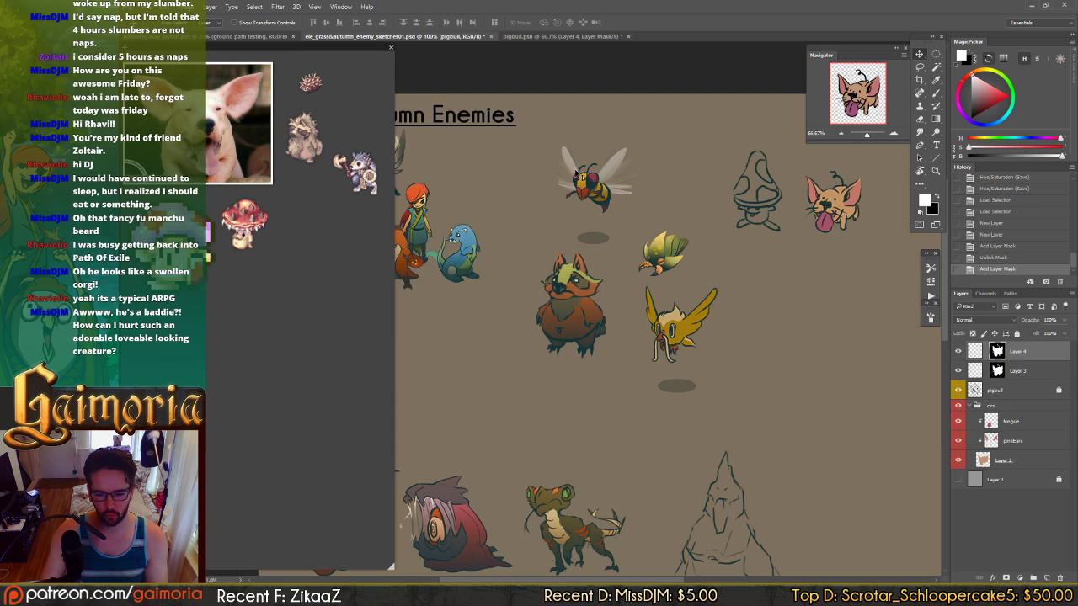
ctrl+click(663, 349)
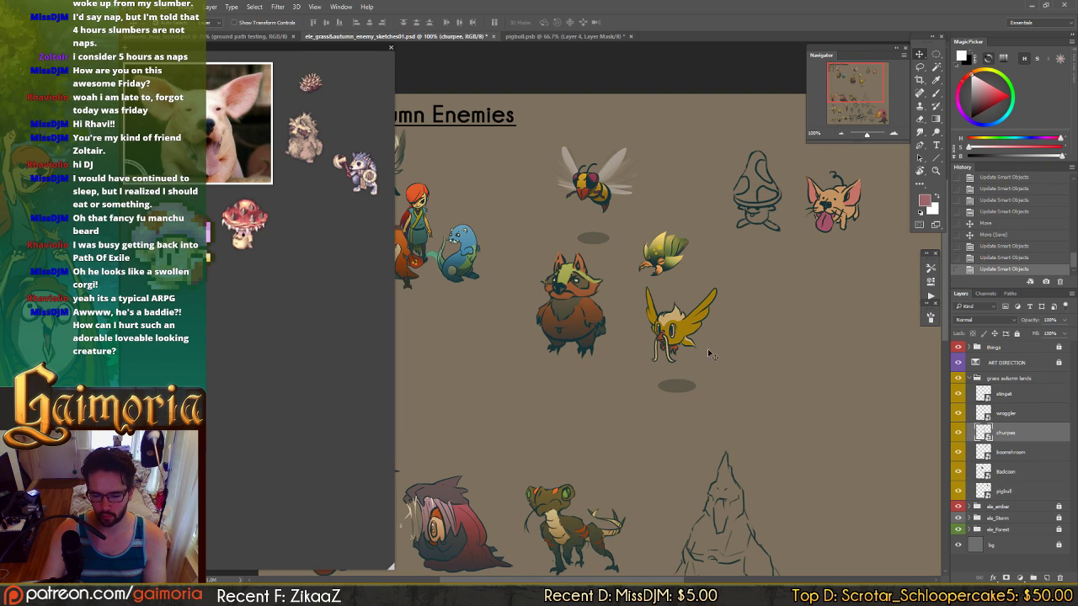
double_click(982, 434)
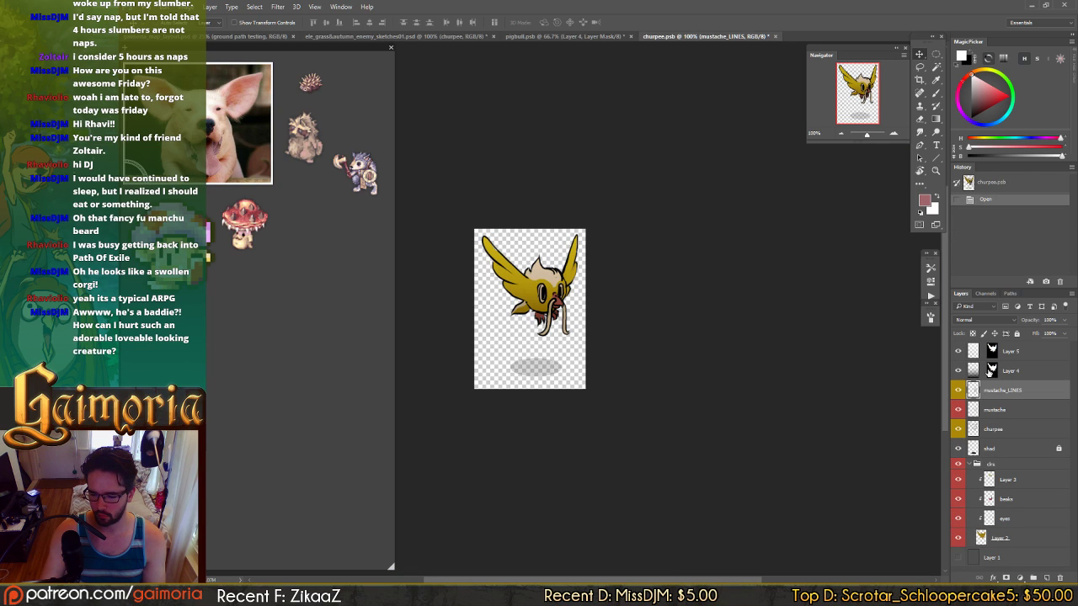
- Delete the layer masks from the churpee's shading layers, Layer 4 and Layer 5
right_click(992, 370)
click(992, 386)
right_click(994, 355)
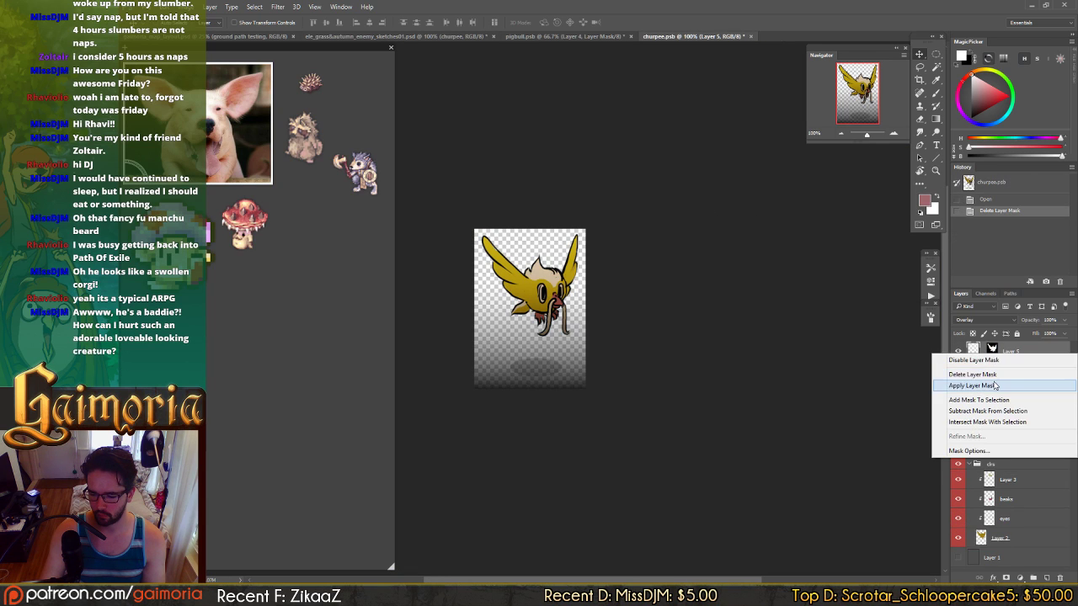
click(980, 373)
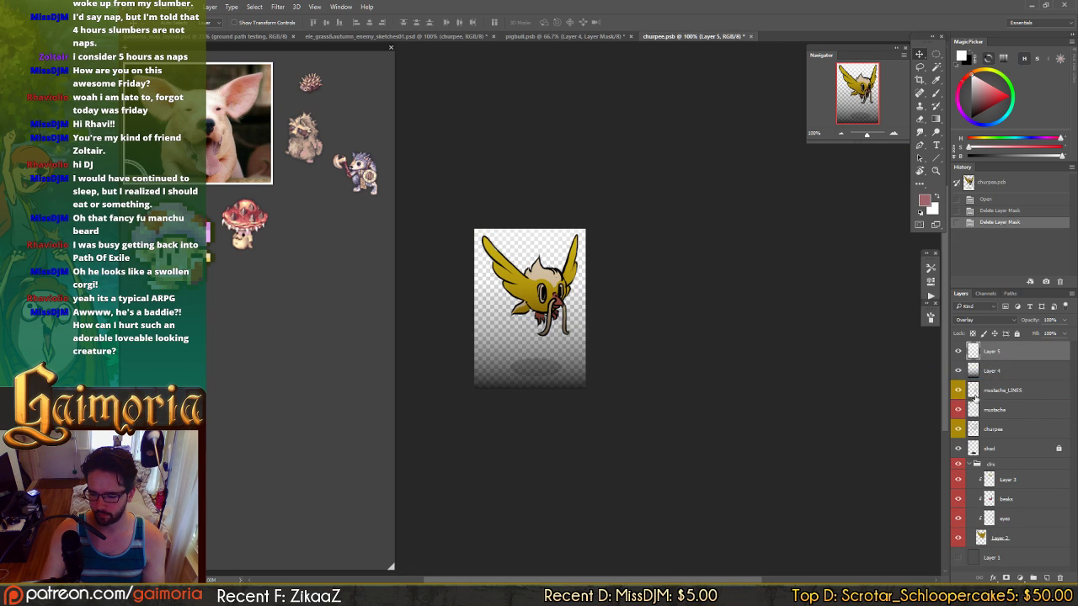
- Mask Layer 5 to the combined shape of the mustache_LINES, mustache, churpee and Layer 2 layers
ctrl+click(973, 392)
ctrl+click(973, 410)
ctrl+shift+click(972, 431)
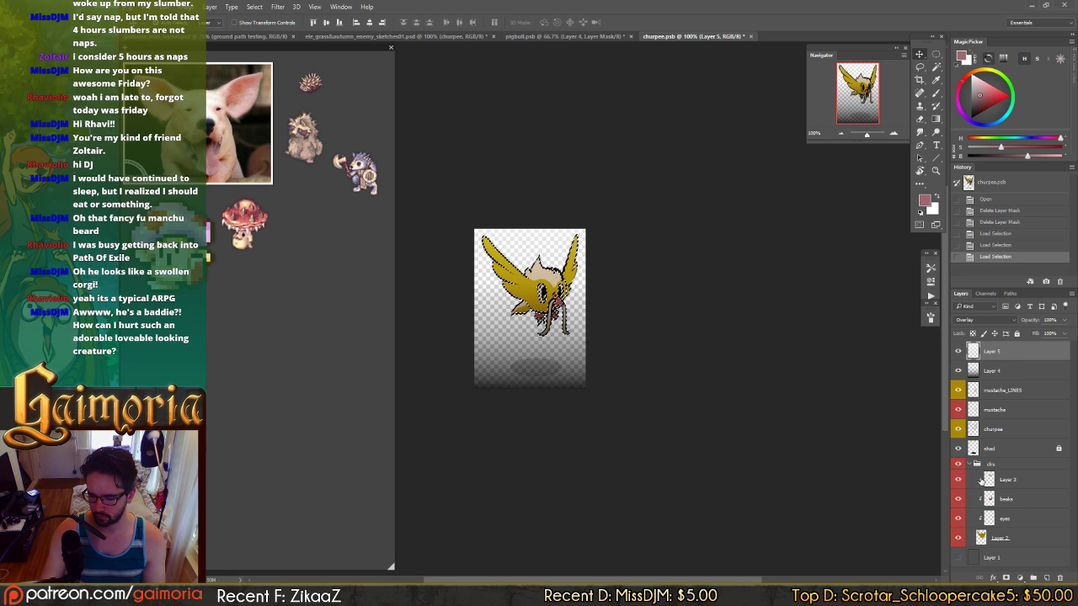
ctrl+shift+click(980, 538)
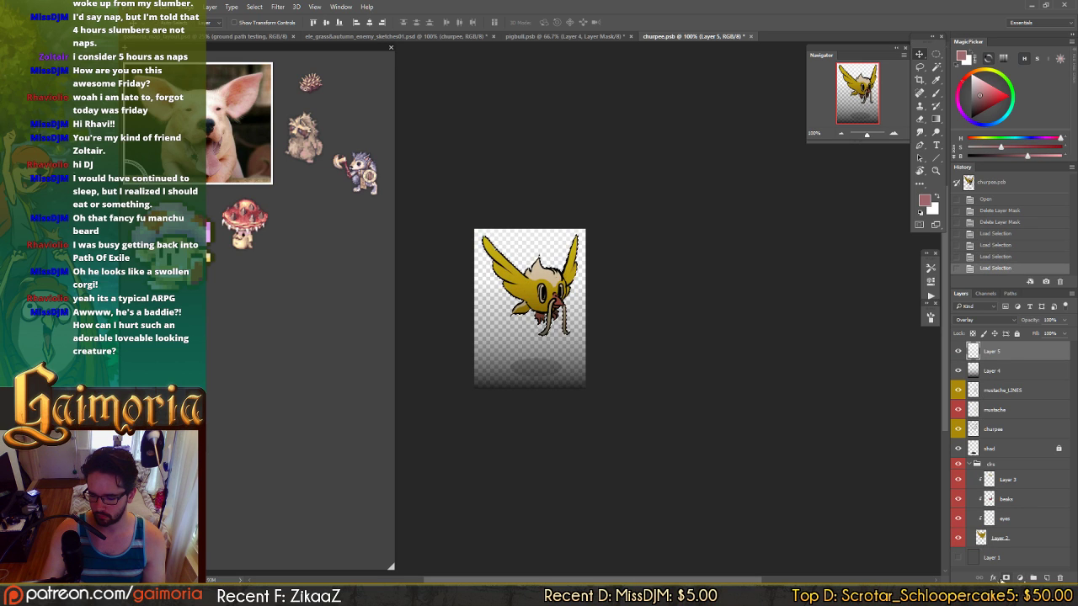
click(1006, 579)
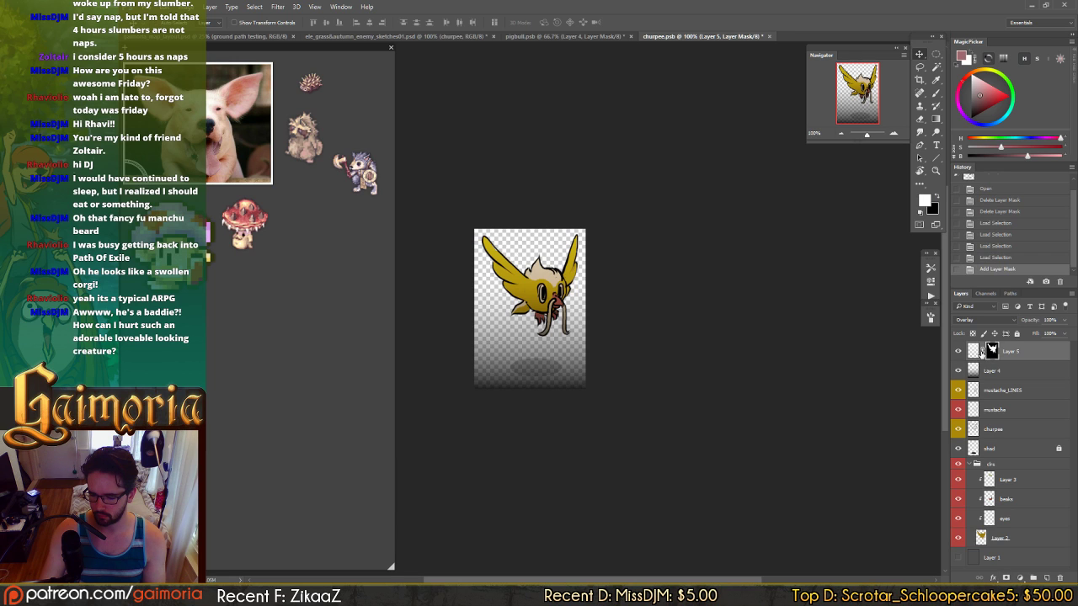
- Unlink Layer 5's new mask, copy it to Layer 4, and save and close the churpee smart object
click(981, 351)
drag(992, 351, 997, 371)
click(1015, 371)
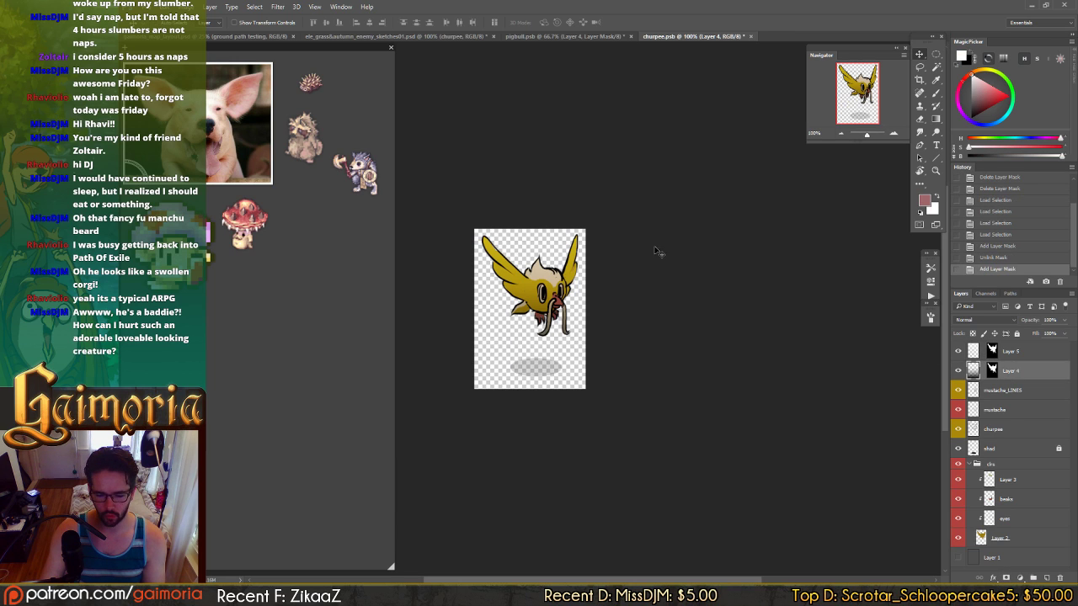
key(ctrl+s)
key(ctrl+w)
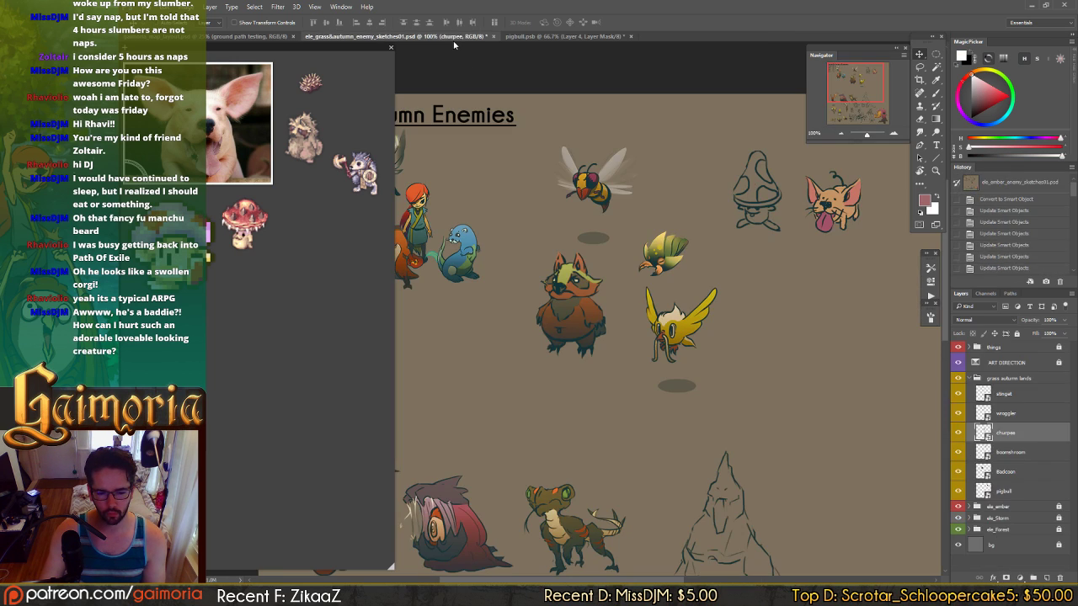
- Compare the enemy sheet before and after the last smart object update to examine the churpee's shading
scroll(1005, 246, down, 5)
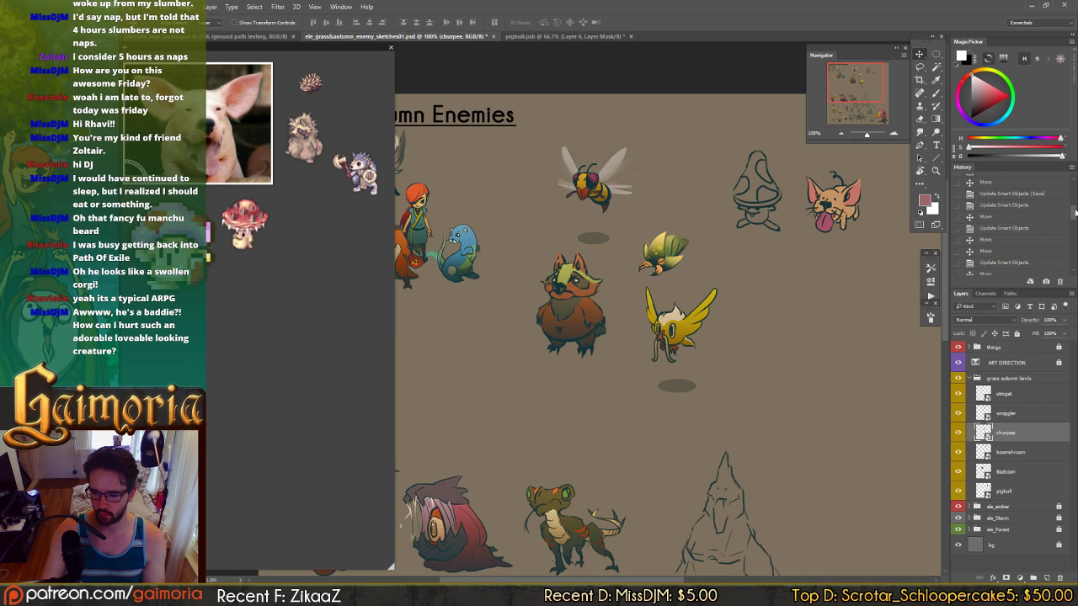
click(998, 261)
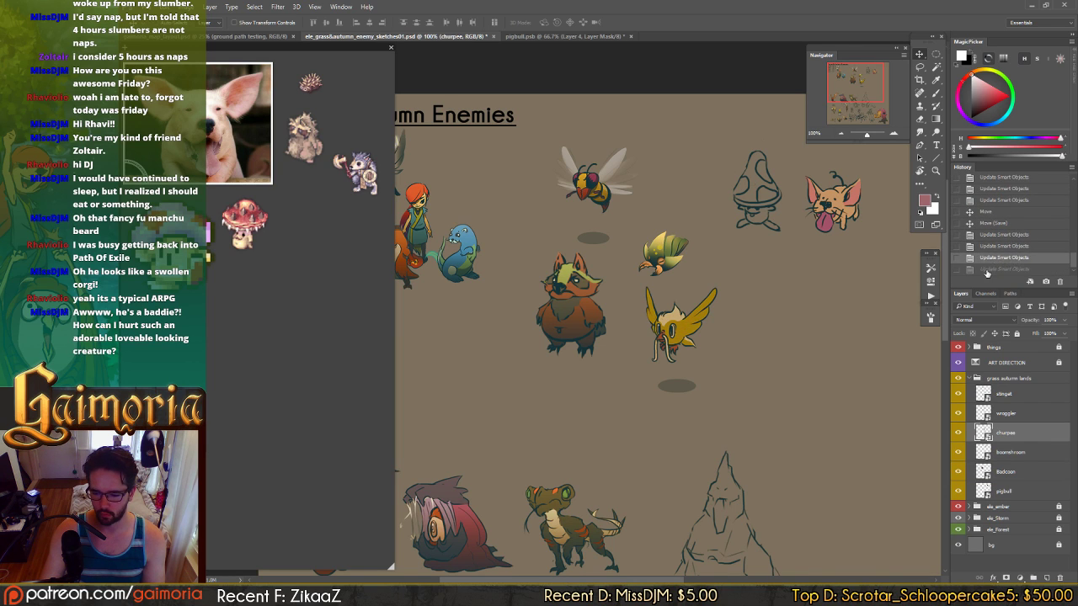
click(987, 268)
key(ctrl+minus)
key(ctrl+minus)
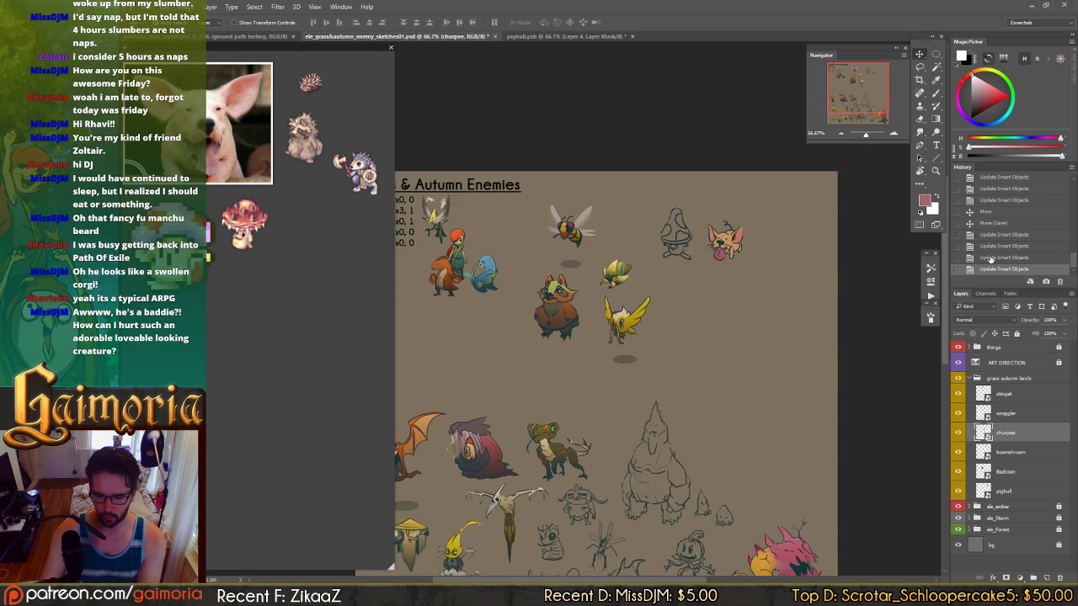
click(990, 257)
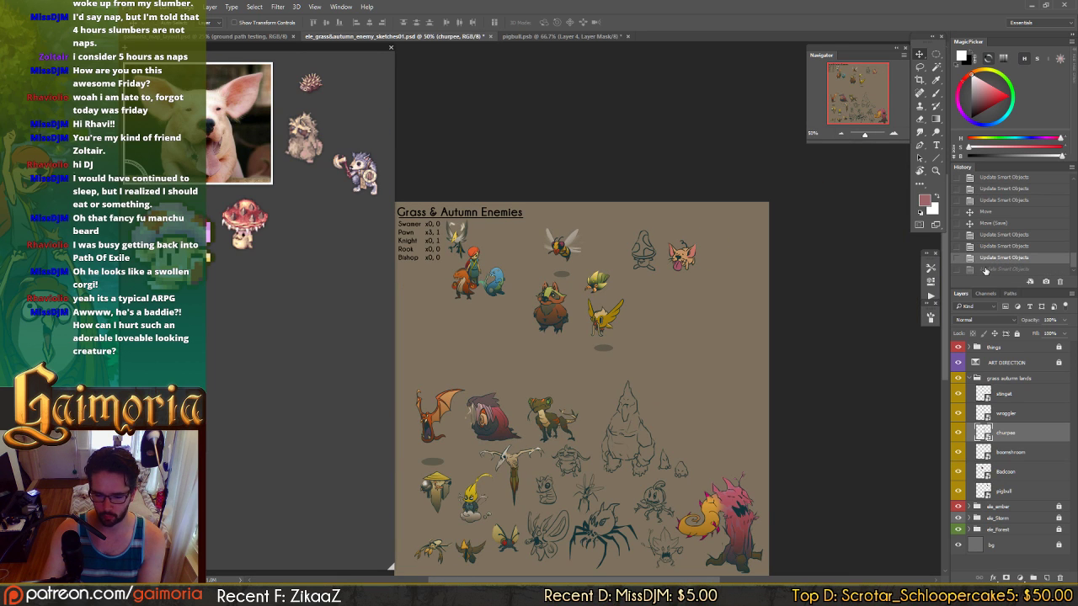
click(985, 269)
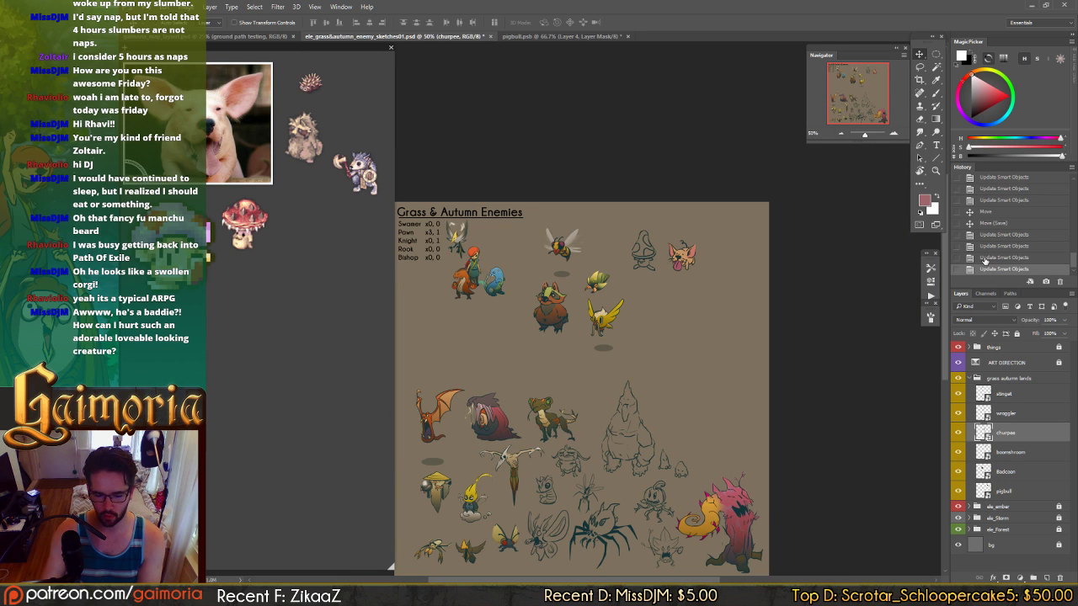
click(986, 261)
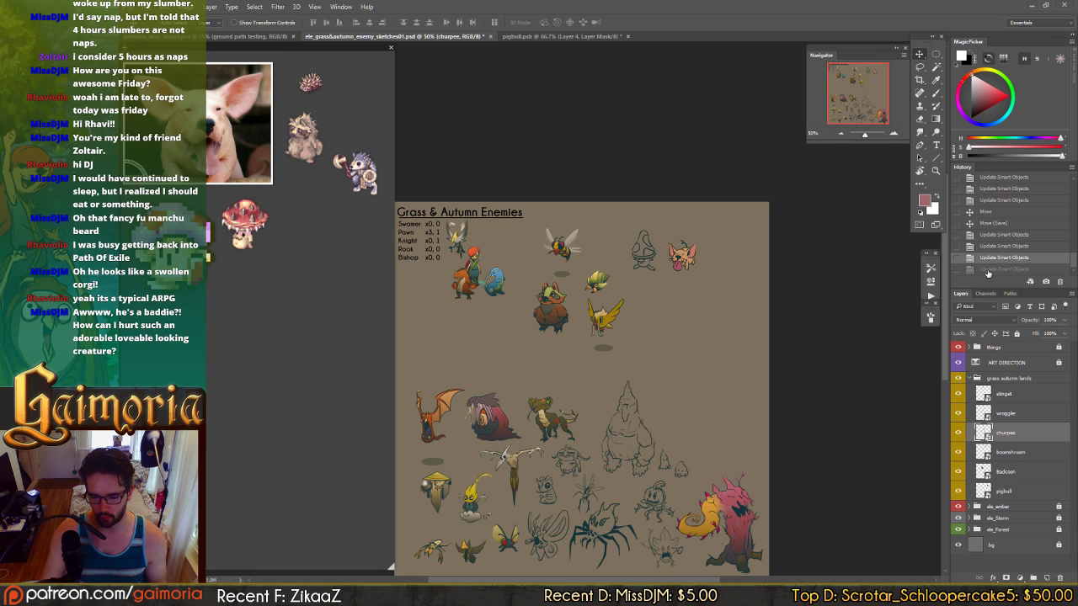
click(987, 270)
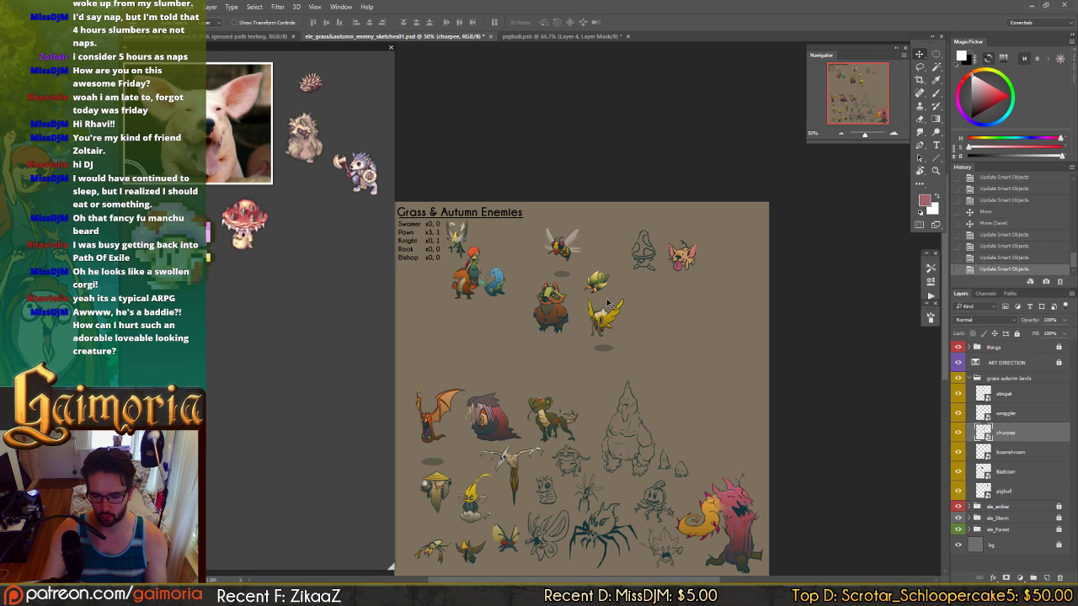
- Move the churpee slightly lower on the enemy sheet
mouse_move(608, 303)
mouse_down()
mouse_move(607, 386)
mouse_move(527, 394)
mouse_move(474, 477)
mouse_move(623, 286)
mouse_move(616, 299)
mouse_up()
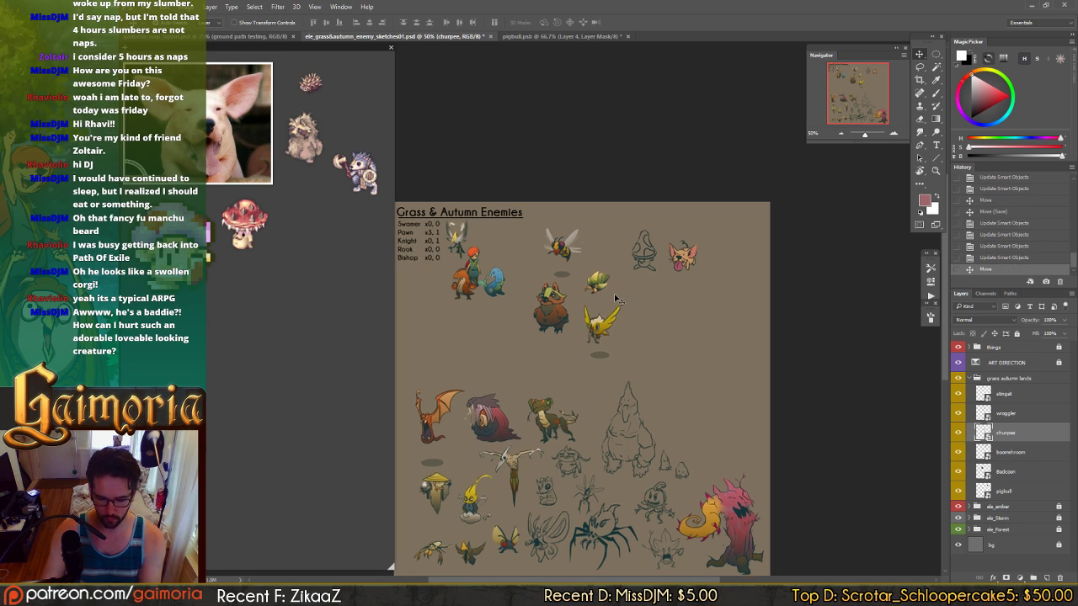
- Compare the pigbull's size beside the red-haired character, and place it back beside the mushroom sketch
key(ctrl+plus)
key(ctrl+plus)
drag(852, 219, 521, 279)
ctrl+click(831, 243)
drag(473, 330, 688, 358)
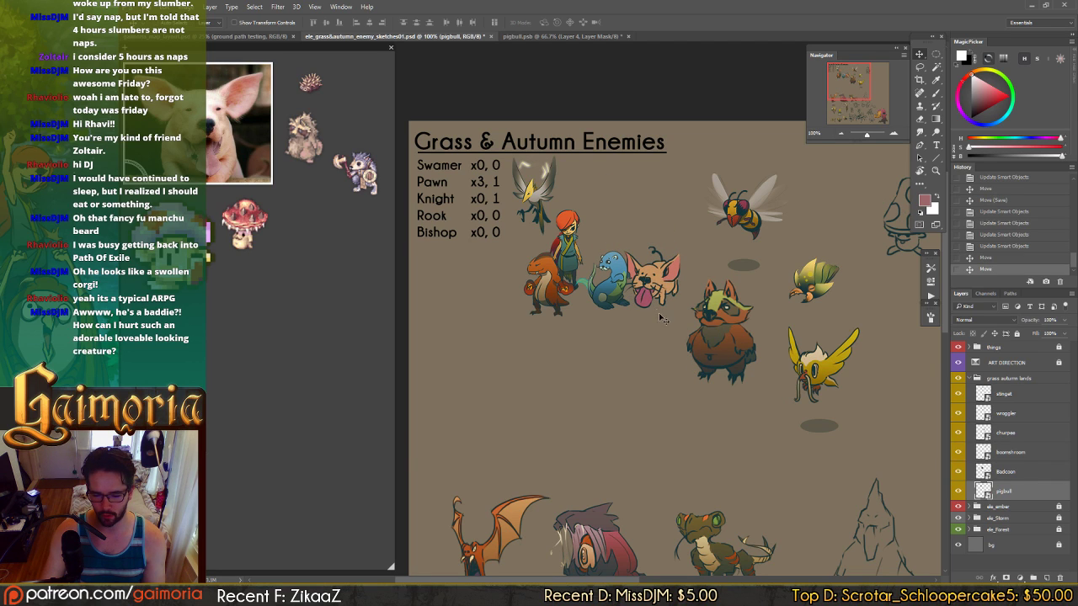
drag(661, 318, 687, 345)
drag(777, 354, 719, 305)
drag(659, 332, 638, 342)
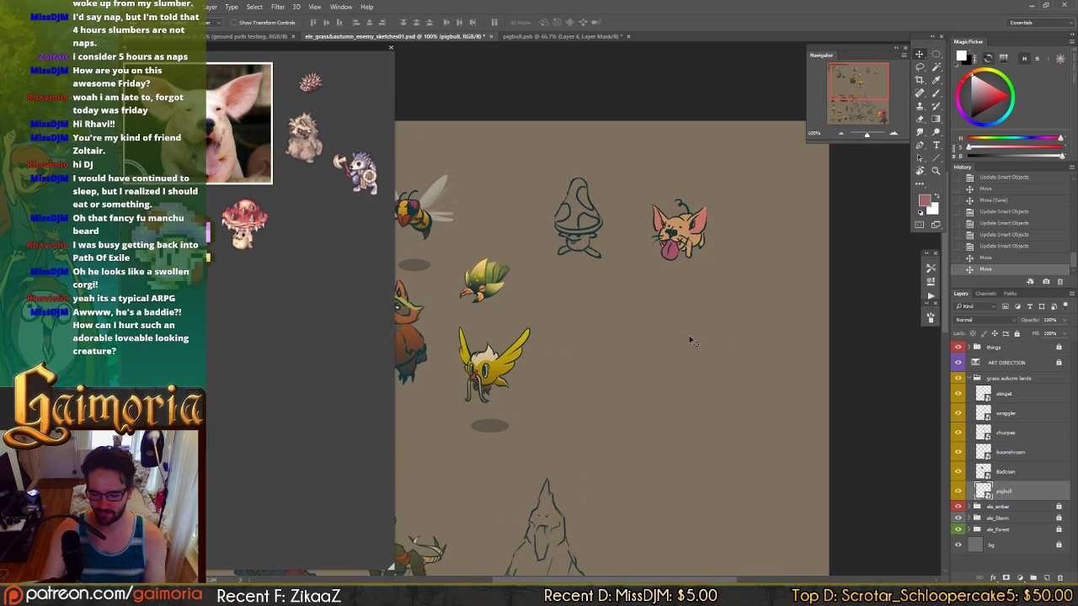
- Add a black text note on the enemy sheet reading "*Pigbull immune to dmg. licks you and heals you"
click(1009, 393)
key(d)
key(t)
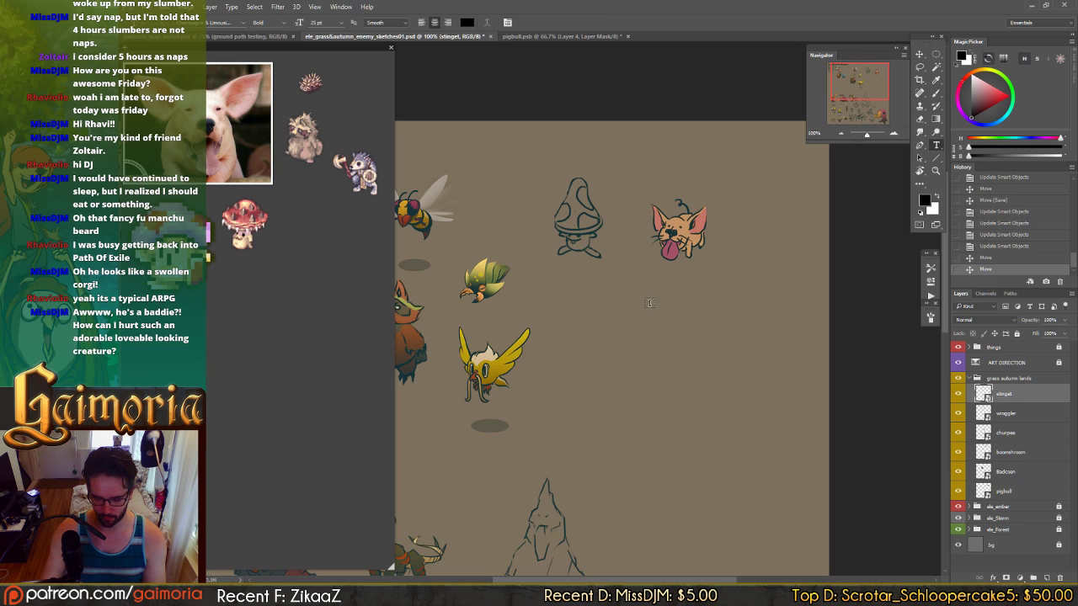
click(621, 293)
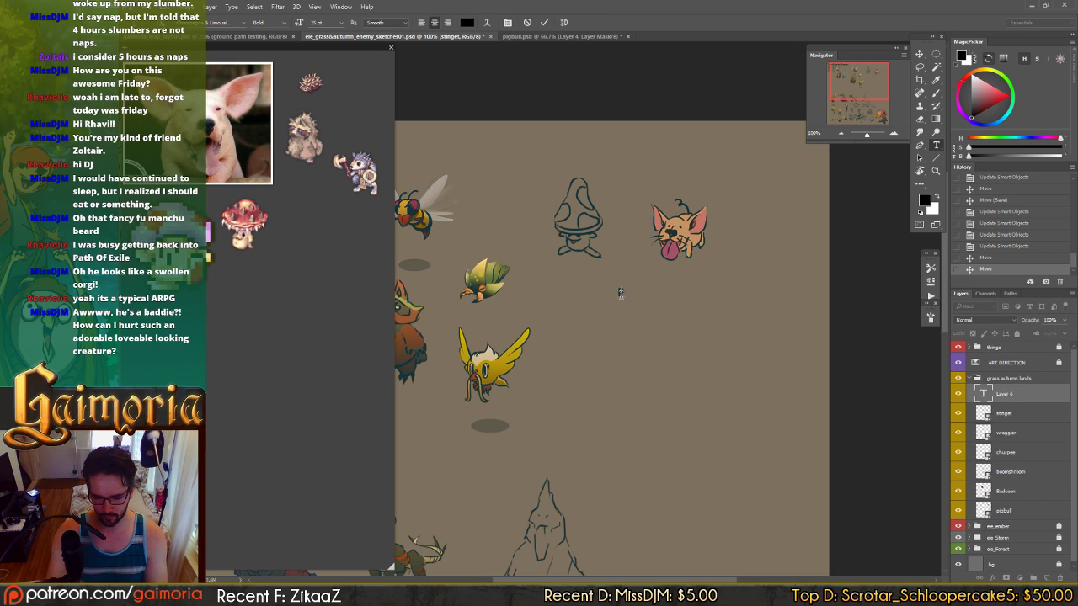
text(Pigbull)
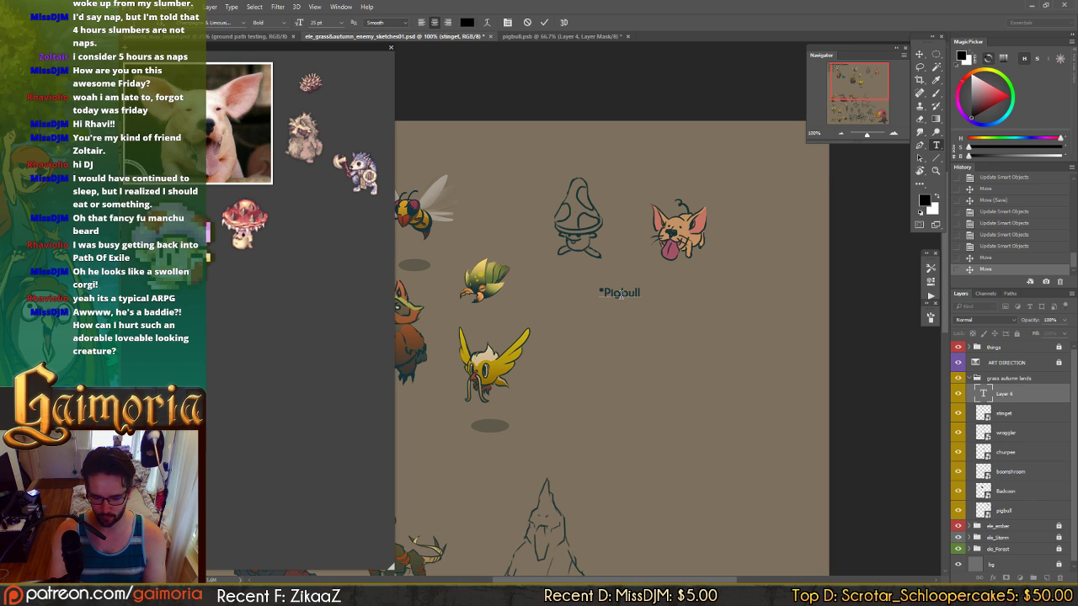
text(Immu)
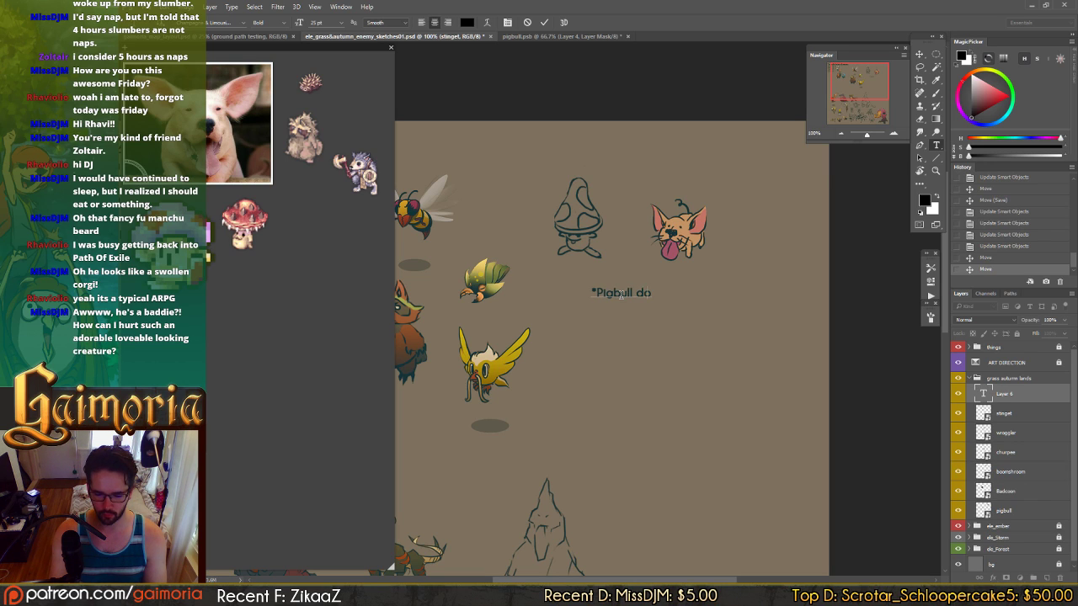
text(ne to dmg. he)
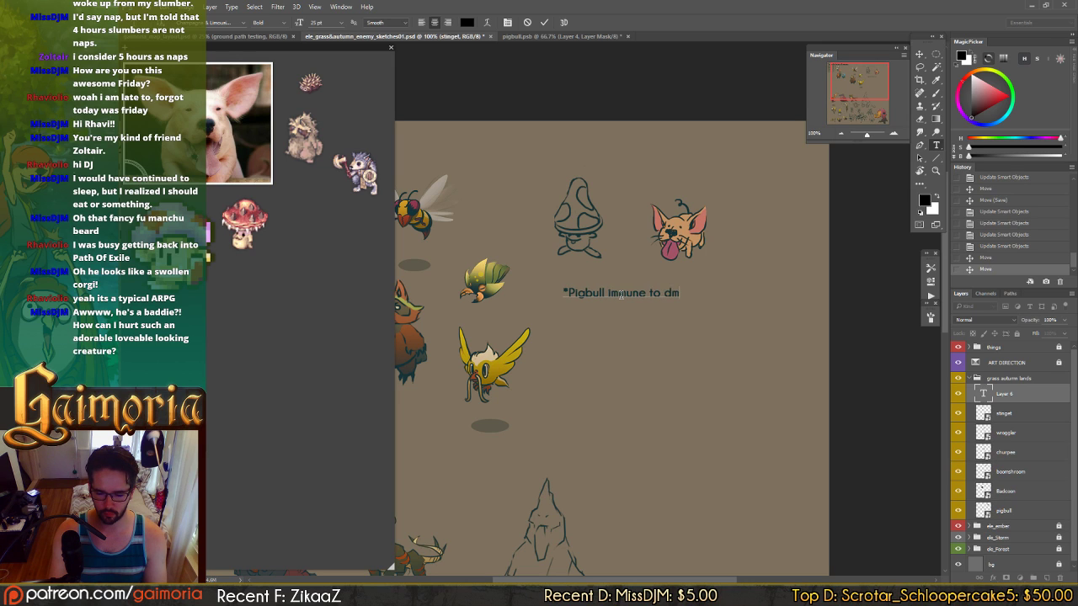
key(BackSpace)
key(BackSpace)
key(BackSpace)
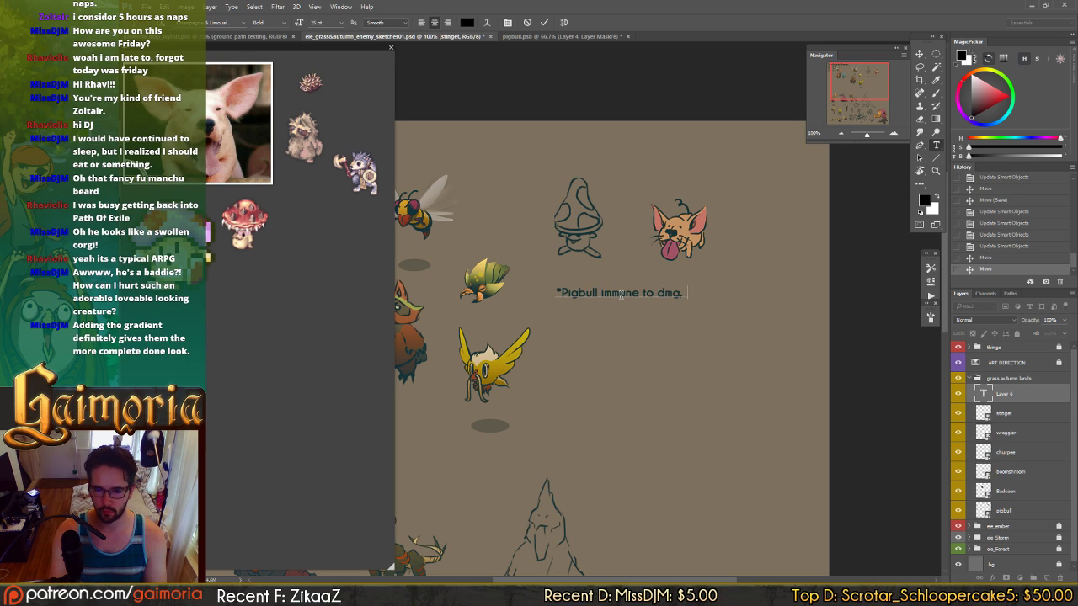
text(licks you and heals you)
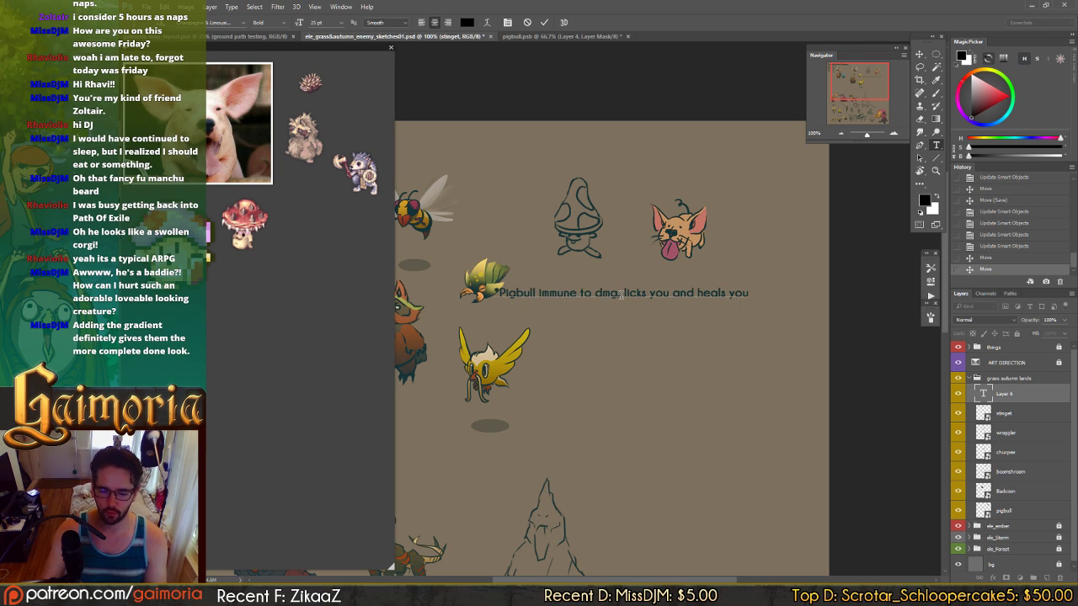
key(ctrl+Return)
- Remove the punctuation after "dmg" and break the pigbull note there so "licks you and heals you" forms a second line
key(t)
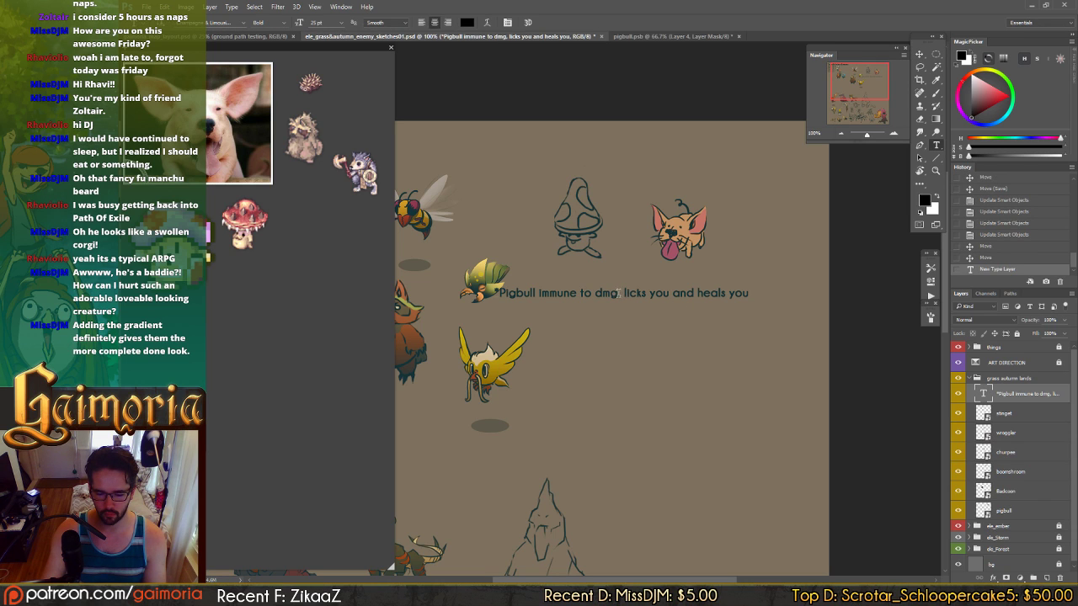
click(617, 292)
key(BackSpace)
key(Return)
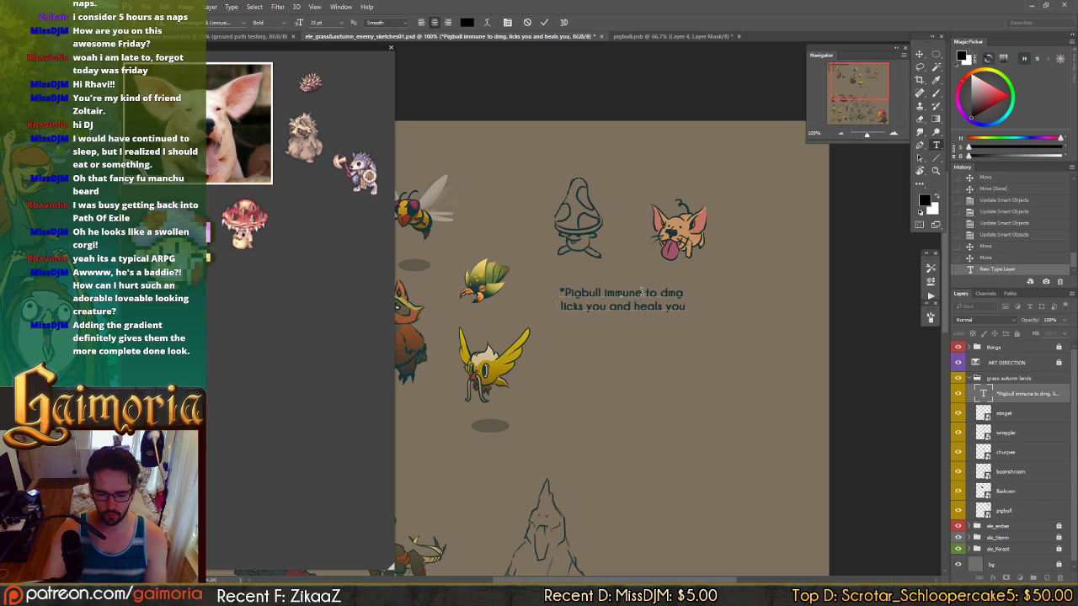
key(Delete)
key(ctrl+Return)
- Move the two-line note below the pigbull and shift the pigbull closer above it
key(v)
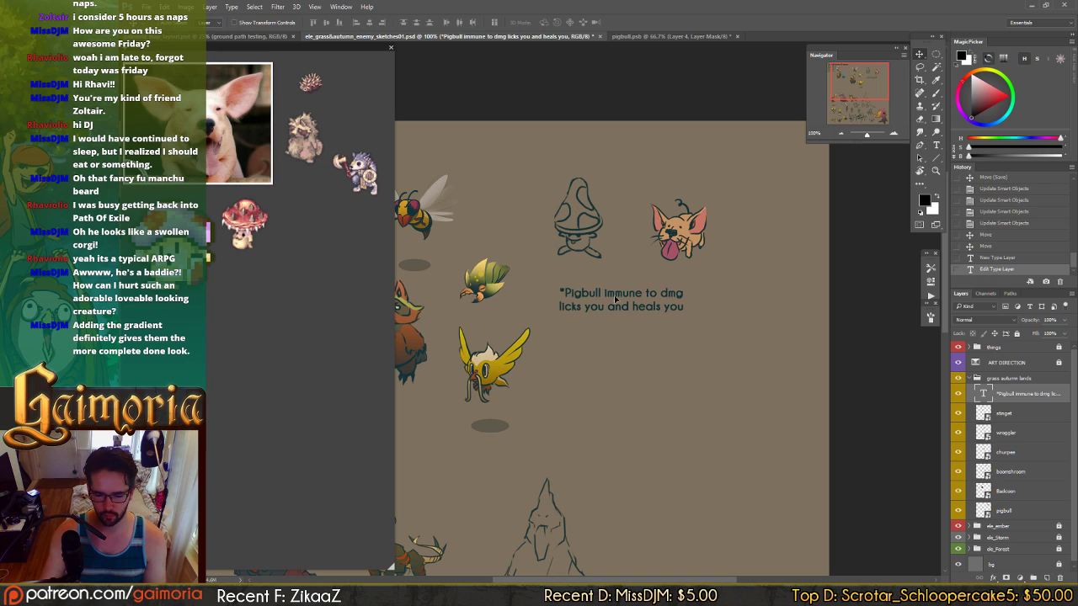
drag(615, 299, 785, 341)
key(ctrl+minus)
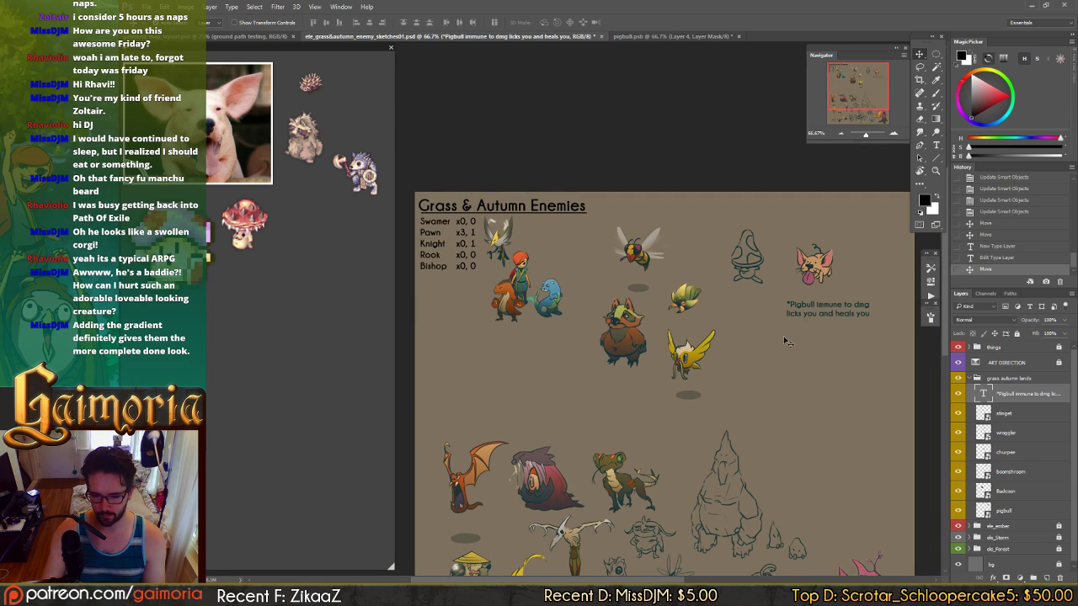
drag(812, 262, 827, 281)
drag(717, 325, 703, 325)
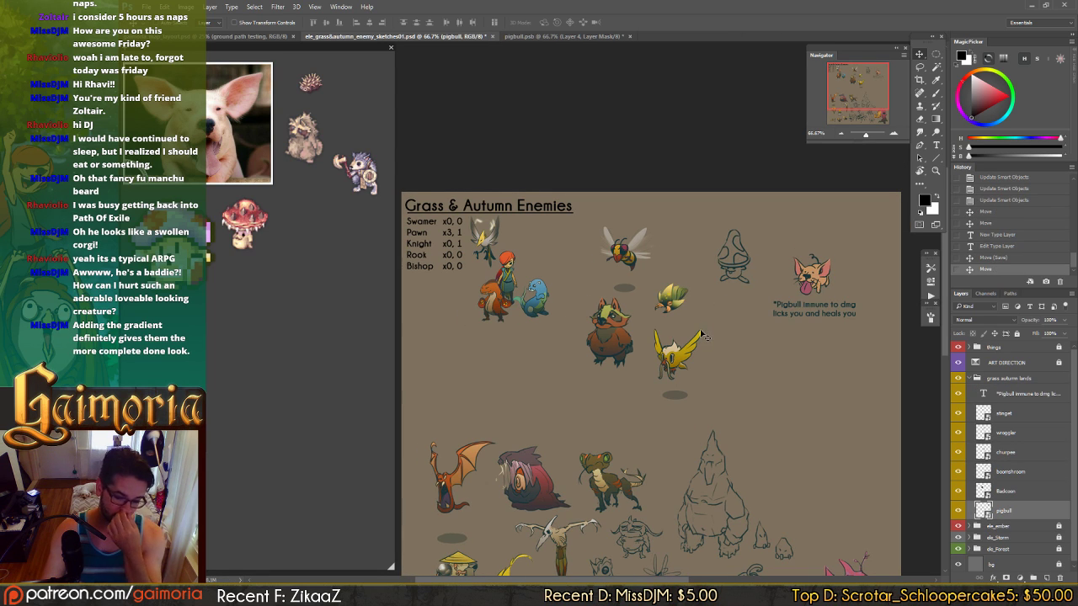
drag(776, 321, 776, 315)
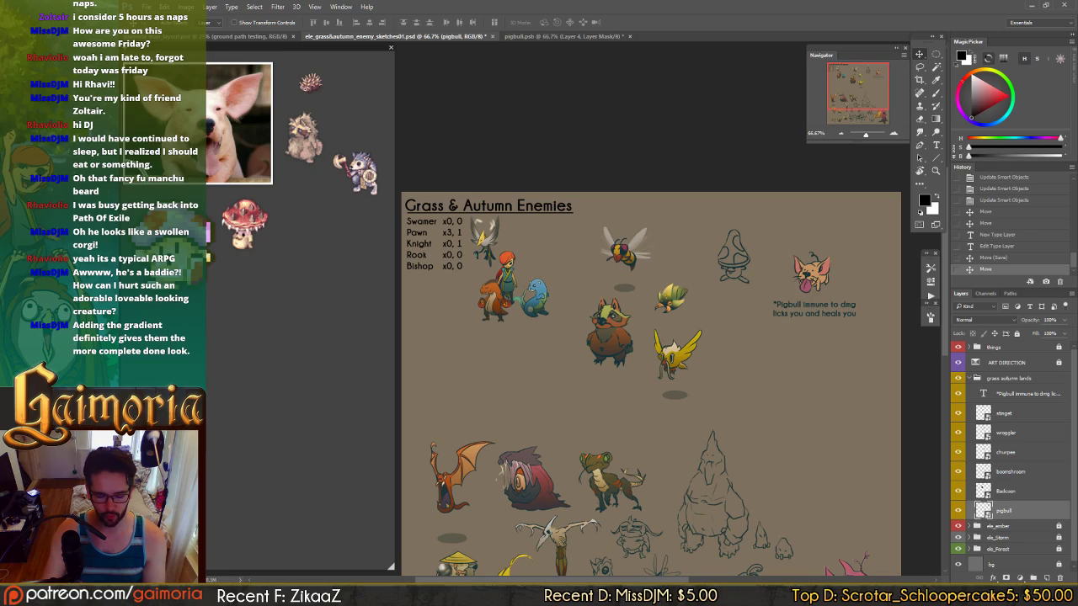
- Look over the map layout and pigbull documents, and return to the enemy sheet to review the creatures
mouse_move(237, 594)
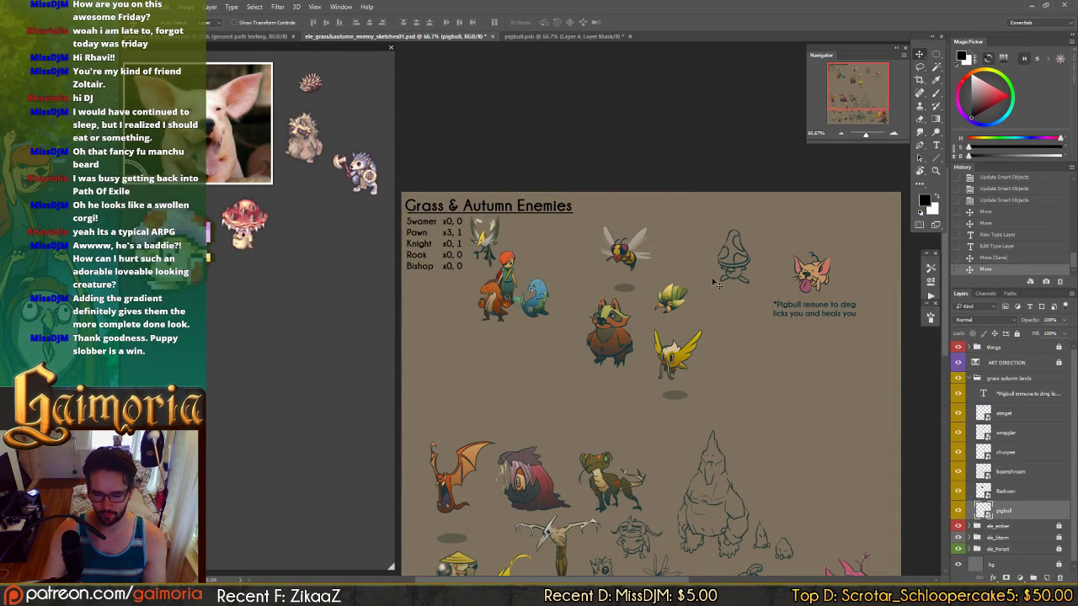
drag(714, 345, 684, 331)
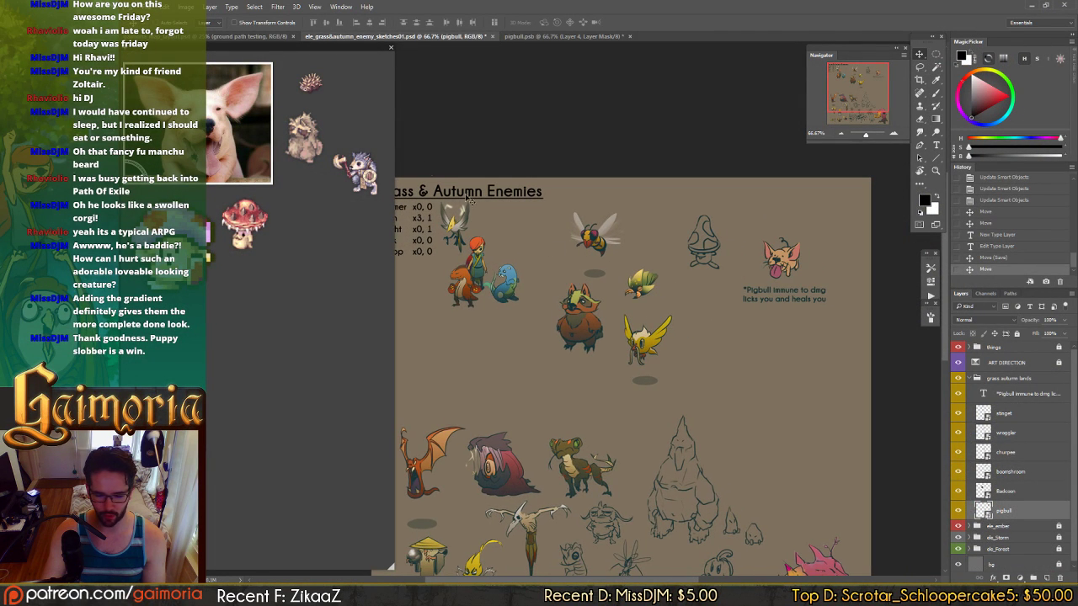
click(253, 36)
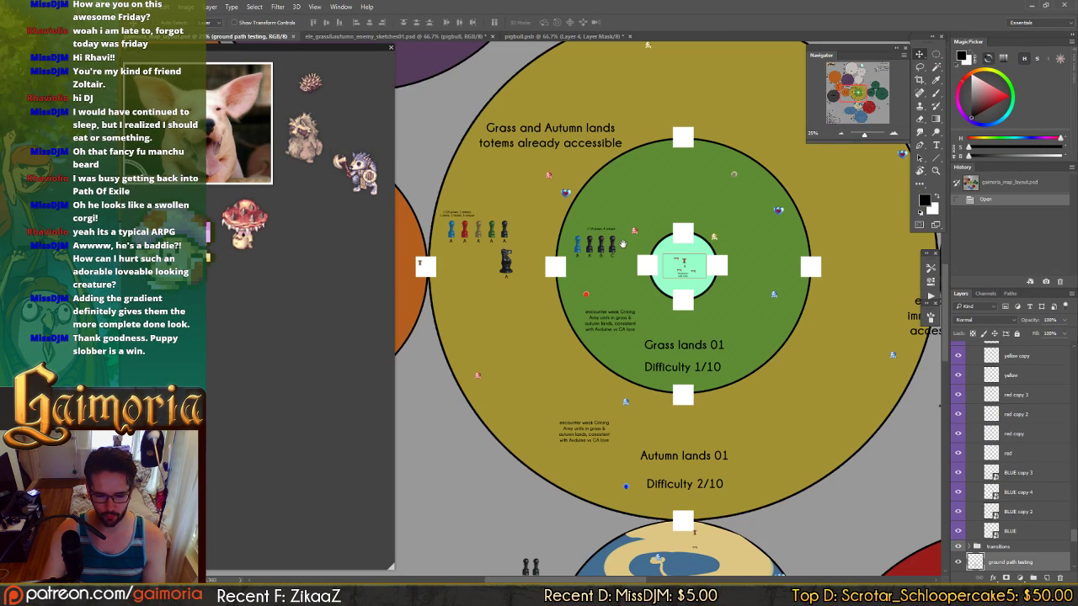
click(531, 36)
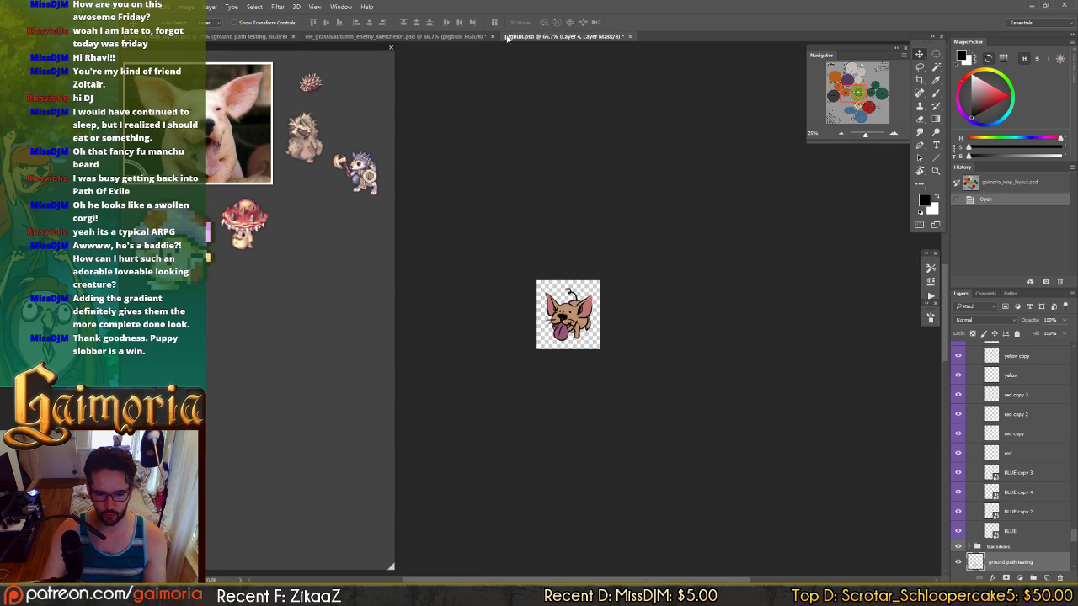
click(470, 37)
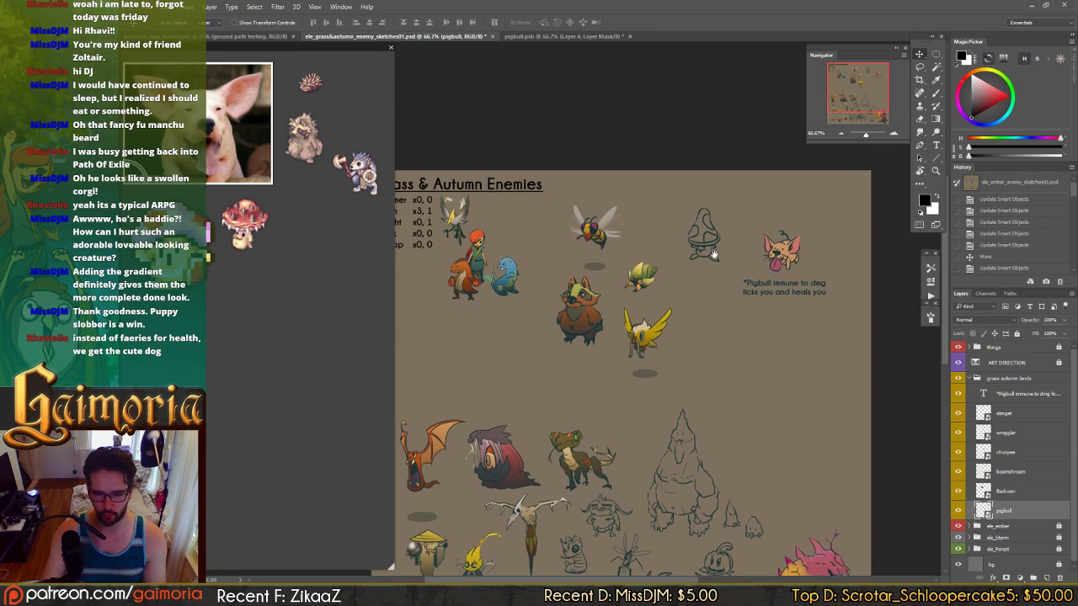
drag(778, 268, 767, 261)
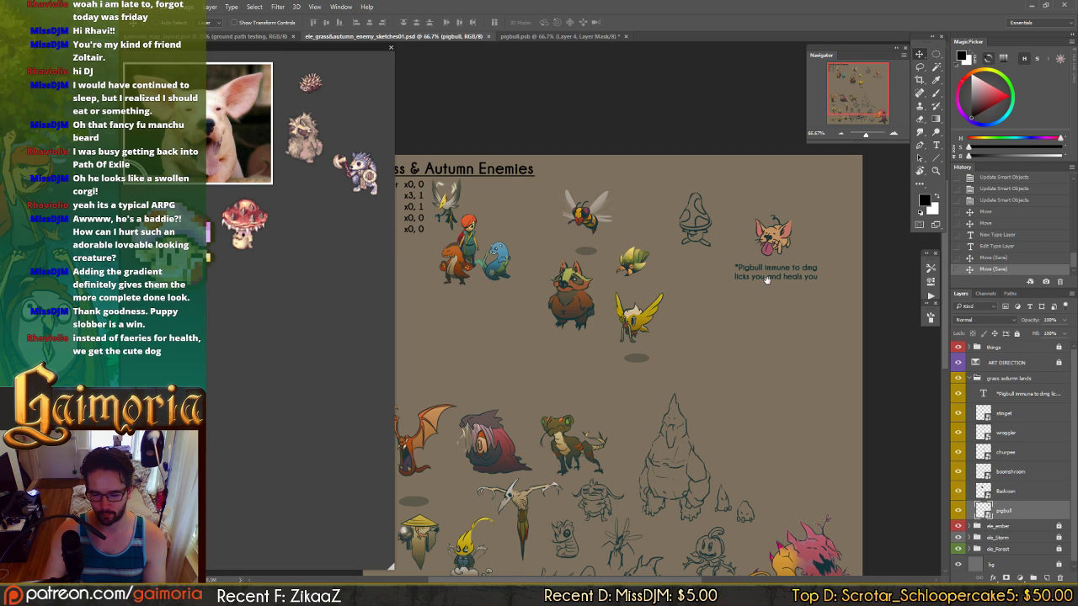
drag(767, 280, 685, 258)
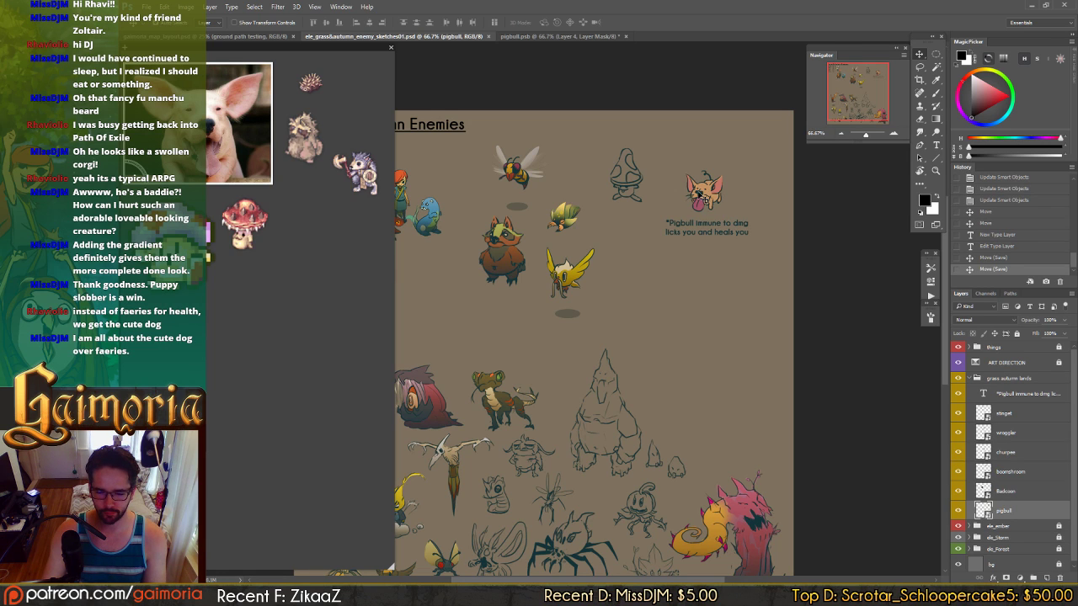
- Add the line "*Pigbull can be found everywhere" to the pigbull note, separated from the first remark by a blank line
key(t)
click(746, 233)
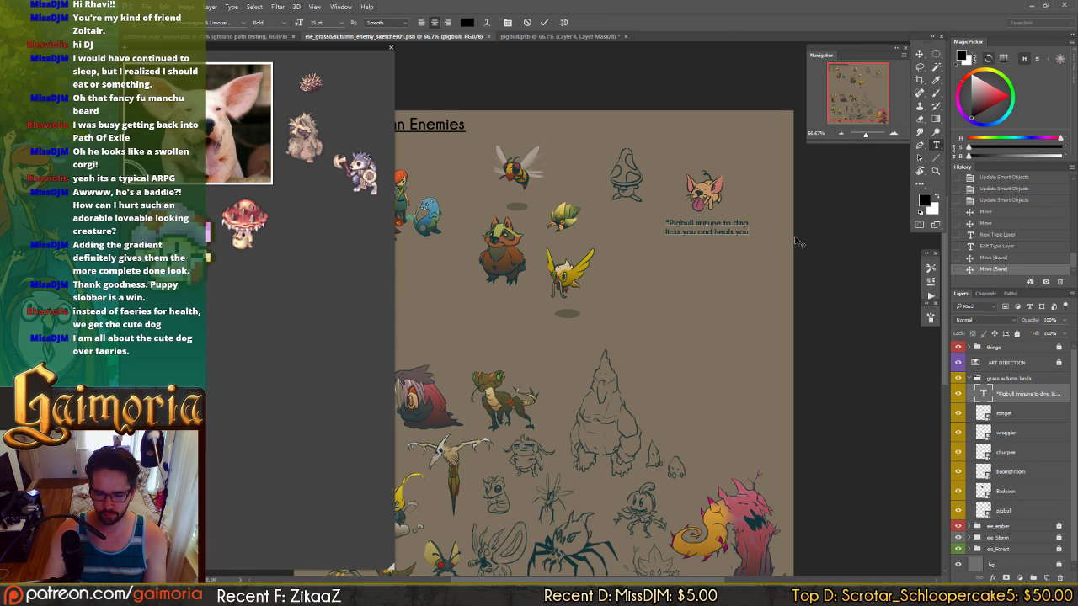
key(Return)
text(*)
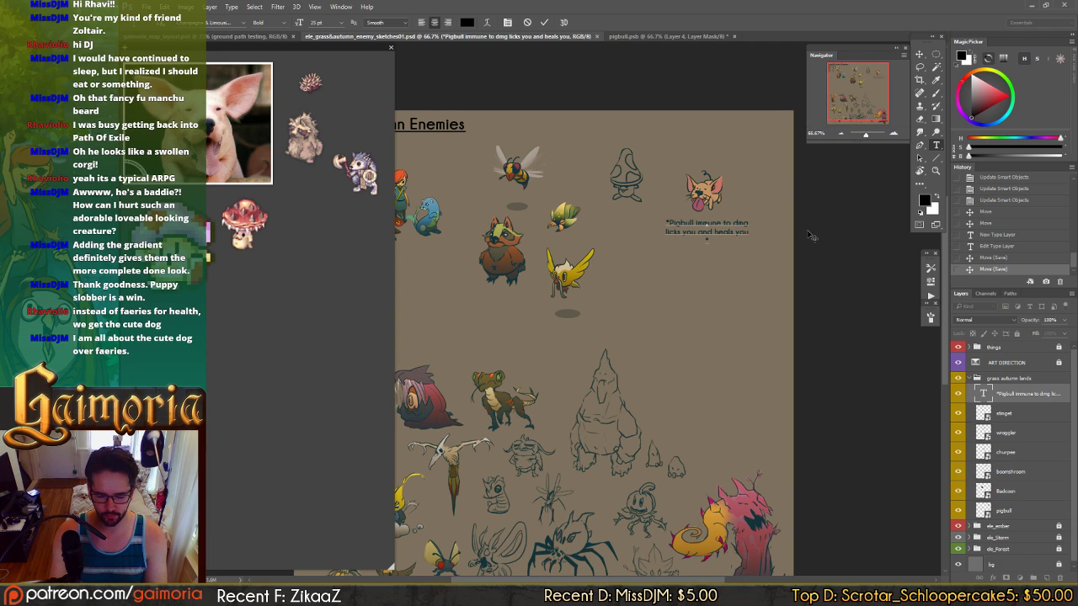
text(*pigbu)
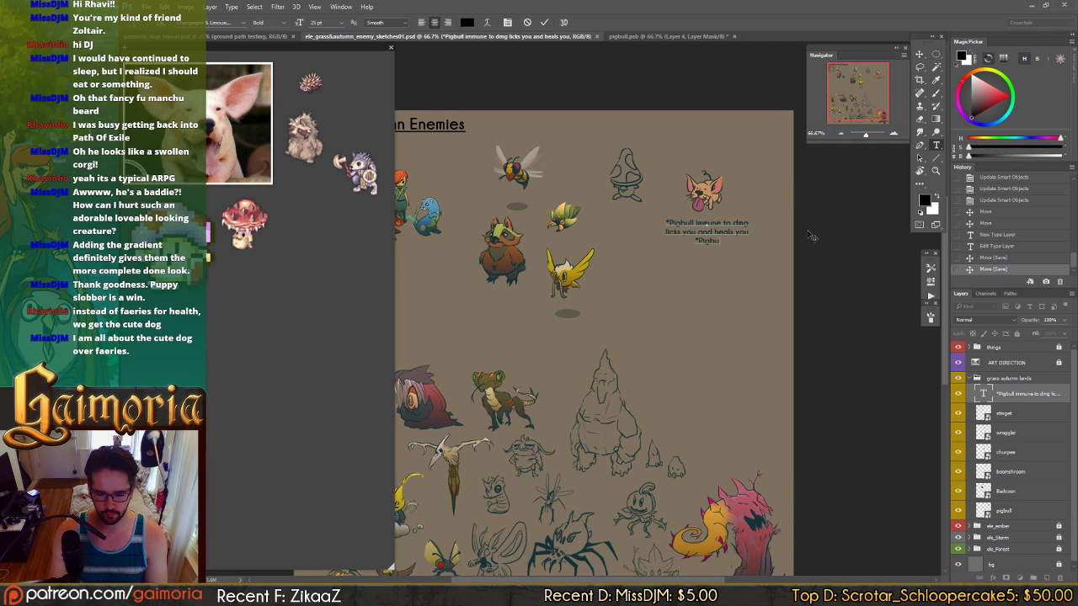
text(ll can be found everywhere)
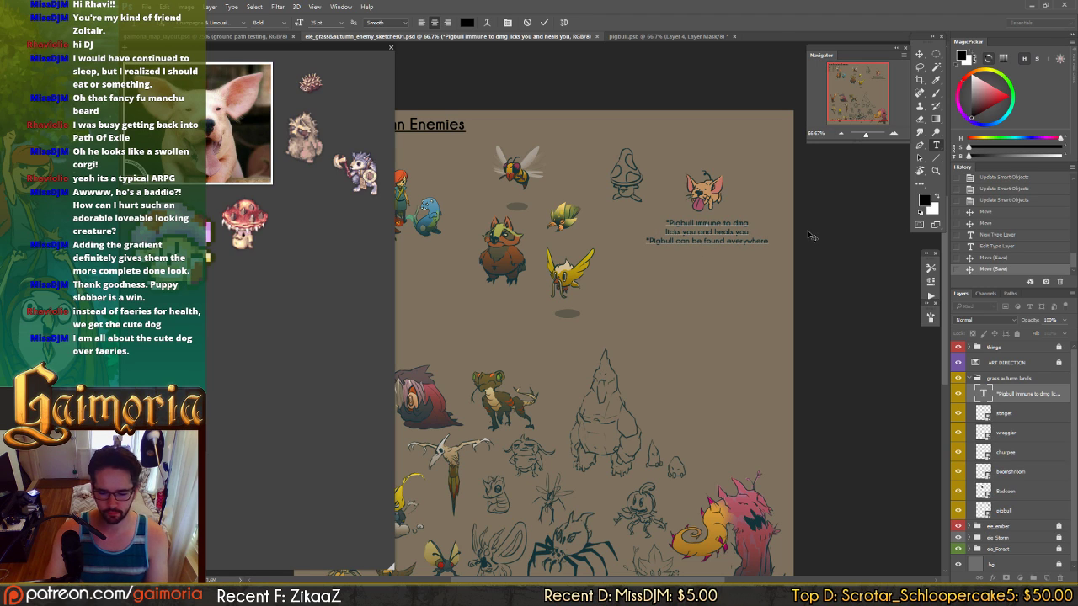
key(ctrl+Return)
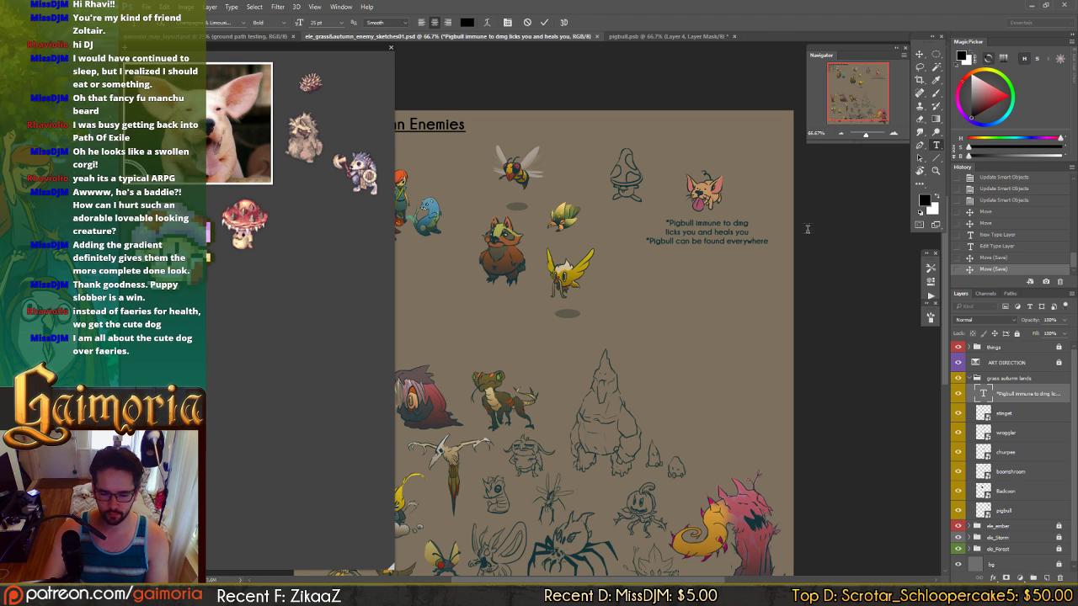
click(749, 234)
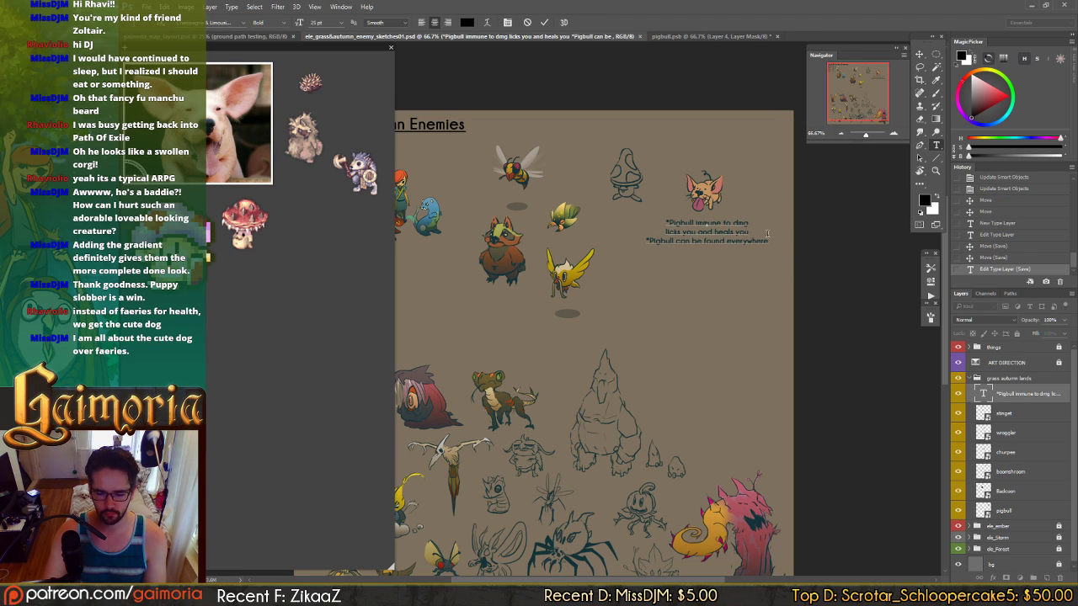
key(Return)
key(ctrl+Return)
- Save the enemy sheet and nudge the pigbull slightly over its notes
key(v)
key(ctrl+s)
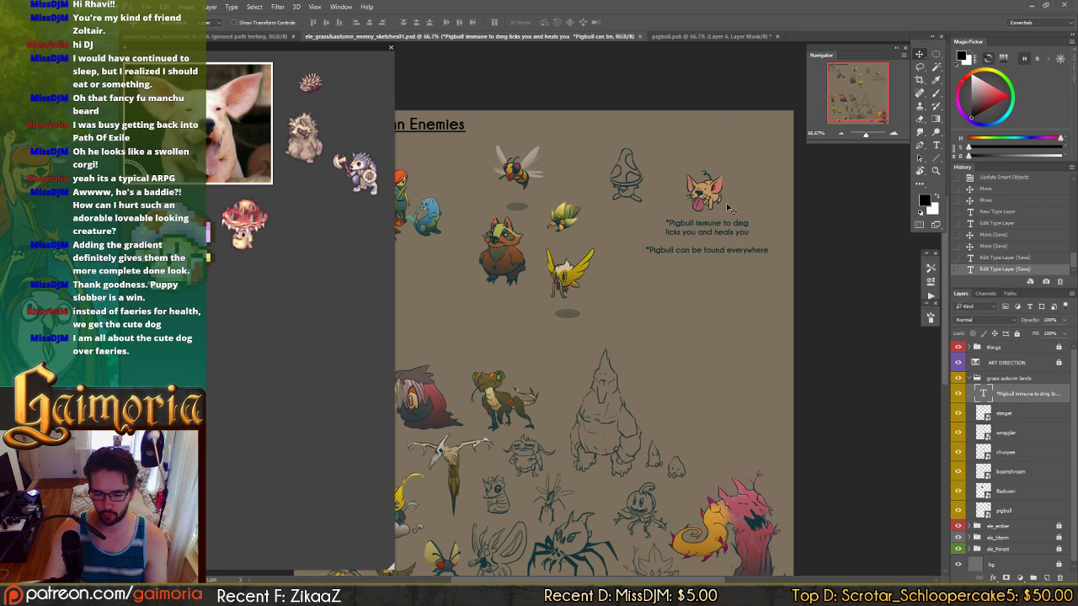
ctrl+click(699, 198)
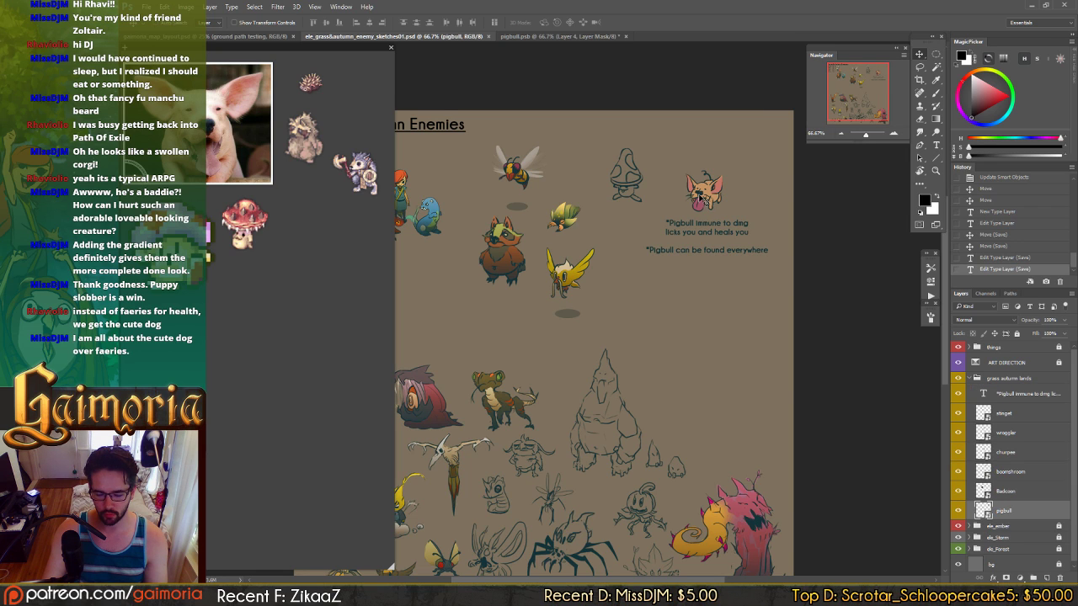
mouse_move(700, 225)
mouse_down()
mouse_move(690, 233)
mouse_move(756, 219)
mouse_move(710, 219)
mouse_up()
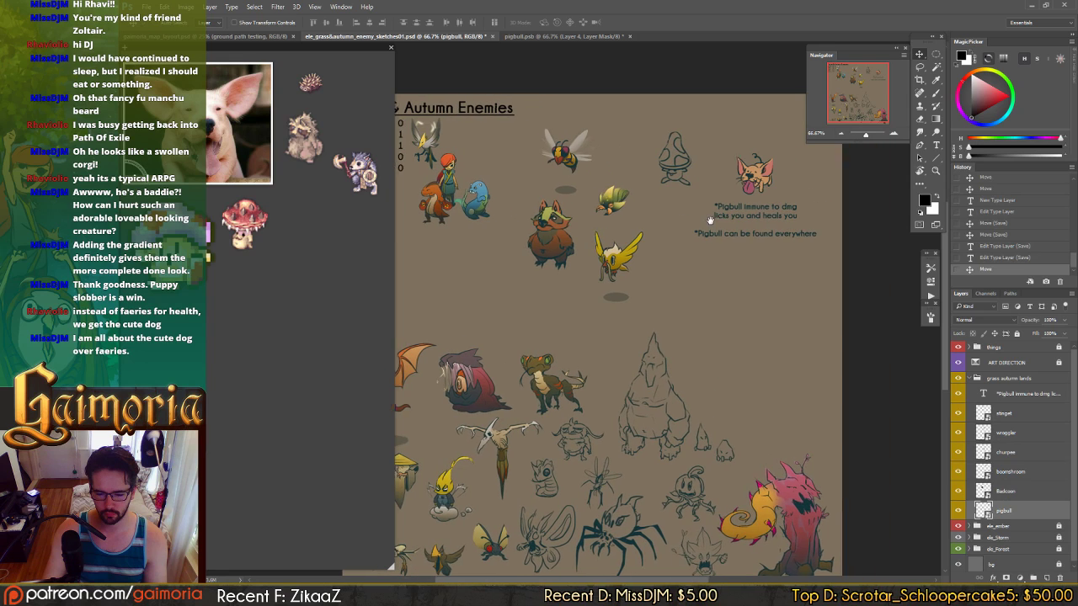
- Add the two-line remark '*"Hidden" creature per zone / Makes zone a tad easier?' to the end of the pigbull note, after a blank line
key(t)
click(814, 234)
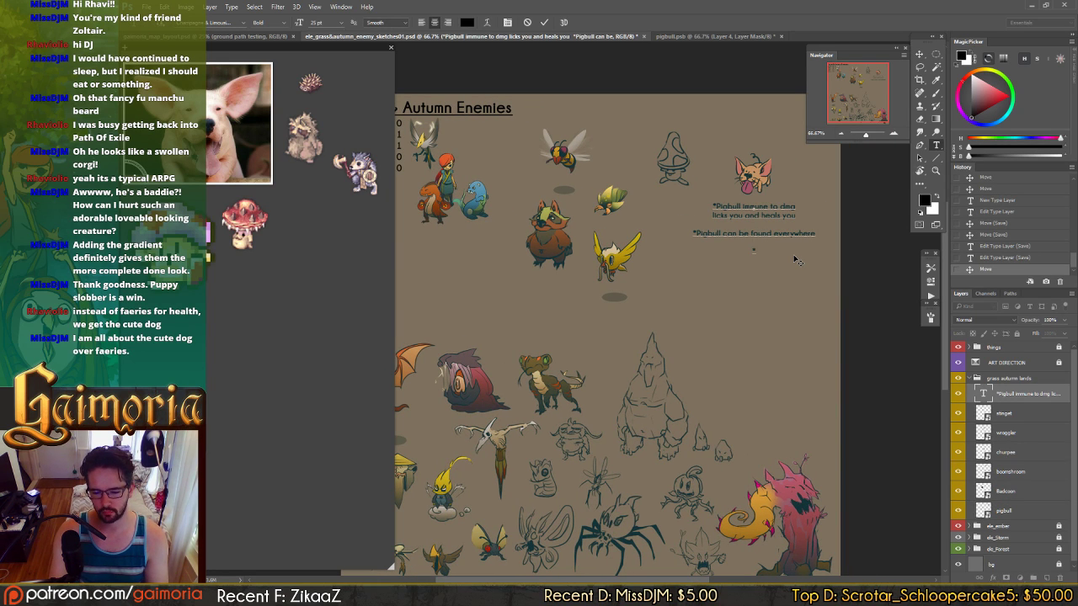
text(*Hidd)
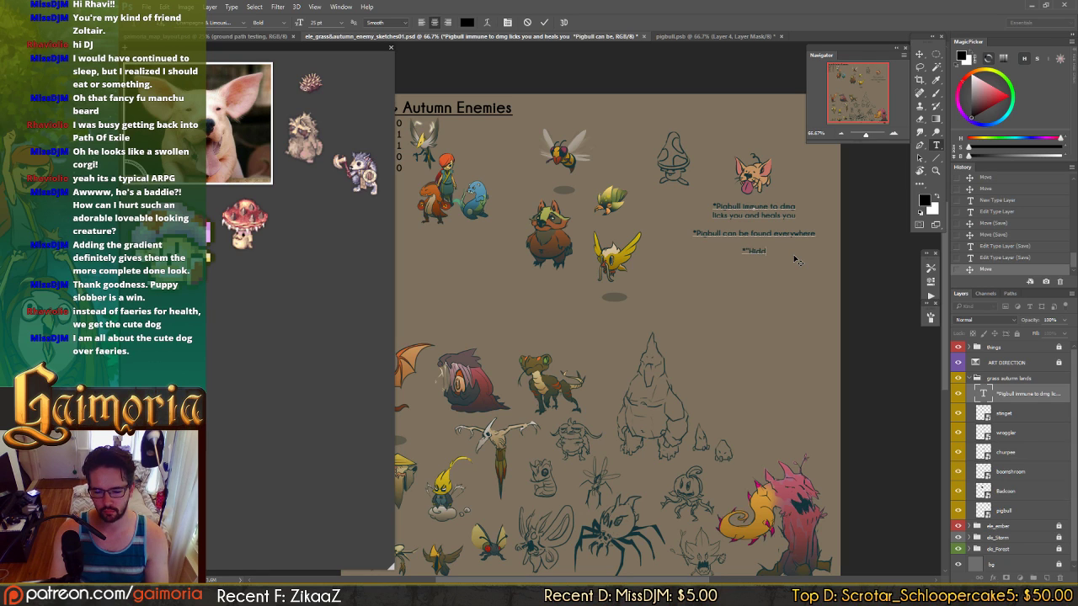
text(en" creature ner zone)
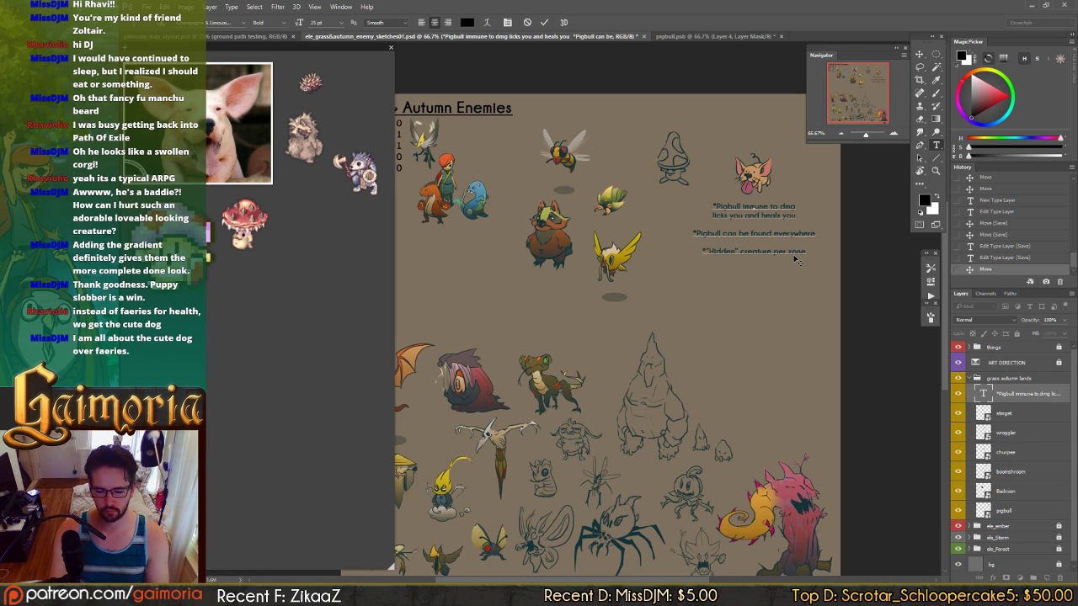
text(Makes zone a)
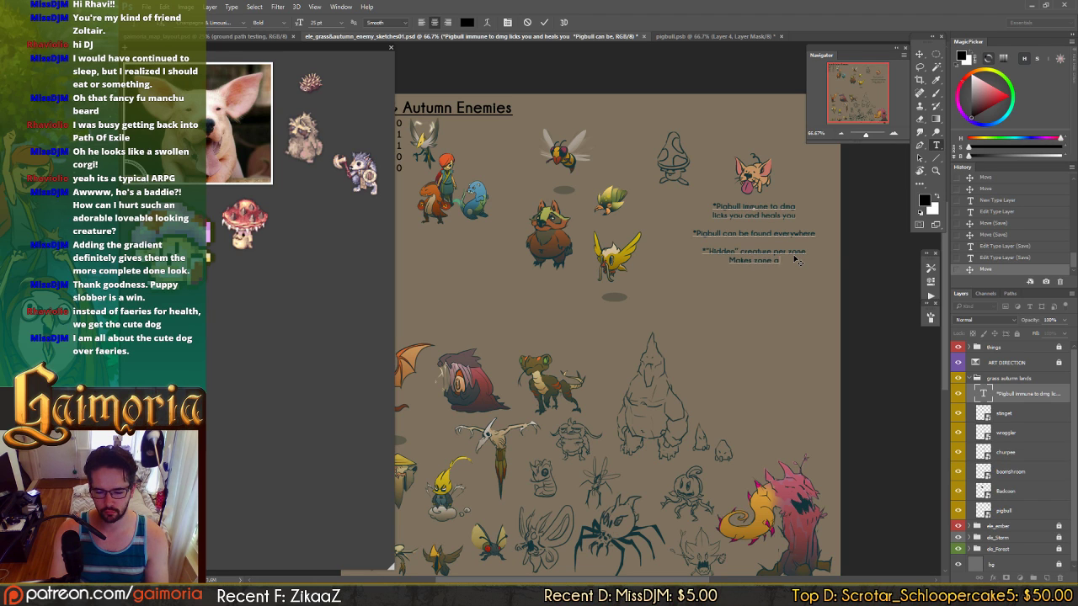
text( tad easier?)
key(ctrl+Return)
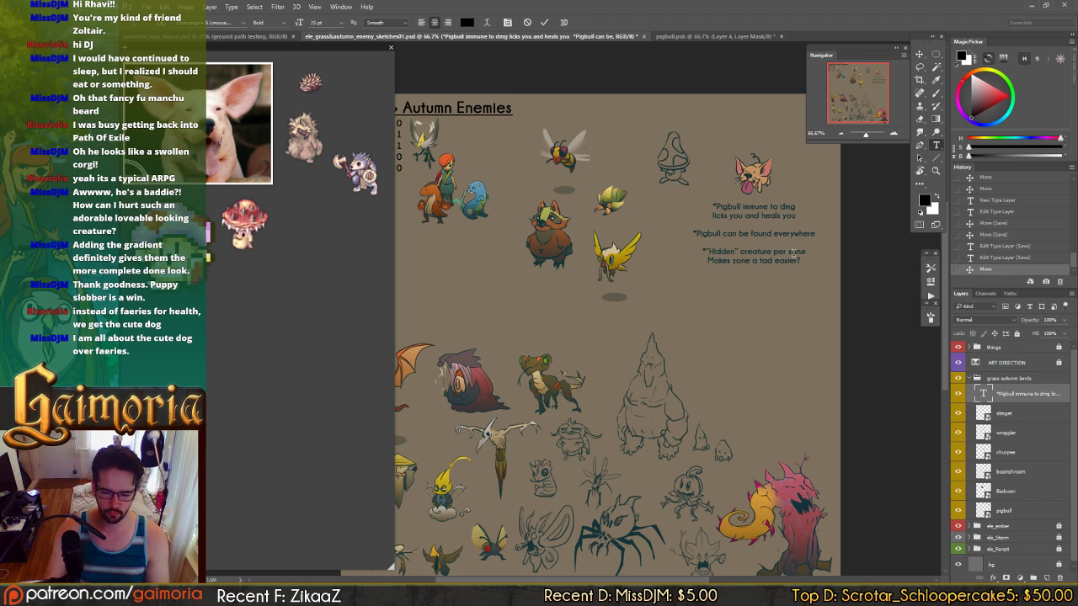
- Shift the pigbull note slightly down, nudge the pigbull down to match, and save the enemy sheet
key(v)
key(ctrl+s)
drag(800, 227, 787, 238)
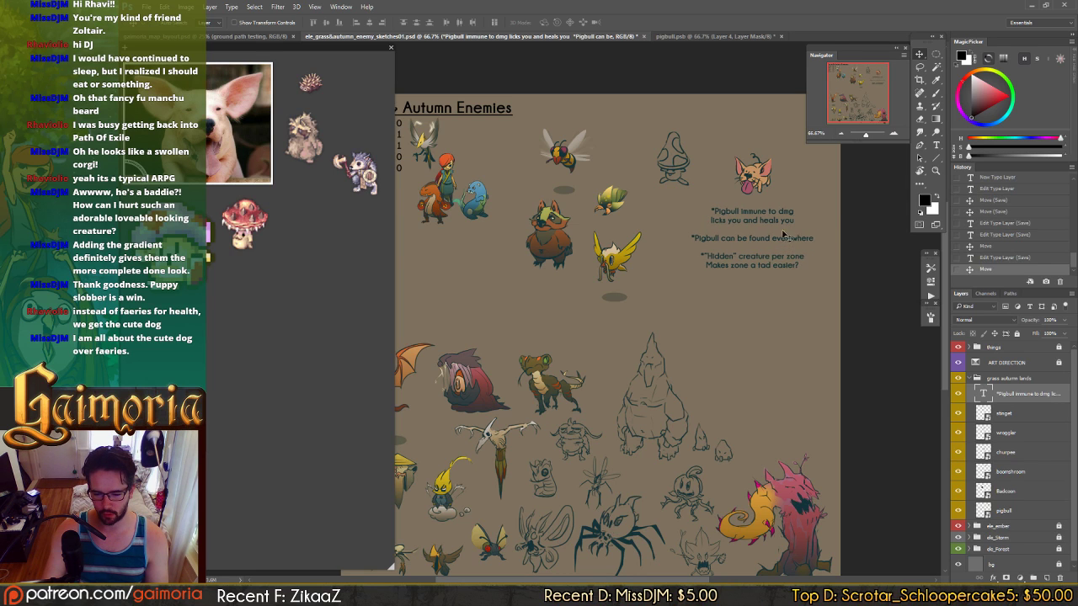
drag(757, 171, 760, 184)
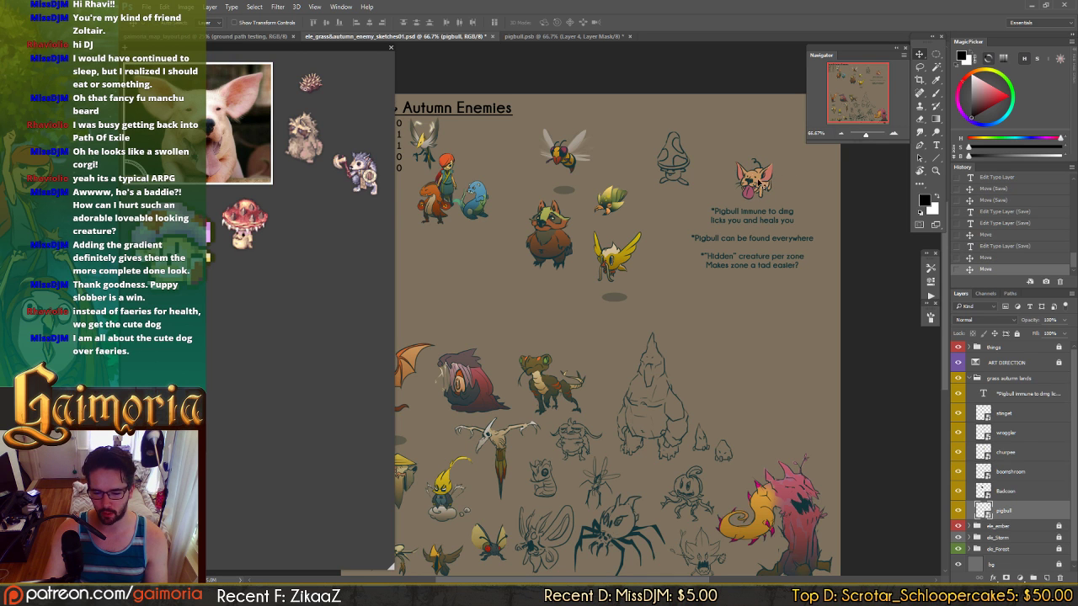
key(ctrl+plus)
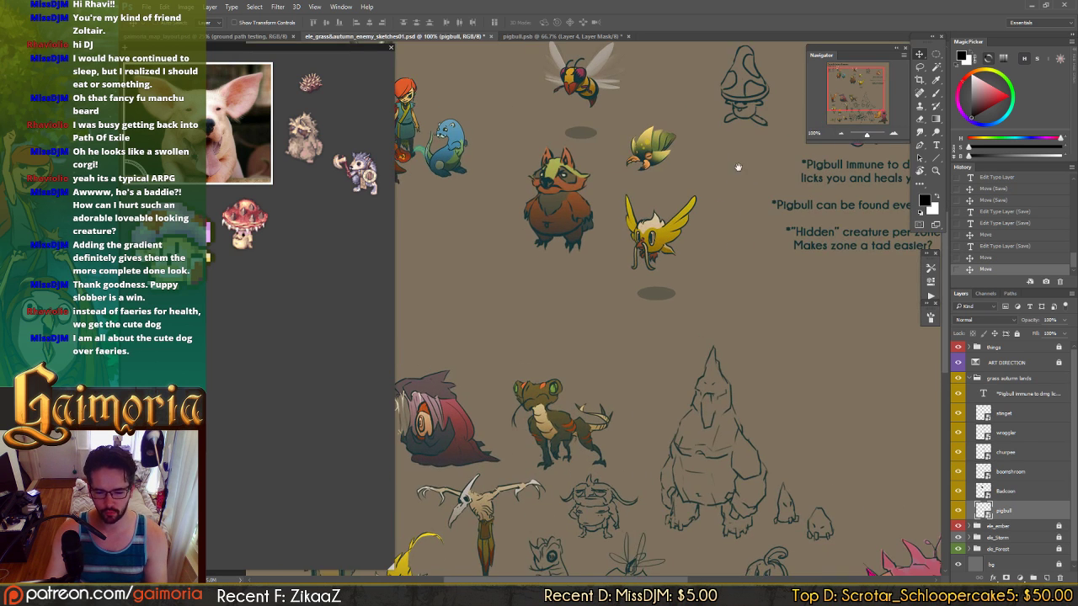
drag(711, 158, 514, 226)
key(ctrl+s)
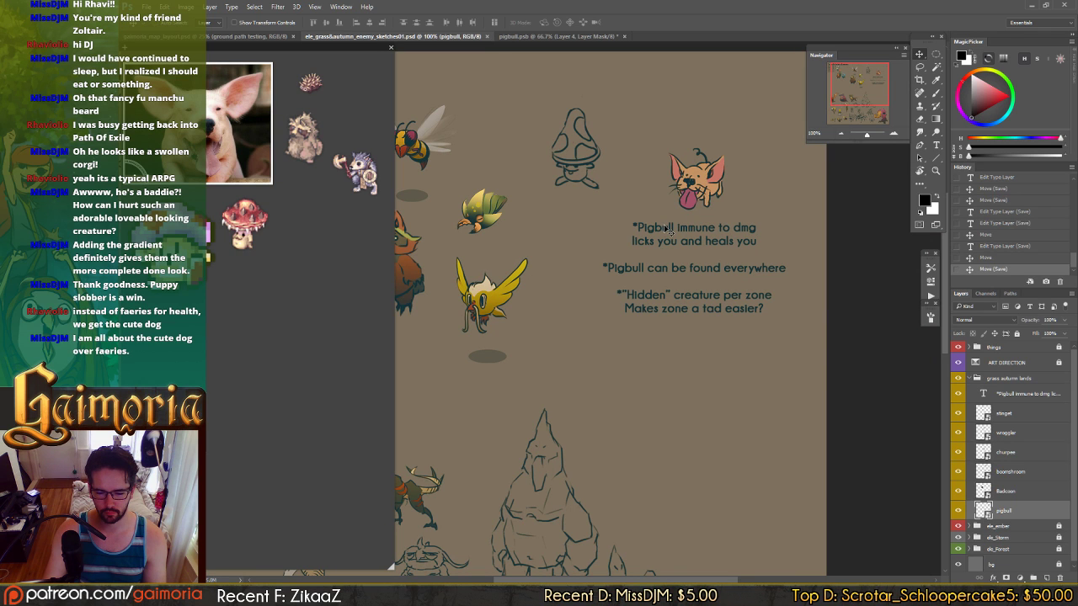
- Open the boomshroom smart object for editing and enlarge its canvas to leave a margin around the sketch
drag(669, 230, 724, 227)
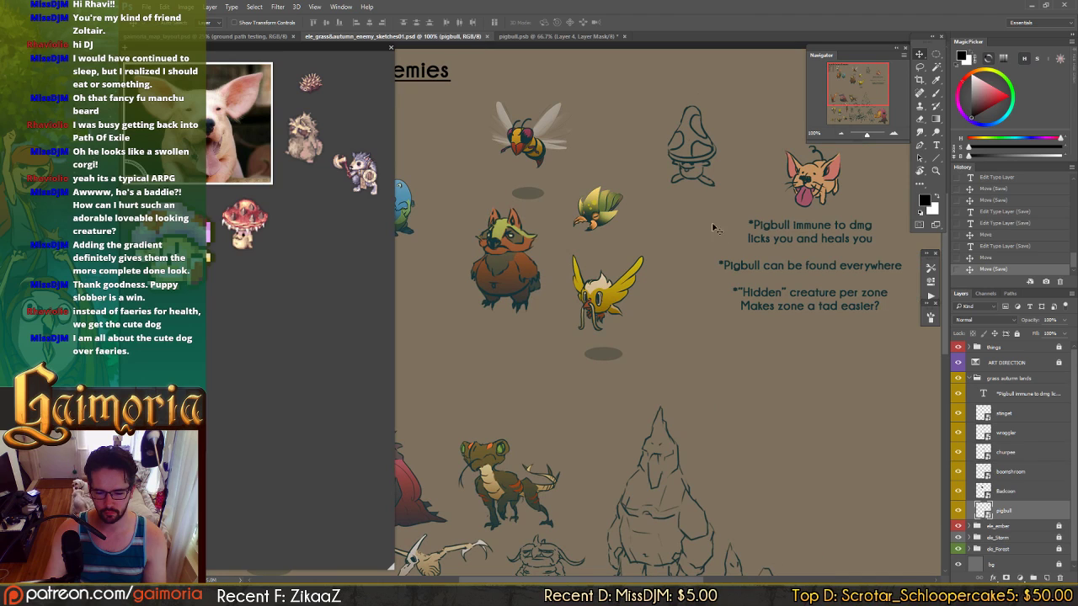
ctrl+click(695, 161)
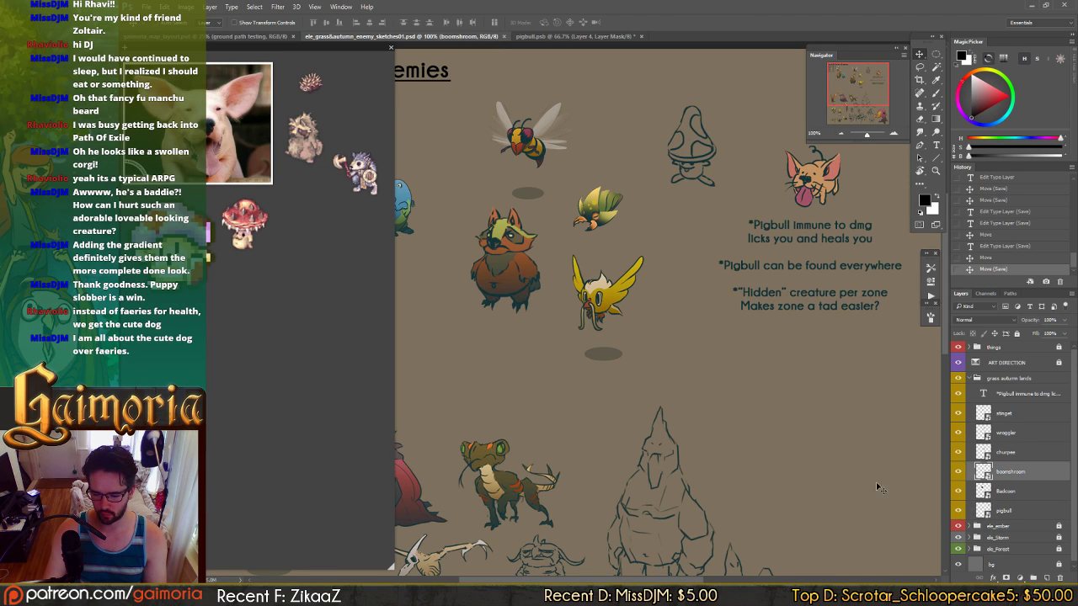
double_click(983, 470)
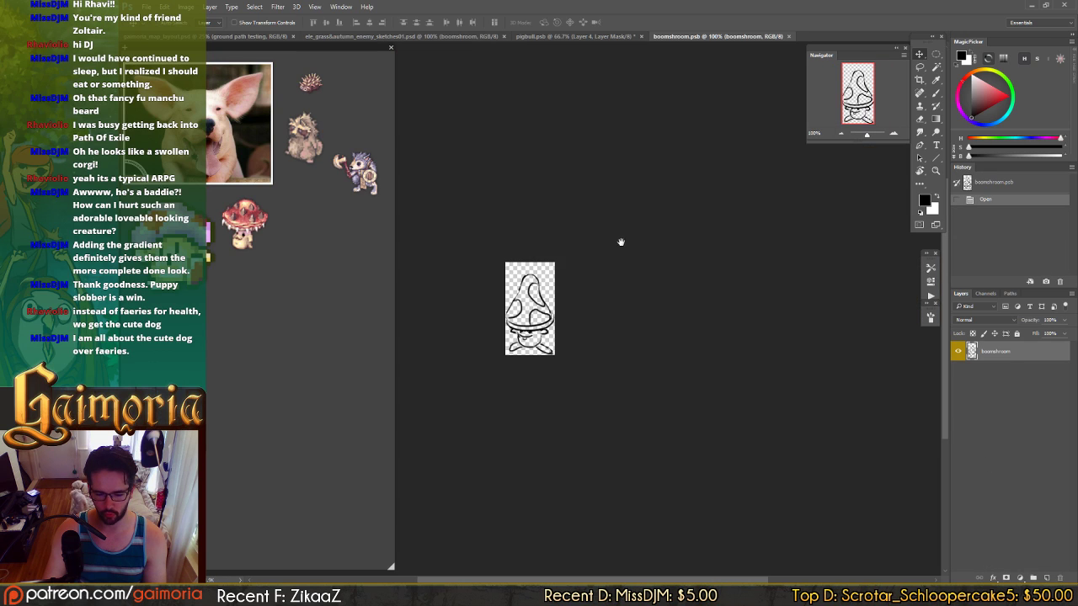
key(c)
drag(534, 345, 596, 349)
key(Return)
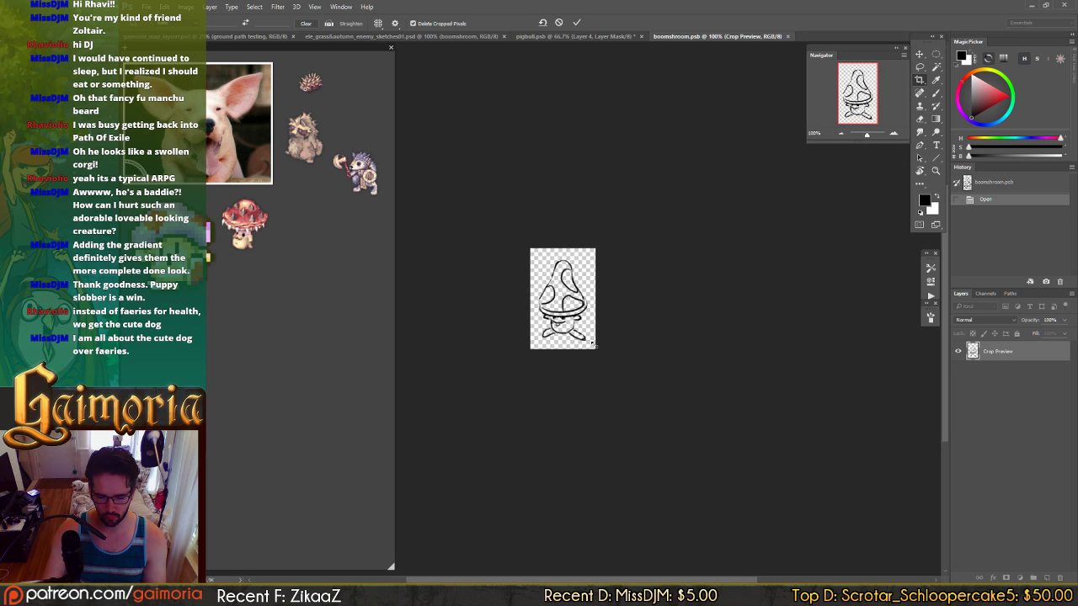
- Add a white-filled layer beneath the boomshroom sketch and darken it to mid-grey with Hue/Saturation
key(v)
ctrl+click(1047, 579)
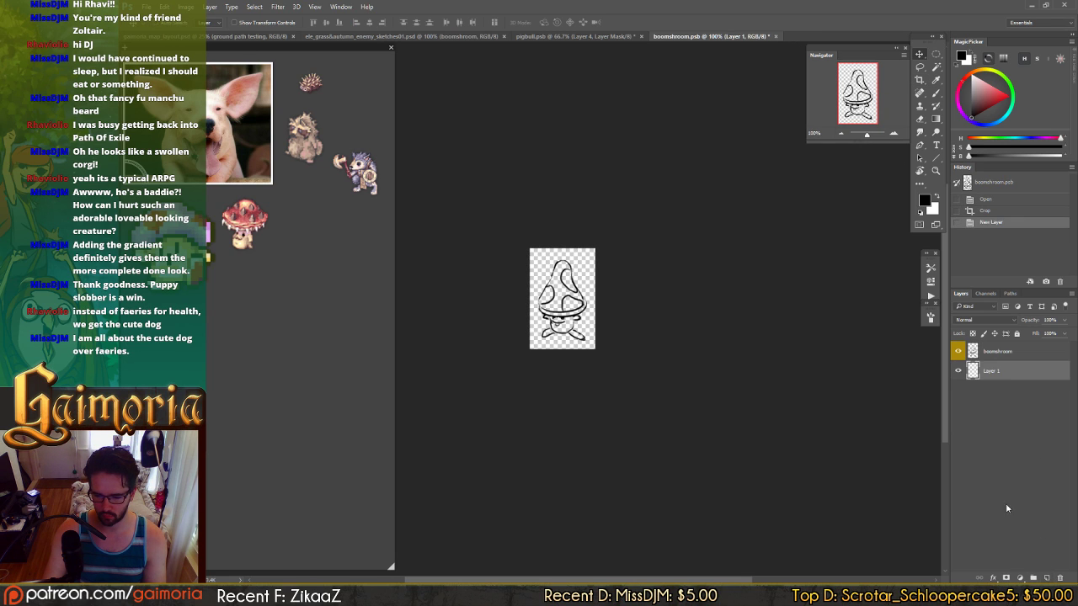
key(ctrl+BackSpace)
key(ctrl+u)
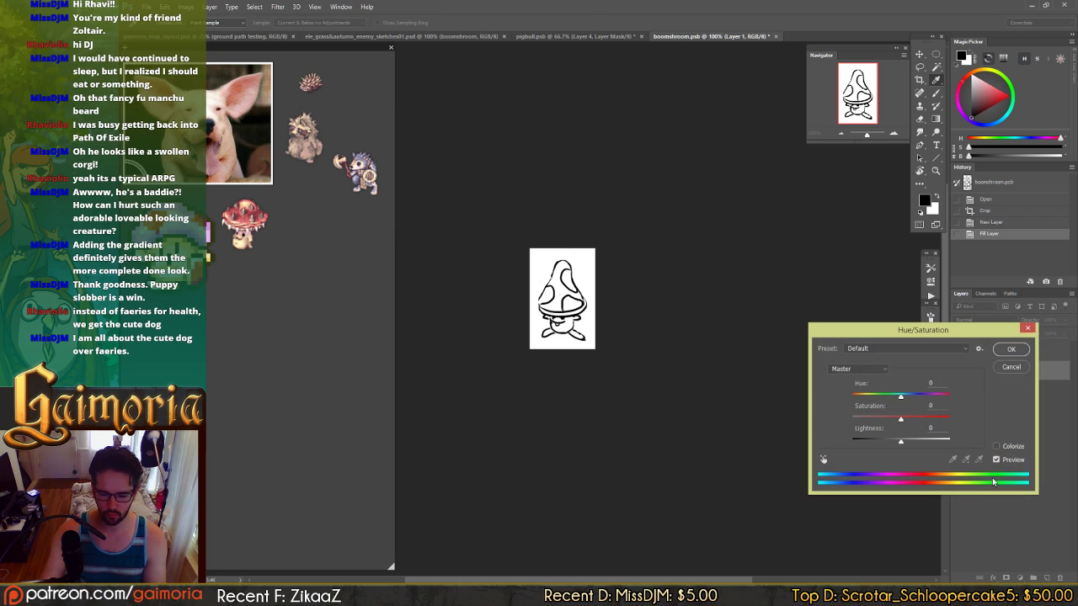
drag(875, 441, 882, 443)
key(Return)
- Lasso the mushroom cap on the boomshroom layer, cut it out and paste it in place on its own layer
click(997, 357)
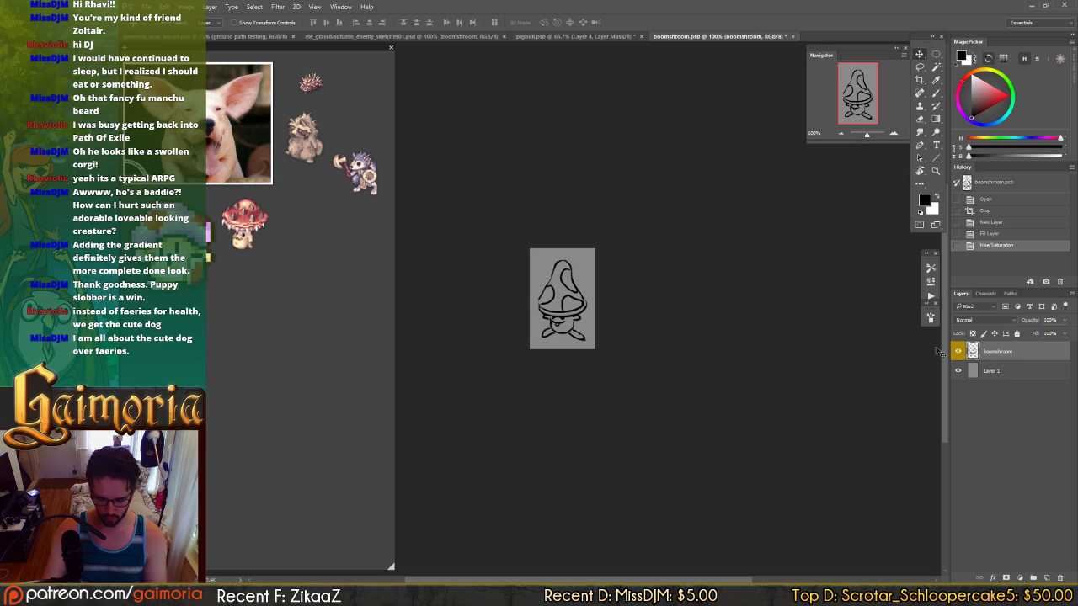
key(l)
drag(530, 275, 540, 317)
key(ctrl+d)
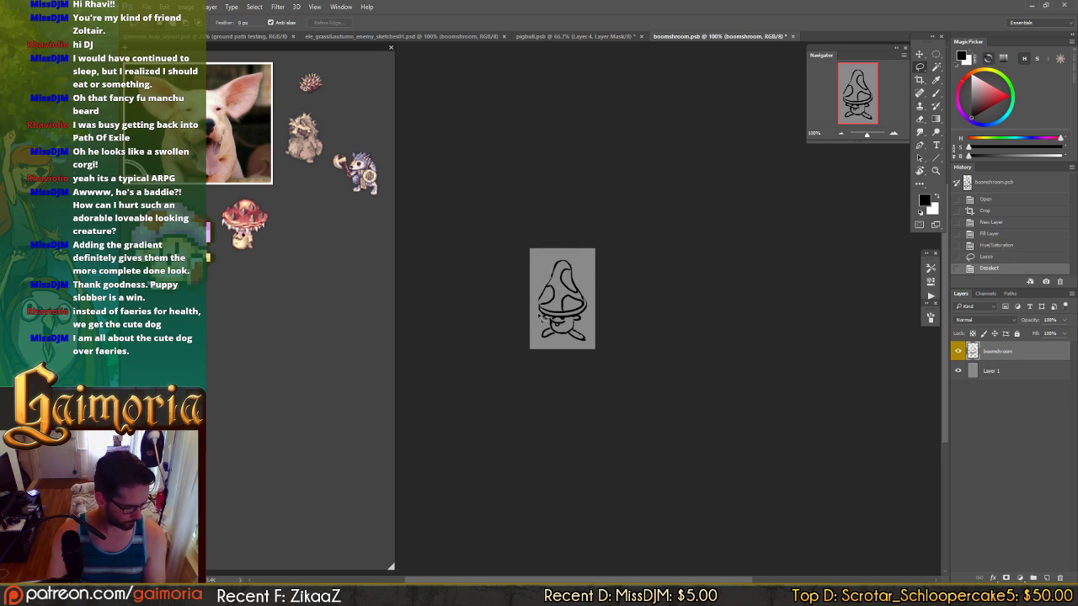
key(ctrl+plus)
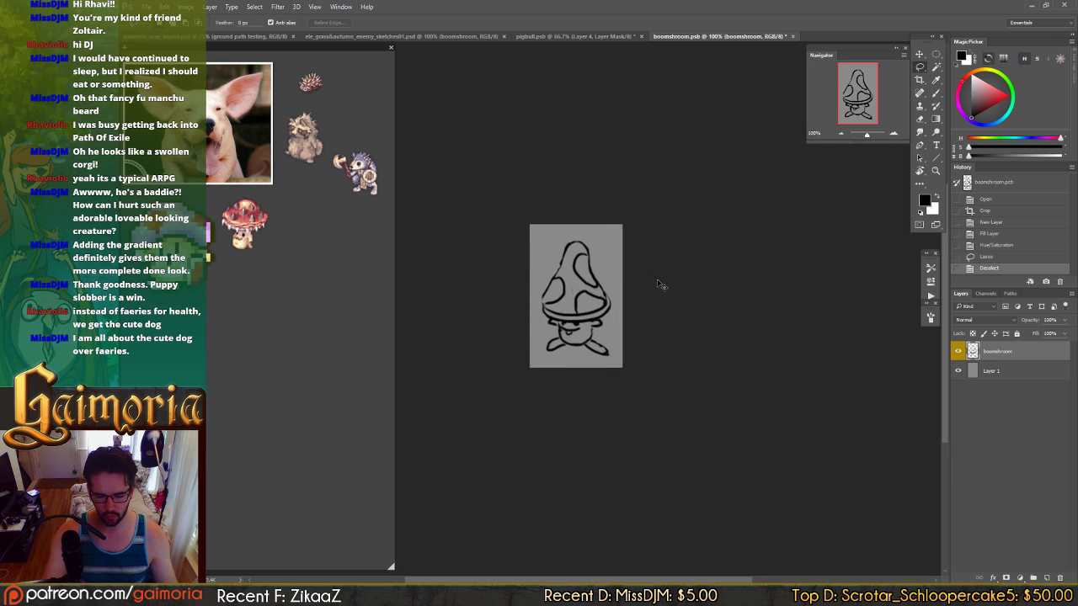
mouse_move(639, 231)
mouse_down()
mouse_move(506, 298)
mouse_move(521, 334)
mouse_move(619, 333)
mouse_move(665, 319)
mouse_move(655, 230)
mouse_up()
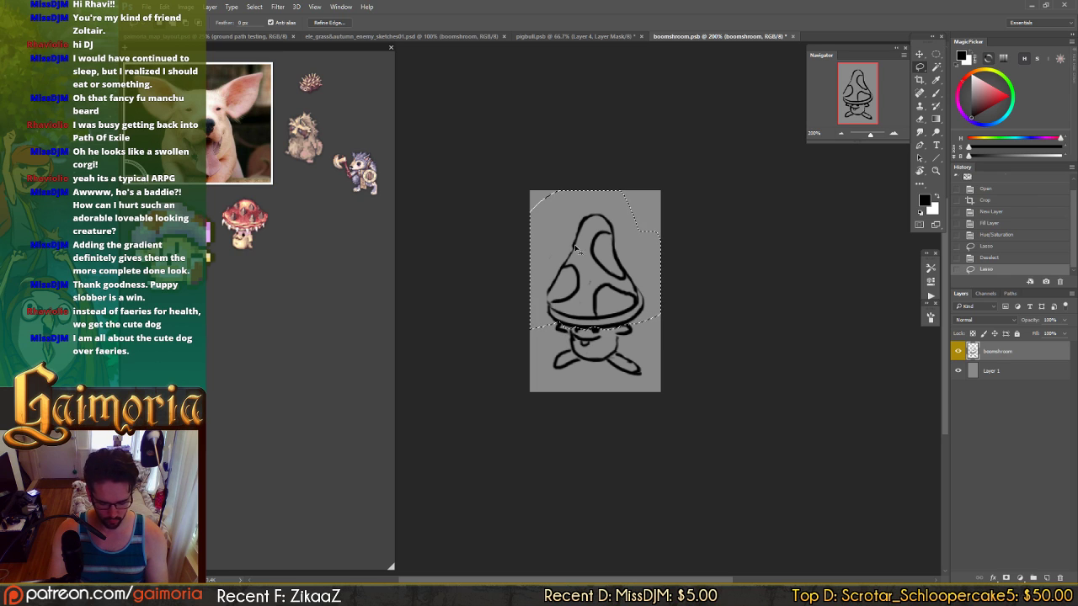
key(ctrl+x)
key(ctrl+shift+v)
key(ctrl+minus)
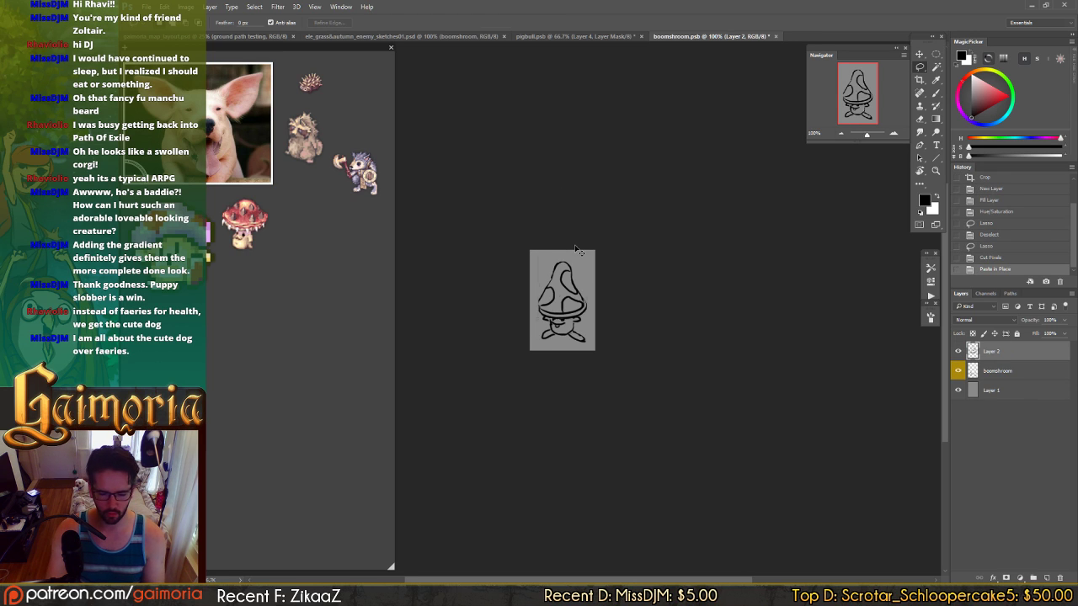
- Try to reshape the separated mushroom cap with Warp, pulling its outline and tip with the grid hidden
key(ctrl+t)
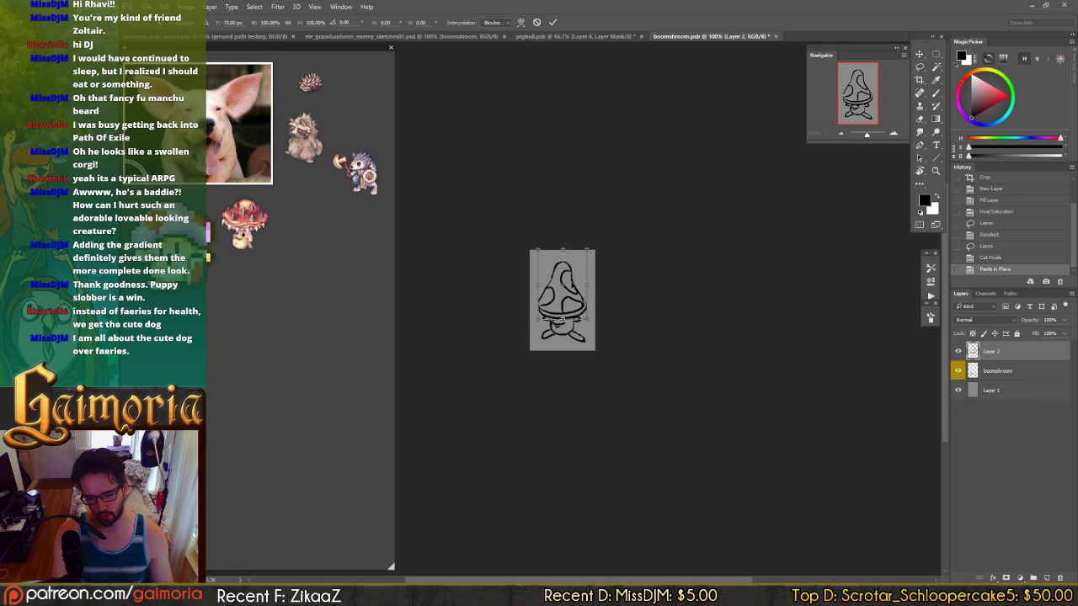
right_click(571, 304)
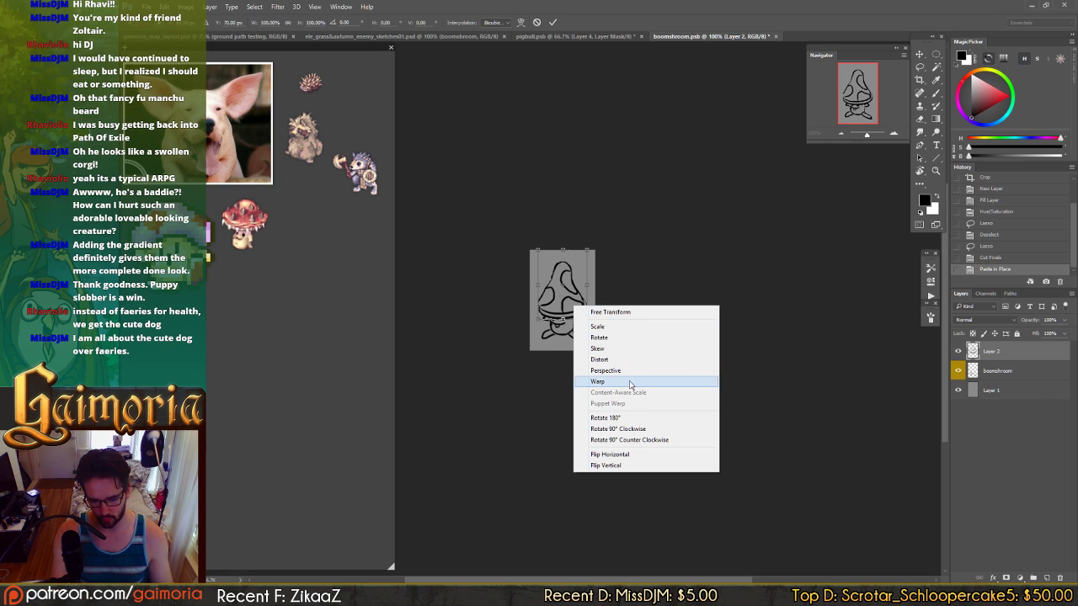
click(632, 383)
key(ctrl+h)
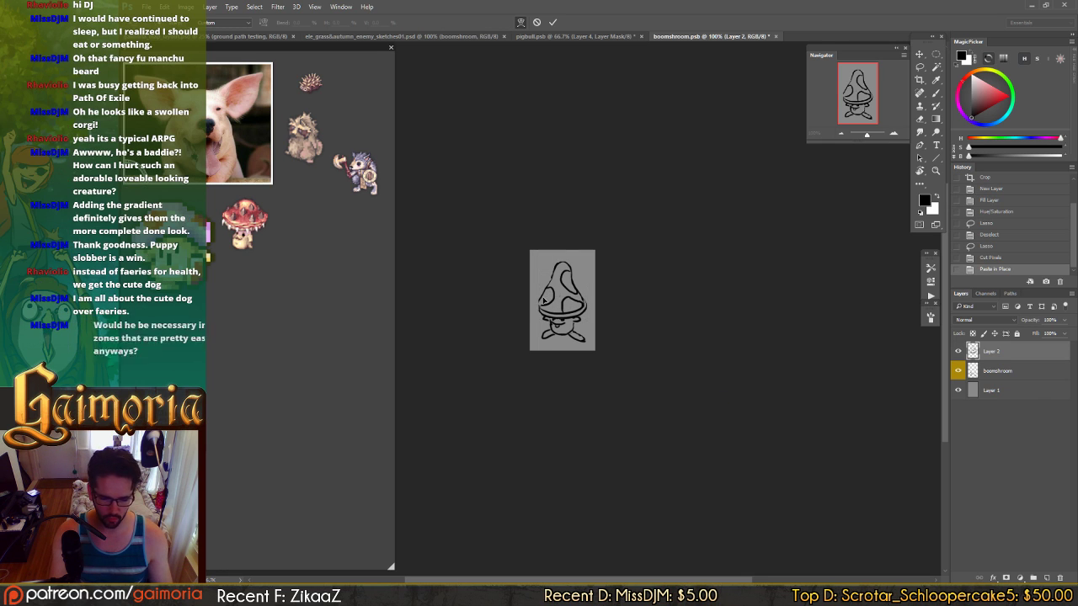
drag(545, 303, 538, 309)
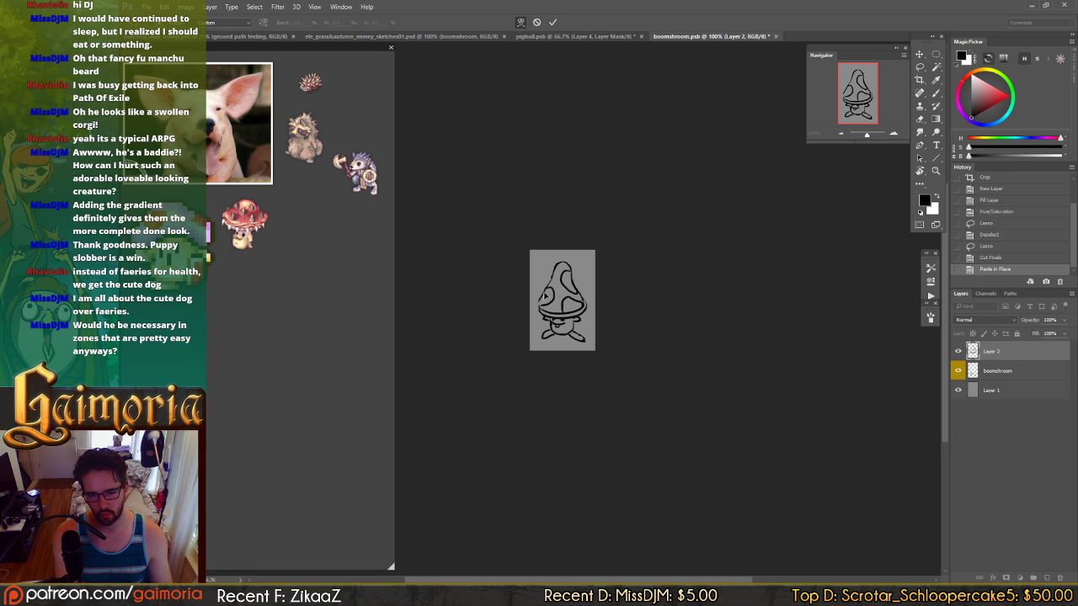
drag(549, 292, 556, 265)
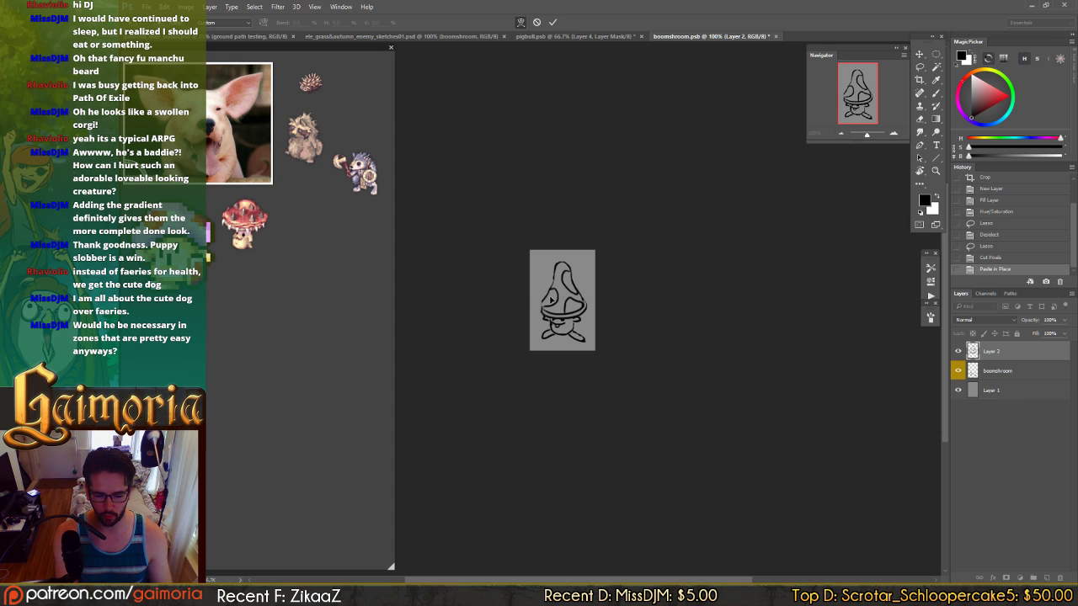
drag(549, 295, 559, 272)
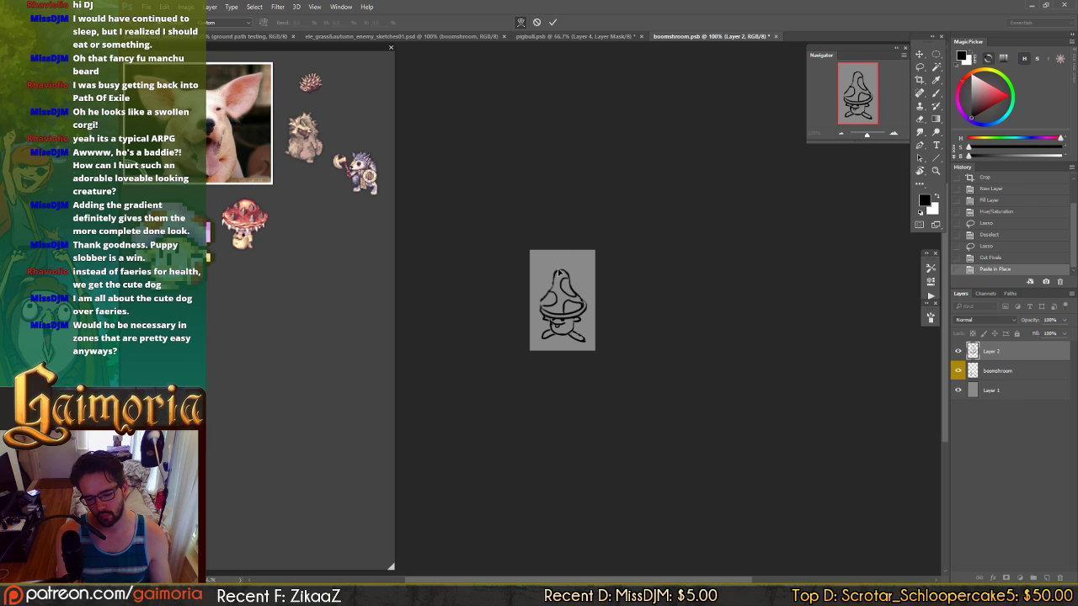
drag(559, 272, 559, 278)
key(Return)
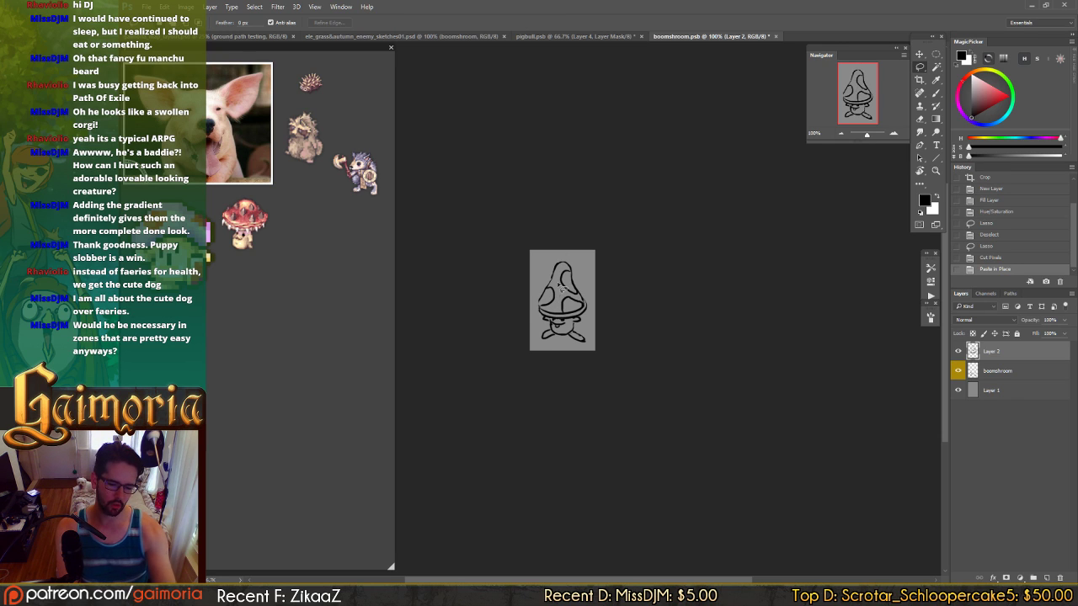
key(v)
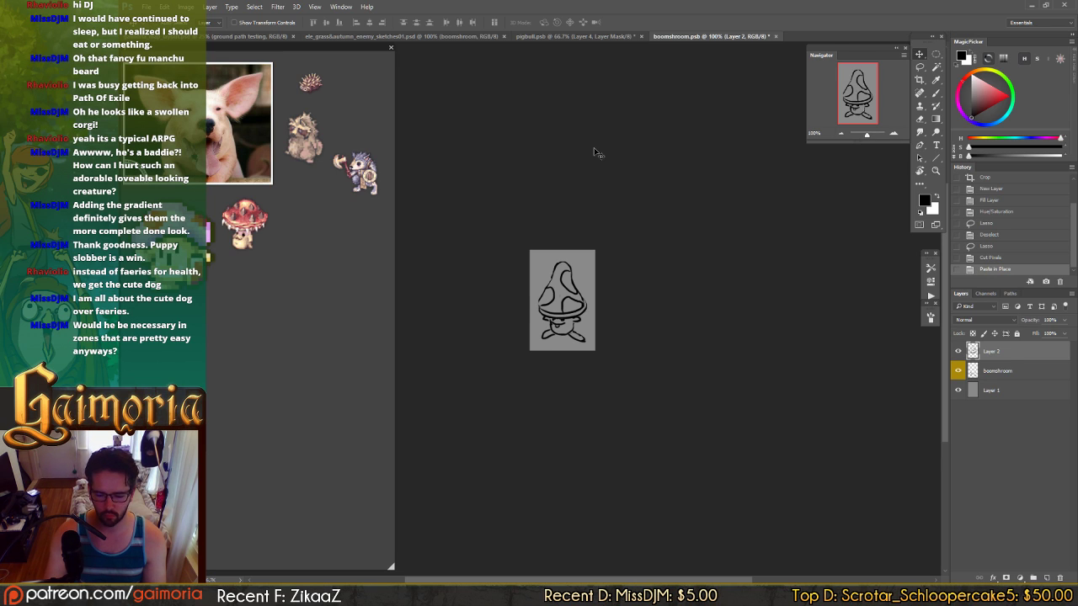
key(Delete)
key(ctrl+z)
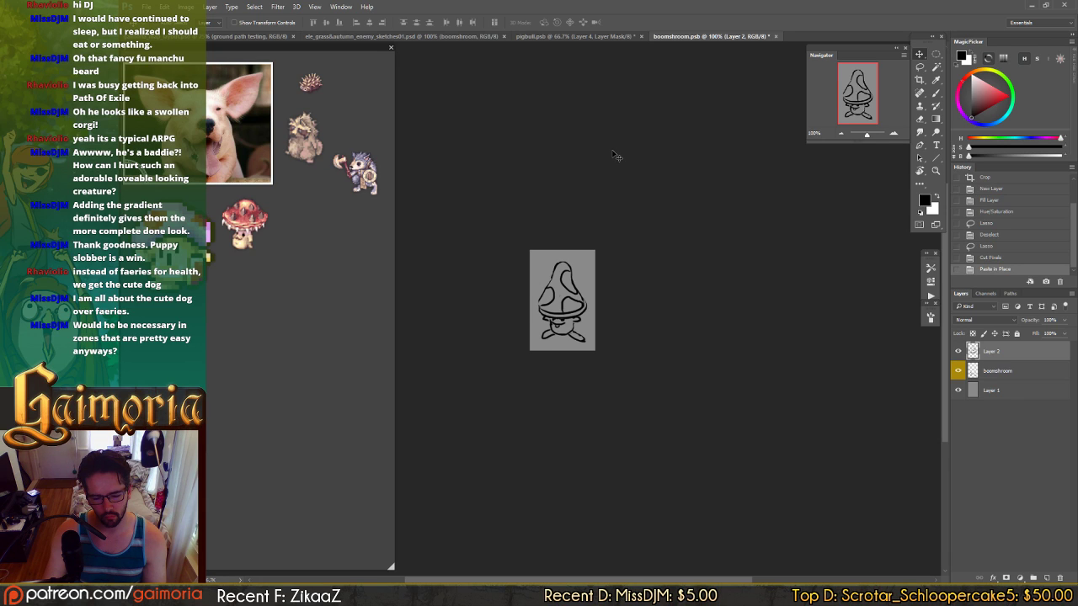
click(994, 246)
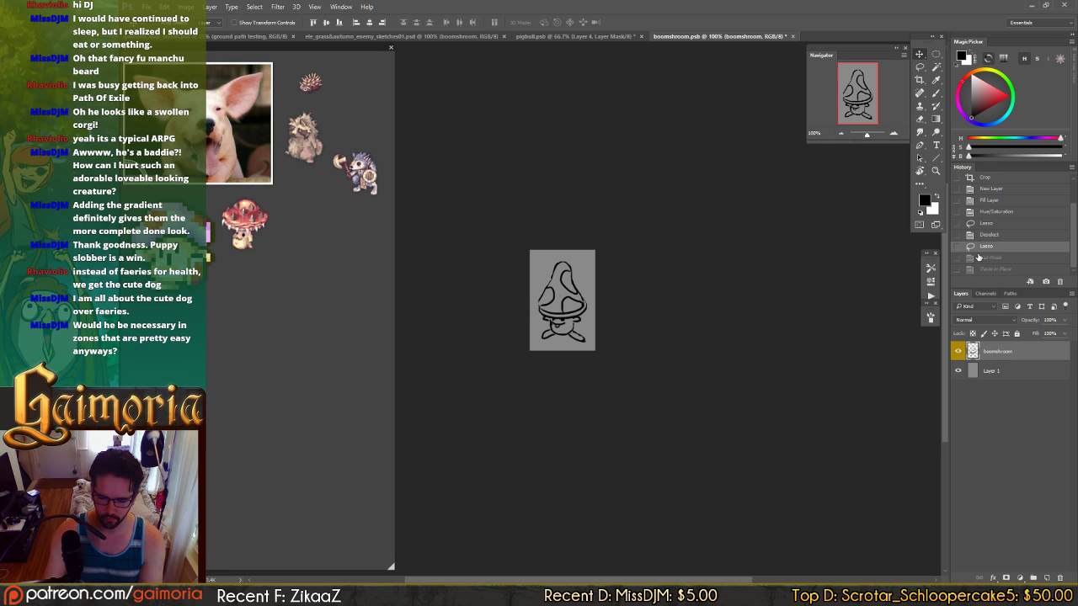
click(997, 258)
click(998, 269)
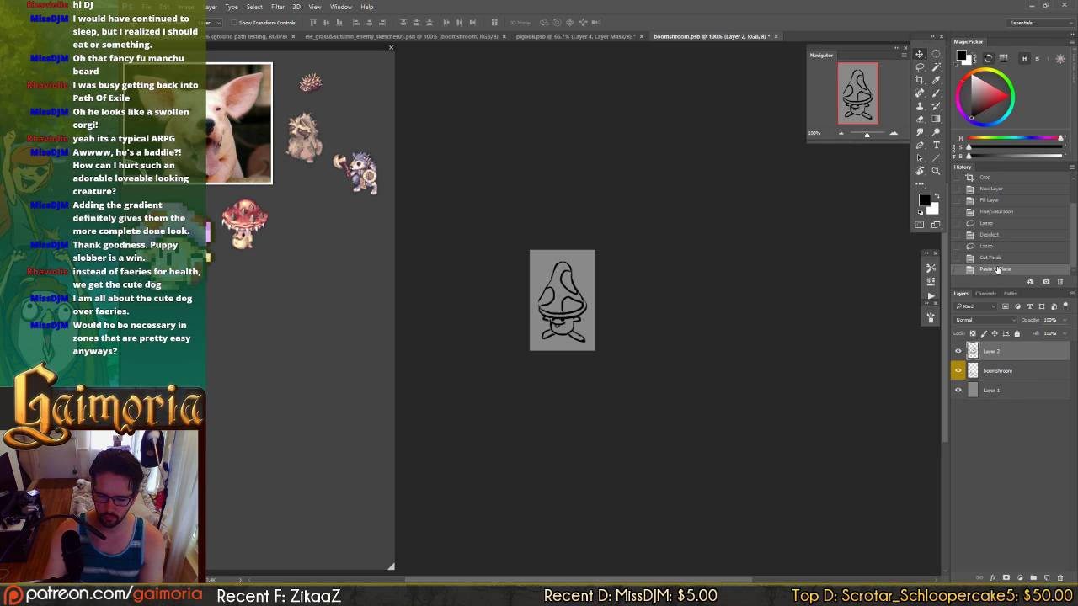
- Warp the mushroom cap on Layer 2, flattening its pointed tip into a low rounded dome with curved edges
key(ctrl+t)
right_click(579, 277)
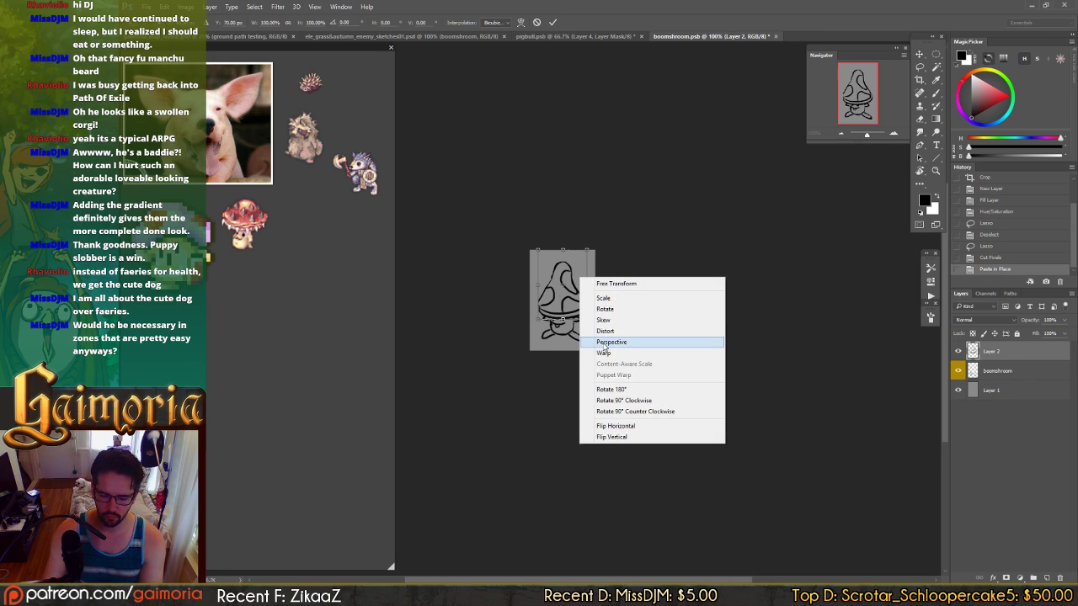
click(589, 353)
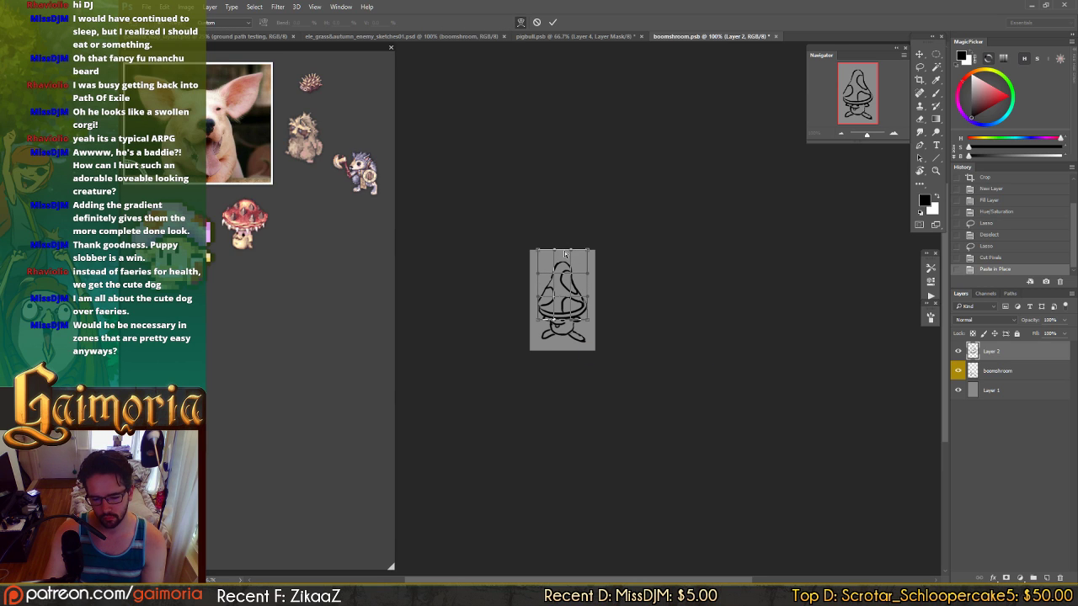
drag(564, 252, 564, 263)
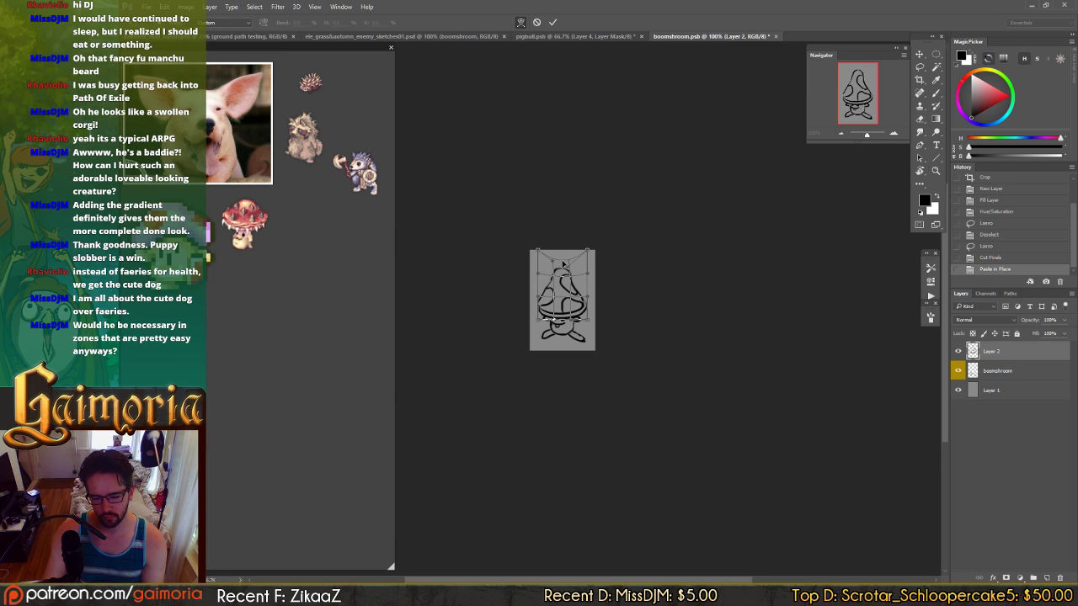
key(Return)
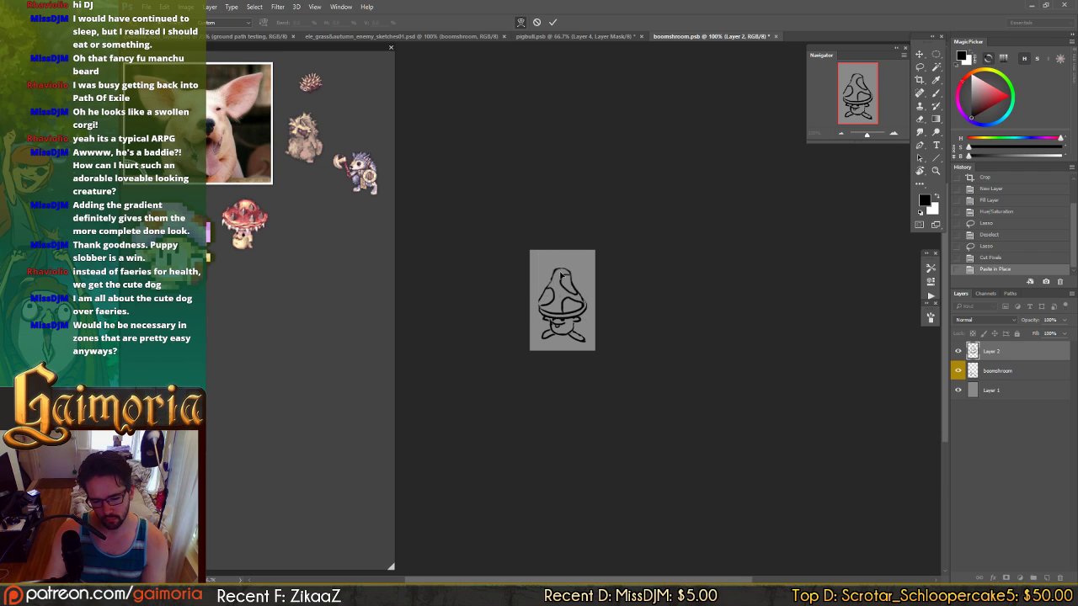
mouse_move(562, 287)
mouse_down()
mouse_move(561, 305)
mouse_move(562, 278)
mouse_move(563, 290)
mouse_up()
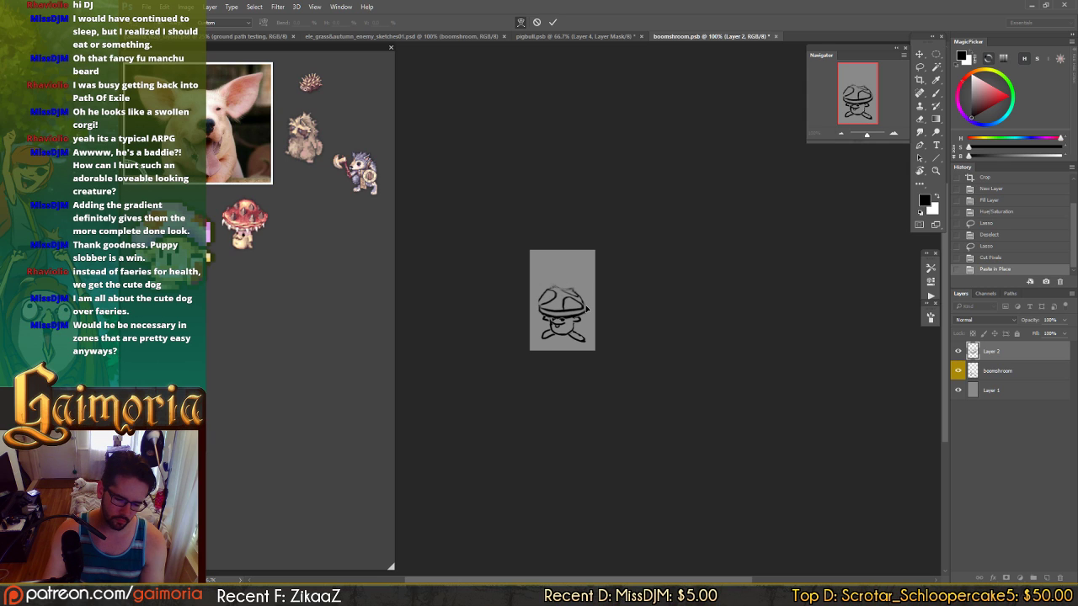
drag(587, 309, 558, 322)
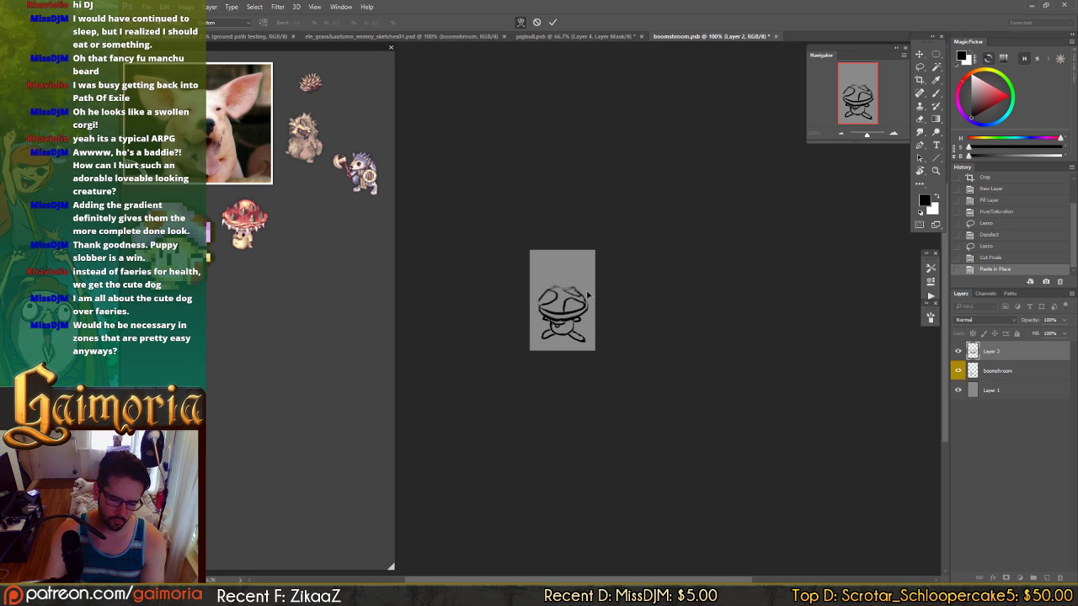
key(Return)
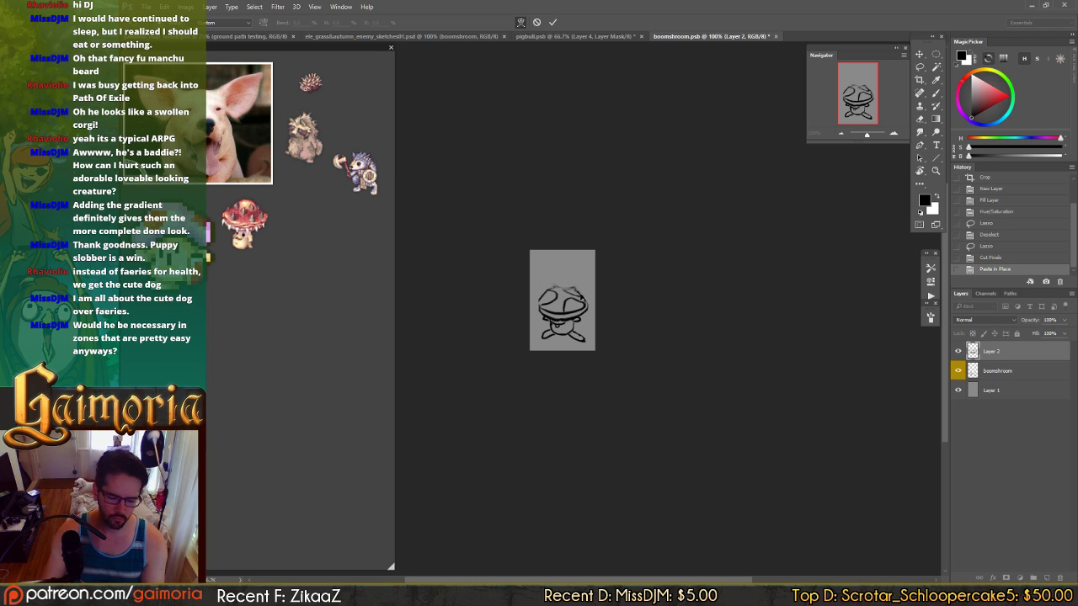
- Erase the feet beneath the mushroom's body on the boomshroom layer
key(e)
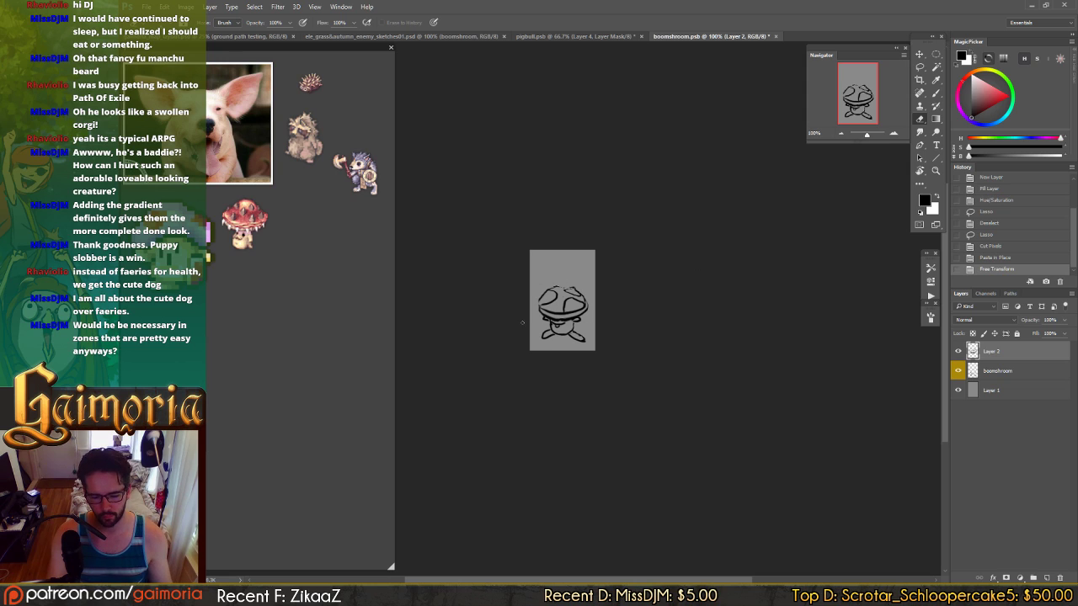
click(546, 338)
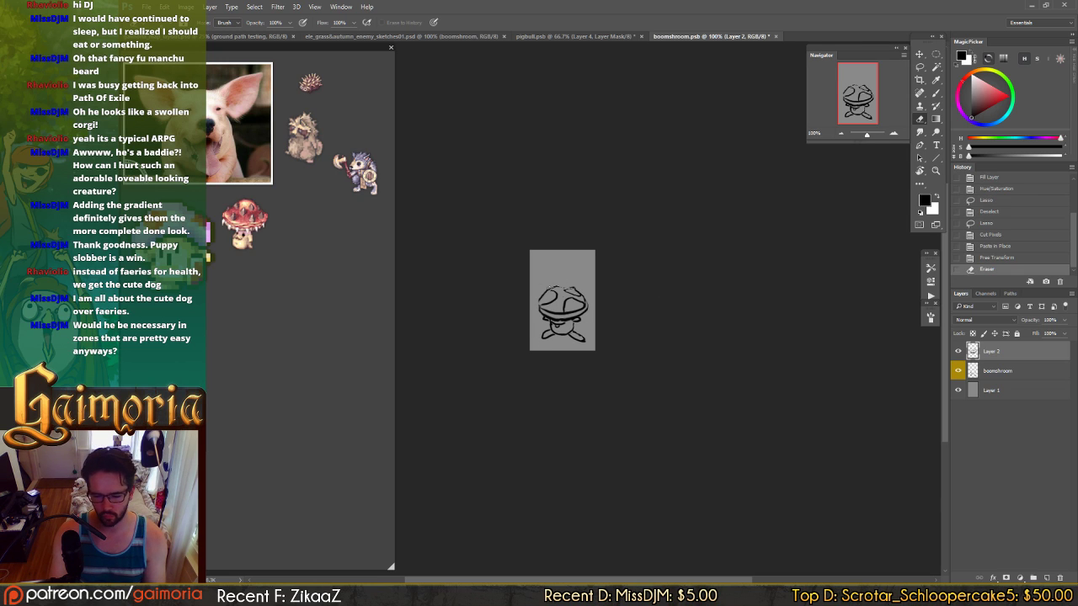
key(alt+[)
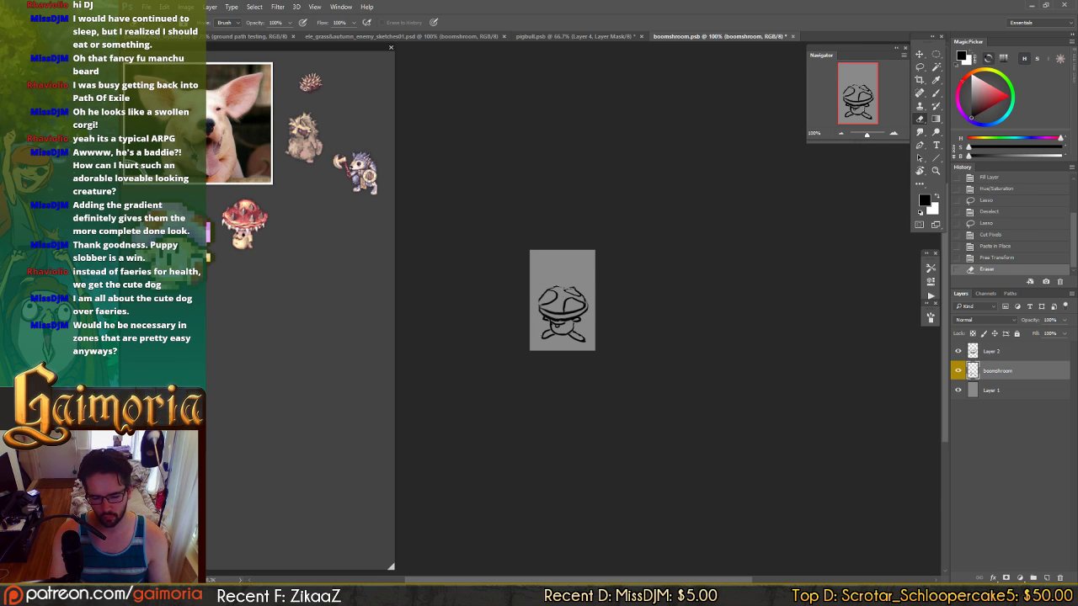
drag(544, 340, 586, 336)
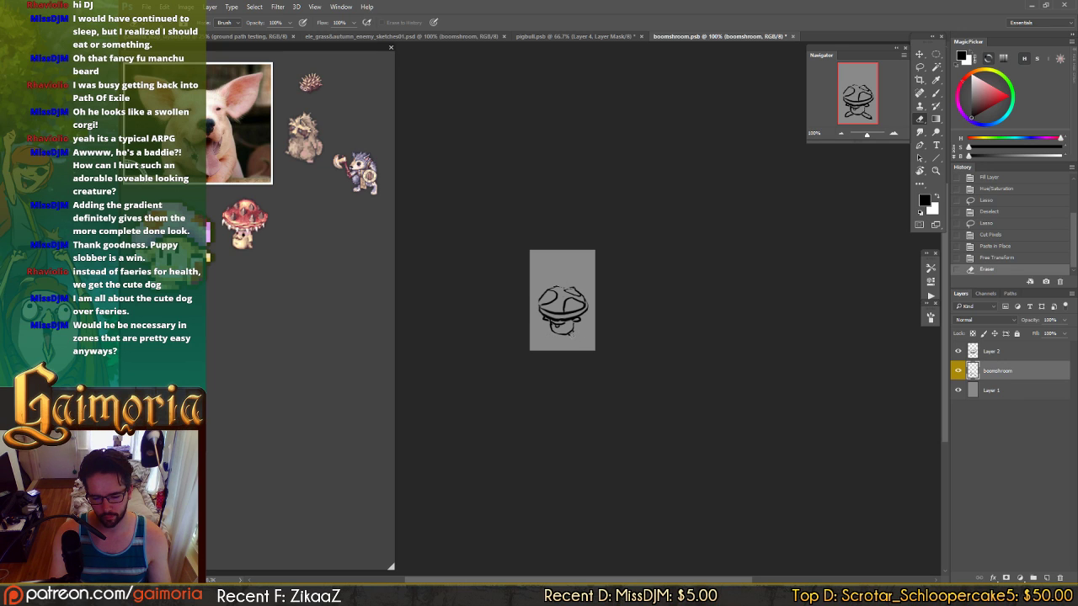
click(556, 340)
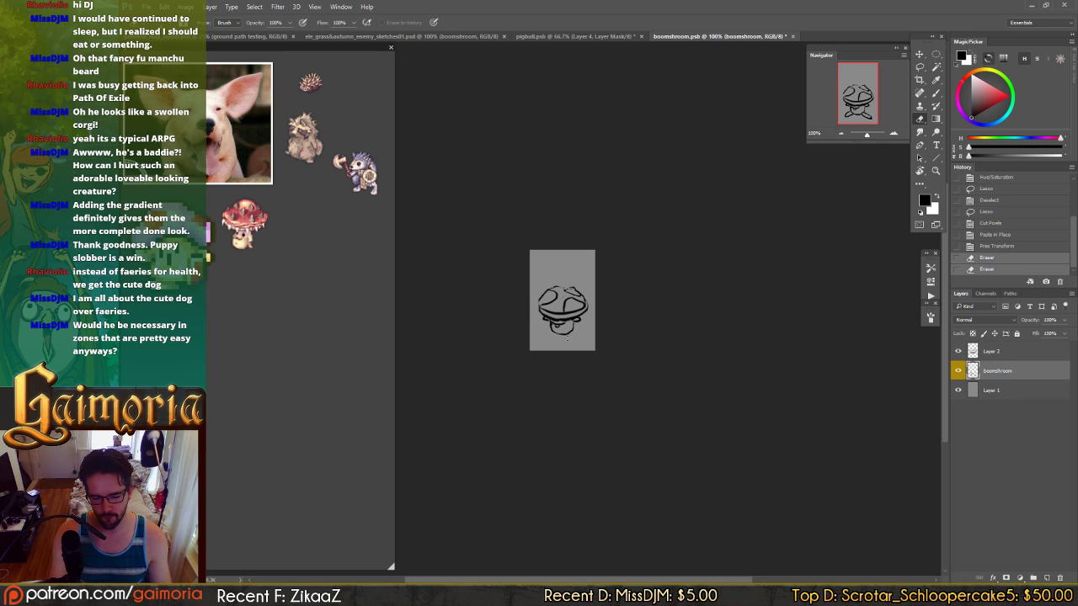
click(528, 343)
- Erase the rough, distorted line work along the top of the cap on Layer 2
key(alt+bracketright)
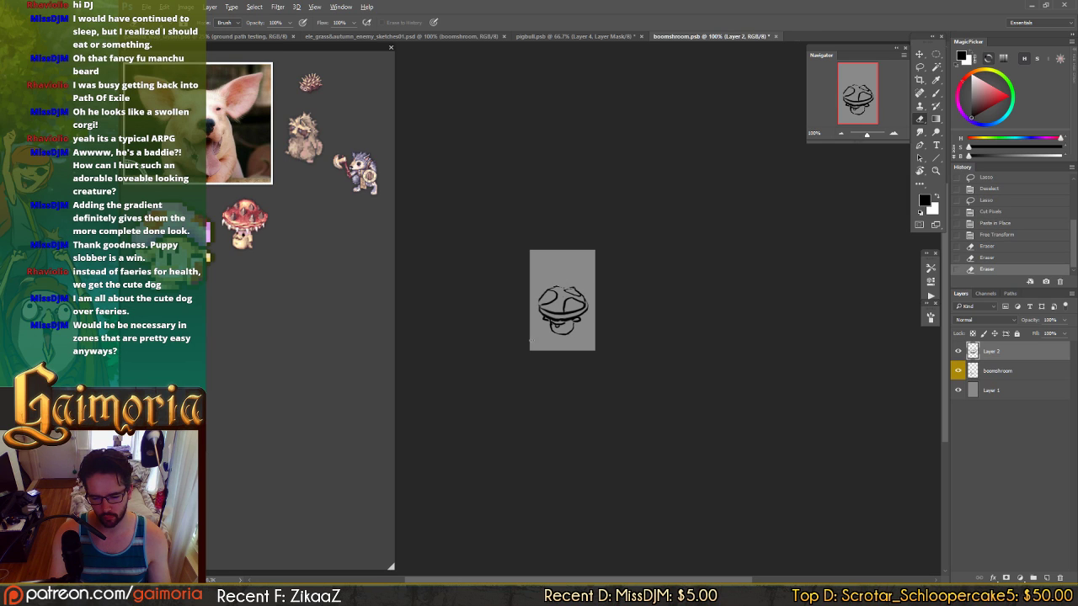
click(552, 284)
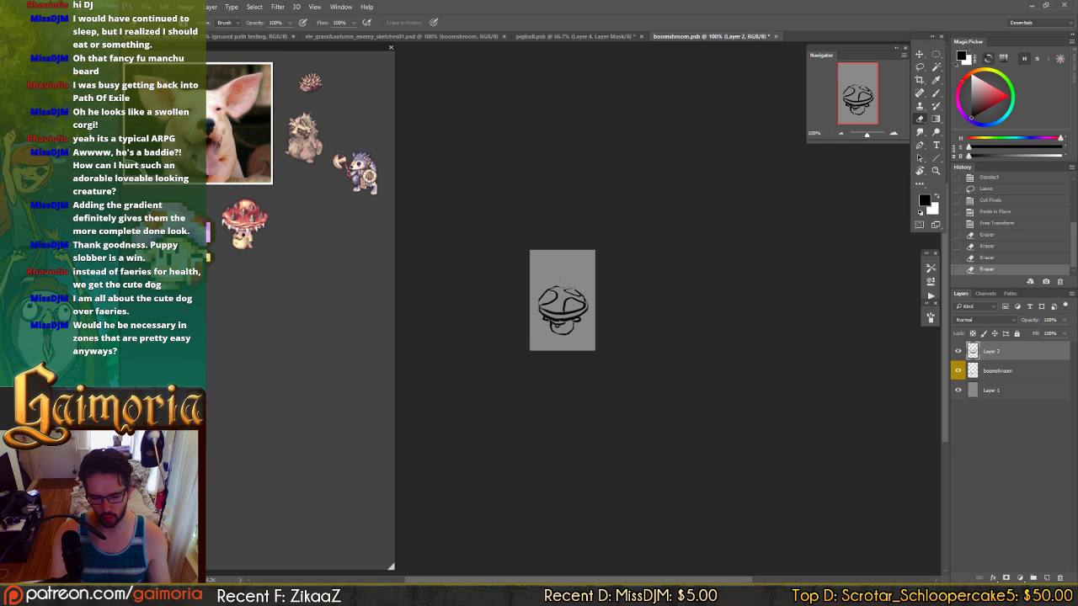
click(560, 283)
click(539, 288)
click(562, 283)
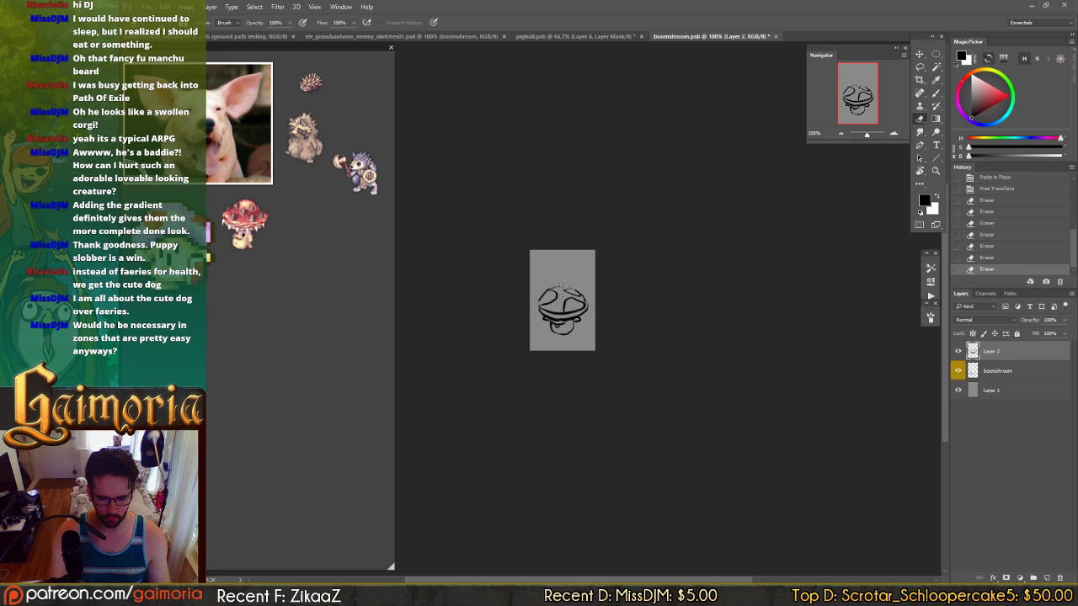
click(544, 288)
click(541, 292)
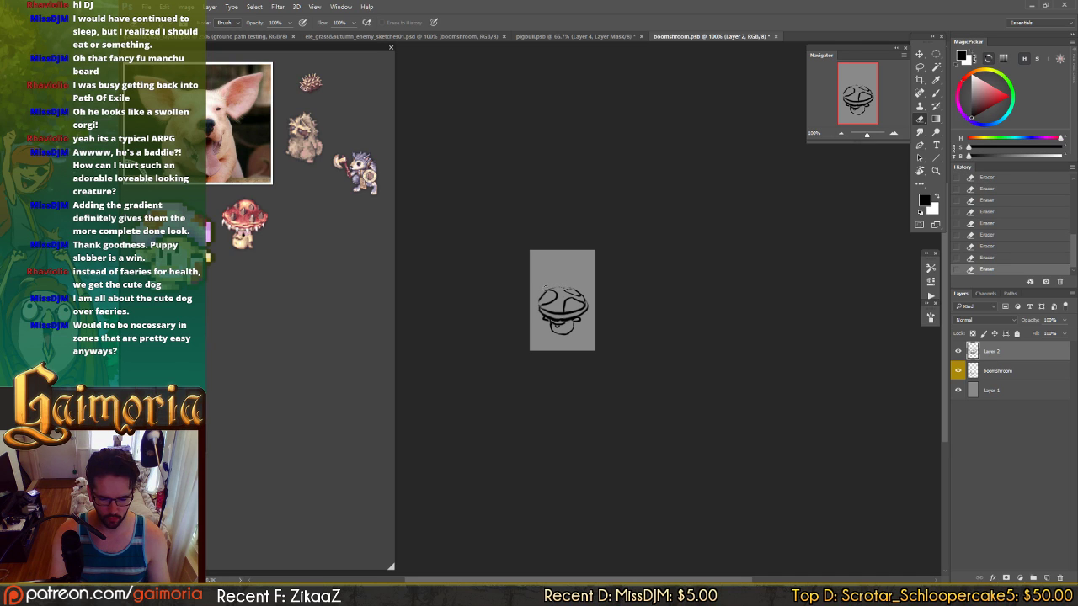
click(557, 284)
- Try to draw a new outline across the top of the cap with the Brush in the upright view
key(b)
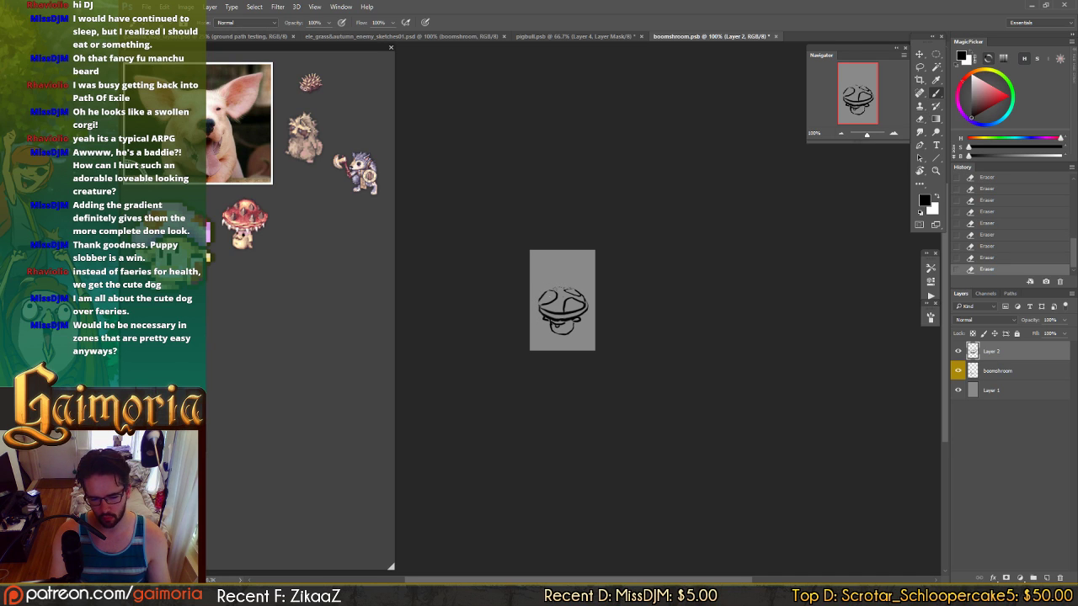
drag(540, 295, 584, 296)
key(ctrl+z)
key(ctrl+z)
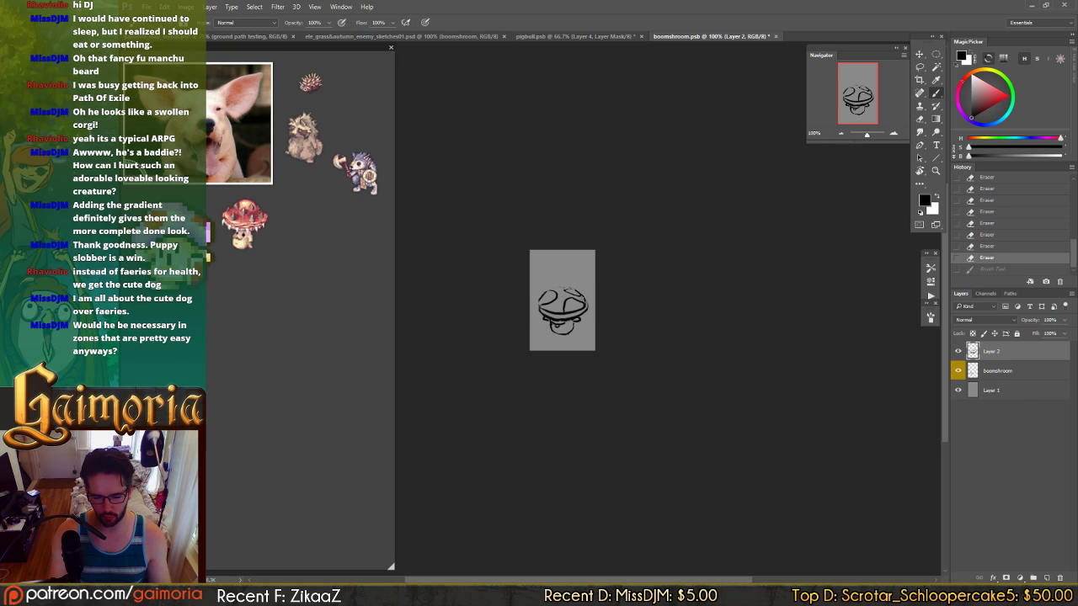
key(ctrl+z)
key(ctrl+z)
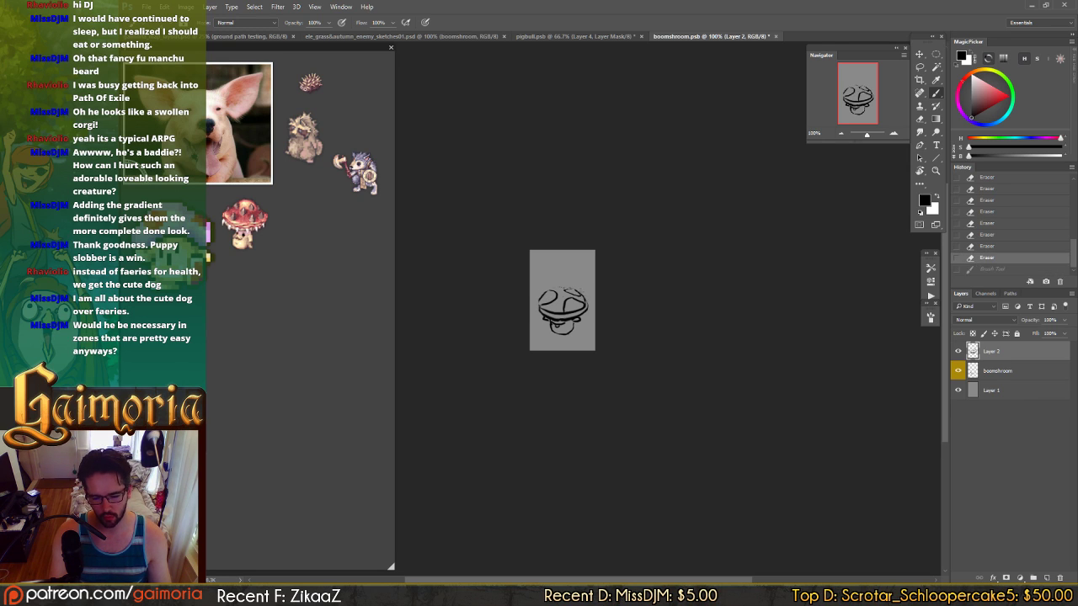
key(ctrl+z)
key(ctrl+z)
- Rotate the canvas view a quarter turn and brush the cap's domed outline, undoing and redrawing until the curve is smooth
key(r)
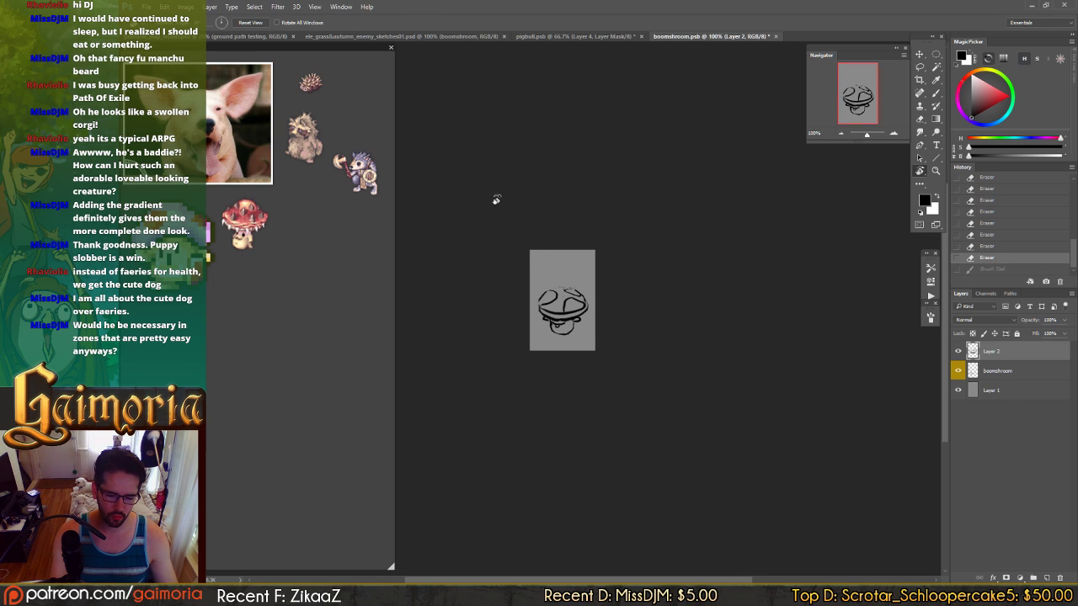
mouse_move(496, 200)
mouse_down()
mouse_move(486, 413)
mouse_move(437, 323)
mouse_move(610, 353)
mouse_up()
key(b)
mouse_move(553, 279)
mouse_down()
mouse_move(556, 290)
mouse_move(555, 269)
mouse_up()
key(ctrl+z)
key(ctrl+z)
key(ctrl+z)
key(ctrl+z)
key(ctrl+z)
key(ctrl+z)
key(ctrl+z)
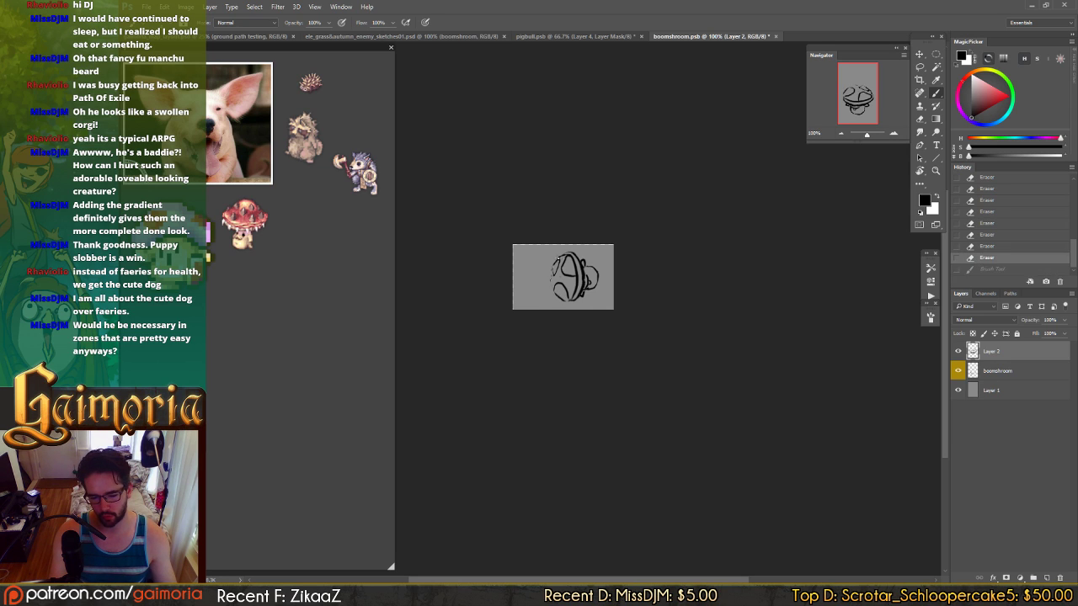
key(ctrl+z)
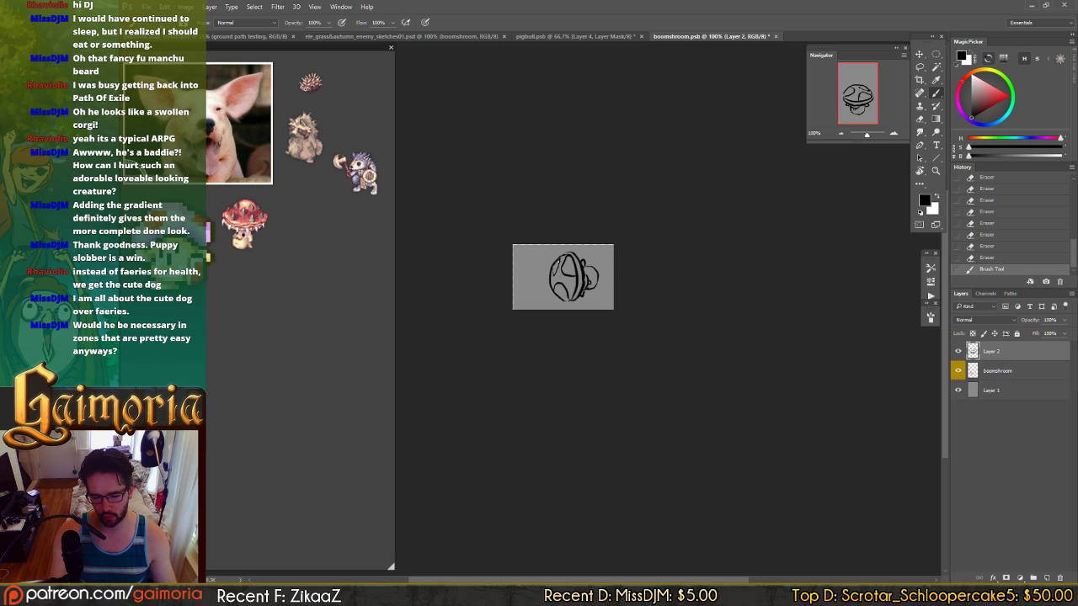
key(ctrl+z)
key(ctrl+z)
key(ctrl+z)
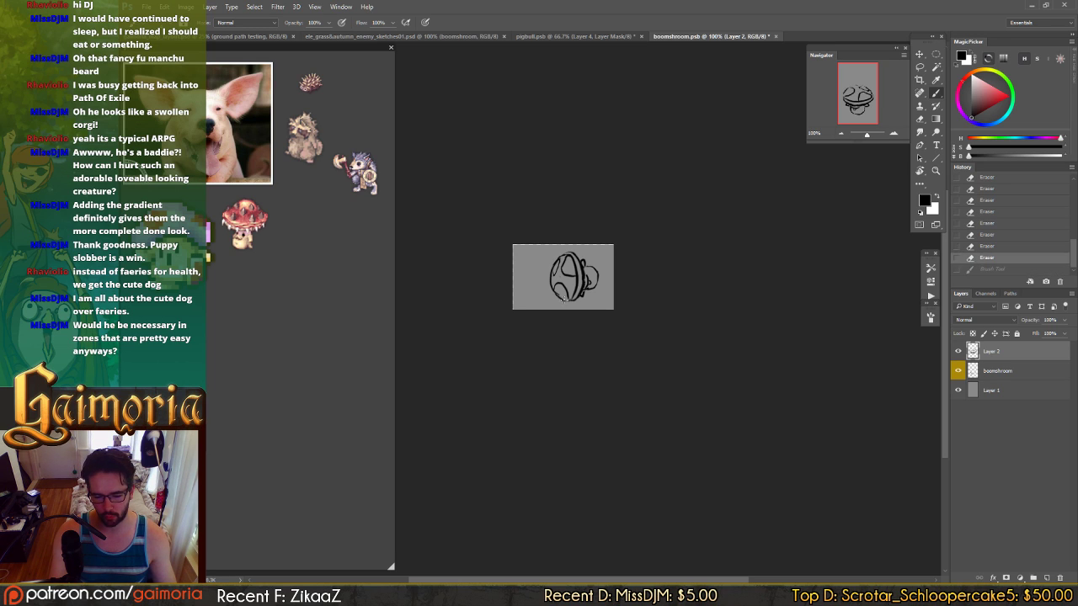
key(ctrl+z)
key(ctrl+z)
key(ctrl+z)
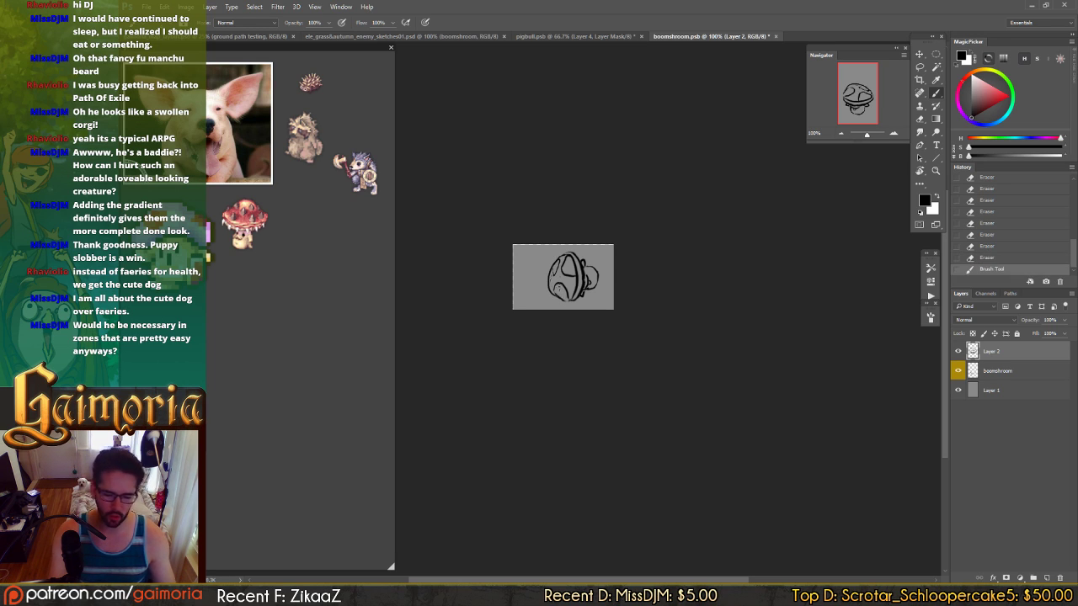
key(ctrl+z)
key(ctrl+z)
key(ctrl+z)
key(ctrl+z)
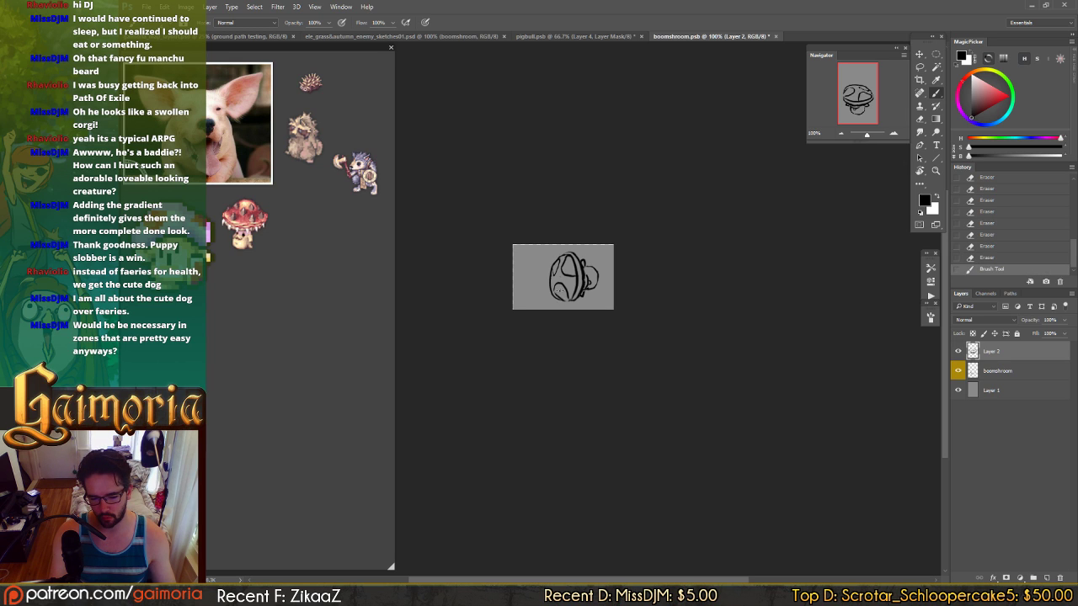
key(ctrl+z)
key(ctrl+z)
key(ctrl+z)
key(ctrl+z)
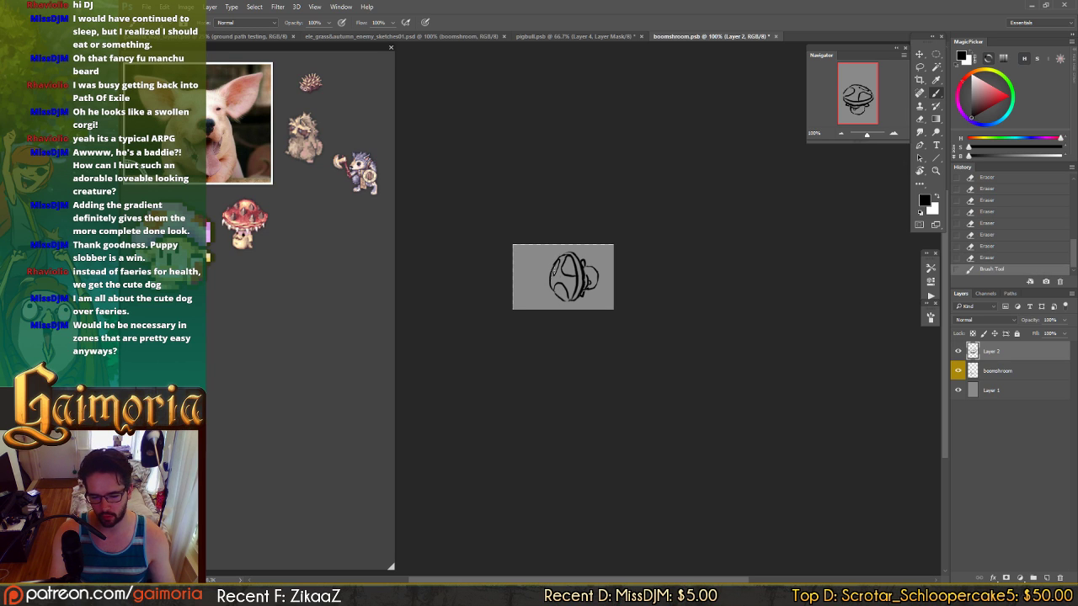
key(ctrl+z)
key(ctrl+z)
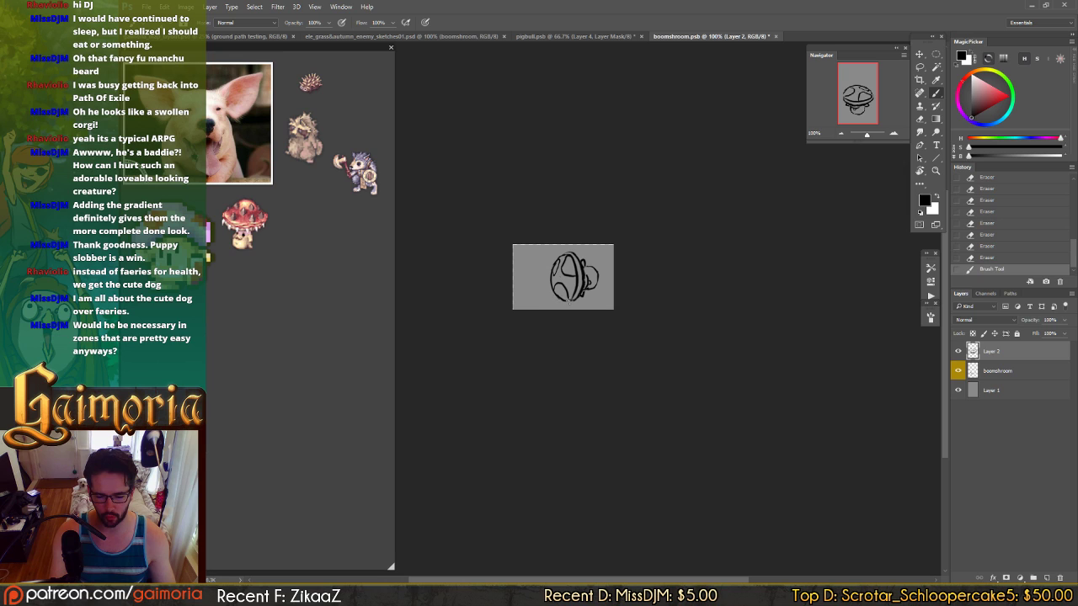
- Close the remaining gap at the end of the cap's outline with a brush stroke and reset the view rotation
drag(567, 298, 577, 303)
key(ctrl+z)
key(ctrl+z)
key(ctrl+z)
key(ctrl+z)
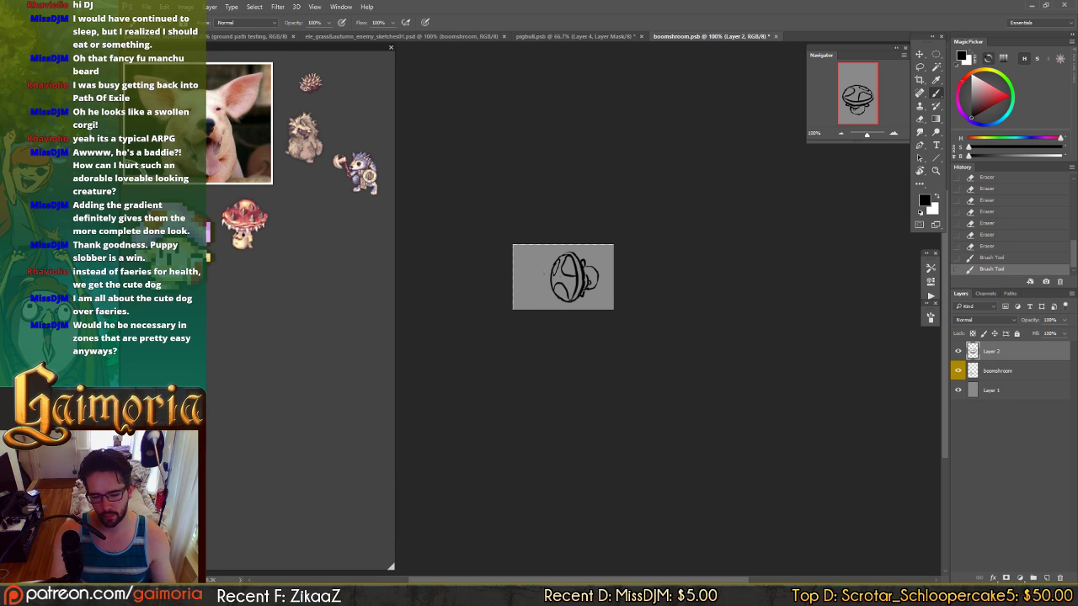
key(Escape)
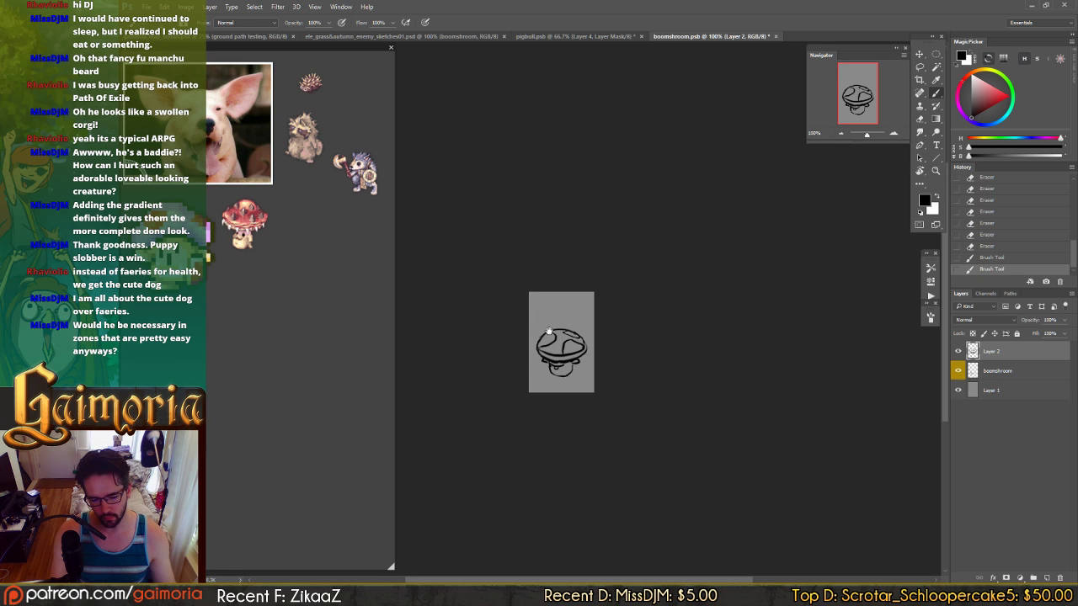
- Erase stray line bits beneath the cap's brim where it meets the stem on Layer 2
key(e)
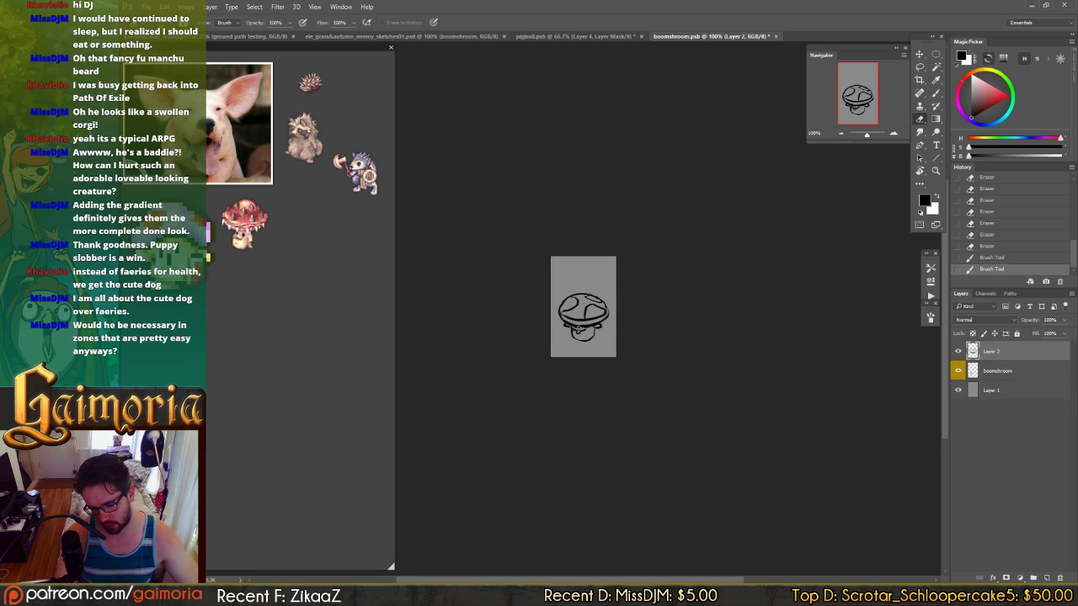
click(579, 329)
click(593, 330)
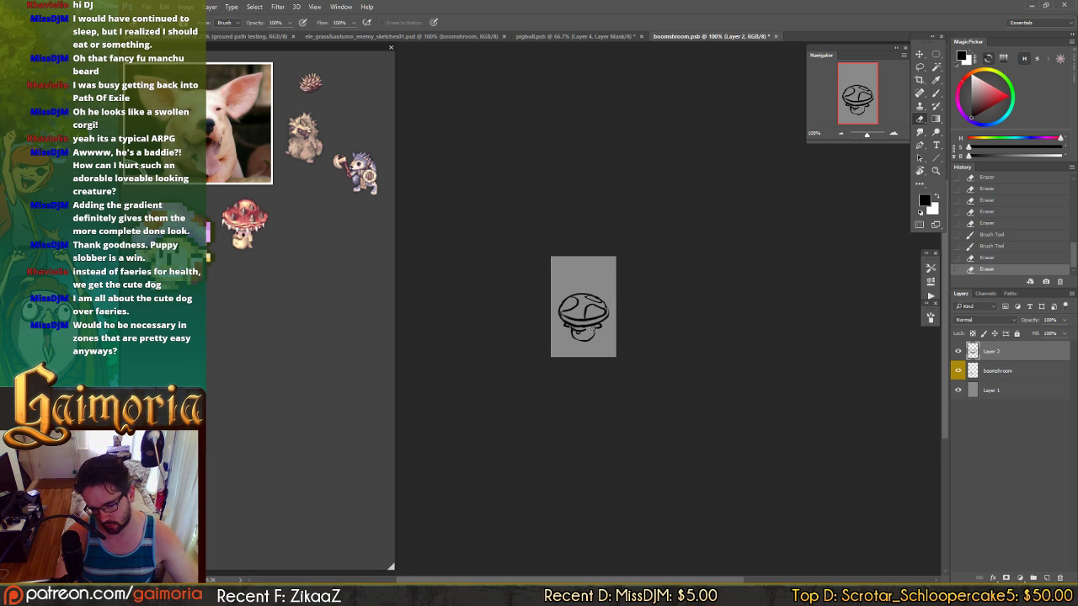
click(594, 330)
- Trim the cap's outer edges with the Eraser, thinning the outline at the left rim and upper right
click(560, 318)
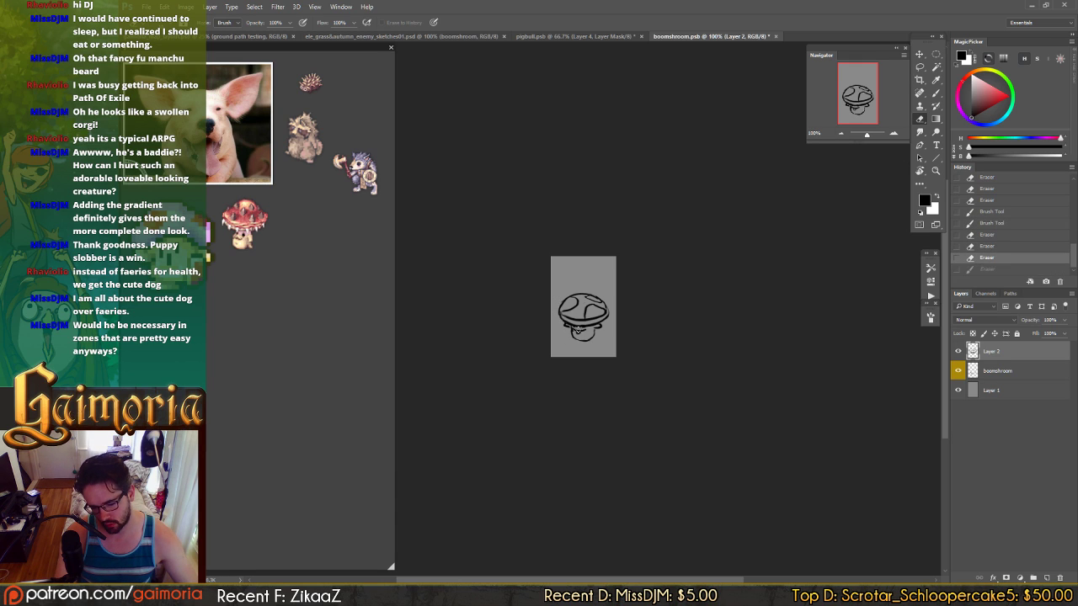
click(562, 320)
click(560, 315)
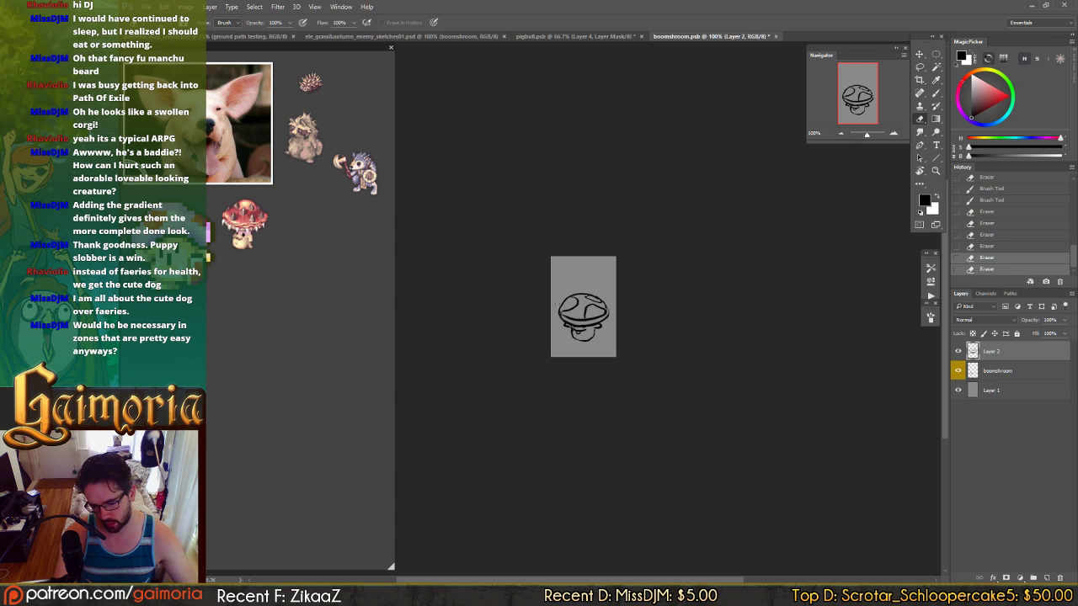
click(556, 308)
click(600, 287)
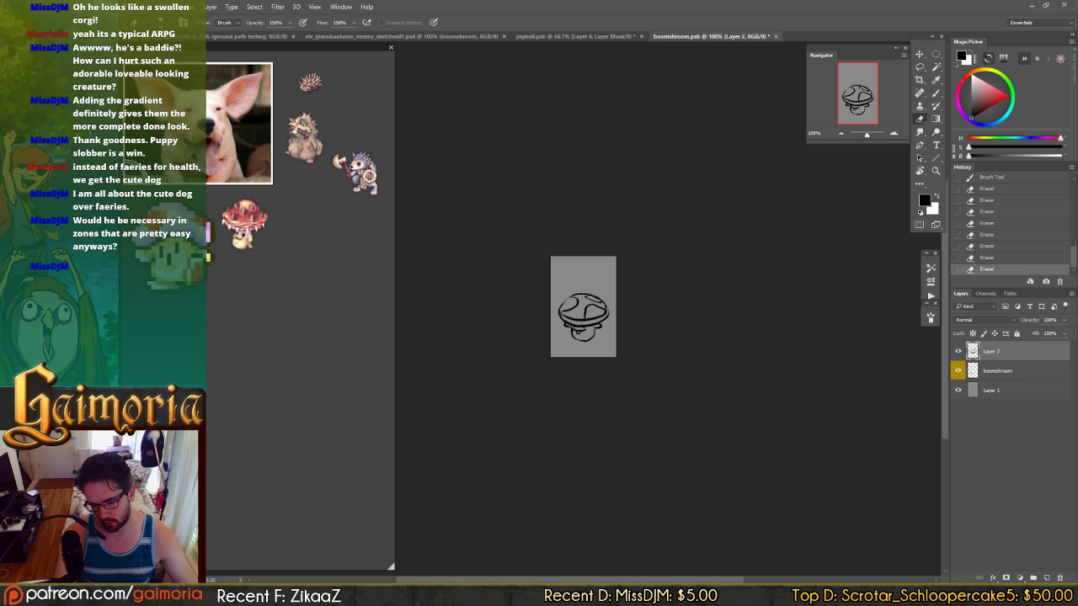
click(599, 293)
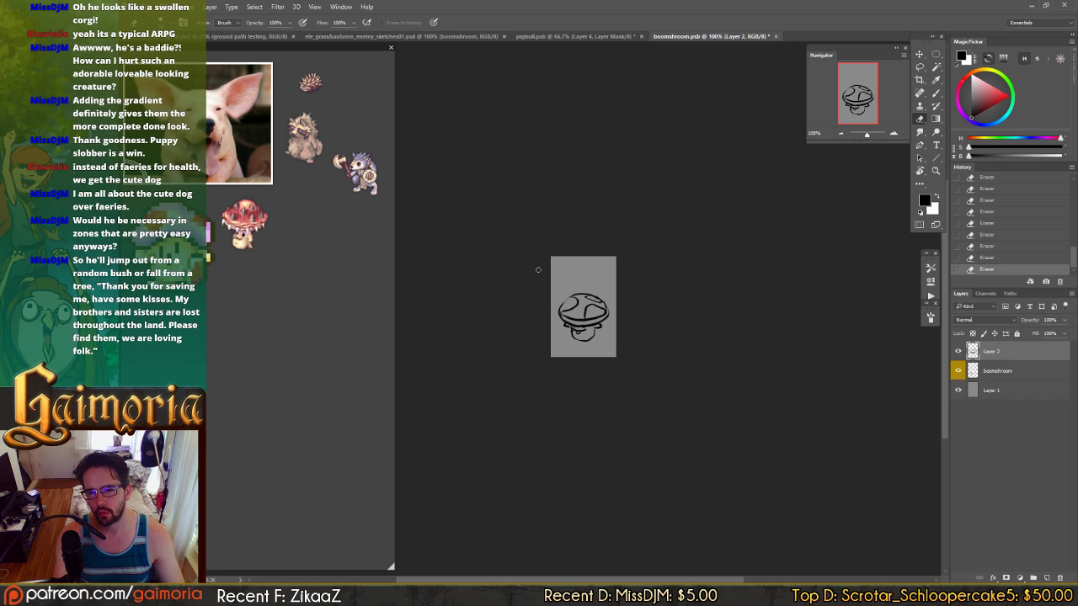
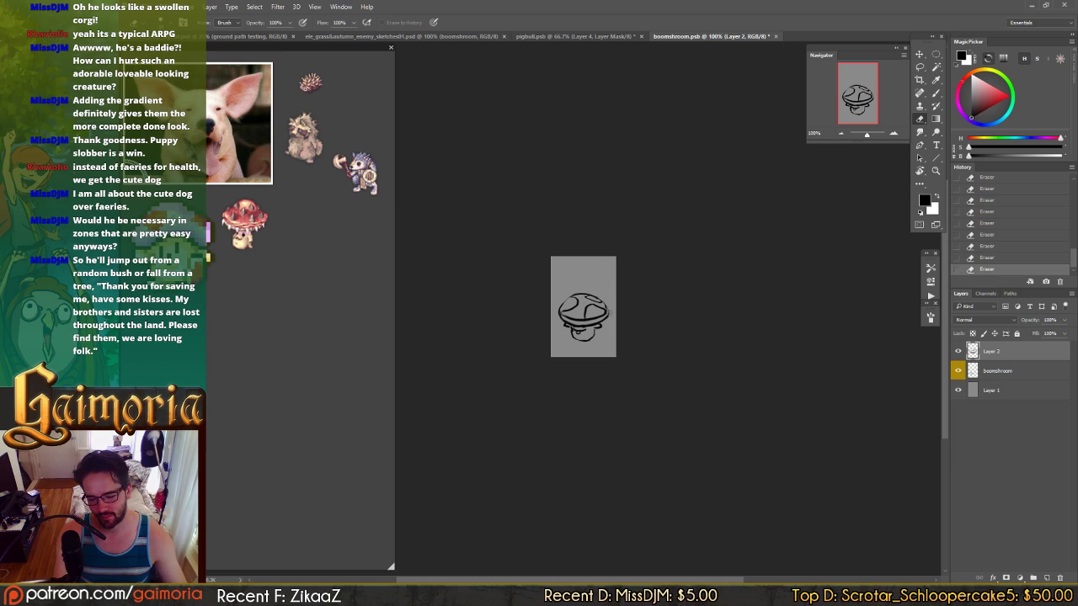
- Thin the upper right stretch of the cap's outline with the Eraser on Layer 2, undoing and retrying strokes
key(ctrl+z)
click(602, 298)
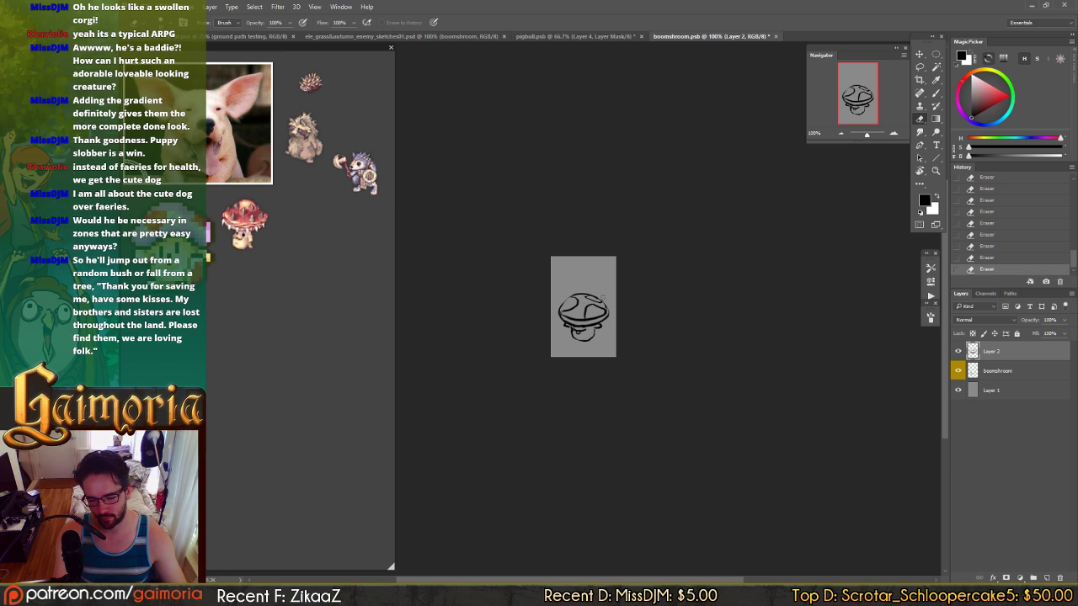
click(589, 295)
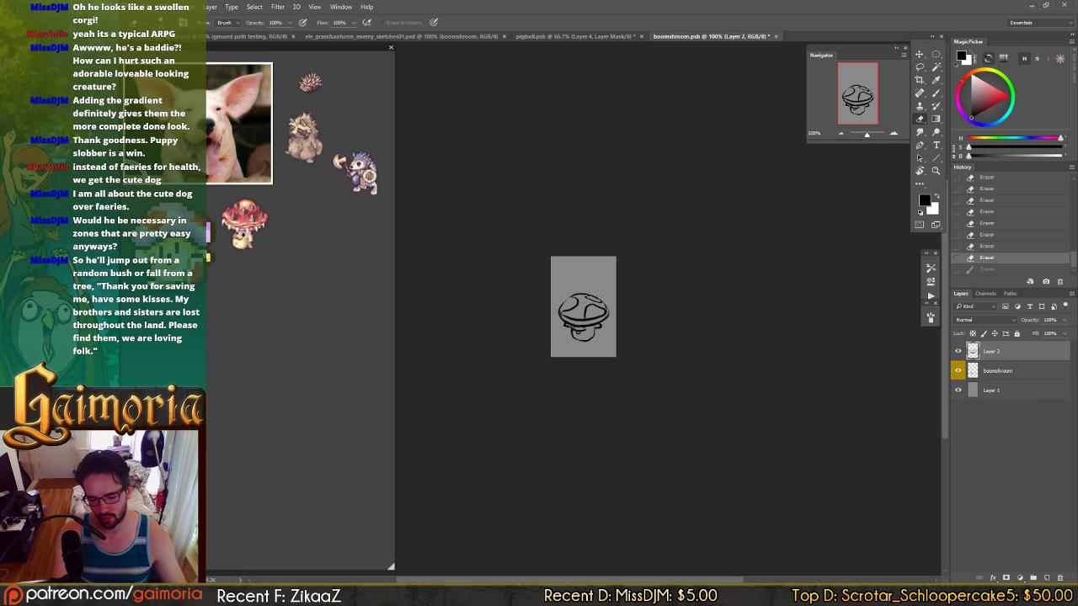
click(600, 296)
click(589, 296)
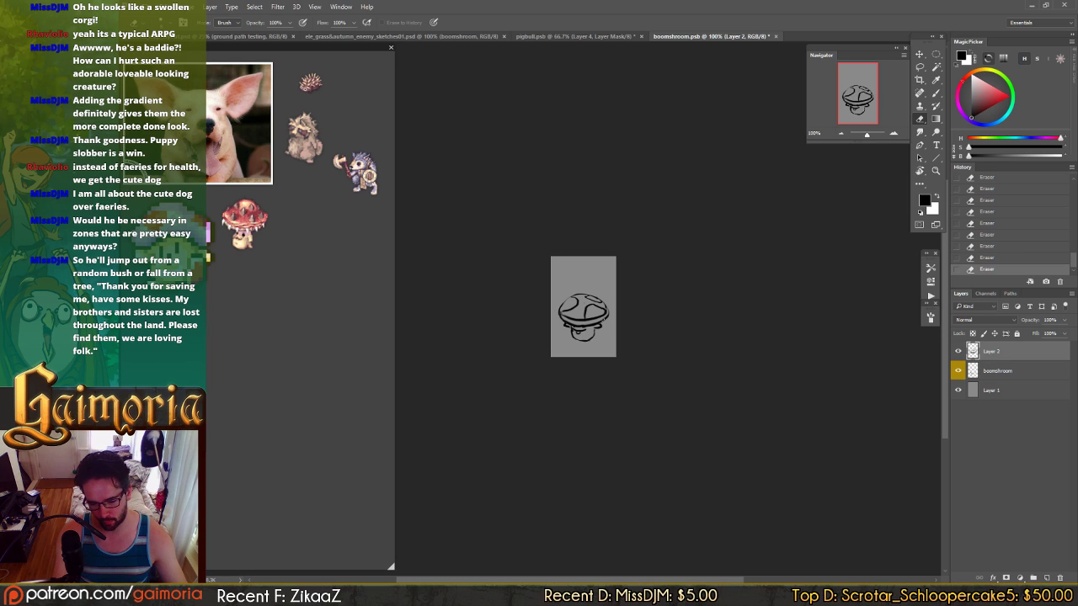
key(ctrl+z)
- Erase along the right half of the brim's underside, undoing and retrying to thin the line
drag(603, 317, 592, 322)
key(ctrl+z)
click(596, 319)
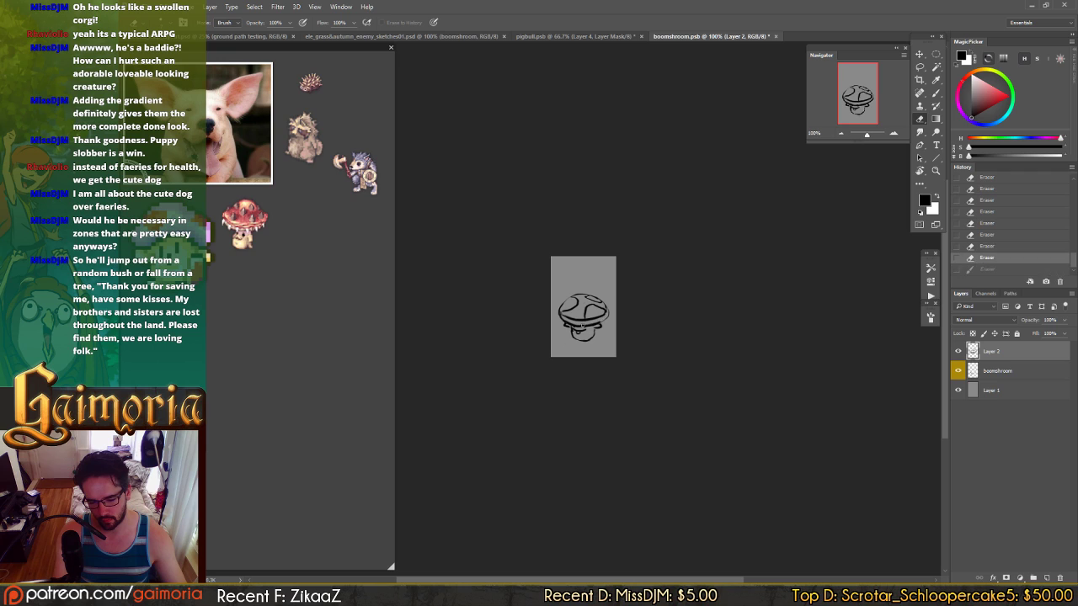
click(587, 325)
click(597, 319)
click(597, 320)
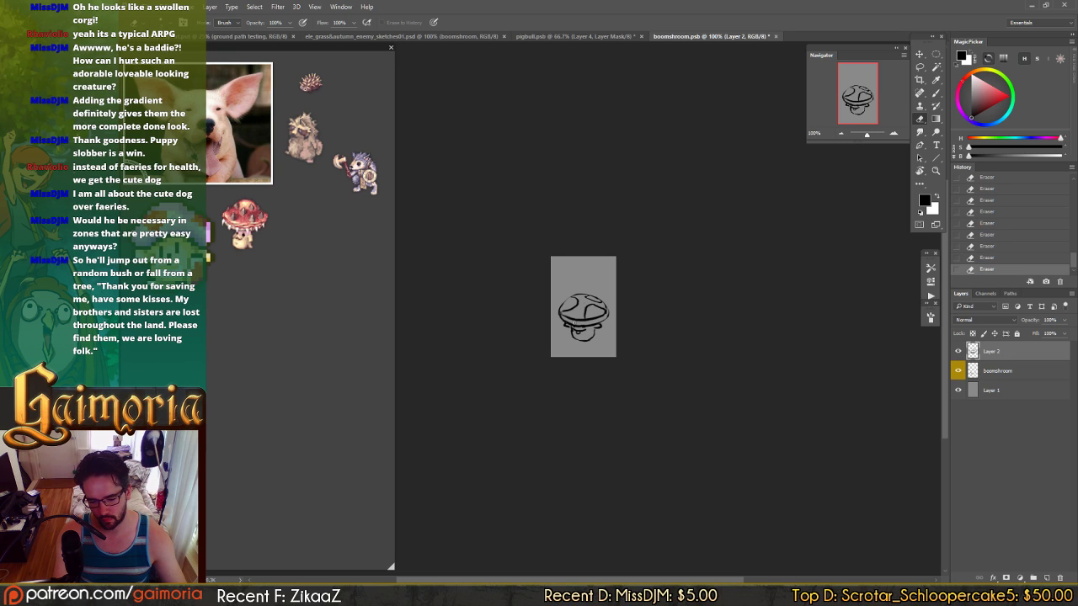
- Try thinning the left half of the brim's underside with the Eraser, undoing the unwanted strokes
click(567, 317)
click(569, 319)
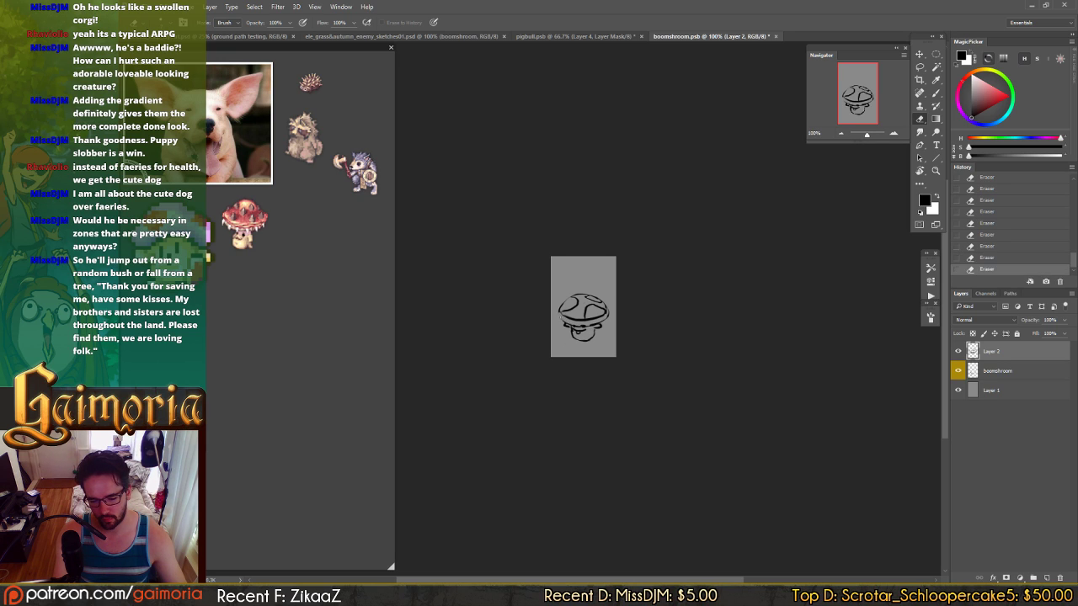
key(ctrl+z)
mouse_move(564, 319)
mouse_down()
mouse_move(588, 321)
mouse_move(578, 324)
mouse_up()
key(ctrl+z)
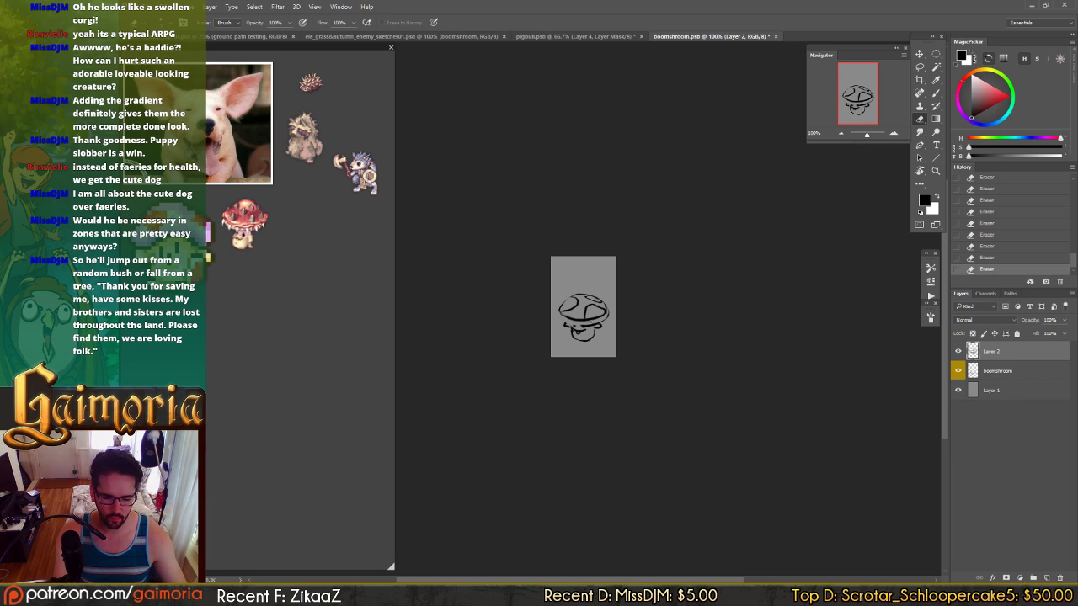
key(ctrl+z)
key(ctrl+z)
key(ctrl+z)
key(ctrl+z)
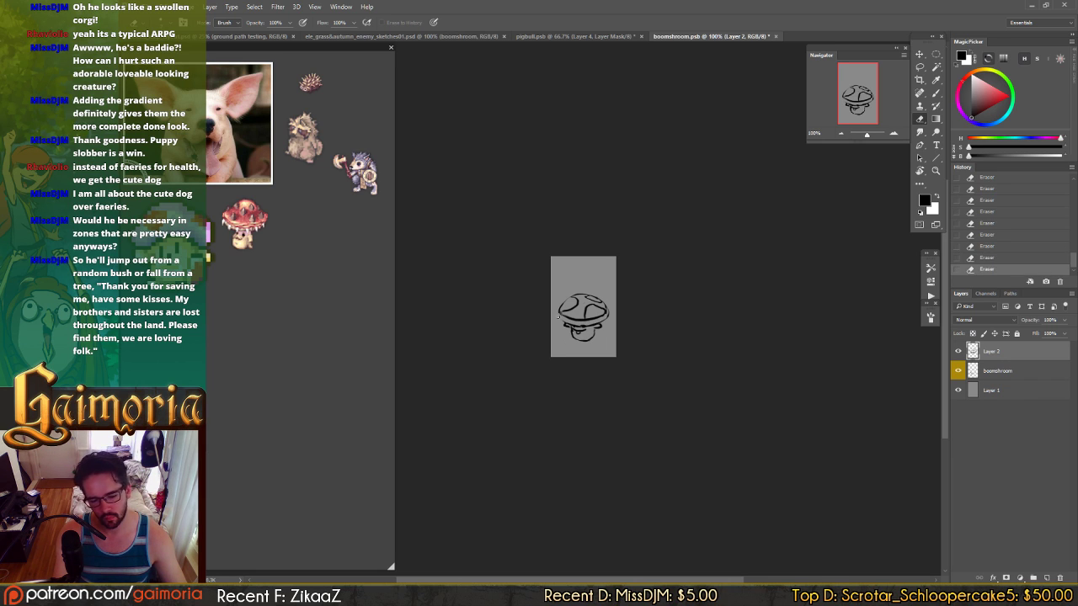
- Redraw the cap's left rim with the Brush, undoing and repeating strokes, and trim it with the Eraser
key(b)
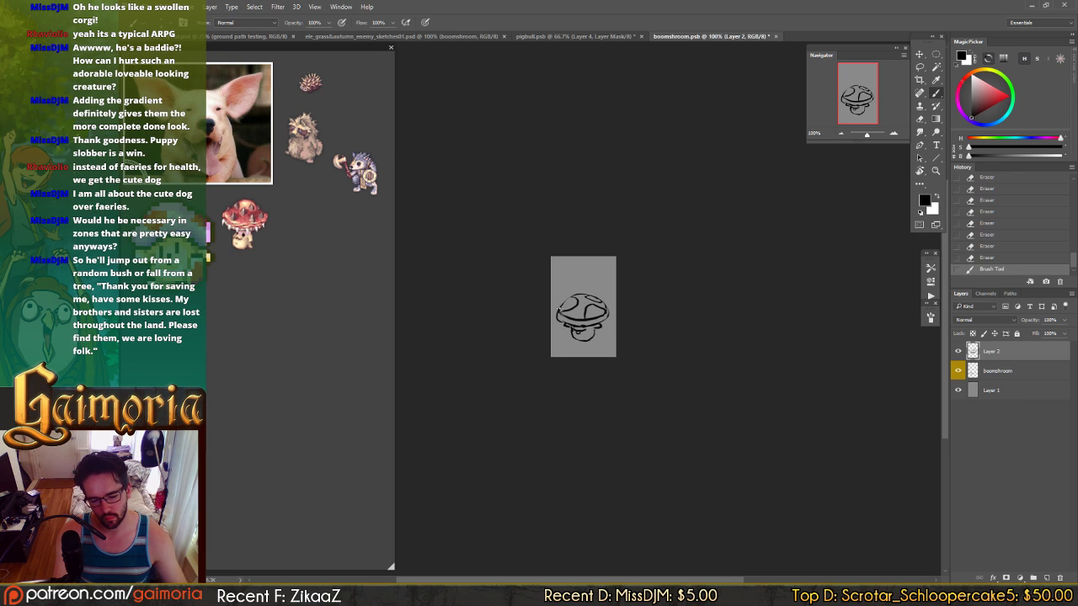
mouse_move(557, 310)
mouse_down()
mouse_move(560, 323)
mouse_move(601, 322)
mouse_move(598, 310)
mouse_move(585, 331)
mouse_move(594, 325)
mouse_move(560, 323)
mouse_up()
key(ctrl+z)
key(ctrl+z)
key(ctrl+z)
key(ctrl+z)
key(ctrl+z)
key(ctrl+z)
key(e)
key(b)
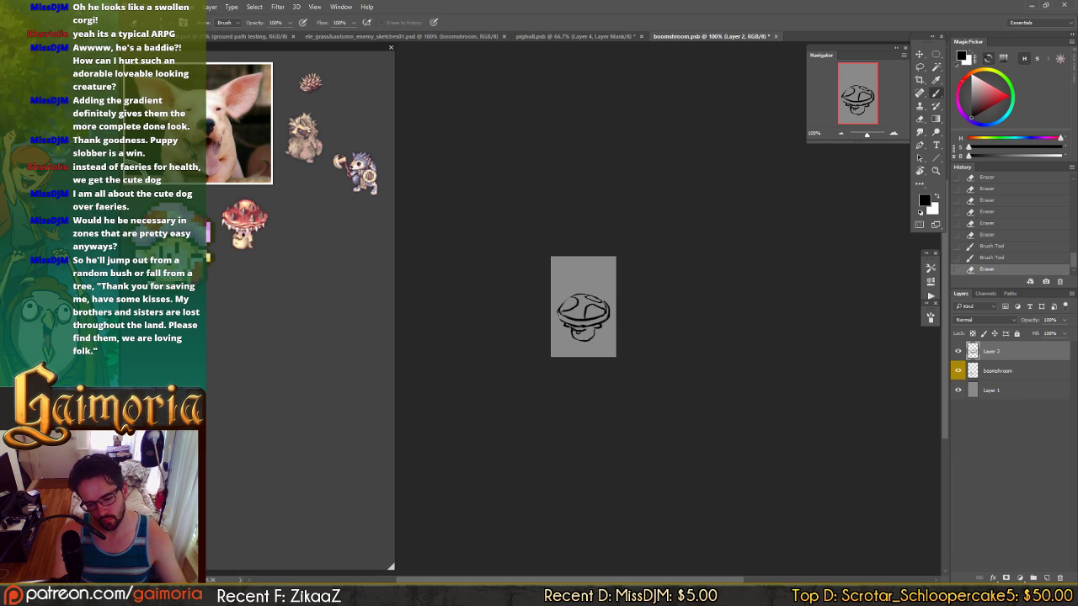
- Rebuild the cap's right rim with brush strokes, undoing and redrawing until the curve fits
key(ctrl+z)
key(ctrl+z)
key(ctrl+z)
key(ctrl+z)
key(ctrl+z)
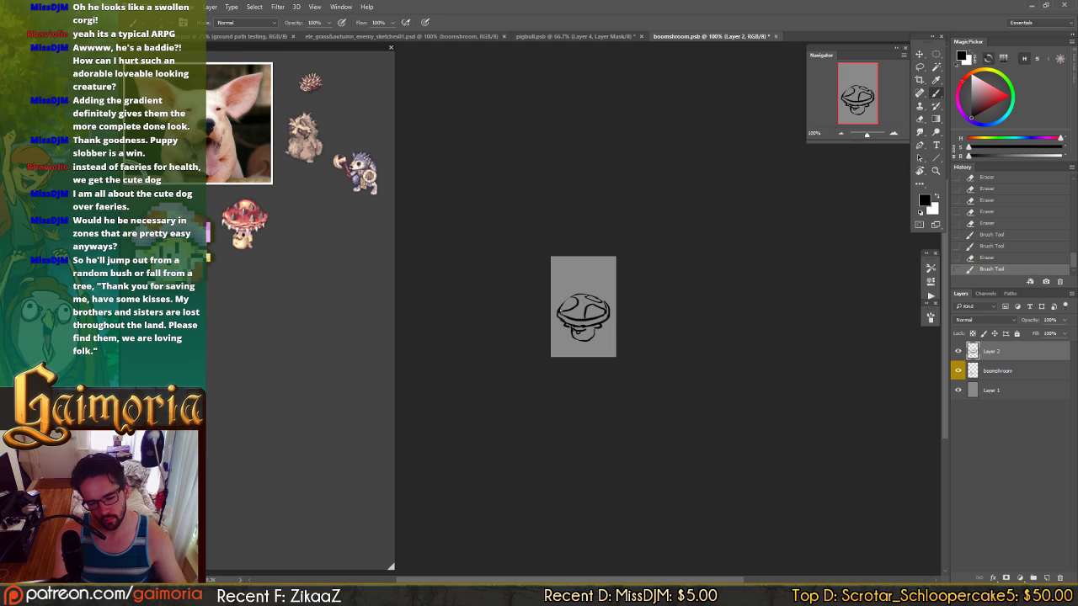
key(ctrl+z)
key(ctrl+z)
key(ctrl+z)
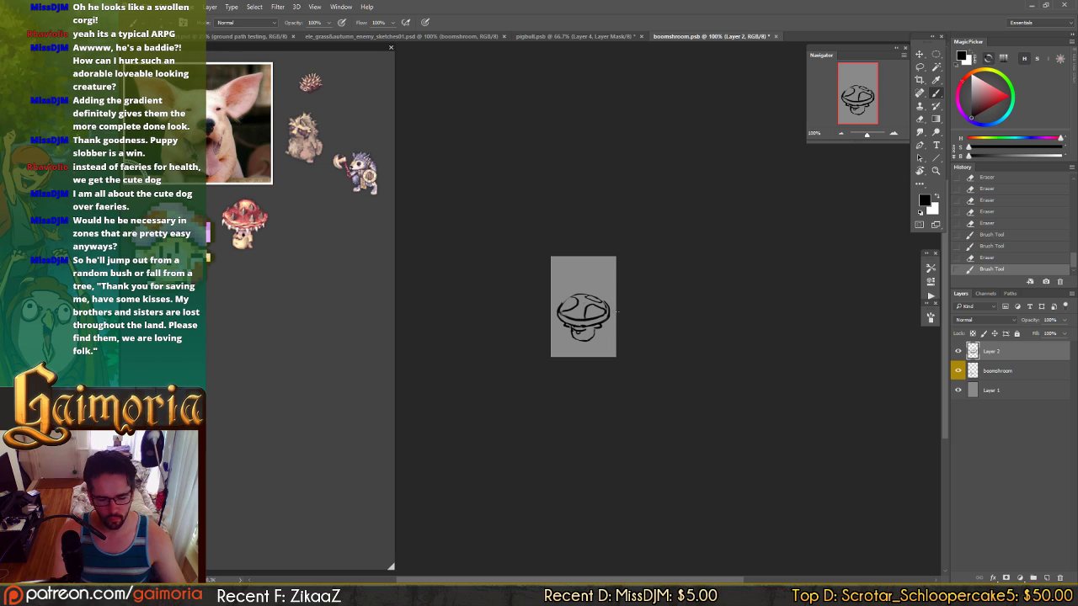
- On the boomshroom layer, erase lines at the top of the stem and brush a short leg line below the brim
key(alt+bracketleft)
key(e)
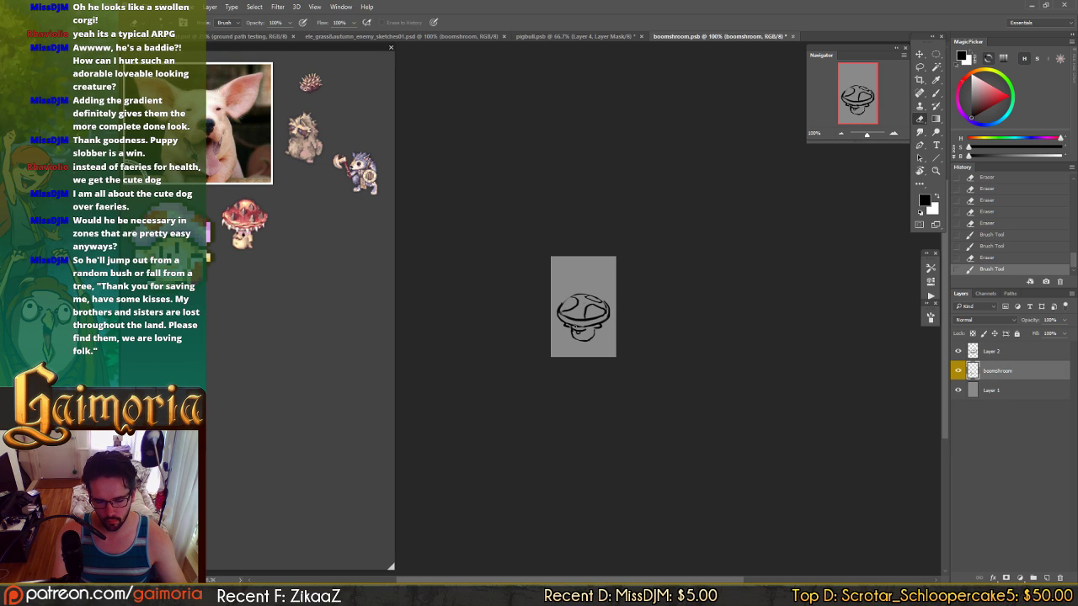
click(579, 327)
click(579, 329)
key(b)
drag(577, 329, 578, 337)
key(ctrl+z)
key(ctrl+z)
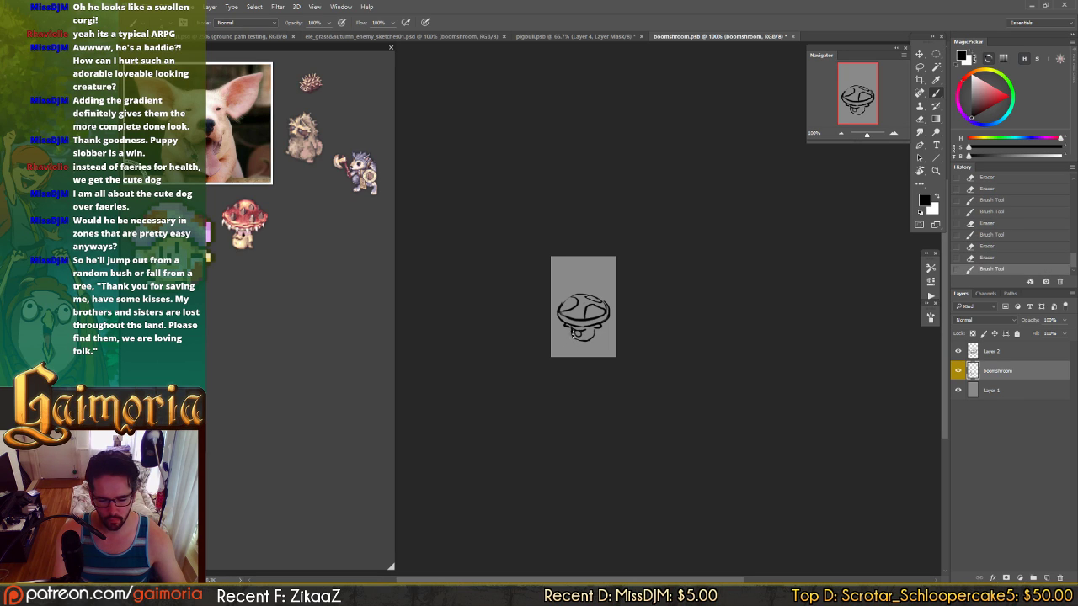
- On Layer 2, trim the cap's outer outline at the left and right rims with the Eraser
key(e)
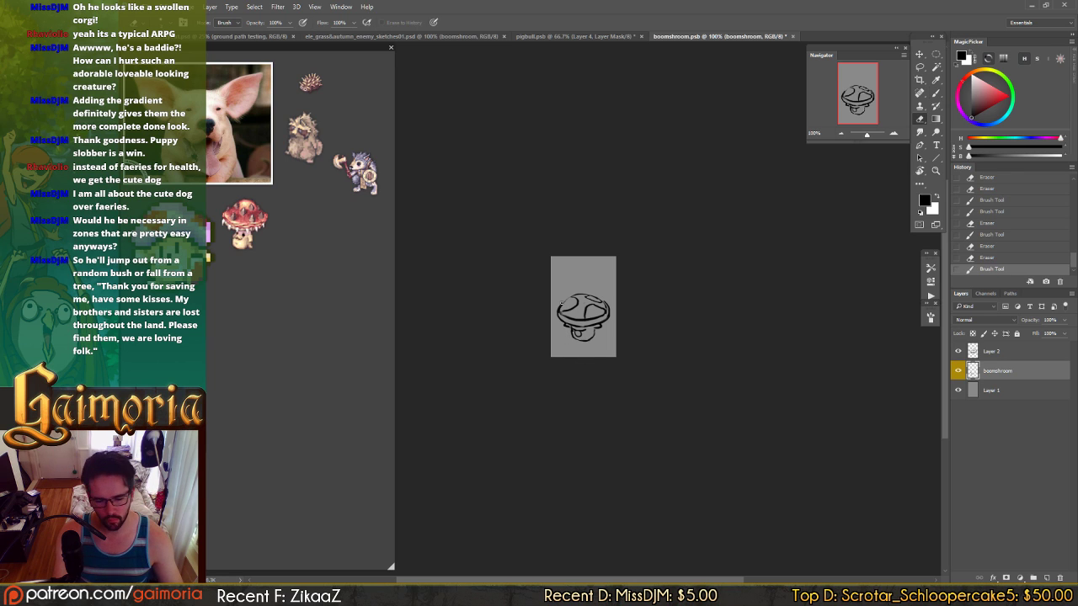
key(alt+[)
key(alt+])
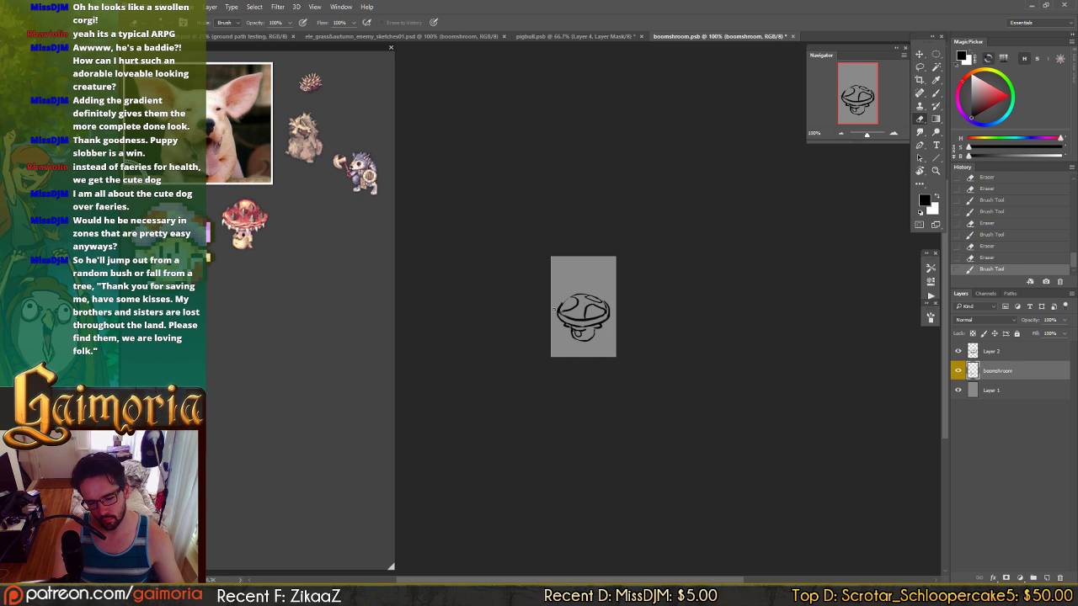
click(556, 308)
click(556, 308)
key(alt+bracketright)
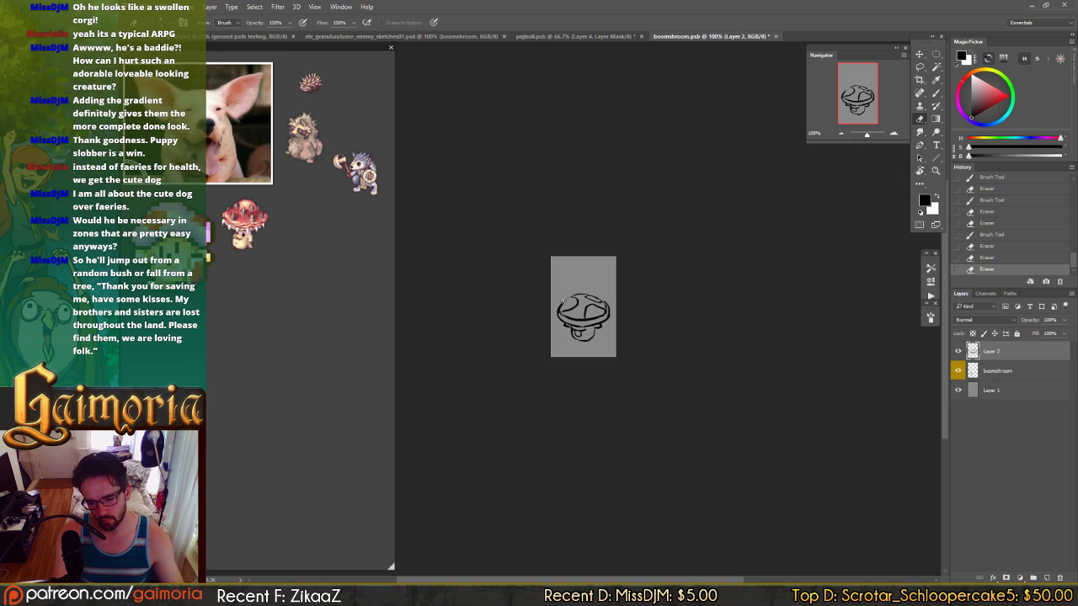
drag(562, 299, 566, 324)
click(616, 314)
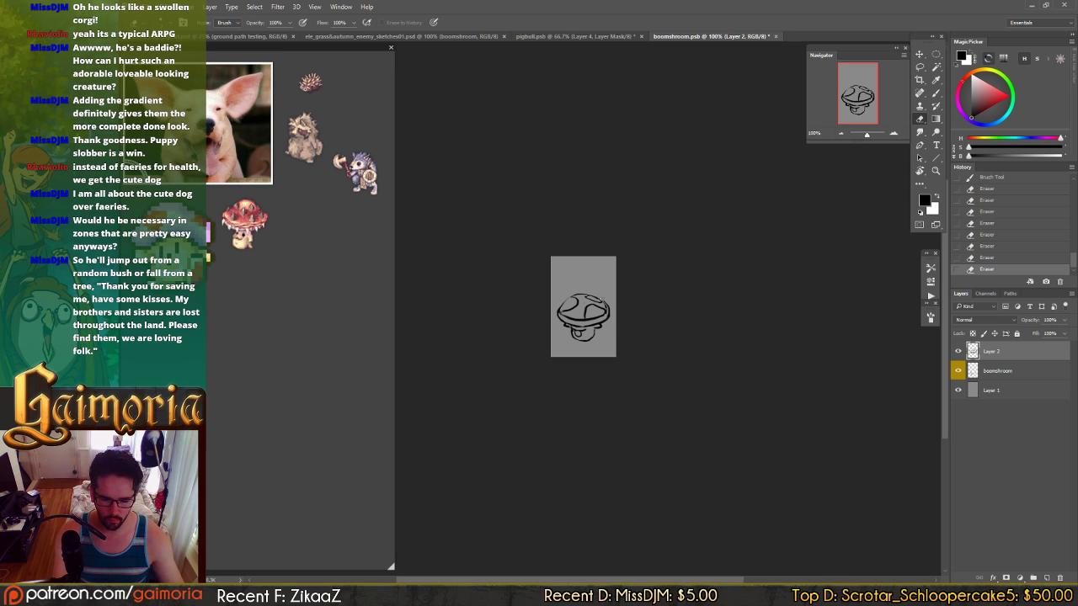
click(612, 310)
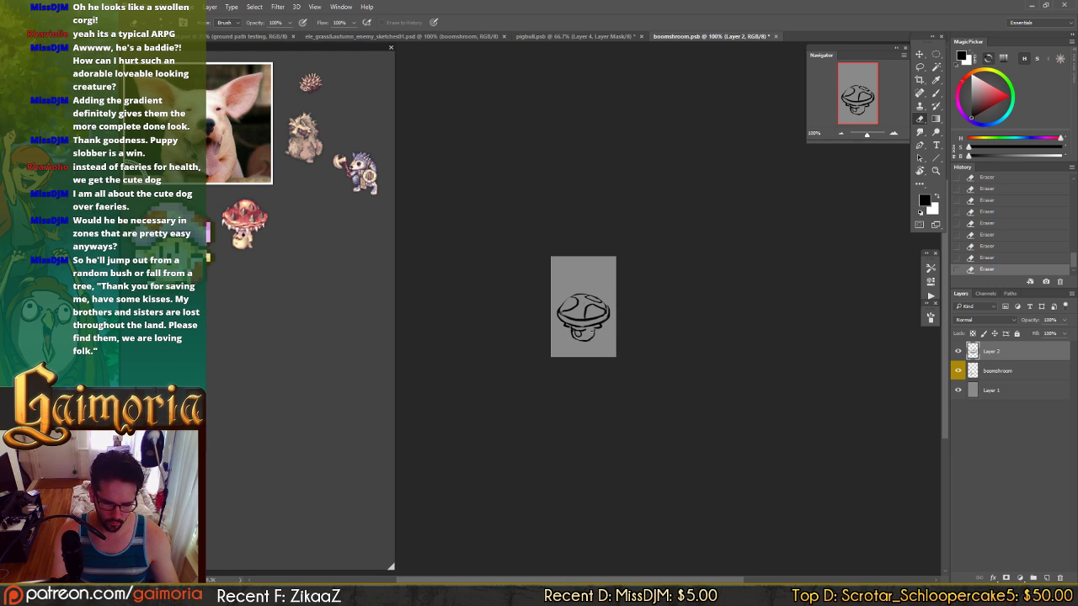
- On the boomshroom layer, remove the stem's lower outline, leaving short legs under the cap, and save the file
key(alt+bracketleft)
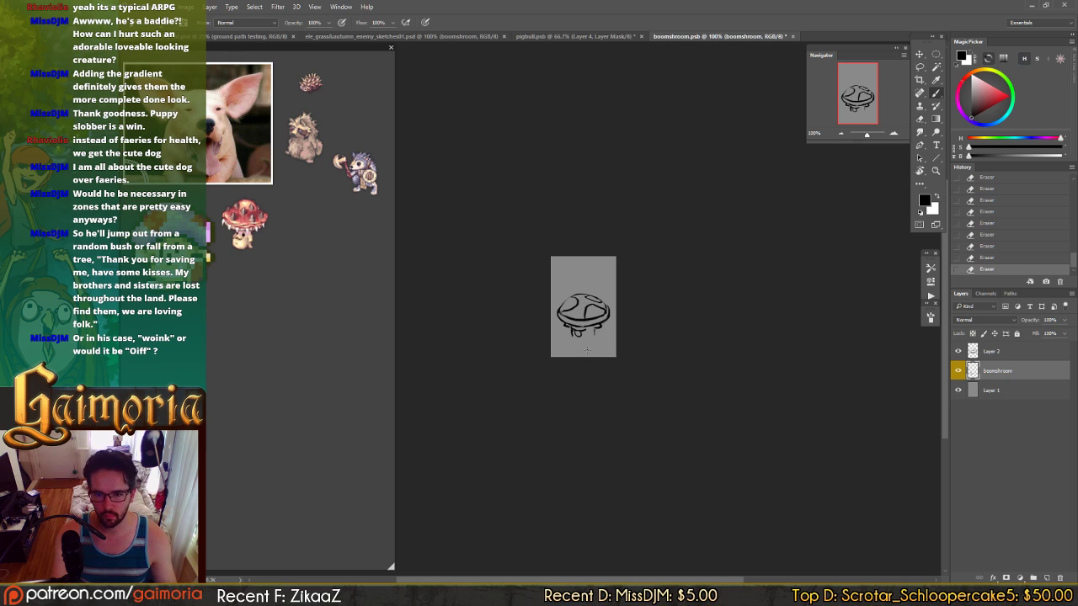
key(b)
key(ctrl+s)
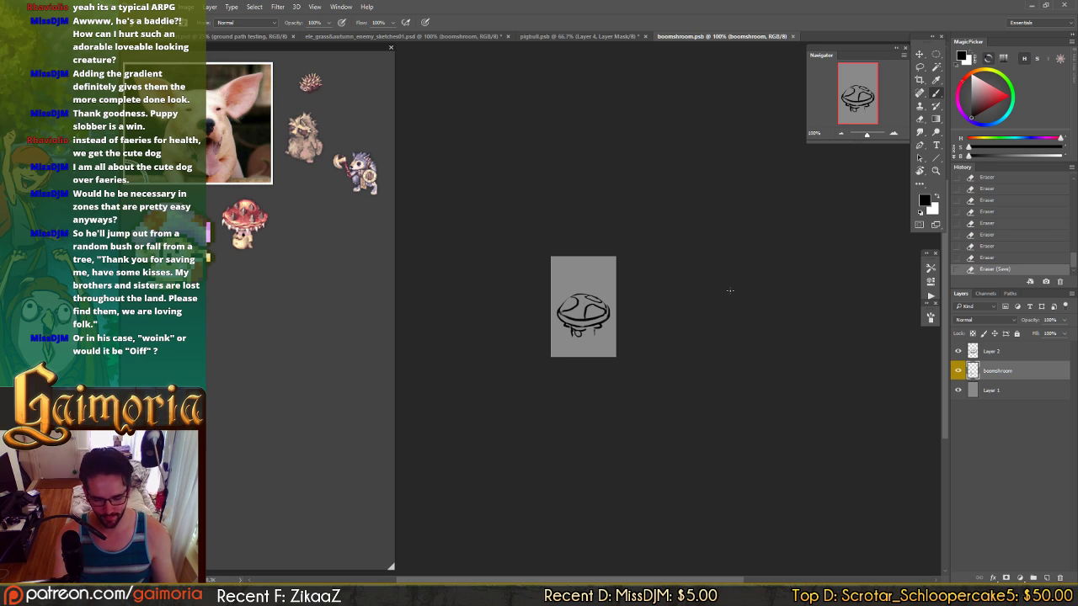
- Switch to the ele_grass&autumn_enemy_sketches01.psd sheet and add a new layer directly above the pigbull layer
key(v)
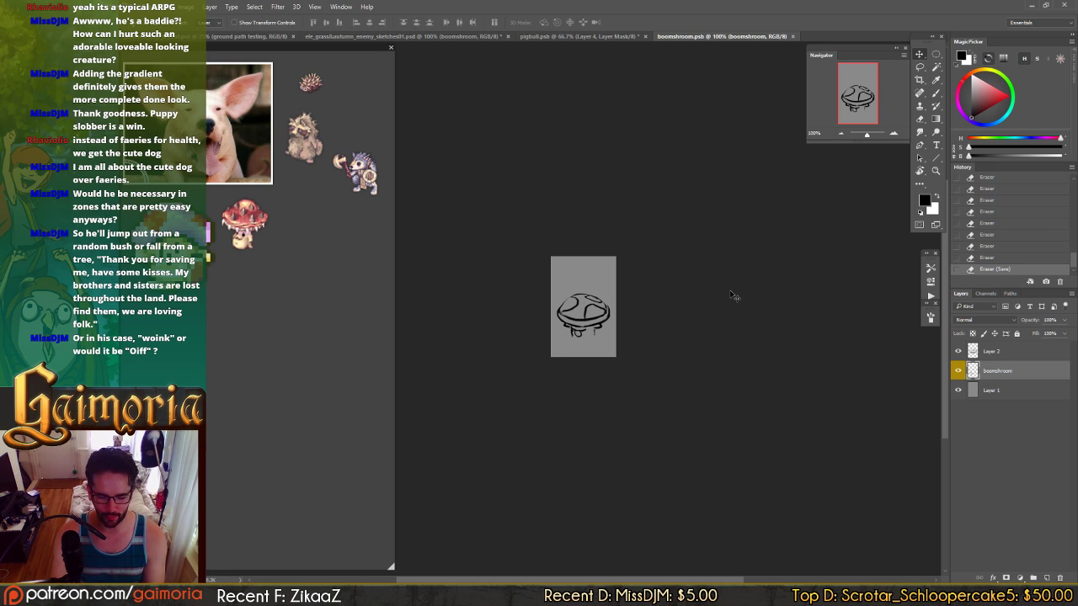
click(562, 38)
click(446, 36)
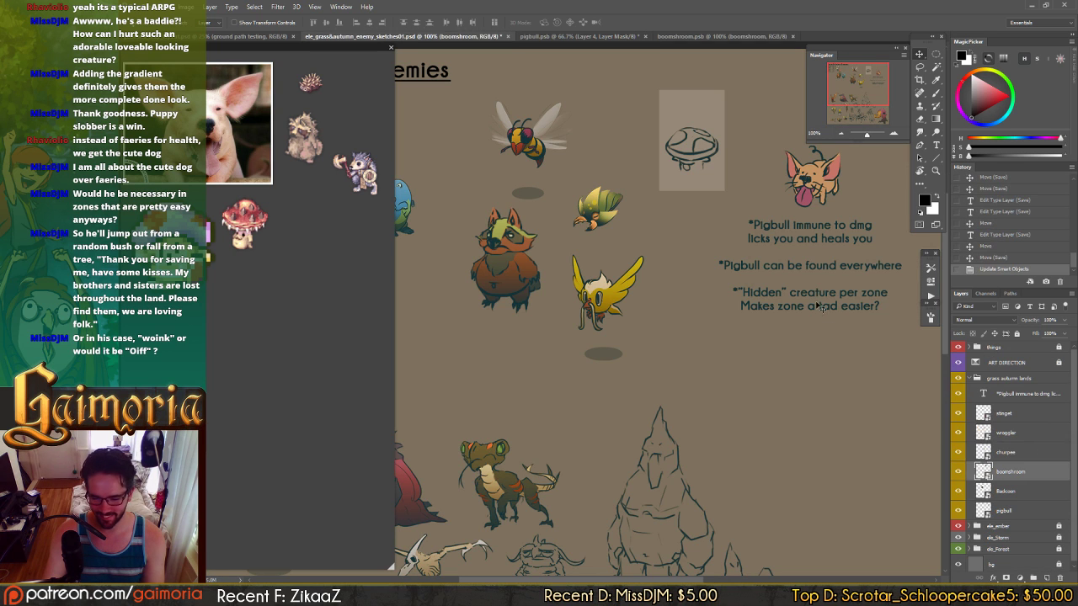
key(t)
drag(752, 304, 614, 312)
key(v)
key(ctrl+shift+alt+n)
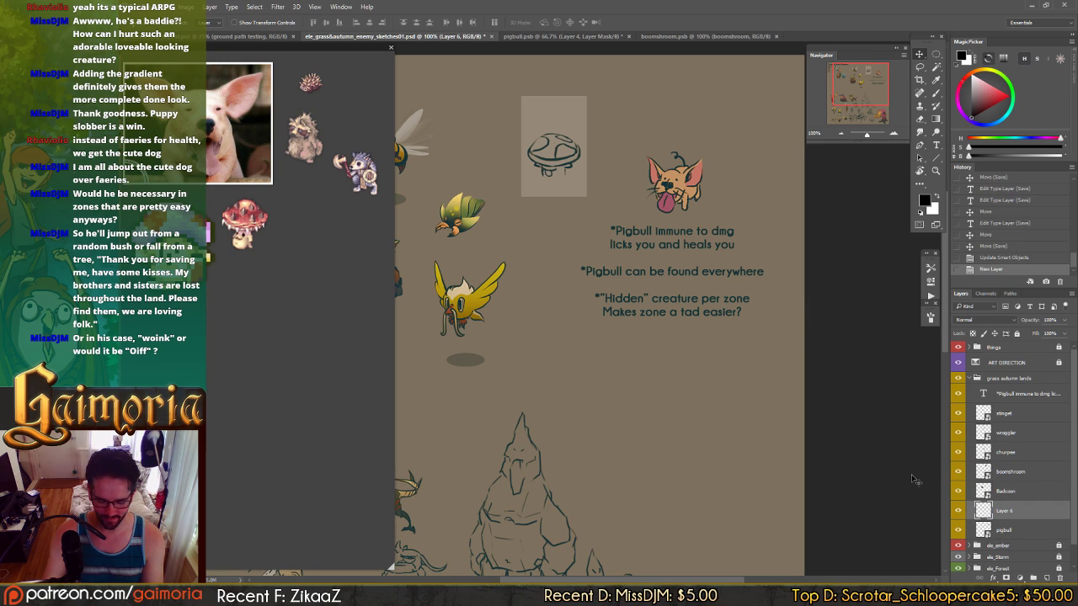
- Handwrite "Oiff! Oiff!" above the pigbull with the Brush on the new layer
key(b)
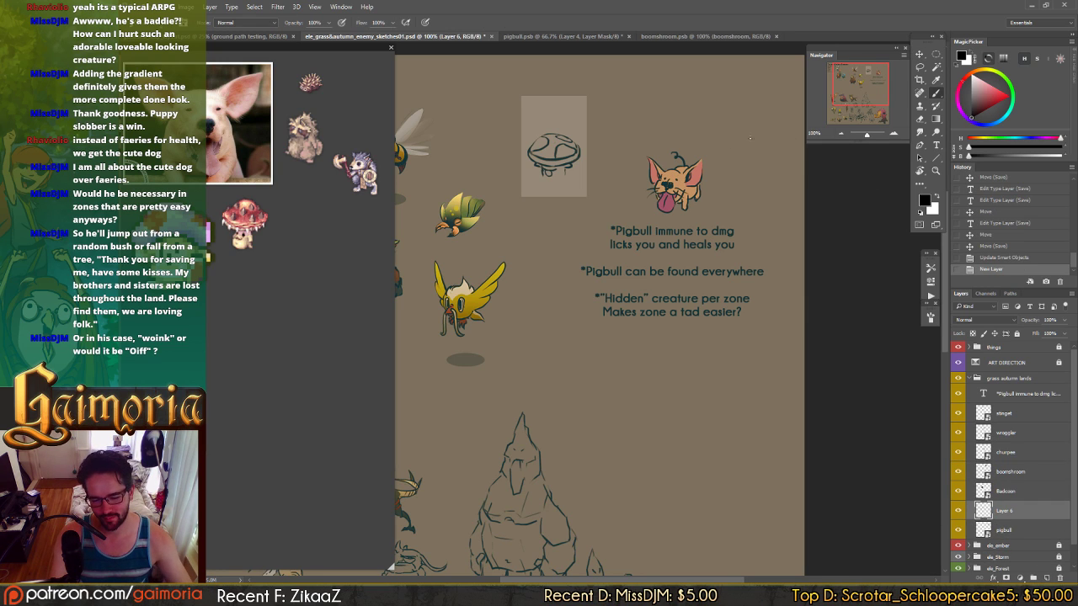
click(688, 131)
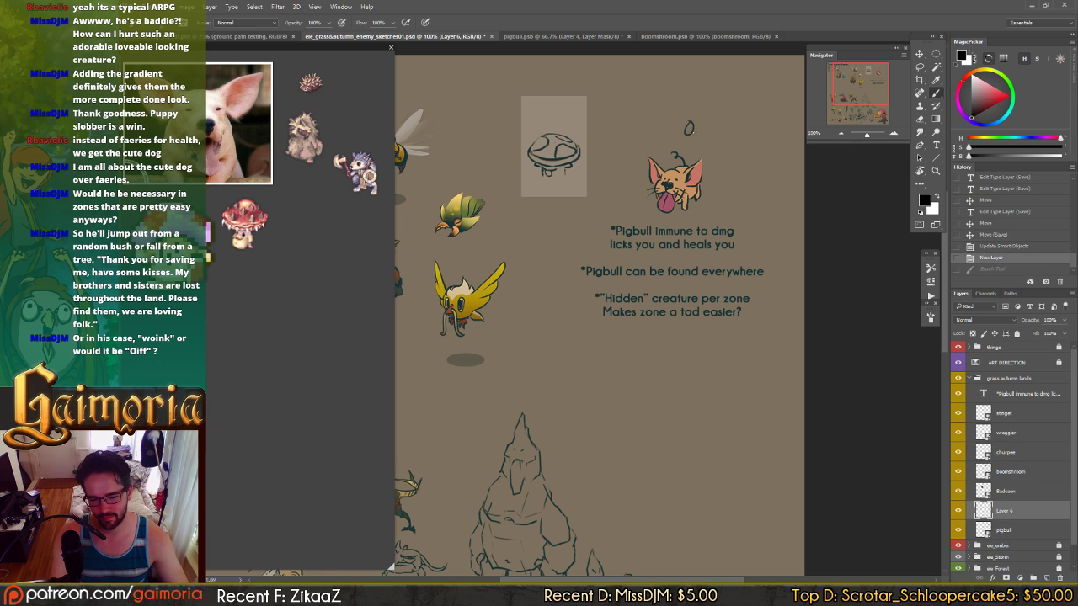
drag(694, 131, 702, 132)
click(694, 127)
mouse_move(707, 128)
mouse_down()
mouse_move(704, 140)
mouse_move(728, 156)
mouse_move(710, 137)
mouse_move(717, 171)
mouse_move(702, 119)
mouse_up()
key(ctrl+z)
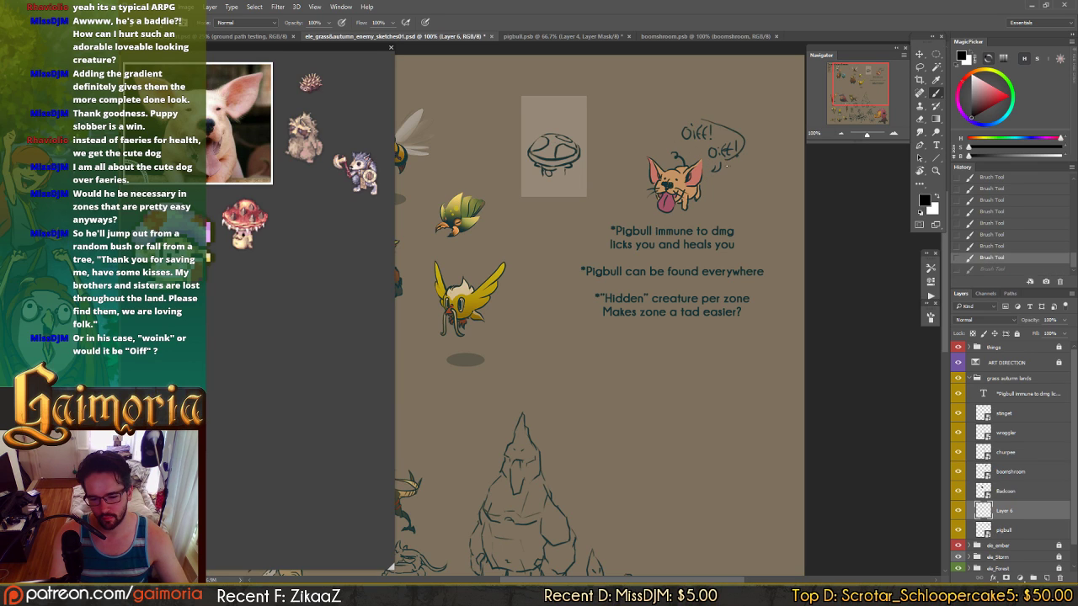
- Draw a speech bubble outline around the handwritten "Oiff! Oiff!", undoing and redrawing uneven strokes
mouse_move(722, 164)
mouse_down()
mouse_move(710, 117)
mouse_move(666, 146)
mouse_move(683, 124)
mouse_move(680, 152)
mouse_move(724, 153)
mouse_move(658, 140)
mouse_move(693, 118)
mouse_up()
key(ctrl+z)
key(ctrl+z)
mouse_move(674, 157)
mouse_down()
mouse_move(719, 150)
mouse_move(677, 132)
mouse_move(678, 118)
mouse_move(688, 117)
mouse_move(689, 161)
mouse_up()
key(ctrl+z)
key(ctrl+z)
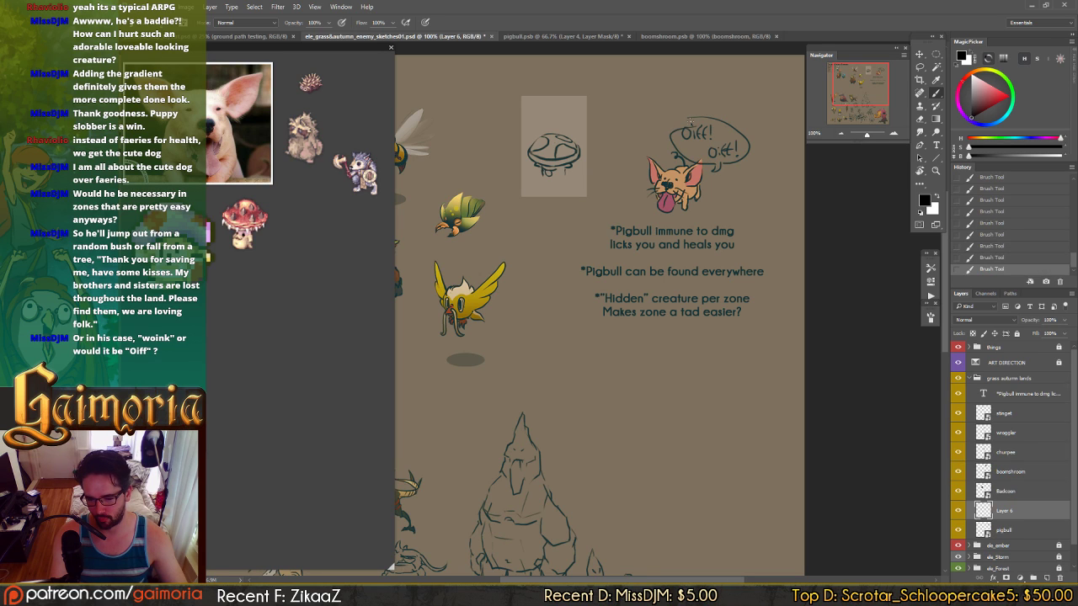
- Redraw the speech bubble's left side until it closes neatly, and move the whole bubble up above the pigbull's head
key(ctrl+z)
drag(687, 119, 683, 164)
key(ctrl+z)
drag(688, 120, 684, 162)
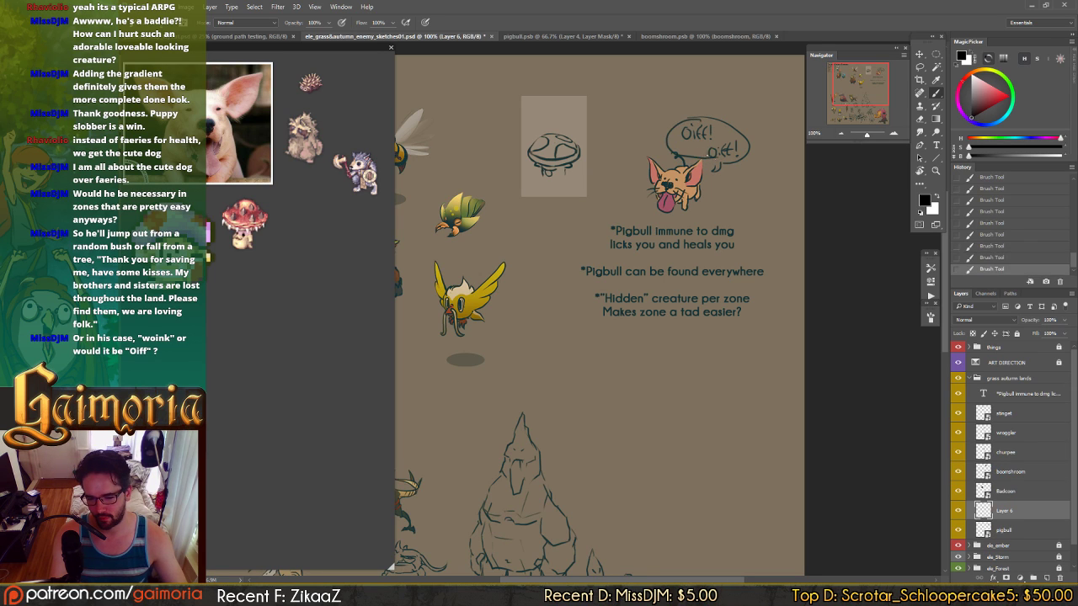
key(ctrl+z)
mouse_move(701, 119)
mouse_down()
mouse_move(695, 149)
mouse_move(671, 141)
mouse_move(697, 150)
mouse_up()
key(ctrl+z)
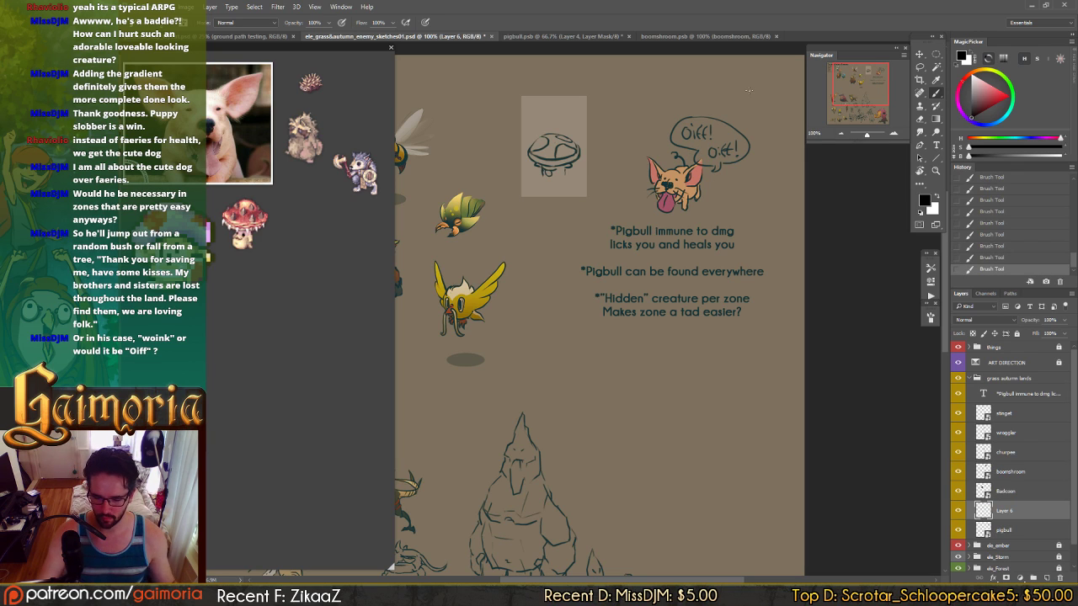
key(v)
drag(775, 235, 771, 213)
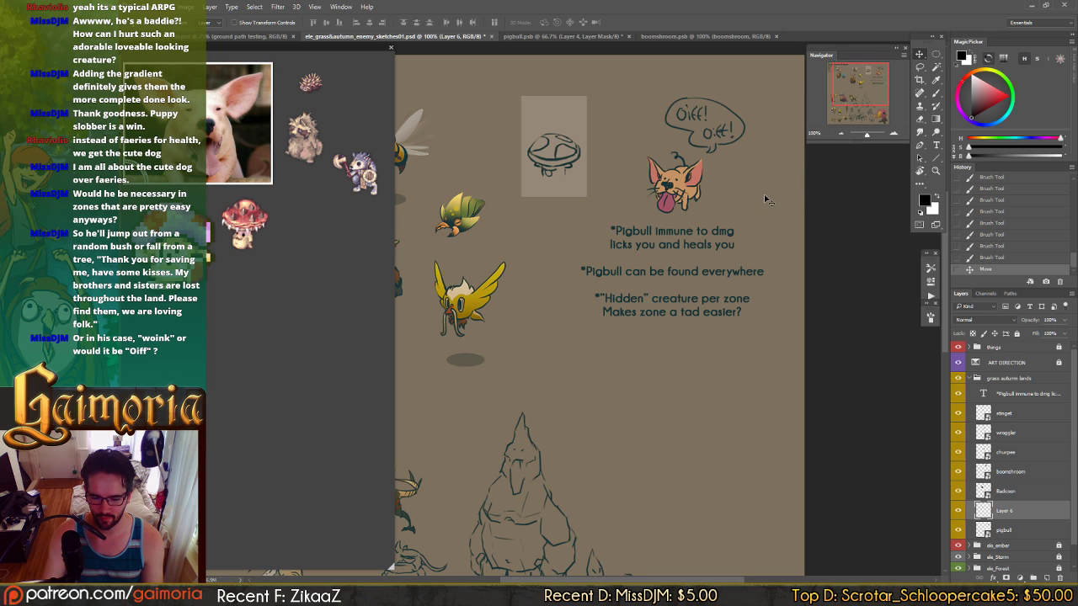
- Switch to the boomshroom.psb document and try Brush strokes for a stem beneath the cap, undoing the uneven ones
click(665, 37)
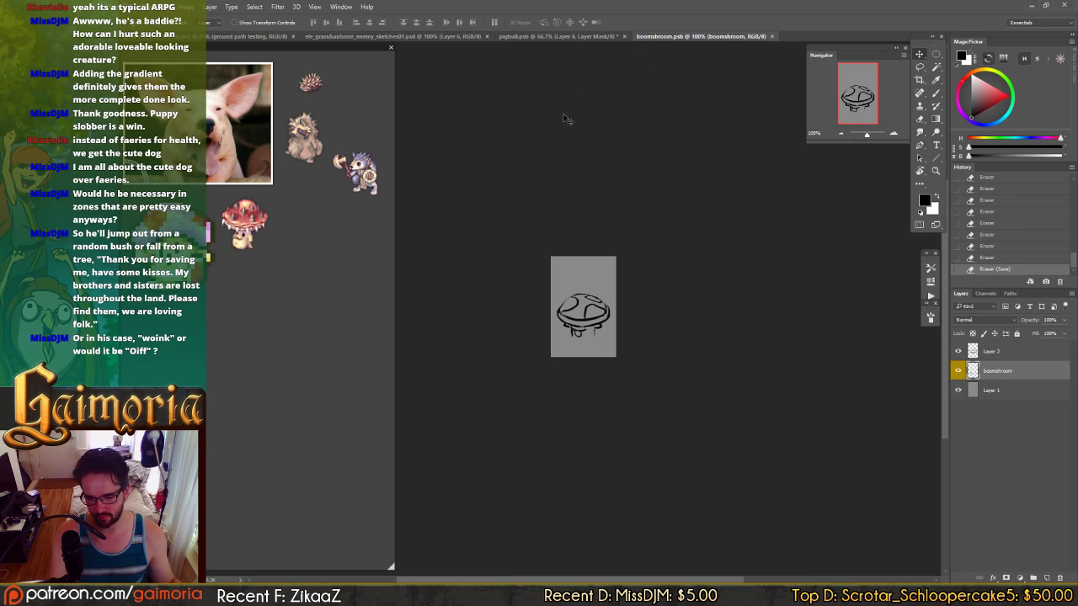
key(b)
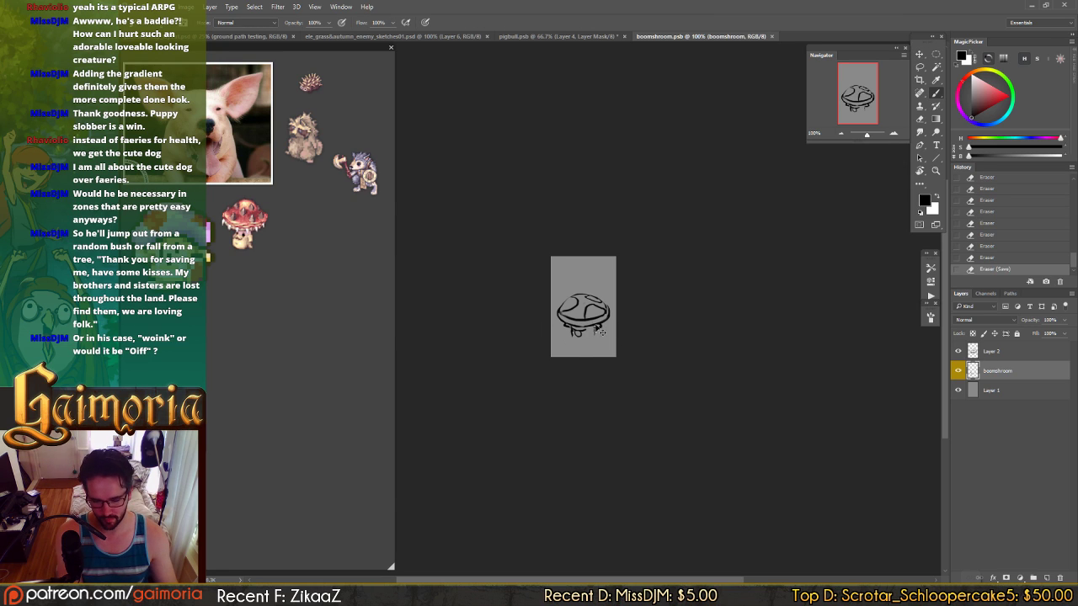
click(626, 306)
click(579, 345)
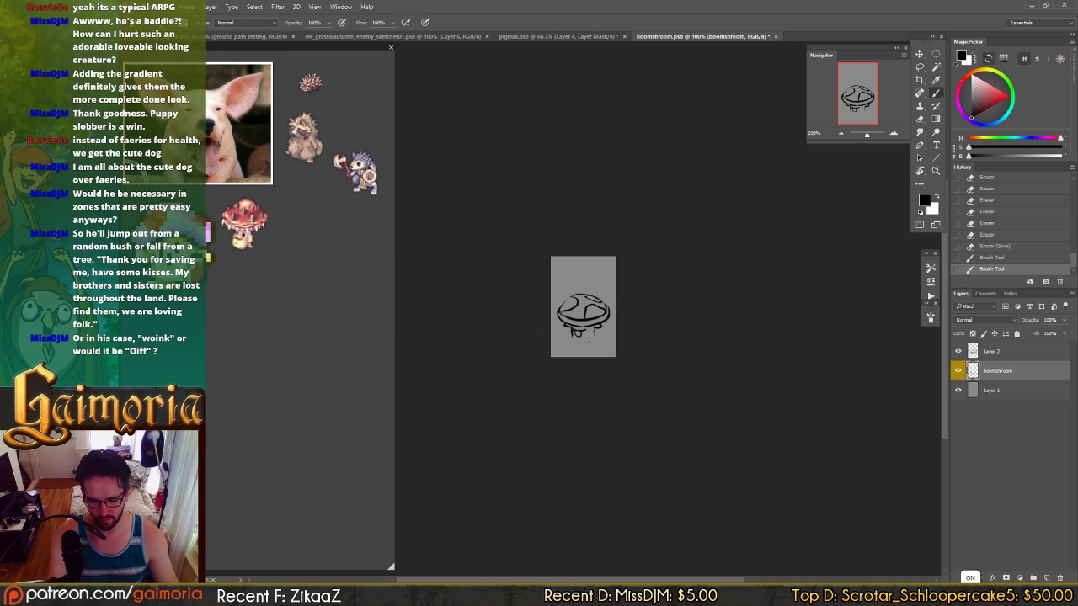
drag(593, 339, 593, 336)
key(ctrl+z)
key(ctrl+z)
key(ctrl+z)
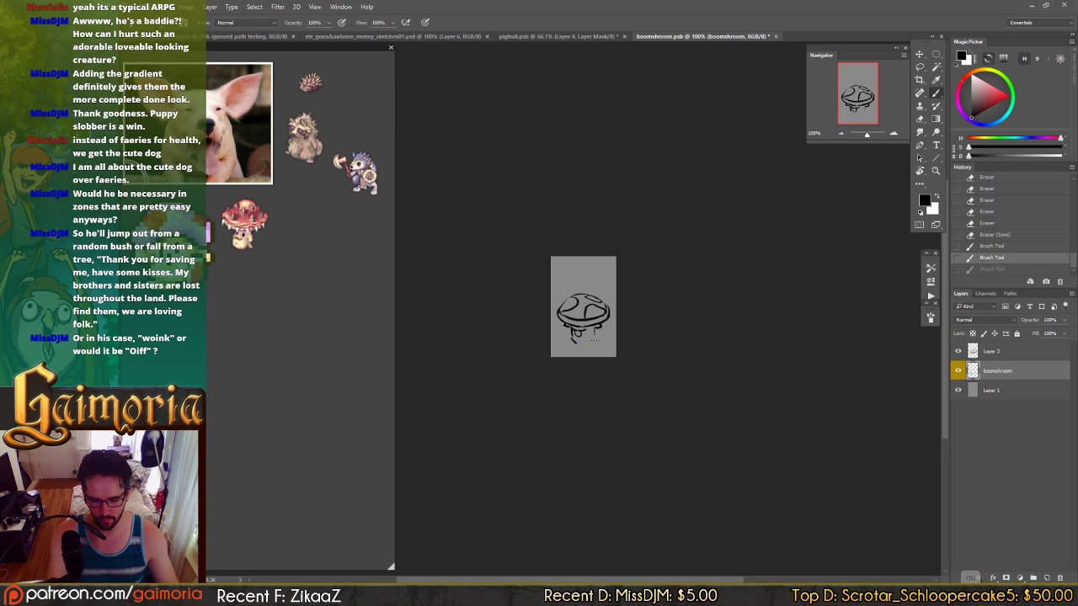
key(ctrl+shift+z)
key(ctrl+z)
- Erase the old leg marks beneath the cap and draw a short rounded stem with the Brush, undoing uneven strokes
key(e)
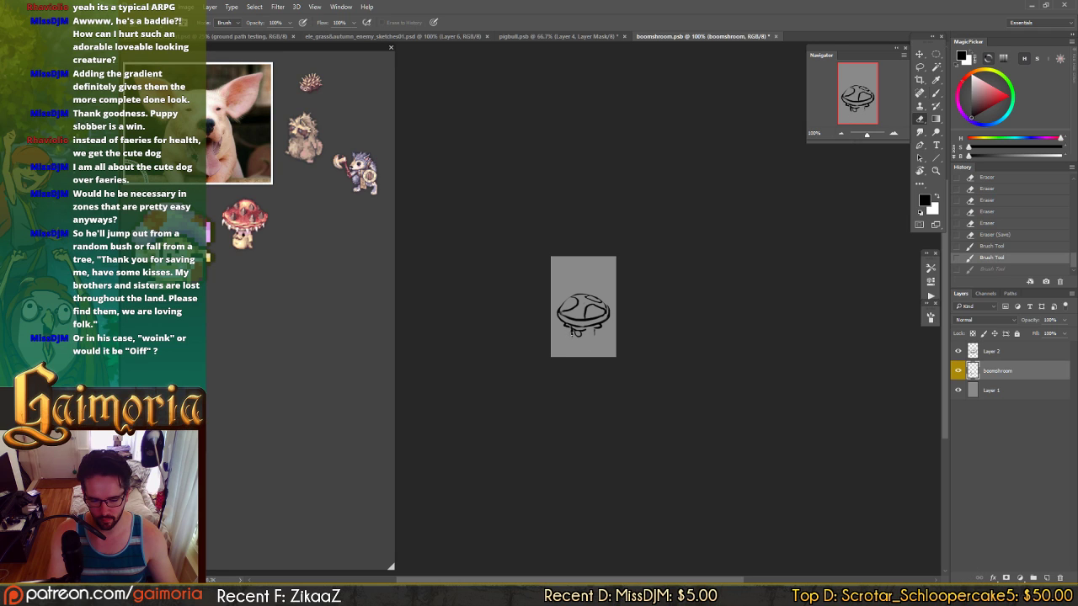
mouse_move(573, 346)
mouse_down()
mouse_move(575, 334)
mouse_move(591, 336)
mouse_move(579, 335)
mouse_up()
key(b)
key(ctrl+z)
key(ctrl+z)
mouse_move(571, 330)
mouse_down()
mouse_move(571, 338)
mouse_move(594, 335)
mouse_move(573, 345)
mouse_move(589, 341)
mouse_up()
key(ctrl+z)
key(ctrl+z)
key(ctrl+z)
key(e)
key(b)
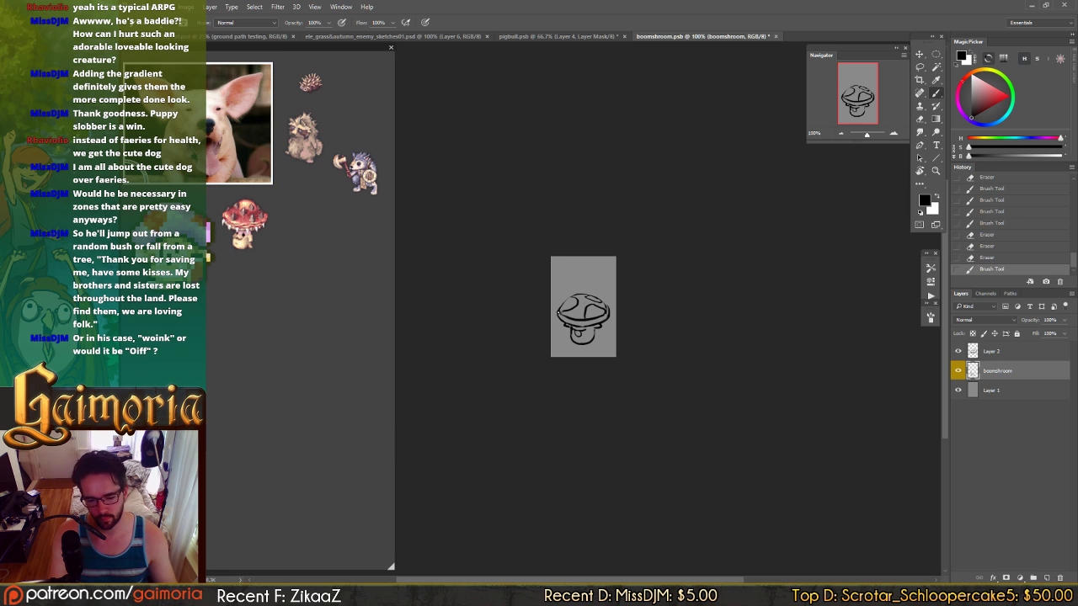
- Erase the leftover lines inside the stem just below the cap
key(e)
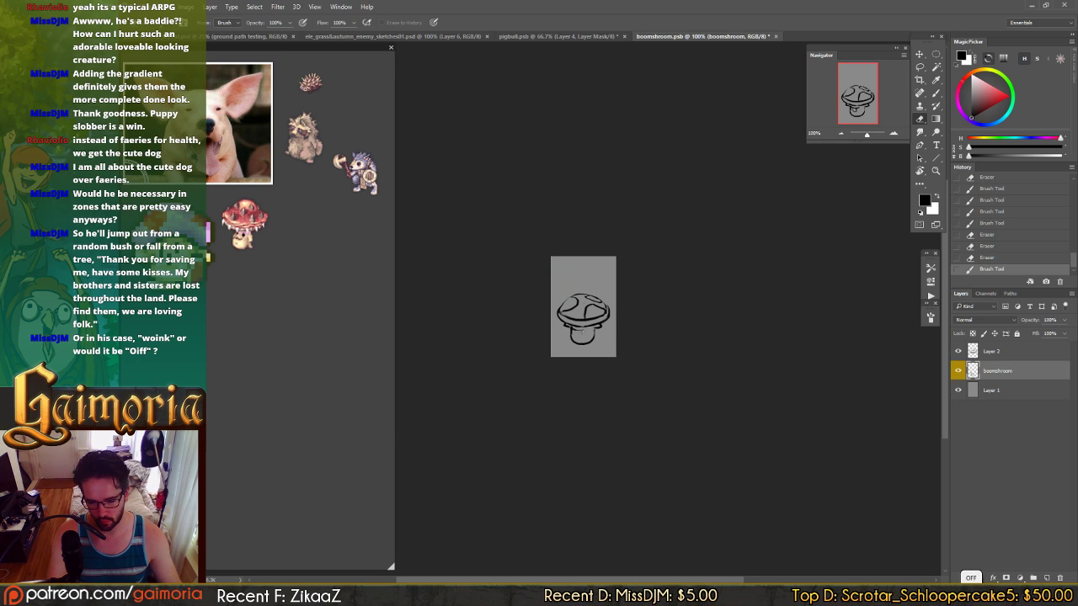
click(578, 333)
click(574, 334)
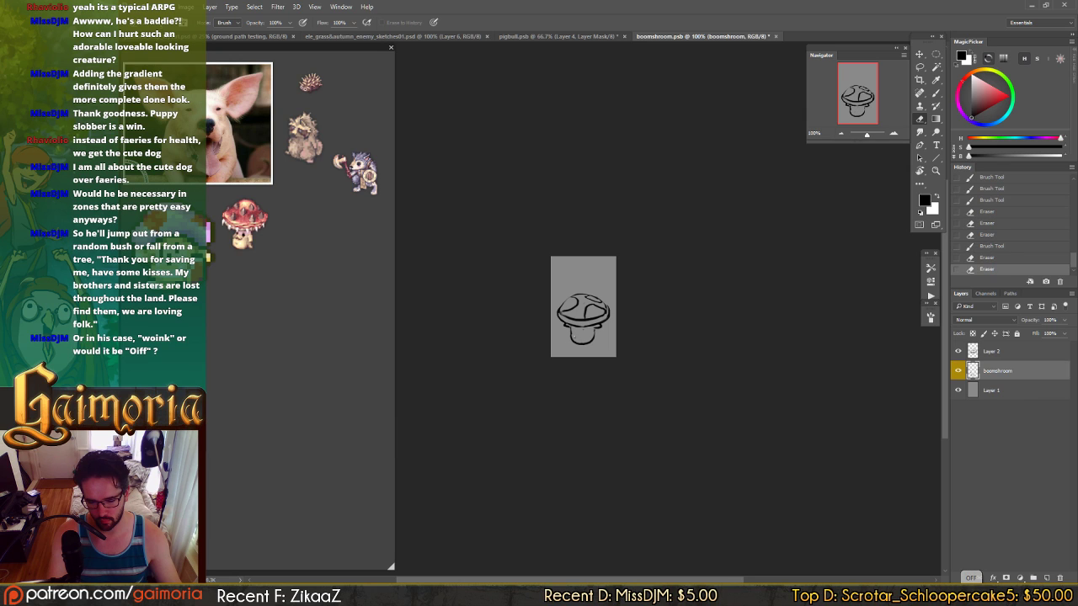
drag(579, 333, 580, 333)
key(b)
key(ctrl+z)
key(ctrl+z)
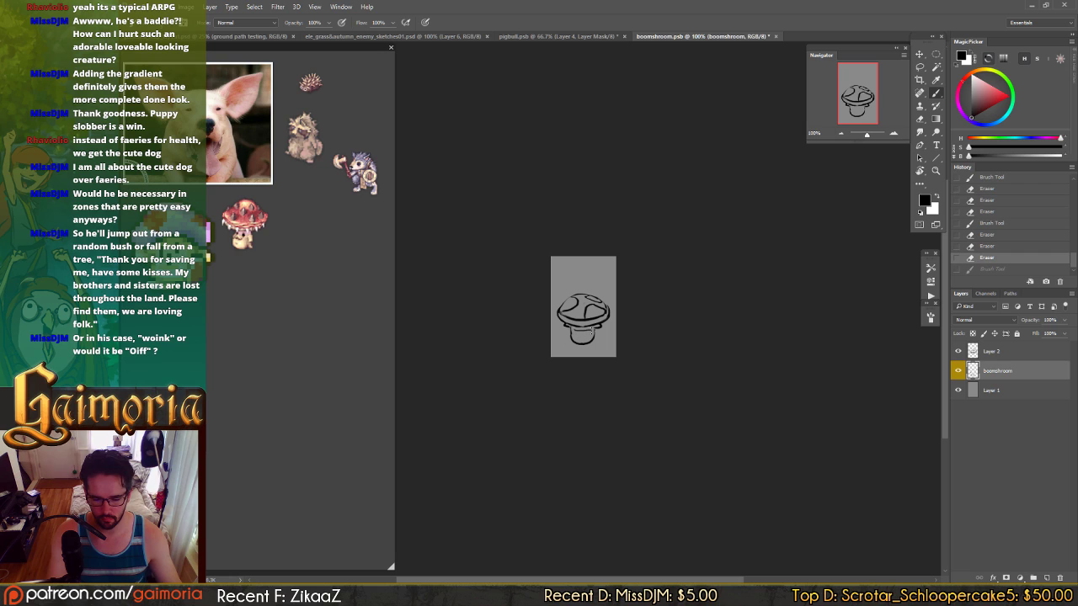
drag(579, 335, 581, 335)
click(581, 335)
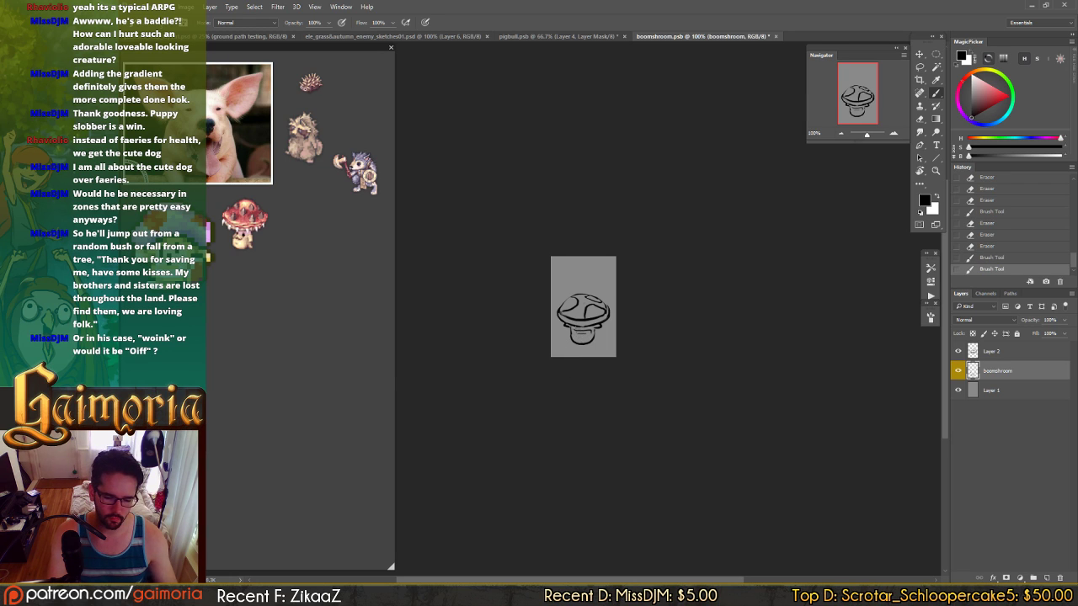
key(ctrl+z)
key(ctrl+alt+z)
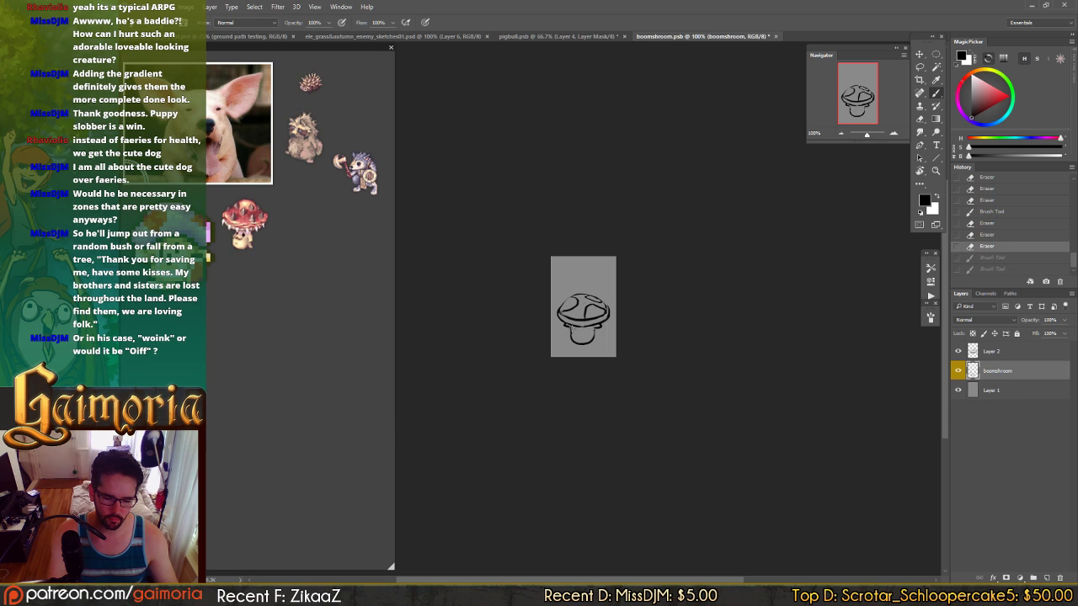
- Touch up the stem outline with small Brush and Eraser strokes, undoing the last stray mark
click(579, 336)
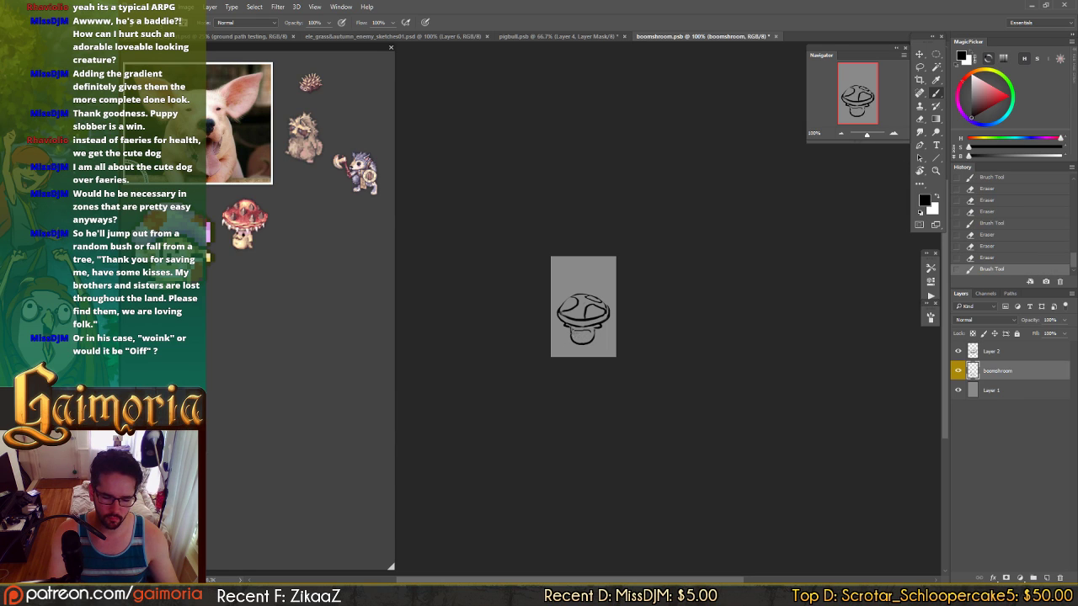
click(579, 337)
key(e)
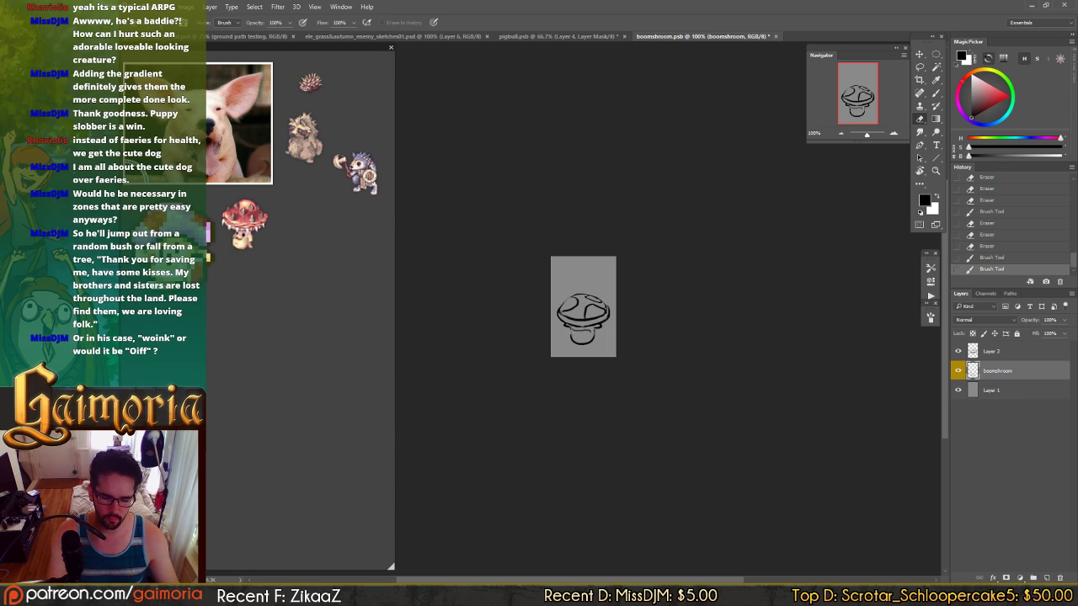
click(579, 337)
key(b)
click(579, 337)
key(ctrl+alt+z)
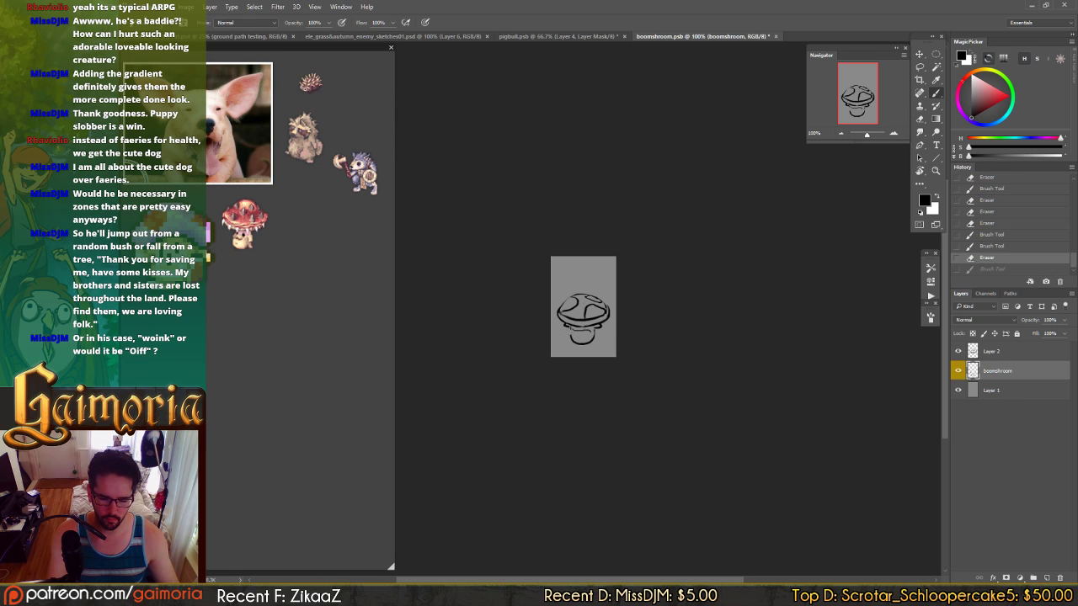
- Redraw the stem's left side and bottom edge with the Brush so it meets the underside of the cap
drag(570, 330, 570, 340)
key(ctrl+alt+z)
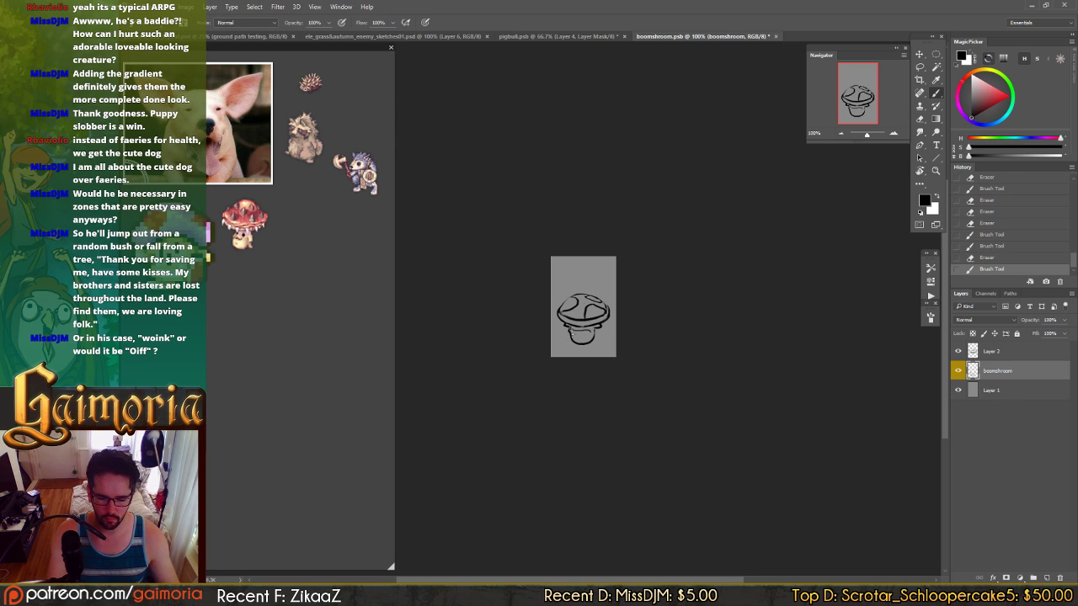
click(574, 346)
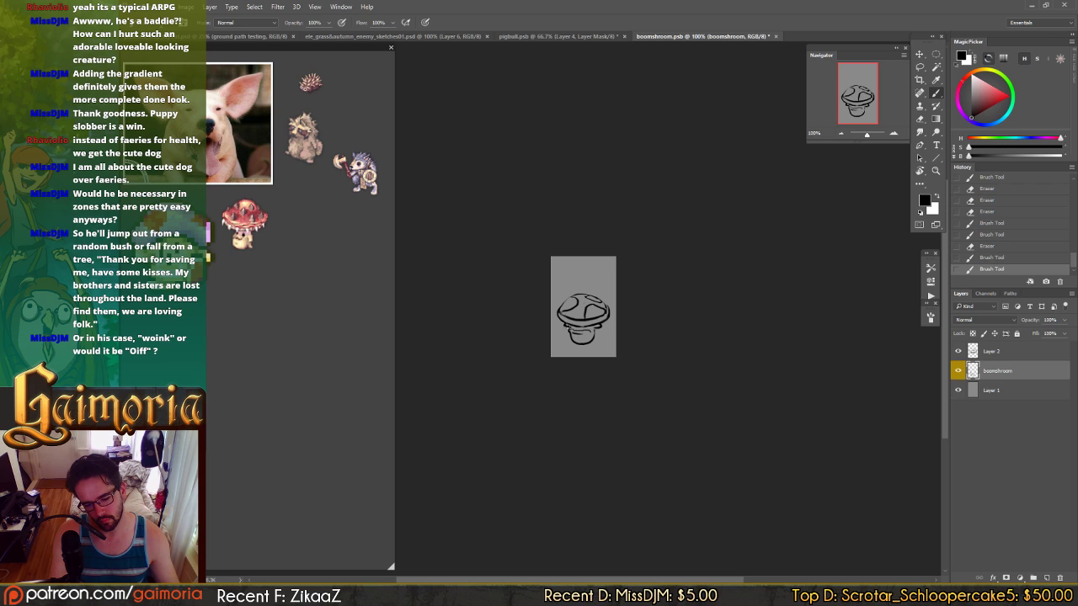
drag(571, 329, 573, 341)
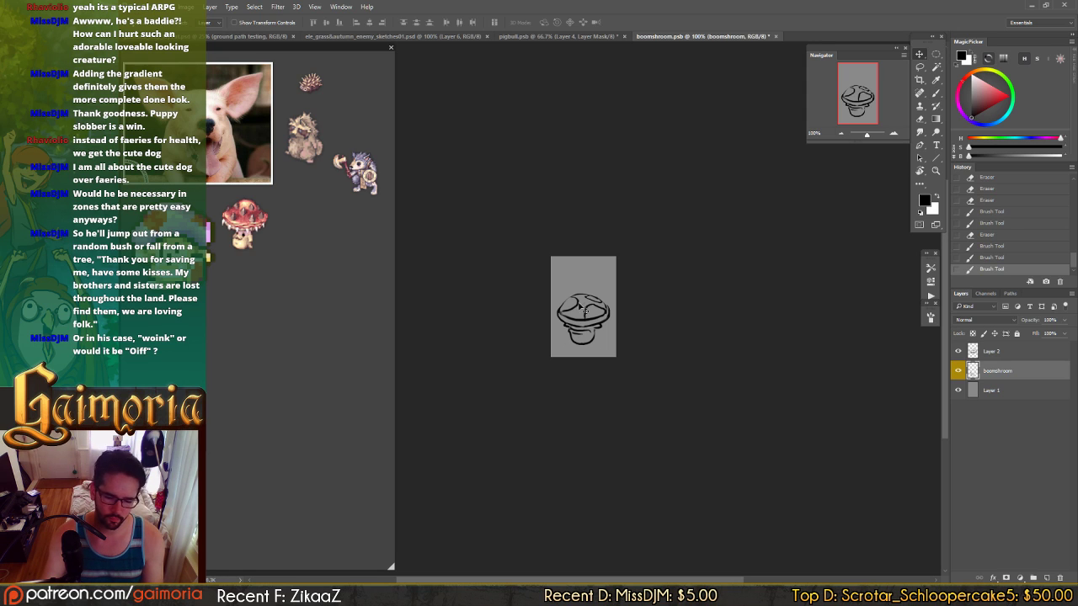
- Undo the trial move of the boomshroom layer and merge Layer 2 down into it
key(v)
mouse_move(591, 304)
mouse_down()
mouse_move(594, 313)
mouse_move(586, 299)
mouse_up()
key(ctrl+z)
click(1029, 351)
key(ctrl+e)
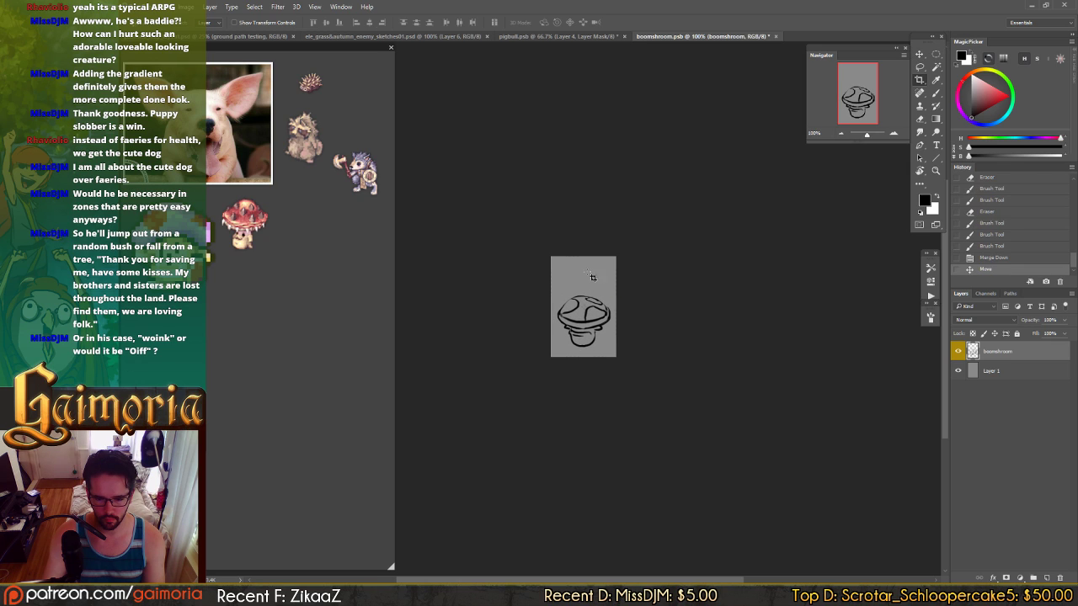
- Crop off the empty canvas above the mushroom cap and nudge the sketch slightly down
key(c)
drag(585, 255, 587, 266)
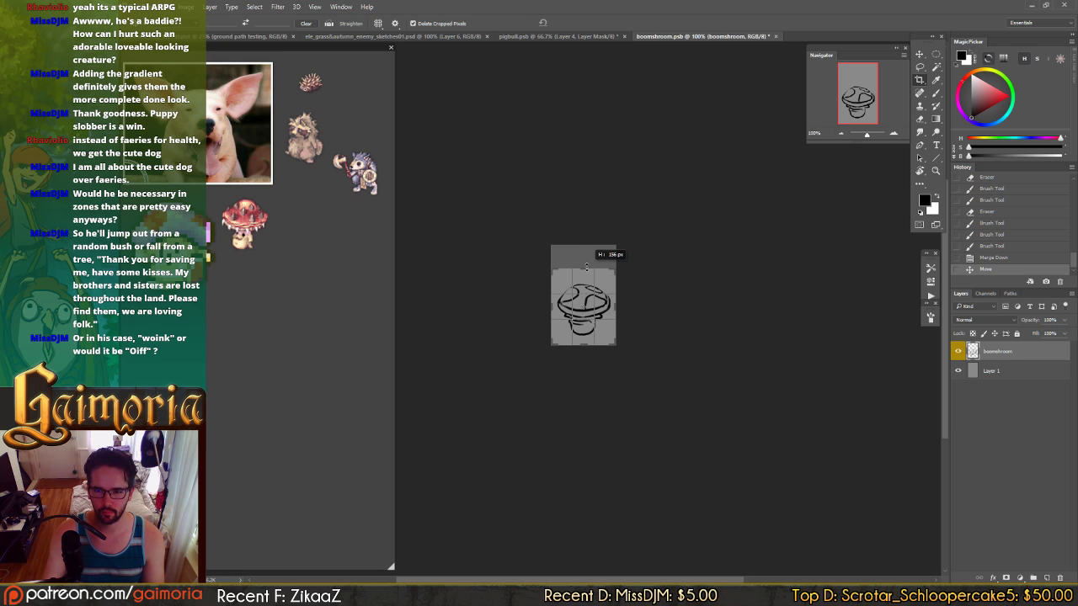
drag(586, 266, 590, 270)
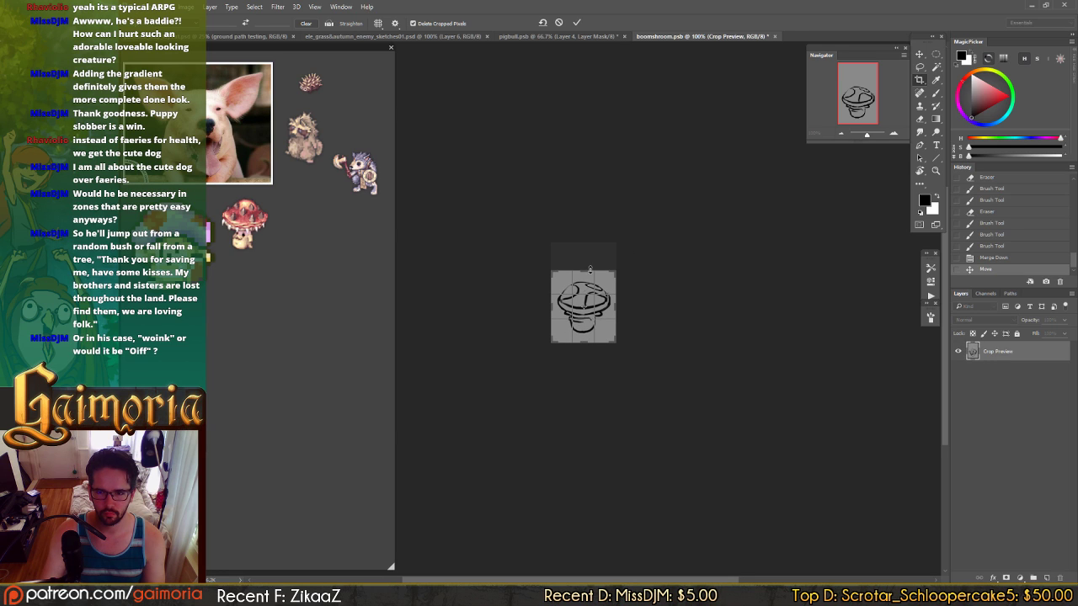
key(Return)
key(v)
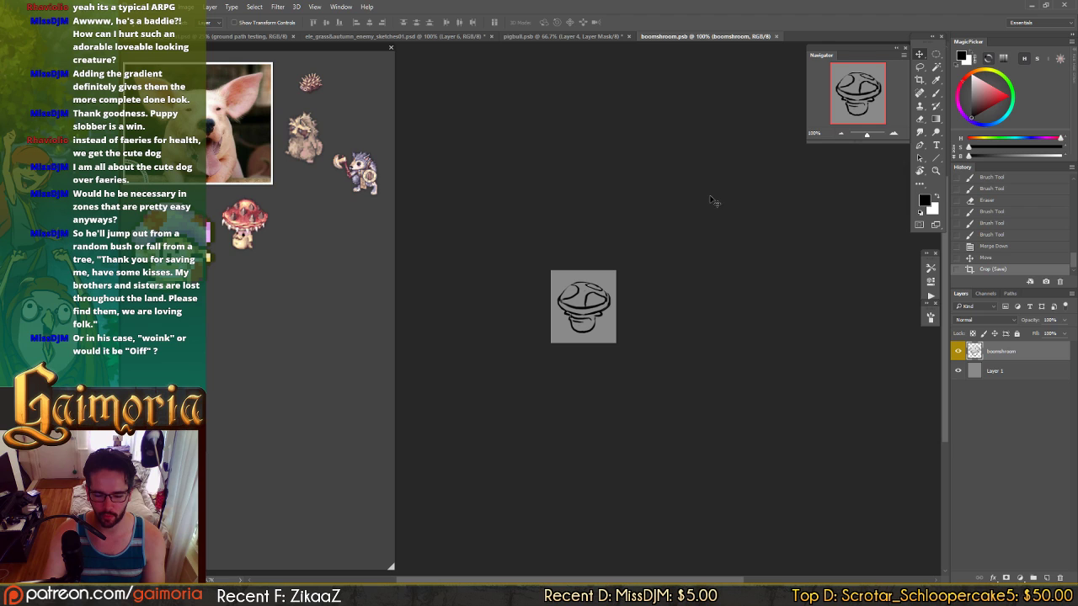
drag(704, 248, 704, 252)
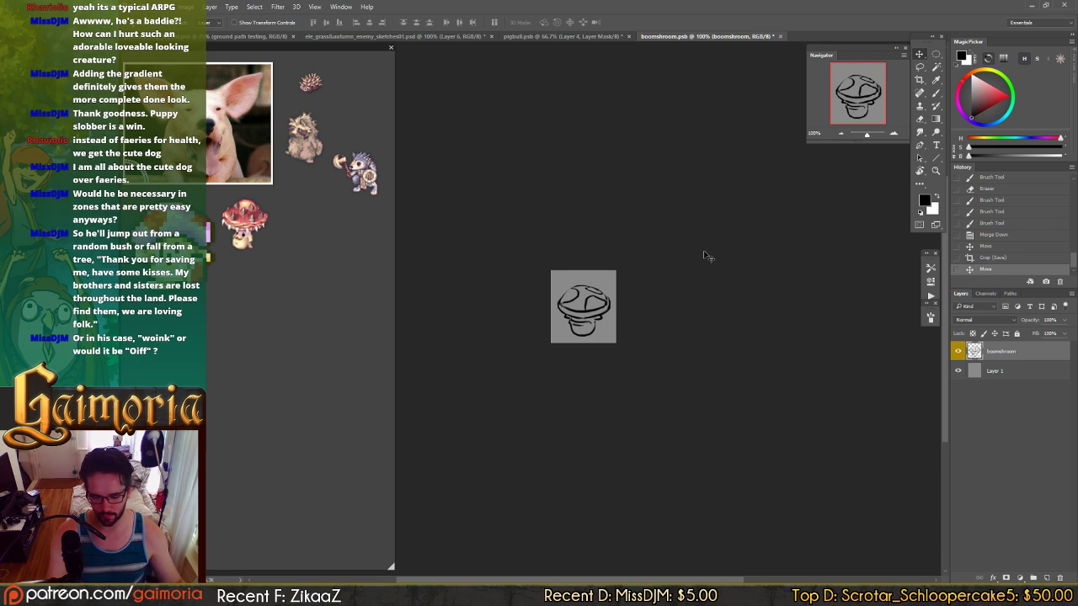
- Erase stray marks on the lower stem and redraw its outline with the Brush, undoing uneven strokes
key(e)
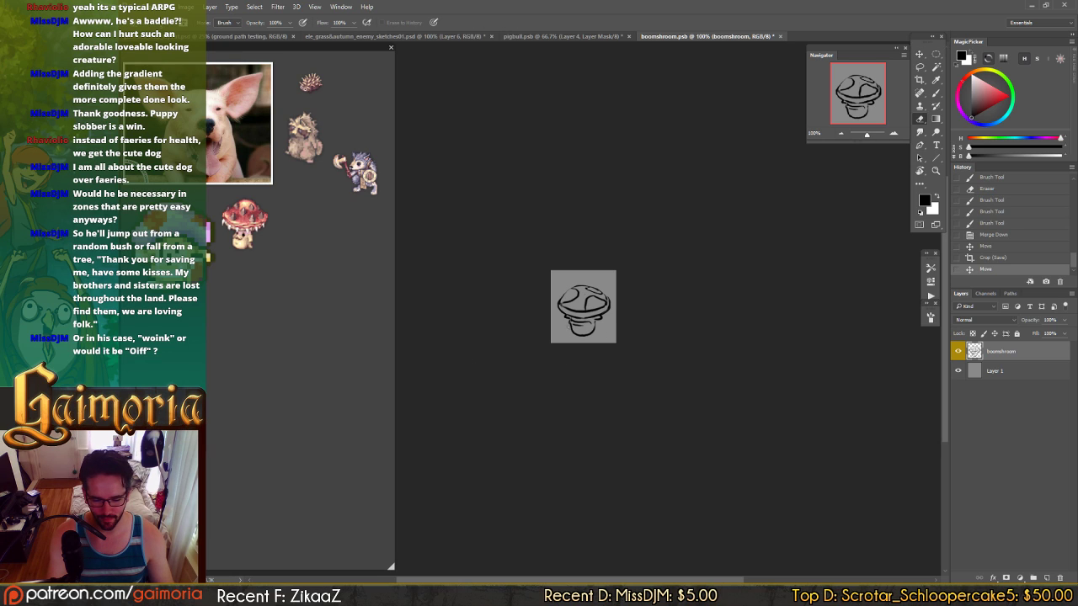
click(579, 336)
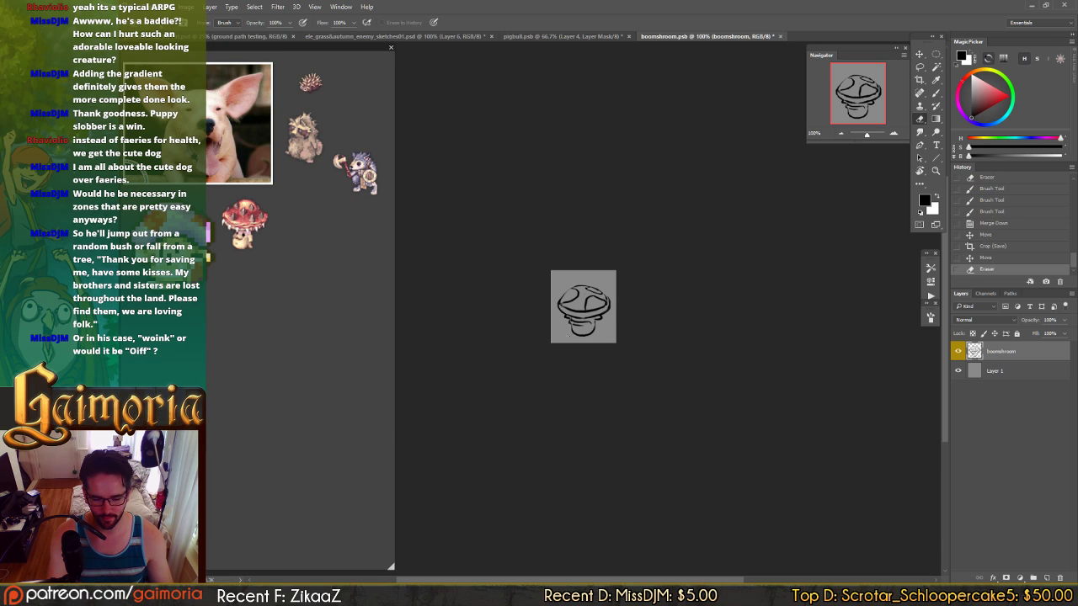
click(579, 336)
key(b)
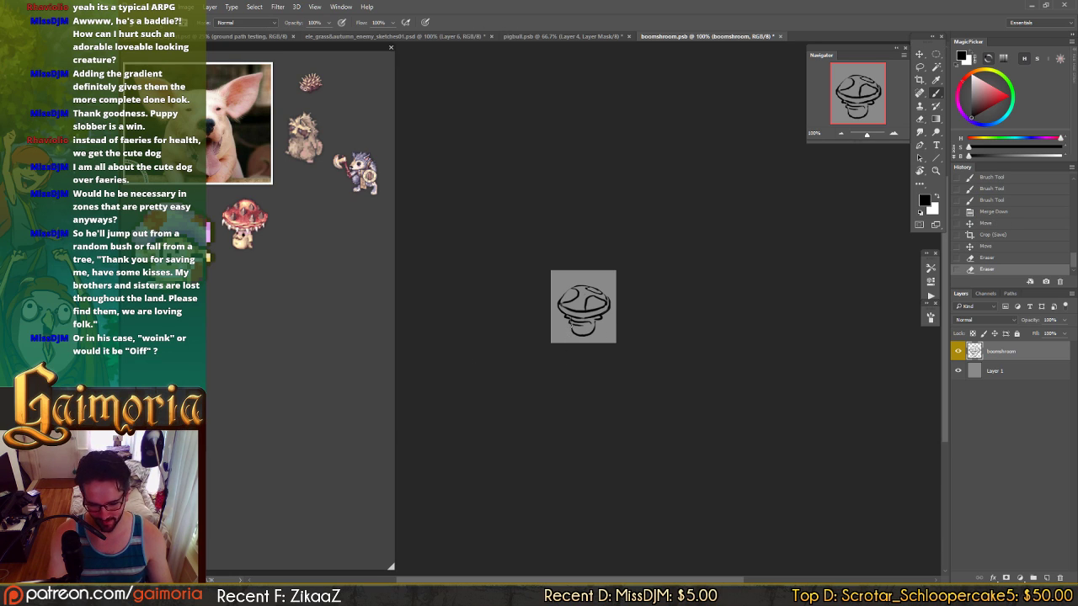
click(579, 335)
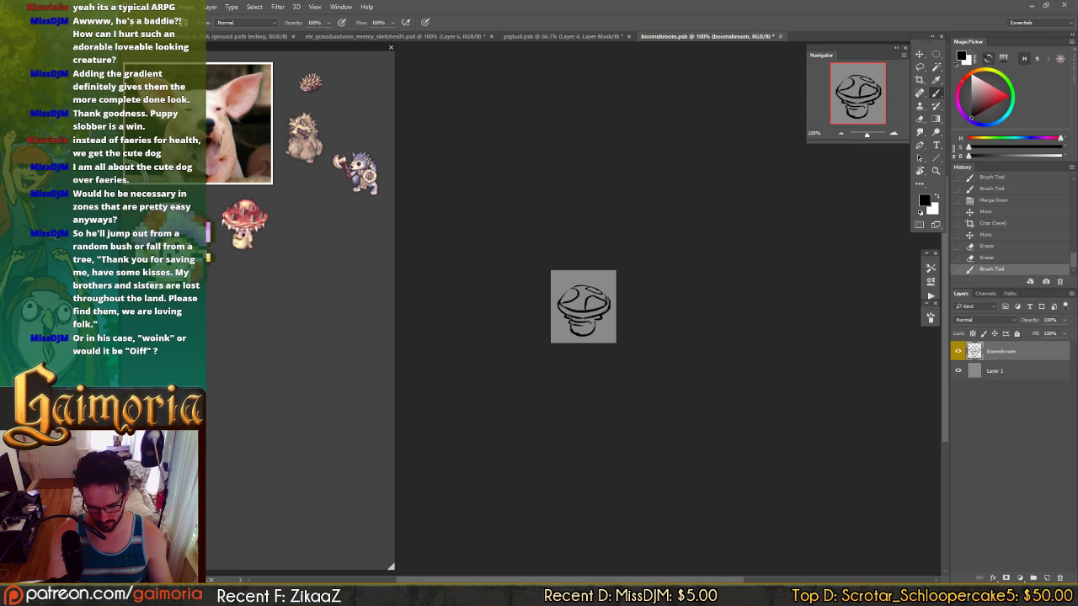
key(ctrl+z)
key(ctrl+z)
key(ctrl+z)
key(ctrl+z)
key(ctrl+z)
key(ctrl+z)
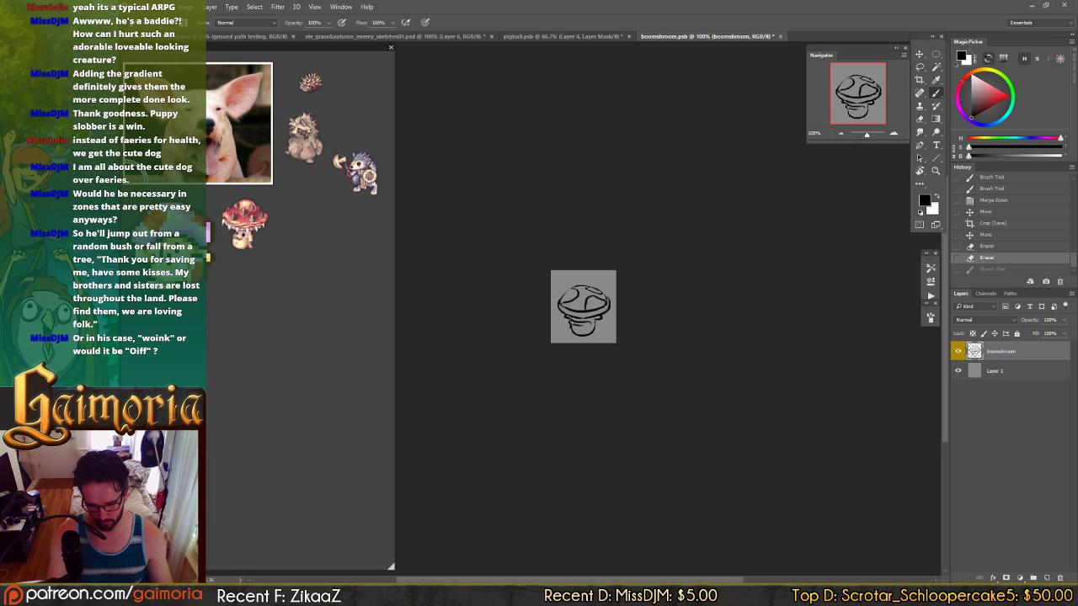
key(ctrl+z)
key(ctrl+z)
key(ctrl+z)
key(ctrl+z)
key(ctrl+z)
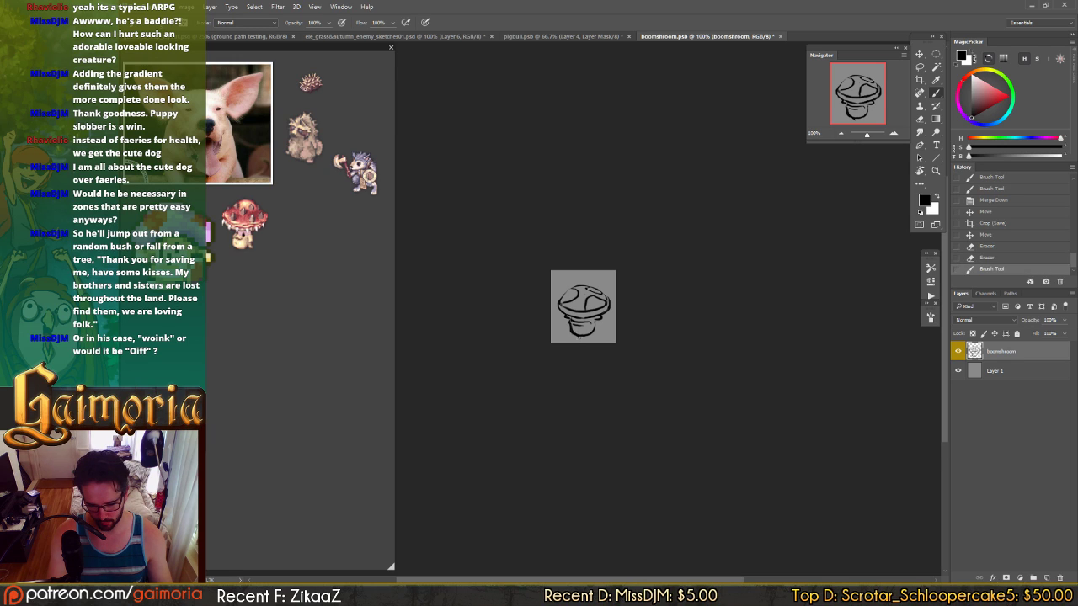
key(ctrl+z)
- Thin the stem's inner lines and erase the excess line at its upper left beneath the cap
key(e)
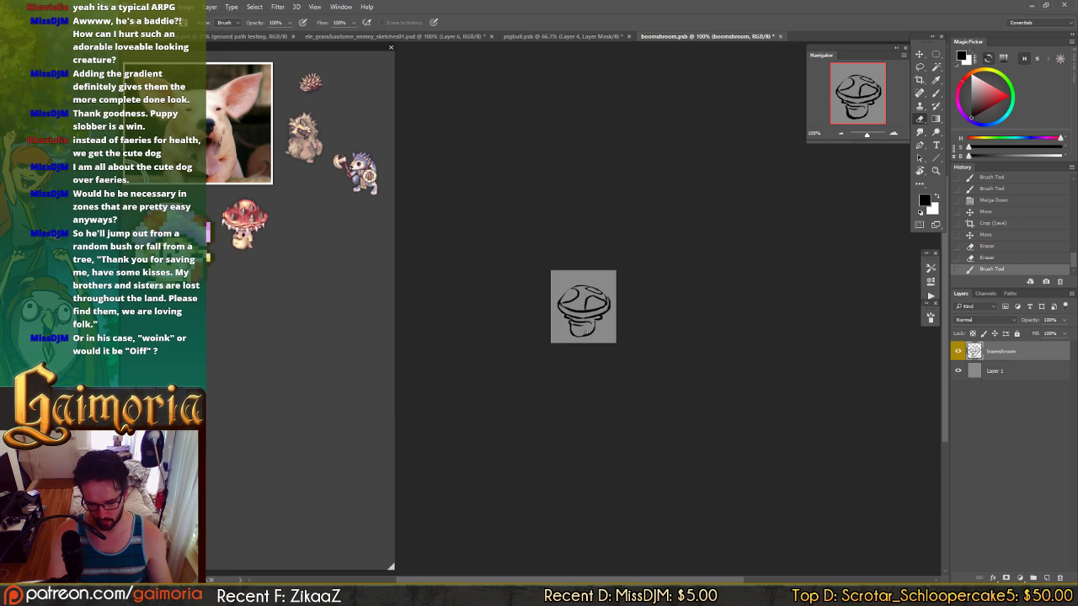
drag(587, 331, 581, 339)
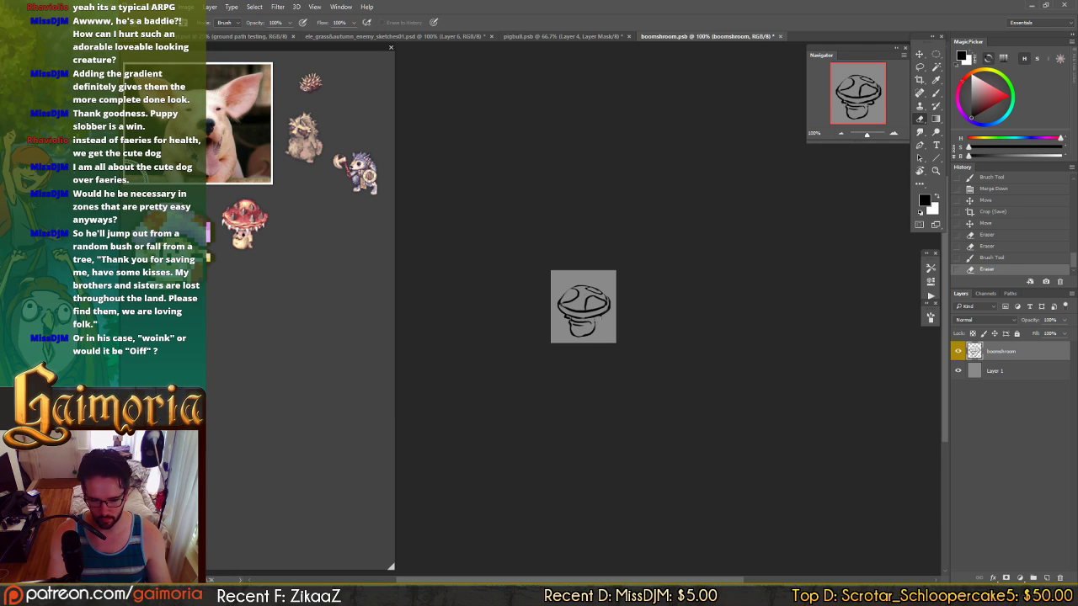
click(570, 319)
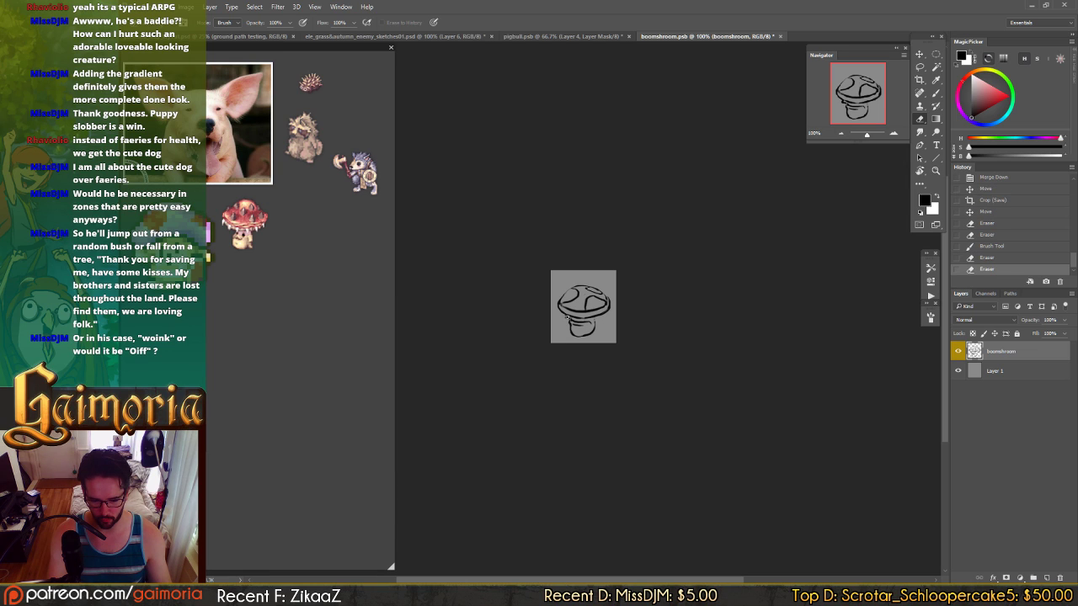
key(ctrl+z)
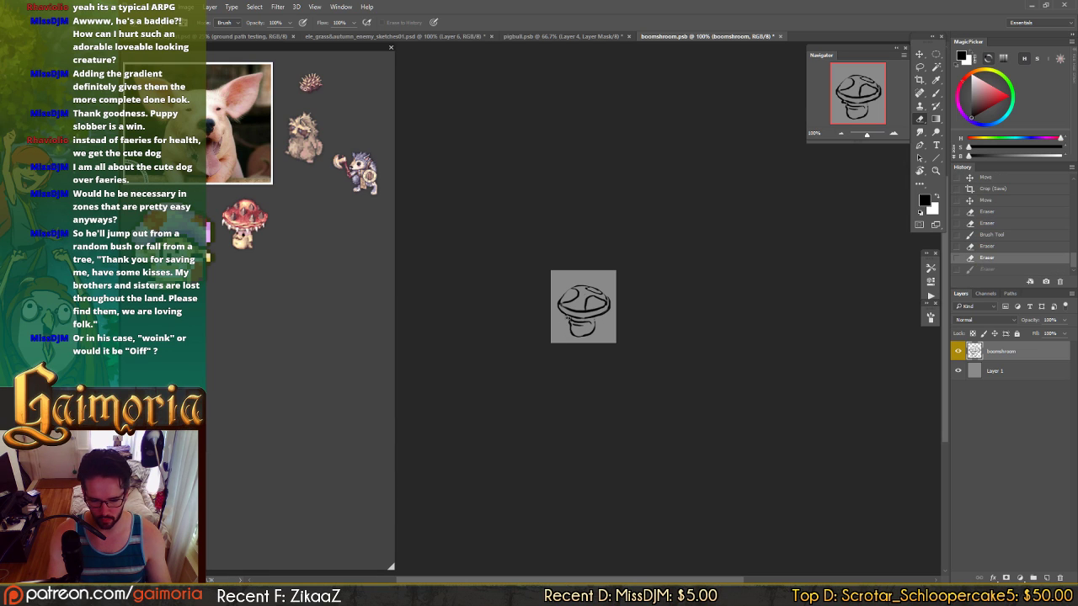
key(ctrl+shift+z)
- Redraw the stem's upper left edge up to the cap with the Brush and save boomshroom.psb
key(b)
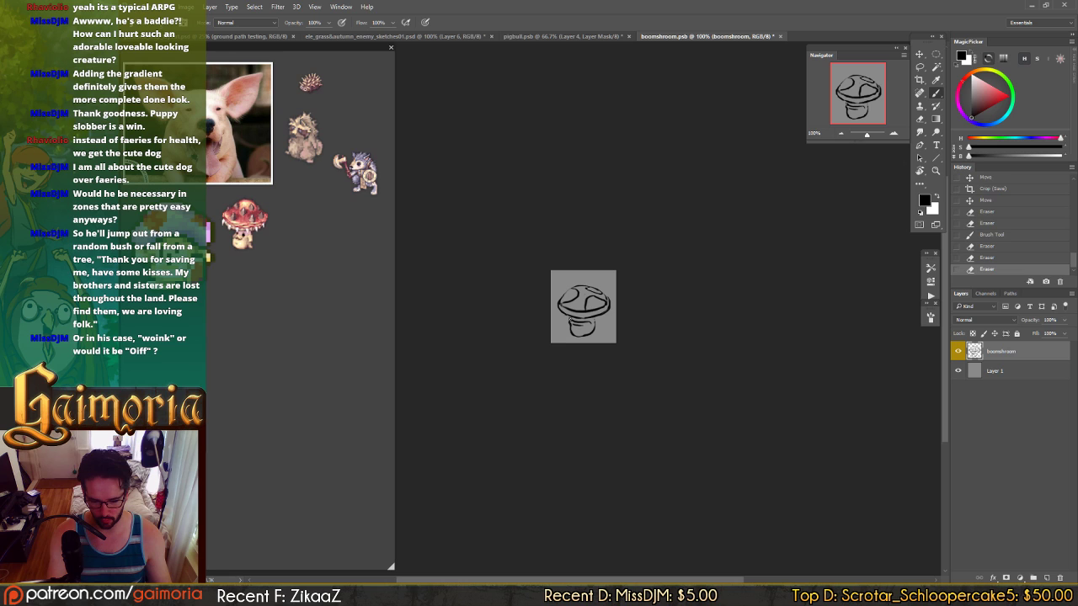
click(570, 320)
click(571, 323)
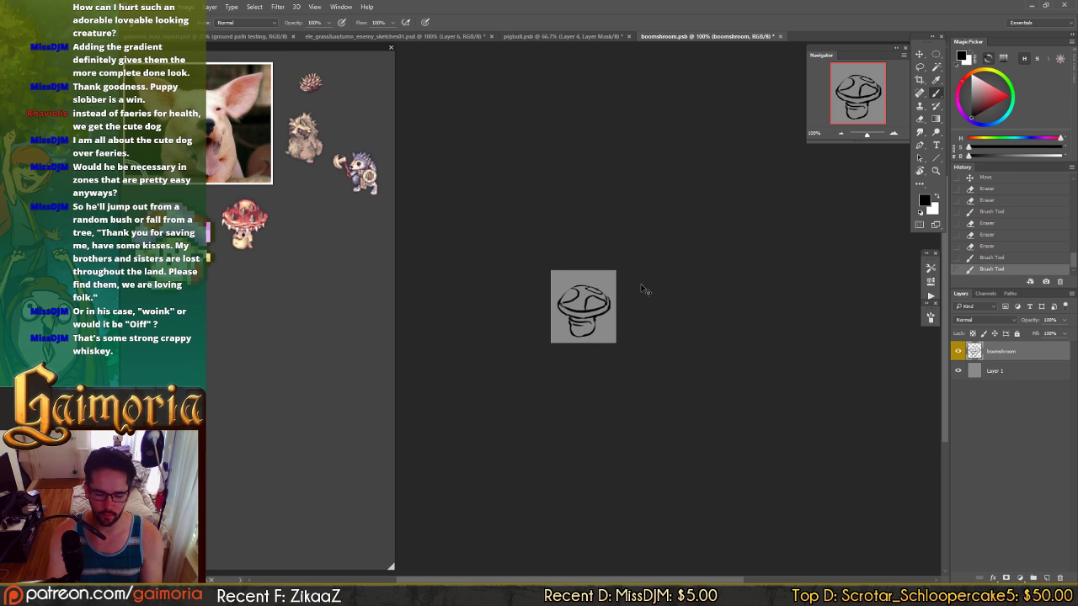
key(ctrl+s)
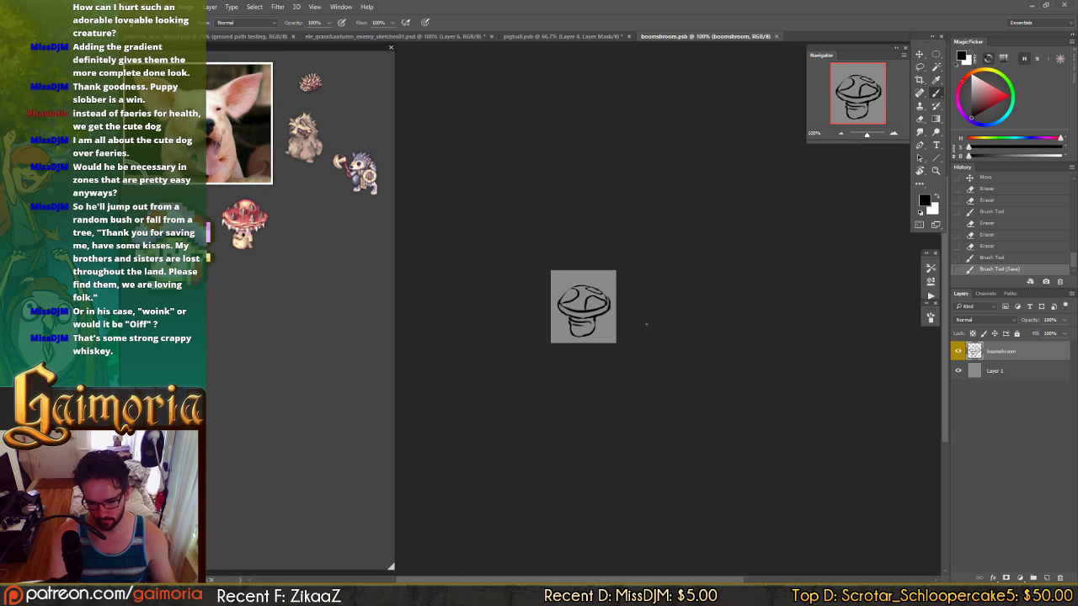
key(e)
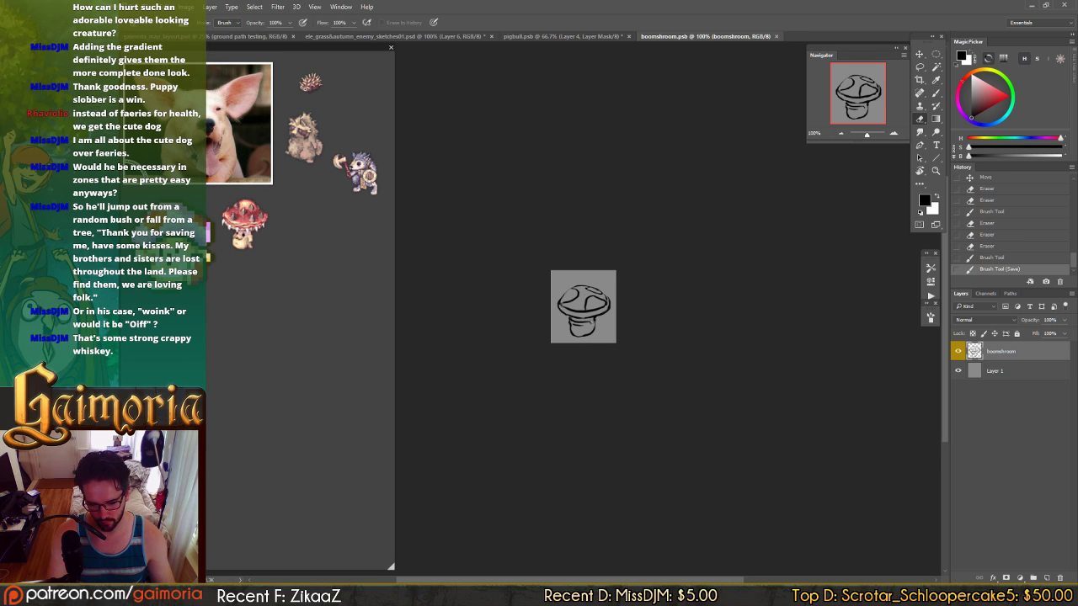
- Retouch the mushroom sketch's cap and stem linework with small eraser and brush strokes, undoing the unwanted ones
mouse_move(594, 319)
mouse_down()
mouse_move(603, 307)
mouse_move(587, 316)
mouse_up()
key(ctrl+z)
key(b)
key(e)
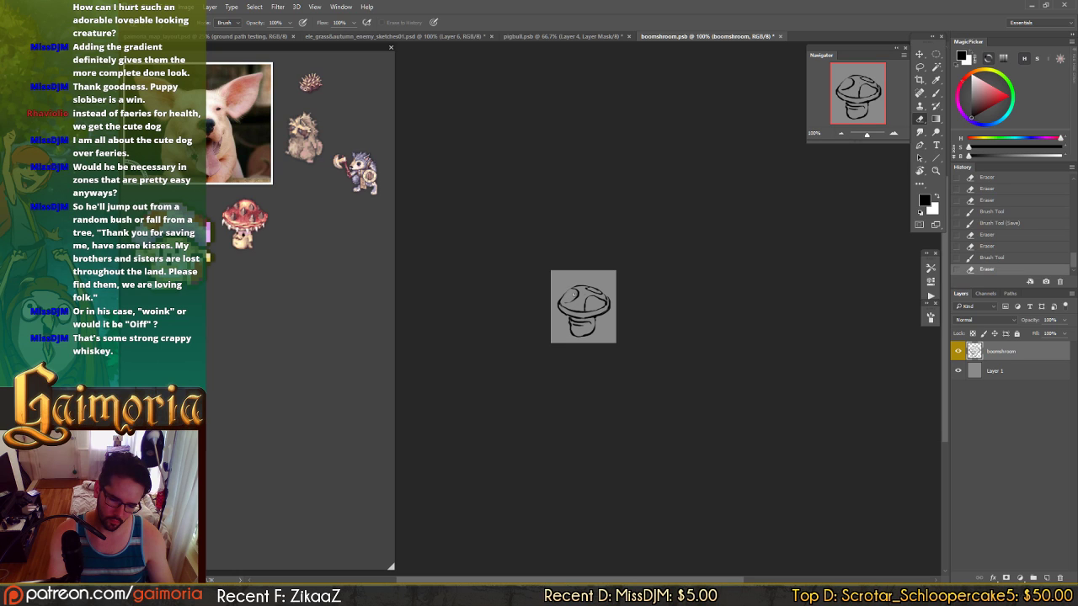
click(574, 295)
key(ctrl+z)
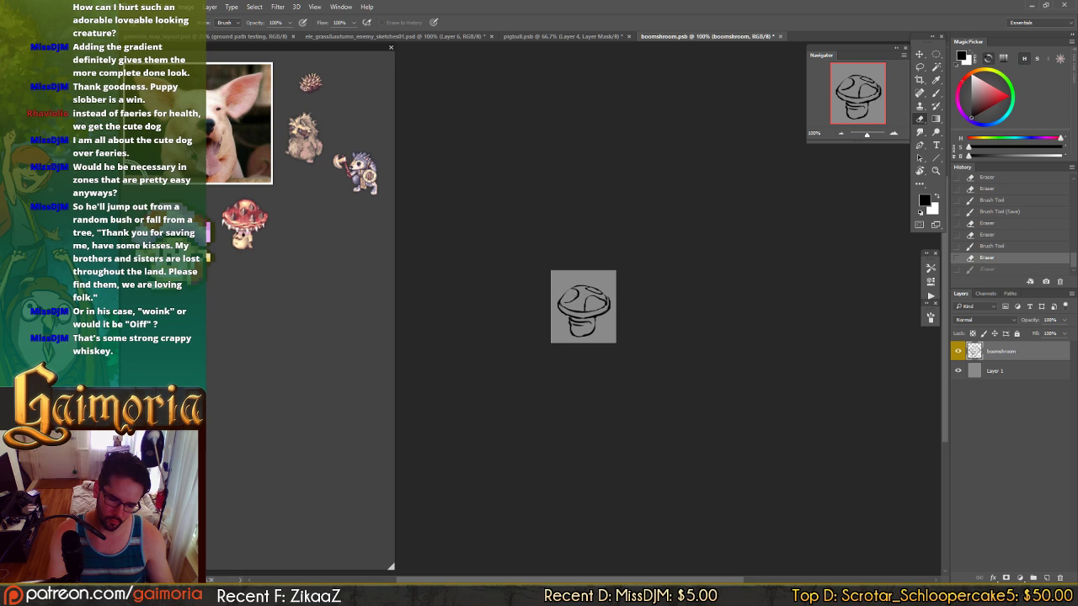
key(ctrl+z)
key(b)
click(588, 313)
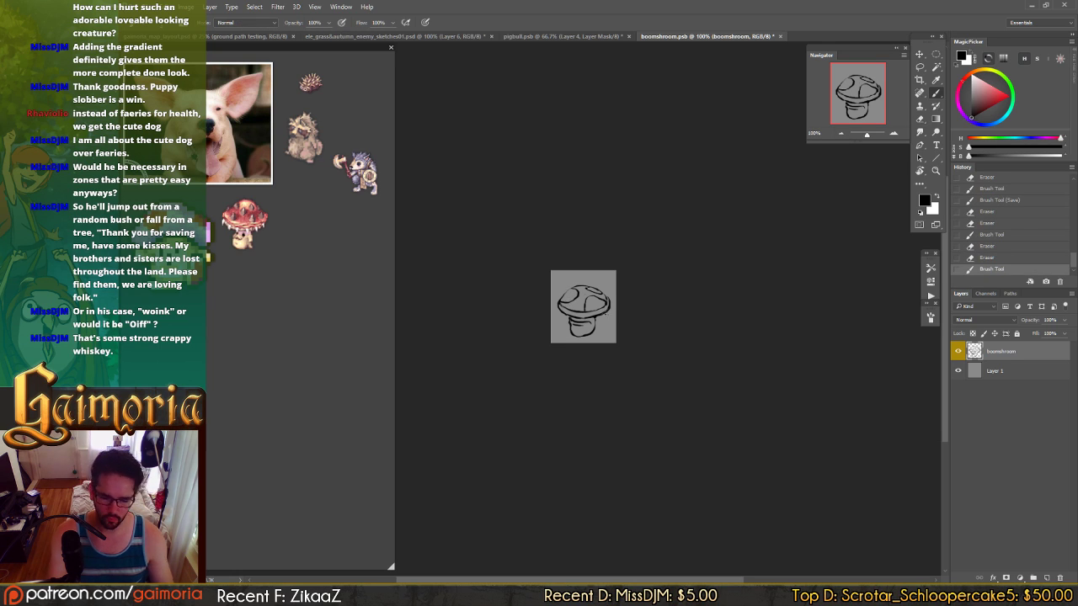
- Erase excess linework along the underside of the mushroom's cap, using undo to compare before and after
key(e)
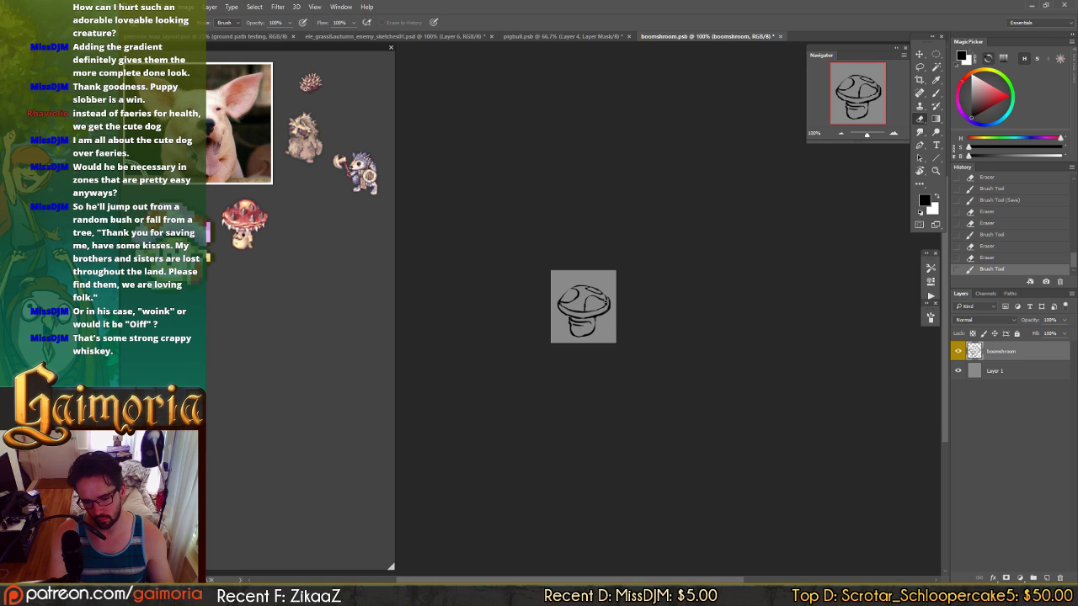
drag(585, 317, 607, 304)
key(ctrl+z)
key(ctrl+z)
key(ctrl+z)
key(ctrl+z)
key(ctrl+z)
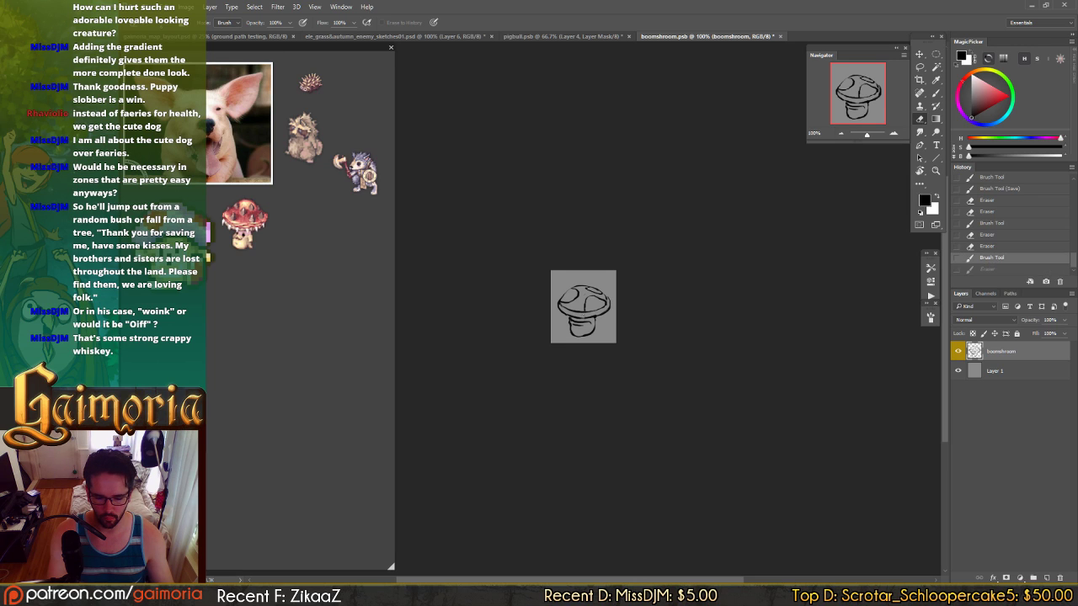
key(ctrl+z)
- Lasso the mushroom's stem, nudge it slightly to the right under the cap, and deselect it
key(l)
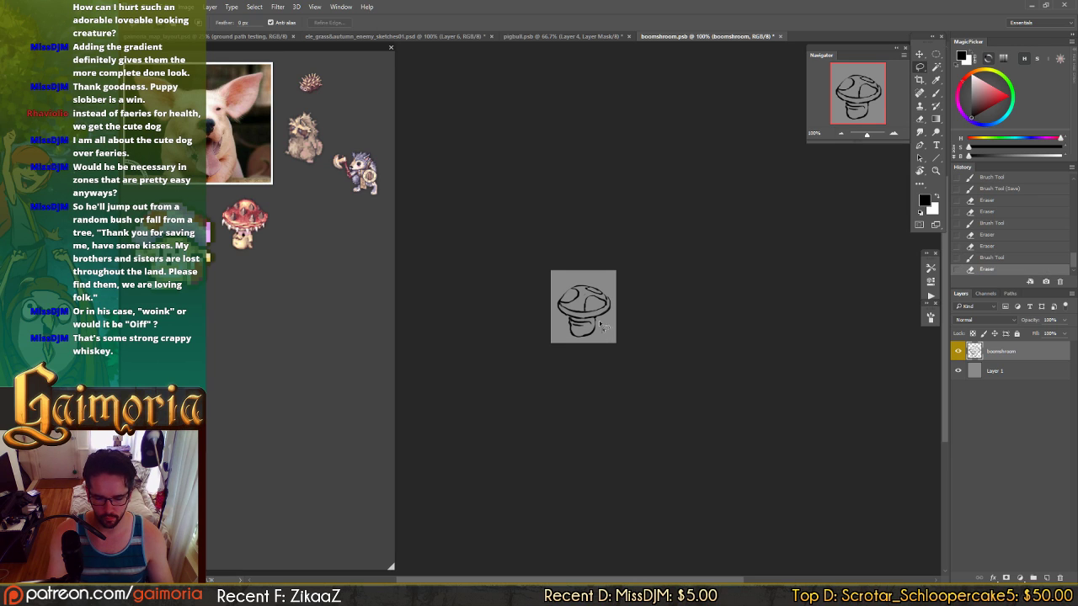
mouse_move(595, 324)
mouse_down()
mouse_move(571, 324)
mouse_move(615, 357)
mouse_move(590, 337)
mouse_up()
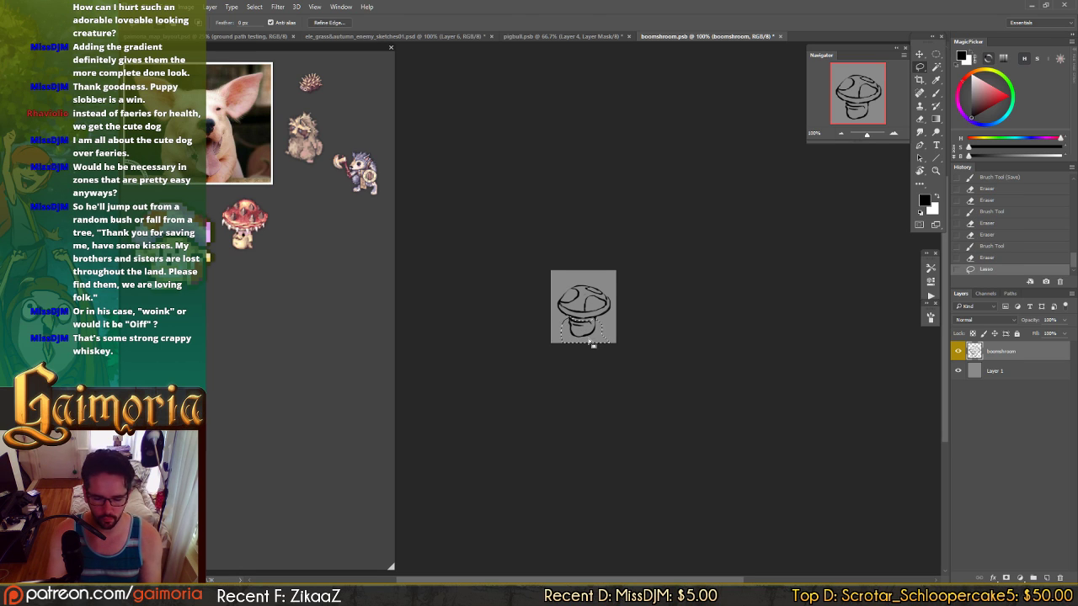
key(v)
key(Right)
key(Right)
key(Right)
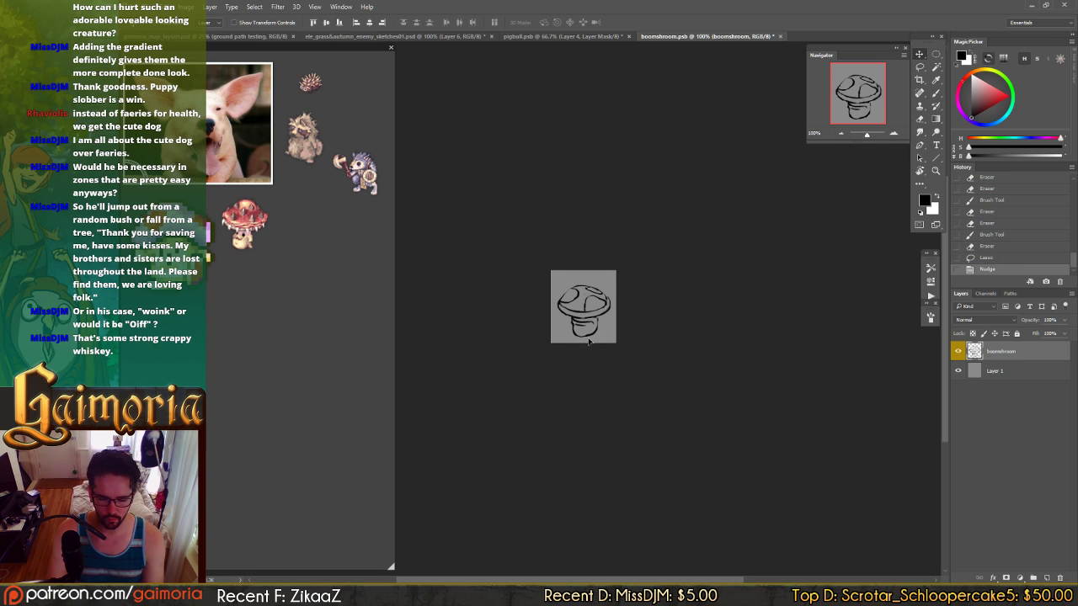
key(Left)
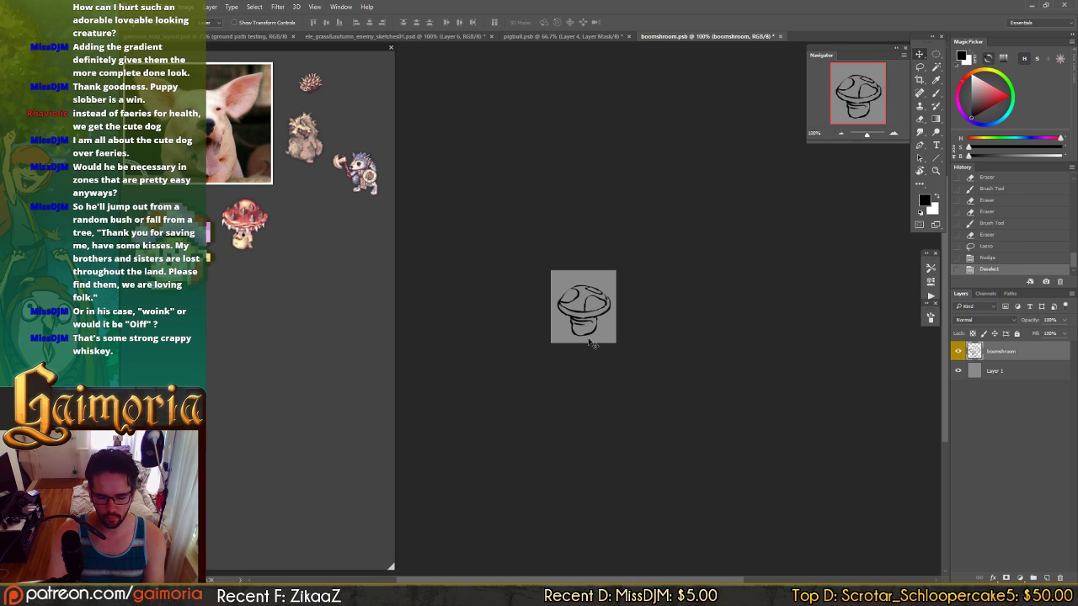
key(ctrl+d)
- Redraw the lower rim of the cap with a smoothed curved brush stroke, undoing rejected attempts, and save the document
key(b)
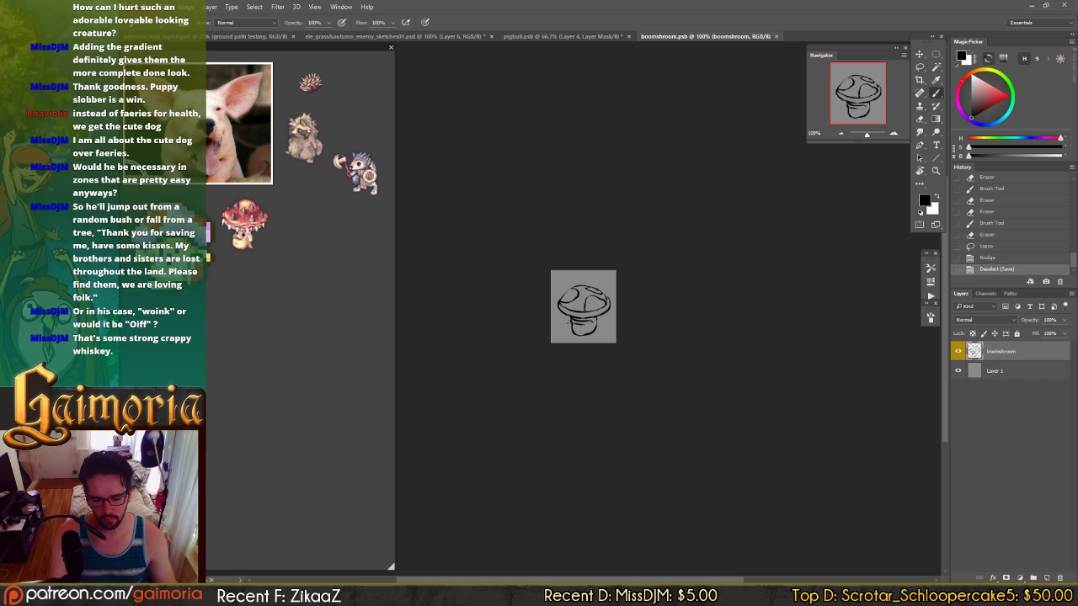
drag(558, 304, 589, 318)
key(ctrl+z)
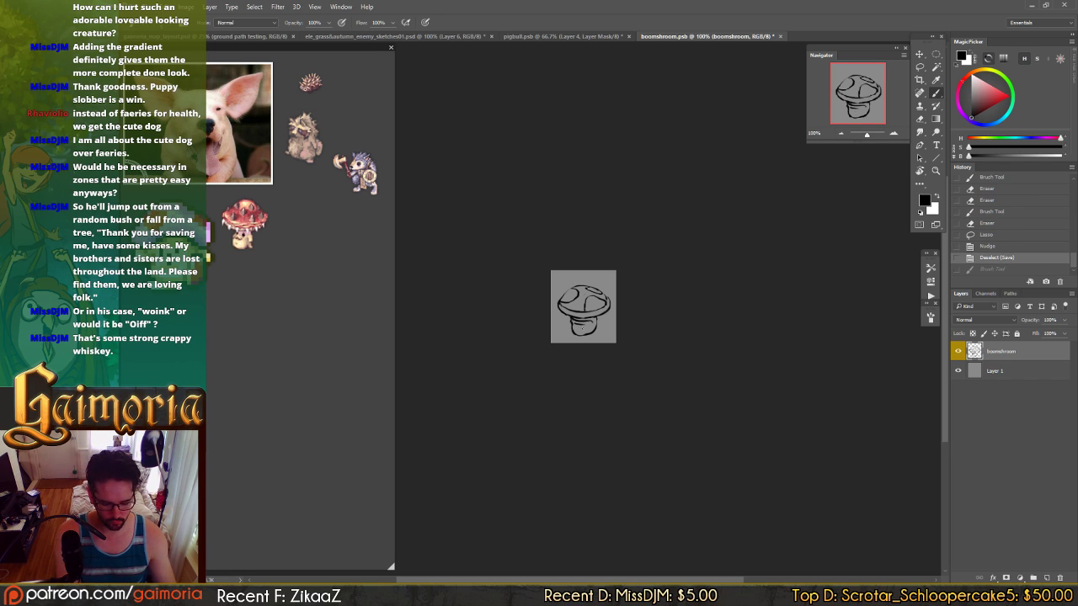
key(F1)
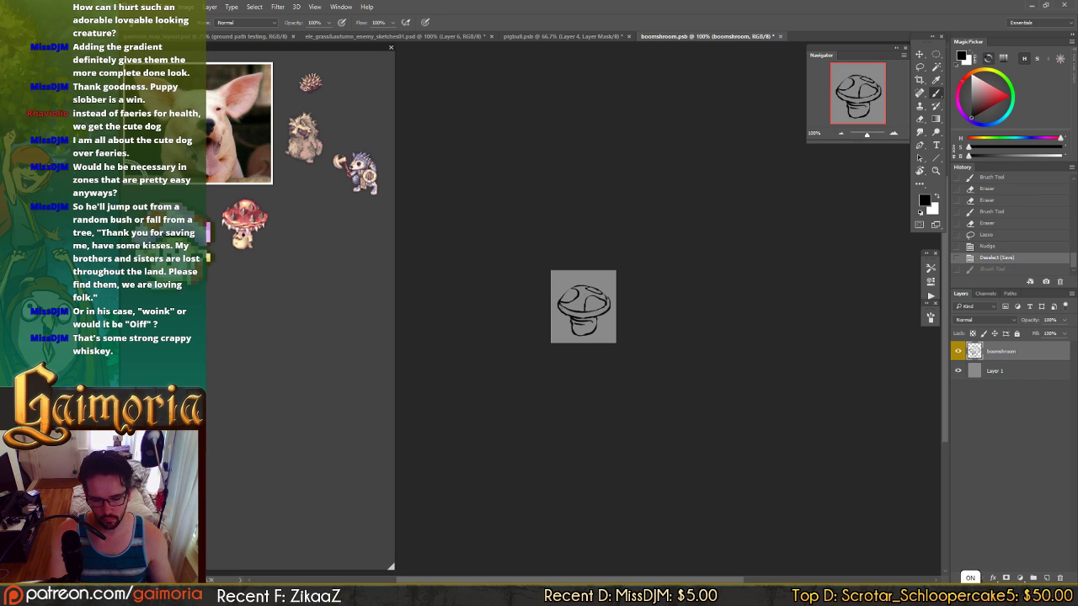
drag(558, 307, 602, 317)
key(ctrl+z)
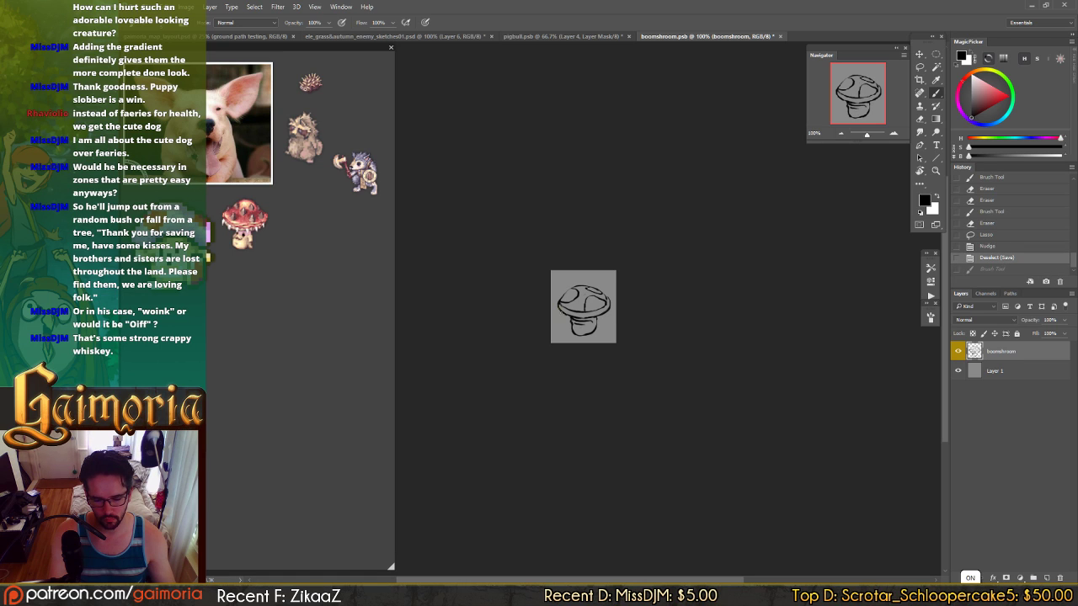
drag(559, 310, 608, 314)
key(ctrl+z)
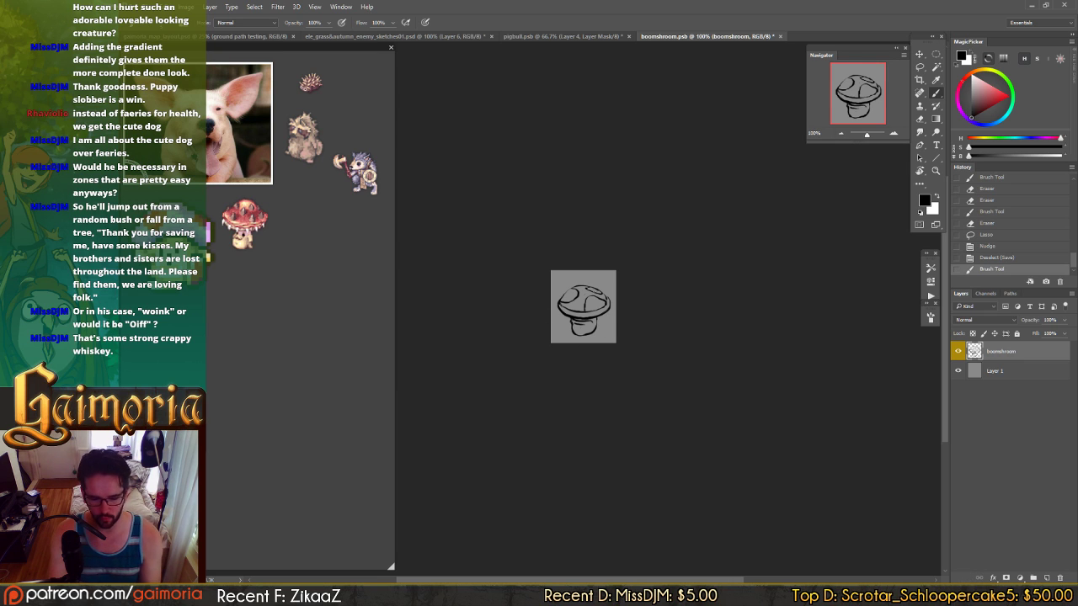
key(ctrl+s)
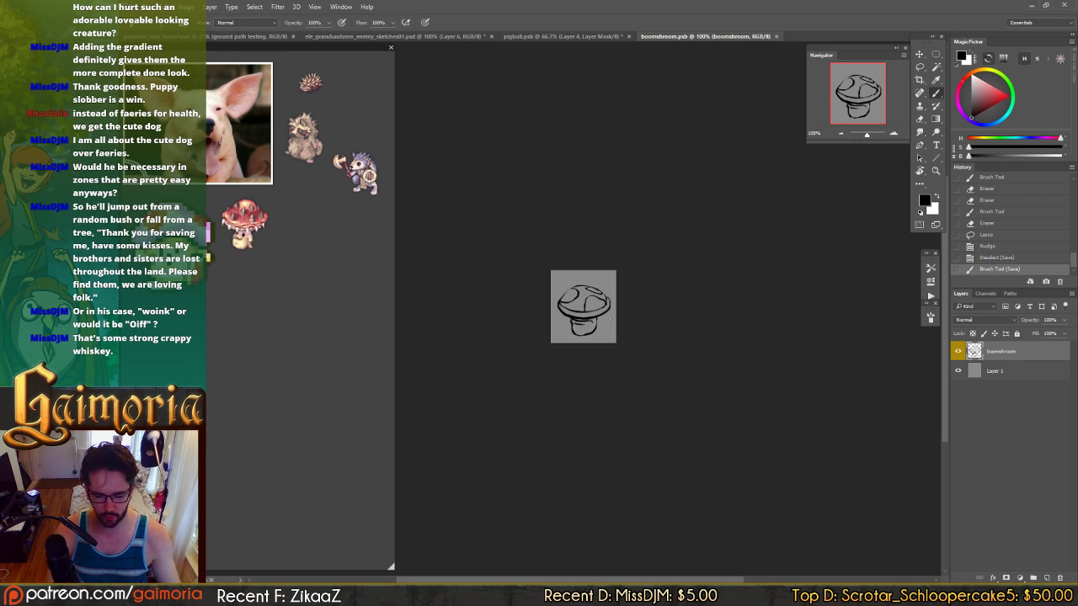
- Turn LNP stroke smoothing off for the brush
click(678, 294)
click(902, 429)
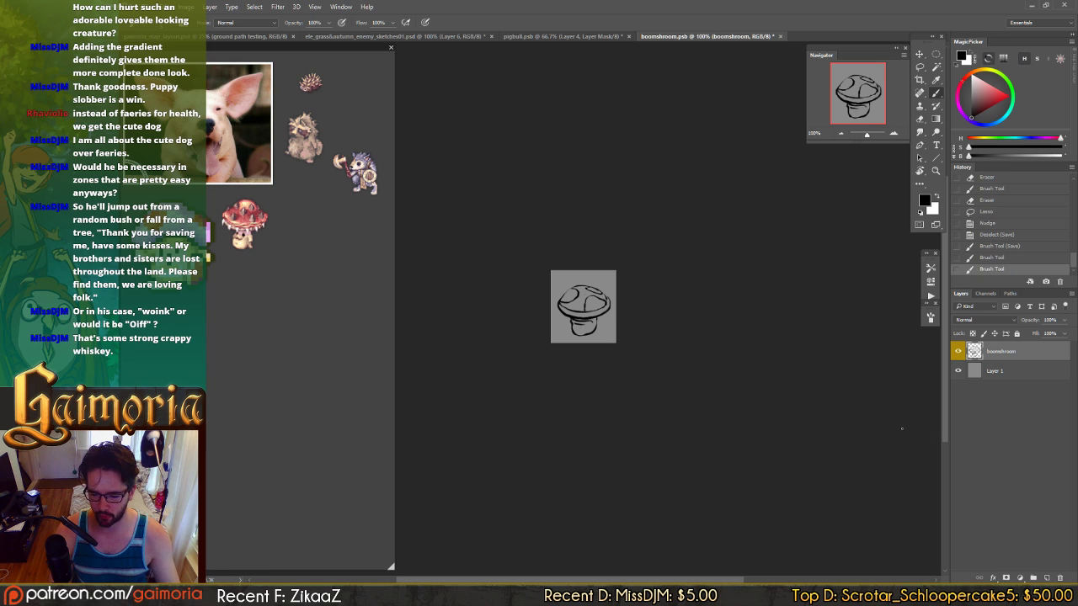
key(F8)
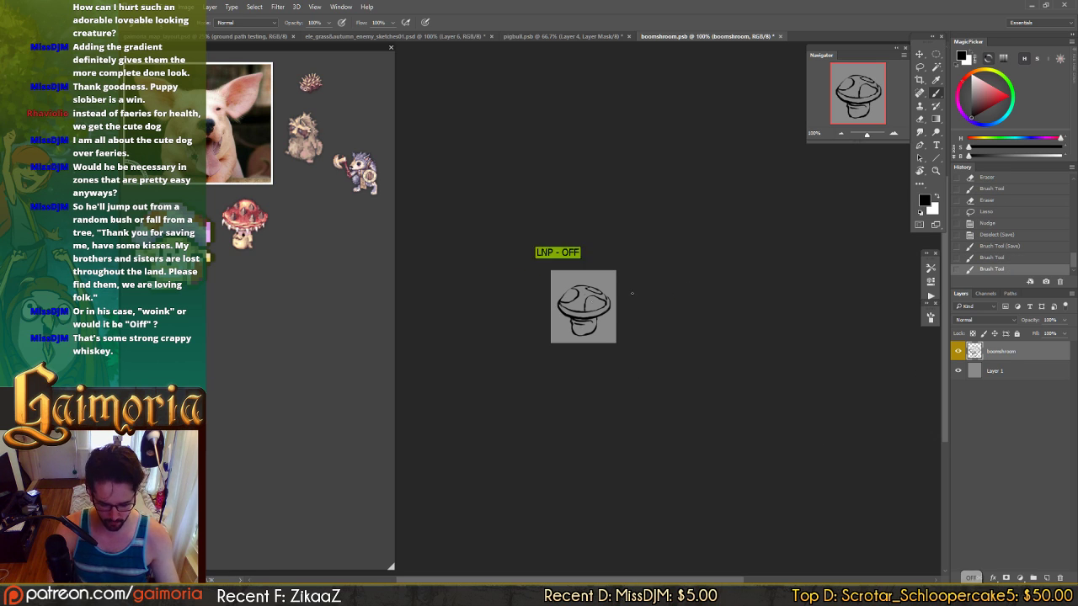
click(681, 341)
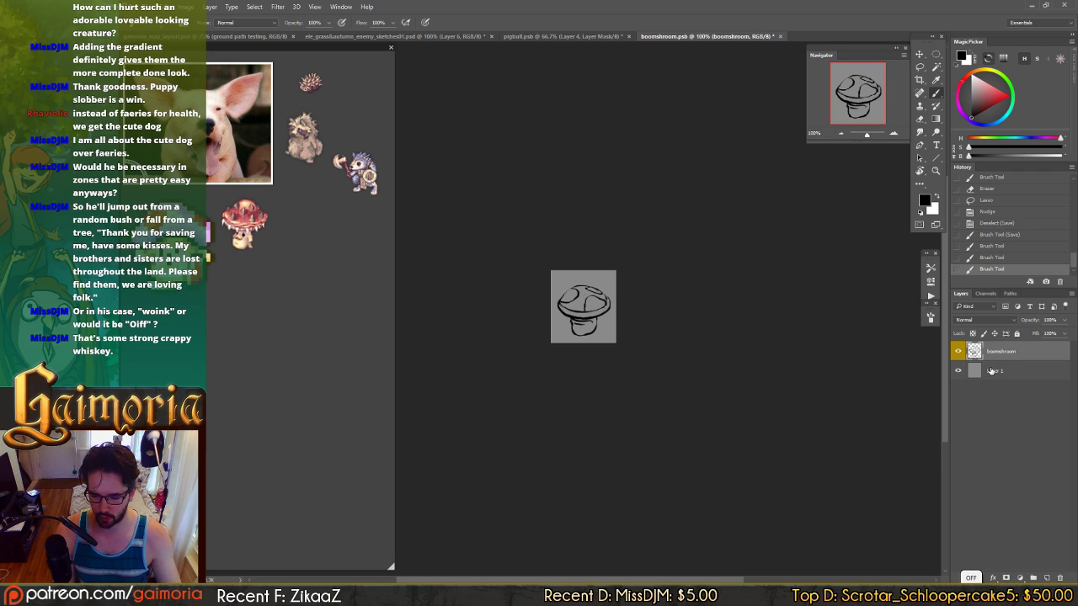
- Hide and show the boomshroom layer twice to check which linework it holds
click(958, 351)
click(957, 352)
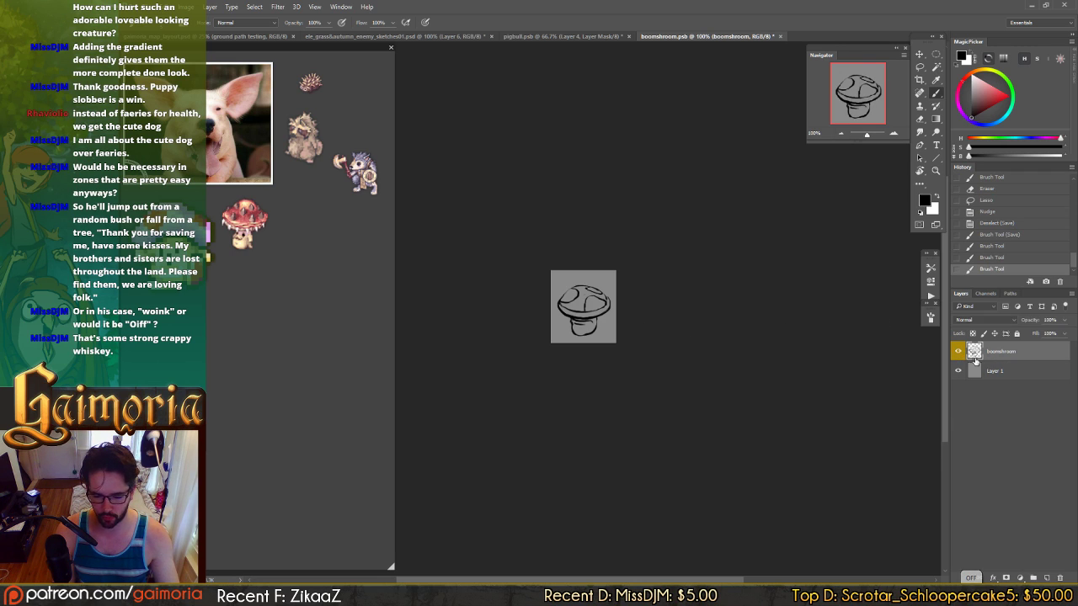
click(958, 354)
click(957, 353)
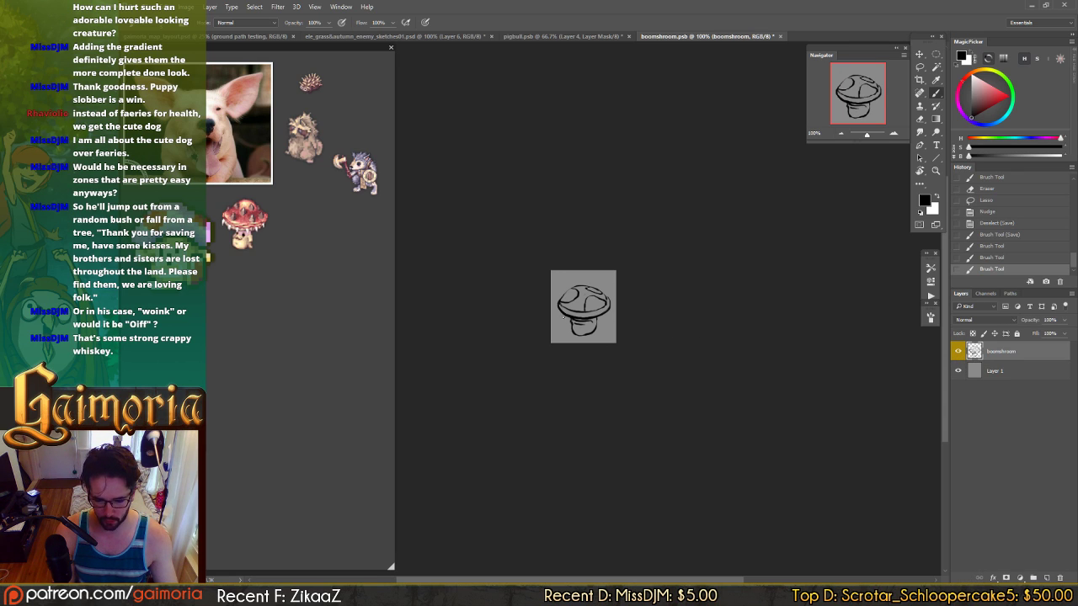
- Try a short arm stroke beneath the cap's left edge, undo it, and save the document
drag(563, 317, 560, 319)
key(ctrl+z)
key(ctrl+z)
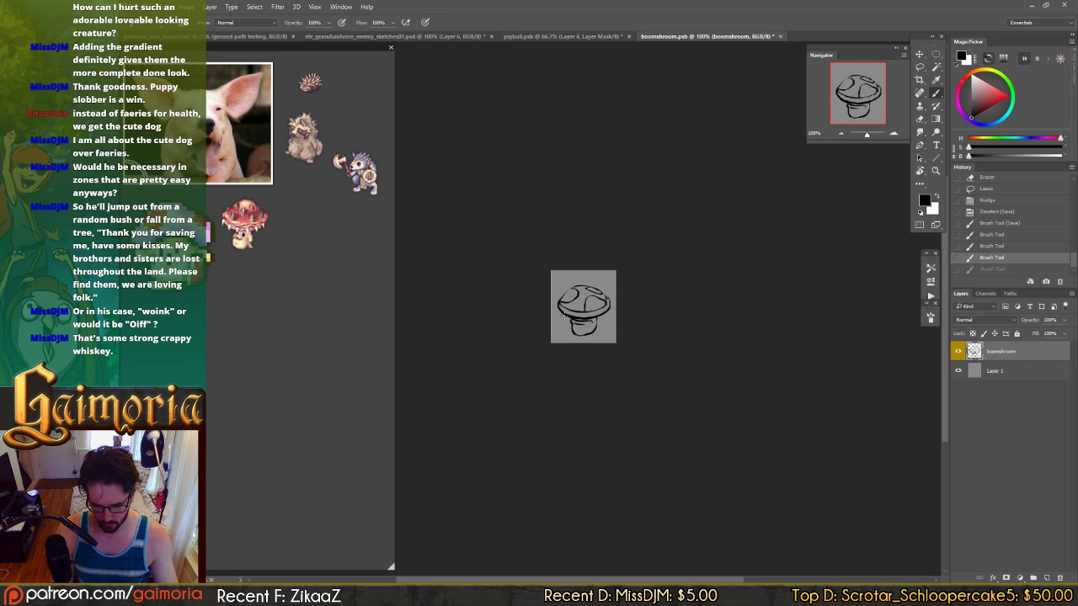
key(ctrl+z)
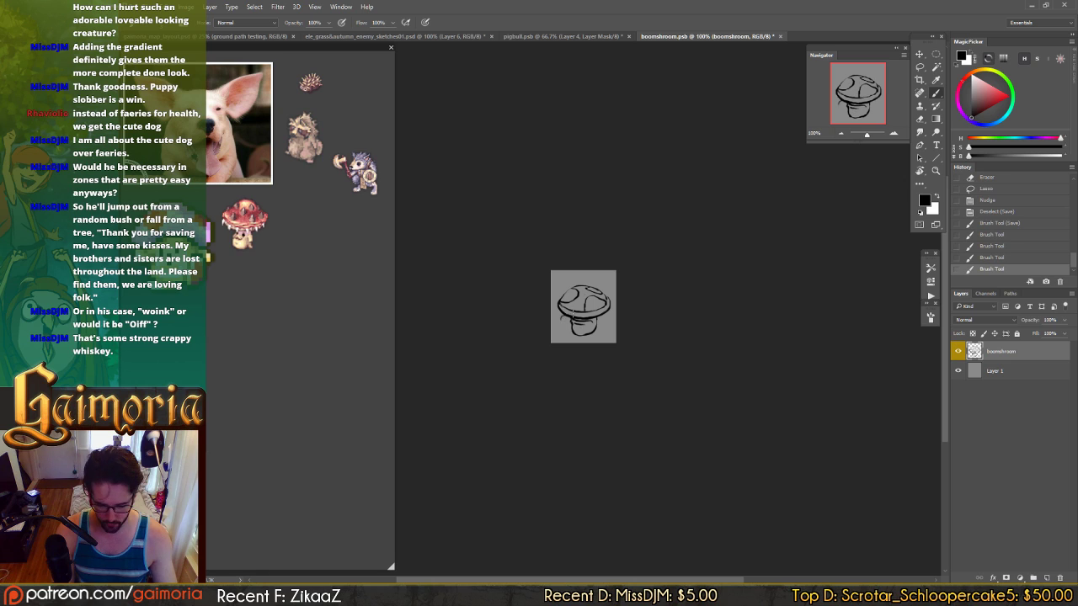
key(ctrl+z)
key(ctrl+z)
key(ctrl+z)
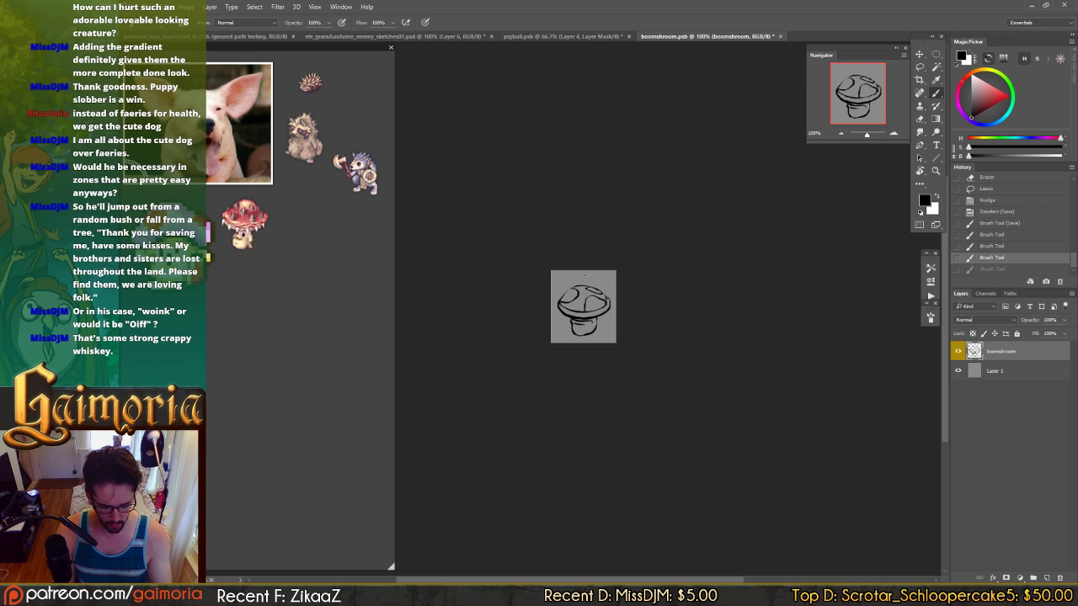
key(ctrl+s)
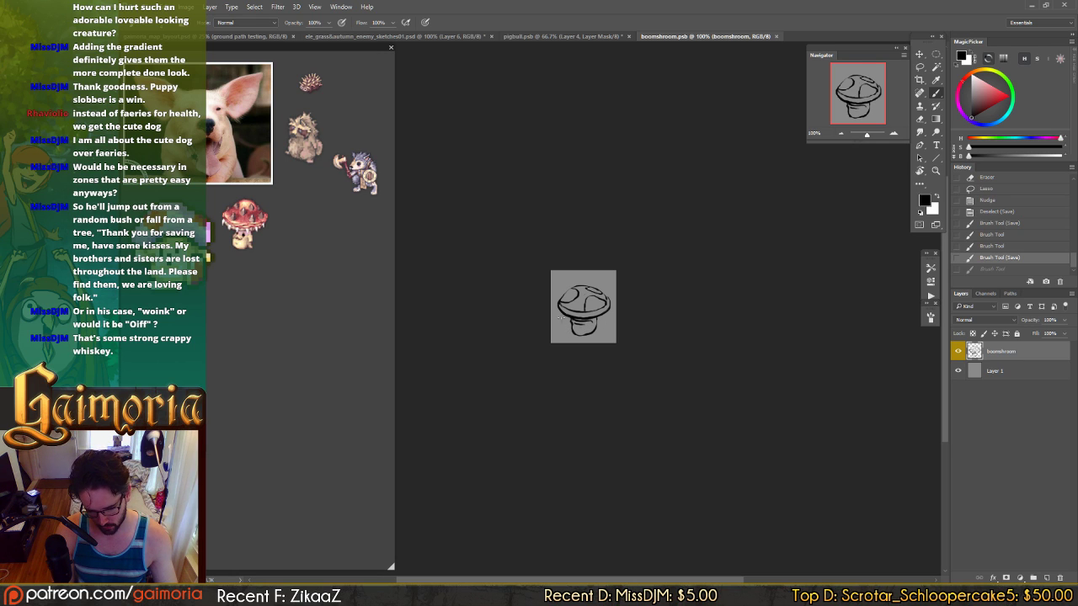
- Sketch small arms with hands on both sides of the stem beneath the cap, undoing strokes that miss
drag(560, 318, 563, 325)
key(ctrl+z)
key(ctrl+z)
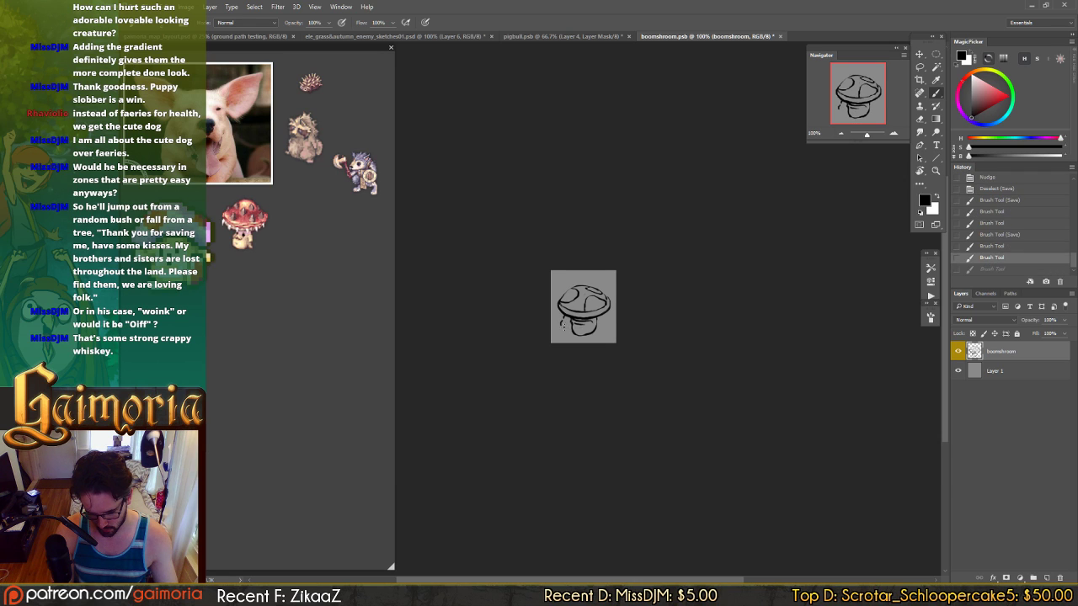
key(ctrl+z)
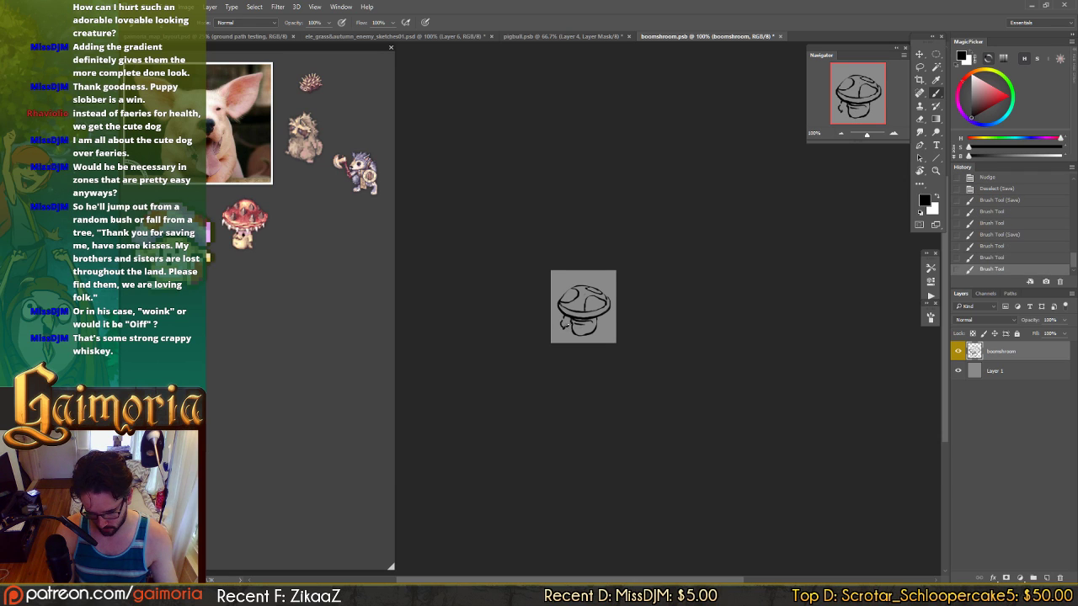
mouse_move(571, 325)
mouse_down()
mouse_move(563, 327)
mouse_move(604, 321)
mouse_up()
key(ctrl+z)
key(ctrl+z)
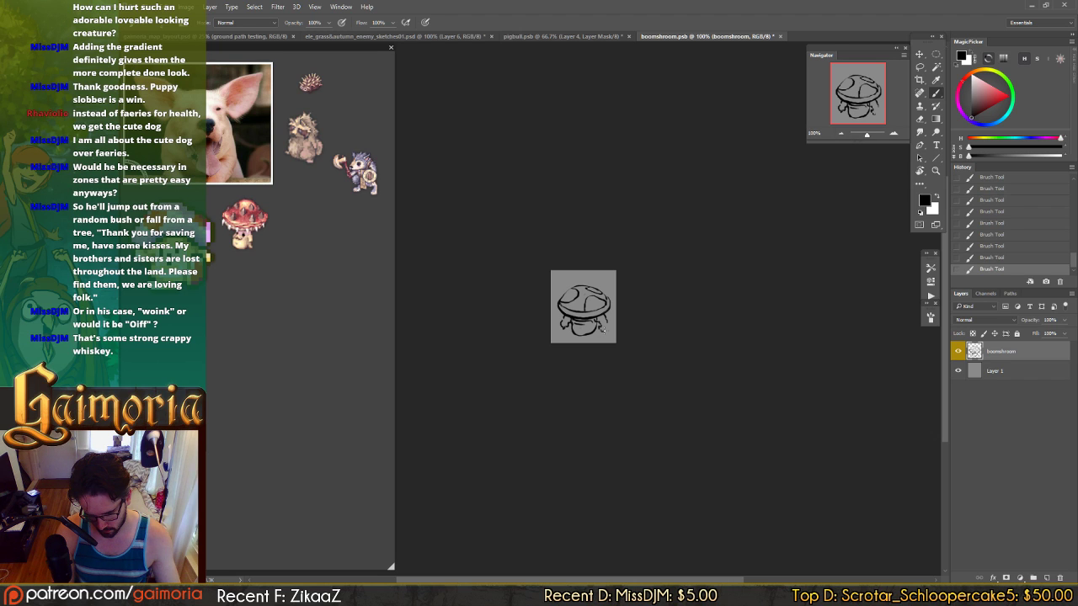
- Erase stray marks around the right arm and the lower left side of the stem
key(e)
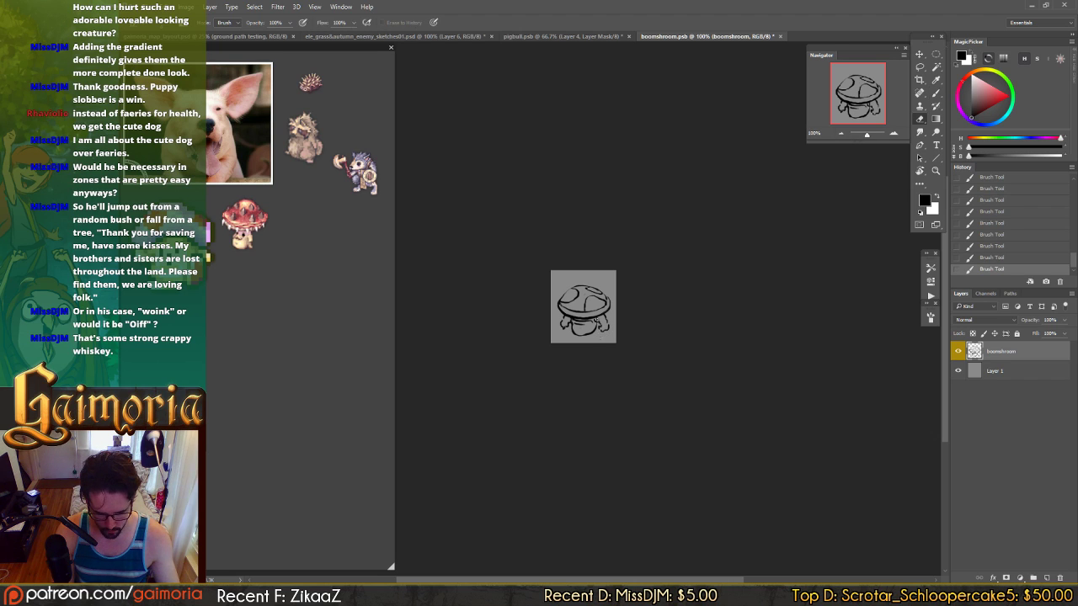
click(603, 320)
click(601, 325)
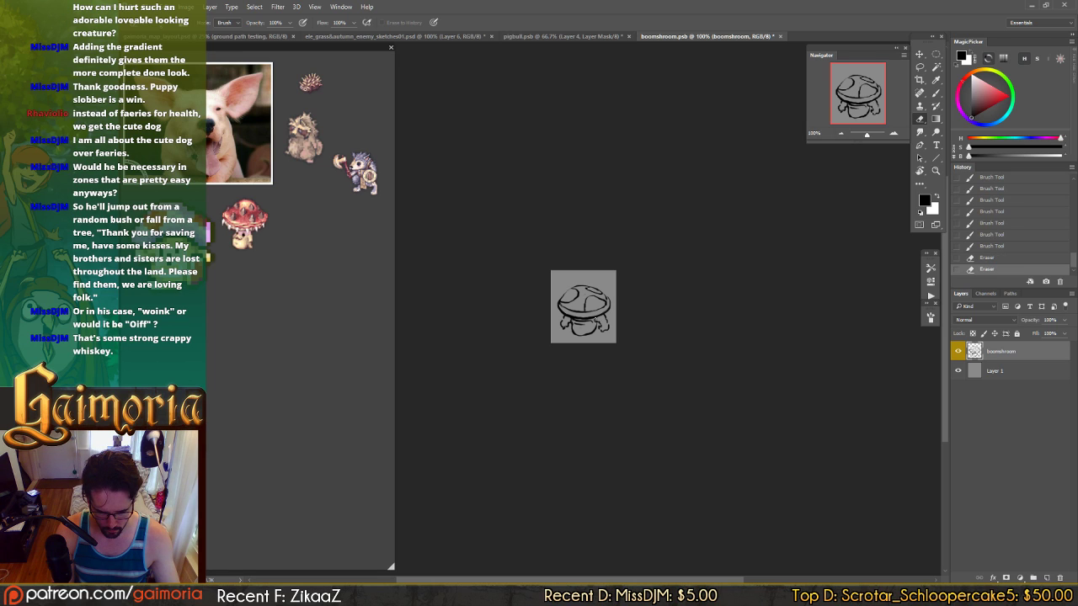
click(569, 333)
- Refine the right hand and the lower left side with small brush strokes, and flip the canvas horizontally
key(b)
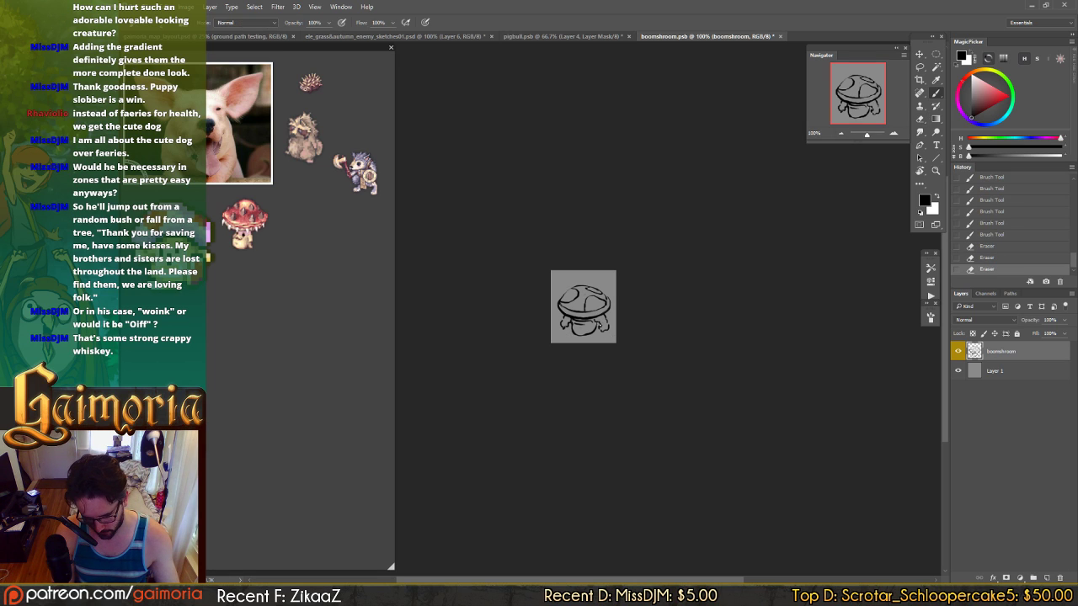
click(603, 326)
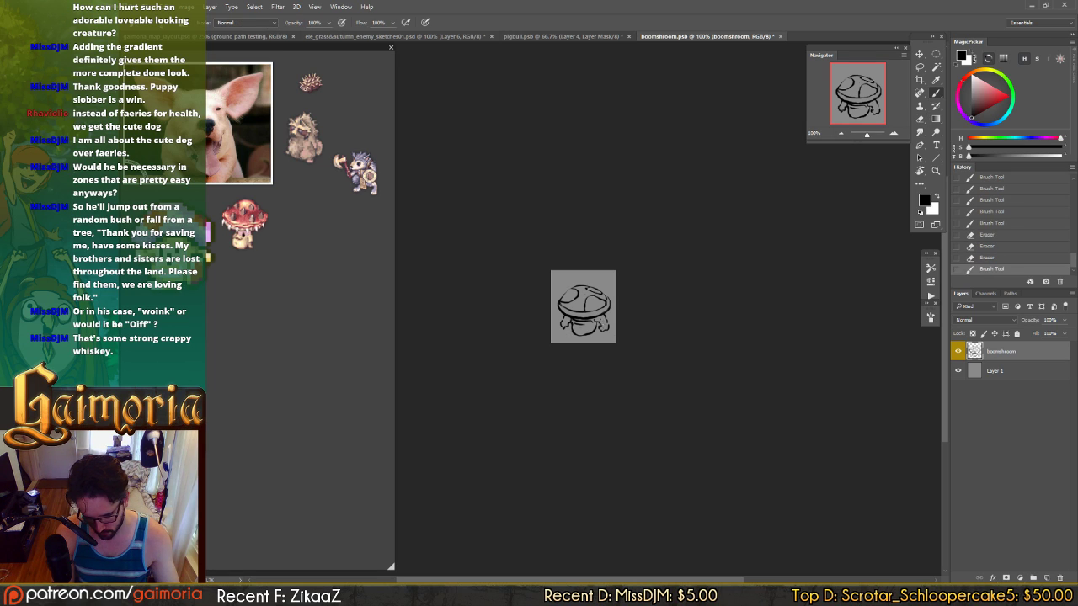
click(604, 321)
key(ctrl+z)
click(603, 328)
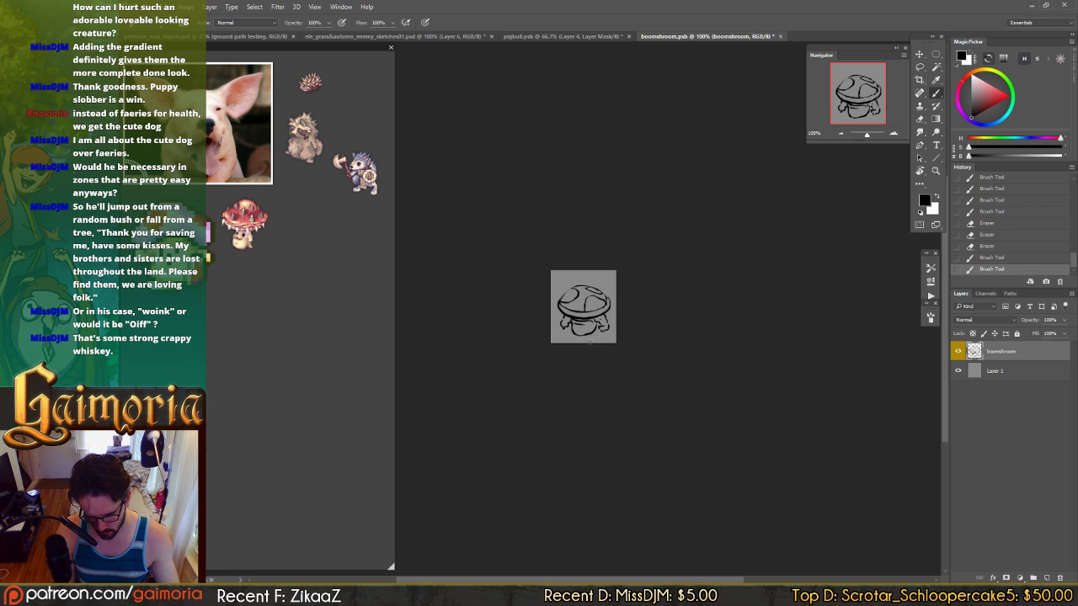
key(ctrl+z)
key(ctrl+z)
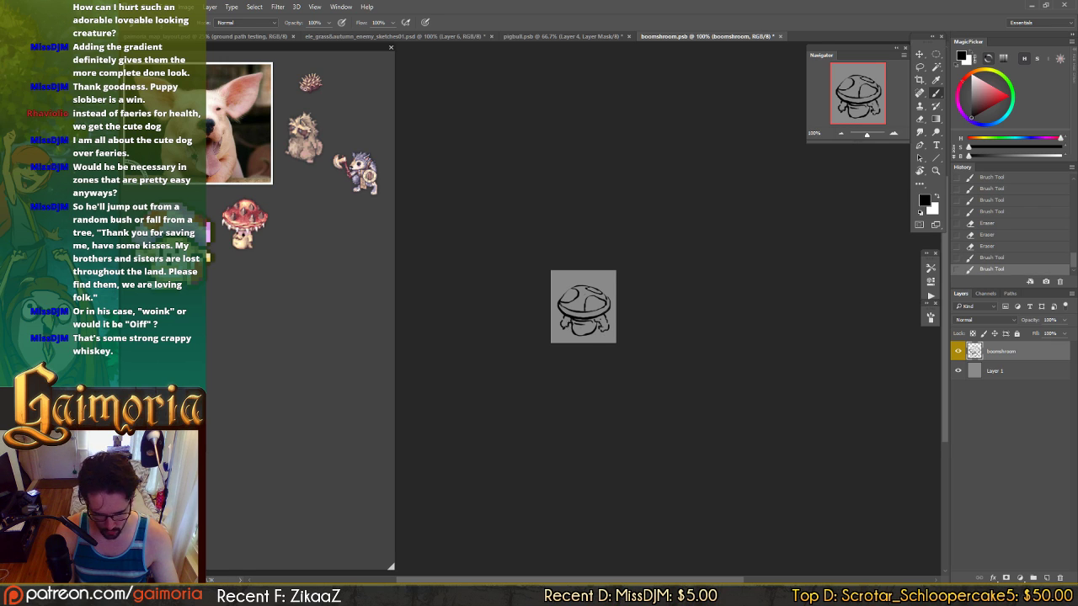
click(563, 335)
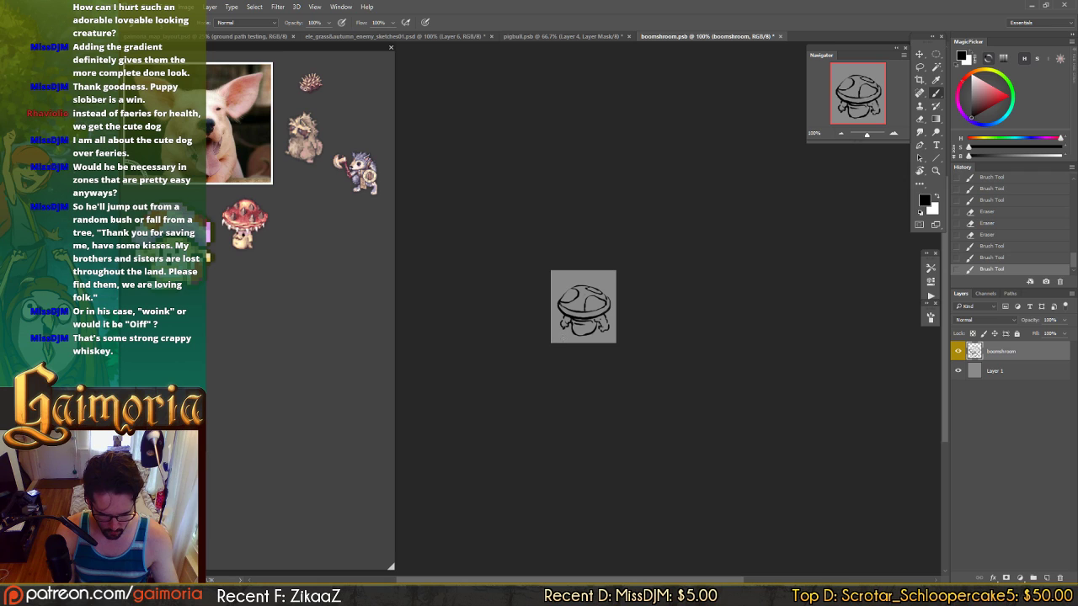
key(ctrl+shift+h)
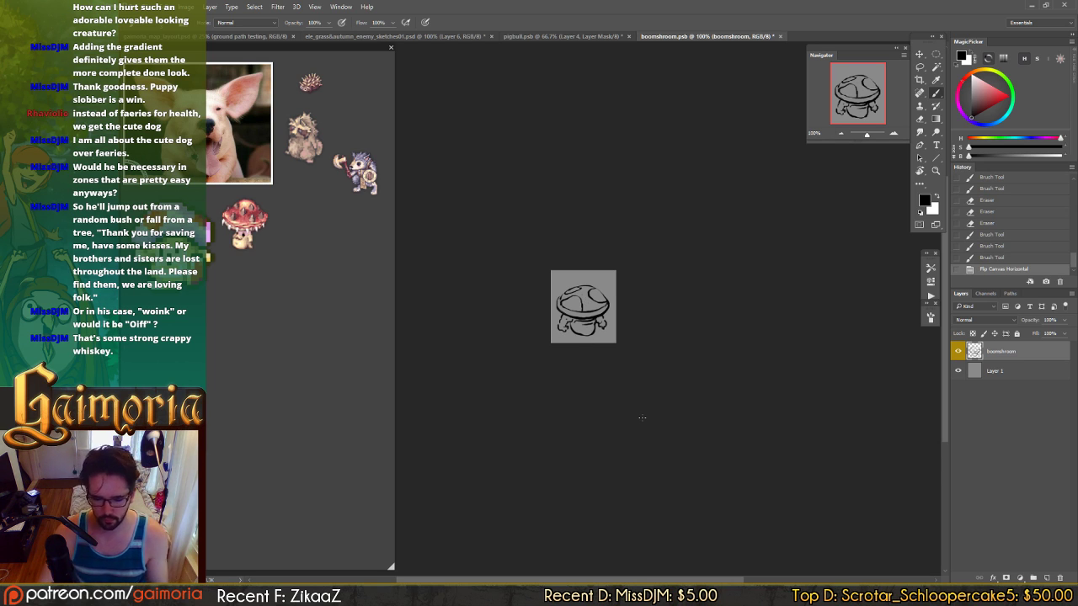
- Add a new layer beneath the boomshroom line art, group it as clrs, and label the group red
key(v)
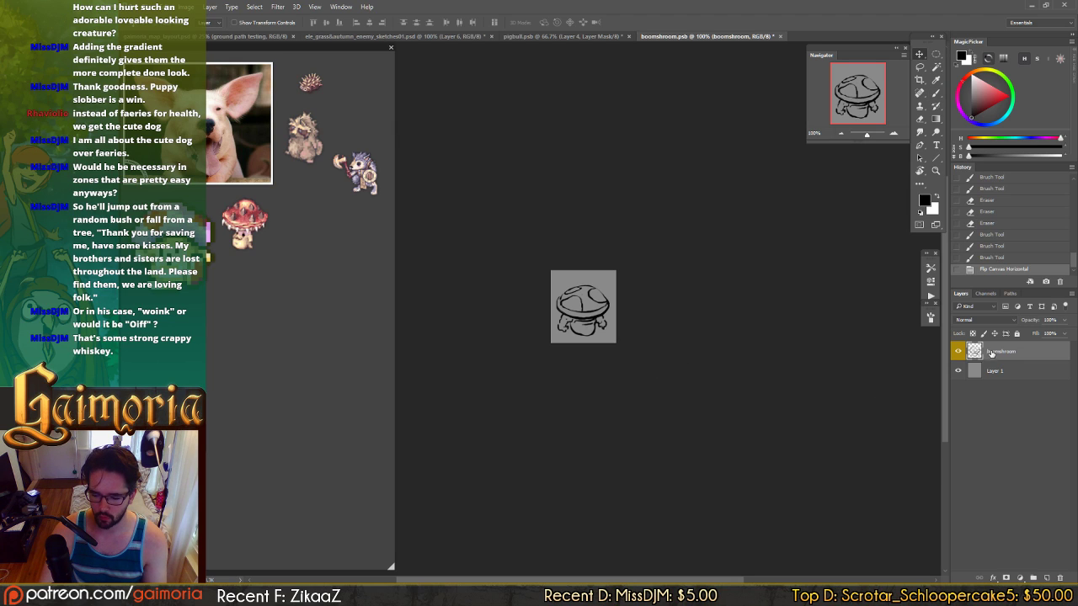
click(1047, 579)
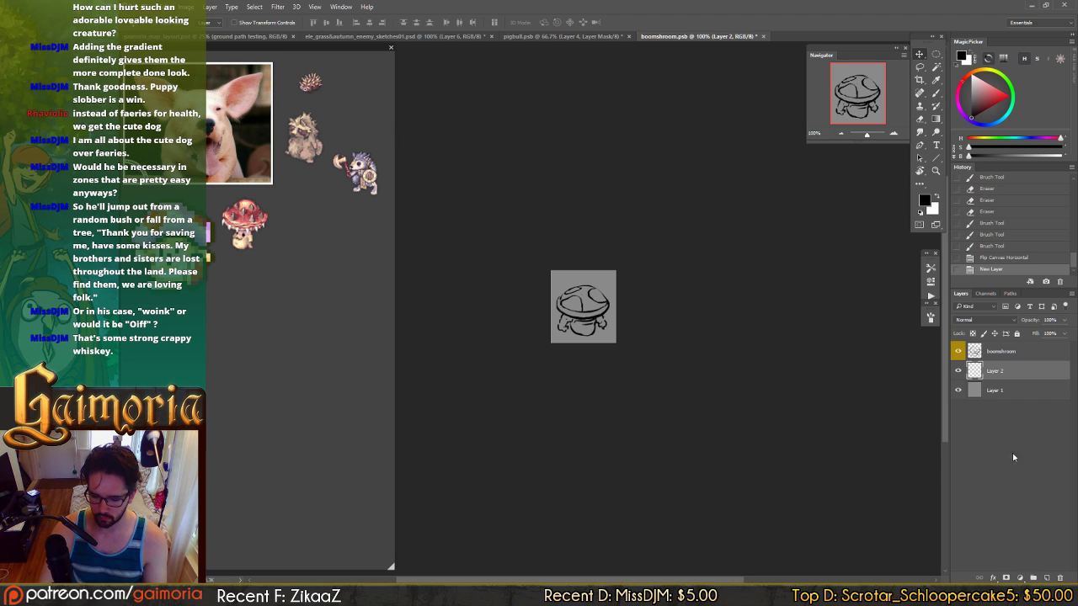
click(1033, 579)
double_click(994, 367)
text(clrs)
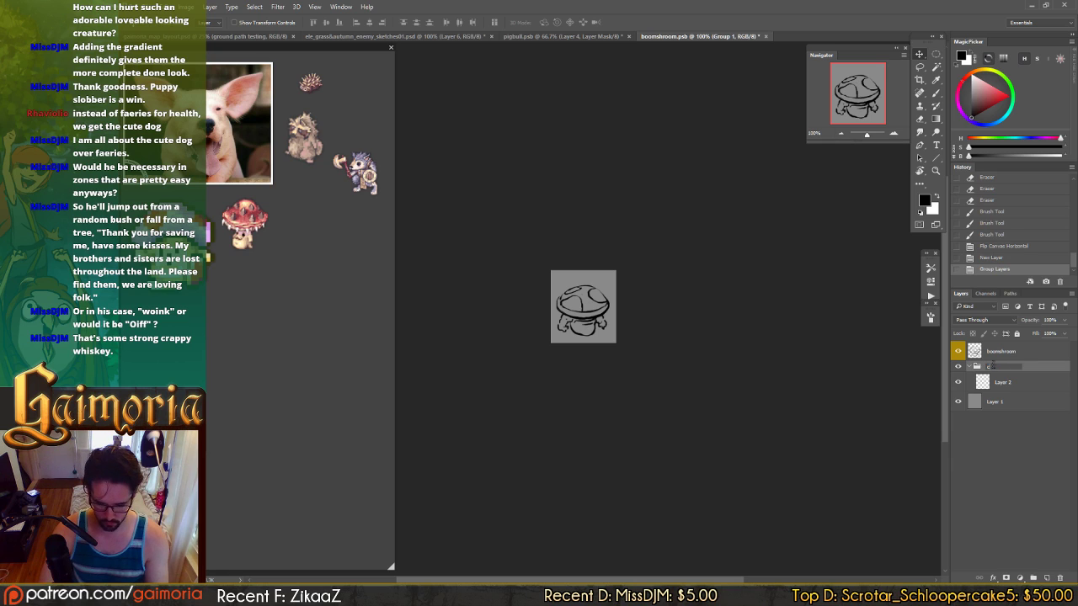
key(Return)
right_click(991, 367)
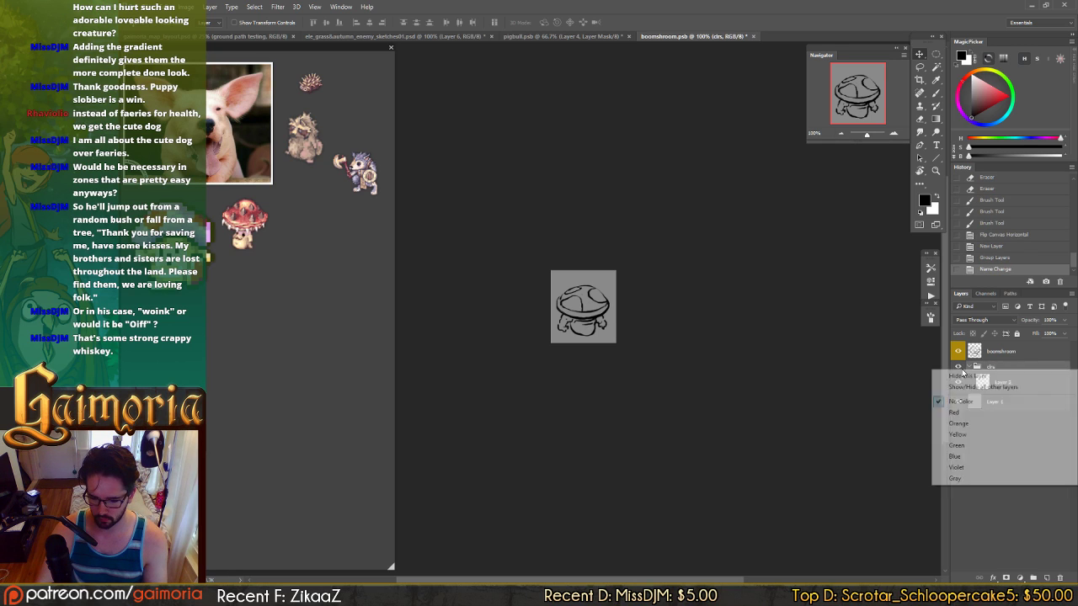
click(968, 412)
- Lock the boomshroom and Layer 1 layers, make Layer 2 active for painting, and save the document
click(985, 352)
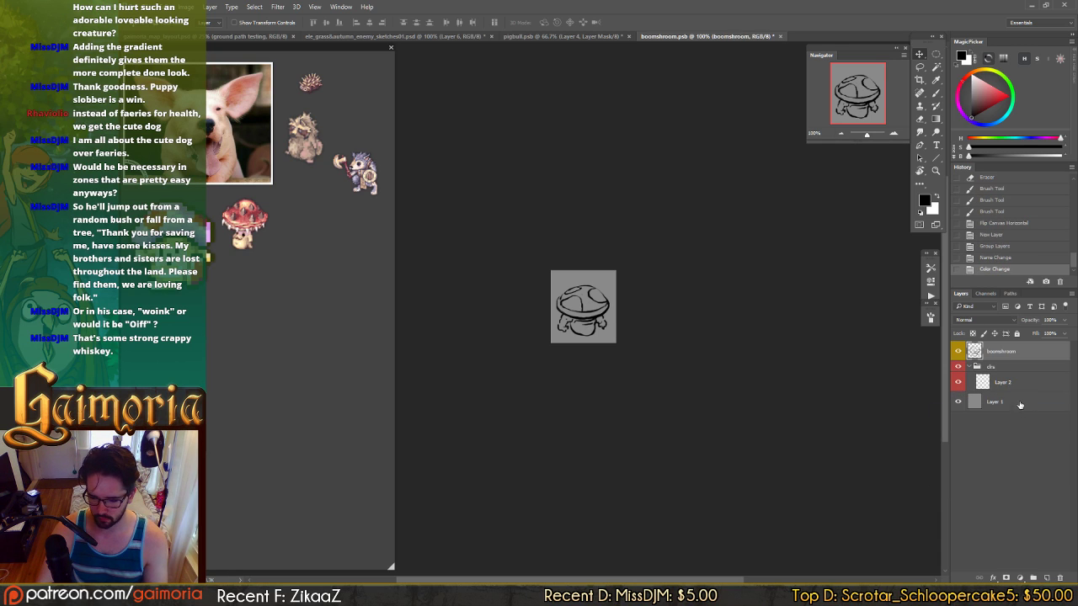
ctrl+click(1021, 404)
click(1016, 333)
click(1008, 382)
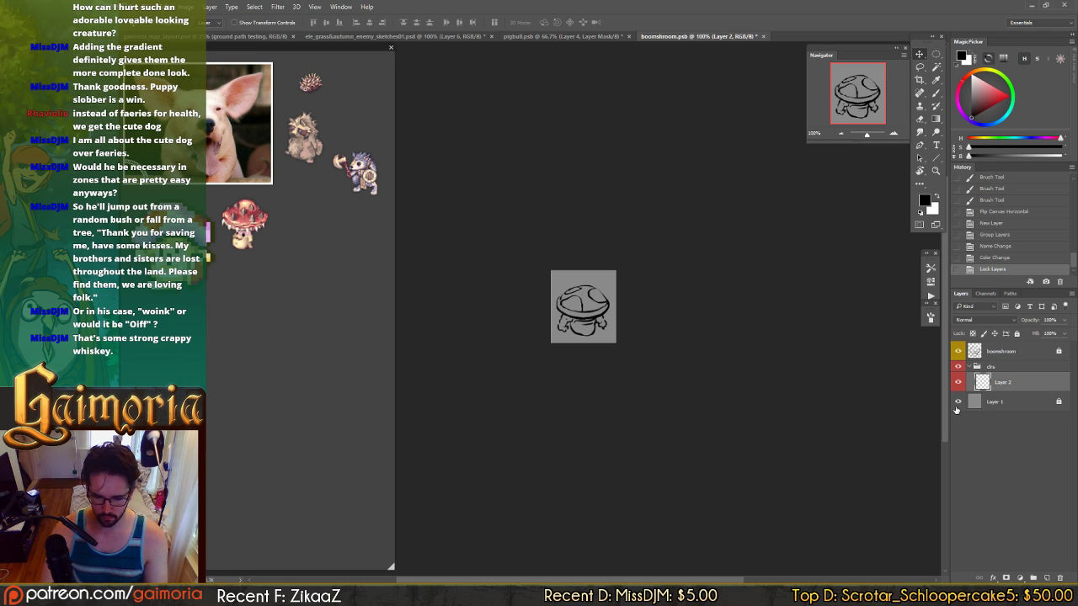
key(b)
key(ctrl+s)
- Choose a hard round brush and mix a light beige foreground colour for the mushroom's base
key(x)
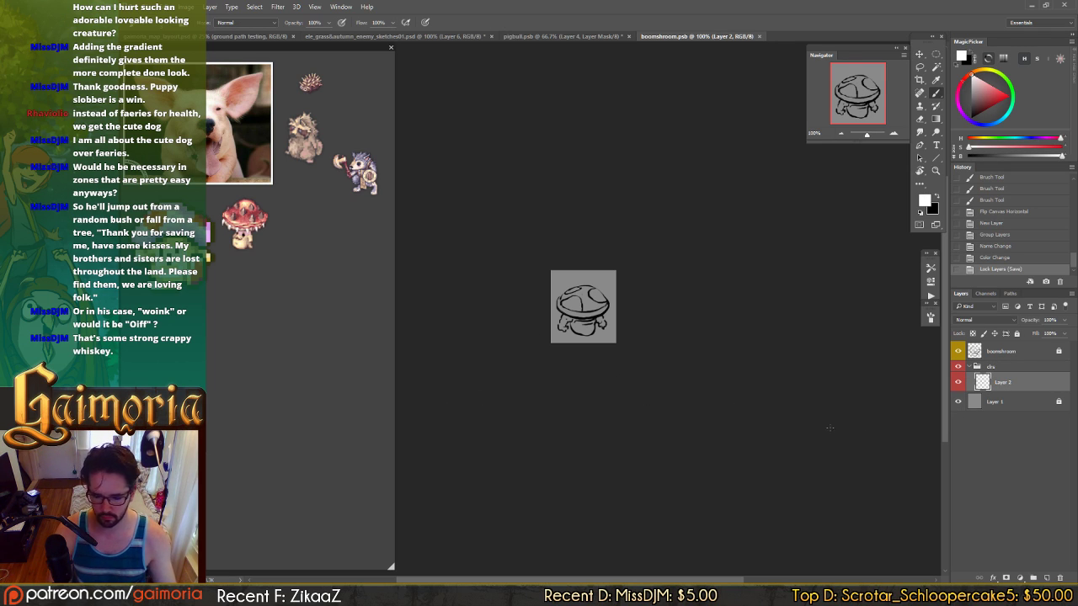
right_click(592, 304)
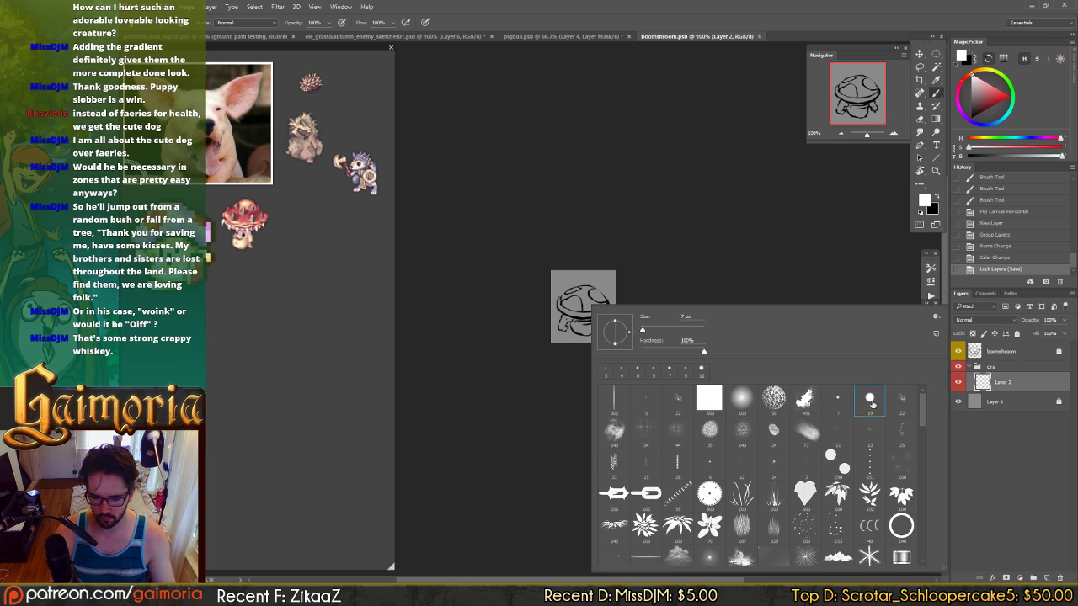
drag(765, 246, 787, 254)
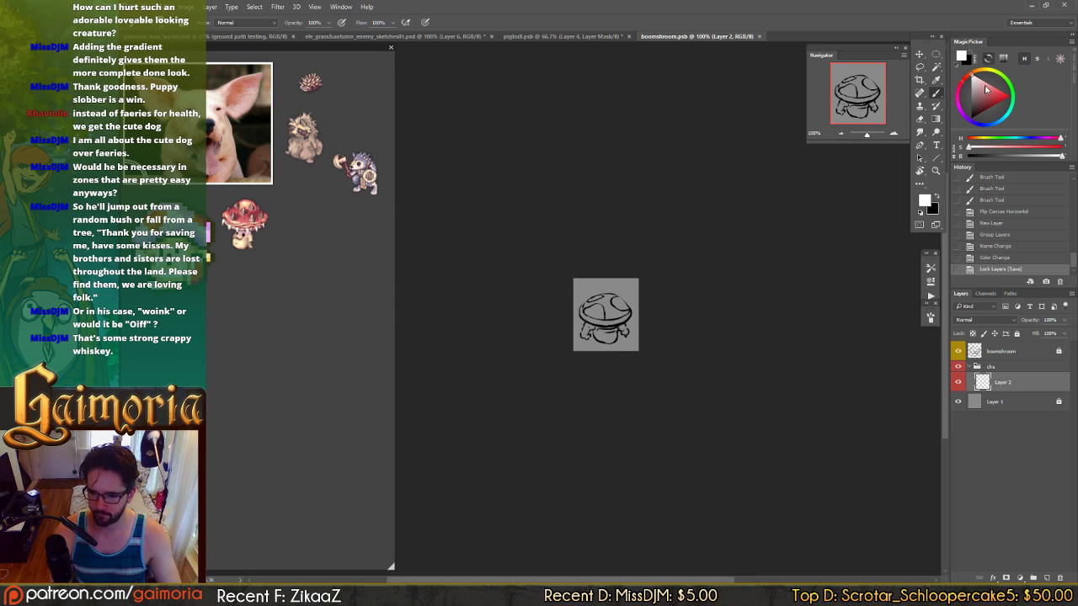
mouse_move(986, 87)
mouse_down()
mouse_move(980, 98)
mouse_move(980, 69)
mouse_up()
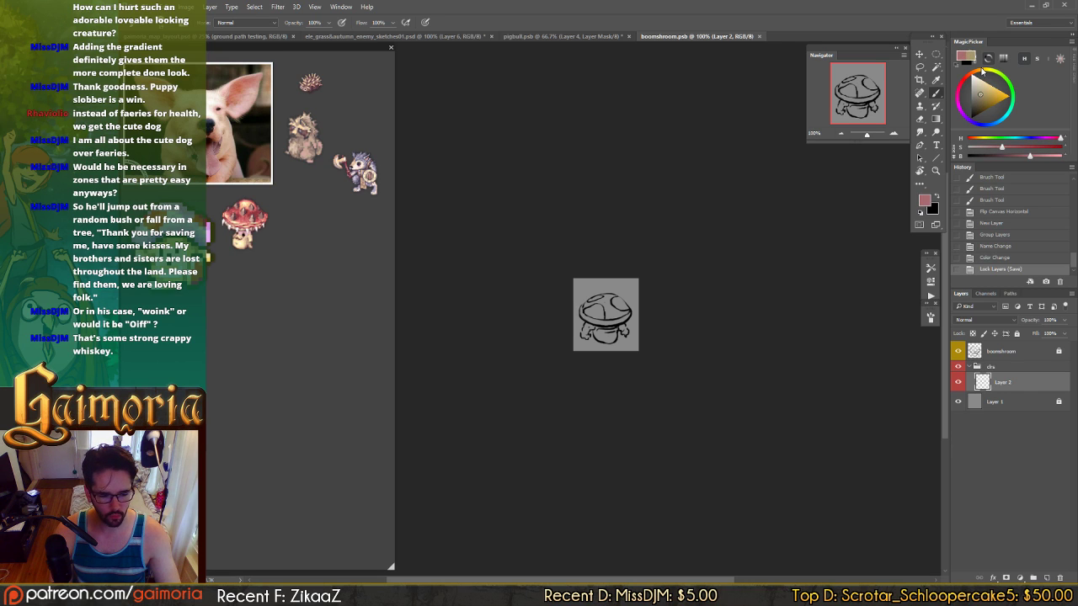
click(980, 96)
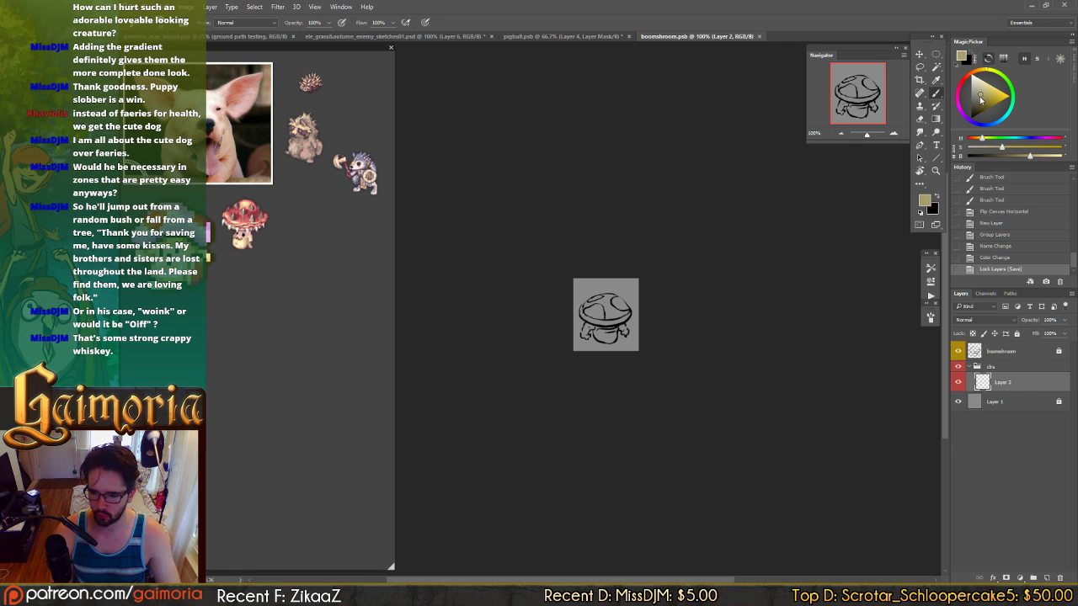
click(978, 88)
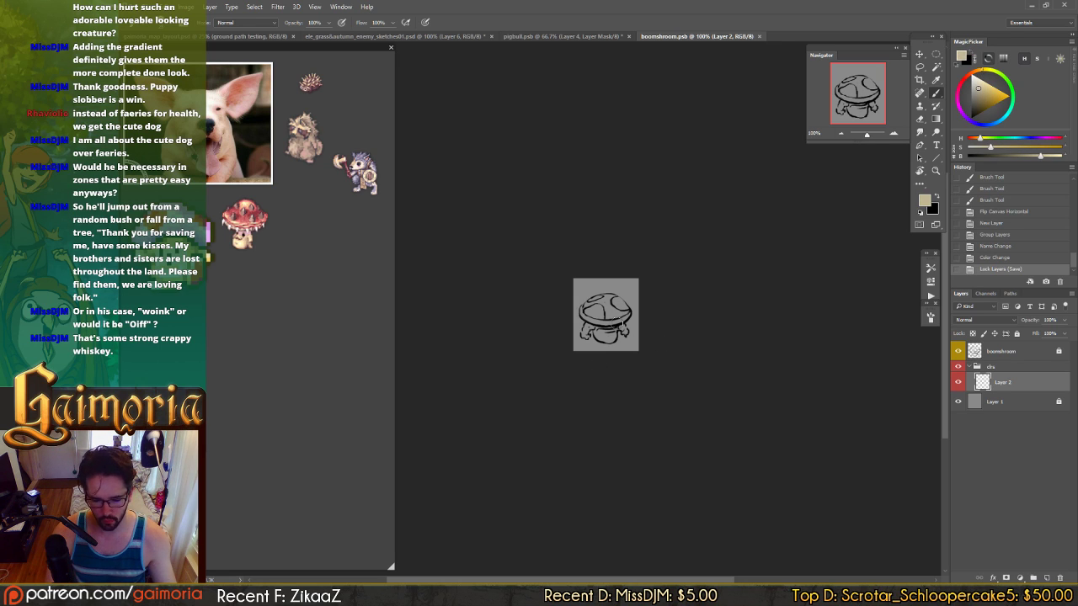
- Paint beige beneath the line art across the mushroom's stem, arms and the lower part of its cap
mouse_move(603, 335)
mouse_down()
mouse_move(613, 340)
mouse_move(618, 322)
mouse_move(626, 328)
mouse_move(617, 320)
mouse_move(597, 335)
mouse_move(594, 320)
mouse_move(606, 326)
mouse_move(596, 314)
mouse_move(586, 337)
mouse_move(585, 325)
mouse_move(626, 334)
mouse_move(596, 333)
mouse_up()
key(e)
key(b)
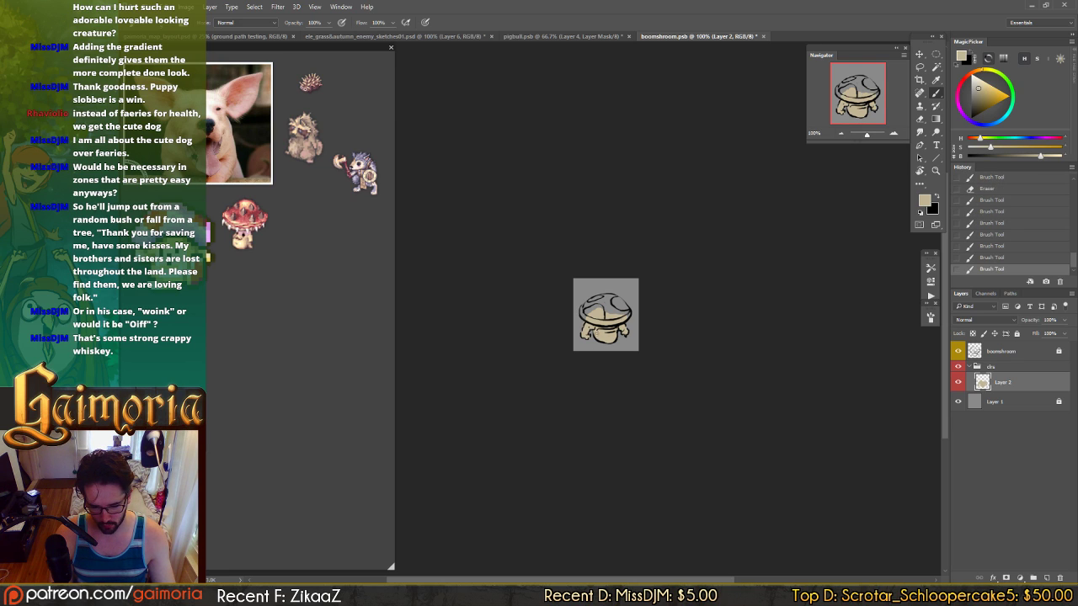
- Erase beige spill around the left arm and stem, and touch up the area just under the cap
key(e)
click(596, 335)
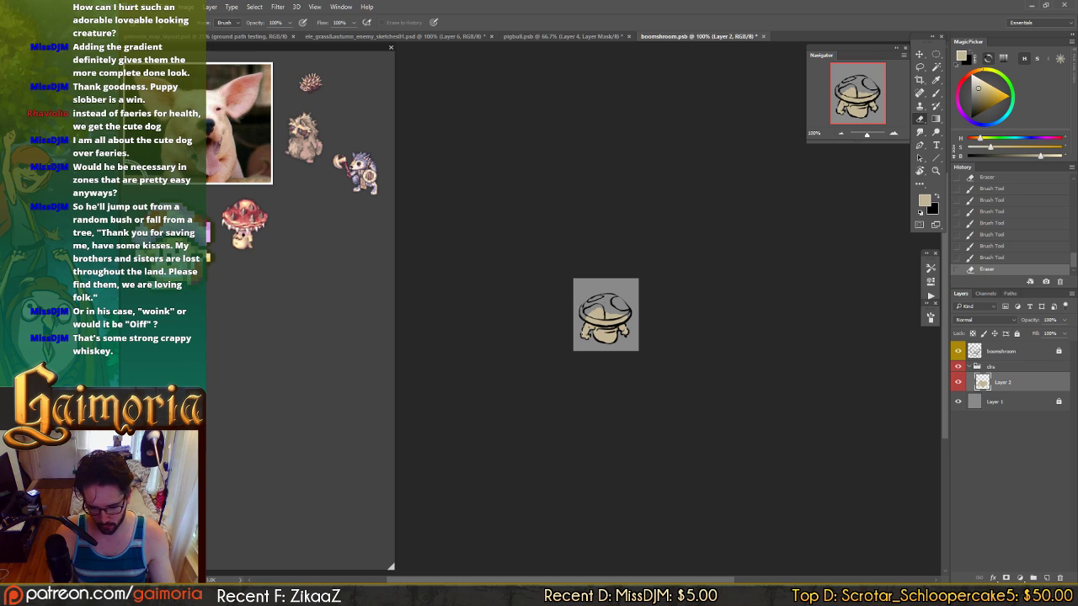
click(595, 340)
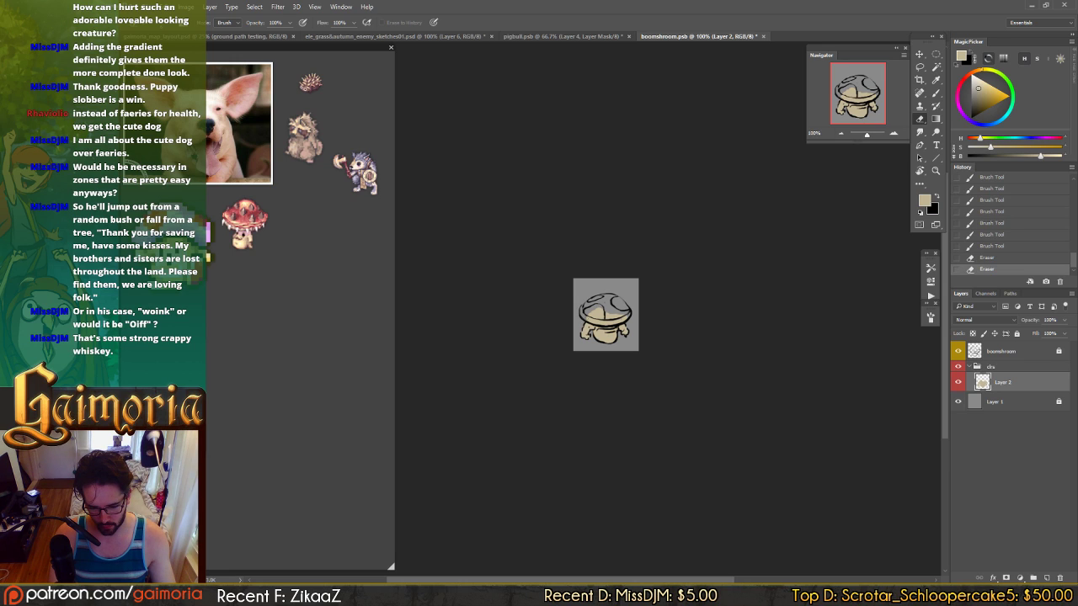
click(595, 337)
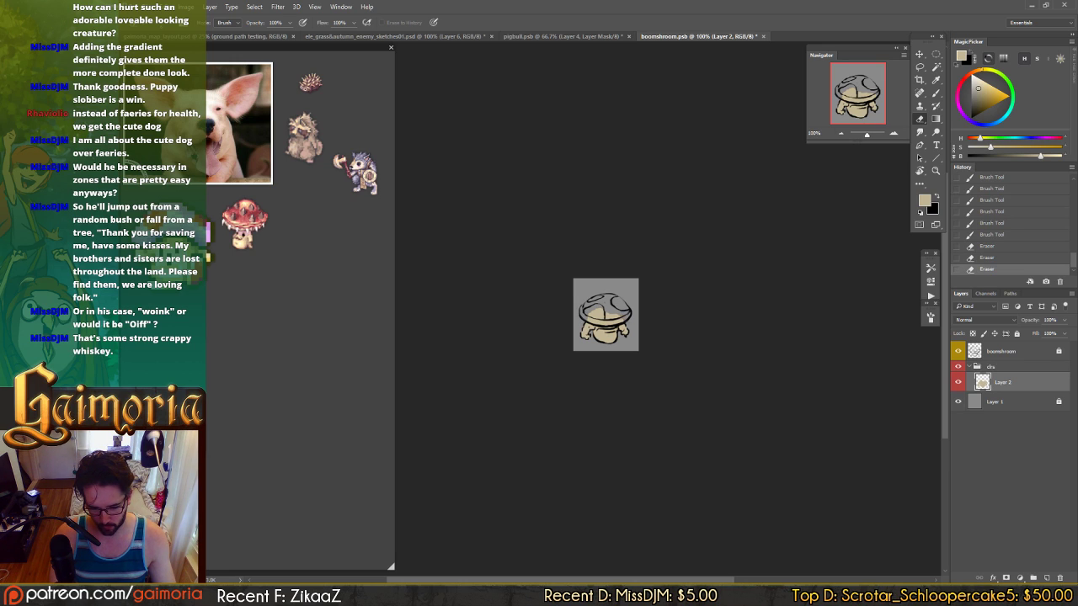
click(606, 327)
key(b)
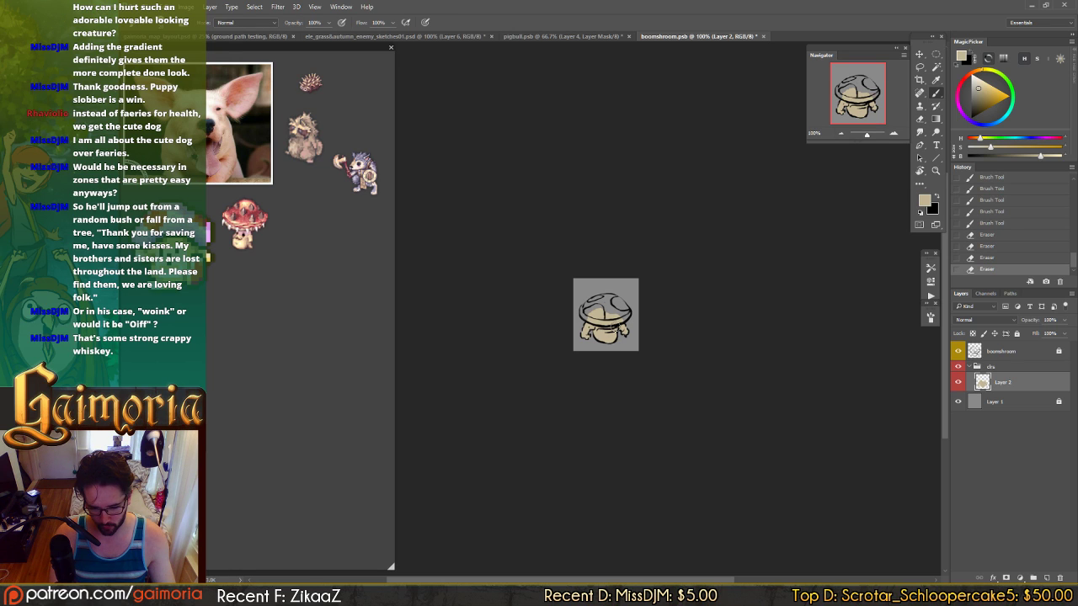
click(599, 324)
key(e)
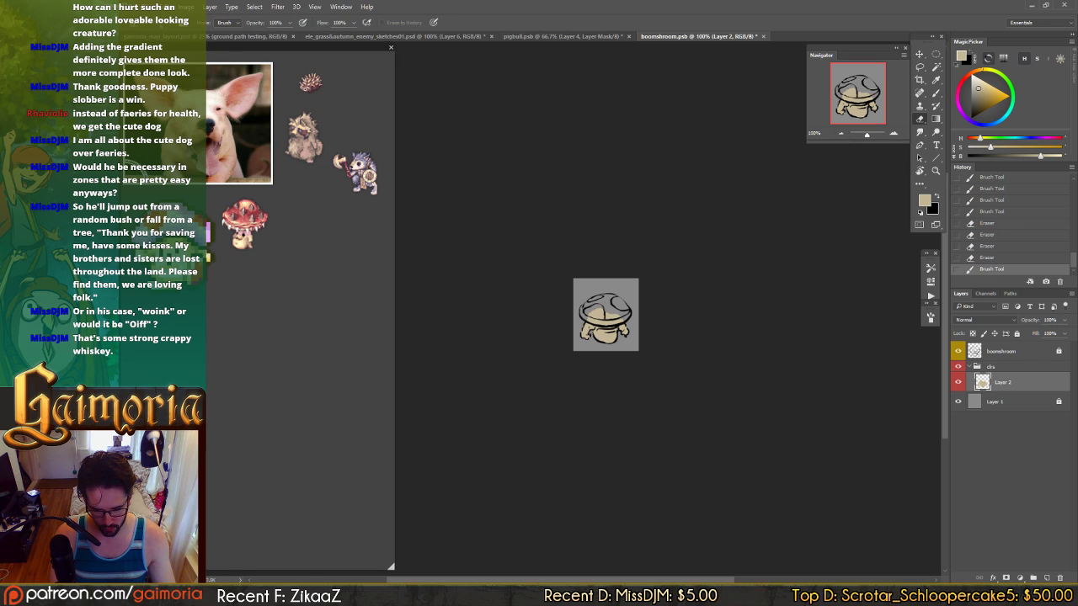
click(600, 324)
- Fill the rest of the cap with beige, clean up the colour around the stem and arms, and save
key(b)
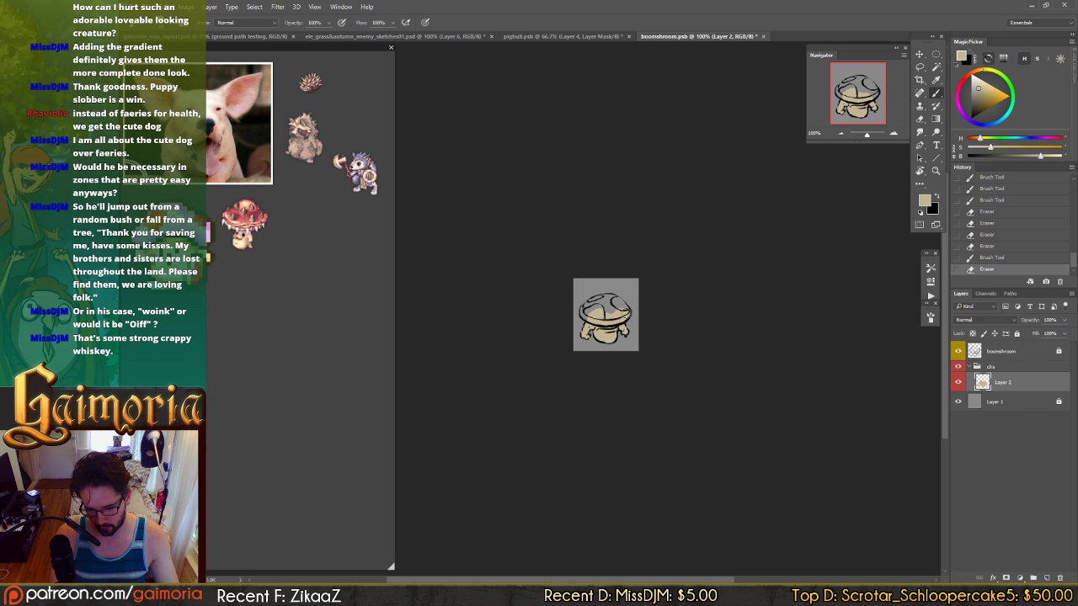
mouse_move(622, 305)
mouse_down()
mouse_move(601, 302)
mouse_move(589, 315)
mouse_up()
key(e)
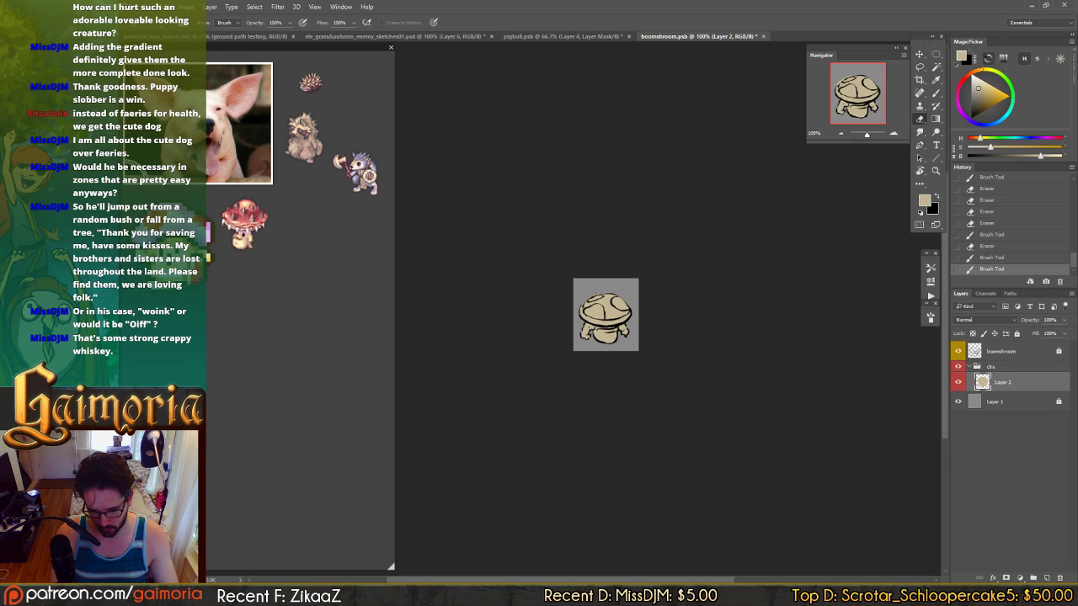
click(599, 340)
key(b)
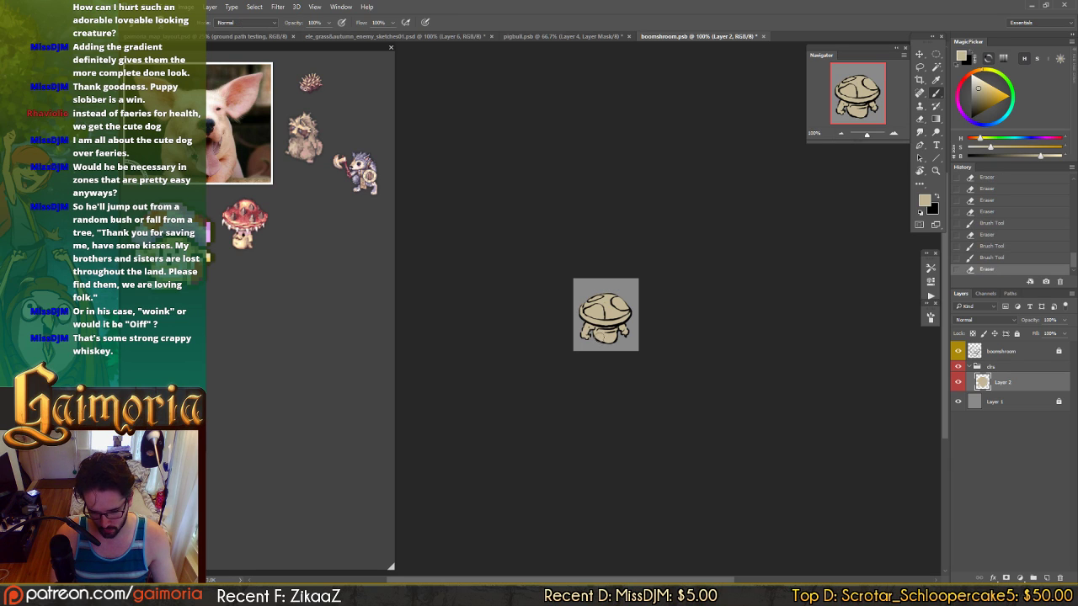
drag(598, 337, 601, 339)
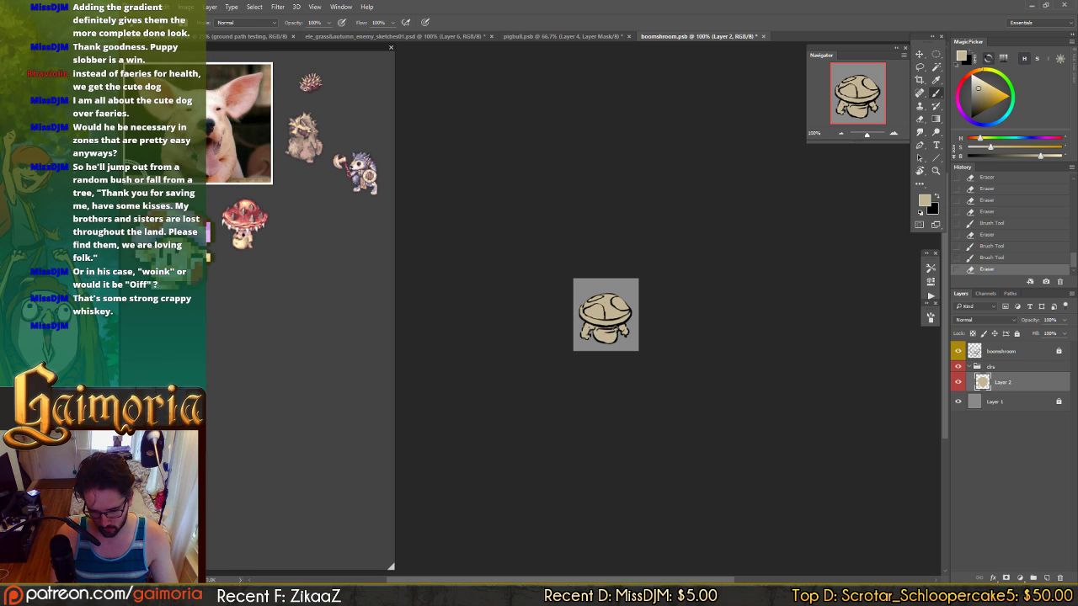
click(623, 328)
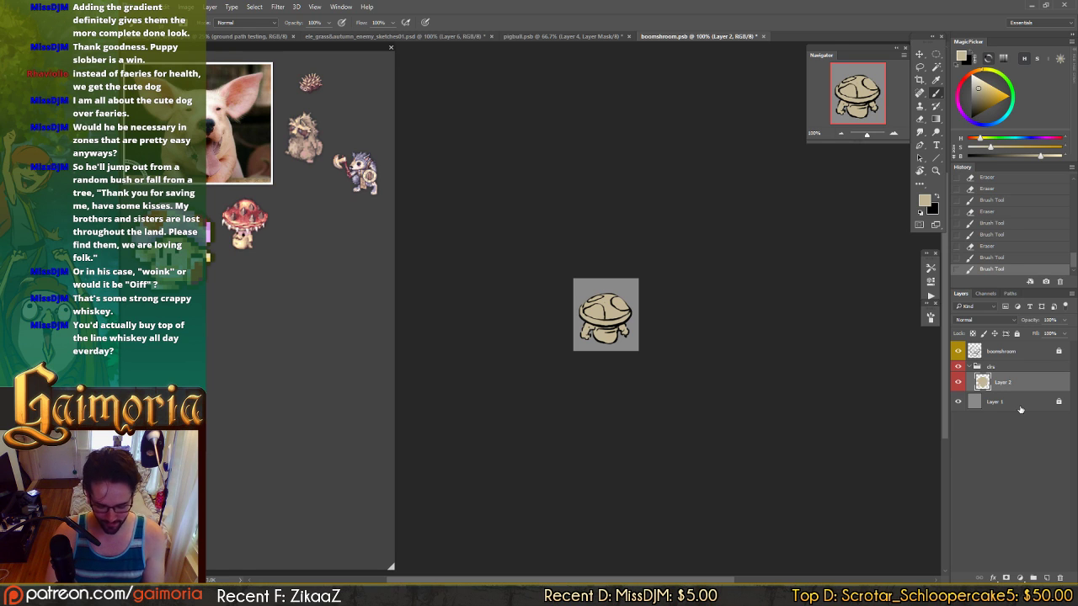
key(ctrl+s)
- Create a layer named mush_base clipped to the beige layer, and rename the beige layer as base
key(ctrl+shift+n)
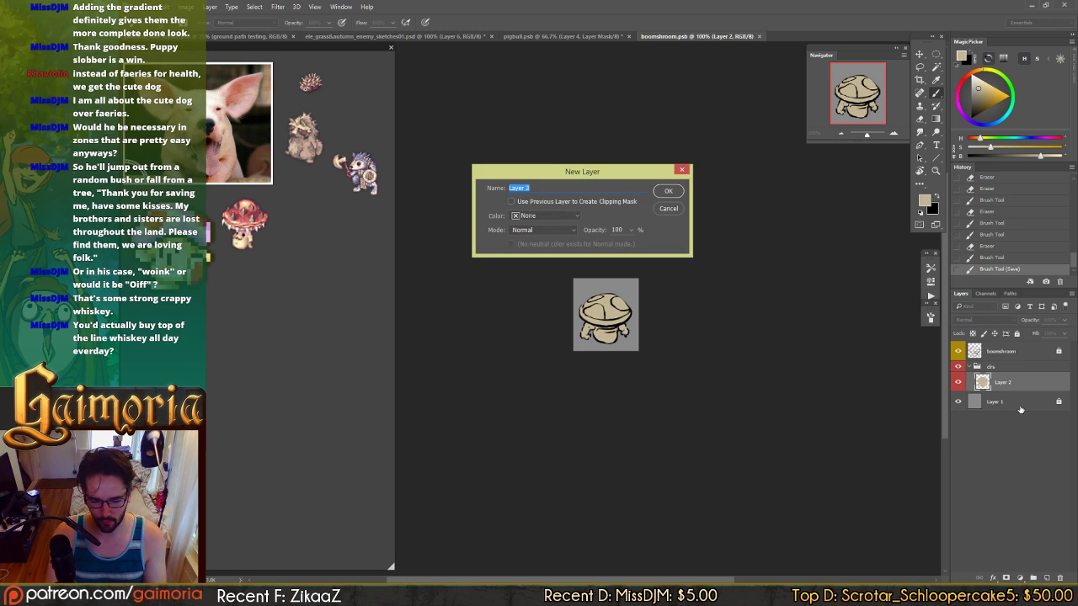
text(mush_base)
key(Return)
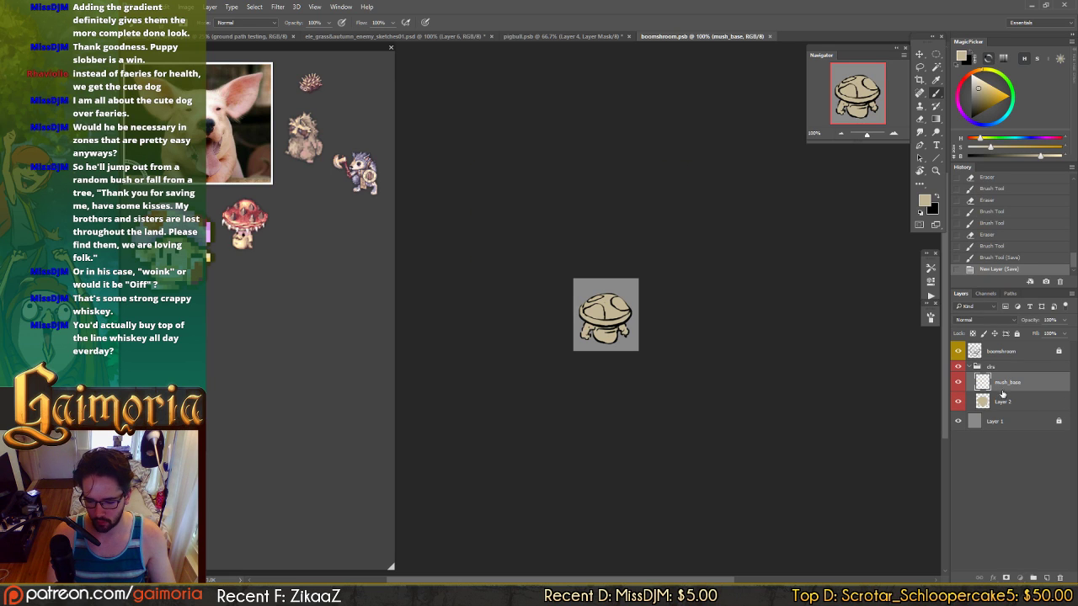
alt+click(1003, 391)
double_click(1001, 402)
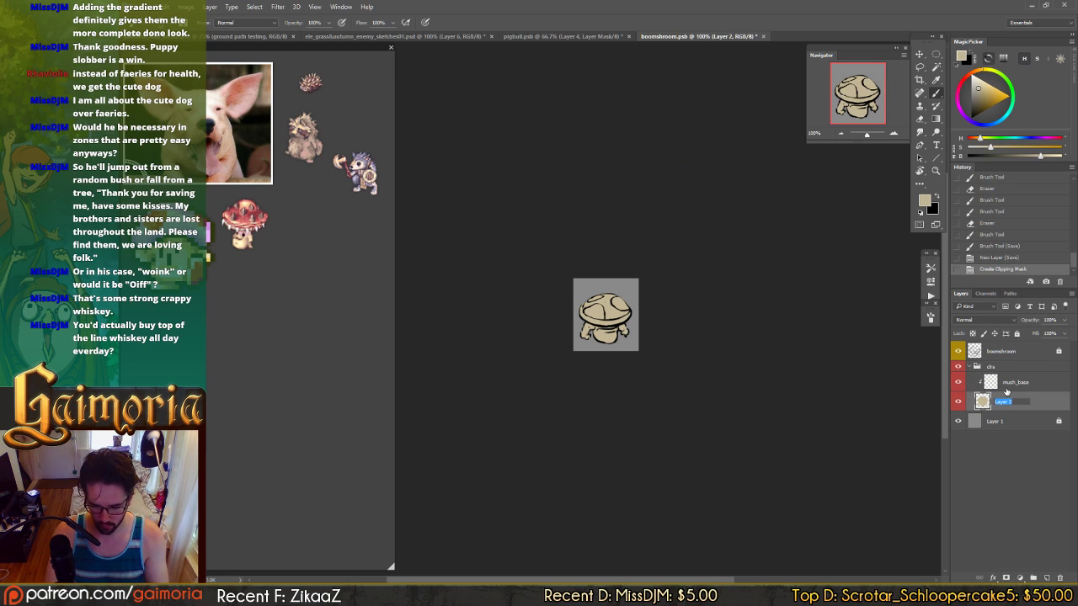
text(base)
key(Return)
- Mix a pinkish purple and paint it over the top of the cap on the mush_base layer
key(alt+bracketright)
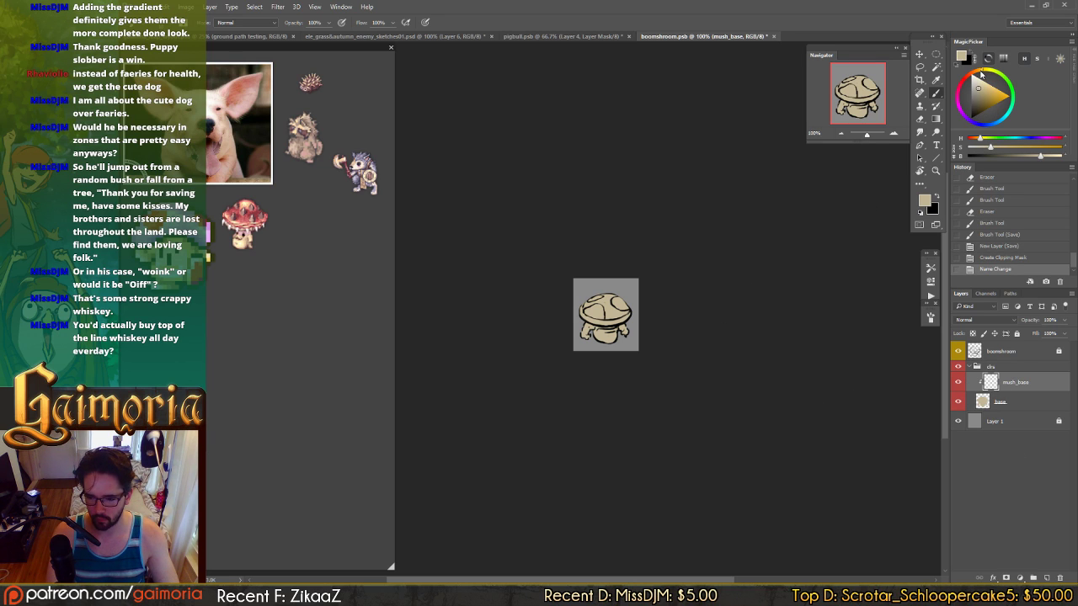
drag(980, 75, 961, 87)
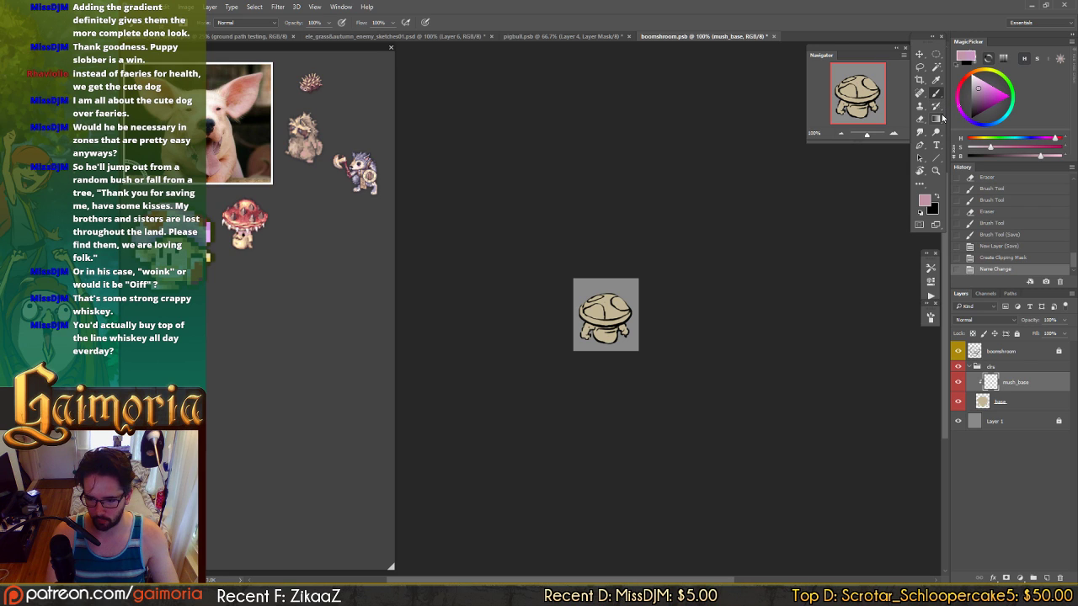
mouse_move(999, 96)
mouse_down()
mouse_move(982, 90)
mouse_move(978, 98)
mouse_up()
mouse_move(615, 303)
mouse_down()
mouse_move(593, 305)
mouse_move(628, 303)
mouse_move(588, 308)
mouse_up()
- Clean up the purple with the Eraser, extend it over the cap's rim, and save the document
key(e)
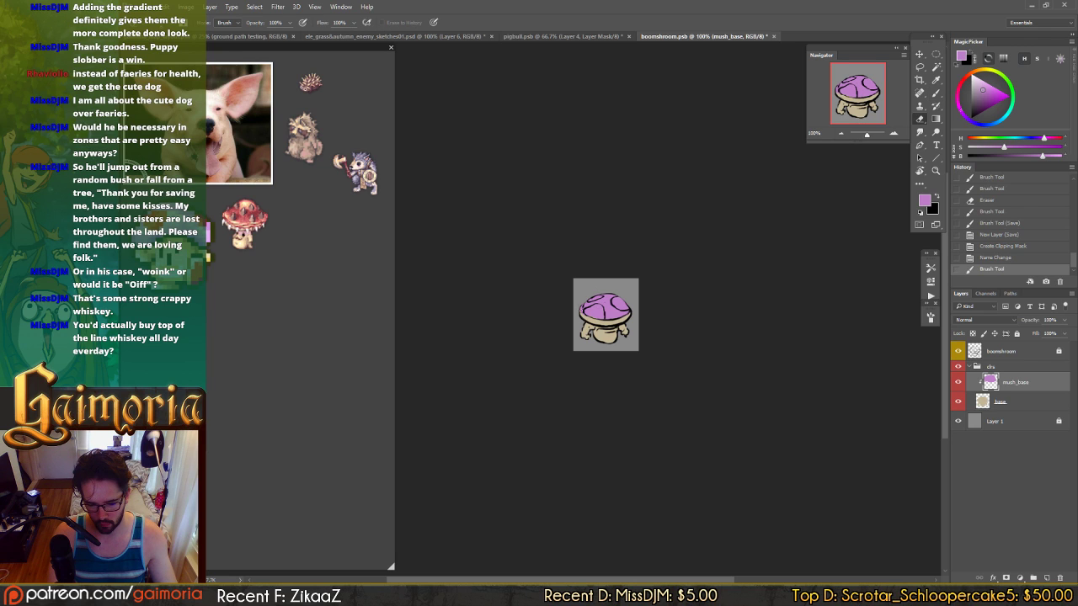
click(617, 310)
key(b)
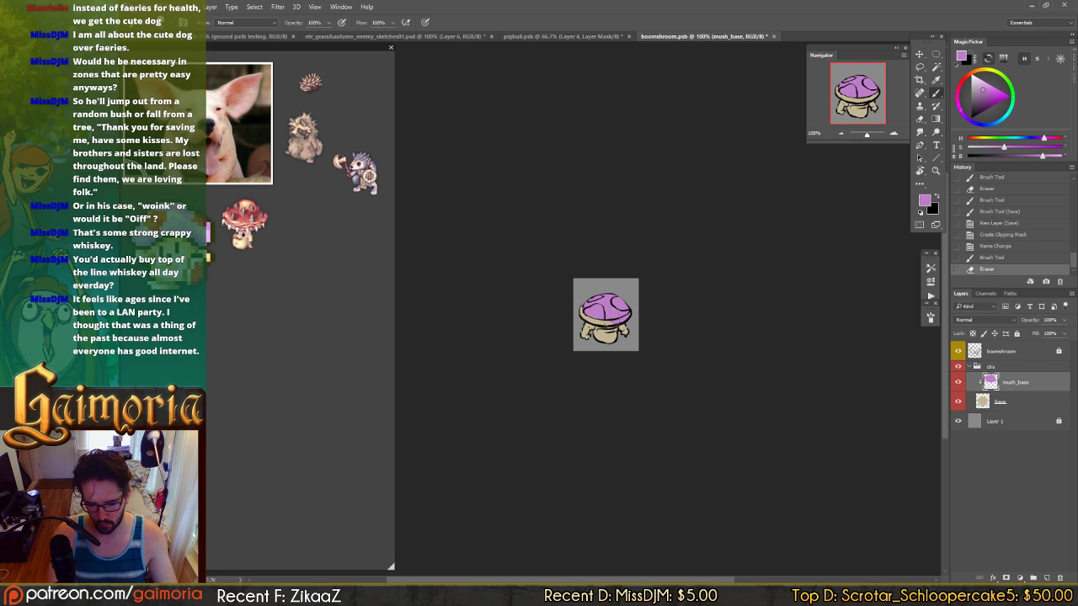
mouse_move(615, 325)
mouse_down()
mouse_move(586, 318)
mouse_move(584, 304)
mouse_up()
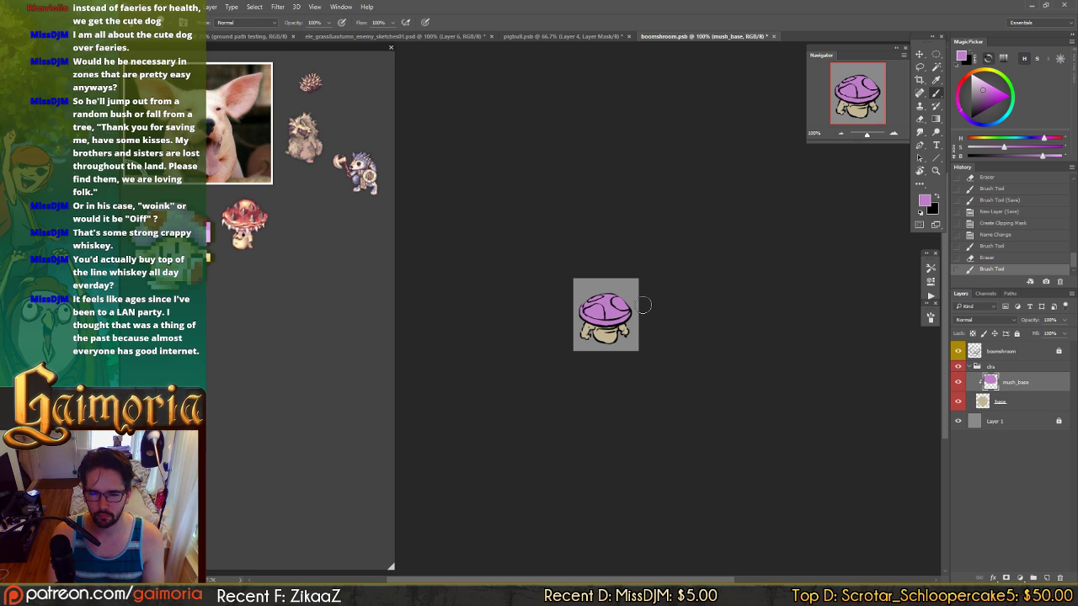
key(ctrl+s)
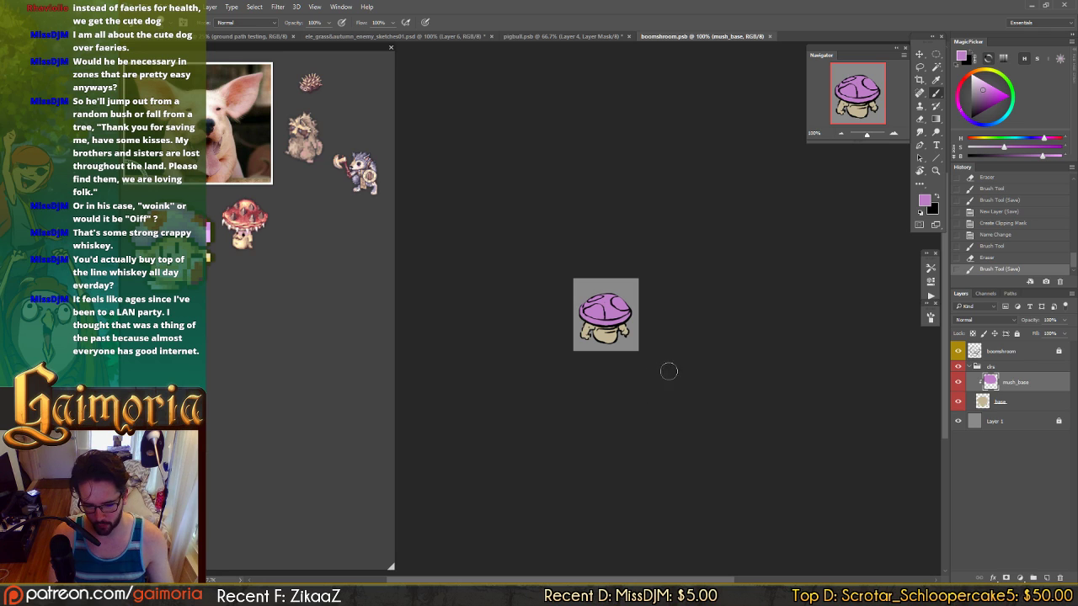
drag(661, 376, 665, 381)
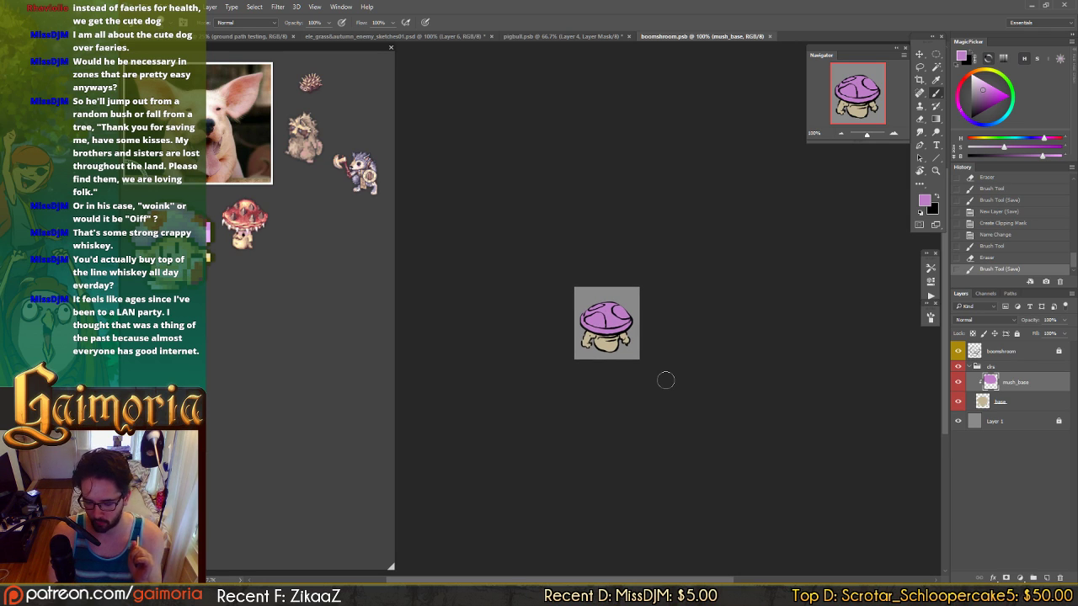
click(711, 432)
drag(699, 417, 691, 414)
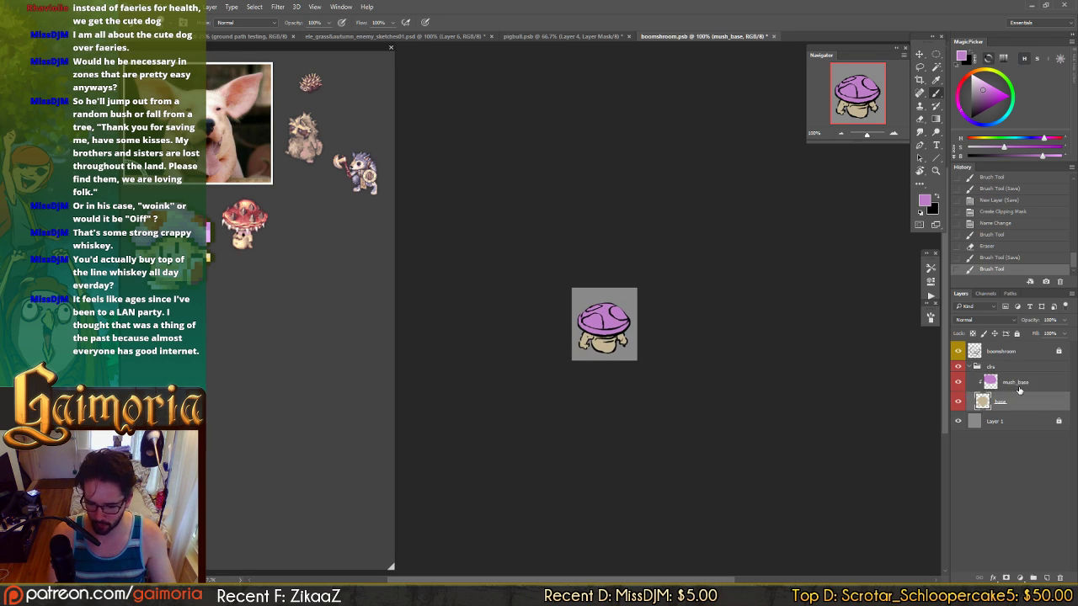
click(994, 398)
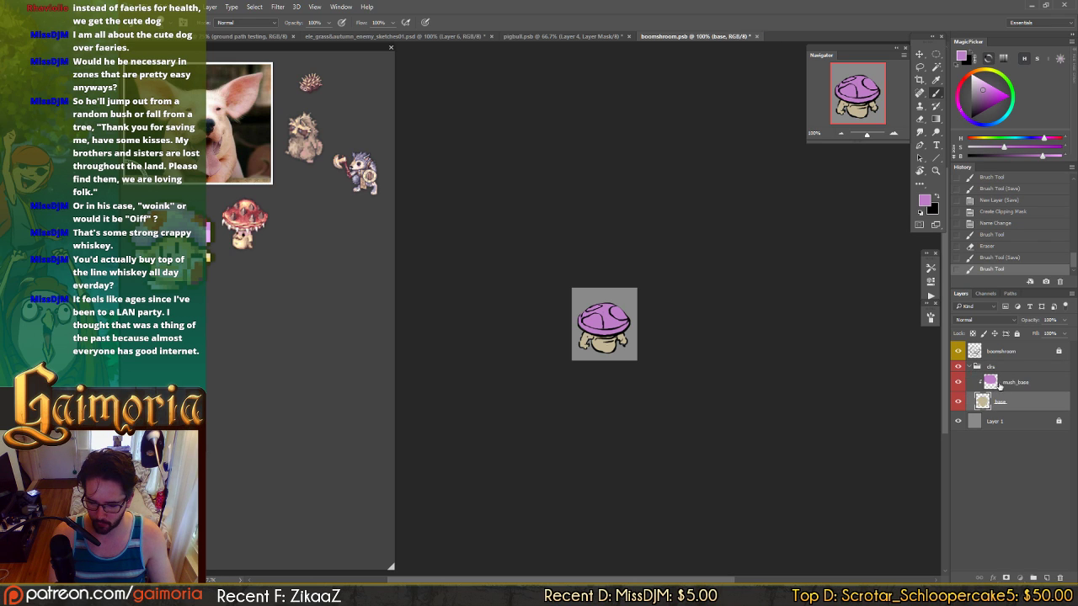
click(1022, 380)
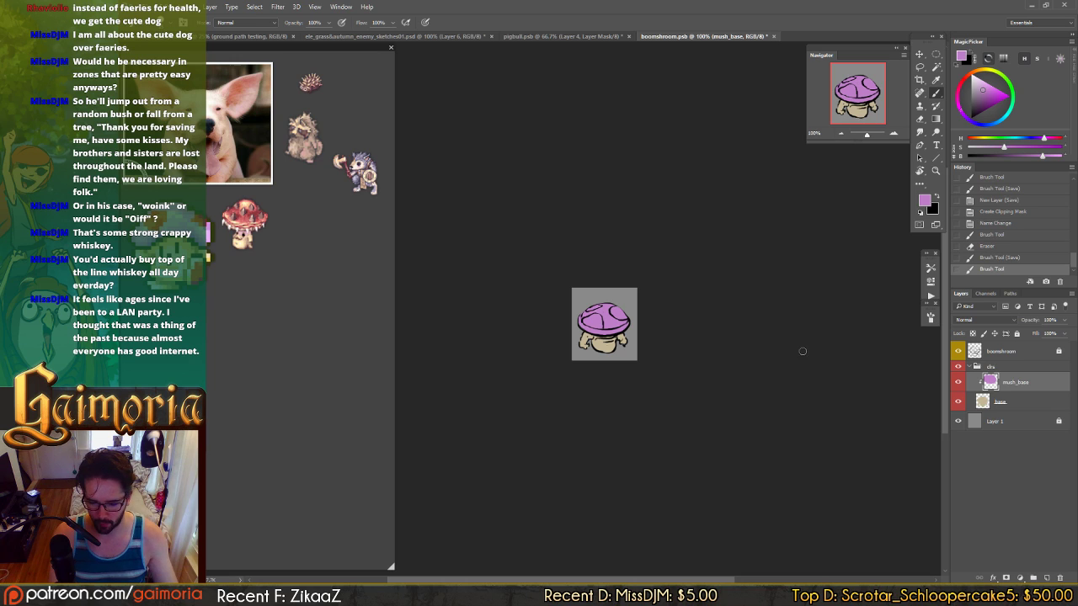
click(1019, 402)
click(1015, 386)
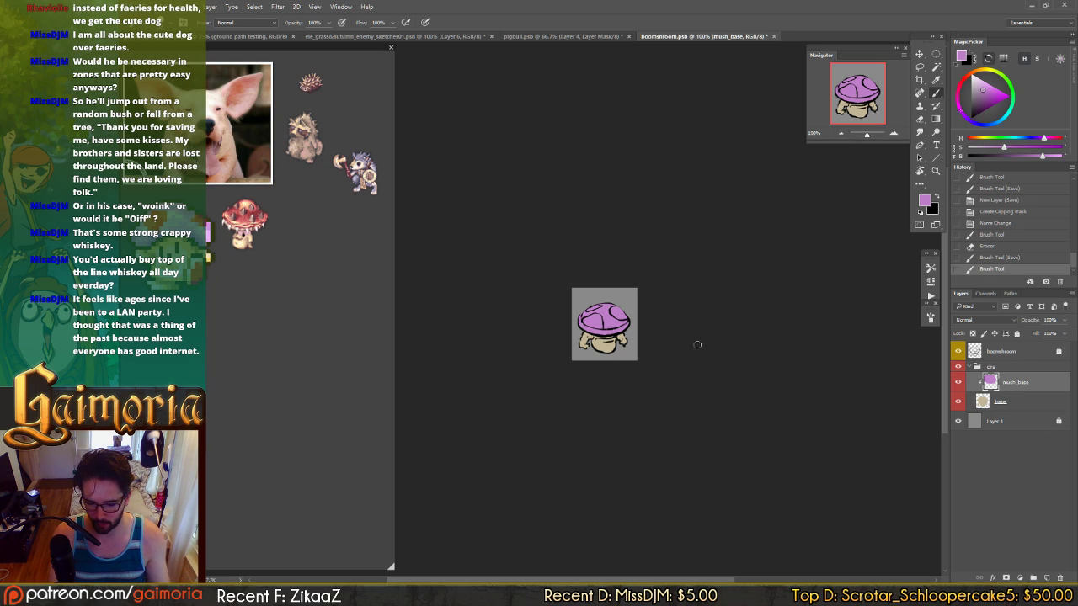
click(983, 406)
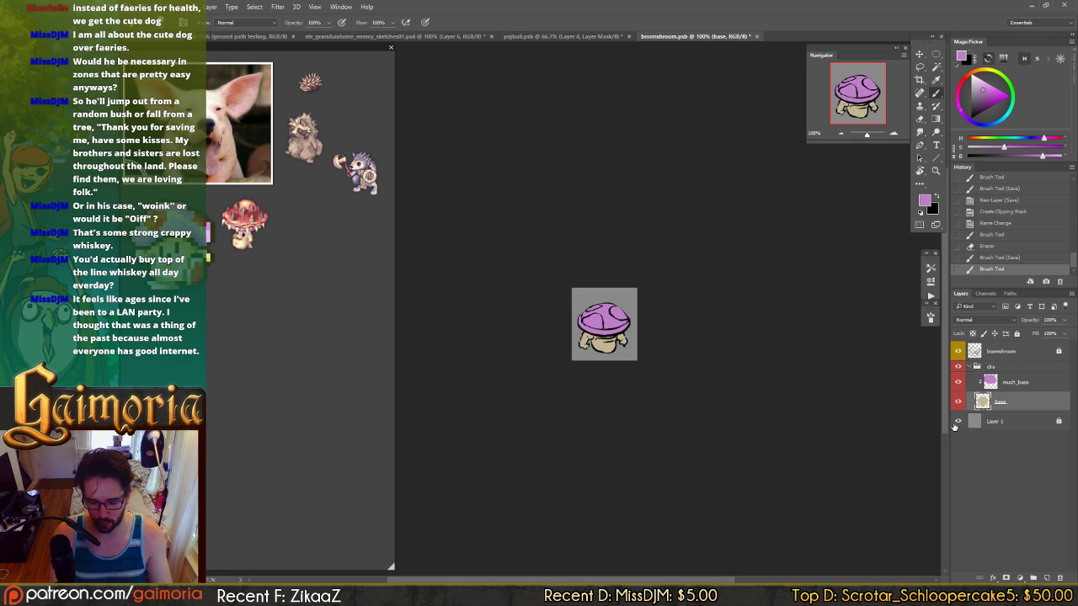
click(1039, 385)
click(1037, 398)
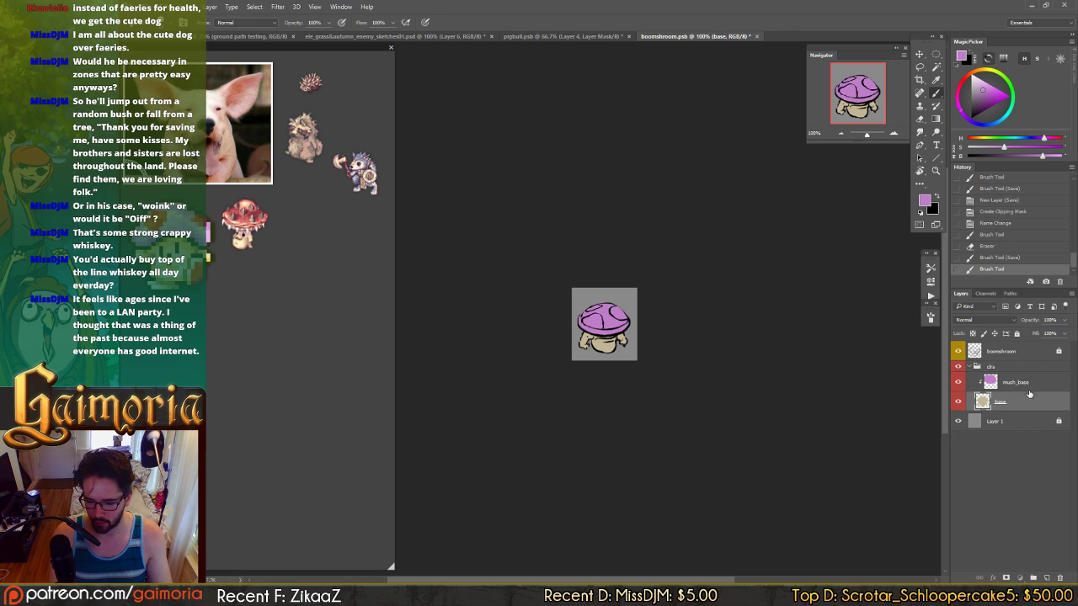
click(1028, 386)
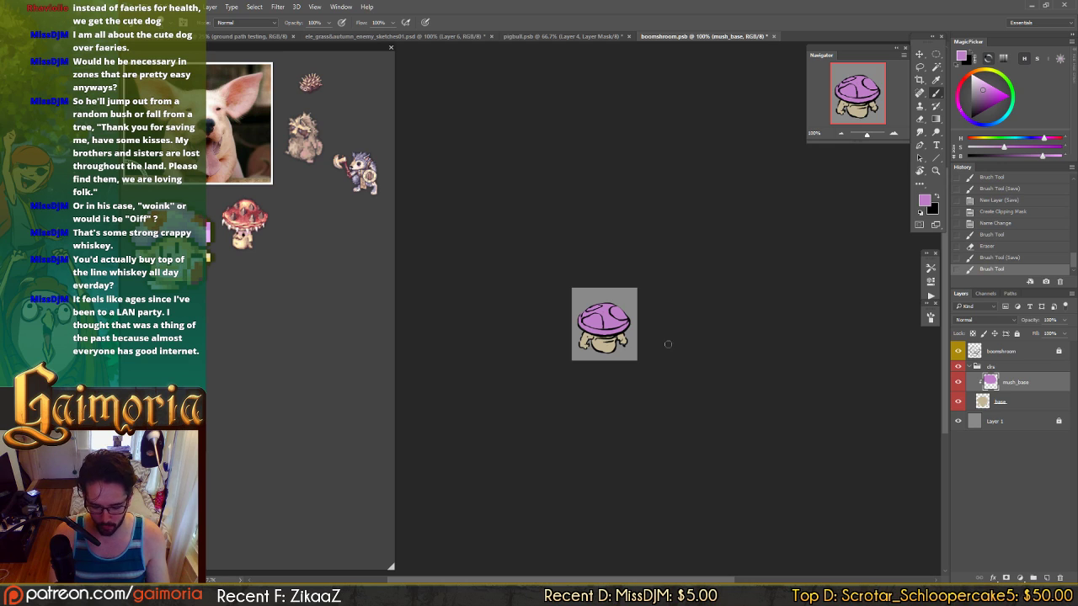
click(1032, 405)
click(1034, 390)
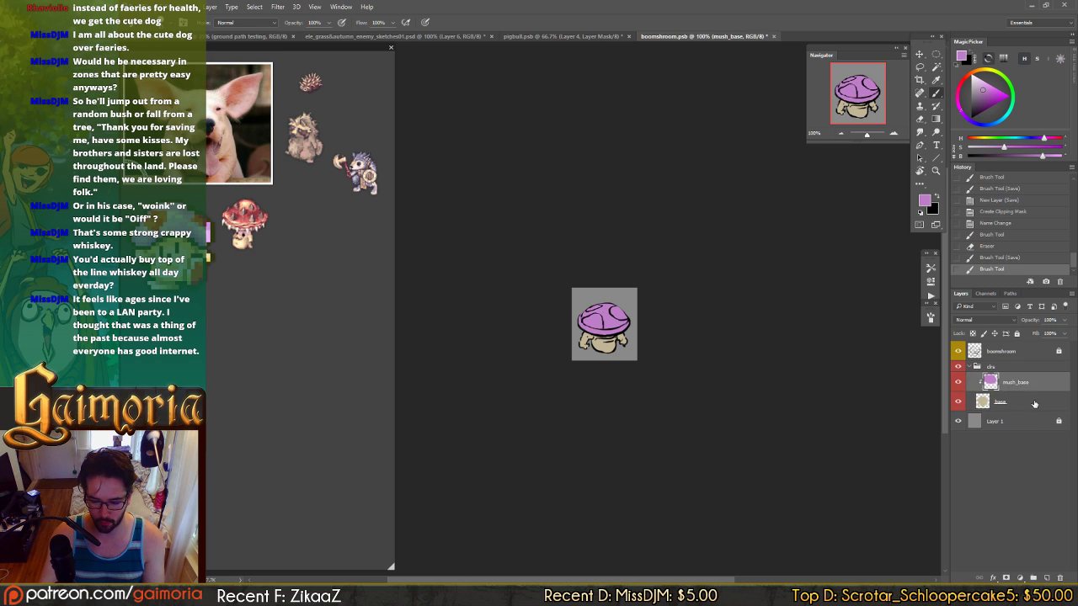
- Save the boomshroom document
key(v)
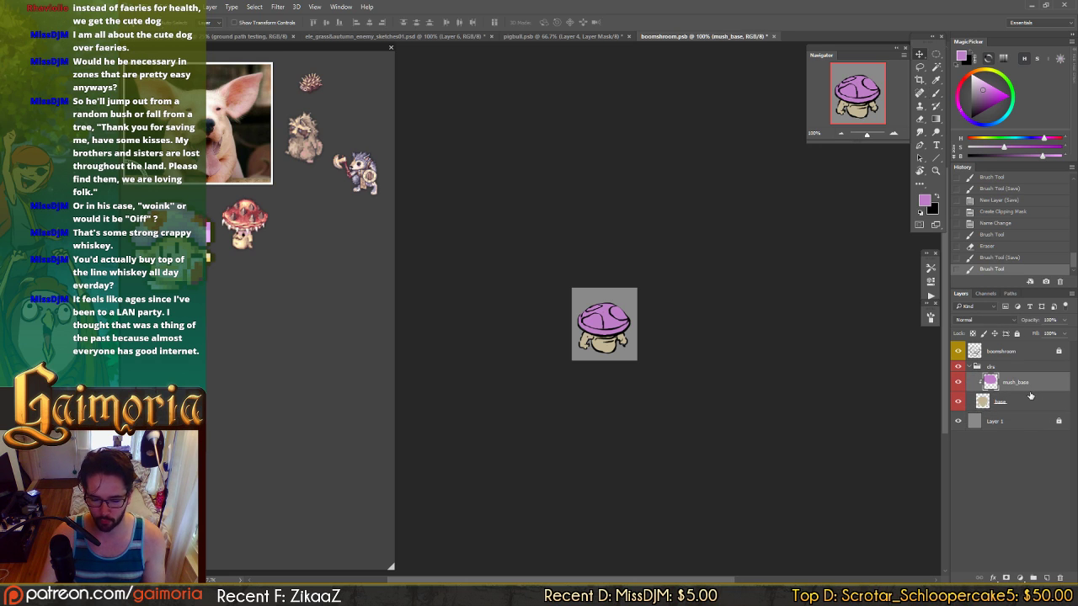
key(ctrl+s)
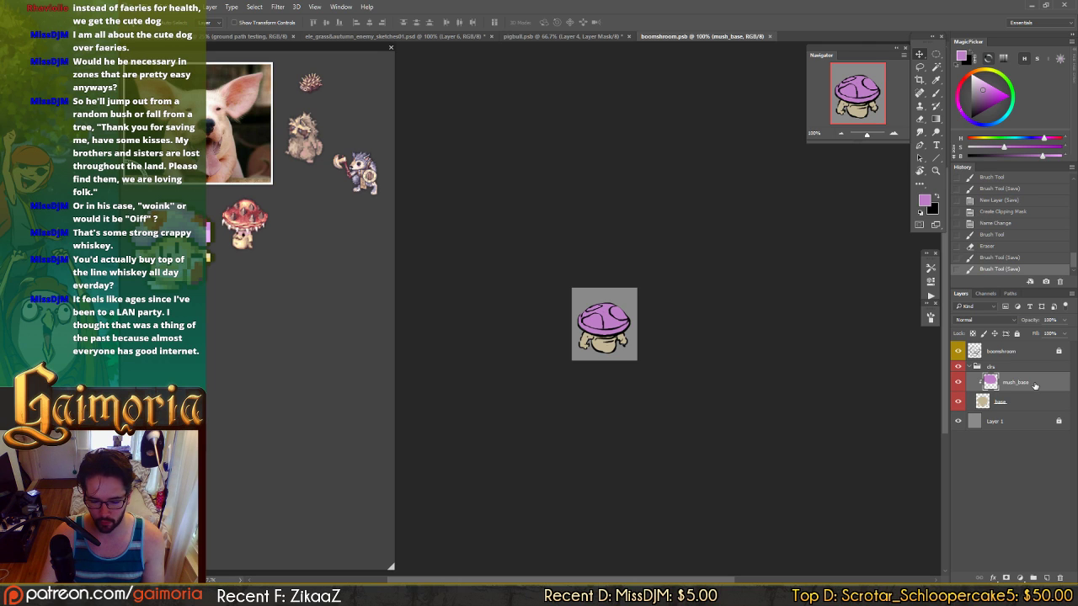
click(1044, 400)
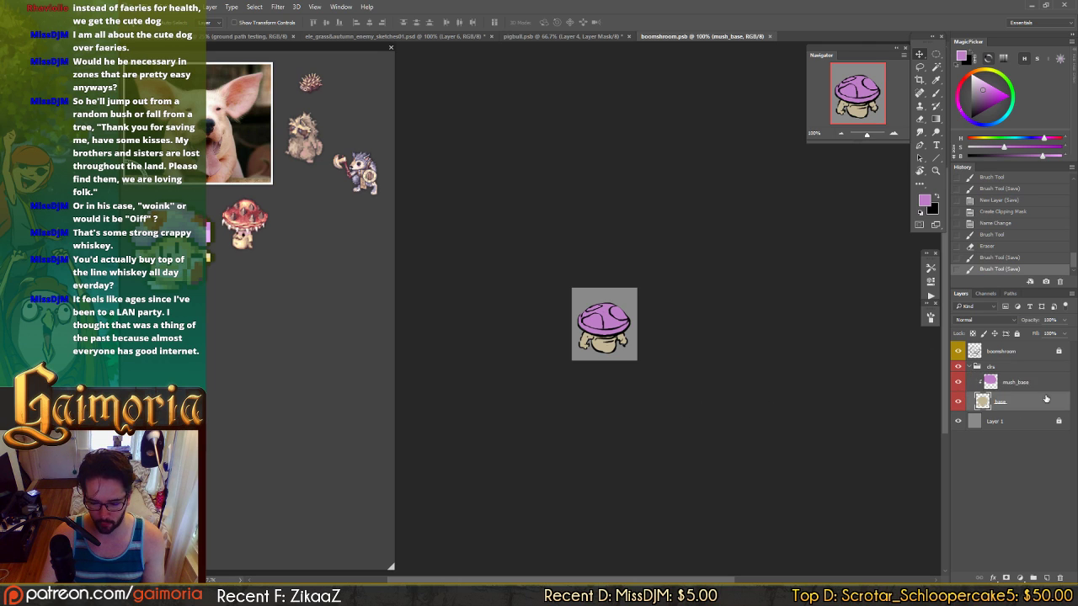
click(1044, 388)
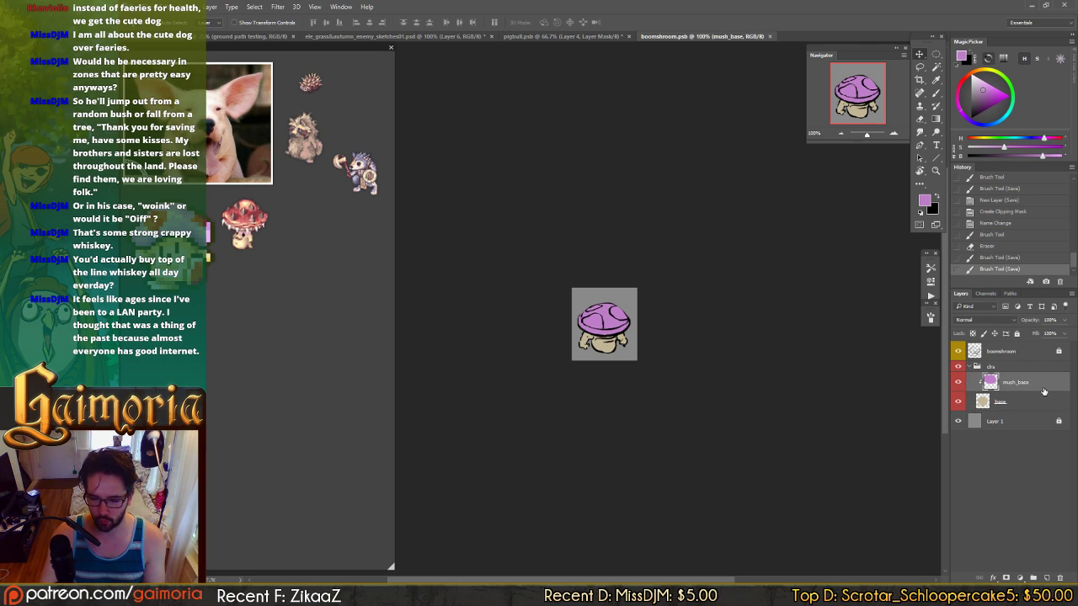
click(1032, 399)
click(1042, 392)
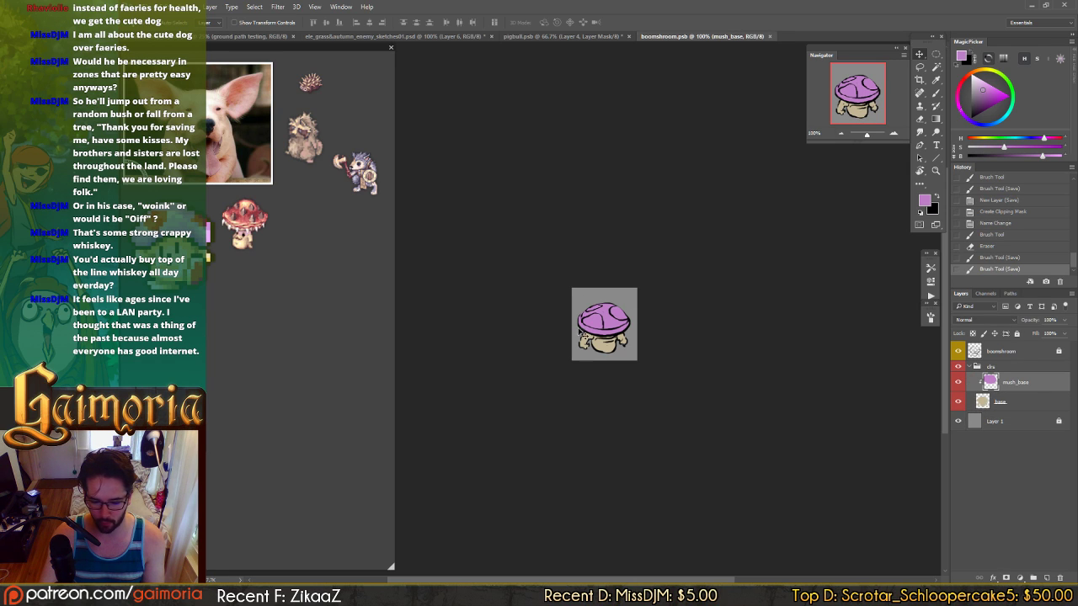
click(1036, 402)
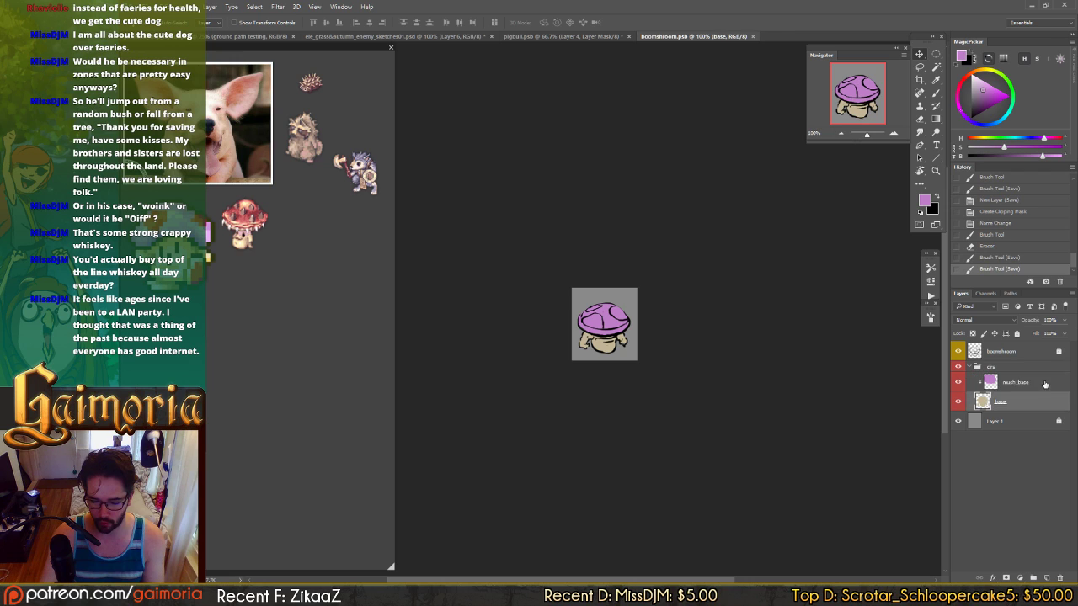
- Shift the mush_base layer's colour with Hue/Saturation: hue -33, saturation +38, lightness -16
click(1044, 384)
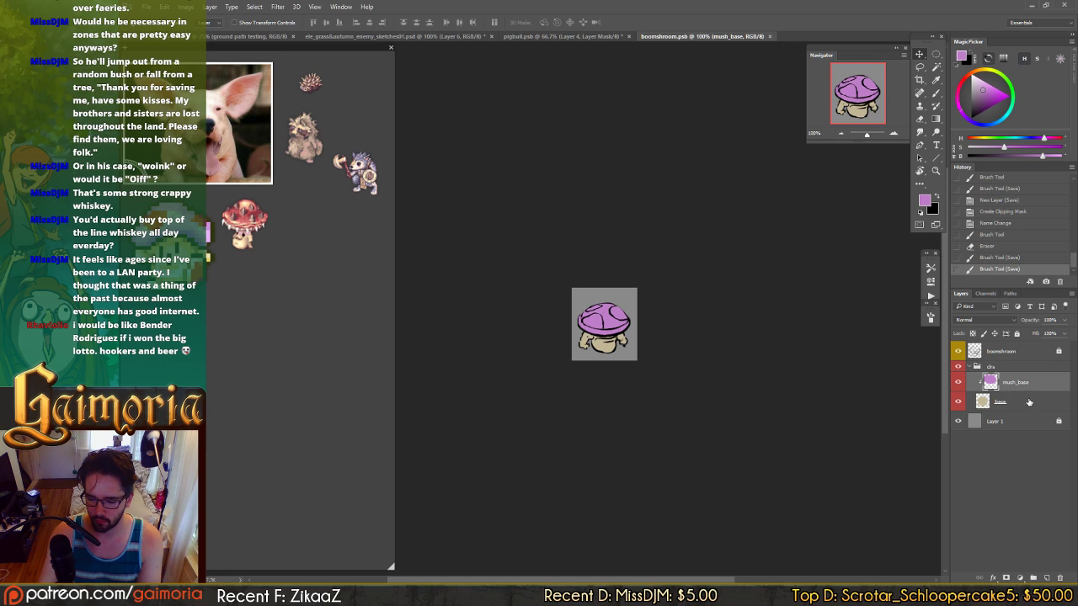
key(ctrl+u)
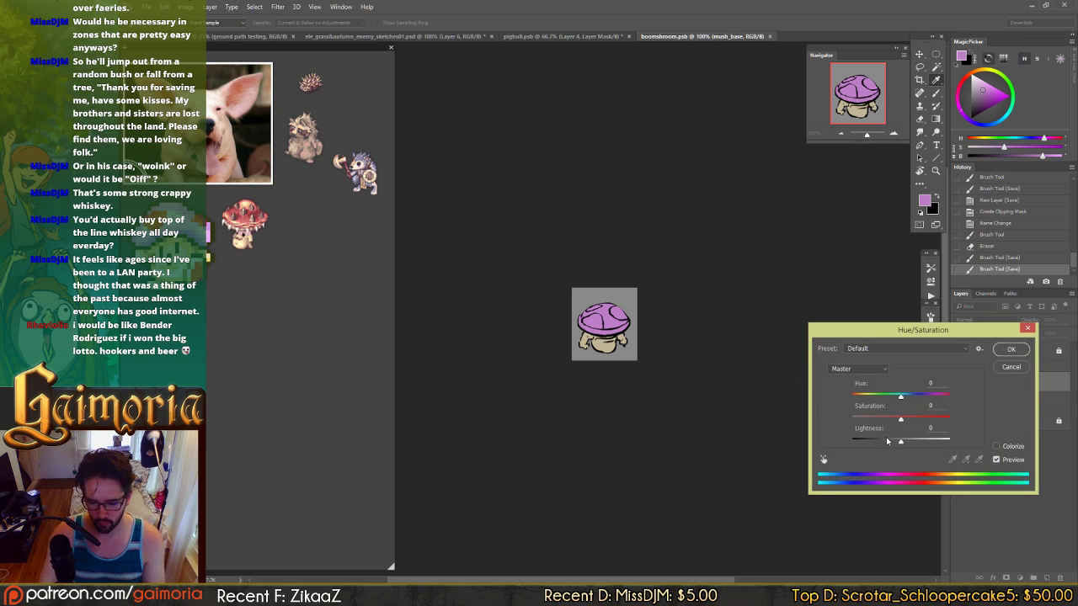
click(887, 441)
drag(890, 442, 893, 441)
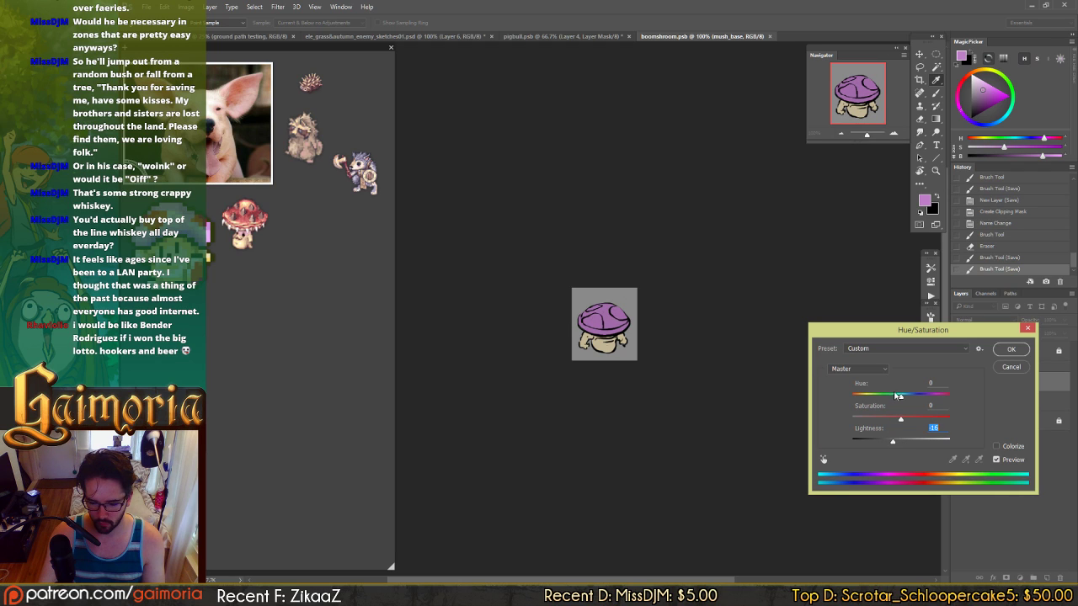
drag(897, 397, 919, 420)
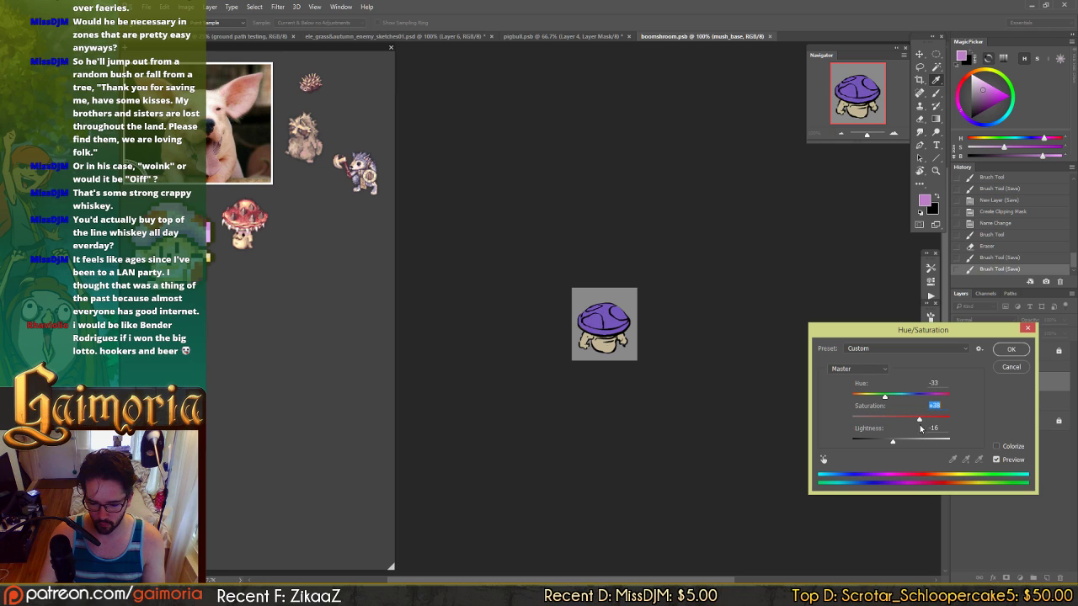
click(1011, 349)
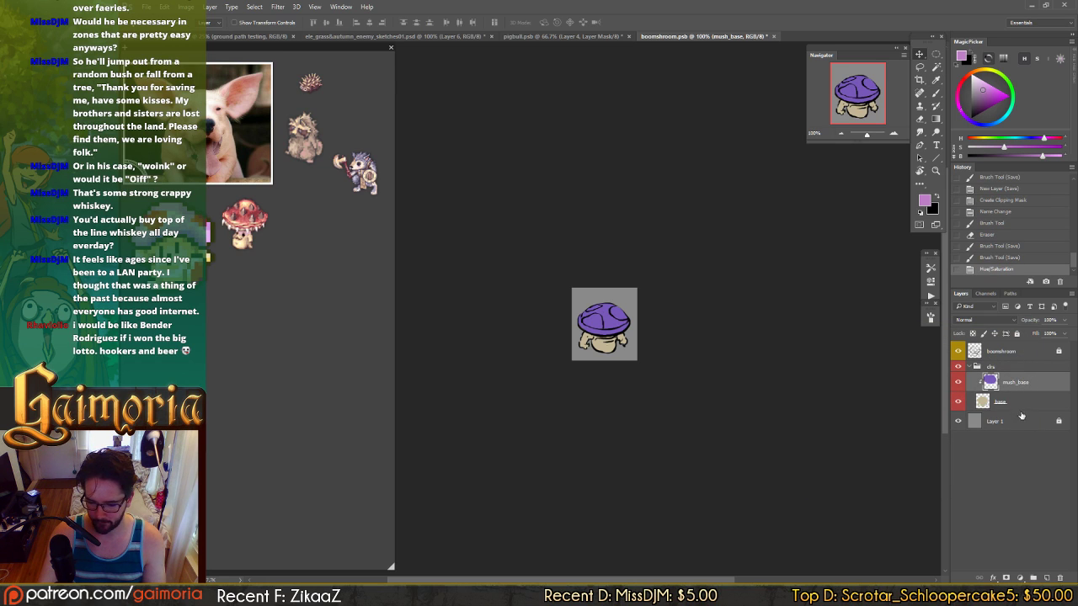
- Adjust the base layer with Hue/Saturation to hue -7, saturation +33 and lightness -16, and save the document
click(1023, 406)
key(ctrl+u)
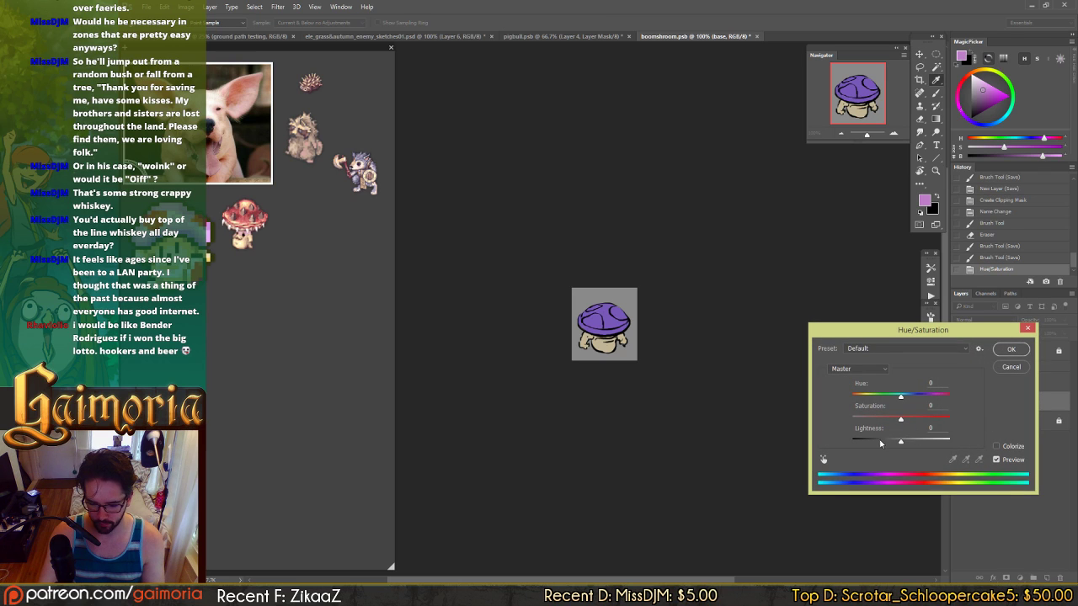
drag(900, 440, 897, 401)
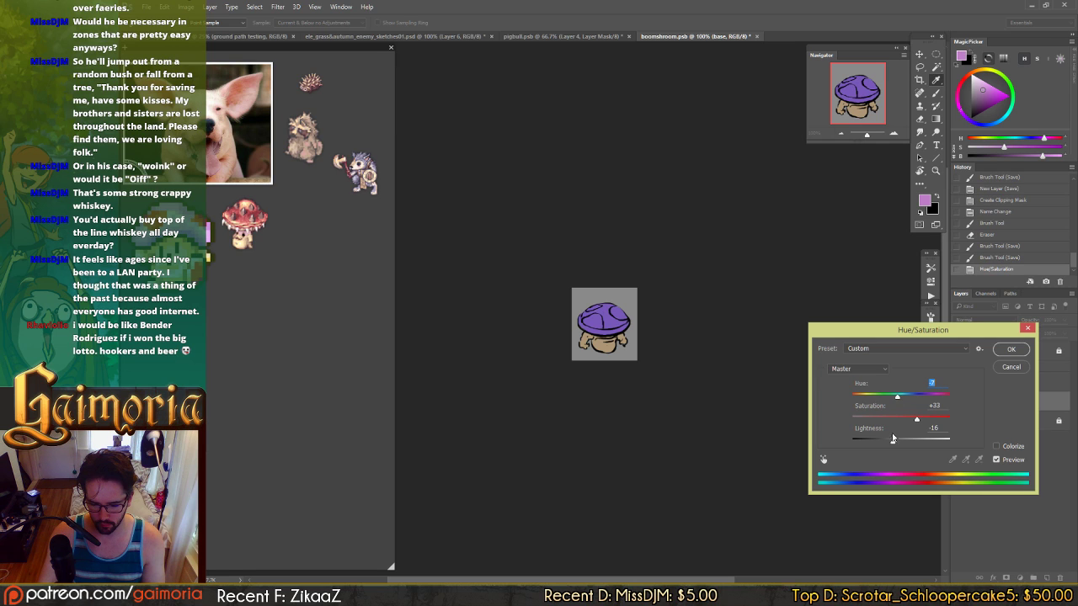
key(Return)
key(ctrl+s)
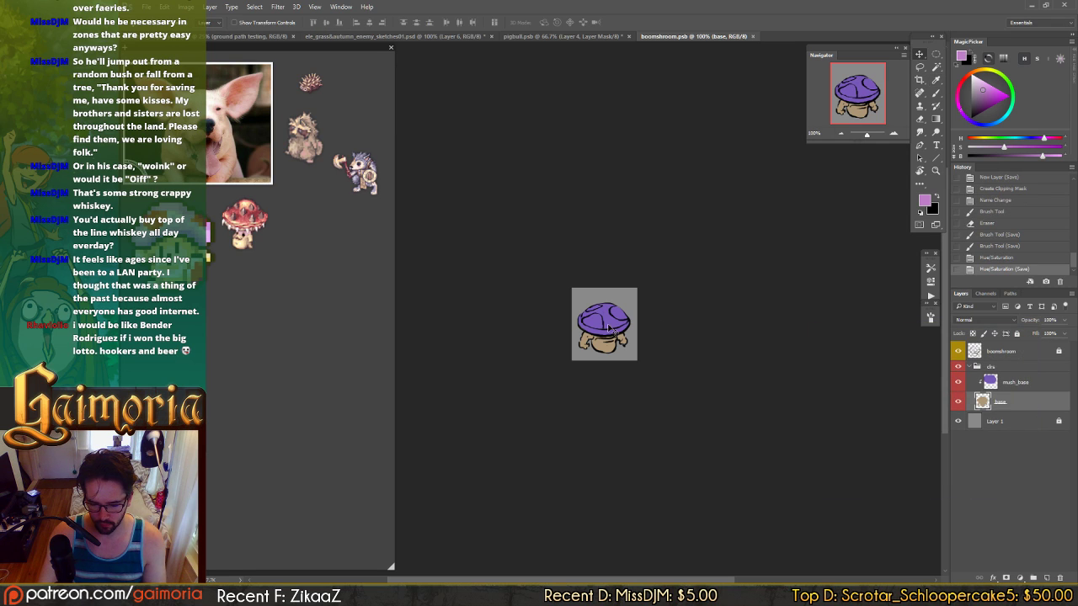
- Create a layer named shroom_trim above mush_base, clip it to the layers below, and save the document
click(1032, 387)
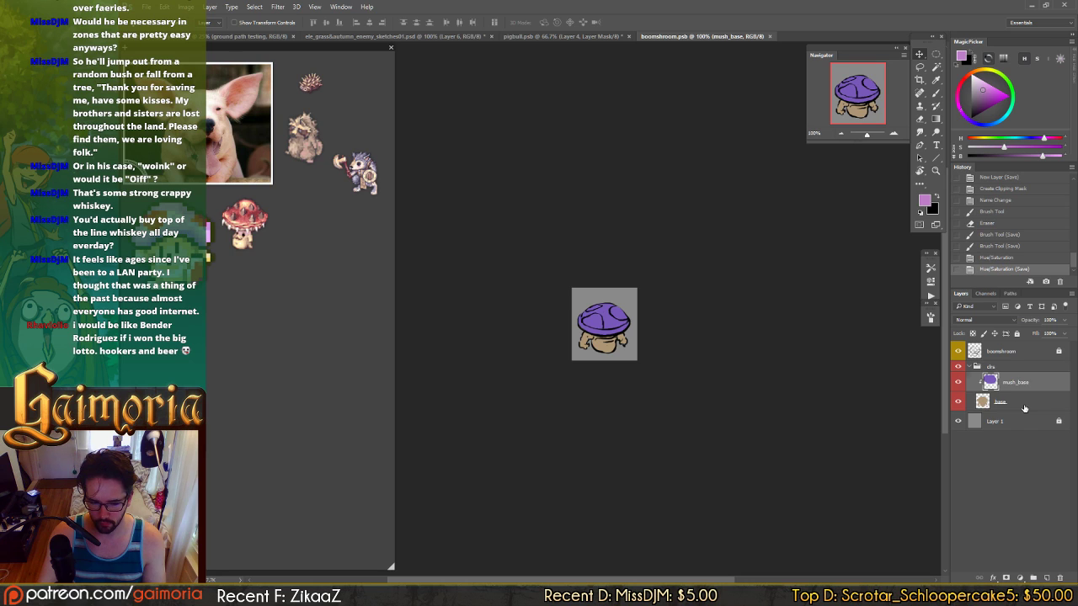
click(1024, 408)
click(1032, 387)
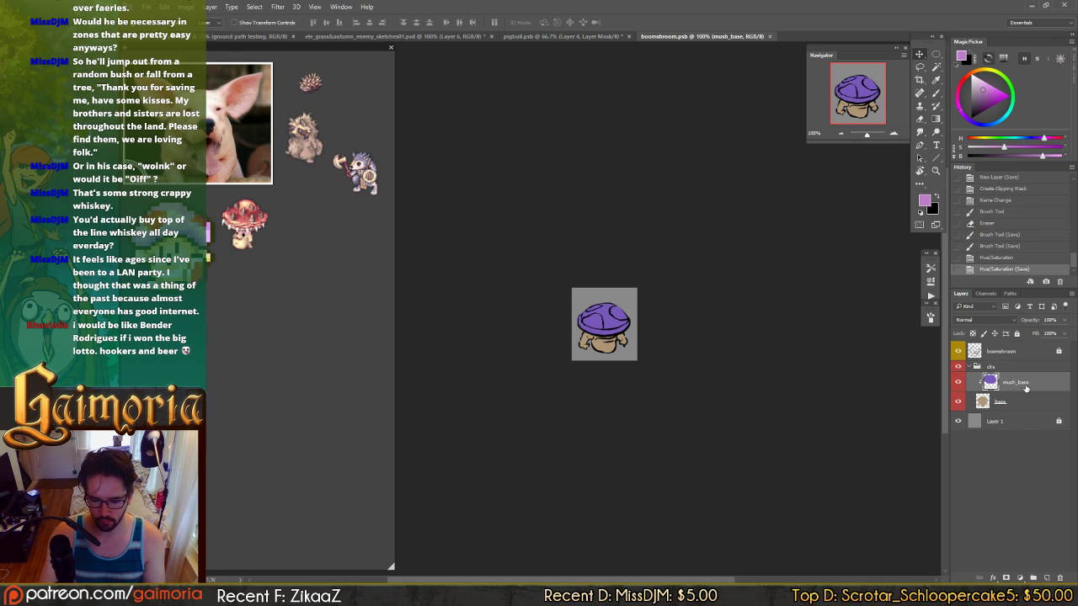
key(ctrl+shift+n)
text(shroom)
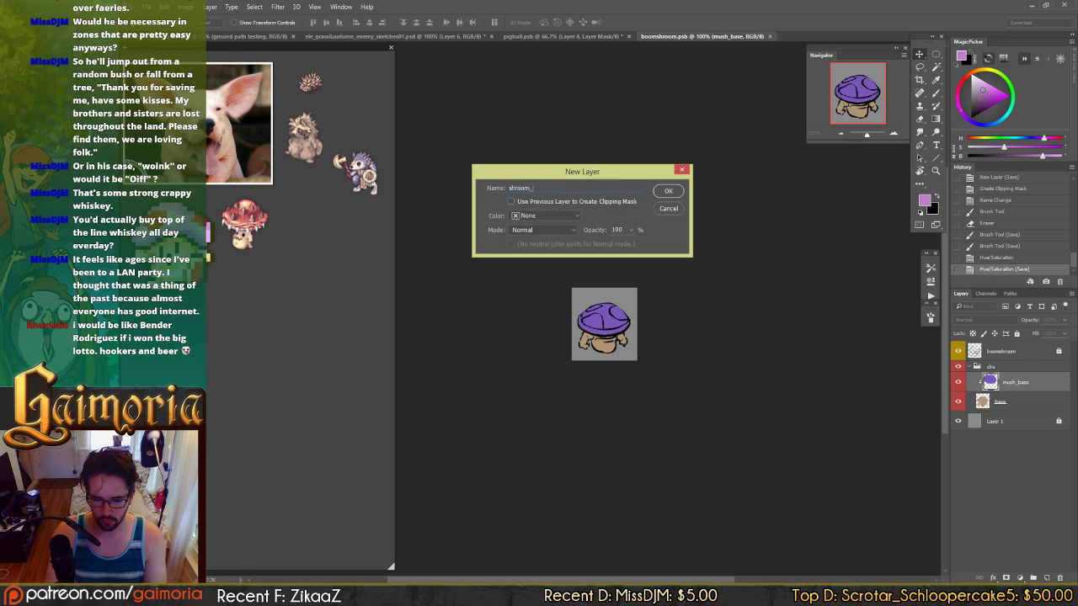
text(_trim)
key(Return)
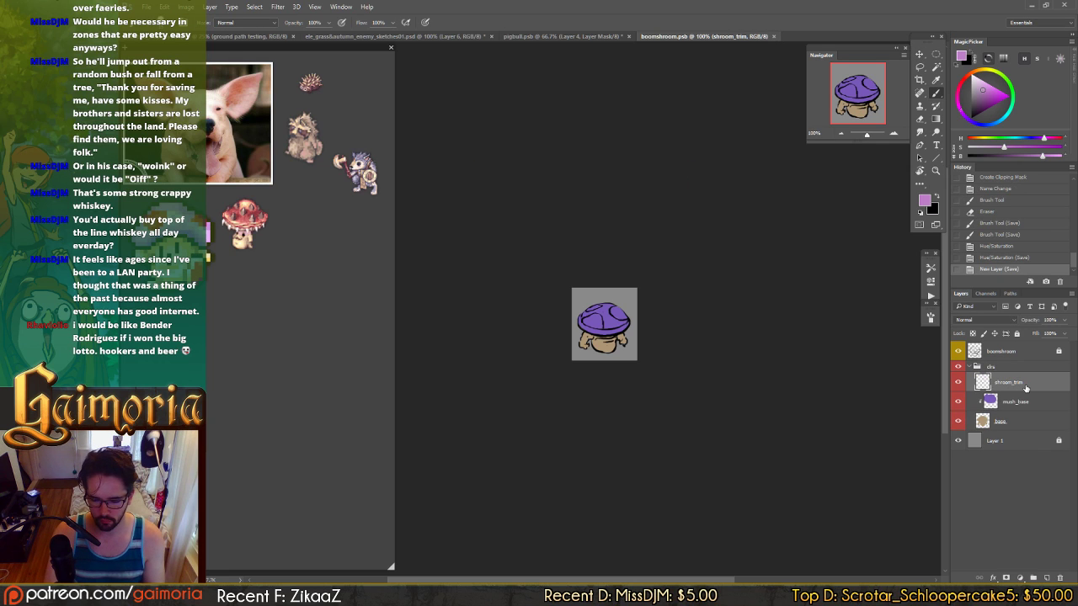
key(ctrl+alt+g)
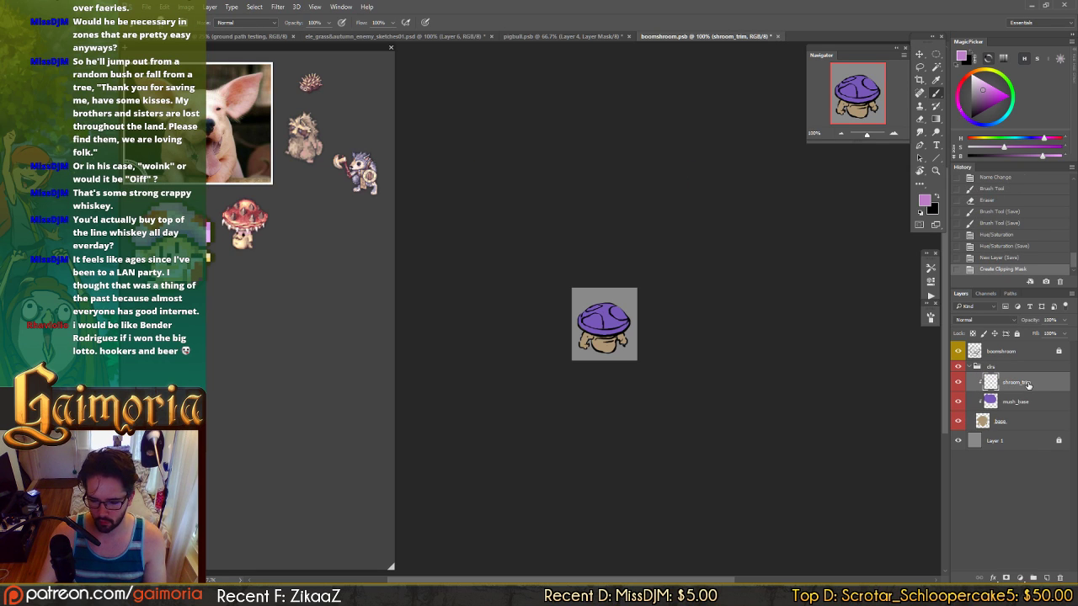
key(ctrl+s)
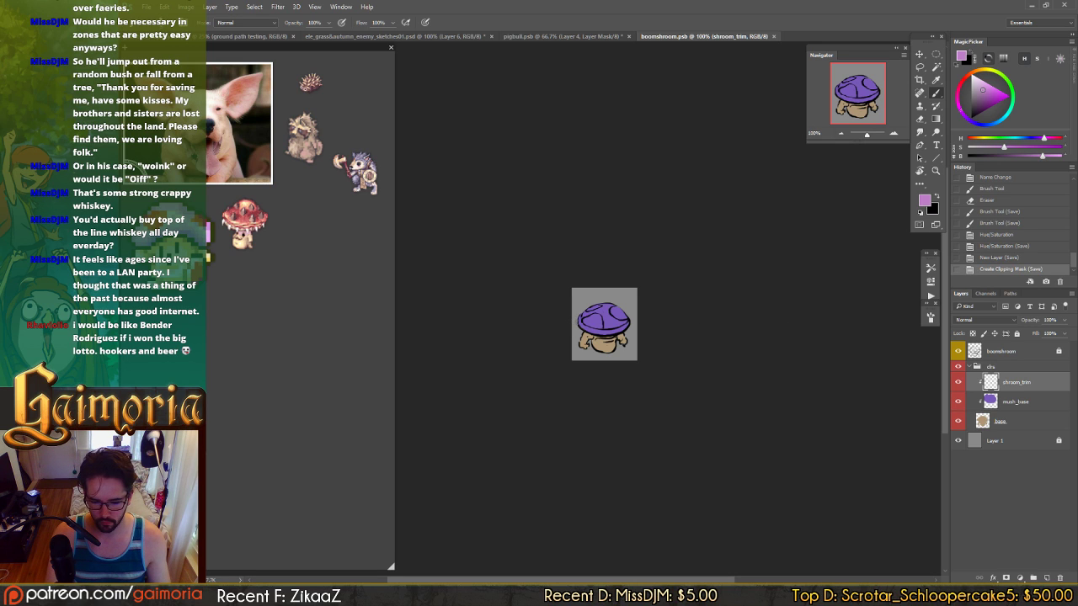
- Choose a pale, greyish purple and paint it along the cap's lower rim on the shroom_trim layer
click(977, 87)
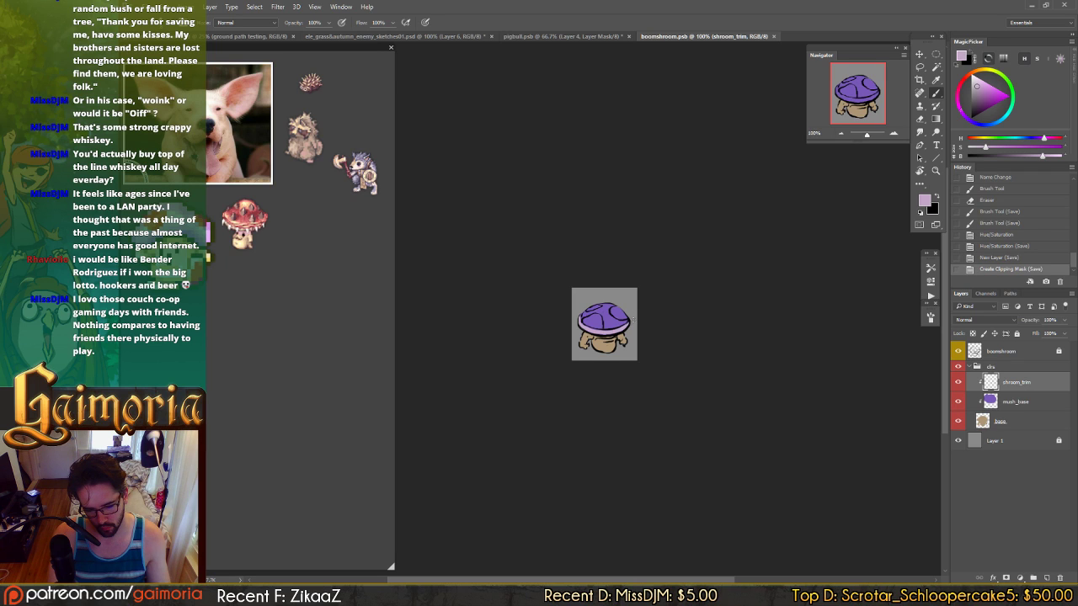
drag(633, 319, 569, 315)
click(575, 317)
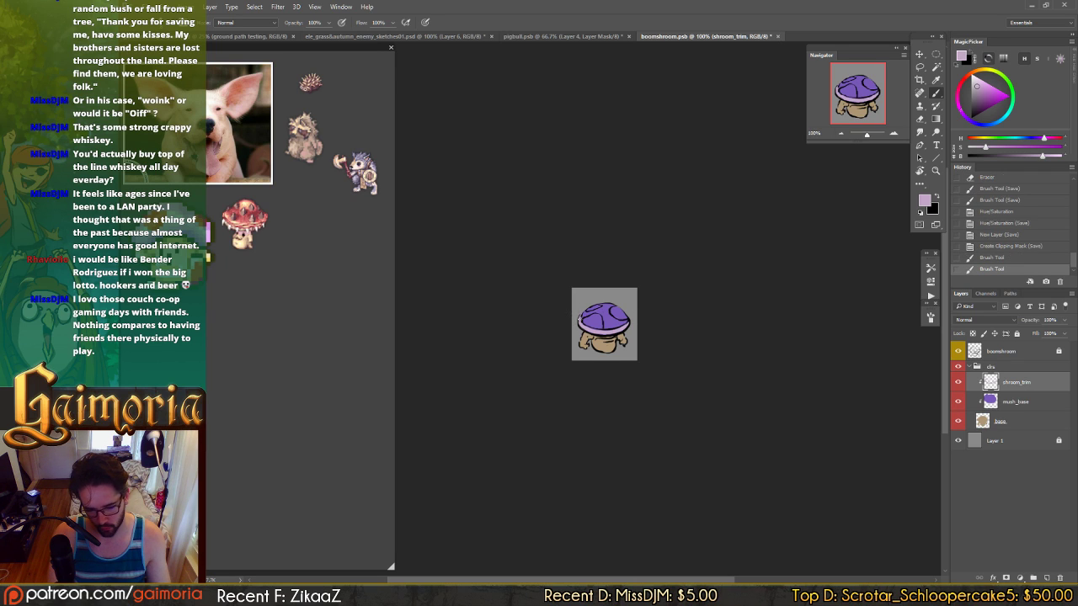
click(605, 333)
click(594, 327)
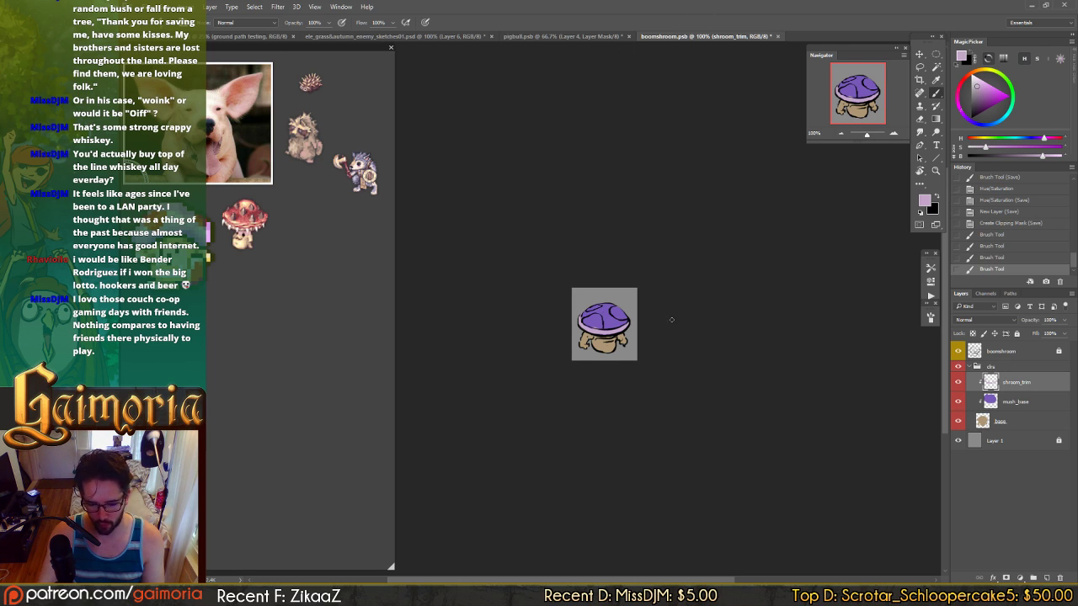
- Clean up the pale trim along the cap's rim with the Eraser
key(v)
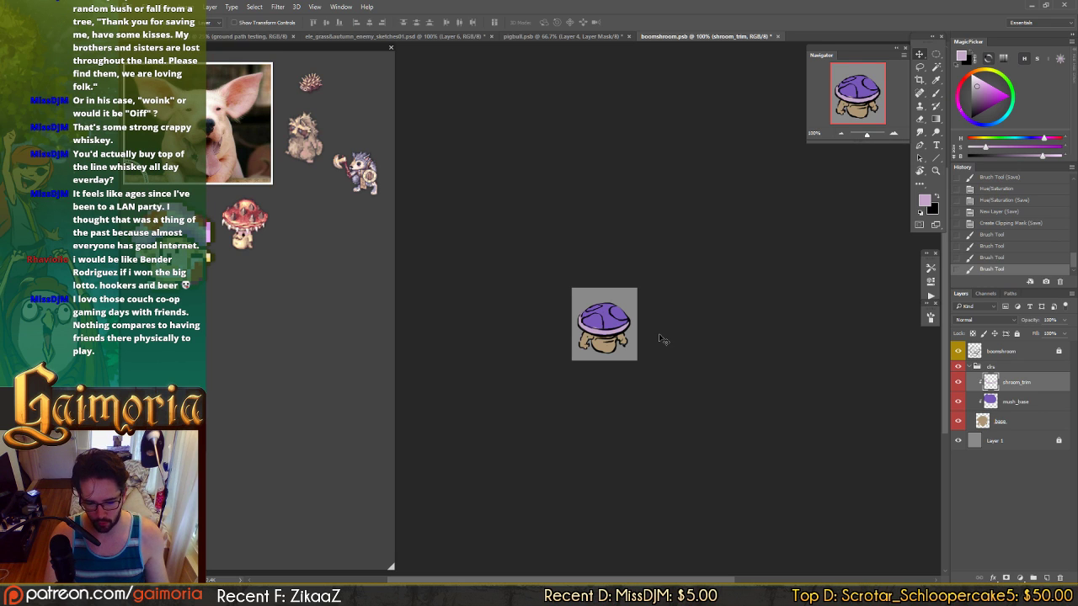
key(e)
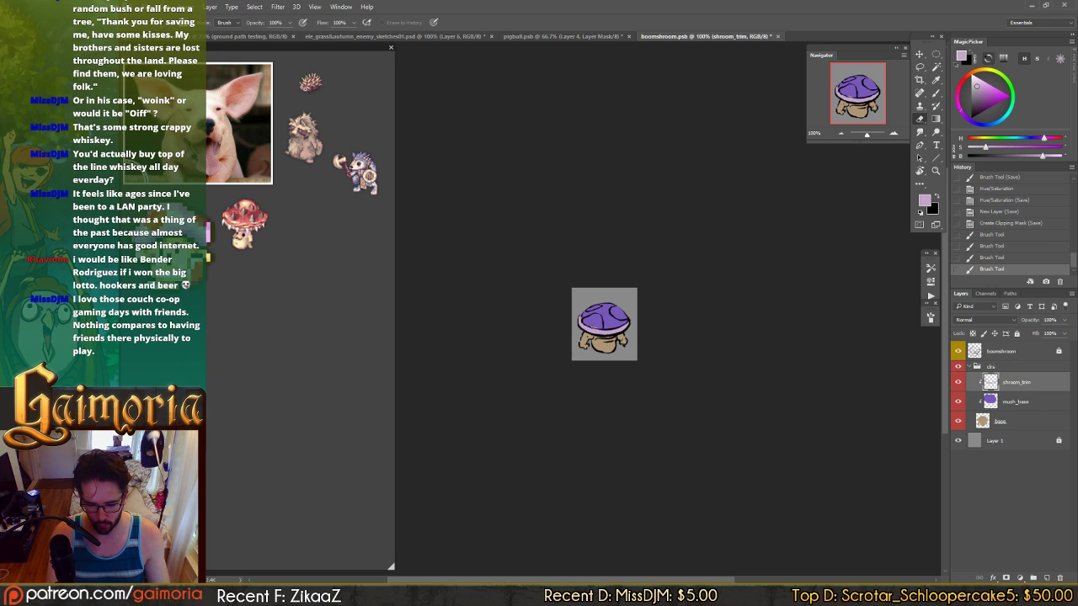
click(599, 327)
click(583, 318)
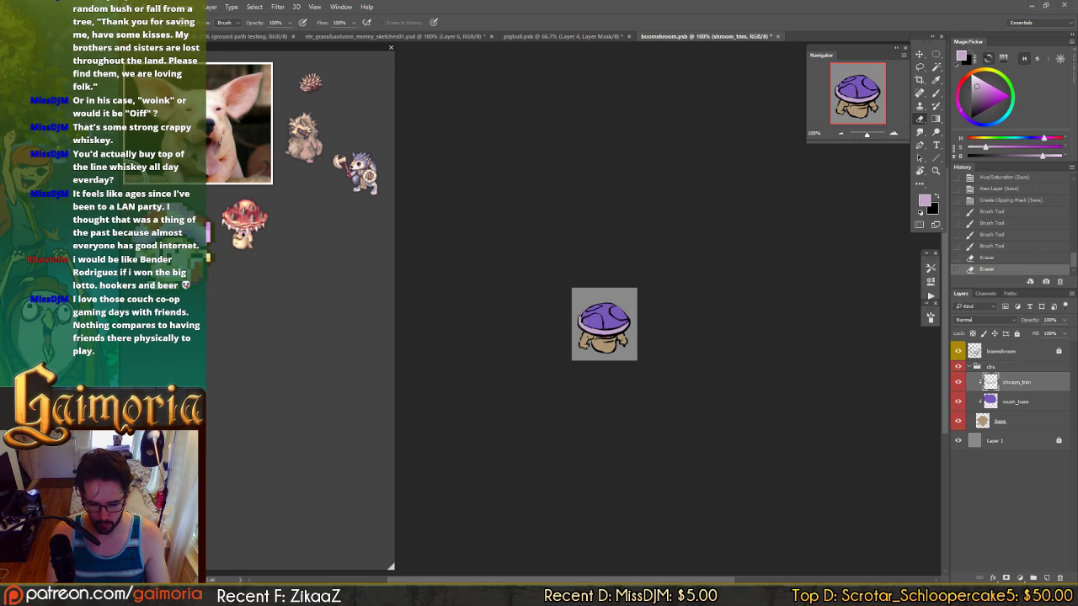
- Erase the excess pale trim at the left end of the cap's rim on the shroom_trim layer
click(582, 318)
click(582, 318)
click(582, 319)
click(583, 318)
click(583, 318)
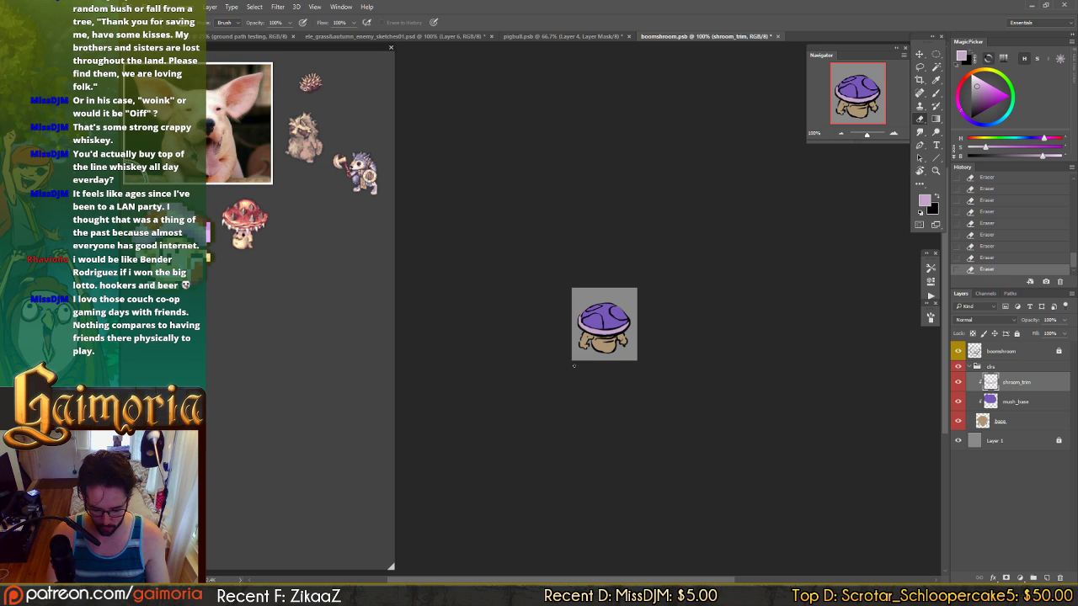
key(b)
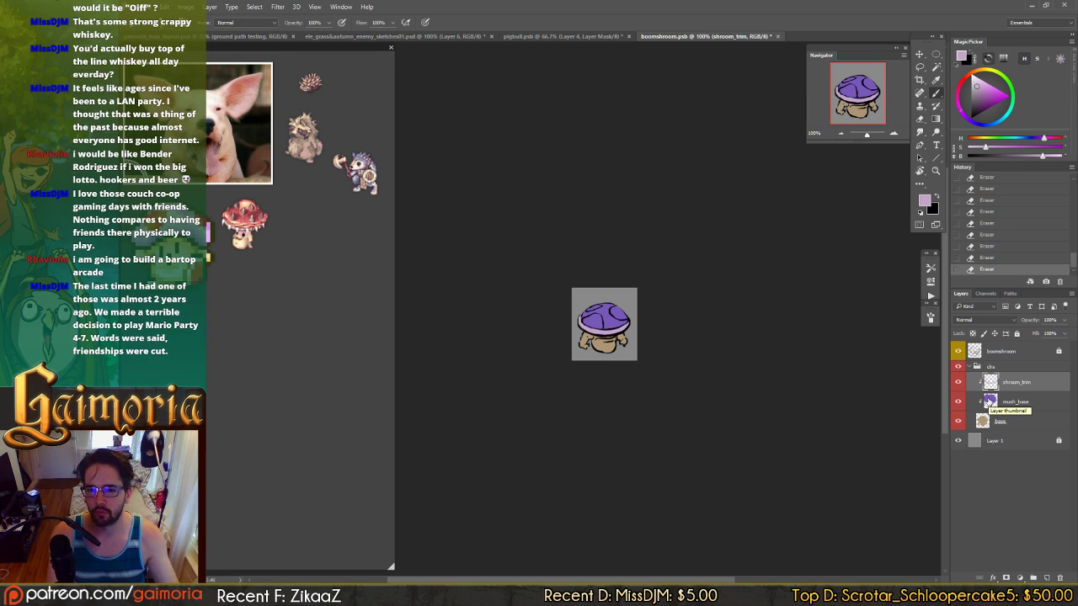
click(728, 382)
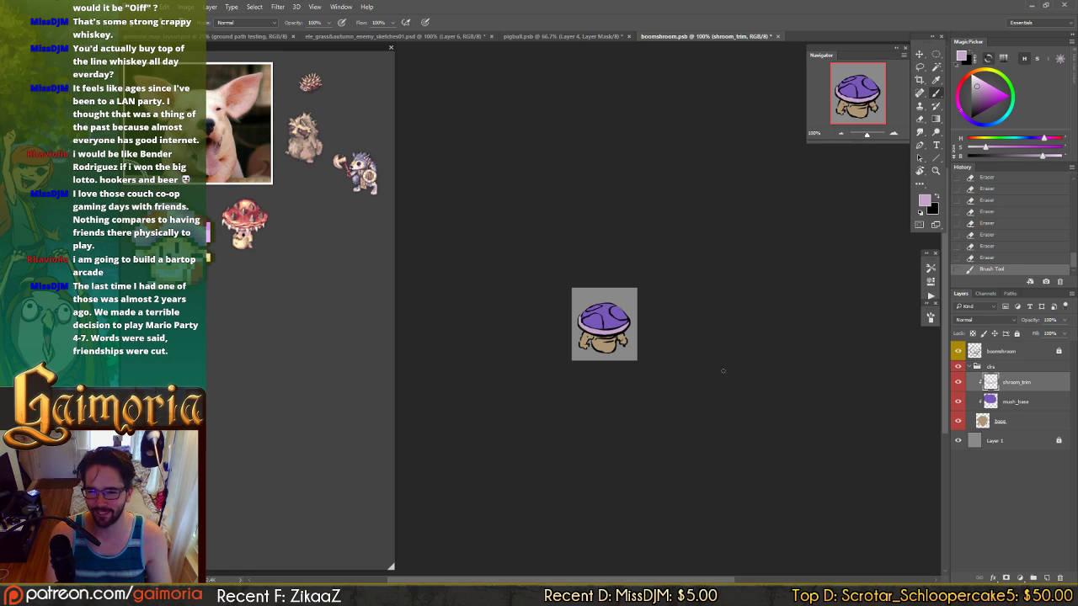
drag(733, 374, 732, 359)
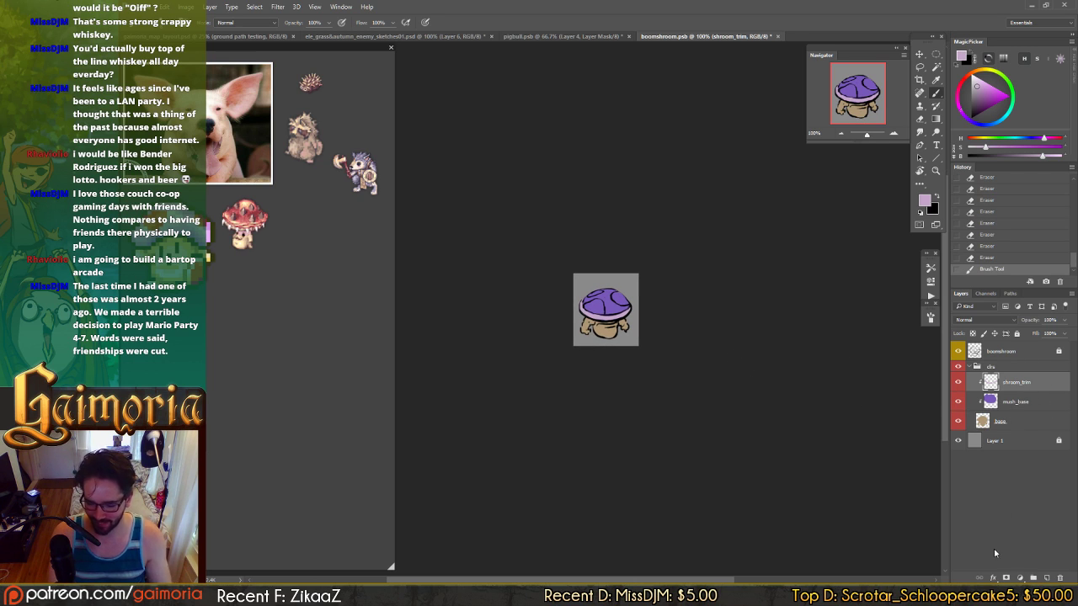
- Create a layer named shroom_circles above shroom_trim, clip it to the layers below, and save the document
click(1043, 579)
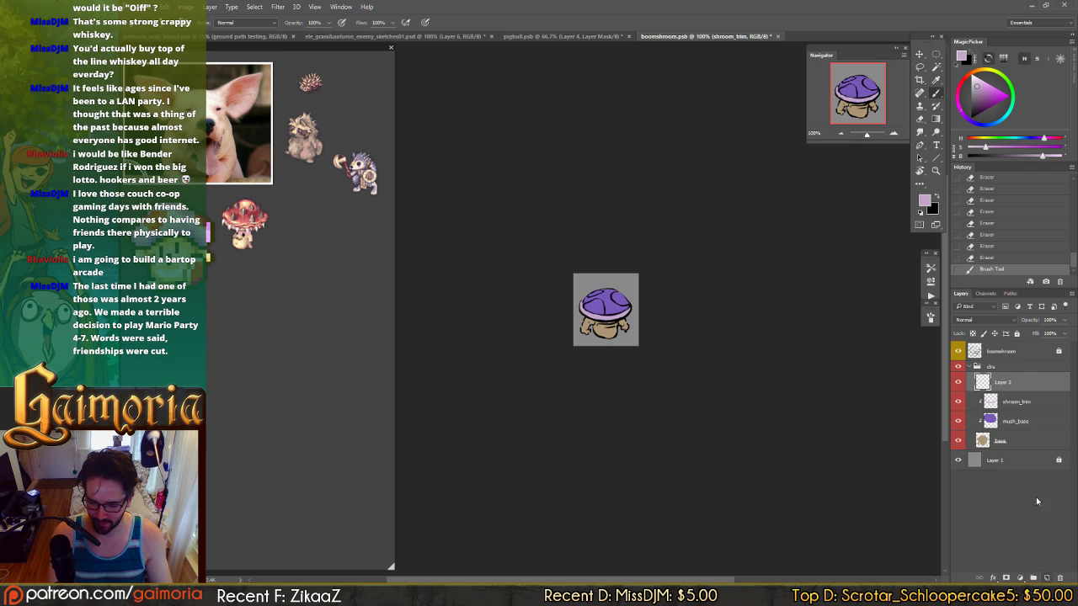
double_click(1000, 383)
text(shroom_circles)
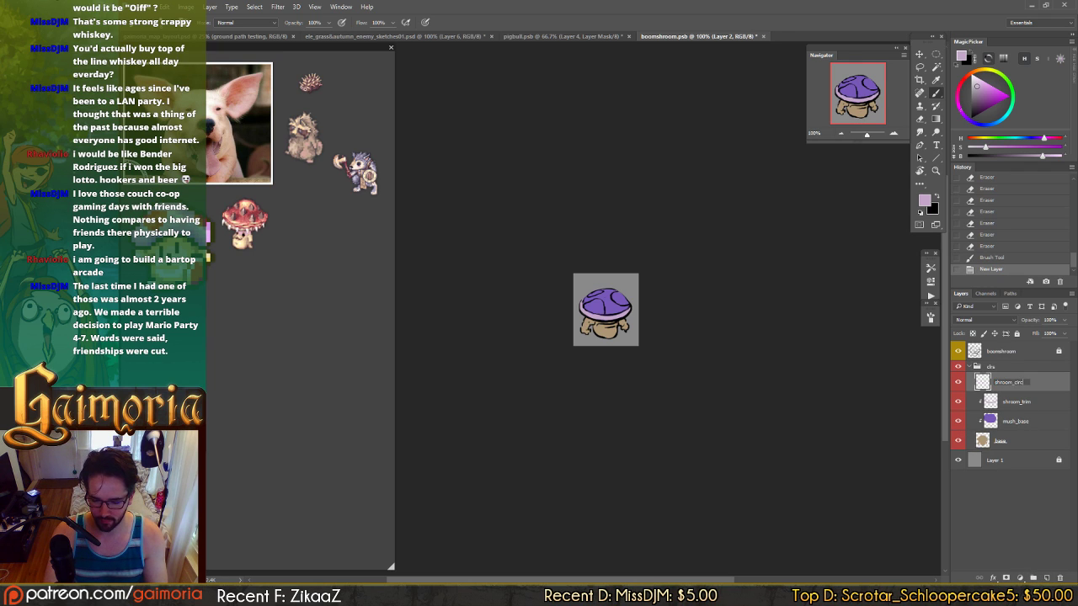
key(Return)
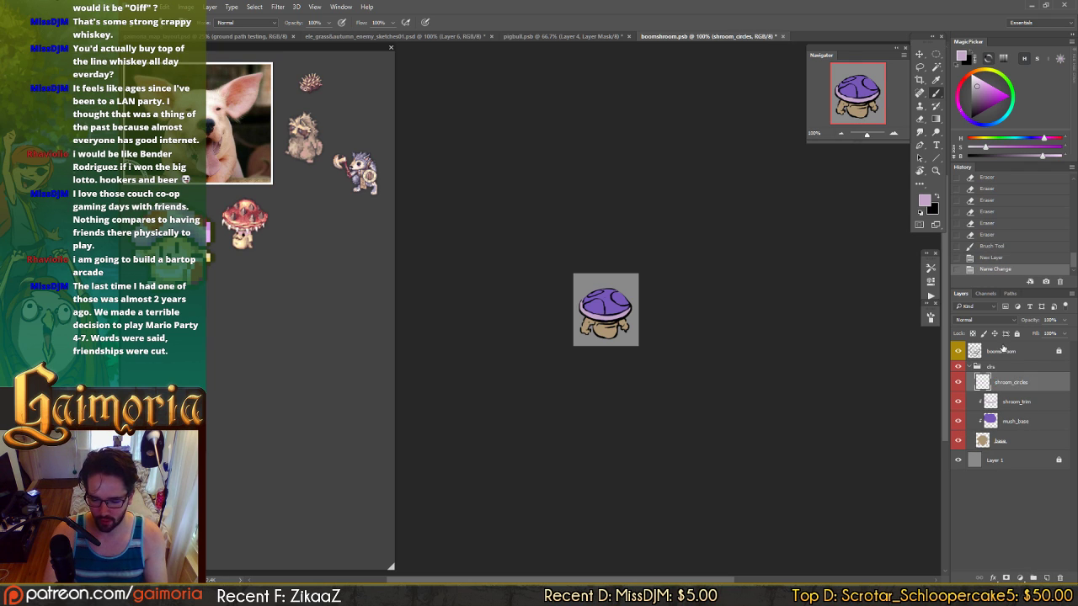
double_click(1025, 389)
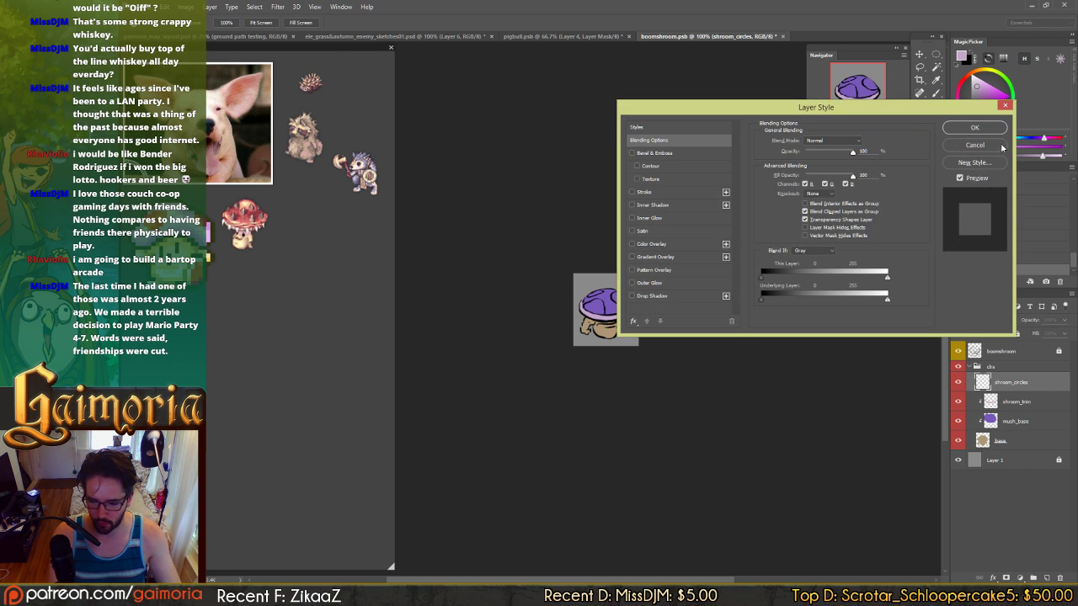
key(Escape)
alt+click(1008, 389)
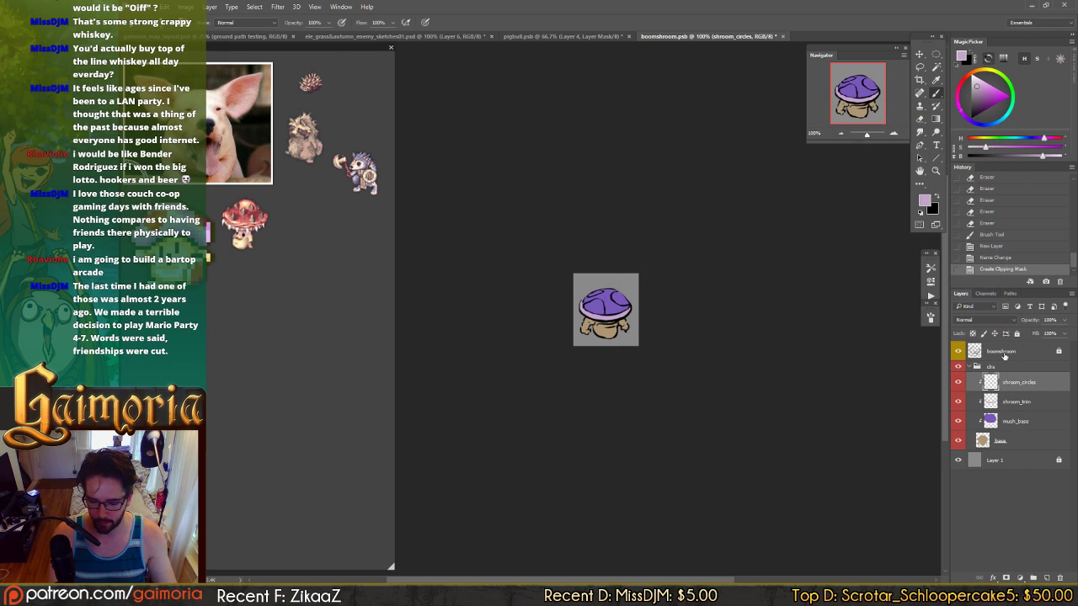
double_click(1040, 343)
key(Escape)
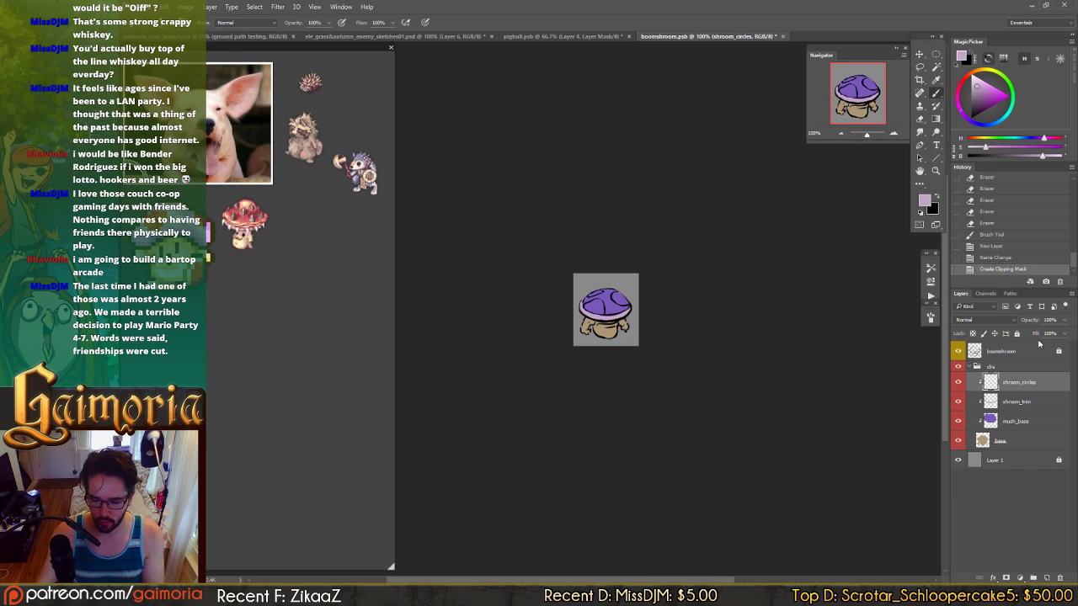
key(v)
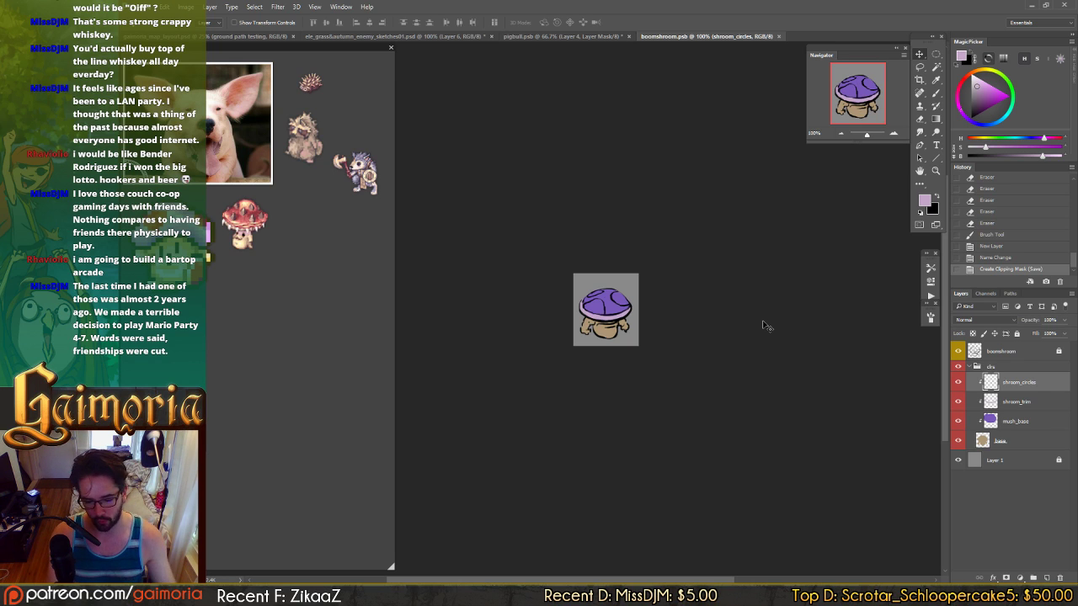
key(b)
click(755, 268)
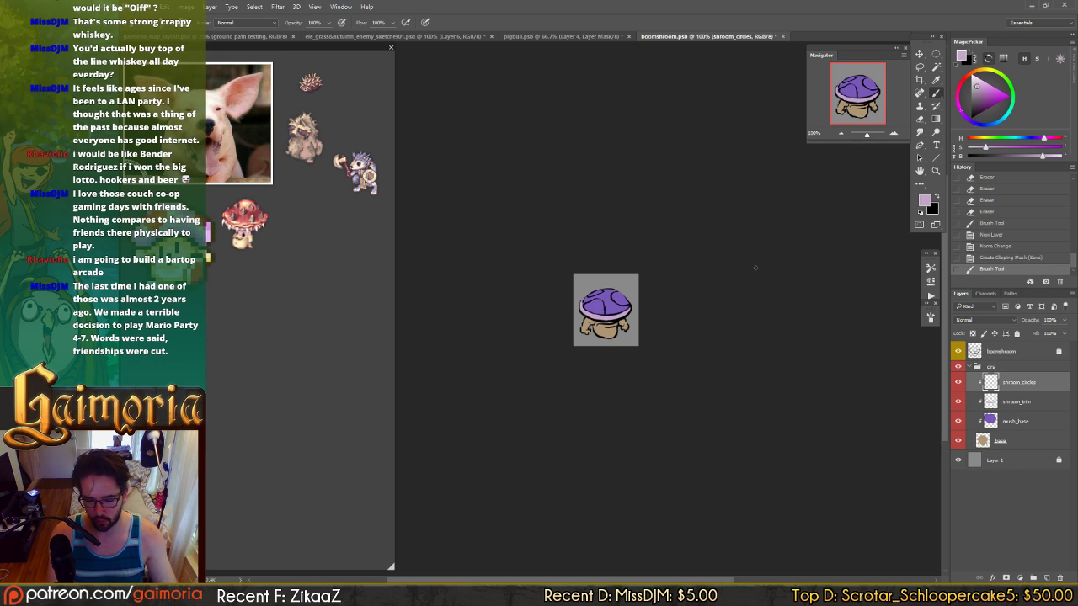
click(995, 404)
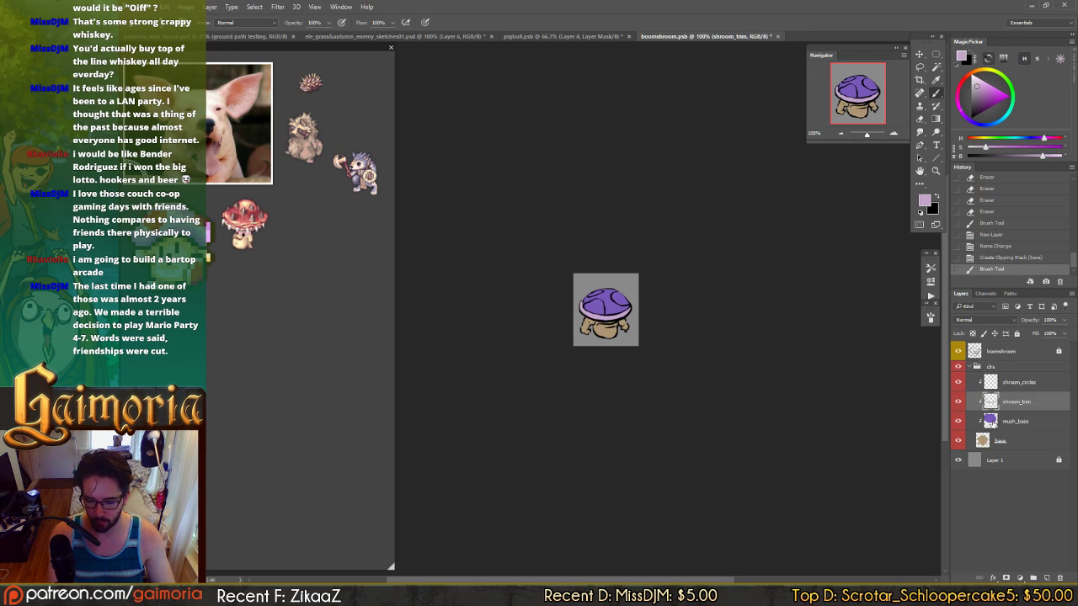
click(995, 387)
click(1019, 442)
click(1015, 399)
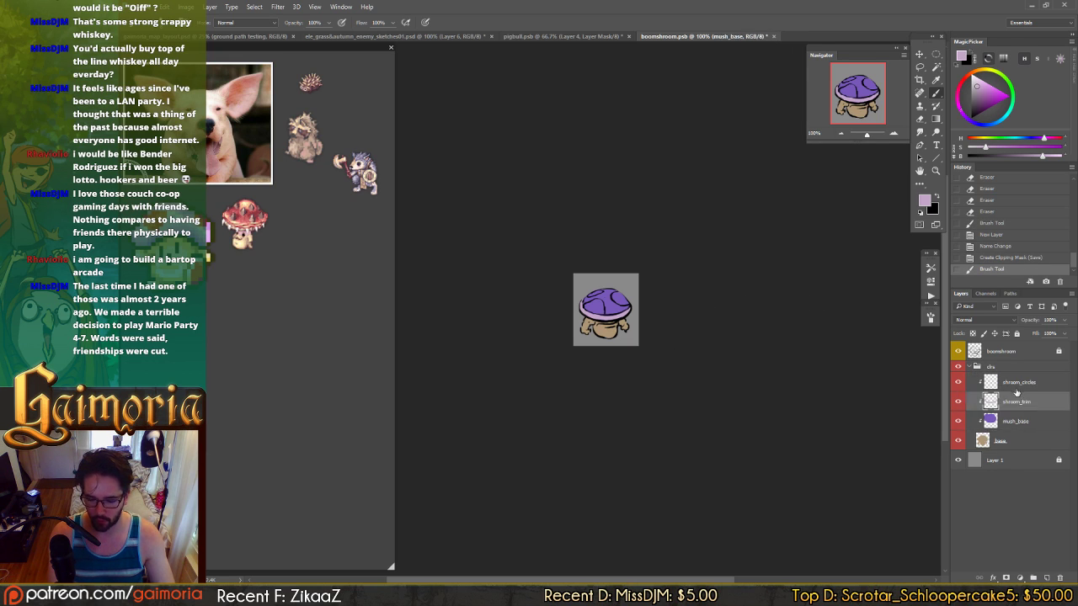
click(1013, 385)
click(987, 426)
key(alt+])
key(alt+])
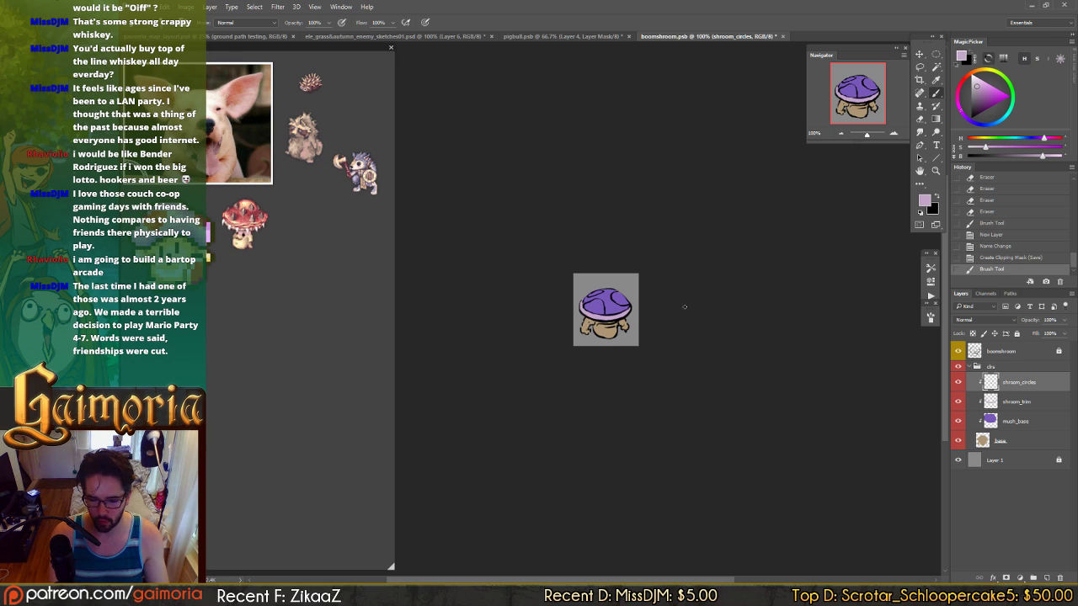
key(x)
key(x)
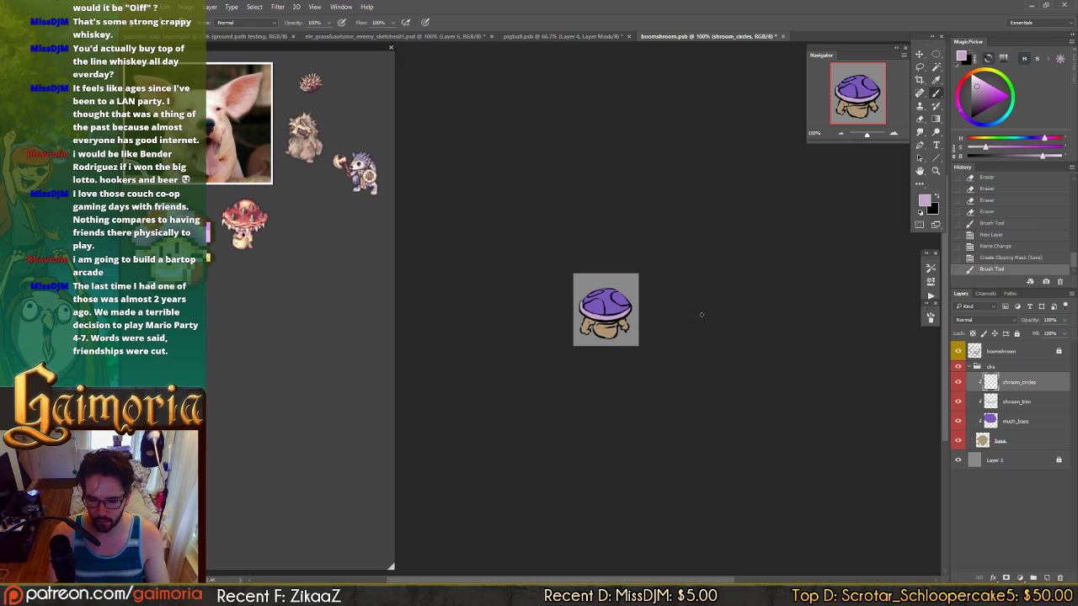
- Choose a pale cyan, paint the cap's round spots on the shroom_circles layer, and erase the excess around them
click(1015, 140)
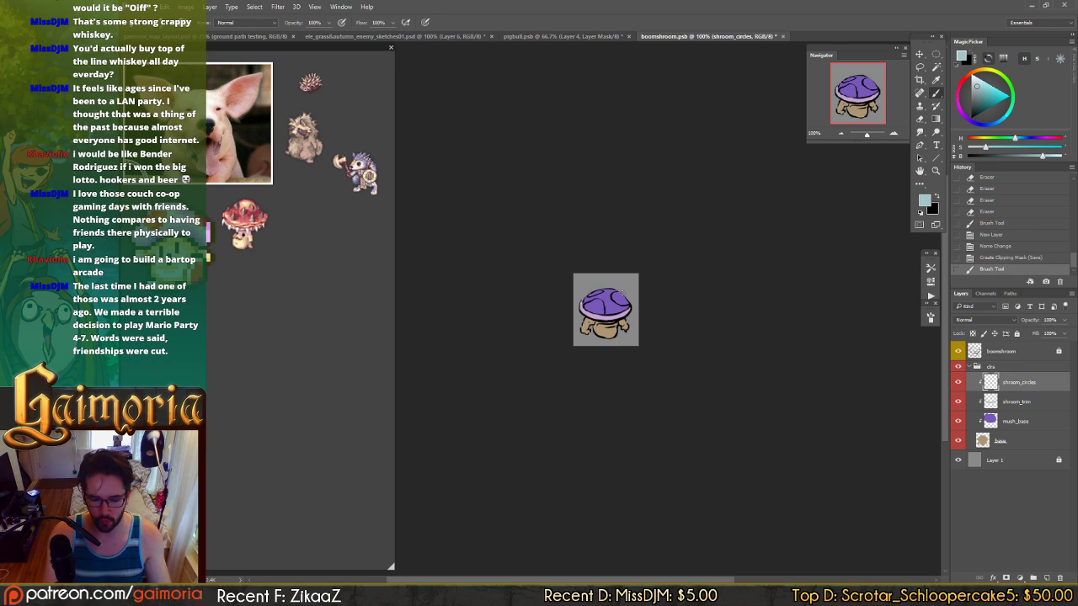
click(618, 298)
drag(617, 297, 615, 298)
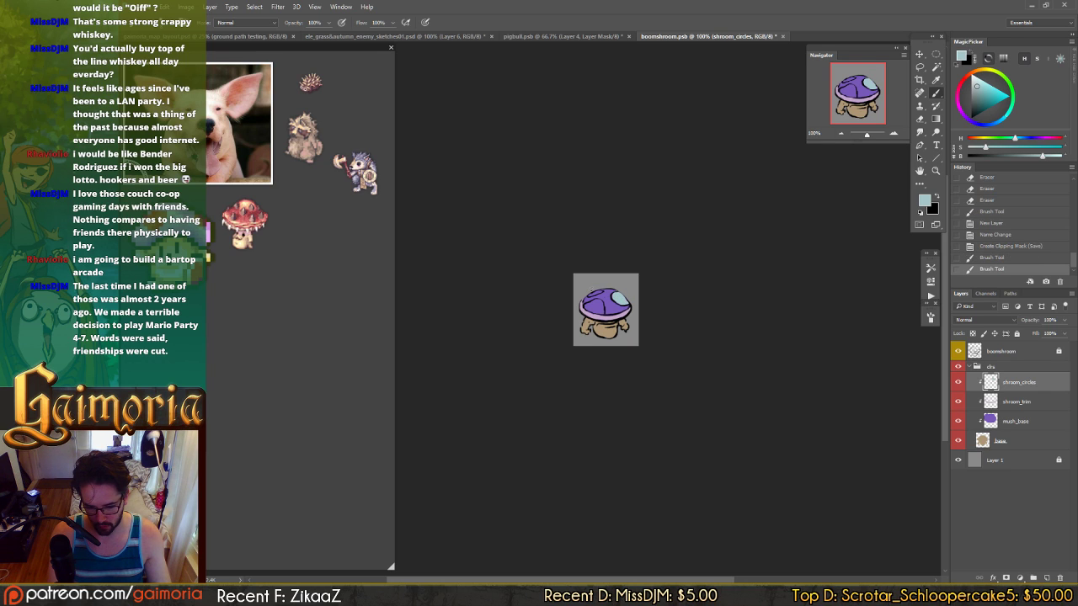
click(595, 294)
click(595, 303)
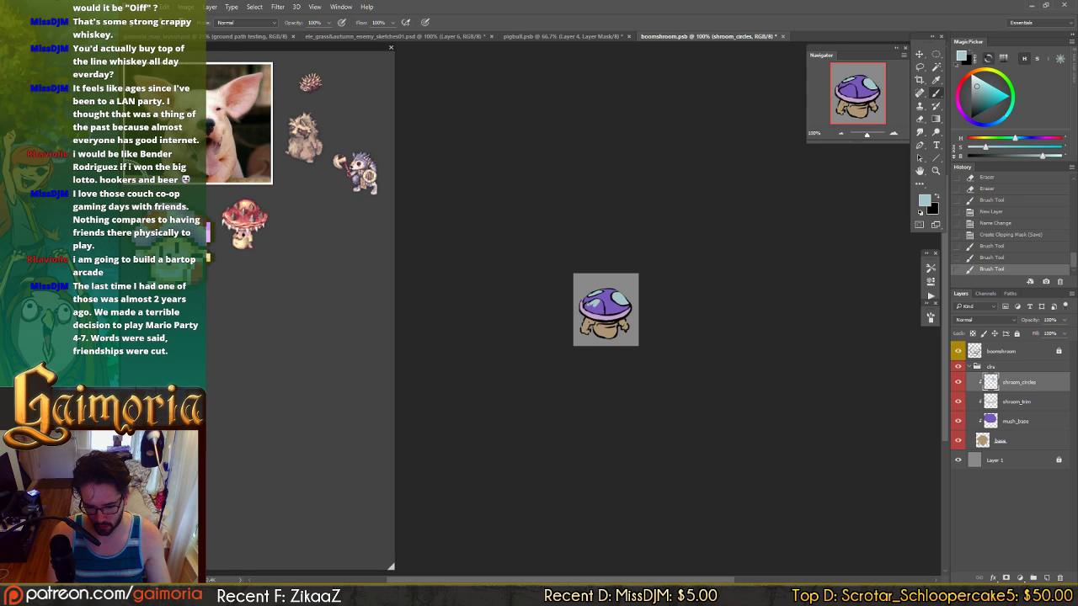
mouse_move(584, 303)
mouse_down()
mouse_move(603, 314)
mouse_move(588, 307)
mouse_up()
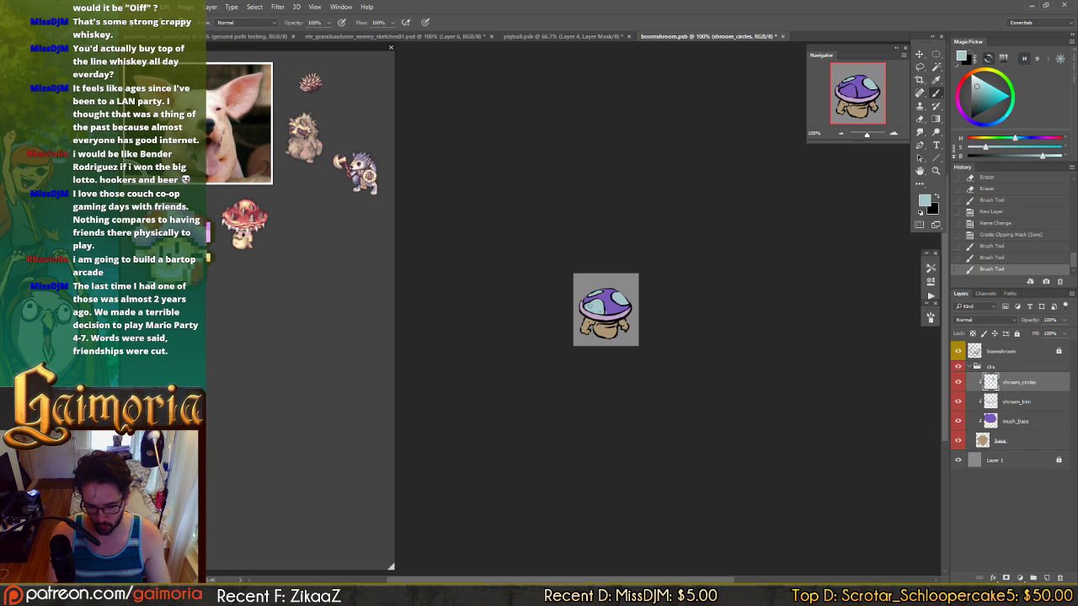
click(600, 310)
key(e)
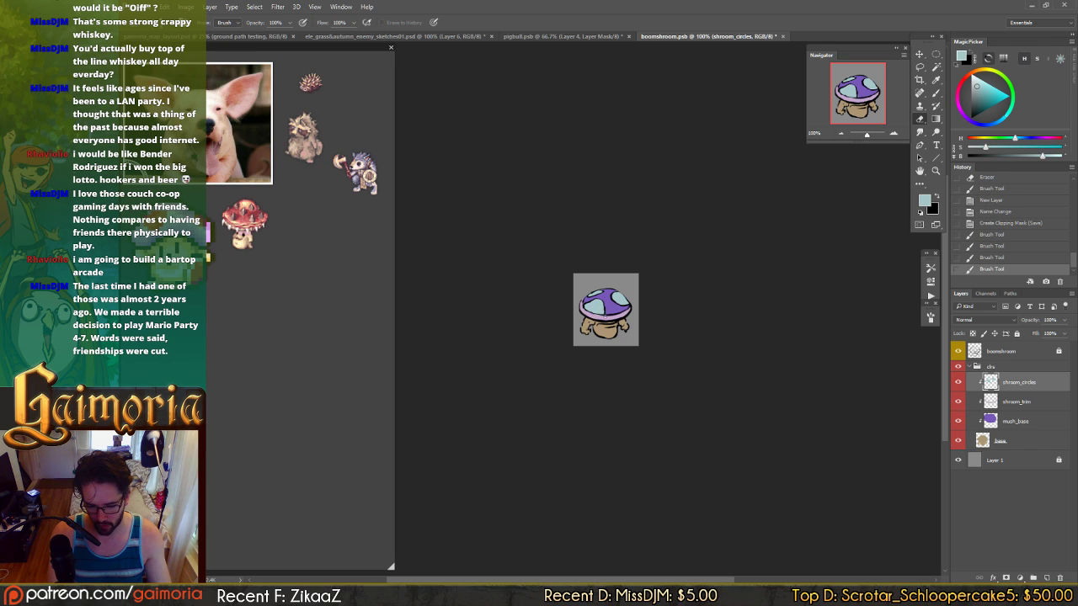
click(595, 308)
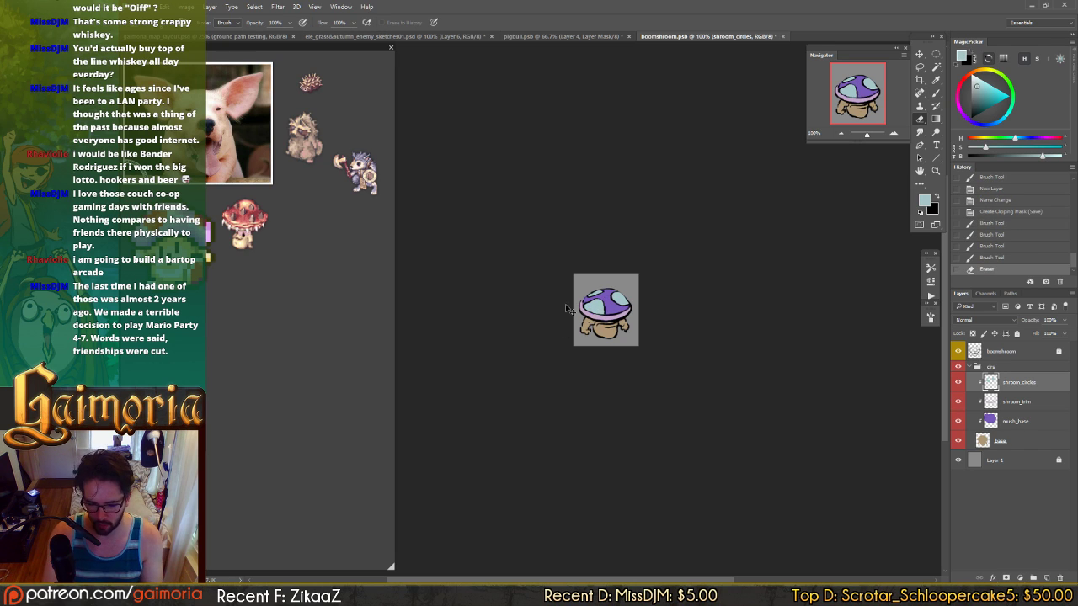
- Adjust the shroom_circles layer with Hue/Saturation to hue -87, saturation -17 and lightness -20, and check the values in a grayscale proof
key(ctrl+u)
drag(900, 441, 891, 419)
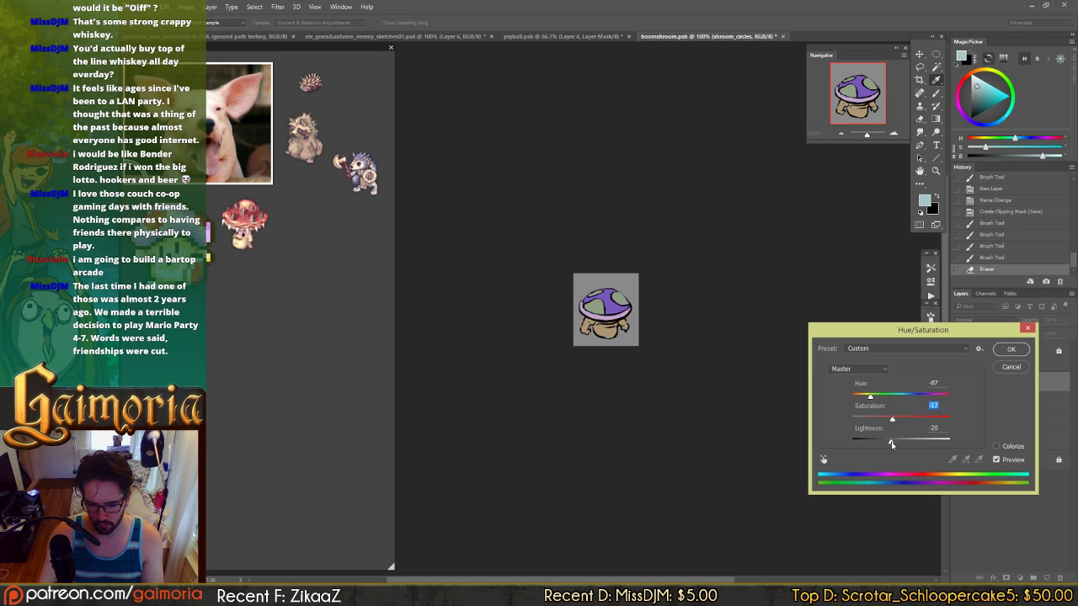
key(Return)
key(ctrl+y)
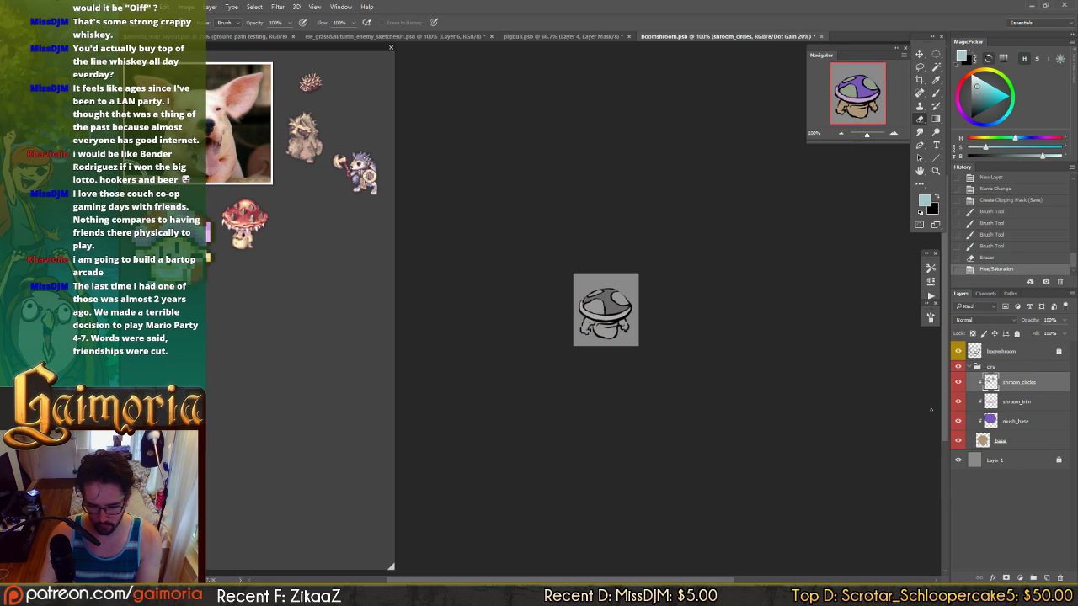
- Hide the grey background on Layer 1 and touch up the mushroom's body on the base layer with its sampled tan
click(958, 461)
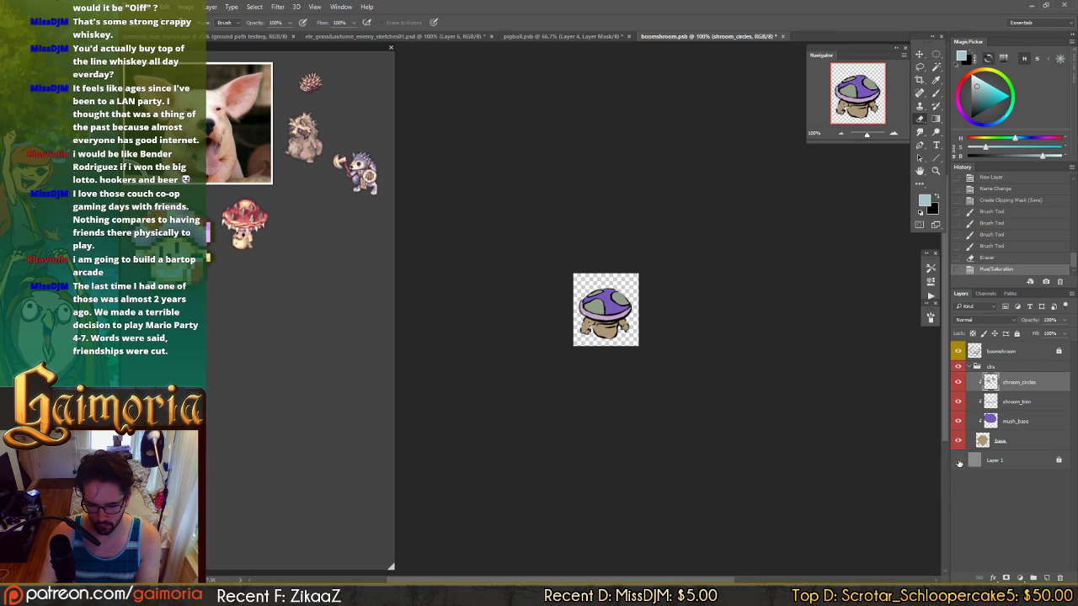
key(b)
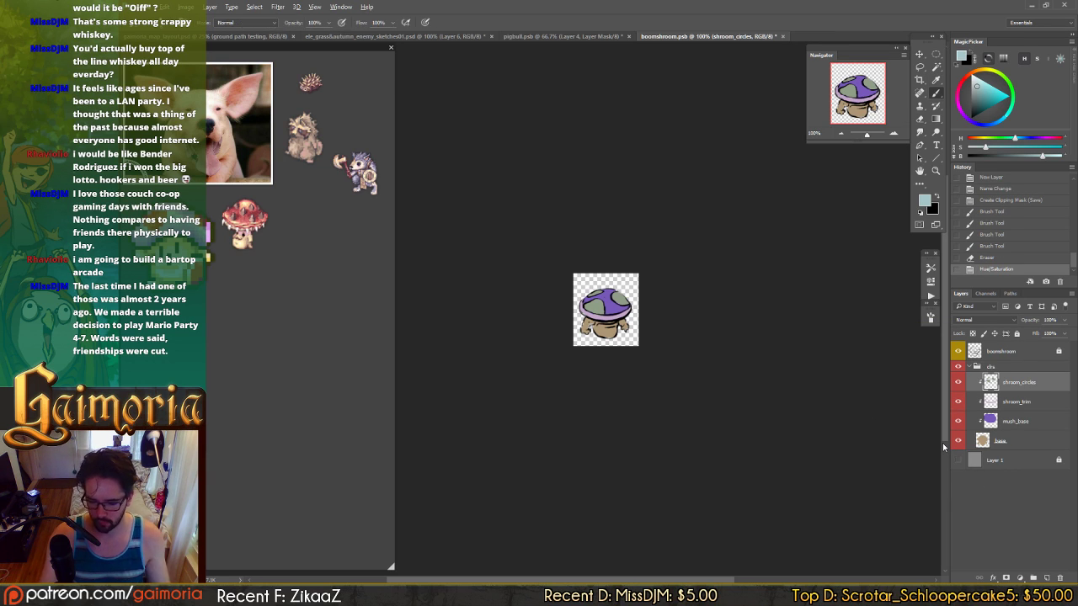
key(alt+bracketleft)
key(alt+bracketleft)
key(alt+bracketleft)
key(alt+bracketleft)
key(alt+bracketright)
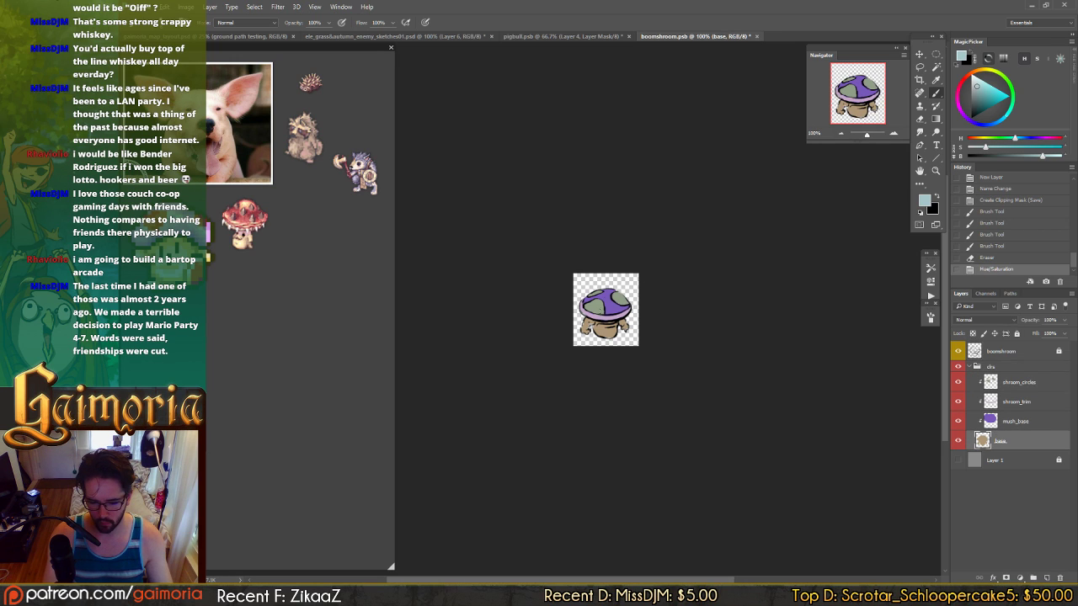
alt+click(616, 309)
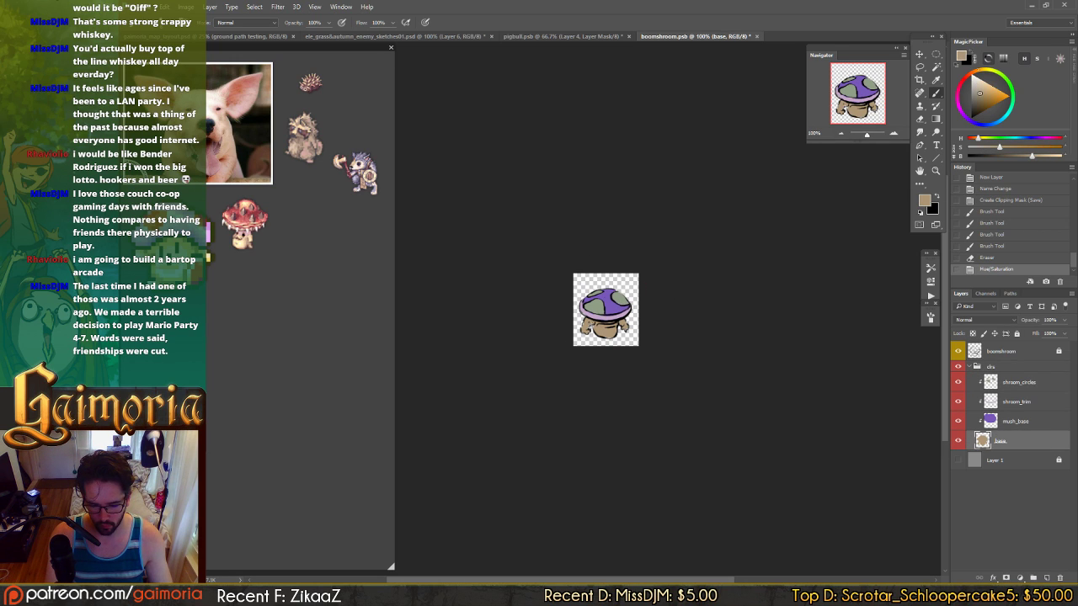
click(605, 329)
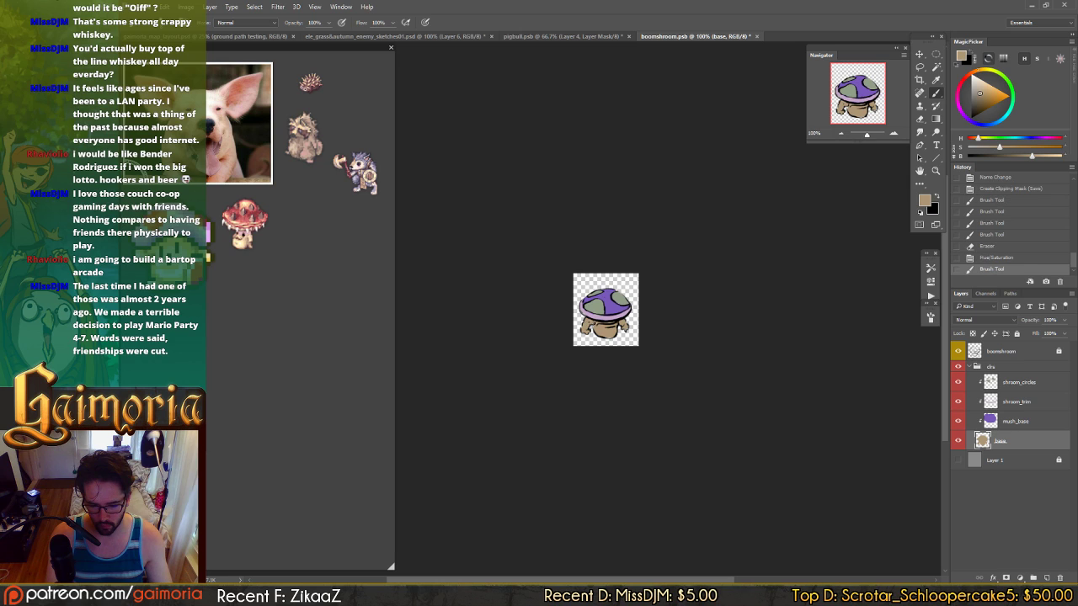
click(605, 329)
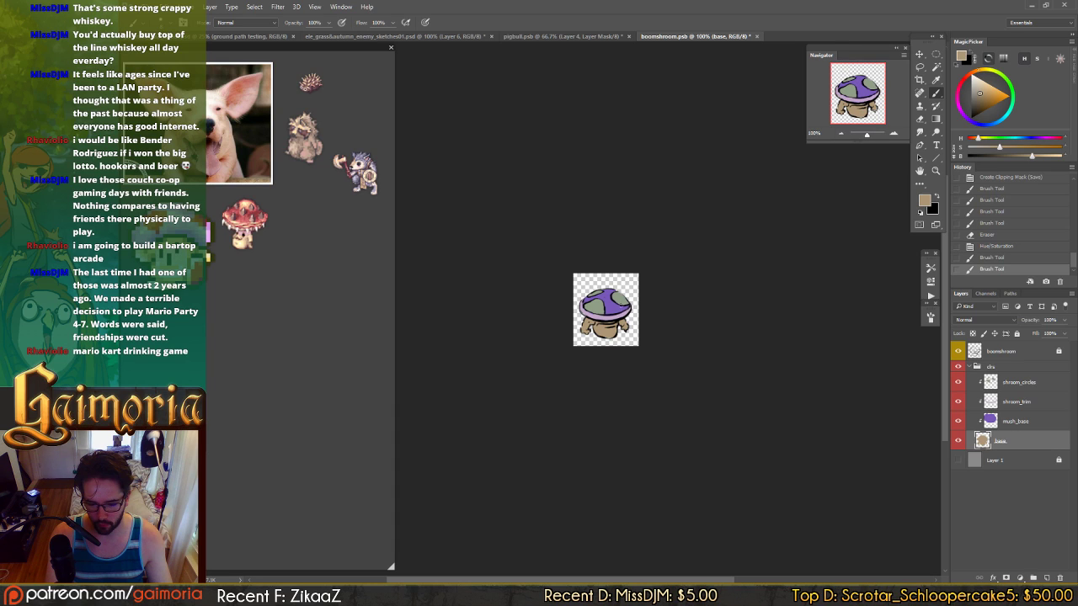
- Fill the remaining gaps beneath the cap and around its underside with tan on the base layer, and save the document
click(615, 292)
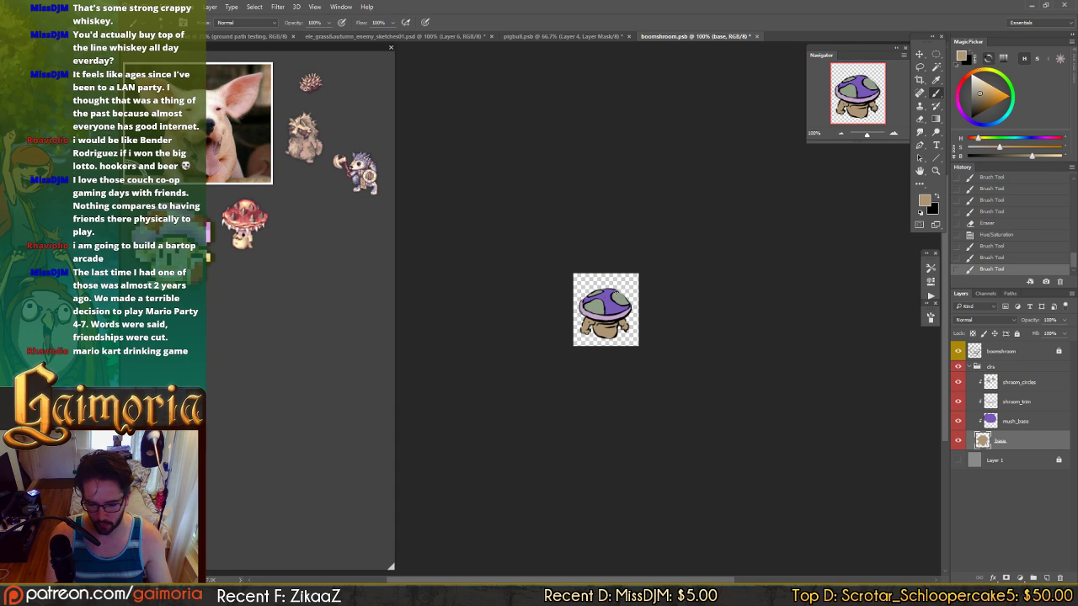
click(621, 298)
click(611, 303)
click(602, 308)
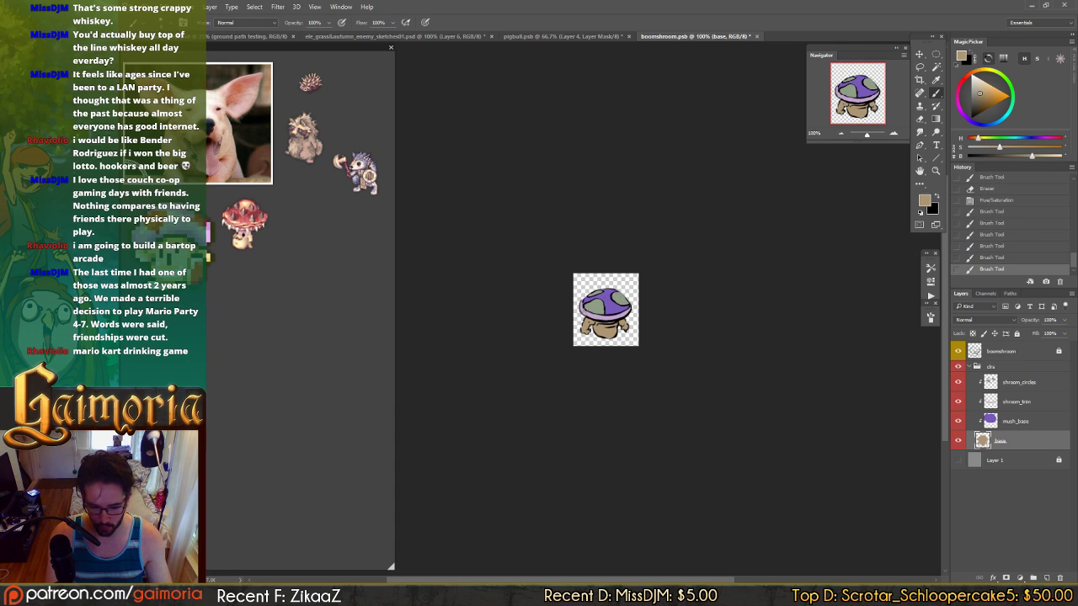
click(593, 314)
click(588, 311)
click(589, 323)
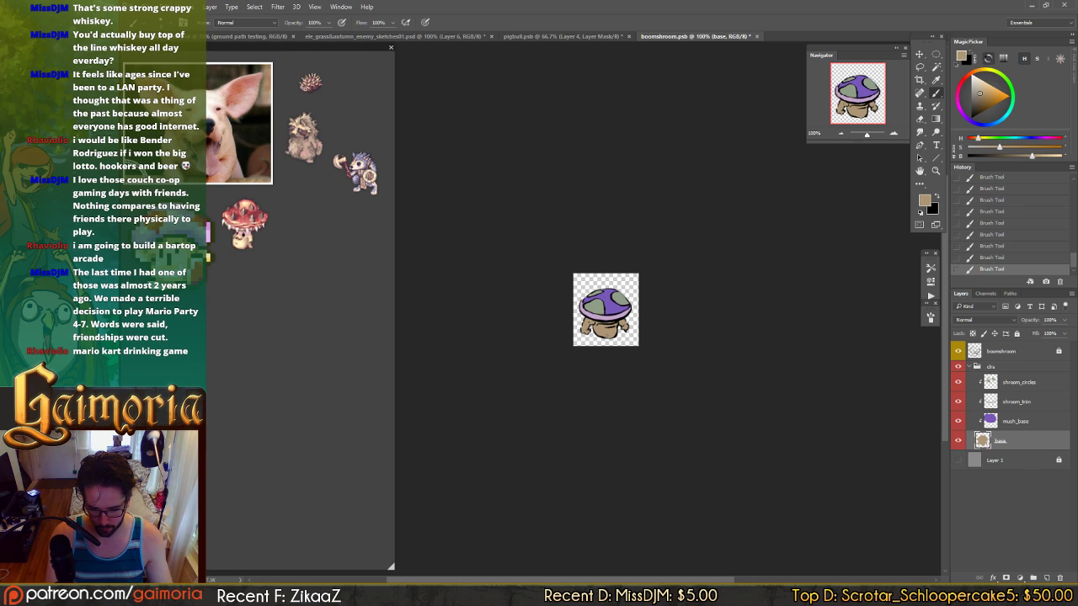
click(614, 322)
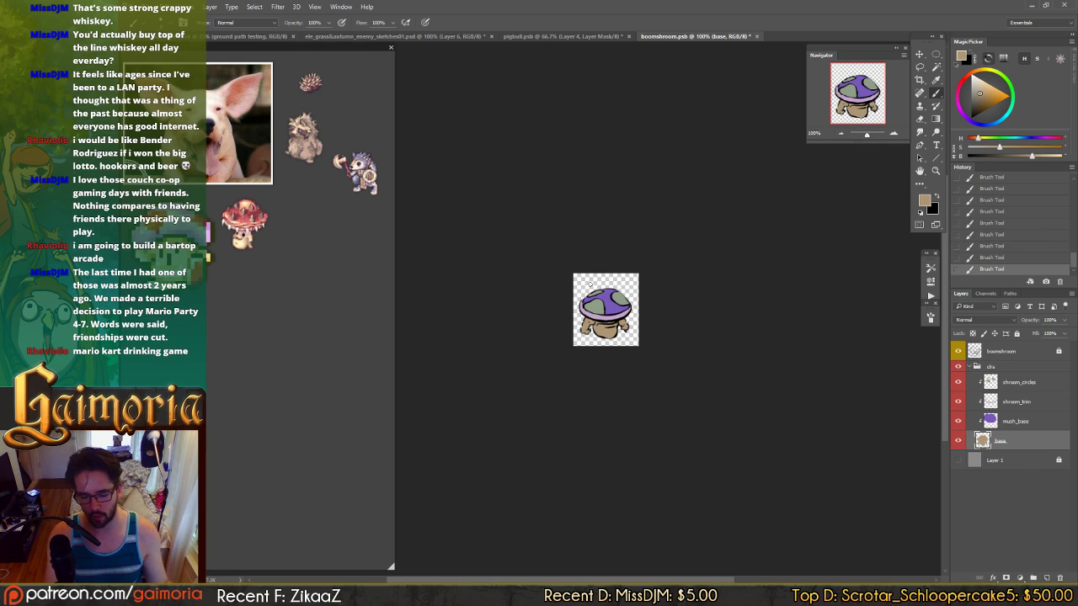
key(v)
key(ctrl+s)
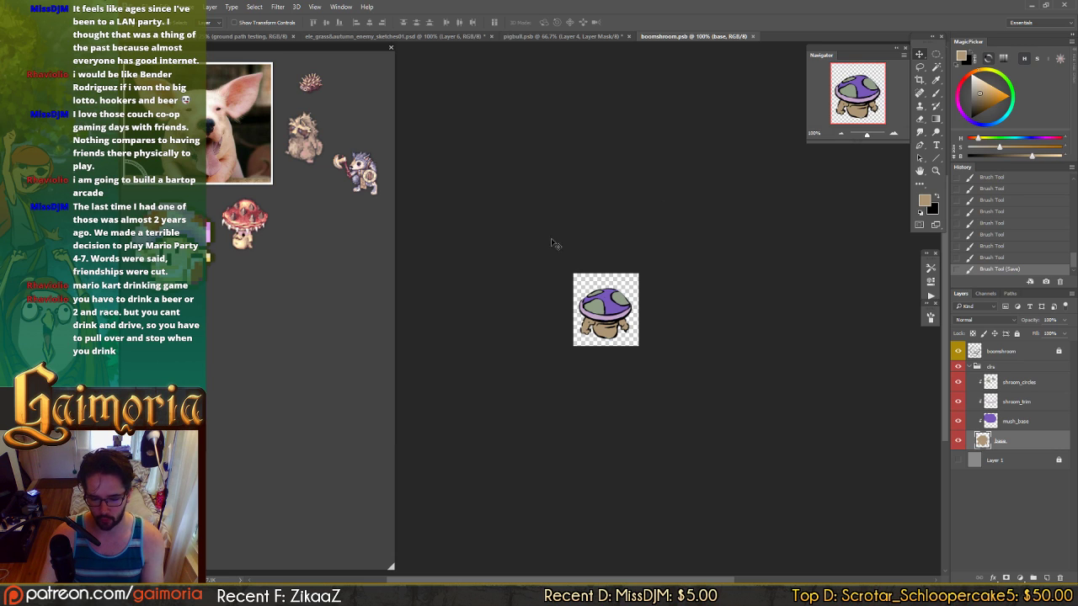
drag(603, 260, 636, 256)
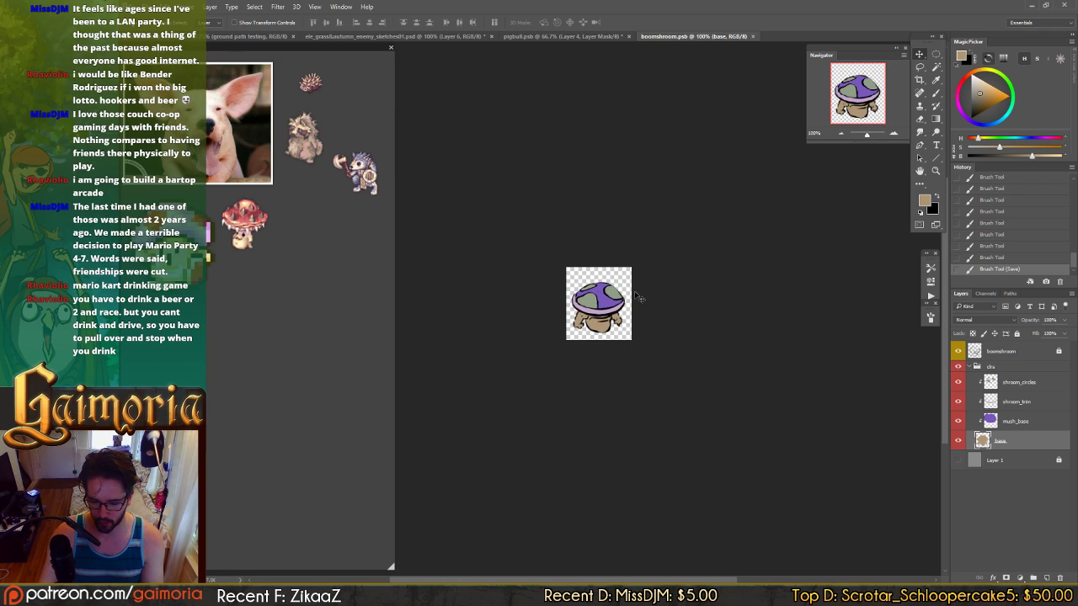
click(1039, 421)
click(1039, 402)
click(1039, 382)
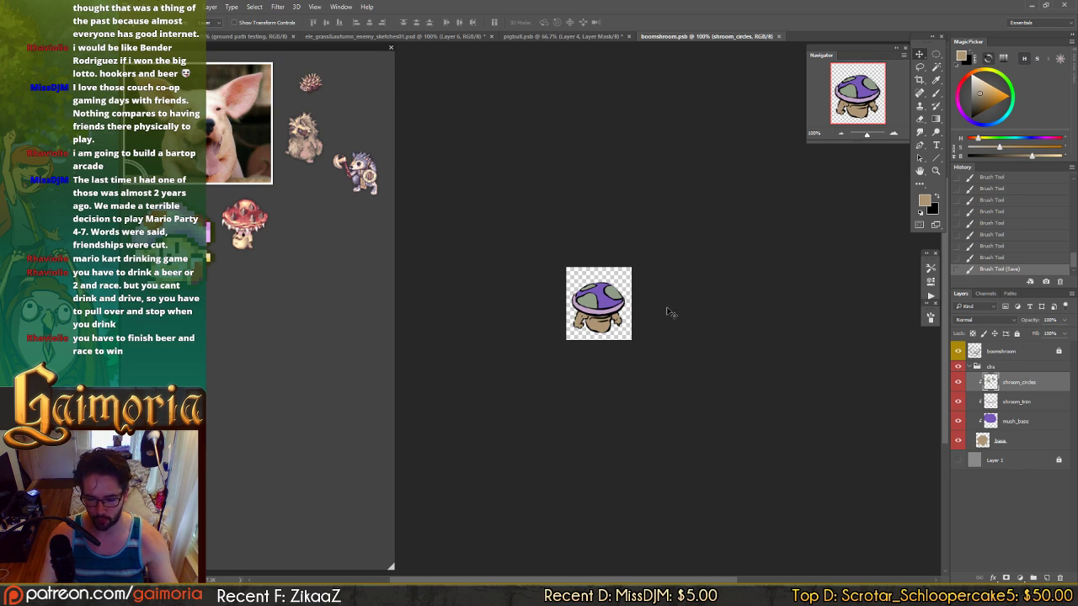
click(1053, 422)
click(1055, 404)
click(1055, 368)
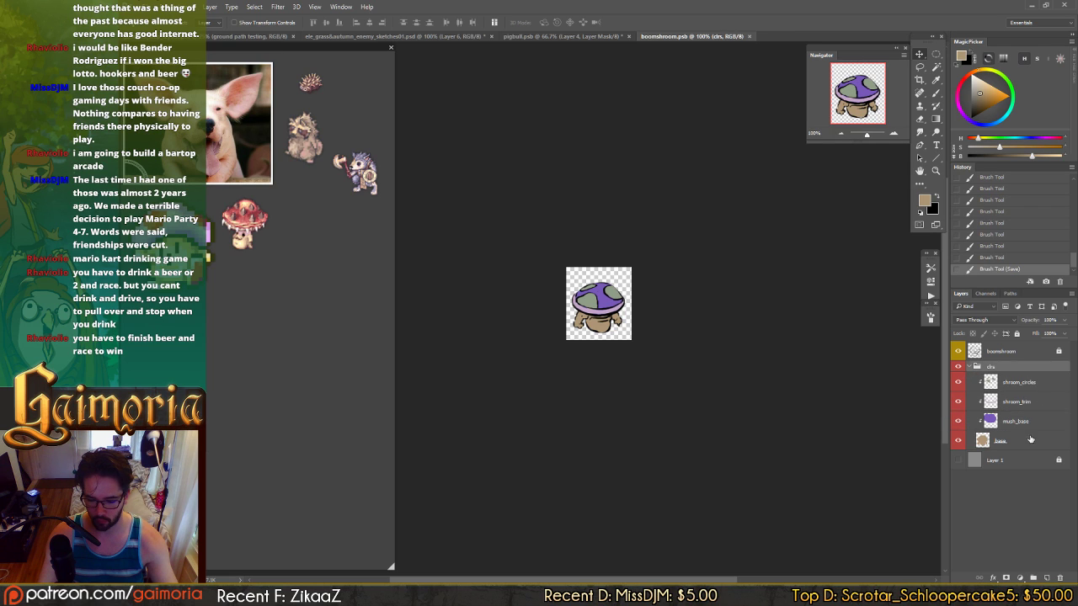
click(1029, 439)
click(1052, 401)
click(1057, 382)
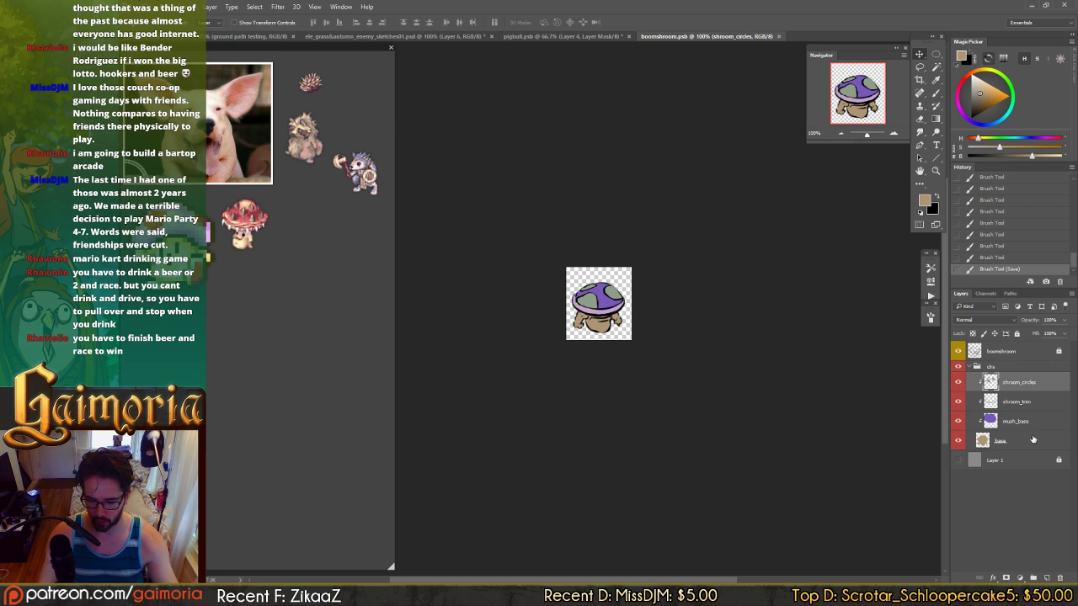
click(1041, 401)
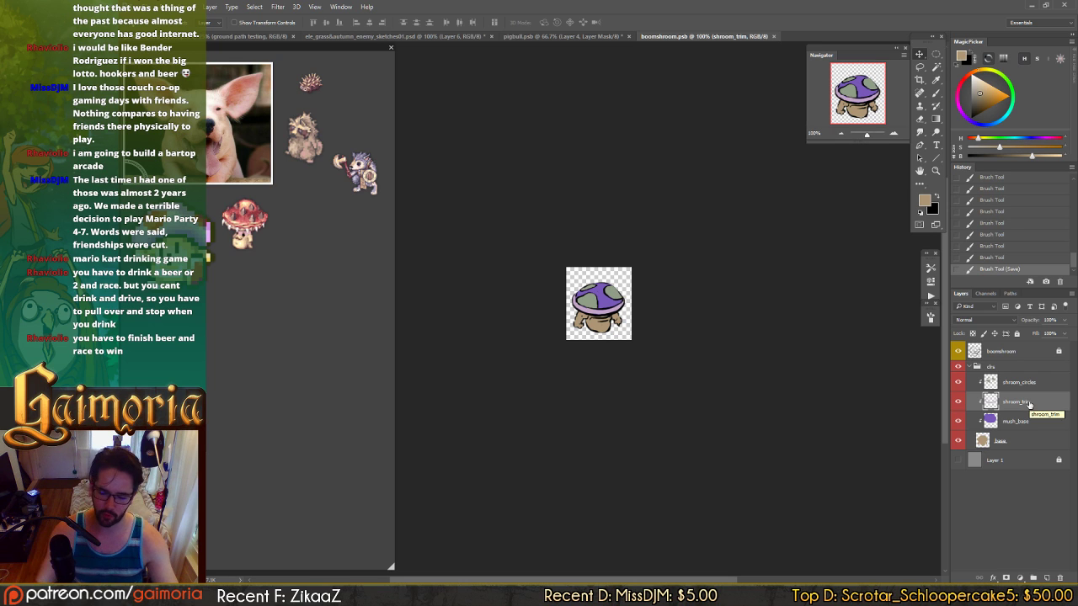
click(1051, 386)
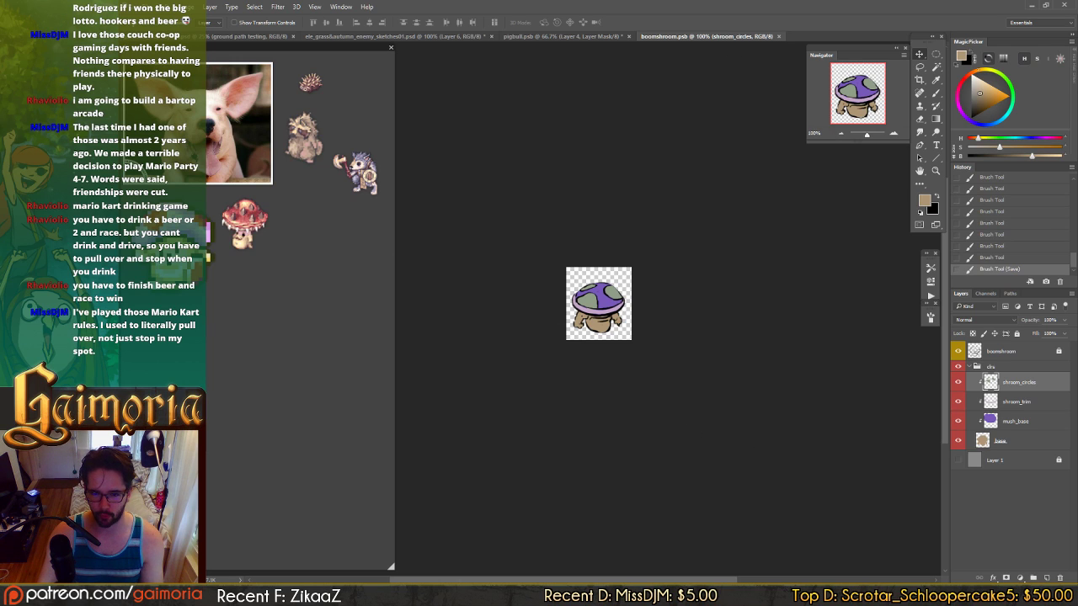
click(1048, 440)
click(1049, 421)
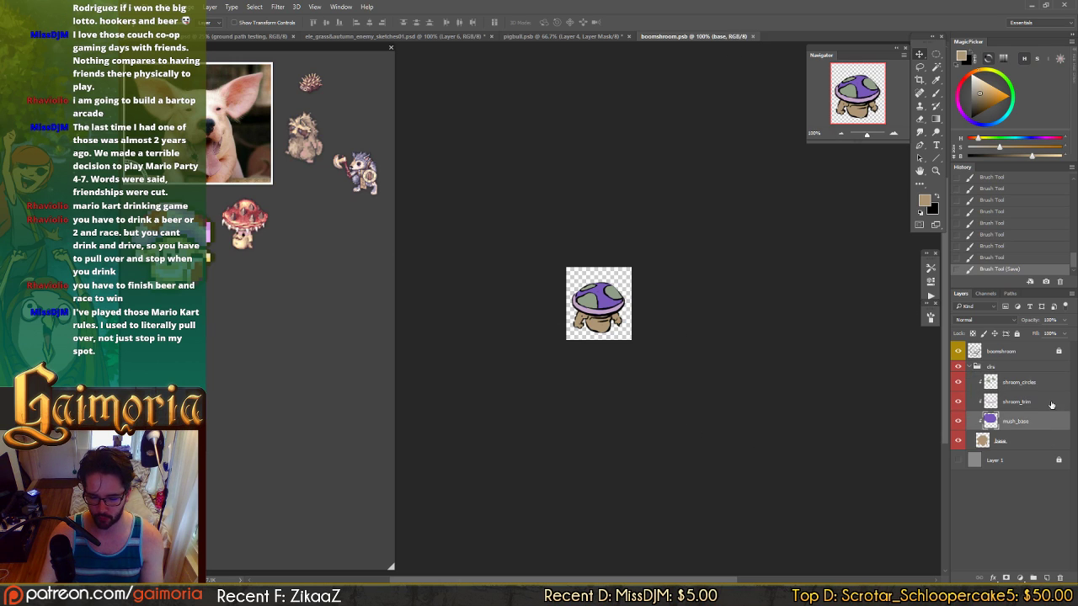
click(1052, 402)
click(1053, 379)
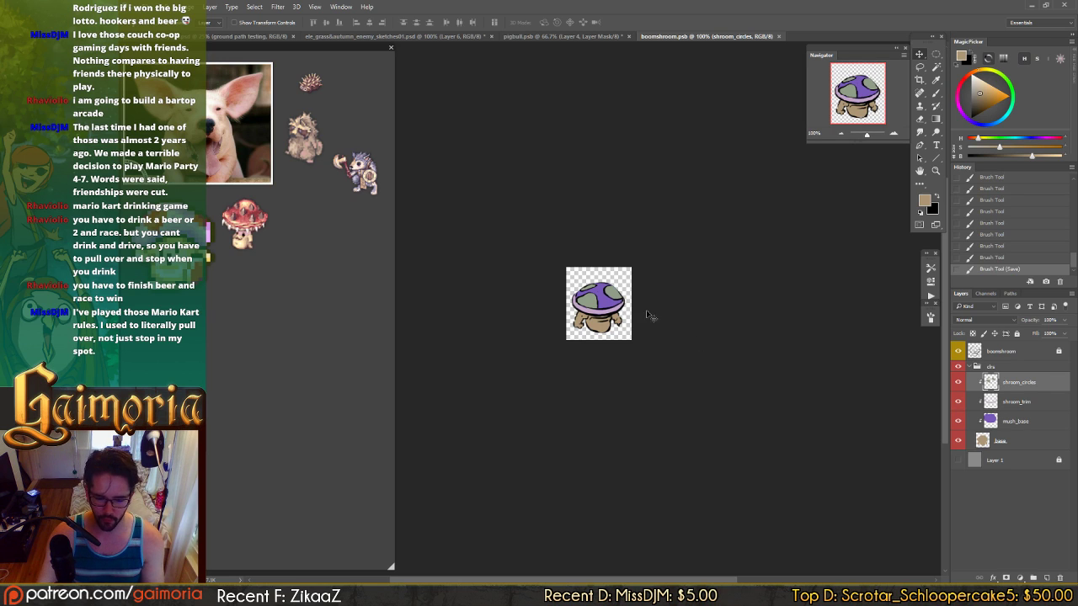
- Switch to pigbull.psb, fill Layer 3 with a vertical white gradient over the pigbull, and invert it into dark shading
click(519, 36)
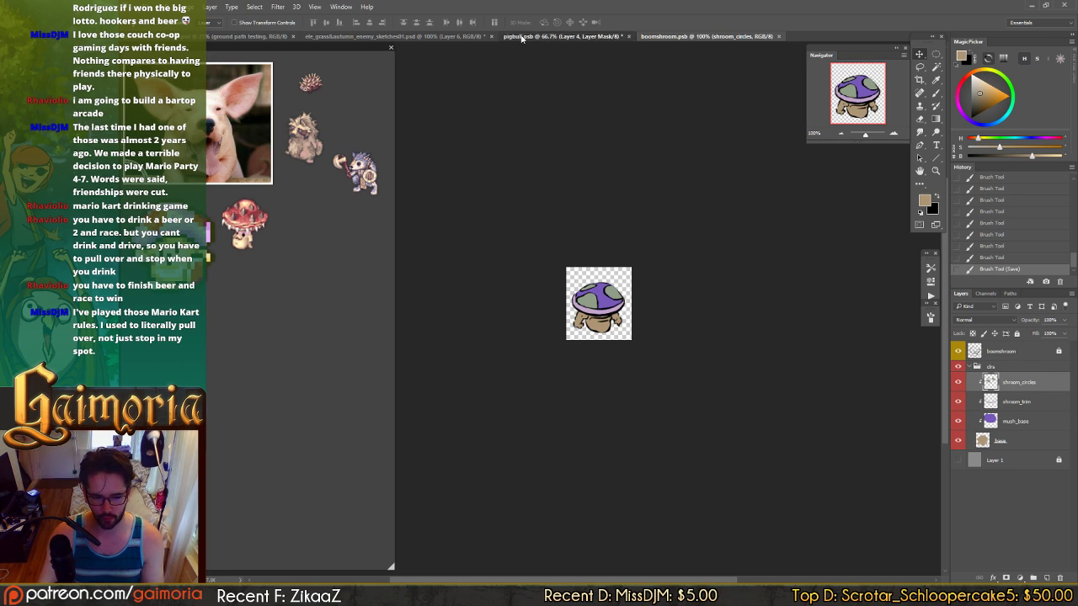
key(ctrl+w)
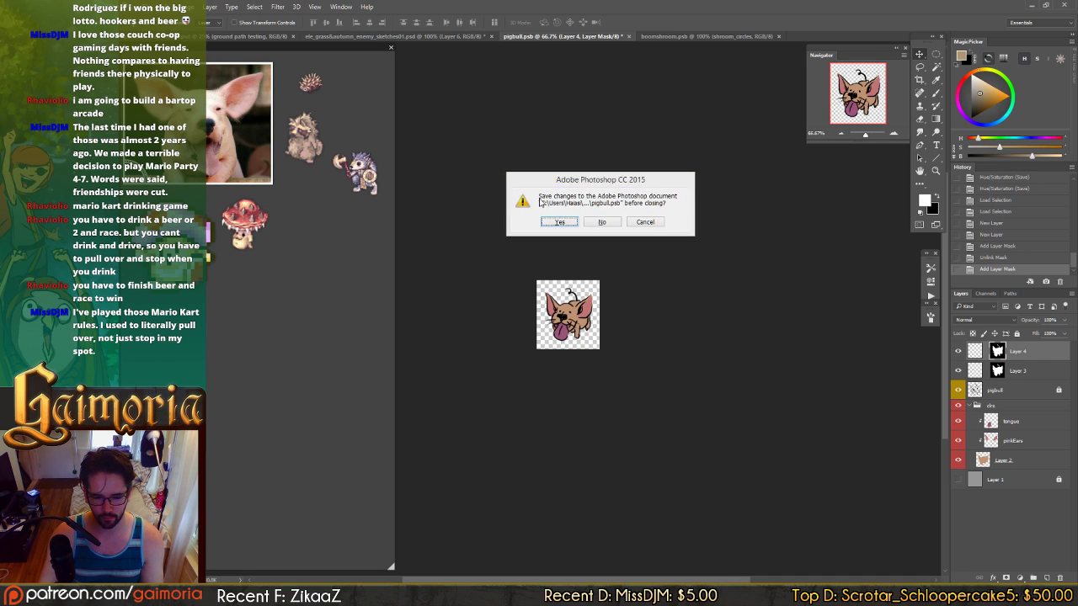
click(645, 222)
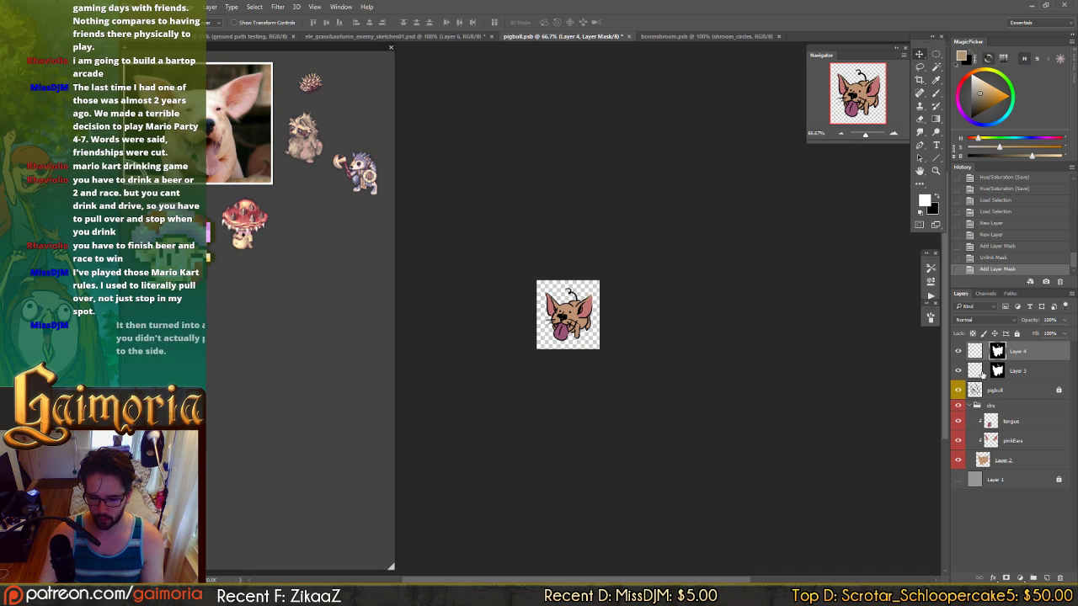
click(1029, 368)
key(g)
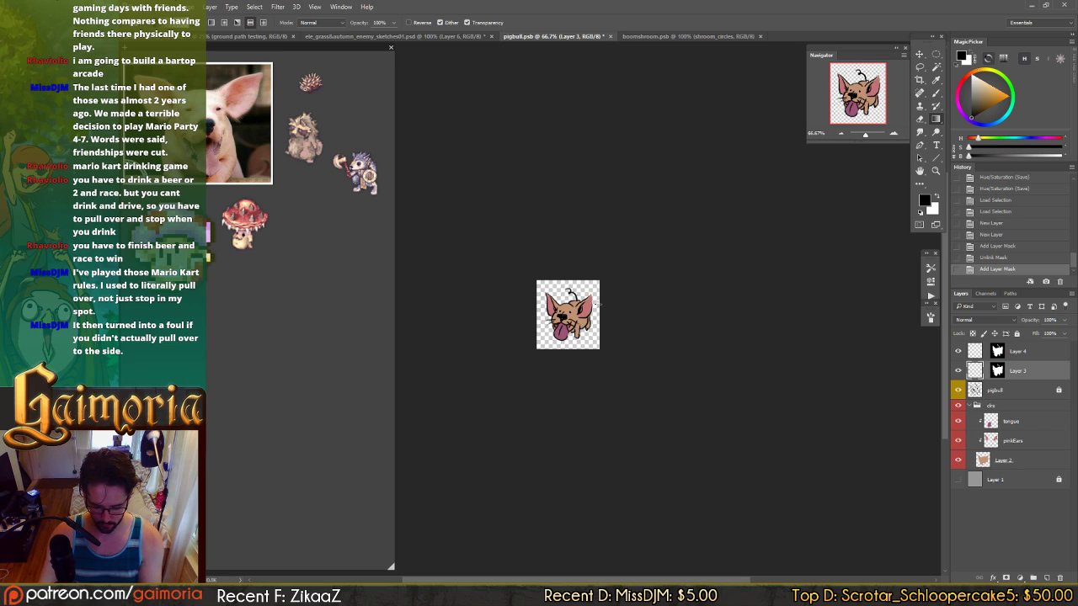
key(x)
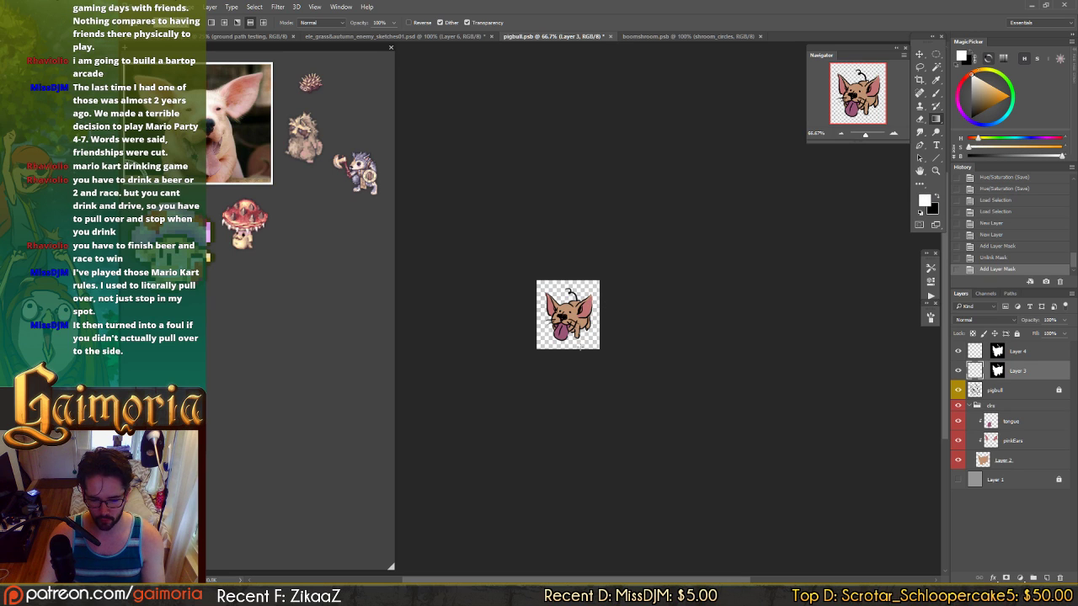
drag(582, 280, 575, 347)
key(v)
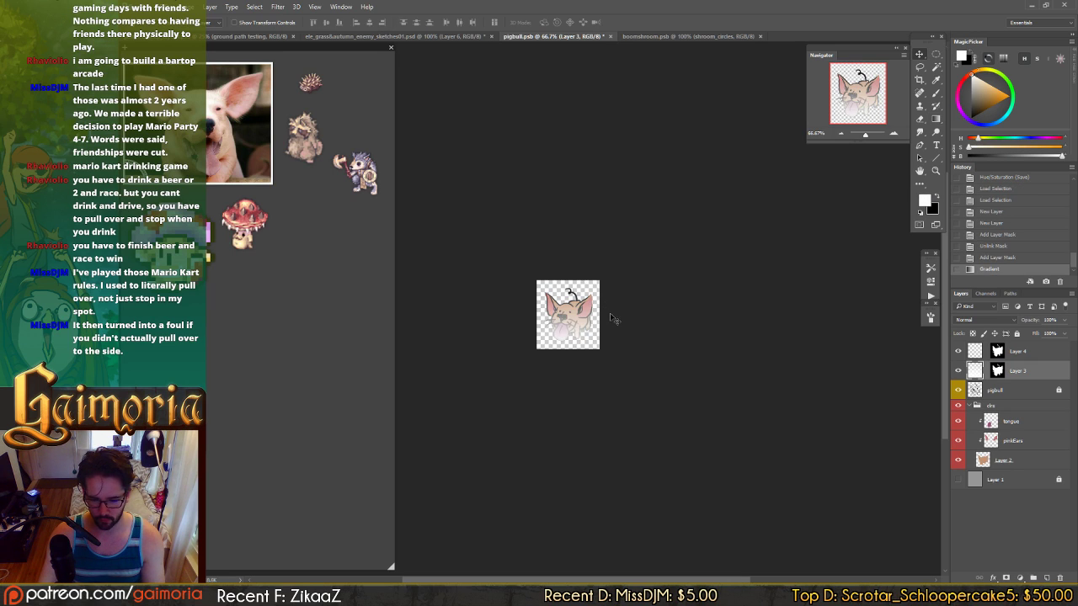
key(ctrl+i)
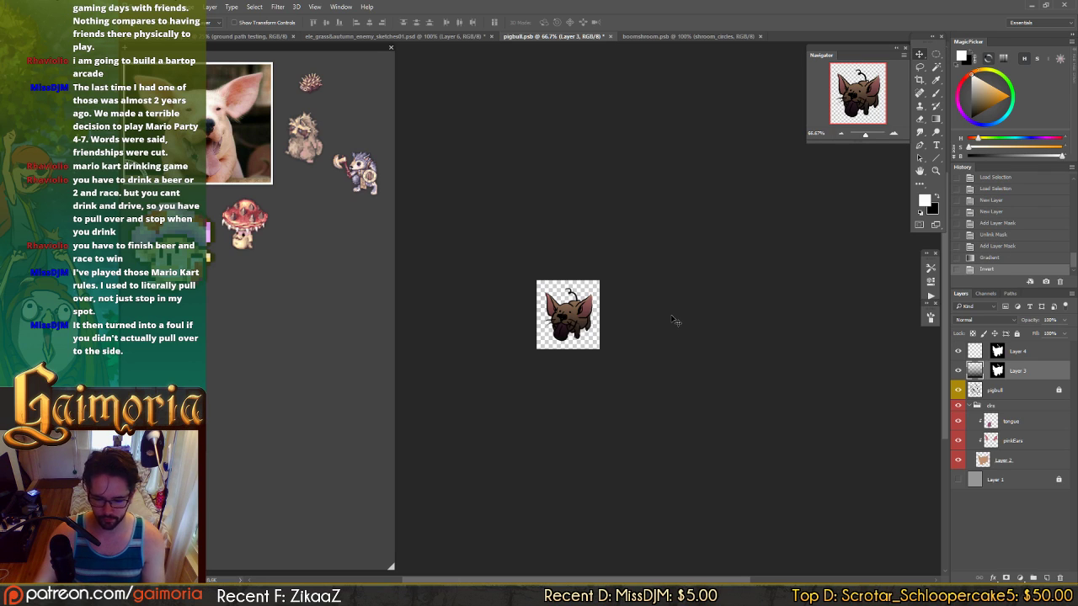
- Transform the dark gradient on Layer 3, lowering it so the shading concentrates on the pigbull's lower part
key(ctrl+t)
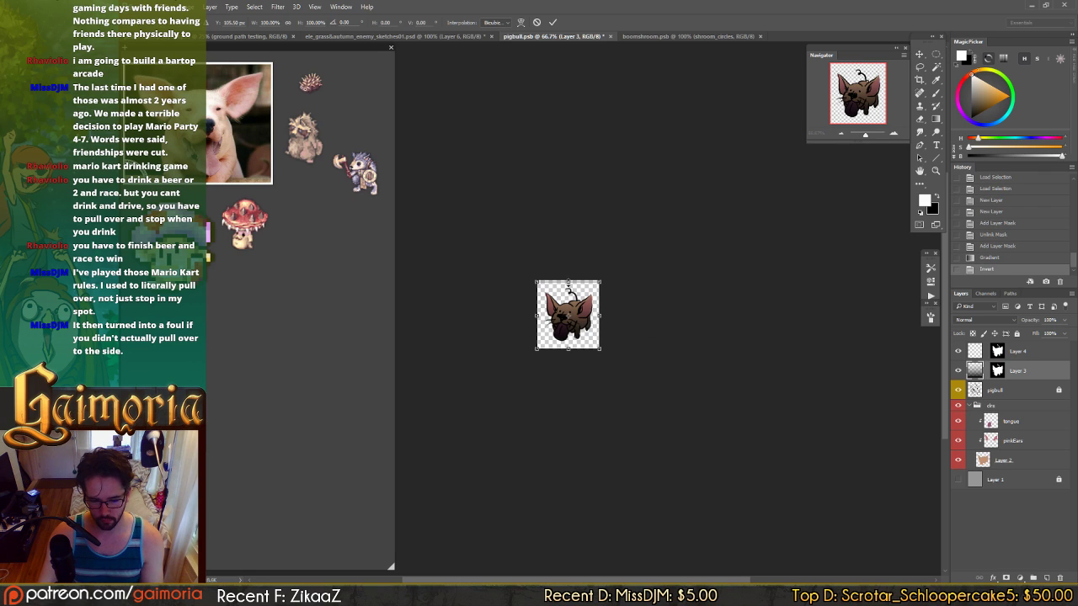
drag(569, 282, 569, 303)
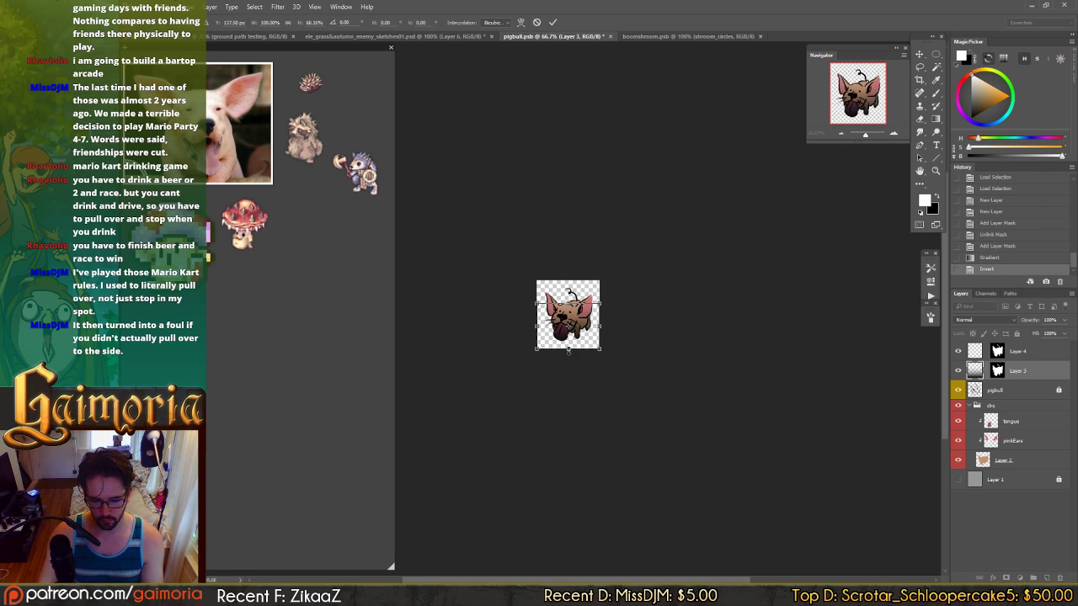
mouse_move(569, 349)
mouse_down()
mouse_move(569, 369)
mouse_move(592, 349)
mouse_move(592, 367)
mouse_move(582, 355)
mouse_up()
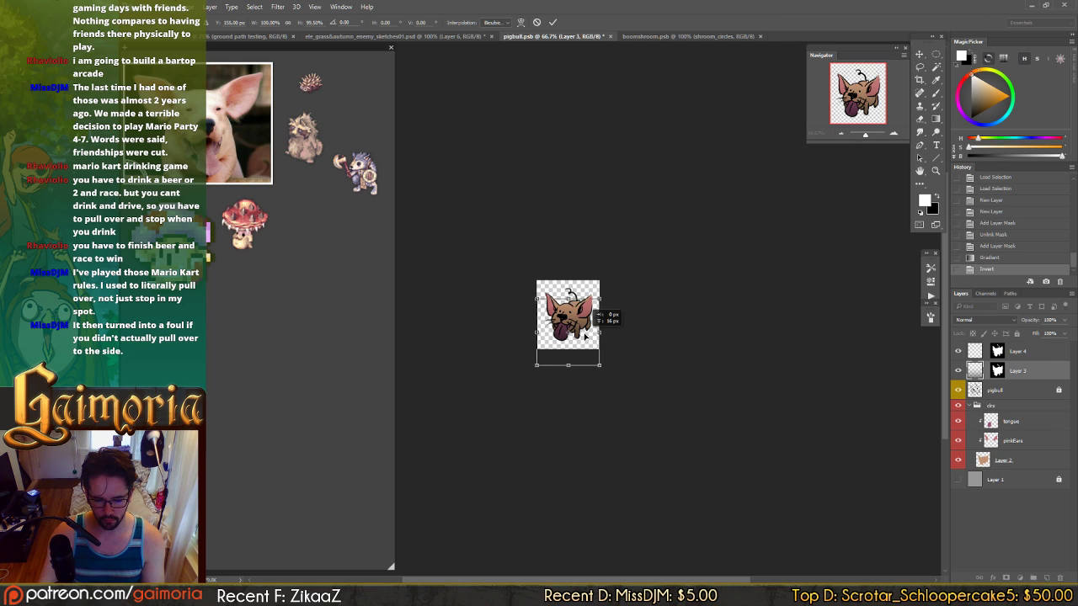
key(Return)
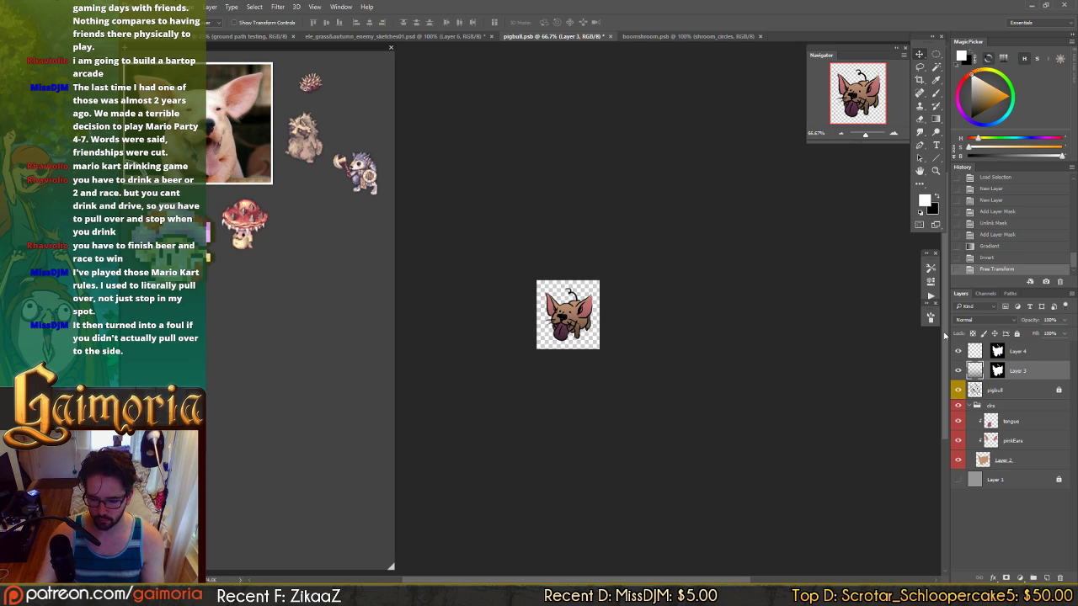
- Draw a white gradient on Layer 4 and set the layer's blend mode to Overlay
click(975, 350)
key(g)
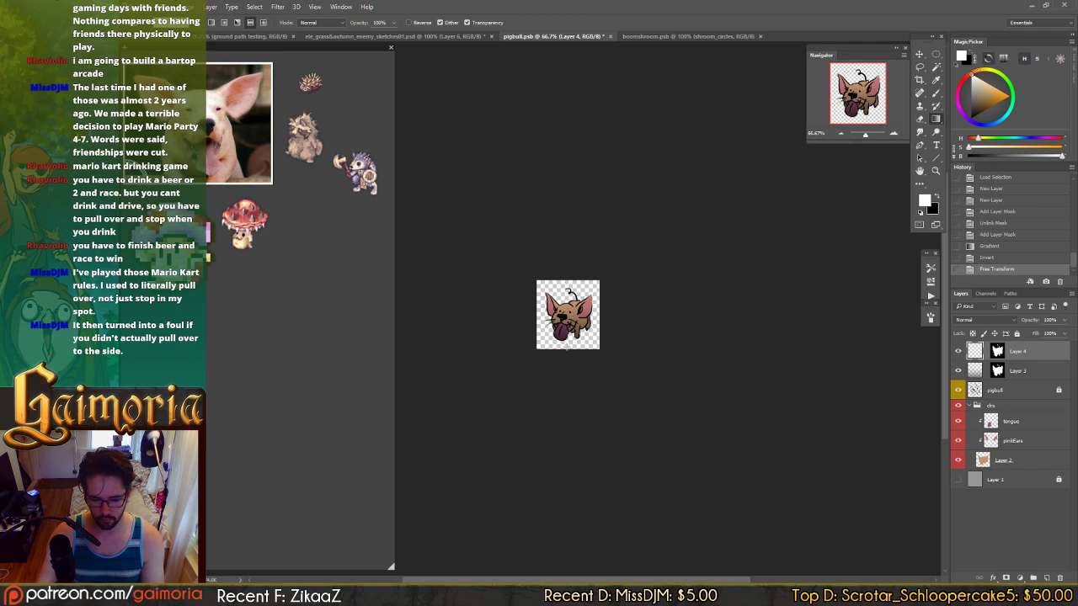
drag(567, 346, 566, 349)
key(v)
click(1004, 320)
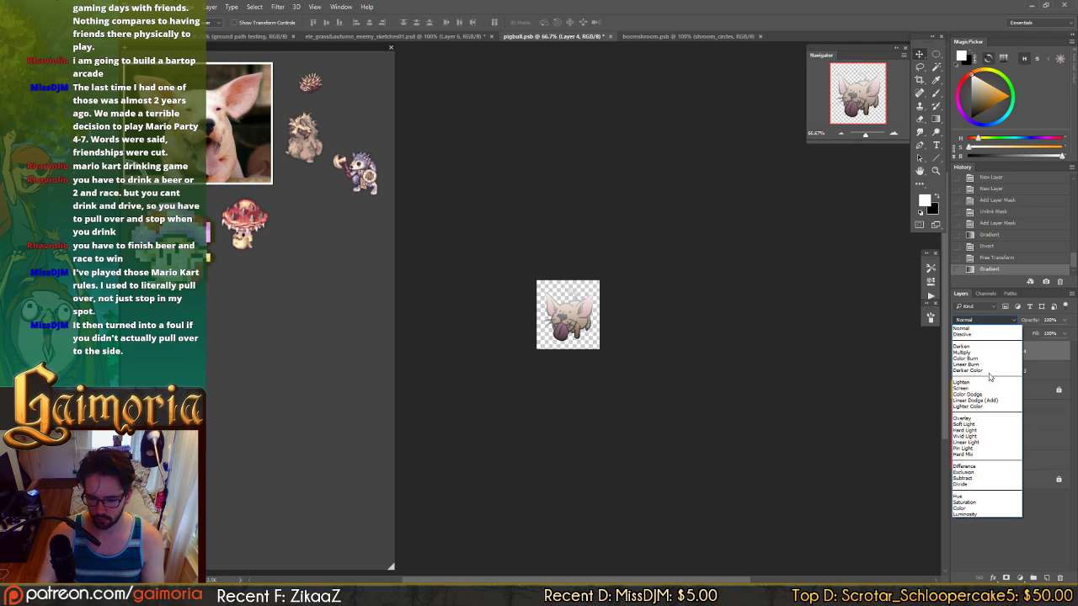
click(979, 418)
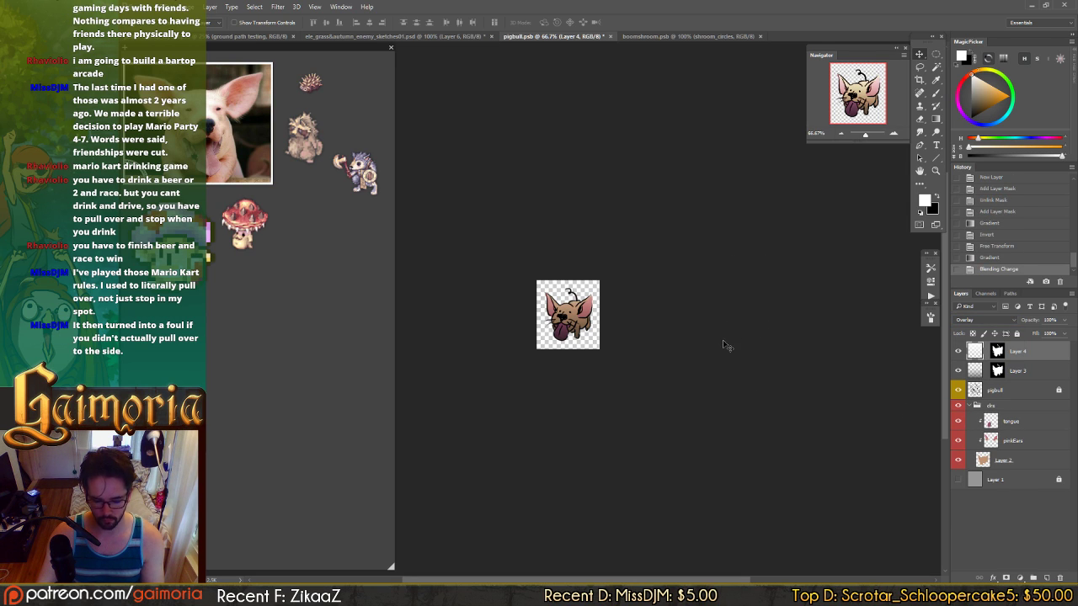
- Shift the Layer 4 highlight gradient upward, stretch it vertically with Free Transform, and save the pigbull document
key(shift+Up)
key(ctrl+t)
drag(567, 312, 569, 324)
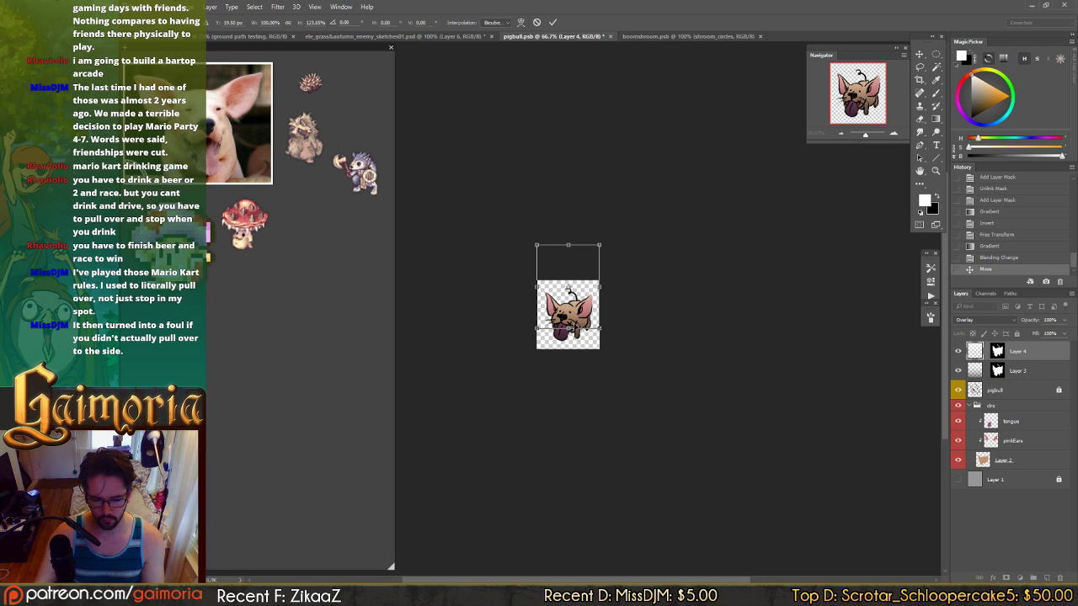
key(Return)
- Switch to the ele_grass&autumn_enemy_sketches01 document and check the updated pigbull against the other enemies in colour and in a grayscale proof
click(448, 37)
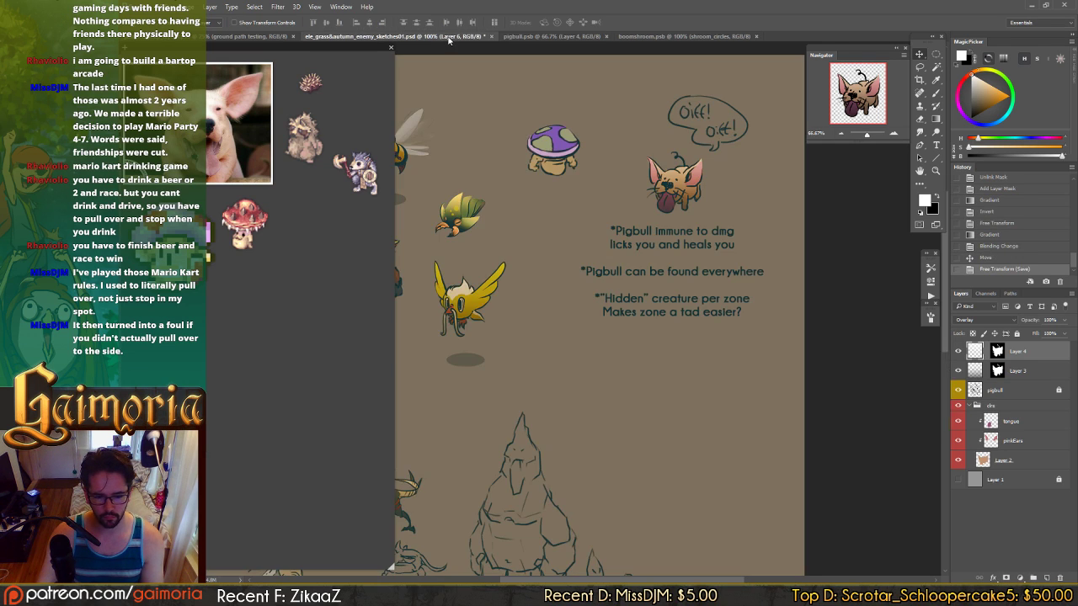
click(665, 181)
key(ctrl+minus)
key(ctrl+minus)
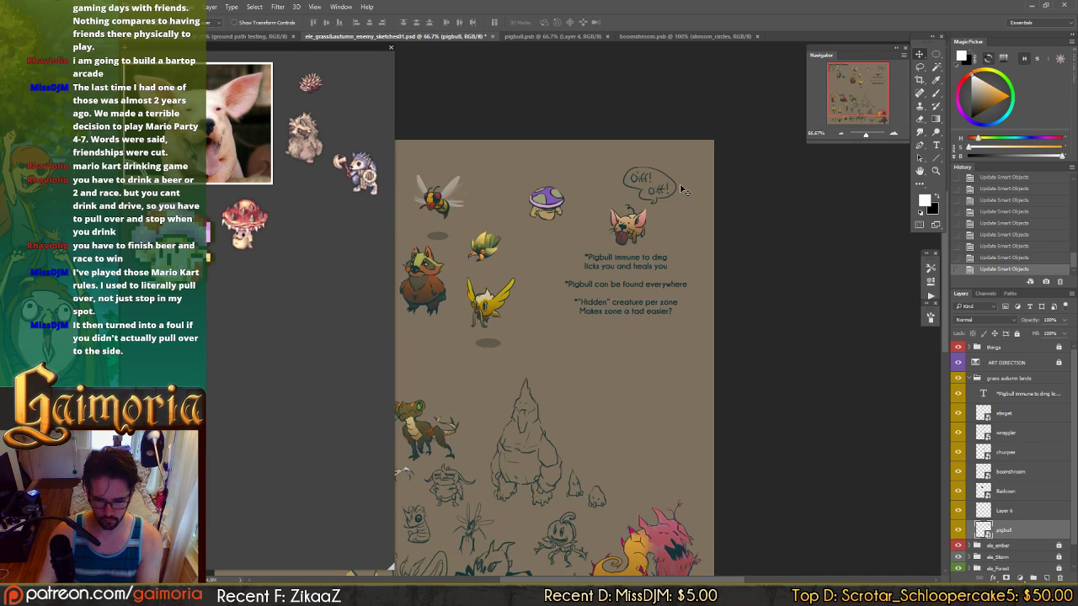
mouse_move(618, 300)
mouse_down()
mouse_move(676, 288)
mouse_move(486, 273)
mouse_move(505, 284)
mouse_move(470, 257)
mouse_move(589, 320)
mouse_move(572, 358)
mouse_move(459, 479)
mouse_move(732, 512)
mouse_move(692, 485)
mouse_move(507, 233)
mouse_move(458, 260)
mouse_move(464, 277)
mouse_move(485, 273)
mouse_up()
key(ctrl+y)
key(ctrl+z)
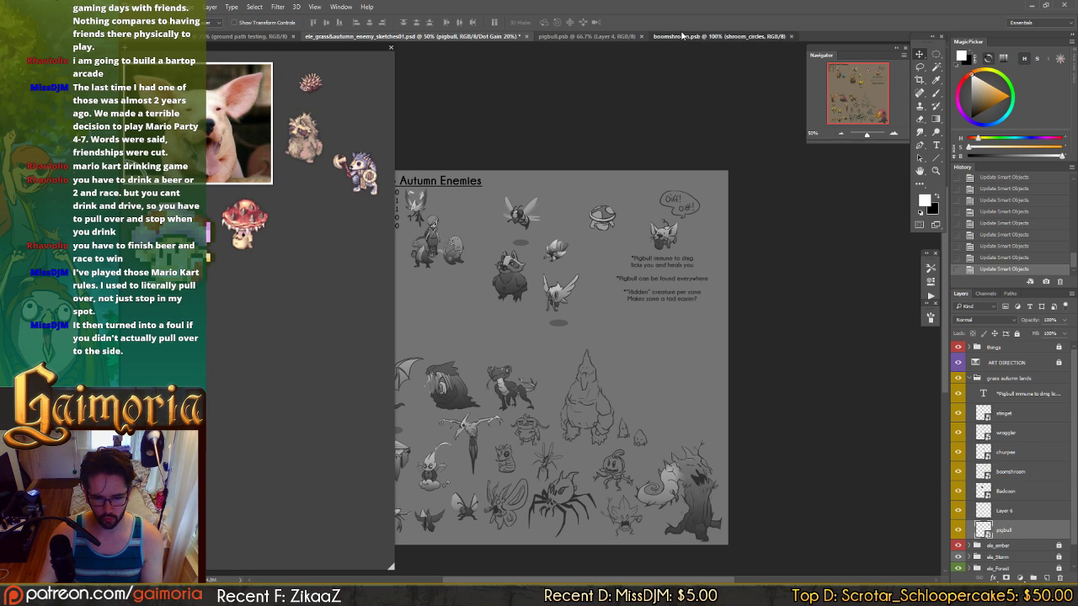
- Return to pigbull.psb and slightly lower the lightness of the body colour on Layer 2 with Hue/Saturation
click(720, 36)
click(589, 36)
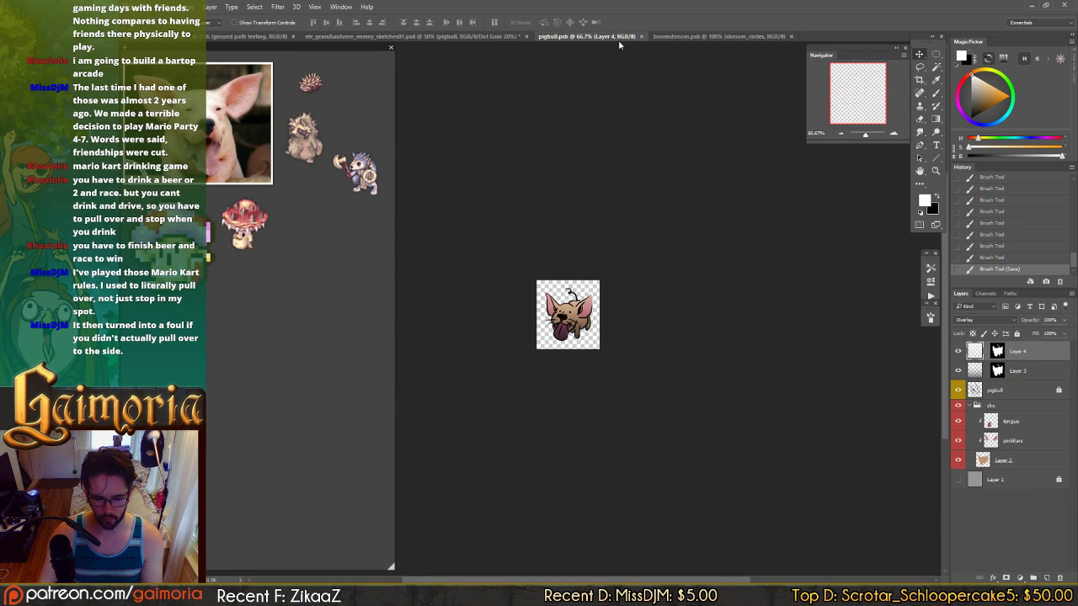
click(1012, 457)
key(ctrl+u)
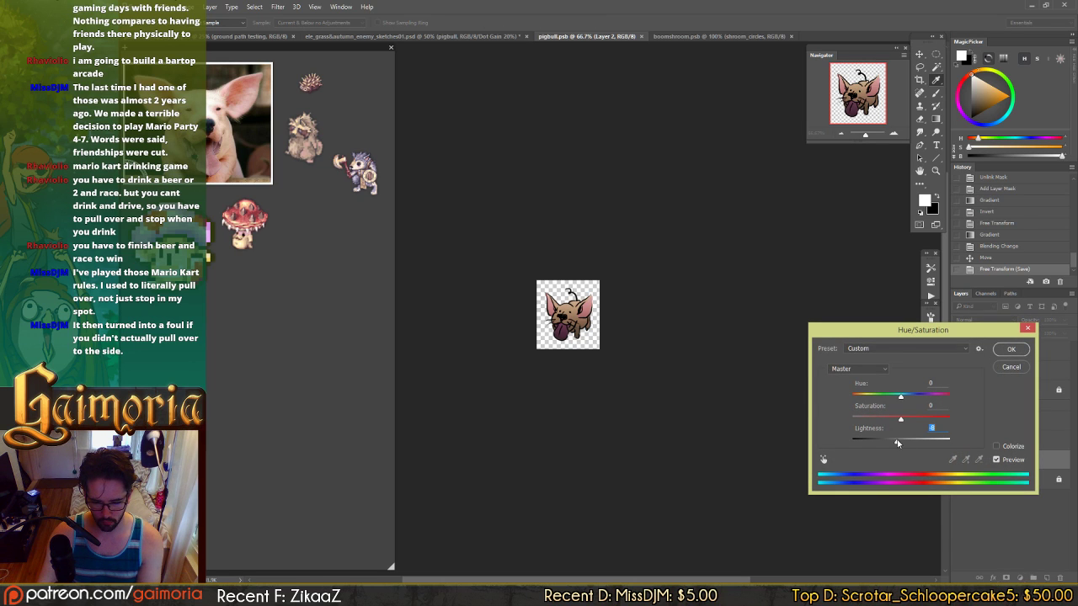
key(Return)
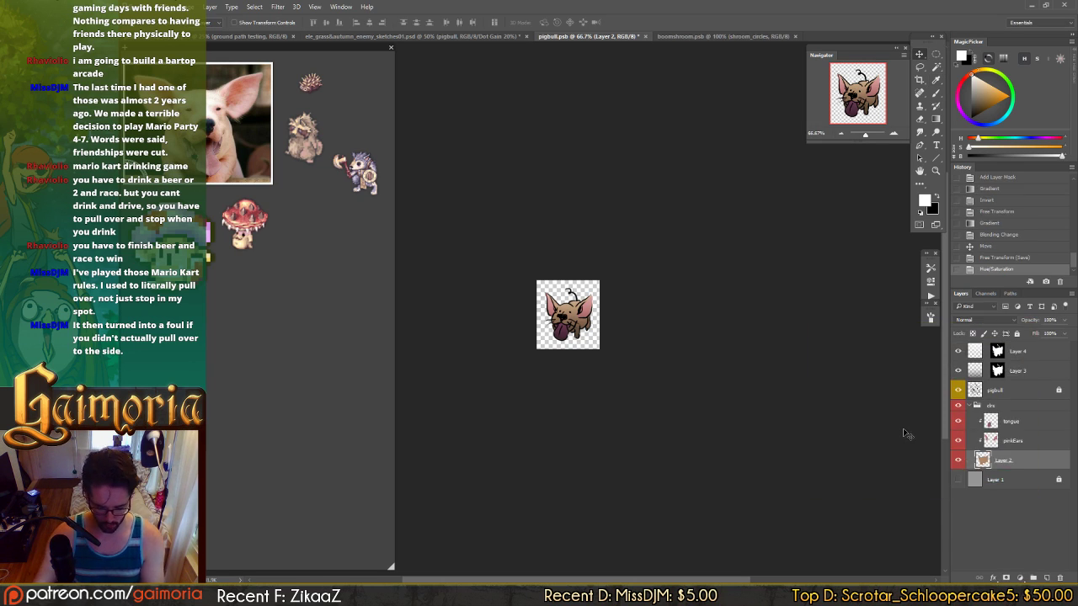
- Readjust the vertical extent of the dark gradient on Layer 3 with Free Transform and save the document
click(975, 378)
key(ctrl+t)
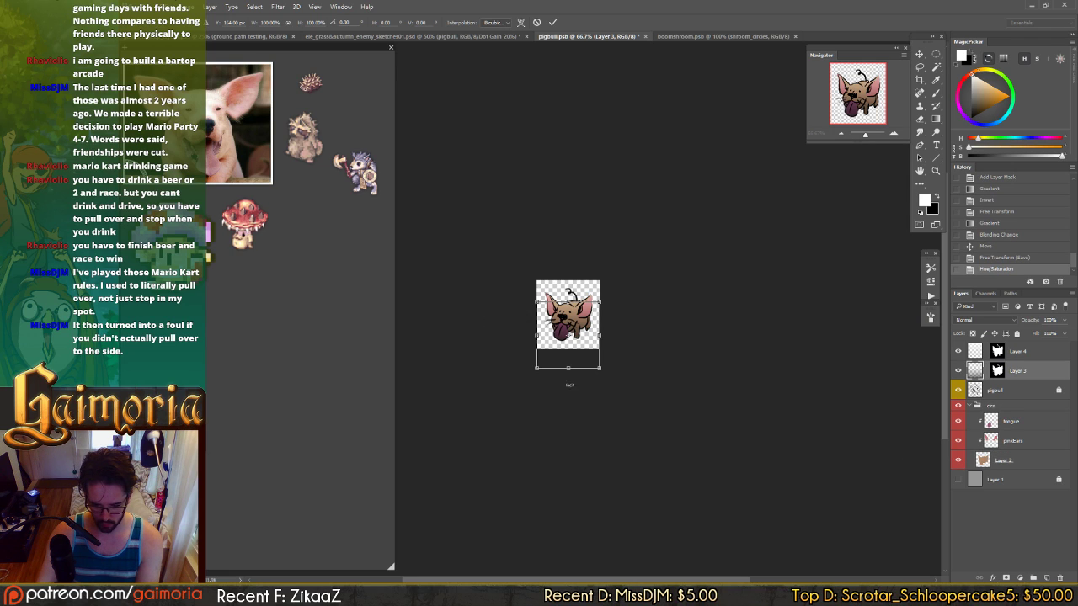
drag(569, 367, 571, 343)
key(Return)
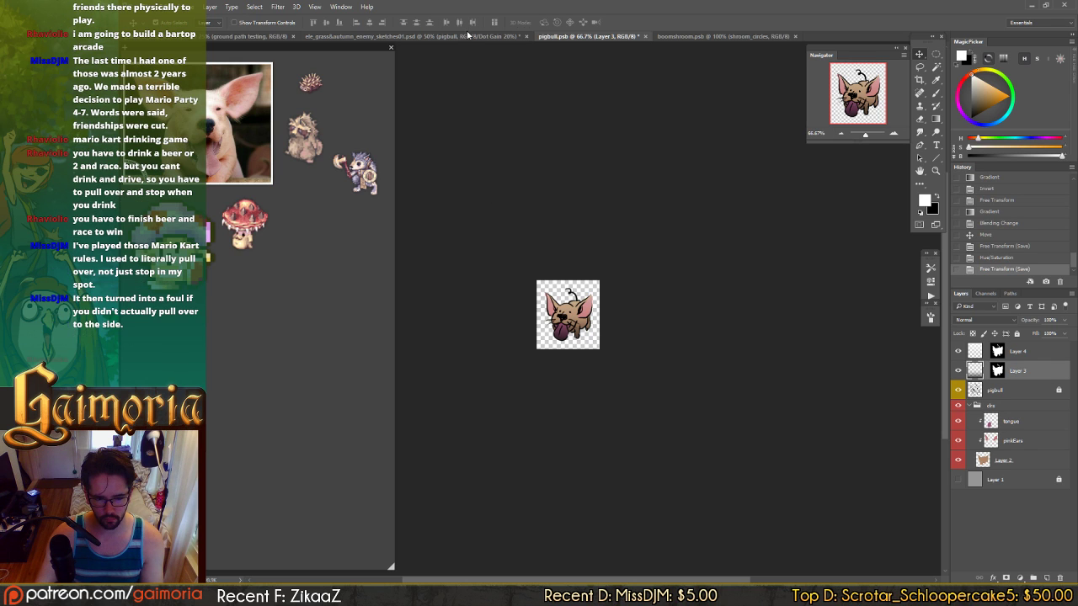
- Turn off the grayscale proof on the enemy sheet and compare the pigbull before and after its latest smart object update
click(468, 36)
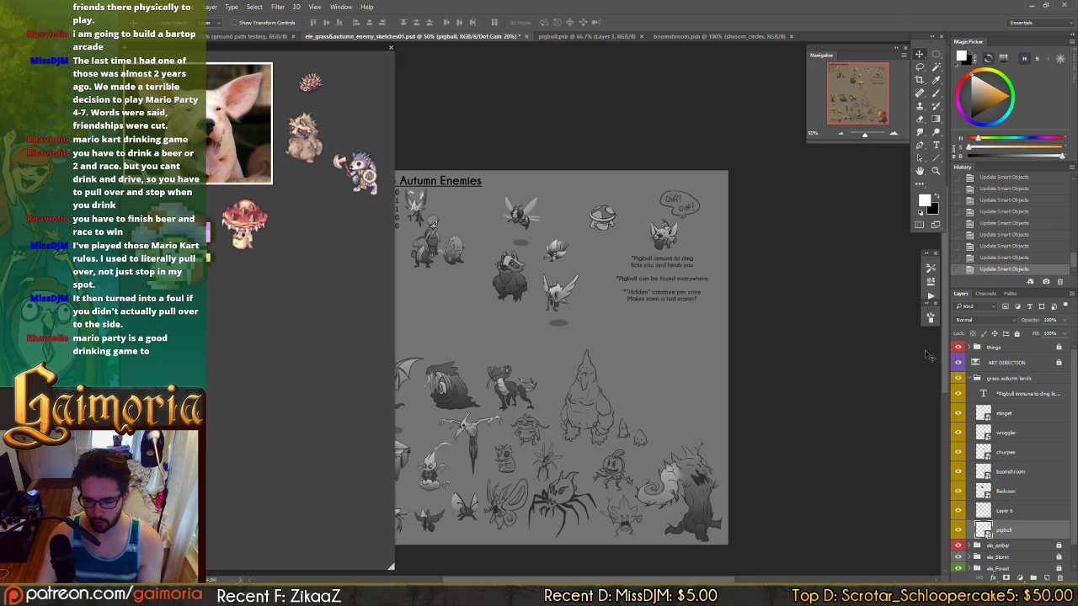
key(ctrl+z)
click(1001, 269)
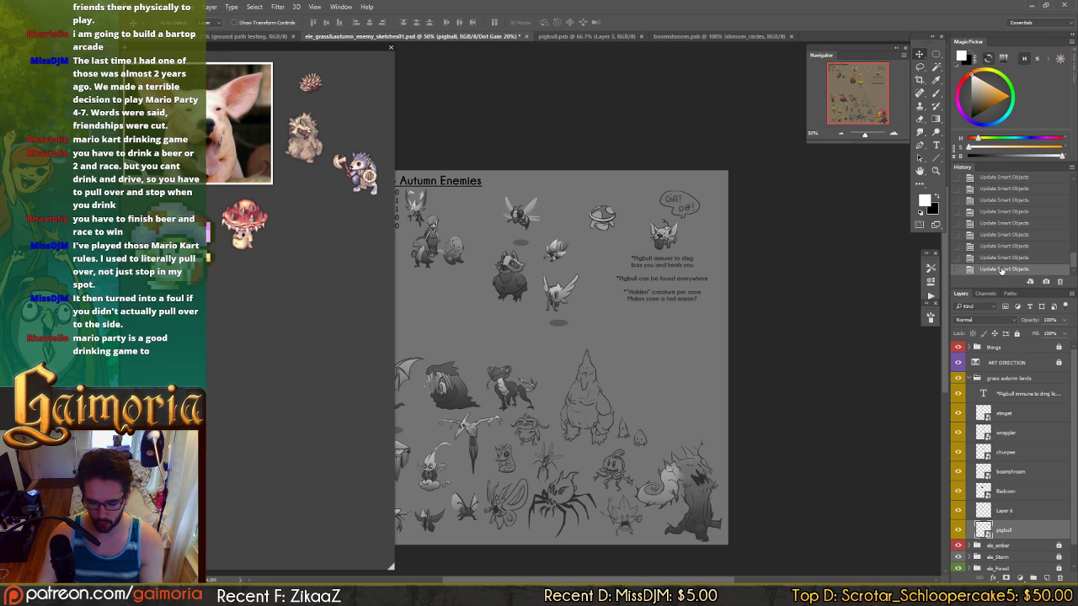
click(1001, 260)
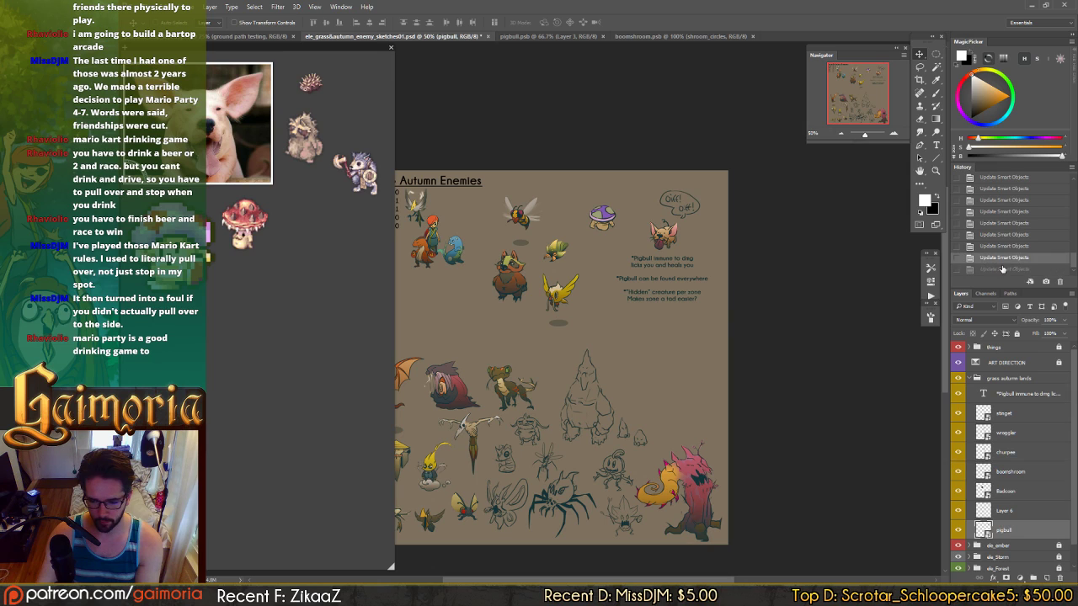
click(1002, 270)
click(1001, 259)
click(1004, 270)
key(ctrl+z)
key(ctrl+z)
key(ctrl+z)
key(ctrl+z)
key(ctrl+z)
key(ctrl+z)
key(ctrl+z)
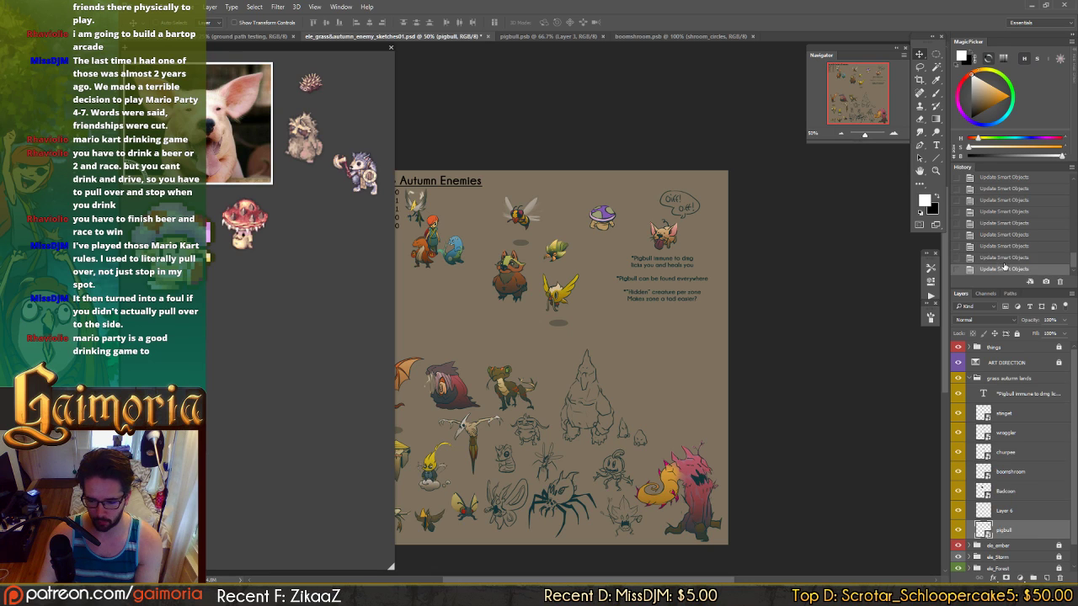
- Step back and forth through the sheet's history to compare the pigbull's smart object versions, finishing on the latest one
key(ctrl+z)
key(ctrl+z)
key(ctrl+z)
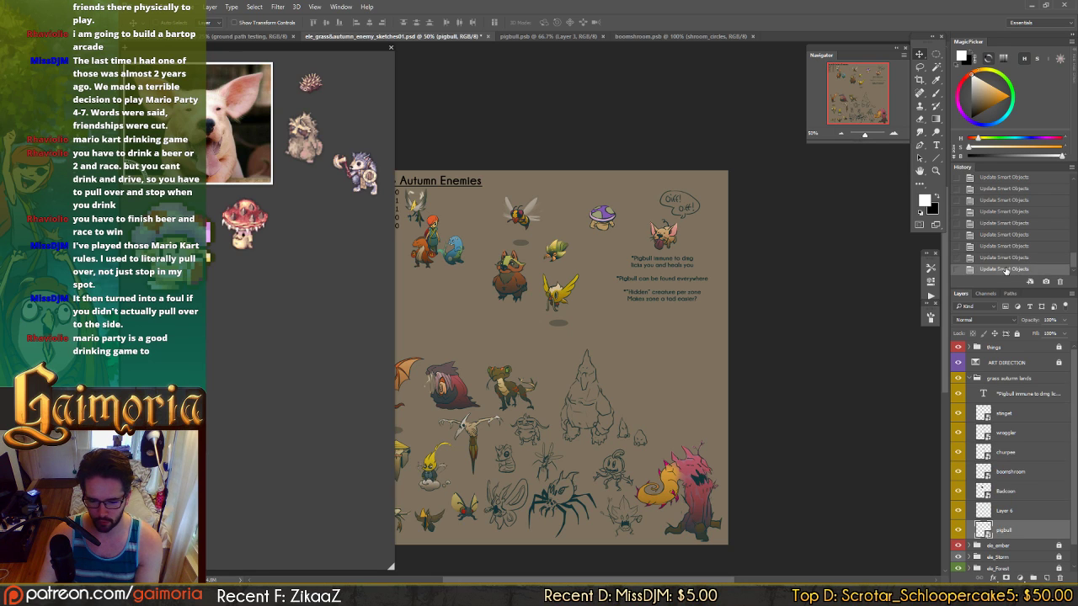
key(ctrl+z)
key(ctrl+z)
key(ctrl+z)
key(ctrl+z)
key(ctrl+z)
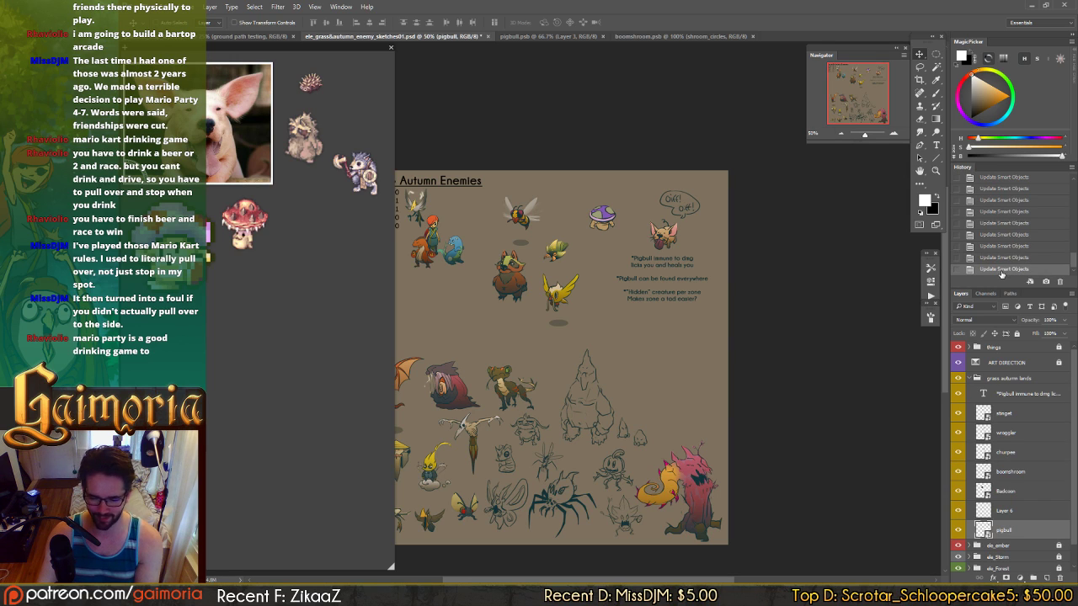
key(ctrl+alt+z)
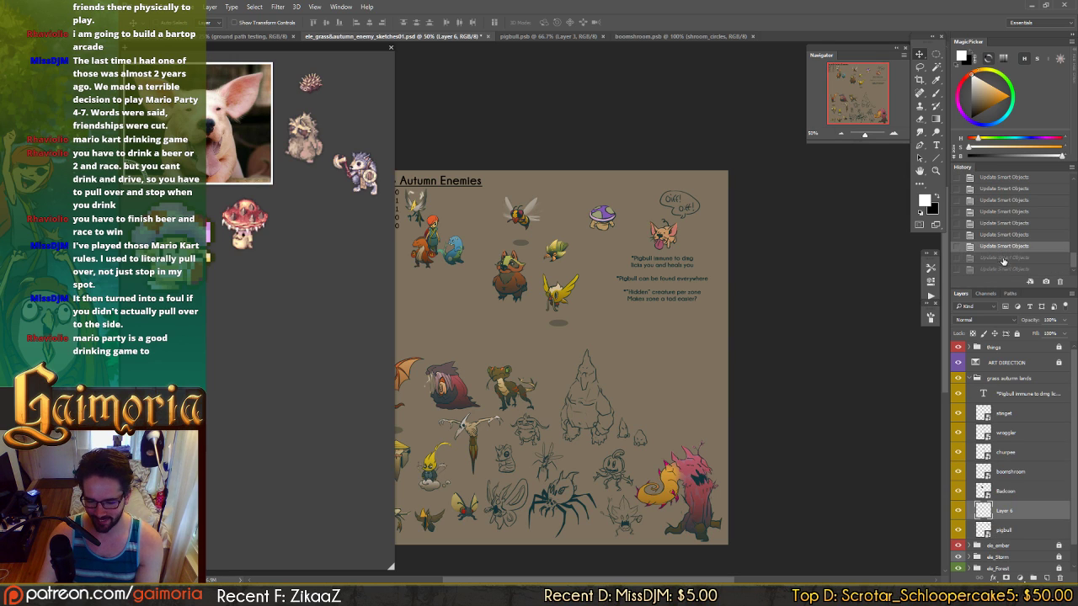
key(ctrl+shift+z)
key(ctrl+shift+z)
key(ctrl+z)
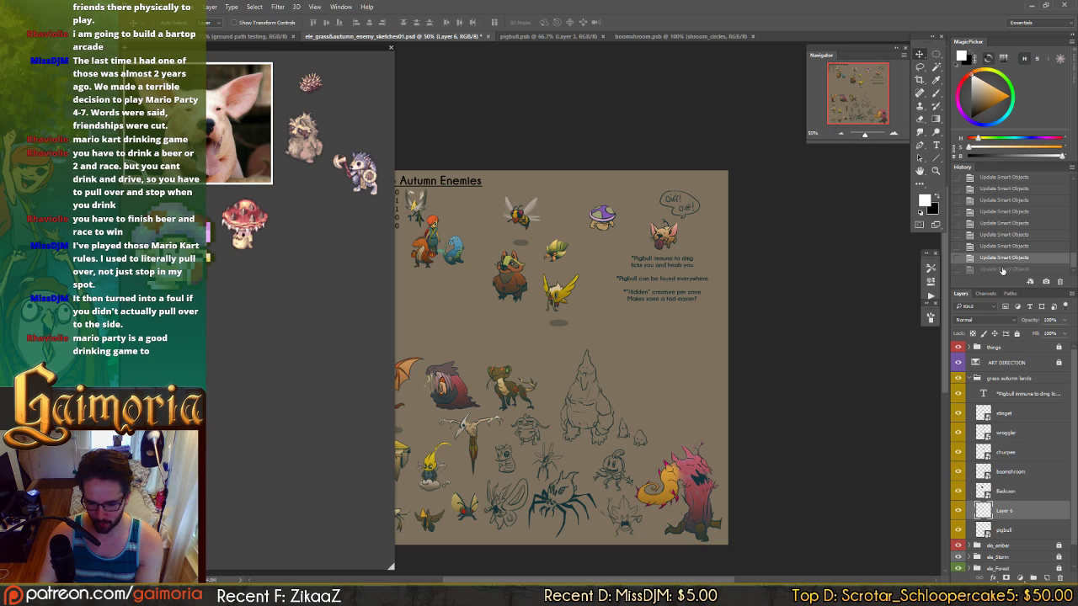
click(1002, 269)
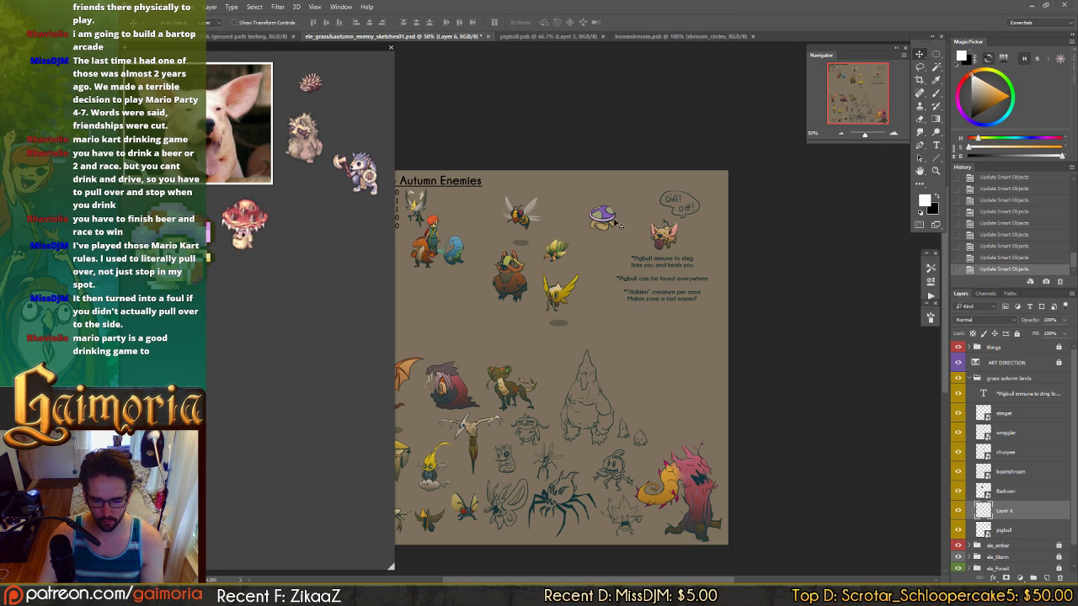
- Test the pigbull beside the other small characters, undo the move, save the enemy sheet and close pigbull.psb
drag(665, 232, 465, 235)
key(ctrl+z)
mouse_move(683, 276)
mouse_down()
mouse_move(602, 287)
mouse_move(471, 278)
mouse_move(703, 268)
mouse_move(686, 272)
mouse_up()
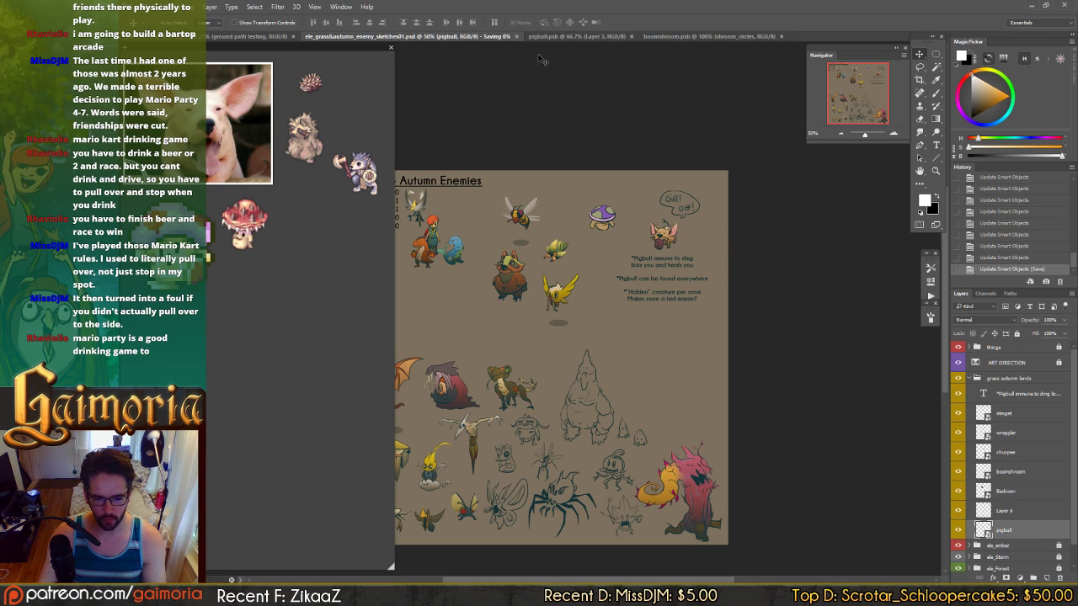
click(559, 36)
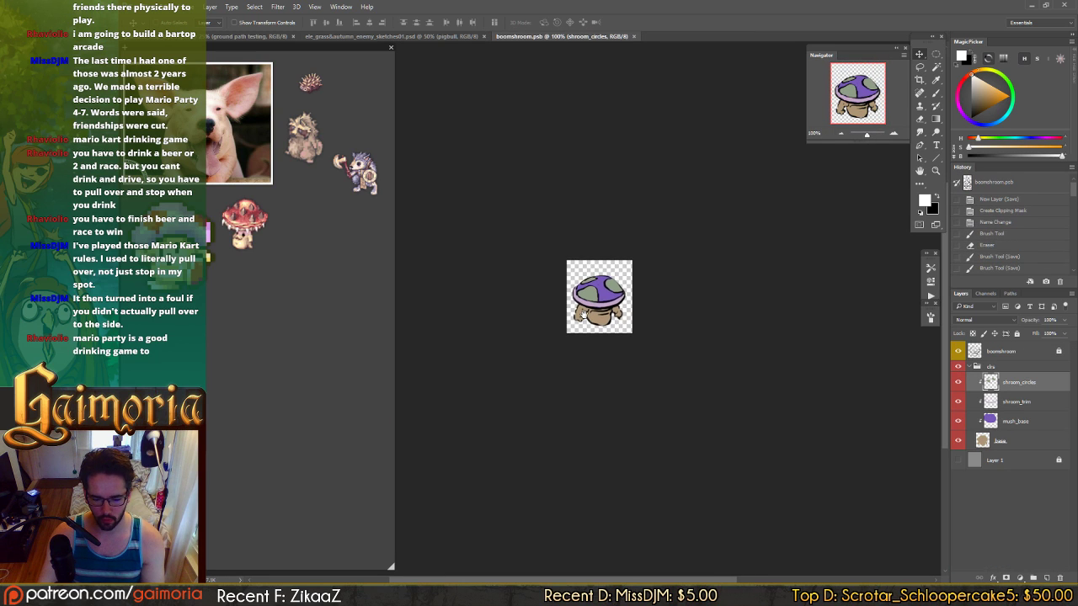
- Add two new layers above the boomshroom line art and mask the upper one to the combined line art and base silhouette
click(1011, 361)
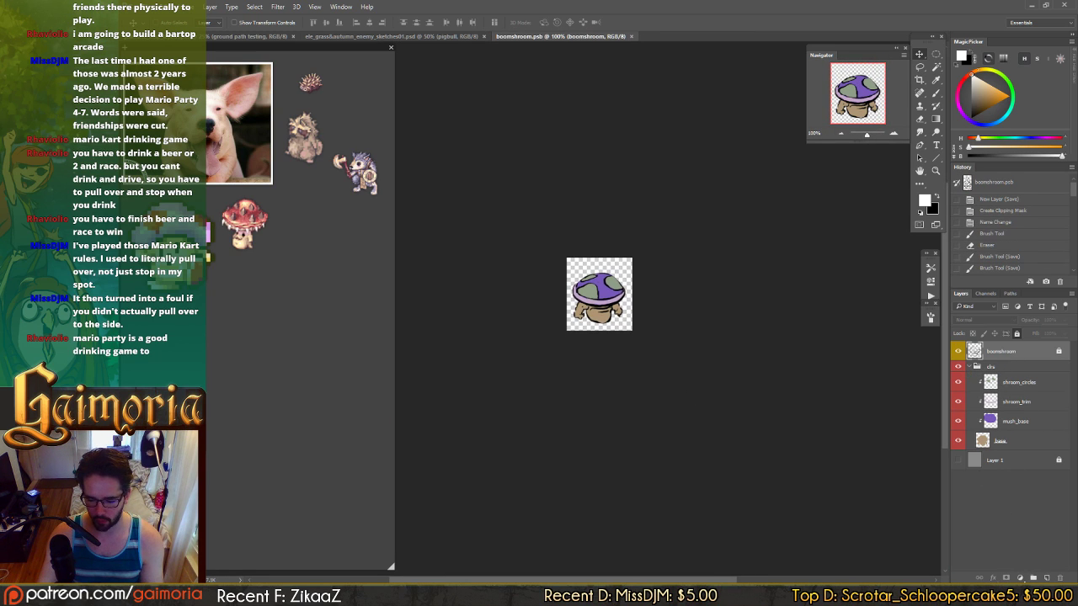
click(1047, 578)
click(1047, 577)
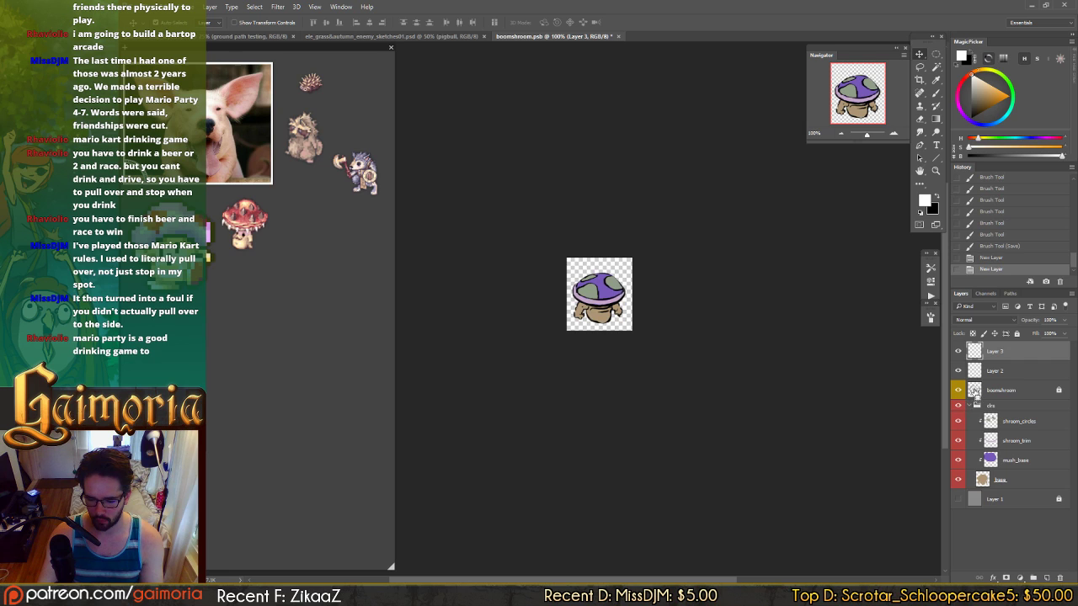
ctrl+click(974, 392)
ctrl+click(983, 480)
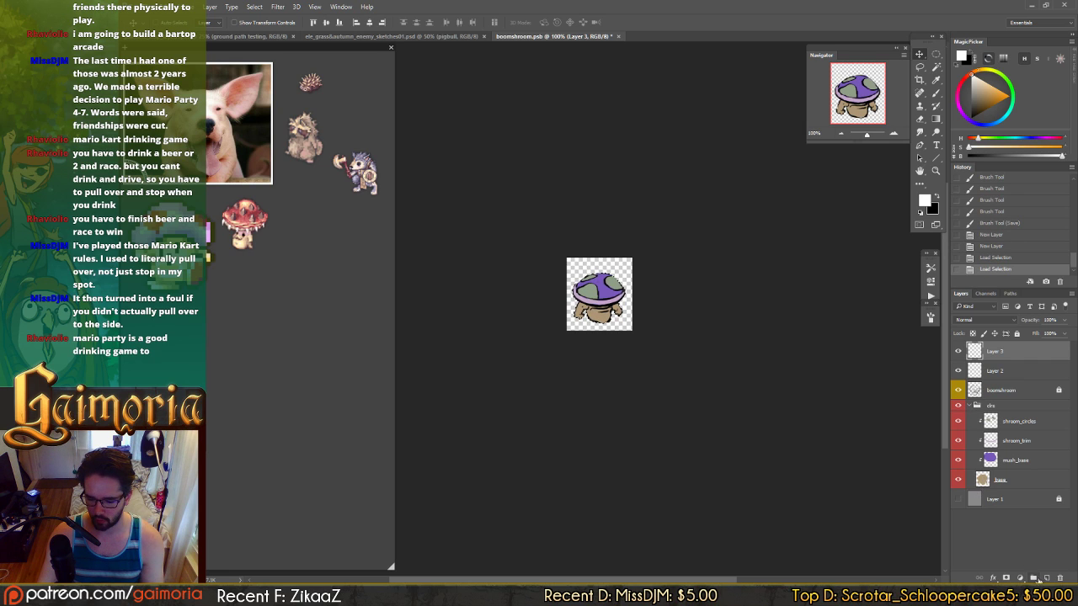
click(1005, 577)
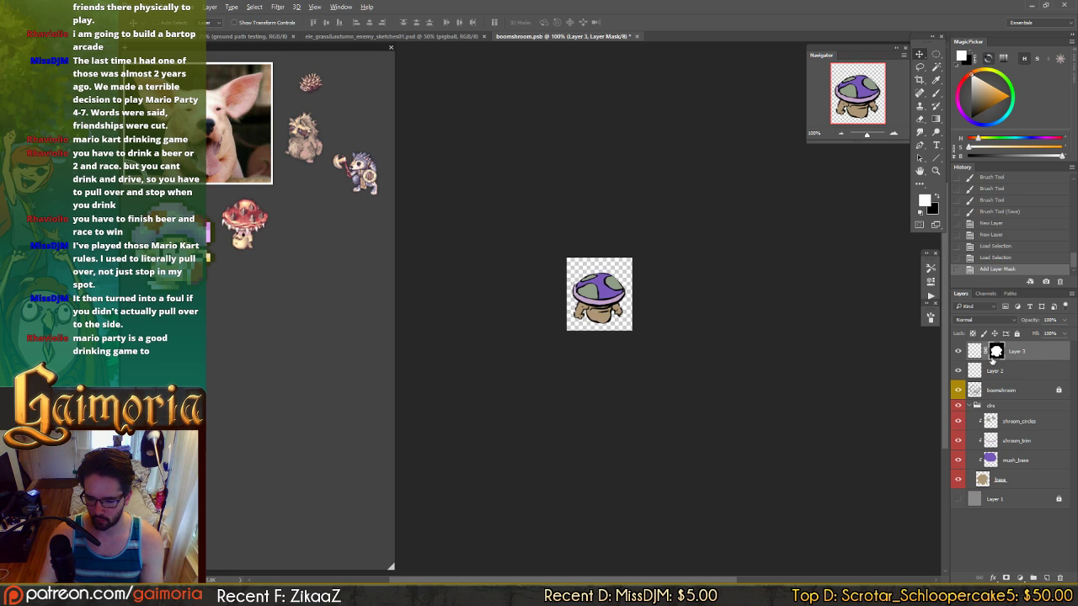
- Copy the silhouette mask from Layer 3 to Layer 2 and unlink both masks from their layers
drag(992, 357, 993, 372)
click(985, 351)
click(985, 371)
click(975, 372)
click(957, 372)
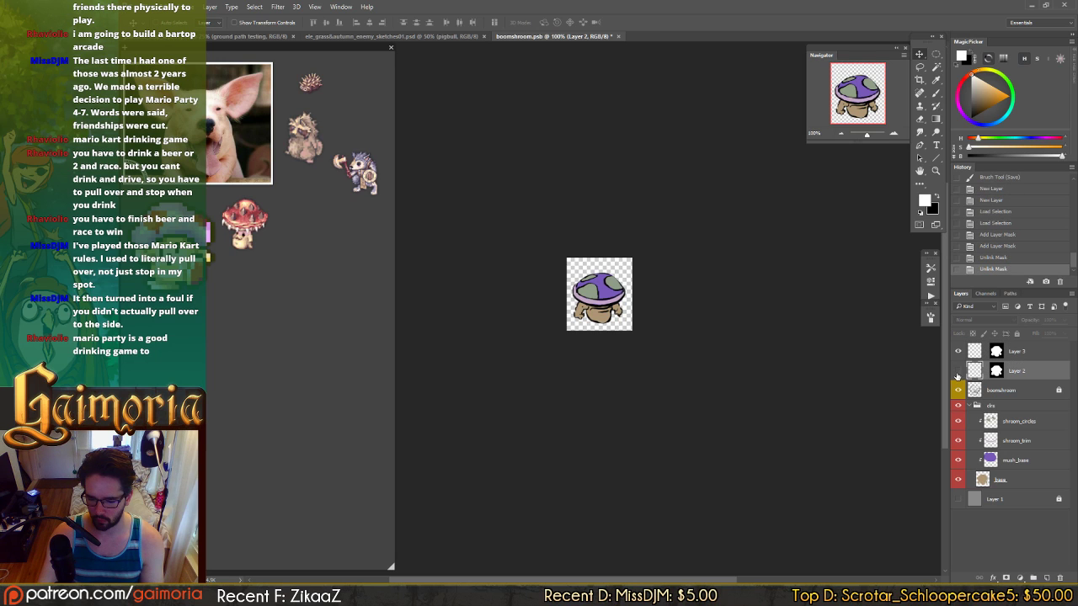
- Draw a black-to-transparent gradient upward on Layer 2, and use Free Transform to confine it to the boomshroom's lower body
key(d)
key(g)
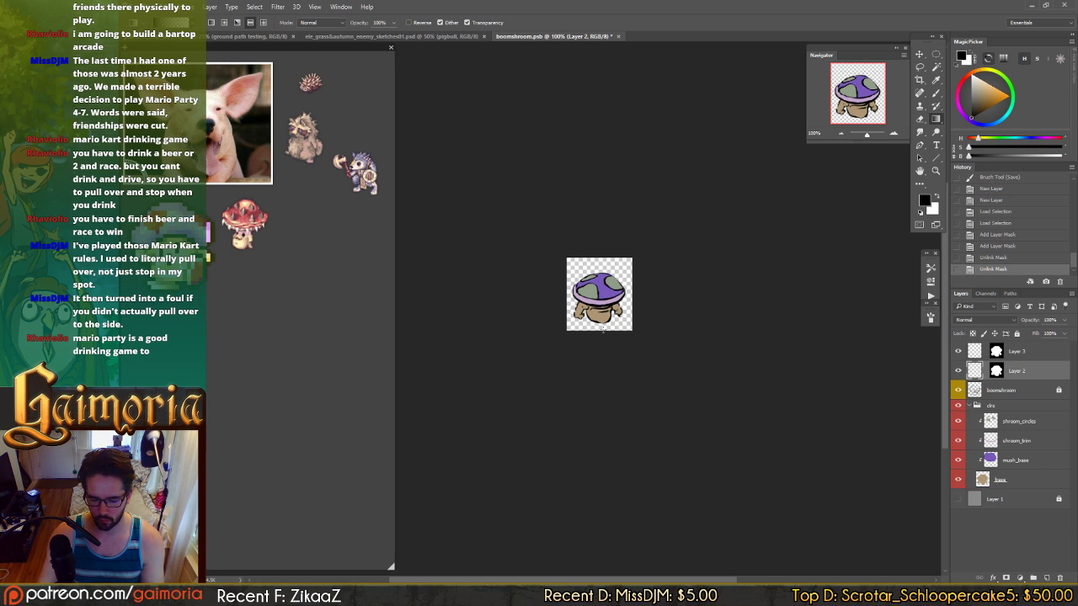
drag(608, 266, 611, 264)
key(v)
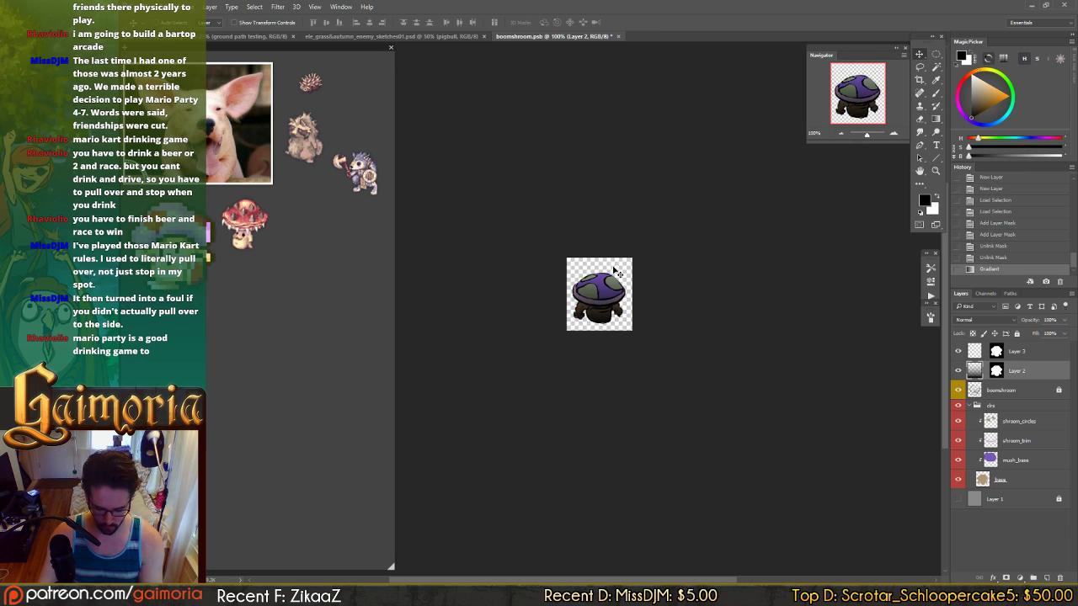
key(ctrl+t)
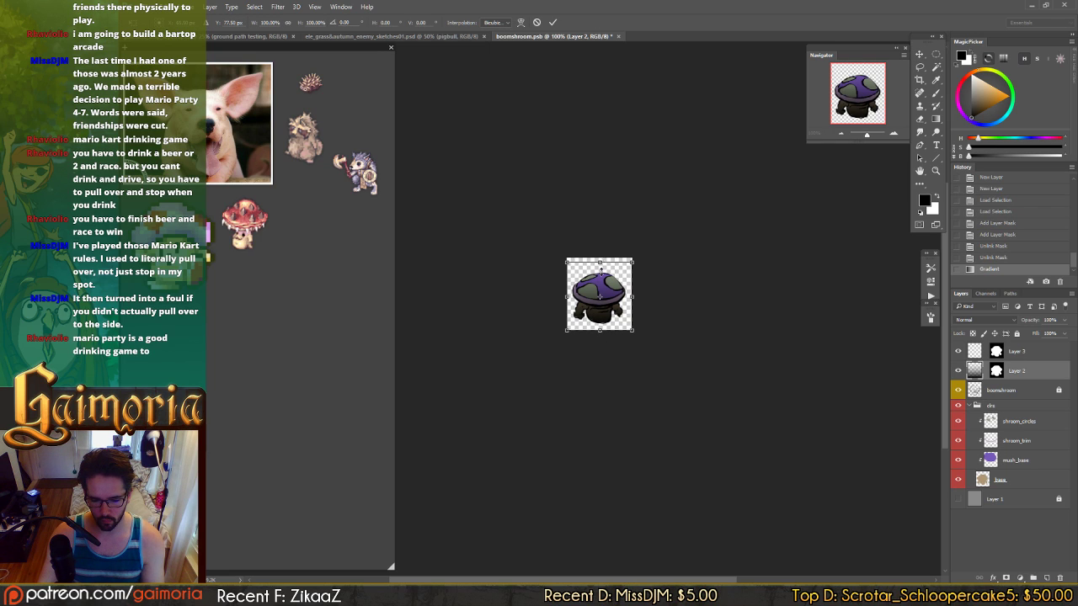
drag(600, 271, 601, 339)
drag(601, 342, 602, 343)
key(Return)
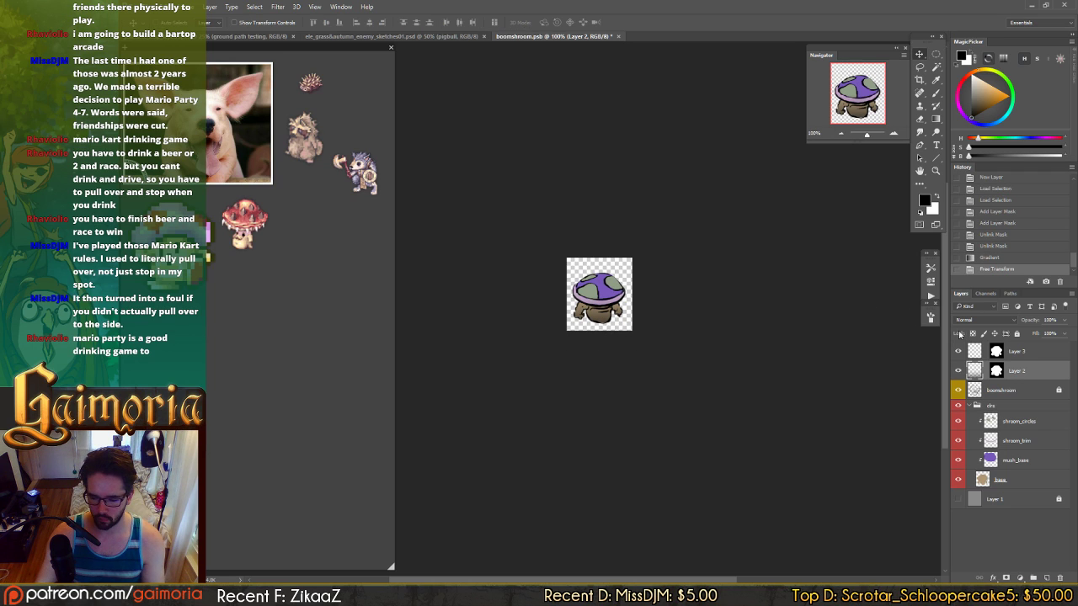
- Draw a vertical white-to-transparent gradient on Layer 3 that lightens the boomshroom's cap from above
click(975, 354)
key(g)
key(x)
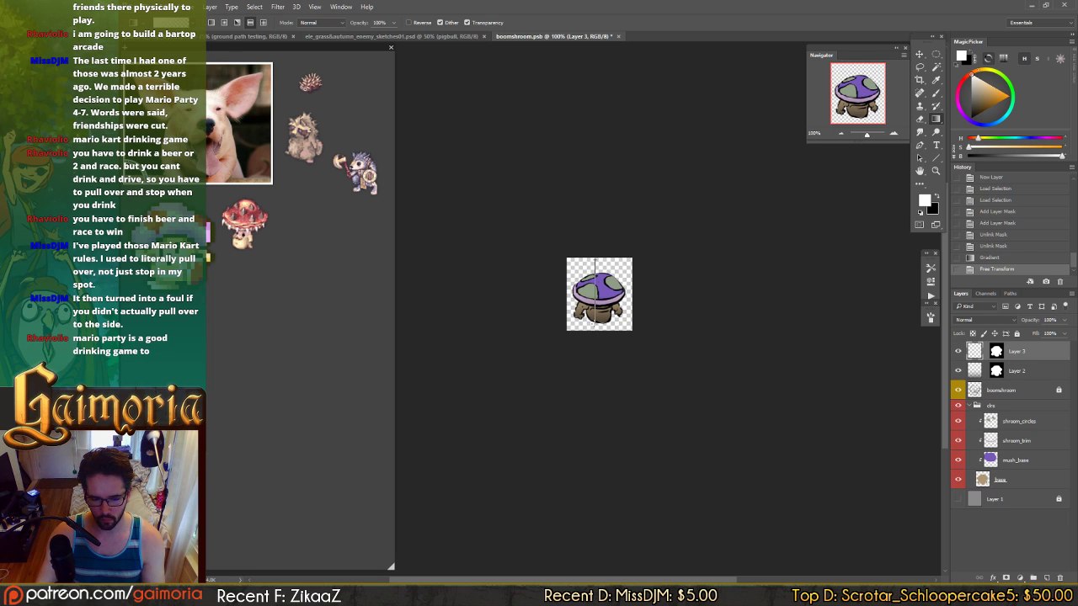
drag(594, 324, 594, 323)
click(454, 39)
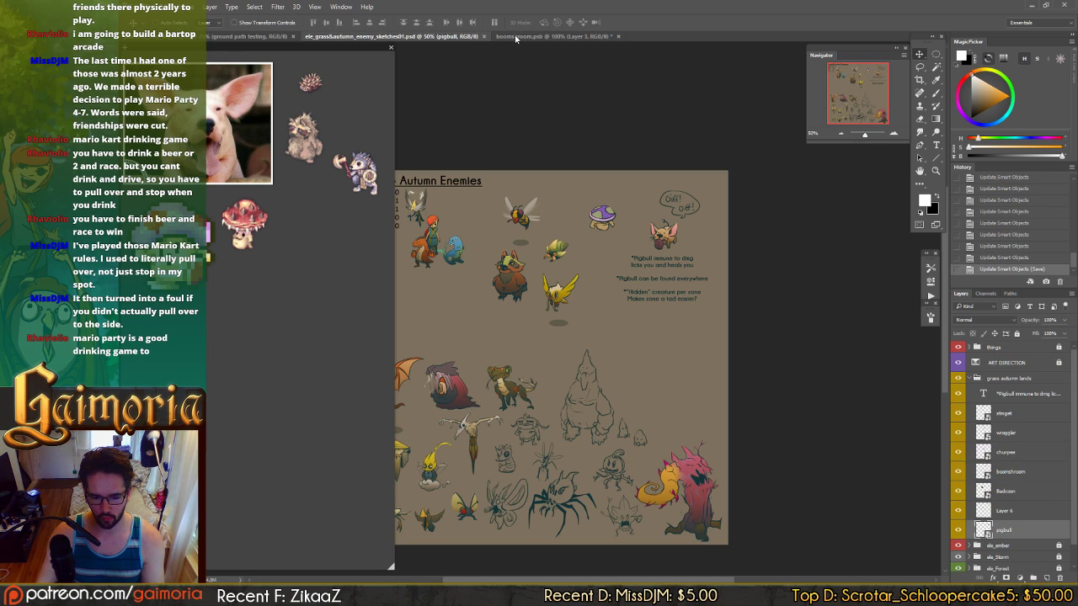
click(516, 38)
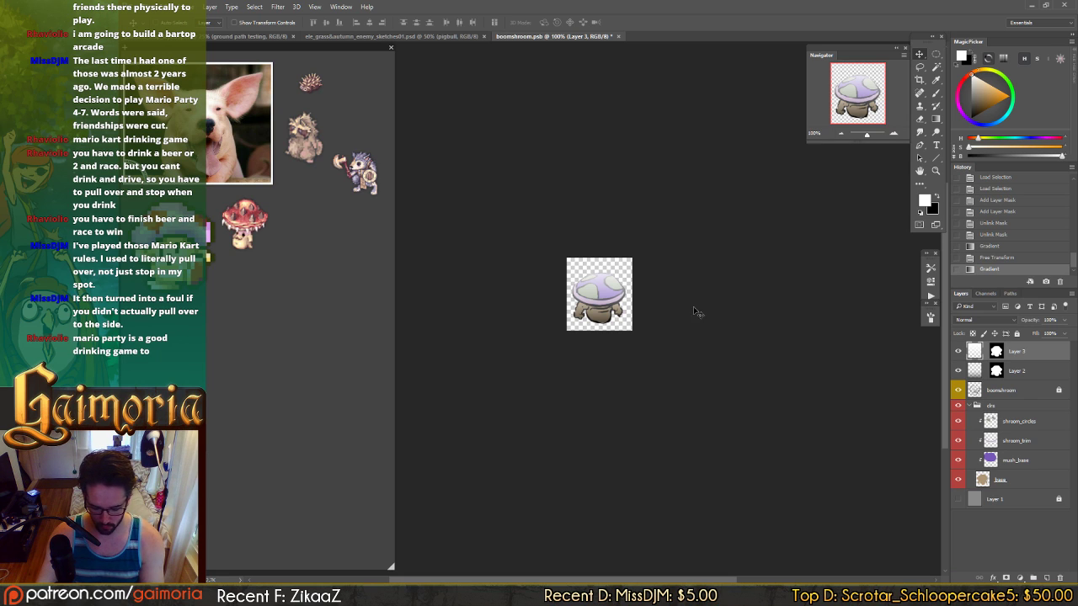
- Adjust the vertical extent of Layer 3's white gradient with Free Transform so the highlight stays mostly on the cap
key(ctrl+t)
drag(600, 259, 600, 224)
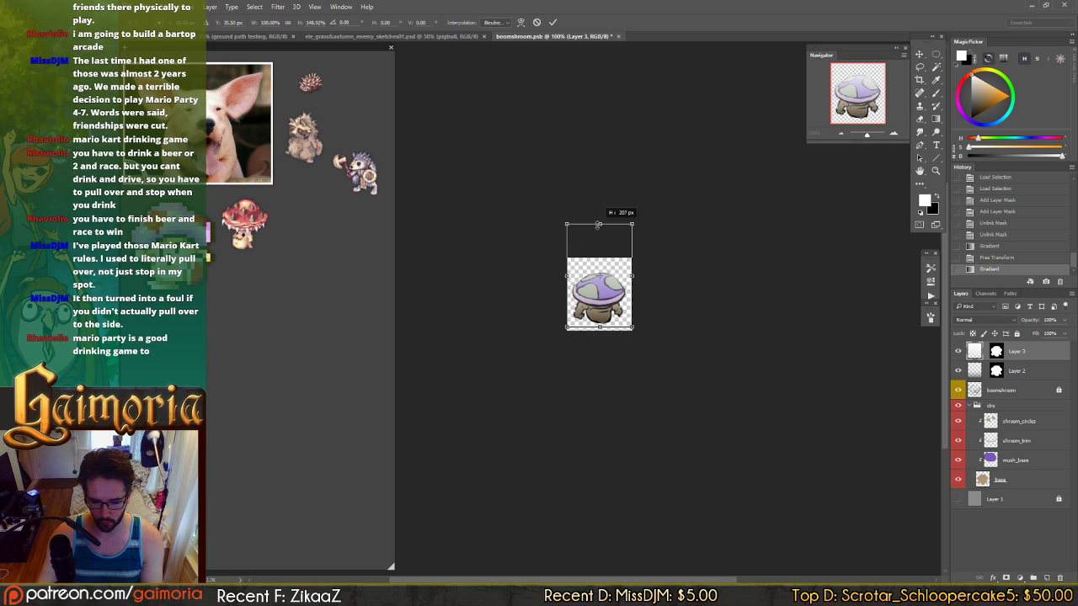
mouse_move(600, 329)
mouse_down()
mouse_move(603, 312)
mouse_move(603, 329)
mouse_up()
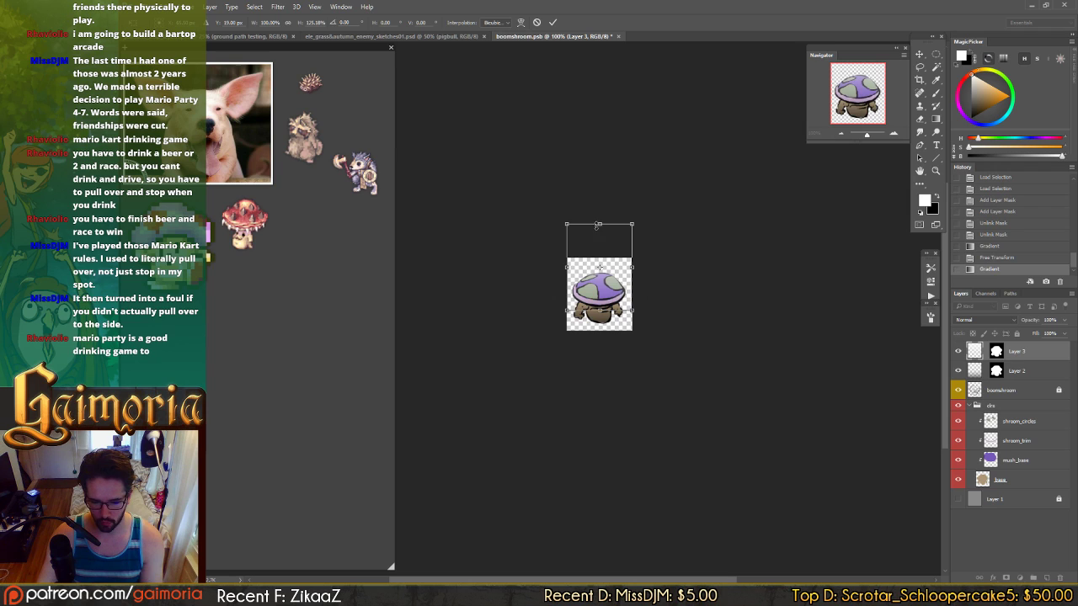
drag(599, 224, 598, 251)
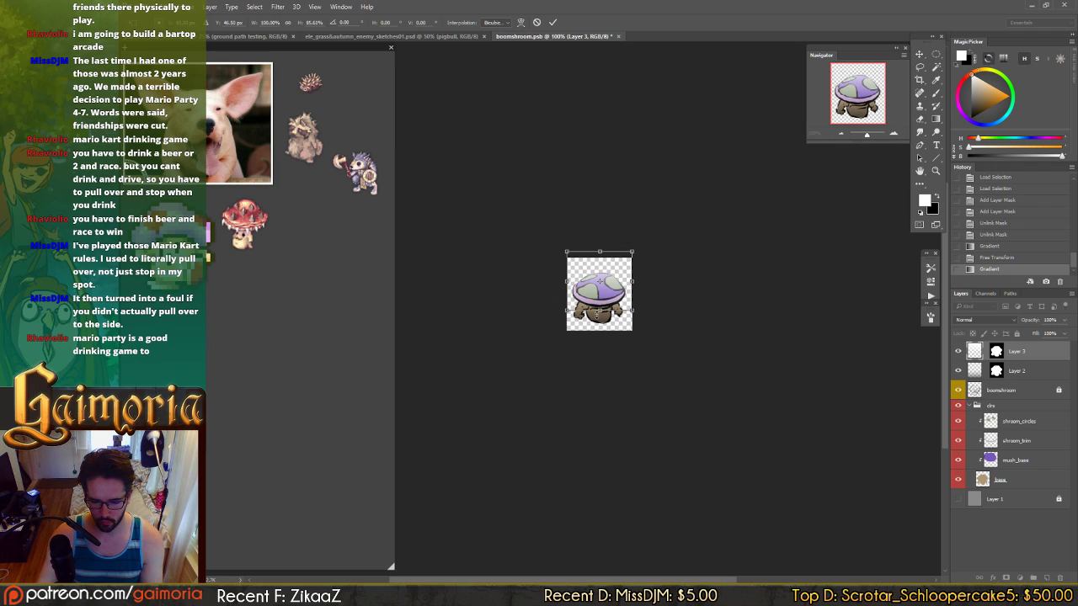
mouse_move(600, 329)
mouse_down()
mouse_move(602, 299)
mouse_move(603, 309)
mouse_up()
key(Return)
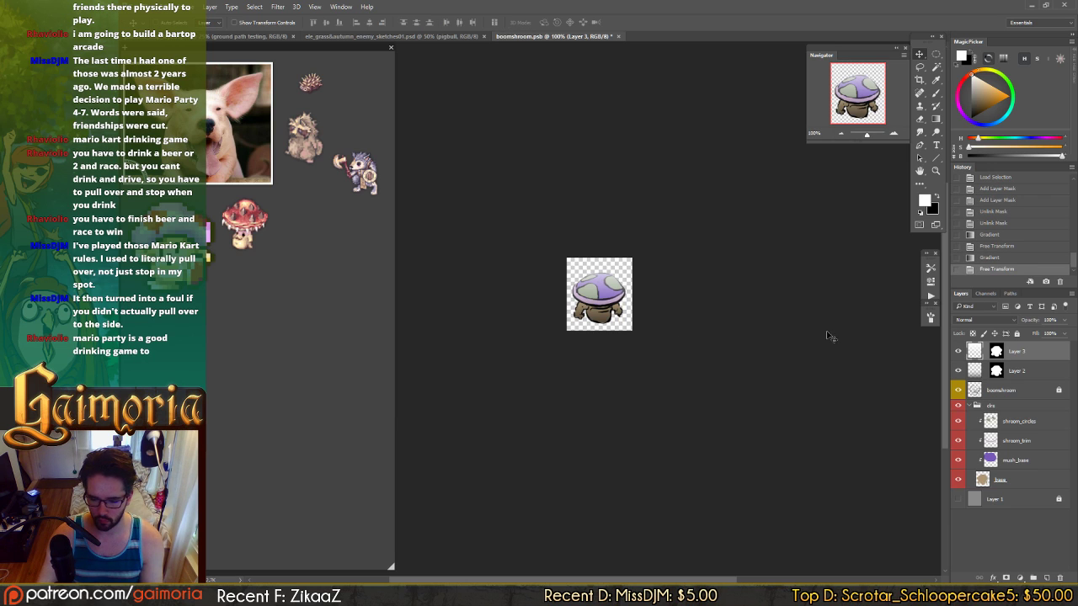
- Set Layer 3's blend mode to Overlay, save boomshroom.psb and check the shaded mushroom on the enemy sheet
click(966, 321)
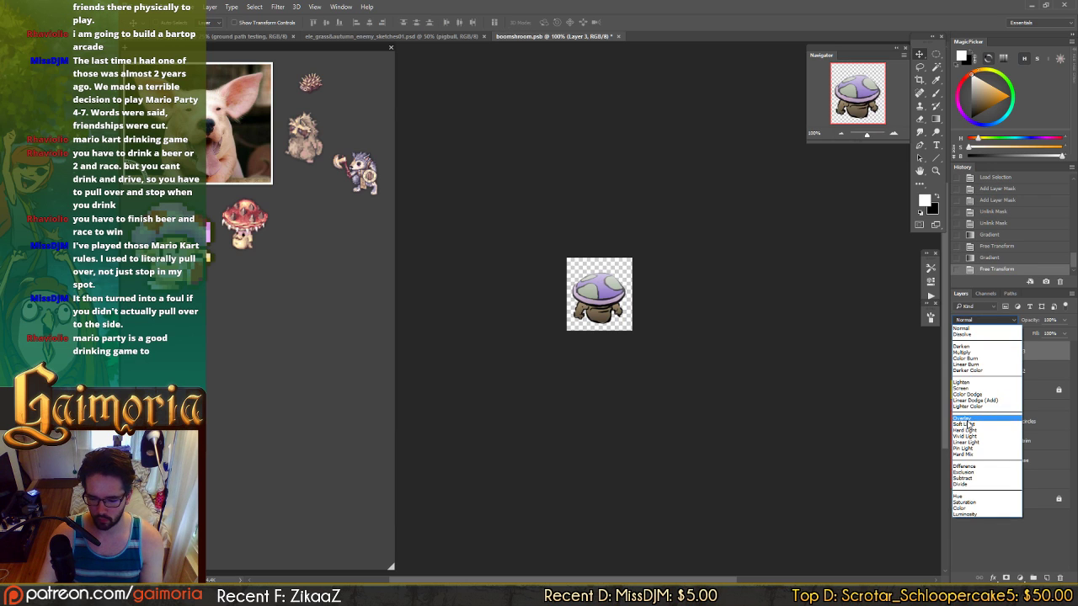
click(992, 419)
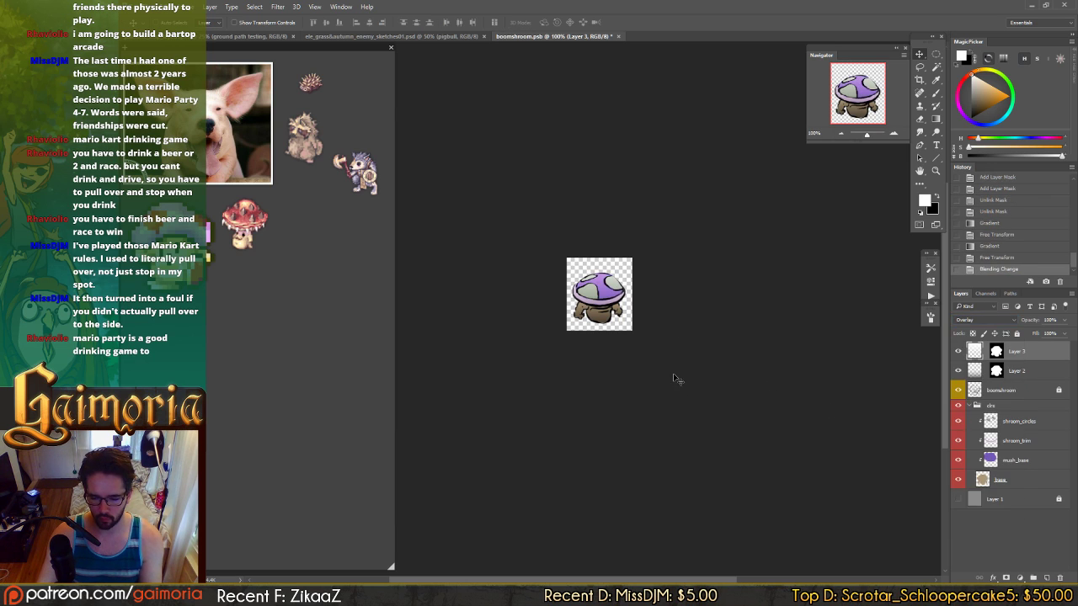
click(403, 36)
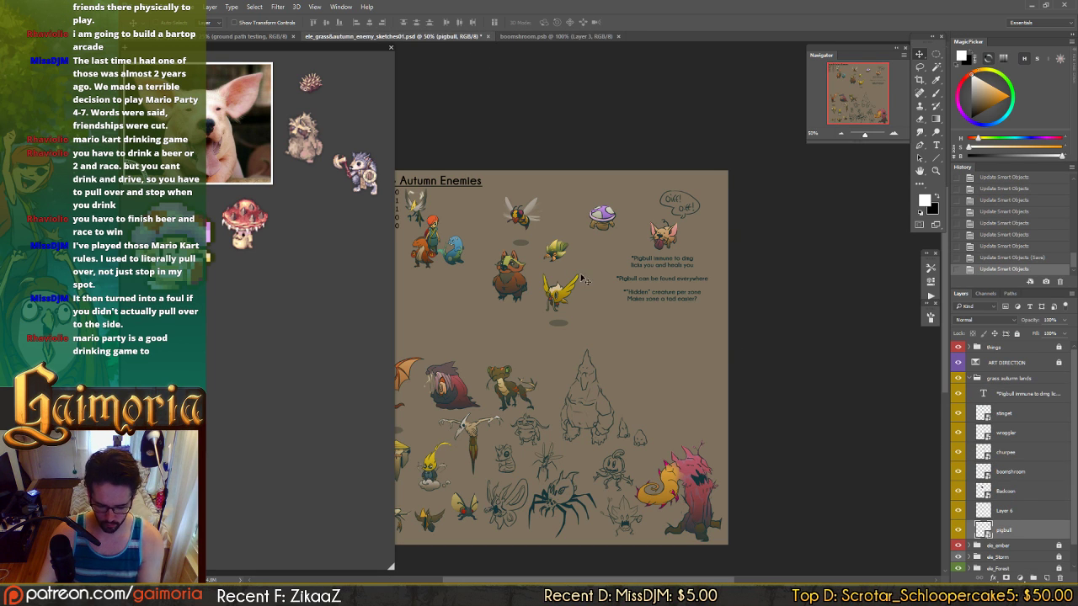
key(ctrl+plus)
drag(680, 302, 715, 308)
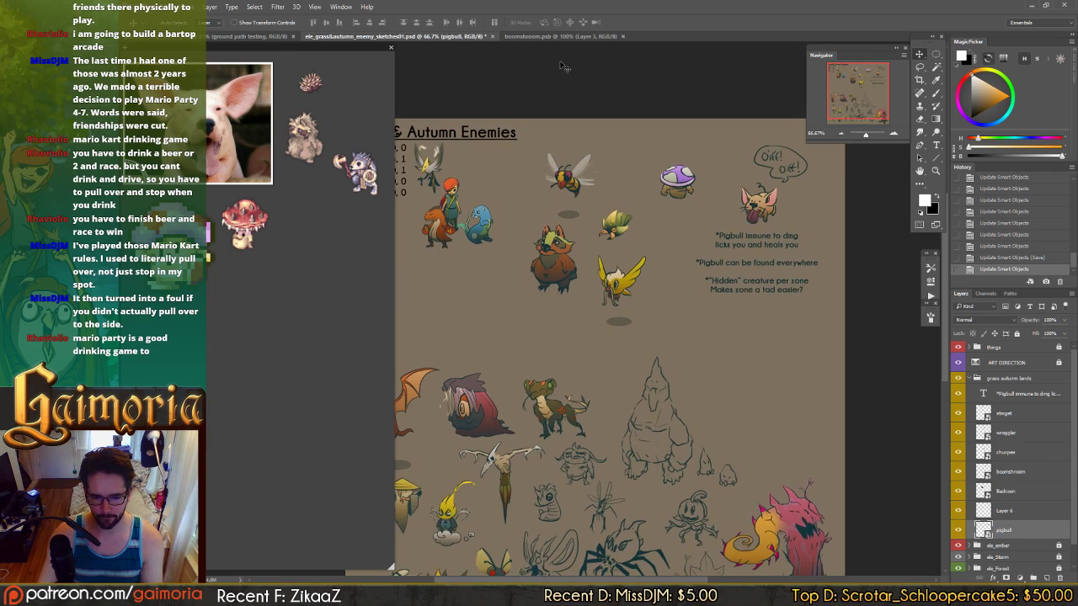
- Soften the cap highlight in boomshroom.psb by stretching Layer 3's gradient upward with Free Transform, and save the document
click(560, 36)
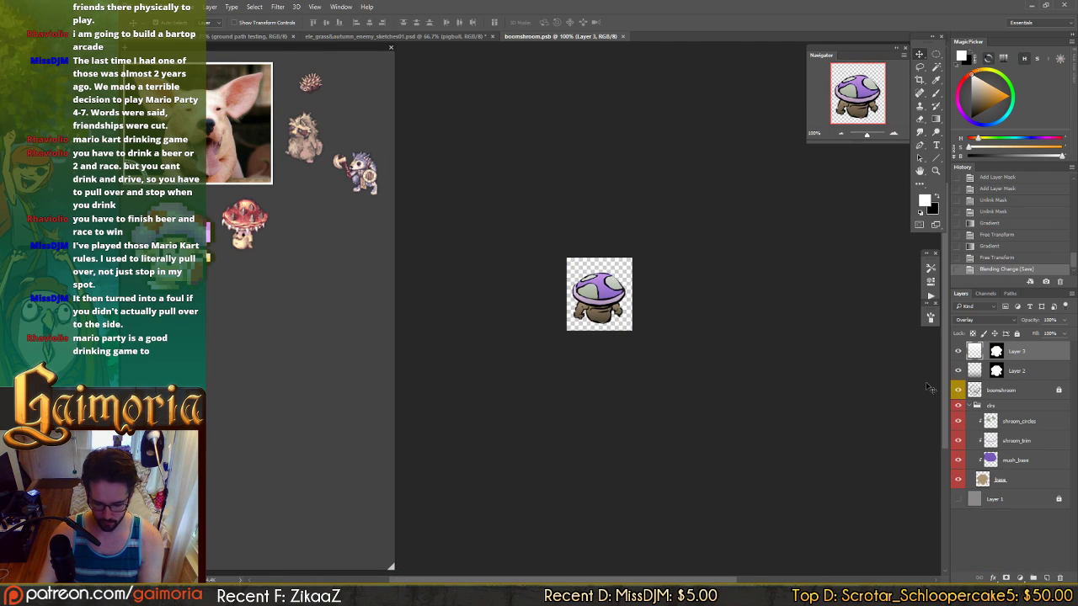
key(ctrl+t)
drag(599, 251, 600, 199)
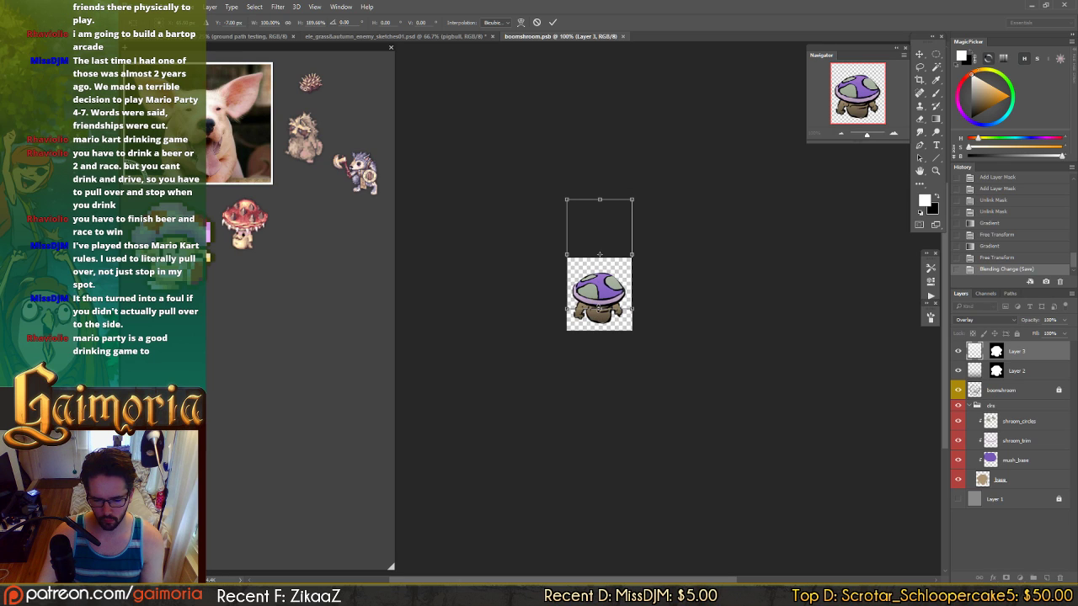
drag(599, 308, 600, 320)
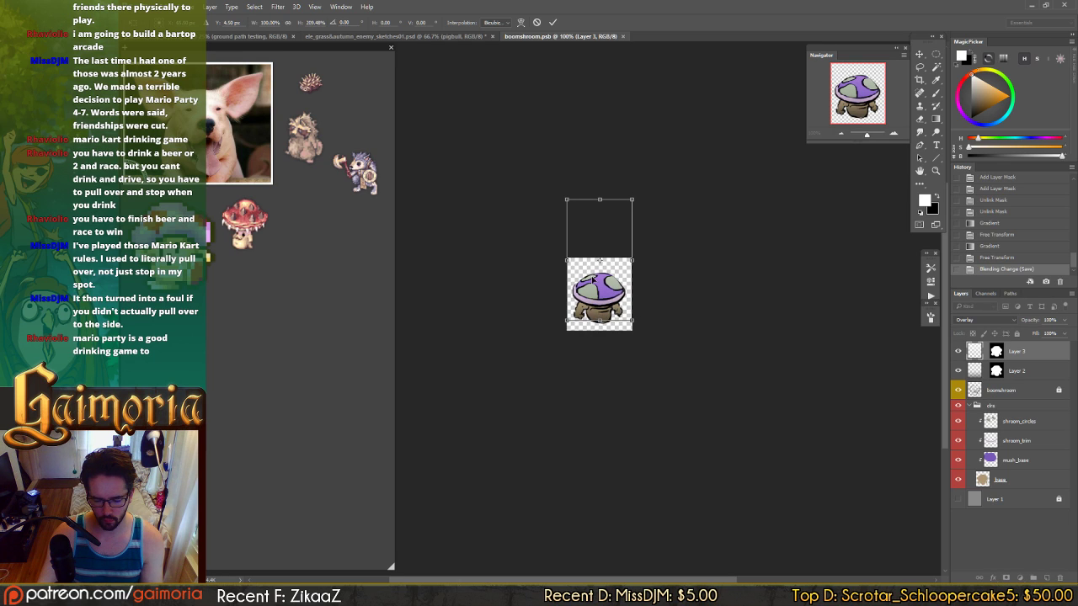
key(Return)
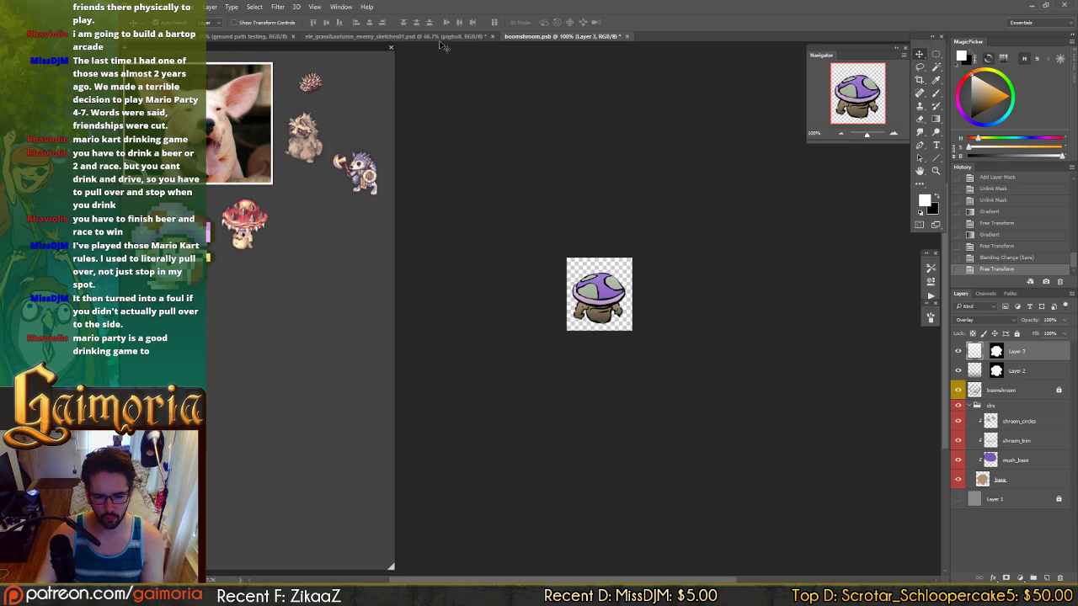
- Move the boomshroom among the other enemies on the sheet to compare it, place it beside the yellow bird, and return to boomshroom.psb
click(444, 37)
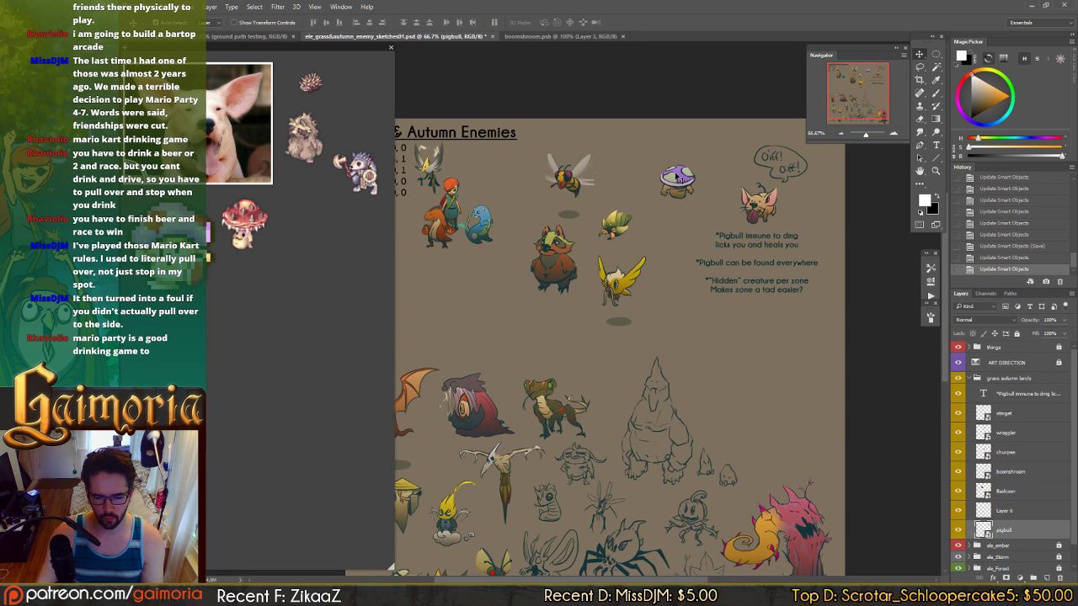
click(675, 175)
key(ctrl+y)
drag(675, 175, 517, 228)
key(ctrl+y)
drag(488, 271, 579, 244)
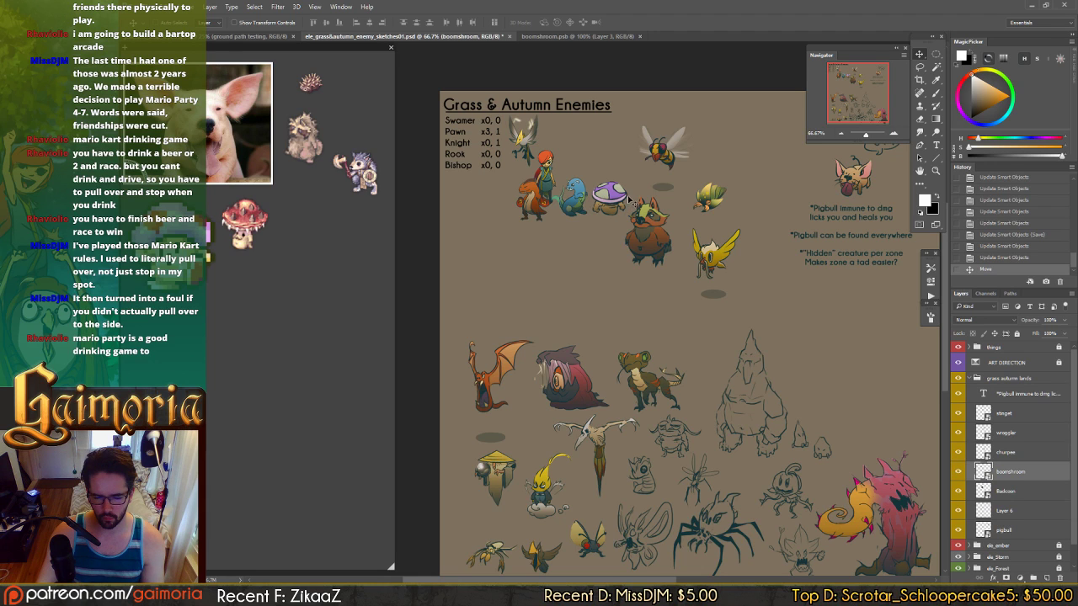
drag(624, 206, 690, 248)
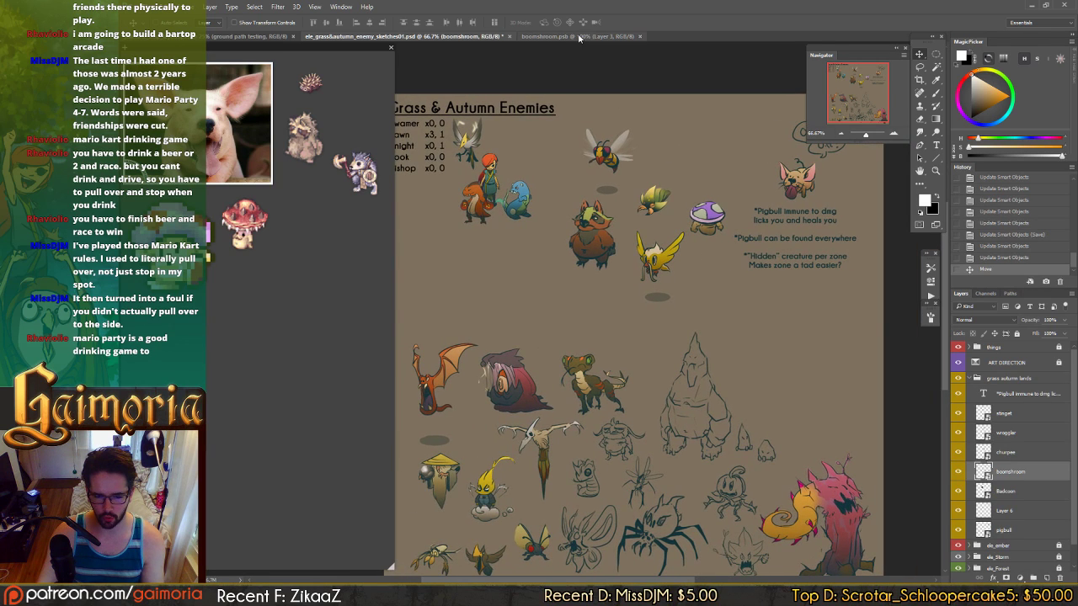
click(579, 38)
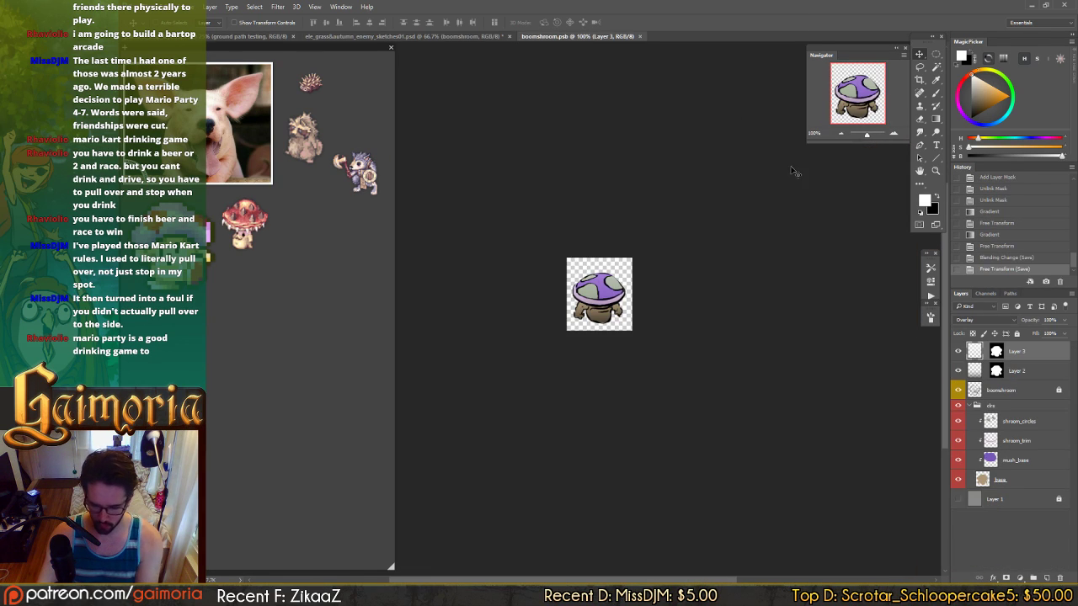
- Shift the mush_base layer's hue by +92 with Hue/Saturation to turn the purple cap pinkish red
click(1002, 460)
key(ctrl+u)
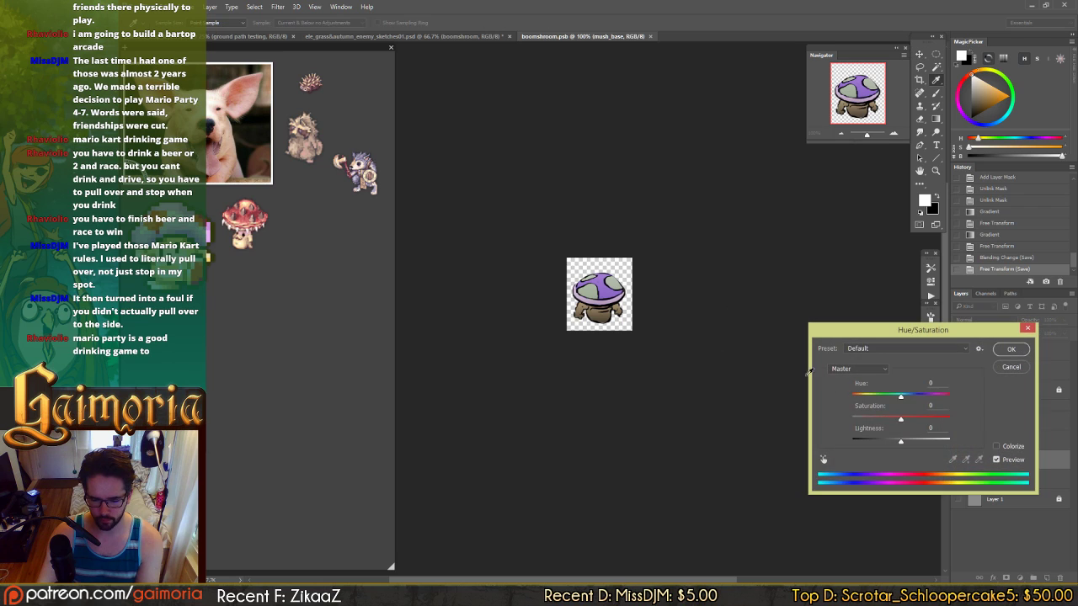
drag(917, 398, 933, 401)
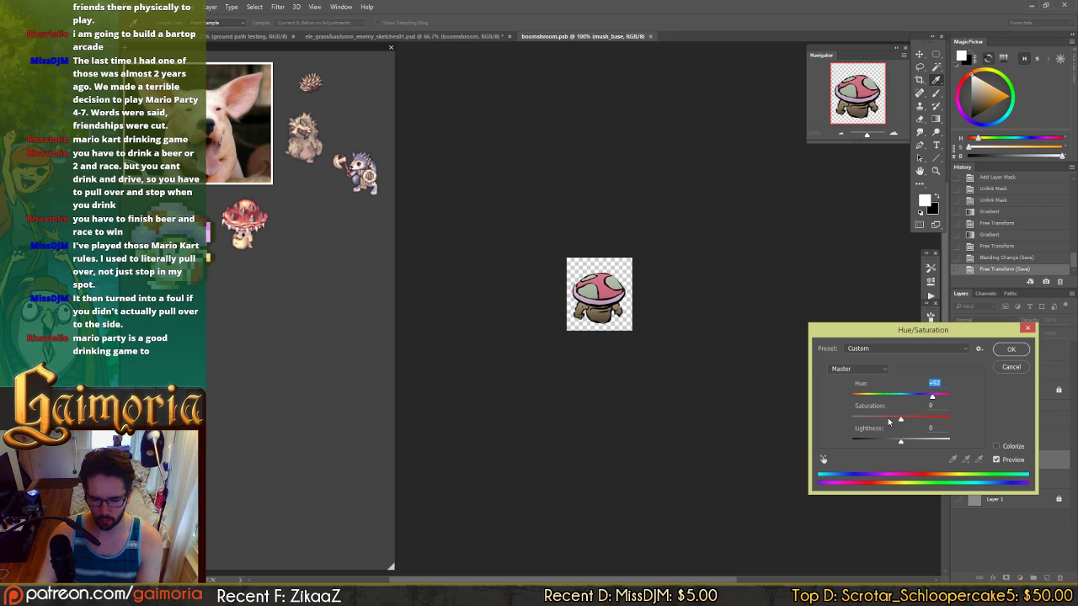
key(Return)
- Shift the shroom_trim layer's hue by +82 with Hue/Saturation so the cap's rim matches the red cap
key(alt+])
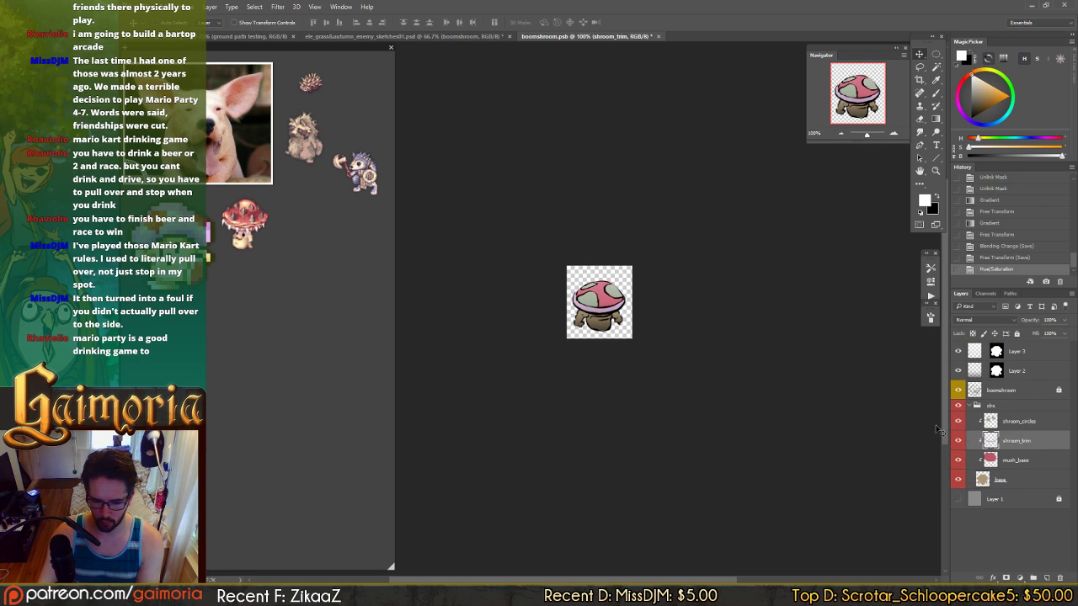
key(ctrl+u)
drag(901, 394, 931, 397)
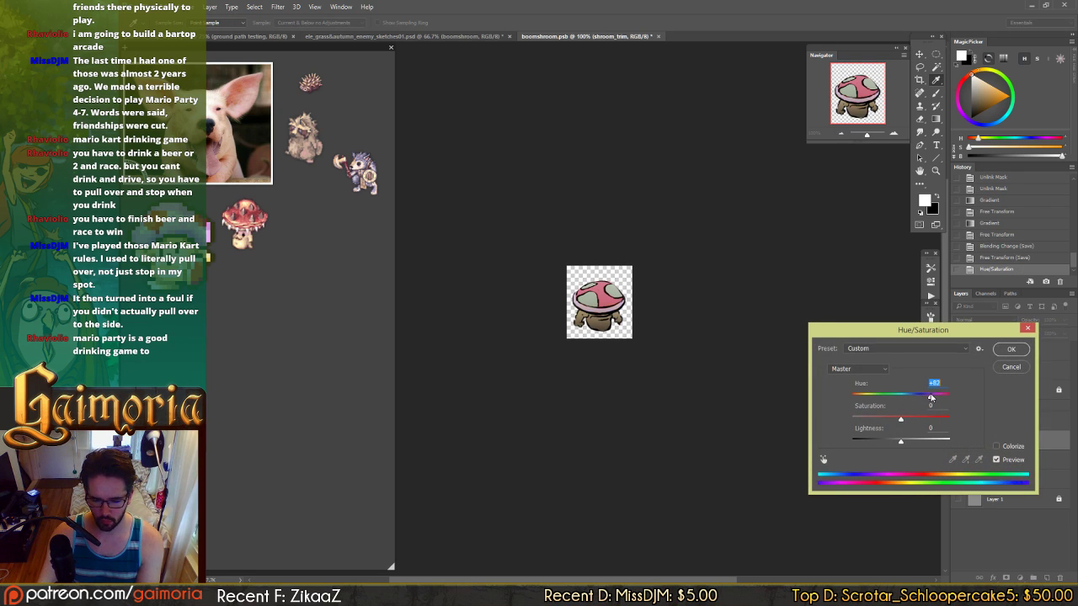
key(Return)
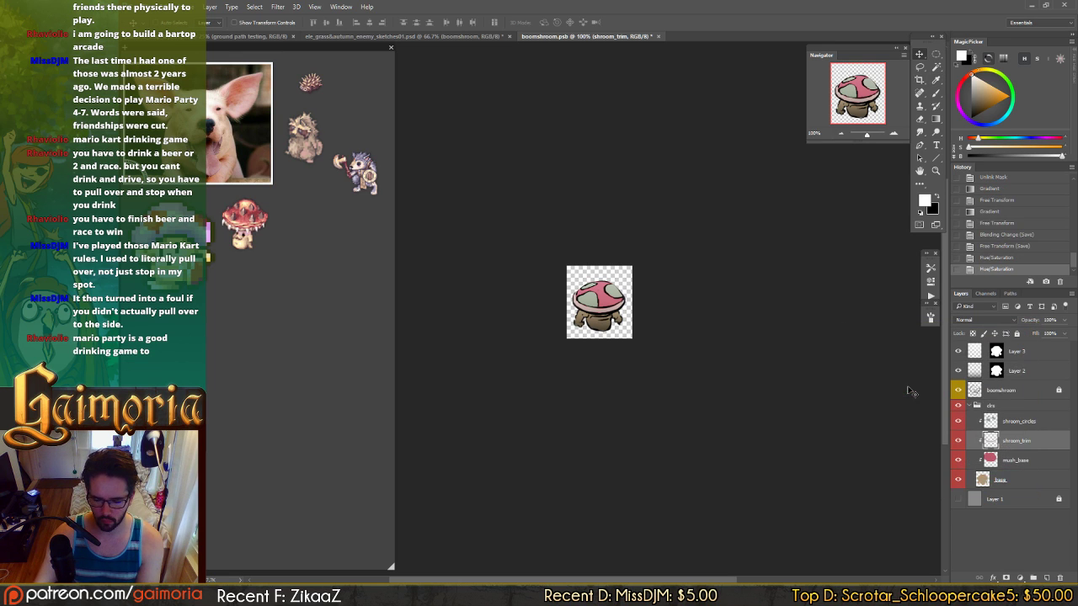
- Recolour the shroom_circles layer orange with Hue/Saturation, using hue -80, saturation +83 and lightness -15
click(1028, 423)
key(ctrl+u)
drag(901, 394, 895, 444)
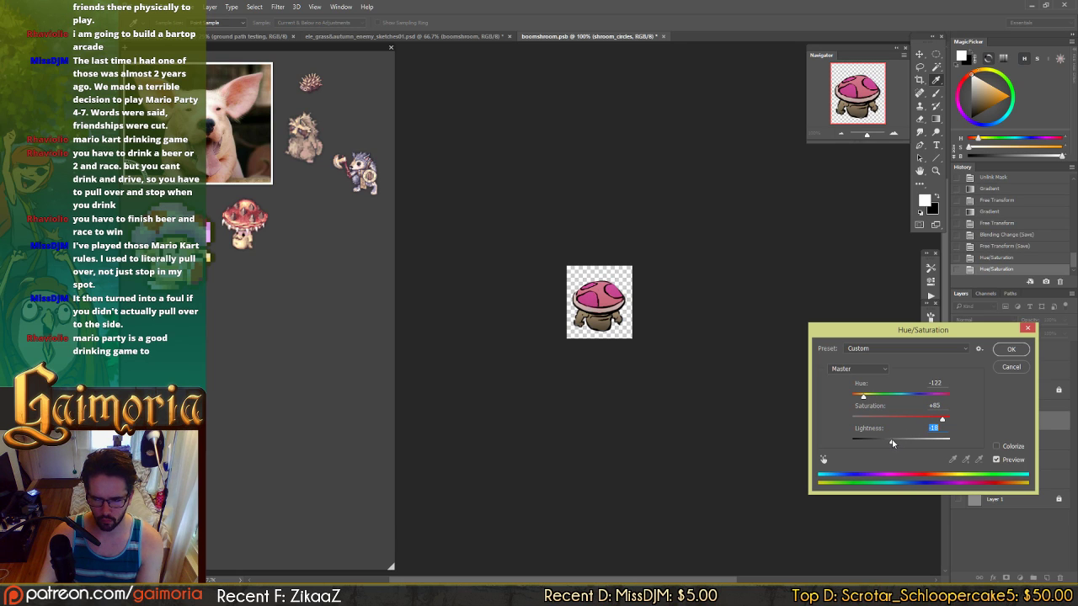
drag(892, 443, 934, 419)
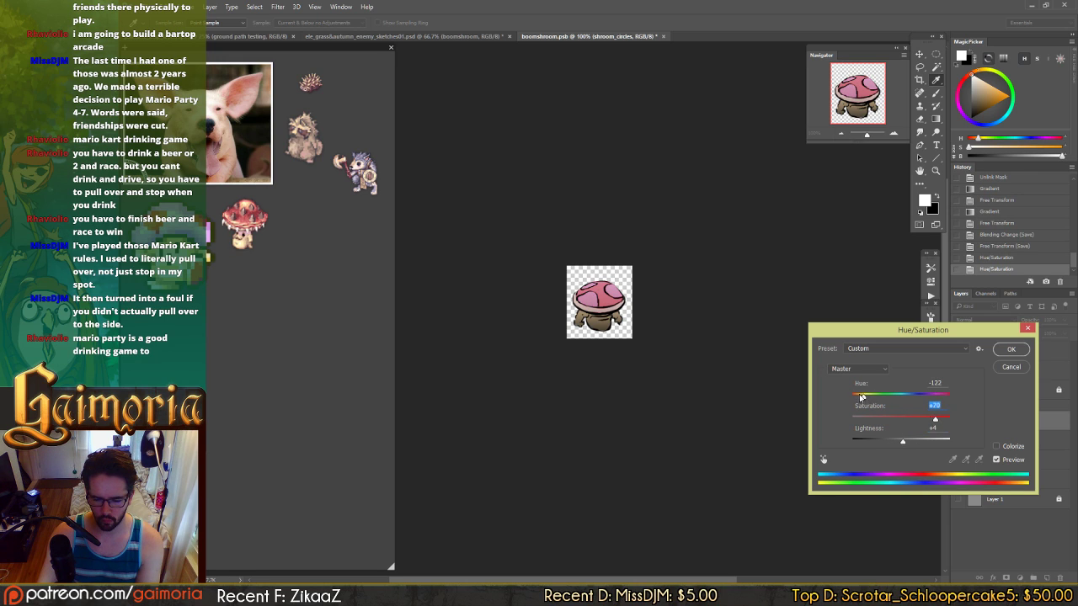
drag(863, 396, 873, 408)
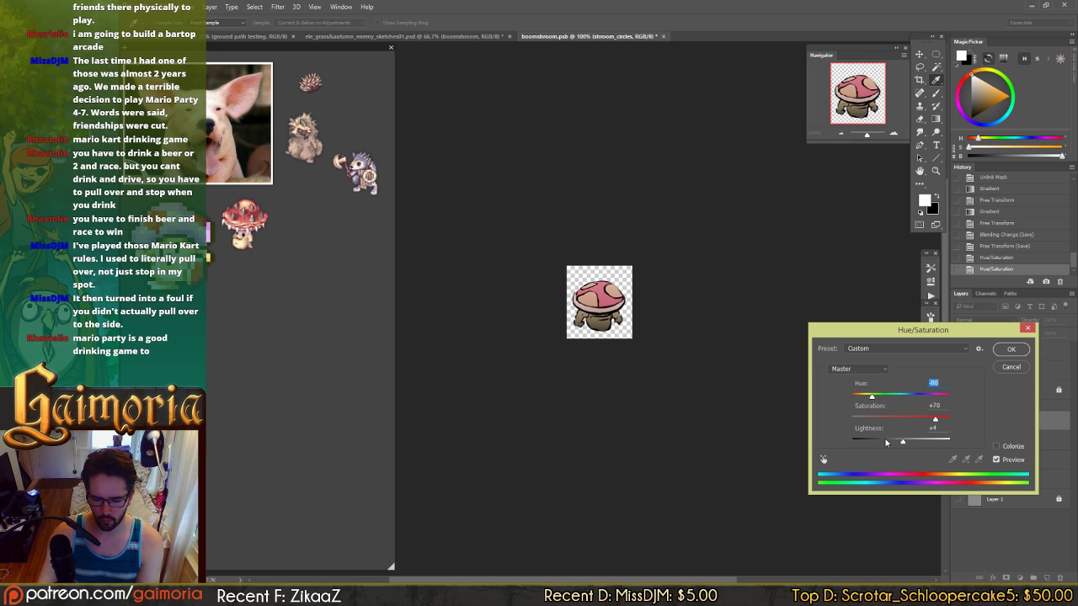
click(885, 442)
drag(942, 420, 947, 419)
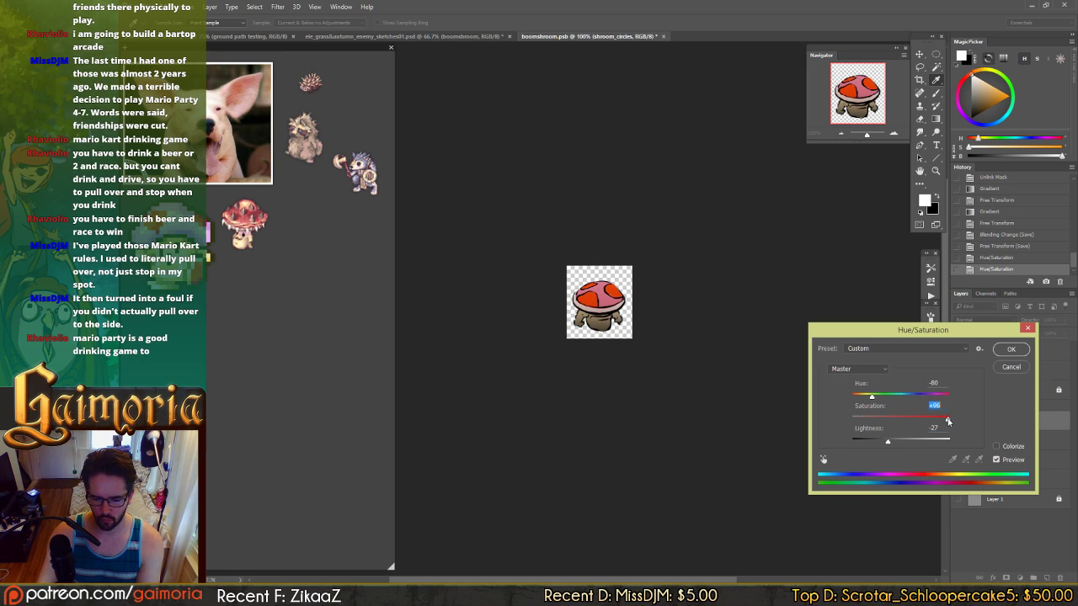
drag(888, 442, 893, 444)
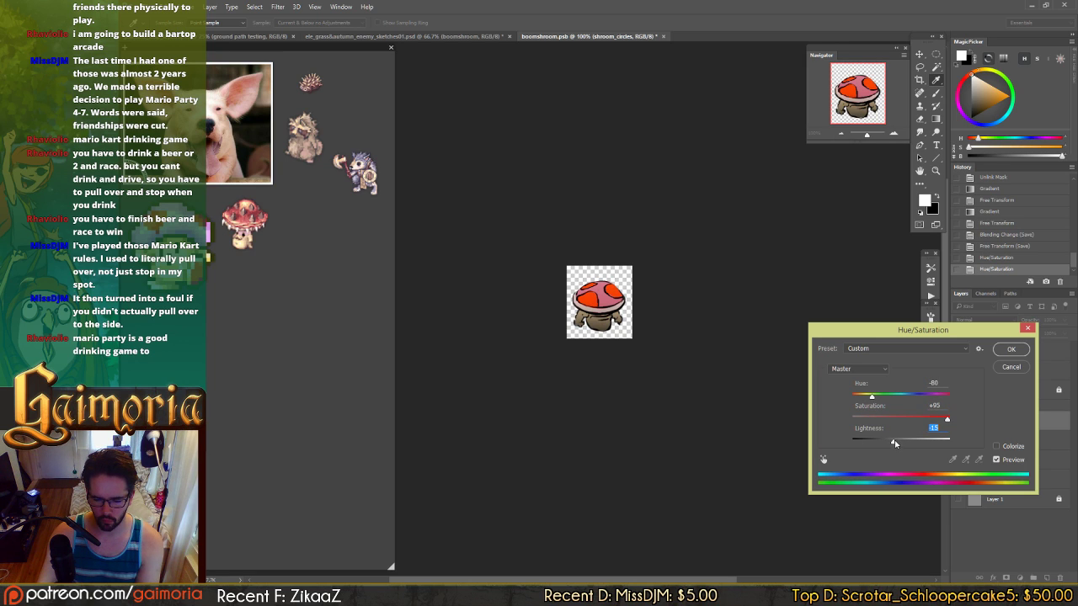
drag(947, 419, 941, 421)
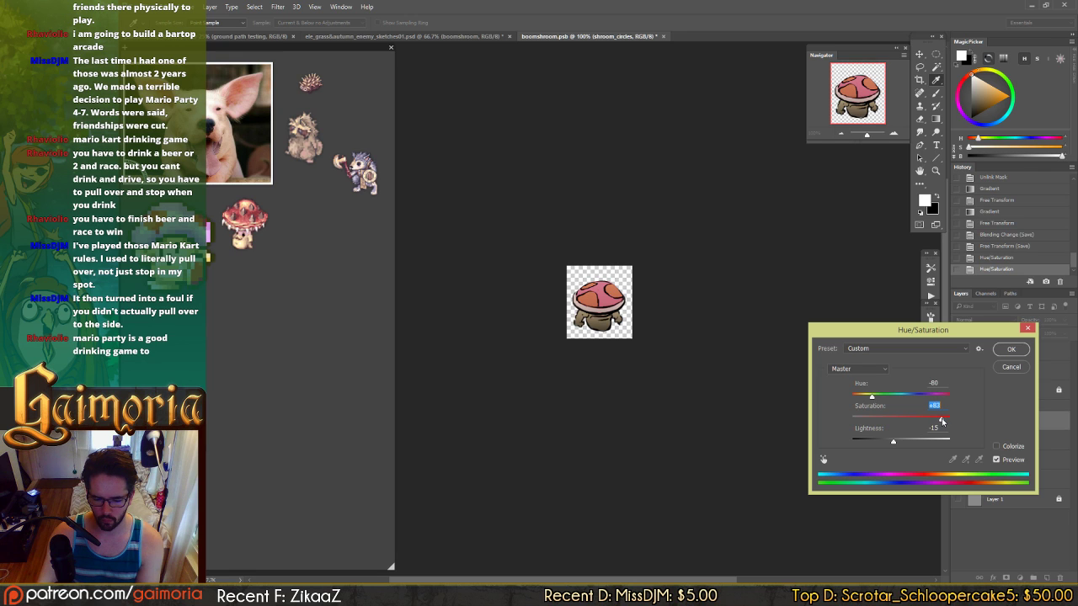
key(Return)
- Make the cap spots on shroom_circles redder and more vivid with hue -4 and saturation +17
key(ctrl+u)
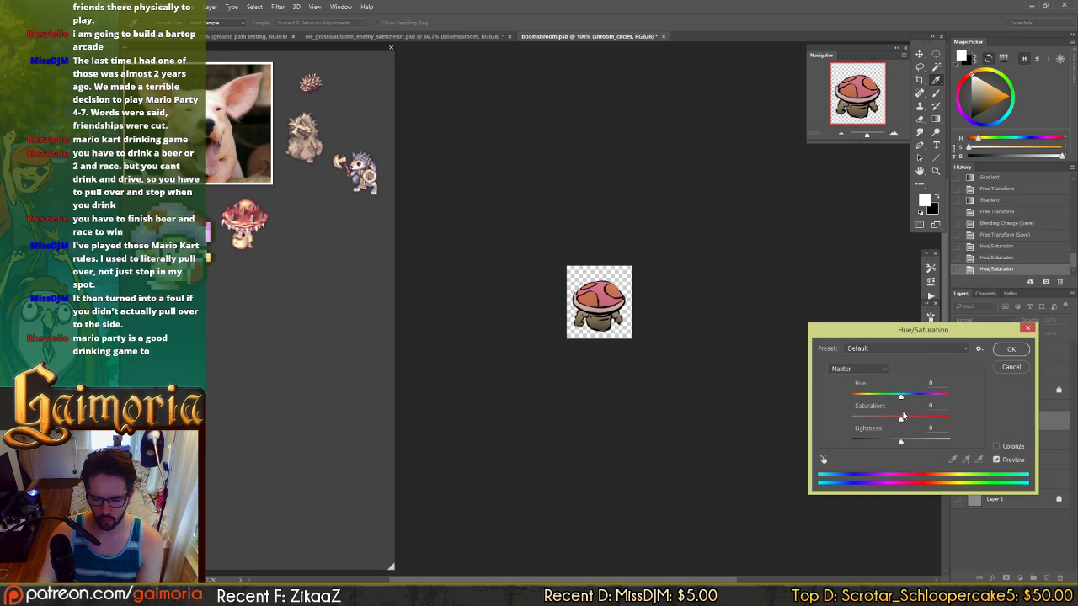
drag(905, 422, 897, 399)
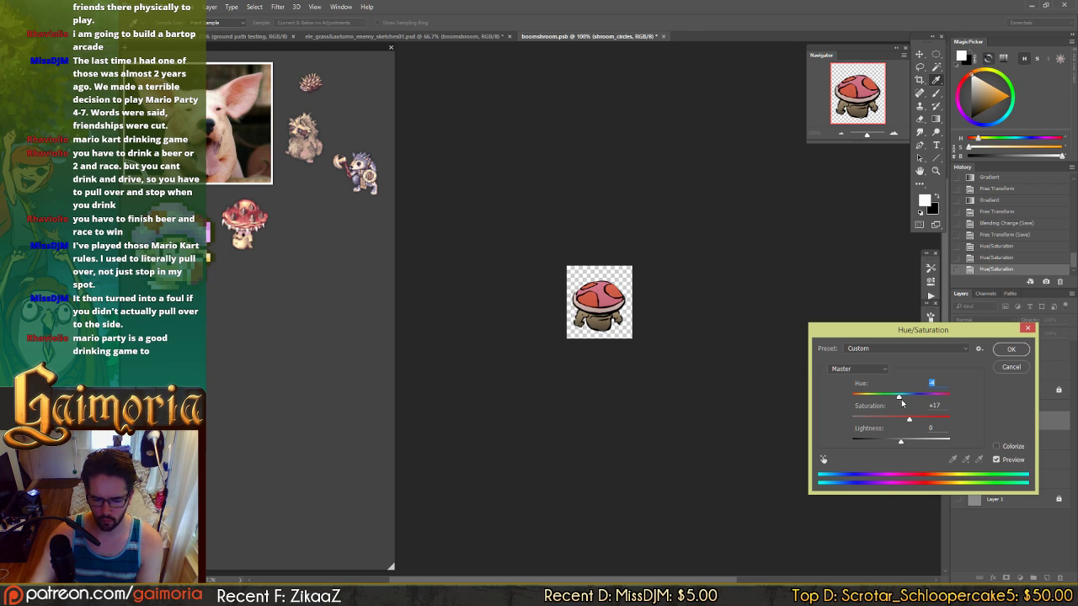
key(Return)
- Deepen the red of the mush_base layer with Hue/Saturation, using hue -2, lightness -33 and a higher saturation
click(1009, 456)
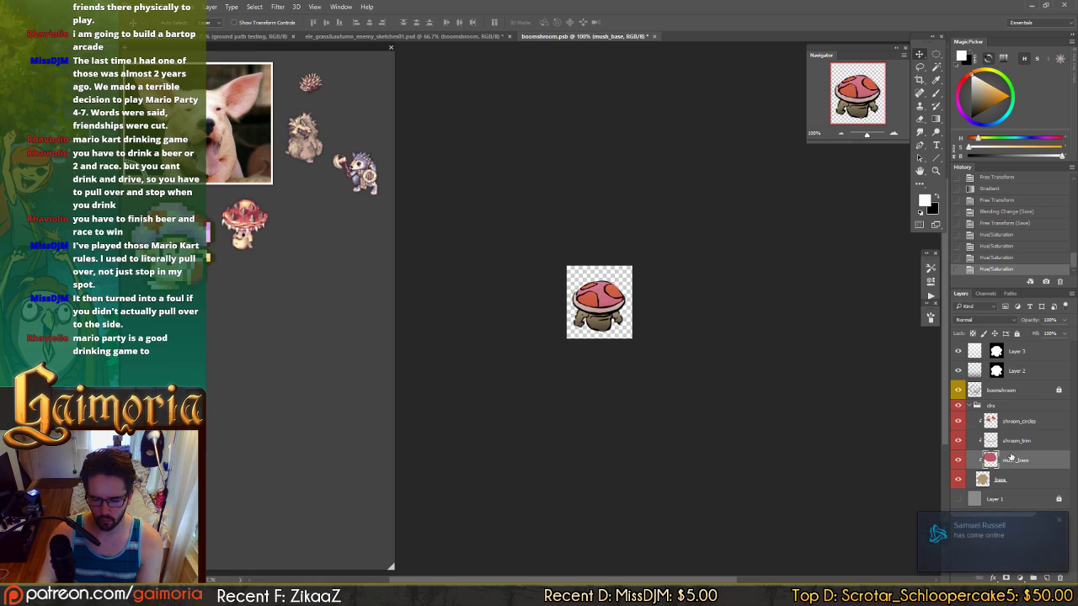
click(1059, 521)
key(ctrl+u)
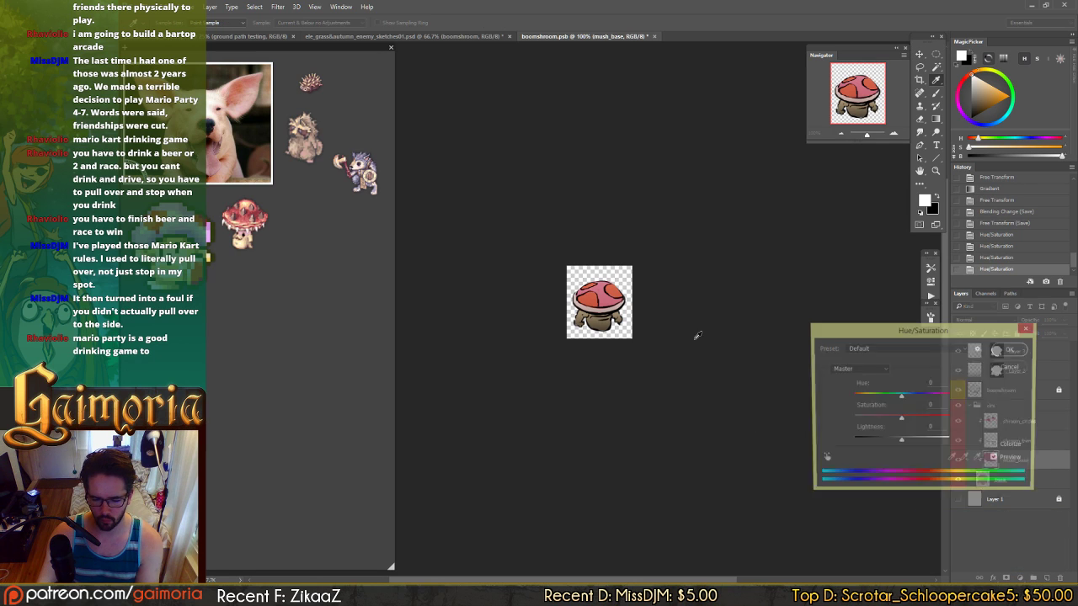
drag(898, 443, 890, 444)
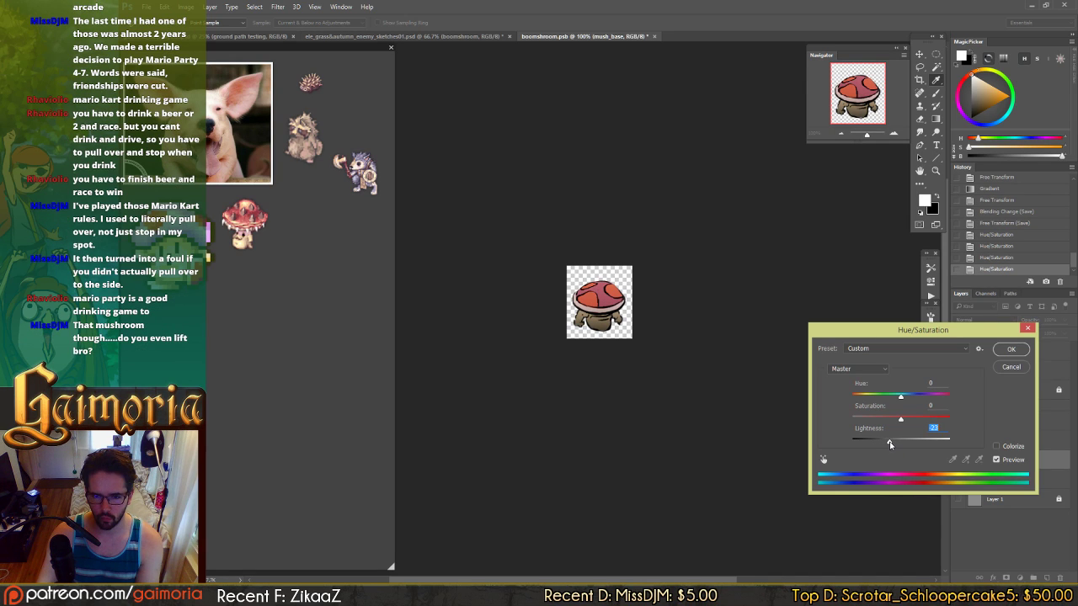
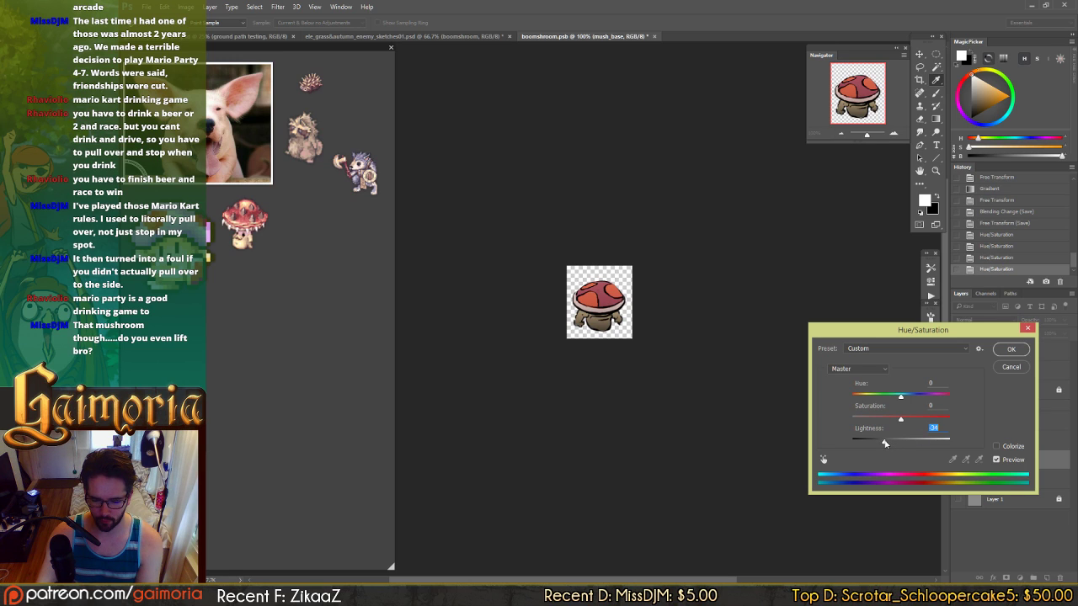
drag(886, 443, 884, 444)
drag(903, 401, 903, 403)
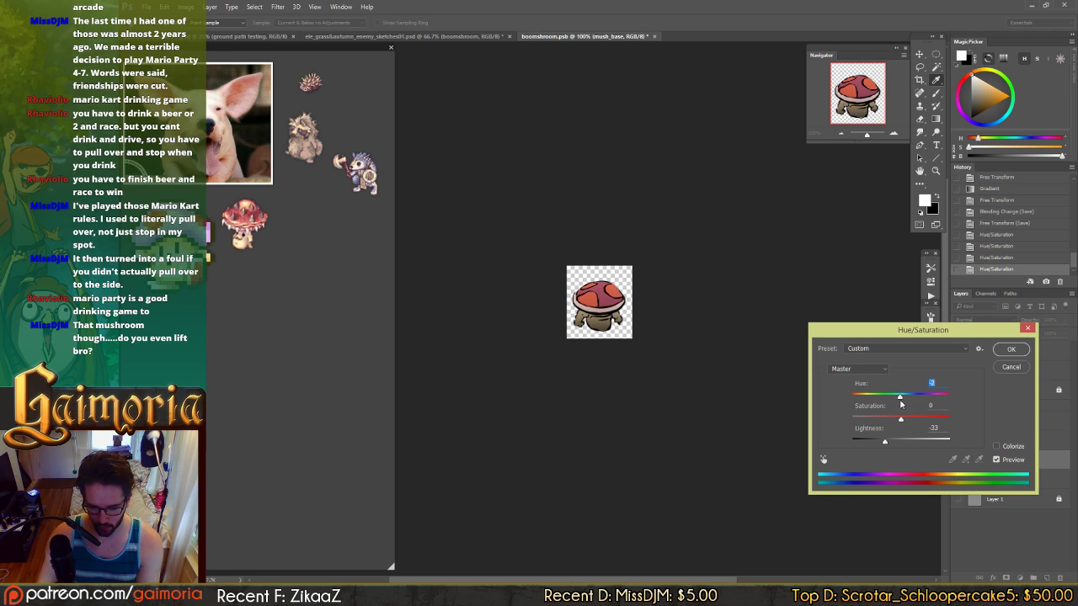
drag(902, 421, 904, 422)
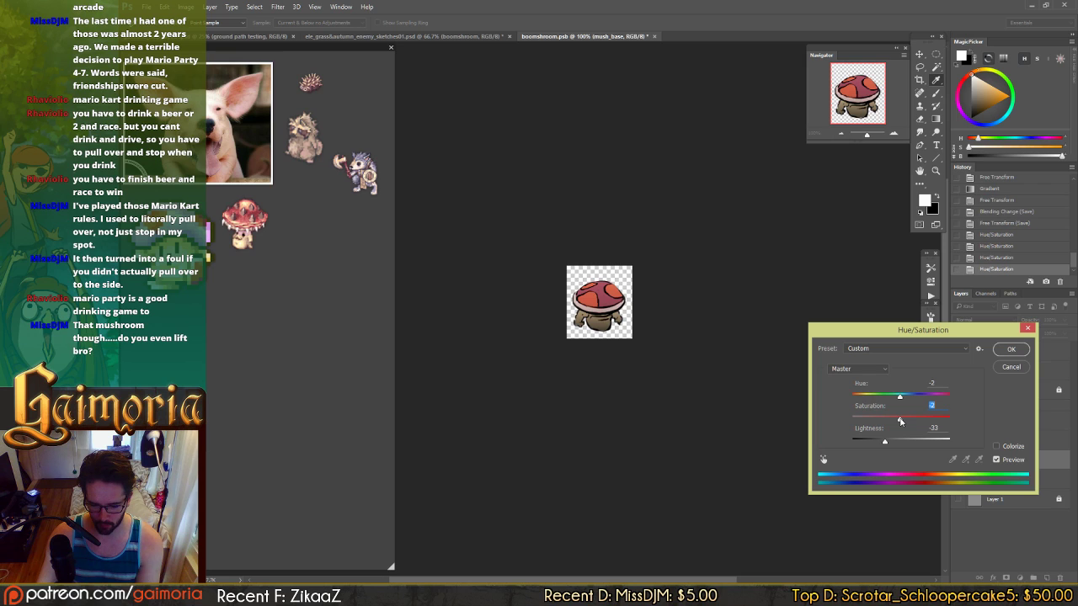
drag(897, 421, 905, 422)
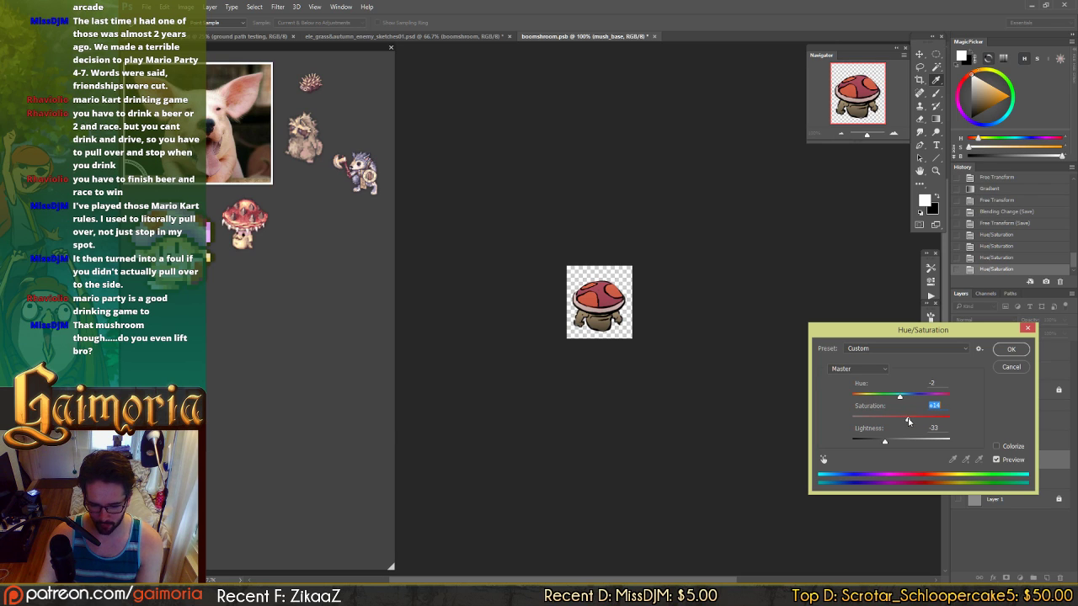
drag(908, 421, 926, 421)
key(Return)
- Mute the shroom_trim layer with Hue/Saturation, setting saturation to -7 and slightly lowering the lightness
click(993, 440)
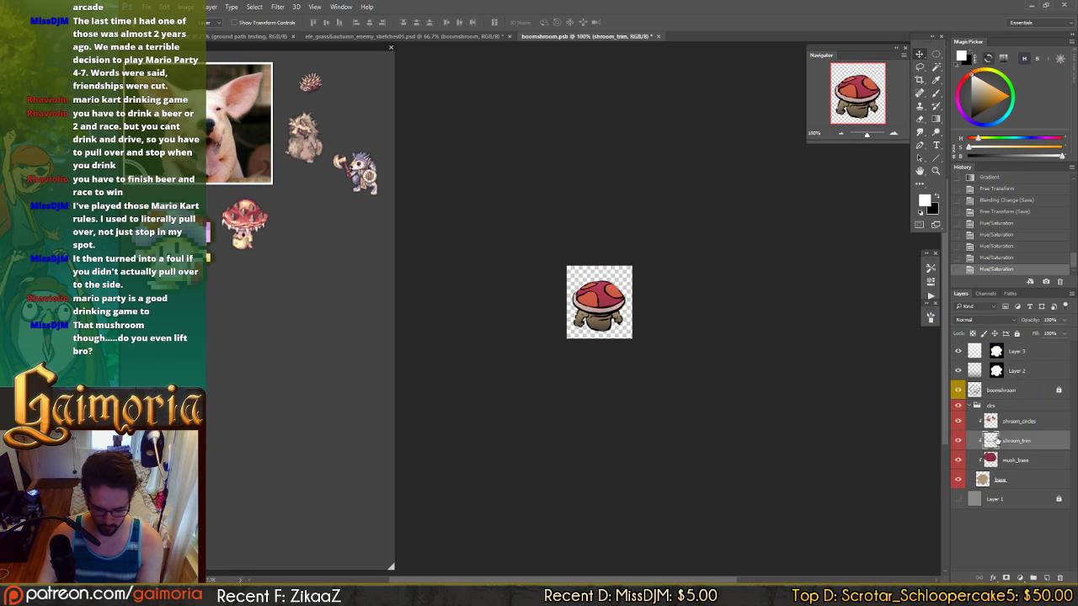
key(ctrl+u)
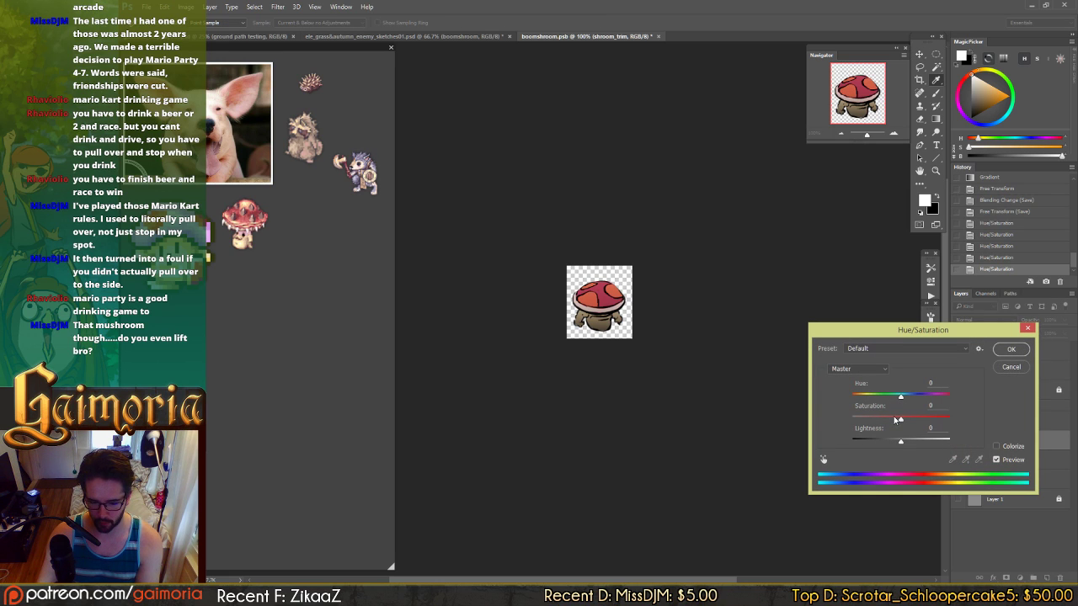
drag(895, 421, 894, 421)
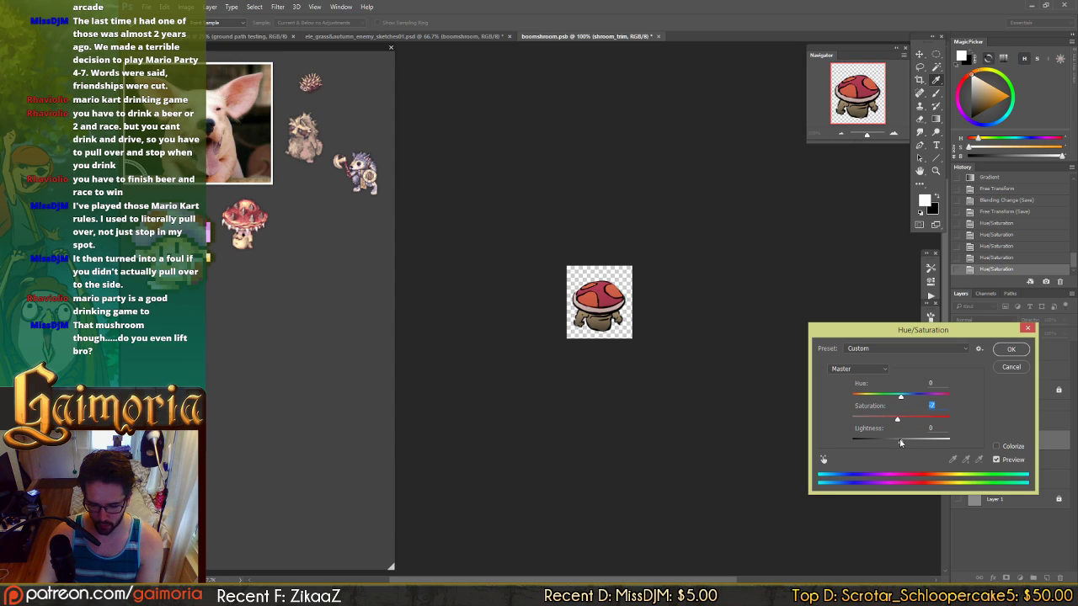
drag(898, 444, 890, 443)
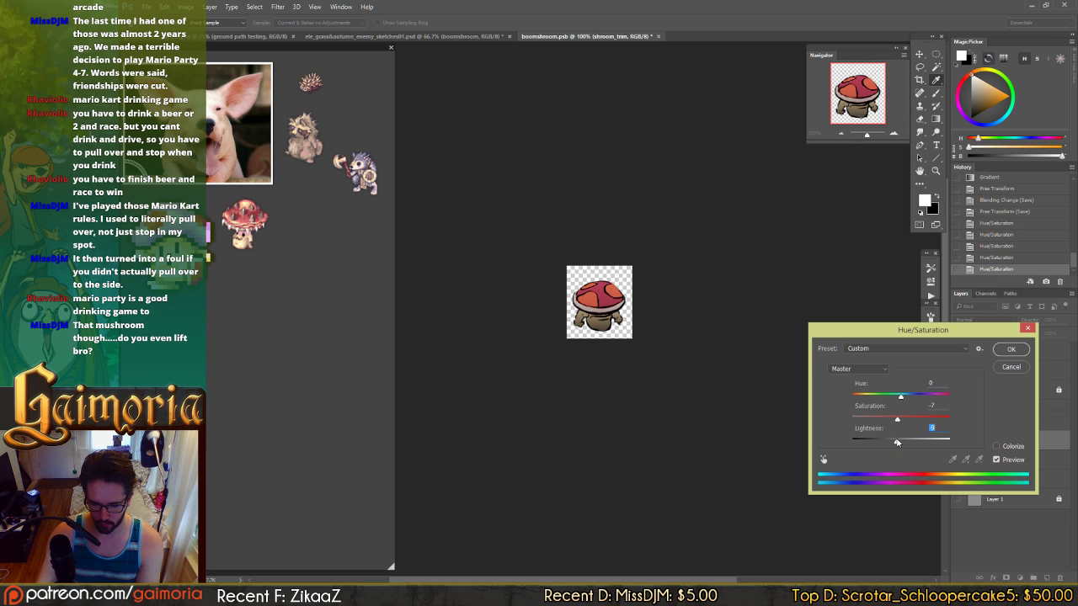
key(Return)
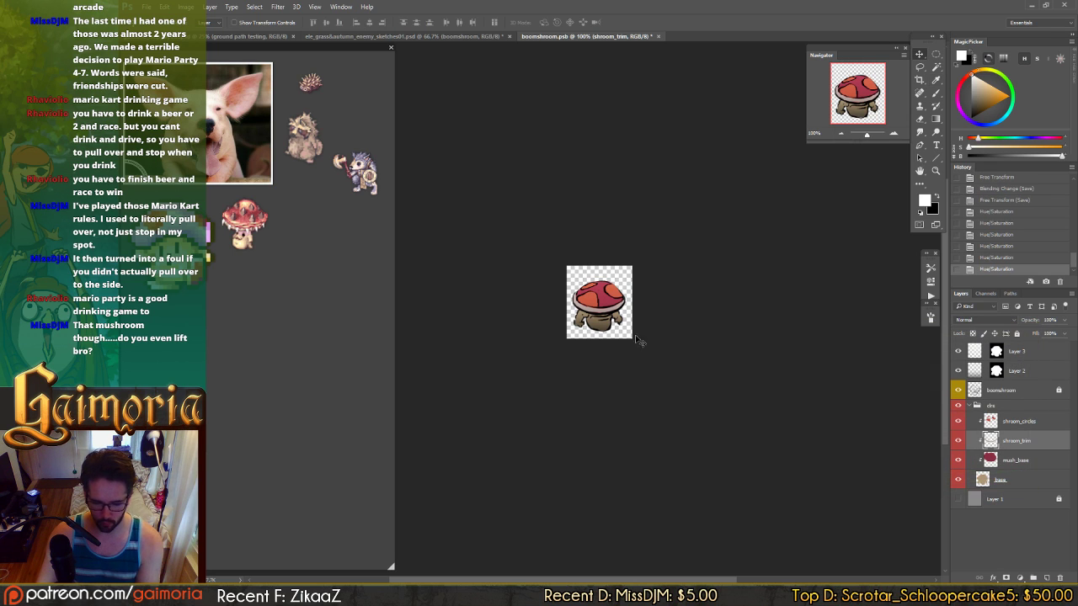
- Save boomshroom.psb and compare the recoloured mushroom at several spots among the enemies on the sketch sheet, checking values with Proof Colors
click(429, 37)
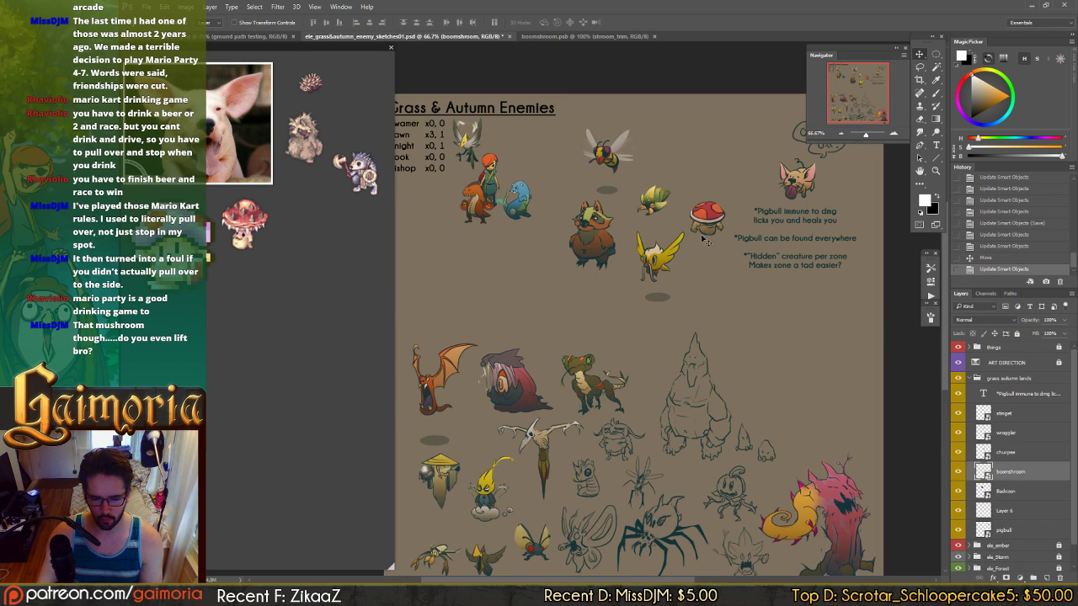
drag(706, 242, 540, 267)
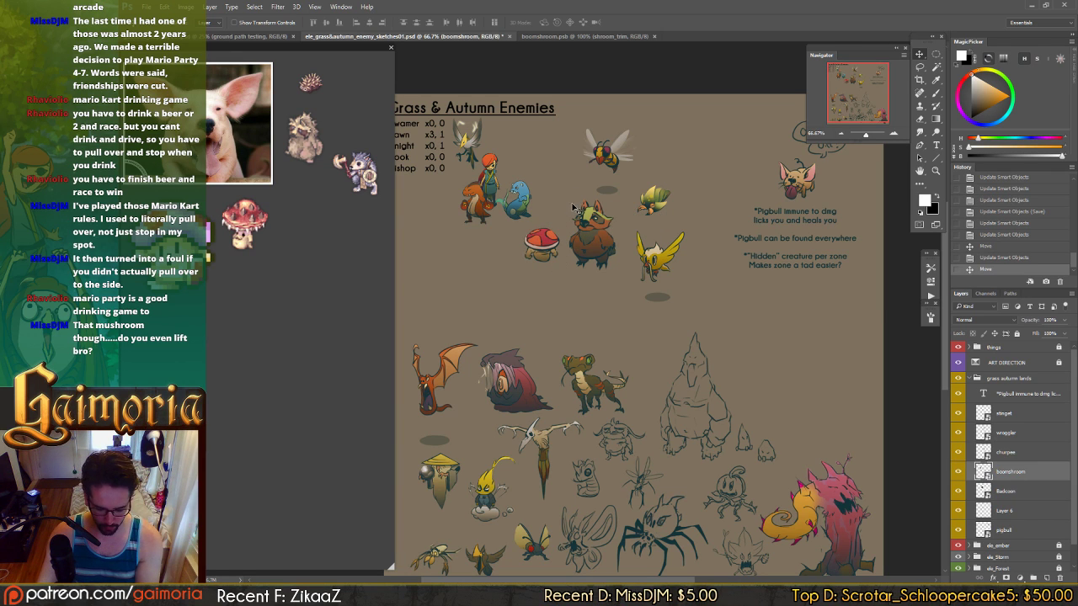
key(ctrl+u)
click(689, 179)
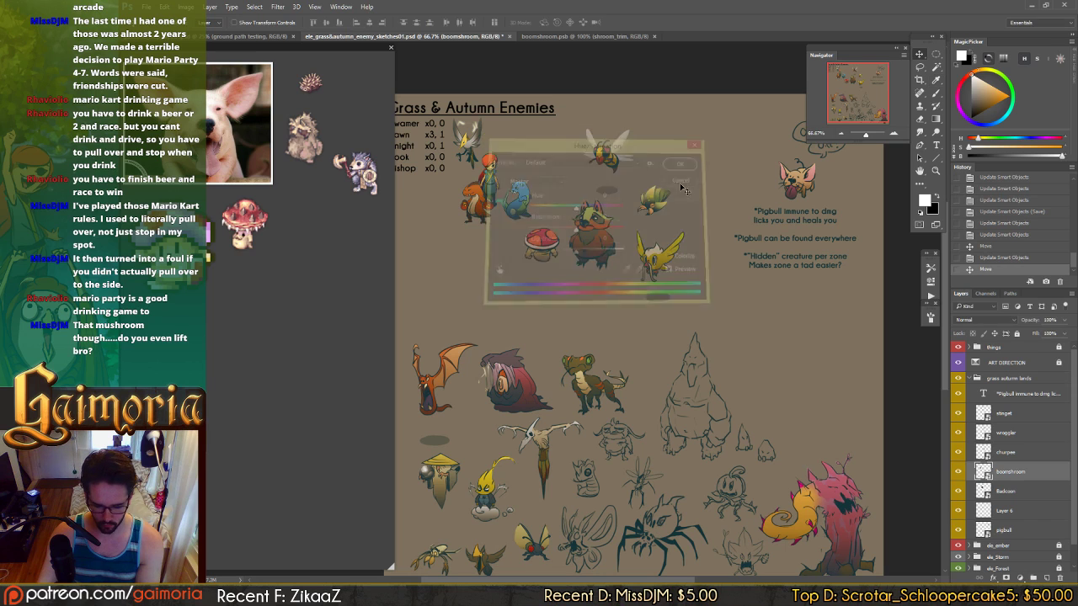
key(ctrl+y)
drag(552, 295, 613, 327)
key(ctrl+y)
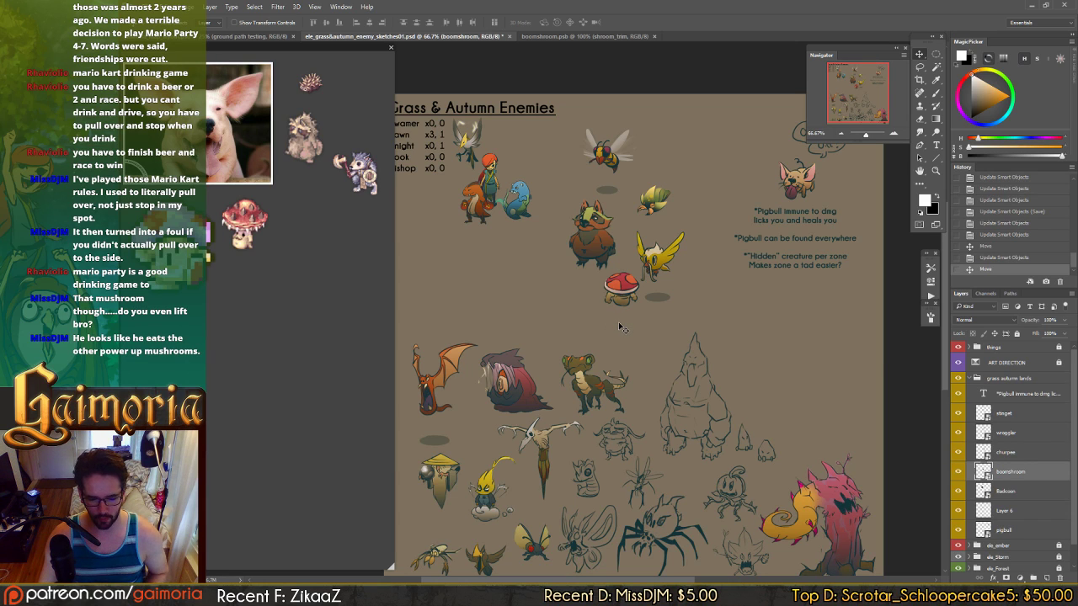
drag(633, 324, 700, 313)
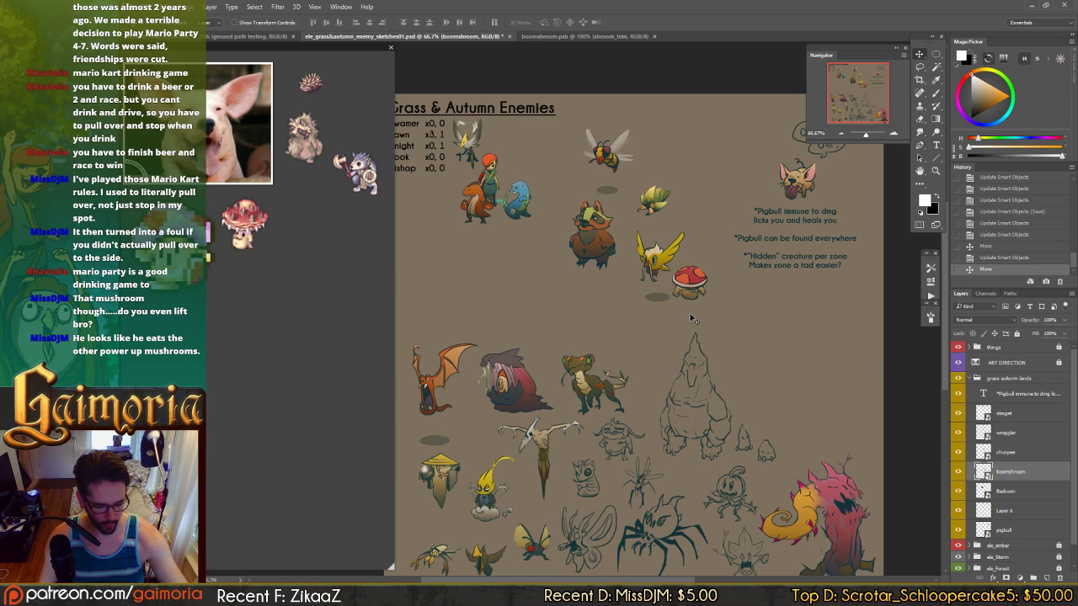
- Enlarge the boomshroom with Free Transform, place it just right of the small blue creature, and save the enemy sheet
key(ctrl+t)
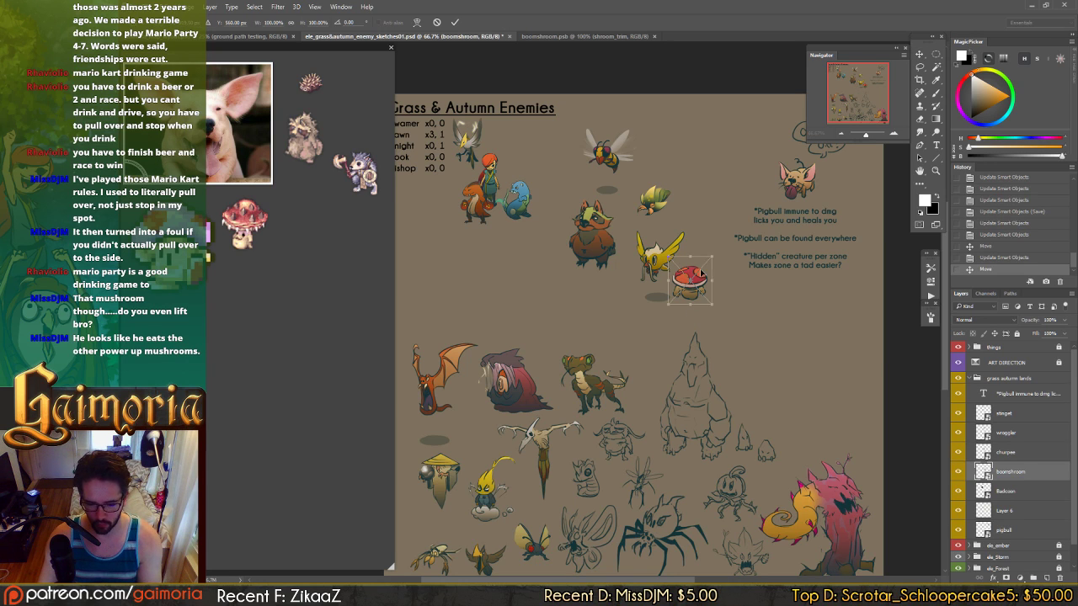
drag(712, 255, 549, 161)
key(Return)
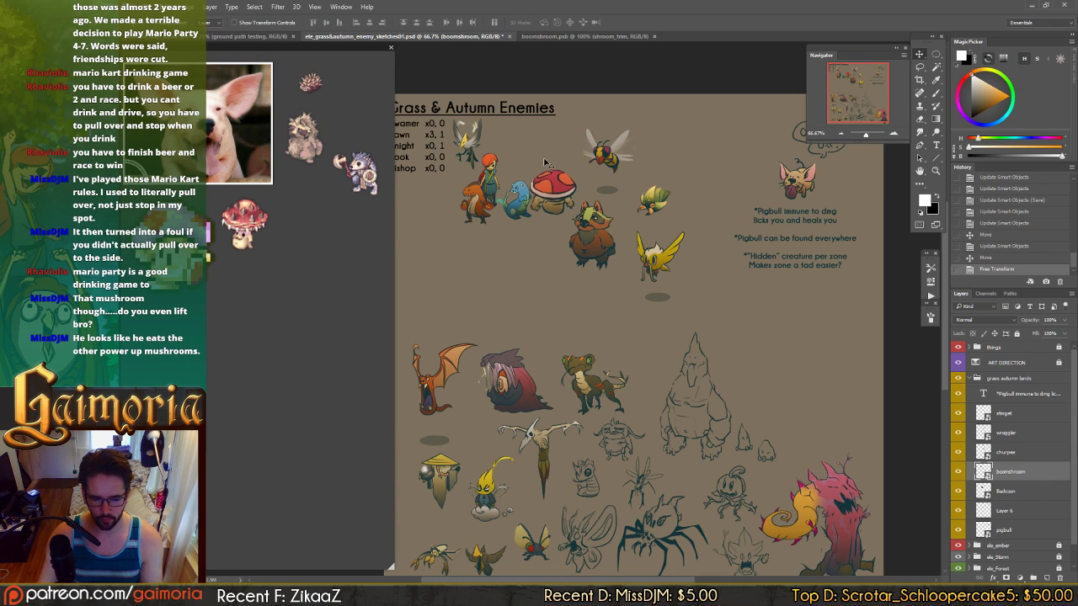
mouse_move(555, 227)
mouse_down()
mouse_move(527, 211)
mouse_move(562, 221)
mouse_move(550, 213)
mouse_up()
key(ctrl+plus)
drag(577, 165, 618, 210)
key(ctrl+plus)
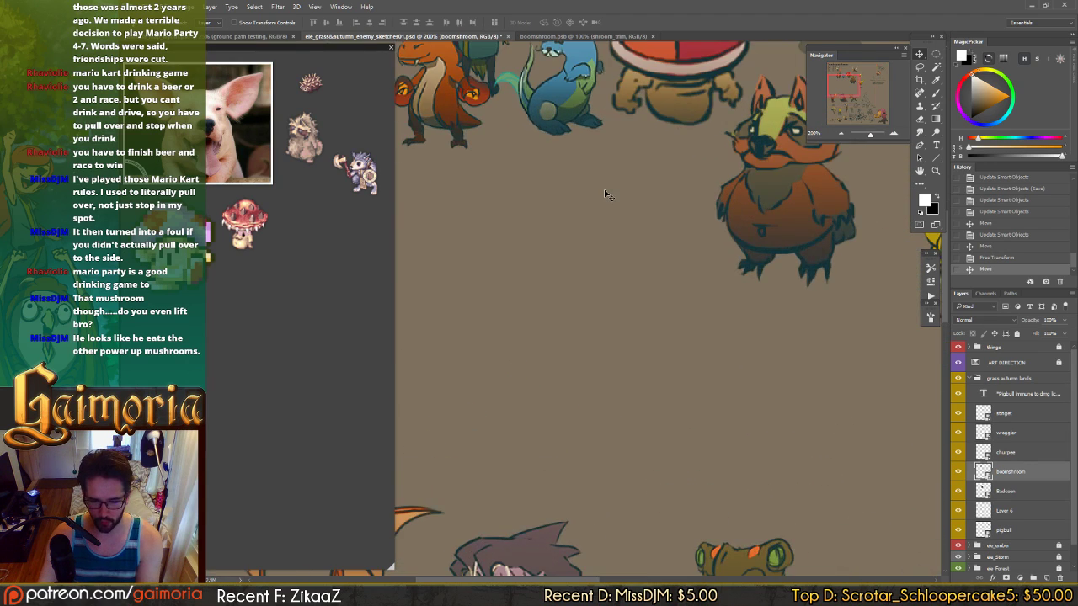
key(ctrl+minus)
key(ctrl+minus)
scroll(630, 183, down, 1)
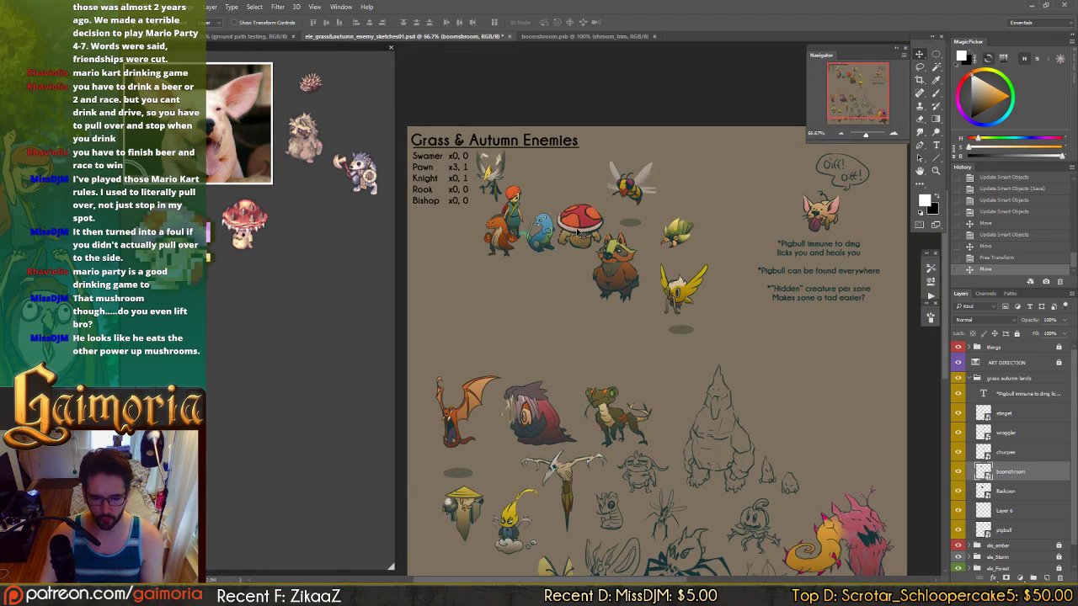
scroll(522, 431, down, 2)
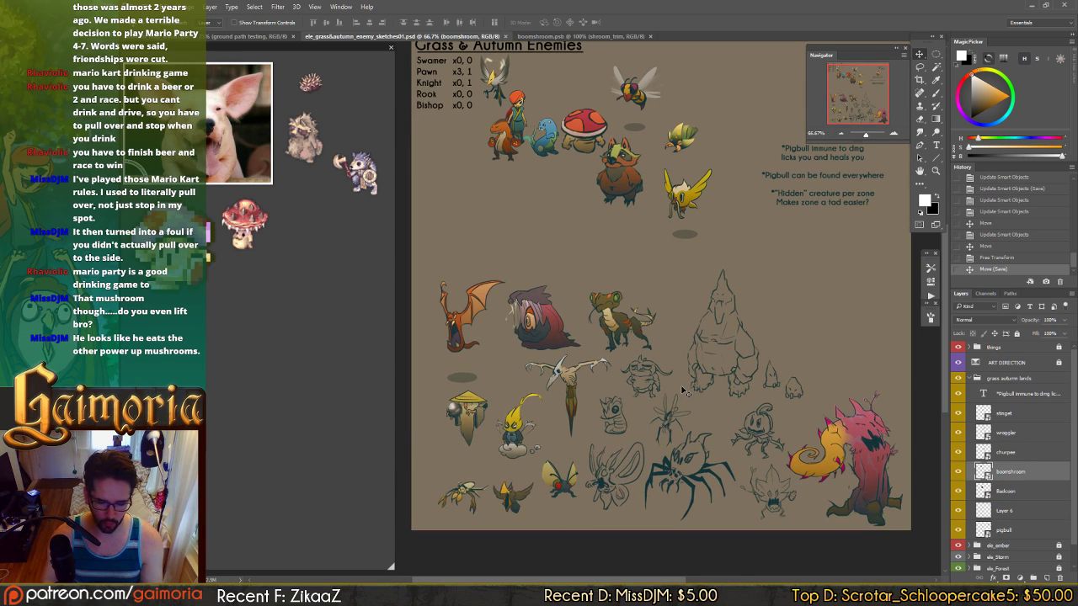
- Move the boomshroom around the green lizard creature to compare their sizes, leaving it just above the lizard
drag(589, 122, 785, 352)
key(z)
key(v)
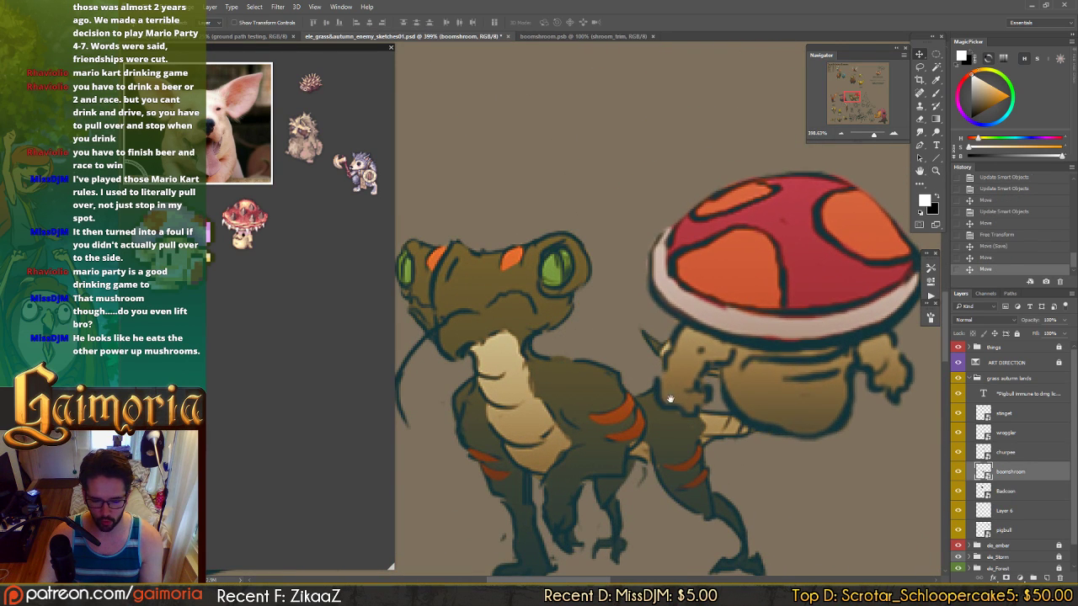
drag(662, 426, 652, 361)
drag(758, 252, 636, 220)
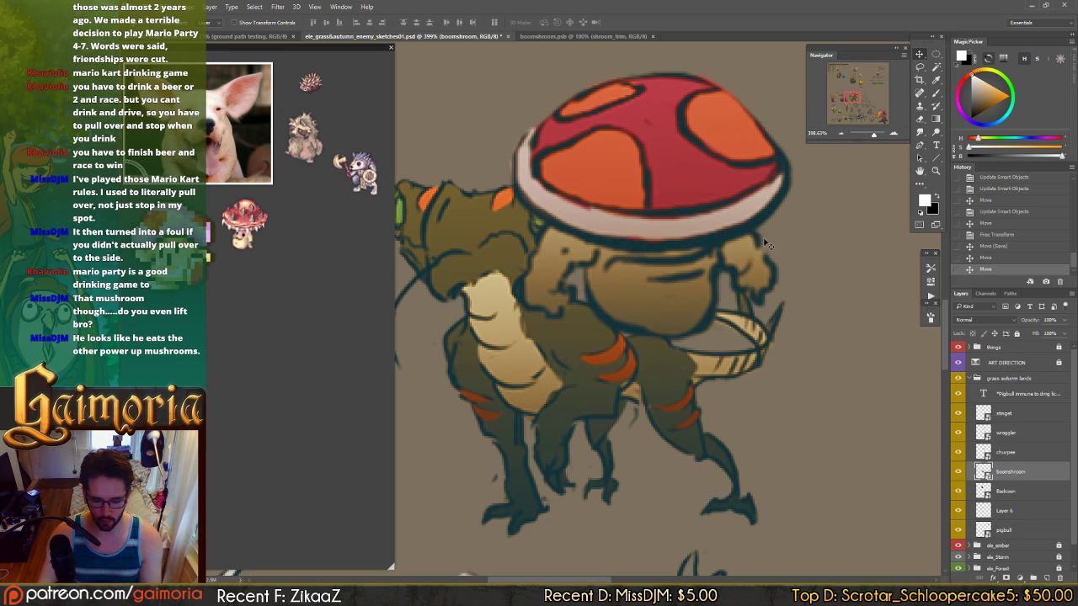
key(ctrl+minus)
key(ctrl+minus)
key(ctrl+minus)
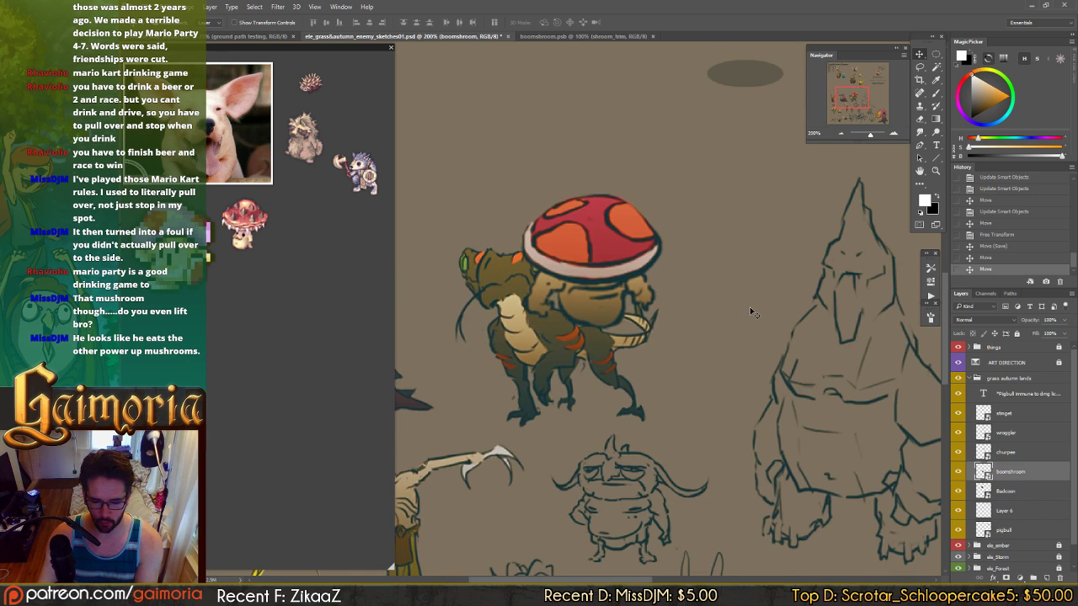
key(ctrl+minus)
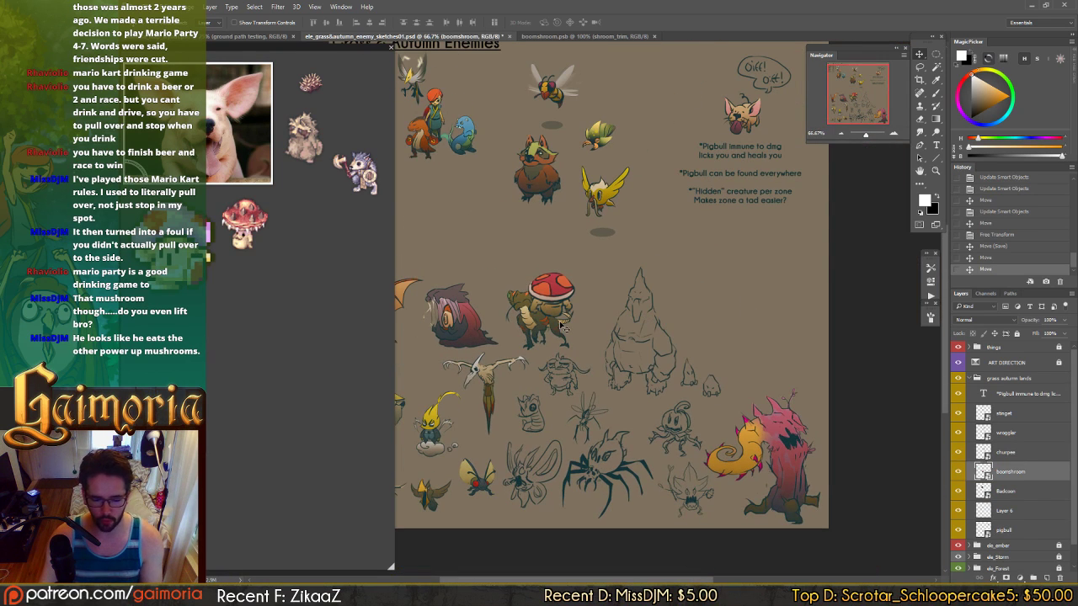
drag(549, 313, 636, 315)
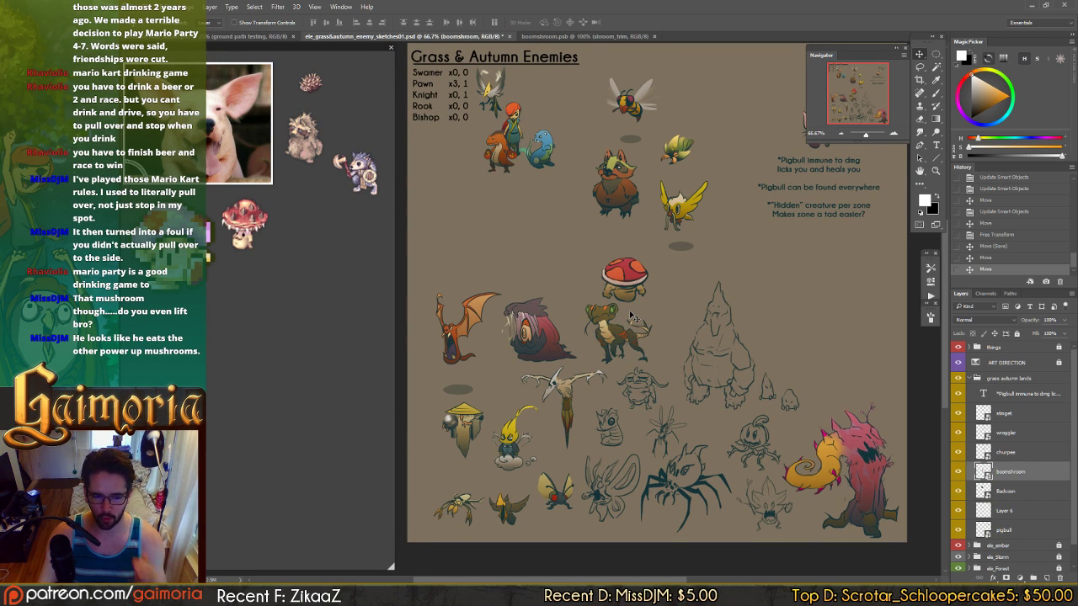
- Close boomshroom.psb and open aniah_3d_run.psd from the aniah movement folder inside working_assets
click(598, 37)
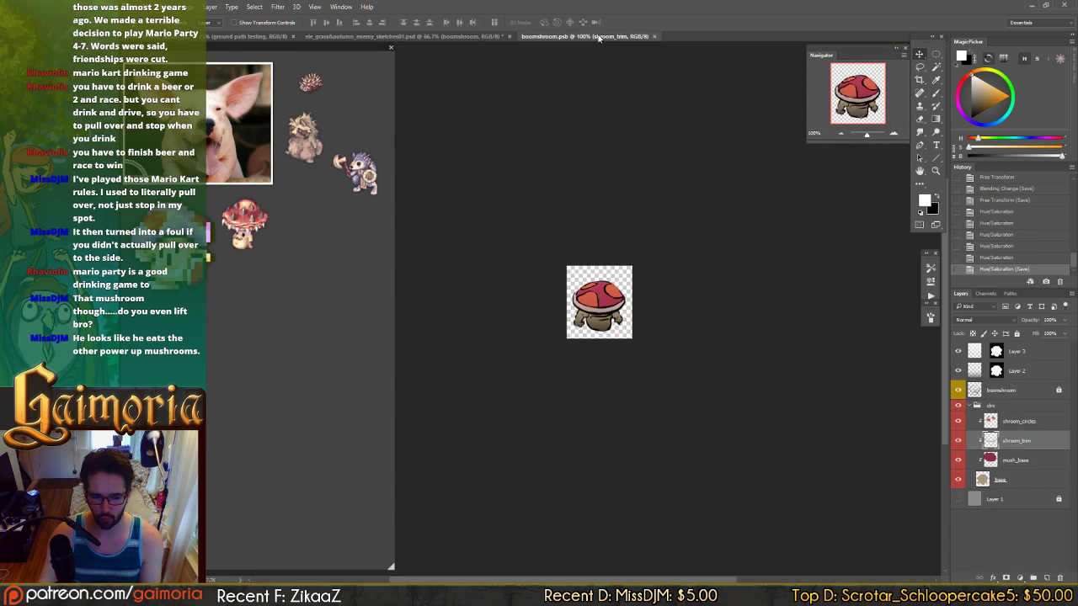
click(481, 36)
mouse_move(207, 596)
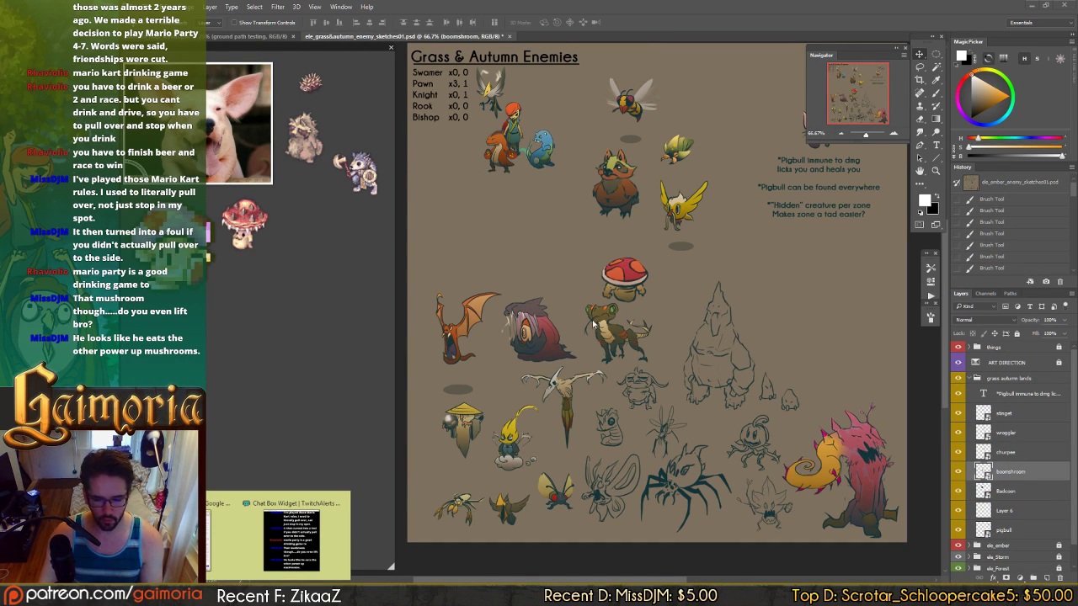
key(super+e)
middle_click(754, 479)
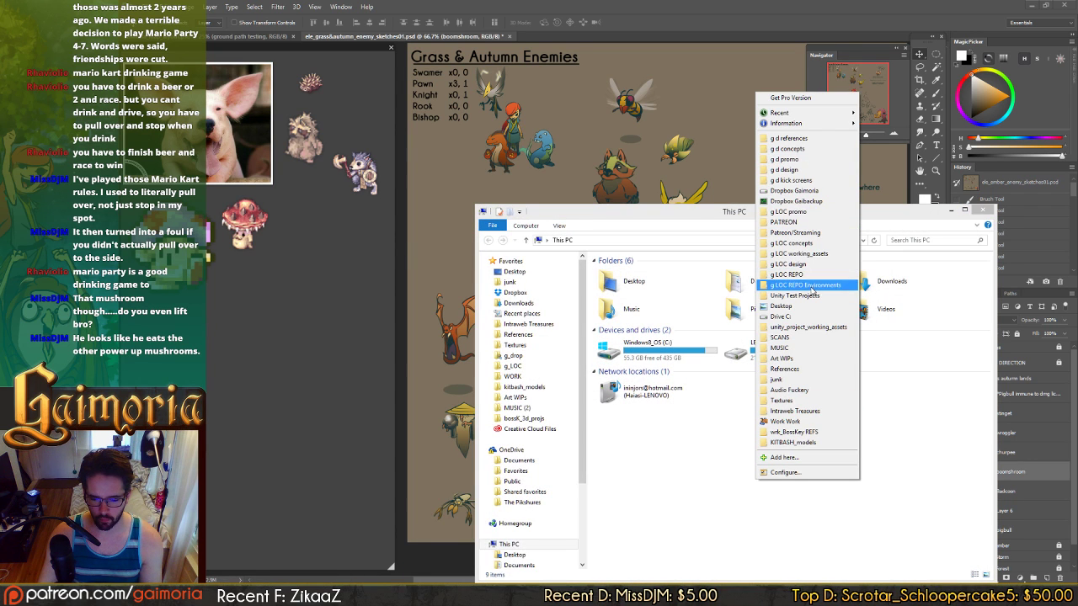
click(815, 253)
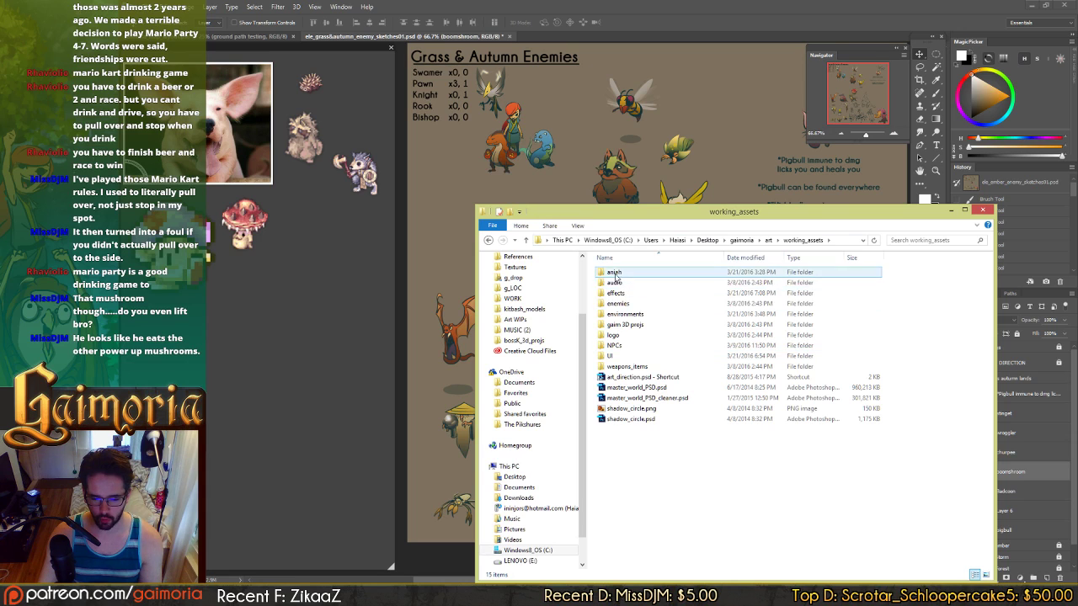
double_click(614, 275)
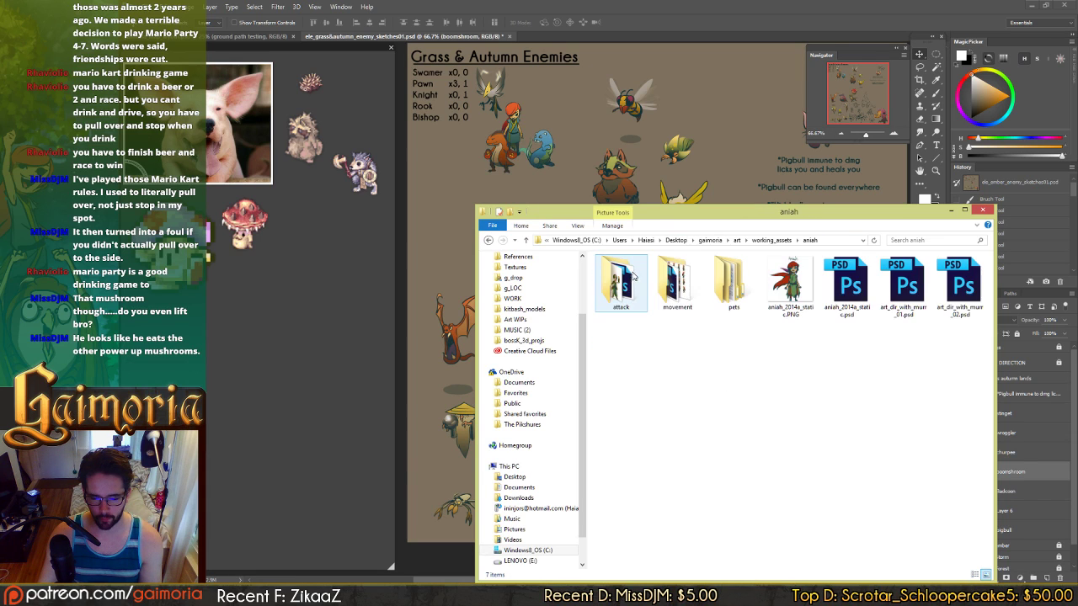
double_click(682, 284)
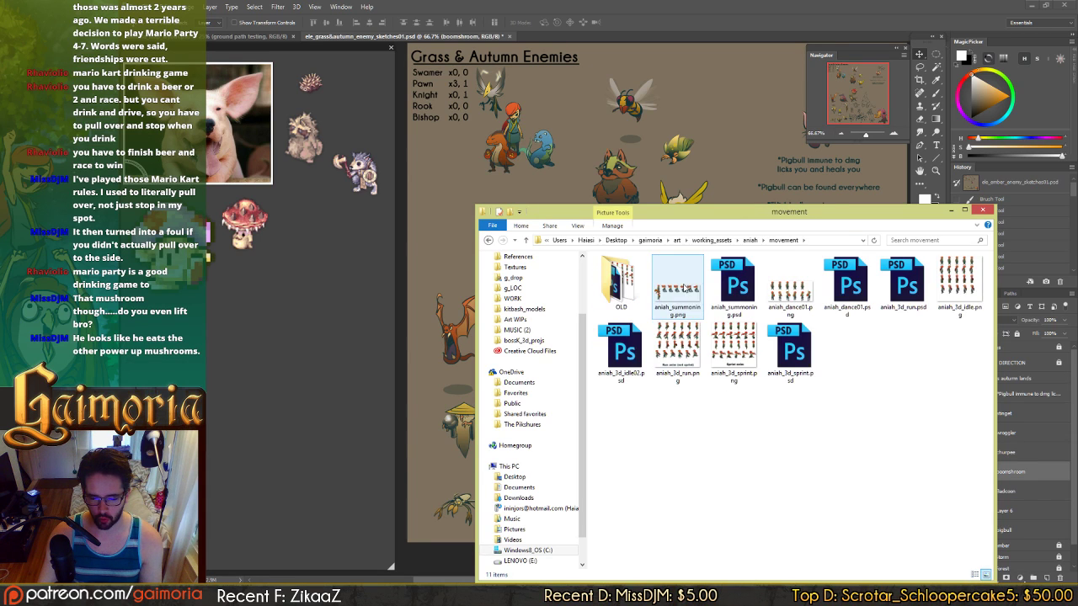
click(912, 289)
double_click(911, 289)
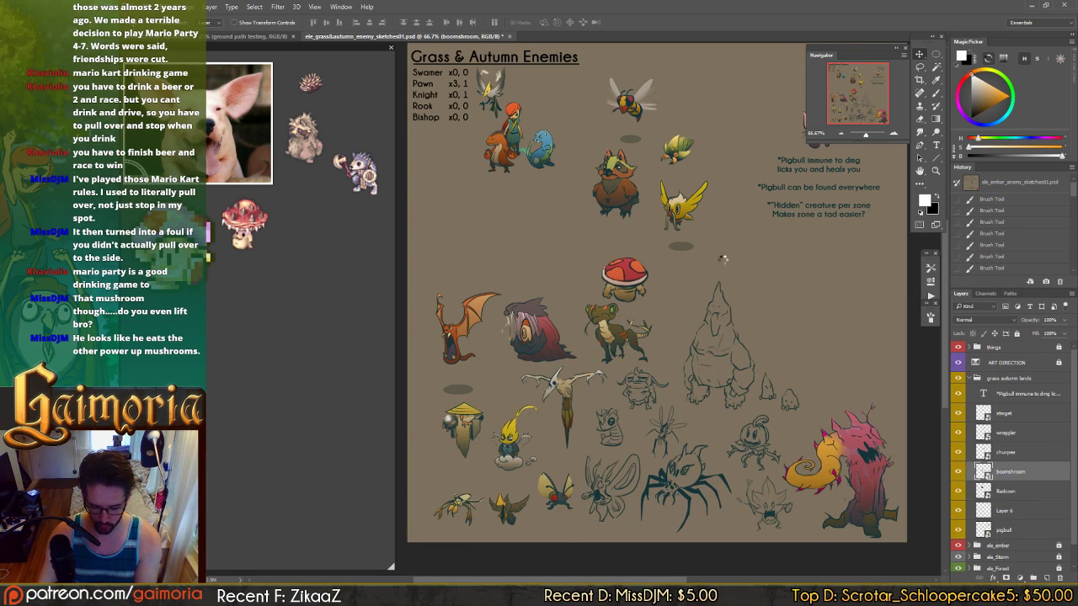
- Check the image size settings of aniah_3d_run.psd without changing them
key(ctrl+=)
key(ctrl+=)
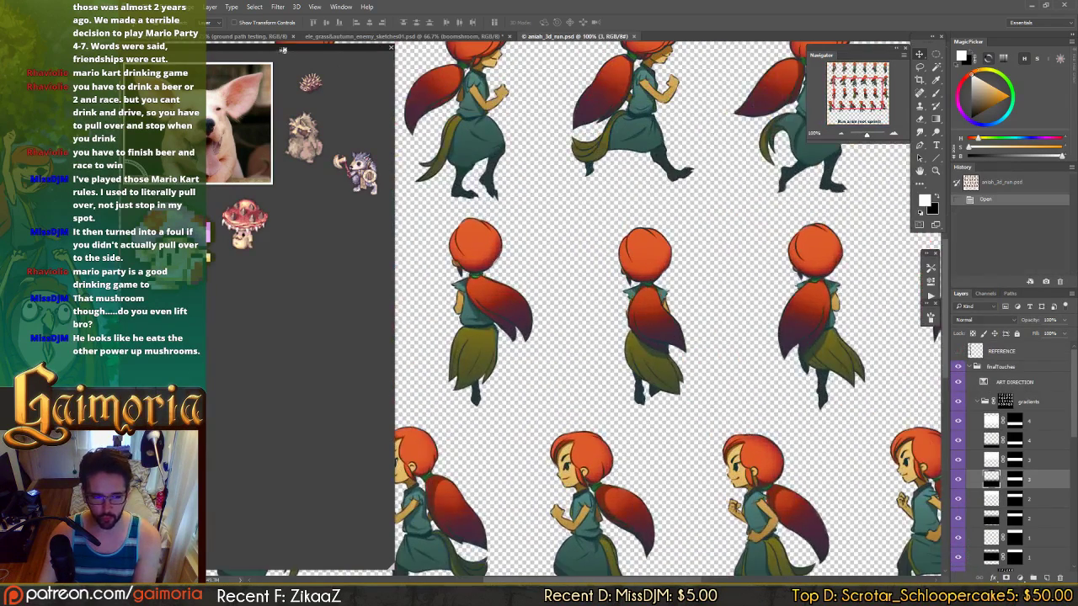
click(189, 6)
mouse_move(195, 20)
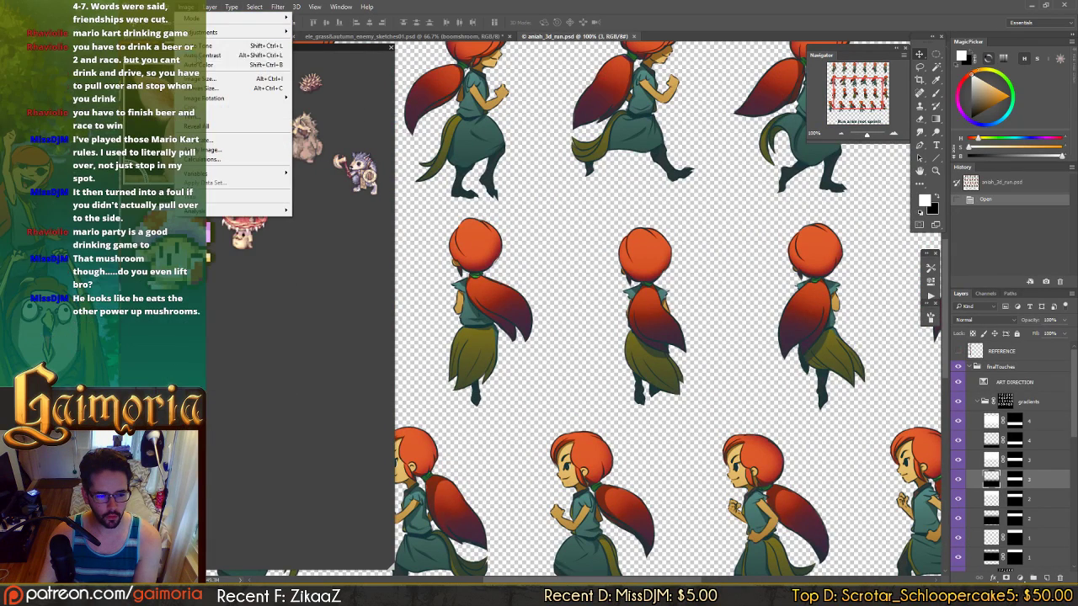
click(229, 78)
key(ctrl+alt+i)
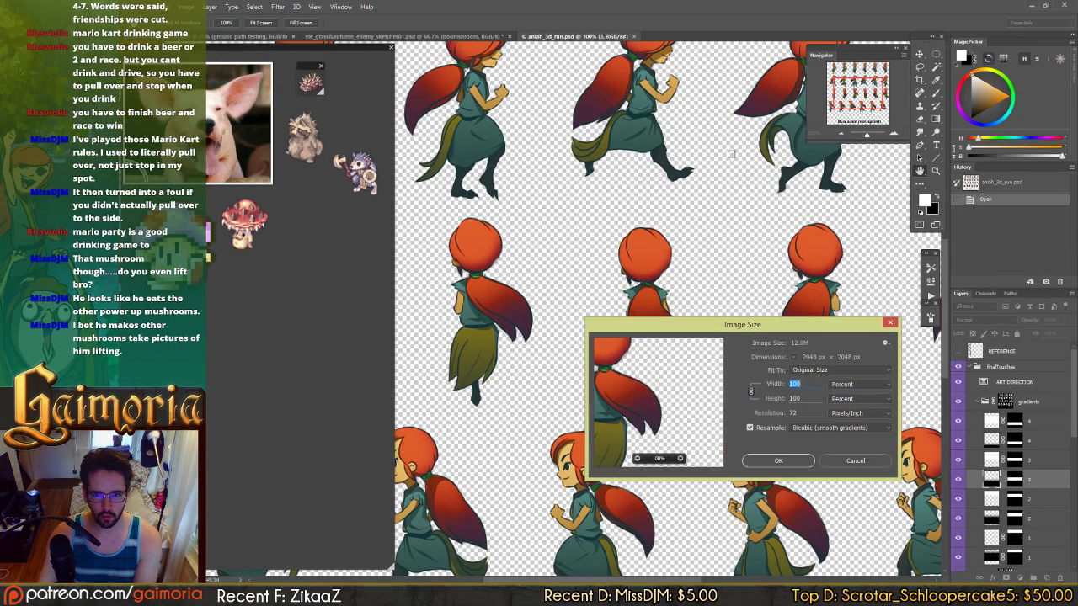
click(854, 461)
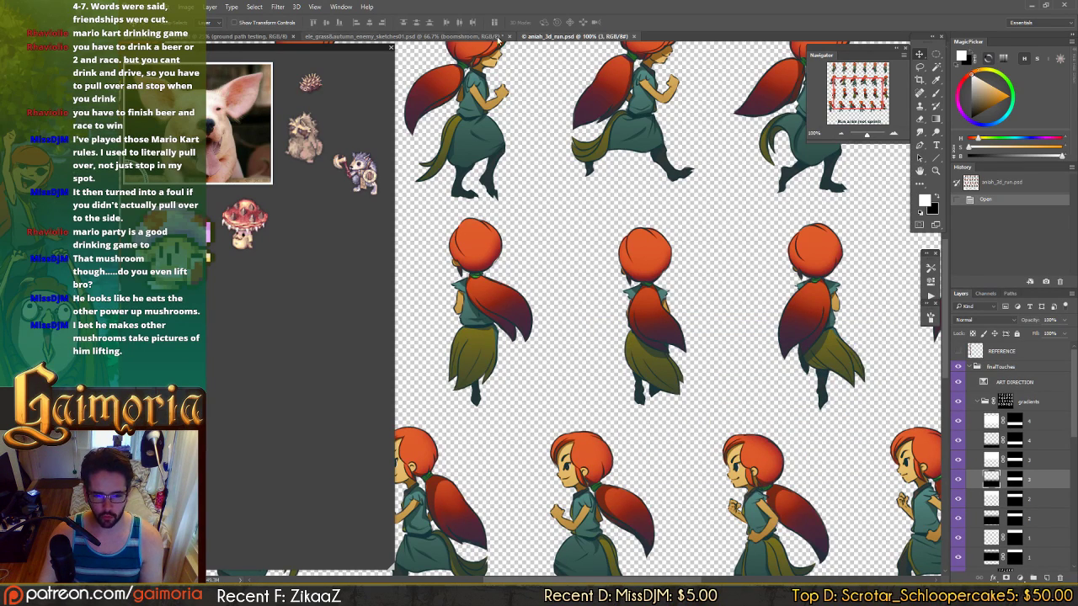
- Save the enemy sheet, float it in its own window, and copy its boomshroom layer into aniah_3d_run.psd
key(ctrl+shift+Tab)
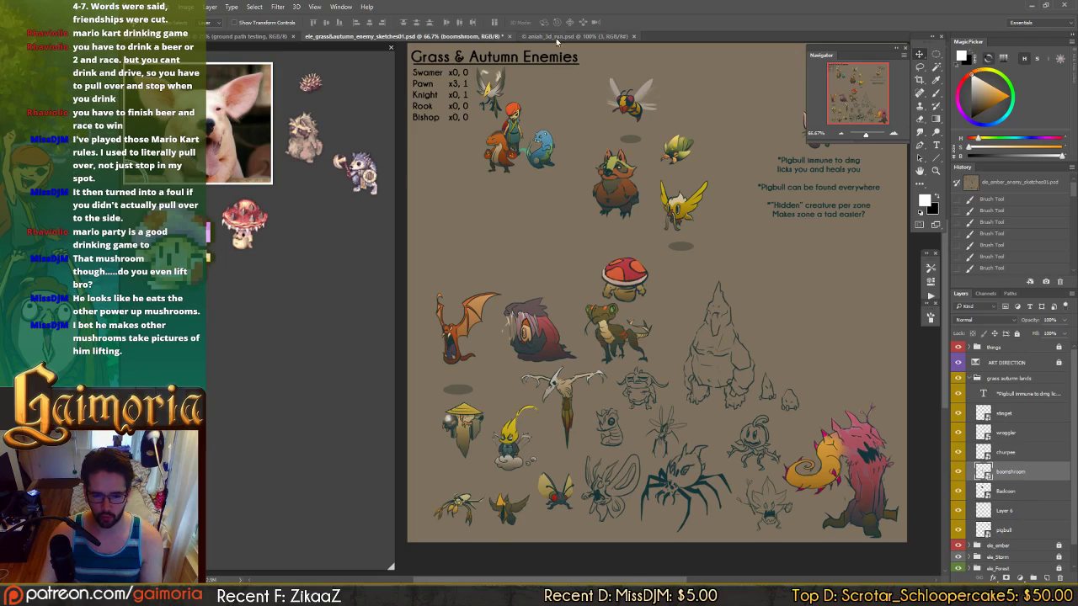
drag(556, 37, 470, 39)
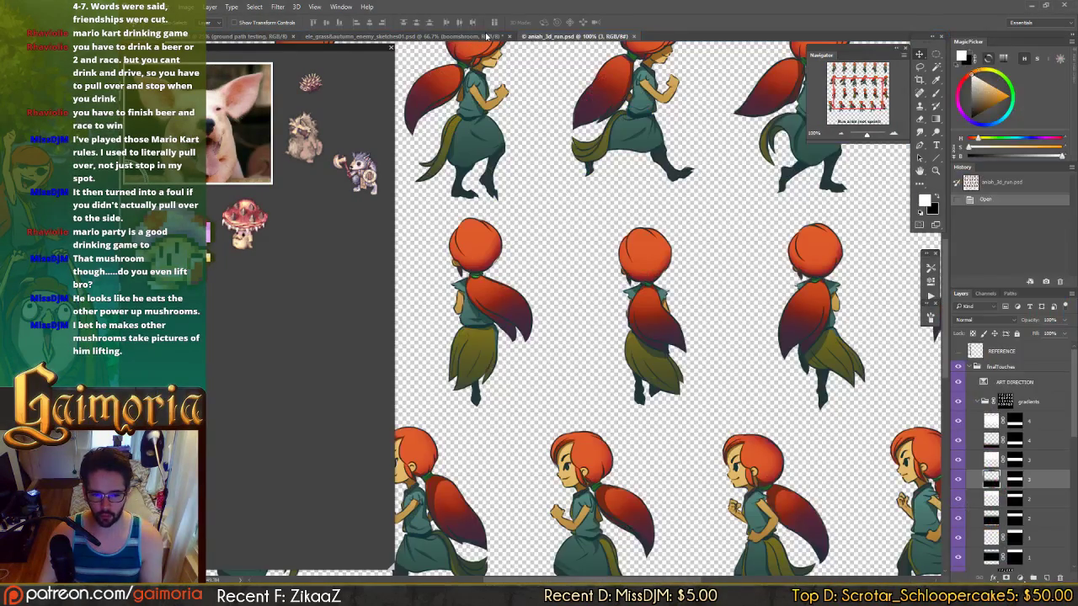
click(486, 37)
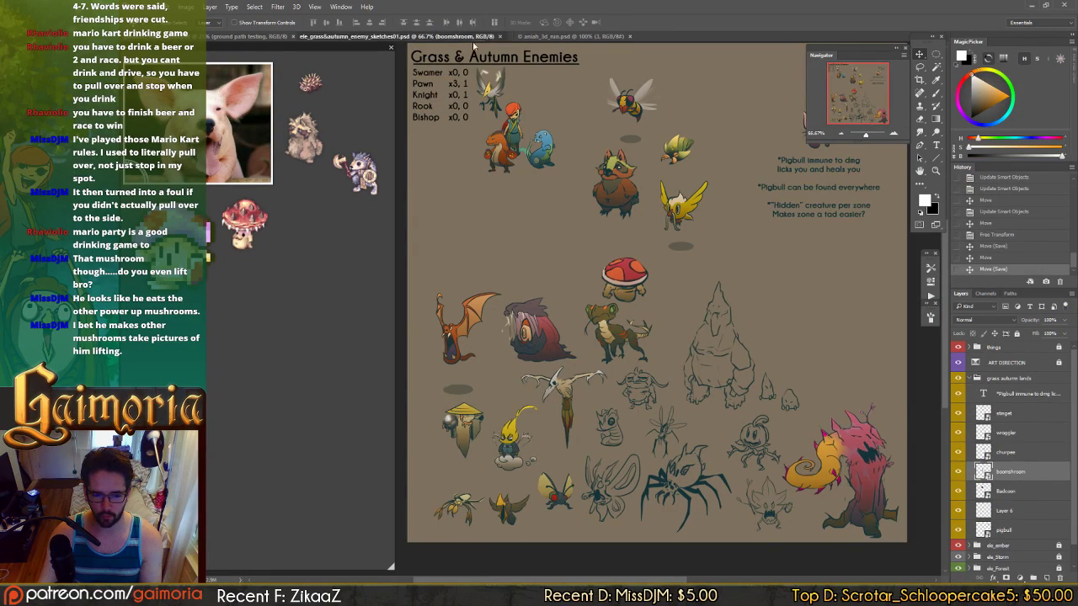
drag(473, 42, 518, 73)
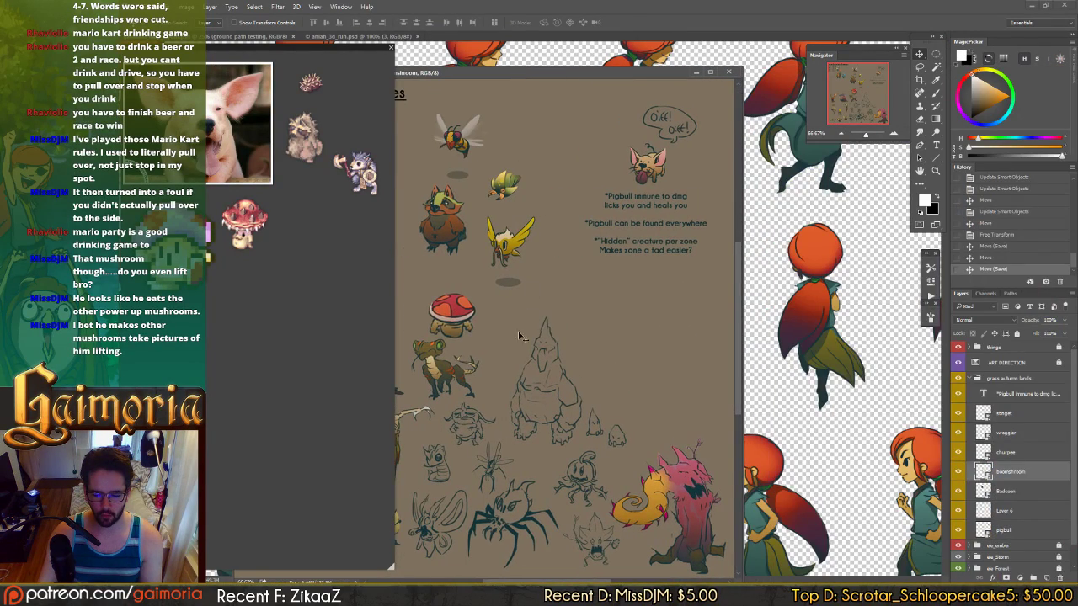
drag(518, 335, 831, 362)
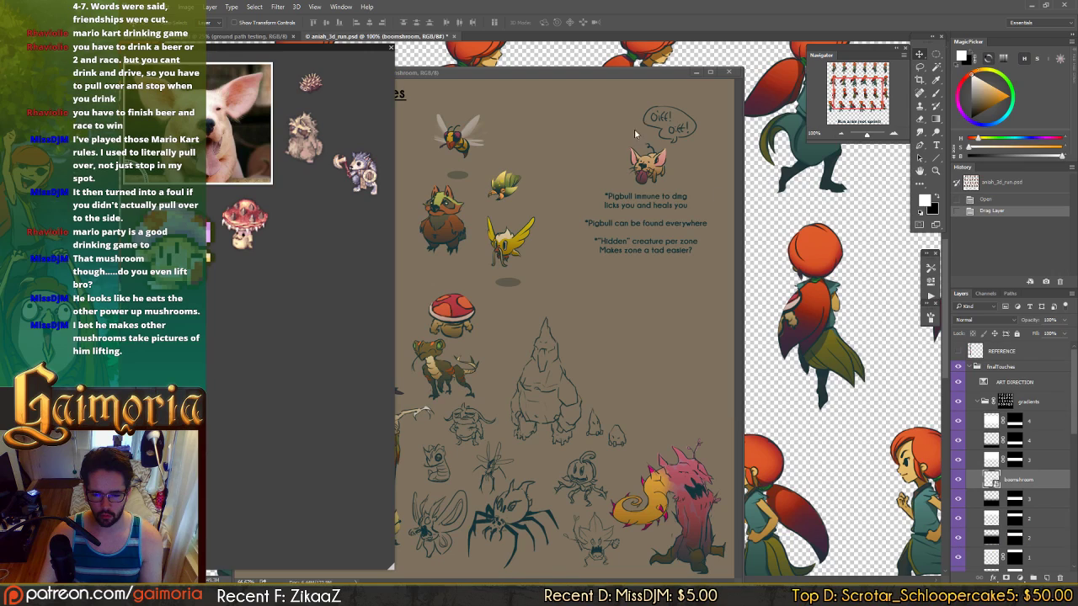
- Dock the enemy sheet window again and return to aniah_3d_run.psd
drag(627, 81, 630, 44)
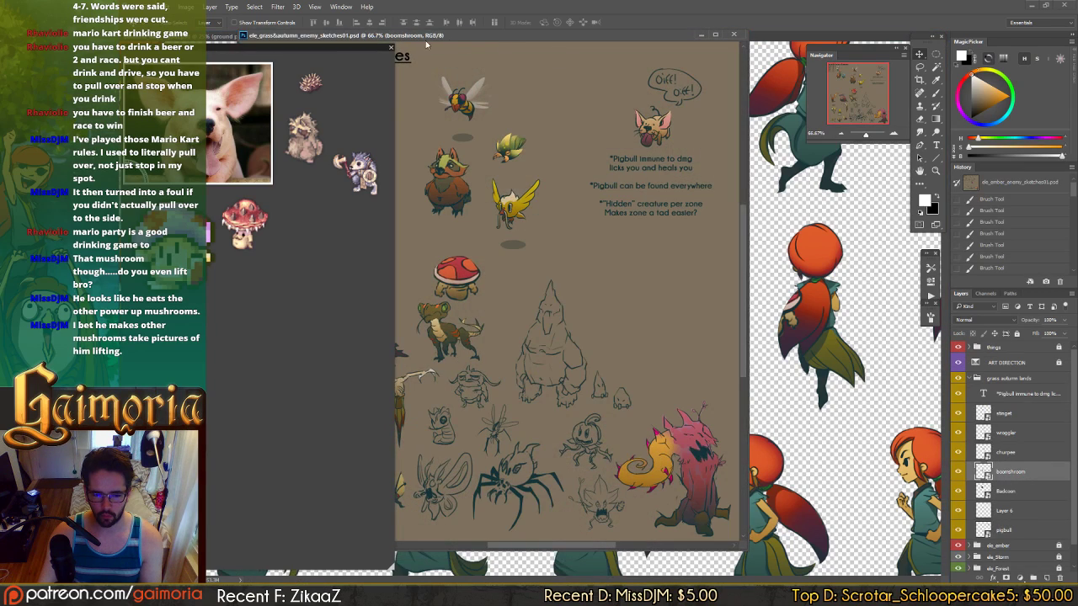
drag(425, 41, 700, 40)
click(610, 38)
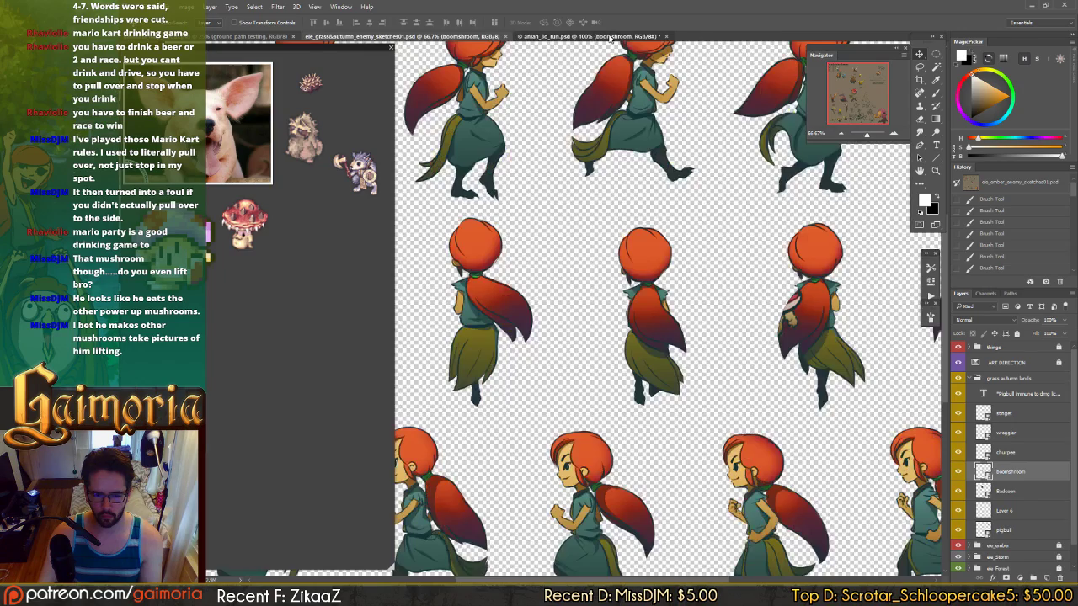
- Reorder the boomshroom layer between the LINES and COLORS groups and place it beside the third back-view run frame
key(ctrl+minus)
key(ctrl+minus)
key(ctrl+minus)
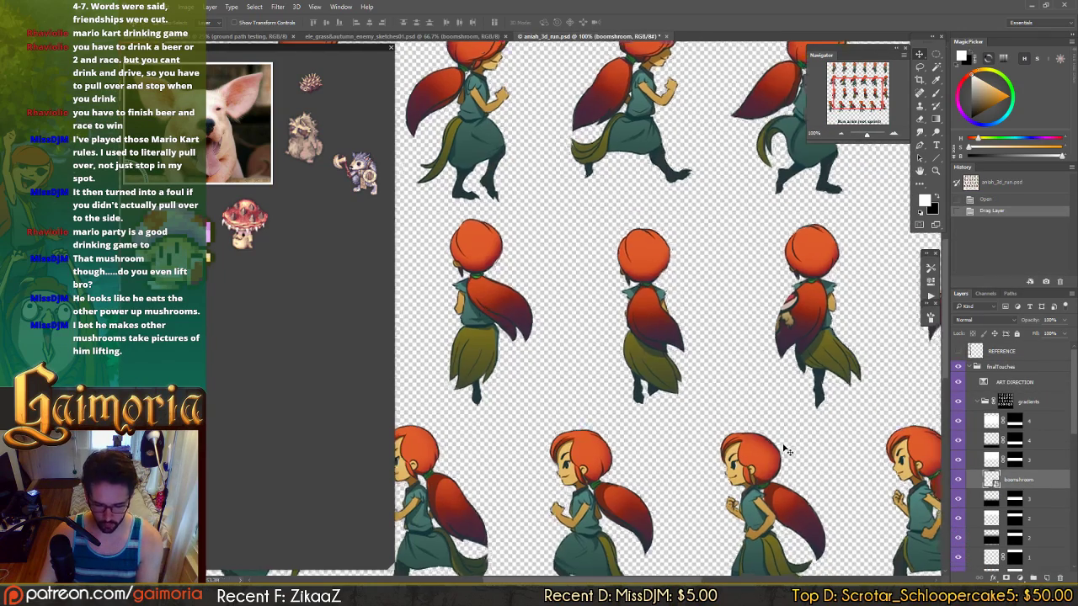
drag(523, 294, 624, 288)
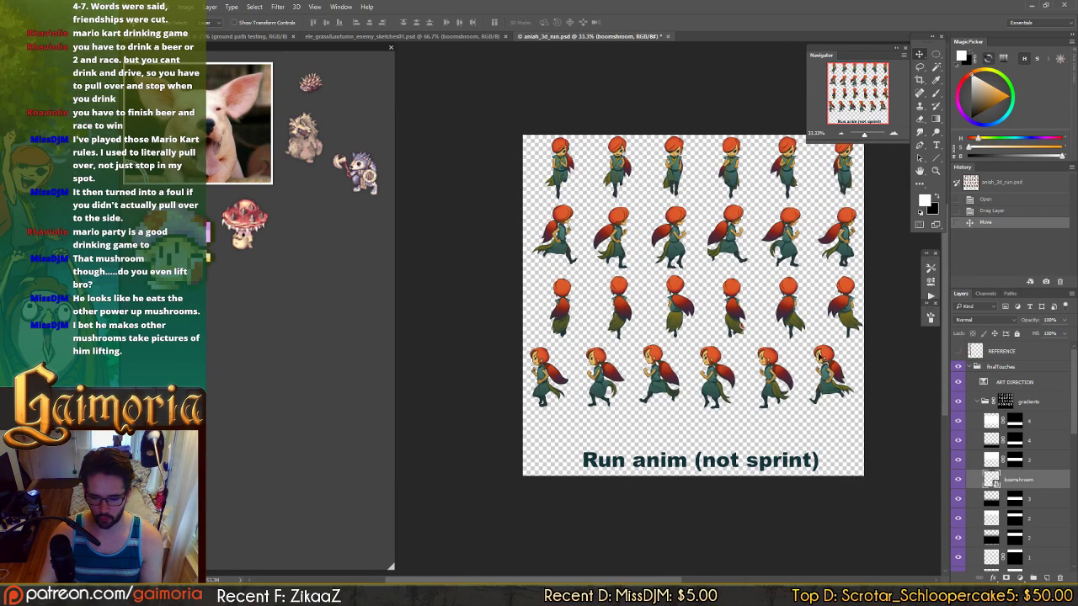
scroll(1010, 437, down, 4)
drag(1044, 386, 1010, 480)
drag(731, 355, 684, 367)
- Enlarge the boomshroom to about 235% with Free Transform and place it between the third and fourth back-view run frames
key(ctrl+plus)
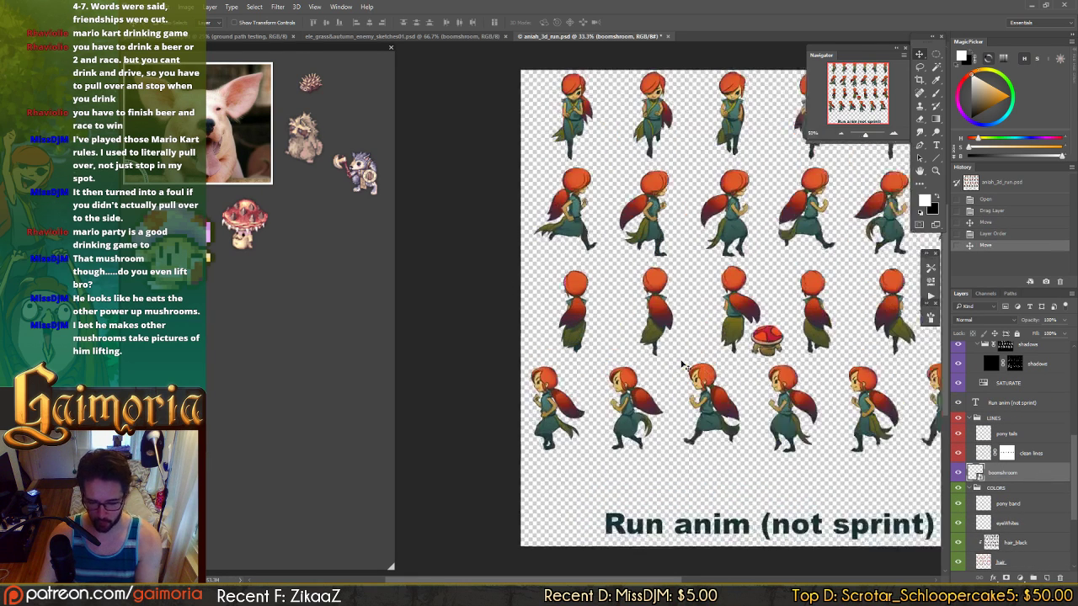
key(ctrl+plus)
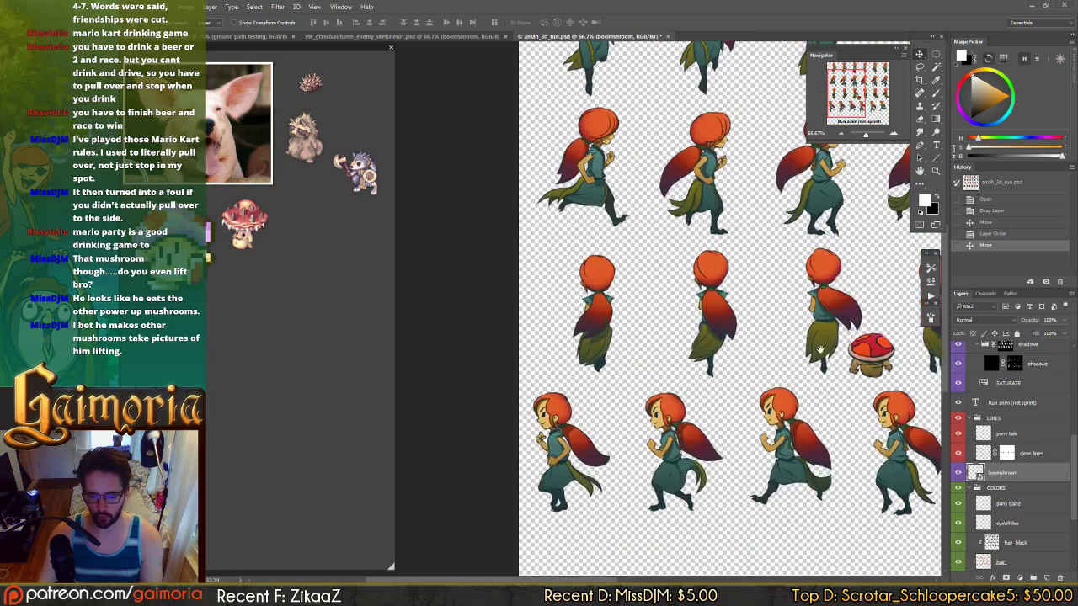
scroll(686, 347, right, 5)
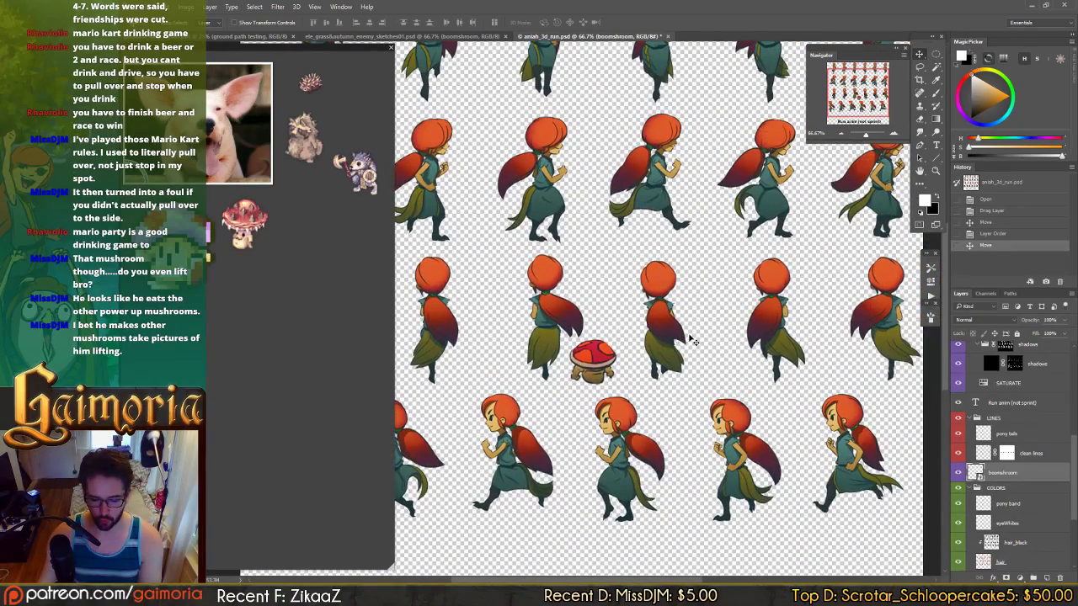
key(ctrl+t)
drag(565, 328, 520, 279)
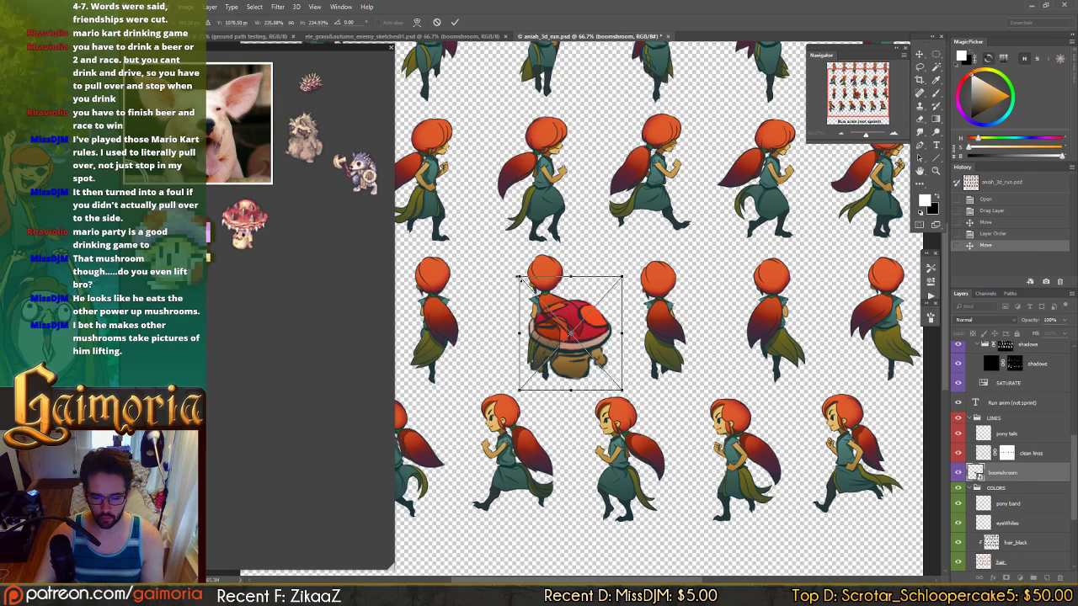
key(Return)
drag(601, 308, 638, 310)
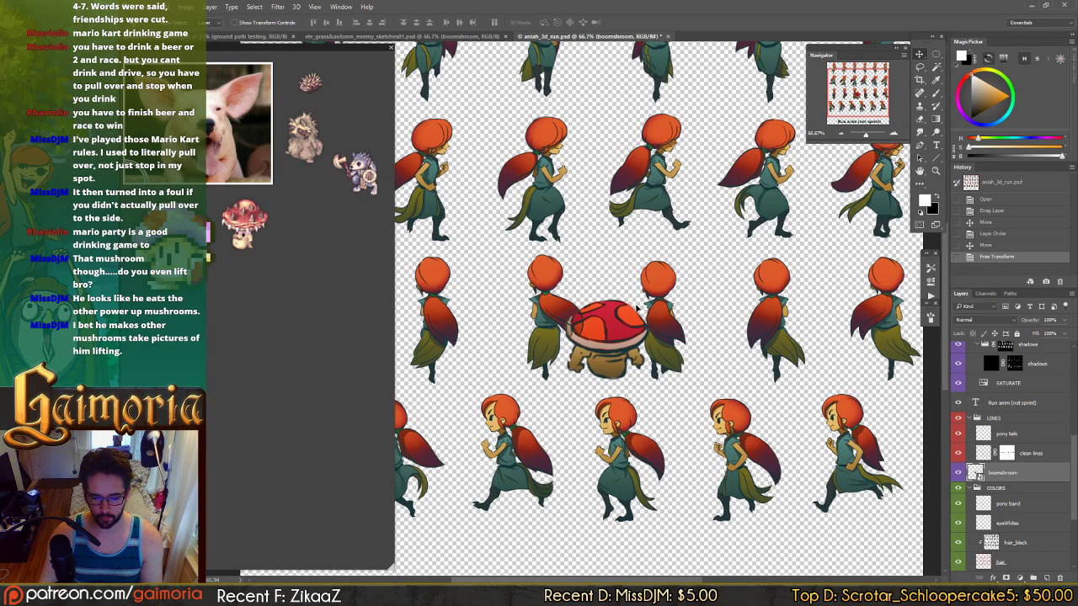
- Compare the enlarged boomshroom with the neighbouring back-view figures up close and shift it slightly towards the third frame
key(ctrl+plus)
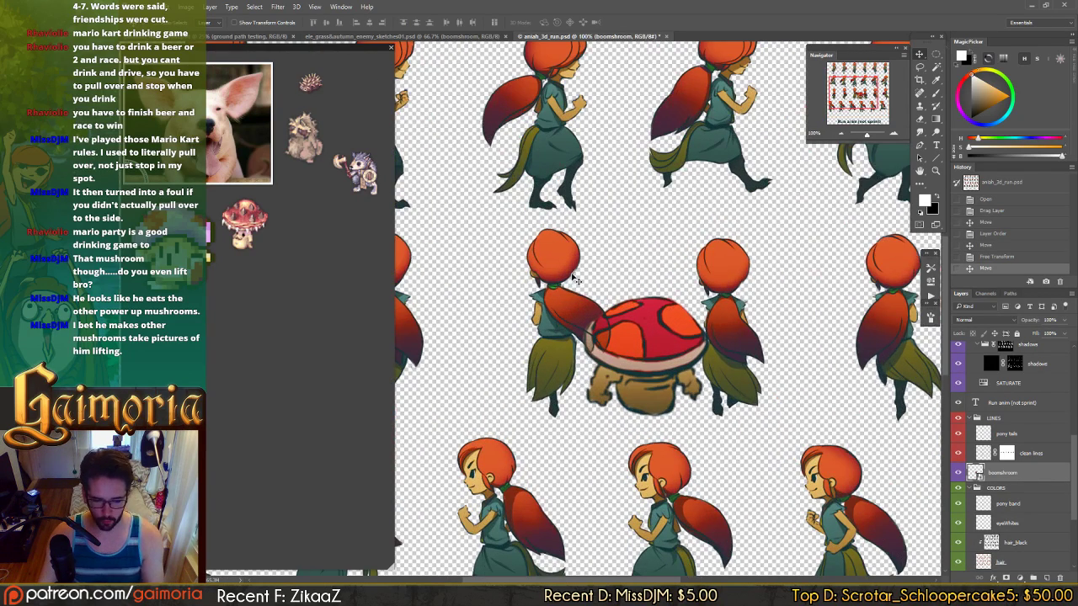
key(ctrl+plus)
key(ctrl+plus)
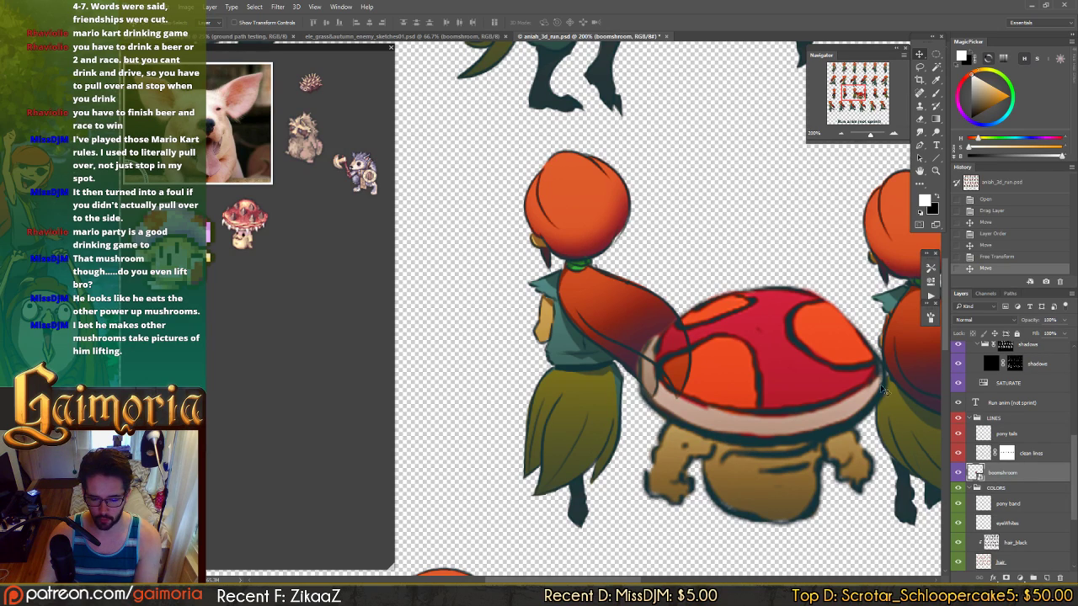
key(ctrl+minus)
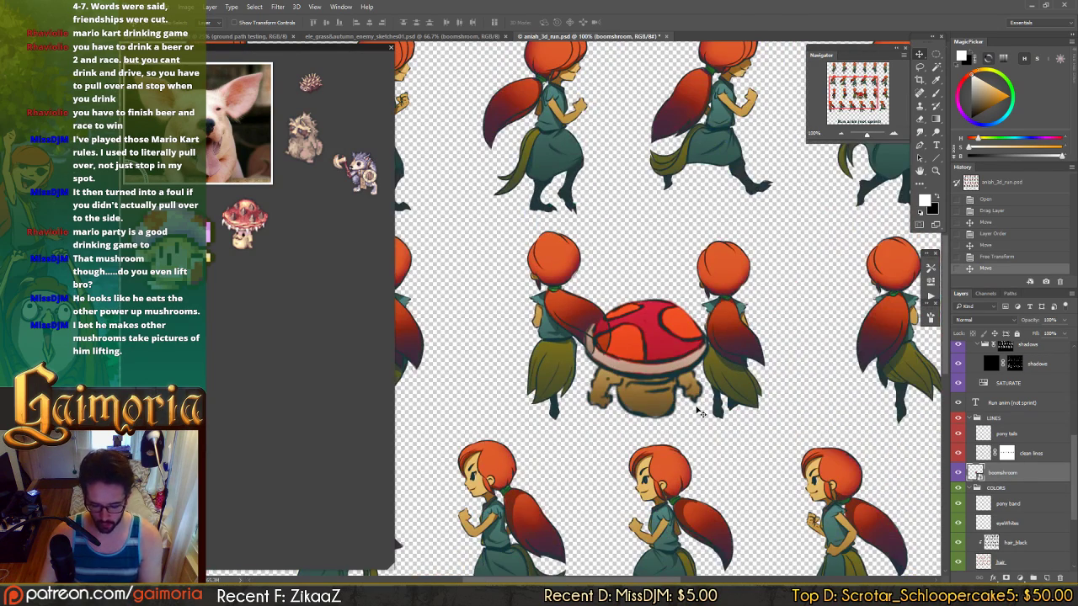
key(ctrl+minus)
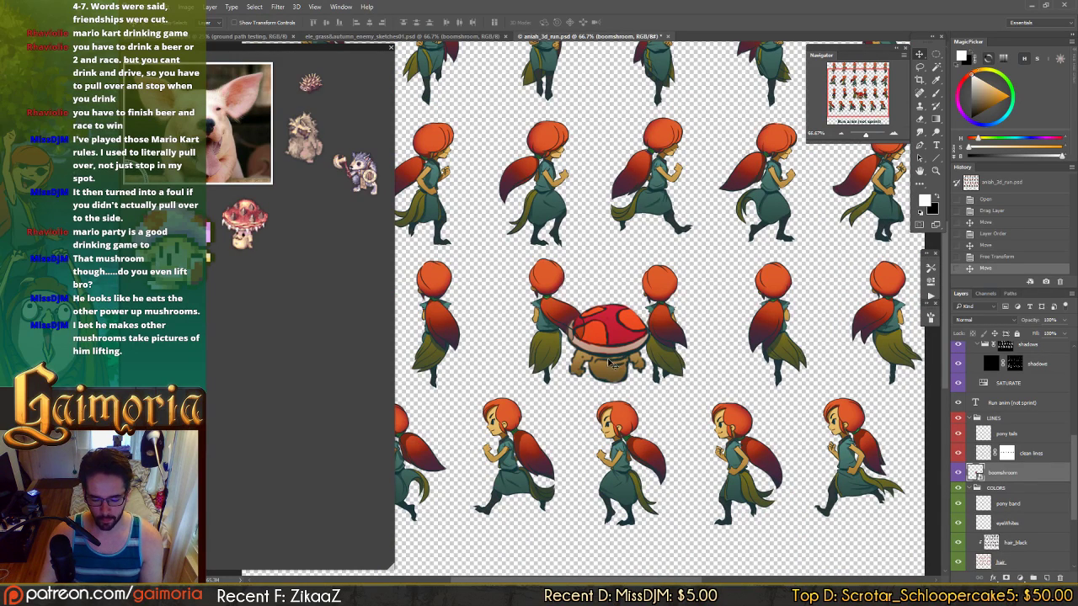
mouse_move(609, 362)
mouse_down()
mouse_move(606, 371)
mouse_move(649, 362)
mouse_move(604, 279)
mouse_move(611, 388)
mouse_move(638, 378)
mouse_move(638, 389)
mouse_move(705, 386)
mouse_move(594, 376)
mouse_up()
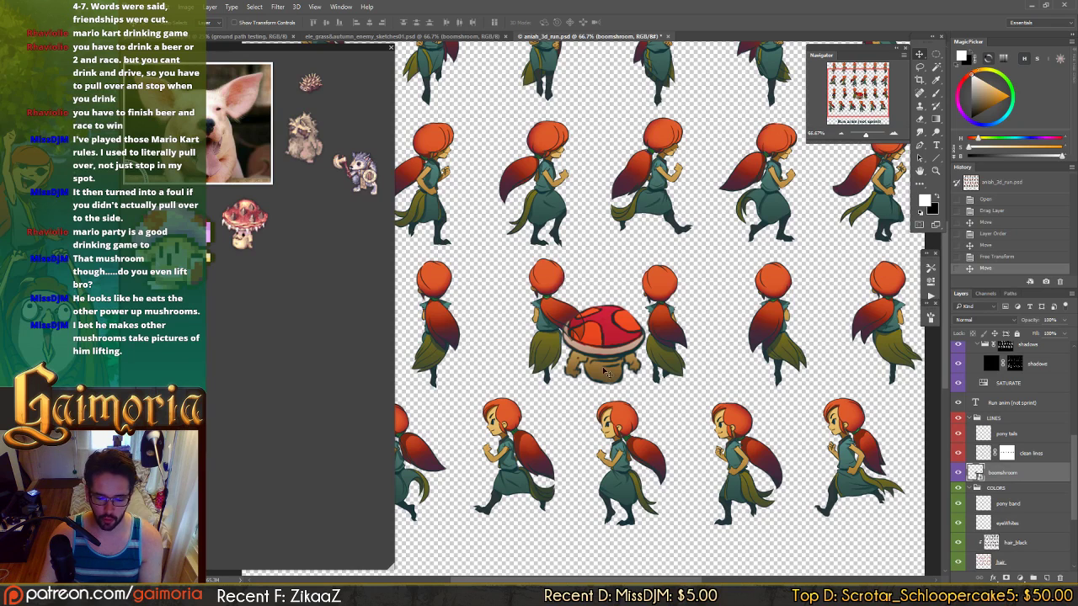
- Move the boomshroom between neighbouring back-view run frames and lower its layer opacity to 71% to compare it with the heroine
mouse_move(604, 372)
mouse_down()
mouse_move(544, 378)
mouse_move(534, 276)
mouse_move(649, 404)
mouse_move(608, 381)
mouse_move(598, 391)
mouse_move(616, 376)
mouse_up()
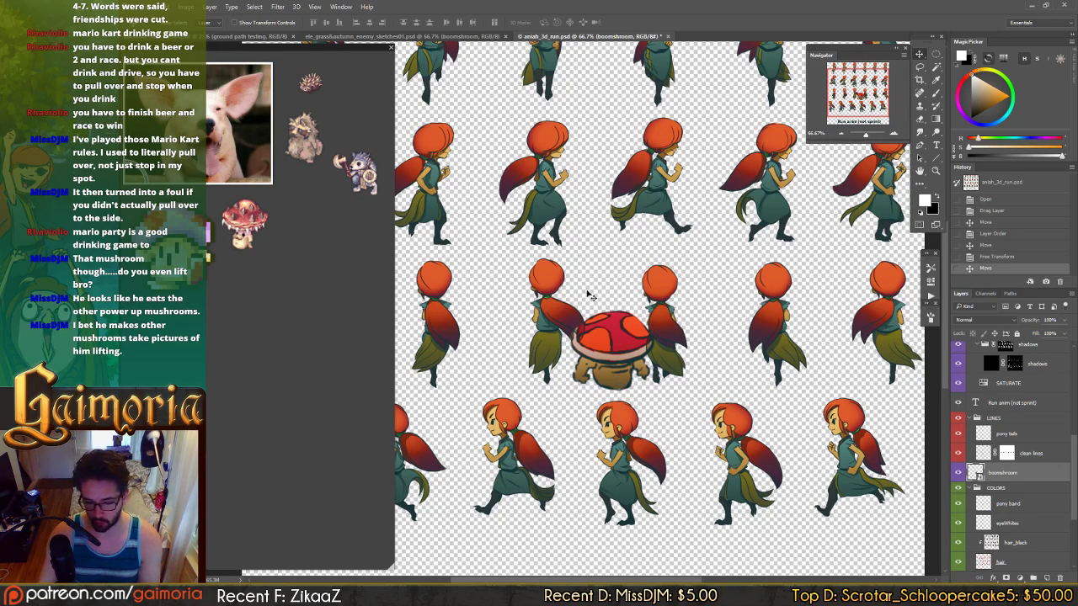
drag(615, 364, 707, 358)
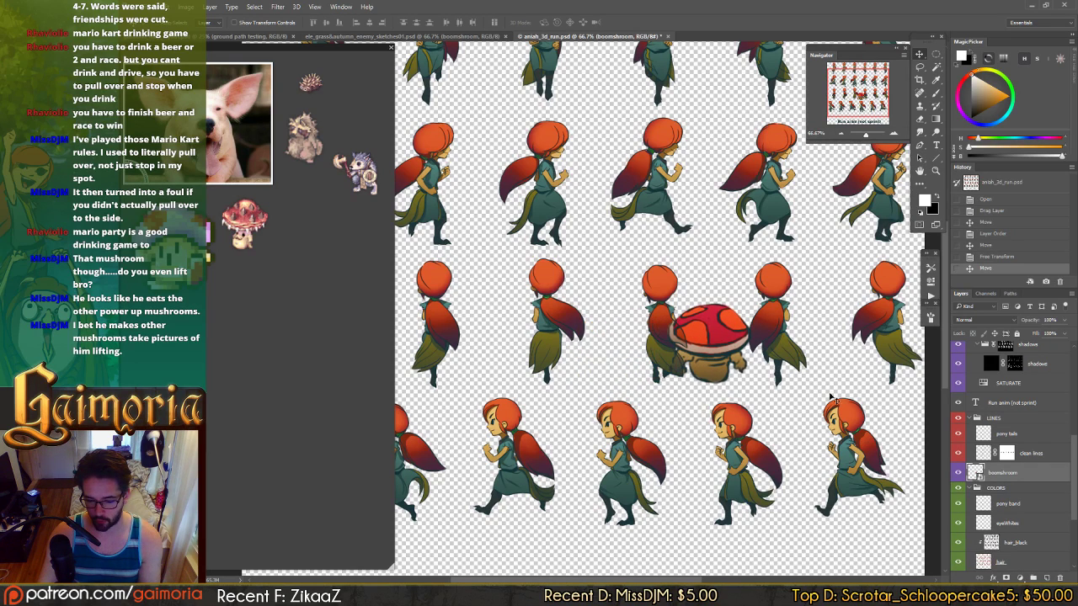
mouse_move(1034, 323)
mouse_down()
mouse_move(994, 326)
mouse_move(1034, 326)
mouse_move(1015, 327)
mouse_up()
drag(720, 373, 643, 360)
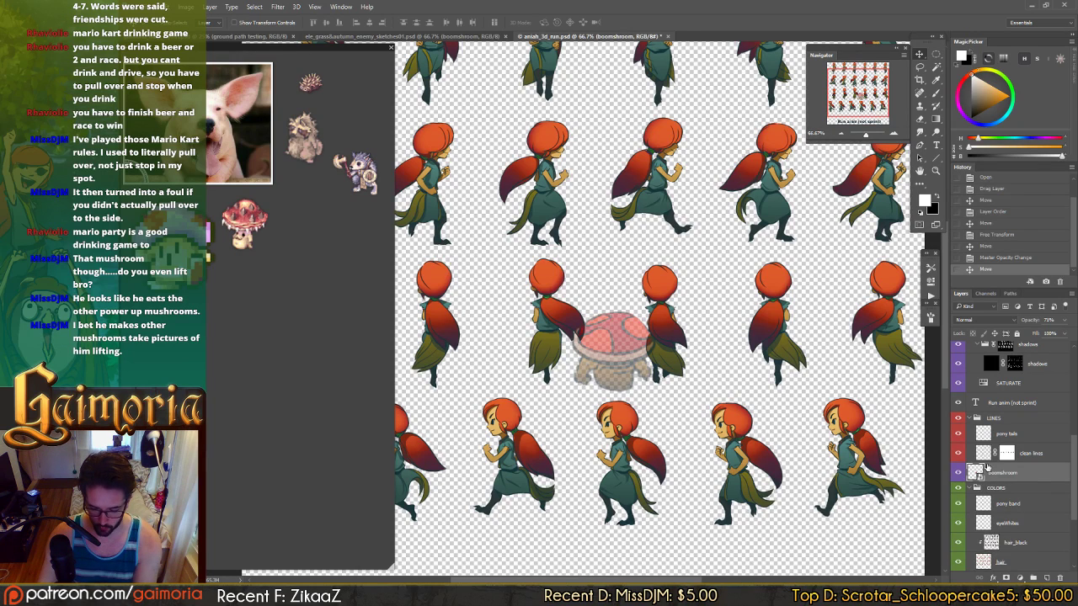
- Close aniah_3d_run.psd without saving its changes and return to the grass and autumn enemy sheet
key(Delete)
key(ctrl+w)
key(n)
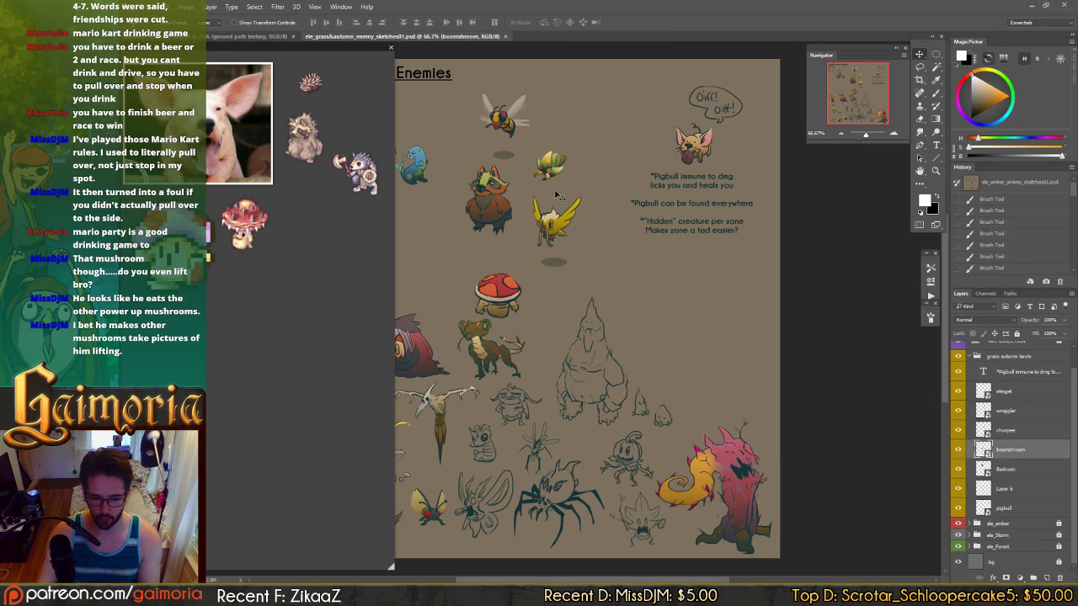
- Move the boomshroom beside the lizard and the hooded one-eyed creature to compare their size and colours up close
mouse_move(548, 320)
mouse_down()
mouse_move(635, 291)
mouse_move(605, 286)
mouse_move(577, 320)
mouse_up()
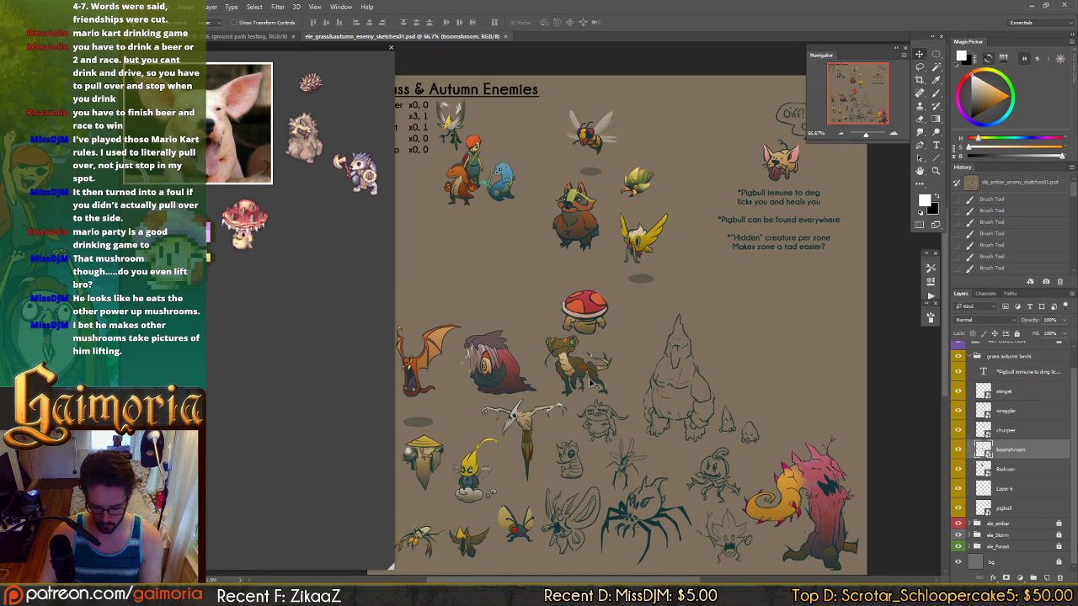
key(ctrl+plus)
key(ctrl+plus)
drag(589, 383, 512, 406)
drag(503, 426, 548, 316)
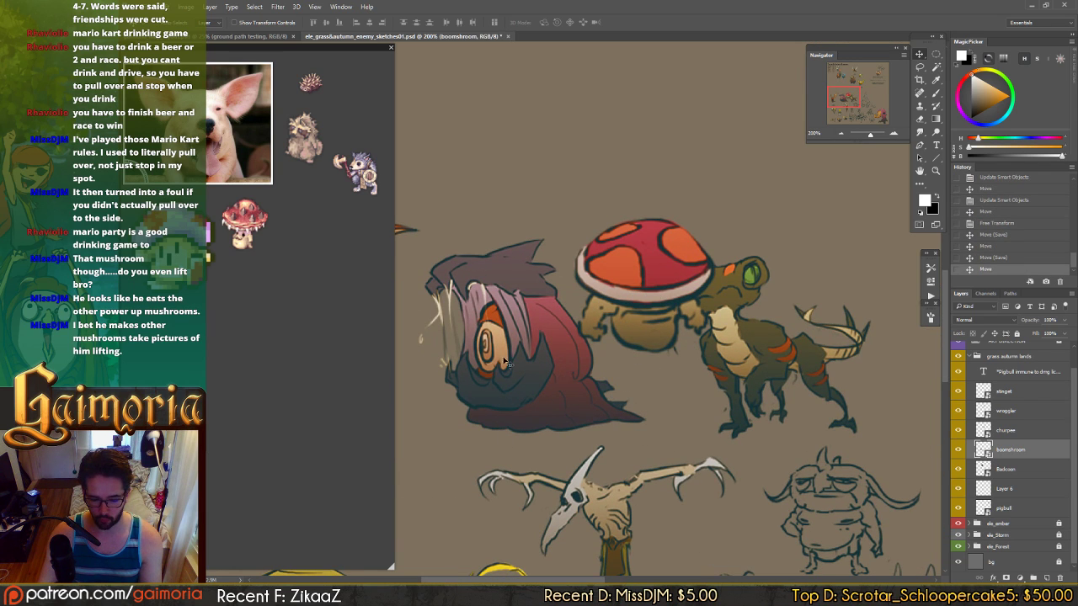
drag(559, 385, 625, 382)
drag(704, 302, 641, 270)
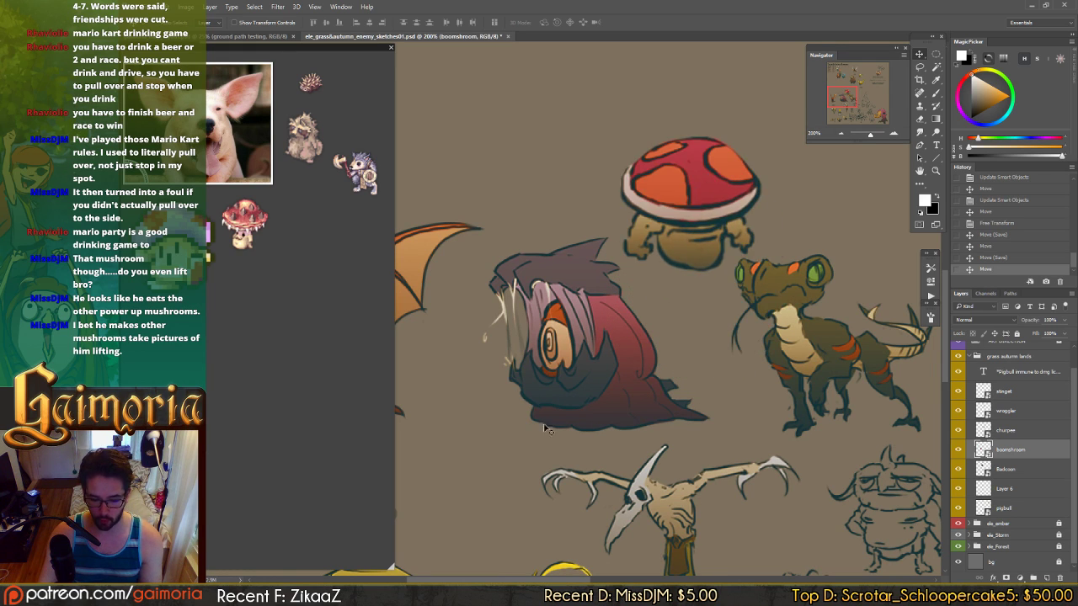
- Examine the heroine, the coloured enemies and the uncoloured sketches across the sheet for comparison with the boomshroom
drag(579, 324, 695, 331)
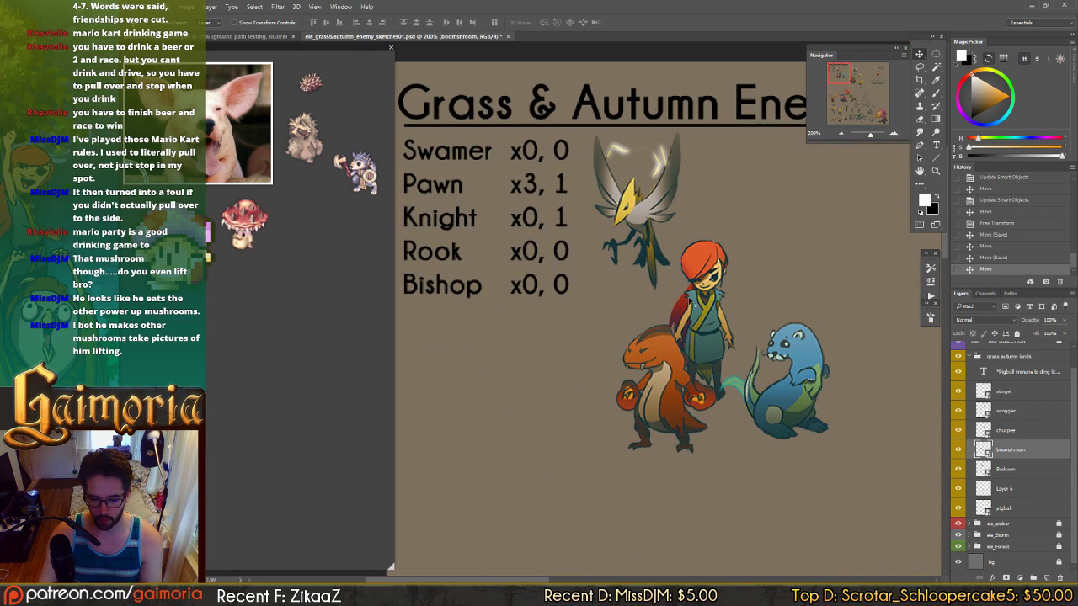
drag(781, 269, 762, 67)
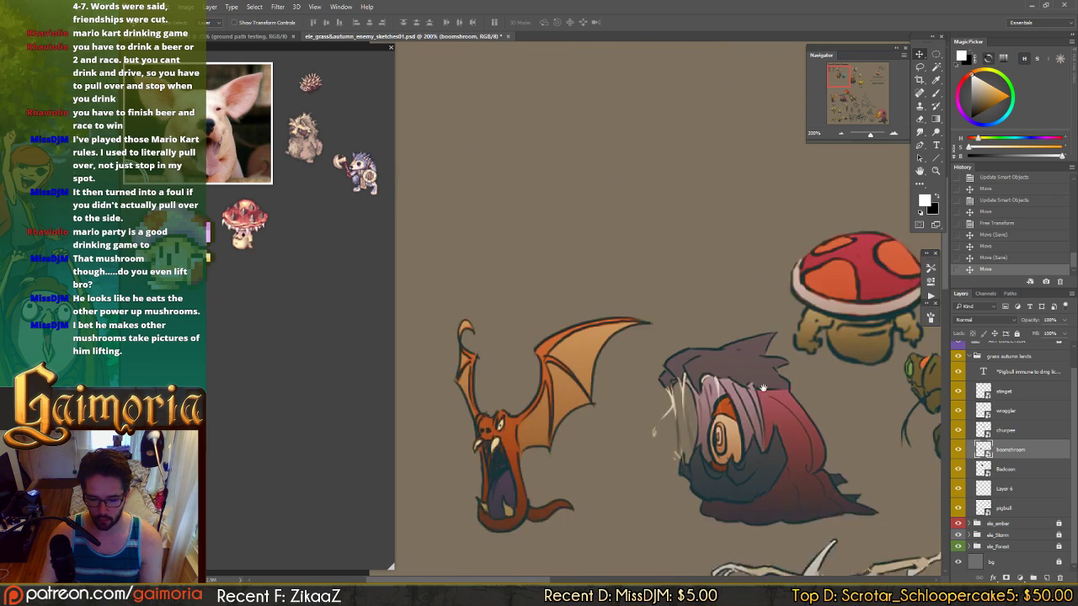
drag(758, 463, 702, 275)
mouse_move(724, 452)
mouse_down()
mouse_move(655, 288)
mouse_move(692, 296)
mouse_move(724, 174)
mouse_up()
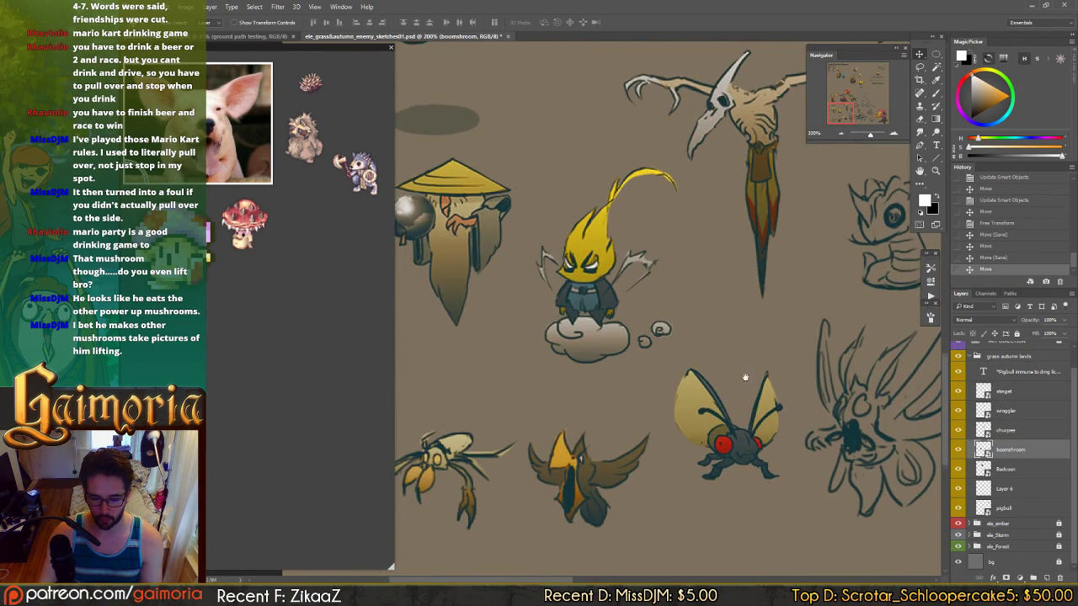
drag(745, 377, 642, 323)
drag(849, 310, 463, 302)
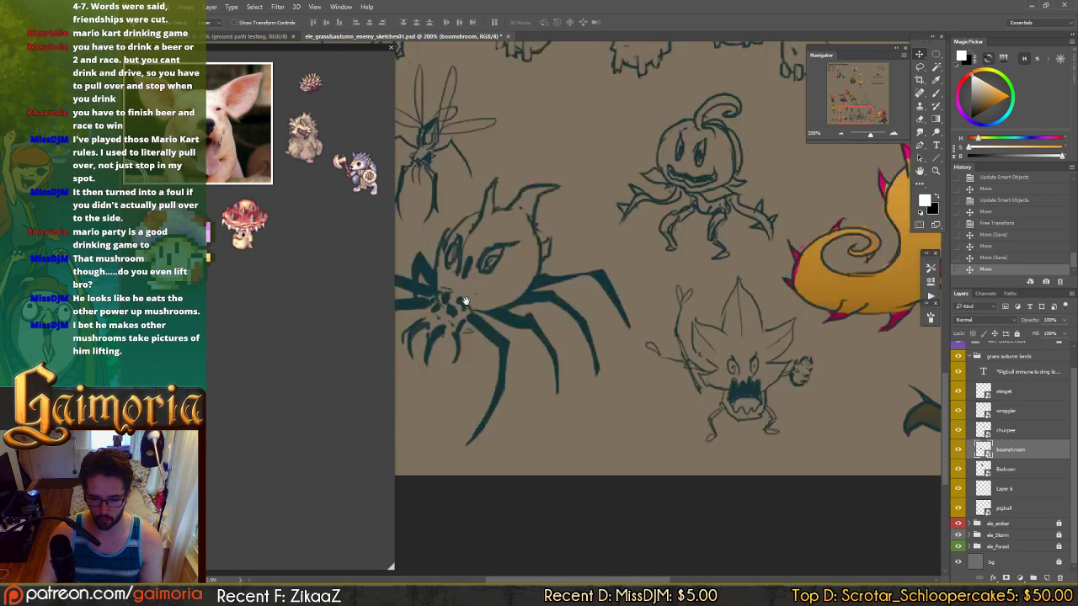
drag(884, 305, 588, 299)
mouse_move(668, 276)
mouse_down()
mouse_move(680, 298)
mouse_move(791, 323)
mouse_up()
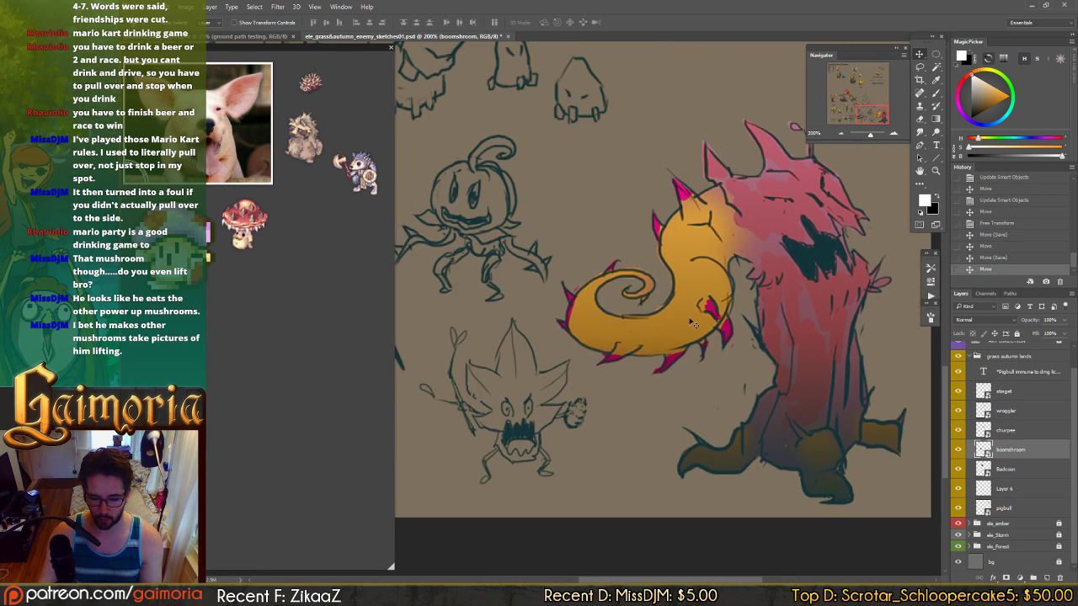
drag(560, 306, 821, 541)
drag(610, 217, 765, 474)
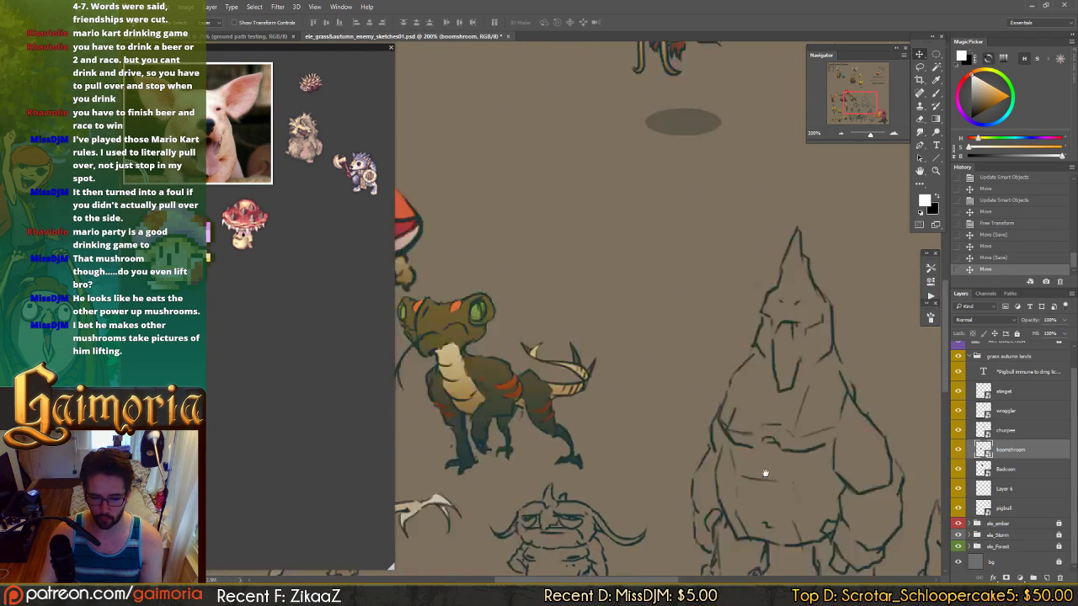
drag(589, 76, 733, 365)
drag(663, 411, 745, 301)
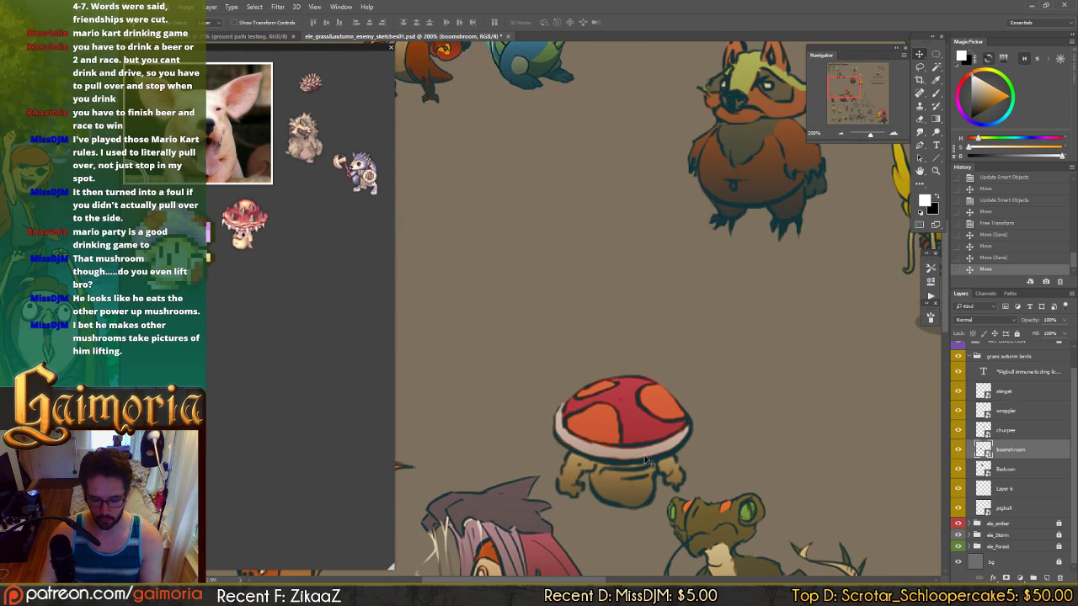
- Place the boomshroom between the bee and the pigbull, and check its values in the grayscale proof view
key(ctrl+minus)
key(ctrl+minus)
drag(575, 364, 707, 188)
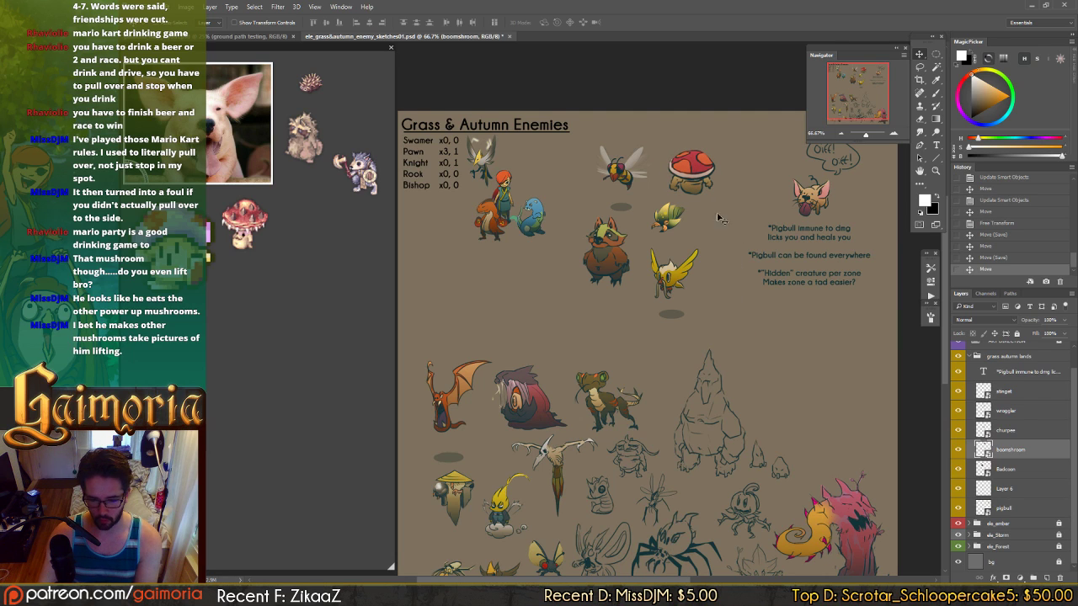
key(ctrl+y)
drag(698, 196, 731, 190)
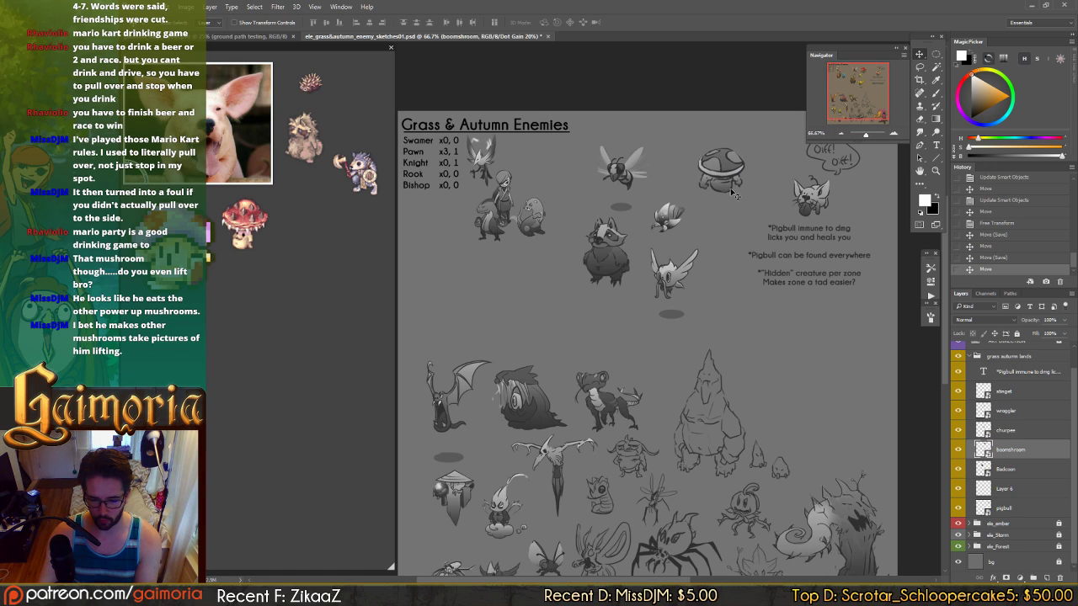
key(ctrl+y)
- Add a text note below the boomshroom reading "*boomshroom does not move, hides under shell and spins around map"
key(t)
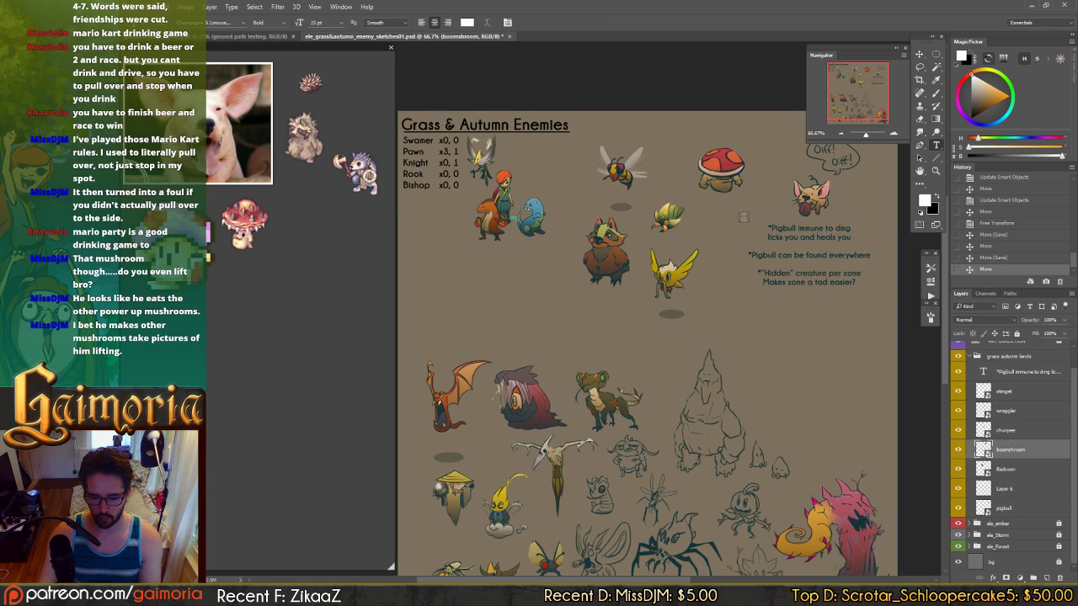
click(814, 244)
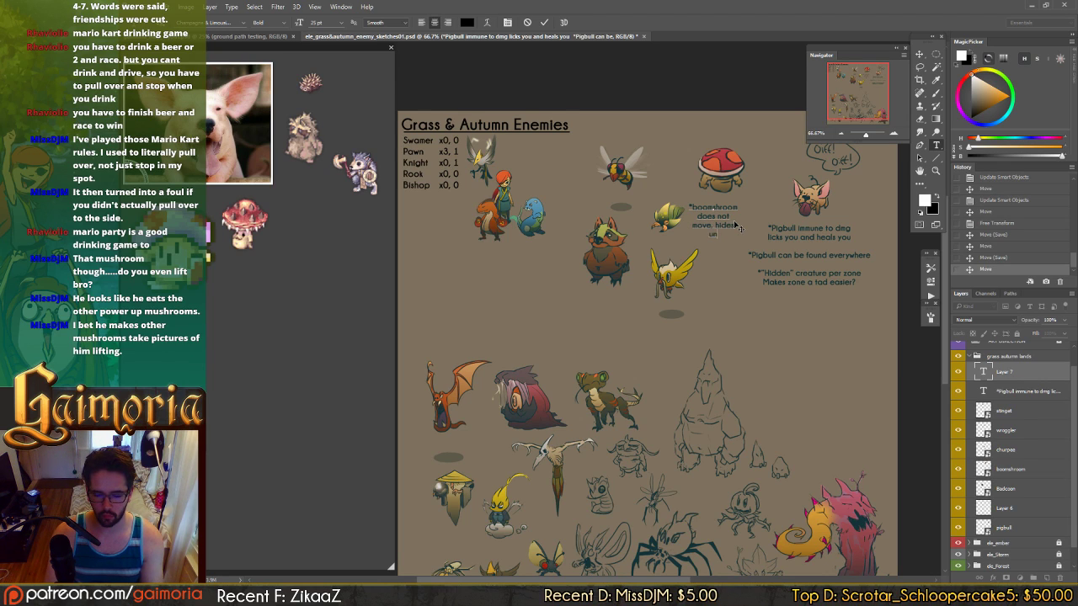
text(hell.)
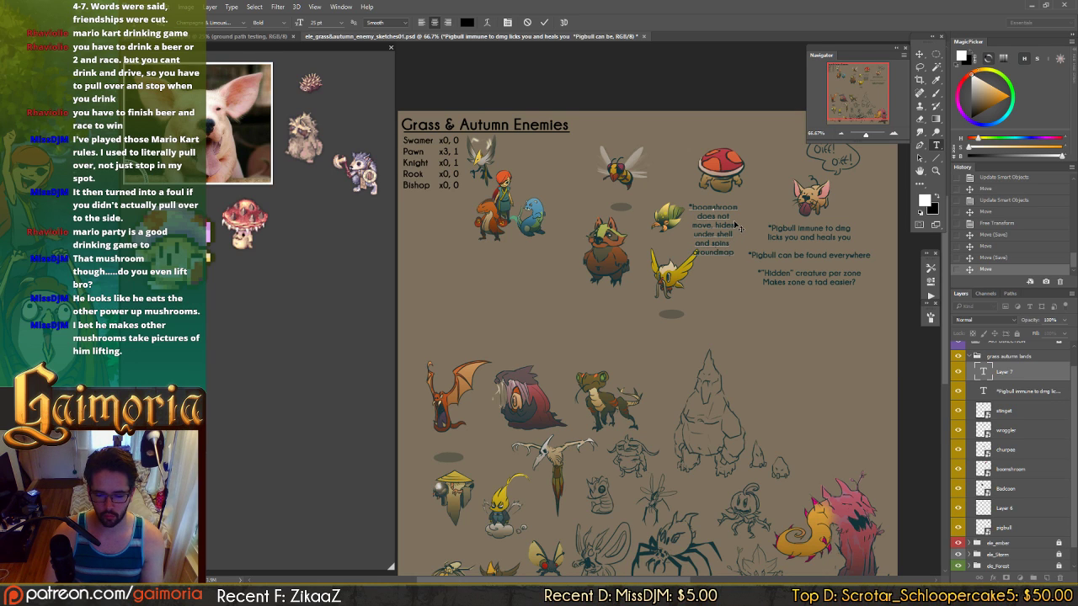
key(ctrl+Return)
- Centre the note below the boomshroom, raise the boomshroom to make room for it, and save the enemy sheet
key(v)
drag(765, 219, 771, 215)
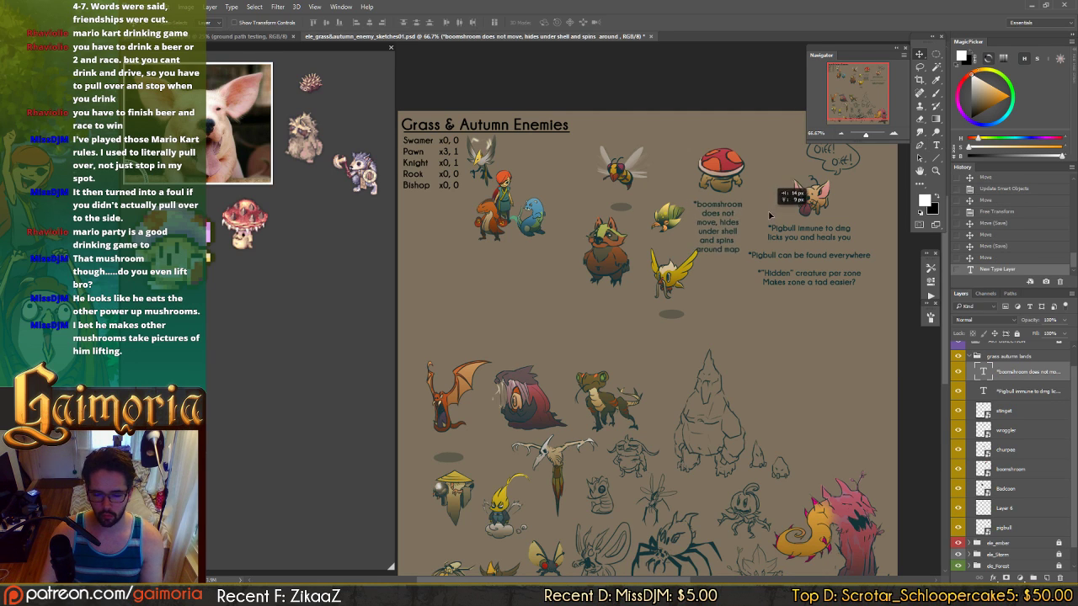
drag(716, 183, 722, 156)
drag(721, 234, 695, 227)
key(ctrl+s)
key(ctrl+s)
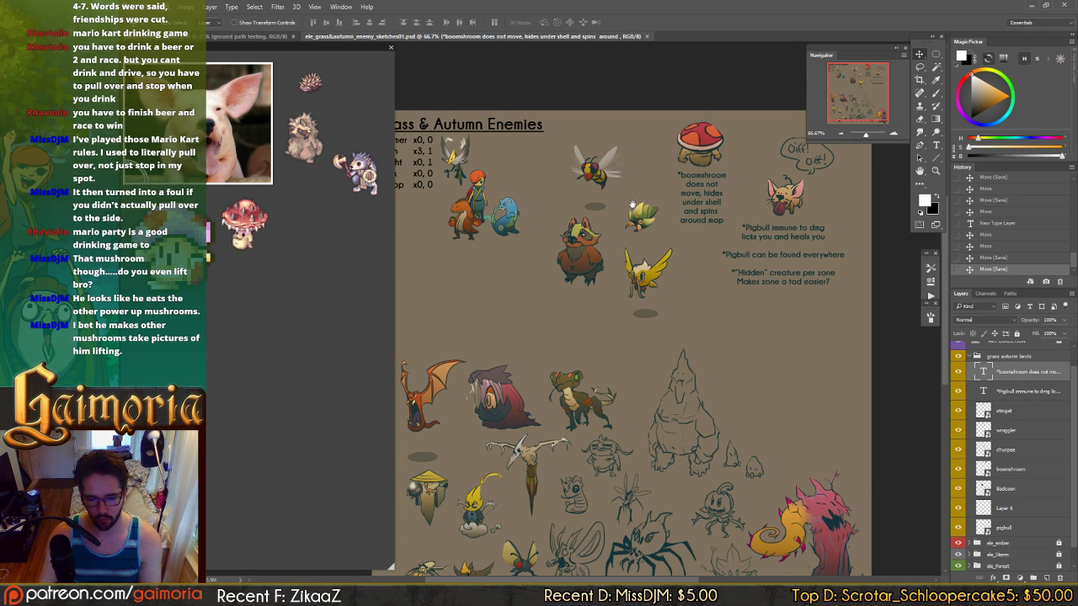
- Move the wroggler and churpee up beside the boomshroom, and lower the Badcoon and stinget into a second row beneath them
drag(590, 208, 620, 211)
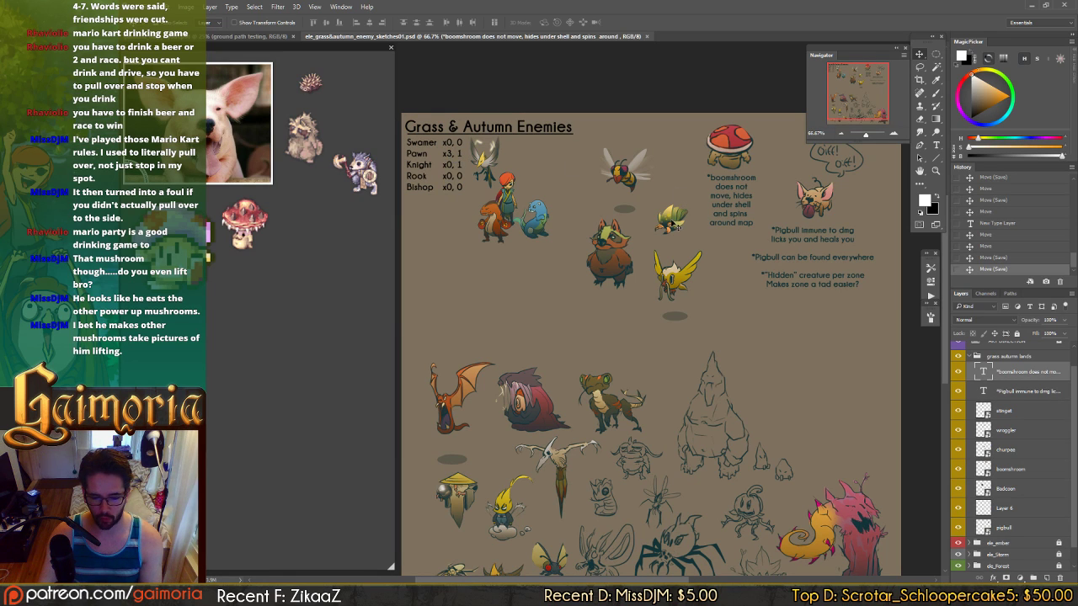
drag(674, 225, 683, 126)
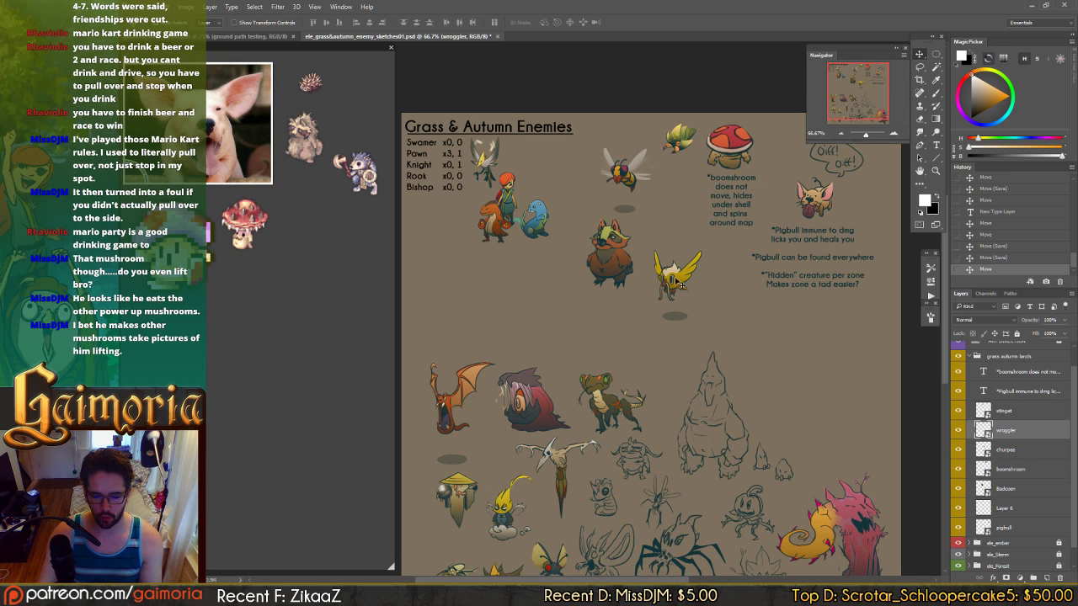
click(680, 291)
mouse_move(680, 290)
mouse_down()
mouse_move(682, 197)
mouse_move(648, 259)
mouse_move(688, 297)
mouse_up()
drag(614, 262, 600, 302)
drag(672, 283, 655, 296)
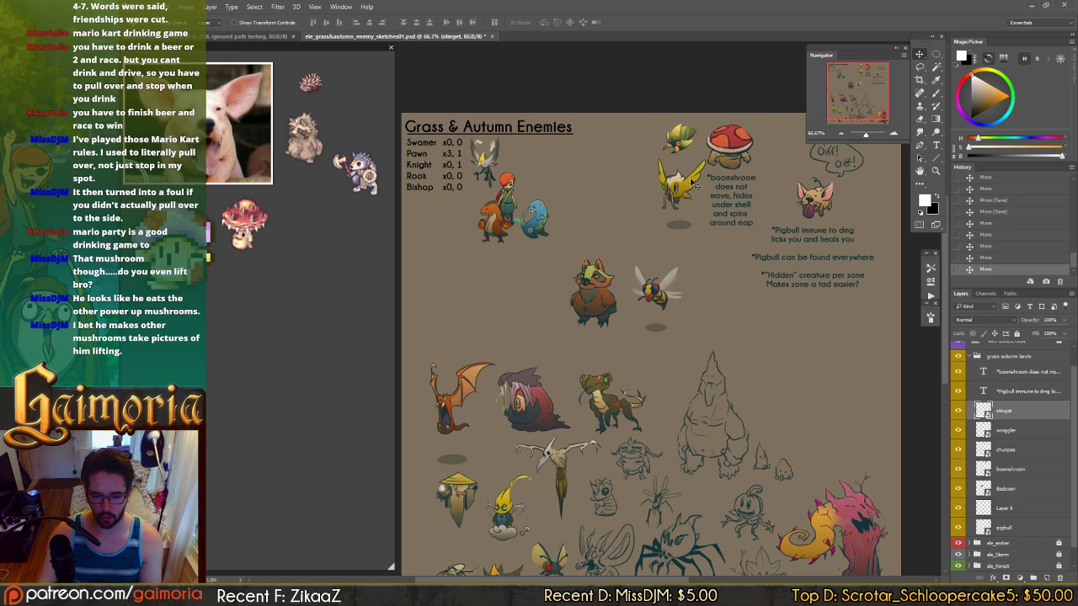
drag(692, 183, 630, 156)
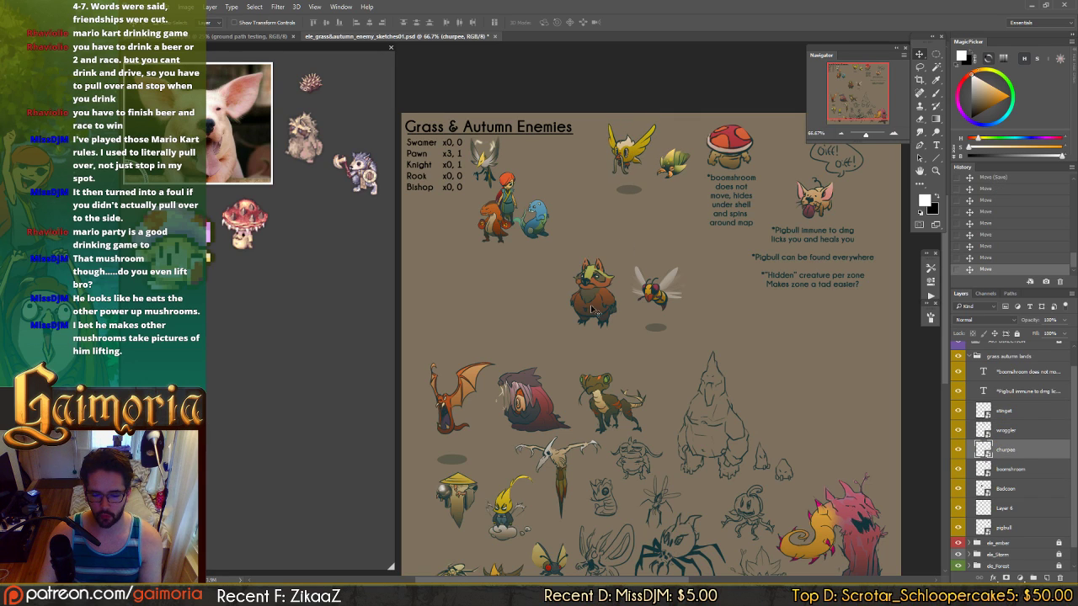
drag(595, 311, 591, 315)
drag(652, 290, 594, 298)
click(592, 305)
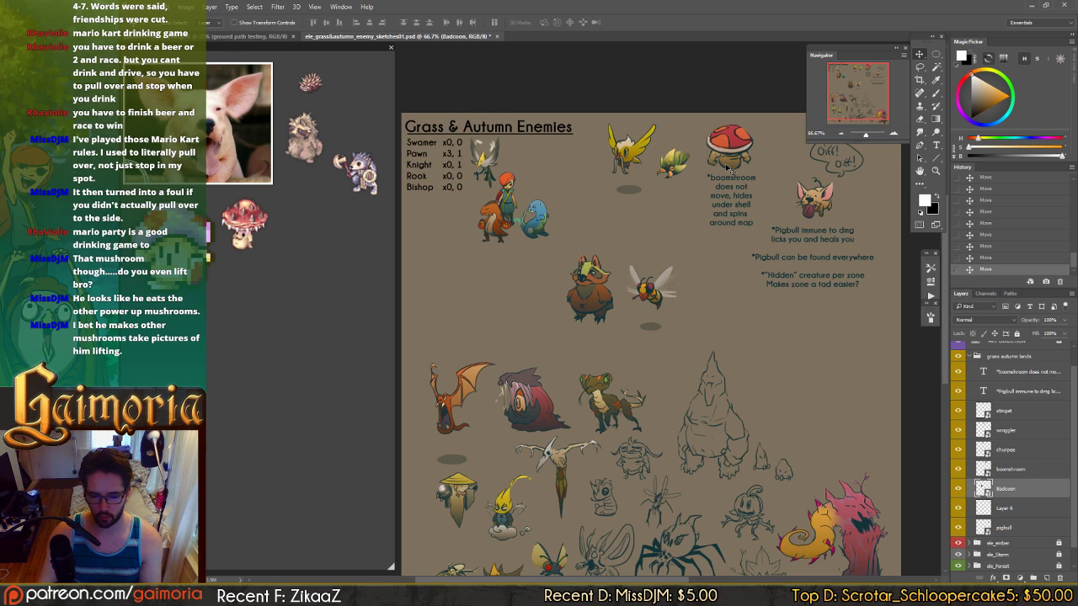
- Swap the boomshroom and Badcoon positions, placing the boomshroom with its note beside the stinget and the Badcoon beside the wroggler
drag(733, 160, 594, 274)
click(587, 320)
drag(587, 320, 552, 220)
drag(661, 309, 677, 293)
drag(630, 230, 589, 319)
click(596, 268)
drag(596, 267, 598, 270)
drag(664, 283, 651, 265)
drag(732, 175, 642, 160)
- Select the boomshroom, its note and the stinget together and shift them to the right below the churpee and wroggler
click(599, 274)
shift+click(649, 267)
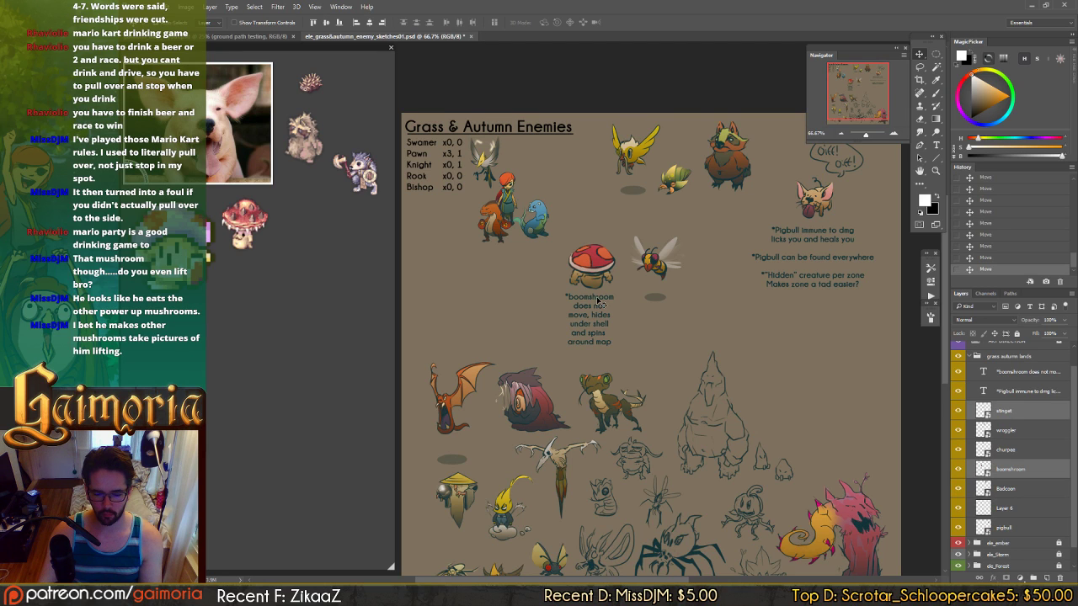
drag(597, 300, 631, 294)
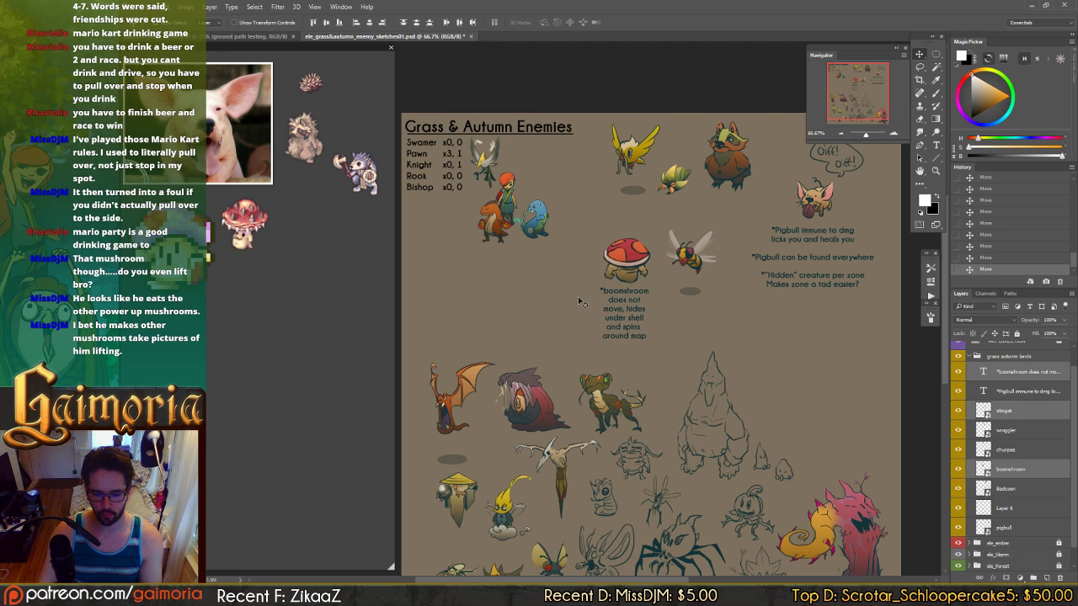
click(578, 299)
click(689, 261)
mouse_move(692, 263)
mouse_down()
mouse_move(703, 263)
mouse_move(684, 266)
mouse_up()
- Nudge the churpee slightly to the left, away from the wroggler
click(592, 155)
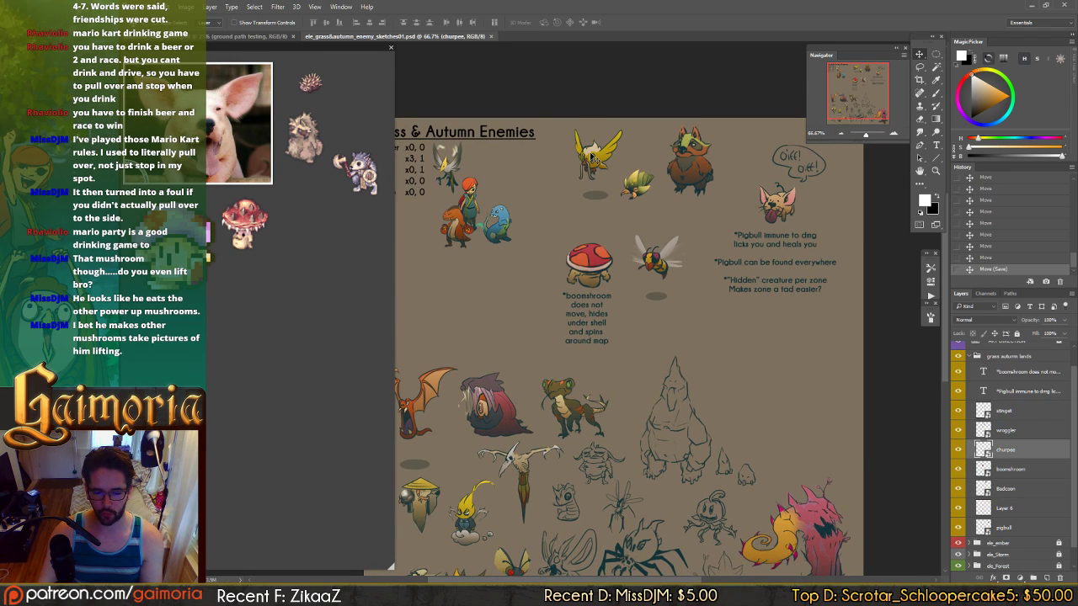
drag(592, 156, 585, 157)
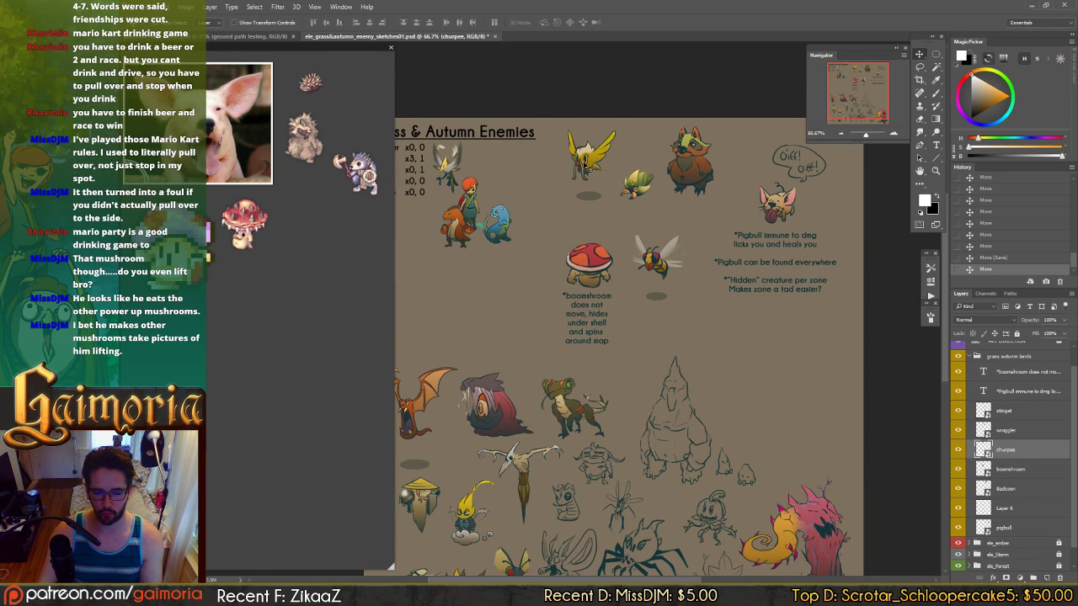
drag(520, 172, 582, 166)
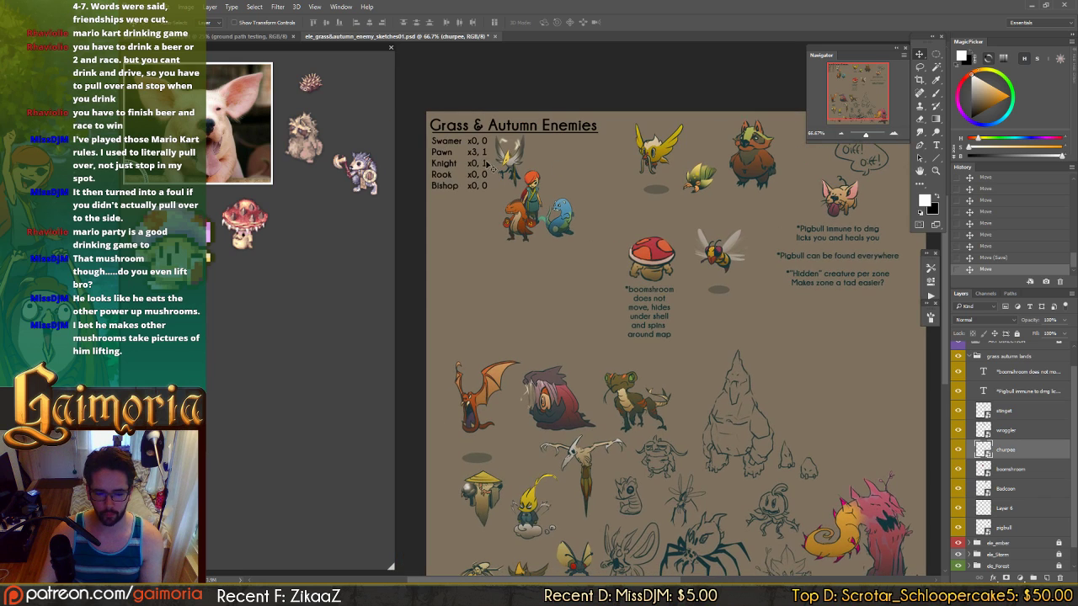
- Switch to the map layout document and examine the enemy pieces planned for the grass and autumn lands
click(233, 38)
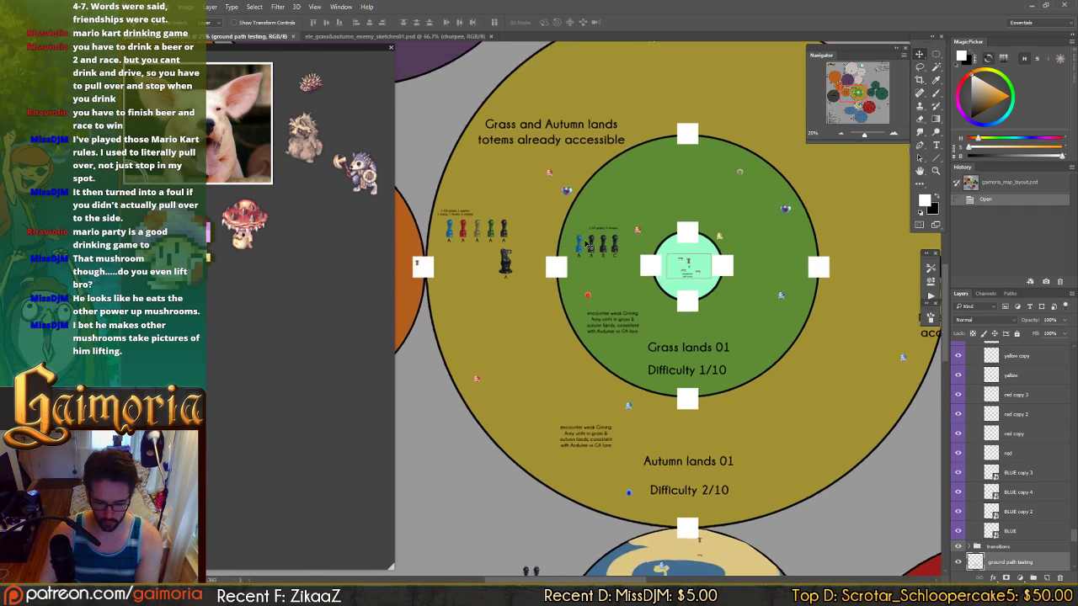
scroll(588, 249, up, 1)
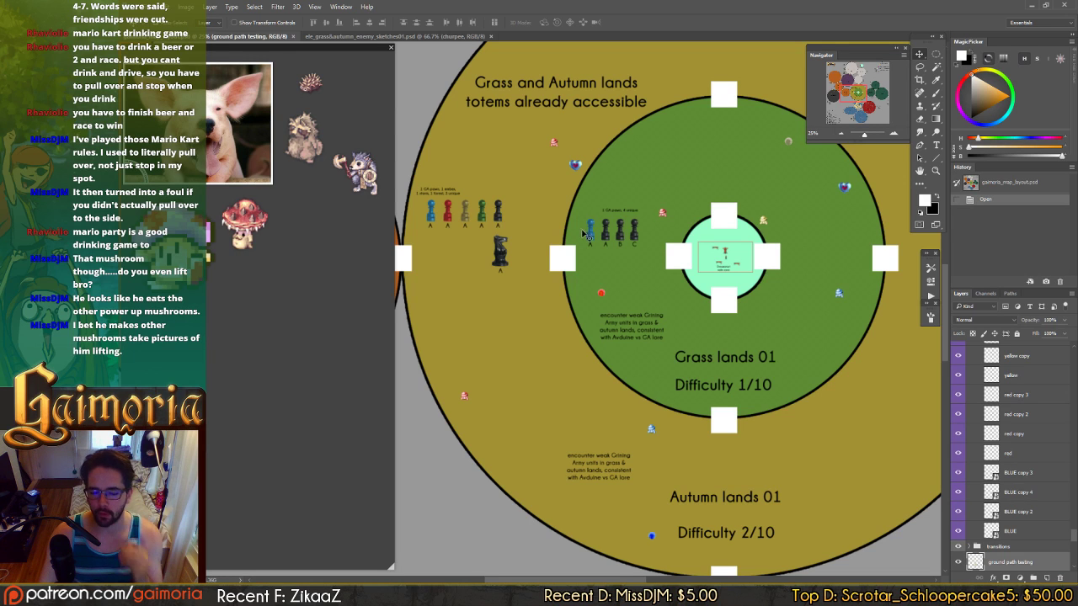
scroll(584, 233, up, 2)
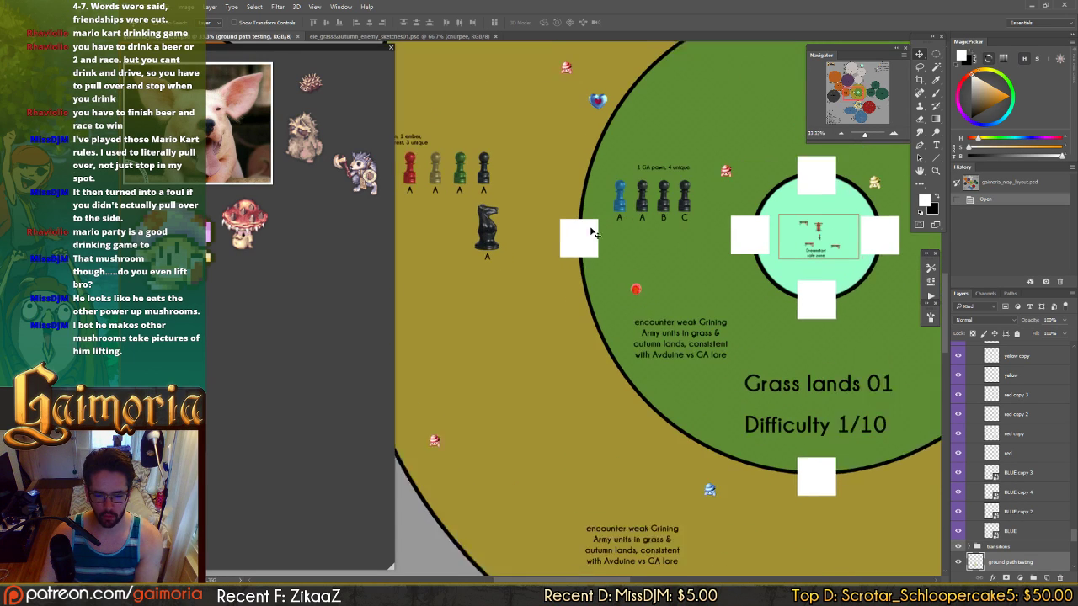
scroll(502, 174, down, 1)
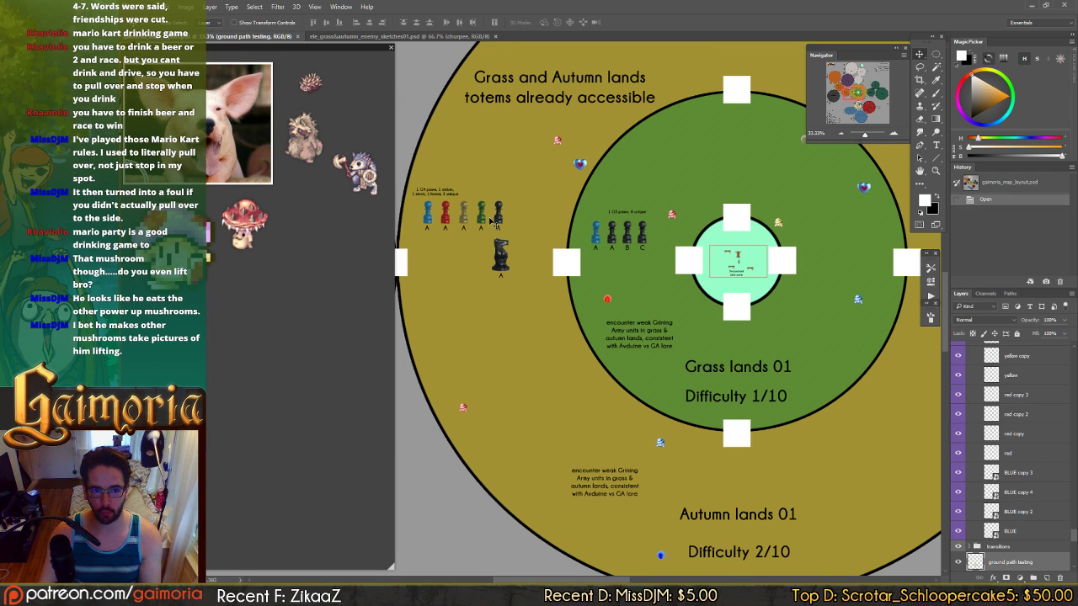
- Review the outer autumn lands ring and its neighbouring orange zone on the map layout
drag(642, 308, 756, 255)
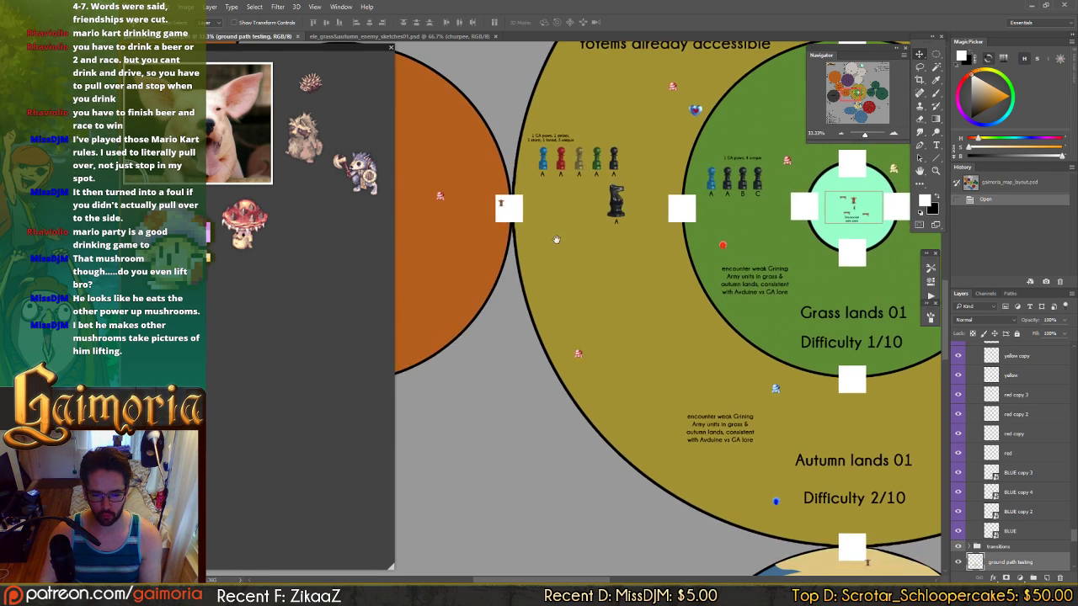
drag(556, 239, 796, 256)
drag(692, 241, 520, 255)
drag(735, 236, 583, 253)
drag(695, 238, 660, 234)
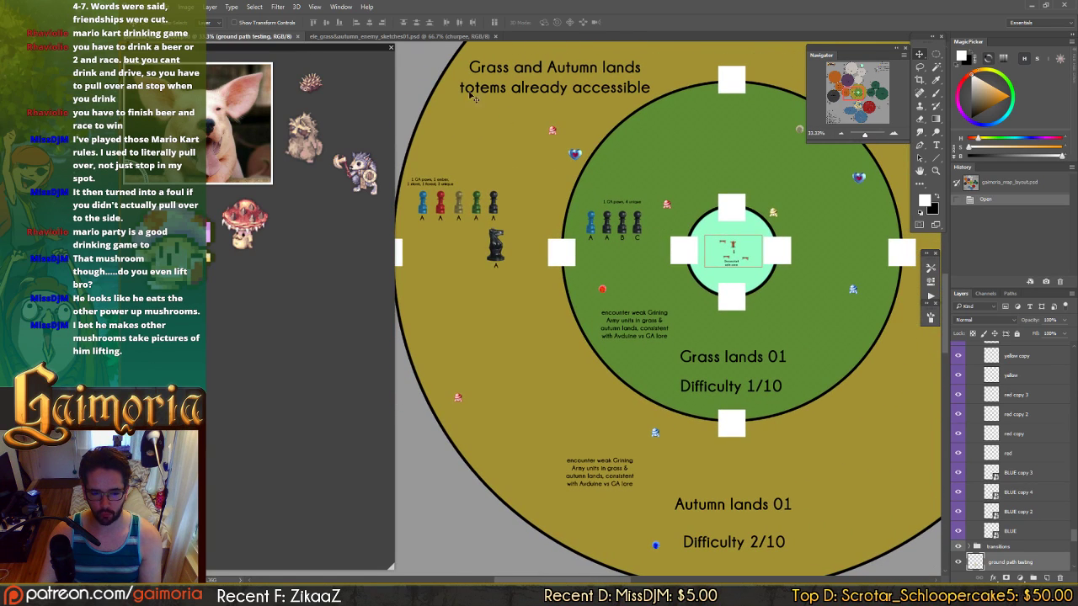
- Return to the grass and autumn enemy sheet and fine-tune the churpee's position above the boomshroom
click(435, 38)
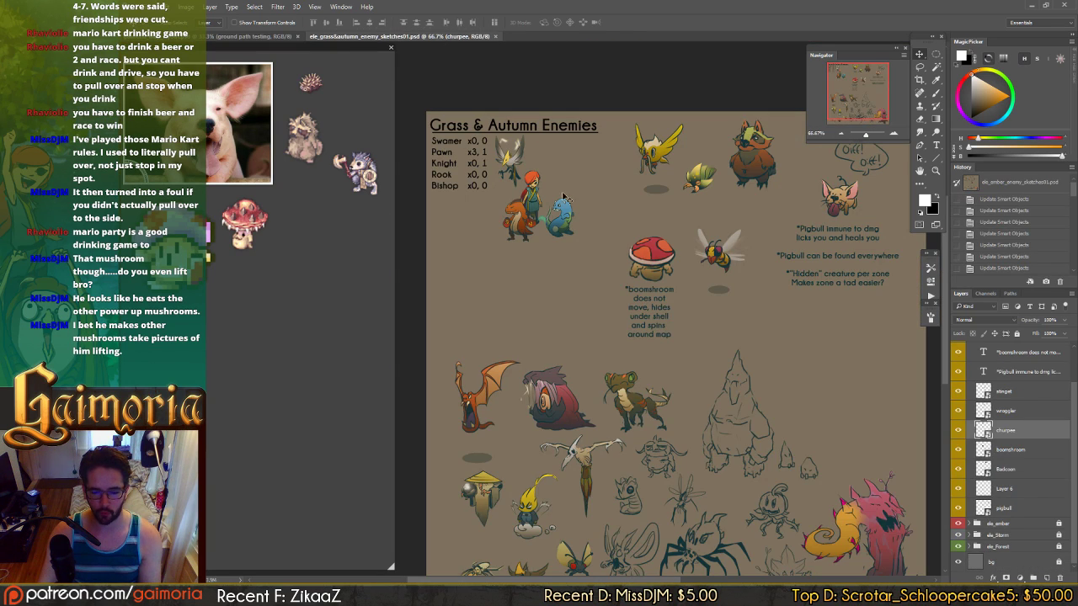
drag(676, 202, 644, 196)
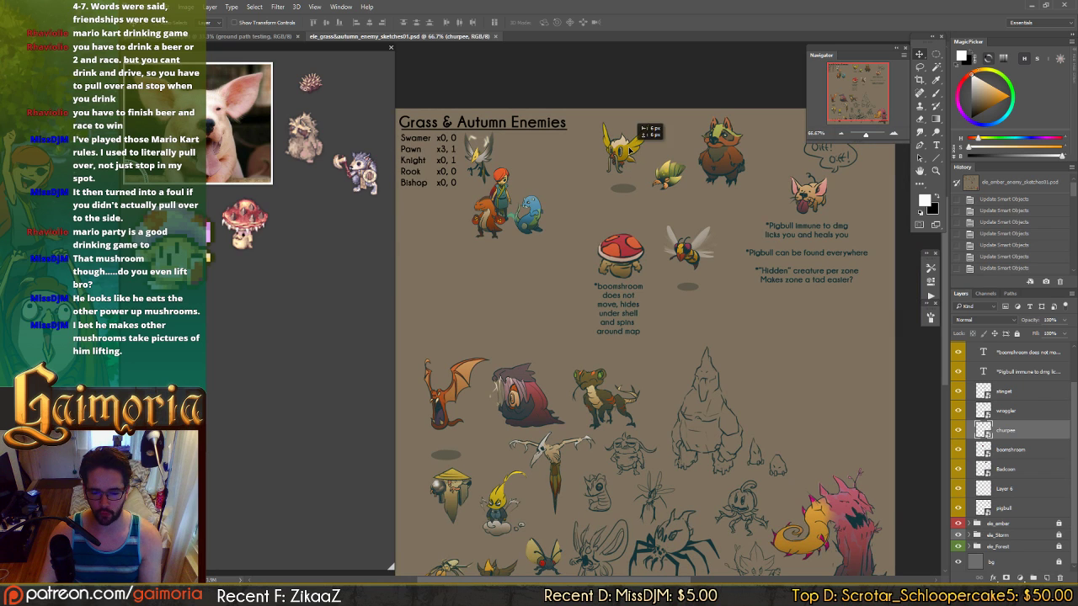
drag(699, 285, 679, 184)
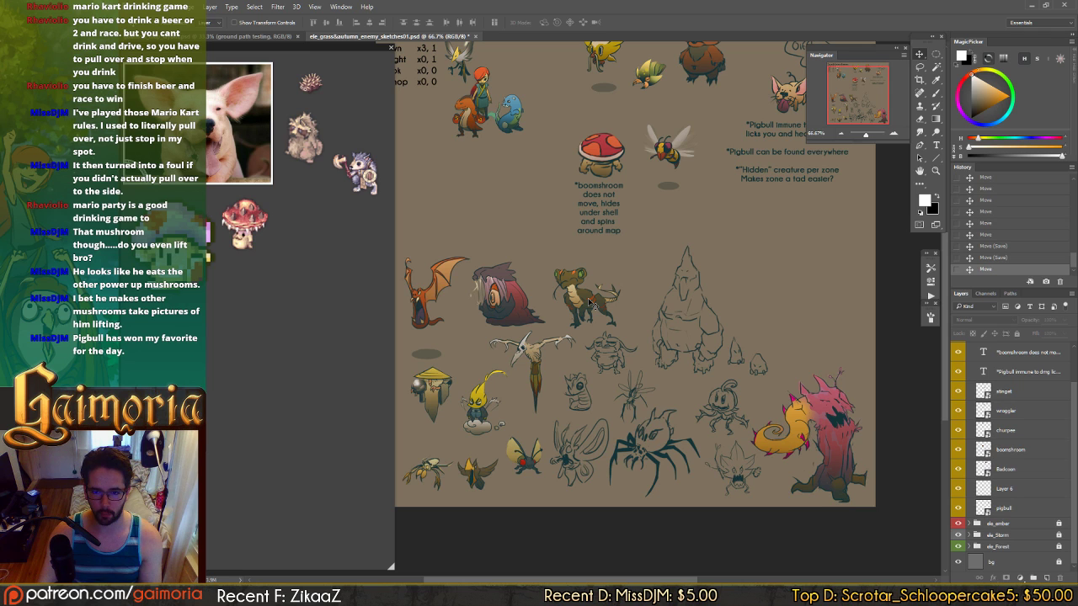
- Nudge the wroggler slightly within the top row beside the churpee and save the enemy sheet
drag(741, 176, 634, 270)
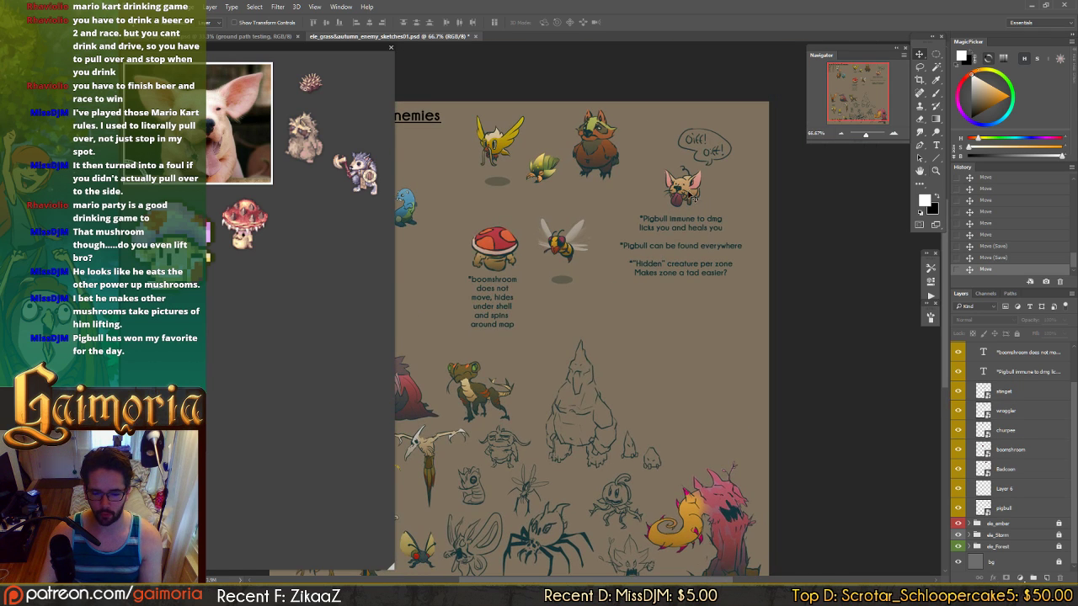
key(z)
mouse_move(692, 200)
mouse_down()
mouse_move(651, 218)
mouse_move(711, 217)
mouse_move(692, 194)
mouse_move(694, 222)
mouse_move(679, 222)
mouse_up()
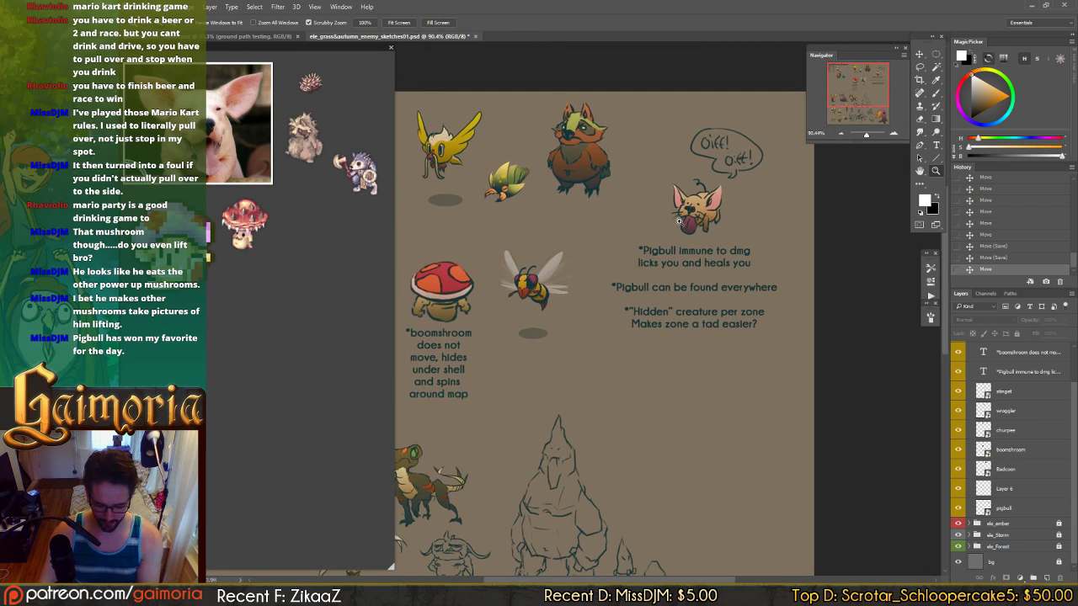
key(ctrl+minus)
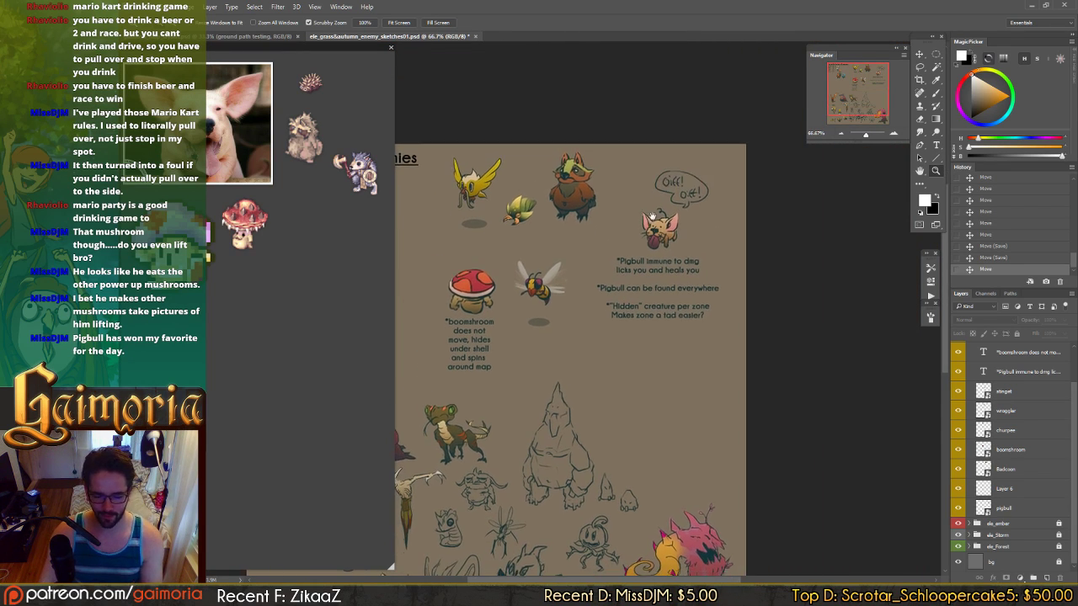
drag(698, 199, 789, 181)
key(v)
drag(588, 283, 671, 255)
drag(656, 174, 696, 168)
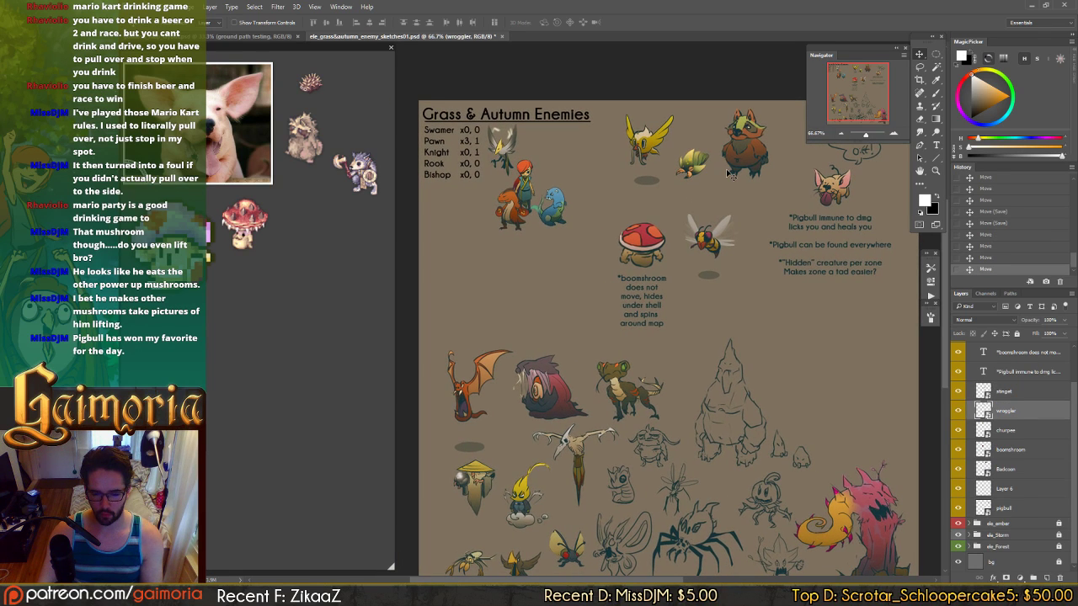
key(ctrl+s)
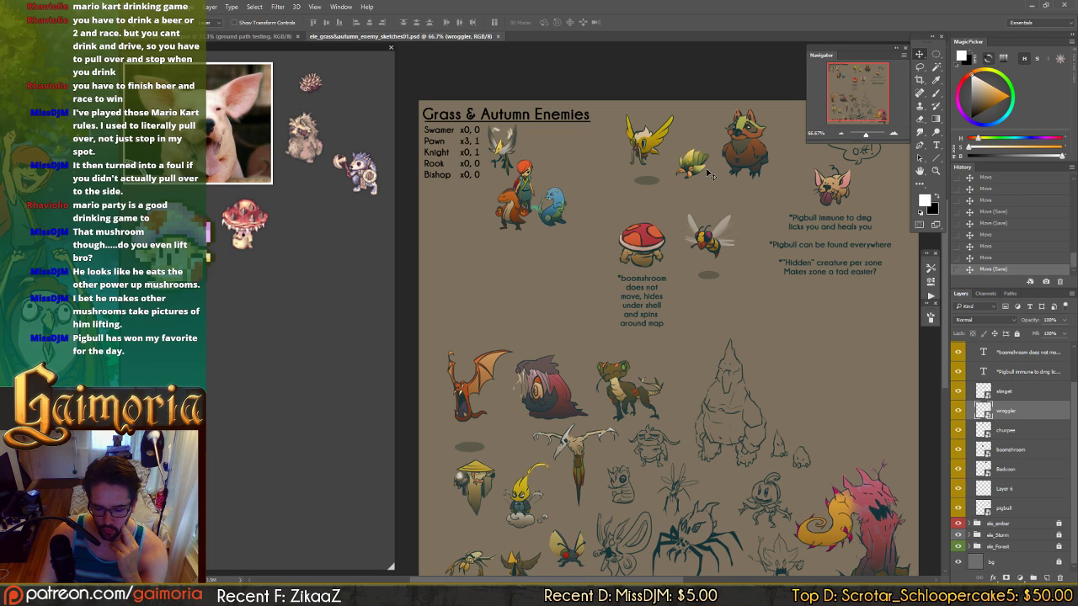
- Examine the grass and autumn enemy sheet, comparing the arranged small enemies and Pigbull notes with the remaining creature sketches
drag(661, 325, 638, 273)
key(space)
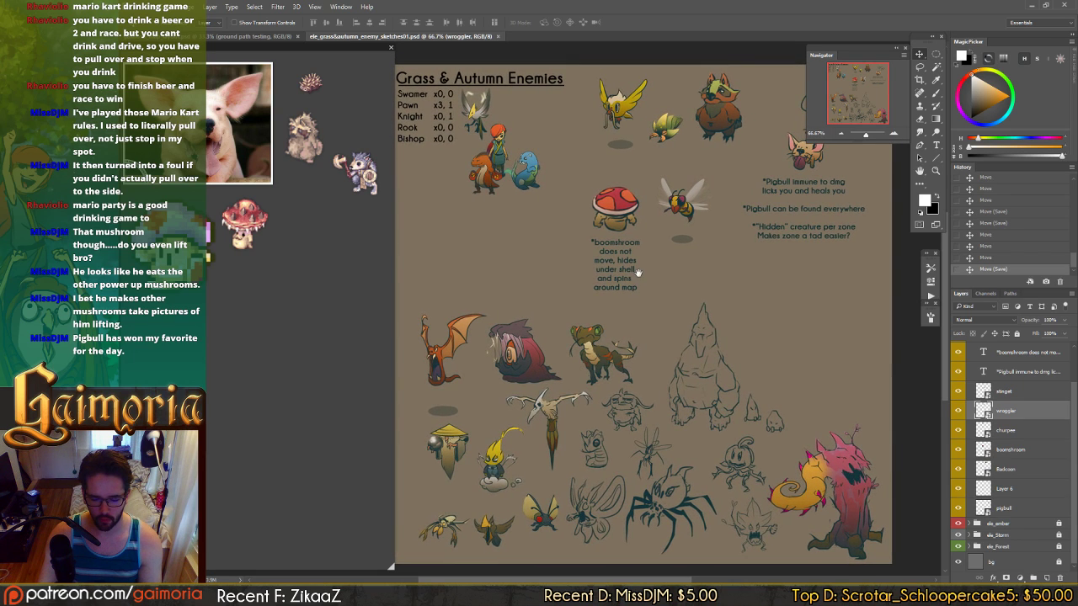
drag(638, 273, 639, 271)
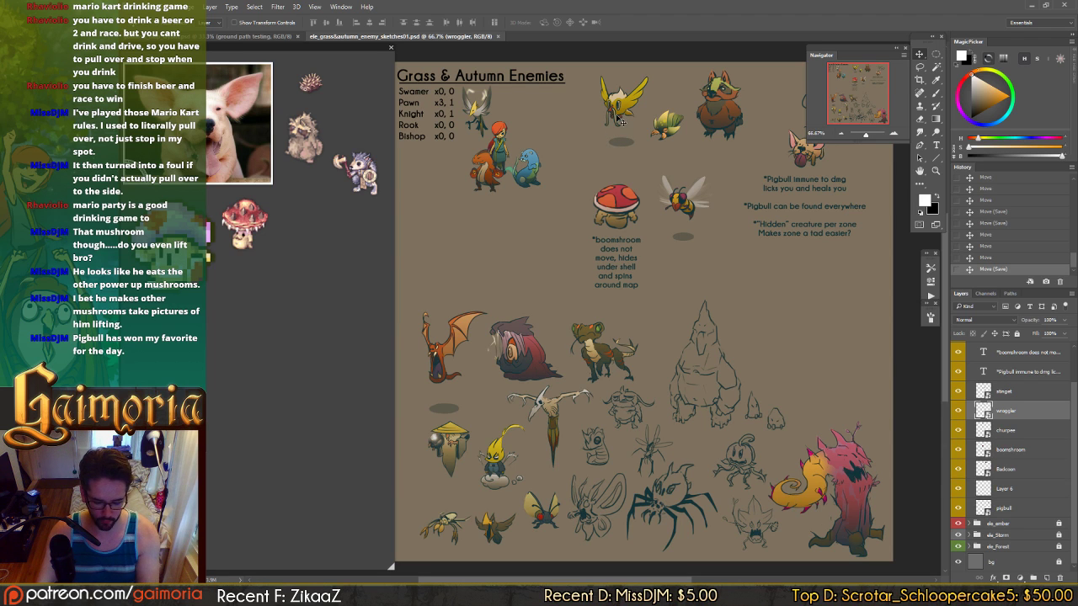
key(ctrl+plus)
drag(642, 99, 560, 119)
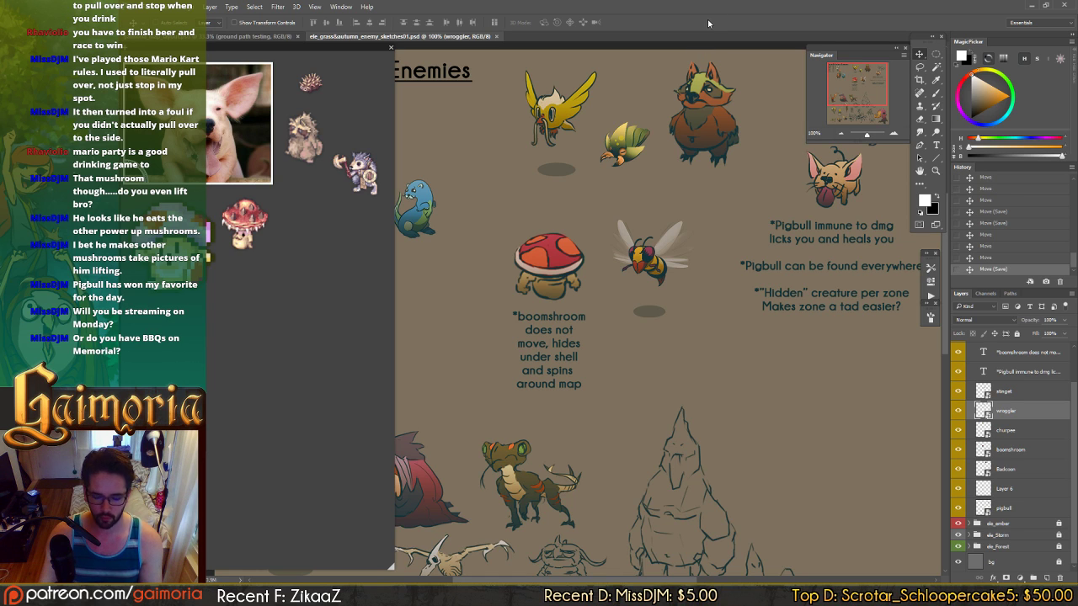
key(ctrl+minus)
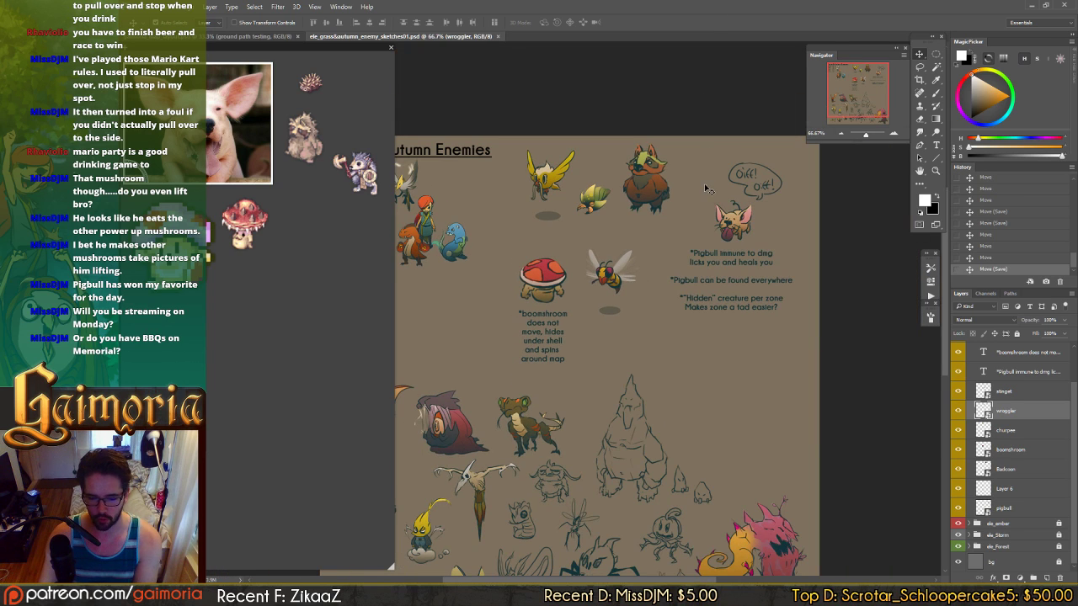
key(ctrl+minus)
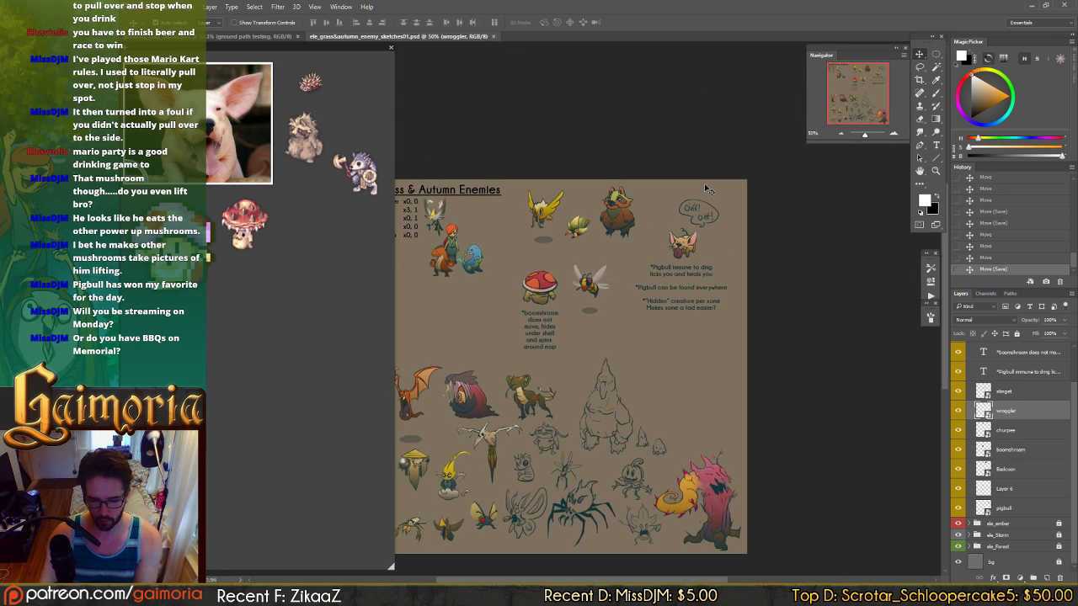
key(ctrl+plus)
drag(706, 189, 792, 204)
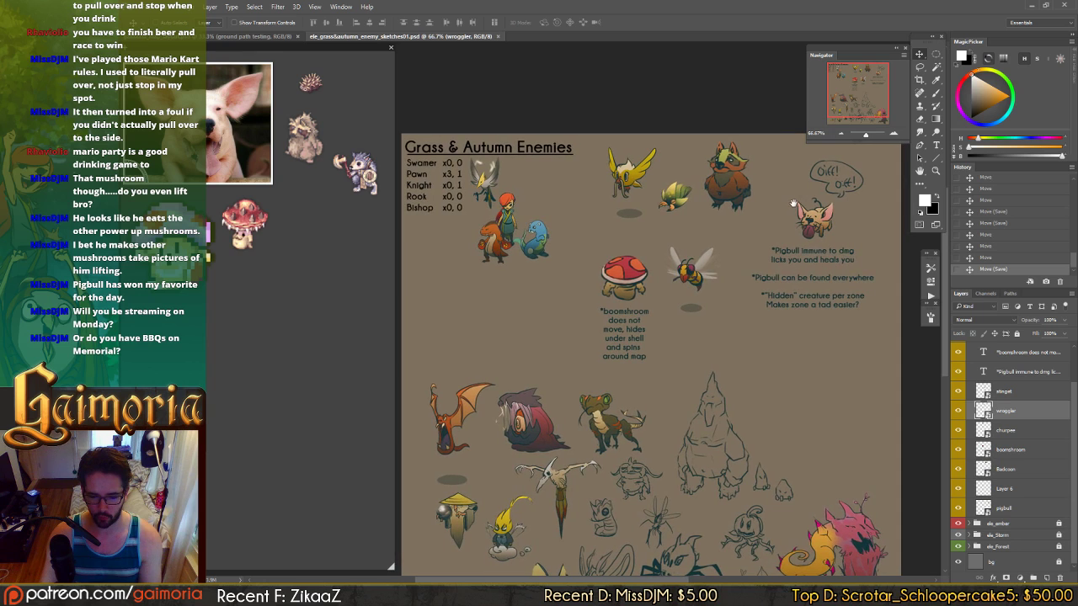
drag(649, 215, 647, 208)
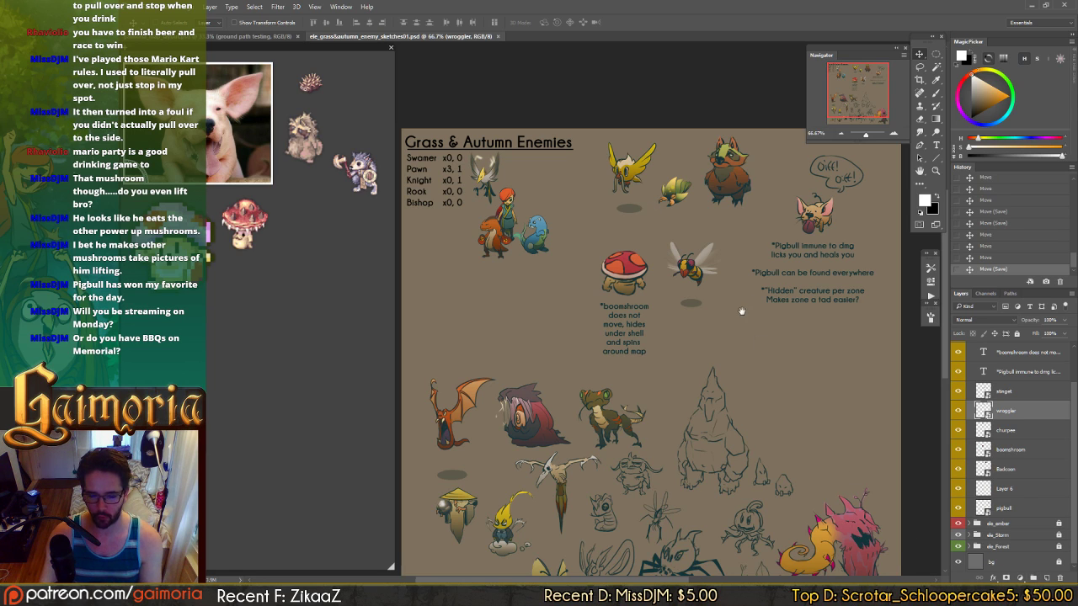
drag(744, 310, 738, 229)
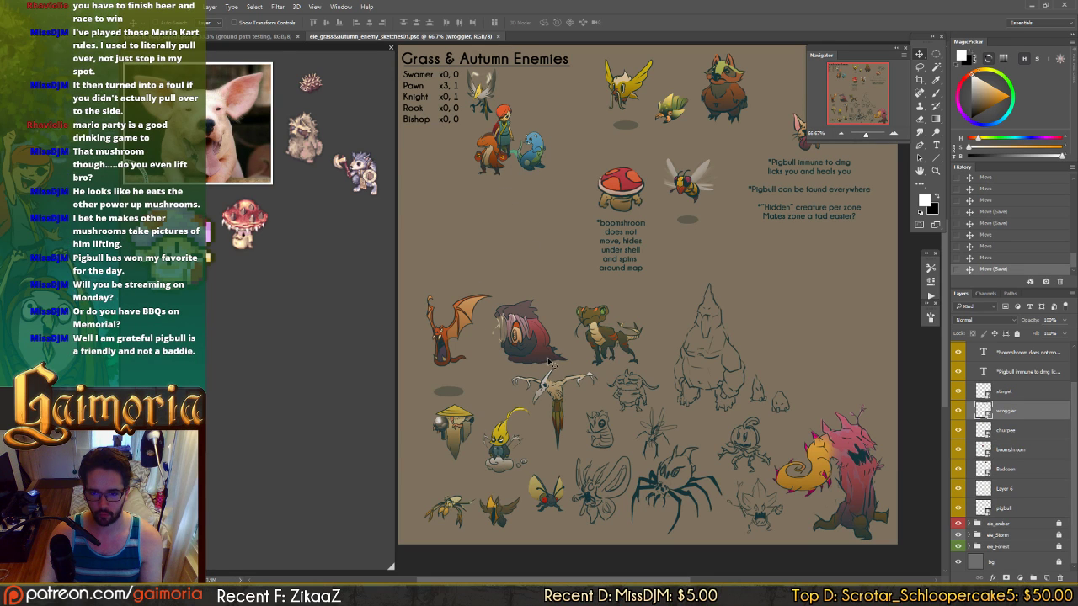
drag(626, 228, 550, 268)
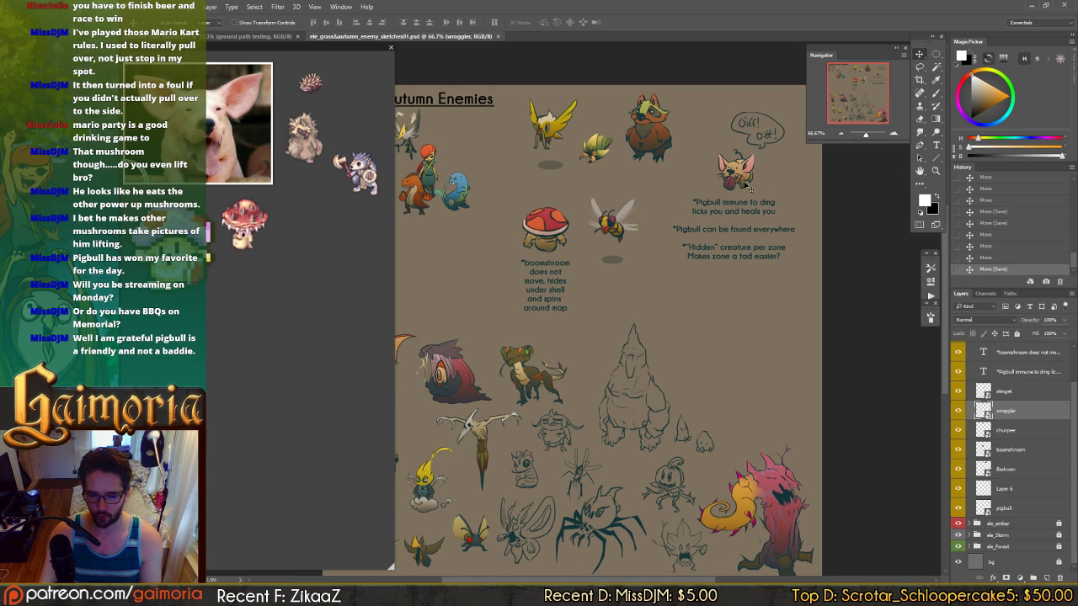
drag(720, 209, 797, 235)
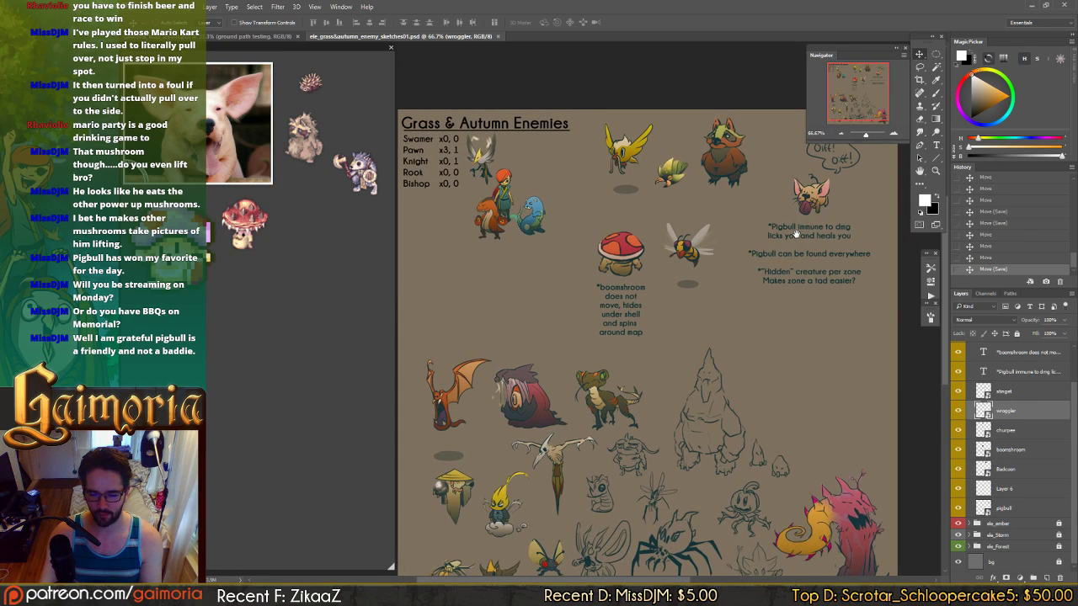
drag(709, 292, 709, 271)
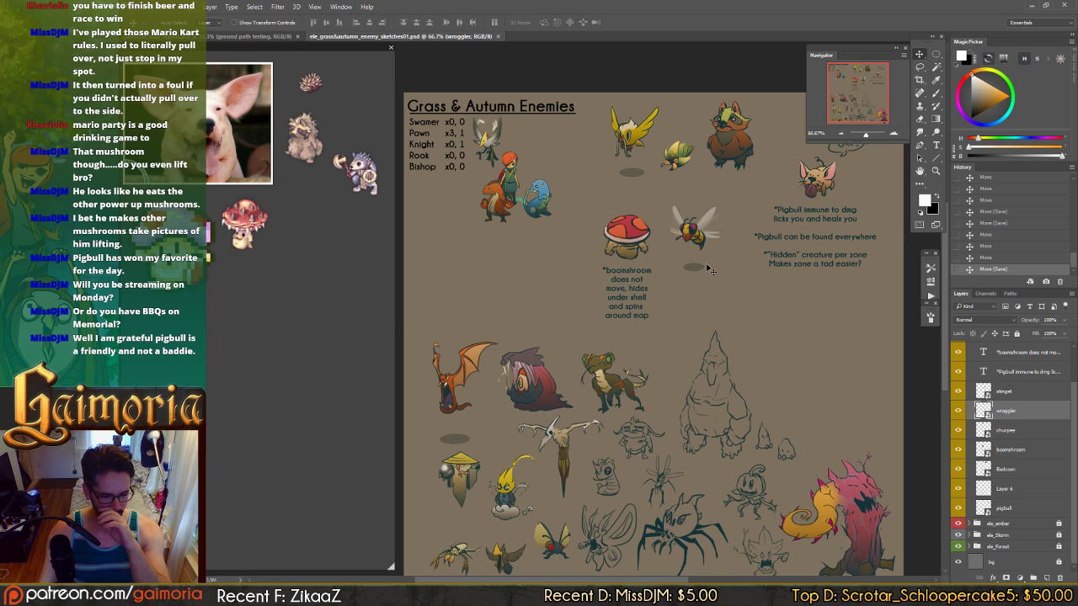
scroll(706, 263, down, 2)
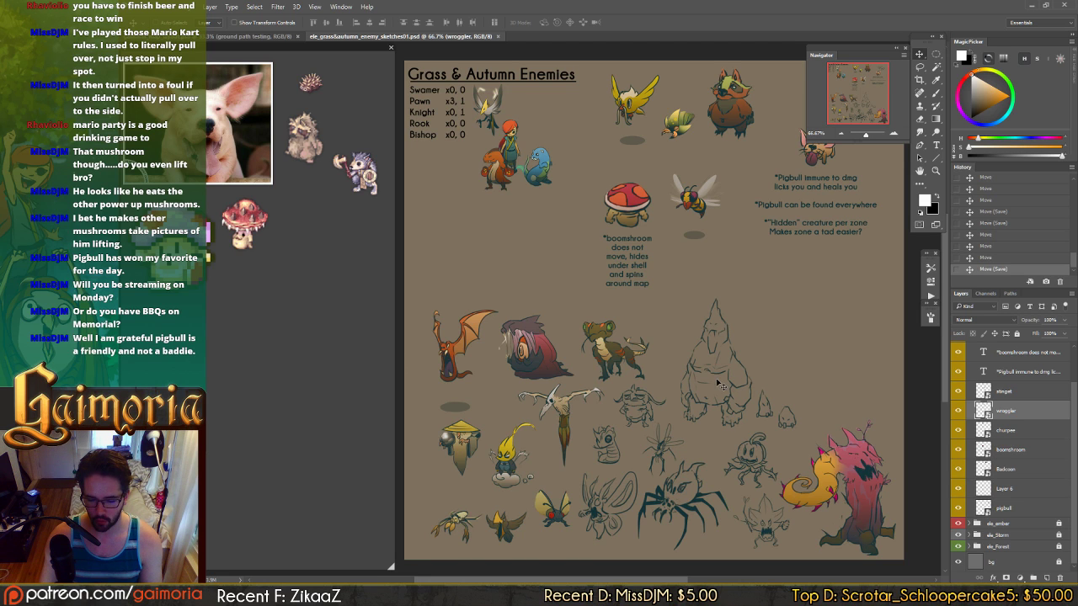
mouse_move(720, 383)
mouse_down()
mouse_move(684, 341)
mouse_move(701, 363)
mouse_up()
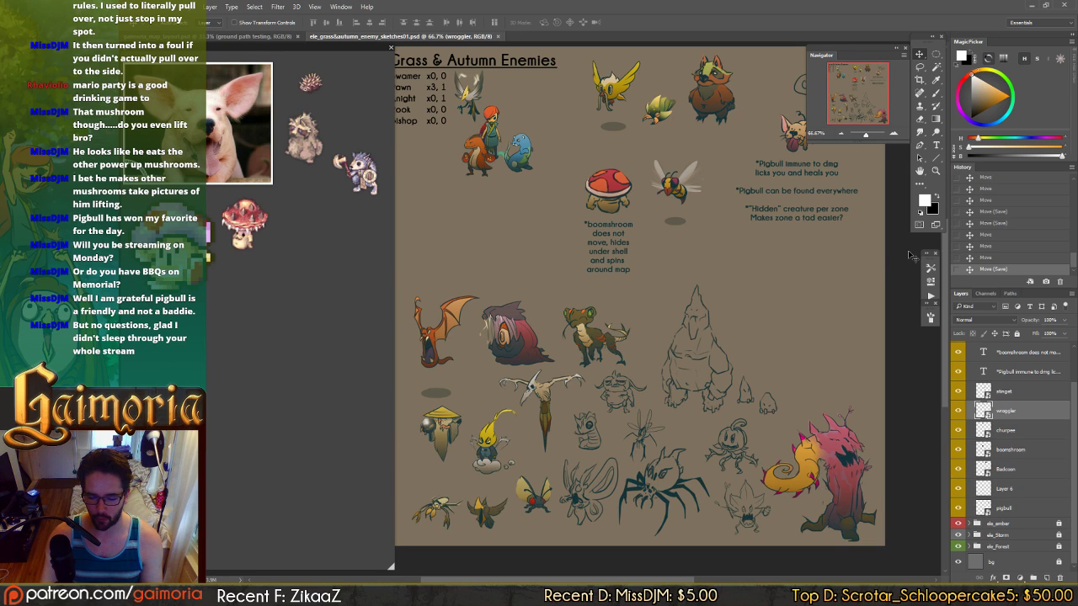
drag(797, 273, 813, 280)
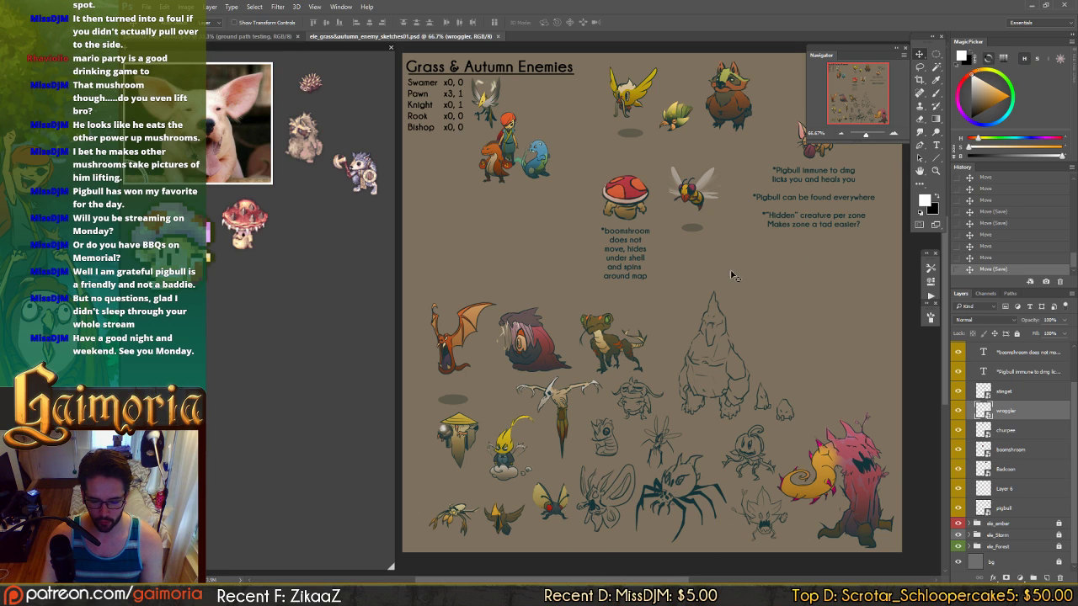